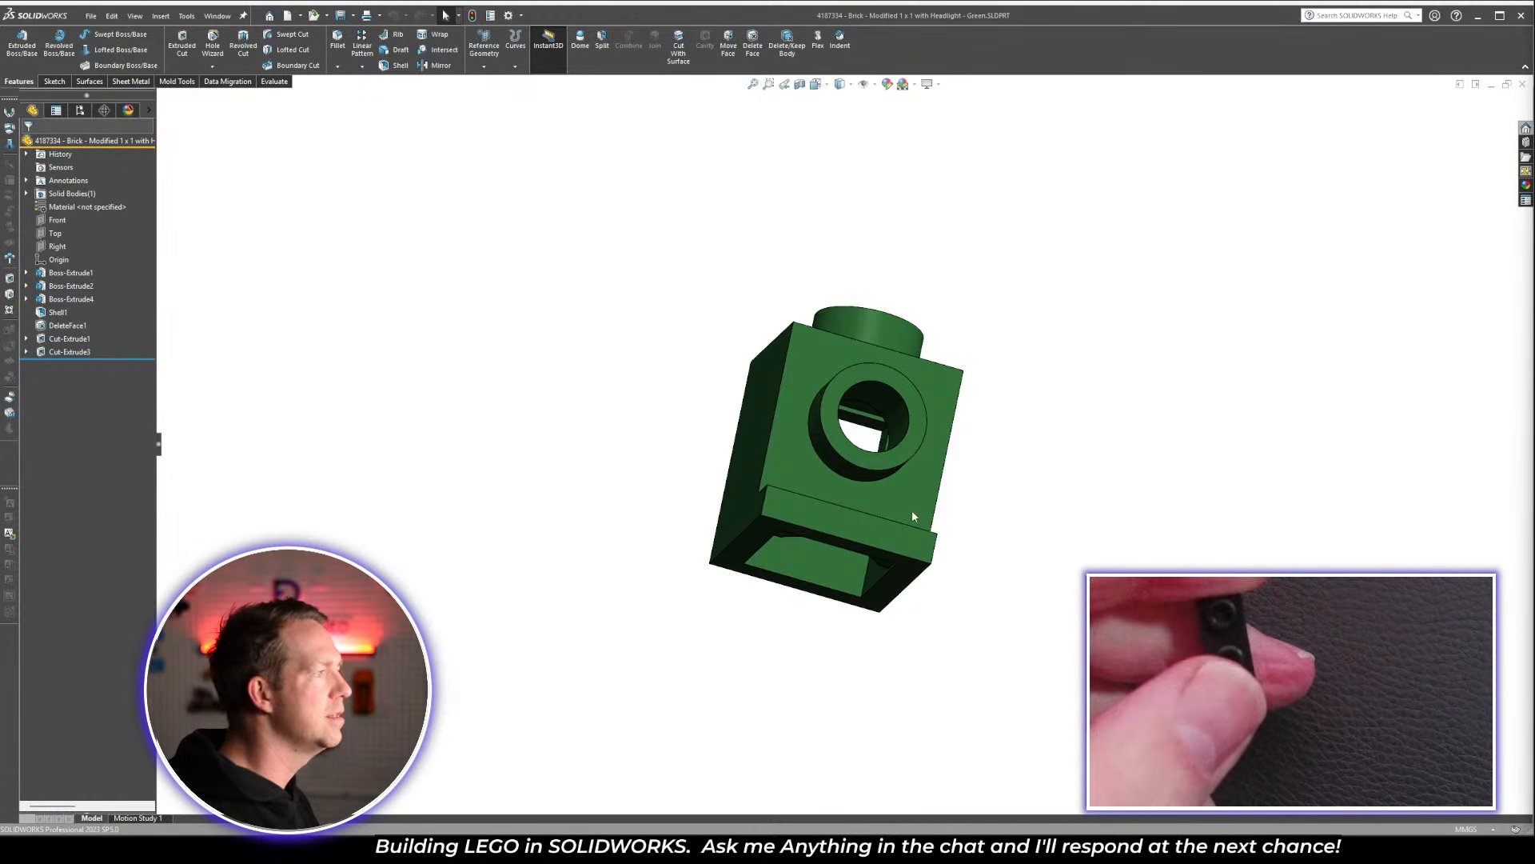
{"action": "left_click", "coordinate": [902, 463]}
{"action": "middle_click_drag", "start_coordinate": [1019, 487], "coordinate": [900, 605]}
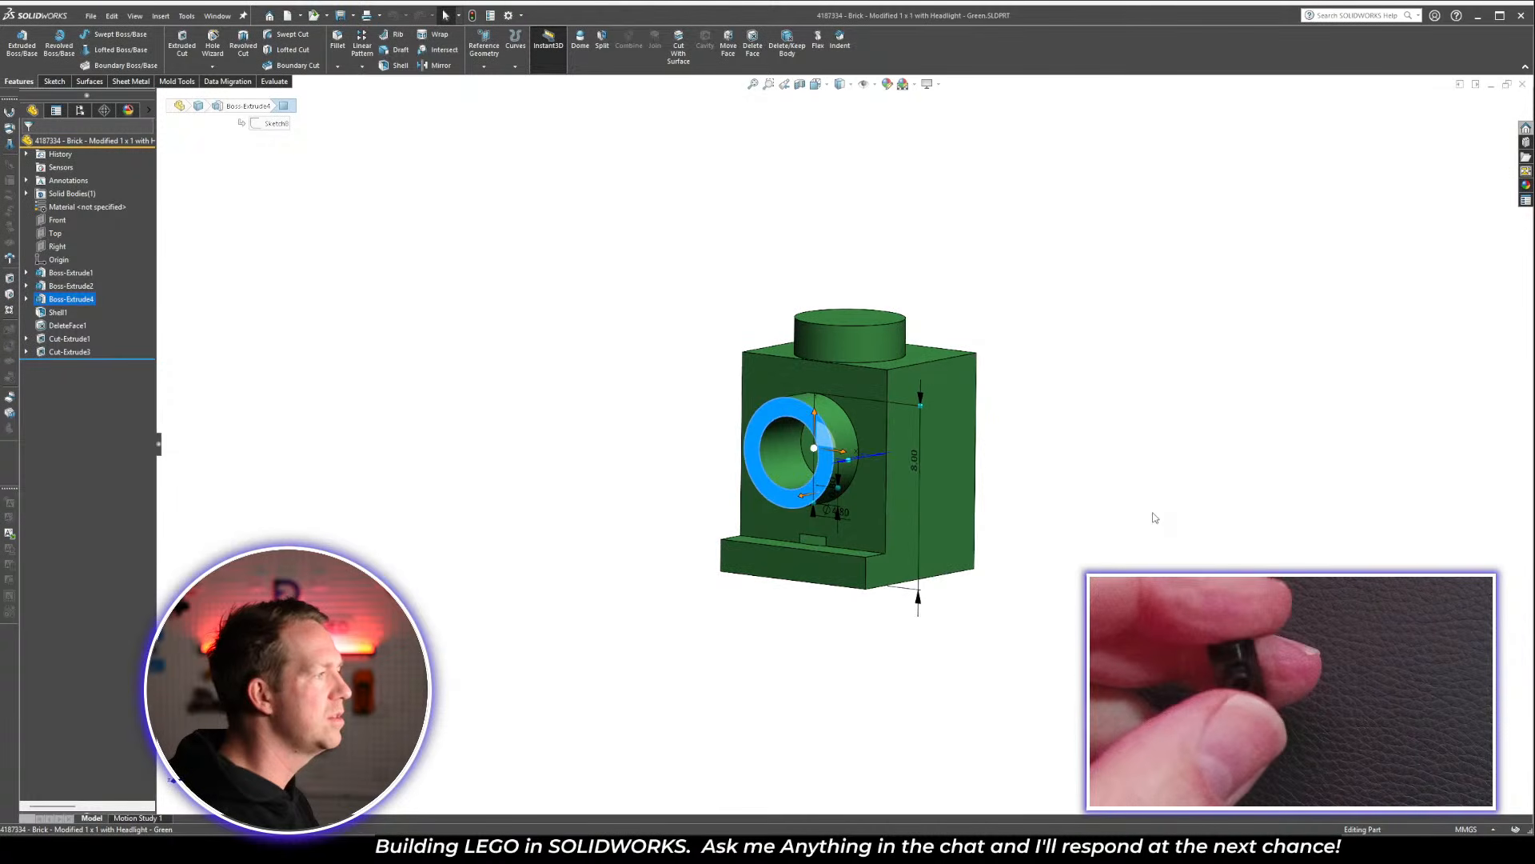
{"action": "left_click", "coordinate": [1155, 517]}
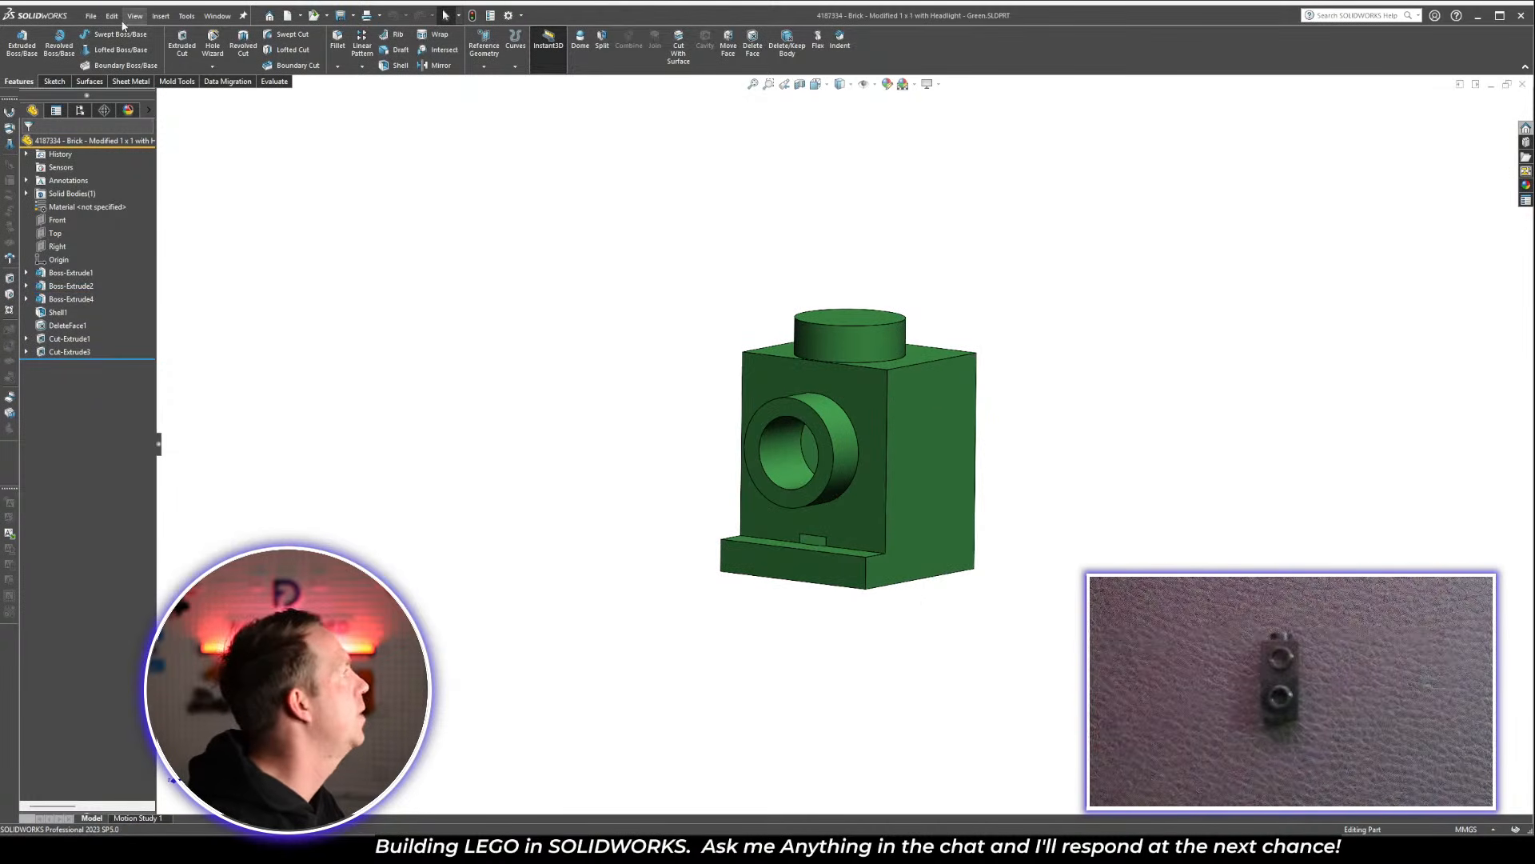
Save the headlight brick as a new part named "32952 - Brick Special 1 x 1 x 1 2-3 with Studs on 1 Side" in the PARTS LIBRARY folder
{"action": "left_click", "coordinate": [93, 16]}
{"action": "key", "text": "Escape"}
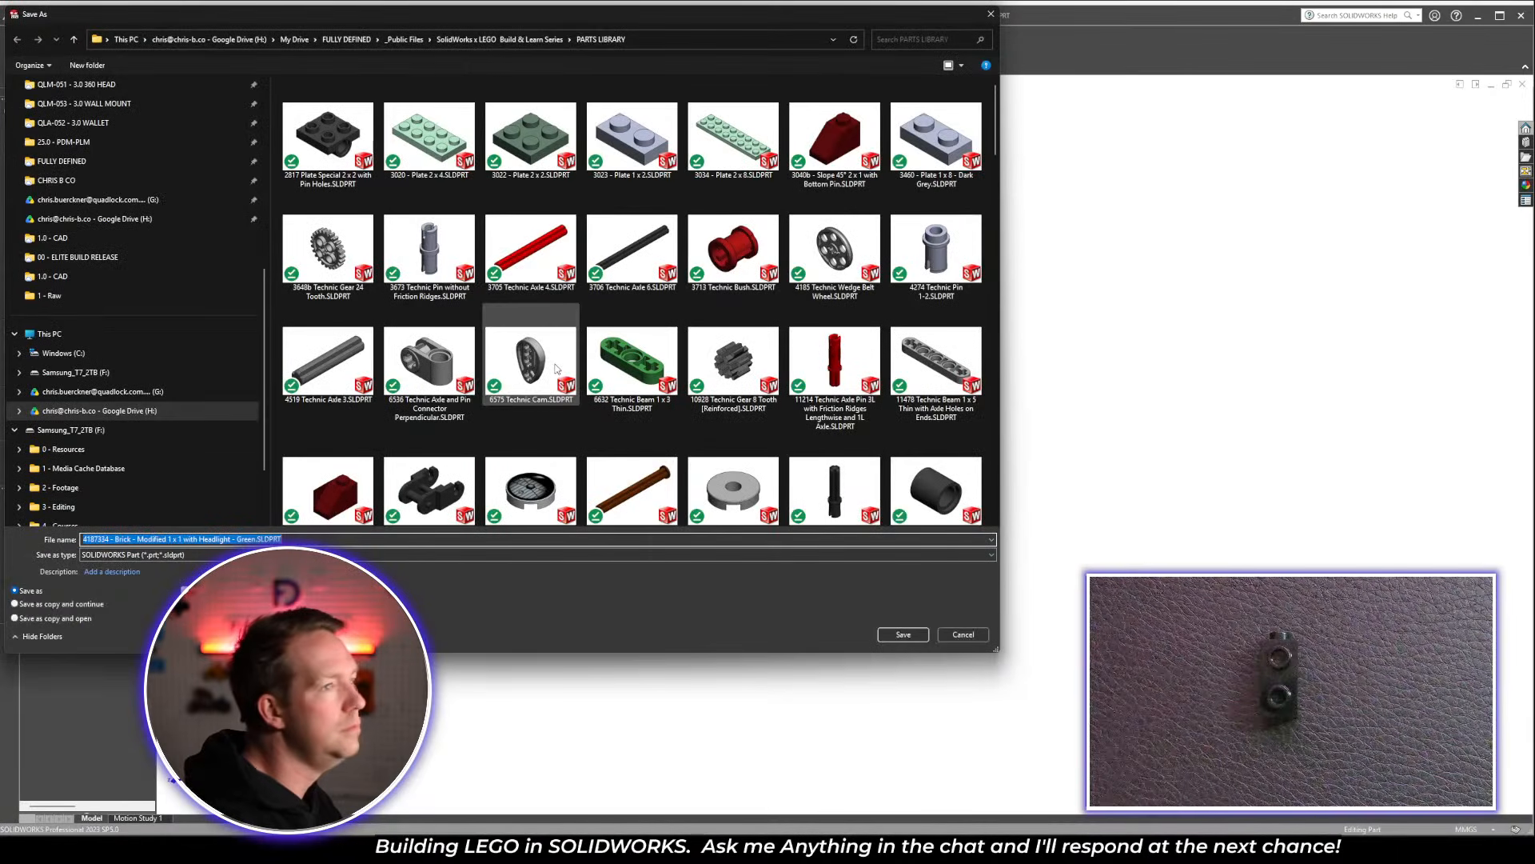
{"action": "left_click_drag", "start_coordinate": [645, 17], "coordinate": [820, 38]}
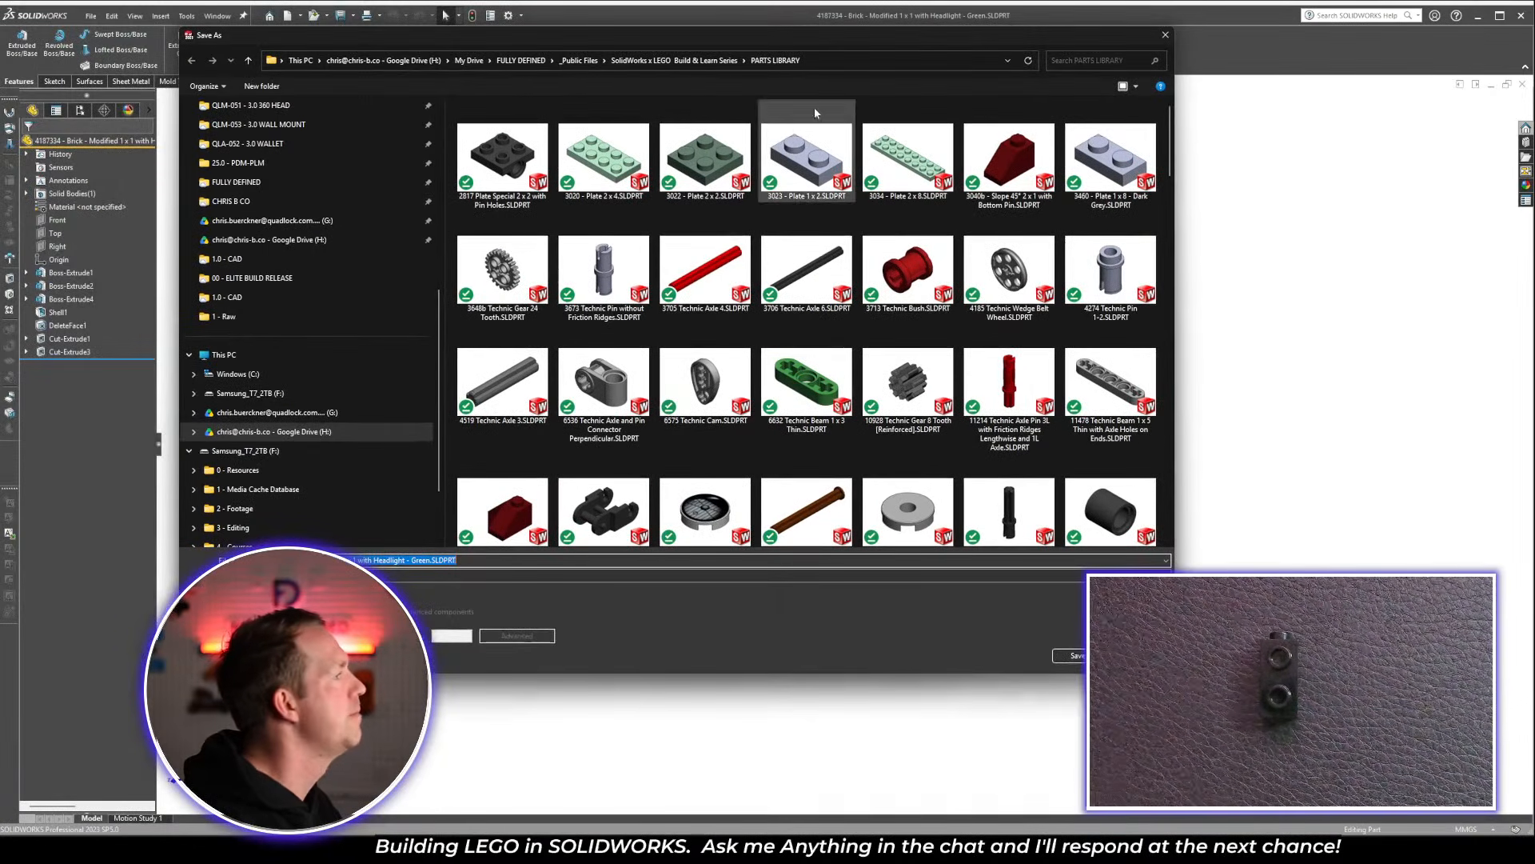
{"action": "left_click", "coordinate": [534, 559]}
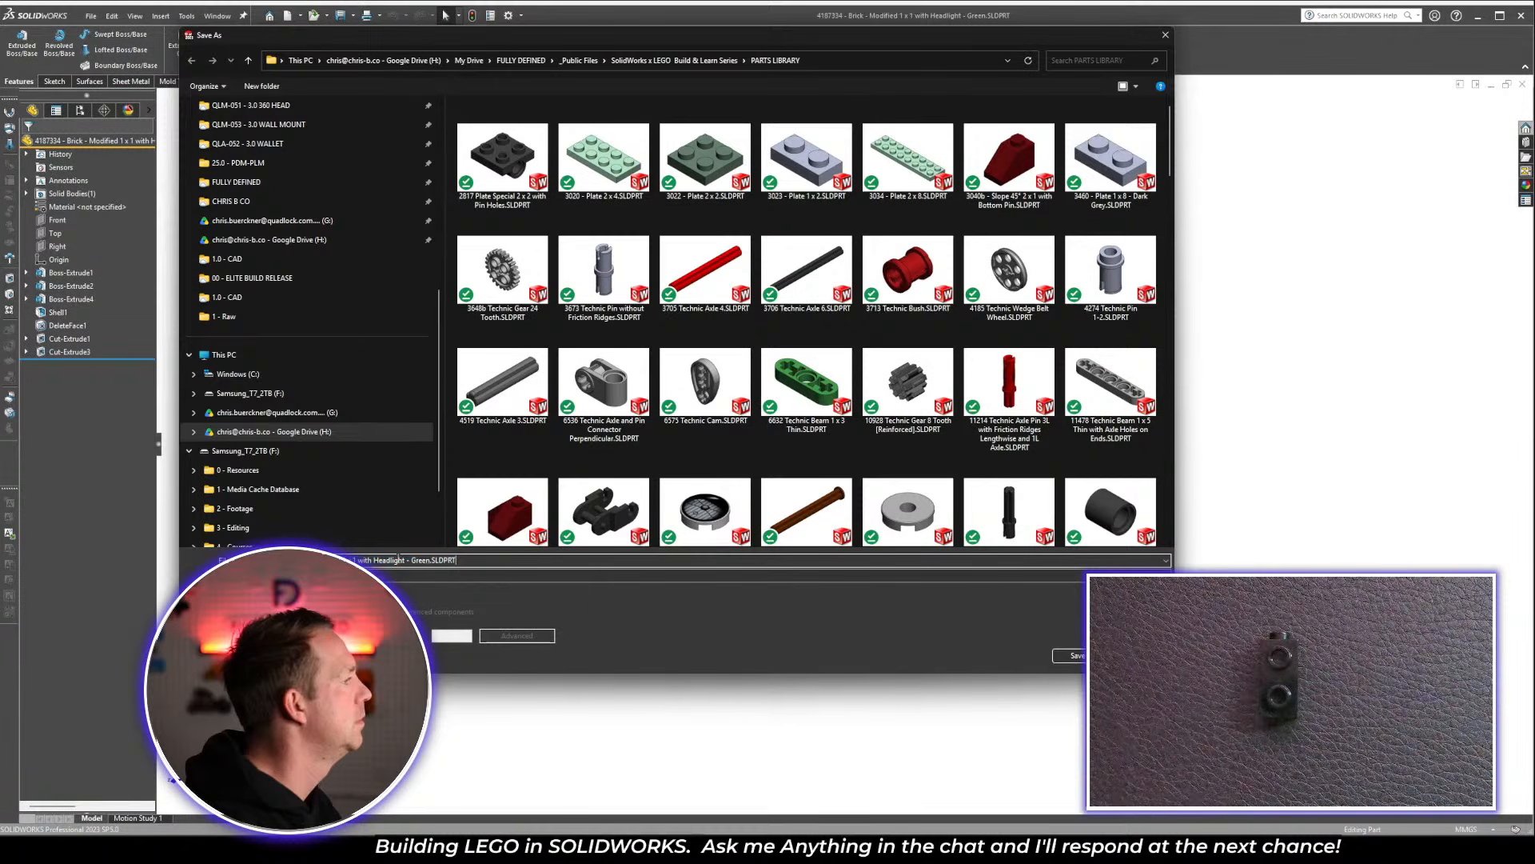
{"action": "key", "text": "ctrl+a"}
{"action": "key", "text": "ctrl+v"}
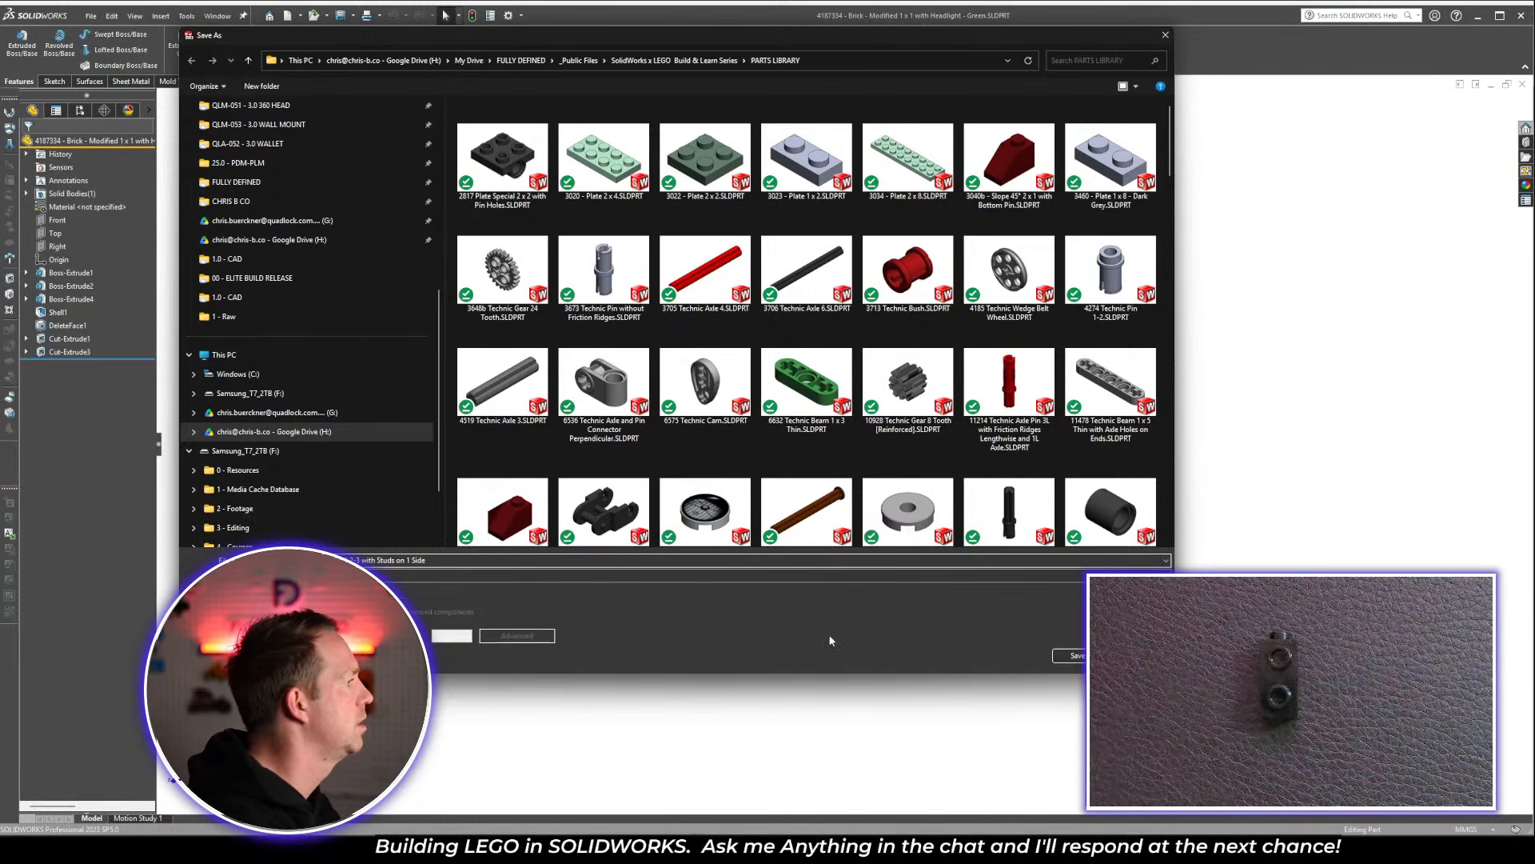
{"action": "left_click", "coordinate": [1077, 655]}
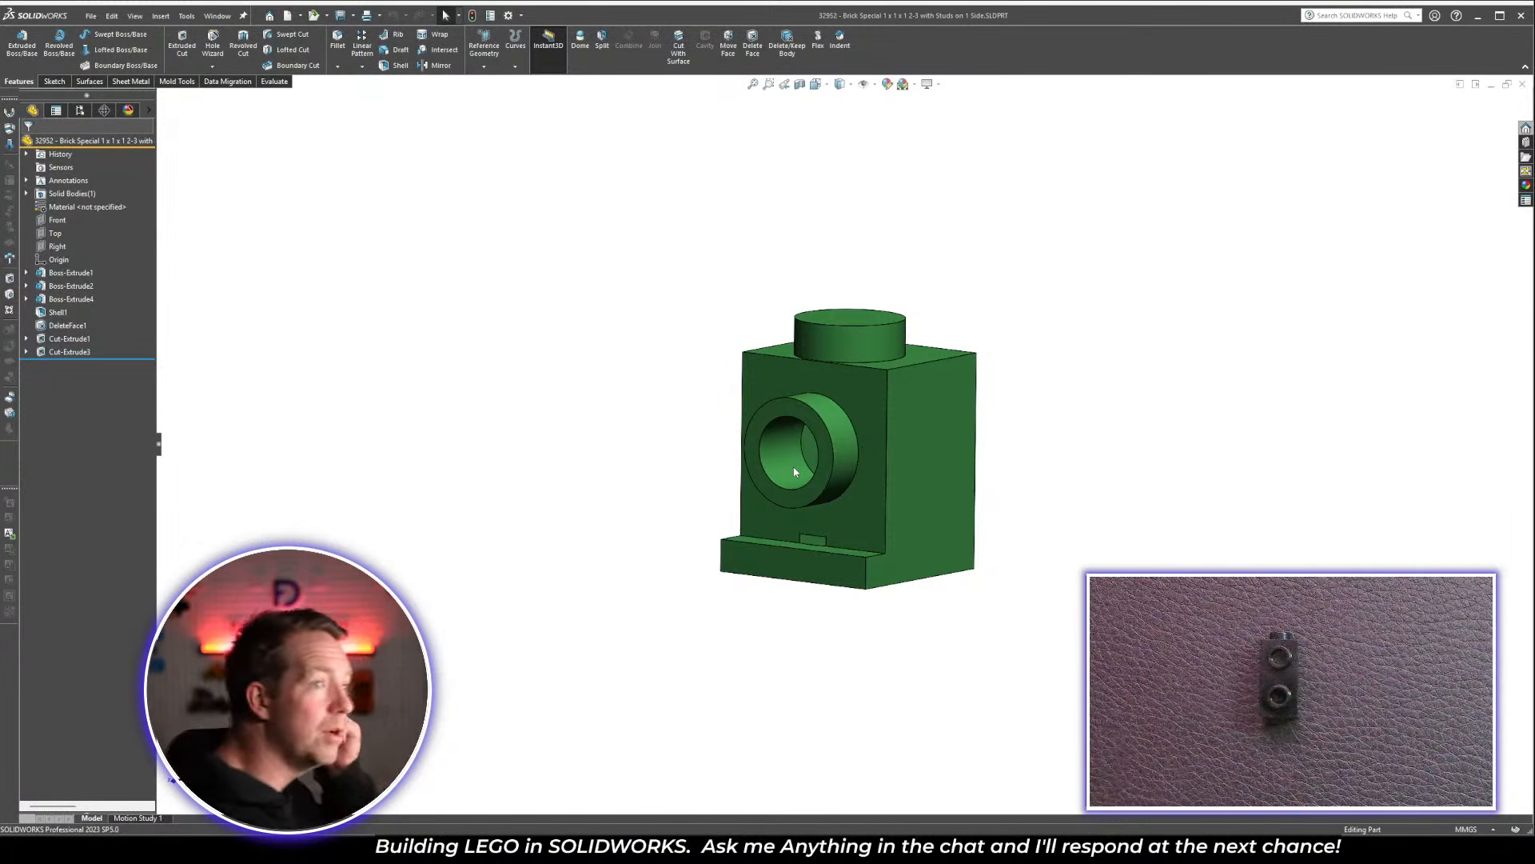
Delete the circular cut inside the brick's underside, Cut-Extrude3, together with its leftover sketch
{"action": "middle_click_drag", "start_coordinate": [943, 525], "coordinate": [1021, 391]}
{"action": "middle_click_drag", "start_coordinate": [913, 442], "coordinate": [844, 335]}
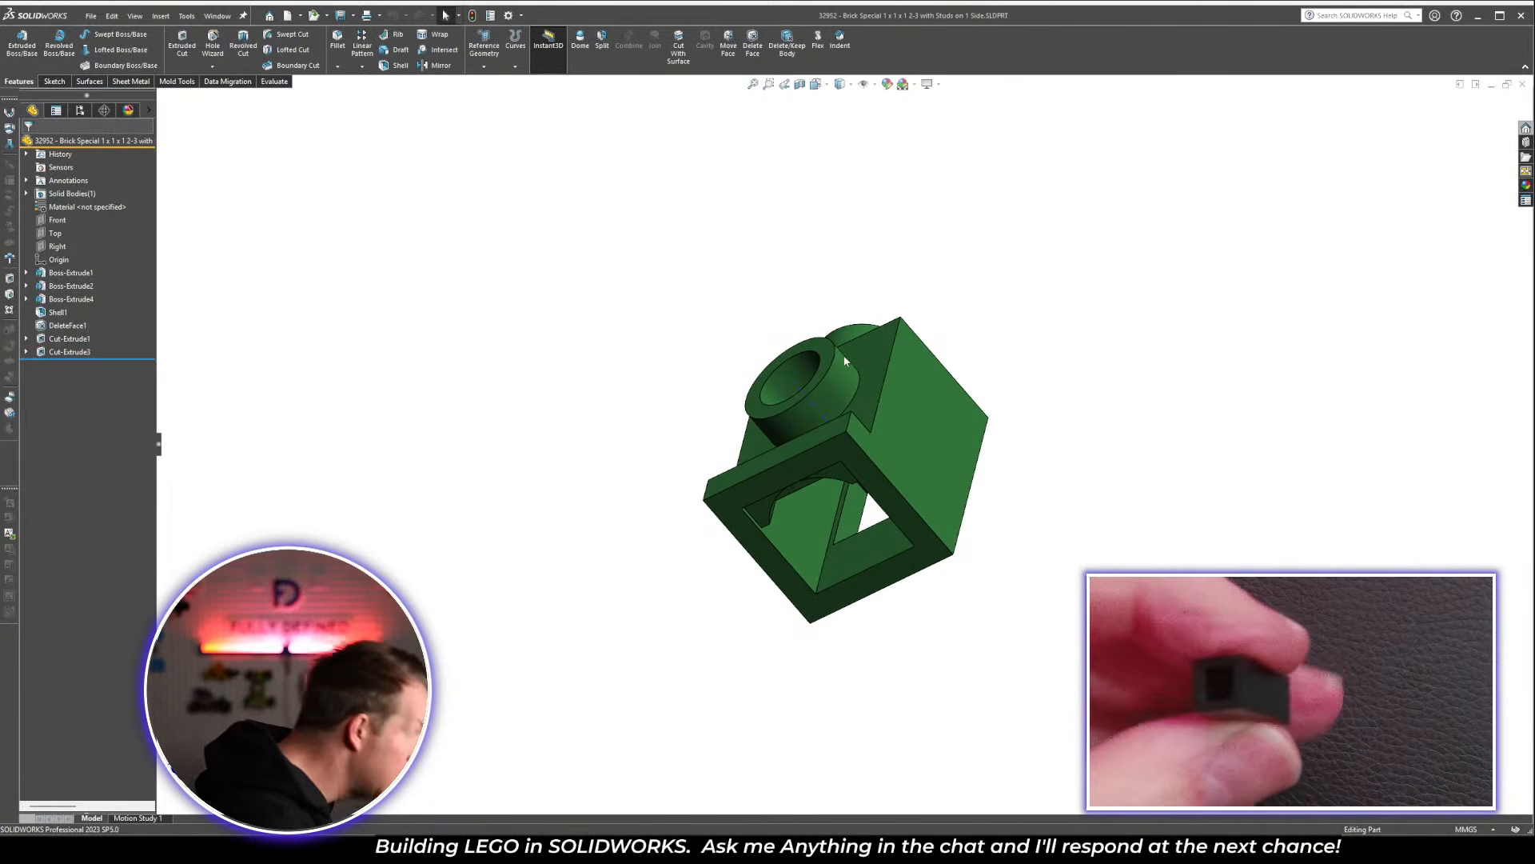
{"action": "scroll", "coordinate": [812, 496], "scroll_direction": "down", "scroll_amount": 3}
{"action": "middle_click_drag", "start_coordinate": [813, 496], "coordinate": [761, 282]}
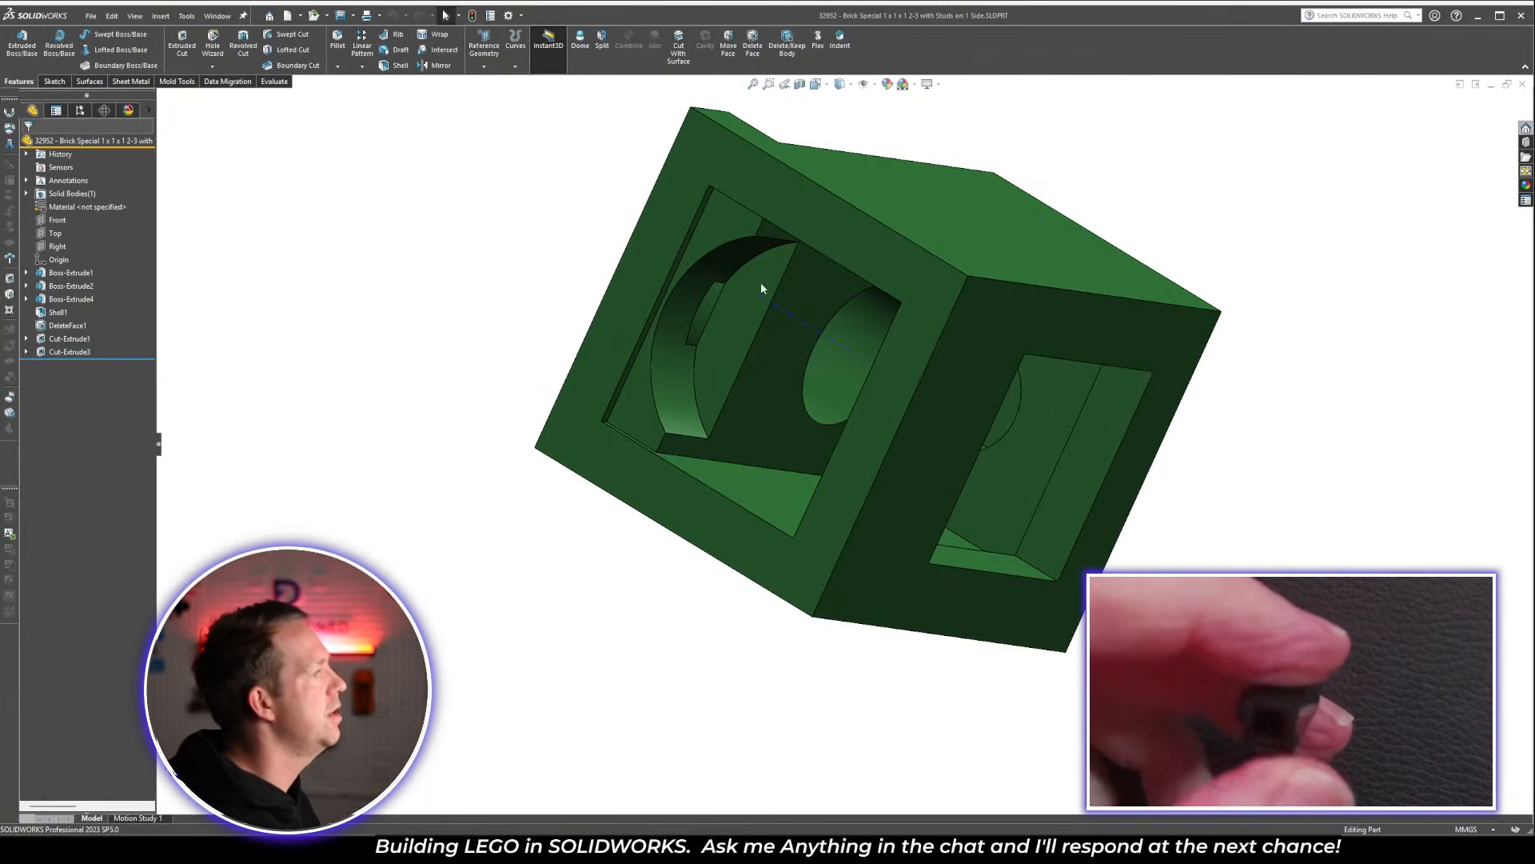
{"action": "left_click", "coordinate": [721, 374]}
{"action": "key", "text": "Delete"}
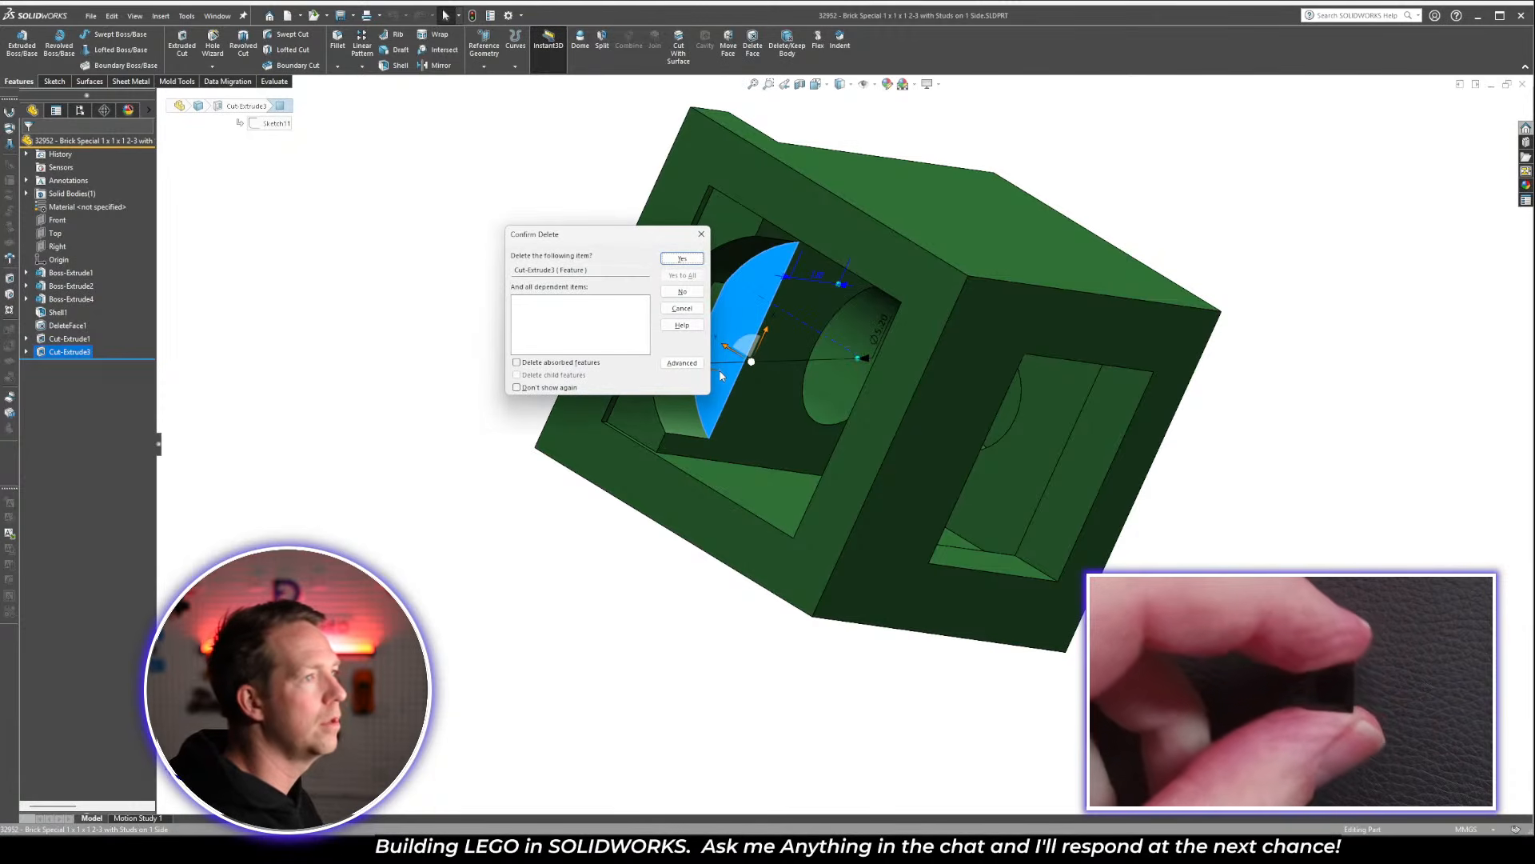
{"action": "key", "text": "Return"}
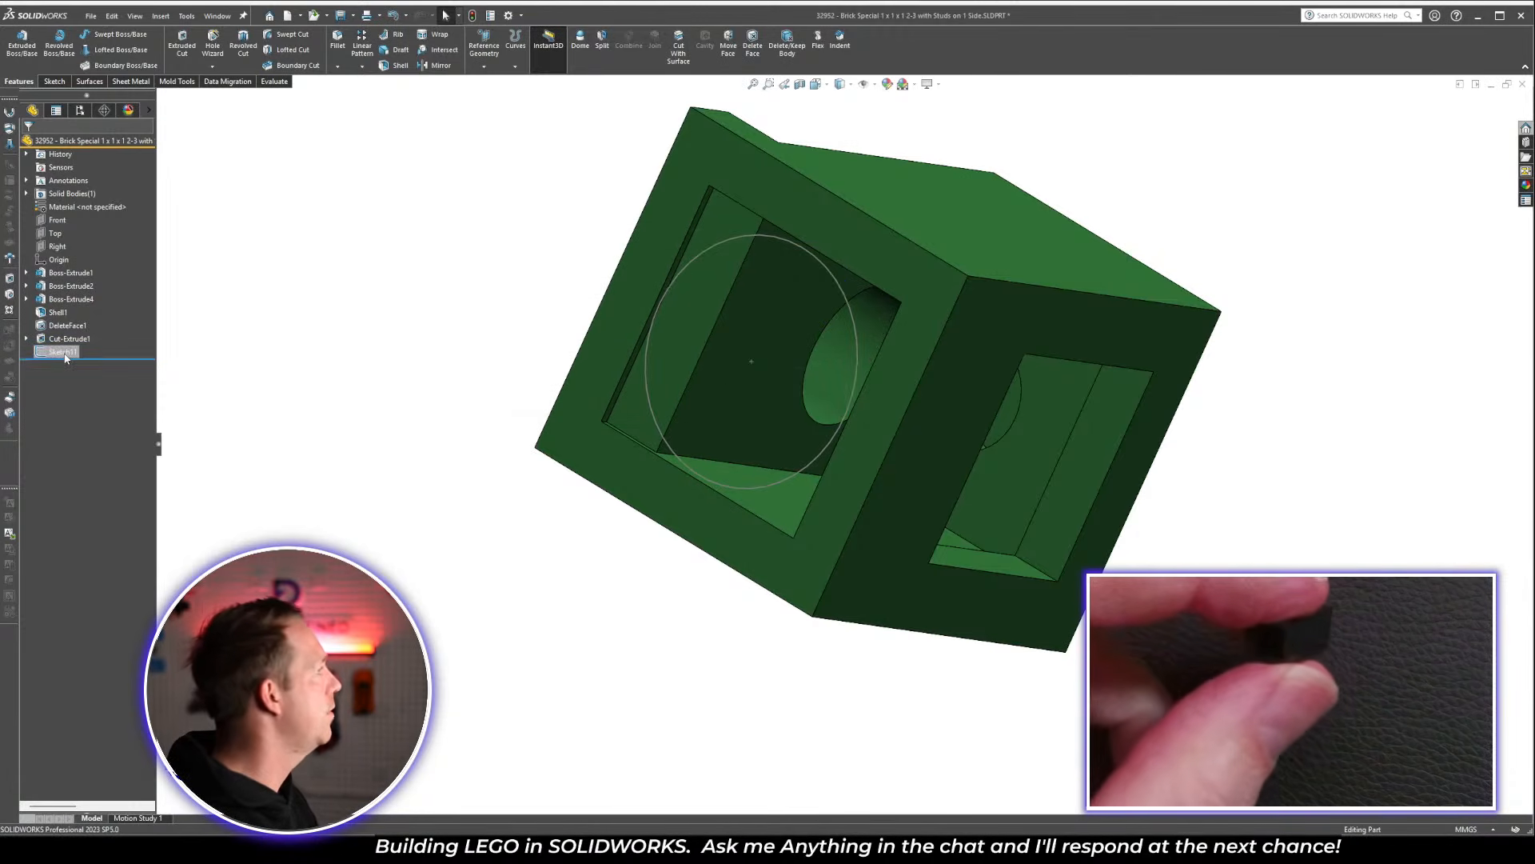
{"action": "left_click", "coordinate": [65, 353]}
{"action": "key", "text": "Delete"}
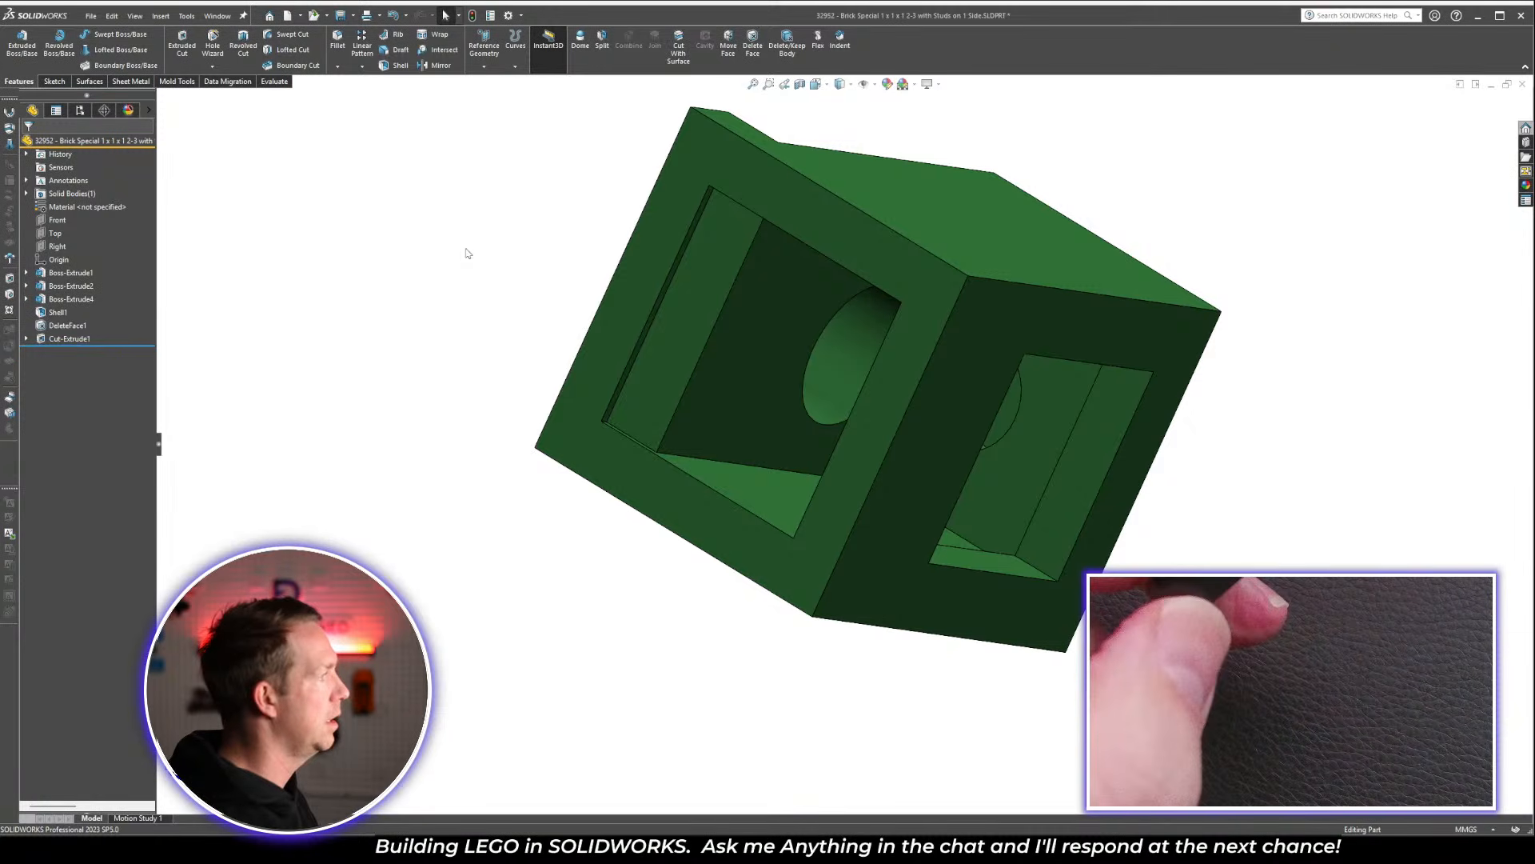
Delete the rectangular window cut in the brick's back wall, Cut-Extrude1, together with its leftover sketch
{"action": "left_click", "coordinate": [696, 326]}
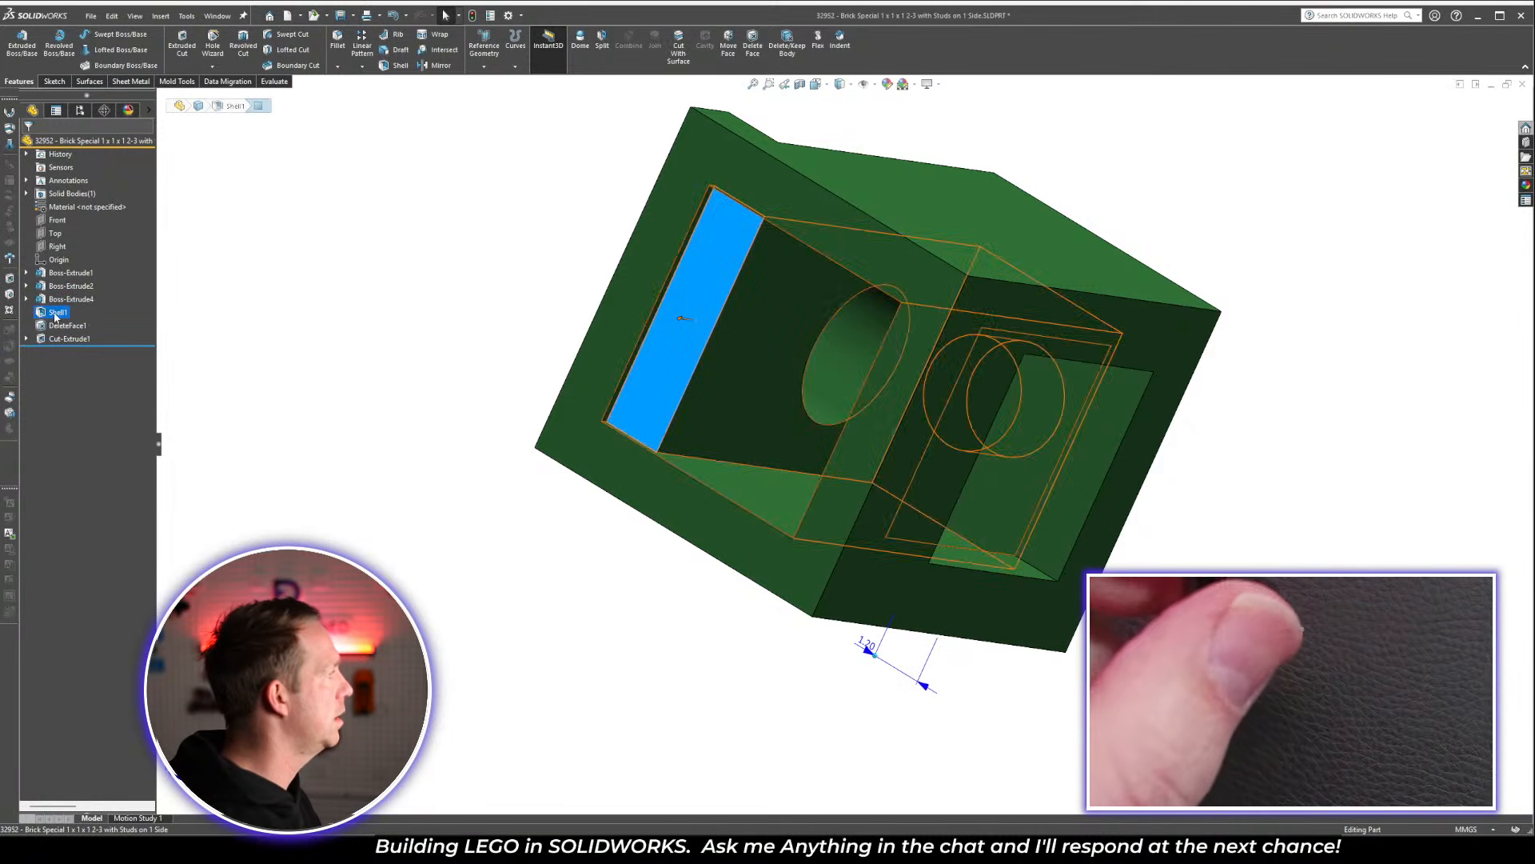
{"action": "left_click", "coordinate": [58, 313]}
{"action": "left_click", "coordinate": [64, 338]}
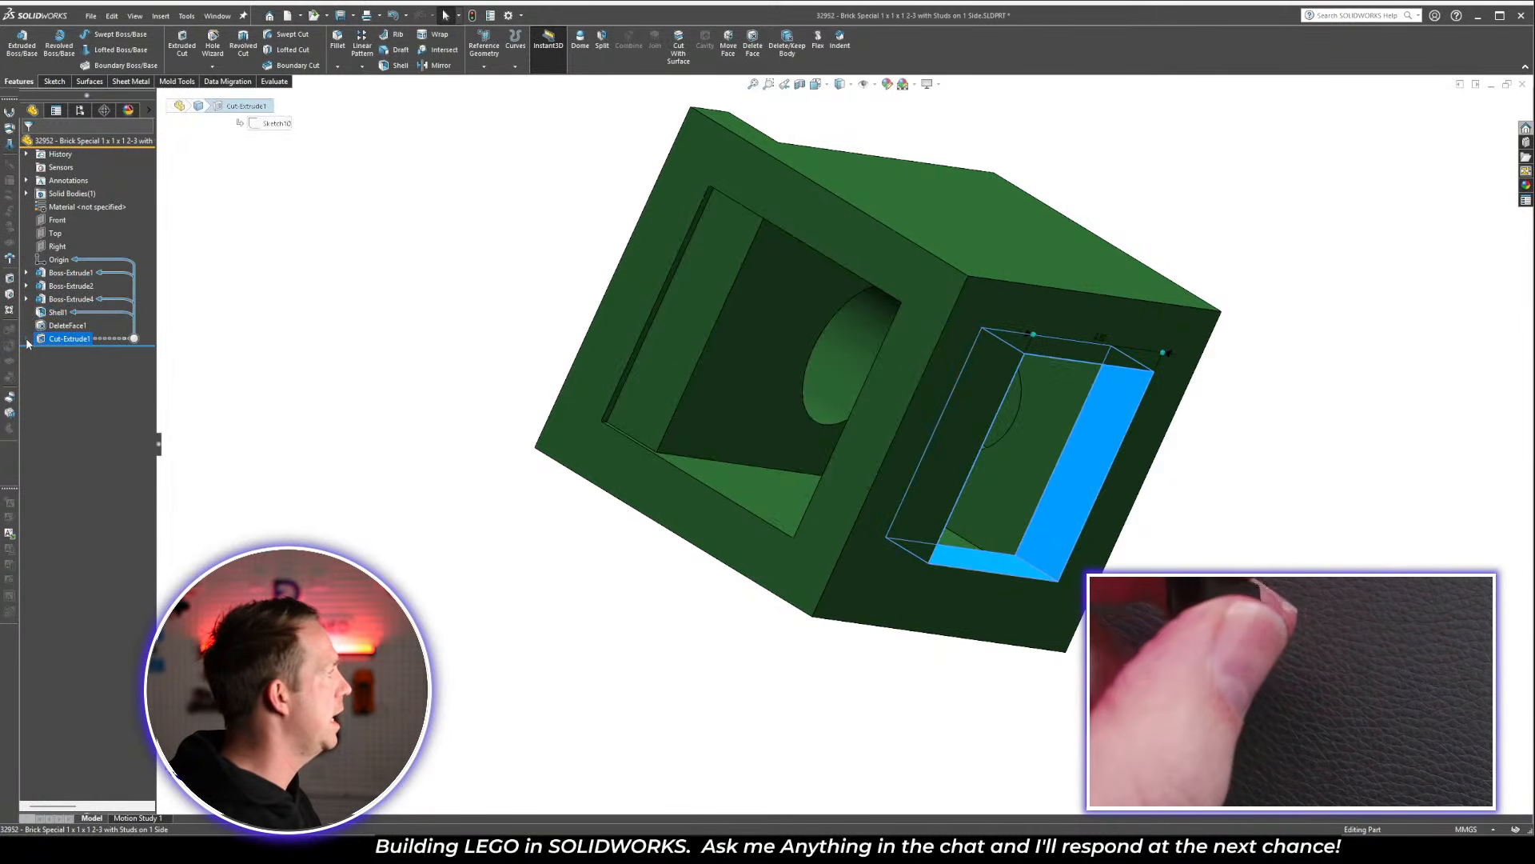
{"action": "left_click", "coordinate": [61, 351]}
{"action": "left_click", "coordinate": [213, 357]}
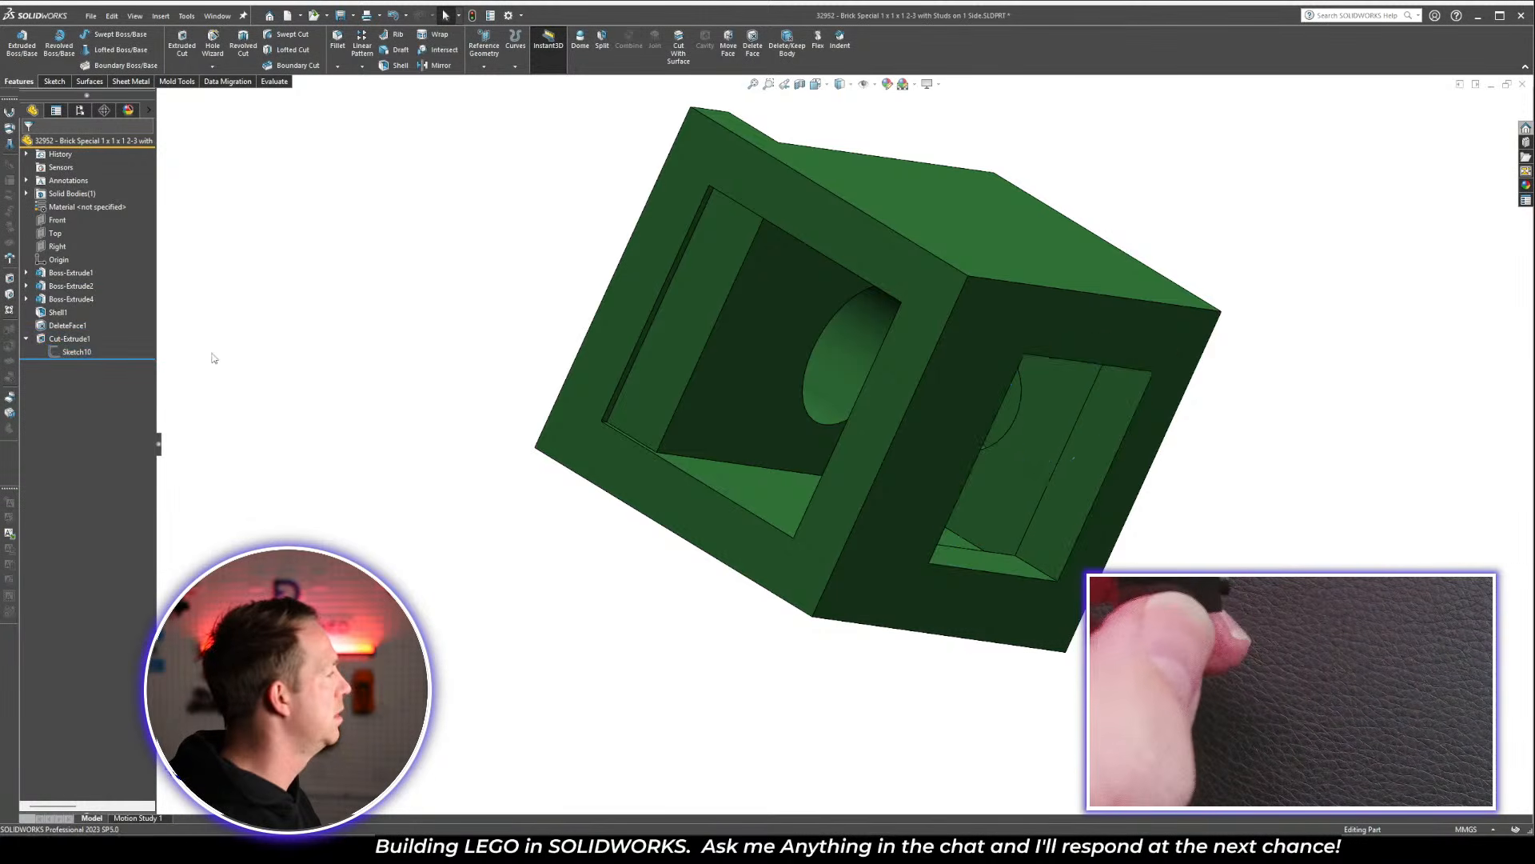
{"action": "left_click", "coordinate": [73, 344]}
{"action": "key", "text": "Delete"}
{"action": "key", "text": "Return"}
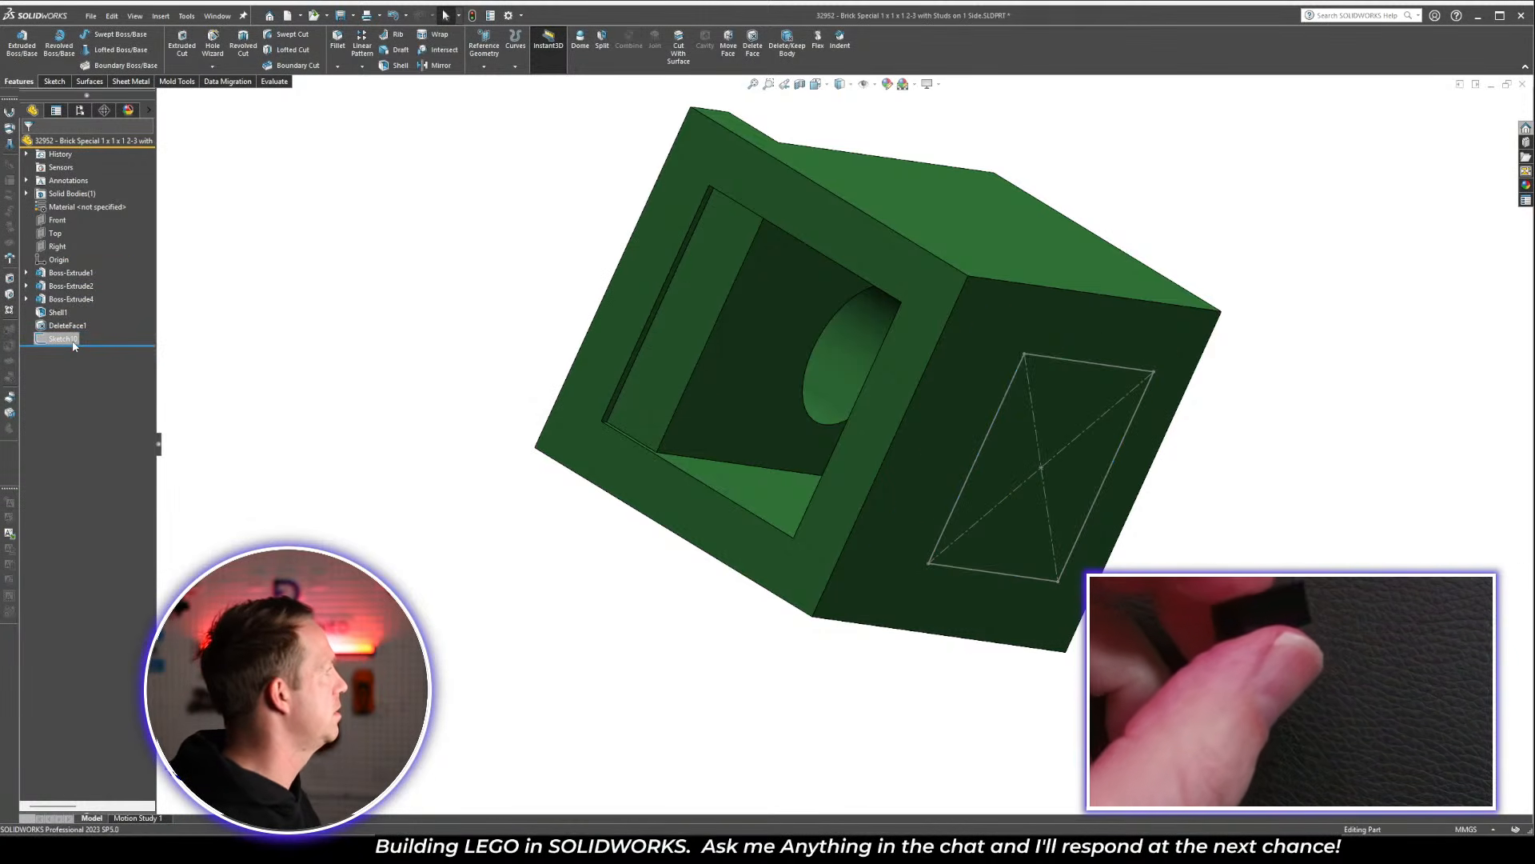
{"action": "left_click", "coordinate": [73, 344]}
{"action": "key", "text": "Delete"}
{"action": "key", "text": "Return"}
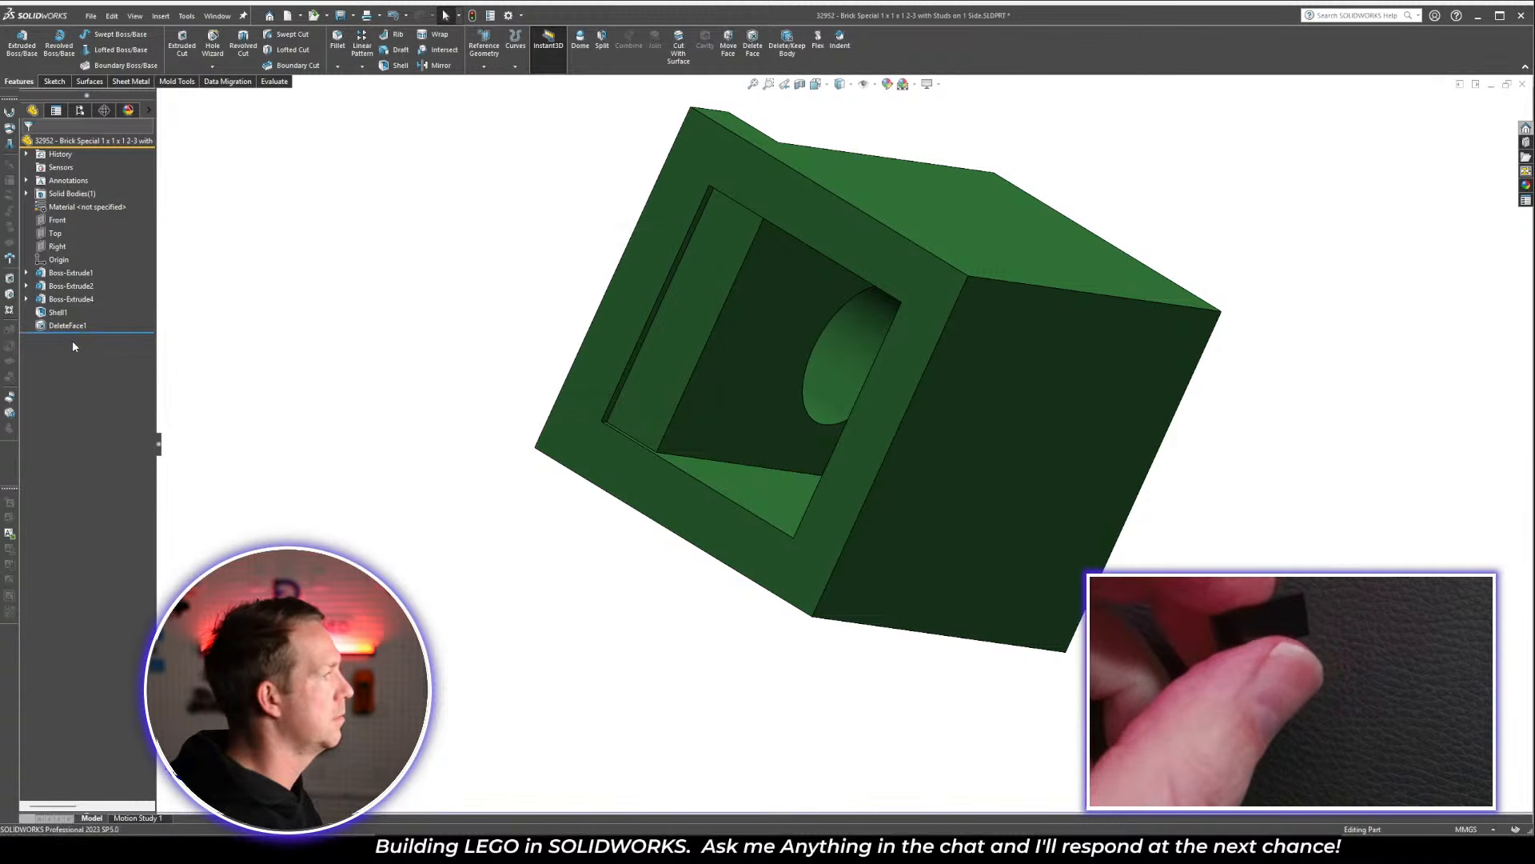
Roll the feature history back to just after Boss-Extrude1 and examine the dimensions of its profile sketch
{"action": "middle_click_drag", "start_coordinate": [832, 244], "coordinate": [865, 641]}
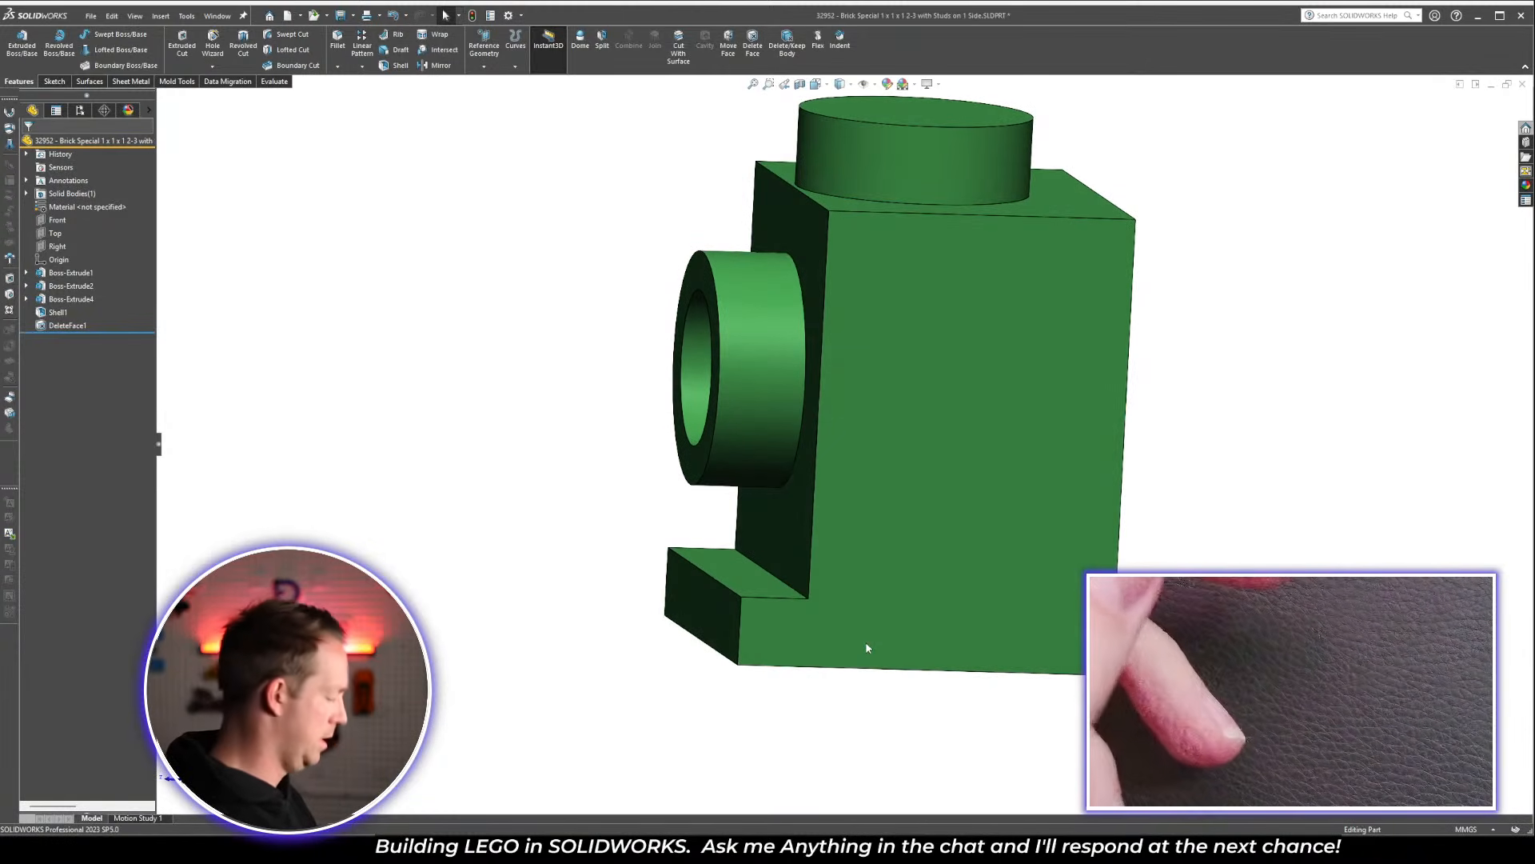
{"action": "scroll", "coordinate": [963, 373], "scroll_direction": "up", "scroll_amount": 1}
{"action": "middle_click_drag", "start_coordinate": [963, 372], "coordinate": [977, 397]}
{"action": "middle_click_drag", "start_coordinate": [963, 294], "coordinate": [817, 510]}
{"action": "left_click", "coordinate": [810, 507]}
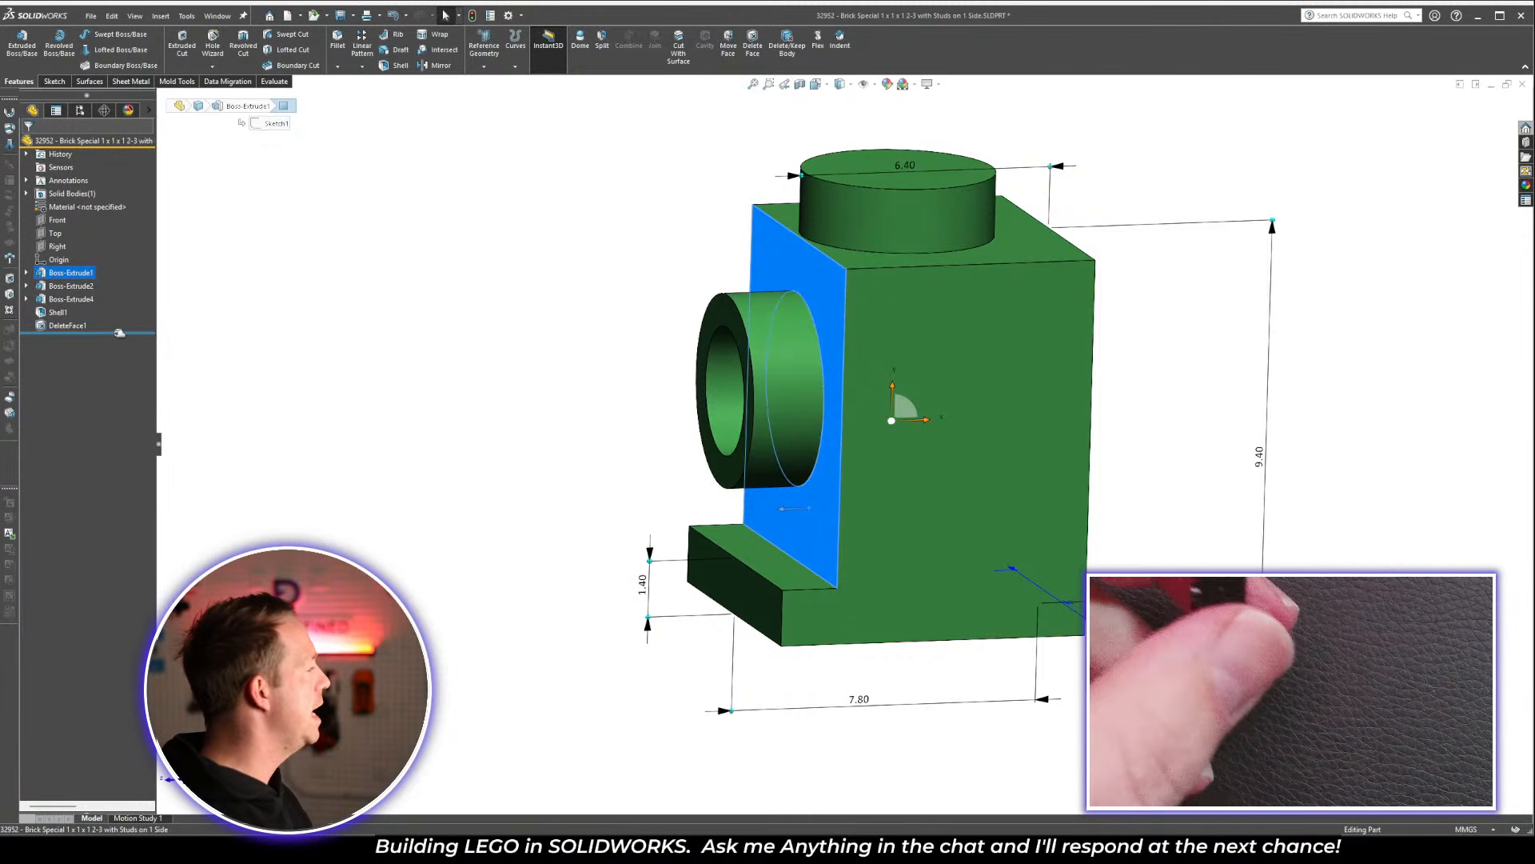
{"action": "left_click_drag", "start_coordinate": [120, 333], "coordinate": [112, 279]}
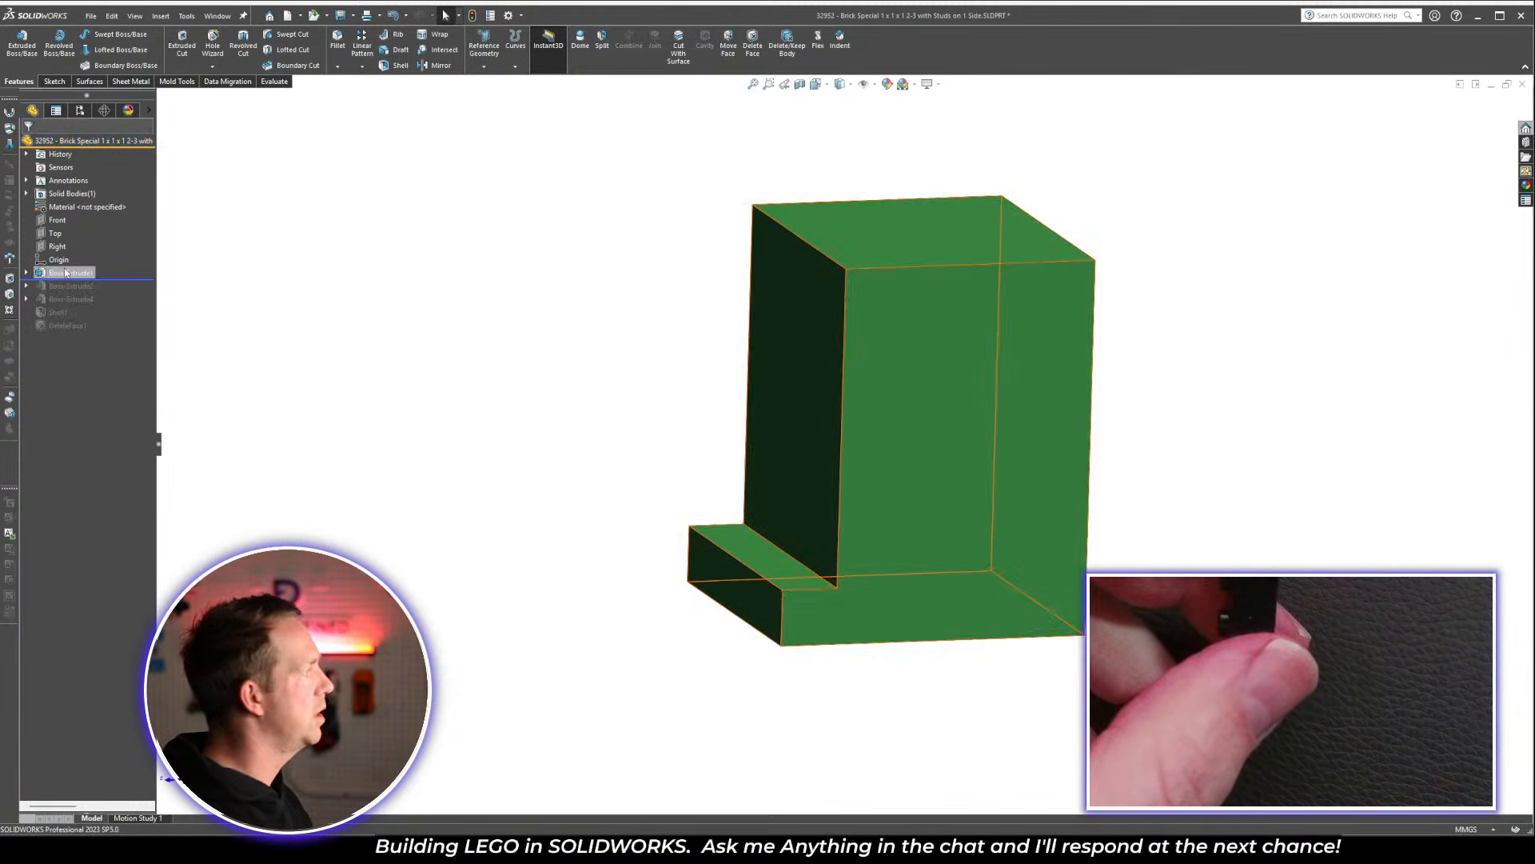
{"action": "left_click", "coordinate": [27, 273]}
{"action": "left_click", "coordinate": [74, 286]}
{"action": "scroll", "coordinate": [896, 457], "scroll_direction": "up", "scroll_amount": 2}
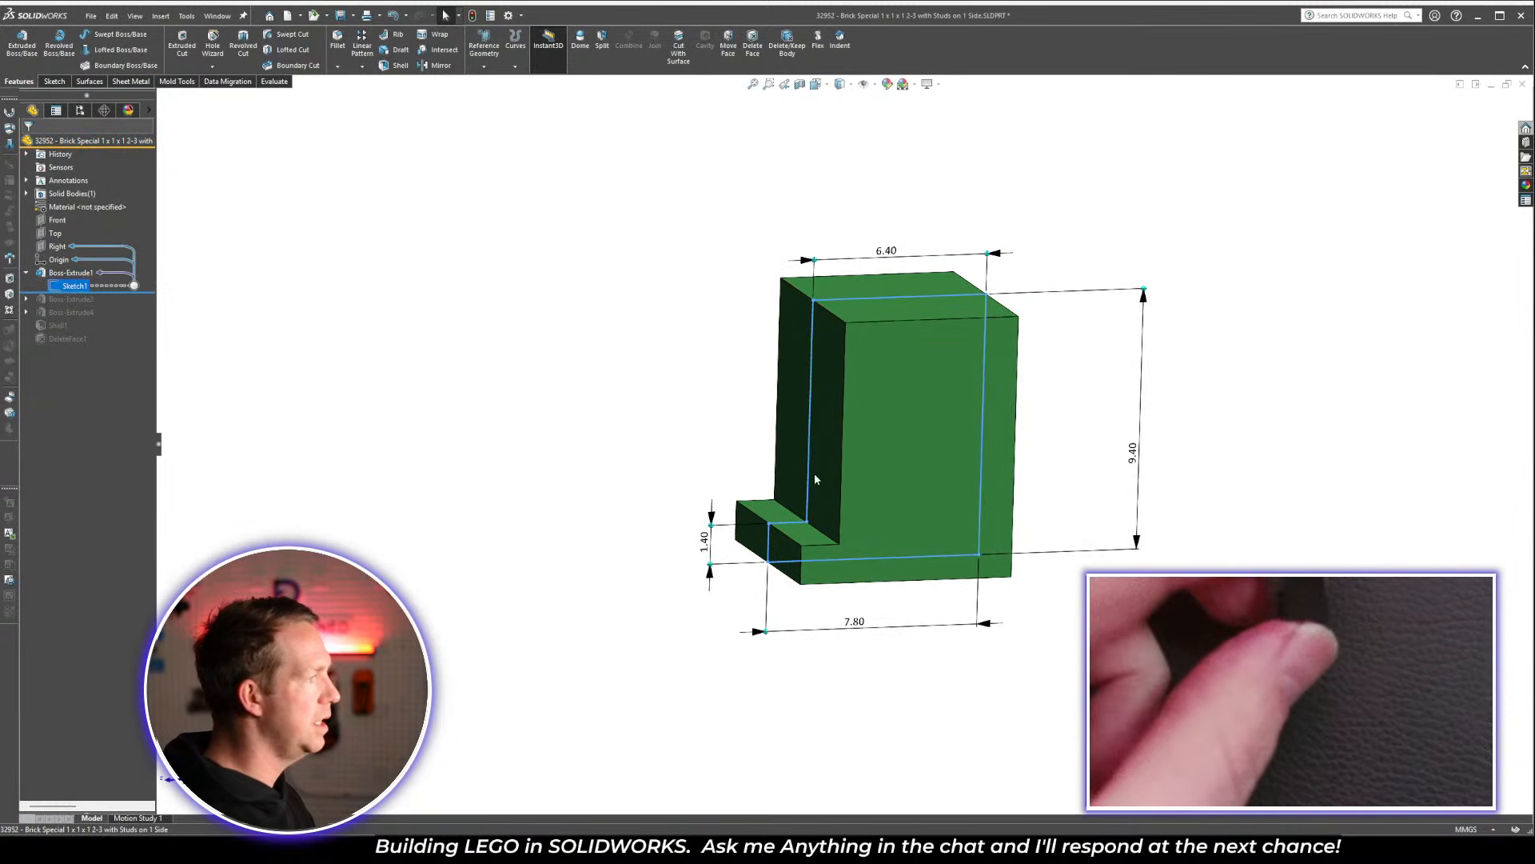
{"action": "scroll", "coordinate": [854, 472], "scroll_direction": "down", "scroll_amount": 2}
{"action": "middle_click_drag", "start_coordinate": [875, 447], "coordinate": [910, 414]}
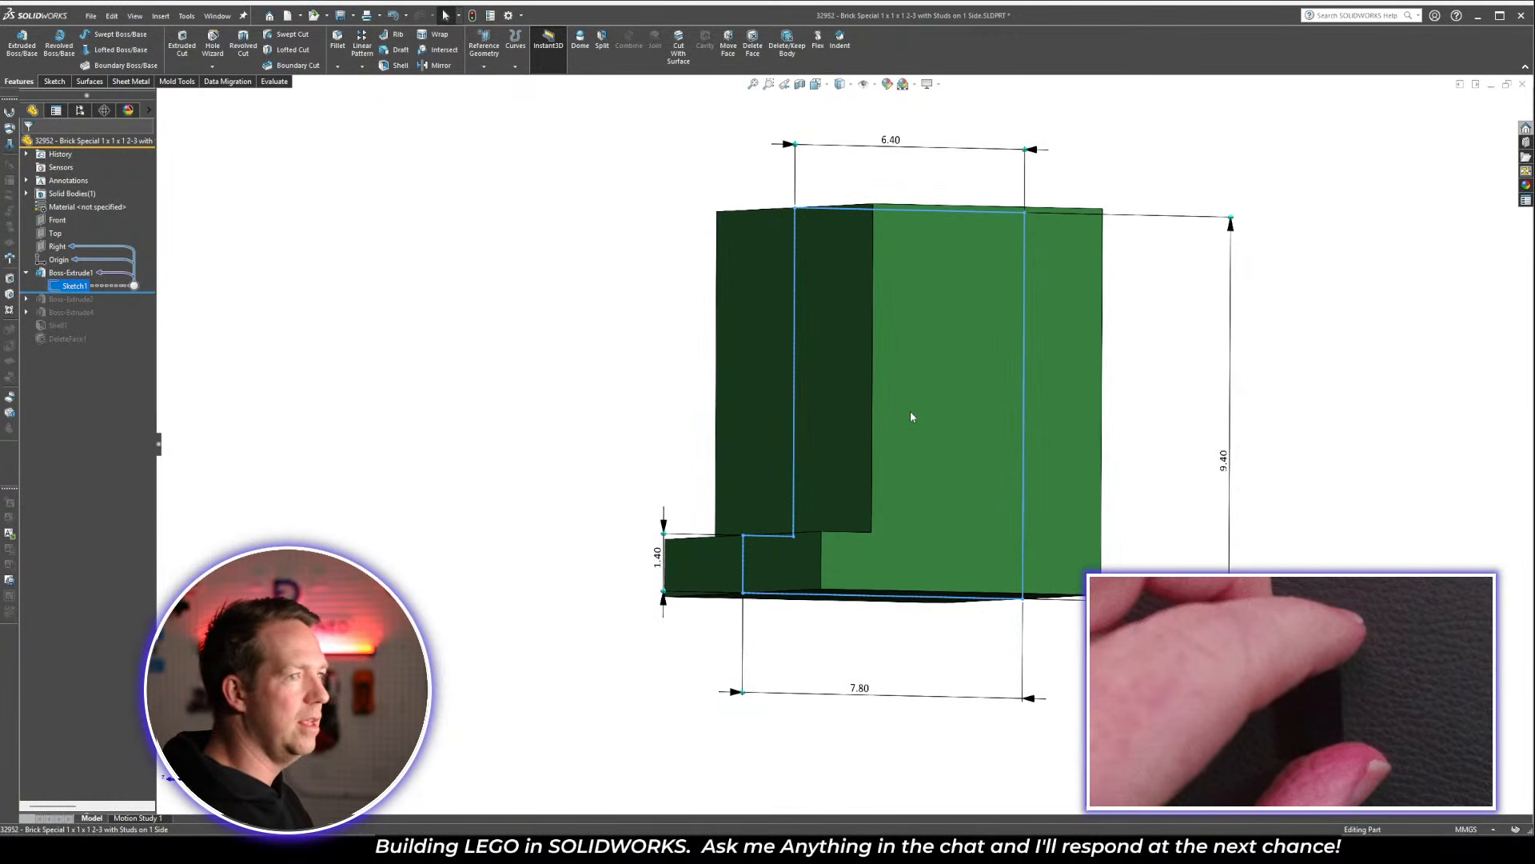
{"action": "left_click", "coordinate": [661, 355]}
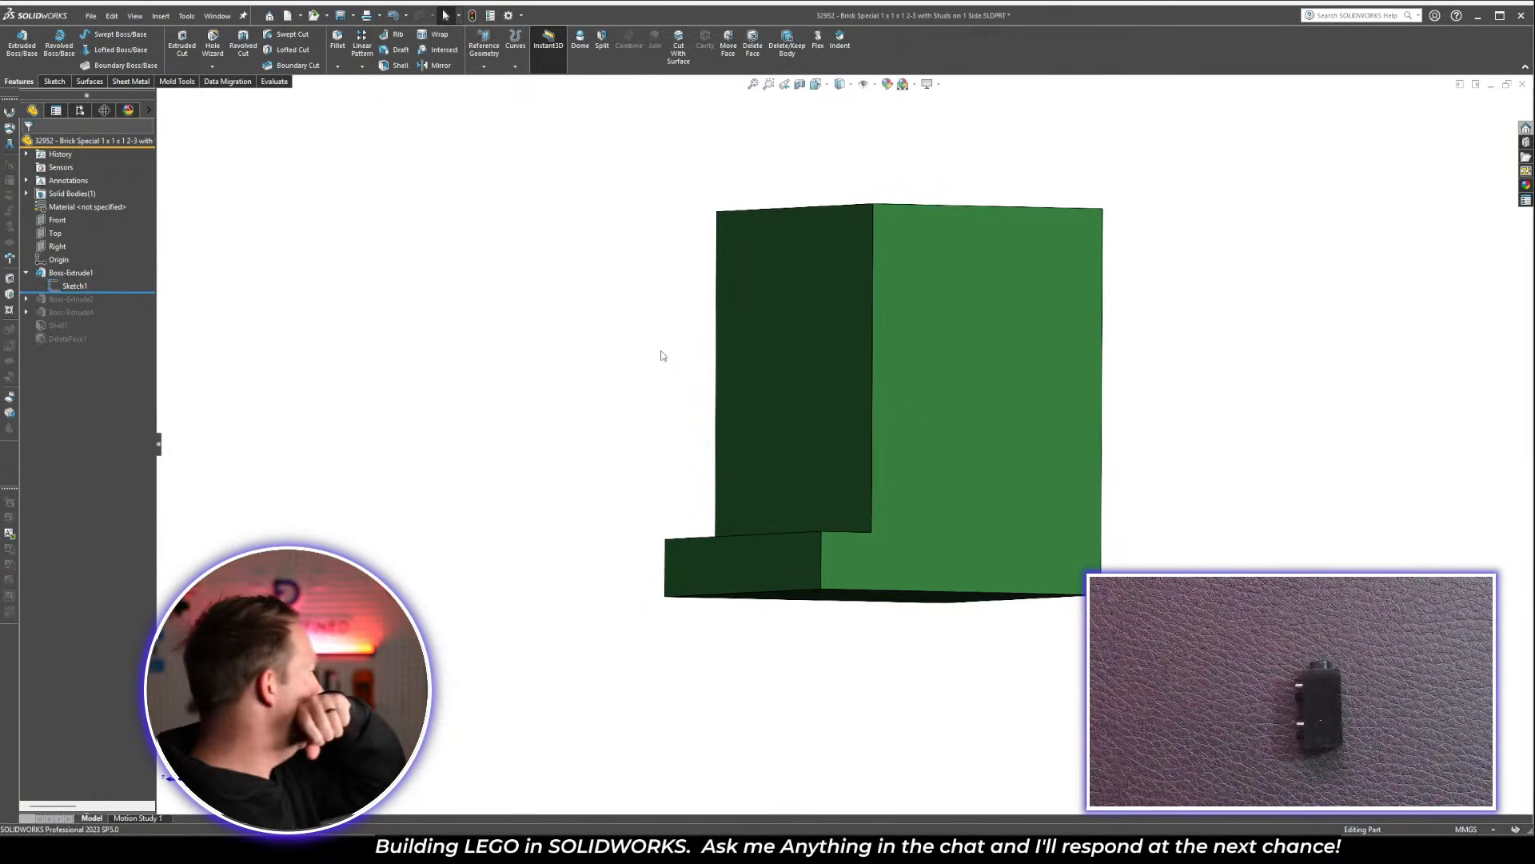
Try removing the recessed front face and the ledge's top face with Delete Face using Delete and Patch, and delete that trial feature
{"action": "middle_click_drag", "start_coordinate": [672, 332], "coordinate": [745, 446]}
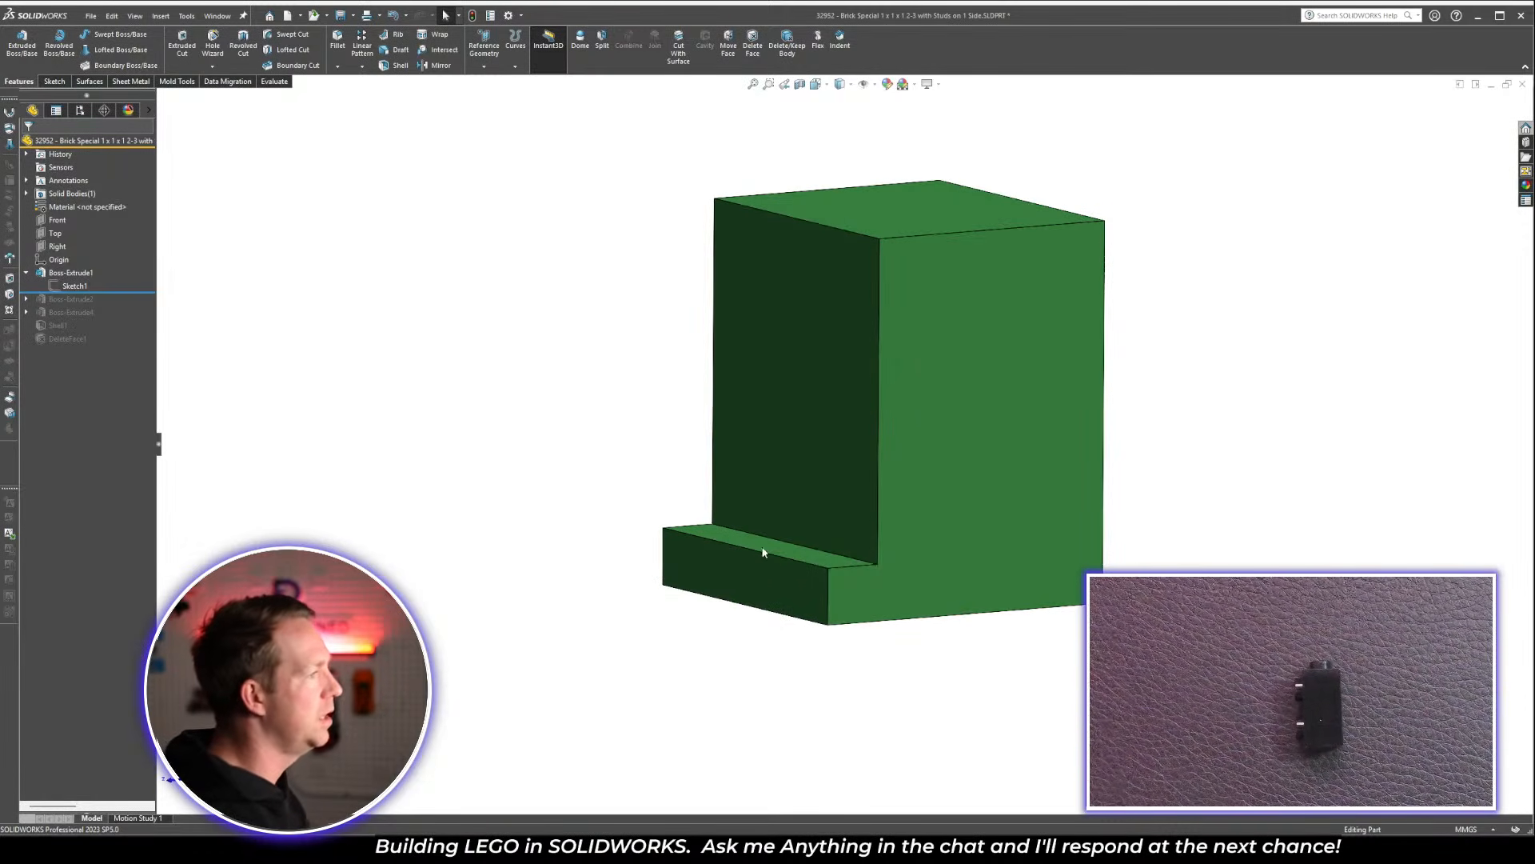
{"action": "left_click", "coordinate": [787, 45]}
{"action": "key", "text": "Escape"}
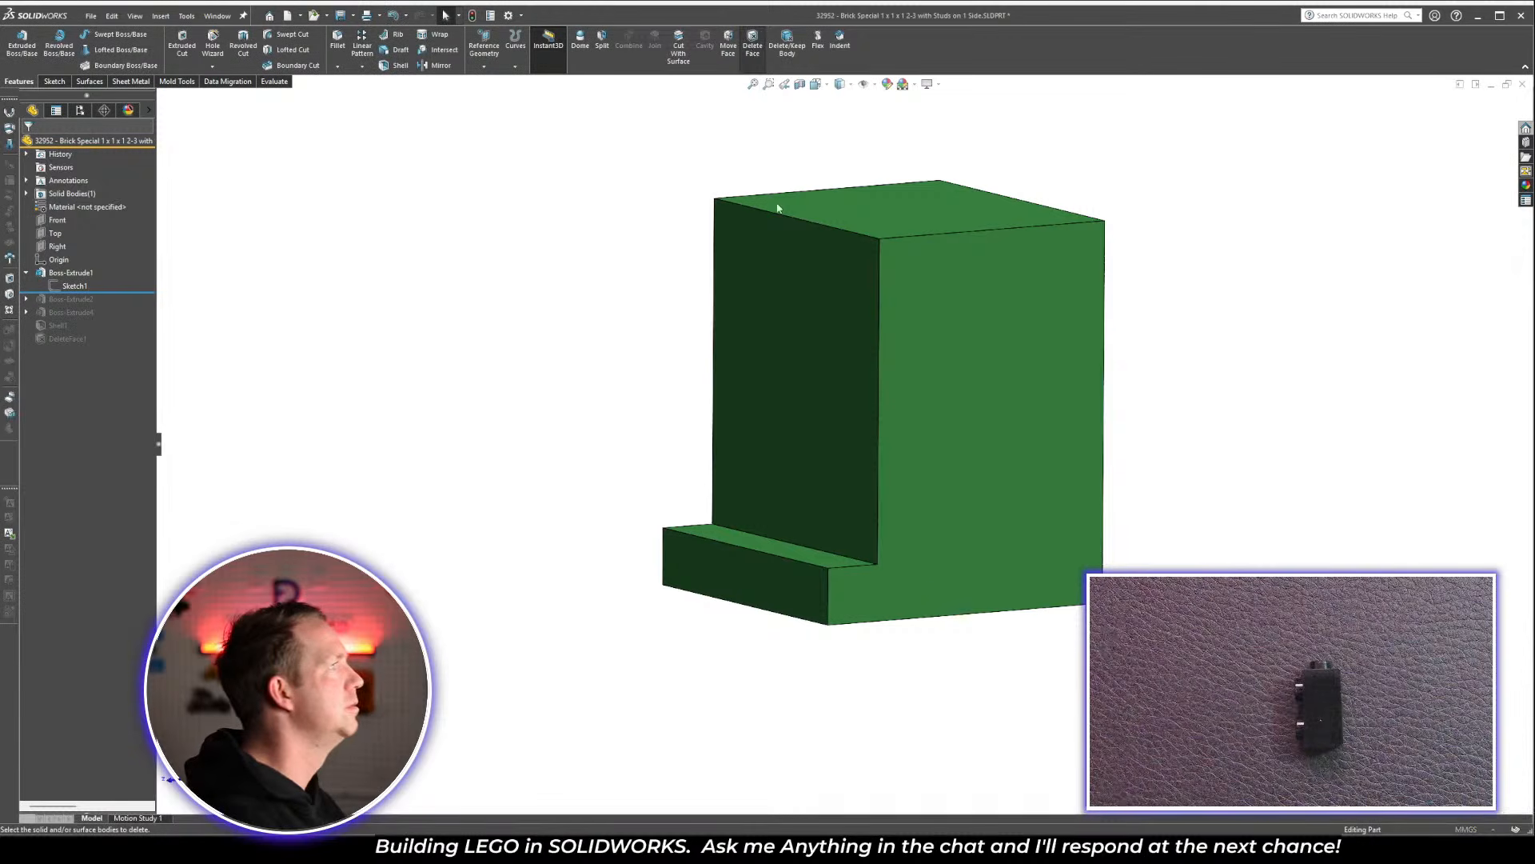
{"action": "left_click", "coordinate": [802, 551]}
{"action": "key", "text": "Return"}
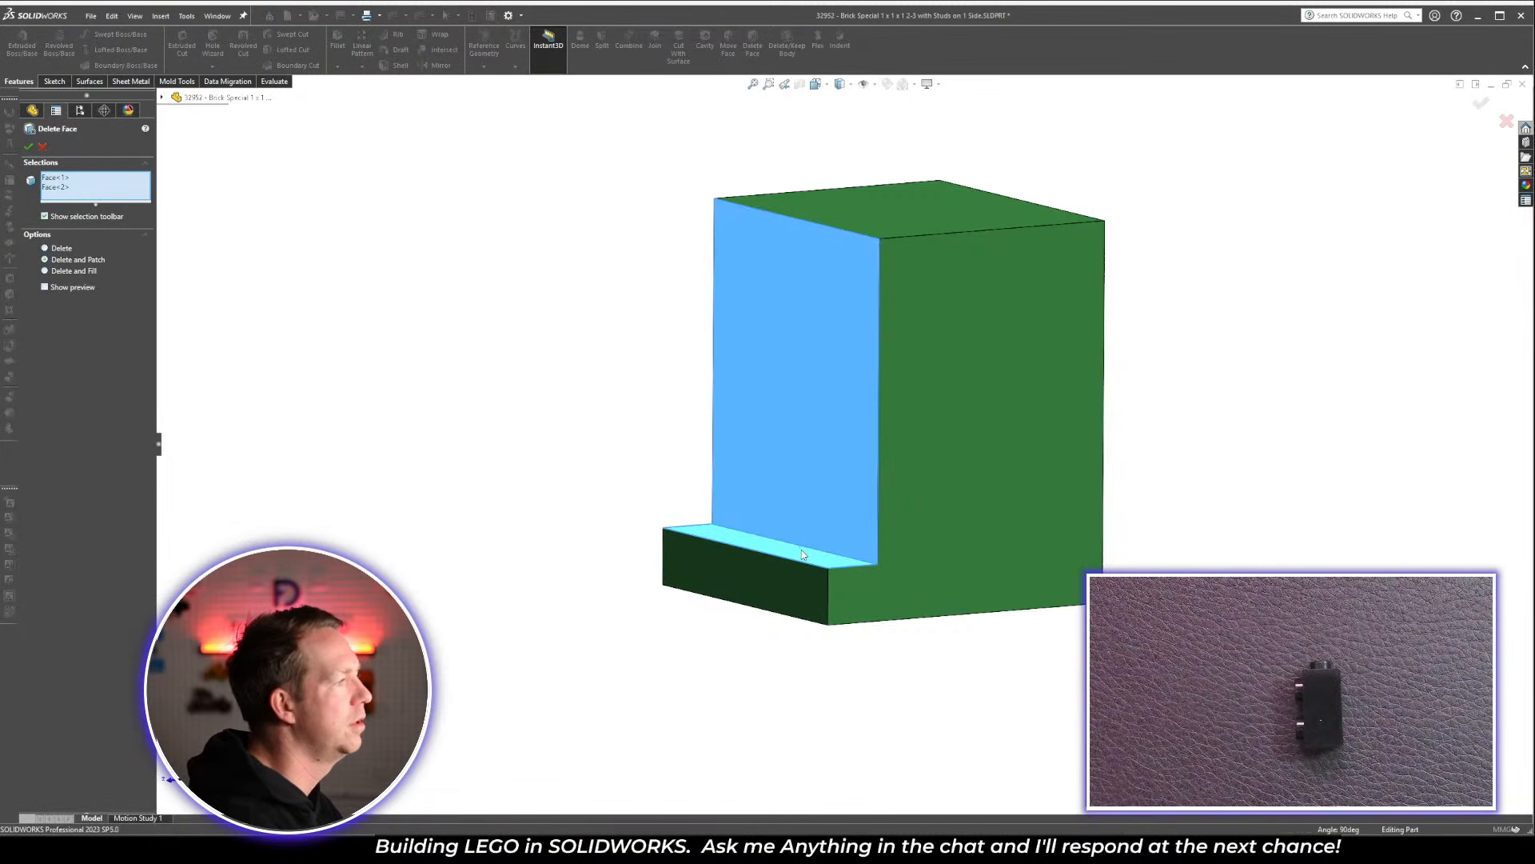
{"action": "left_click", "coordinate": [88, 300]}
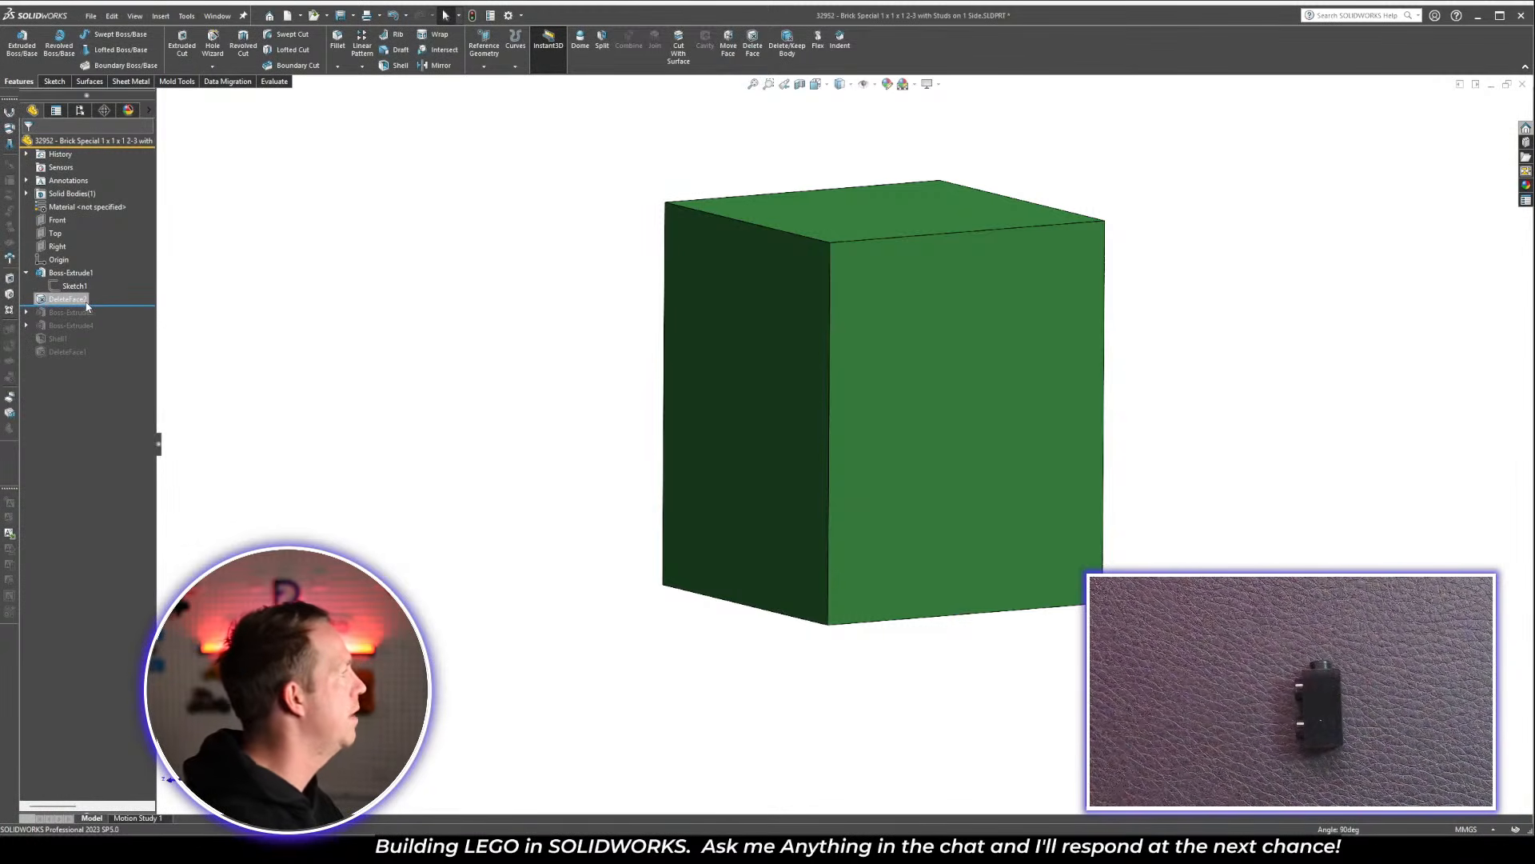
{"action": "key", "text": "Delete"}
{"action": "key", "text": "Return"}
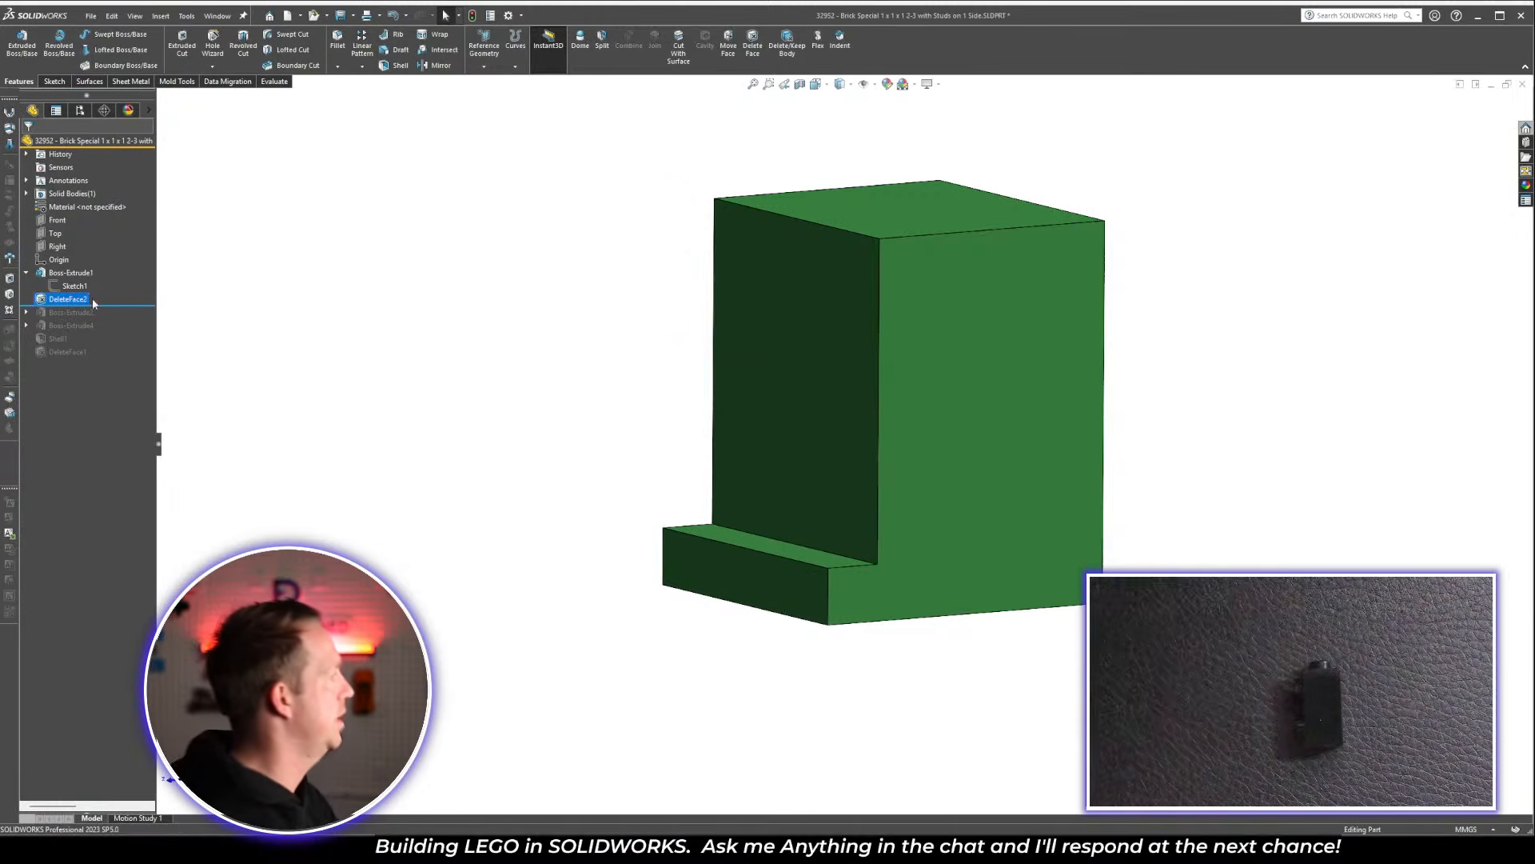
Edit the base extrusion's Sketch1 and trim away the recessed vertical line and the ledge's short horizontal line
{"action": "left_click", "coordinate": [70, 290]}
{"action": "left_click", "coordinate": [76, 250]}
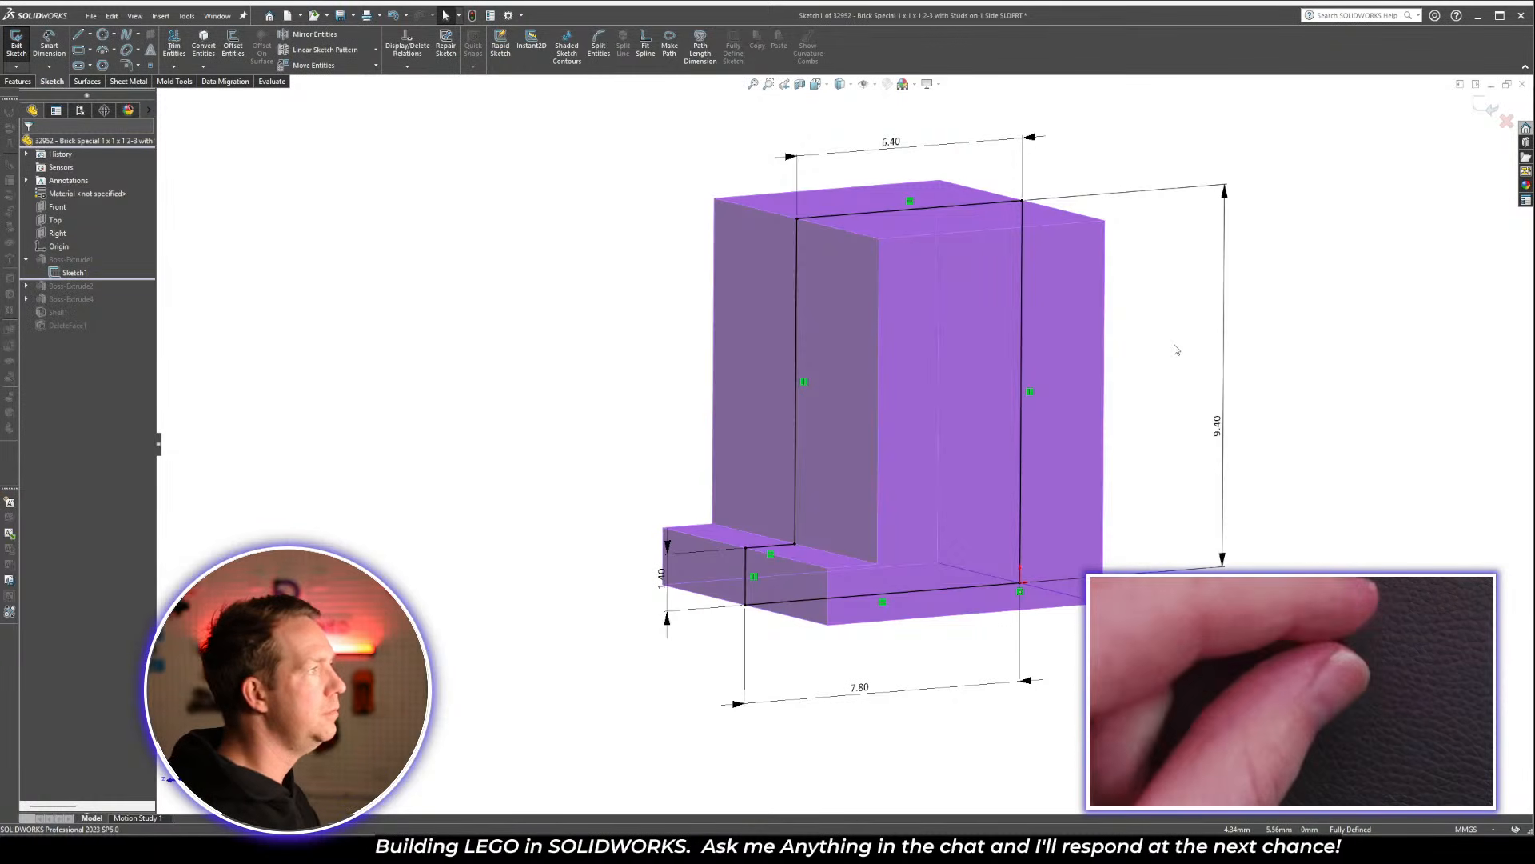
{"action": "scroll", "coordinate": [897, 479], "scroll_direction": "up", "scroll_amount": 2}
{"action": "middle_click_drag", "start_coordinate": [895, 478], "coordinate": [833, 517]}
{"action": "scroll", "coordinate": [802, 529], "scroll_direction": "down", "scroll_amount": 2}
{"action": "key", "text": "t"}
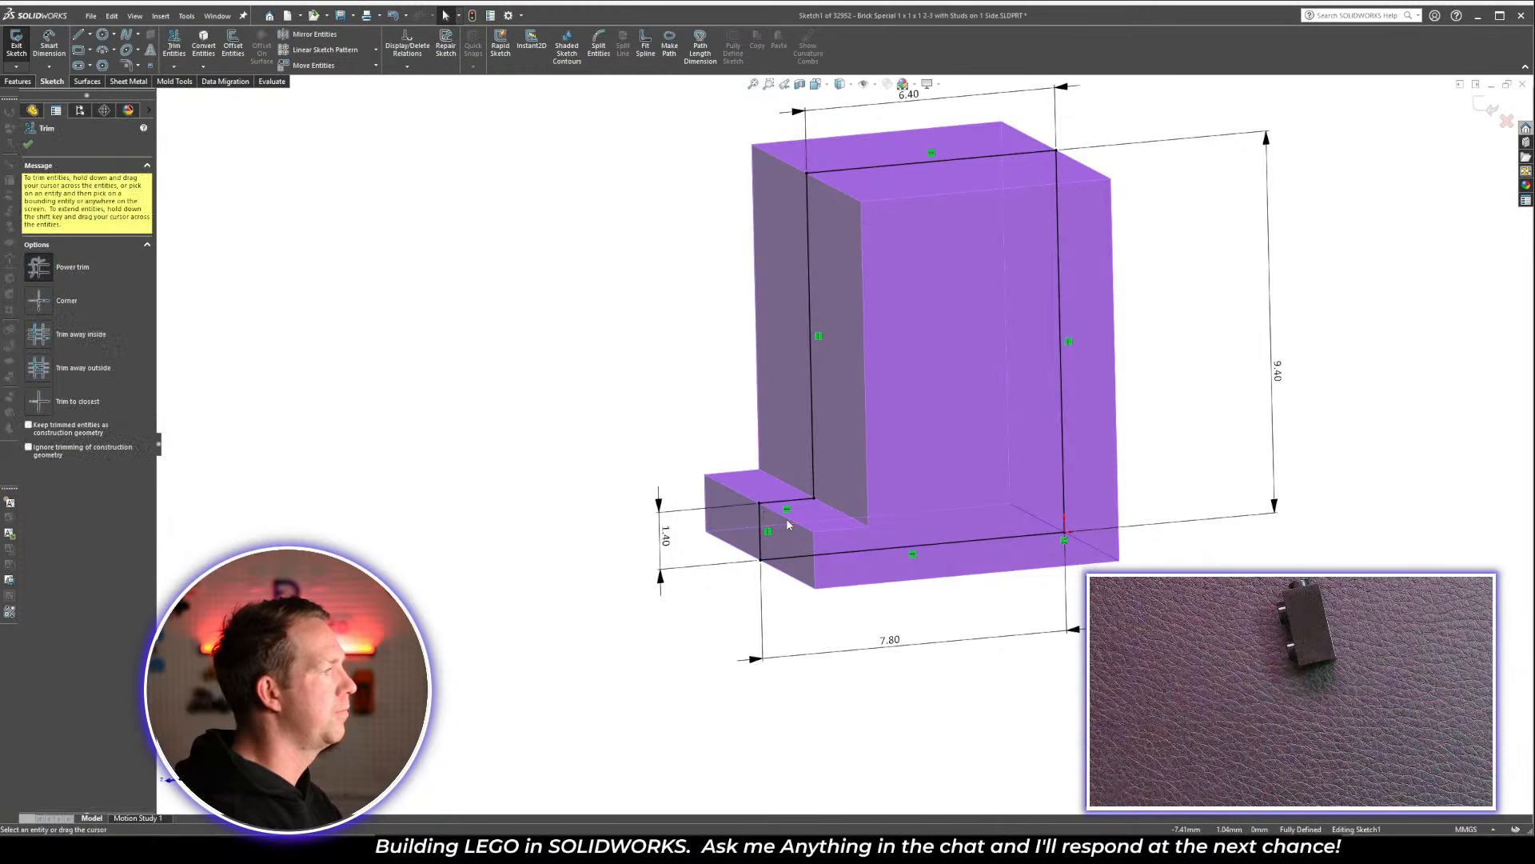
{"action": "left_click_drag", "start_coordinate": [787, 525], "coordinate": [816, 462]}
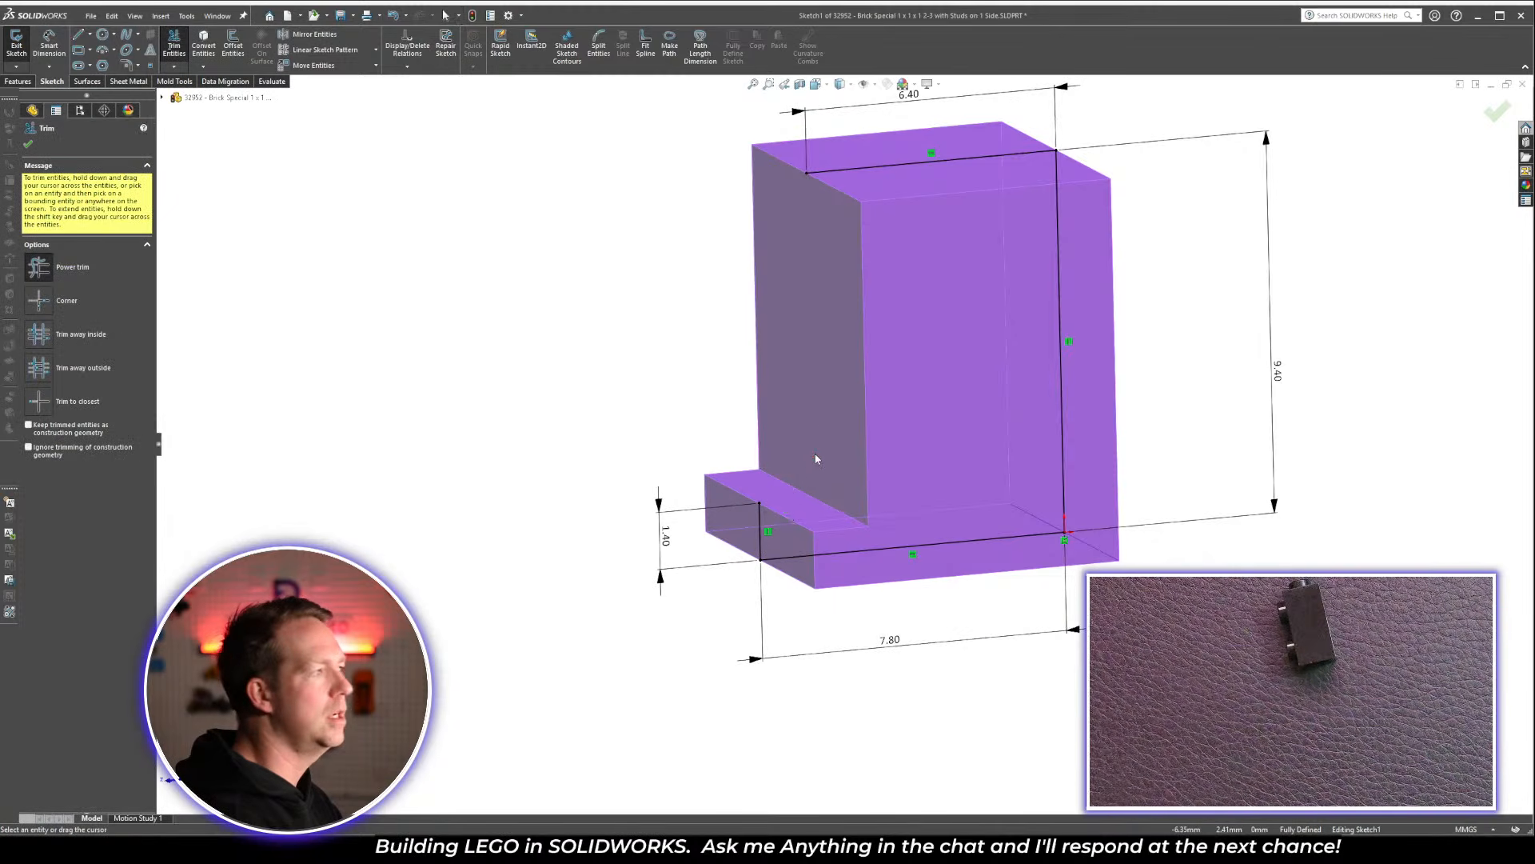
Power trim the short front line upward and the top line forward so they meet at a corner and close the rectangular profile
{"action": "scroll", "coordinate": [817, 448], "scroll_direction": "up", "scroll_amount": 3}
{"action": "scroll", "coordinate": [823, 324], "scroll_direction": "down", "scroll_amount": 2}
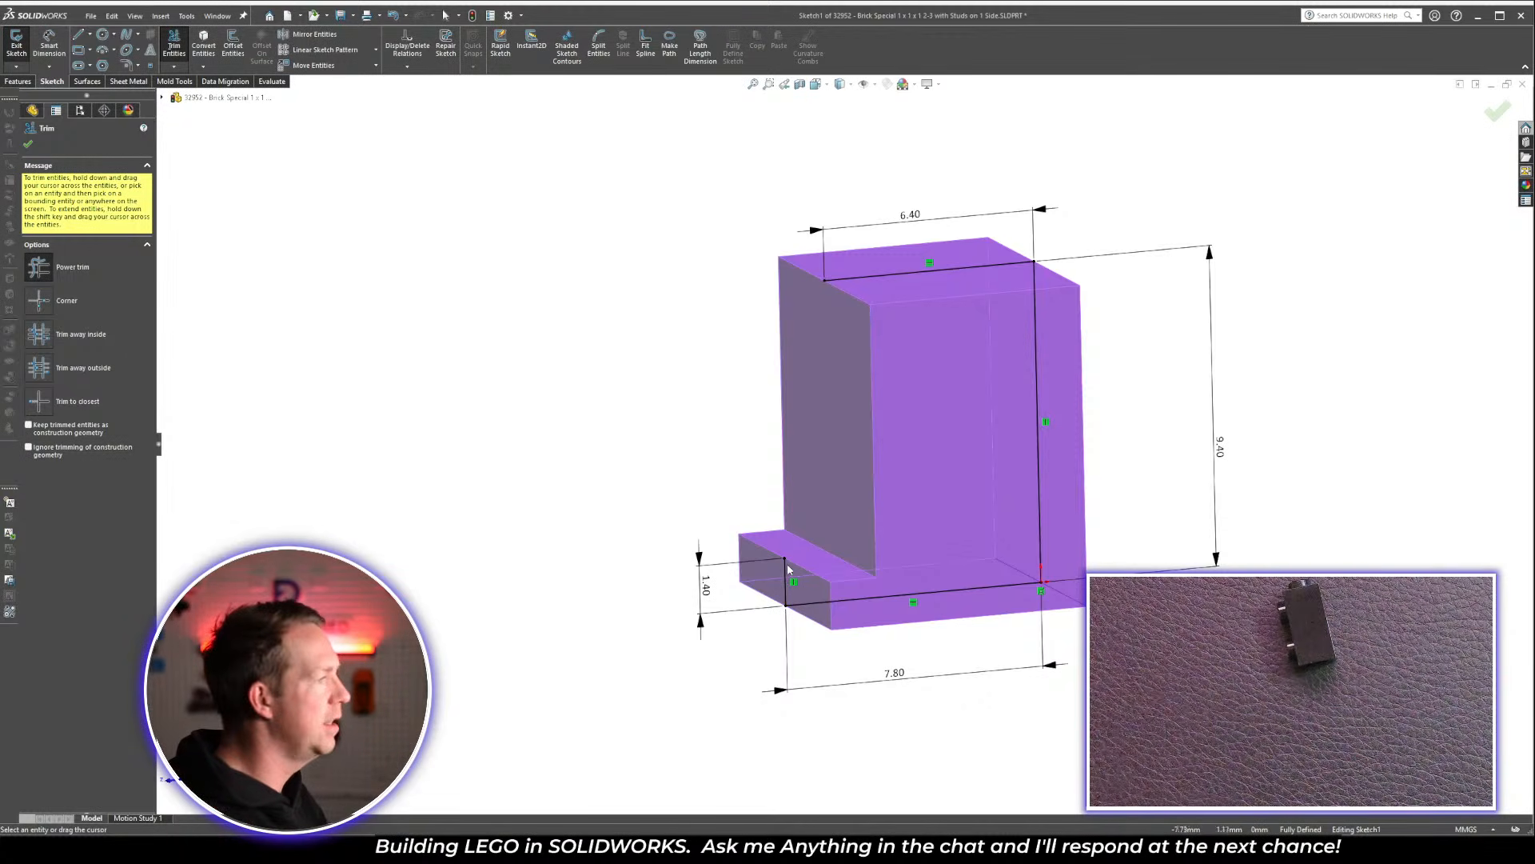
{"action": "left_click_drag", "start_coordinate": [788, 572], "coordinate": [775, 214]}
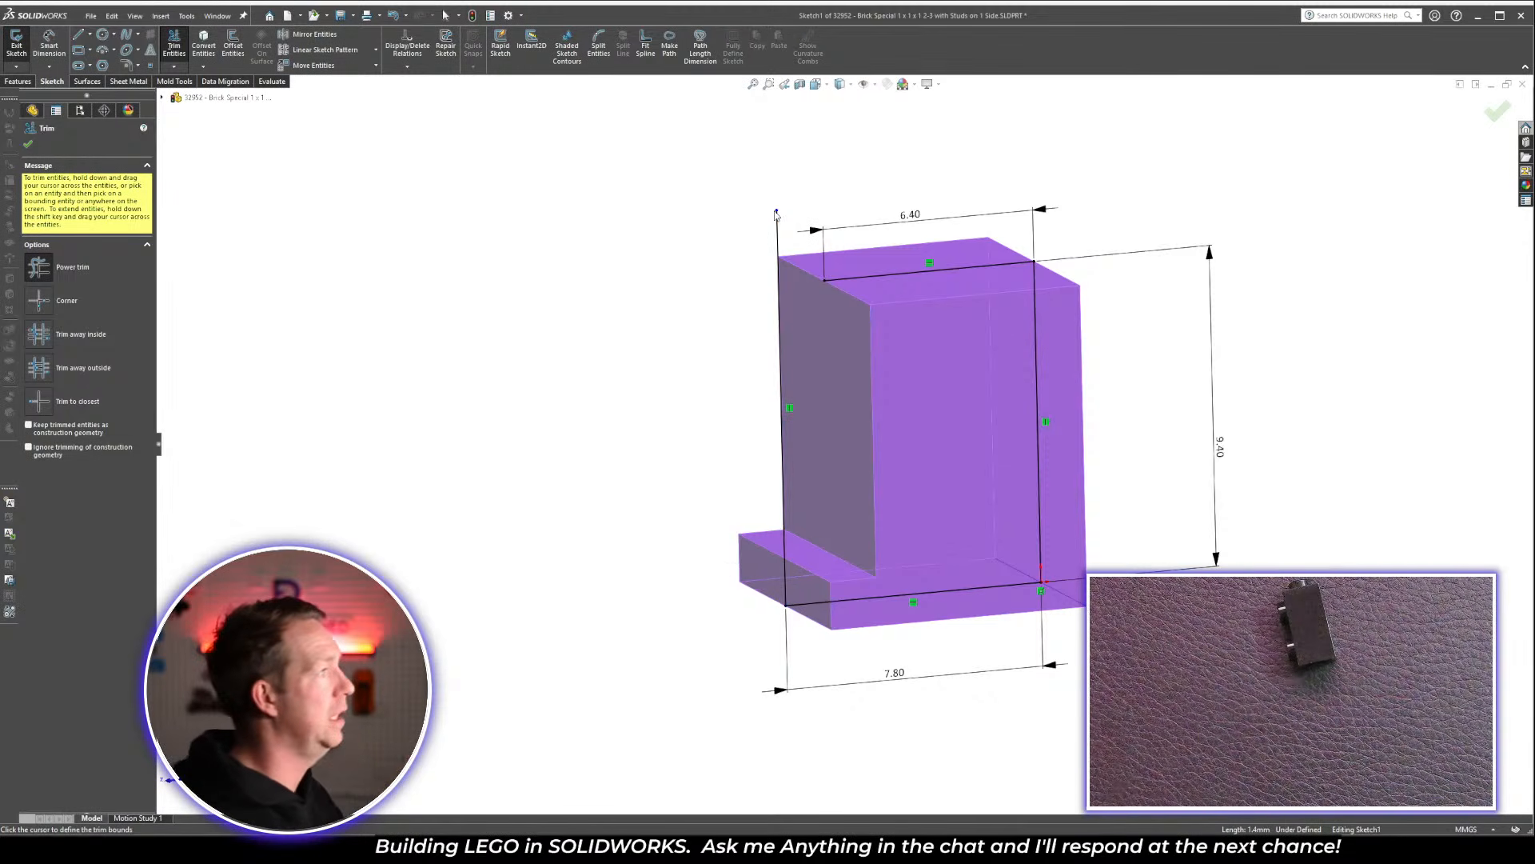
{"action": "mouse_move", "coordinate": [831, 282]}
{"action": "left_mouse_down"}
{"action": "mouse_move", "coordinate": [702, 319]}
{"action": "mouse_move", "coordinate": [850, 190]}
{"action": "left_mouse_up"}
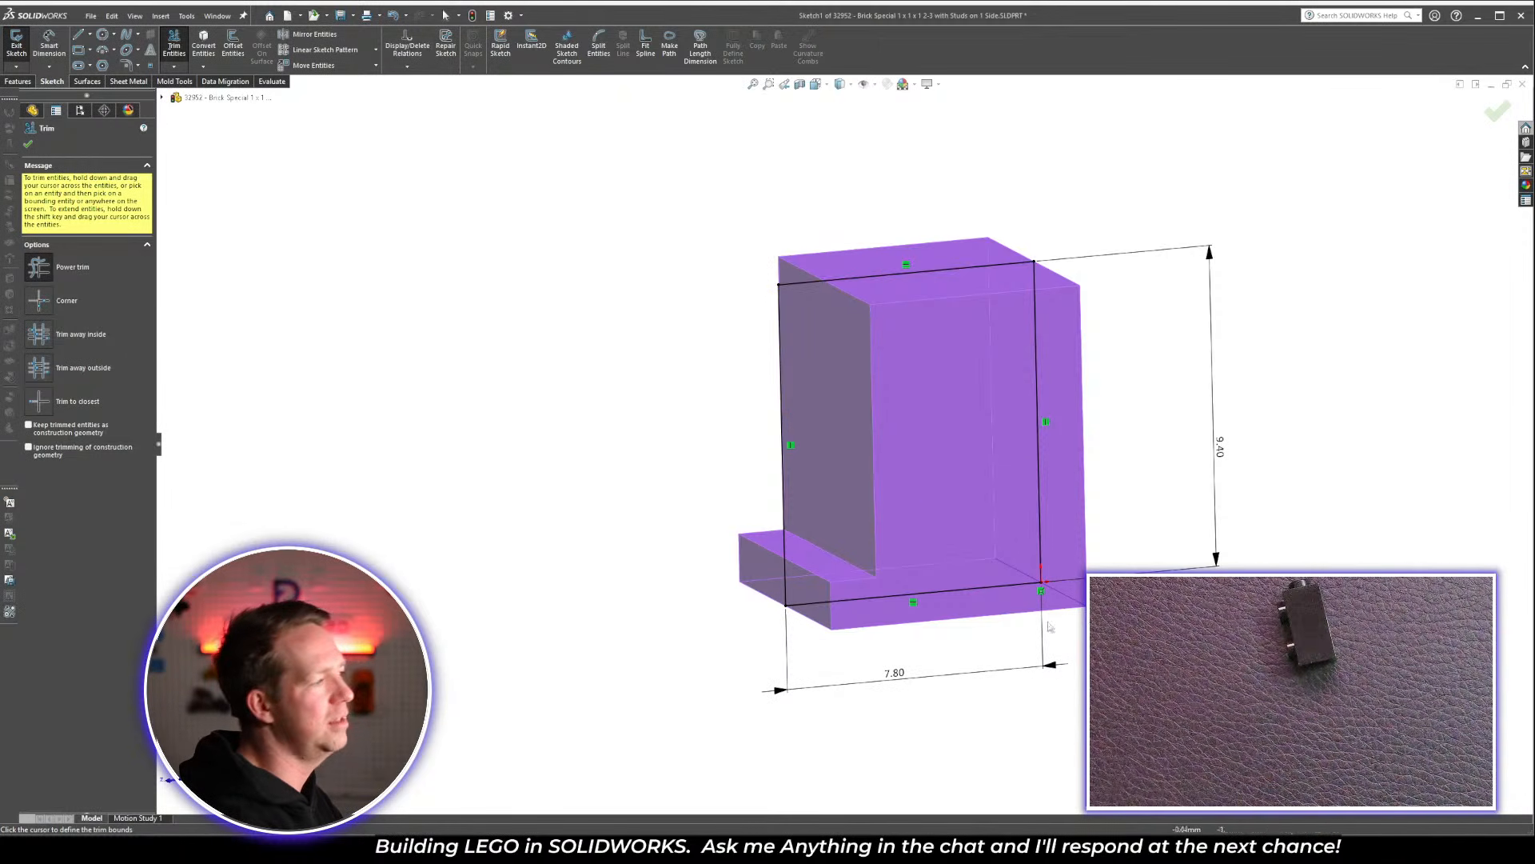
{"action": "mouse_move", "coordinate": [1287, 368]}
{"action": "middle_mouse_down"}
{"action": "mouse_move", "coordinate": [1298, 344]}
{"action": "mouse_move", "coordinate": [1297, 373]}
{"action": "middle_mouse_up"}
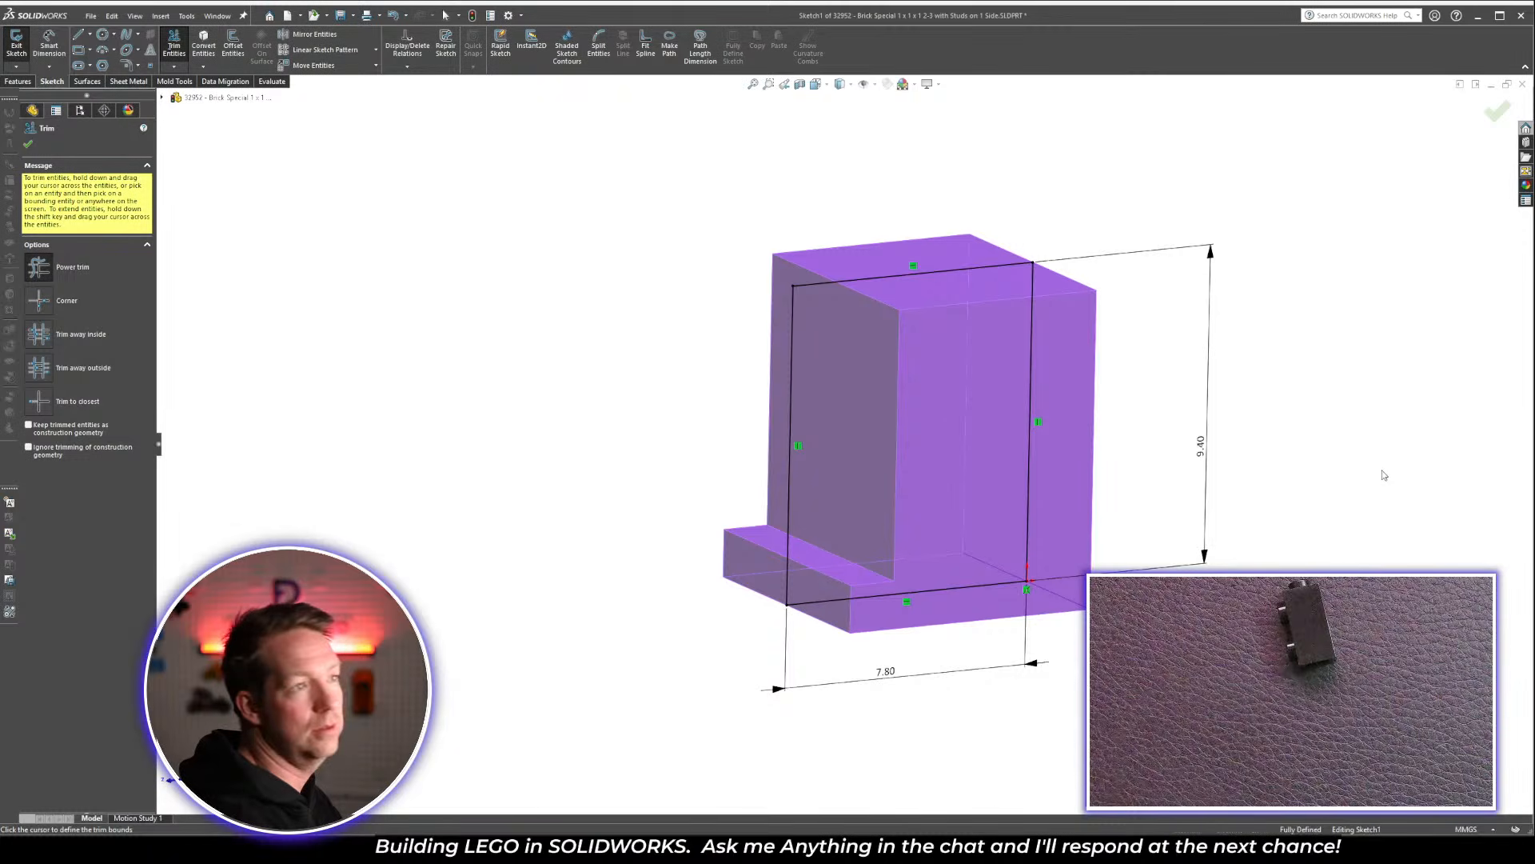
Set the rectangular profile's height dimension to 15.9 mm and exit the base extrusion's sketch
{"action": "key", "text": "Escape"}
{"action": "double_click", "coordinate": [1202, 448]}
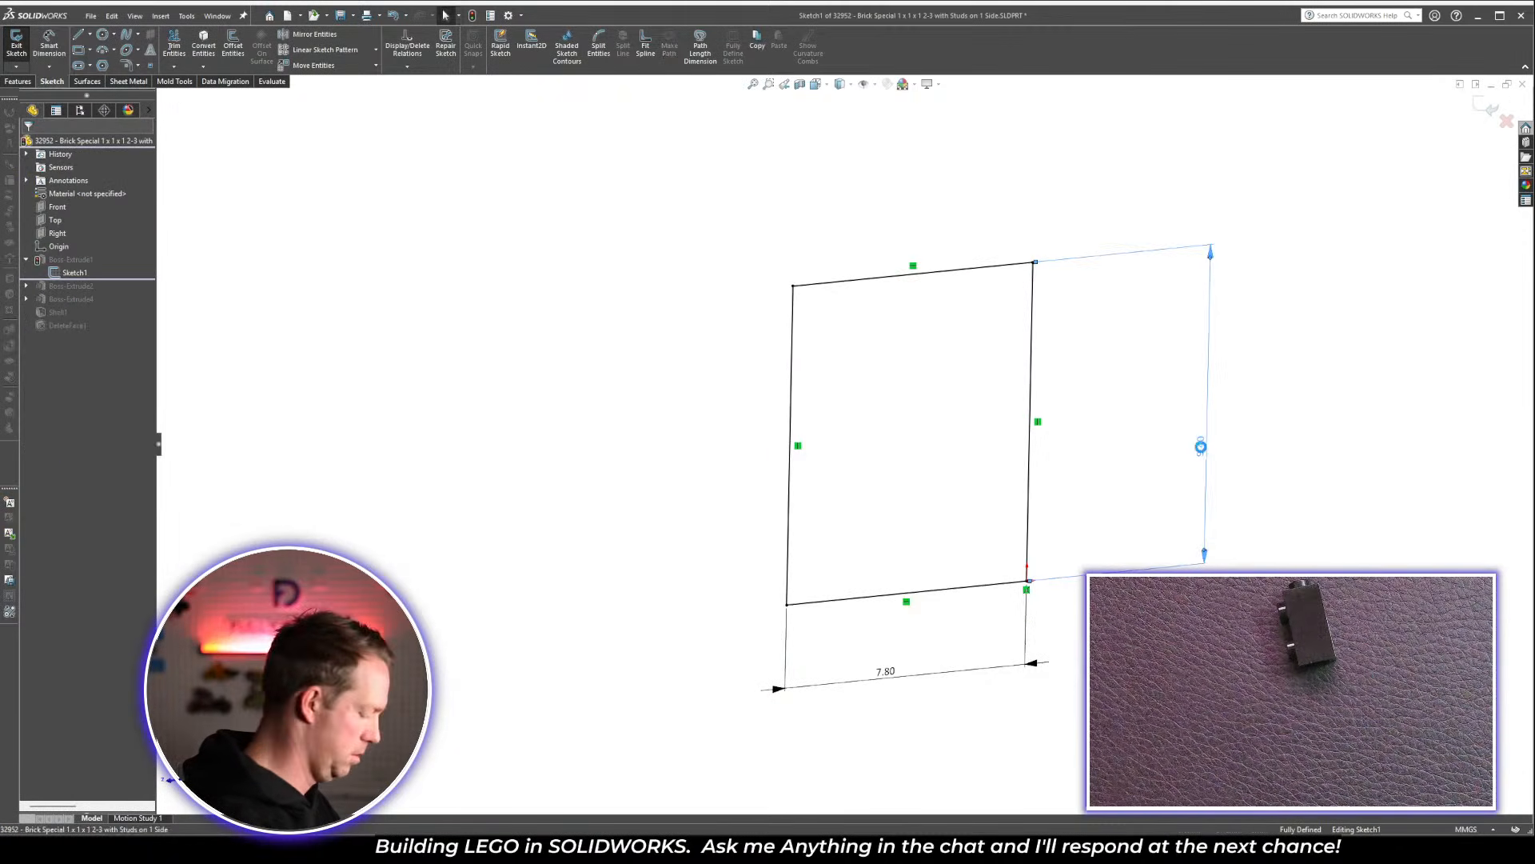
{"action": "type", "text": "15.9"}
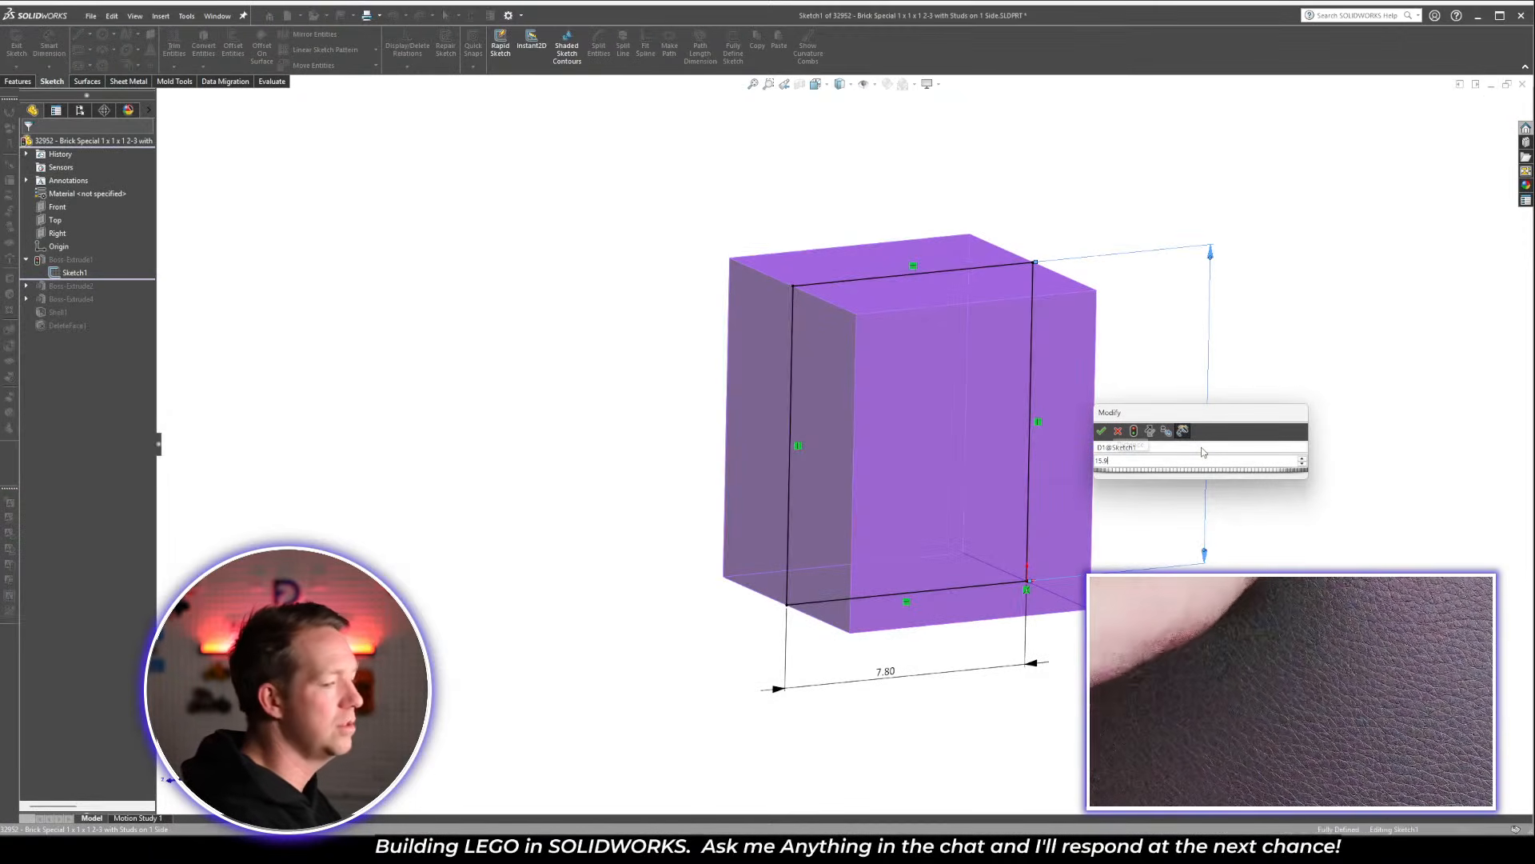
{"action": "key", "text": "Escape"}
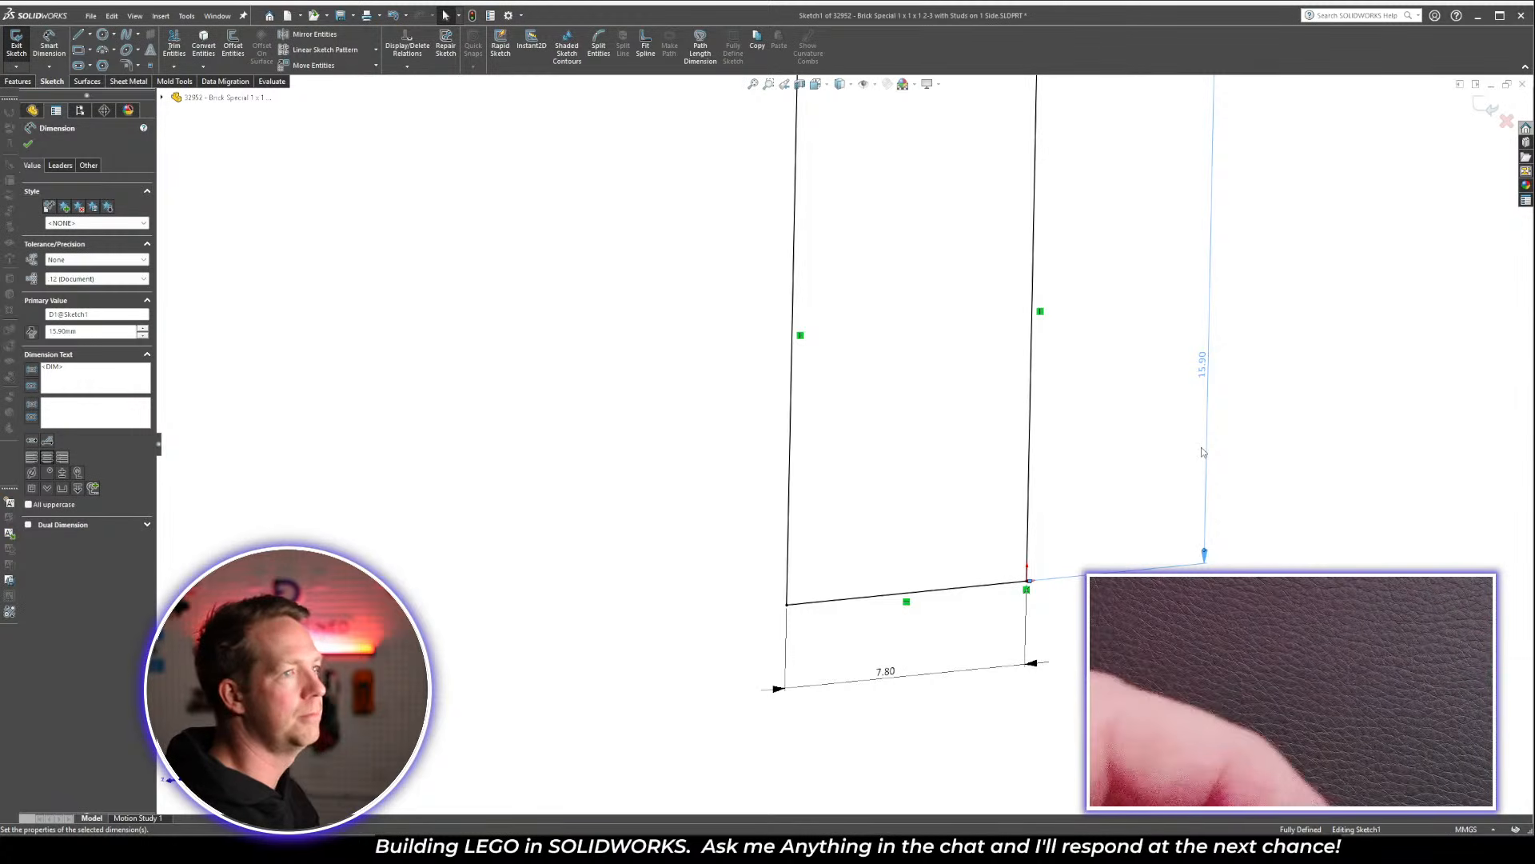
{"action": "key", "text": "f"}
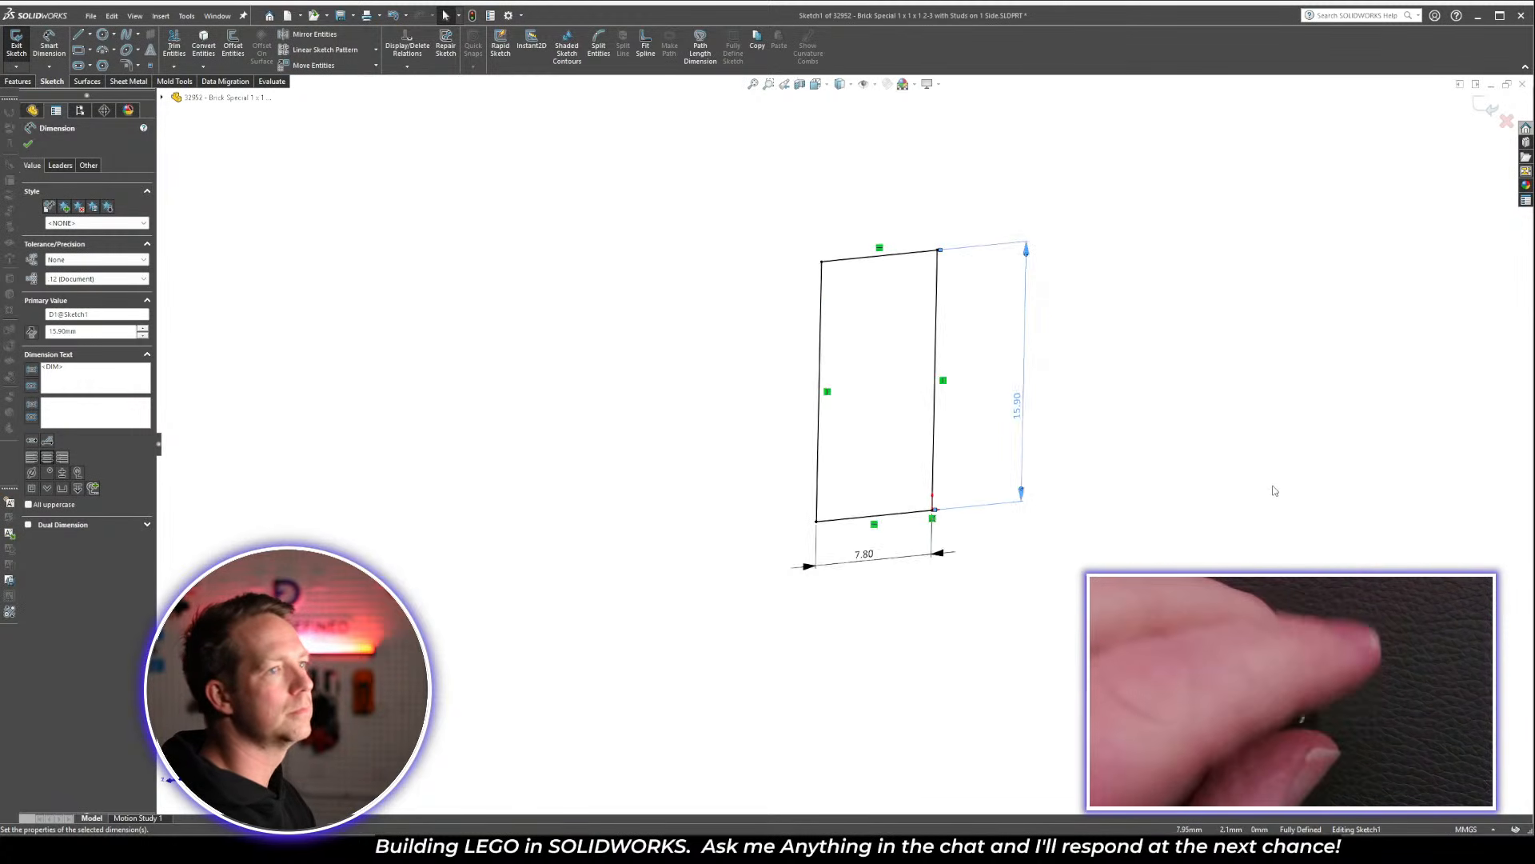
{"action": "key", "text": "Escape"}
{"action": "left_click", "coordinate": [1483, 104]}
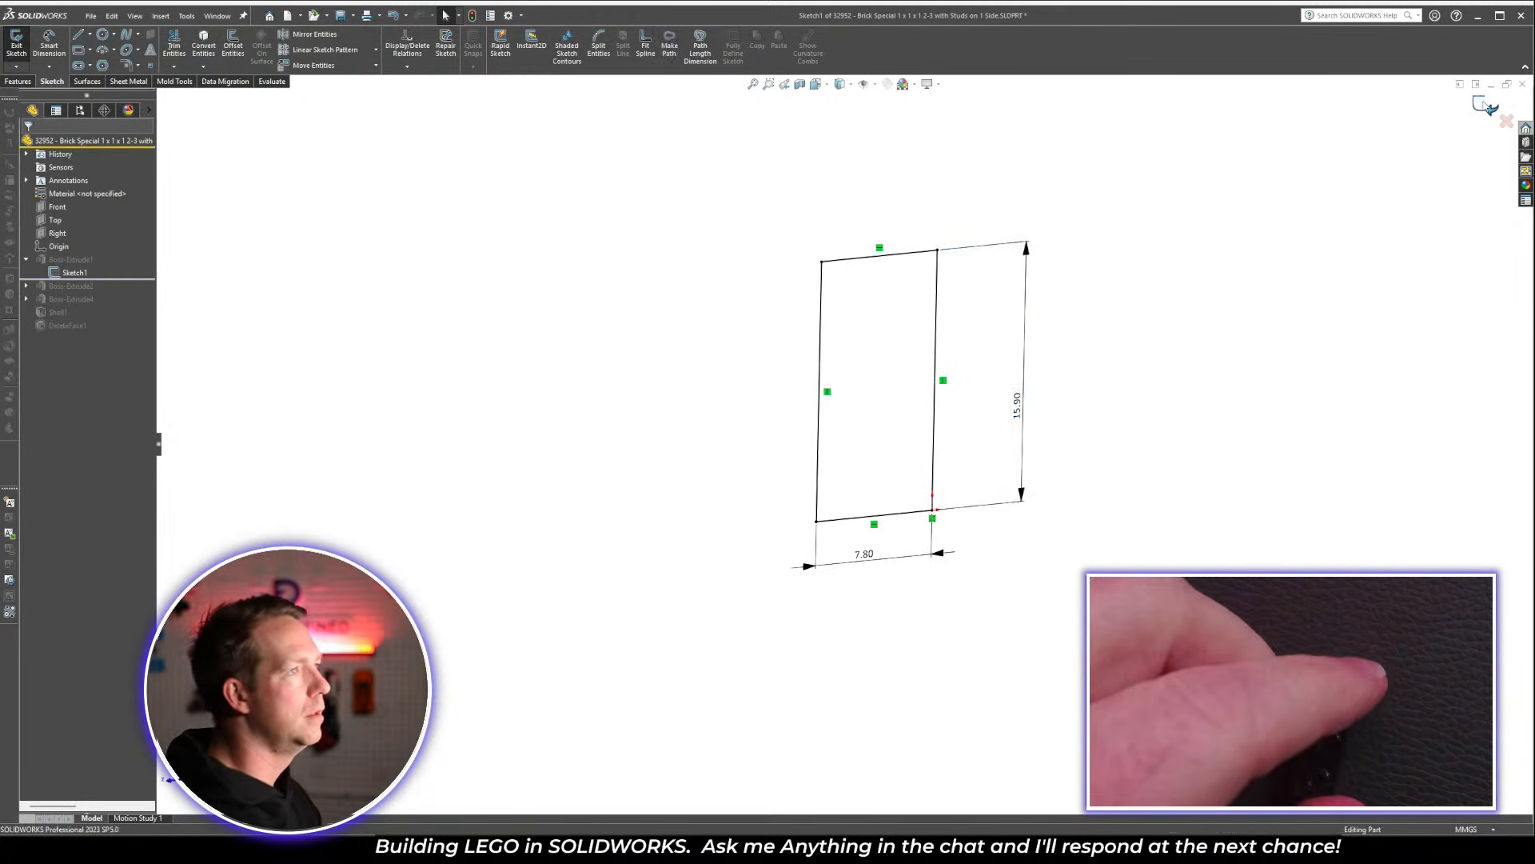
Roll the feature history forward past Boss-Extrude2 and open the top stud's Sketch5 for editing
{"action": "middle_click_drag", "start_coordinate": [946, 319], "coordinate": [879, 400]}
{"action": "left_click", "coordinate": [852, 281]}
{"action": "middle_click_drag", "start_coordinate": [852, 282], "coordinate": [912, 396]}
{"action": "key", "text": "Escape"}
{"action": "left_click_drag", "start_coordinate": [111, 292], "coordinate": [109, 304]}
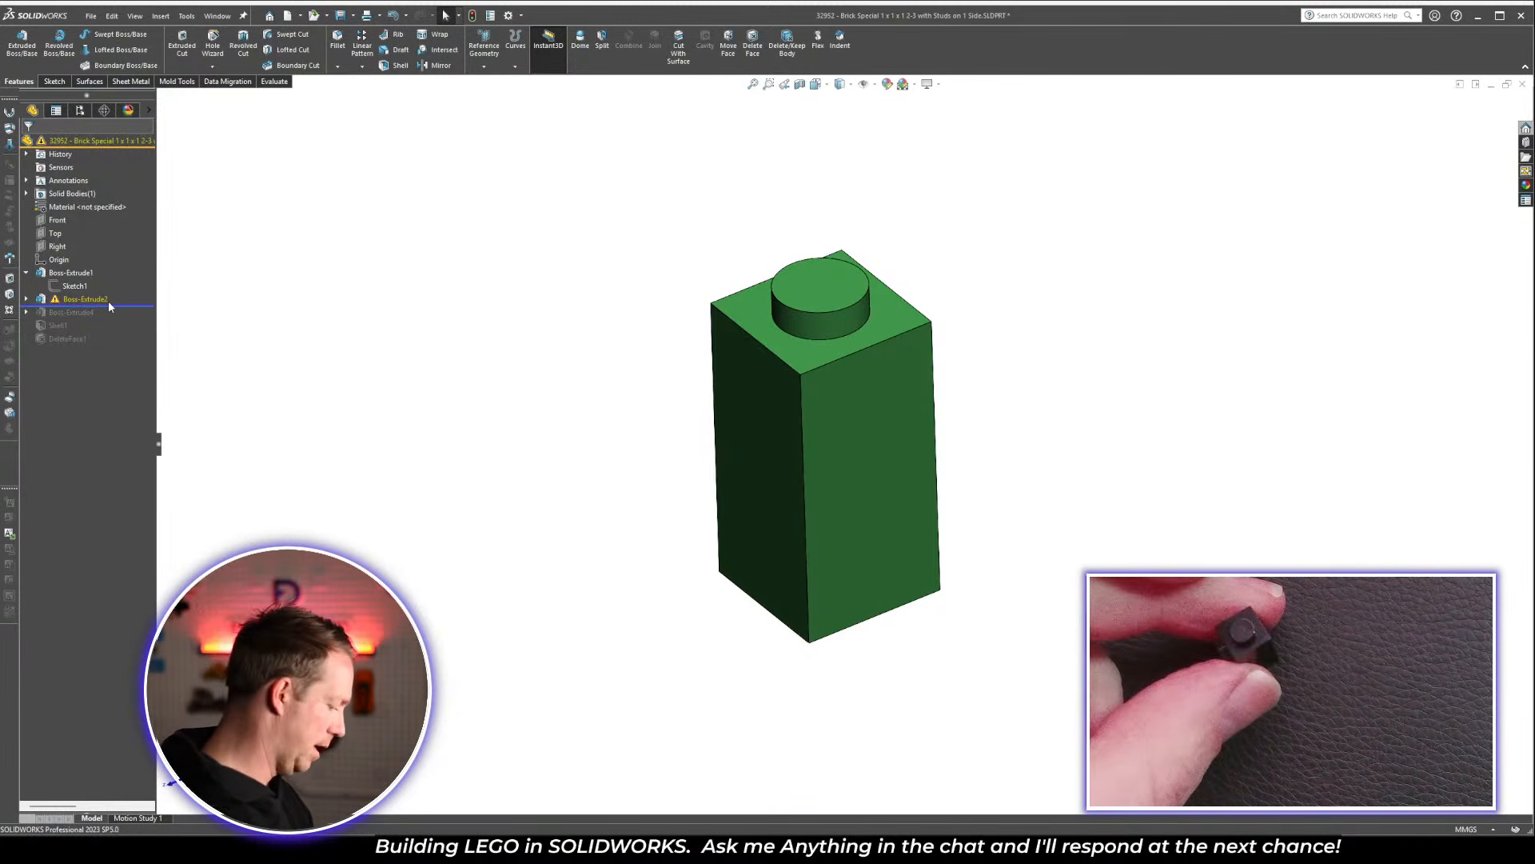
{"action": "left_click", "coordinate": [27, 298]}
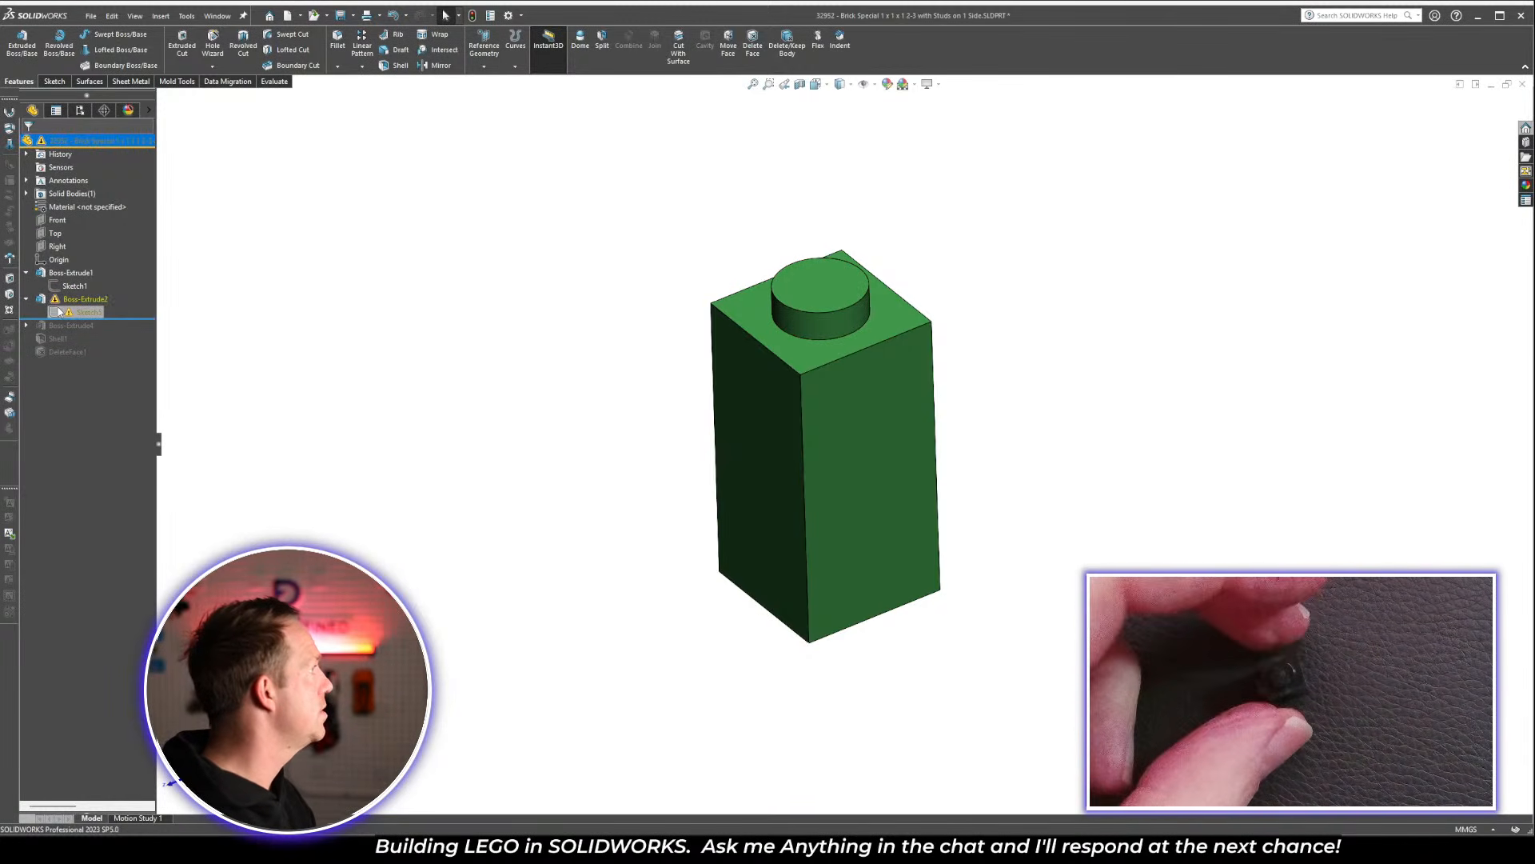
{"action": "left_click", "coordinate": [76, 312]}
{"action": "left_click", "coordinate": [69, 271]}
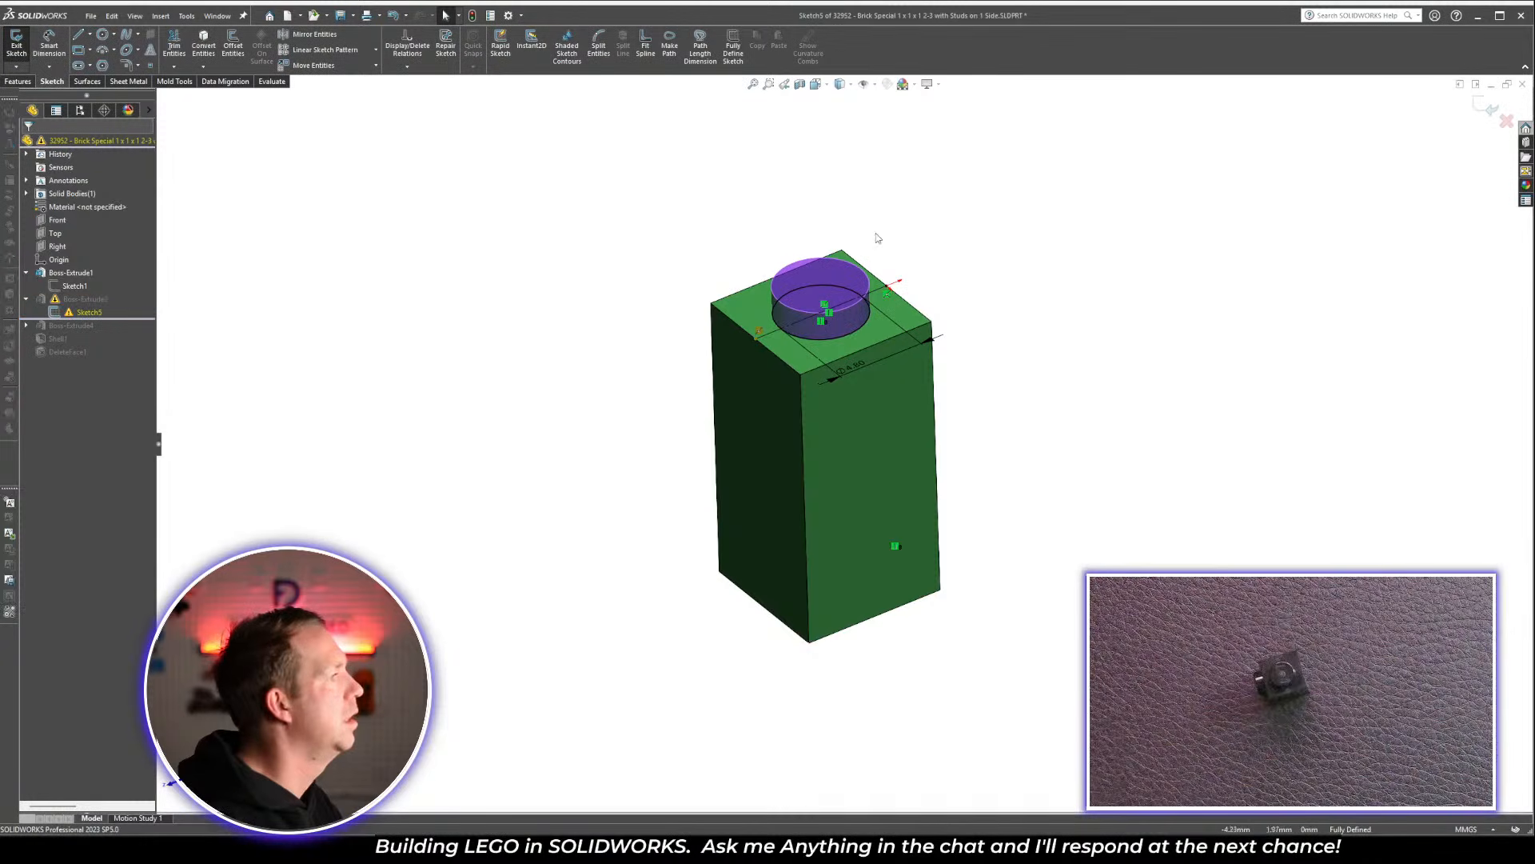
Delete the broken relation at the end of the stud's centerline, reattach that endpoint to the brick's front edge, and exit the sketch
{"action": "key", "text": "space"}
{"action": "left_click", "coordinate": [1172, 312]}
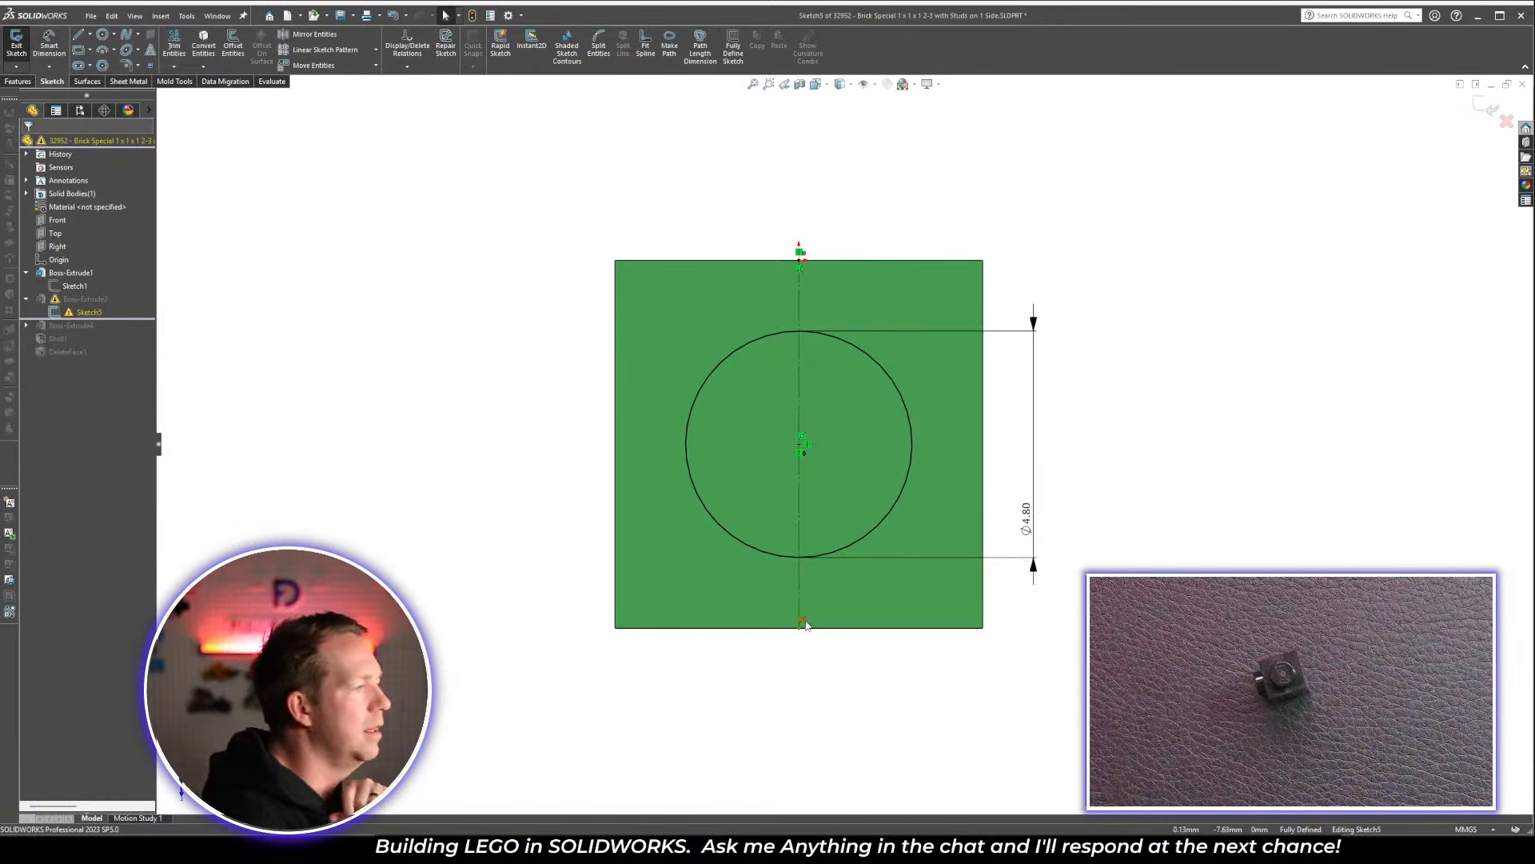
{"action": "scroll", "coordinate": [804, 624], "scroll_direction": "down", "scroll_amount": 1}
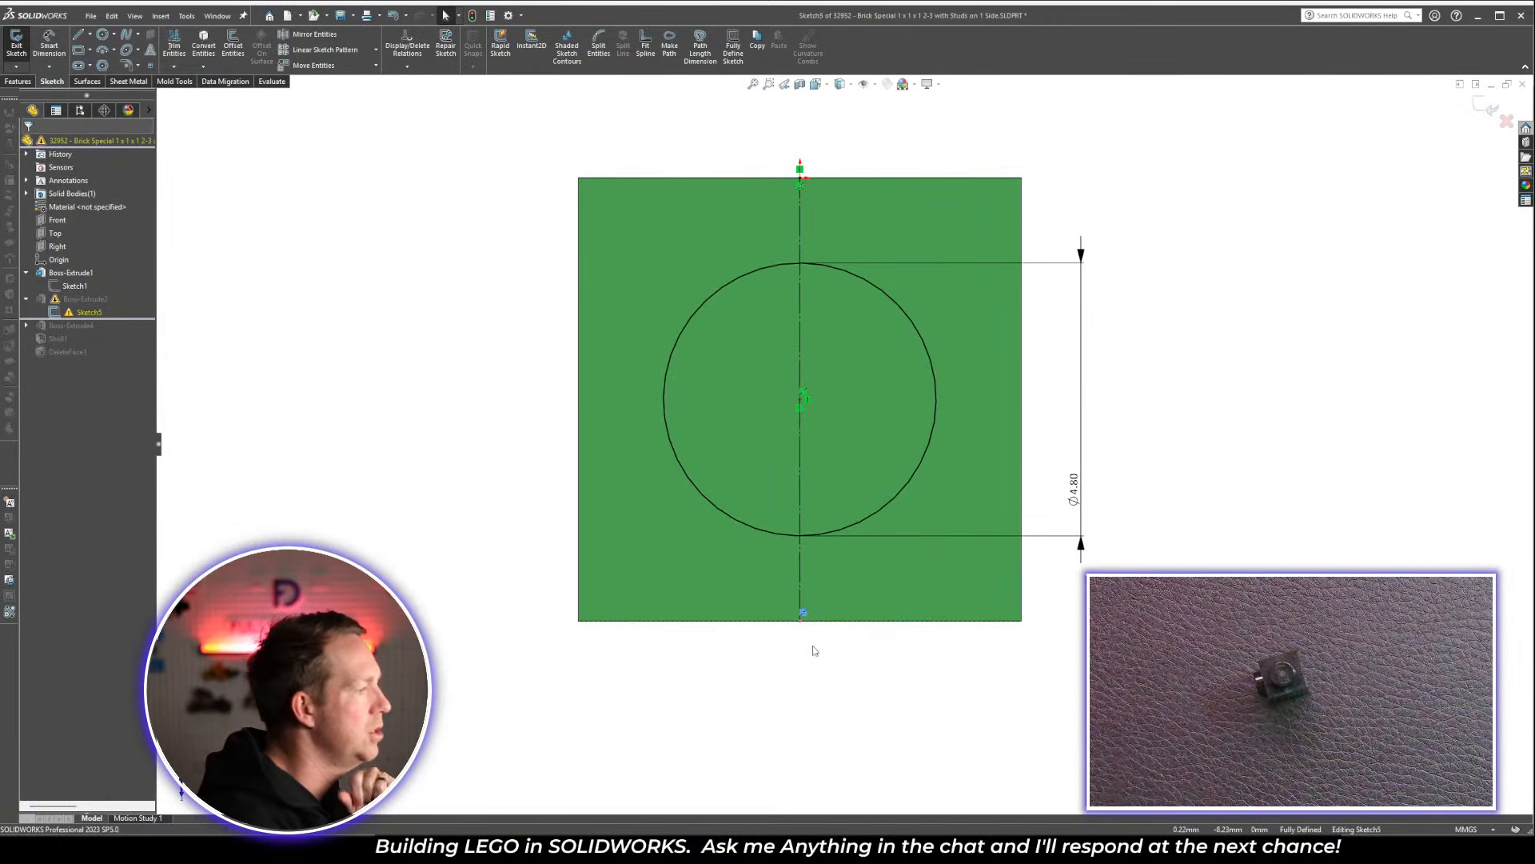
{"action": "key", "text": "Delete"}
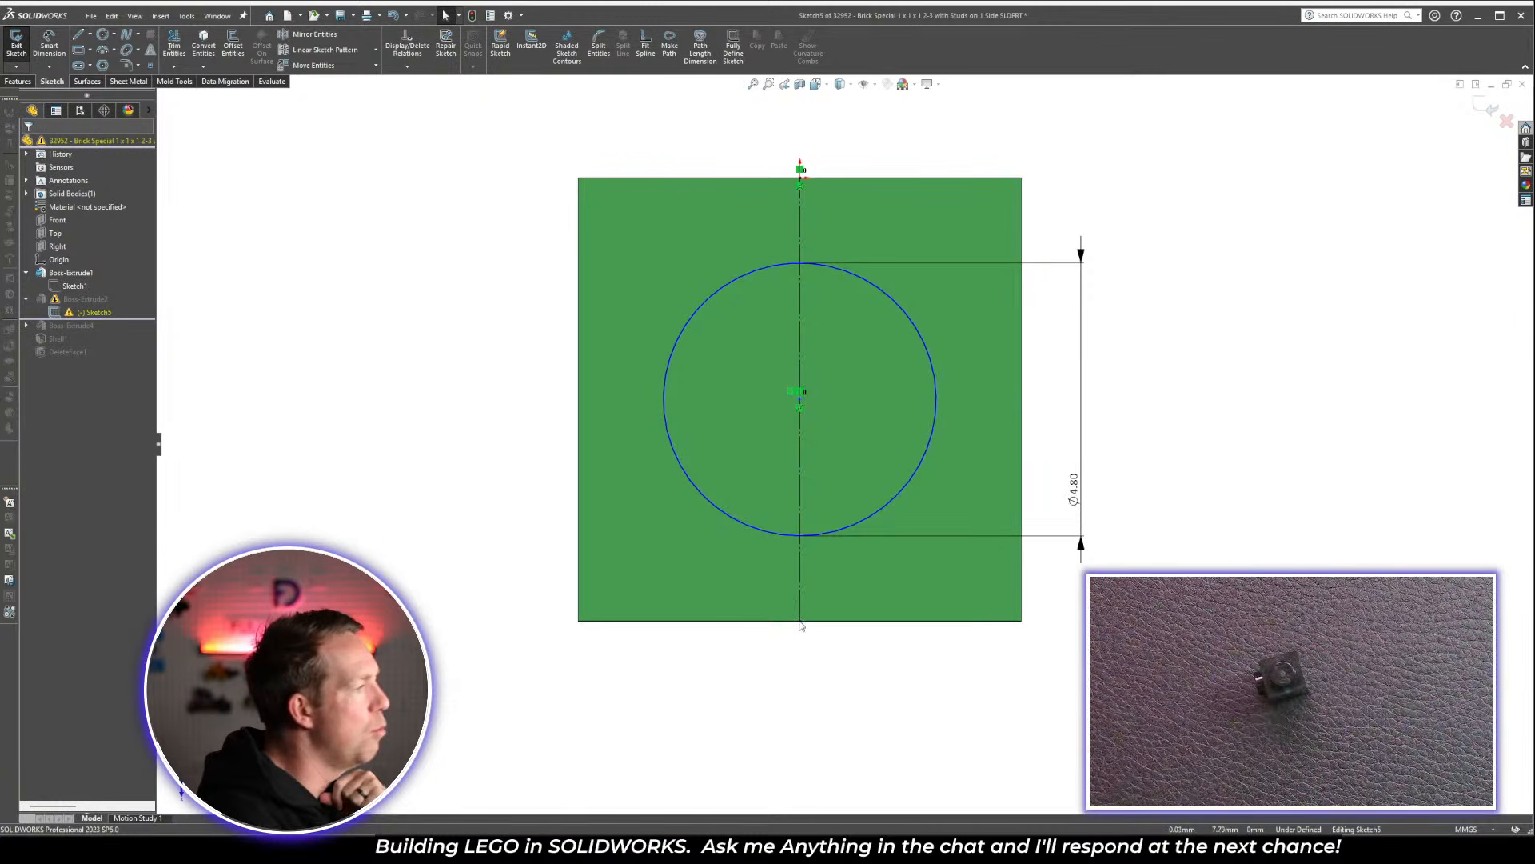
{"action": "left_click", "coordinate": [801, 622]}
{"action": "left_click_drag", "start_coordinate": [801, 613], "coordinate": [799, 621]}
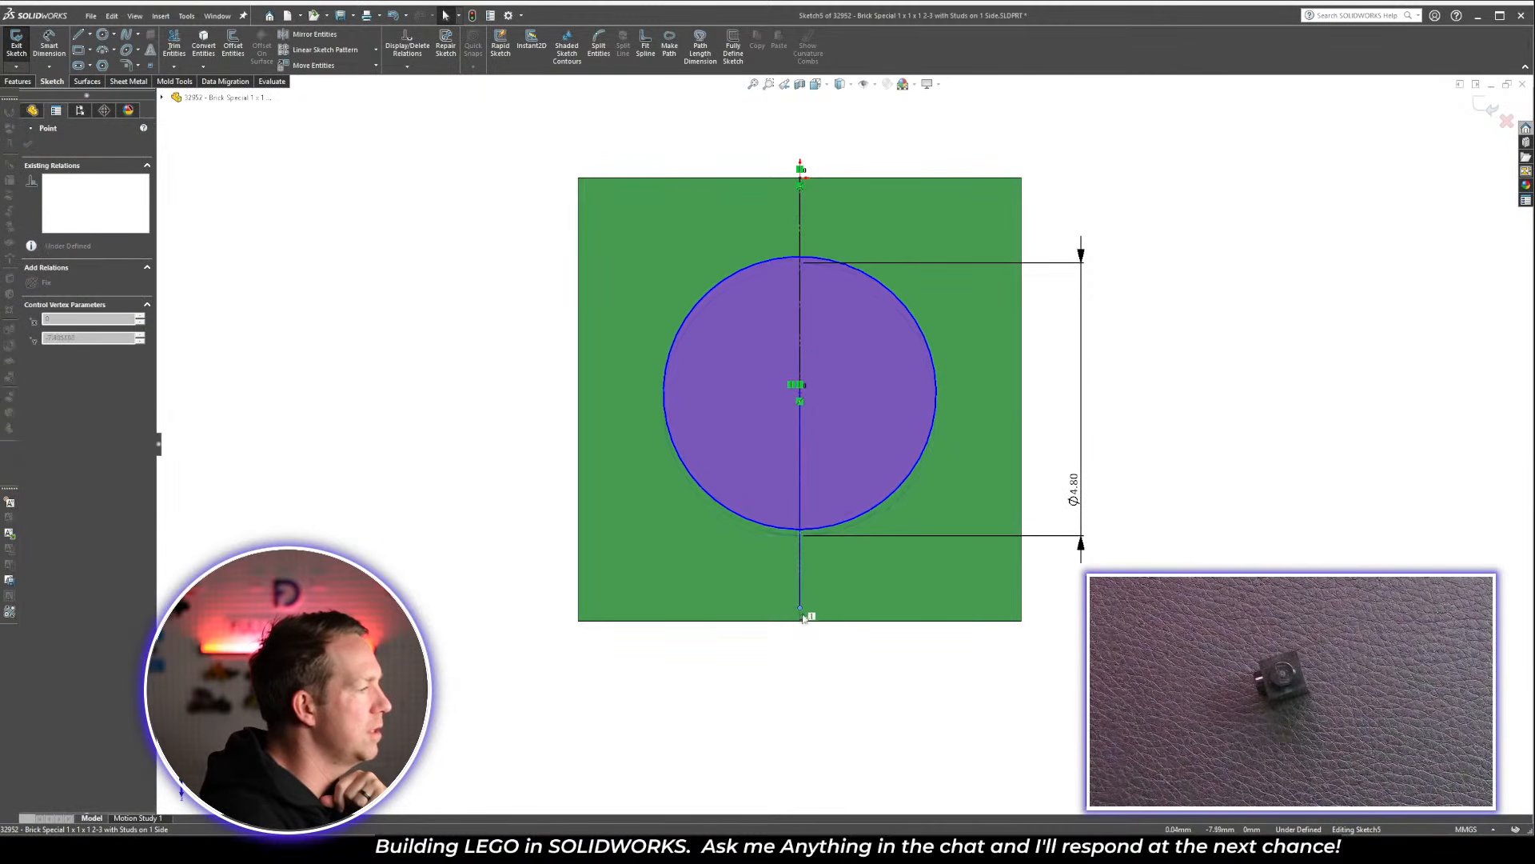
{"action": "left_click", "coordinate": [1392, 133]}
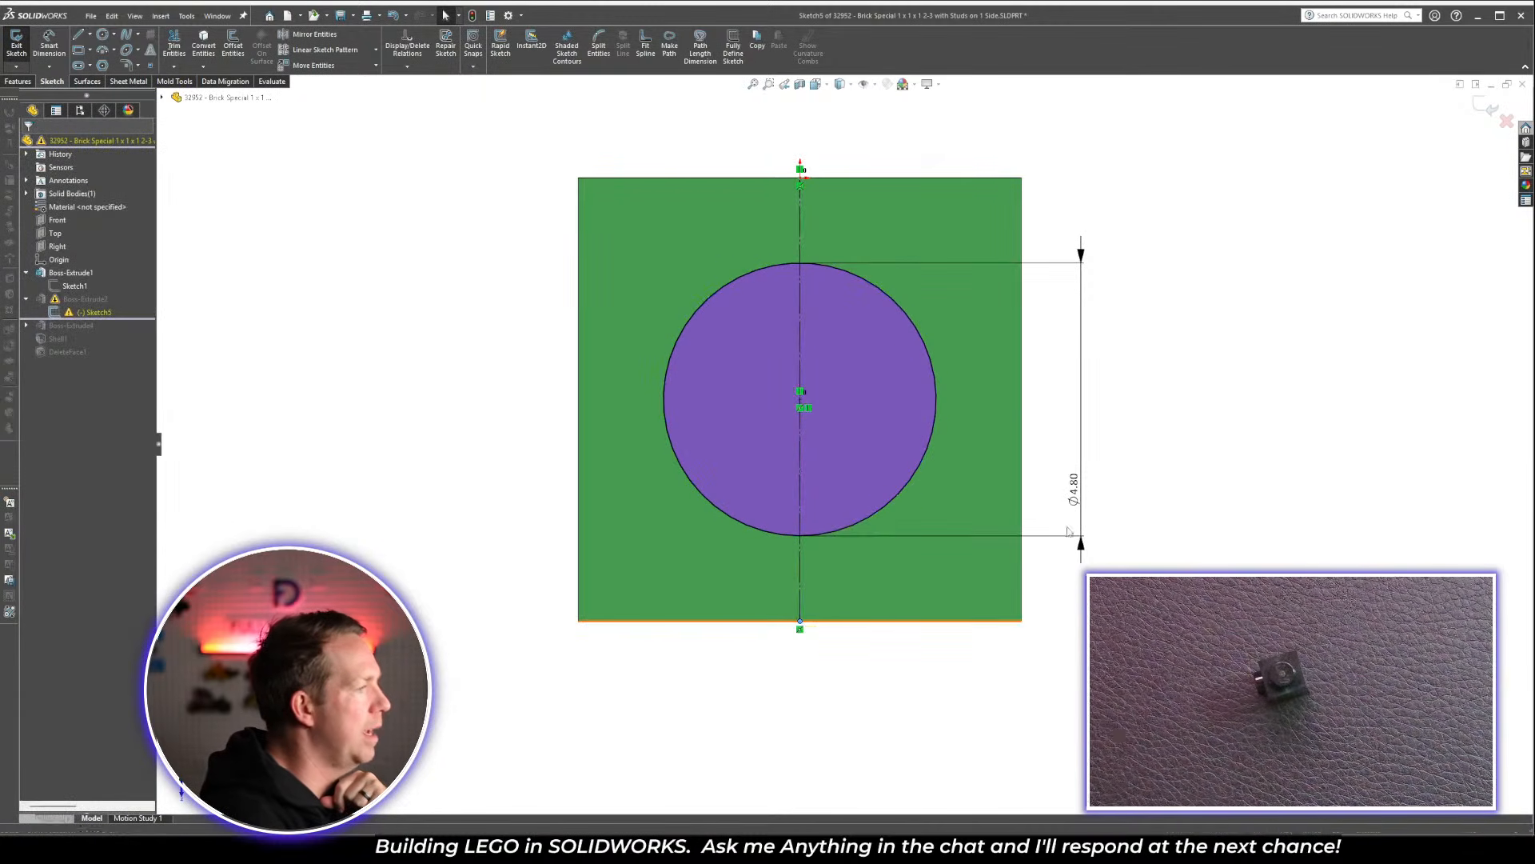
{"action": "left_click", "coordinate": [1484, 106]}
Roll the history forward past Boss-Extrude4 and reassign its ring sketch's plane to the brick's back face, opposite the side stud
{"action": "middle_click_drag", "start_coordinate": [1018, 631], "coordinate": [994, 450]}
{"action": "key", "text": "ctrl+7"}
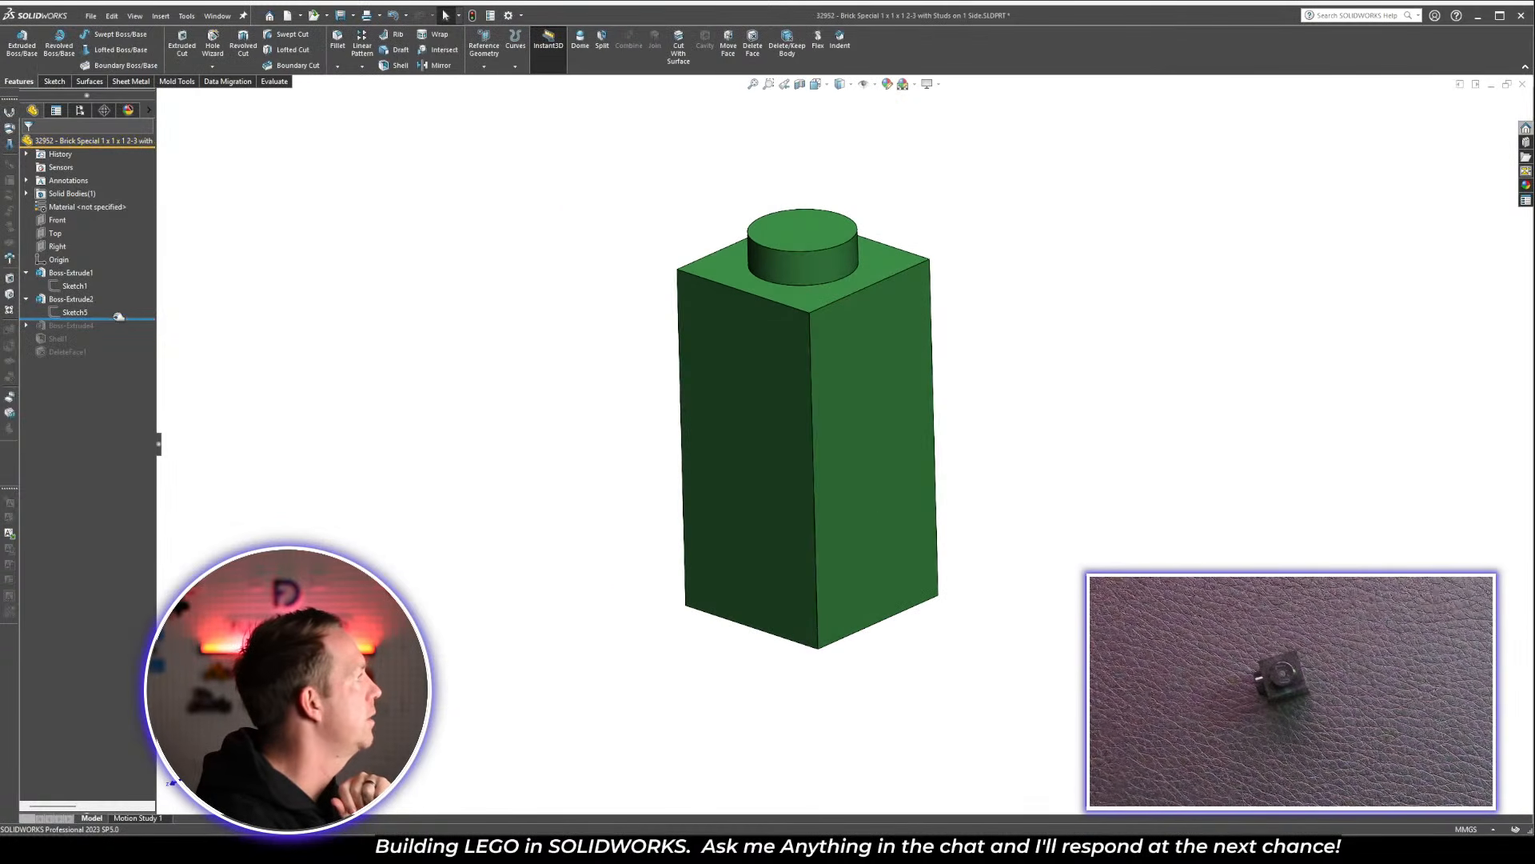
{"action": "left_click_drag", "start_coordinate": [120, 319], "coordinate": [124, 333]}
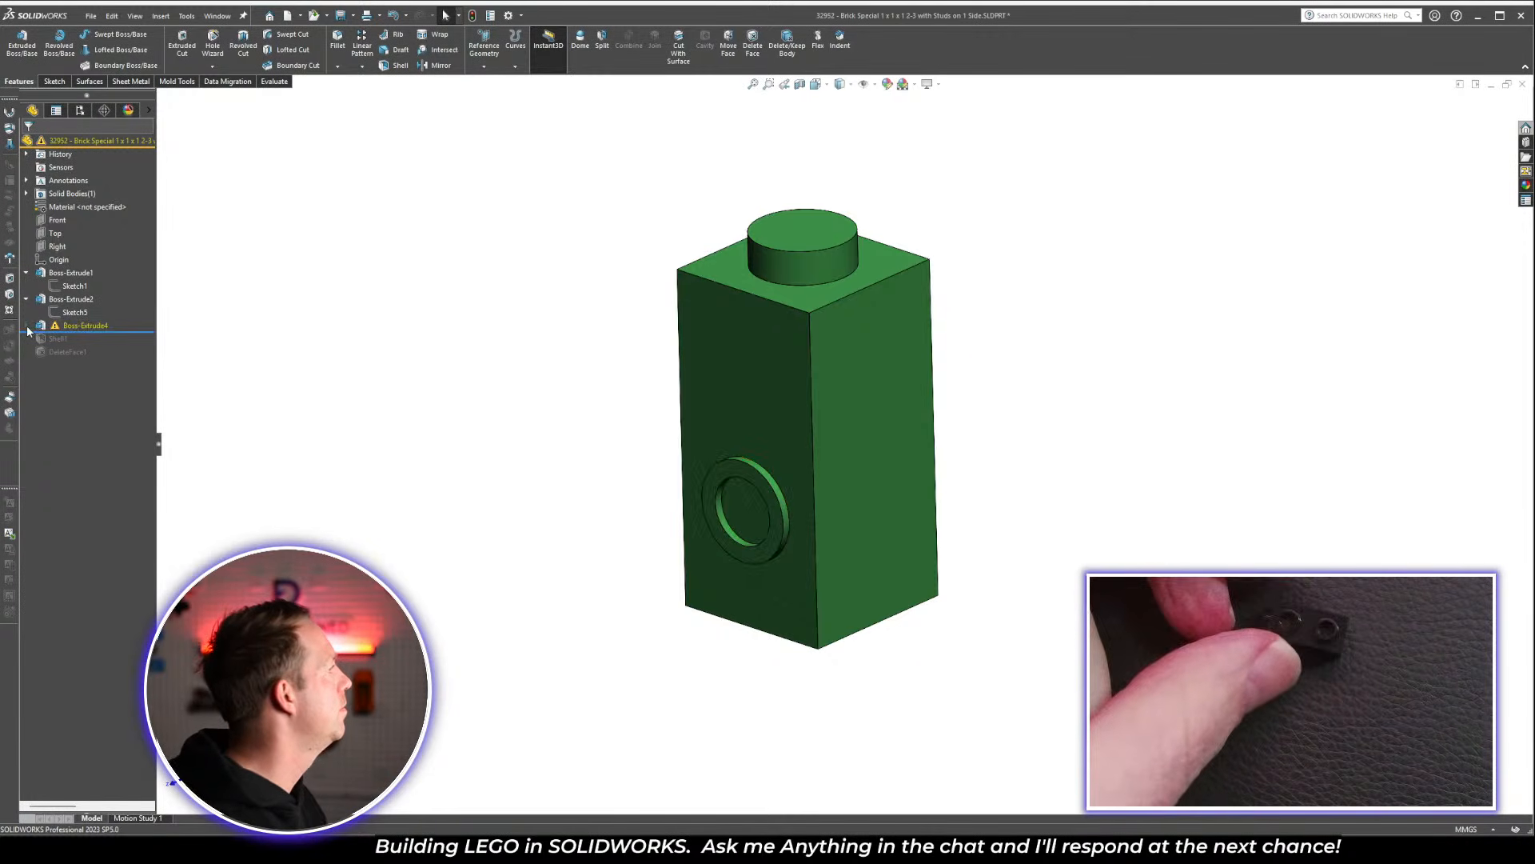
{"action": "left_click", "coordinate": [26, 325]}
{"action": "left_click", "coordinate": [69, 340]}
{"action": "left_click", "coordinate": [96, 309]}
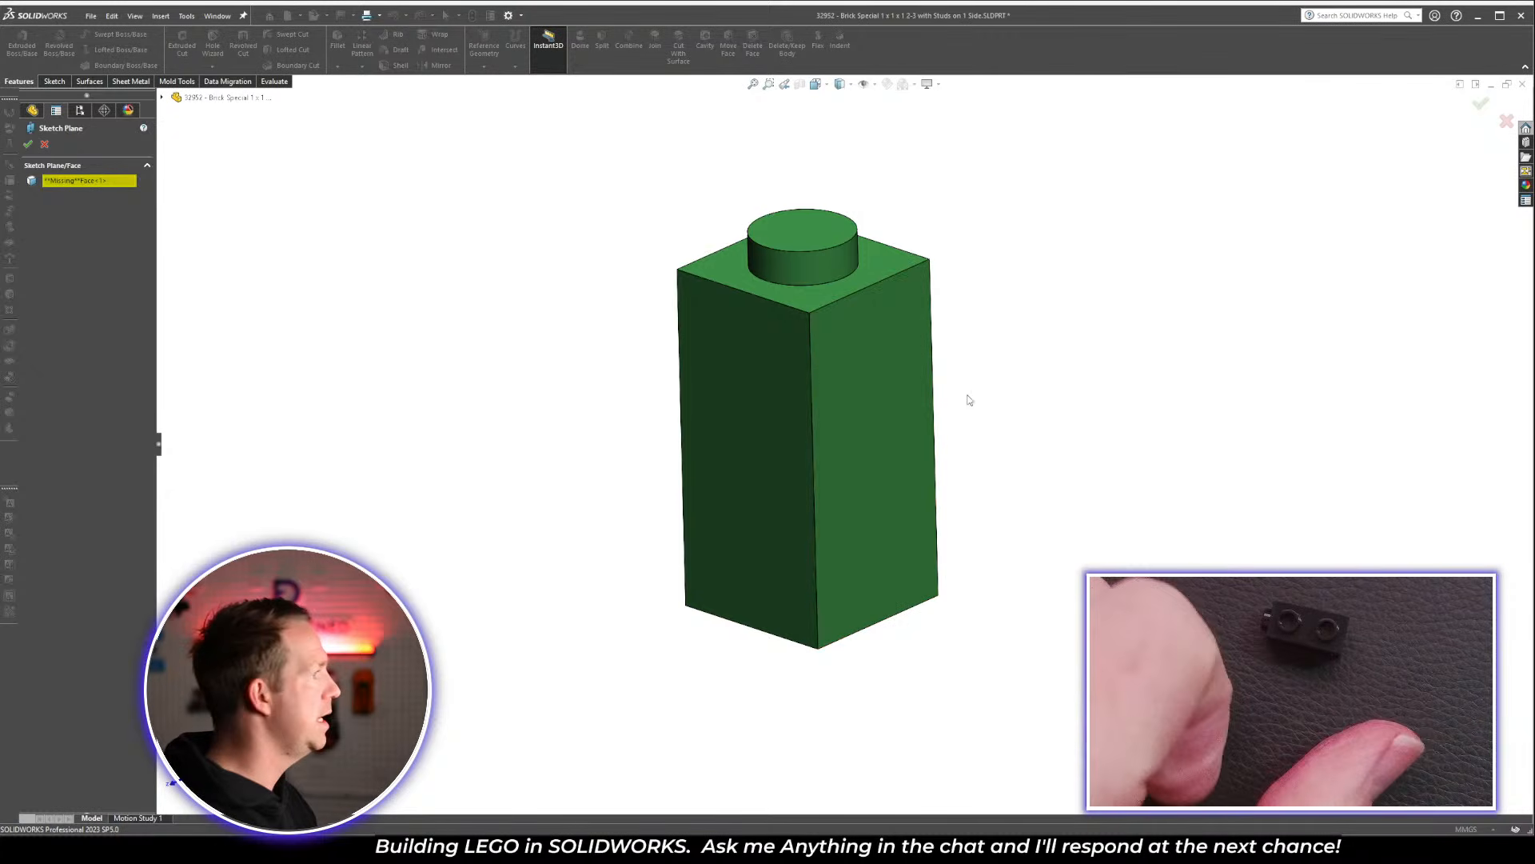
{"action": "mouse_move", "coordinate": [970, 401]}
{"action": "middle_mouse_down"}
{"action": "mouse_move", "coordinate": [826, 367]}
{"action": "mouse_move", "coordinate": [893, 378]}
{"action": "middle_mouse_up"}
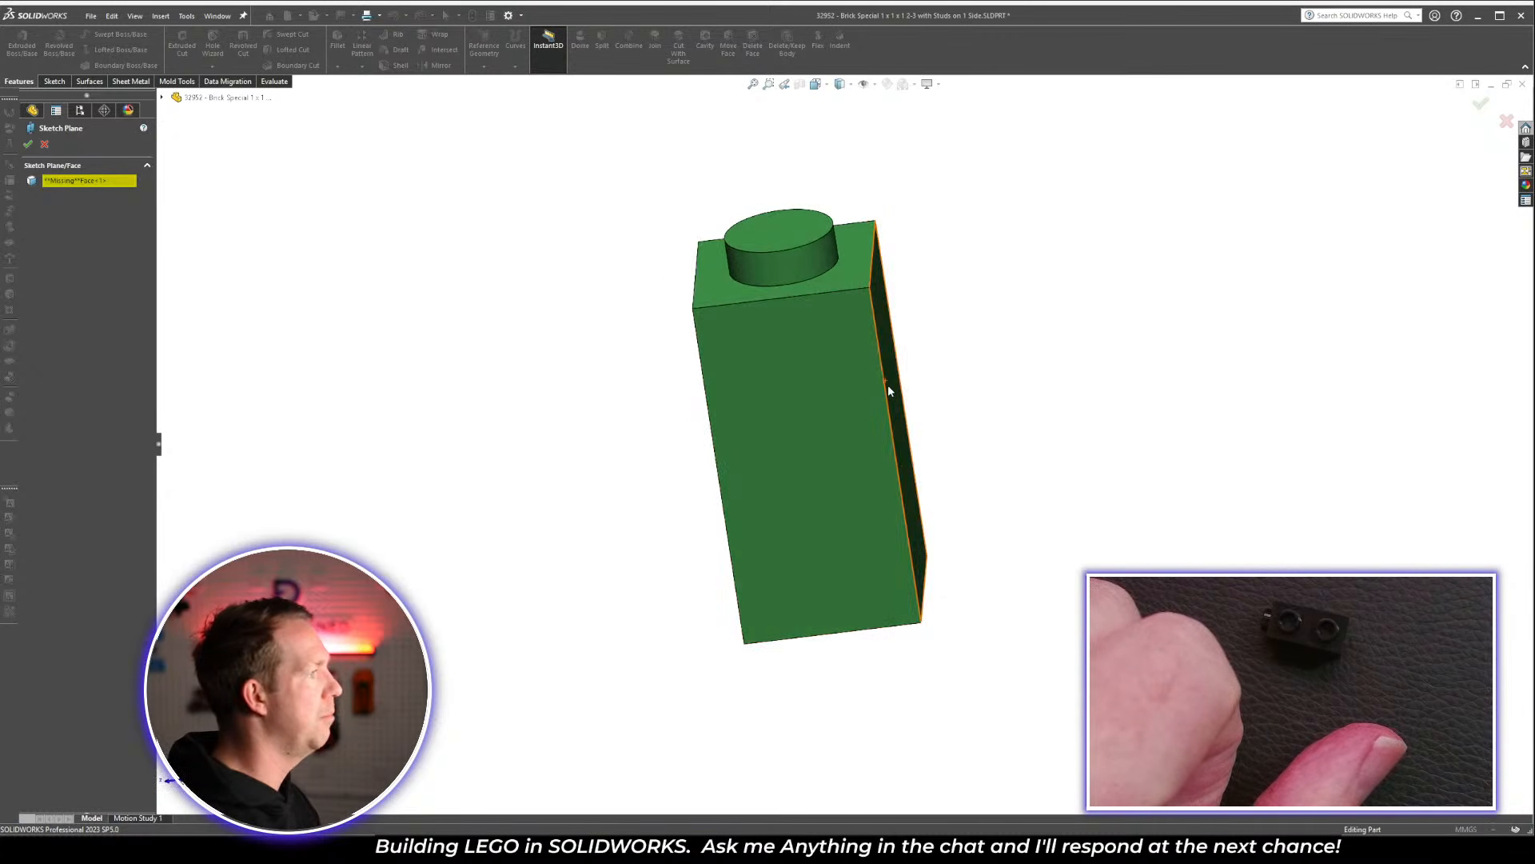
{"action": "left_click", "coordinate": [890, 382]}
{"action": "key", "text": "ctrl+7"}
{"action": "left_click", "coordinate": [28, 144]}
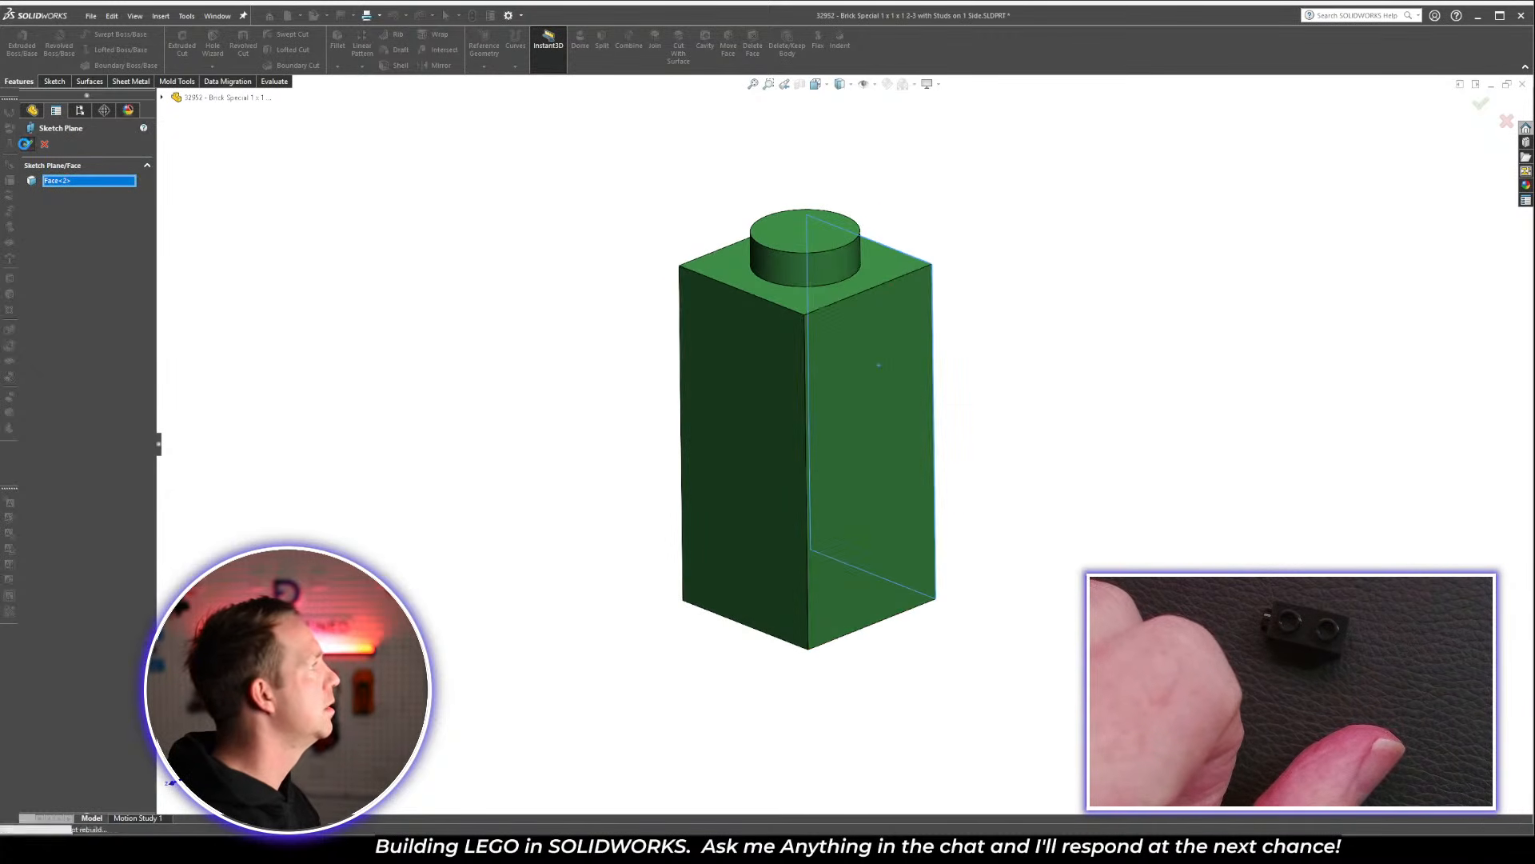
Edit Boss-Extrude4 and set the hollow side stud's extrusion depth to 9.6 mm
{"action": "left_click", "coordinate": [72, 331]}
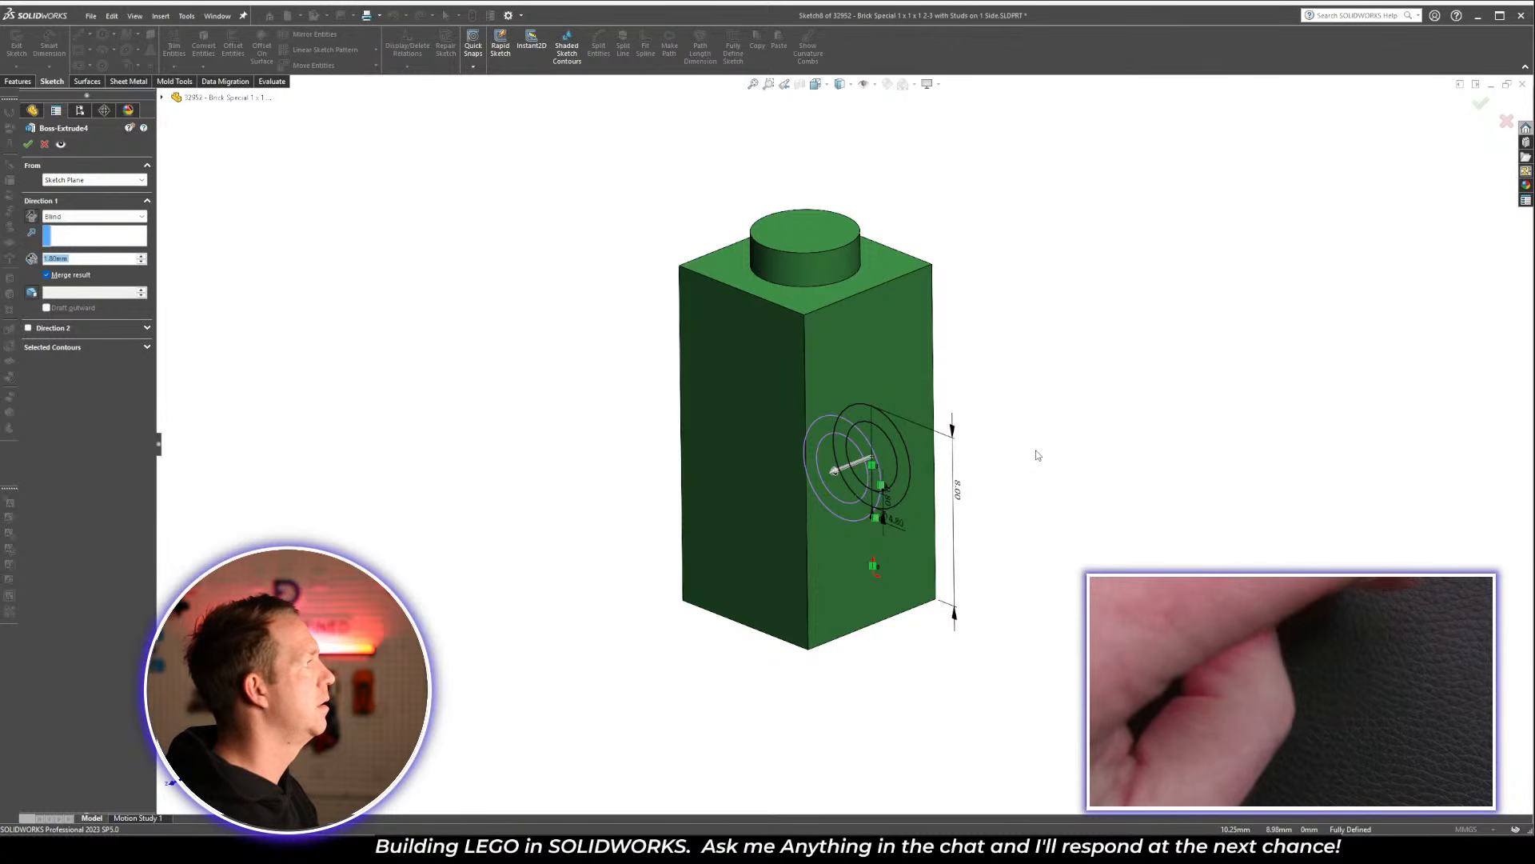
{"action": "type", "text": "9.6"}
{"action": "key", "text": "Return"}
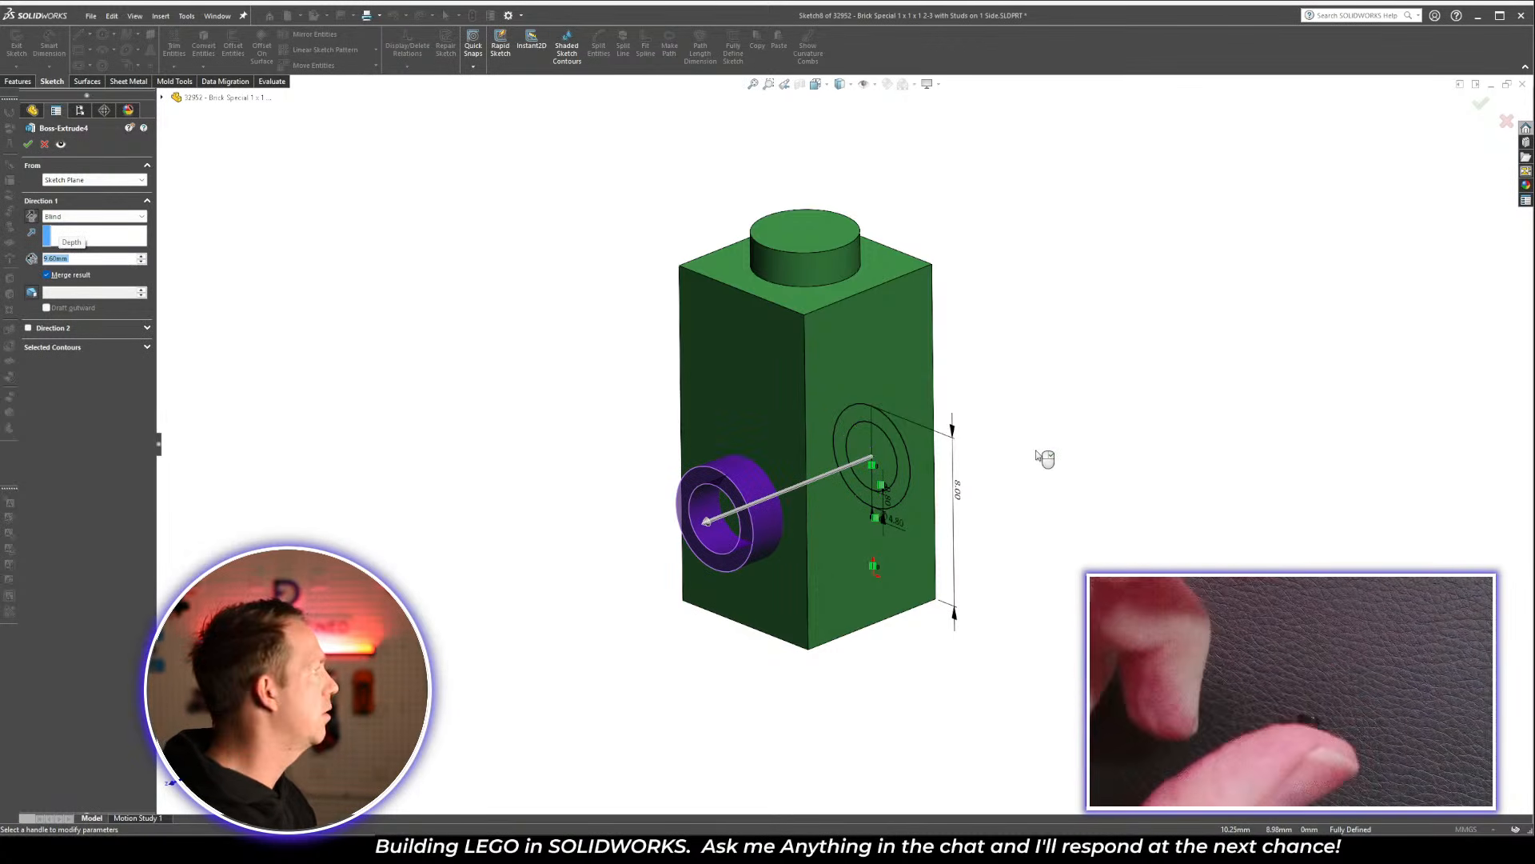
{"action": "key", "text": "Return"}
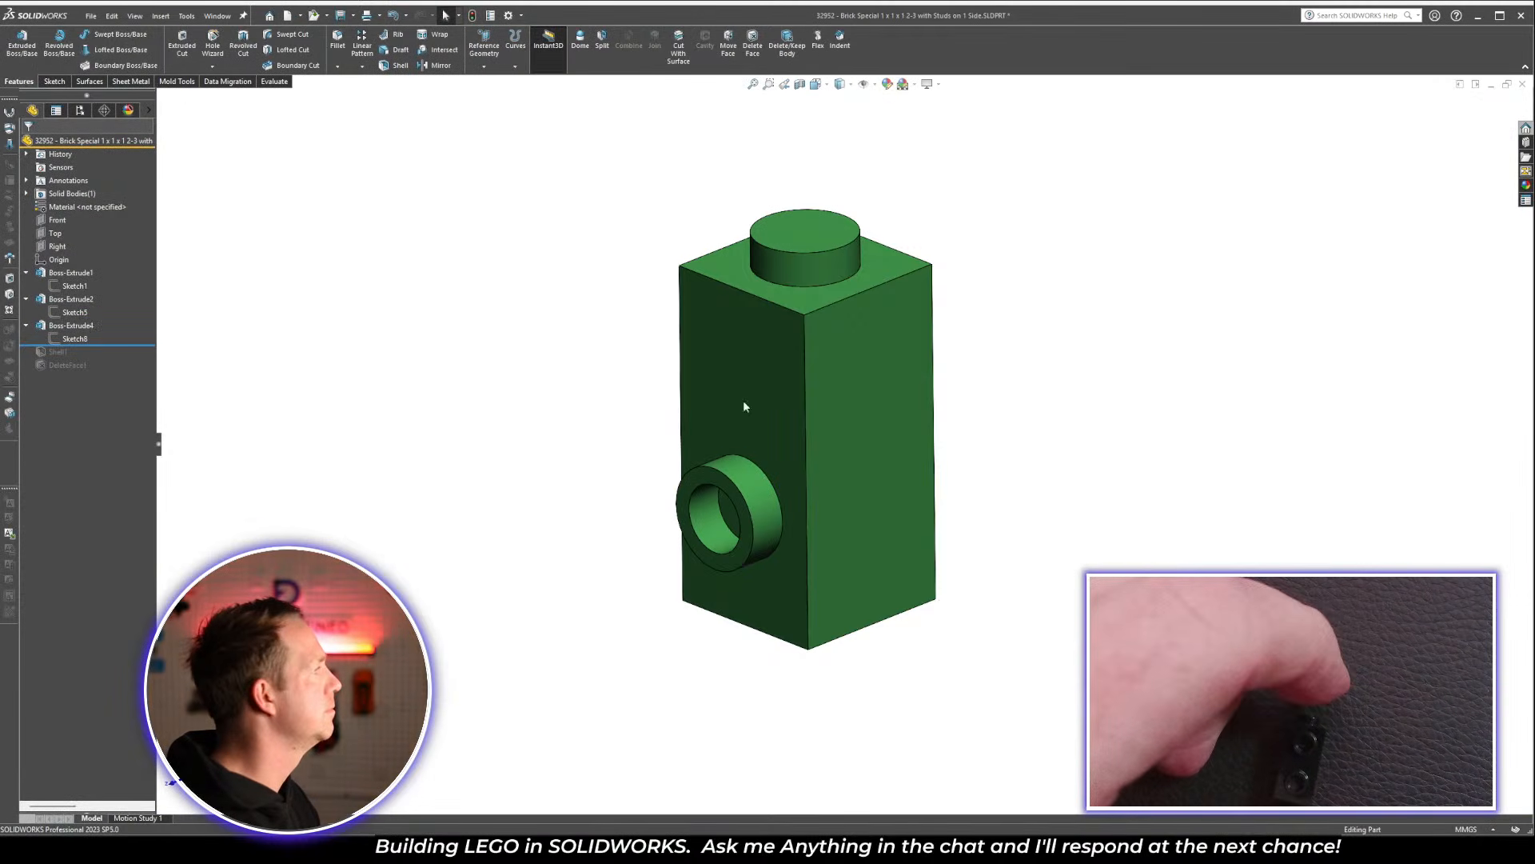
In the side stud's sketch, linear-pattern both circles upward along the Y-axis only, with 2 instances and a dimensioned spacing of 8 mm
{"action": "left_click", "coordinate": [116, 336]}
{"action": "left_click", "coordinate": [85, 307]}
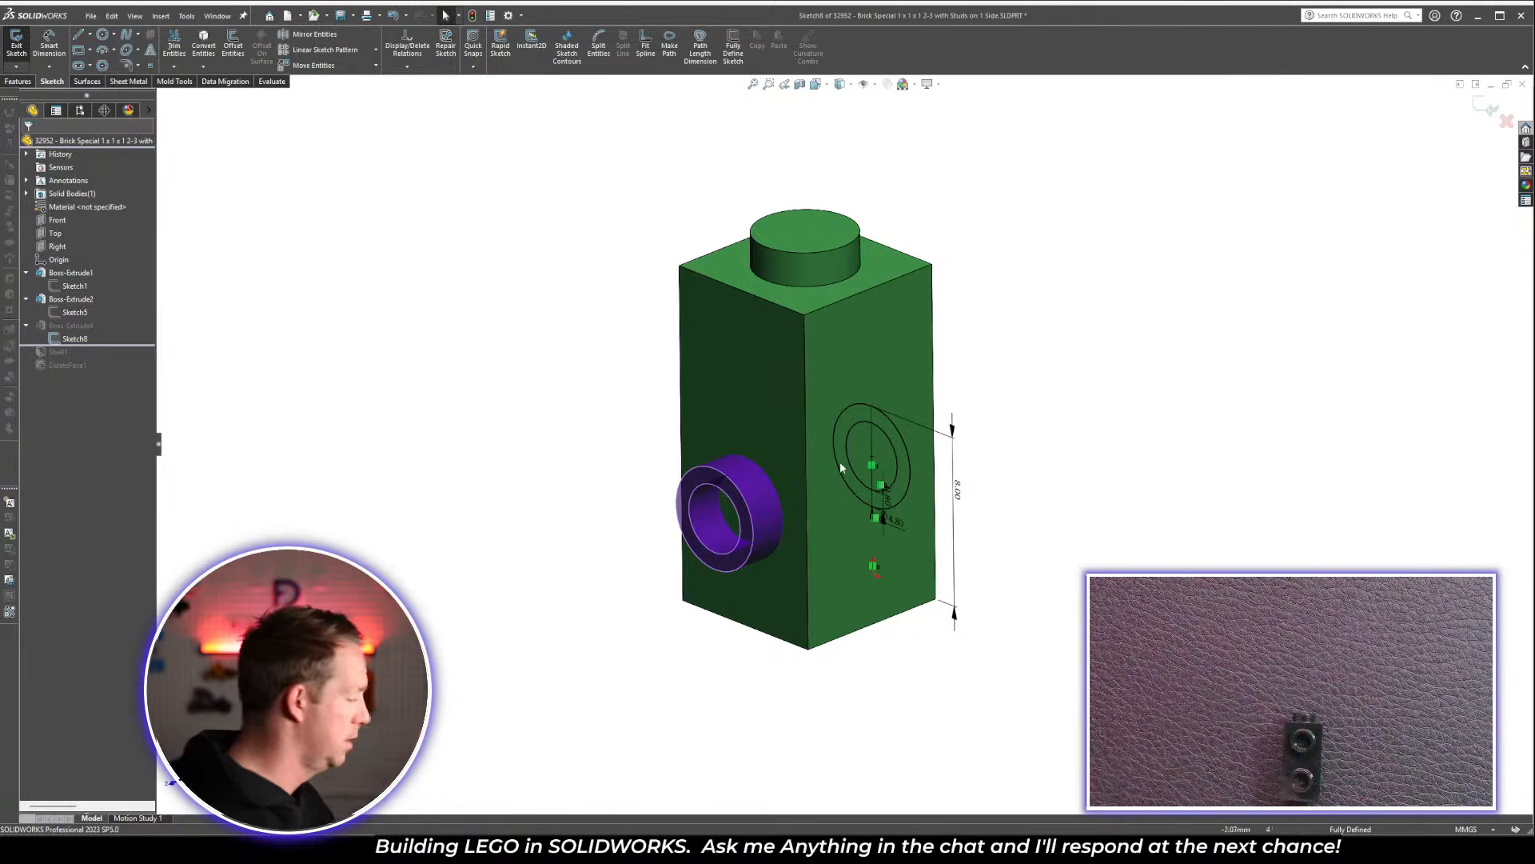
{"action": "key", "text": "space"}
{"action": "left_click", "coordinate": [1104, 535]}
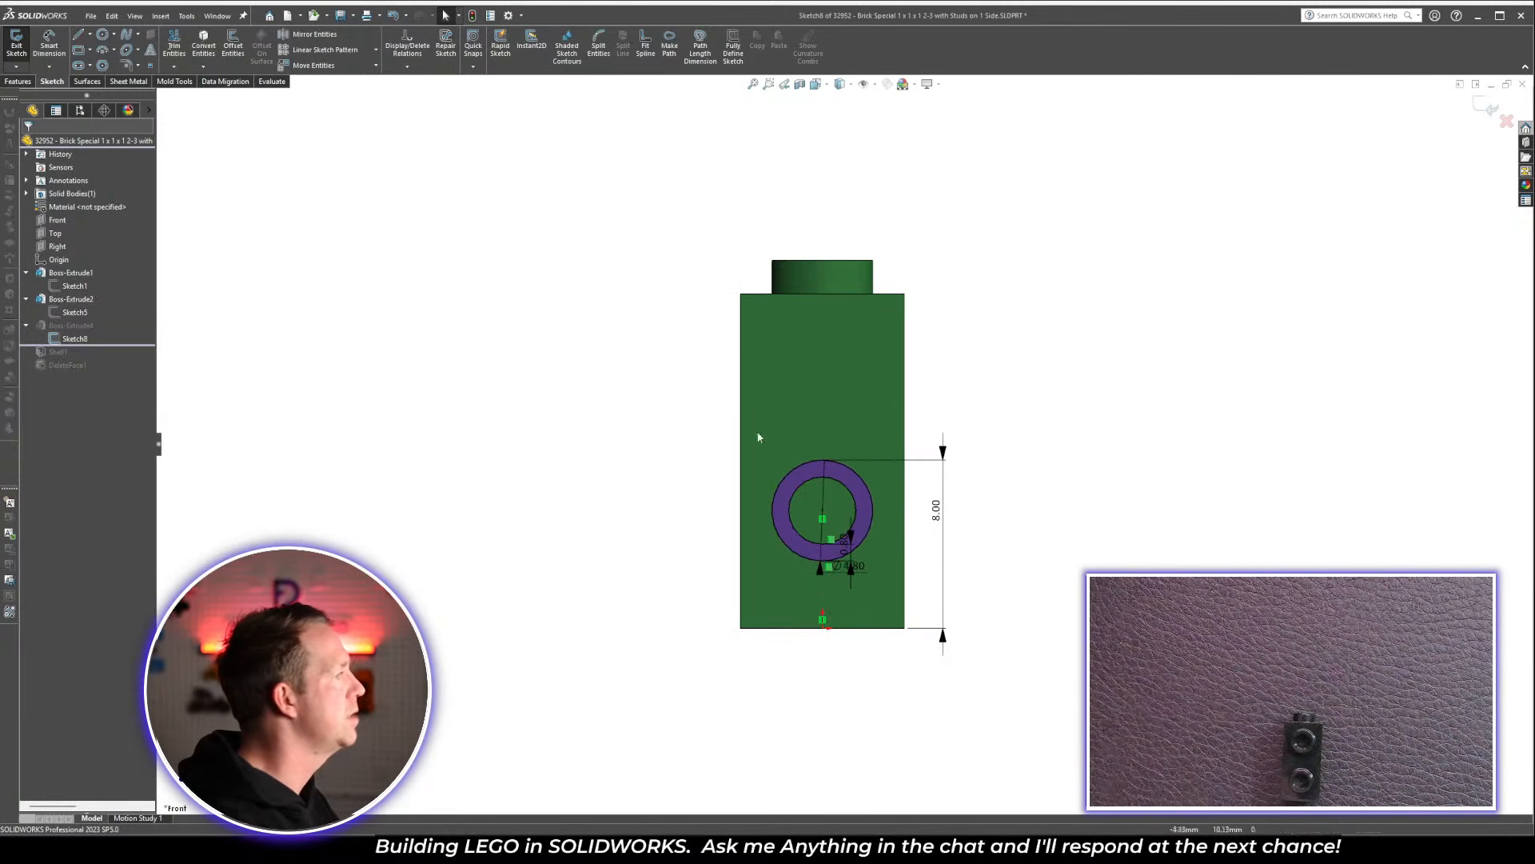
{"action": "left_click_drag", "start_coordinate": [894, 508], "coordinate": [849, 481]}
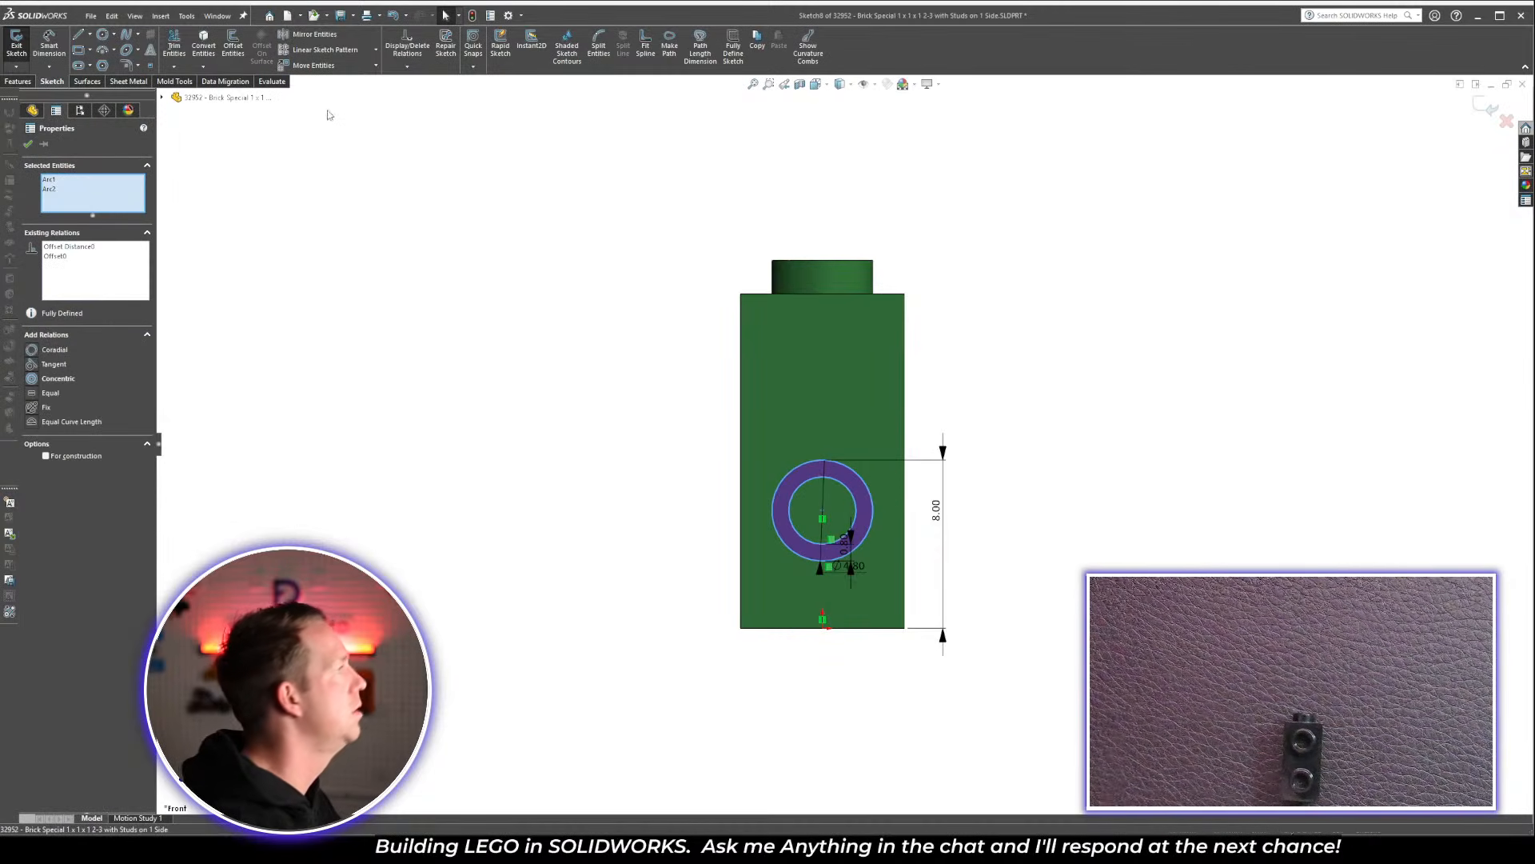
{"action": "left_click", "coordinate": [318, 50]}
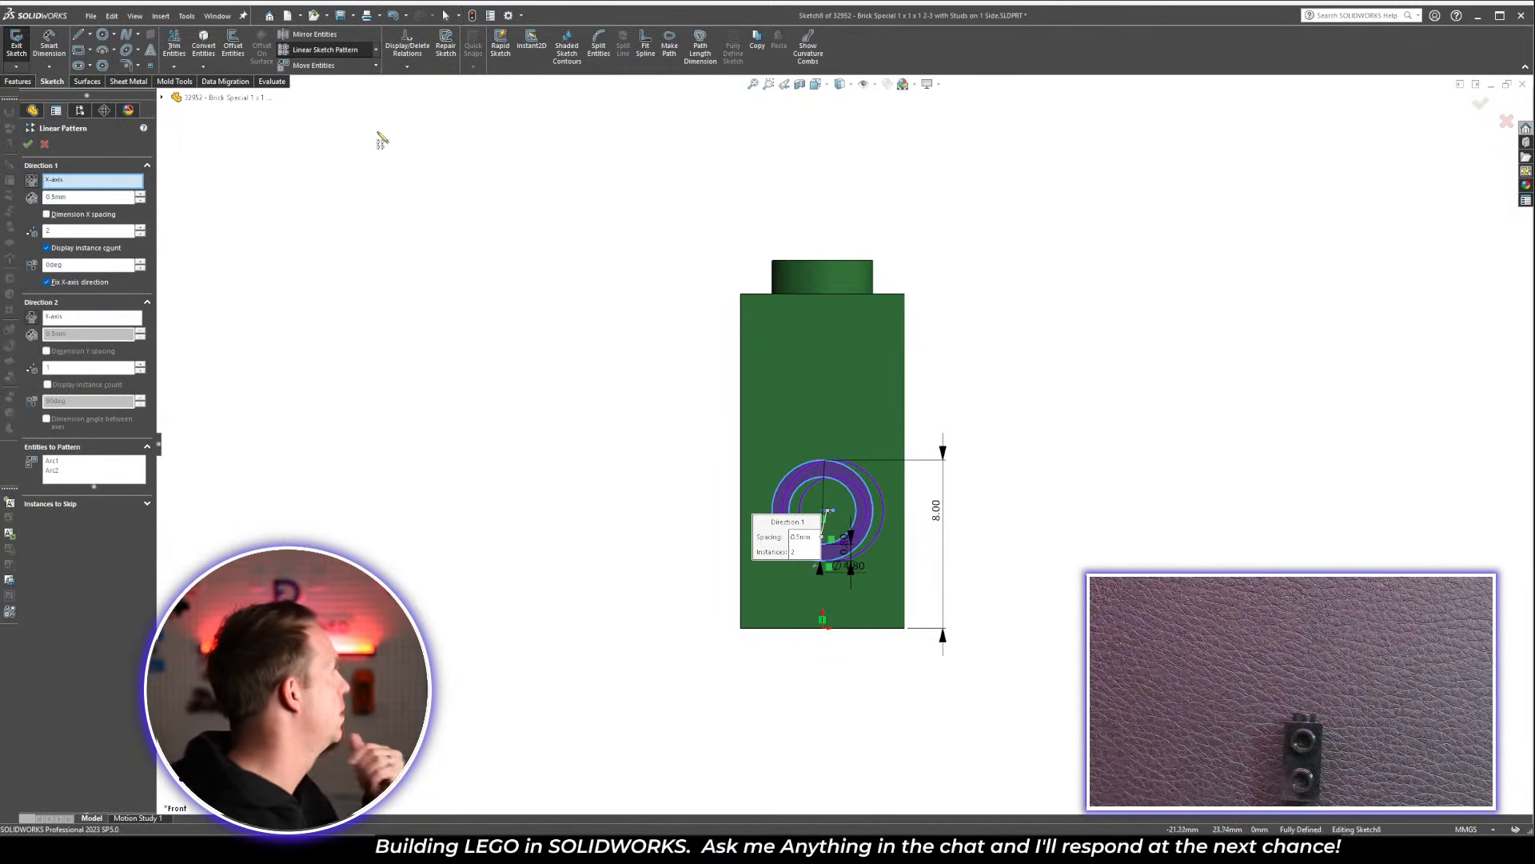
{"action": "left_click", "coordinate": [140, 234]}
{"action": "left_click", "coordinate": [141, 365]}
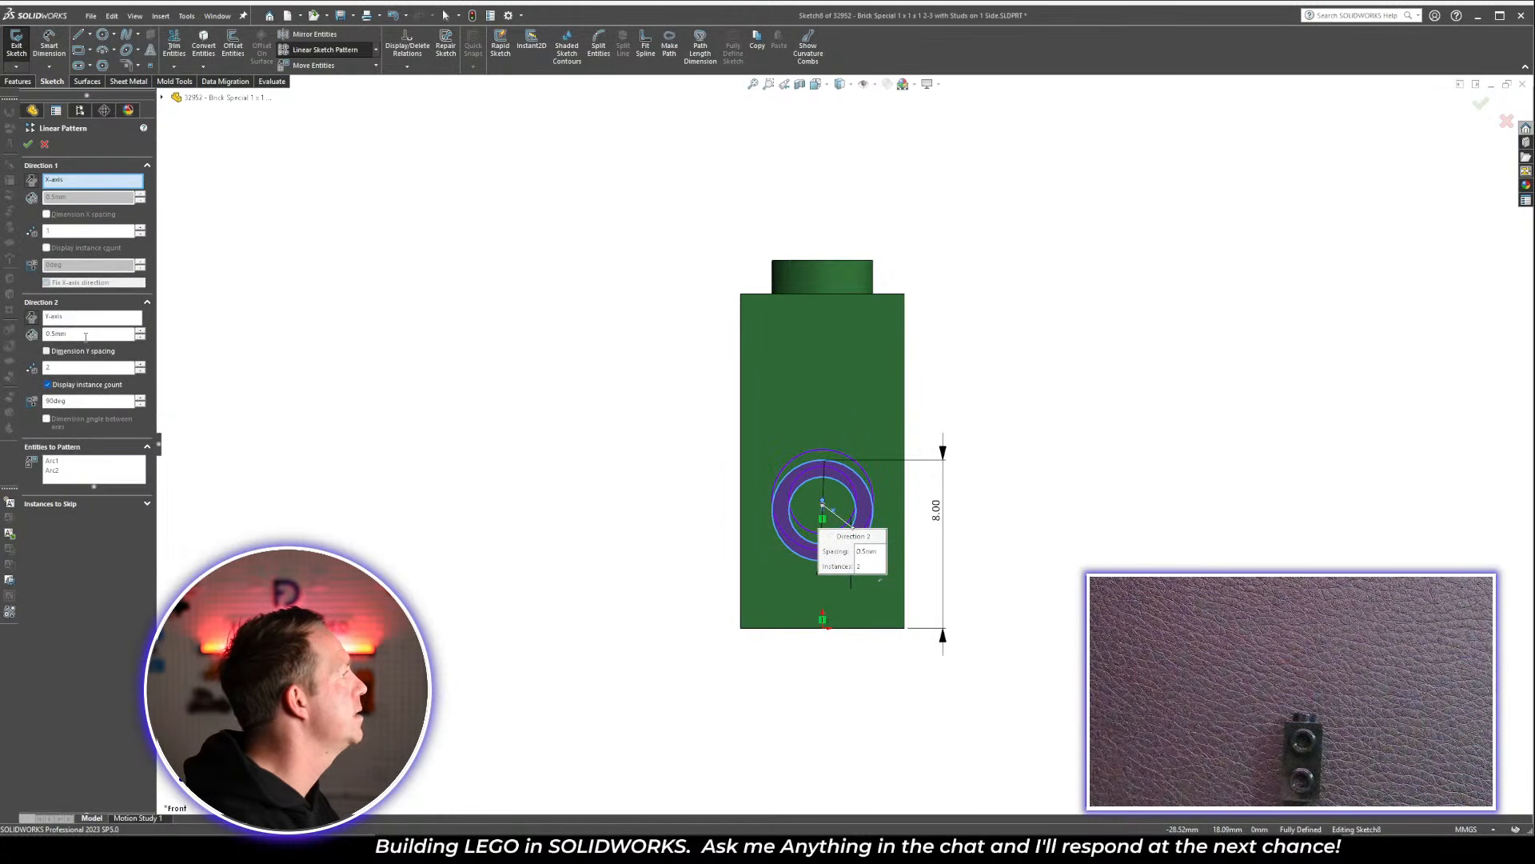
{"action": "type", "text": "8"}
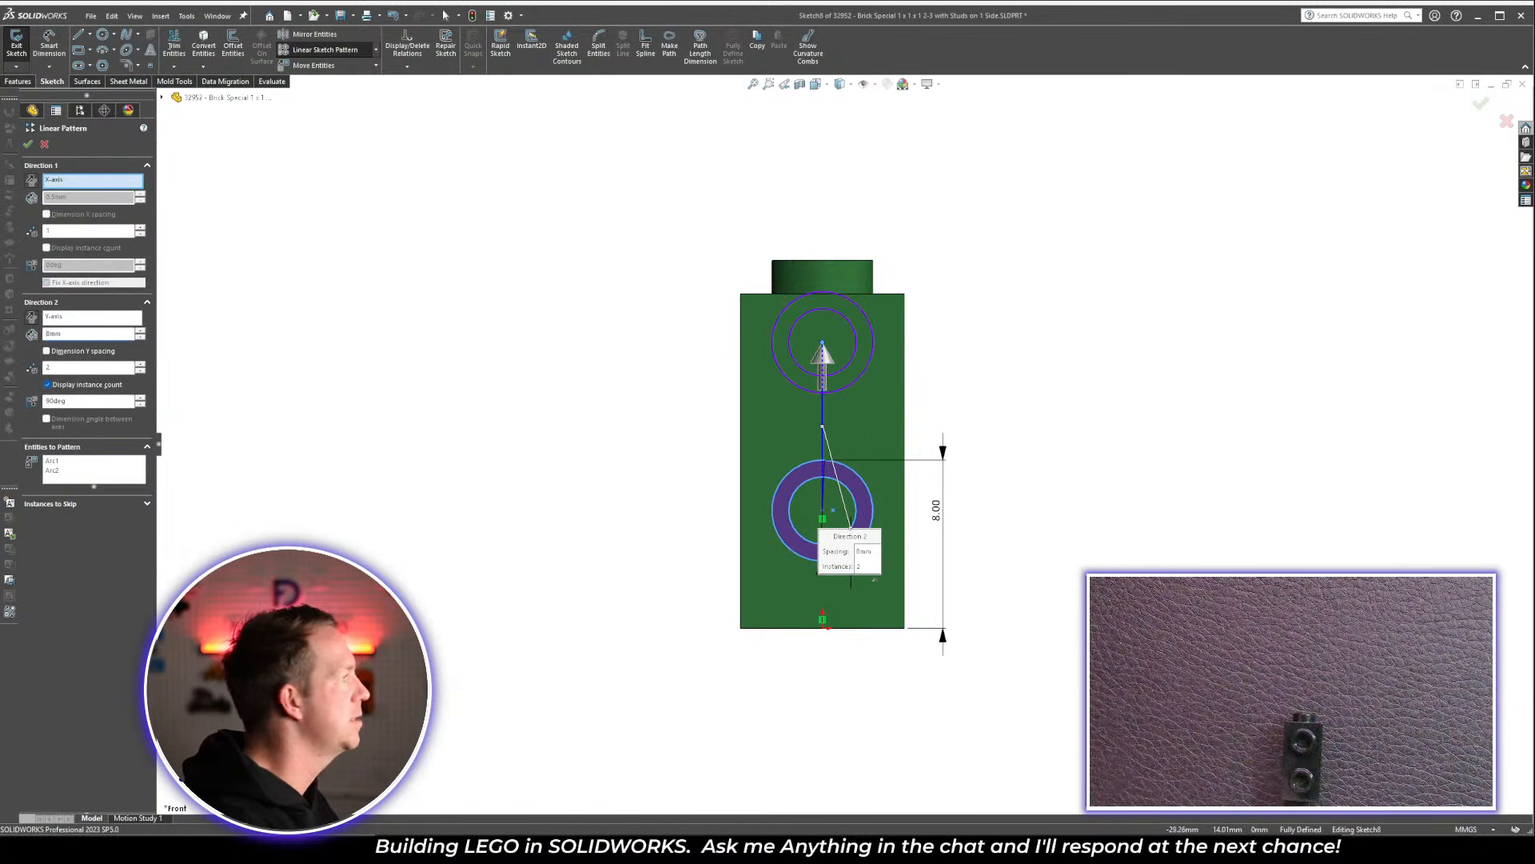
{"action": "left_click", "coordinate": [99, 355]}
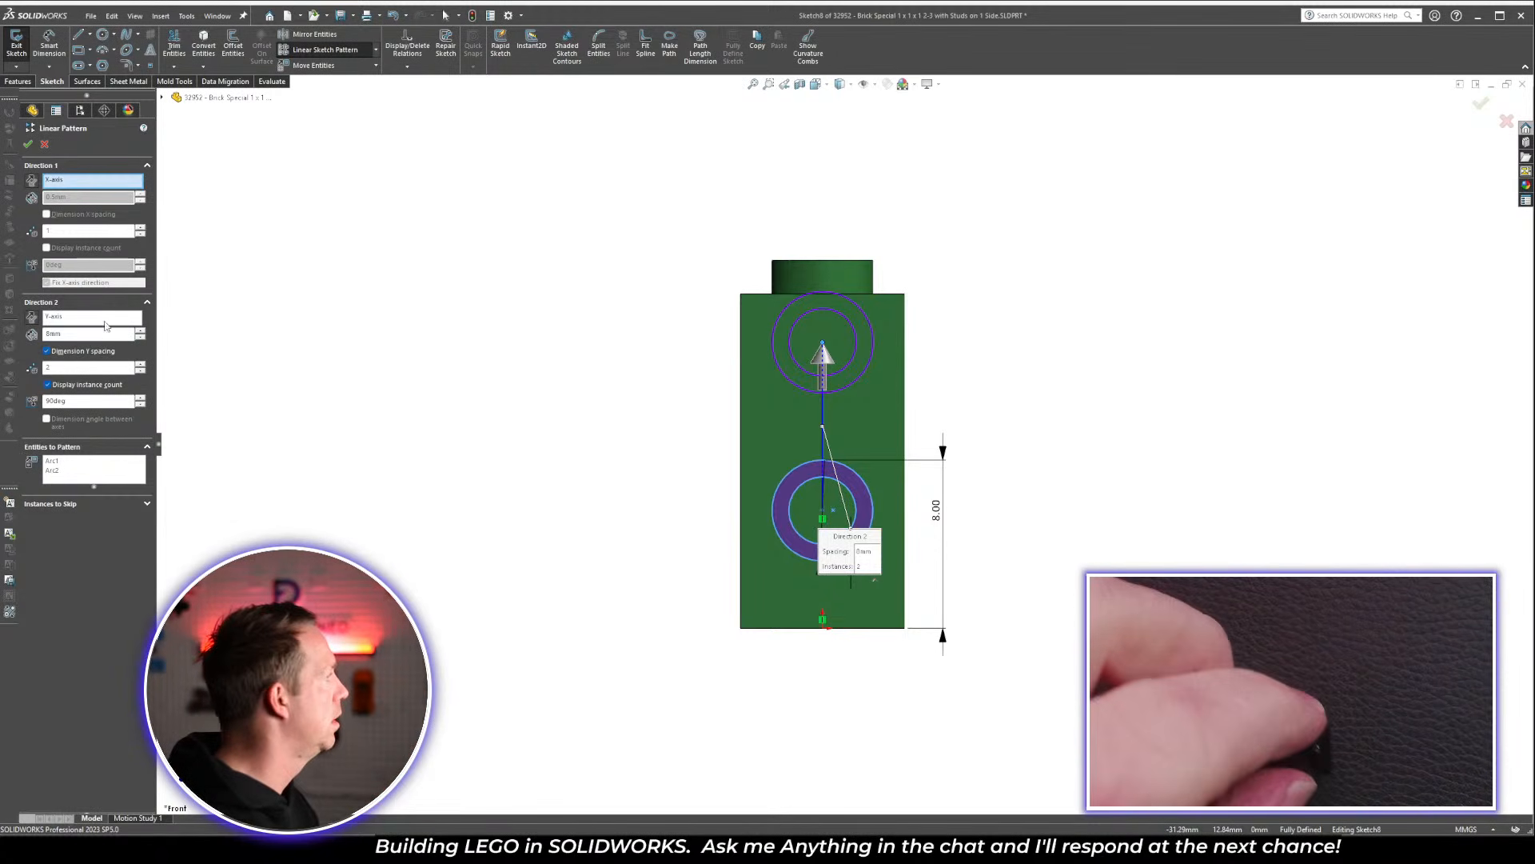
{"action": "left_click", "coordinate": [28, 146]}
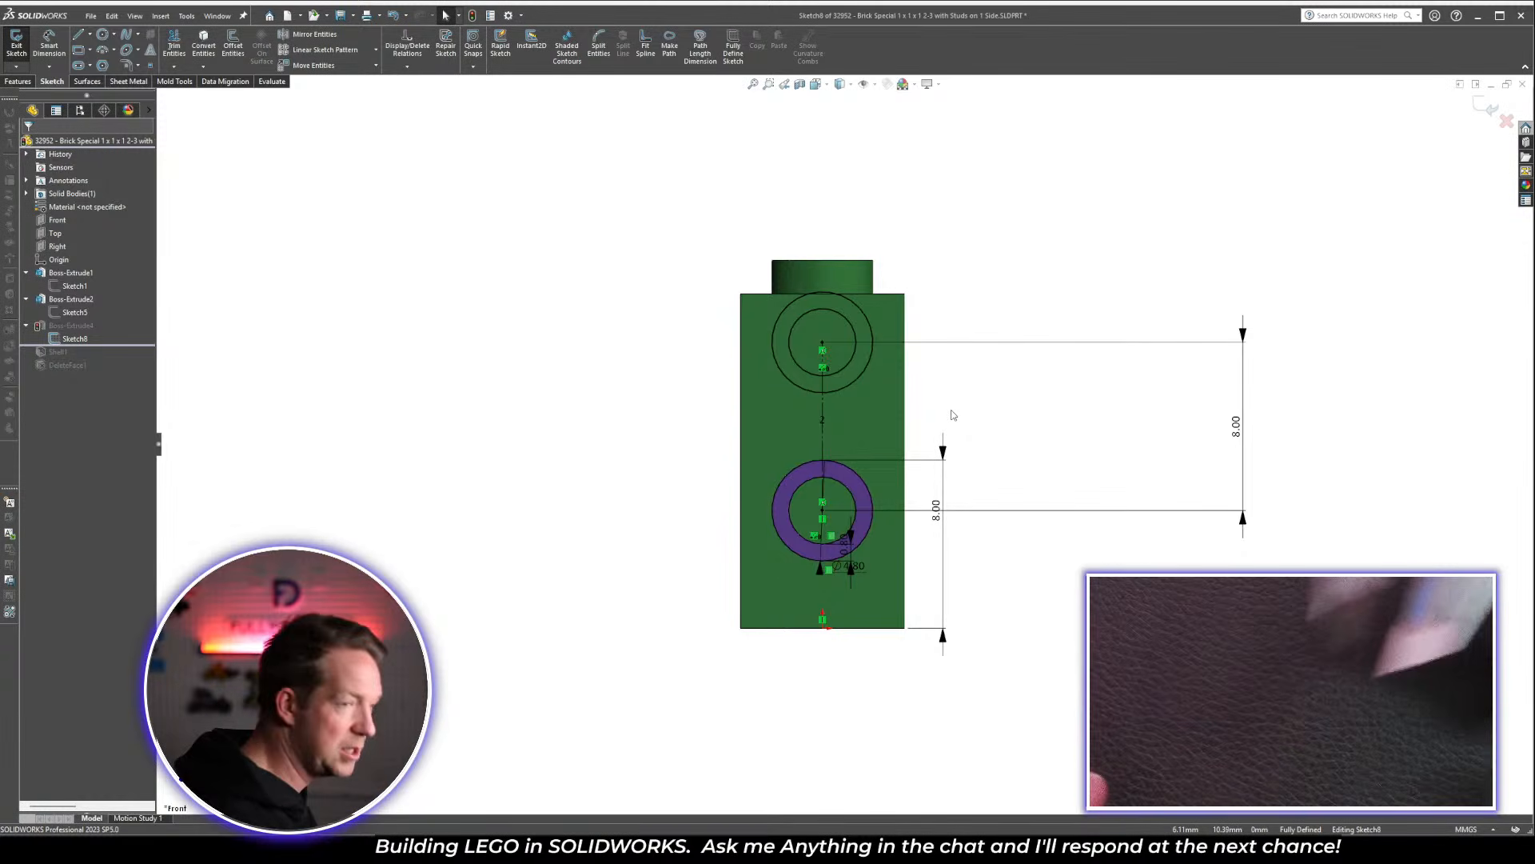
Set the dimension from the brick's bottom edge to the top of the lower outer circle to 6.7 mm and exit the sketch
{"action": "scroll", "coordinate": [918, 527], "scroll_direction": "down", "scroll_amount": 1}
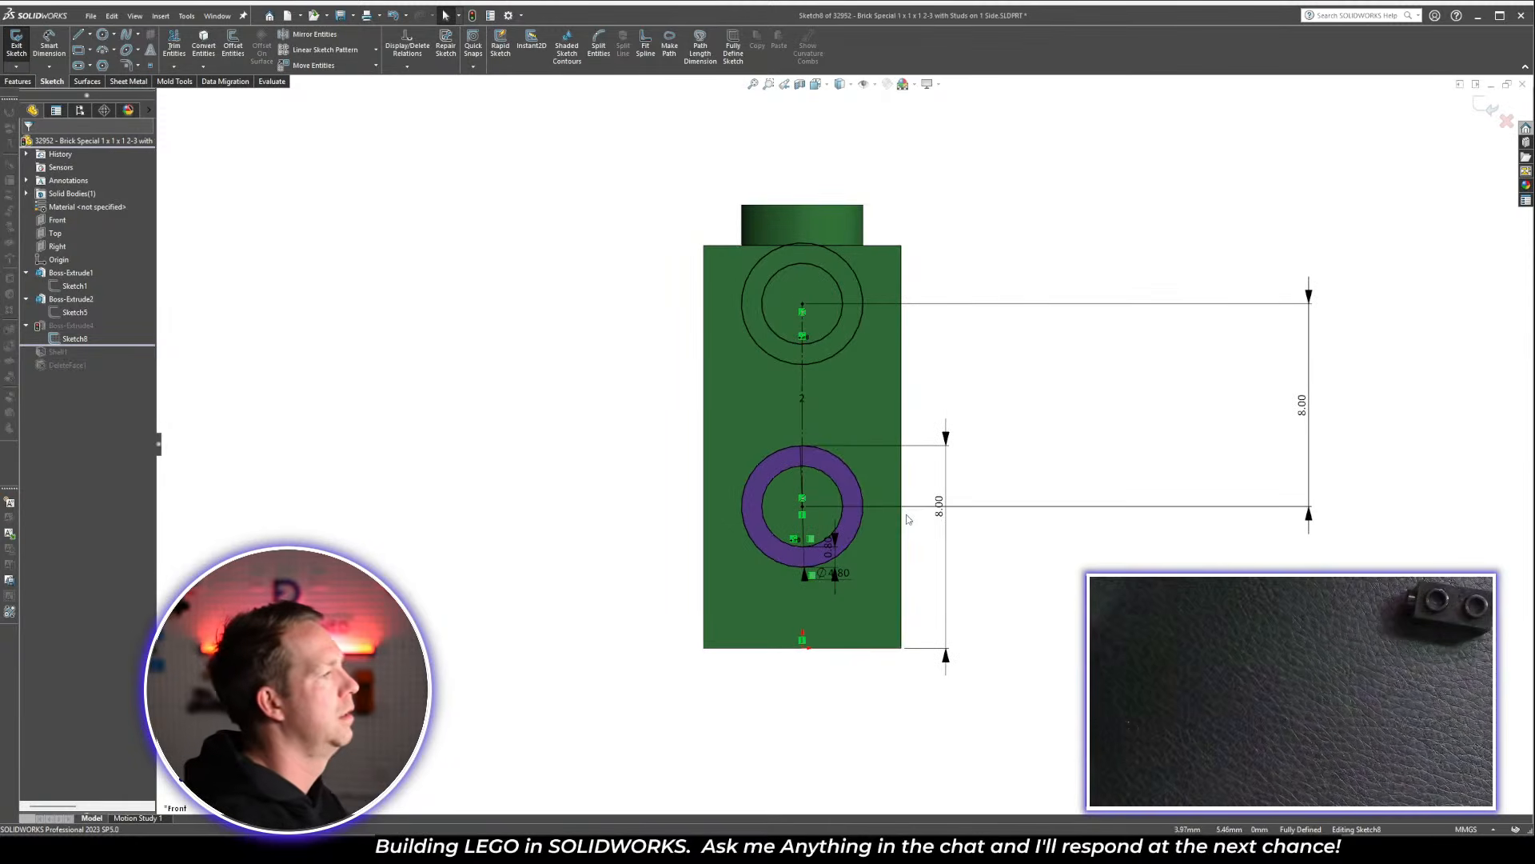
{"action": "left_click_drag", "start_coordinate": [943, 508], "coordinate": [989, 522]}
{"action": "double_click", "coordinate": [987, 521]}
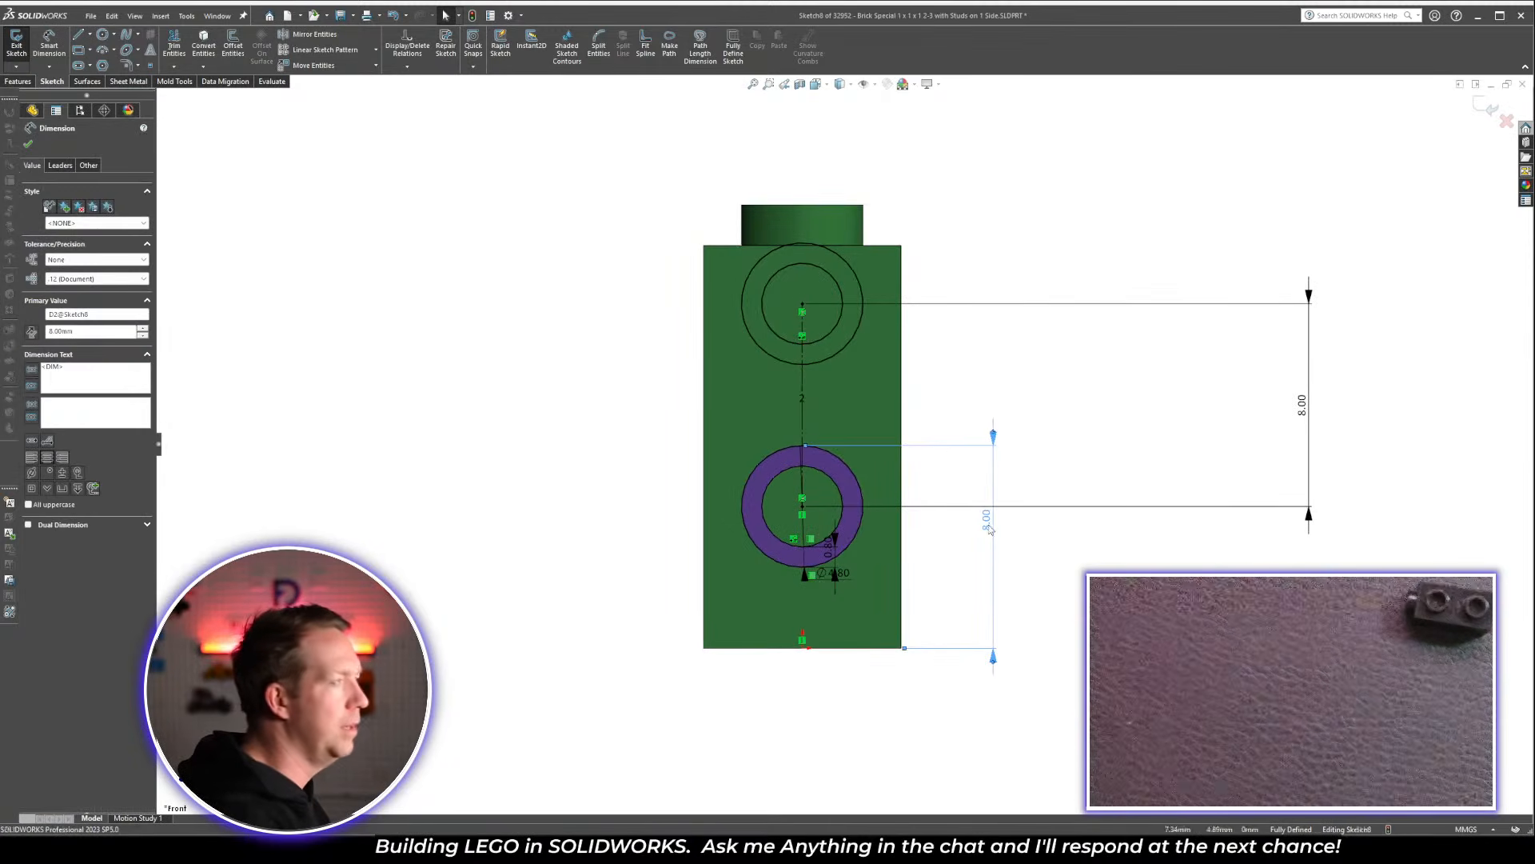
{"action": "type", "text": "6.7"}
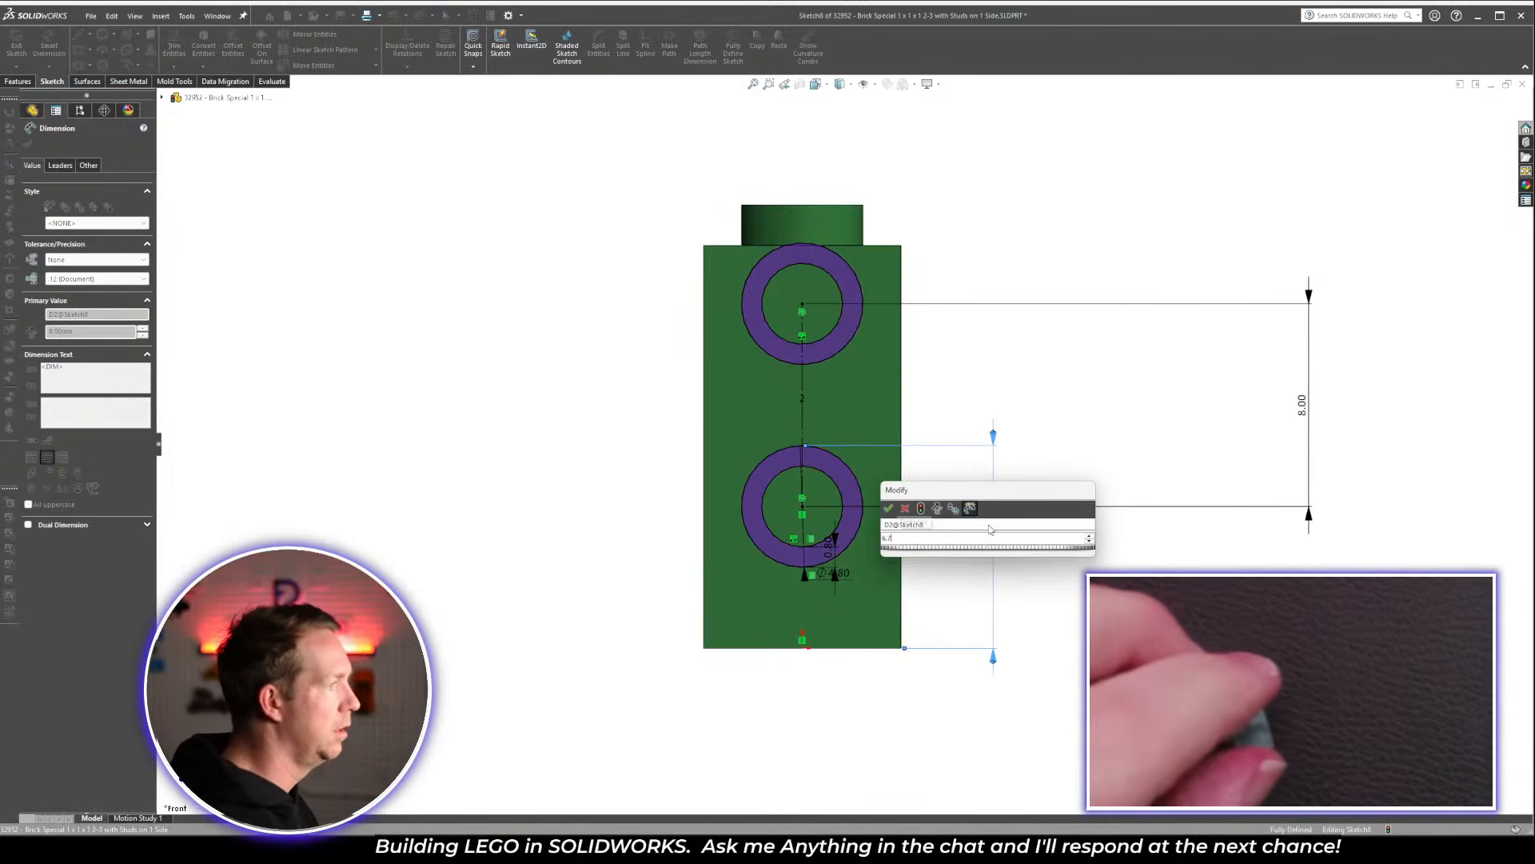
{"action": "key", "text": "Return"}
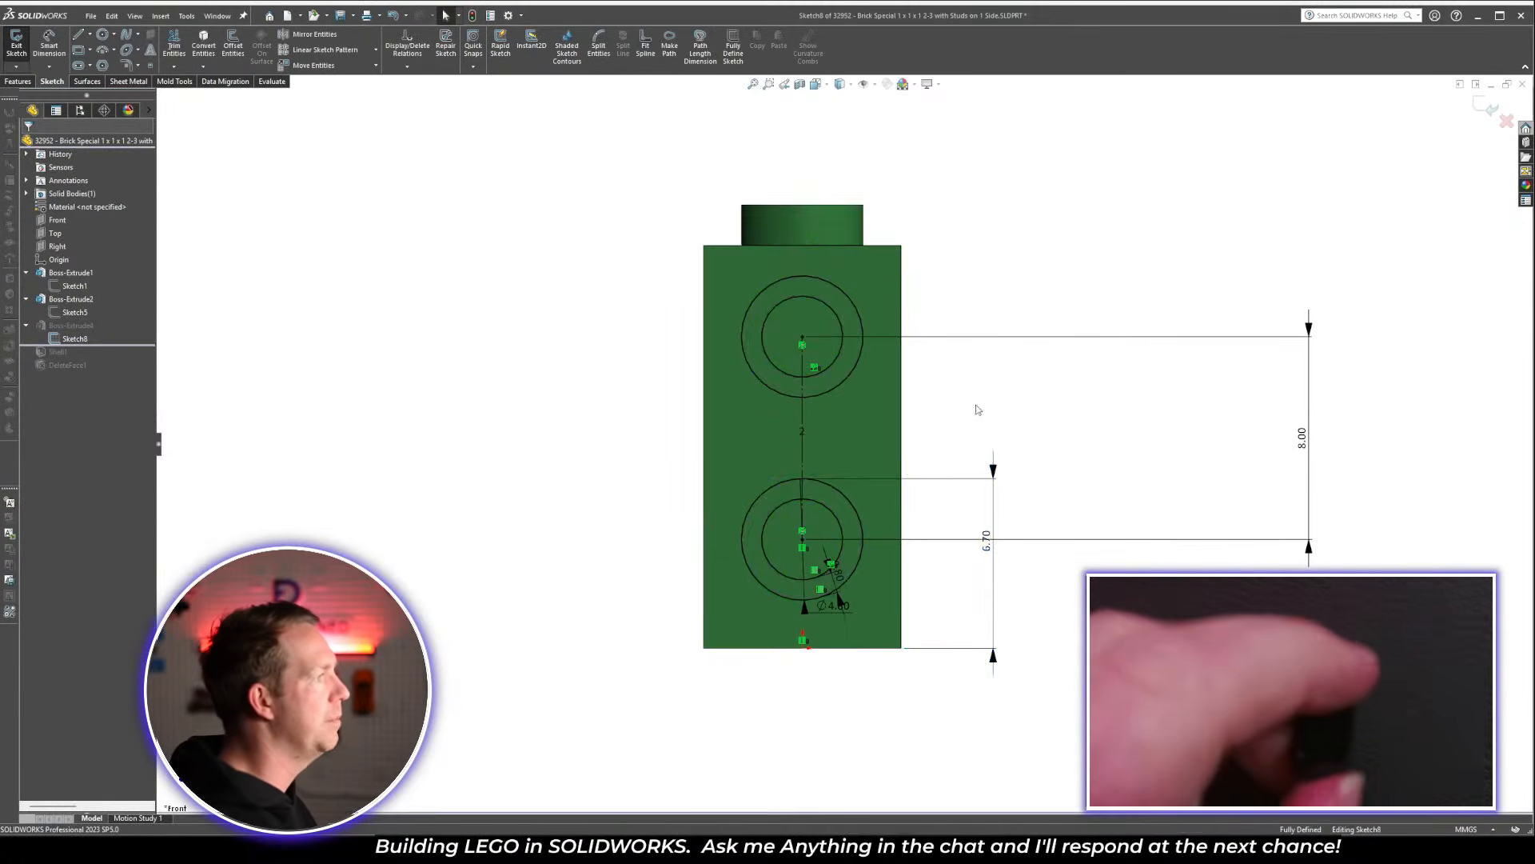
{"action": "mouse_move", "coordinate": [977, 408]}
{"action": "middle_mouse_down"}
{"action": "mouse_move", "coordinate": [1069, 400]}
{"action": "mouse_move", "coordinate": [1083, 441]}
{"action": "mouse_move", "coordinate": [943, 478]}
{"action": "mouse_move", "coordinate": [959, 465]}
{"action": "middle_mouse_up"}
{"action": "left_click", "coordinate": [1477, 117]}
Roll the feature history forward past Shell1 and check the hollowed underside of the brick
{"action": "scroll", "coordinate": [1002, 463], "scroll_direction": "up", "scroll_amount": 3}
{"action": "left_click_drag", "start_coordinate": [107, 345], "coordinate": [106, 358]}
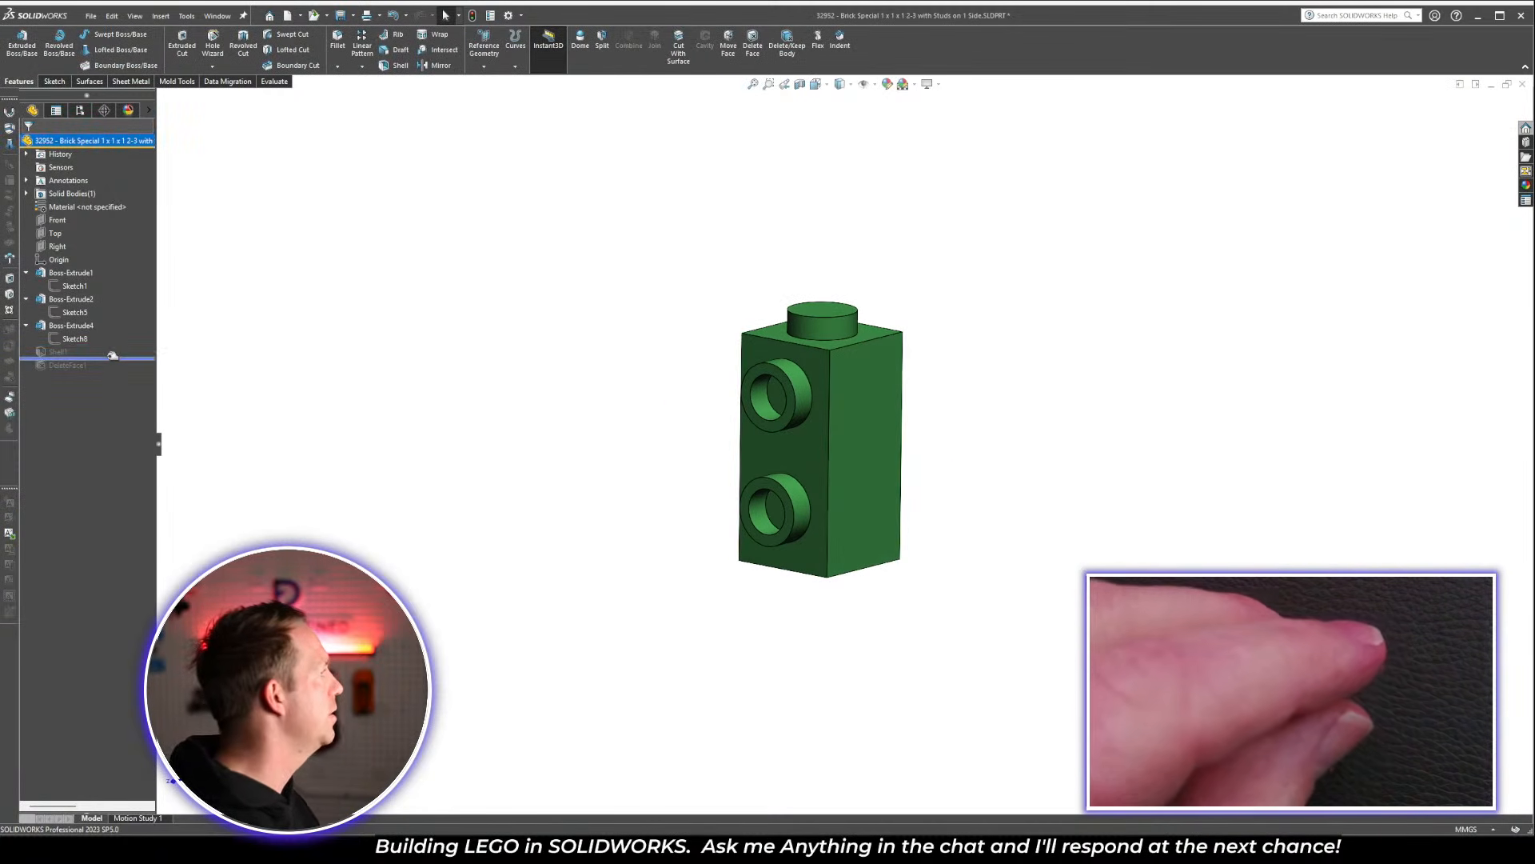
{"action": "middle_click_drag", "start_coordinate": [656, 456], "coordinate": [668, 424]}
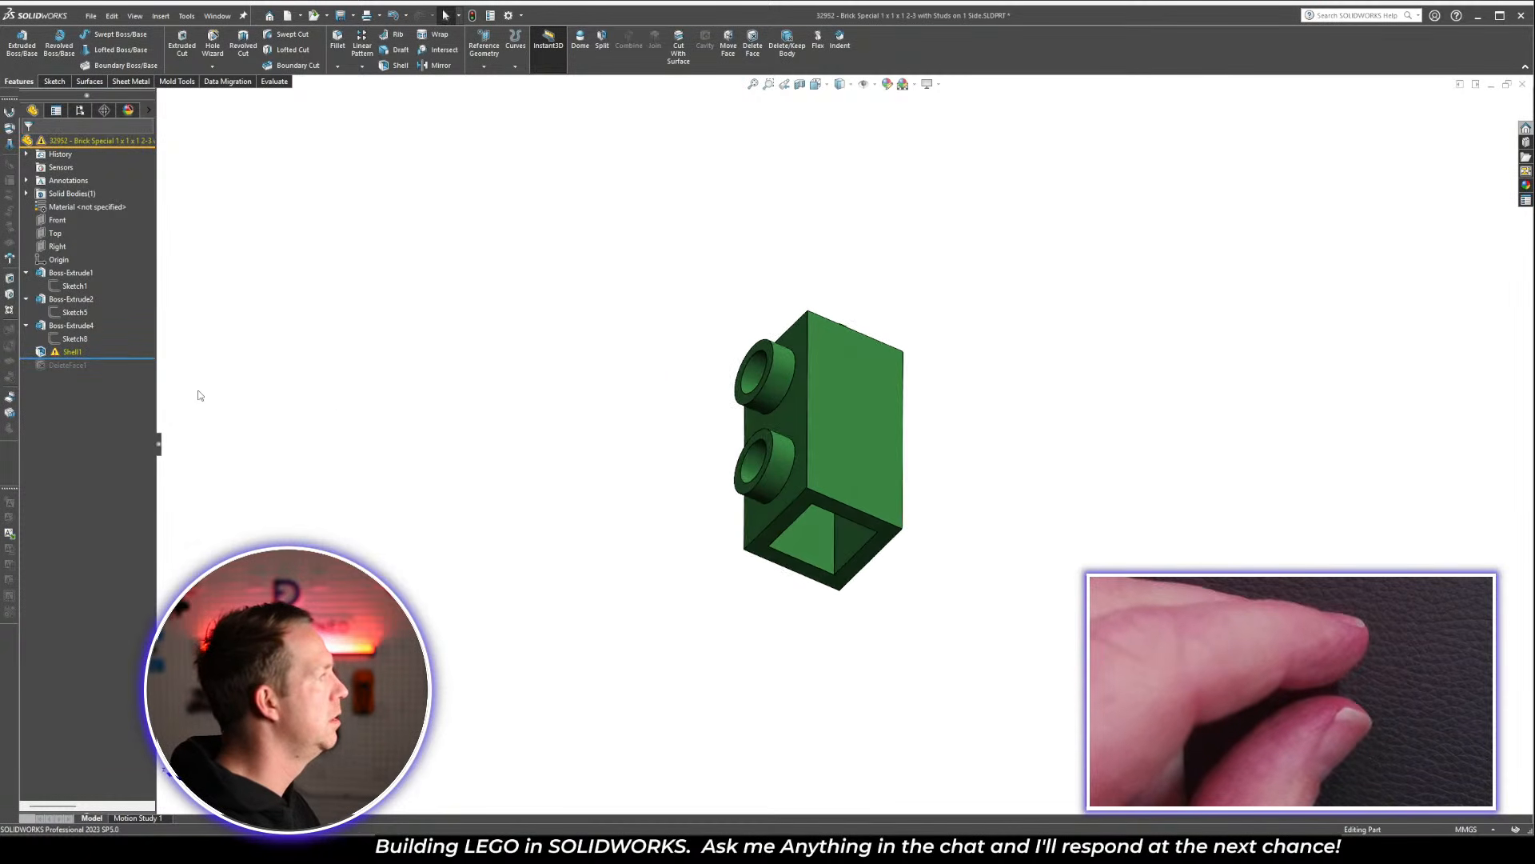
Edit Shell1, remove its missing face reference automatically, and inspect the hollow underside of the brick
{"action": "left_click", "coordinate": [68, 352]}
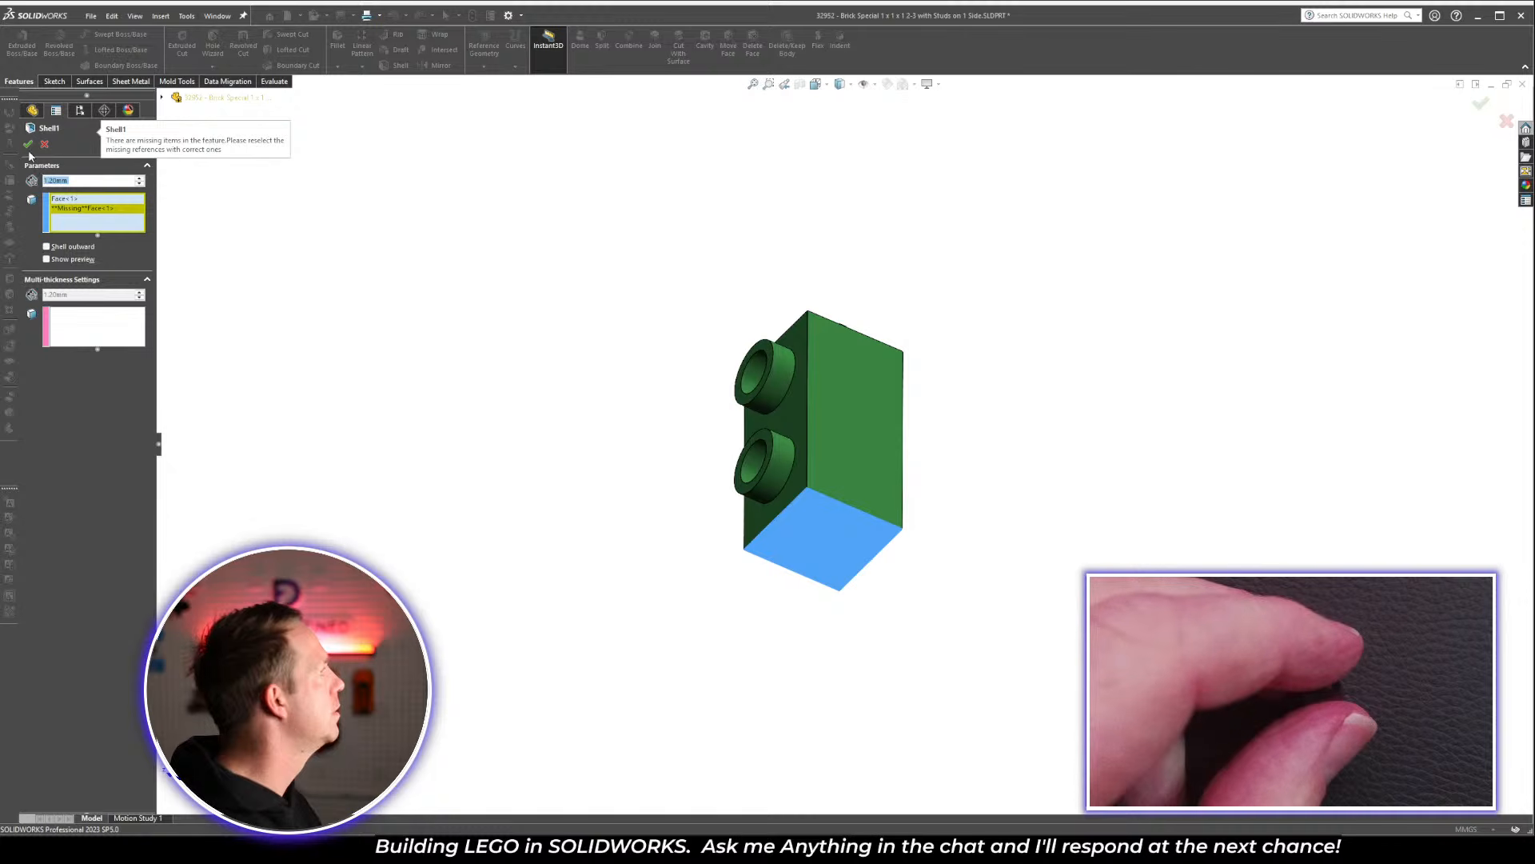
{"action": "left_click", "coordinate": [28, 145]}
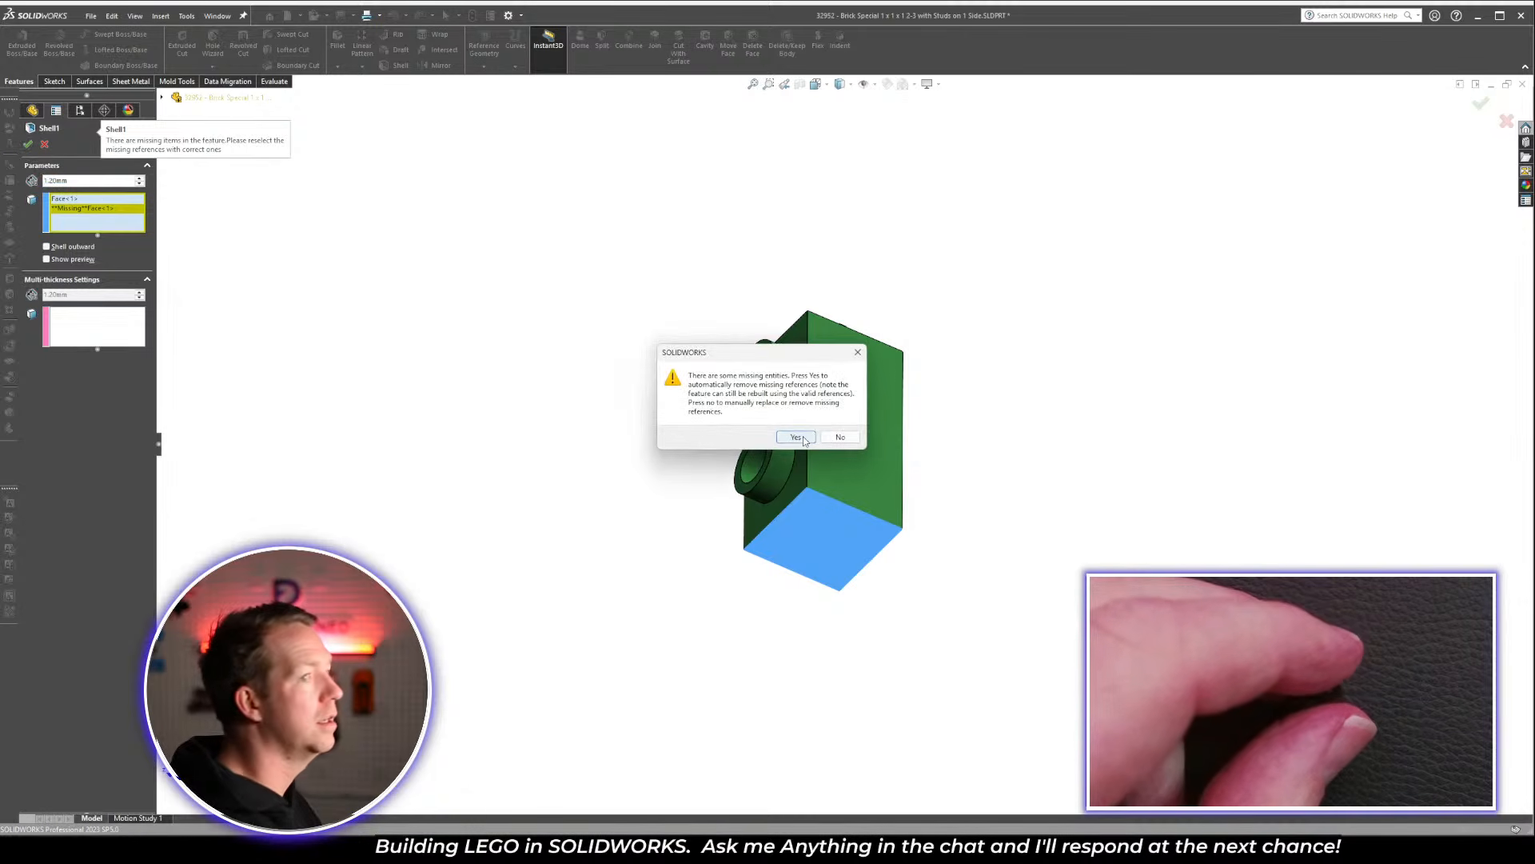
{"action": "left_click", "coordinate": [796, 437]}
{"action": "middle_click_drag", "start_coordinate": [862, 568], "coordinate": [834, 539]}
{"action": "scroll", "coordinate": [852, 408], "scroll_direction": "down", "scroll_amount": 5}
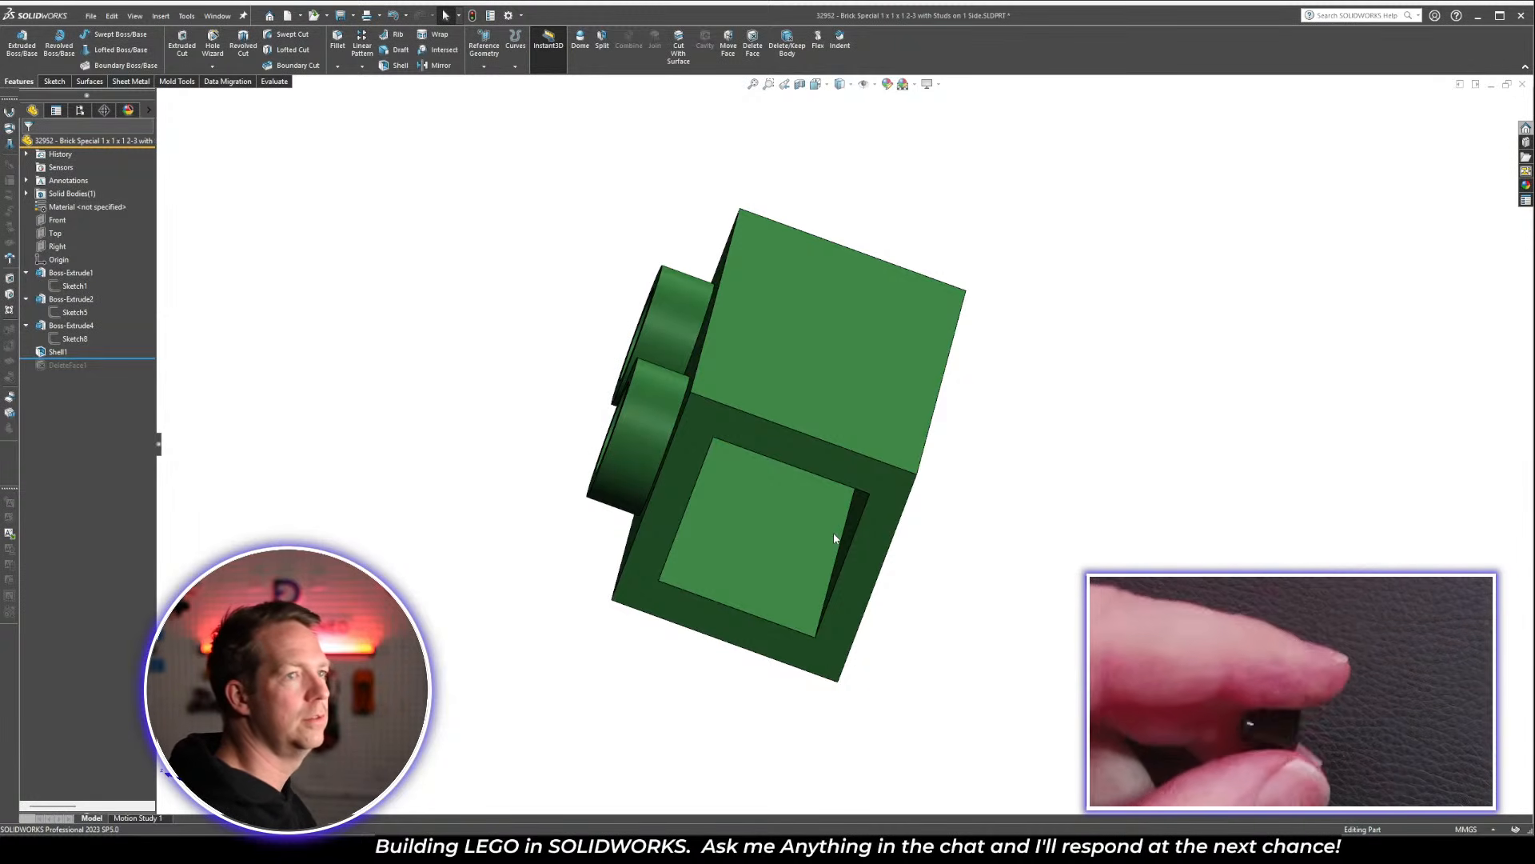
Set the Shell1 wall thickness to 1.5 mm
{"action": "left_click", "coordinate": [71, 352]}
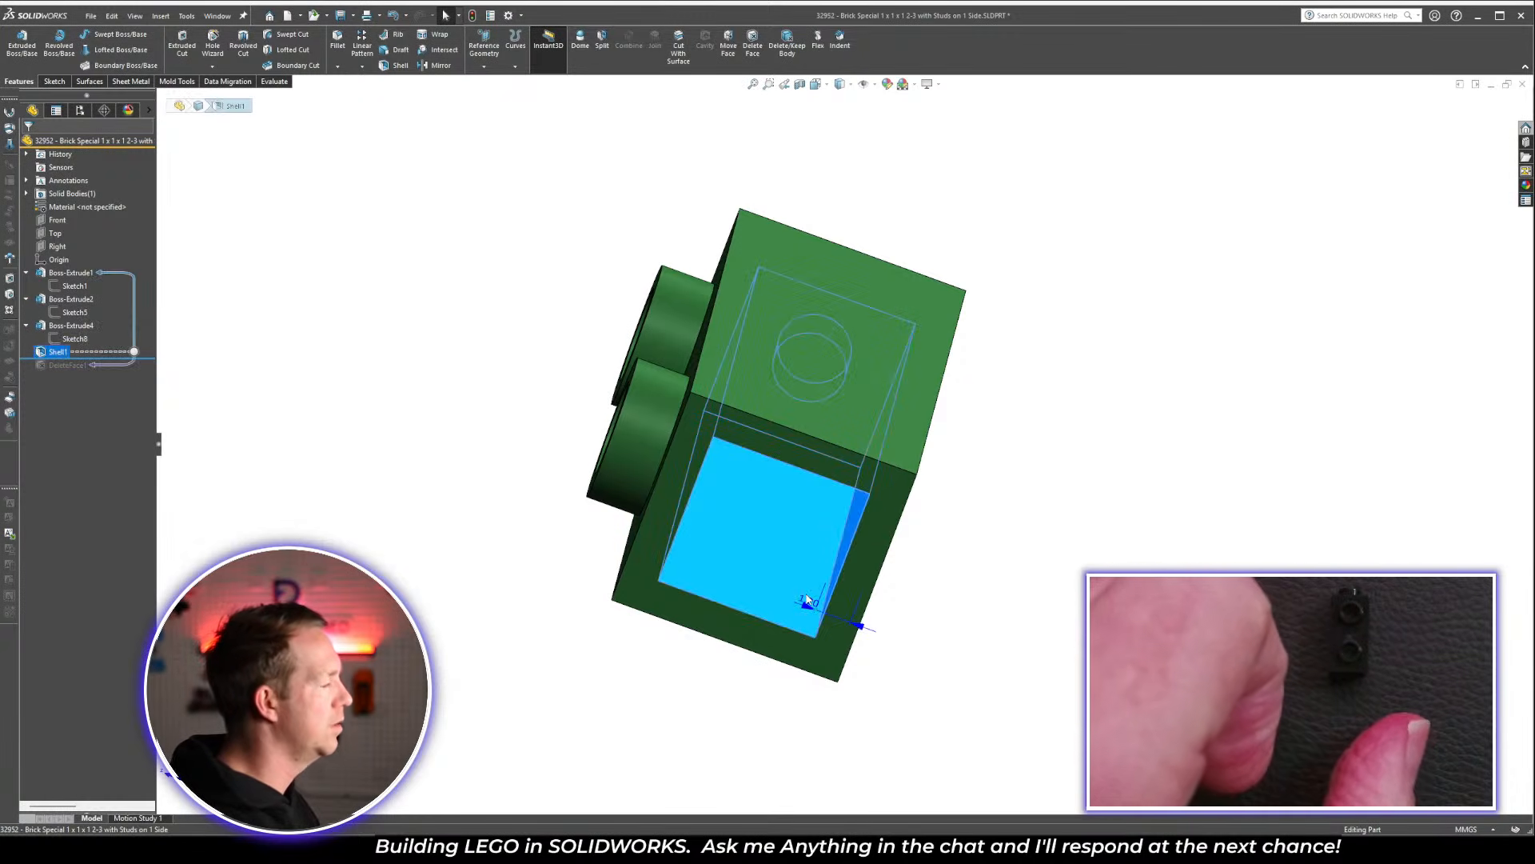
{"action": "left_click", "coordinate": [807, 600]}
{"action": "type", "text": "1.5"}
{"action": "key", "text": "Return"}
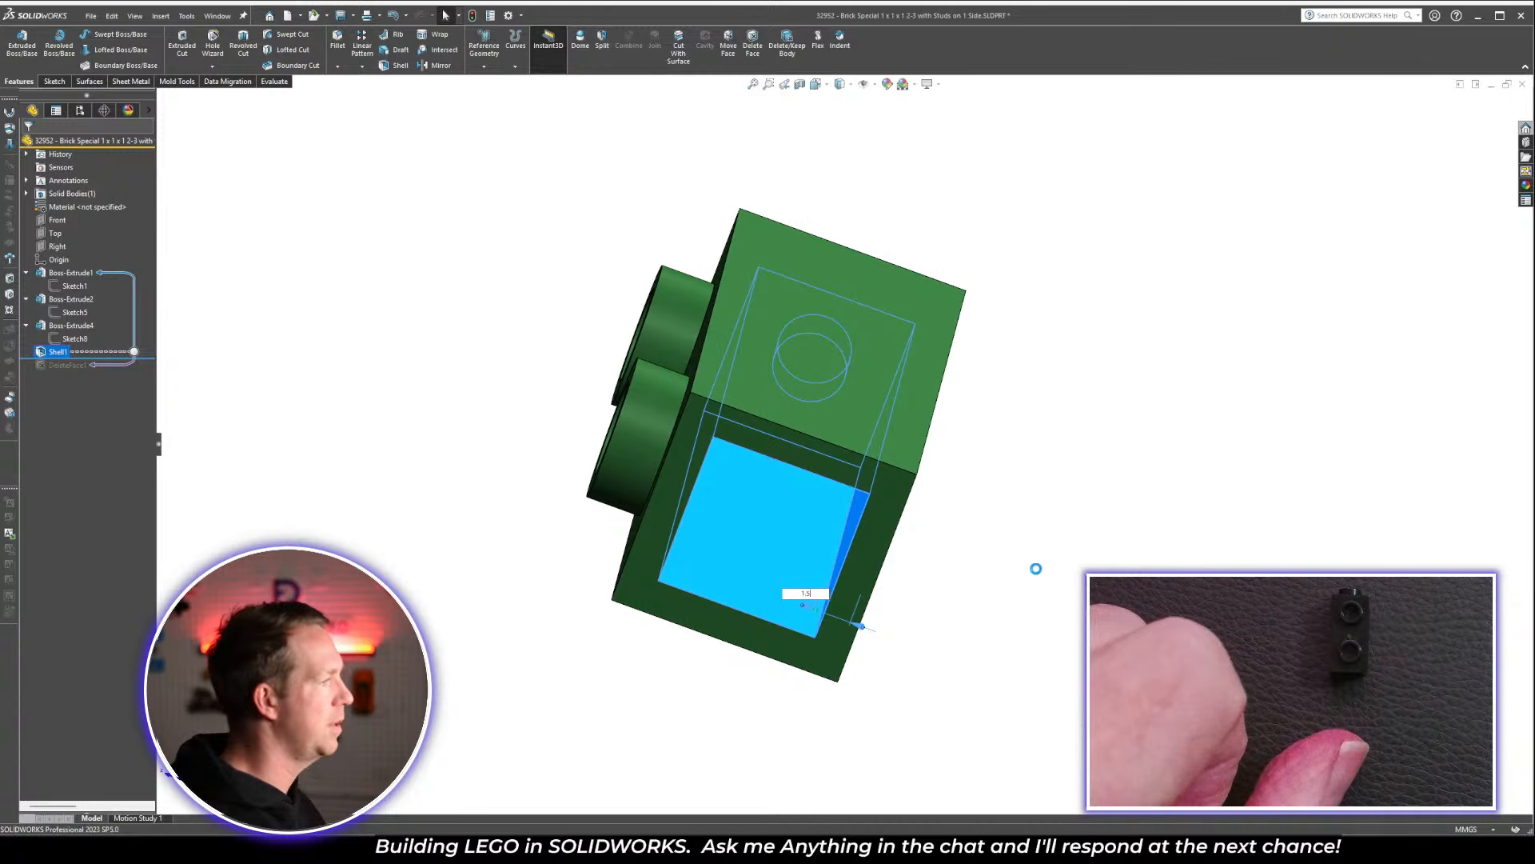
{"action": "left_click", "coordinate": [1037, 573]}
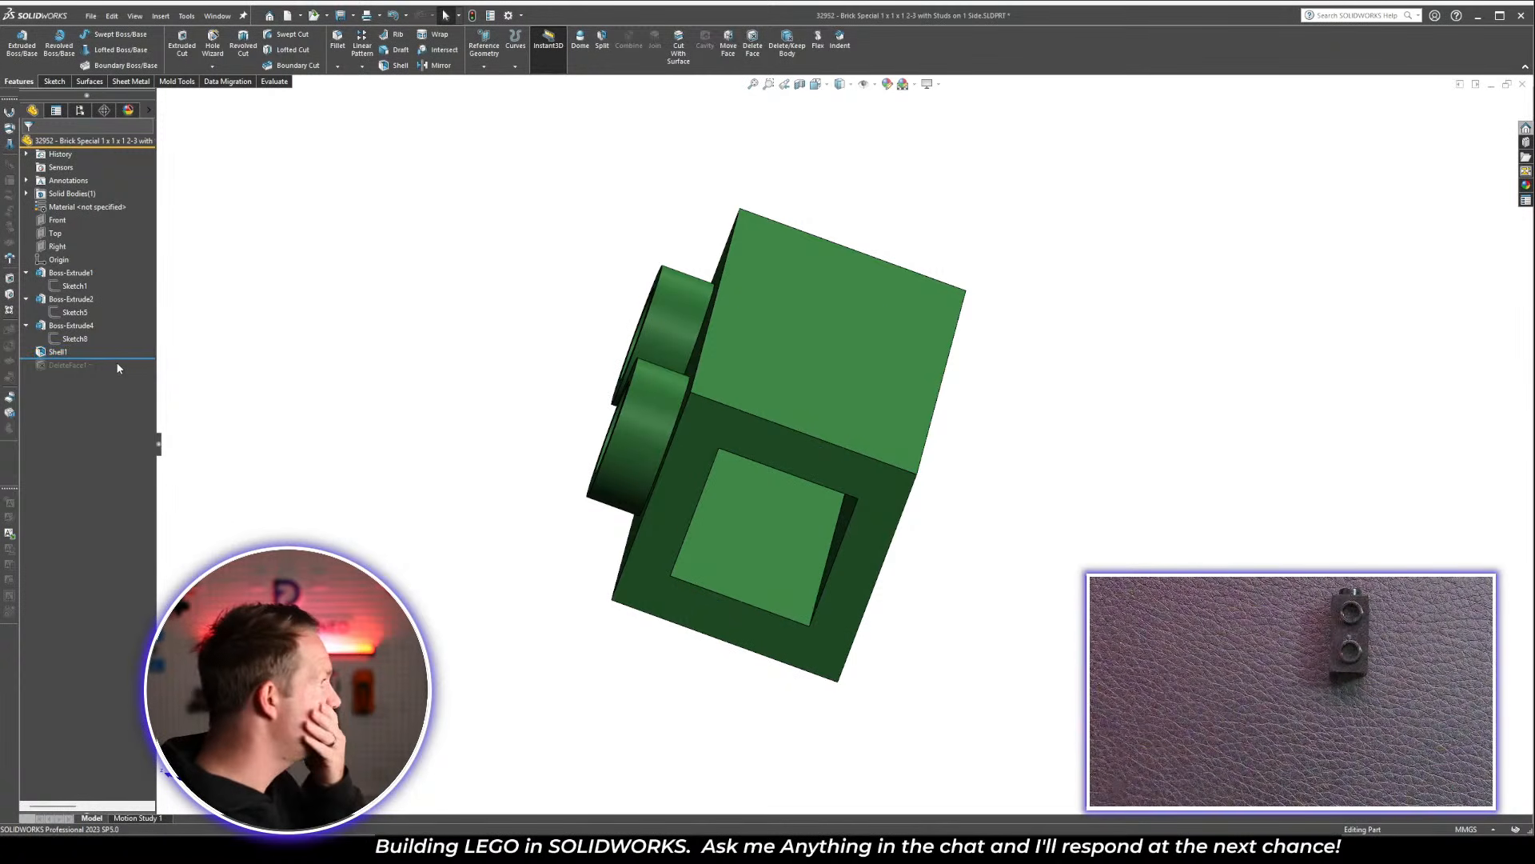
Roll the feature history forward to include DeleteFace1 and delete that failed feature
{"action": "left_click_drag", "start_coordinate": [120, 359], "coordinate": [121, 372]}
{"action": "left_click", "coordinate": [59, 365]}
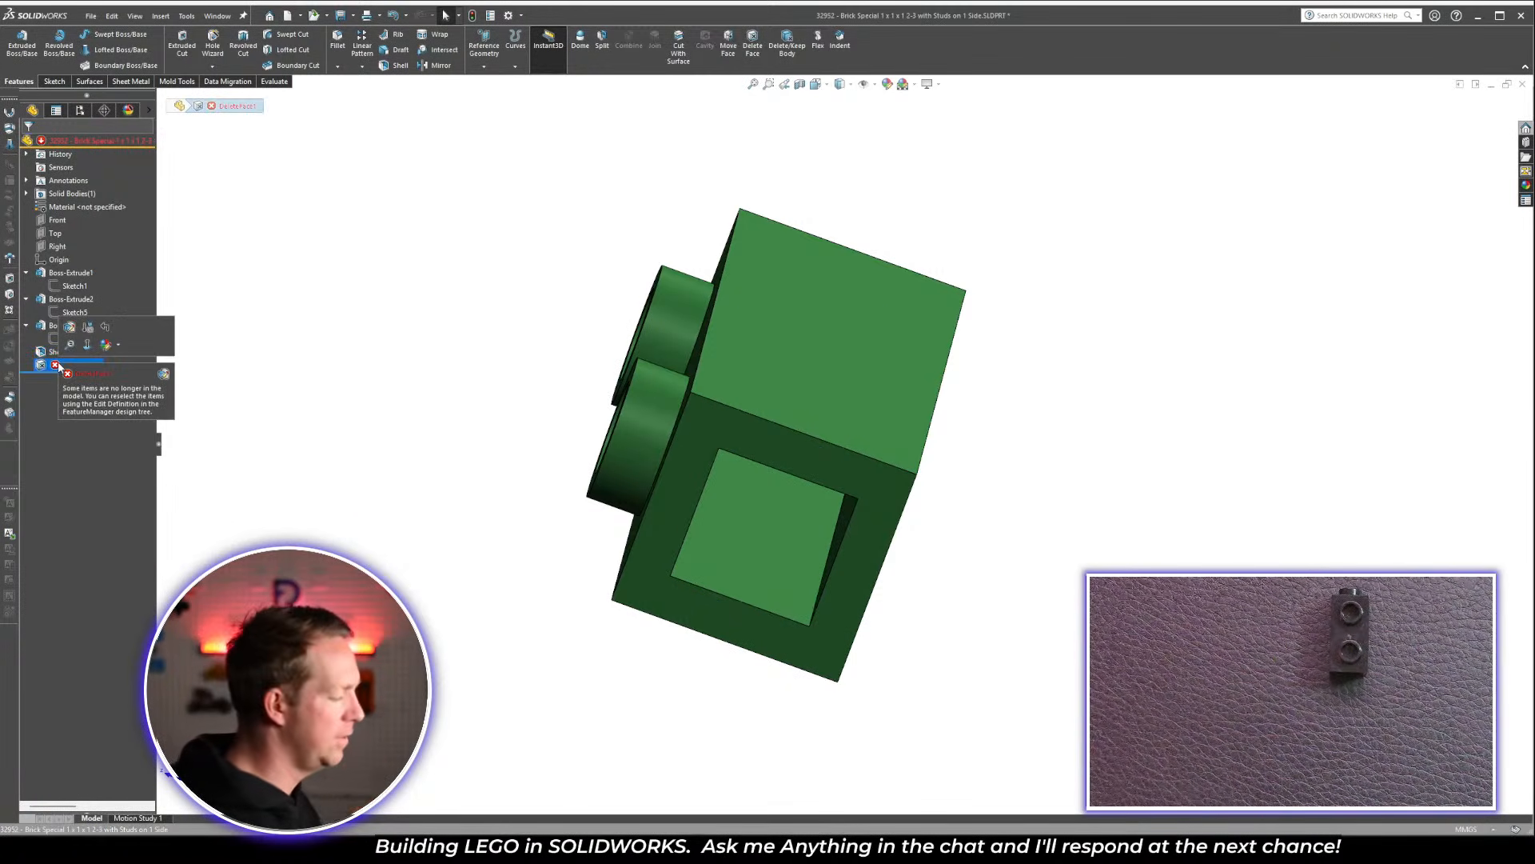
{"action": "key", "text": "Delete"}
{"action": "key", "text": "Return"}
{"action": "middle_click_drag", "start_coordinate": [704, 336], "coordinate": [878, 674]}
{"action": "middle_click_drag", "start_coordinate": [907, 400], "coordinate": [1056, 372]}
Apply a dark medium gloss plastic appearance to the whole brick and set the part to the isometric view
{"action": "left_click", "coordinate": [79, 111]}
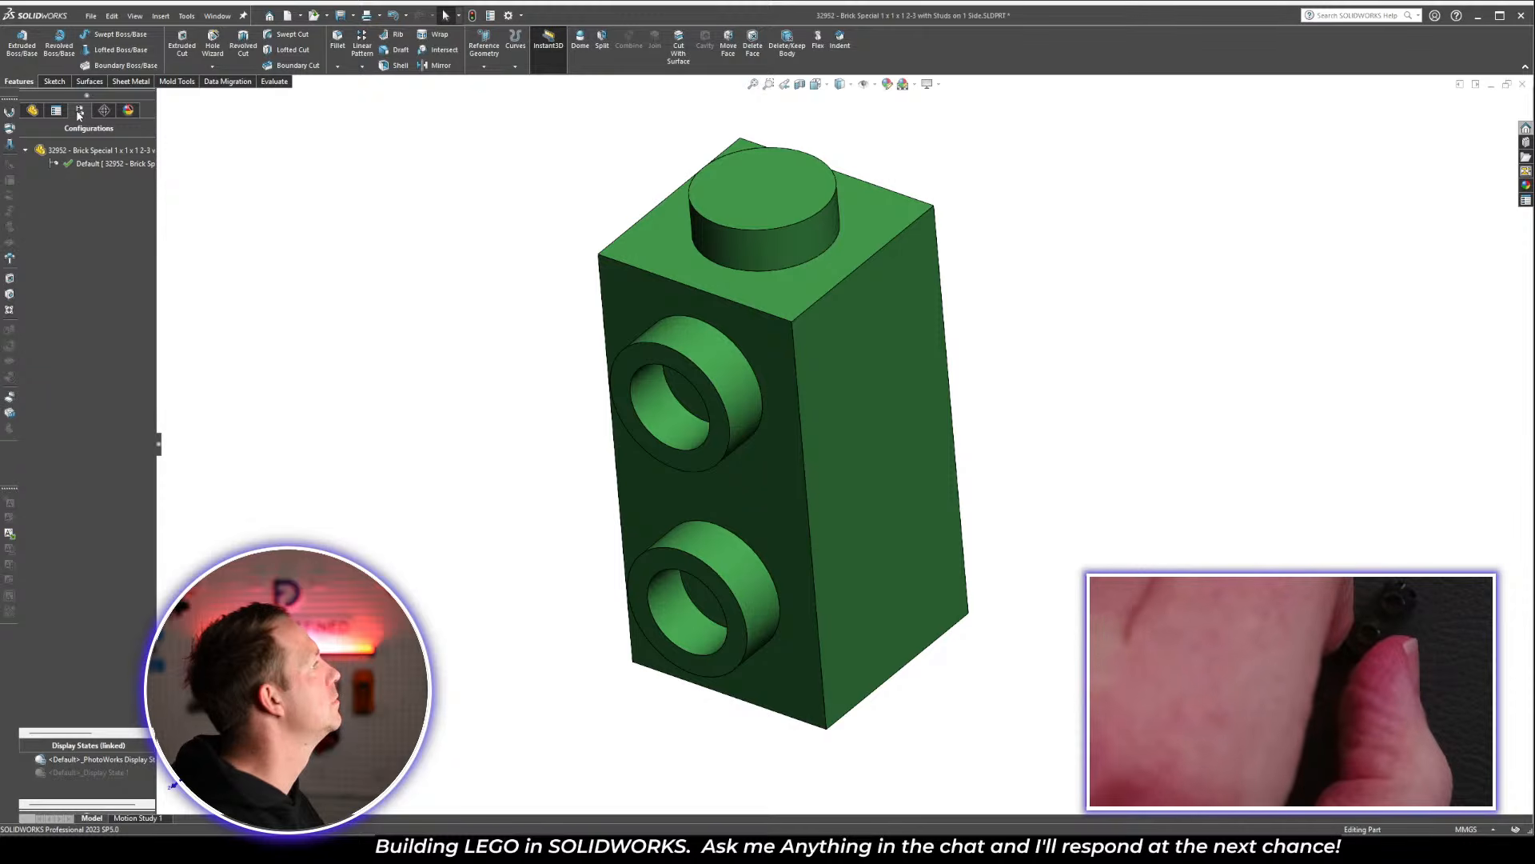
{"action": "left_click", "coordinate": [32, 110]}
{"action": "middle_click_drag", "start_coordinate": [1119, 352], "coordinate": [1206, 321]}
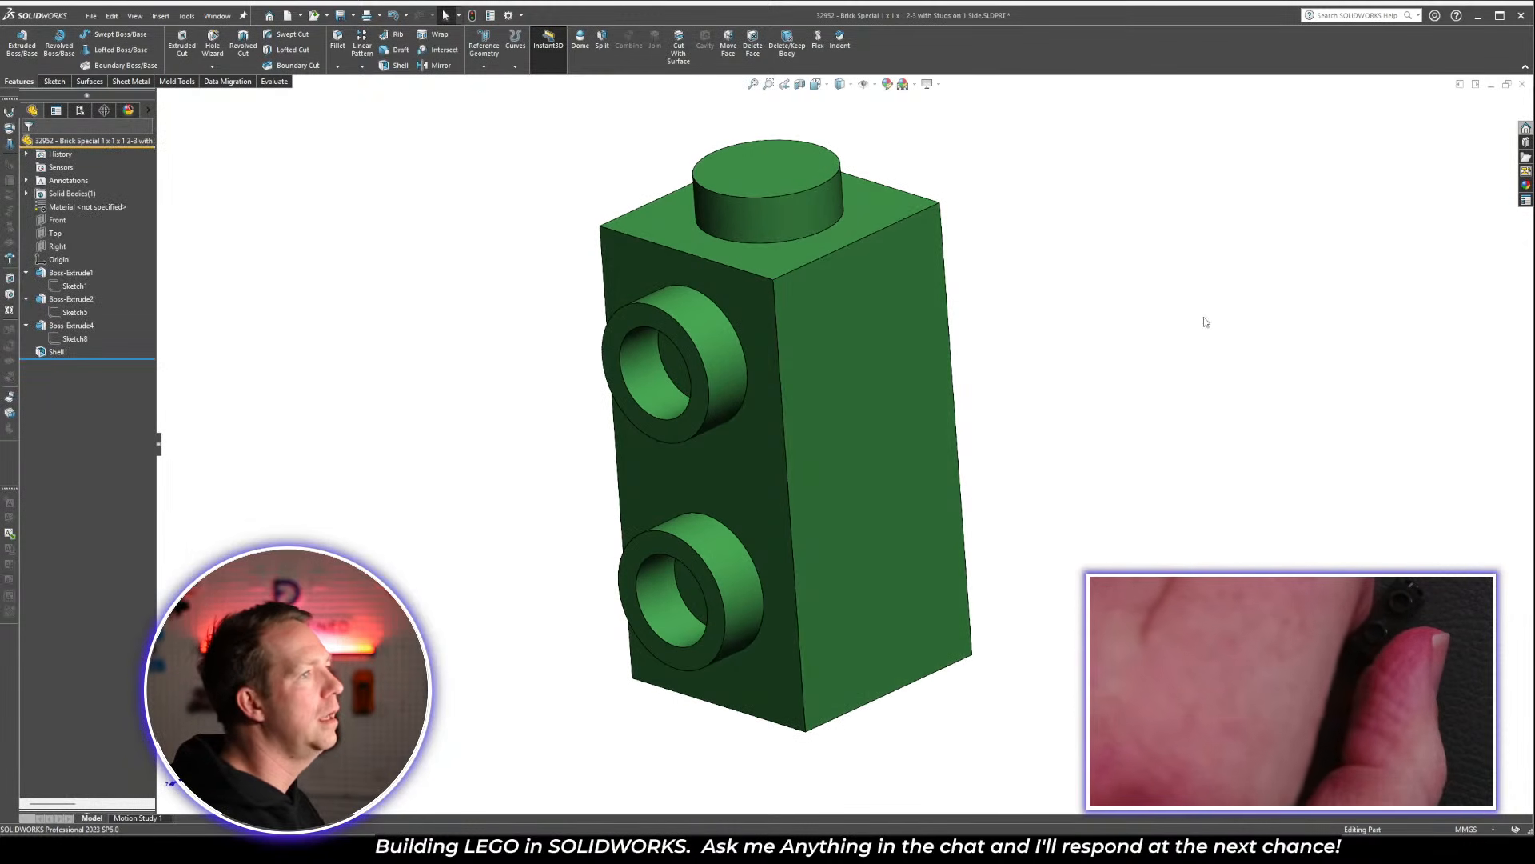
{"action": "left_click", "coordinate": [1526, 185]}
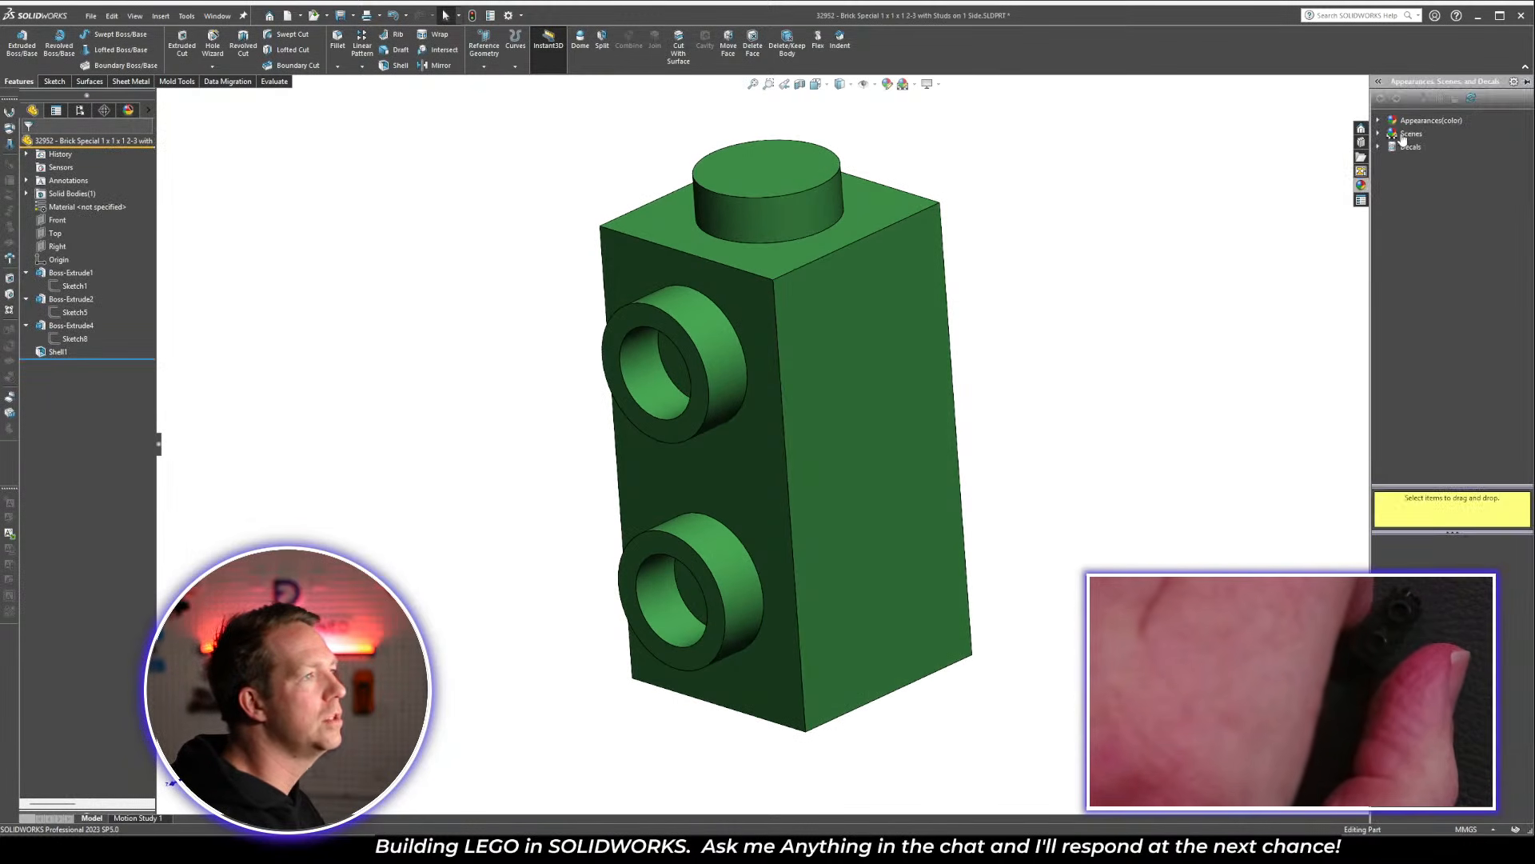
{"action": "left_click", "coordinate": [1378, 121]}
{"action": "left_click", "coordinate": [1378, 121]}
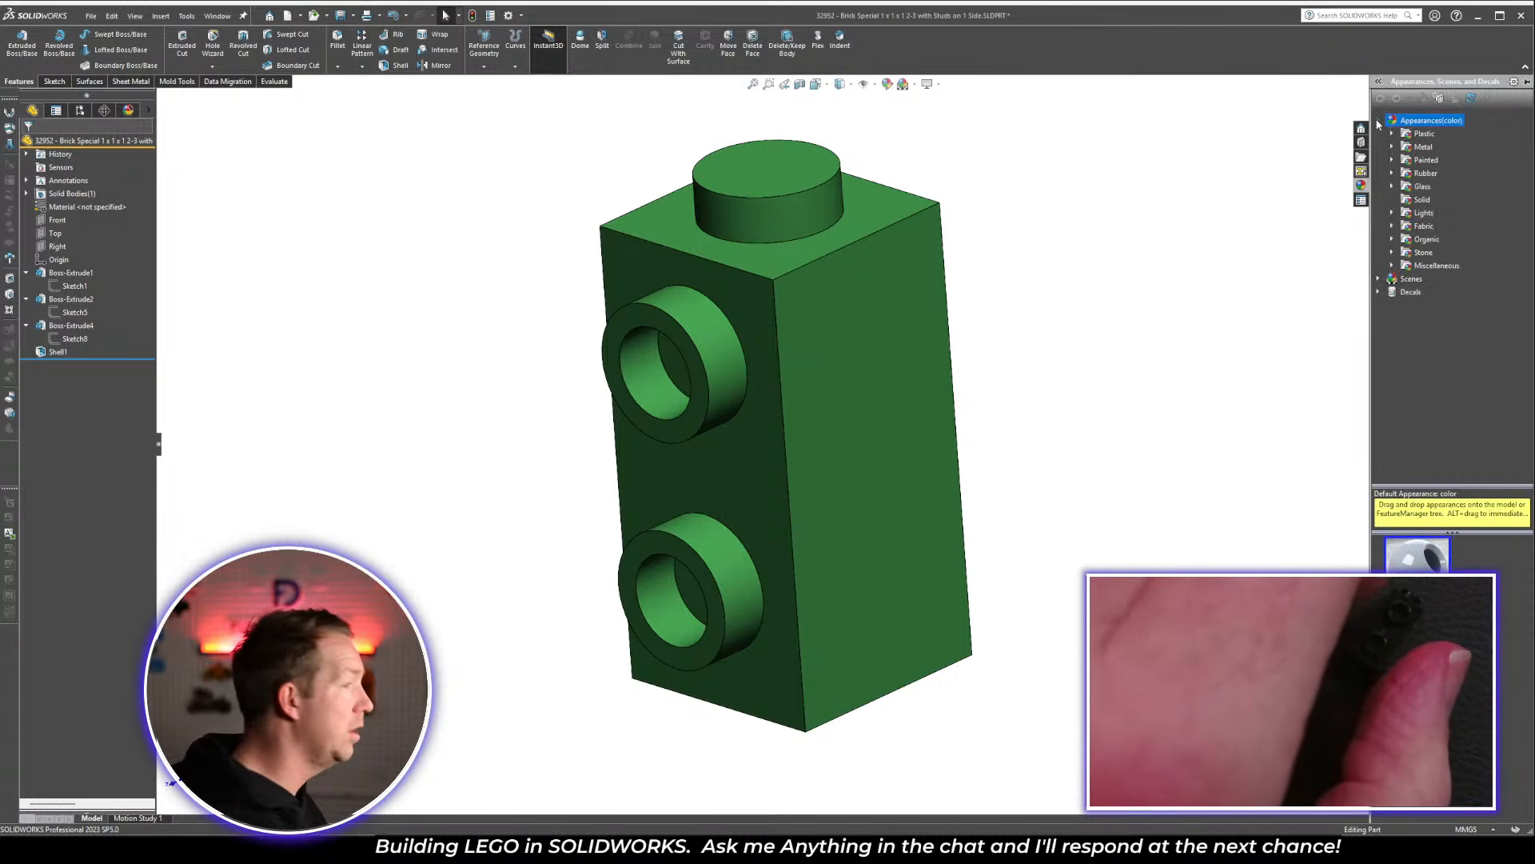
{"action": "left_click", "coordinate": [1393, 134]}
{"action": "left_click", "coordinate": [1464, 161]}
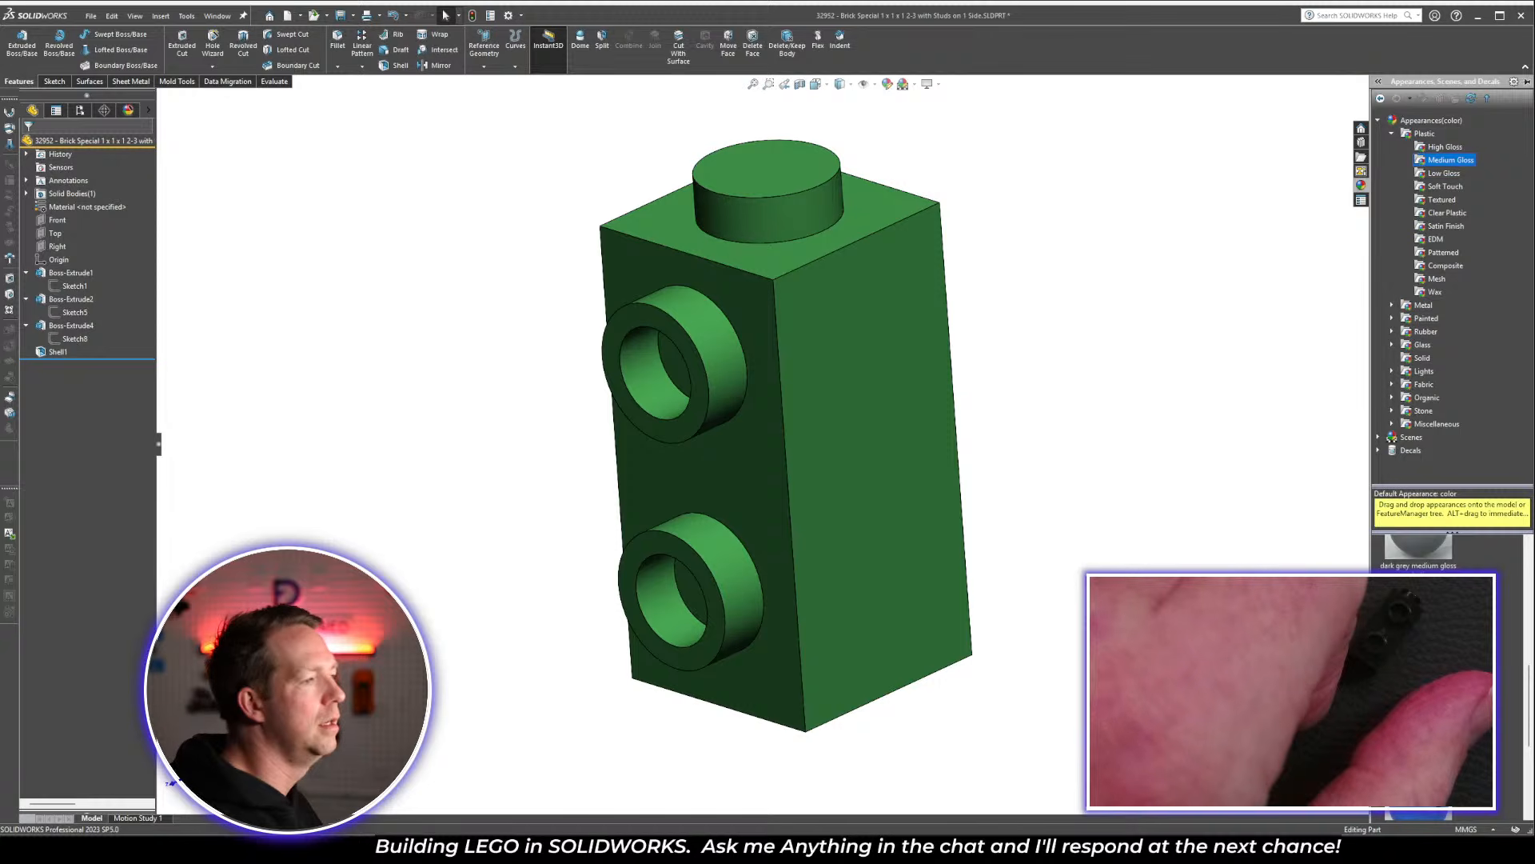
{"action": "left_click_drag", "start_coordinate": [1304, 548], "coordinate": [1121, 432]}
{"action": "left_click", "coordinate": [1007, 310]}
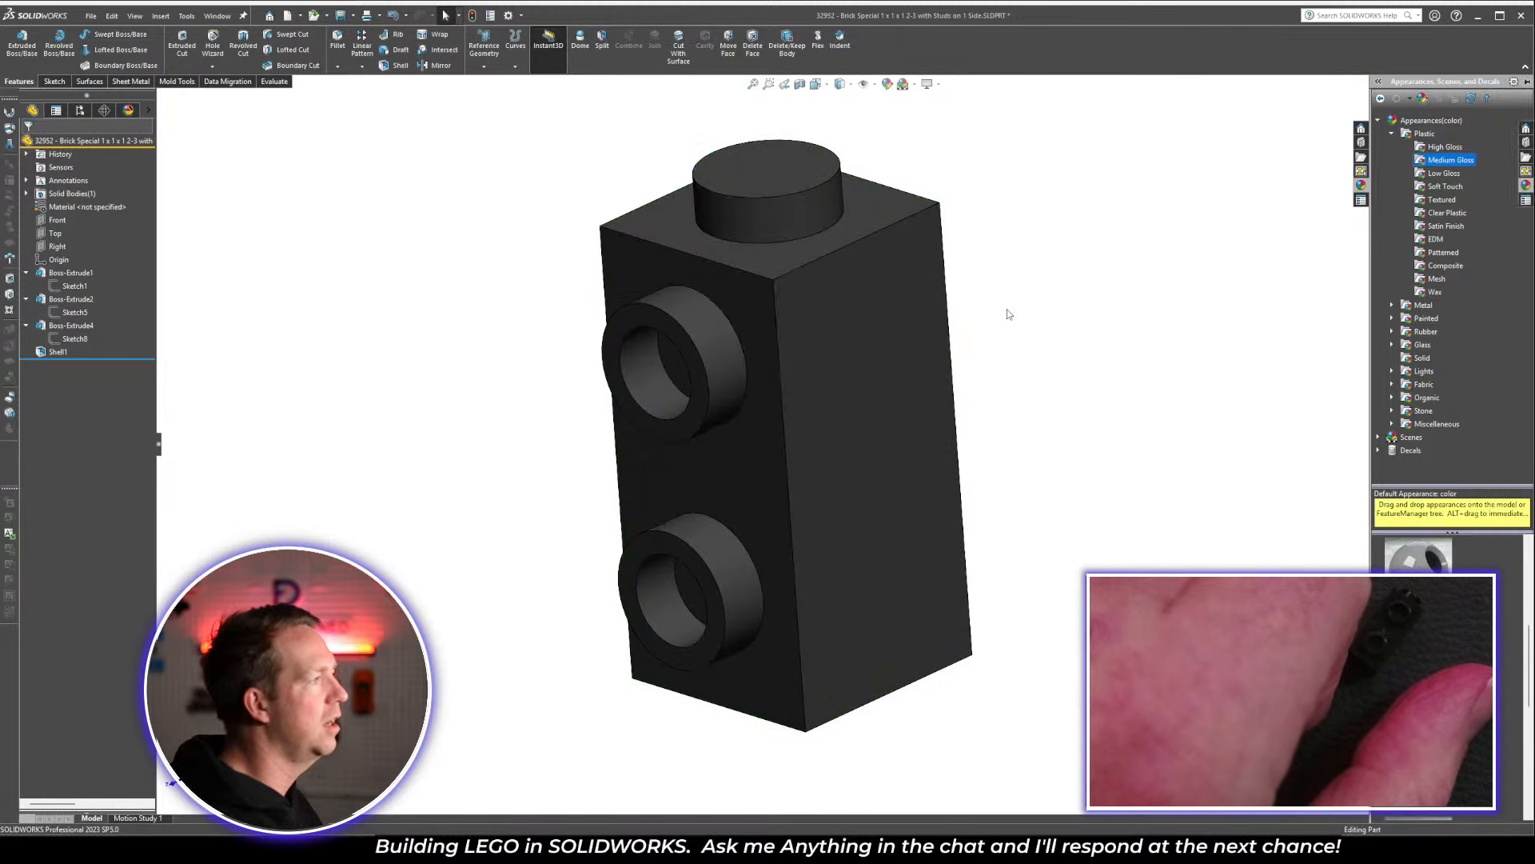
{"action": "middle_click_drag", "start_coordinate": [1070, 428], "coordinate": [1013, 390]}
{"action": "key", "text": "ctrl+7"}
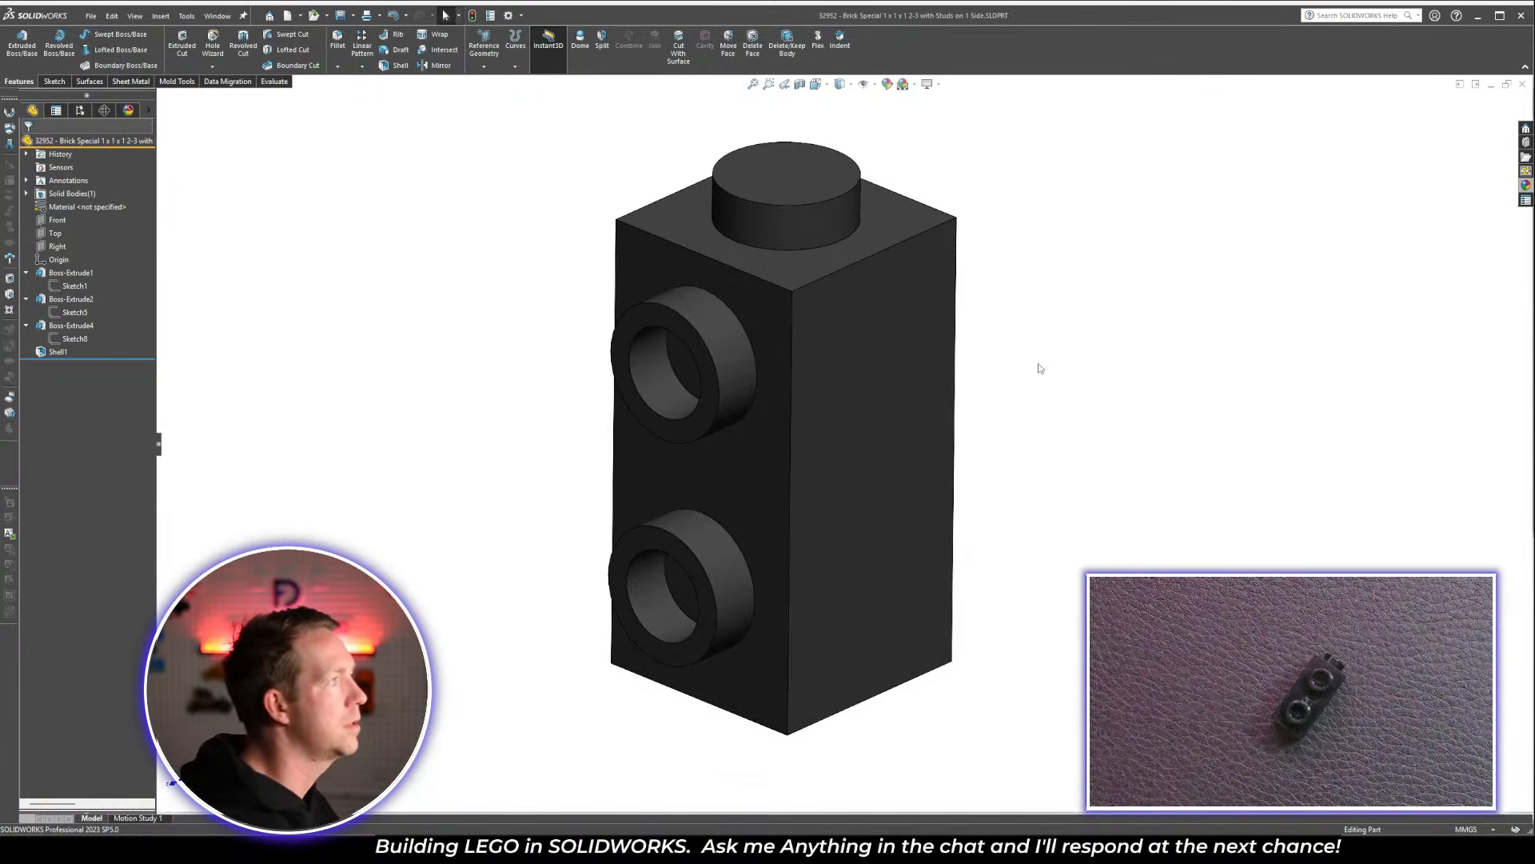
Switch to the Boba Fett's Starship Microfighter assembly and insert the 32952 brick in the free space behind the white brackets
{"action": "key", "text": "ctrl+Tab"}
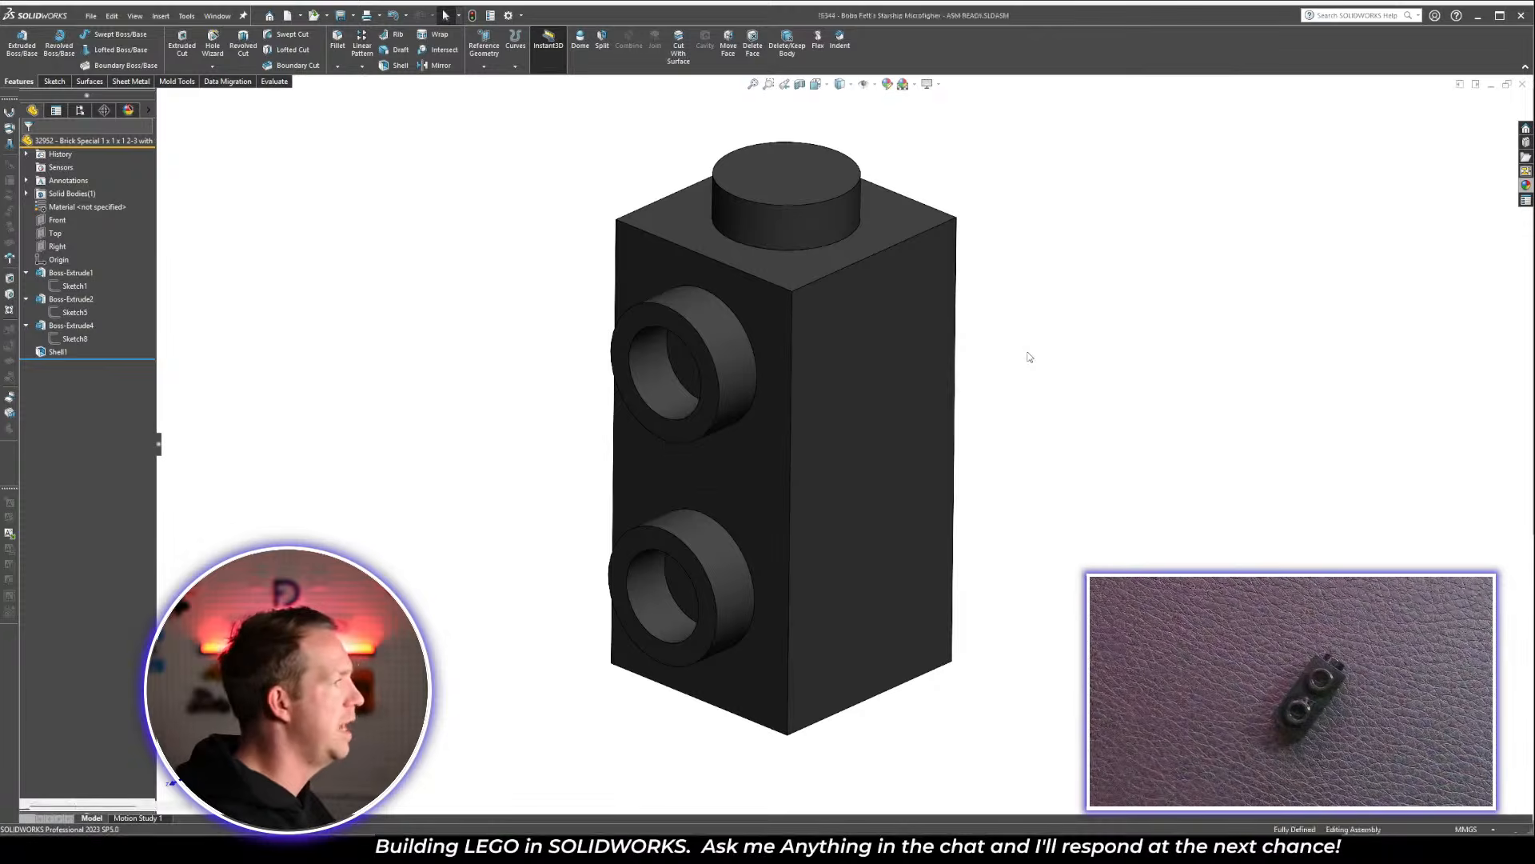
{"action": "key", "text": "f"}
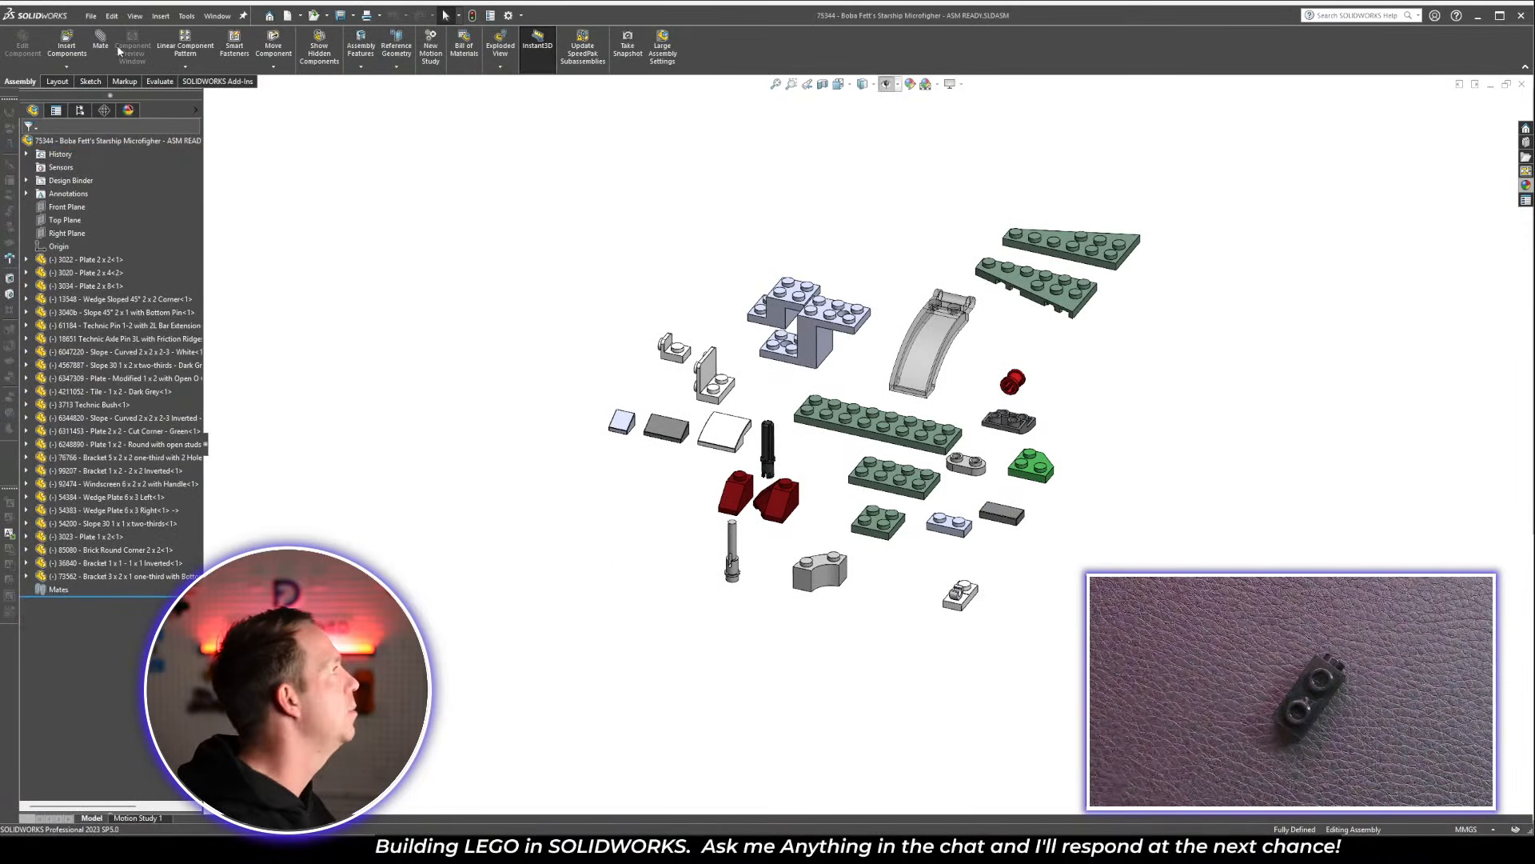
{"action": "left_click", "coordinate": [67, 46]}
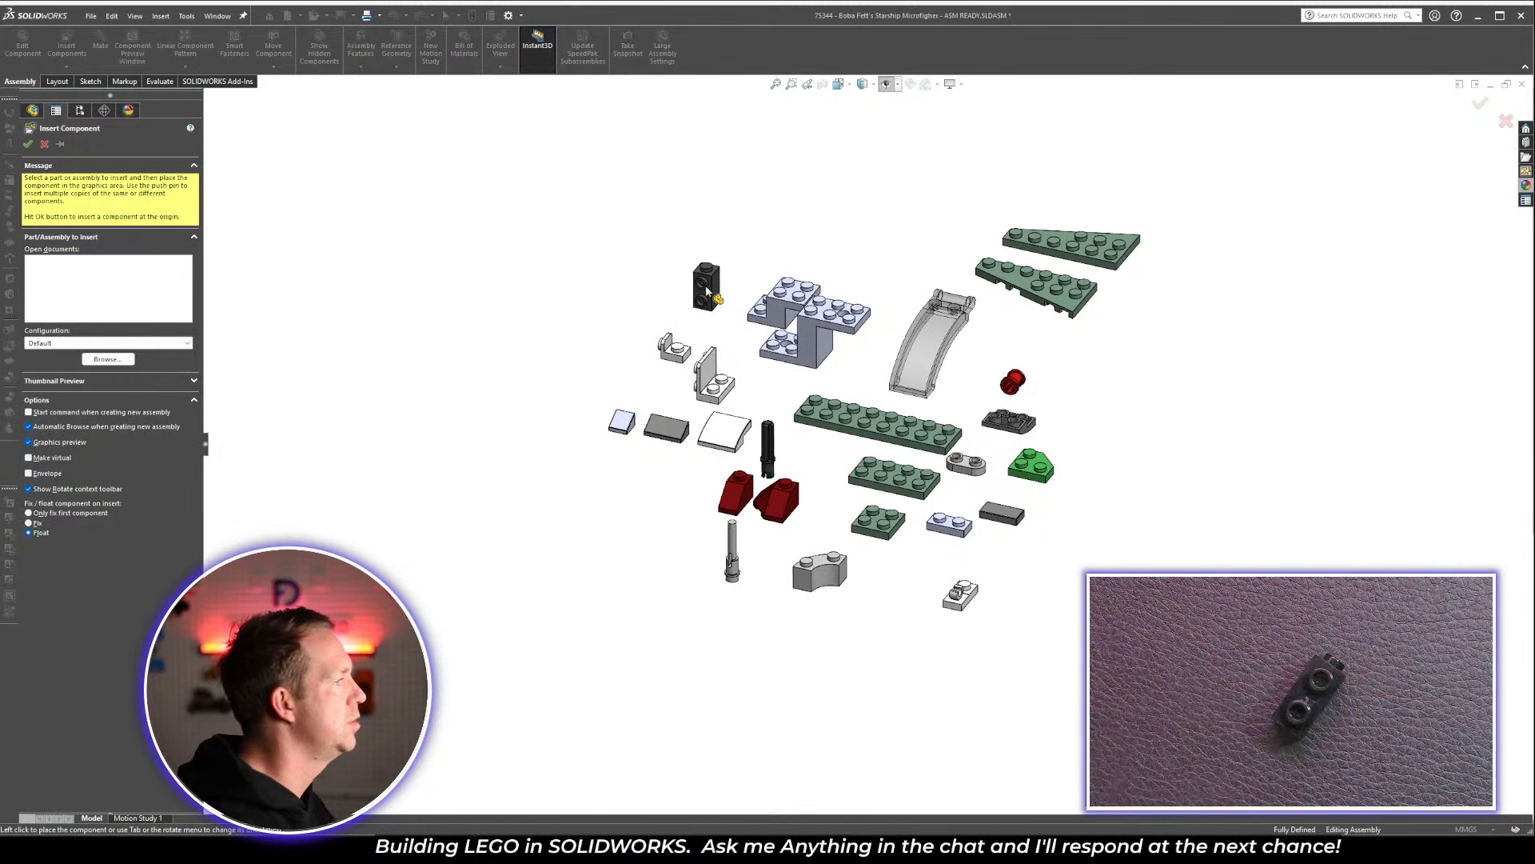
{"action": "left_click", "coordinate": [706, 292]}
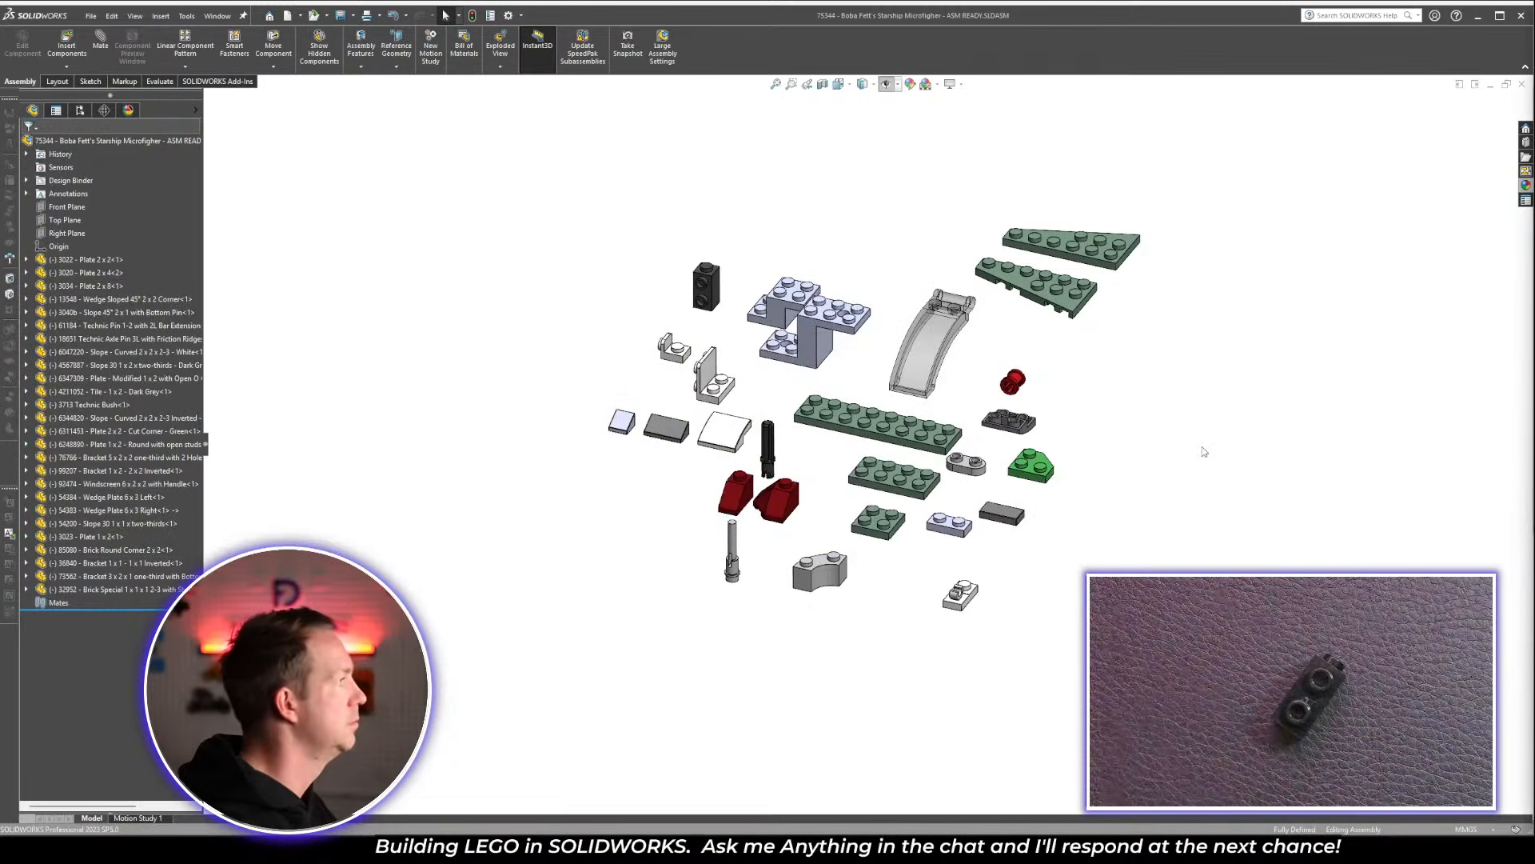
Close the 32952 page in the browser and recolour the status marker of part 6228987 green in the Google Slides parts overview
{"action": "key", "text": "alt+Tab"}
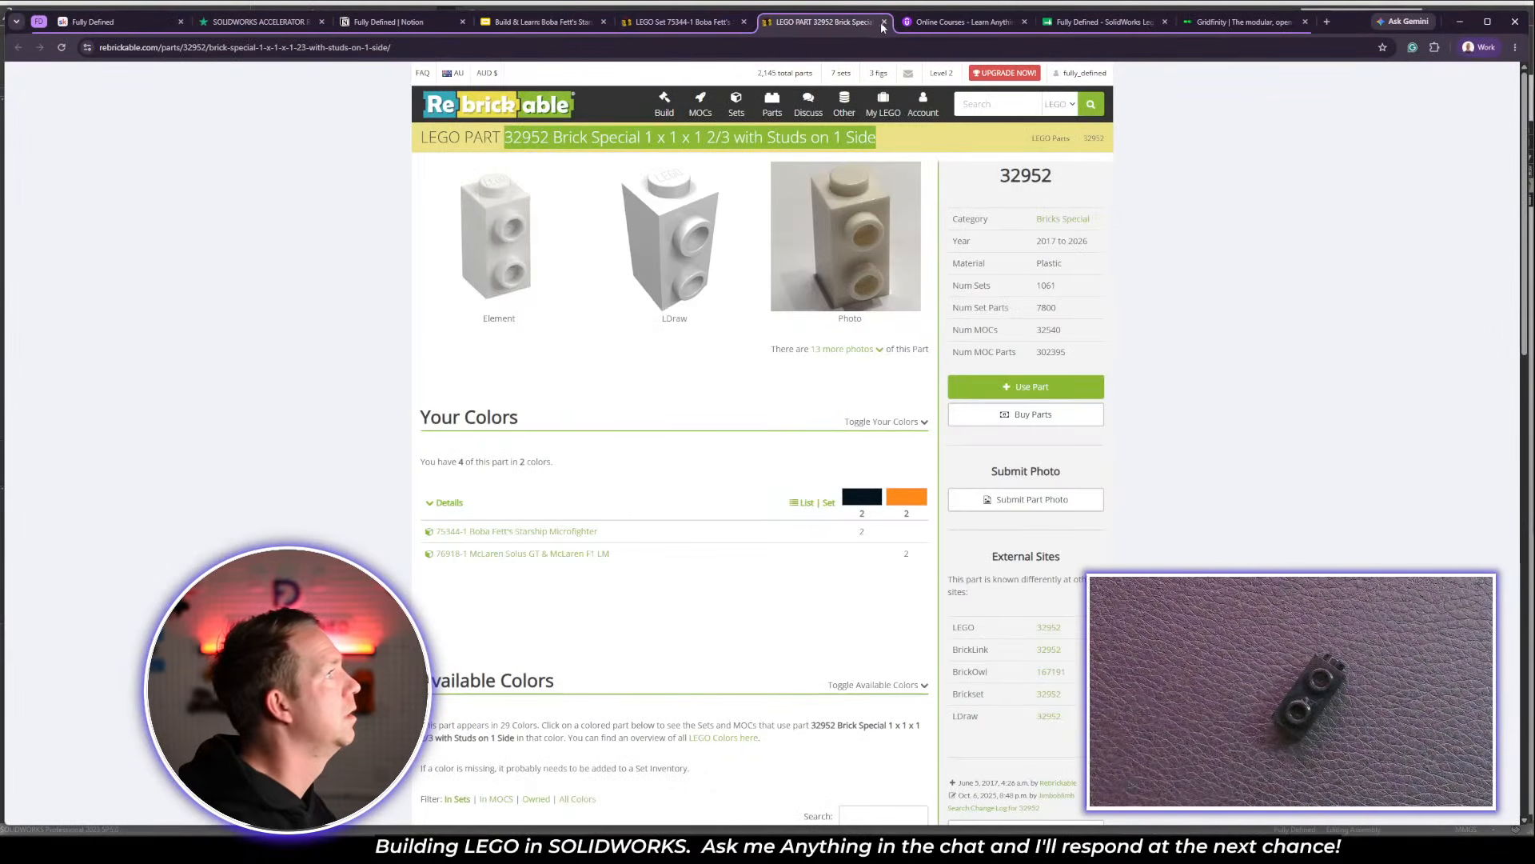
{"action": "left_click", "coordinate": [884, 22]}
{"action": "left_click", "coordinate": [543, 22]}
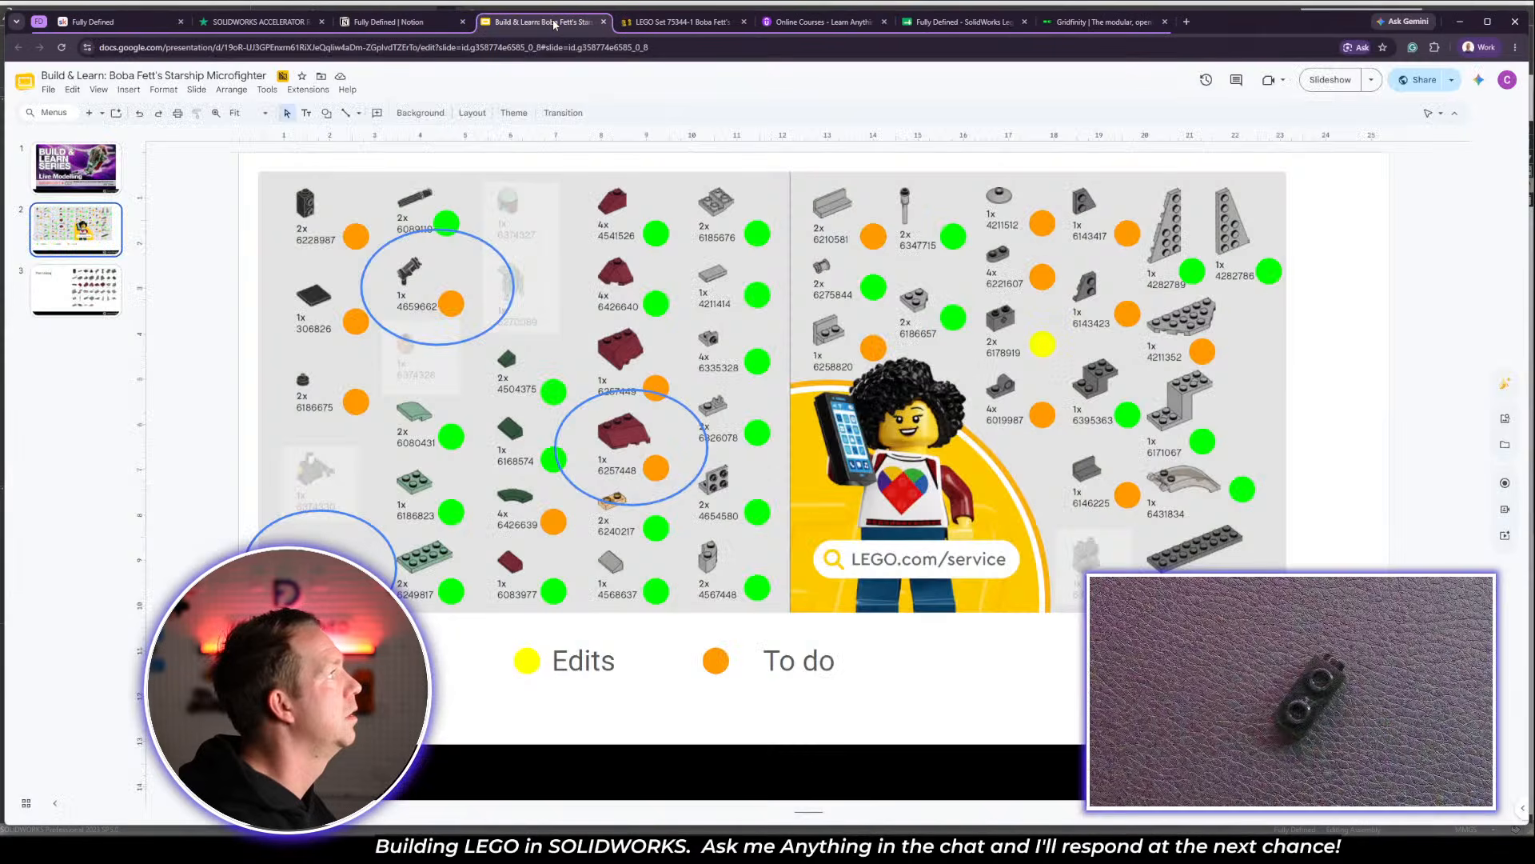
{"action": "left_click", "coordinate": [354, 230]}
{"action": "left_click", "coordinate": [386, 113]}
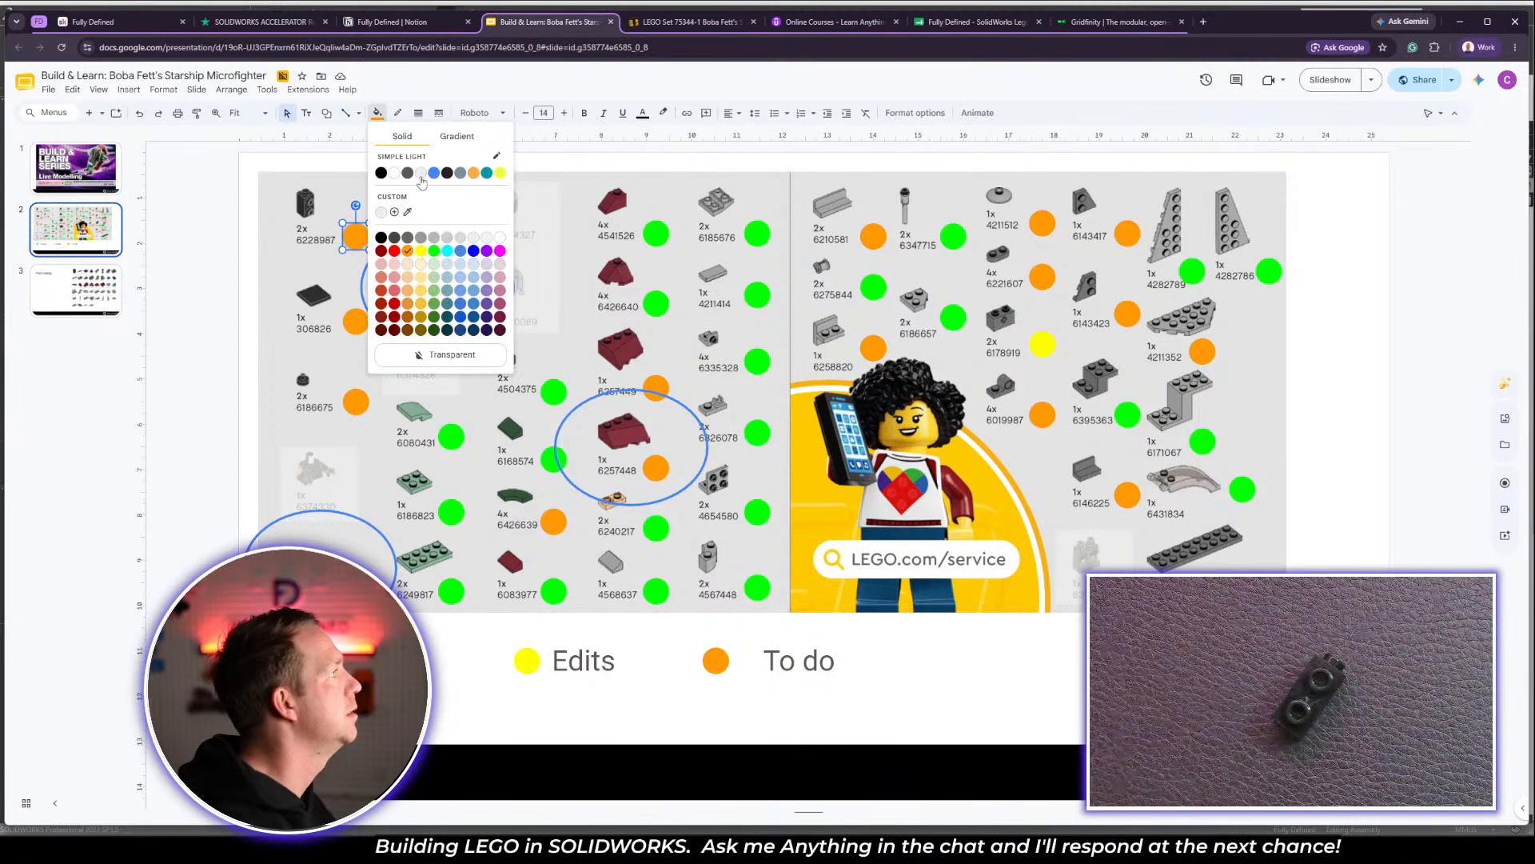
{"action": "left_click", "coordinate": [434, 251]}
{"action": "left_click", "coordinate": [1341, 326]}
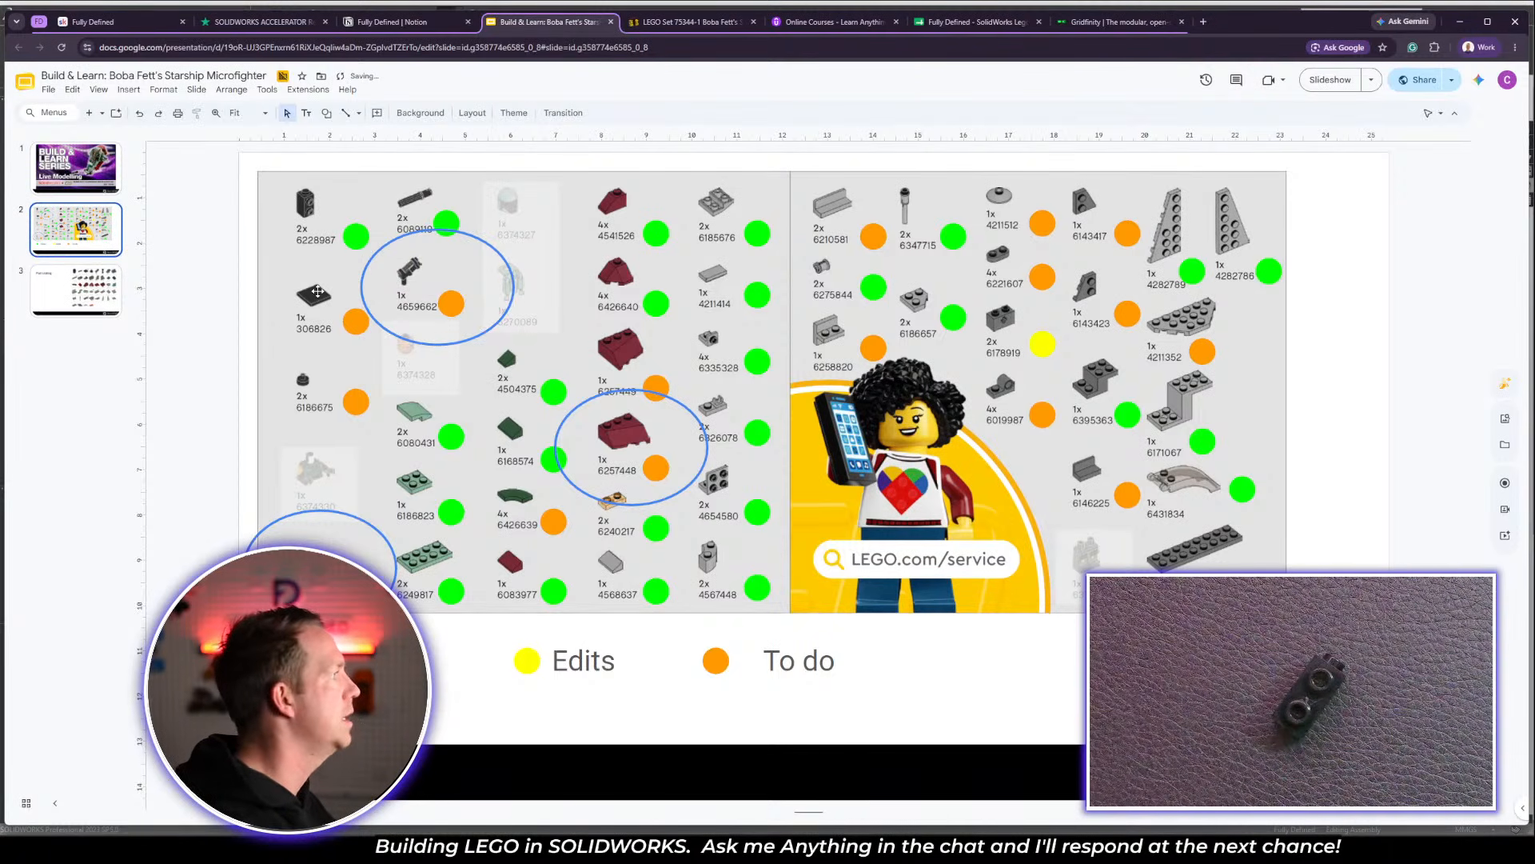
{"action": "left_click", "coordinate": [317, 291]}
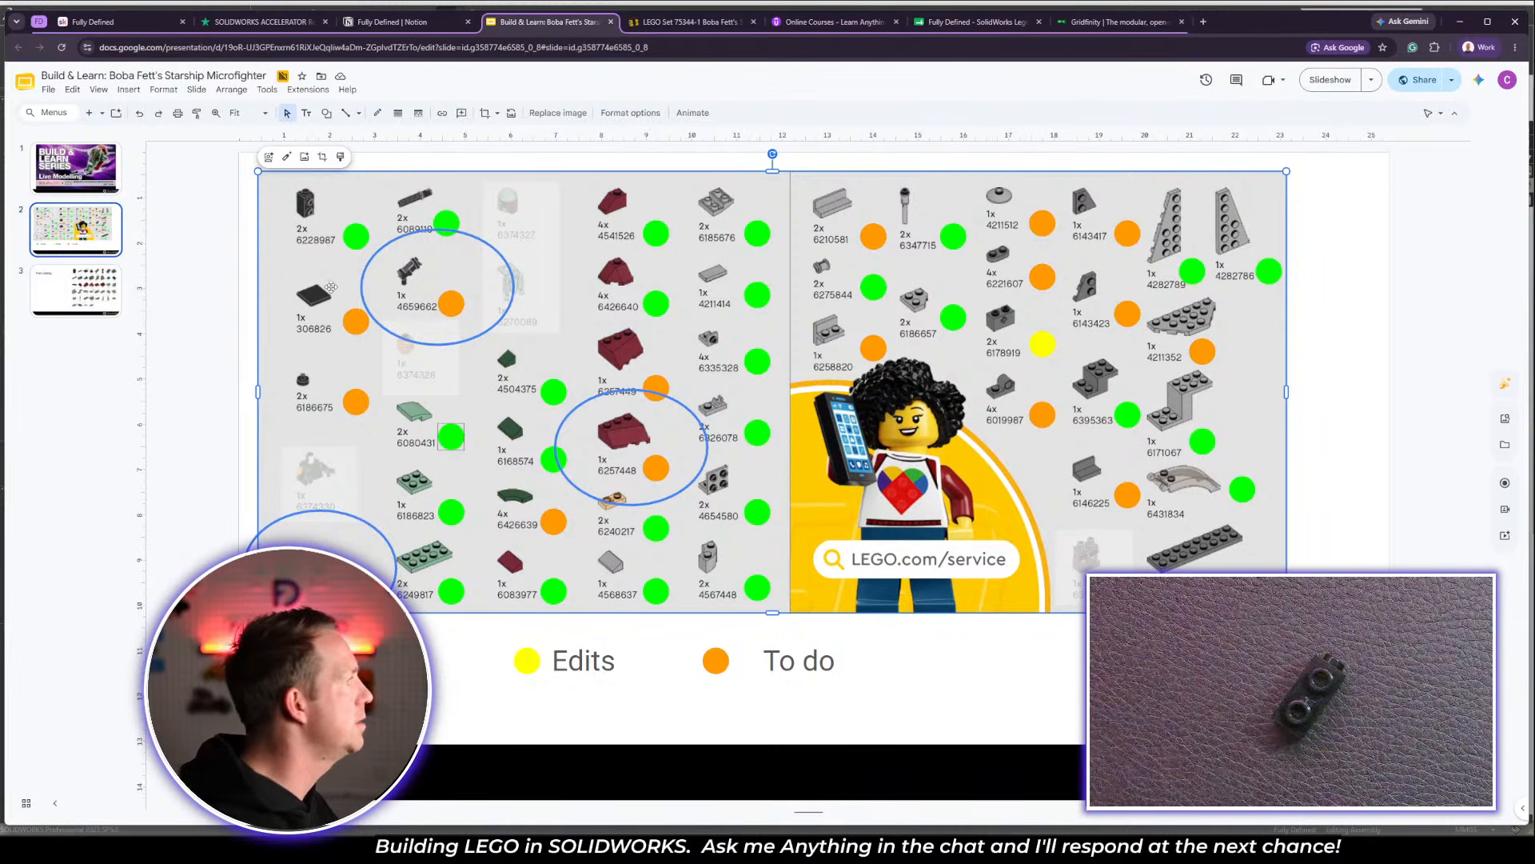
Switch back to the SOLIDWORKS assembly and open the dark grey 1 x 2 tile as a separate part
{"action": "key", "text": "alt+Tab"}
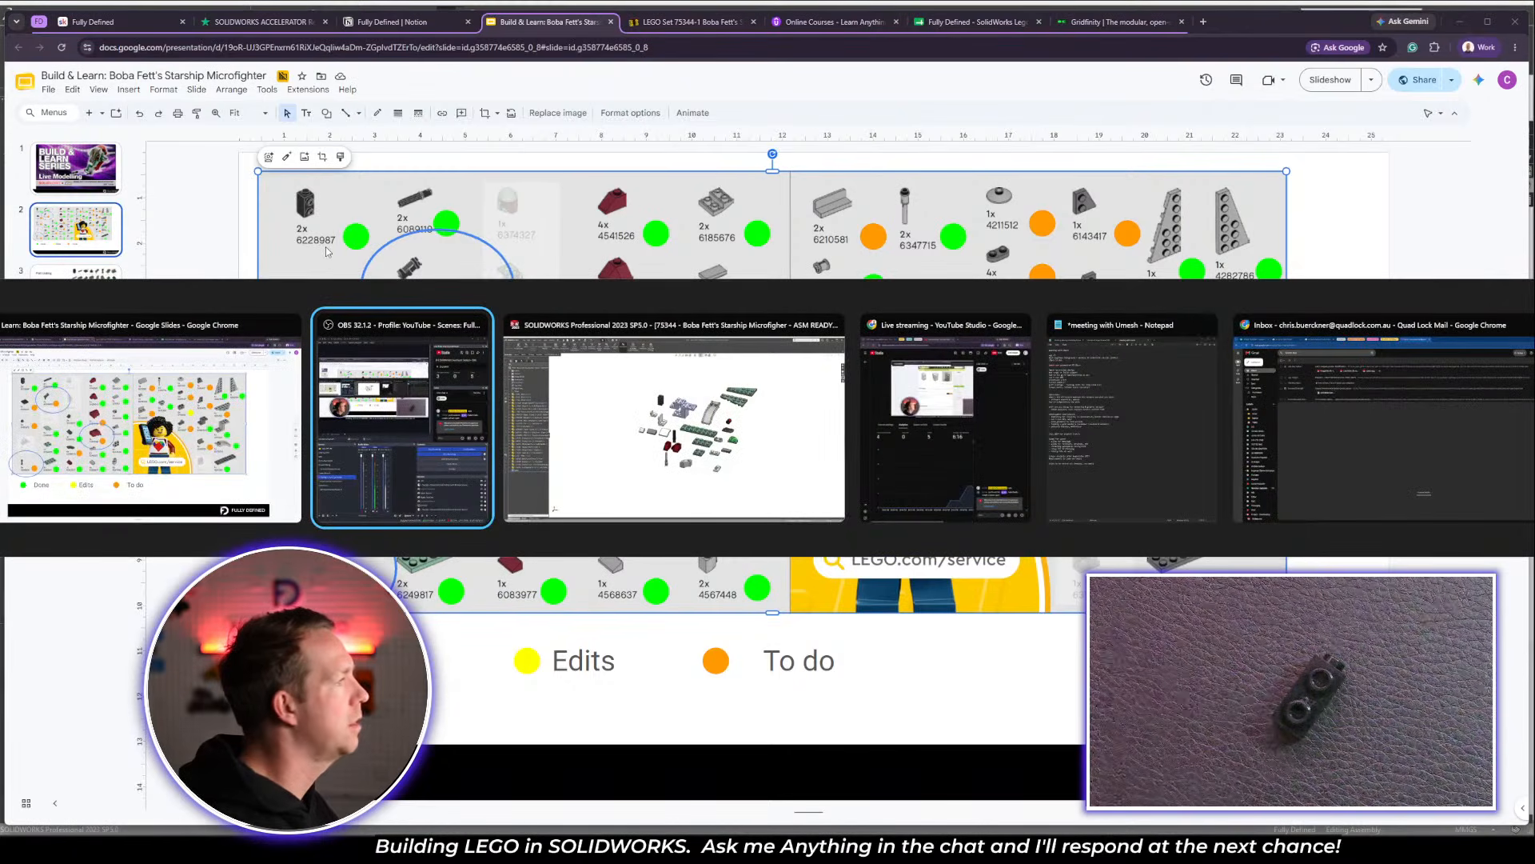
{"action": "scroll", "coordinate": [1056, 477], "scroll_direction": "down", "scroll_amount": 3}
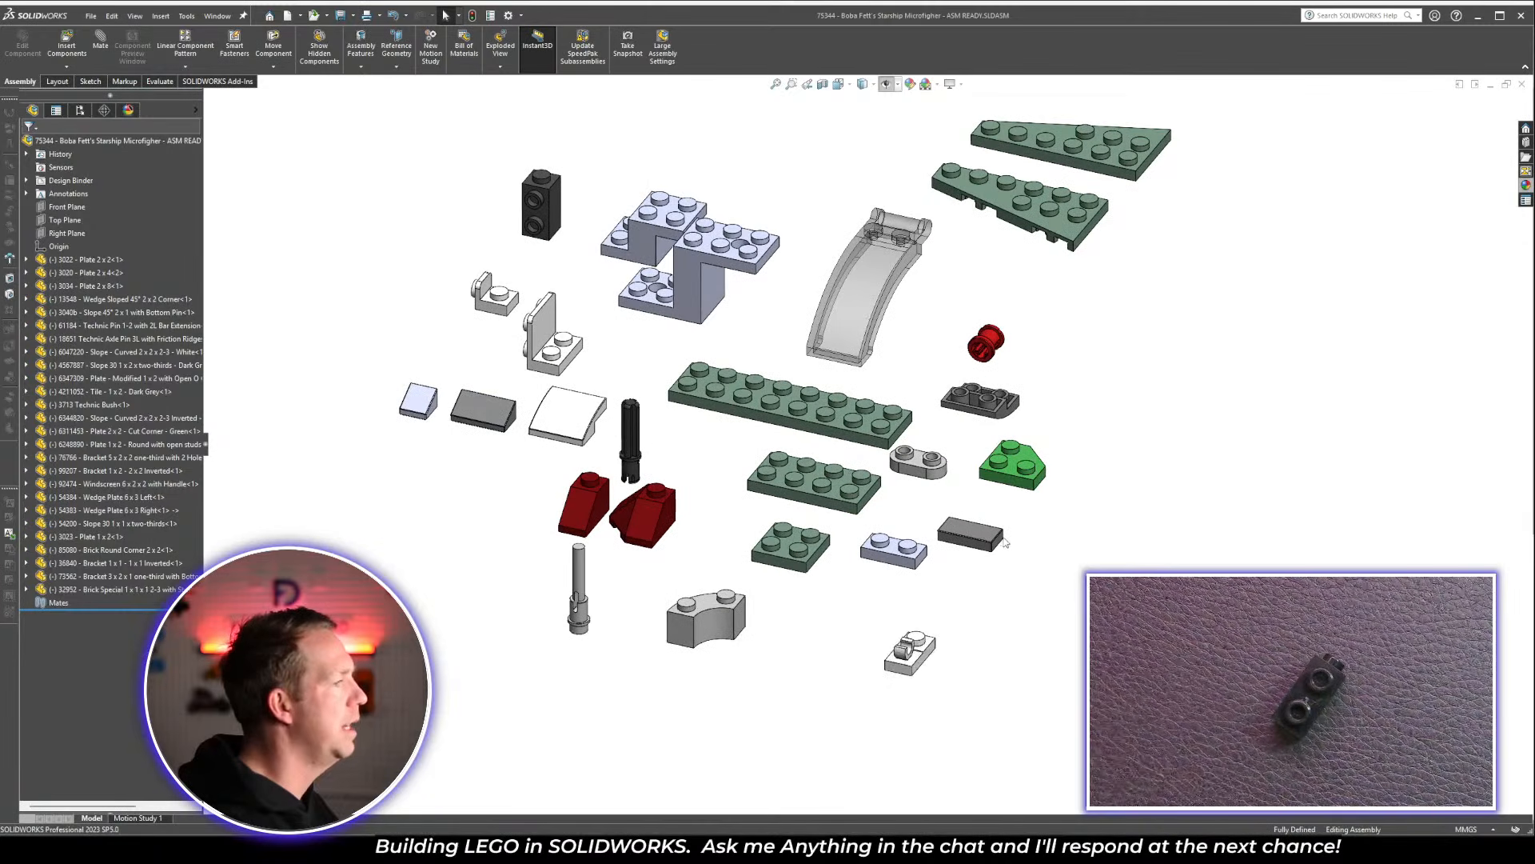
{"action": "left_click", "coordinate": [983, 534]}
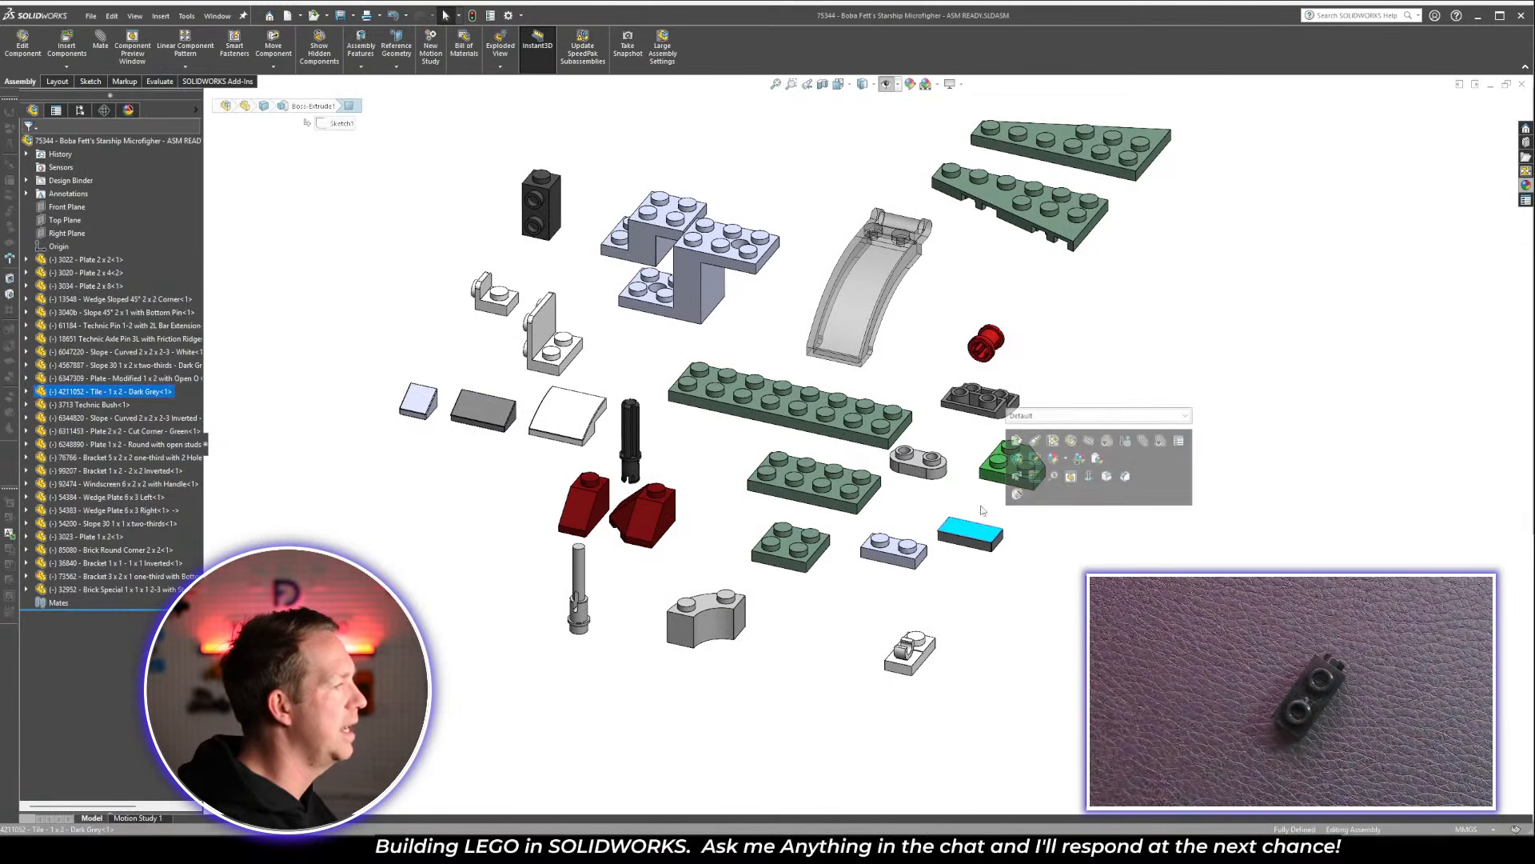
{"action": "left_click", "coordinate": [1016, 441]}
On Rebrickable, open the black 2 x 2 tile from the set inventory in a new tab and select its title, 3068b Tile 2 x 2 with Groove
{"action": "key", "text": "alt+Tab"}
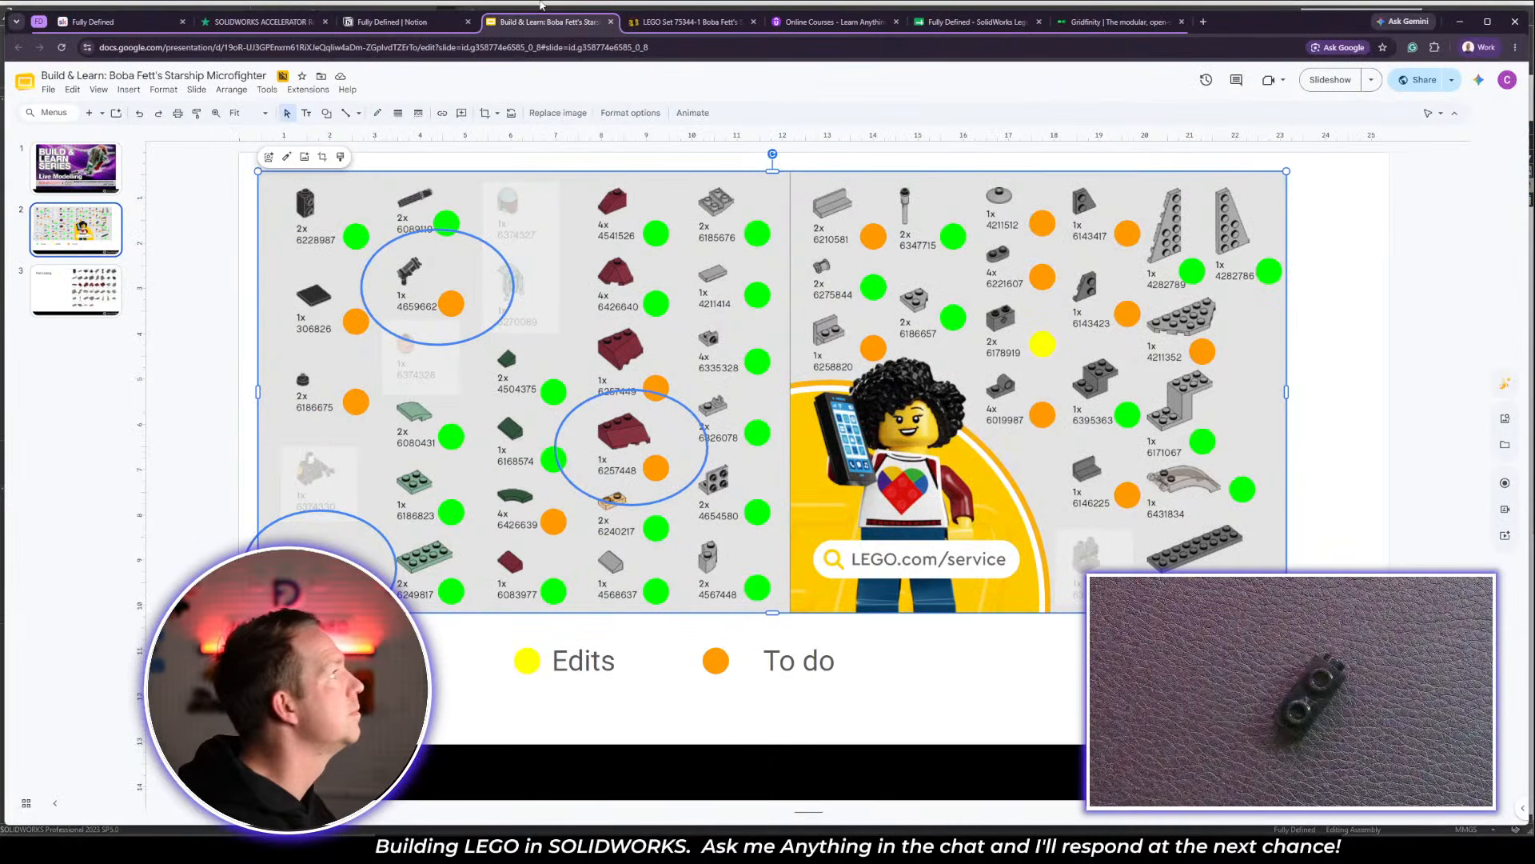
{"action": "left_click", "coordinate": [688, 21]}
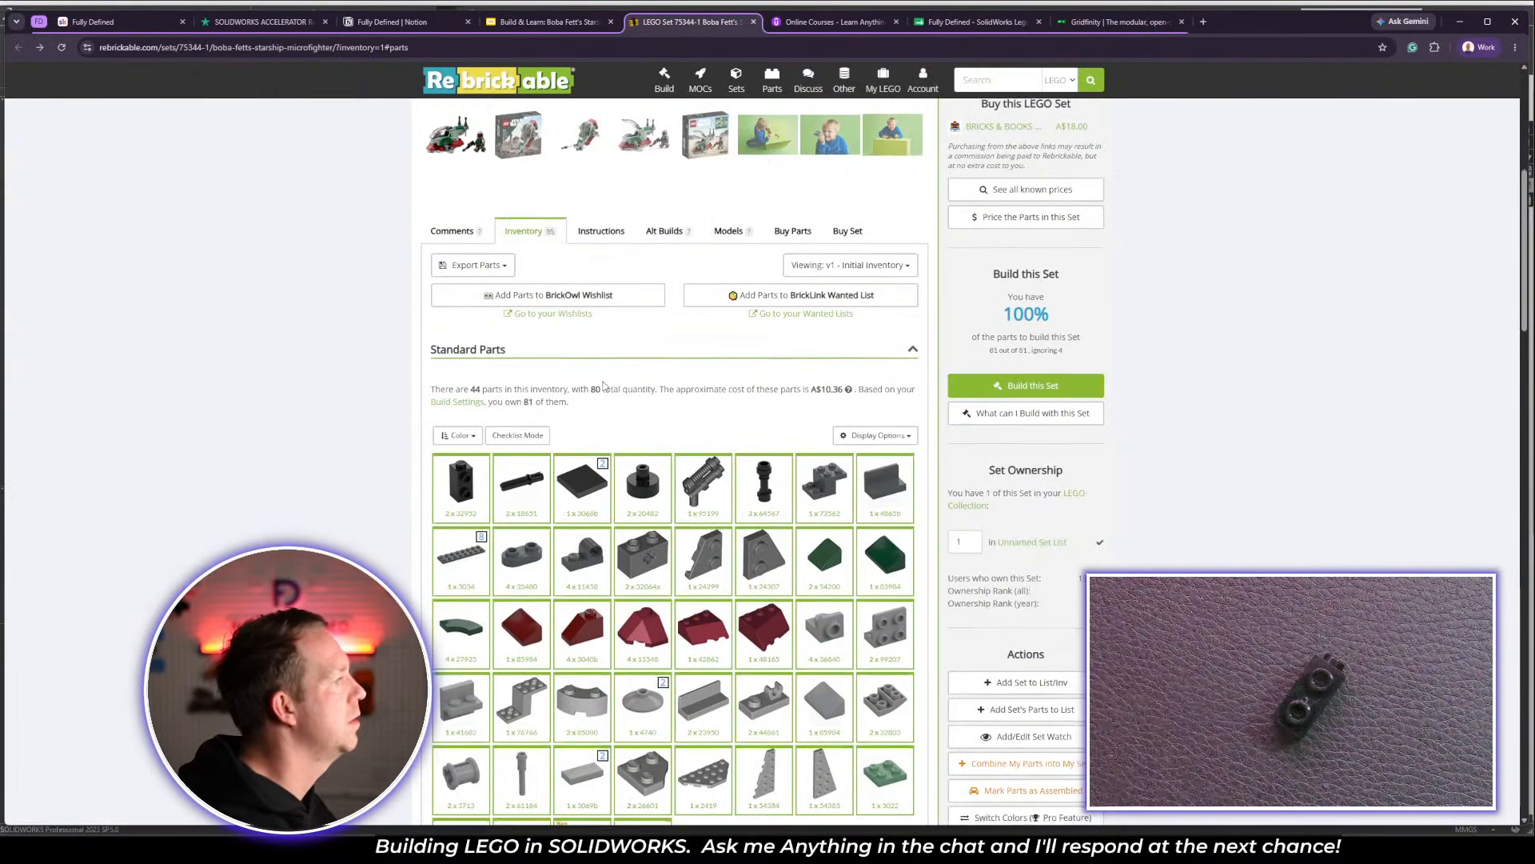
{"action": "scroll", "coordinate": [611, 389], "scroll_direction": "down", "scroll_amount": 1}
{"action": "right_click", "coordinate": [582, 420]}
{"action": "left_click", "coordinate": [614, 365]}
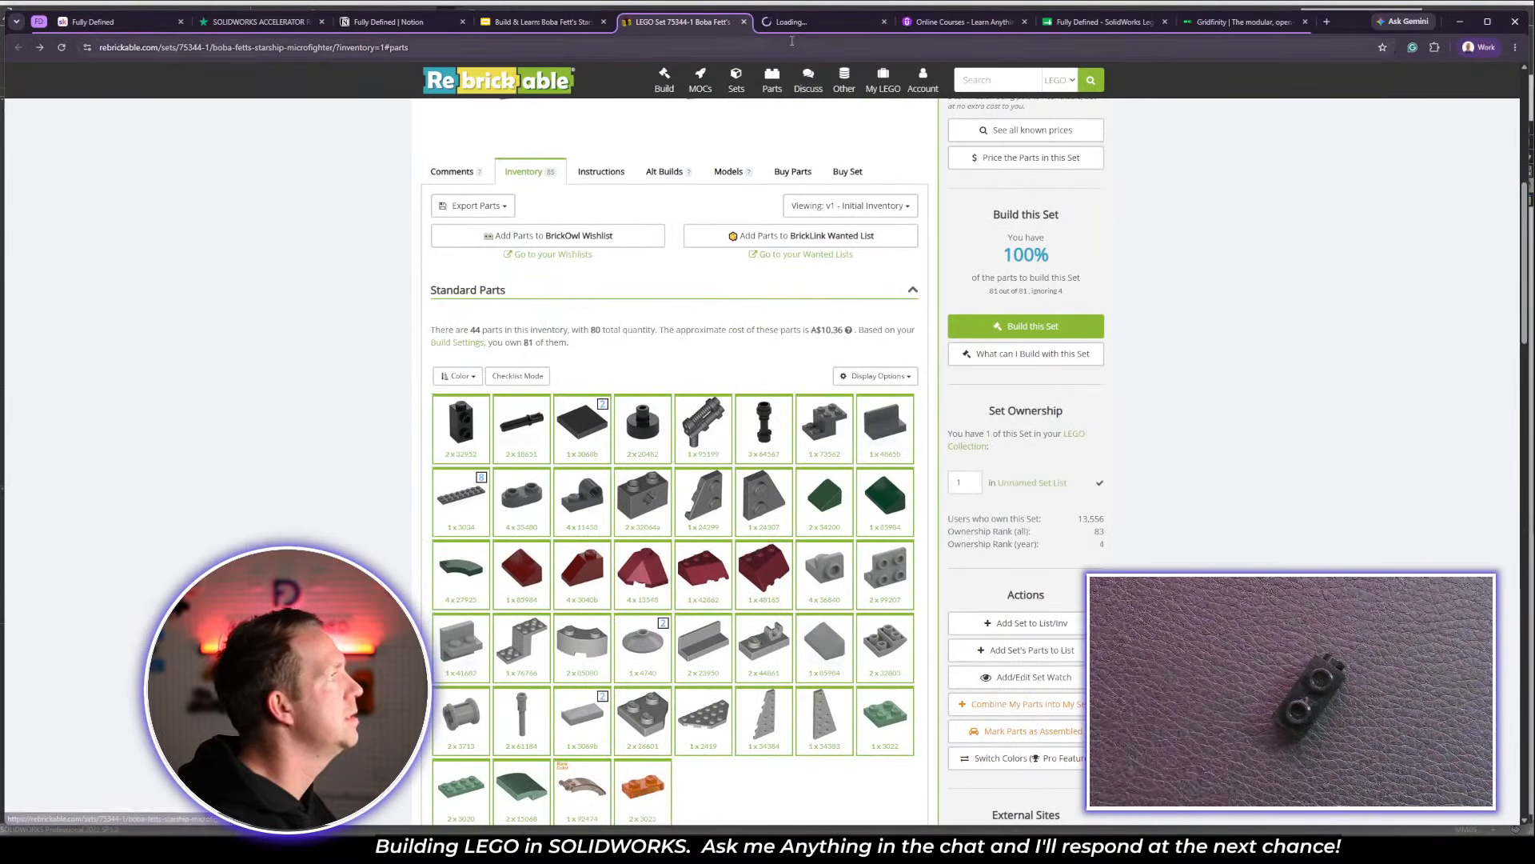
{"action": "left_click", "coordinate": [811, 24]}
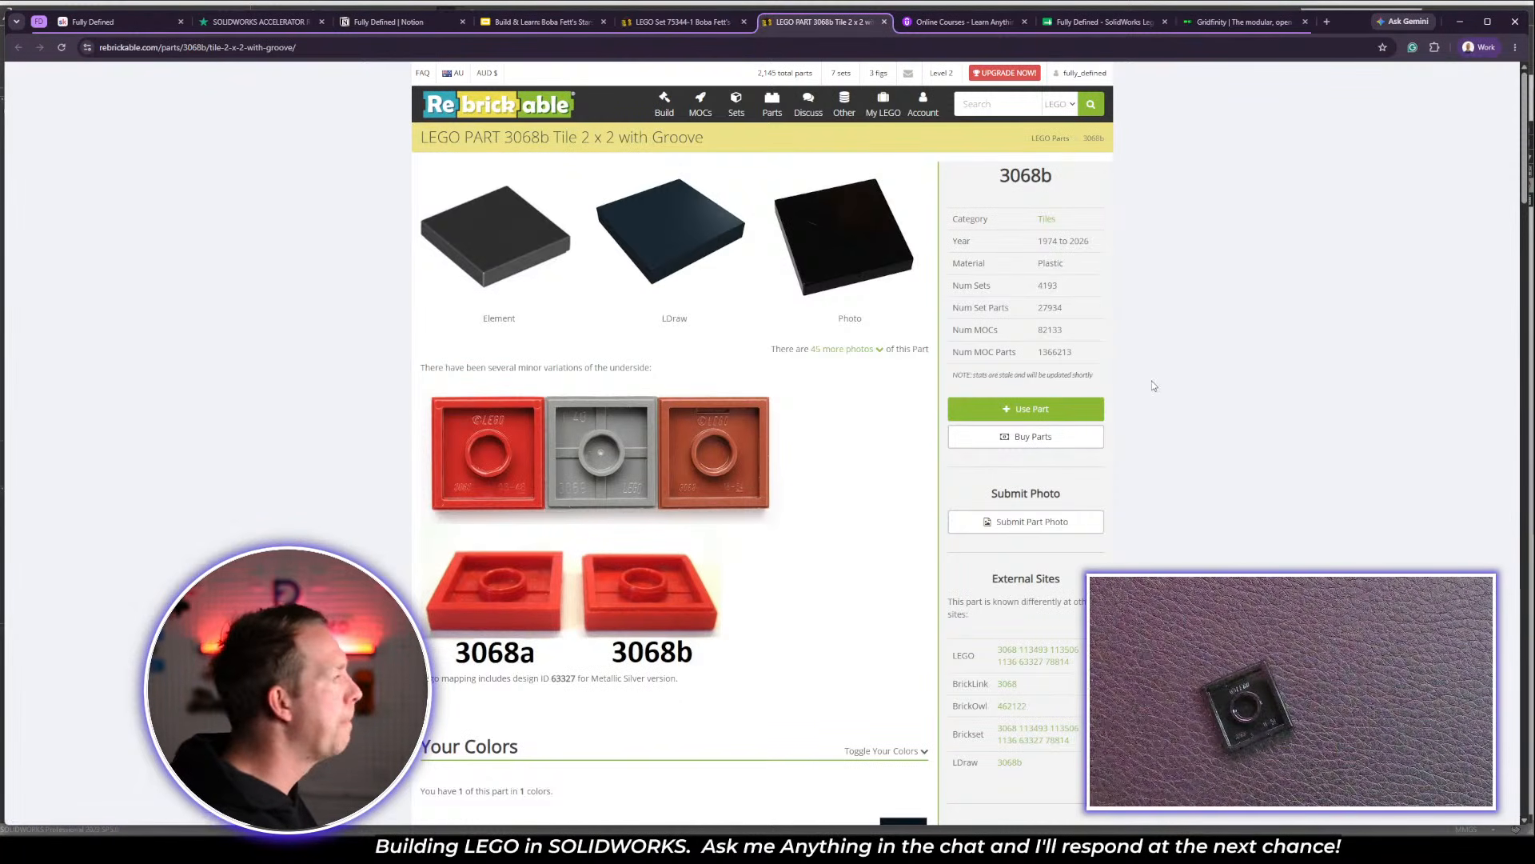
{"action": "left_click_drag", "start_coordinate": [705, 143], "coordinate": [505, 140]}
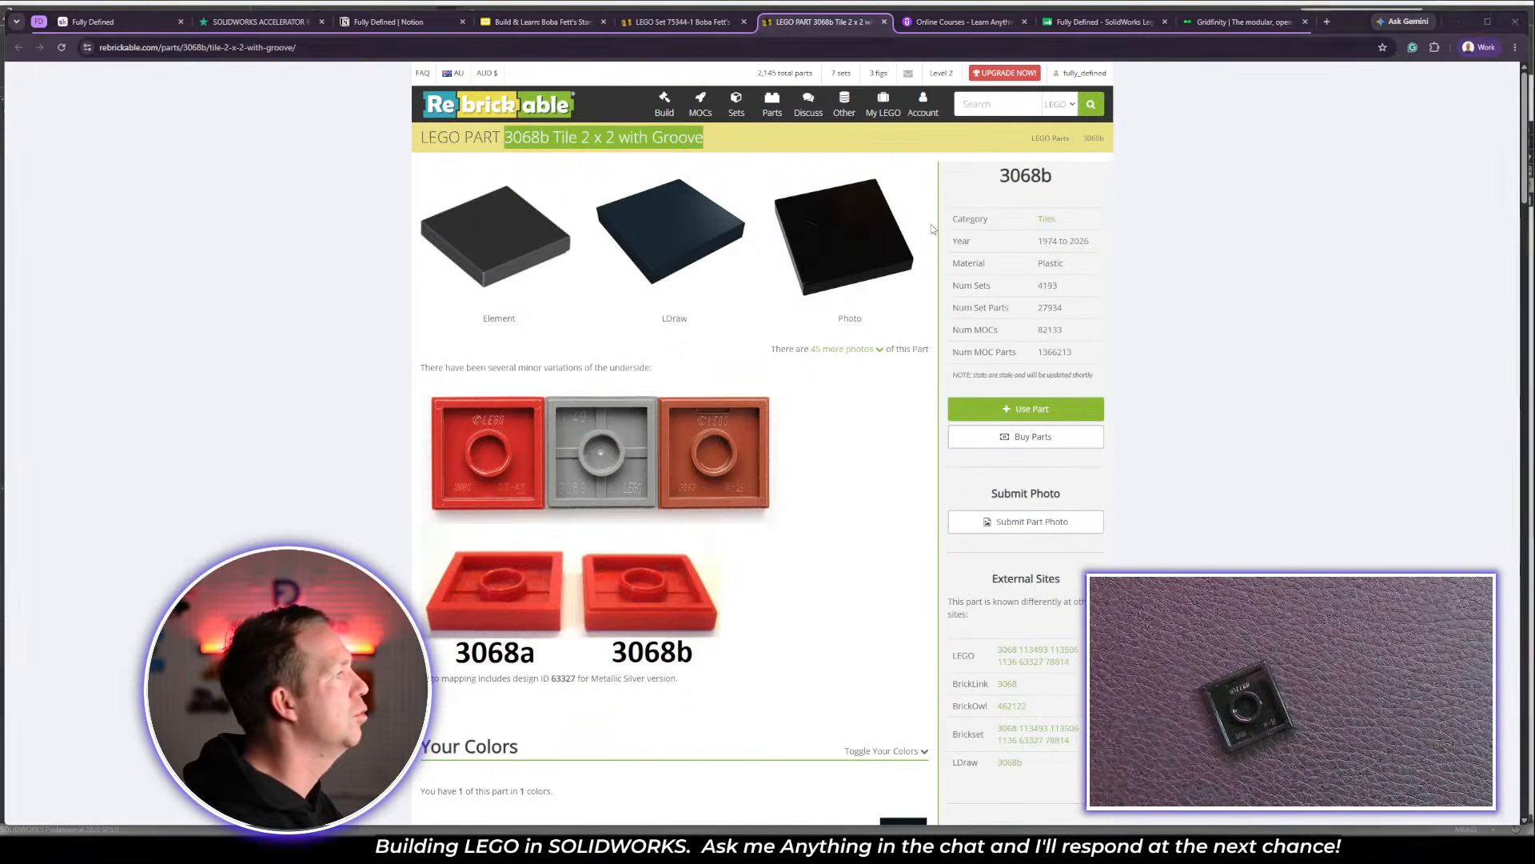
Switch back to SOLIDWORKS and save the 1 x 2 tile as a new part named 3068b - Tile 2 x 2 with Groove
{"action": "key", "text": "alt+Tab"}
{"action": "middle_click_drag", "start_coordinate": [1019, 576], "coordinate": [587, 285]}
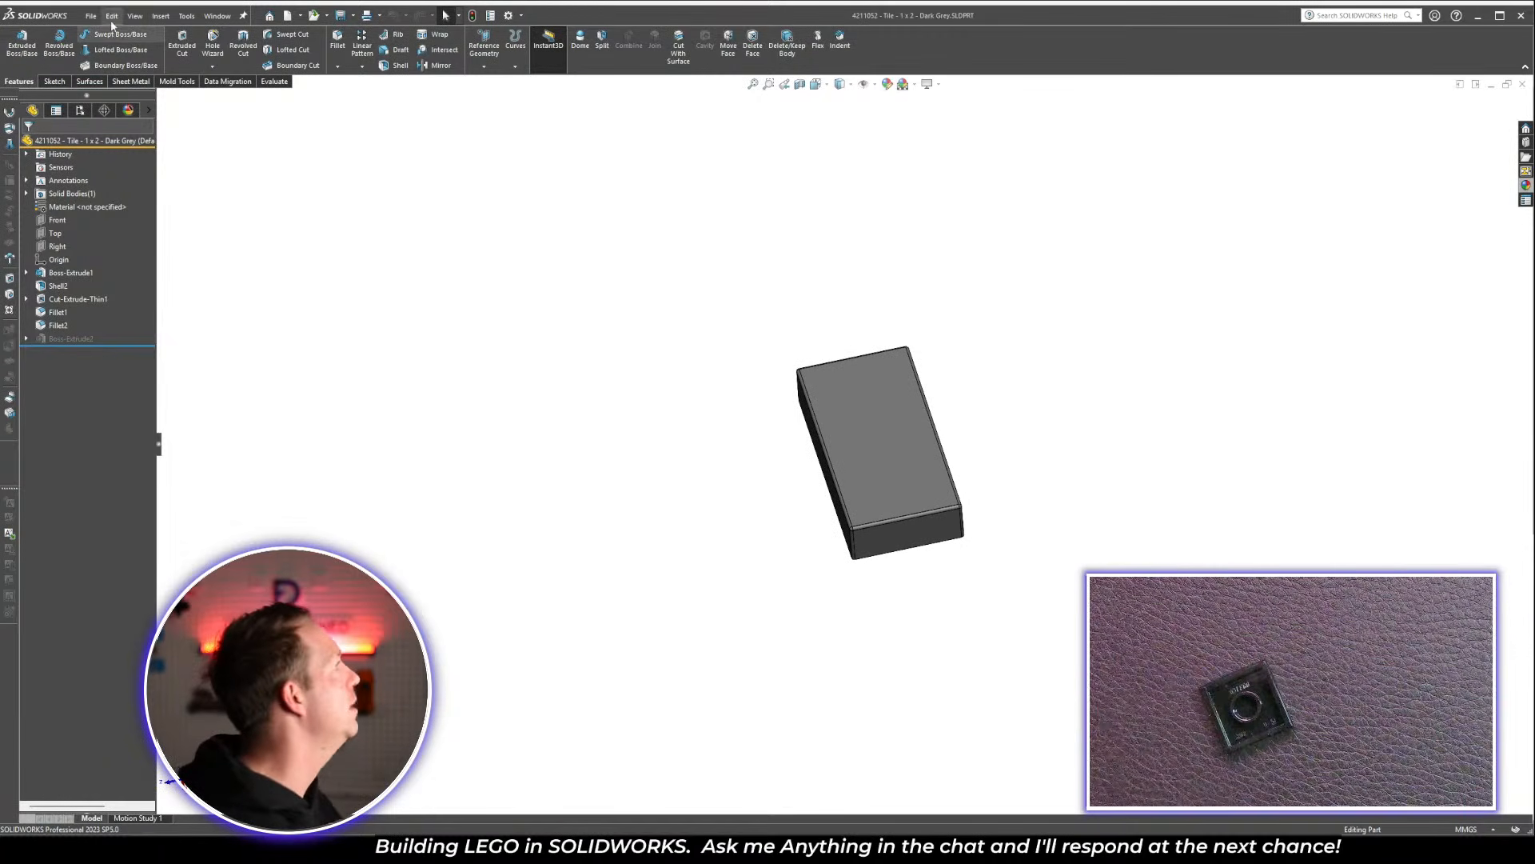
{"action": "left_click", "coordinate": [93, 18]}
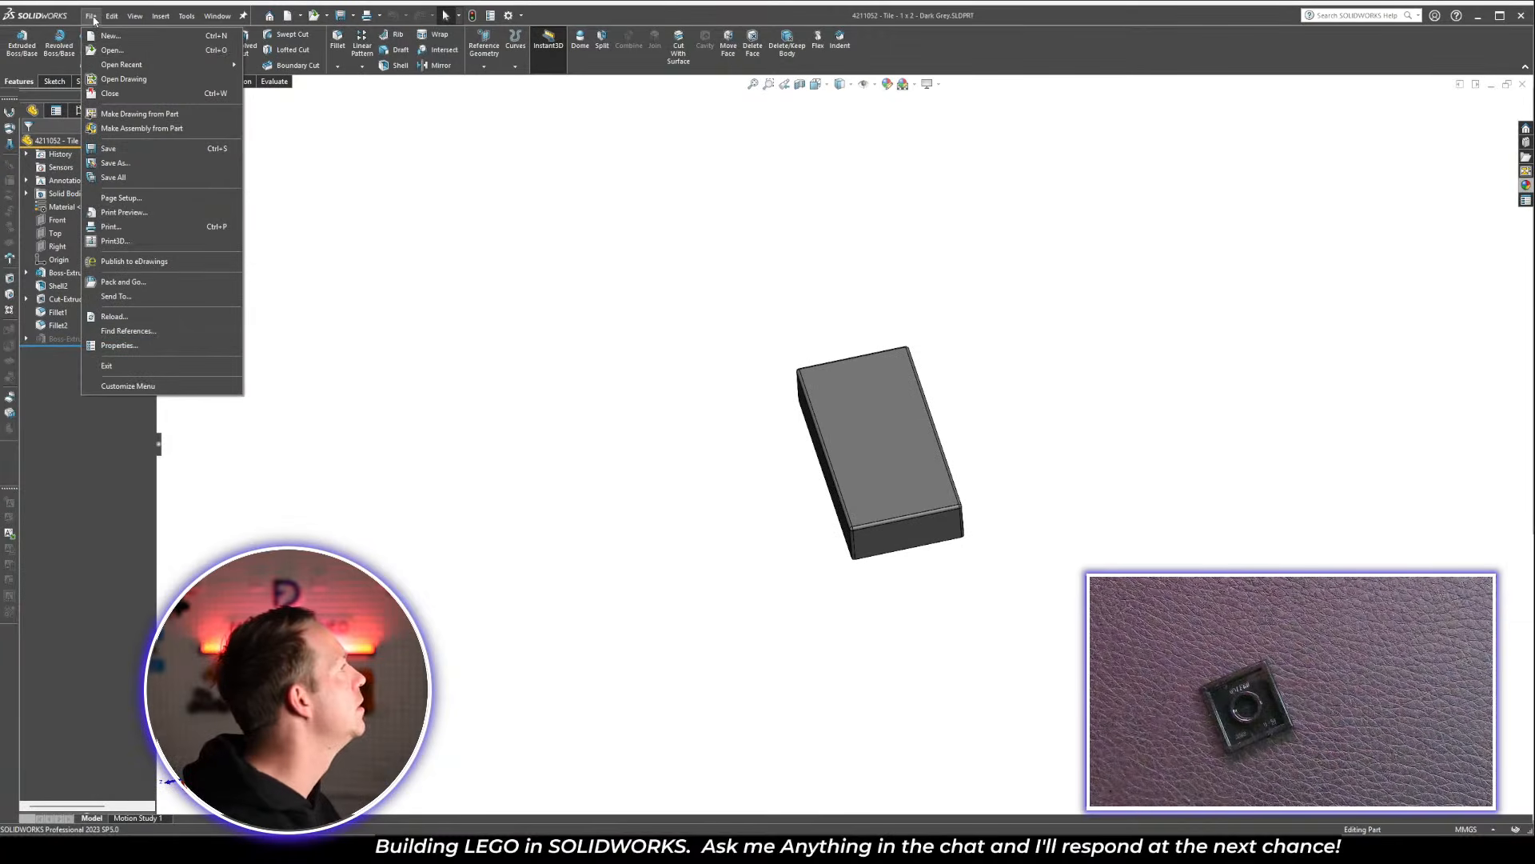
{"action": "left_click", "coordinate": [132, 160]}
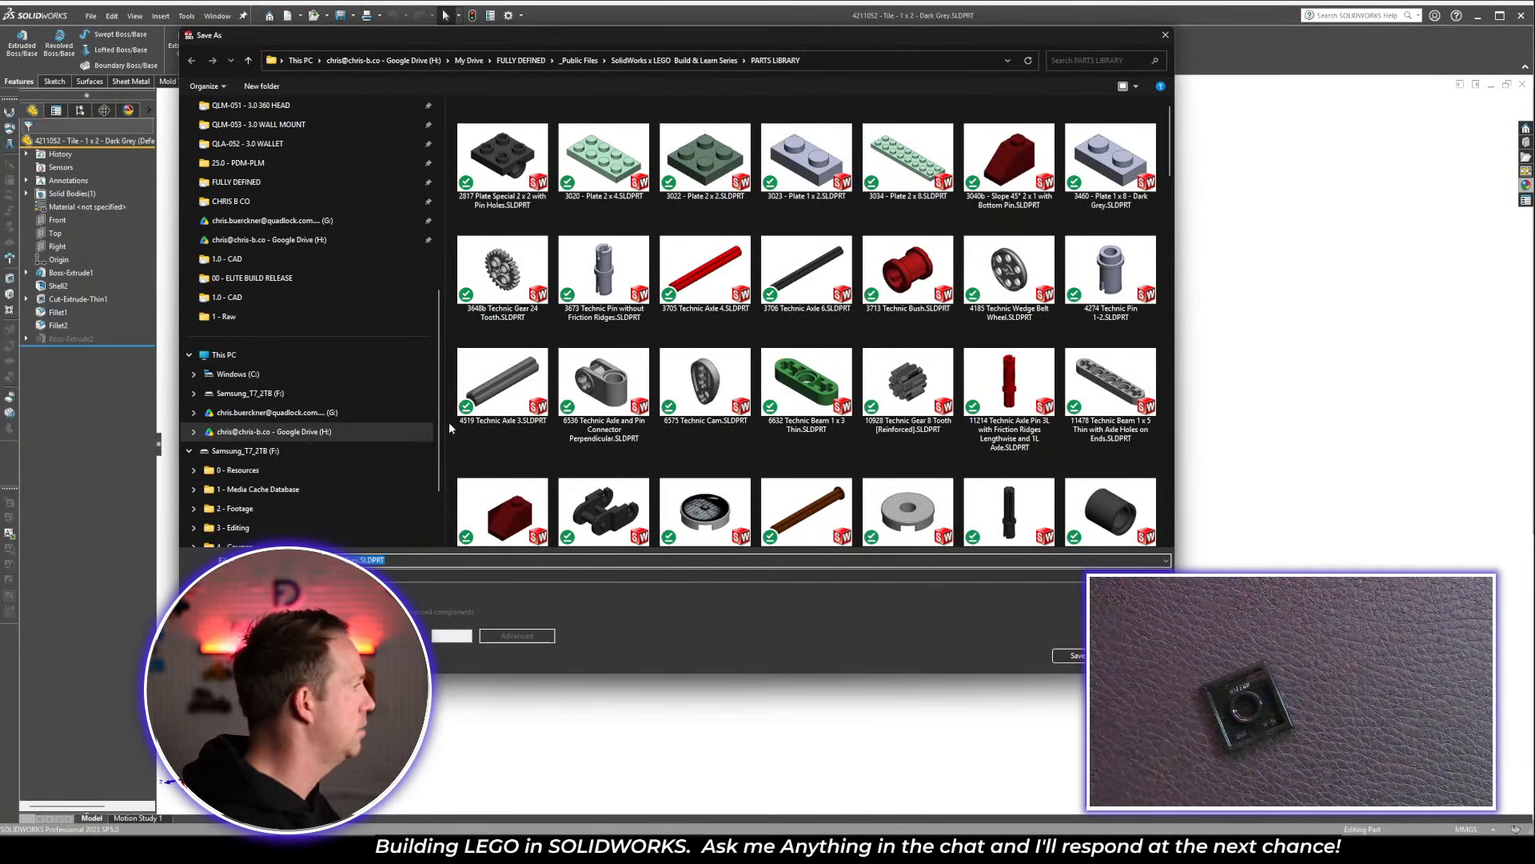
{"action": "key", "text": "BackSpace"}
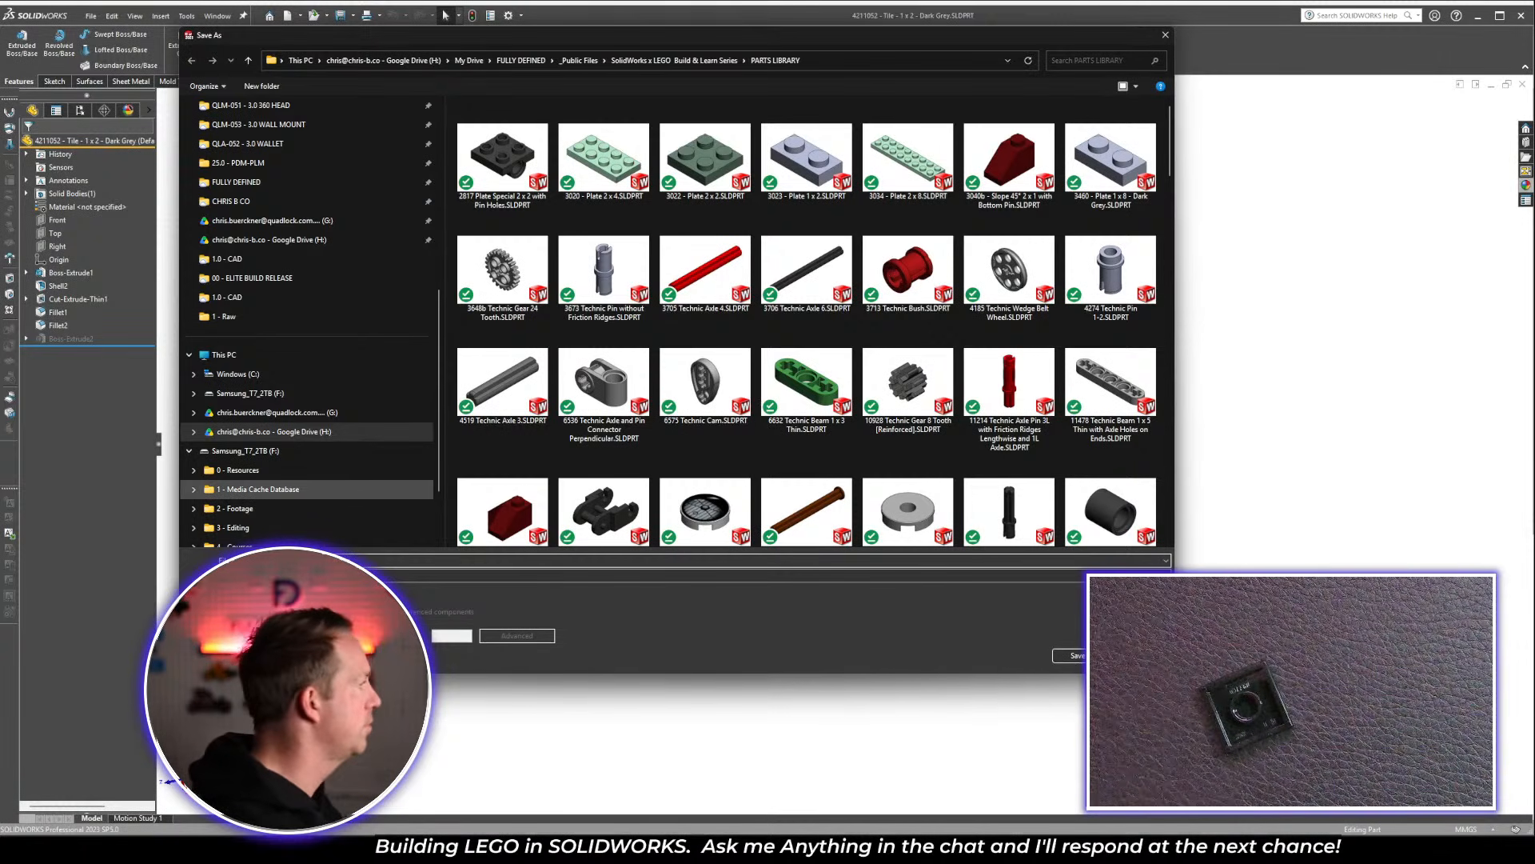
{"action": "key", "text": "Escape"}
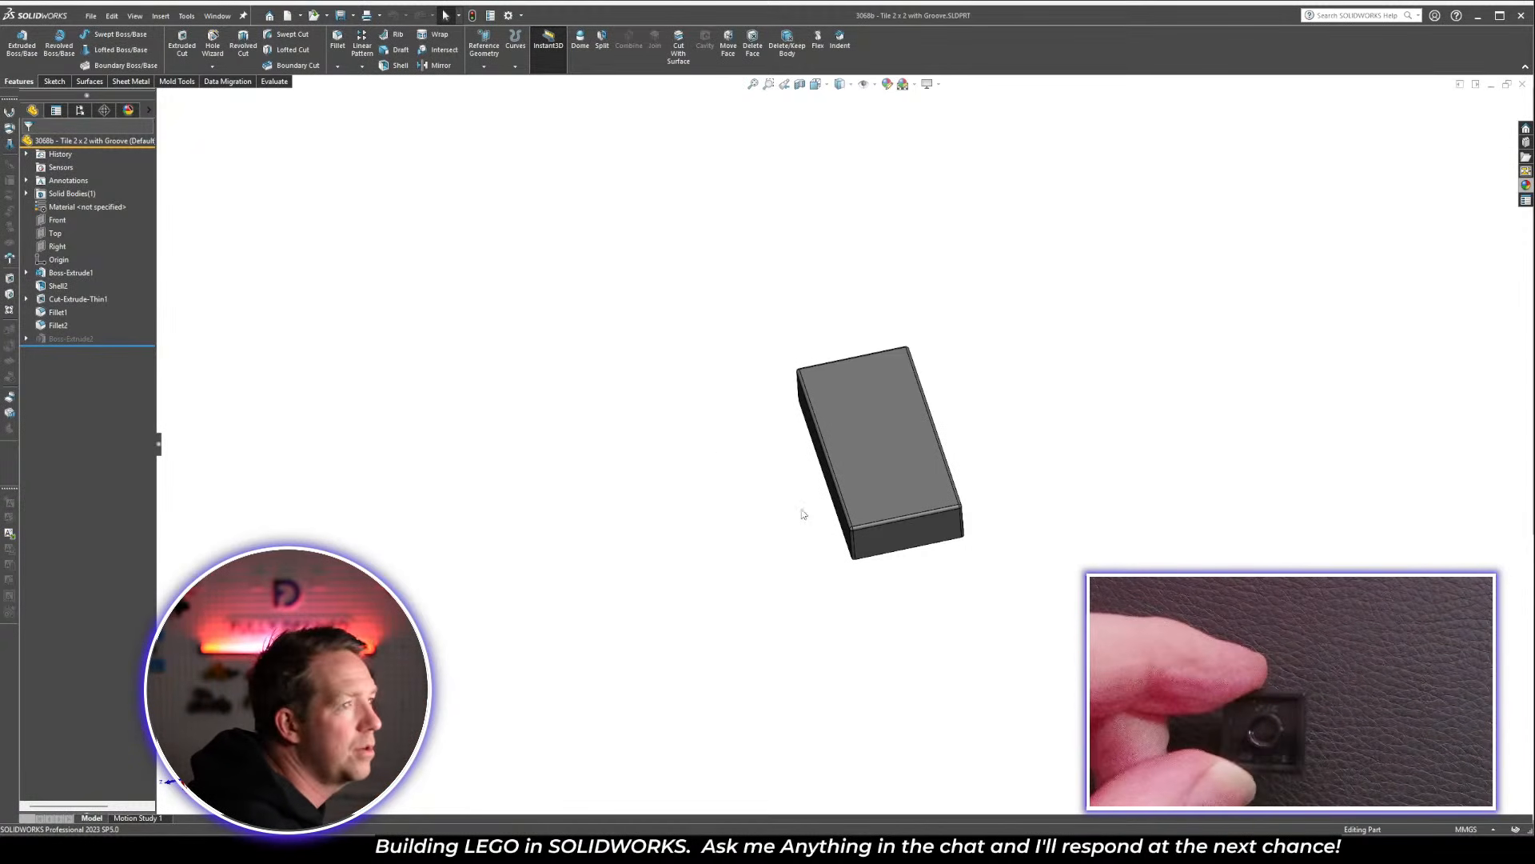
Set the short side of the tile's base extrusion to 15.8 mm to make the tile square
{"action": "middle_click_drag", "start_coordinate": [803, 513], "coordinate": [891, 247]}
{"action": "middle_click_drag", "start_coordinate": [956, 624], "coordinate": [963, 365]}
{"action": "scroll", "coordinate": [959, 432], "scroll_direction": "down", "scroll_amount": 3}
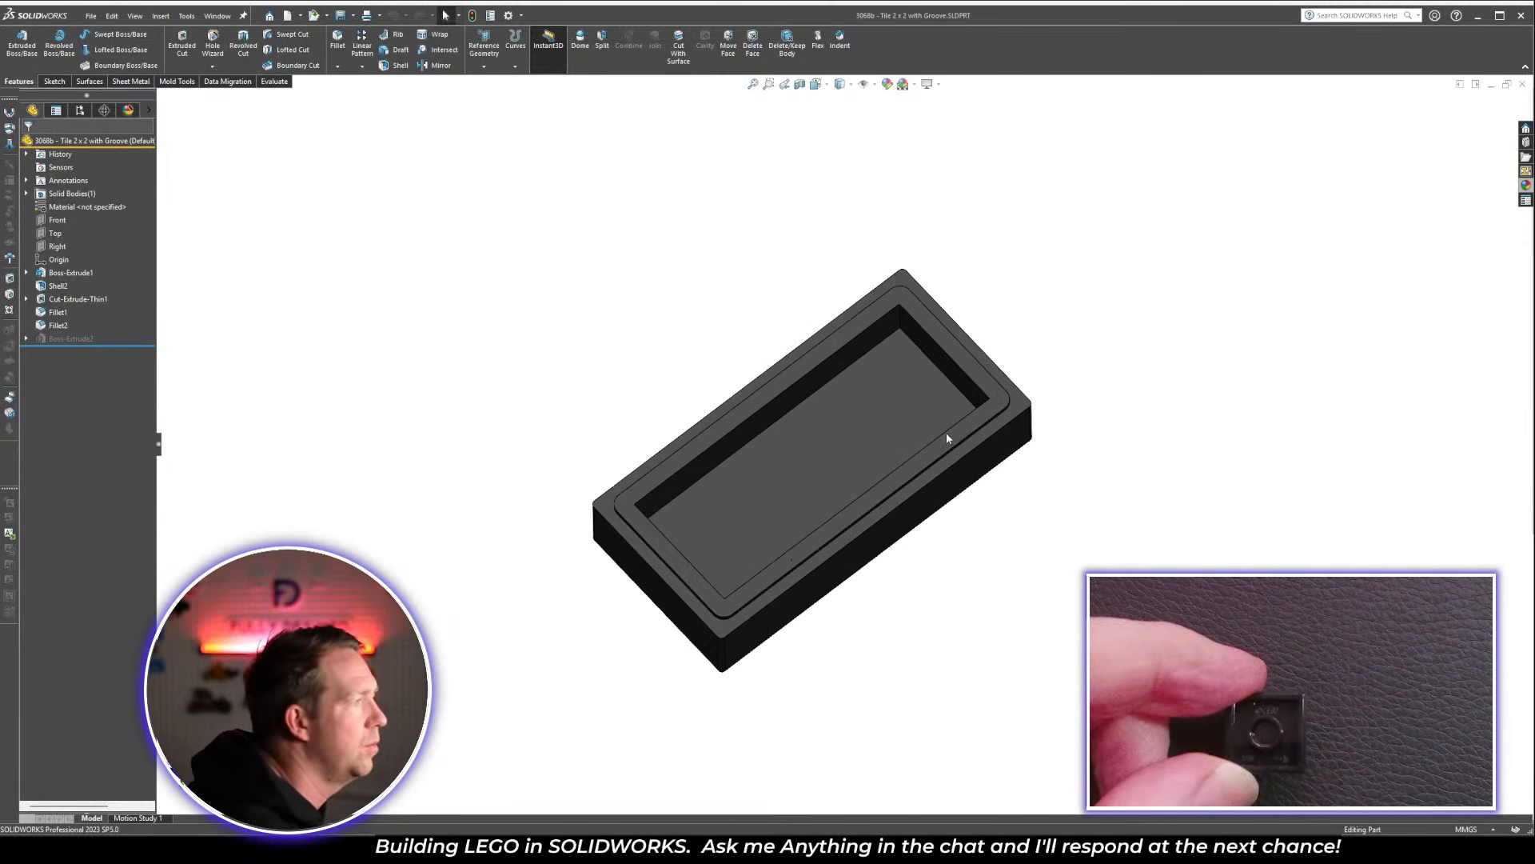
{"action": "middle_click_drag", "start_coordinate": [946, 438], "coordinate": [911, 688]}
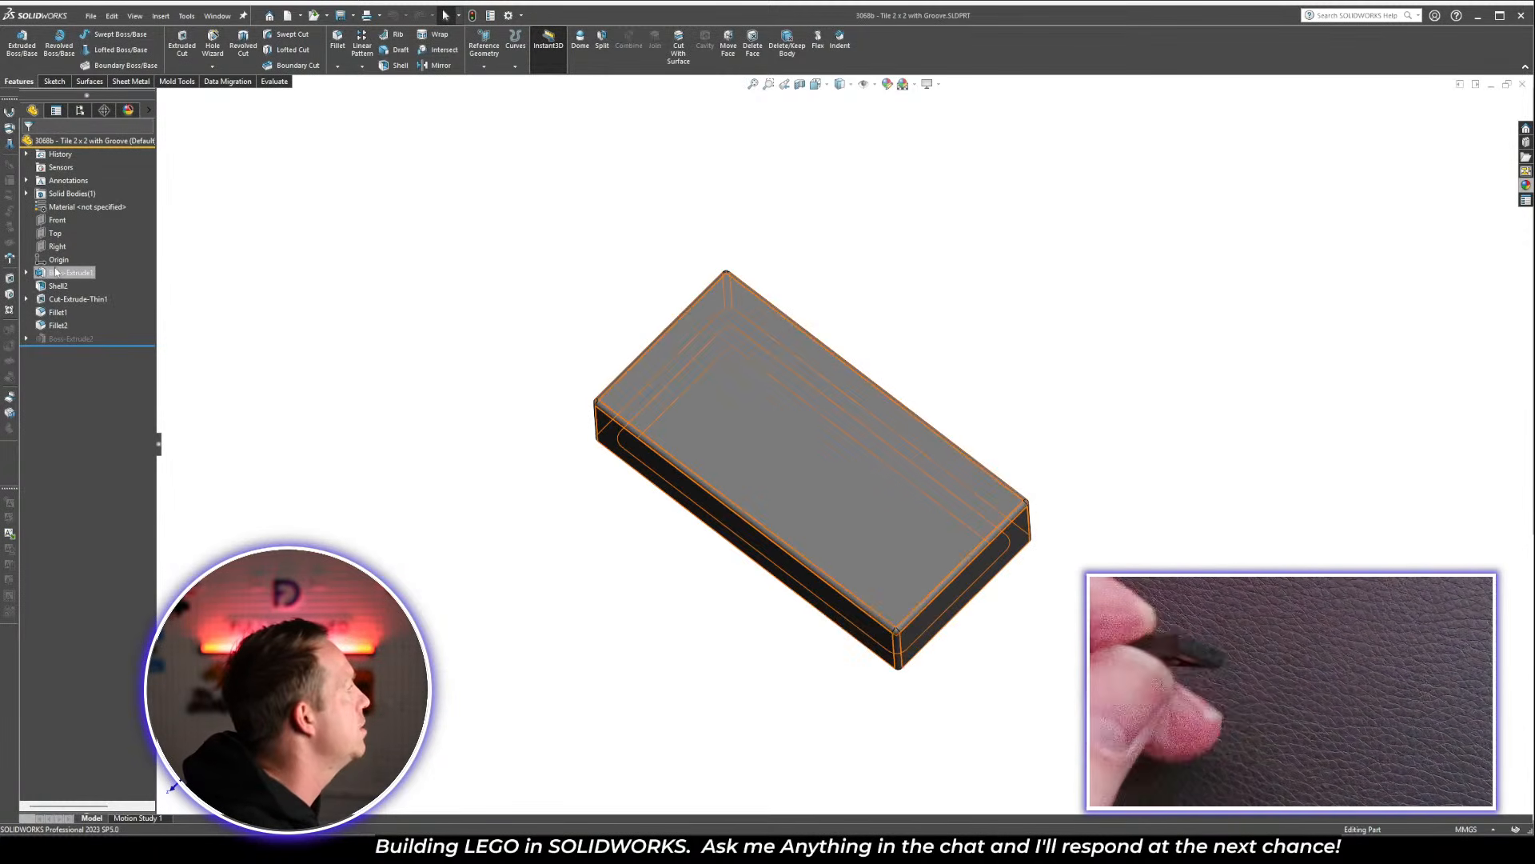
{"action": "left_click", "coordinate": [682, 490]}
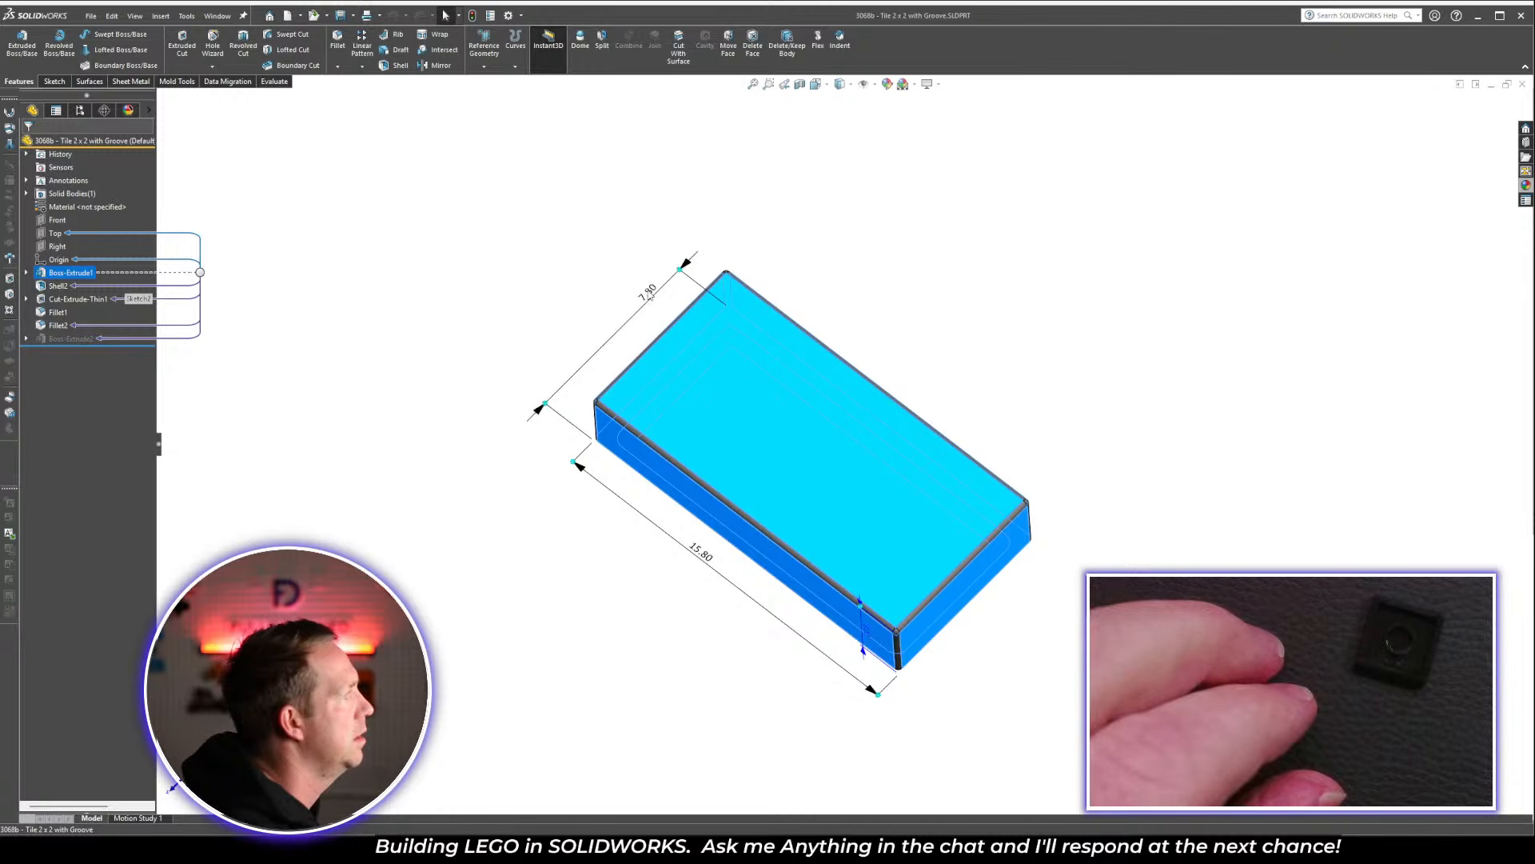
{"action": "left_click", "coordinate": [649, 294]}
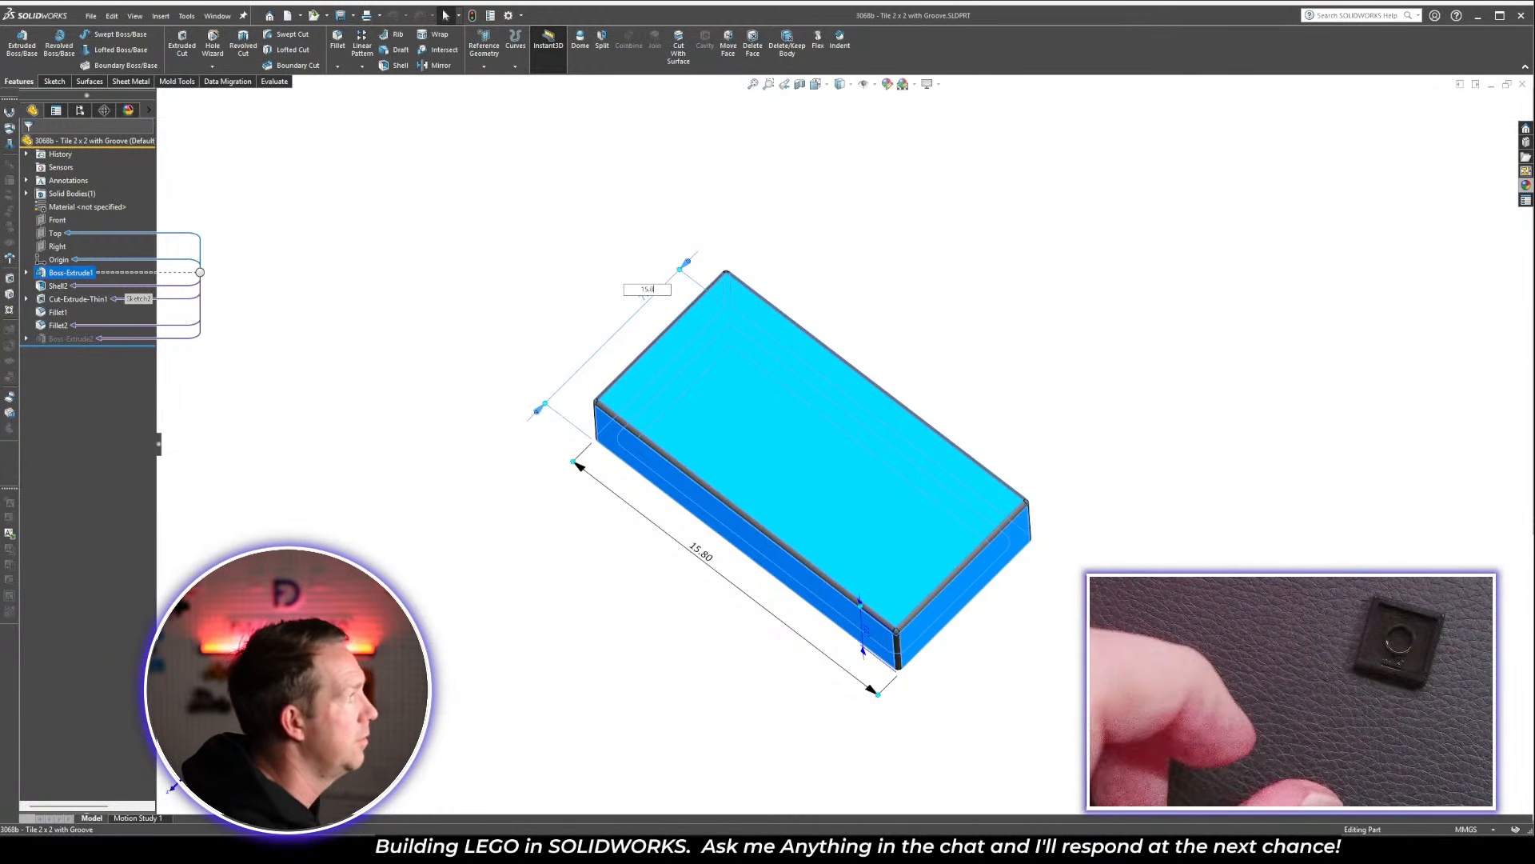
{"action": "type", "text": "15.8"}
{"action": "key", "text": "Return"}
{"action": "left_click", "coordinate": [1024, 235]}
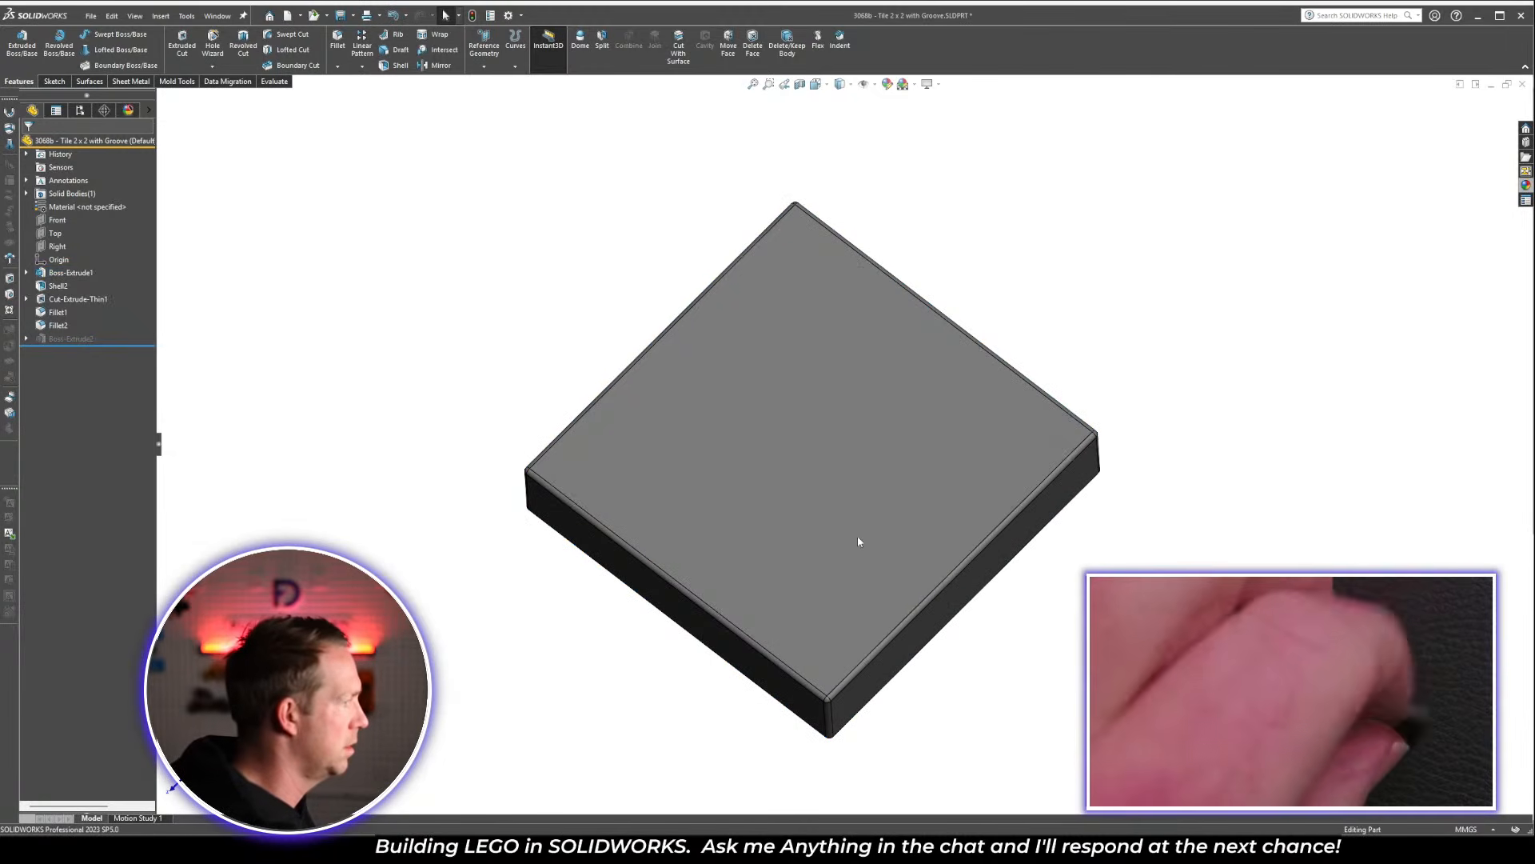
Start a sketch on the inner floor face of the tile's underside and view it face-on
{"action": "middle_click_drag", "start_coordinate": [859, 542], "coordinate": [854, 387]}
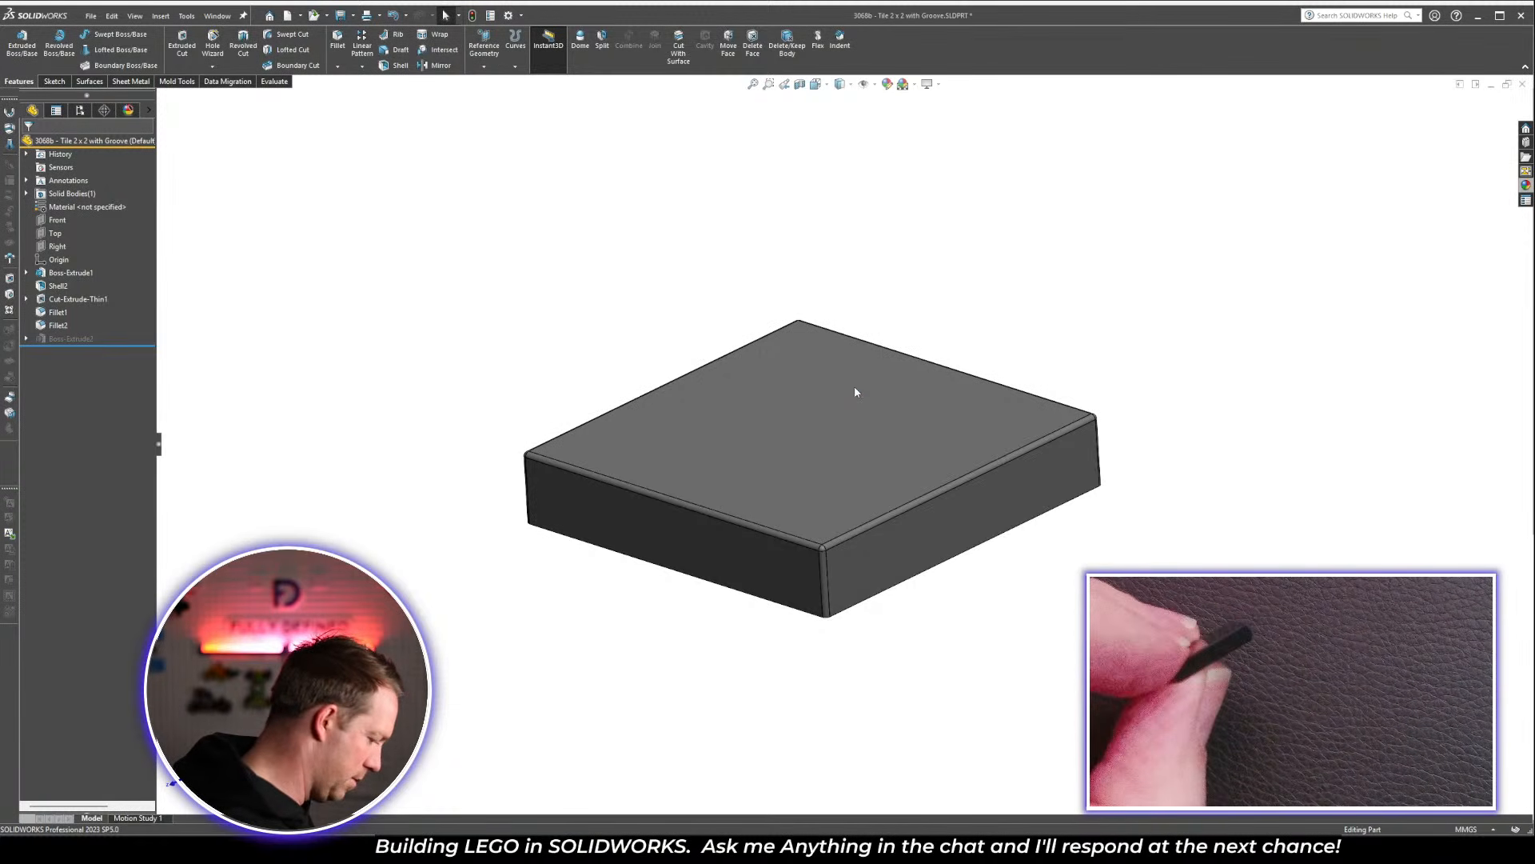
{"action": "middle_click_drag", "start_coordinate": [855, 387], "coordinate": [897, 463]}
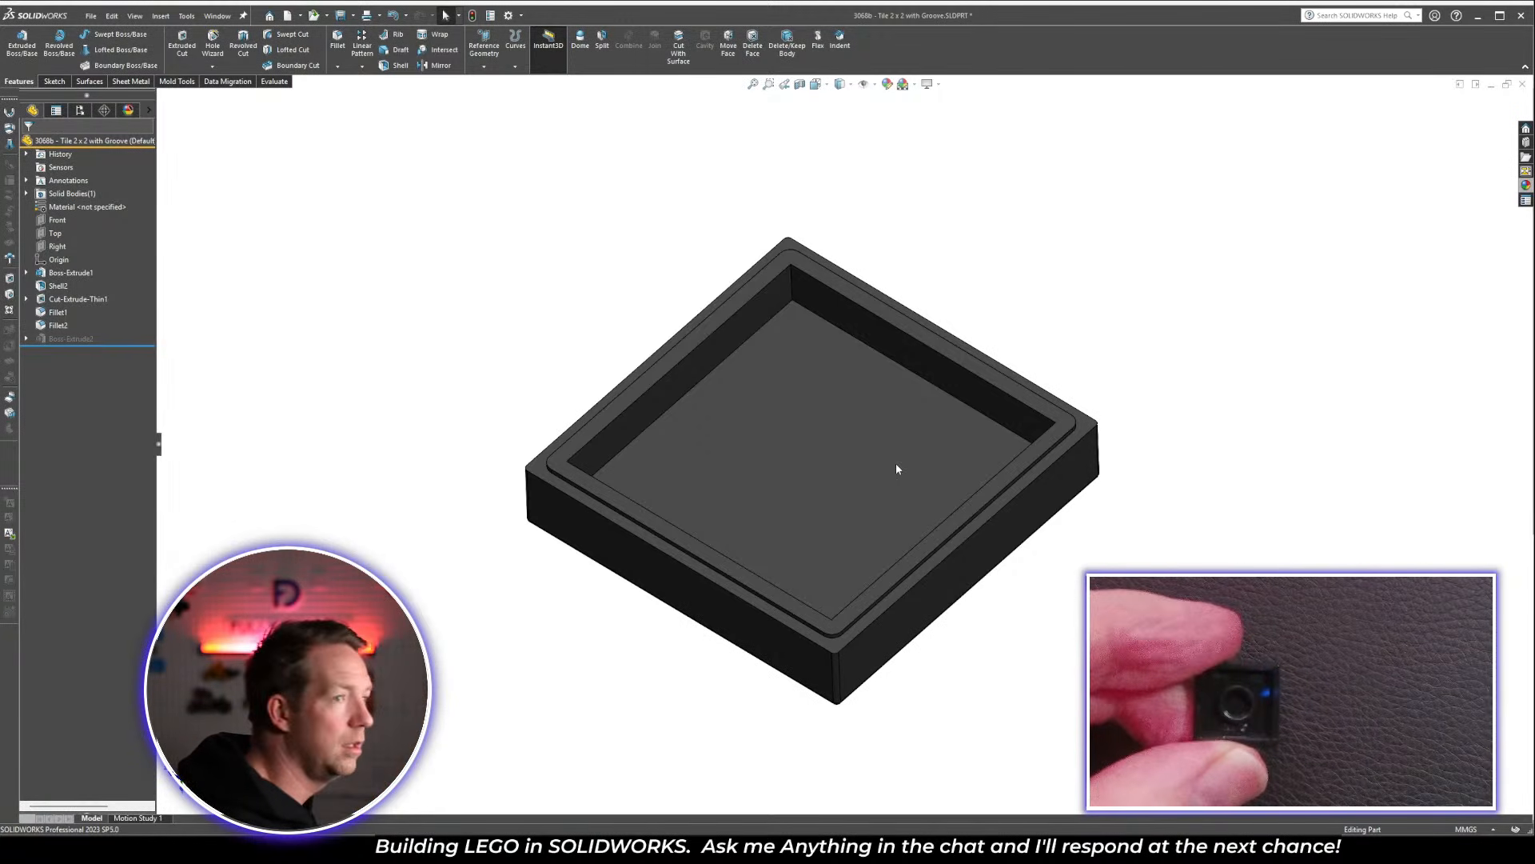
{"action": "left_click", "coordinate": [825, 410]}
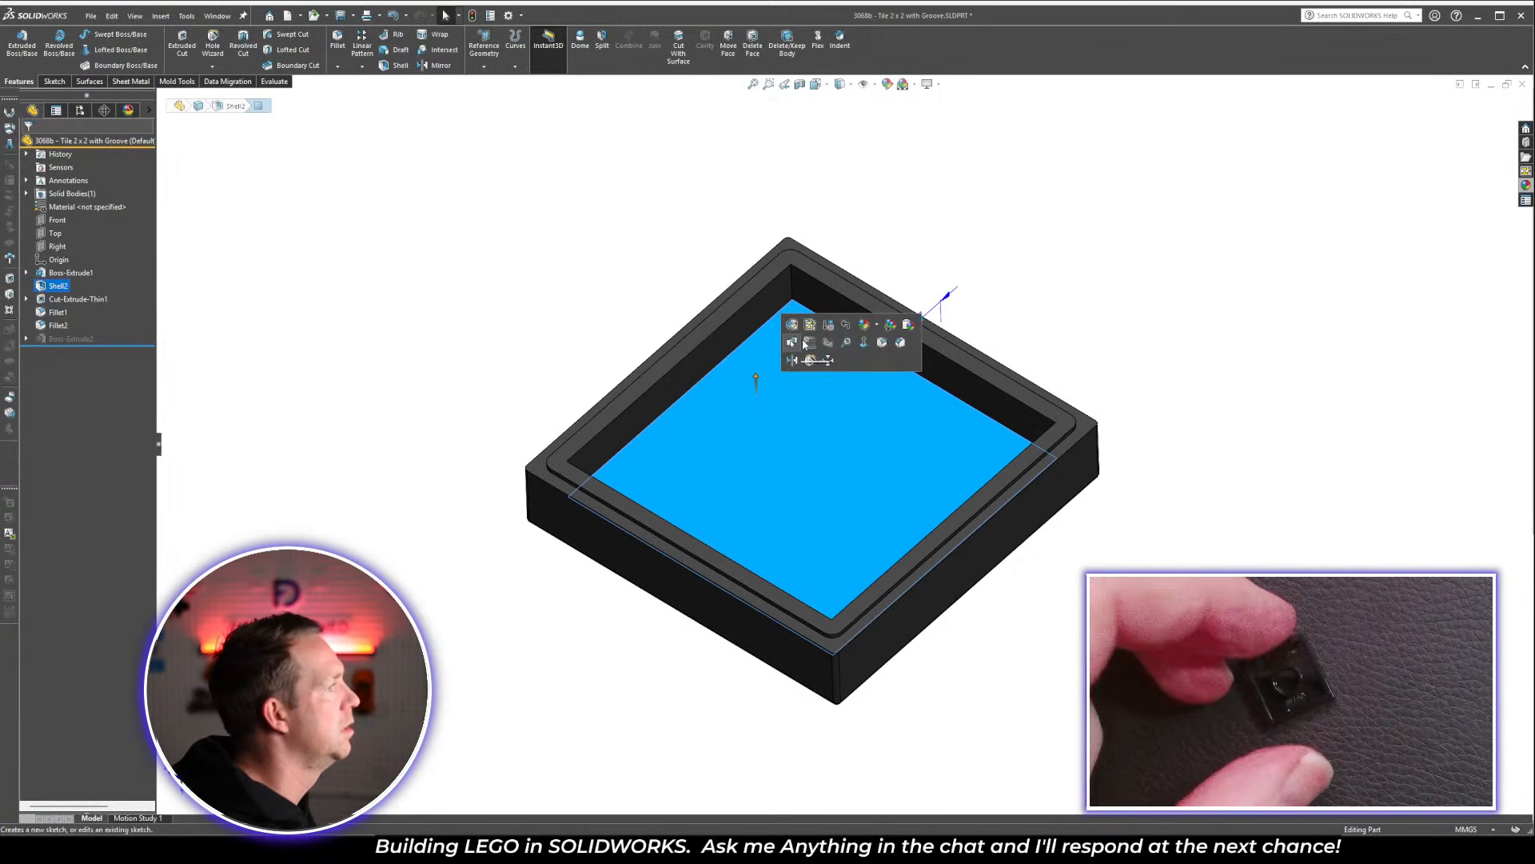
{"action": "key", "text": "Escape"}
{"action": "key", "text": "shift+Up"}
{"action": "left_click", "coordinate": [756, 473]}
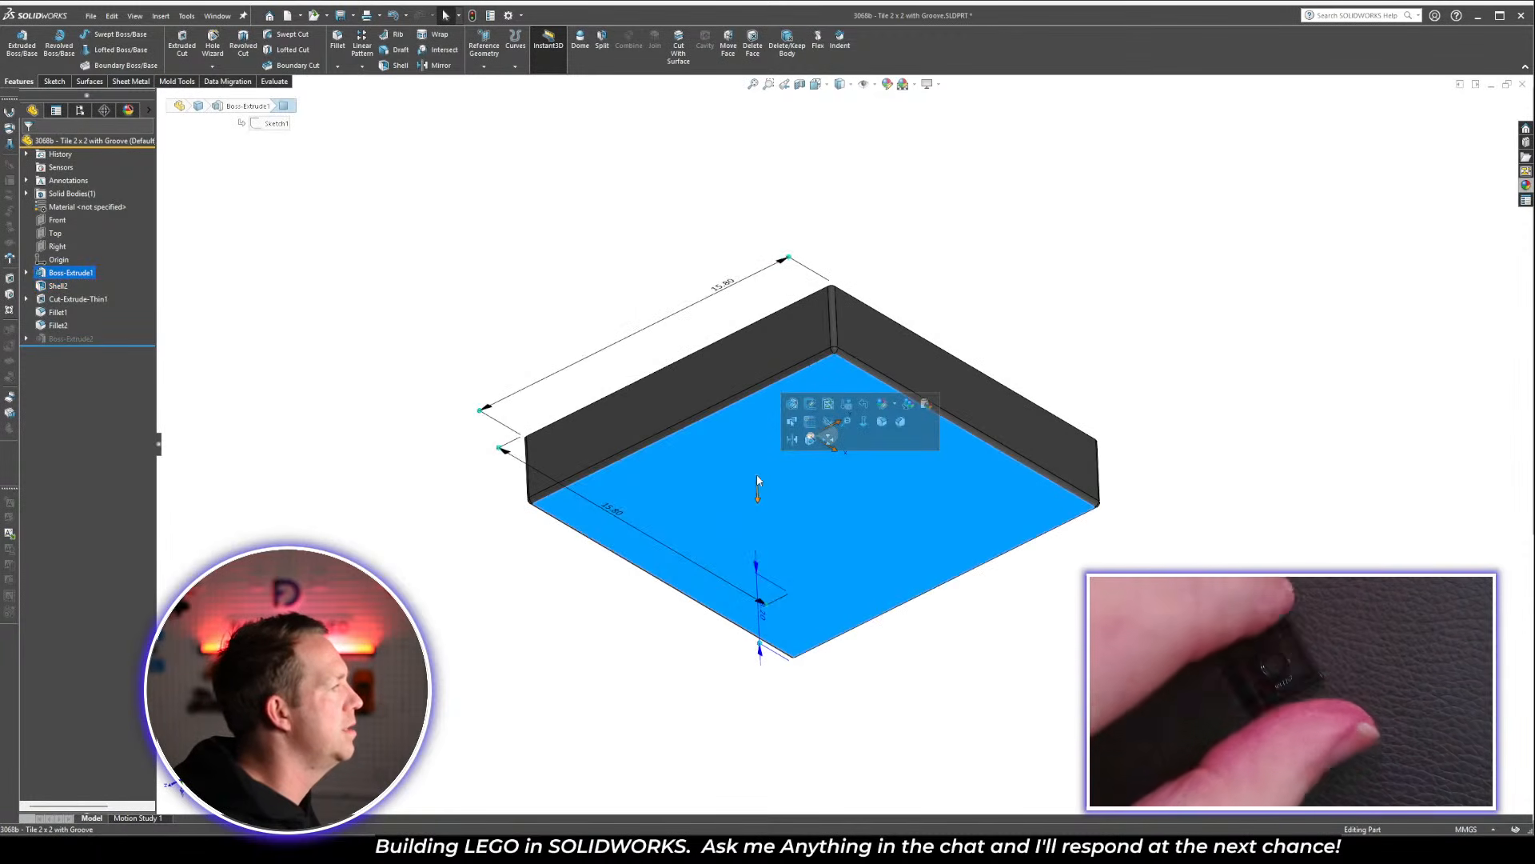
{"action": "key", "text": "shift+Down"}
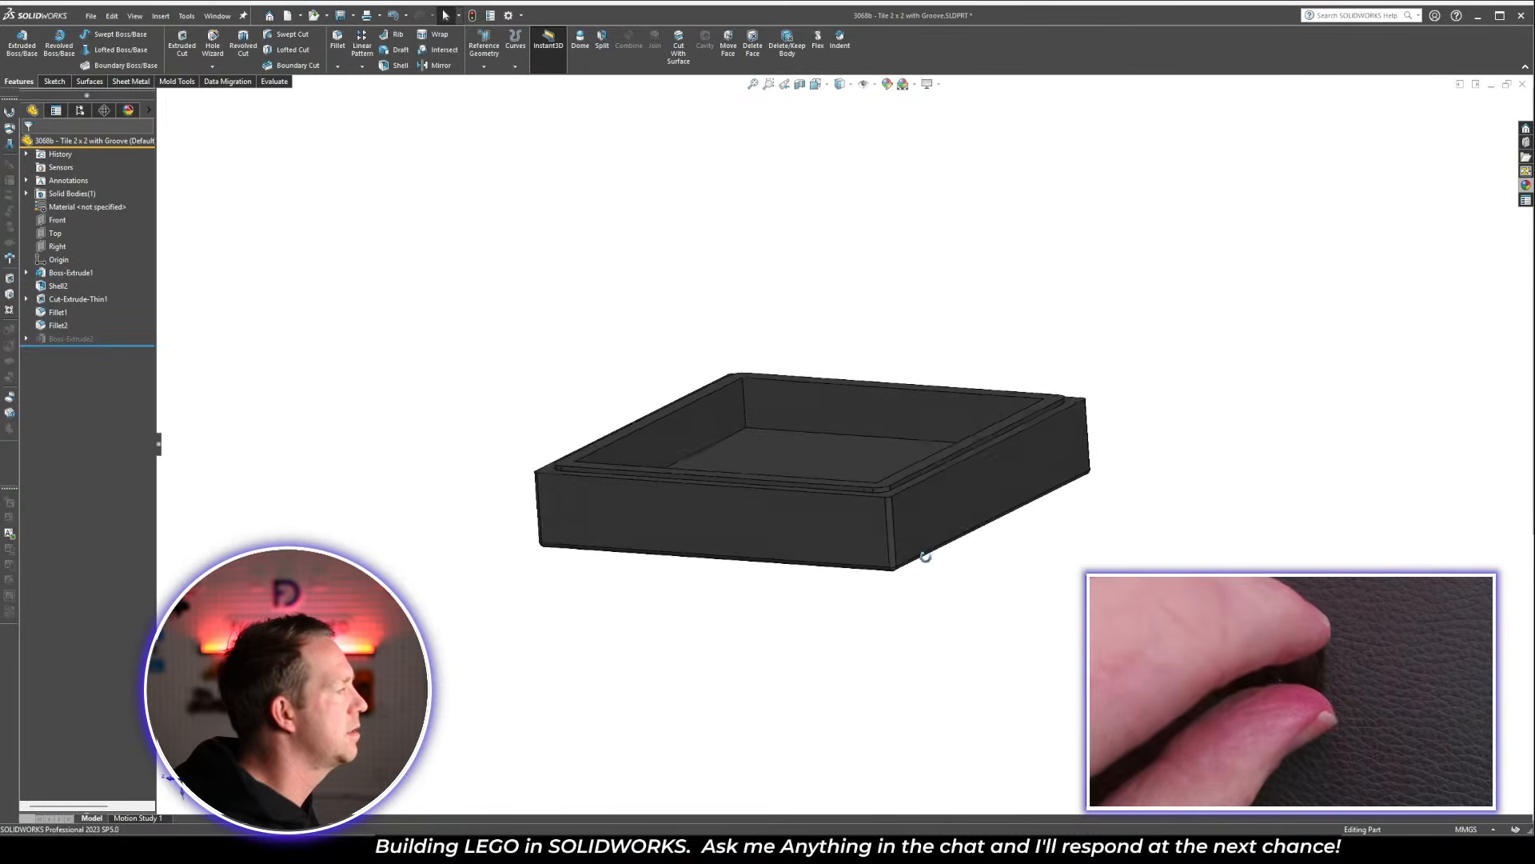
{"action": "left_click", "coordinate": [821, 470]}
{"action": "left_click", "coordinate": [873, 421]}
{"action": "key", "text": "space"}
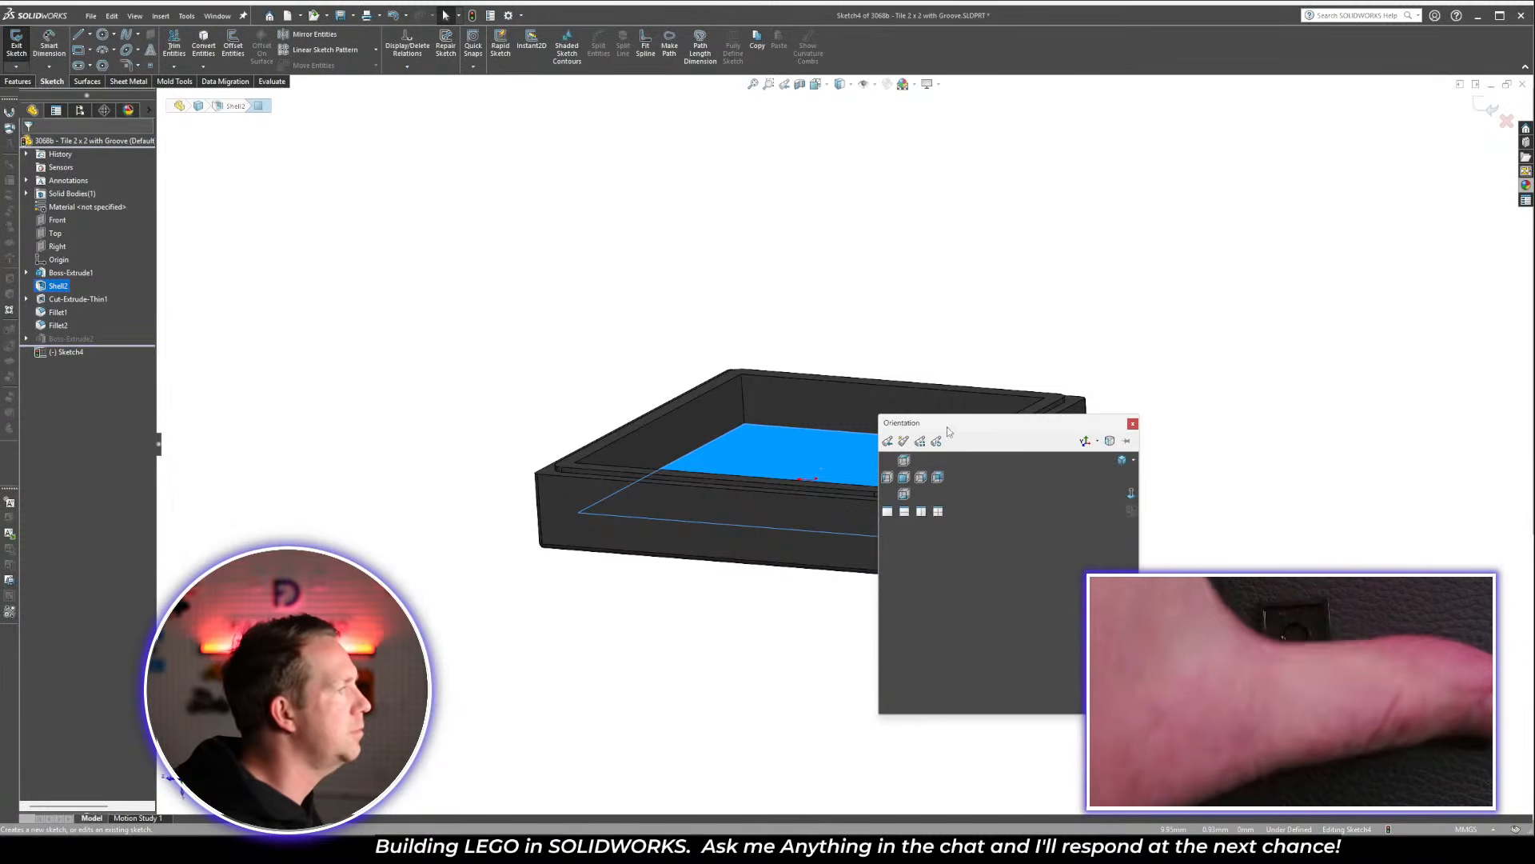
{"action": "left_click", "coordinate": [1131, 495]}
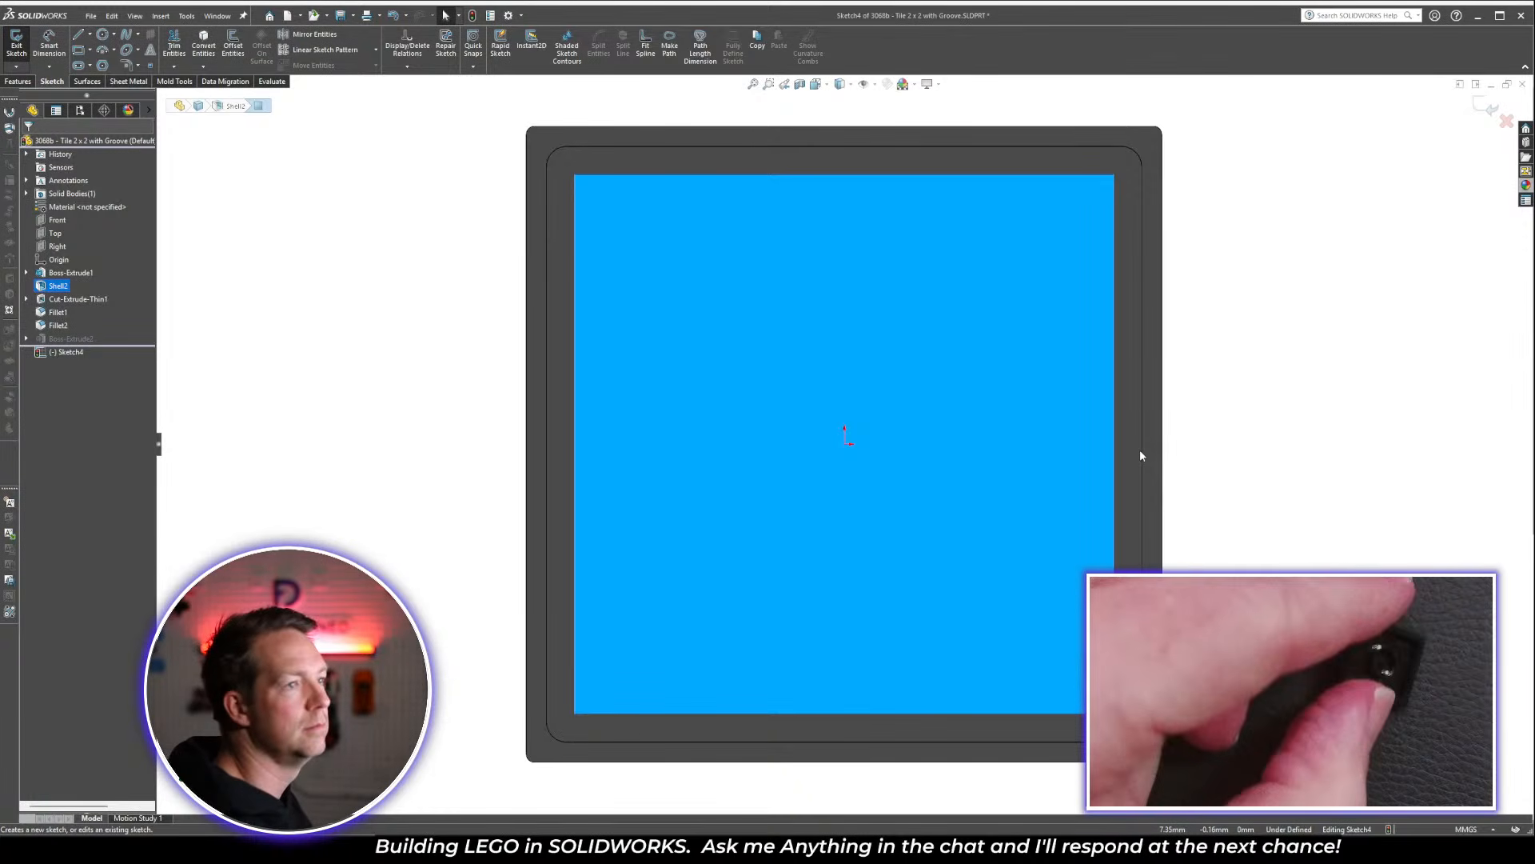
{"action": "scroll", "coordinate": [767, 517], "scroll_direction": "up", "scroll_amount": 3}
{"action": "key", "text": "Escape"}
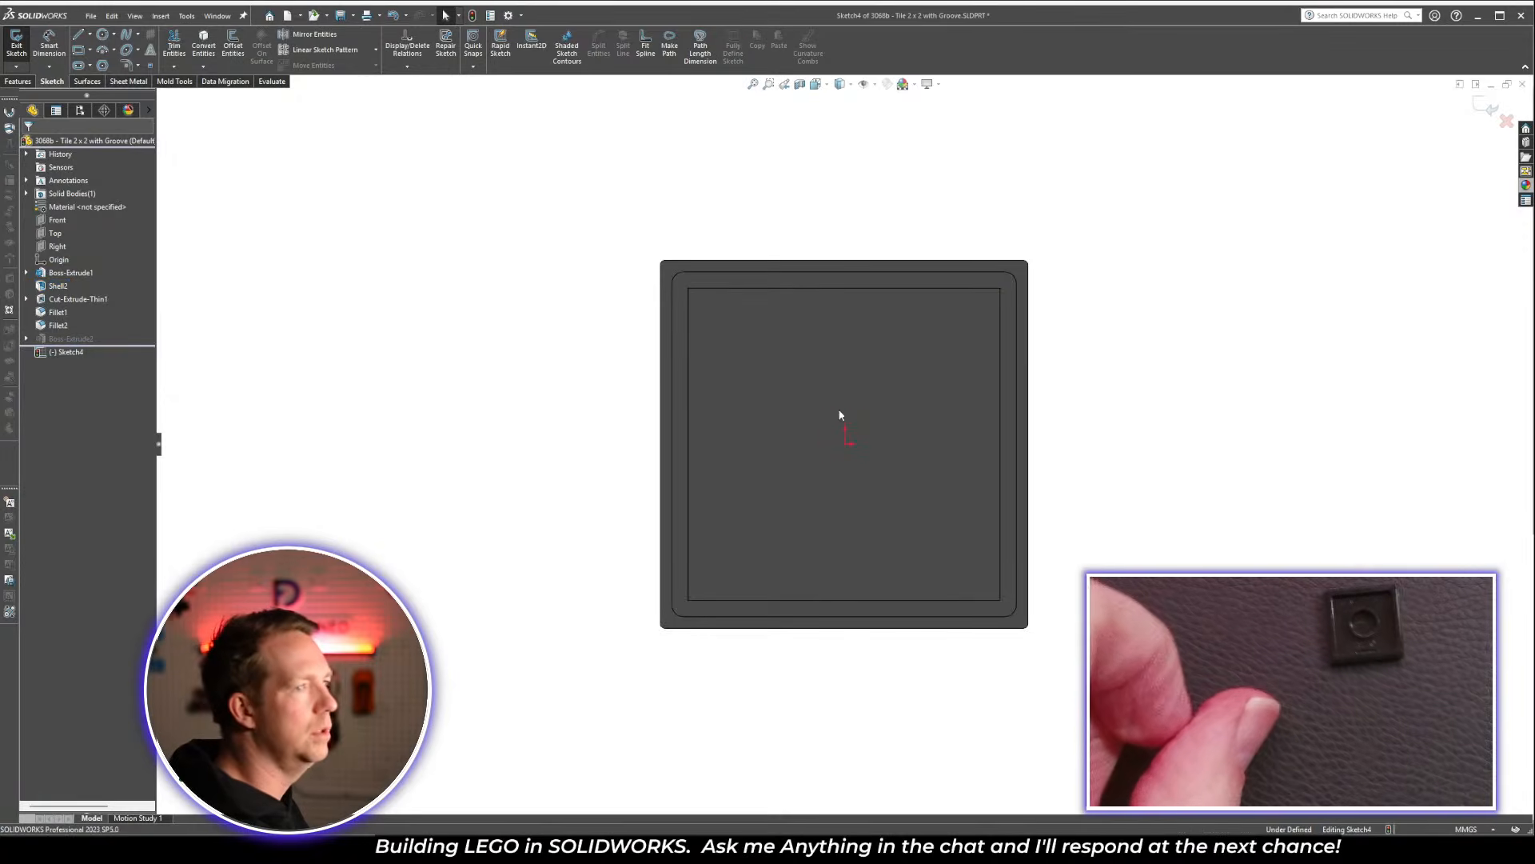
Draw a circle of 5 mm diameter centred on the origin
{"action": "key", "text": "c"}
{"action": "left_click", "coordinate": [846, 439]}
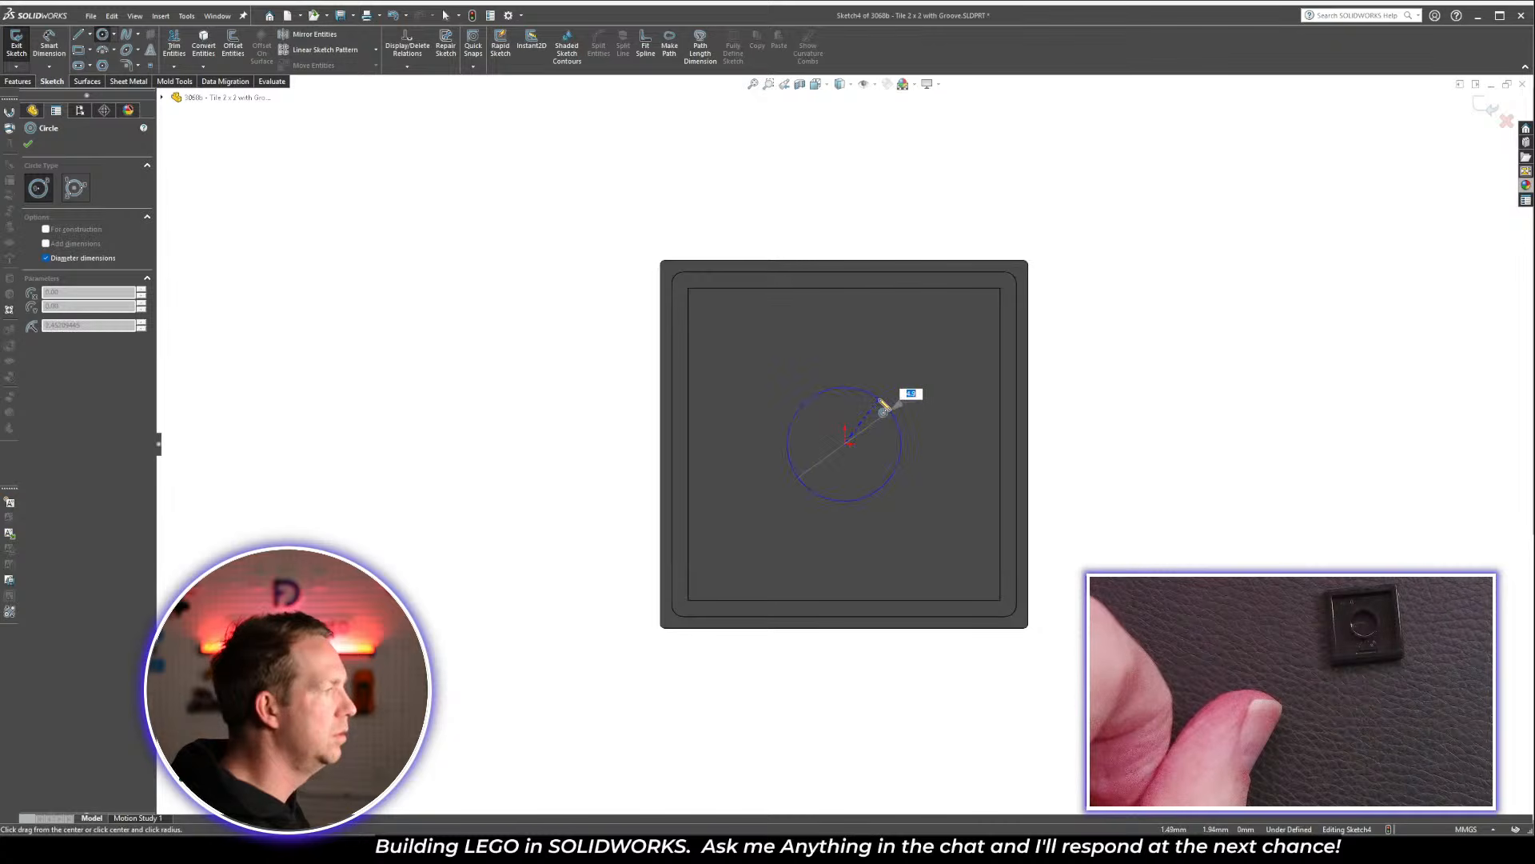
{"action": "type", "text": "5"}
{"action": "key", "text": "Return"}
{"action": "middle_click_drag", "start_coordinate": [990, 540], "coordinate": [1009, 426]}
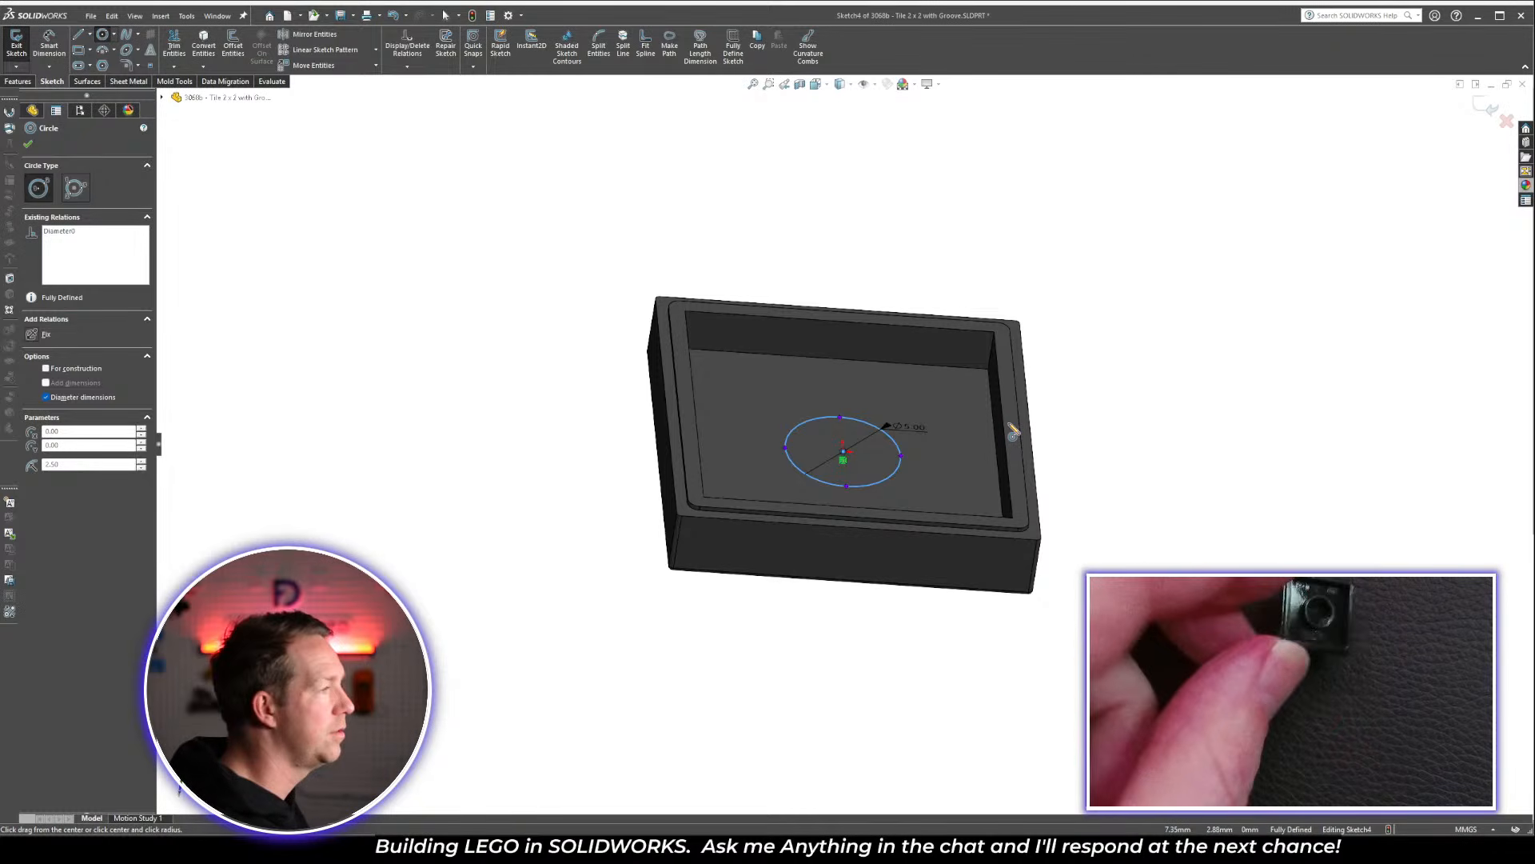
{"action": "key", "text": "Escape"}
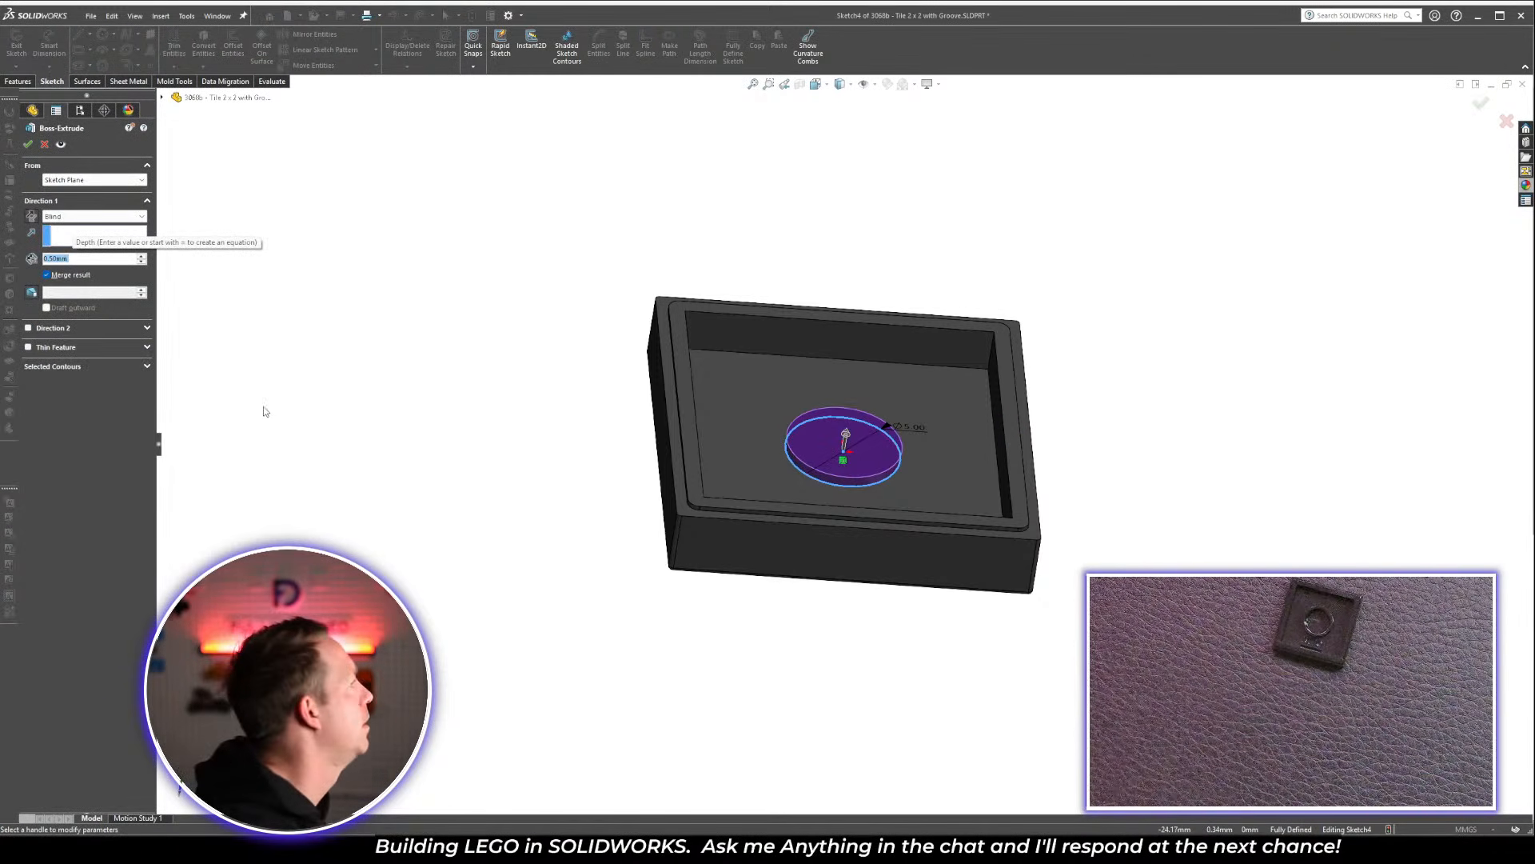
Extrude the circle as a thin feature with 0.8 mm wall thickness, Up To Surface, ending at the tile's outer rim face
{"action": "left_click", "coordinate": [29, 347]}
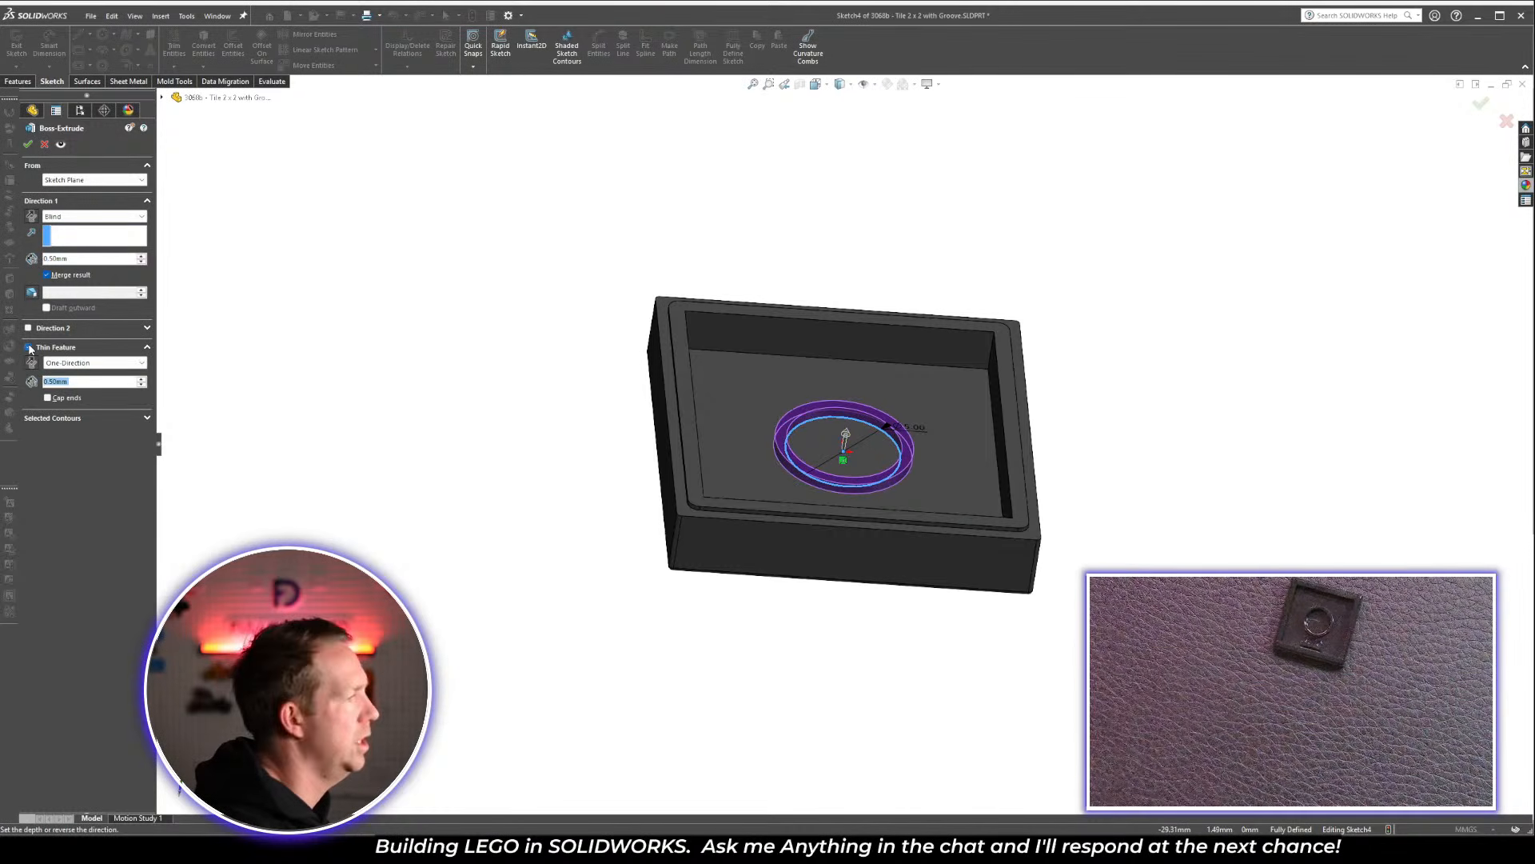
{"action": "type", "text": "0.8"}
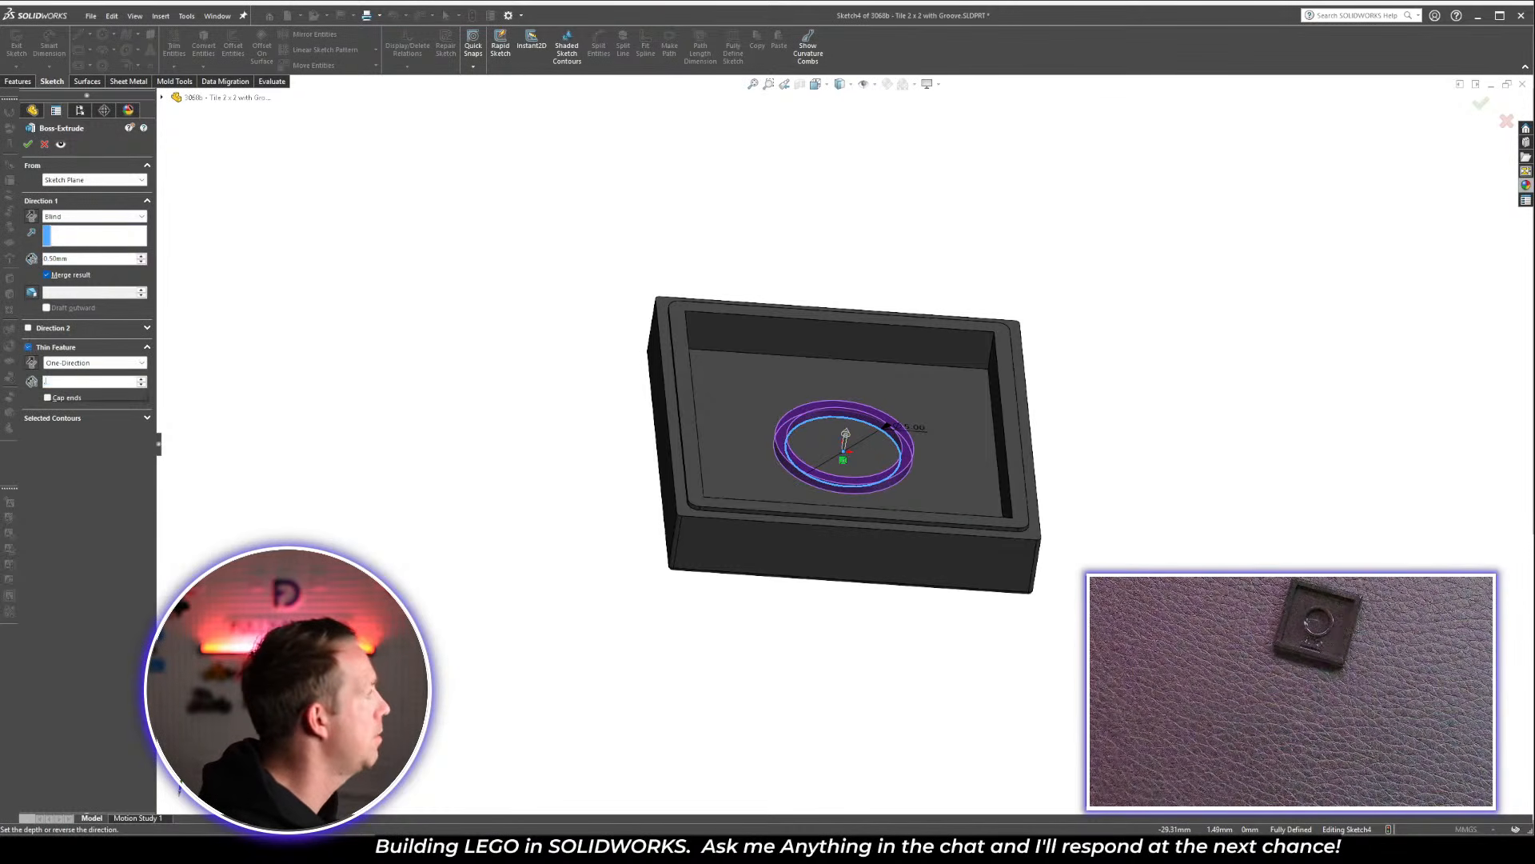
{"action": "key", "text": "Return"}
{"action": "scroll", "coordinate": [716, 412], "scroll_direction": "up", "scroll_amount": 2}
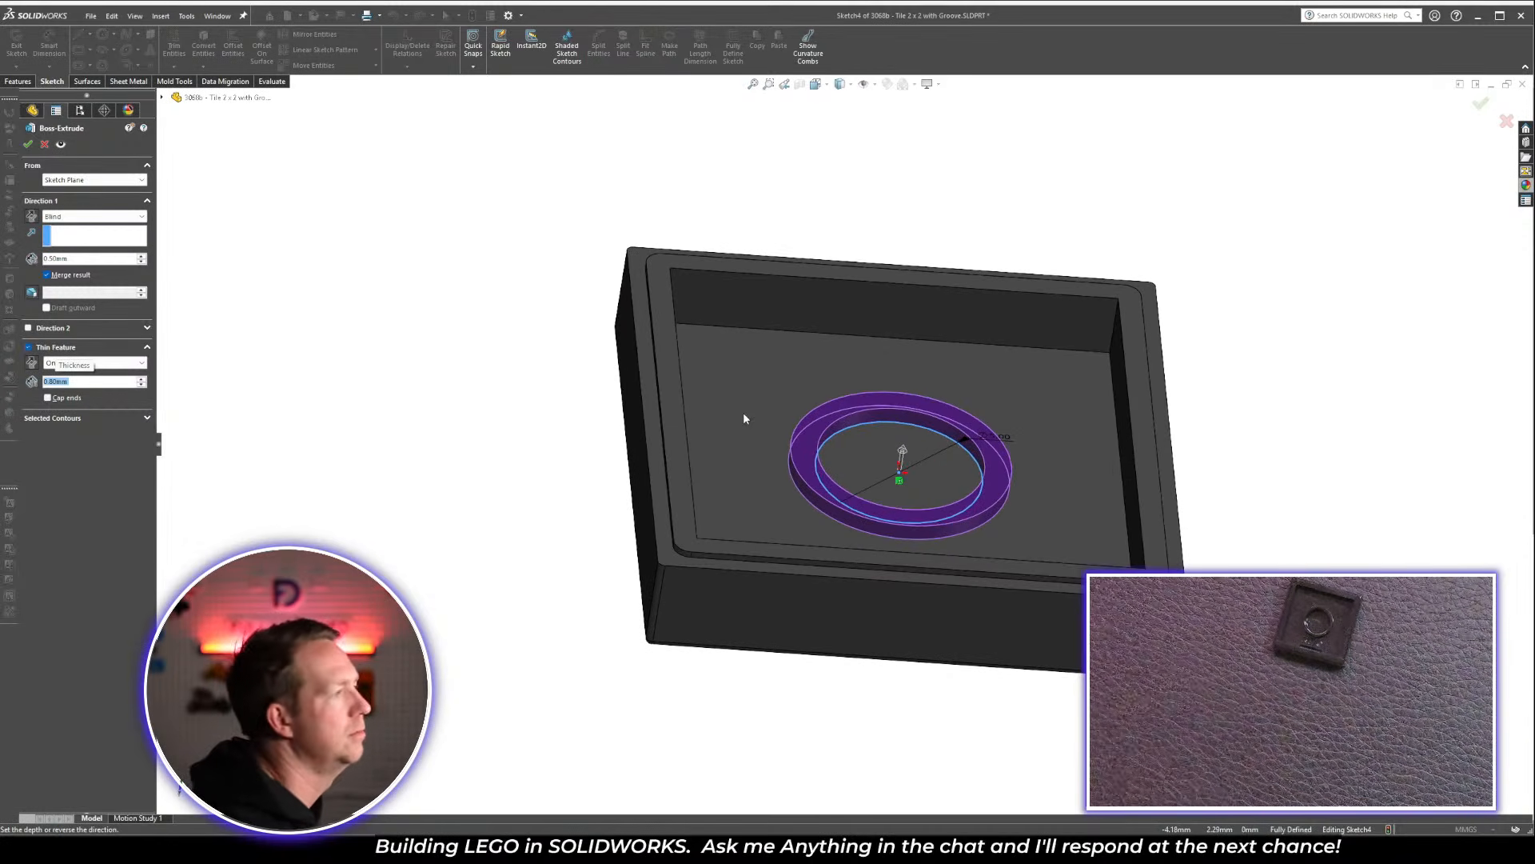
{"action": "left_click", "coordinate": [99, 219]}
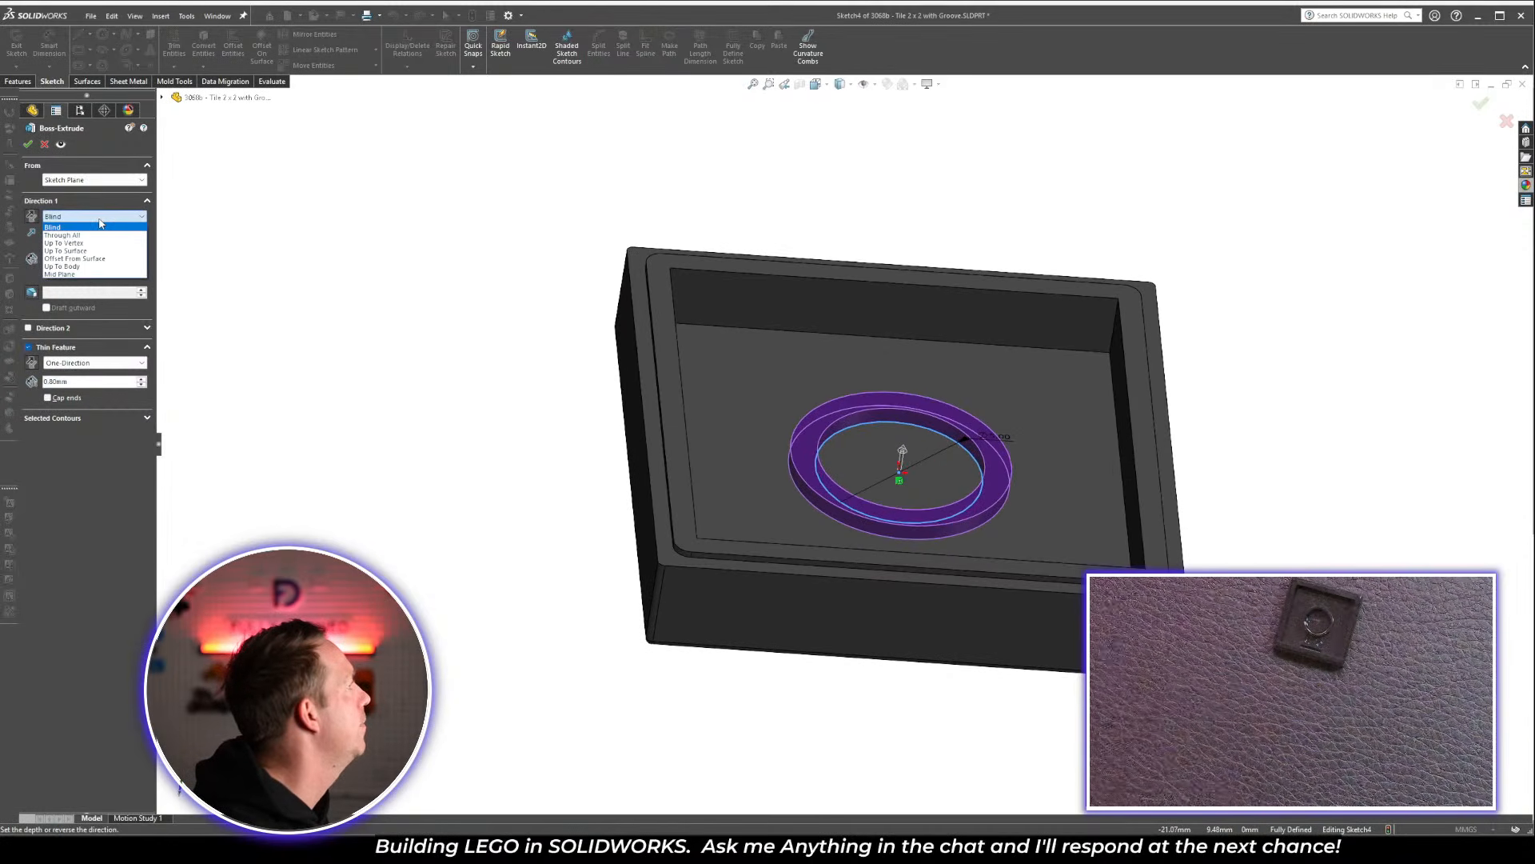
{"action": "left_click", "coordinate": [76, 250]}
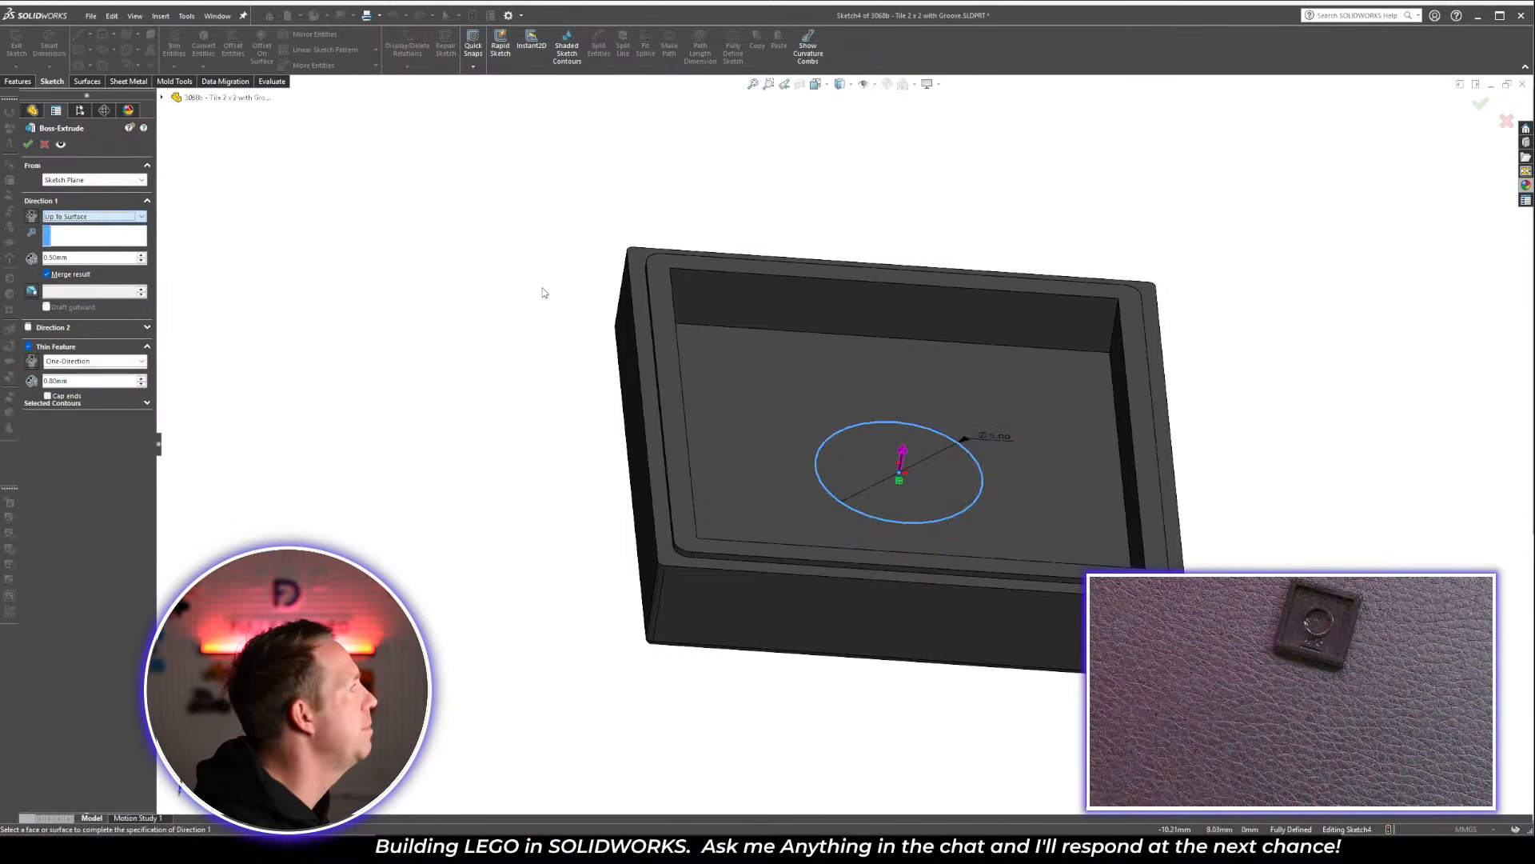
{"action": "left_click", "coordinate": [645, 291]}
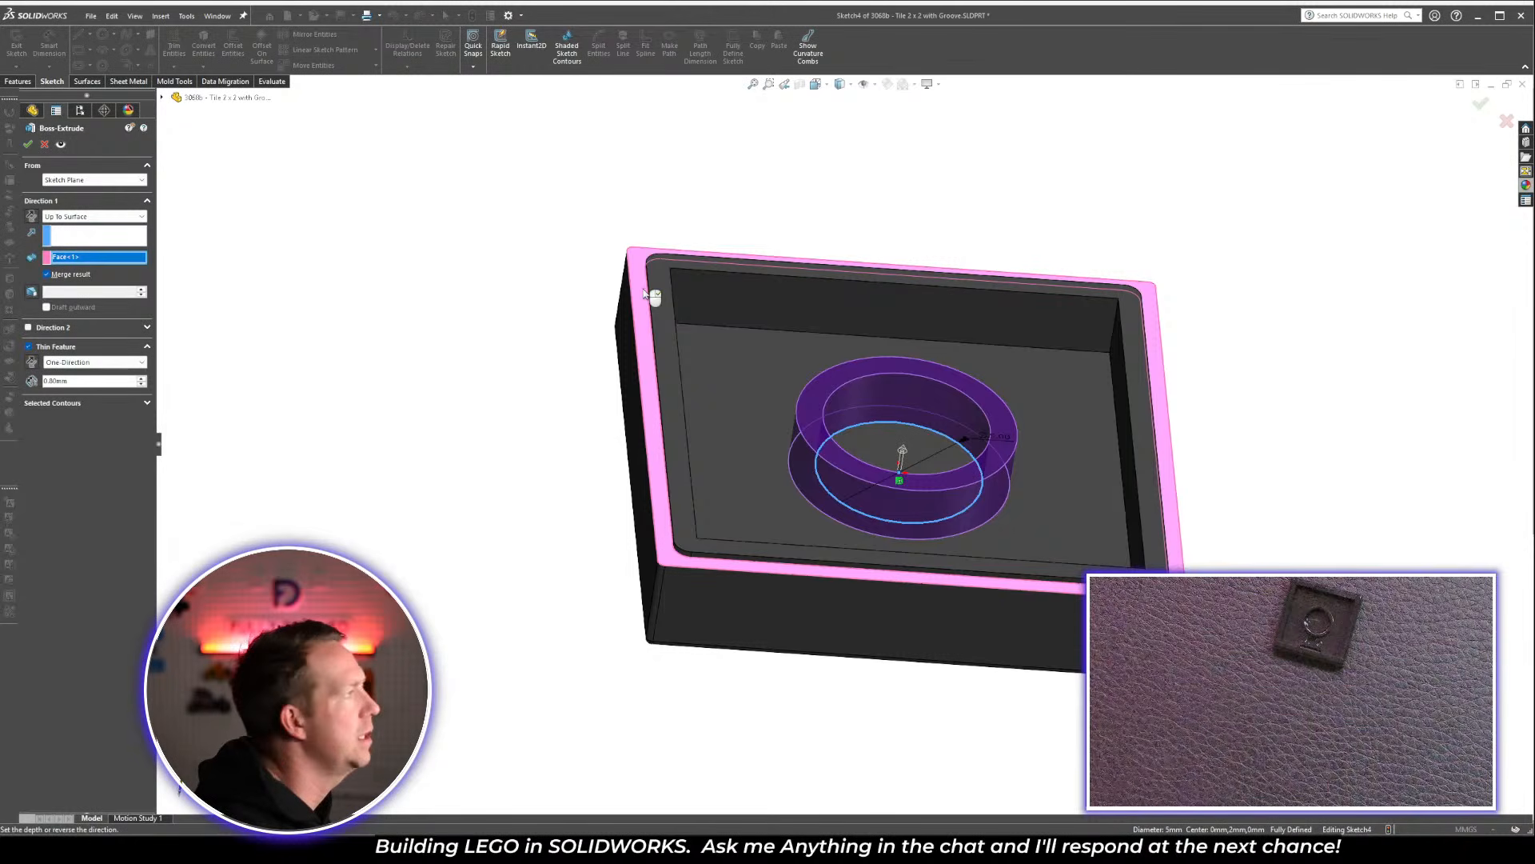
{"action": "right_click", "coordinate": [471, 421]}
{"action": "mouse_move", "coordinate": [980, 478]}
{"action": "middle_mouse_down"}
{"action": "mouse_move", "coordinate": [1009, 452]}
{"action": "mouse_move", "coordinate": [1002, 250]}
{"action": "mouse_move", "coordinate": [980, 497]}
{"action": "middle_mouse_up"}
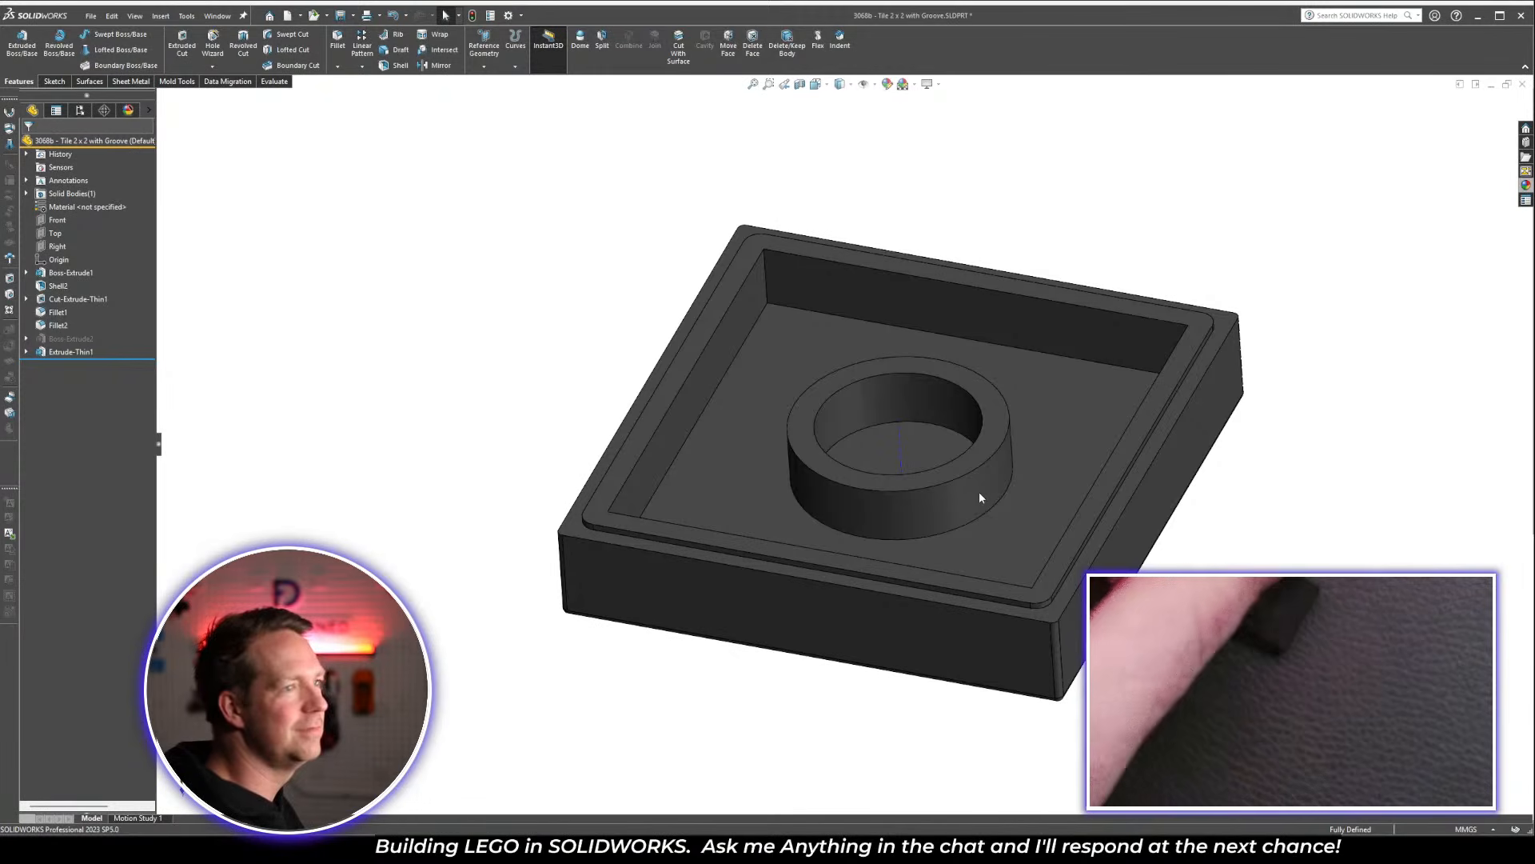
Delete the two inactive configurations inherited from the 1 x 2 tile, keeping only Default
{"action": "left_click", "coordinate": [80, 110]}
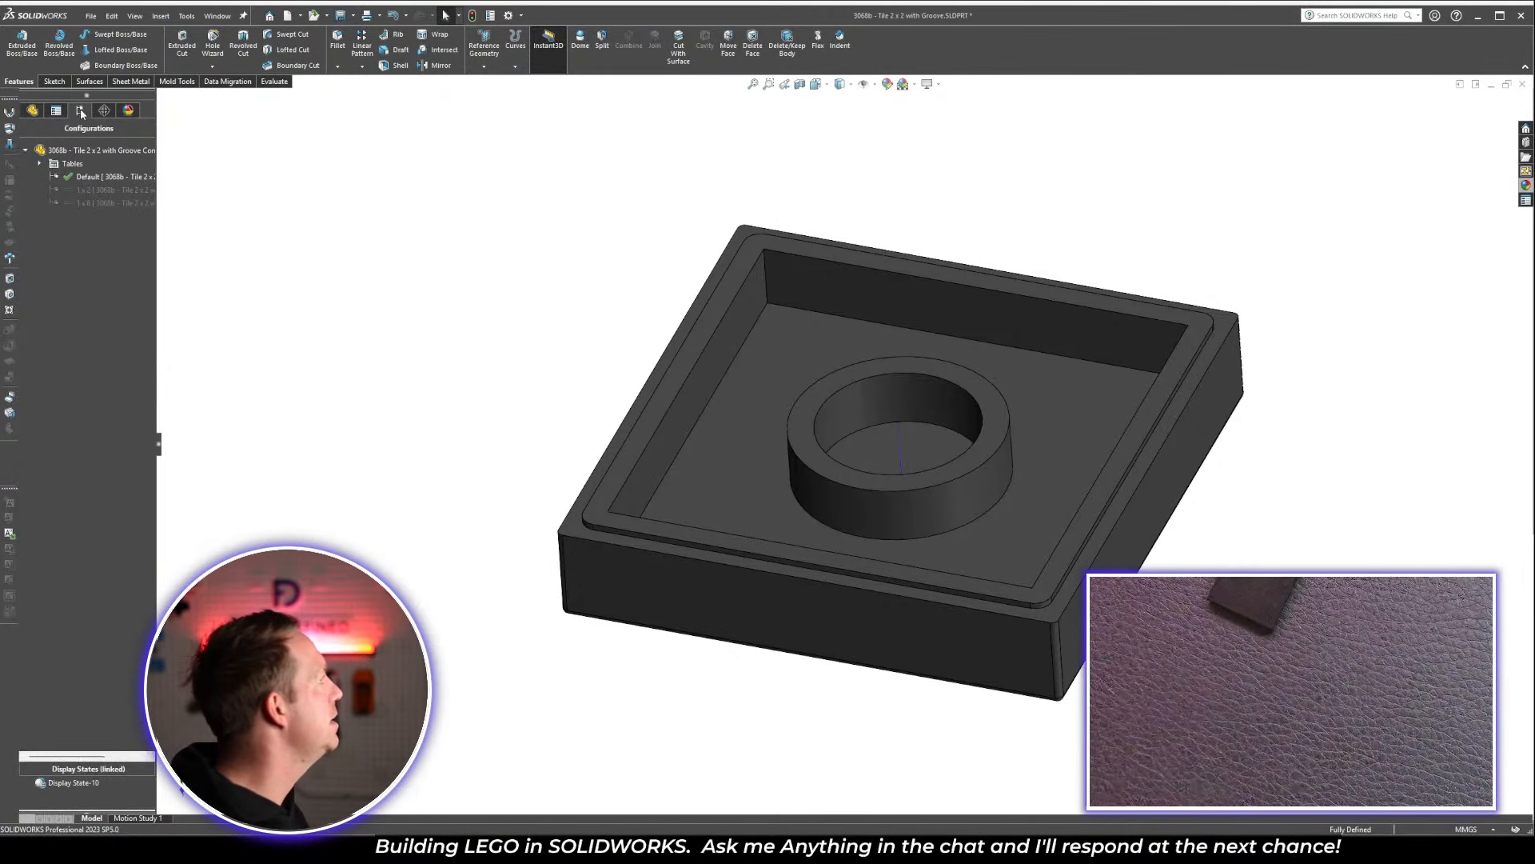
{"action": "left_click", "coordinate": [89, 190]}
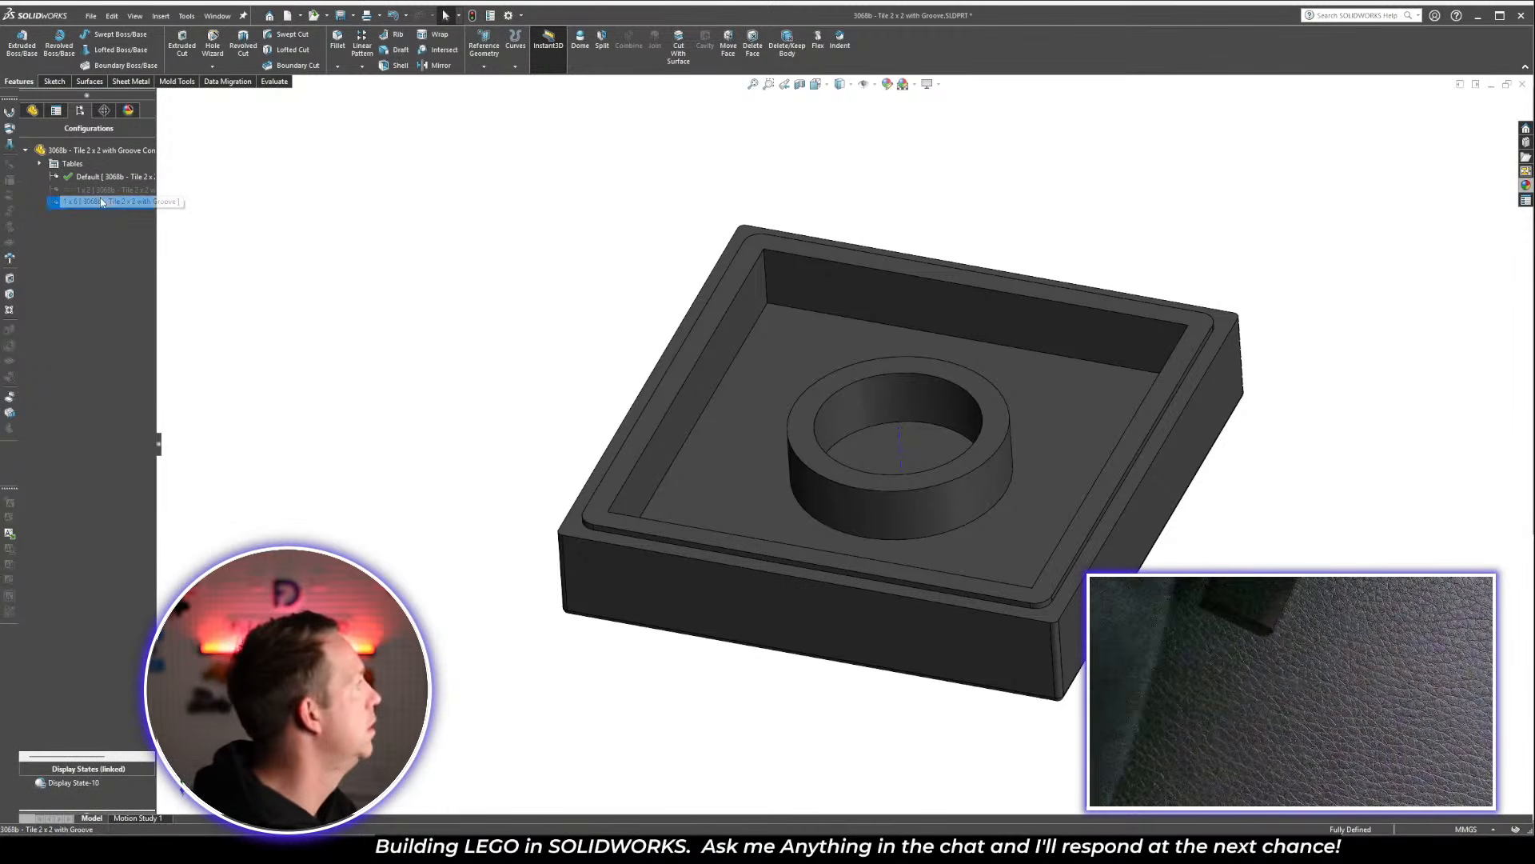
{"action": "key", "text": "Delete"}
{"action": "key", "text": "Return"}
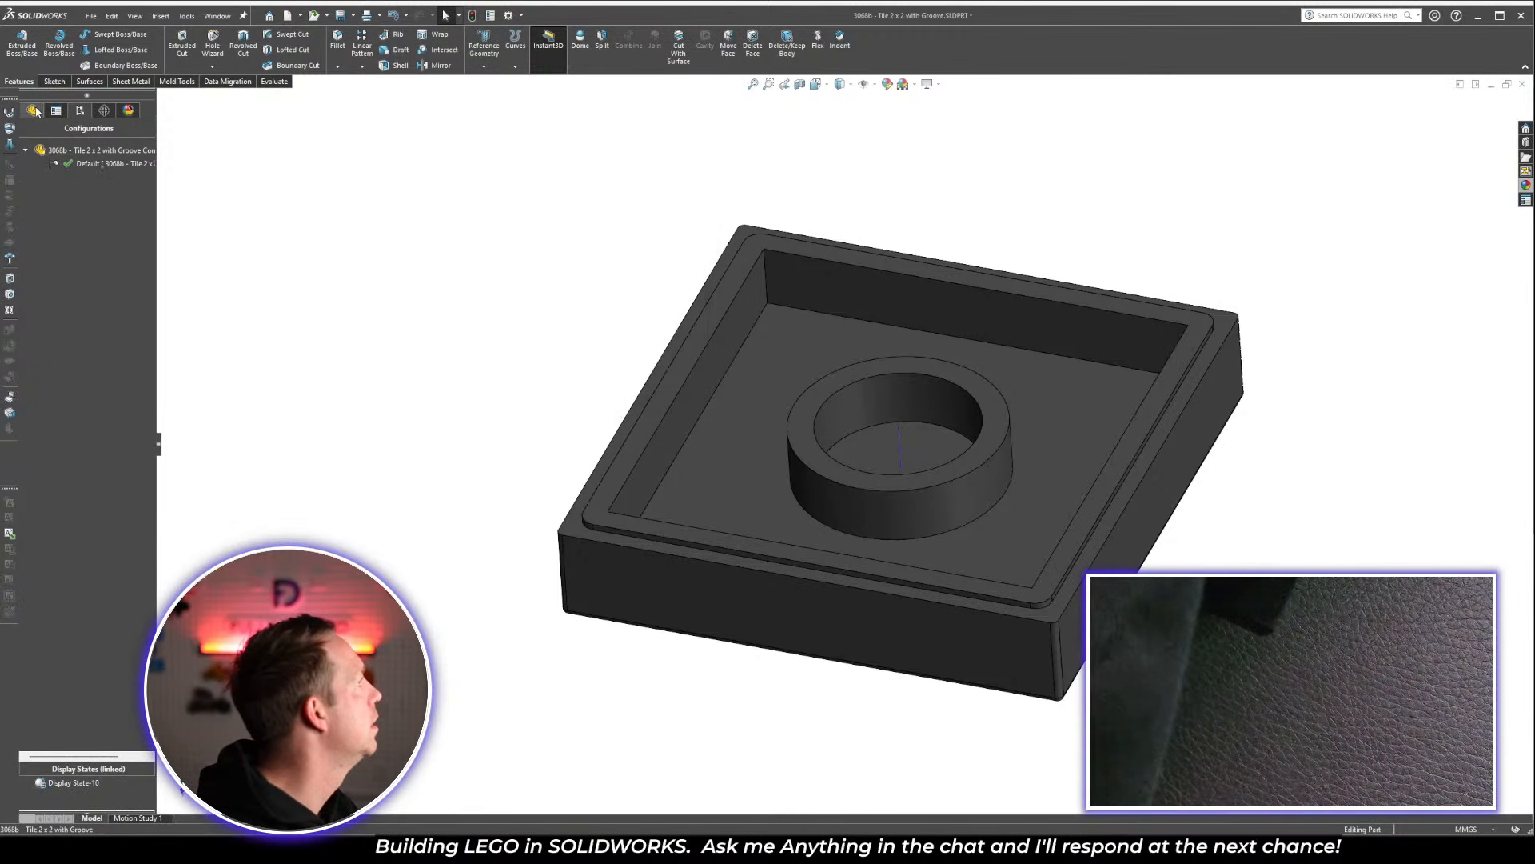
Delete the suppressed boss extrusion and its leftover sketch of concentric circles from the feature tree
{"action": "left_click", "coordinate": [33, 111]}
{"action": "left_click", "coordinate": [70, 338]}
{"action": "key", "text": "Delete"}
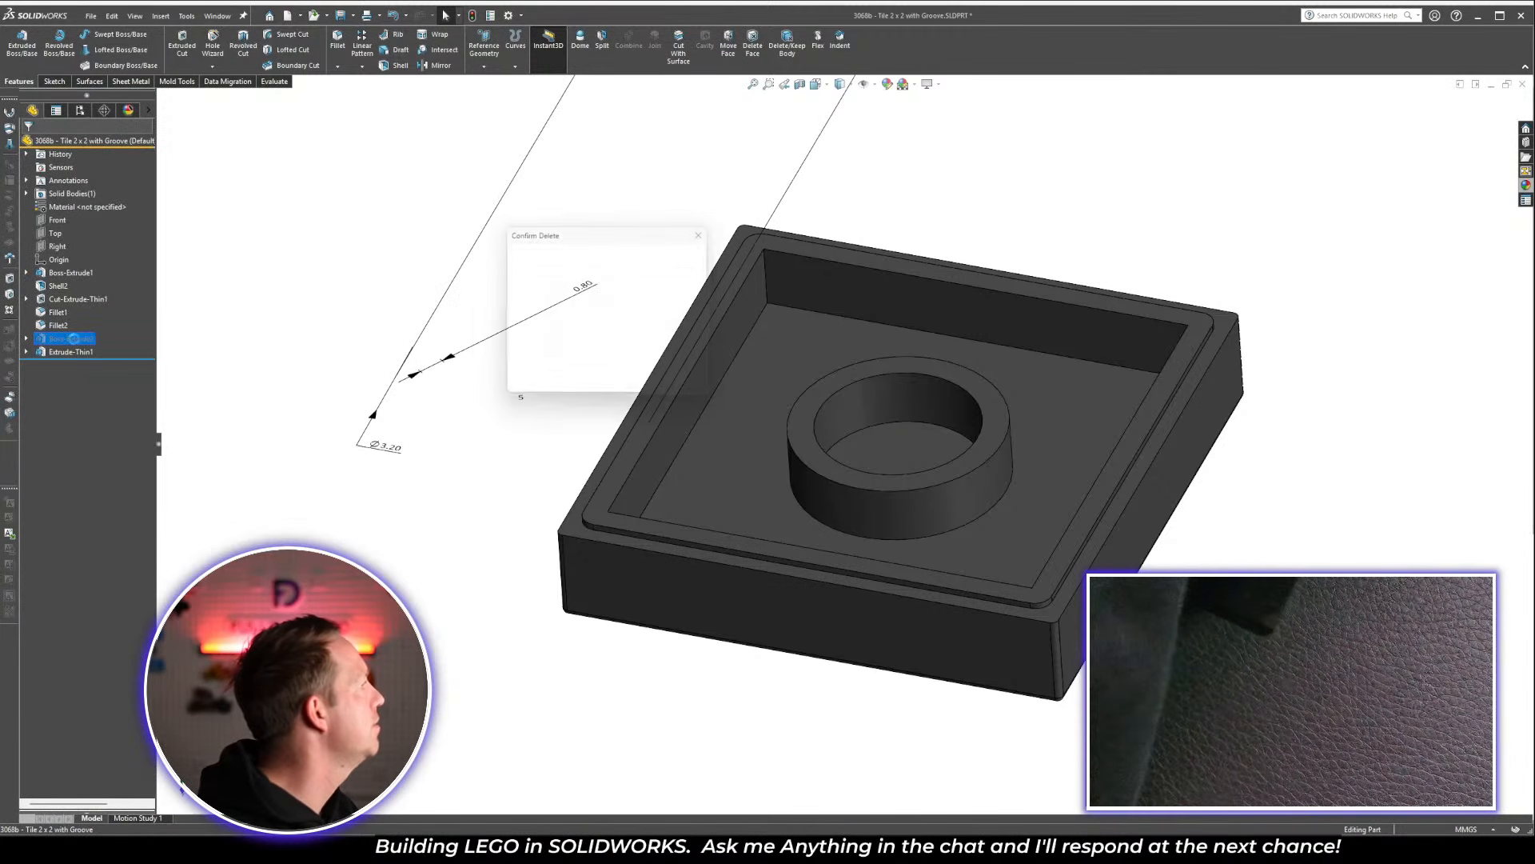
{"action": "key", "text": "Return"}
{"action": "left_click", "coordinate": [56, 339]}
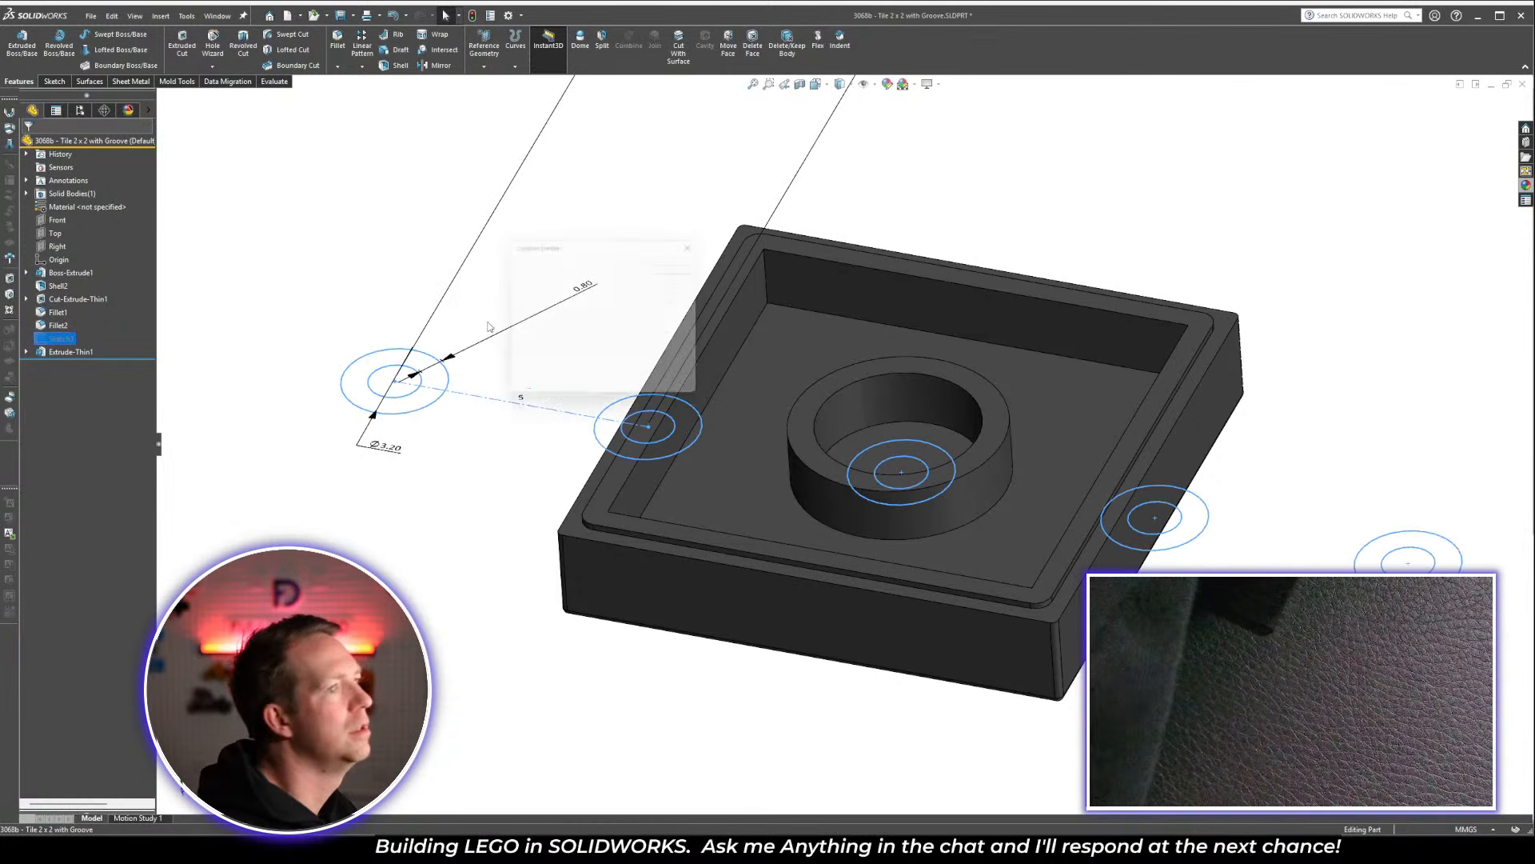
{"action": "key", "text": "Delete"}
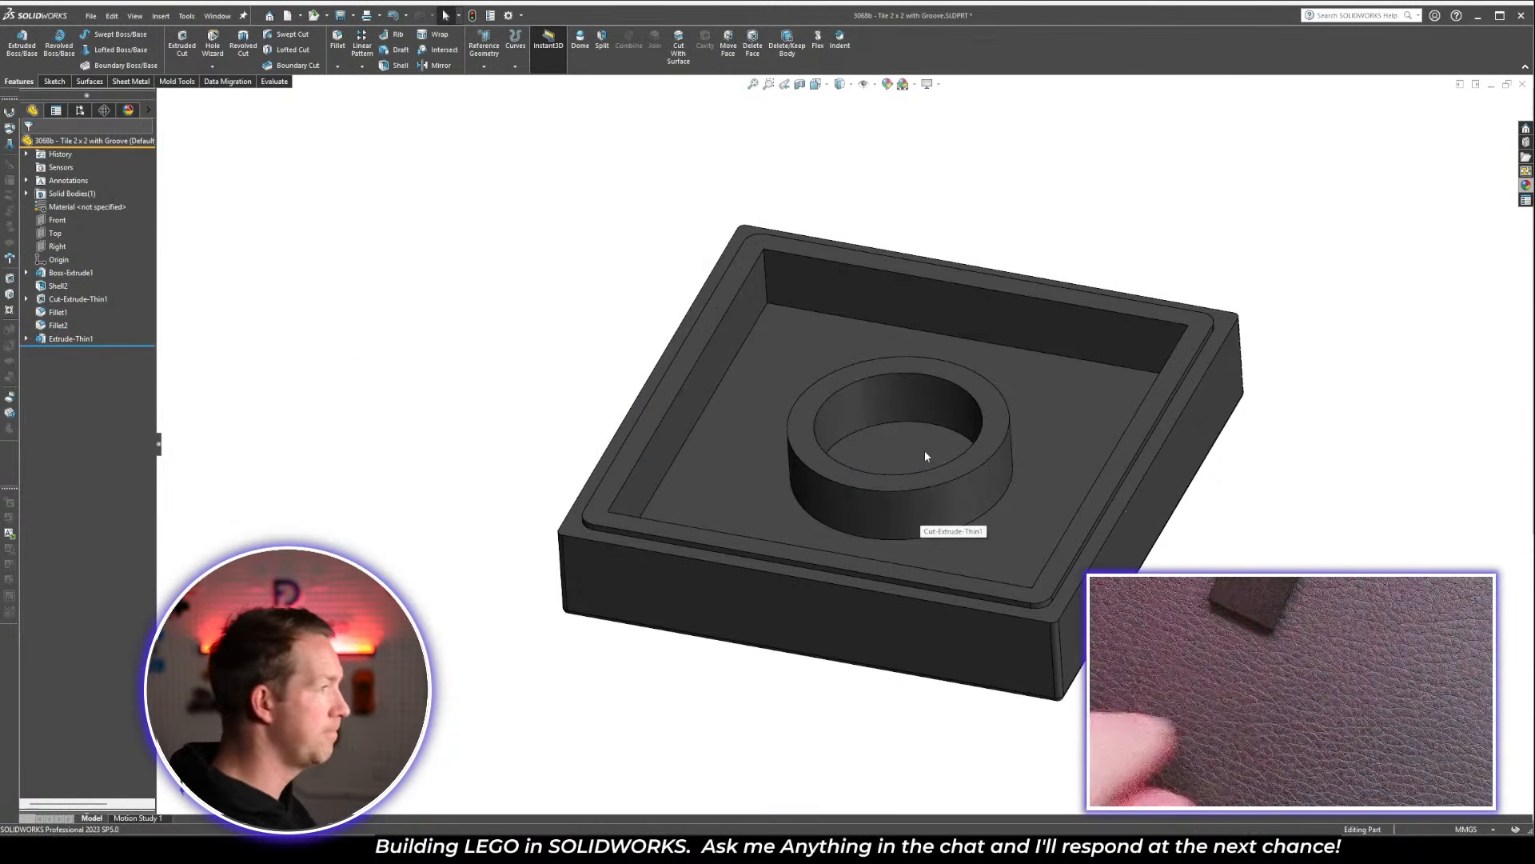
{"action": "middle_click_drag", "start_coordinate": [1020, 172], "coordinate": [1027, 429]}
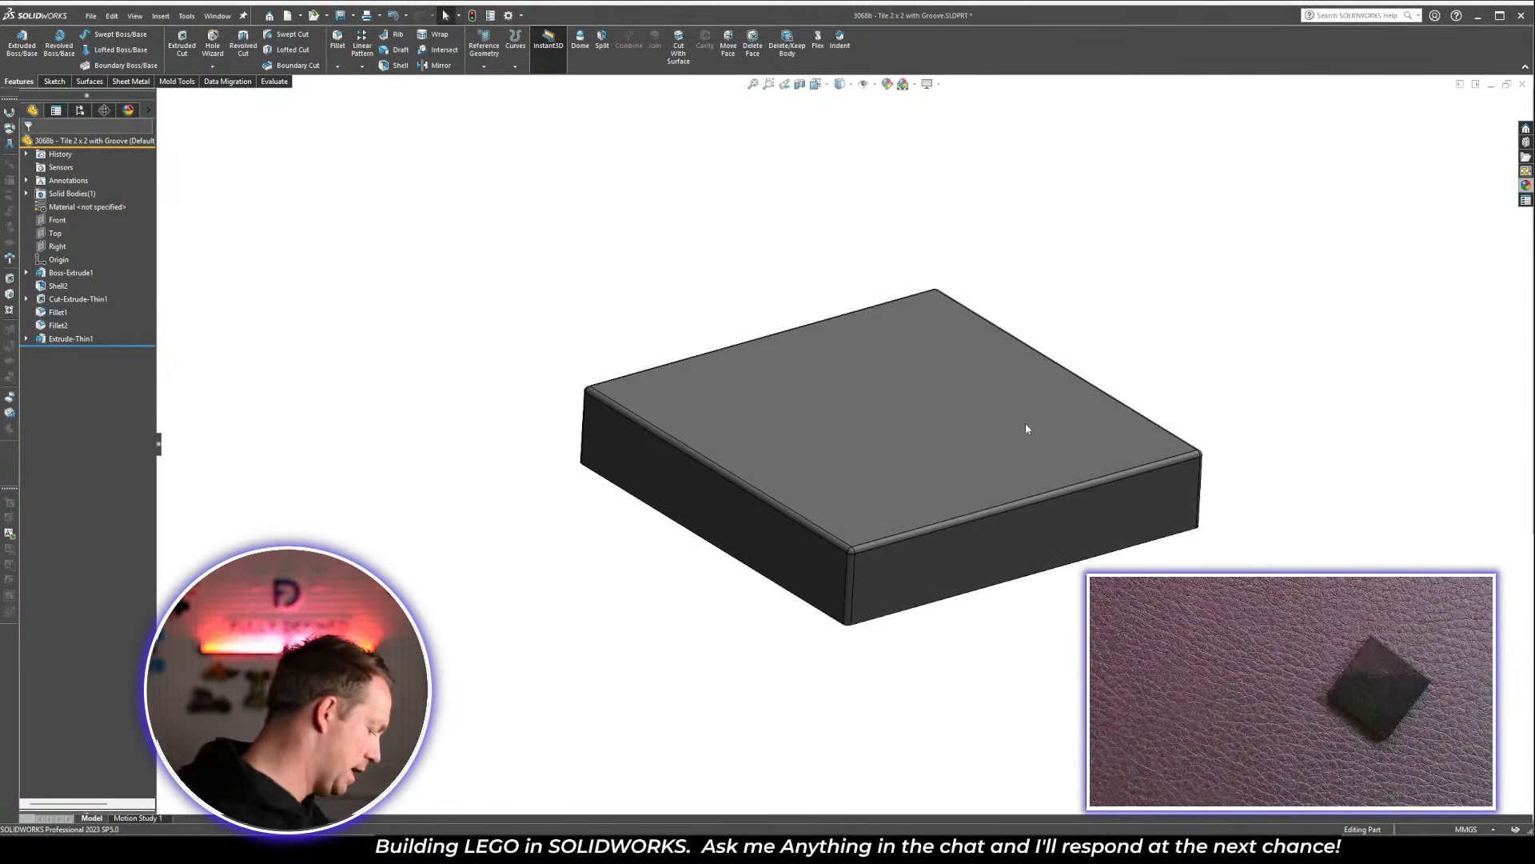
Apply a black appearance to the 2 x 2 tile and save the part
{"action": "left_click", "coordinate": [1526, 185]}
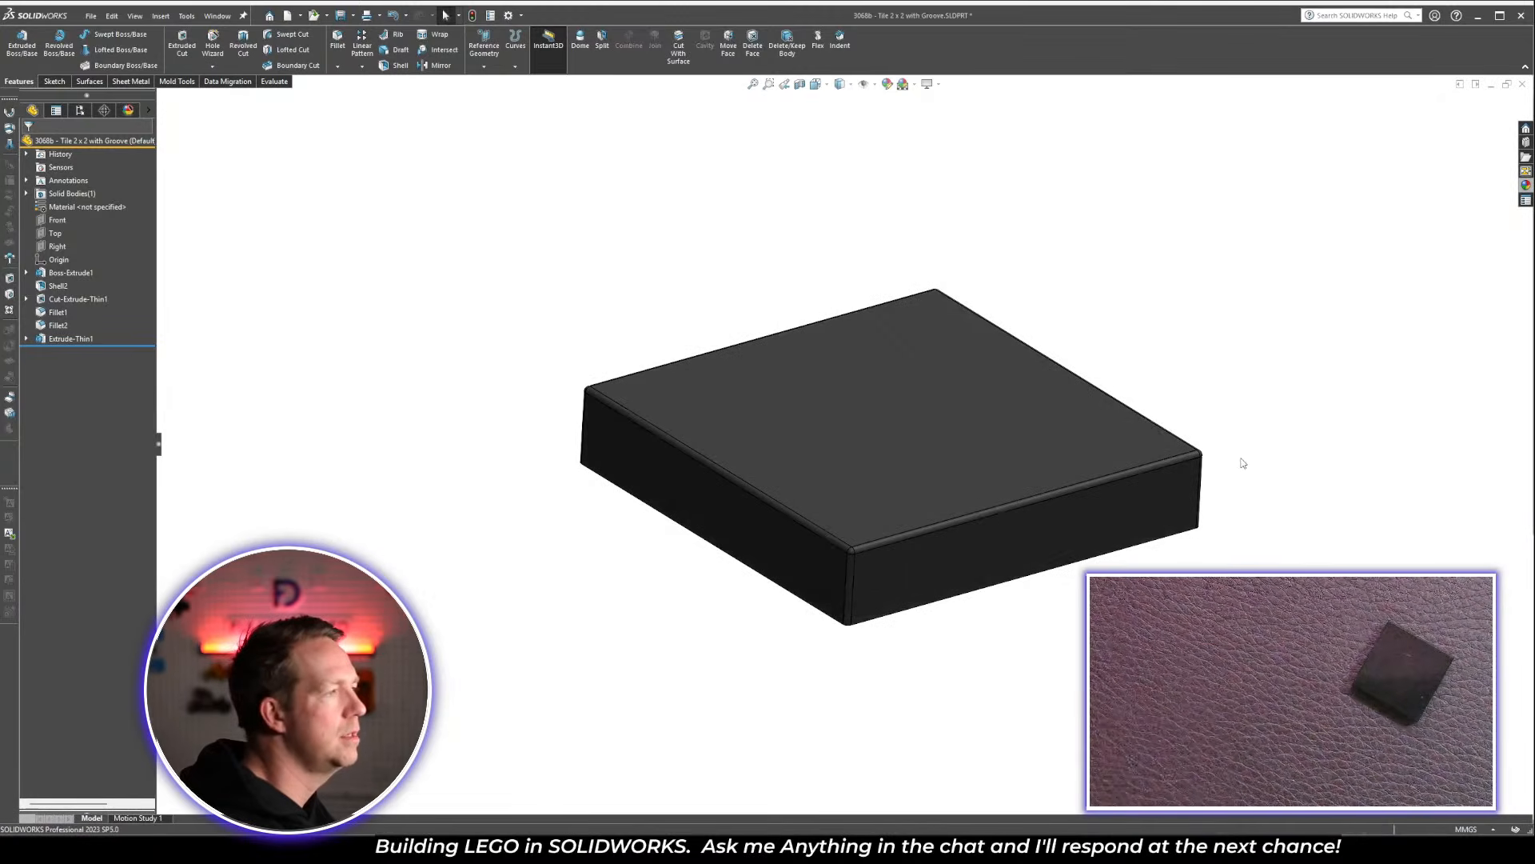
{"action": "key", "text": "z"}
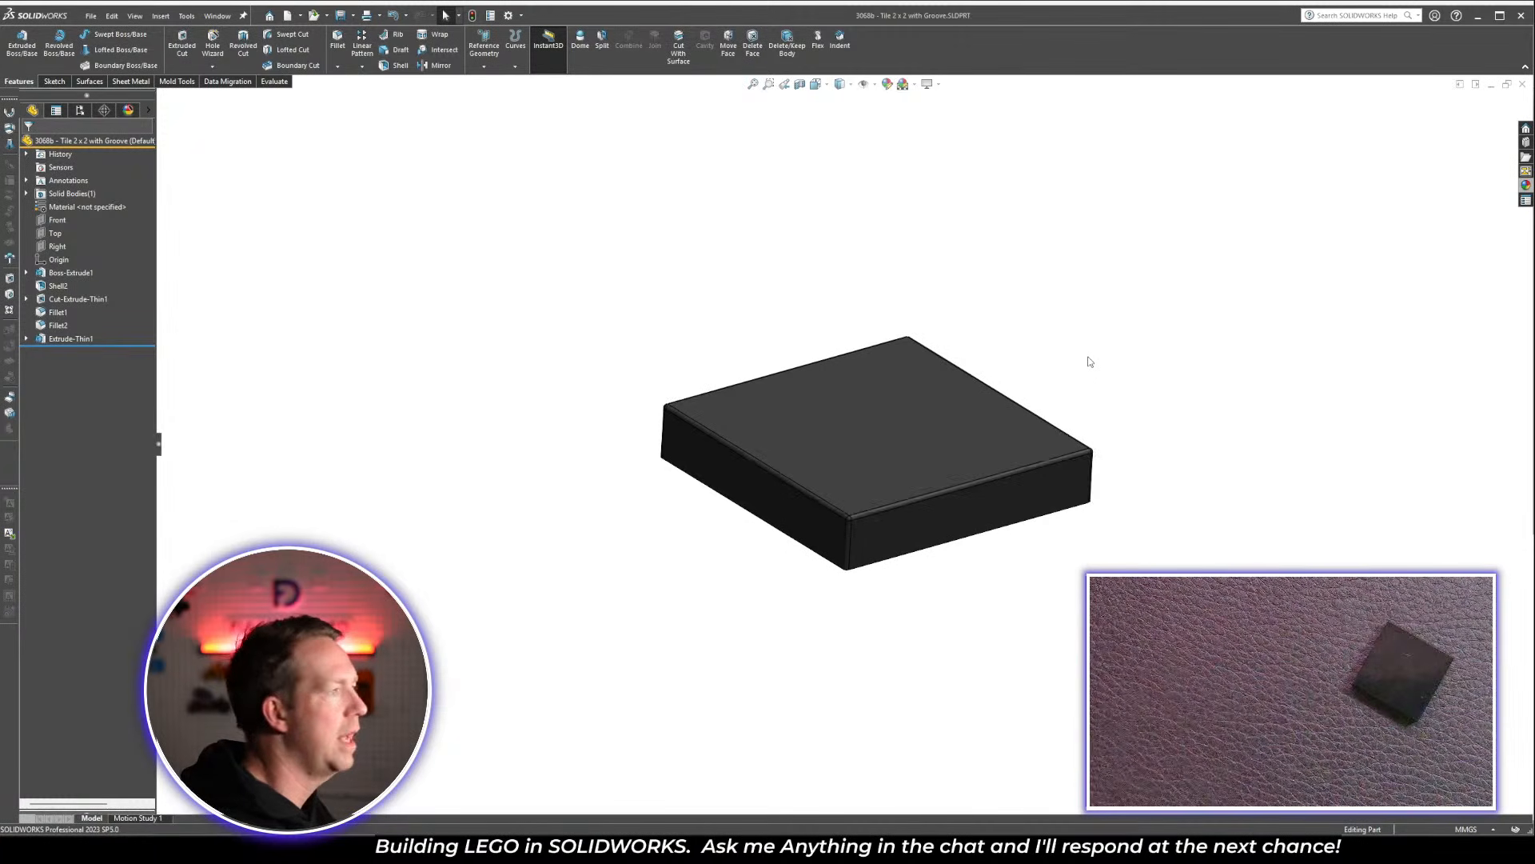
Insert the 3068b tile into the Boba Fett's Starship Microfighter assembly, placing it beside the small white brackets
{"action": "key", "text": "ctrl+Tab"}
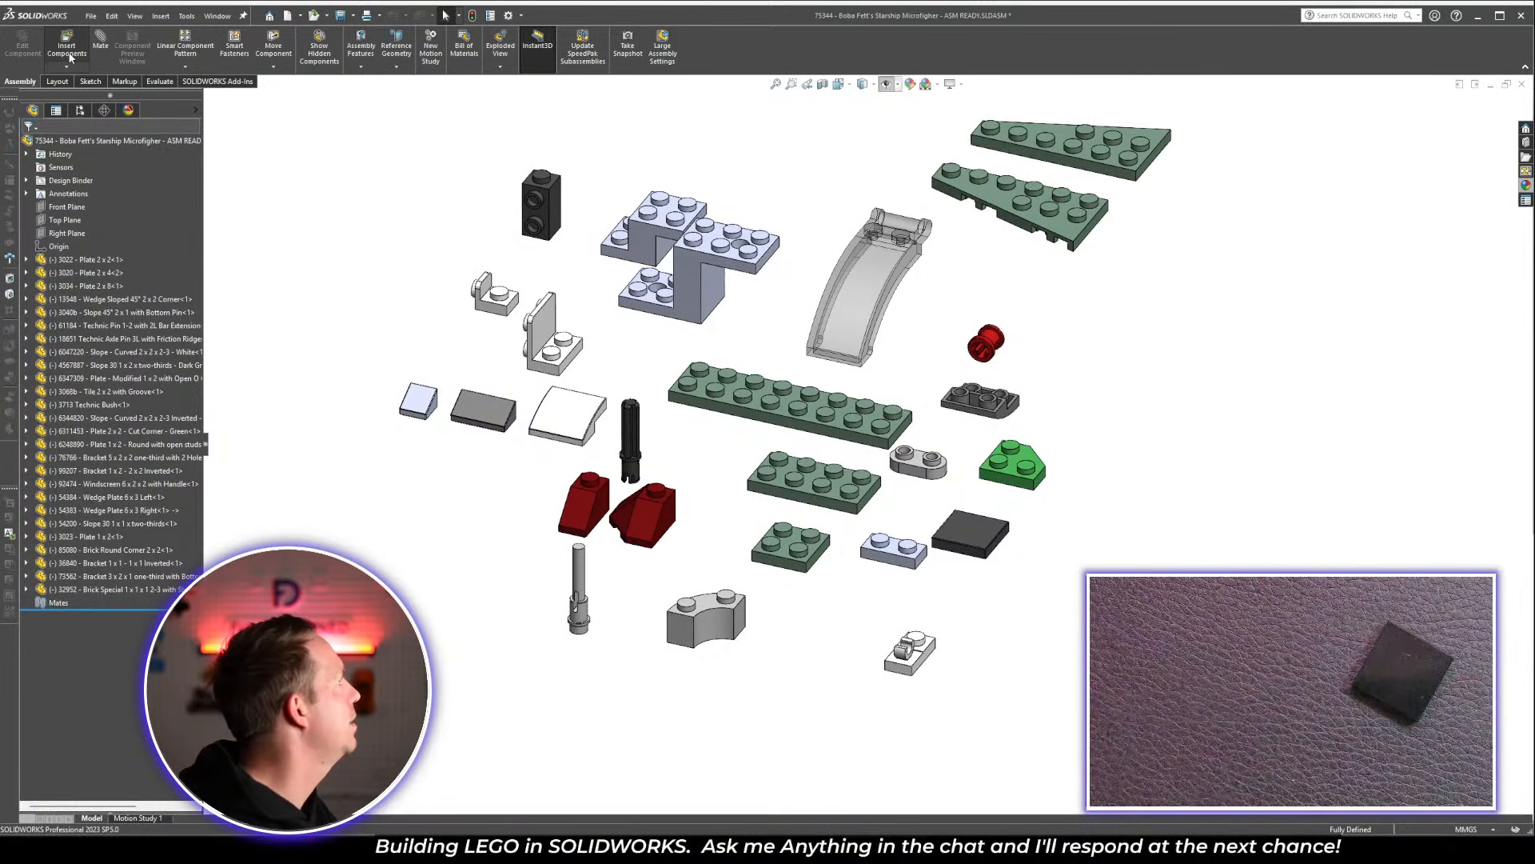
{"action": "left_click", "coordinate": [66, 44]}
{"action": "left_click", "coordinate": [109, 263]}
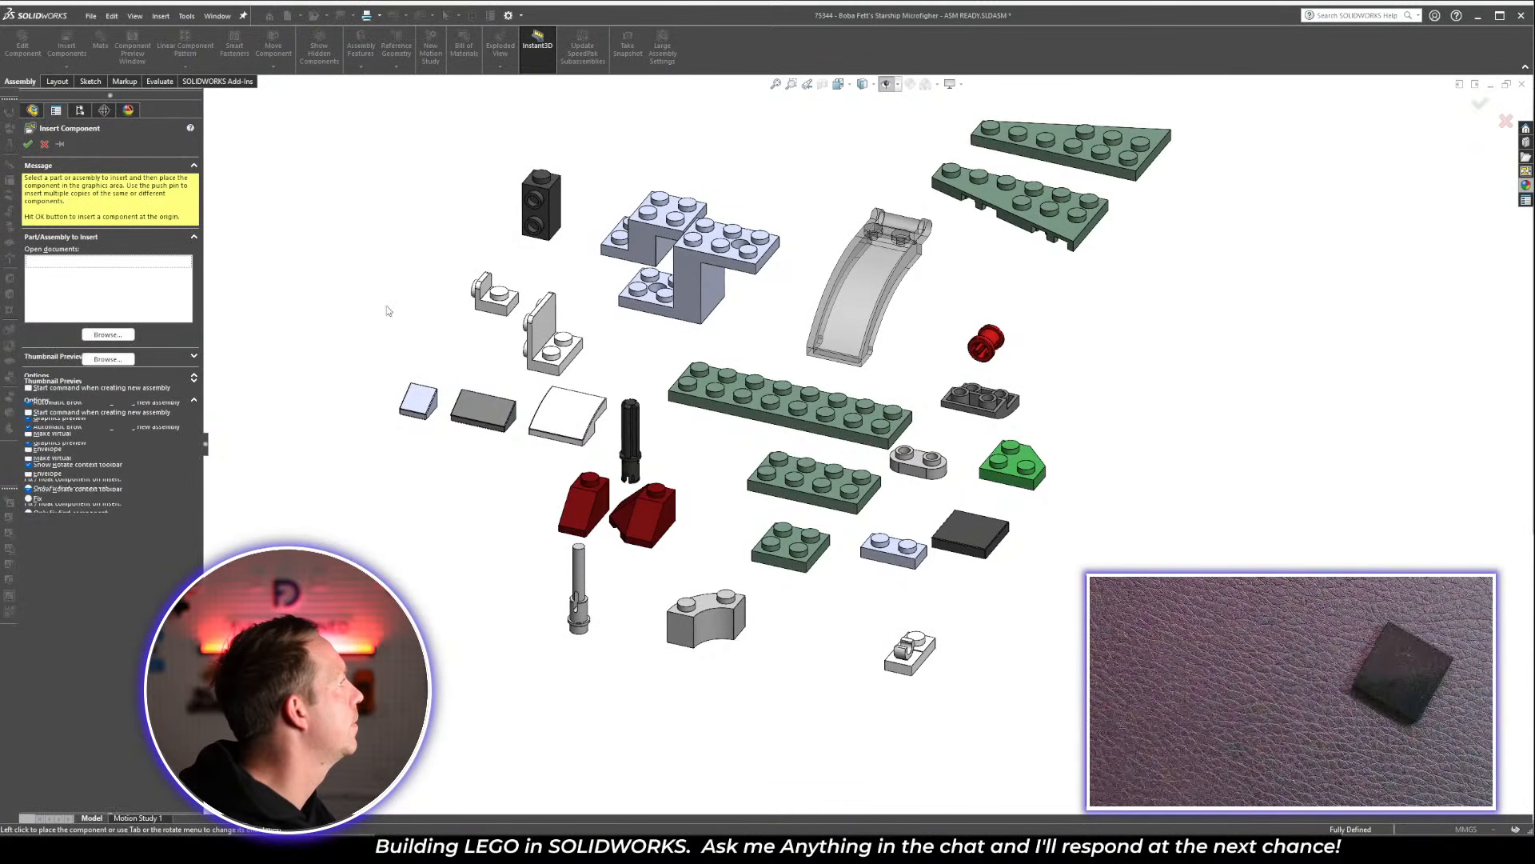
{"action": "left_click", "coordinate": [428, 331]}
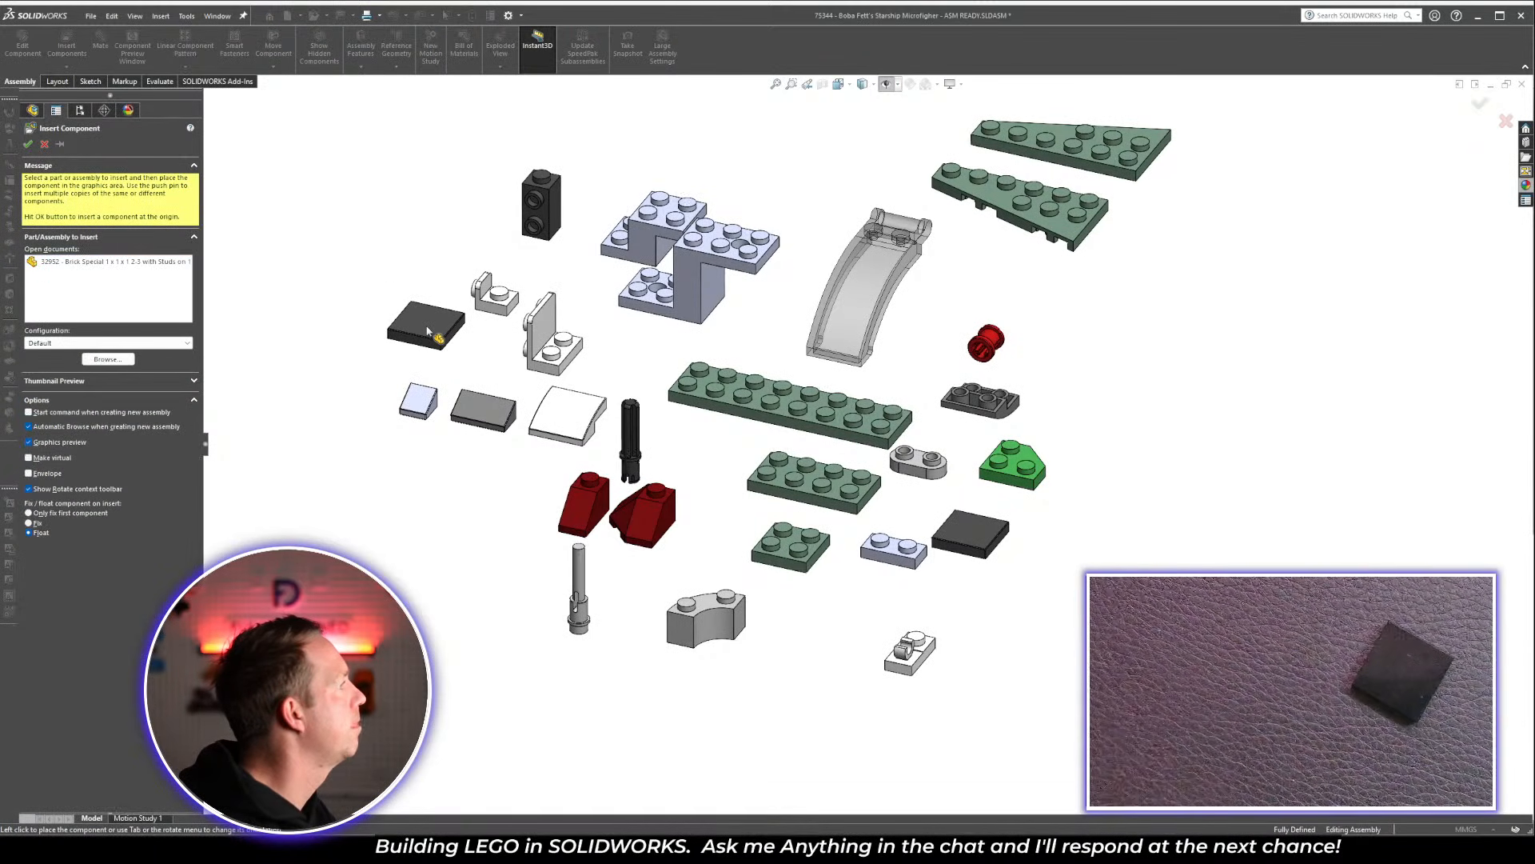
In the browser, close the 3068b reference page and recolour the status dot of part 306826 green on the parts overview slide
{"action": "key", "text": "alt+Tab"}
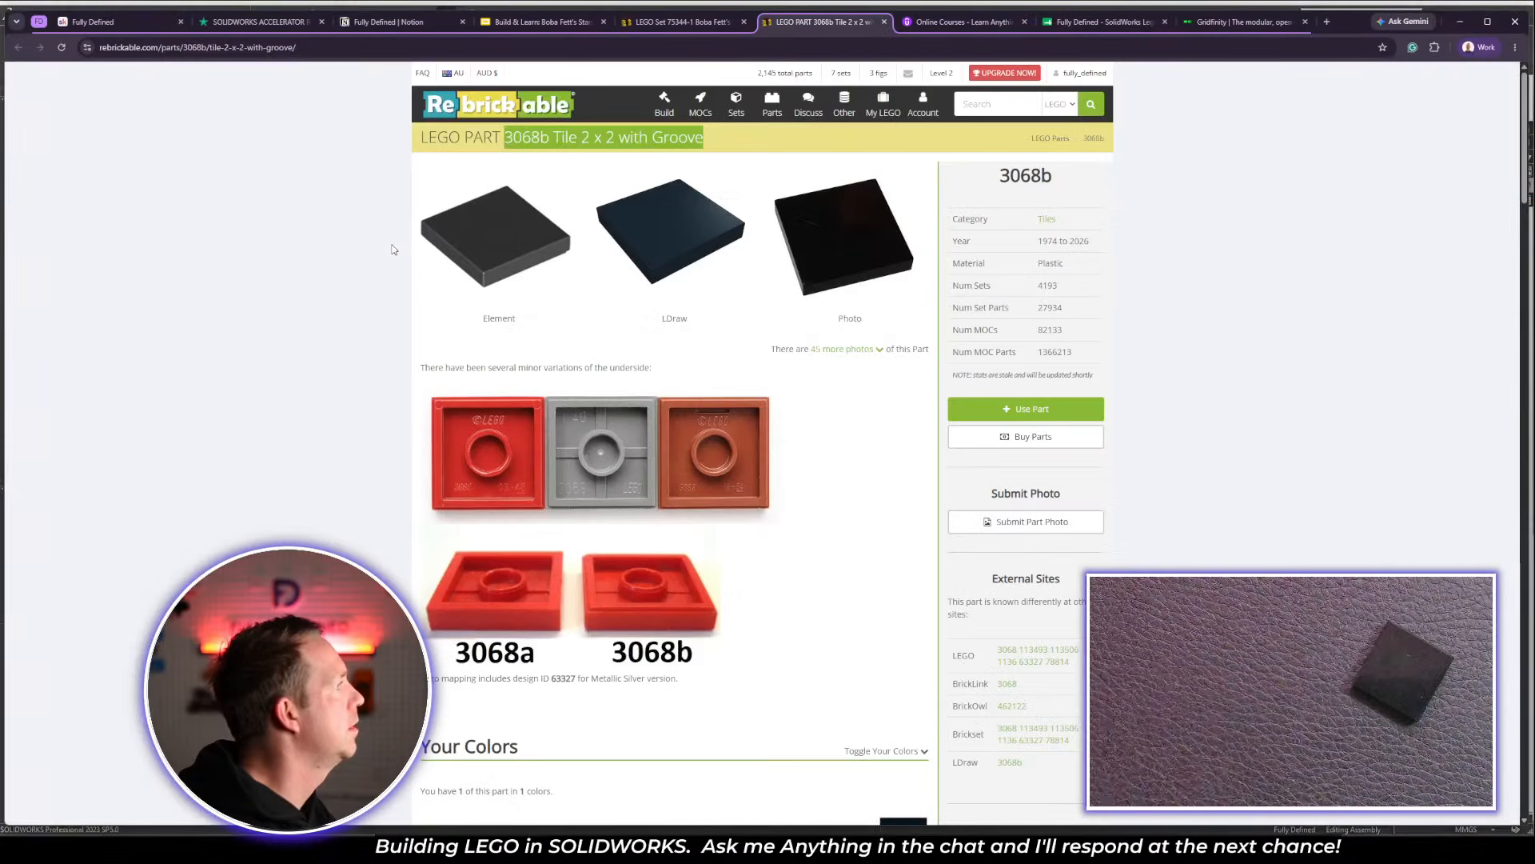
{"action": "left_click", "coordinate": [884, 23]}
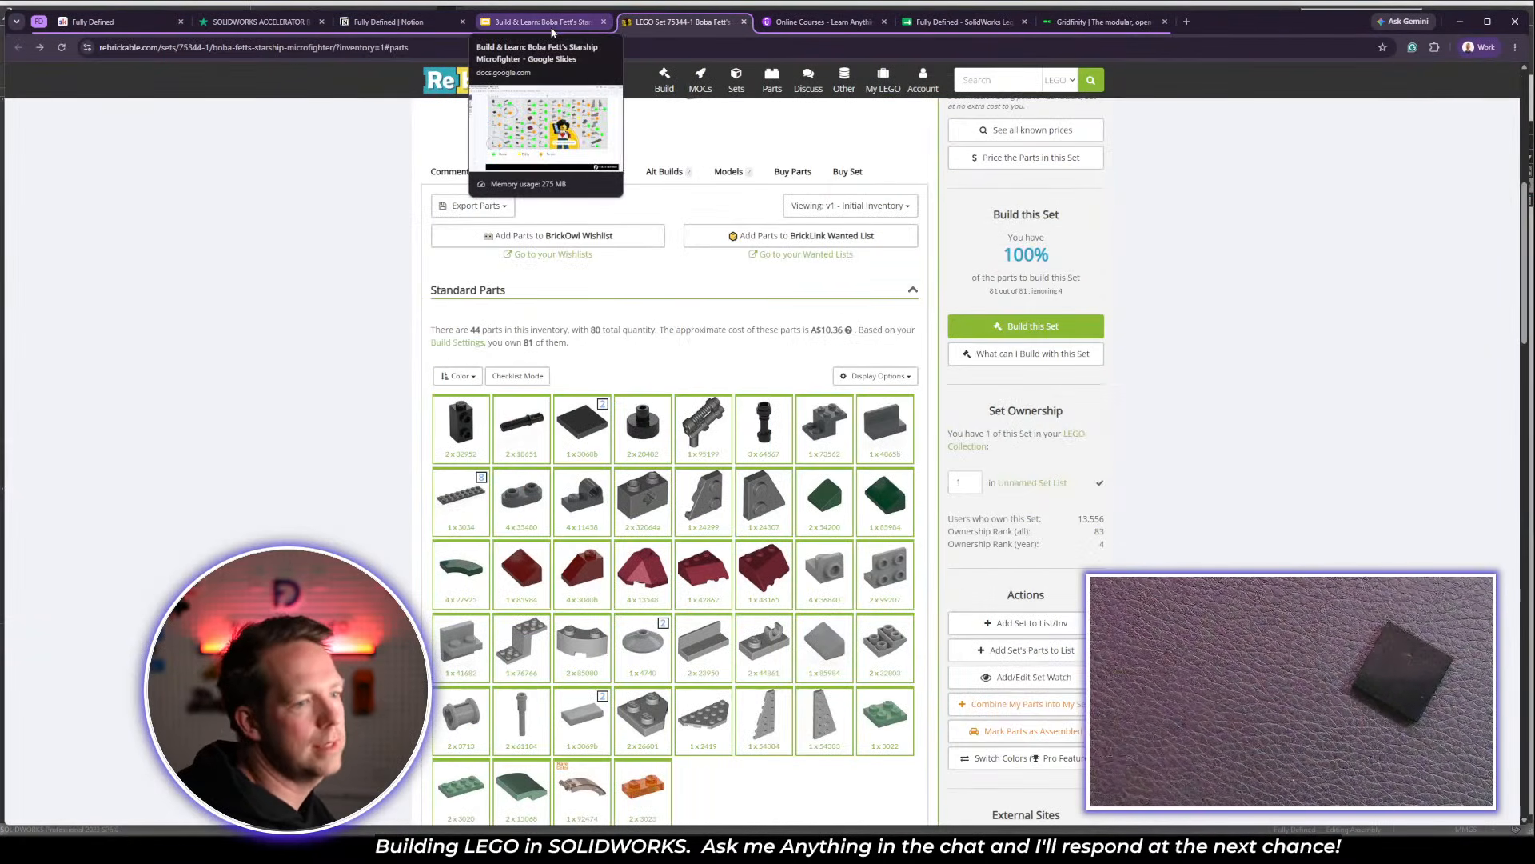
{"action": "left_click", "coordinate": [551, 24]}
{"action": "left_click", "coordinate": [356, 324]}
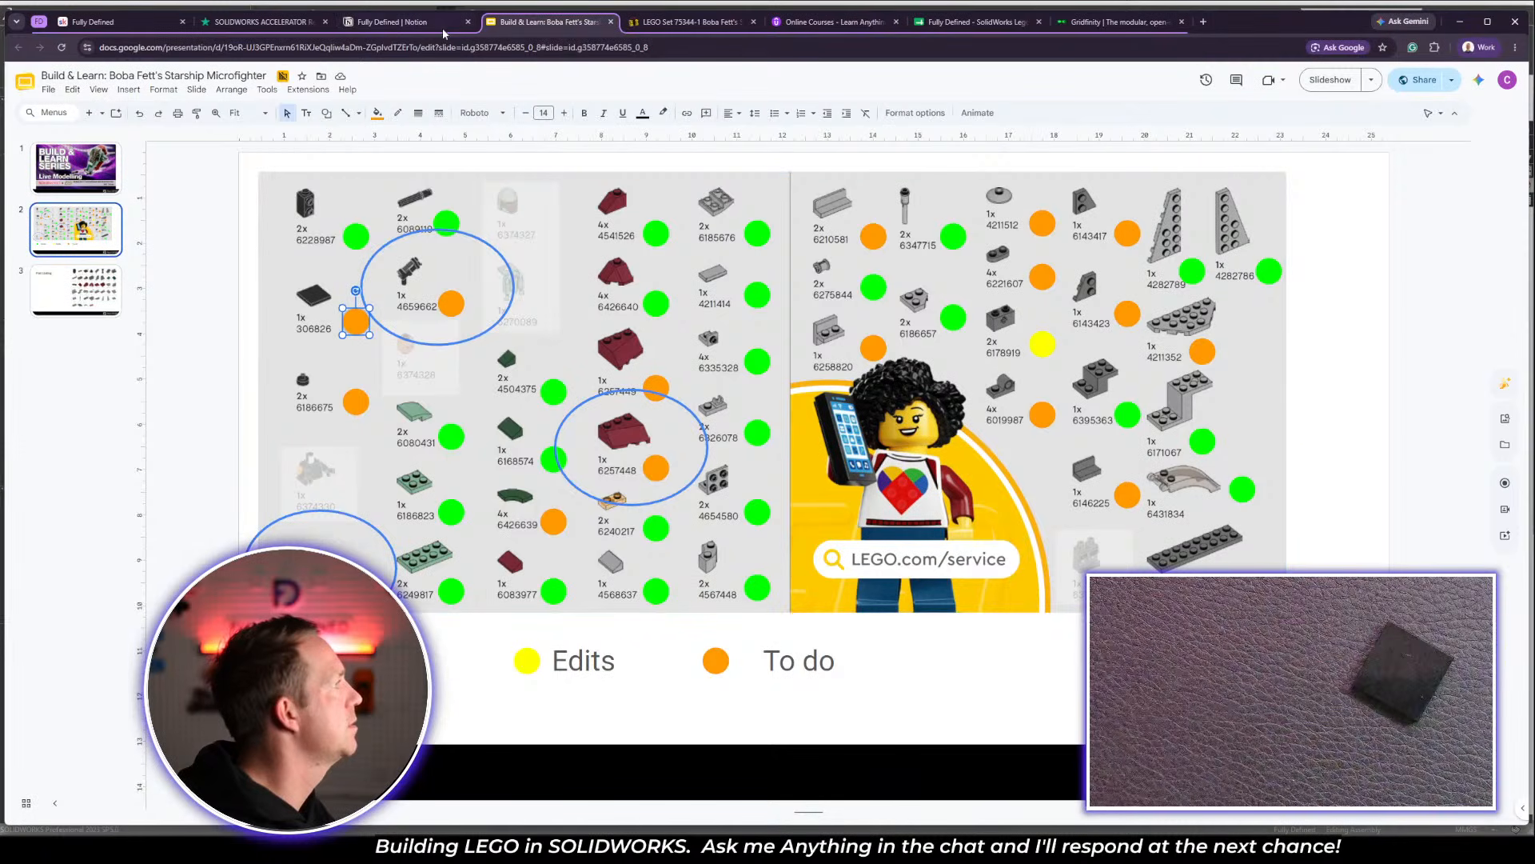
{"action": "left_click", "coordinate": [377, 113]}
{"action": "left_click", "coordinate": [432, 252]}
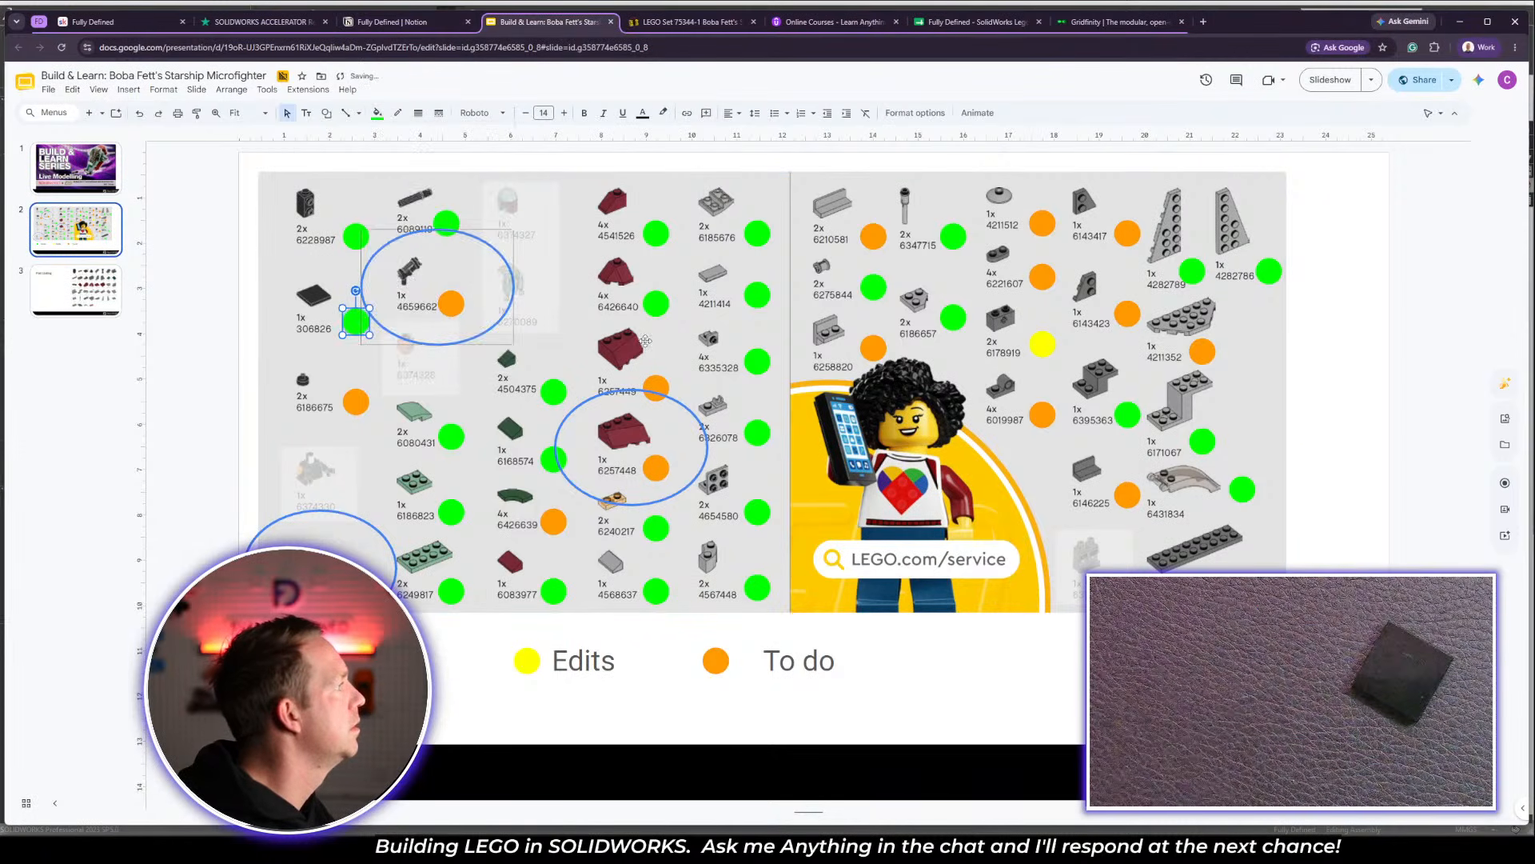
{"action": "key", "text": "Escape"}
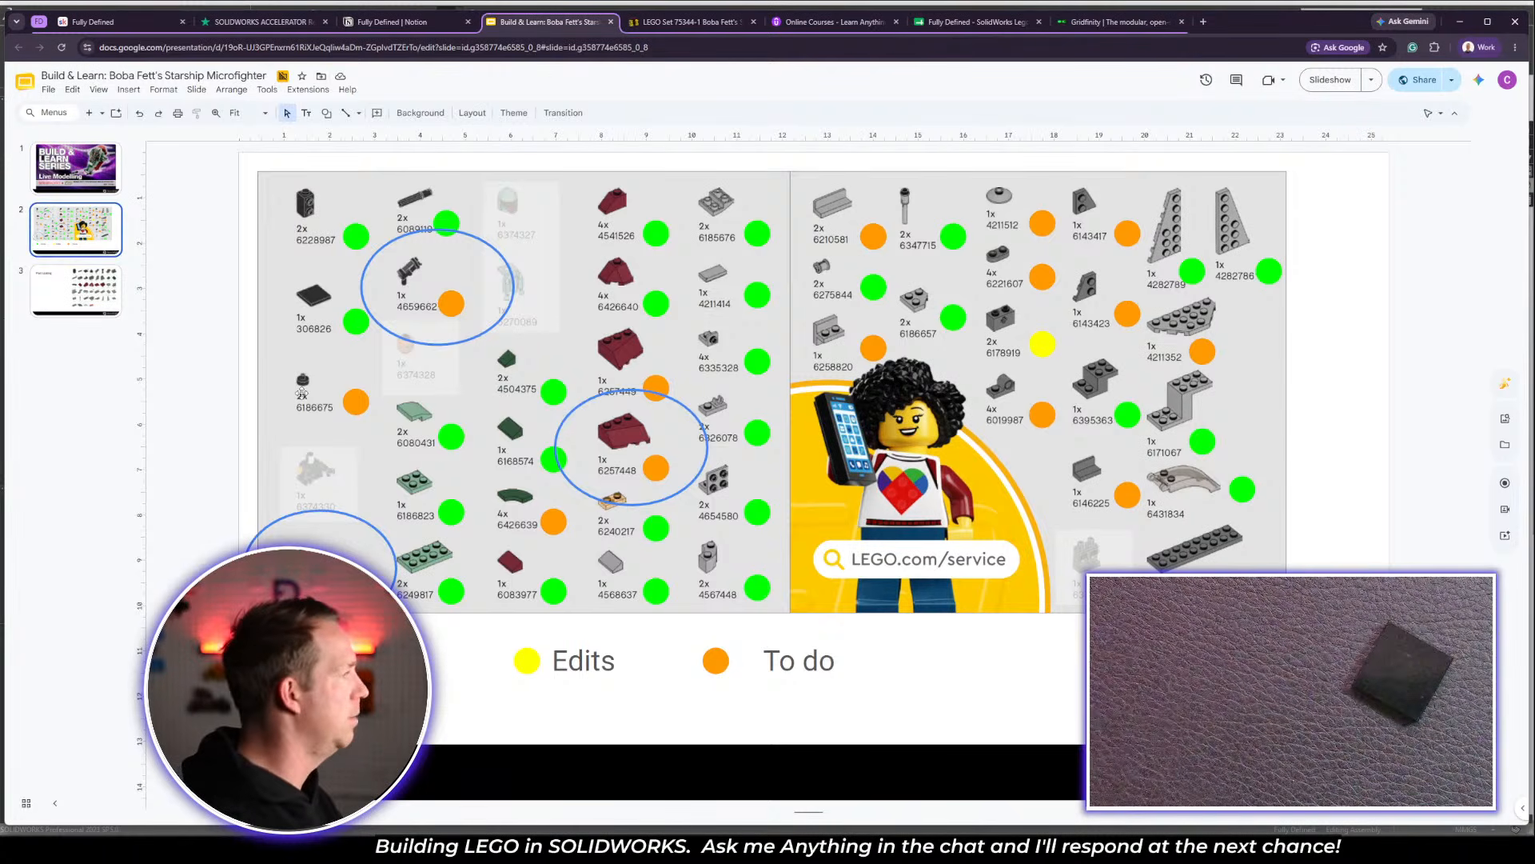
Switch back to SOLIDWORKS and open 98138 Tile Round 1 x 1 from the PARTS LIBRARY folder
{"action": "key", "text": "alt+Tab"}
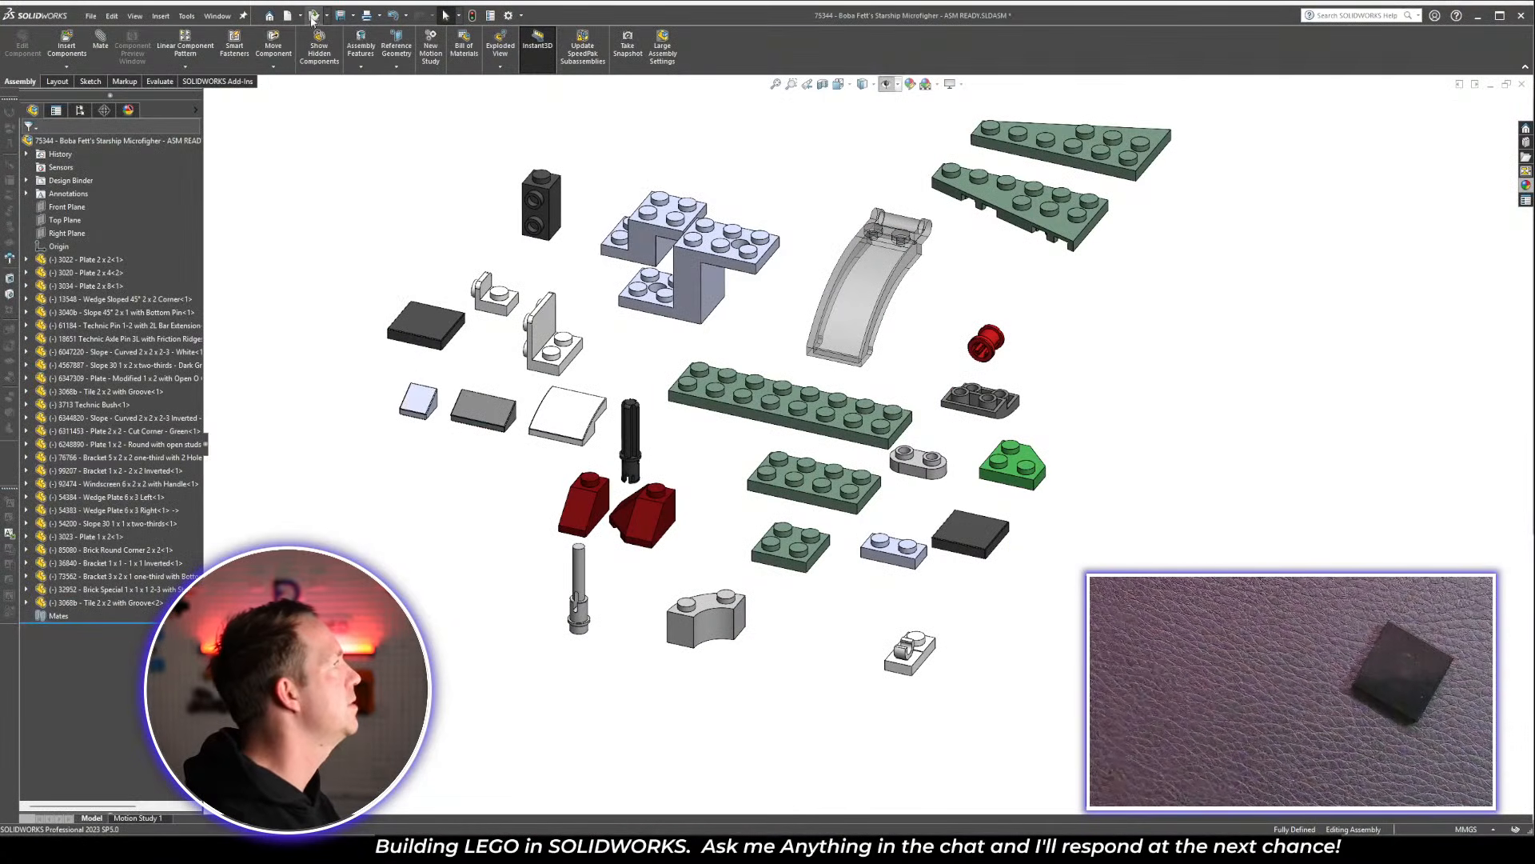
{"action": "left_click", "coordinate": [313, 16]}
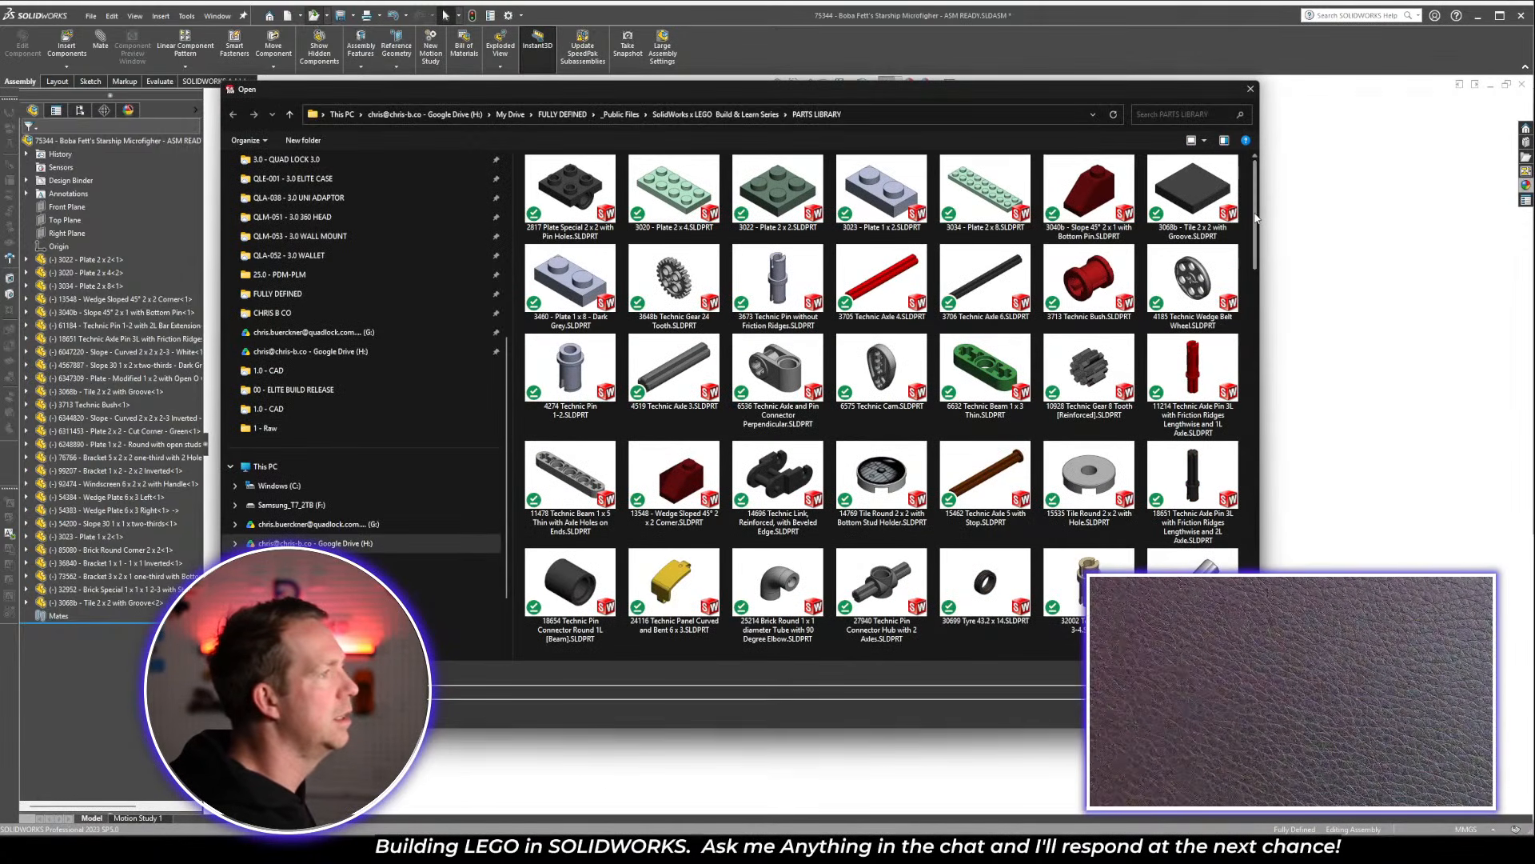
{"action": "left_click_drag", "start_coordinate": [1255, 208], "coordinate": [1252, 329]}
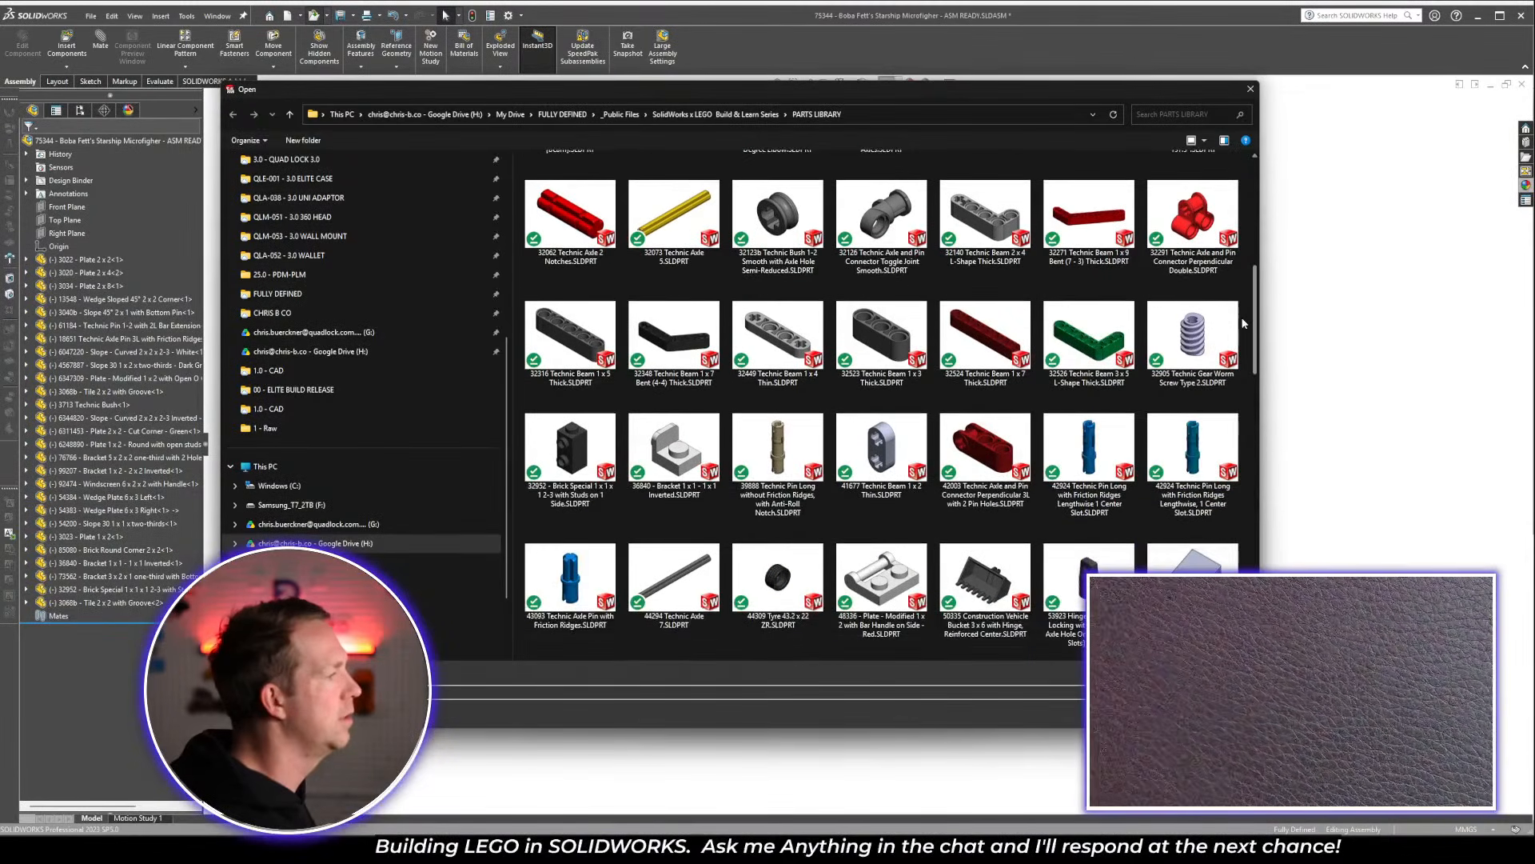
{"action": "scroll", "coordinate": [1239, 331], "scroll_direction": "down", "scroll_amount": 5}
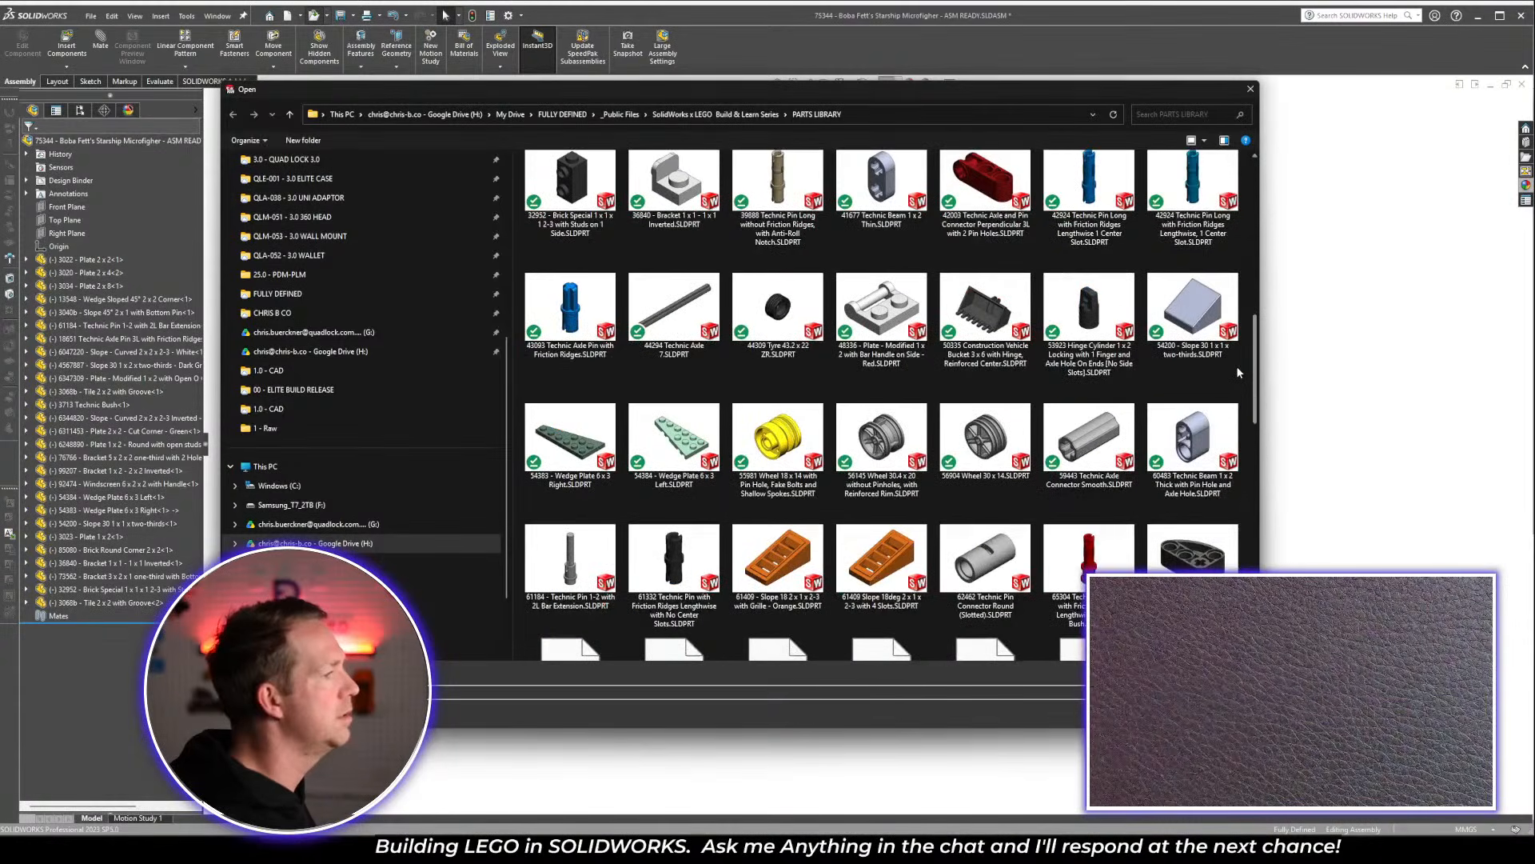
{"action": "scroll", "coordinate": [1234, 391], "scroll_direction": "down", "scroll_amount": 4}
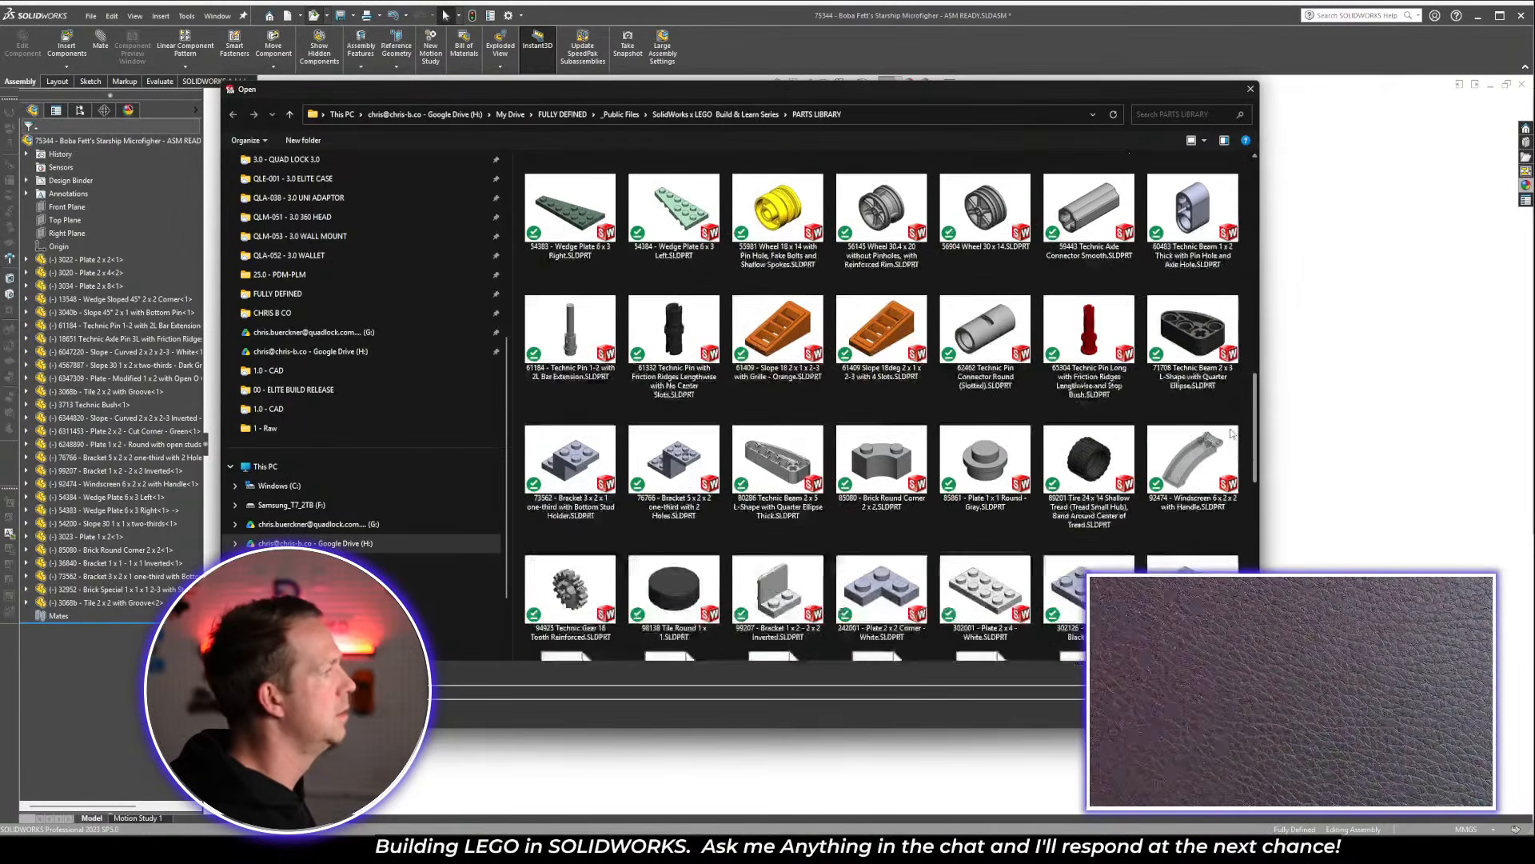
{"action": "left_click", "coordinate": [632, 444]}
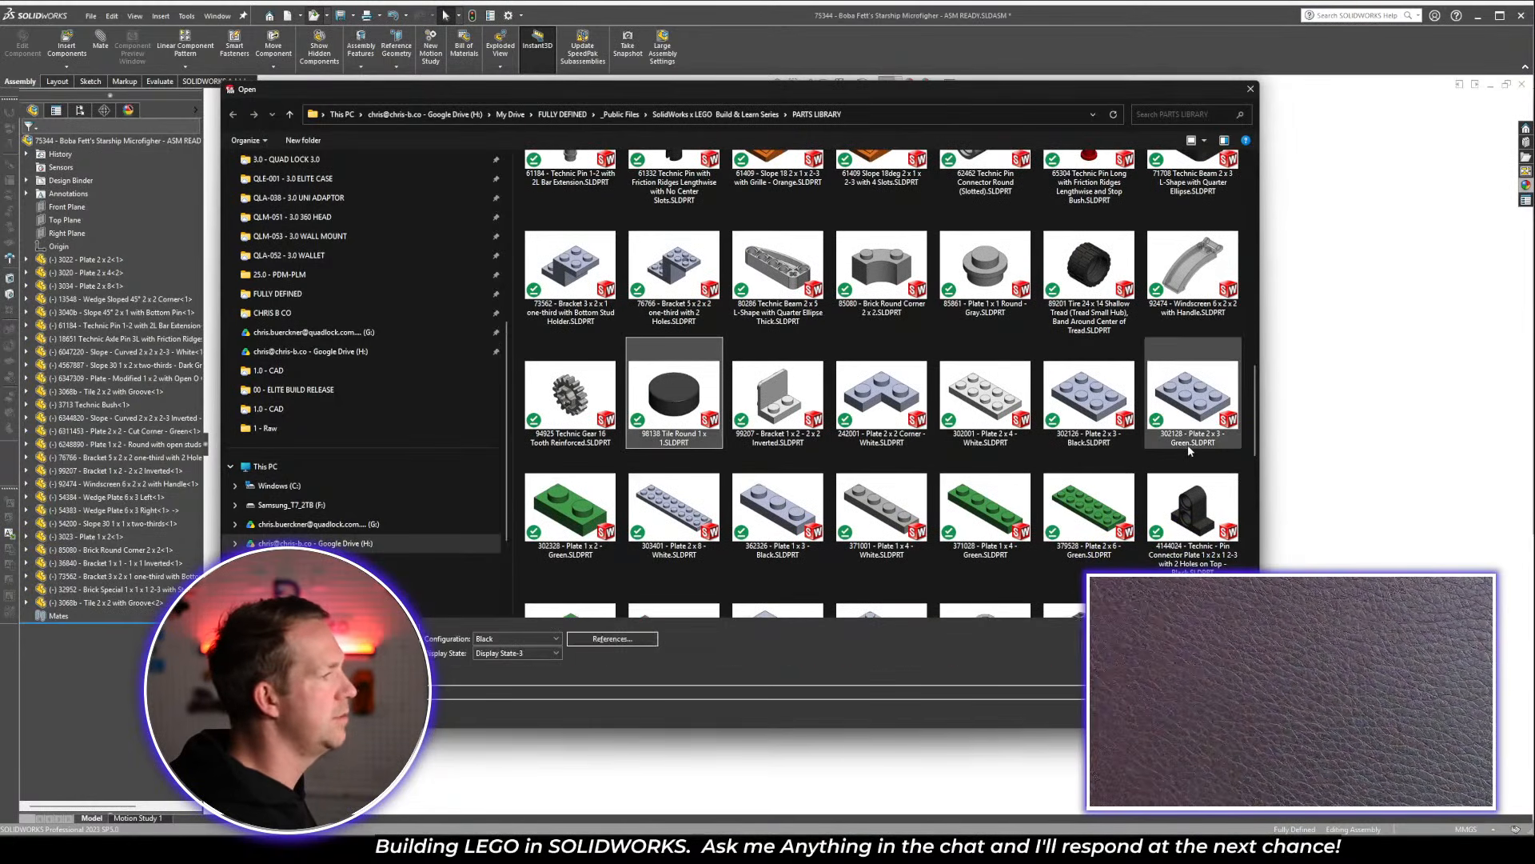
{"action": "left_click_drag", "start_coordinate": [1255, 389], "coordinate": [1253, 564]}
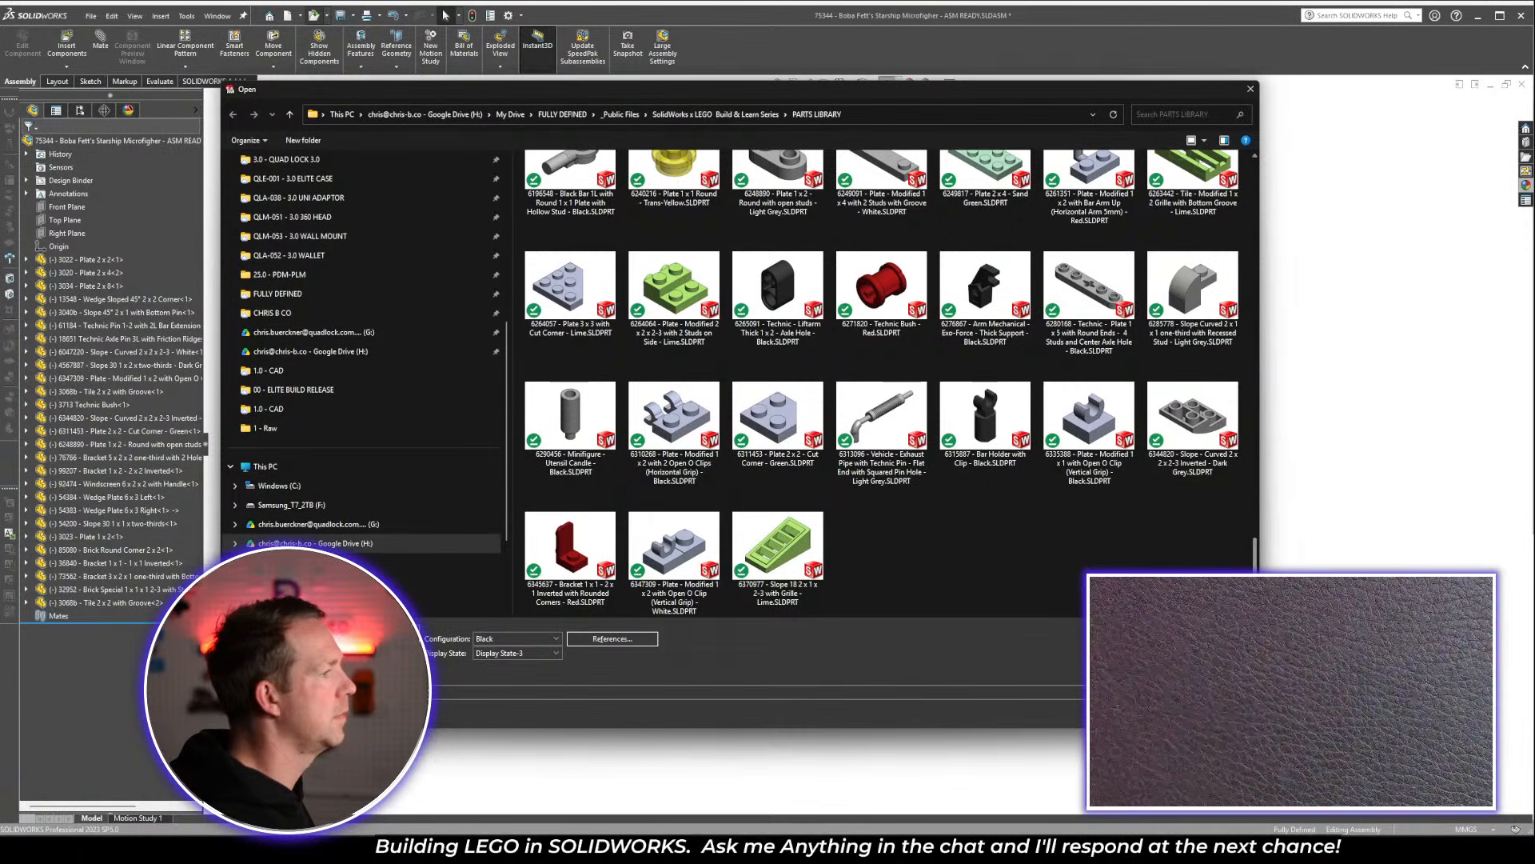
{"action": "key", "text": "Escape"}
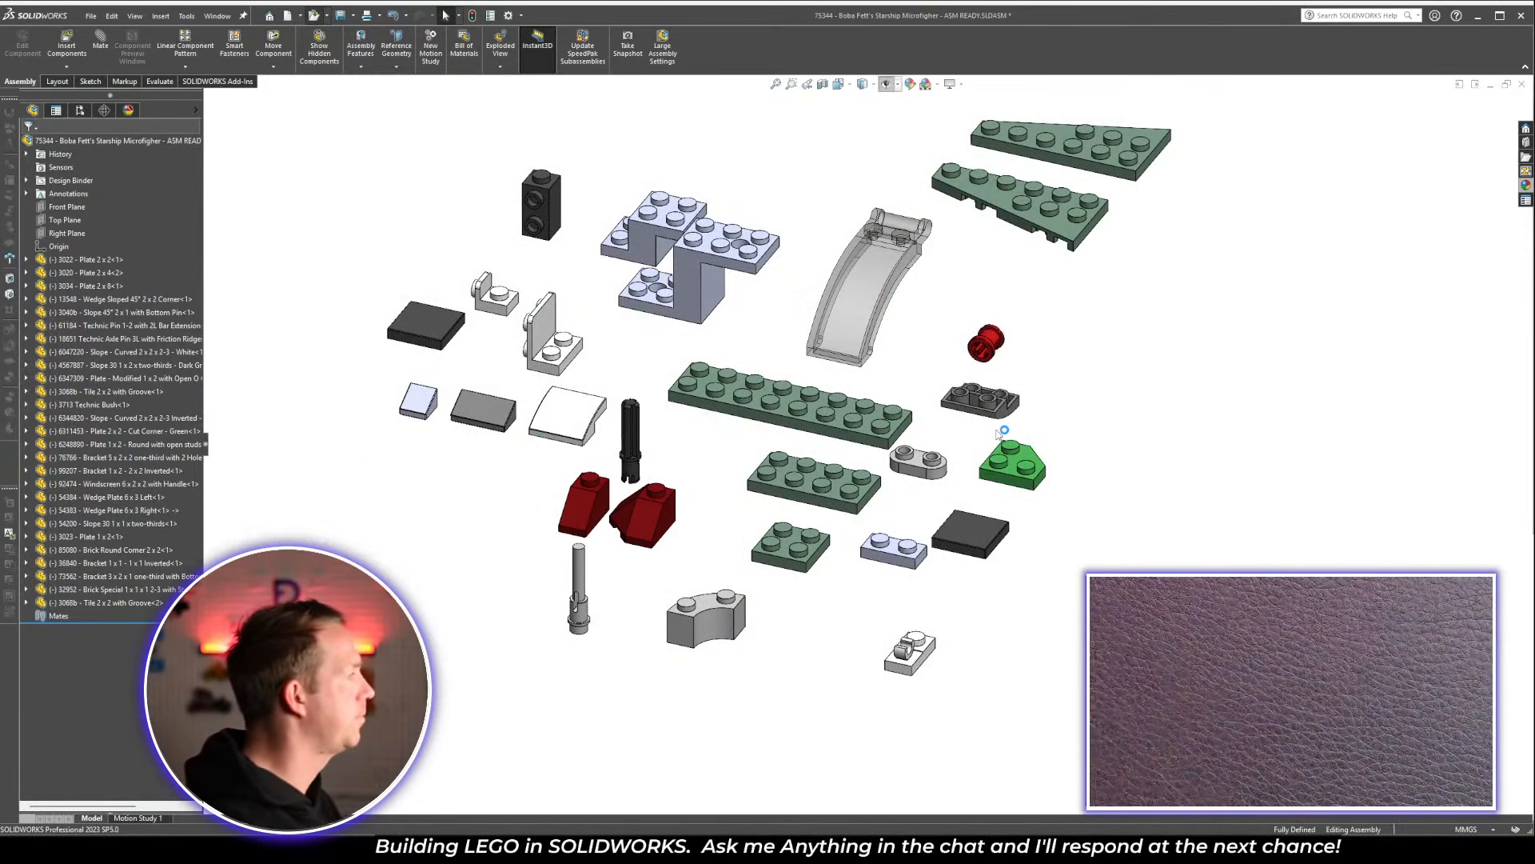
Open the set inventory's Rebrickable page for part 20482 in the browser and copy its title, 20482 Tile Round 1 x 1 with Hollow Bar
{"action": "key", "text": "alt+Tab"}
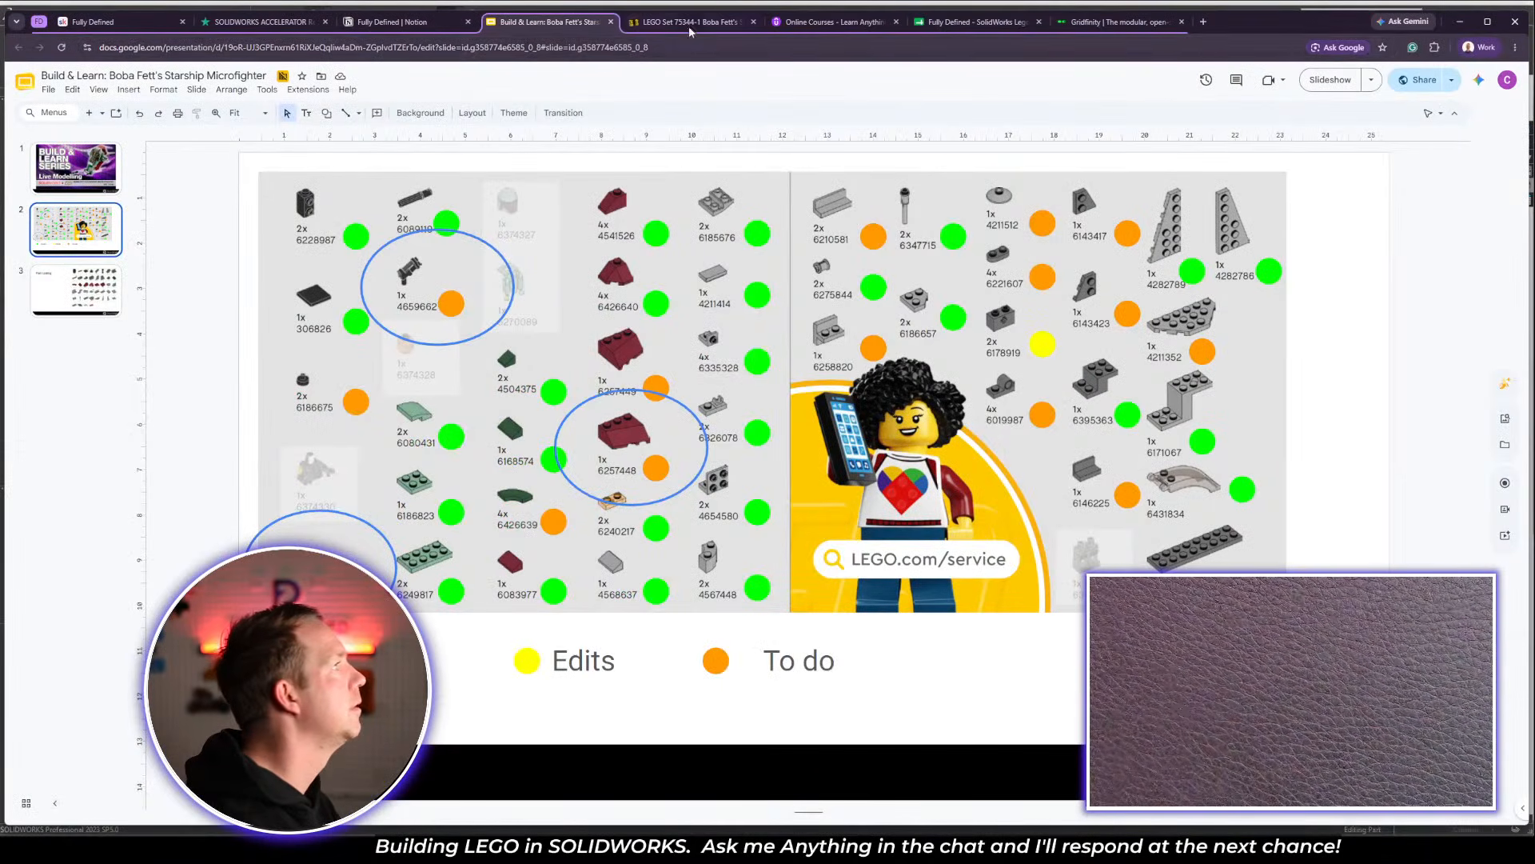
{"action": "left_click", "coordinate": [688, 22]}
{"action": "middle_click", "coordinate": [648, 464]}
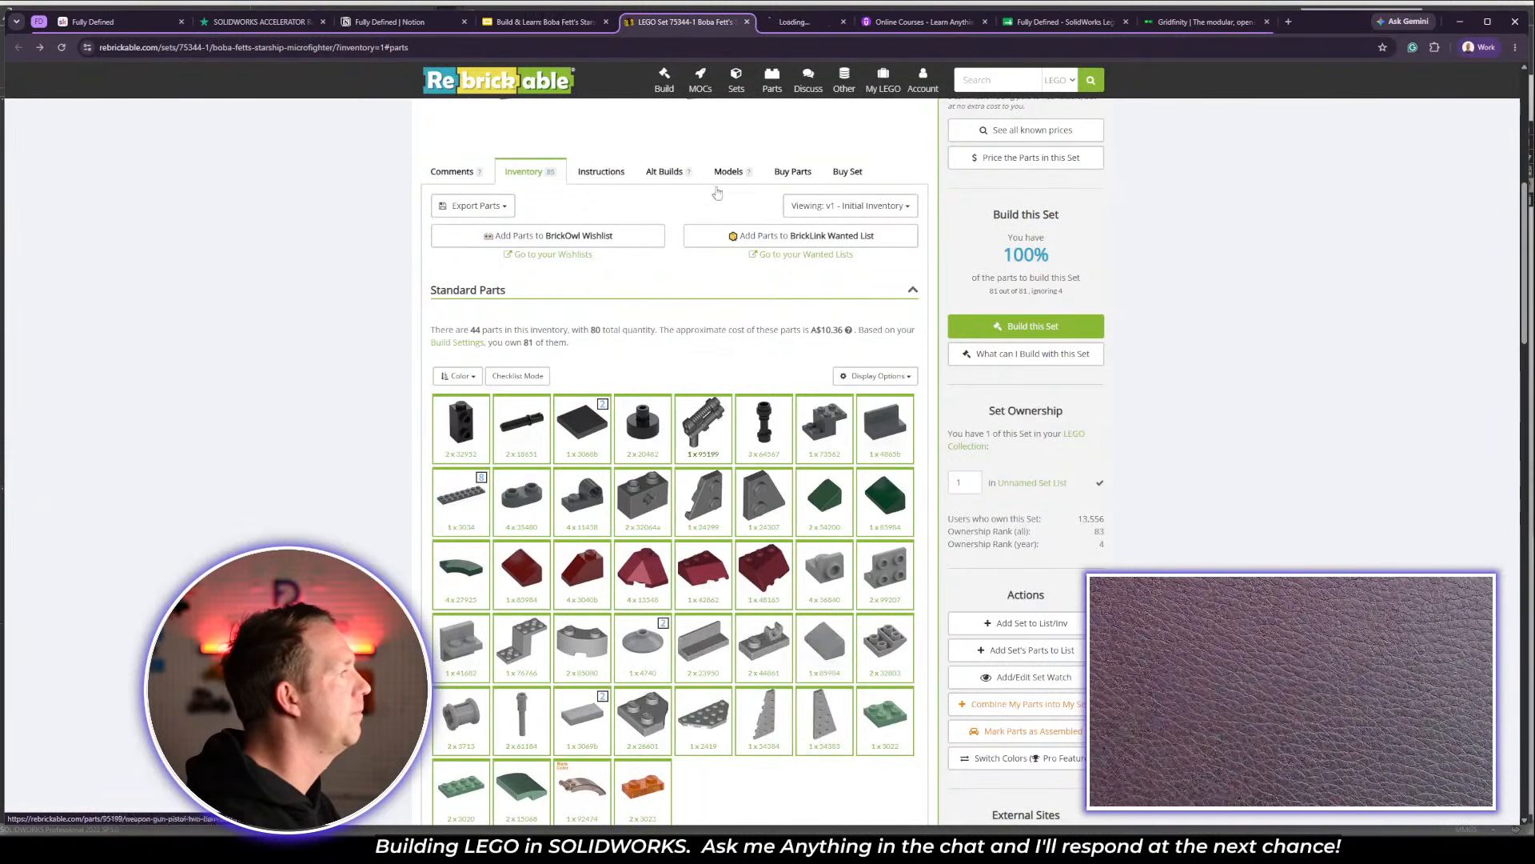
{"action": "left_click", "coordinate": [812, 24]}
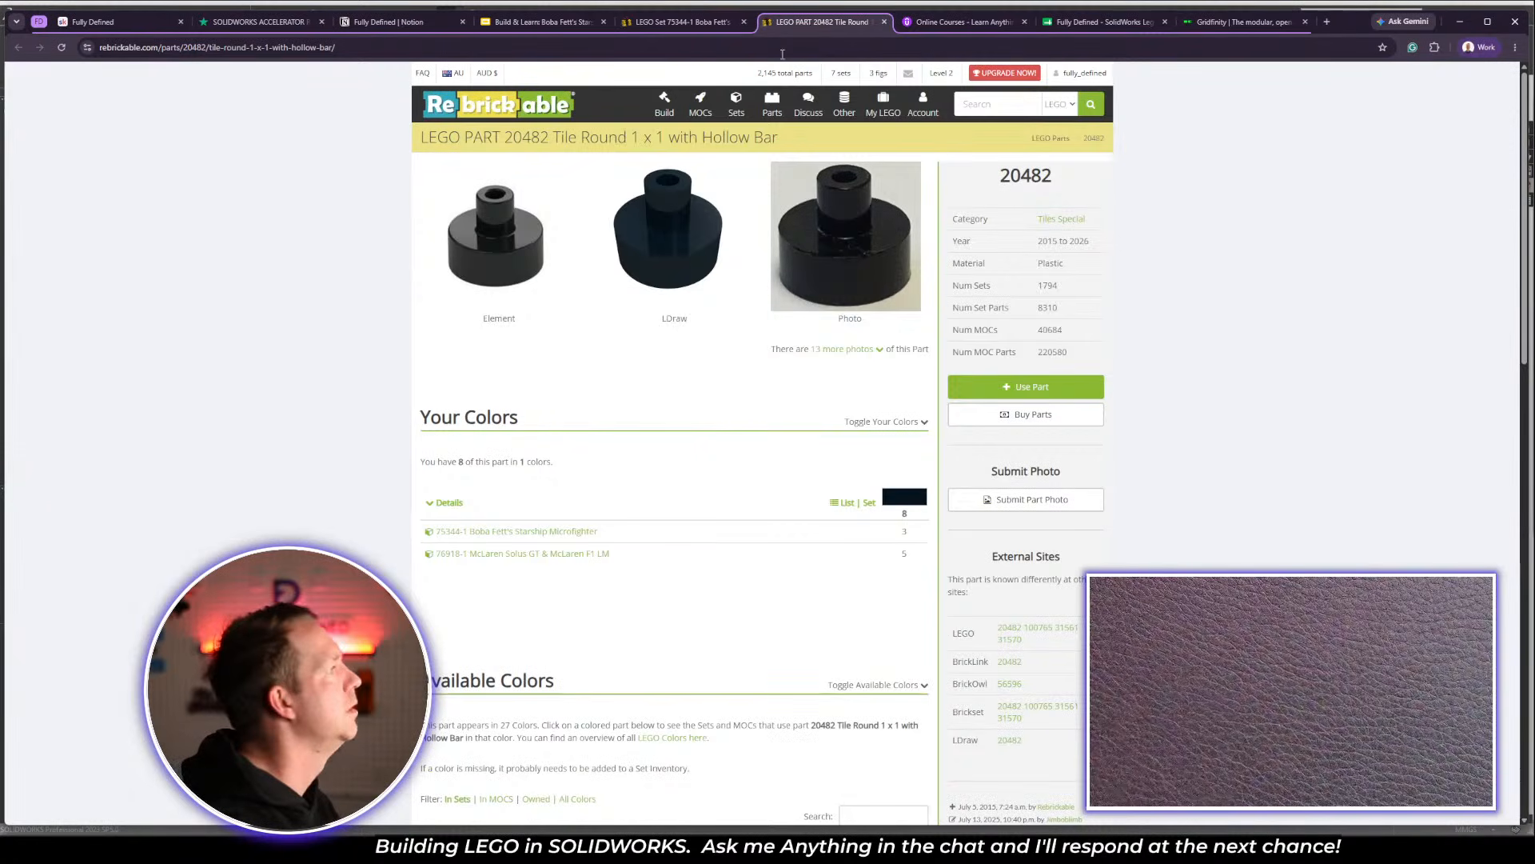
{"action": "left_click_drag", "start_coordinate": [506, 137], "coordinate": [778, 137]}
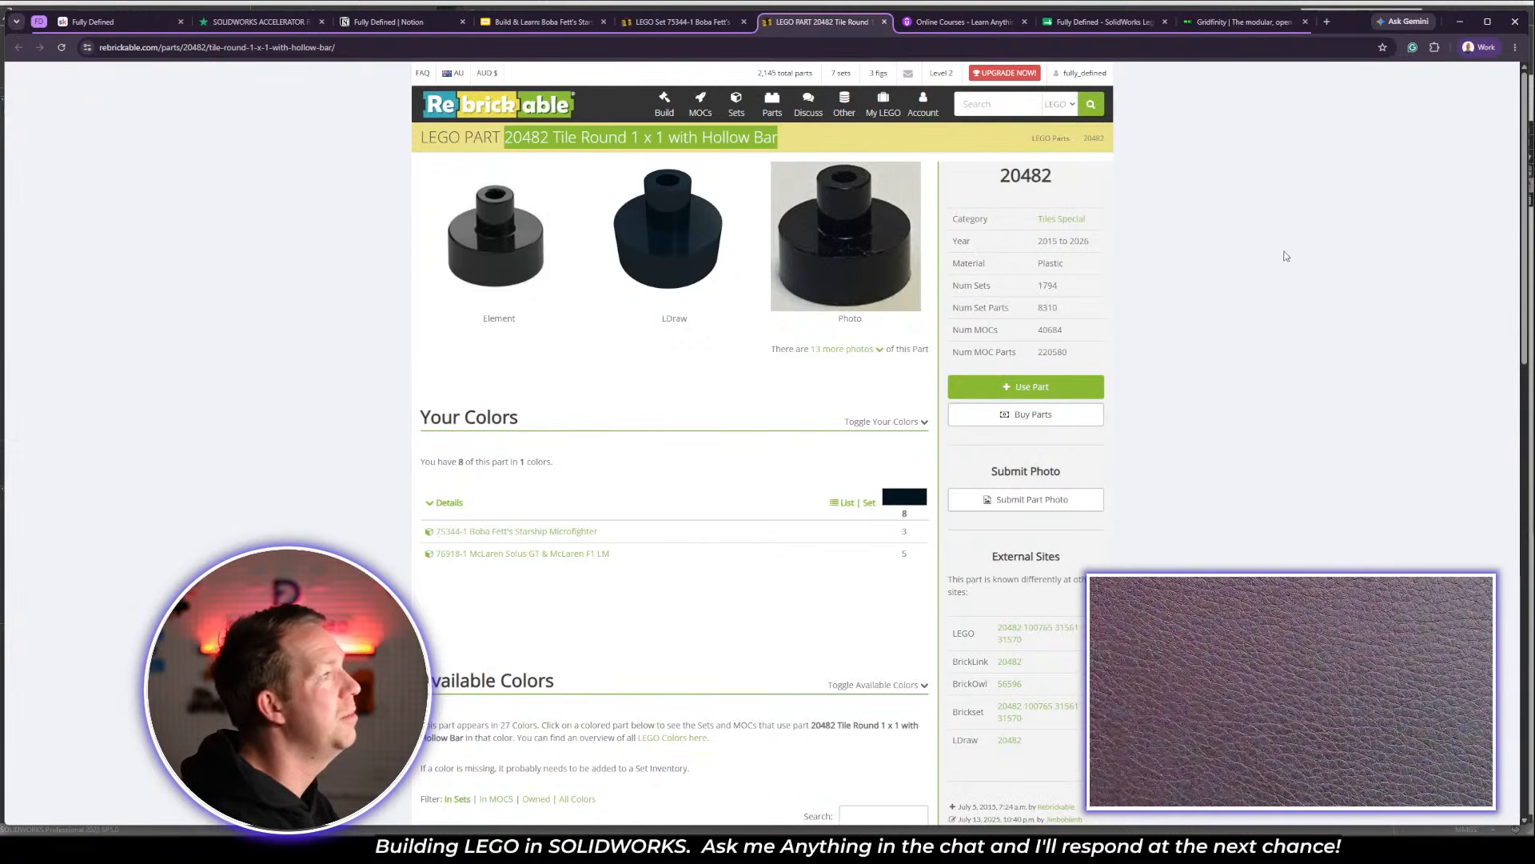
Back in SOLIDWORKS, save the round tile under the new name 20482 - Tile Round 1 x 1 with Hollow Bar in PARTS LIBRARY
{"action": "key", "text": "alt+Tab"}
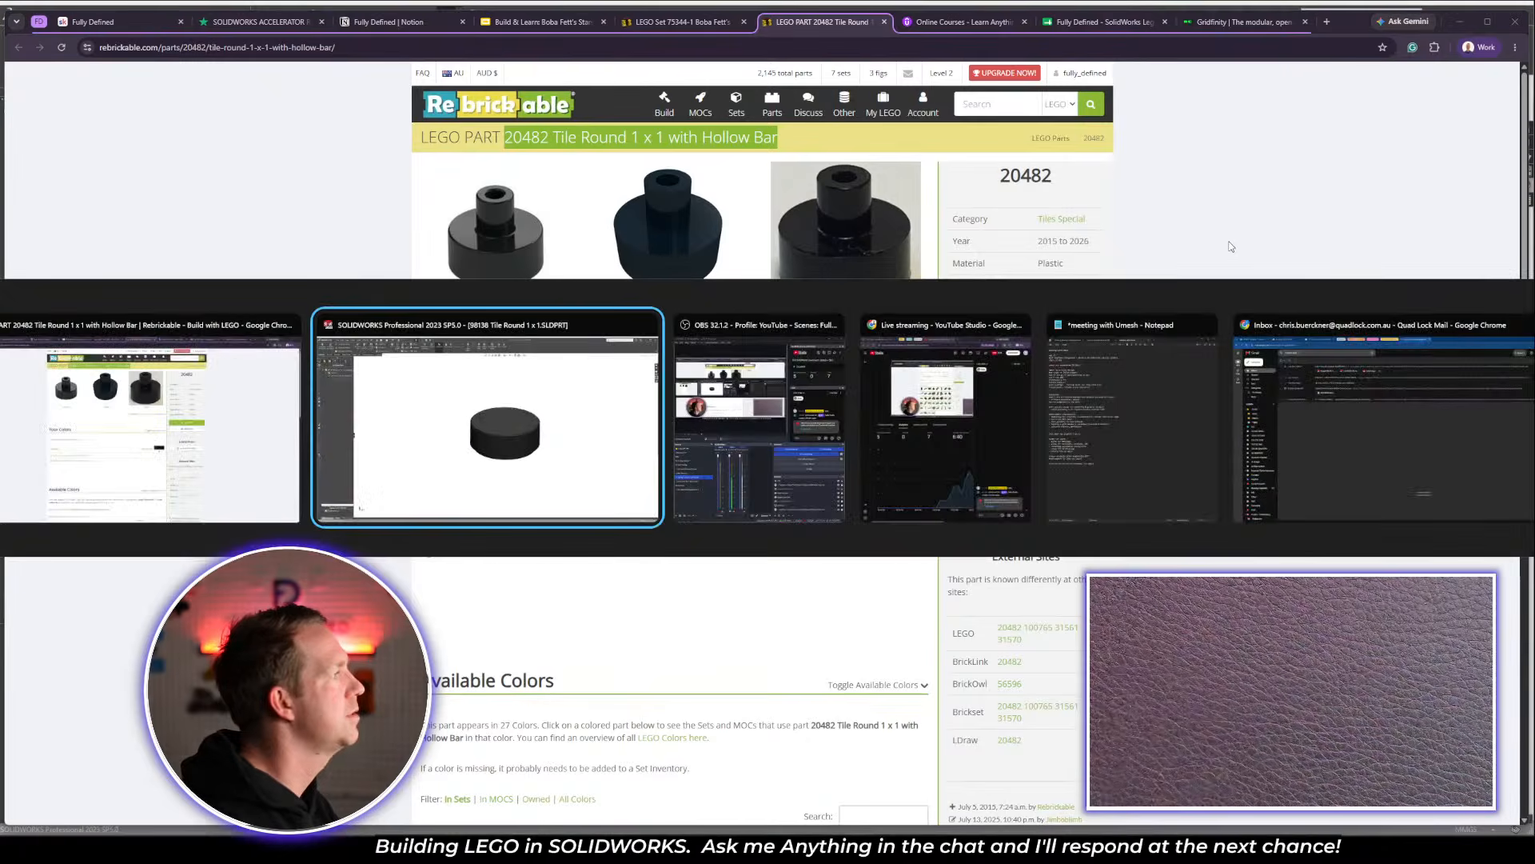
{"action": "left_click", "coordinate": [90, 16]}
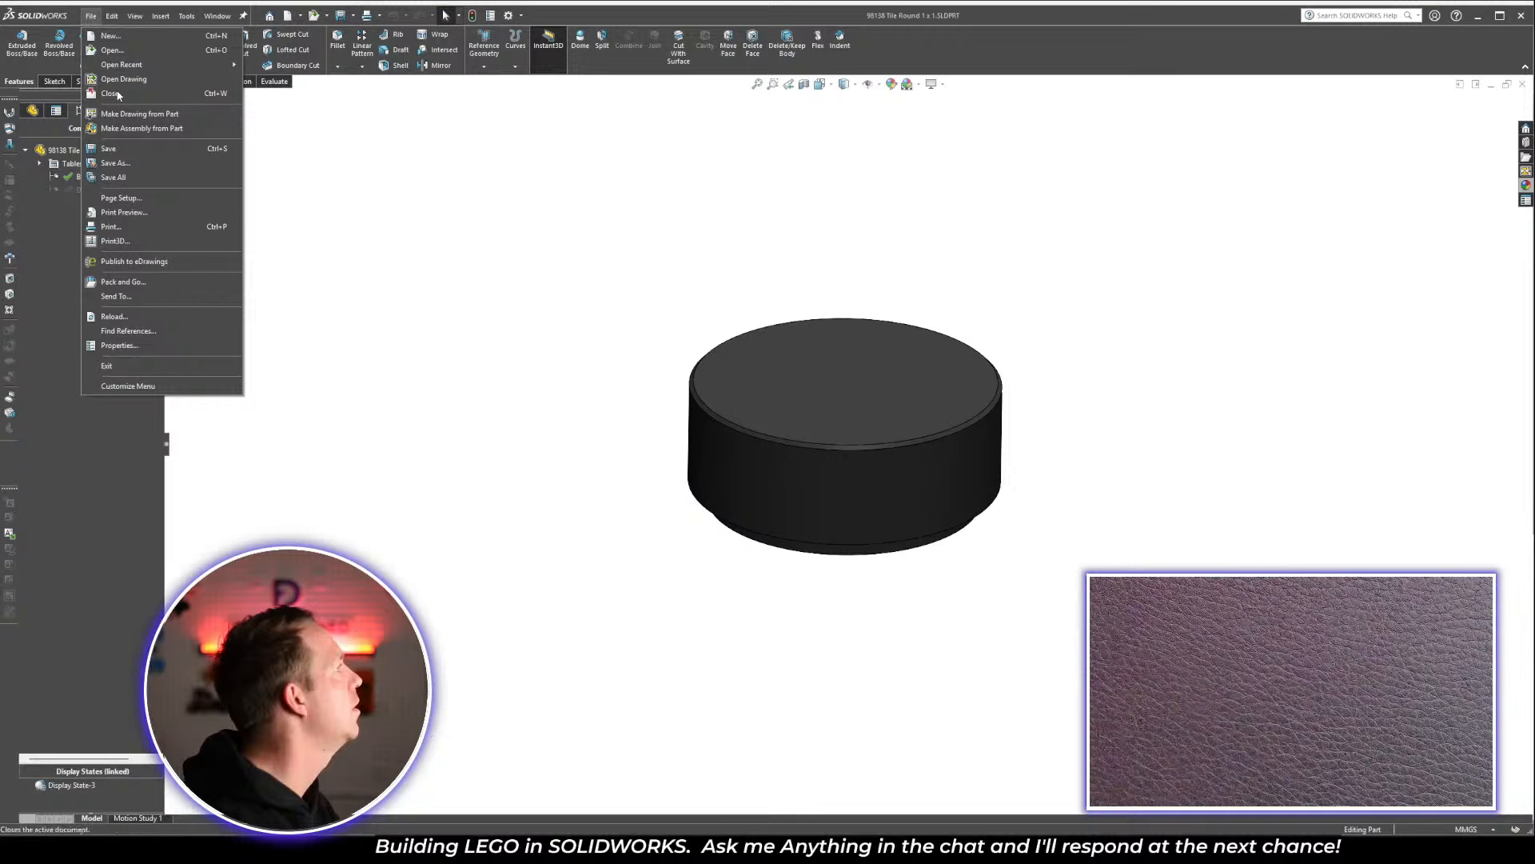
{"action": "left_click", "coordinate": [116, 162]}
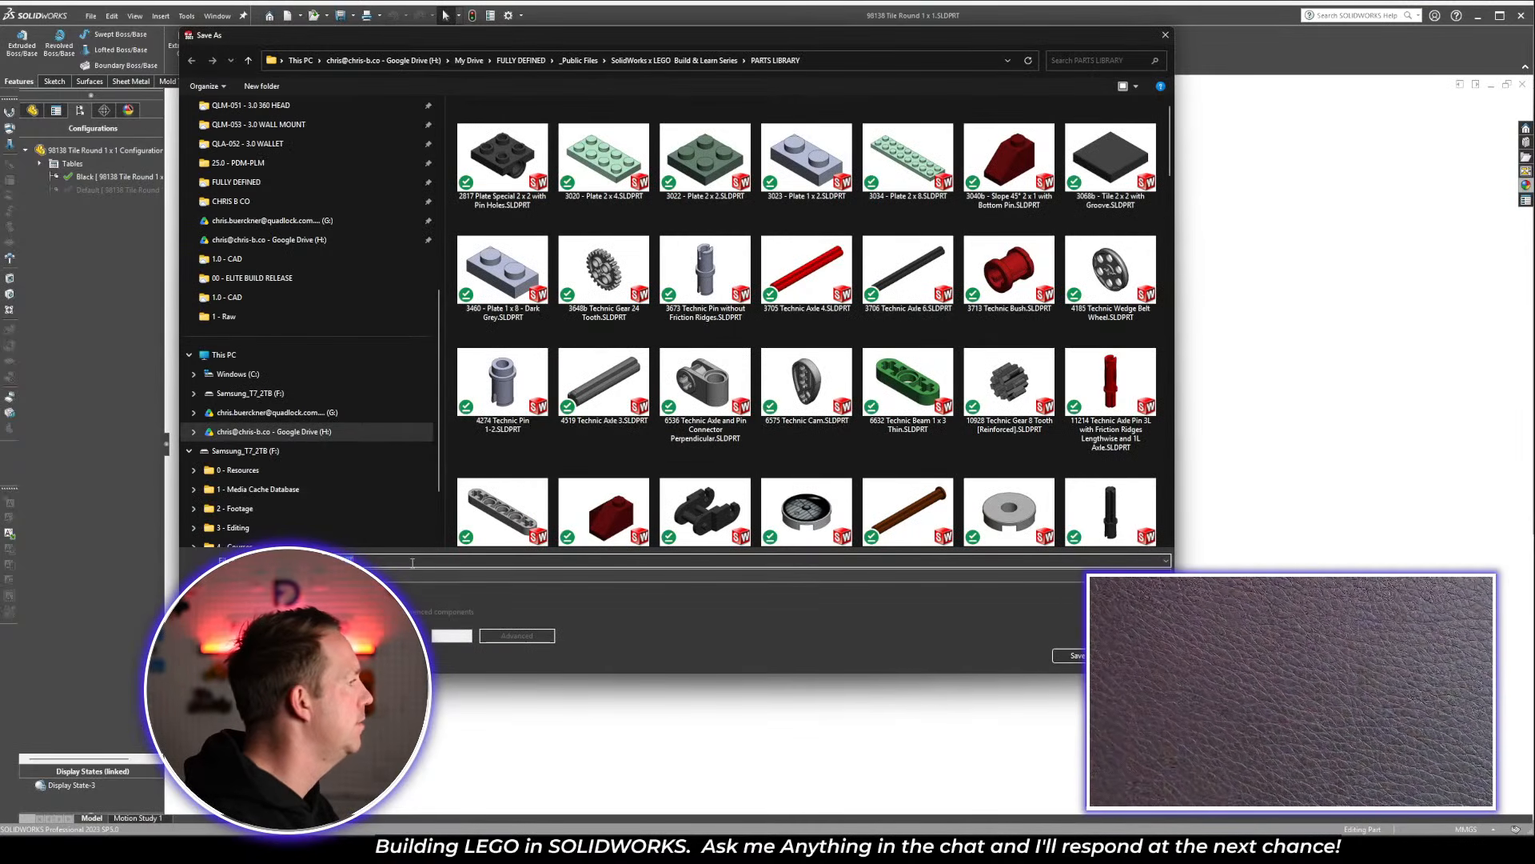
{"action": "key", "text": "ctrl+v"}
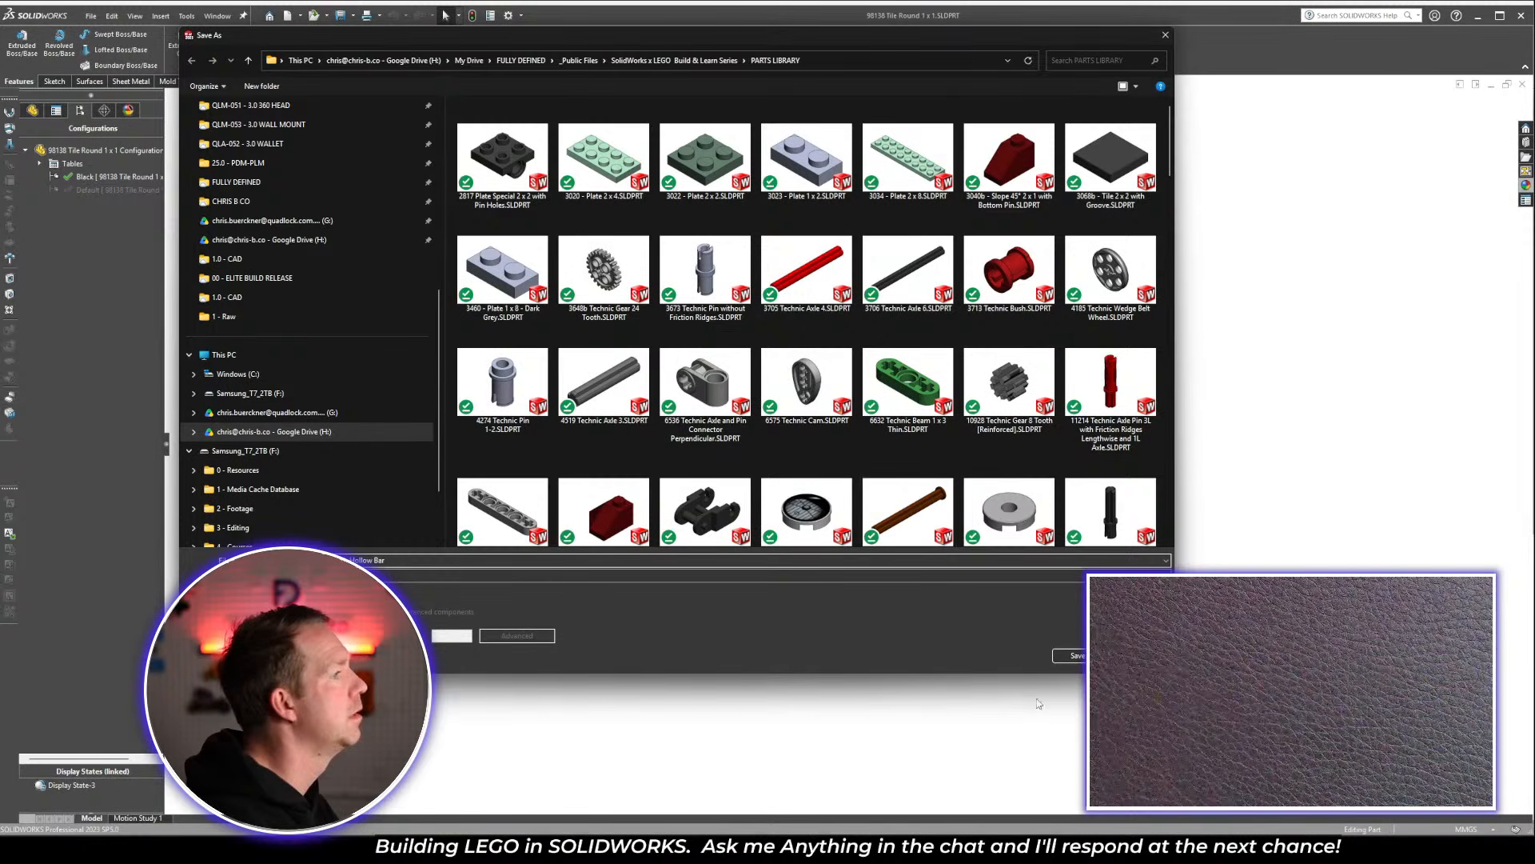
{"action": "left_click", "coordinate": [1072, 656]}
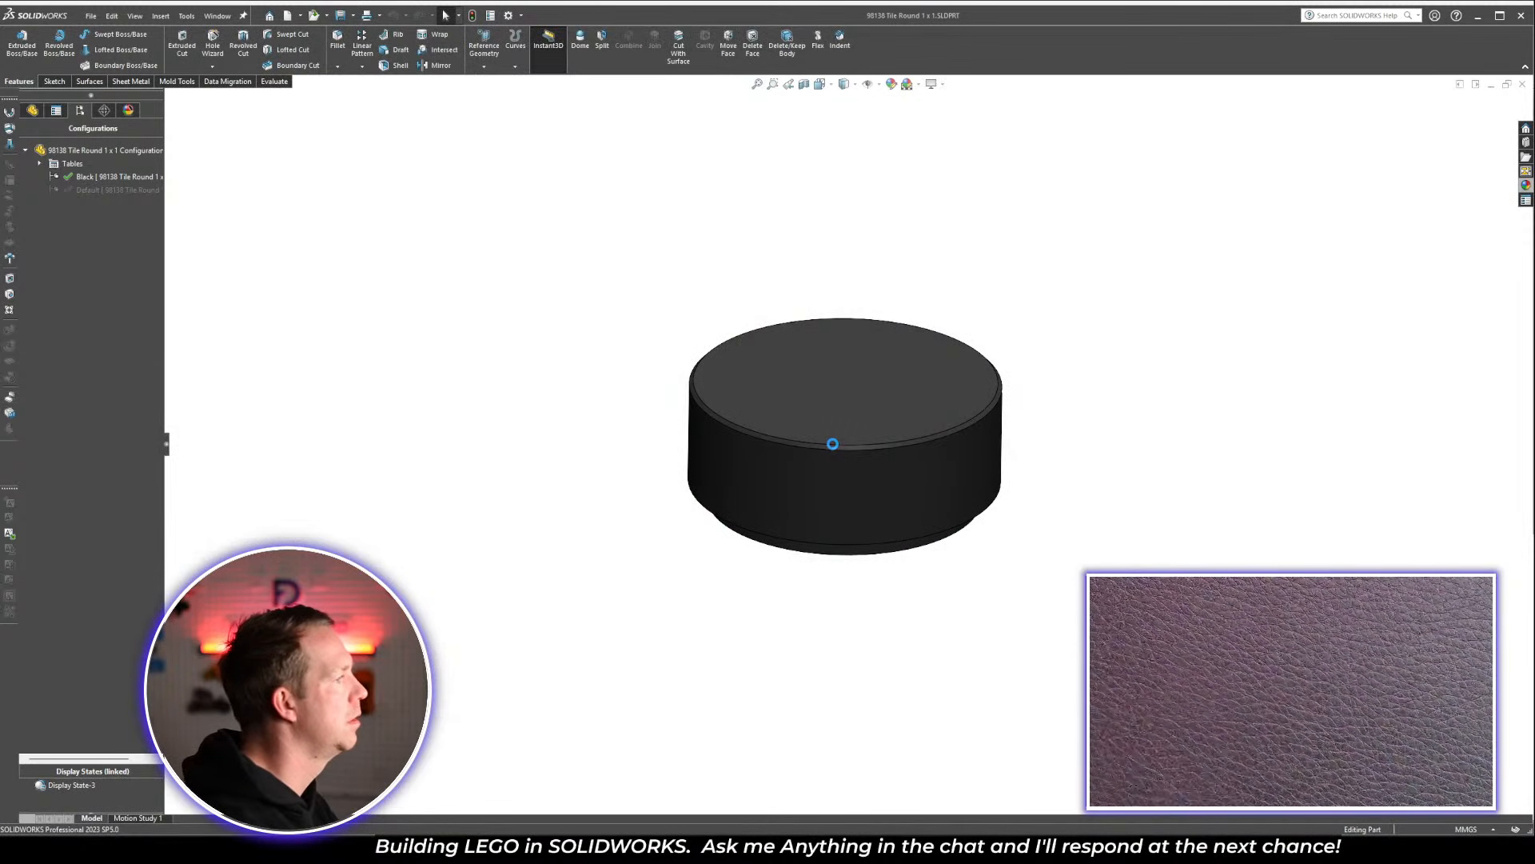
Browse the PARTS LIBRARY for a similar hollow-bar part, comparing candidates such as 6290456 Minifigure Utensil Candle with the 20482 reference photos
{"action": "left_click", "coordinate": [316, 15]}
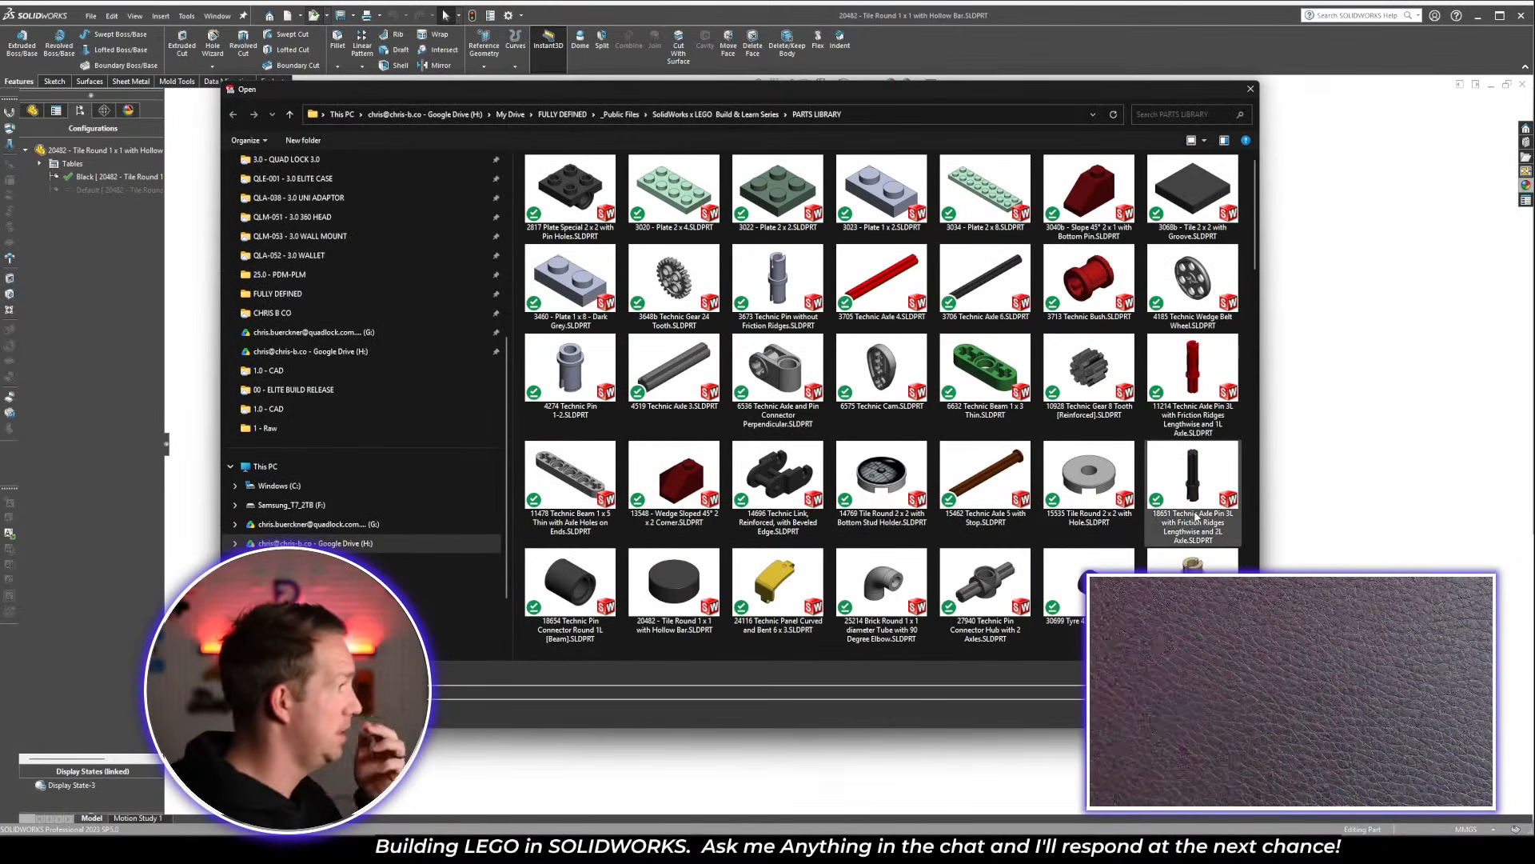
{"action": "scroll", "coordinate": [1077, 454], "scroll_direction": "down", "scroll_amount": 20}
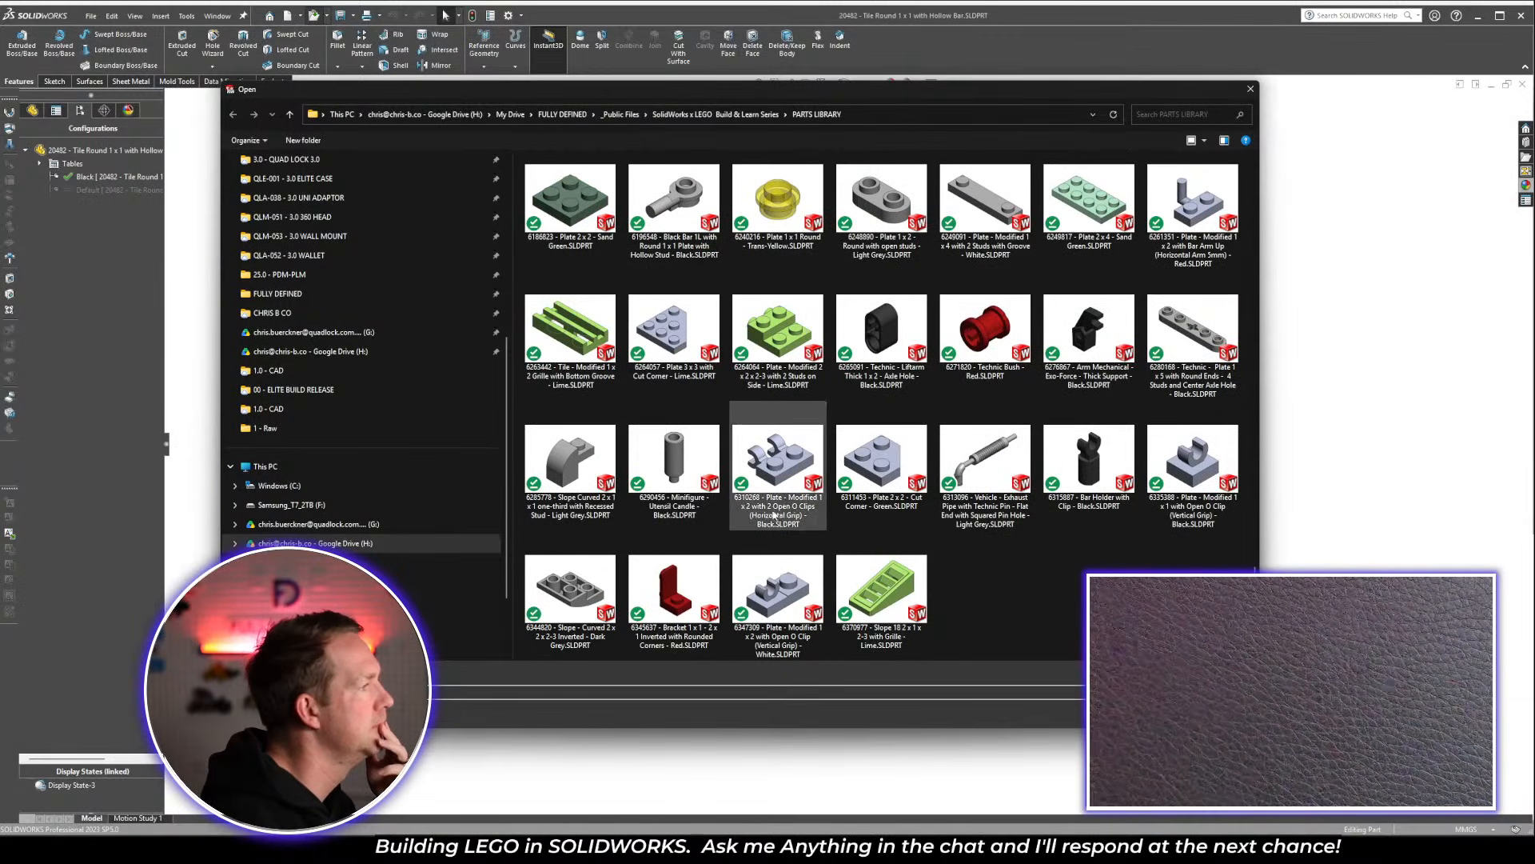
{"action": "left_click", "coordinate": [699, 465]}
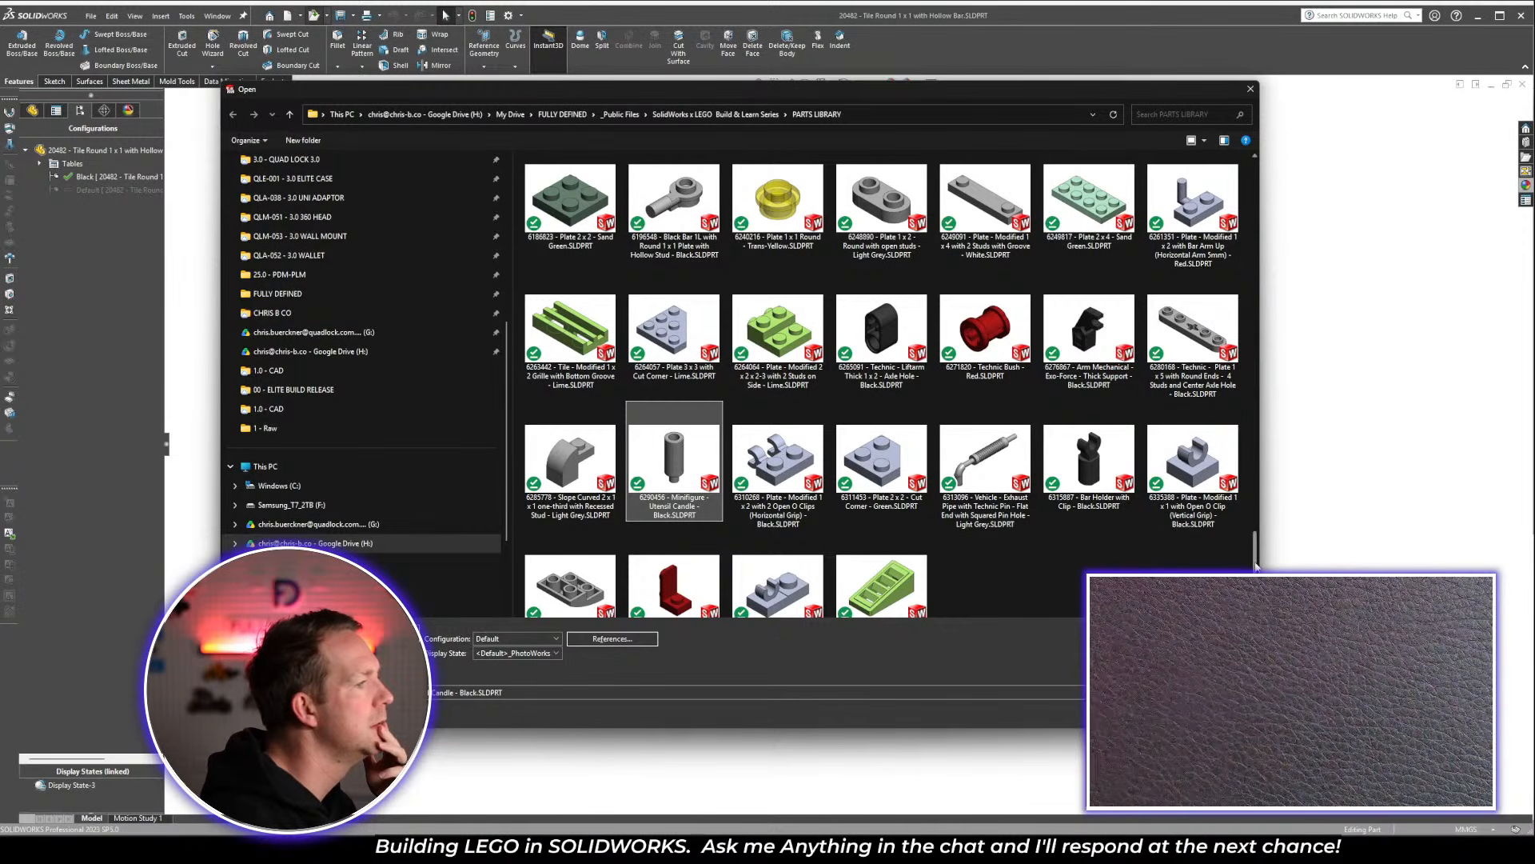
{"action": "left_click_drag", "start_coordinate": [1256, 567], "coordinate": [1253, 531]}
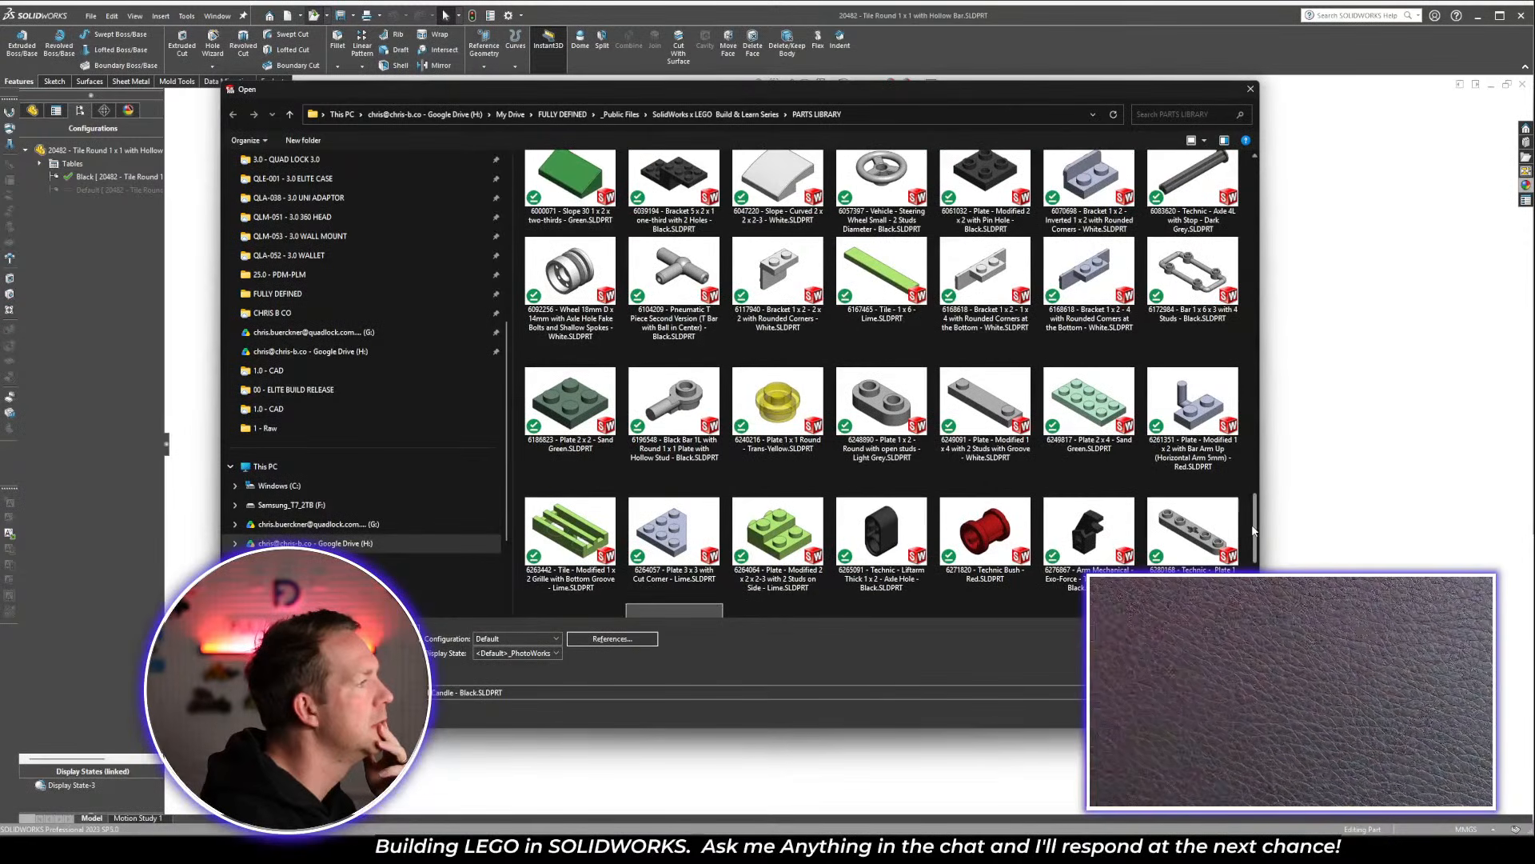
{"action": "left_click", "coordinate": [681, 416]}
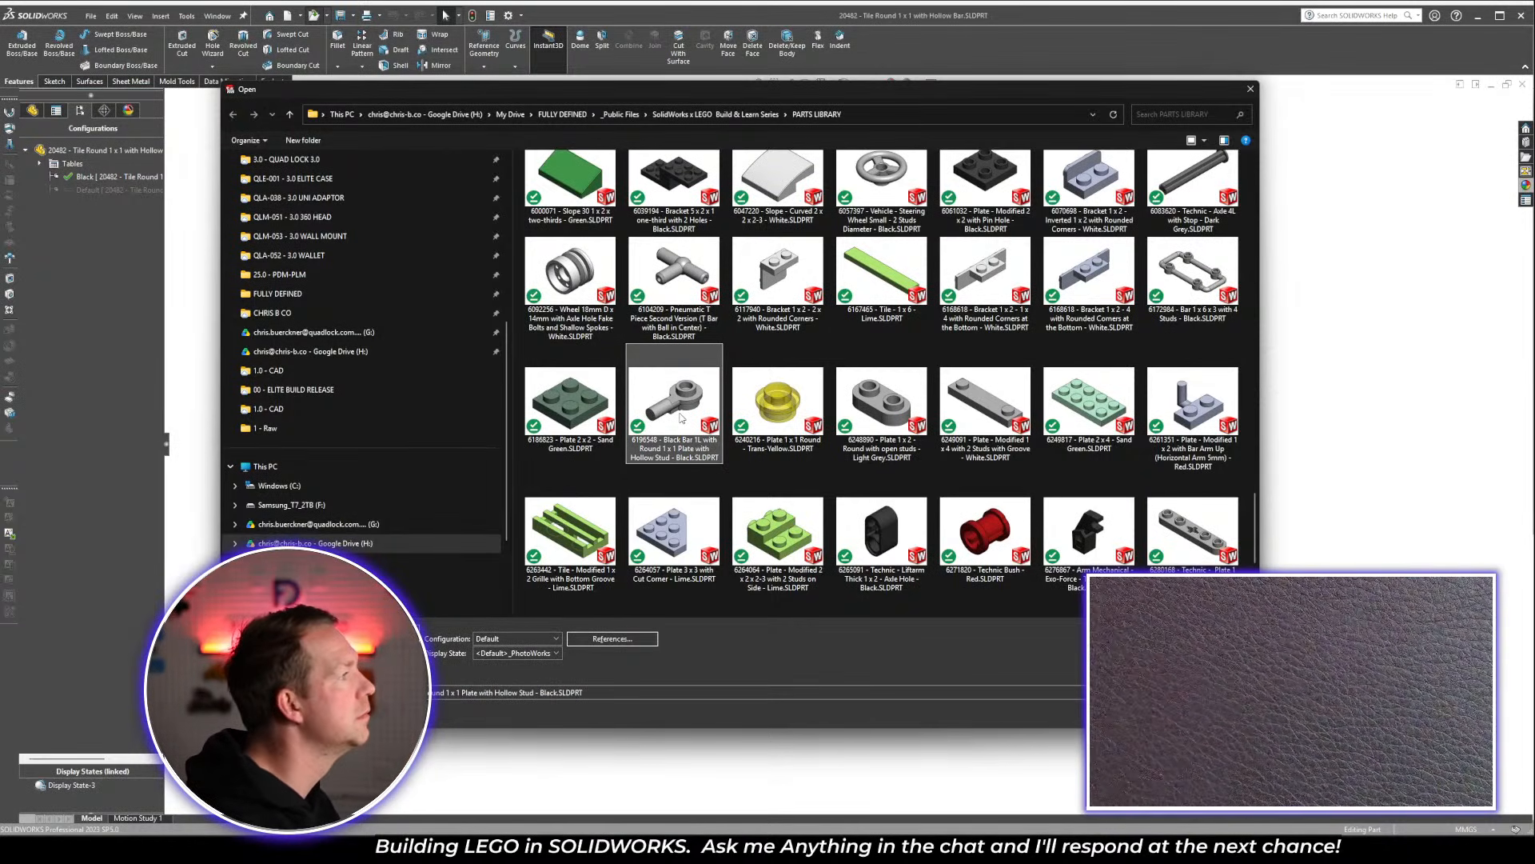
{"action": "key", "text": "alt+Tab"}
{"action": "key", "text": "alt+Tab"}
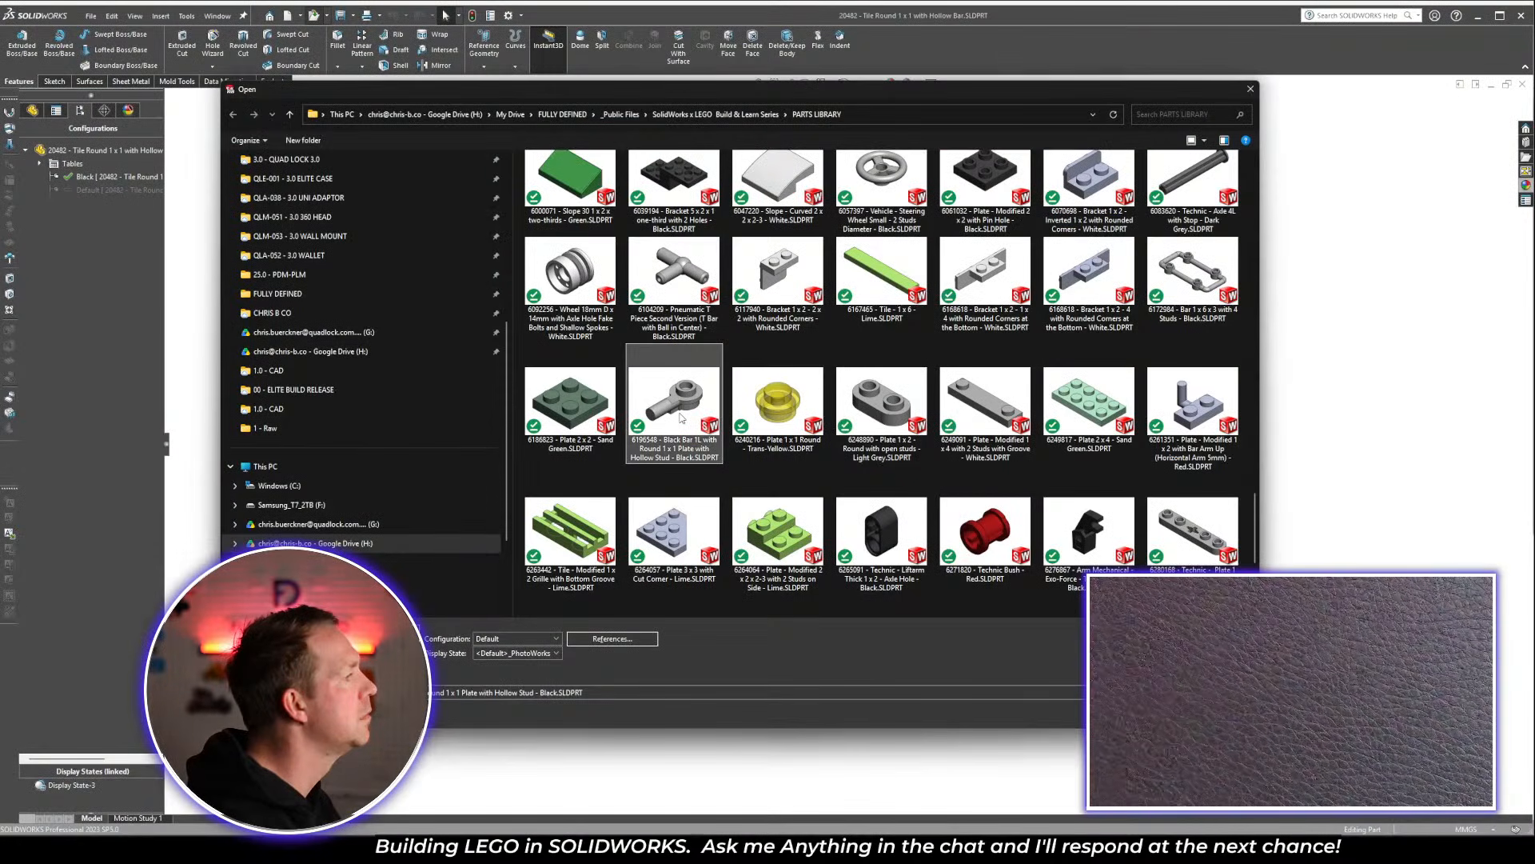
{"action": "scroll", "coordinate": [681, 417], "scroll_direction": "down", "scroll_amount": 3}
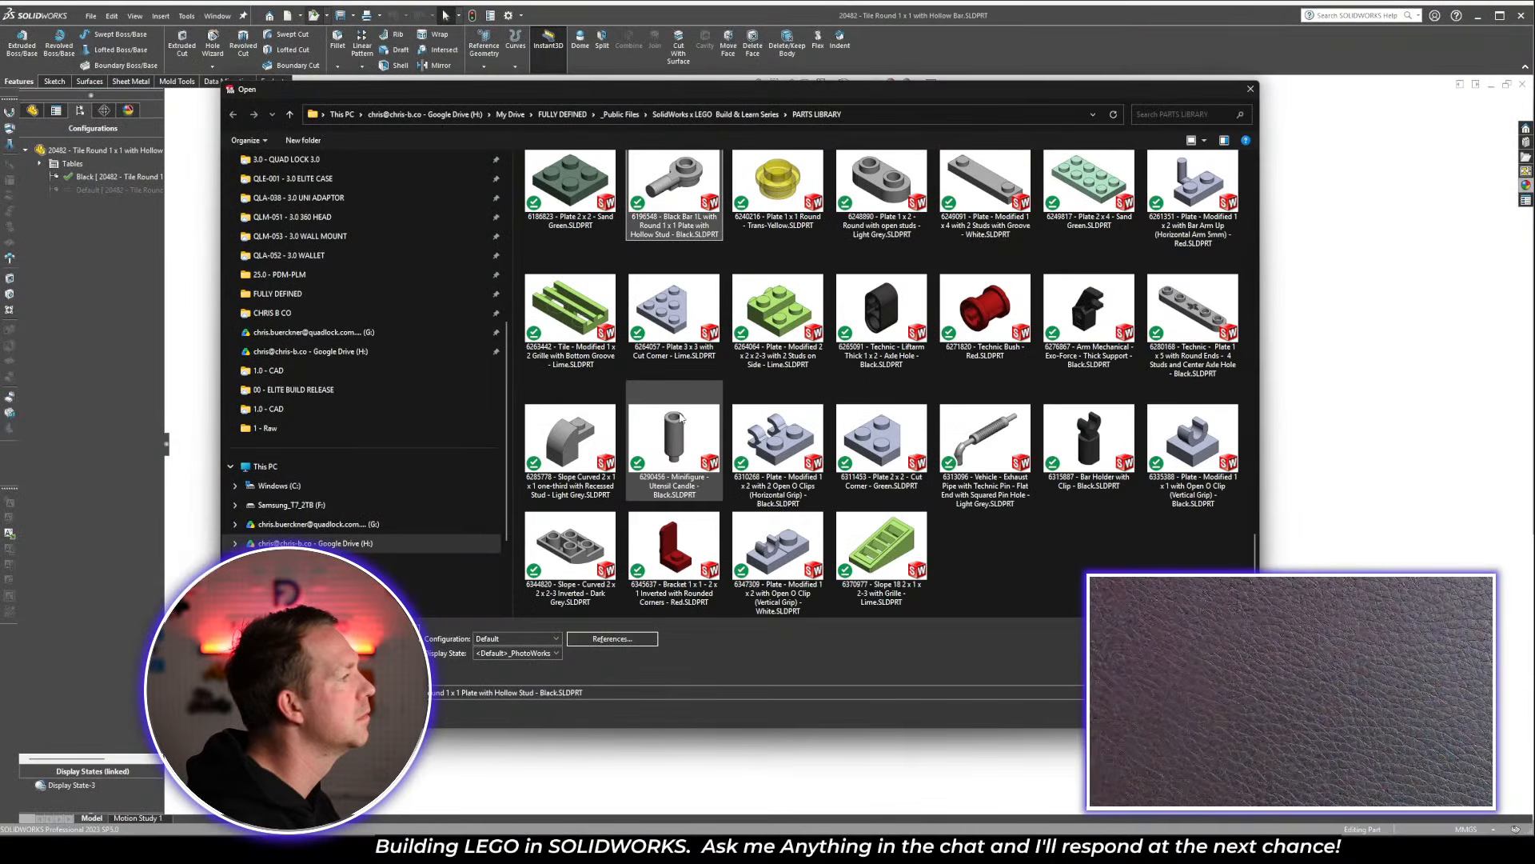
{"action": "left_click", "coordinate": [677, 447]}
{"action": "key", "text": "alt+Tab"}
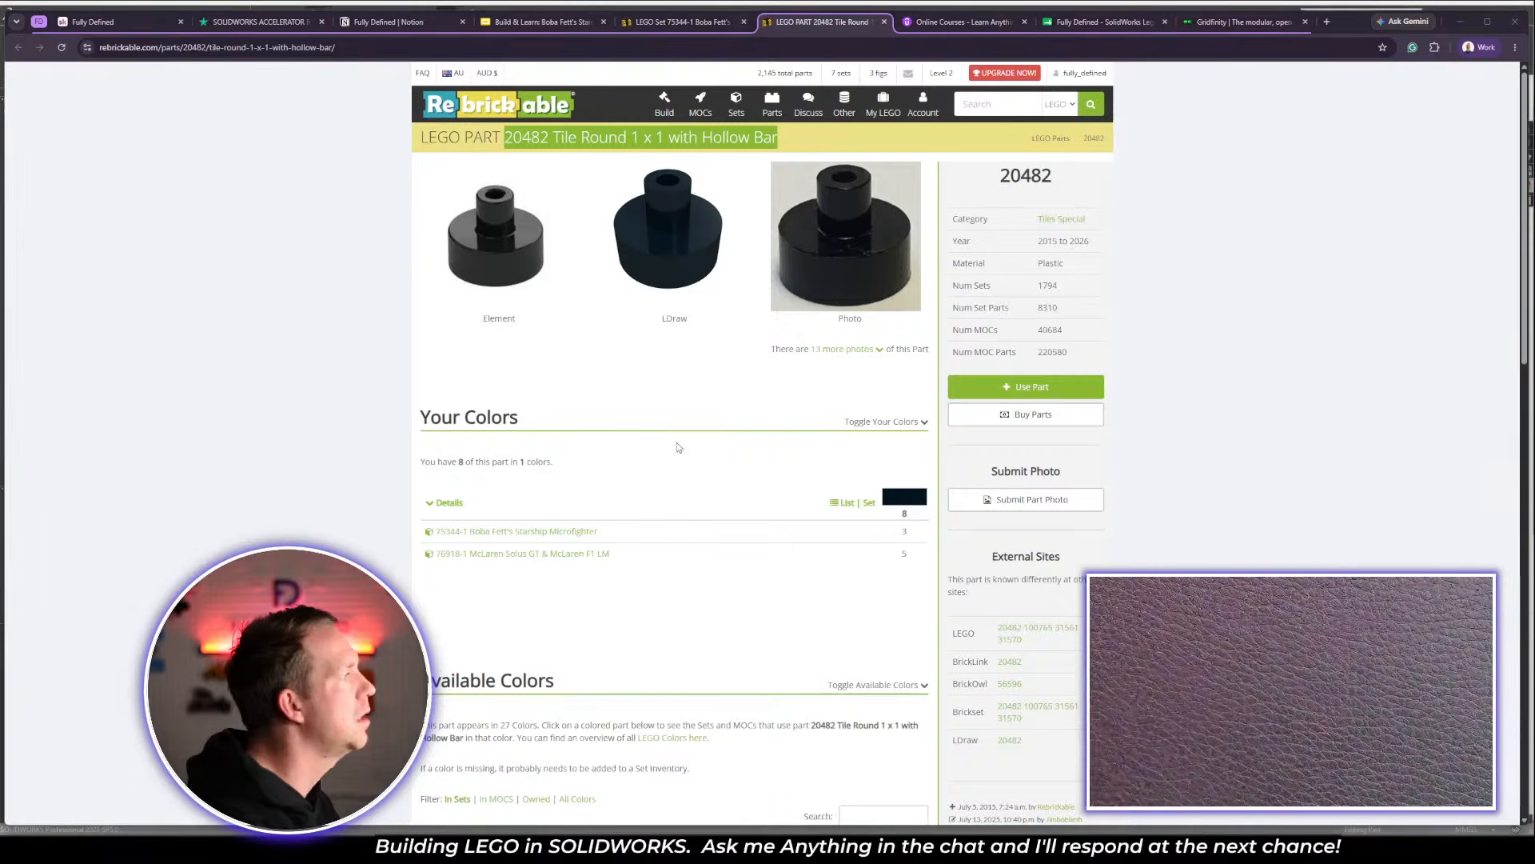
{"action": "key", "text": "alt+Tab"}
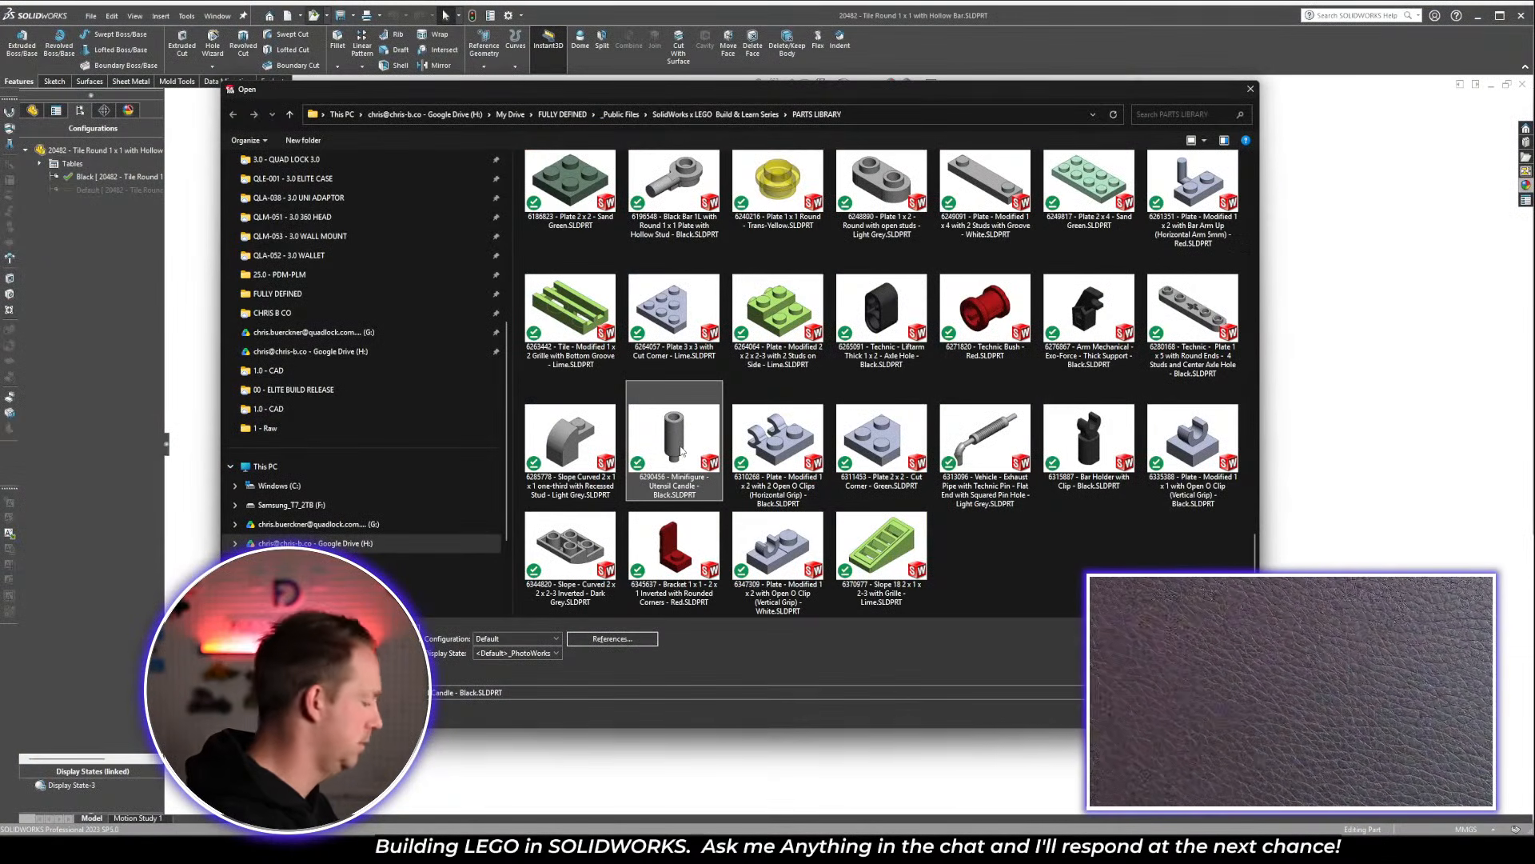
{"action": "key", "text": "alt+Tab"}
{"action": "key", "text": "alt+Tab"}
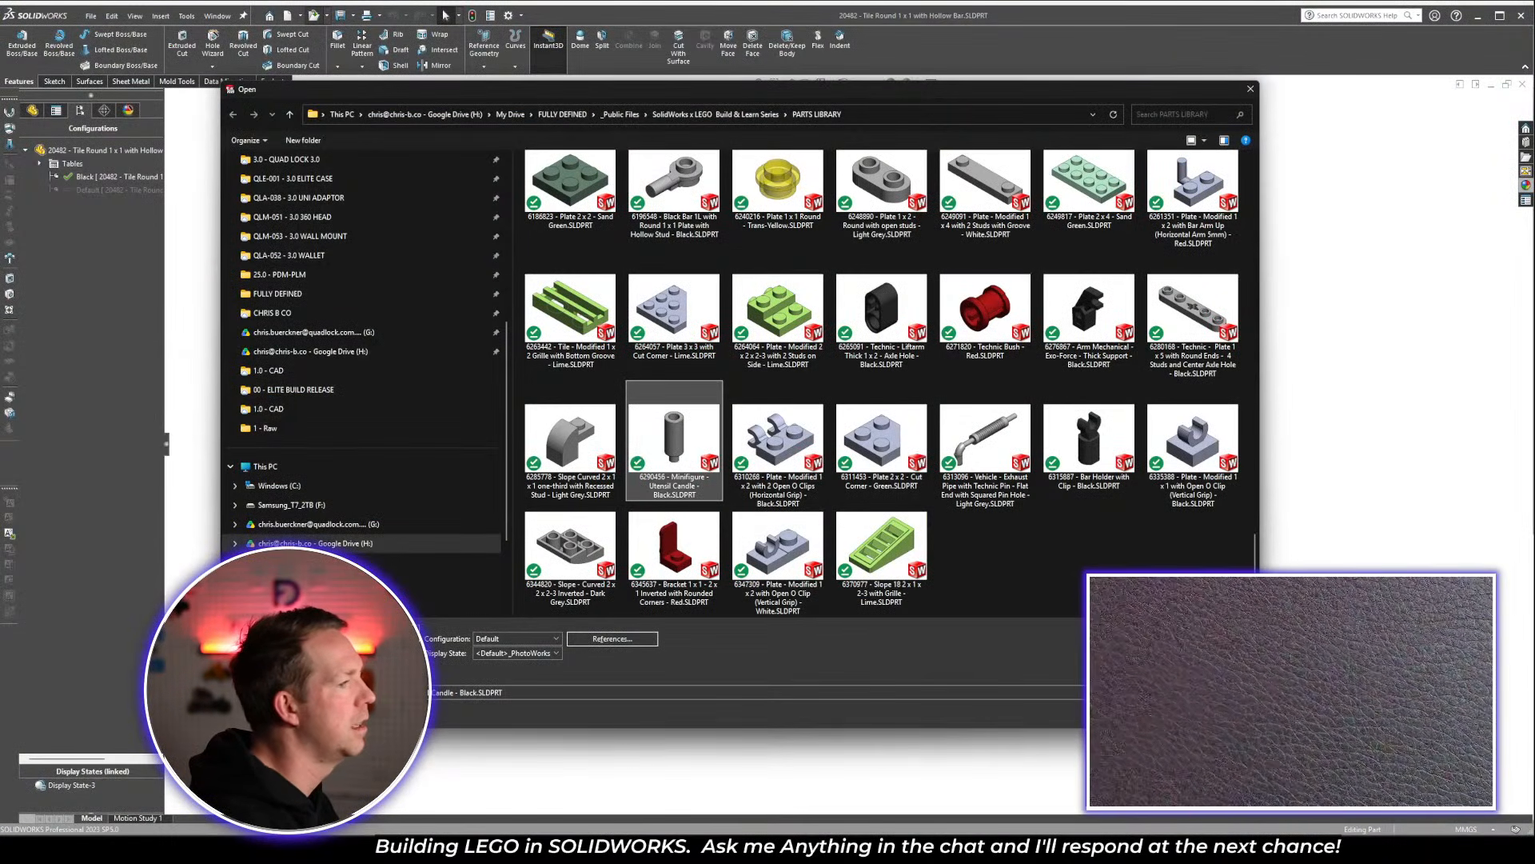
{"action": "key", "text": "Escape"}
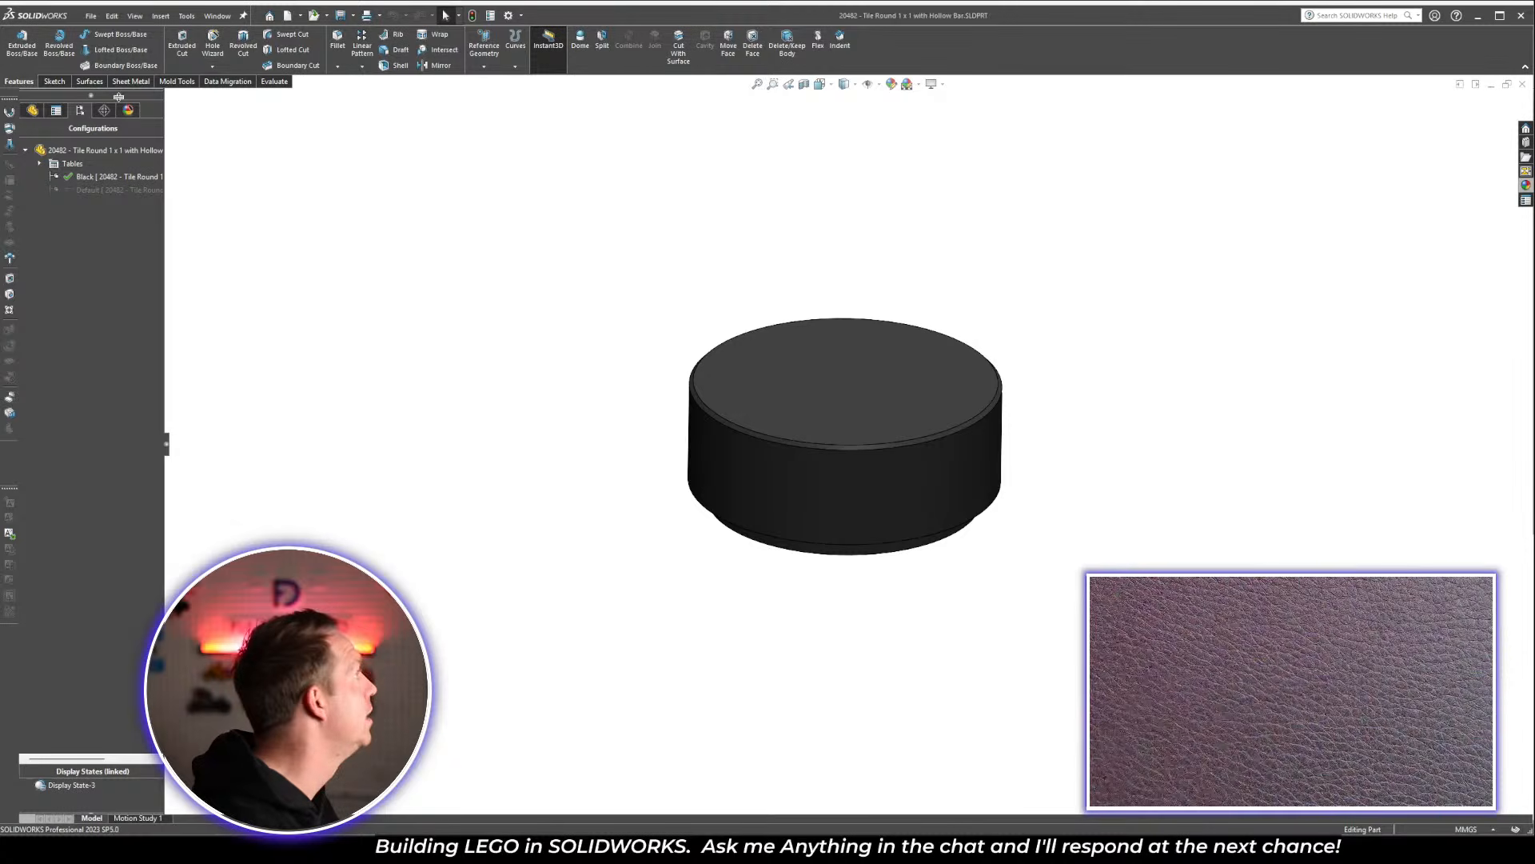
Sketch a 4 mm diameter circle on the round tile's top face, centred on the origin
{"action": "left_click", "coordinate": [33, 111]}
{"action": "mouse_move", "coordinate": [773, 521]}
{"action": "middle_mouse_down"}
{"action": "mouse_move", "coordinate": [755, 203]}
{"action": "mouse_move", "coordinate": [766, 412]}
{"action": "mouse_move", "coordinate": [795, 525]}
{"action": "middle_mouse_up"}
{"action": "left_click", "coordinate": [804, 431]}
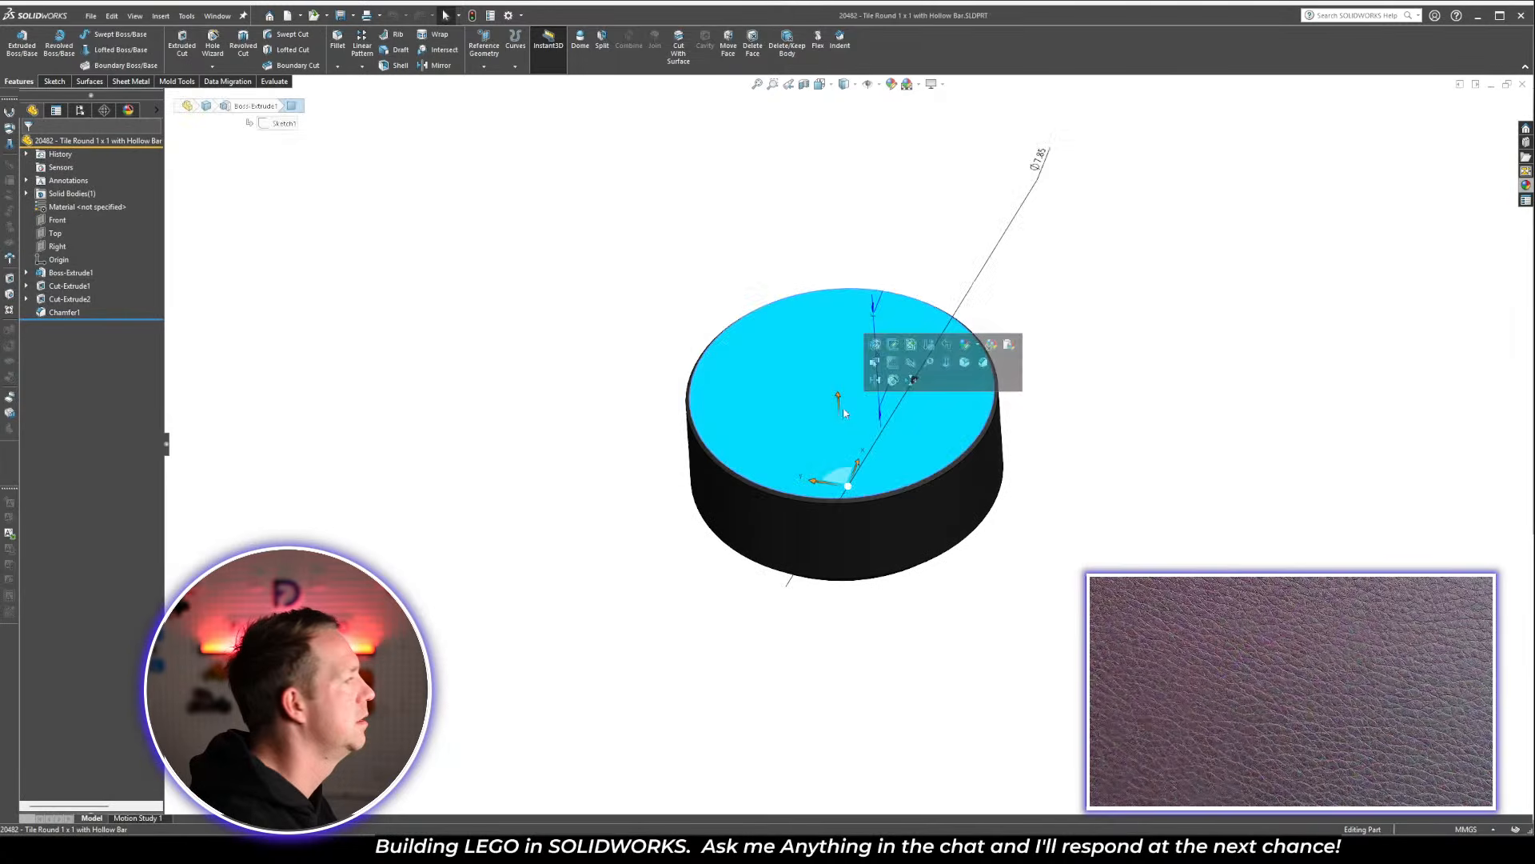
{"action": "left_click", "coordinate": [899, 361]}
{"action": "key", "text": "alt+Tab"}
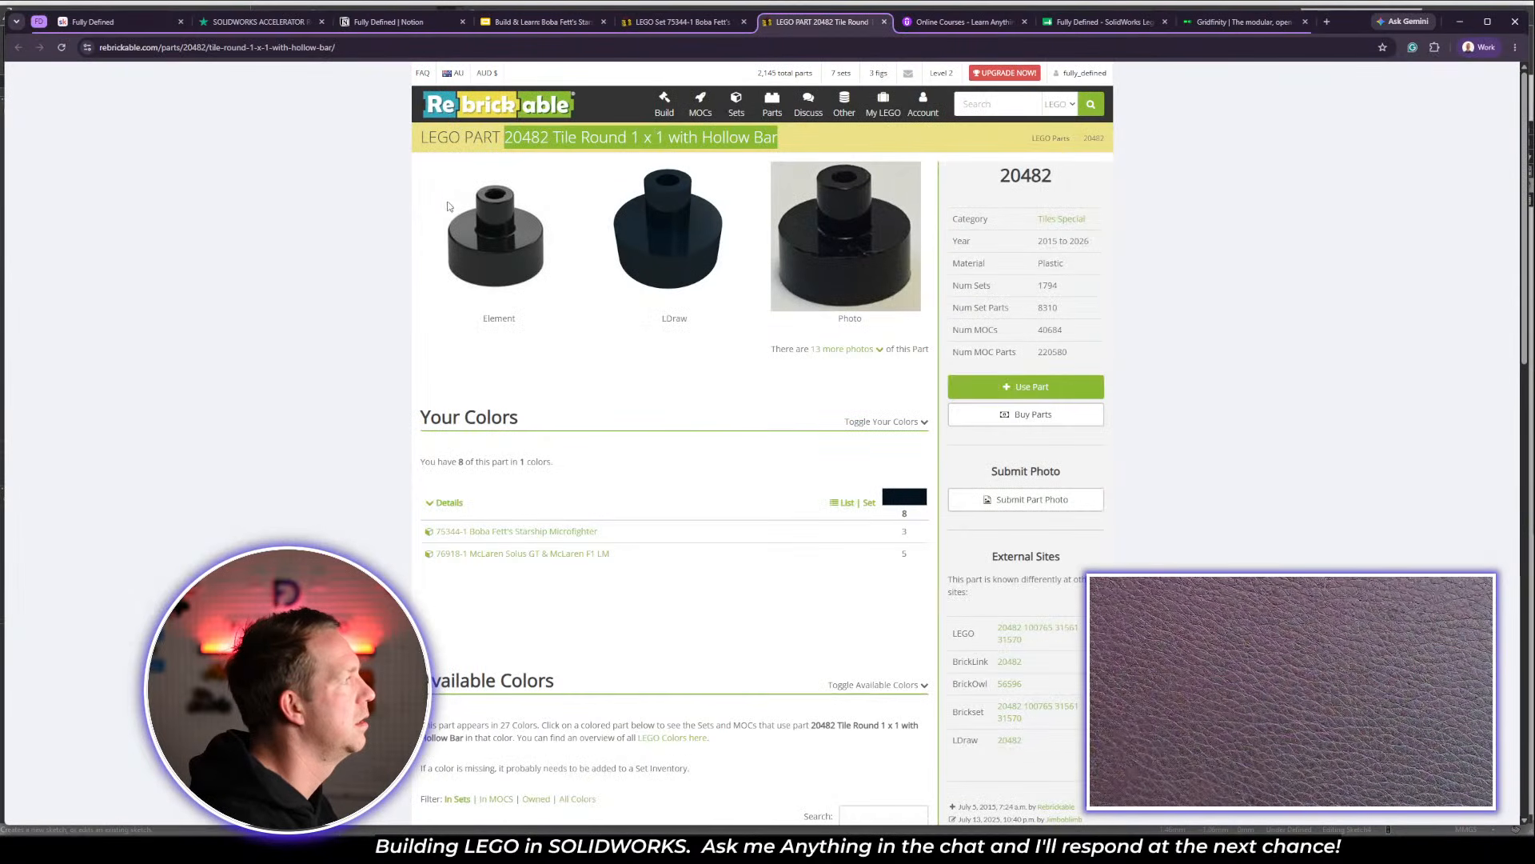
{"action": "key", "text": "alt+Tab"}
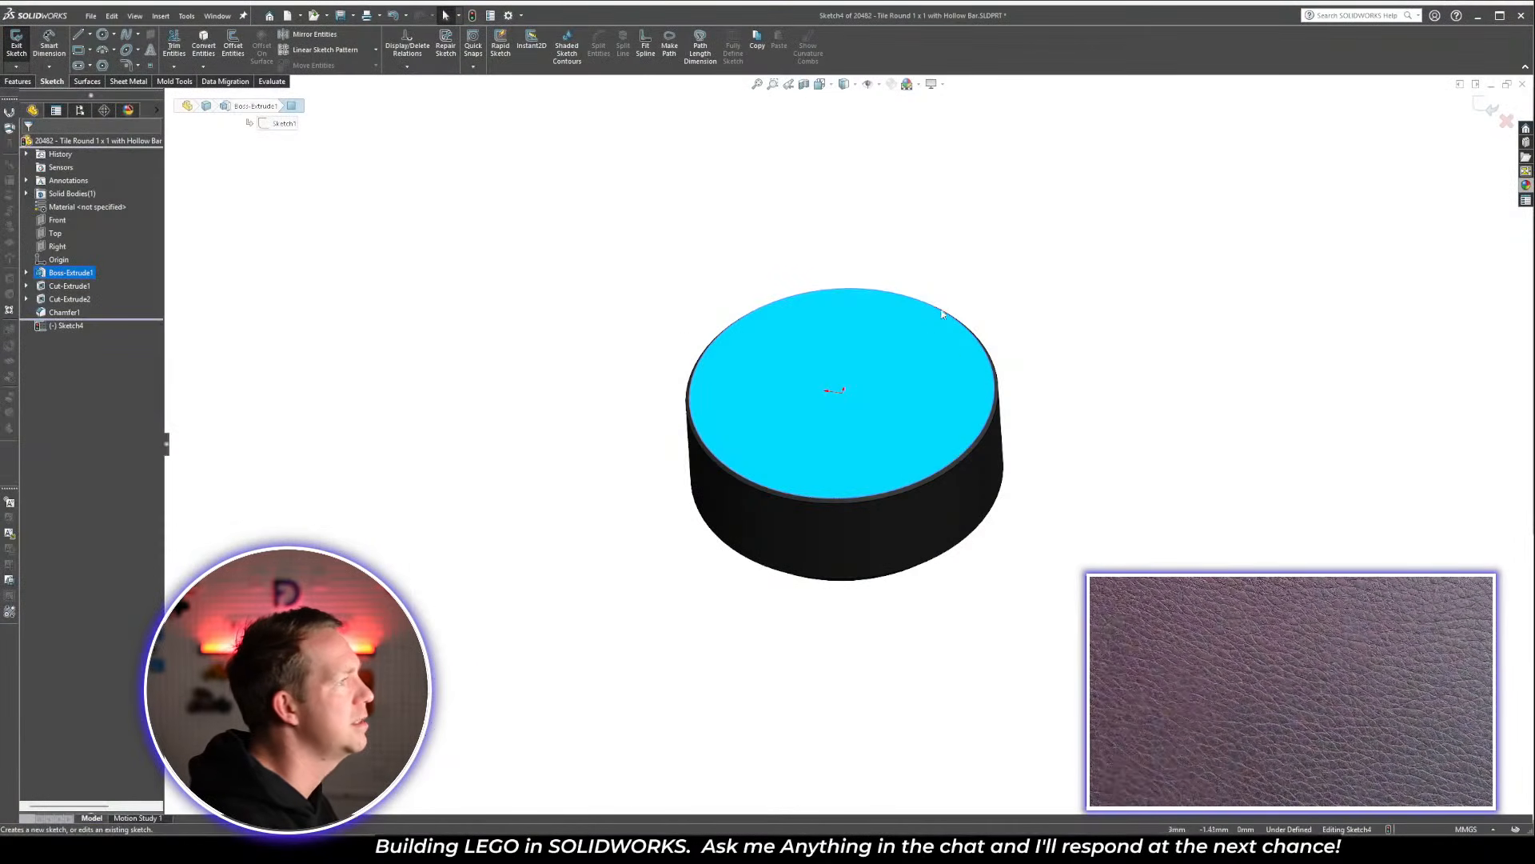
{"action": "key", "text": "c"}
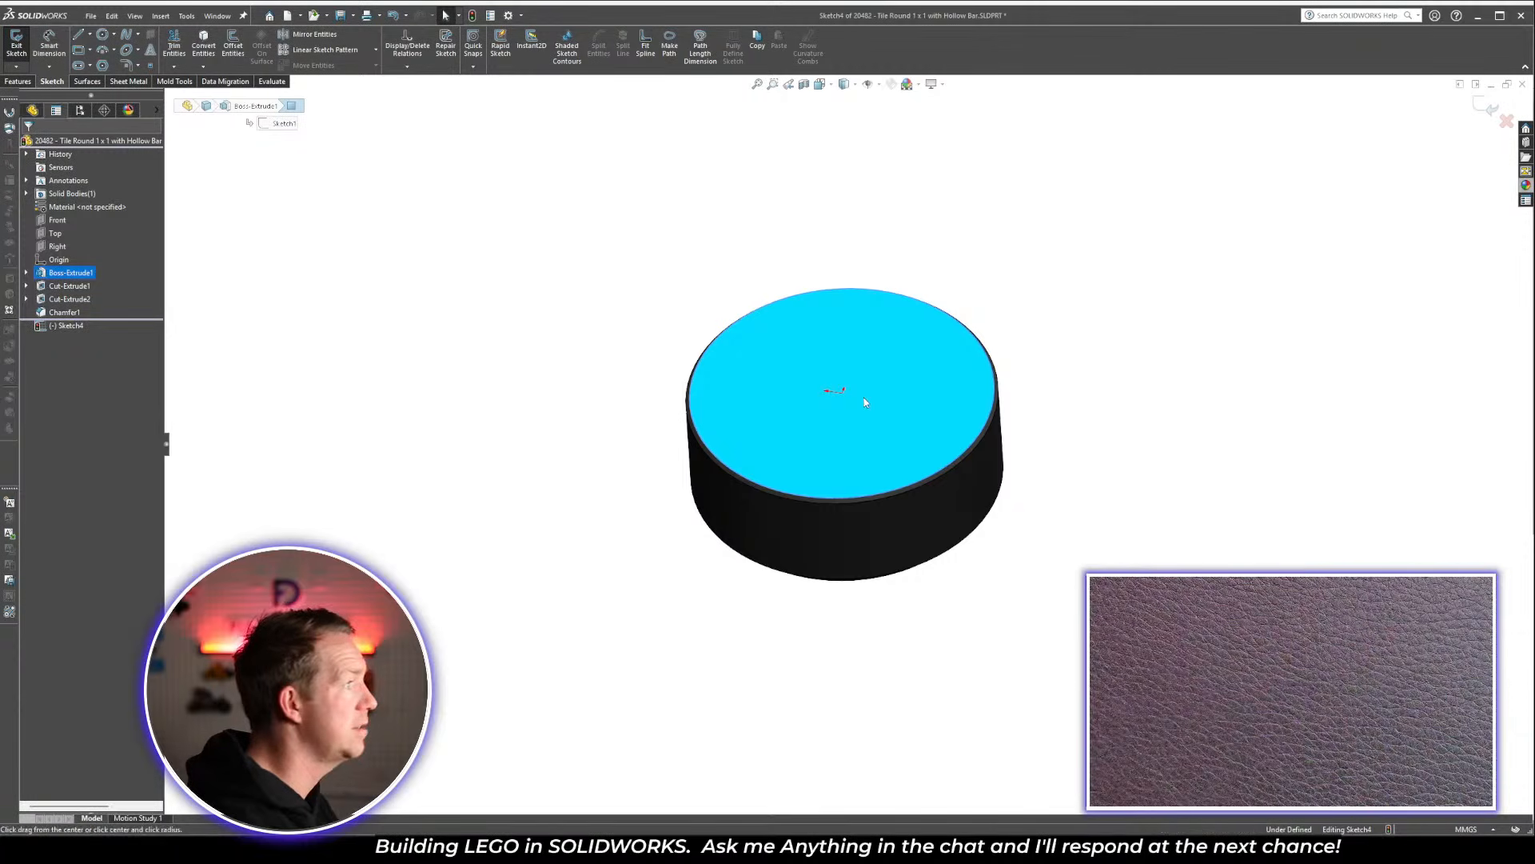
{"action": "left_click", "coordinate": [844, 392]}
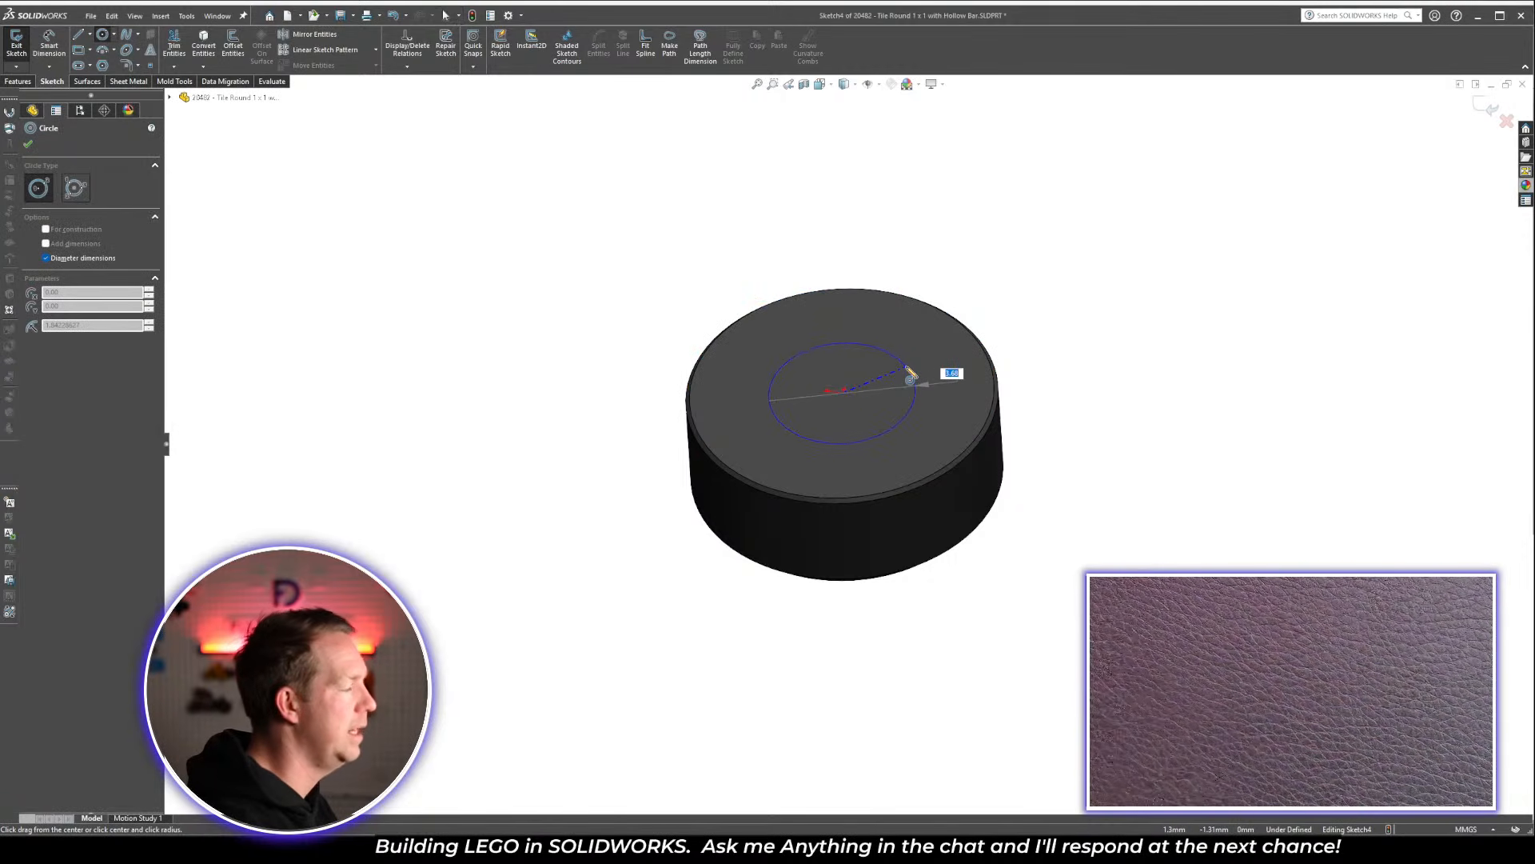
{"action": "type", "text": "4"}
{"action": "key", "text": "Return"}
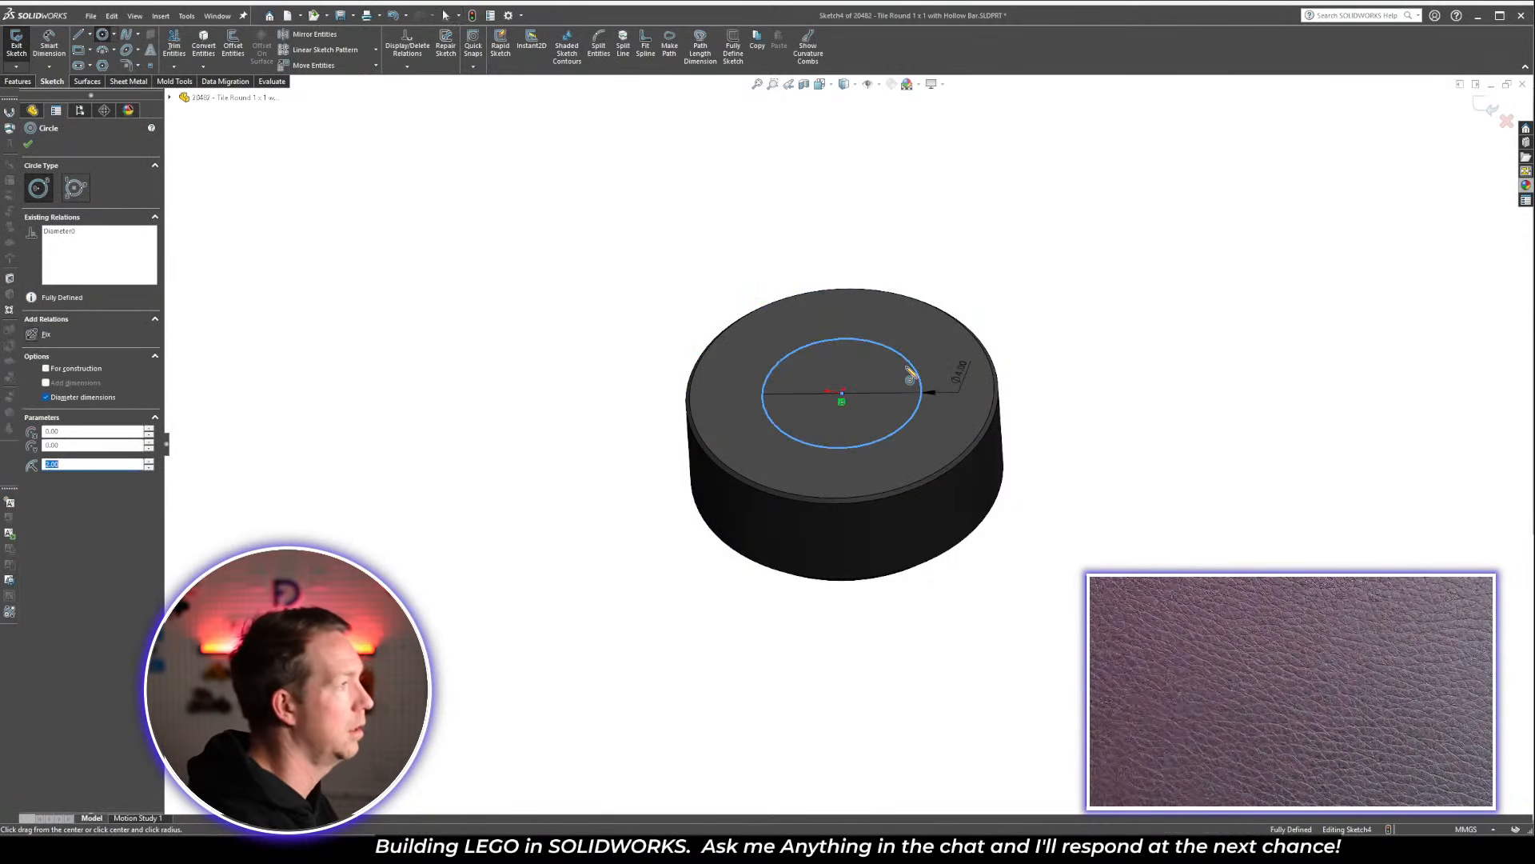
Add a concentric inner circle and dimension the gap between the two circles to 0.8 mm
{"action": "left_click", "coordinate": [842, 393]}
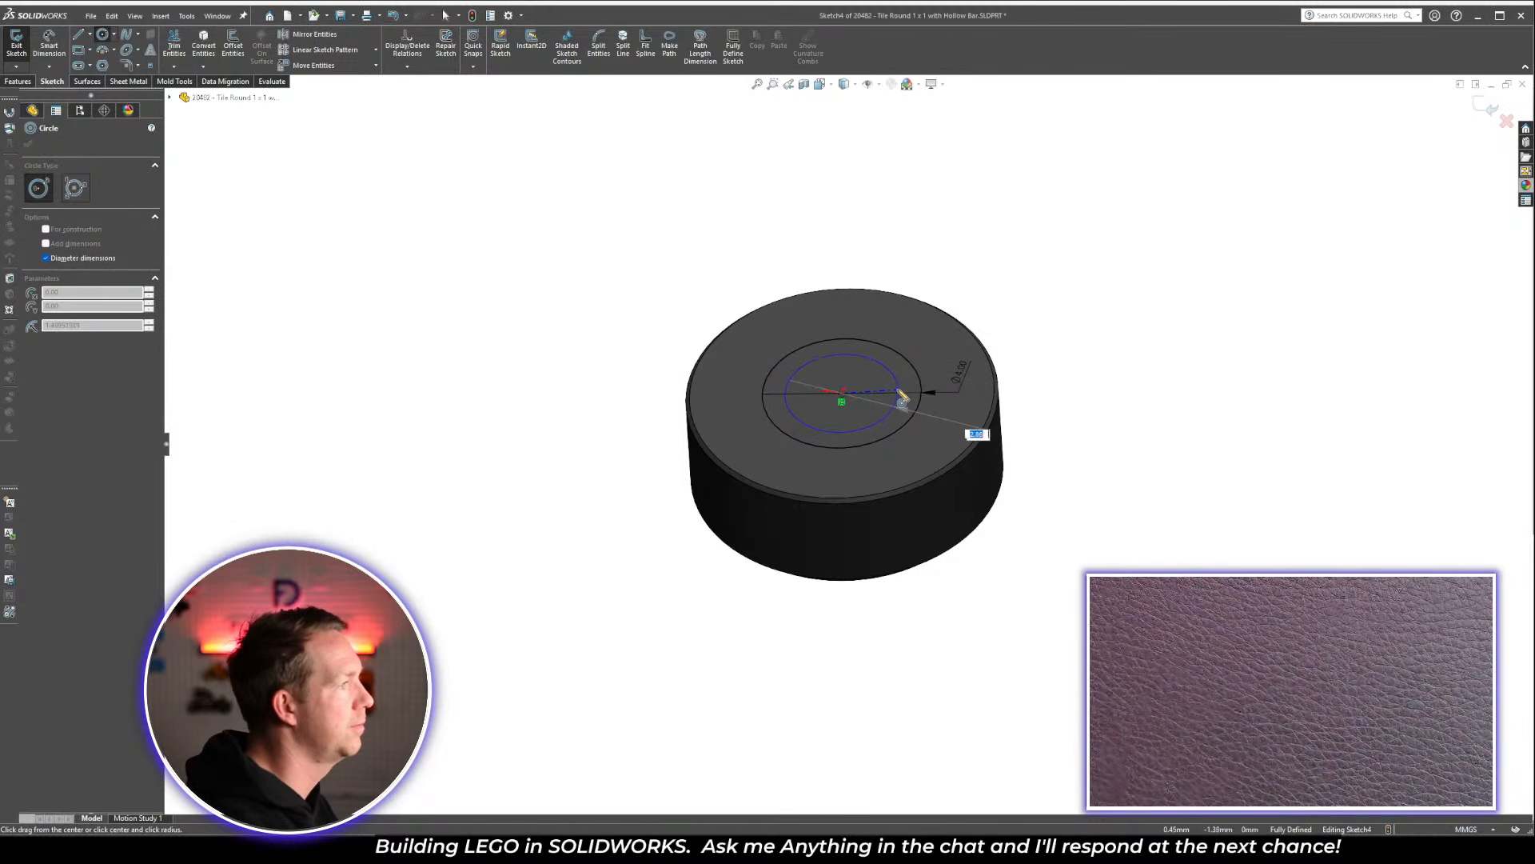
{"action": "key", "text": "d"}
{"action": "left_click", "coordinate": [912, 370]}
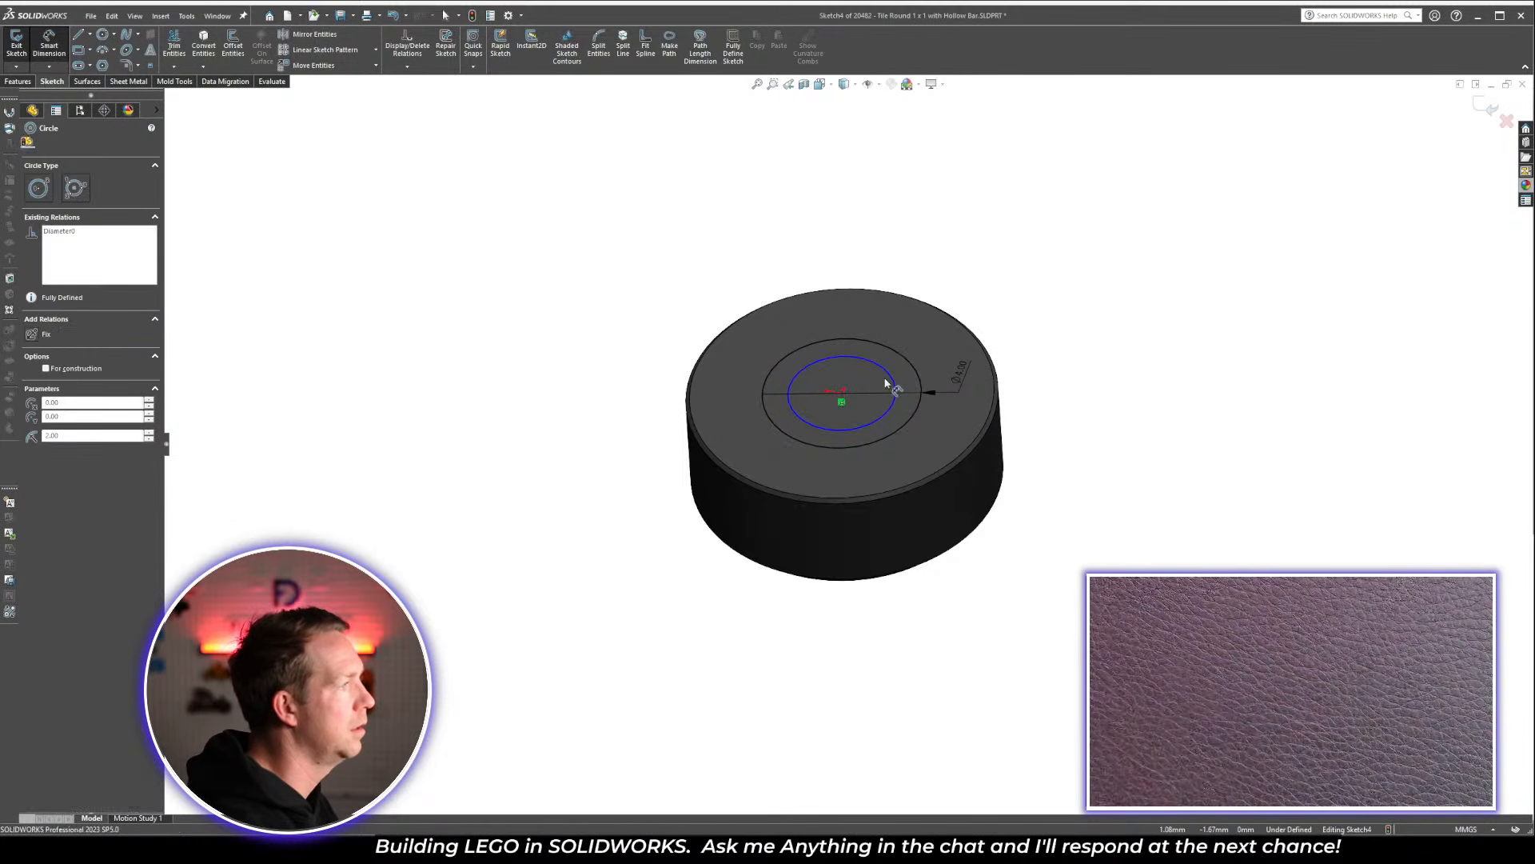
{"action": "left_click", "coordinate": [890, 375]}
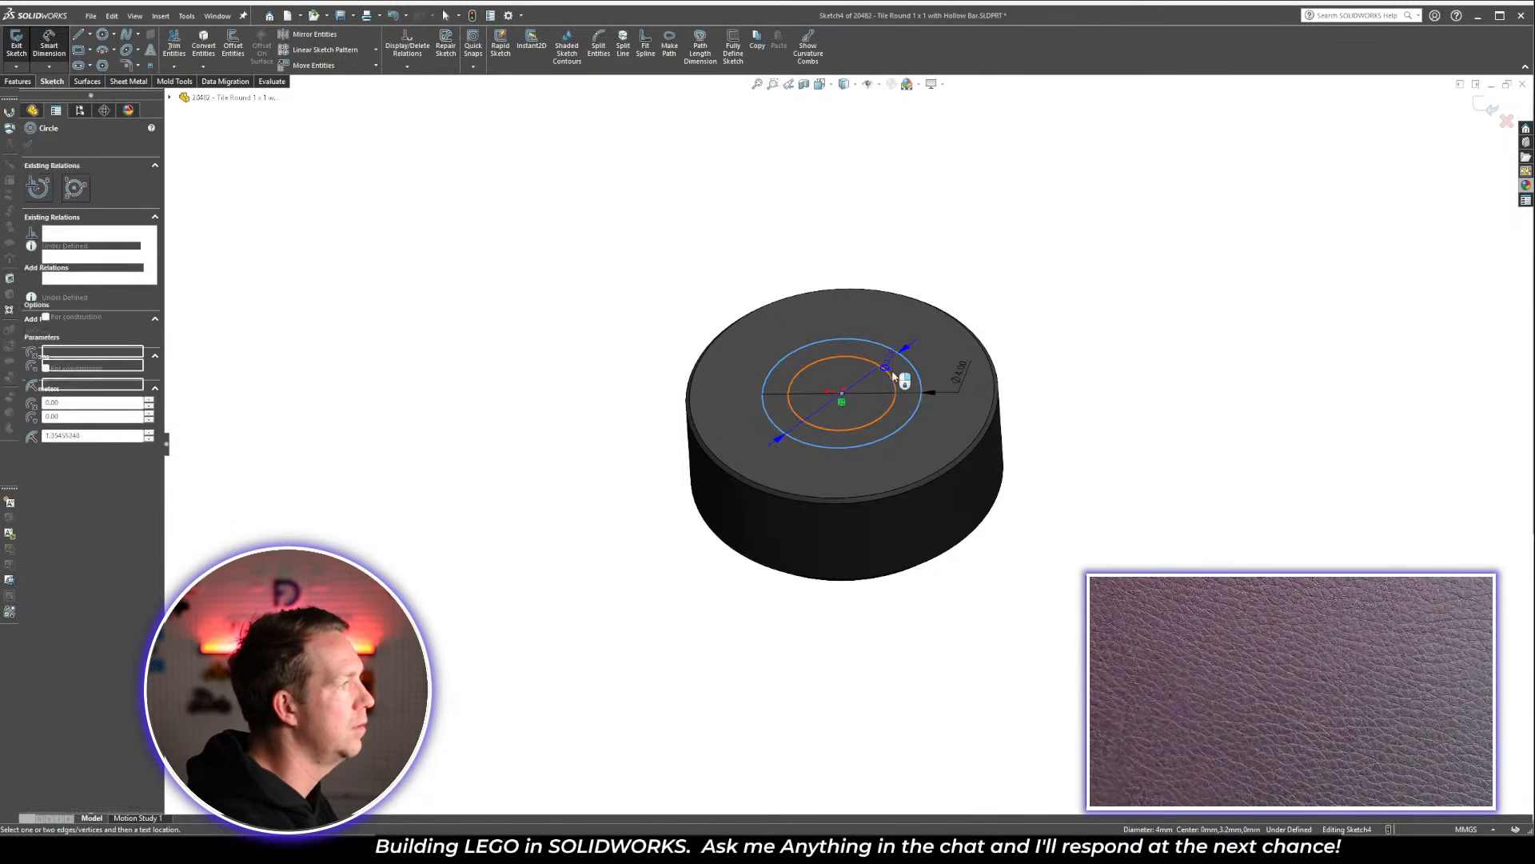
{"action": "left_click", "coordinate": [983, 294]}
{"action": "type", "text": "0.8"}
{"action": "key", "text": "Return"}
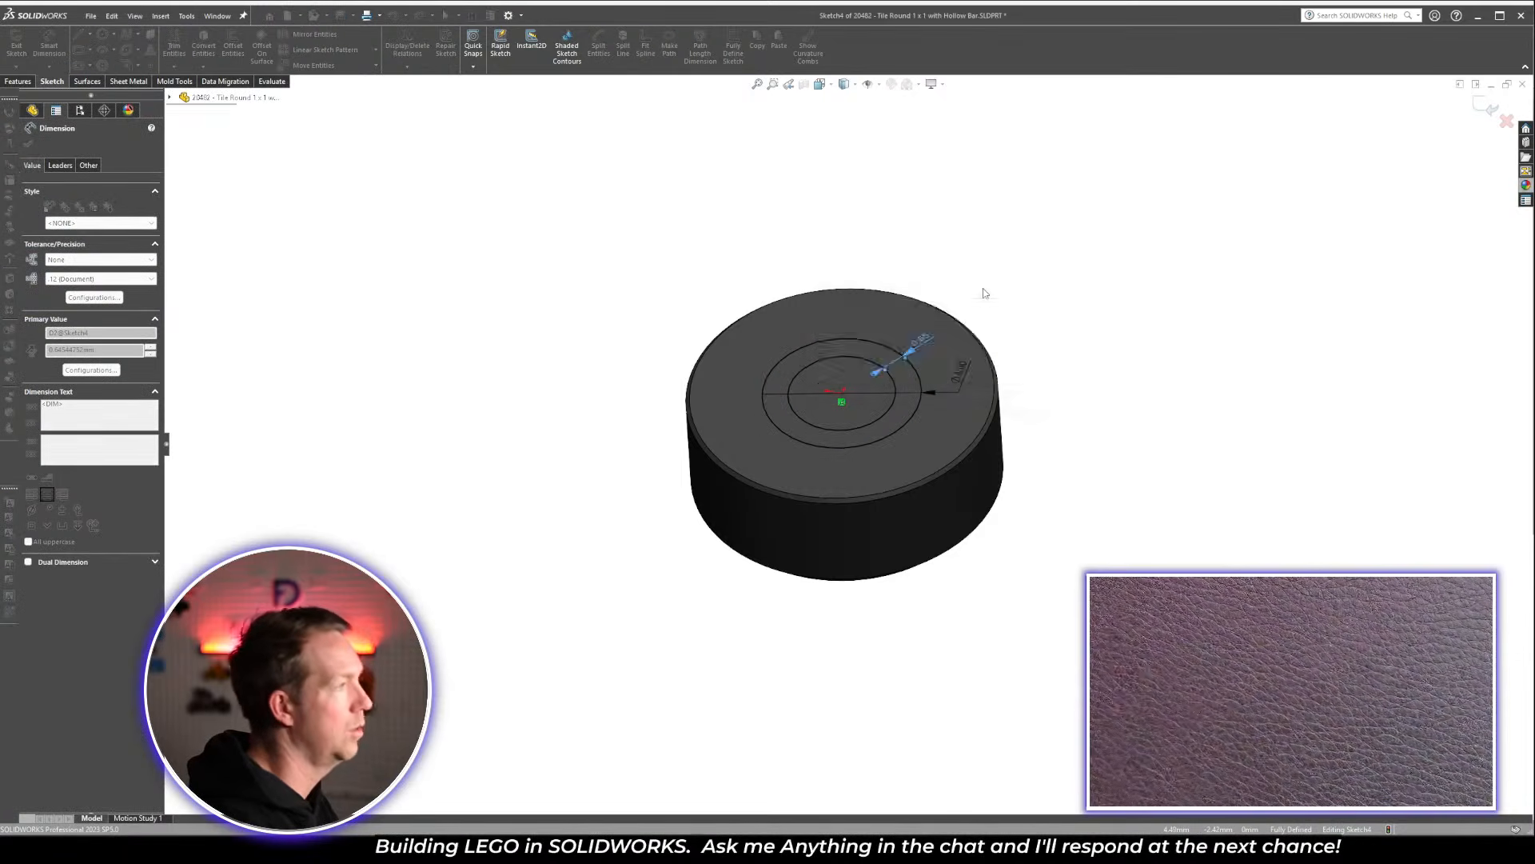
{"action": "key", "text": "Escape"}
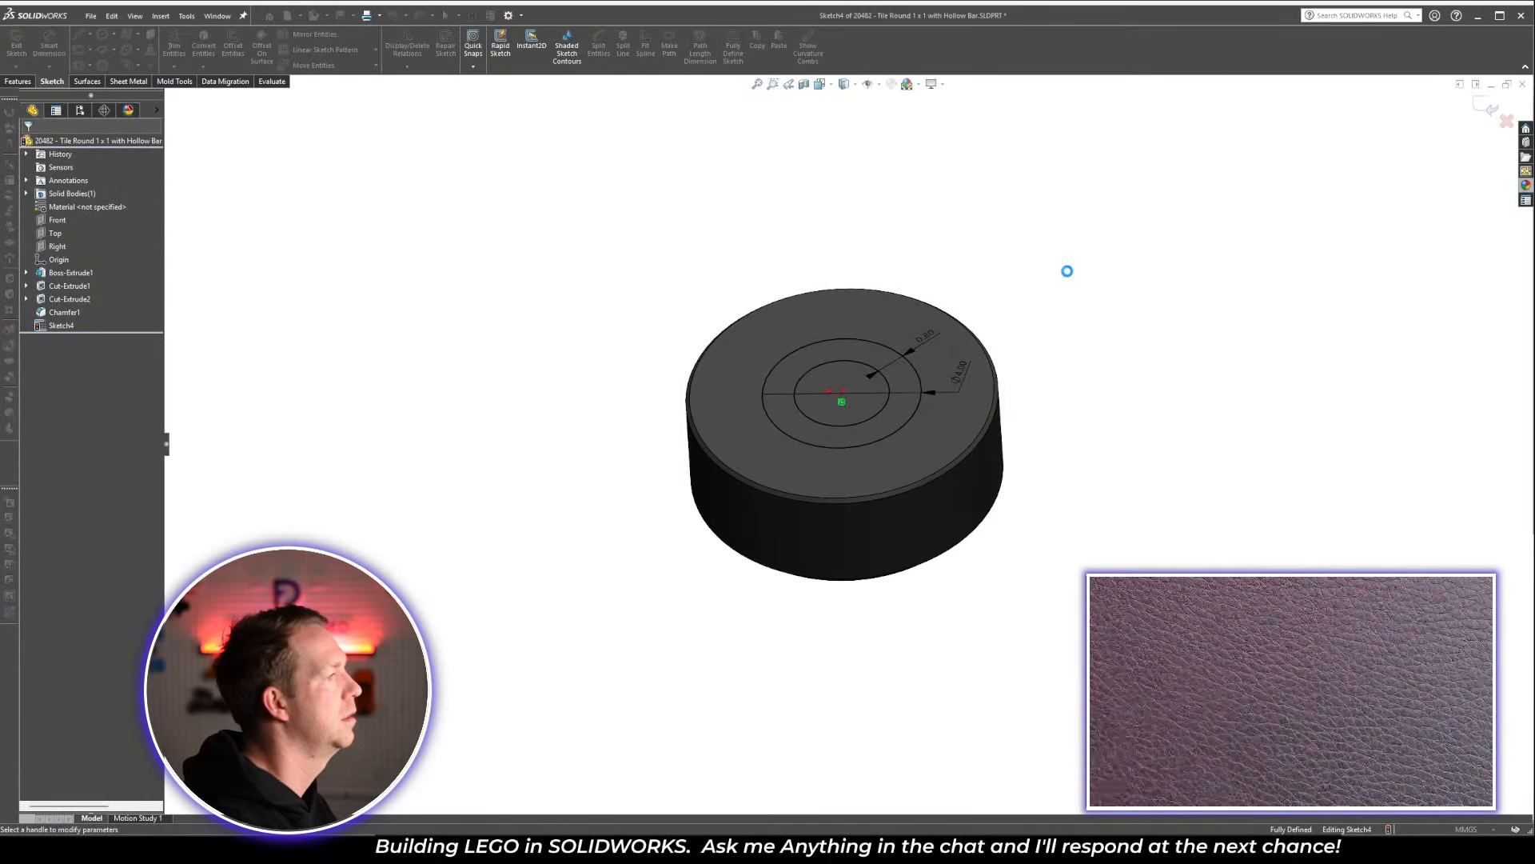
Extrude the ring profile upward 4 mm, merged with the tile, to form the hollow bar
{"action": "type", "text": "3"}
{"action": "key", "text": "Return"}
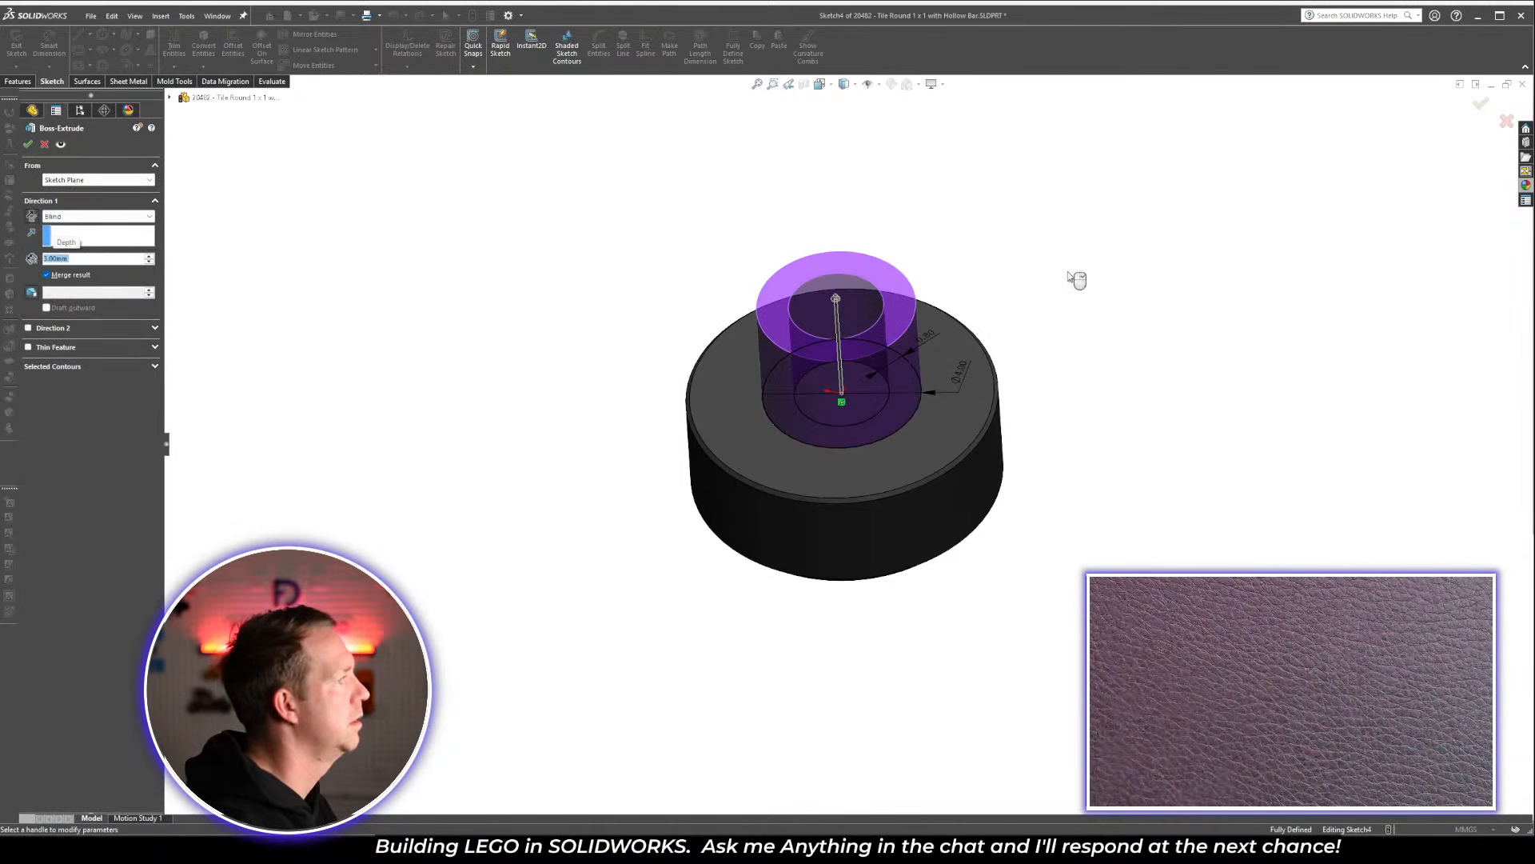
{"action": "type", "text": "4"}
{"action": "key", "text": "Return"}
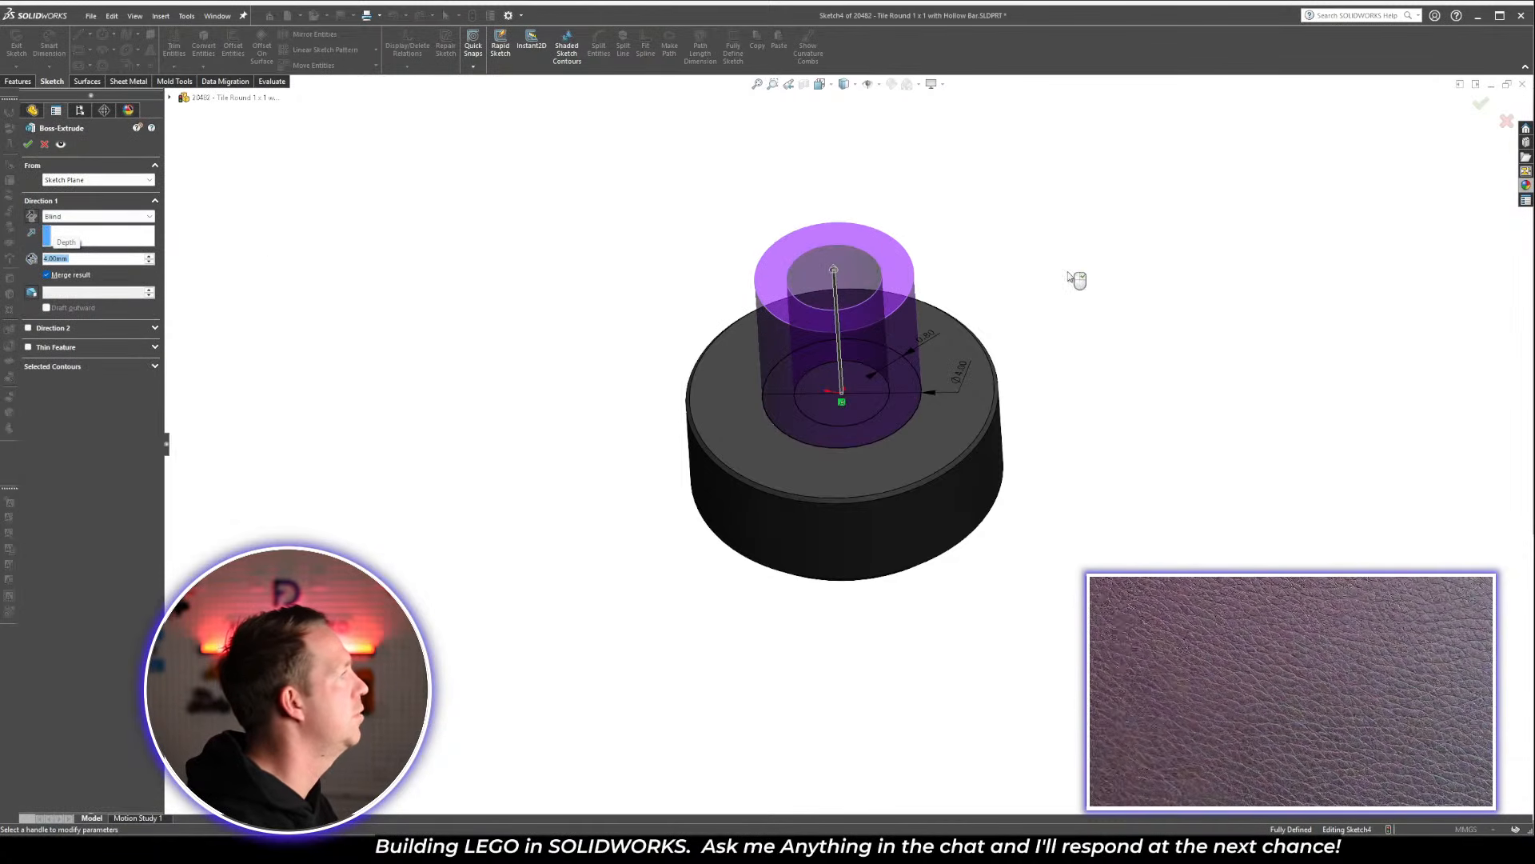
{"action": "key", "text": "Return"}
{"action": "middle_click_drag", "start_coordinate": [987, 445], "coordinate": [1079, 349]}
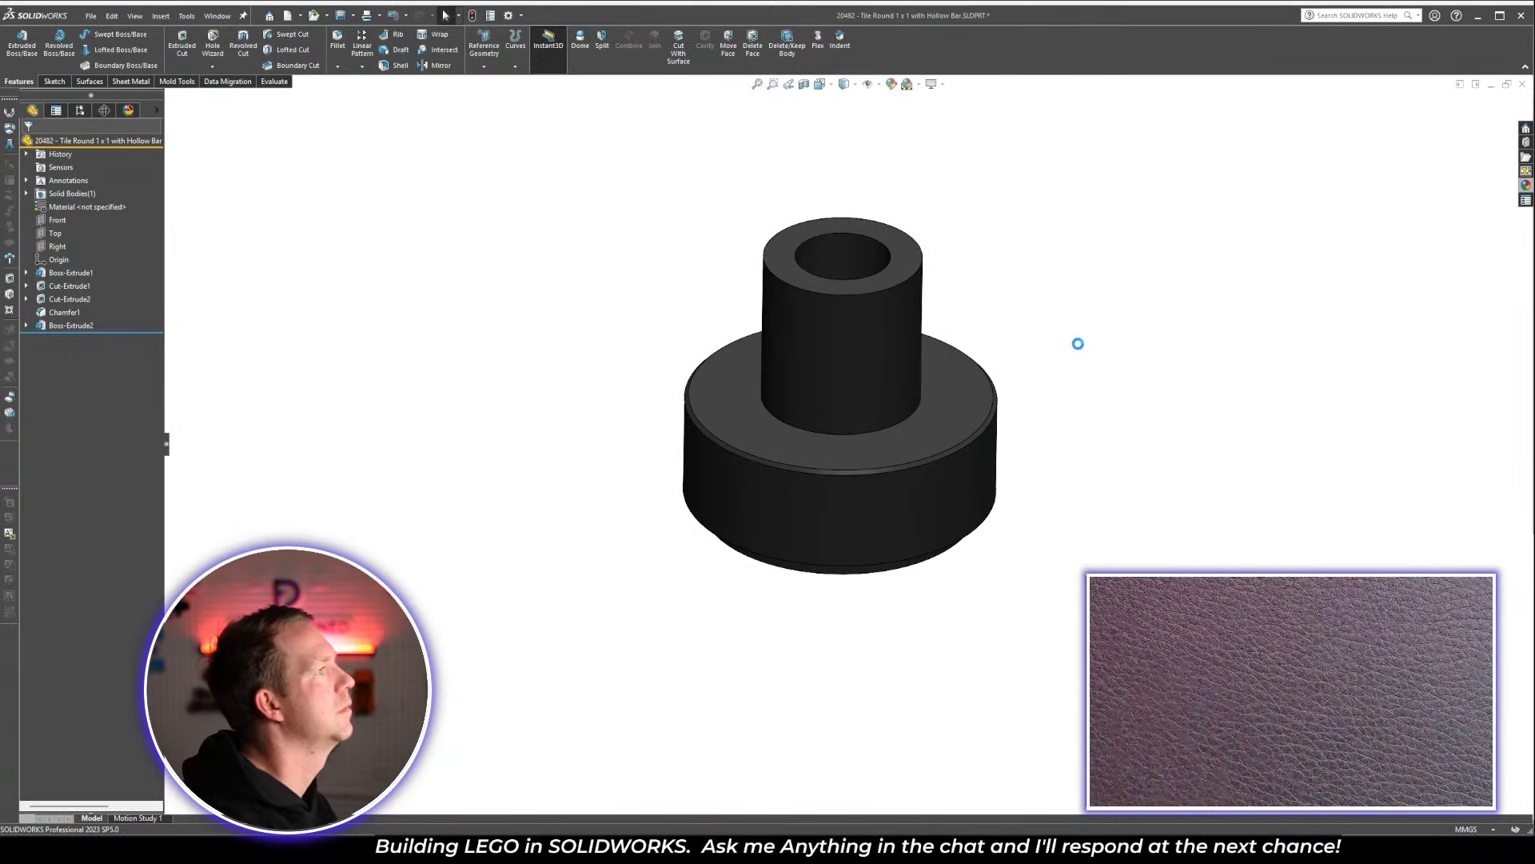
In the Boba Fett's Starship Microfighter assembly, insert 20482 Tile Round 1 x 1 with Hollow Bar beside the black 1 x 1 brick
{"action": "key", "text": "ctrl+Tab"}
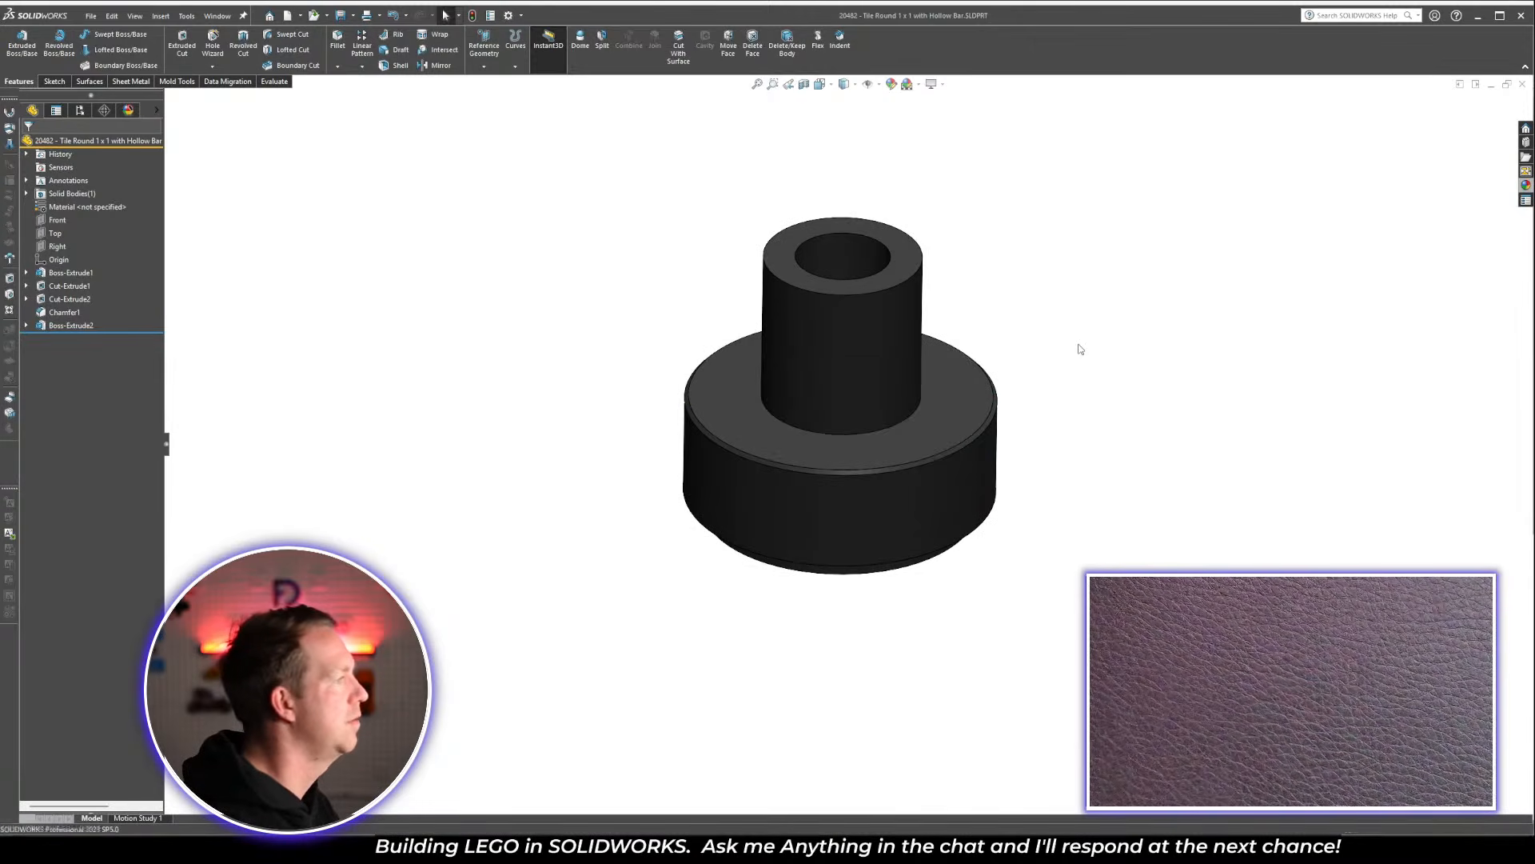
{"action": "left_click", "coordinate": [66, 44]}
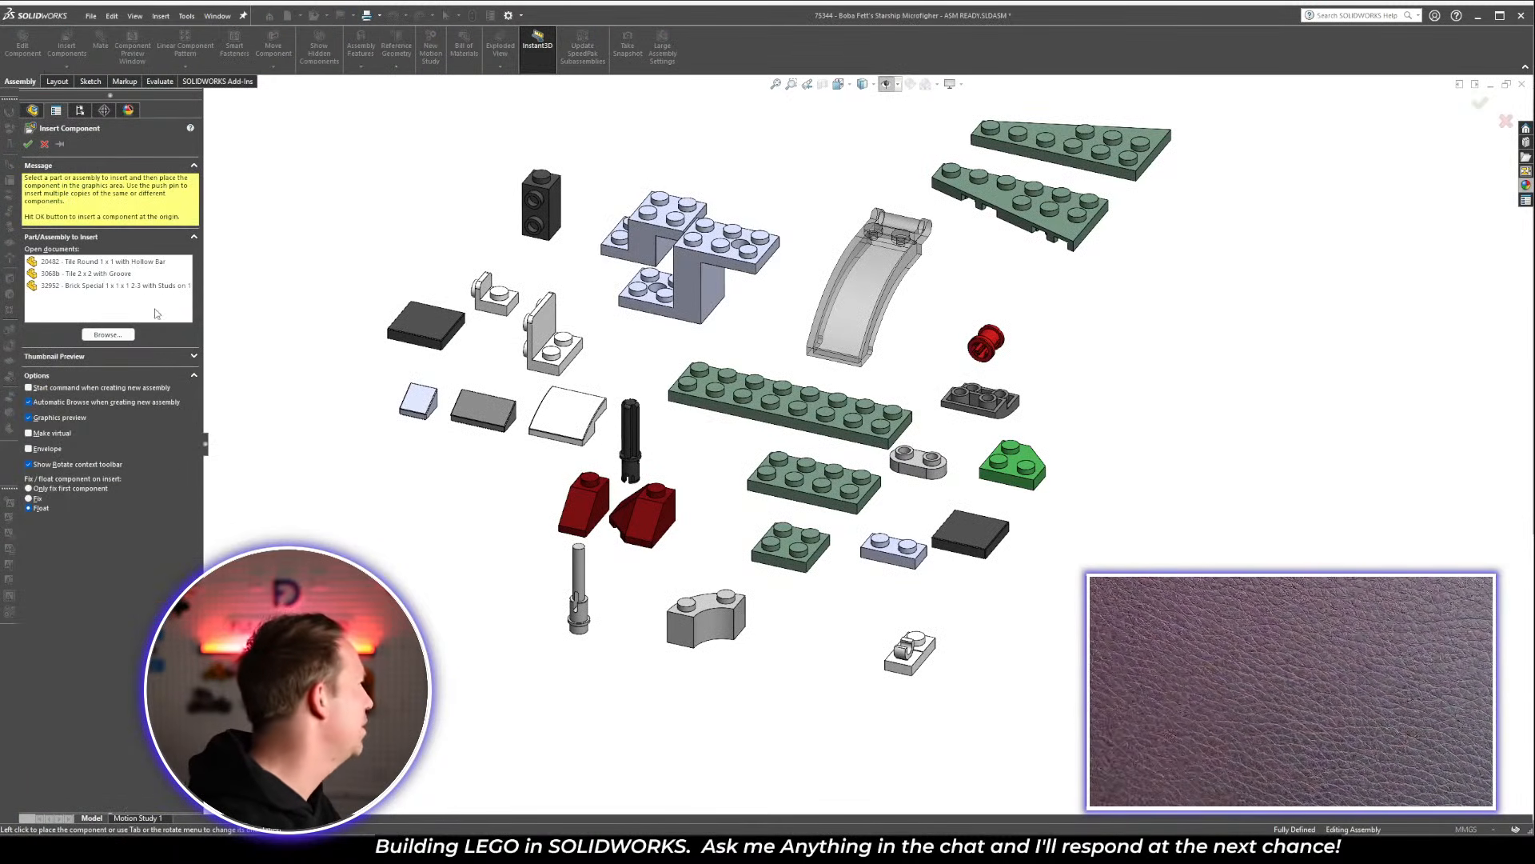
{"action": "left_click", "coordinate": [104, 264]}
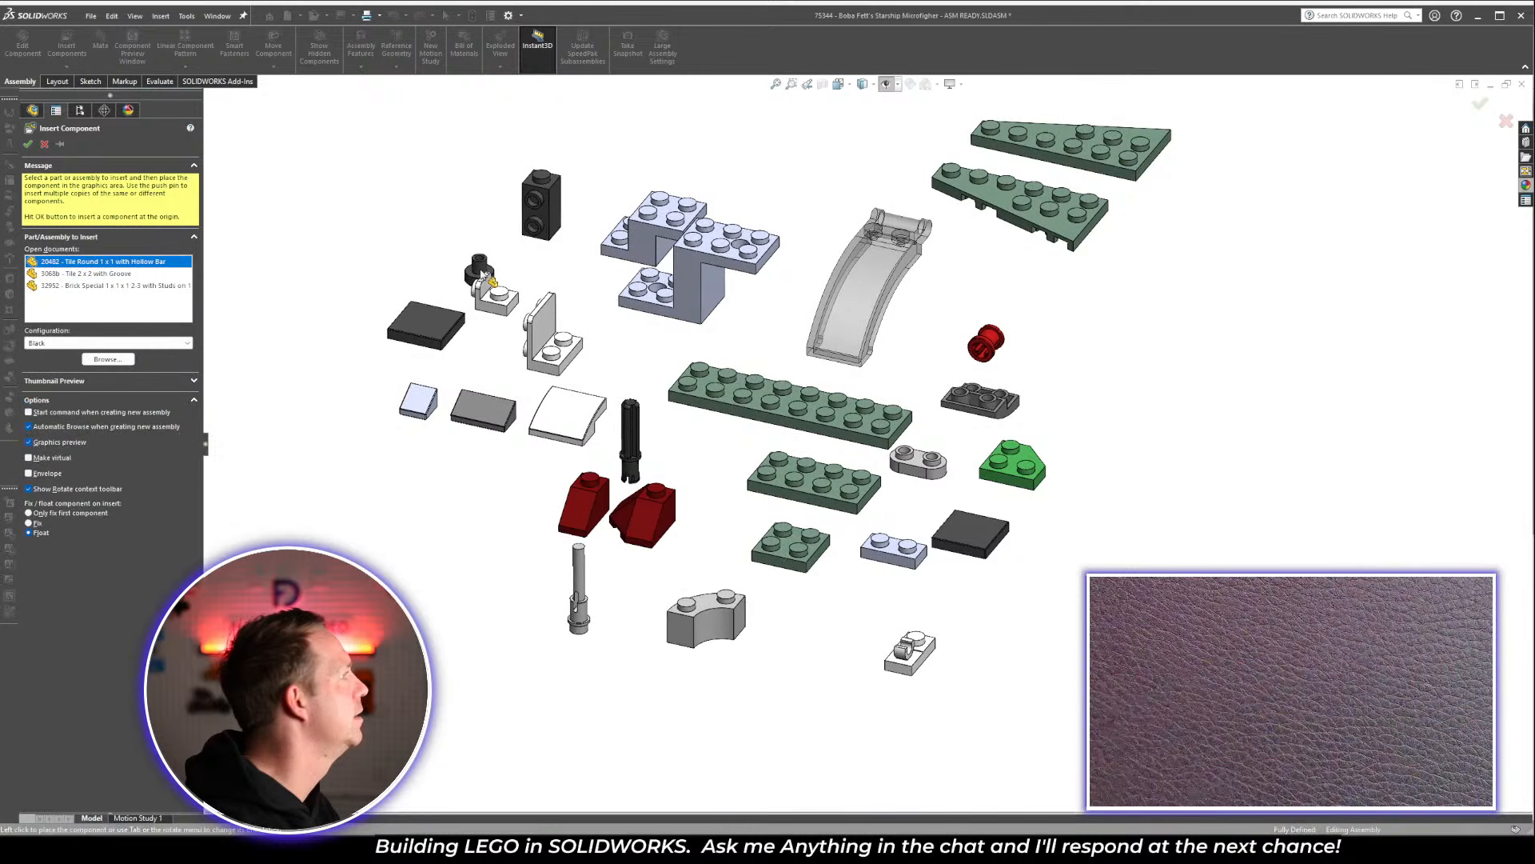
{"action": "left_click", "coordinate": [556, 276]}
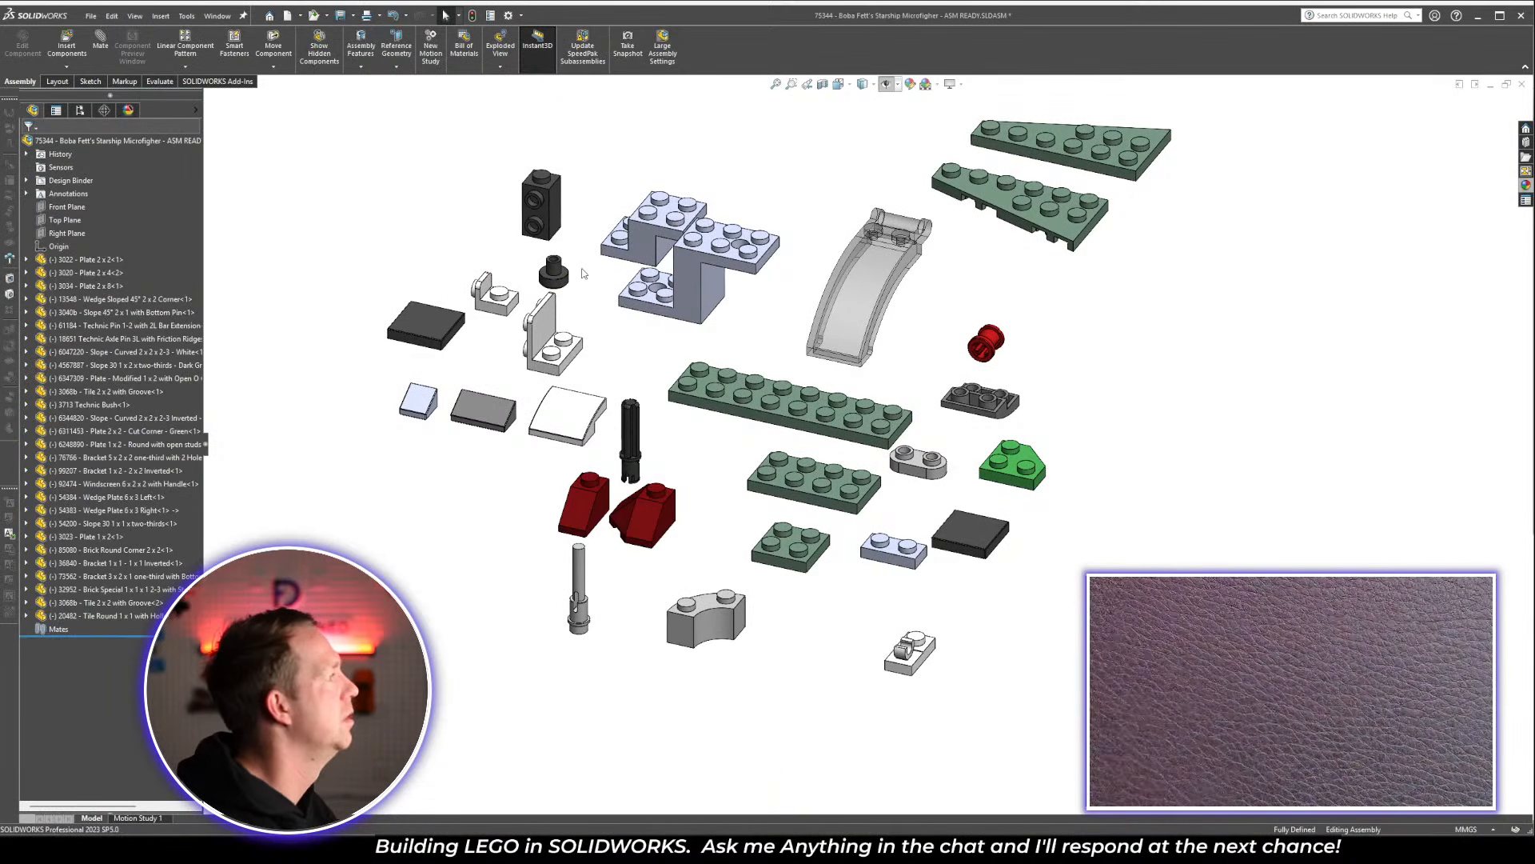
In the browser, close the 20482 reference page and recolour the status dot of part 6186675 green on the parts overview slide
{"action": "key", "text": "alt+Tab"}
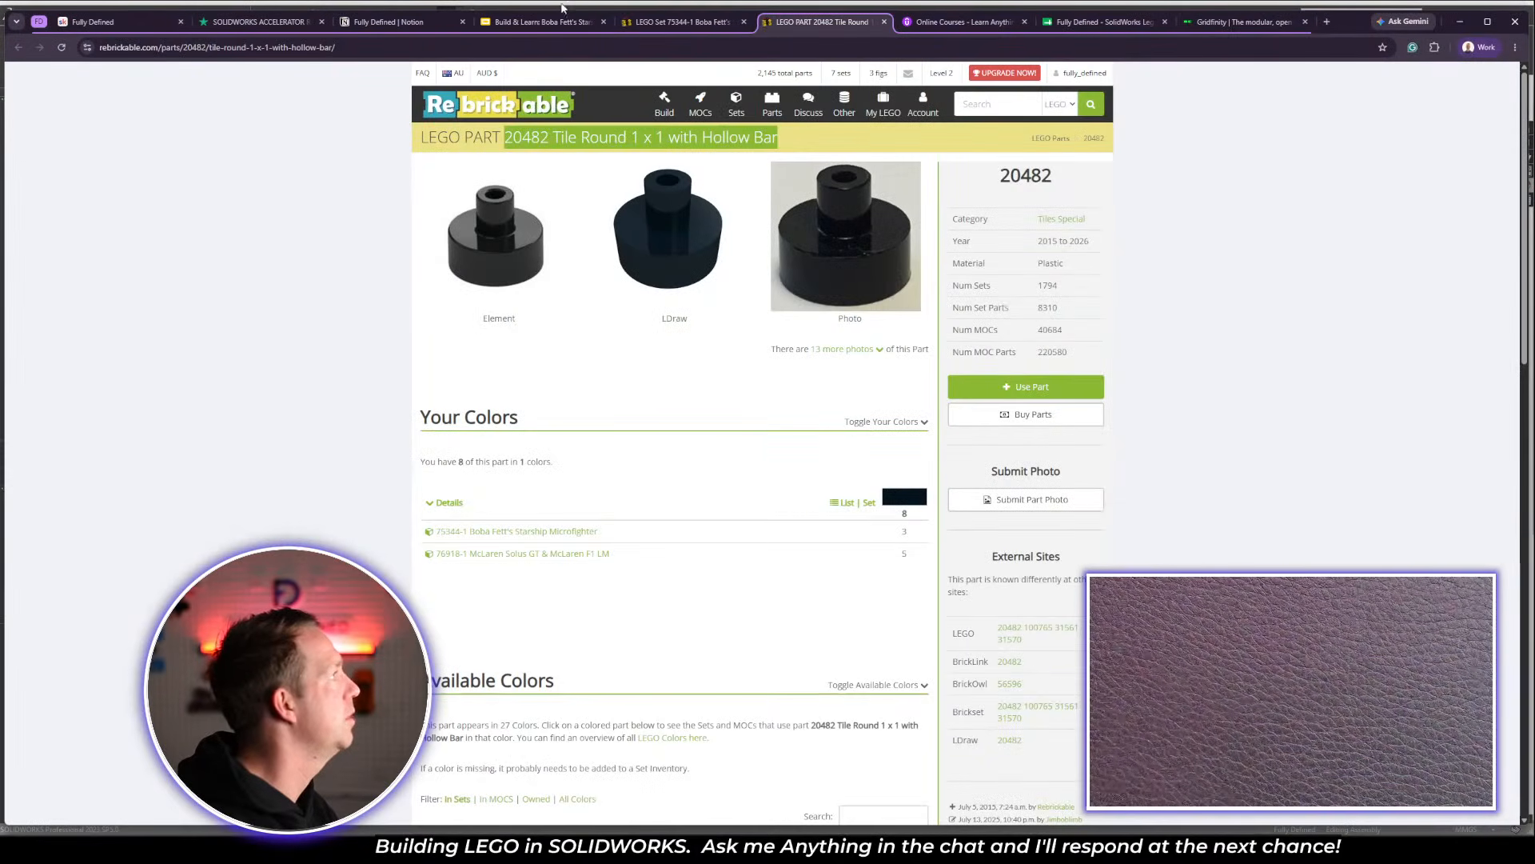
{"action": "left_click", "coordinate": [884, 22]}
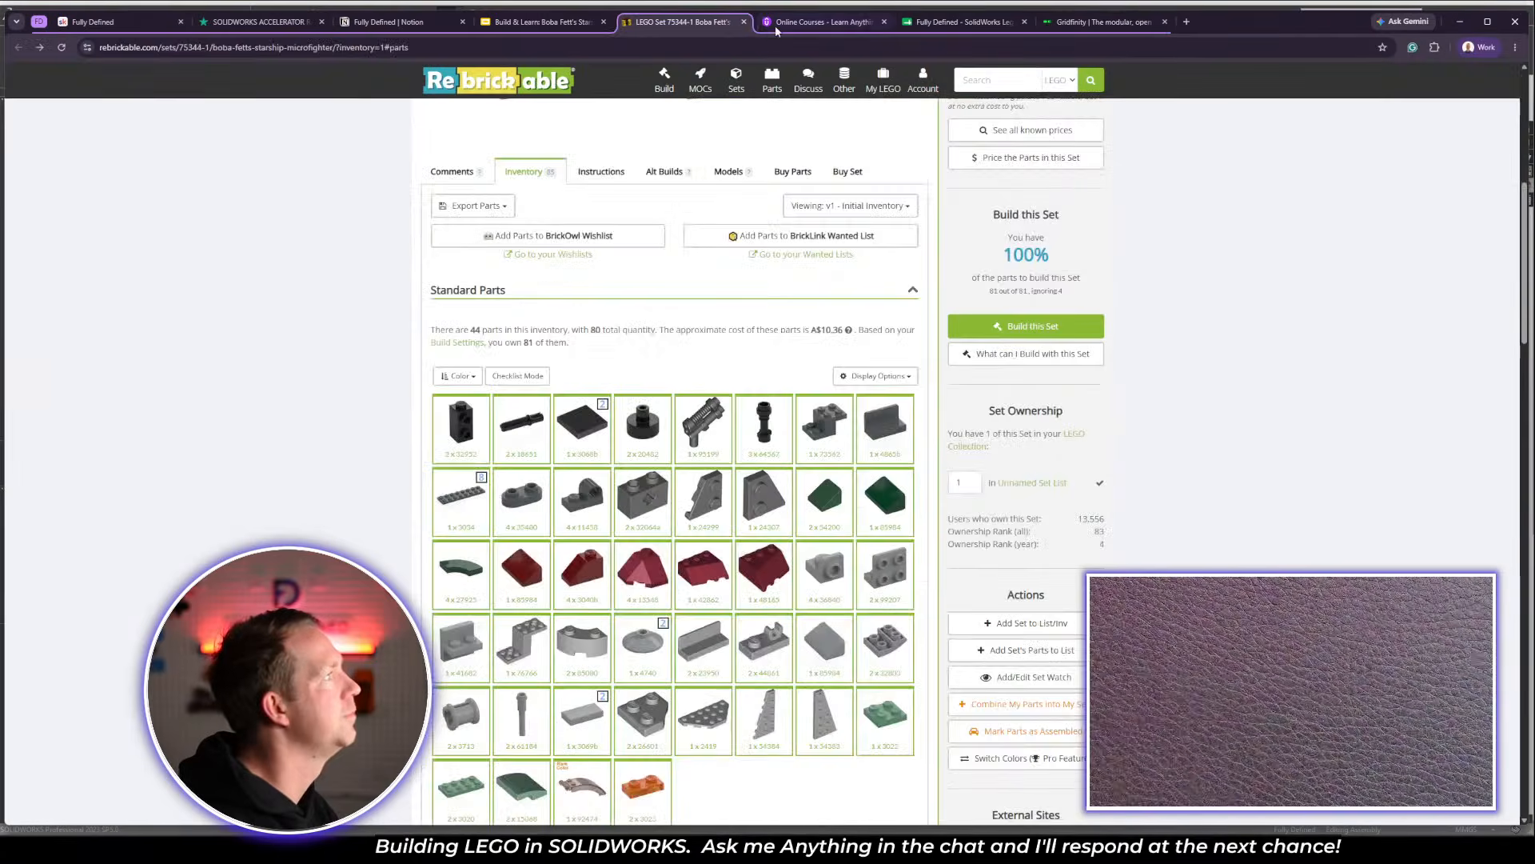
{"action": "left_click", "coordinate": [544, 21]}
{"action": "left_click", "coordinate": [358, 404]}
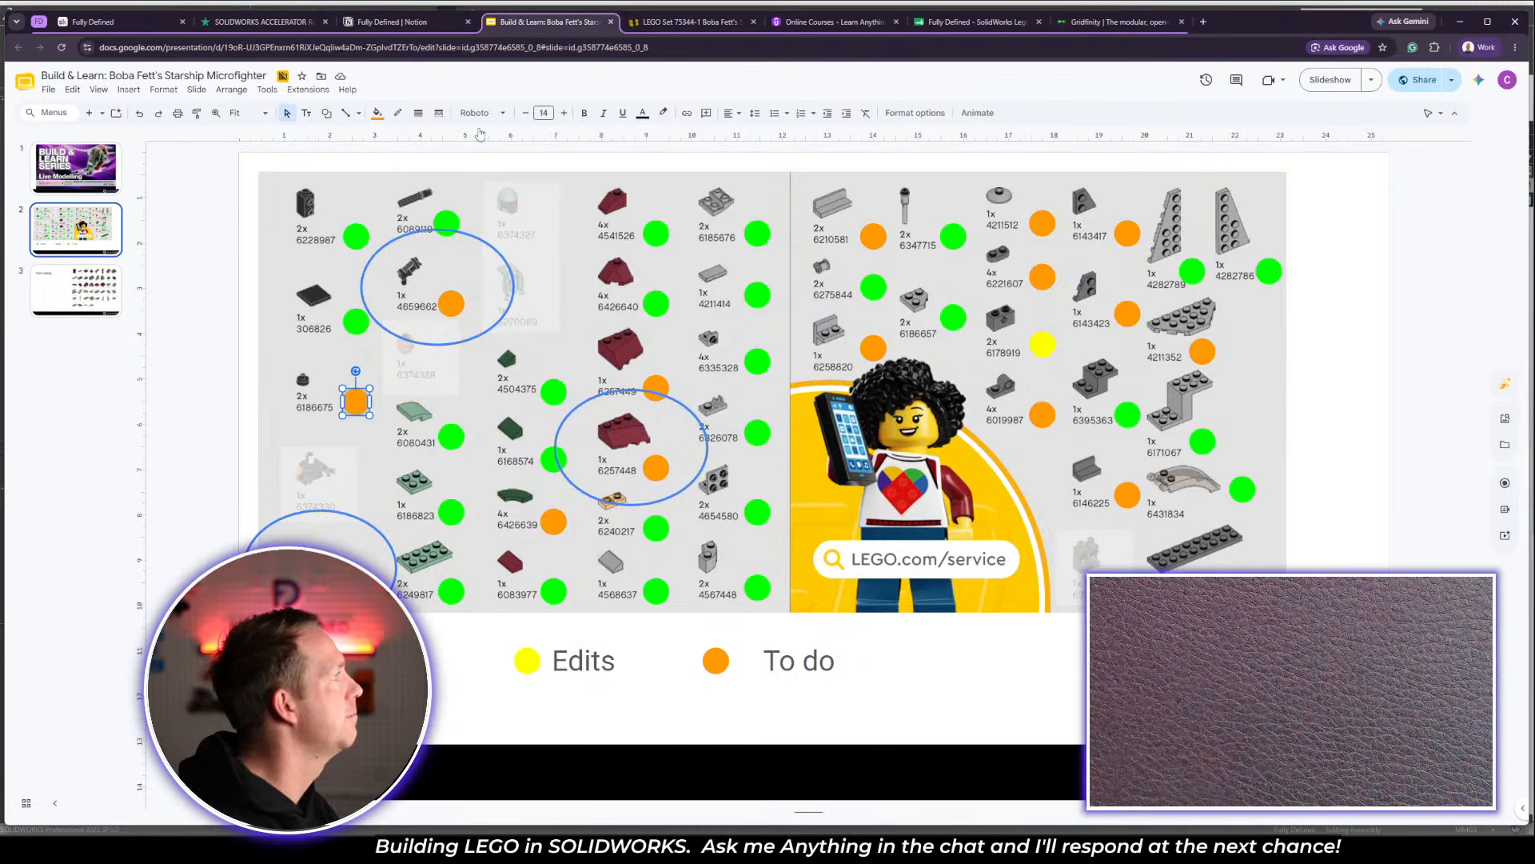
{"action": "left_click", "coordinate": [377, 113]}
{"action": "left_click", "coordinate": [433, 251]}
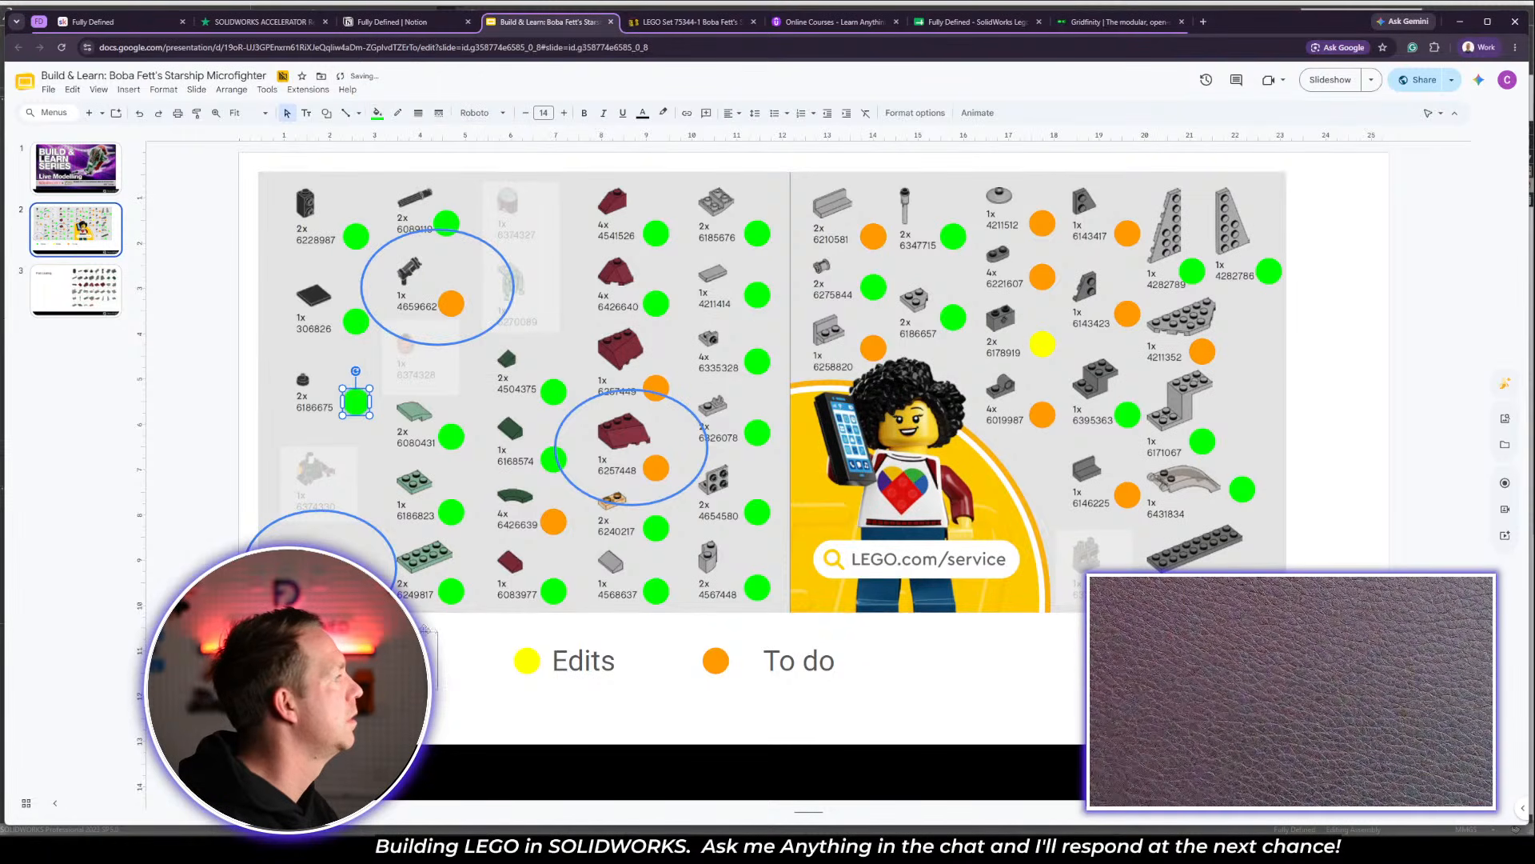
From the Rebrickable inventory of set 75344-1, open the page of part 64567 Weapon Lightsaber Hilt in a new tab
{"action": "left_click", "coordinate": [447, 634]}
{"action": "left_click", "coordinate": [395, 564]}
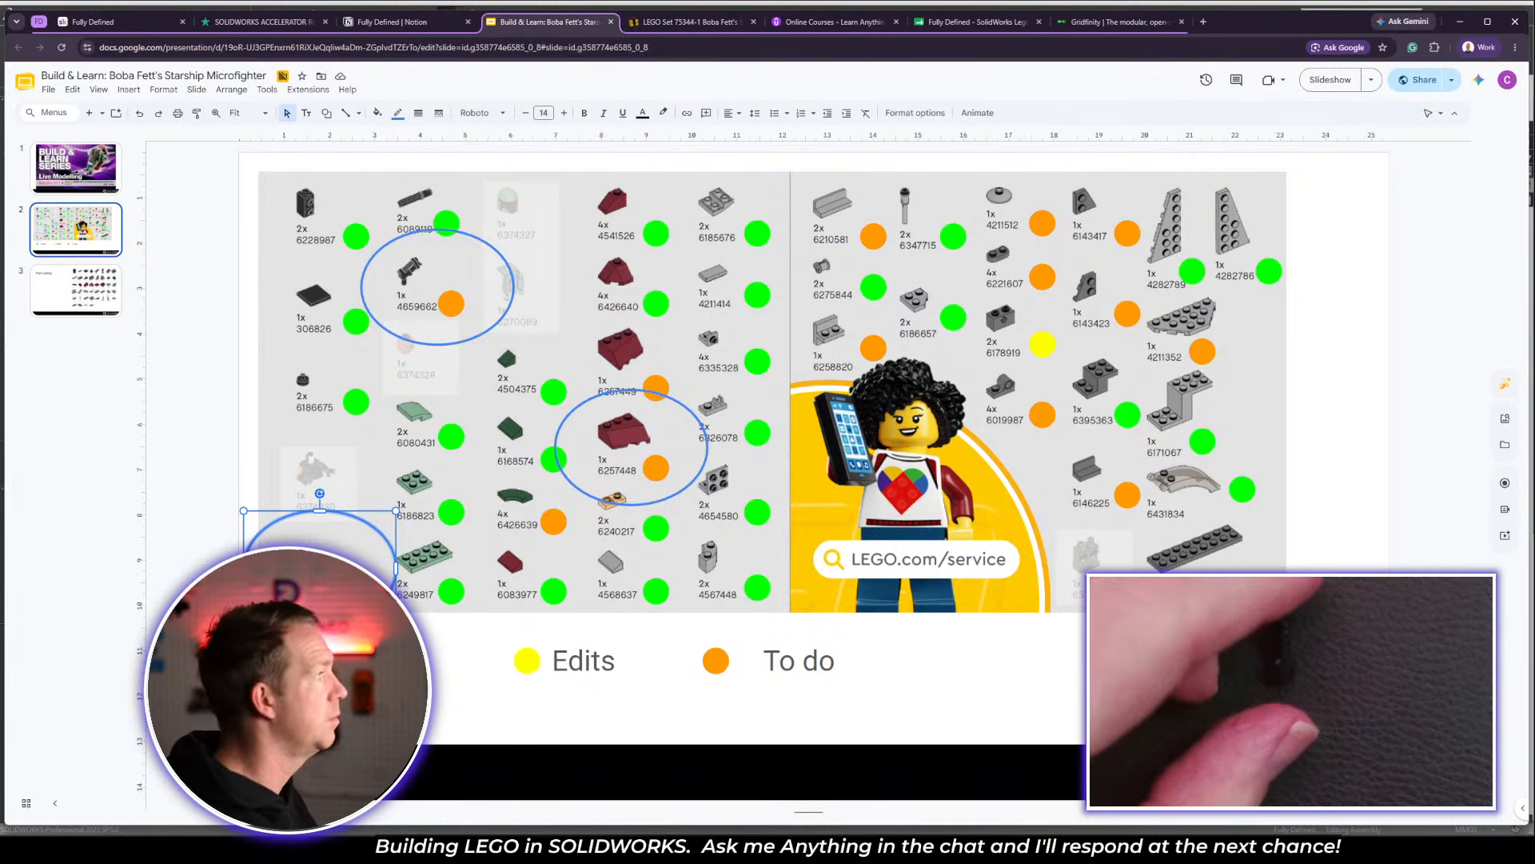
{"action": "left_click", "coordinate": [726, 25]}
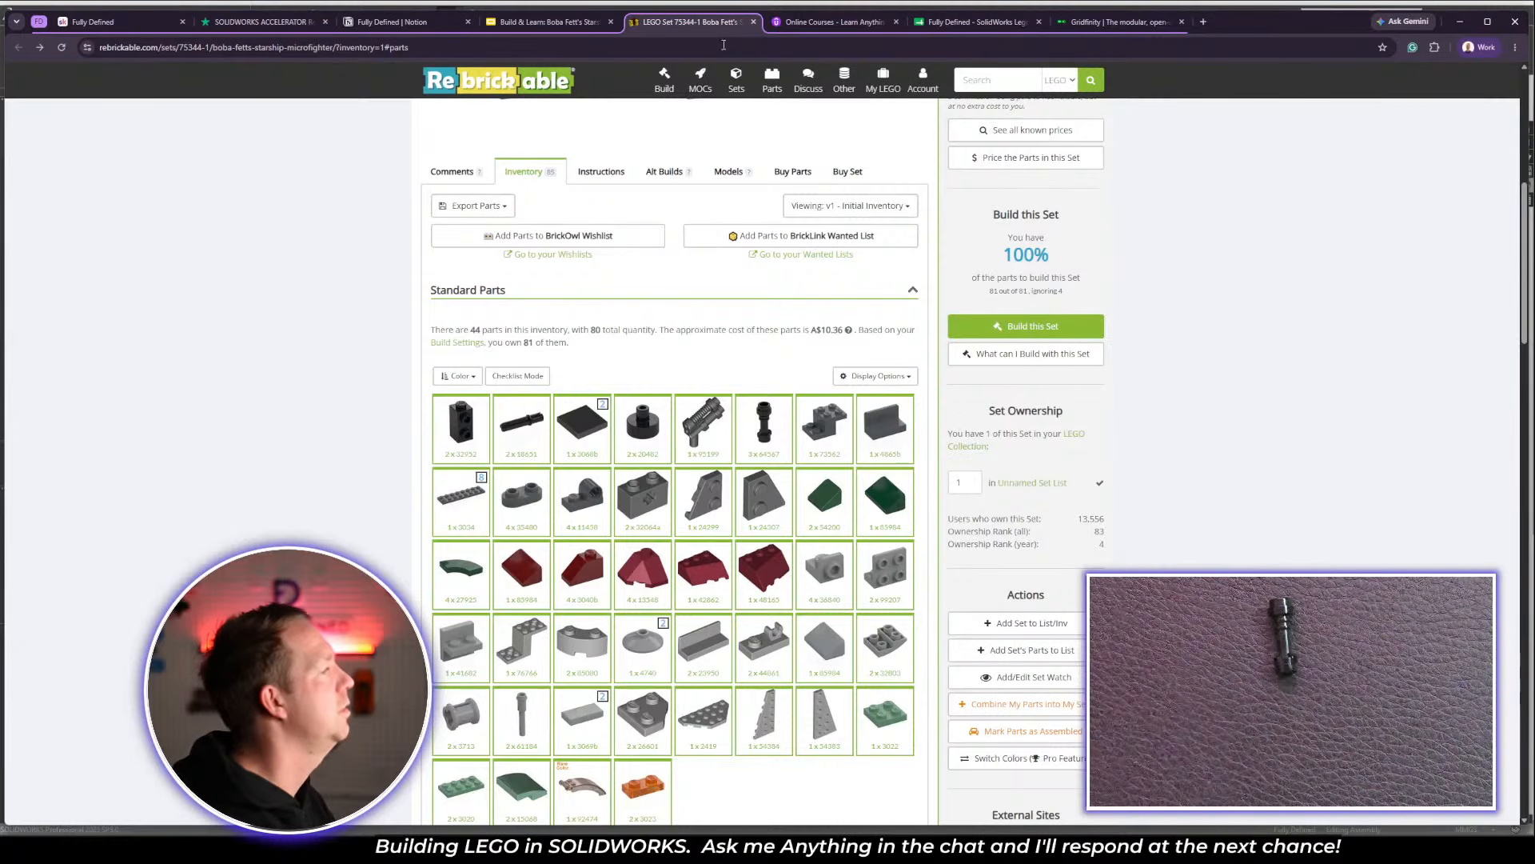
{"action": "right_click", "coordinate": [765, 423]}
{"action": "left_click", "coordinate": [836, 430]}
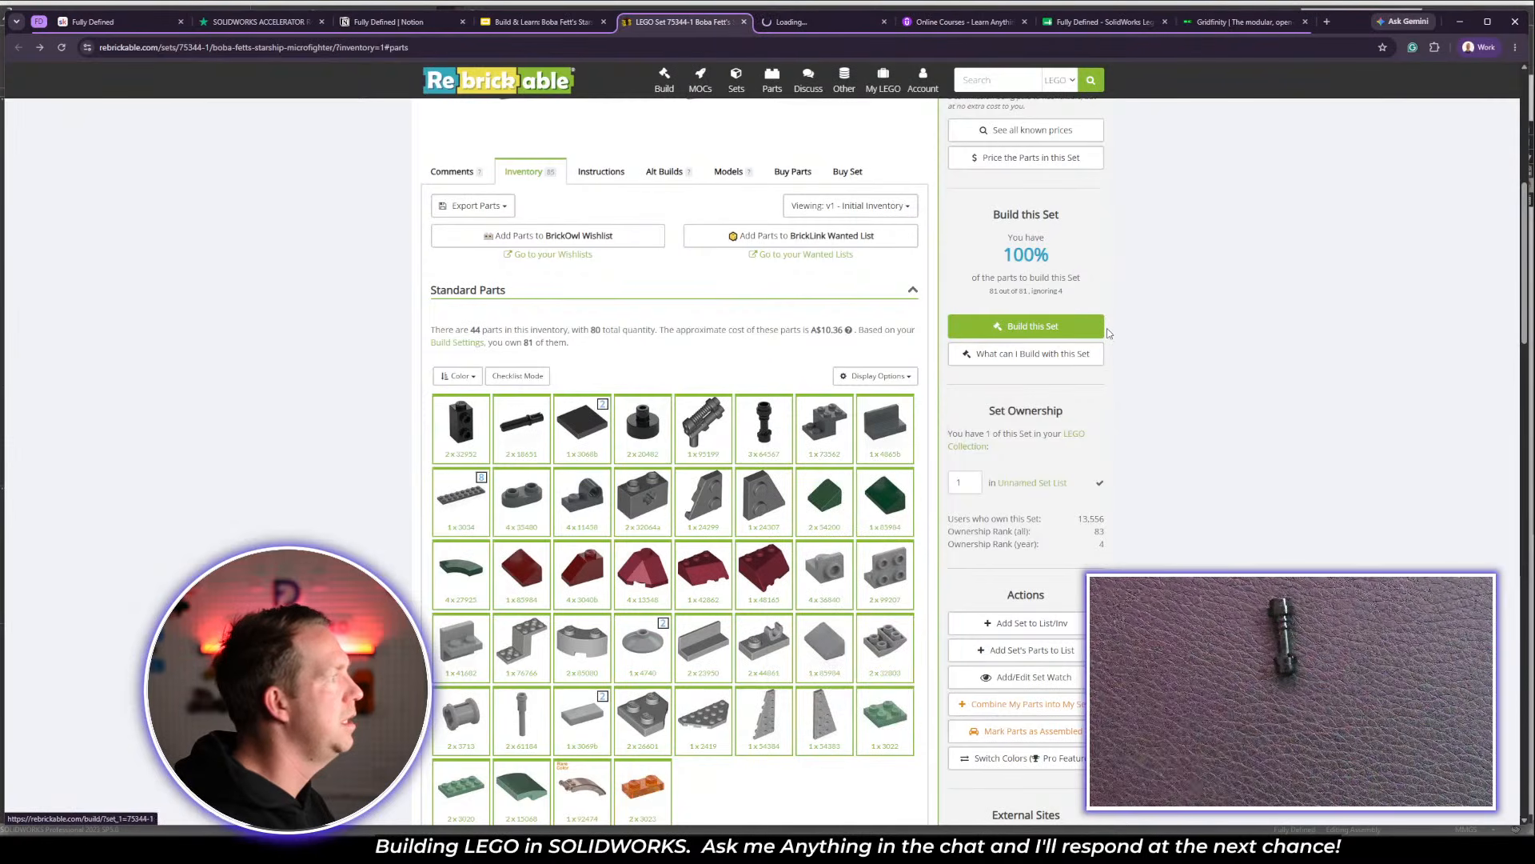
{"action": "left_click", "coordinate": [809, 22]}
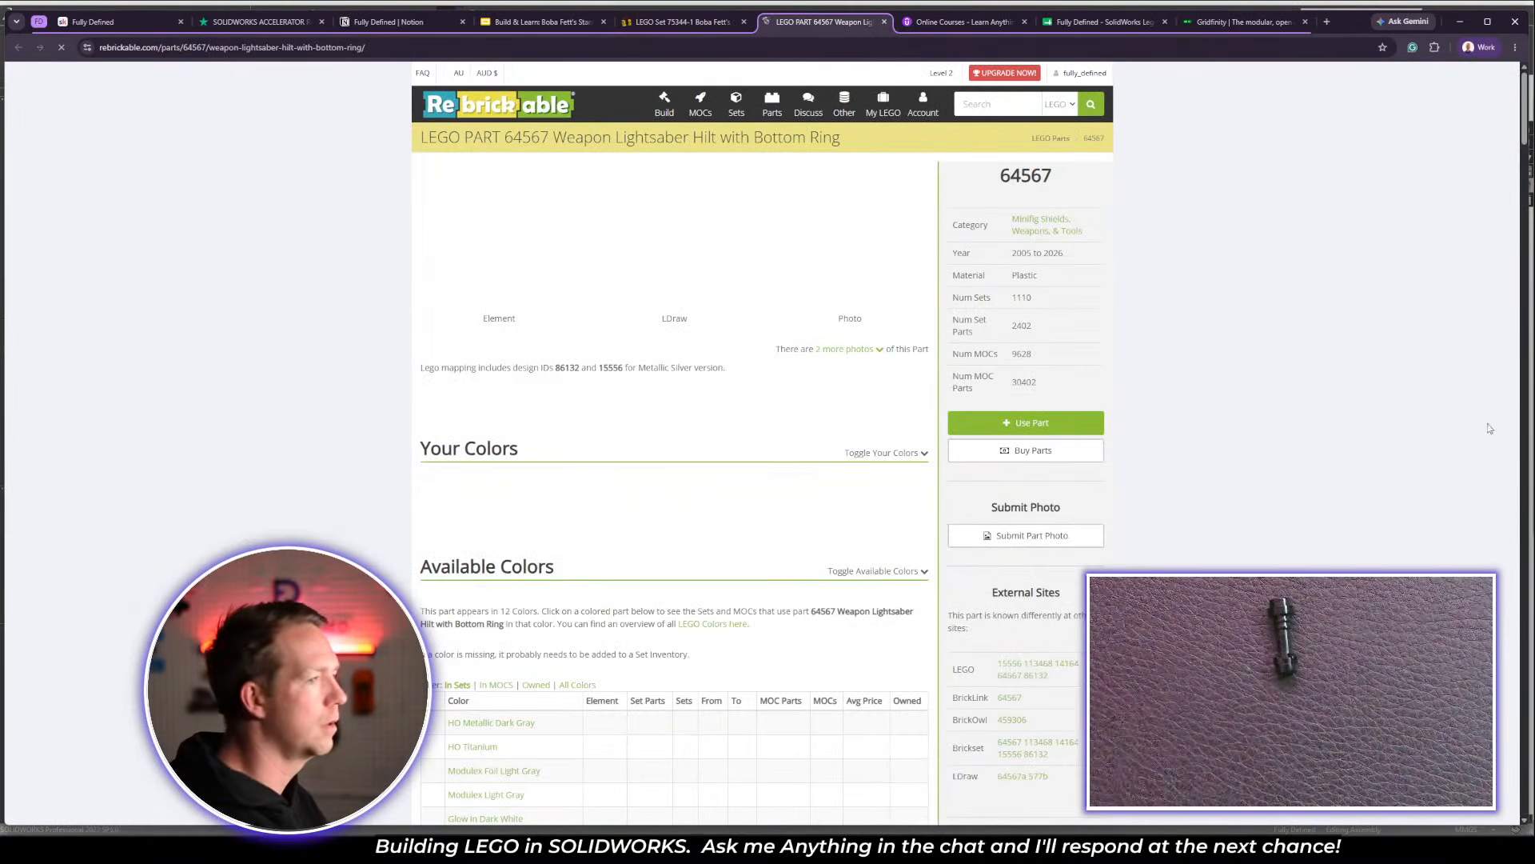
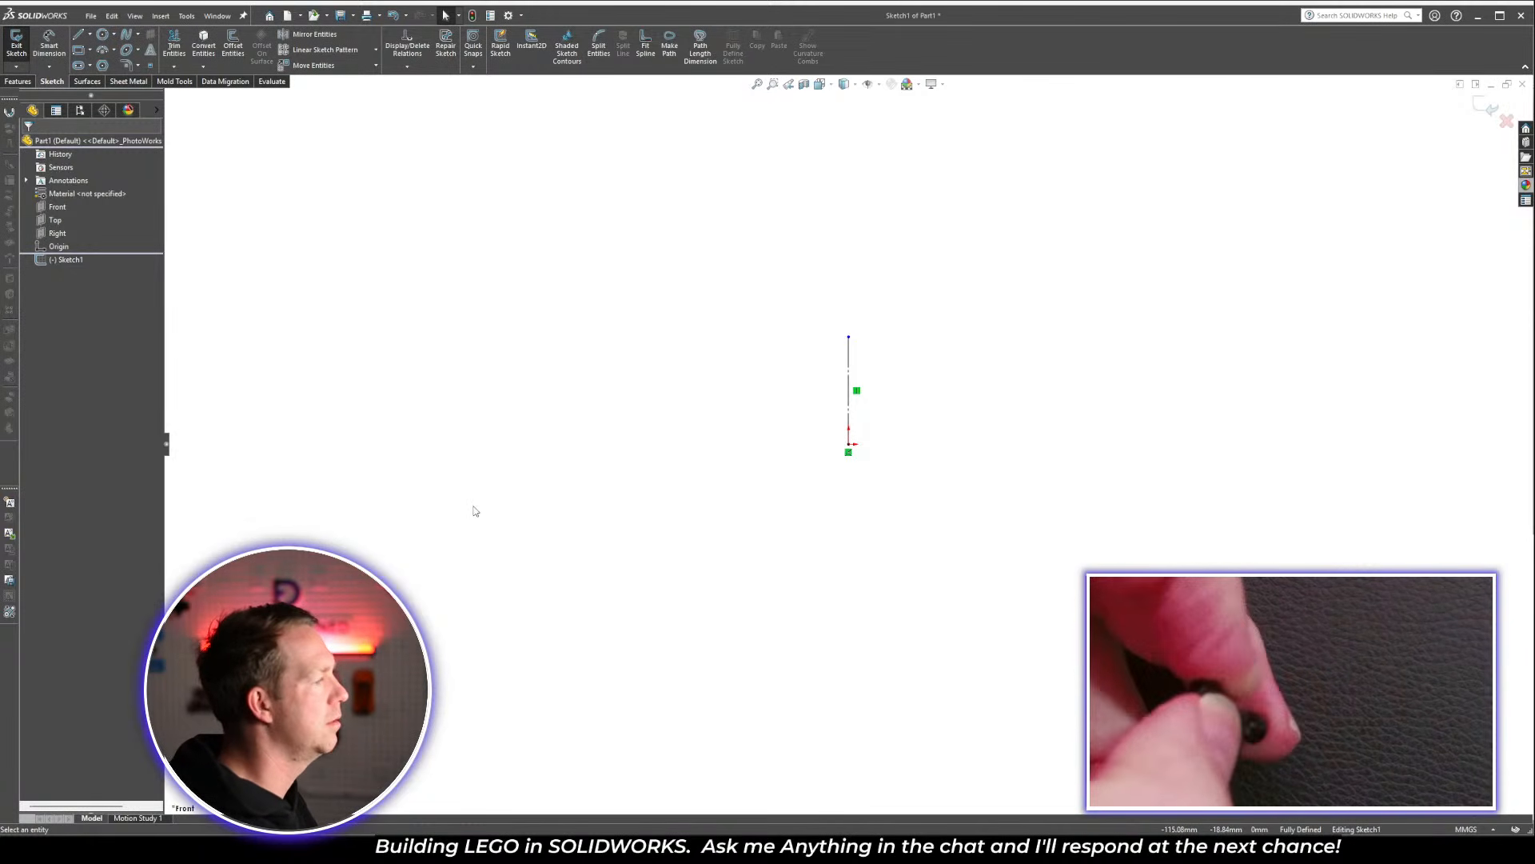
In the new SOLIDWORKS part's sketch, convert the vertical construction line to a solid line and dimension its length to 15.8 mm
{"action": "scroll", "coordinate": [846, 433], "scroll_direction": "down", "scroll_amount": 3}
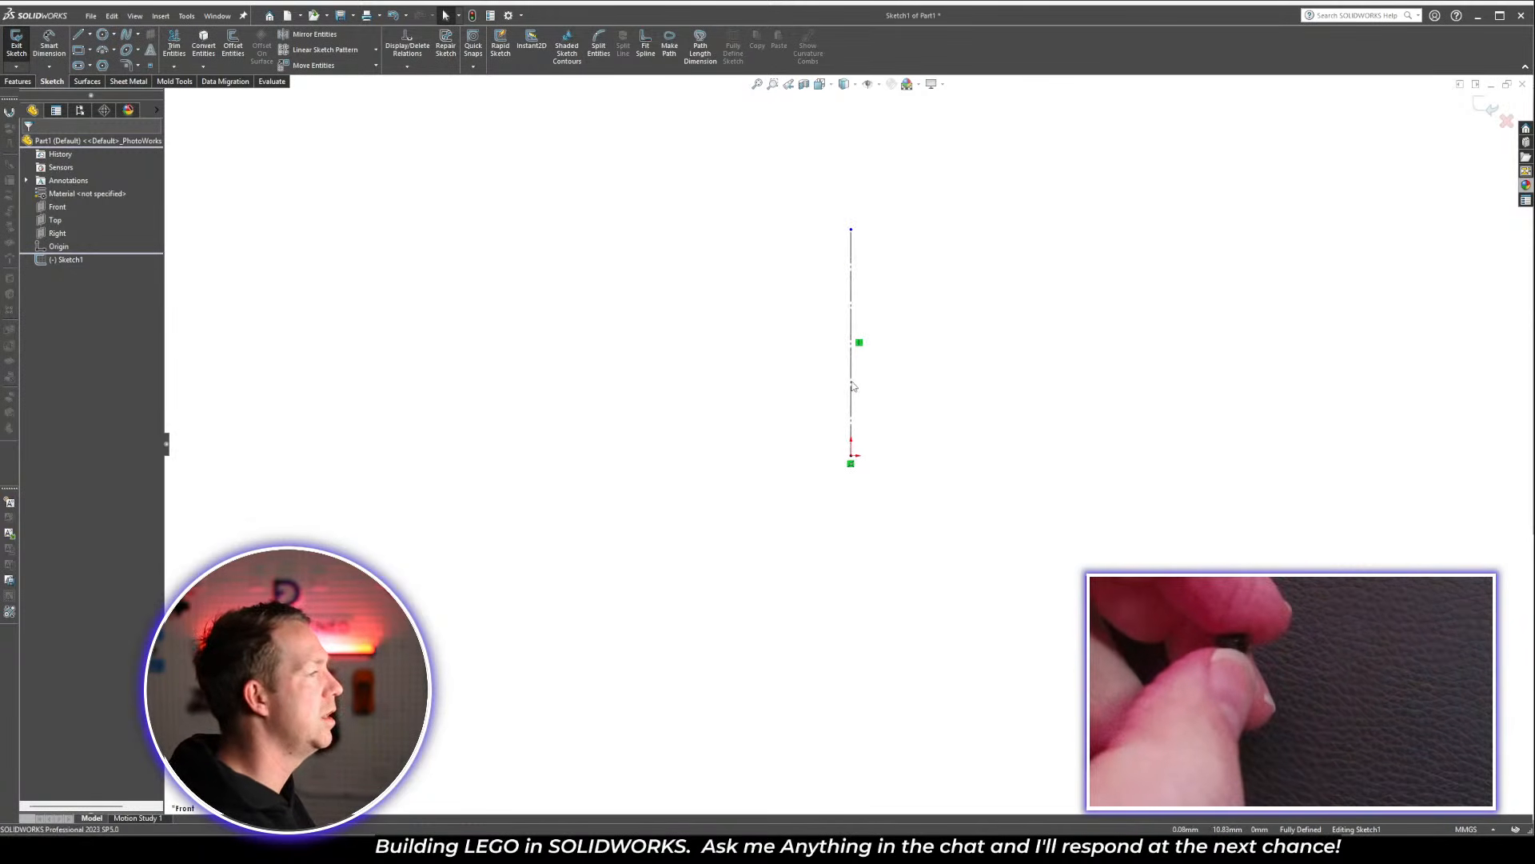
{"action": "left_click", "coordinate": [851, 345]}
{"action": "left_click", "coordinate": [909, 310]}
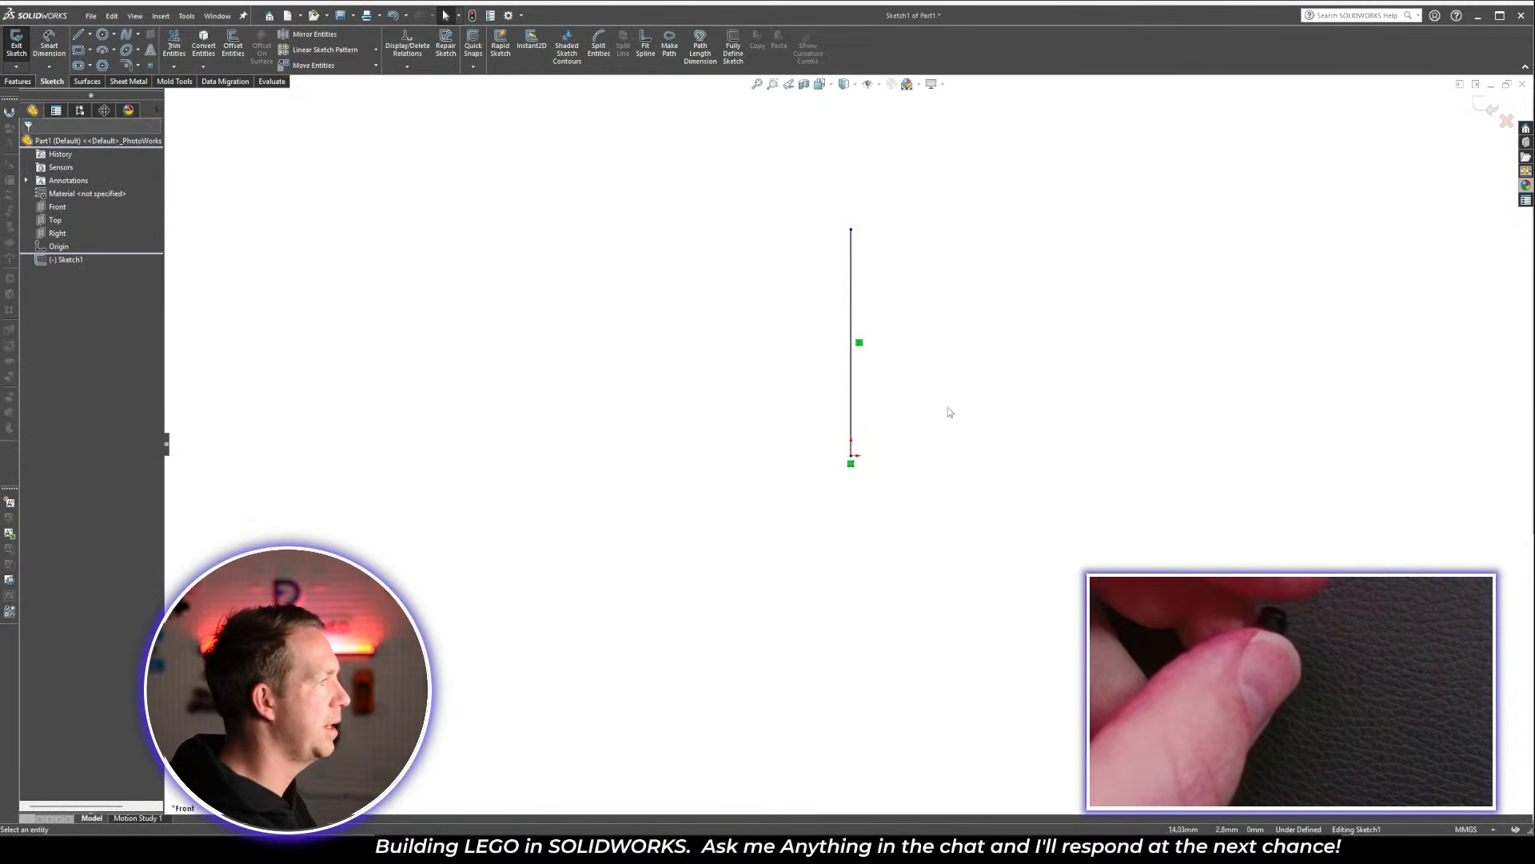
{"action": "key", "text": "d"}
{"action": "left_click", "coordinate": [852, 393]}
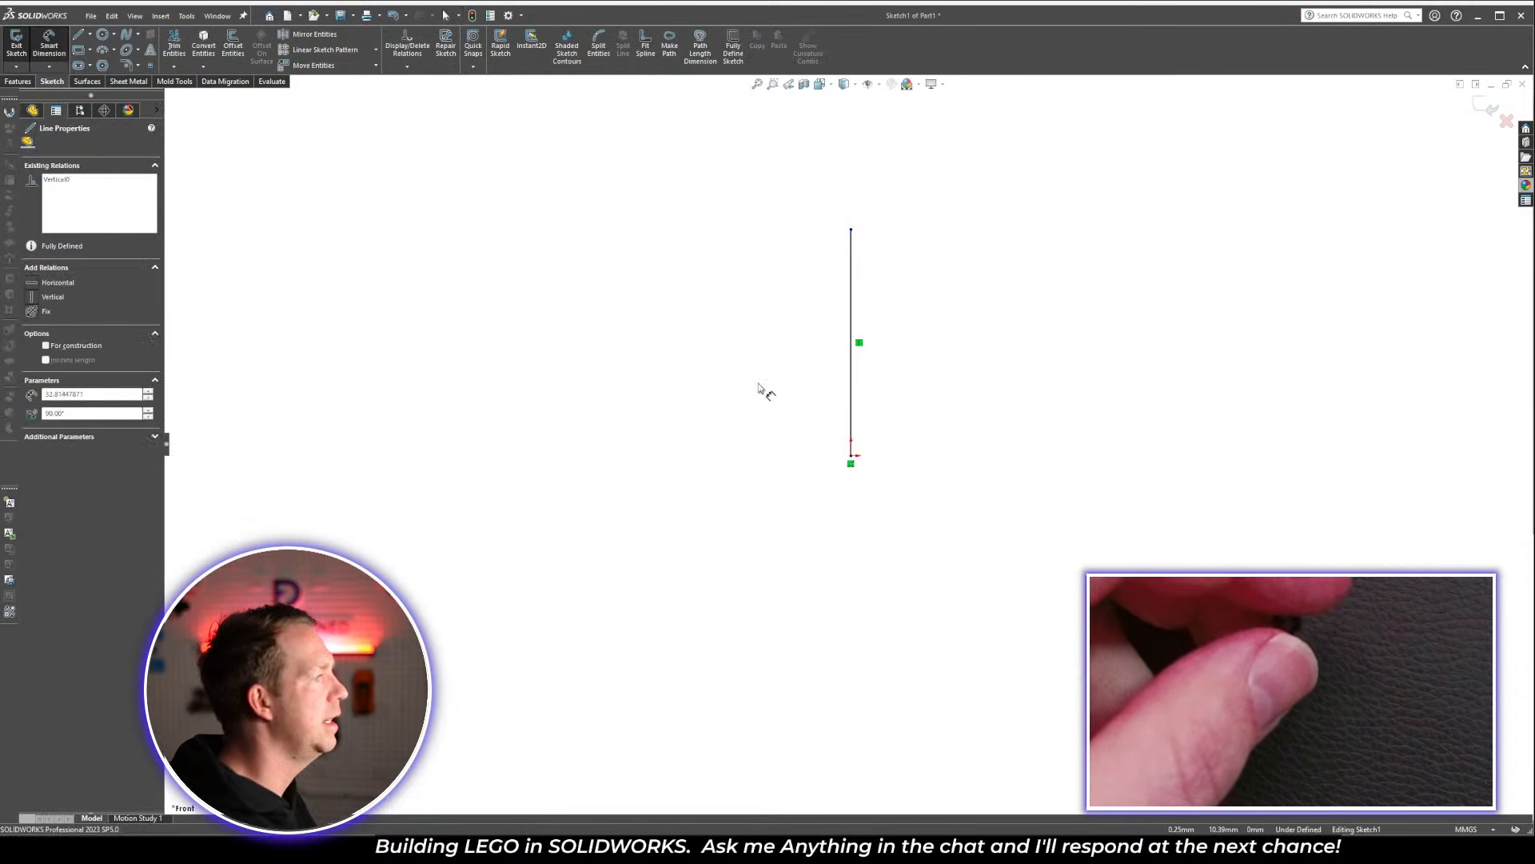
{"action": "left_click", "coordinate": [782, 382]}
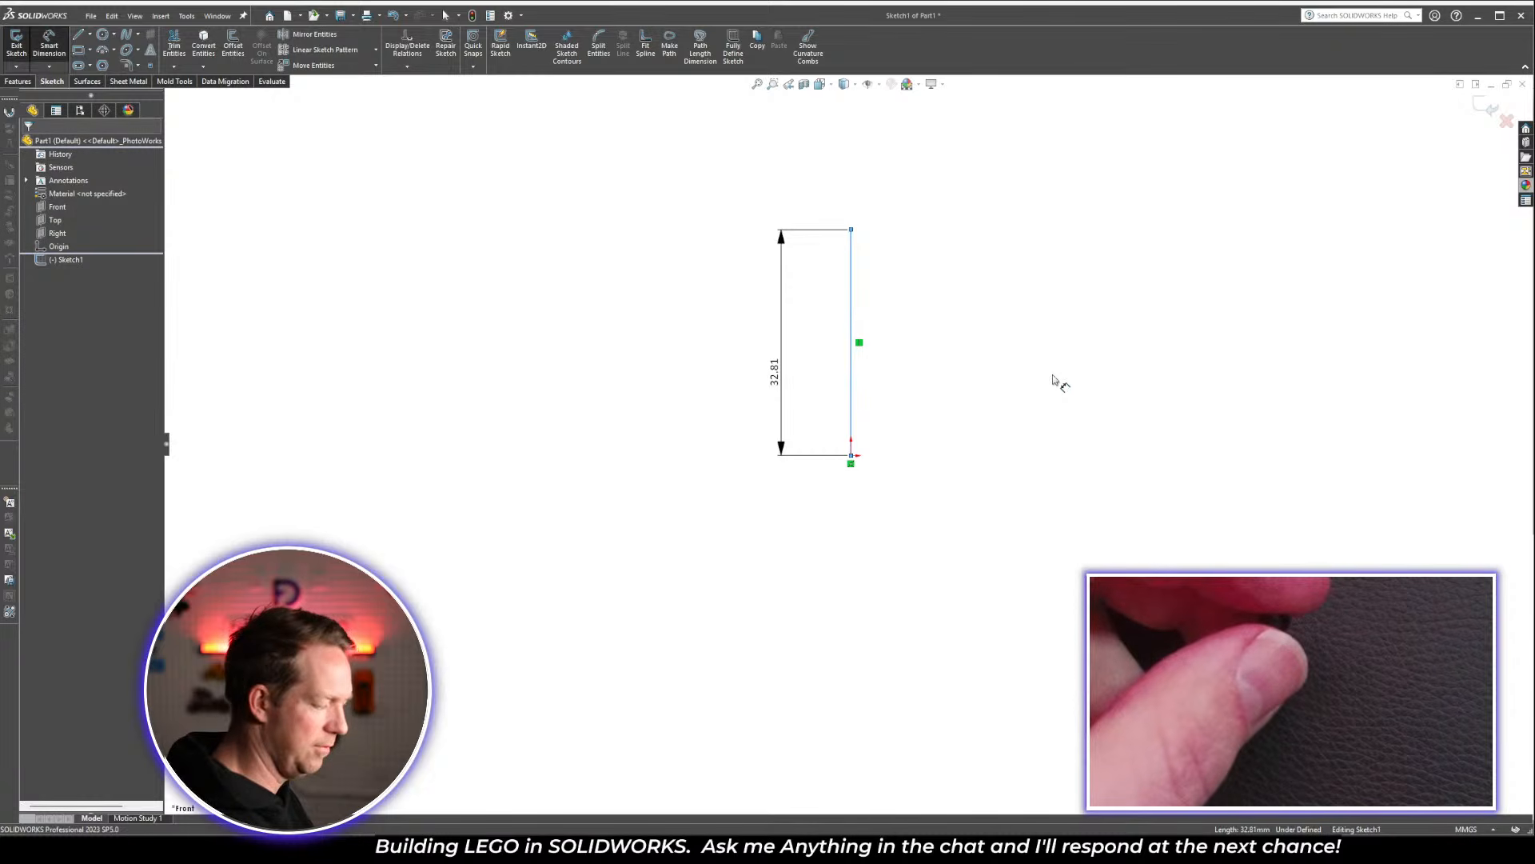
{"action": "type", "text": "15.8"}
{"action": "key", "text": "Return"}
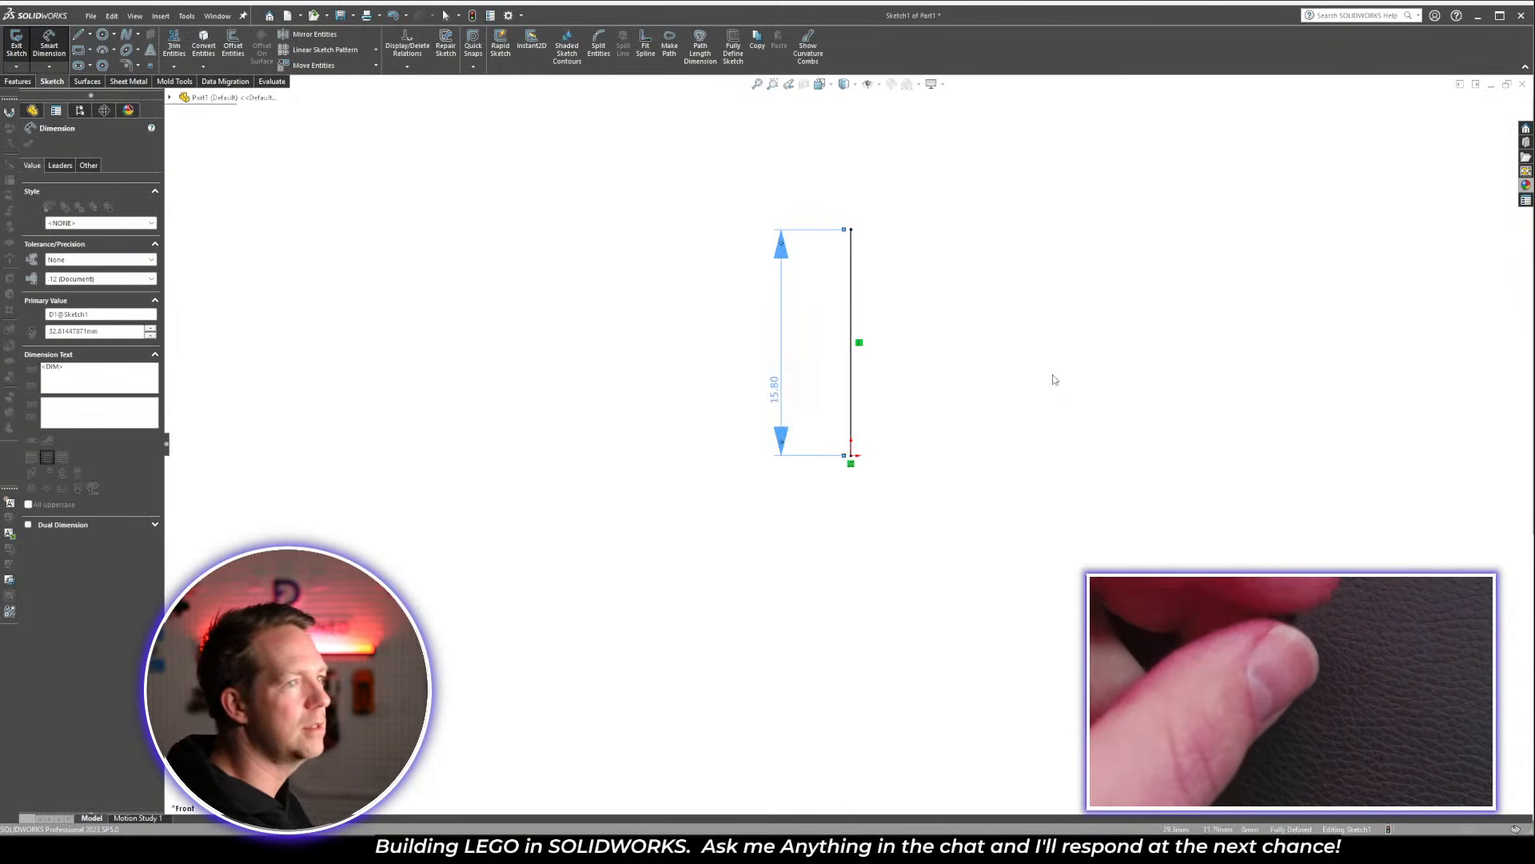
{"action": "left_click", "coordinate": [971, 294]}
Sketch the stepped half-profile of the hilt's upper head from the vertical line, with an inner recess of about 2 mm radius
{"action": "scroll", "coordinate": [965, 288], "scroll_direction": "down", "scroll_amount": 3}
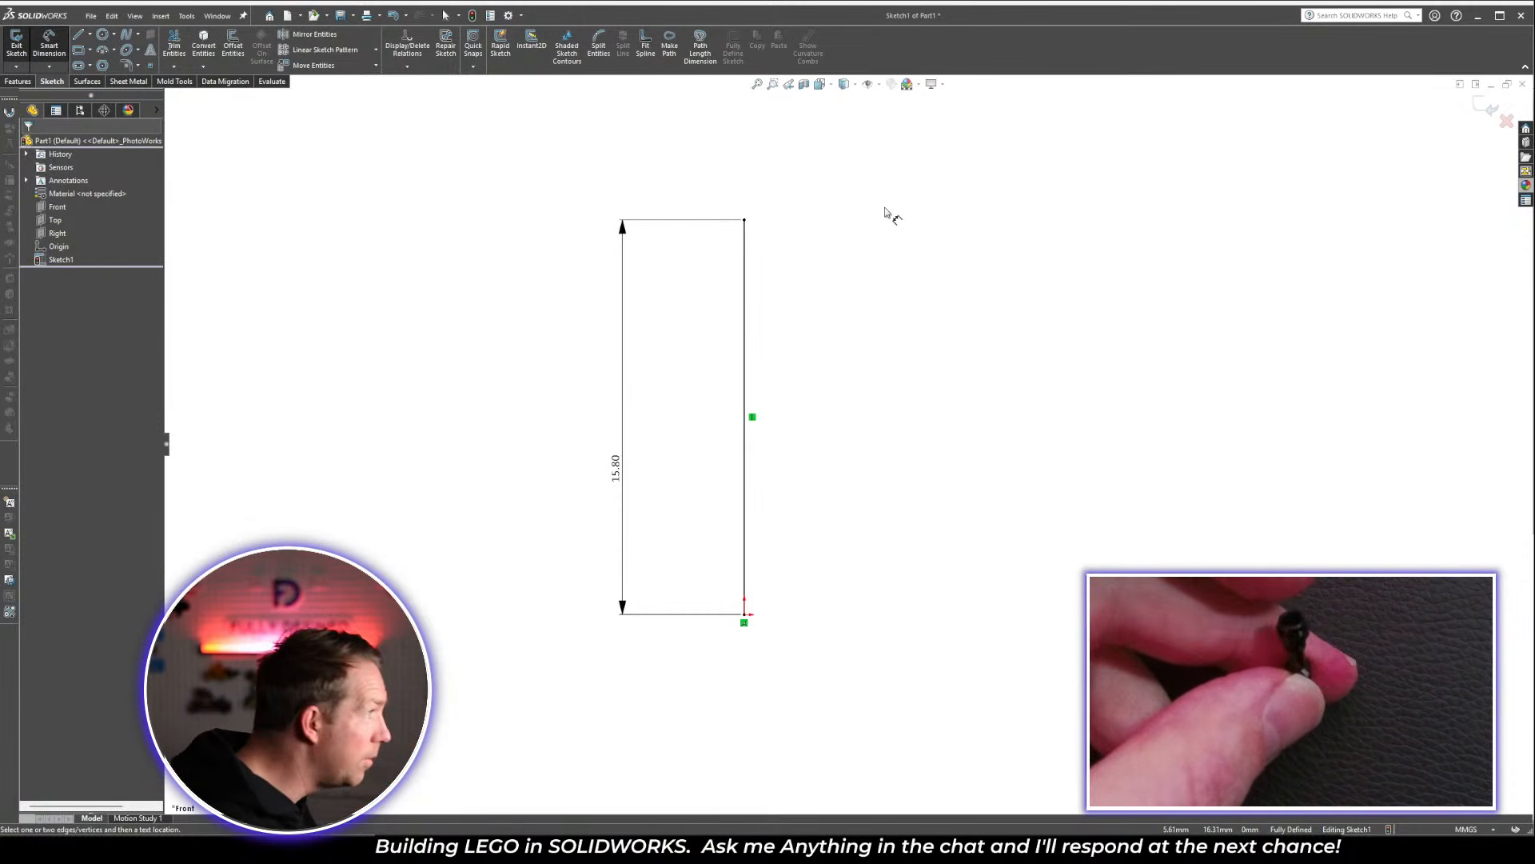
{"action": "scroll", "coordinate": [861, 267], "scroll_direction": "down", "scroll_amount": 2}
{"action": "key", "text": "l"}
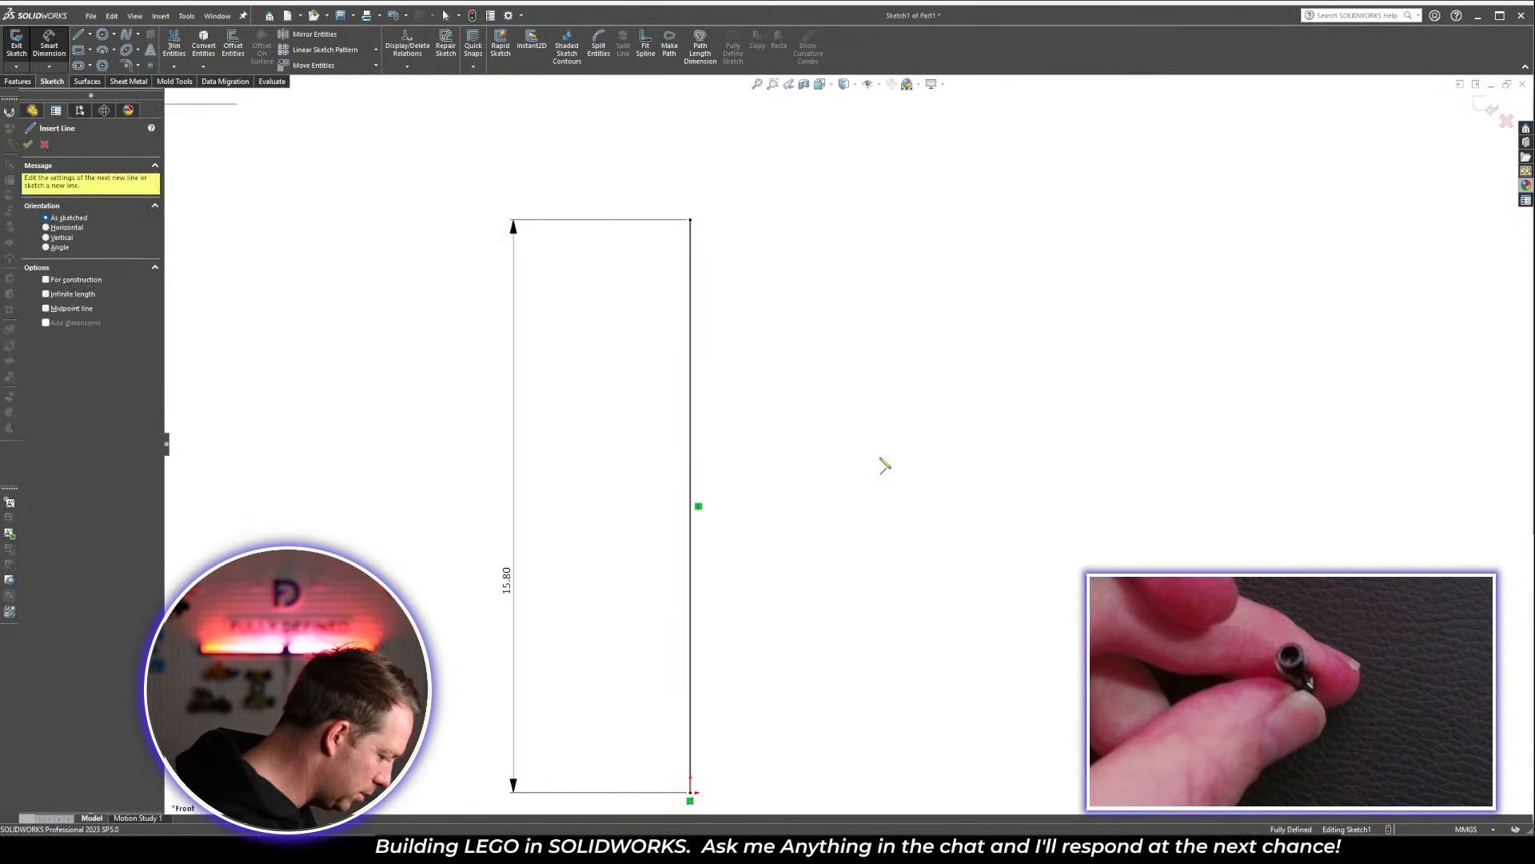
{"action": "left_click", "coordinate": [709, 333]}
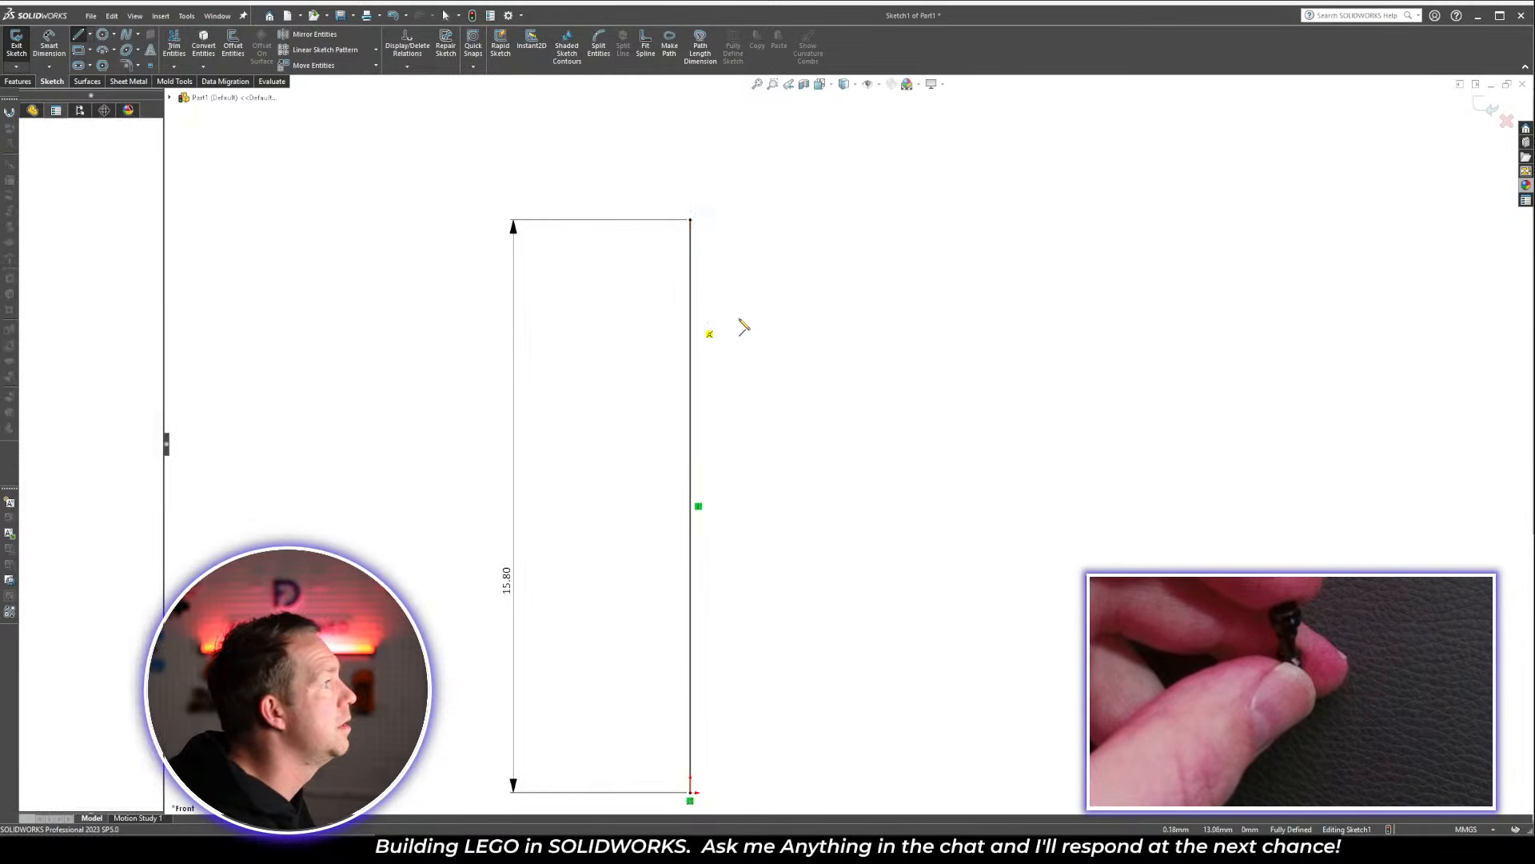
{"action": "left_click", "coordinate": [764, 318]}
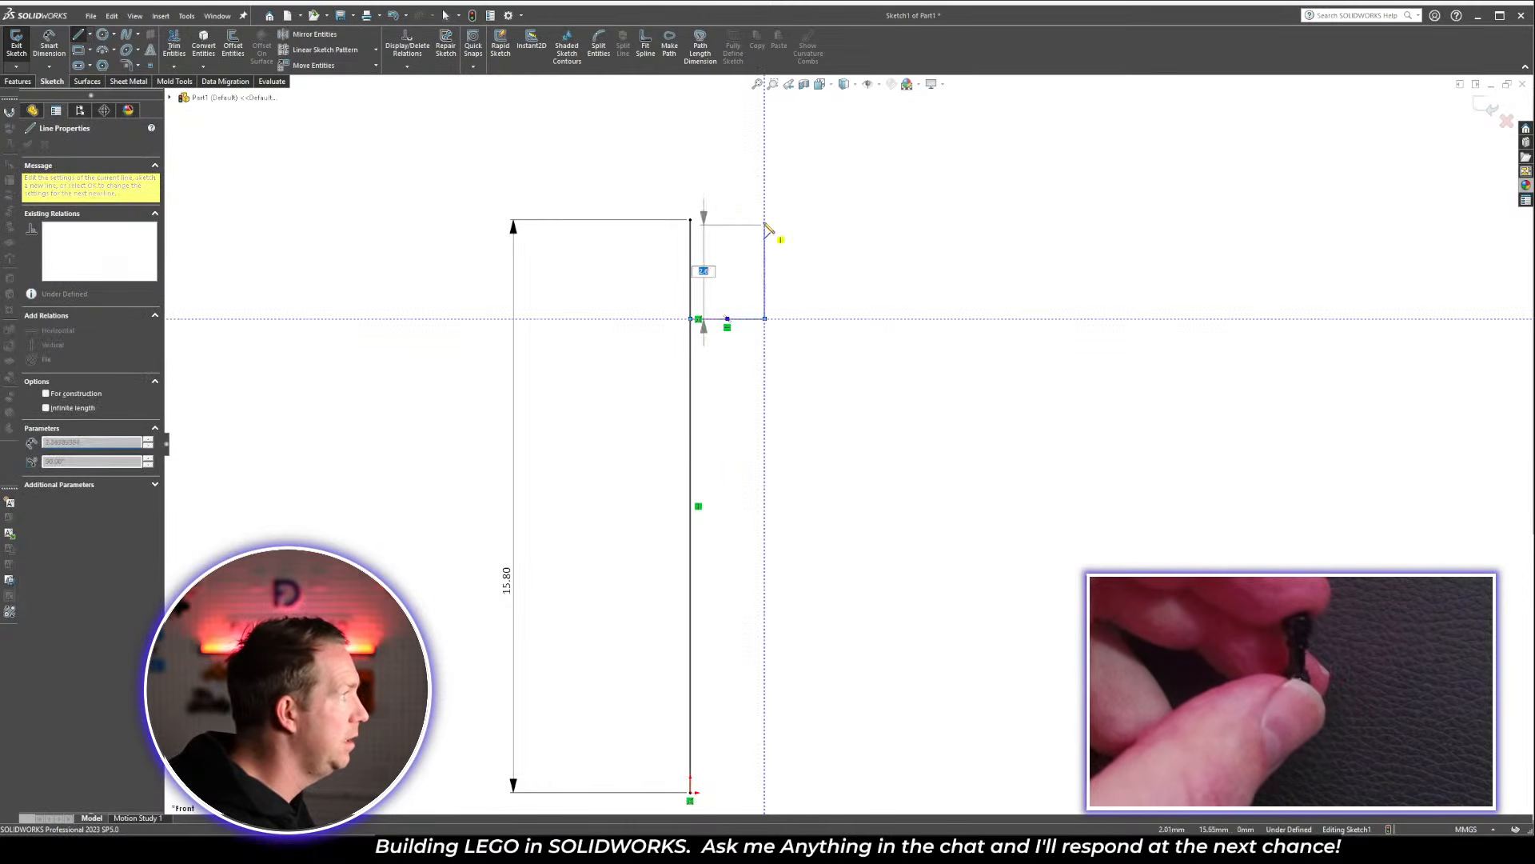
{"action": "left_click", "coordinate": [765, 215]}
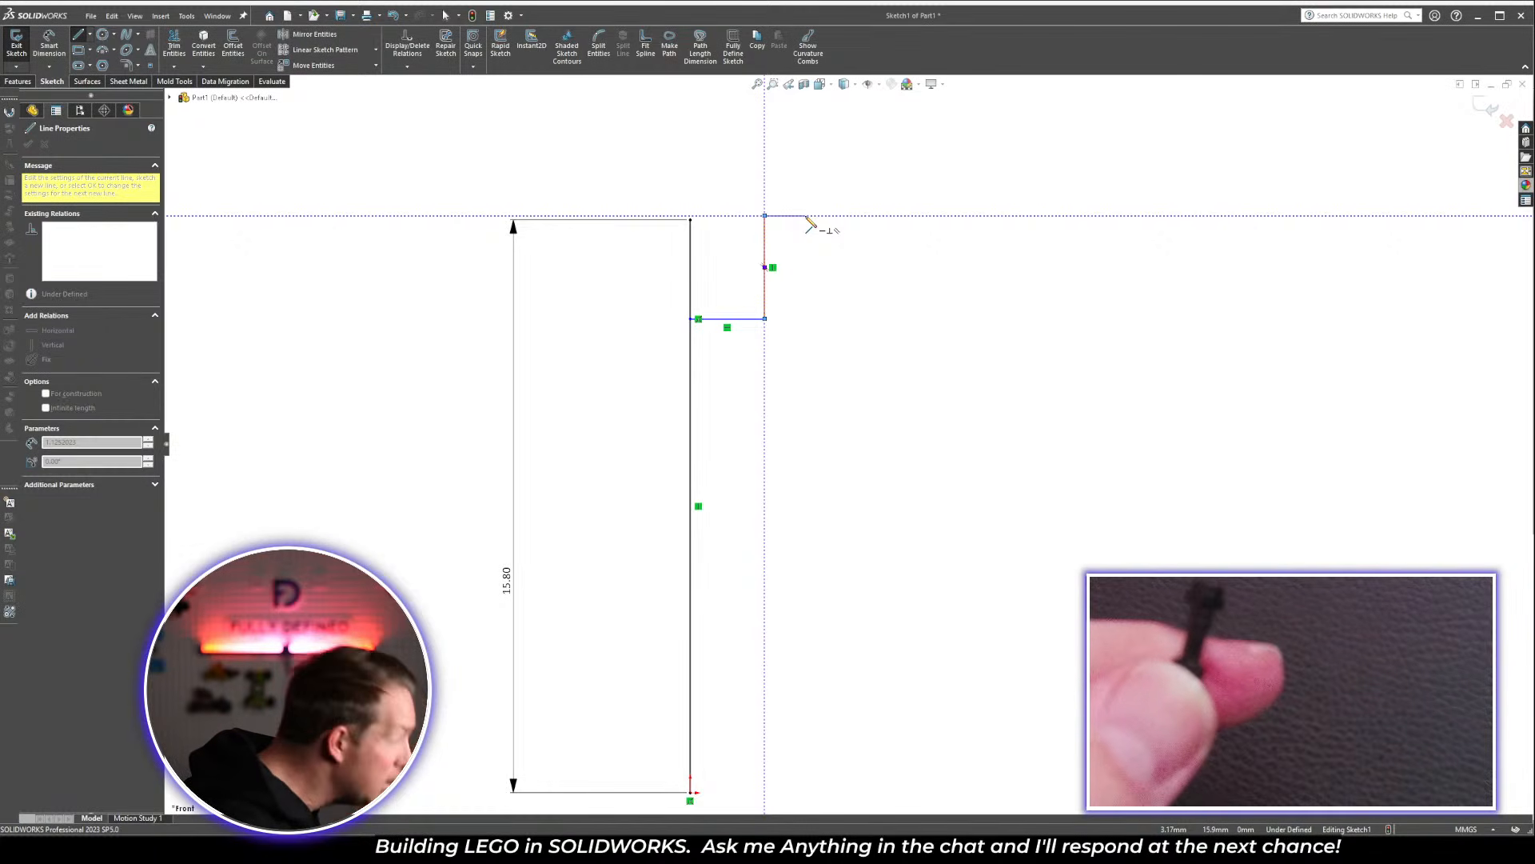
{"action": "left_click", "coordinate": [806, 215]}
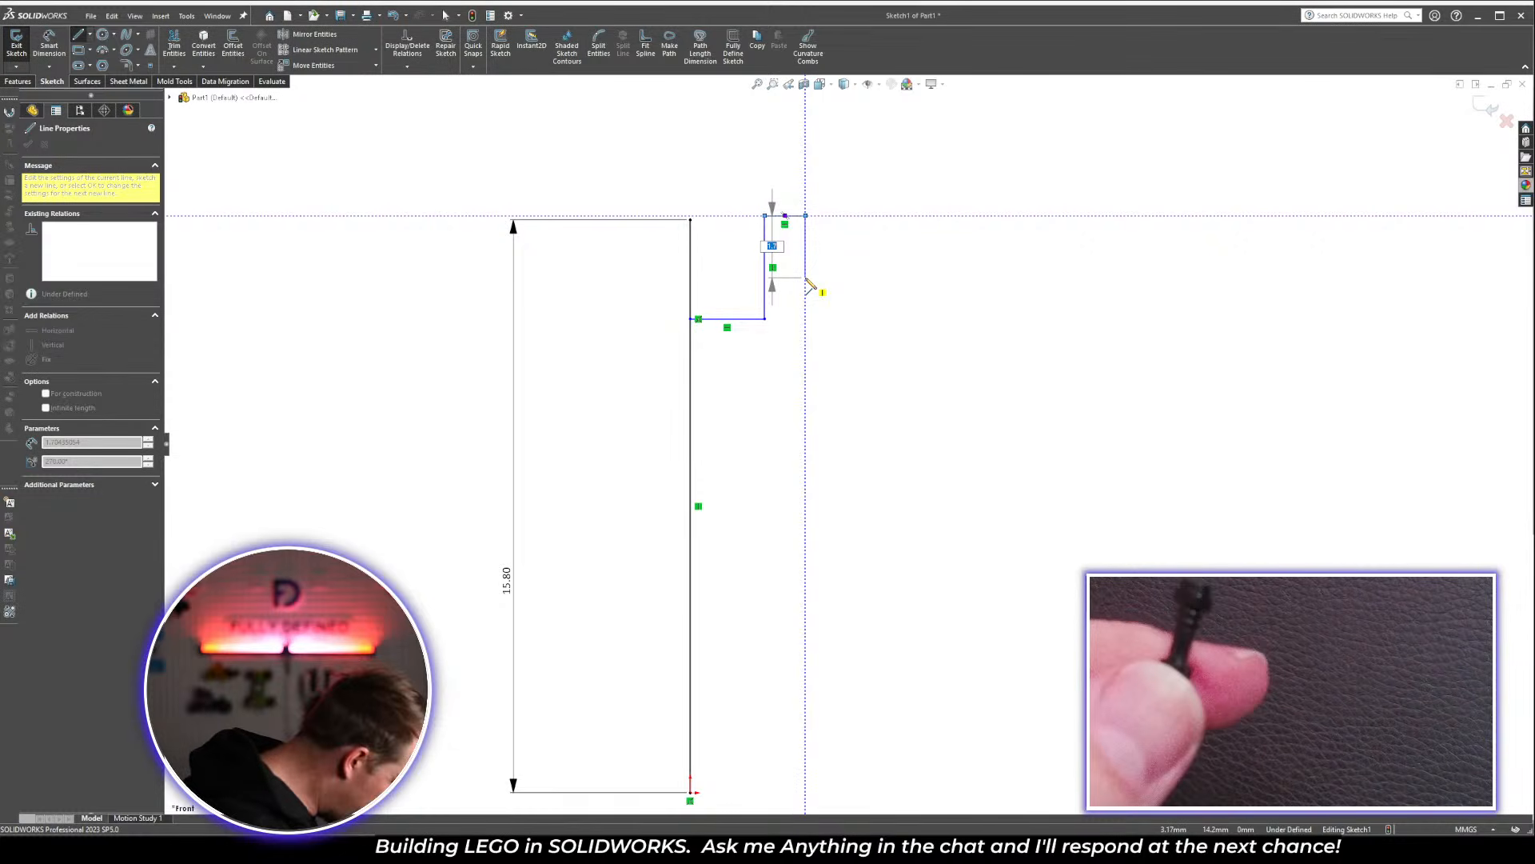
{"action": "left_click", "coordinate": [805, 277]}
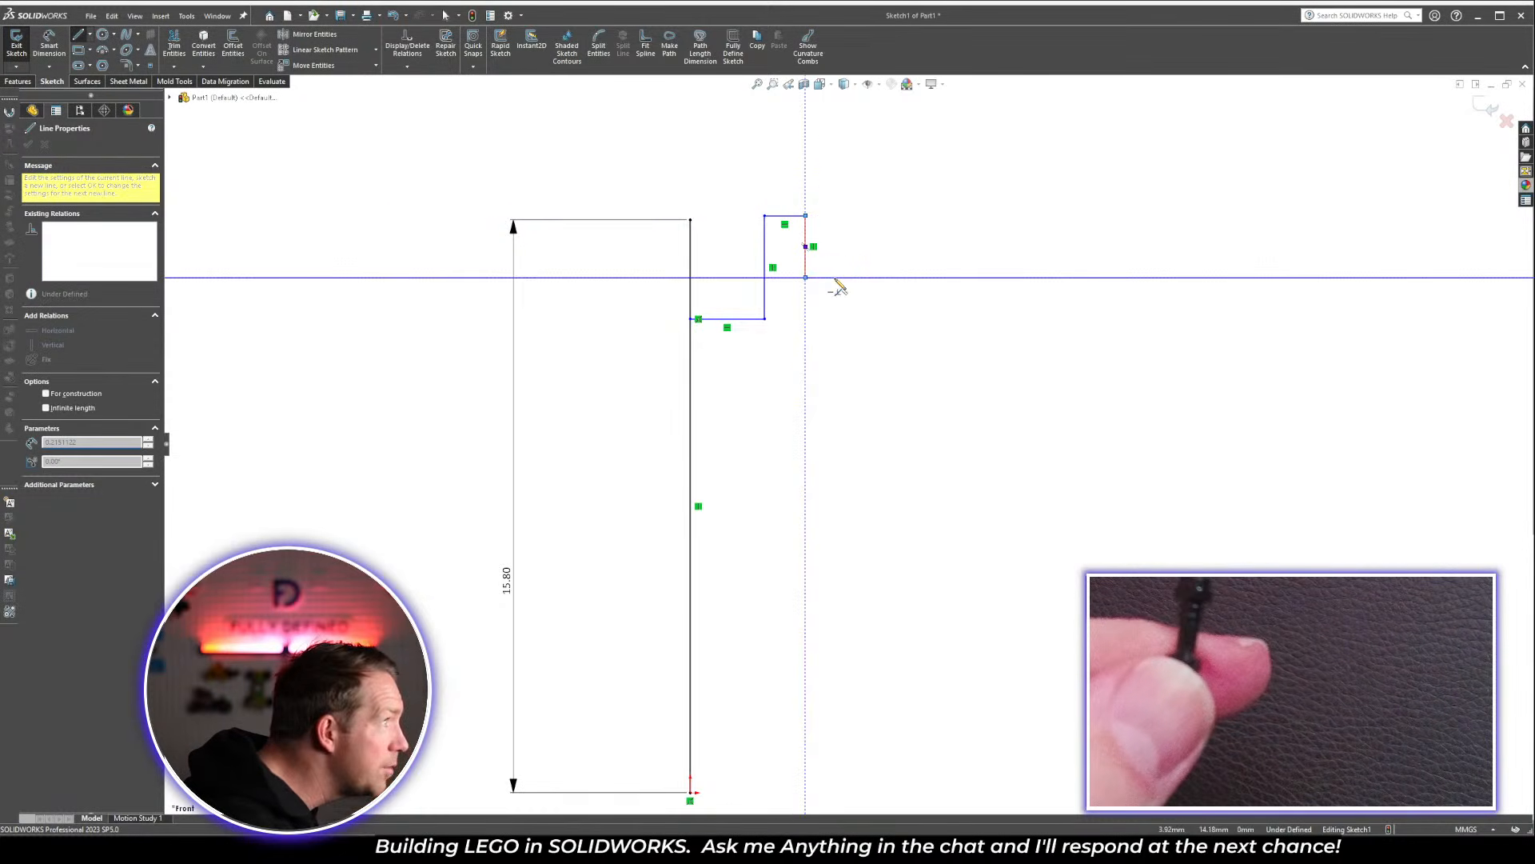
{"action": "left_click", "coordinate": [838, 277]}
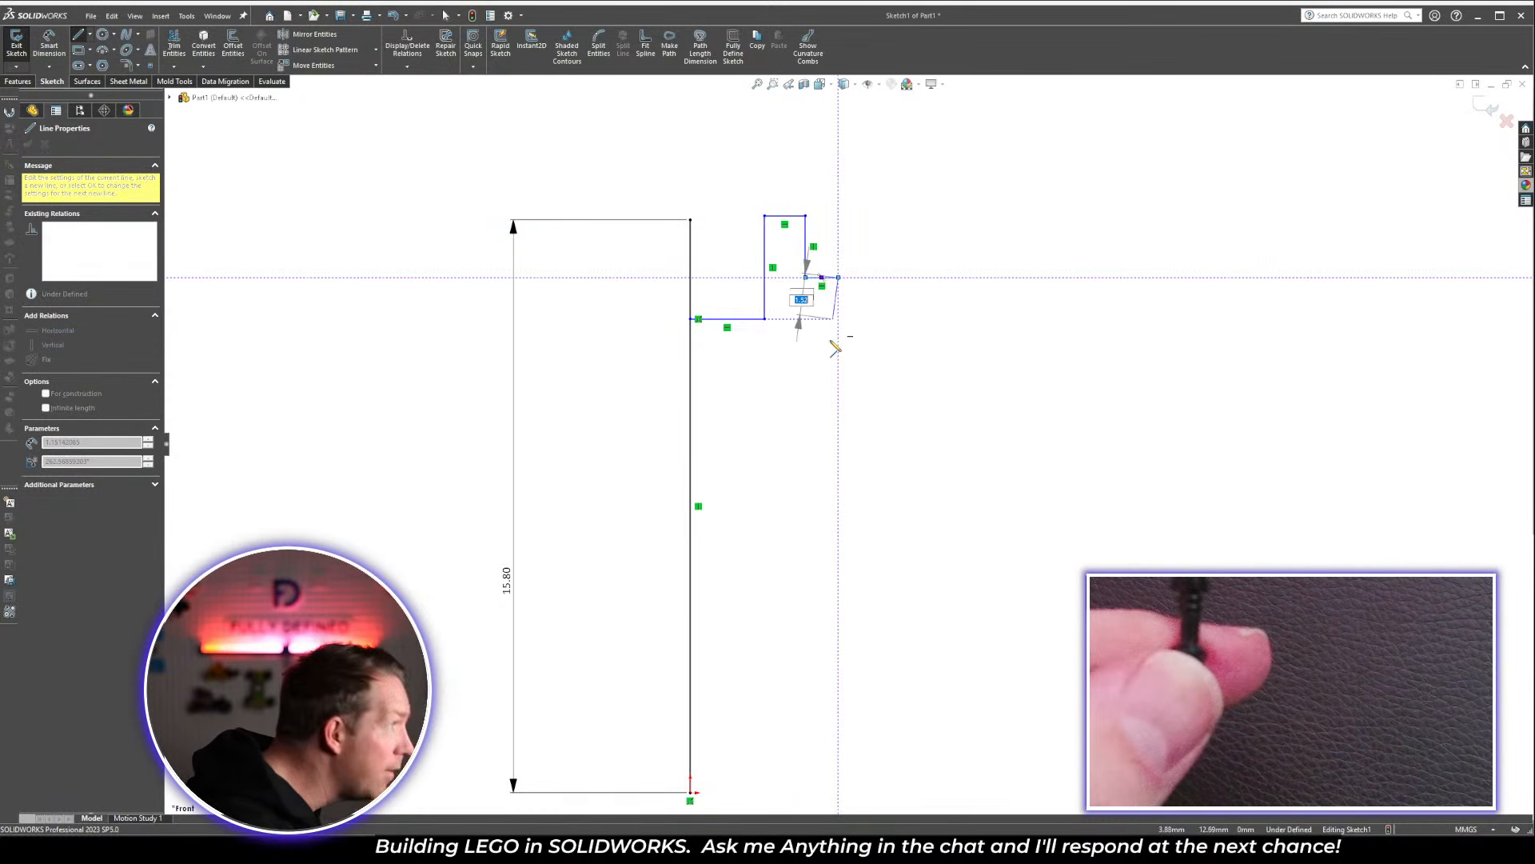
{"action": "left_click", "coordinate": [838, 380]}
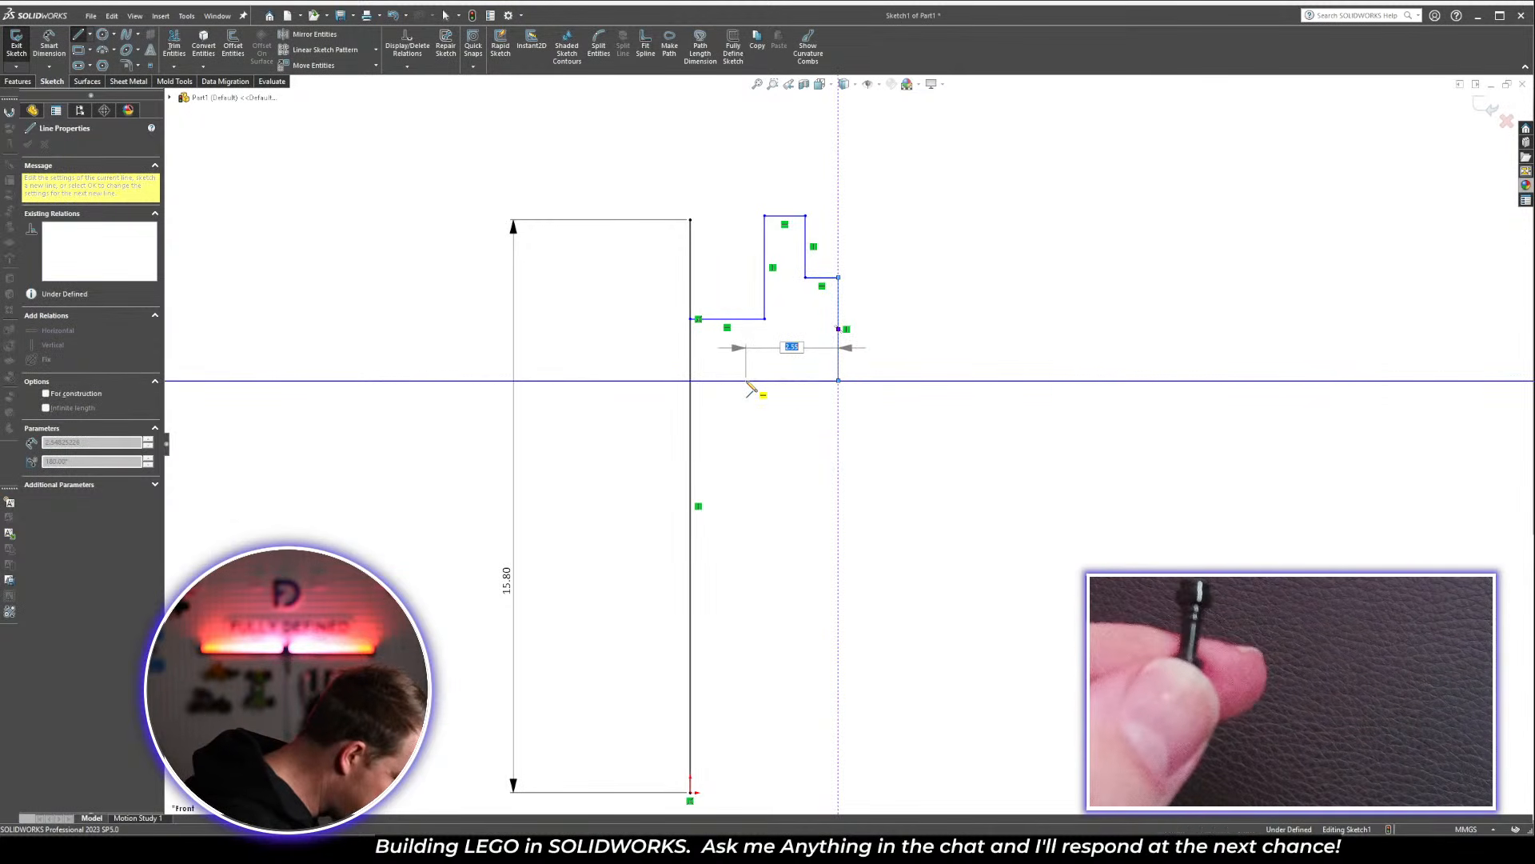
{"action": "left_click", "coordinate": [746, 380]}
Continue the profile below the head with a short neck and two small square ribs projecting about 0.8 mm
{"action": "left_click", "coordinate": [746, 418]}
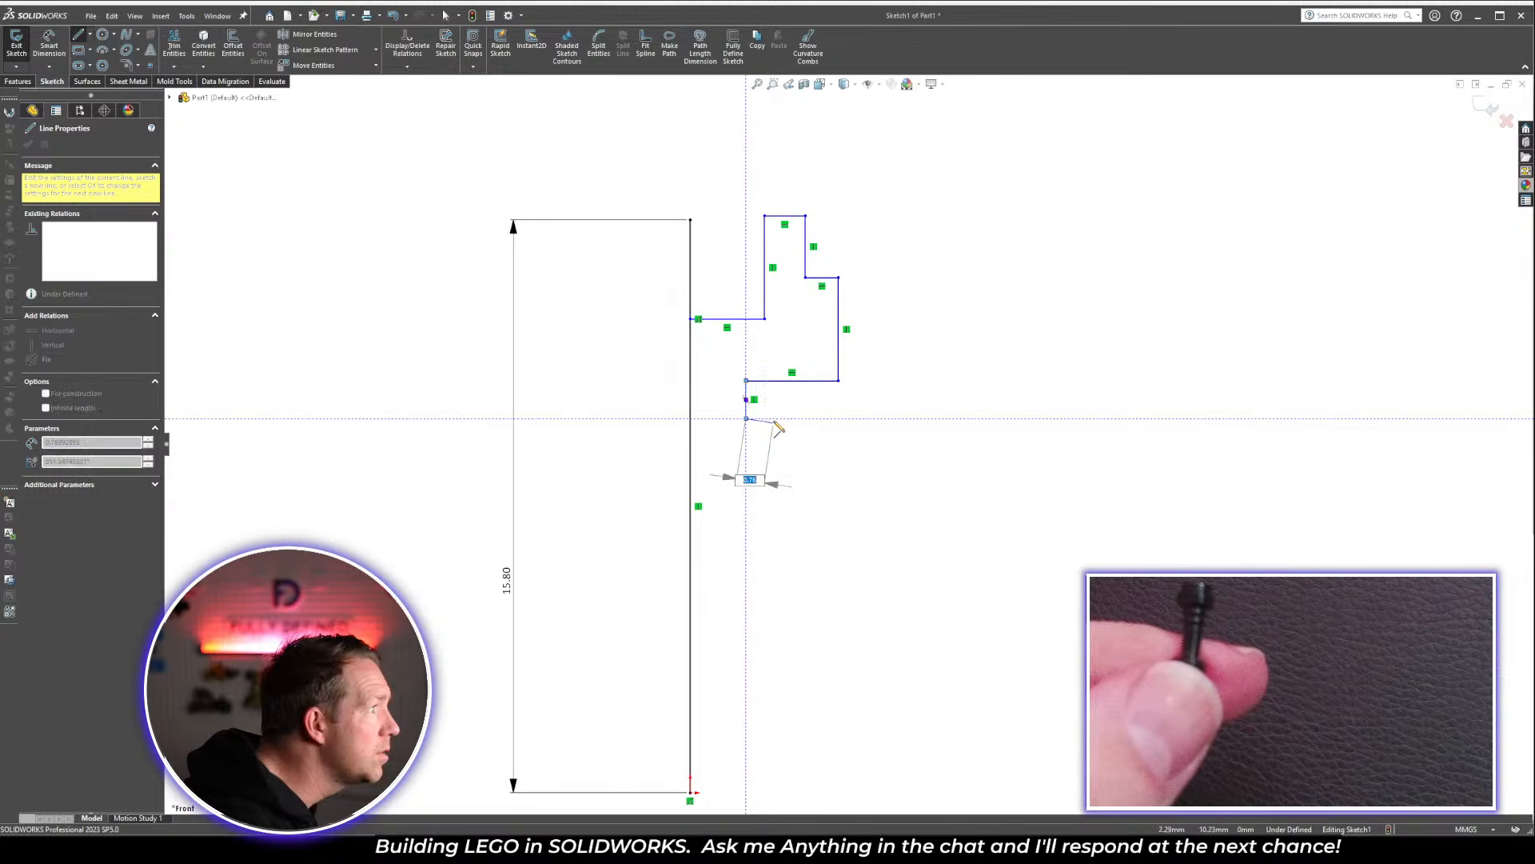
{"action": "left_click", "coordinate": [774, 419]}
{"action": "left_click", "coordinate": [773, 440]}
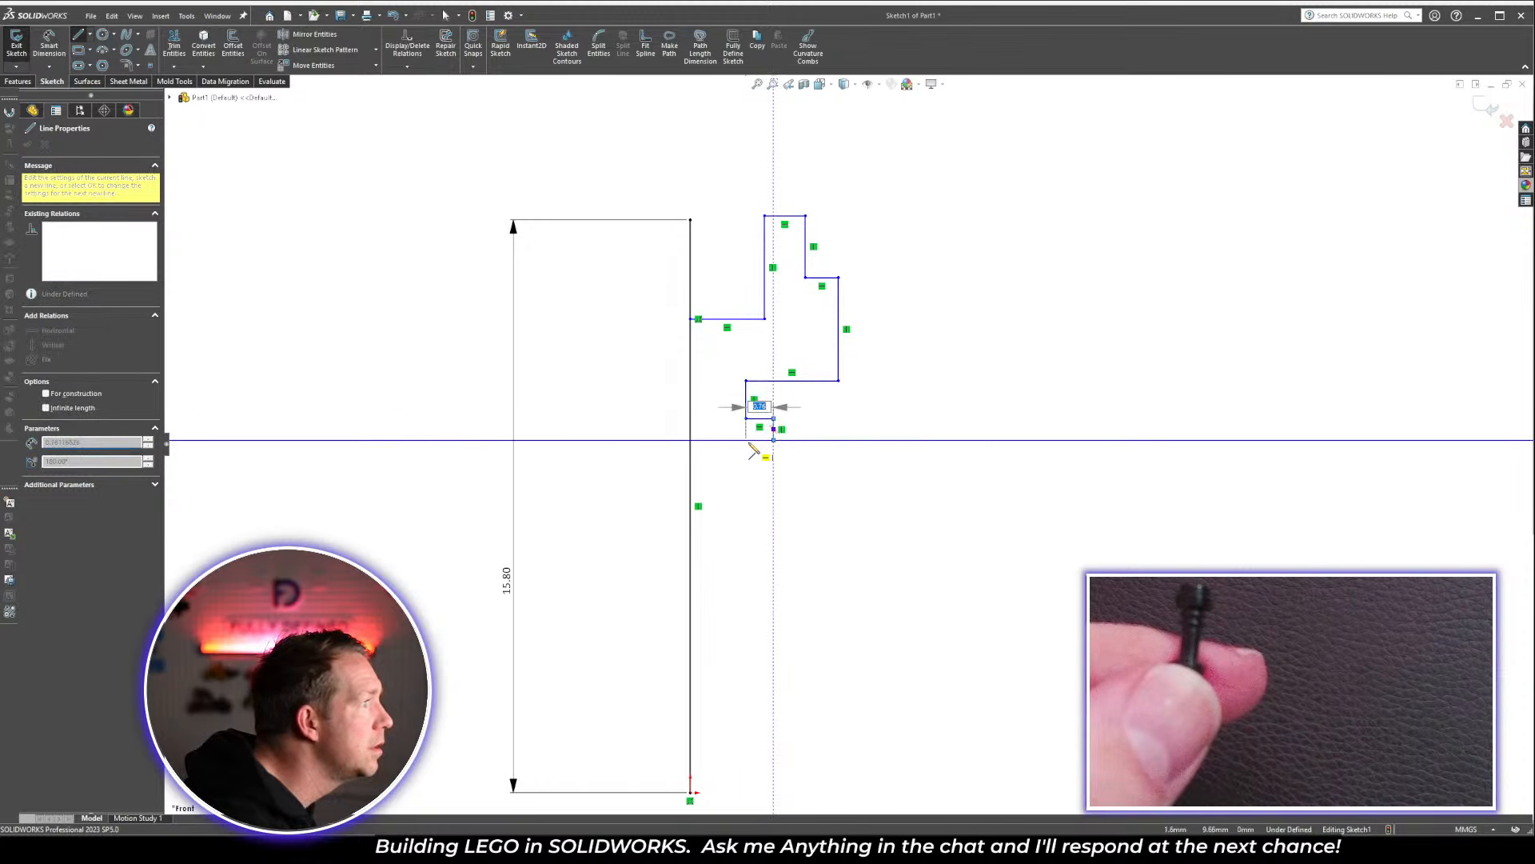
{"action": "left_click", "coordinate": [746, 440]}
{"action": "left_click", "coordinate": [746, 462]}
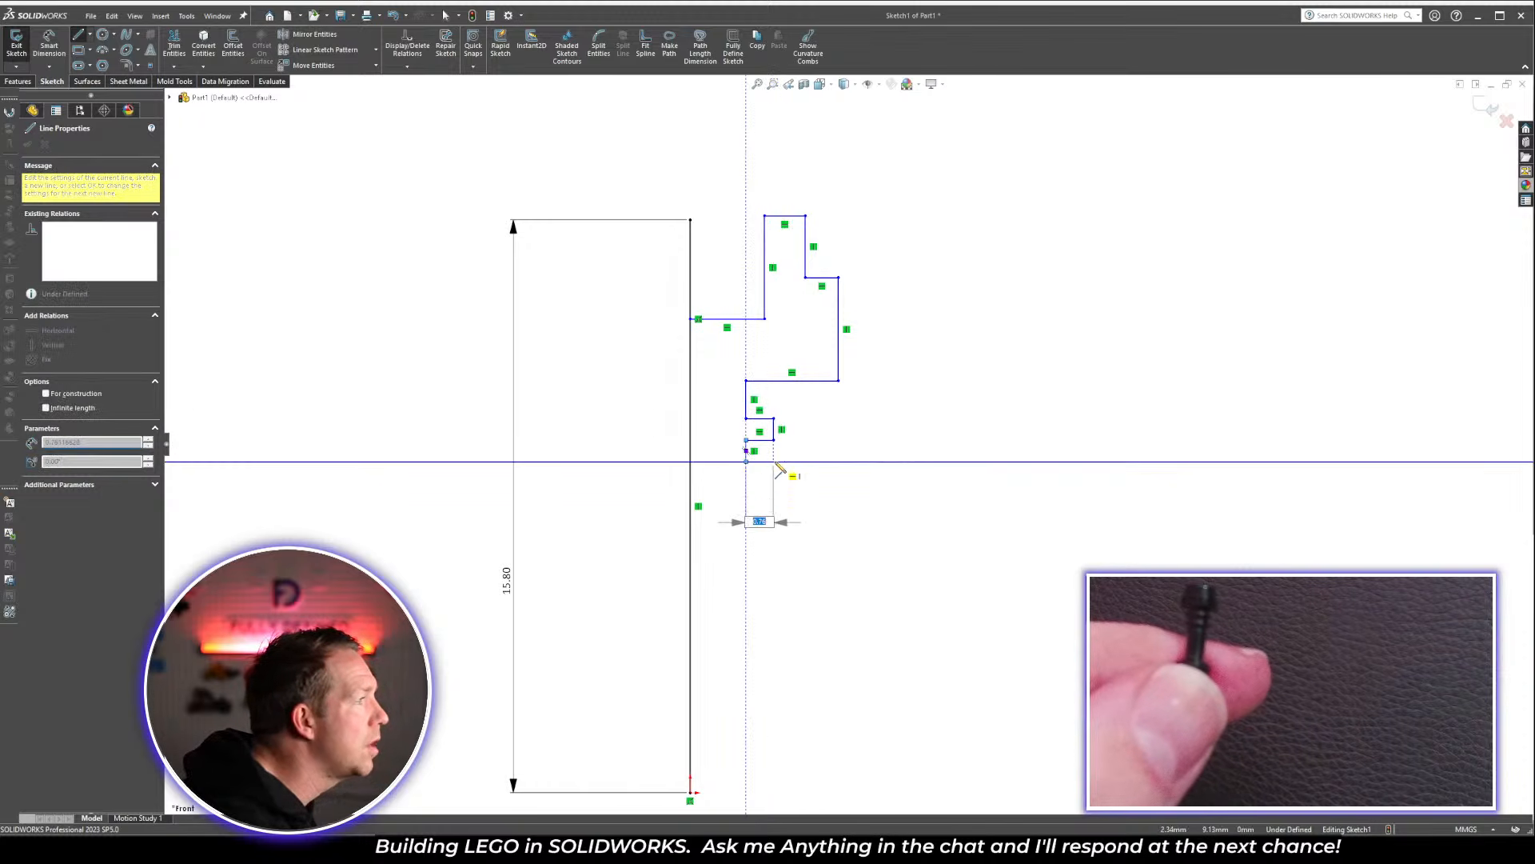
{"action": "left_click", "coordinate": [774, 462]}
{"action": "left_click", "coordinate": [773, 483]}
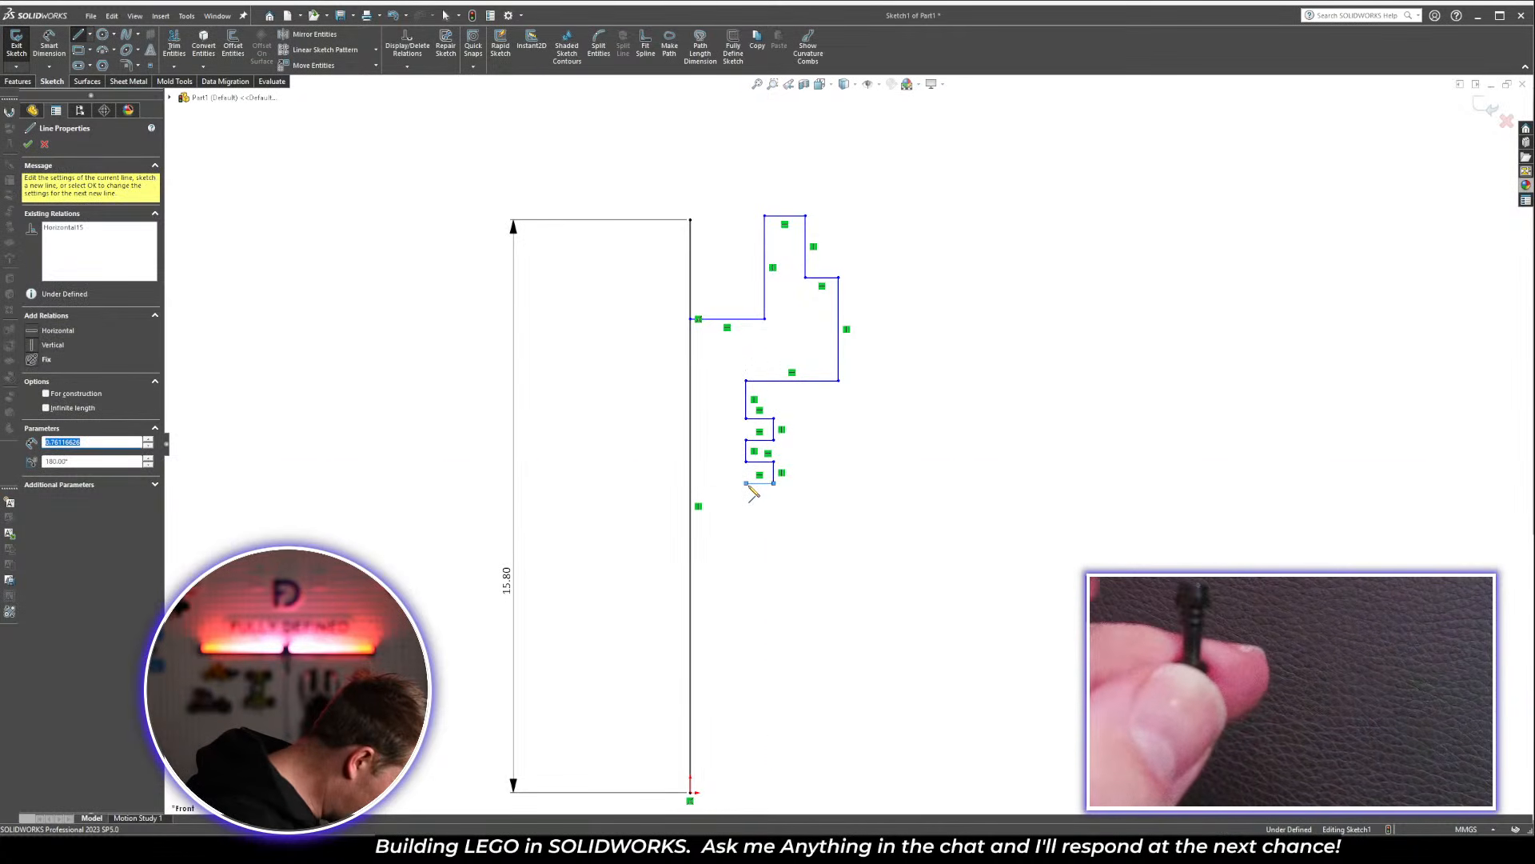
{"action": "left_click", "coordinate": [746, 483]}
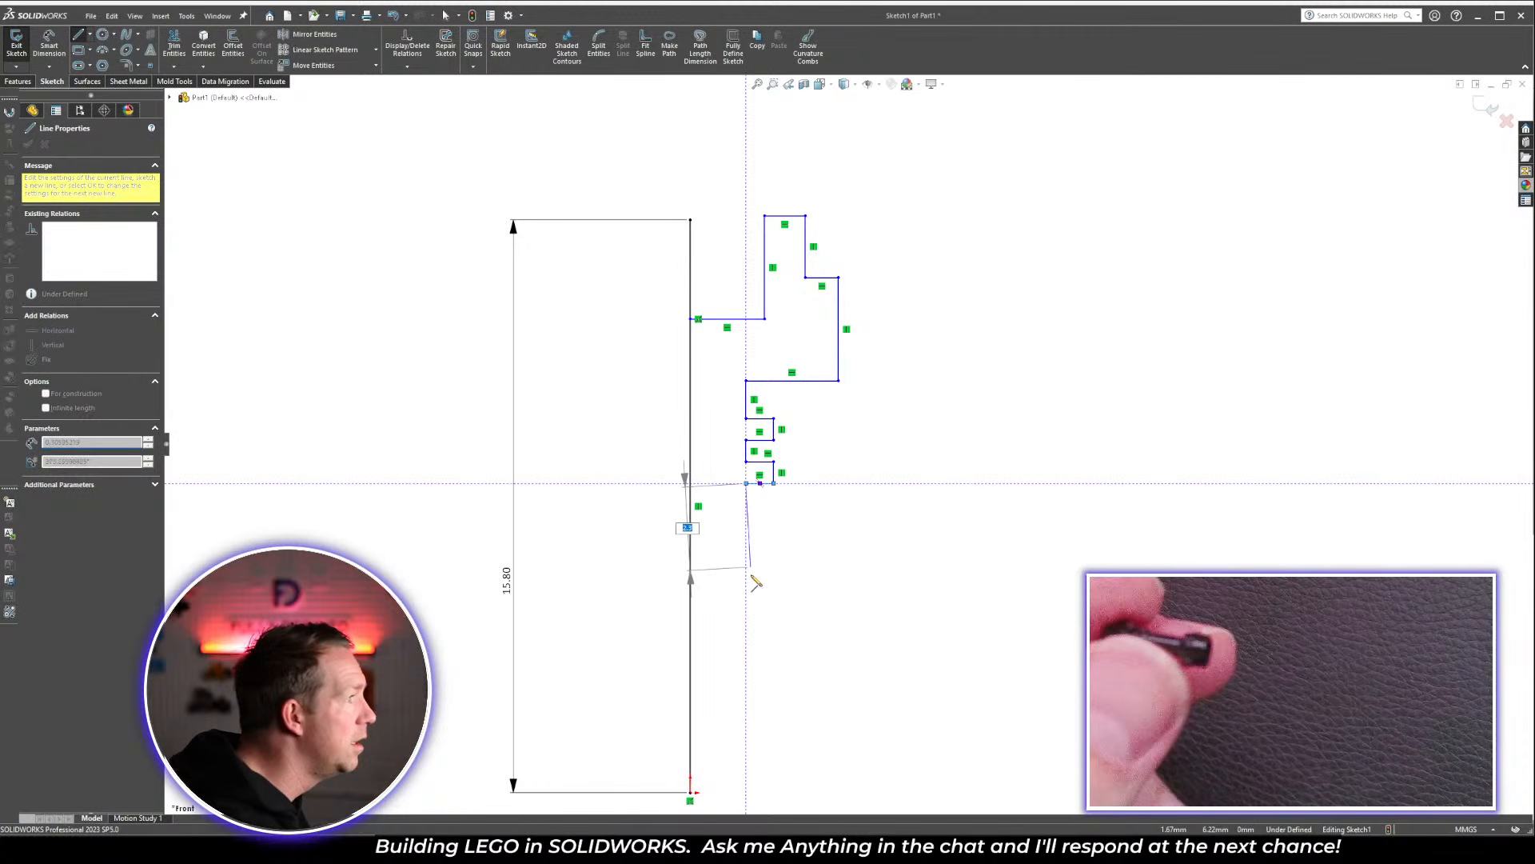
Draw the vertical shaft line about 5.1 mm long below the ribs, ending in an outward step of about 1.1 mm
{"action": "key", "text": "z"}
{"action": "scroll", "coordinate": [759, 588], "scroll_direction": "down", "scroll_amount": 2}
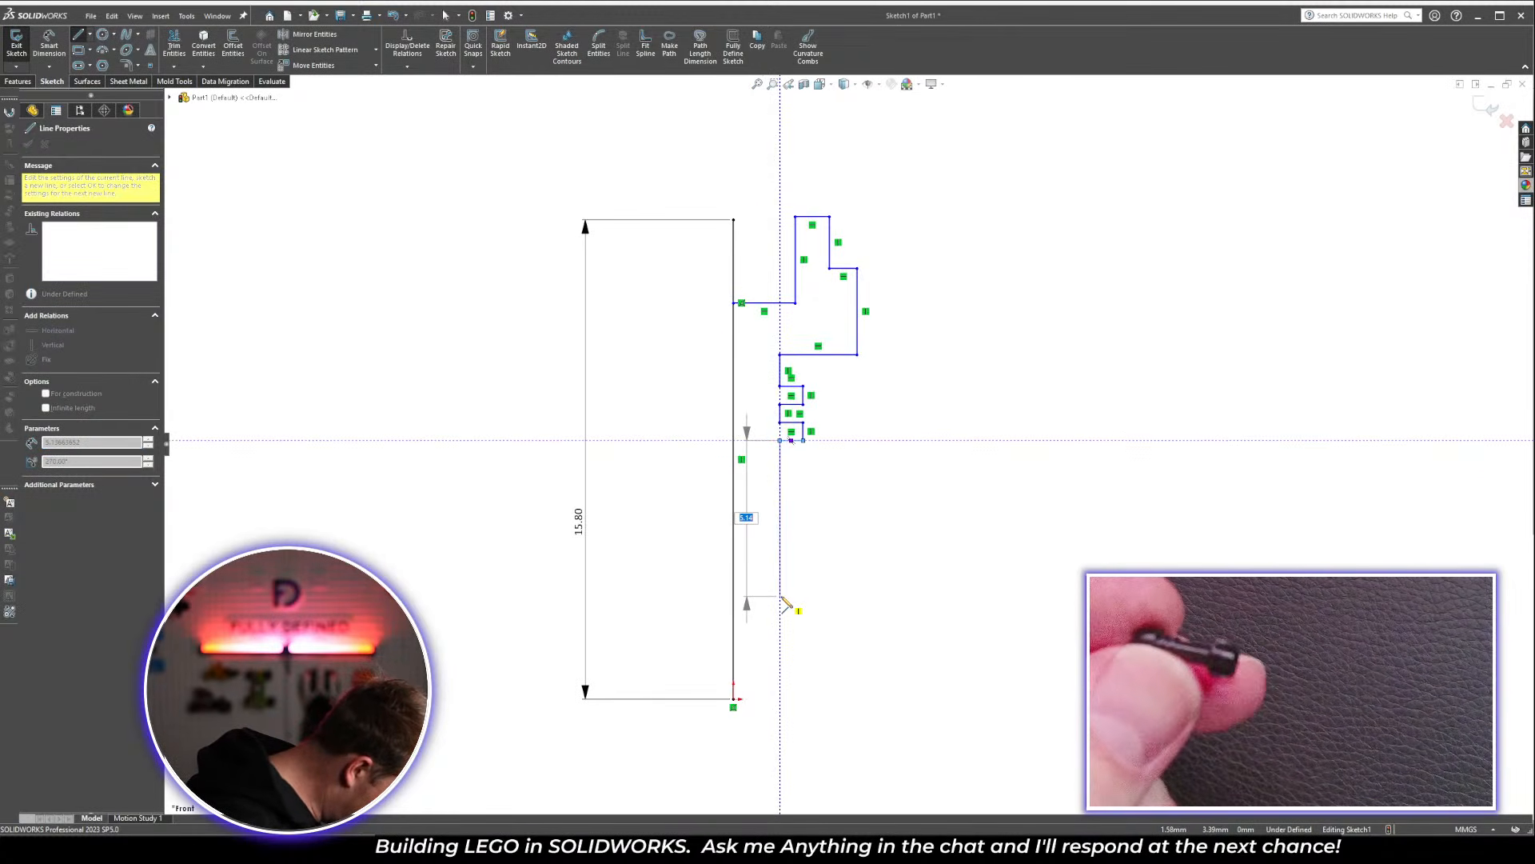
{"action": "left_click", "coordinate": [781, 597]}
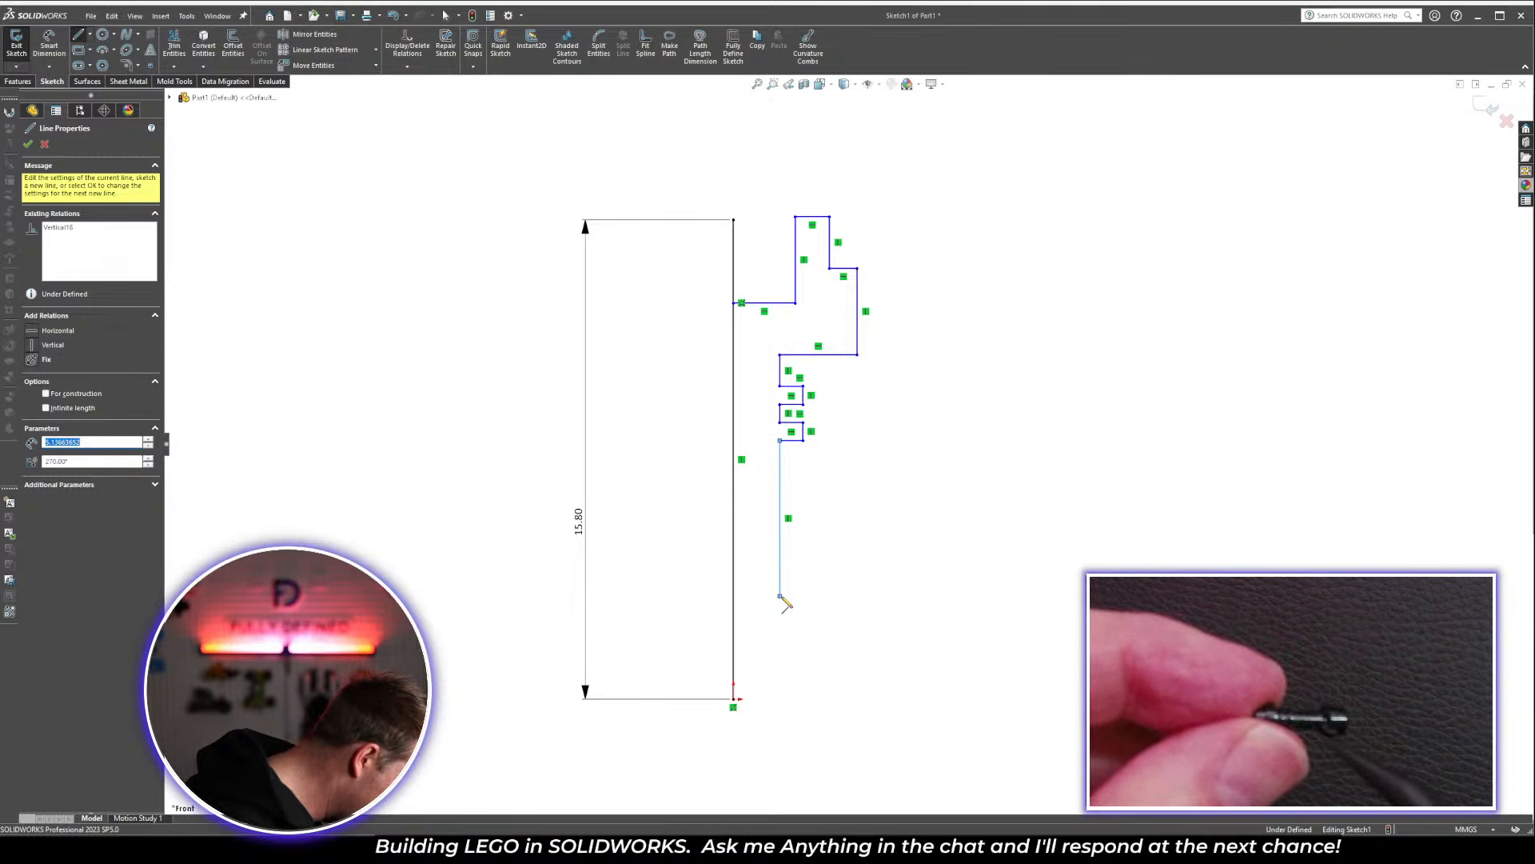
{"action": "left_click", "coordinate": [780, 596]}
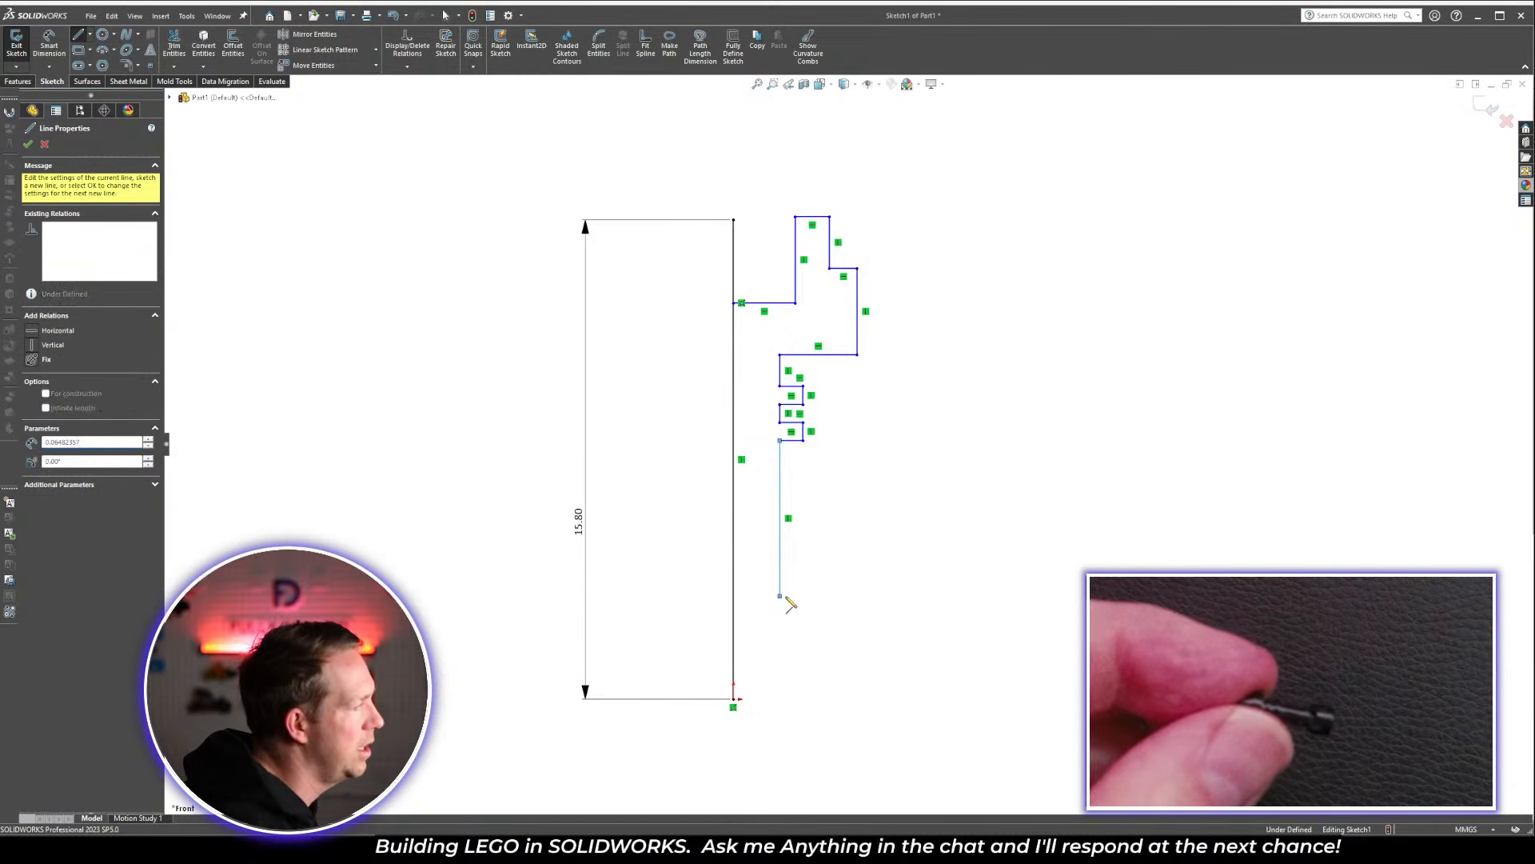
{"action": "left_click", "coordinate": [813, 596]}
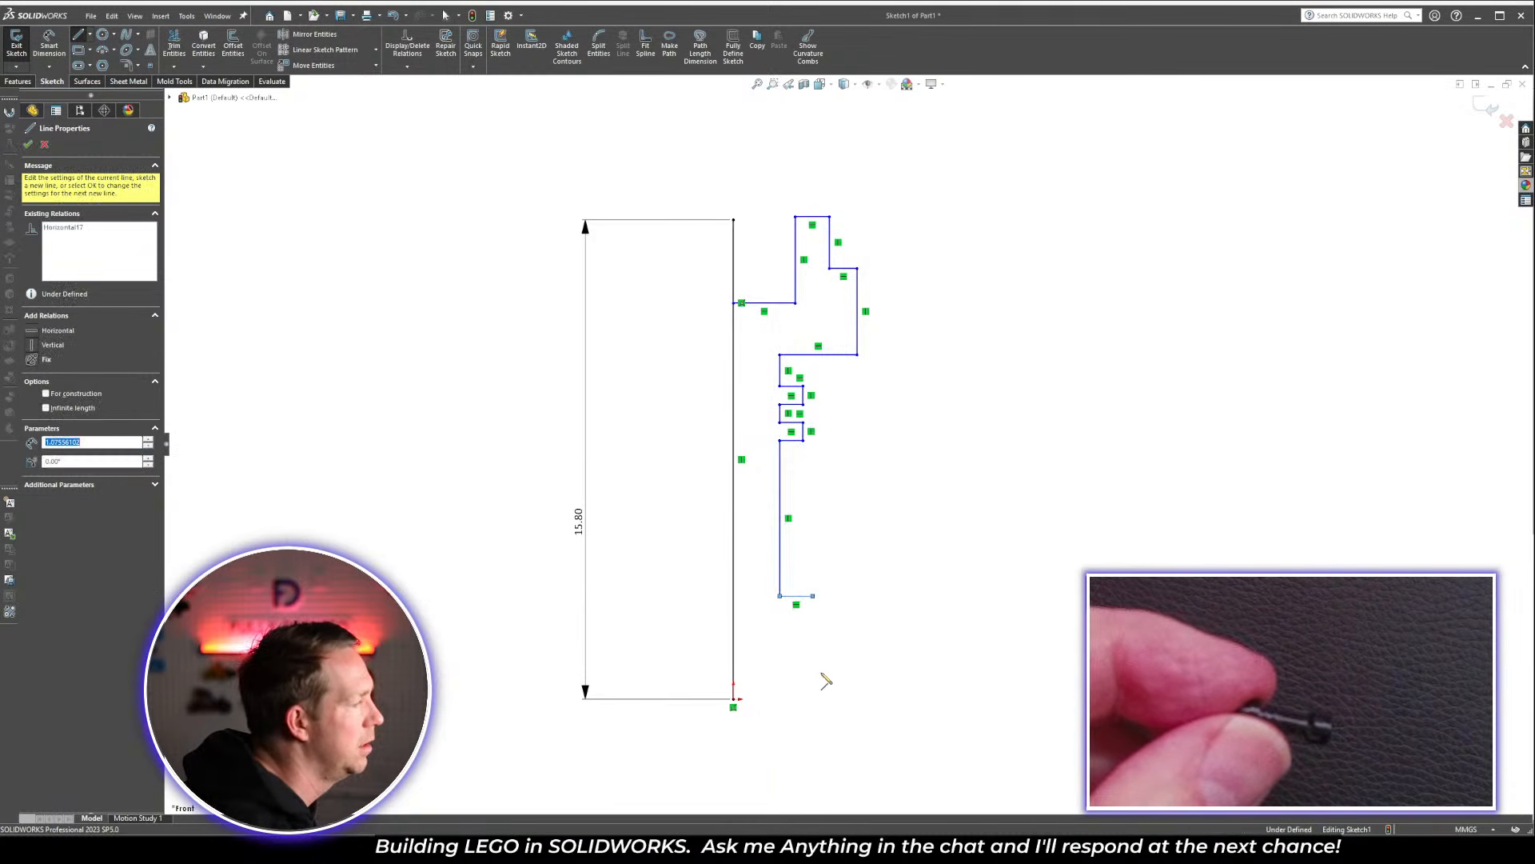
Complete the lower end with a thin rim down to origin level and a recess about 2.3 mm deep that meets the vertical line
{"action": "double_click", "coordinate": [813, 698]}
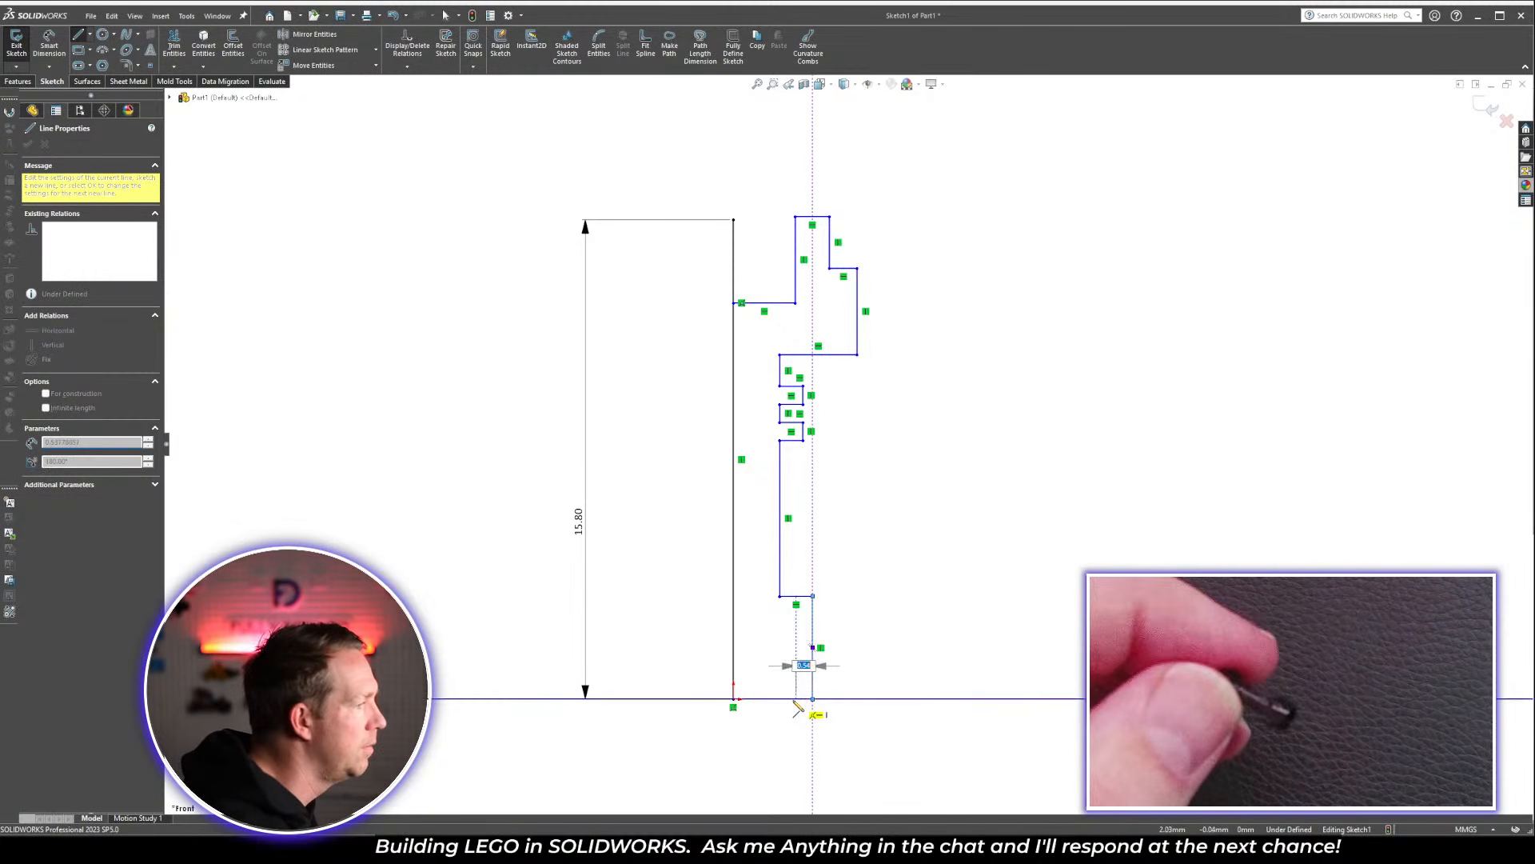
{"action": "left_click", "coordinate": [796, 699]}
{"action": "left_click", "coordinate": [796, 628]}
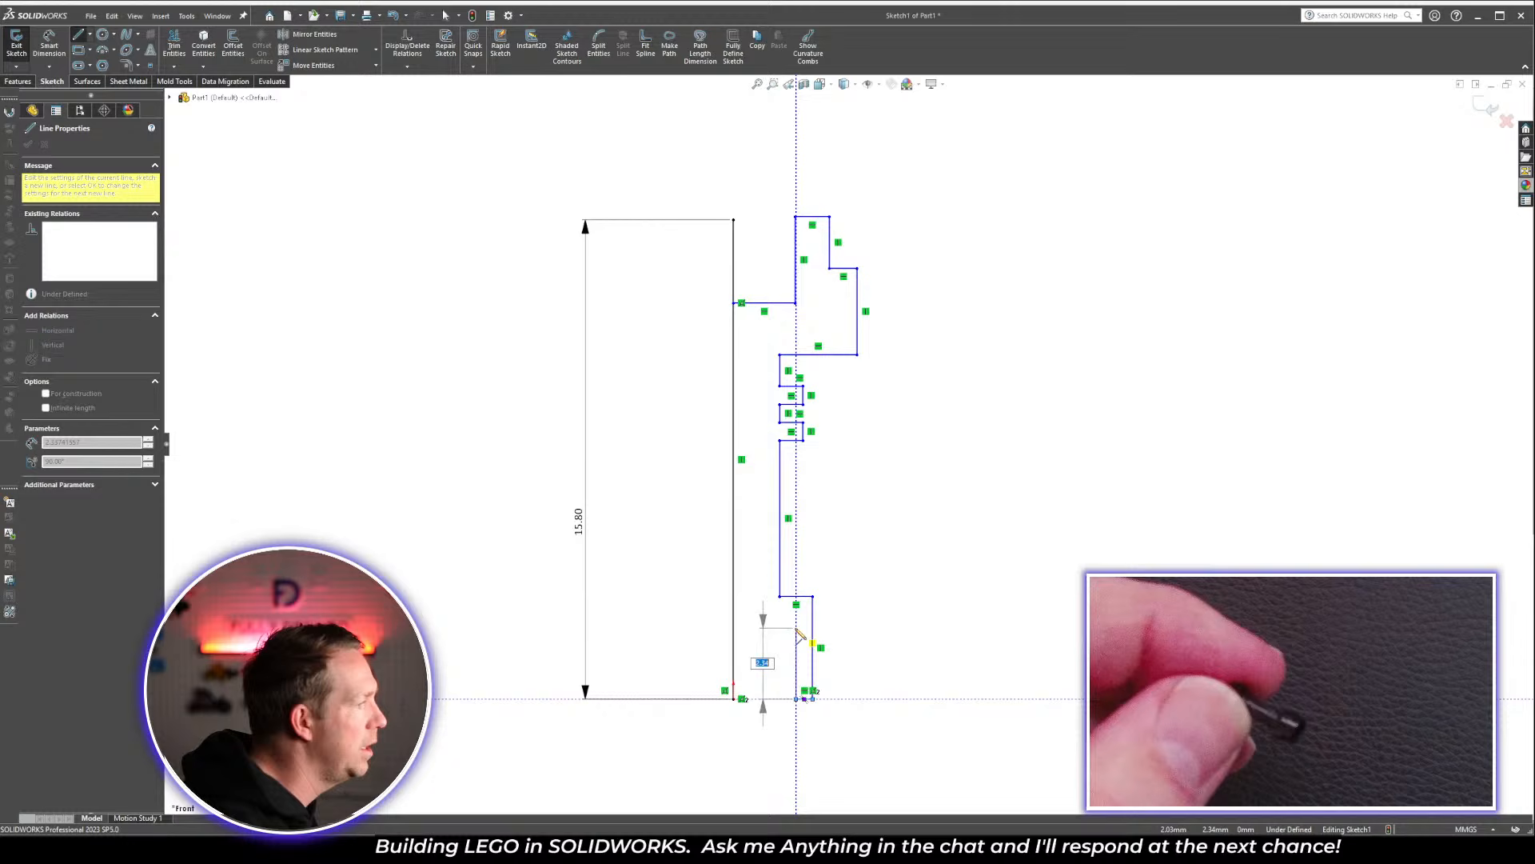
{"action": "double_click", "coordinate": [733, 627]}
{"action": "key", "text": "Escape"}
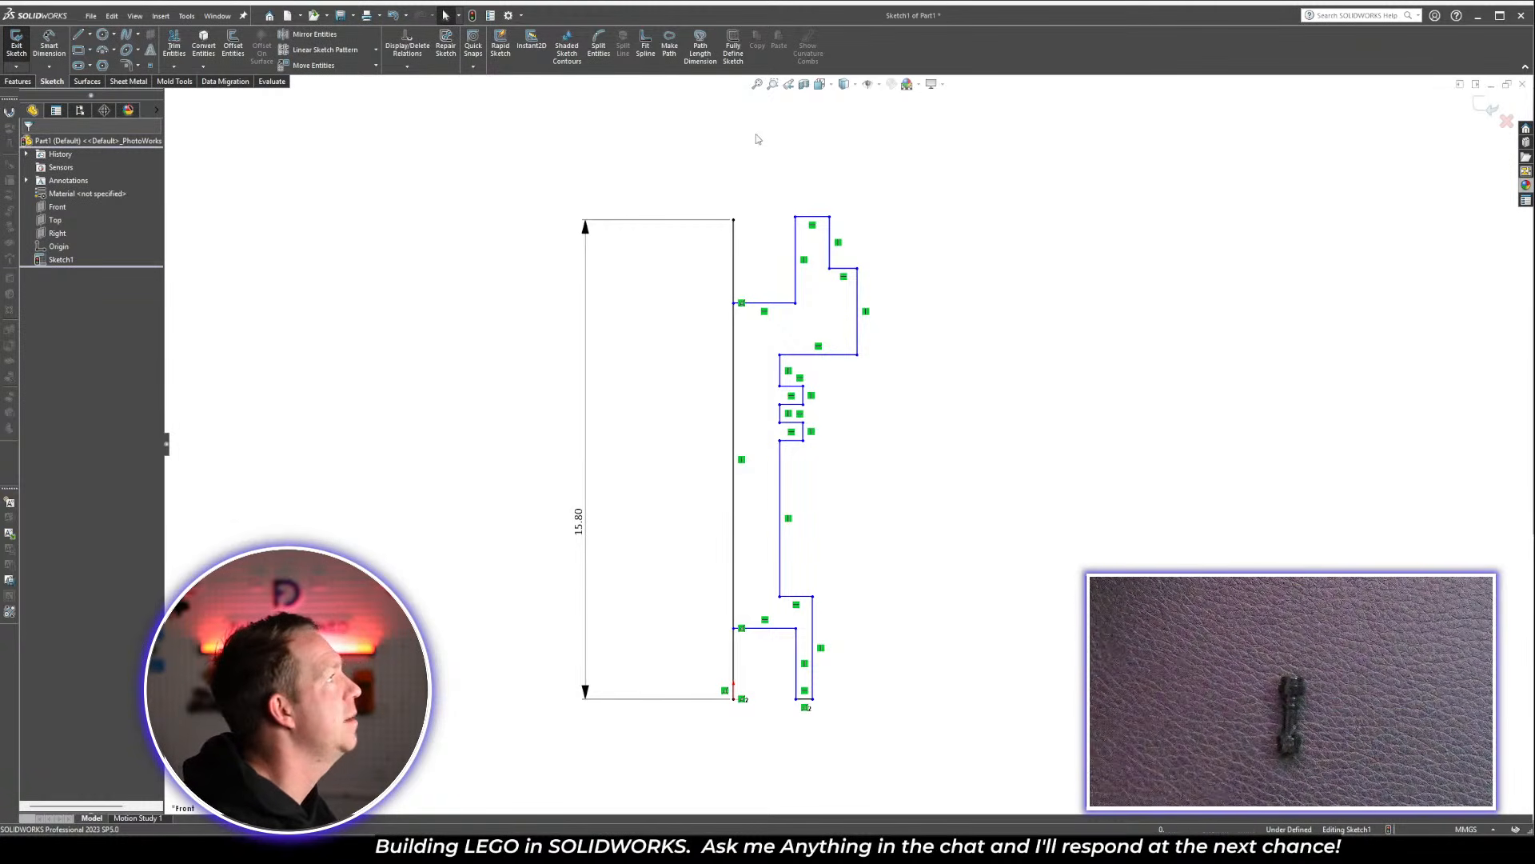
Split the profile's long vertical axis line near the floors of the upper and lower recesses
{"action": "left_click", "coordinate": [734, 275]}
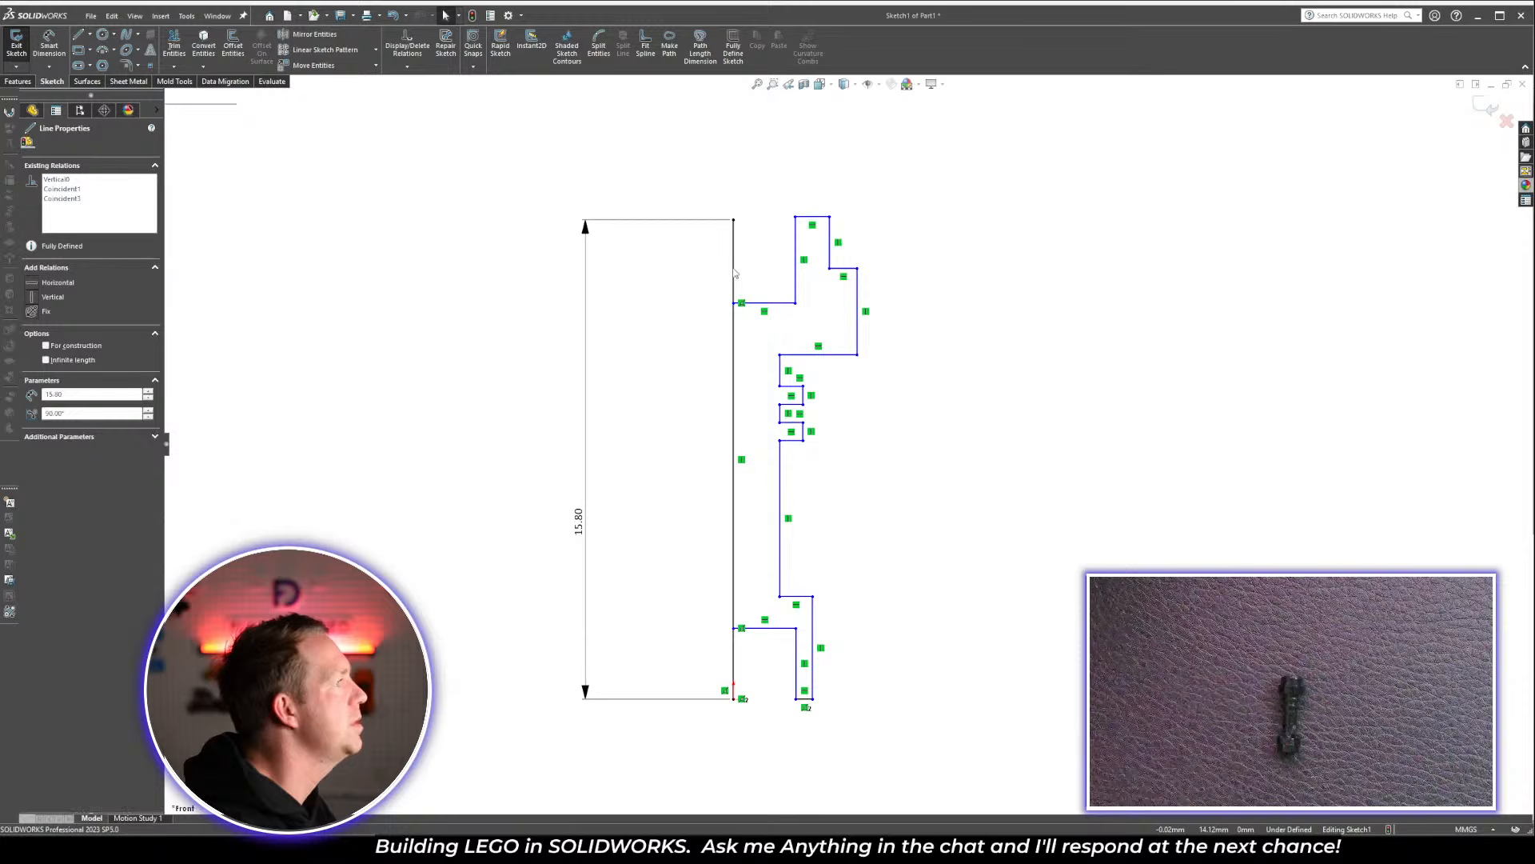
{"action": "left_click", "coordinate": [680, 115]}
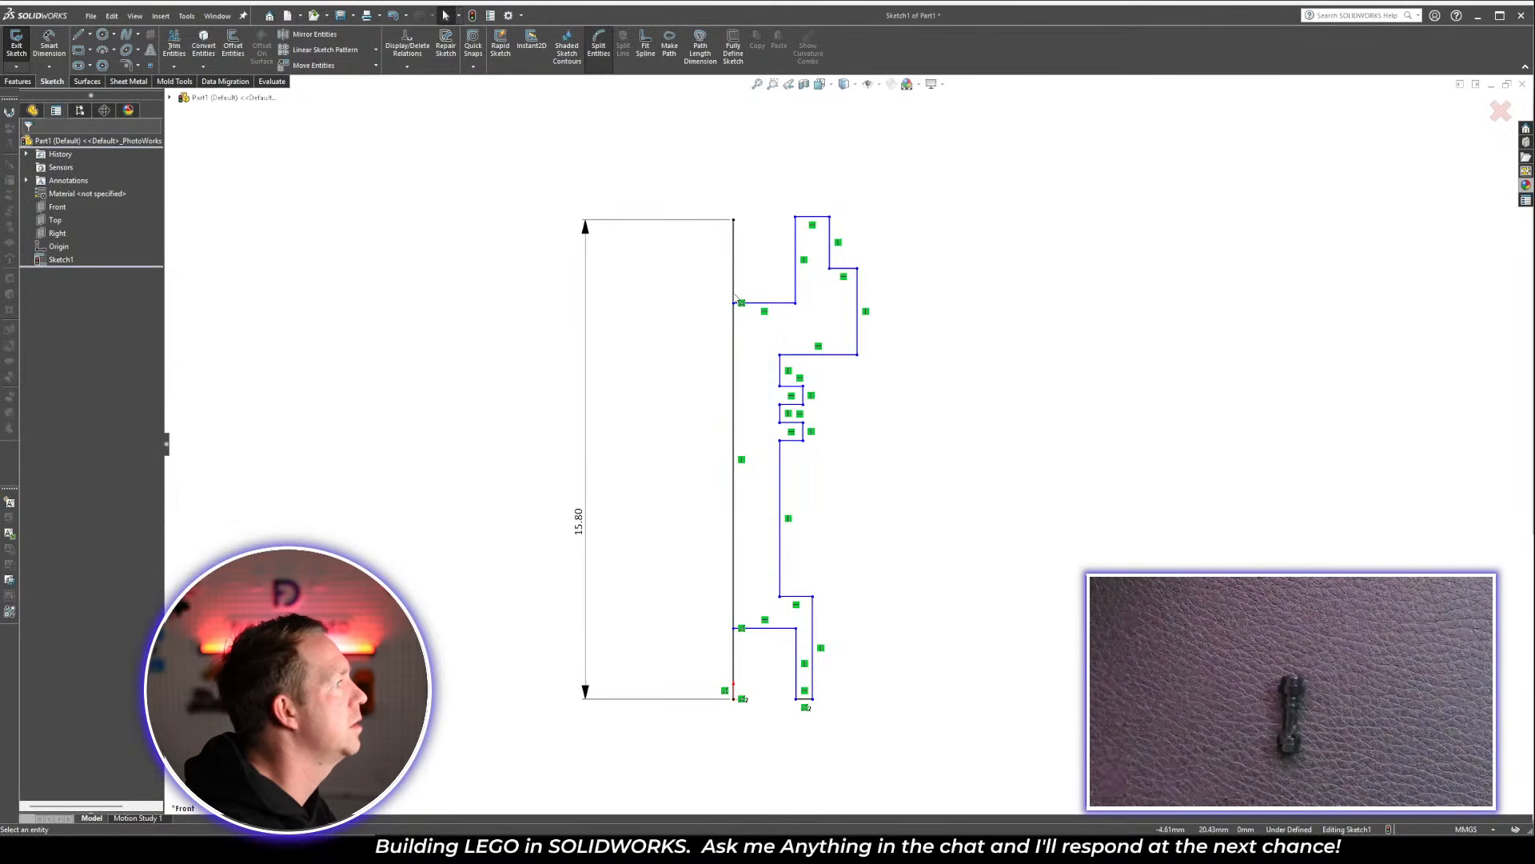
{"action": "left_click", "coordinate": [598, 46]}
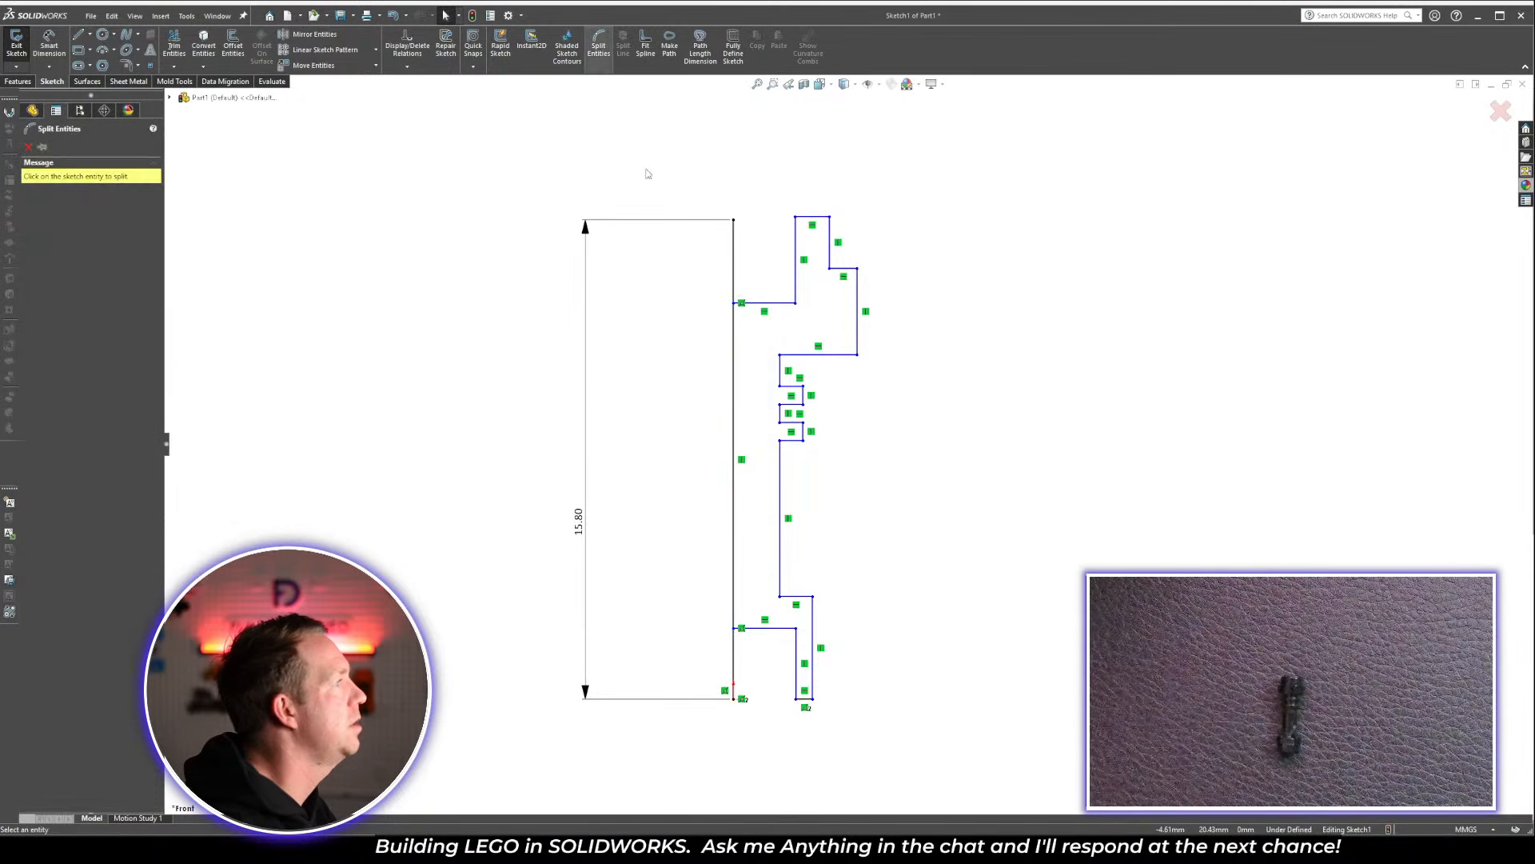
{"action": "left_click", "coordinate": [734, 292]}
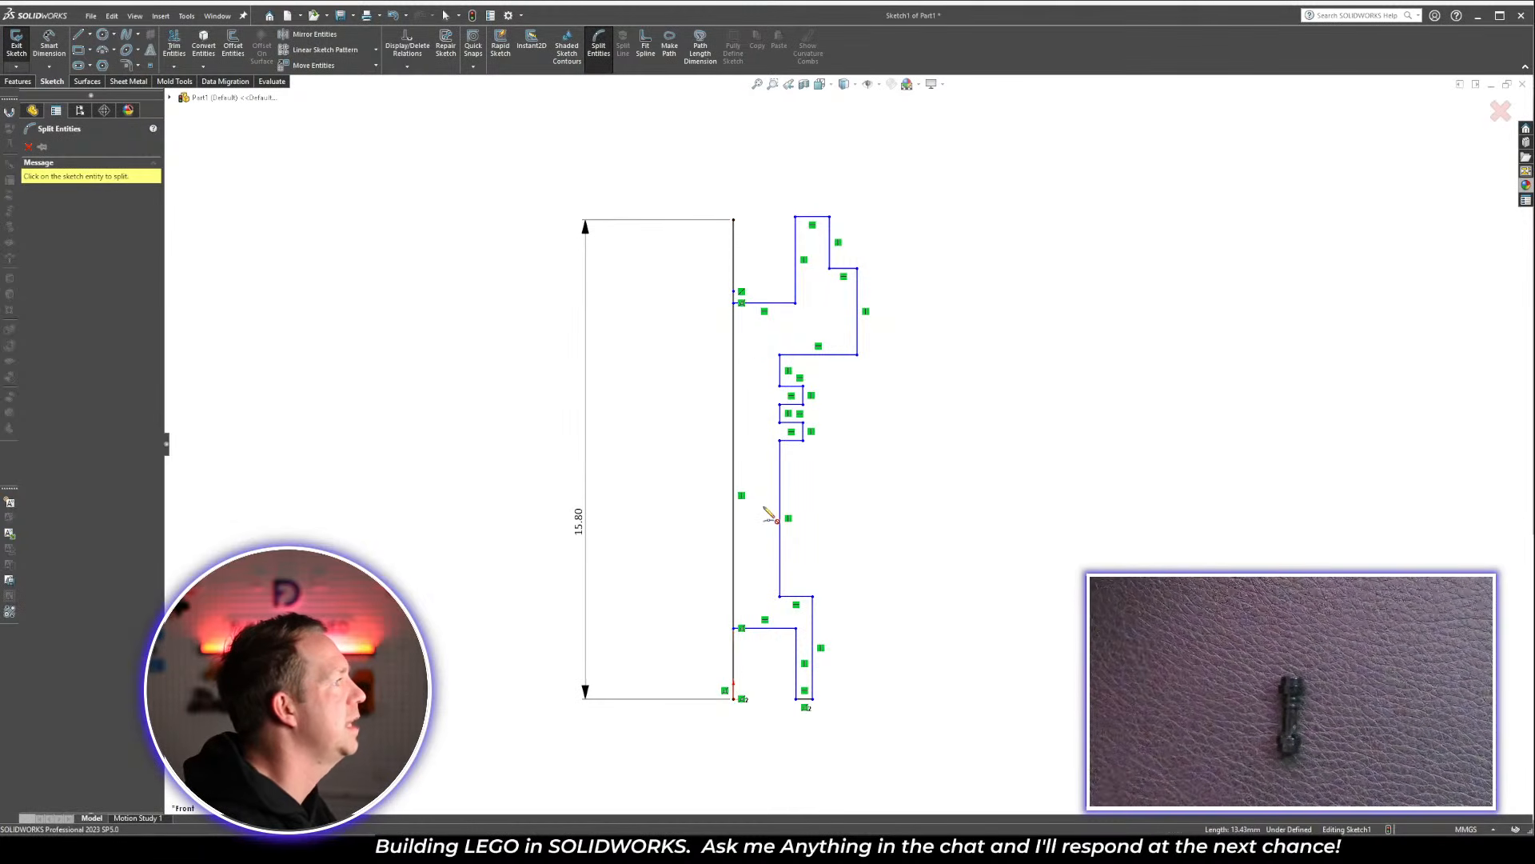
{"action": "left_click", "coordinate": [734, 651]}
{"action": "key", "text": "Escape"}
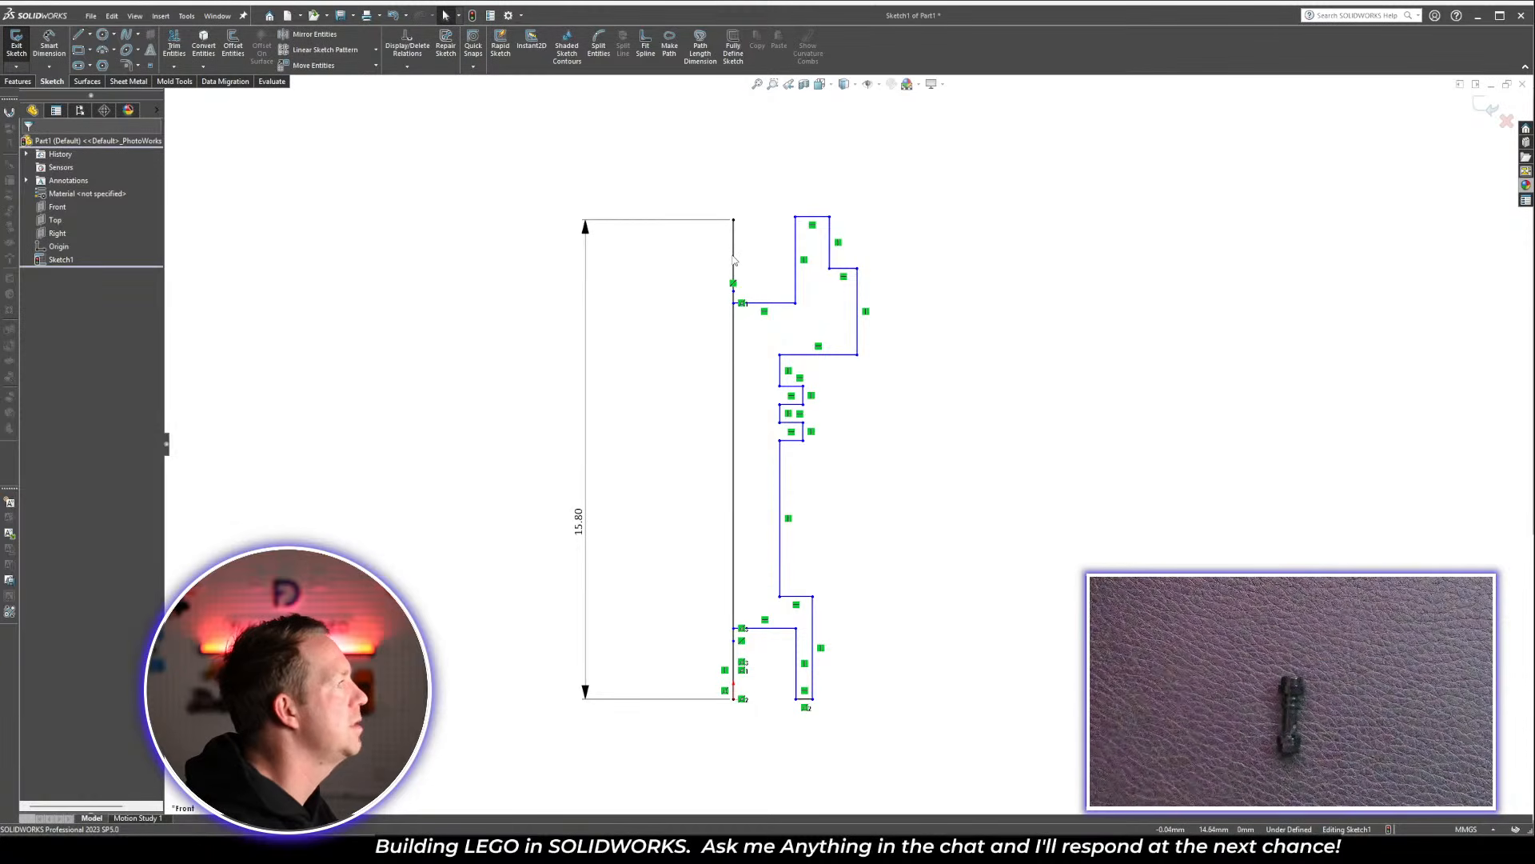
Convert the upper and lower end segments of the split vertical line to construction geometry
{"action": "left_click", "coordinate": [734, 260]}
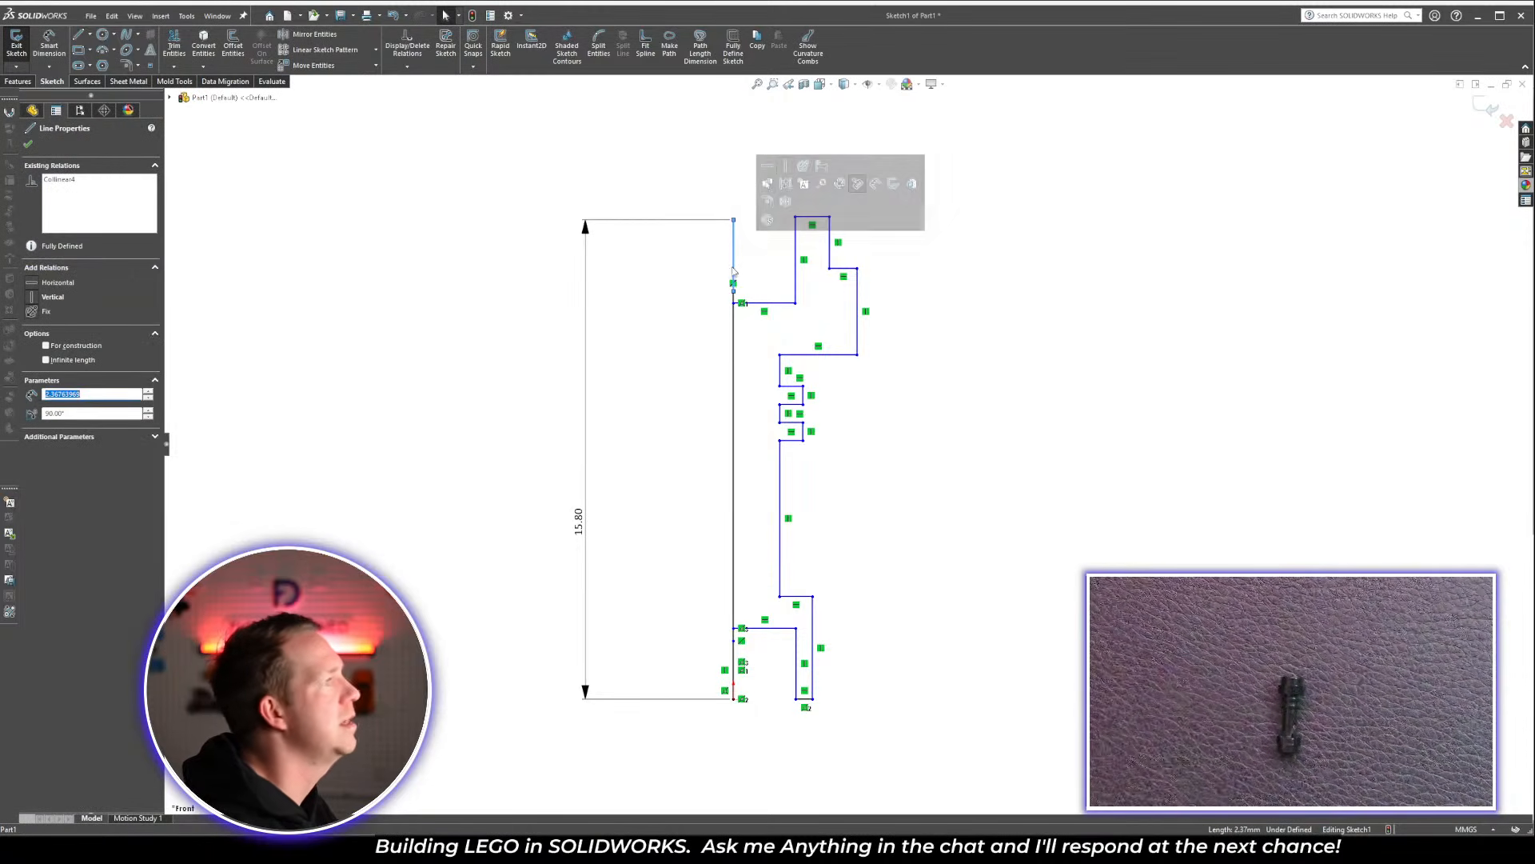
{"action": "left_click", "coordinate": [83, 347]}
{"action": "left_click", "coordinate": [434, 331]}
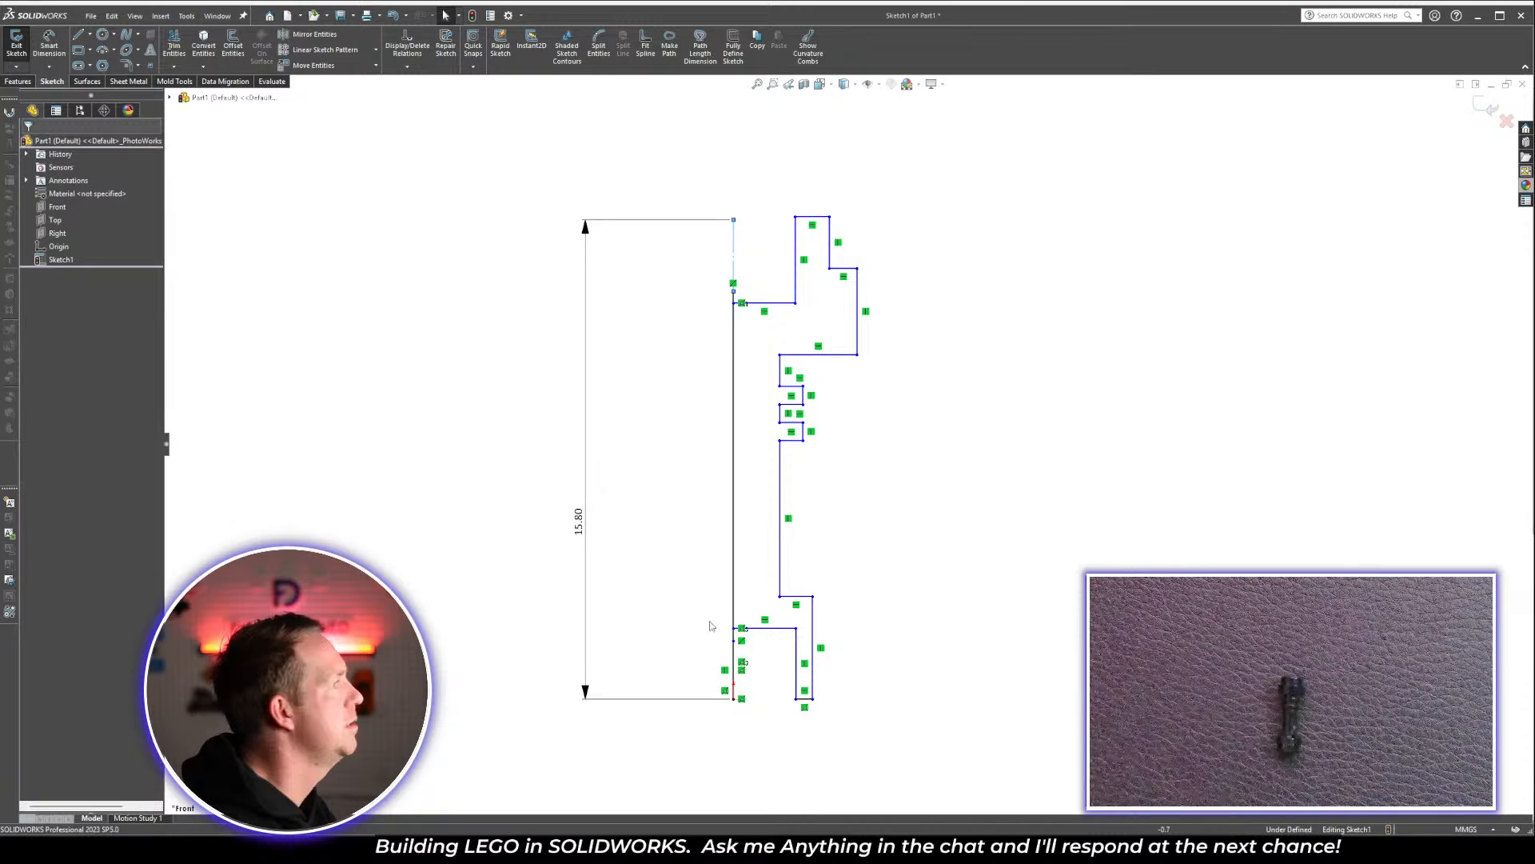
{"action": "left_click", "coordinate": [734, 665]}
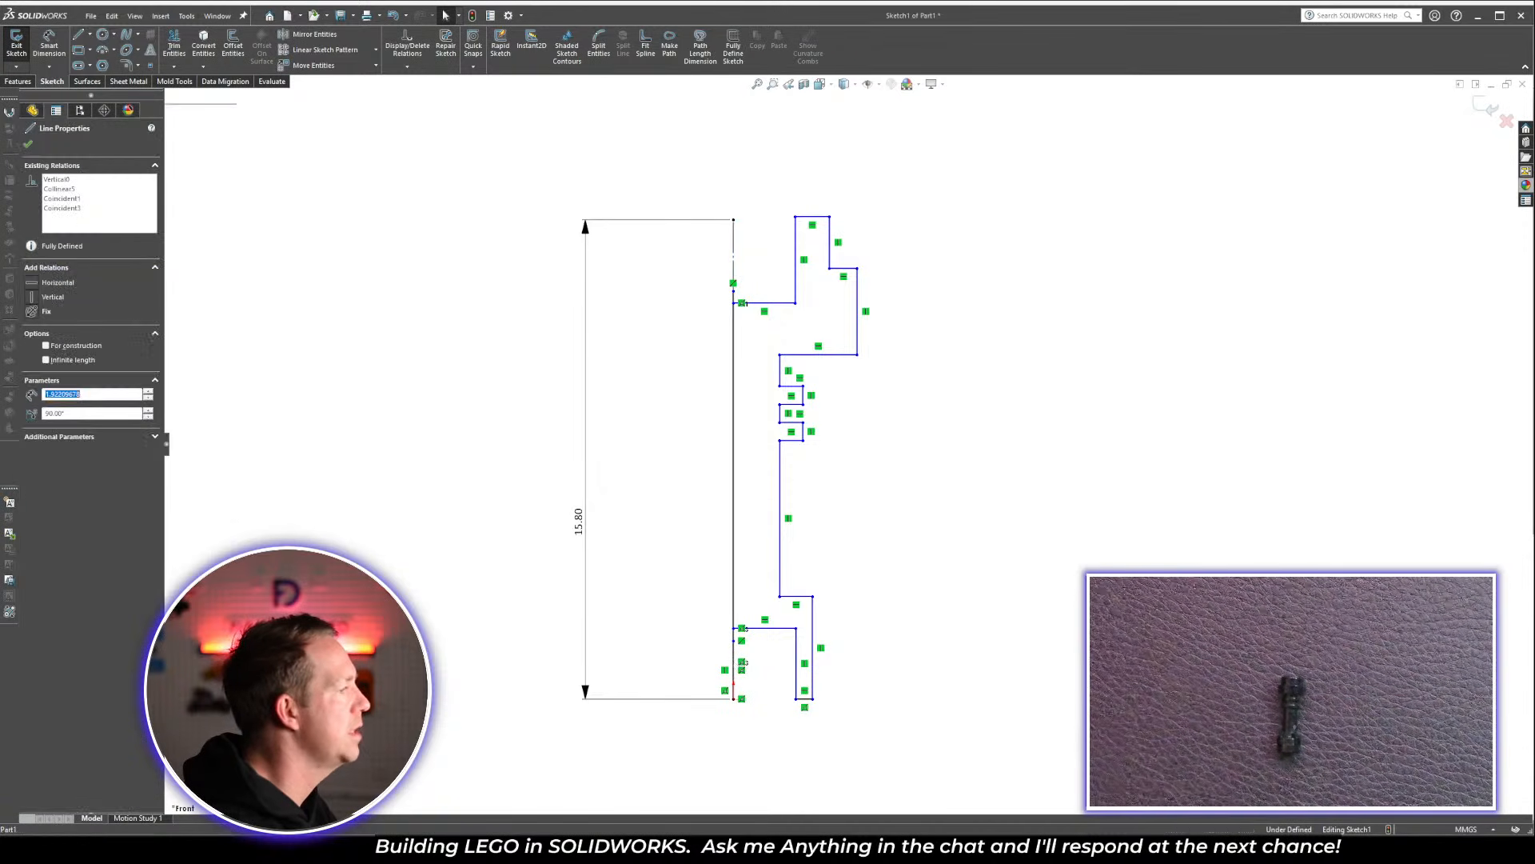
{"action": "left_click", "coordinate": [76, 347]}
{"action": "left_click", "coordinate": [549, 343]}
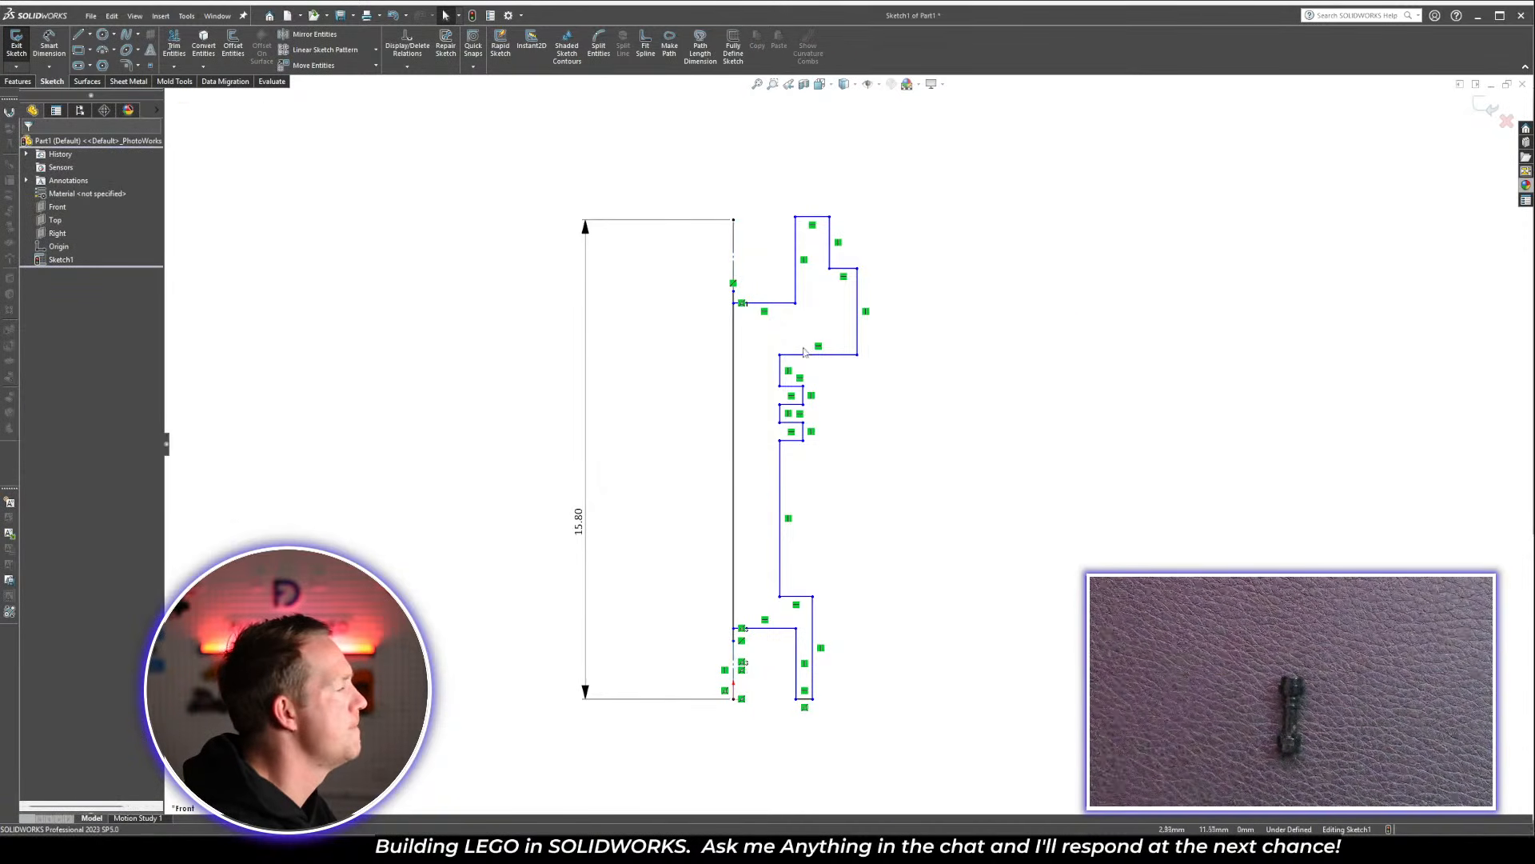
Merge both split points of the axis line with the endpoints of the upper and lower recess floor lines
{"action": "scroll", "coordinate": [719, 311], "scroll_direction": "down", "scroll_amount": 4}
{"action": "scroll", "coordinate": [796, 284], "scroll_direction": "down", "scroll_amount": 3}
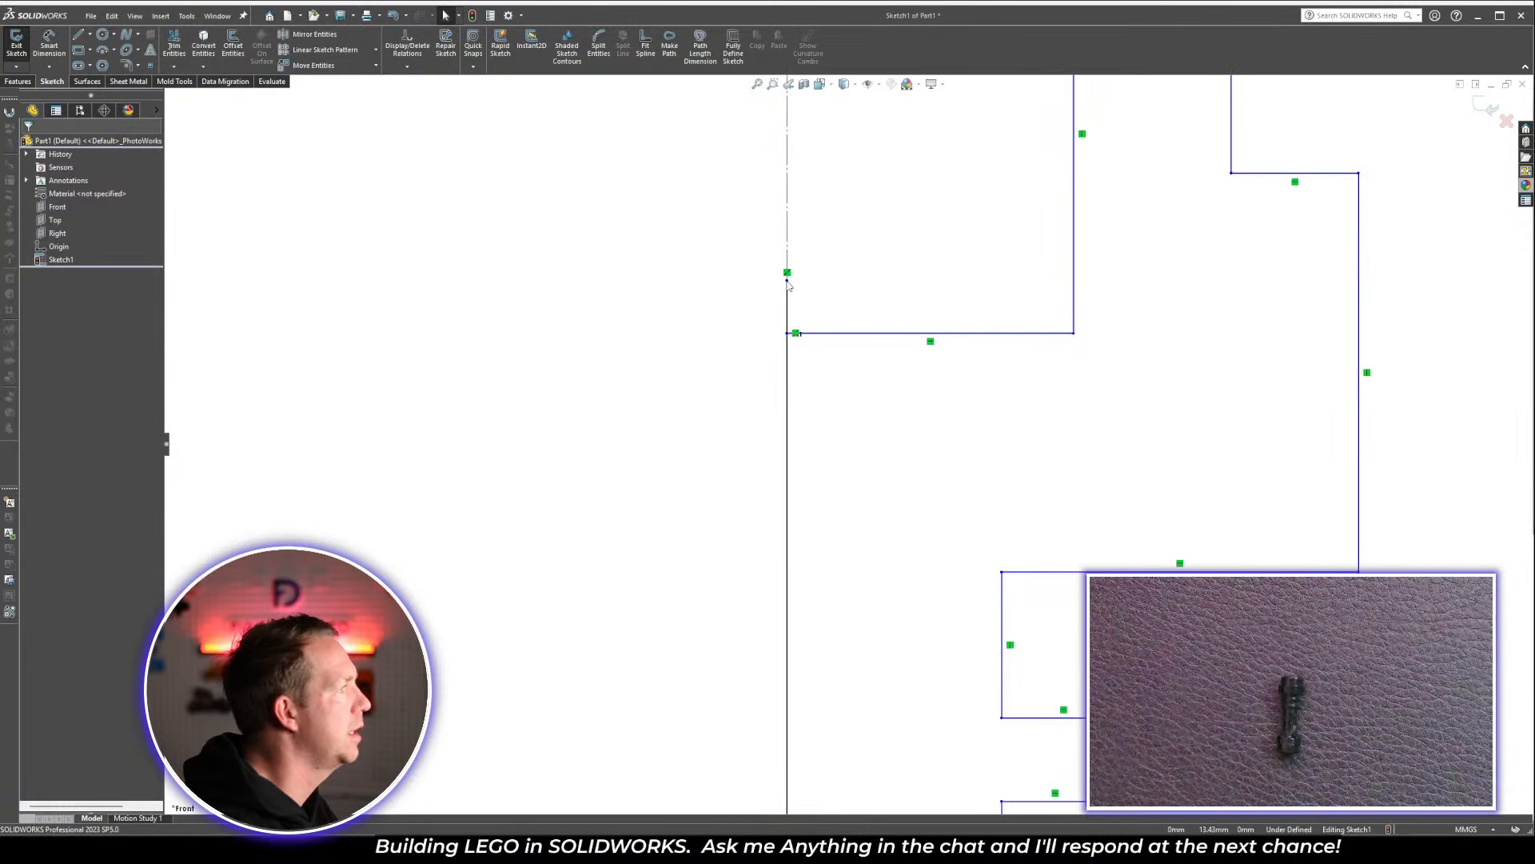
{"action": "left_click_drag", "start_coordinate": [788, 281], "coordinate": [787, 333]}
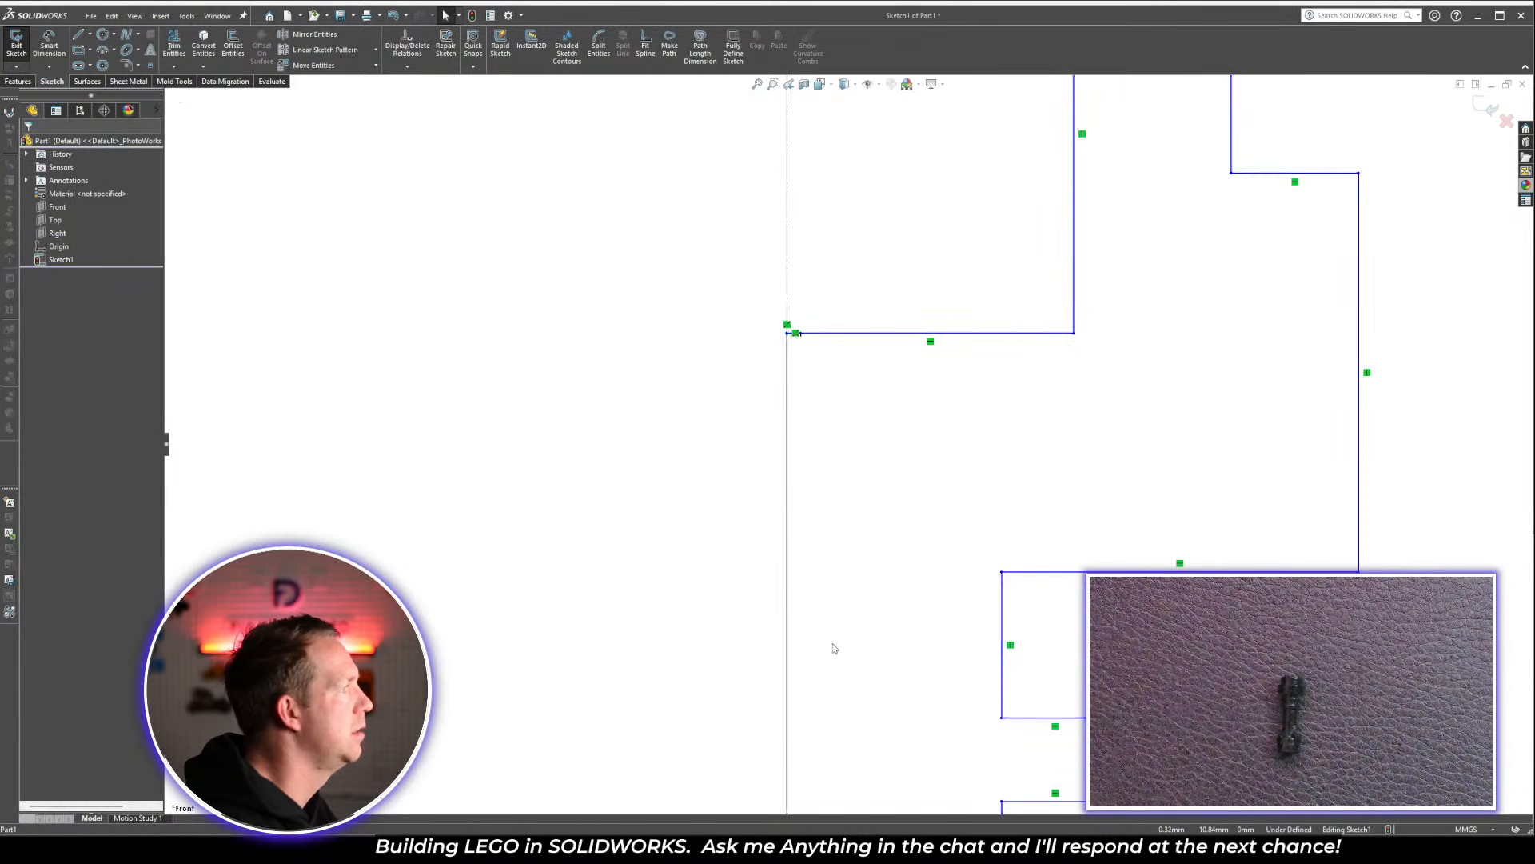
{"action": "scroll", "coordinate": [833, 648], "scroll_direction": "up", "scroll_amount": 5}
{"action": "scroll", "coordinate": [833, 643], "scroll_direction": "down", "scroll_amount": 2}
{"action": "scroll", "coordinate": [780, 616], "scroll_direction": "down", "scroll_amount": 2}
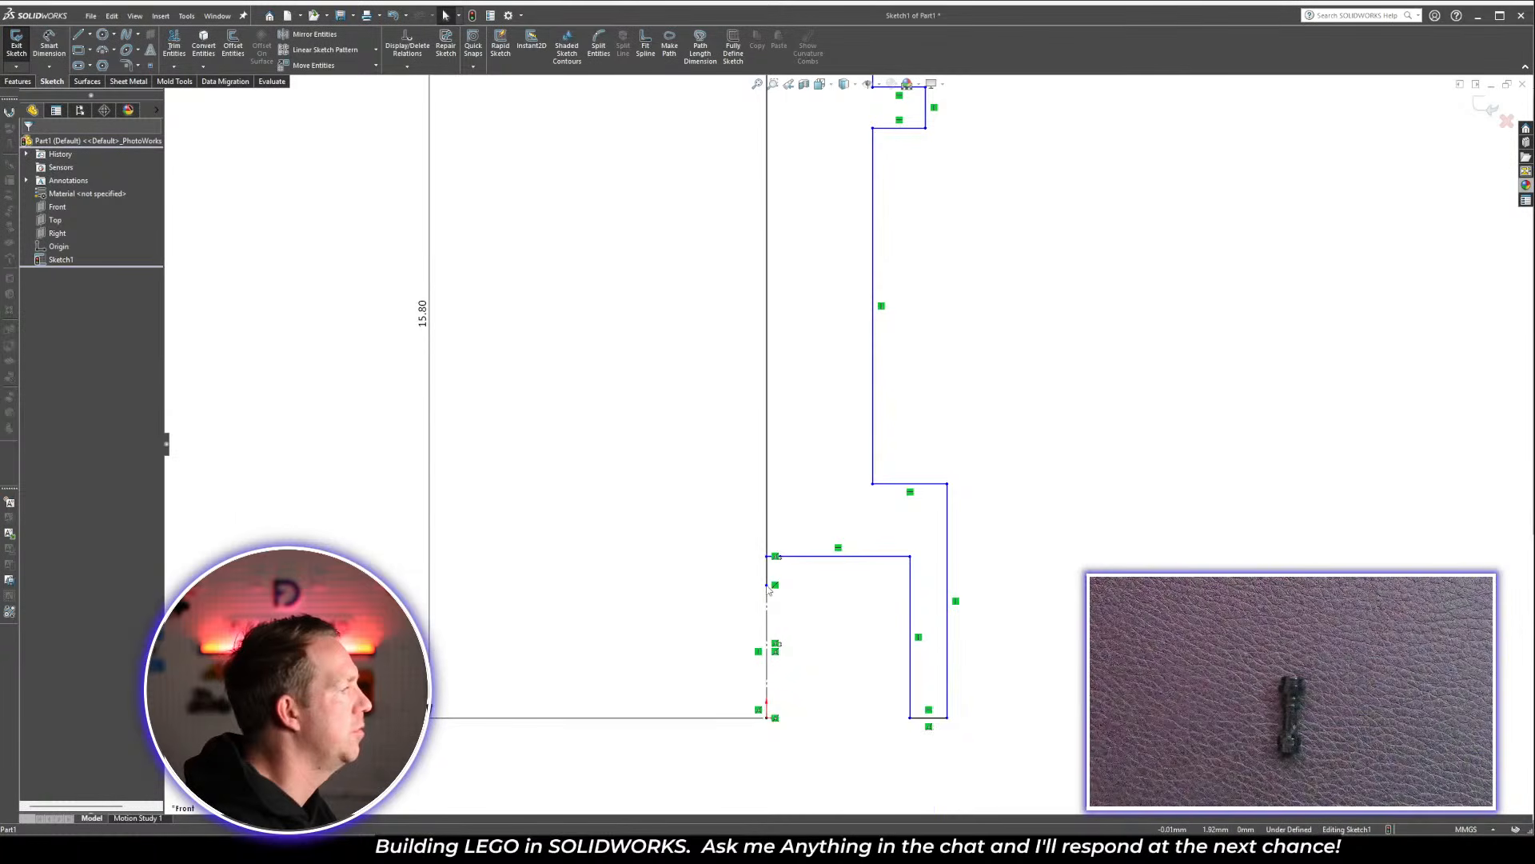
{"action": "left_click_drag", "start_coordinate": [767, 587], "coordinate": [768, 557]}
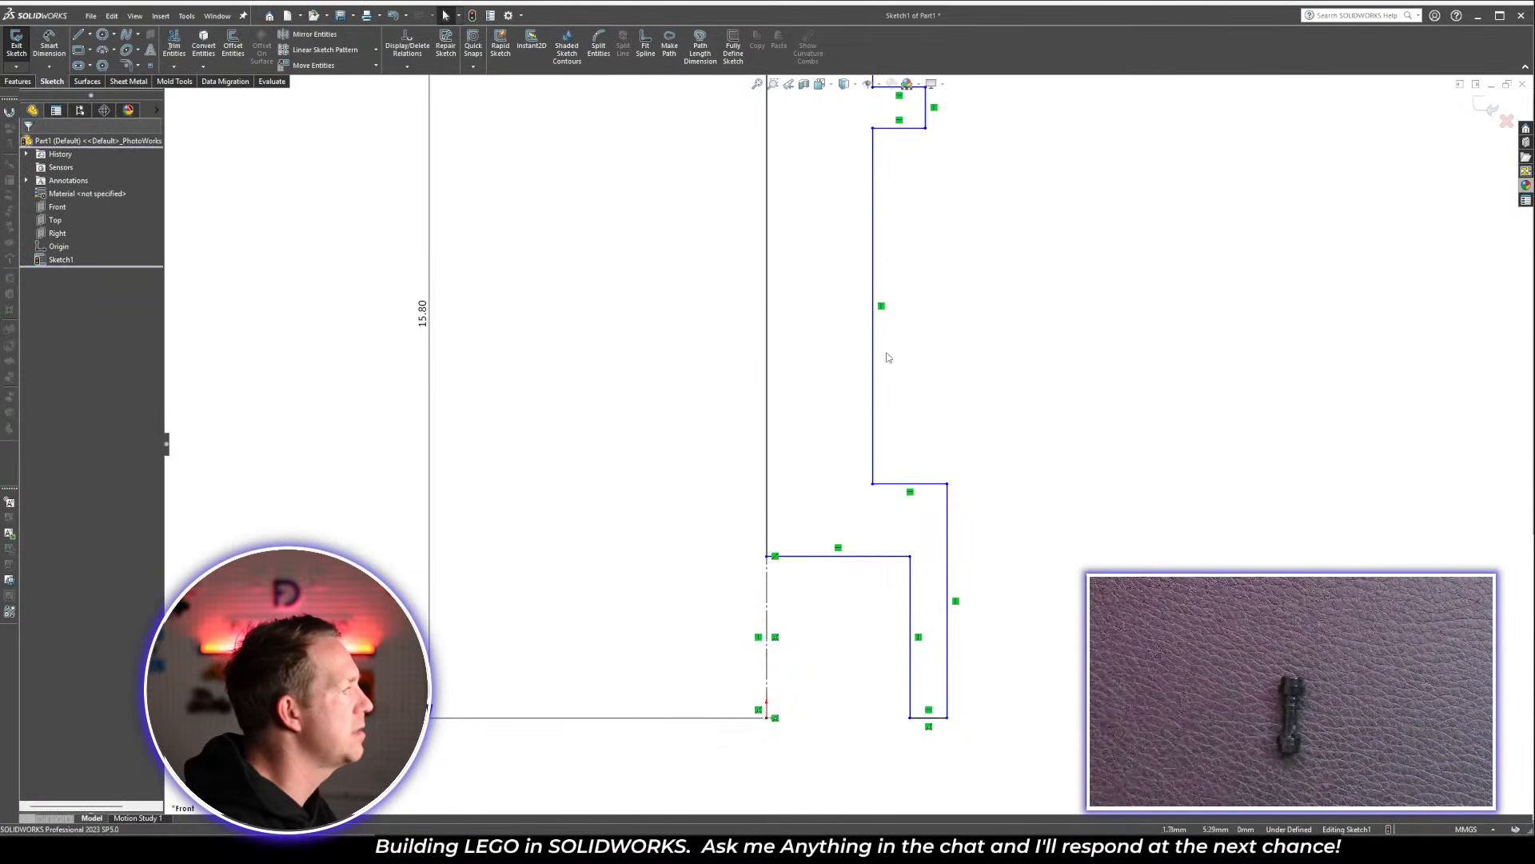
Dimension the outer diameter of the head's narrow upper rim about the centerline as 4.9 mm
{"action": "scroll", "coordinate": [887, 358], "scroll_direction": "up", "scroll_amount": 4}
{"action": "scroll", "coordinate": [909, 266], "scroll_direction": "down", "scroll_amount": 2}
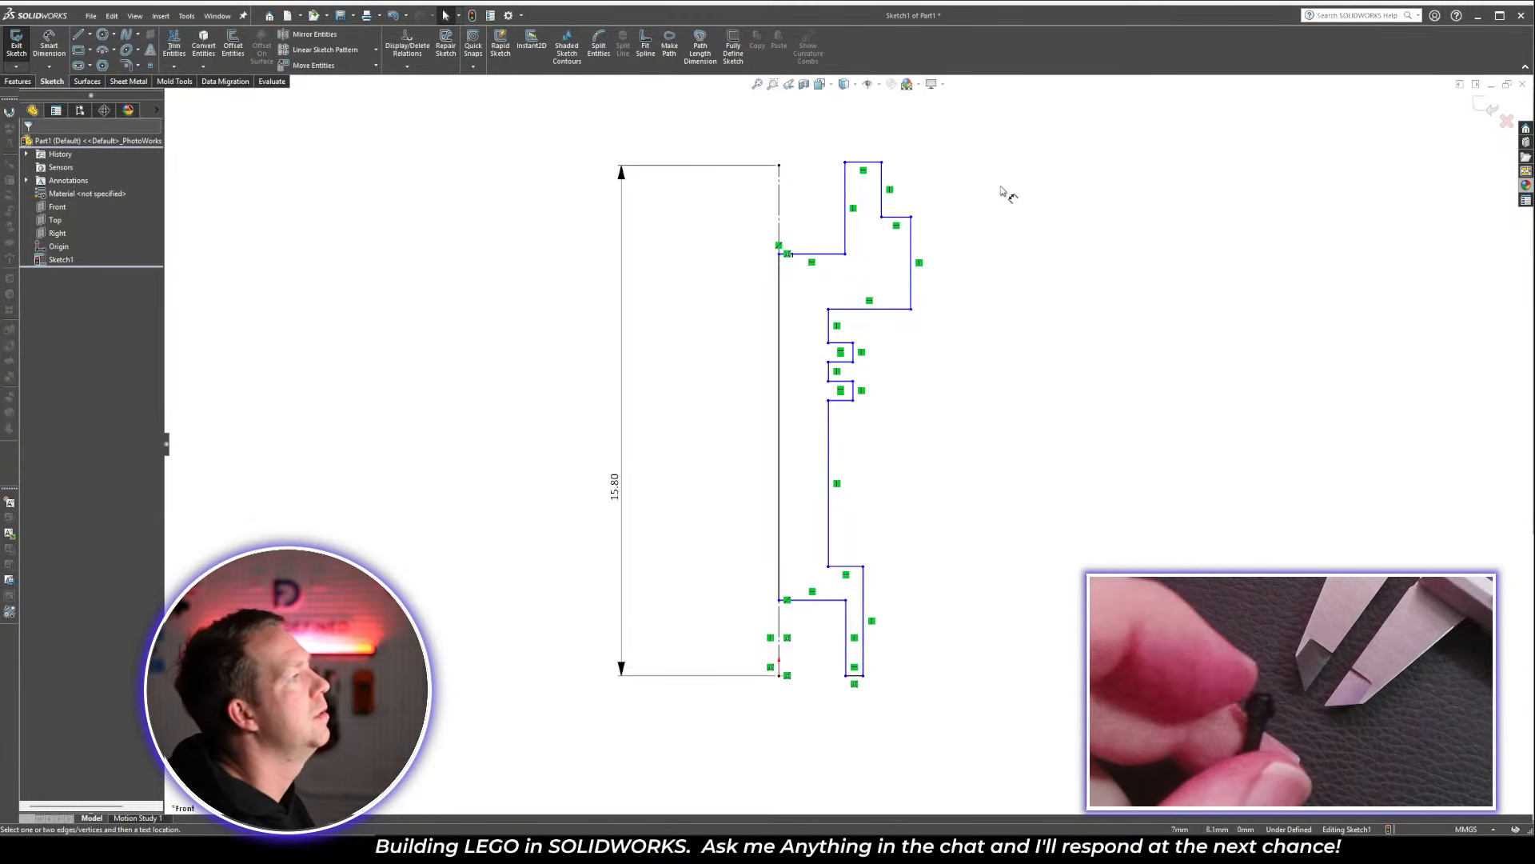
{"action": "key", "text": "d"}
{"action": "left_click", "coordinate": [883, 200]}
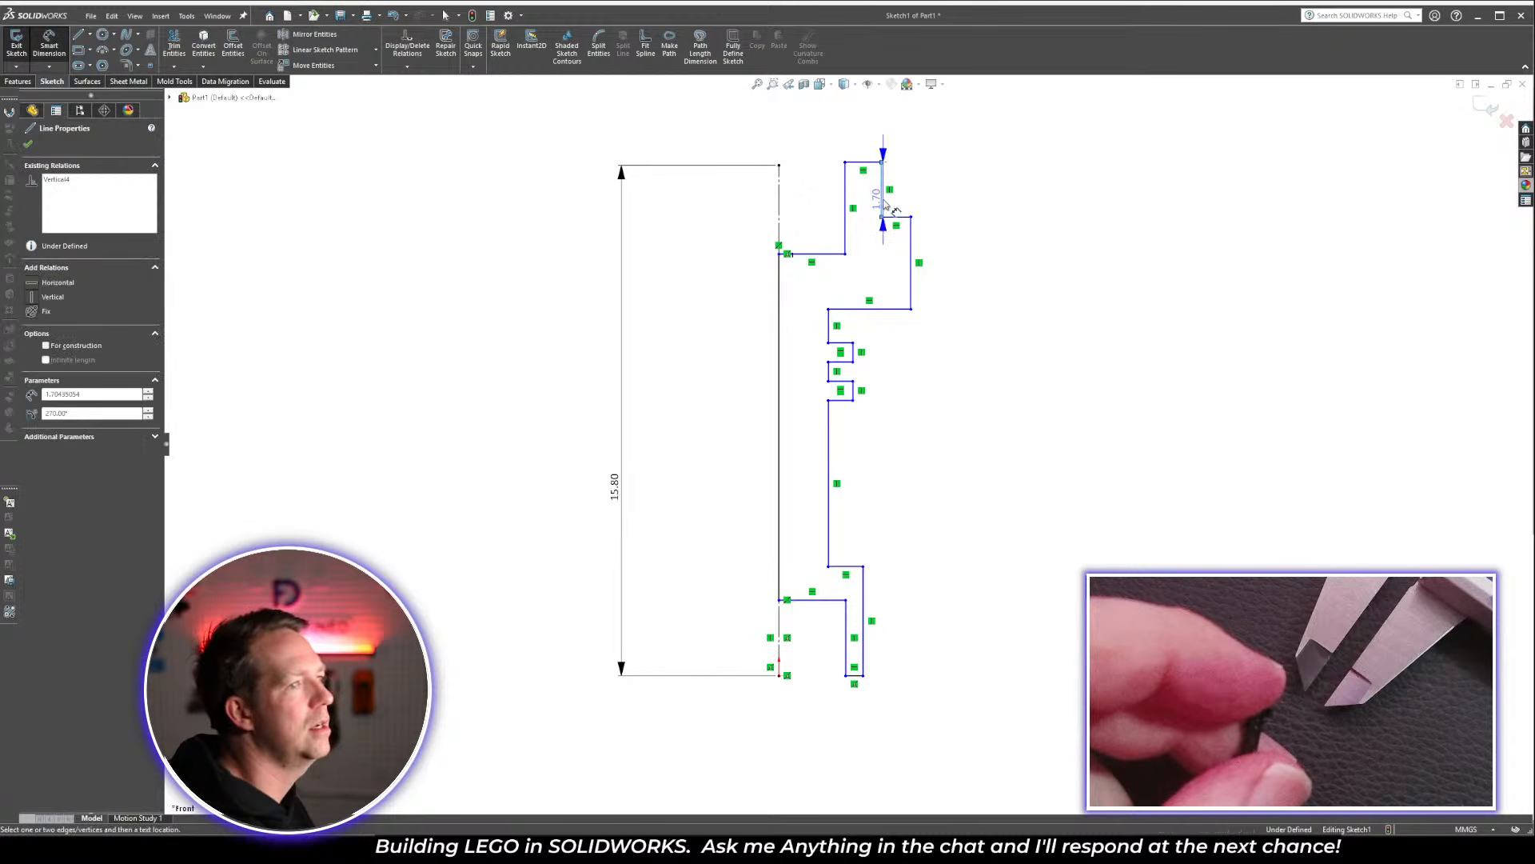
{"action": "left_click", "coordinate": [780, 206]}
{"action": "left_click", "coordinate": [705, 127]}
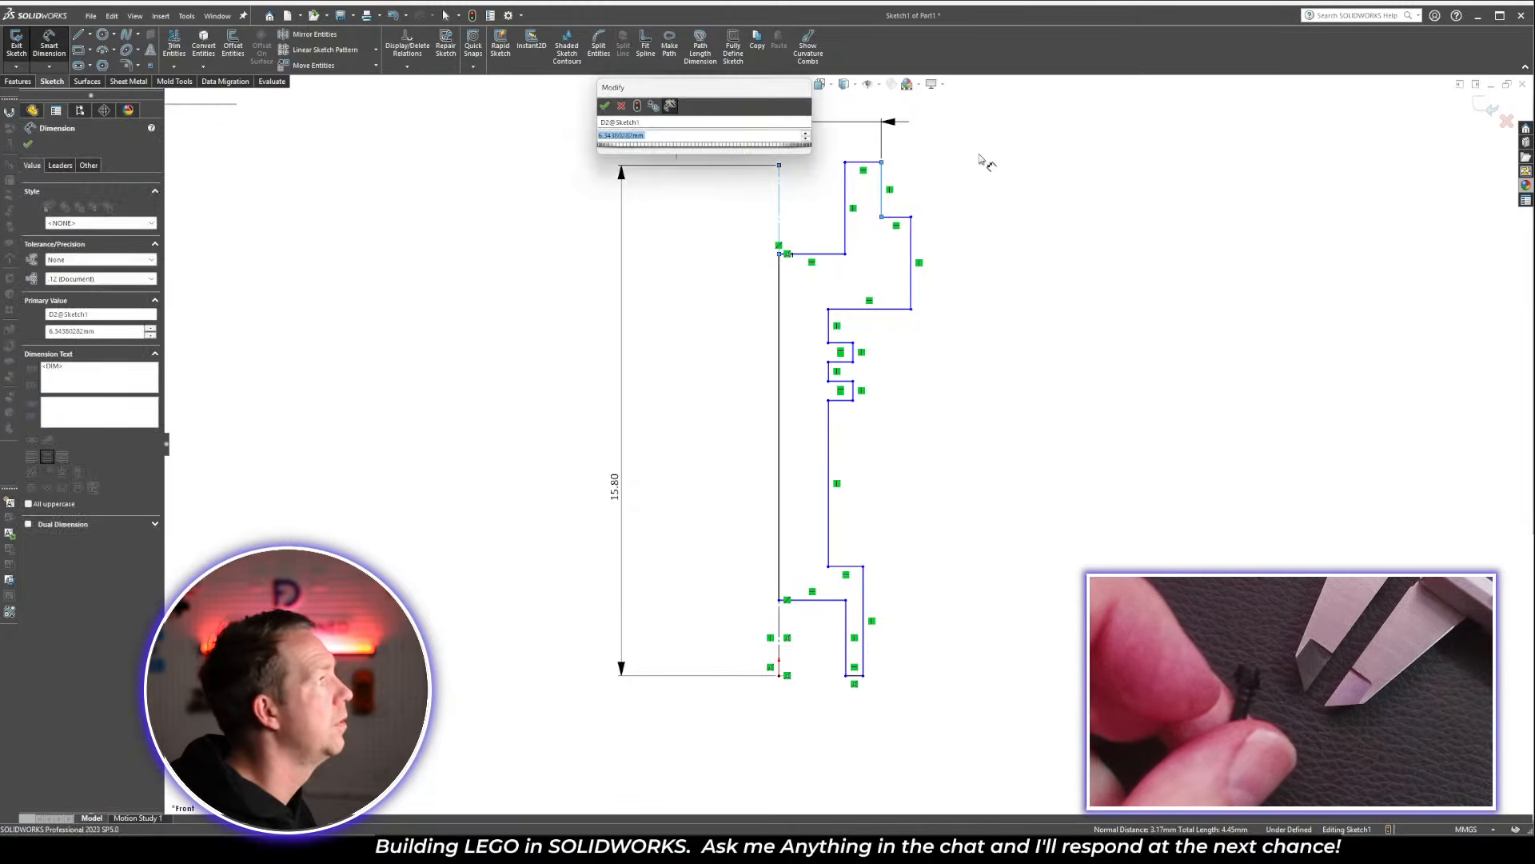
{"action": "key", "text": "Return"}
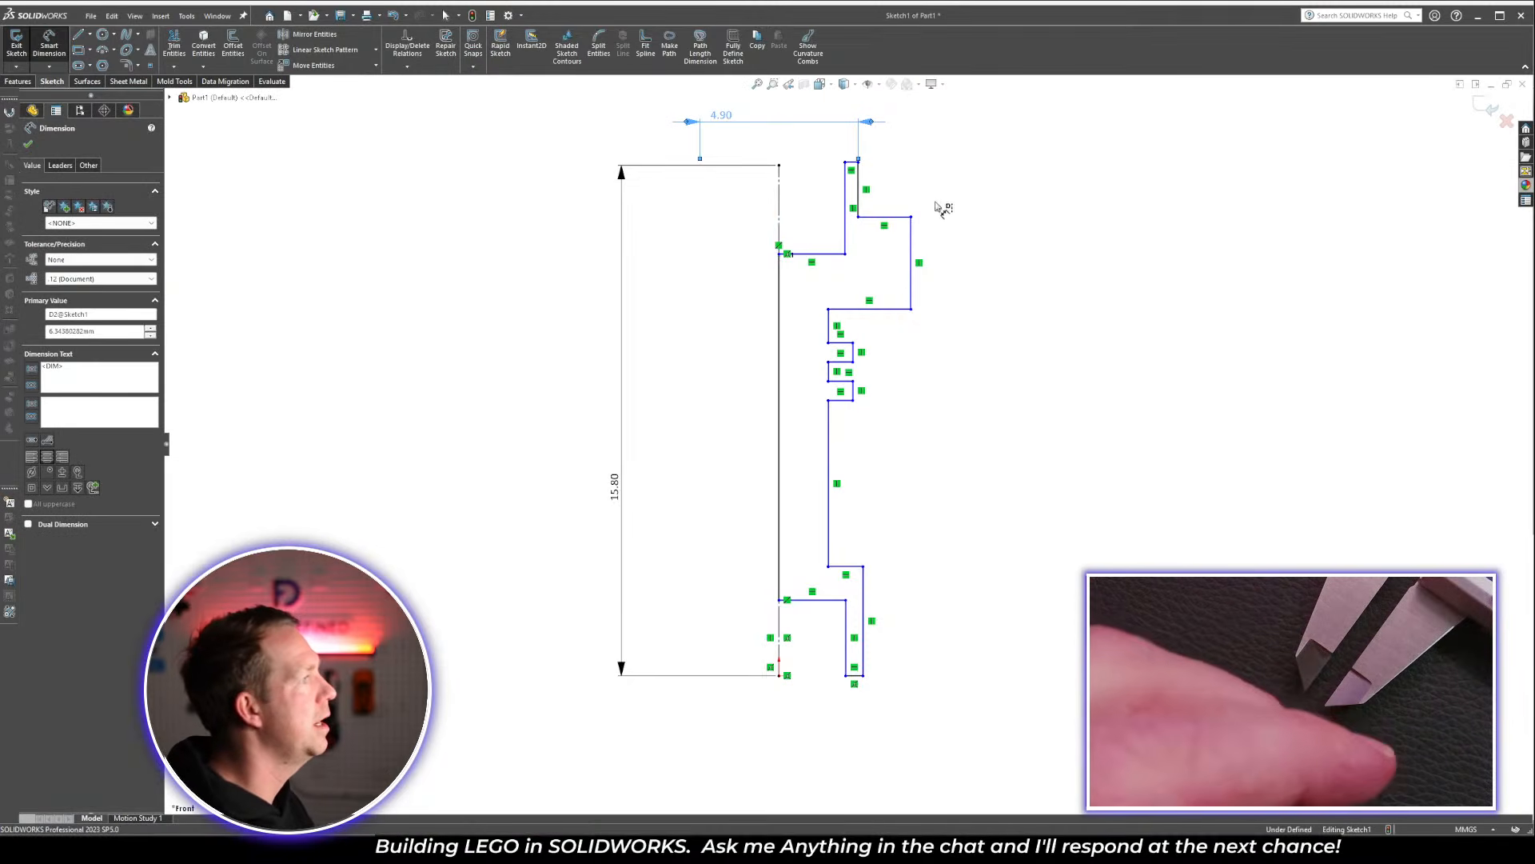
{"action": "left_click", "coordinate": [1003, 239]}
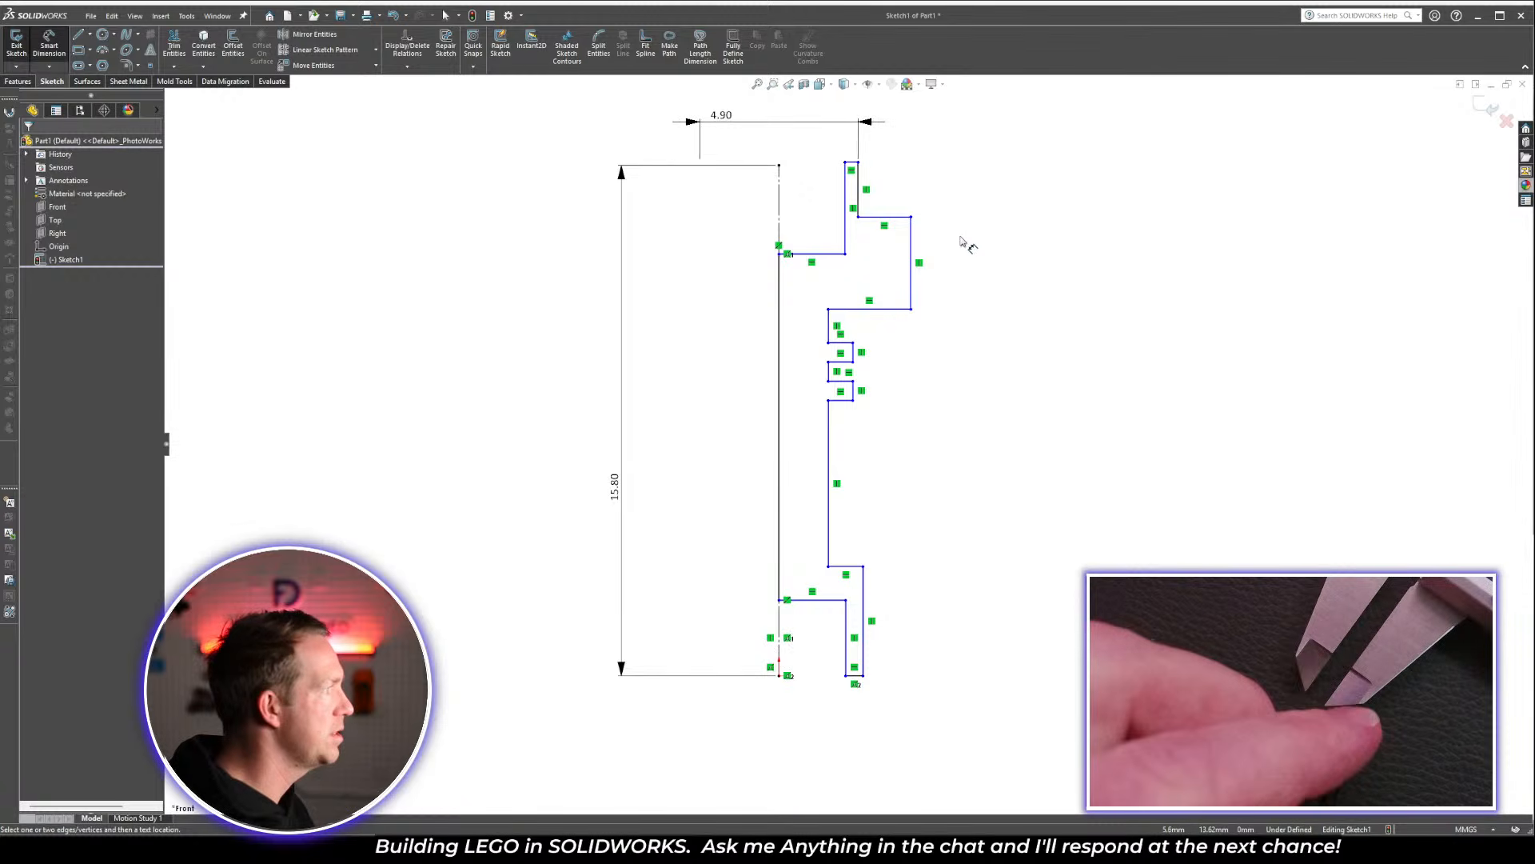
{"action": "key", "text": "Escape"}
Move the upper recess wall inward and make the rim's top line coincident with the centerline's upper endpoint
{"action": "scroll", "coordinate": [820, 185], "scroll_direction": "down", "scroll_amount": 4}
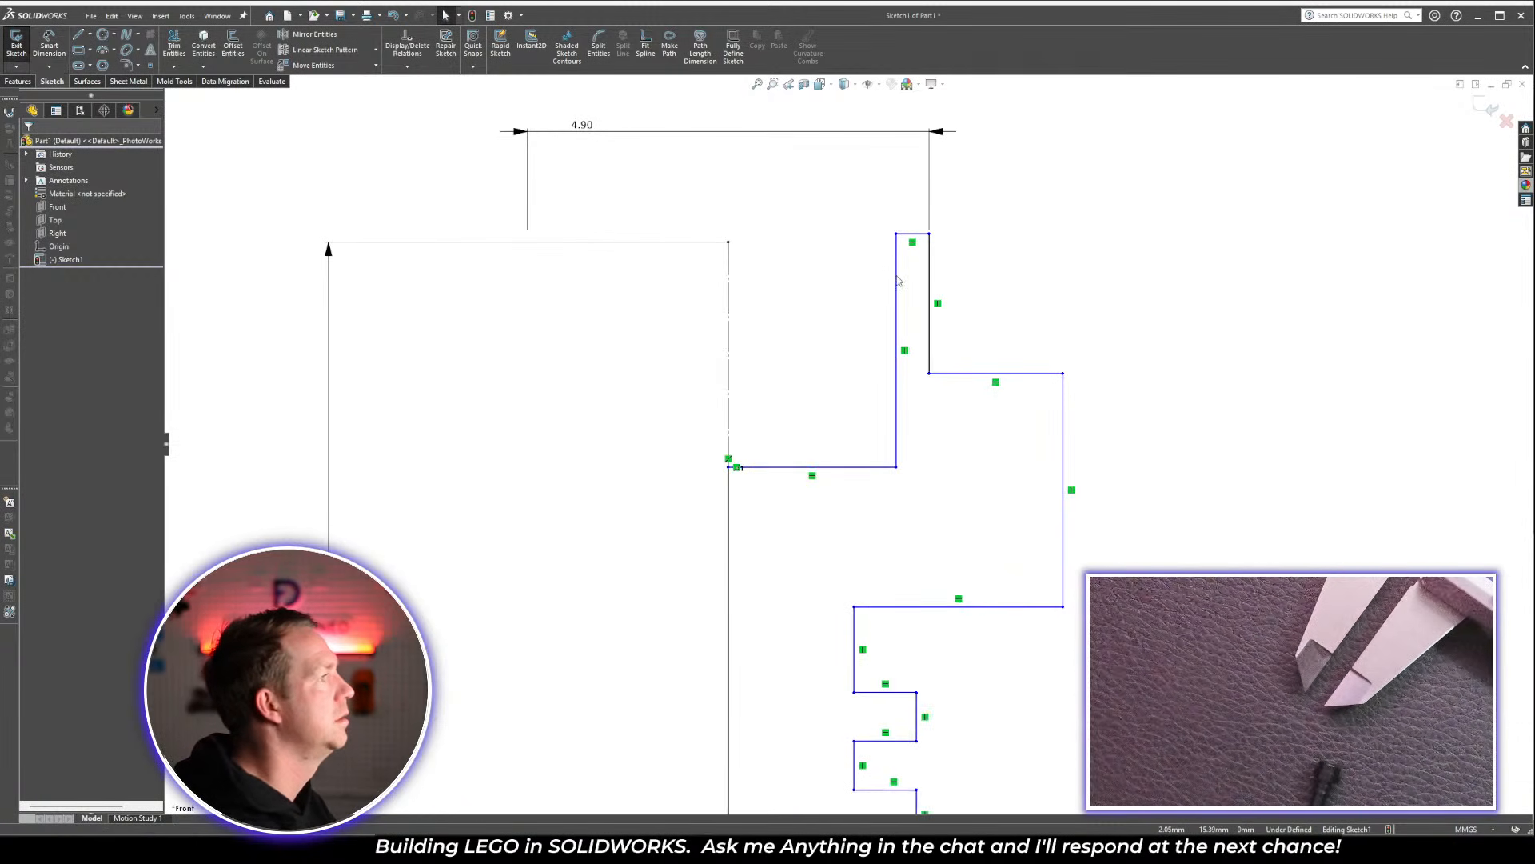
{"action": "left_click_drag", "start_coordinate": [896, 276], "coordinate": [856, 290]}
{"action": "left_click", "coordinate": [743, 247]}
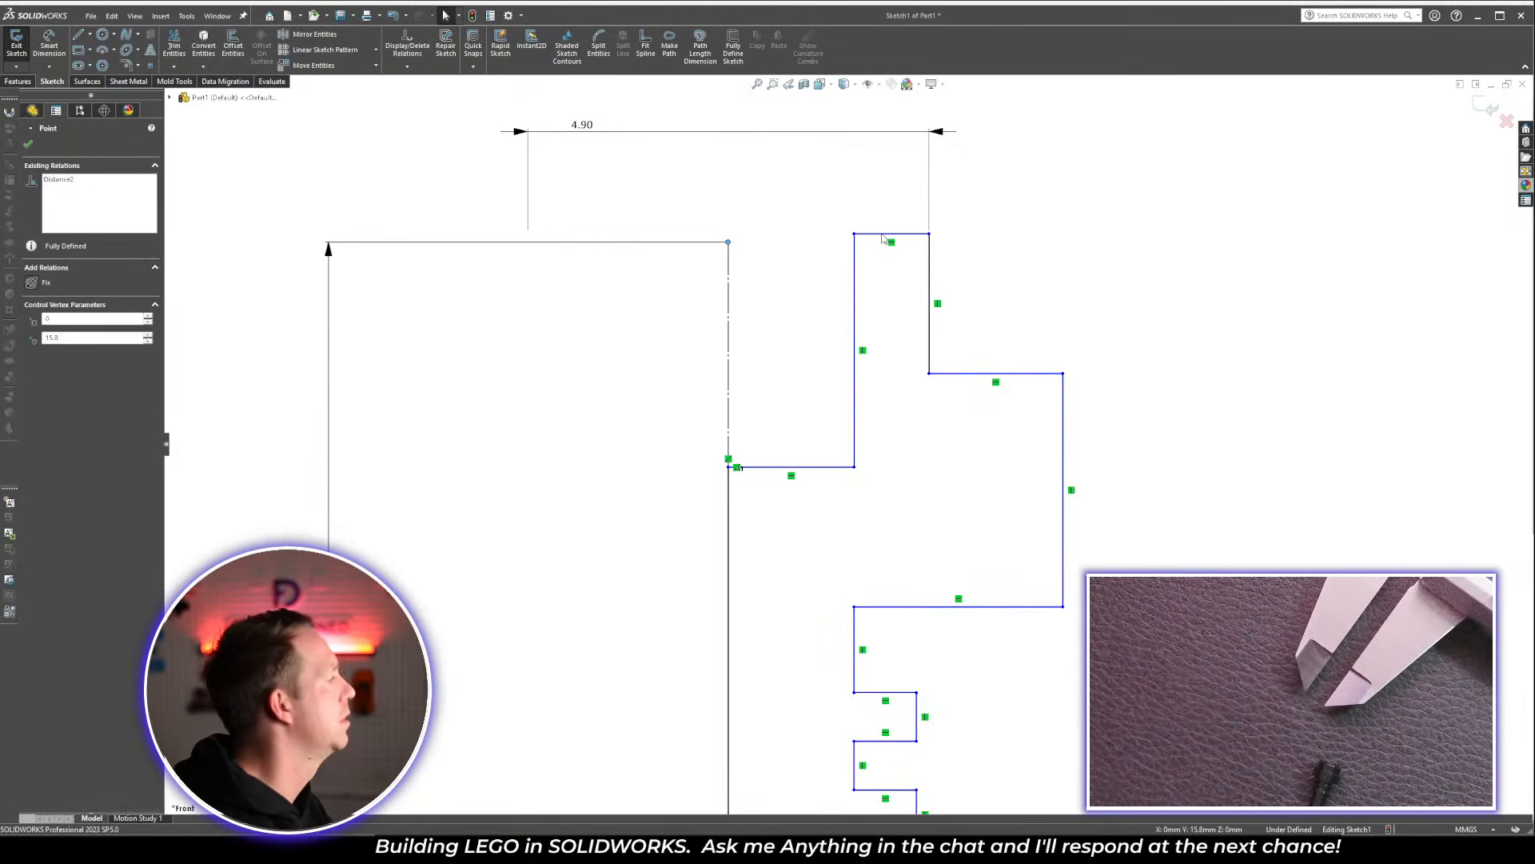
{"action": "left_click", "coordinate": [849, 232], "text": "ctrl"}
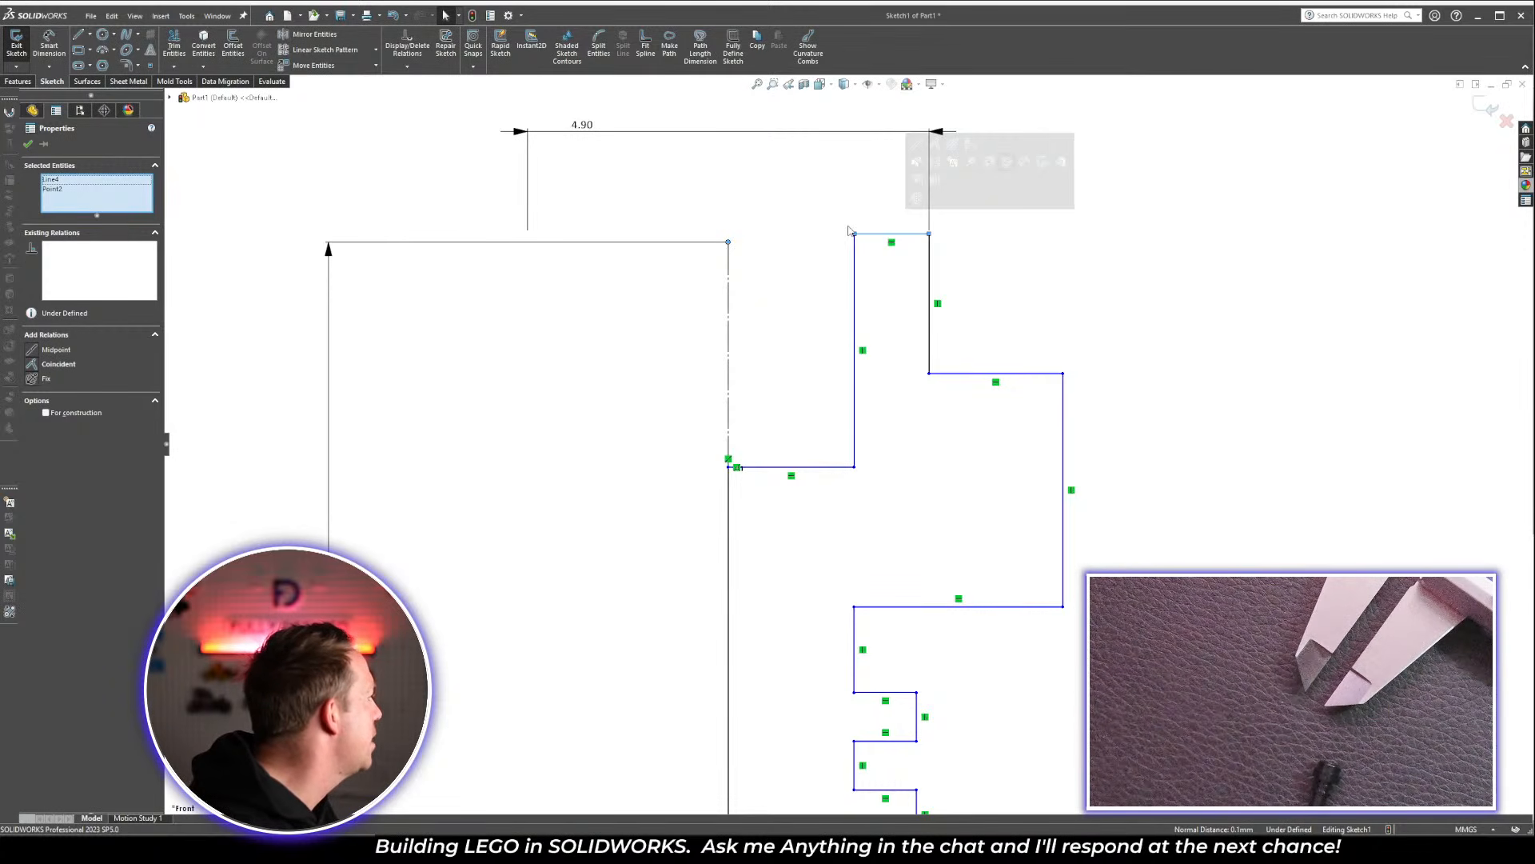
{"action": "left_click", "coordinate": [67, 368]}
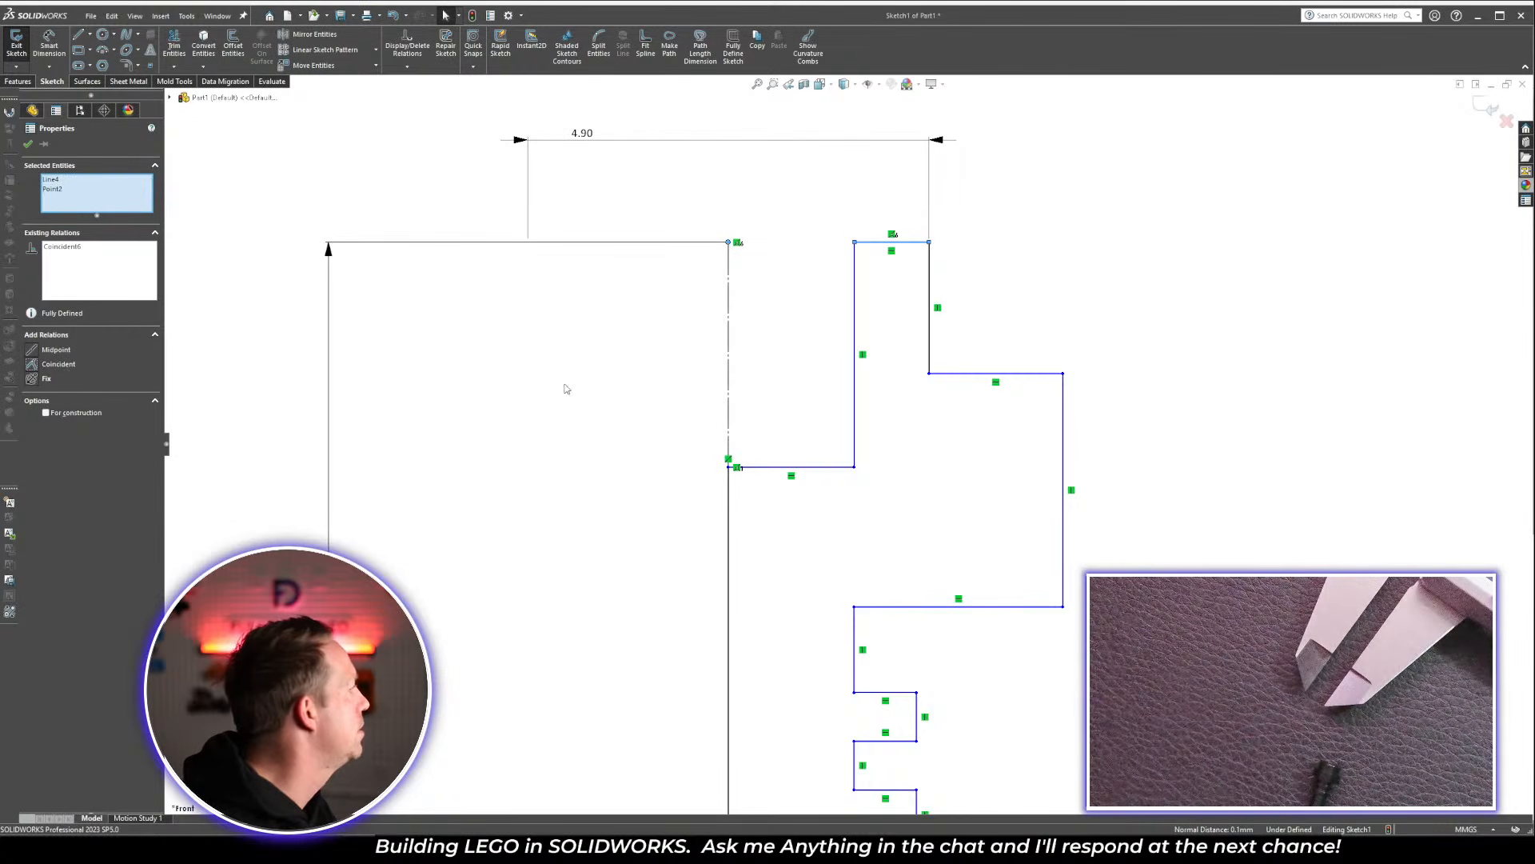
{"action": "left_click", "coordinate": [620, 378]}
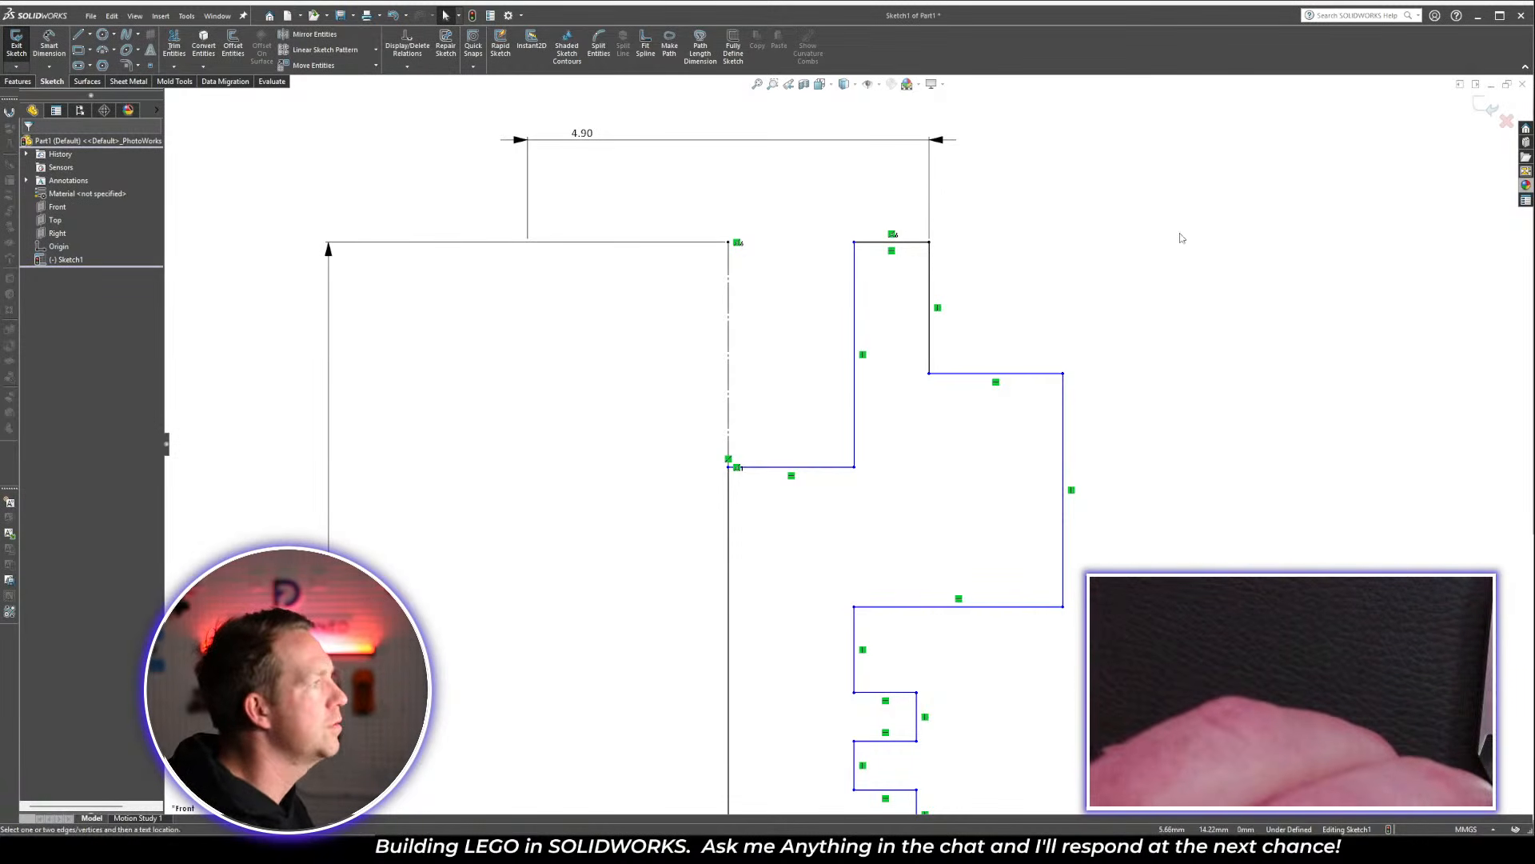
Dimension the upper recess diameter about the centerline as 3.2 mm
{"action": "key", "text": "d"}
{"action": "left_click", "coordinate": [855, 316]}
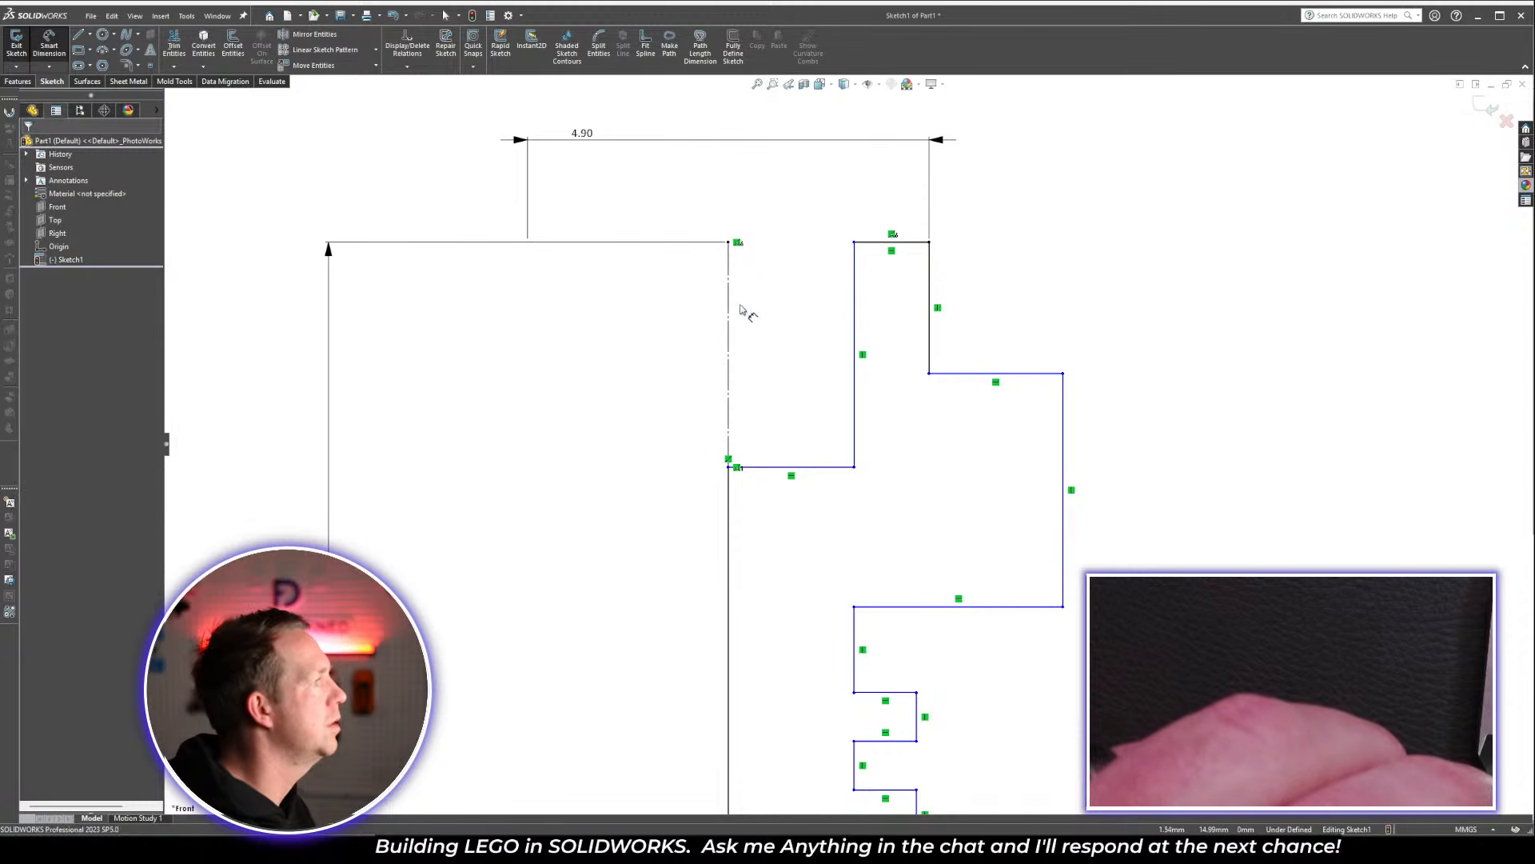
{"action": "left_click", "coordinate": [728, 303]}
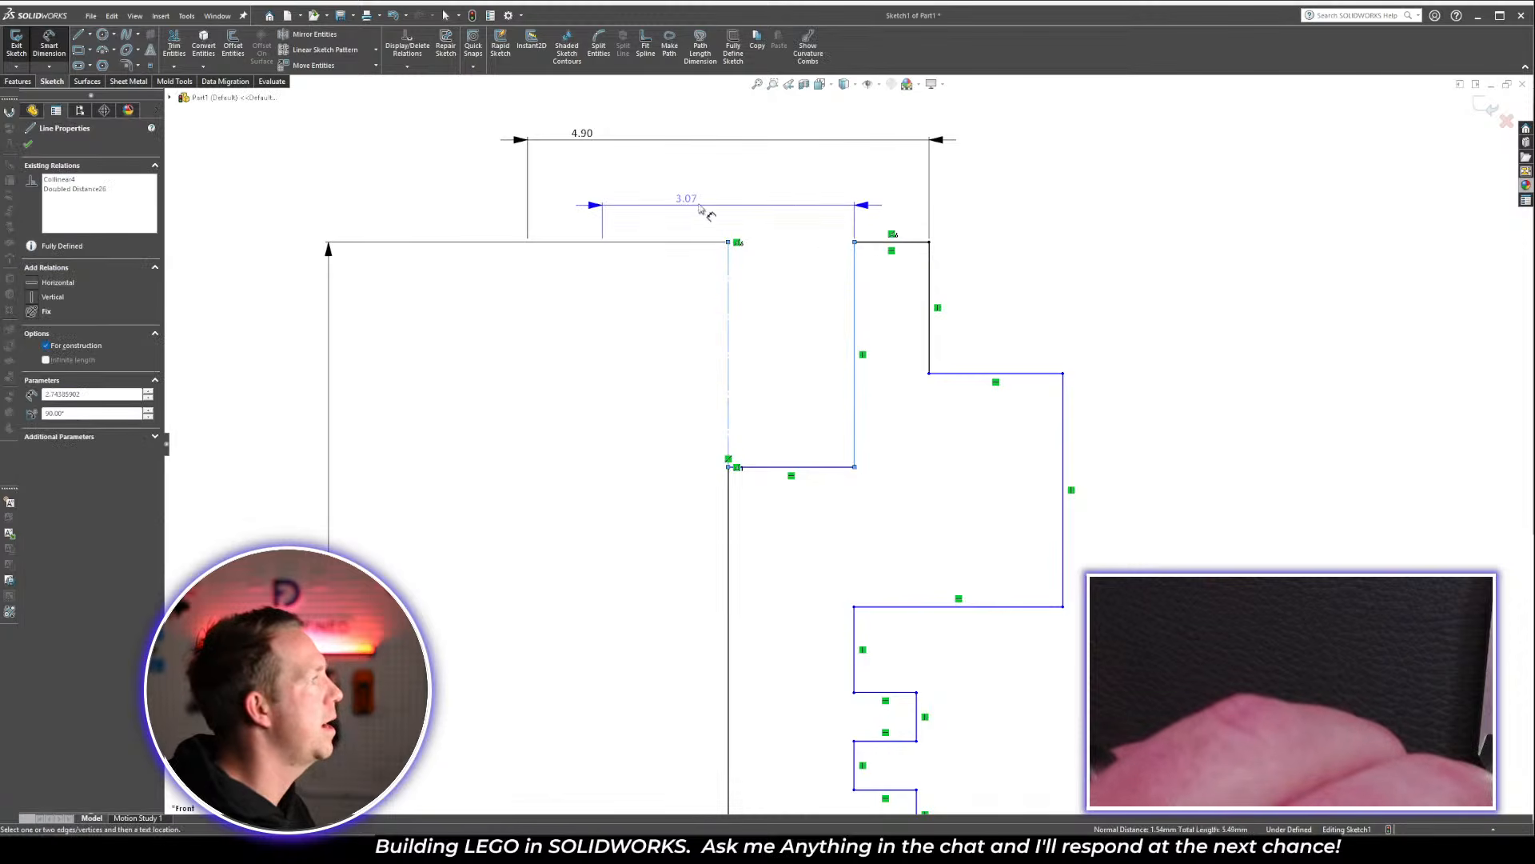
{"action": "left_click", "coordinate": [902, 258]}
{"action": "type", "text": "3.2"}
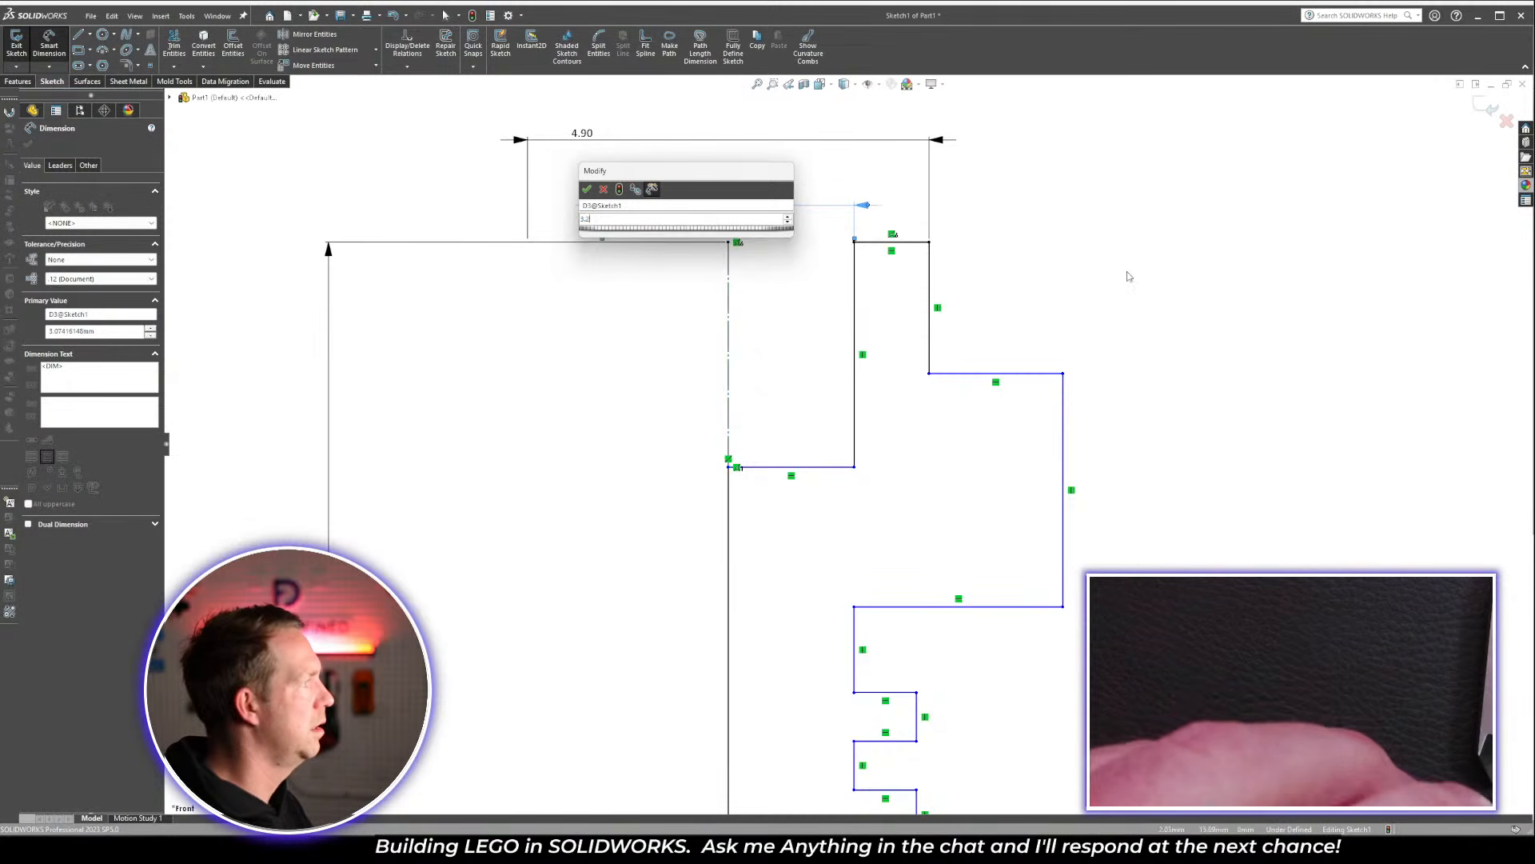
{"action": "key", "text": "Return"}
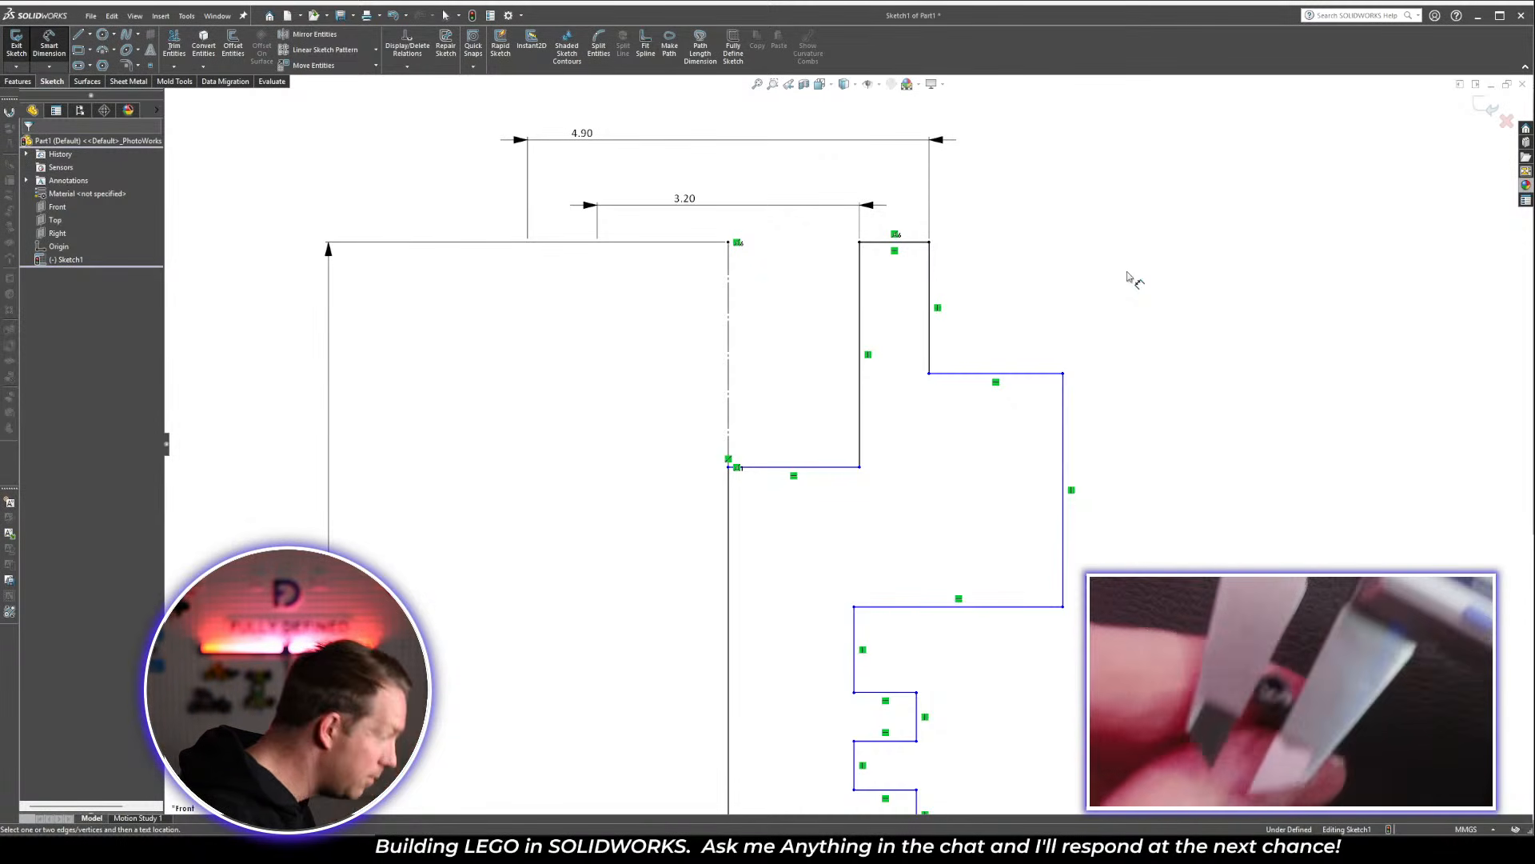
Dimension the head's widest diameter about the centerline as 5.9 mm and place the dimension above the other two diameters
{"action": "left_click", "coordinate": [728, 330]}
{"action": "left_click", "coordinate": [729, 333]}
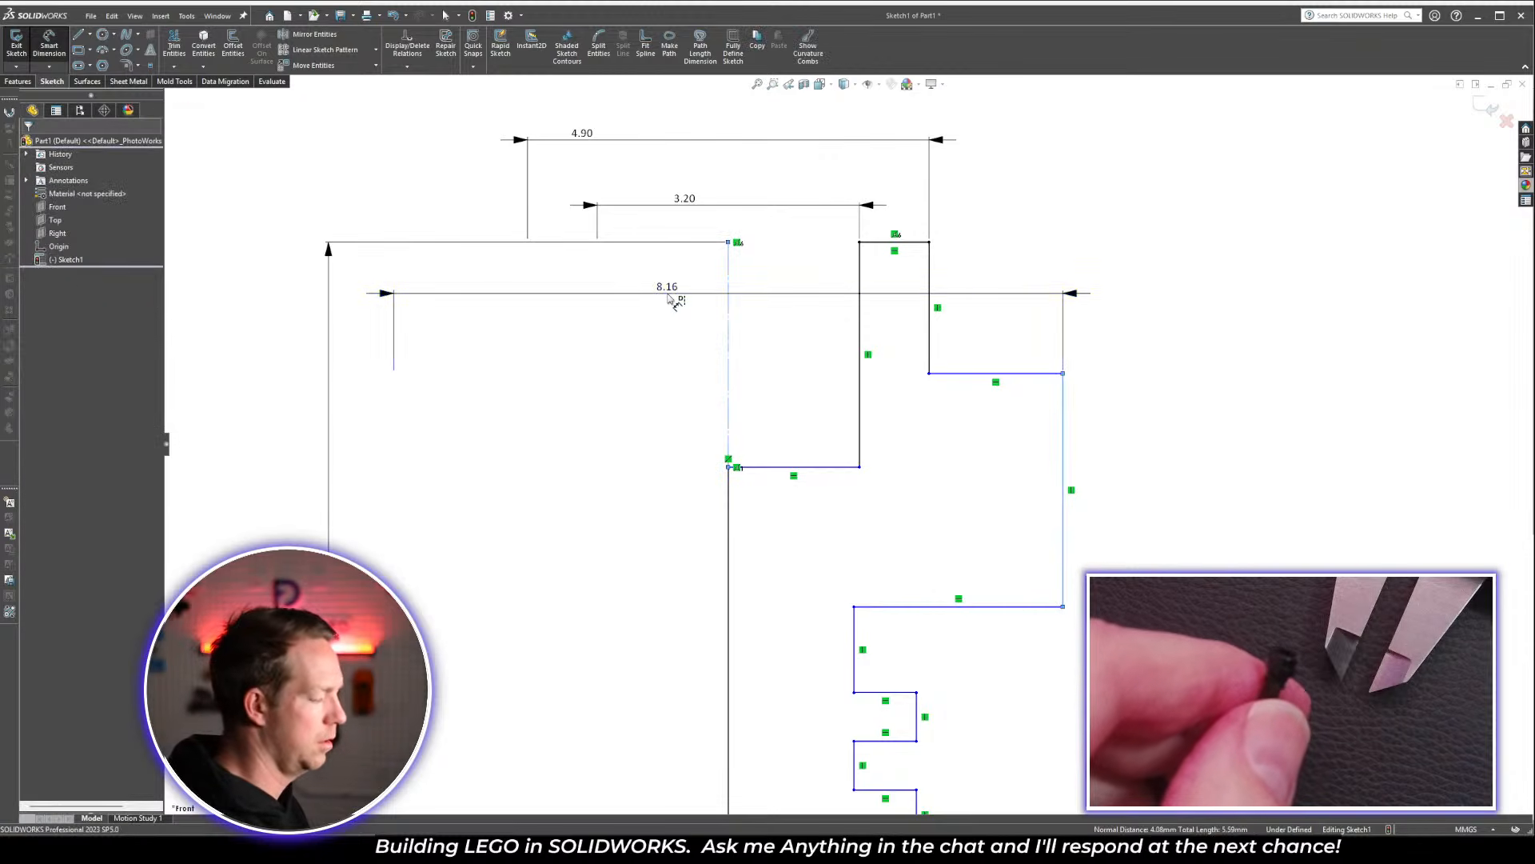
{"action": "left_click", "coordinate": [671, 300]}
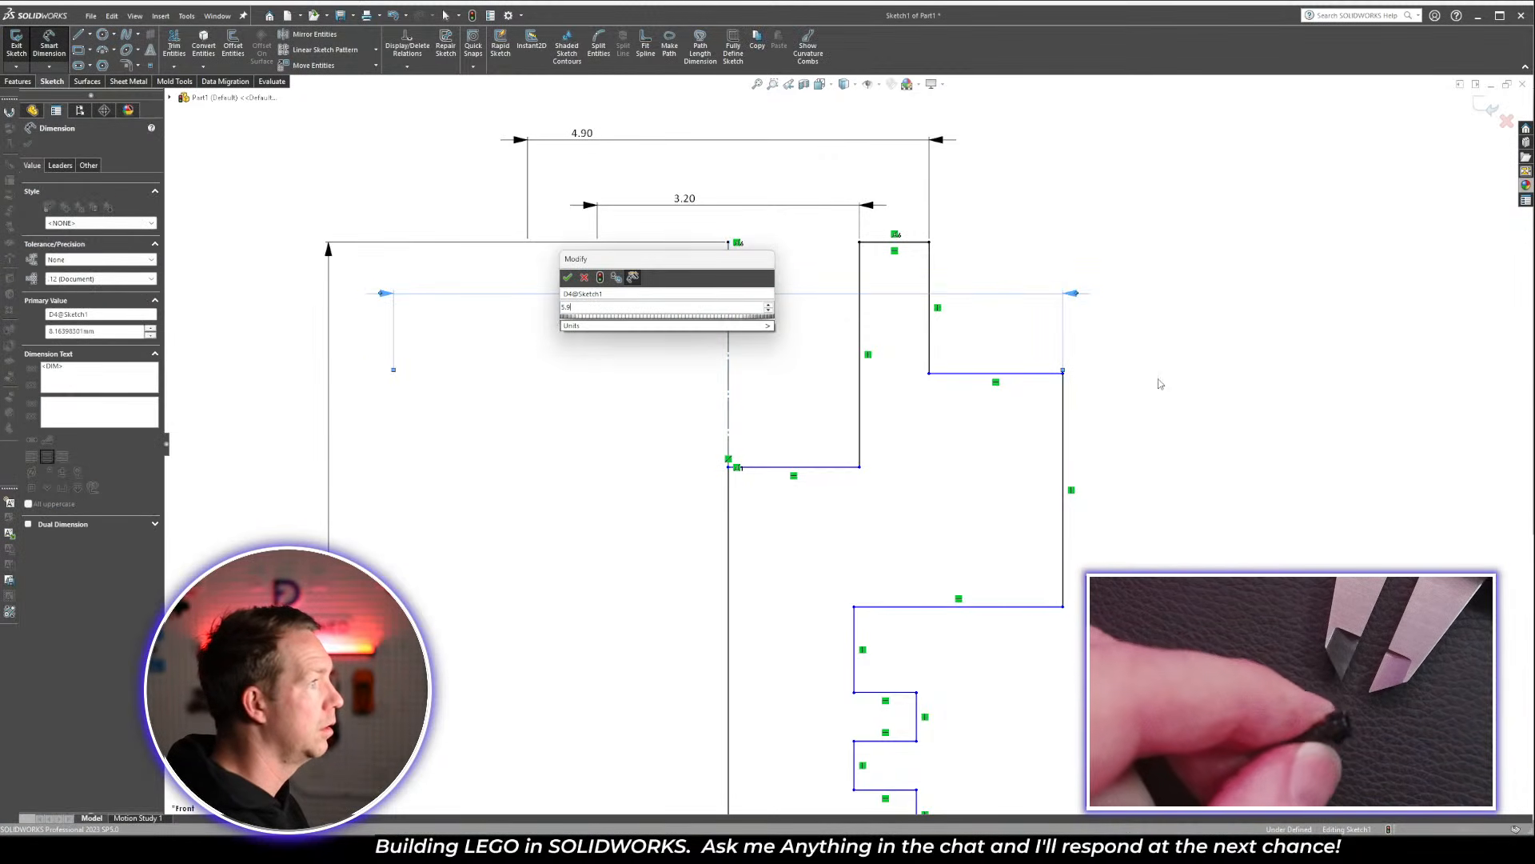
{"action": "key", "text": "Return"}
{"action": "type", "text": "5.9"}
{"action": "key", "text": "Return"}
{"action": "left_click", "coordinate": [711, 346]}
{"action": "scroll", "coordinate": [690, 301], "scroll_direction": "up", "scroll_amount": 3}
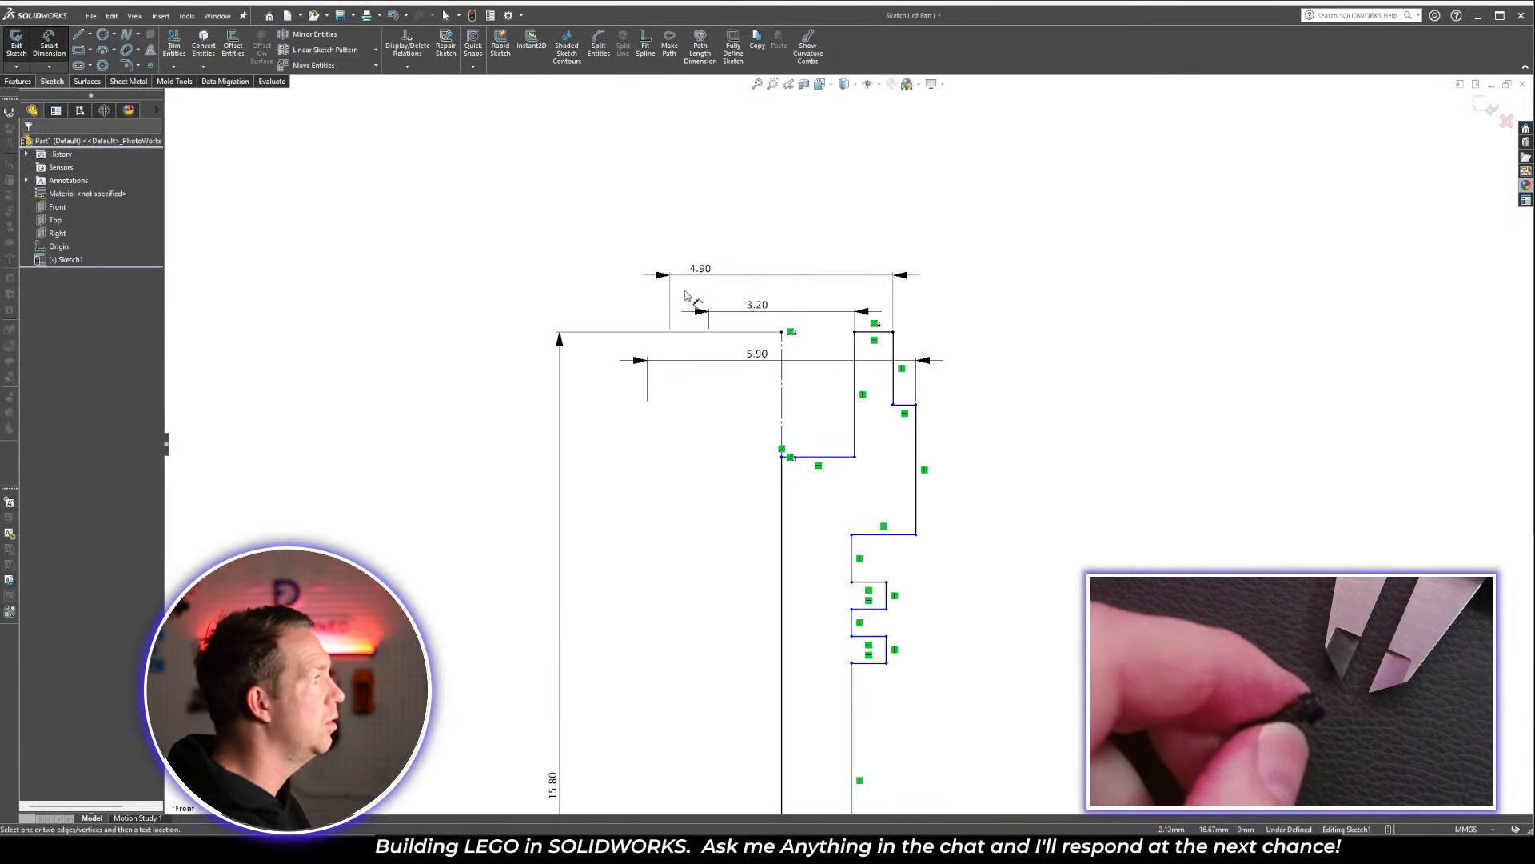
{"action": "left_click_drag", "start_coordinate": [759, 358], "coordinate": [756, 231]}
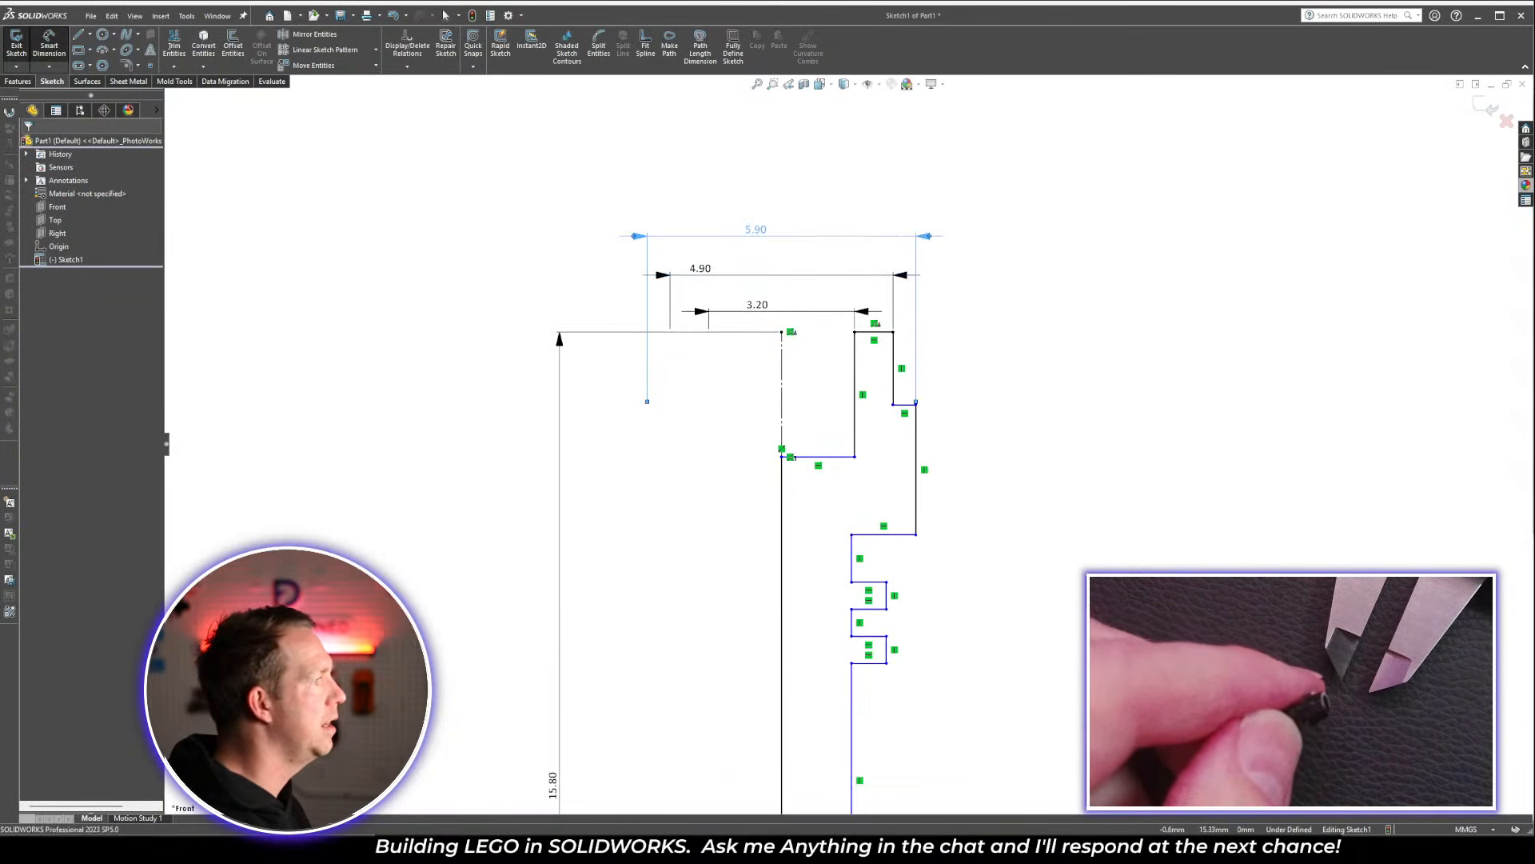
Dimension the neck diameter just below the head about the centerline as 3.2 mm and place the dimension between the recess floor and the neck
{"action": "scroll", "coordinate": [850, 664], "scroll_direction": "up", "scroll_amount": 2}
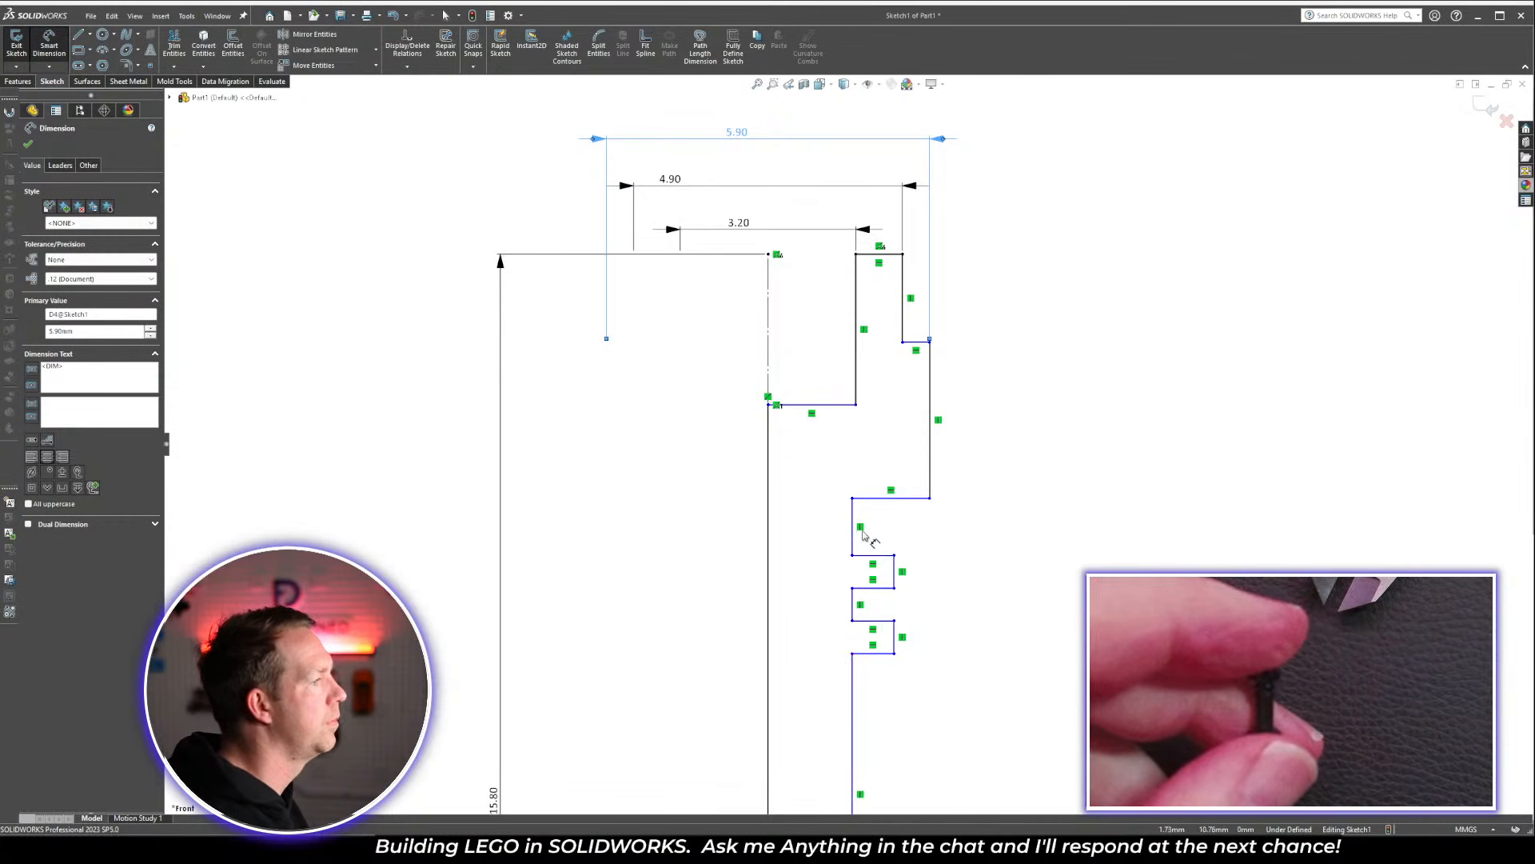
{"action": "left_click", "coordinate": [769, 524]}
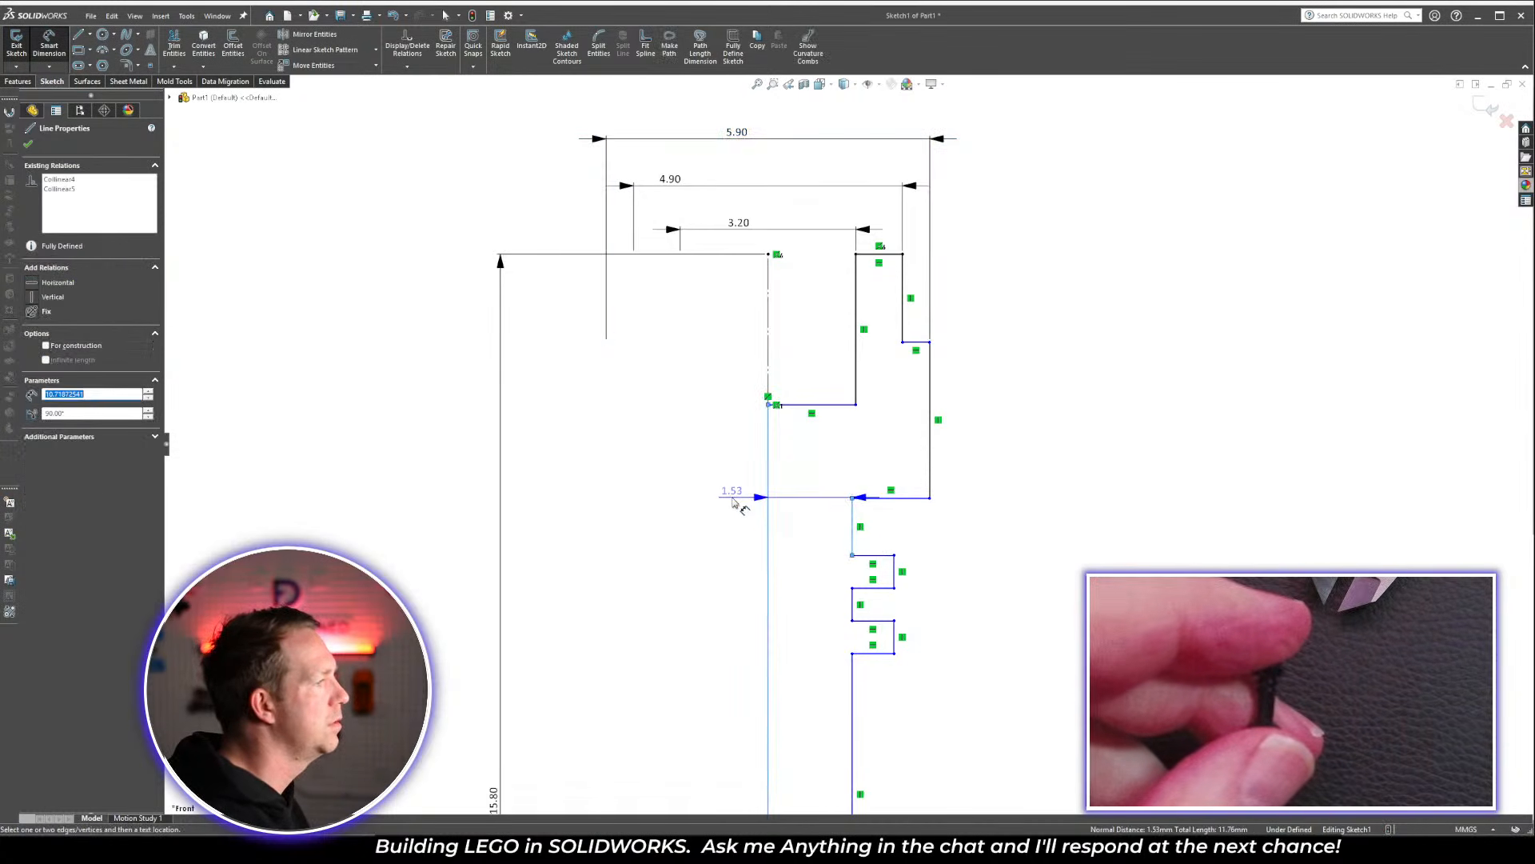
{"action": "left_click", "coordinate": [770, 343]}
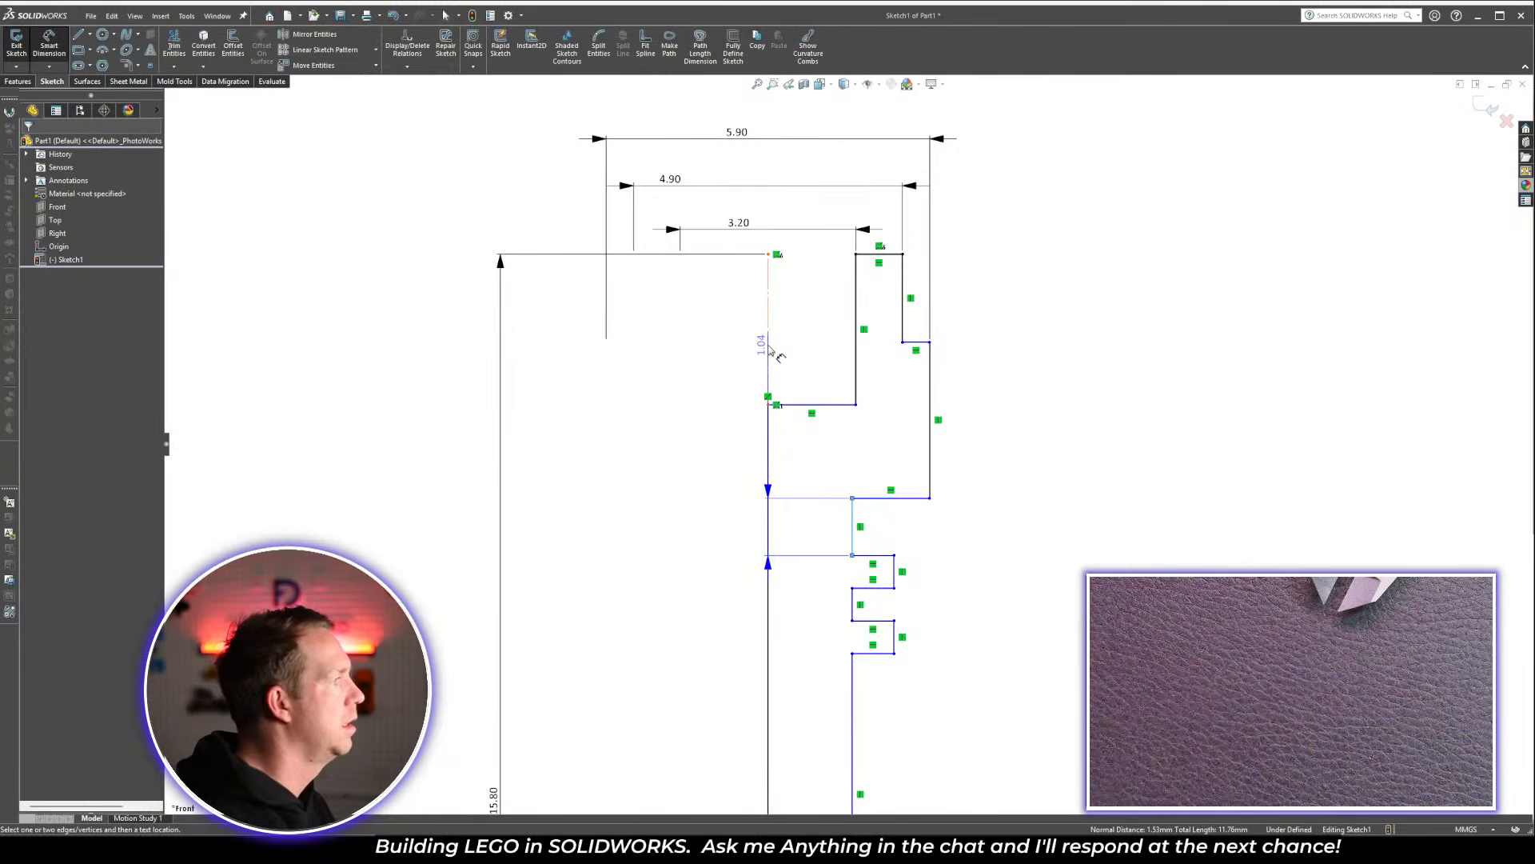
{"action": "left_click", "coordinate": [709, 367]}
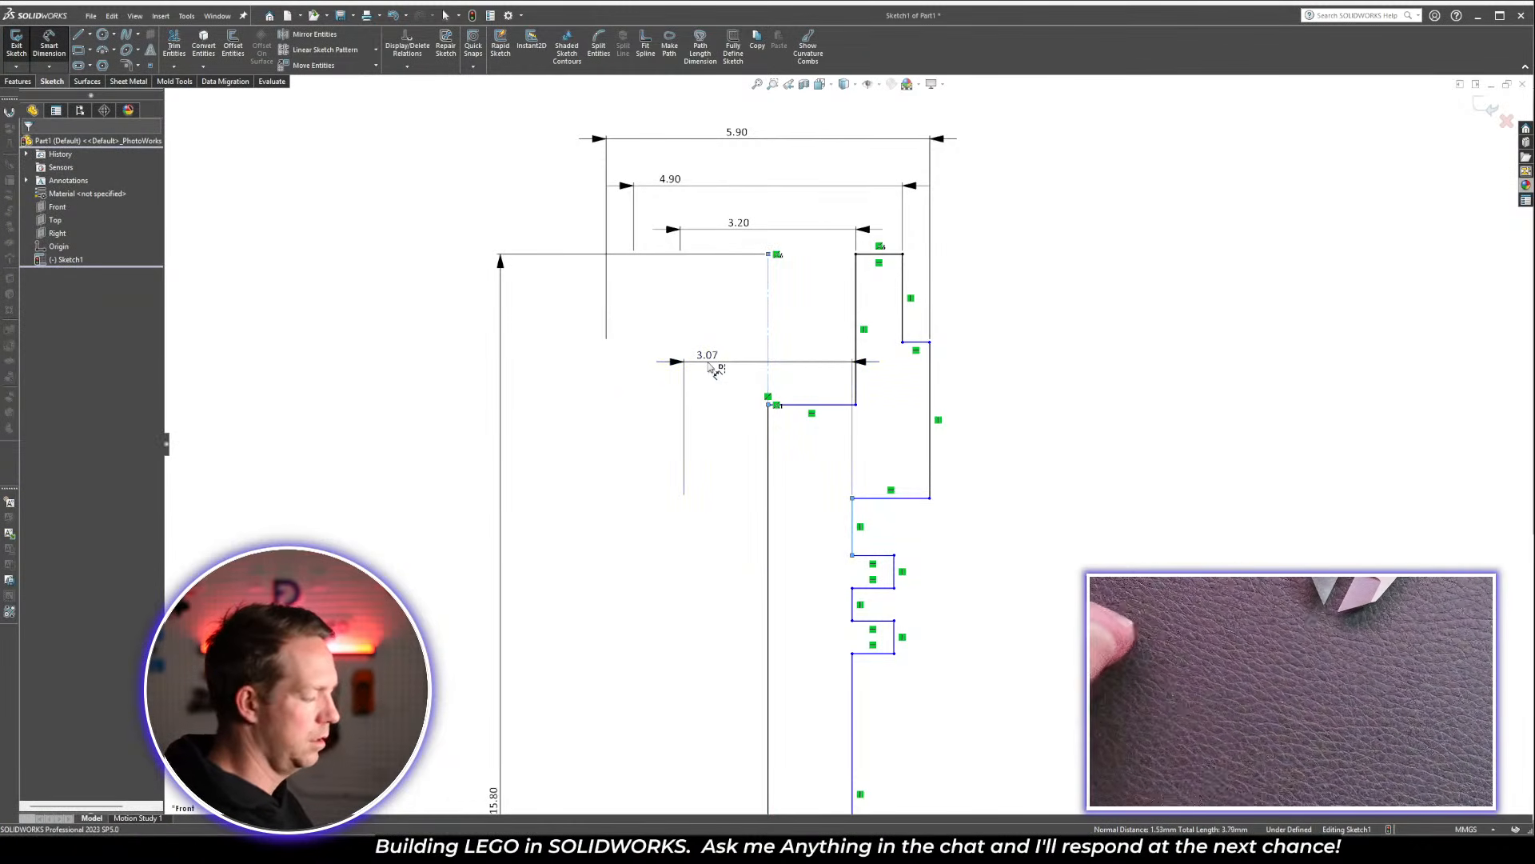
{"action": "left_click", "coordinate": [709, 367]}
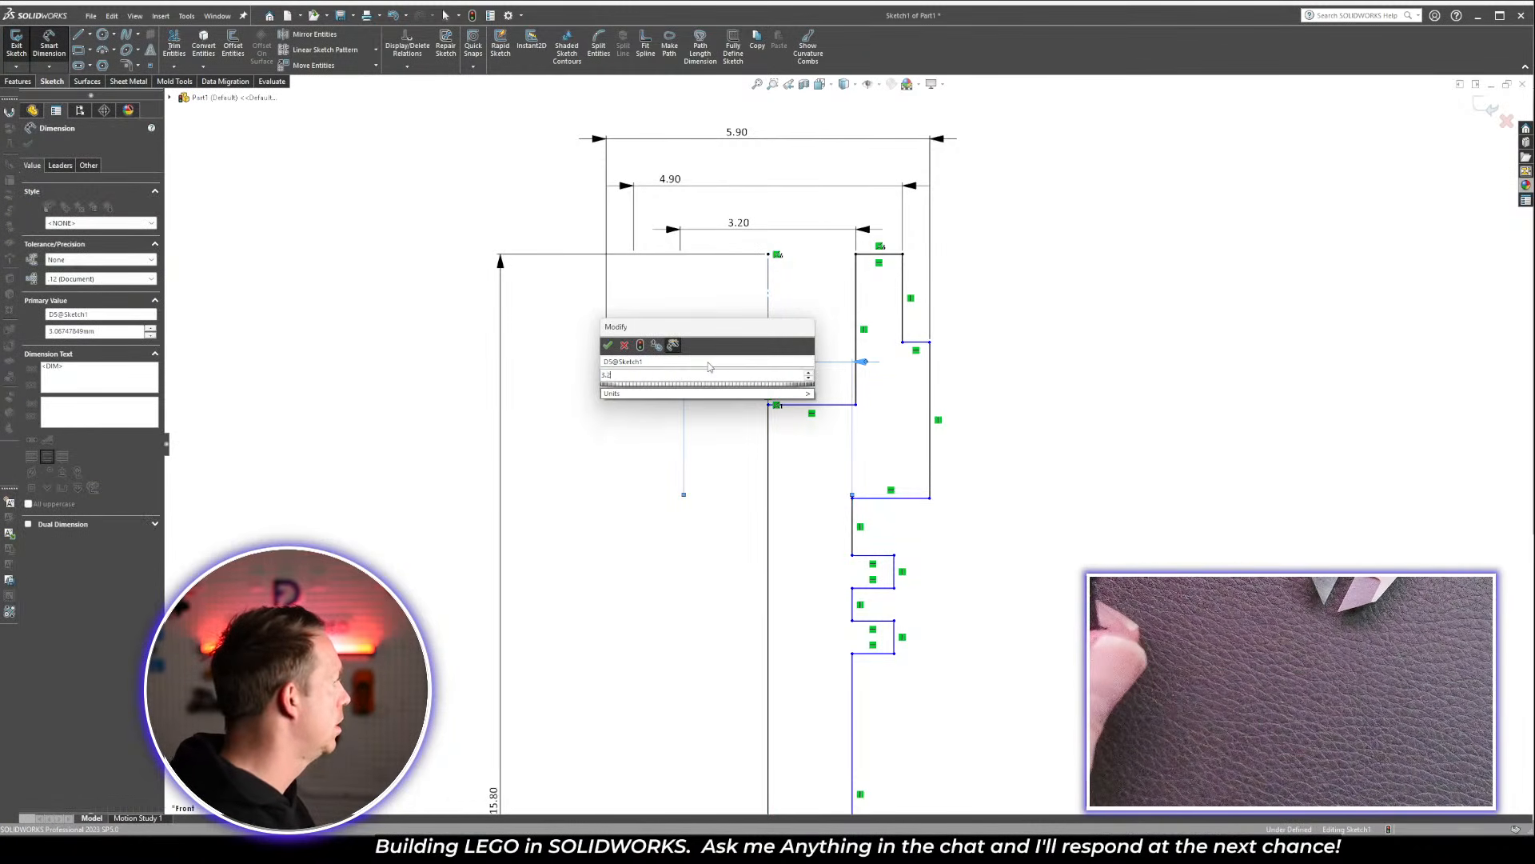
{"action": "key", "text": "Return"}
{"action": "left_click", "coordinate": [918, 630]}
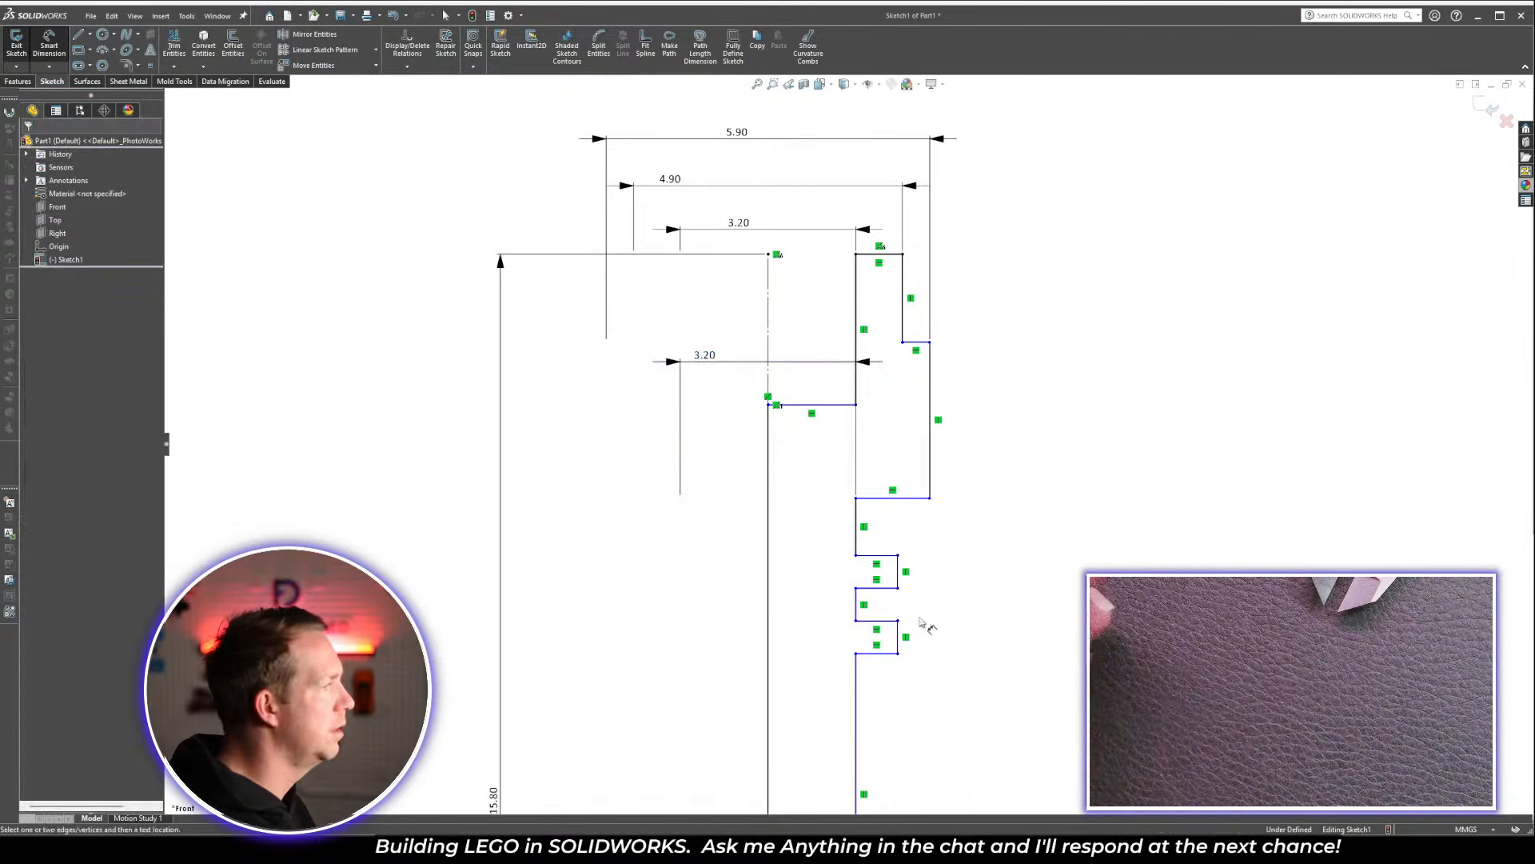
{"action": "scroll", "coordinate": [826, 647], "scroll_direction": "down", "scroll_amount": 2}
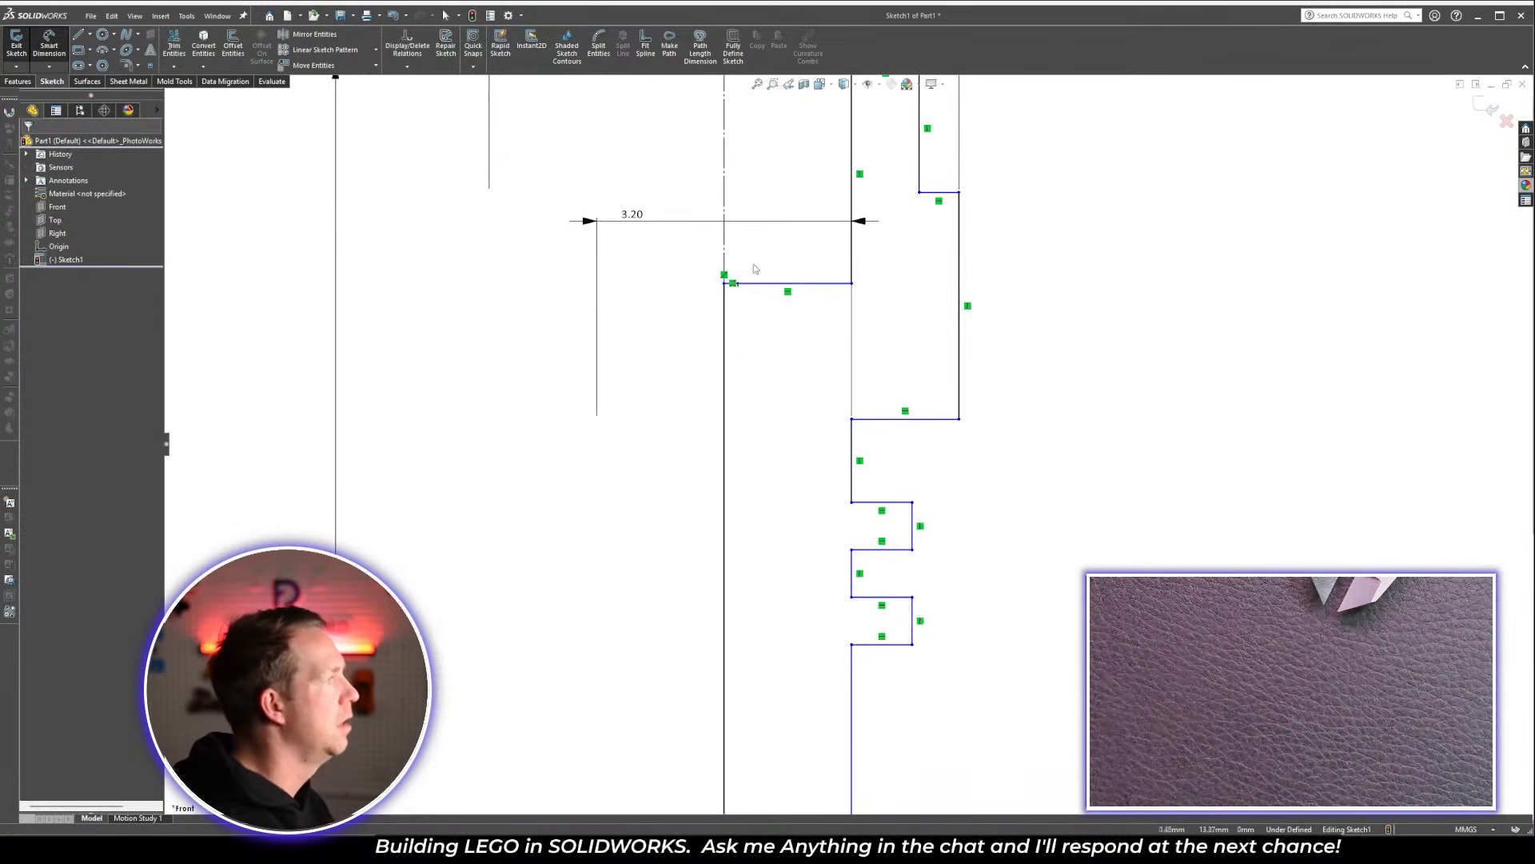
{"action": "left_click_drag", "start_coordinate": [616, 216], "coordinate": [588, 331]}
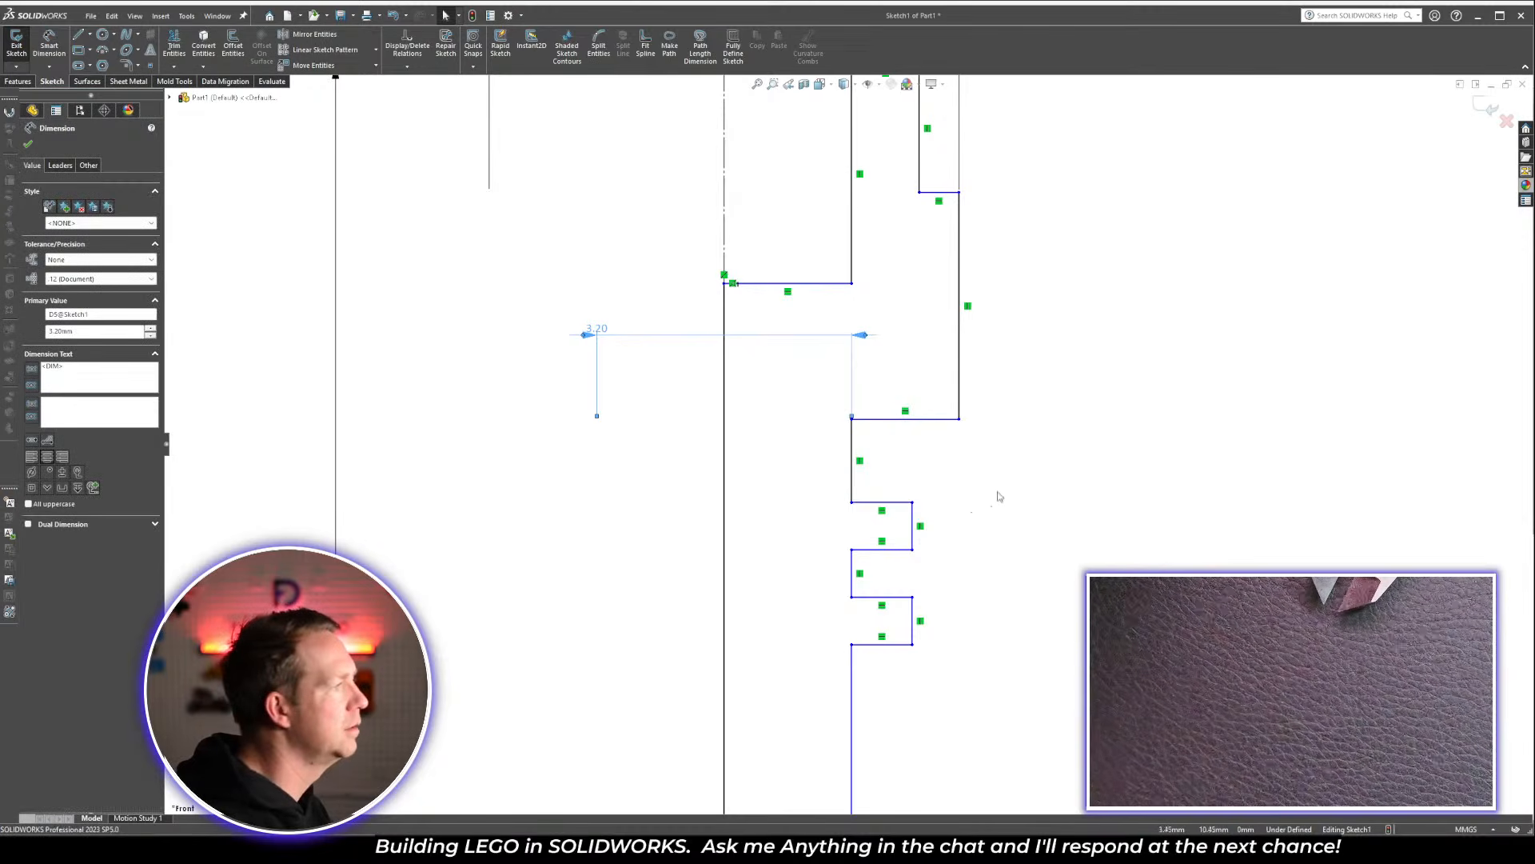
Make the three outer shaft segments above, between and below the two small ribs collinear
{"action": "left_click", "coordinate": [853, 488]}
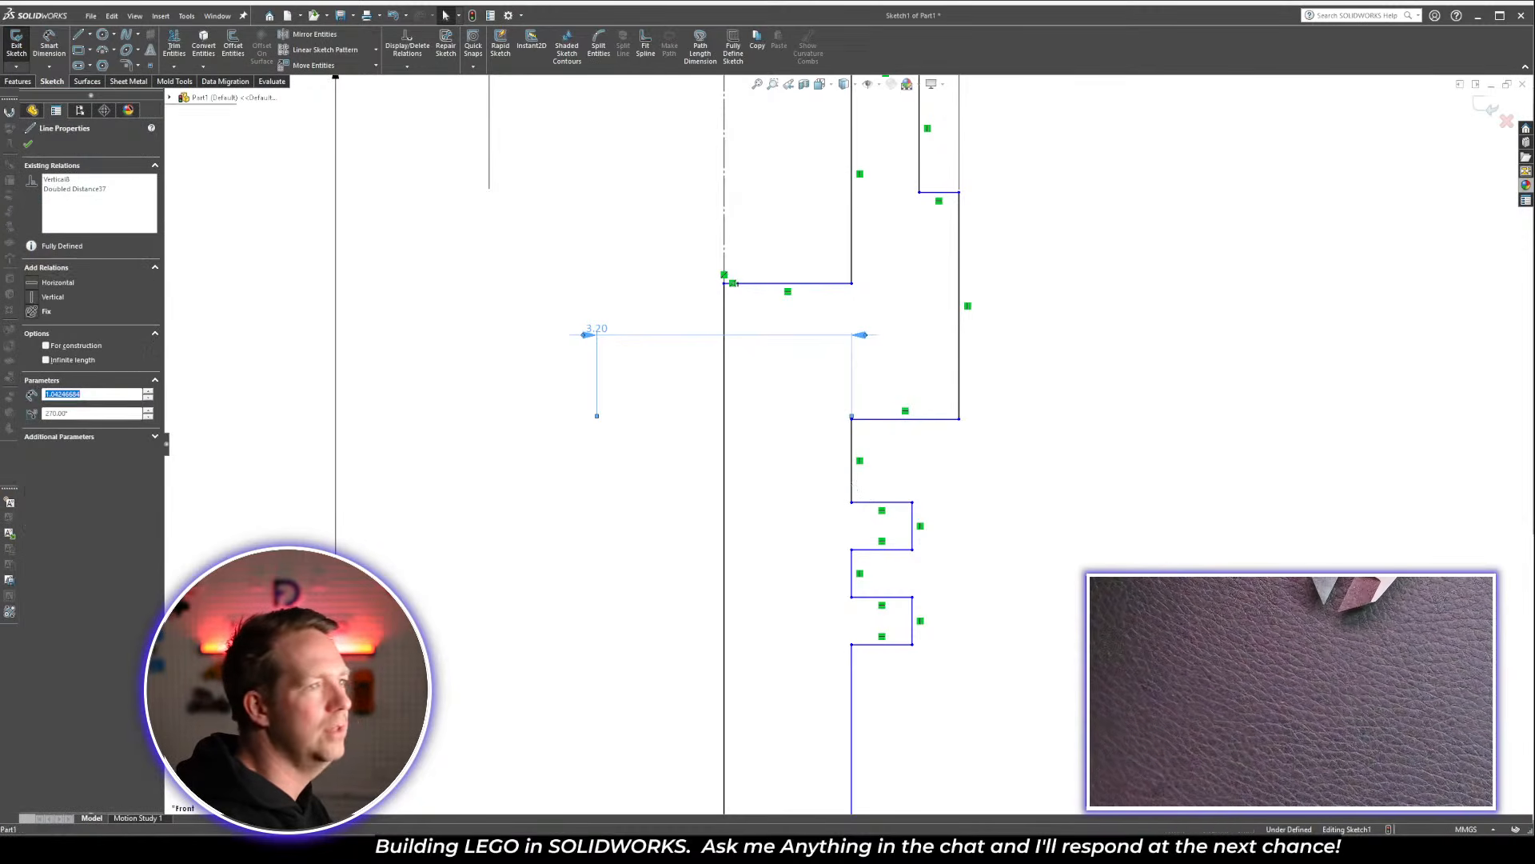
{"action": "left_click", "coordinate": [852, 574]}
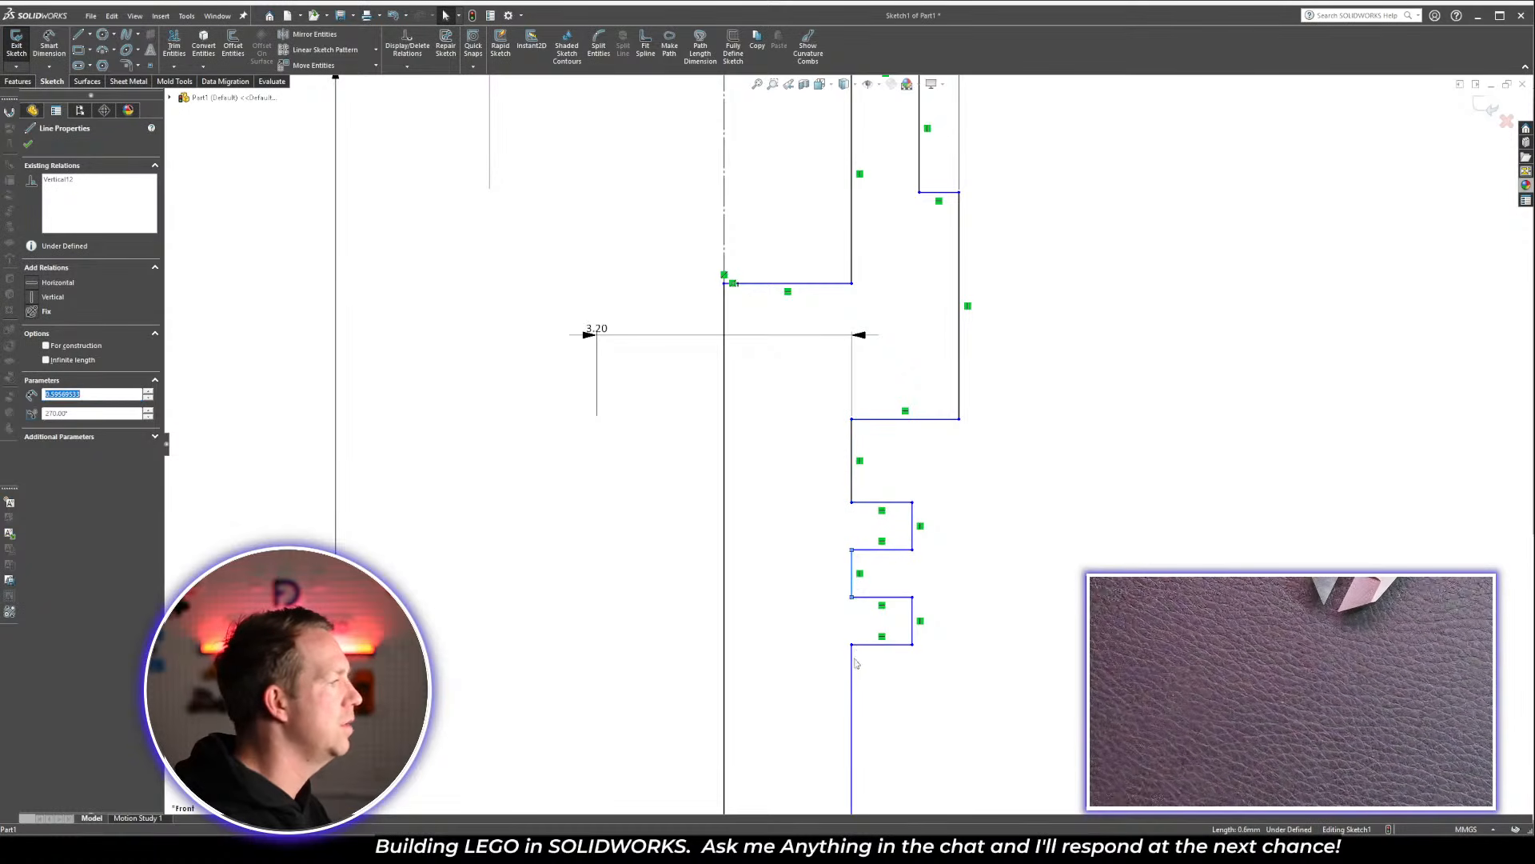
{"action": "left_click", "coordinate": [854, 662]}
{"action": "left_click", "coordinate": [853, 485], "text": "ctrl"}
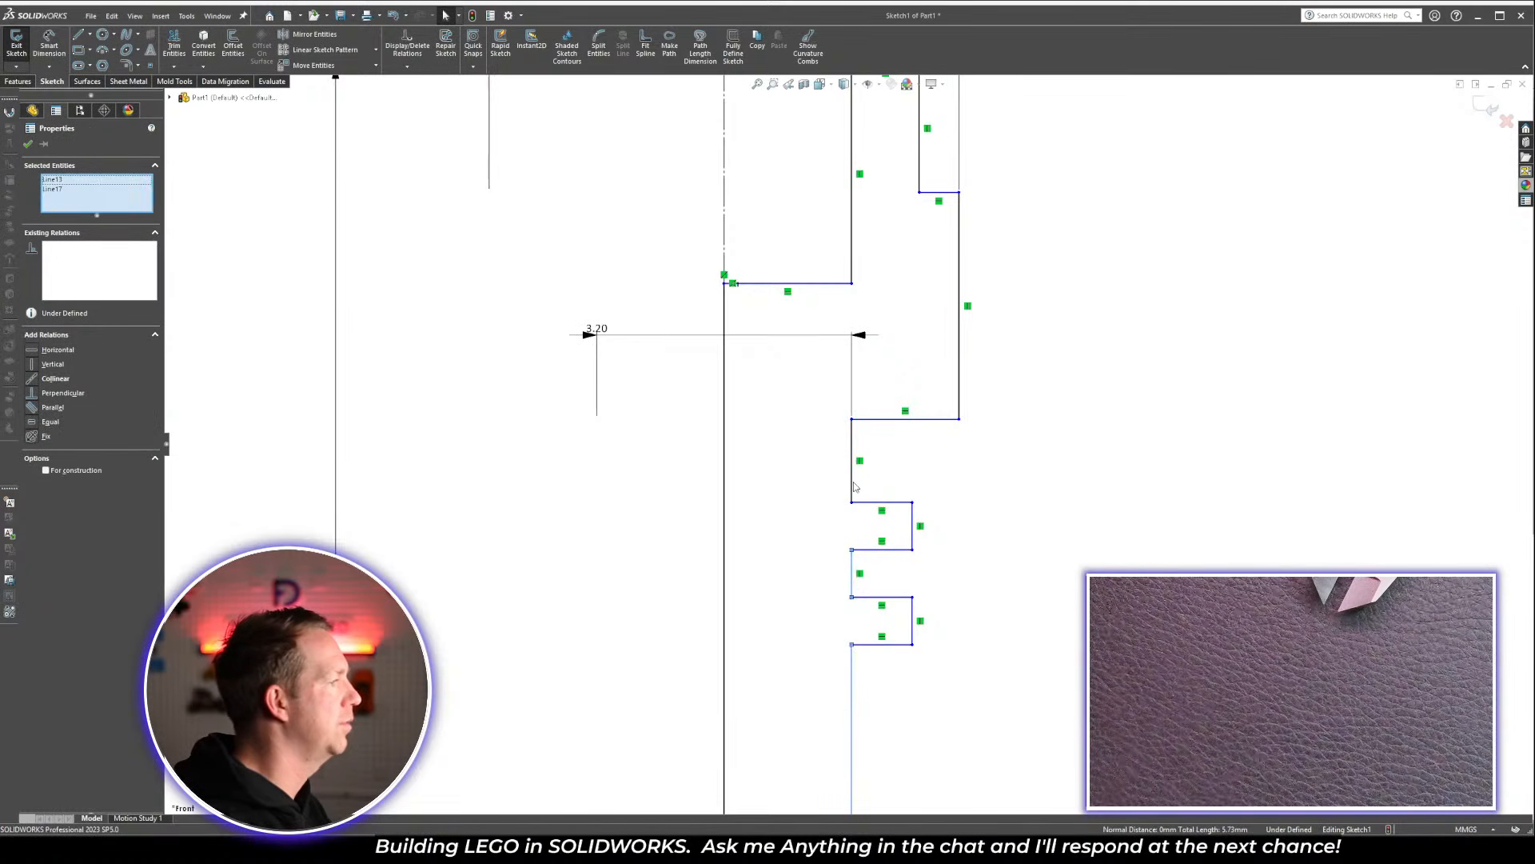
{"action": "left_click", "coordinate": [852, 476], "text": "ctrl"}
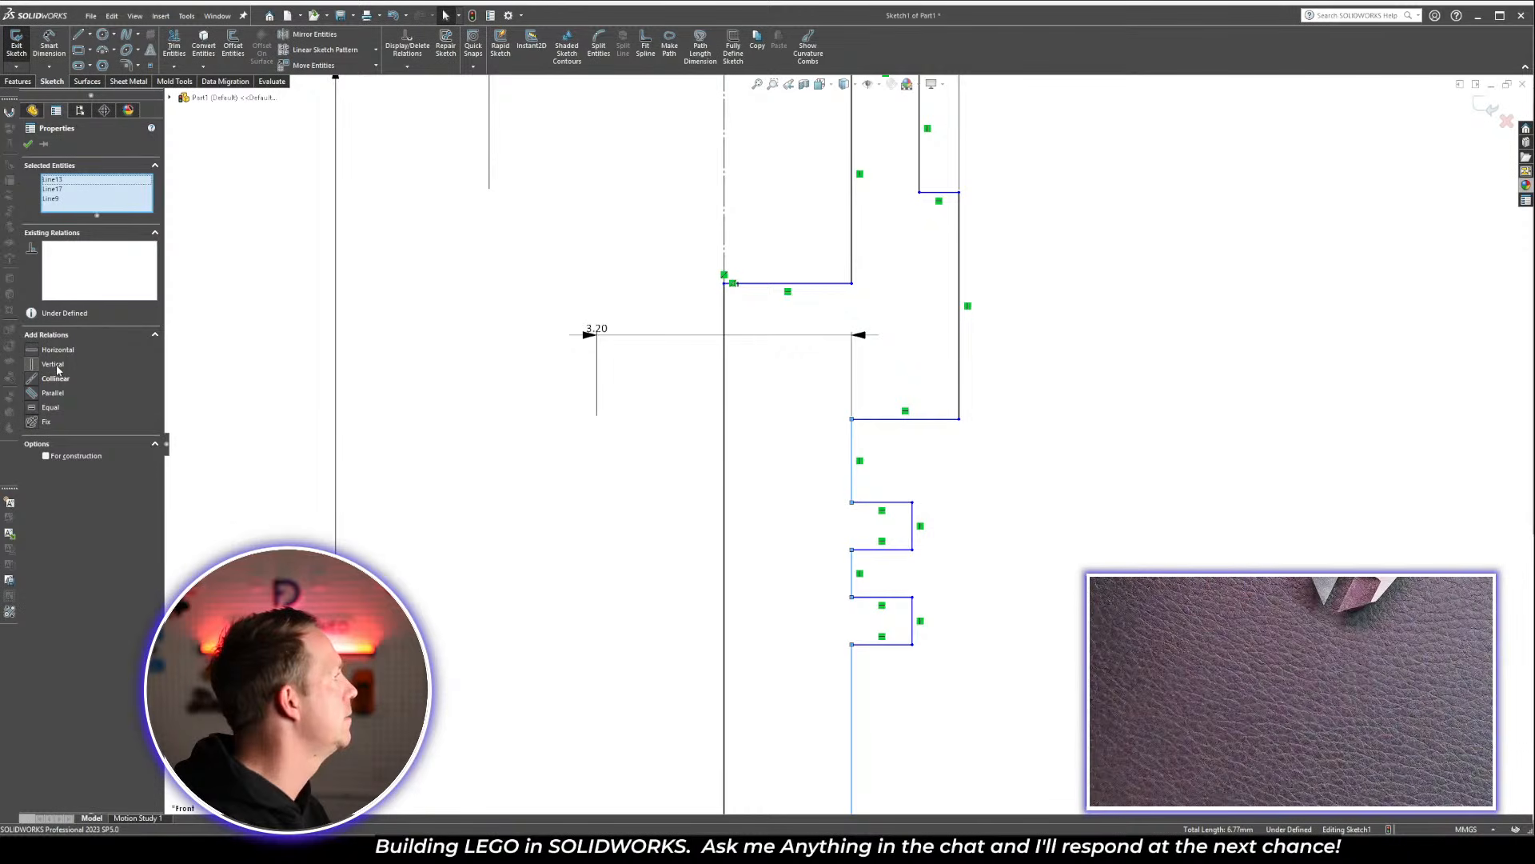
{"action": "left_click", "coordinate": [56, 378]}
{"action": "left_click", "coordinate": [958, 595]}
Dimension the bottom collar's outer diameter about the centerline as 4.9 mm
{"action": "scroll", "coordinate": [916, 652], "scroll_direction": "up", "scroll_amount": 4}
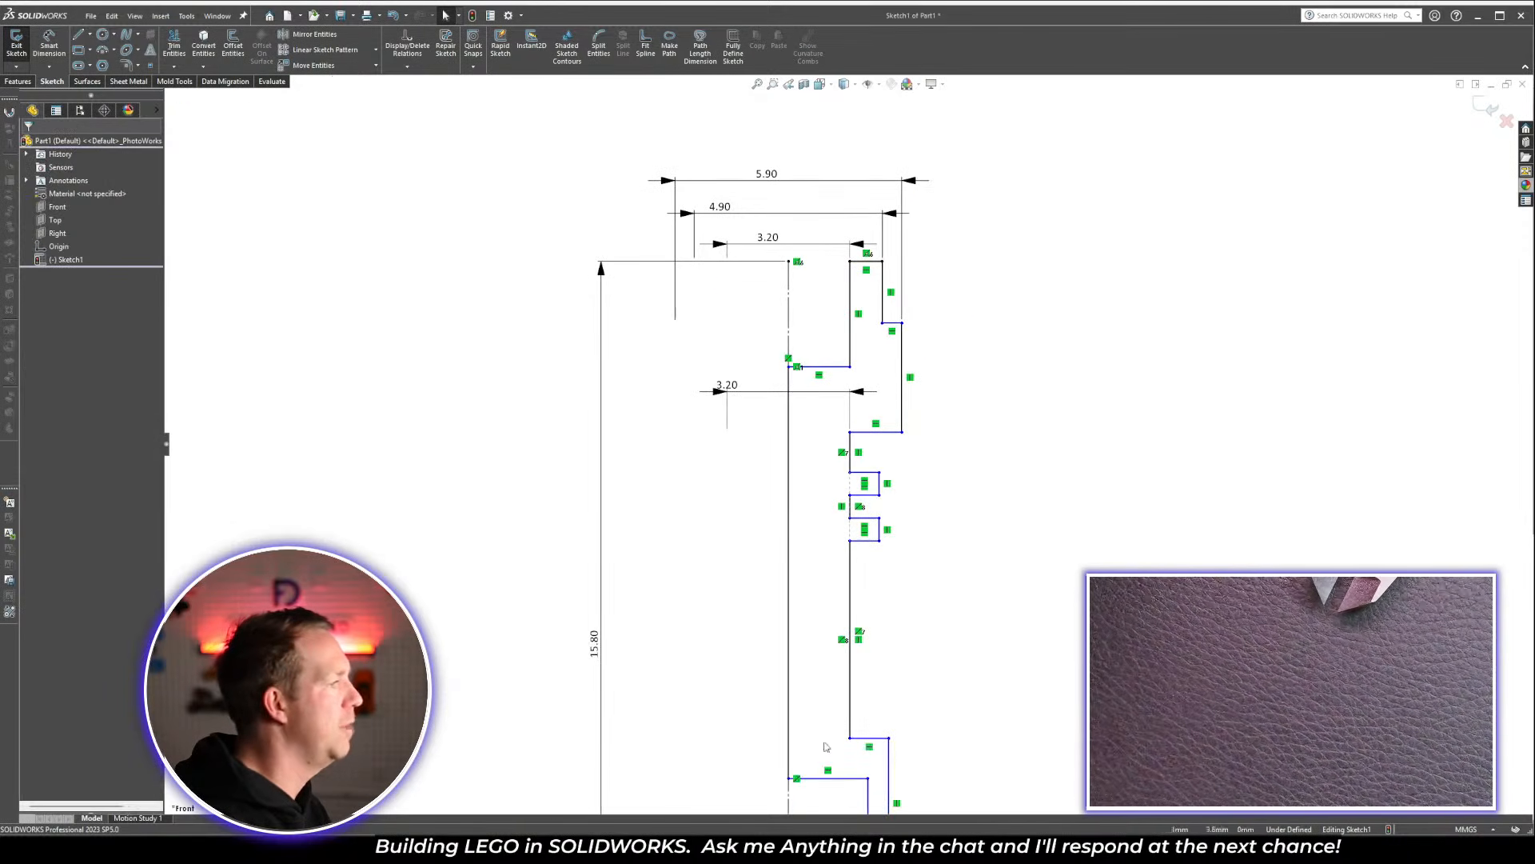
{"action": "scroll", "coordinate": [843, 716], "scroll_direction": "up", "scroll_amount": 2}
{"action": "scroll", "coordinate": [843, 712], "scroll_direction": "down", "scroll_amount": 2}
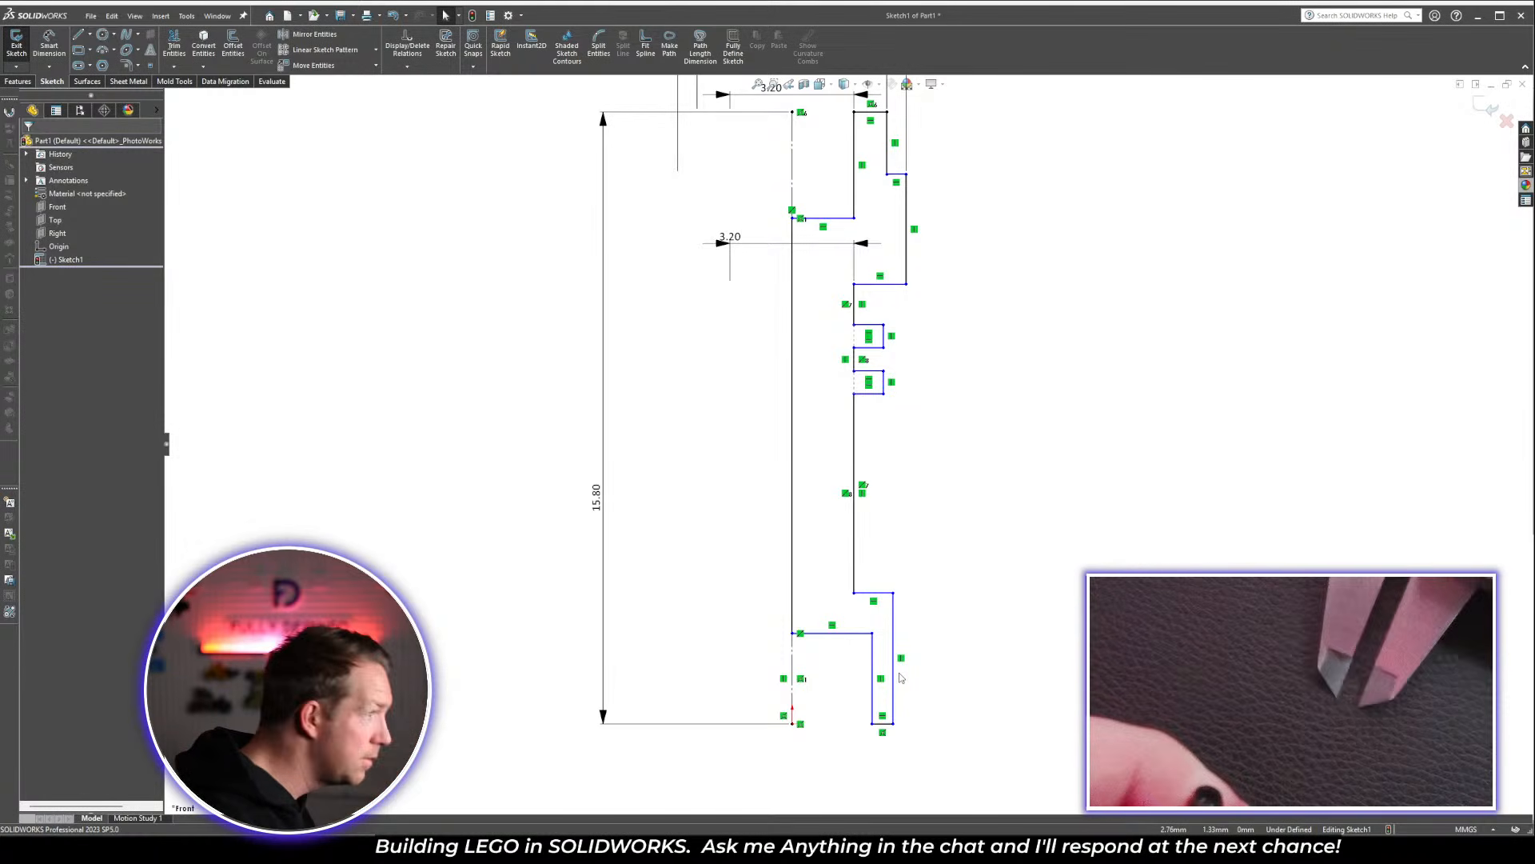
{"action": "right_click_drag", "start_coordinate": [1179, 544], "coordinate": [1120, 449]}
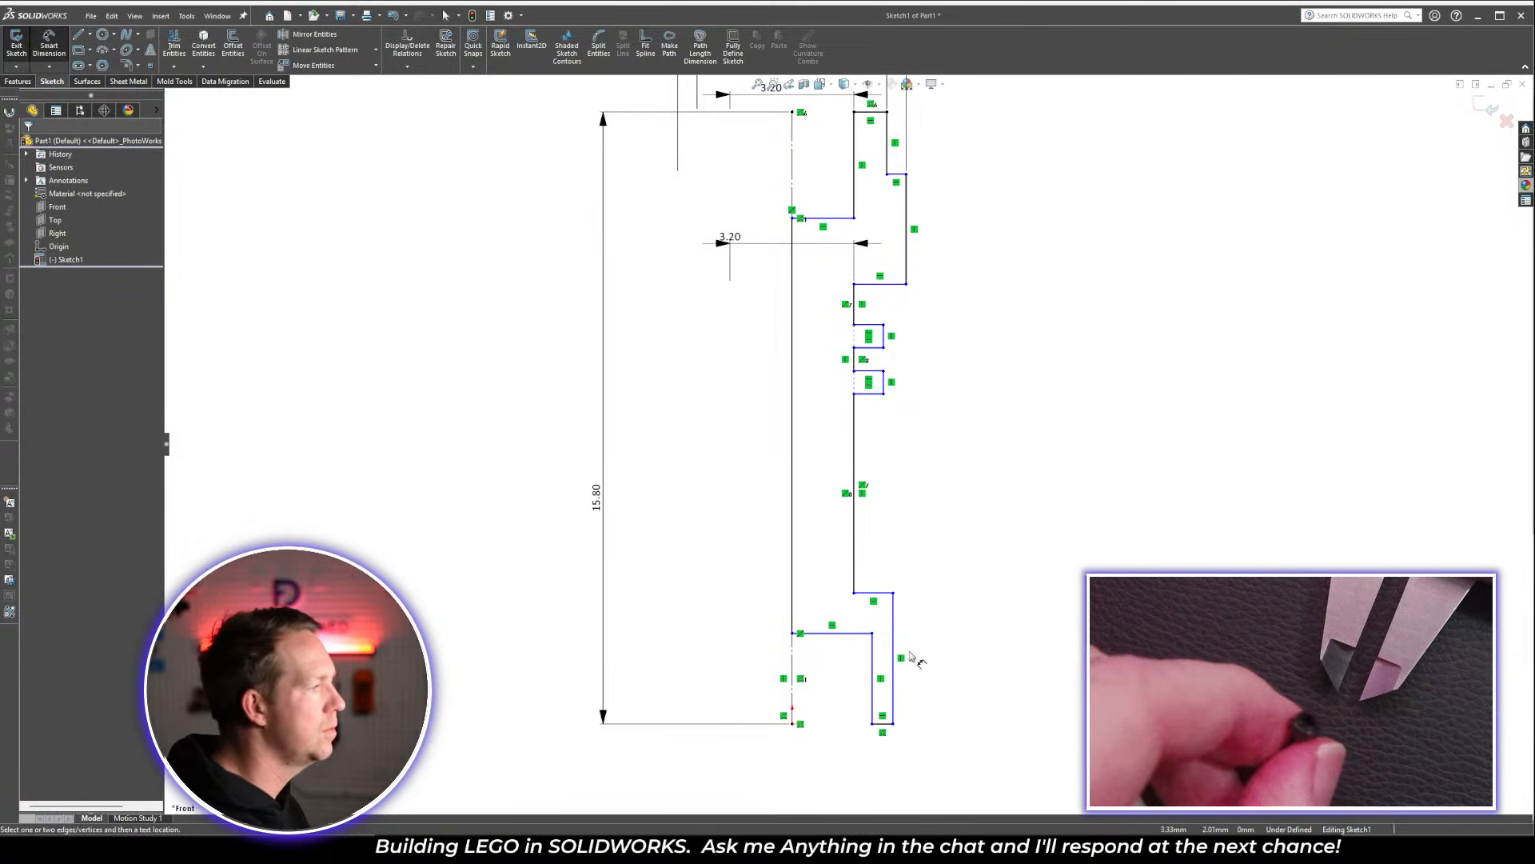
{"action": "left_click", "coordinate": [893, 690]}
{"action": "left_click", "coordinate": [793, 691]}
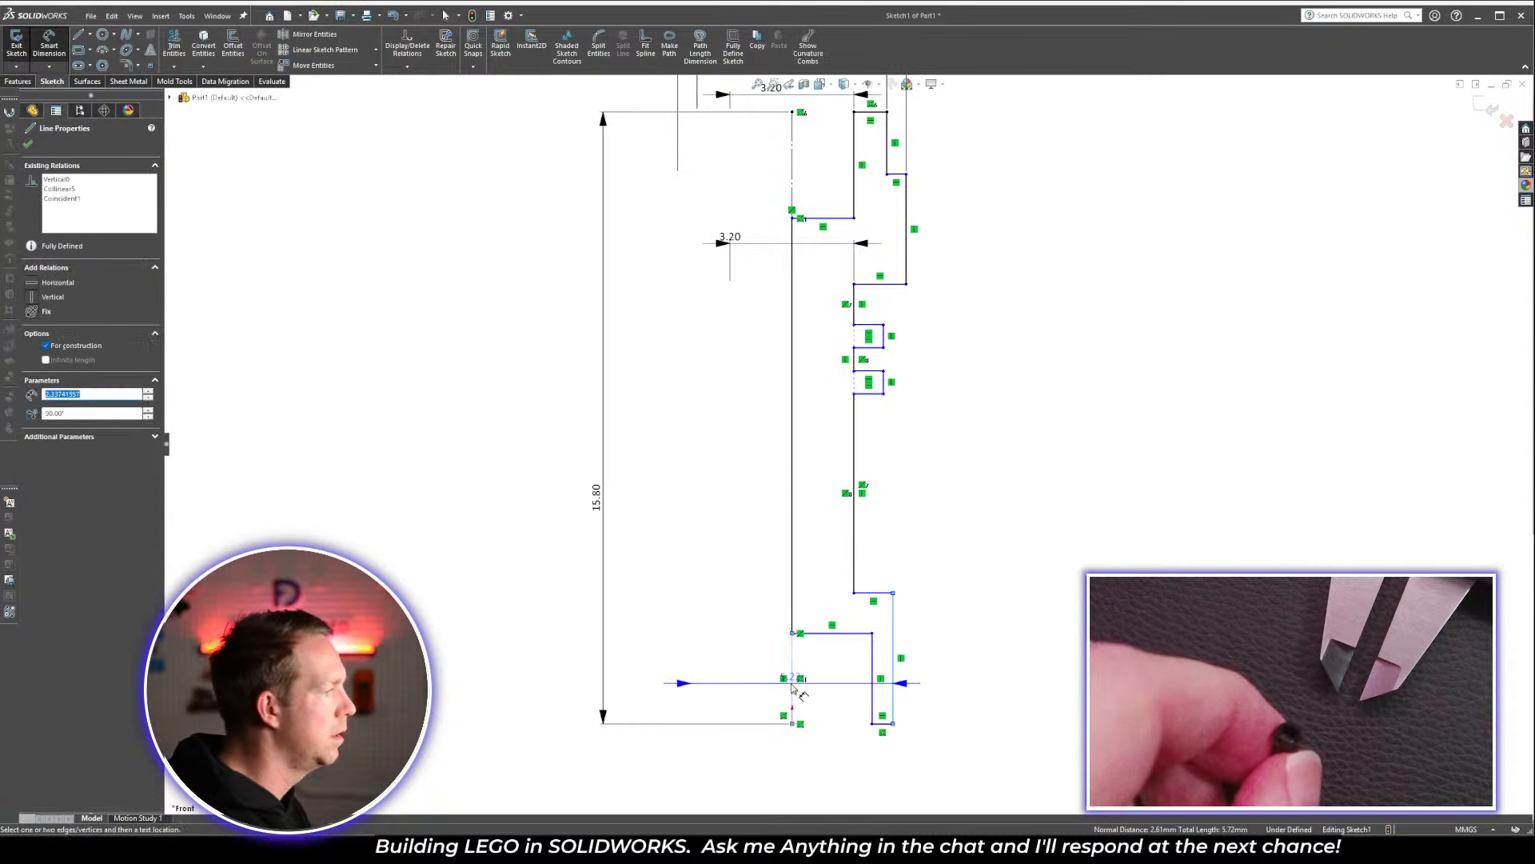
{"action": "left_click", "coordinate": [754, 699]}
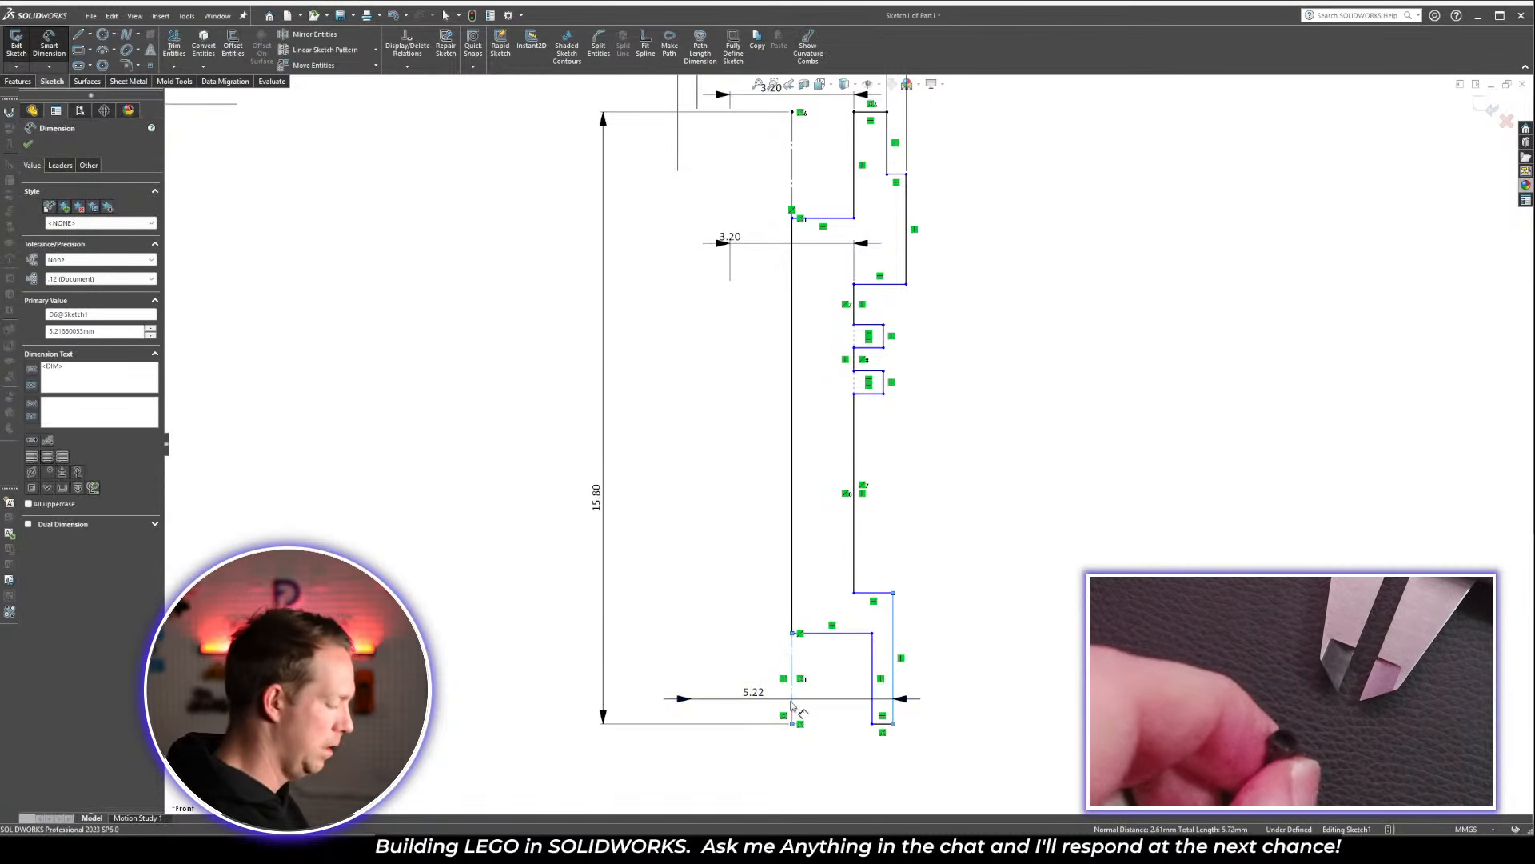
{"action": "key", "text": "Return"}
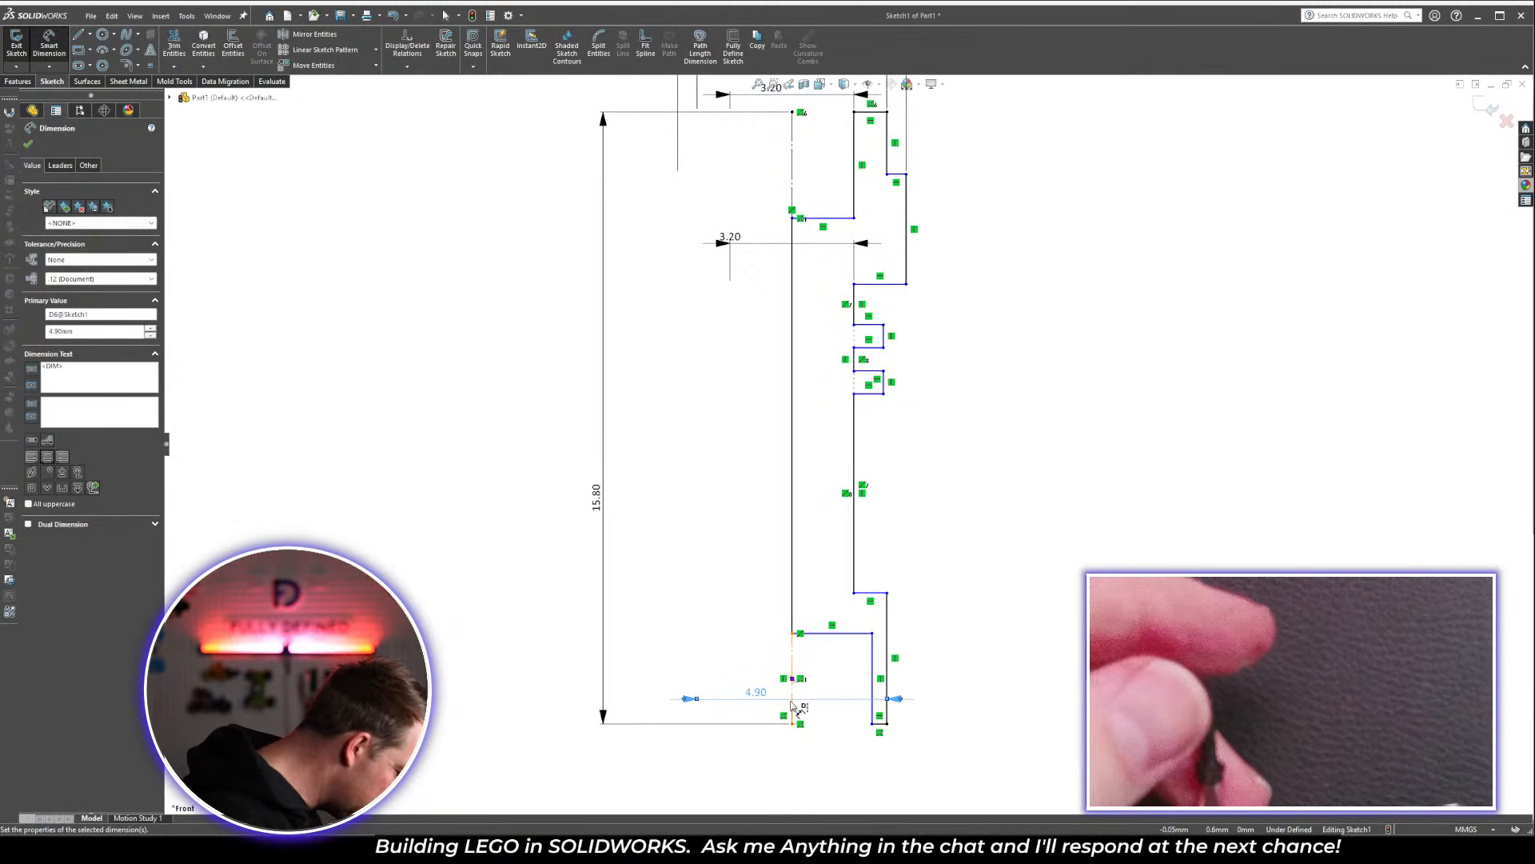
Dimension the bottom recess diameter about the centerline as 3.2 mm, placing the dimension below the profile
{"action": "left_click", "coordinate": [872, 672]}
{"action": "left_click", "coordinate": [789, 668]}
{"action": "left_click", "coordinate": [769, 759]}
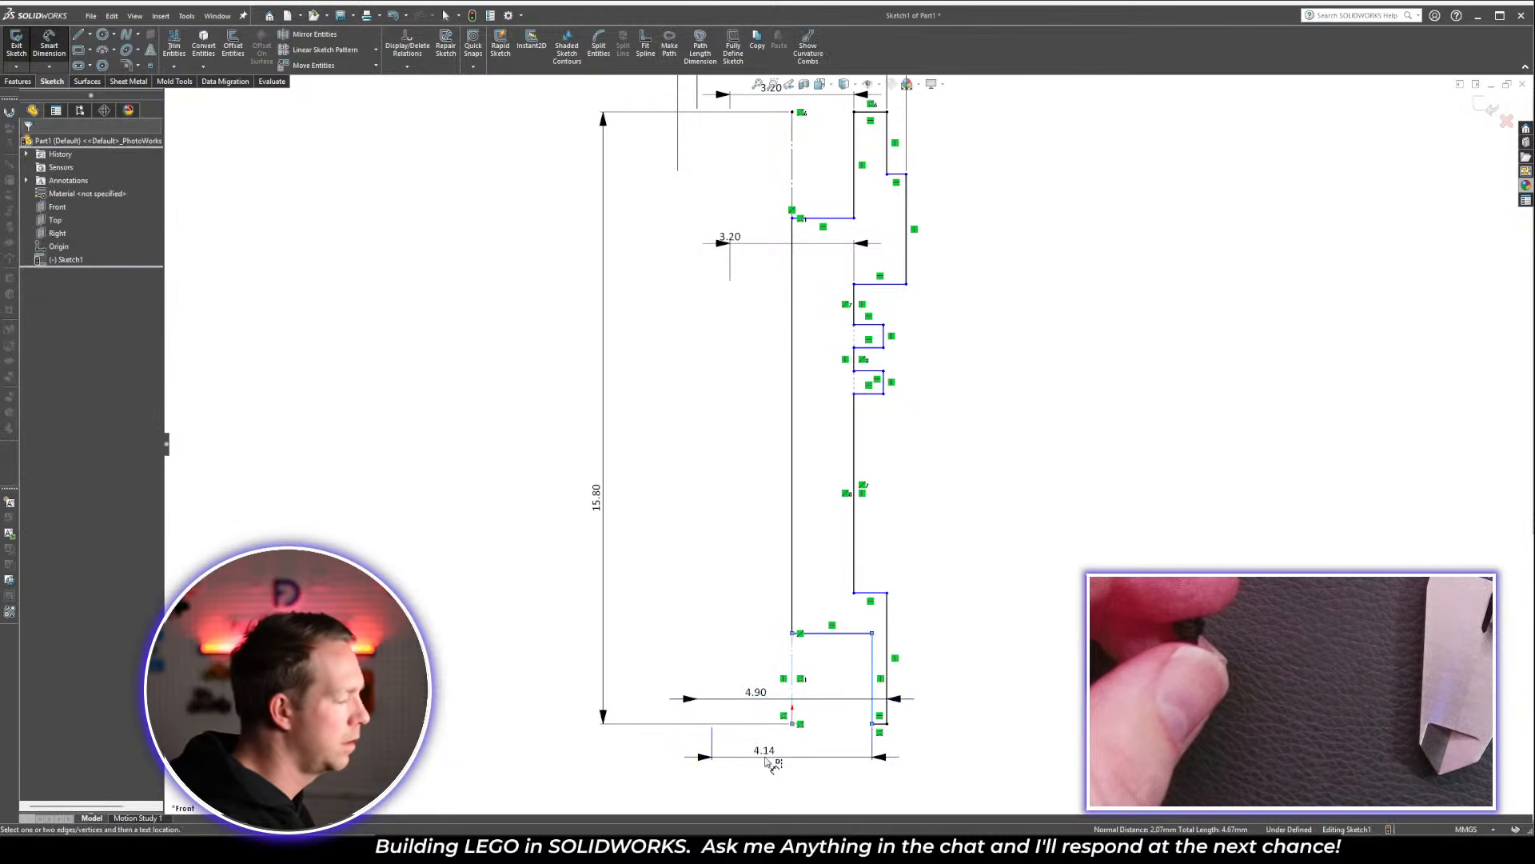
{"action": "double_click", "coordinate": [767, 759]}
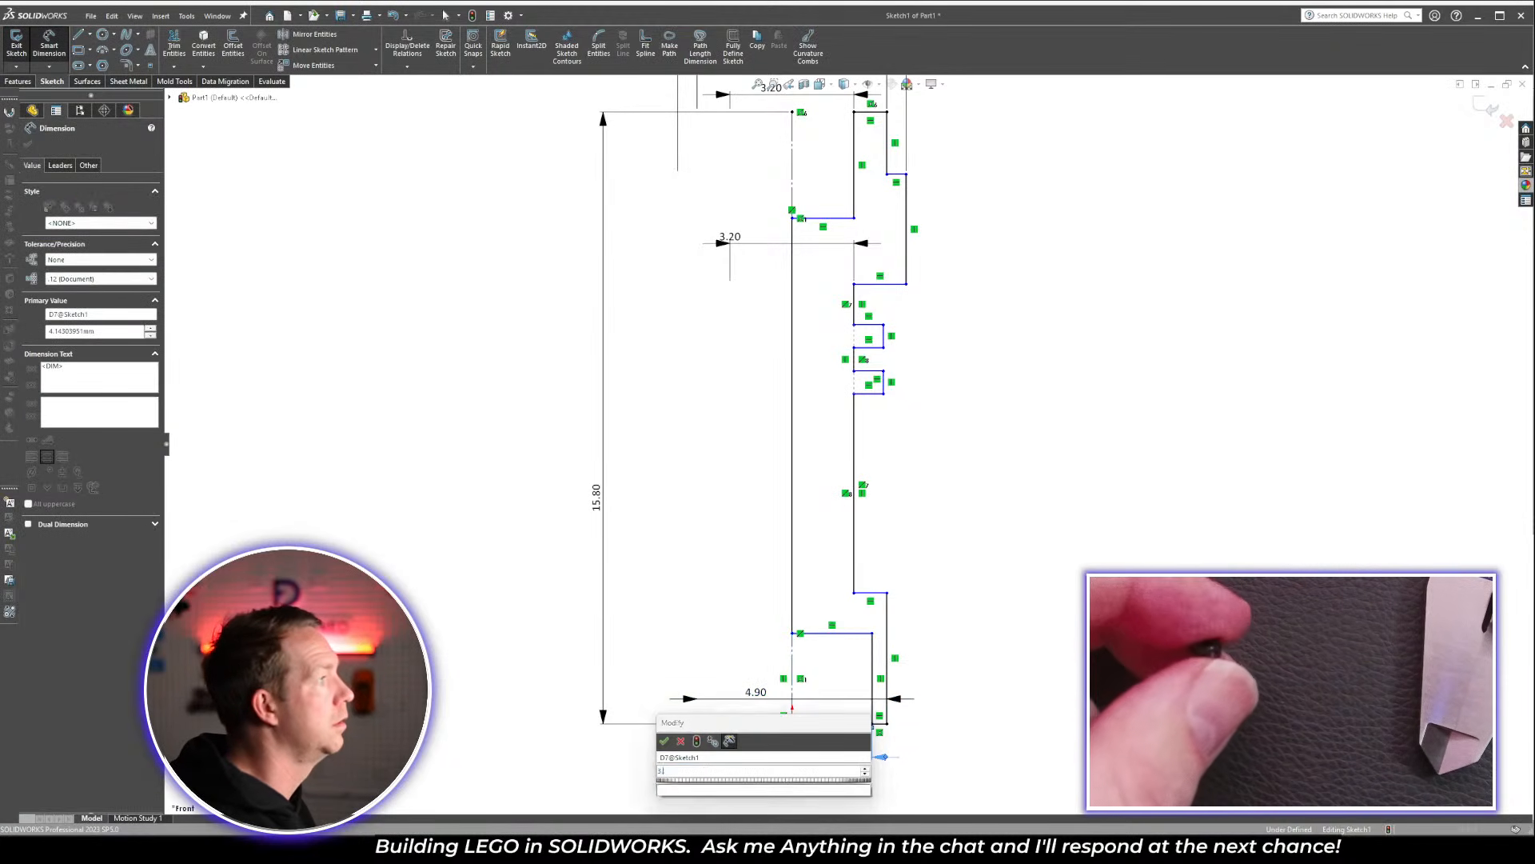
{"action": "type", "text": "3.2"}
{"action": "key", "text": "Return"}
{"action": "left_click", "coordinate": [970, 517]}
Dimension the bottom collar's height along its outer vertical edge as 3.2 mm
{"action": "scroll", "coordinate": [972, 517], "scroll_direction": "up", "scroll_amount": 2}
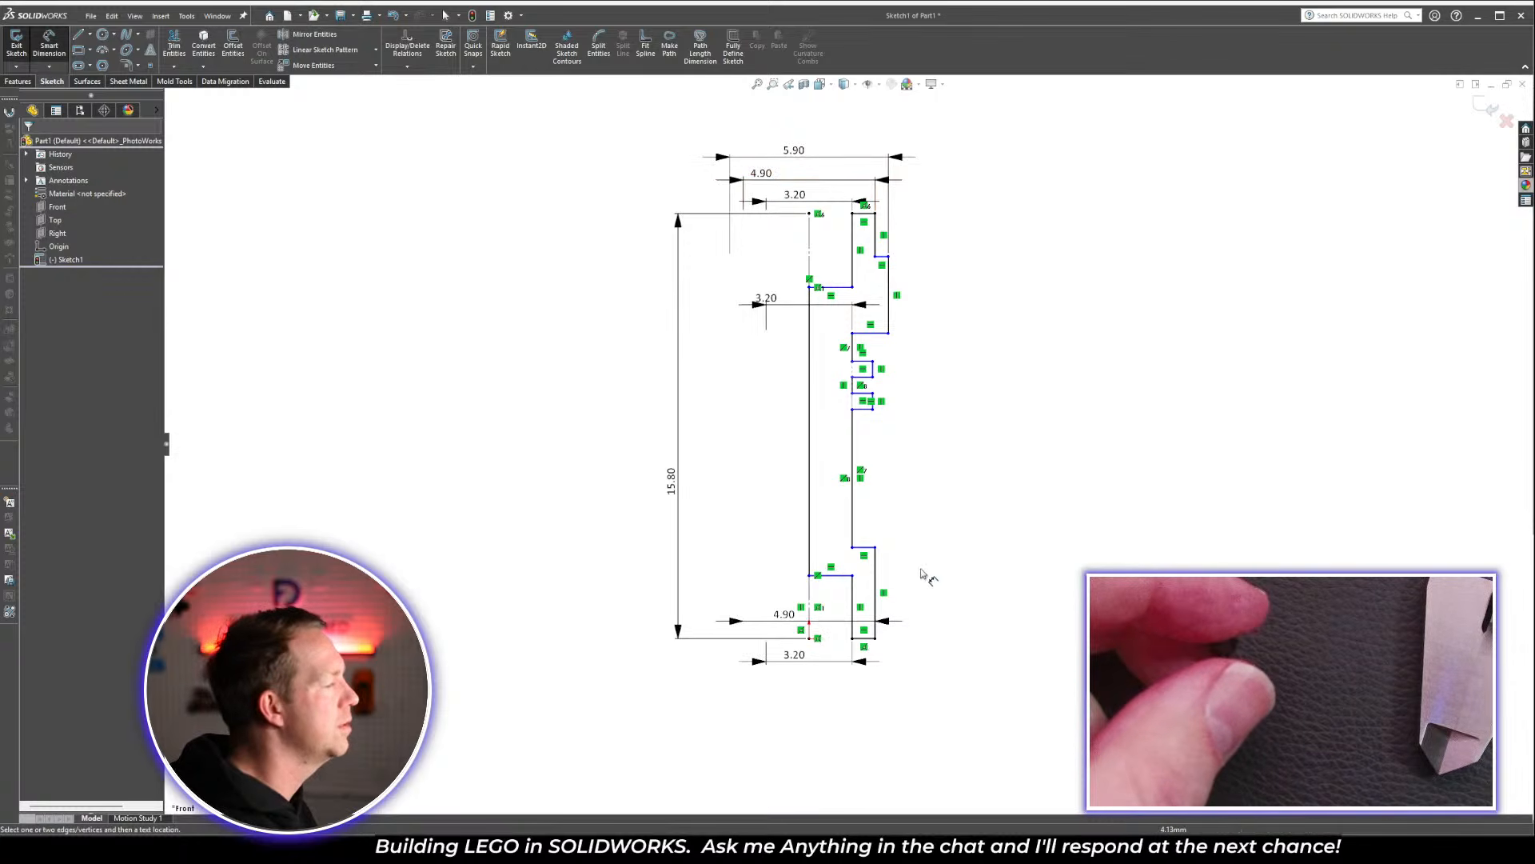
{"action": "scroll", "coordinate": [925, 566], "scroll_direction": "down", "scroll_amount": 1}
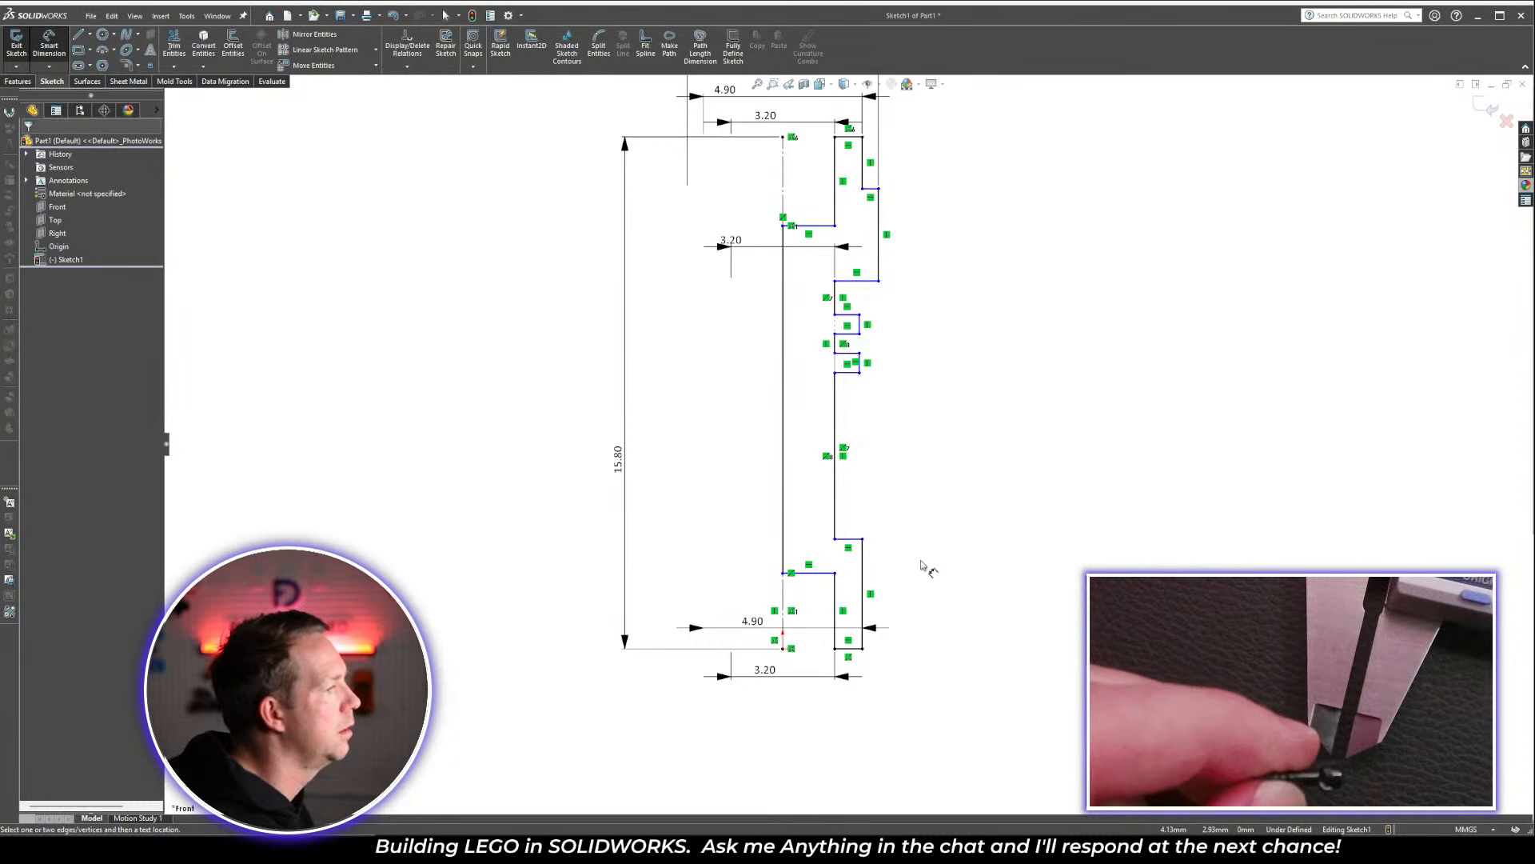
{"action": "left_click", "coordinate": [862, 596]}
{"action": "left_click", "coordinate": [944, 595]}
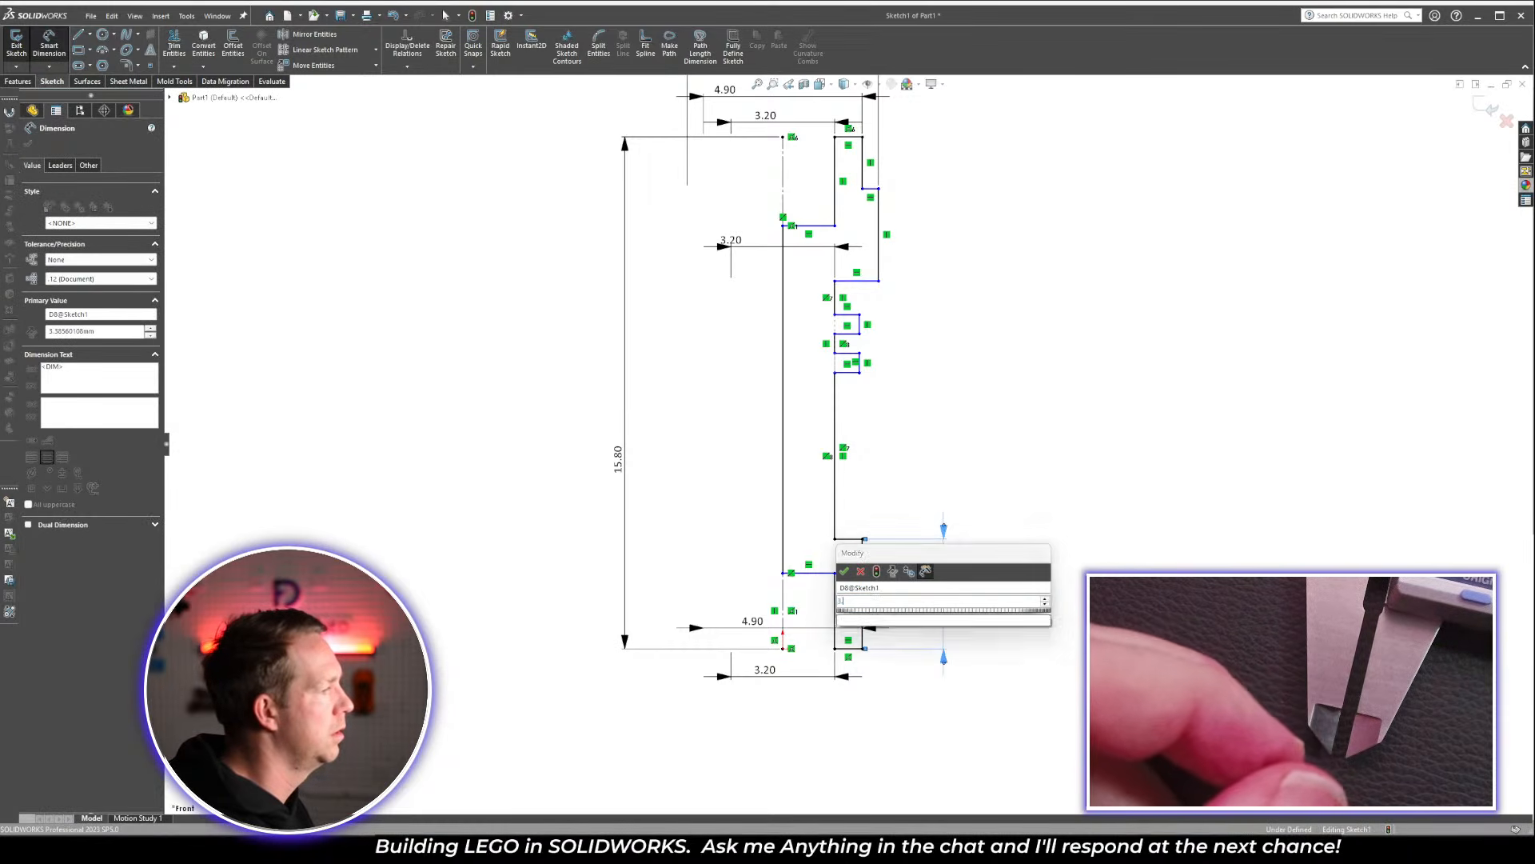
{"action": "key", "text": "Return"}
Move the bottom recess's horizontal end line slightly down, away from the collar's upper shoulder
{"action": "scroll", "coordinate": [837, 617], "scroll_direction": "down", "scroll_amount": 5}
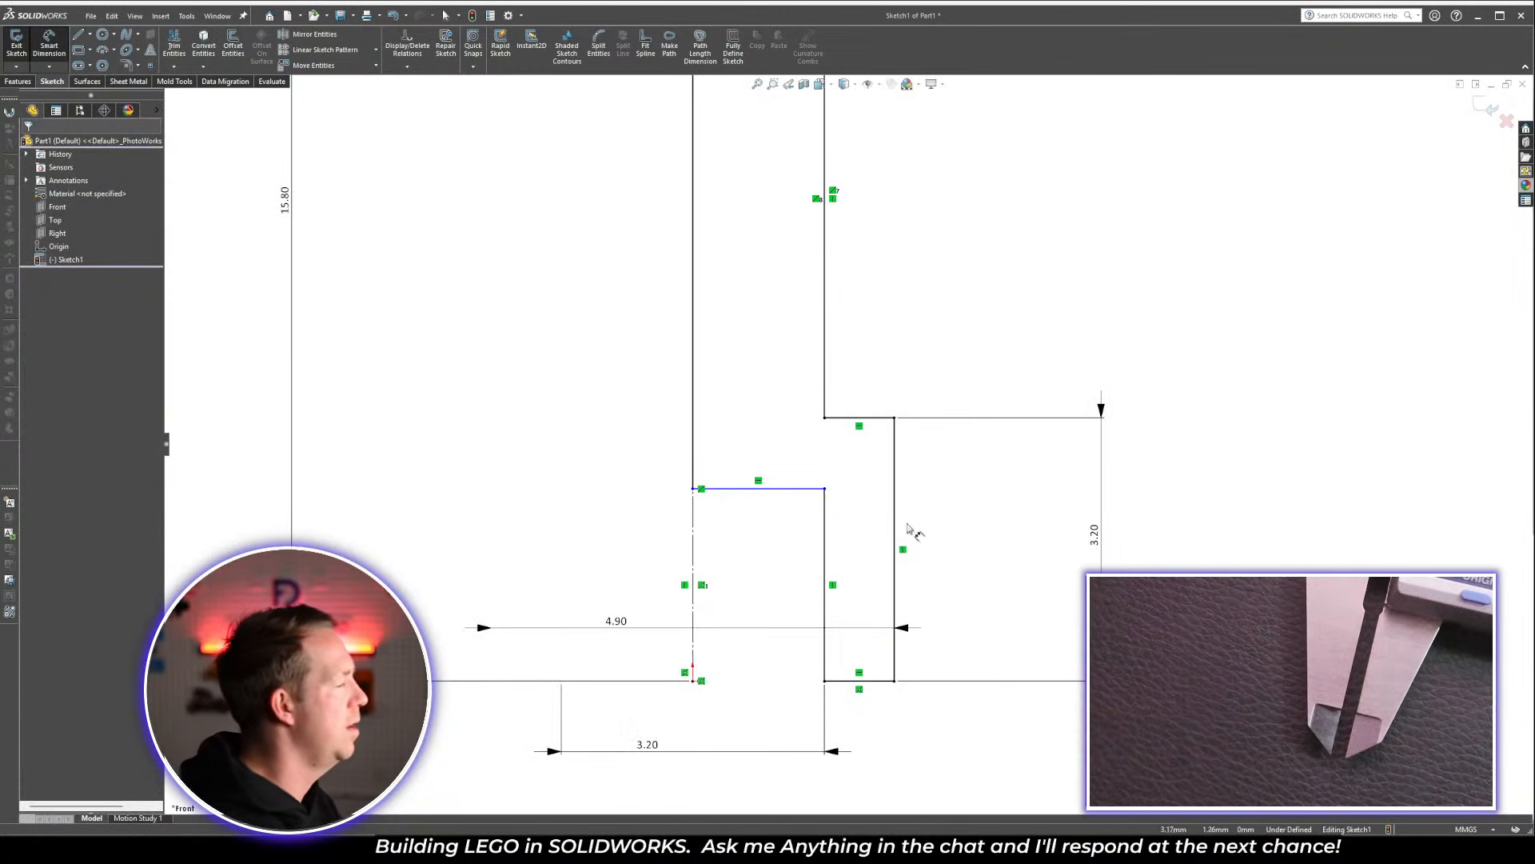
{"action": "key", "text": "Escape"}
{"action": "mouse_move", "coordinate": [802, 492]}
{"action": "left_mouse_down"}
{"action": "mouse_move", "coordinate": [792, 600]}
{"action": "mouse_move", "coordinate": [782, 431]}
{"action": "mouse_move", "coordinate": [796, 519]}
{"action": "left_mouse_up"}
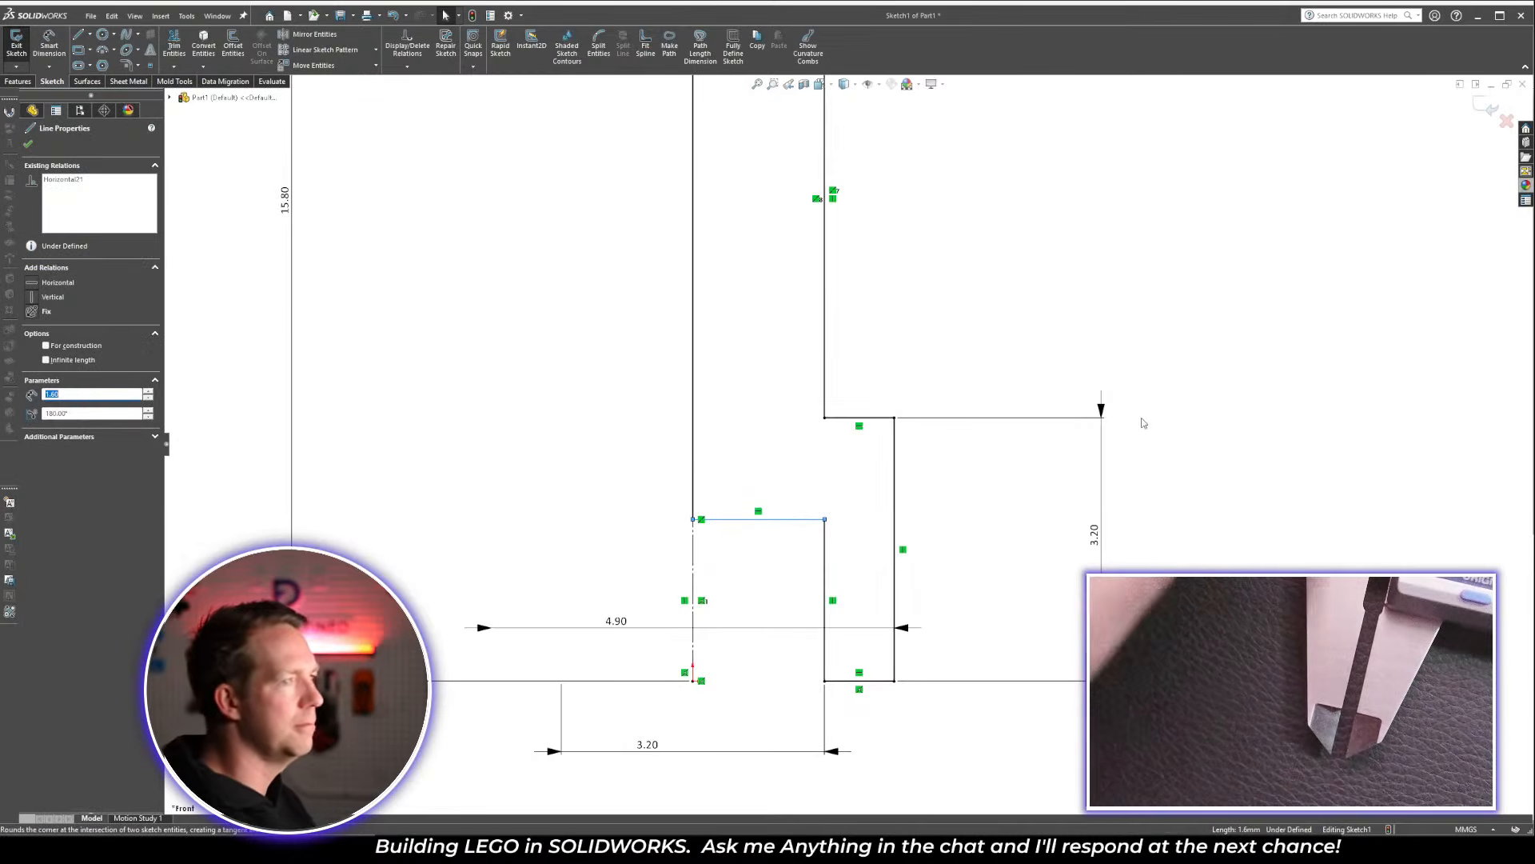
{"action": "left_click", "coordinate": [1226, 472]}
Draw a vertical line from the bottom recess's upper outer corner to the collar's inner shoulder corner and convert it to construction geometry
{"action": "scroll", "coordinate": [851, 438], "scroll_direction": "up", "scroll_amount": 1}
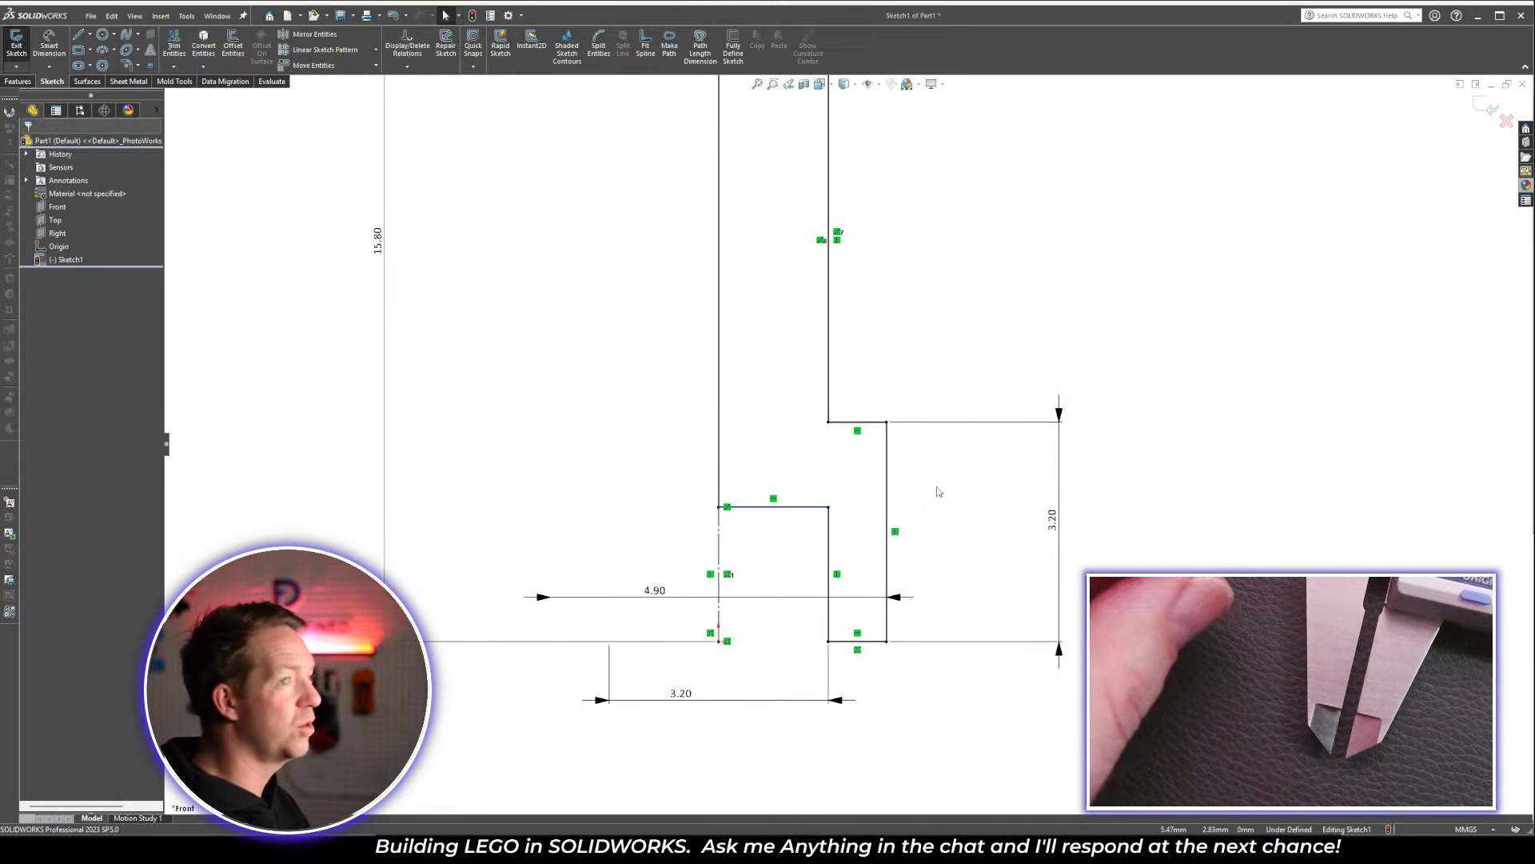
{"action": "key", "text": "l"}
{"action": "left_click", "coordinate": [830, 507]}
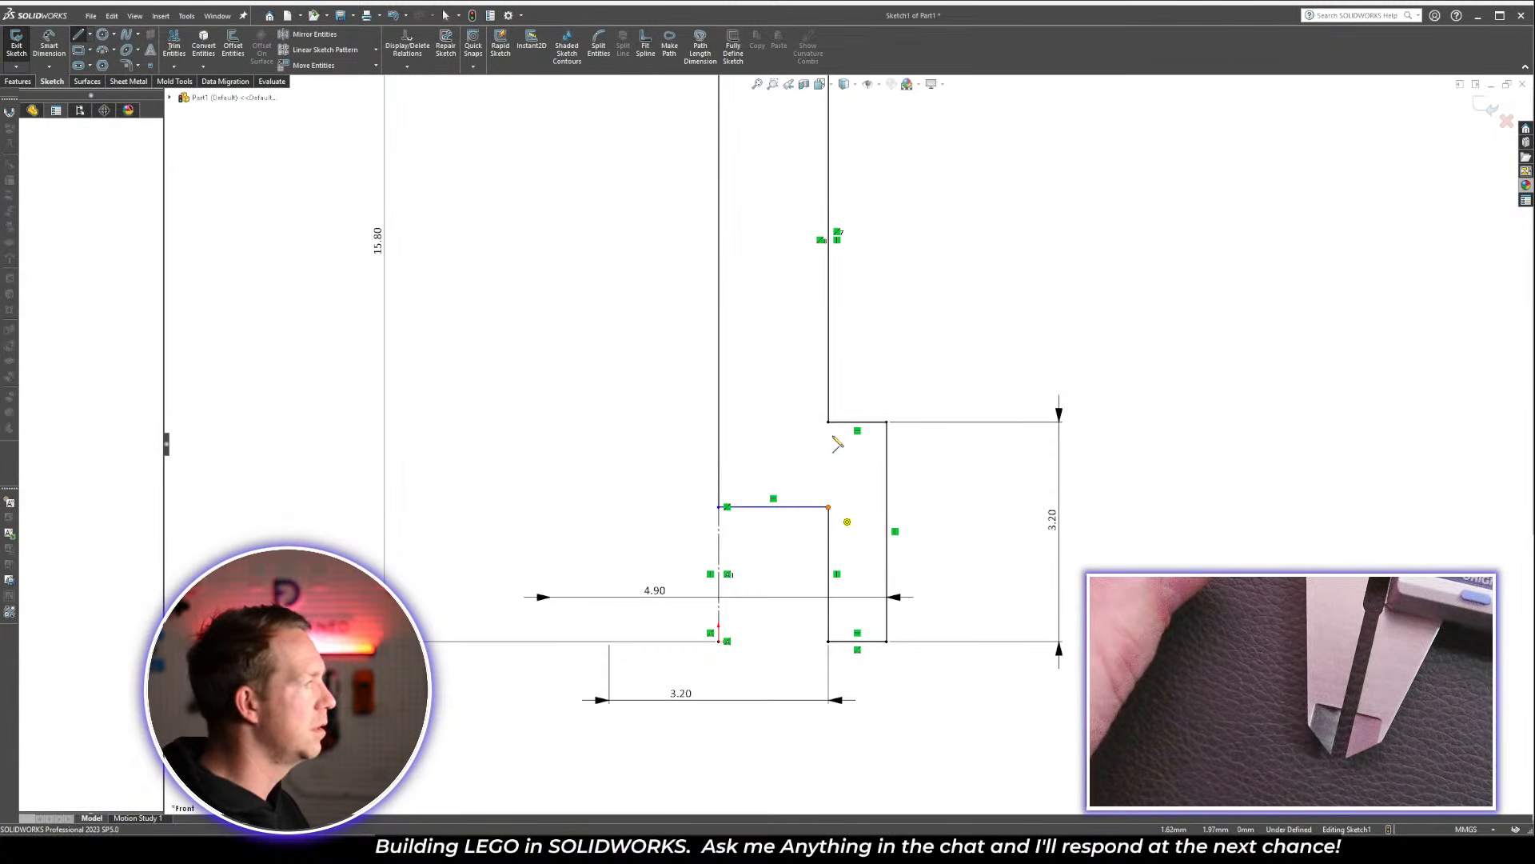
{"action": "left_click", "coordinate": [829, 422]}
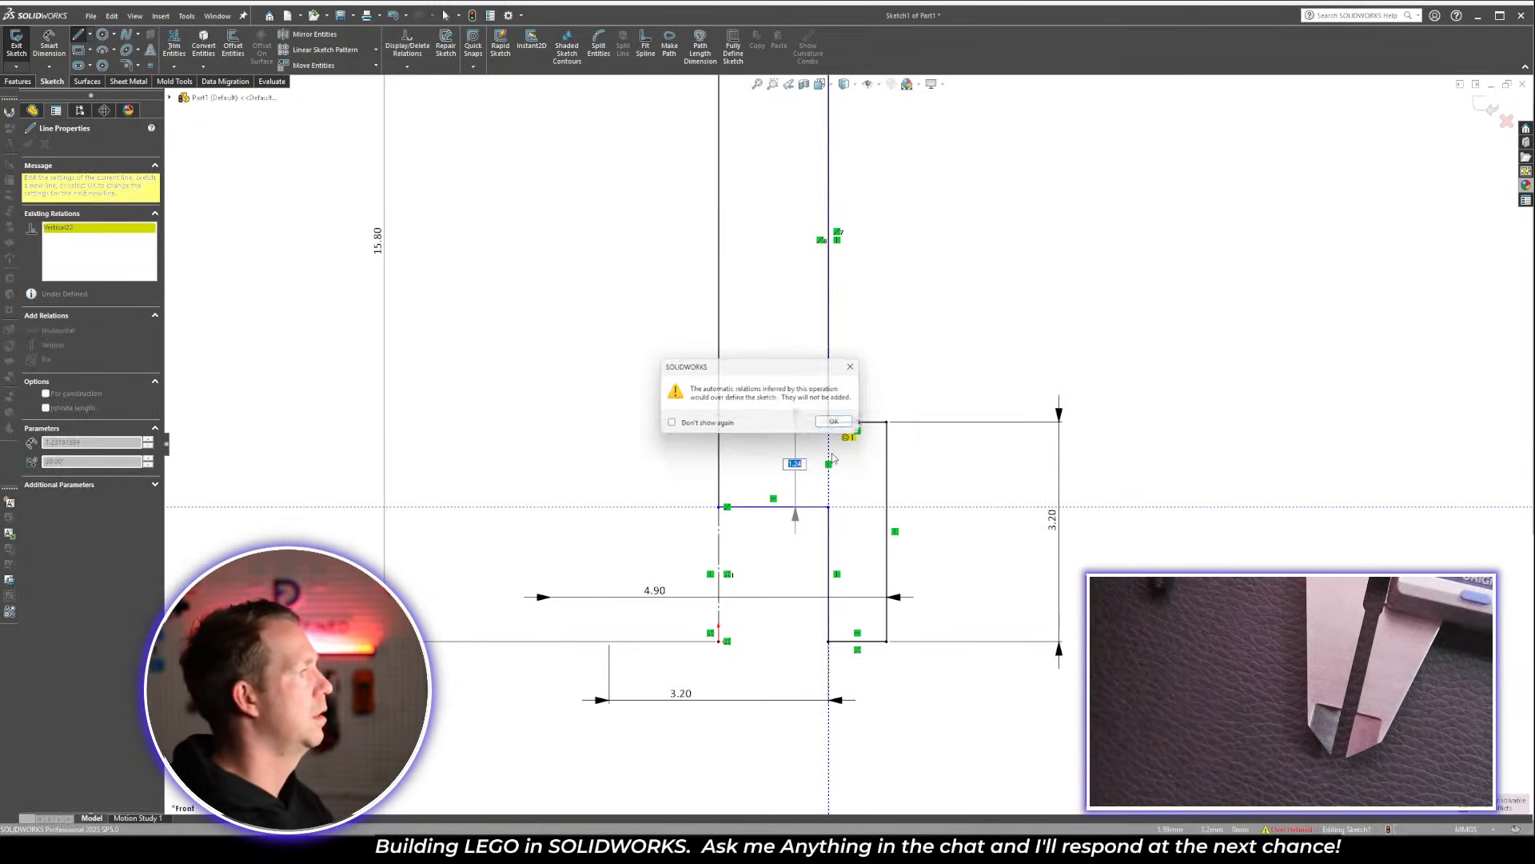
{"action": "left_click", "coordinate": [829, 423]}
{"action": "key", "text": "Escape"}
{"action": "key", "text": "Escape"}
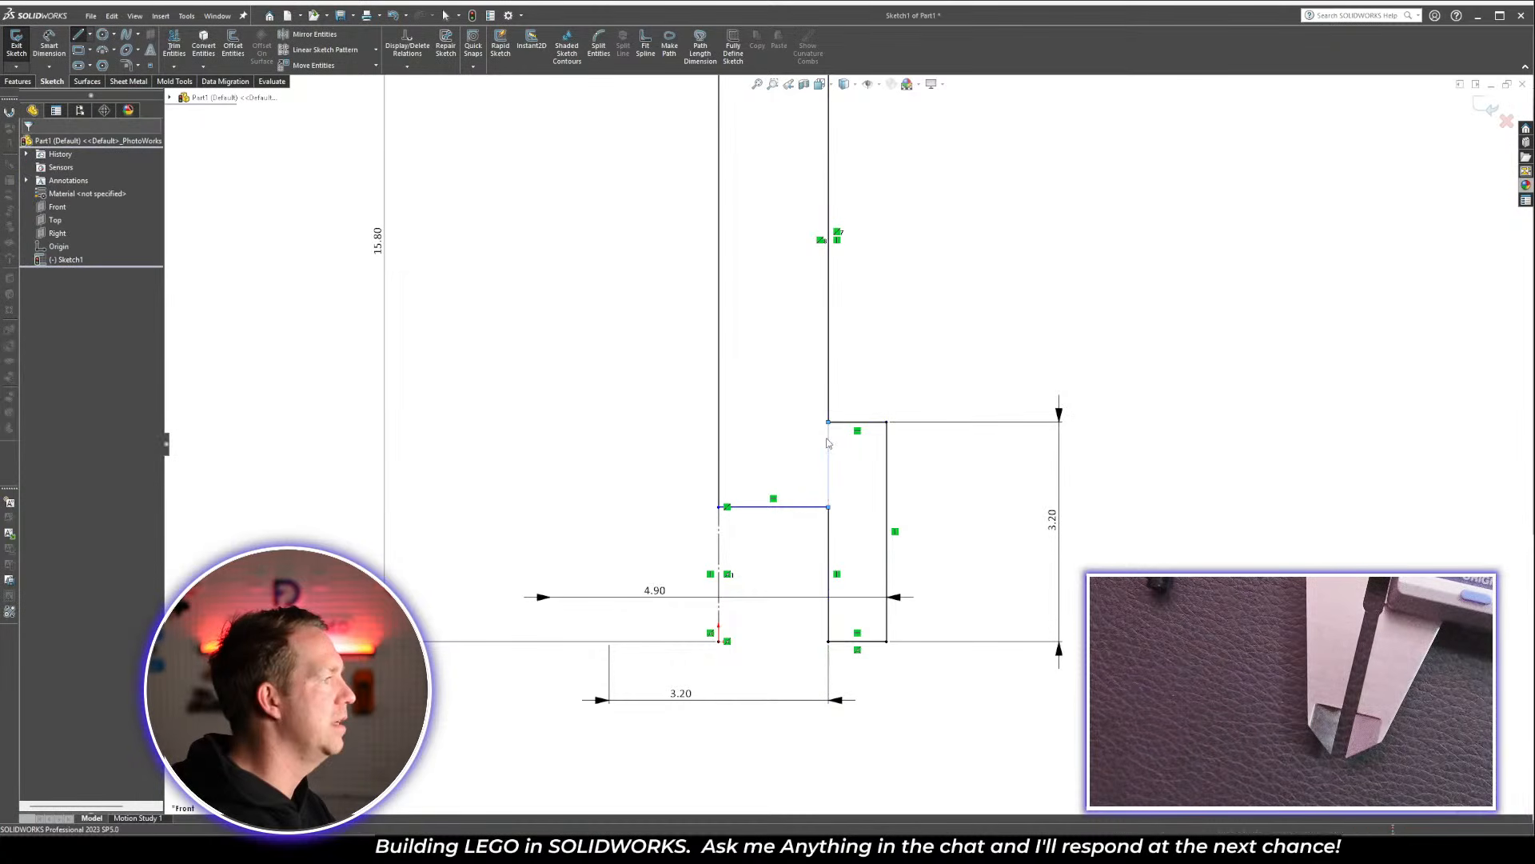
{"action": "left_click", "coordinate": [865, 359]}
{"action": "left_click", "coordinate": [960, 289]}
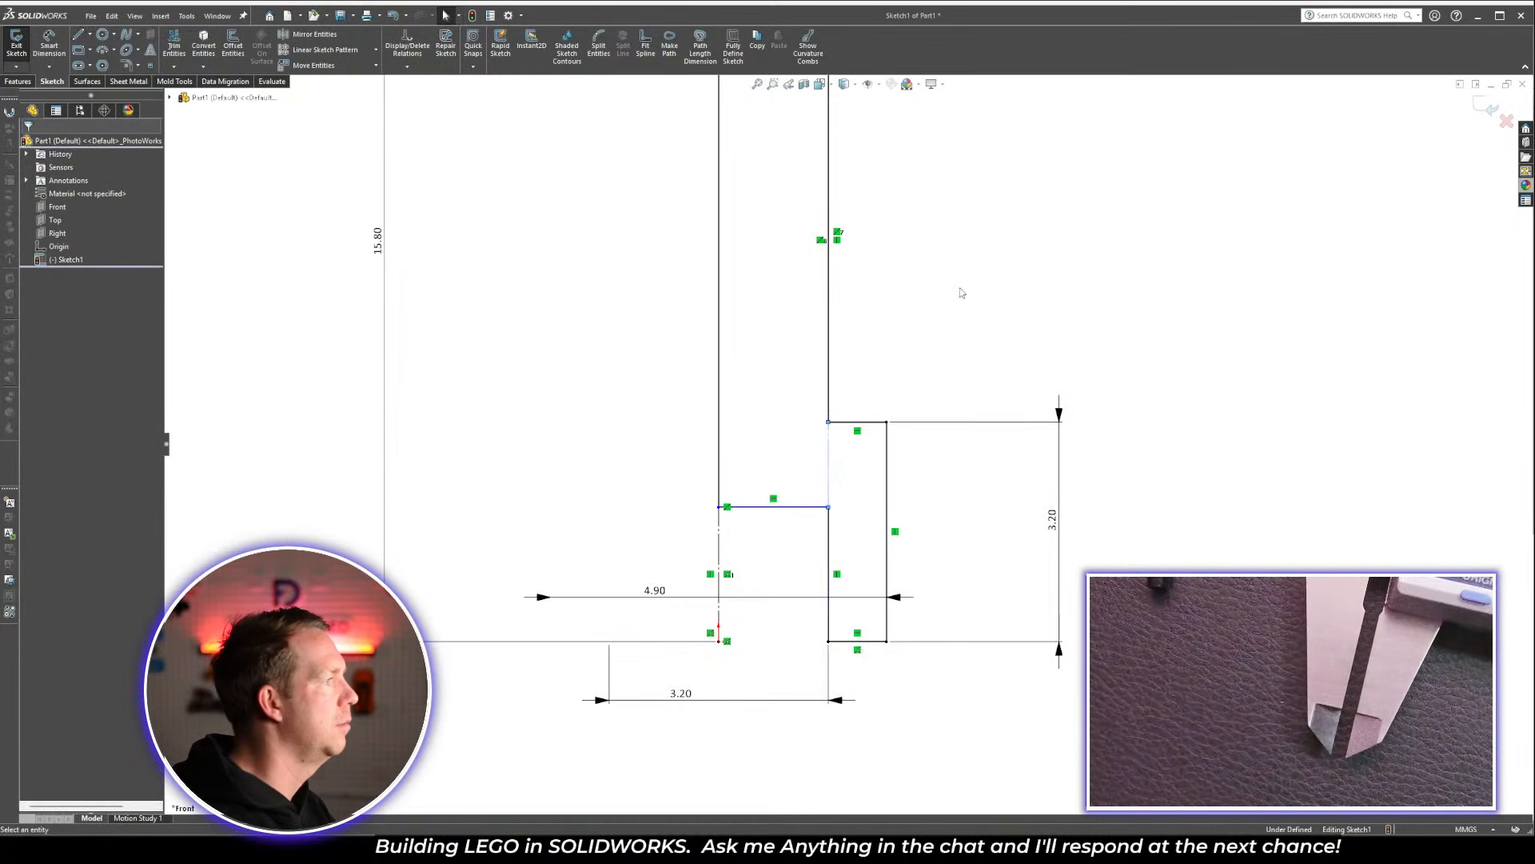
Add an Equal relation between the collar's bottom rim line and the vertical construction line above the recess corner
{"action": "scroll", "coordinate": [833, 628], "scroll_direction": "down", "scroll_amount": 1}
{"action": "scroll", "coordinate": [838, 627], "scroll_direction": "down", "scroll_amount": 1}
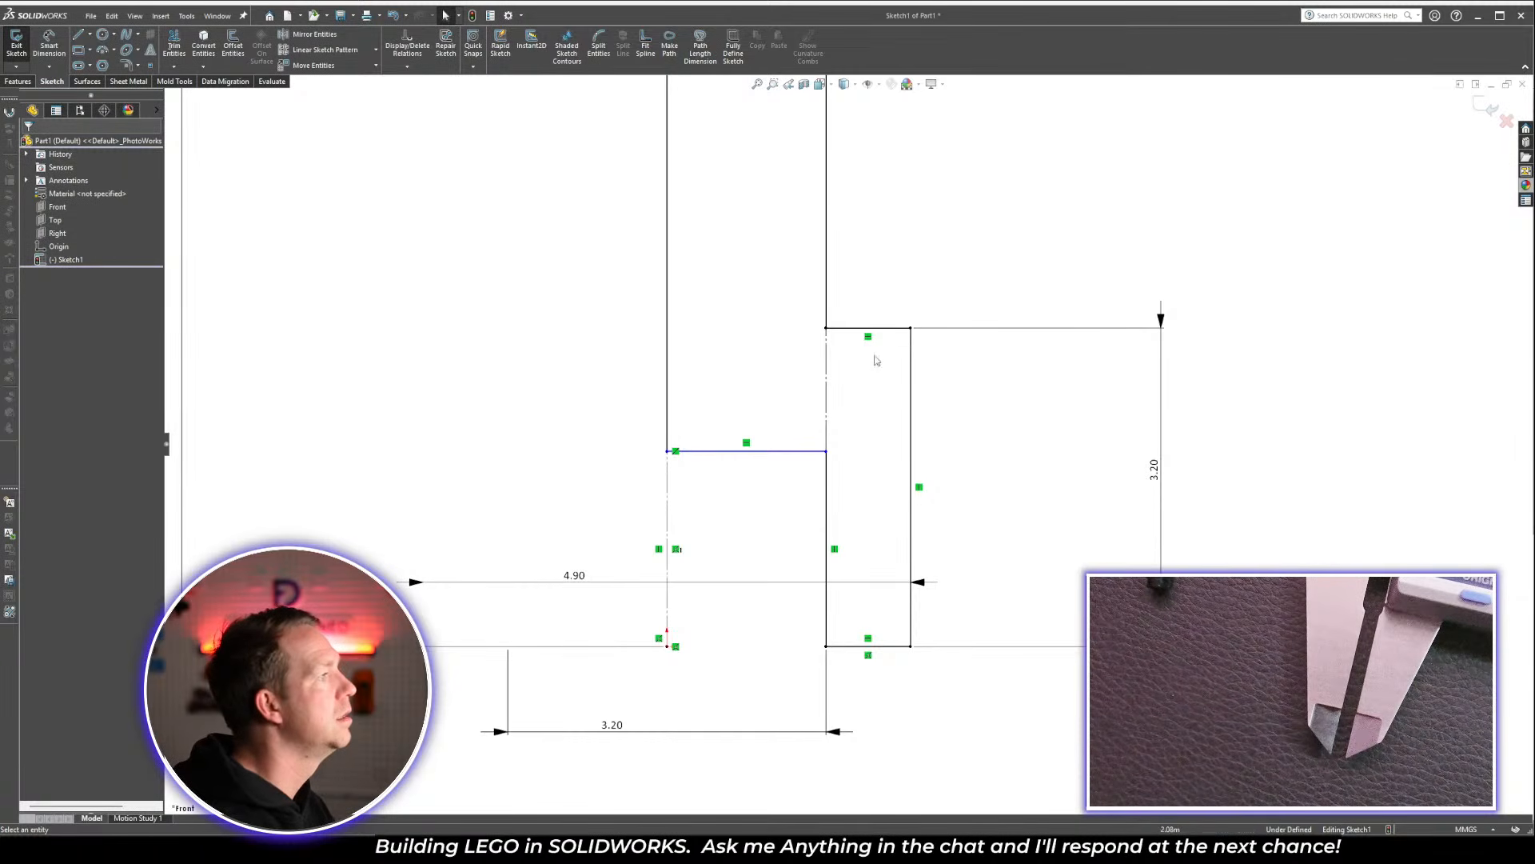
{"action": "left_click", "coordinate": [896, 646]}
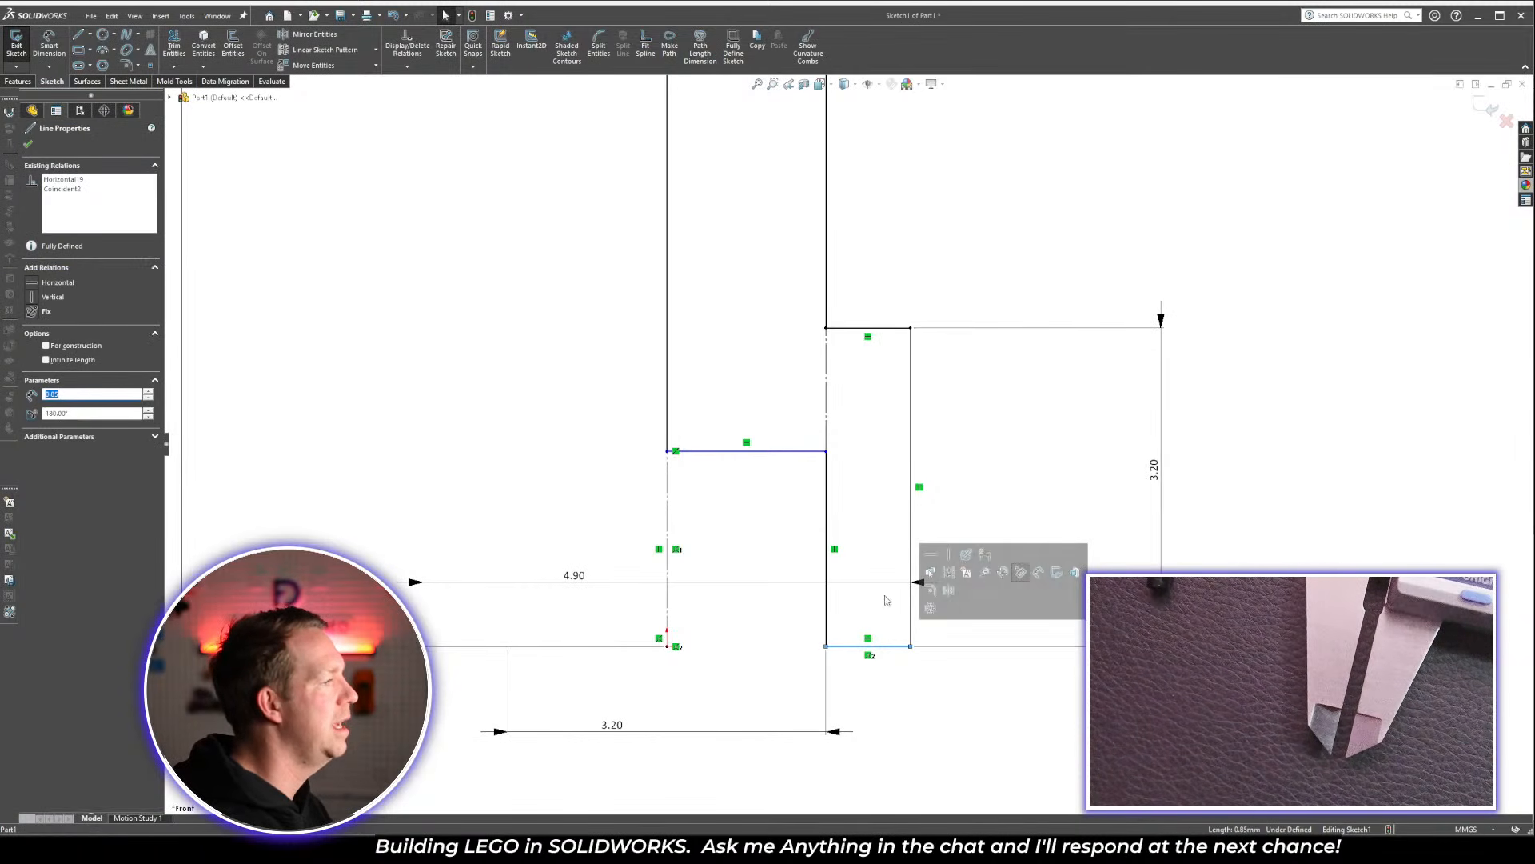
{"action": "left_click", "coordinate": [827, 402], "text": "ctrl"}
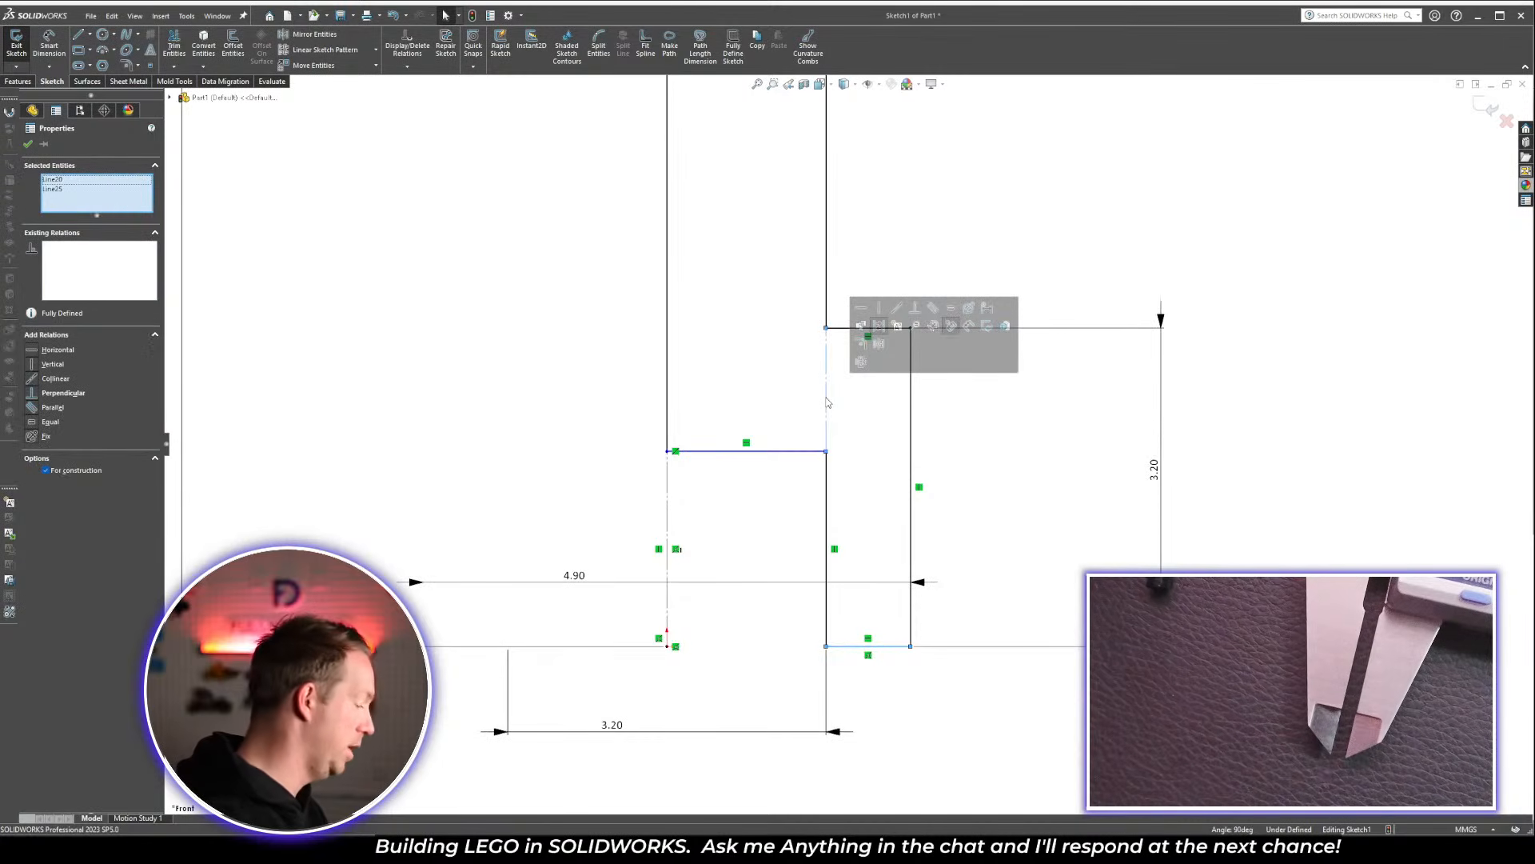
{"action": "left_click", "coordinate": [52, 422]}
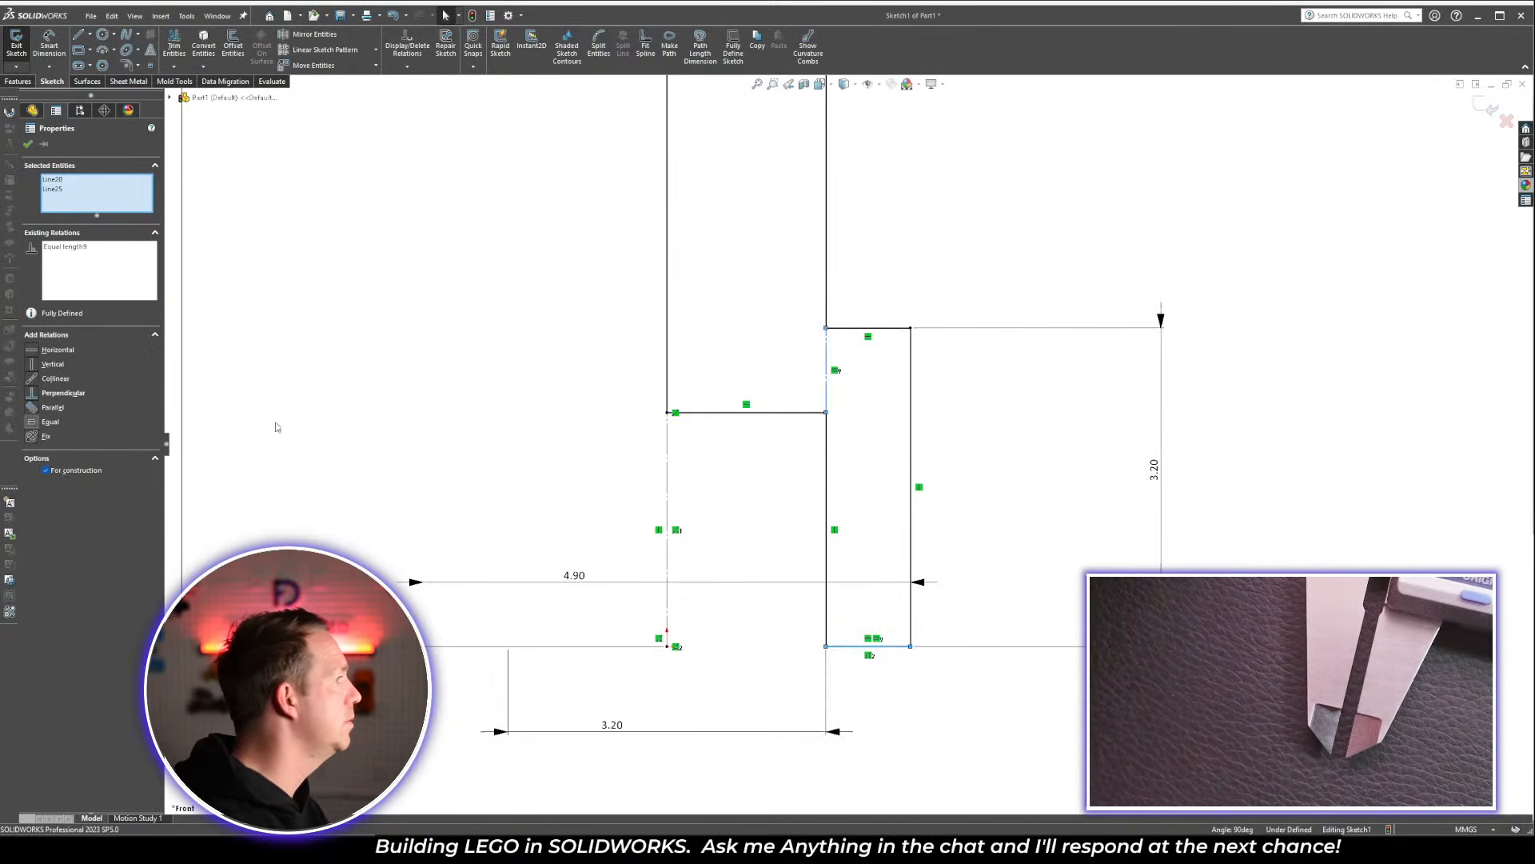
{"action": "left_click", "coordinate": [1030, 247]}
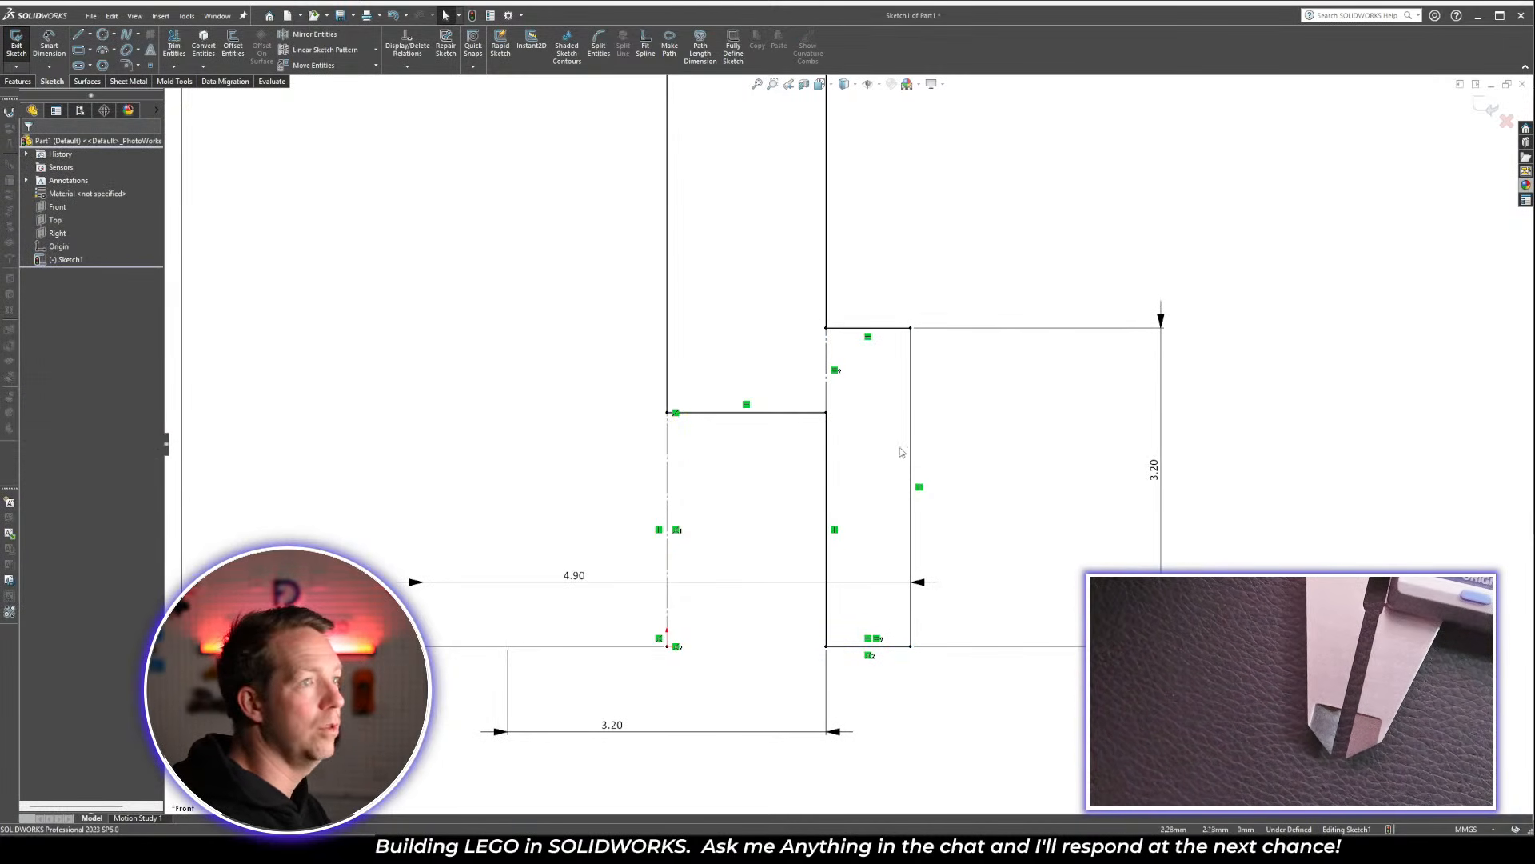
Move the bottom collar's 4.90 mm diameter dimension below the 3.20 mm one and turn on Shaded Sketch Contours
{"action": "scroll", "coordinate": [904, 337], "scroll_direction": "up", "scroll_amount": 3}
{"action": "left_click_drag", "start_coordinate": [716, 518], "coordinate": [715, 636]}
{"action": "key", "text": "Escape"}
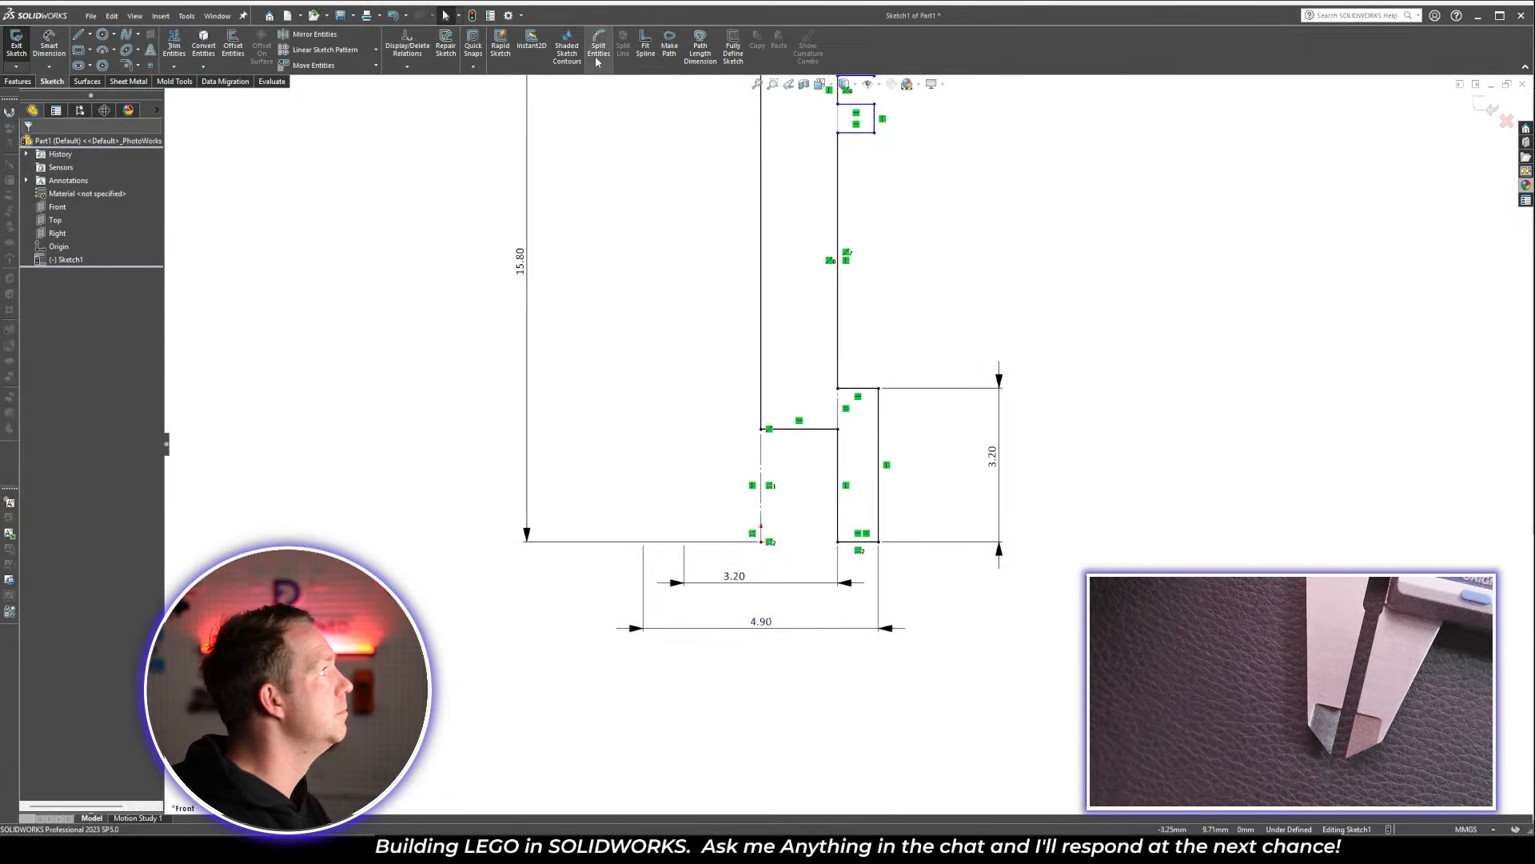
{"action": "left_click", "coordinate": [570, 50]}
{"action": "scroll", "coordinate": [896, 254], "scroll_direction": "up", "scroll_amount": 4}
{"action": "scroll", "coordinate": [896, 255], "scroll_direction": "down", "scroll_amount": 2}
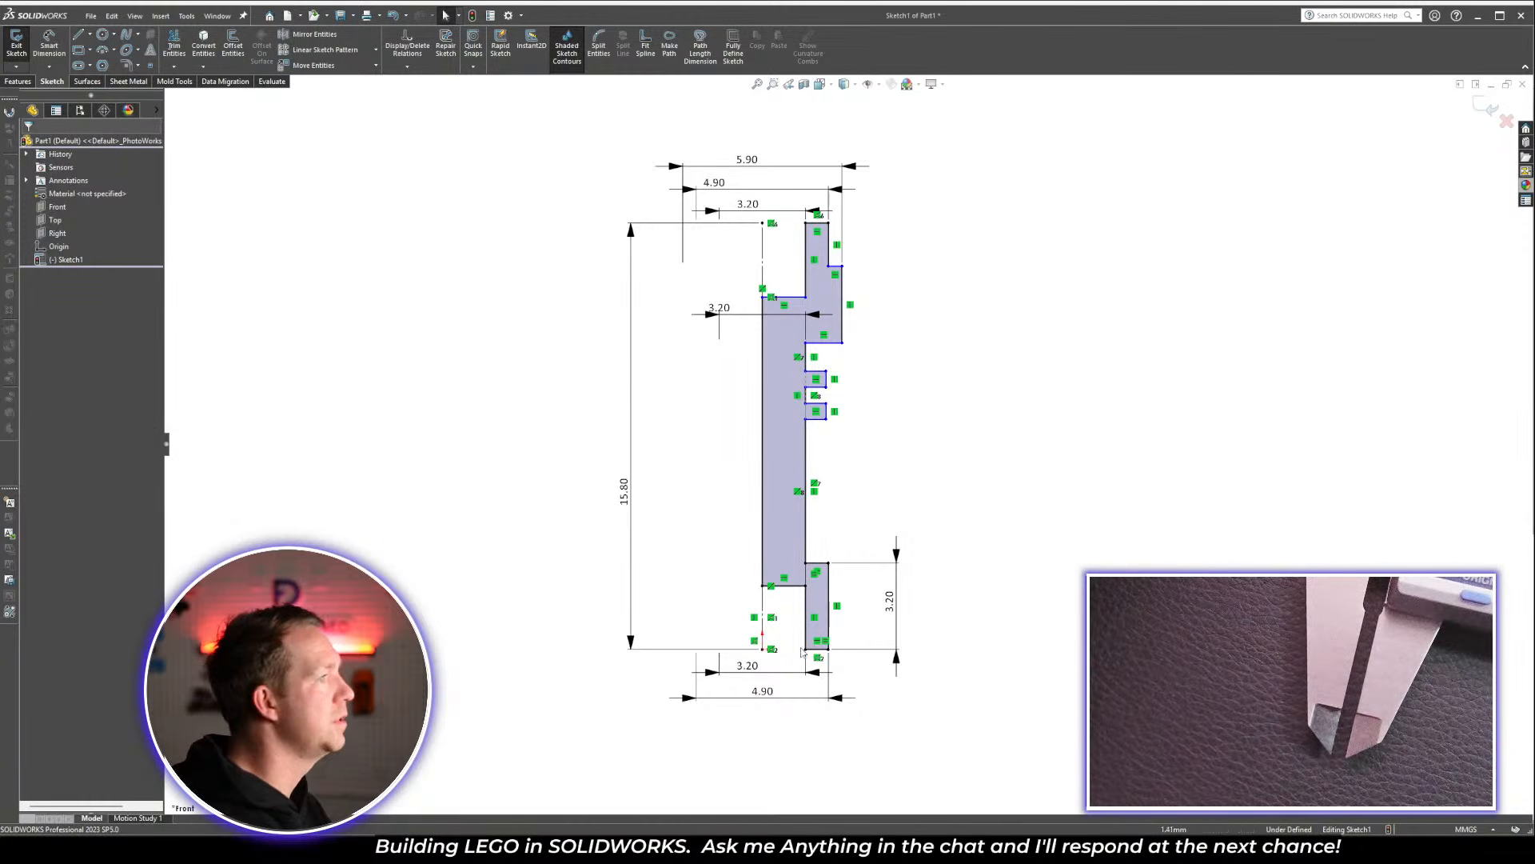
Dimension the outer vertical edge between the top rim and the flange's upper shoulder as 1.8 mm
{"action": "scroll", "coordinate": [802, 651], "scroll_direction": "down", "scroll_amount": 1}
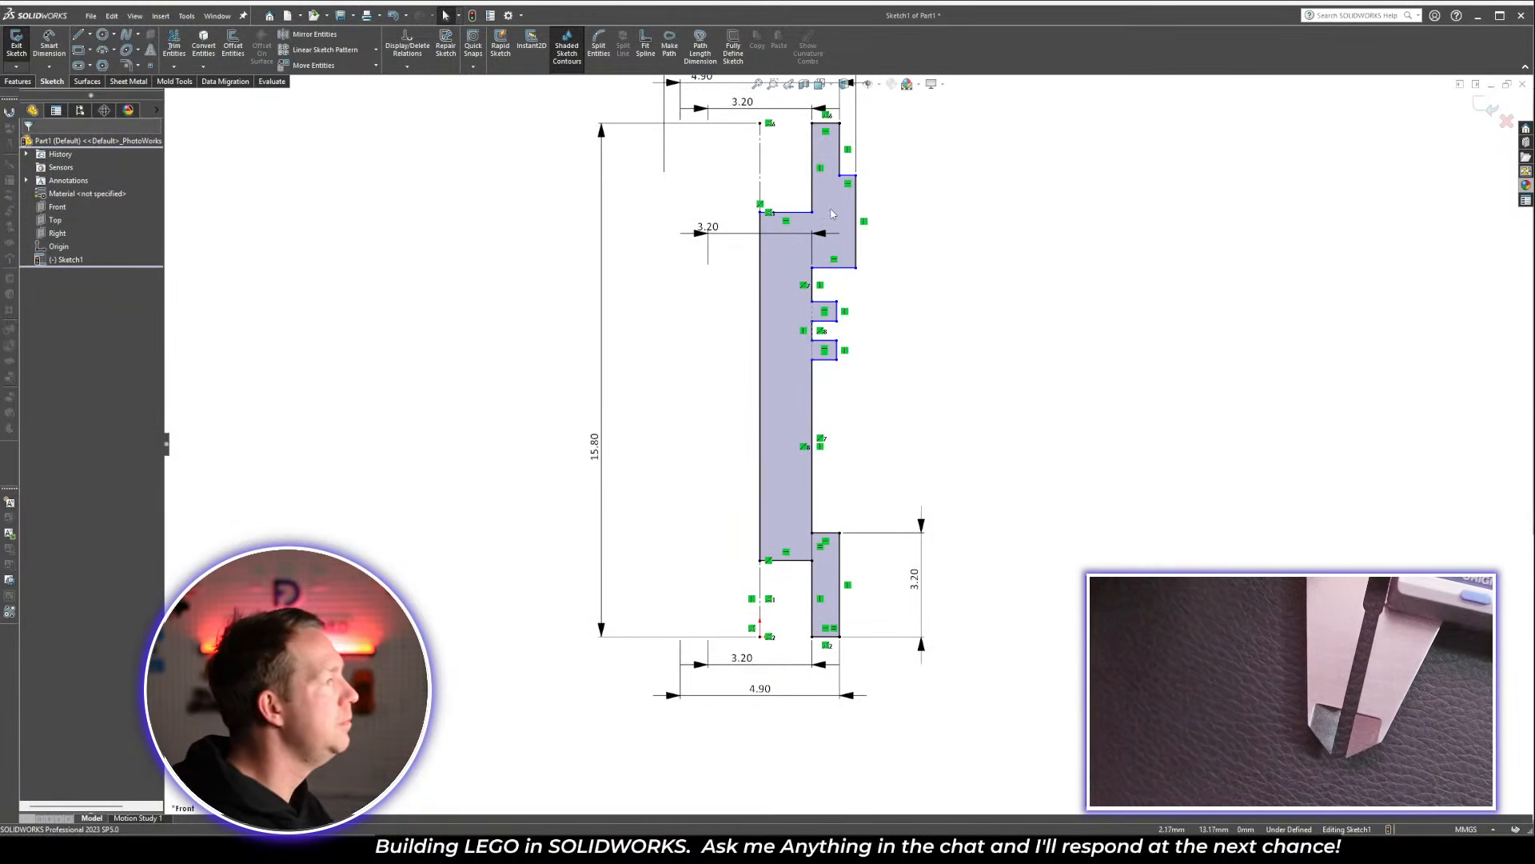
{"action": "scroll", "coordinate": [832, 213], "scroll_direction": "down", "scroll_amount": 2}
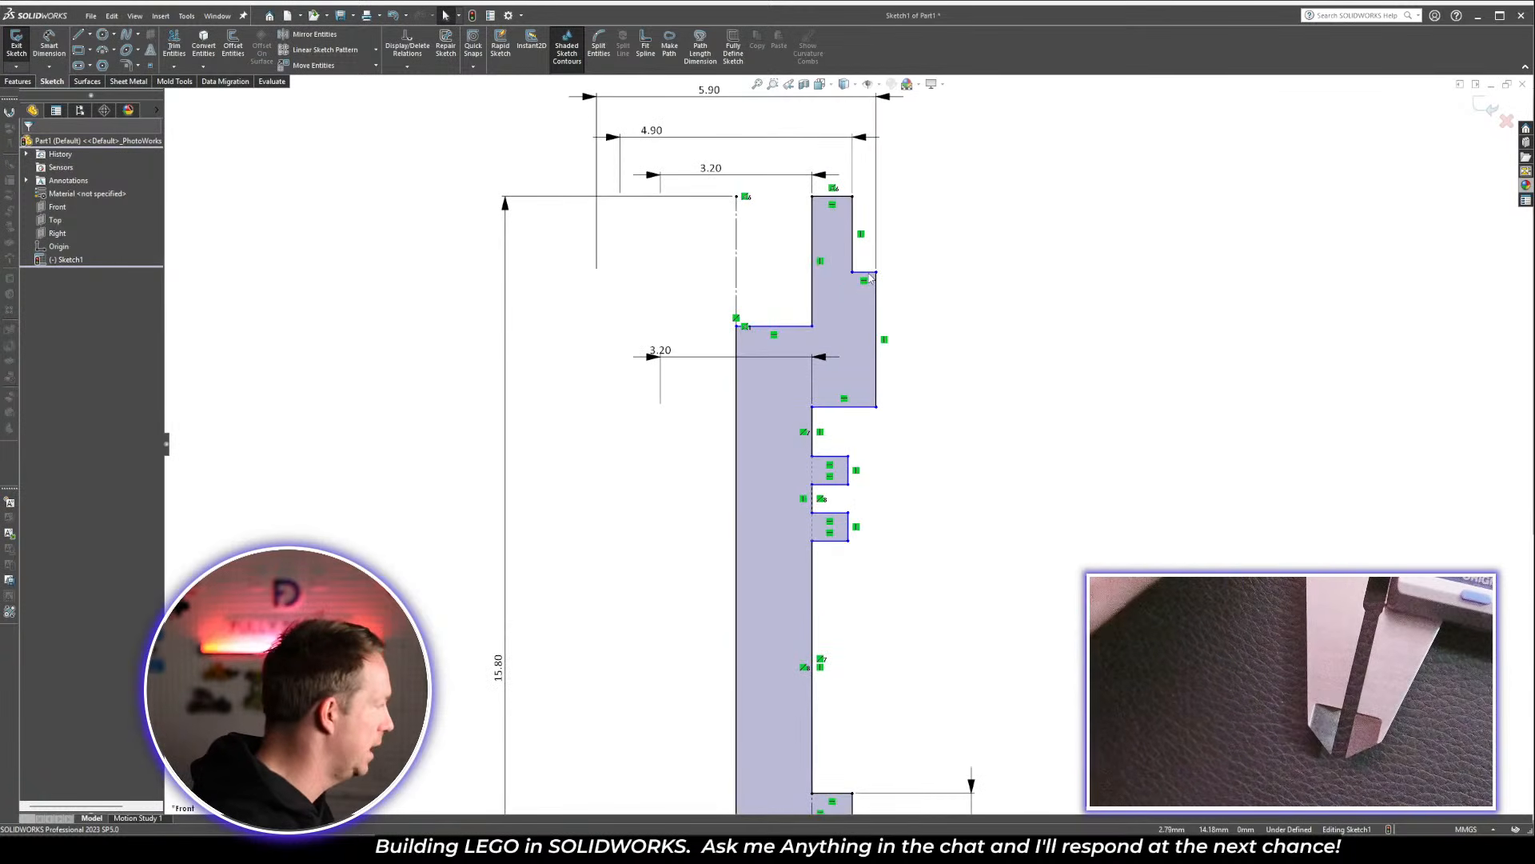
{"action": "scroll", "coordinate": [872, 279], "scroll_direction": "down", "scroll_amount": 1}
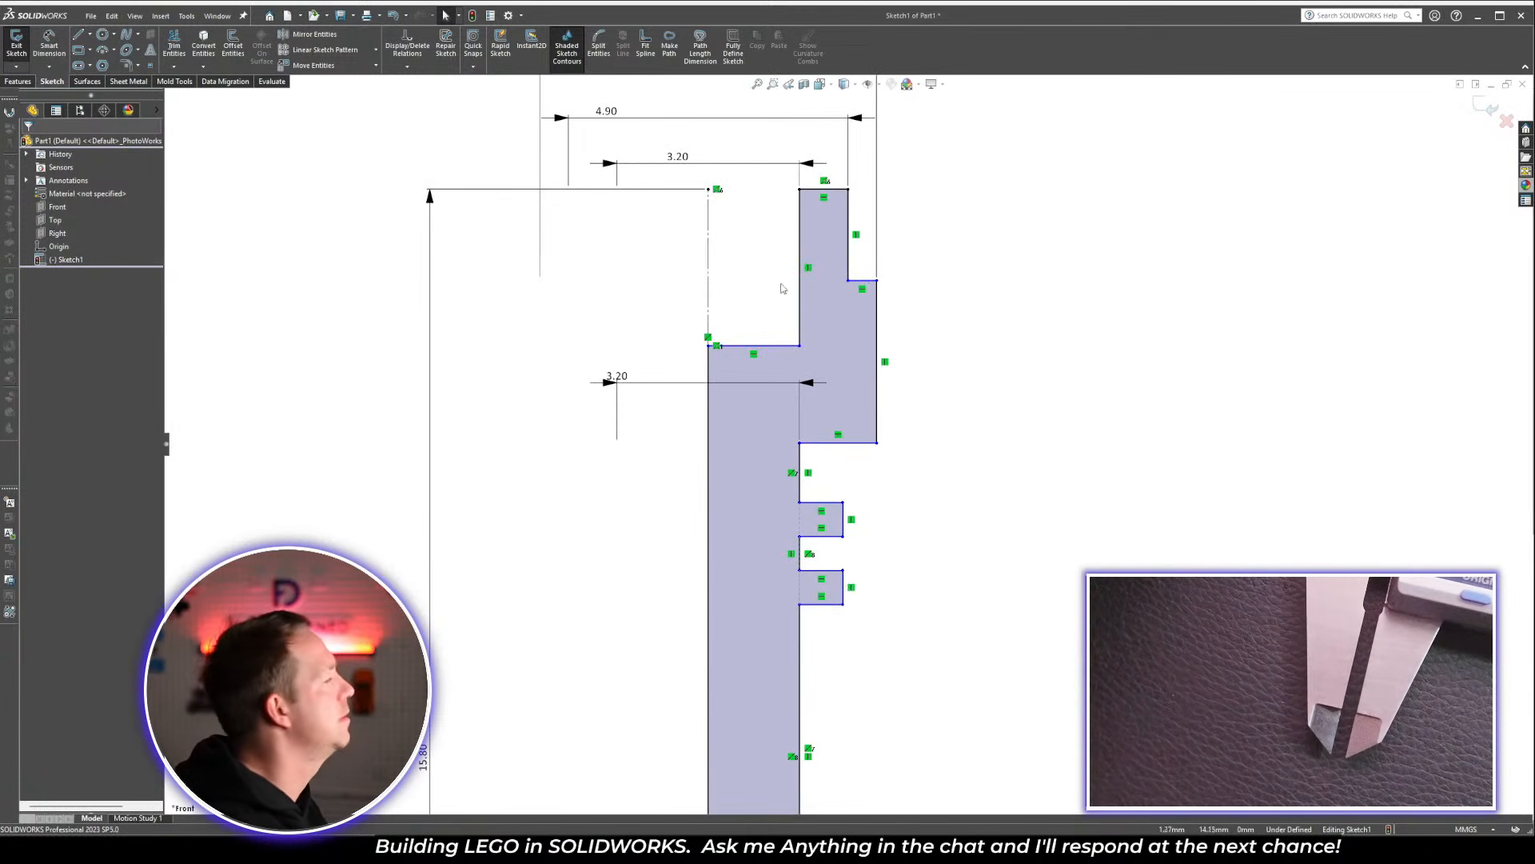
{"action": "scroll", "coordinate": [782, 288], "scroll_direction": "up", "scroll_amount": 2}
{"action": "scroll", "coordinate": [906, 376], "scroll_direction": "down", "scroll_amount": 3}
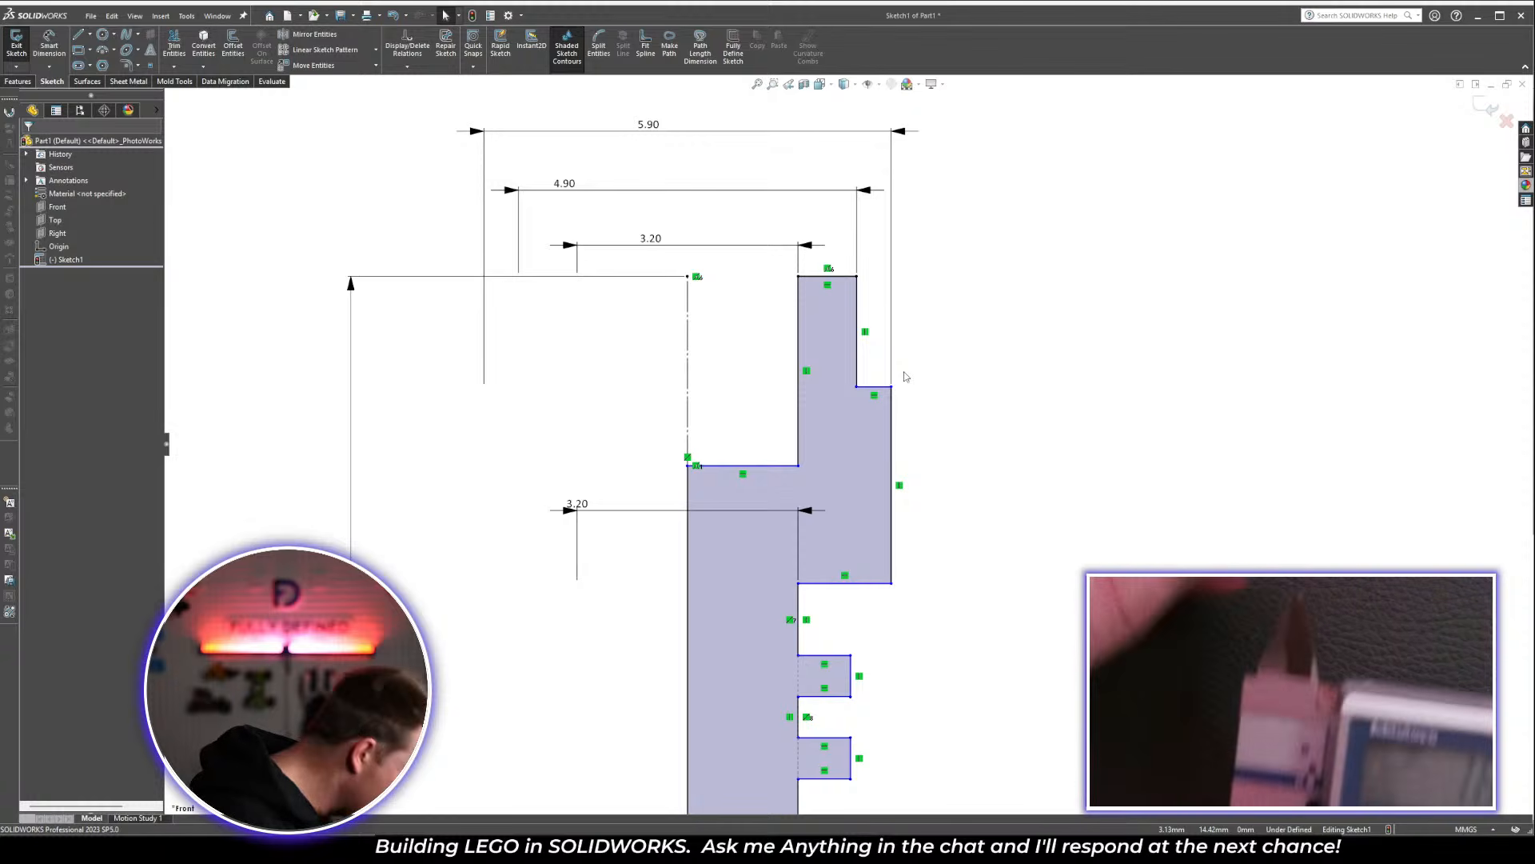
{"action": "key", "text": "d"}
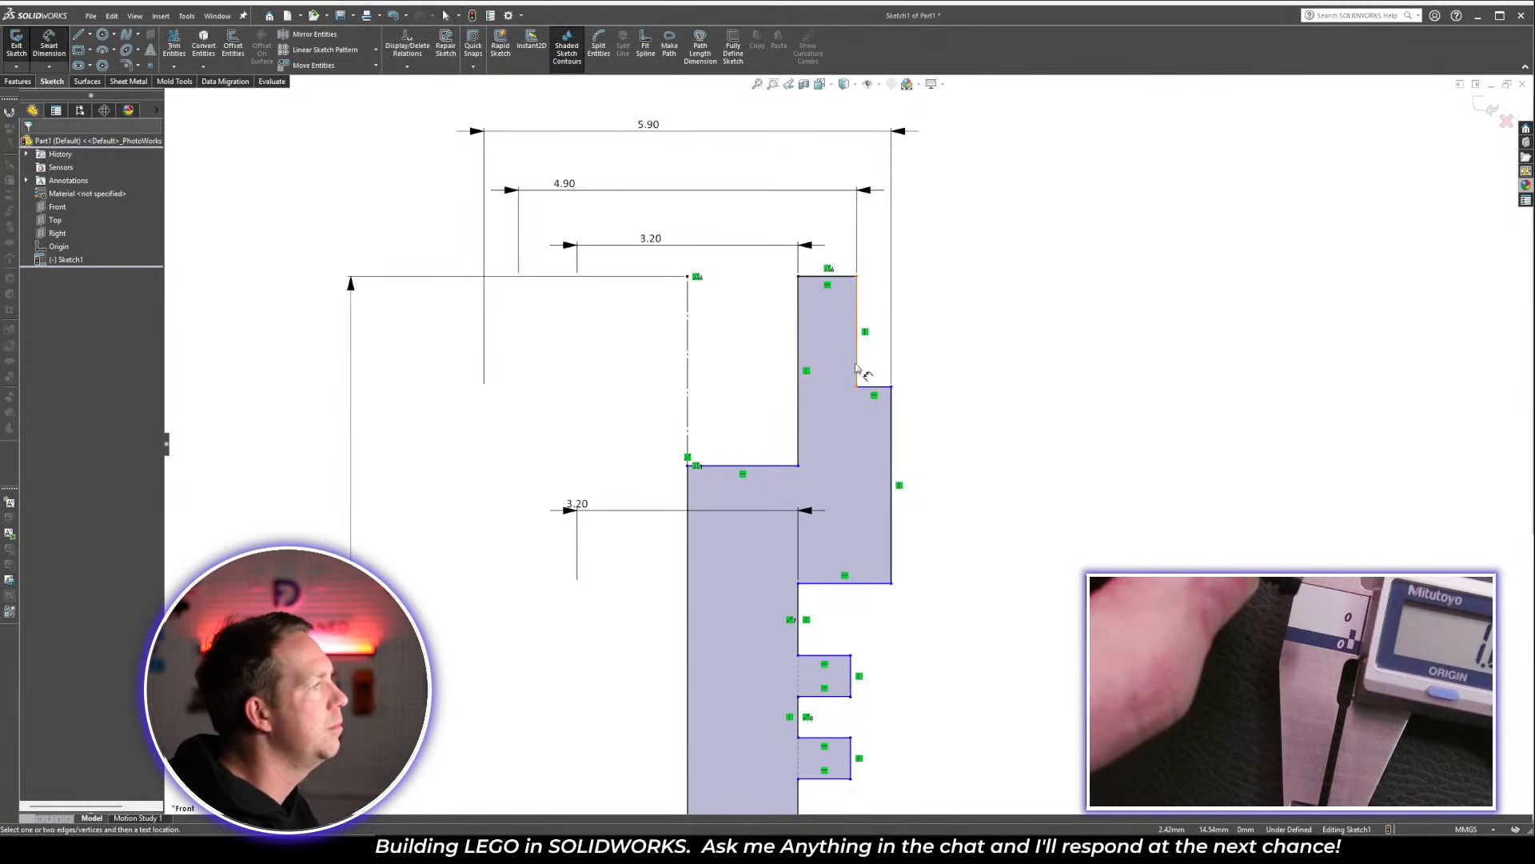
{"action": "left_click", "coordinate": [856, 368]}
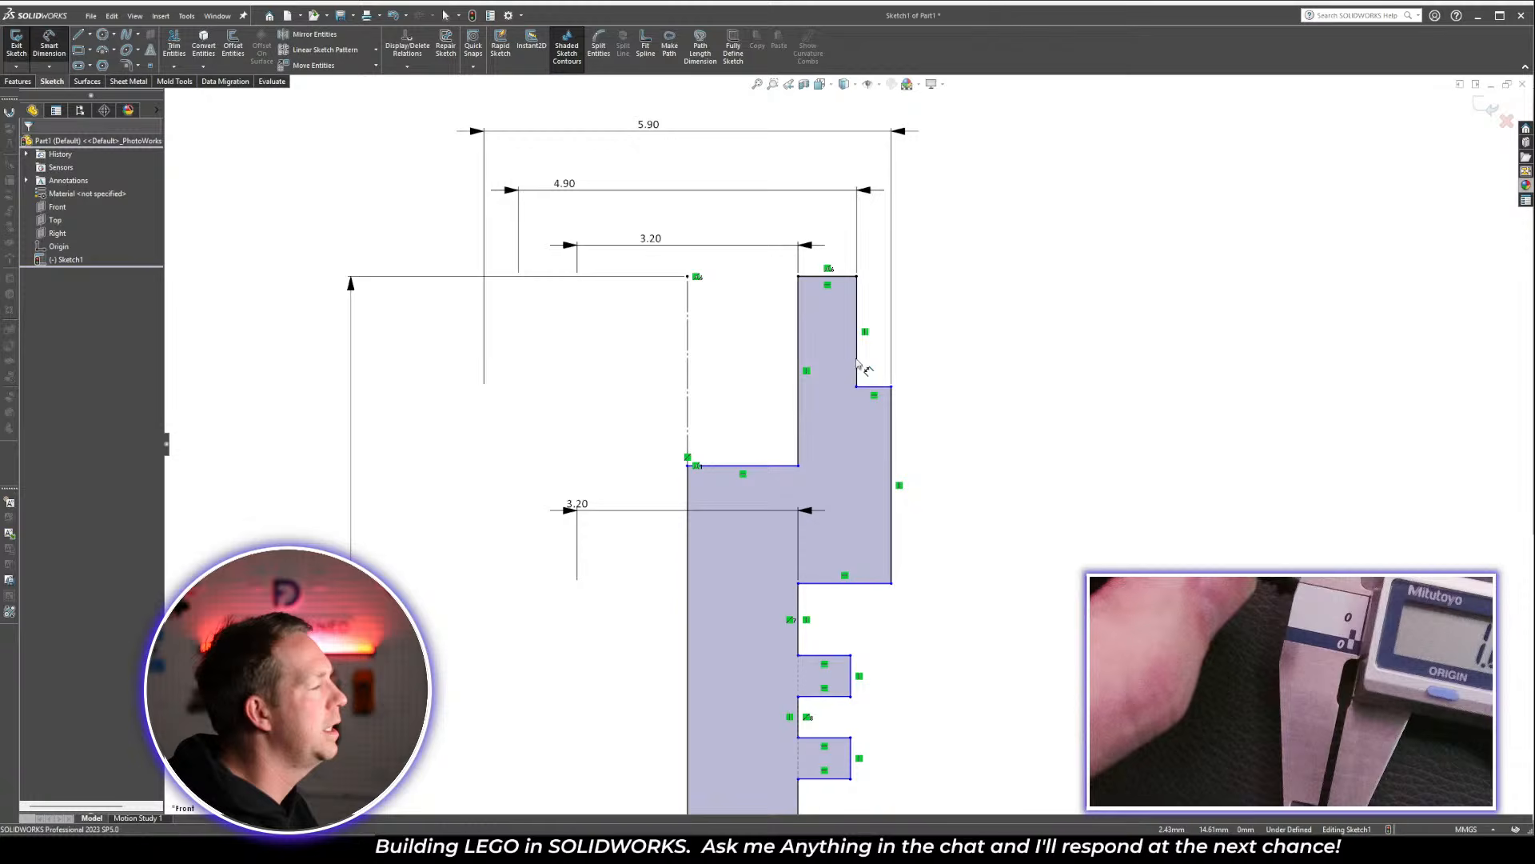
{"action": "left_click", "coordinate": [1049, 345]}
{"action": "key", "text": "Return"}
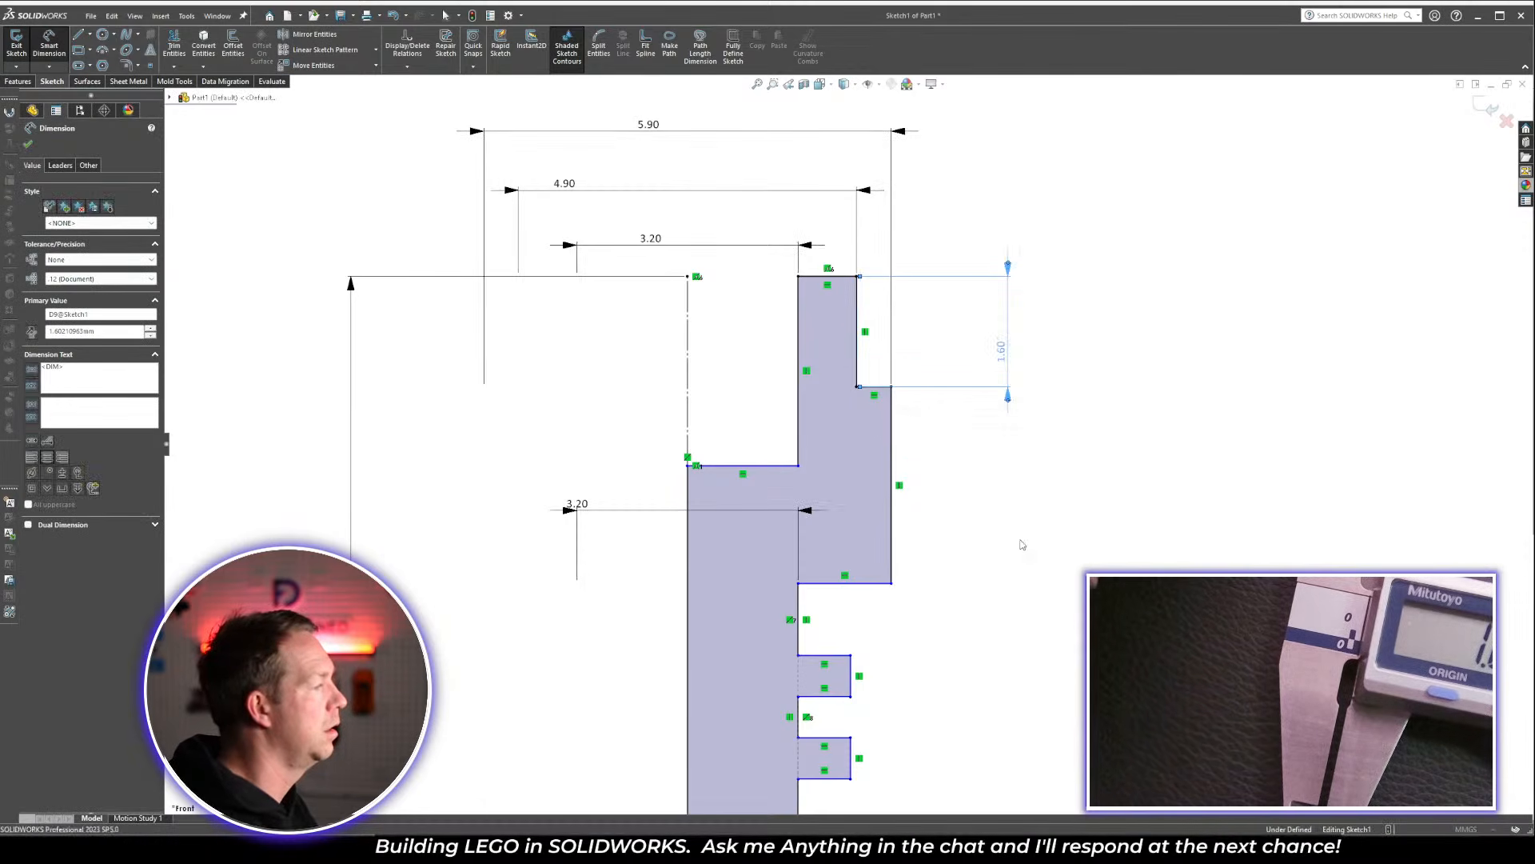
{"action": "left_click", "coordinate": [991, 582]}
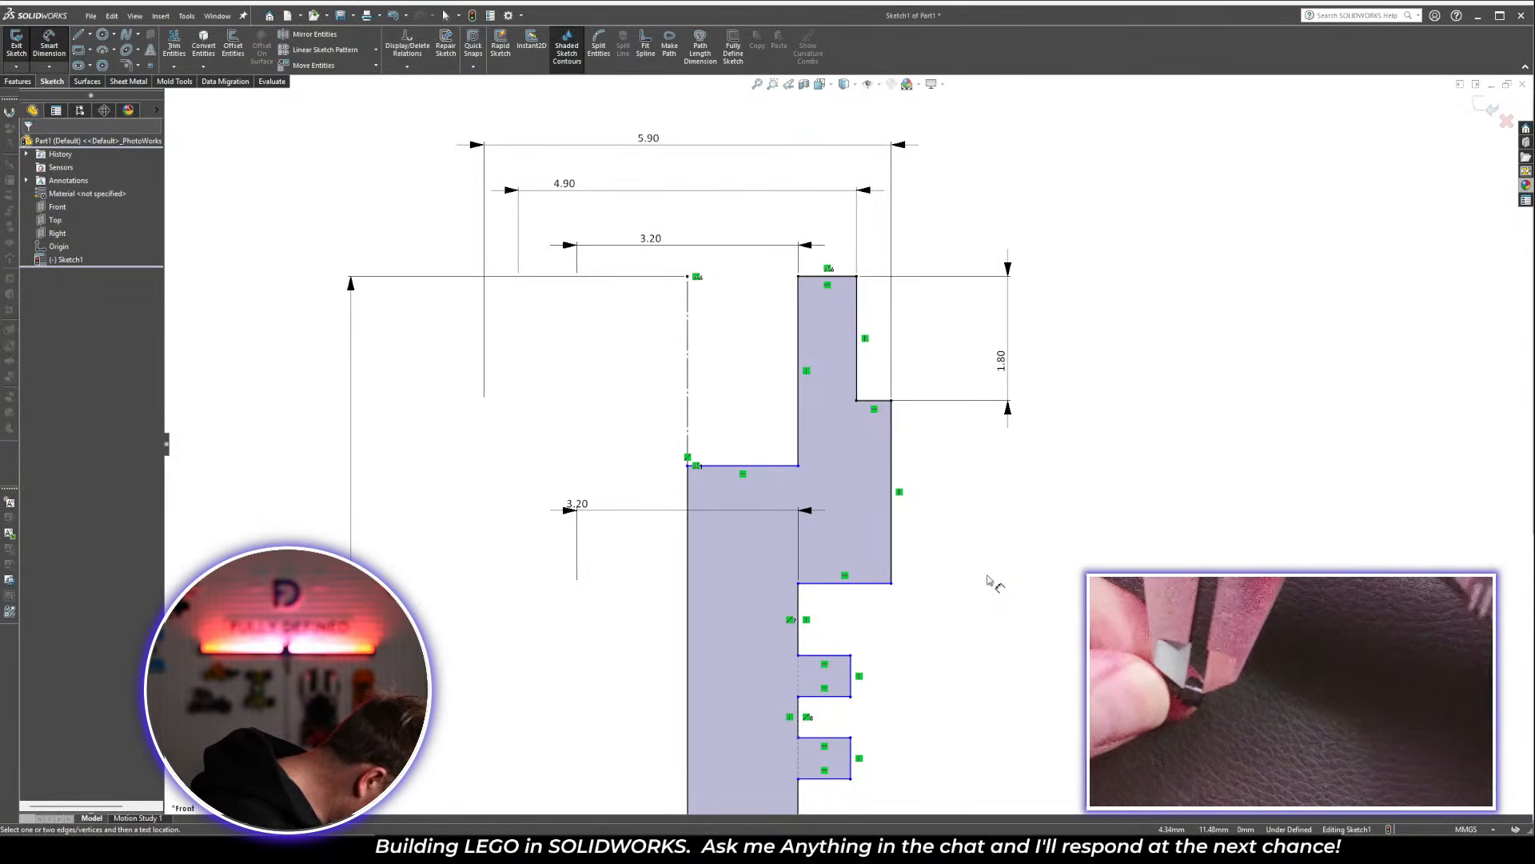
Dimension the height from the top rim line to the underside of the top flange as 3.6 mm
{"action": "left_click", "coordinate": [872, 585]}
{"action": "left_click", "coordinate": [840, 277]}
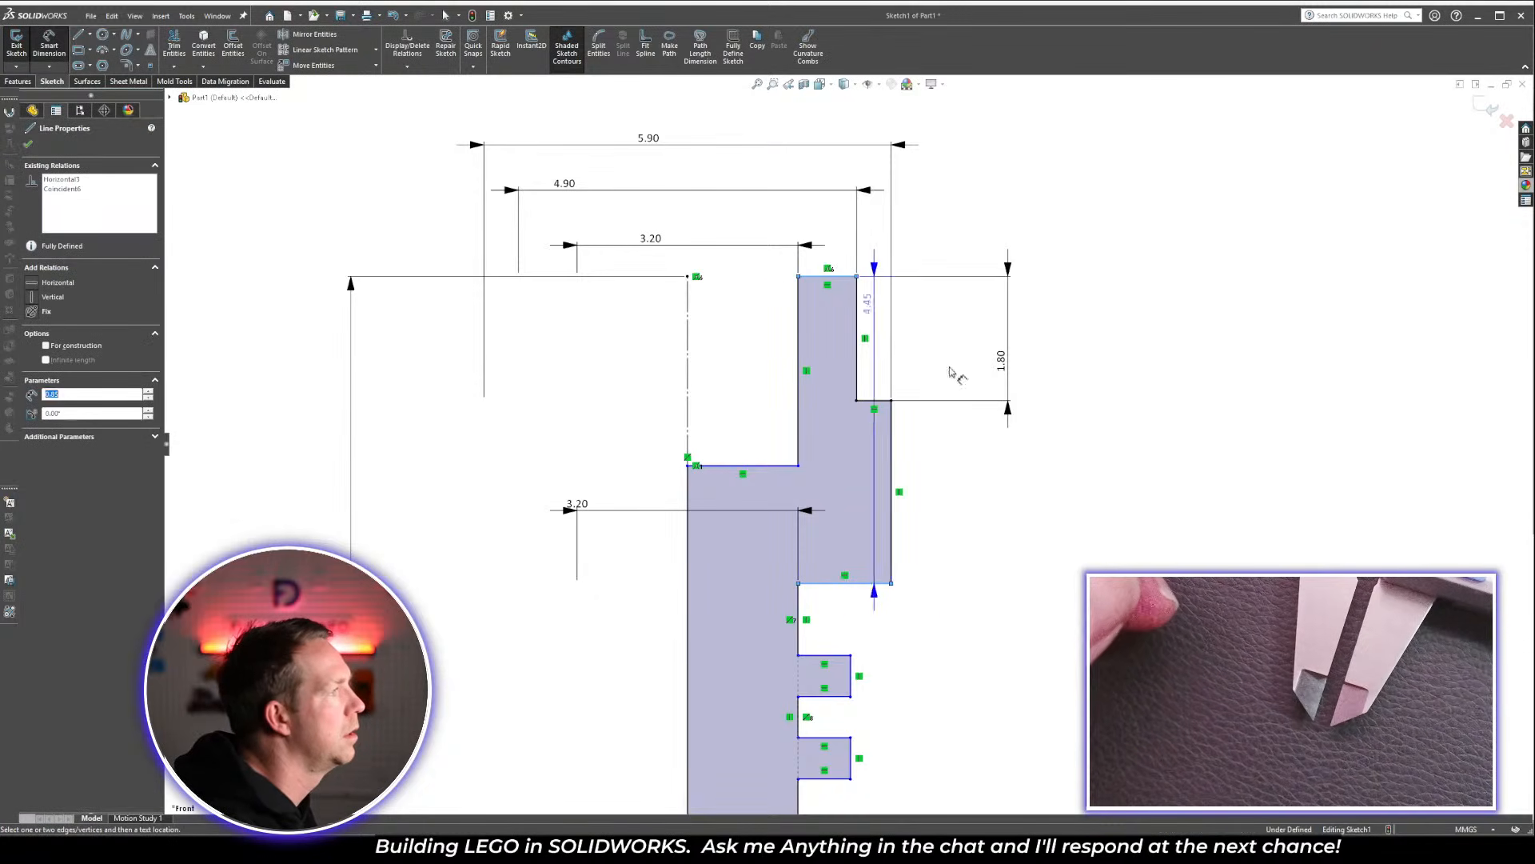
{"action": "left_click", "coordinate": [1166, 450]}
{"action": "type", "text": "3.6"}
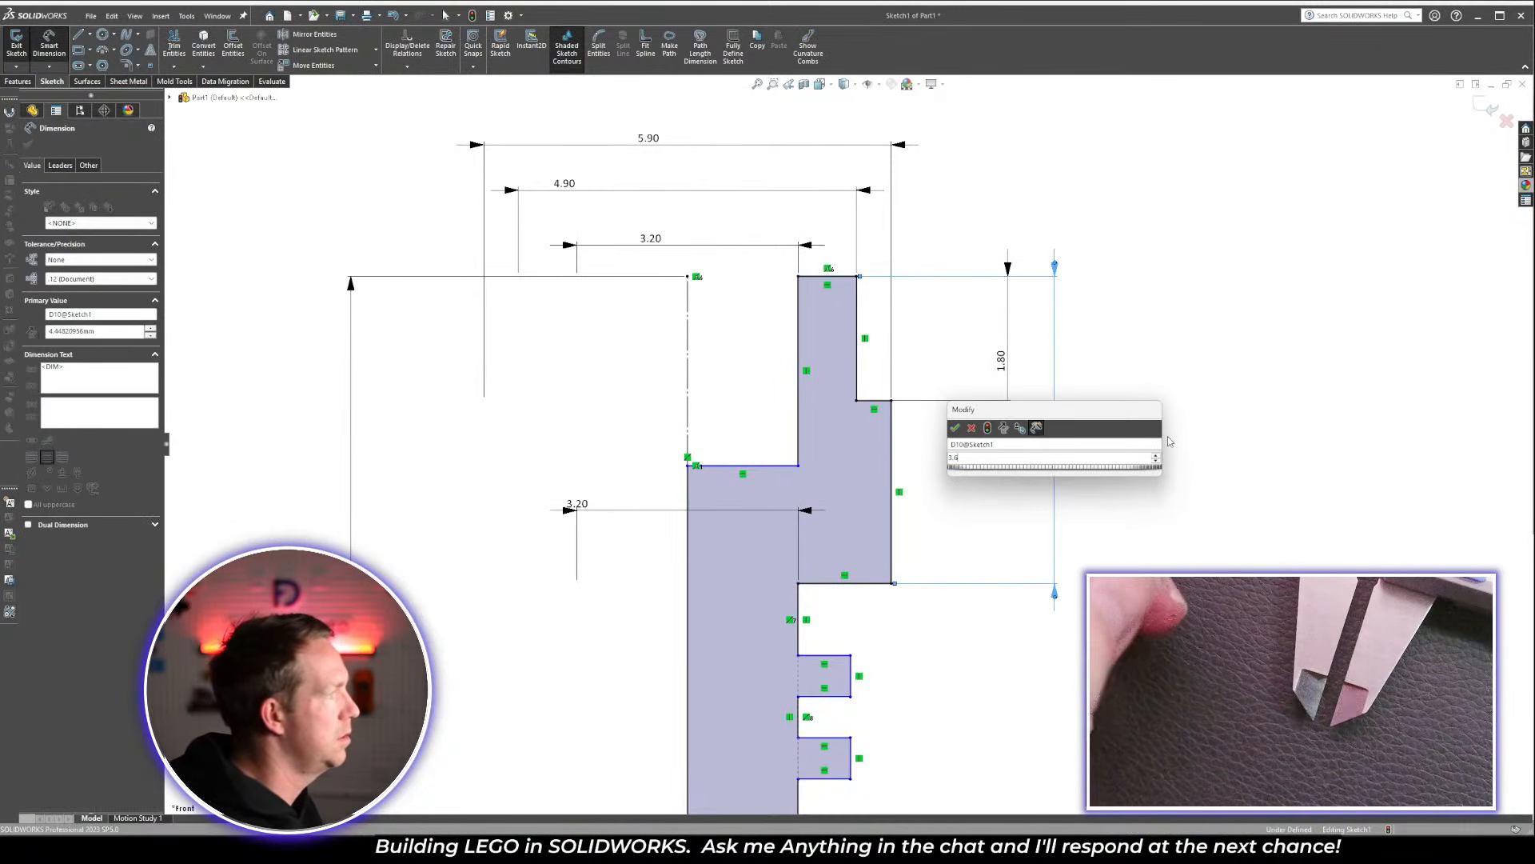
{"action": "key", "text": "Return"}
{"action": "key", "text": "Escape"}
{"action": "key", "text": "f"}
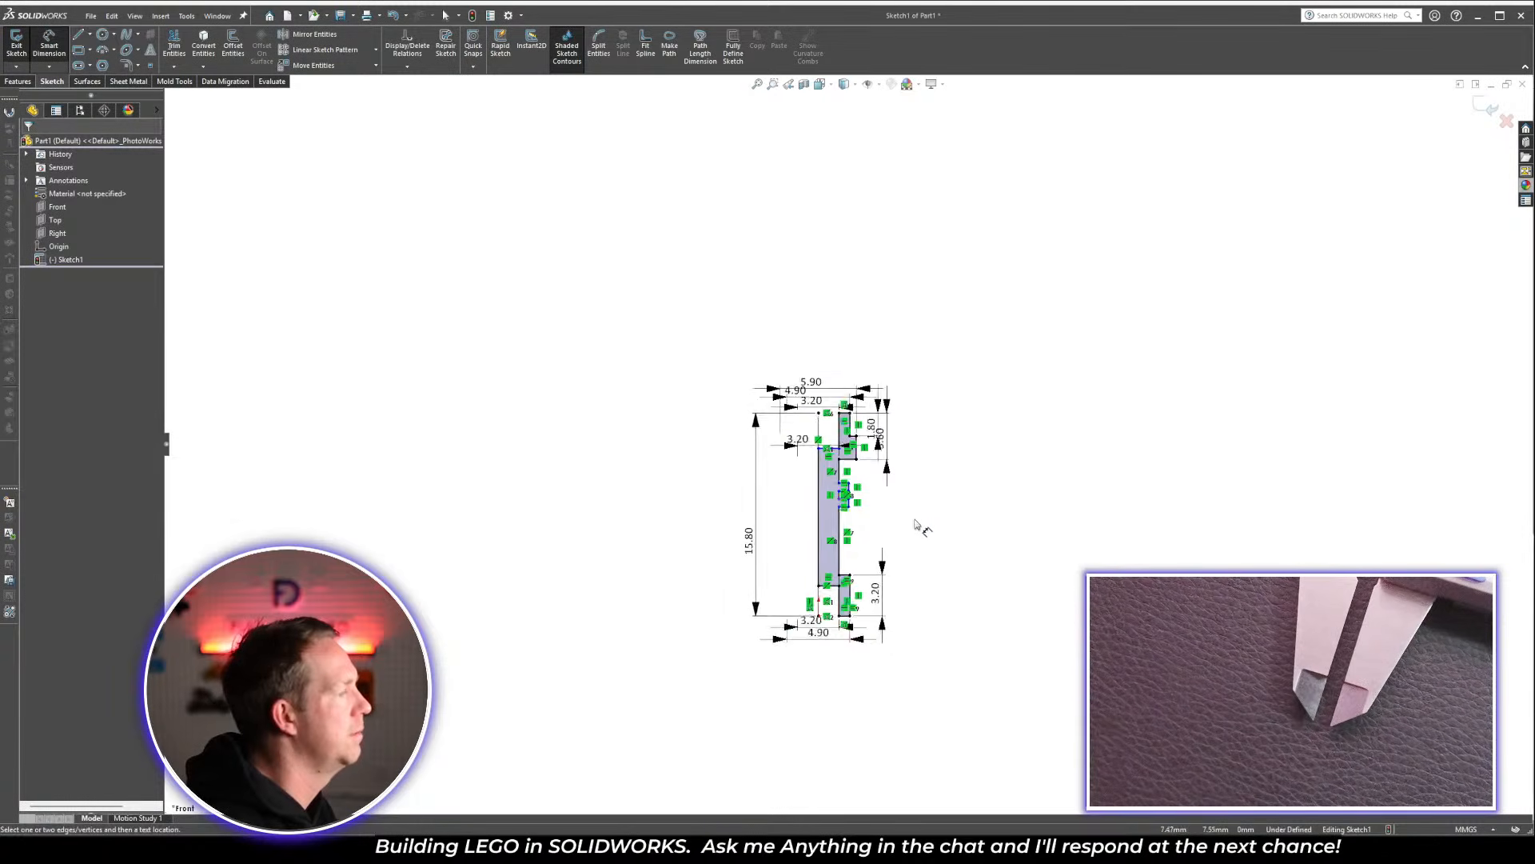
Draw a vertical line from the top recess's lower outer corner to the flange's inner underside corner and convert it to construction geometry
{"action": "scroll", "coordinate": [916, 523], "scroll_direction": "down", "scroll_amount": 5}
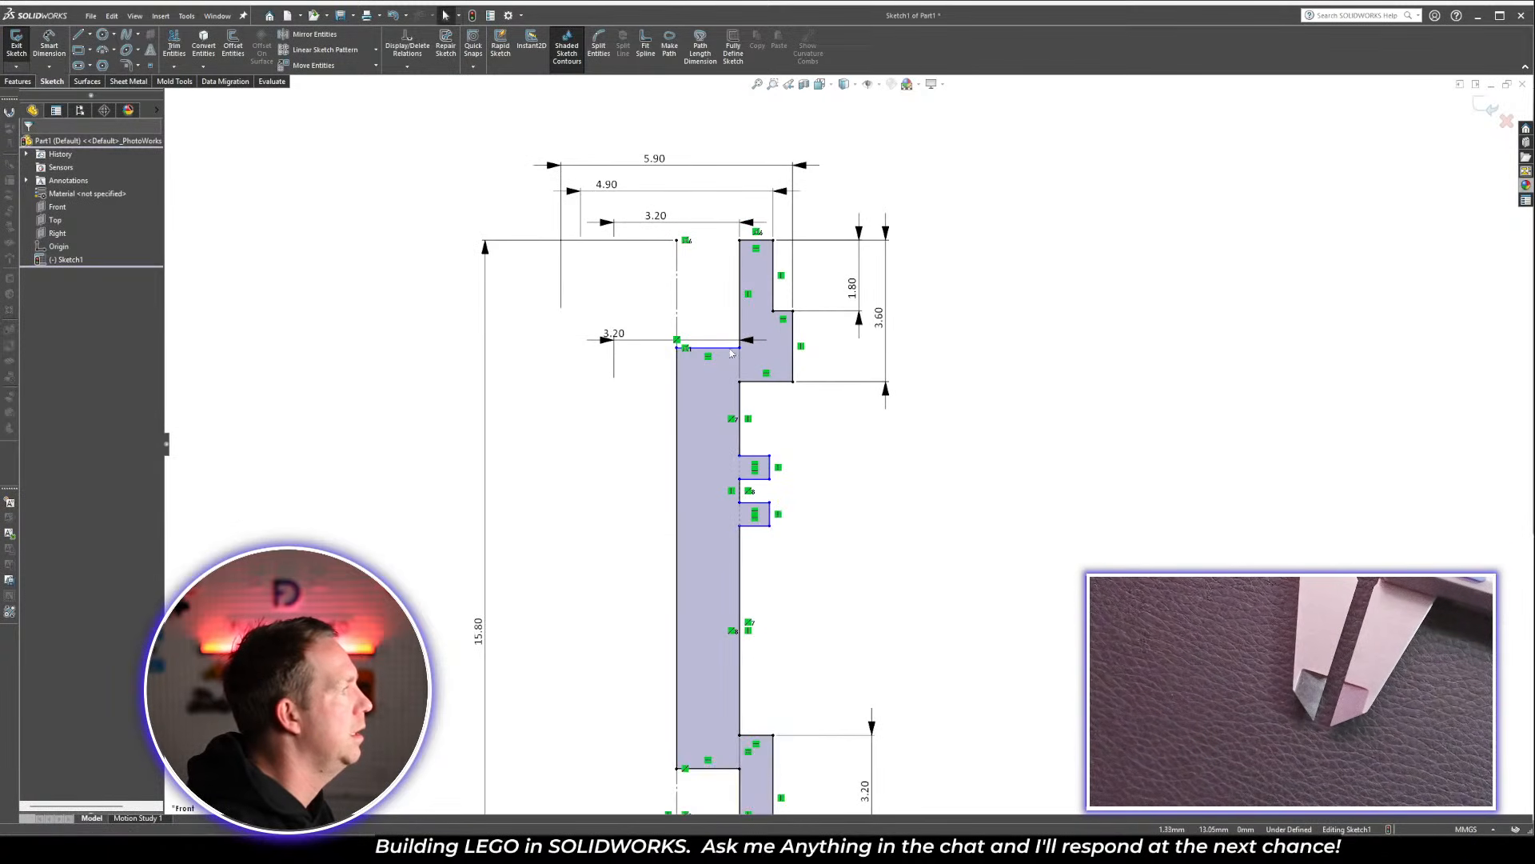
{"action": "scroll", "coordinate": [743, 388], "scroll_direction": "down", "scroll_amount": 1}
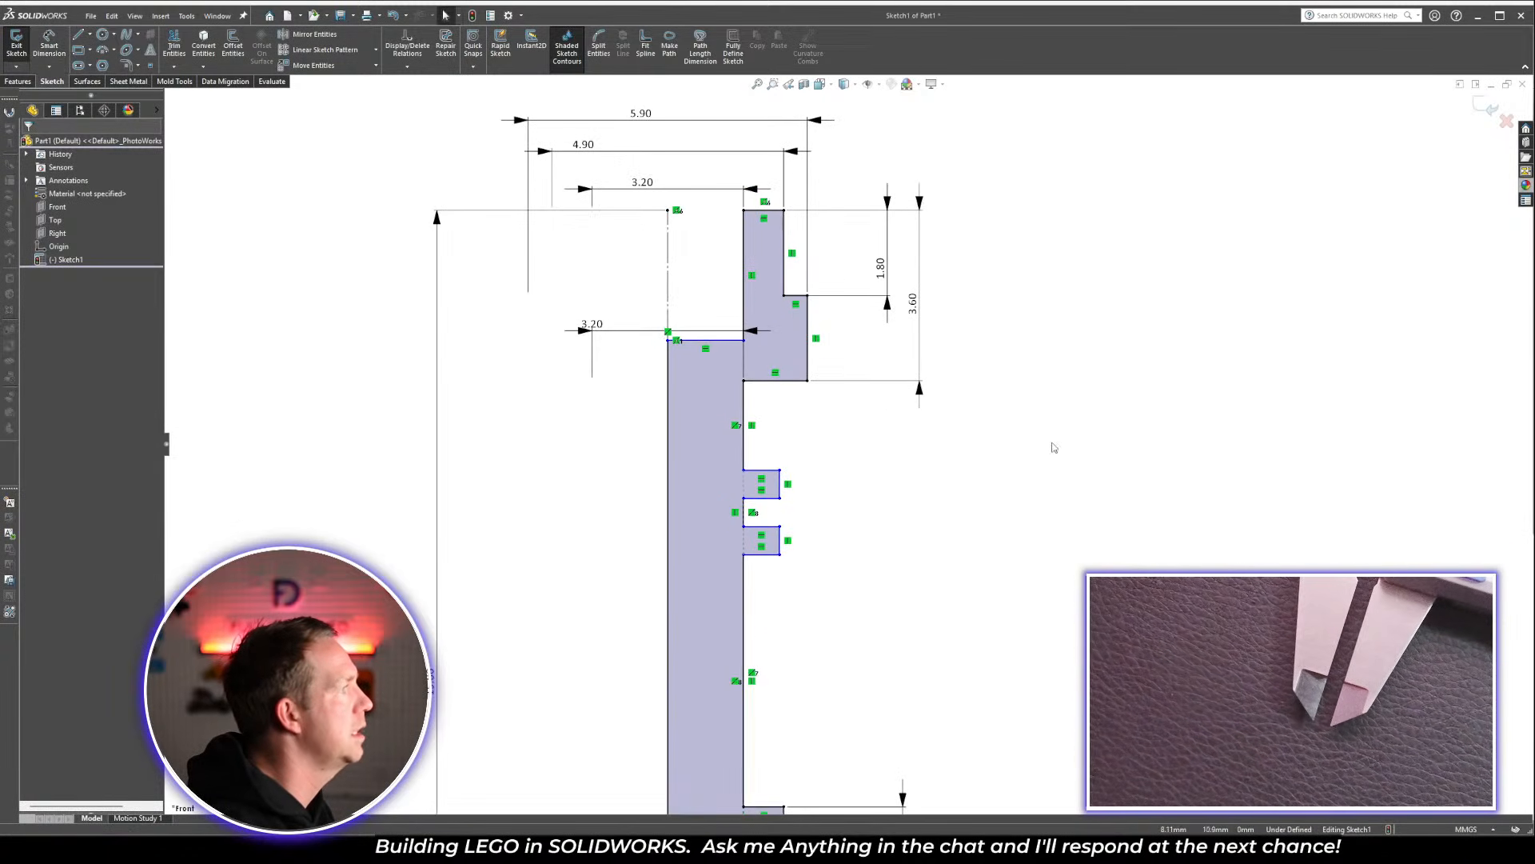
{"action": "key", "text": "l"}
{"action": "scroll", "coordinate": [748, 308], "scroll_direction": "down", "scroll_amount": 2}
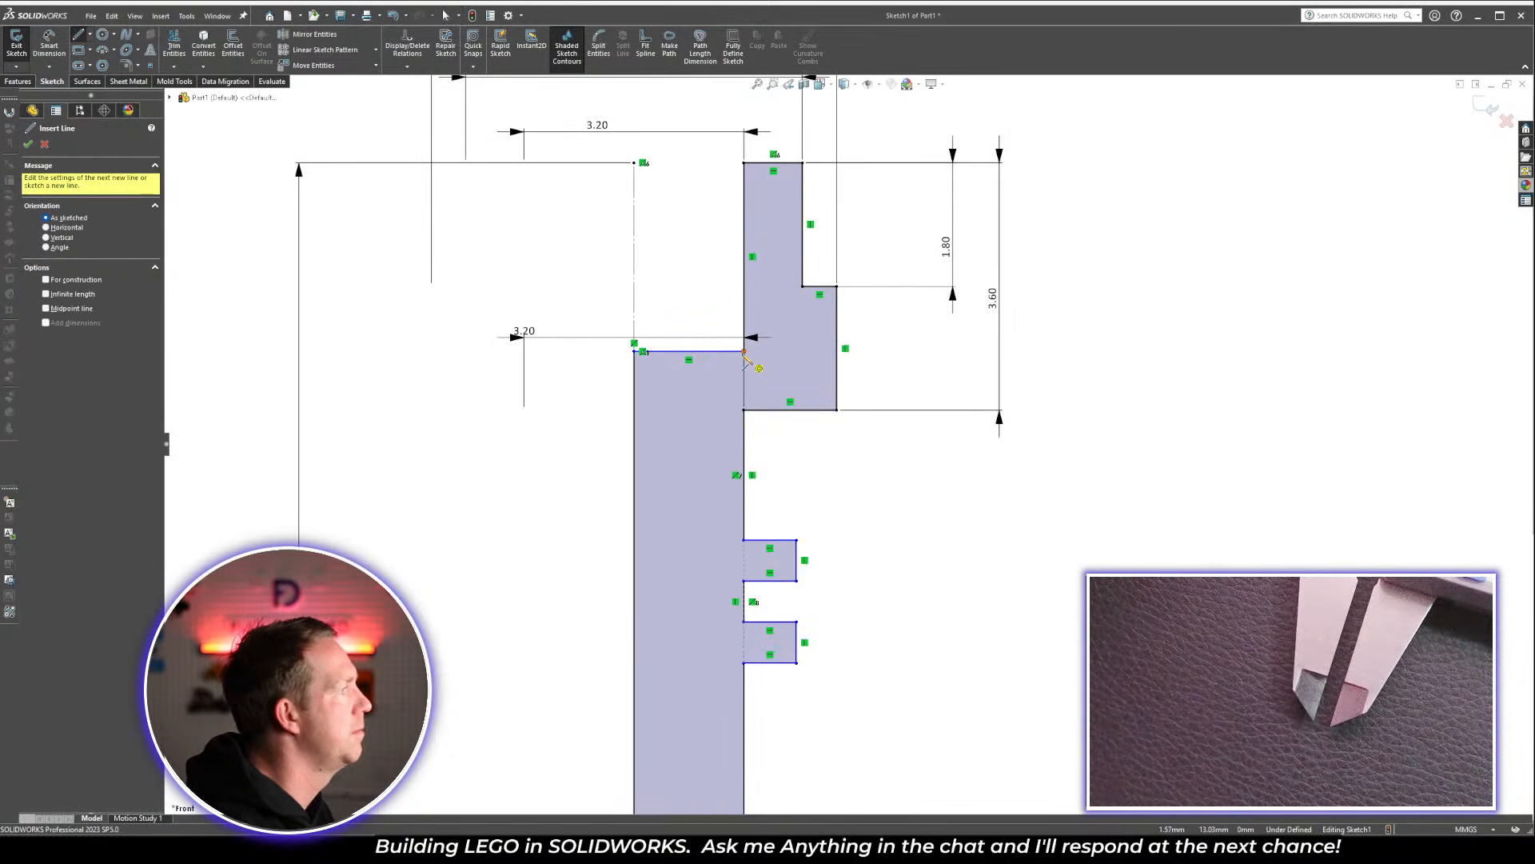
{"action": "left_click", "coordinate": [744, 352]}
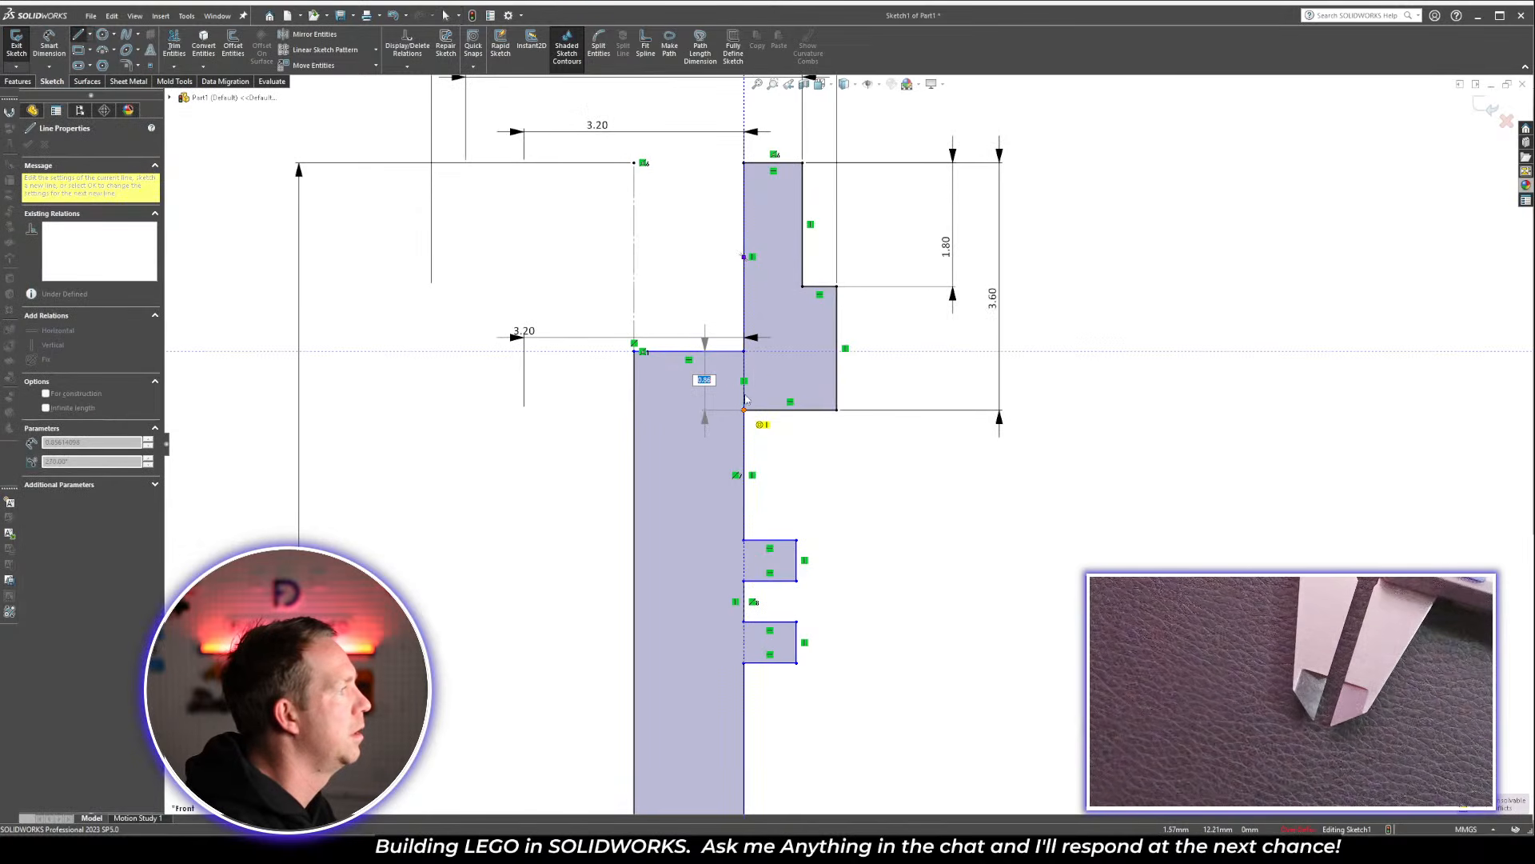
{"action": "left_click", "coordinate": [744, 410]}
{"action": "left_click", "coordinate": [743, 400]}
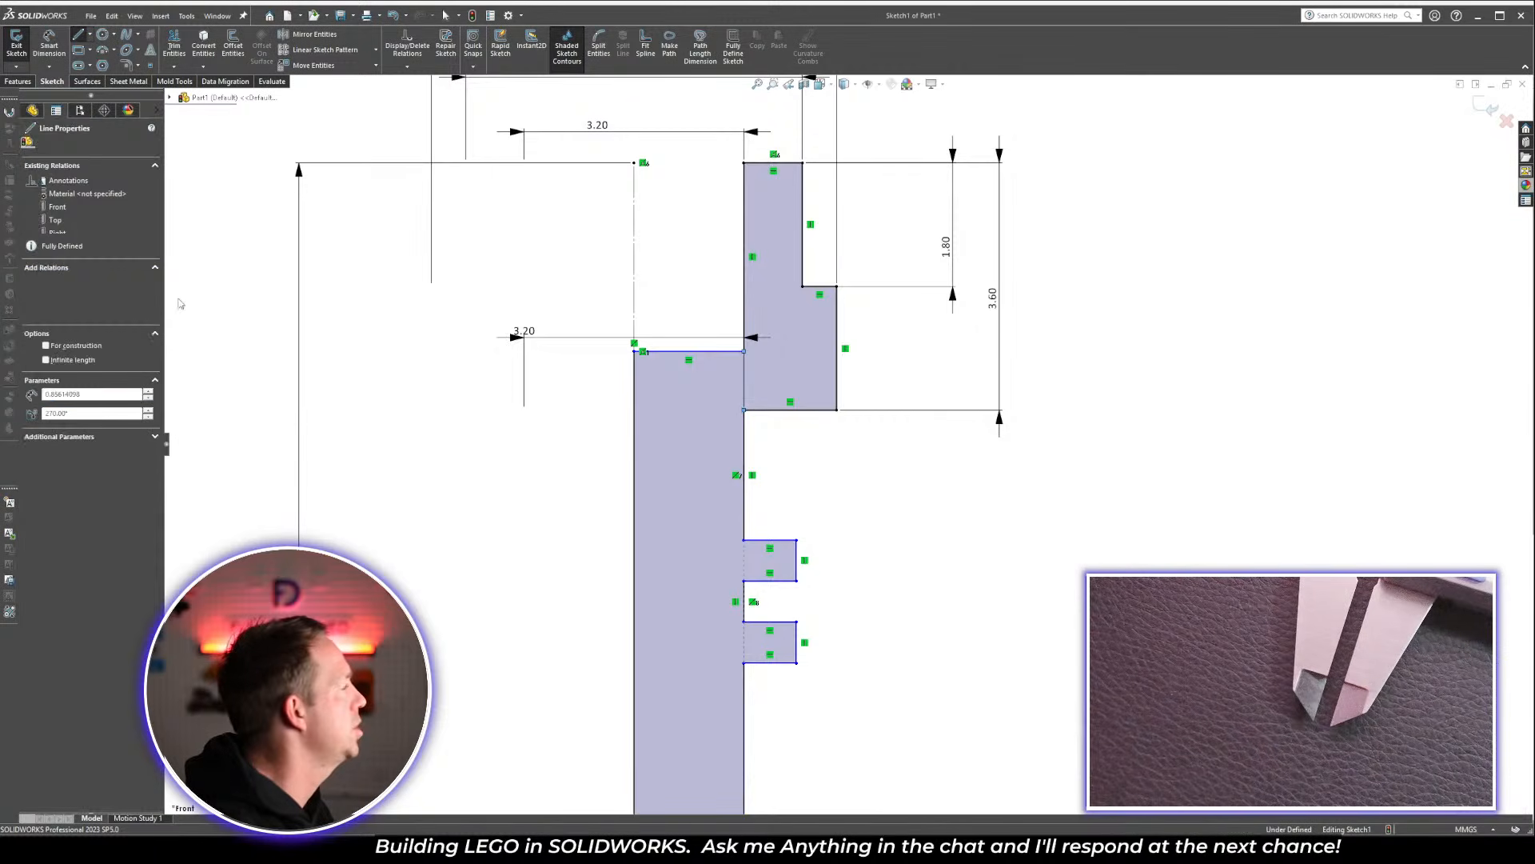
{"action": "left_click", "coordinate": [944, 452]}
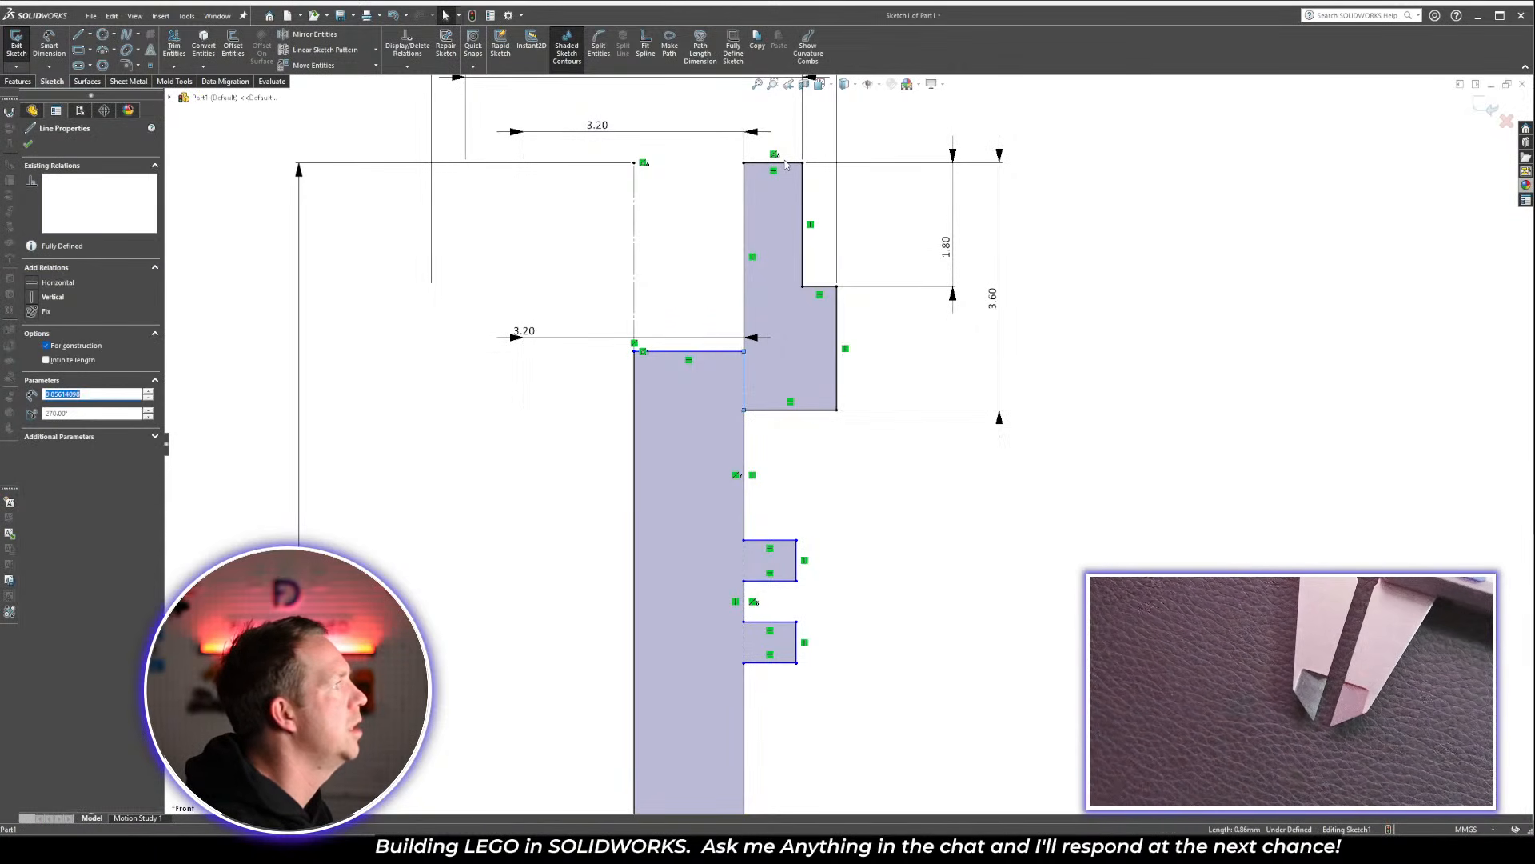
Add an Equal relation between the top rim line and the vertical construction line below the recess corner
{"action": "left_click", "coordinate": [790, 164], "text": "ctrl"}
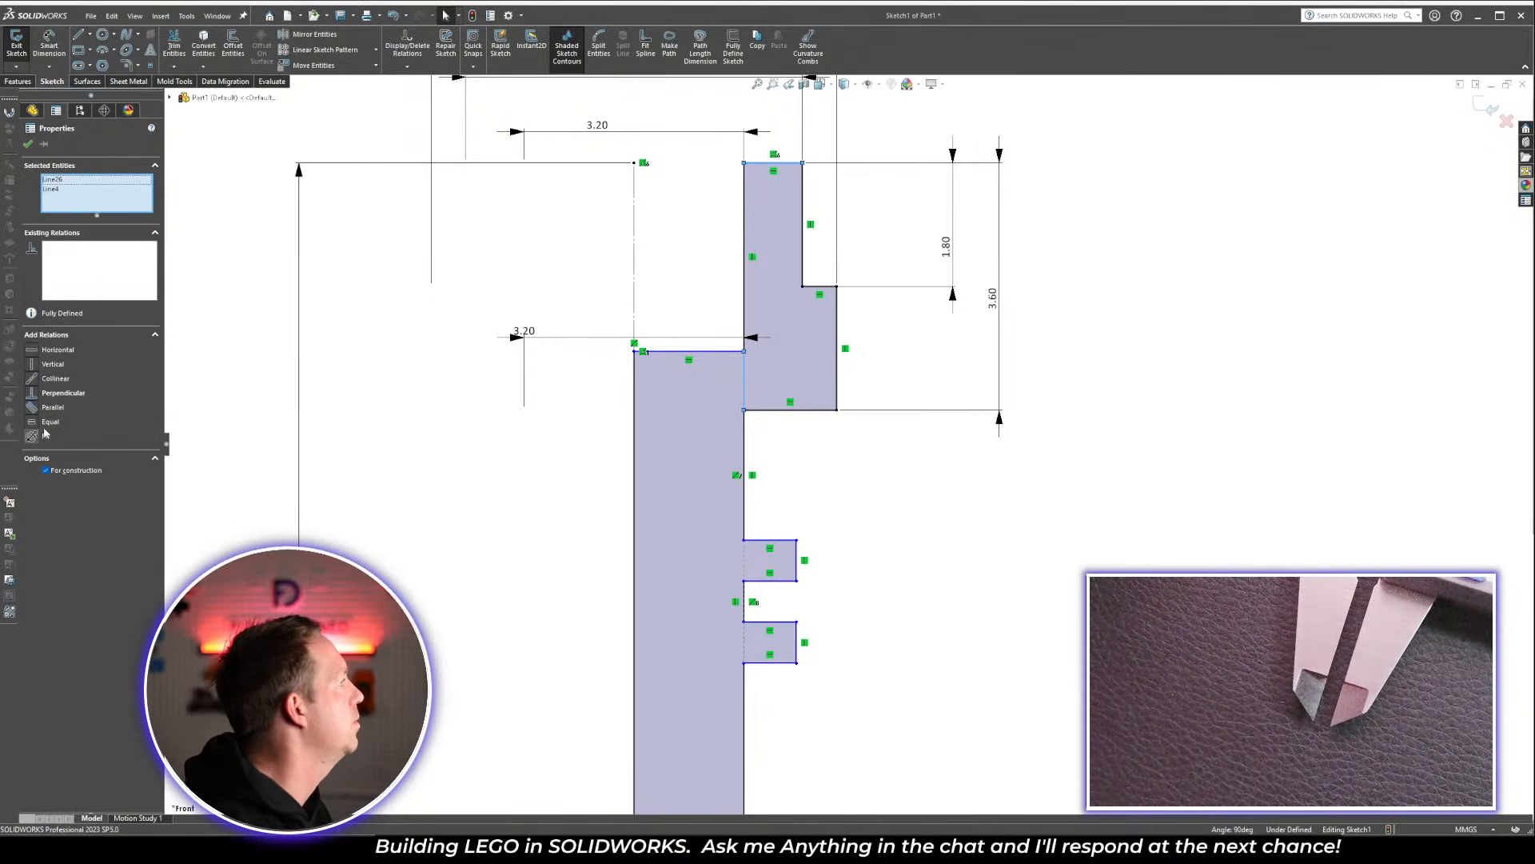
{"action": "left_click", "coordinate": [44, 433]}
{"action": "left_click", "coordinate": [1144, 502]}
{"action": "key", "text": "f"}
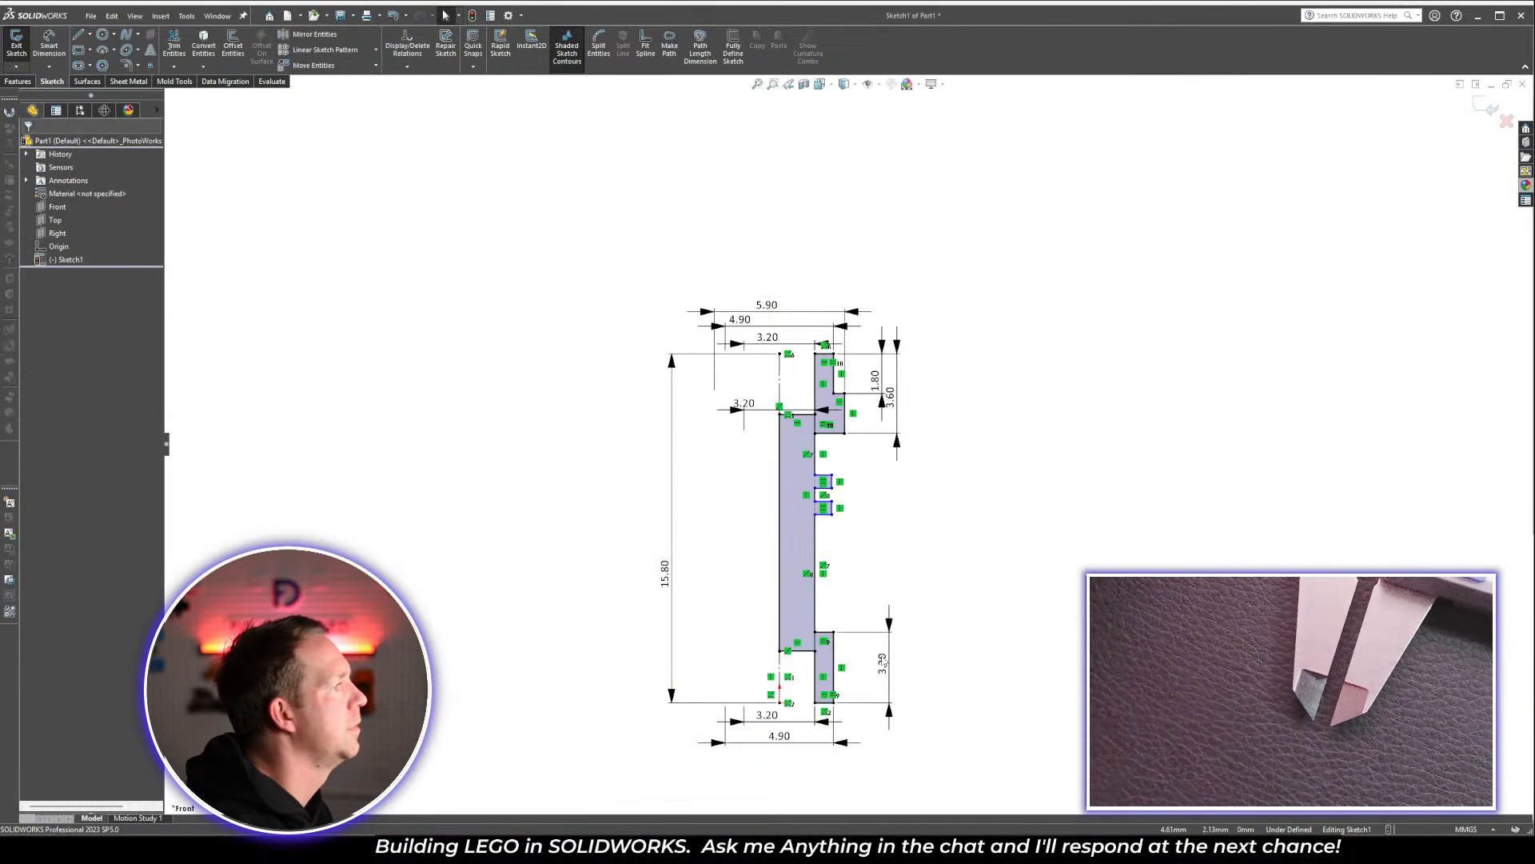
Dimension the shaft's vertical edge between the bottom collar and the lower rib as 5.2 mm
{"action": "scroll", "coordinate": [883, 662], "scroll_direction": "down", "scroll_amount": 1}
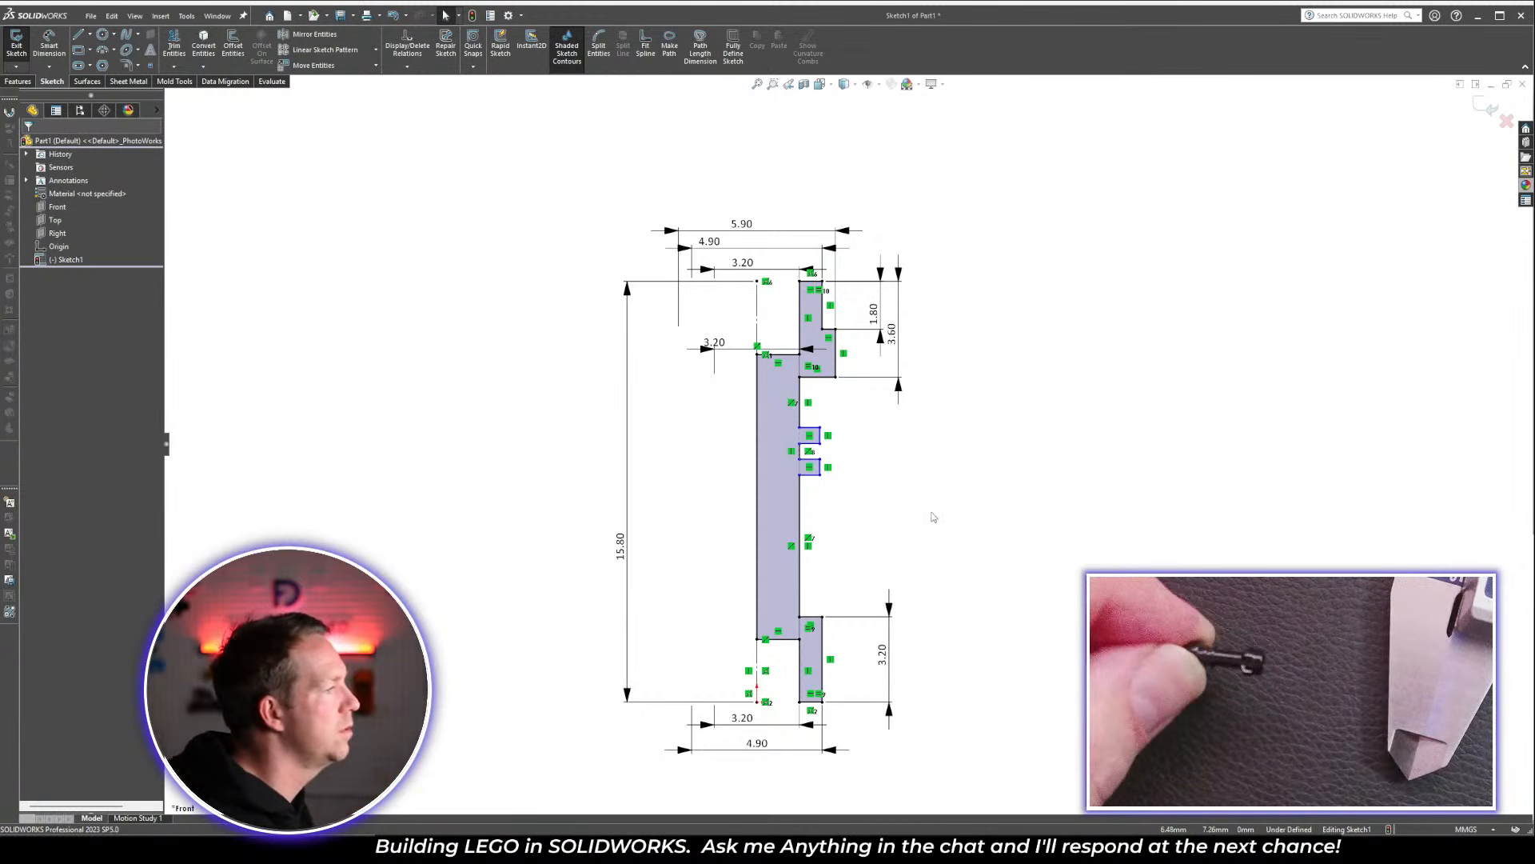
{"action": "key", "text": "d"}
{"action": "left_click", "coordinate": [800, 569]}
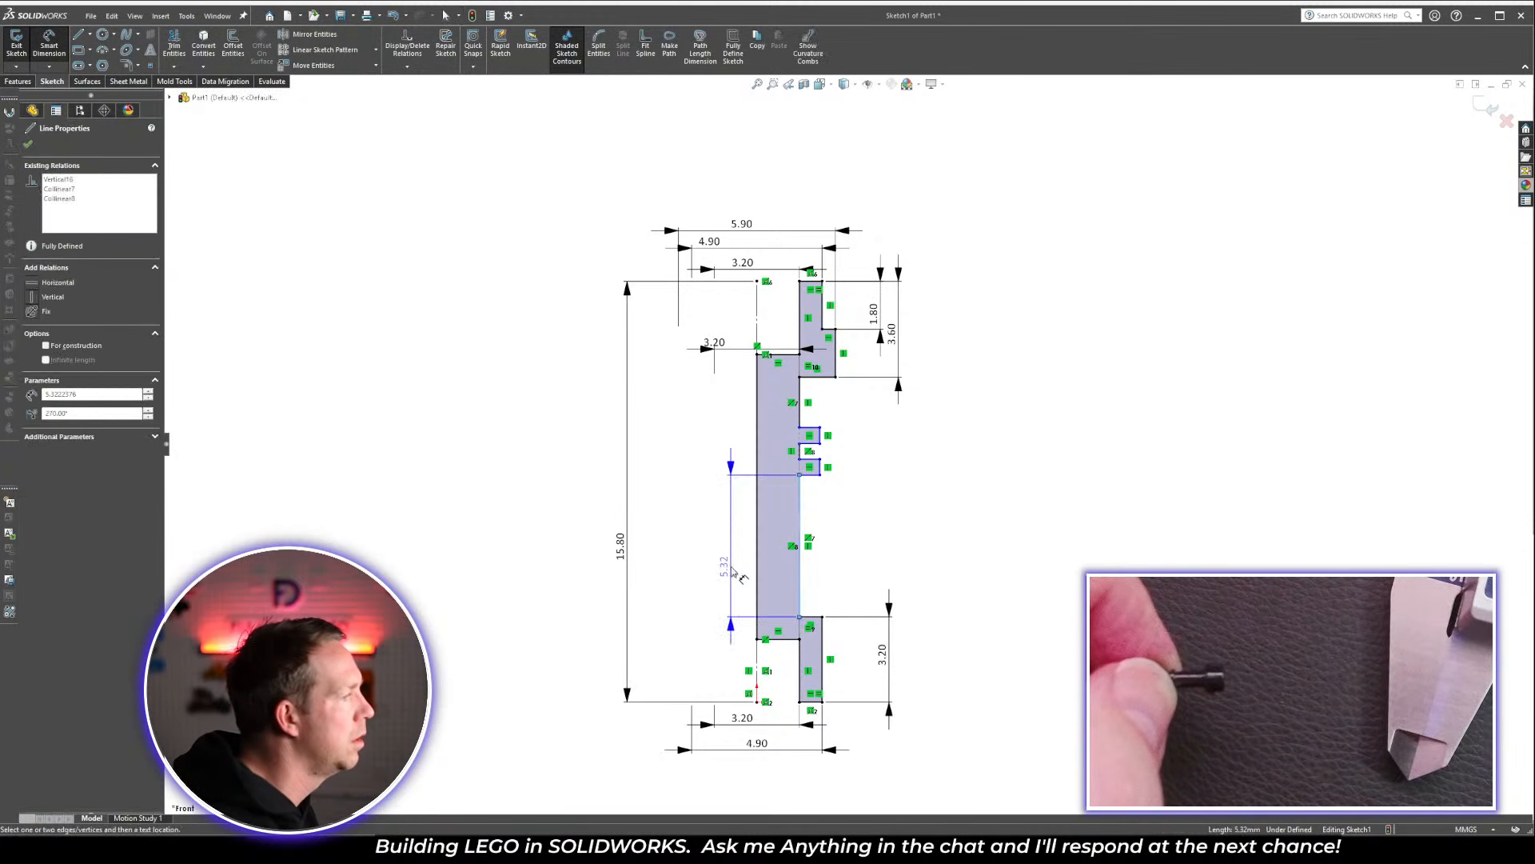
{"action": "left_click", "coordinate": [790, 569]}
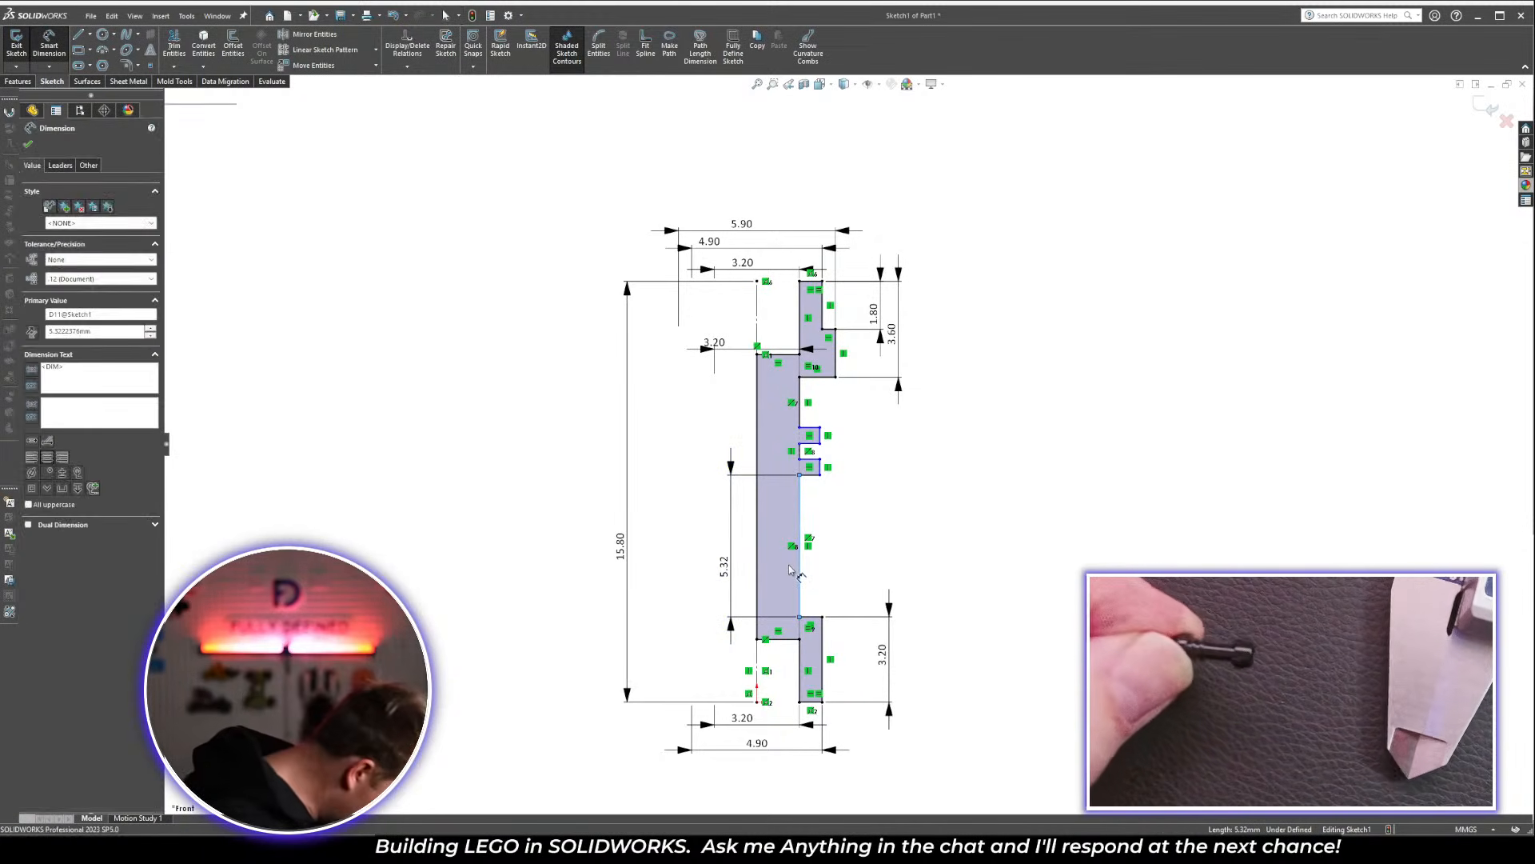
{"action": "key", "text": "Return"}
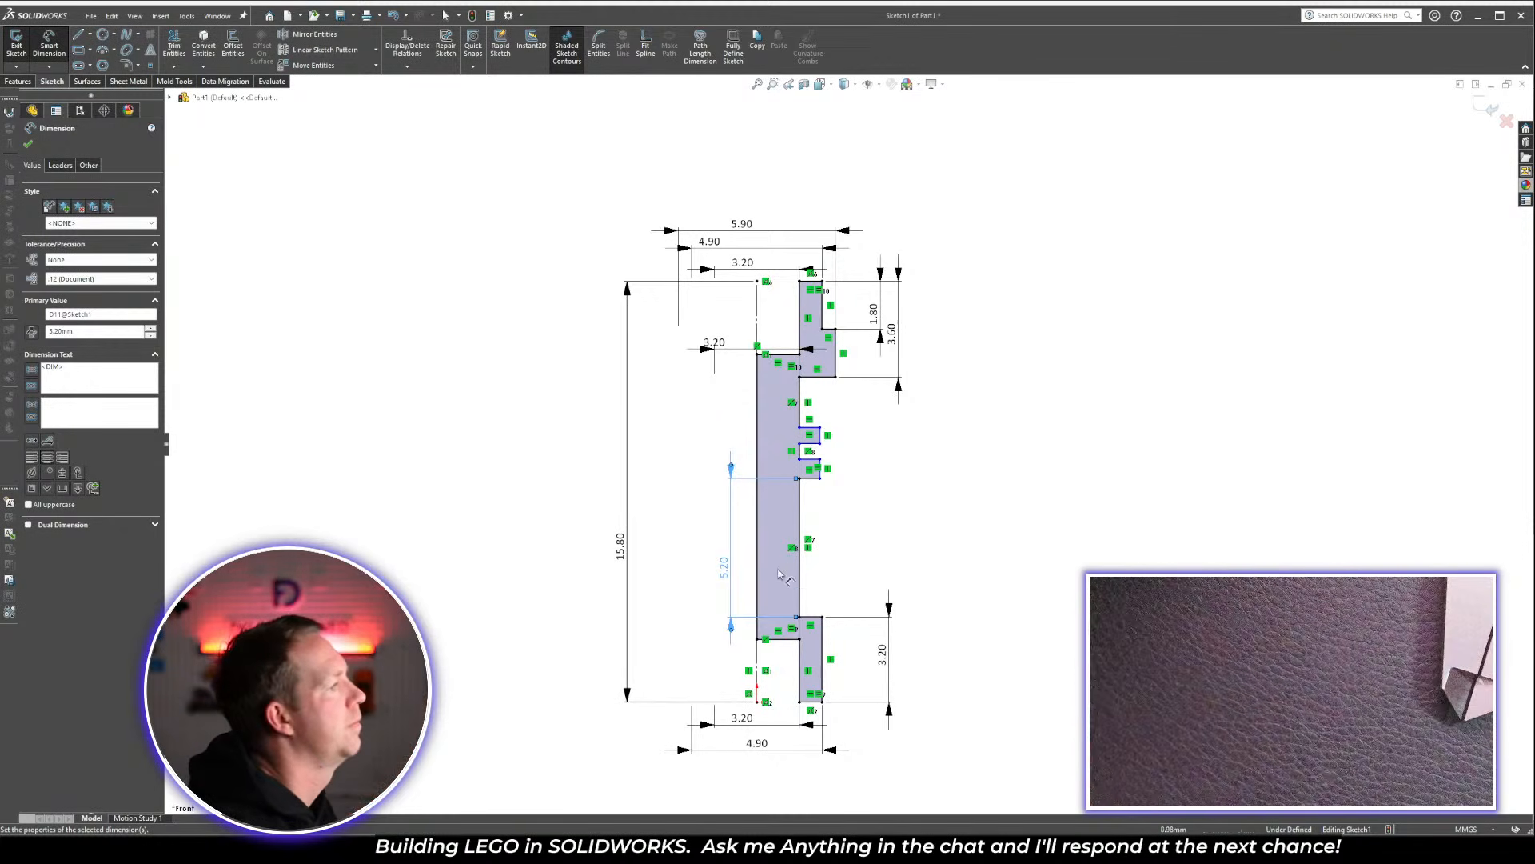
Stretch the two middle ribs outward, undoing any drag that distorts them, and turn off Shaded Sketch Contours
{"action": "scroll", "coordinate": [792, 564], "scroll_direction": "down", "scroll_amount": 6}
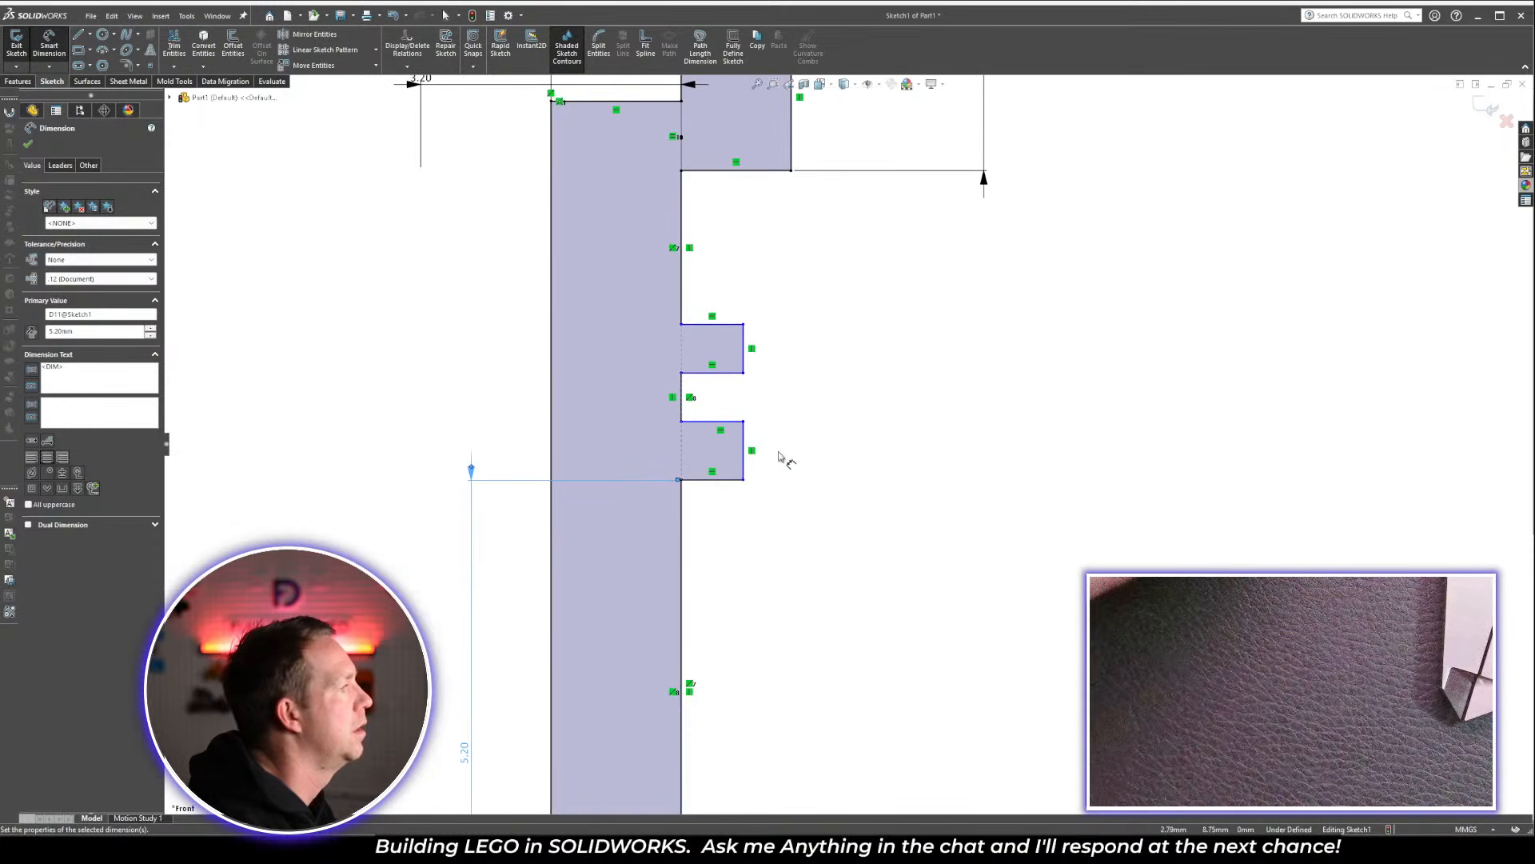
{"action": "key", "text": "Escape"}
{"action": "key", "text": "ctrl+z"}
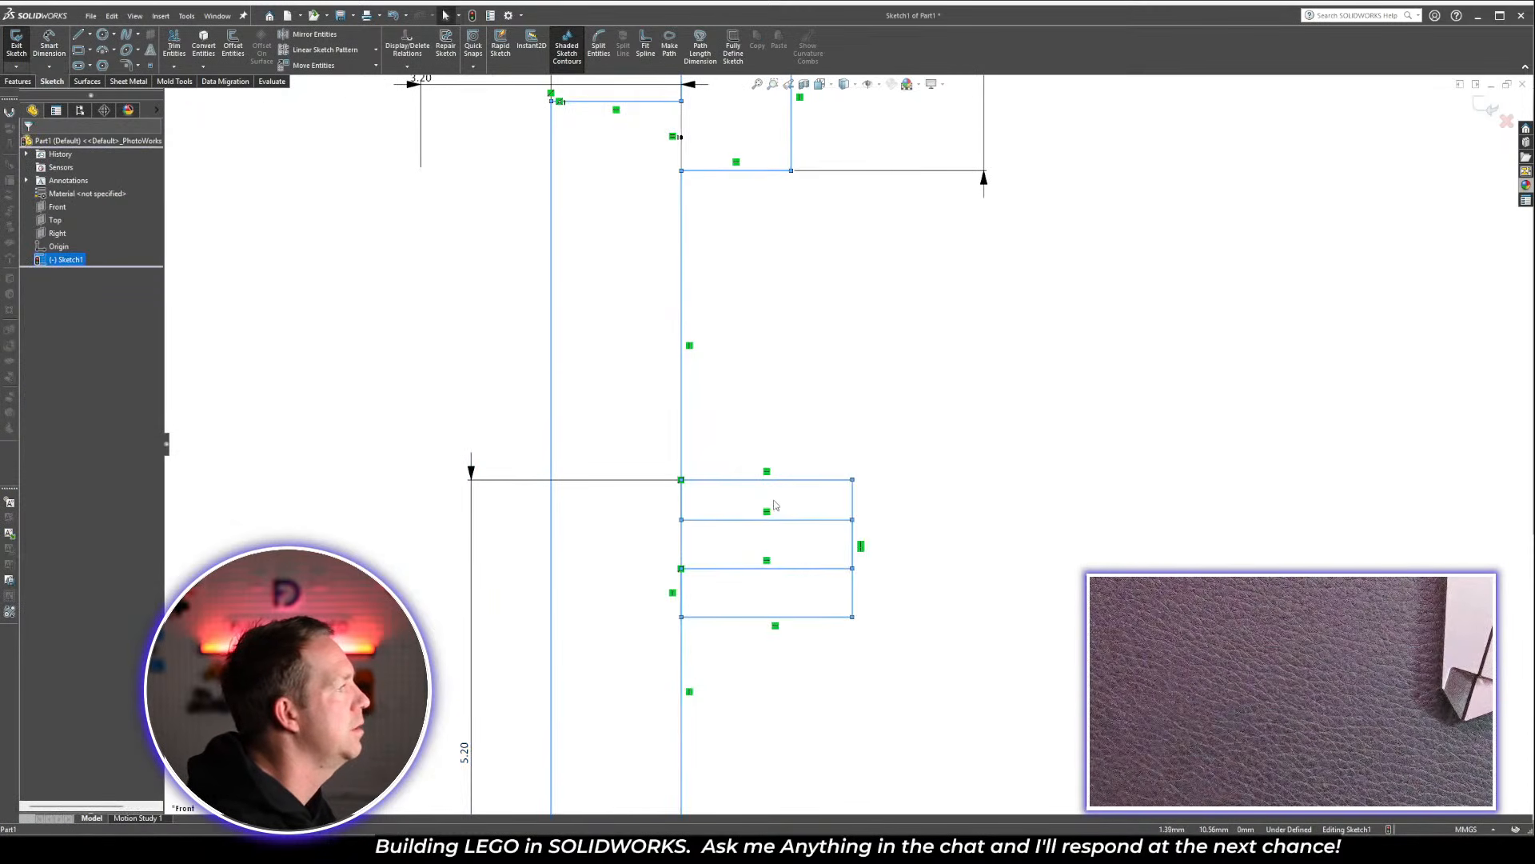
{"action": "key", "text": "ctrl+z"}
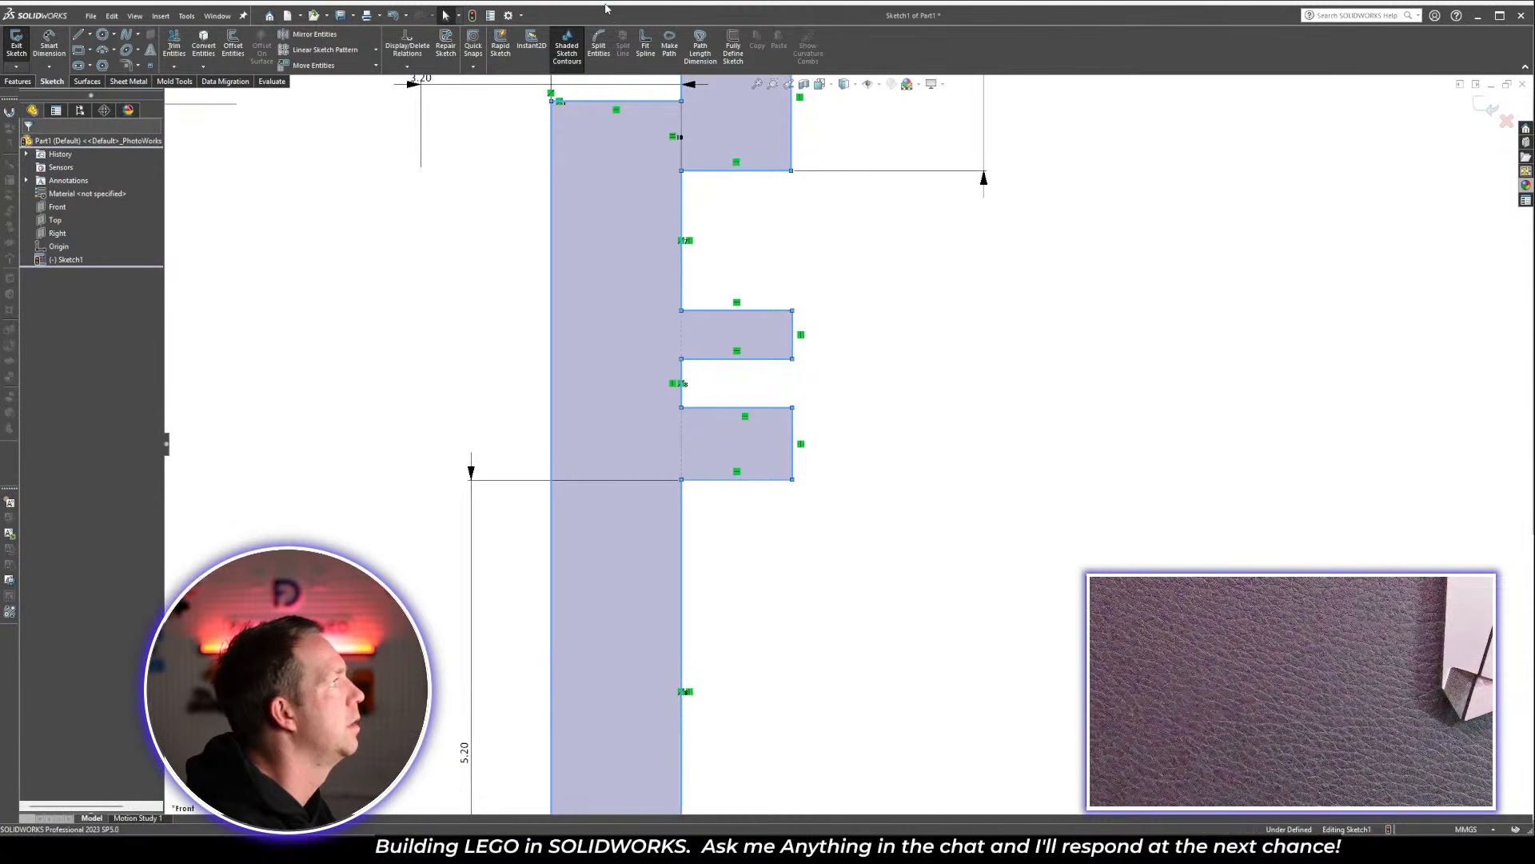
{"action": "key", "text": "ctrl+z"}
Try an Equal relation across all edges of both ribs and the gap line between them, then undo it
{"action": "left_click_drag", "start_coordinate": [669, 282], "coordinate": [853, 541]}
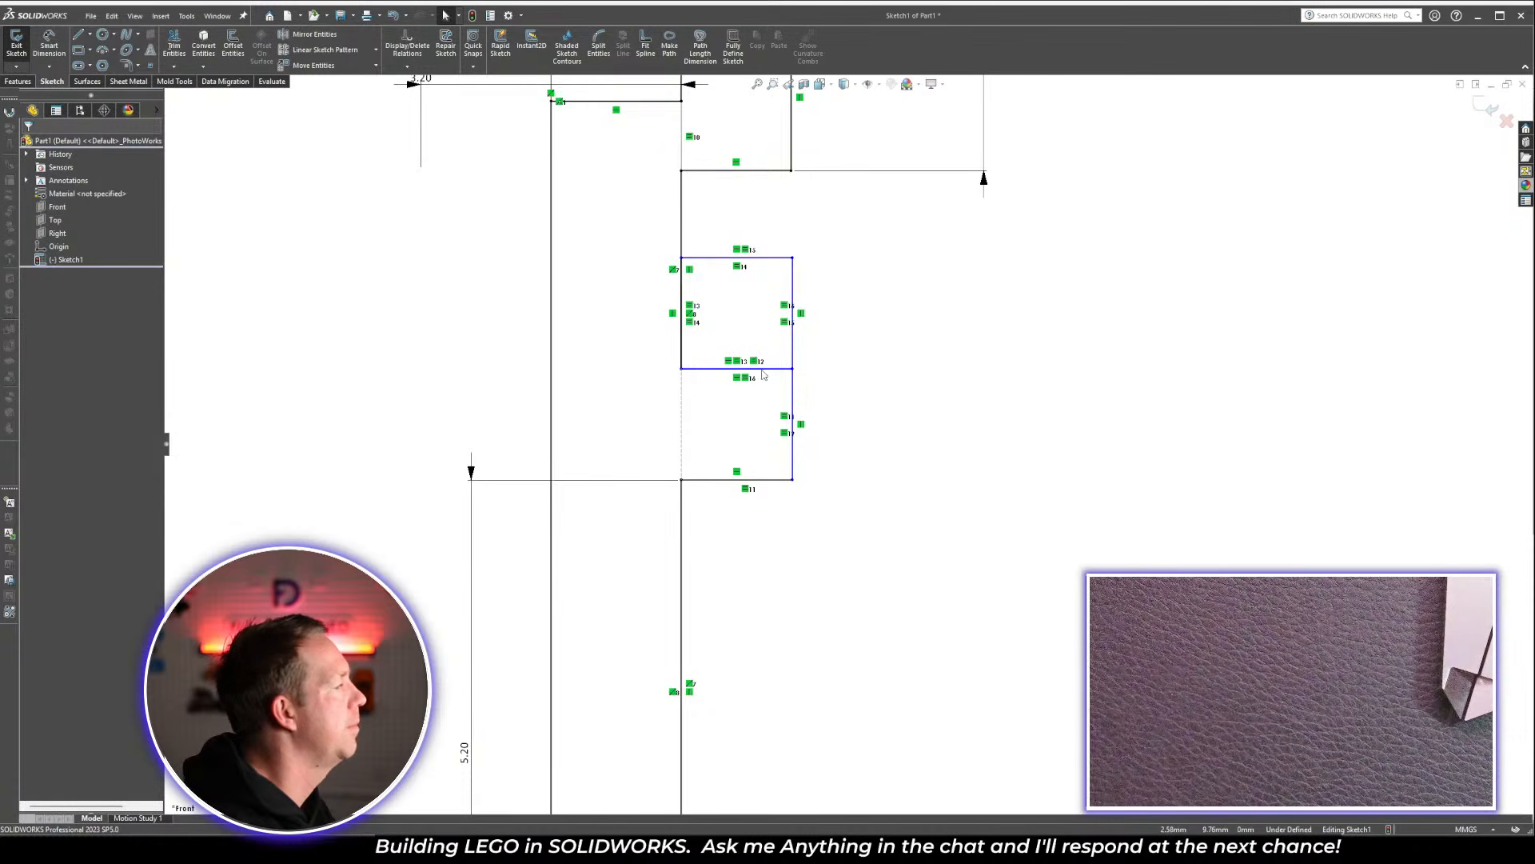
{"action": "mouse_move", "coordinate": [762, 370]}
{"action": "left_mouse_down"}
{"action": "mouse_move", "coordinate": [749, 260]}
{"action": "mouse_move", "coordinate": [740, 490]}
{"action": "mouse_move", "coordinate": [737, 413]}
{"action": "left_mouse_up"}
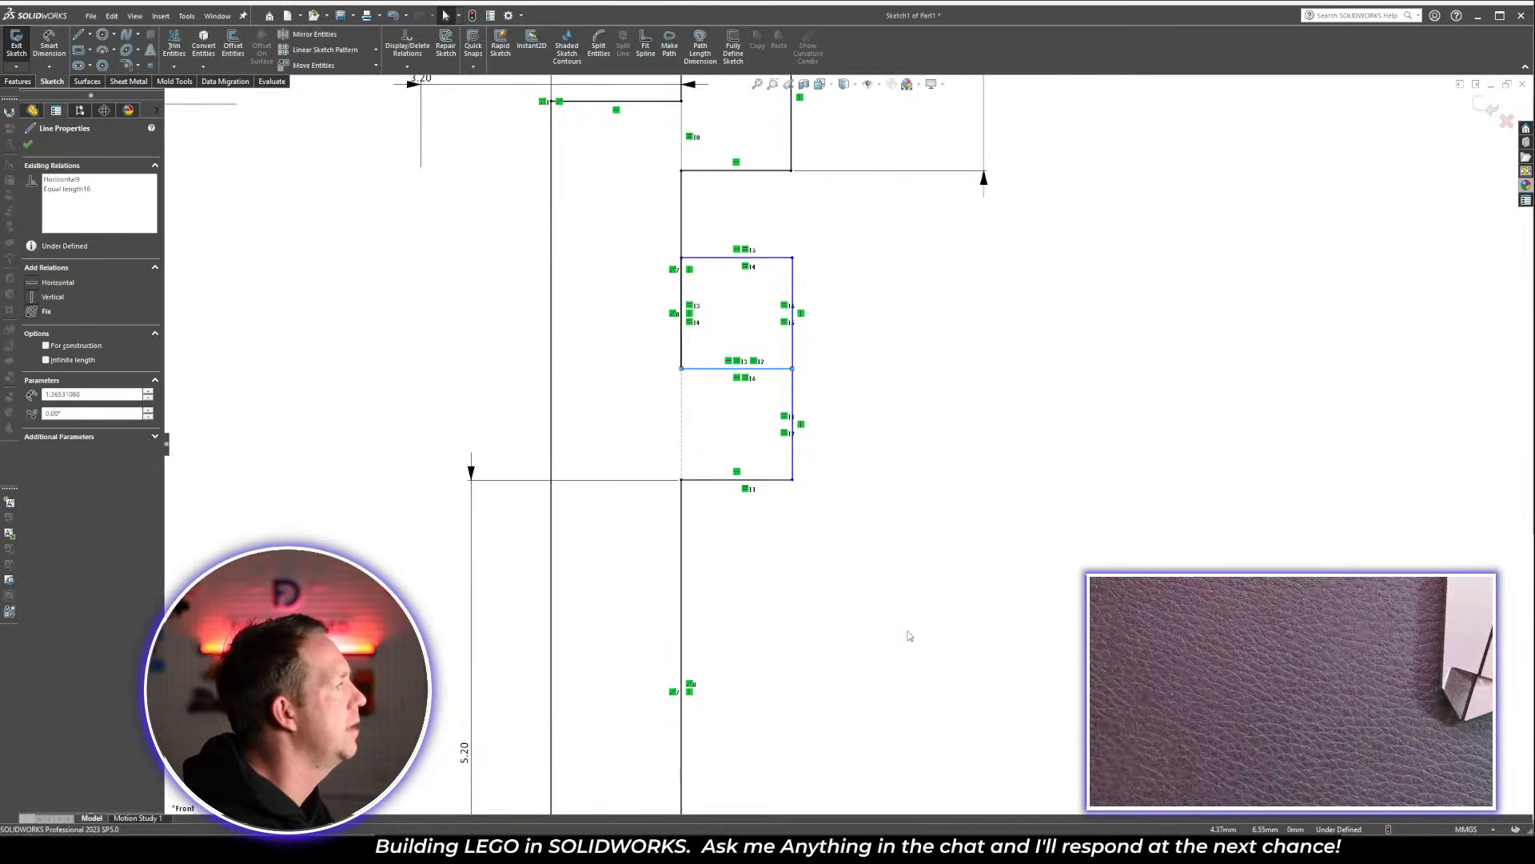
{"action": "key", "text": "ctrl+z"}
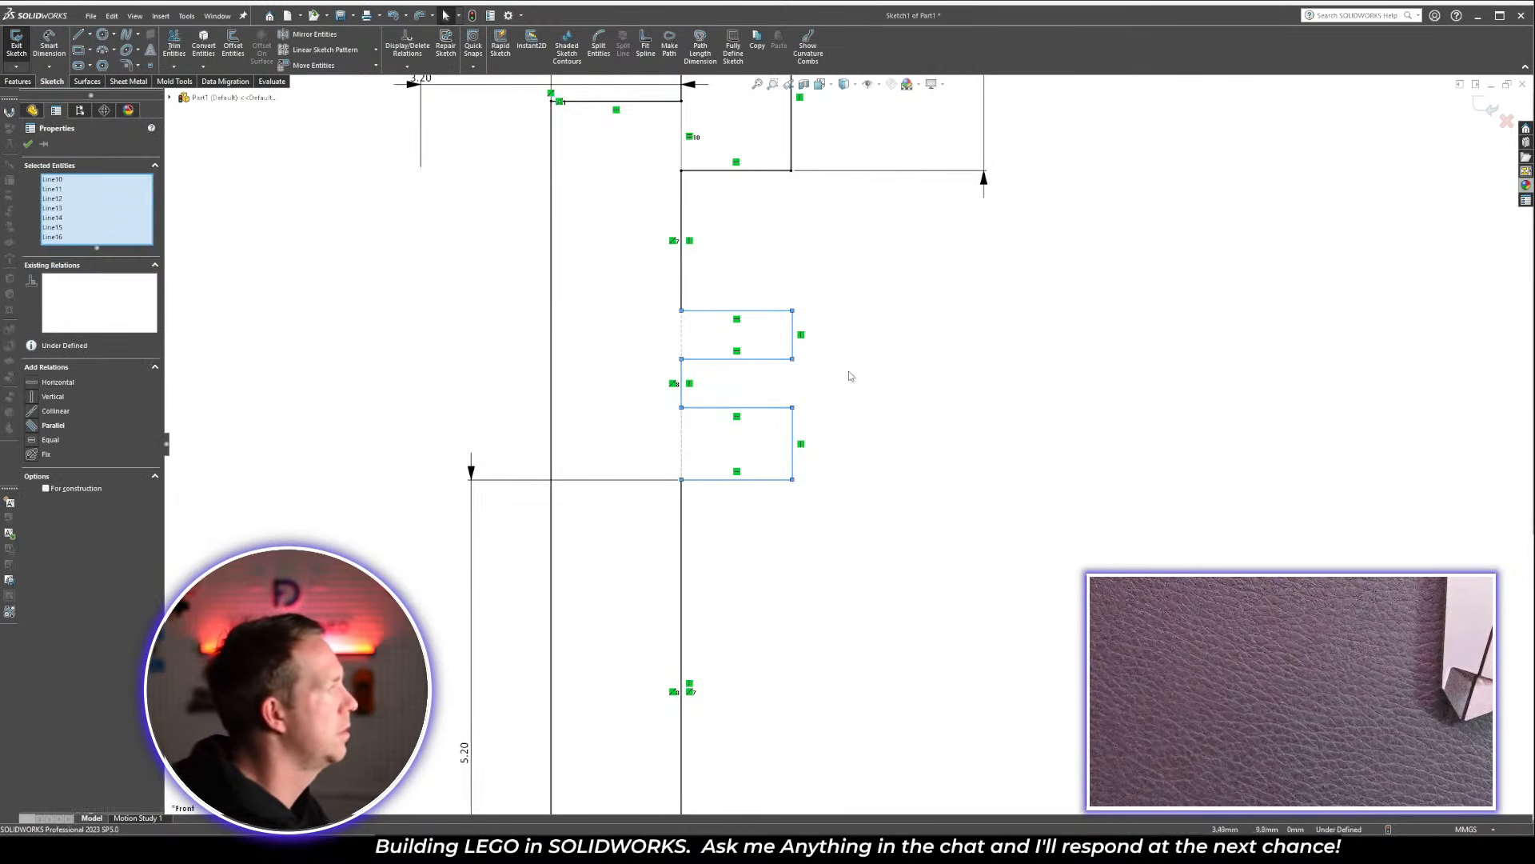
{"action": "key", "text": "Escape"}
Add an Equal relation to the lower rib's three edges and shrink the rib to a smaller square
{"action": "left_click_drag", "start_coordinate": [674, 408], "coordinate": [840, 503]}
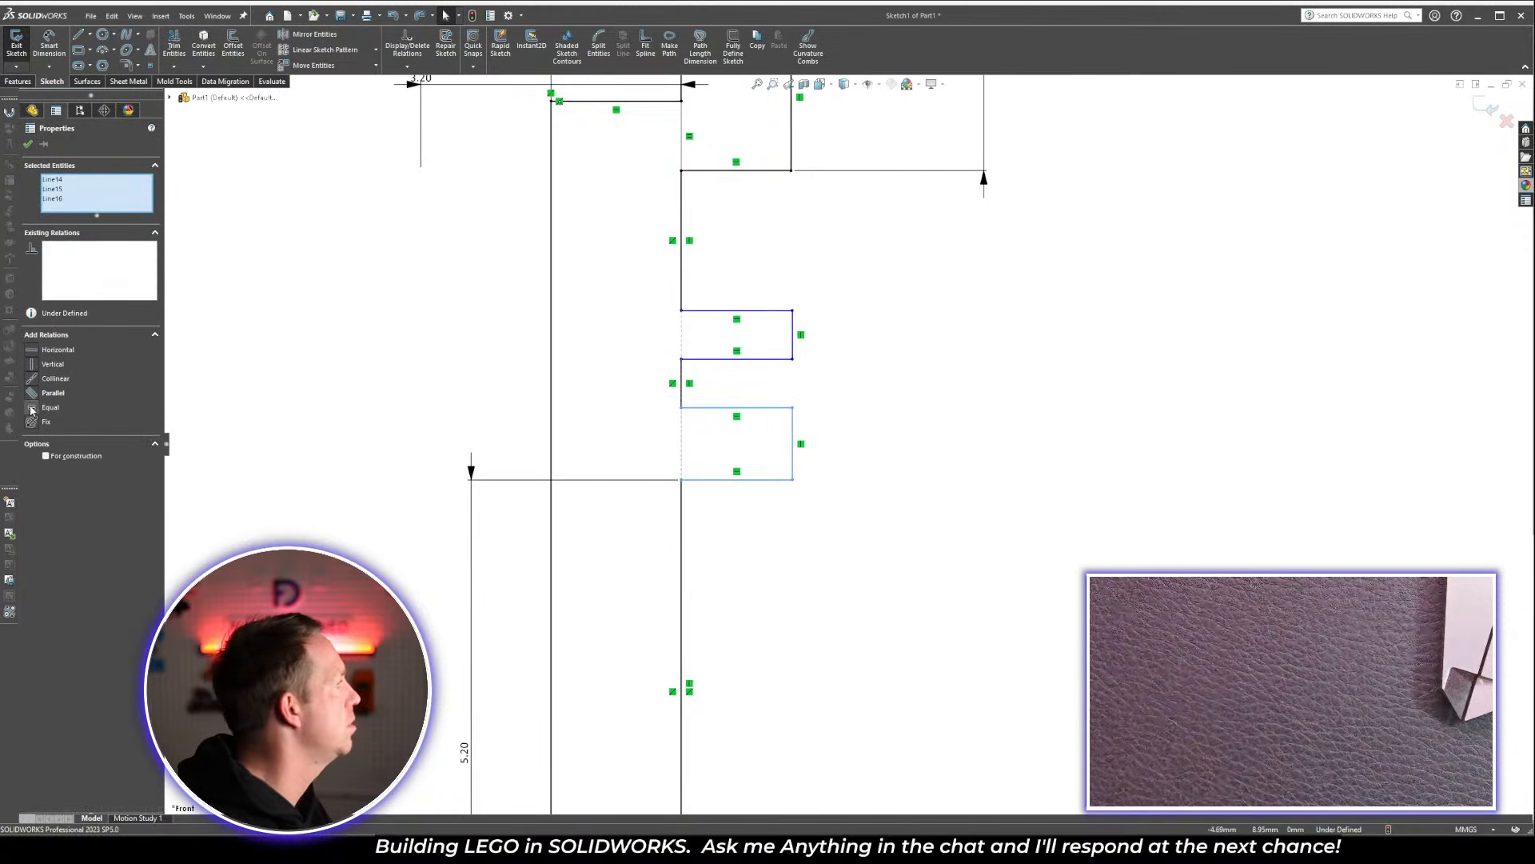
{"action": "left_click", "coordinate": [1012, 418]}
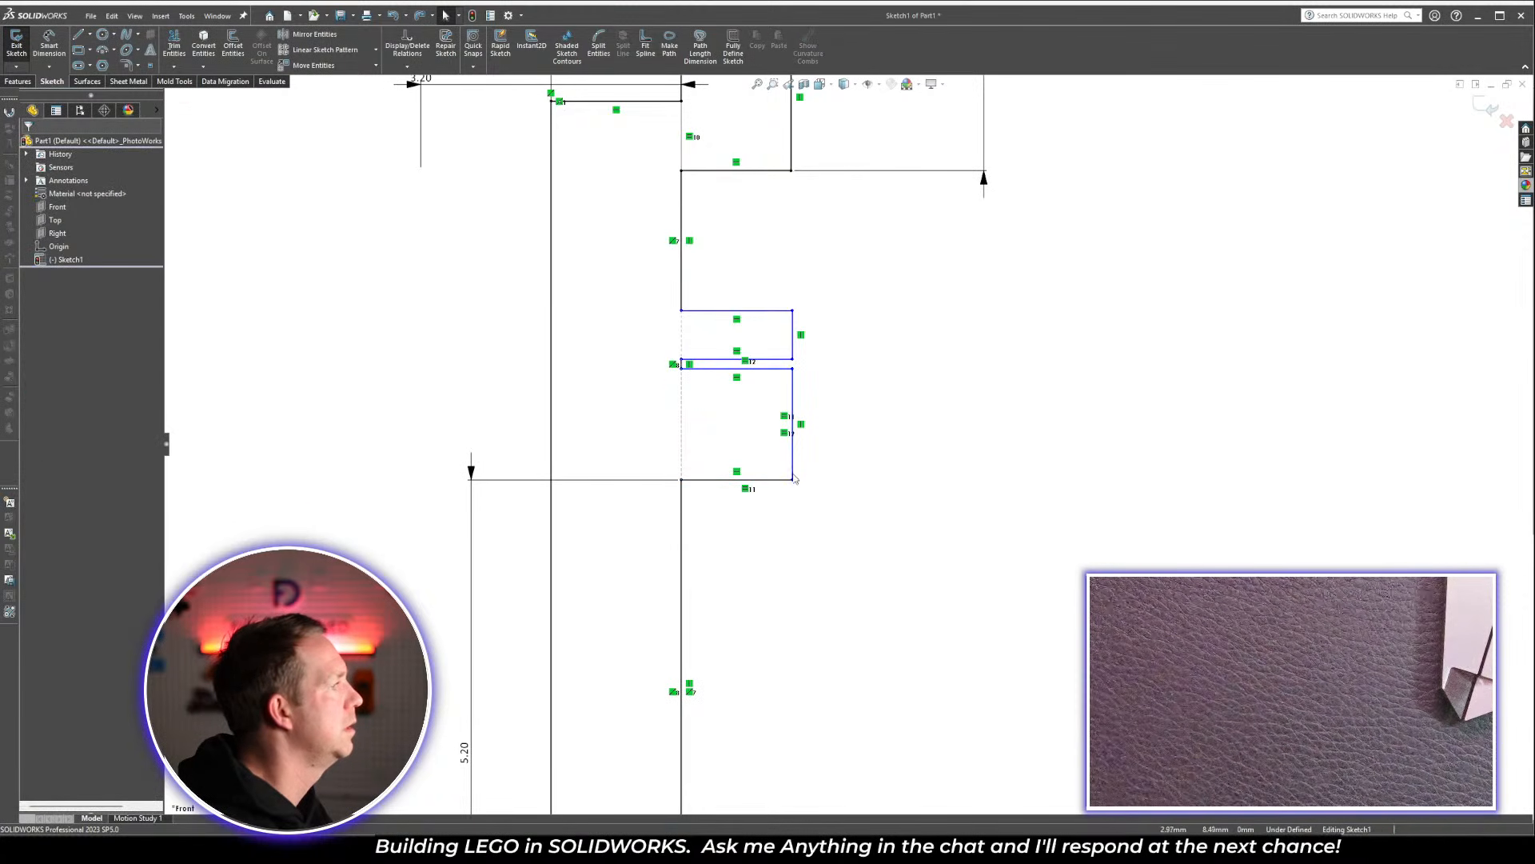
{"action": "left_click_drag", "start_coordinate": [793, 501], "coordinate": [792, 600]}
{"action": "left_click", "coordinate": [746, 551]}
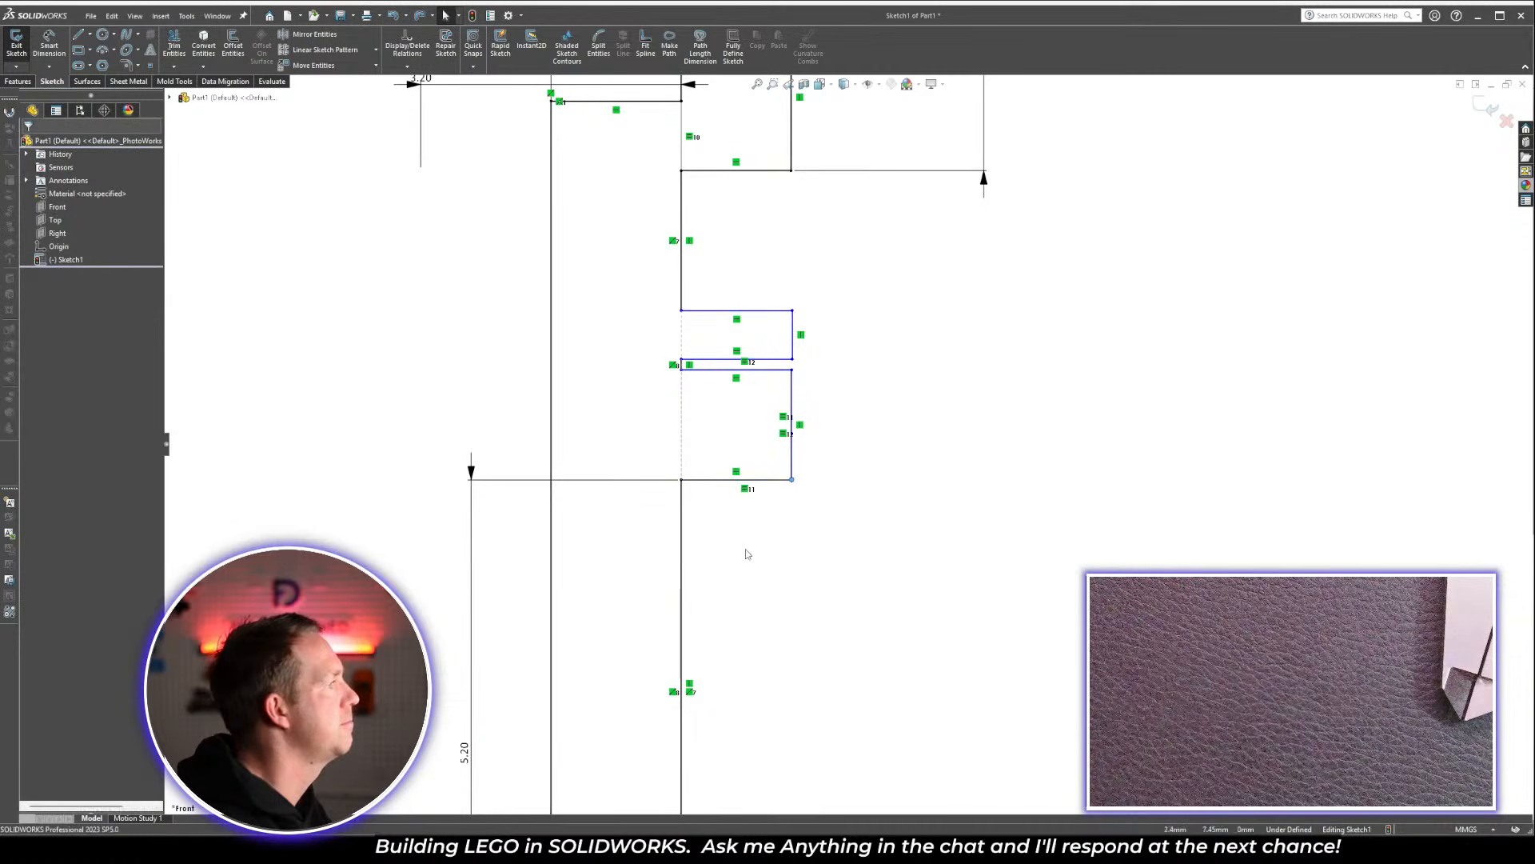
{"action": "left_click_drag", "start_coordinate": [790, 376], "coordinate": [772, 399]}
Reshape the upper rib into a smaller near-square and add an Equal relation across its three edges and both lines bordering the gap
{"action": "left_click_drag", "start_coordinate": [649, 290], "coordinate": [816, 412]}
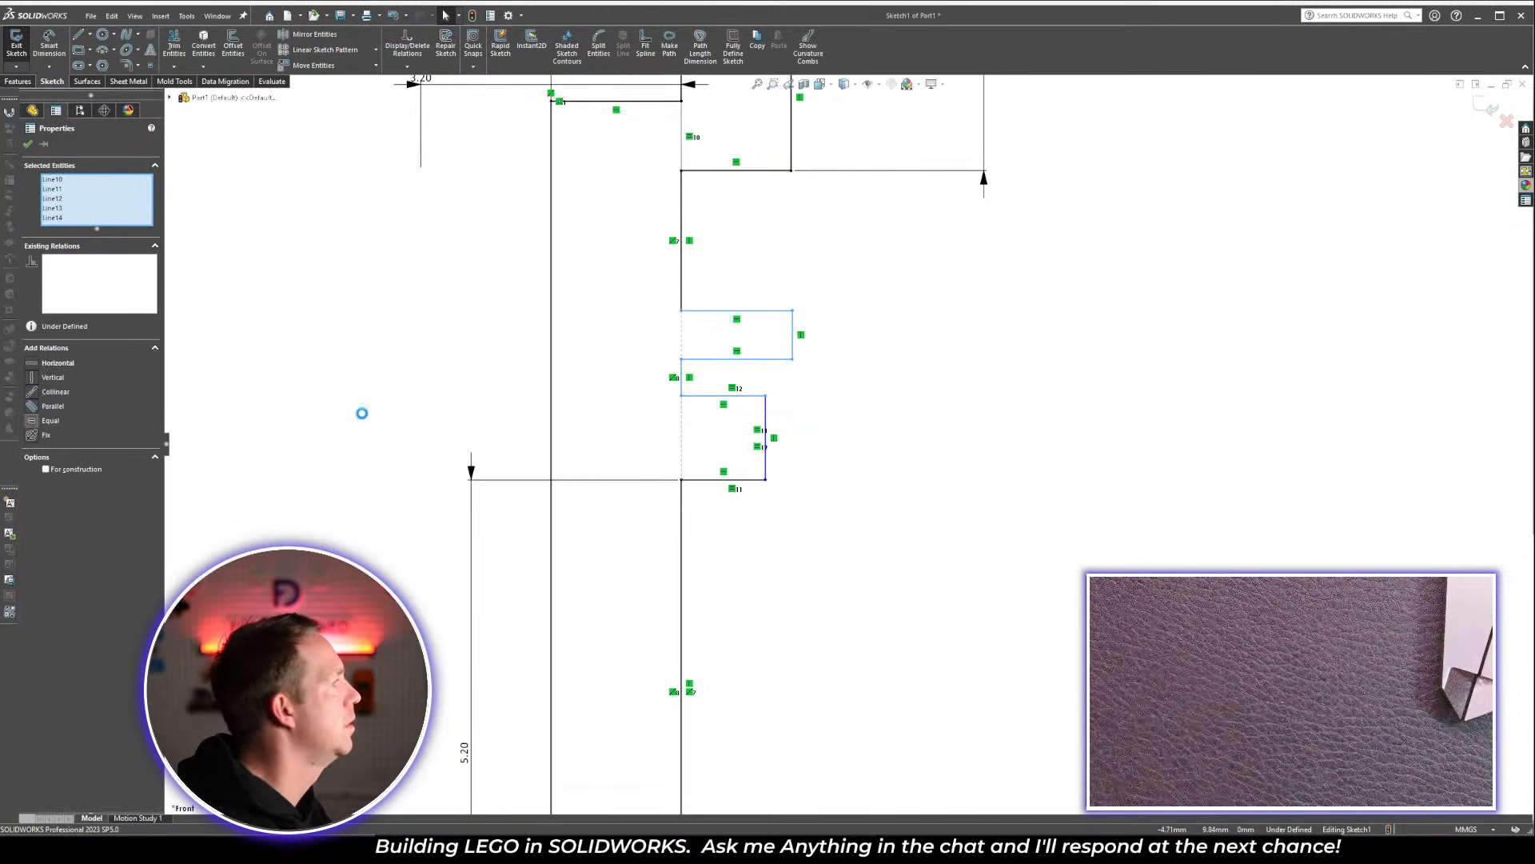
{"action": "key", "text": "ctrl+z"}
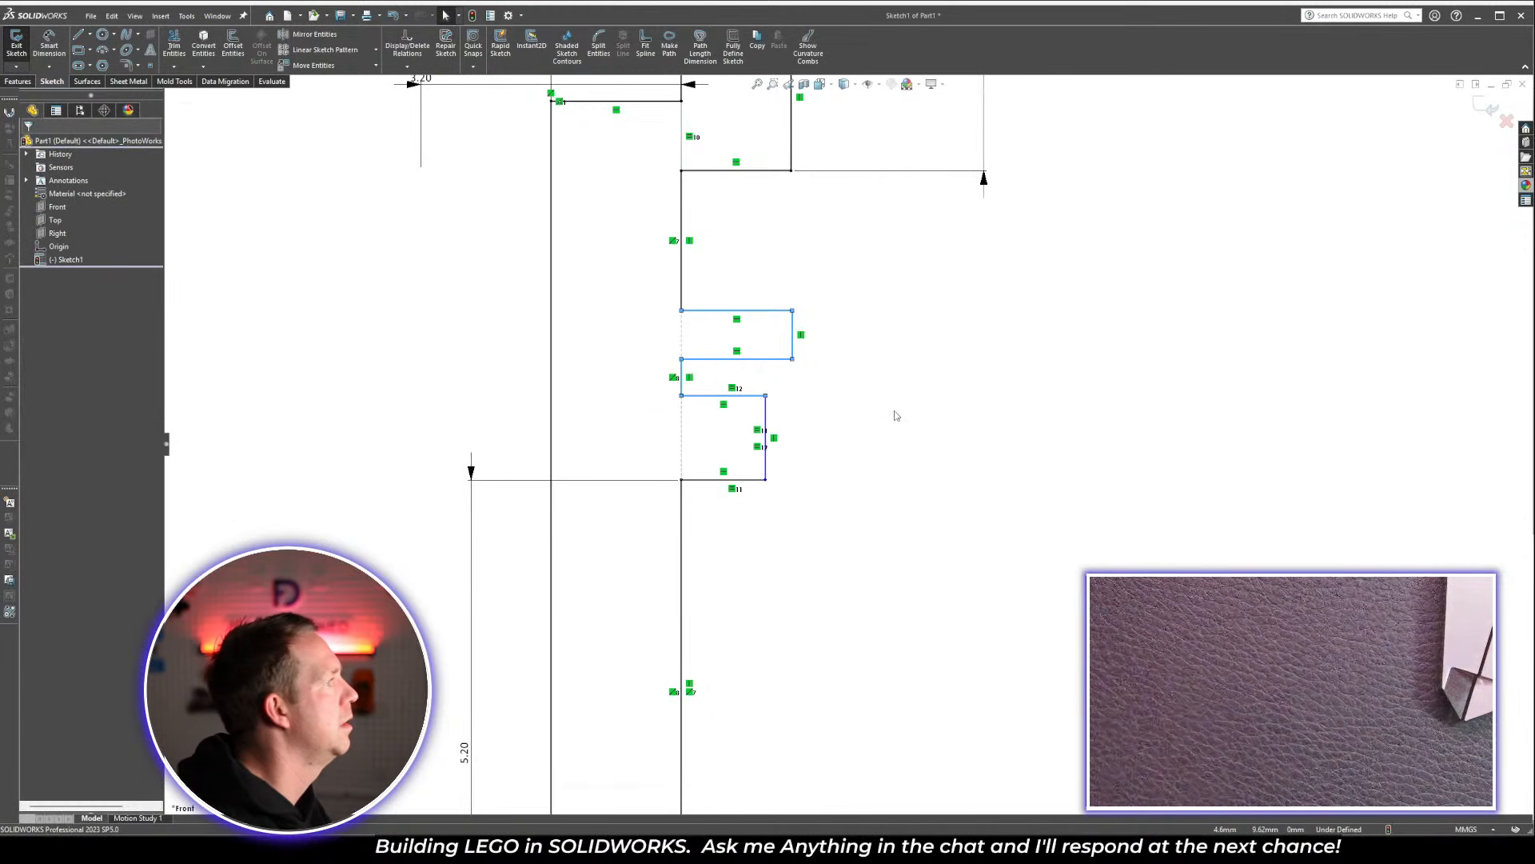
{"action": "left_click_drag", "start_coordinate": [792, 310], "coordinate": [768, 273]}
{"action": "left_click_drag", "start_coordinate": [736, 361], "coordinate": [724, 328]}
{"action": "left_click", "coordinate": [795, 336]}
{"action": "left_click_drag", "start_coordinate": [647, 265], "coordinate": [788, 401]}
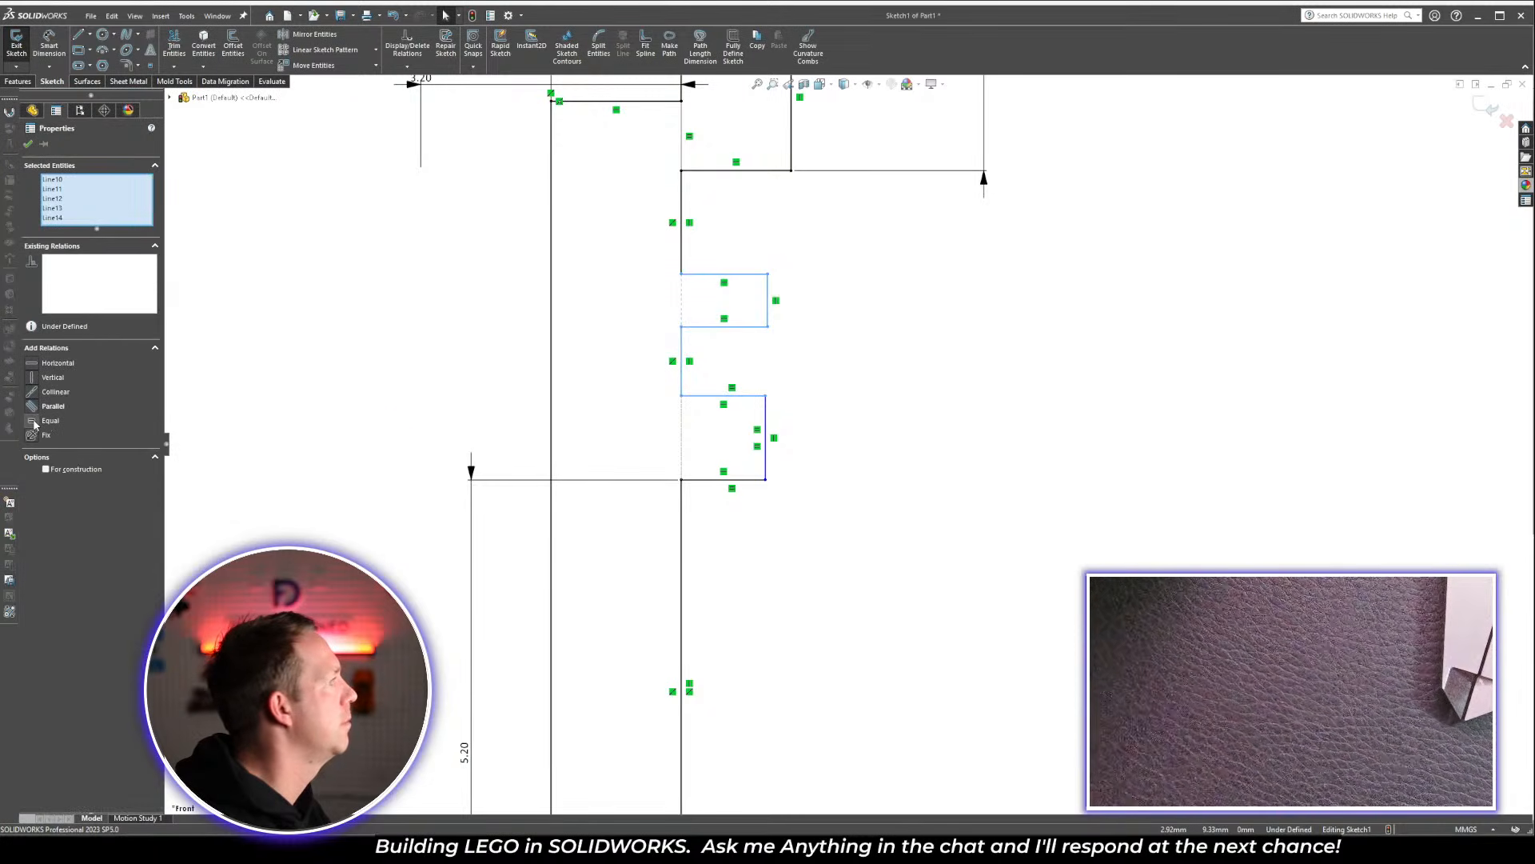
{"action": "left_click", "coordinate": [32, 420]}
{"action": "left_click", "coordinate": [989, 423]}
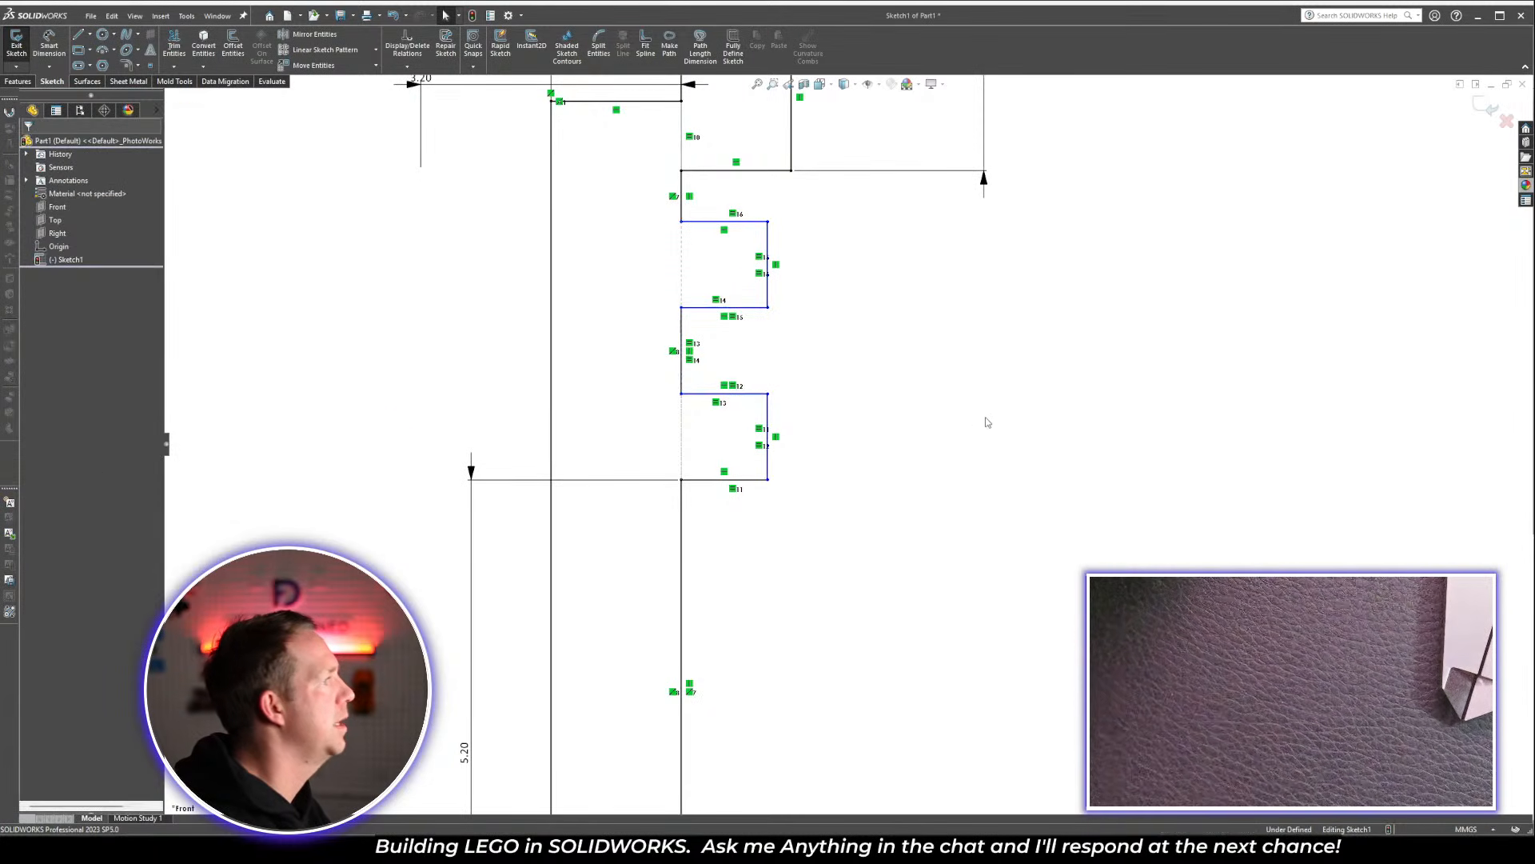
Dimension the lower rib's outer vertical edge as 0.8 mm
{"action": "right_click_drag", "start_coordinate": [822, 595], "coordinate": [824, 489]}
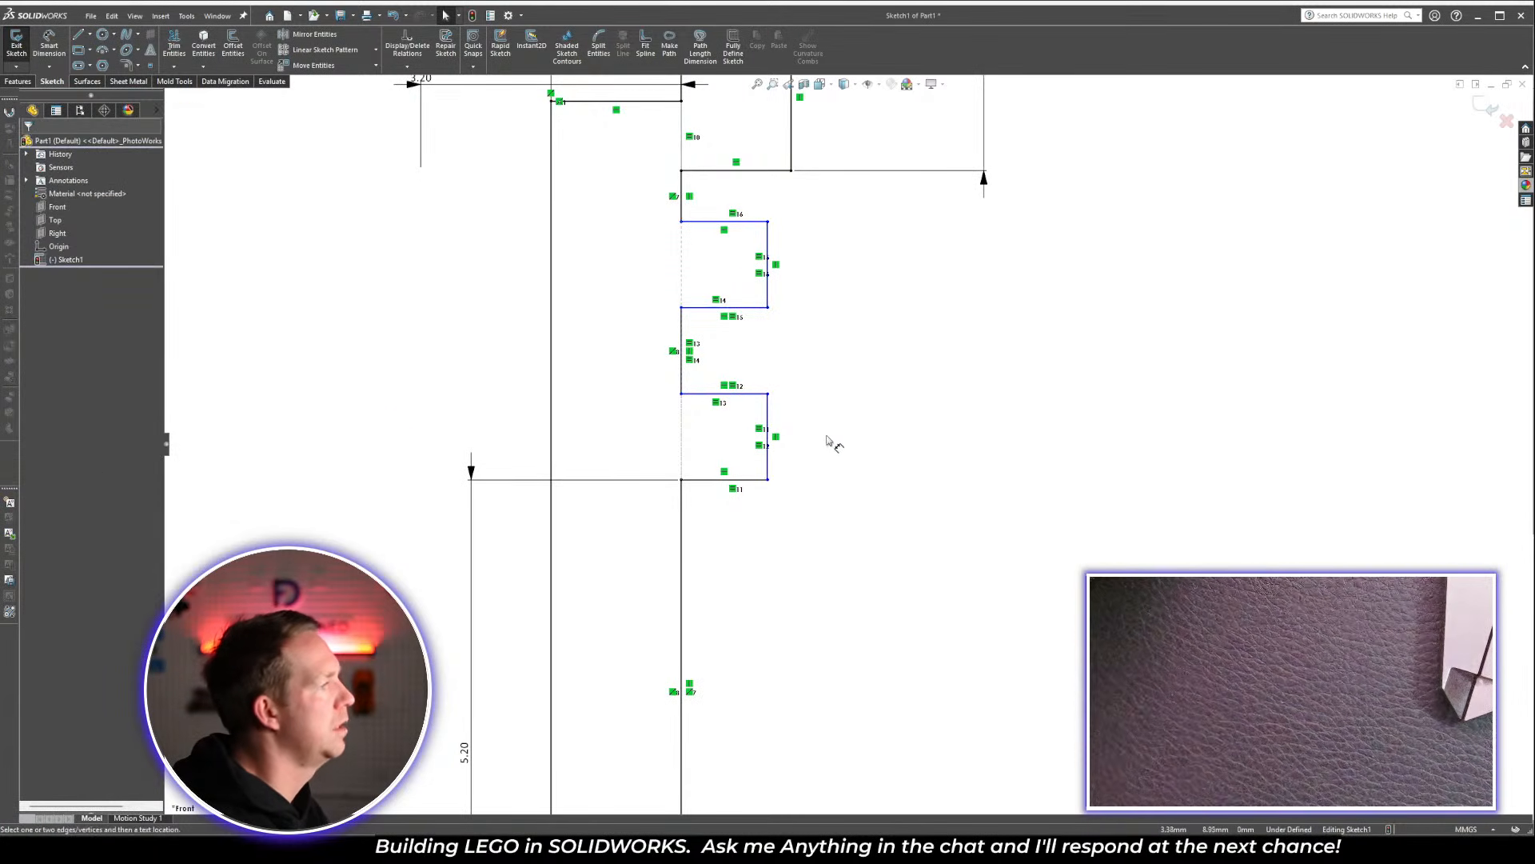
{"action": "left_click", "coordinate": [768, 467]}
{"action": "left_click", "coordinate": [923, 440]}
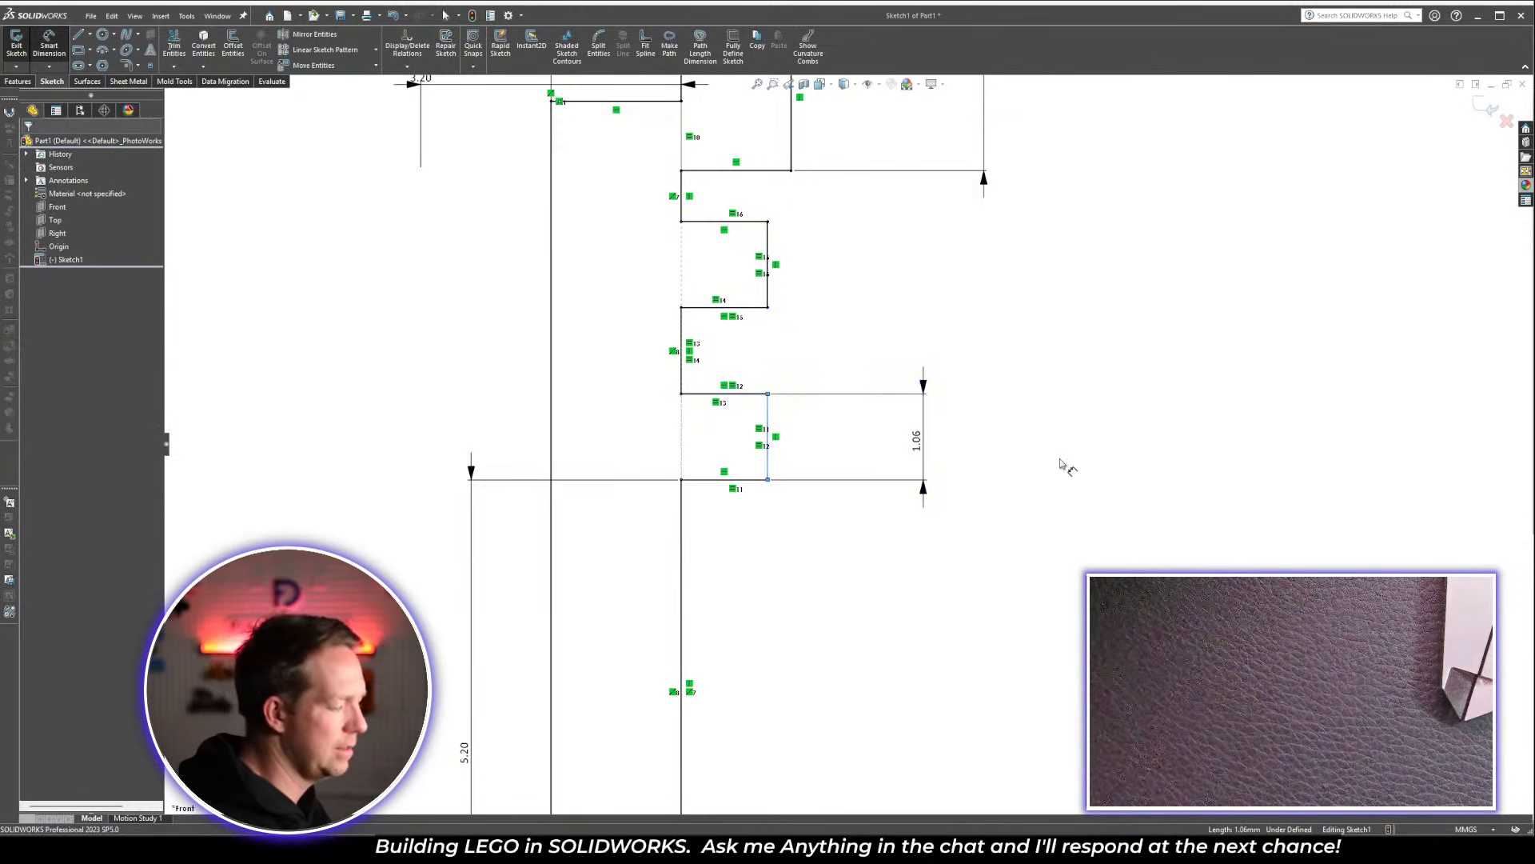
{"action": "key", "text": "Return"}
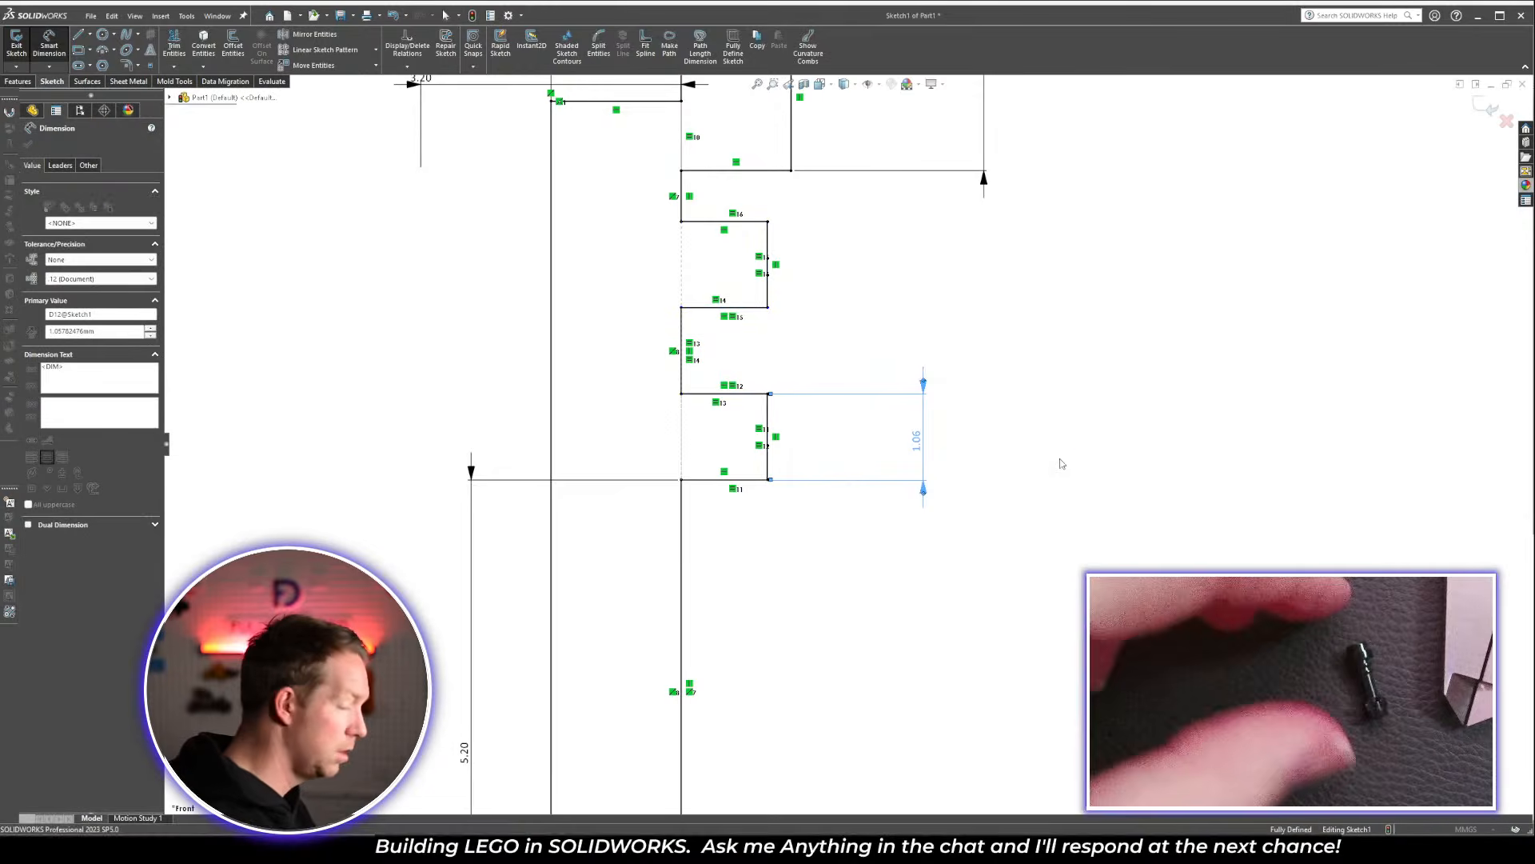
{"action": "left_click", "coordinate": [1062, 461]}
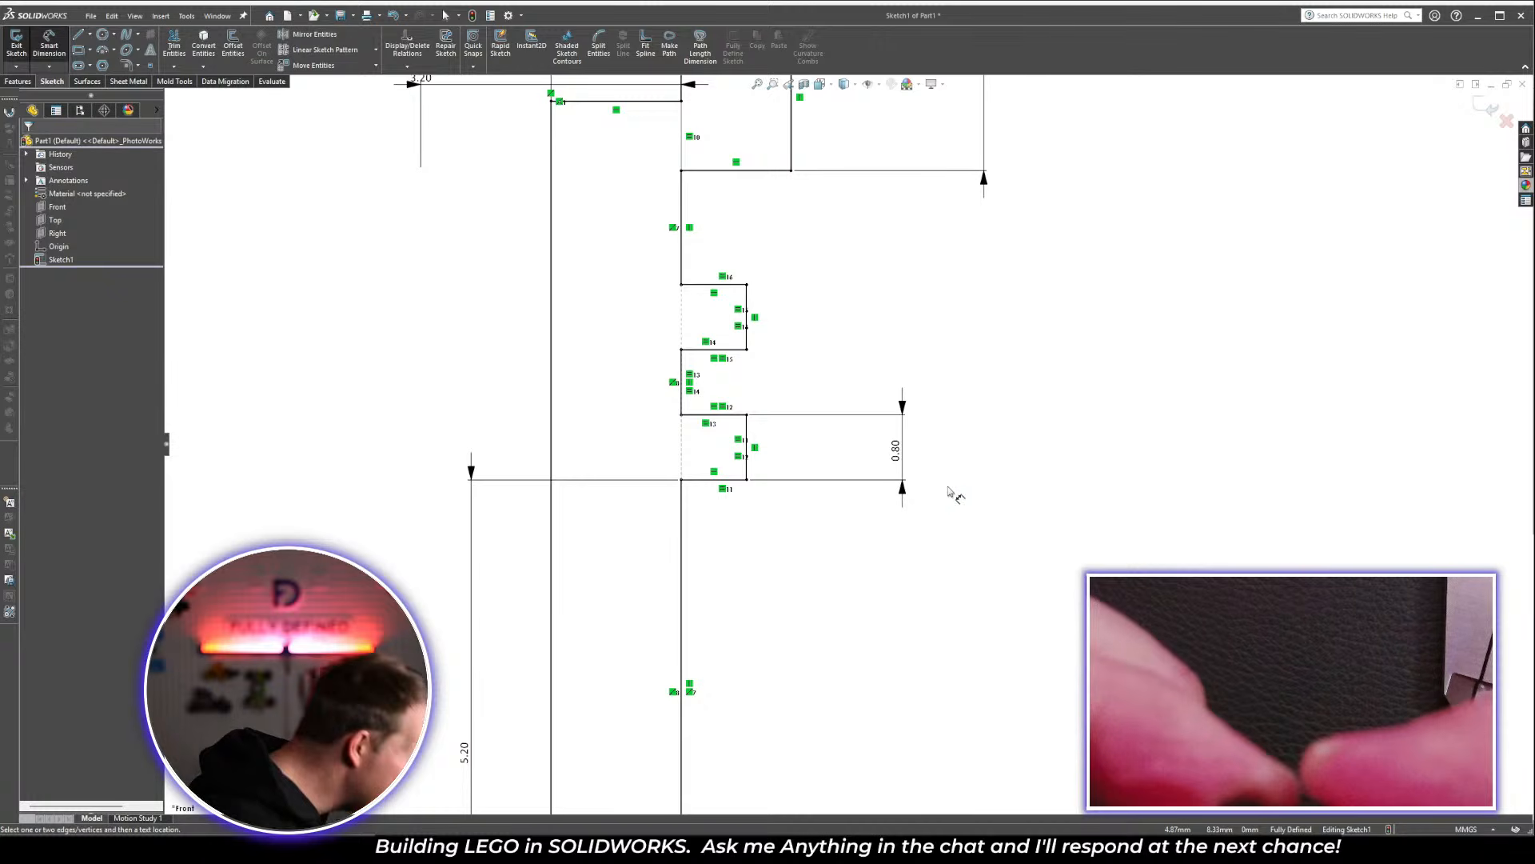
Delete the Equal relation on the short vertical gap line between the two ribs
{"action": "scroll", "coordinate": [828, 314], "scroll_direction": "up", "scroll_amount": 4}
{"action": "scroll", "coordinate": [831, 402], "scroll_direction": "down", "scroll_amount": 3}
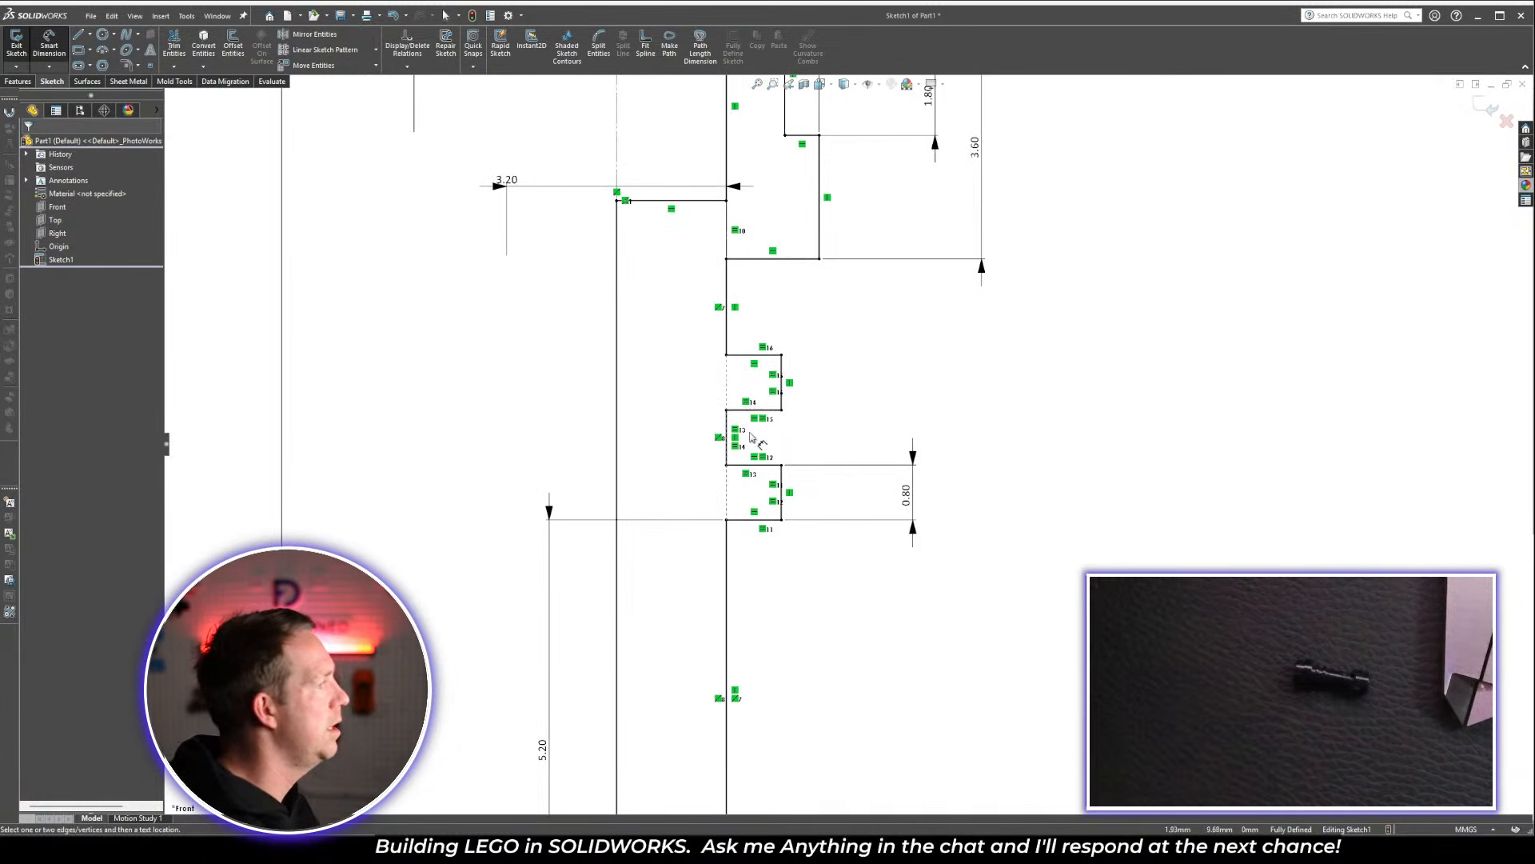
{"action": "key", "text": "Escape"}
{"action": "left_click", "coordinate": [736, 431]}
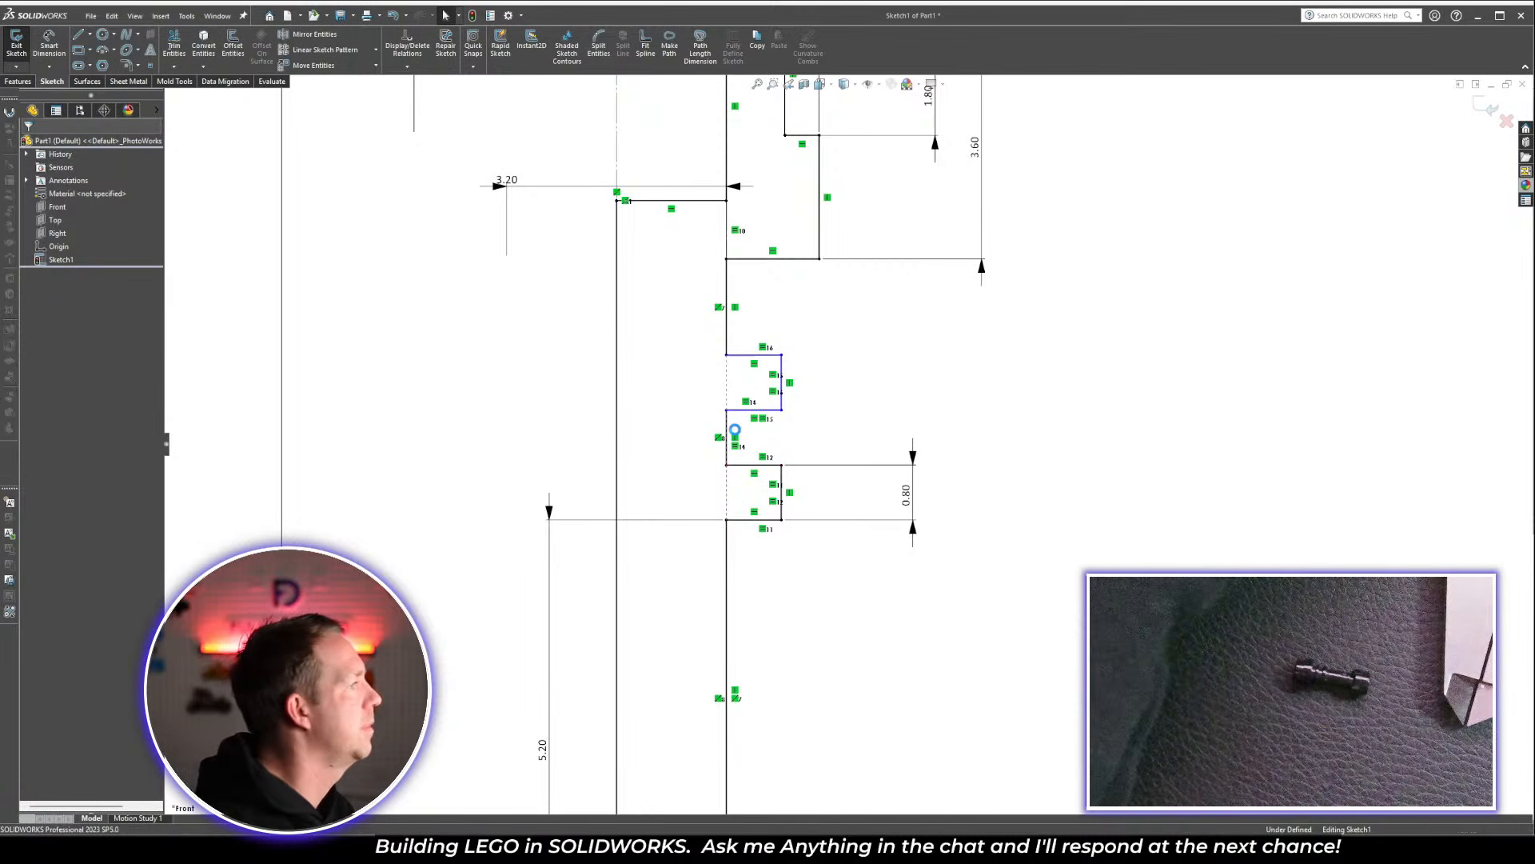
{"action": "key", "text": "Delete"}
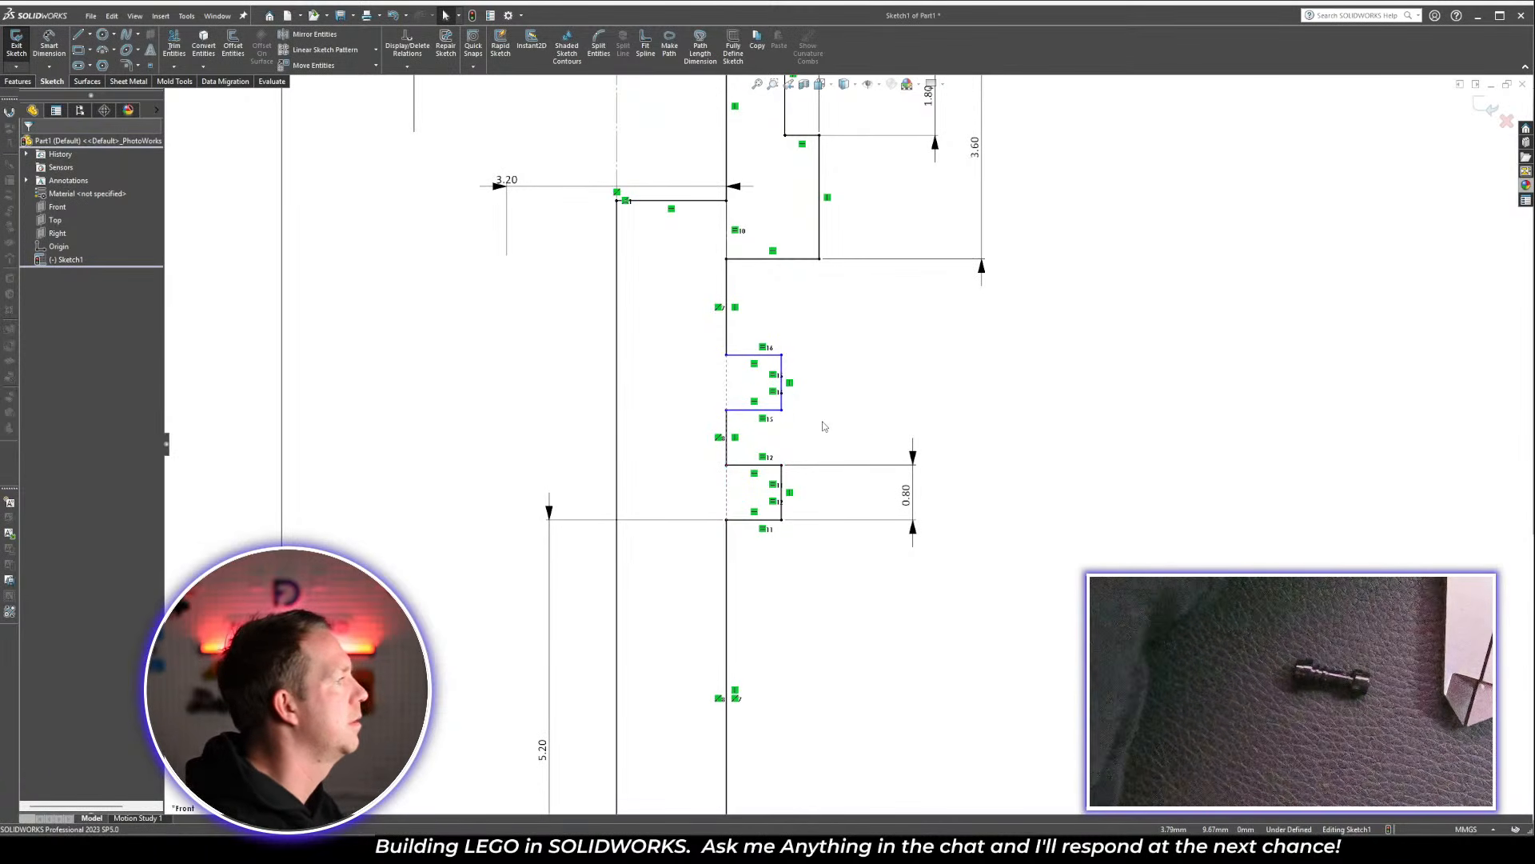
Make the outer vertical edges of the two ribs collinear and move the upper rib slightly upward
{"action": "left_click", "coordinate": [780, 405]}
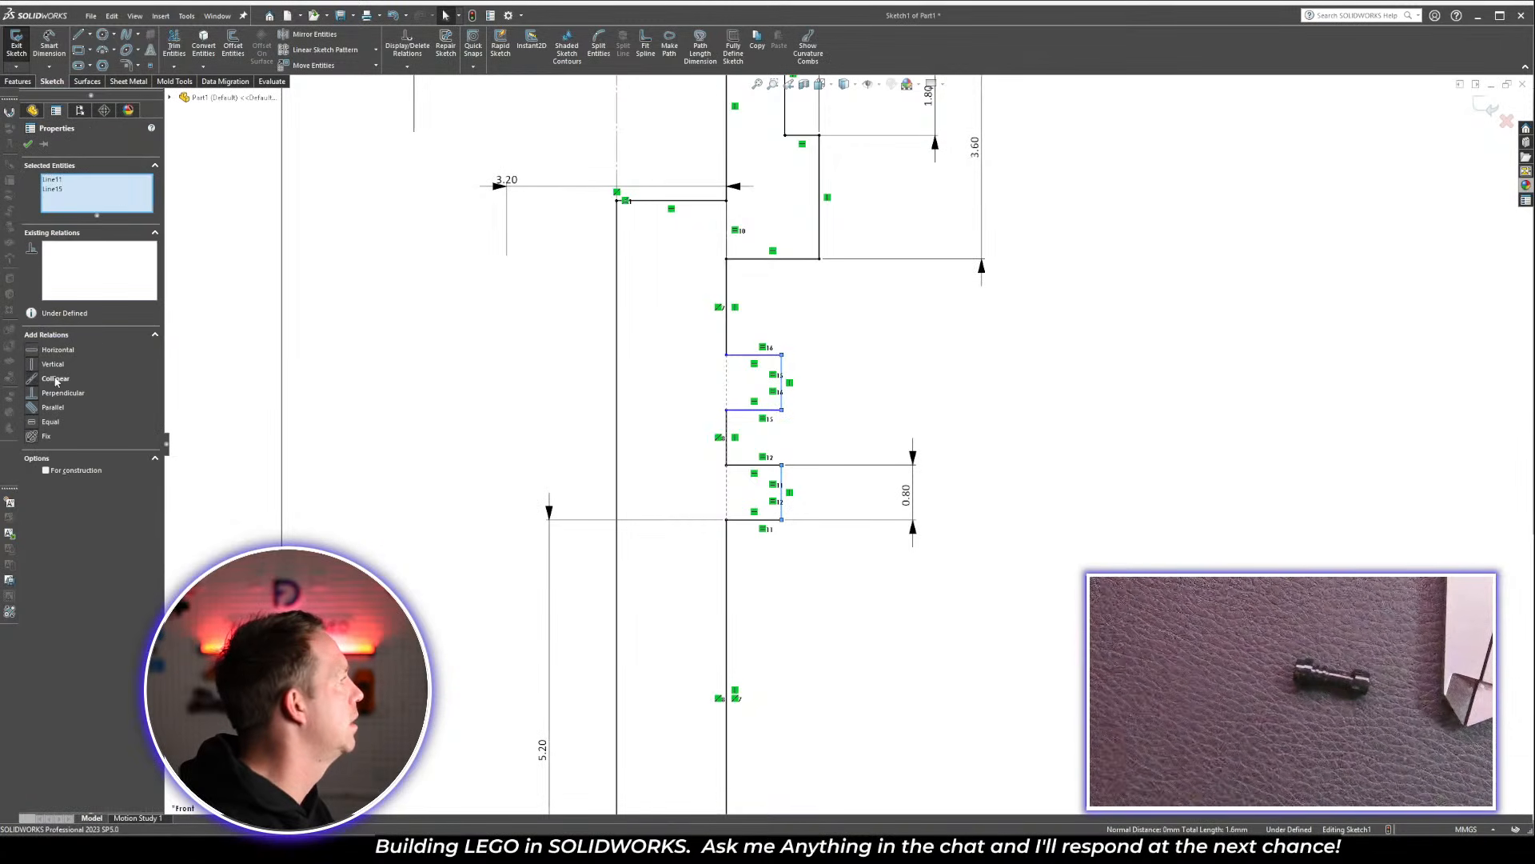
{"action": "left_click", "coordinate": [54, 378]}
{"action": "left_click", "coordinate": [1054, 349]}
{"action": "key", "text": "Escape"}
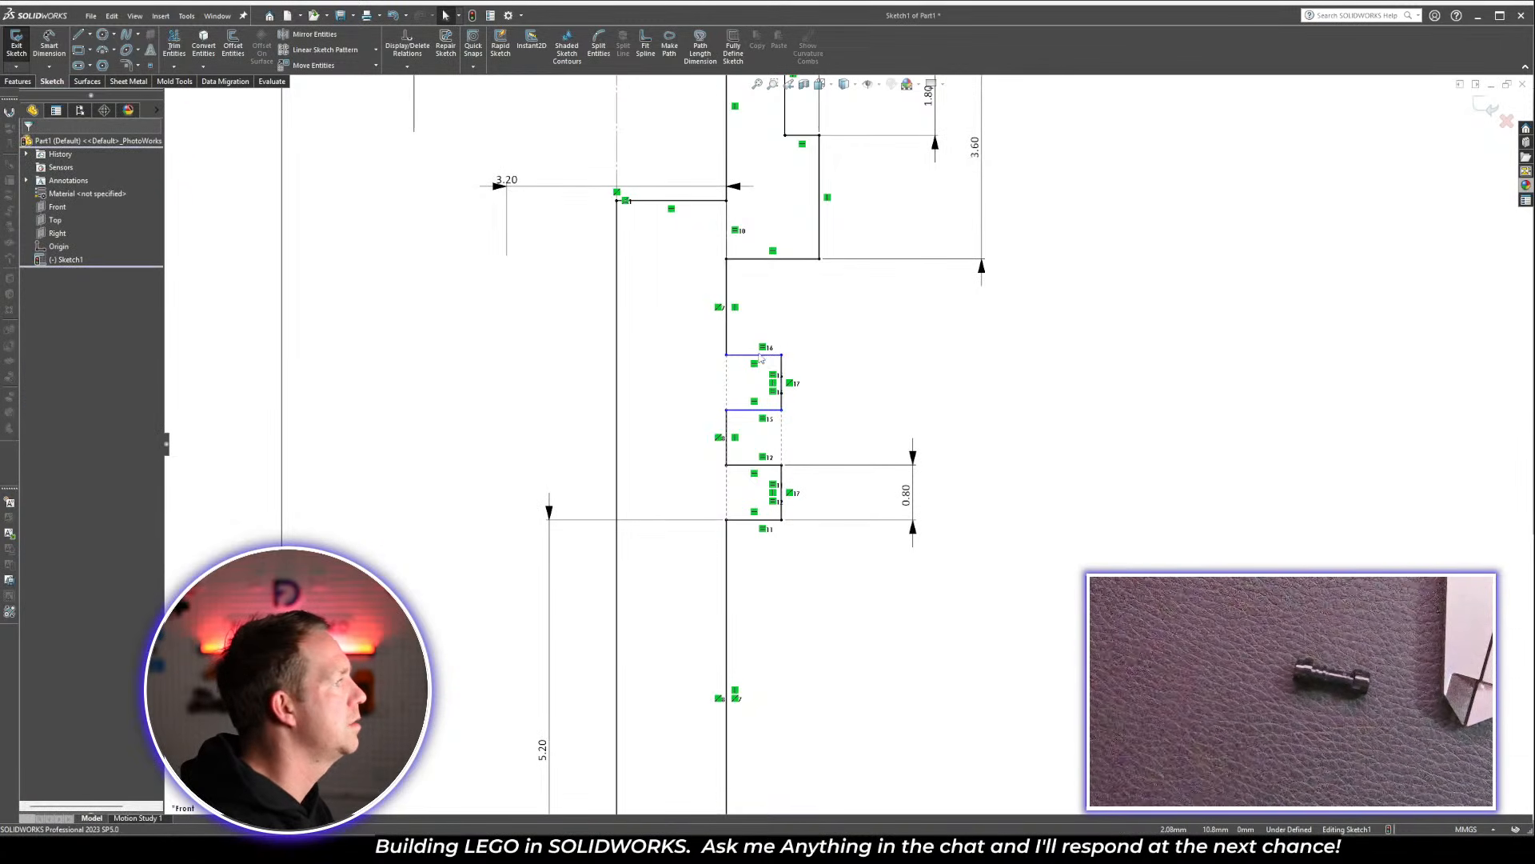
{"action": "left_click_drag", "start_coordinate": [761, 358], "coordinate": [762, 334]}
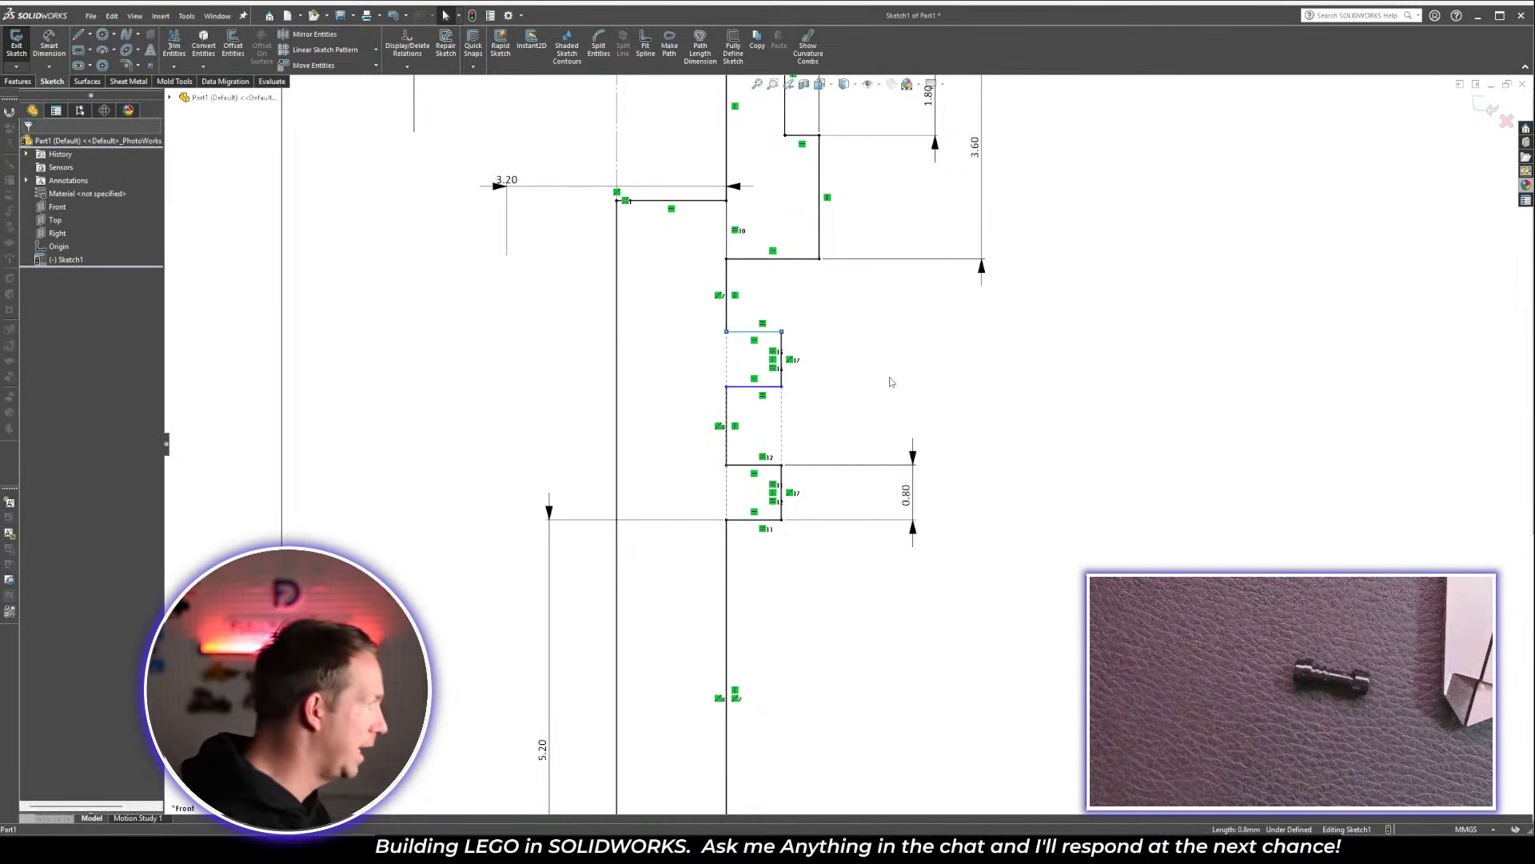
Dimension the shaft's vertical edge between the top collar and the upper rib as 1 mm
{"action": "right_click_drag", "start_coordinate": [889, 377], "coordinate": [861, 255]}
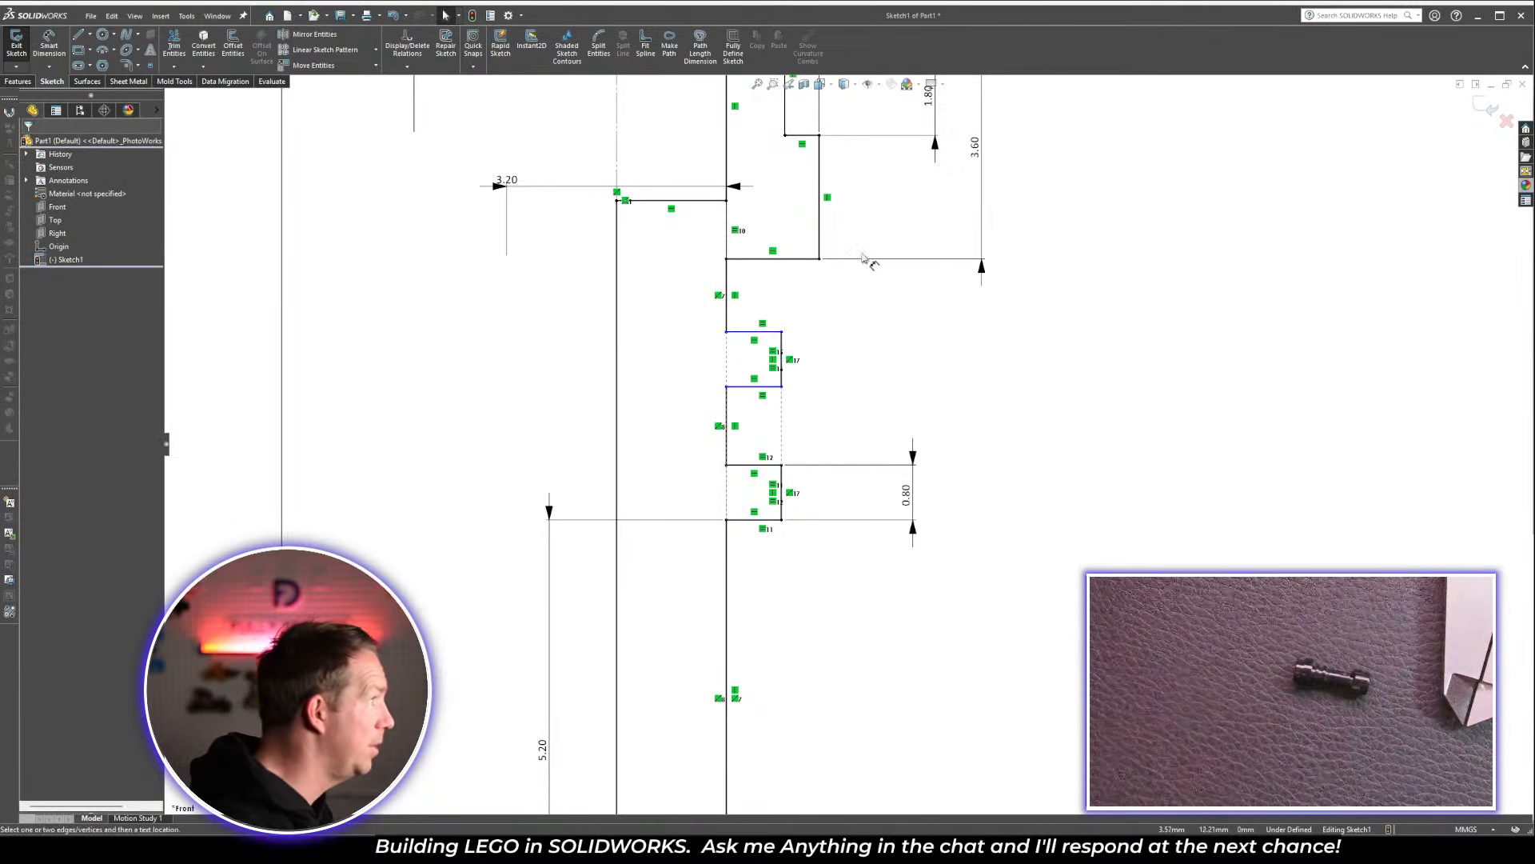
{"action": "left_click", "coordinate": [727, 297]}
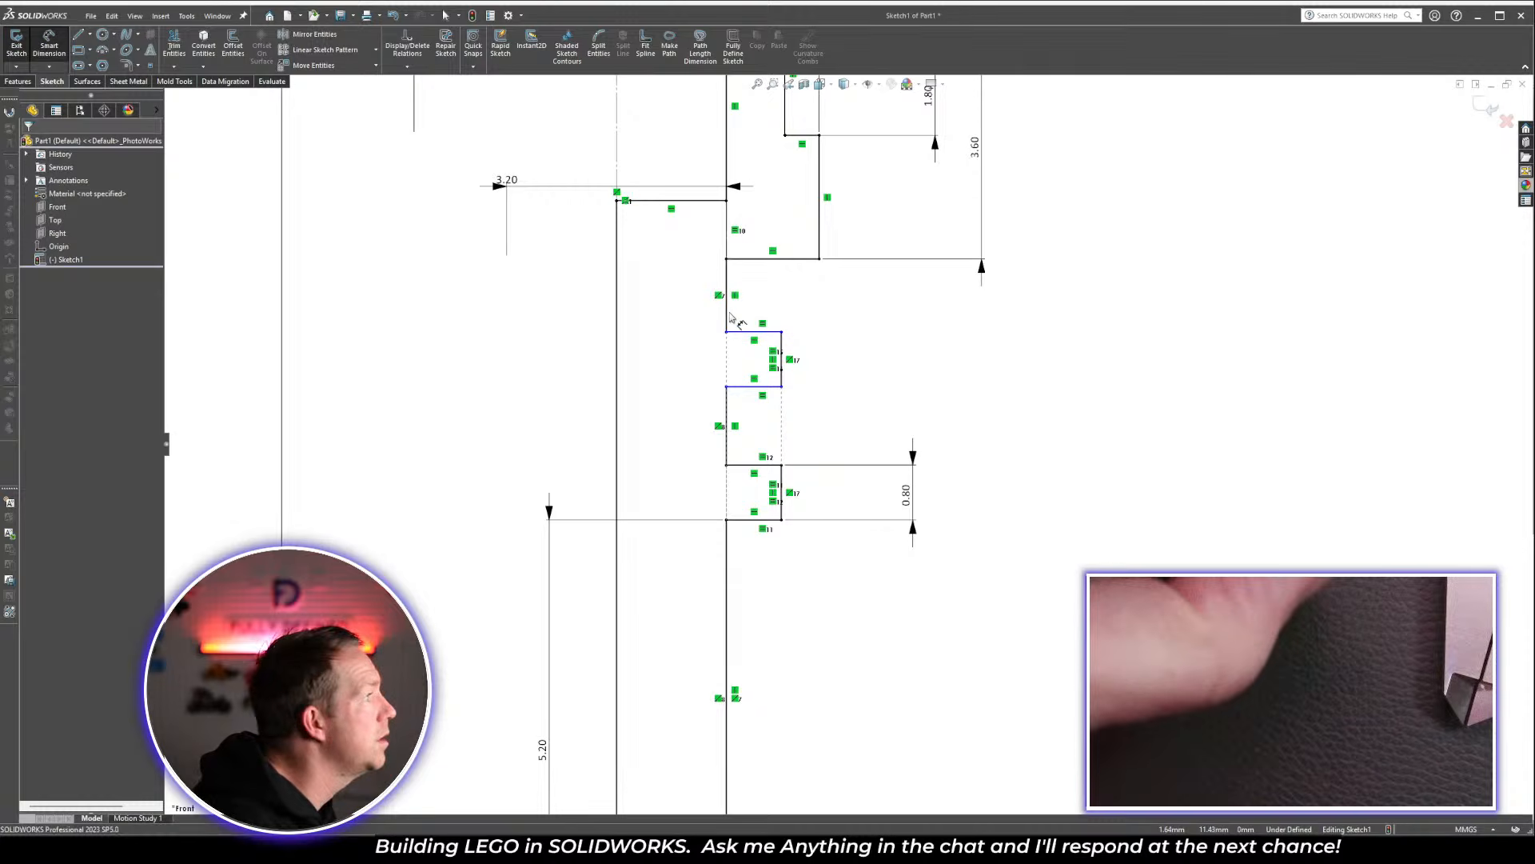
{"action": "left_click", "coordinate": [694, 308]}
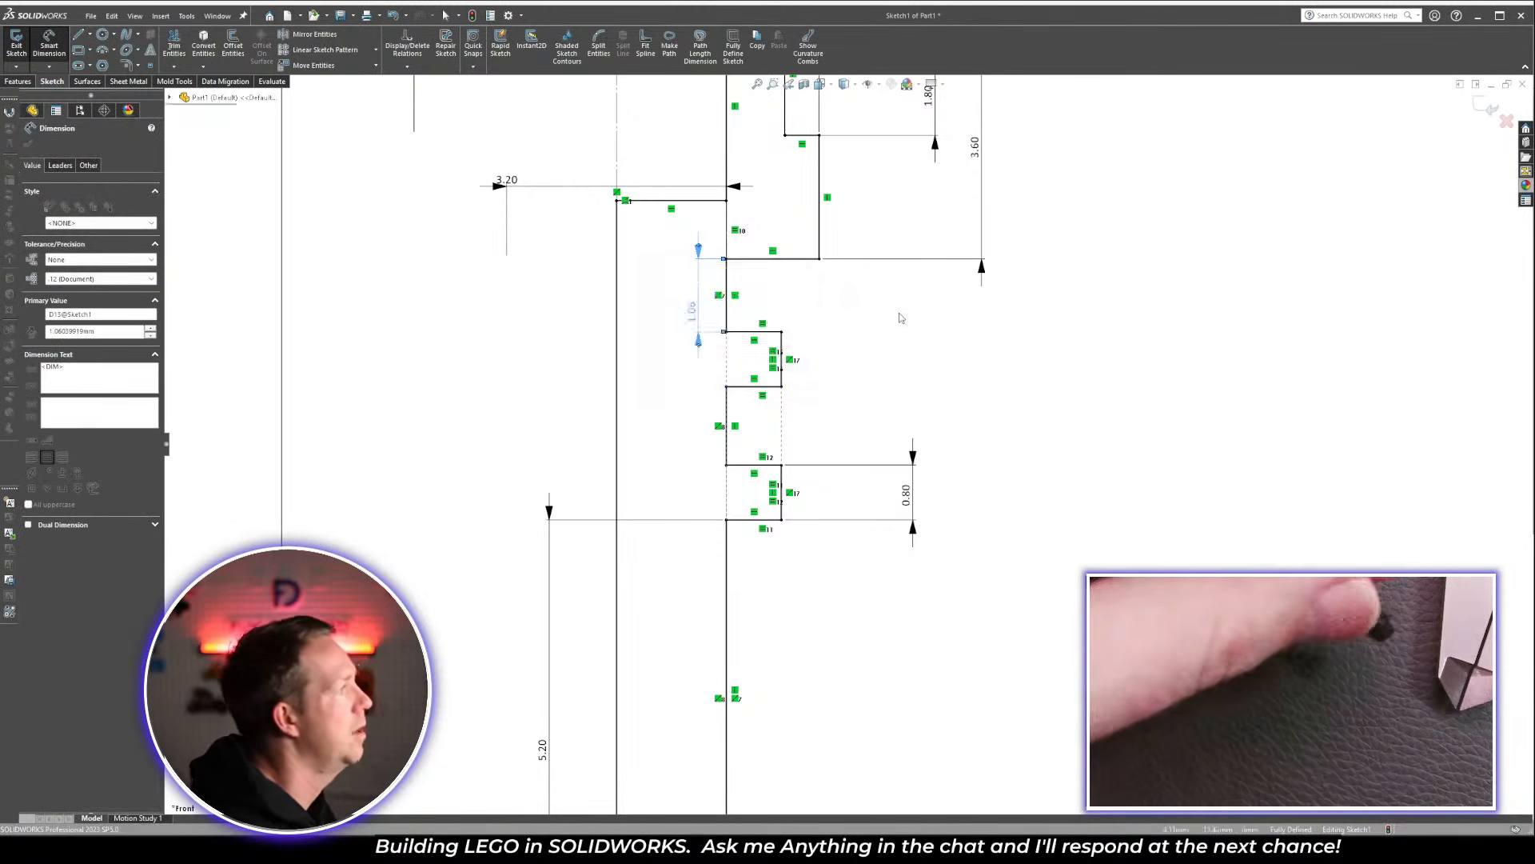
{"action": "type", "text": "1"}
{"action": "key", "text": "Return"}
Revolve the finished profile 360° about the vertical centerline
{"action": "scroll", "coordinate": [838, 542], "scroll_direction": "up", "scroll_amount": 3}
{"action": "scroll", "coordinate": [838, 542], "scroll_direction": "up", "scroll_amount": 3}
{"action": "scroll", "coordinate": [858, 512], "scroll_direction": "down", "scroll_amount": 2}
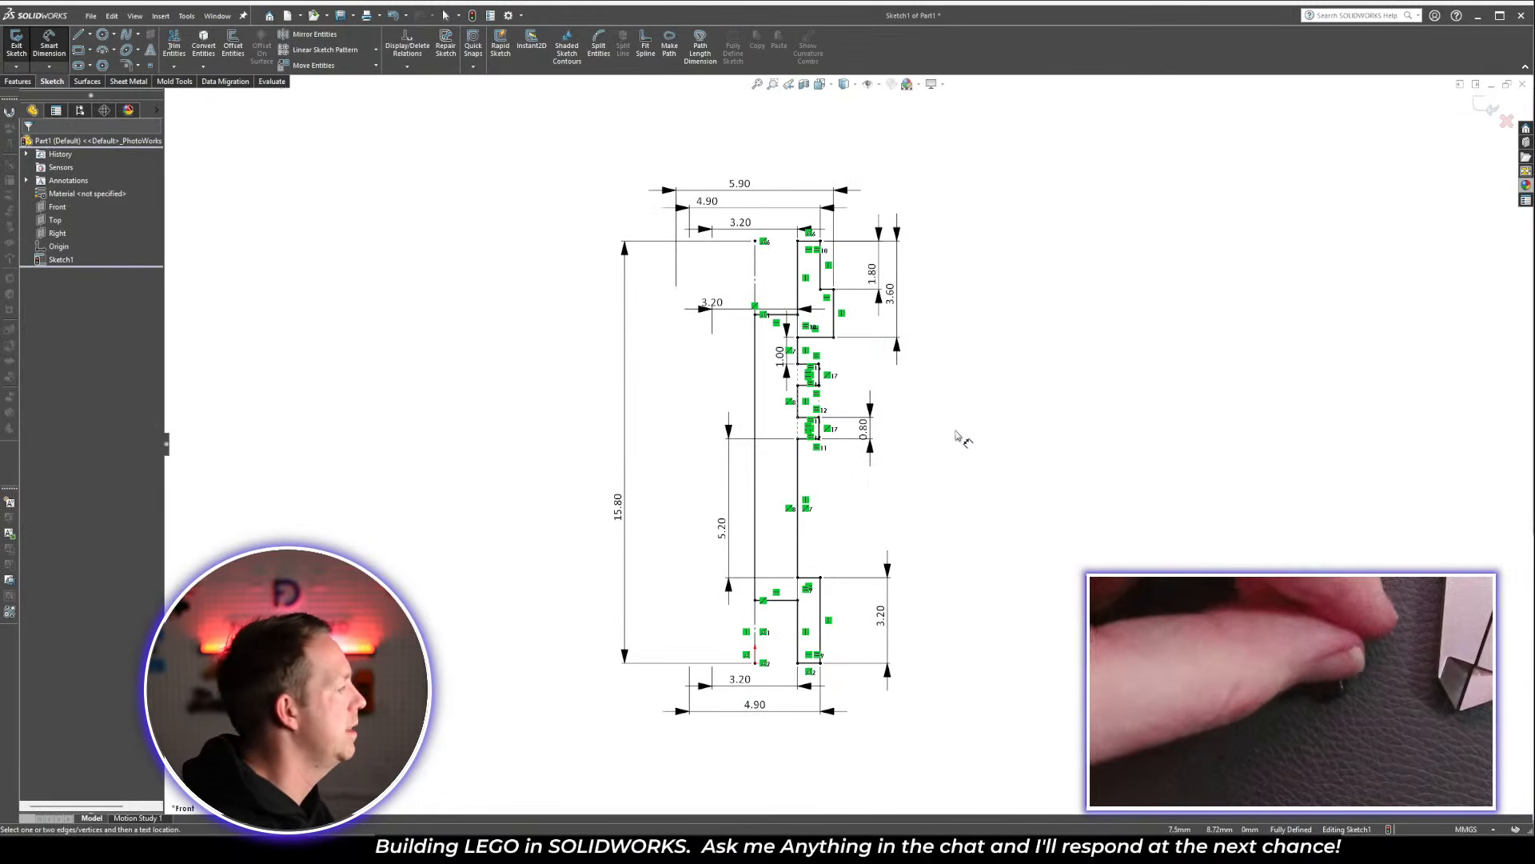
{"action": "key", "text": "r"}
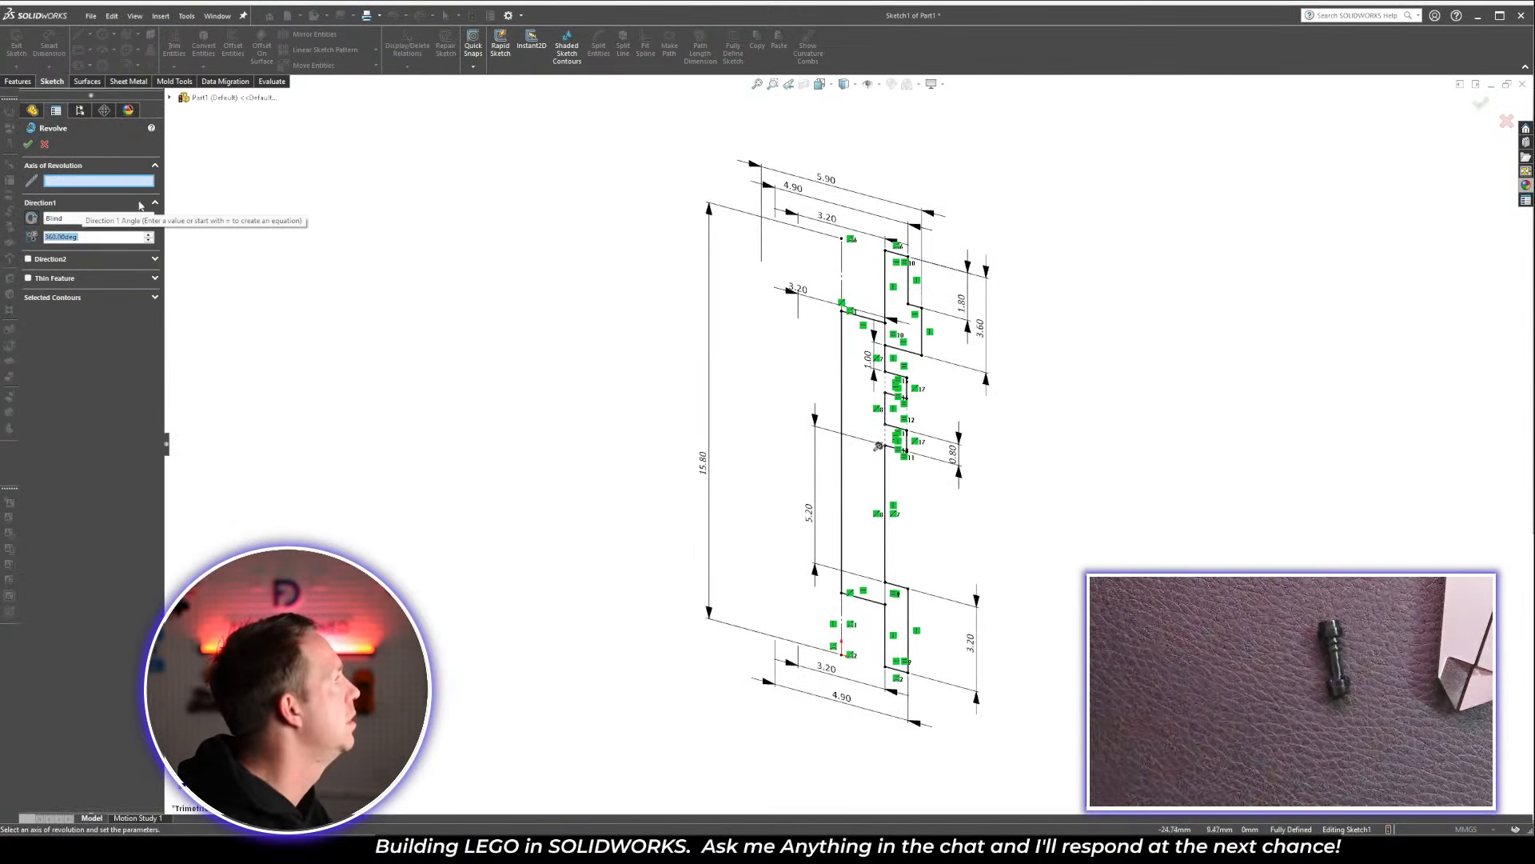
{"action": "left_click", "coordinate": [843, 268]}
{"action": "right_click", "coordinate": [843, 268]}
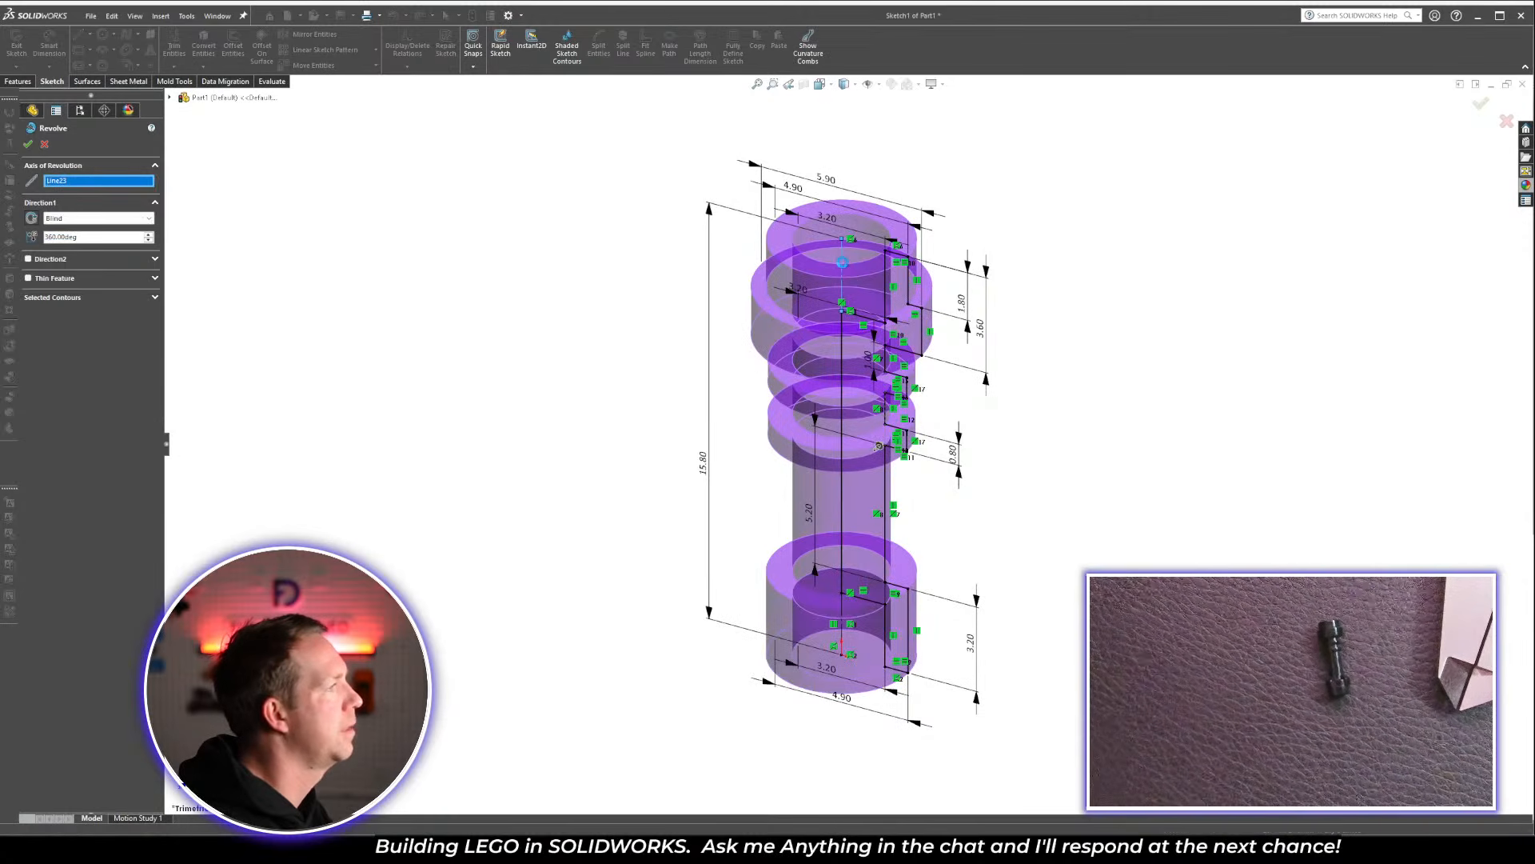
{"action": "middle_click_drag", "start_coordinate": [1052, 486], "coordinate": [1095, 248]}
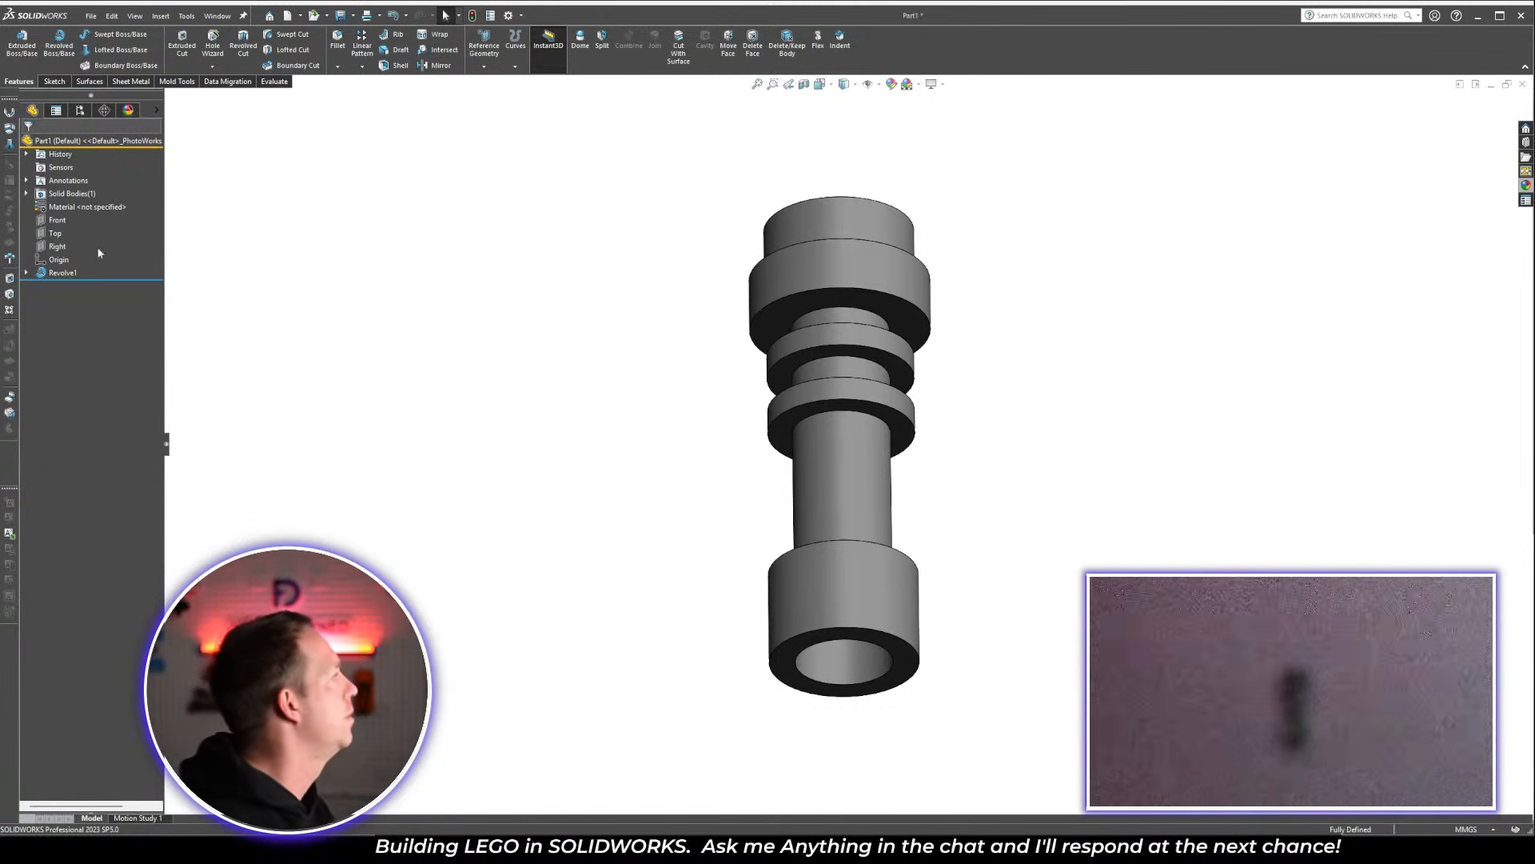
Reopen the revolve's sketch for editing and view it normal to the sketch plane
{"action": "left_click", "coordinate": [26, 273]}
{"action": "left_click", "coordinate": [70, 285]}
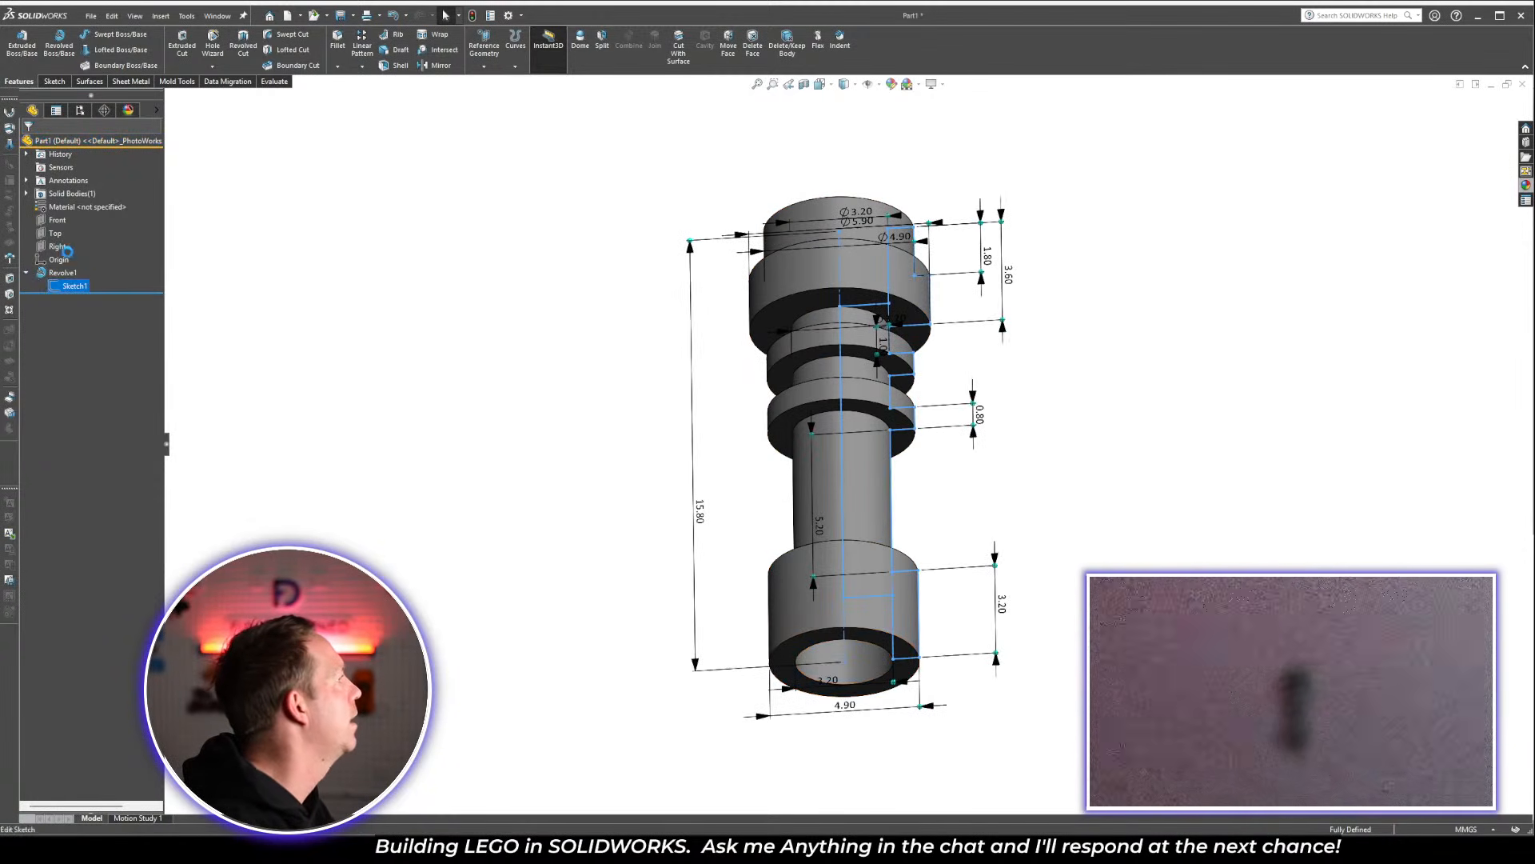
{"action": "left_click", "coordinate": [63, 249]}
{"action": "key", "text": "space"}
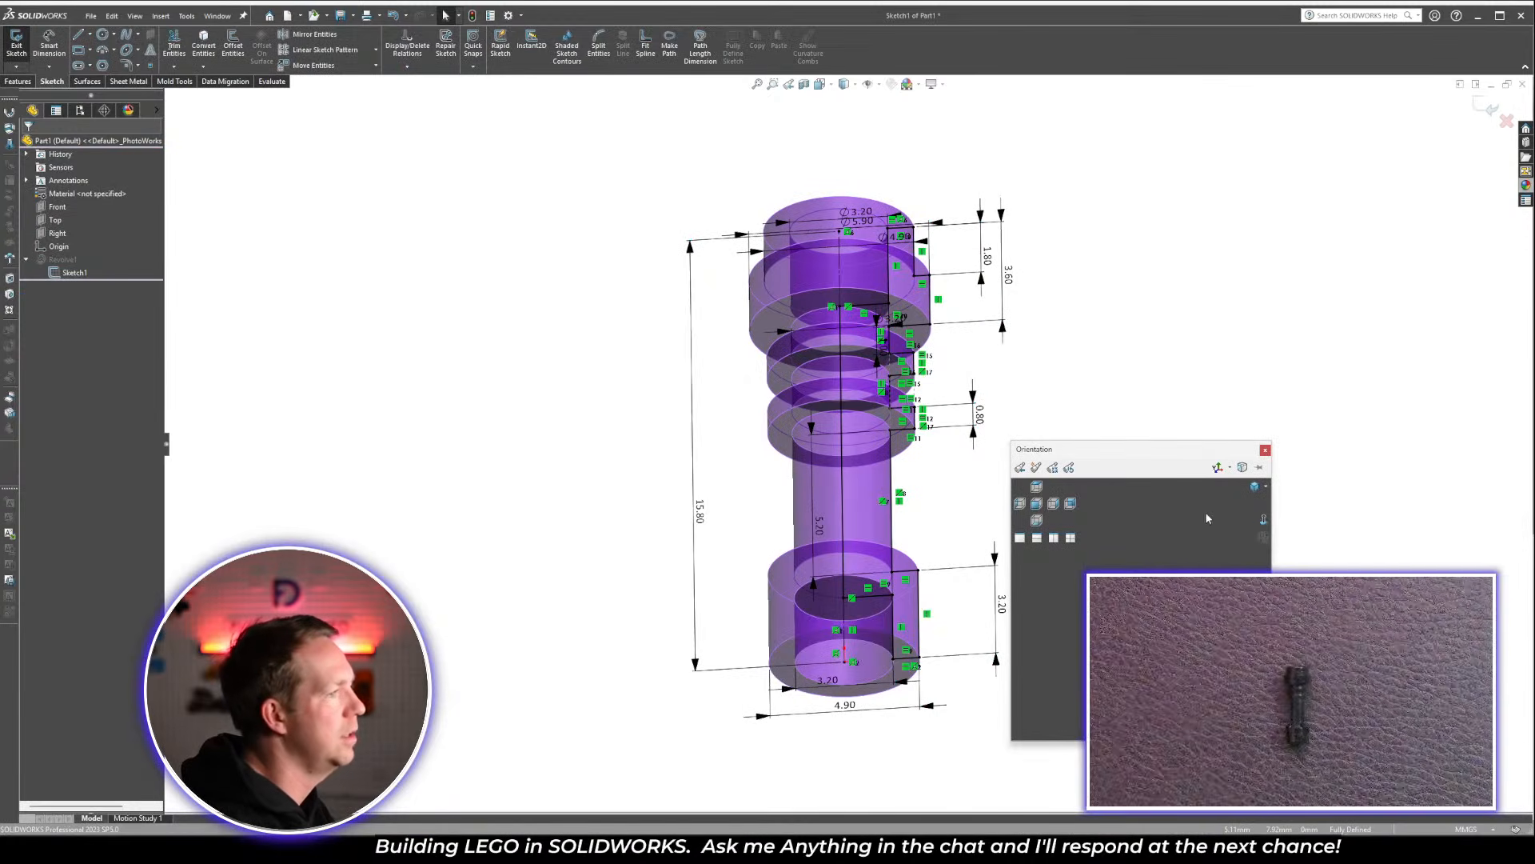
{"action": "left_click", "coordinate": [1260, 522]}
Delete the Equal relations that tie the two ribs' horizontal edges to their outer vertical edges
{"action": "scroll", "coordinate": [933, 337], "scroll_direction": "down", "scroll_amount": 5}
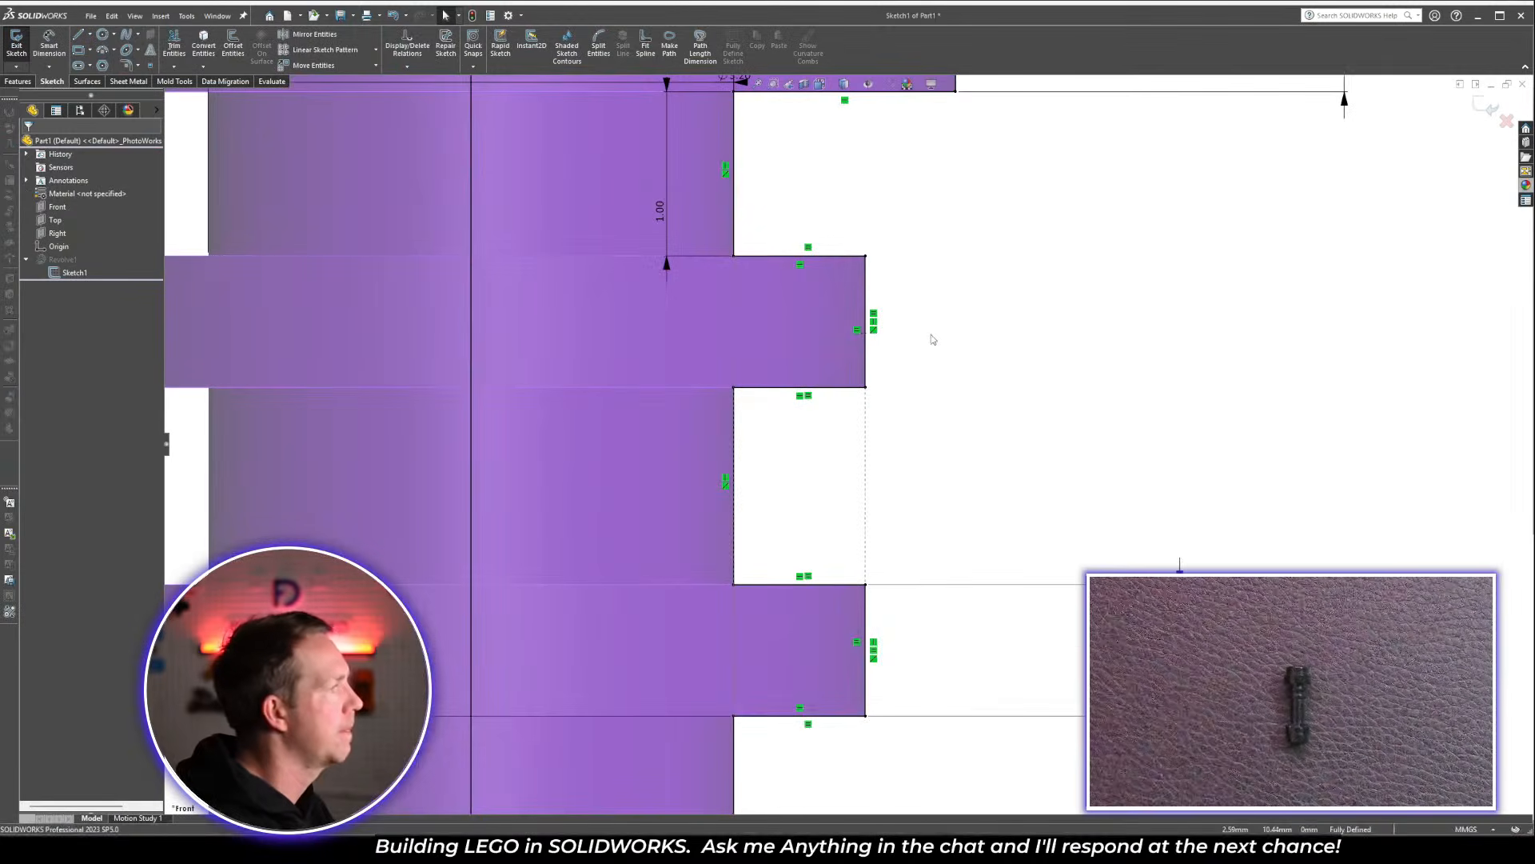
{"action": "scroll", "coordinate": [848, 384], "scroll_direction": "up", "scroll_amount": 2}
{"action": "left_click", "coordinate": [832, 330]}
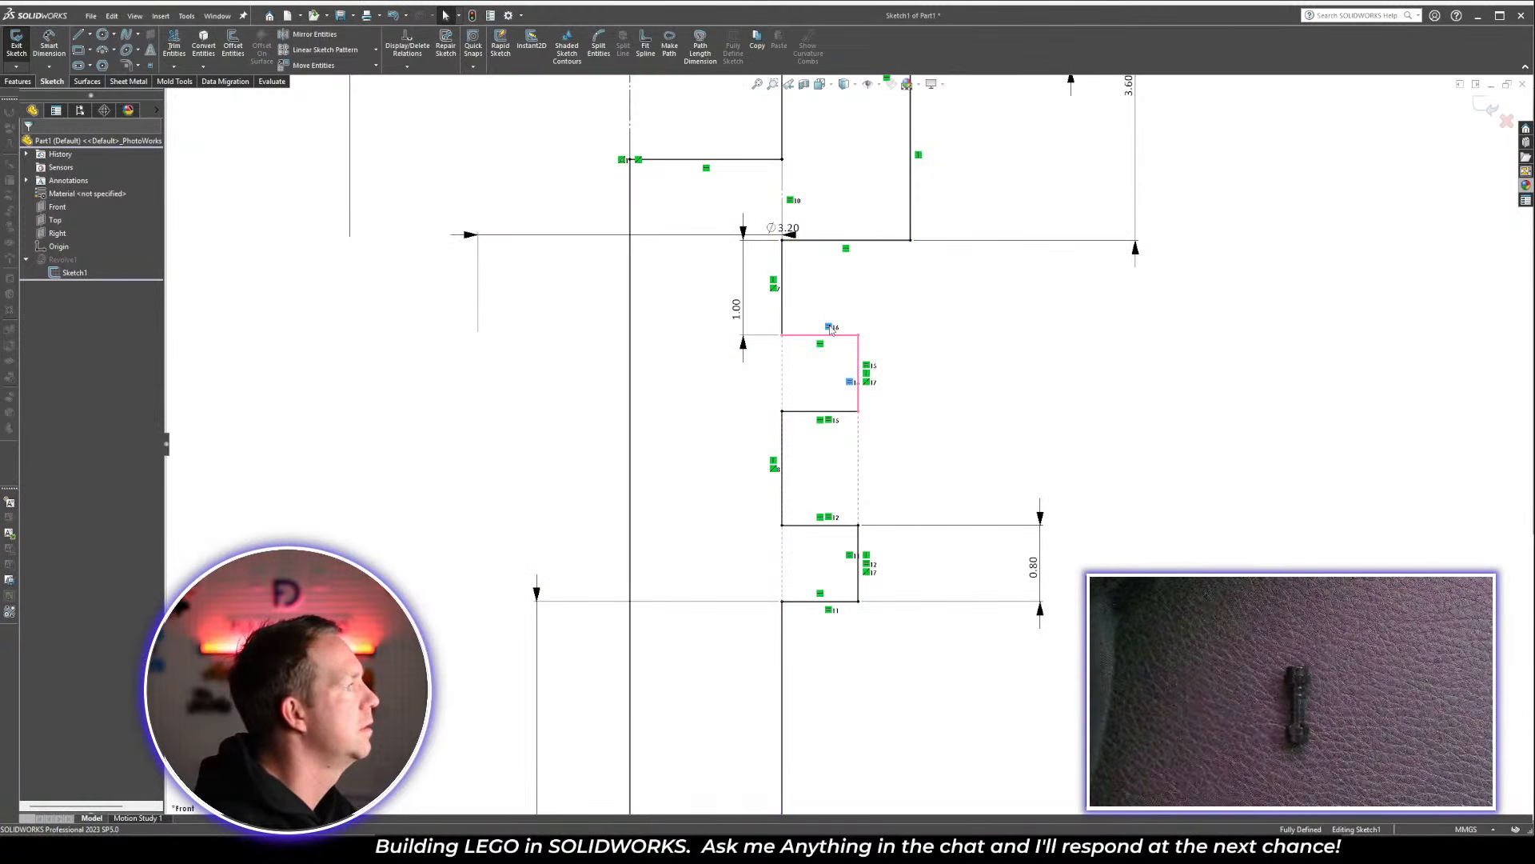
{"action": "key", "text": "Delete"}
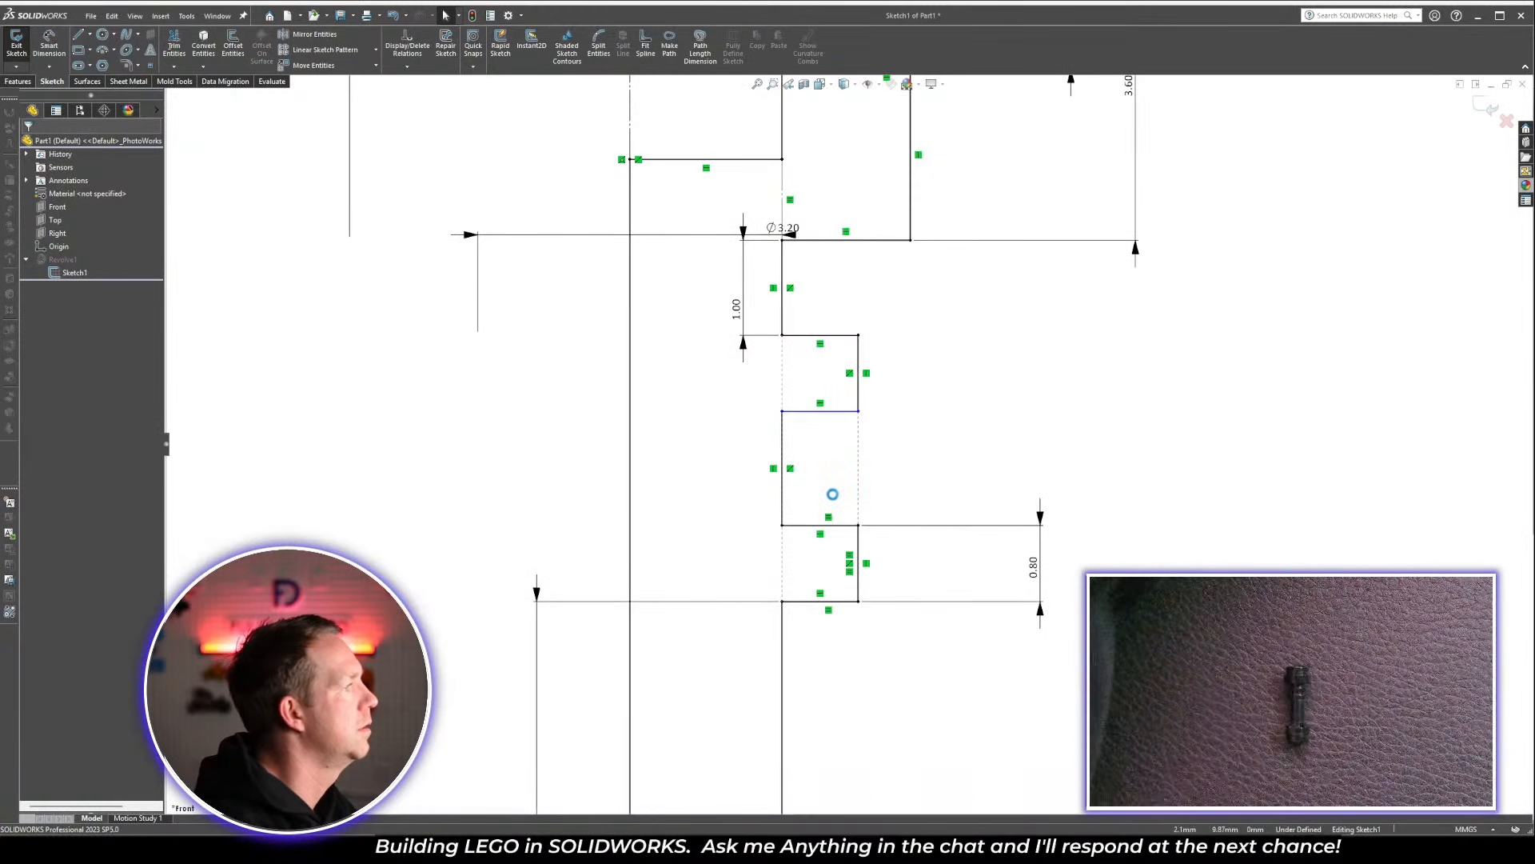
{"action": "left_click", "coordinate": [828, 518]}
{"action": "key", "text": "Delete"}
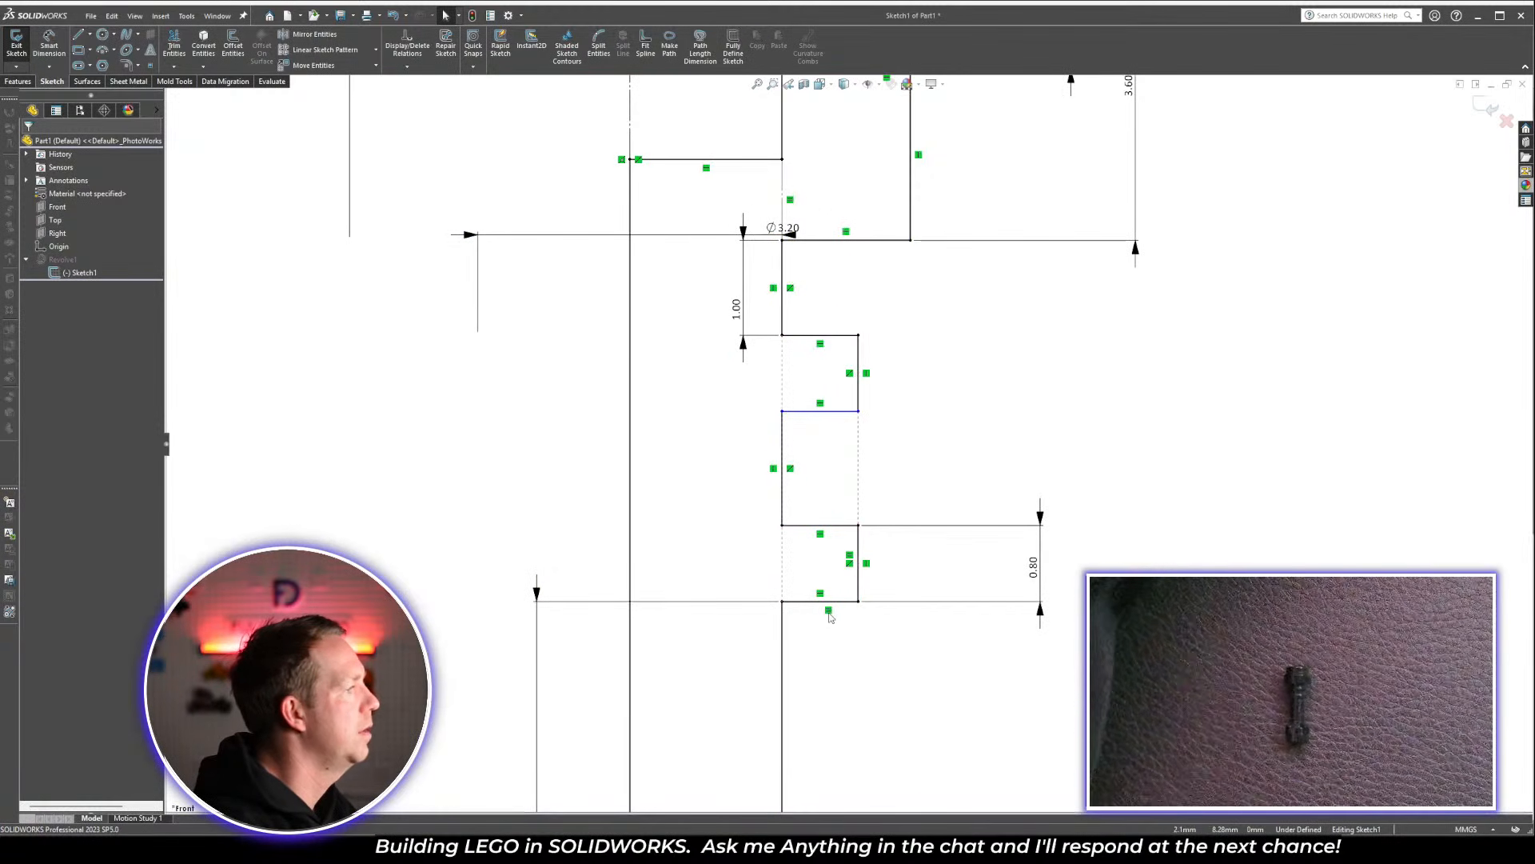
Dimension the upper rib's outer edge across the centerline as a 4.2 mm diameter
{"action": "scroll", "coordinate": [875, 415], "scroll_direction": "up", "scroll_amount": 2}
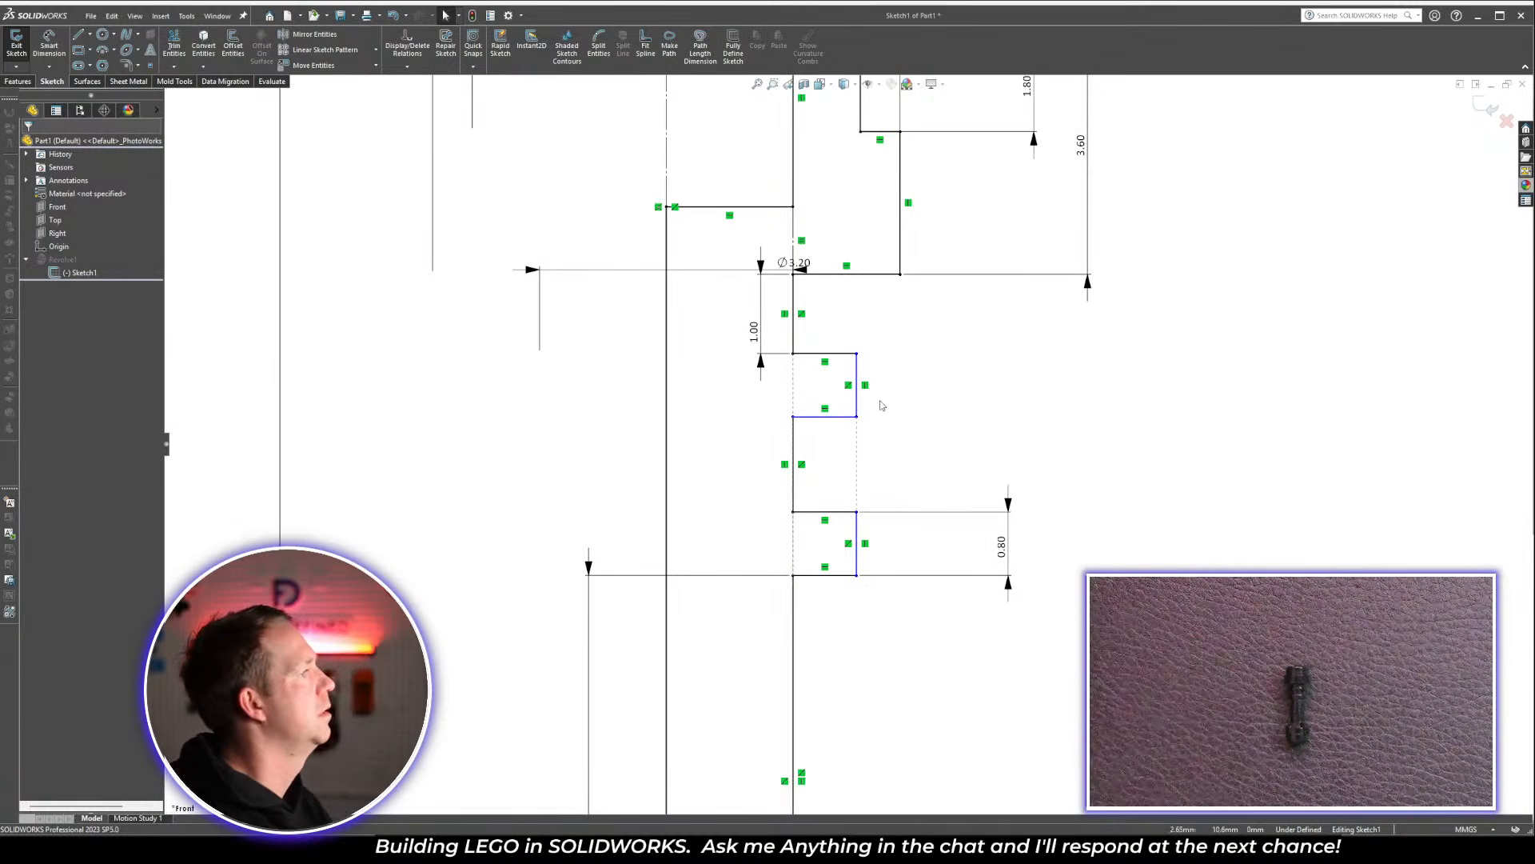
{"action": "right_click_drag", "start_coordinate": [923, 449], "coordinate": [923, 307]}
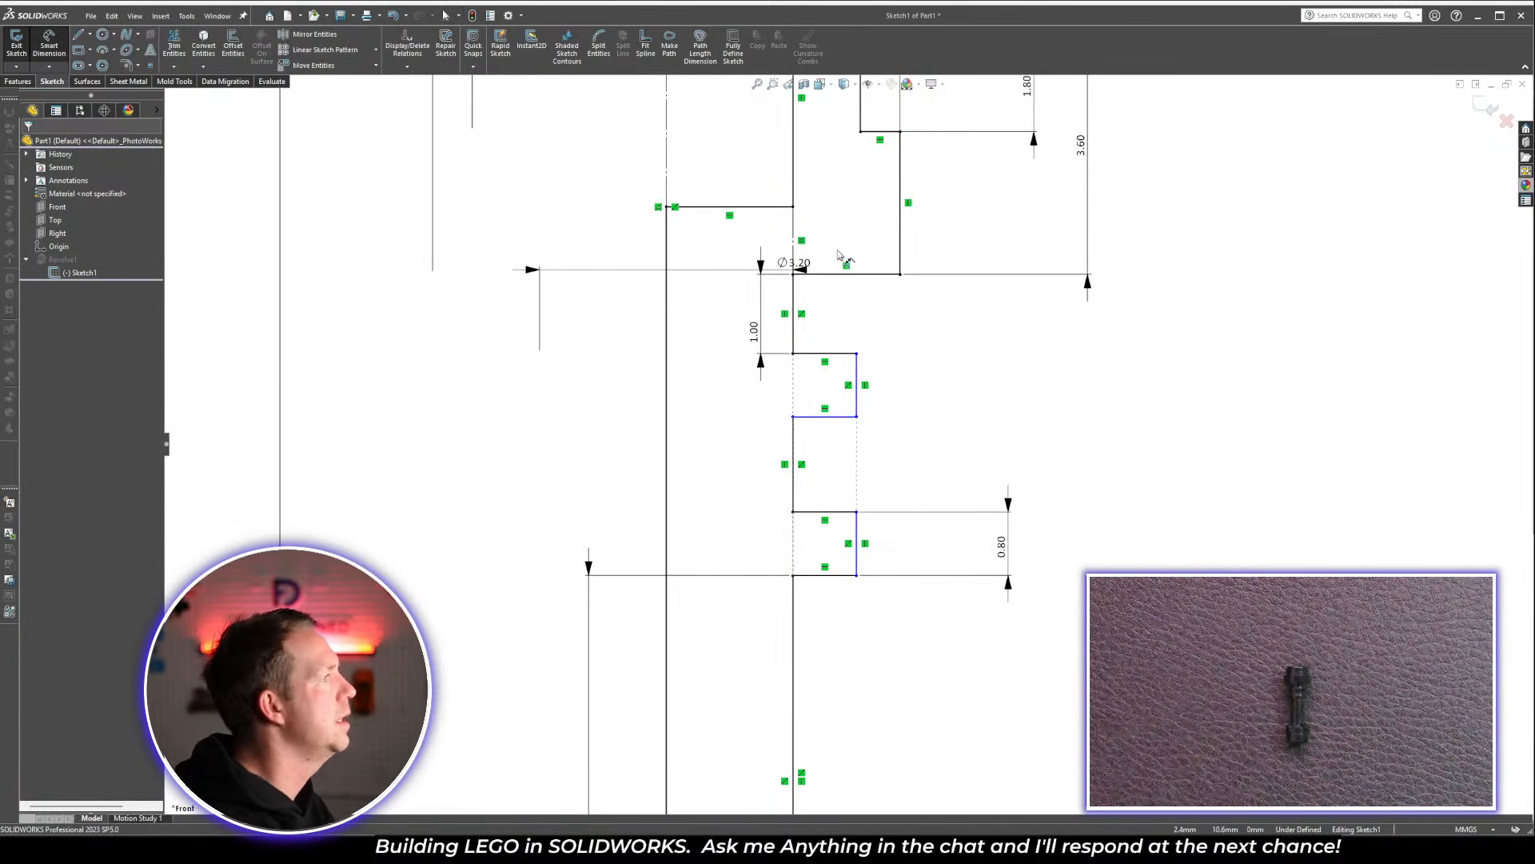
{"action": "left_click", "coordinate": [856, 400]}
{"action": "scroll", "coordinate": [848, 442], "scroll_direction": "up", "scroll_amount": 3}
{"action": "left_click", "coordinate": [747, 320]}
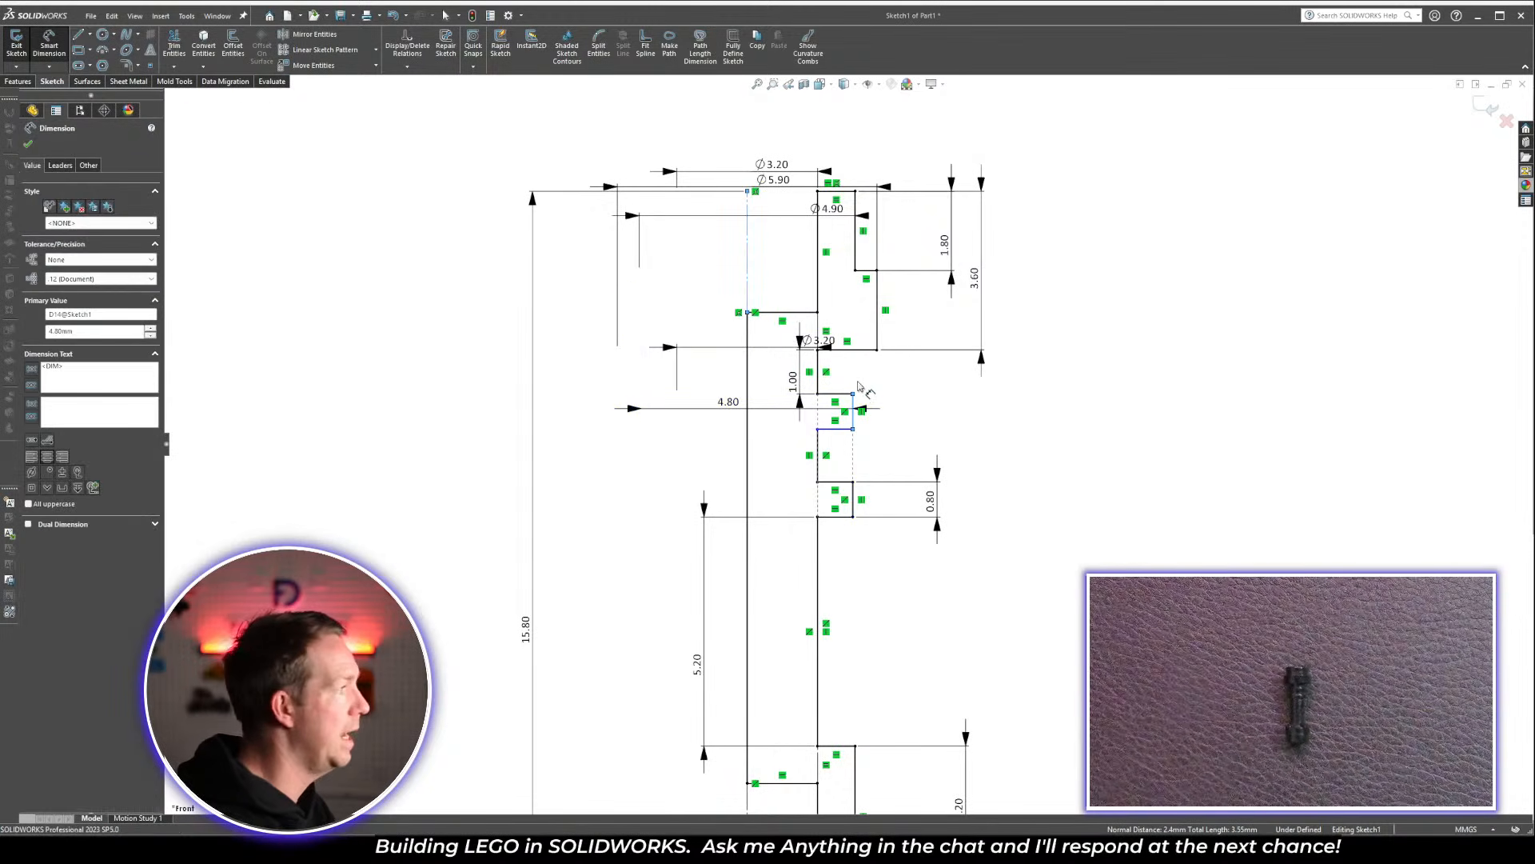
{"action": "left_click", "coordinate": [729, 414]}
{"action": "type", "text": "4.2"}
{"action": "key", "text": "Return"}
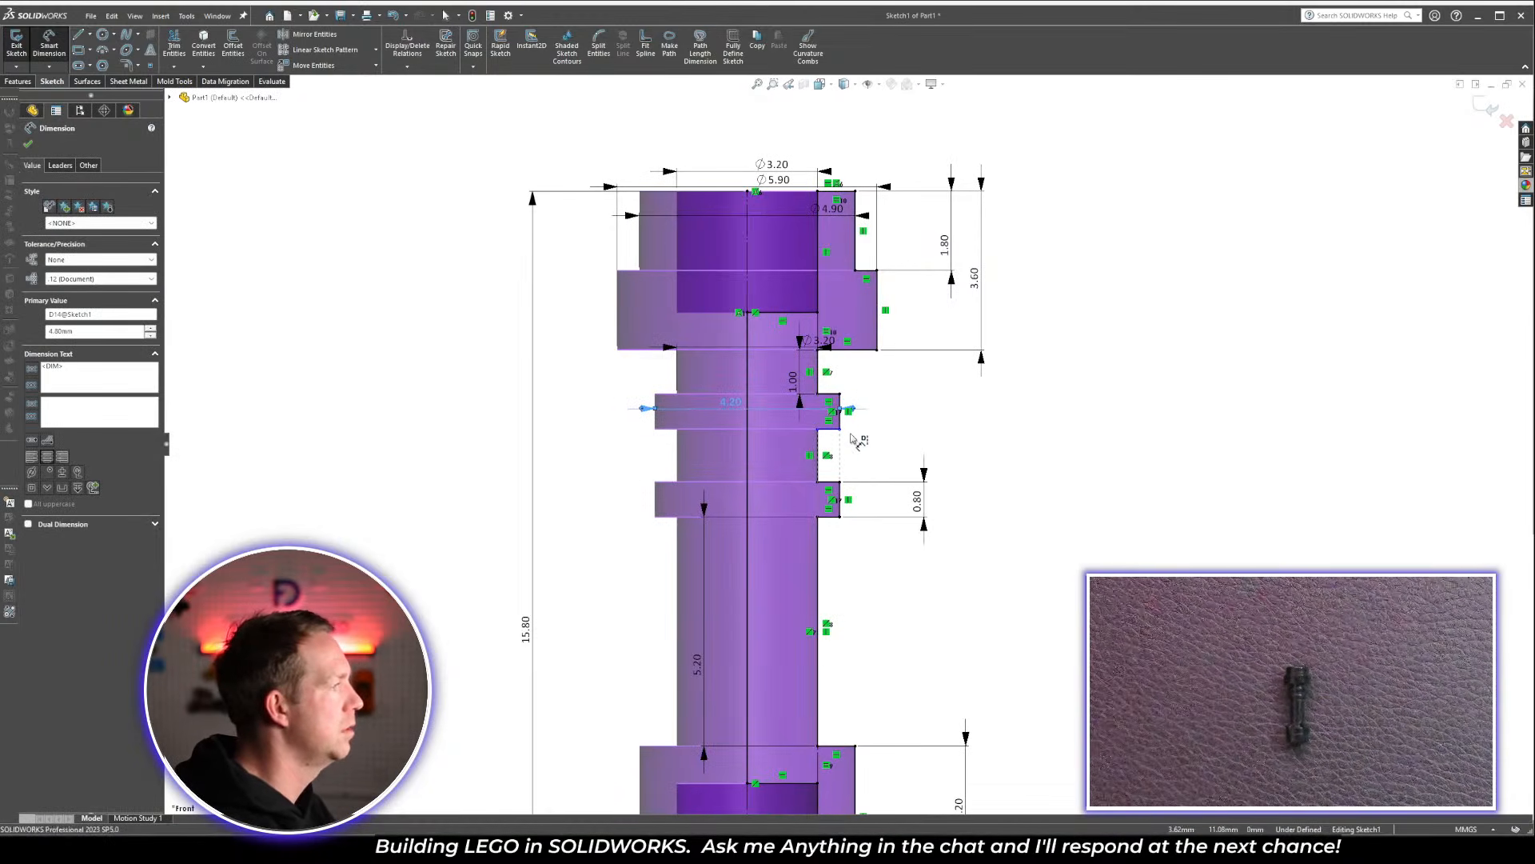
Add an Equal relation between the outer vertical edges of the two ribs and rebuild the revolved part
{"action": "scroll", "coordinate": [848, 440], "scroll_direction": "down", "scroll_amount": 5}
{"action": "key", "text": "Escape"}
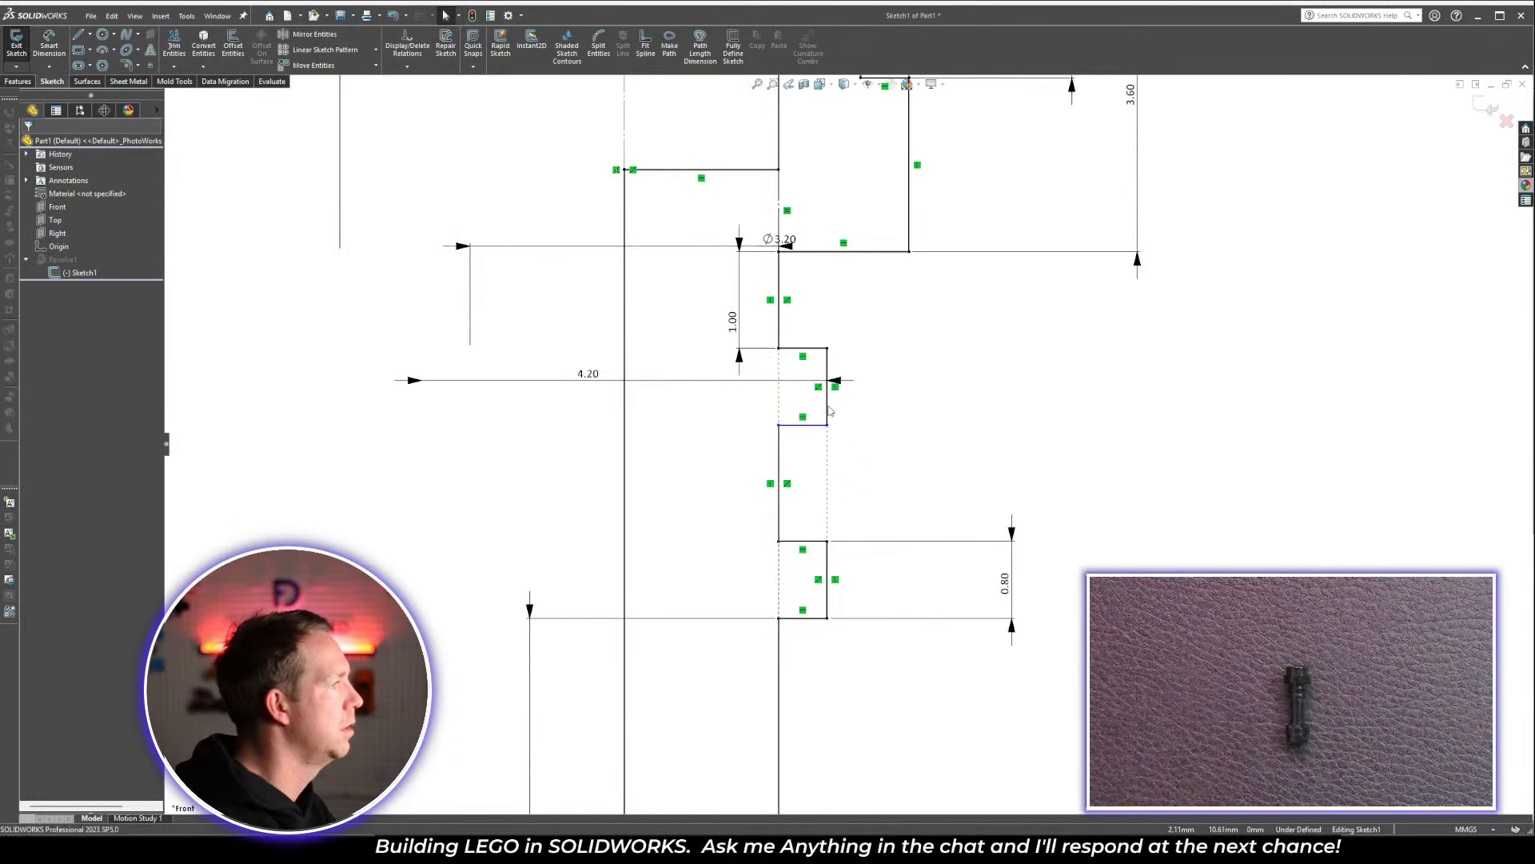
{"action": "left_click", "coordinate": [827, 557], "text": "ctrl"}
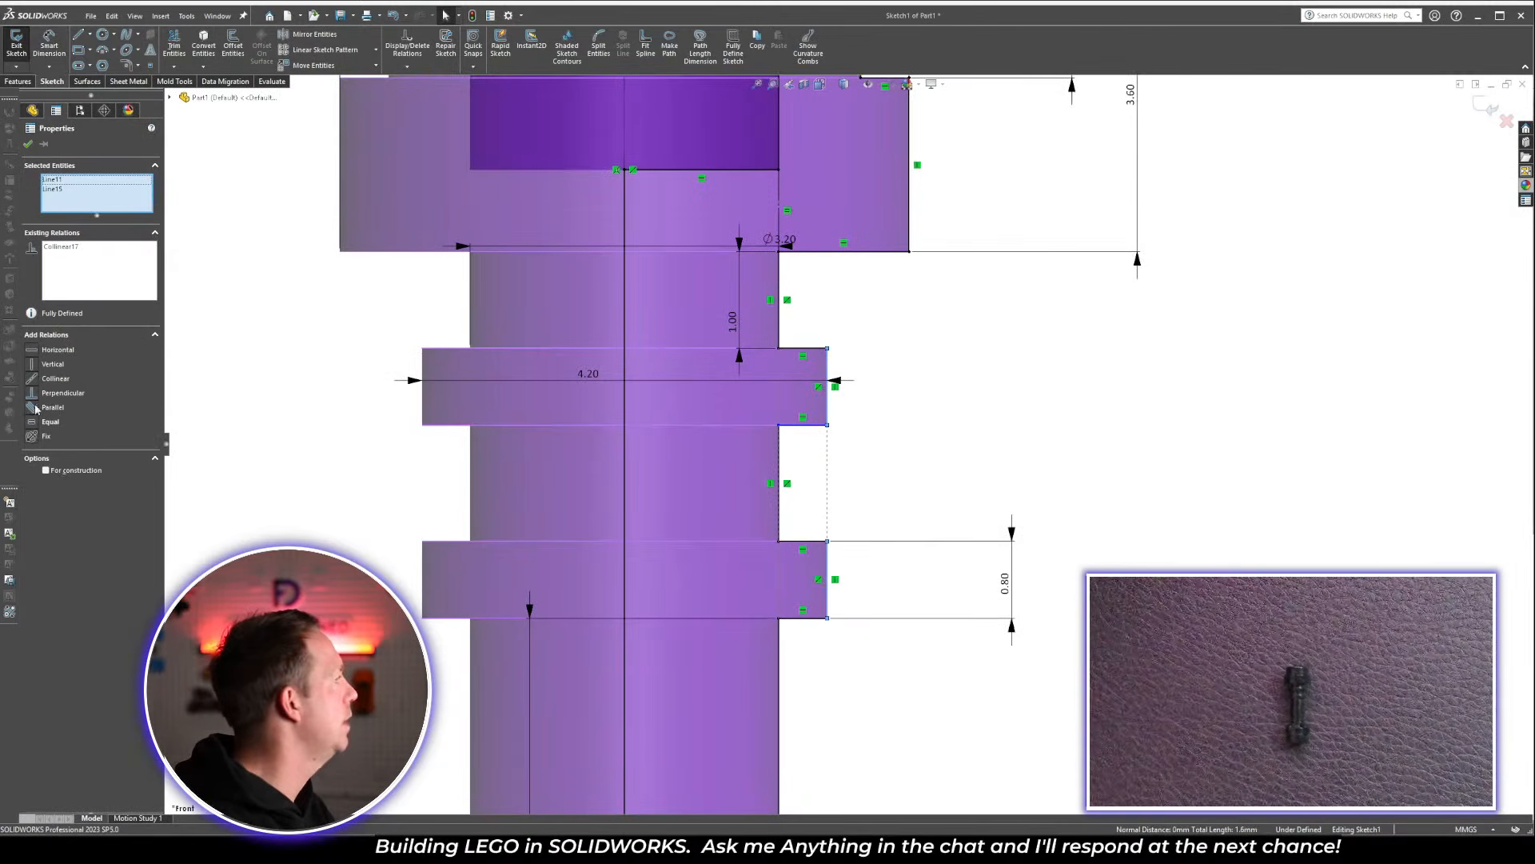
{"action": "left_click", "coordinate": [35, 407]}
{"action": "left_click", "coordinate": [830, 435]}
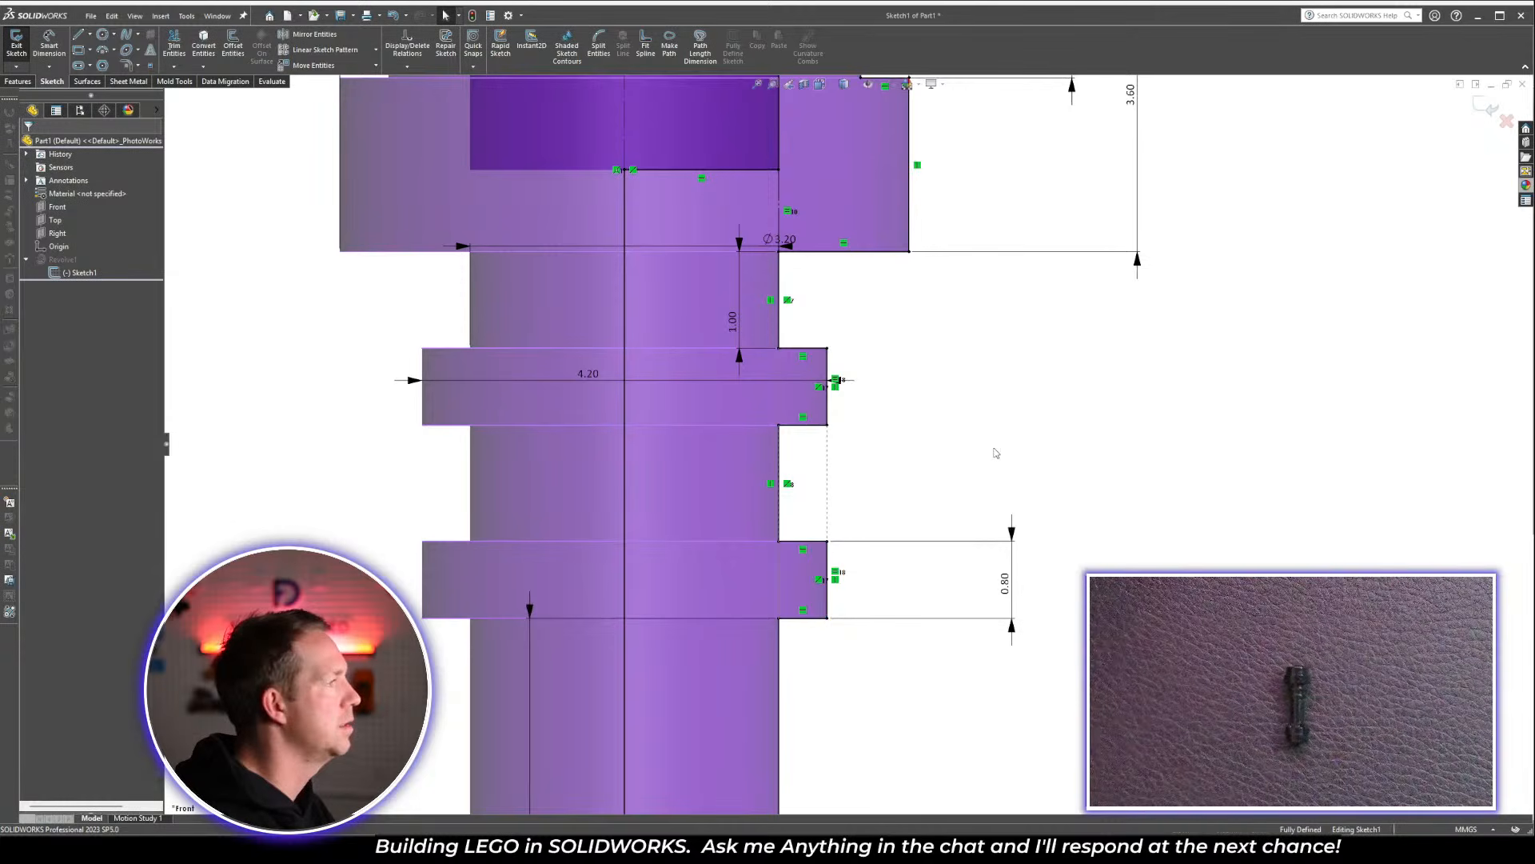
{"action": "key", "text": "z"}
{"action": "key", "text": "ctrl+b"}
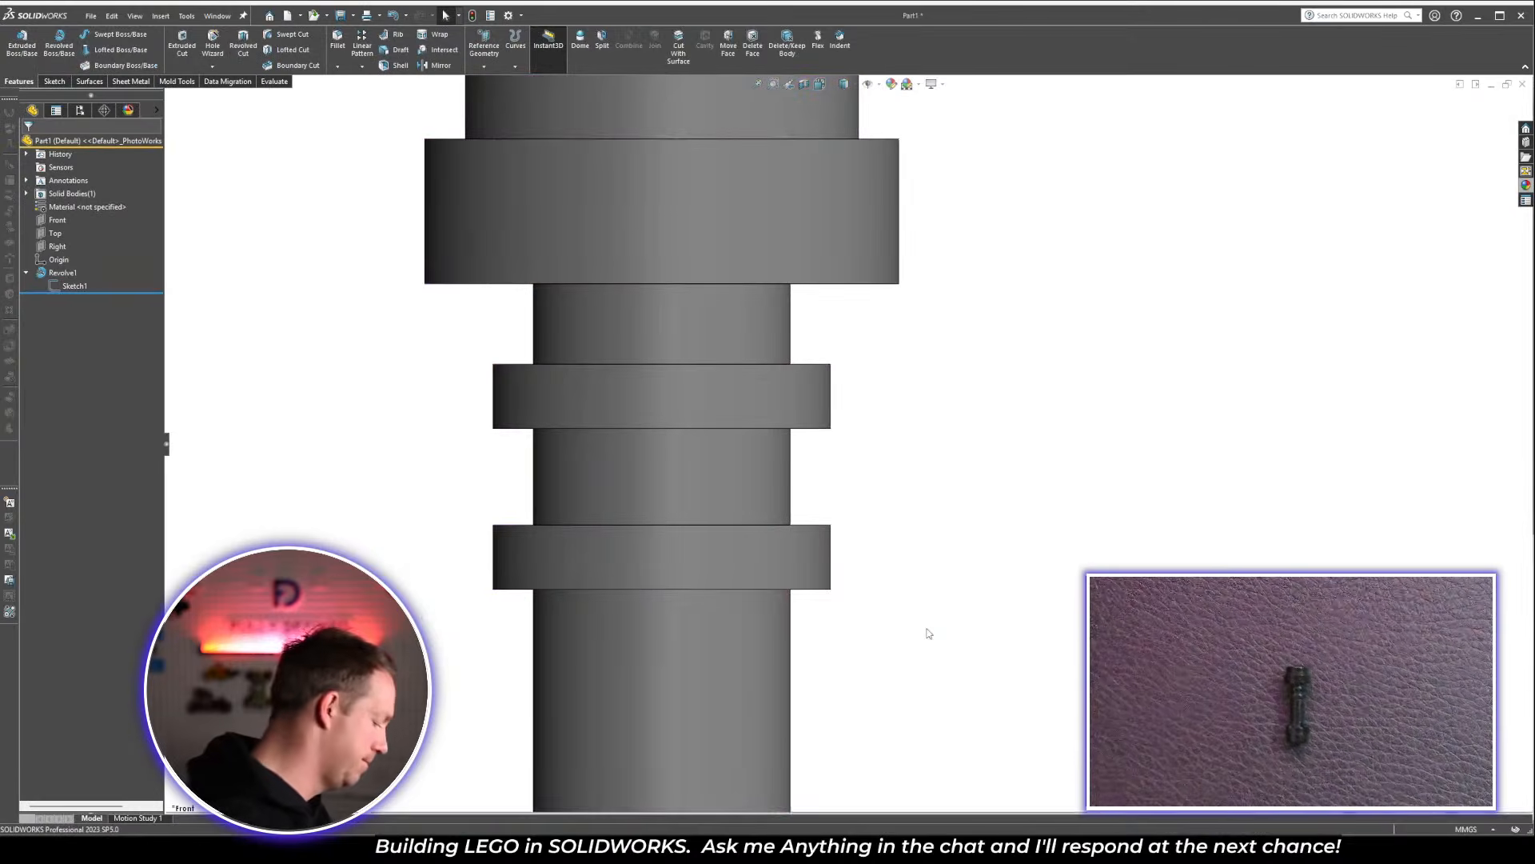
Save the revolved hilt in the PARTS LIBRARY folder as 64567 - Weapon Lightsaber Hilt with Bottom Ring
{"action": "scroll", "coordinate": [874, 565], "scroll_direction": "up", "scroll_amount": 5}
{"action": "mouse_move", "coordinate": [874, 565]}
{"action": "middle_mouse_down"}
{"action": "mouse_move", "coordinate": [882, 548]}
{"action": "mouse_move", "coordinate": [822, 531]}
{"action": "middle_mouse_up"}
{"action": "scroll", "coordinate": [823, 531], "scroll_direction": "up", "scroll_amount": 3}
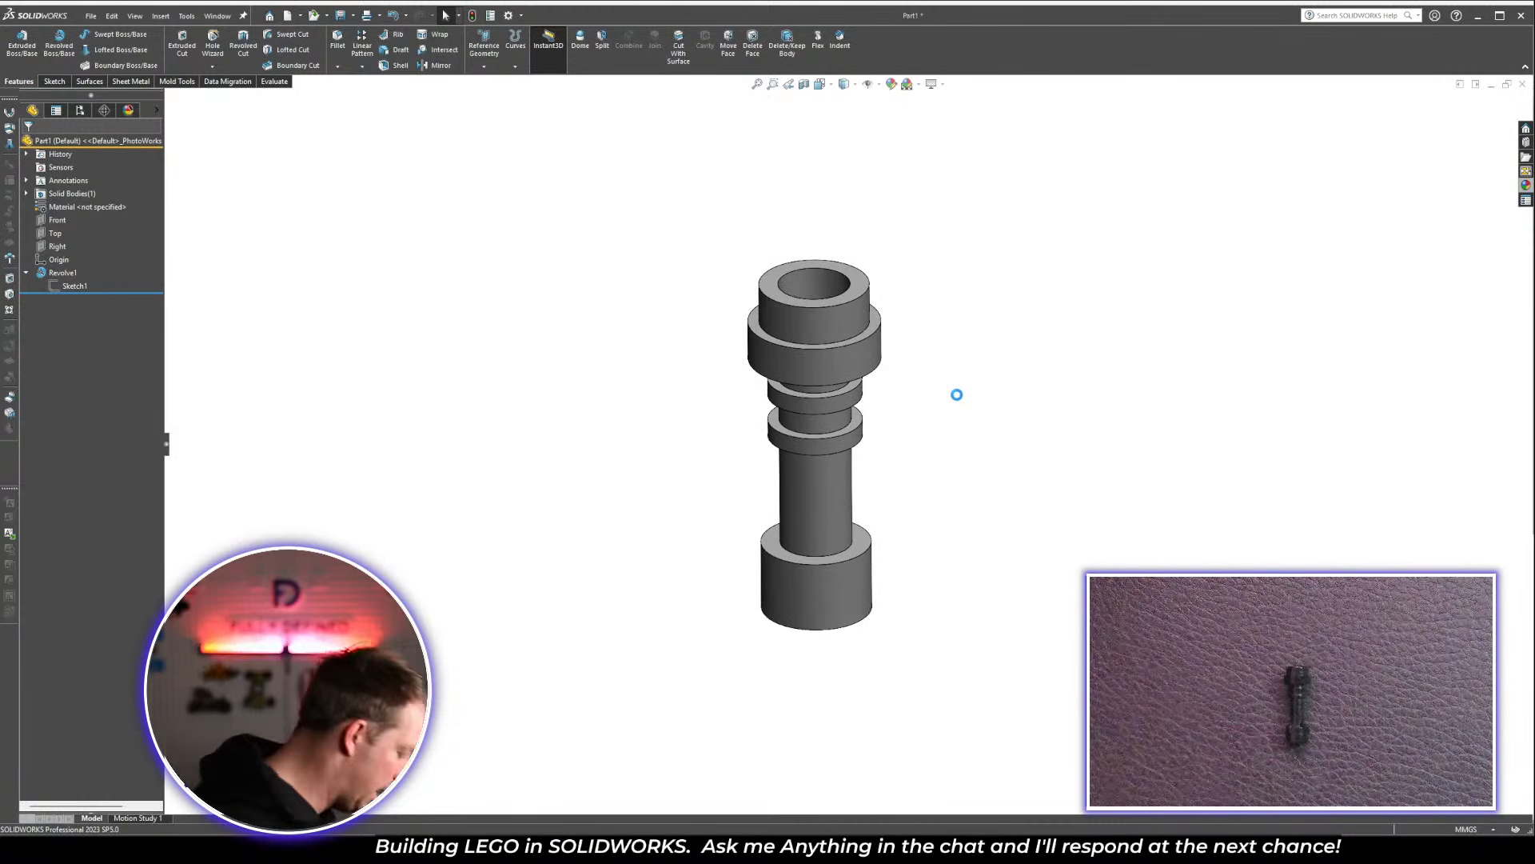
{"action": "key", "text": "ctrl+s"}
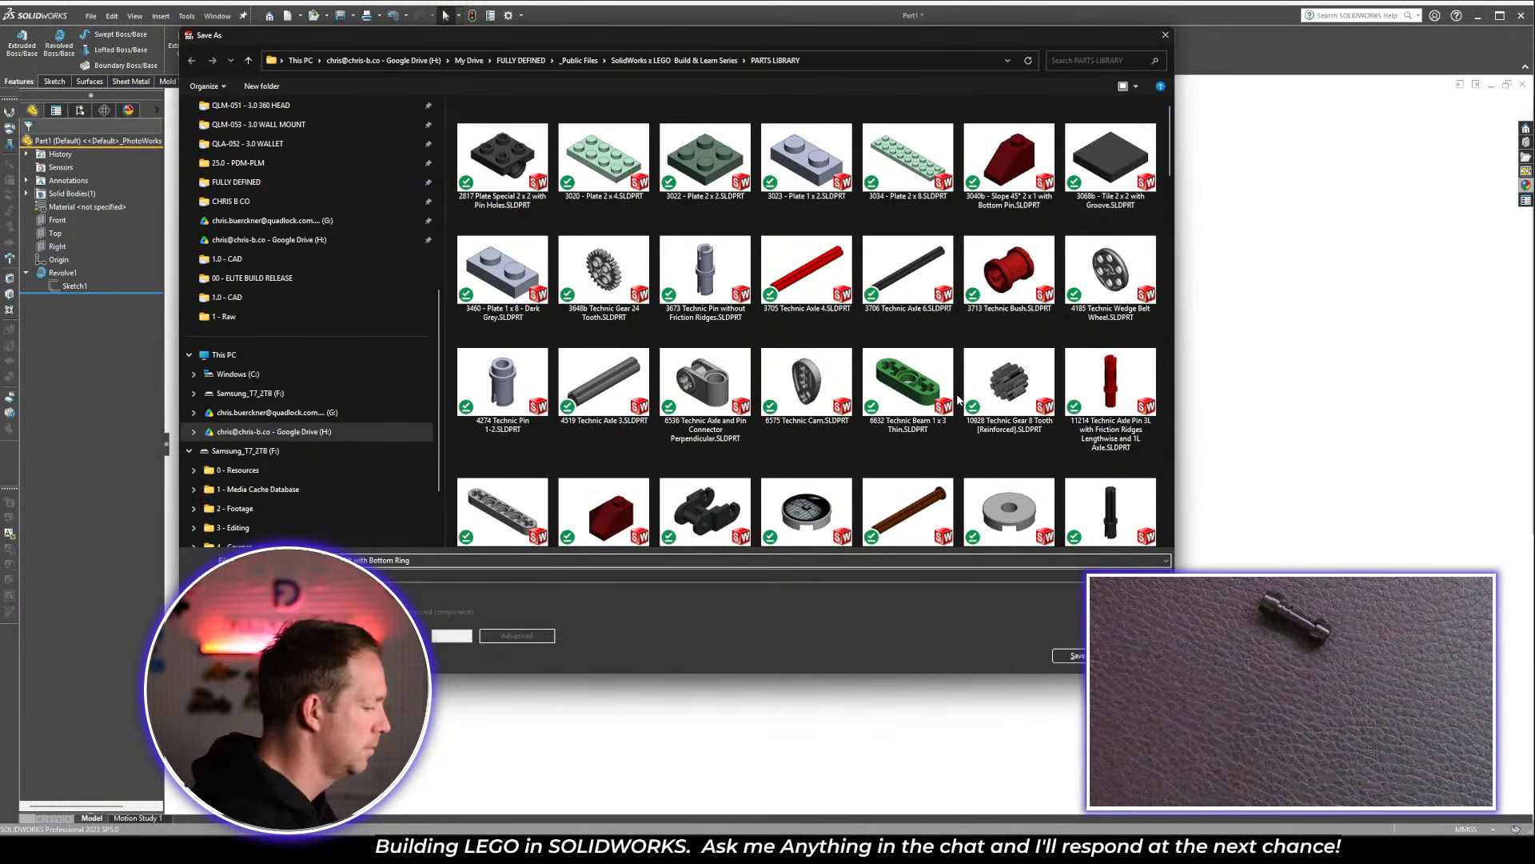
{"action": "key", "text": "Return"}
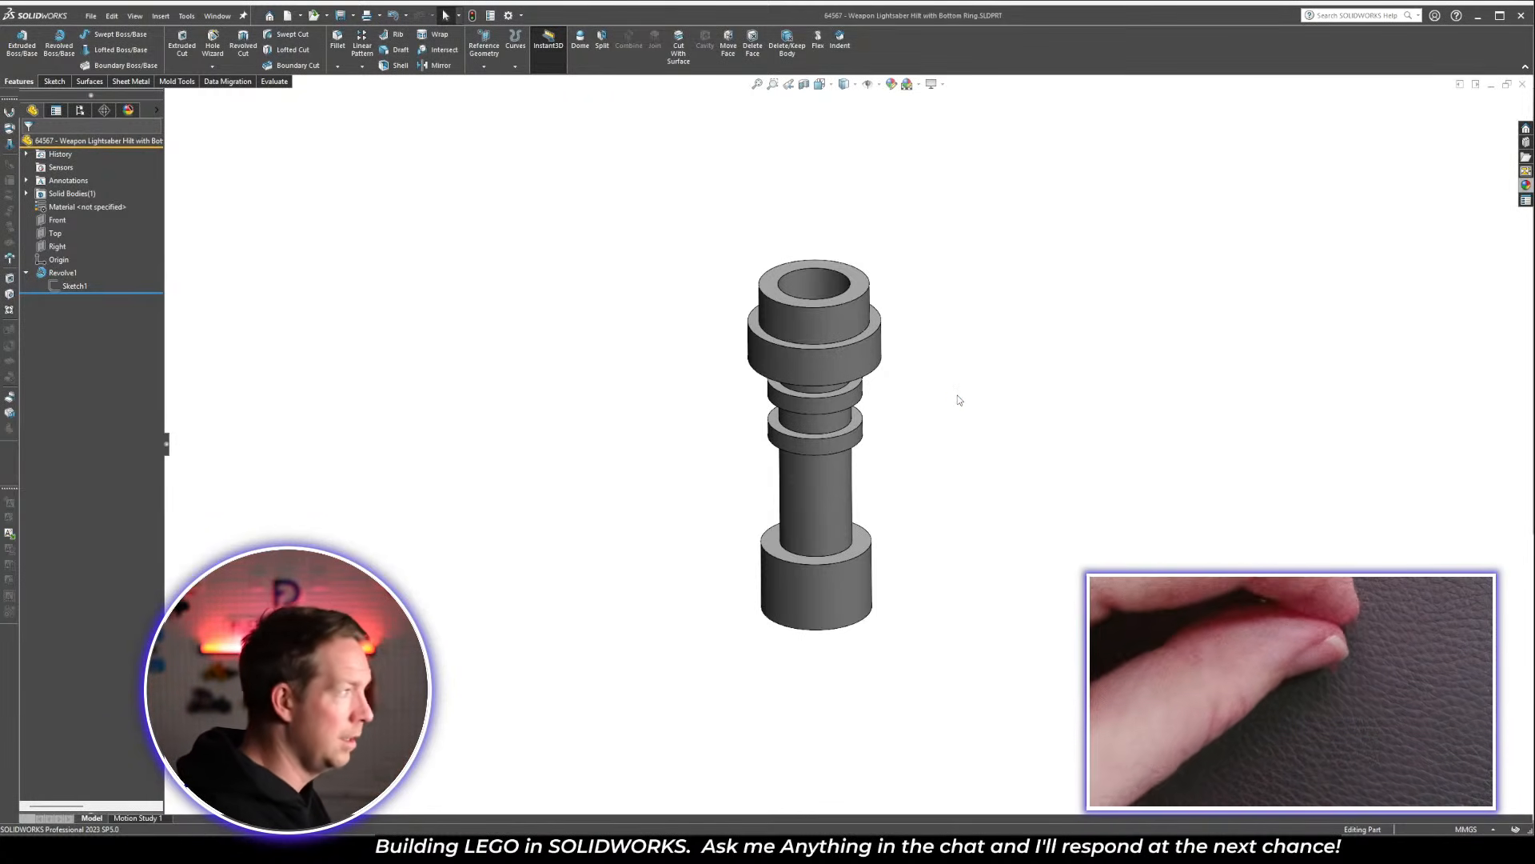
Switch to the browser's Rebrickable page and examine the reference images of the hilt's lower end, then return to SOLIDWORKS
{"action": "scroll", "coordinate": [844, 557], "scroll_direction": "down", "scroll_amount": 4}
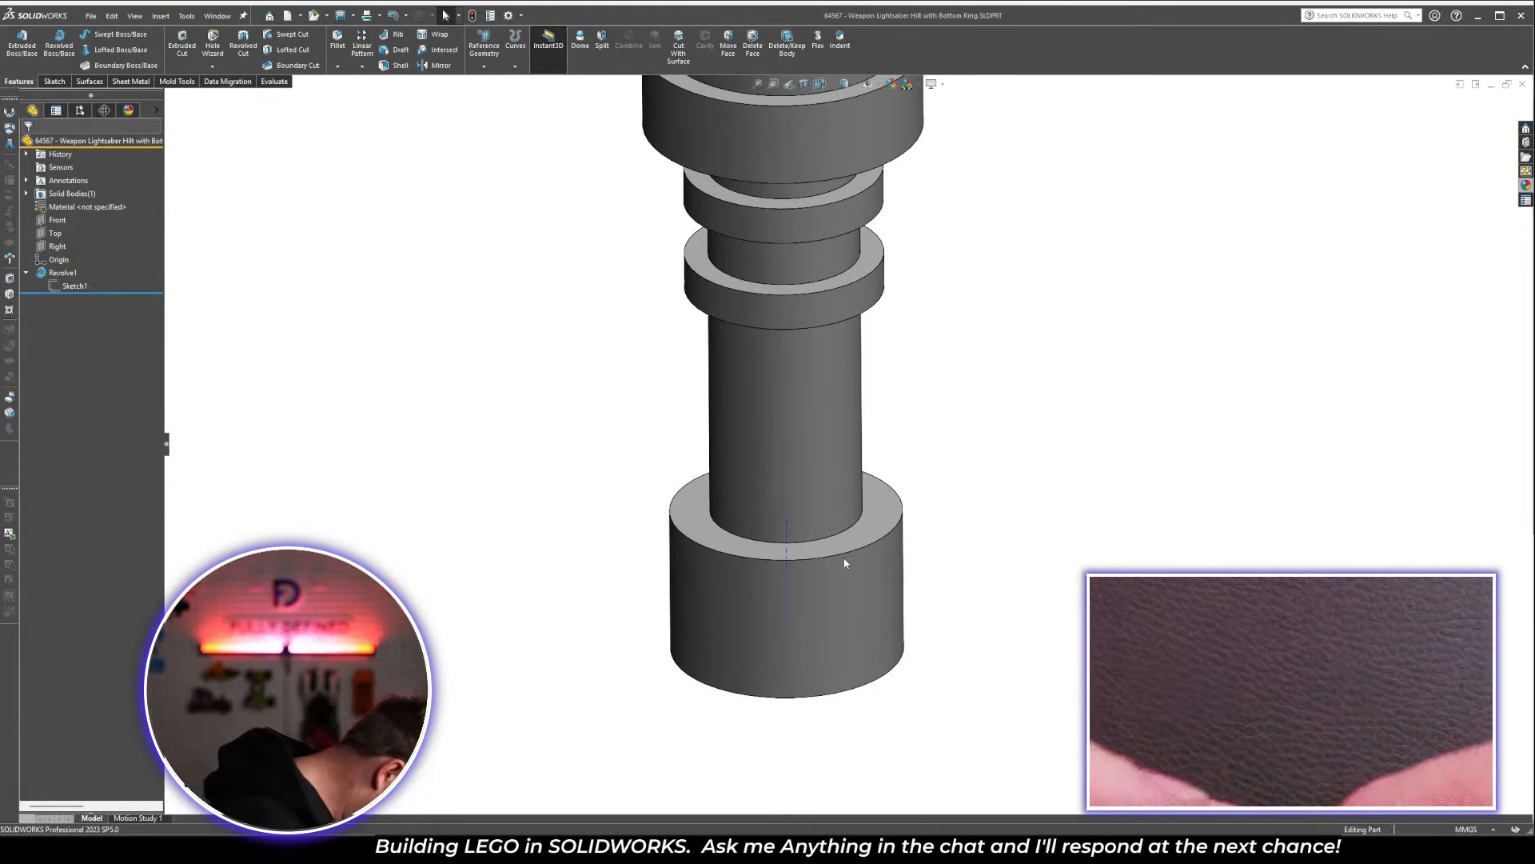
{"action": "key", "text": "alt+Tab"}
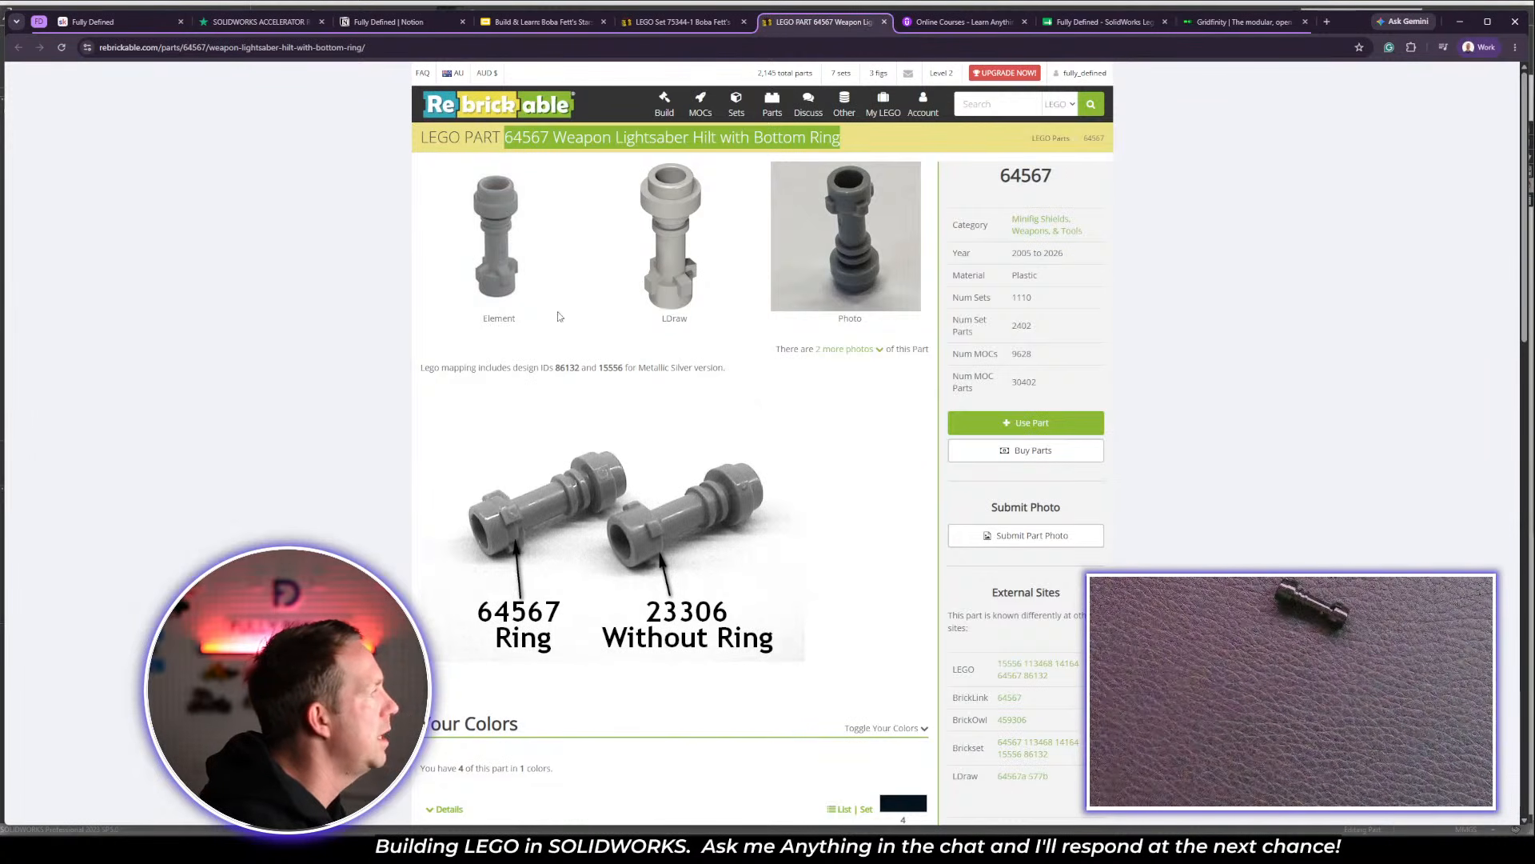
{"action": "key", "text": "alt+Tab"}
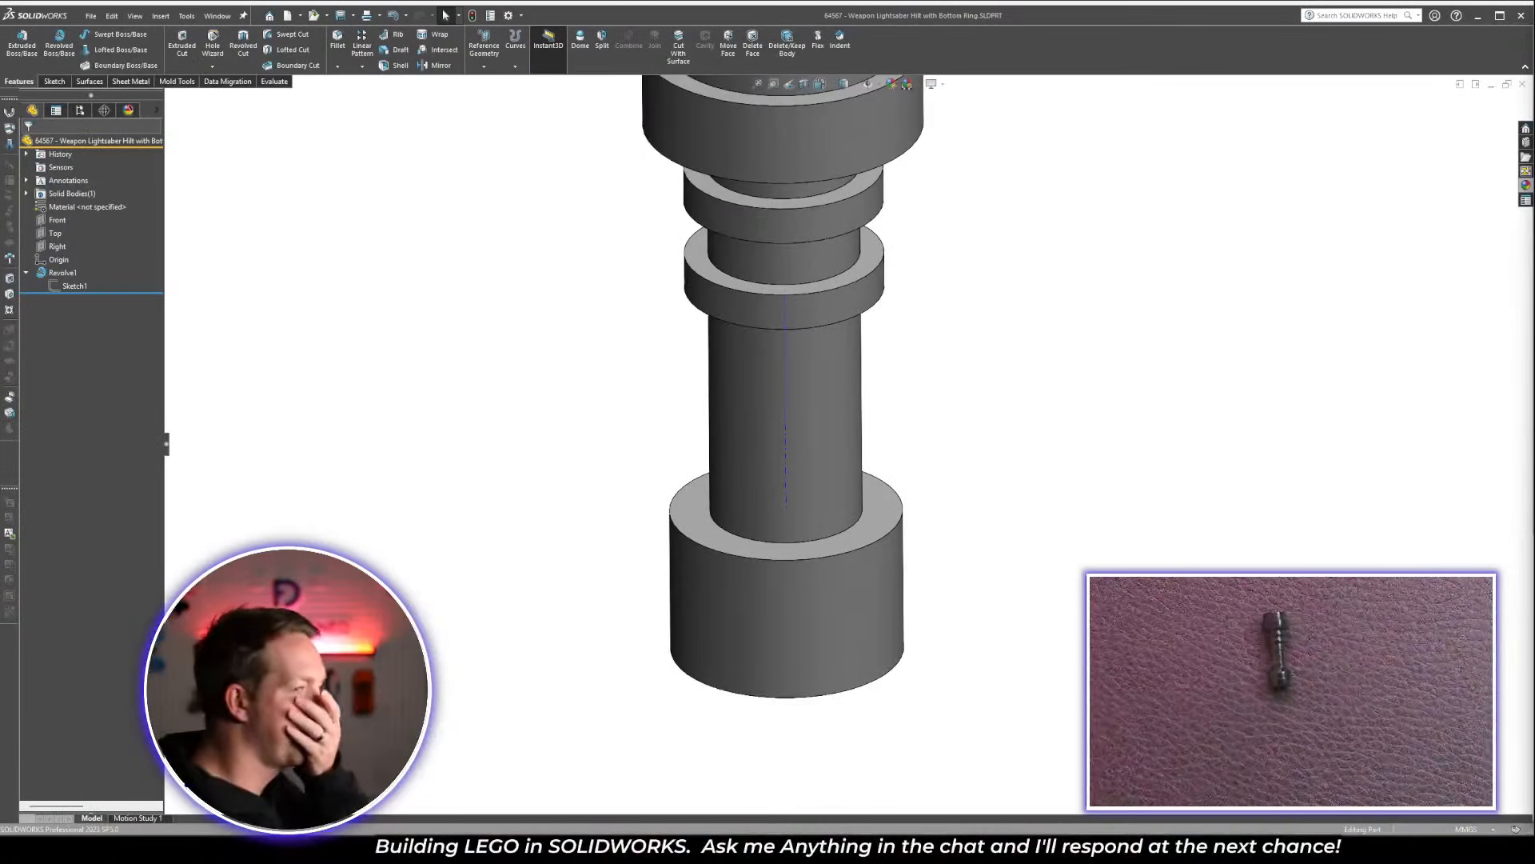
Start a sketch on the Right plane and view the hilt's lower end straight on from the right
{"action": "left_click", "coordinate": [57, 247]}
{"action": "left_click", "coordinate": [104, 232]}
{"action": "key", "text": "space"}
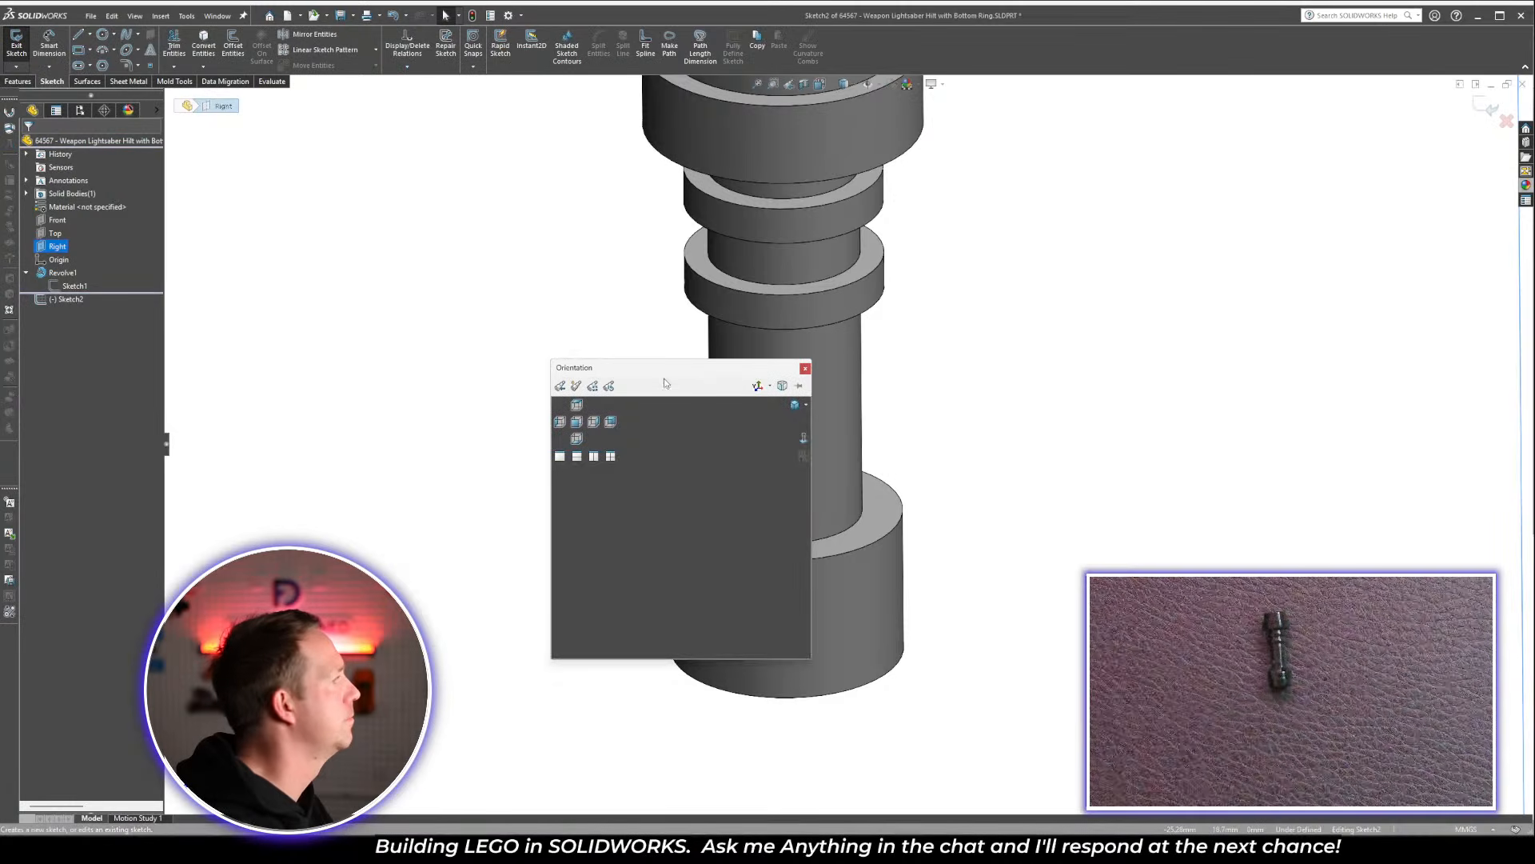
{"action": "left_click", "coordinate": [804, 439]}
{"action": "scroll", "coordinate": [976, 704], "scroll_direction": "down", "scroll_amount": 2}
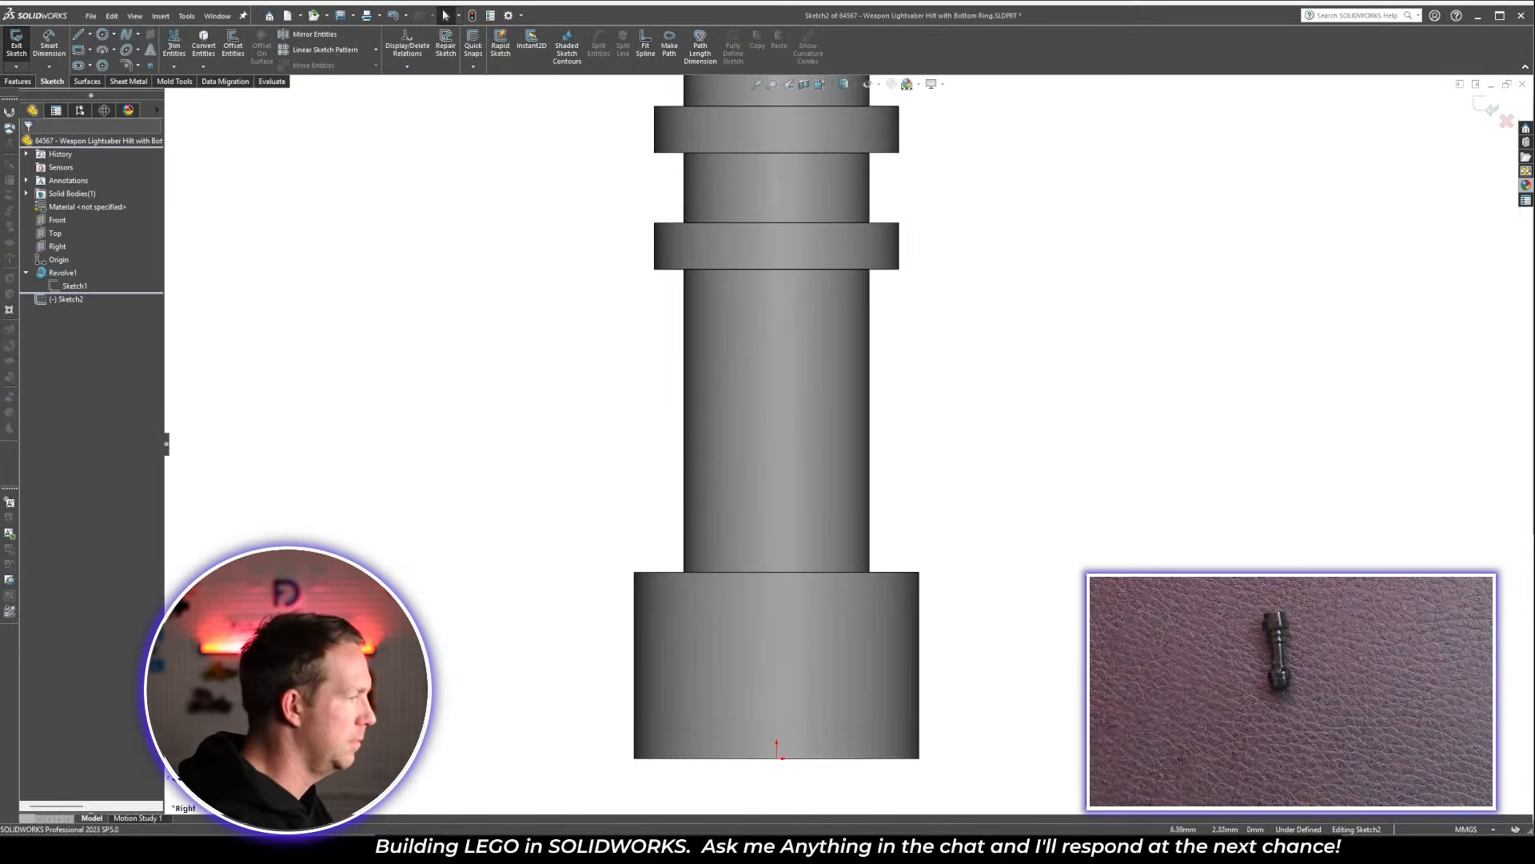
Apply a section view through the Right plane to expose the hilt's inner bore
{"action": "key", "text": "l"}
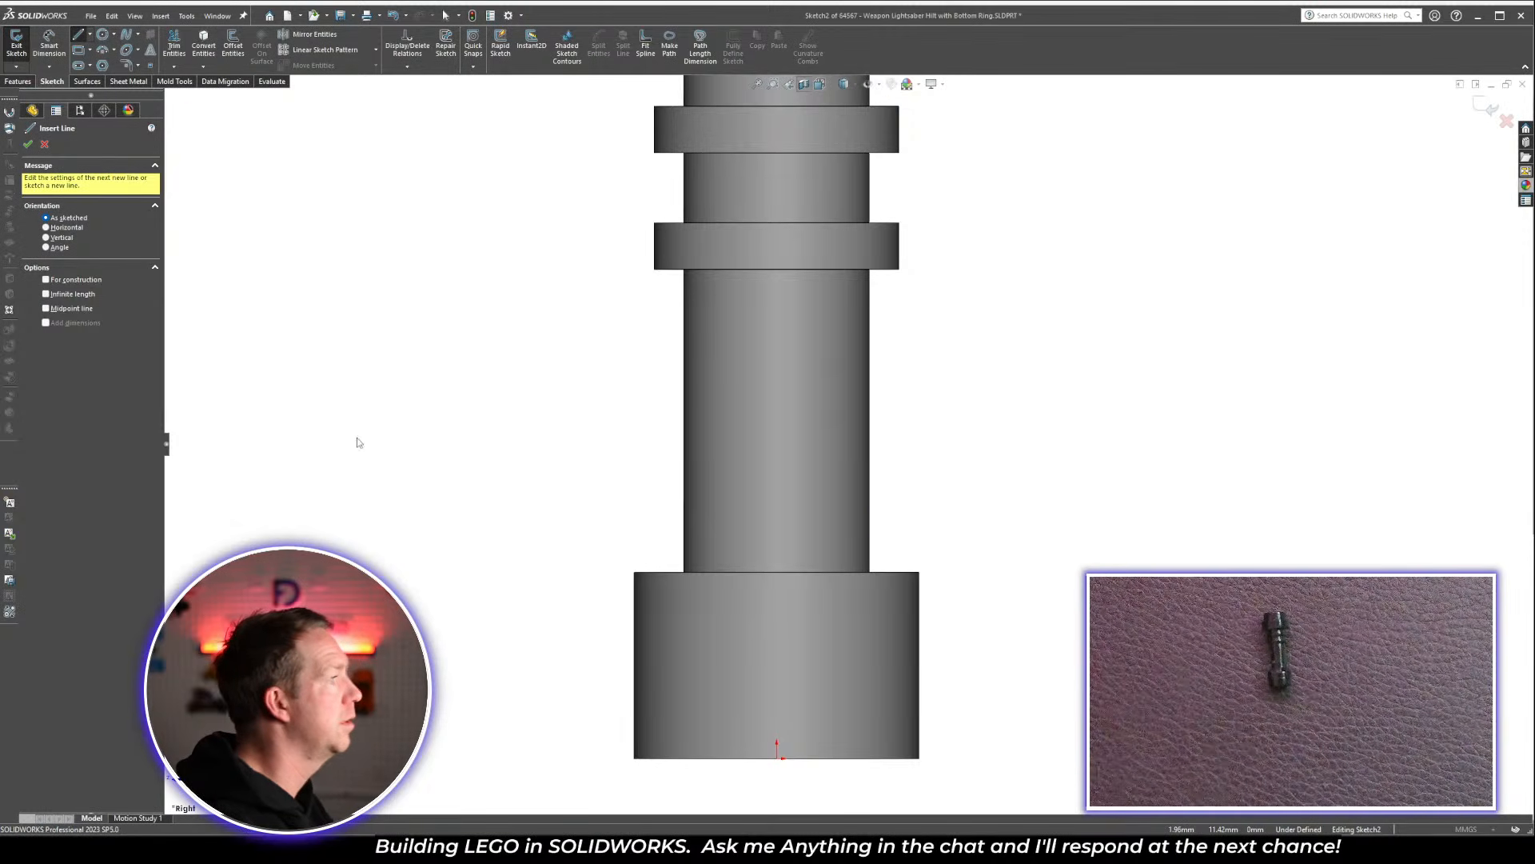
{"action": "left_click", "coordinate": [82, 363]}
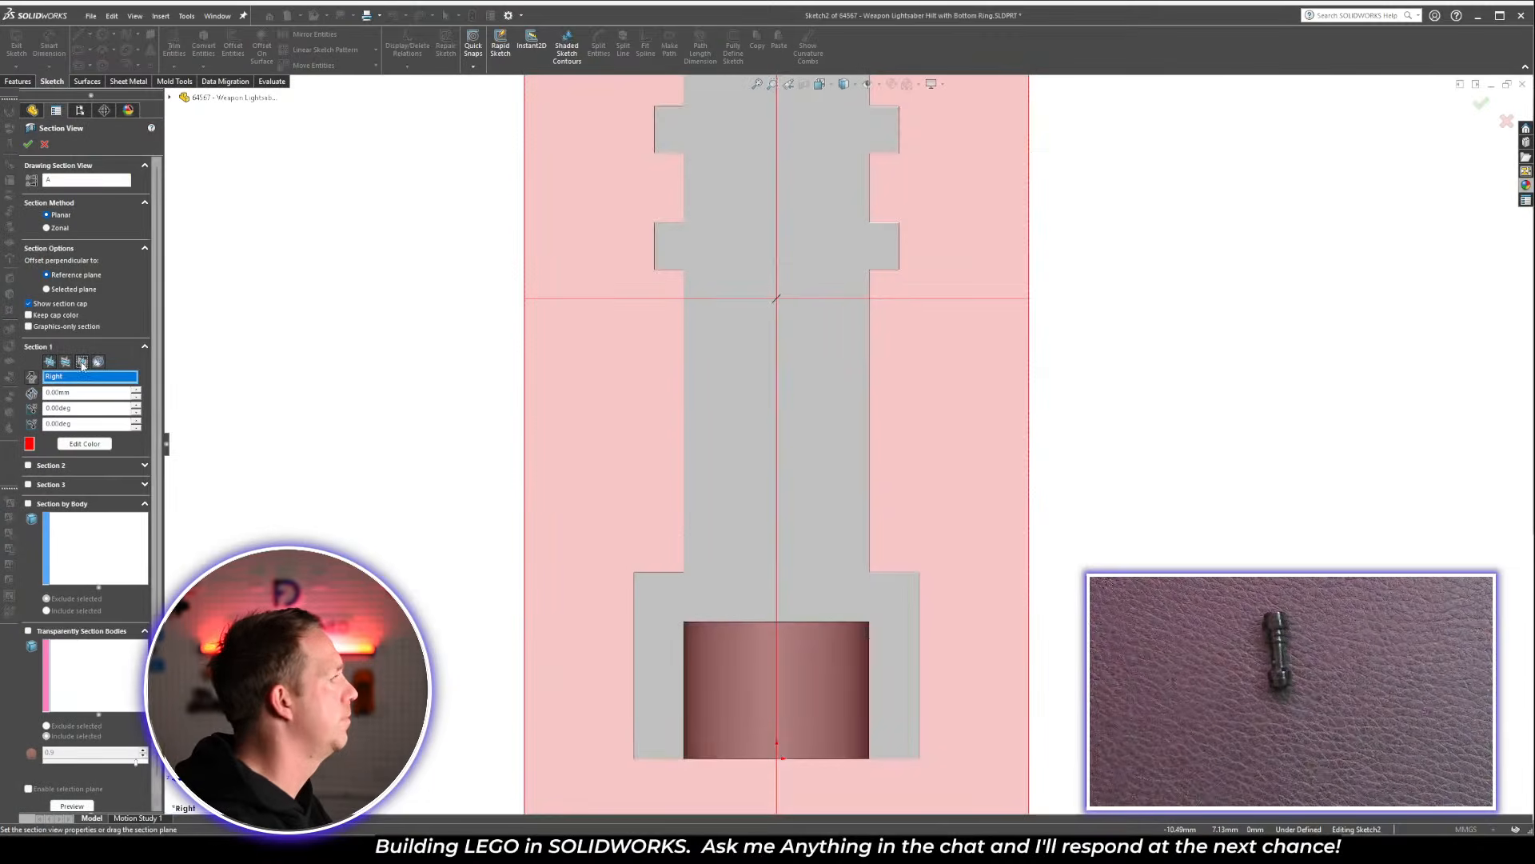
{"action": "left_click", "coordinate": [29, 144]}
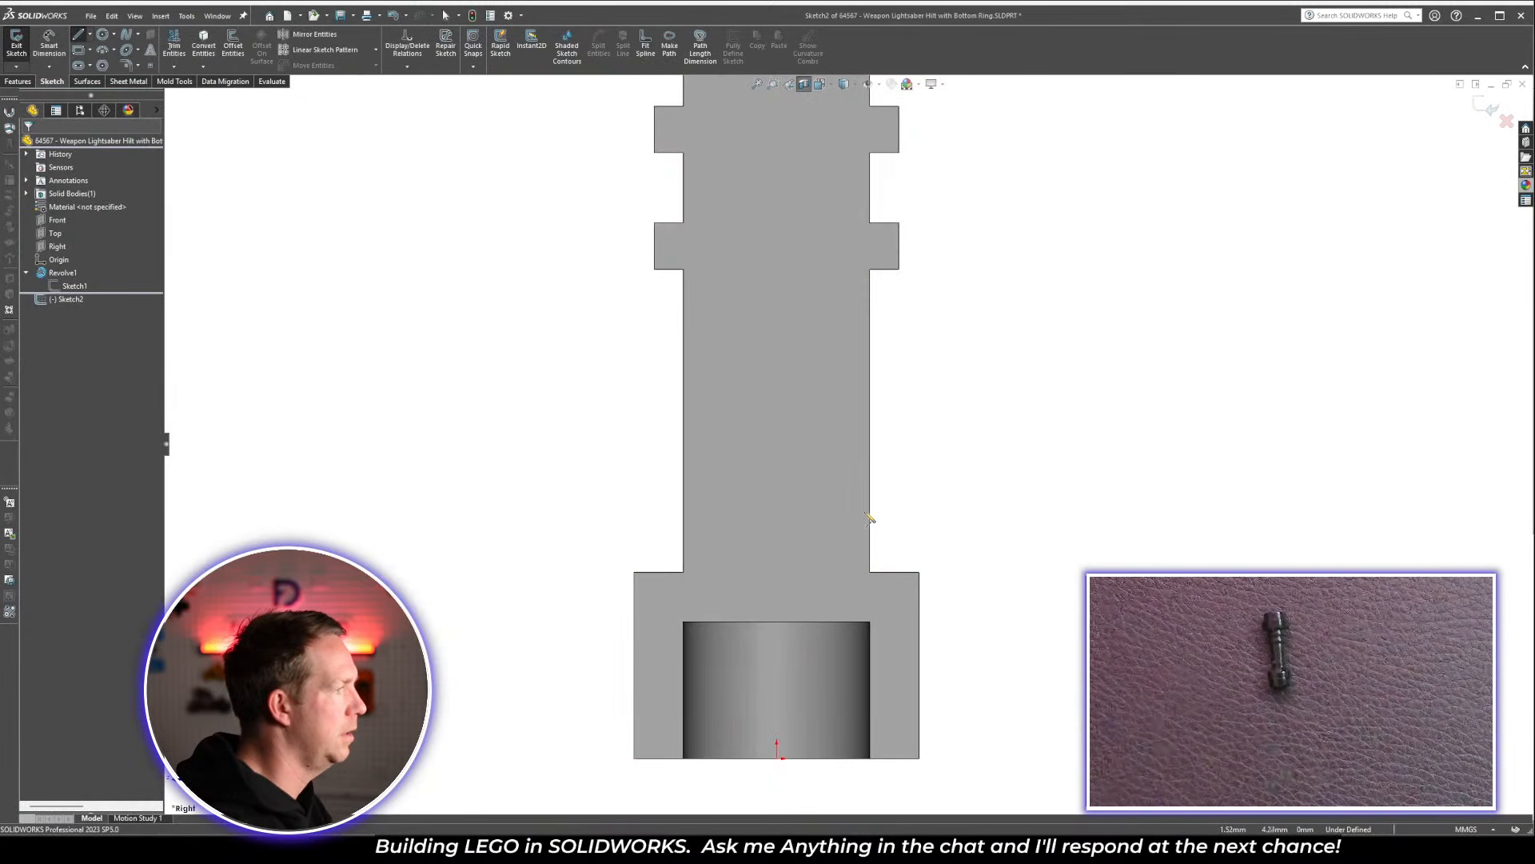
Sketch a closed six-sided line profile overlapping the lower collar's wall, with sloped upper edges and a bottom edge about 1.23 mm above the base
{"action": "left_click", "coordinate": [846, 579]}
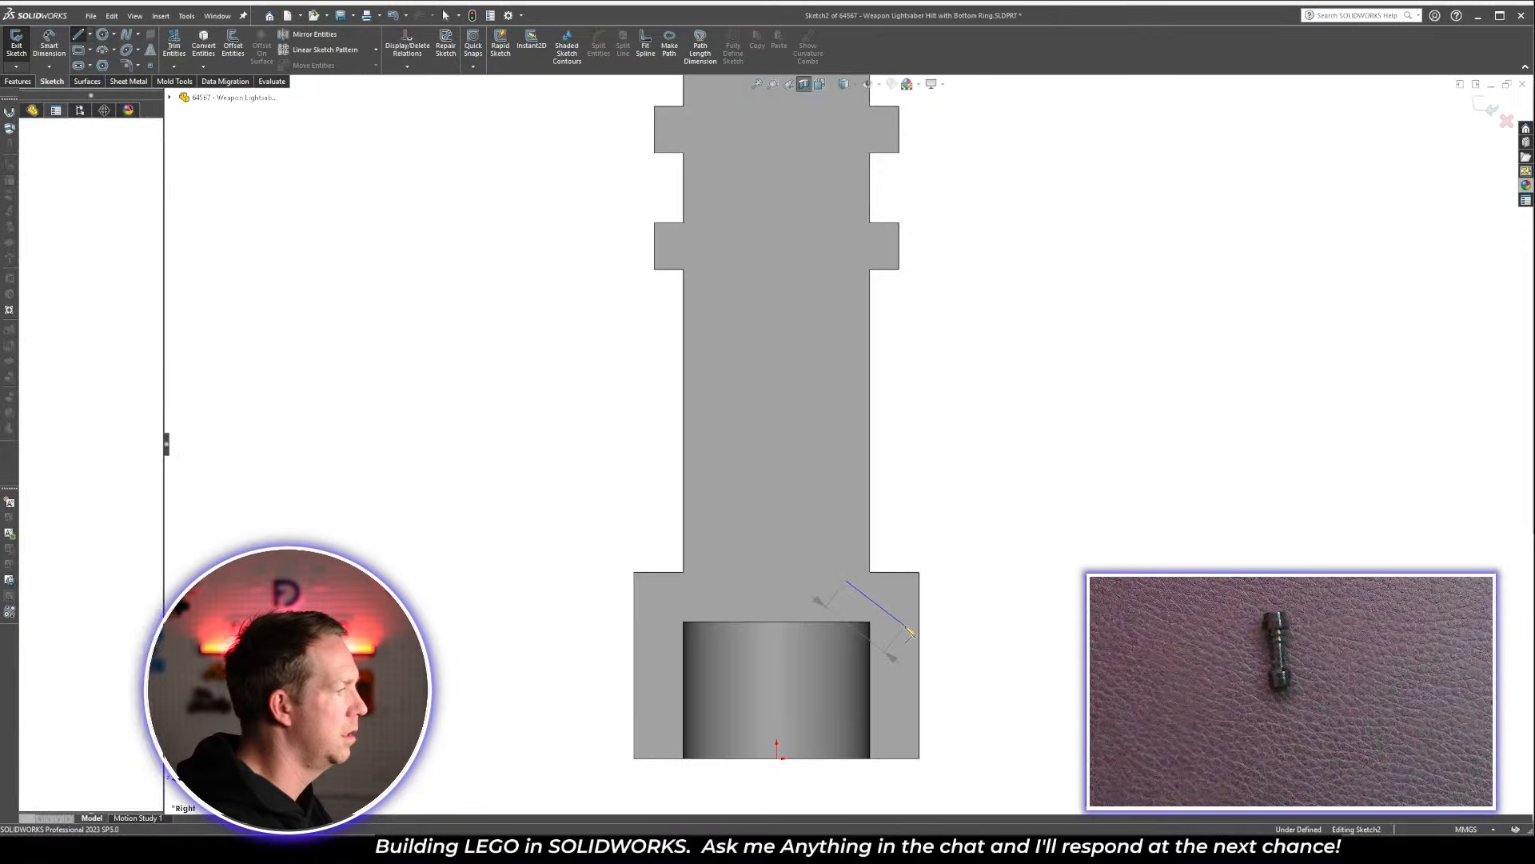
{"action": "left_click", "coordinate": [905, 625]}
{"action": "left_click", "coordinate": [905, 686]}
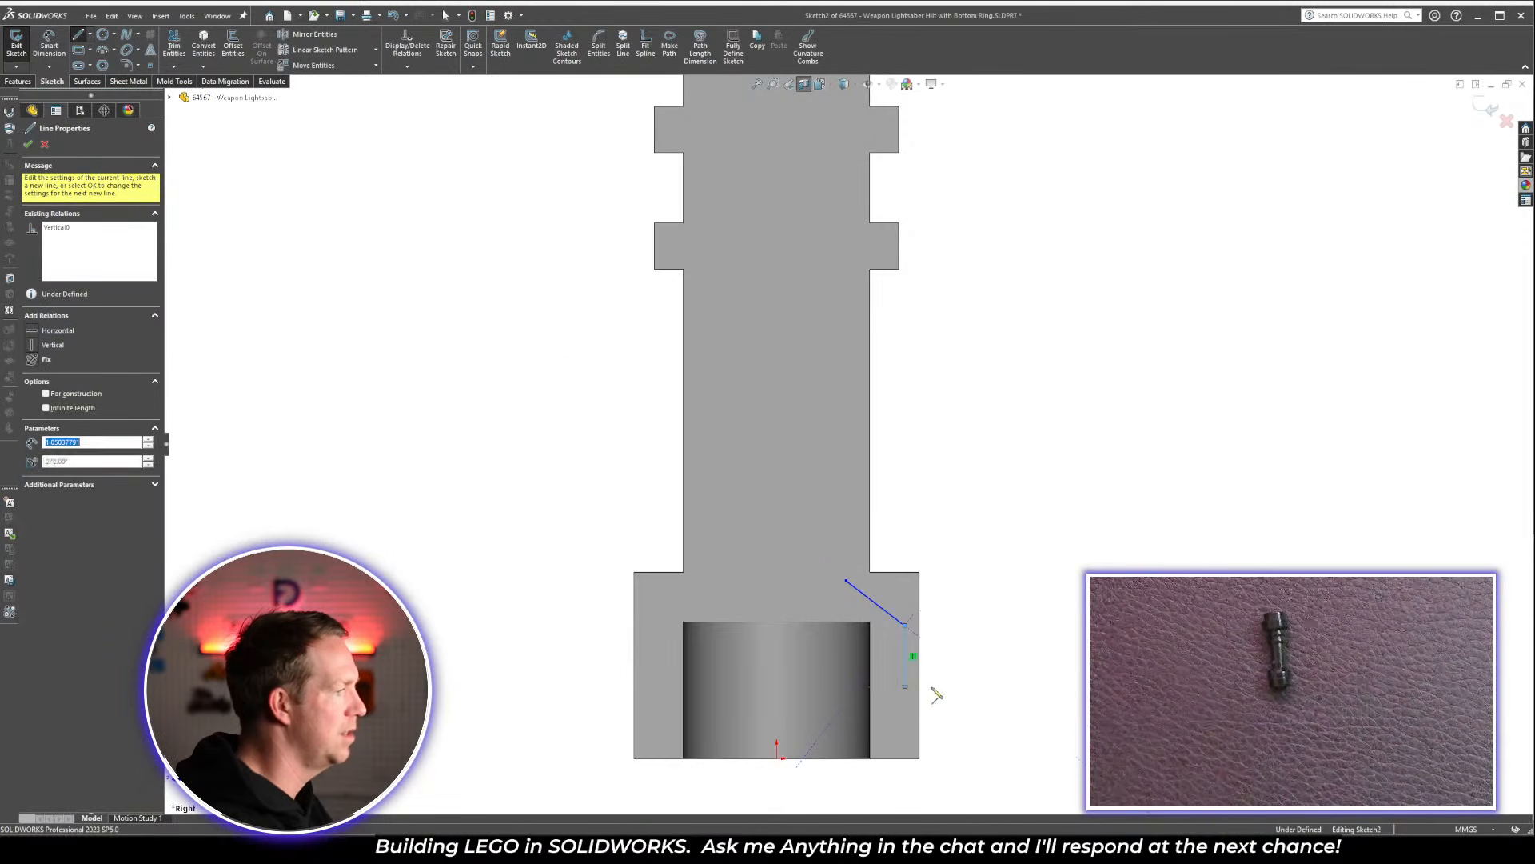
{"action": "double_click", "coordinate": [947, 686]}
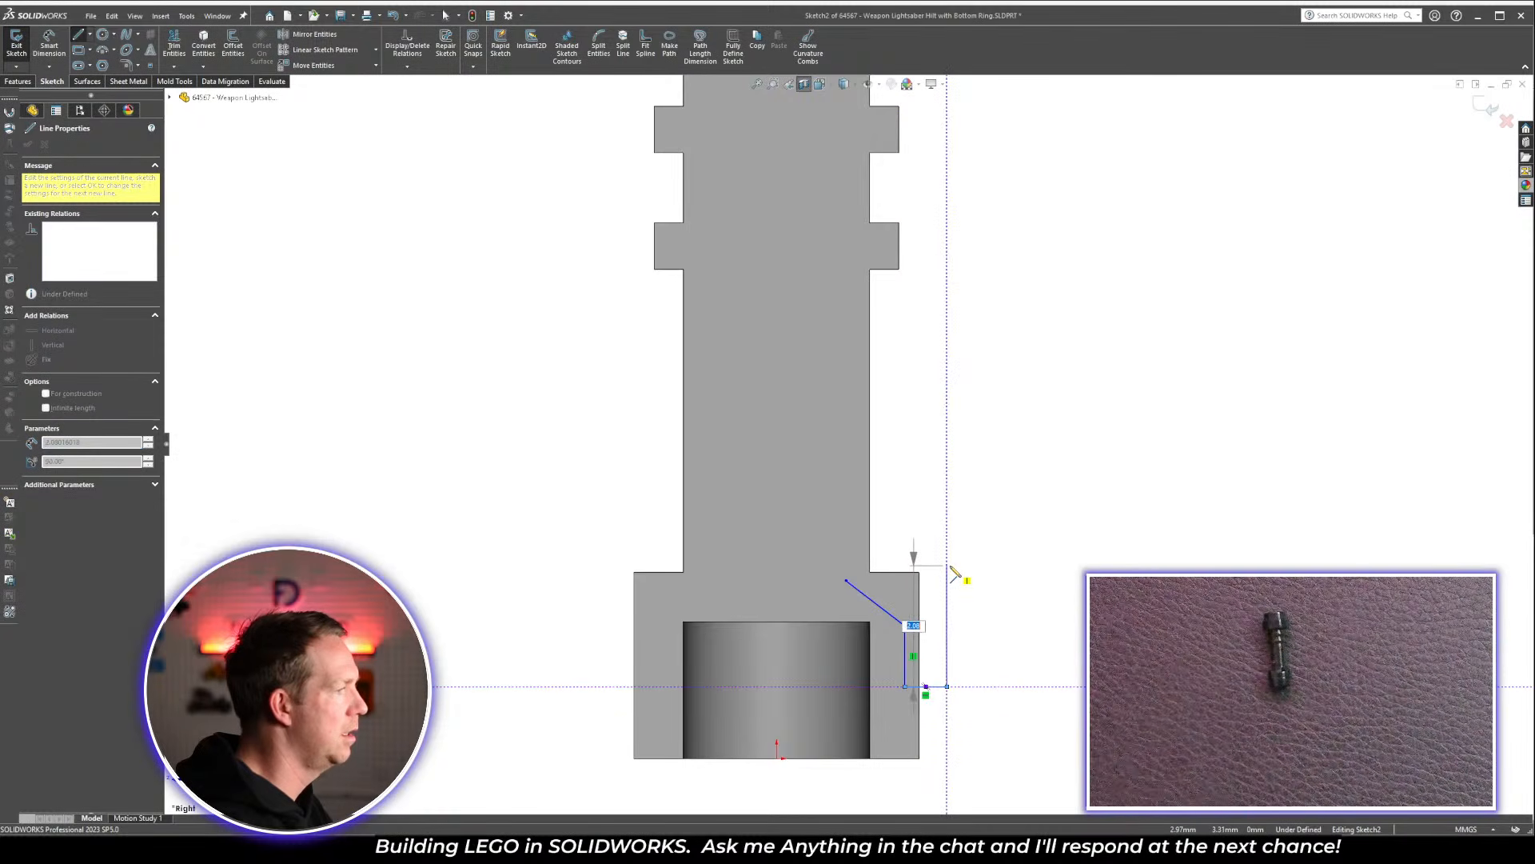
{"action": "left_click", "coordinate": [947, 587]}
{"action": "left_click", "coordinate": [947, 587]}
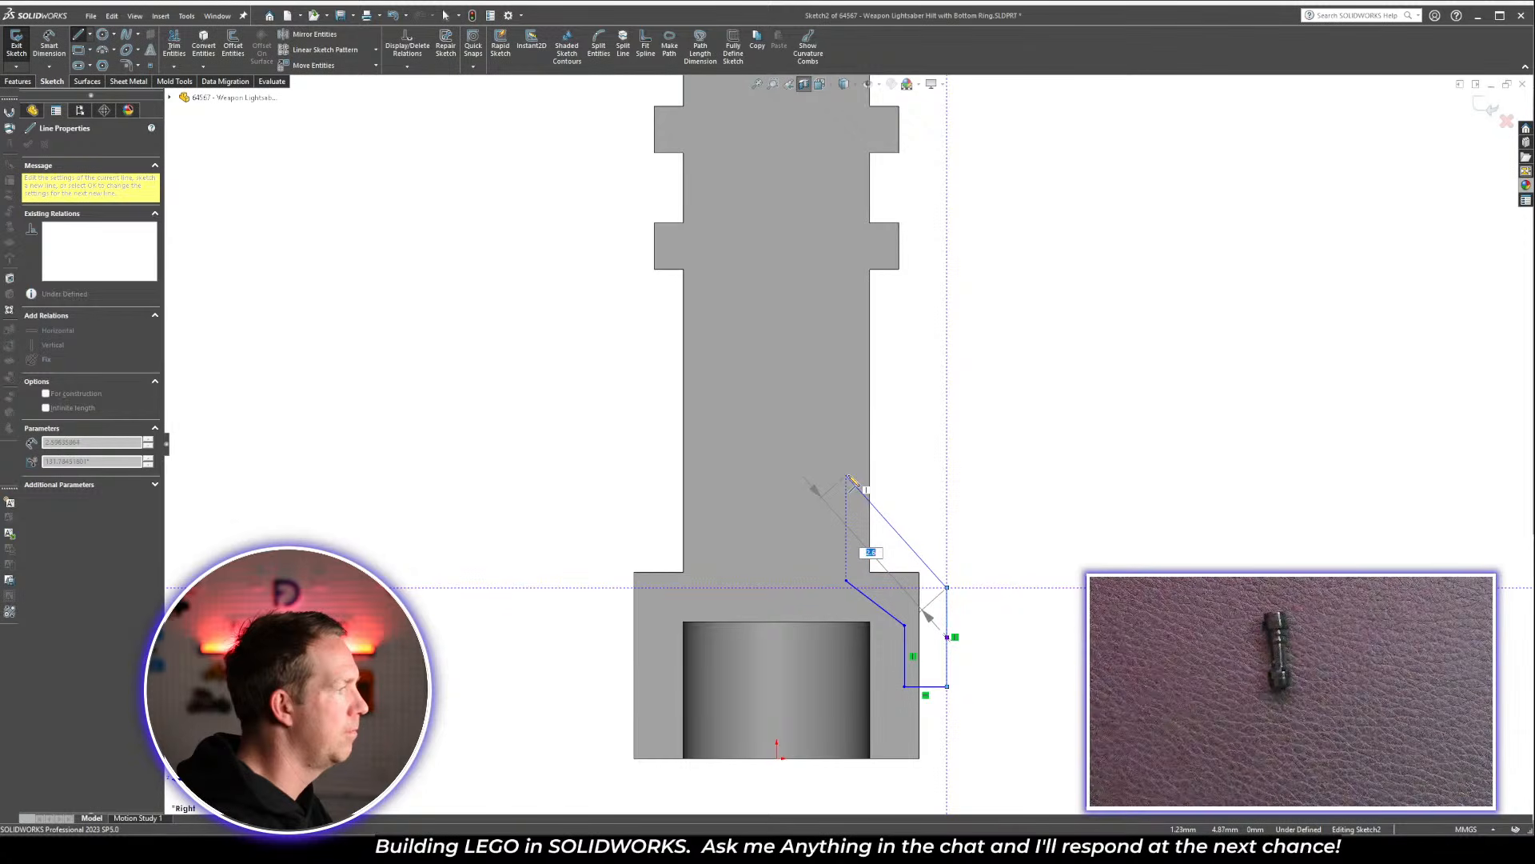
{"action": "left_click", "coordinate": [846, 475]}
{"action": "left_click", "coordinate": [846, 578]}
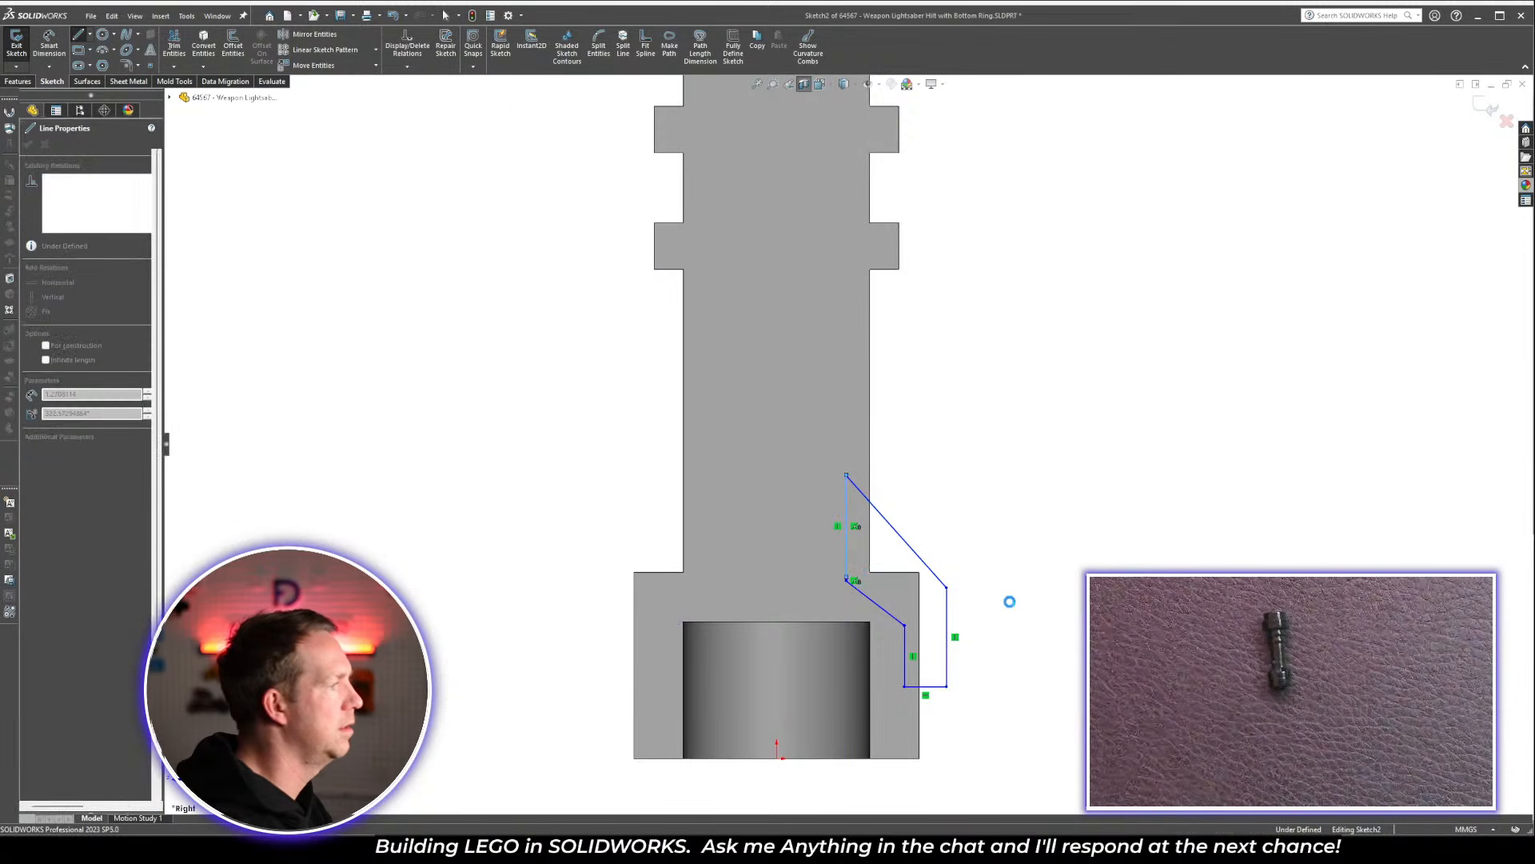
{"action": "key", "text": "Escape"}
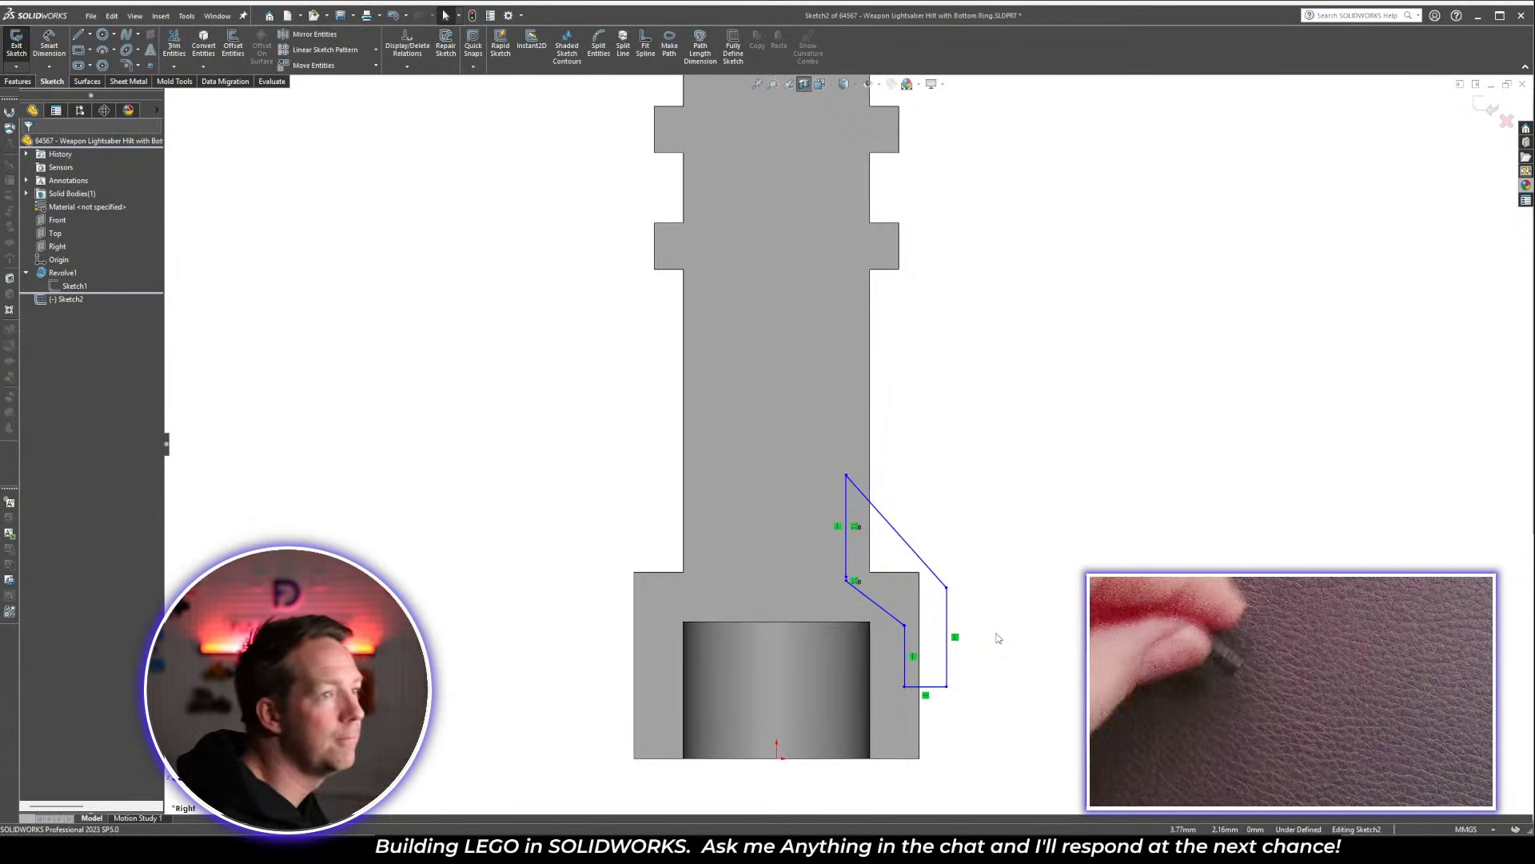
Dimension the profile's short bottom edge 1.2 mm above the hilt's base
{"action": "right_click_drag", "start_coordinate": [990, 562], "coordinate": [966, 558]}
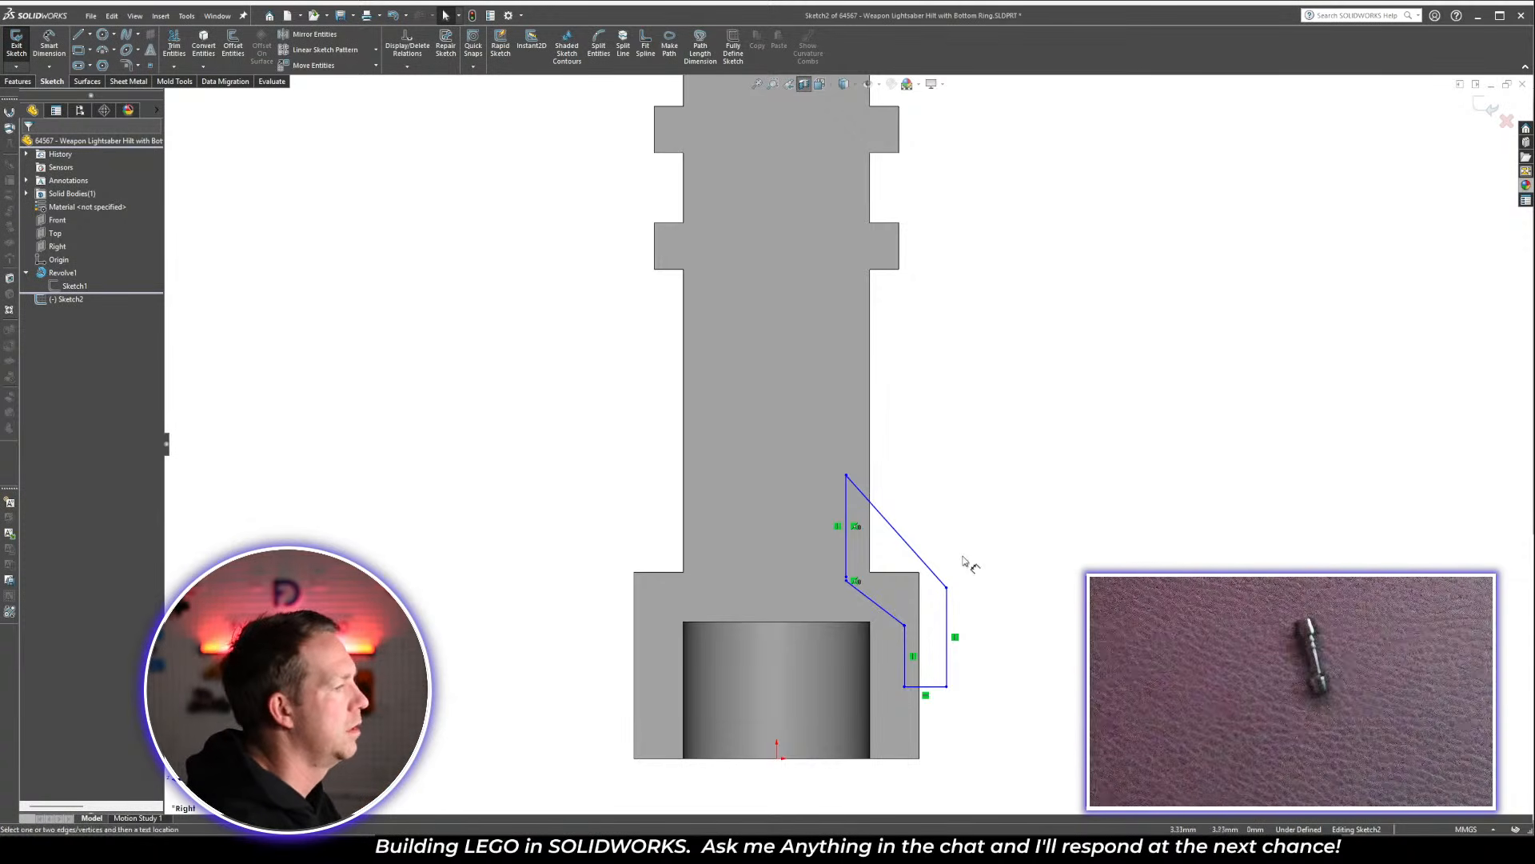
{"action": "left_click", "coordinate": [906, 759]}
{"action": "left_click", "coordinate": [928, 686]}
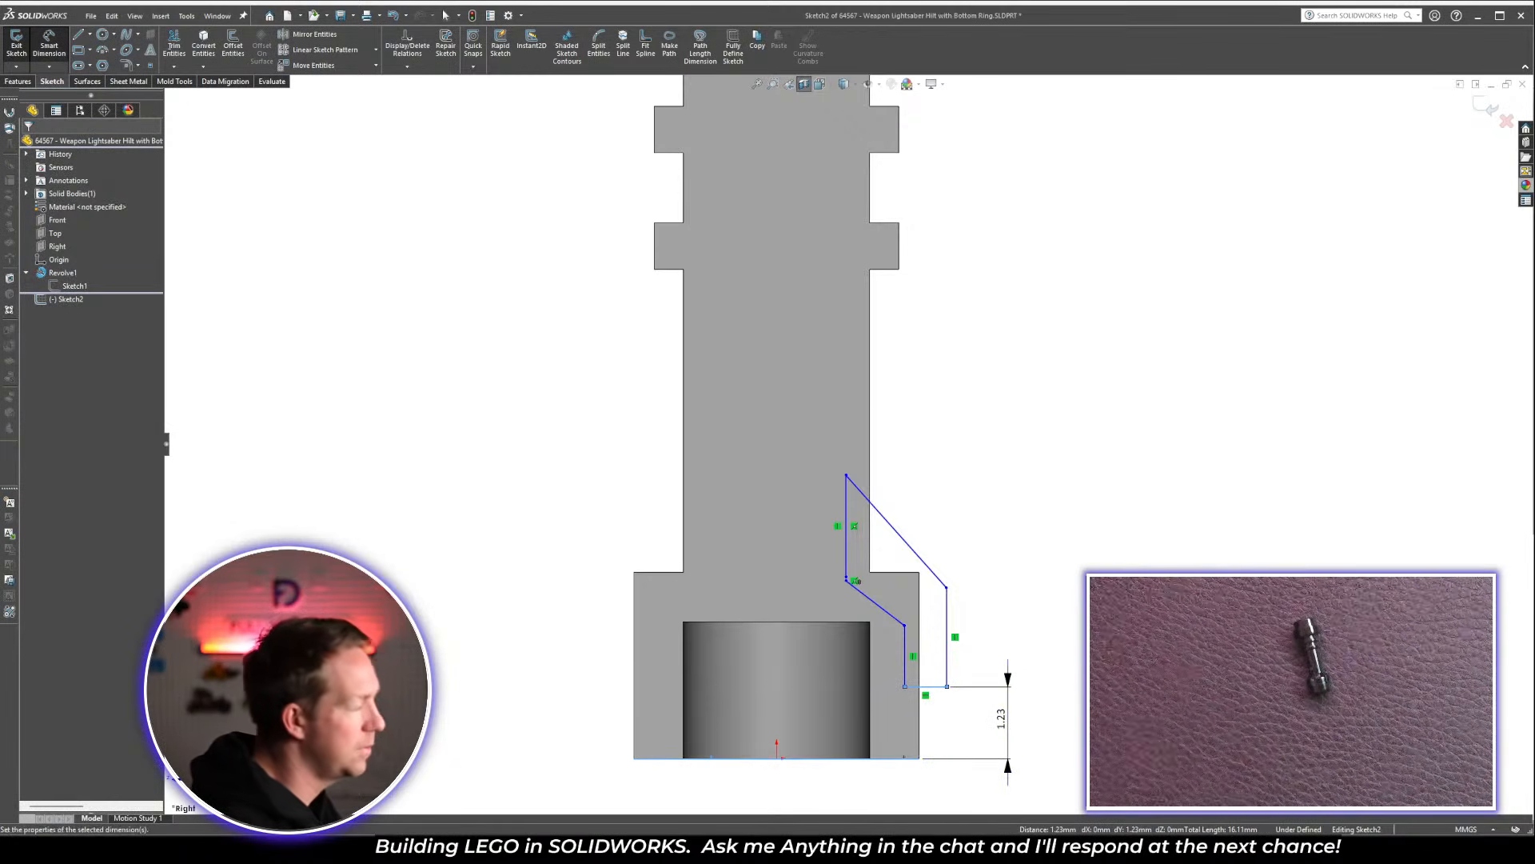
{"action": "left_click", "coordinate": [1001, 718]}
{"action": "key", "text": "Return"}
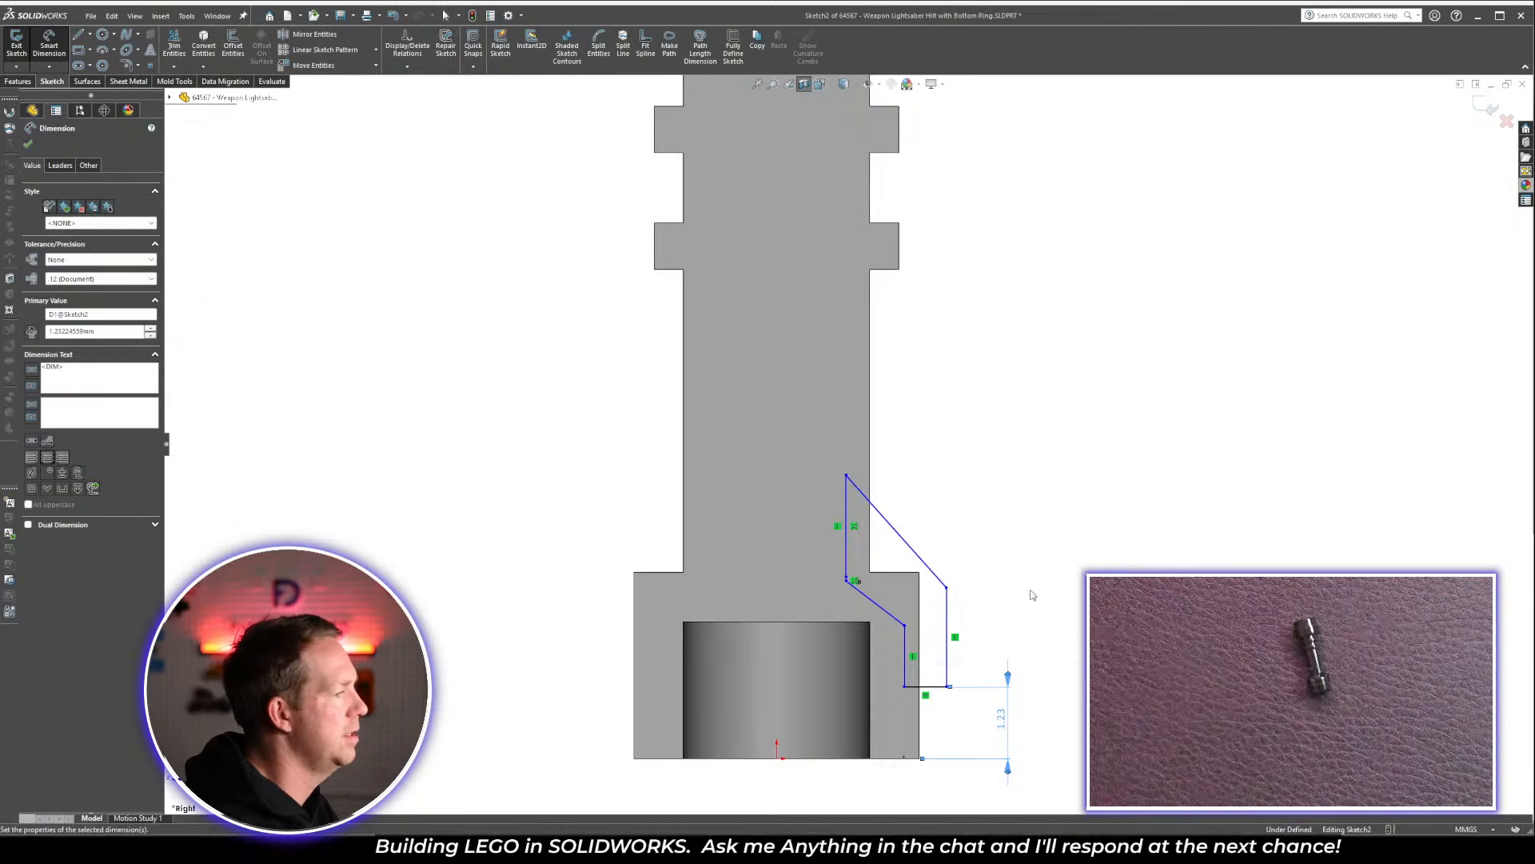
Dimension the profile's outer vertical edge from the origin
{"action": "left_click", "coordinate": [777, 759]}
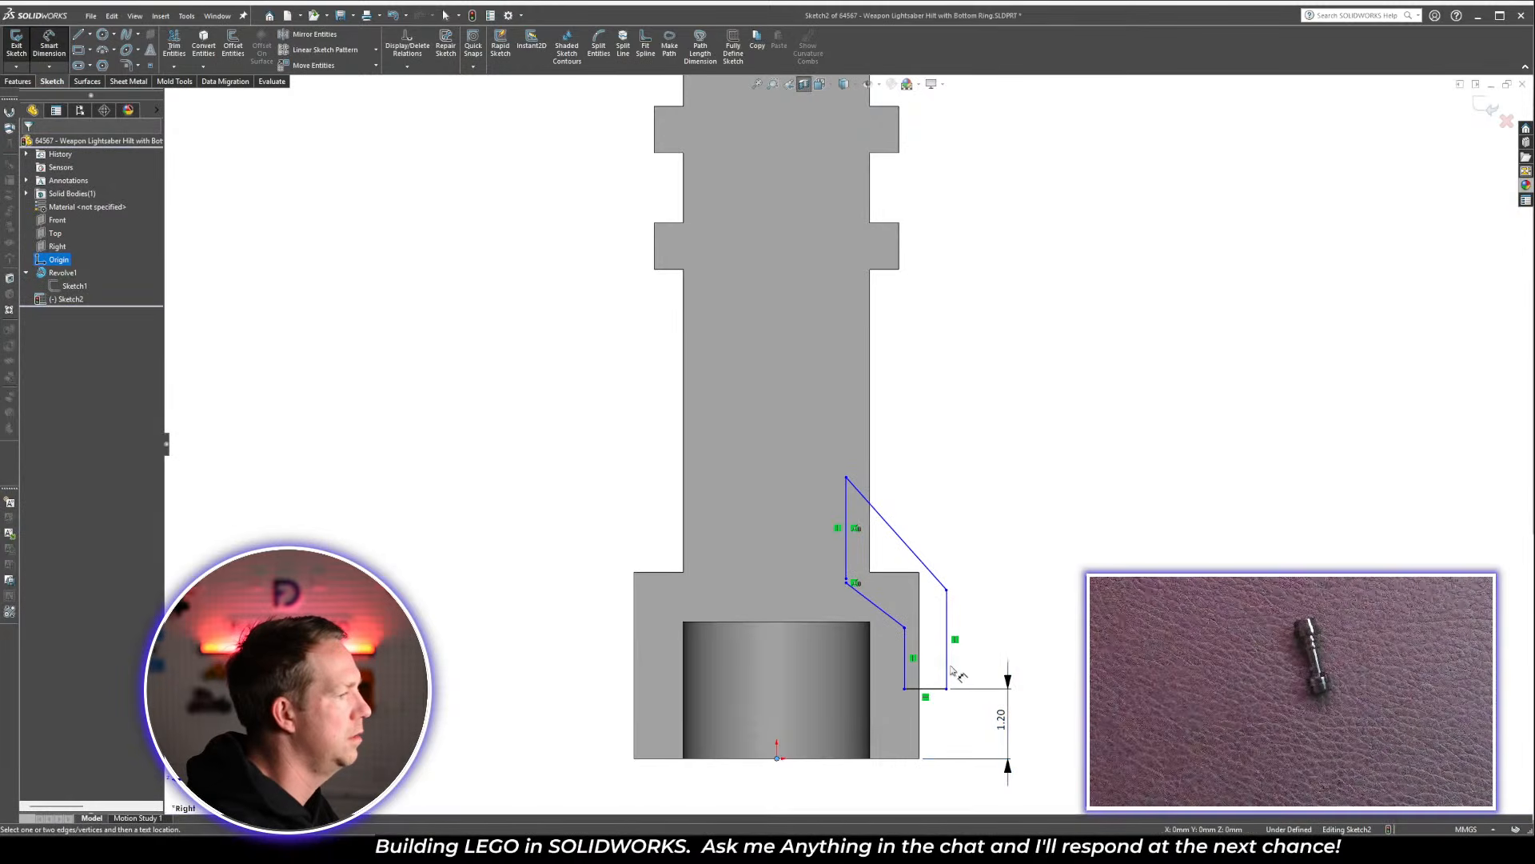
Dimension the horizontal distance from the origin to the profile's outer vertical line as 2.95 mm
{"action": "left_click", "coordinate": [949, 670]}
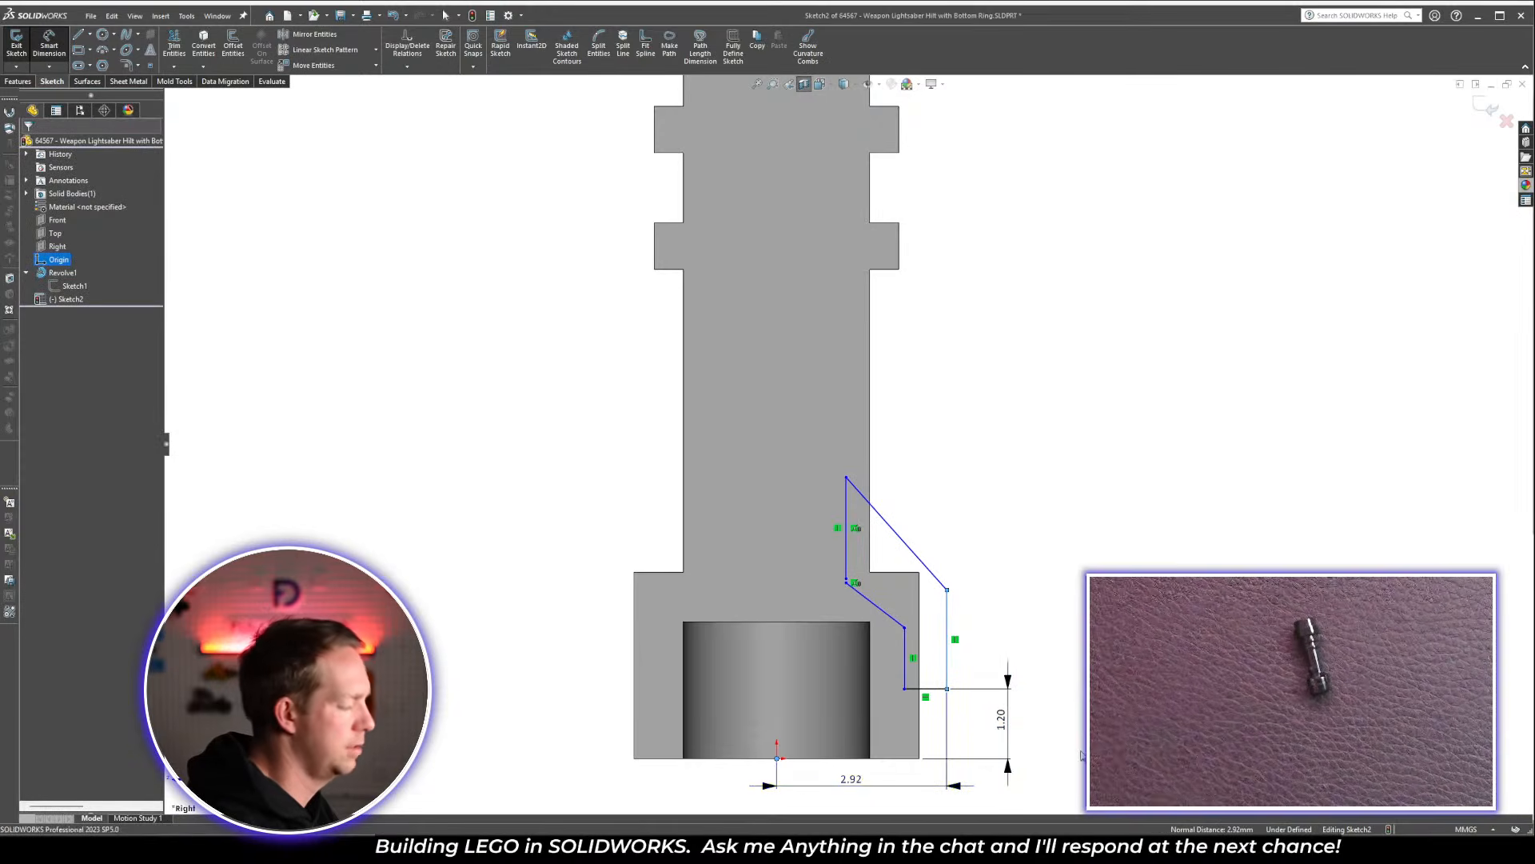
{"action": "left_click", "coordinate": [851, 780]}
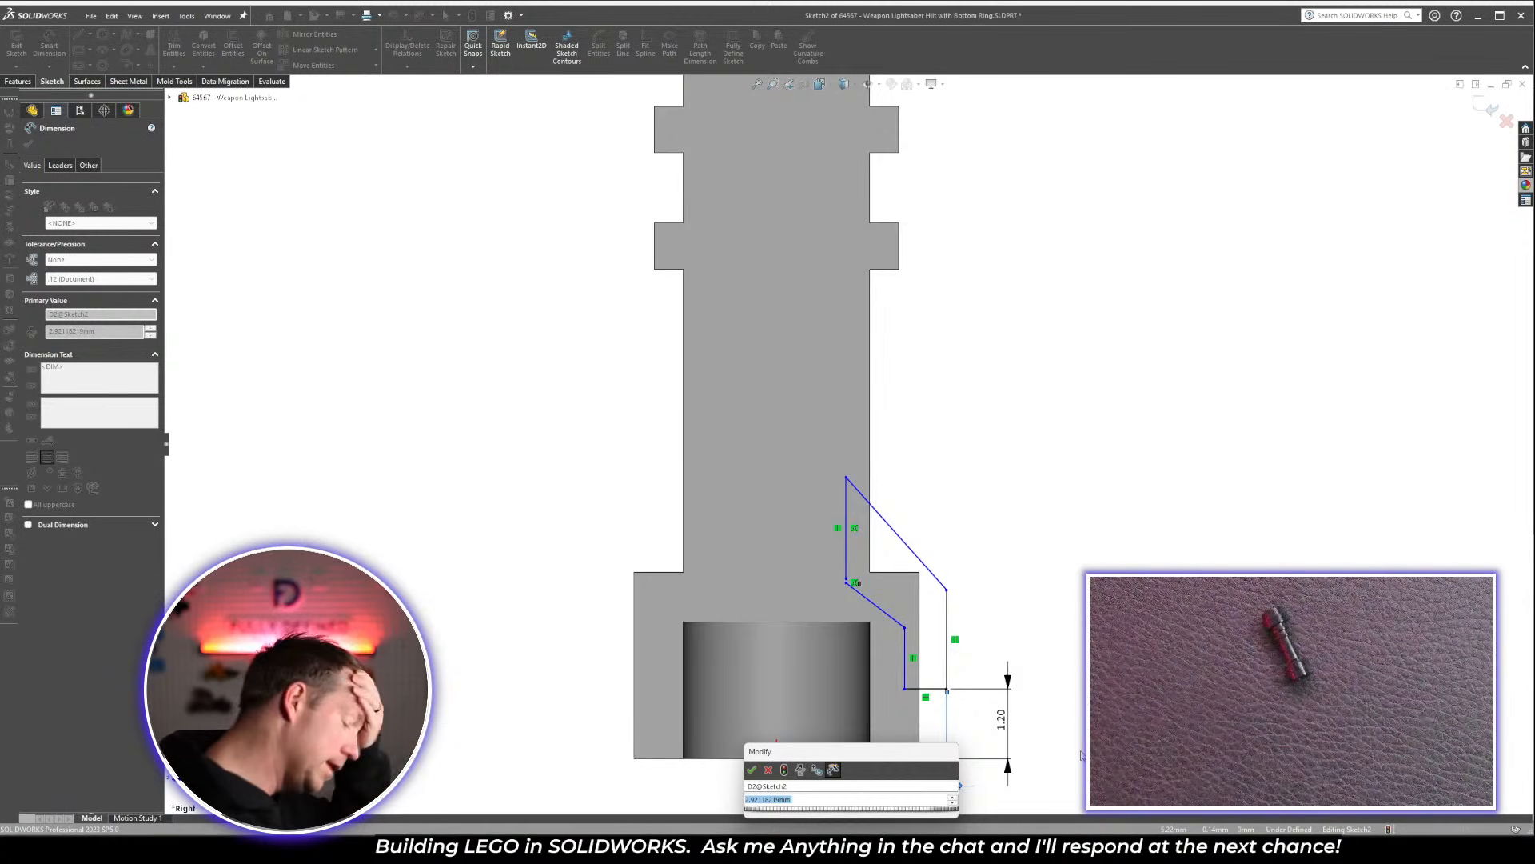
{"action": "type", "text": "2.95"}
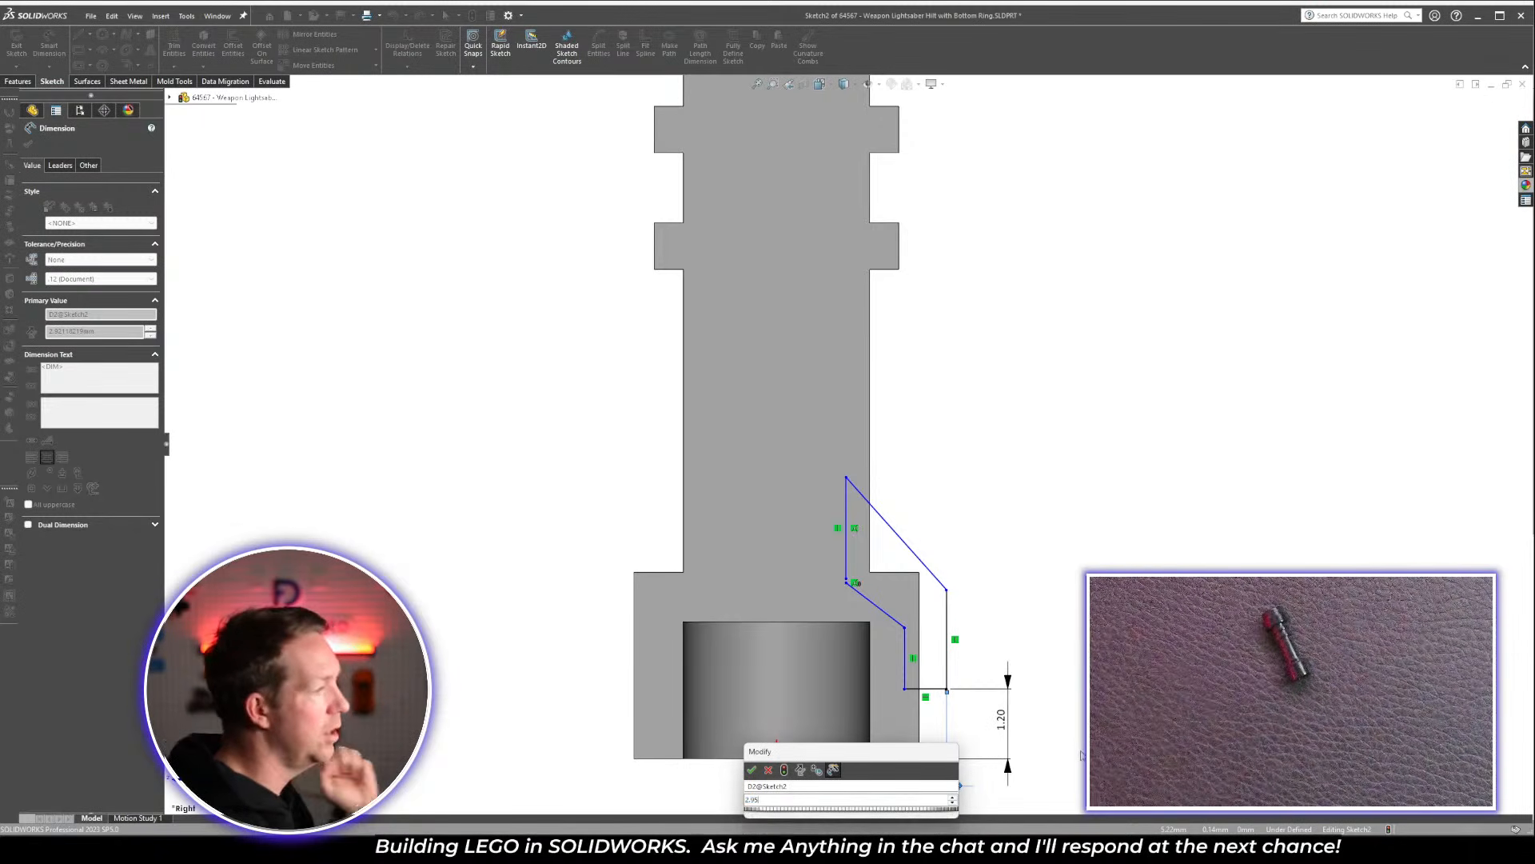
{"action": "key", "text": "Return"}
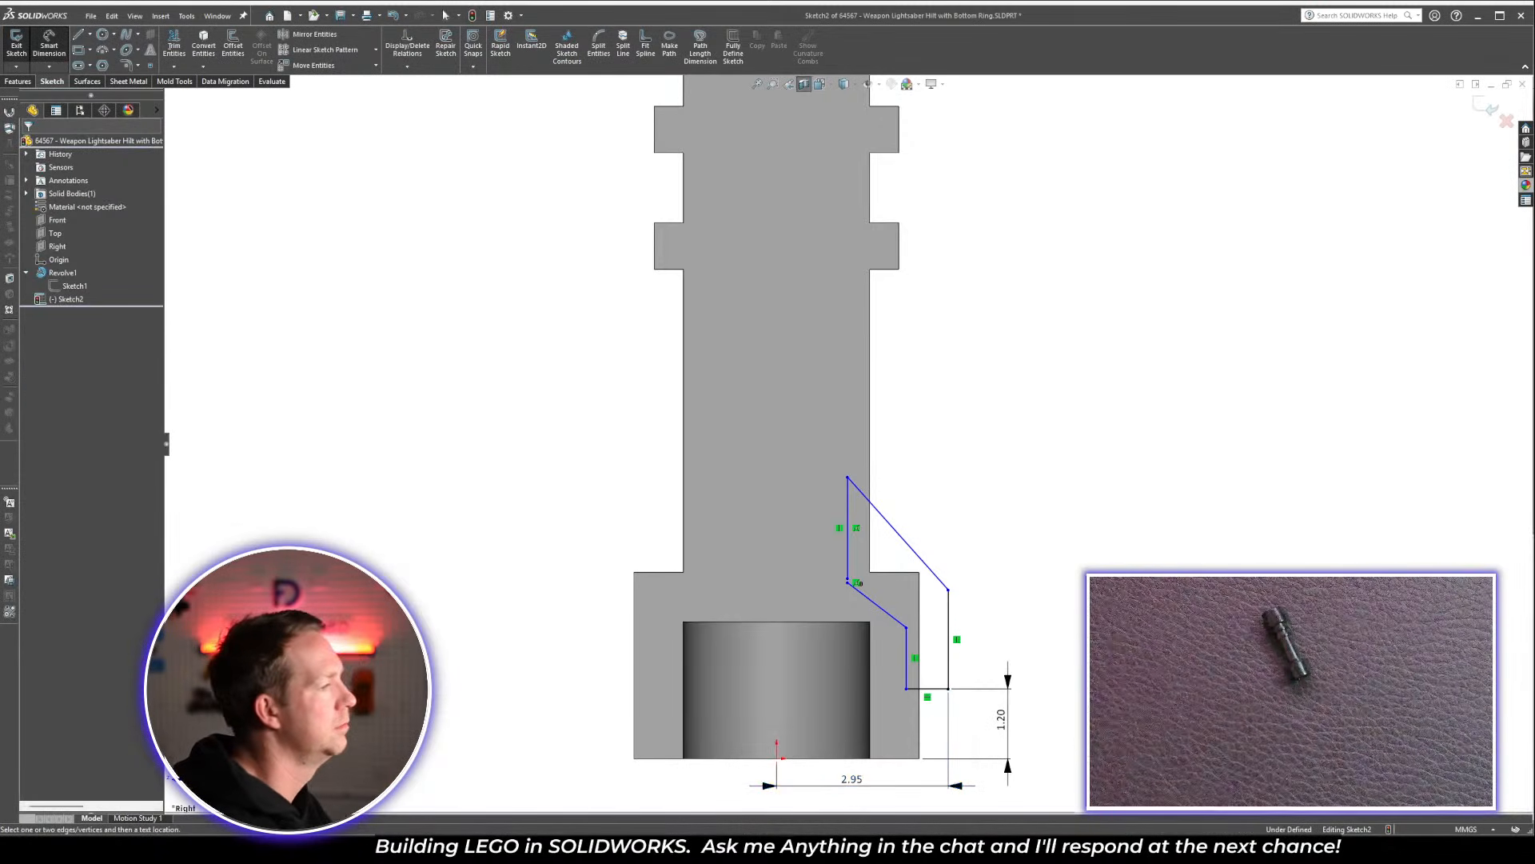
Dimension the angle between the outer vertical line and the upper sloped line as 45°
{"action": "left_click", "coordinate": [948, 602]}
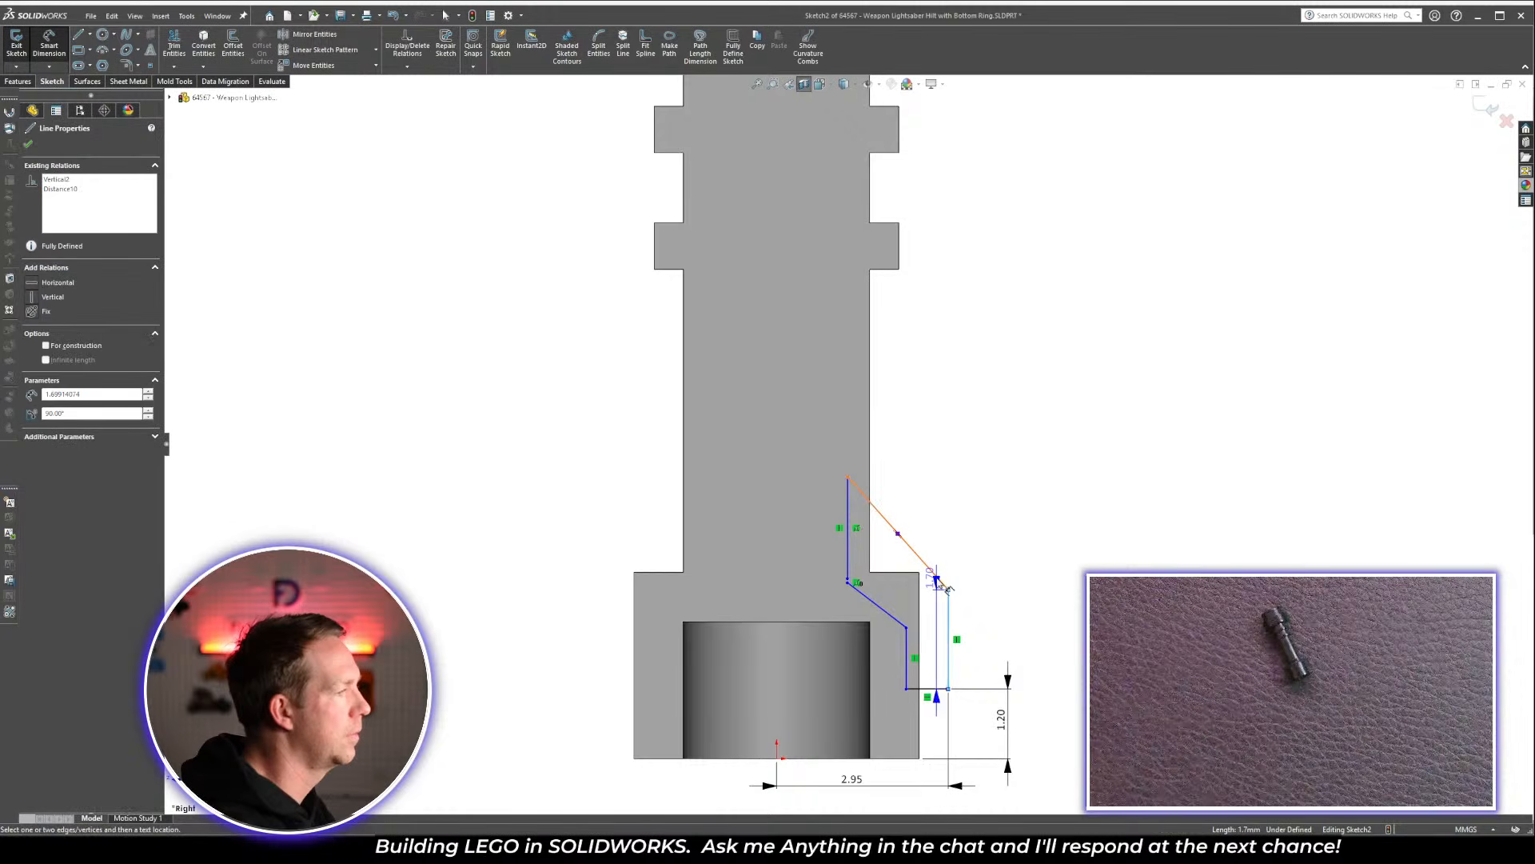
{"action": "left_click", "coordinate": [908, 543]}
{"action": "left_click", "coordinate": [951, 473]}
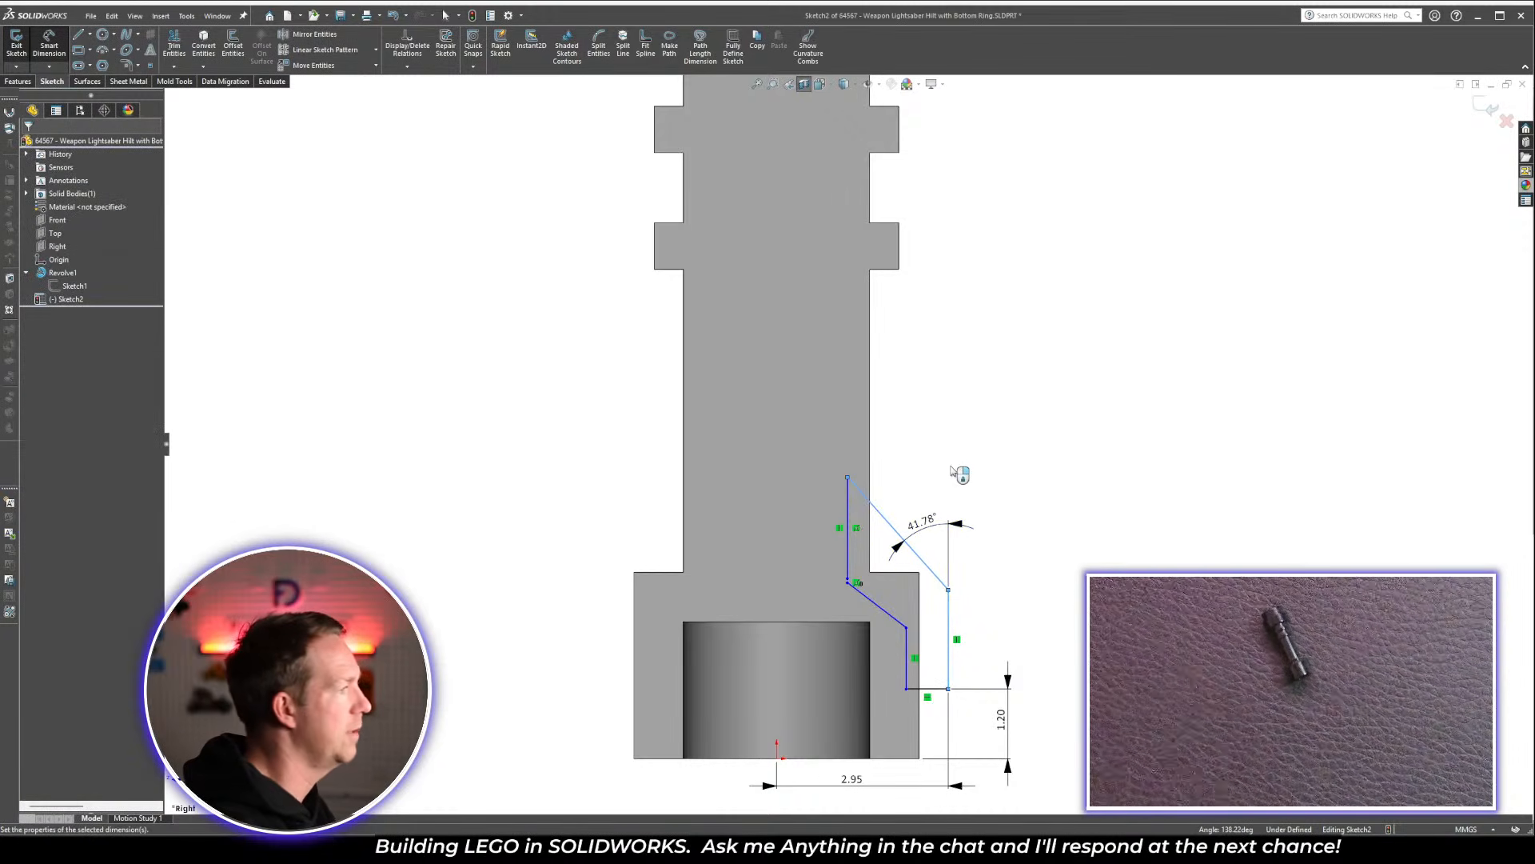
{"action": "key", "text": "Return"}
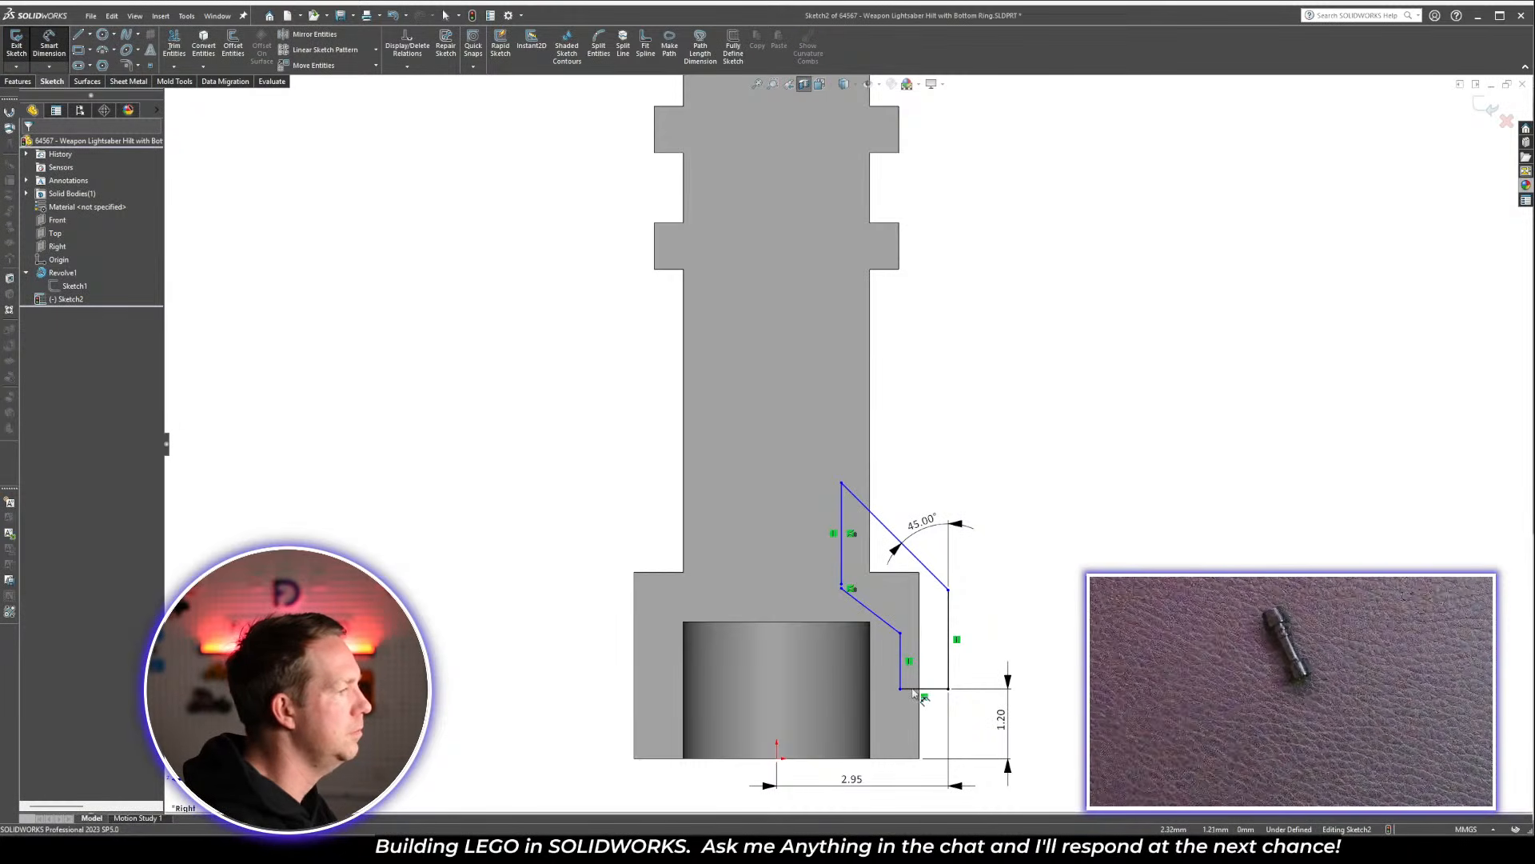
Dimension the profile's short horizontal bottom line with a length of 0.80 mm
{"action": "left_click", "coordinate": [915, 689]}
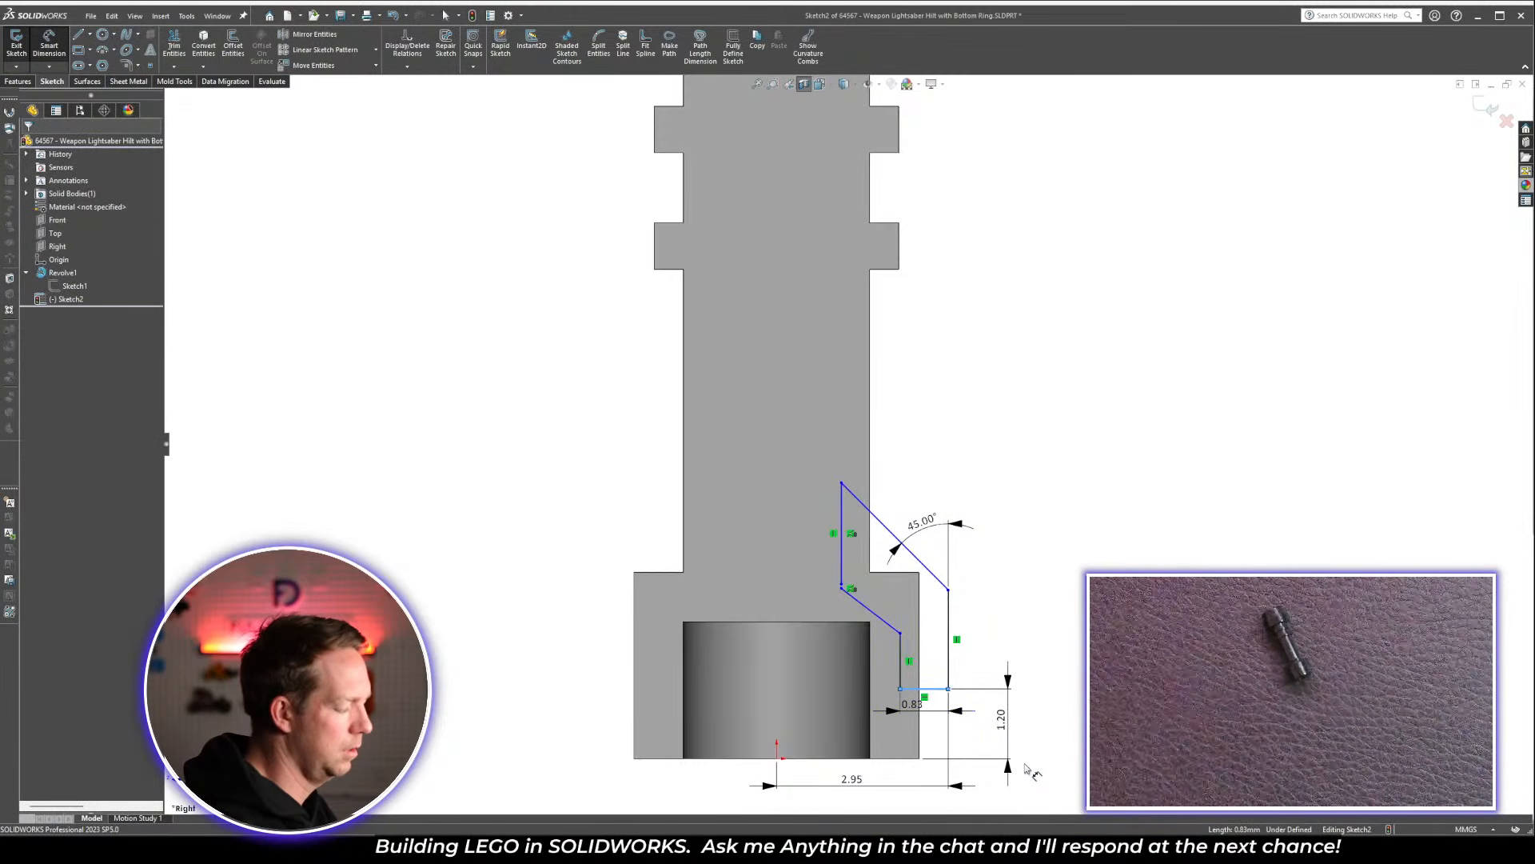
{"action": "key", "text": "Return"}
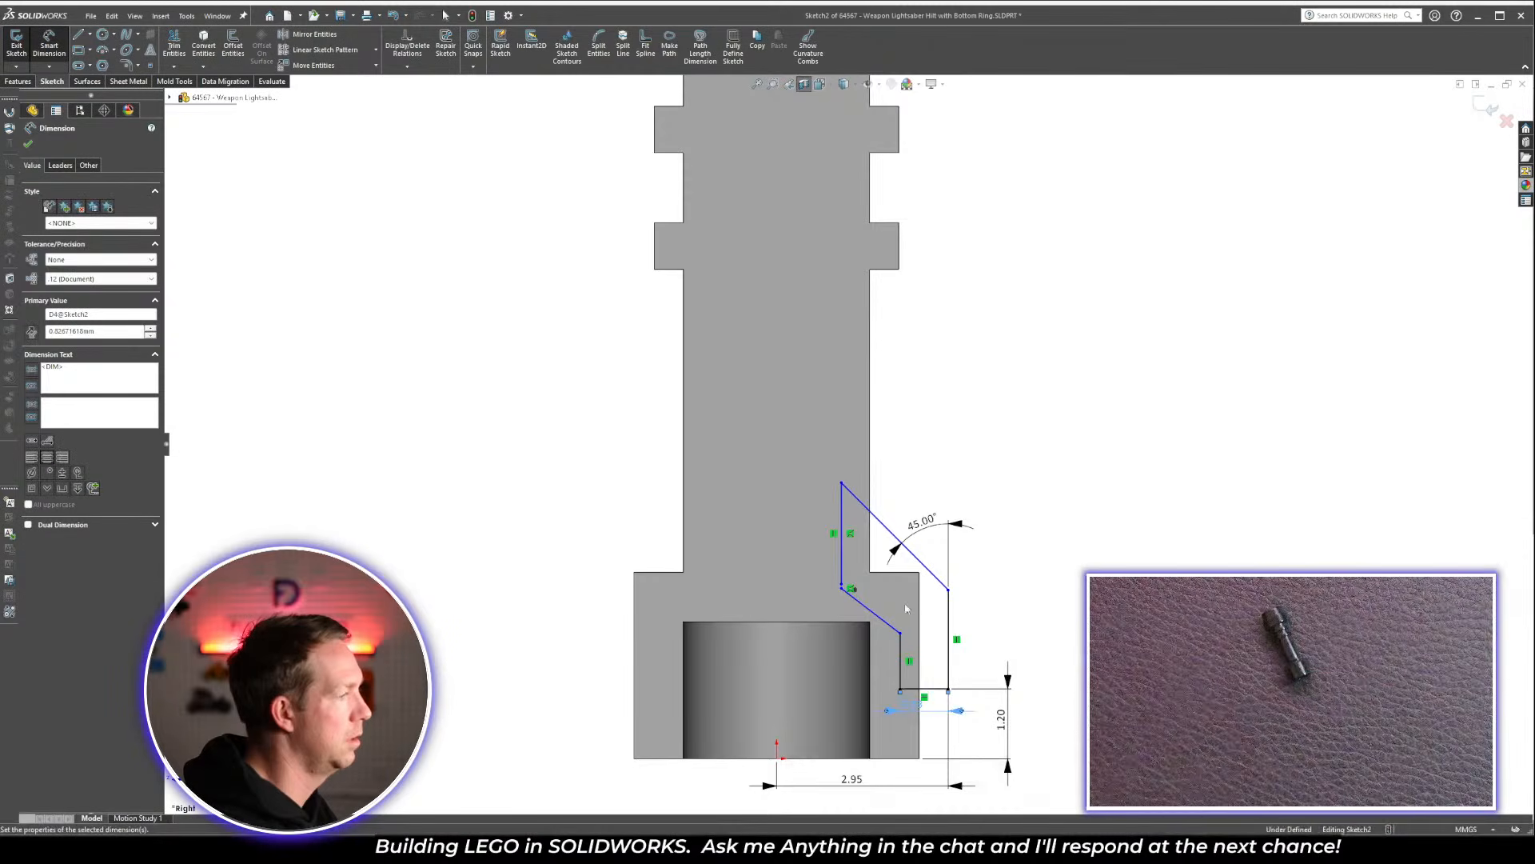
{"action": "key", "text": "Escape"}
Join the loose endpoint of the lower sloped line to the lower end of the inner vertical line
{"action": "scroll", "coordinate": [878, 621], "scroll_direction": "down", "scroll_amount": 3}
{"action": "left_click", "coordinate": [802, 553]}
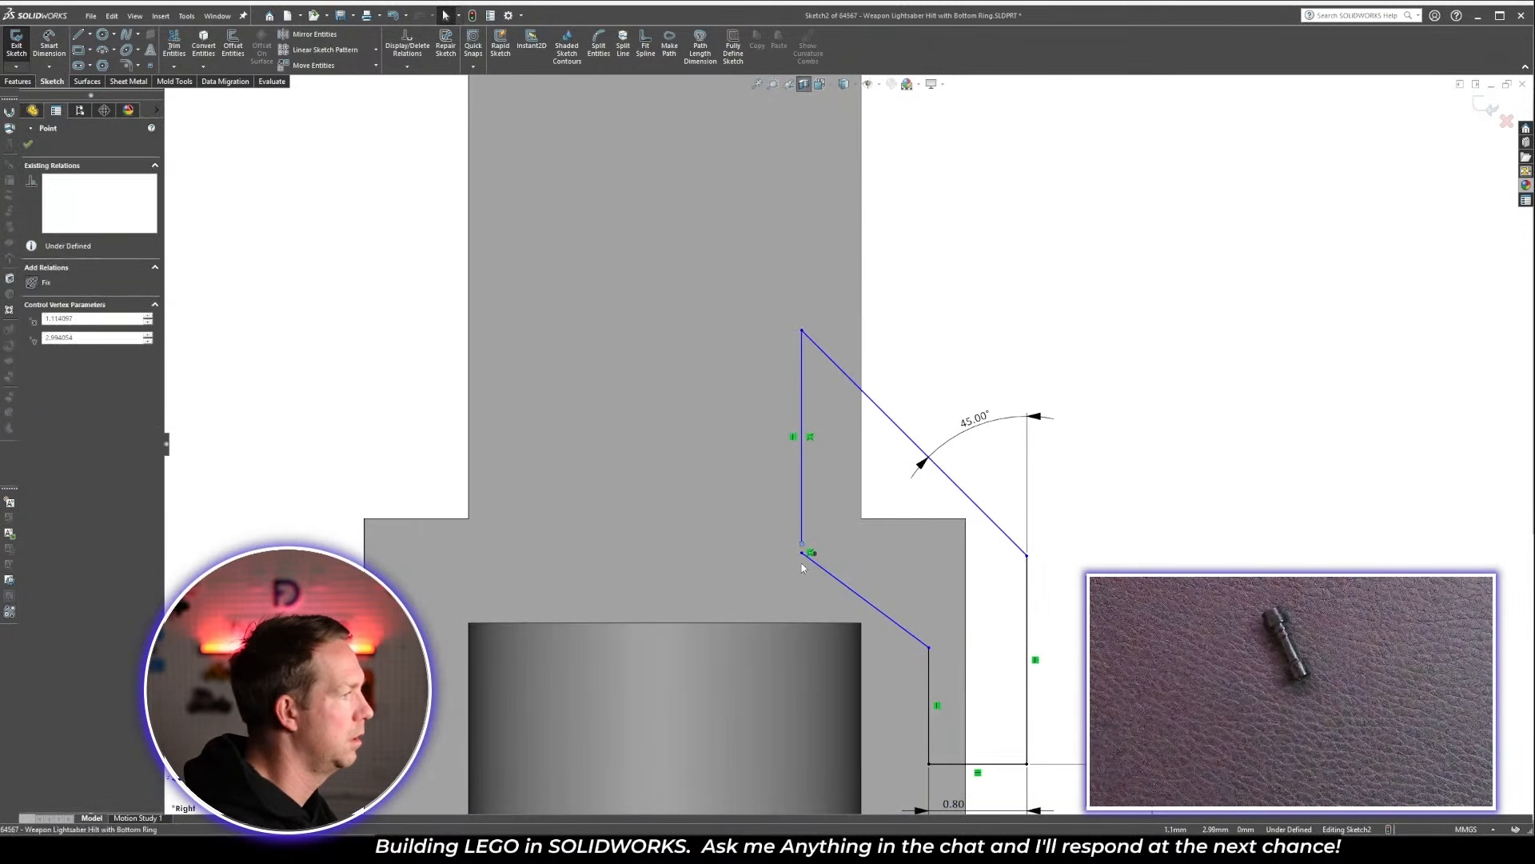
{"action": "left_click_drag", "start_coordinate": [802, 563], "coordinate": [803, 554]}
{"action": "scroll", "coordinate": [1033, 594], "scroll_direction": "up", "scroll_amount": 3}
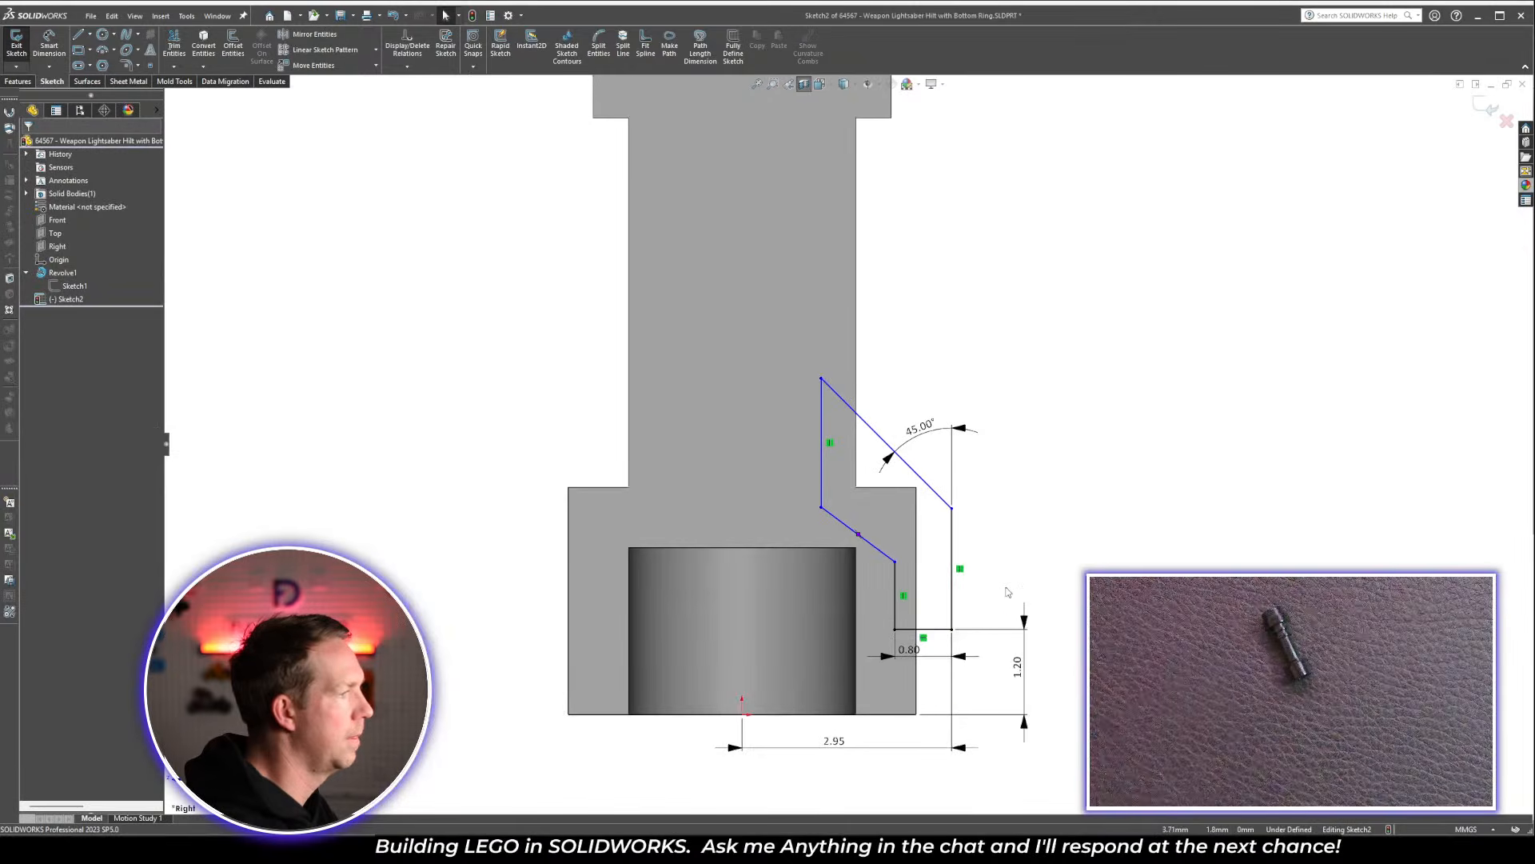
Dimension the height from the hilt's base edge to the upper end of the outer vertical line as 3.00 mm
{"action": "right_click_drag", "start_coordinate": [1006, 588], "coordinate": [1013, 460]}
{"action": "left_click", "coordinate": [912, 713]}
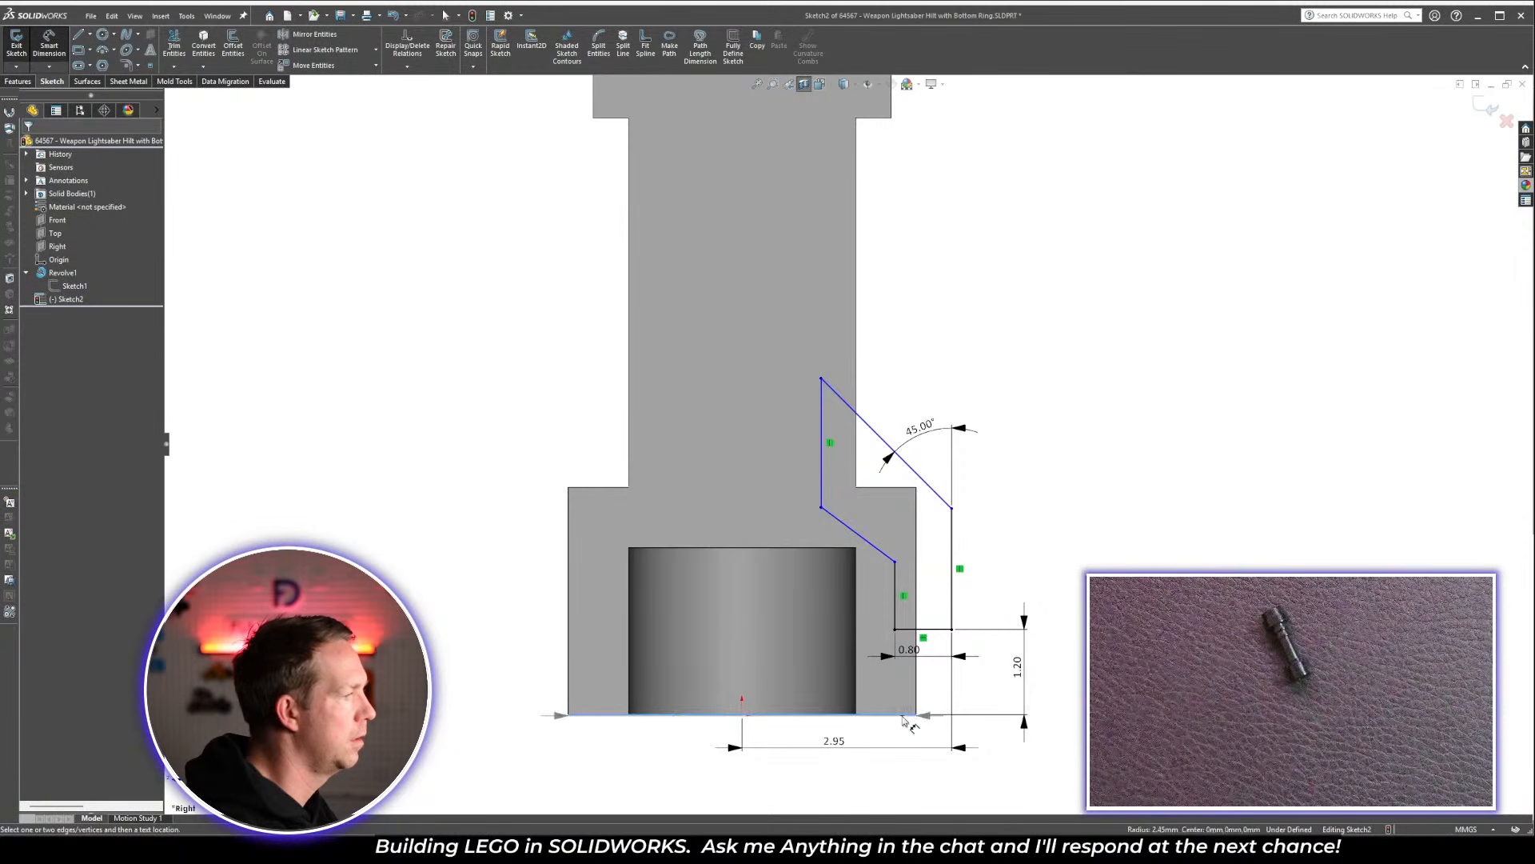
{"action": "left_click", "coordinate": [952, 508]}
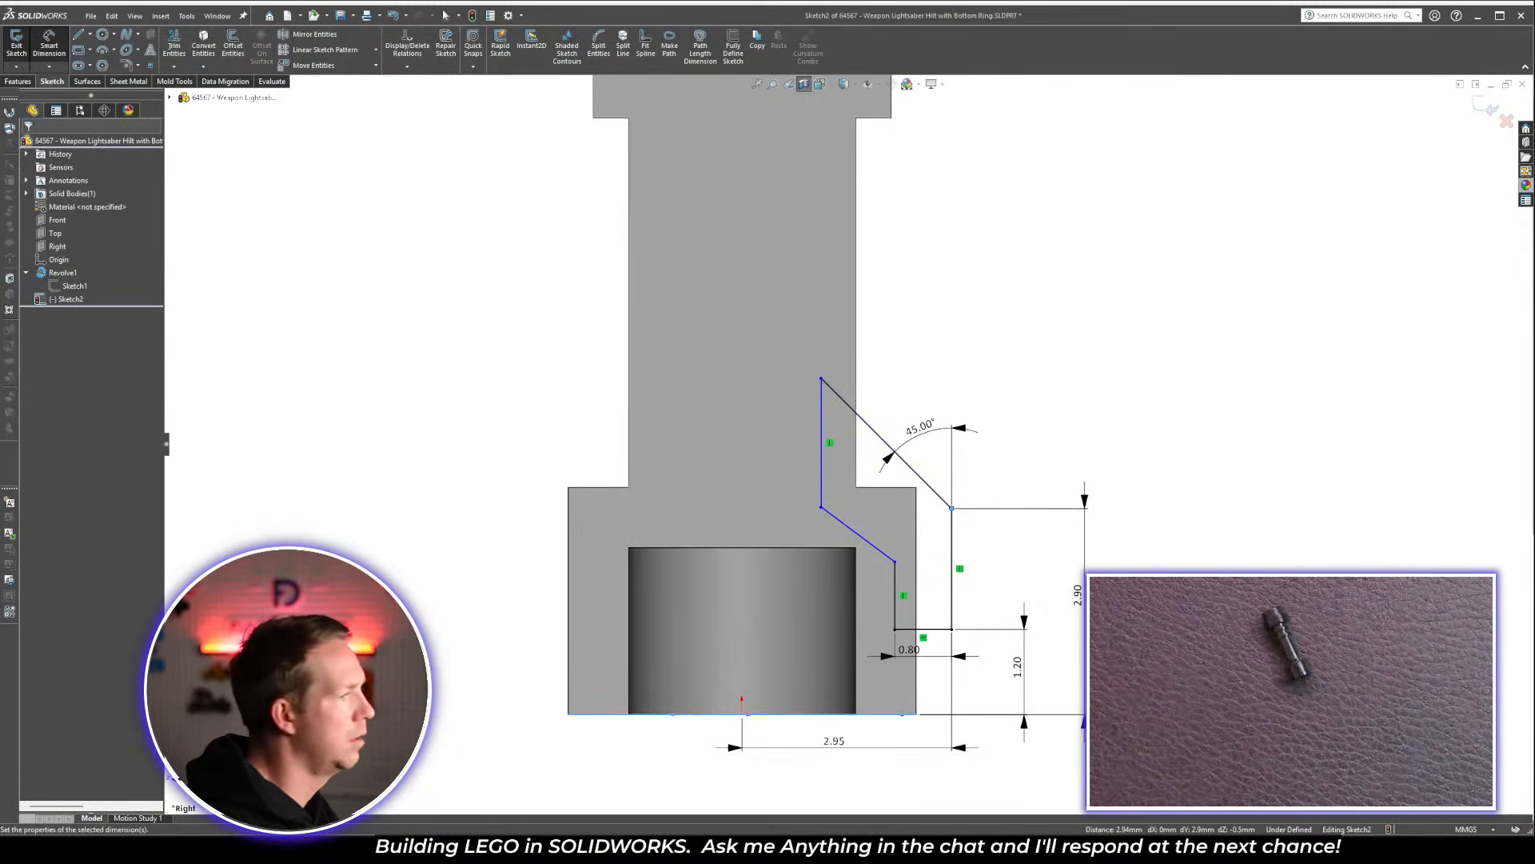
{"action": "left_click", "coordinate": [1080, 596]}
{"action": "key", "text": "Return"}
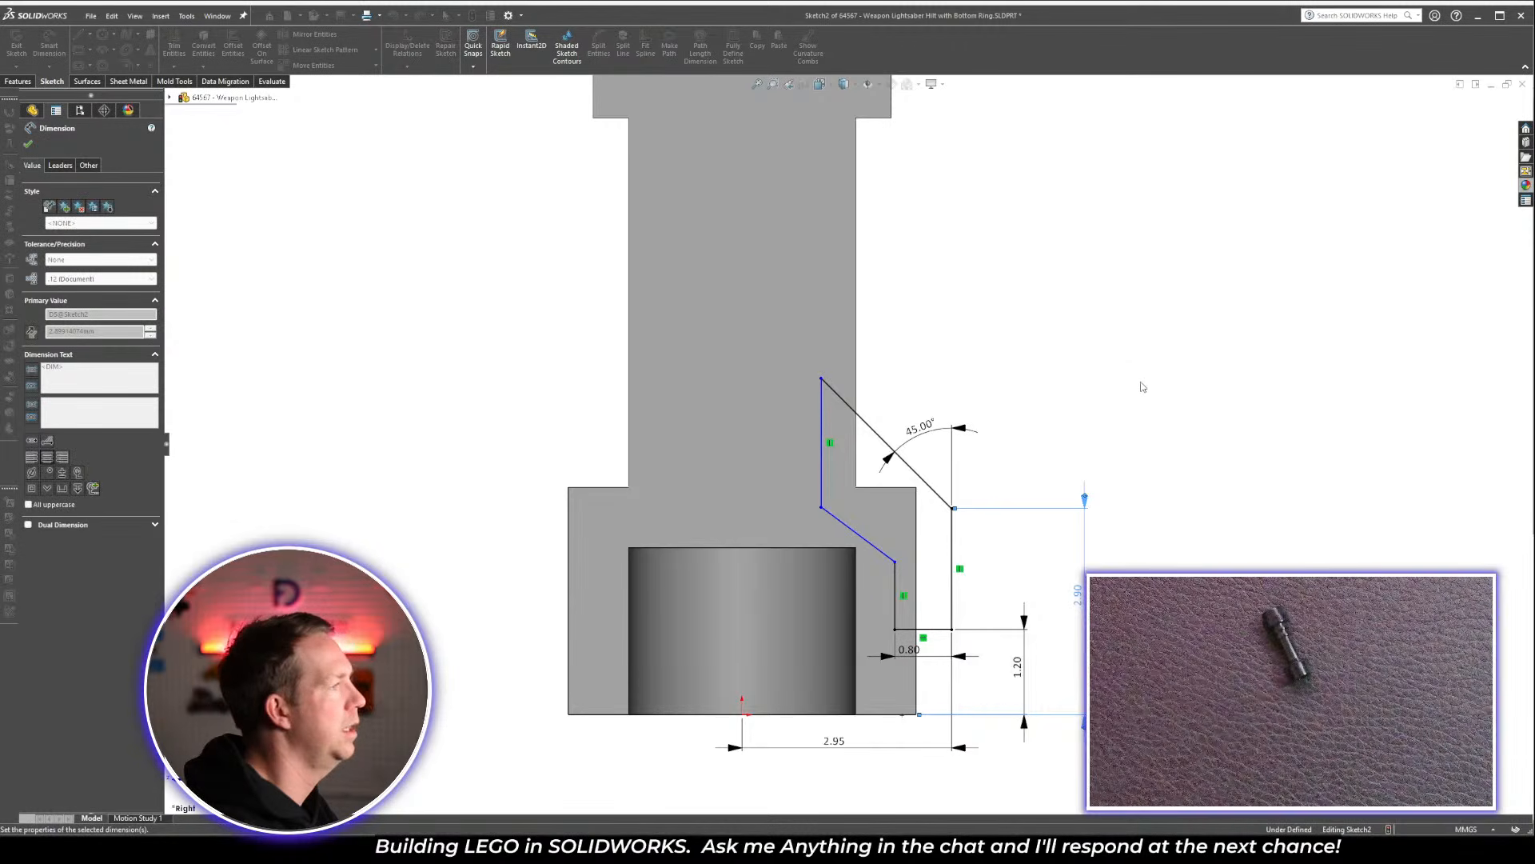
{"action": "left_click", "coordinate": [1142, 380]}
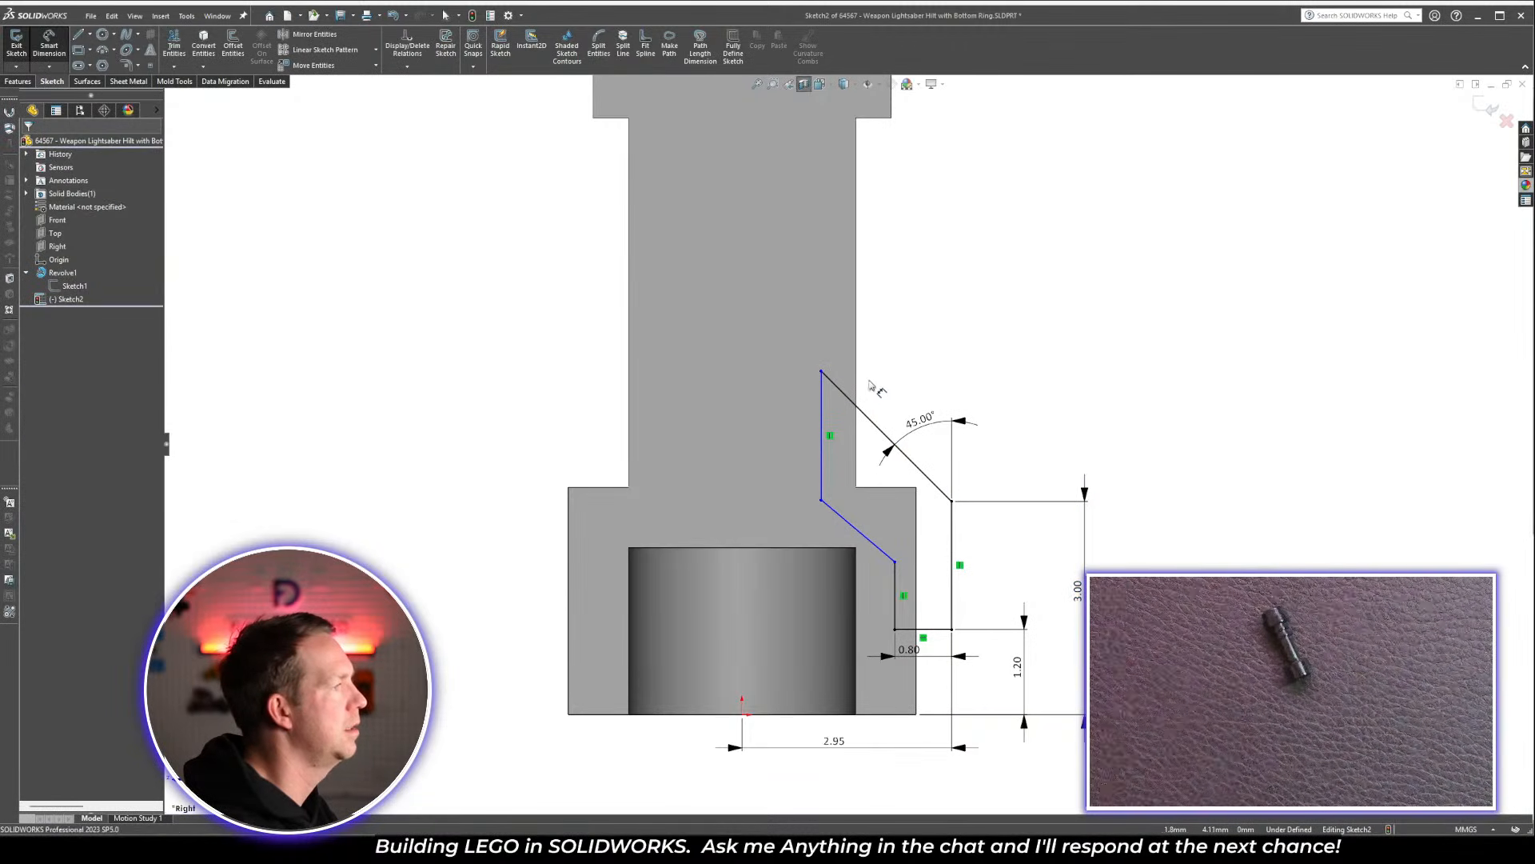
Dimension the horizontal span of the upper sloped line as 1.8 mm
{"action": "left_click", "coordinate": [870, 419]}
{"action": "left_click", "coordinate": [878, 282]}
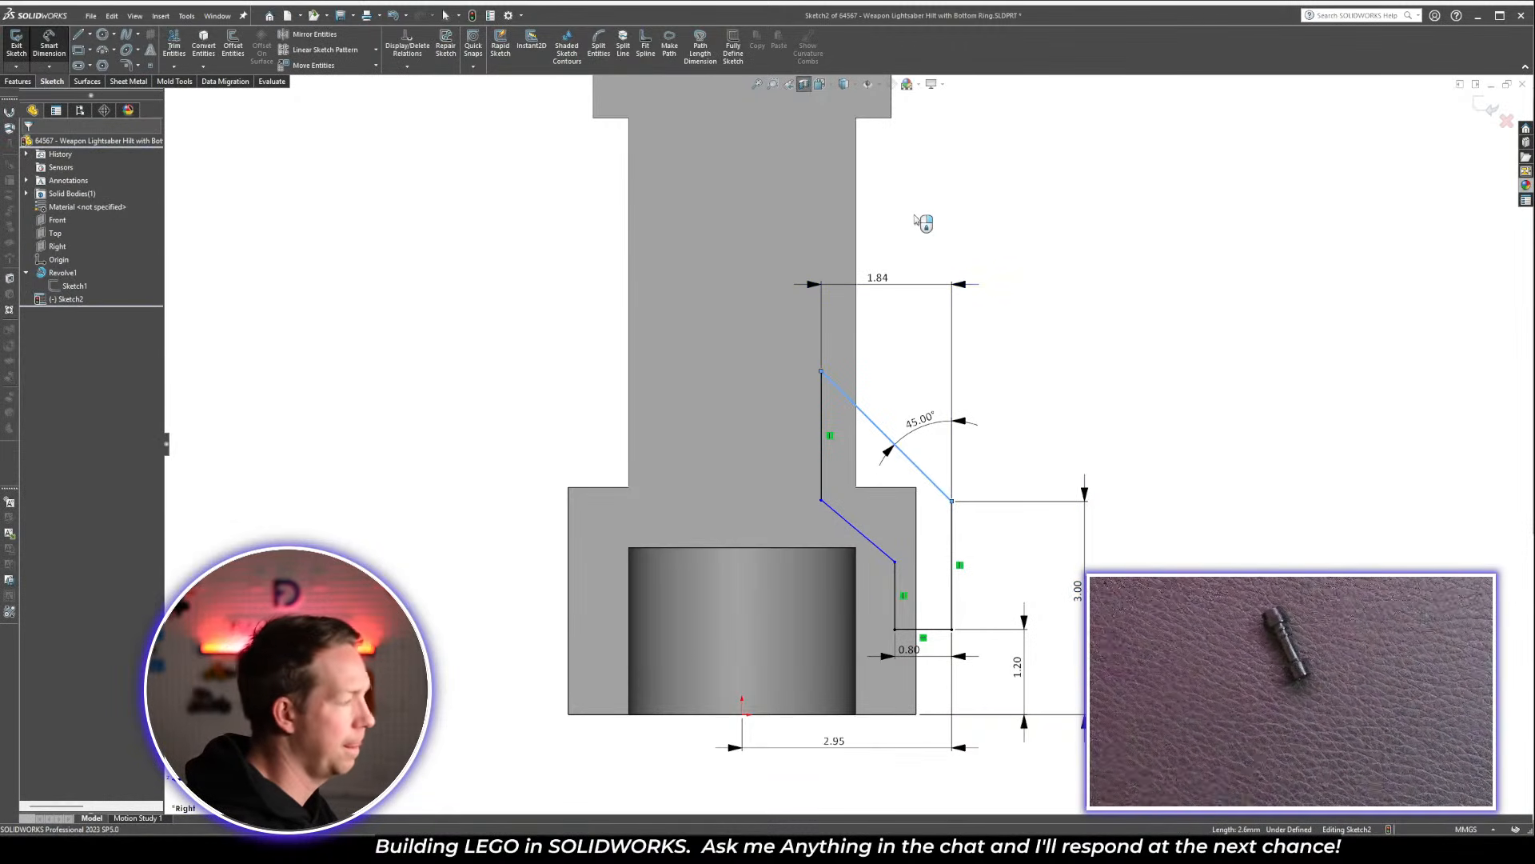
{"action": "type", "text": "1."}
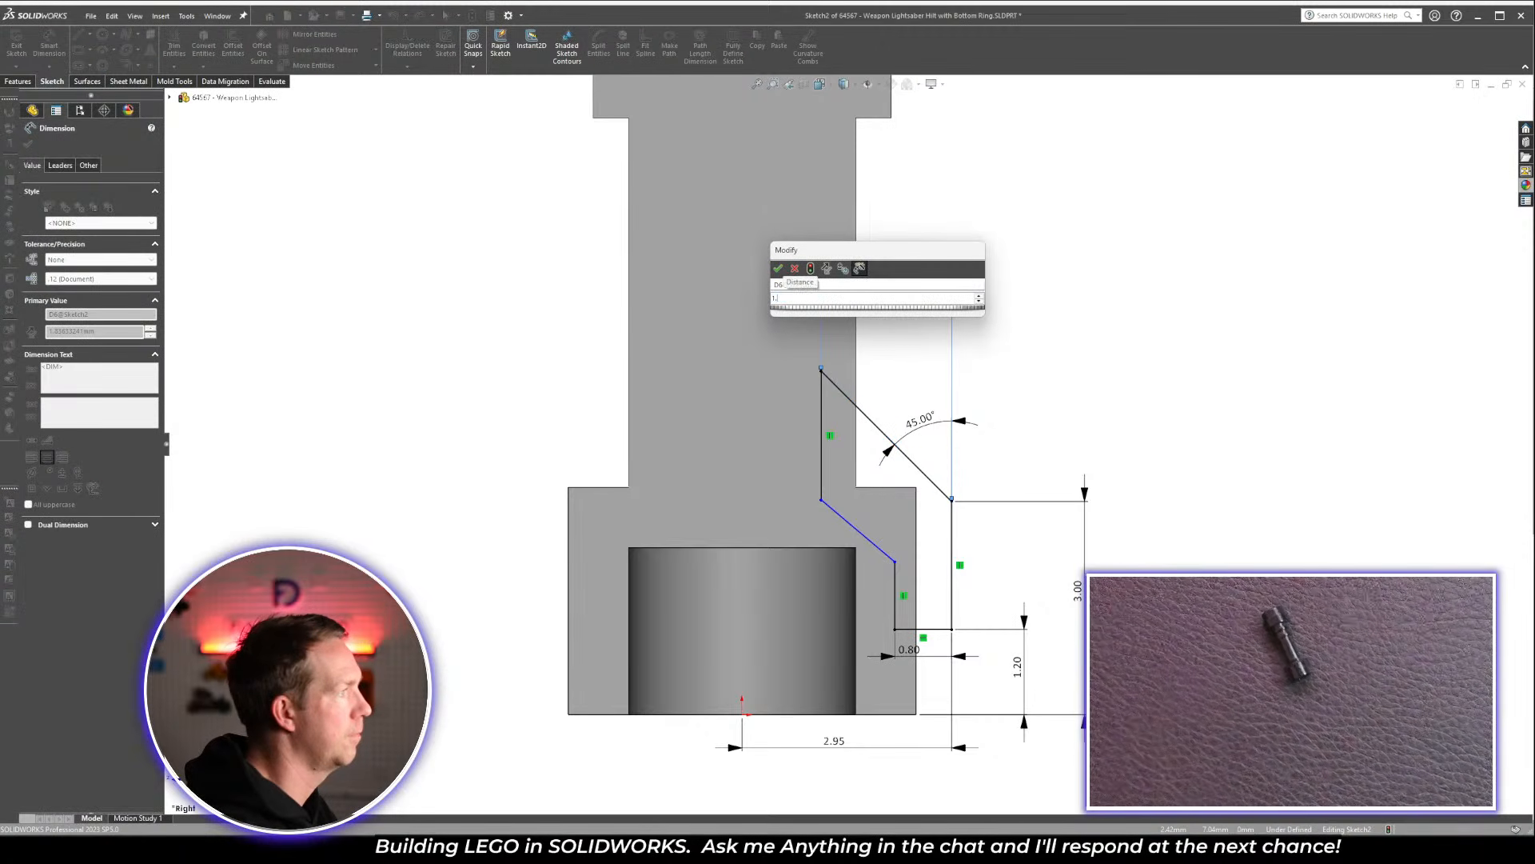
{"action": "type", "text": "8"}
{"action": "key", "text": "Return"}
{"action": "key", "text": "Escape"}
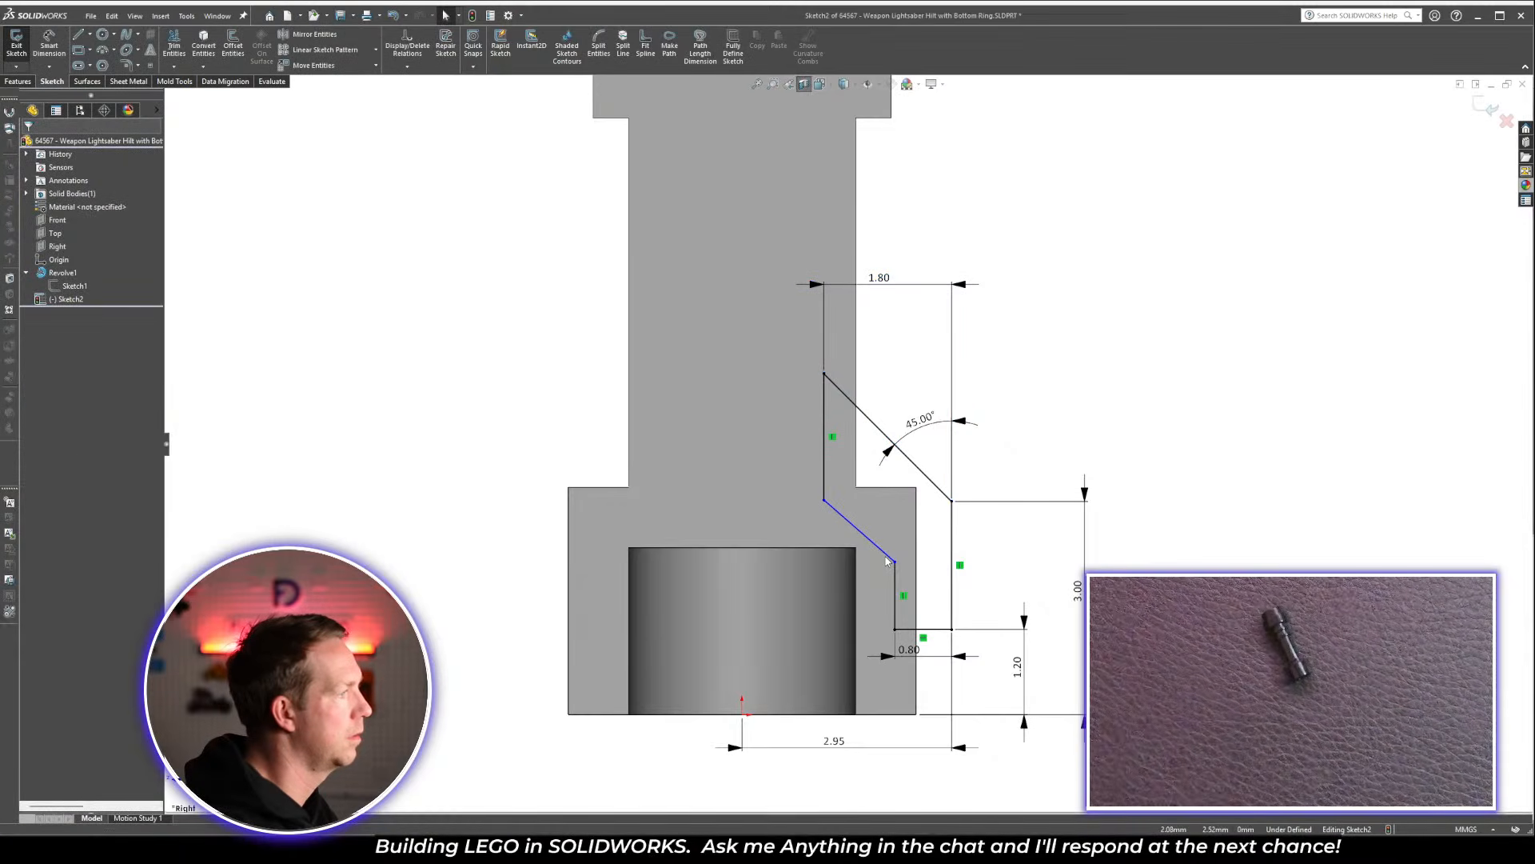
Make the lower sloped line parallel to the upper sloped line
{"action": "left_click", "coordinate": [885, 553]}
{"action": "left_click", "coordinate": [866, 417], "text": "ctrl"}
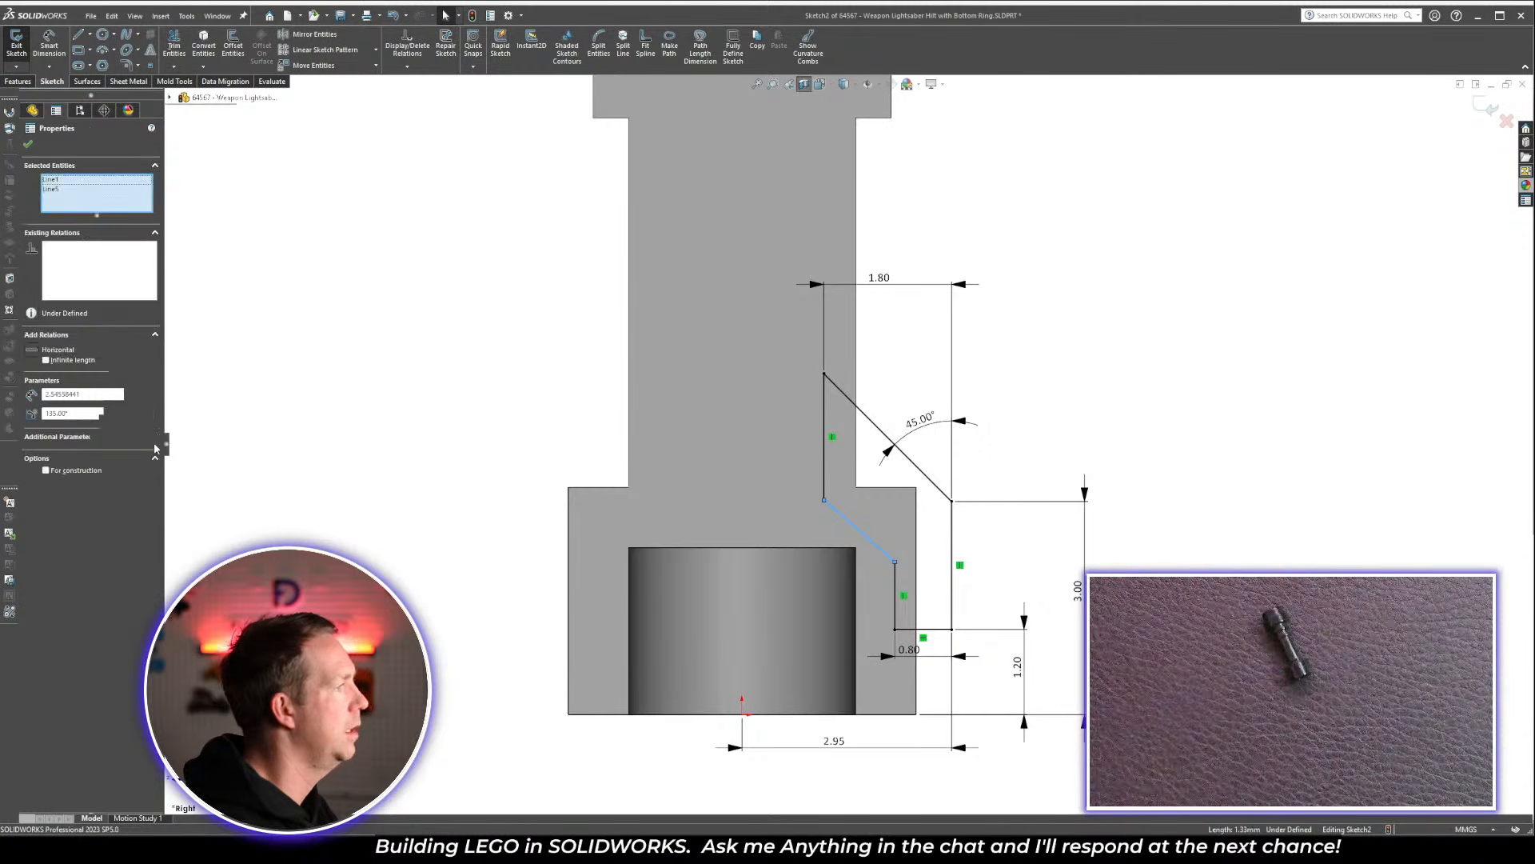
{"action": "left_click", "coordinate": [53, 411]}
{"action": "left_click", "coordinate": [1154, 373]}
Dimension the inner vertical line of the profile with a length of 1.8 mm
{"action": "right_click_drag", "start_coordinate": [1154, 373], "coordinate": [1121, 337]}
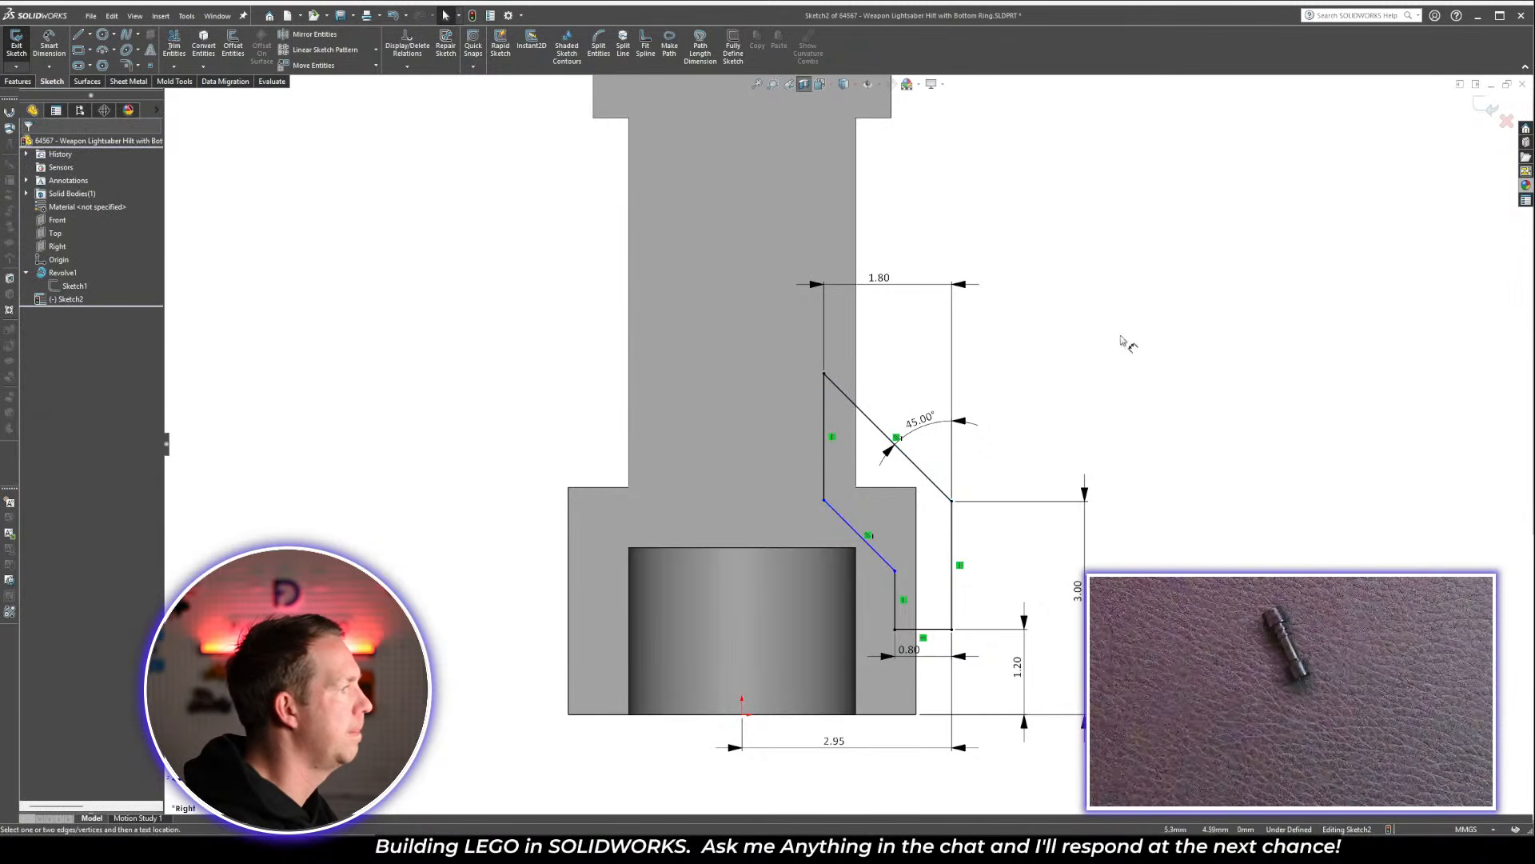
{"action": "left_click", "coordinate": [823, 455]}
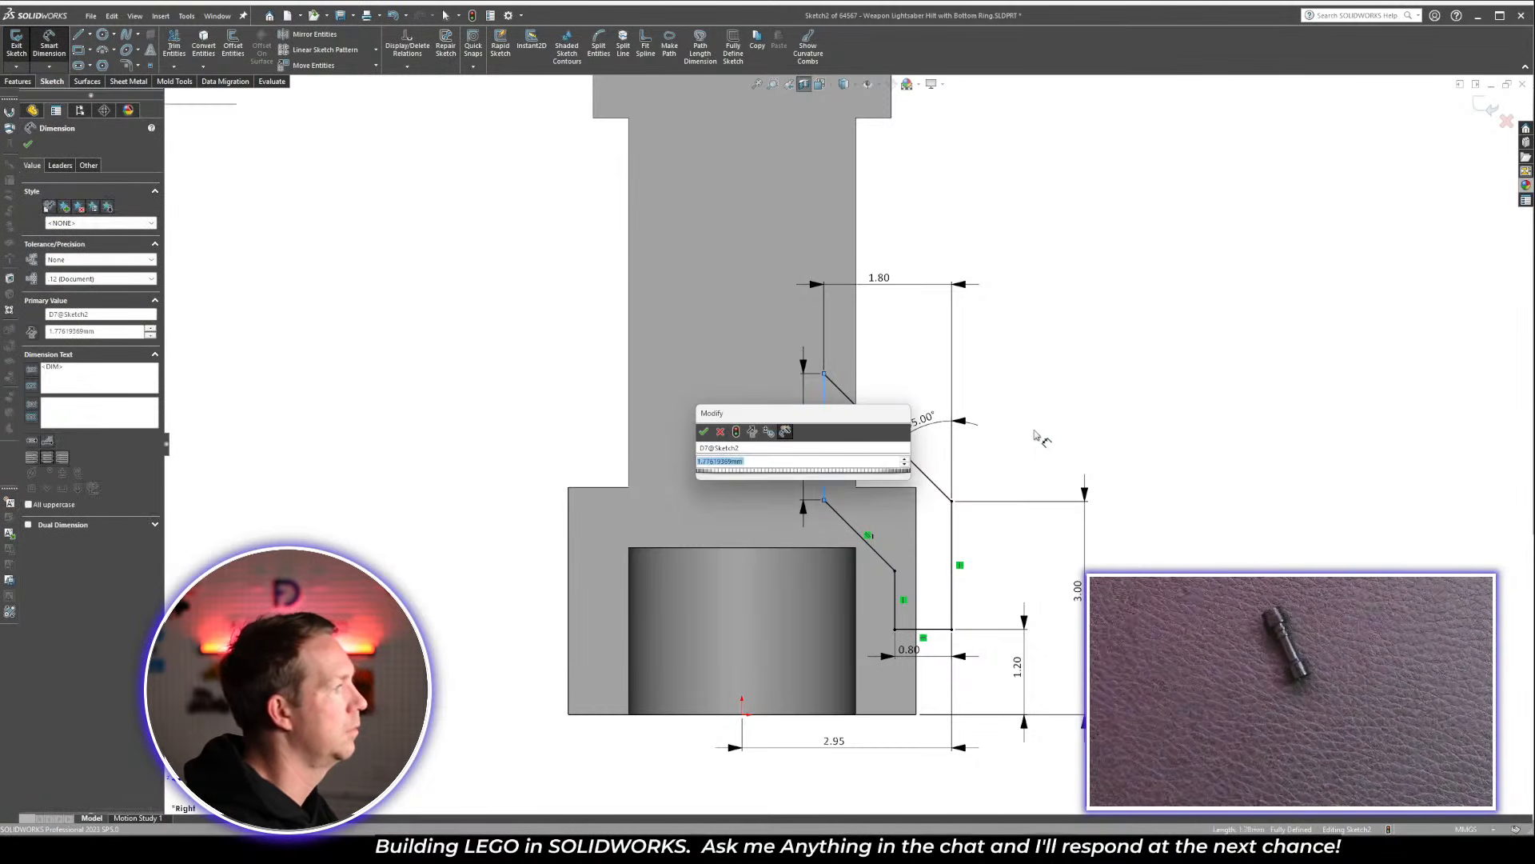
{"action": "type", "text": "1.8"}
{"action": "key", "text": "Return"}
{"action": "key", "text": "Escape"}
Extrude the profile symmetrically about its sketch plane to a 1.4 mm width, merged with the hilt body
{"action": "mouse_move", "coordinate": [914, 431]}
{"action": "middle_mouse_down"}
{"action": "mouse_move", "coordinate": [688, 443]}
{"action": "mouse_move", "coordinate": [628, 505]}
{"action": "mouse_move", "coordinate": [764, 492]}
{"action": "mouse_move", "coordinate": [920, 395]}
{"action": "middle_mouse_up"}
{"action": "scroll", "coordinate": [820, 462], "scroll_direction": "down", "scroll_amount": 2}
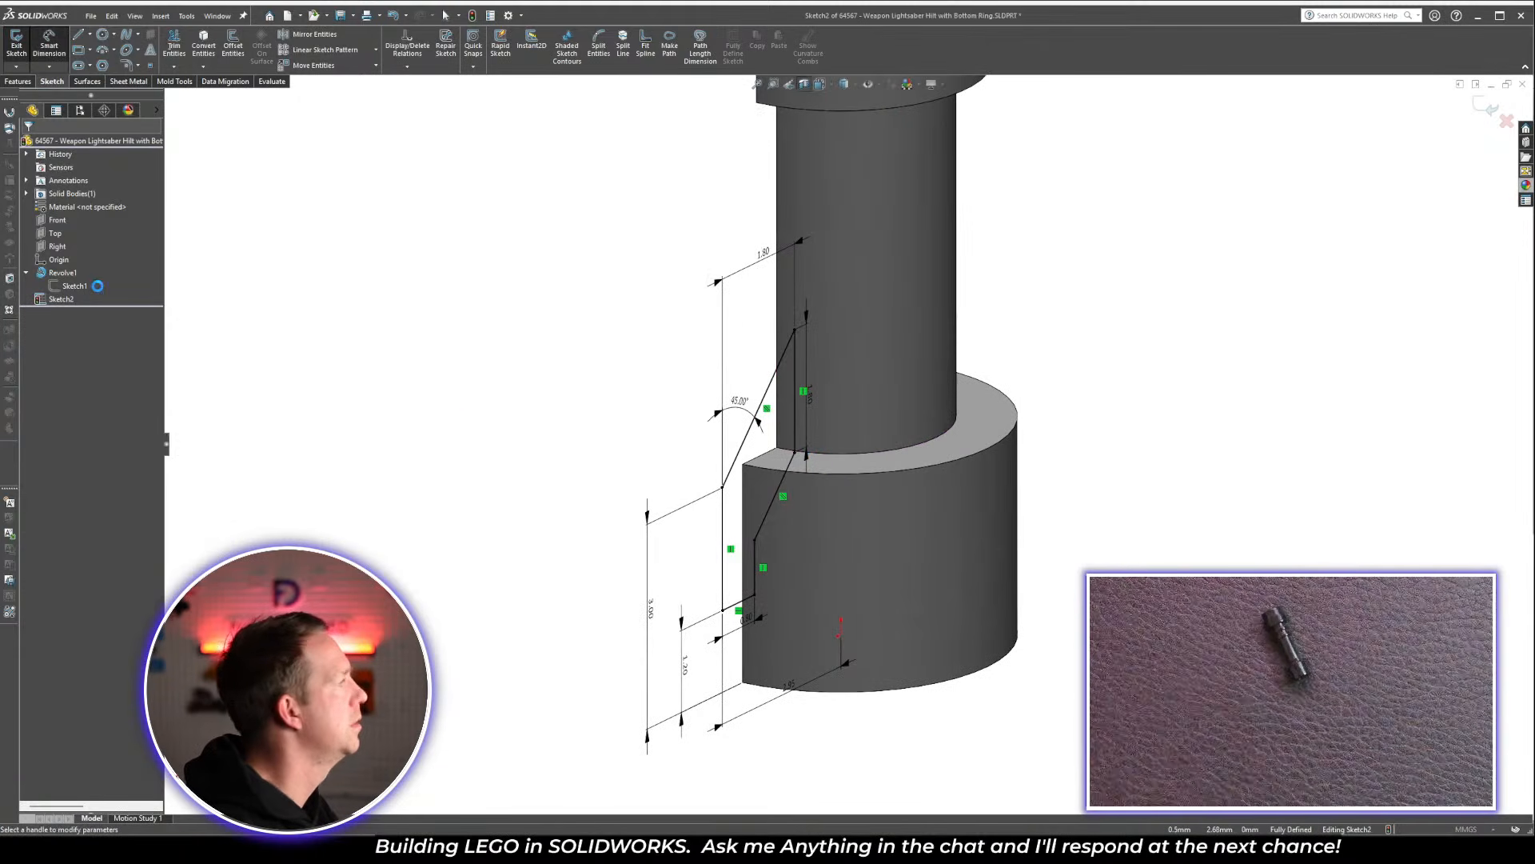
{"action": "left_click", "coordinate": [61, 217]}
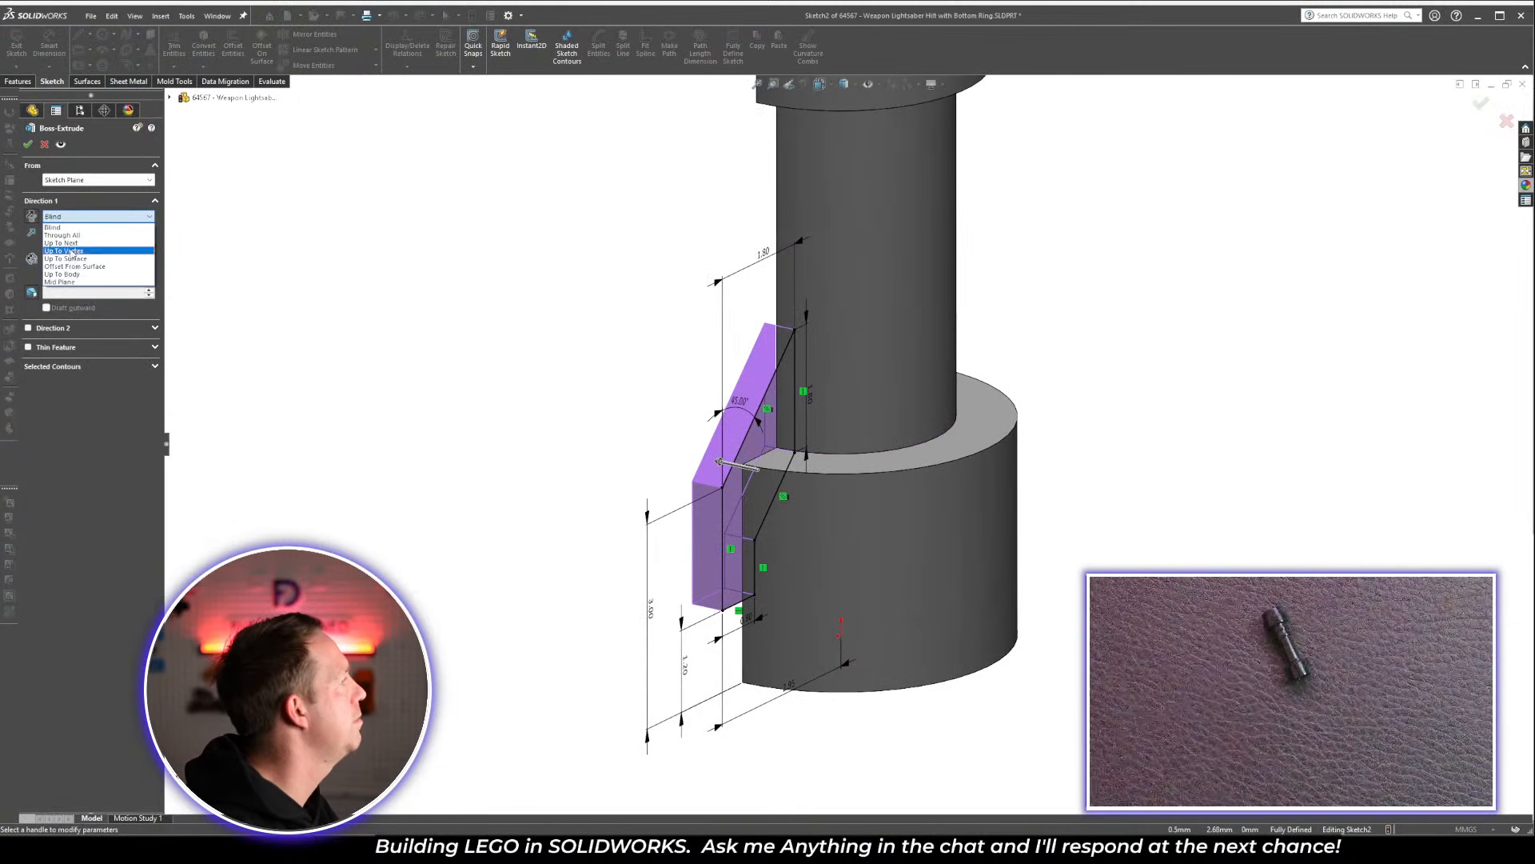
{"action": "left_click", "coordinate": [68, 283]}
{"action": "type", "text": "1.4"}
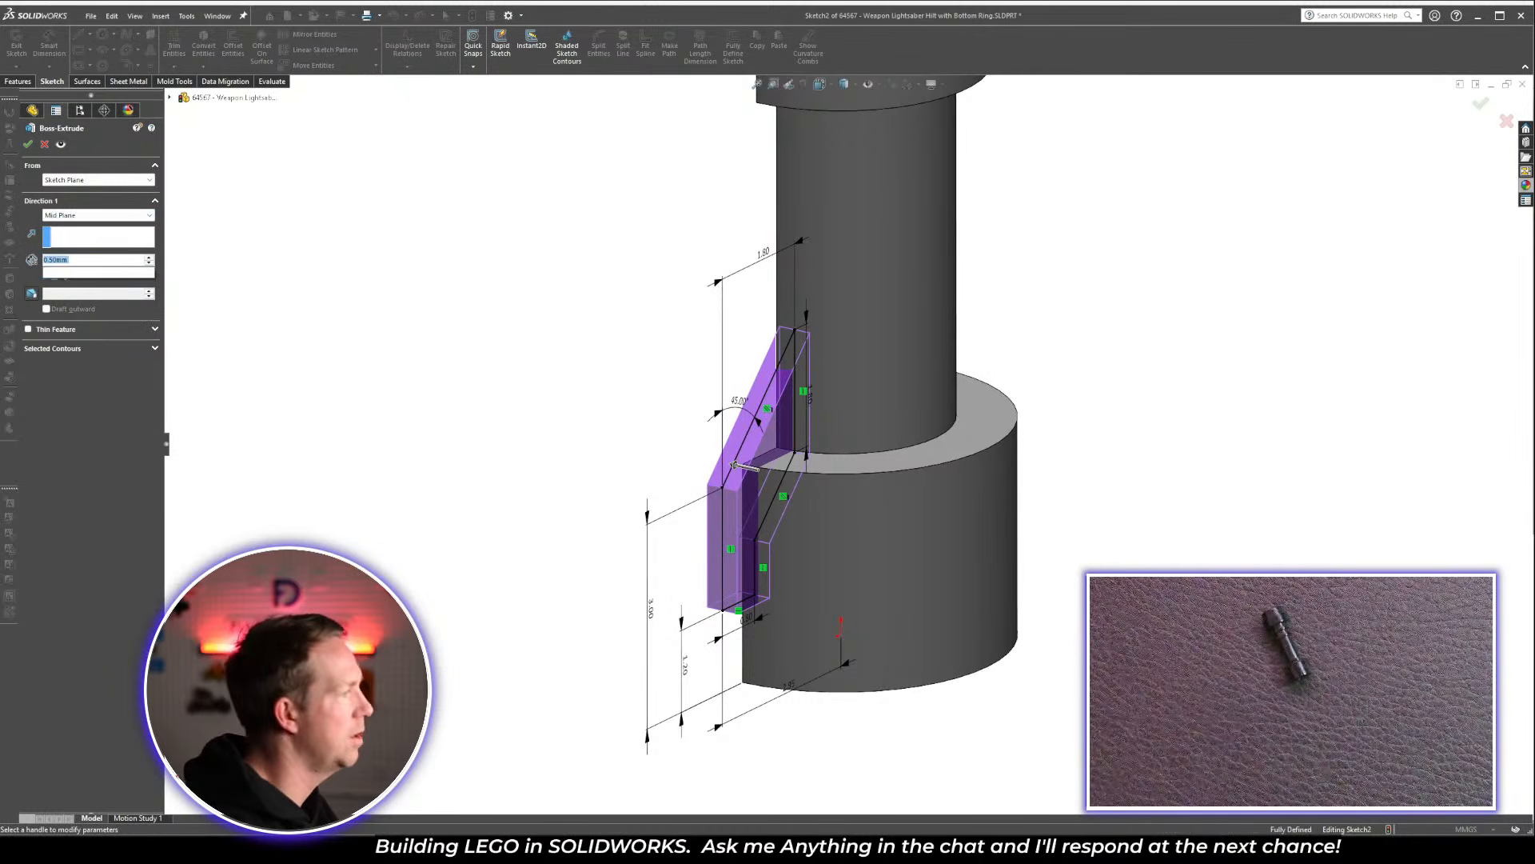
{"action": "key", "text": "Return"}
{"action": "scroll", "coordinate": [836, 392], "scroll_direction": "down", "scroll_amount": 5}
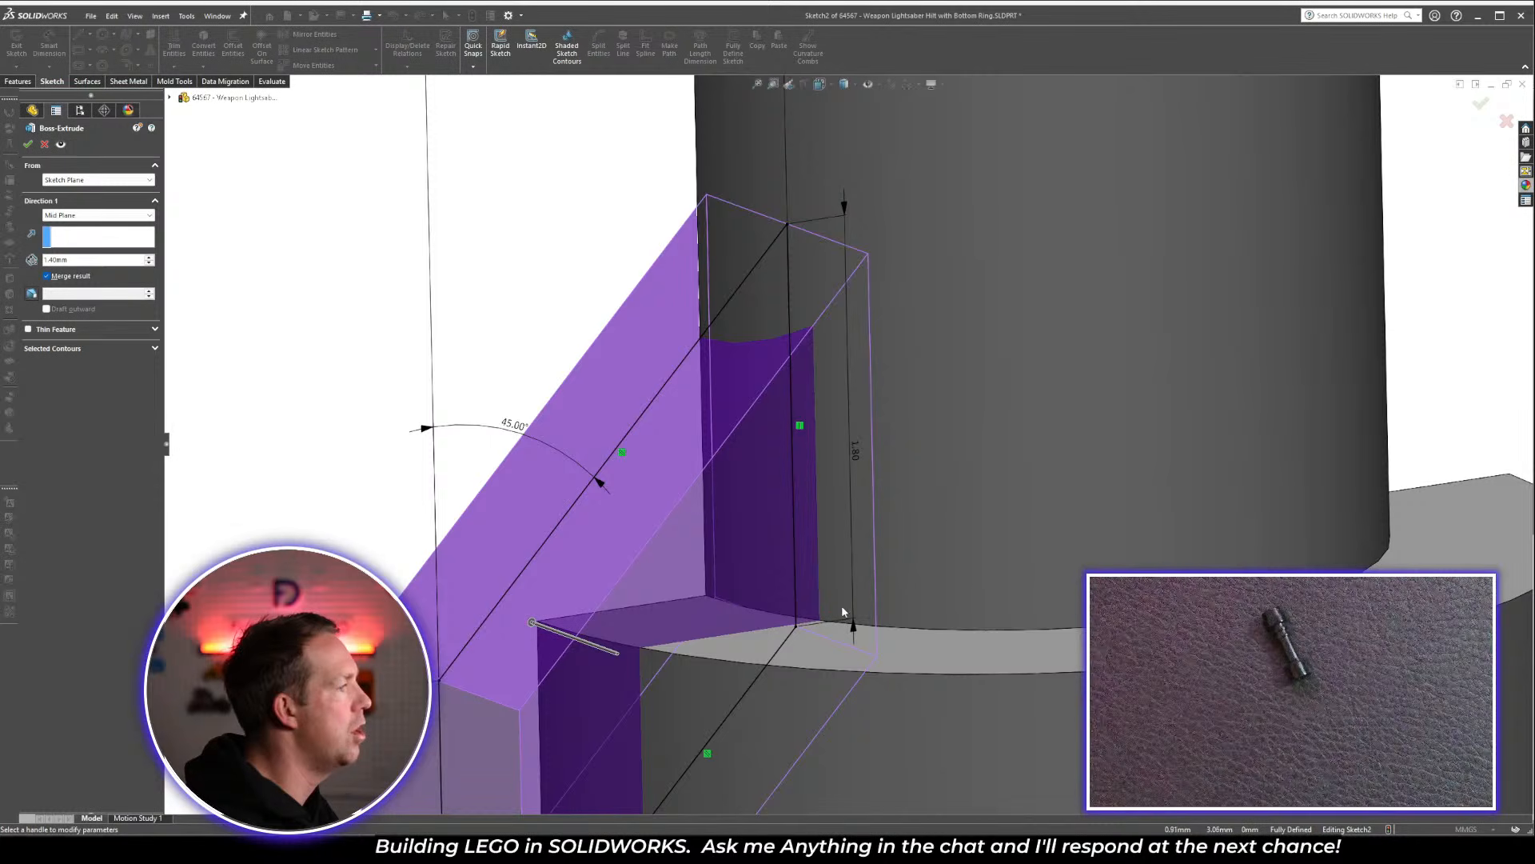
{"action": "middle_click_drag", "start_coordinate": [689, 737], "coordinate": [788, 731]}
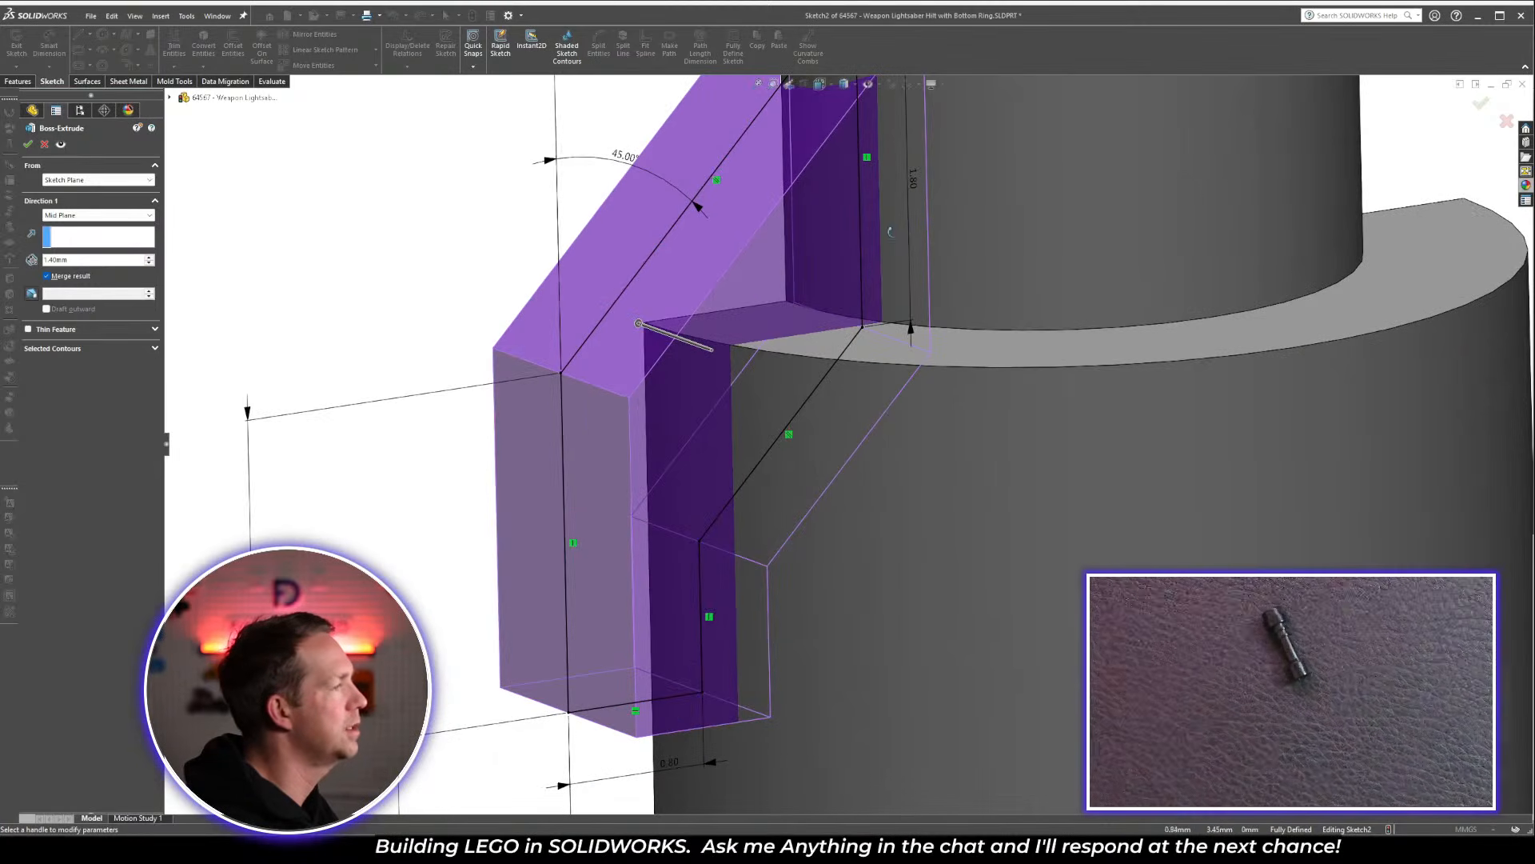
{"action": "middle_click_drag", "start_coordinate": [890, 232], "coordinate": [860, 338]}
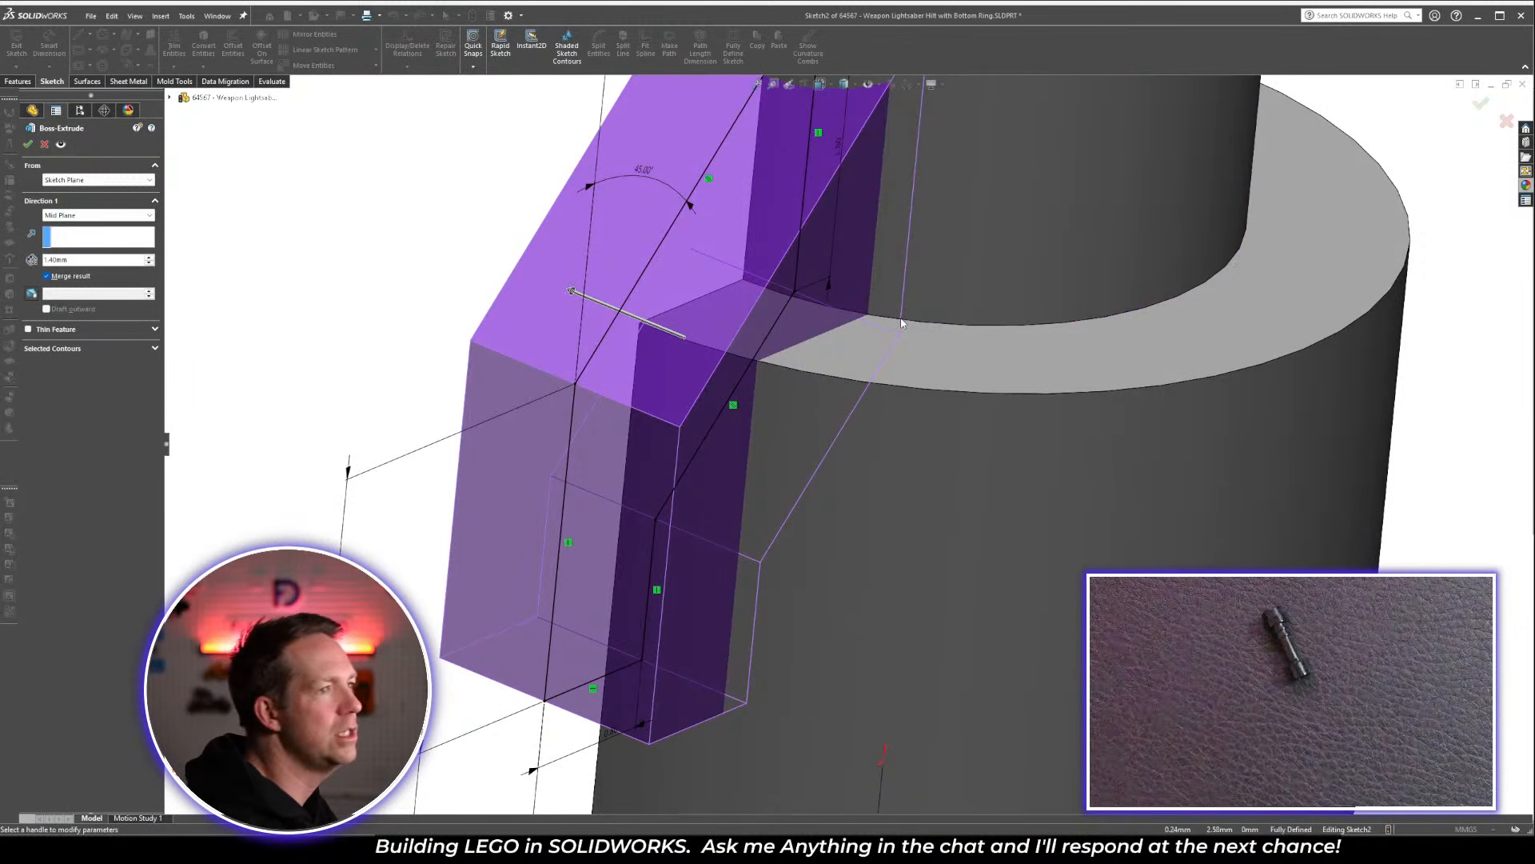
{"action": "scroll", "coordinate": [901, 323], "scroll_direction": "up", "scroll_amount": 5}
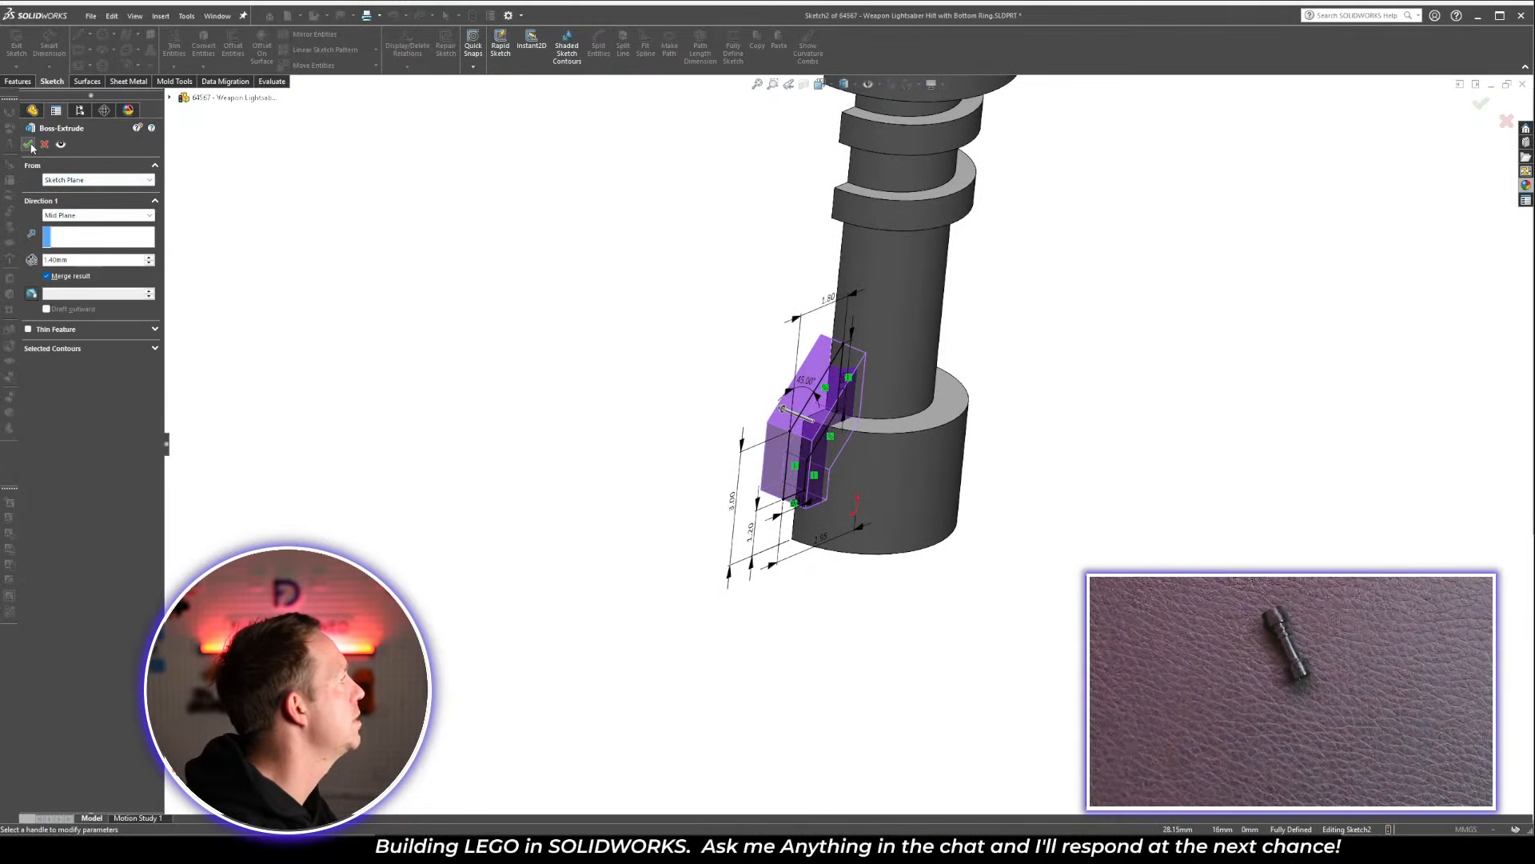
{"action": "left_click", "coordinate": [30, 145]}
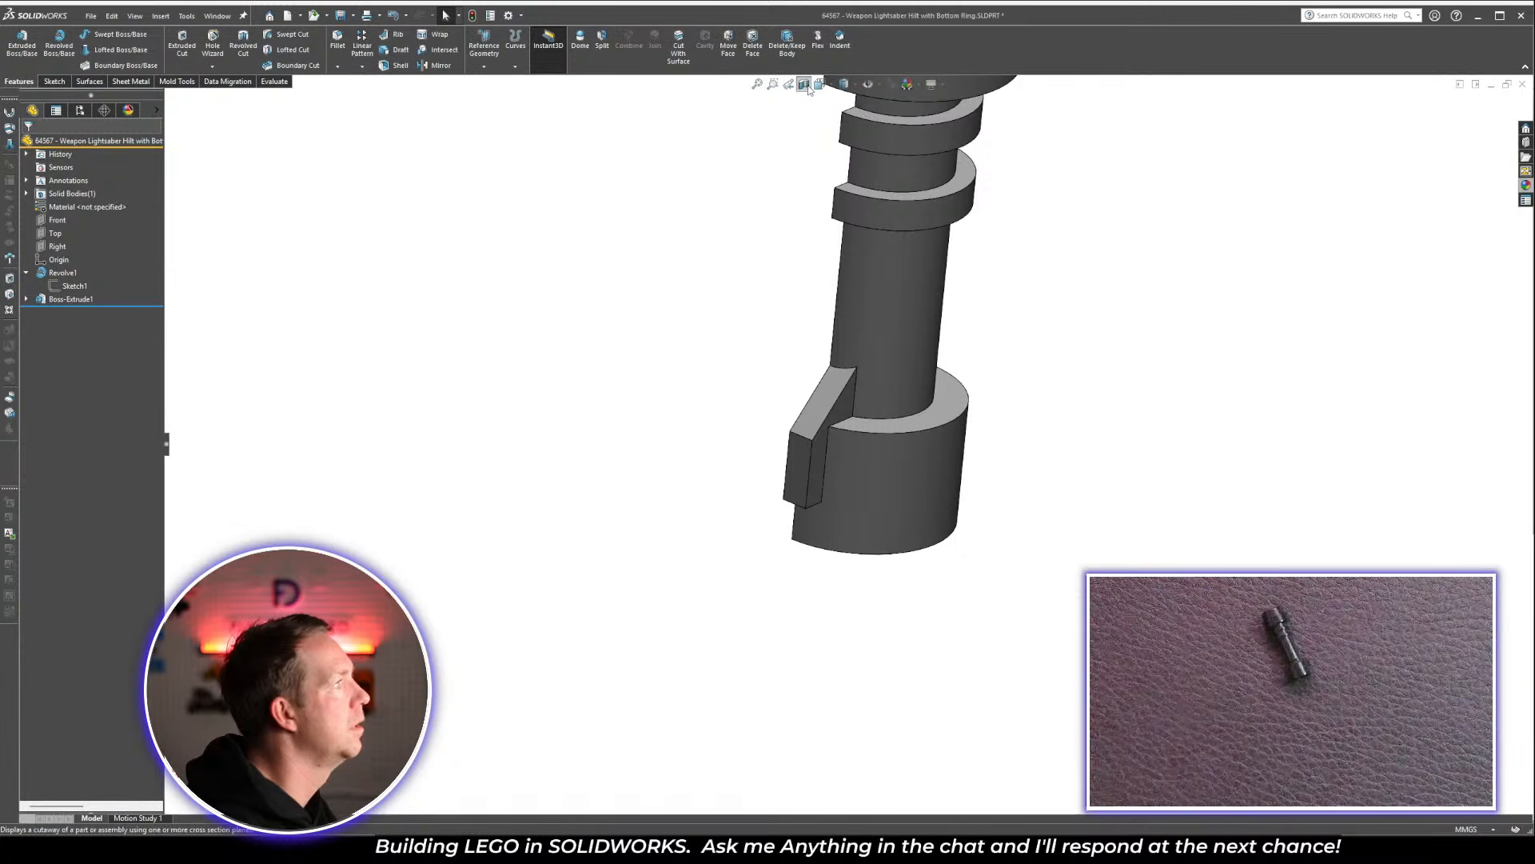
Turn off the section view and compare the full hilt with the part's pictures on the Rebrickable page
{"action": "middle_click_drag", "start_coordinate": [1012, 403], "coordinate": [1112, 425]}
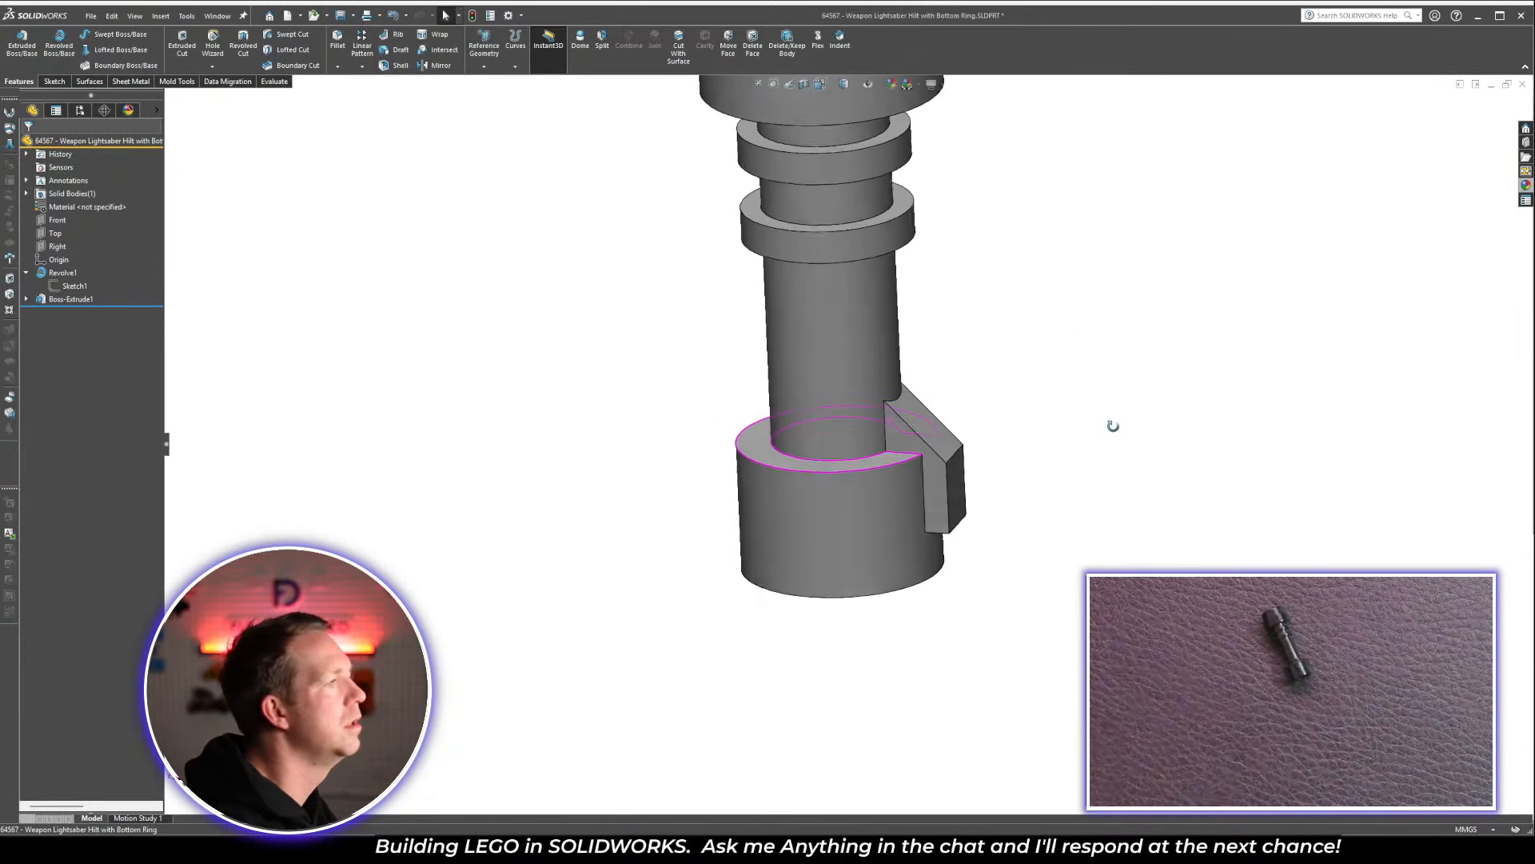
{"action": "scroll", "coordinate": [883, 450], "scroll_direction": "down", "scroll_amount": 2}
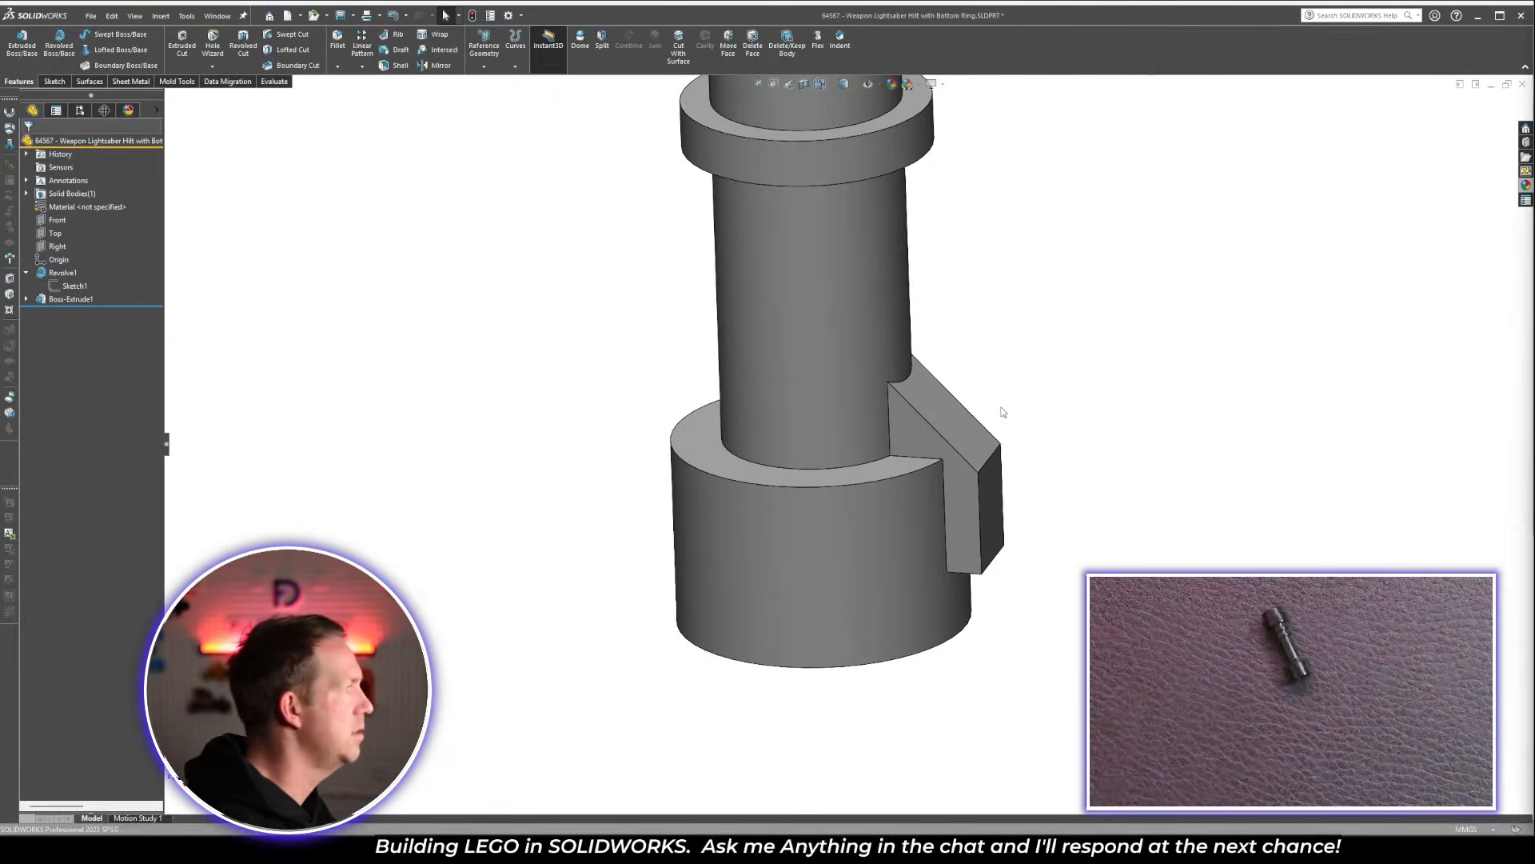
{"action": "key", "text": "alt+Tab"}
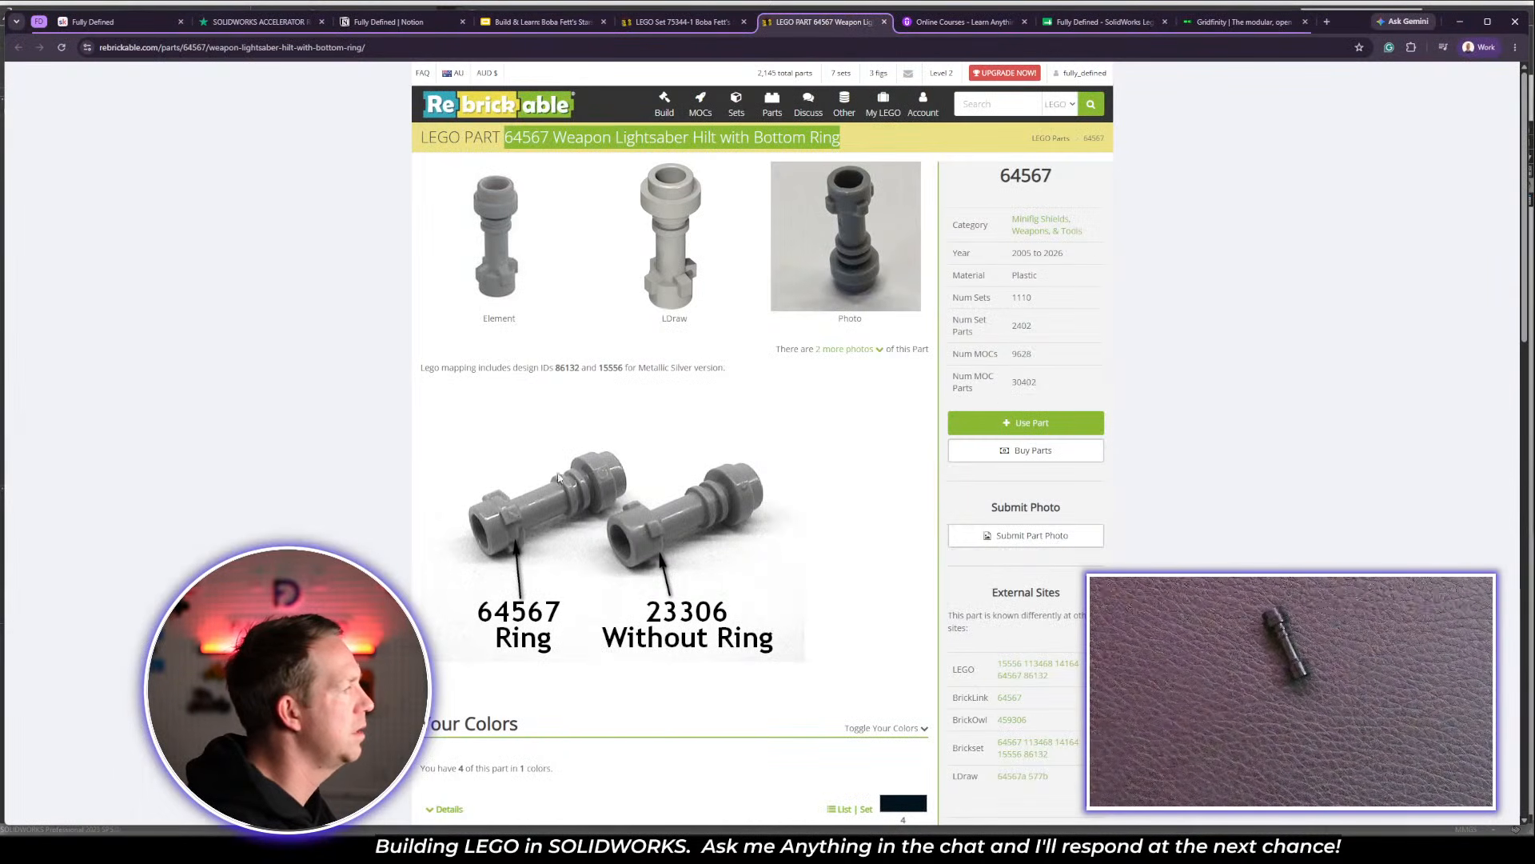
{"action": "key", "text": "alt+Tab"}
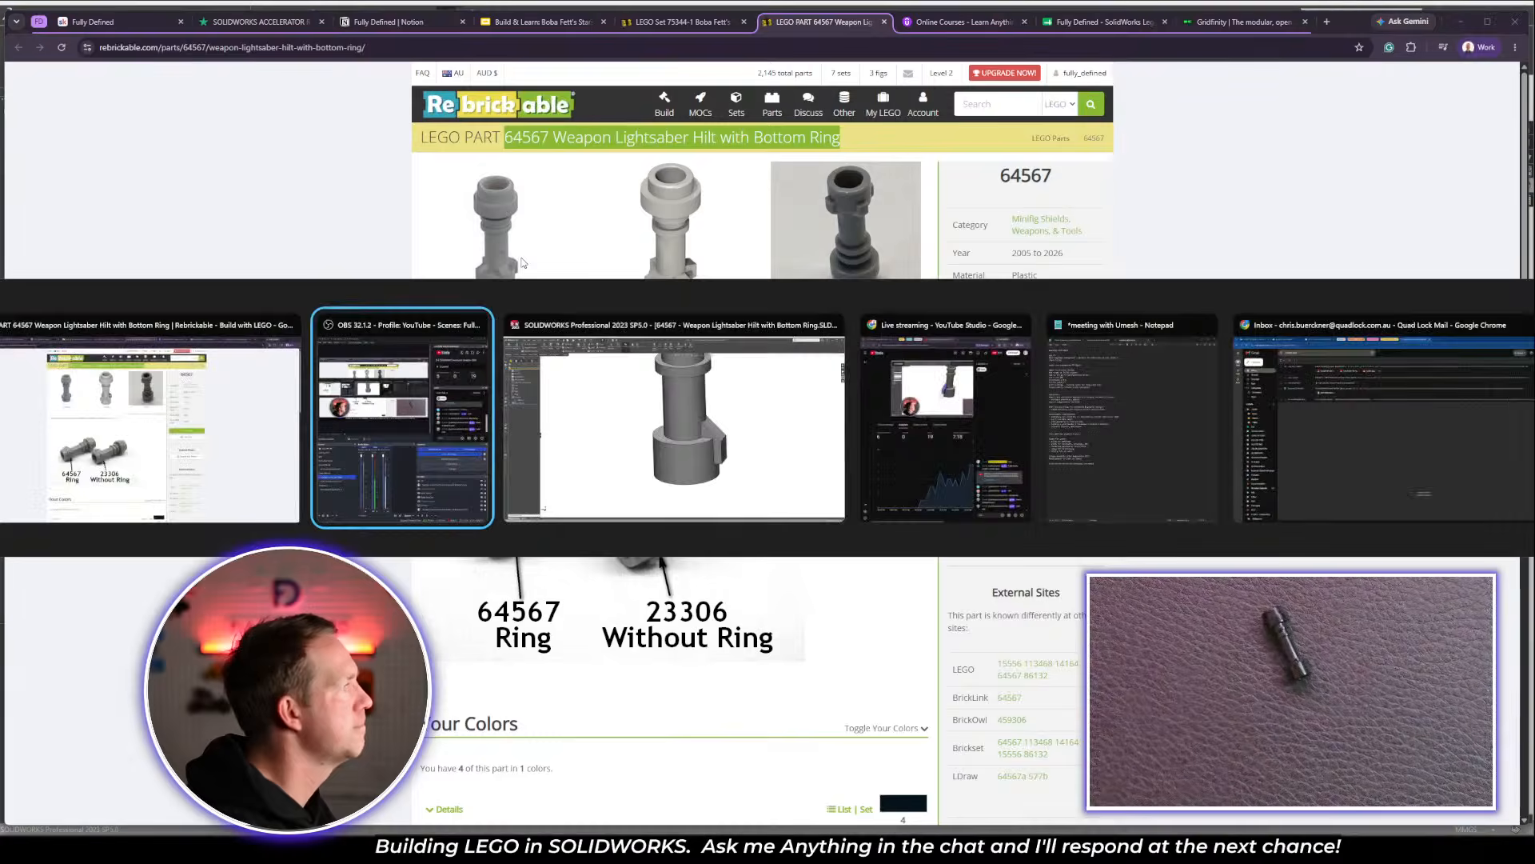
{"action": "key", "text": "alt+Tab"}
{"action": "middle_click_drag", "start_coordinate": [1058, 415], "coordinate": [833, 367]}
{"action": "scroll", "coordinate": [1032, 350], "scroll_direction": "up", "scroll_amount": 3}
{"action": "scroll", "coordinate": [1026, 350], "scroll_direction": "down", "scroll_amount": 3}
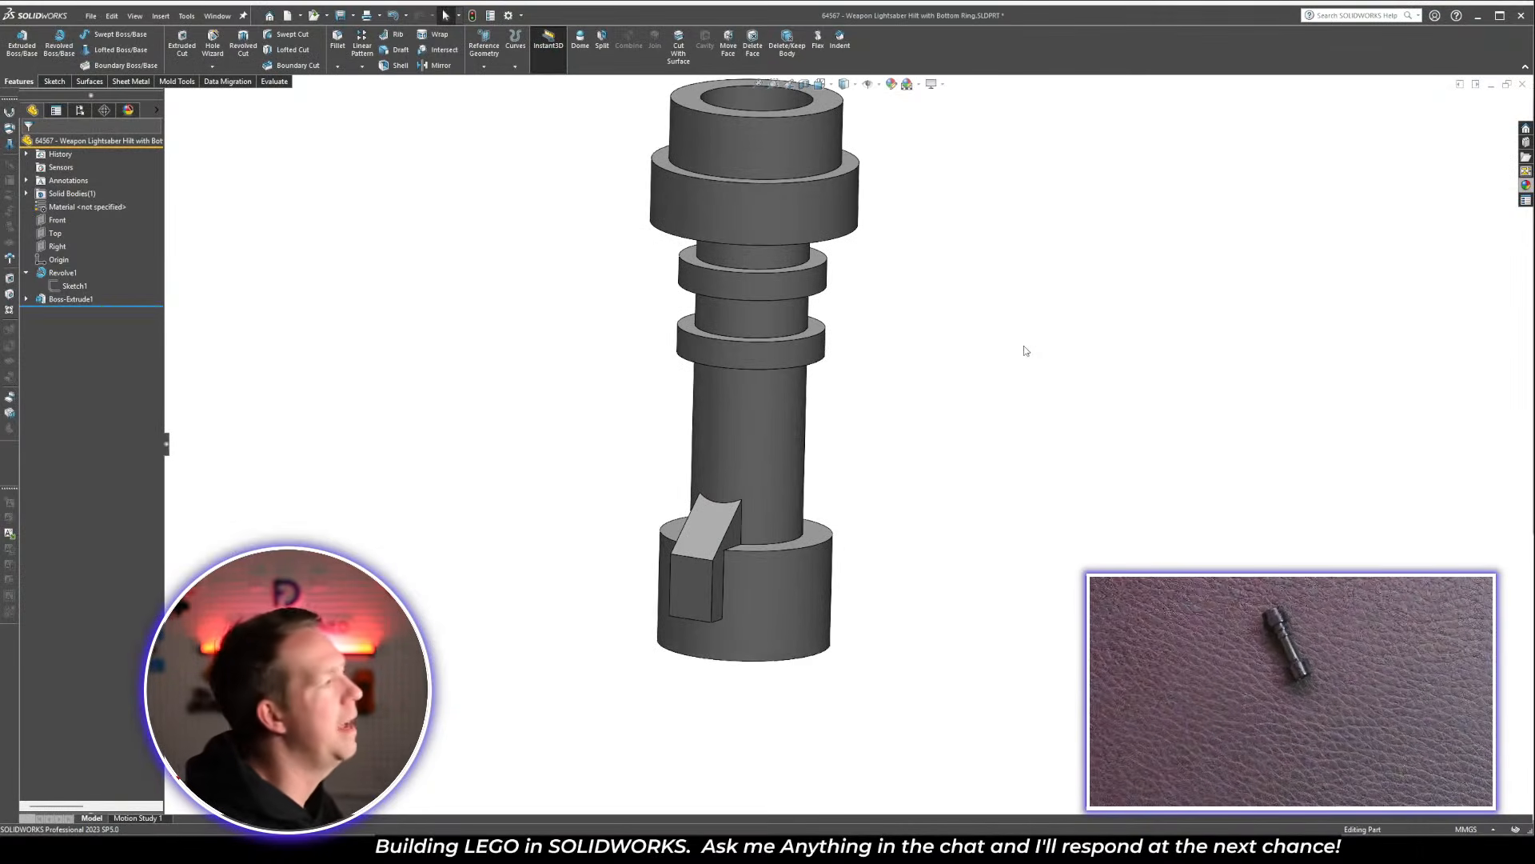
{"action": "middle_click_drag", "start_coordinate": [999, 284], "coordinate": [986, 303]}
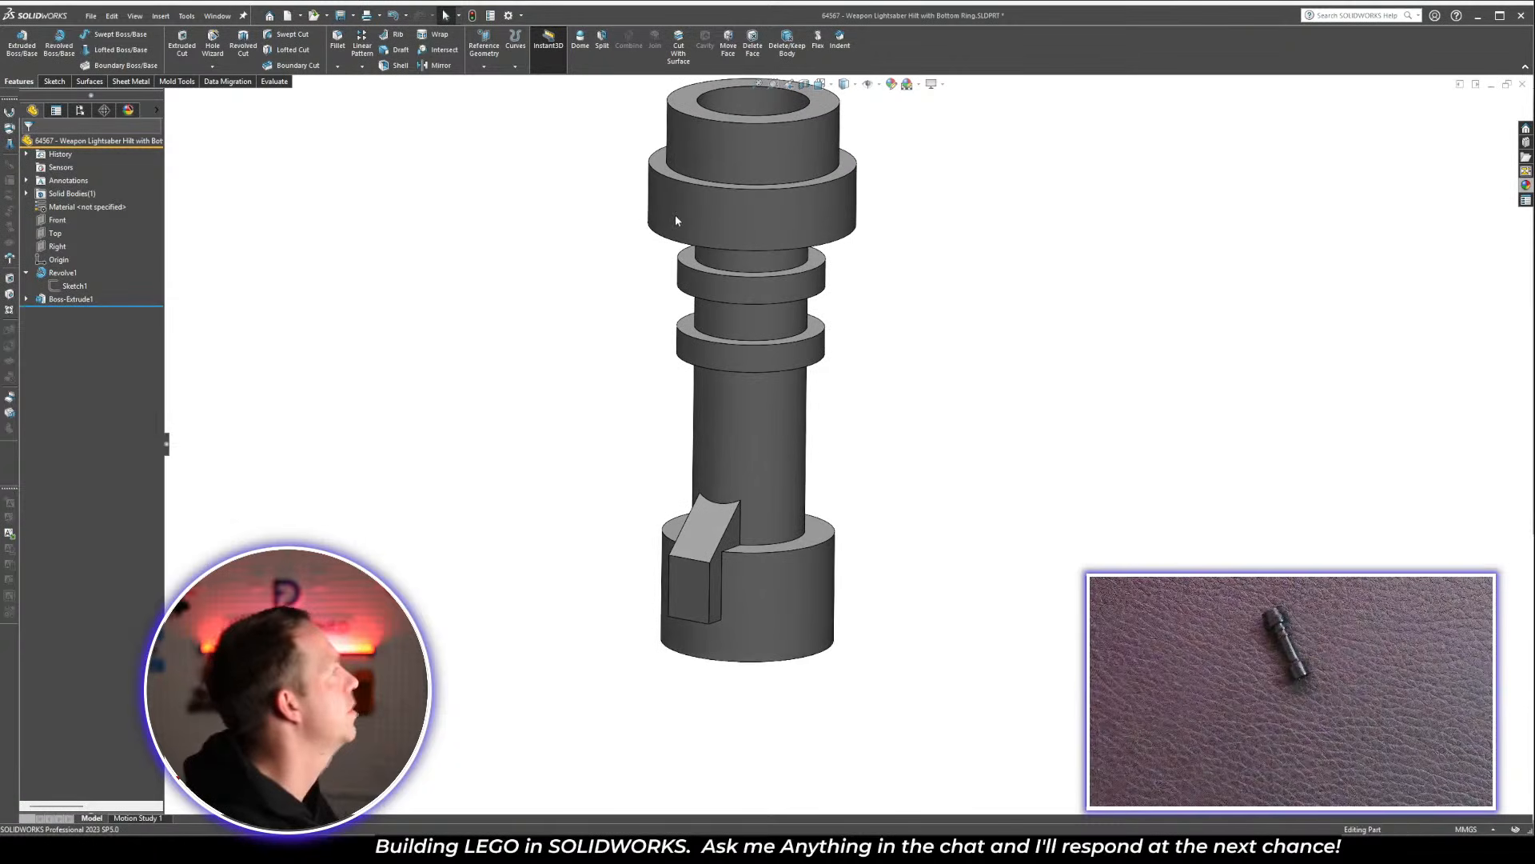
Circular-pattern the angled rib around the cylindrical base face with four instances equally spaced over 360 degrees
{"action": "left_click", "coordinate": [363, 66]}
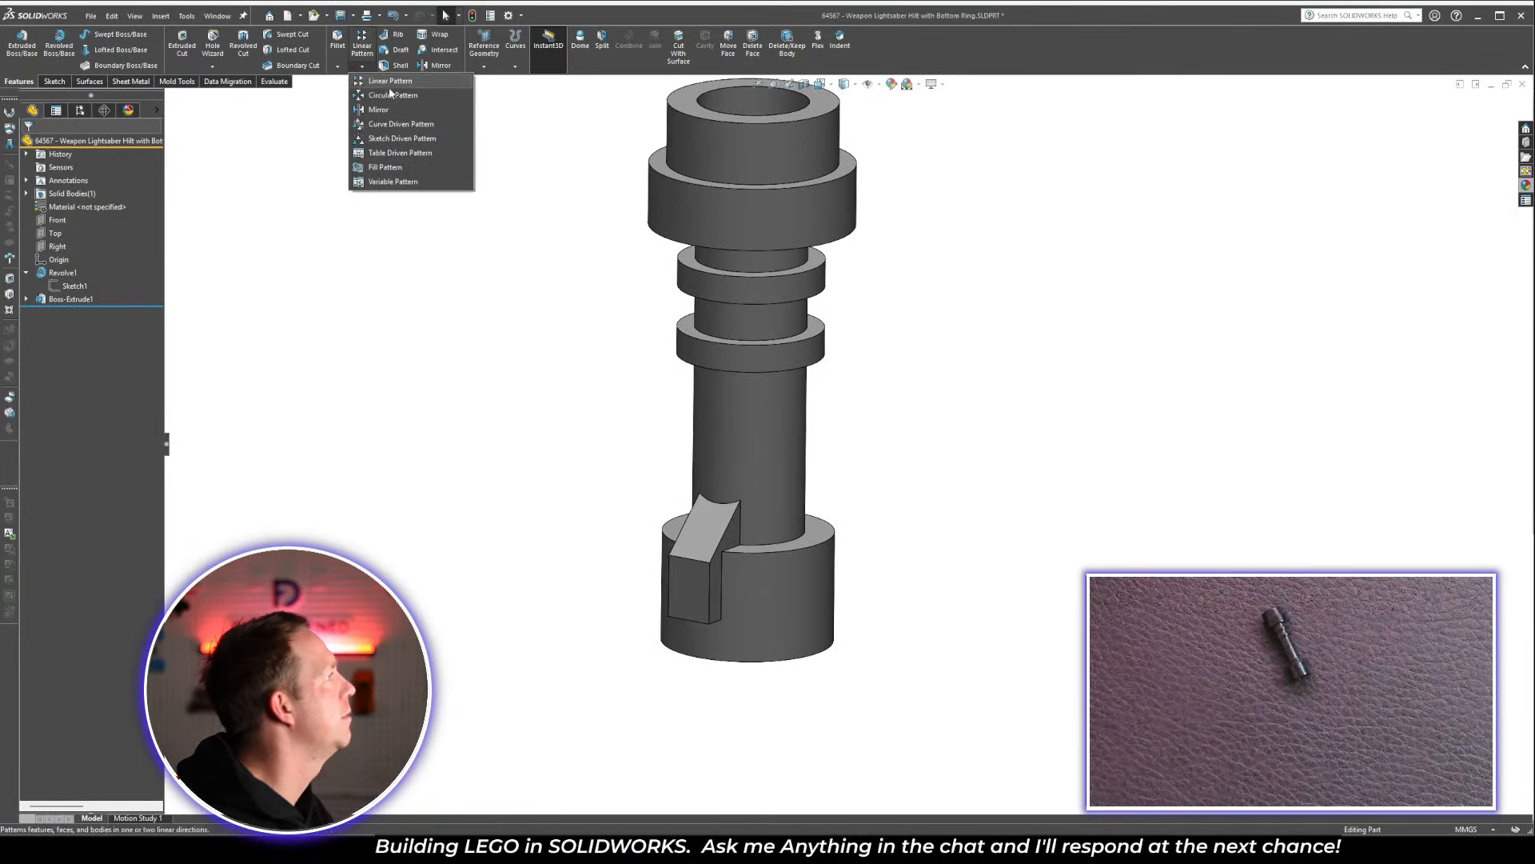
{"action": "left_click", "coordinate": [391, 95]}
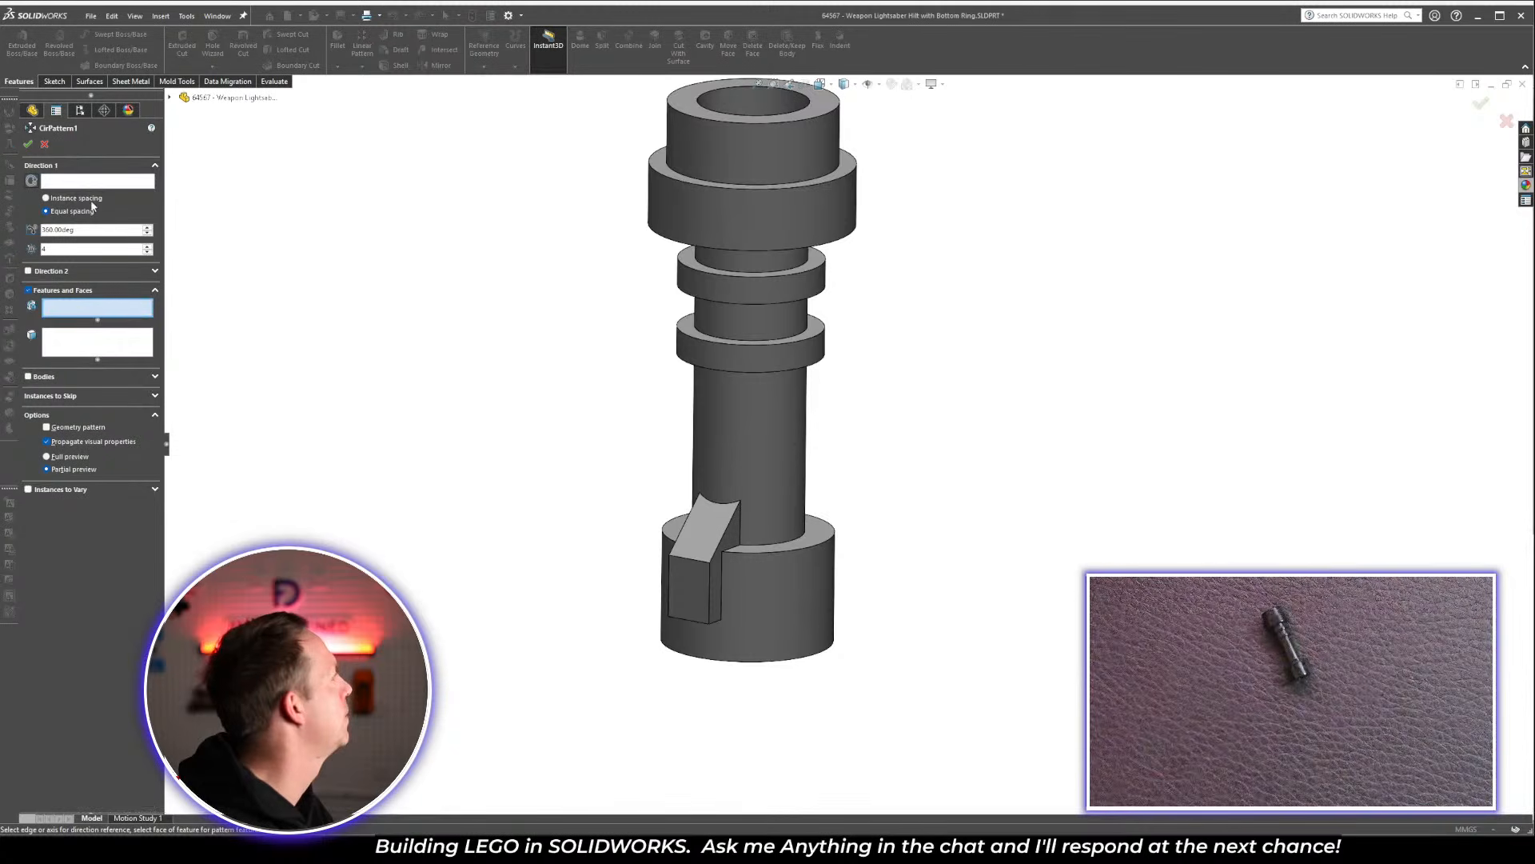
{"action": "left_click", "coordinate": [72, 182]}
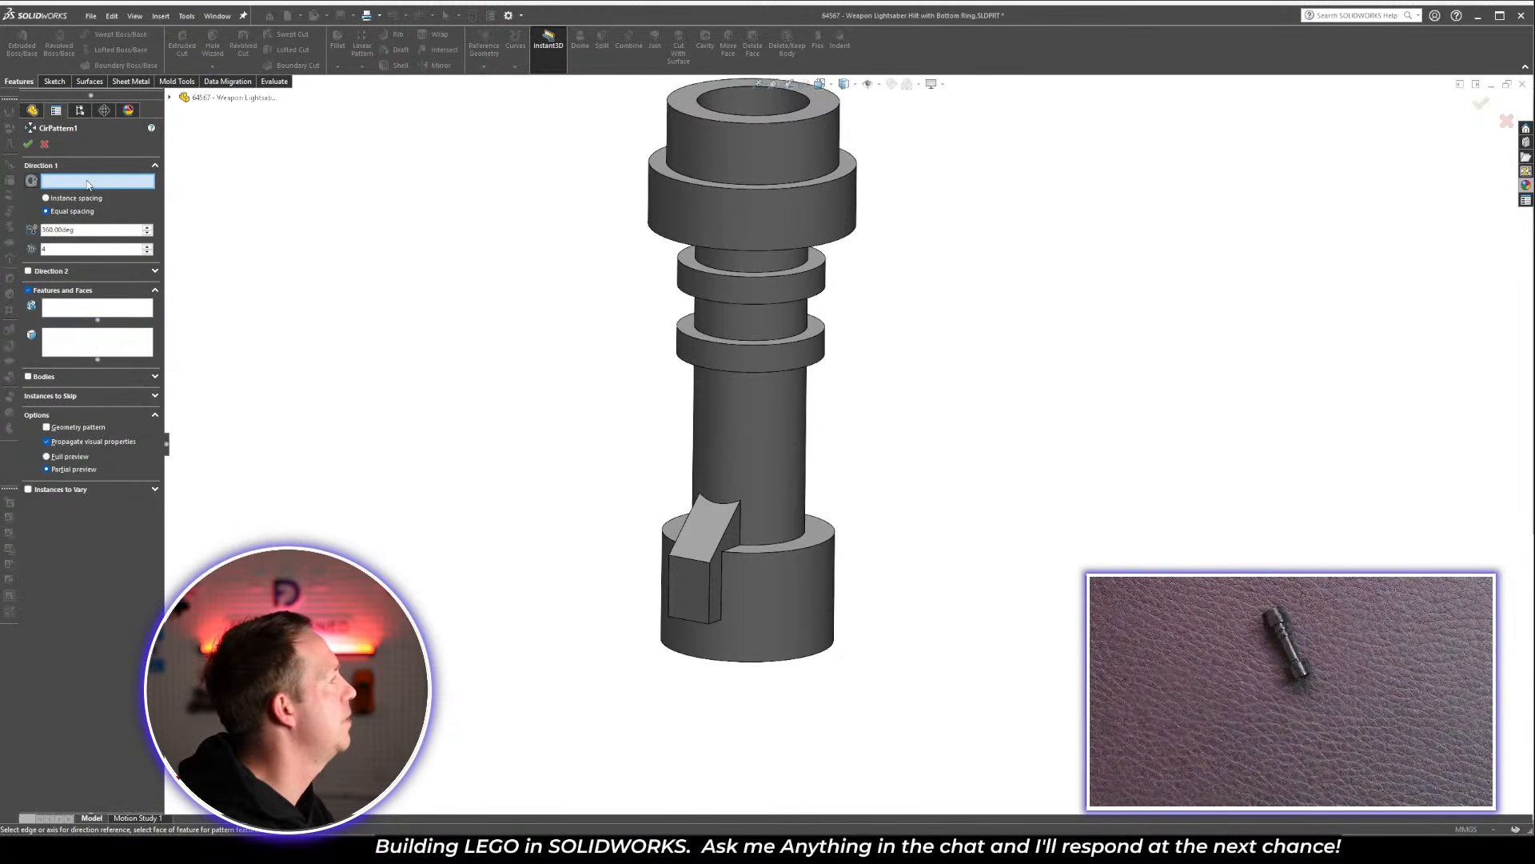
{"action": "left_click", "coordinate": [784, 605]}
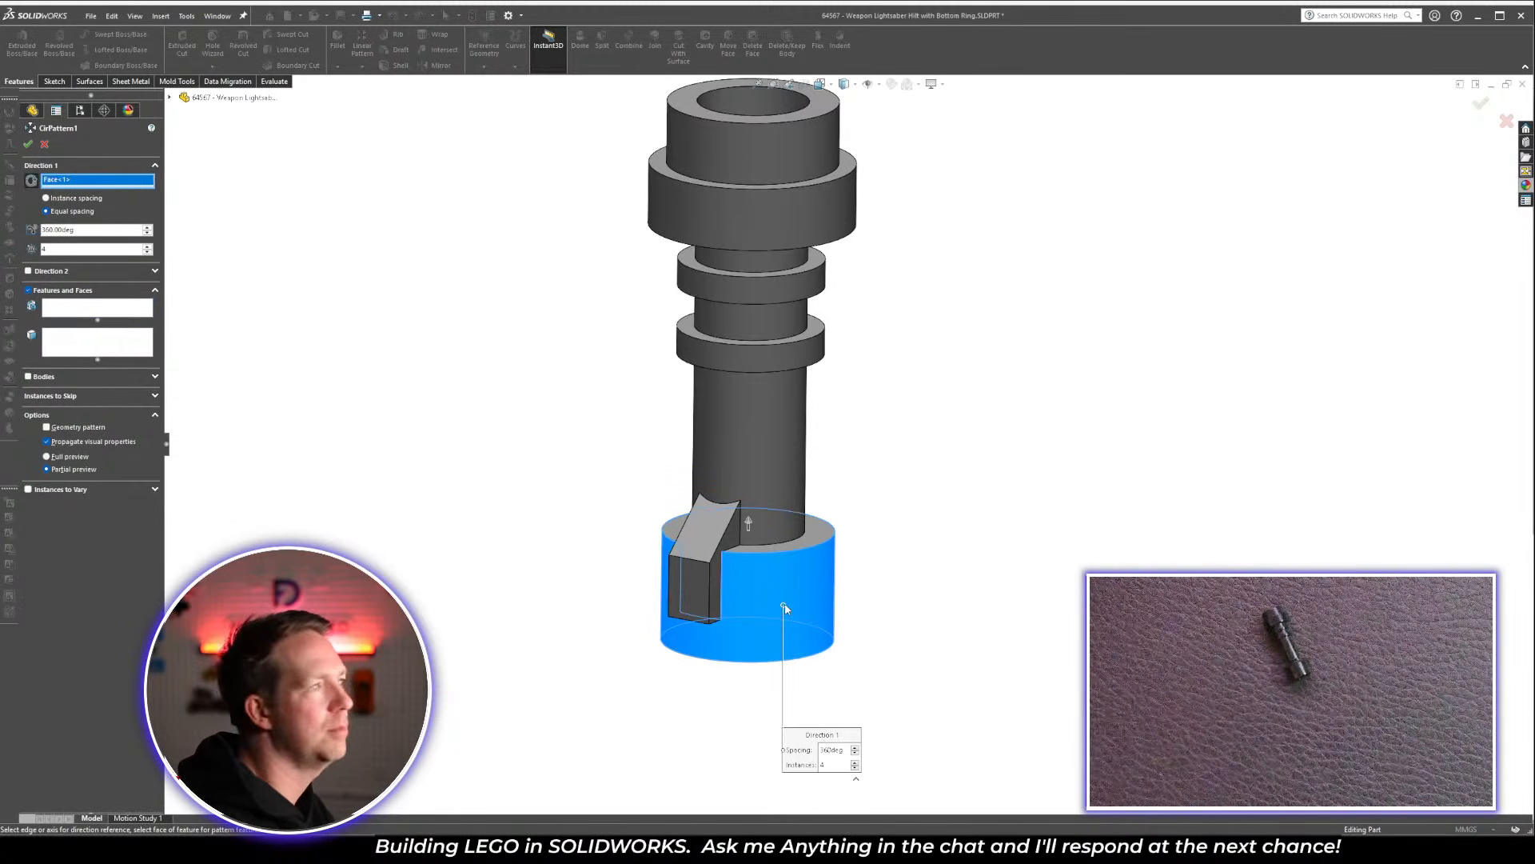
{"action": "left_click", "coordinate": [87, 308]}
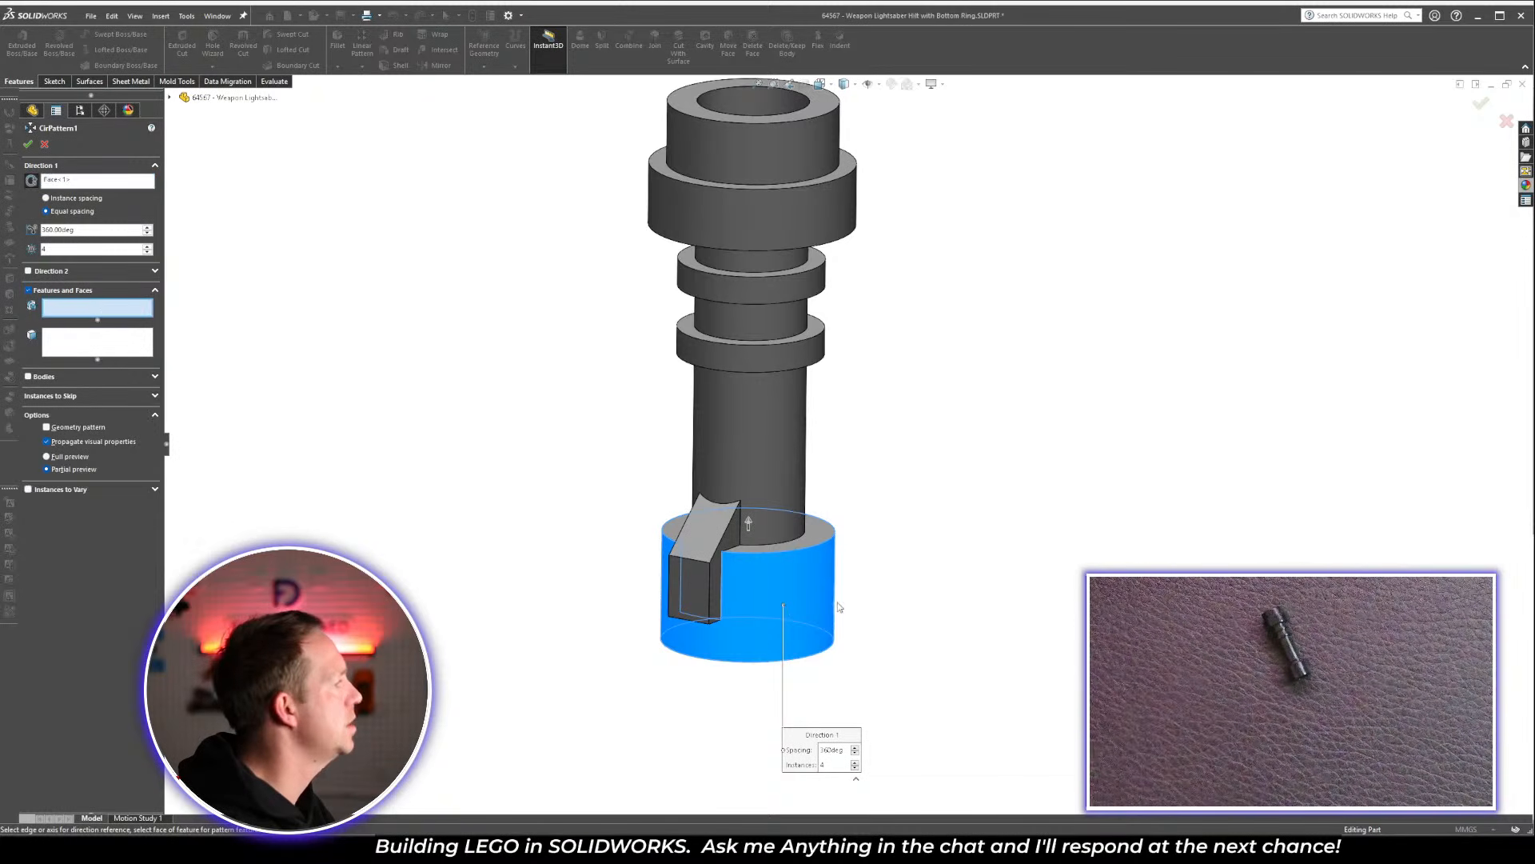
{"action": "left_click", "coordinate": [695, 583]}
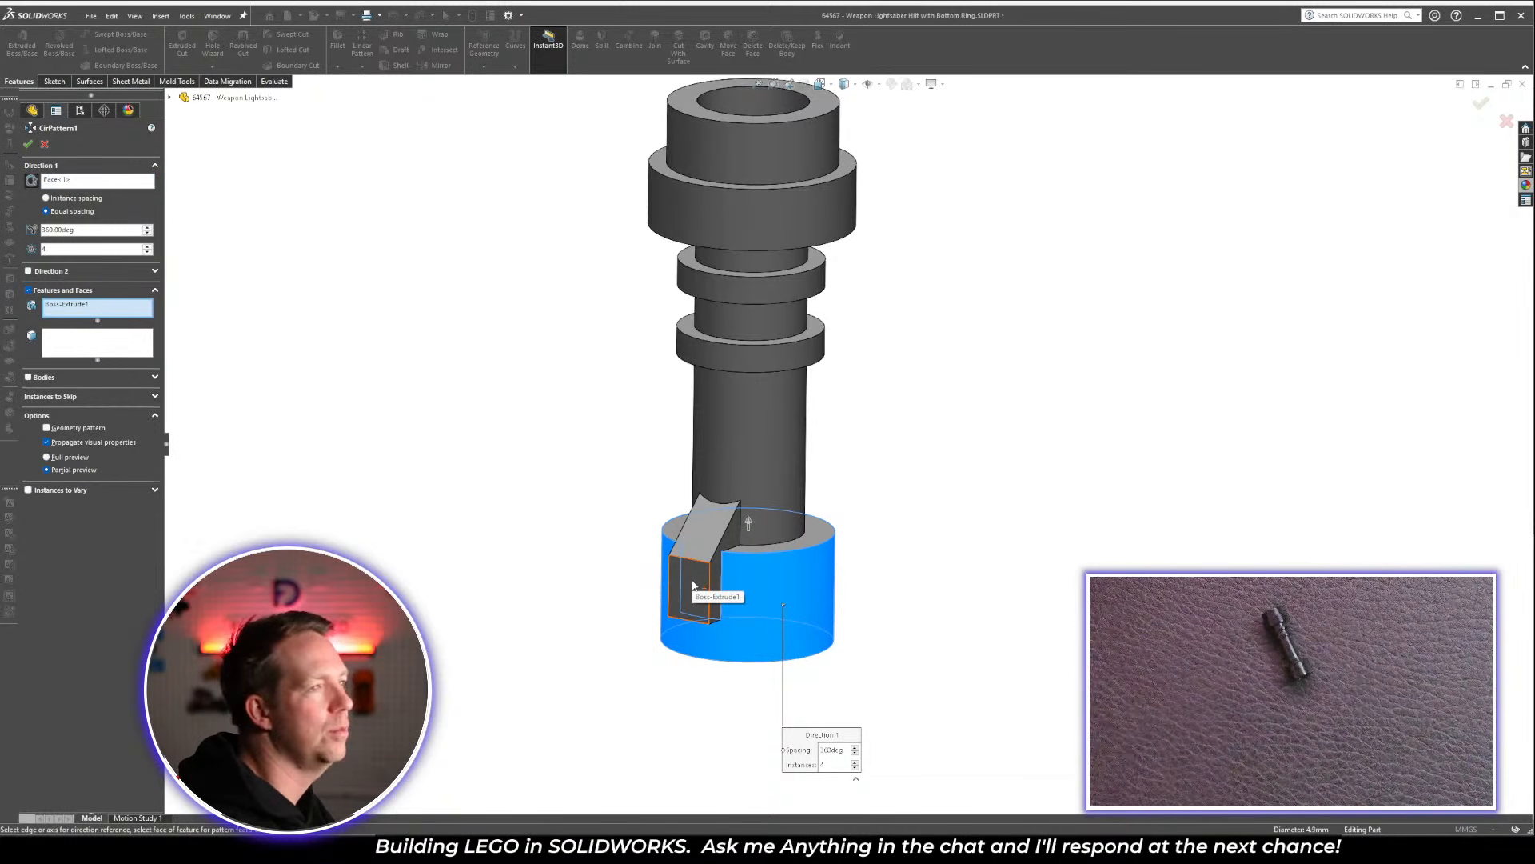
{"action": "middle_click_drag", "start_coordinate": [694, 583], "coordinate": [684, 681]}
{"action": "scroll", "coordinate": [704, 571], "scroll_direction": "down", "scroll_amount": 4}
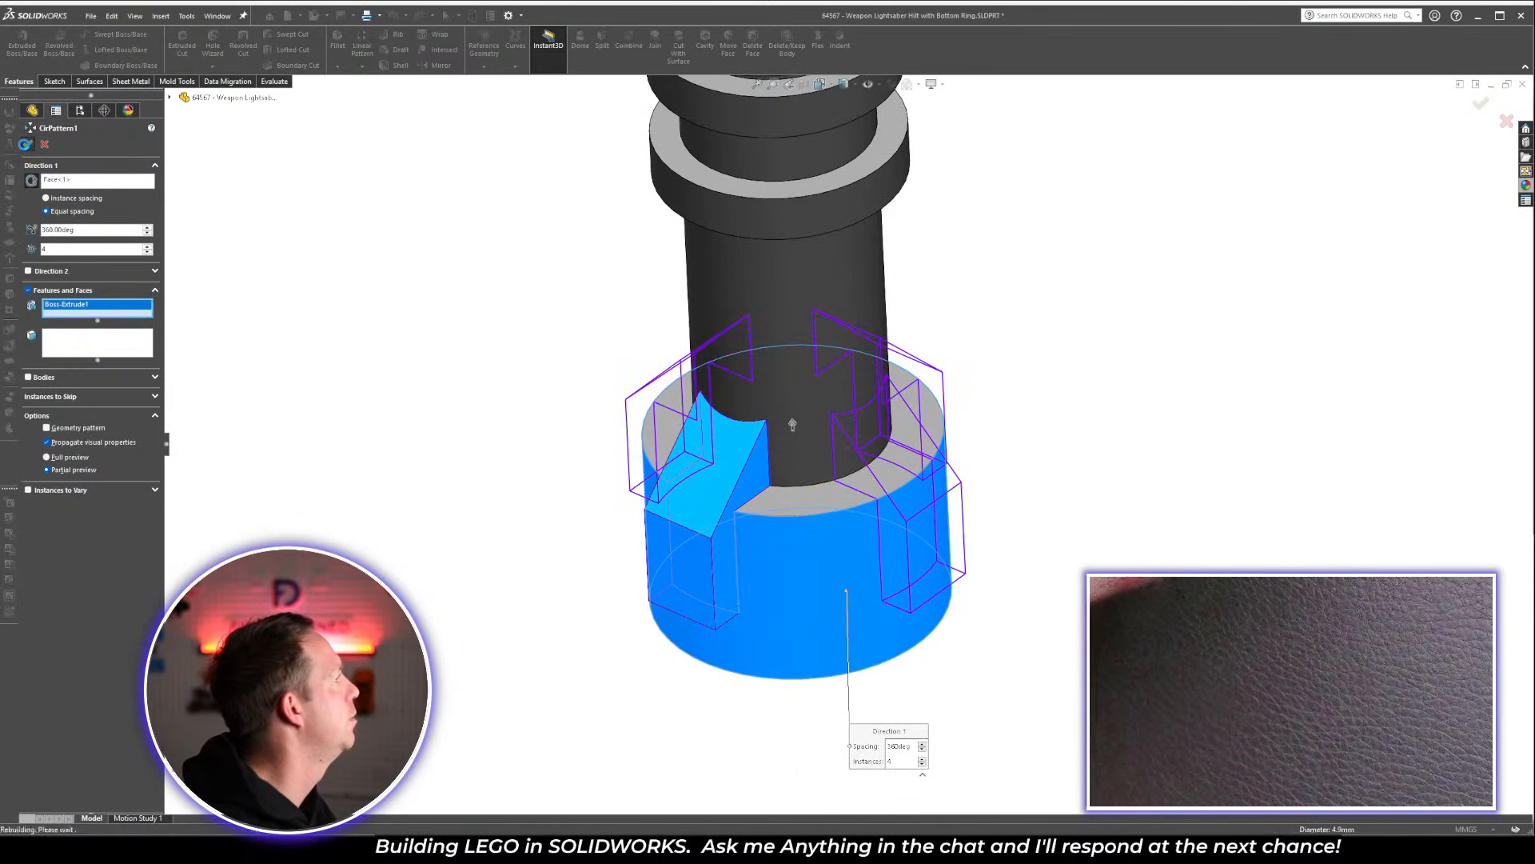
{"action": "left_click", "coordinate": [28, 144]}
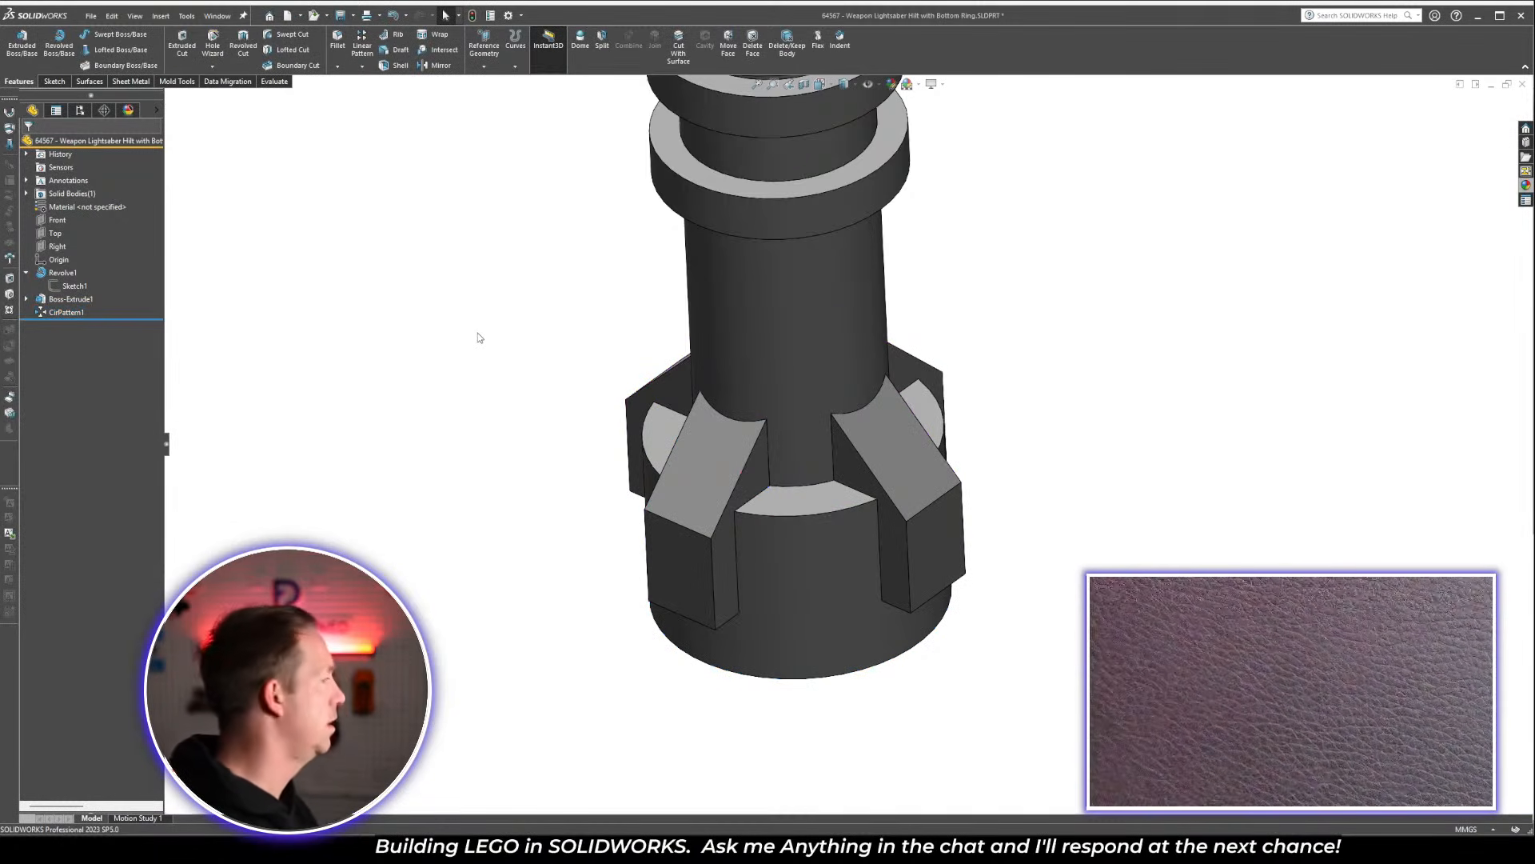
Apply a black medium gloss plastic appearance to the hilt and save the part
{"action": "scroll", "coordinate": [1039, 480], "scroll_direction": "up", "scroll_amount": 3}
{"action": "middle_click_drag", "start_coordinate": [1039, 480], "coordinate": [1045, 285]}
{"action": "scroll", "coordinate": [1046, 284], "scroll_direction": "up", "scroll_amount": 3}
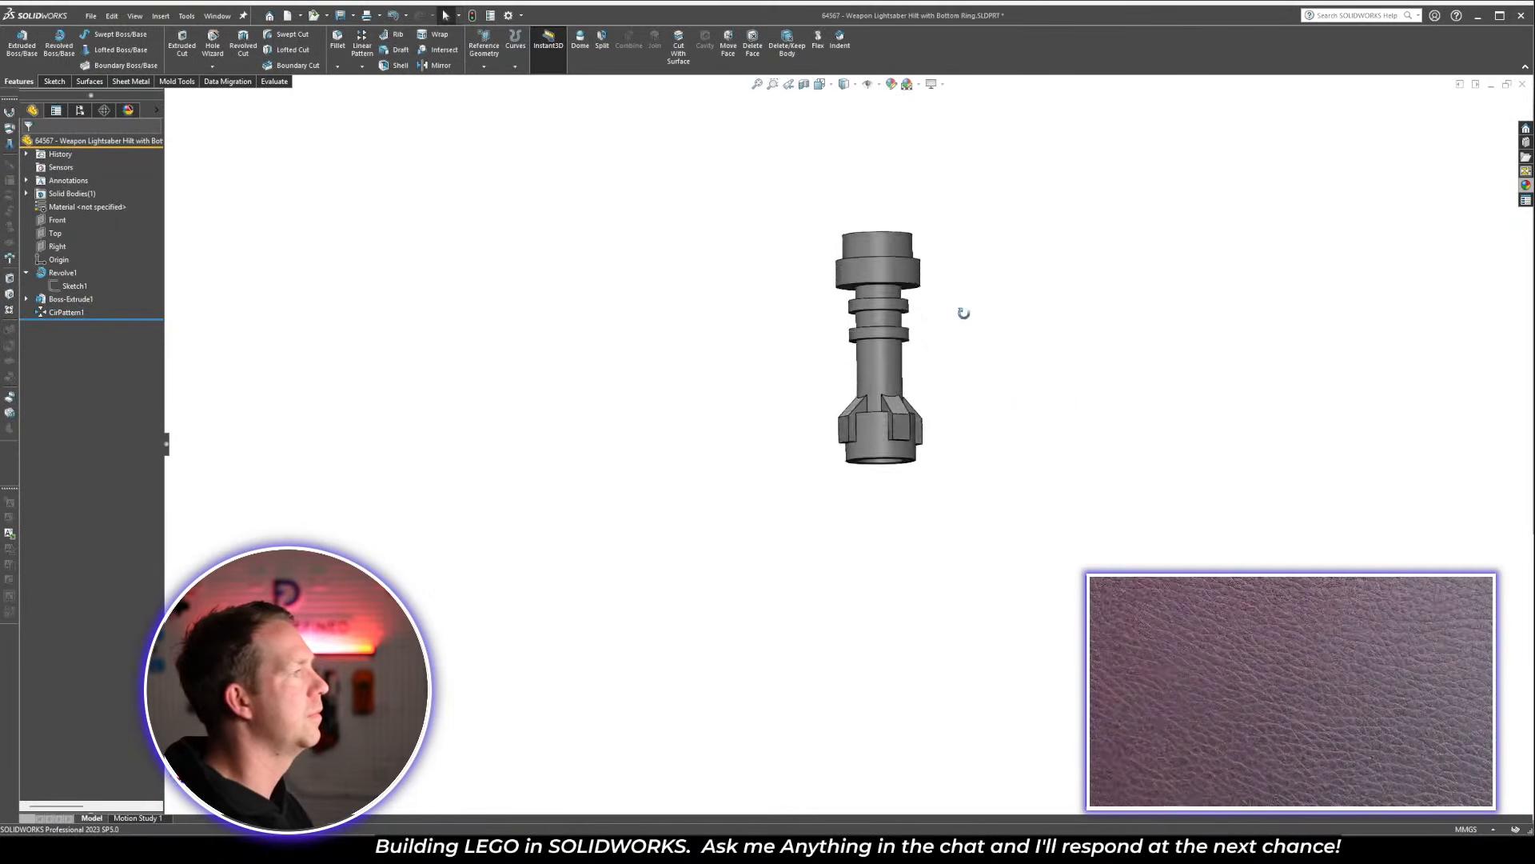
{"action": "mouse_move", "coordinate": [960, 312]}
{"action": "middle_mouse_down"}
{"action": "mouse_move", "coordinate": [1285, 309]}
{"action": "mouse_move", "coordinate": [957, 339]}
{"action": "middle_mouse_up"}
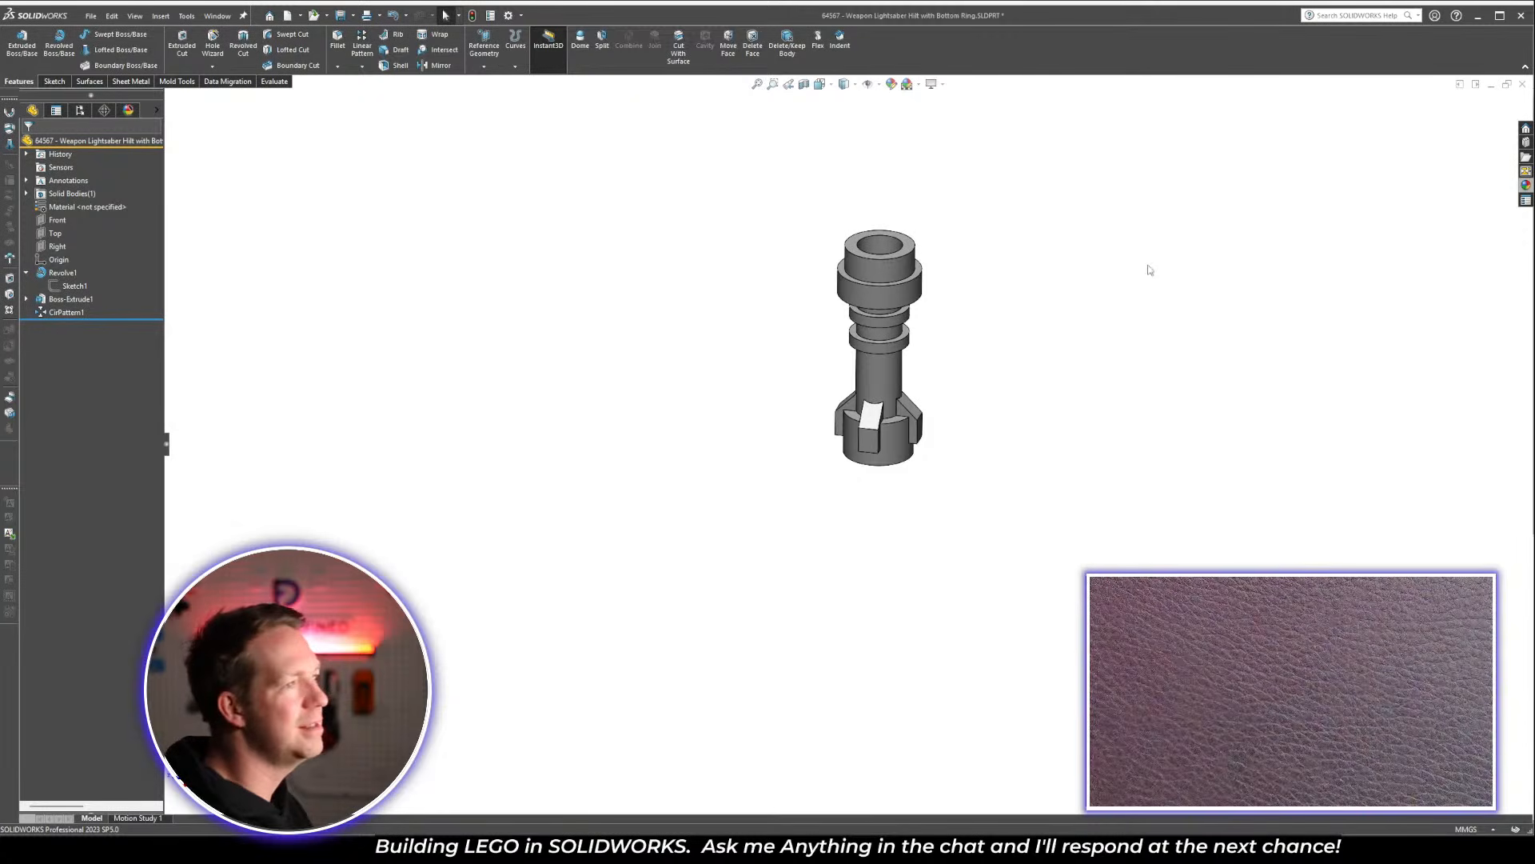
{"action": "left_click", "coordinate": [1527, 186]}
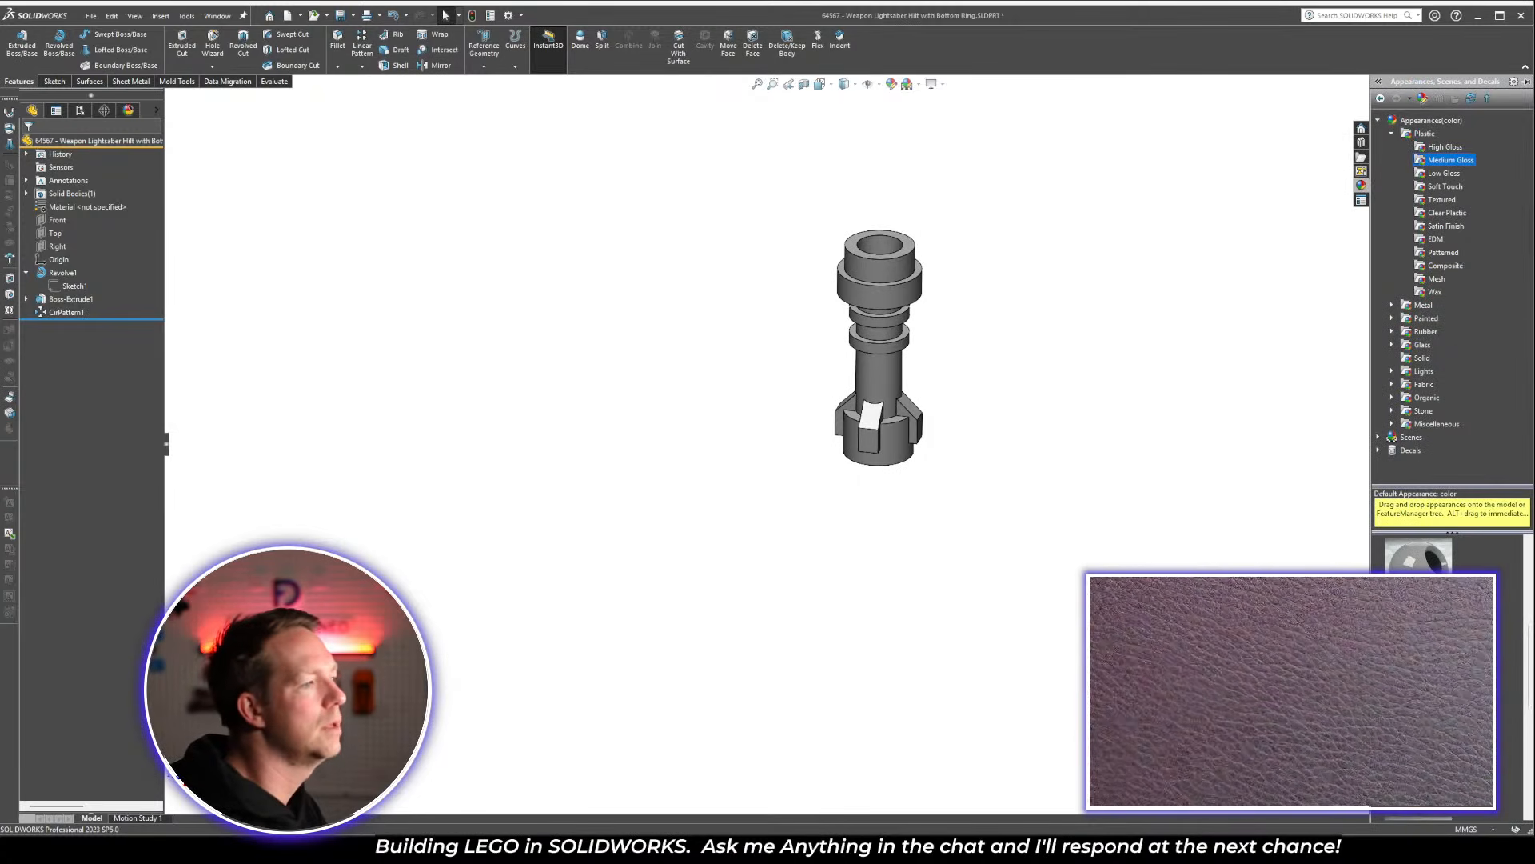
{"action": "left_click_drag", "start_coordinate": [1451, 160], "coordinate": [880, 352]}
{"action": "scroll", "coordinate": [946, 285], "scroll_direction": "down", "scroll_amount": 5}
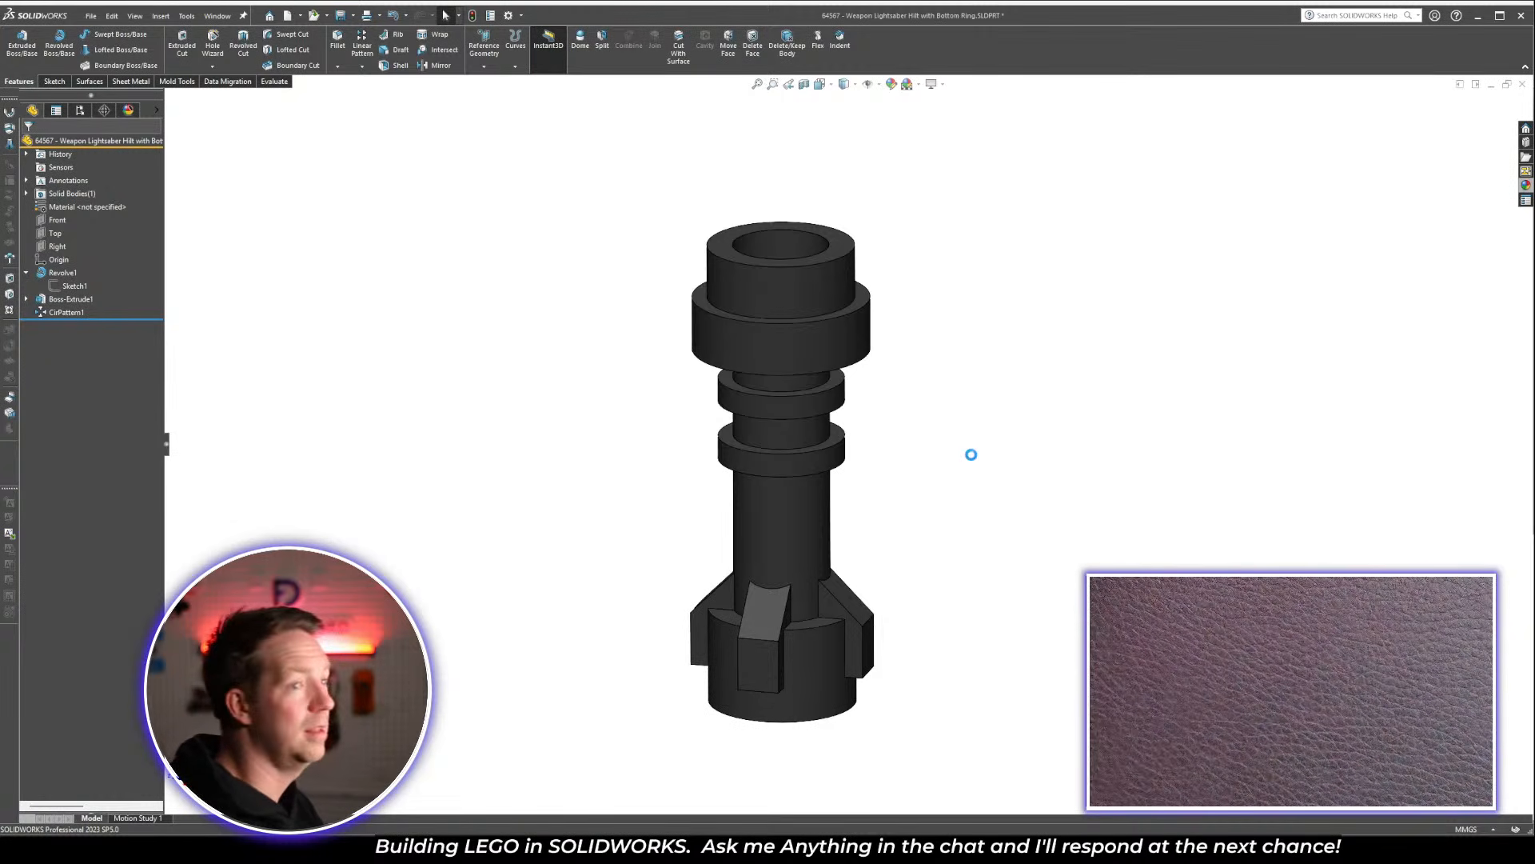
{"action": "key", "text": "ctrl+s"}
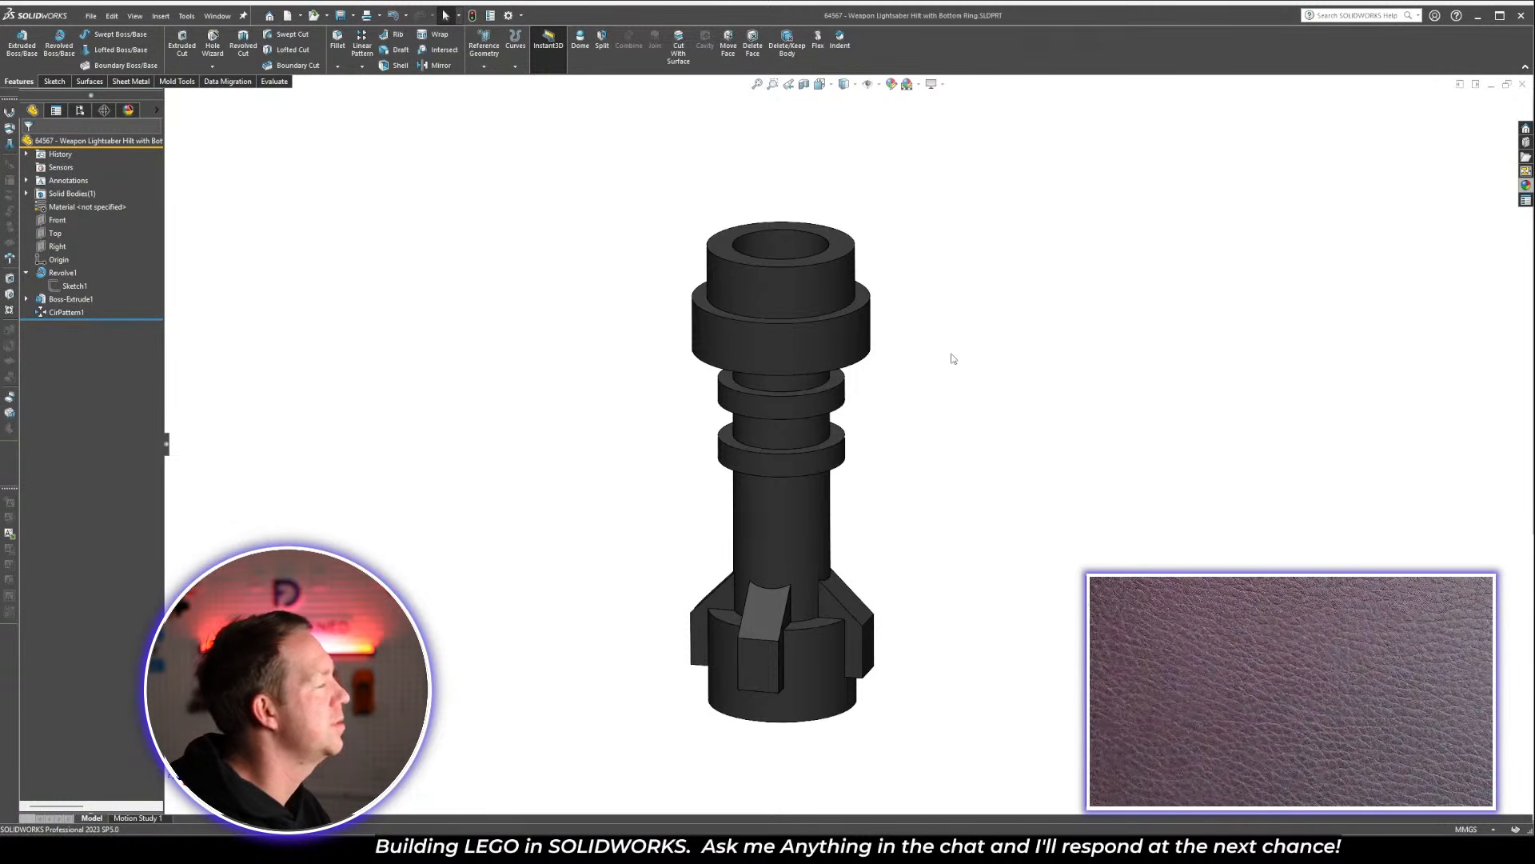
Switch to the Boba Fett's Starship Microfighter assembly and insert the lightsaber hilt beside the black Technic axle pin
{"action": "key", "text": "ctrl+Tab"}
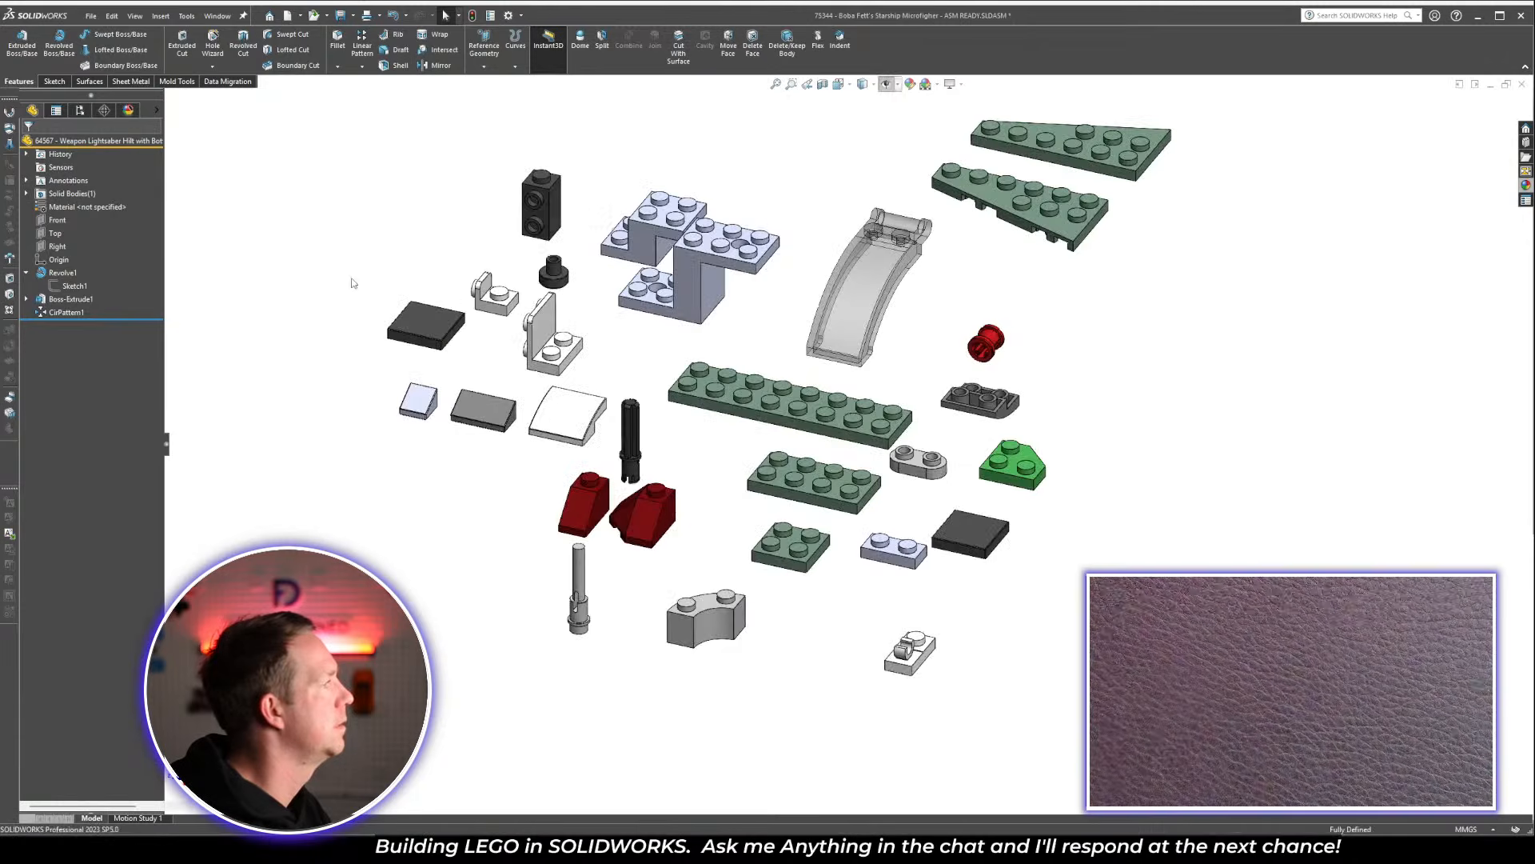
{"action": "left_click", "coordinate": [66, 44]}
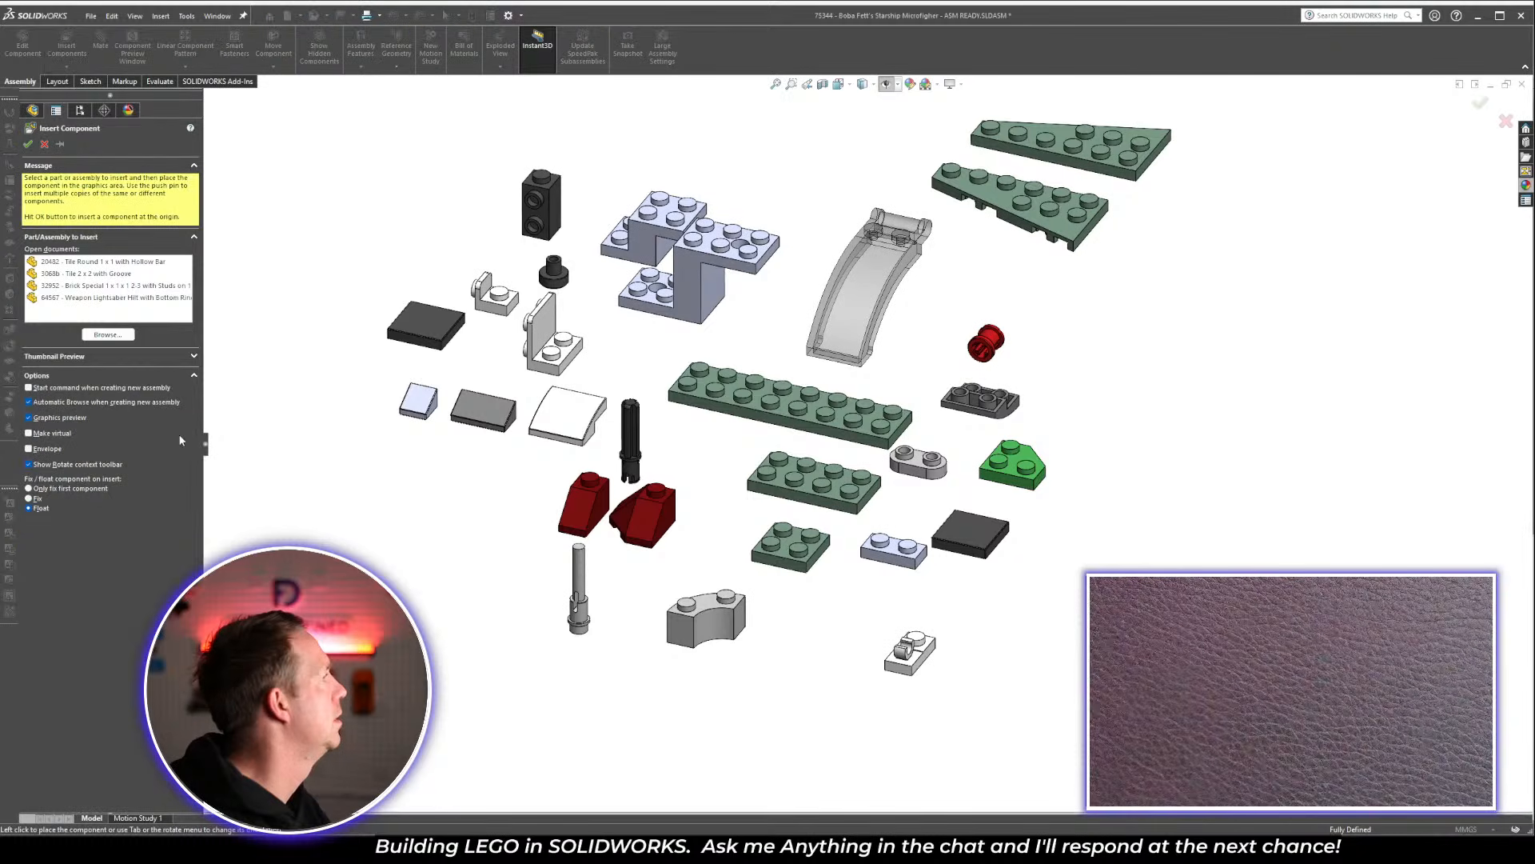
{"action": "left_click", "coordinate": [142, 298]}
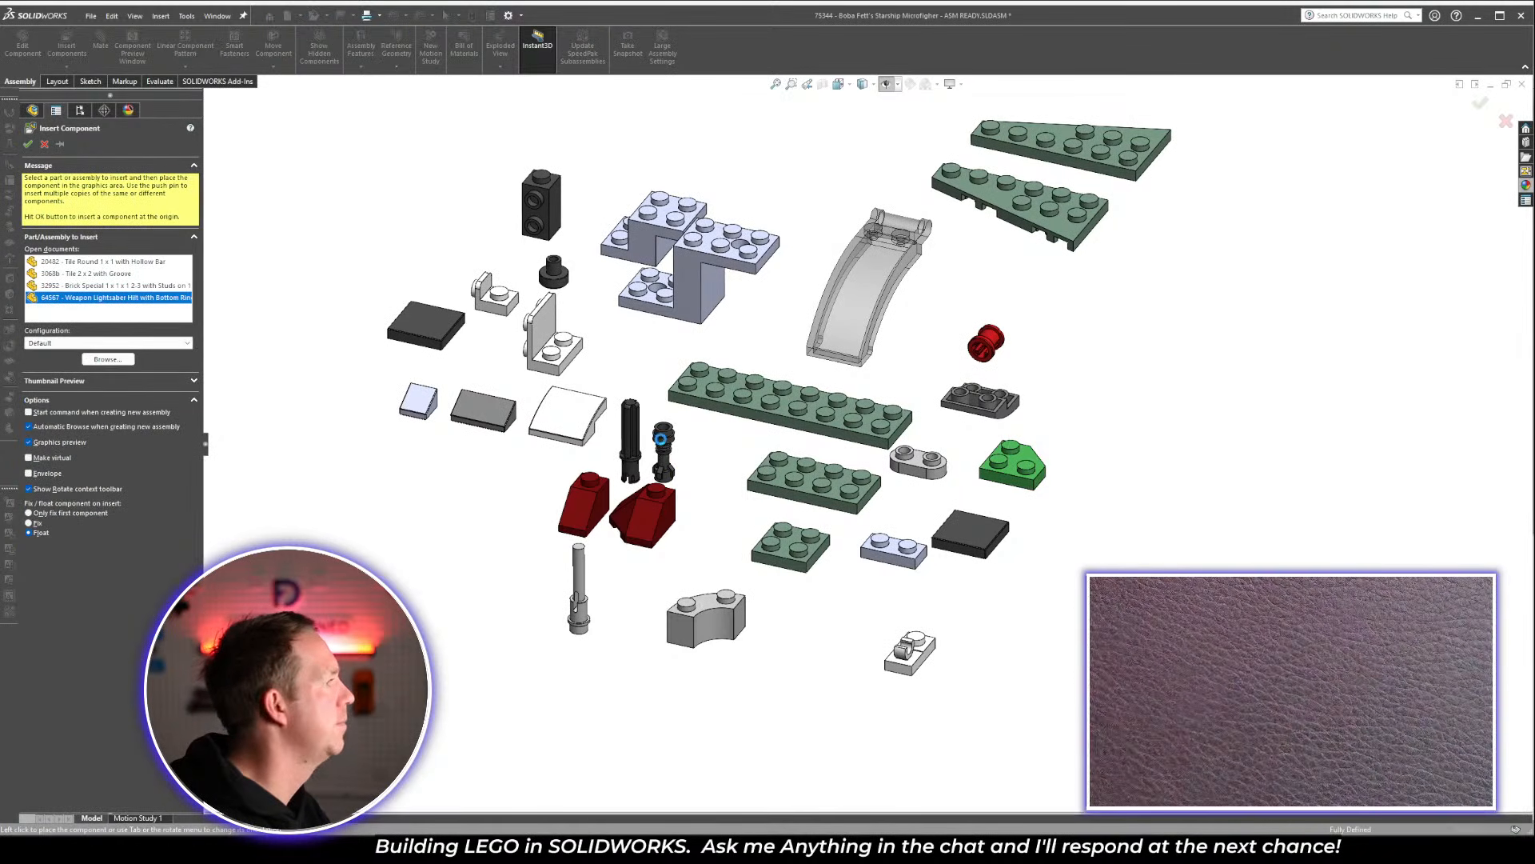
{"action": "left_click", "coordinate": [660, 438]}
{"action": "scroll", "coordinate": [835, 287], "scroll_direction": "up", "scroll_amount": 2}
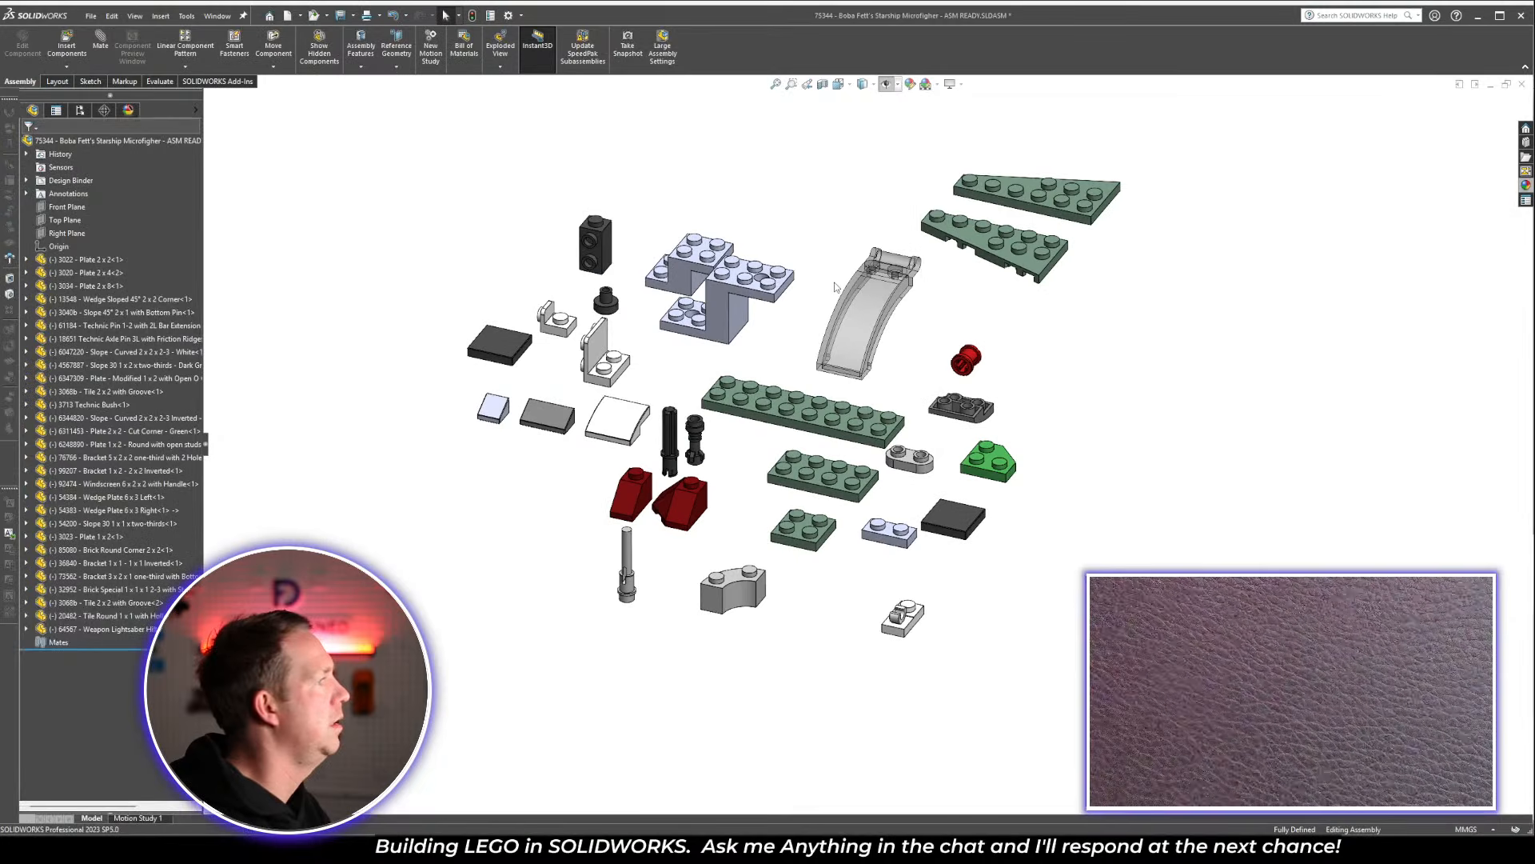
{"action": "scroll", "coordinate": [826, 232], "scroll_direction": "down", "scroll_amount": 1}
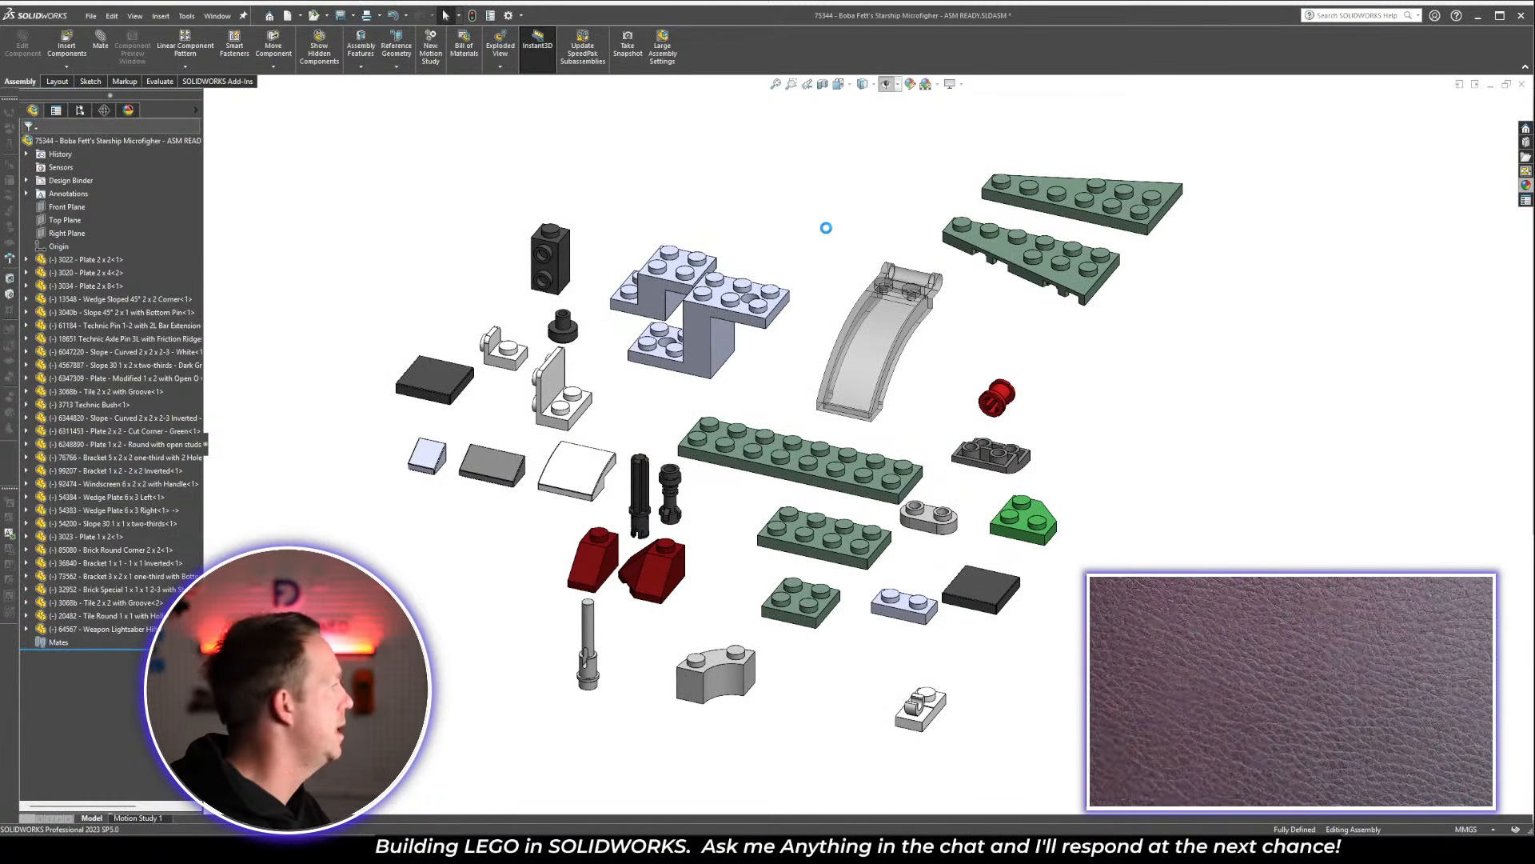
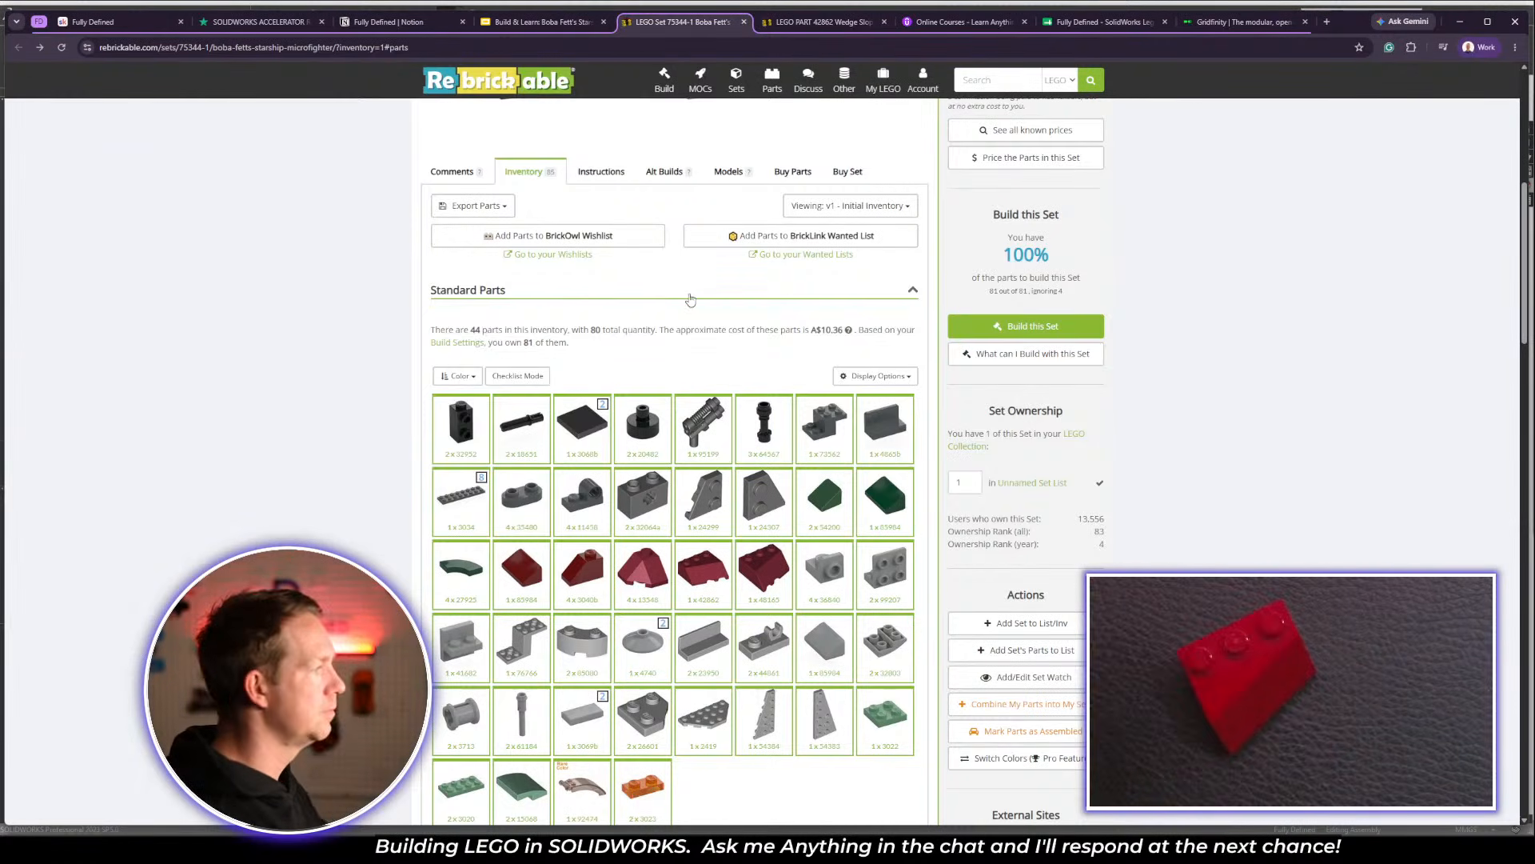
Copy the name "42862 Wedge Sloped 45° 3 x 3 Left" from the part's Rebrickable page and return to the SOLIDWORKS assembly
{"action": "left_click", "coordinate": [828, 31]}
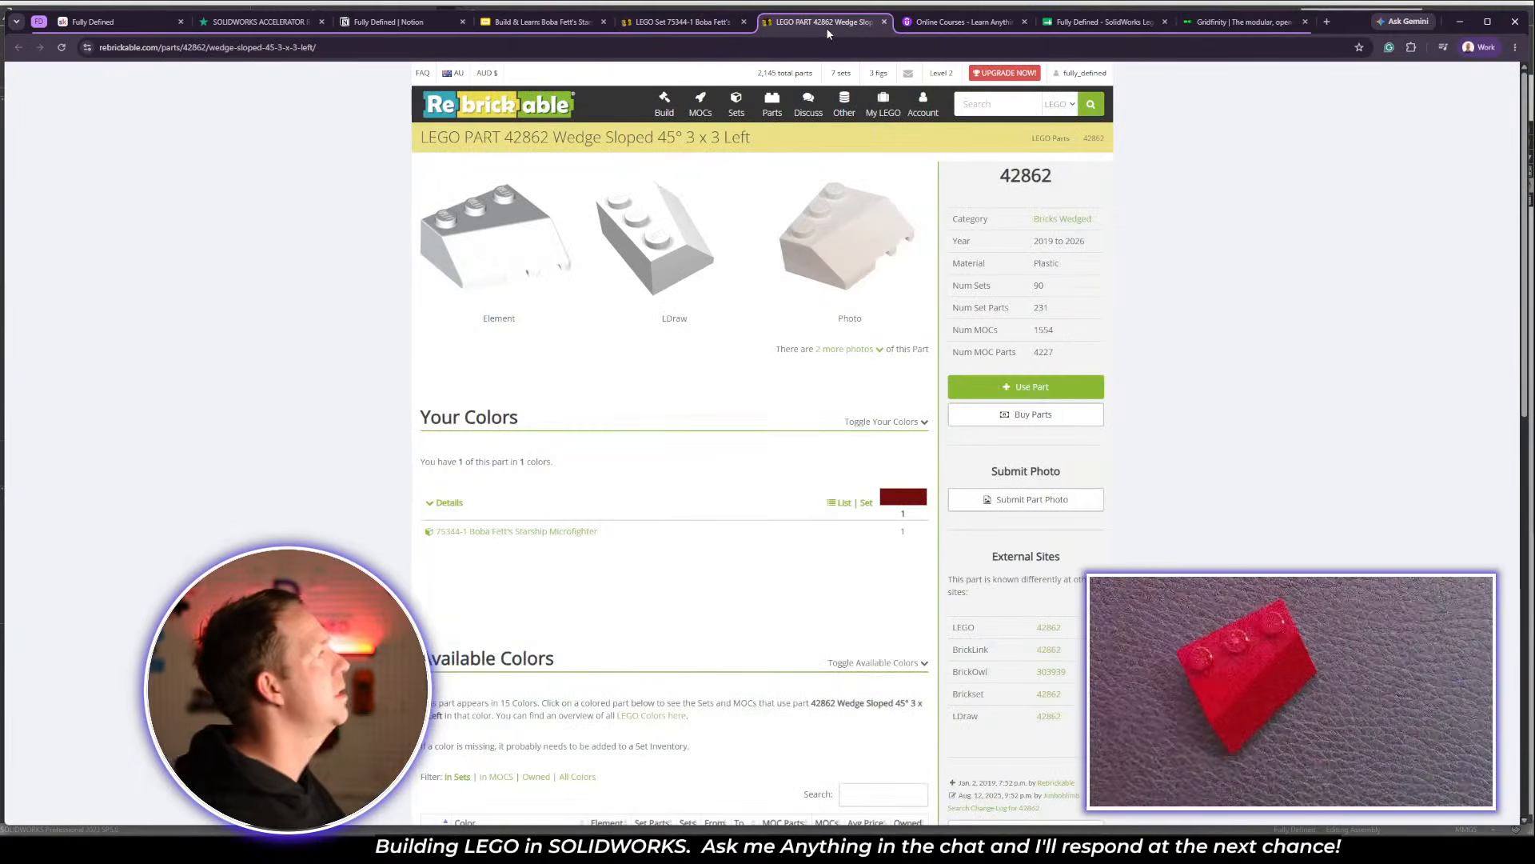
{"action": "left_click_drag", "start_coordinate": [506, 135], "coordinate": [749, 133]}
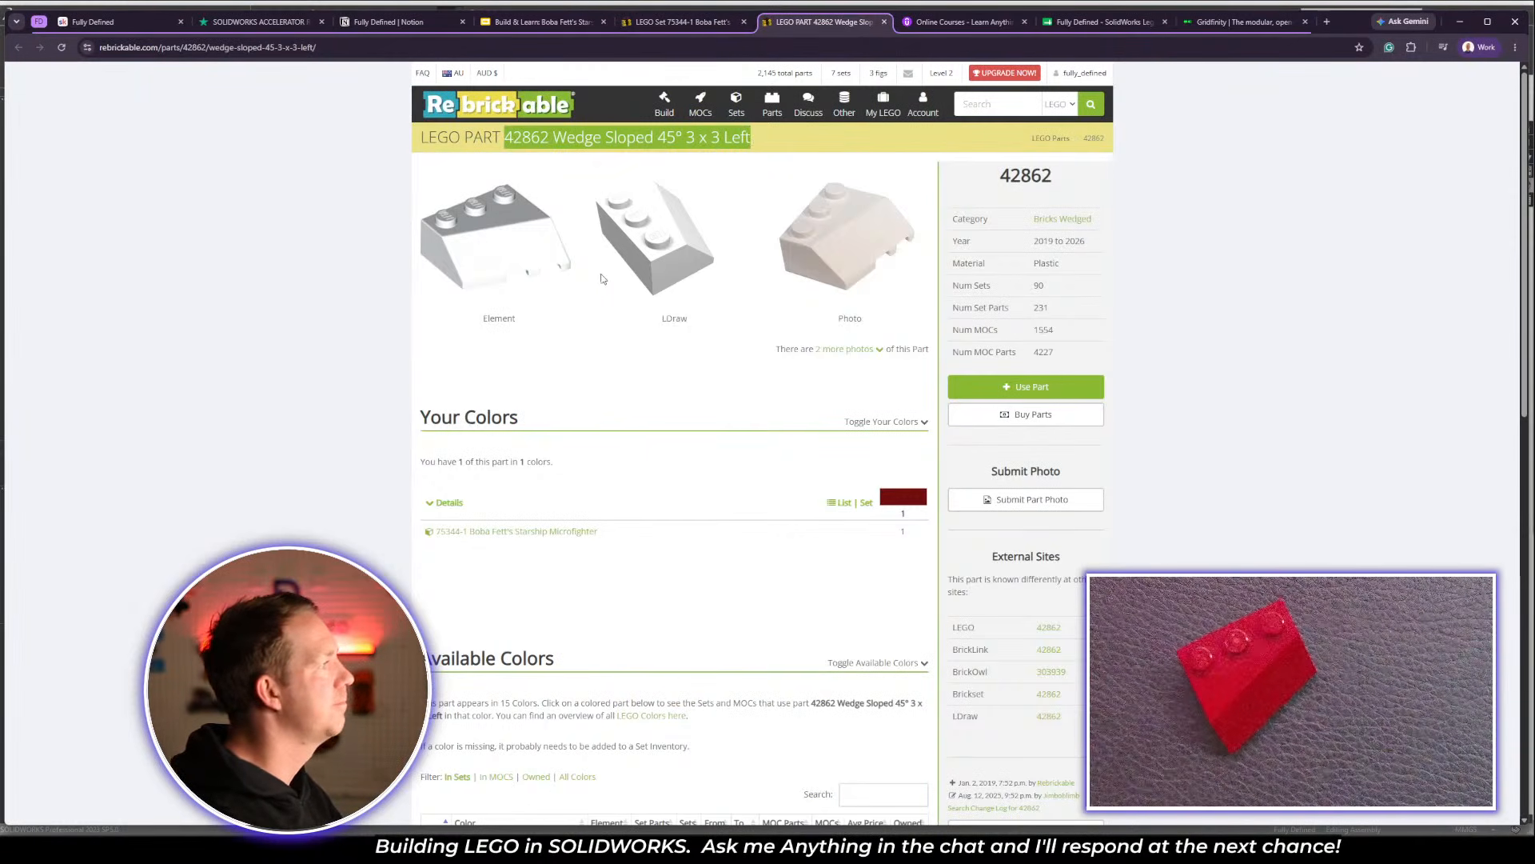
{"action": "key", "text": "alt+Tab"}
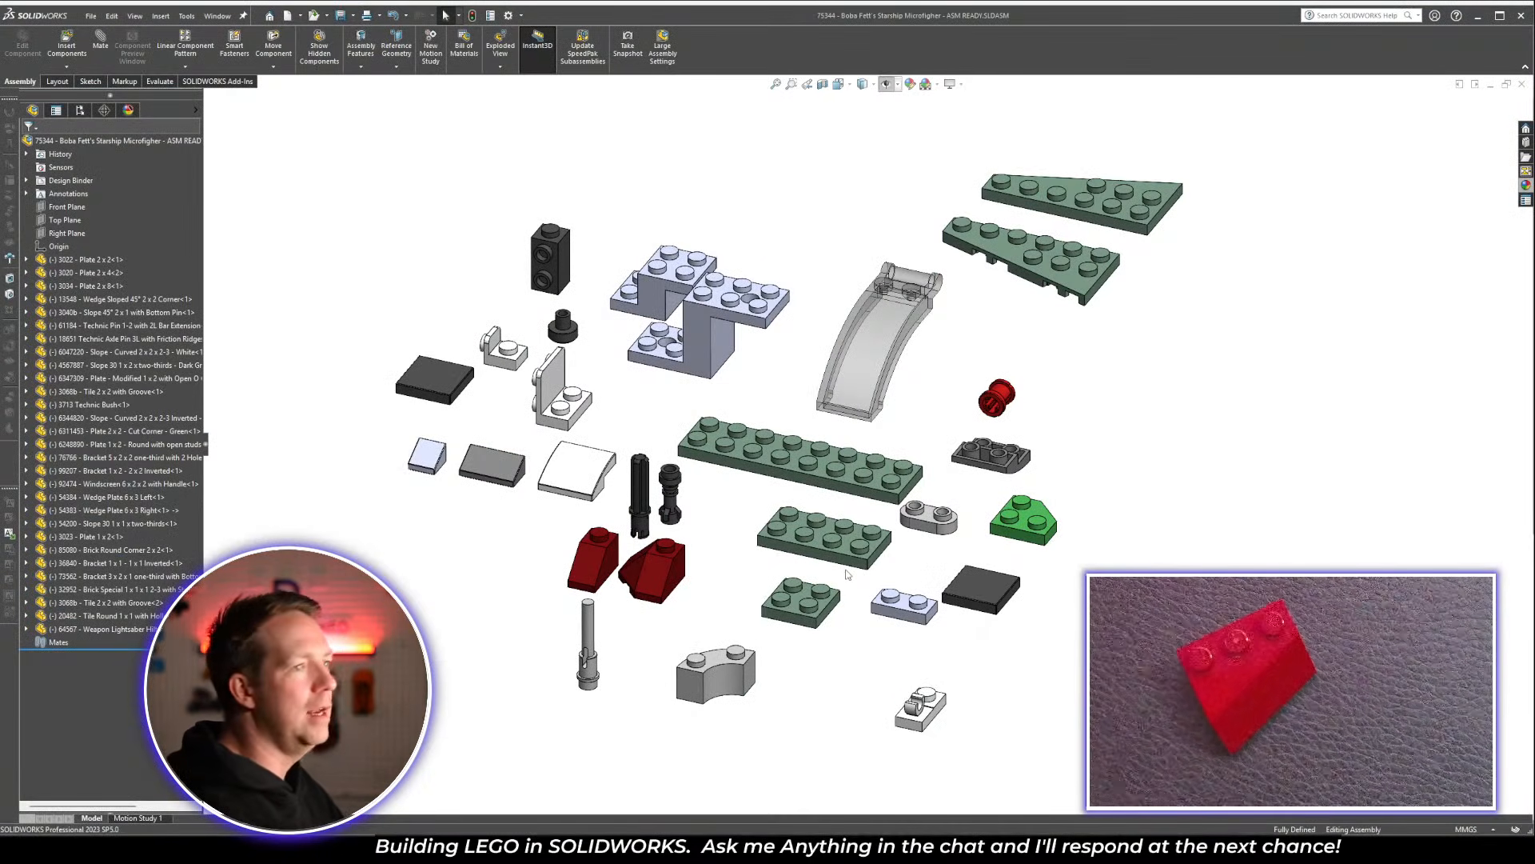
Open the dark red Slope 45° 2 x 1 with Bottom Pin from the assembly in its own window
{"action": "scroll", "coordinate": [677, 555], "scroll_direction": "down", "scroll_amount": 5}
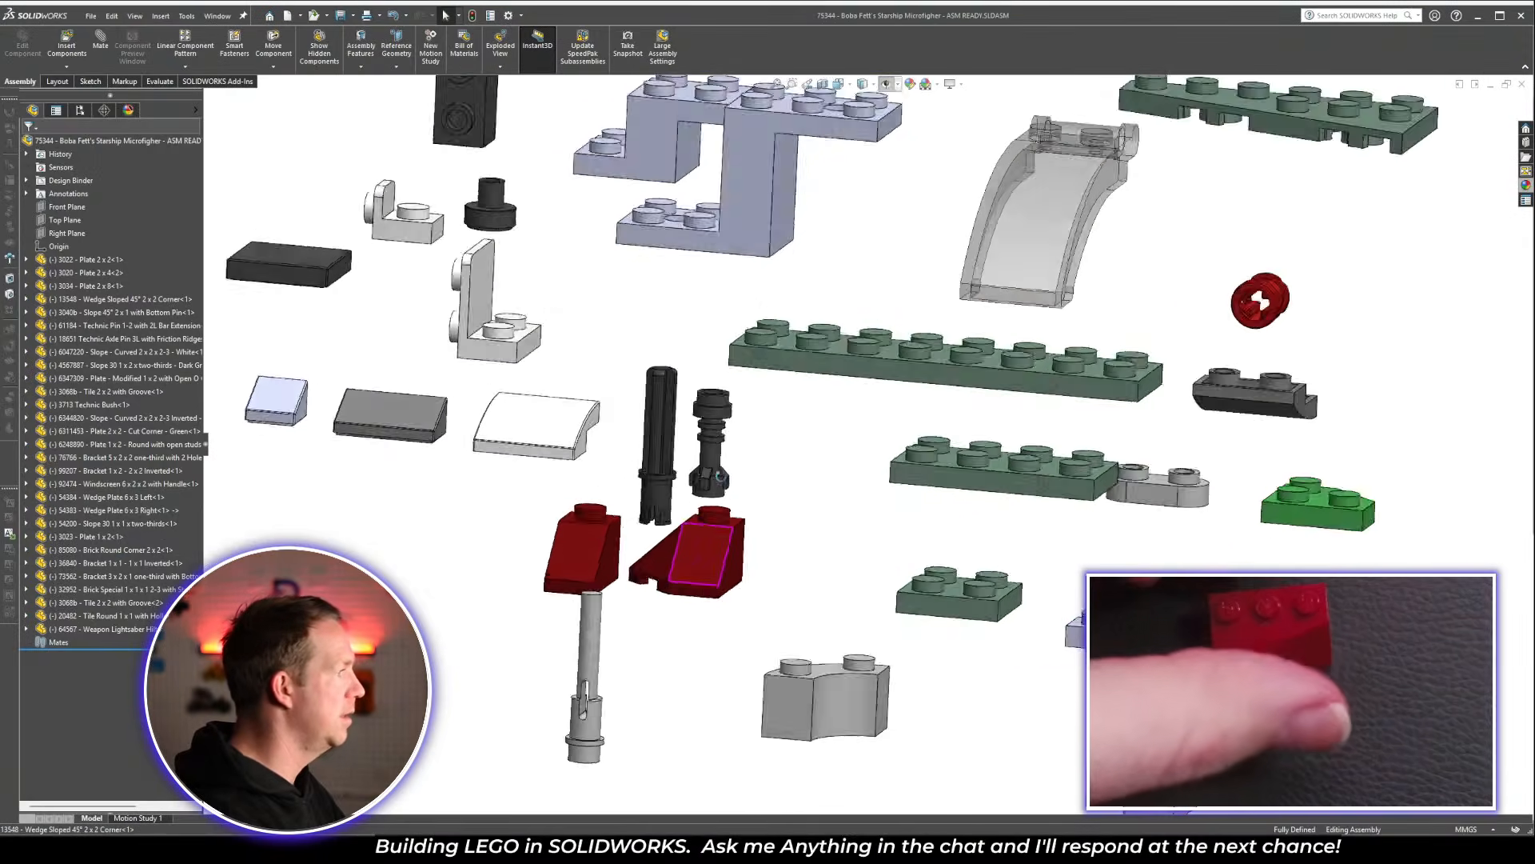
{"action": "left_click", "coordinate": [705, 561]}
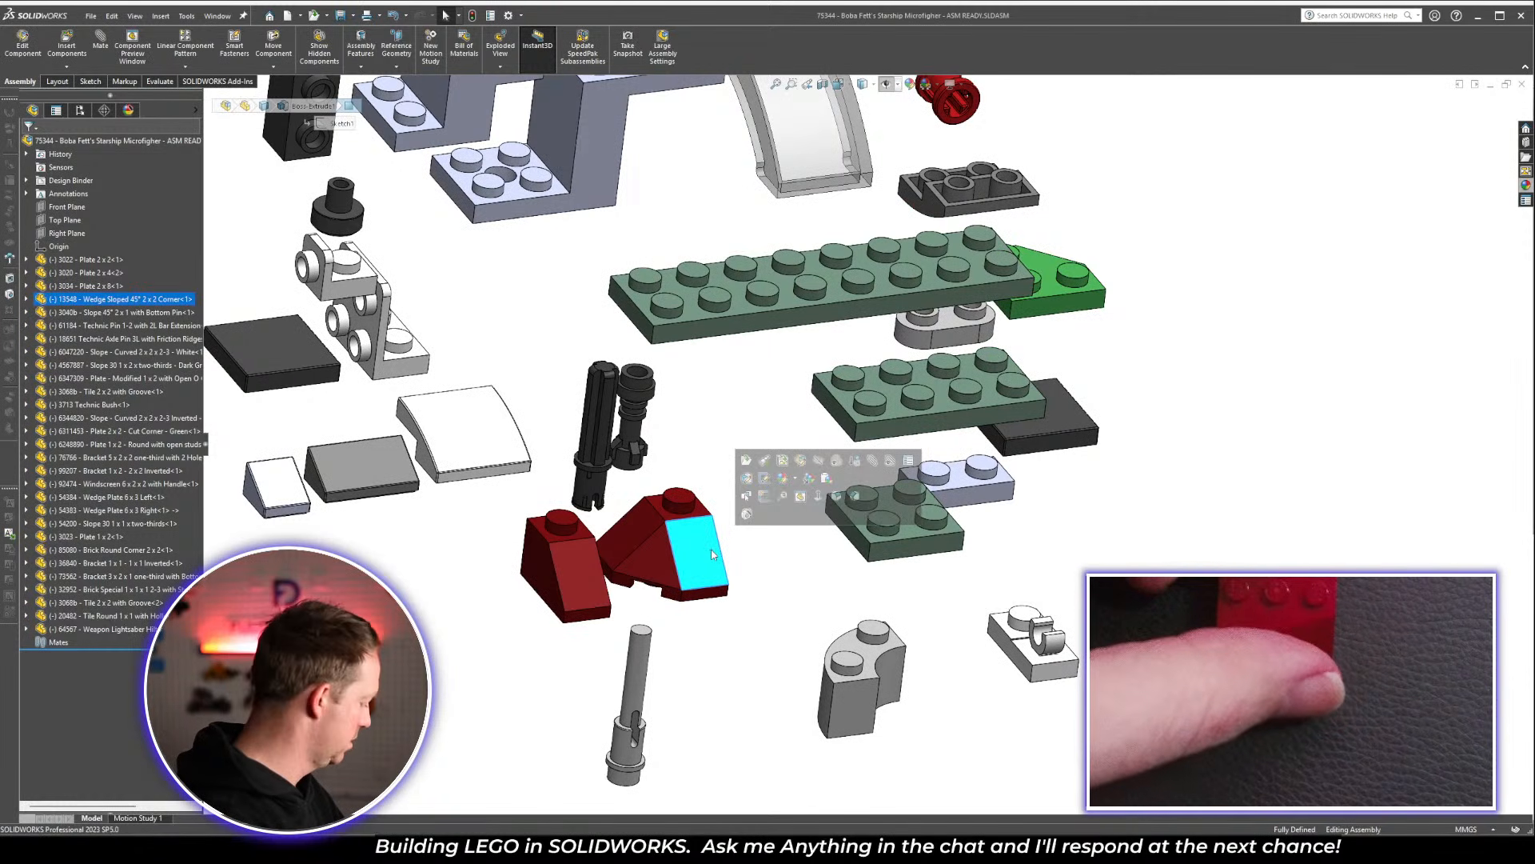
{"action": "left_click", "coordinate": [583, 601]}
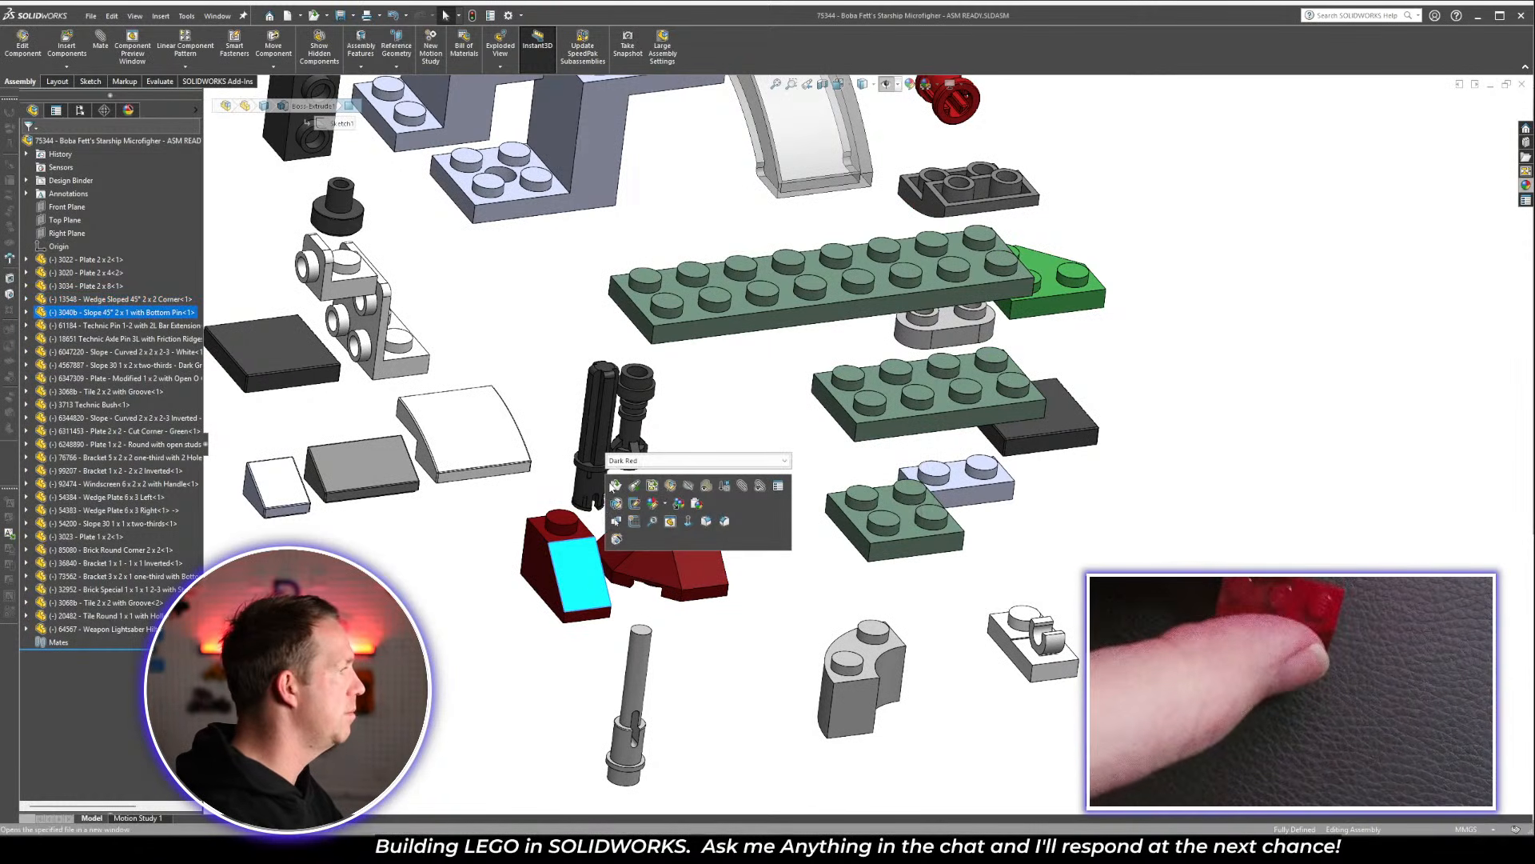
{"action": "left_click", "coordinate": [617, 485]}
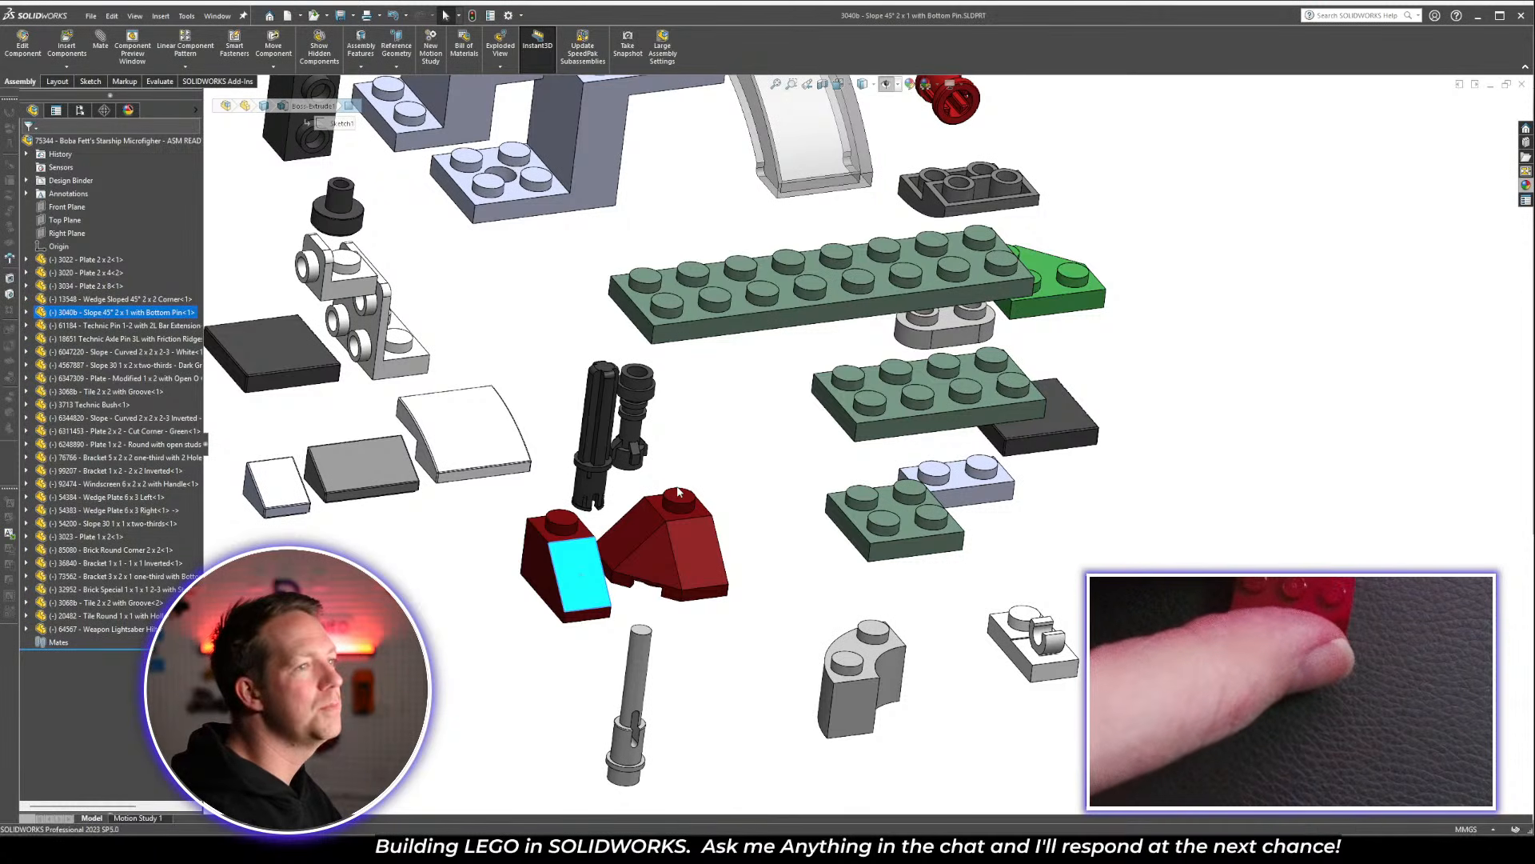
{"action": "mouse_move", "coordinate": [1025, 561]}
{"action": "middle_mouse_down"}
{"action": "mouse_move", "coordinate": [998, 493]}
{"action": "mouse_move", "coordinate": [1029, 559]}
{"action": "middle_mouse_up"}
Save the slope part under the new name "42862 - Wedge Sloped 45° 3 x 3 Left" in the PARTS LIBRARY folder
{"action": "left_click", "coordinate": [89, 21]}
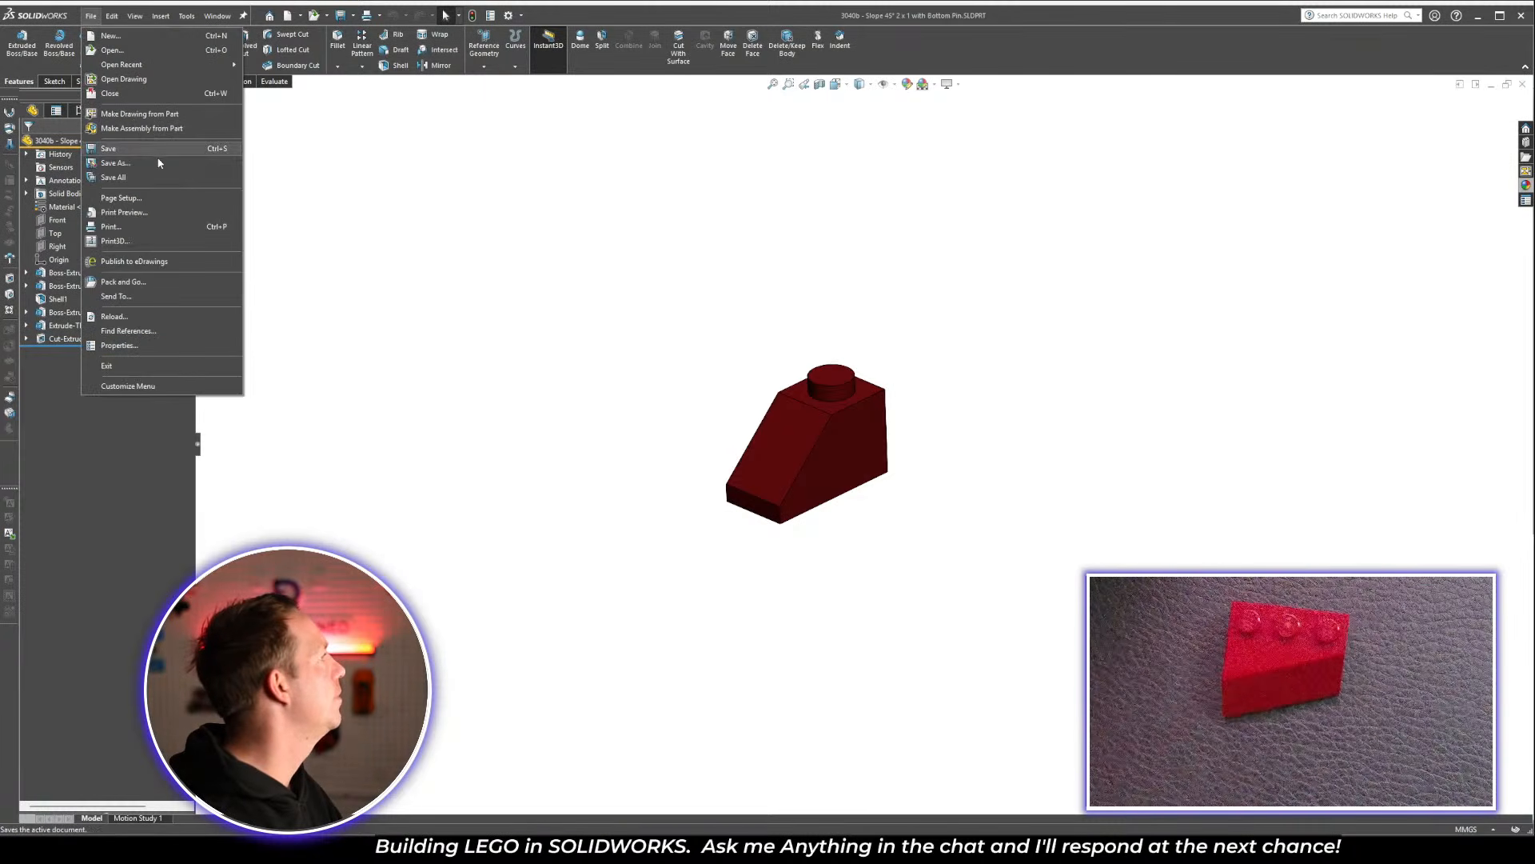
{"action": "left_click", "coordinate": [157, 162]}
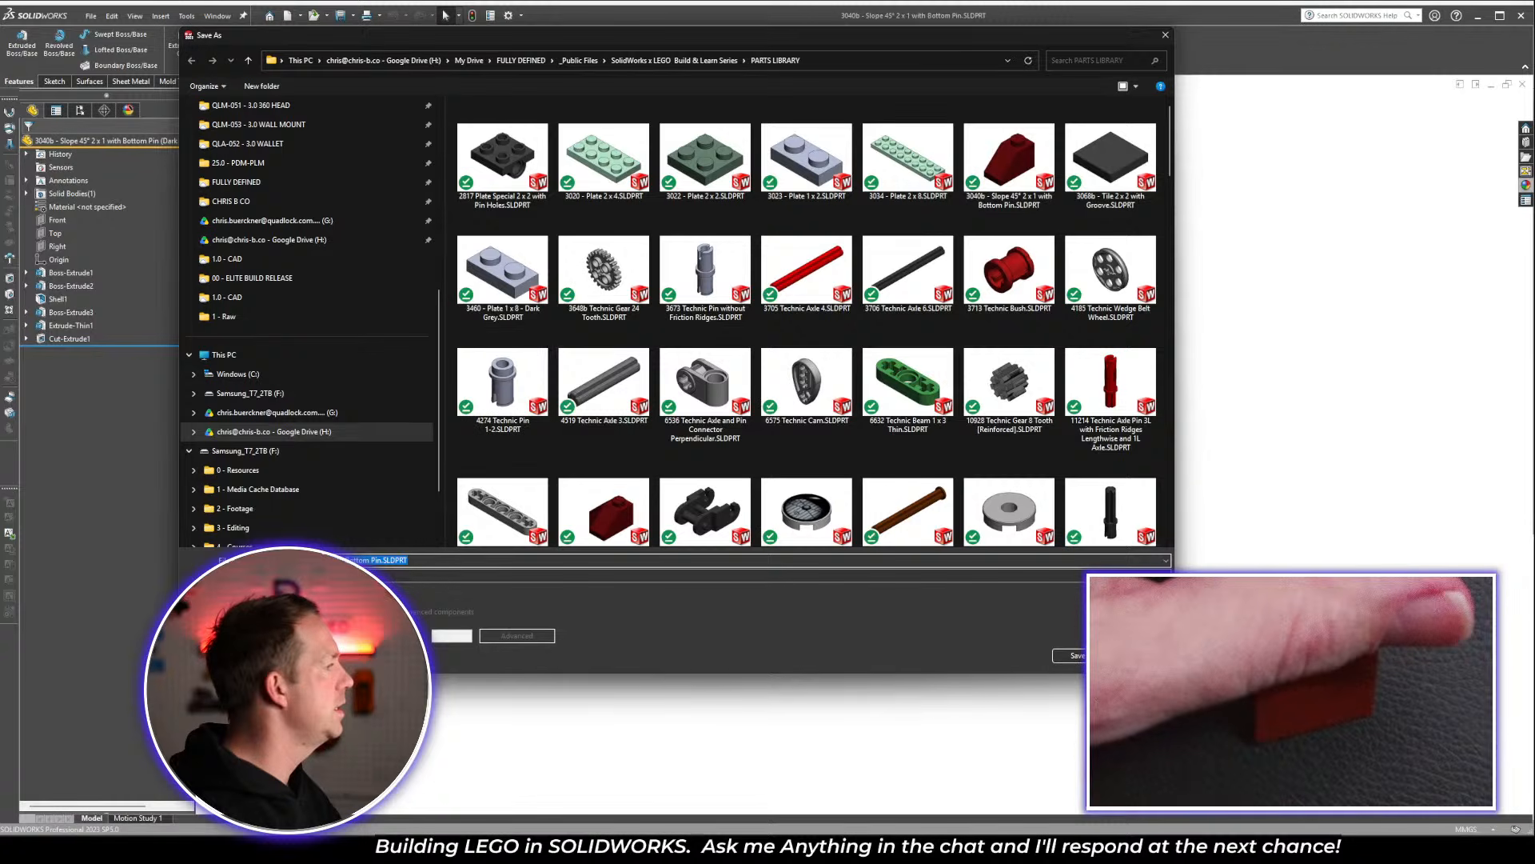
{"action": "left_click", "coordinate": [383, 559]}
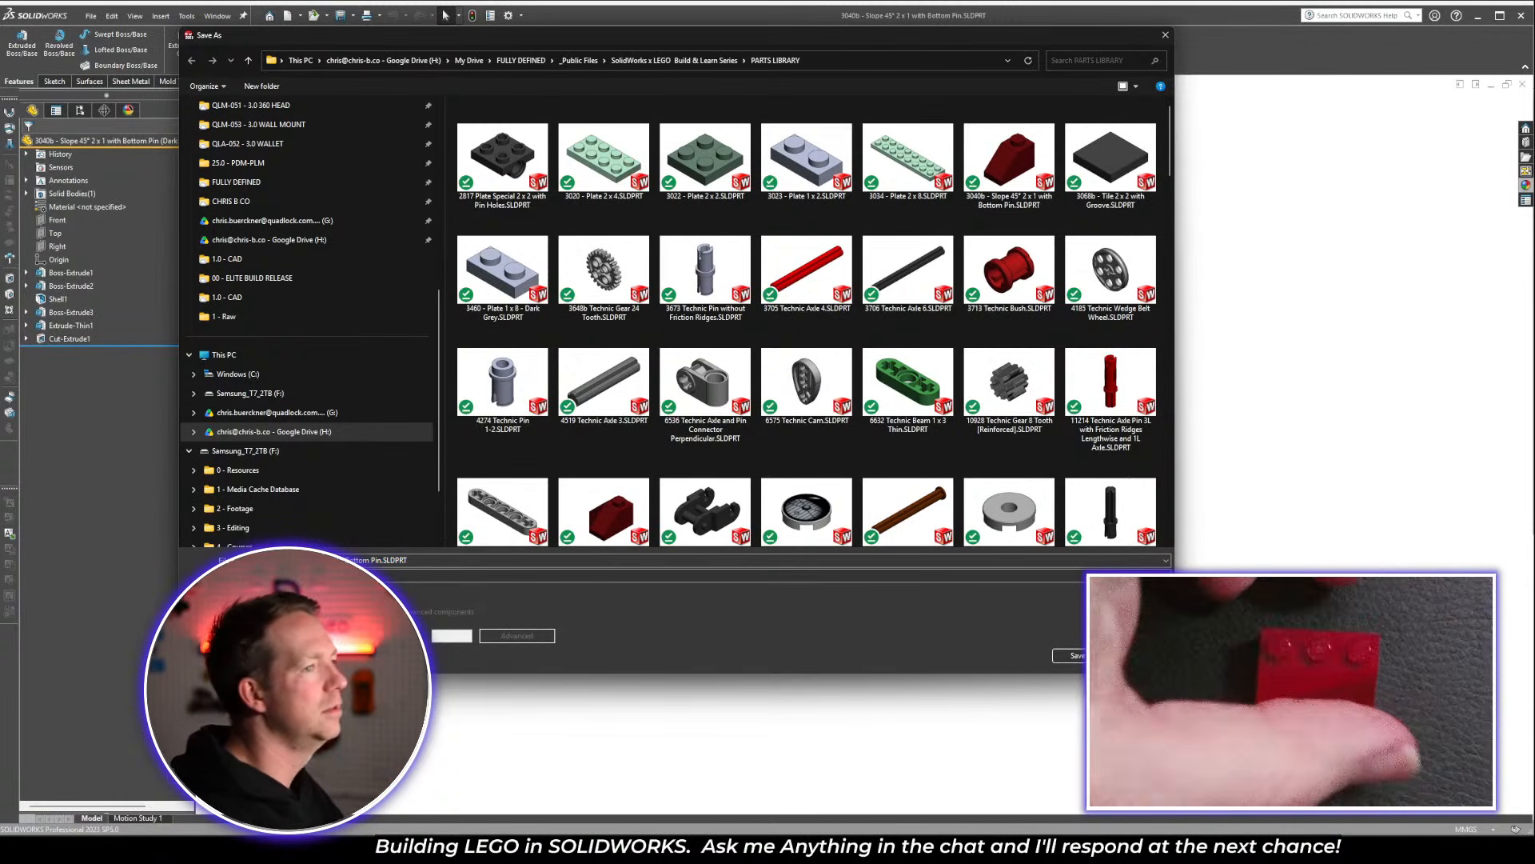
{"action": "left_click_drag", "start_coordinate": [828, 44], "coordinate": [942, 56]}
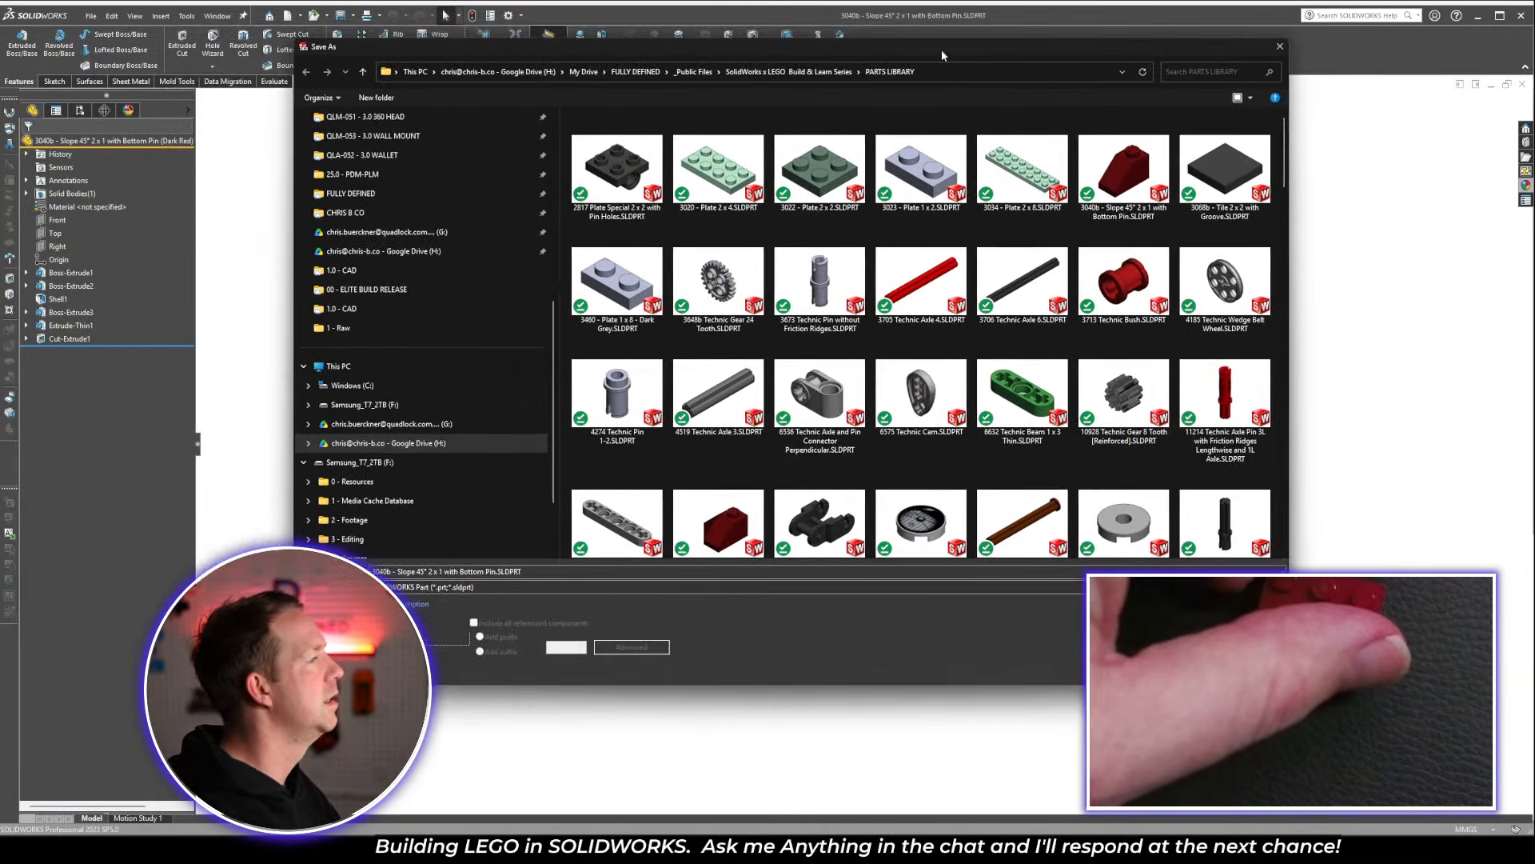
{"action": "left_click", "coordinate": [561, 570]}
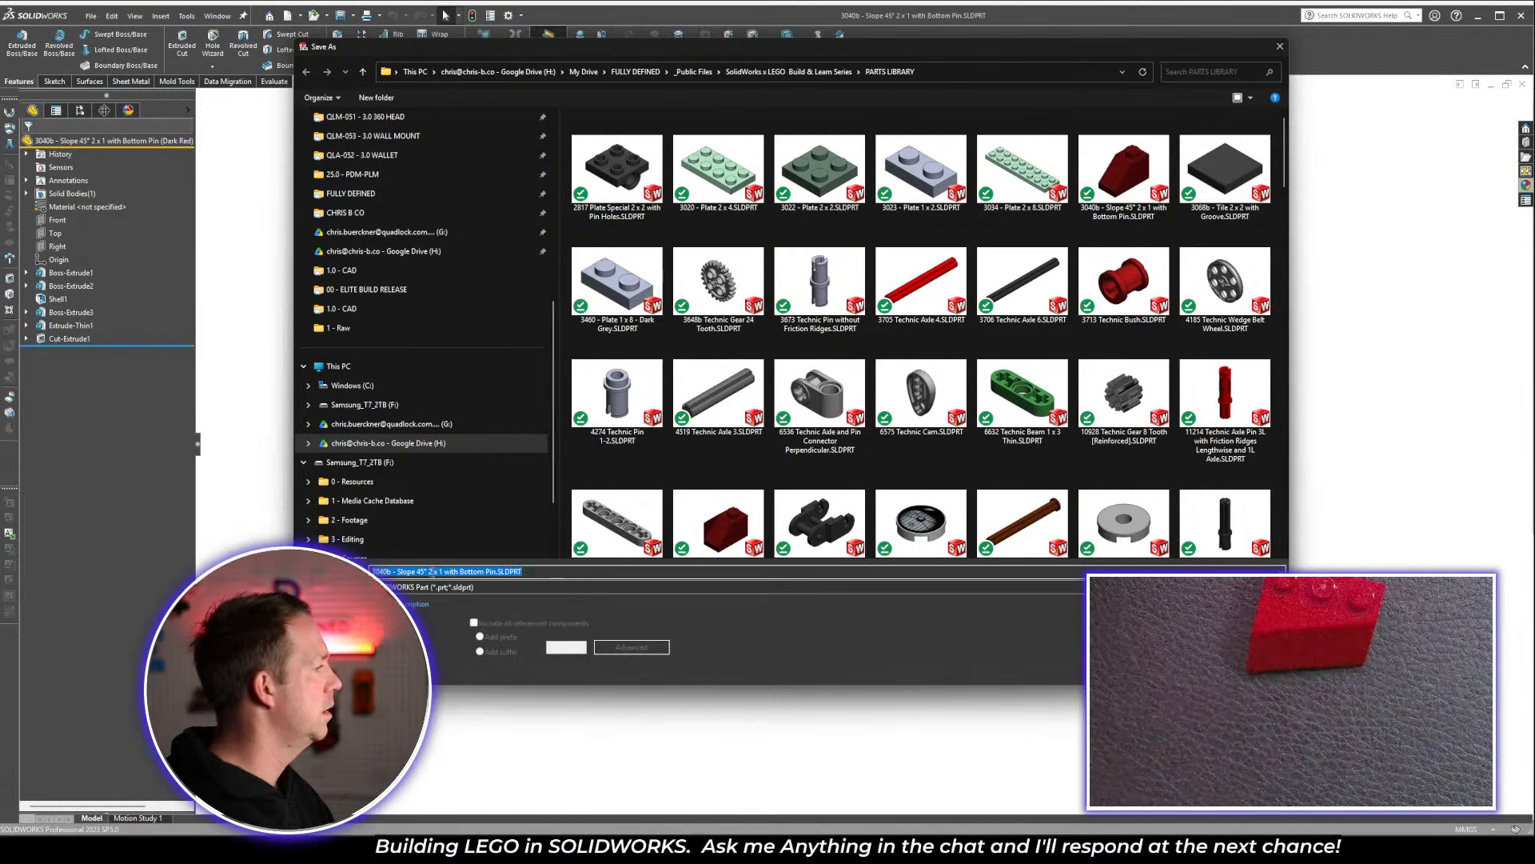
{"action": "type", "text": "42862 Wedge Sloped 45° 3 x 3 Left"}
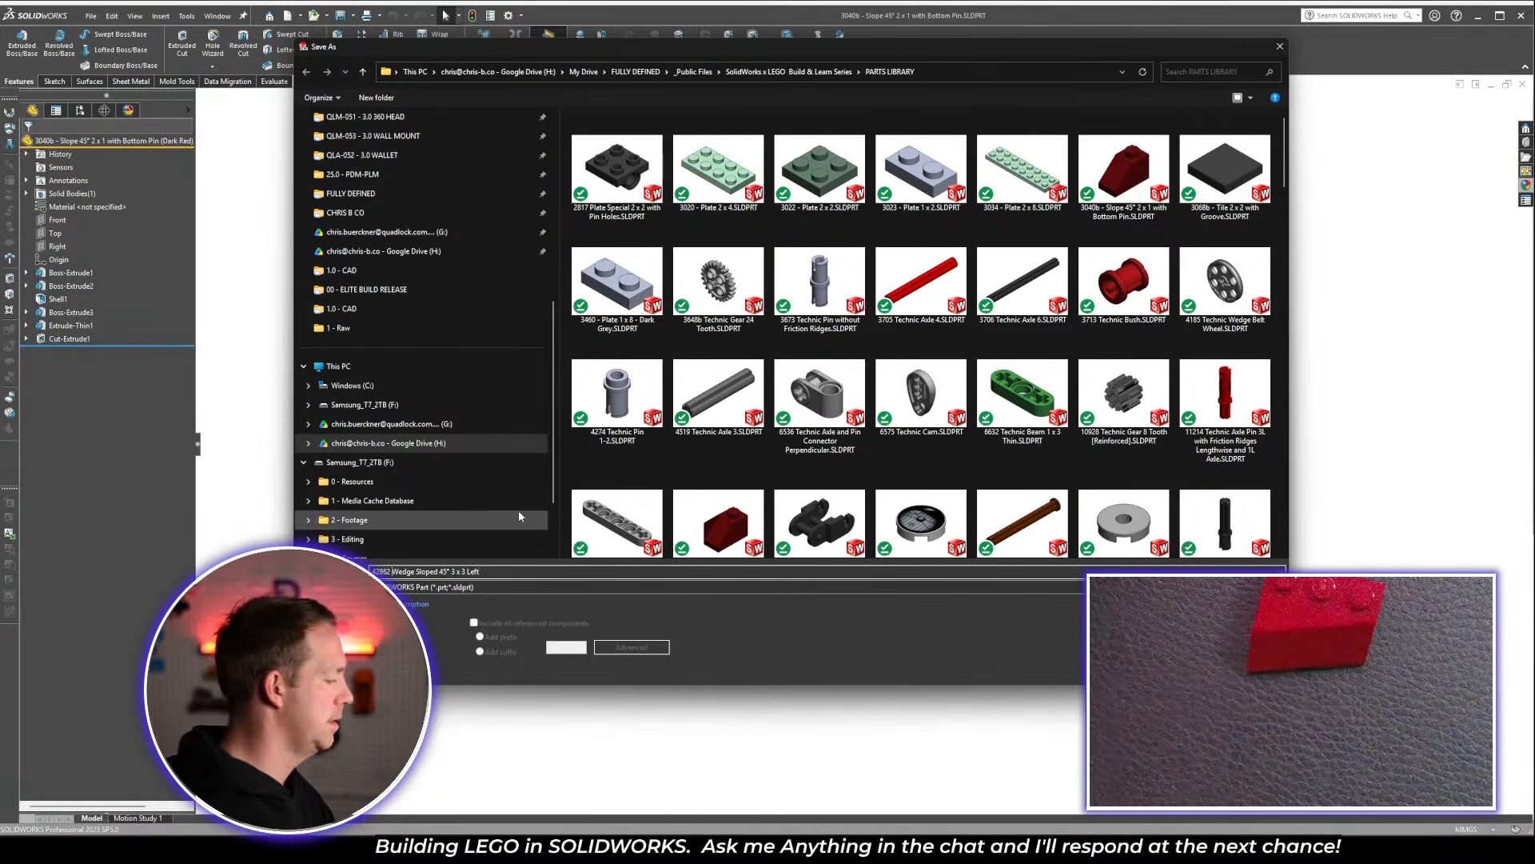
{"action": "type", "text": "-"}
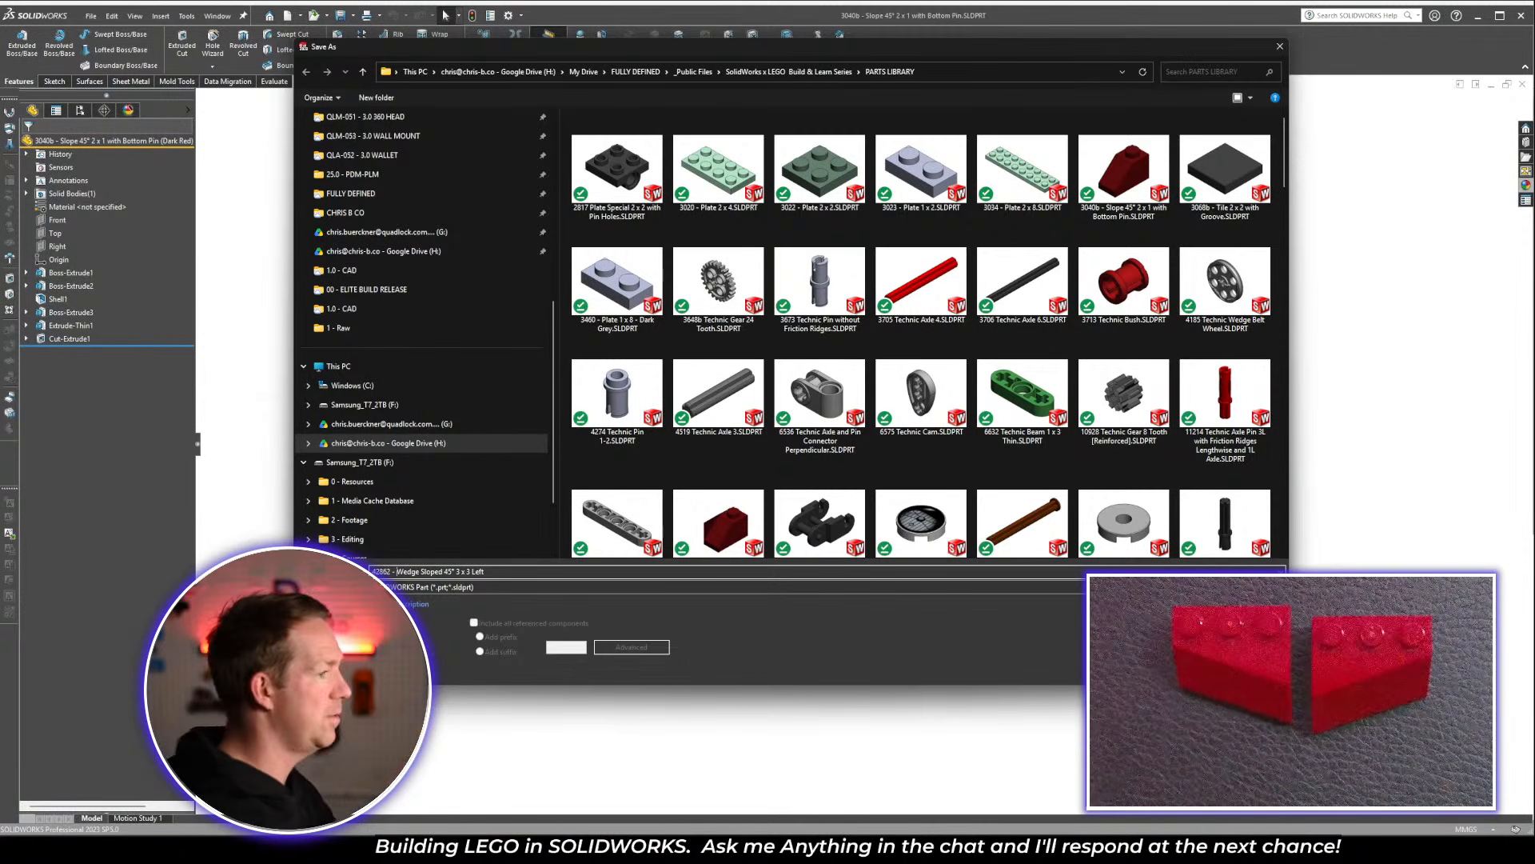
{"action": "key", "text": "Return"}
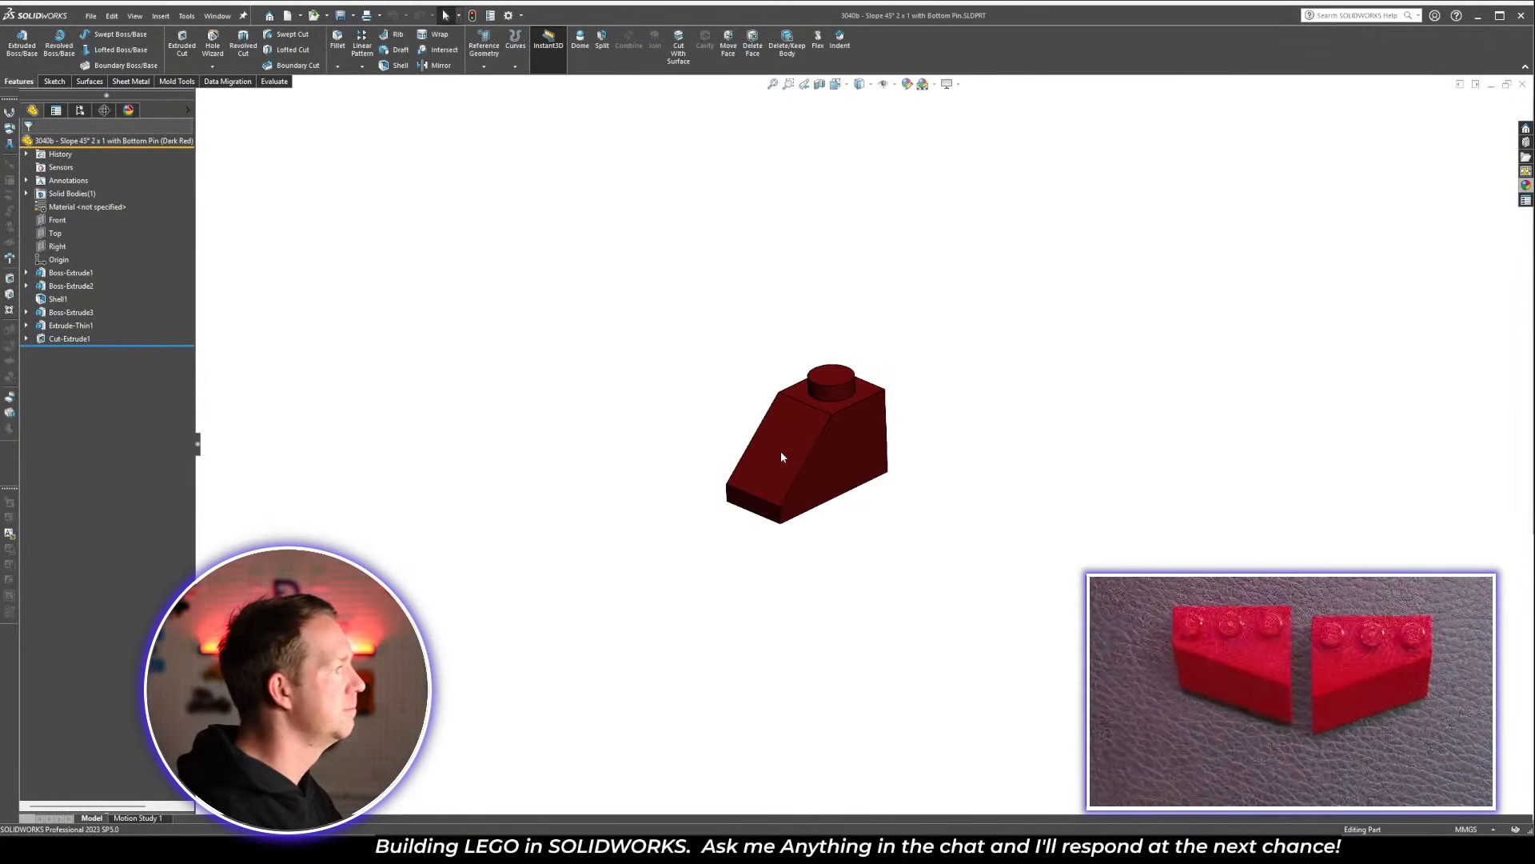
{"action": "key", "text": "alt+Tab"}
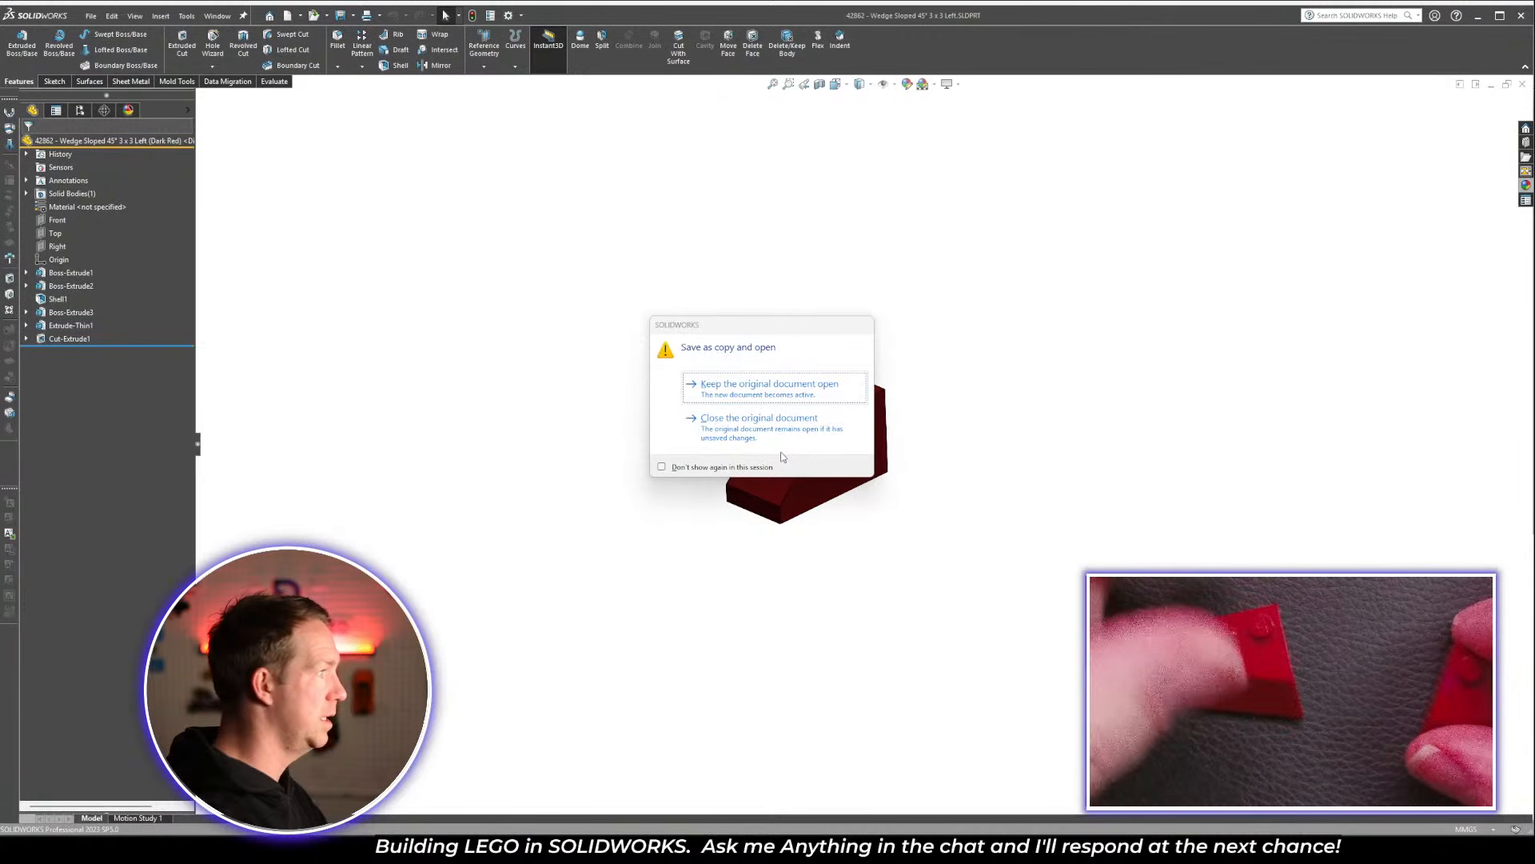
Close the original slope document so only the new wedge copy stays open, and check the part's photos on its Rebrickable page
{"action": "left_click_drag", "start_coordinate": [779, 333], "coordinate": [878, 215]}
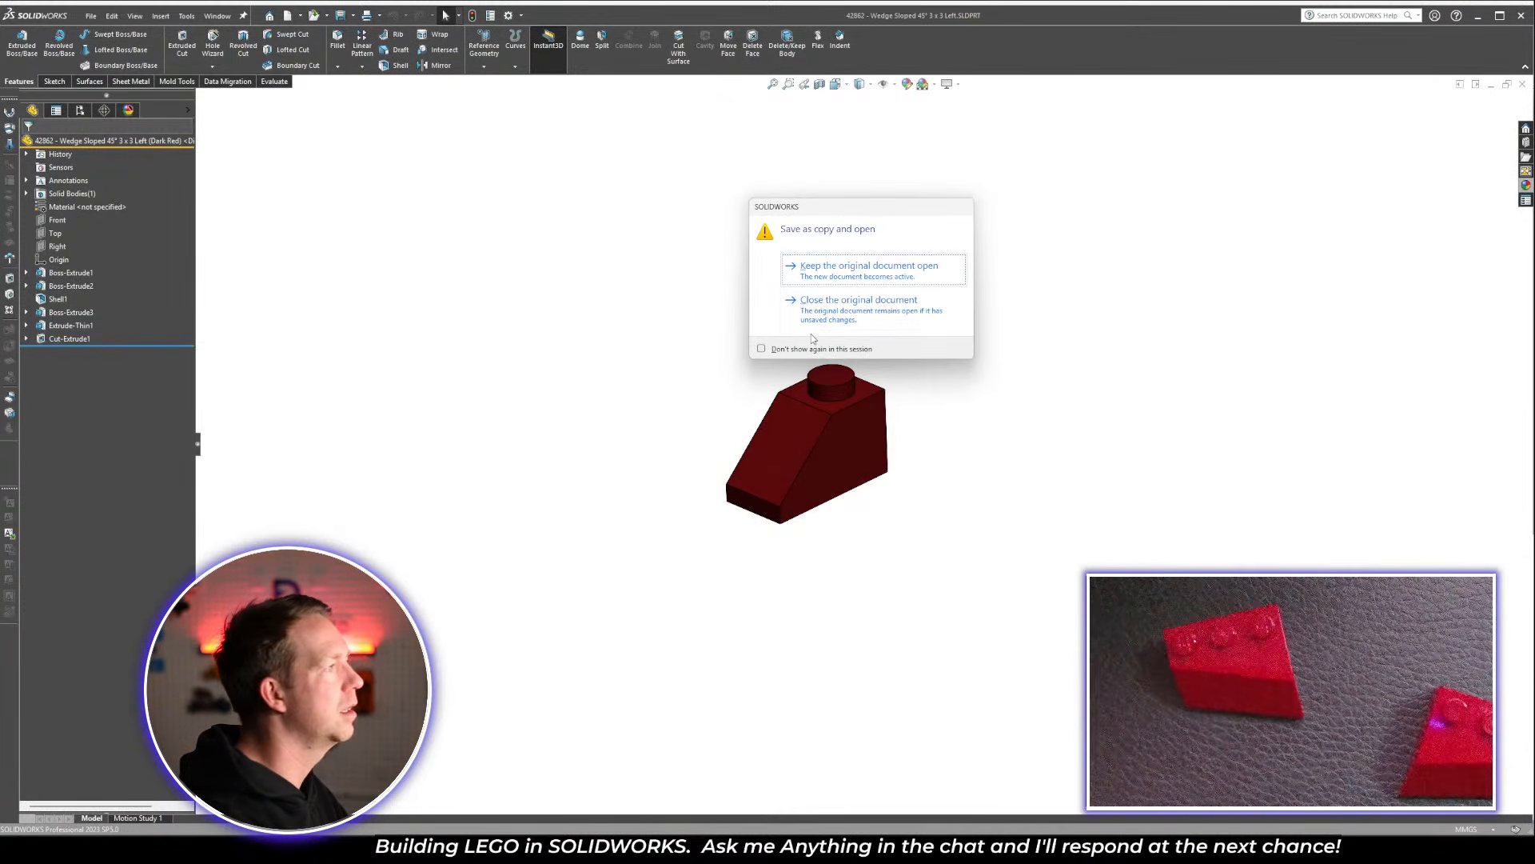
{"action": "left_click", "coordinate": [854, 306]}
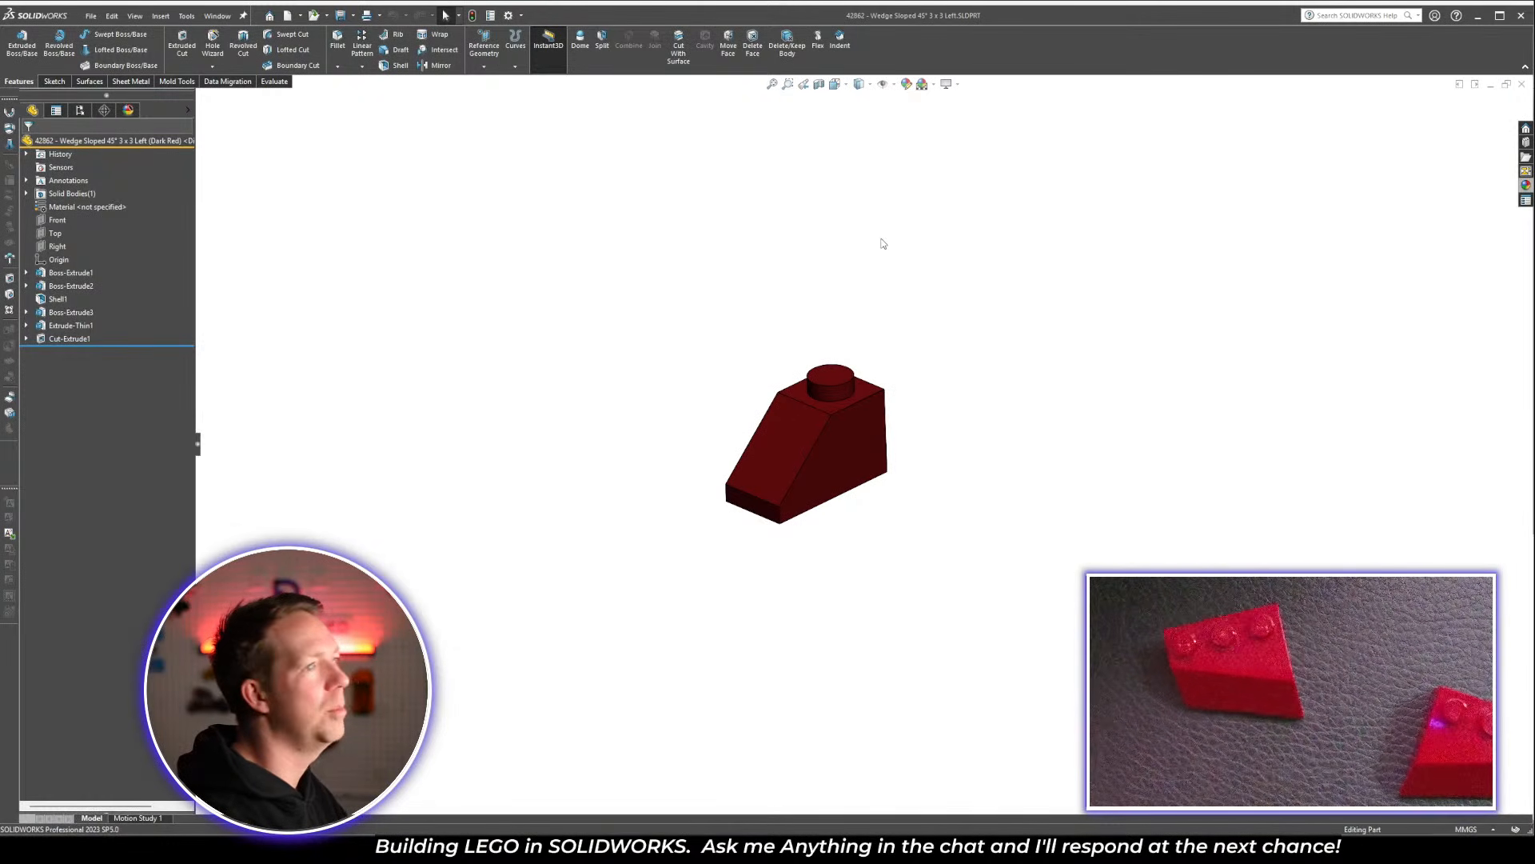
{"action": "key", "text": "alt+Tab"}
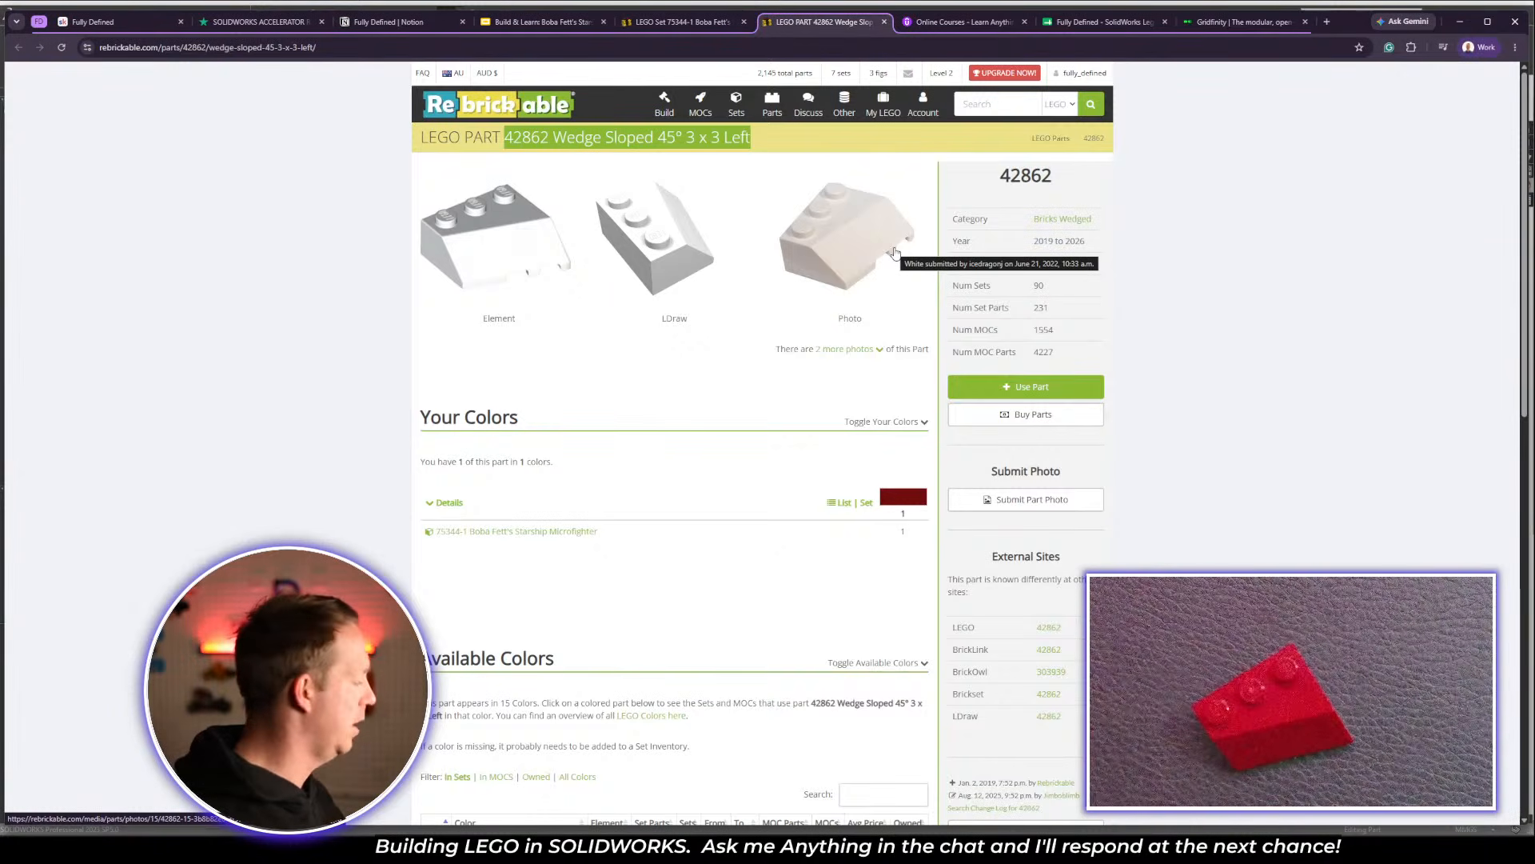
{"action": "key", "text": "alt+Tab"}
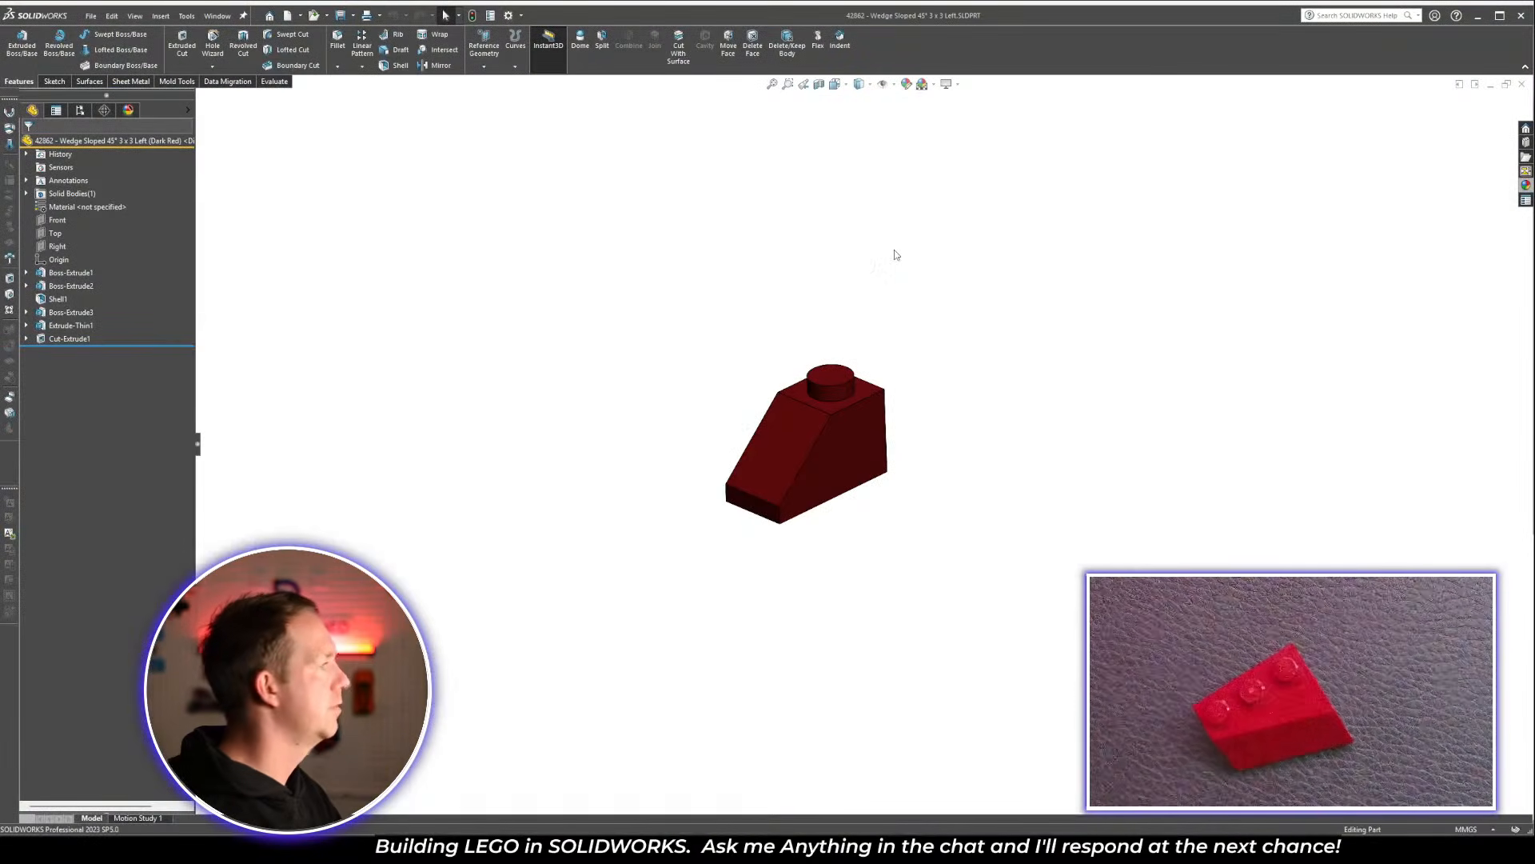
Review how the slope is built by stepping its feature history from the base extrusion through the shell to the last cut
{"action": "middle_click_drag", "start_coordinate": [810, 566], "coordinate": [967, 597]}
{"action": "scroll", "coordinate": [786, 480], "scroll_direction": "down", "scroll_amount": 3}
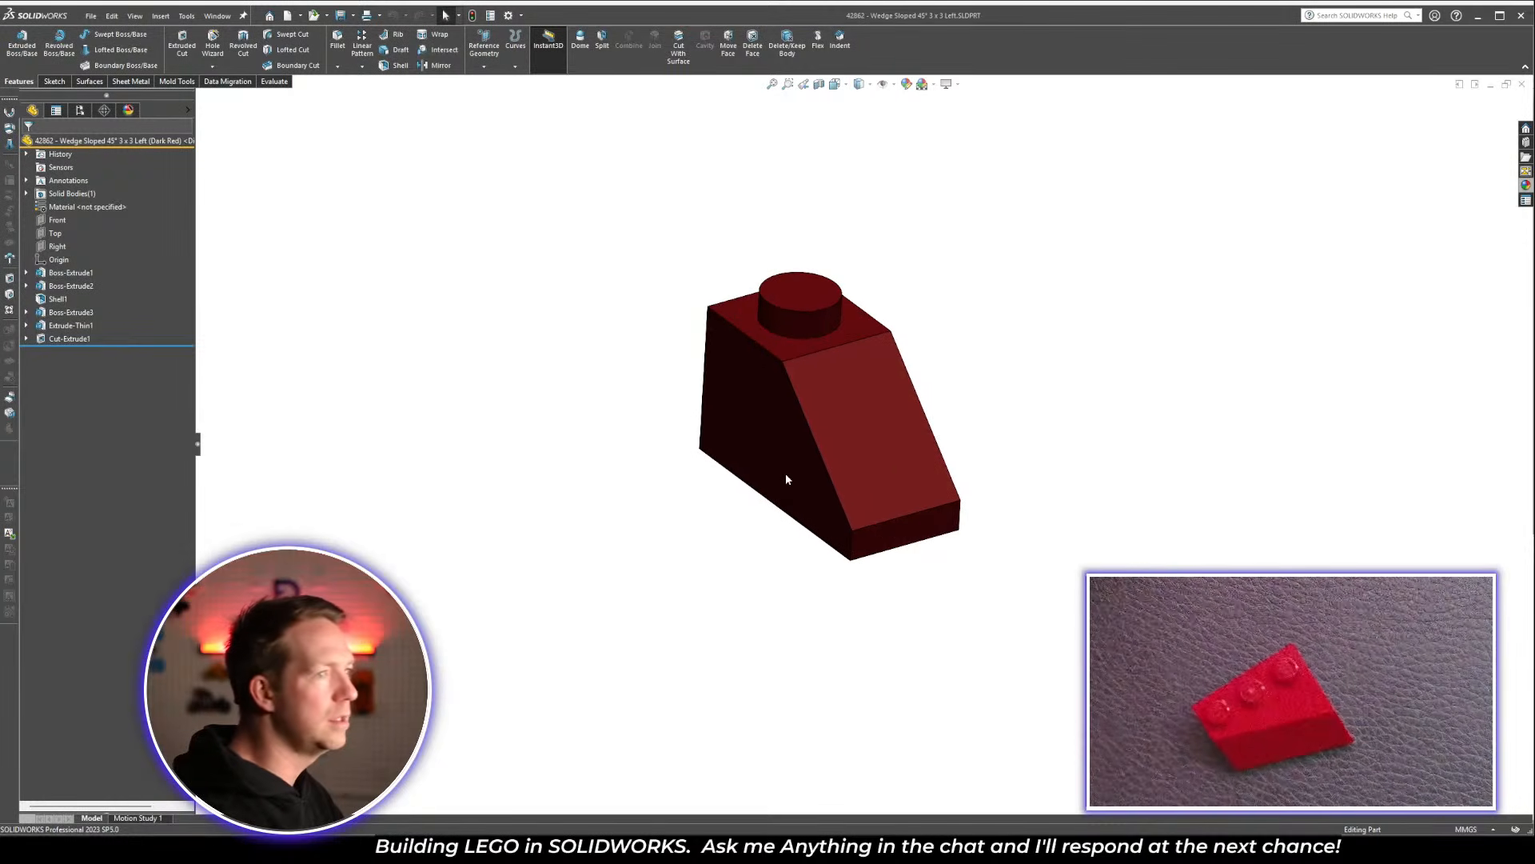
{"action": "middle_click_drag", "start_coordinate": [1052, 461], "coordinate": [857, 432]}
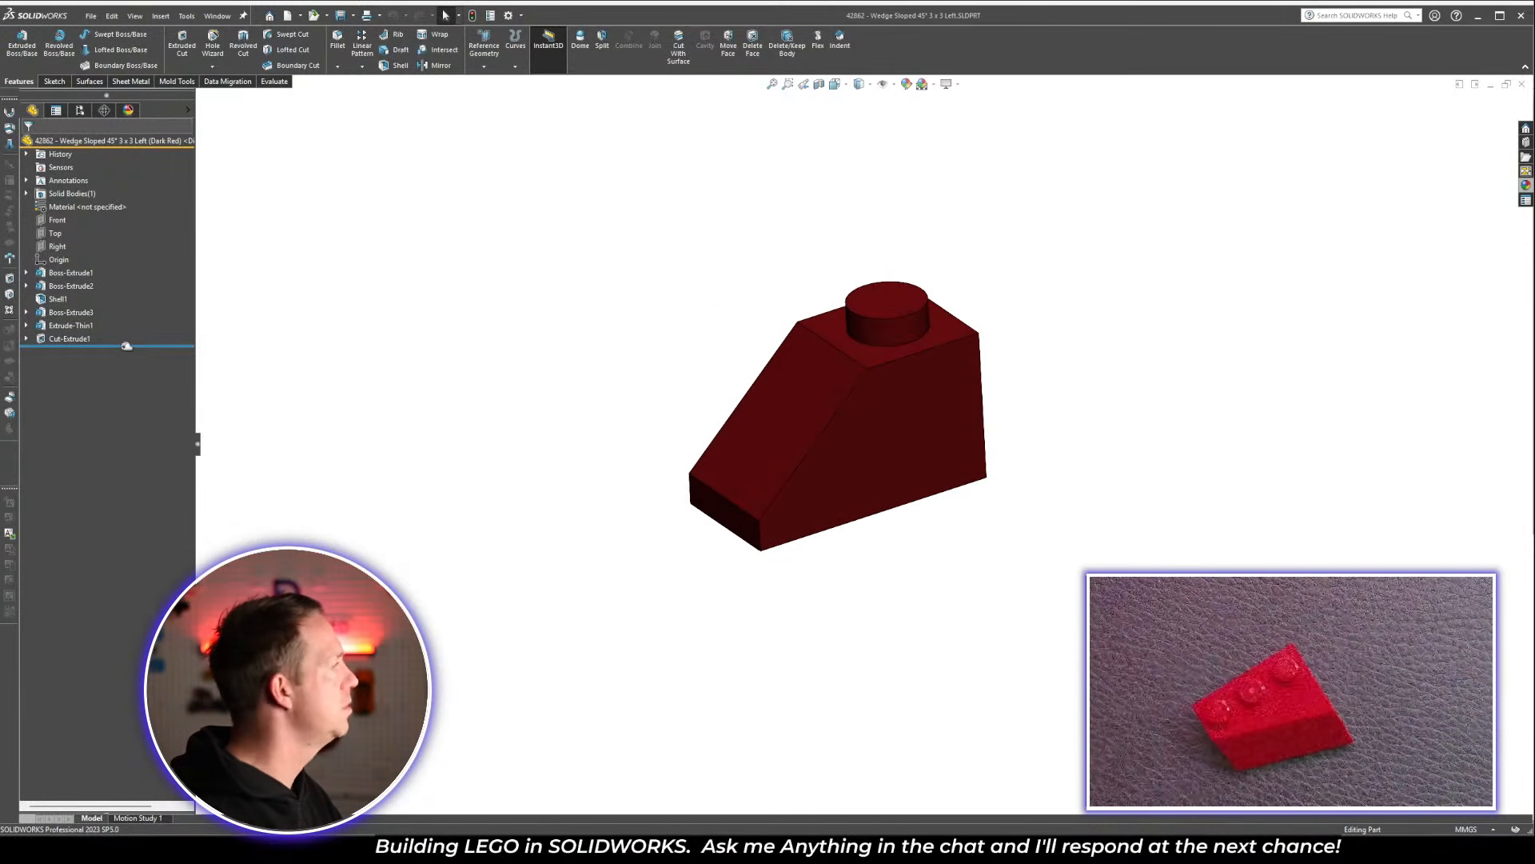
{"action": "left_click_drag", "start_coordinate": [126, 346], "coordinate": [117, 274]}
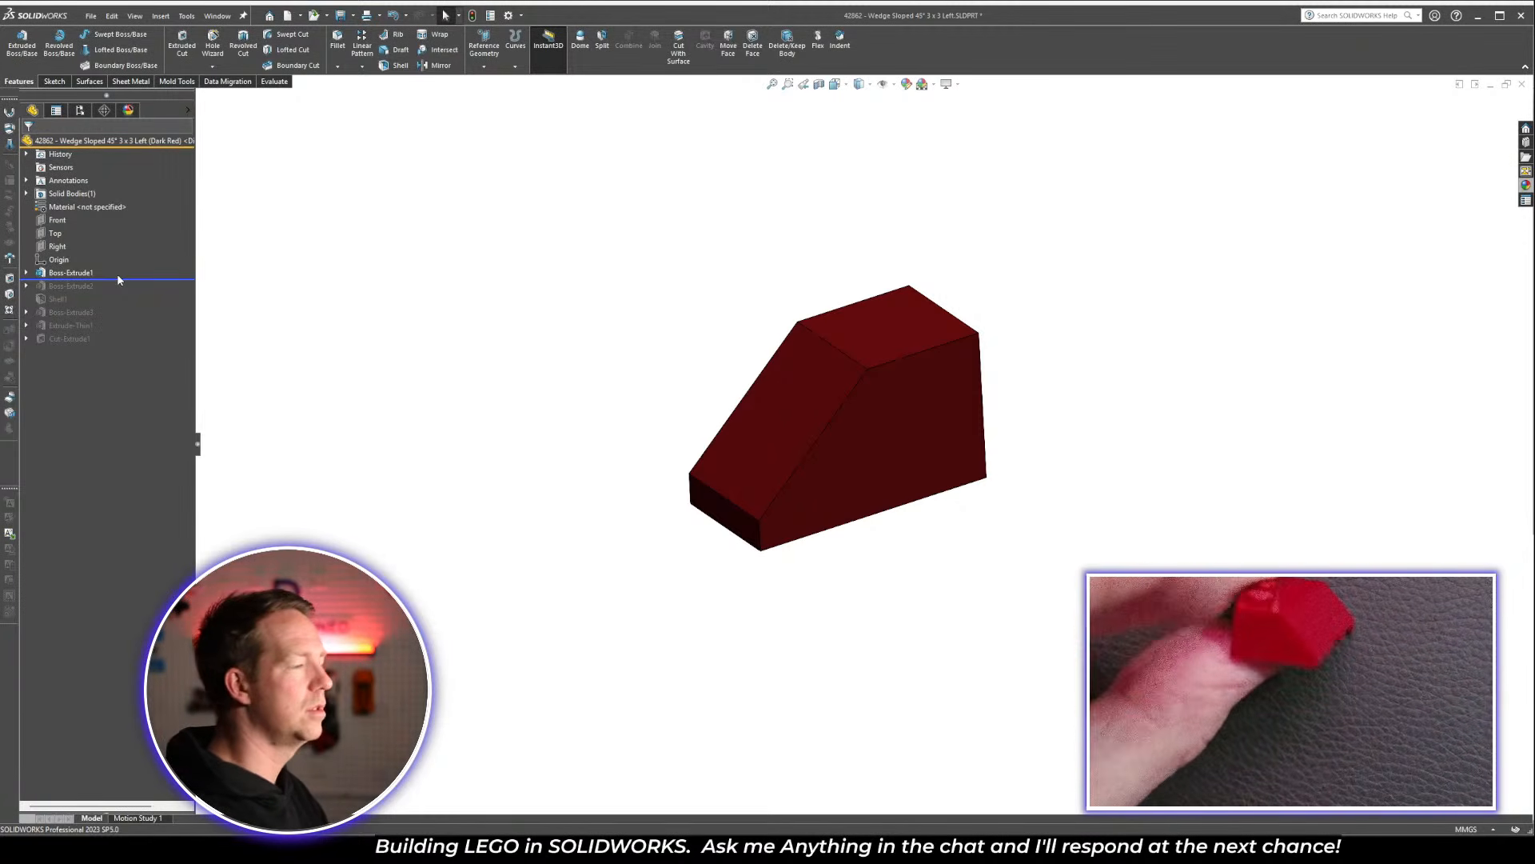
{"action": "left_click_drag", "start_coordinate": [118, 279], "coordinate": [129, 291]}
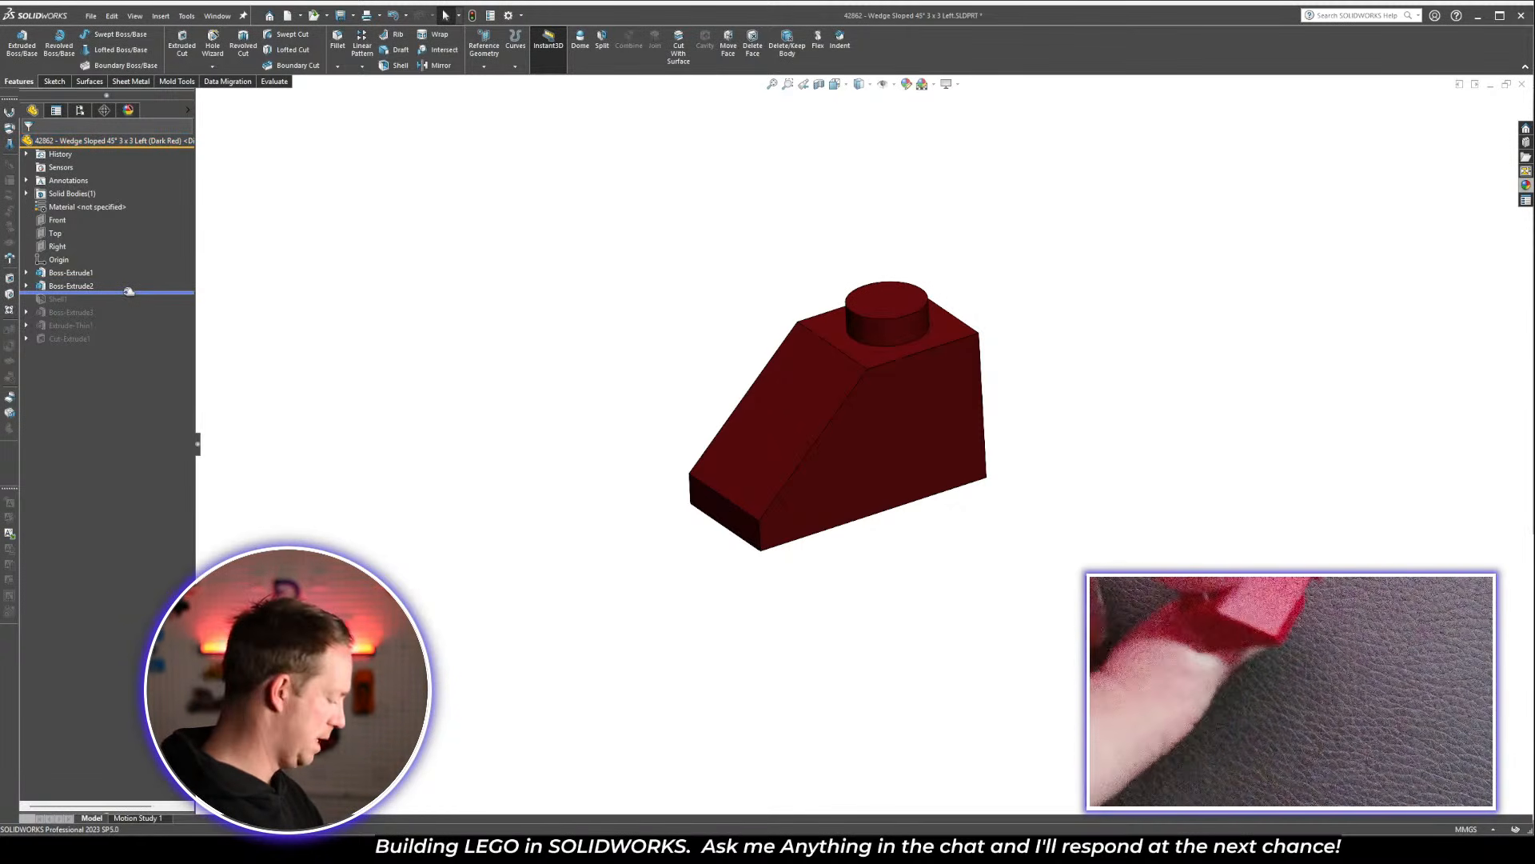
{"action": "left_click_drag", "start_coordinate": [129, 291], "coordinate": [130, 307]}
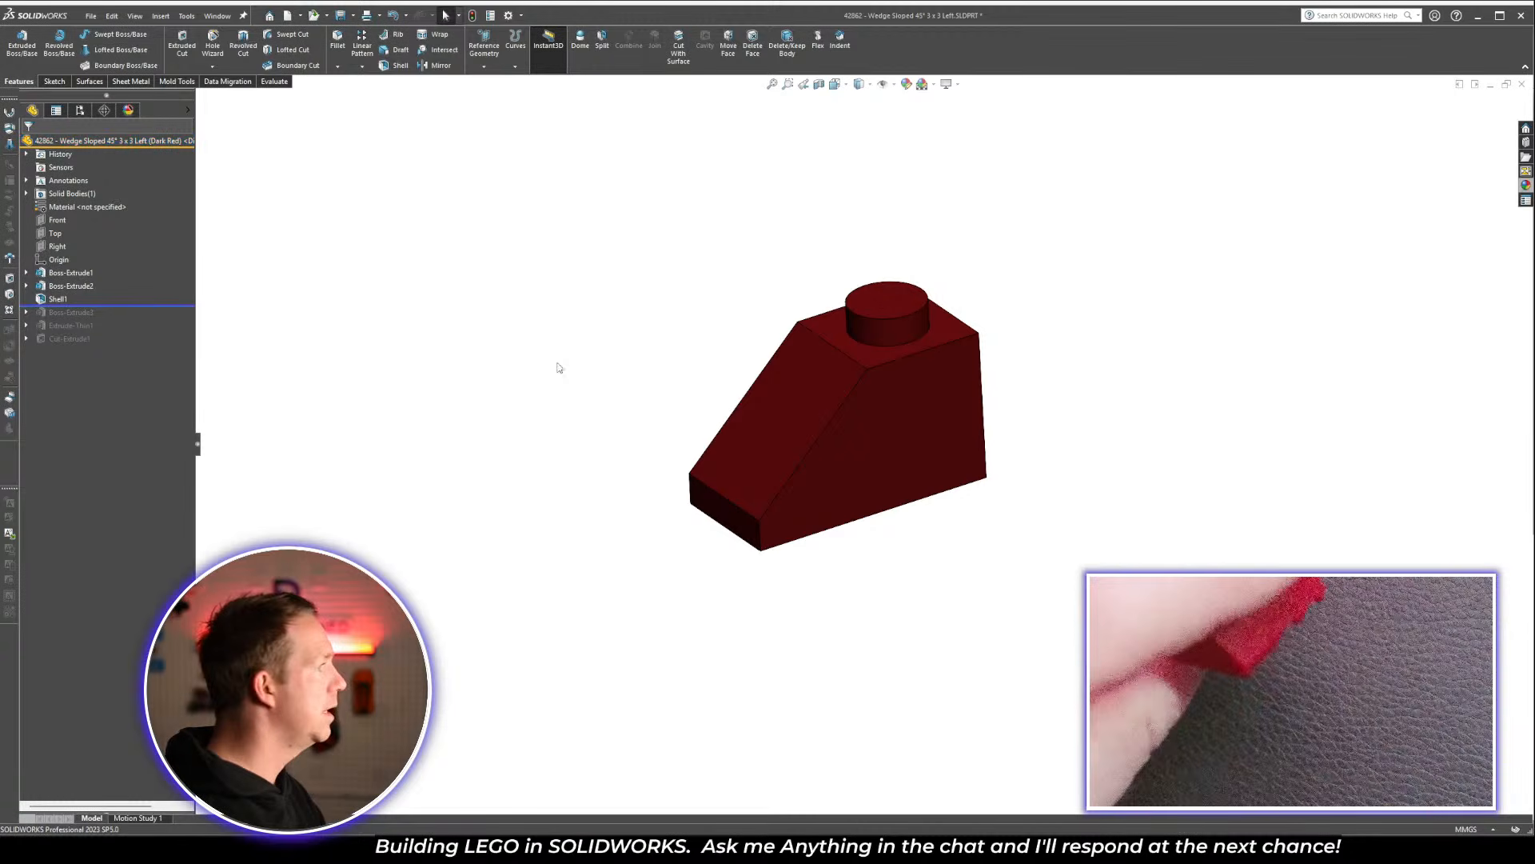
{"action": "middle_click_drag", "start_coordinate": [555, 364], "coordinate": [898, 723]}
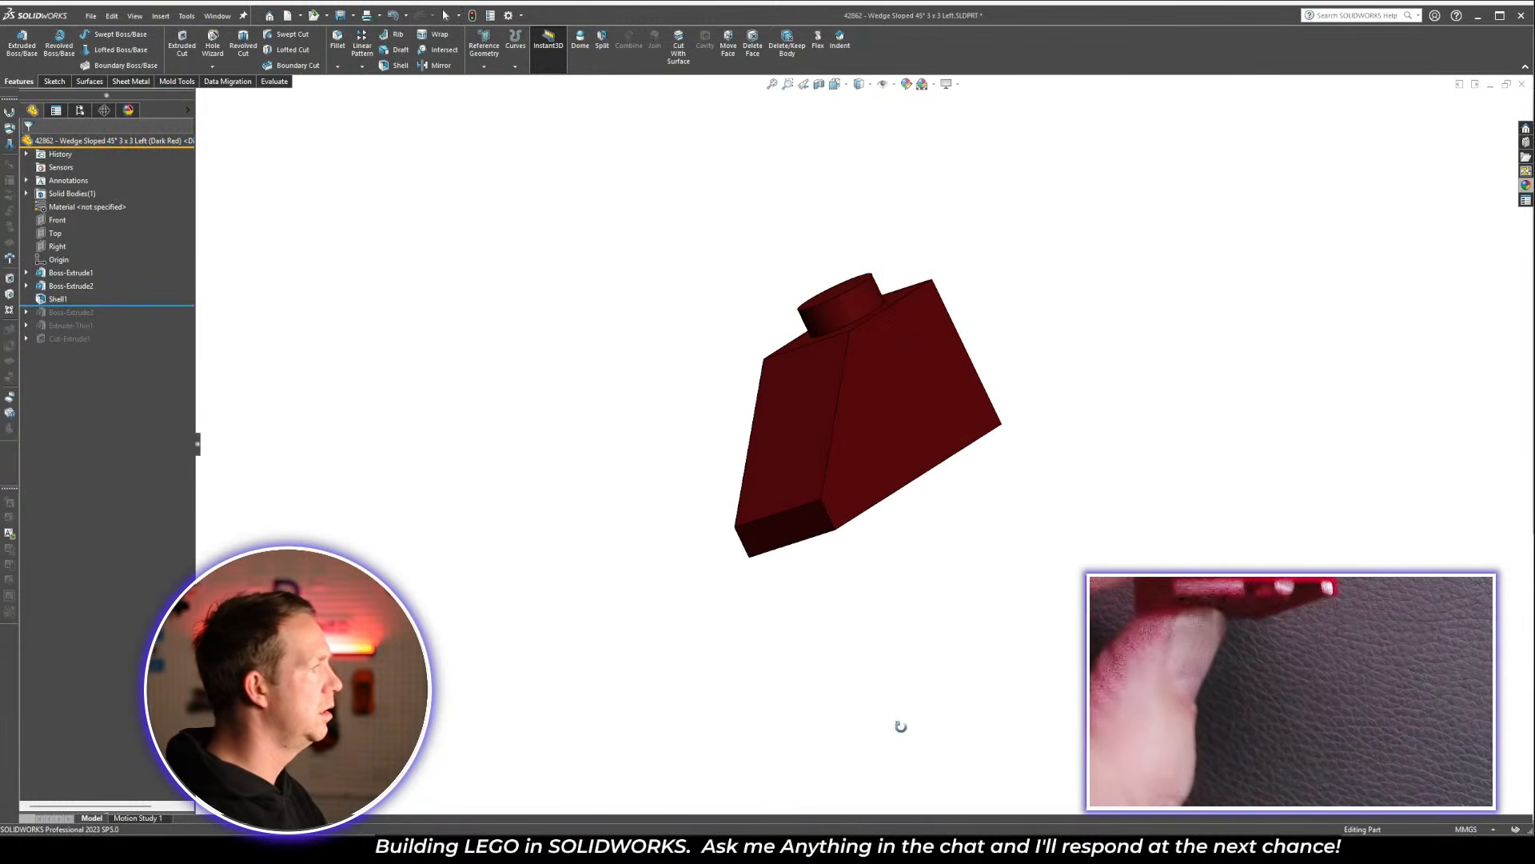
{"action": "middle_click_drag", "start_coordinate": [497, 421], "coordinate": [638, 571]}
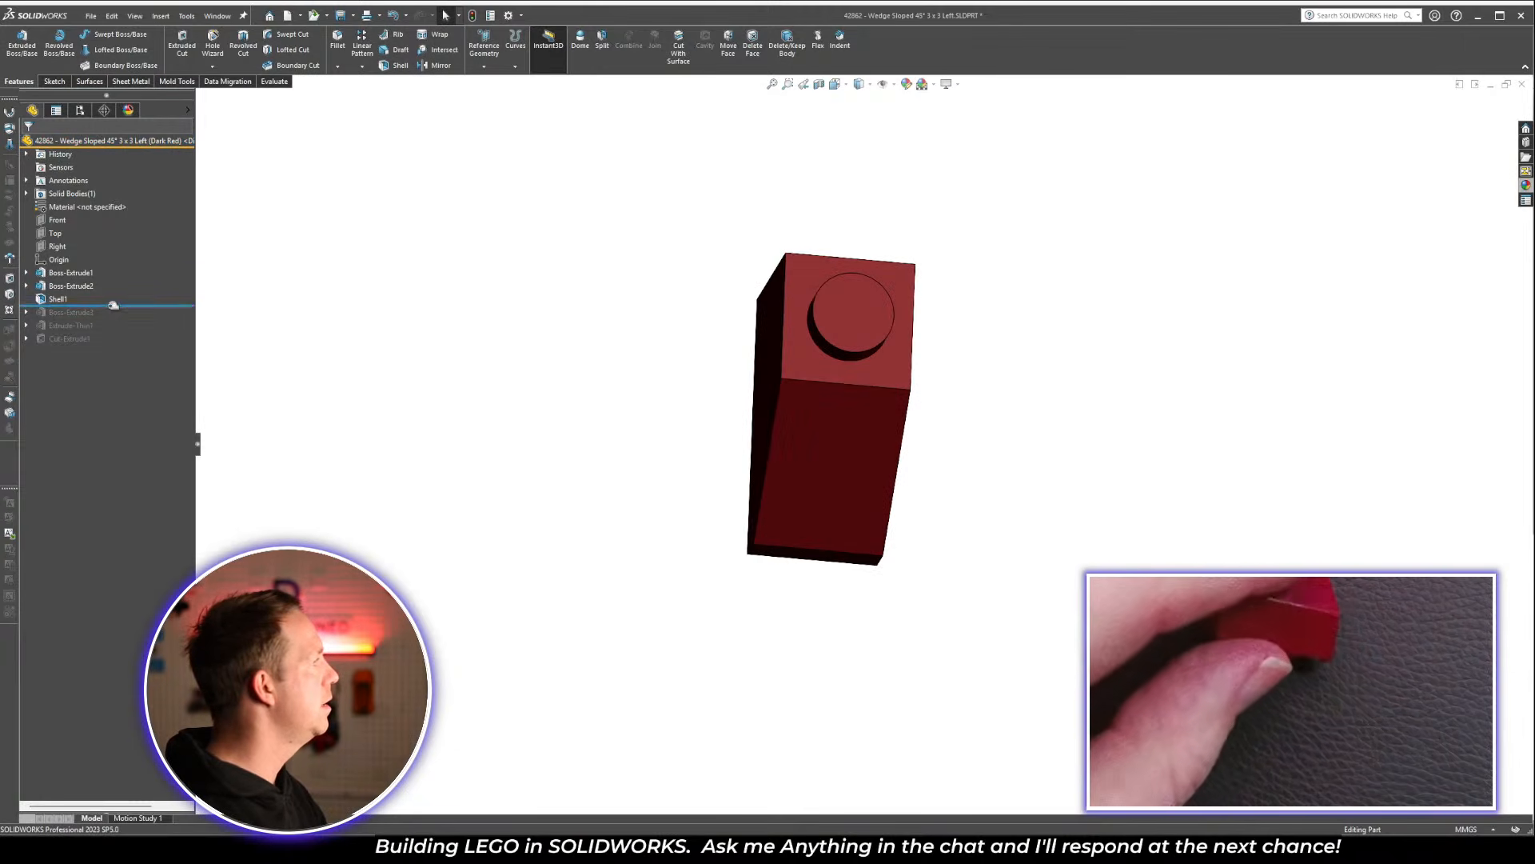
{"action": "left_click_drag", "start_coordinate": [113, 305], "coordinate": [120, 346]}
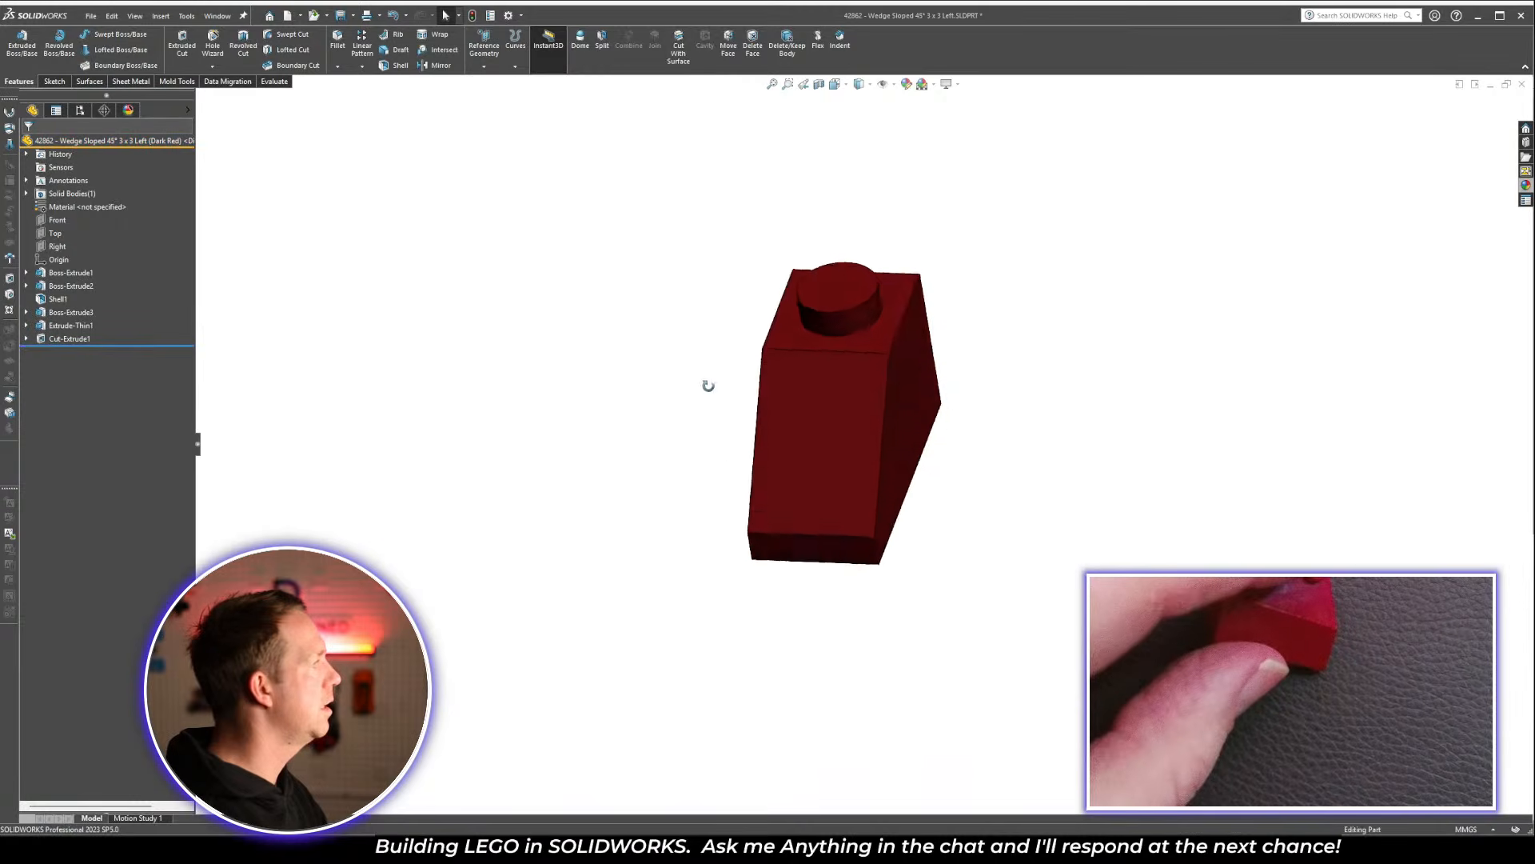
Examine the slope's hollow underside and the second boss, thin extrude and cut features that follow the shell
{"action": "middle_click_drag", "start_coordinate": [708, 386], "coordinate": [826, 267]}
{"action": "scroll", "coordinate": [826, 267], "scroll_direction": "down", "scroll_amount": 3}
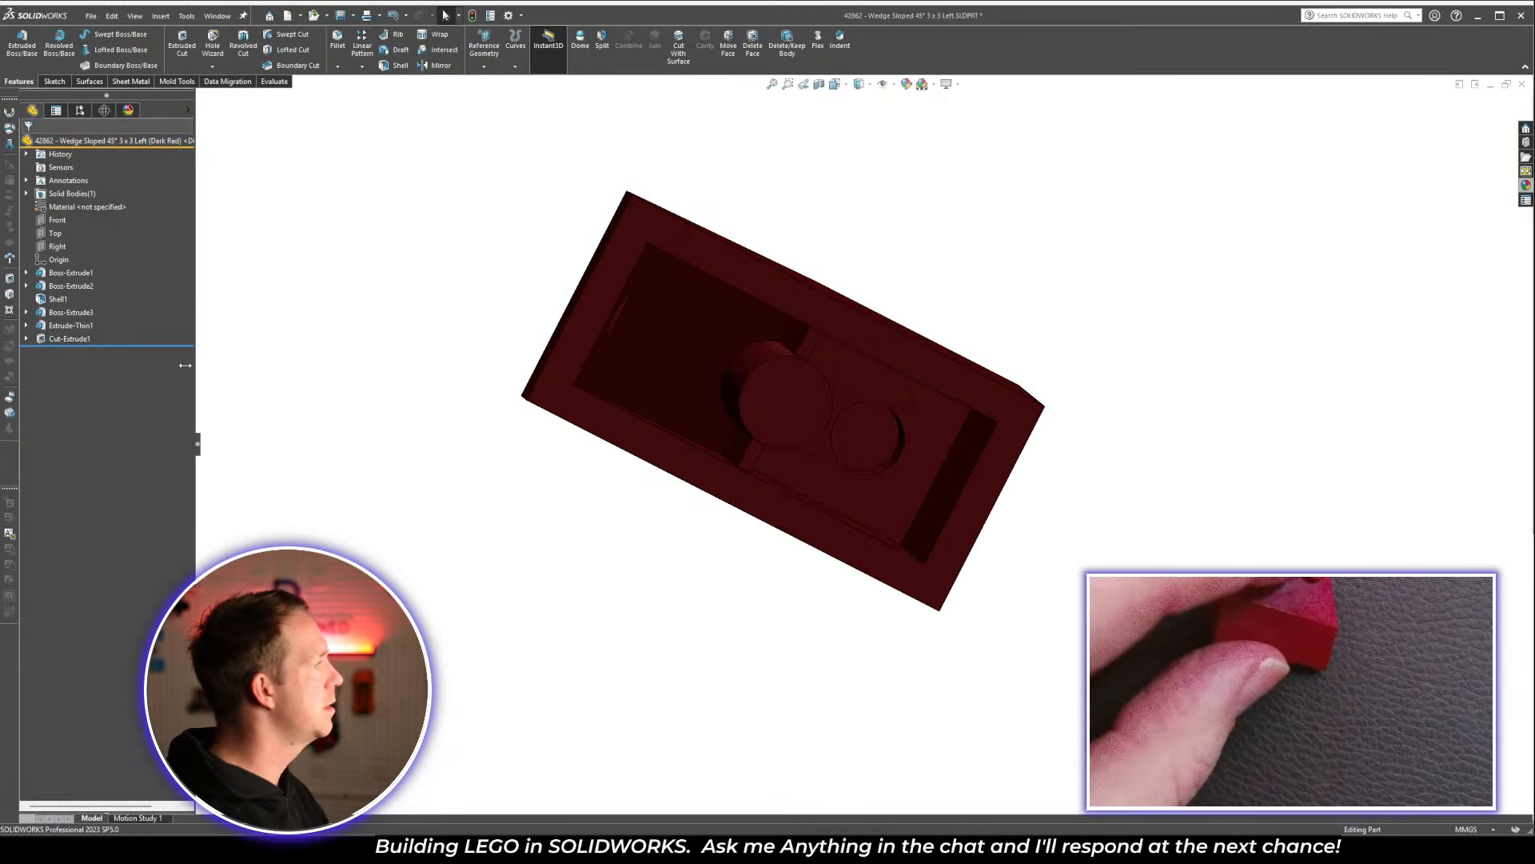
{"action": "left_click", "coordinate": [80, 312]}
{"action": "left_click", "coordinate": [80, 324]}
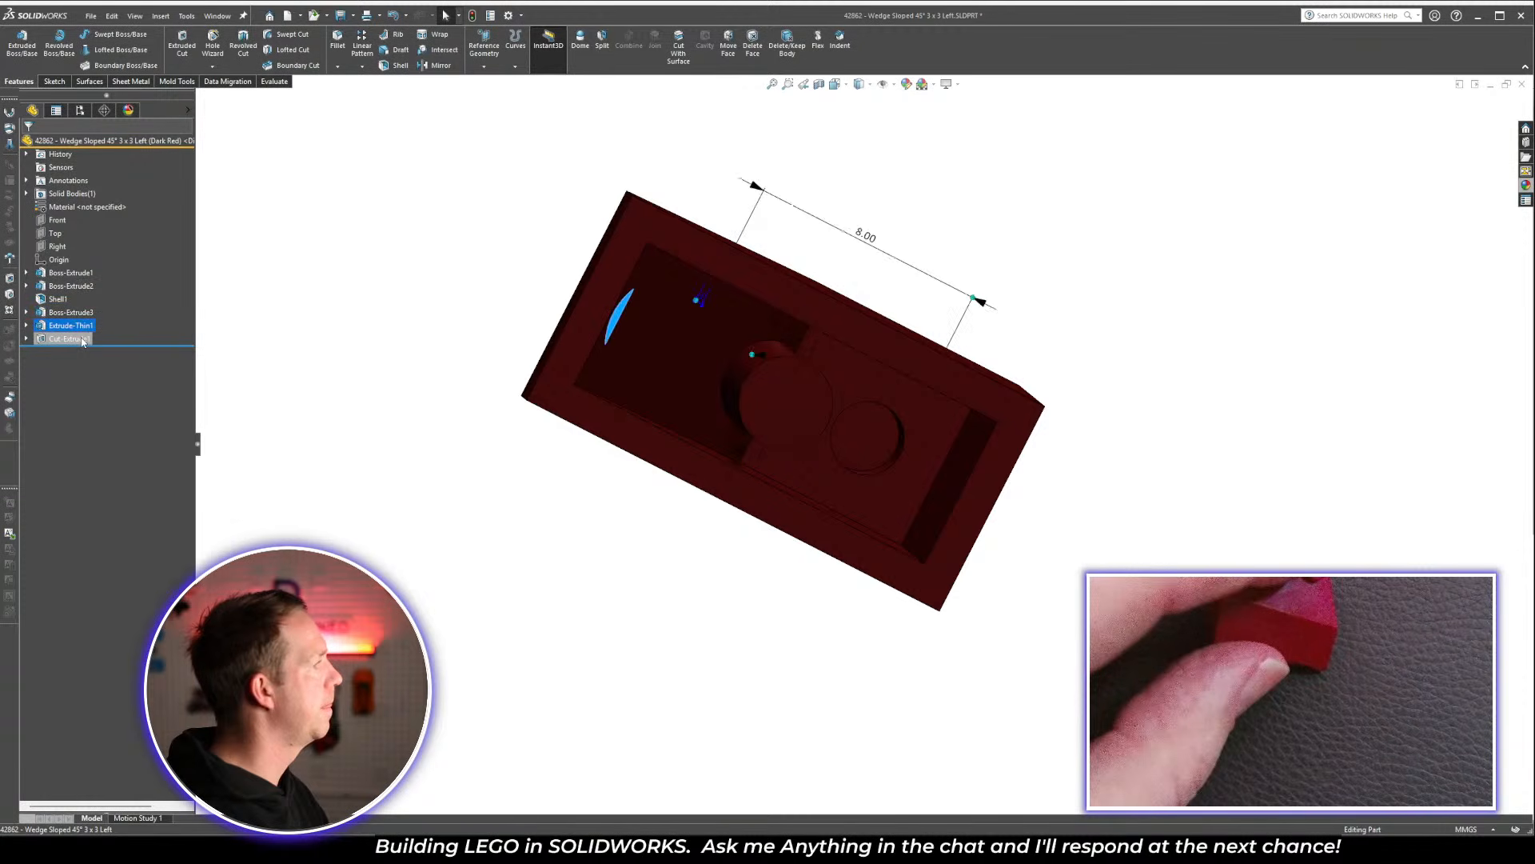
{"action": "left_click", "coordinate": [82, 341]}
{"action": "middle_click_drag", "start_coordinate": [554, 544], "coordinate": [547, 618]}
{"action": "left_click", "coordinate": [549, 621]}
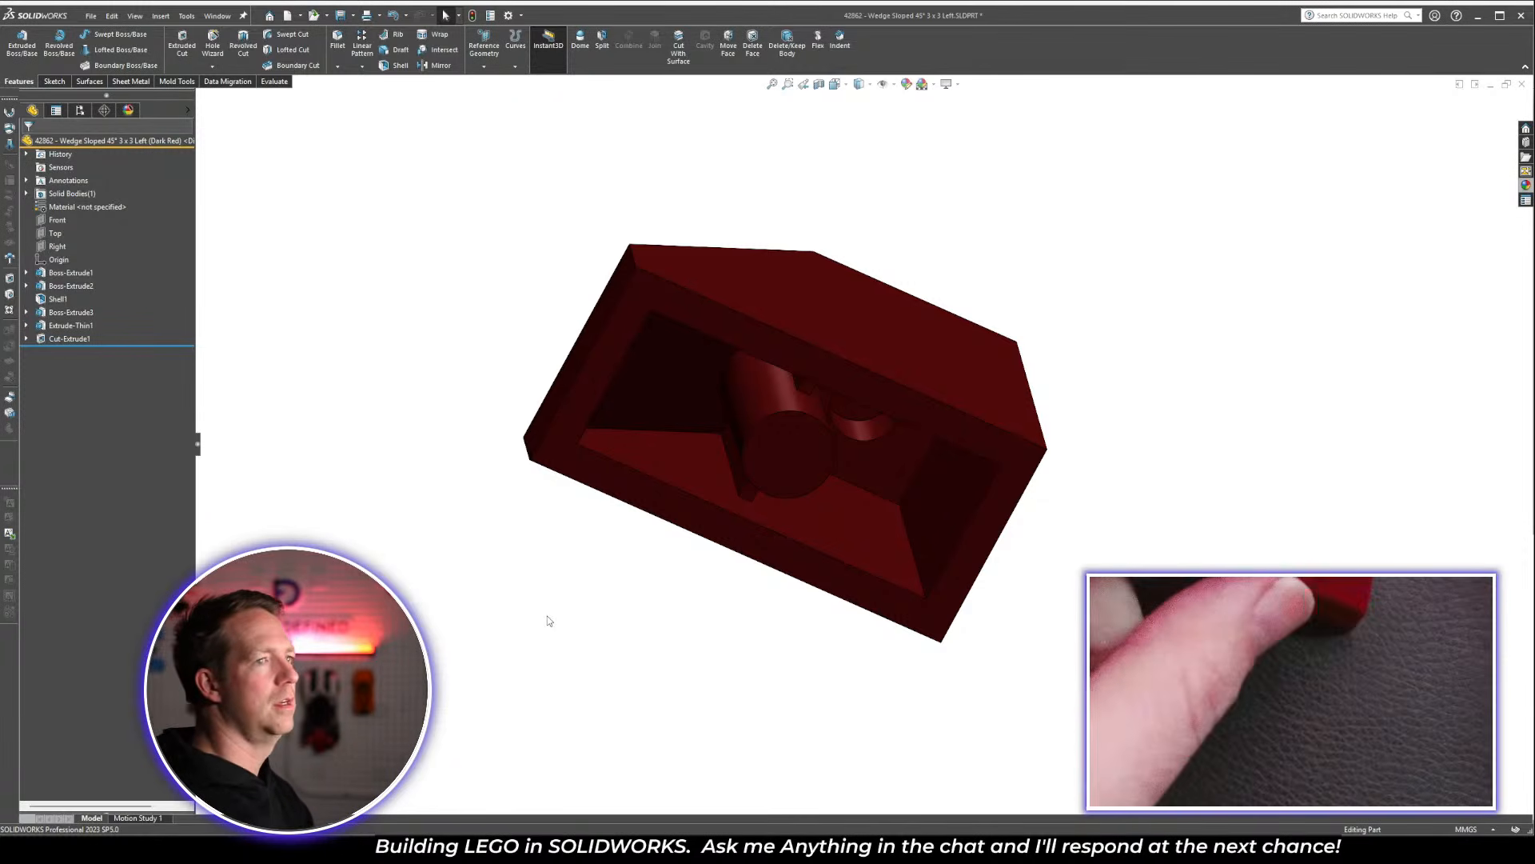
{"action": "middle_click_drag", "start_coordinate": [547, 616], "coordinate": [948, 503]}
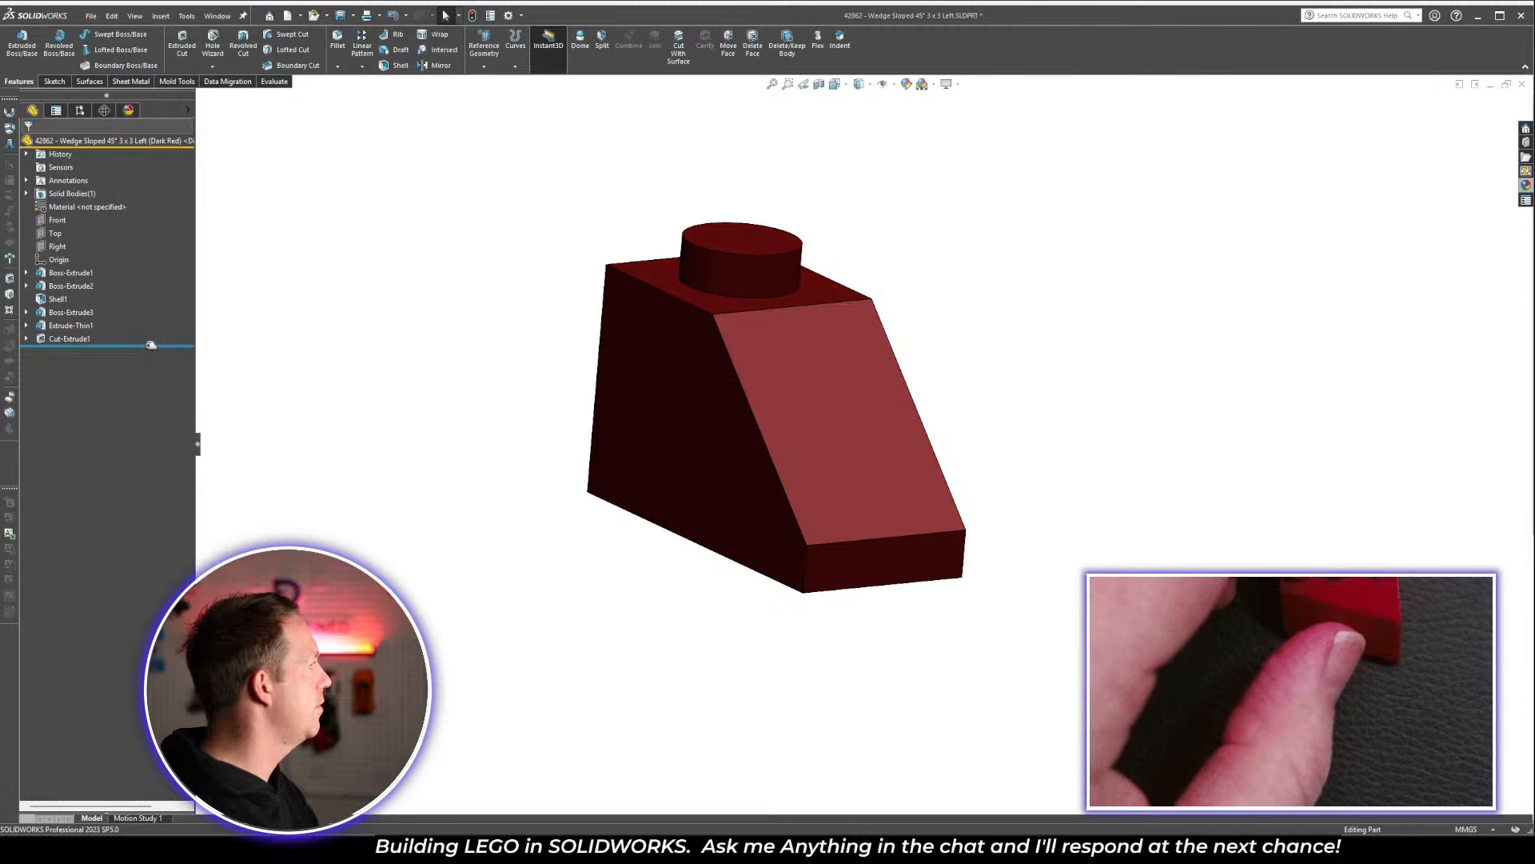
Roll the model back to just after the base extrusion and check the dimensions of its side profile
{"action": "left_click_drag", "start_coordinate": [151, 345], "coordinate": [137, 280]}
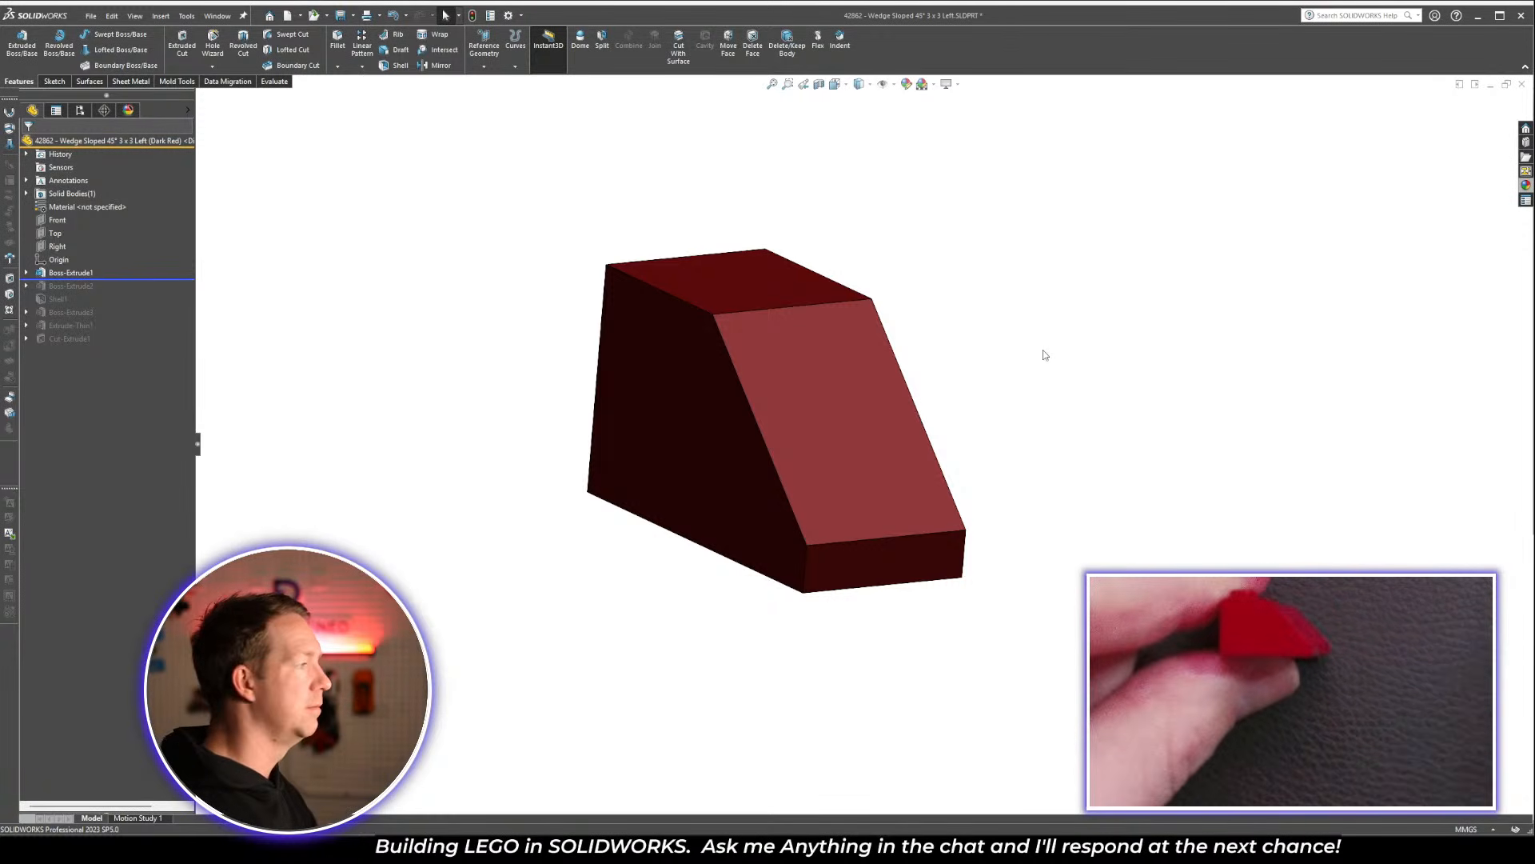
{"action": "middle_click_drag", "start_coordinate": [895, 419], "coordinate": [1060, 390]}
{"action": "left_click", "coordinate": [838, 537]}
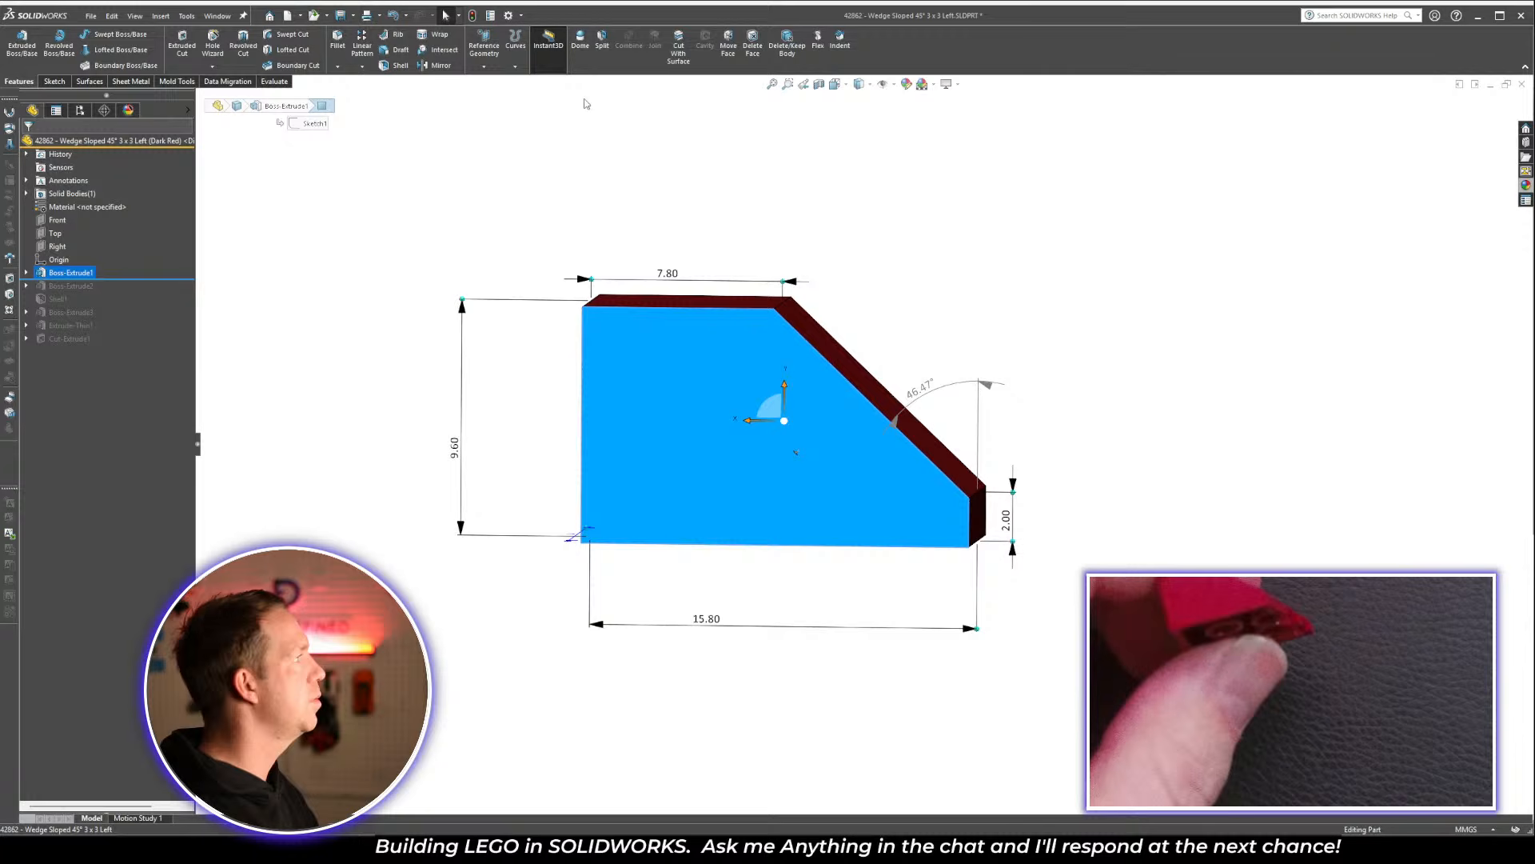
{"action": "left_click", "coordinate": [549, 44]}
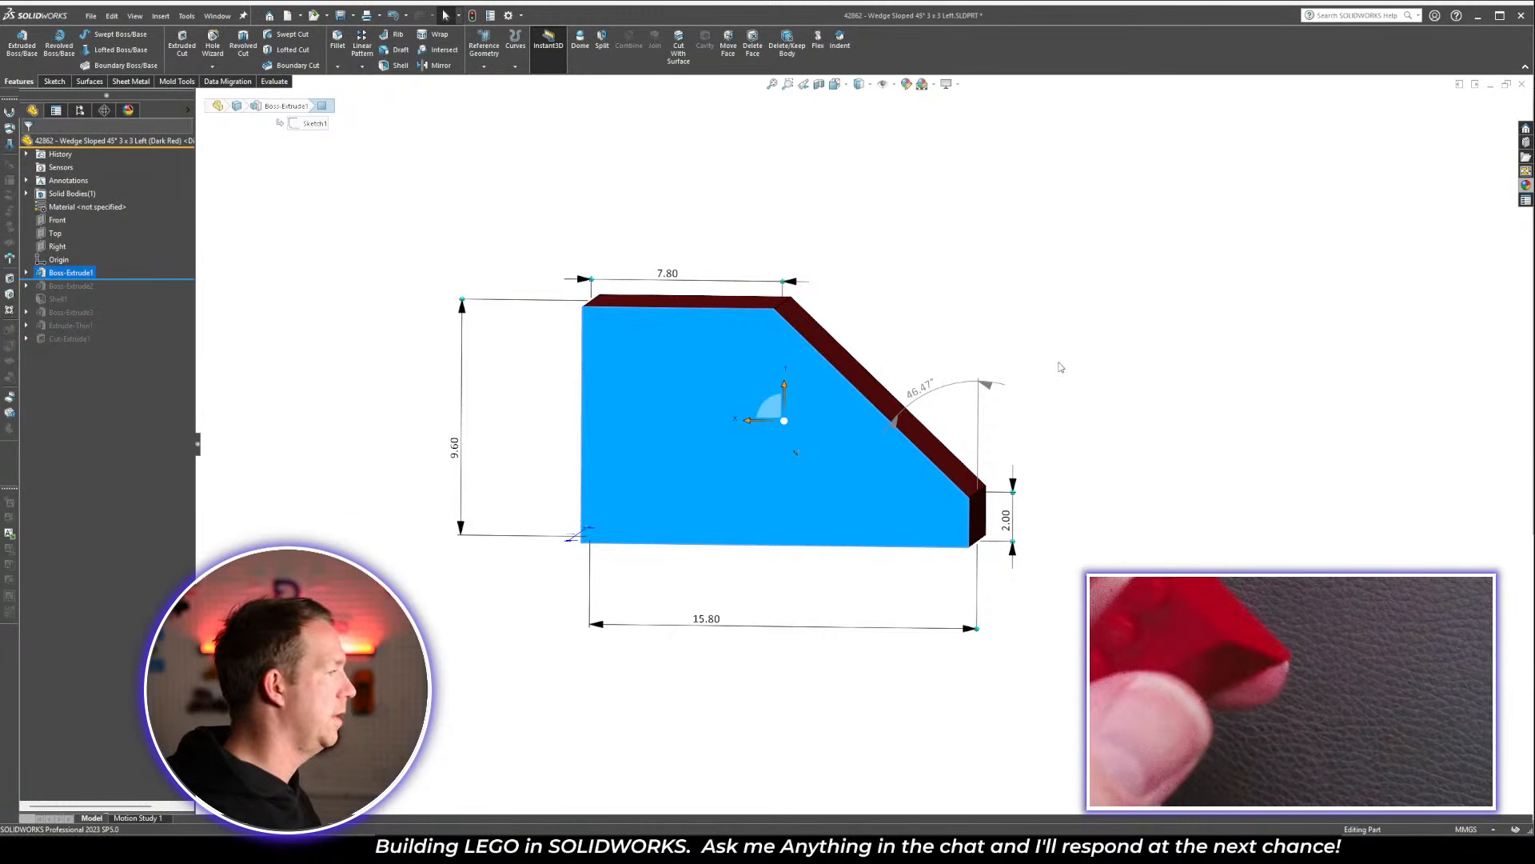
{"action": "left_click", "coordinate": [1004, 381]}
Set the base extrusion's width to 23.8 mm
{"action": "mouse_move", "coordinate": [1005, 381]}
{"action": "middle_mouse_down"}
{"action": "mouse_move", "coordinate": [857, 418]}
{"action": "mouse_move", "coordinate": [847, 513]}
{"action": "mouse_move", "coordinate": [833, 511]}
{"action": "middle_mouse_up"}
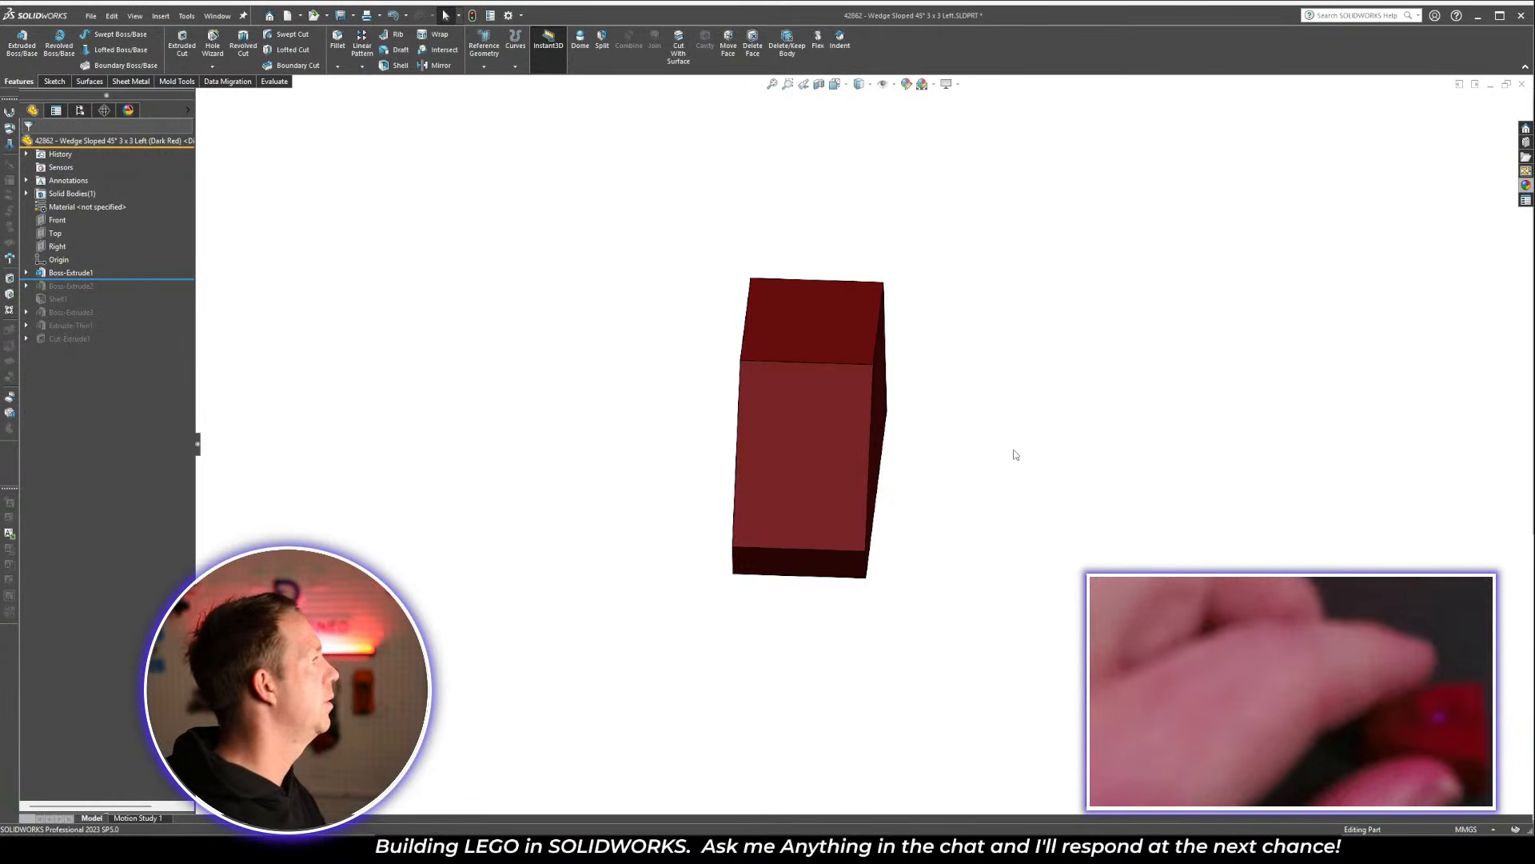
{"action": "double_click", "coordinate": [842, 446]}
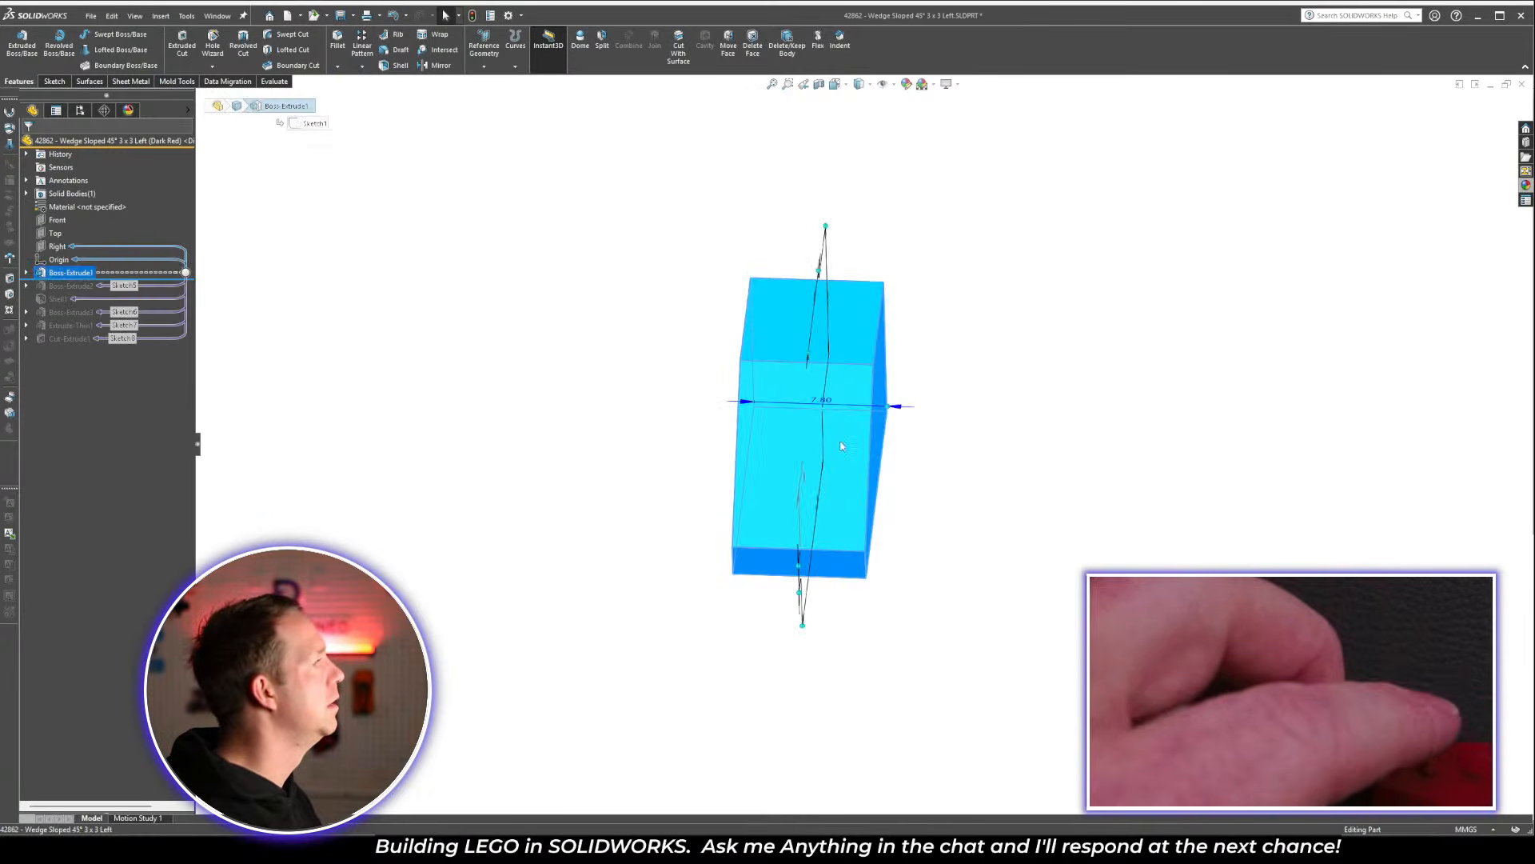
{"action": "left_click", "coordinate": [824, 404]}
{"action": "type", "text": "23"}
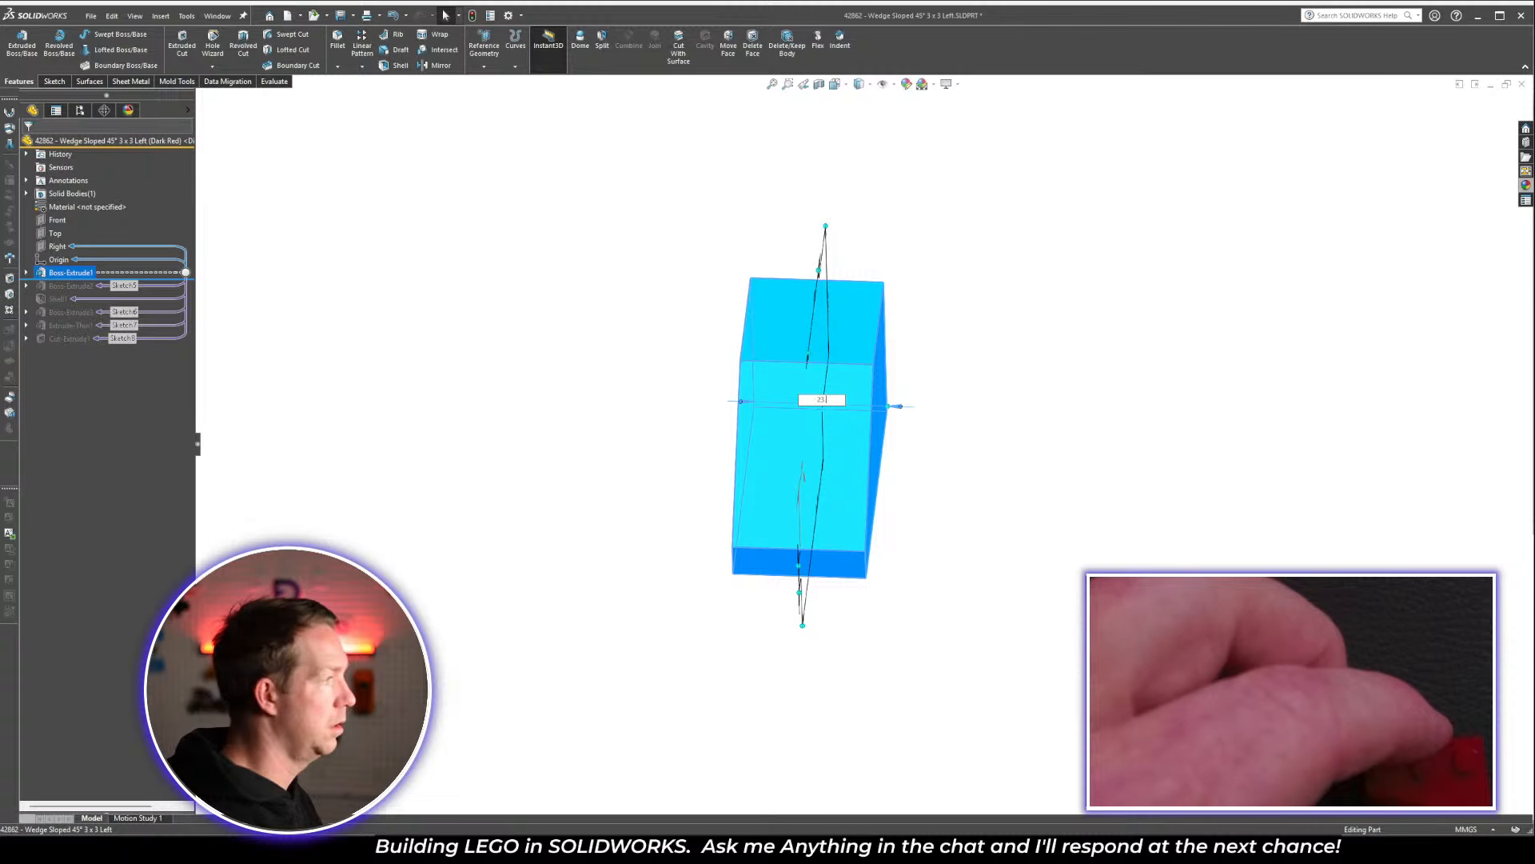
{"action": "key", "text": "Return"}
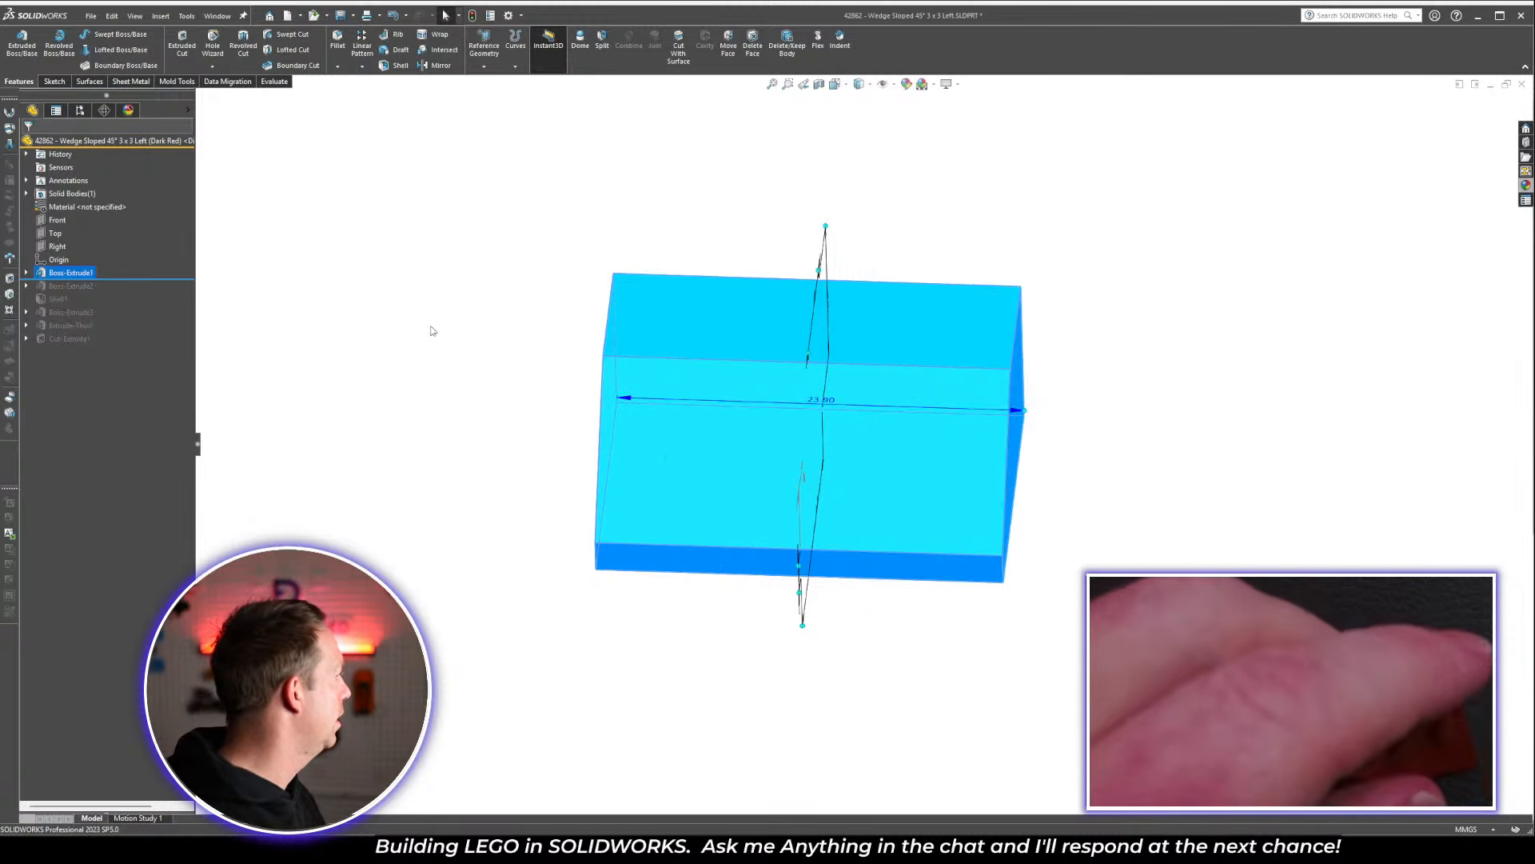
{"action": "left_click", "coordinate": [456, 288]}
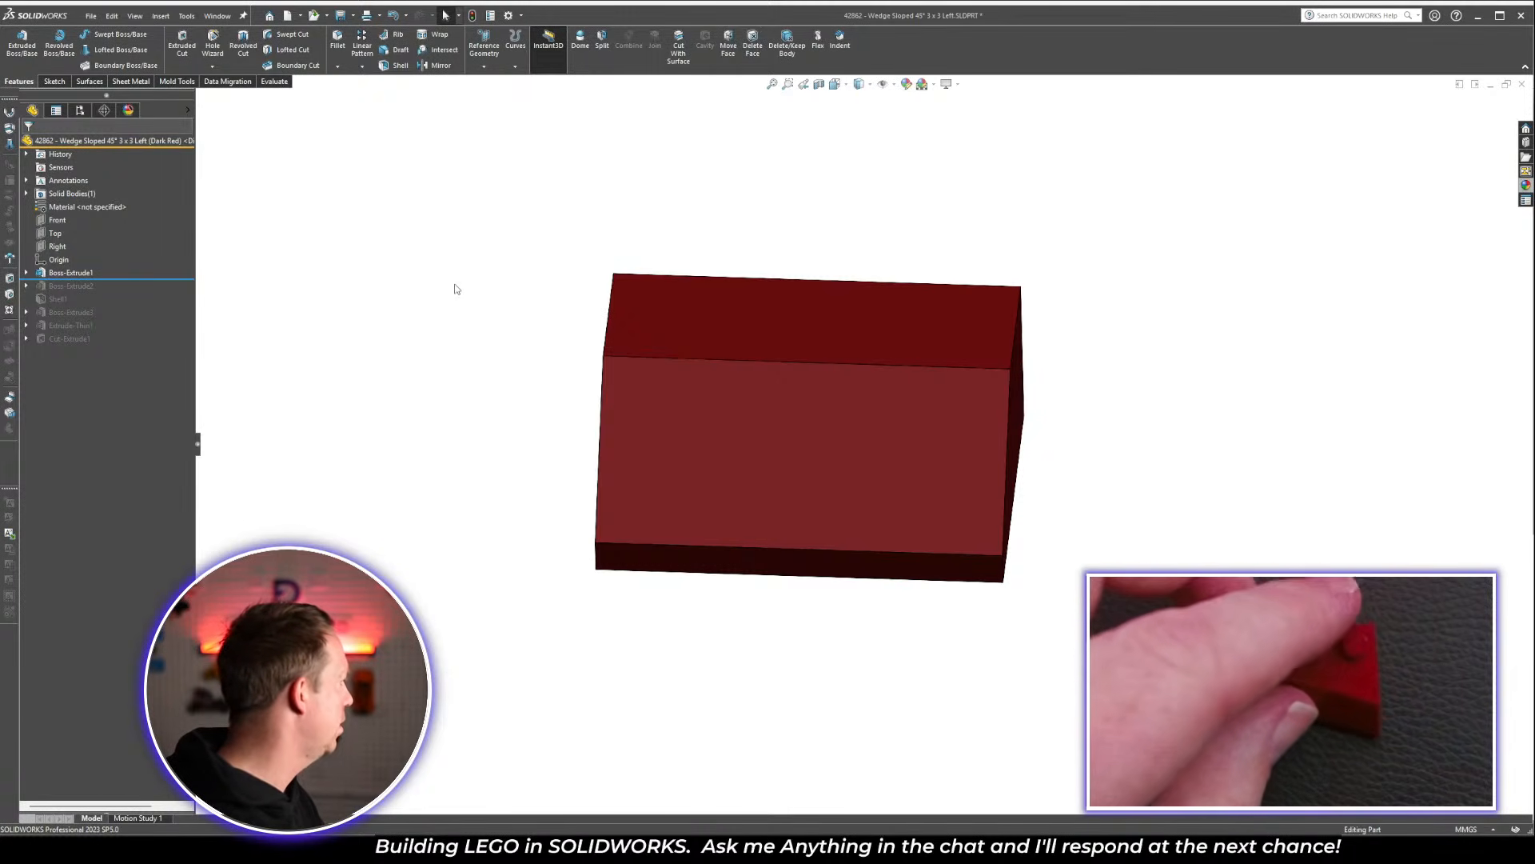
Examine the widened block and both trapezoidal end faces to work out which side the wedge cut belongs on
{"action": "middle_click_drag", "start_coordinate": [792, 464], "coordinate": [898, 470]}
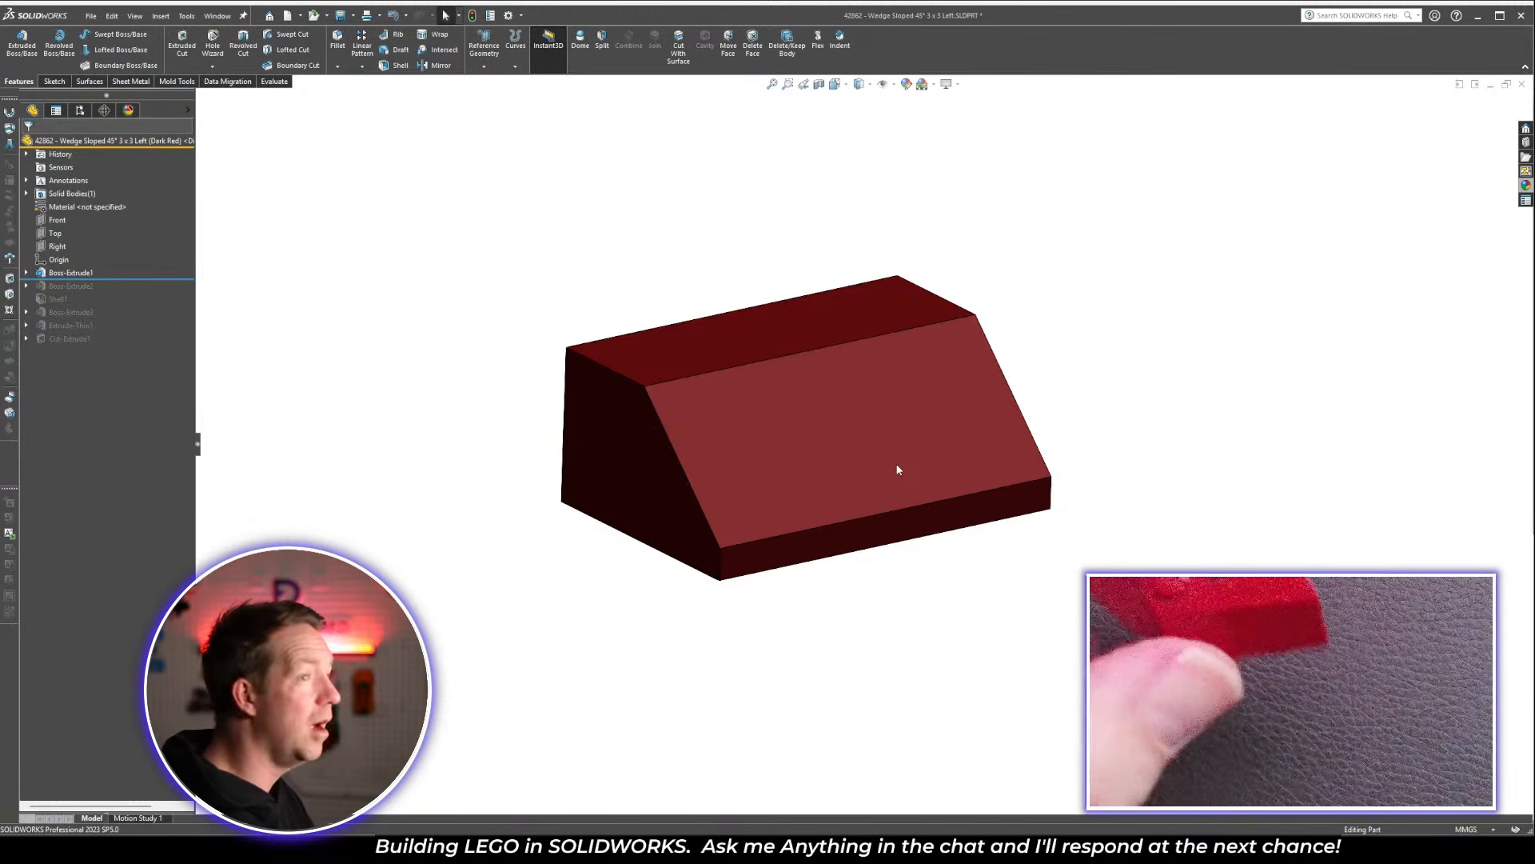
{"action": "middle_click_drag", "start_coordinate": [976, 483], "coordinate": [943, 556]}
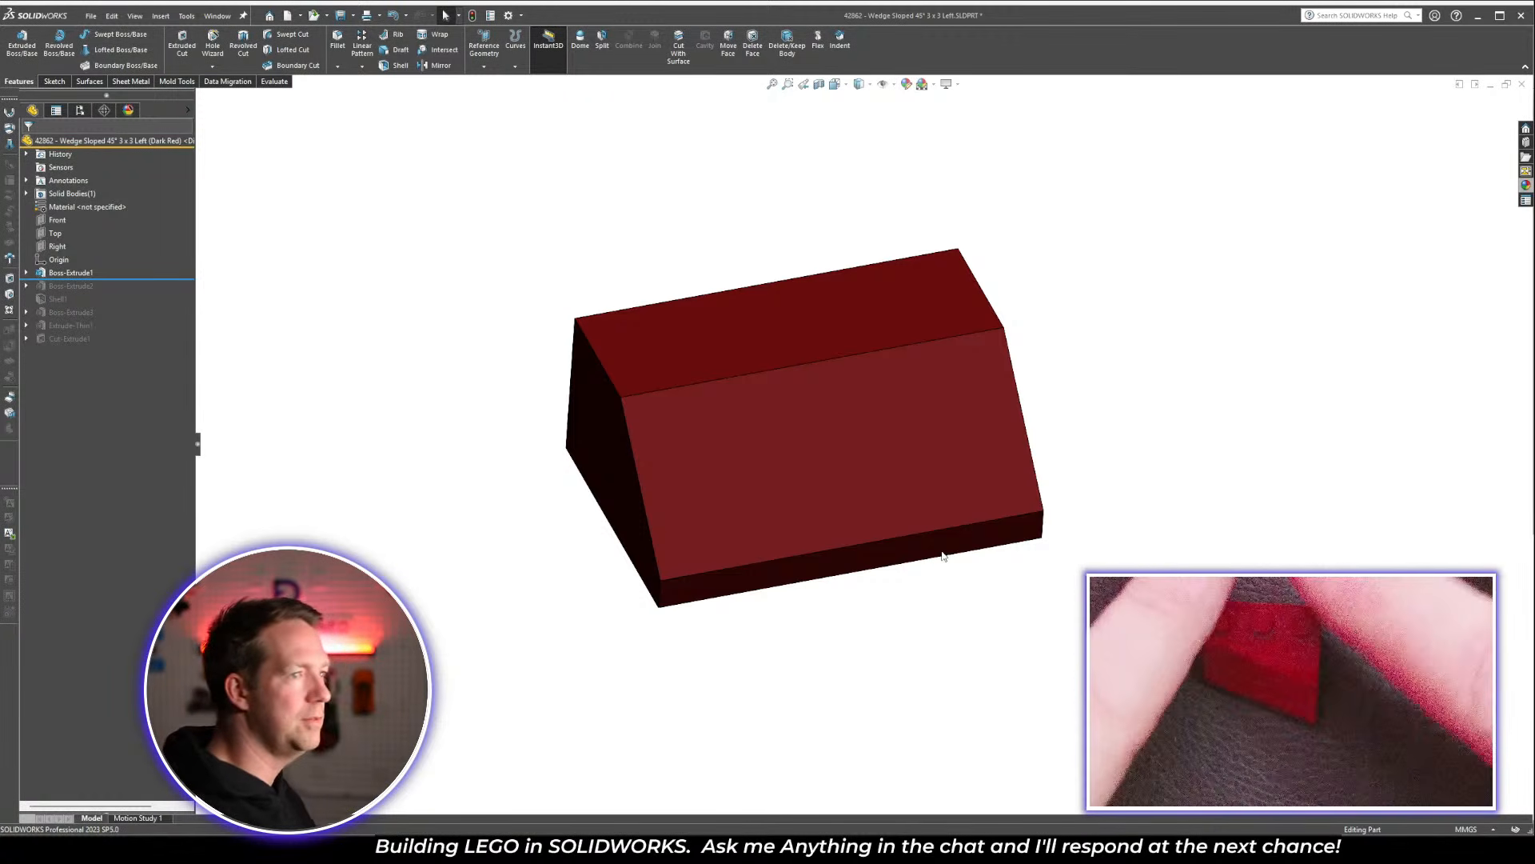
{"action": "mouse_move", "coordinate": [1030, 445]}
{"action": "middle_mouse_down"}
{"action": "mouse_move", "coordinate": [982, 427]}
{"action": "mouse_move", "coordinate": [1080, 597]}
{"action": "mouse_move", "coordinate": [1148, 531]}
{"action": "mouse_move", "coordinate": [607, 480]}
{"action": "middle_mouse_up"}
{"action": "left_click", "coordinate": [982, 427]}
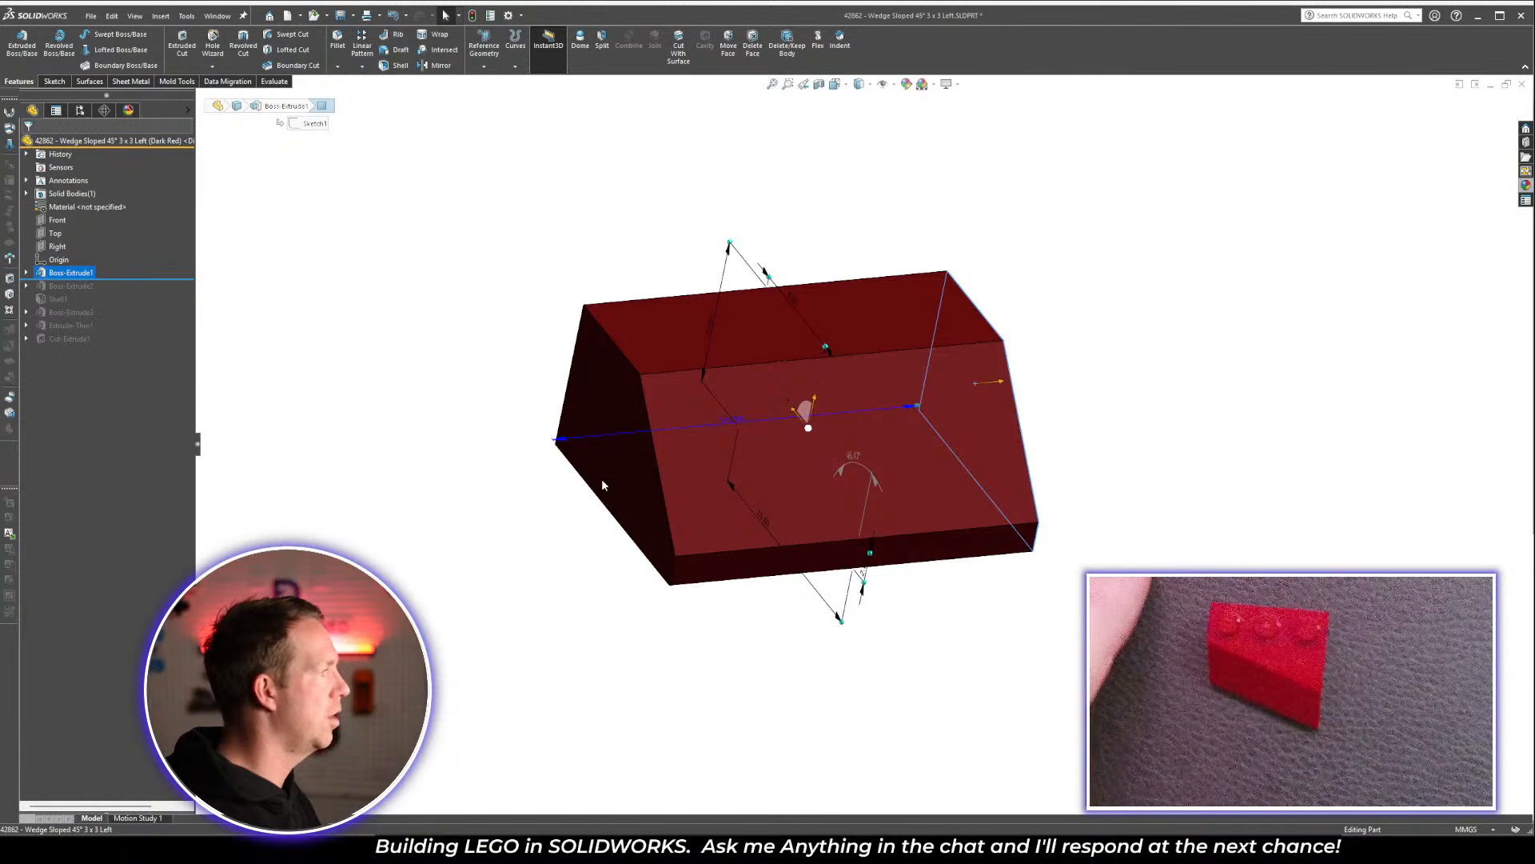
{"action": "left_click", "coordinate": [602, 479]}
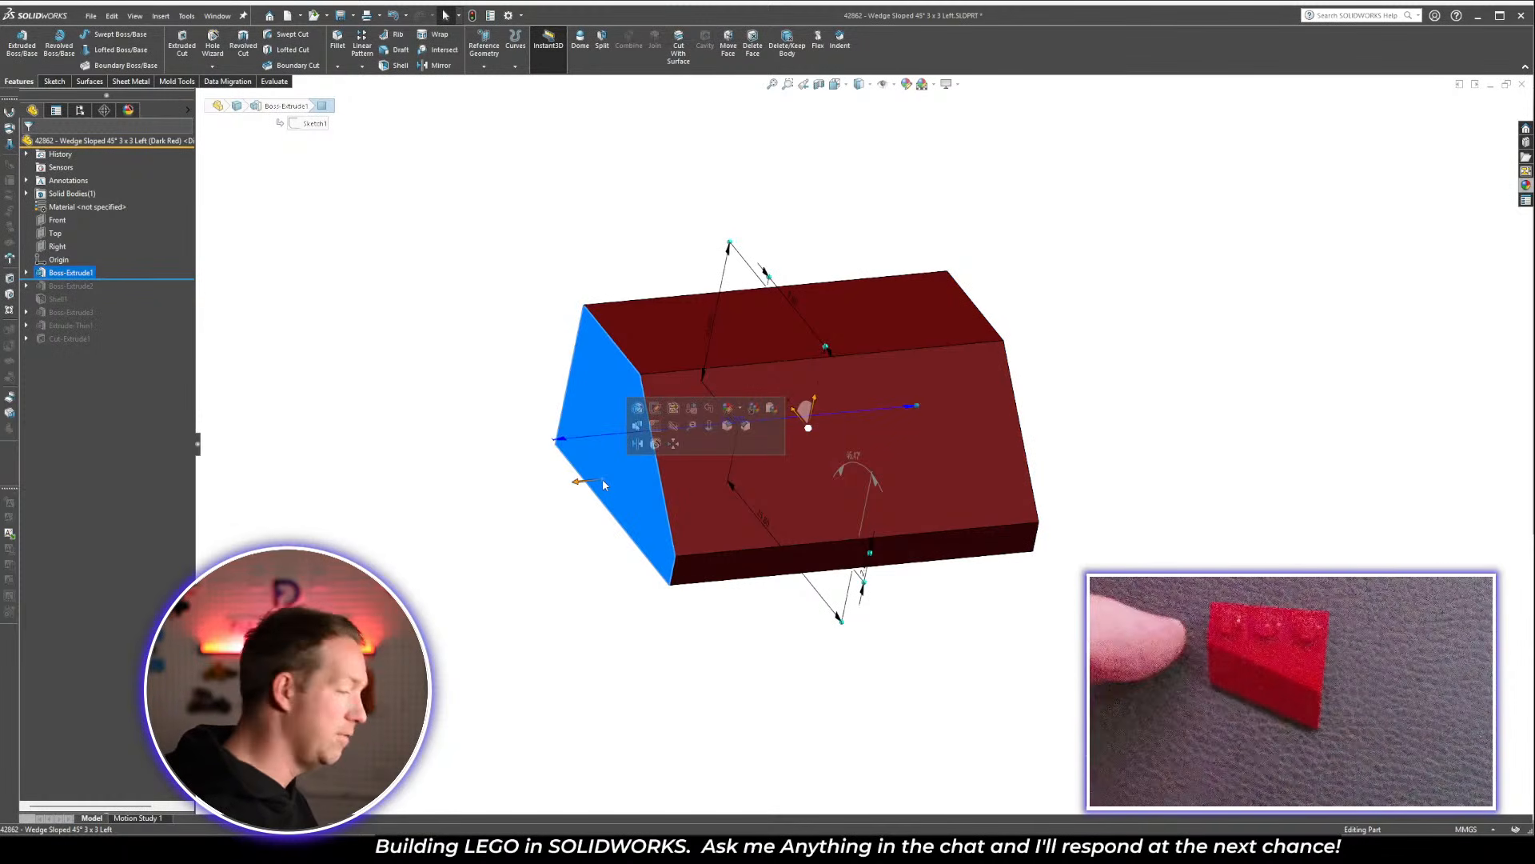
{"action": "key", "text": "Escape"}
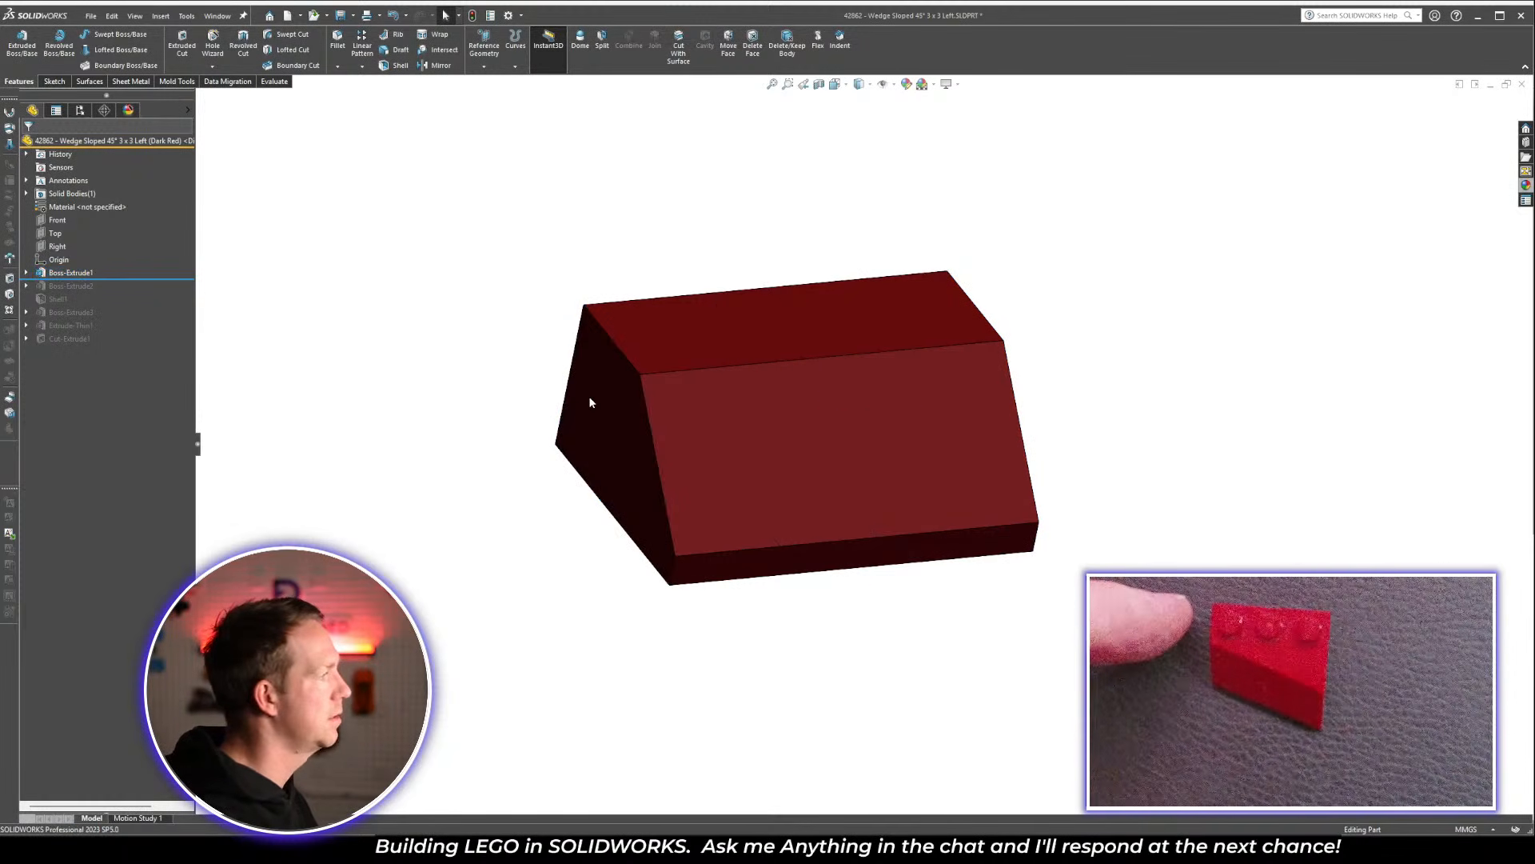
{"action": "mouse_move", "coordinate": [1005, 392]}
{"action": "middle_mouse_down"}
{"action": "mouse_move", "coordinate": [952, 344]}
{"action": "mouse_move", "coordinate": [881, 387]}
{"action": "mouse_move", "coordinate": [947, 463]}
{"action": "middle_mouse_up"}
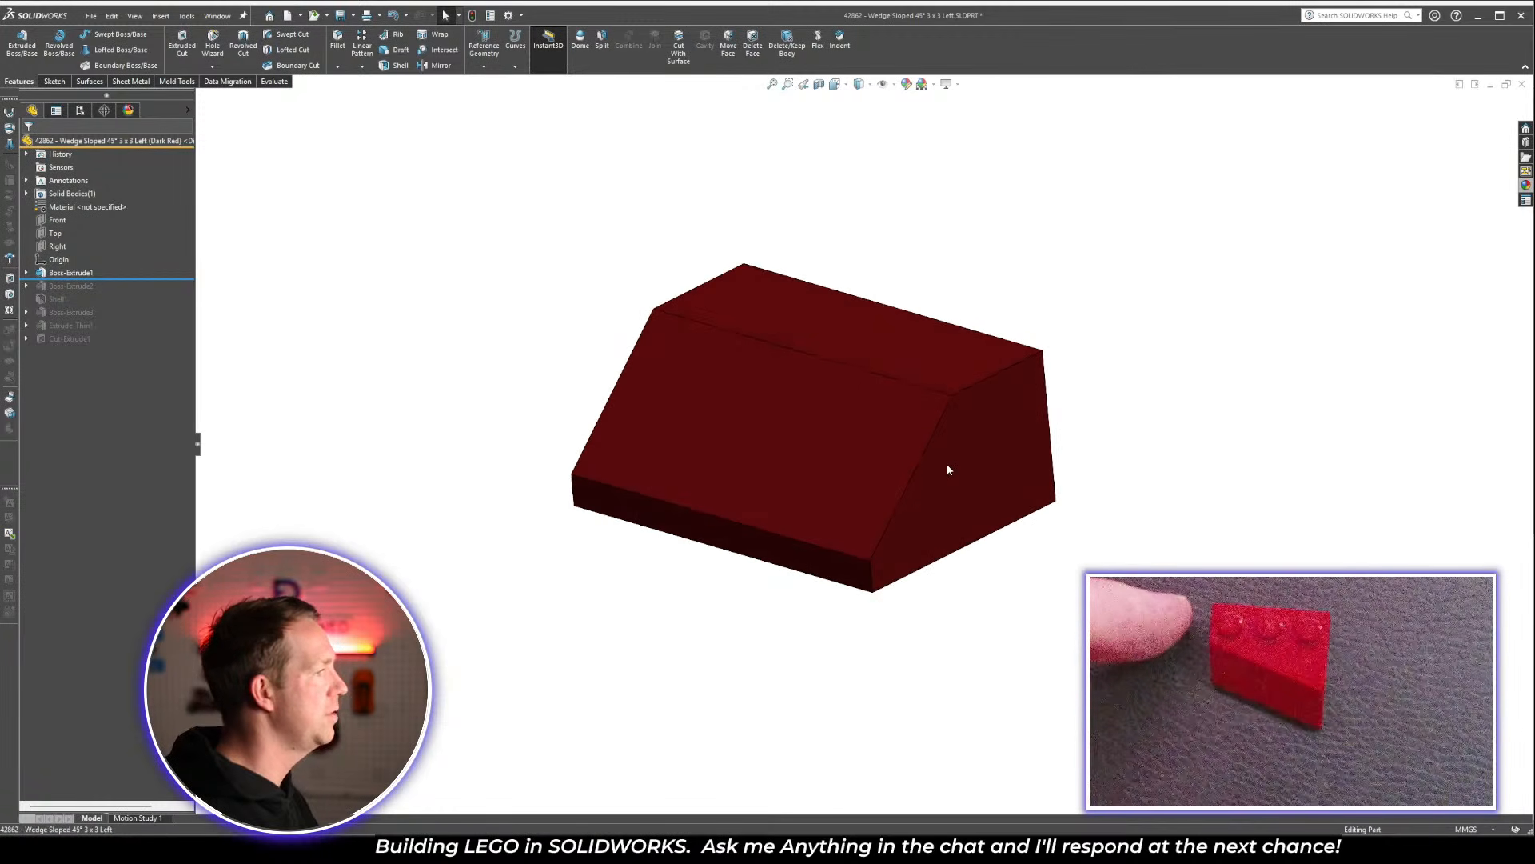
{"action": "left_click", "coordinate": [947, 463]}
{"action": "left_click", "coordinate": [953, 638]}
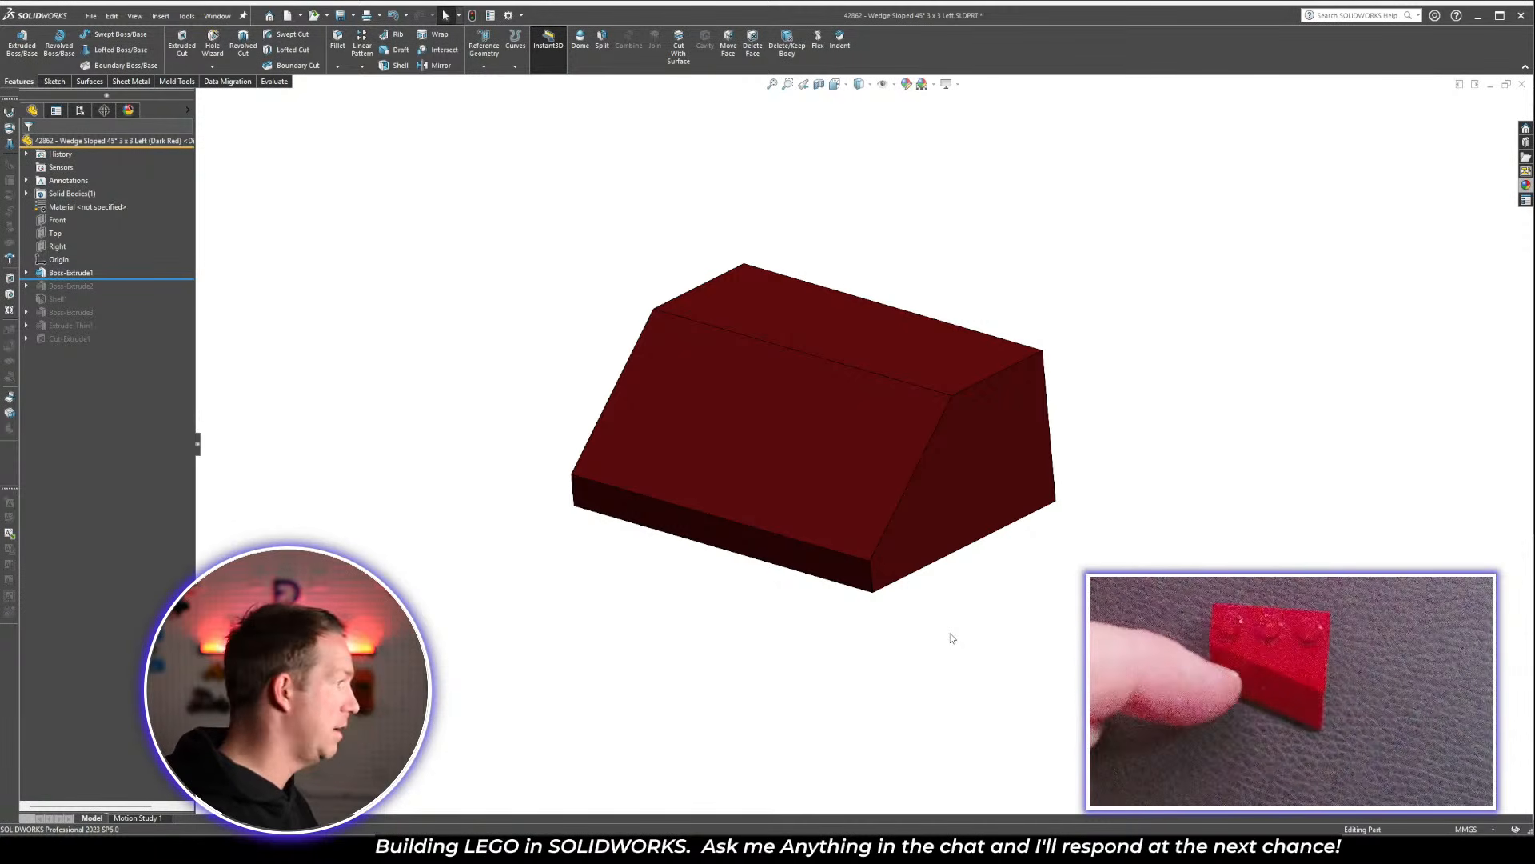
{"action": "middle_click_drag", "start_coordinate": [952, 637], "coordinate": [1031, 504]}
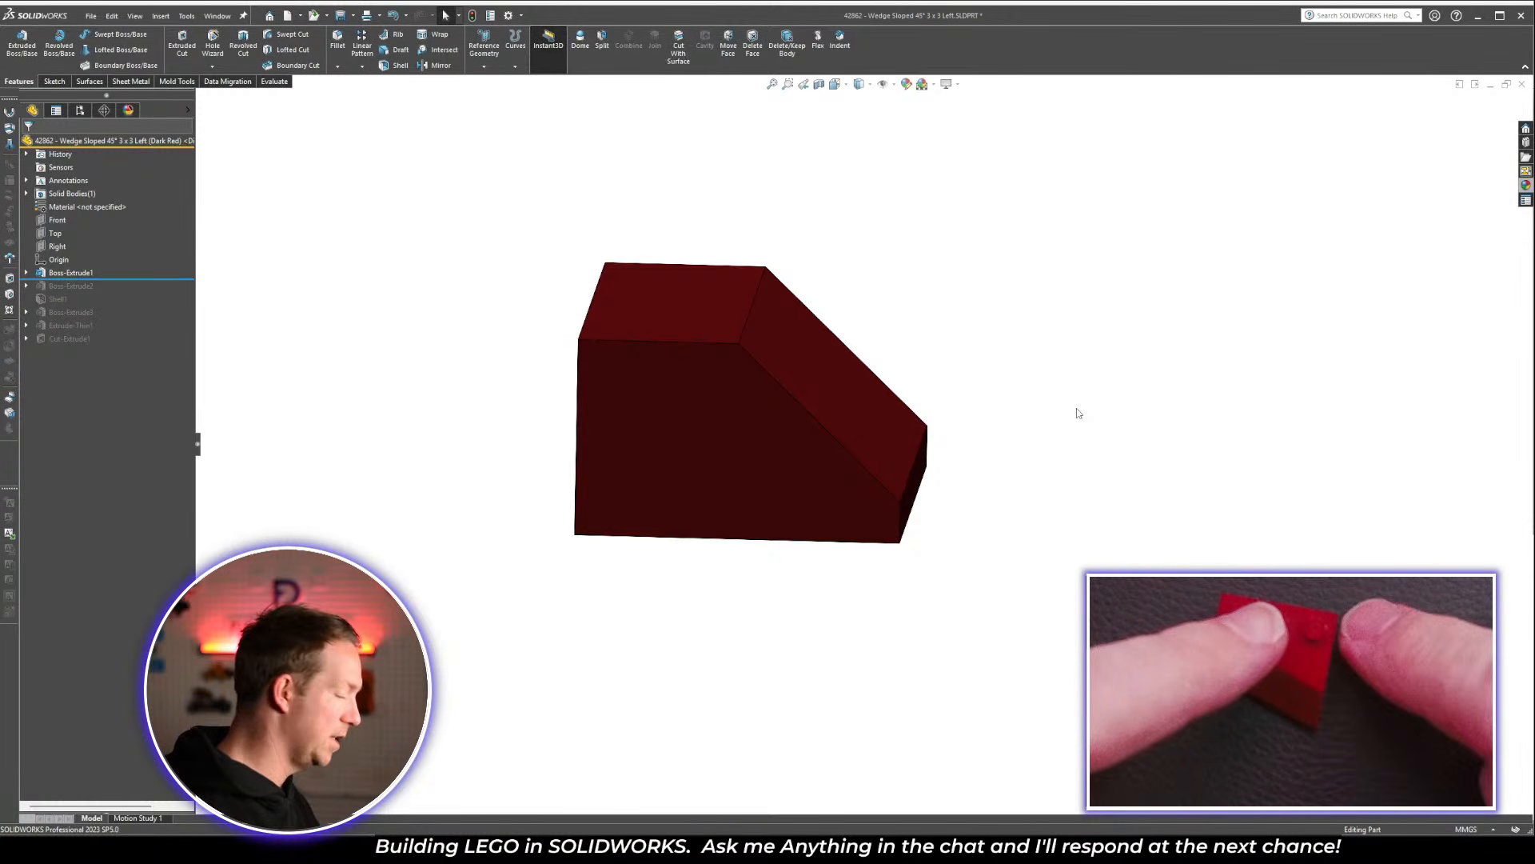
Start a sketch on the block's trapezoidal end face and convert the face's outline into sketch lines
{"action": "middle_click_drag", "start_coordinate": [1056, 428], "coordinate": [897, 509]}
{"action": "left_click", "coordinate": [897, 509]}
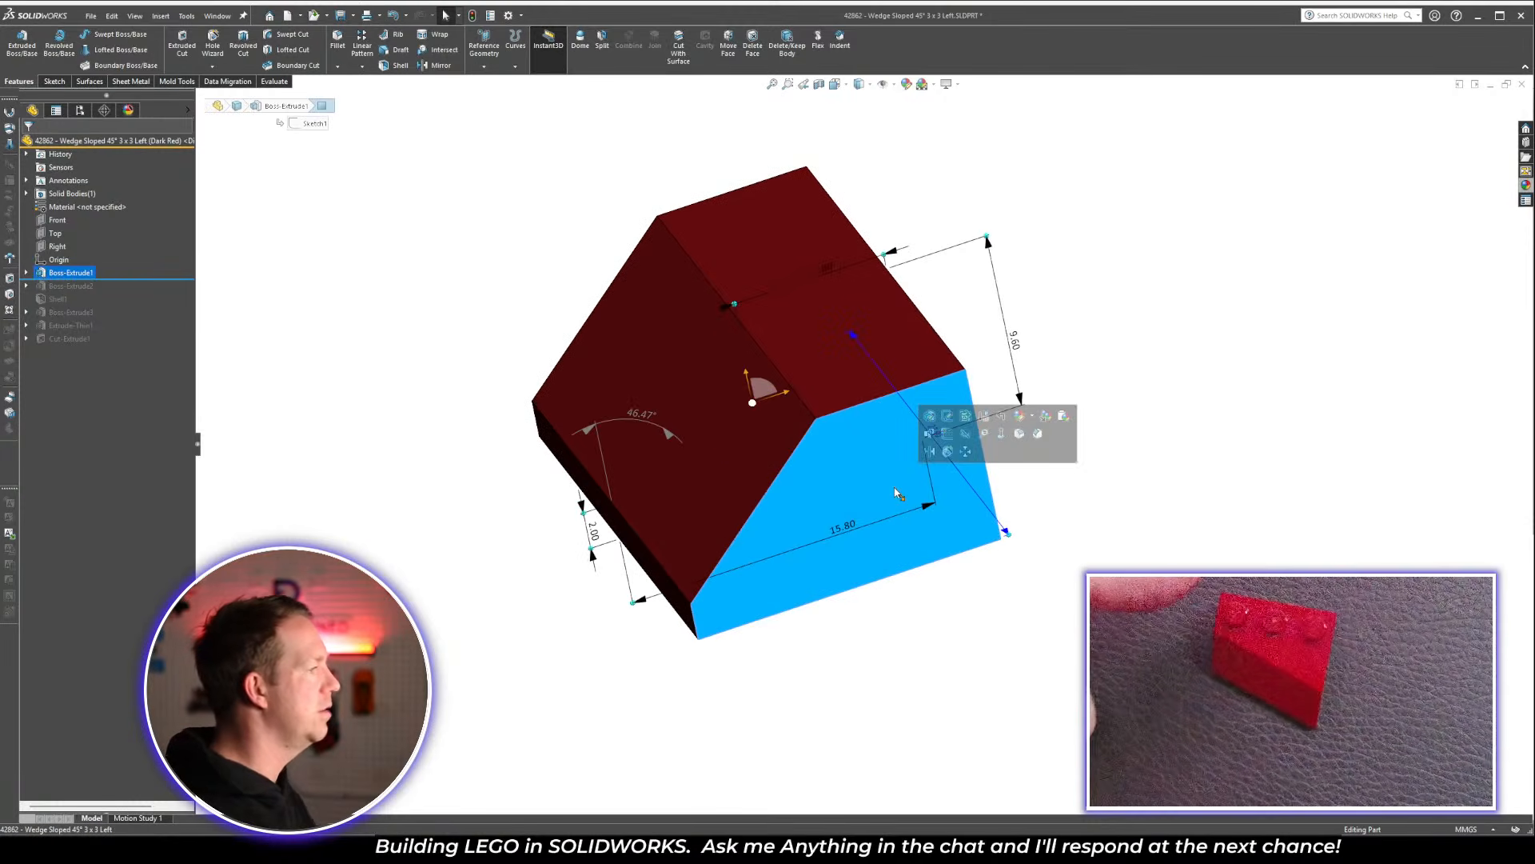
{"action": "left_click", "coordinate": [947, 436]}
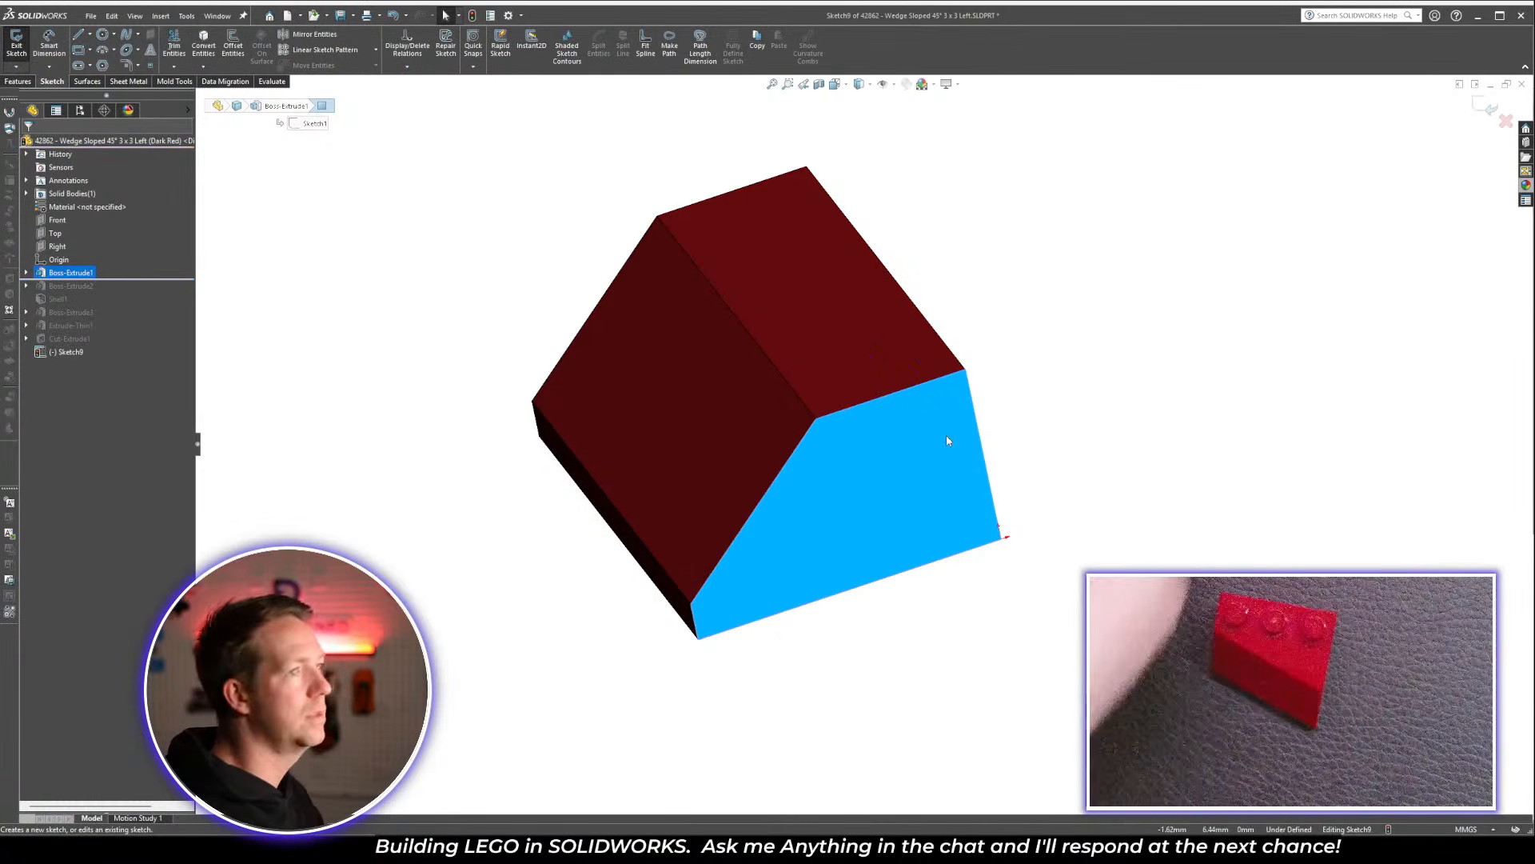
{"action": "mouse_move", "coordinate": [947, 441]}
{"action": "middle_mouse_down"}
{"action": "mouse_move", "coordinate": [970, 425]}
{"action": "mouse_move", "coordinate": [936, 332]}
{"action": "mouse_move", "coordinate": [952, 439]}
{"action": "middle_mouse_up"}
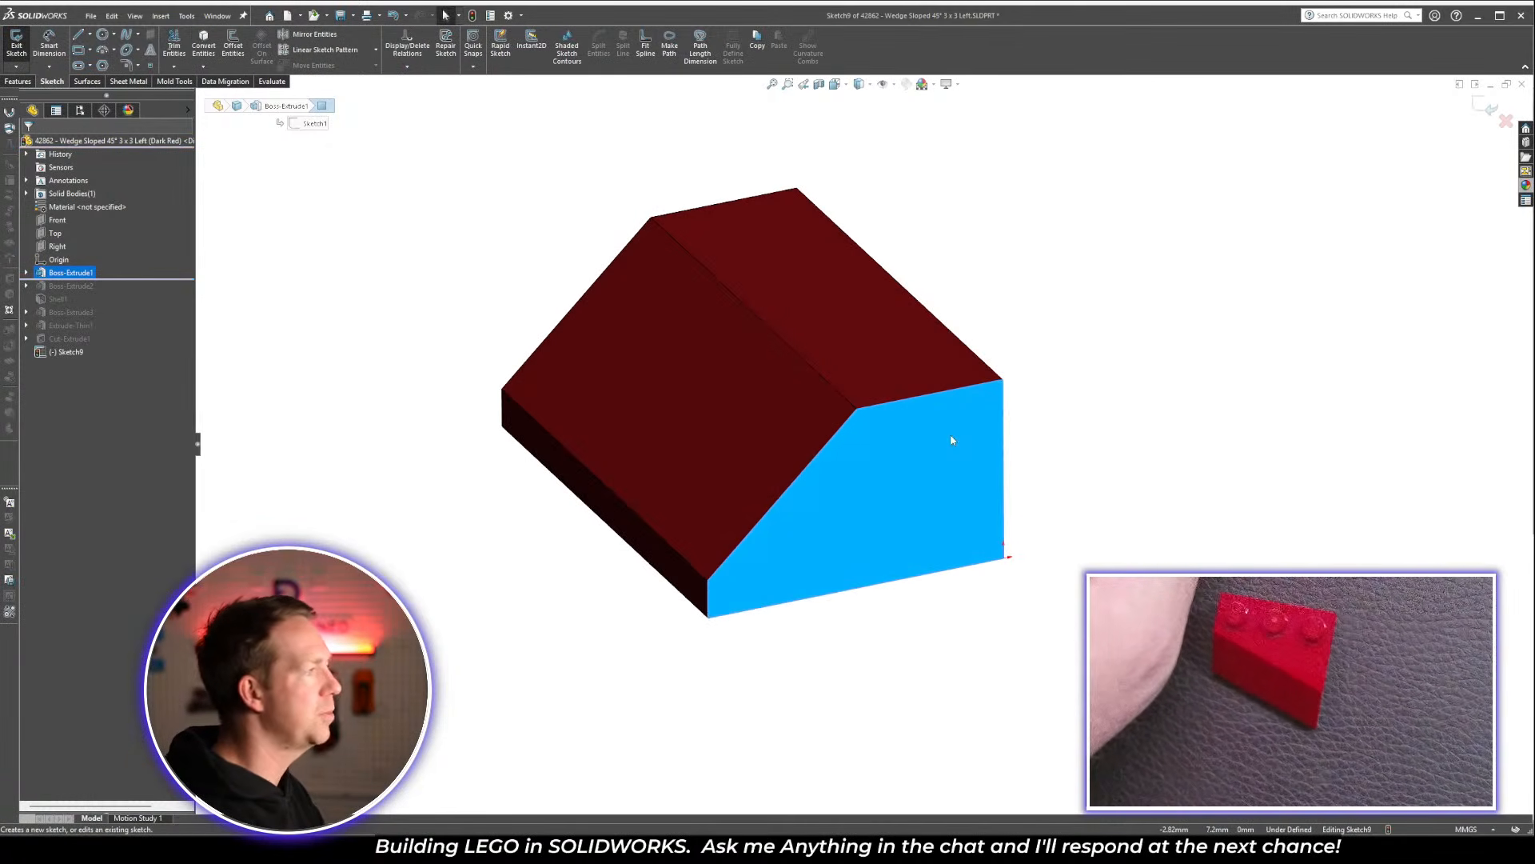
{"action": "key", "text": "space"}
{"action": "left_click", "coordinate": [1208, 516]}
{"action": "scroll", "coordinate": [795, 422], "scroll_direction": "up", "scroll_amount": 5}
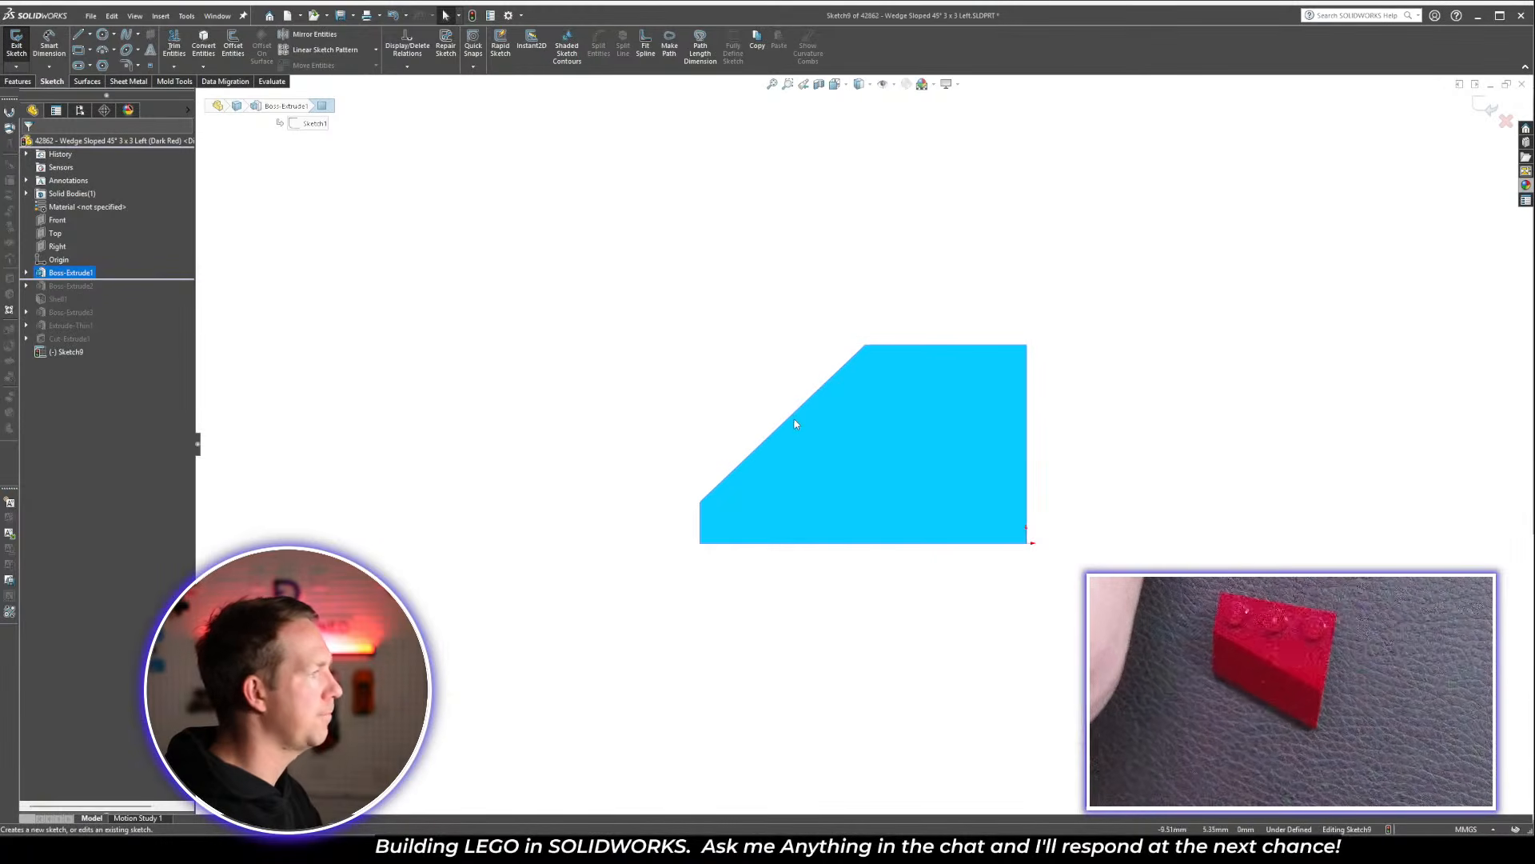
{"action": "left_click", "coordinate": [735, 391]}
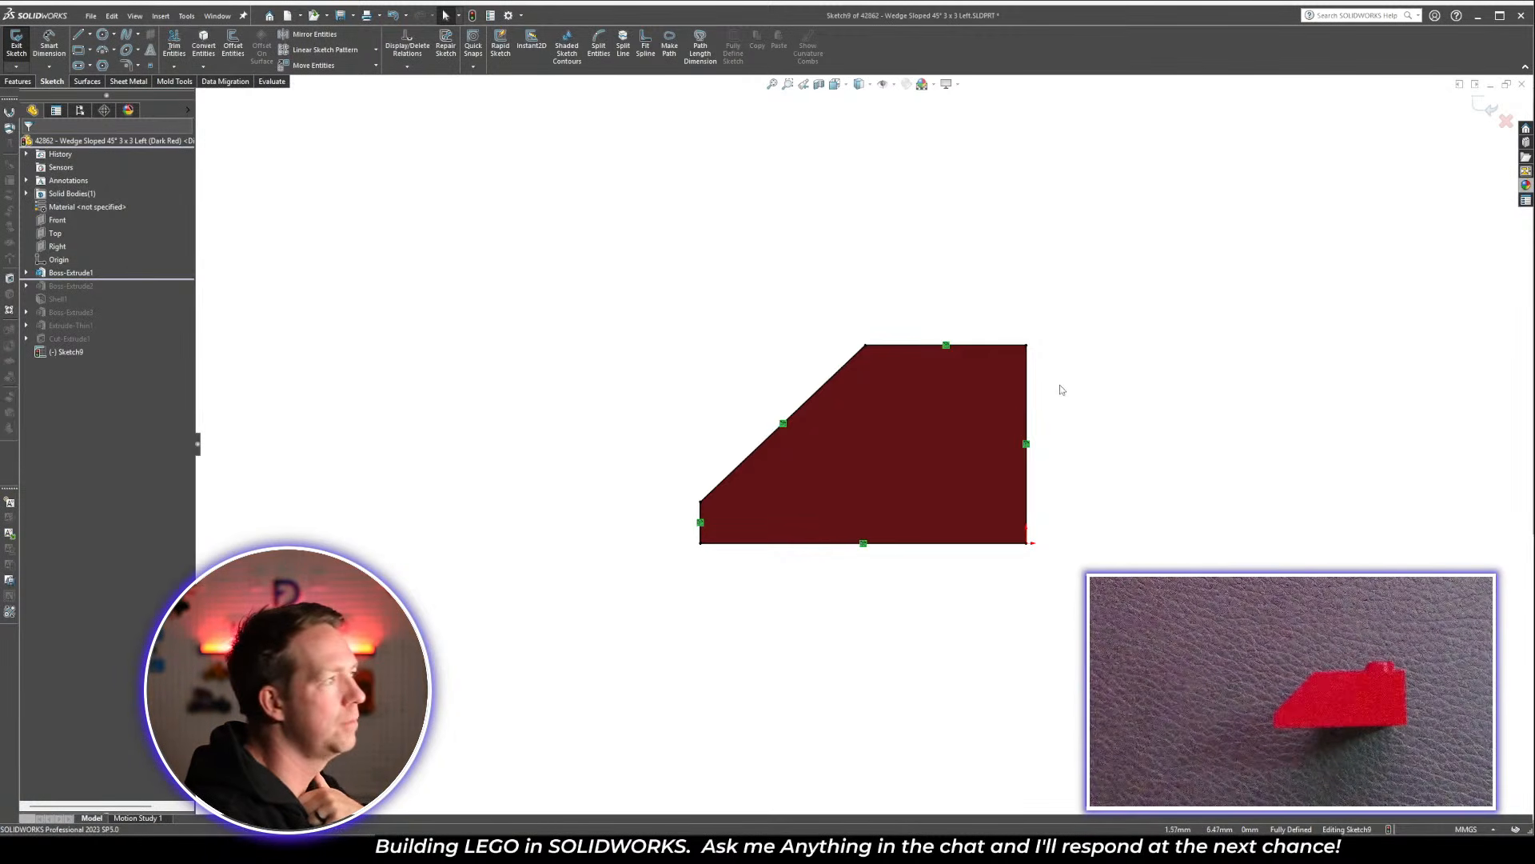
Delete the on-edge relations from the sketch's sloped line and short front line, keeping those on the other three lines
{"action": "scroll", "coordinate": [915, 443], "scroll_direction": "down", "scroll_amount": 2}
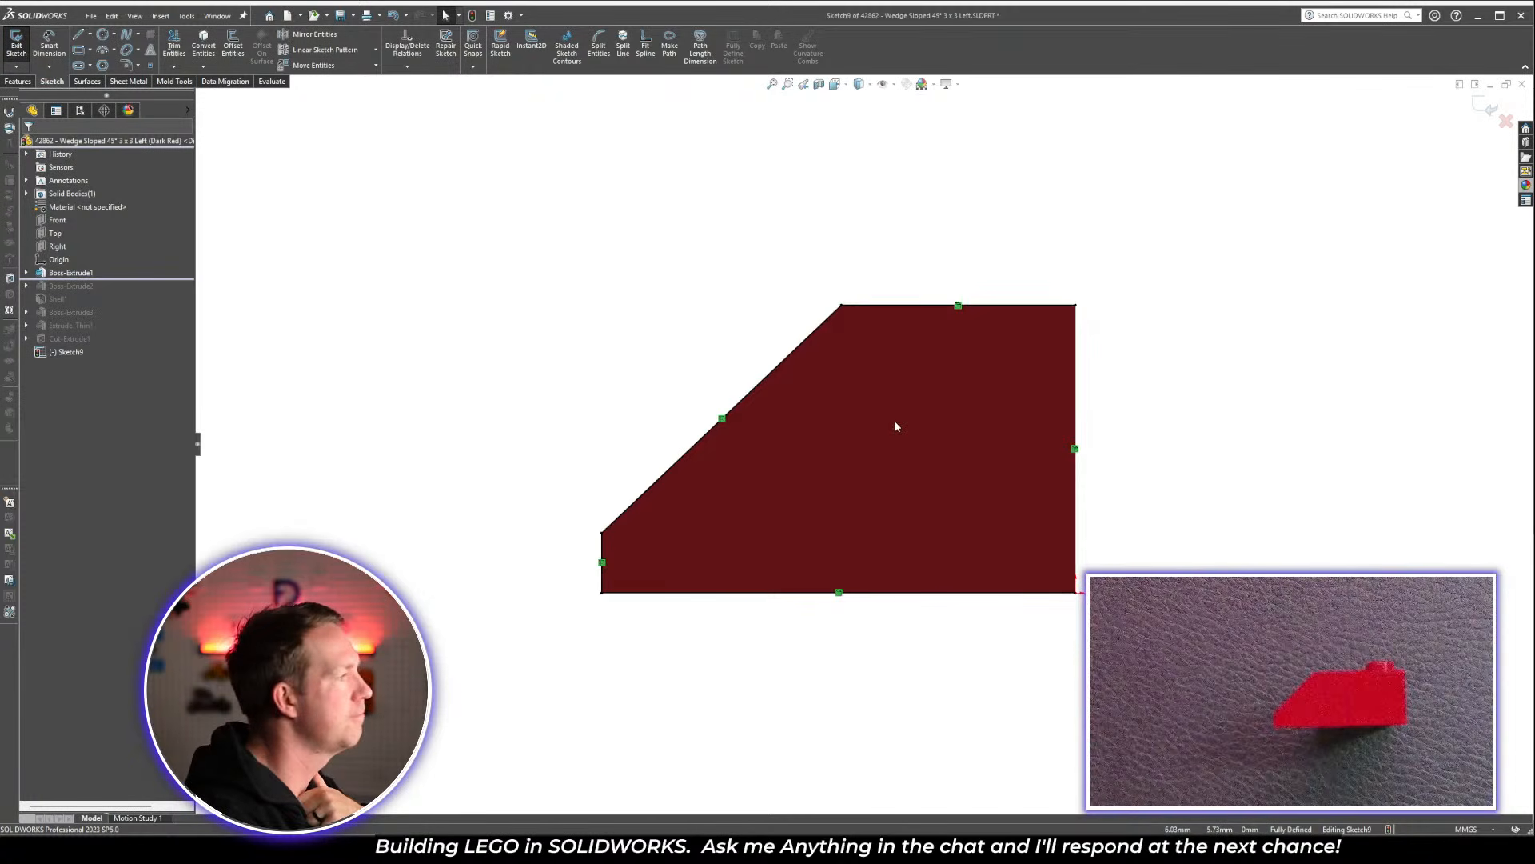
{"action": "left_click", "coordinate": [1076, 468]}
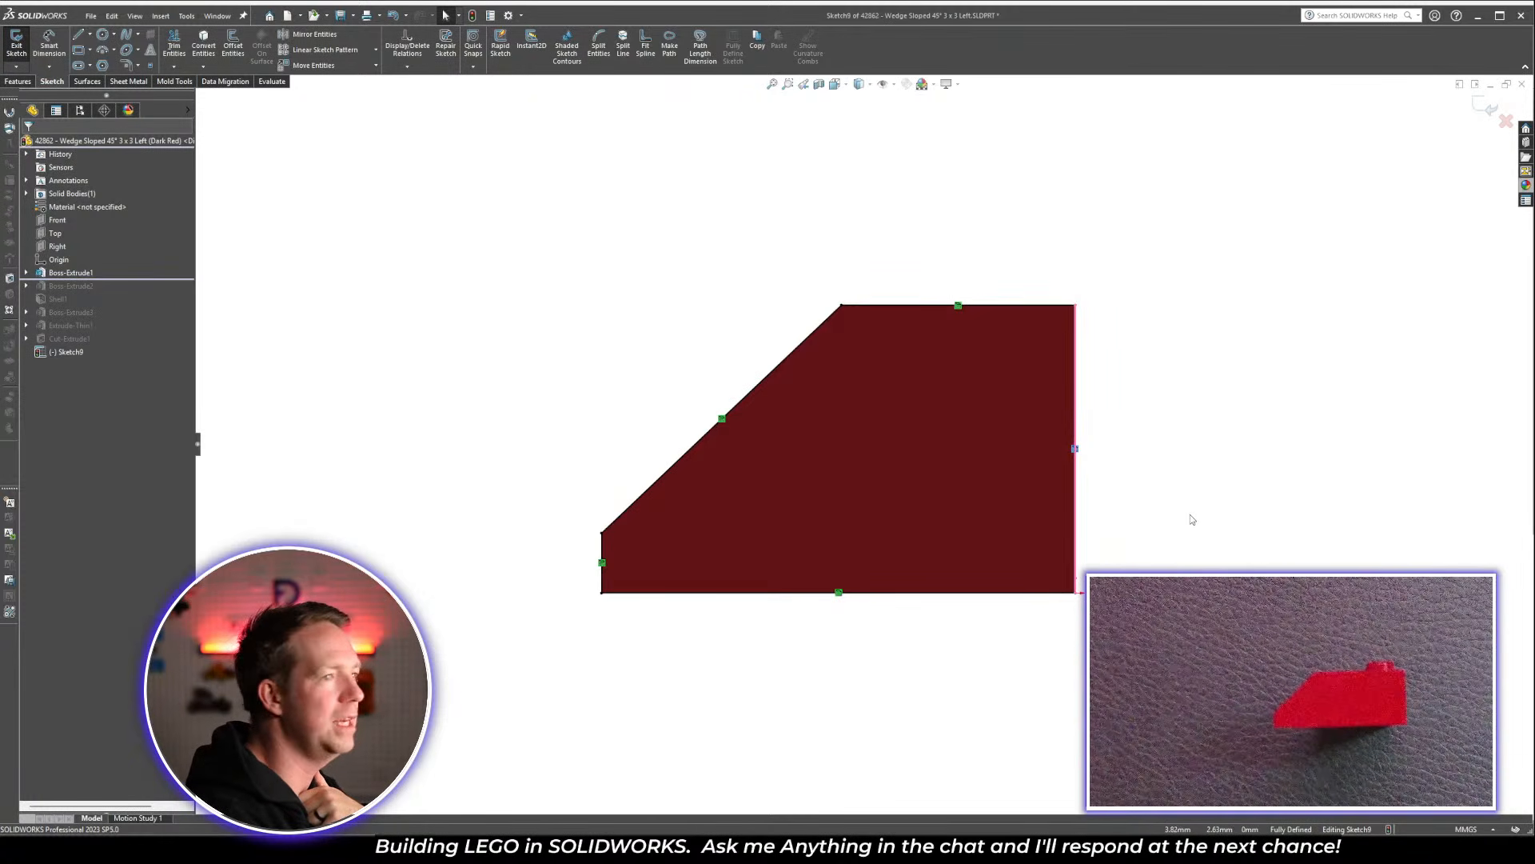
{"action": "left_click", "coordinate": [1190, 512]}
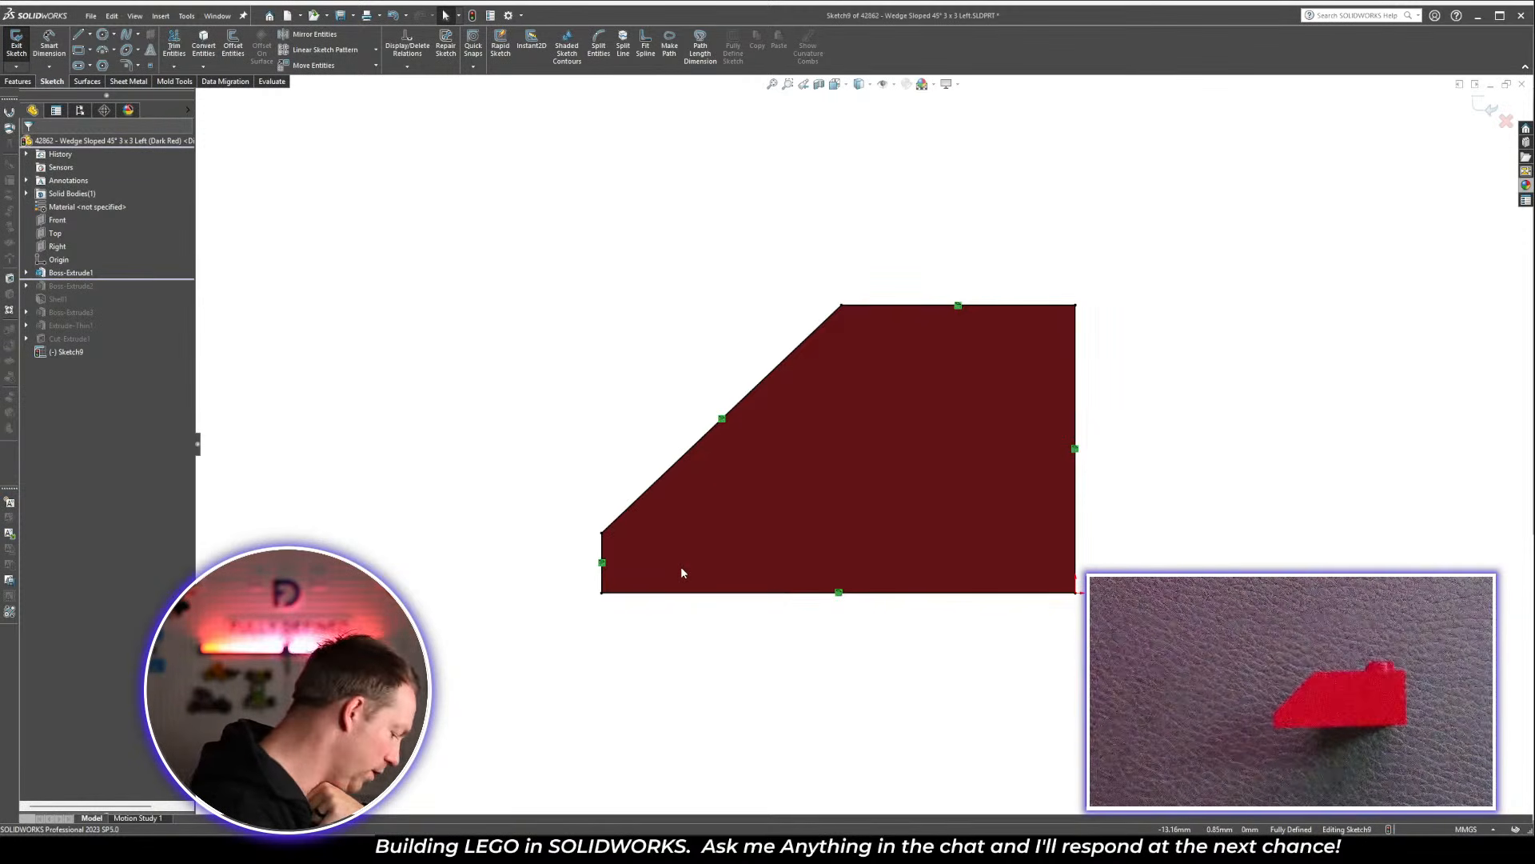
{"action": "left_click", "coordinate": [721, 421]}
{"action": "key", "text": "Delete"}
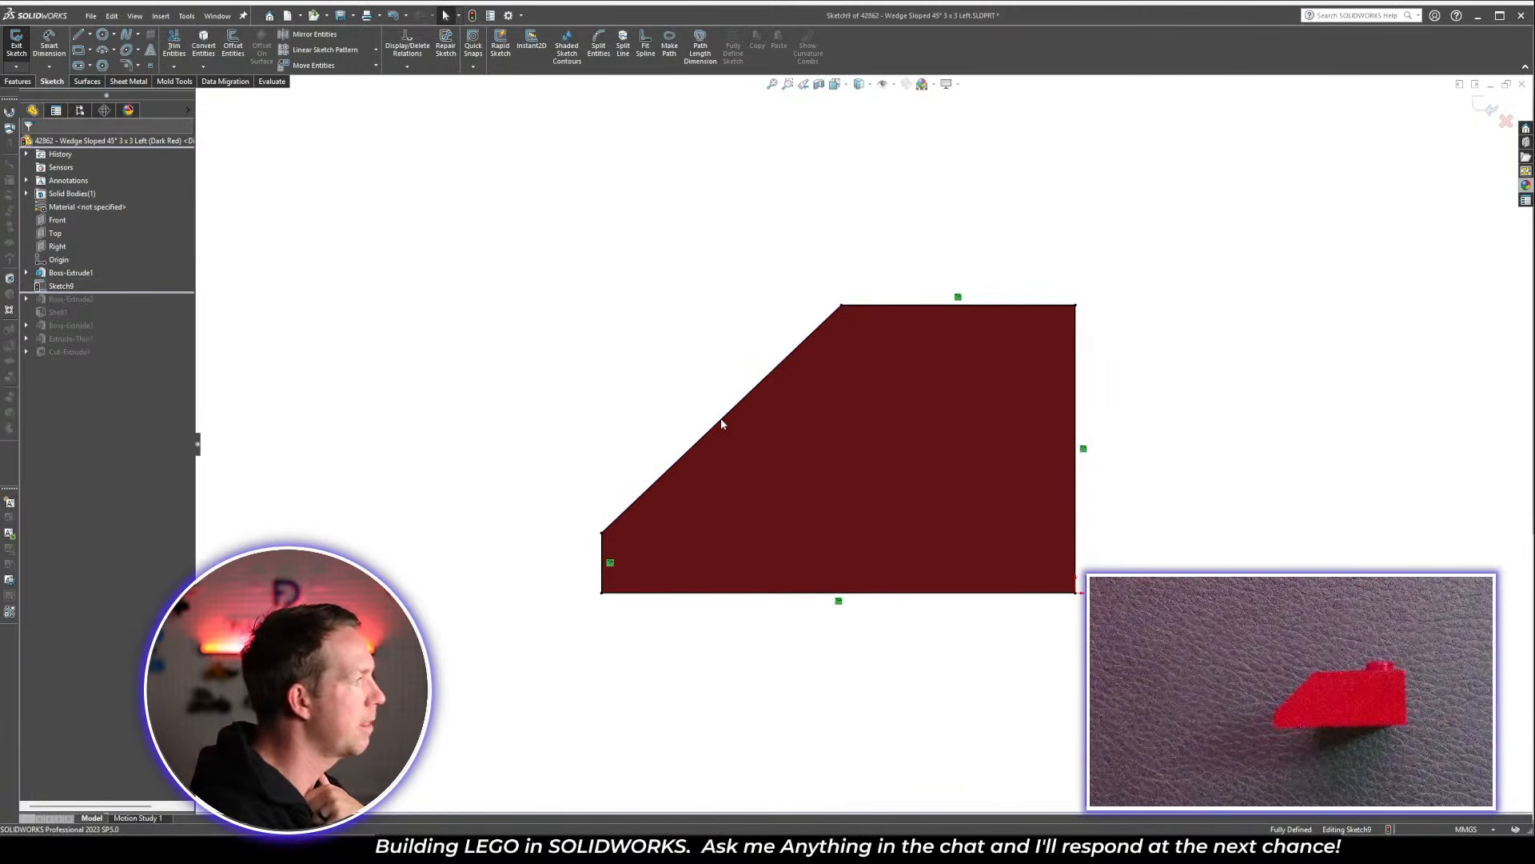
{"action": "left_click", "coordinate": [610, 564]}
{"action": "key", "text": "Delete"}
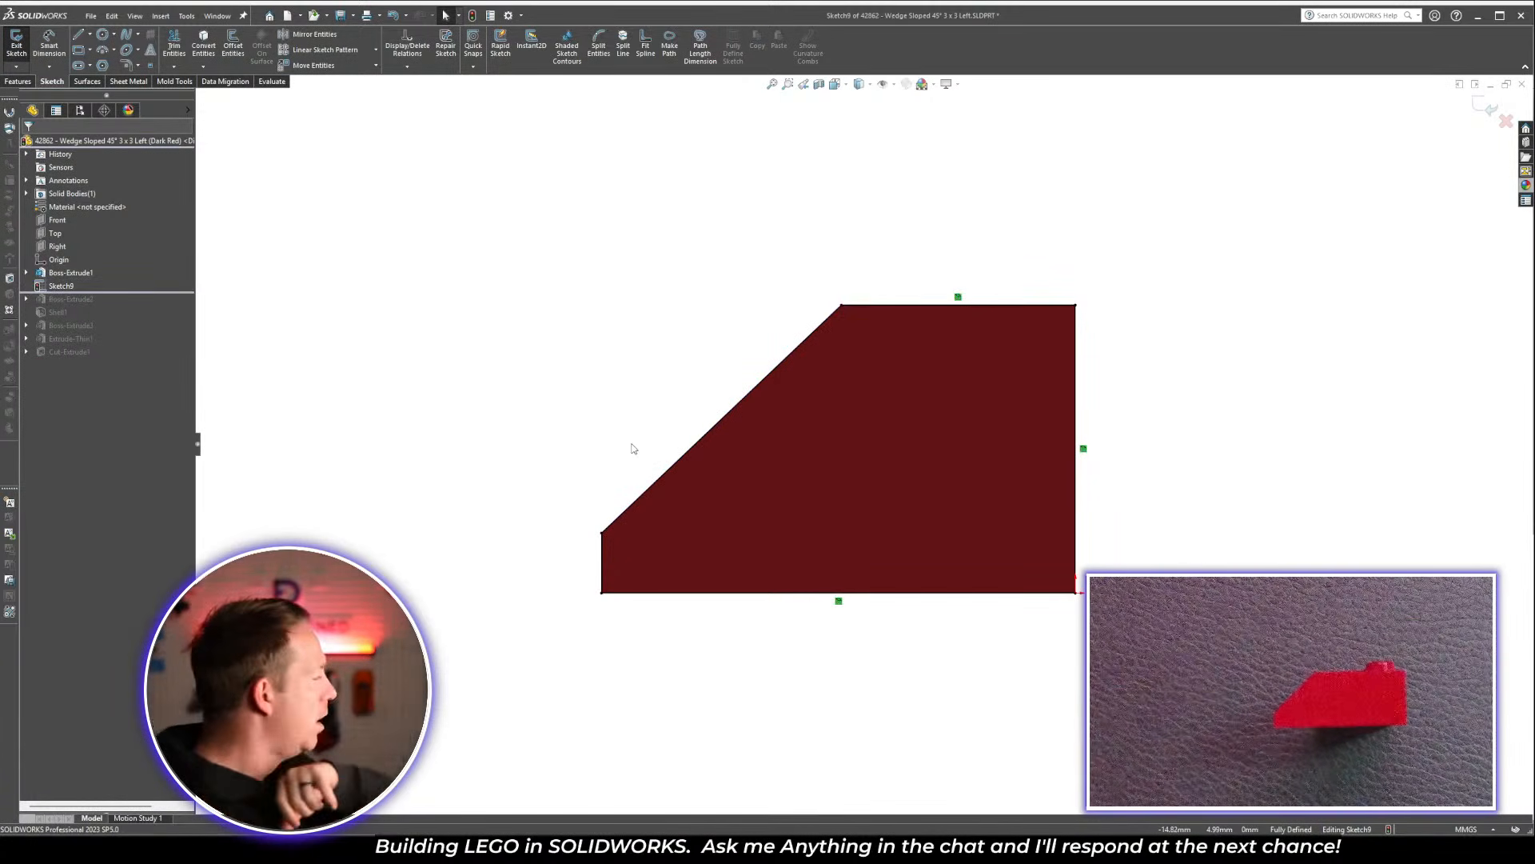
Pull the short front line and the sloped line outward, beyond the block's own profile
{"action": "left_click", "coordinate": [627, 515]}
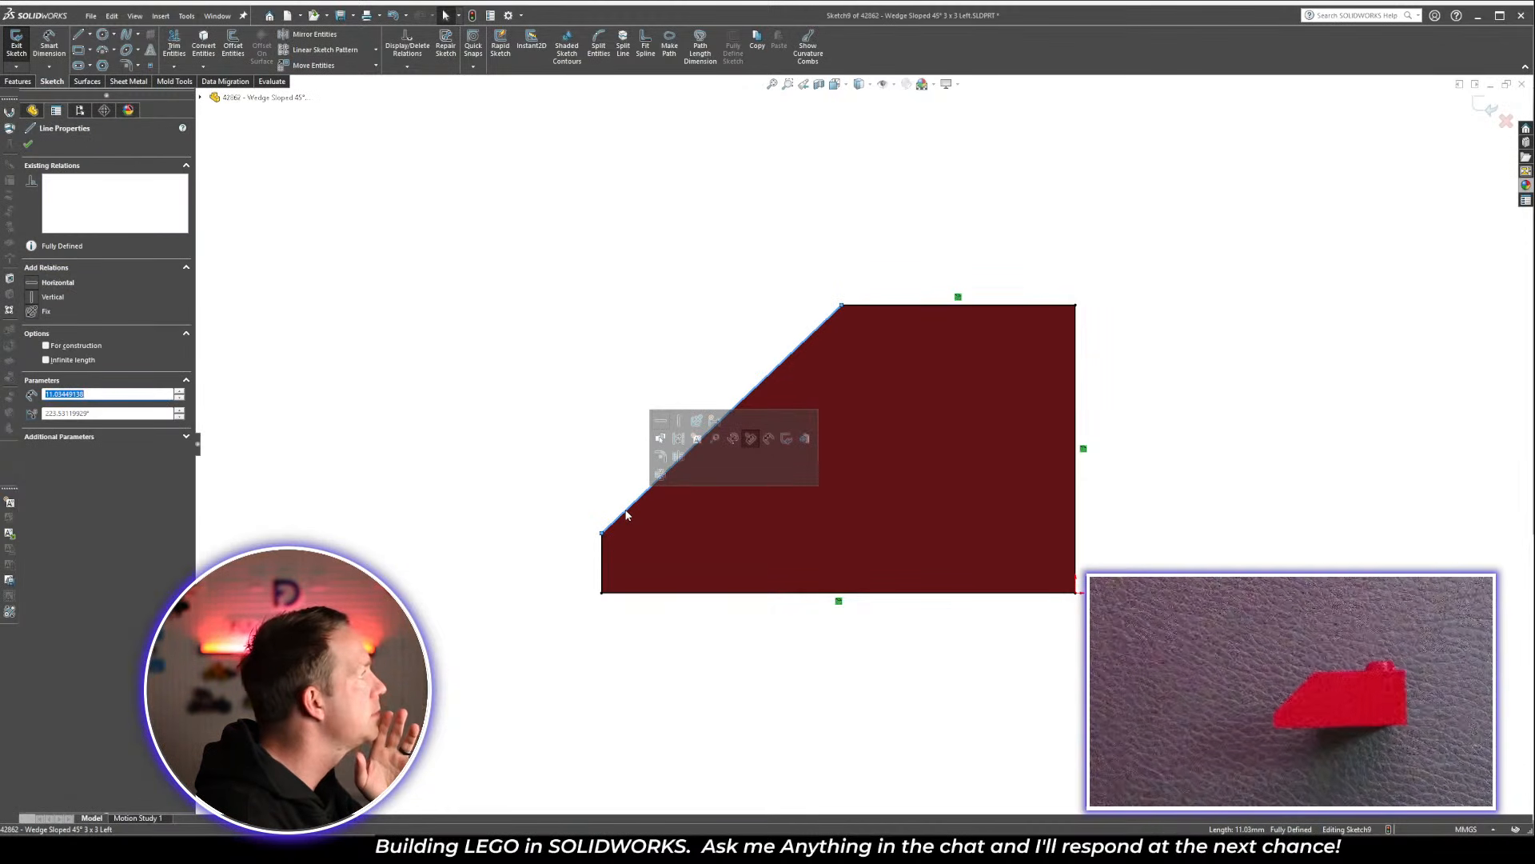
{"action": "left_click", "coordinate": [528, 464]}
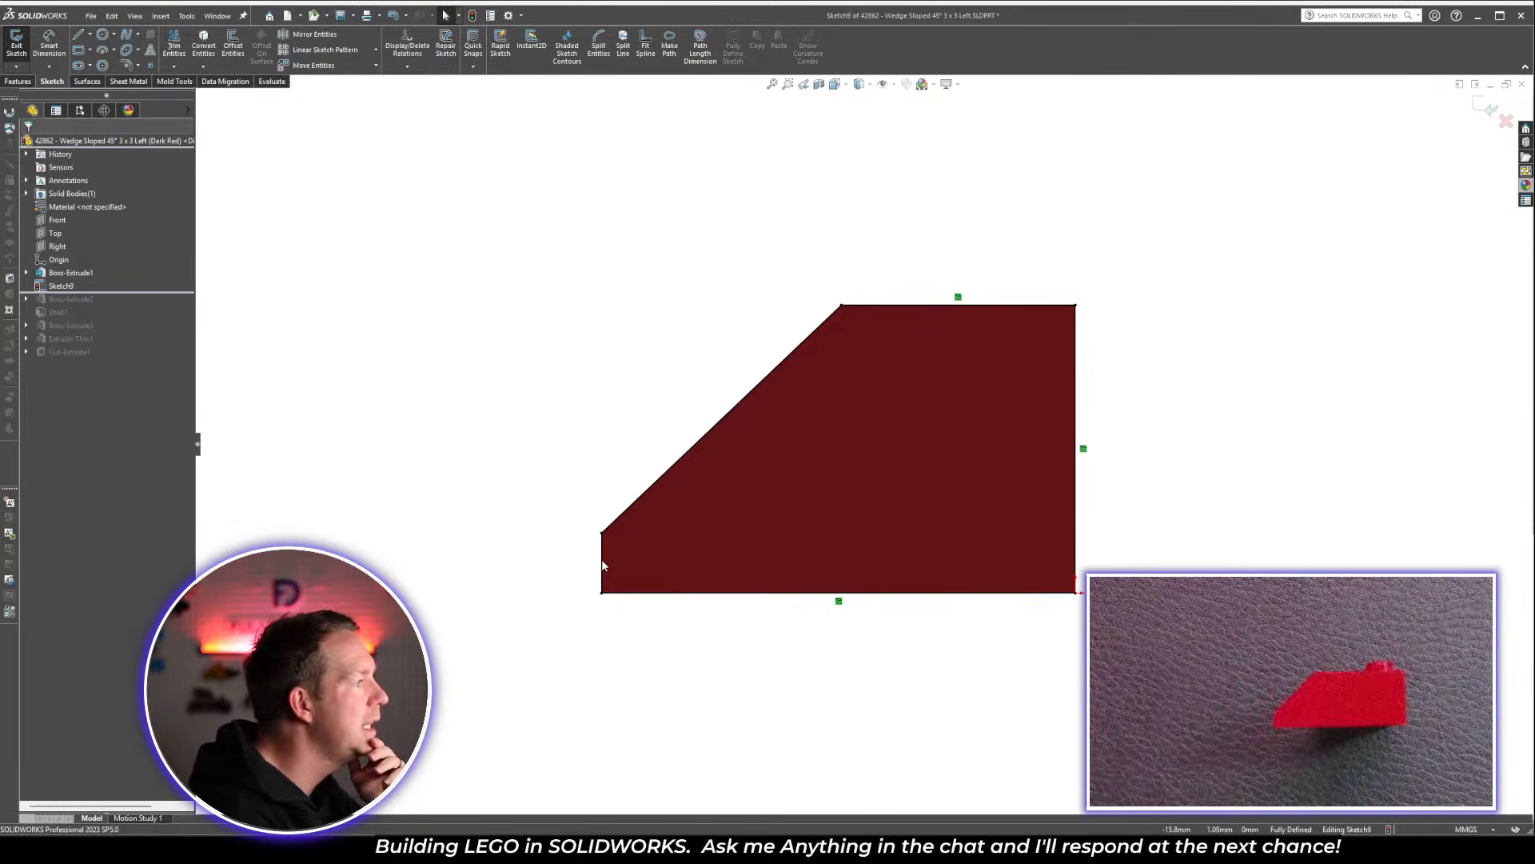
{"action": "left_click_drag", "start_coordinate": [602, 566], "coordinate": [566, 568]}
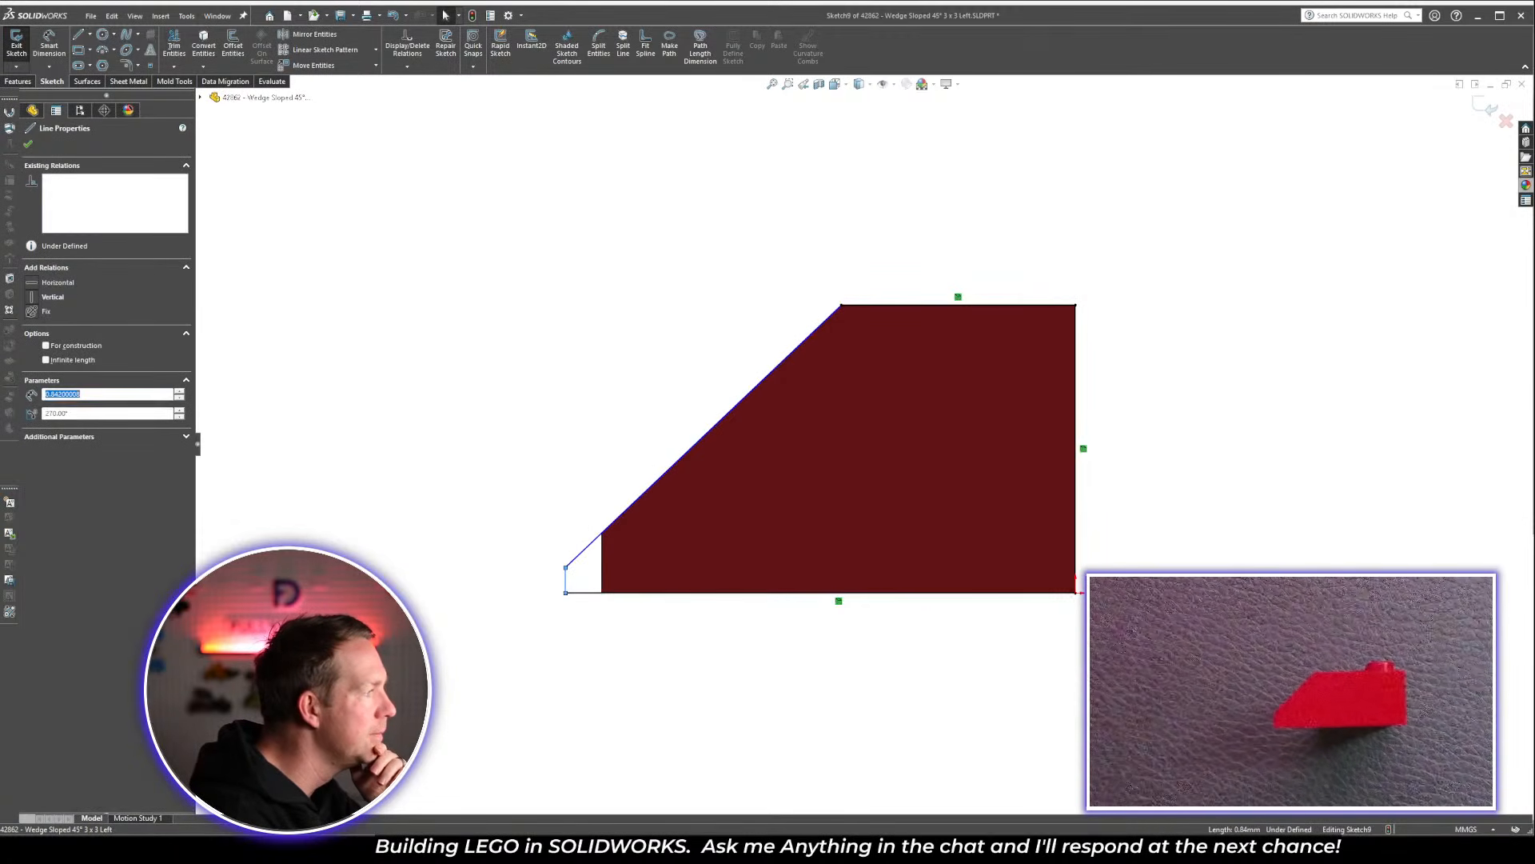
{"action": "left_click", "coordinate": [456, 616]}
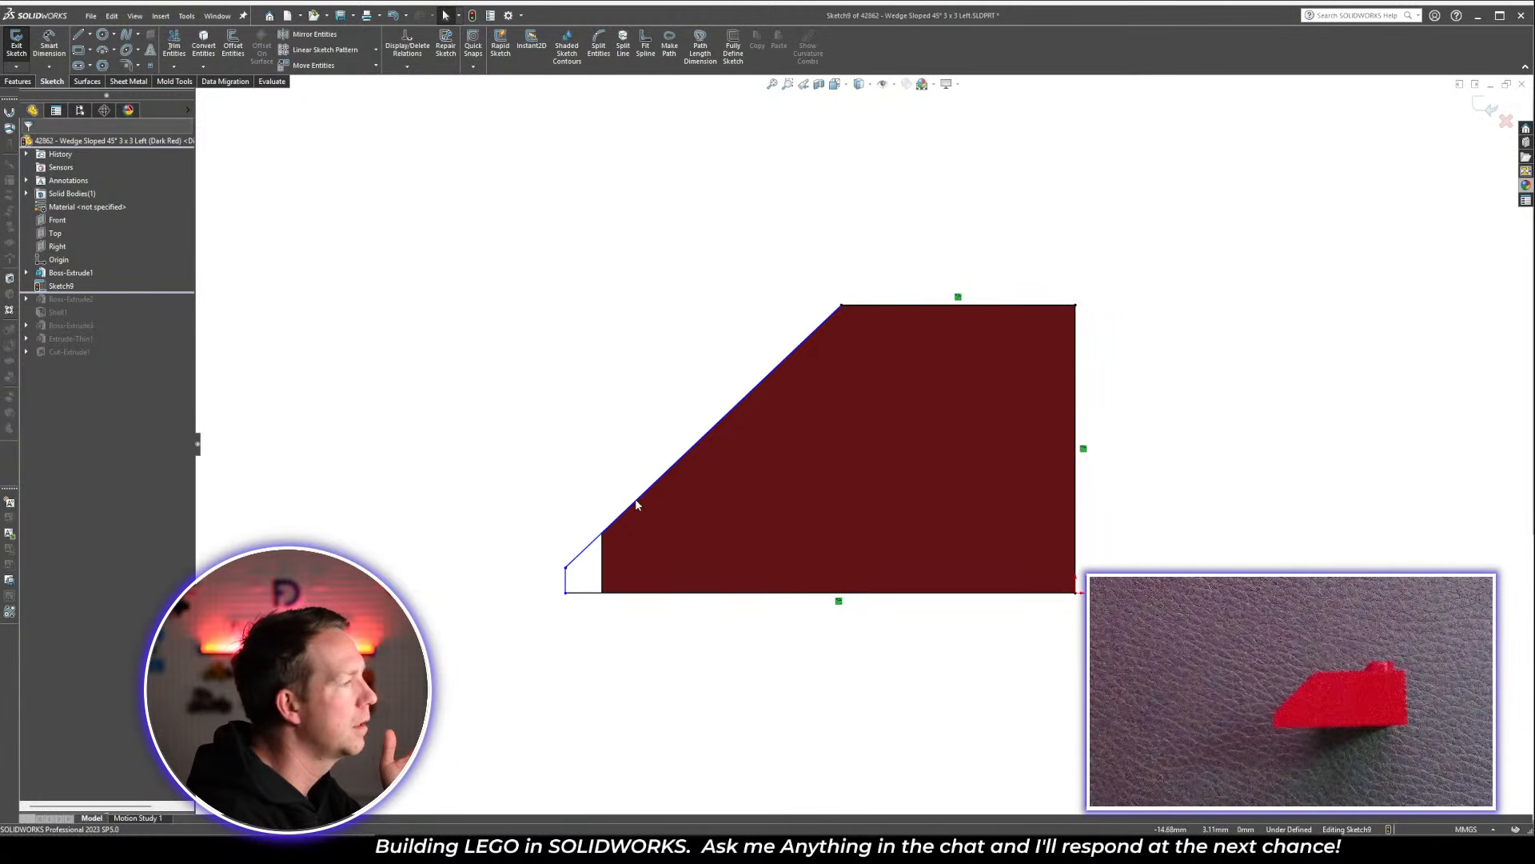
{"action": "left_click_drag", "start_coordinate": [636, 504], "coordinate": [581, 448]}
{"action": "left_click", "coordinate": [424, 547]}
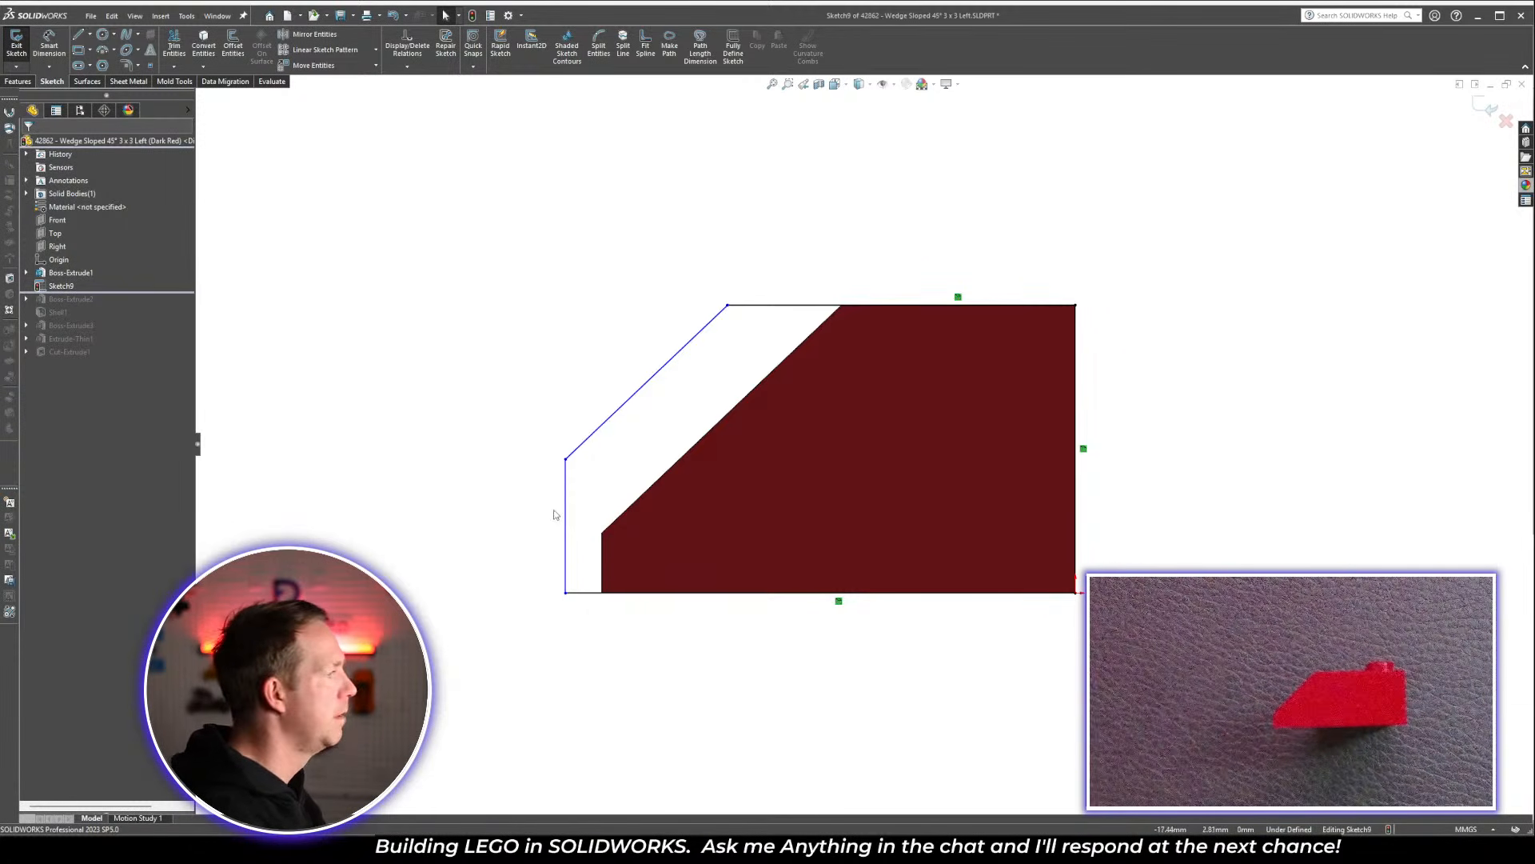
Make the short front line equal in length to the block's front edge and the sloped line parallel to the block's slope
{"action": "left_click", "coordinate": [603, 557]}
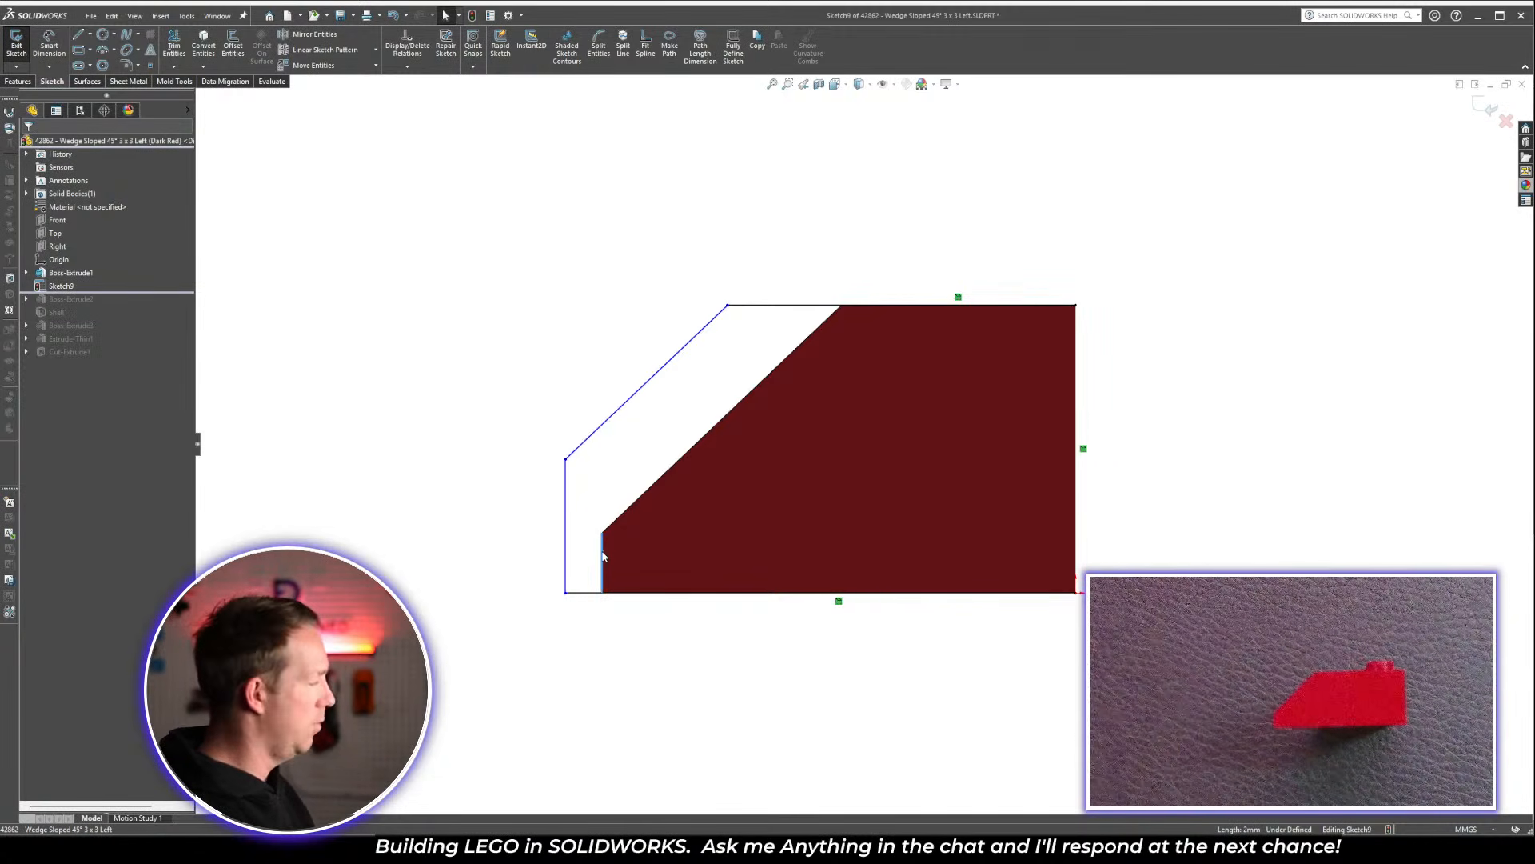
{"action": "left_click", "coordinate": [565, 528], "text": "ctrl"}
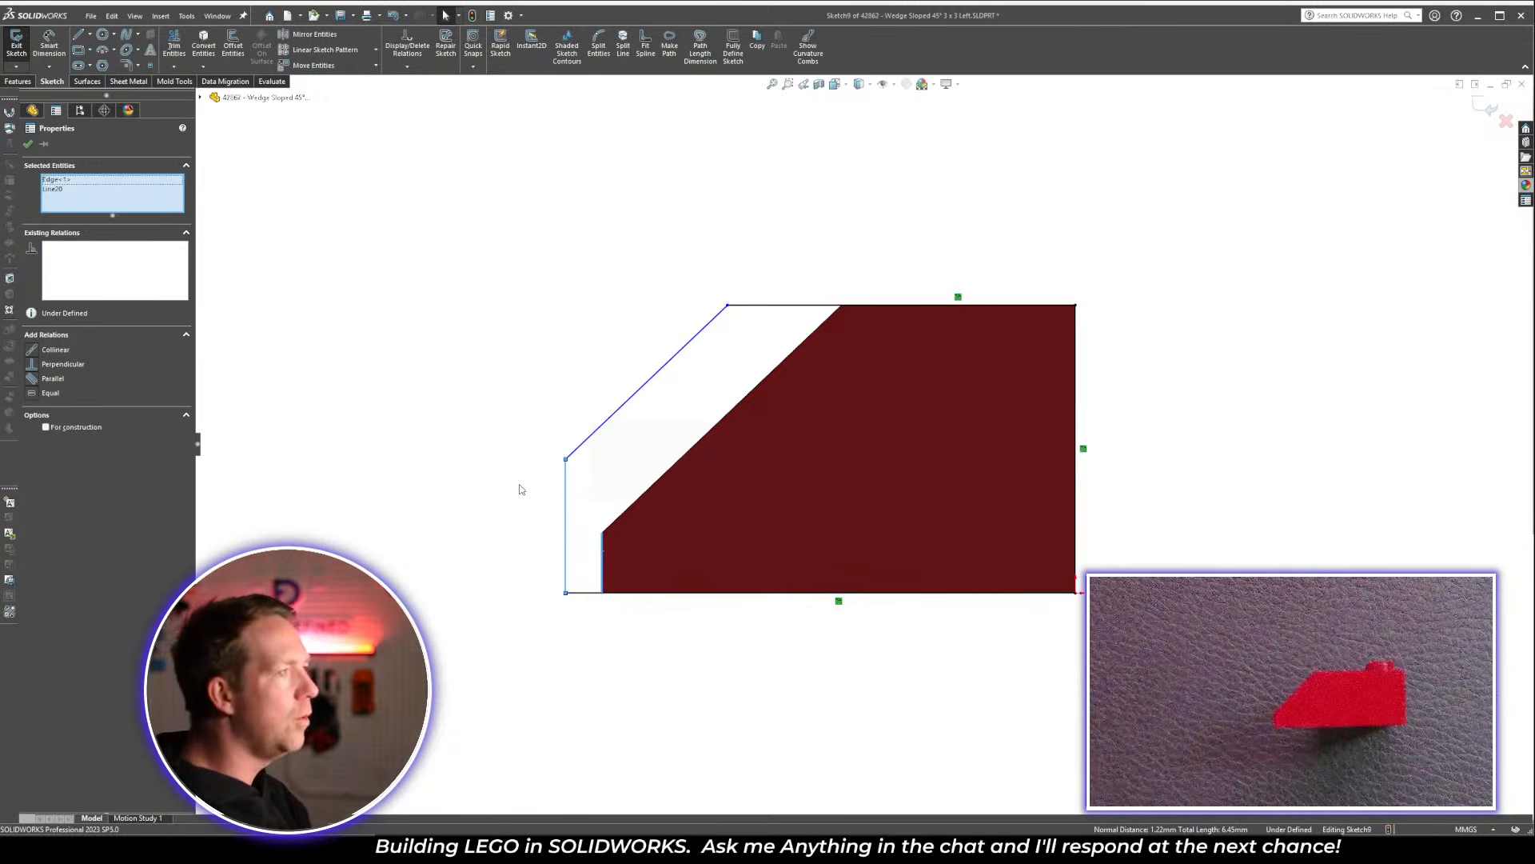
{"action": "left_click", "coordinate": [51, 393]}
{"action": "left_click", "coordinate": [452, 288]}
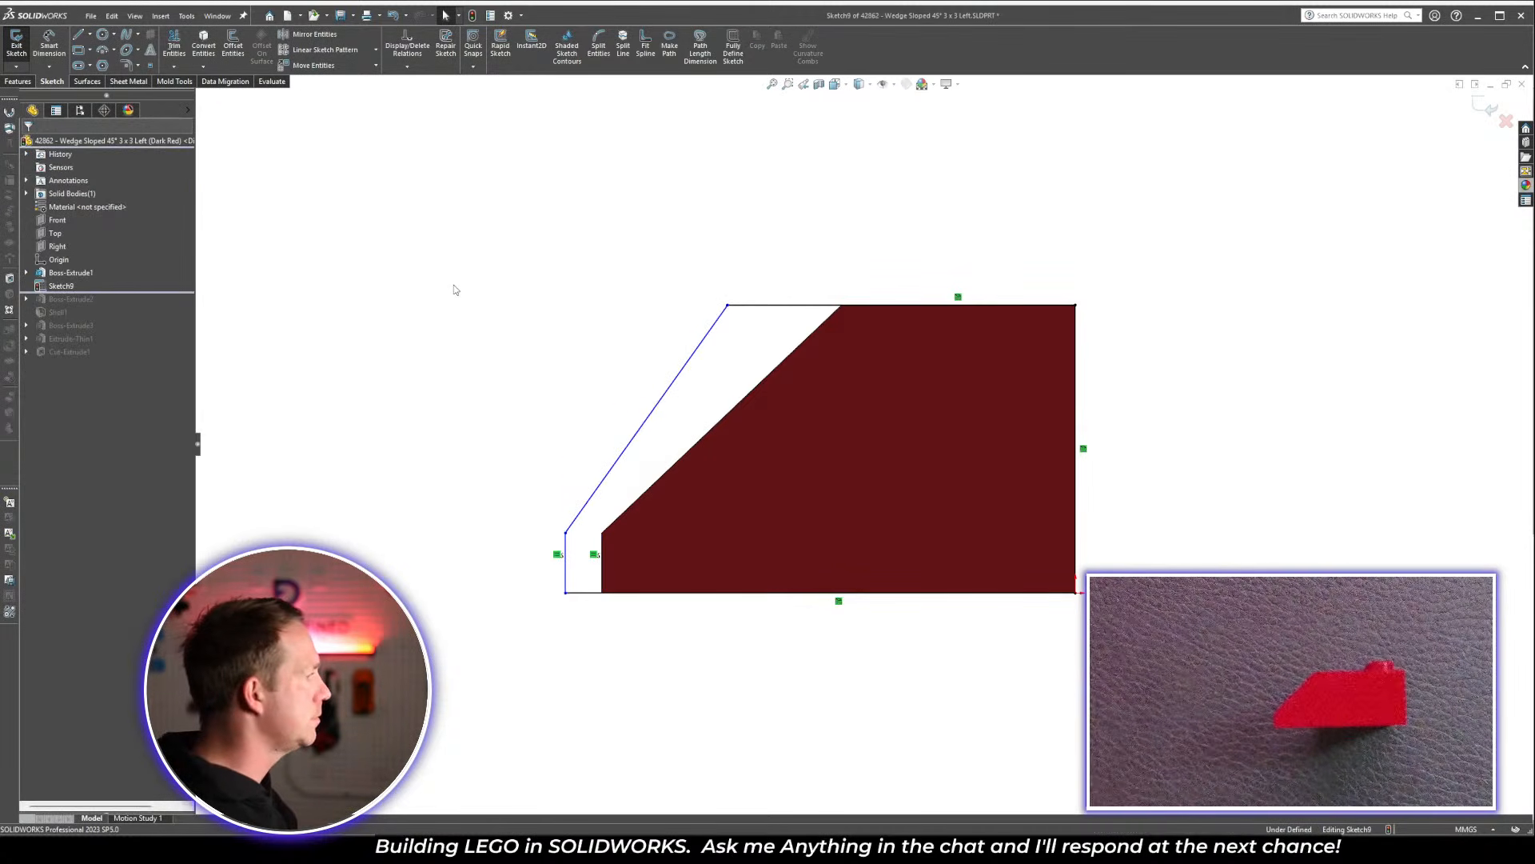
{"action": "left_click", "coordinate": [661, 477]}
{"action": "left_click", "coordinate": [652, 419], "text": "ctrl"}
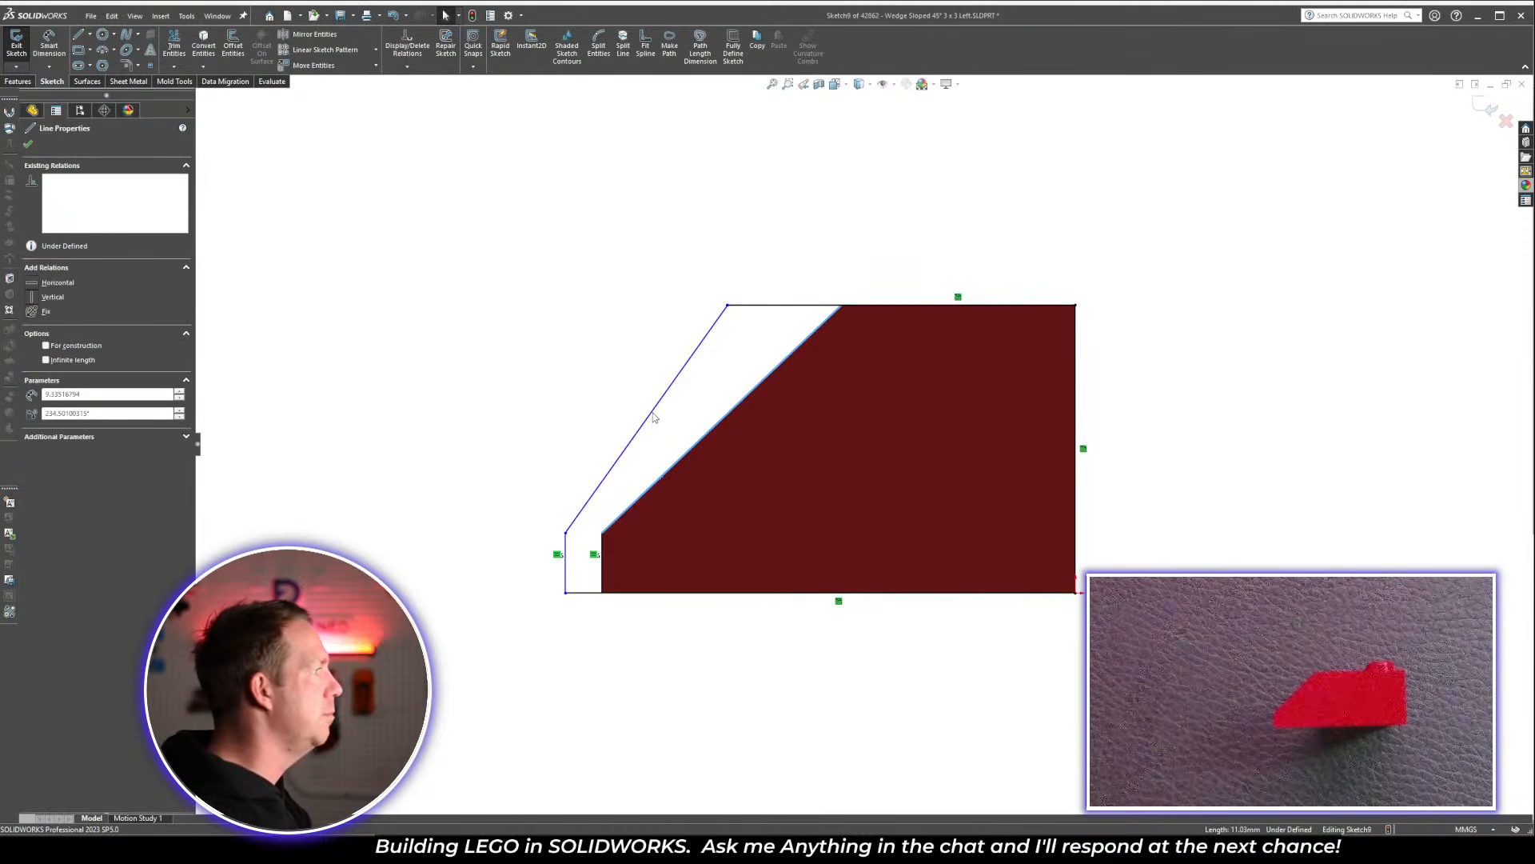
{"action": "left_click", "coordinate": [60, 382]}
{"action": "left_click", "coordinate": [427, 251]}
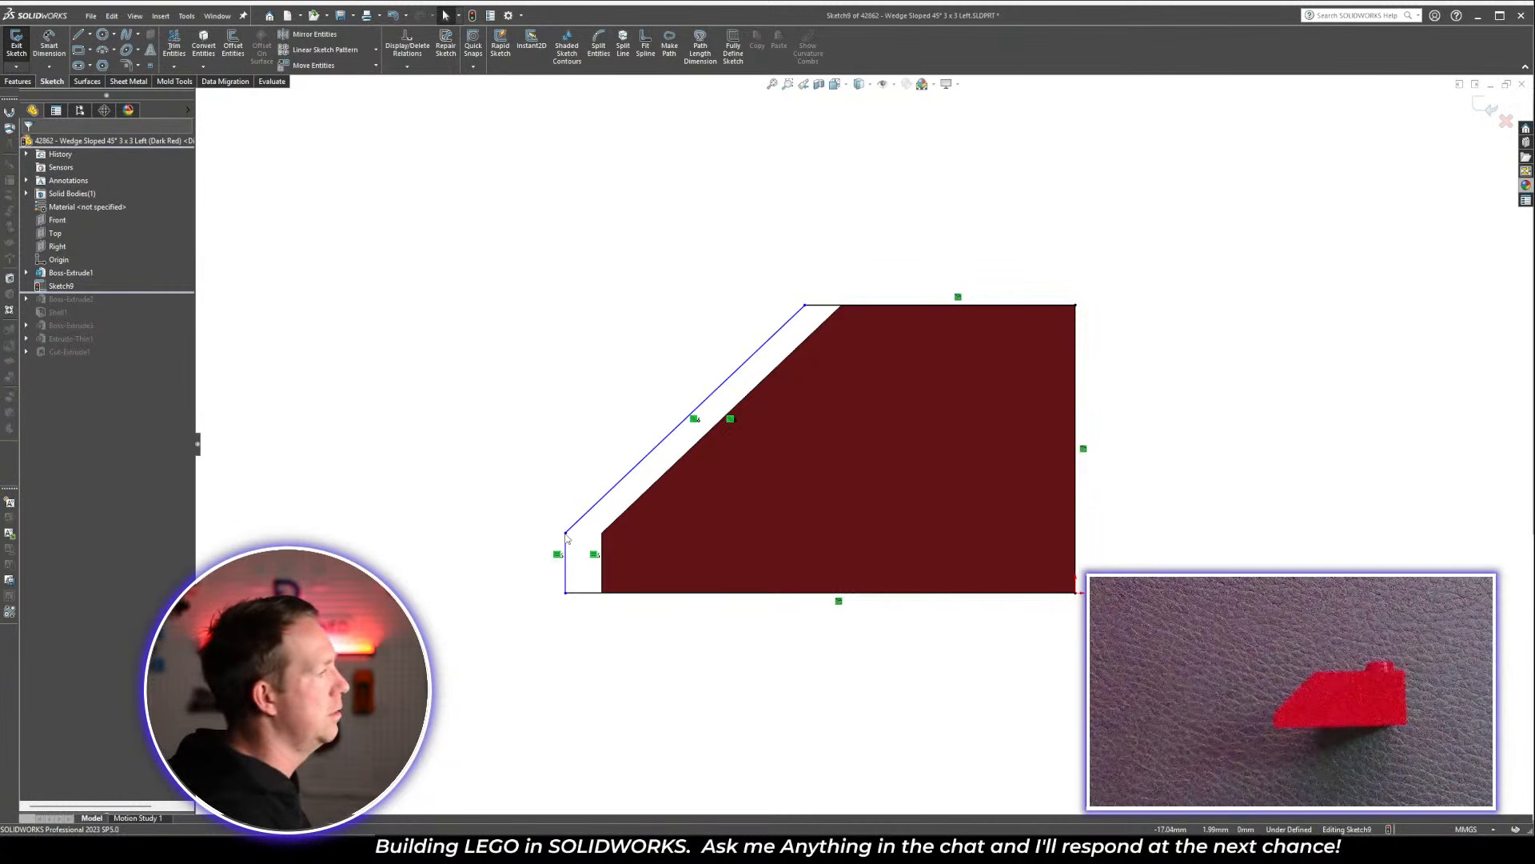
Stretch the outline's front corner further outward and dimension the base line to 23.4 mm
{"action": "left_click_drag", "start_coordinate": [565, 532], "coordinate": [400, 518]}
{"action": "left_click", "coordinate": [962, 708]}
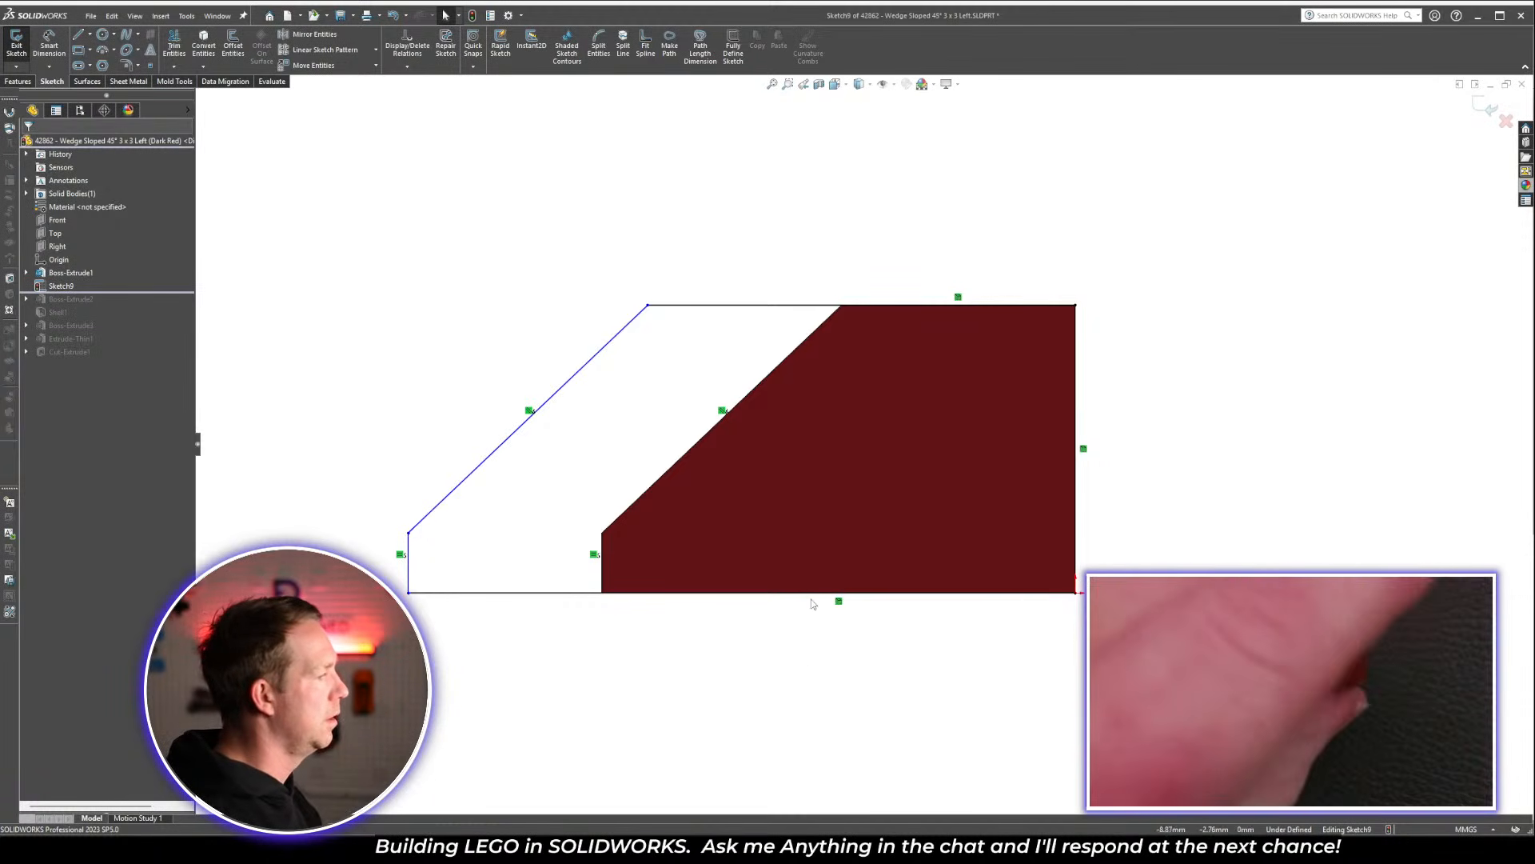
{"action": "key", "text": "d"}
{"action": "left_click", "coordinate": [715, 593]}
{"action": "left_click", "coordinate": [766, 680]}
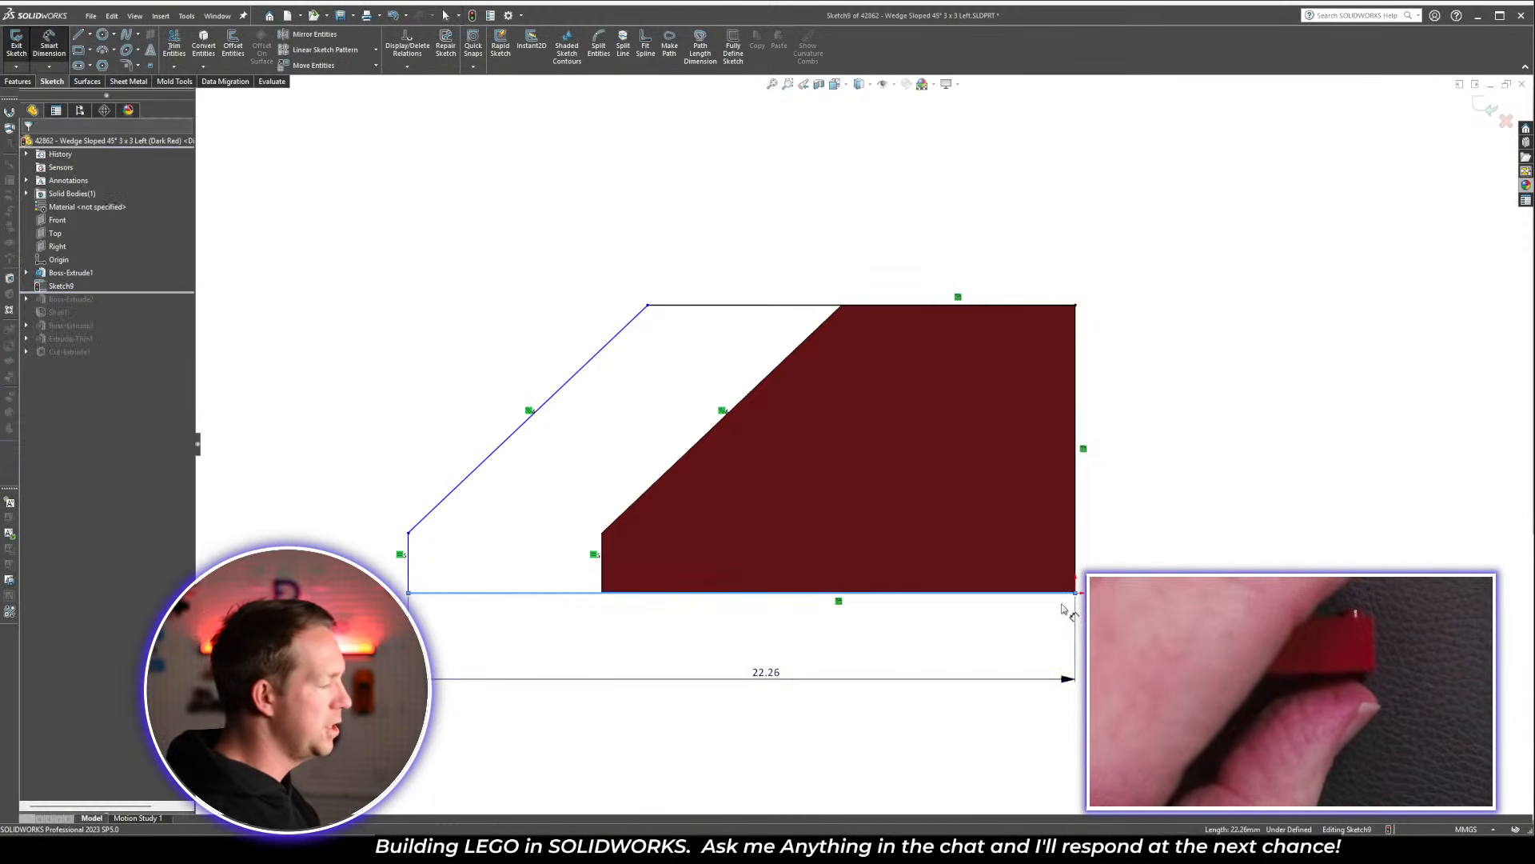
{"action": "type", "text": "234"}
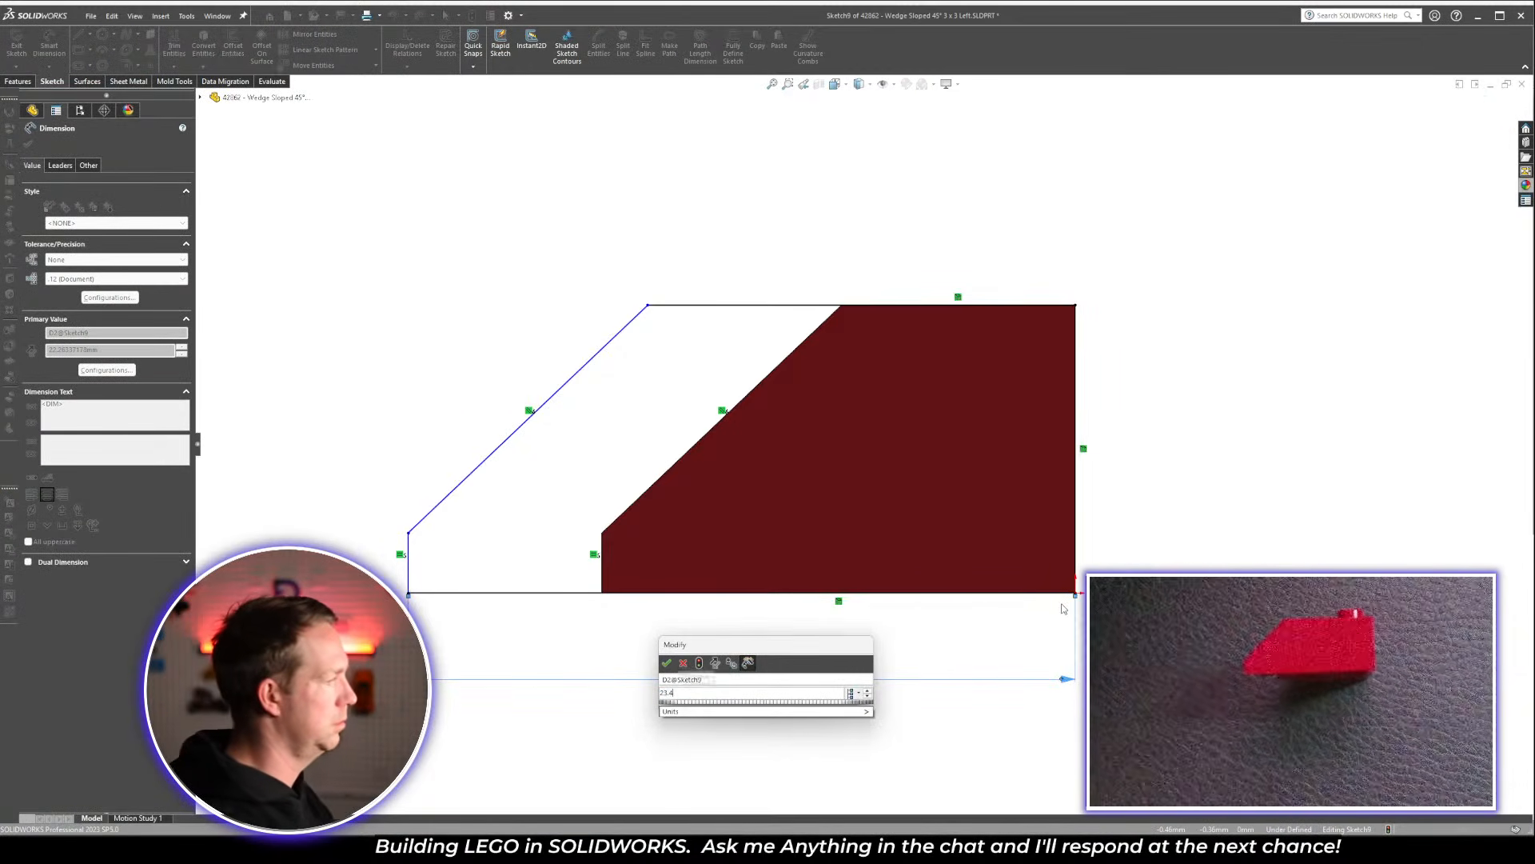
{"action": "key", "text": "Escape"}
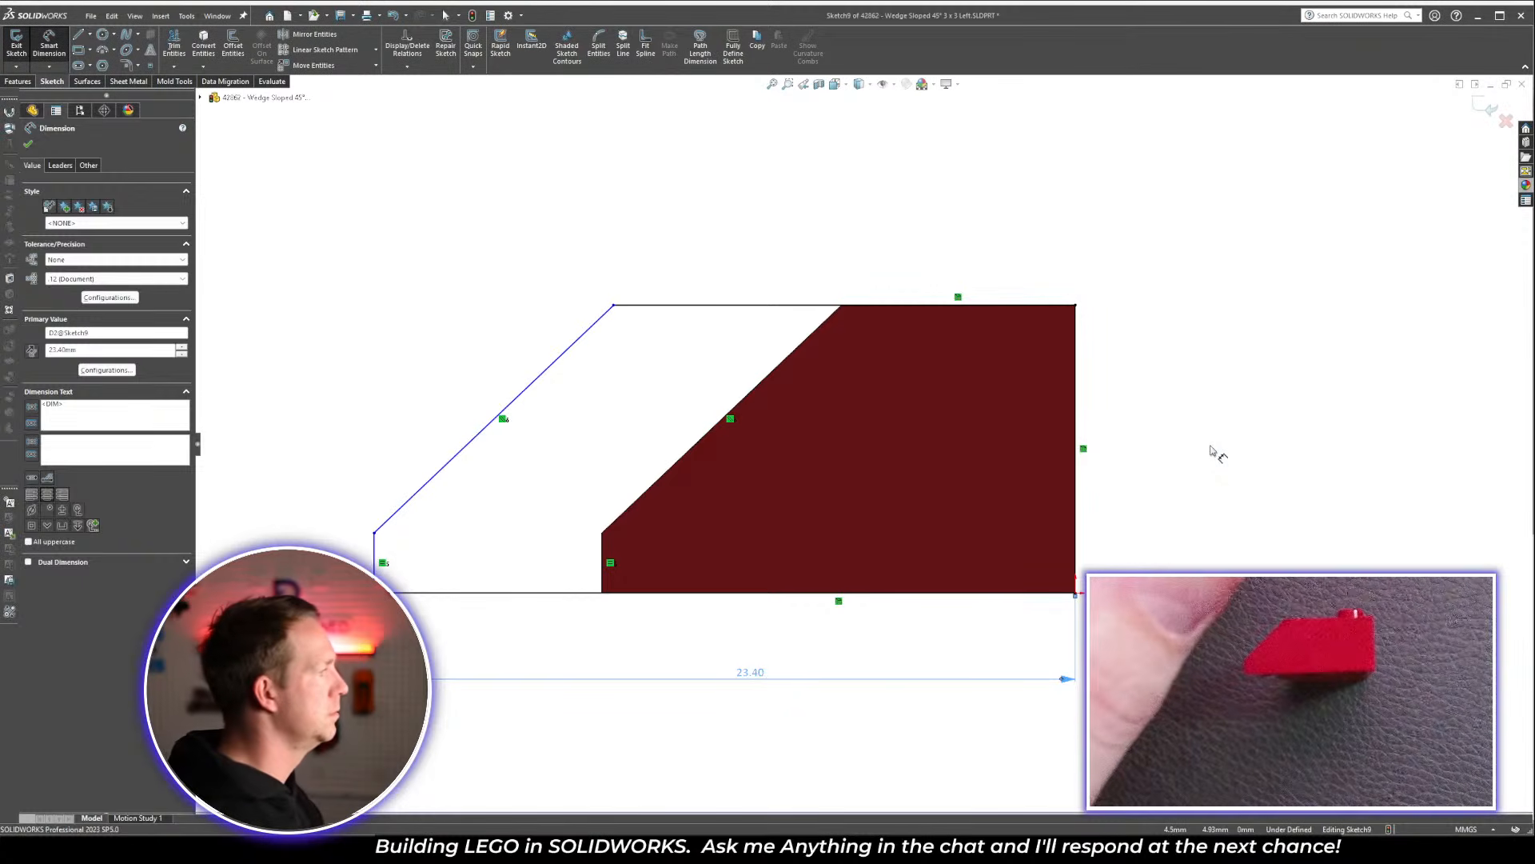
{"action": "key", "text": "Escape"}
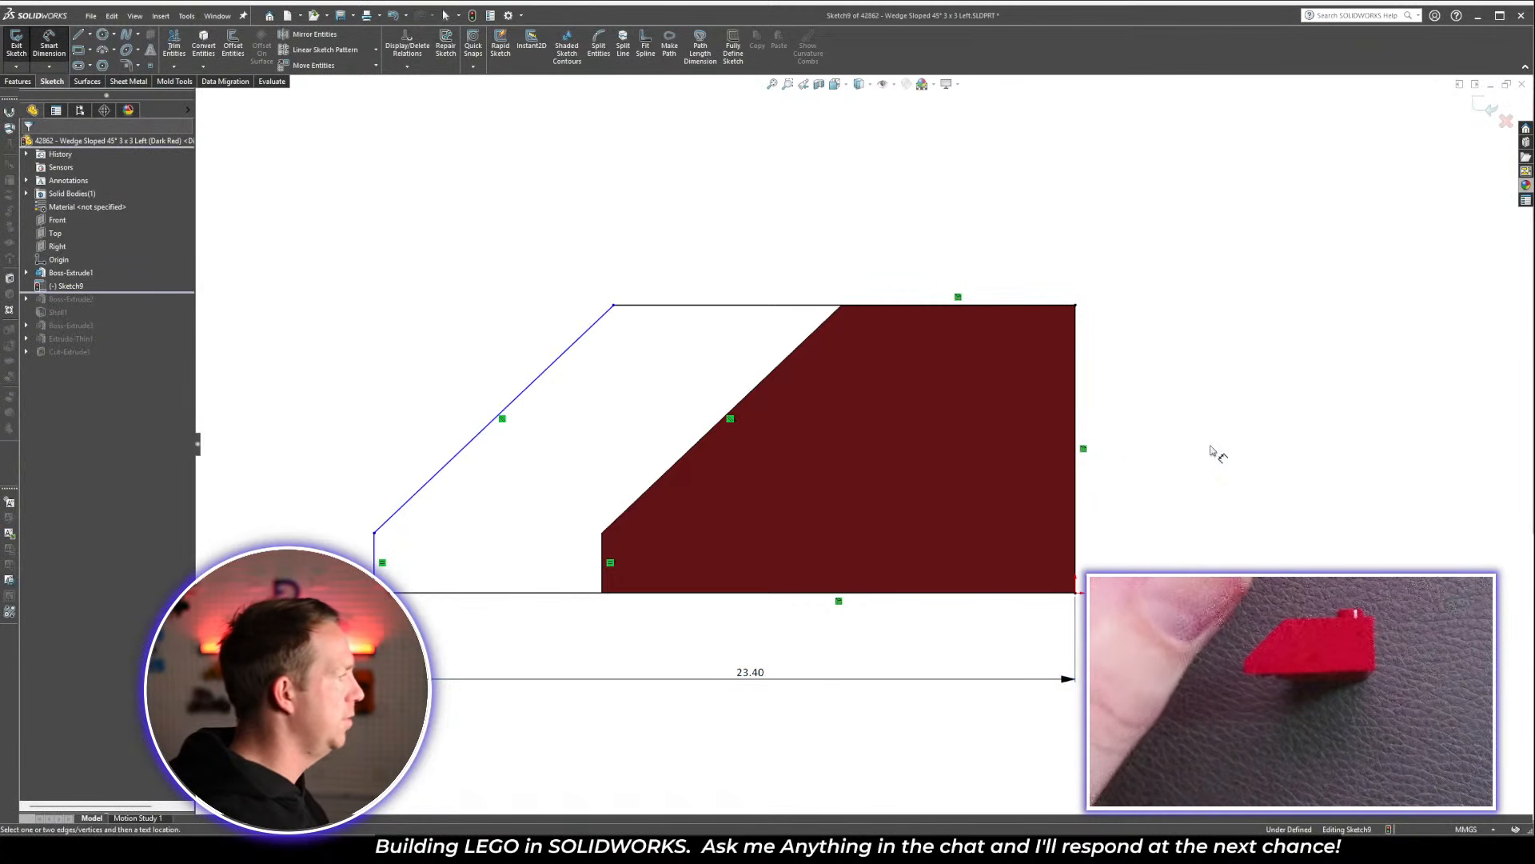
{"action": "key", "text": "Escape"}
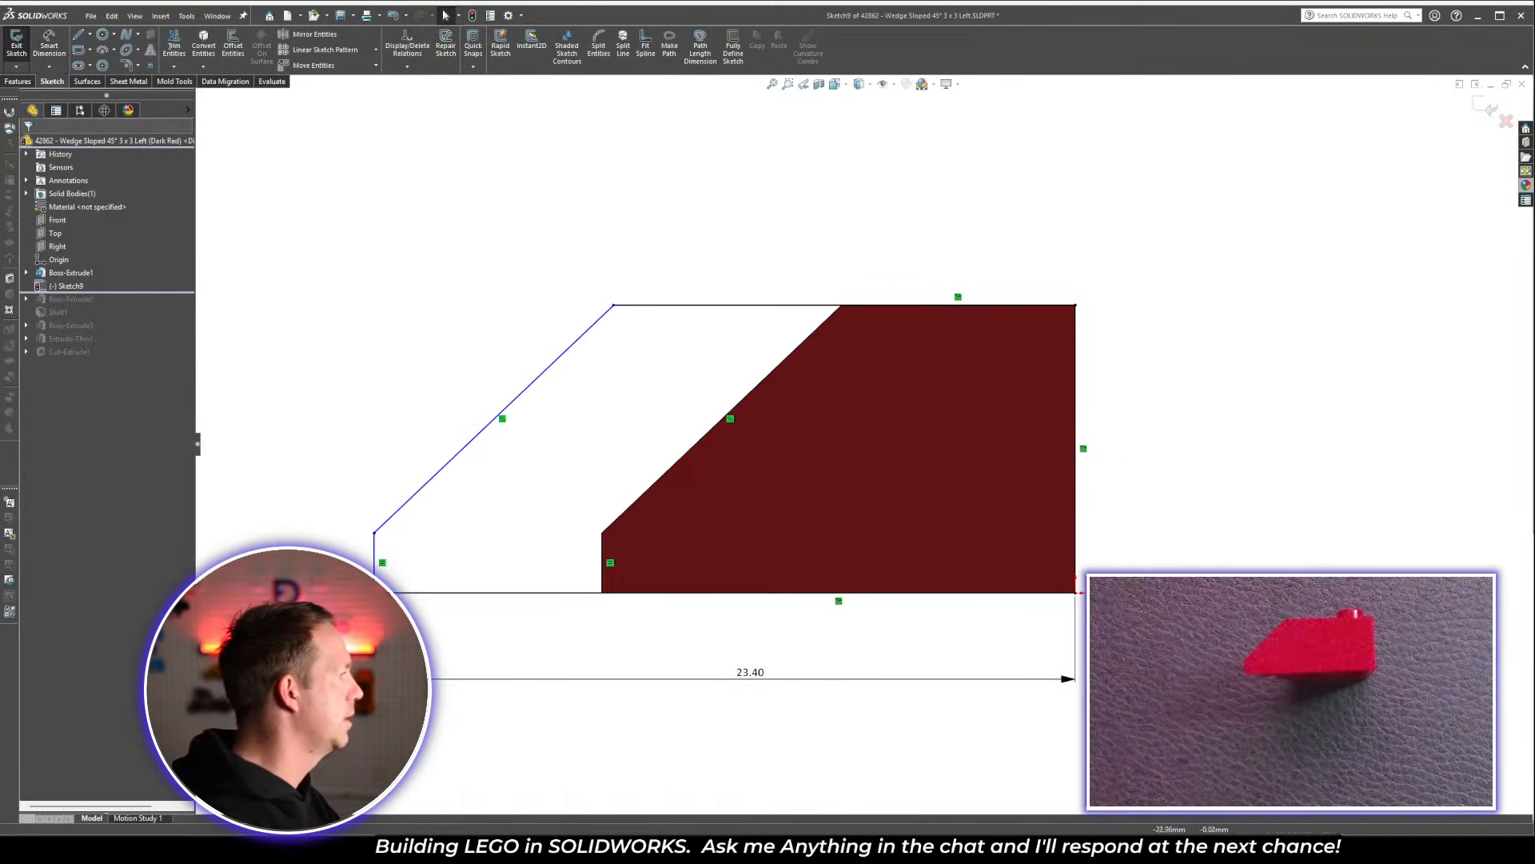
Add a Vertical relation to the outline's short front line and close the sketch
{"action": "left_click", "coordinate": [374, 554]}
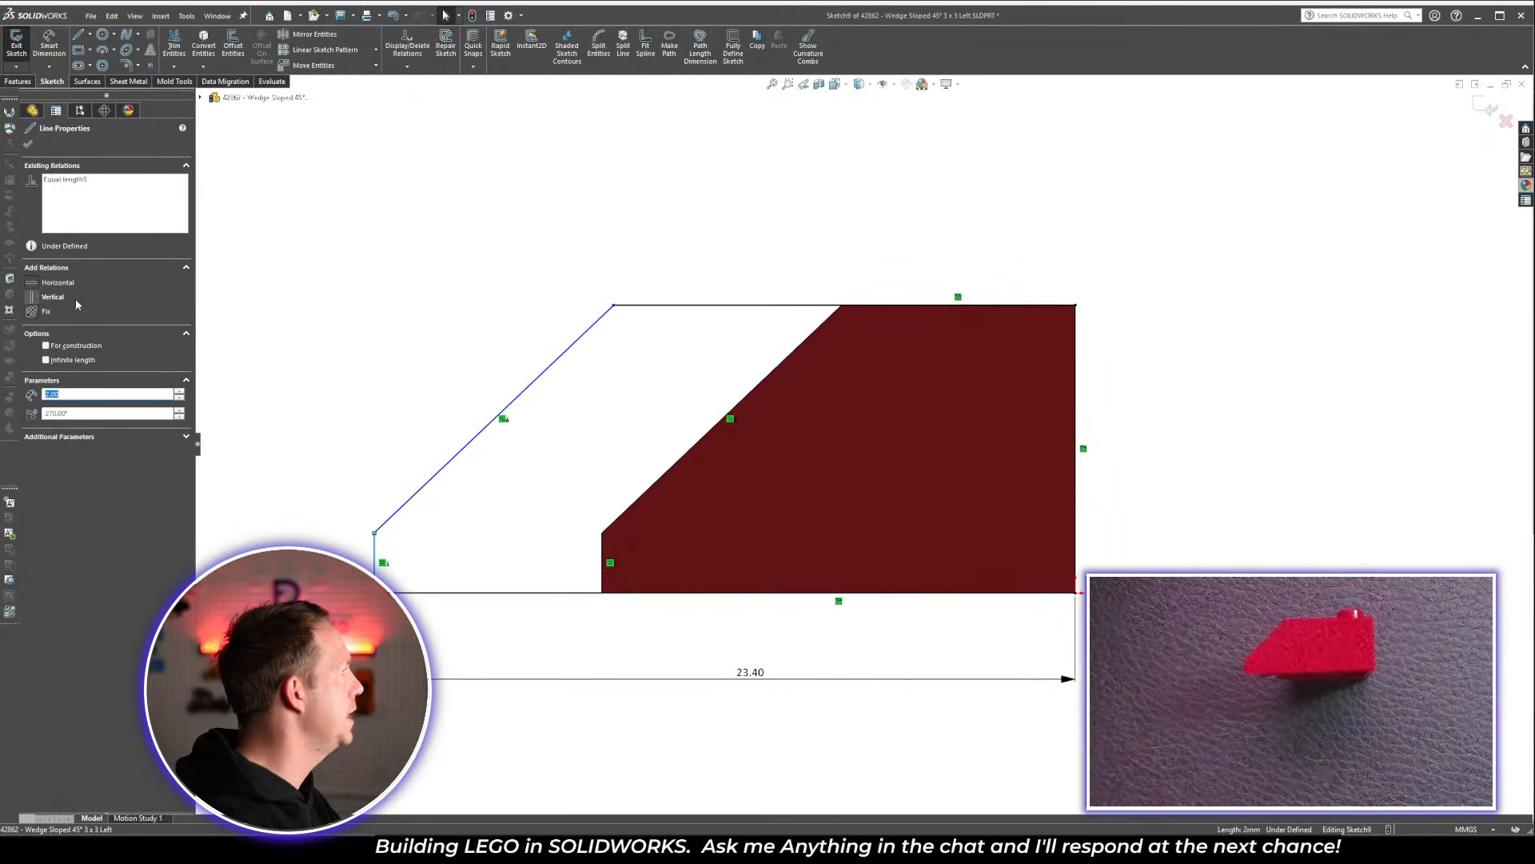
{"action": "left_click", "coordinate": [40, 311]}
{"action": "left_click", "coordinate": [483, 267]}
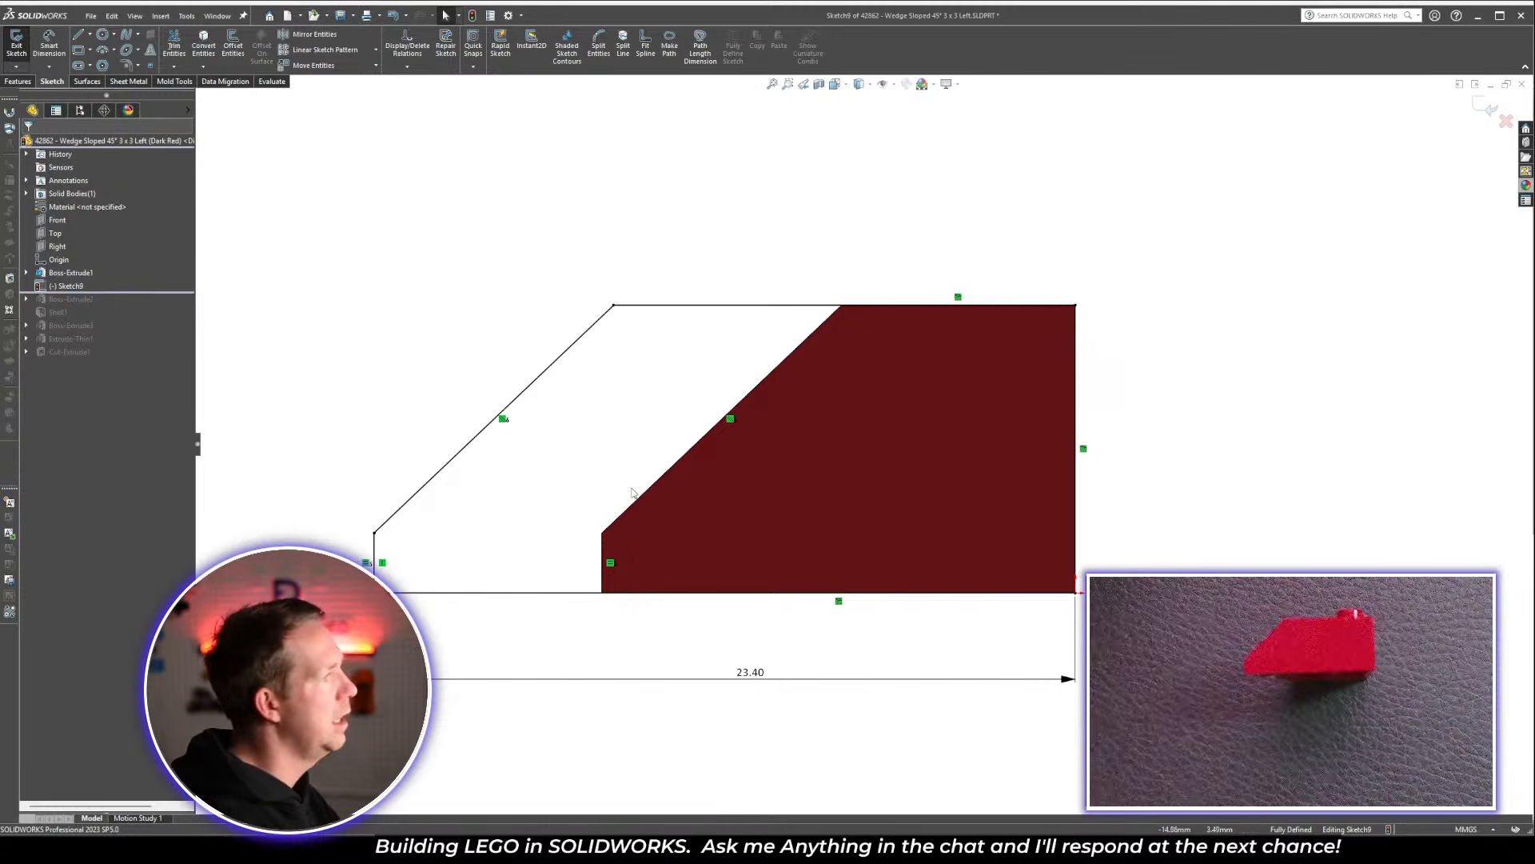
{"action": "scroll", "coordinate": [1028, 411], "scroll_direction": "up", "scroll_amount": 3}
{"action": "scroll", "coordinate": [994, 420], "scroll_direction": "down", "scroll_amount": 1}
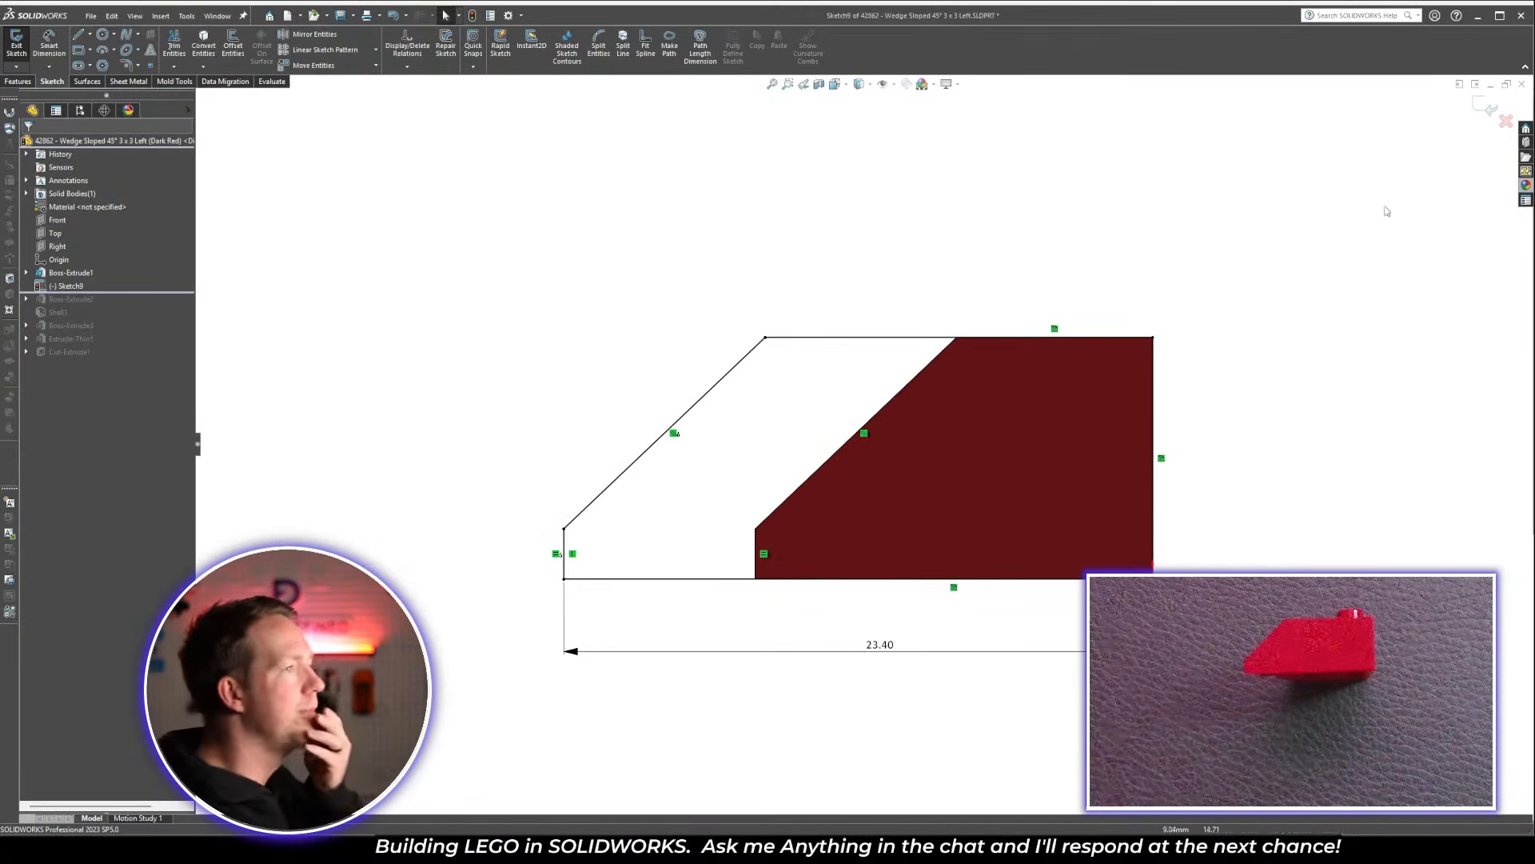
{"action": "left_click", "coordinate": [1478, 104]}
Loft between the longer profile sketch and the block's opposite end face, with the connectors on matching upper corners
{"action": "mouse_move", "coordinate": [983, 456]}
{"action": "middle_mouse_down"}
{"action": "mouse_move", "coordinate": [1001, 468]}
{"action": "mouse_move", "coordinate": [963, 415]}
{"action": "mouse_move", "coordinate": [1090, 531]}
{"action": "mouse_move", "coordinate": [1170, 445]}
{"action": "mouse_move", "coordinate": [1203, 522]}
{"action": "middle_mouse_up"}
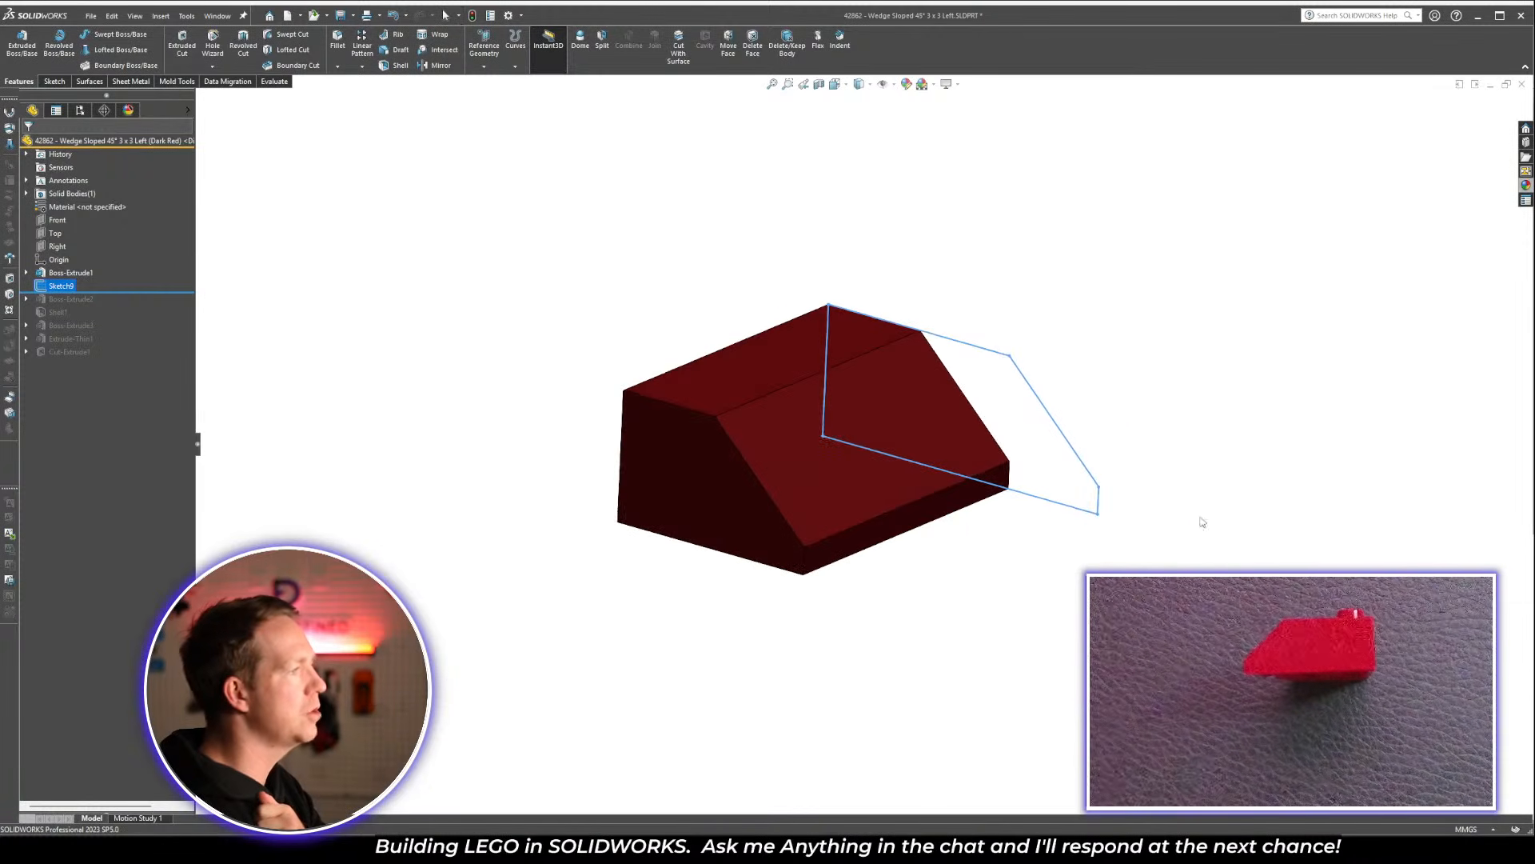
{"action": "left_click", "coordinate": [112, 55]}
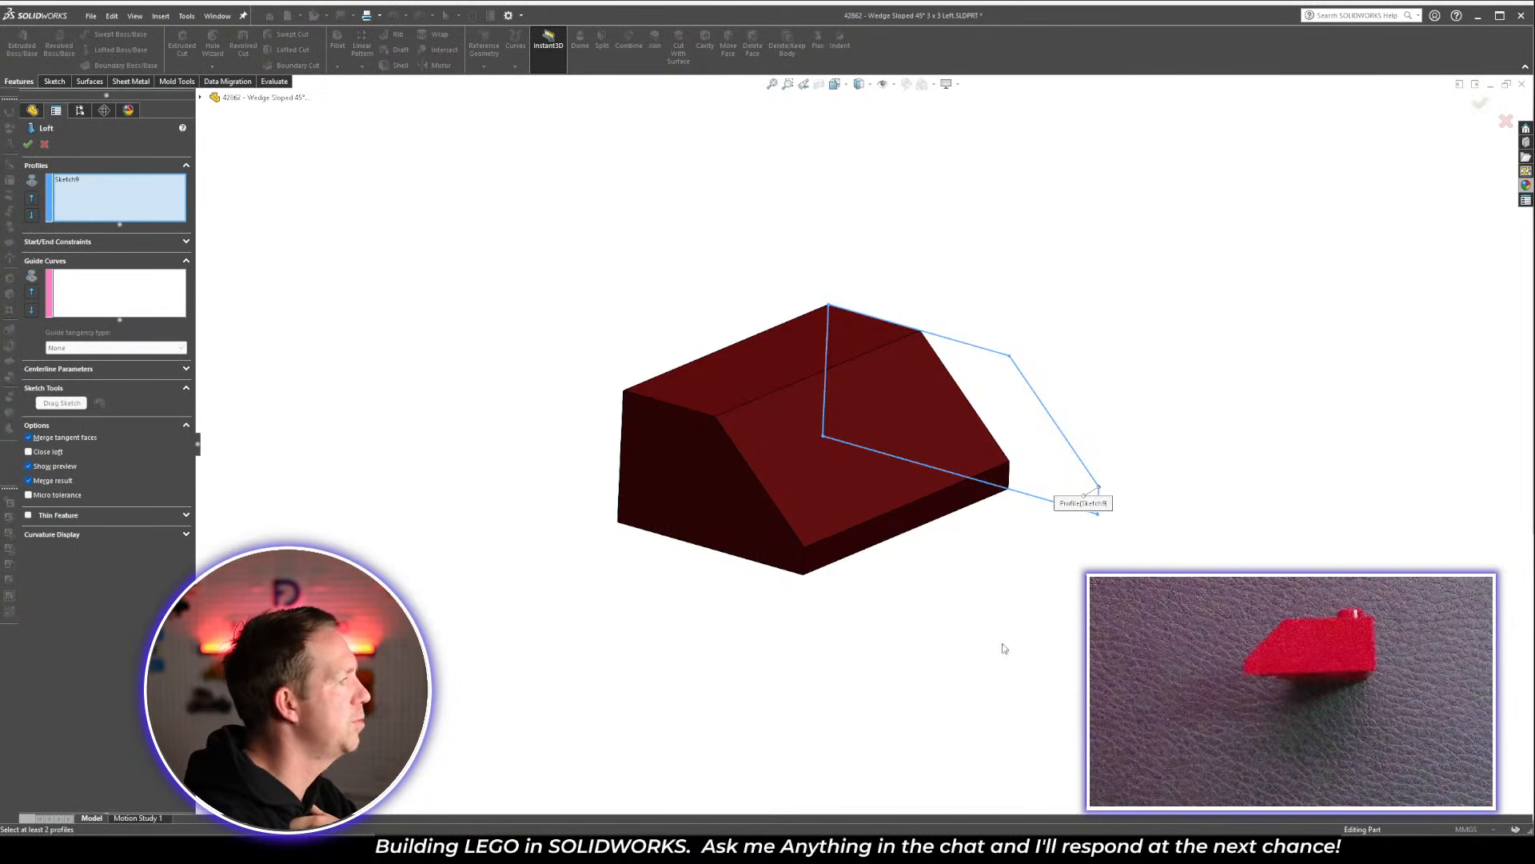
{"action": "left_click", "coordinate": [795, 554]}
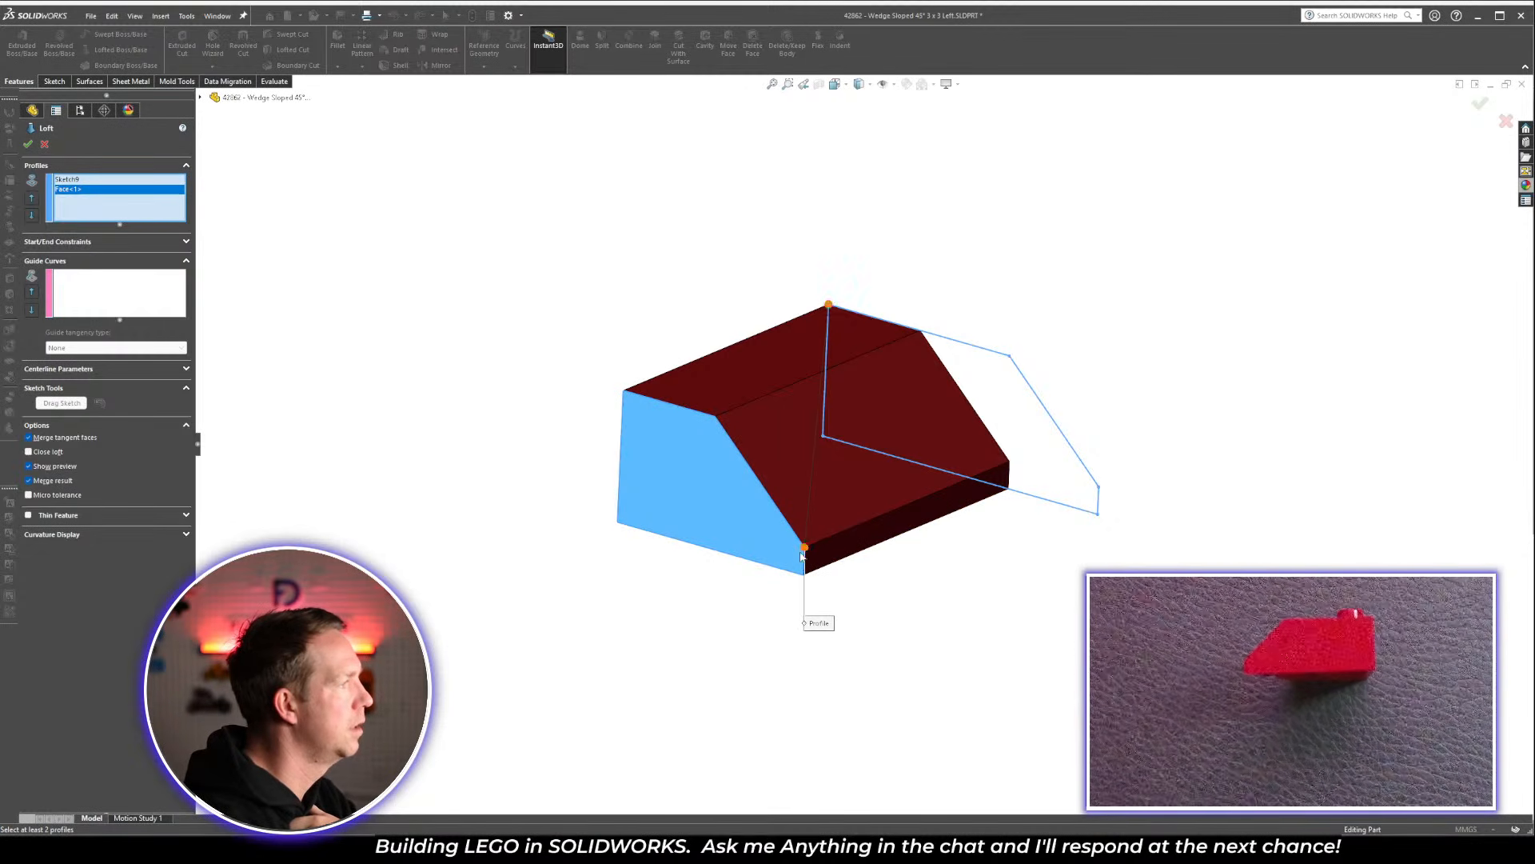
{"action": "left_click_drag", "start_coordinate": [793, 550], "coordinate": [711, 417]}
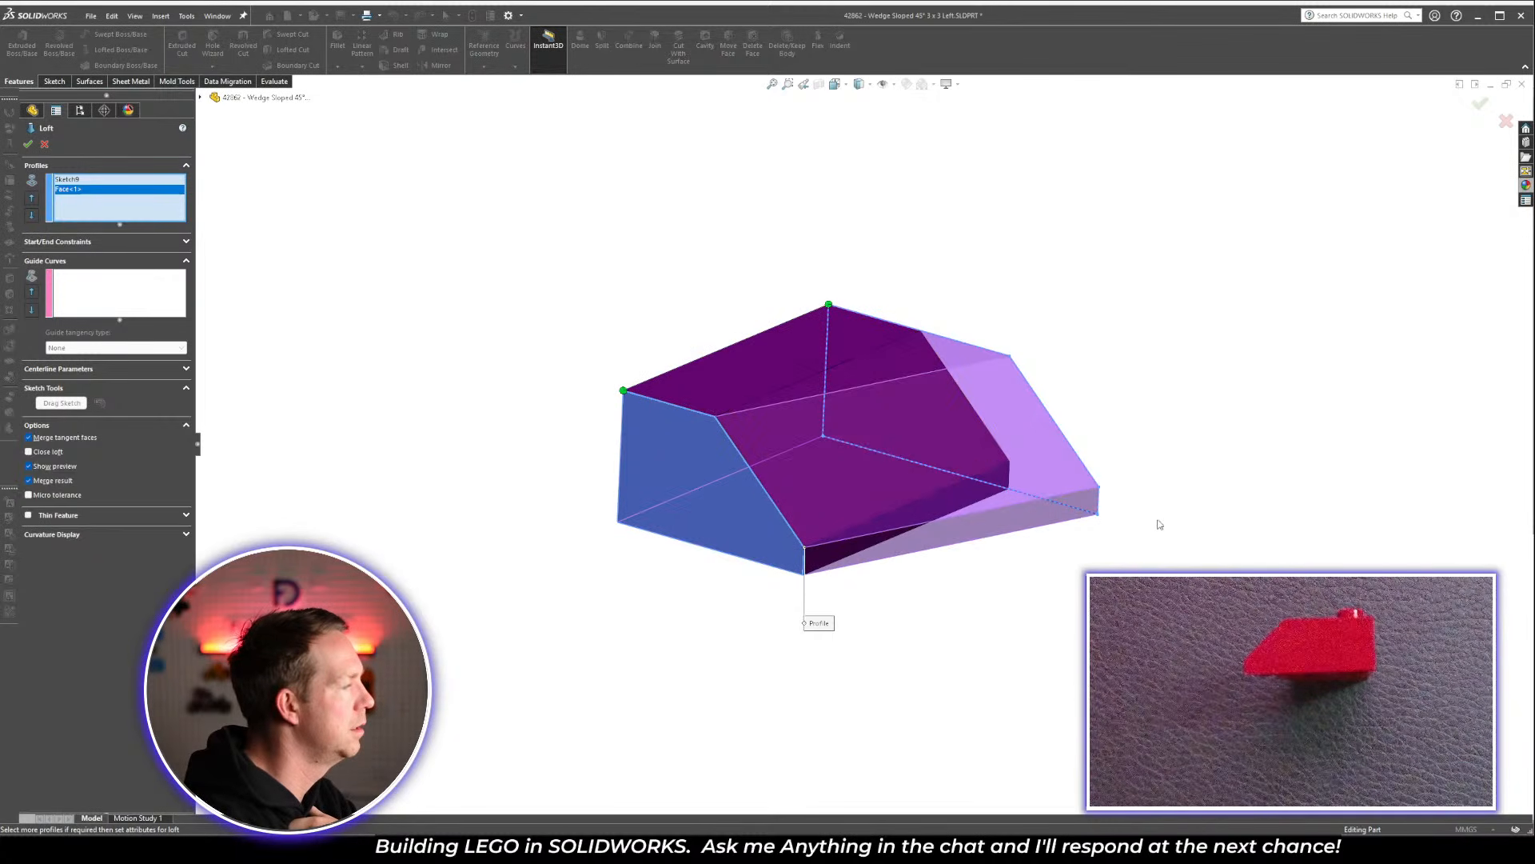
{"action": "middle_click_drag", "start_coordinate": [1159, 525], "coordinate": [960, 400]}
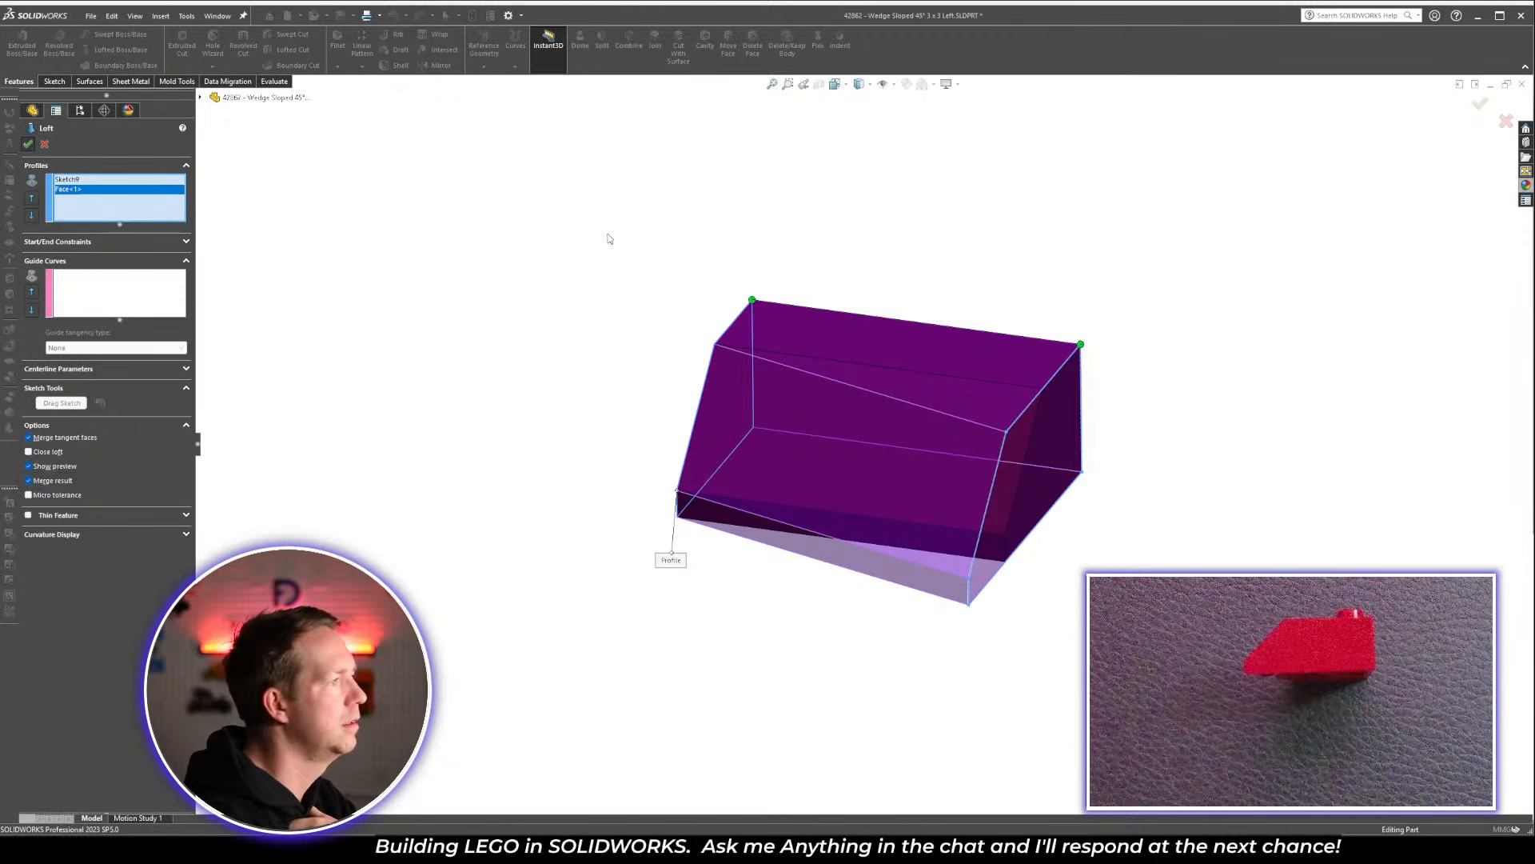
{"action": "middle_click_drag", "start_coordinate": [775, 315], "coordinate": [906, 577]}
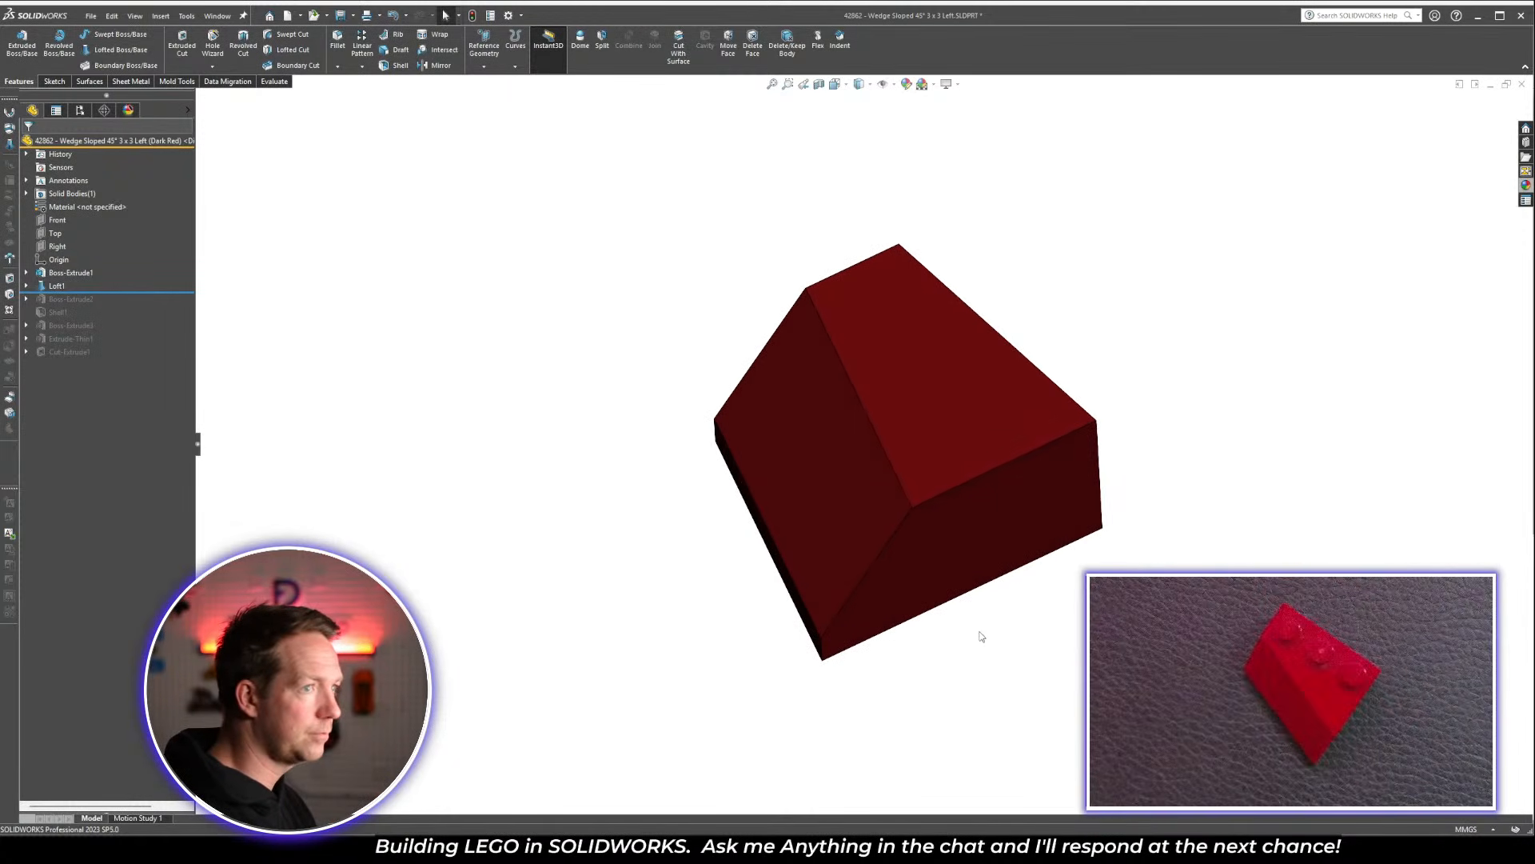
Examine the lofted block's top, sloped and thin front faces from several sides and compare its shape with the real brick
{"action": "middle_click_drag", "start_coordinate": [981, 634], "coordinate": [871, 390]}
{"action": "left_click", "coordinate": [852, 381]}
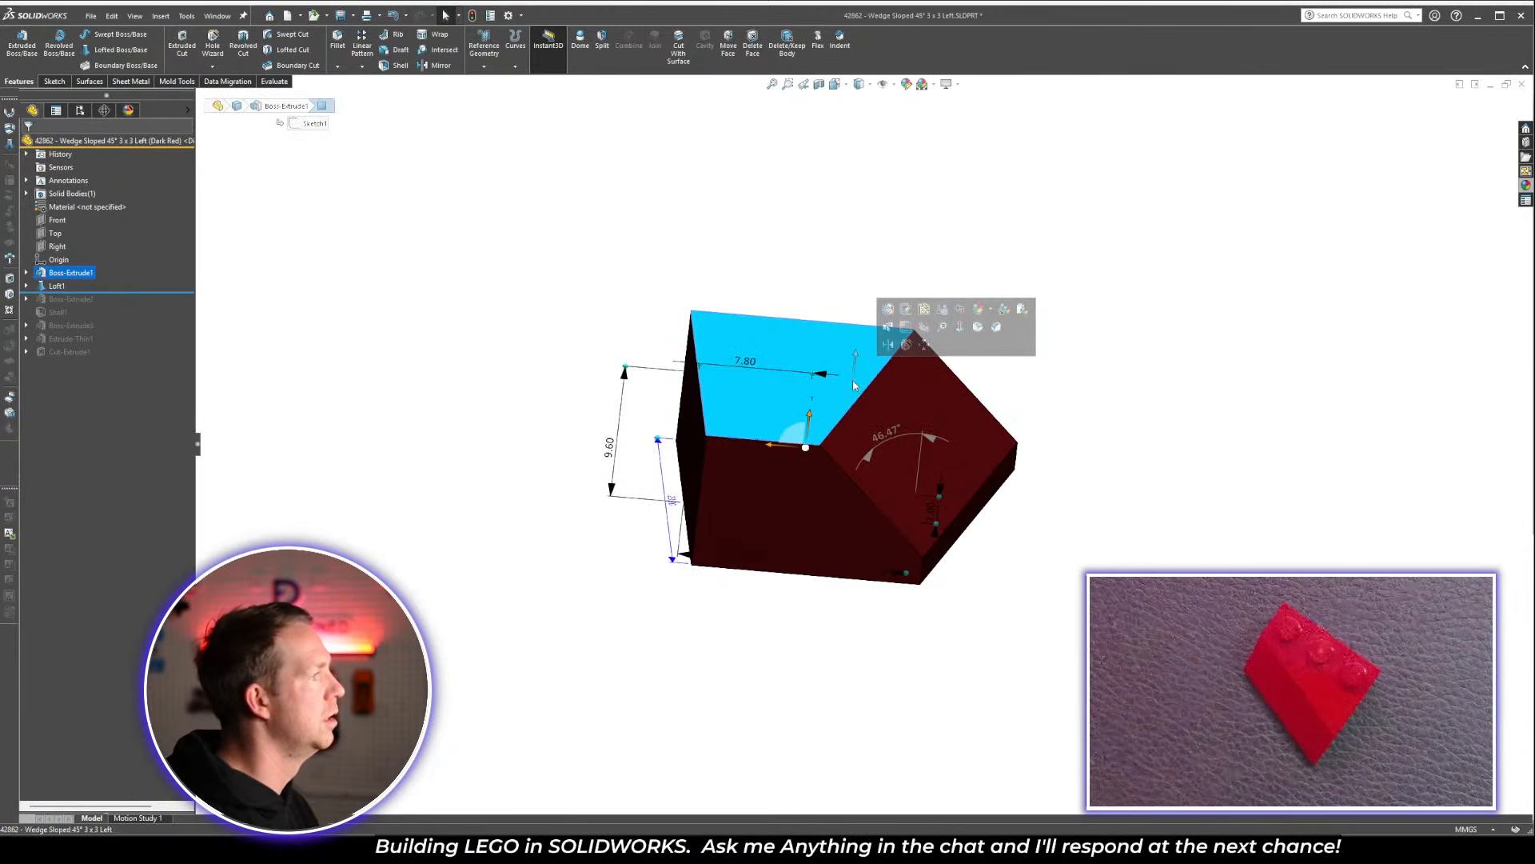
{"action": "left_click", "coordinate": [952, 405]}
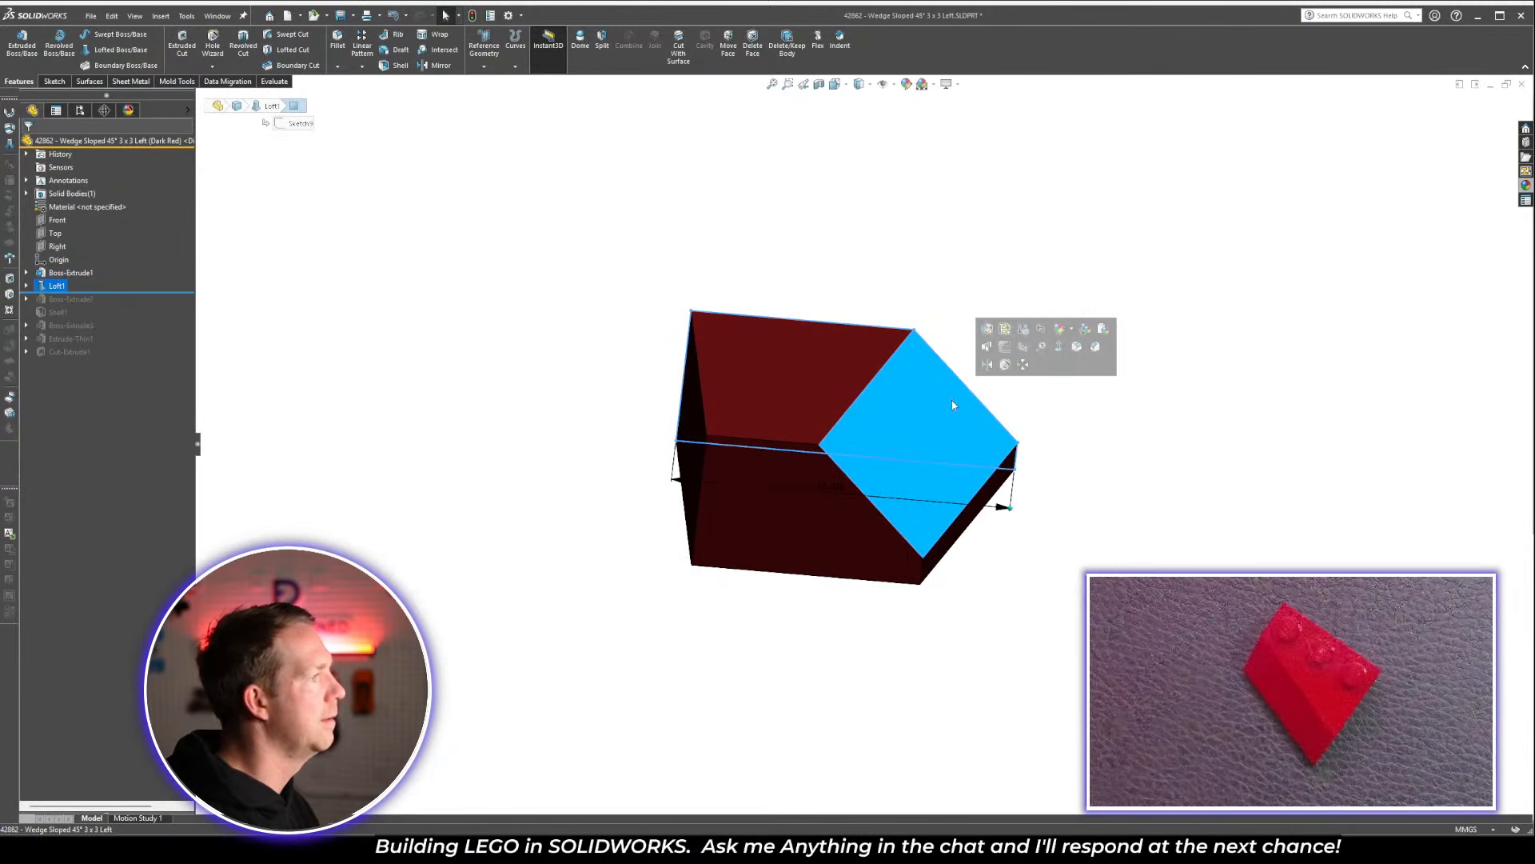
{"action": "left_click", "coordinate": [934, 555]}
{"action": "left_click", "coordinate": [935, 560]}
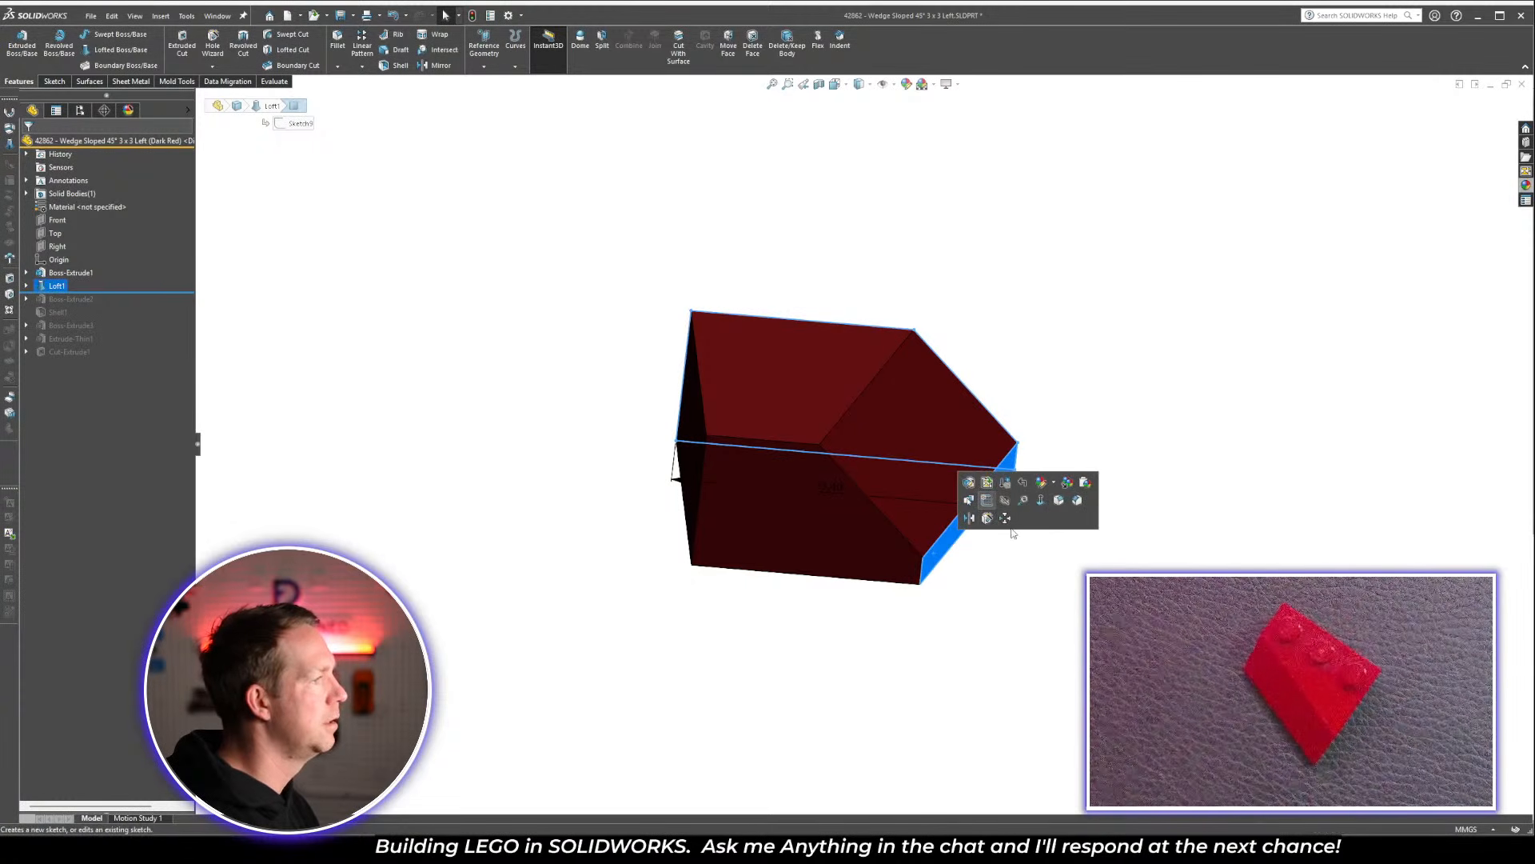
{"action": "left_click", "coordinate": [1012, 586]}
{"action": "middle_click_drag", "start_coordinate": [1012, 586], "coordinate": [925, 674]}
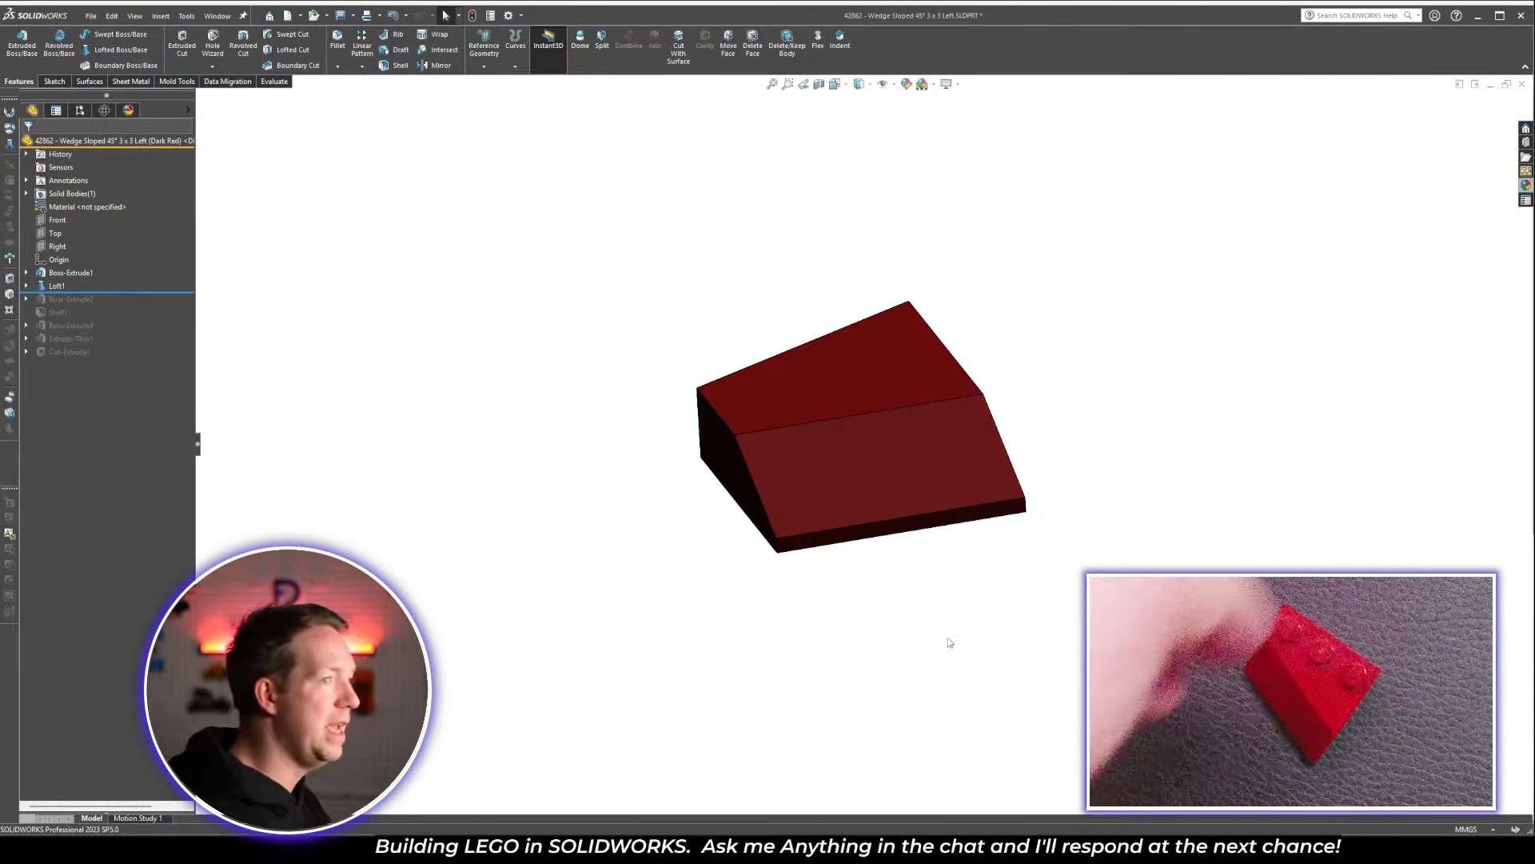
{"action": "middle_click_drag", "start_coordinate": [942, 540], "coordinate": [839, 413]}
{"action": "scroll", "coordinate": [836, 410], "scroll_direction": "down", "scroll_amount": 2}
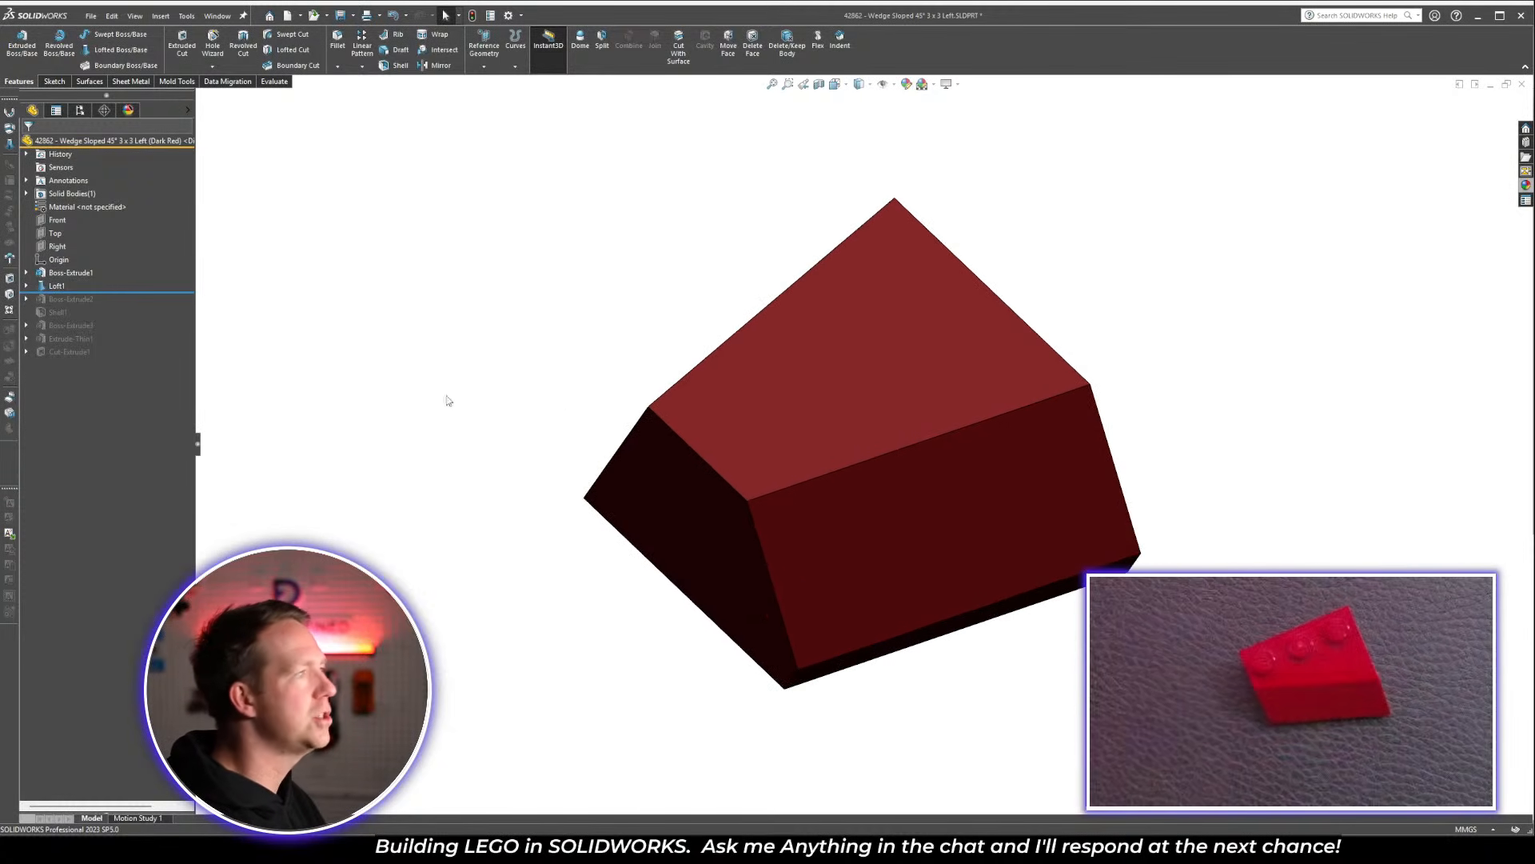
Roll the history forward past Boss-Extrude2 and open the stud's sketch for editing, viewed from above
{"action": "left_click_drag", "start_coordinate": [111, 294], "coordinate": [115, 305]}
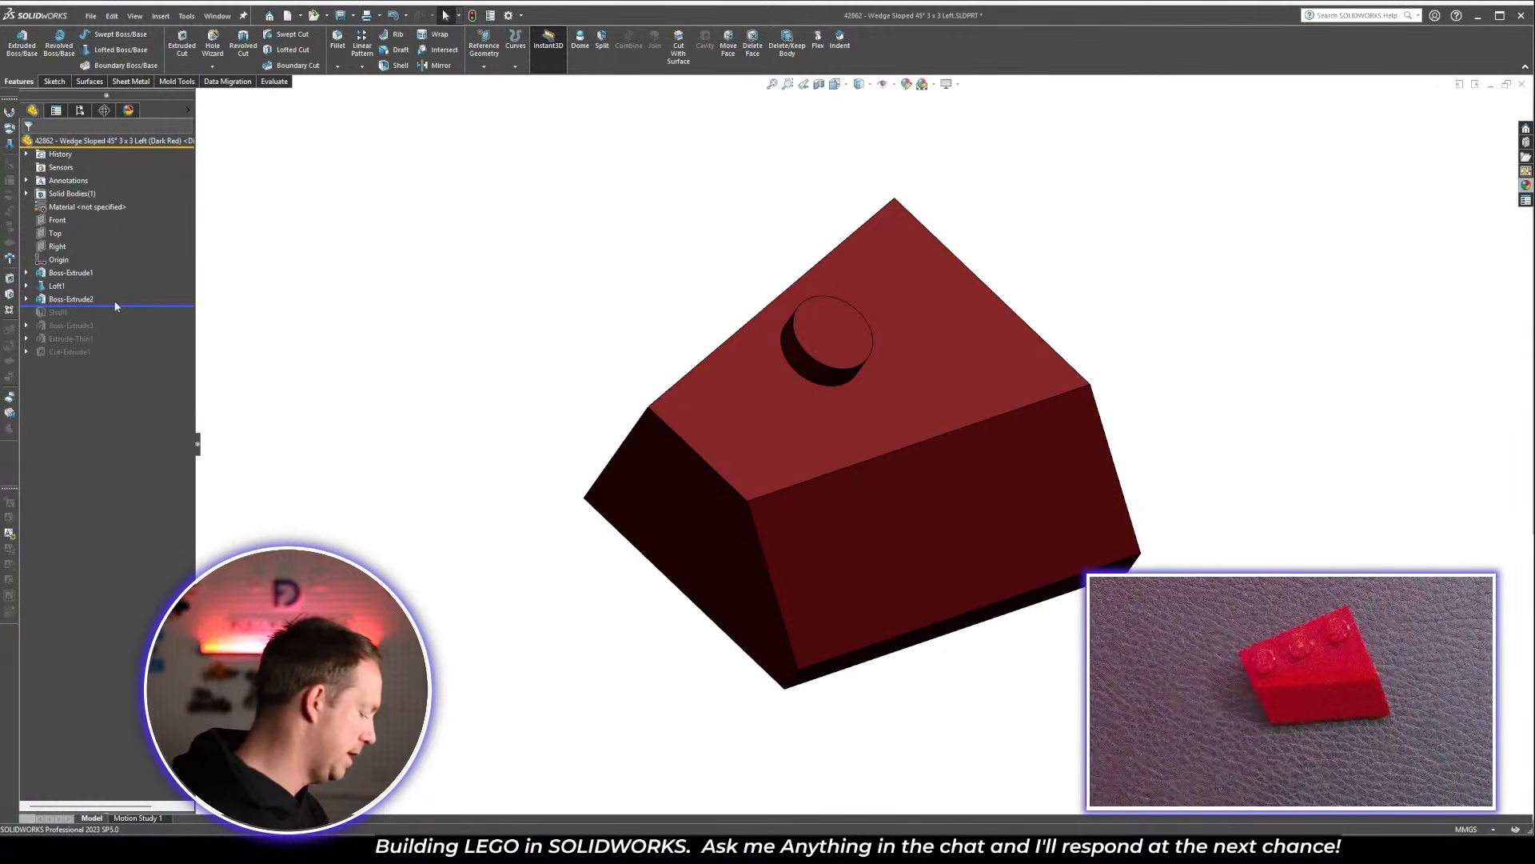
{"action": "middle_click_drag", "start_coordinate": [876, 400], "coordinate": [731, 422]}
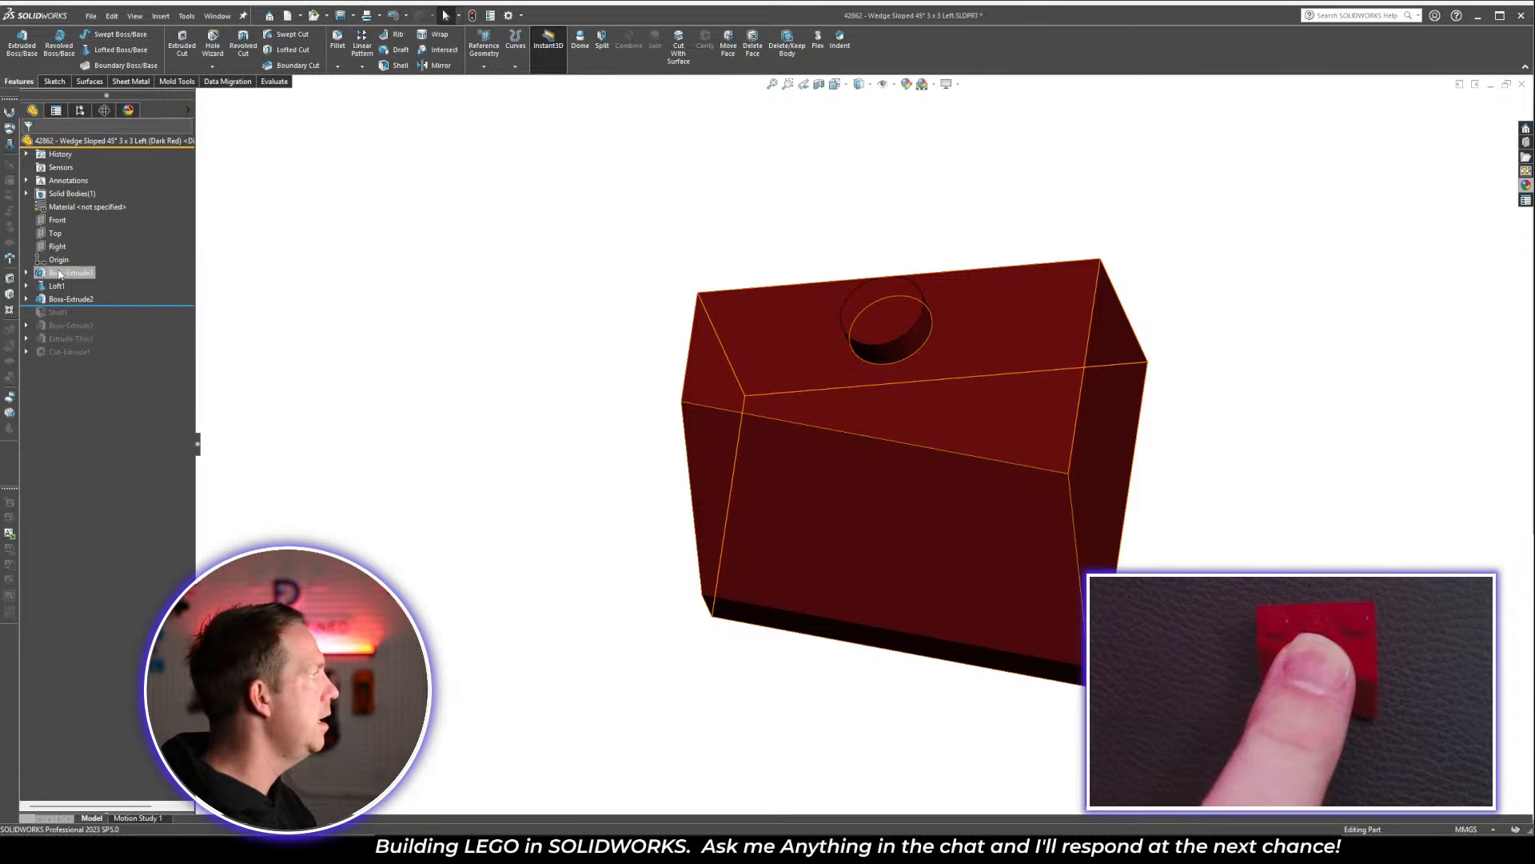
{"action": "left_click", "coordinate": [27, 299]}
{"action": "left_click", "coordinate": [74, 312]}
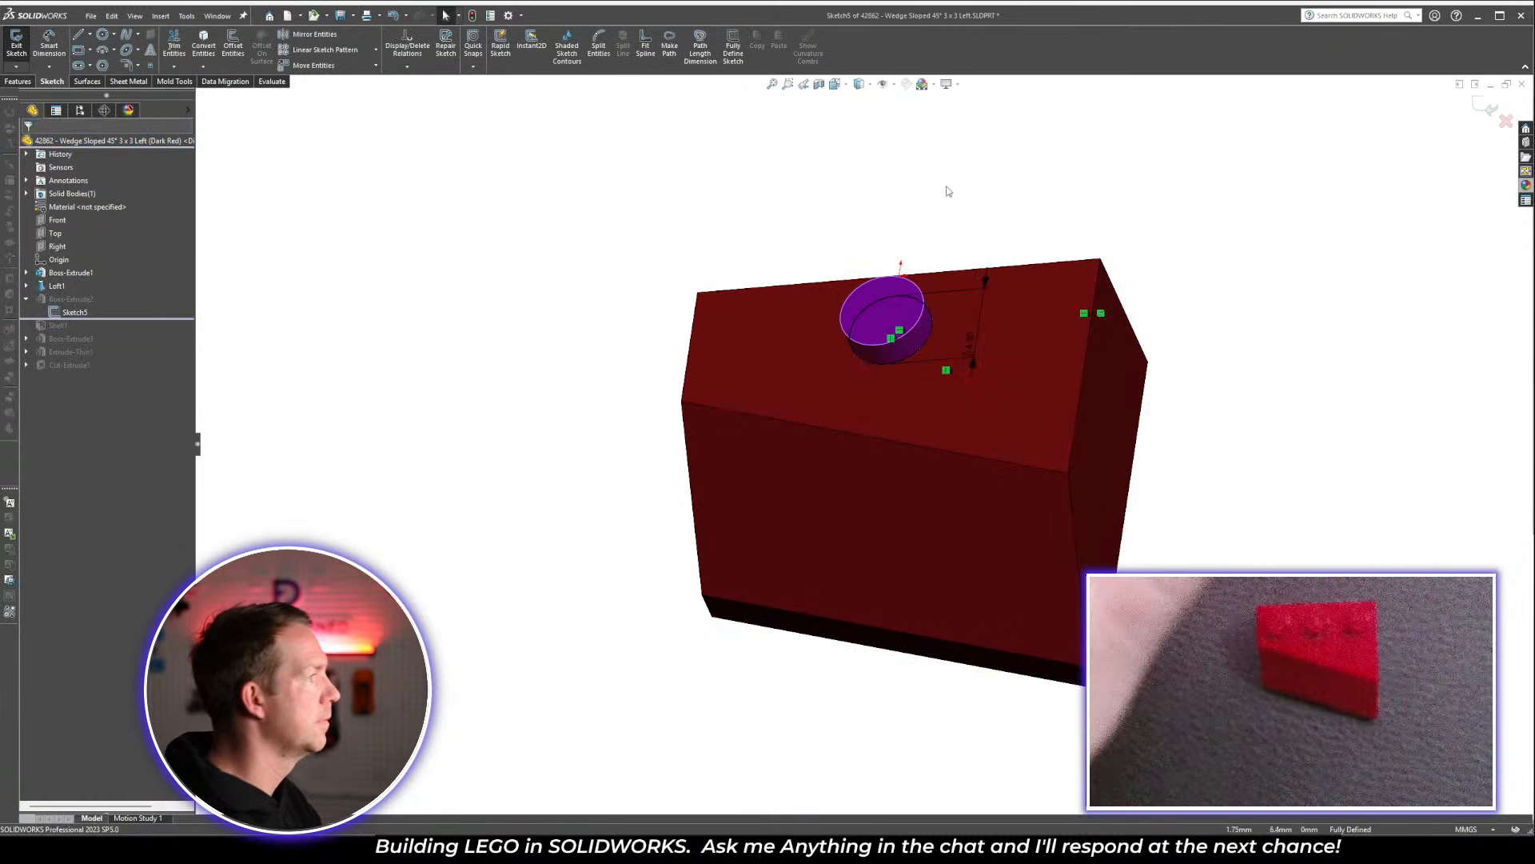
{"action": "key", "text": "space"}
{"action": "left_click", "coordinate": [1311, 319]}
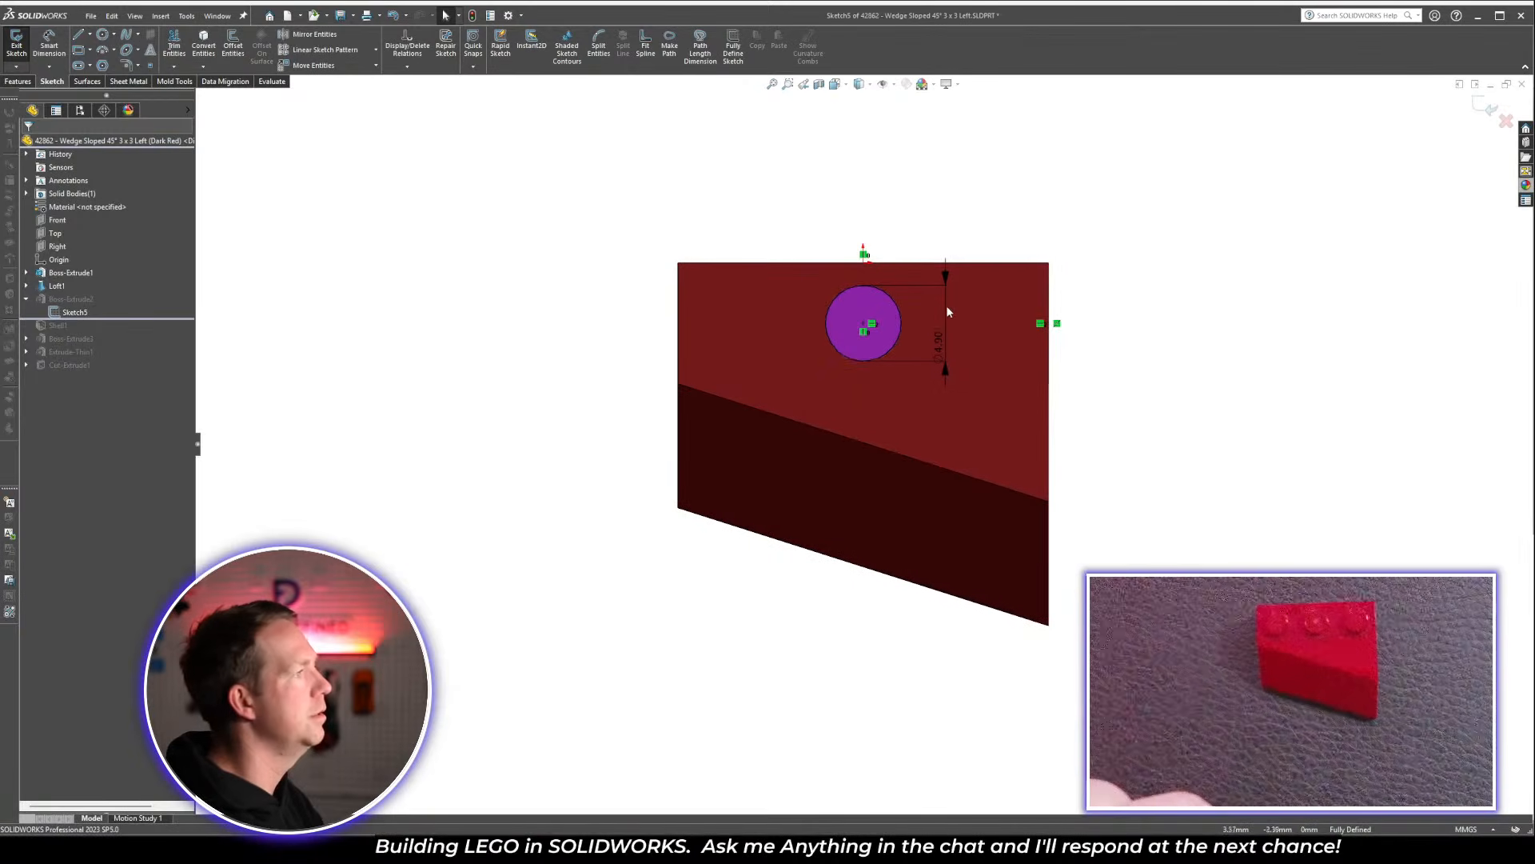
Linear-pattern the stud circle along the X-axis with 2 instances at 8 mm spacing, with the X spacing dimensioned
{"action": "left_click", "coordinate": [897, 307]}
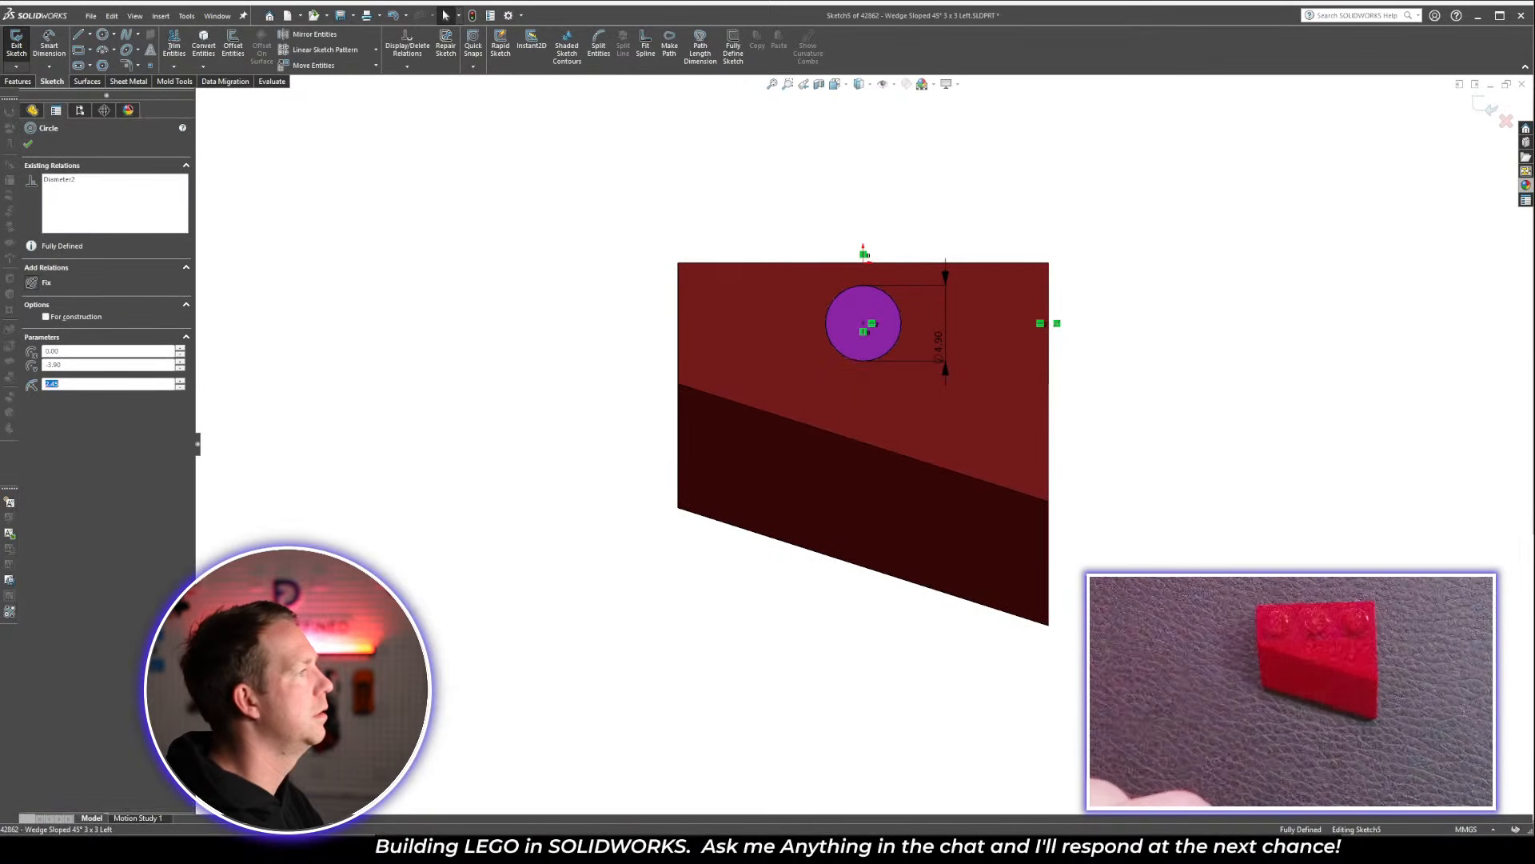
{"action": "left_click", "coordinate": [322, 50]}
{"action": "double_click", "coordinate": [69, 196]}
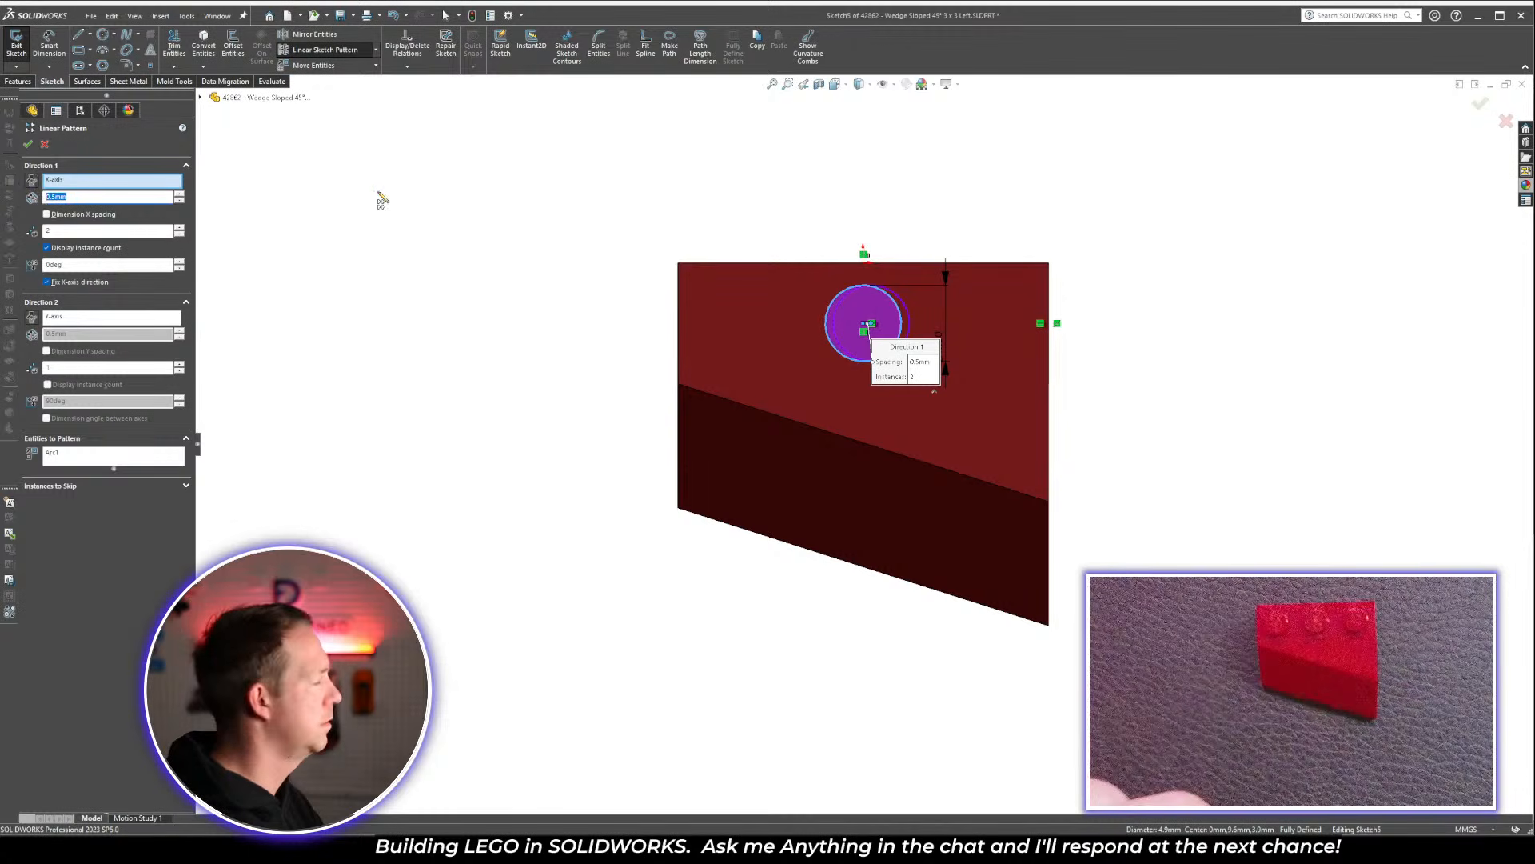
{"action": "type", "text": "8"}
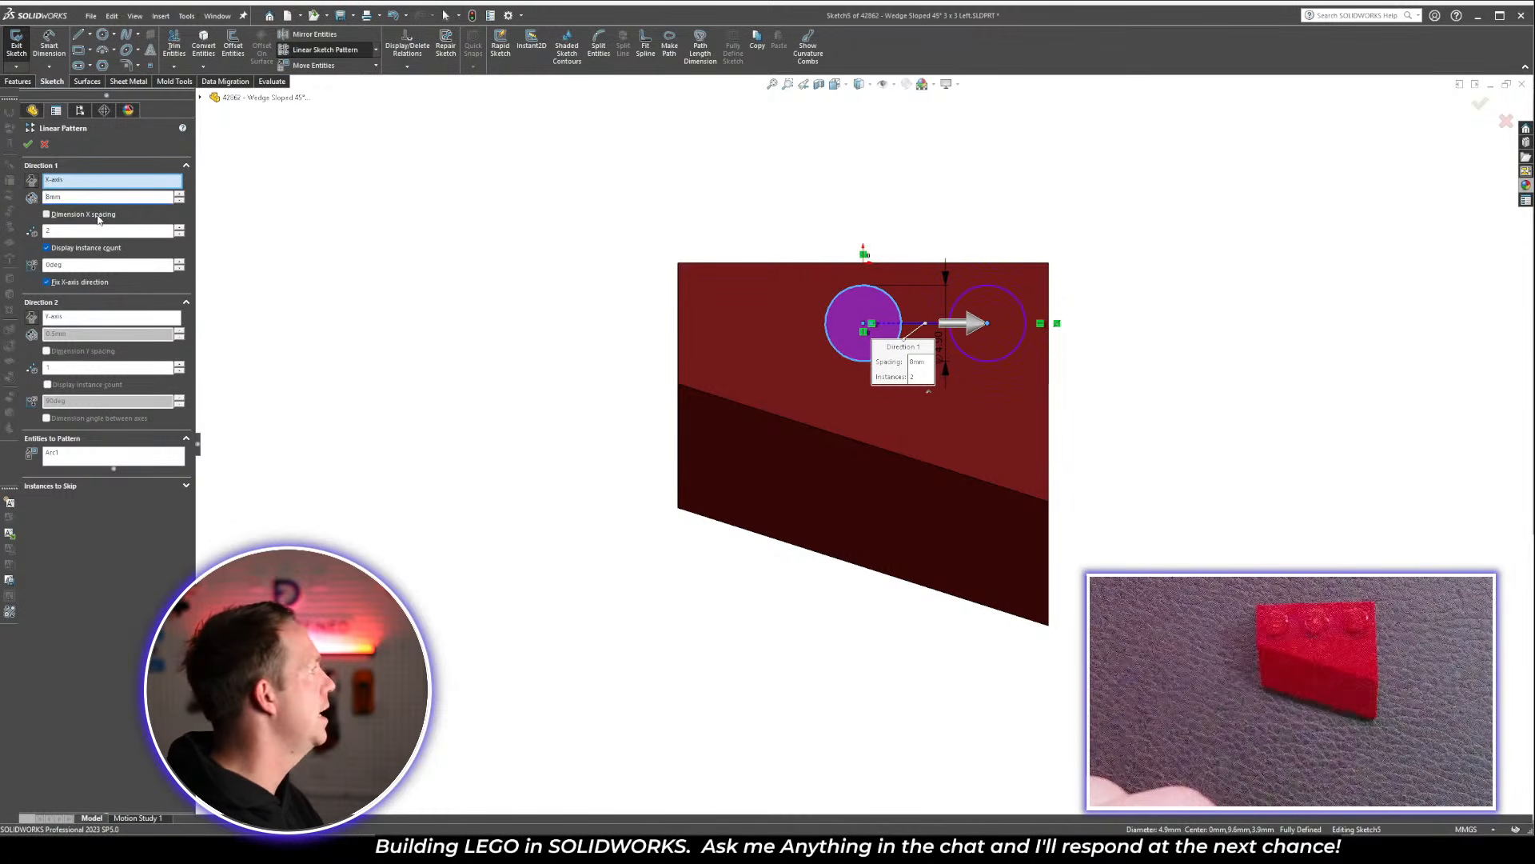
{"action": "left_click", "coordinate": [98, 216]}
{"action": "left_click", "coordinate": [29, 145]}
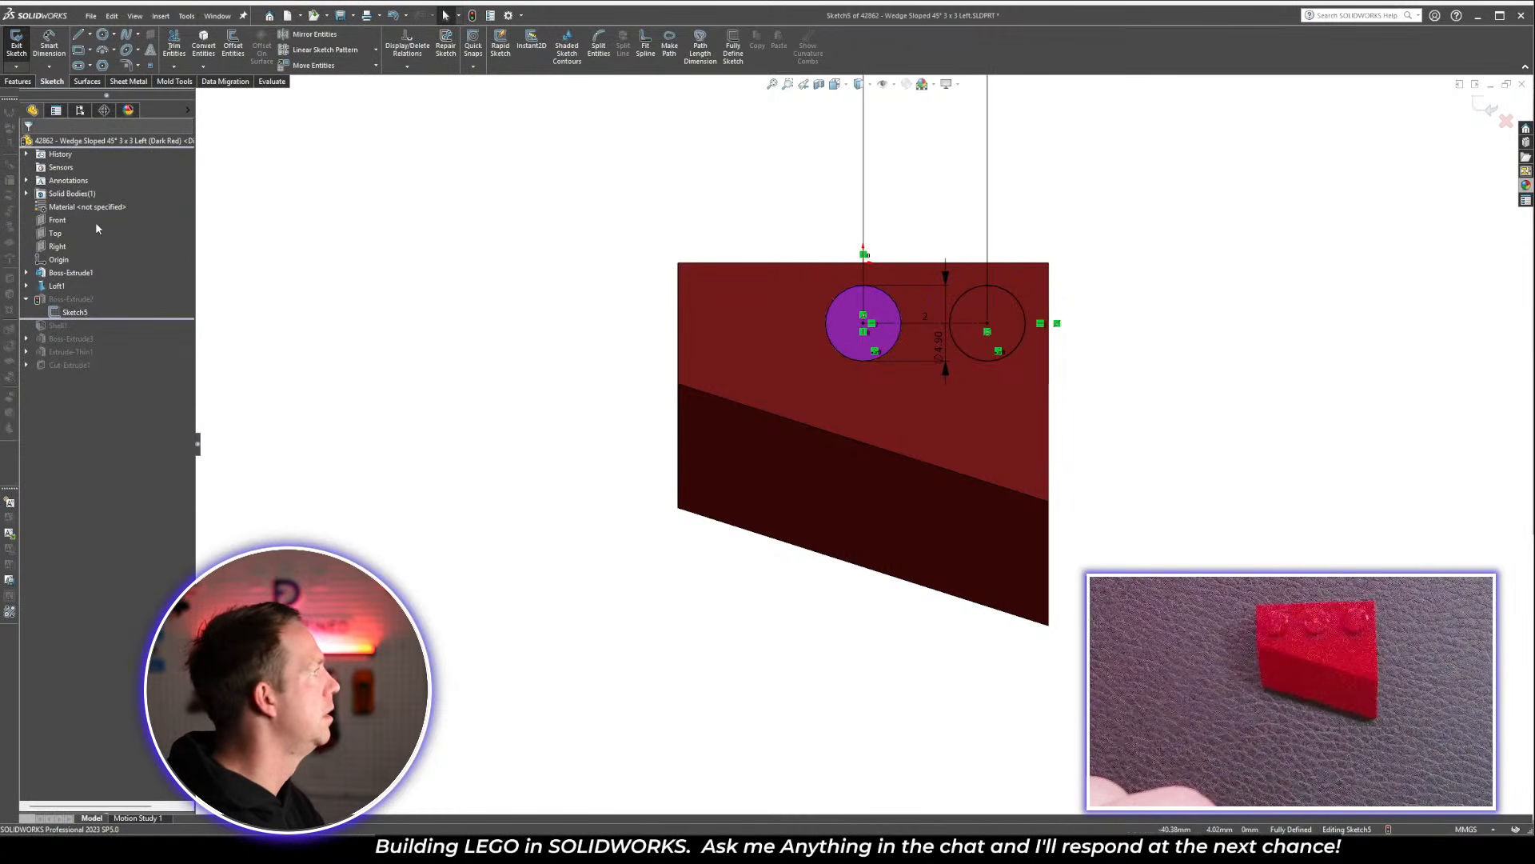
Mirror the patterned stud circle about the Right plane and close the sketch
{"action": "left_click", "coordinate": [56, 246]}
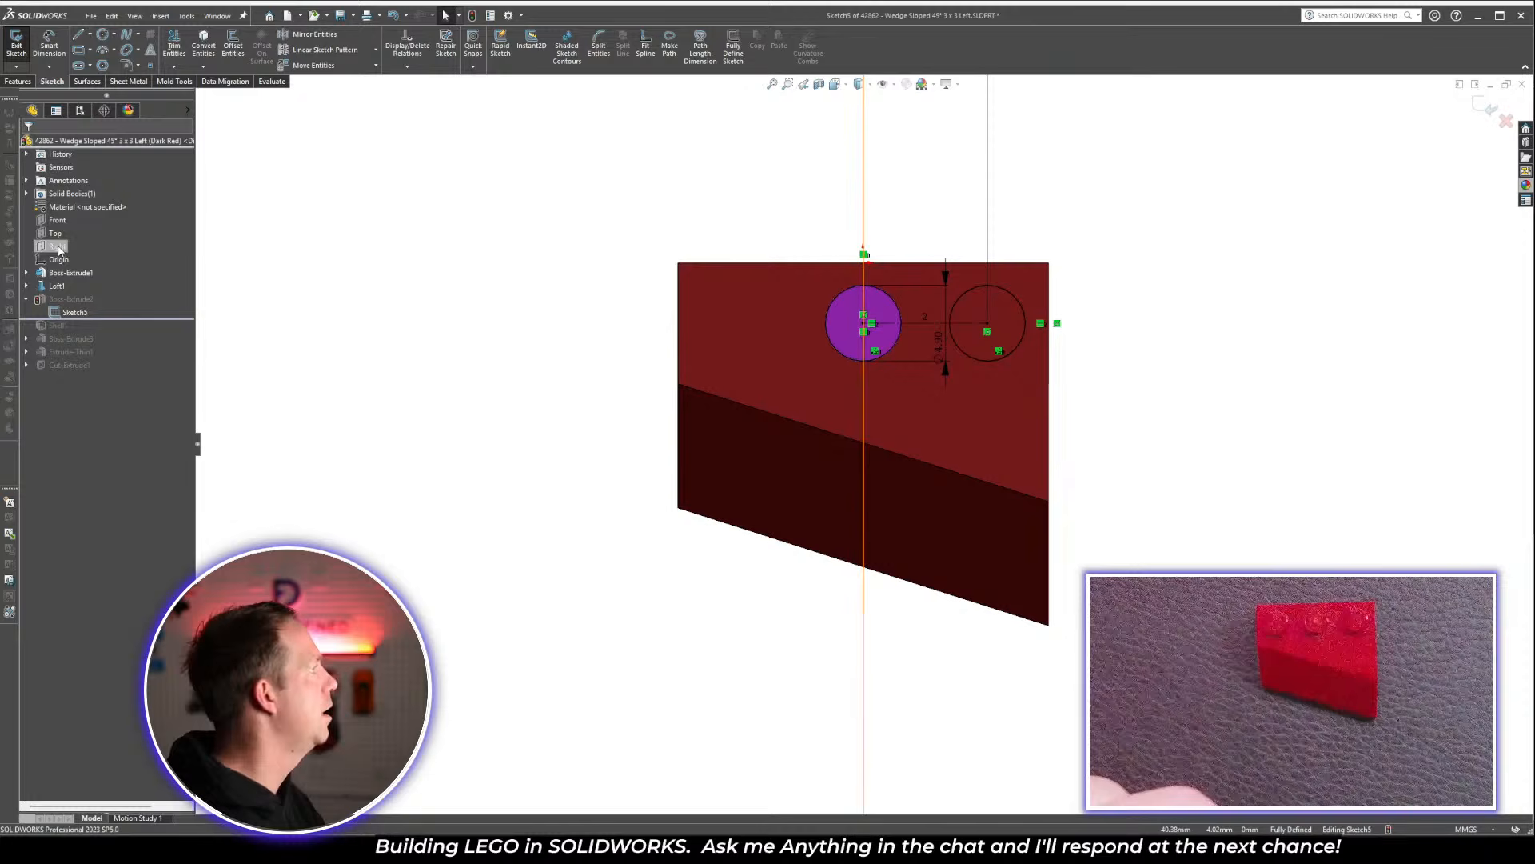
{"action": "left_click", "coordinate": [306, 37]}
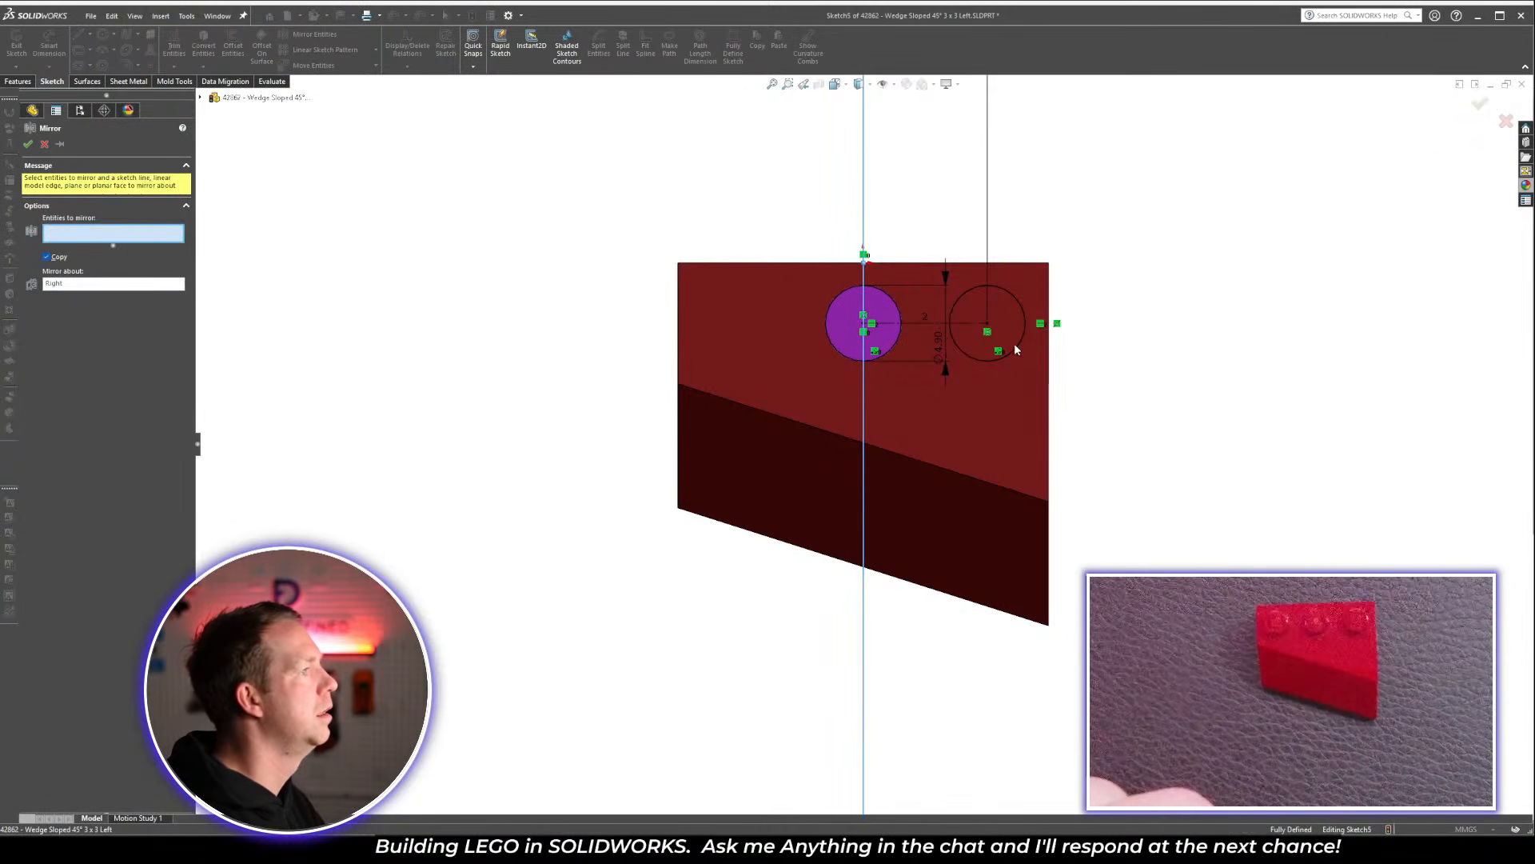
{"action": "left_click", "coordinate": [1015, 349]}
{"action": "right_click", "coordinate": [1017, 340]}
{"action": "mouse_move", "coordinate": [1262, 328]}
{"action": "middle_mouse_down"}
{"action": "mouse_move", "coordinate": [977, 302]}
{"action": "mouse_move", "coordinate": [1237, 228]}
{"action": "middle_mouse_up"}
{"action": "left_click", "coordinate": [1479, 108]}
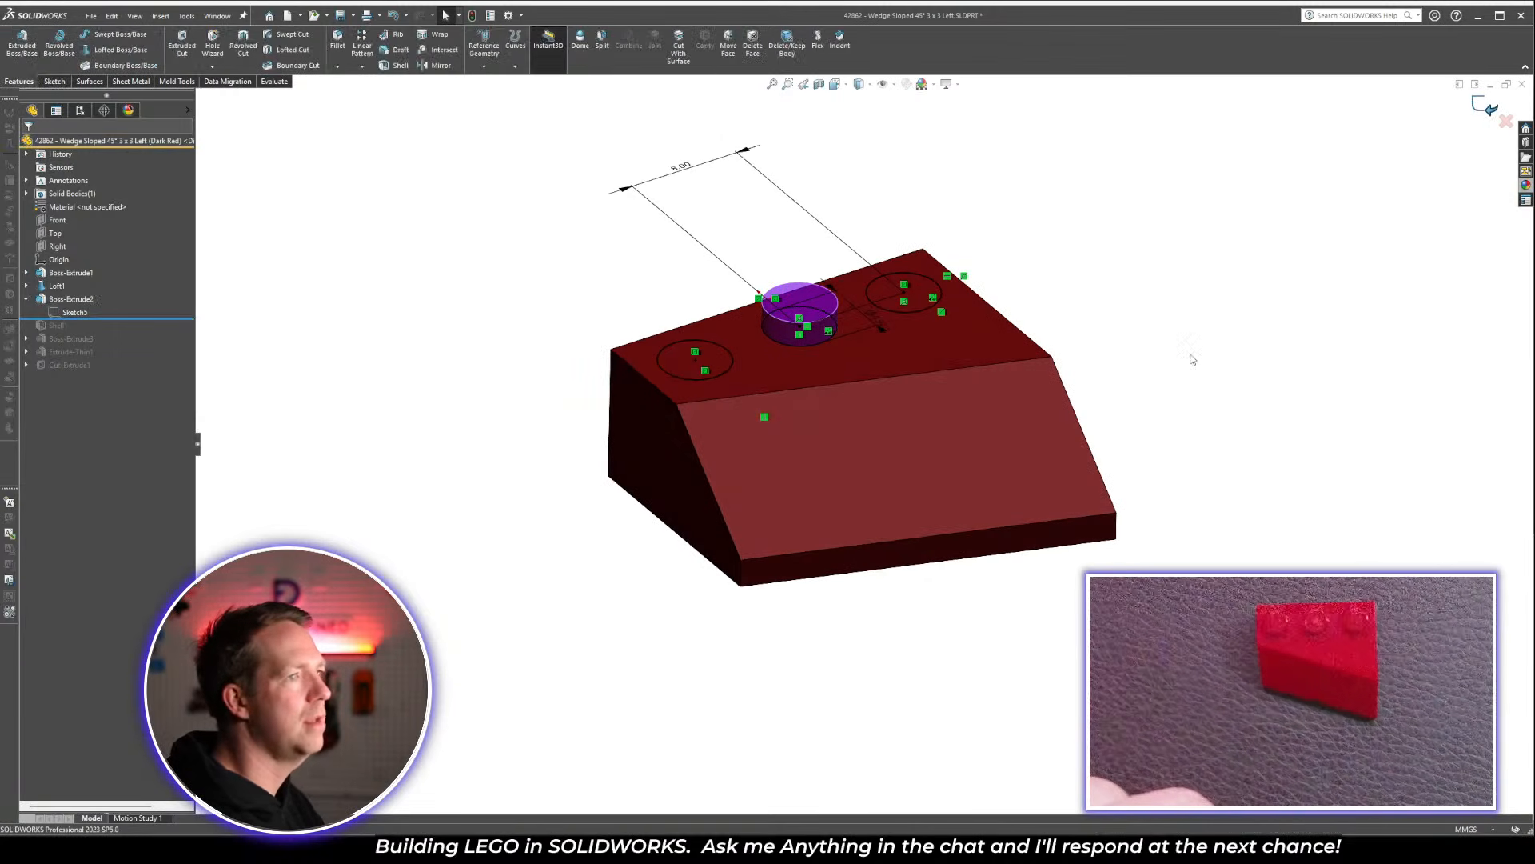
{"action": "scroll", "coordinate": [892, 370], "scroll_direction": "down", "scroll_amount": 3}
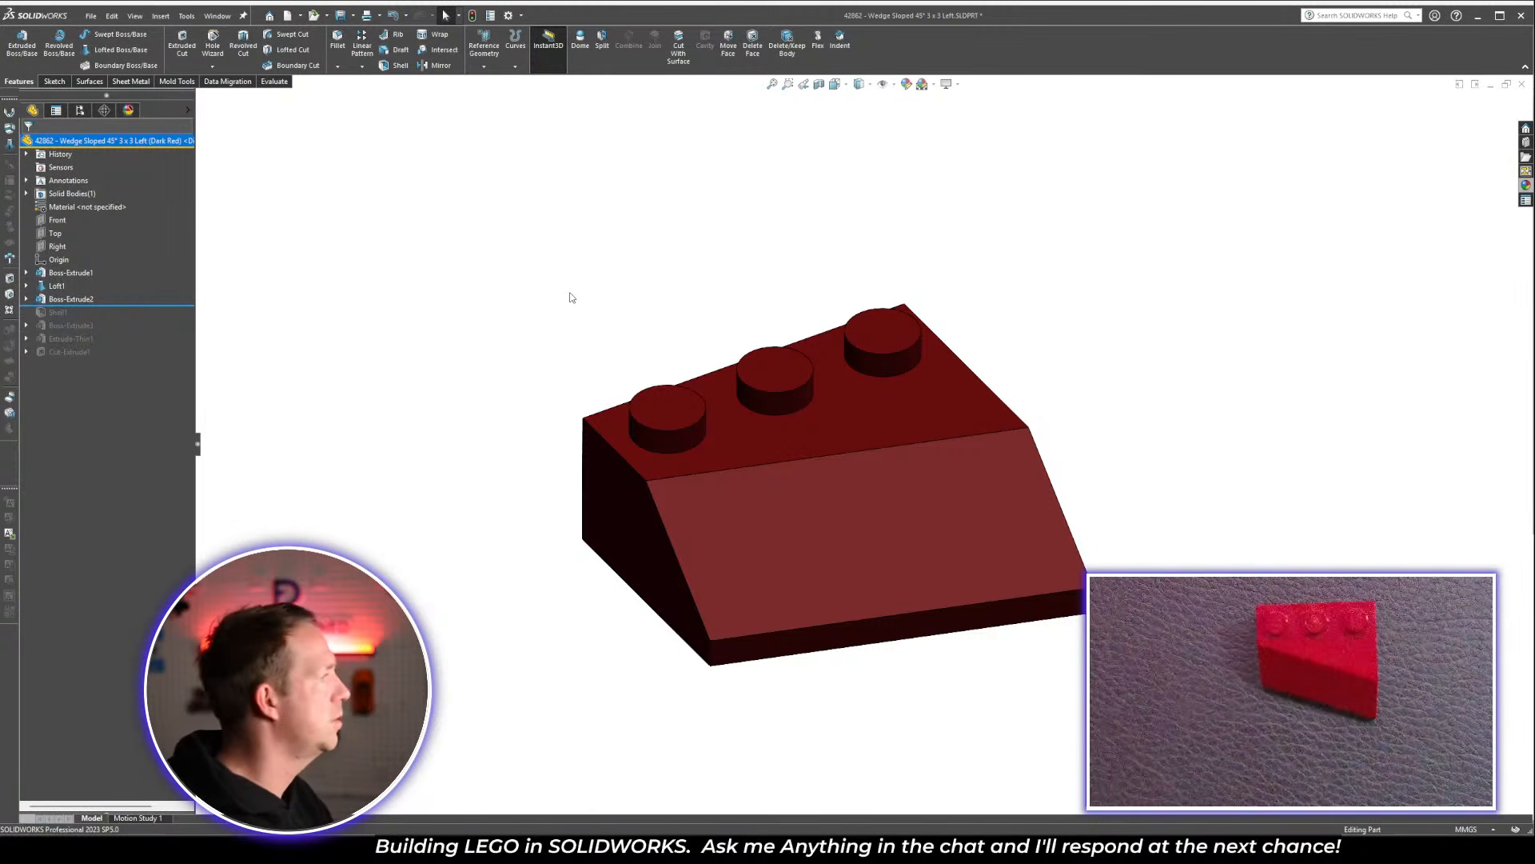
Switch to the browser and compare the starship picture with the parts overview slide in the Boba Fett's Starship Microfighter presentation
{"action": "key", "text": "alt+Tab"}
{"action": "left_click", "coordinate": [545, 22]}
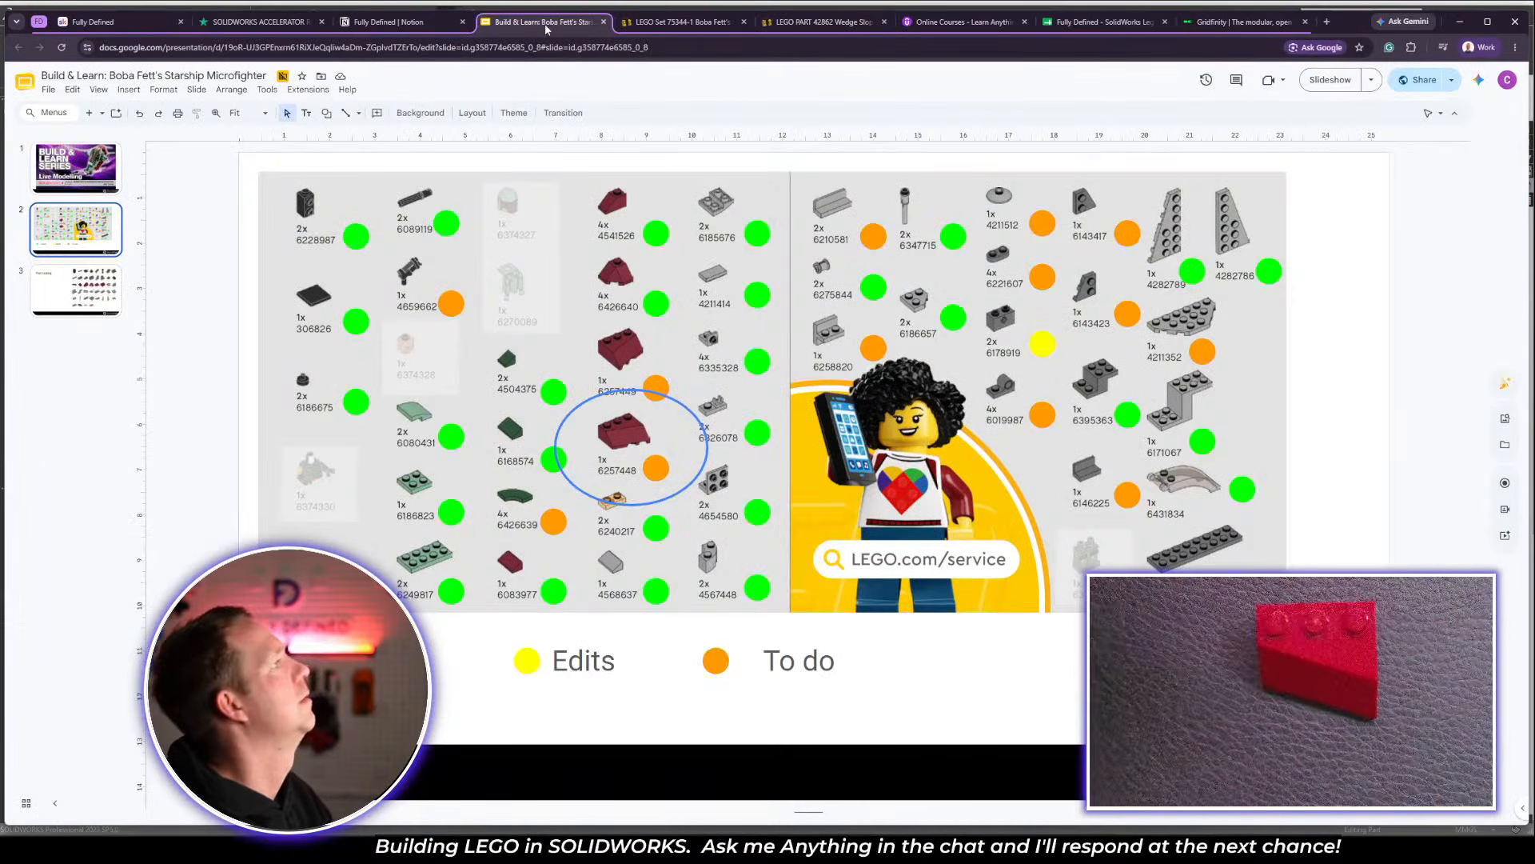
{"action": "left_click", "coordinate": [94, 180]}
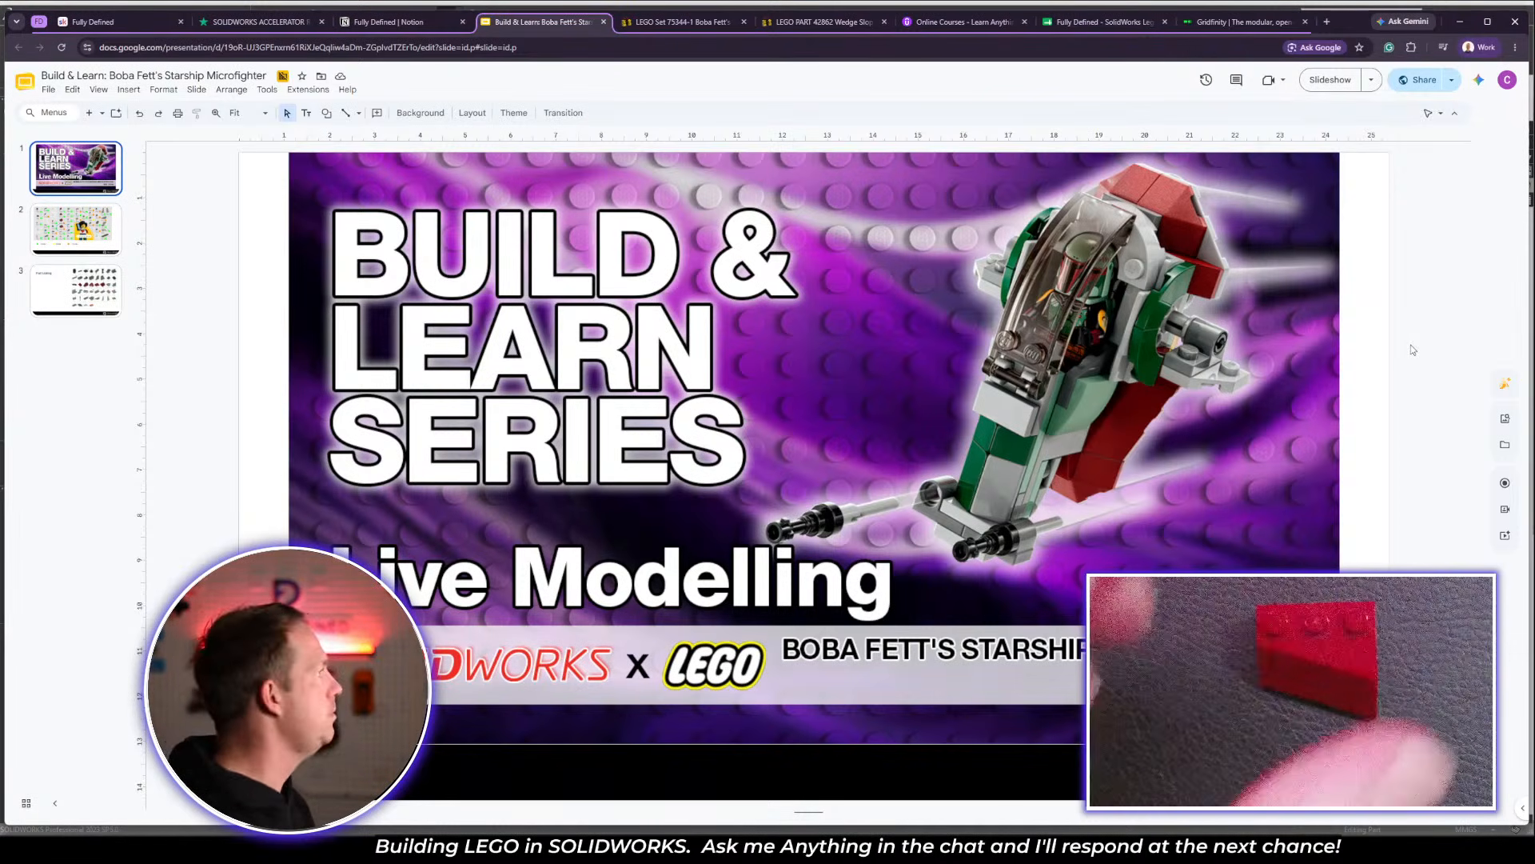
{"action": "left_click", "coordinate": [82, 237]}
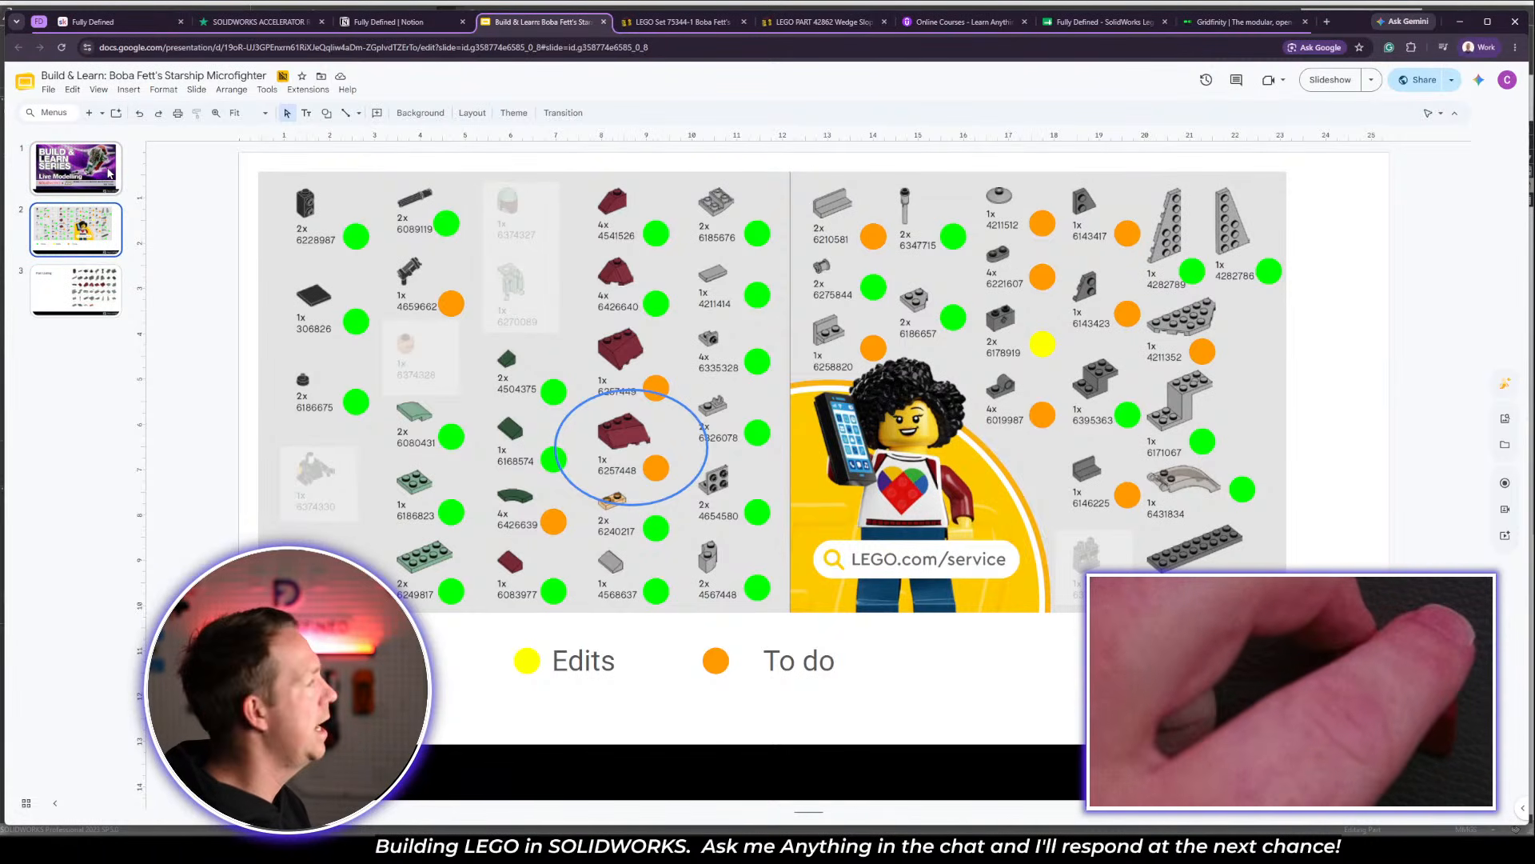
{"action": "left_click", "coordinate": [110, 173]}
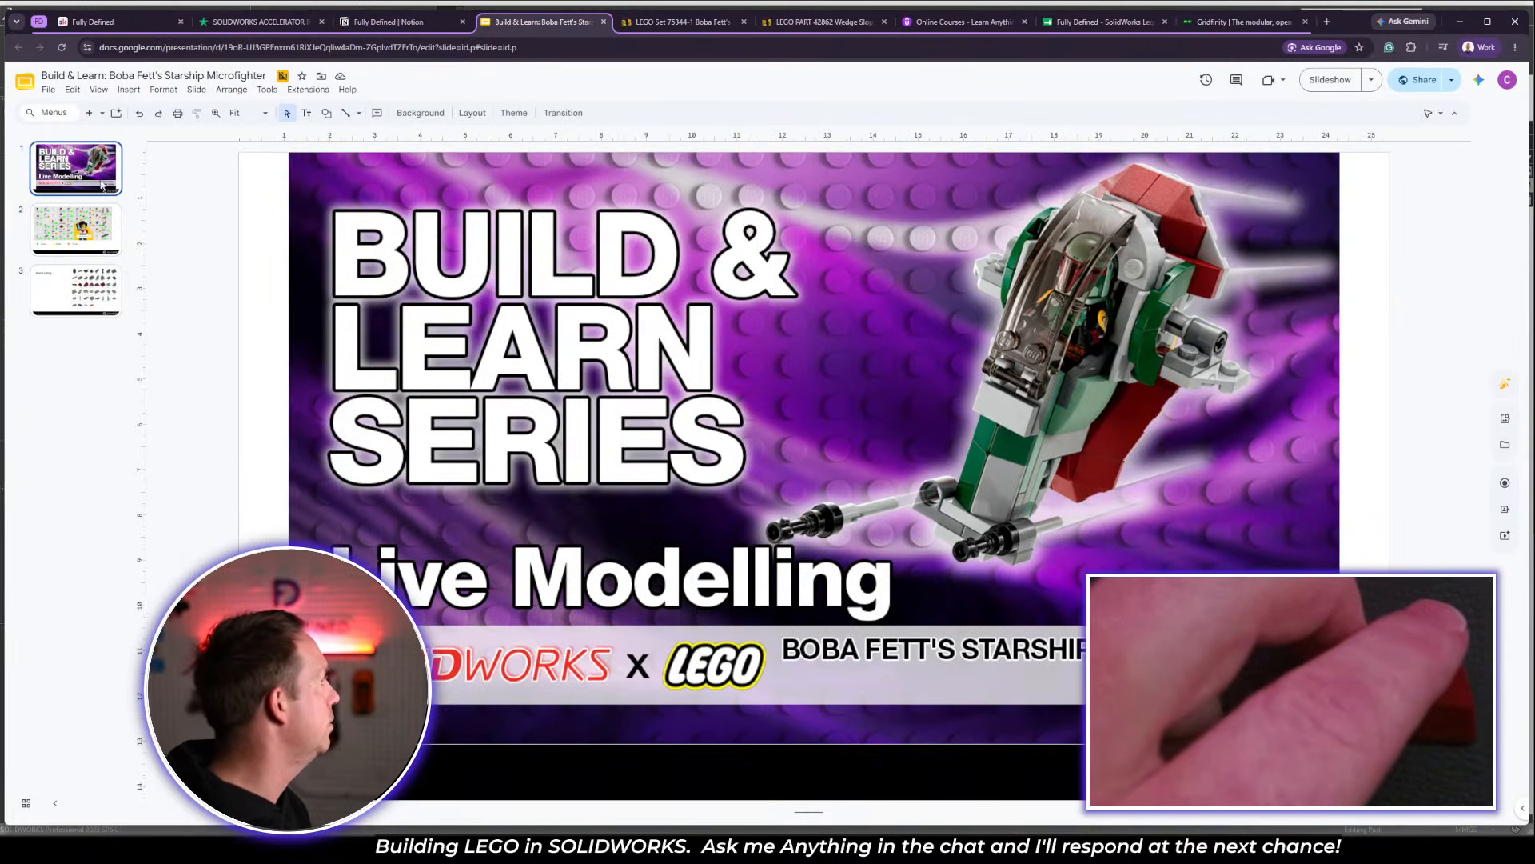
{"action": "left_click", "coordinate": [83, 223]}
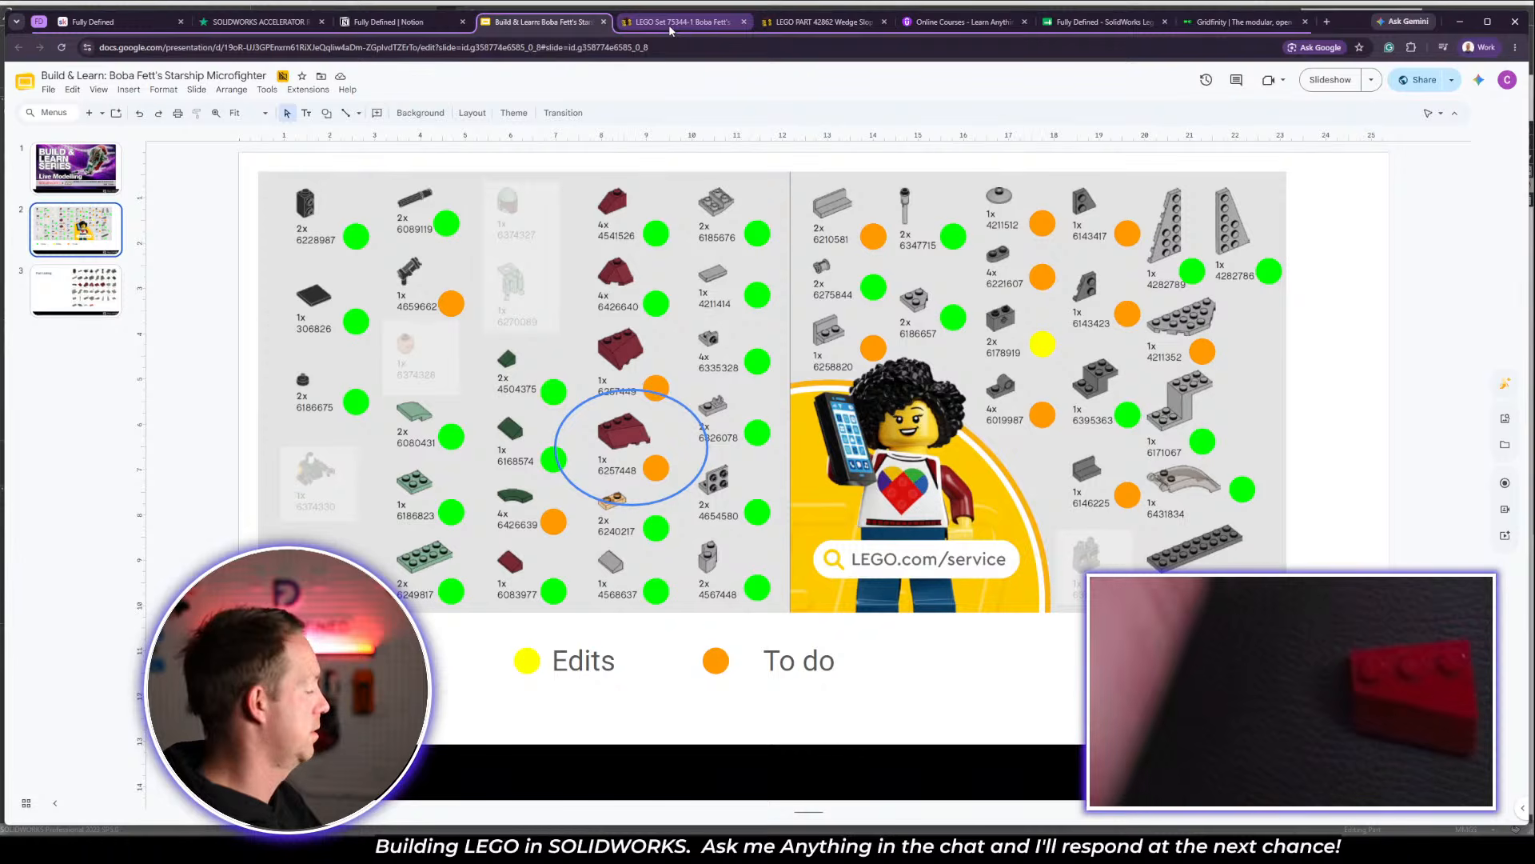
{"action": "key", "text": "alt+Tab"}
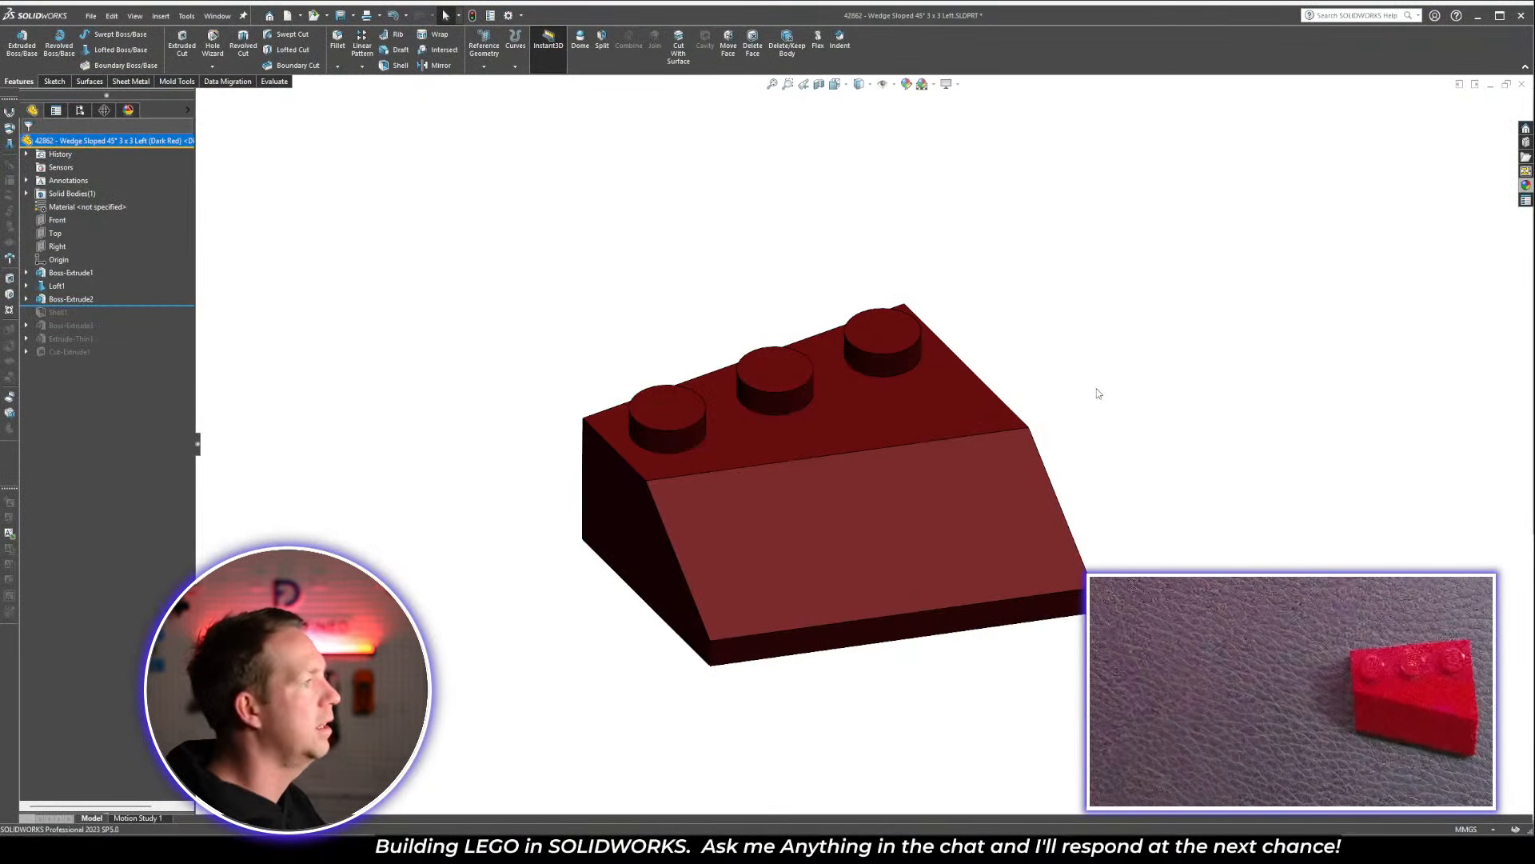
Look over the modelled parts in the 75344 Boba Fett's Starship assembly and return to the wedge part
{"action": "key", "text": "ctrl+Tab"}
{"action": "left_click", "coordinate": [799, 413]}
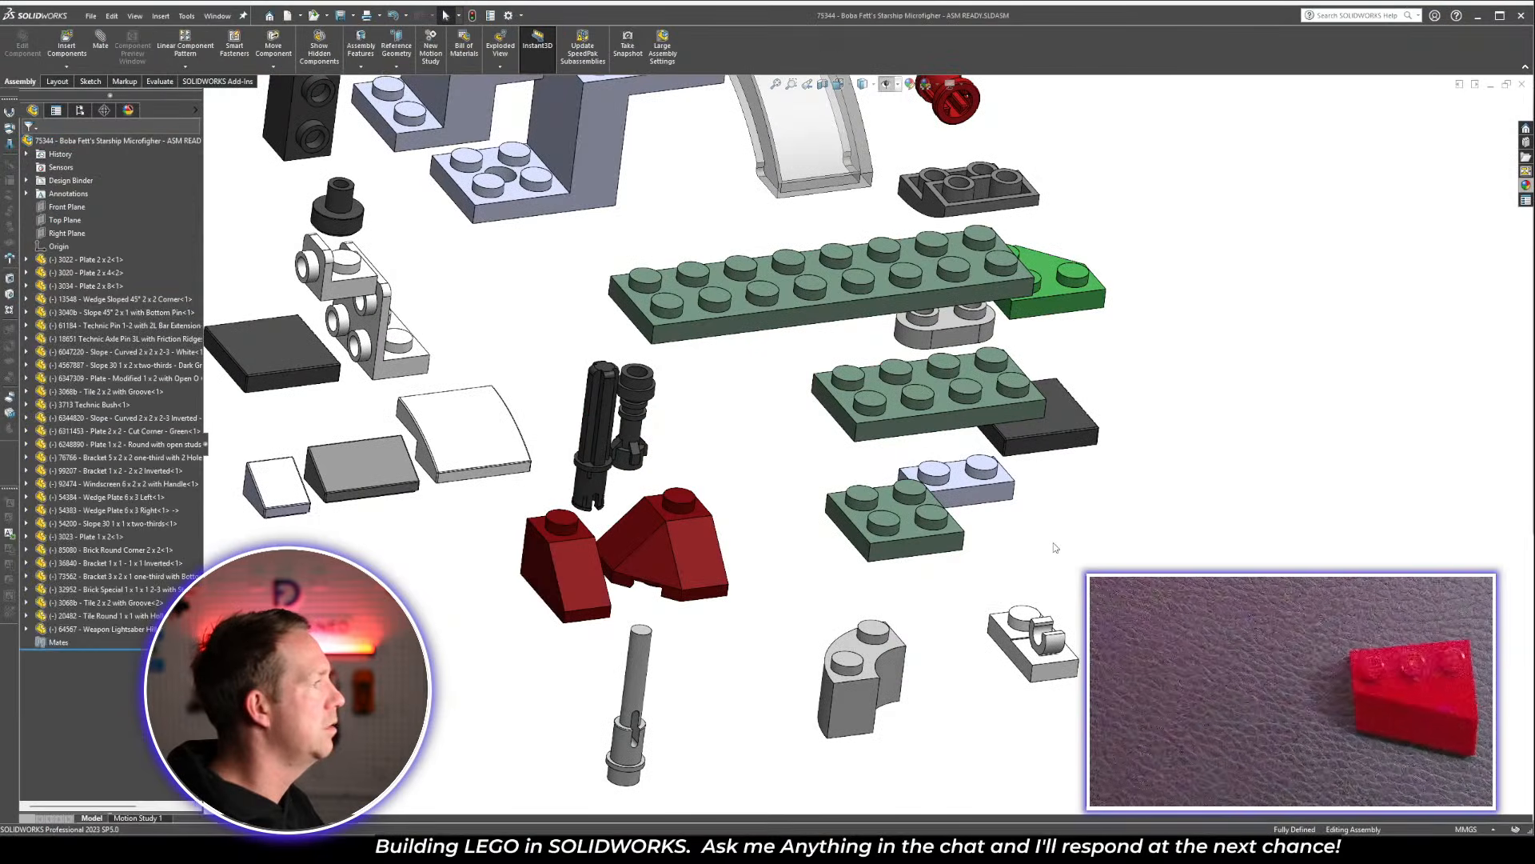
{"action": "scroll", "coordinate": [879, 454], "scroll_direction": "up", "scroll_amount": 5}
{"action": "middle_click_drag", "start_coordinate": [879, 448], "coordinate": [798, 350]}
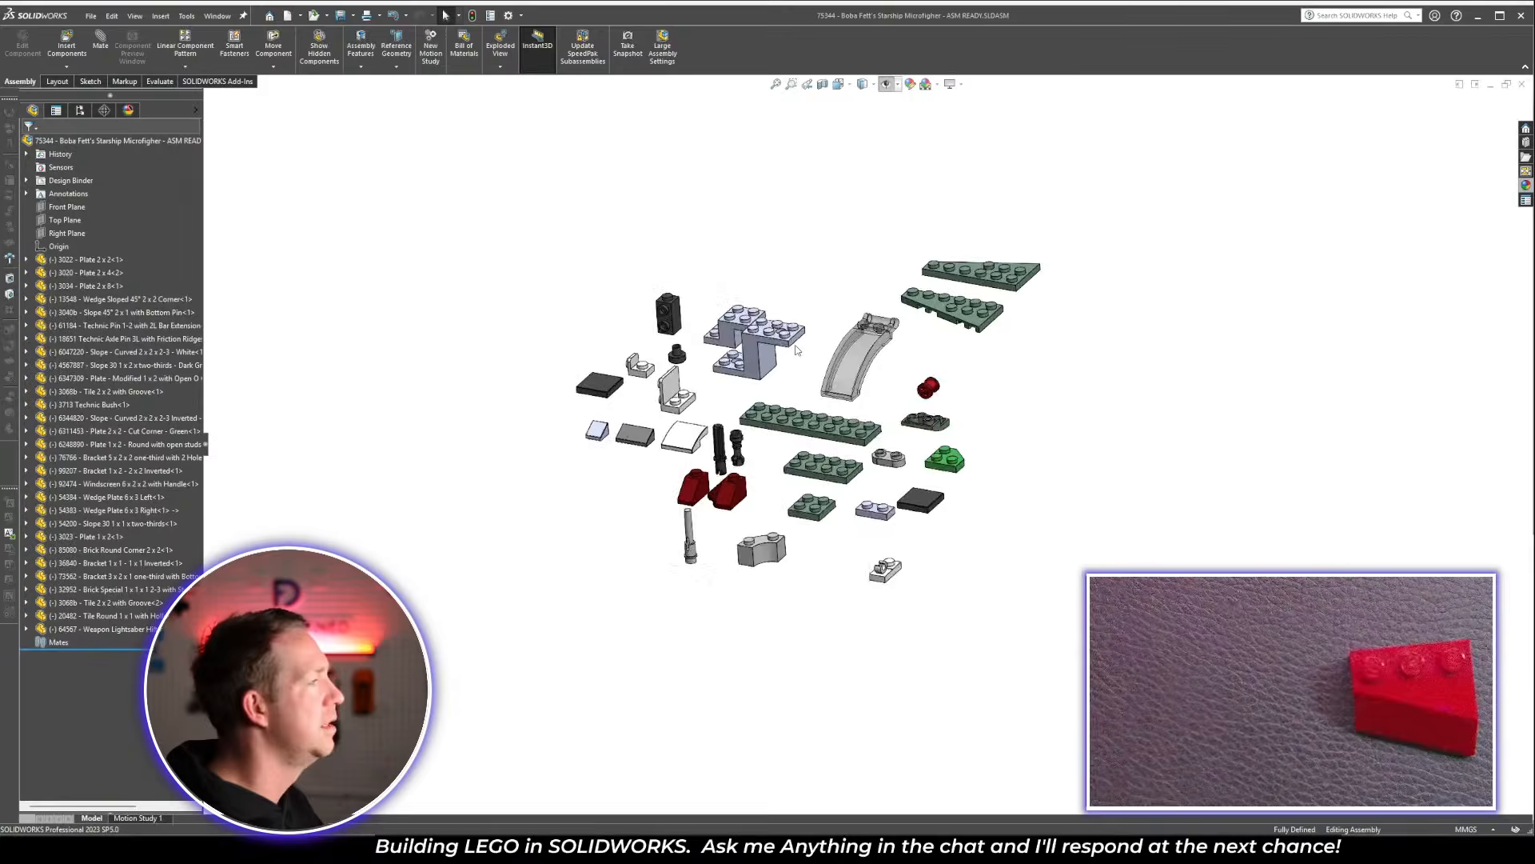
{"action": "scroll", "coordinate": [796, 350], "scroll_direction": "down", "scroll_amount": 2}
{"action": "key", "text": "ctrl+Tab"}
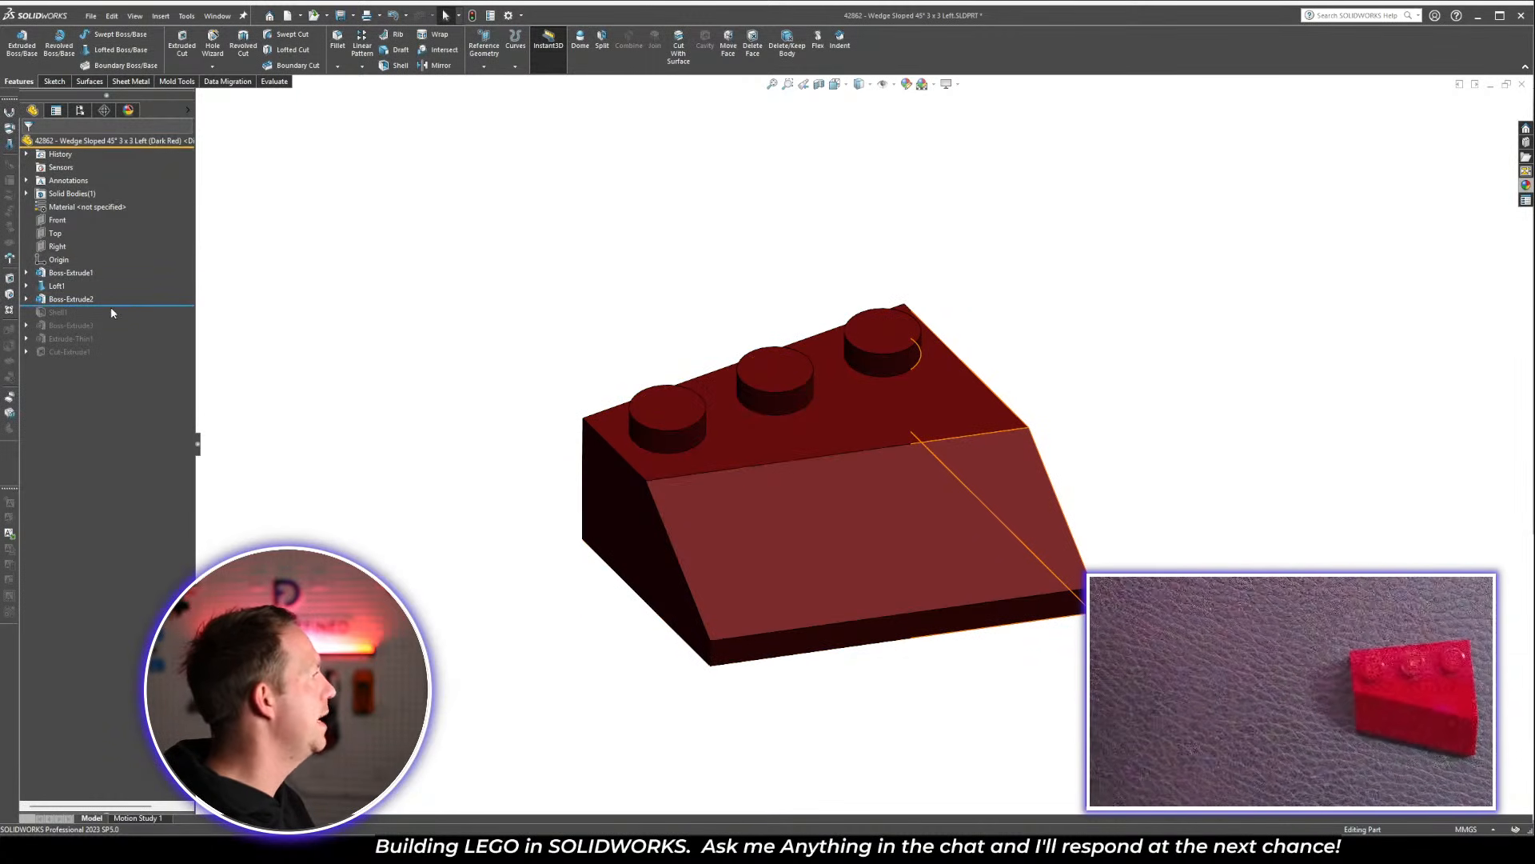
Roll the history forward past Shell1 and examine the wedge's hollowed underside
{"action": "middle_click_drag", "start_coordinate": [975, 545], "coordinate": [982, 528]}
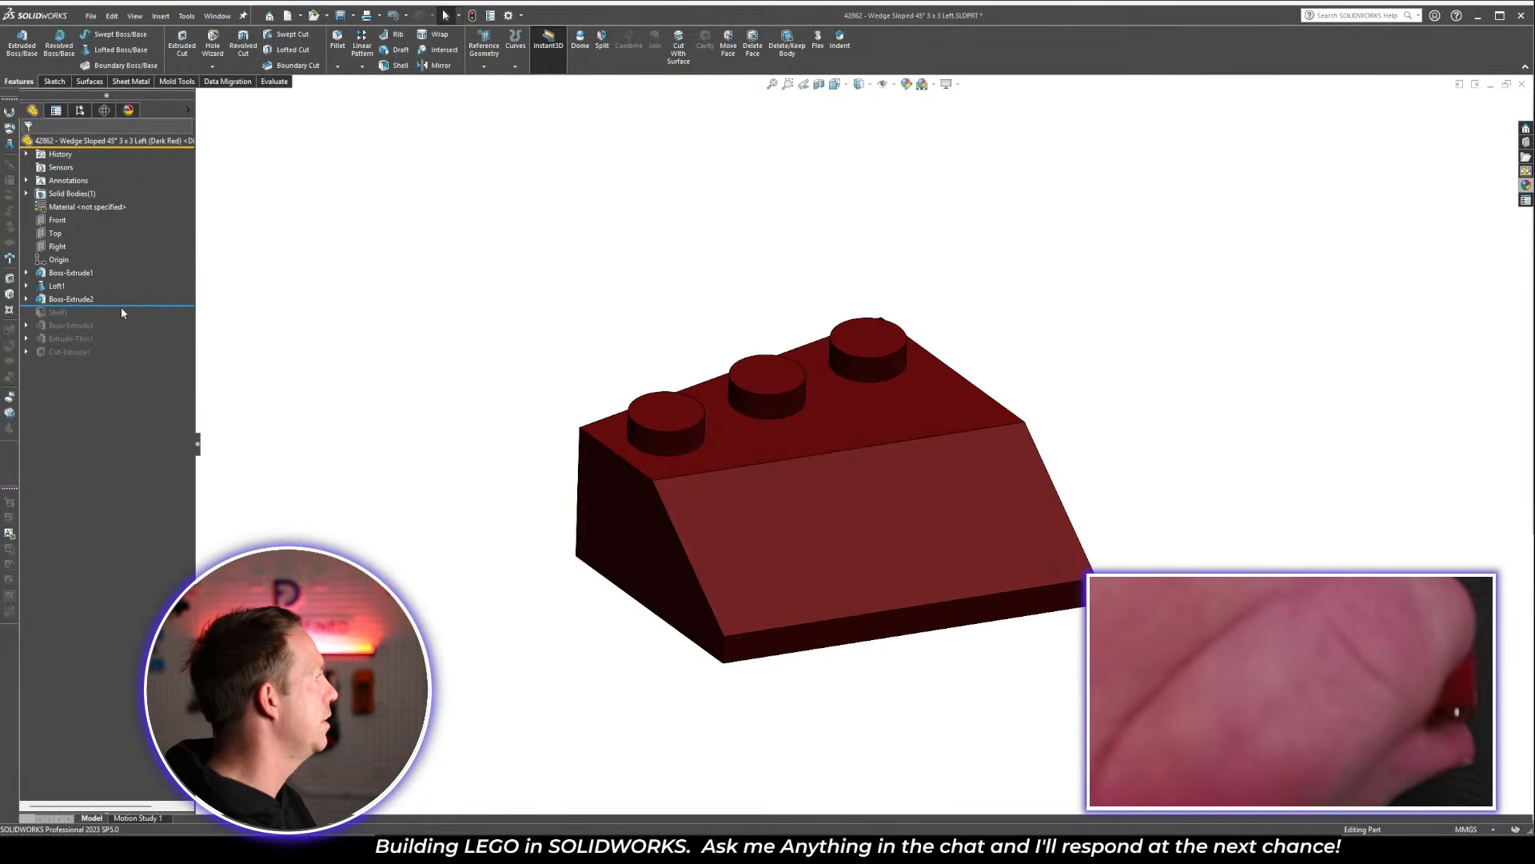
{"action": "left_click_drag", "start_coordinate": [121, 306], "coordinate": [128, 317]}
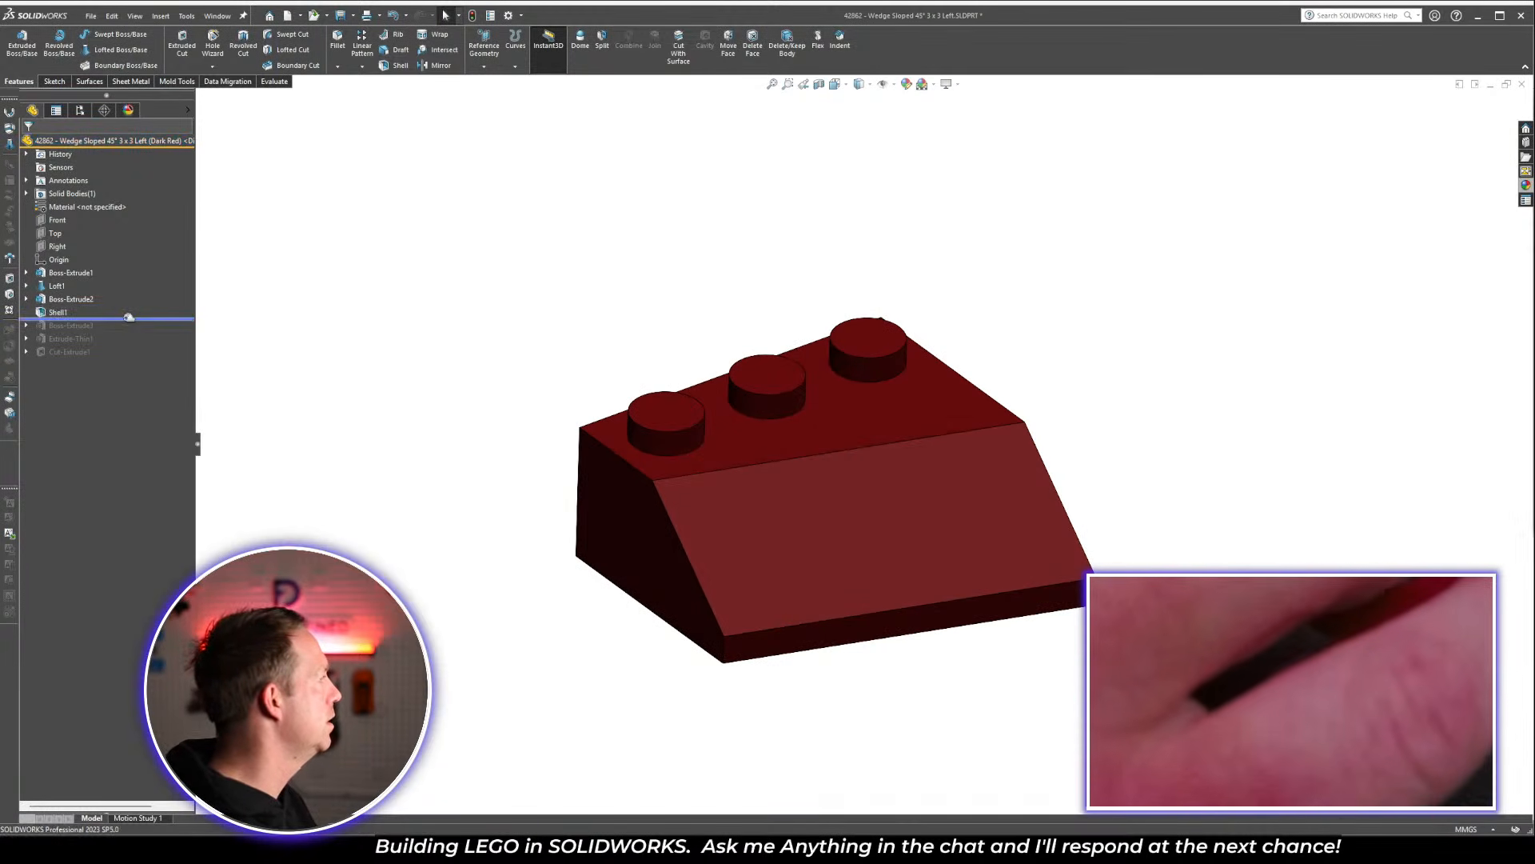
{"action": "left_click", "coordinate": [53, 313]}
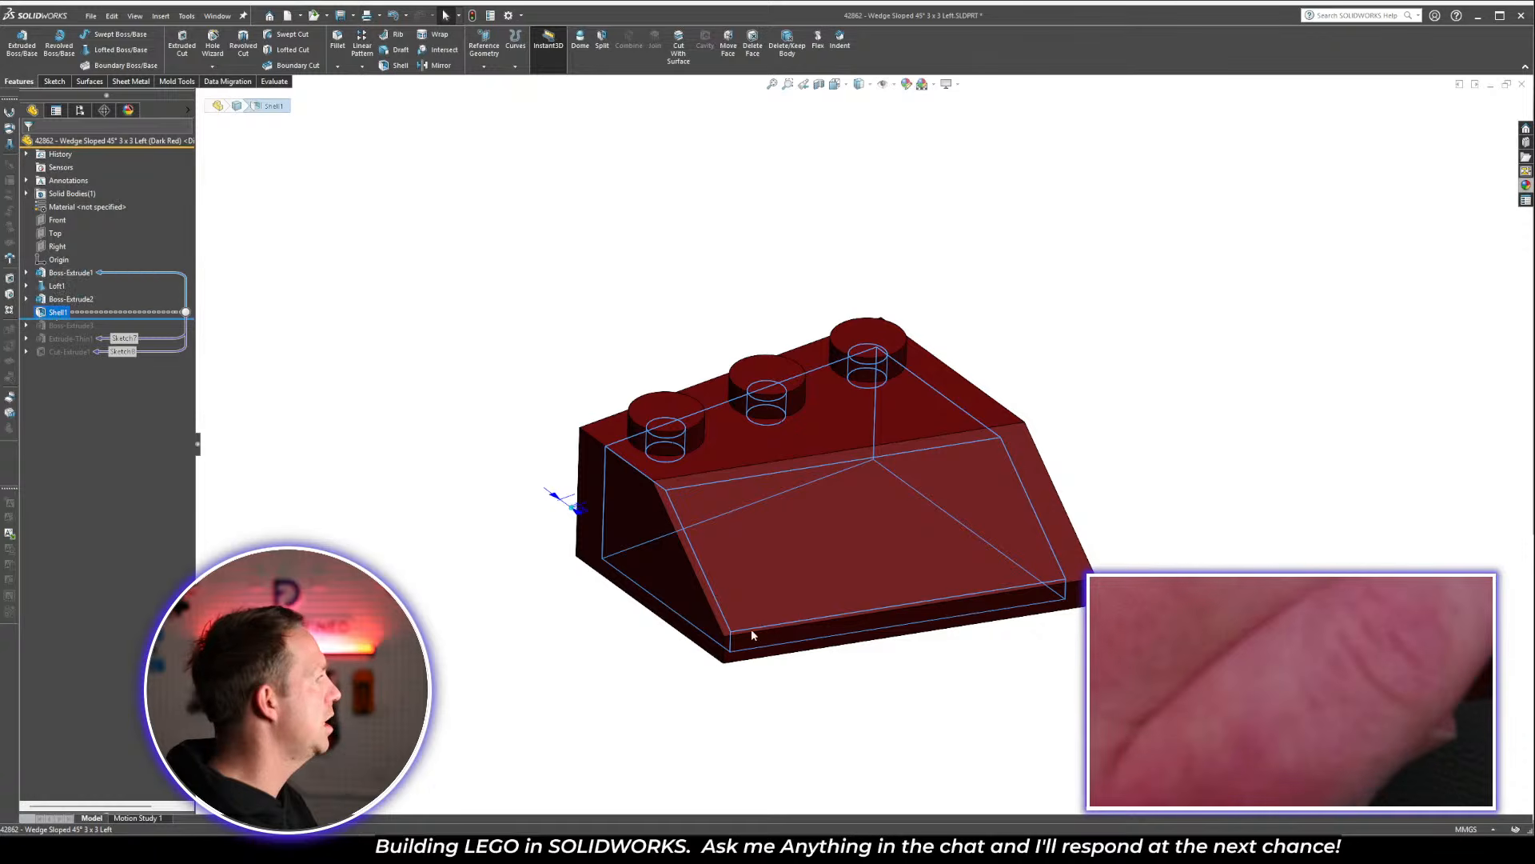
{"action": "middle_click_drag", "start_coordinate": [751, 628], "coordinate": [799, 339]}
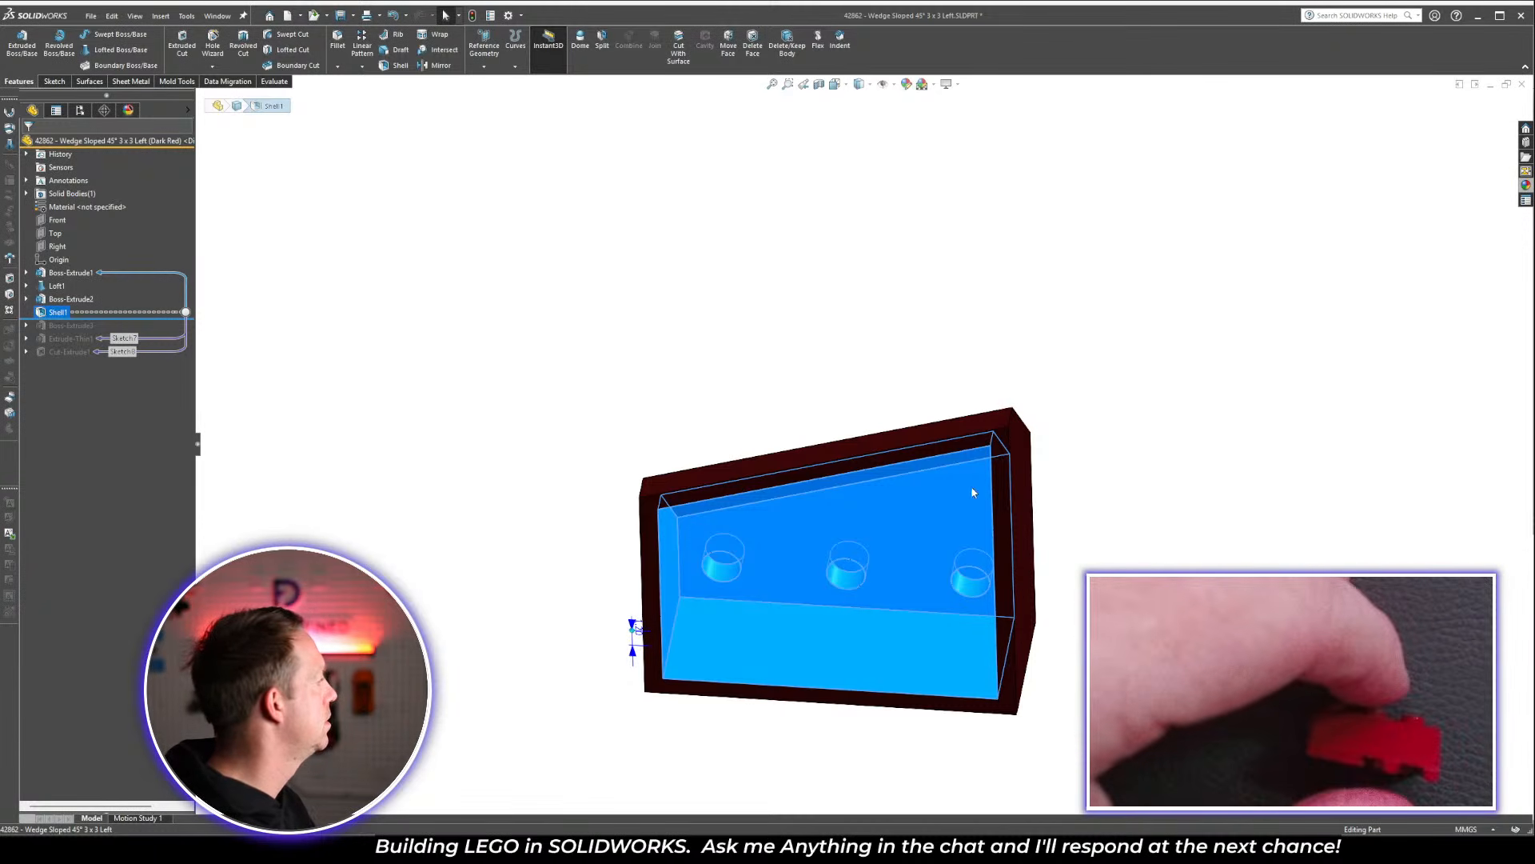
{"action": "middle_click_drag", "start_coordinate": [896, 528], "coordinate": [971, 552]}
{"action": "middle_click_drag", "start_coordinate": [940, 422], "coordinate": [908, 442]}
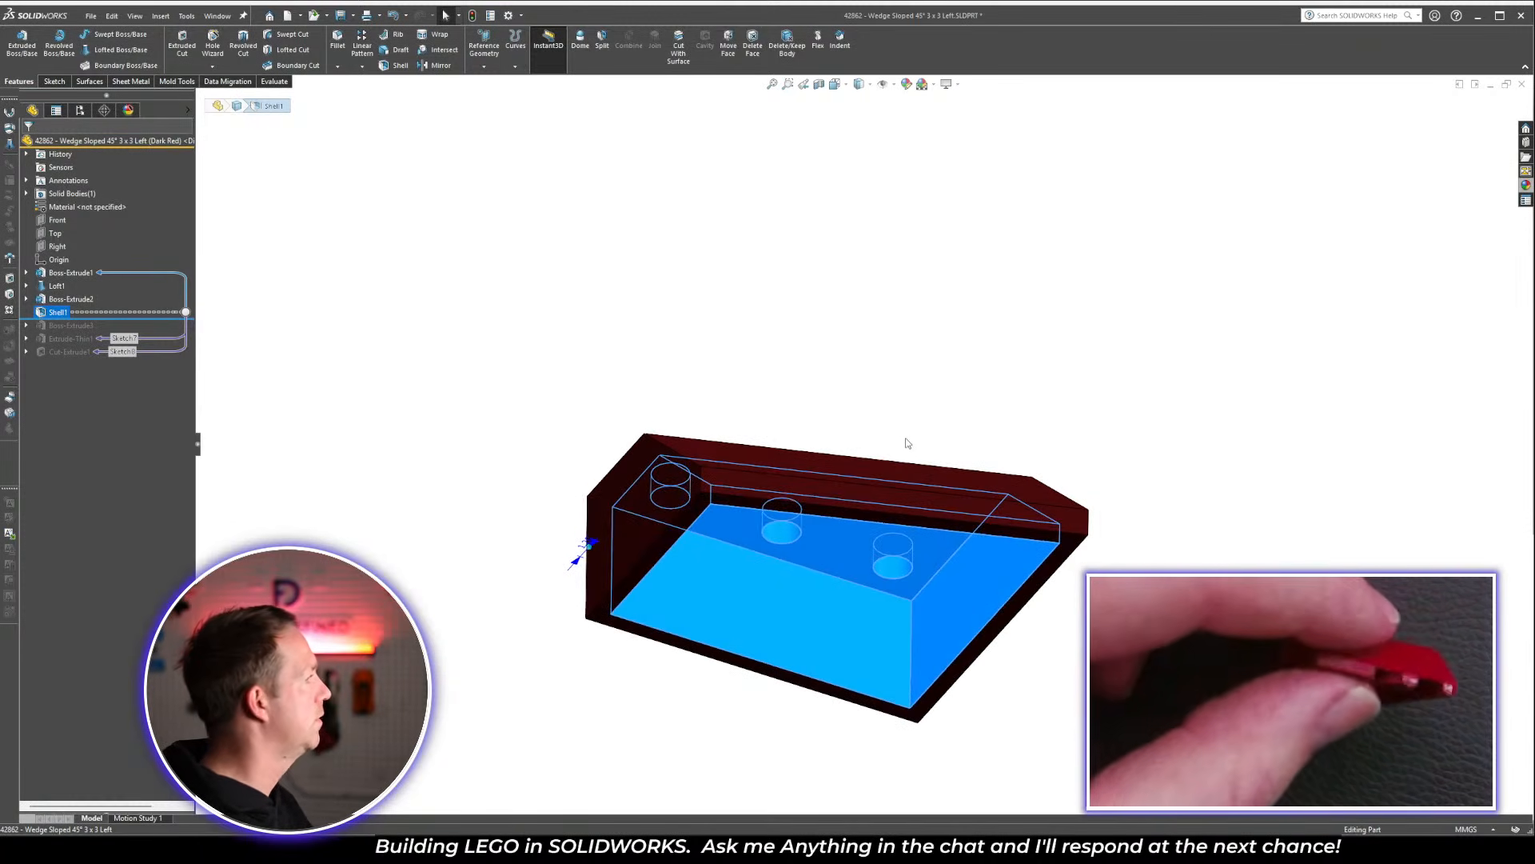
{"action": "left_click", "coordinate": [981, 417]}
{"action": "key", "text": "ctrl+6"}
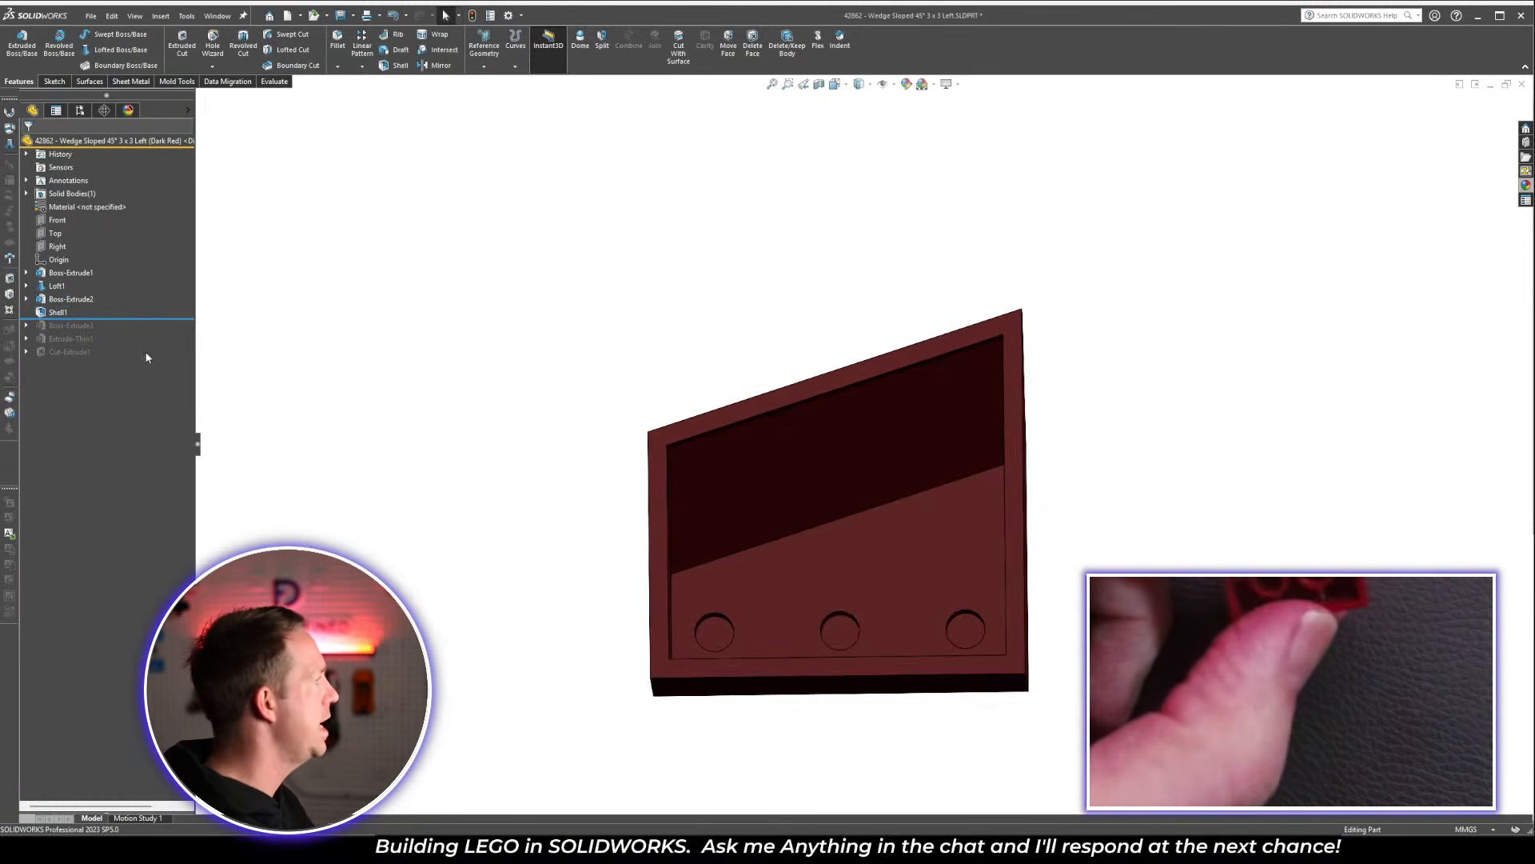
Roll the history forward to the end and delete Cut-Extrude1 together with its sketch of two circles
{"action": "left_click_drag", "start_coordinate": [118, 318], "coordinate": [119, 330]}
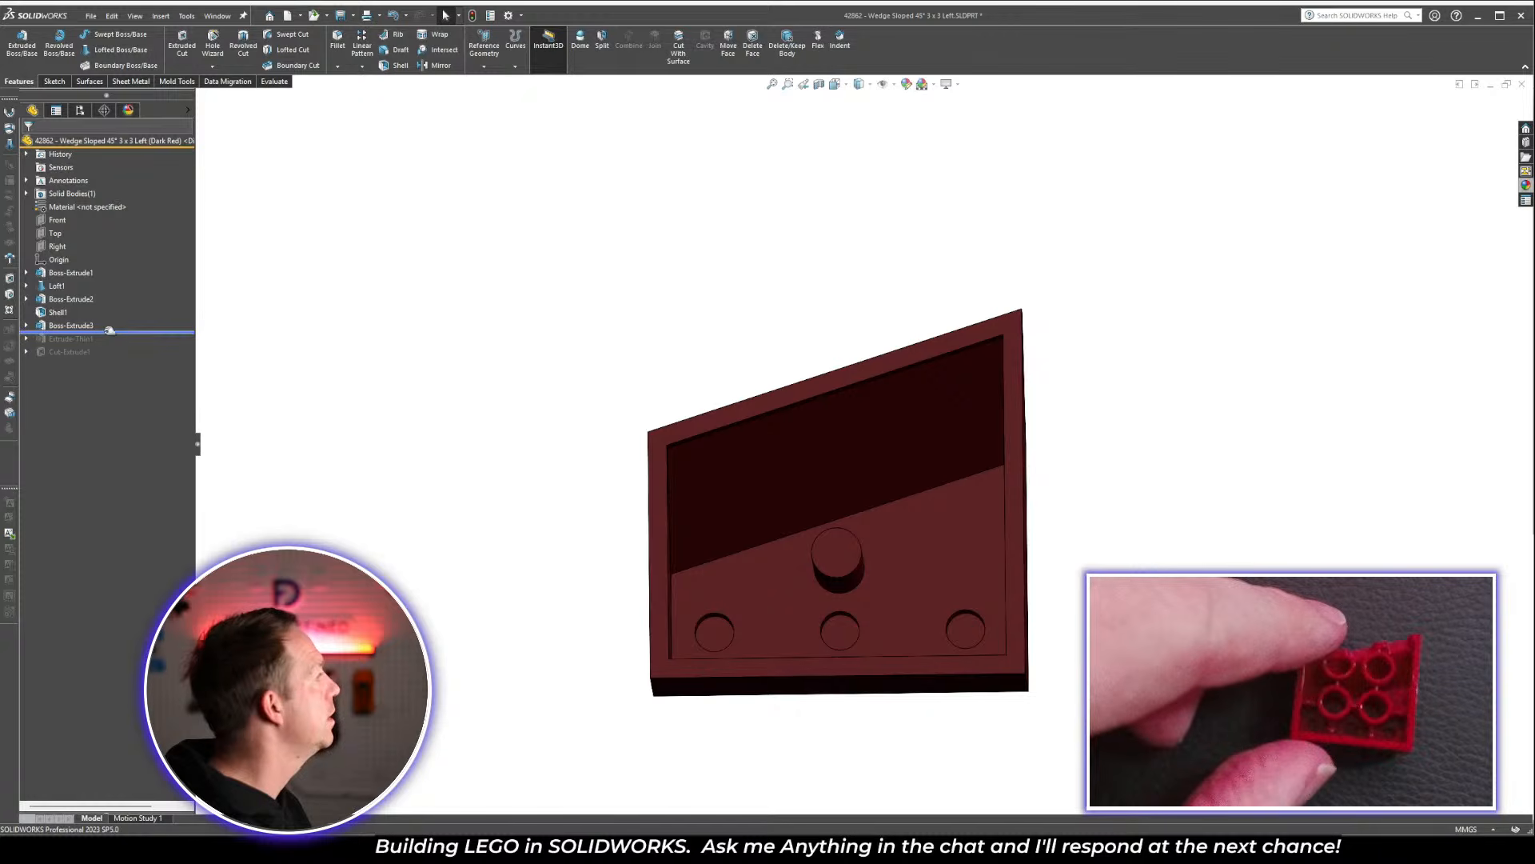
{"action": "left_click_drag", "start_coordinate": [109, 331], "coordinate": [106, 359]}
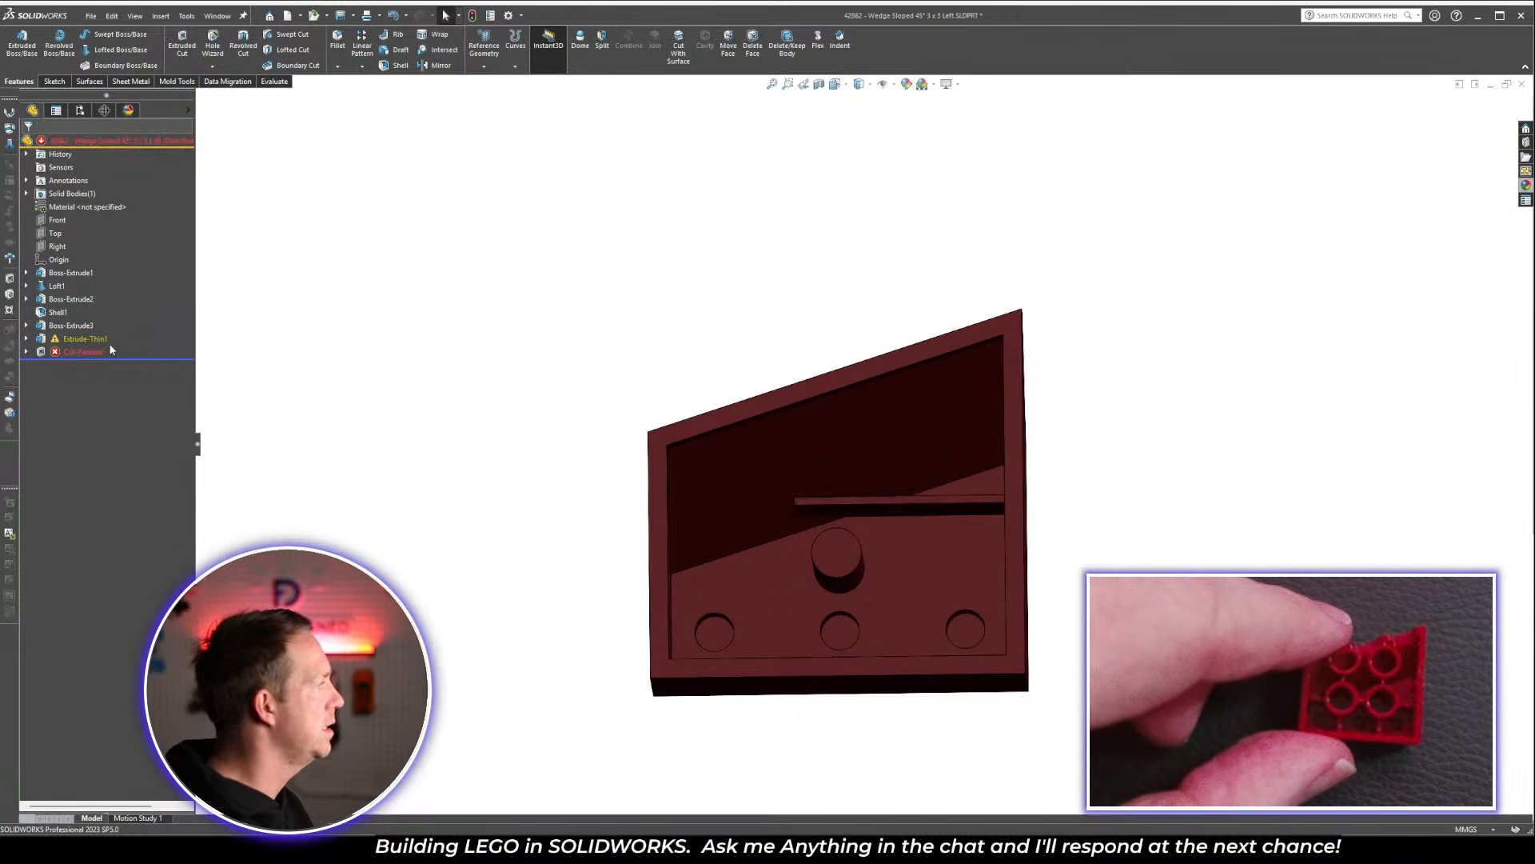
{"action": "left_click", "coordinate": [58, 352]}
{"action": "key", "text": "Delete"}
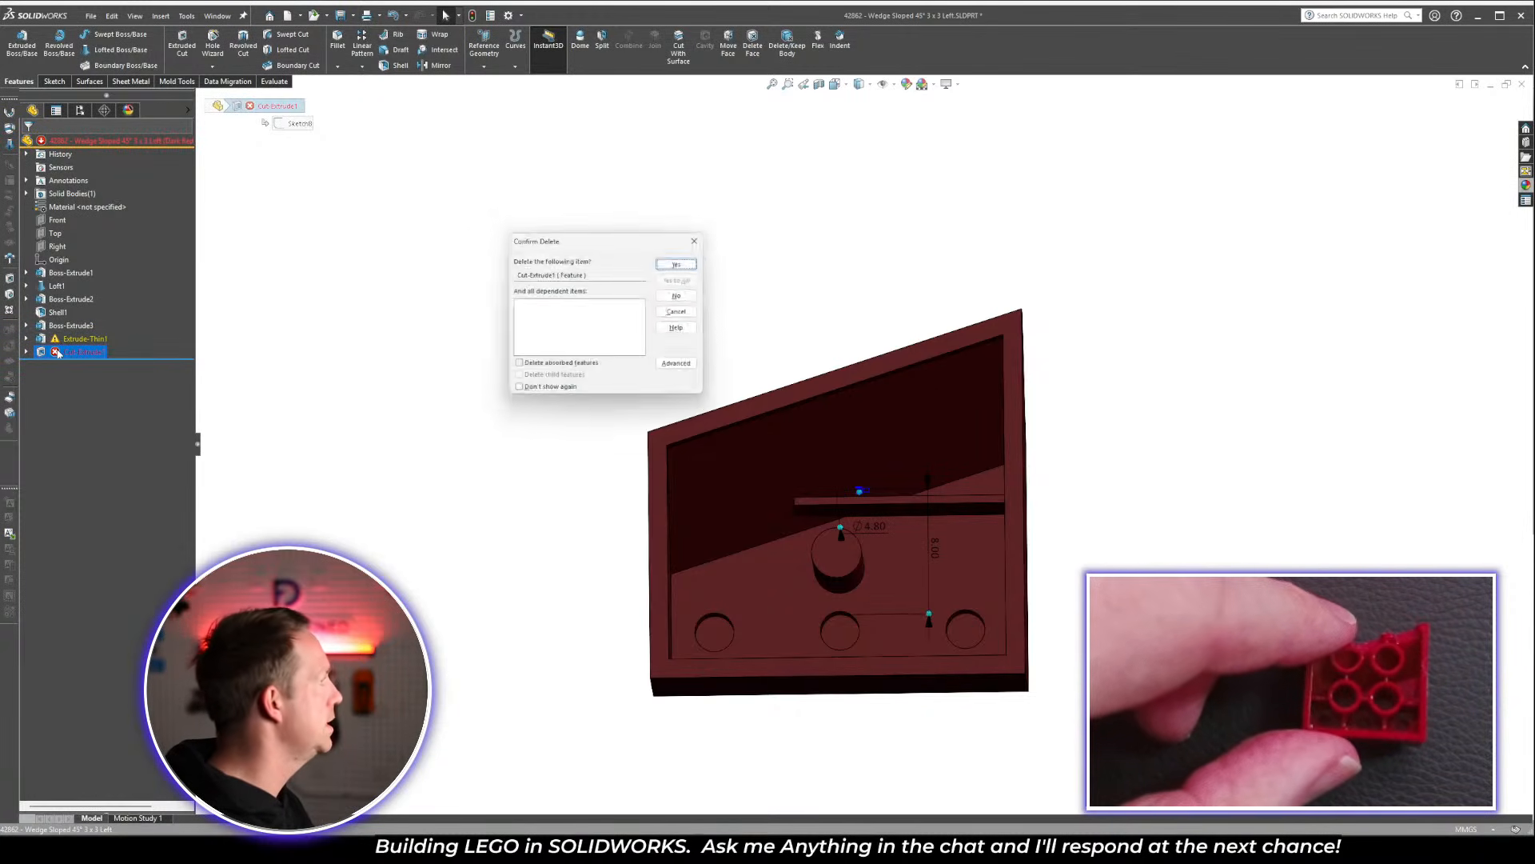
{"action": "key", "text": "Return"}
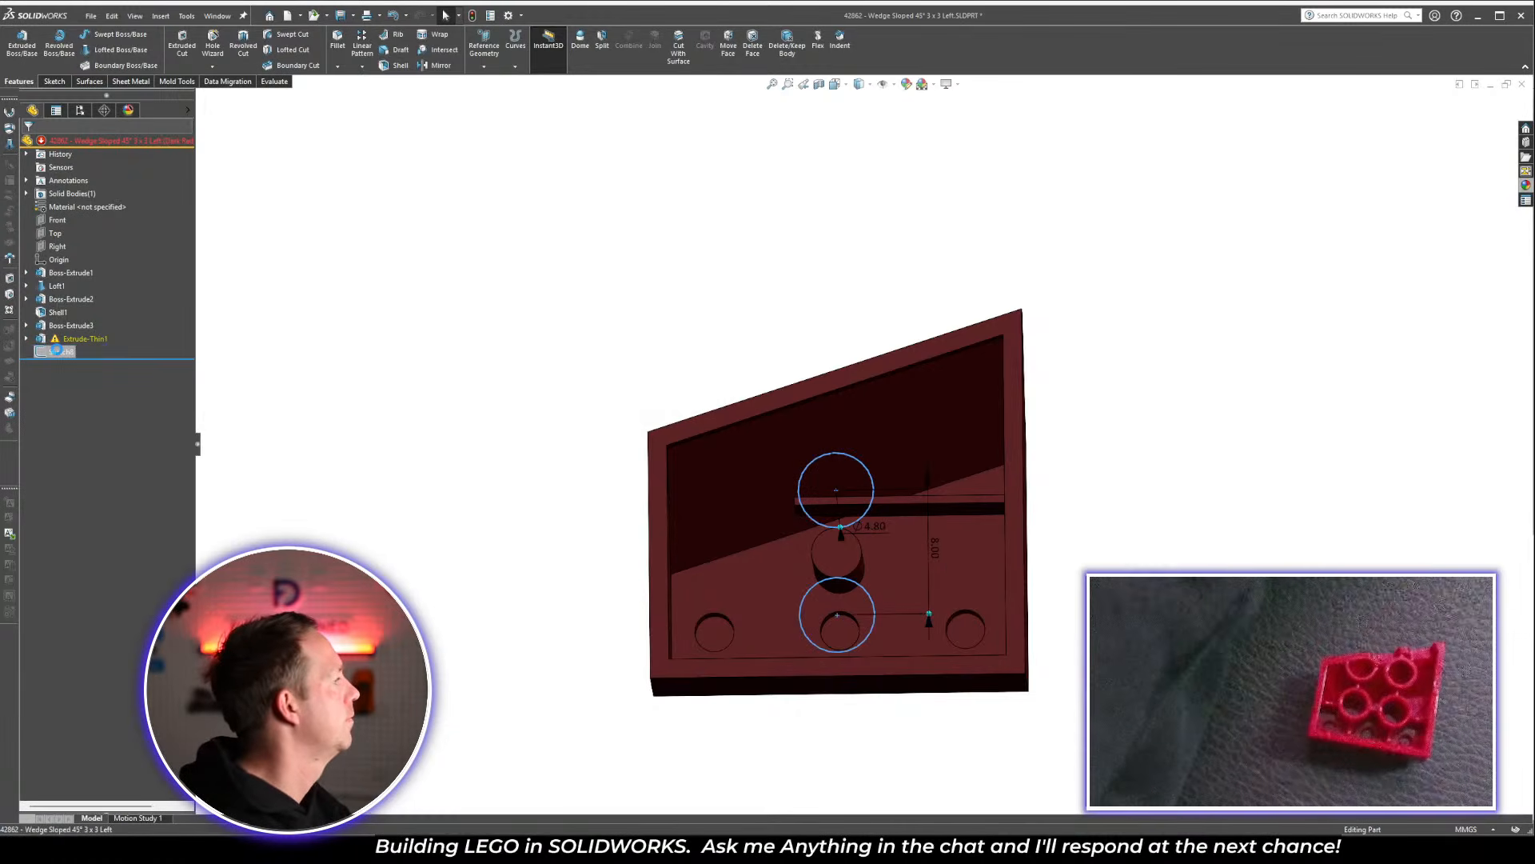
{"action": "key", "text": "Delete"}
{"action": "key", "text": "Return"}
Delete the Extrude-Thin1 rib feature and the single-line sketch it was built from
{"action": "left_click", "coordinate": [66, 339]}
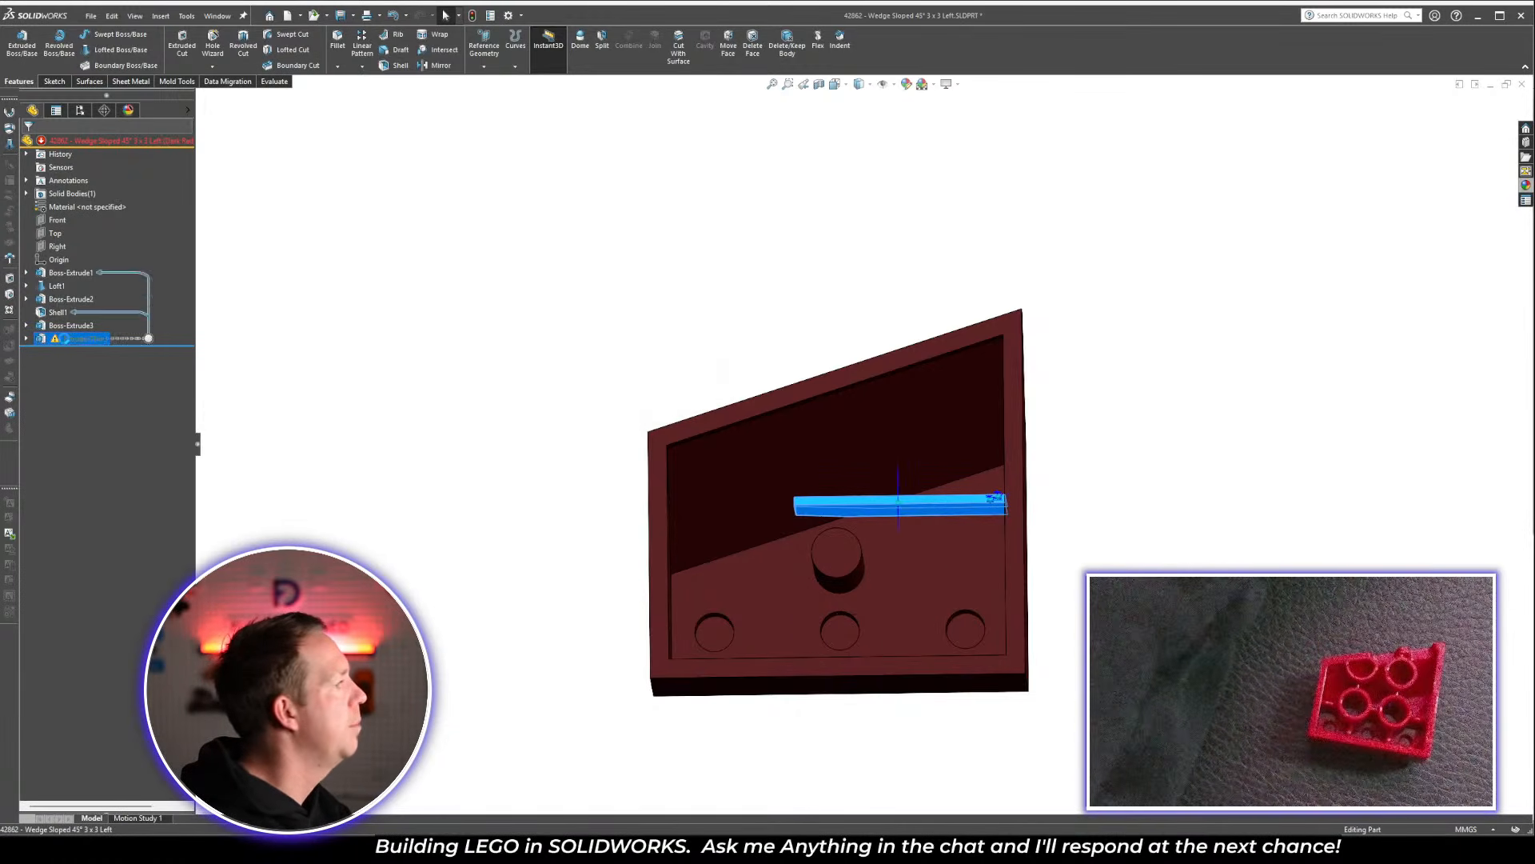
{"action": "key", "text": "Delete"}
{"action": "key", "text": "Return"}
{"action": "left_click", "coordinate": [63, 341]}
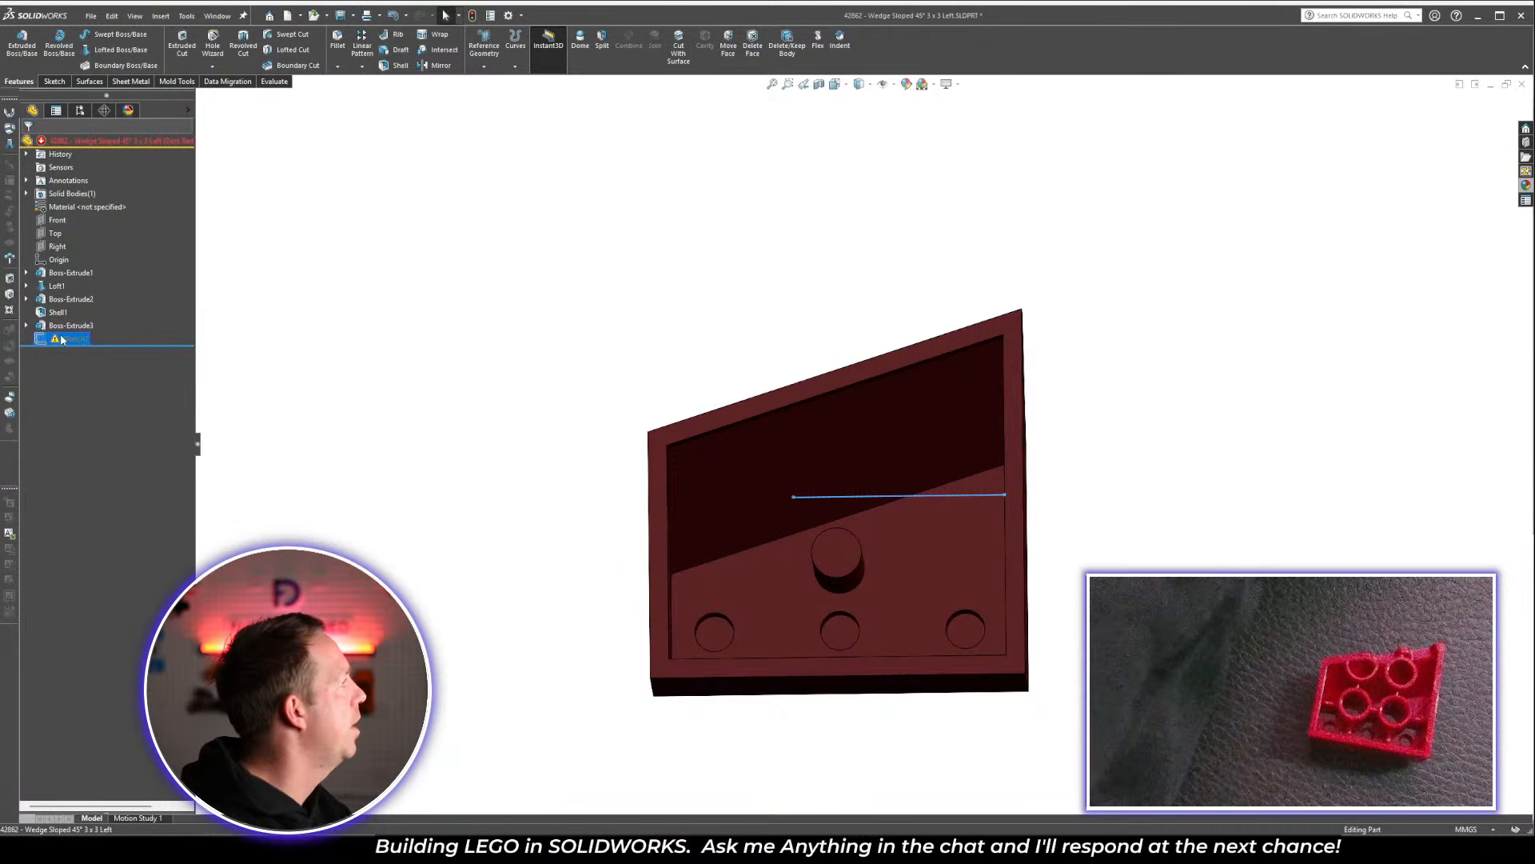
{"action": "key", "text": "Delete"}
{"action": "key", "text": "Return"}
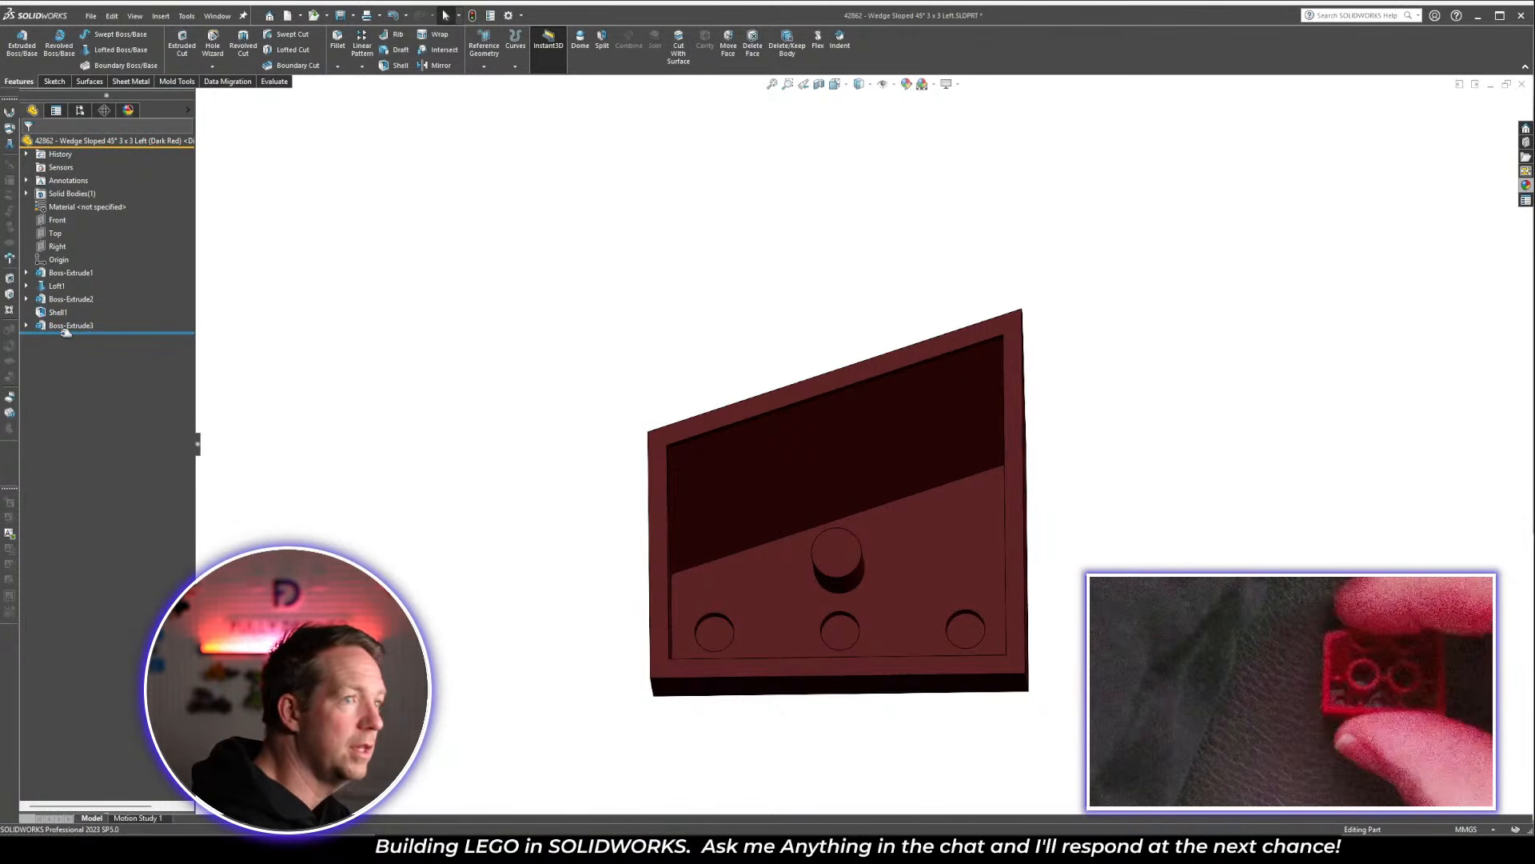
Delete Boss-Extrude3, the round post inside the hollow, along with its circle sketch
{"action": "left_click", "coordinate": [66, 327]}
{"action": "key", "text": "Delete"}
{"action": "key", "text": "Return"}
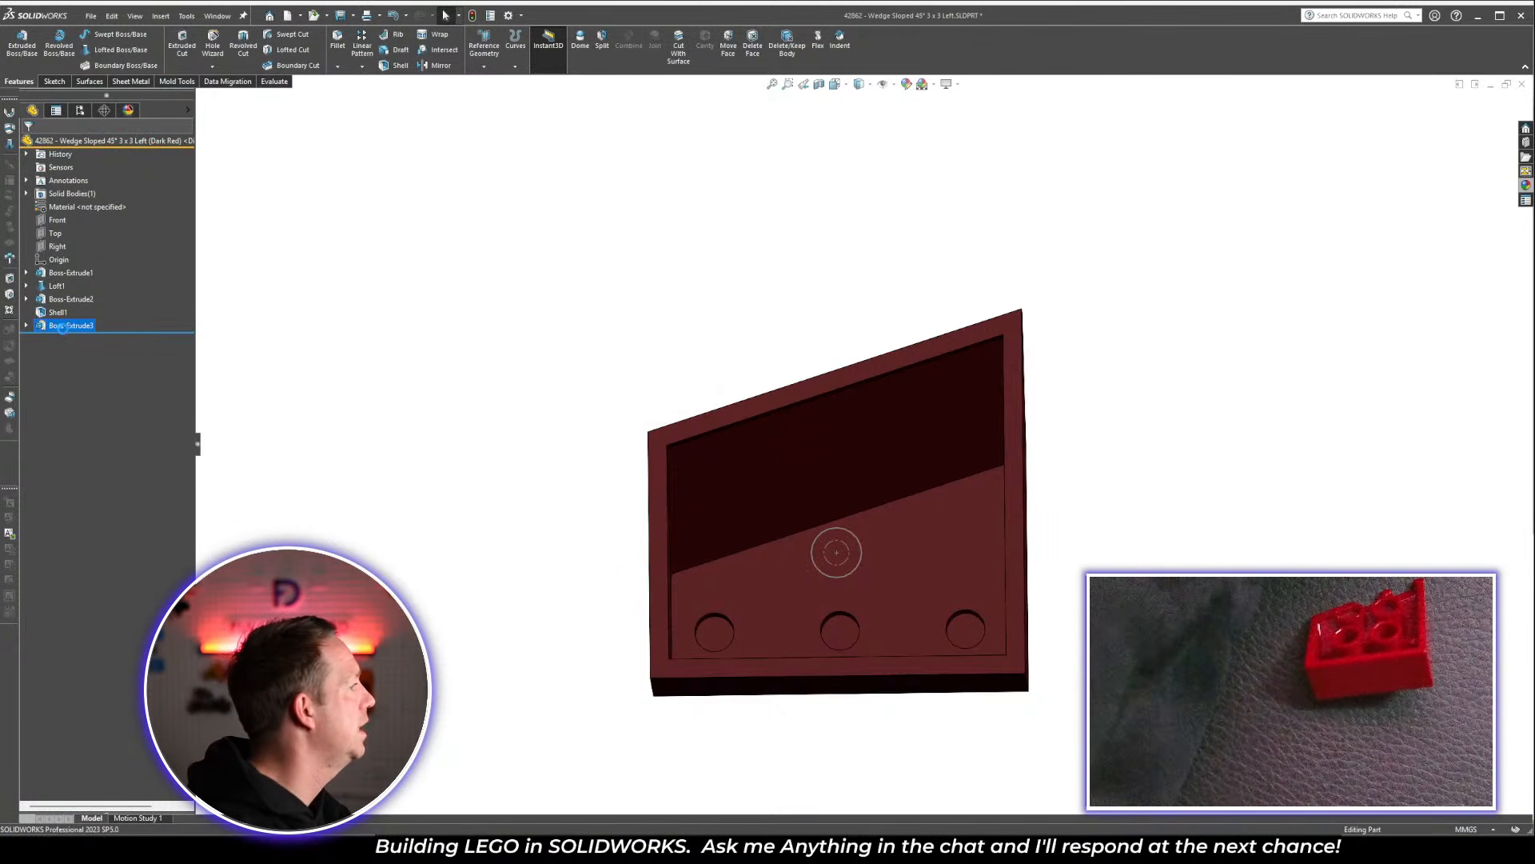
{"action": "left_click", "coordinate": [64, 330]}
{"action": "key", "text": "Delete"}
{"action": "key", "text": "Return"}
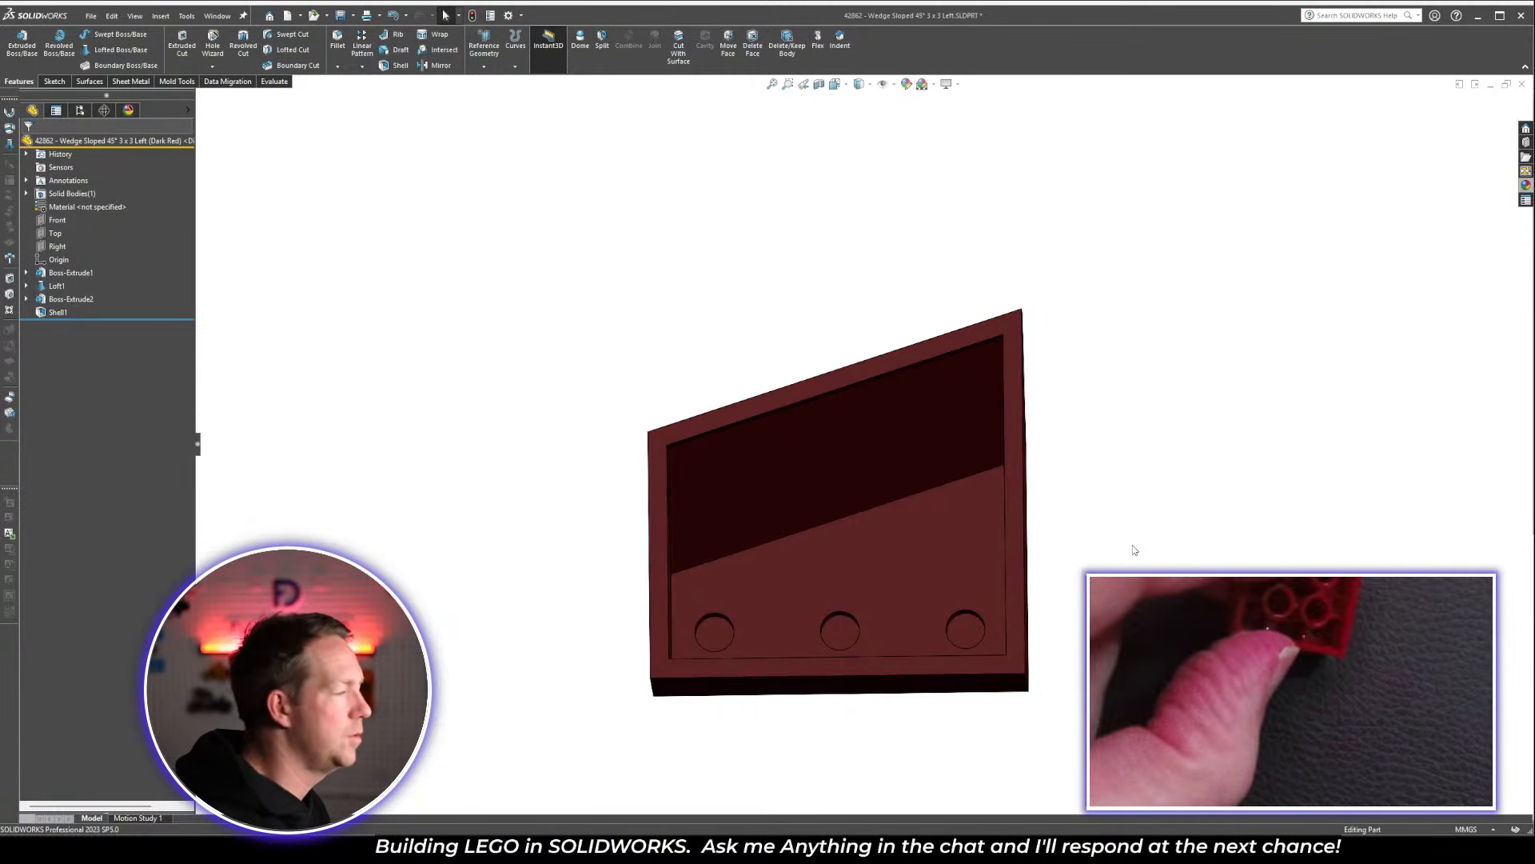
Start a sketch on the wedge's bottom rim face and draw a 4.9 mm diameter circle inside the hollow, between the left and middle stud recesses
{"action": "left_click", "coordinate": [660, 565]}
{"action": "left_click", "coordinate": [720, 516]}
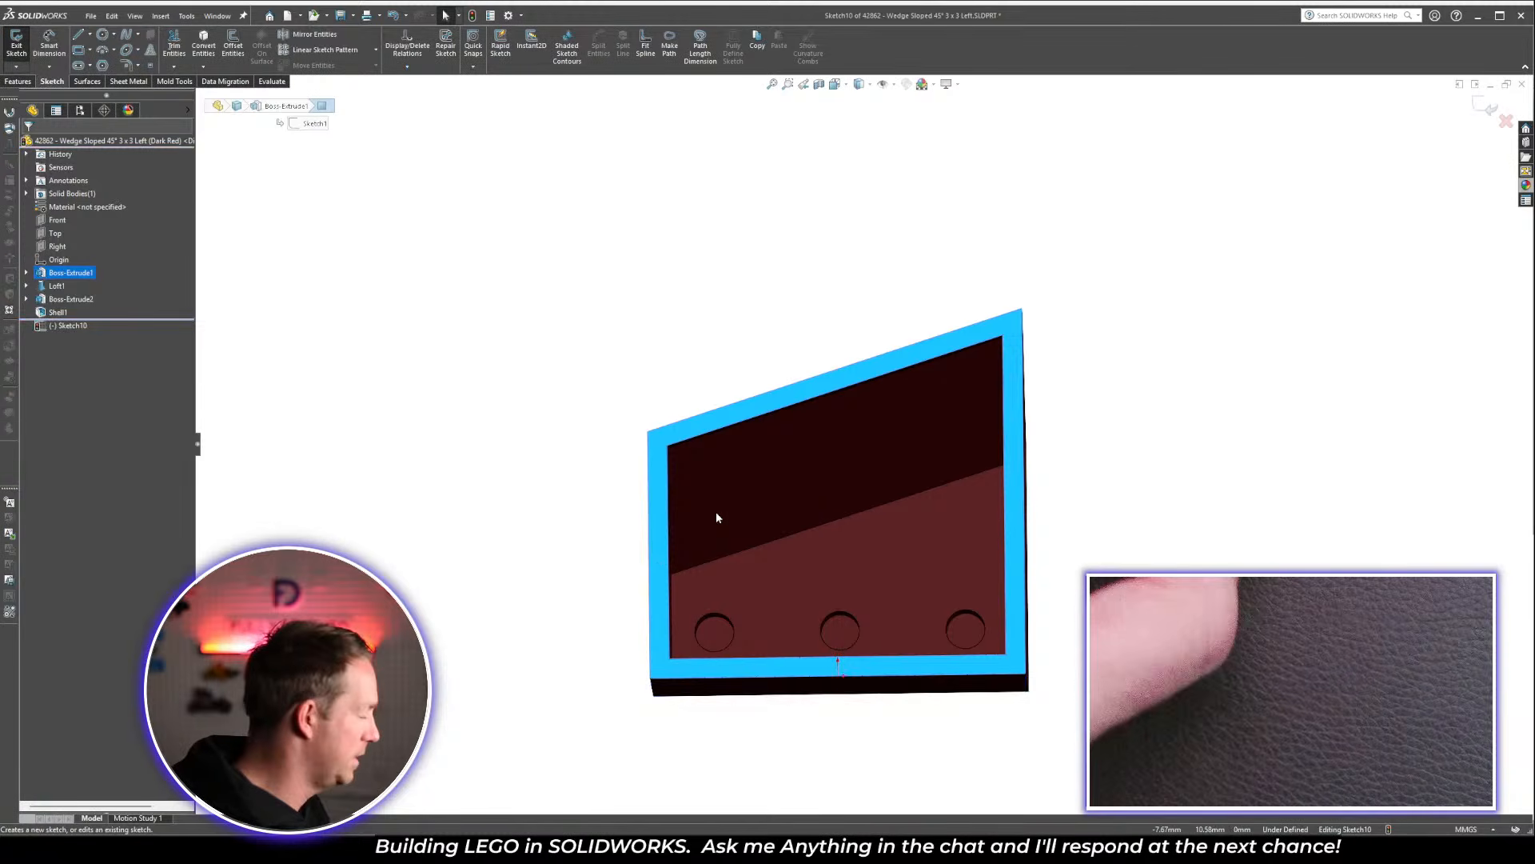
{"action": "key", "text": "space"}
{"action": "left_click", "coordinate": [973, 595]}
{"action": "scroll", "coordinate": [1062, 528], "scroll_direction": "up", "scroll_amount": 5}
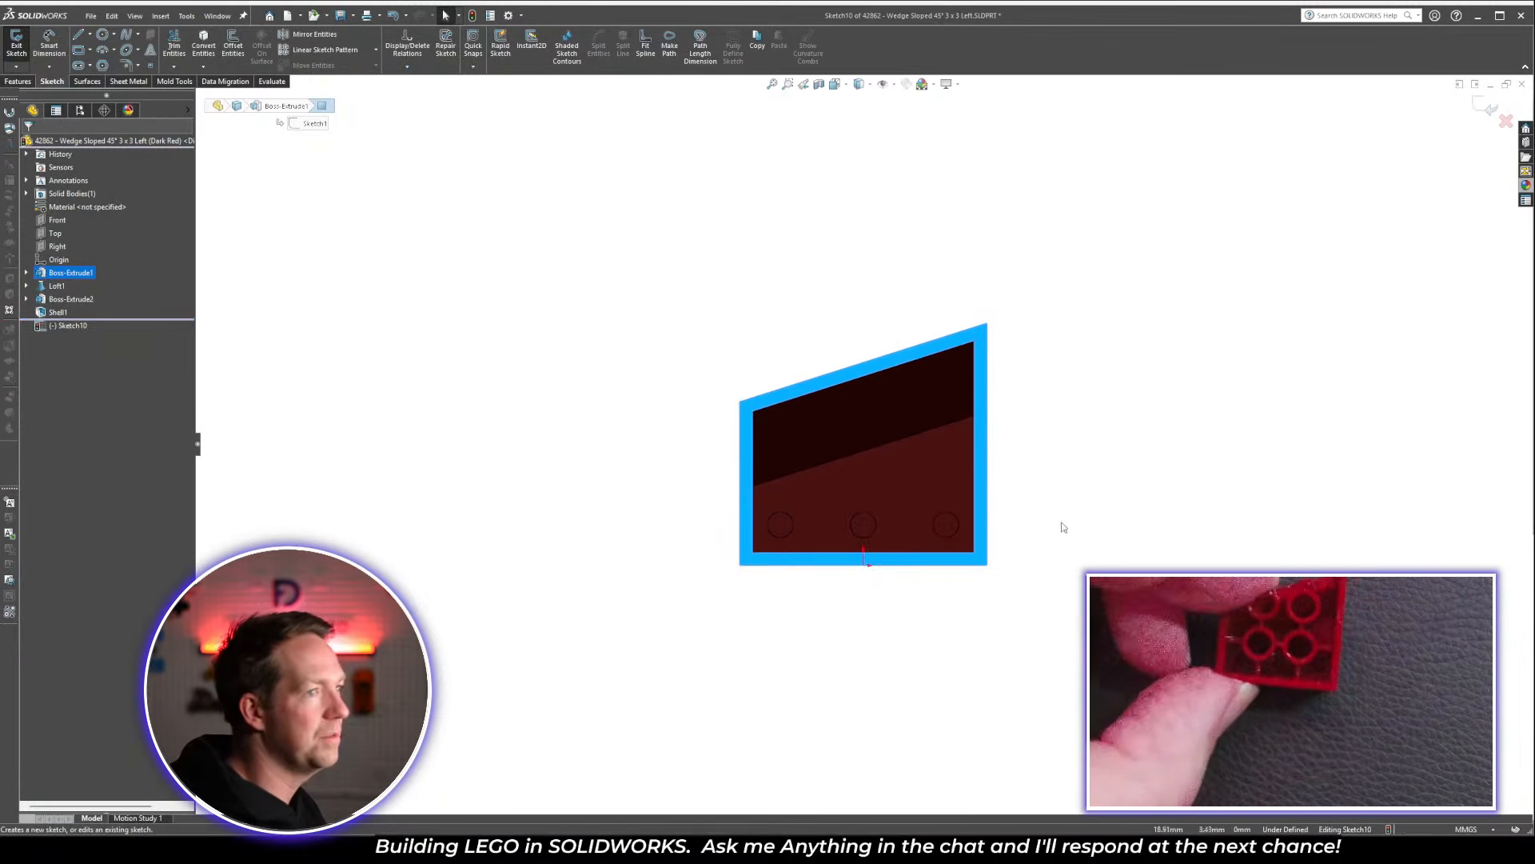
{"action": "scroll", "coordinate": [981, 480], "scroll_direction": "down", "scroll_amount": 1}
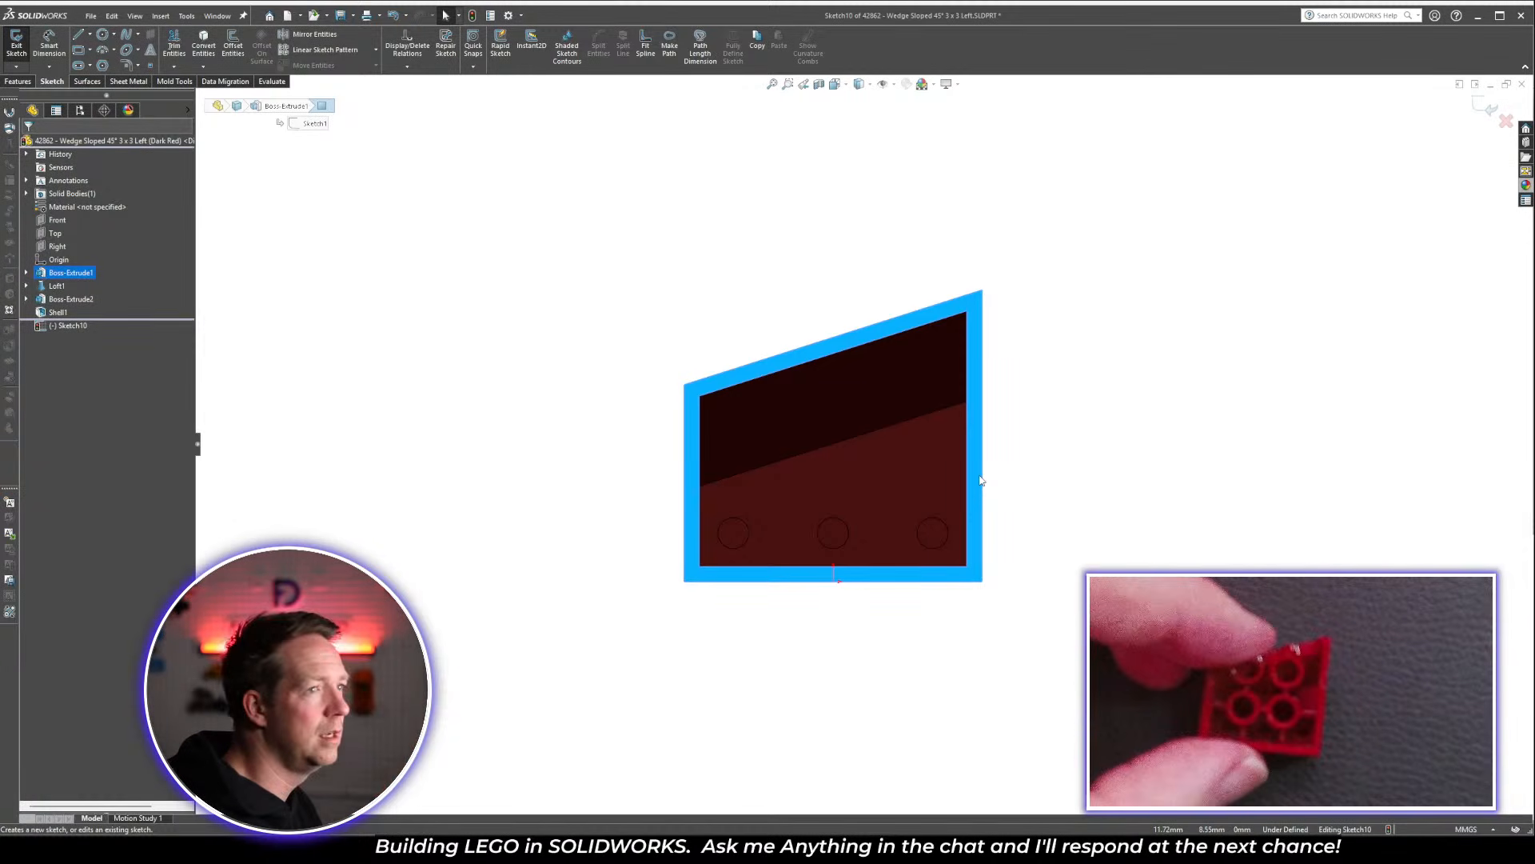
{"action": "scroll", "coordinate": [904, 444], "scroll_direction": "down", "scroll_amount": 1}
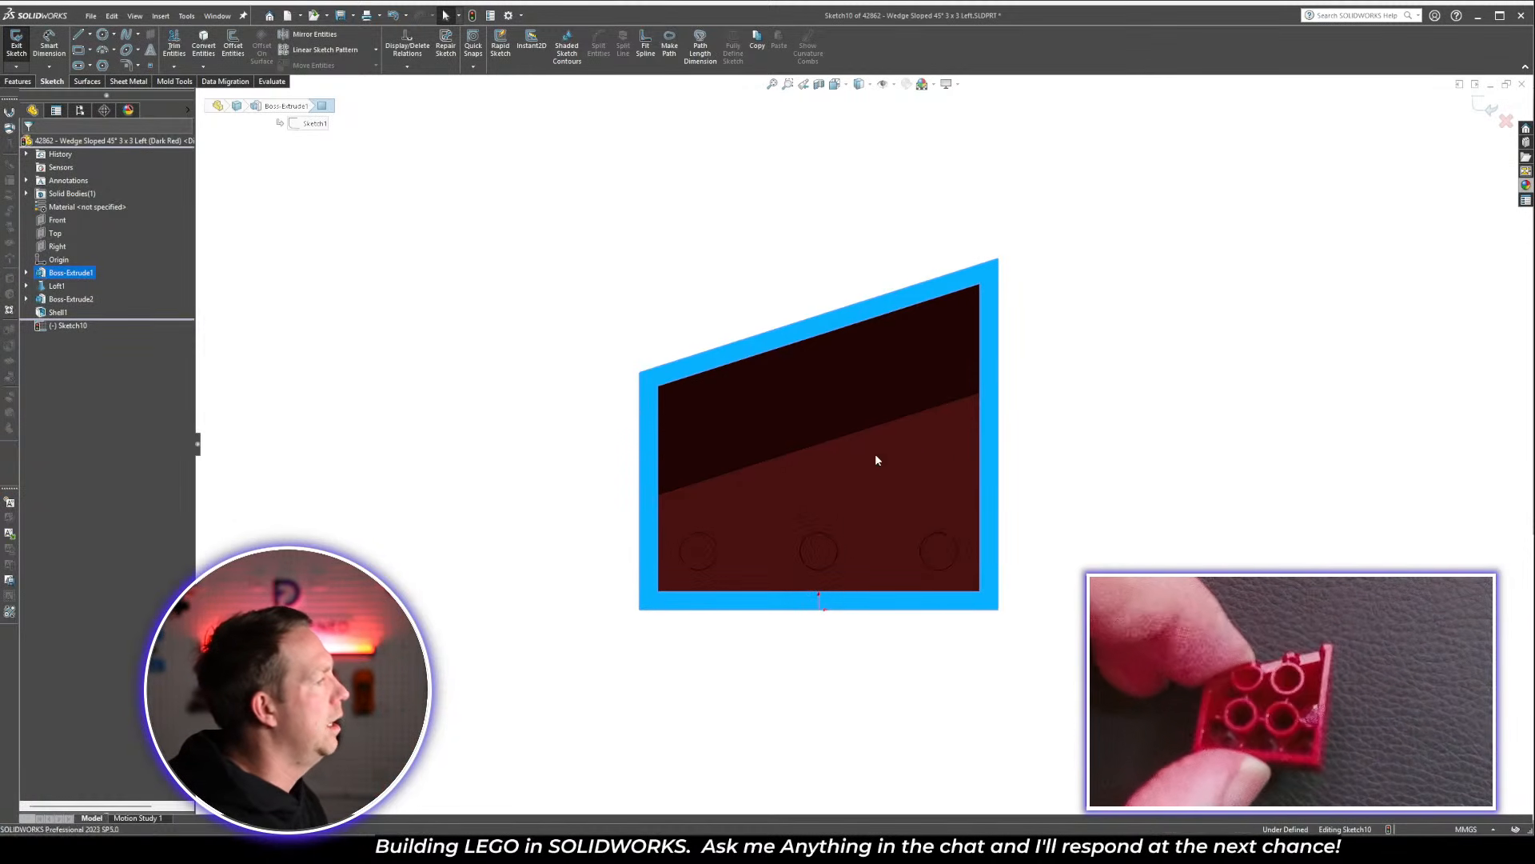
{"action": "key", "text": "c"}
{"action": "left_click", "coordinate": [762, 503]}
{"action": "type", "text": "1"}
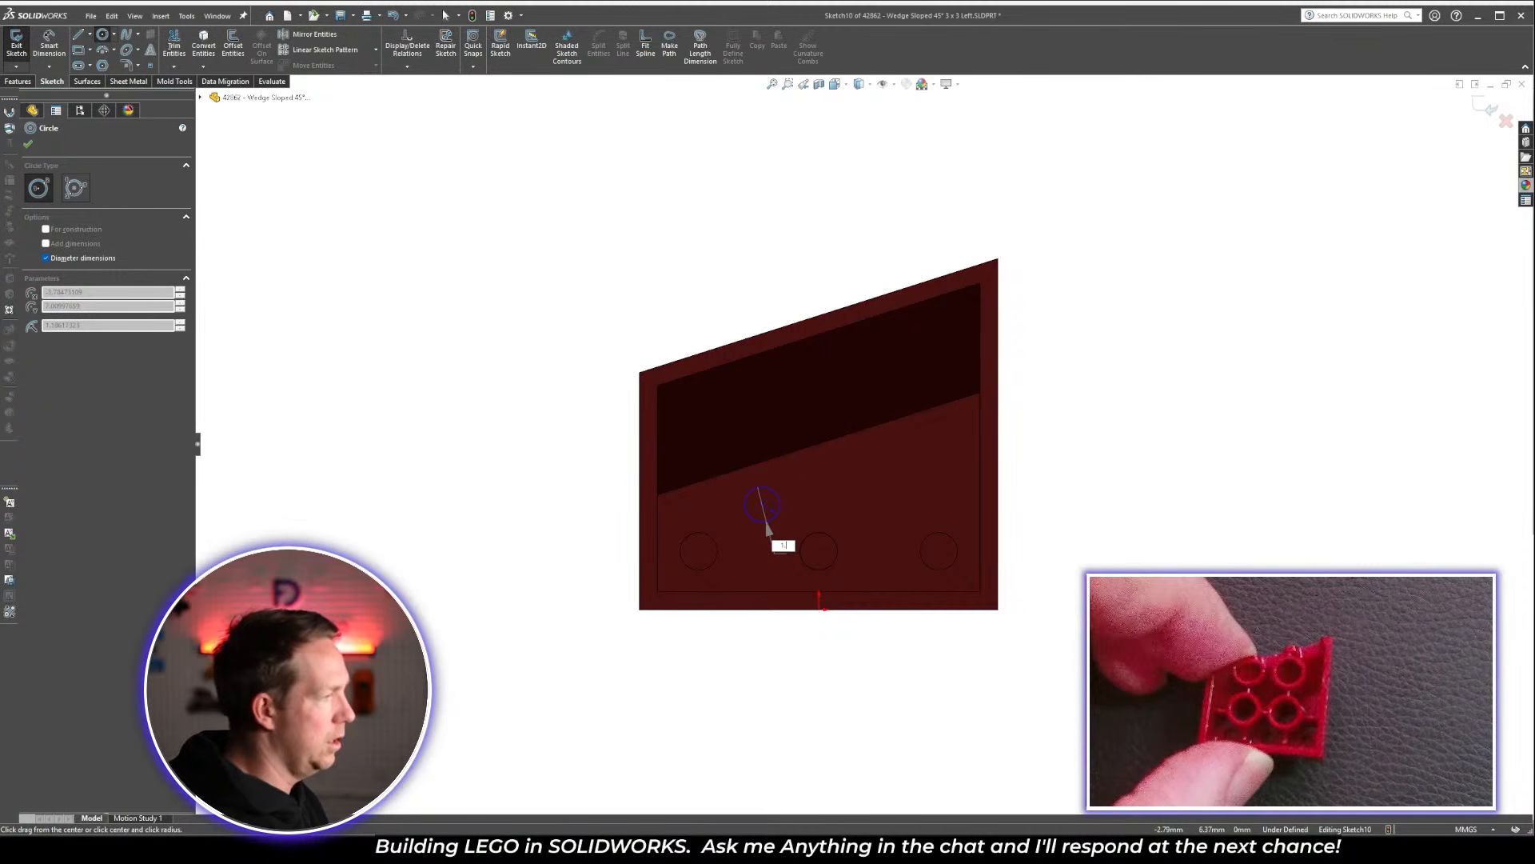
{"action": "type", "text": ".9"}
{"action": "key", "text": "Return"}
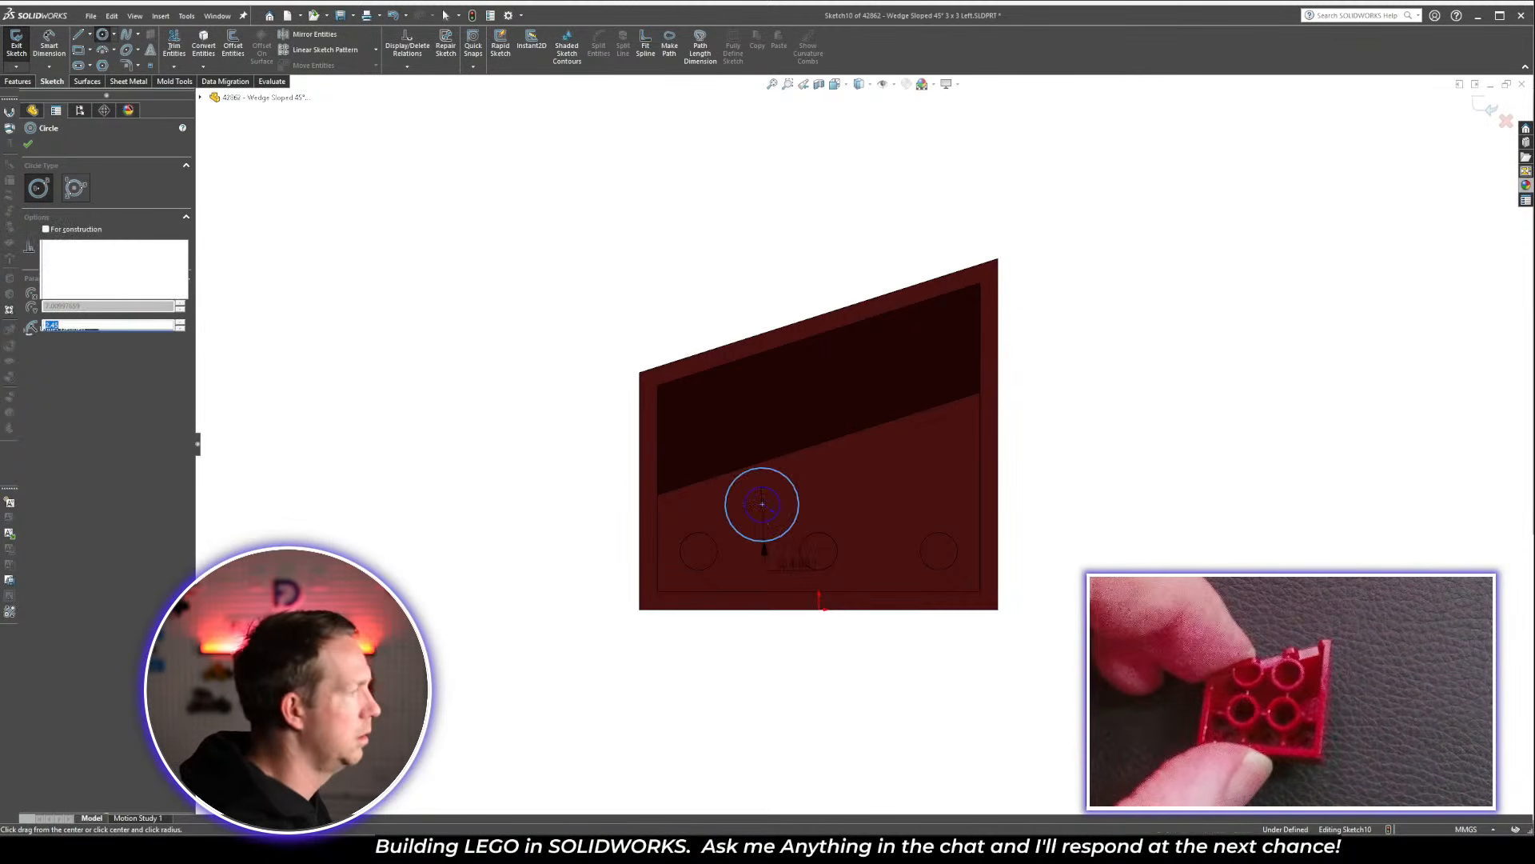
Offset the circle outward by 0.80 mm to form the tube's outer wall
{"action": "left_click", "coordinate": [240, 57]}
{"action": "type", "text": ".80mm"}
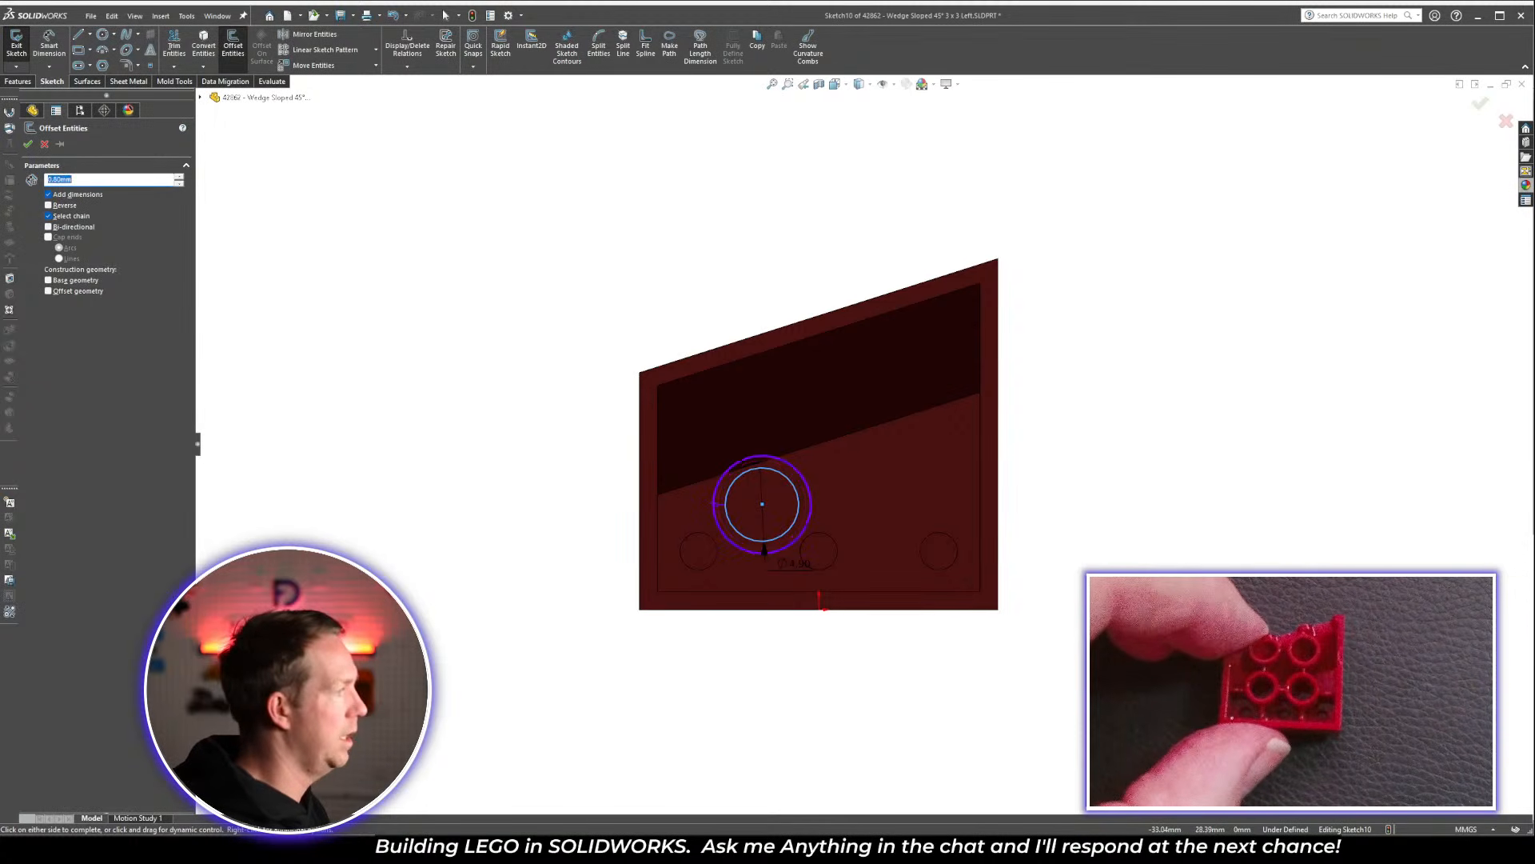
{"action": "key", "text": "Return"}
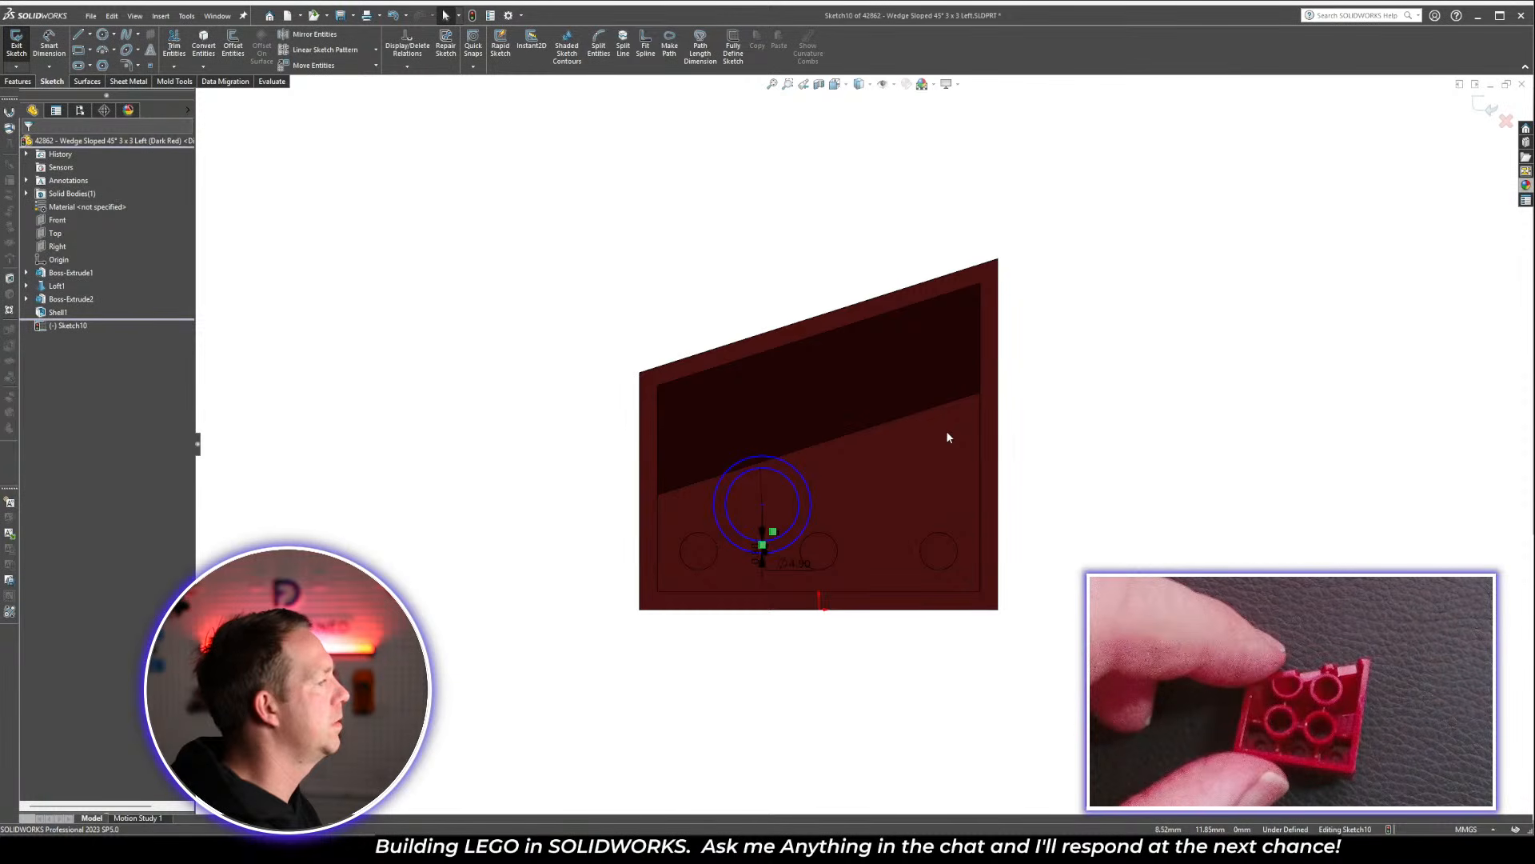
Mirror both concentric circles about the Right plane to create the second tube profile
{"action": "left_click", "coordinate": [57, 246]}
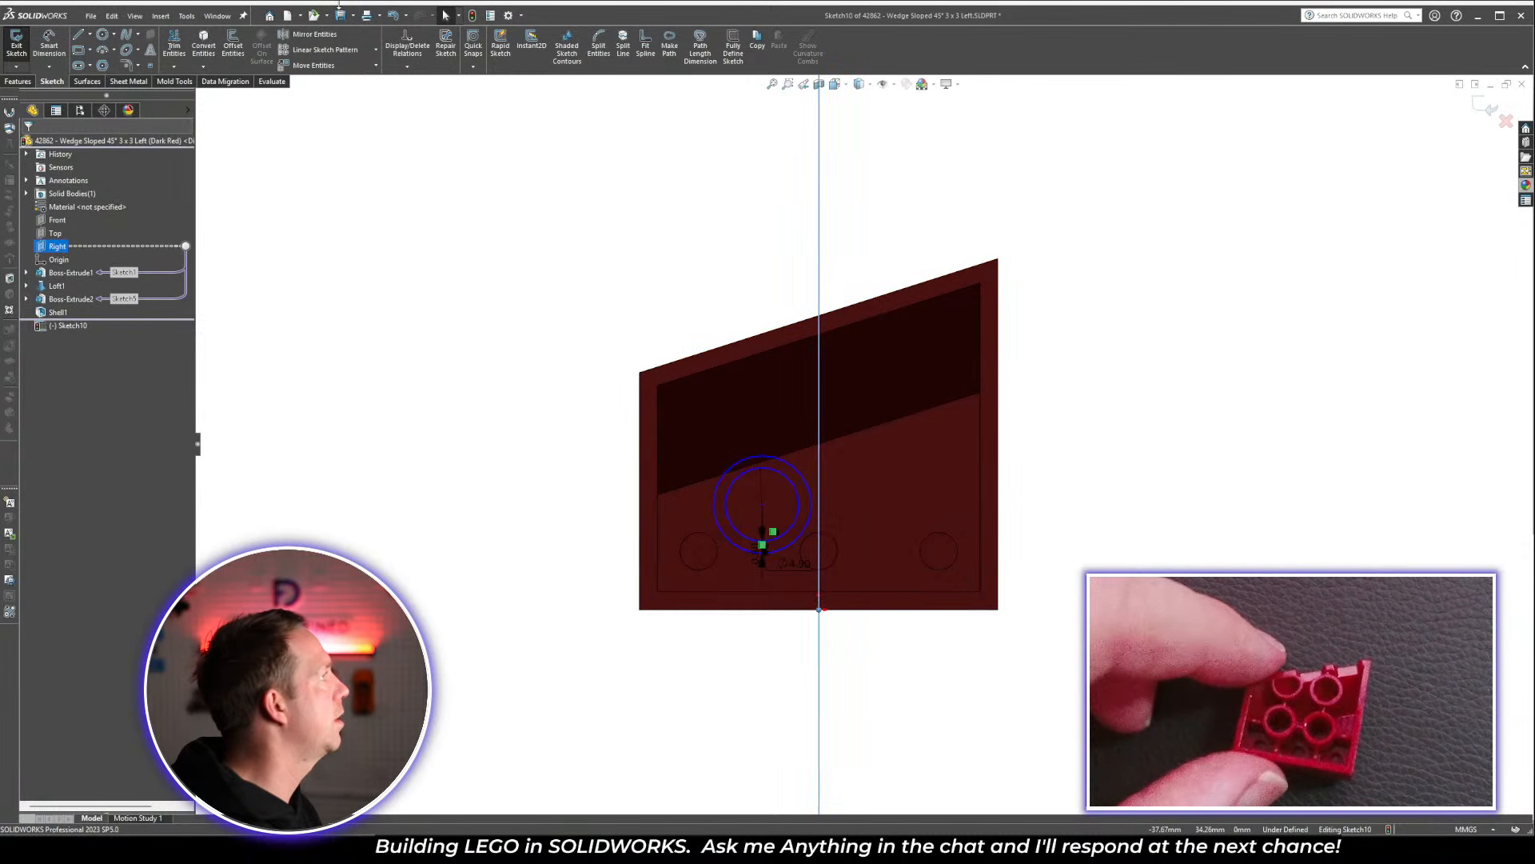
{"action": "left_click", "coordinate": [358, 29]}
{"action": "left_click_drag", "start_coordinate": [698, 438], "coordinate": [964, 637]}
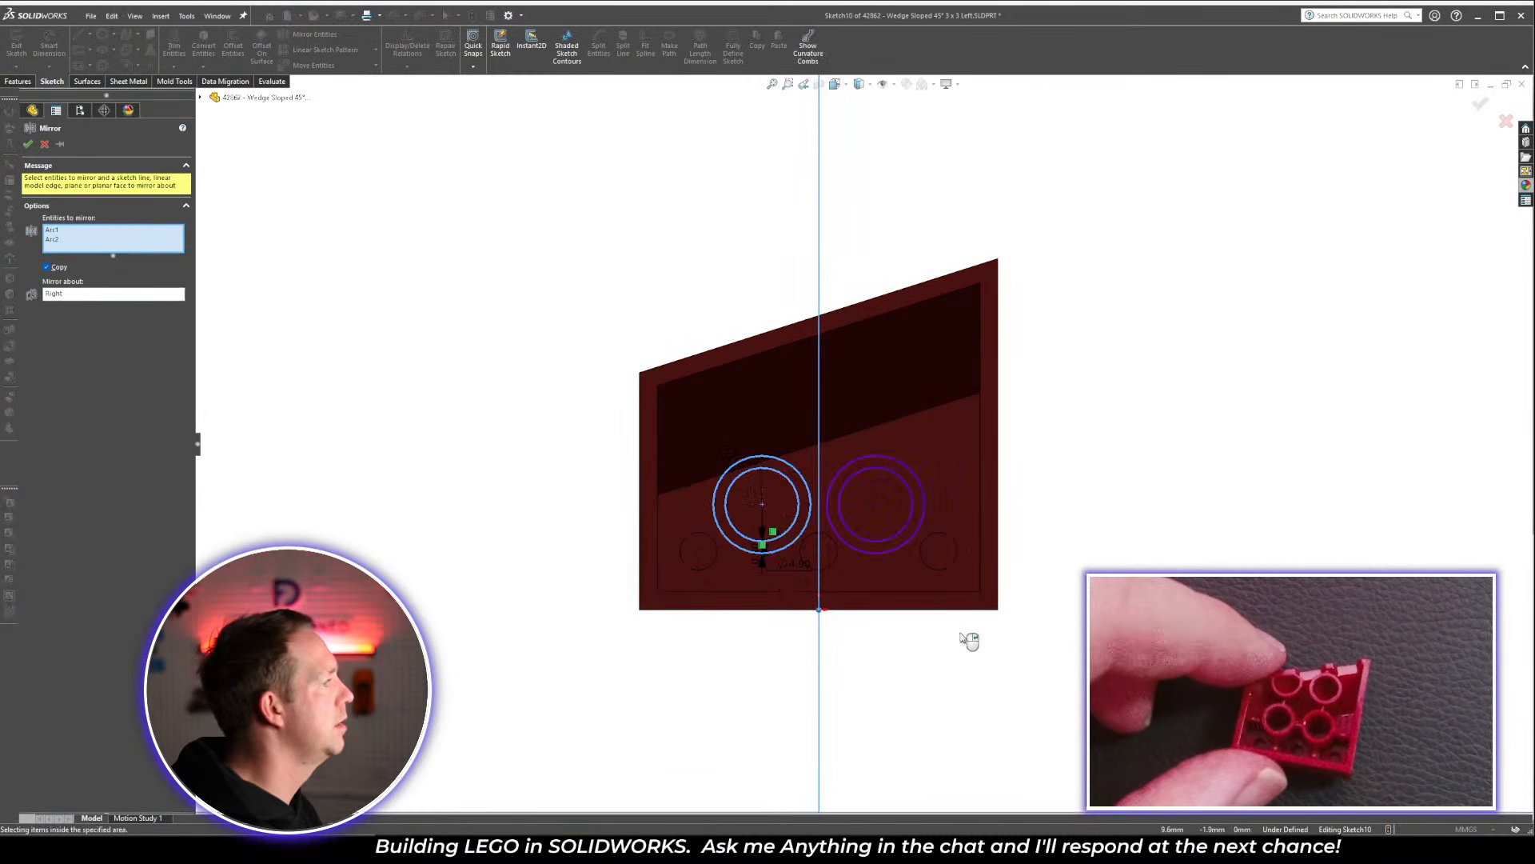
{"action": "right_click", "coordinate": [964, 635]}
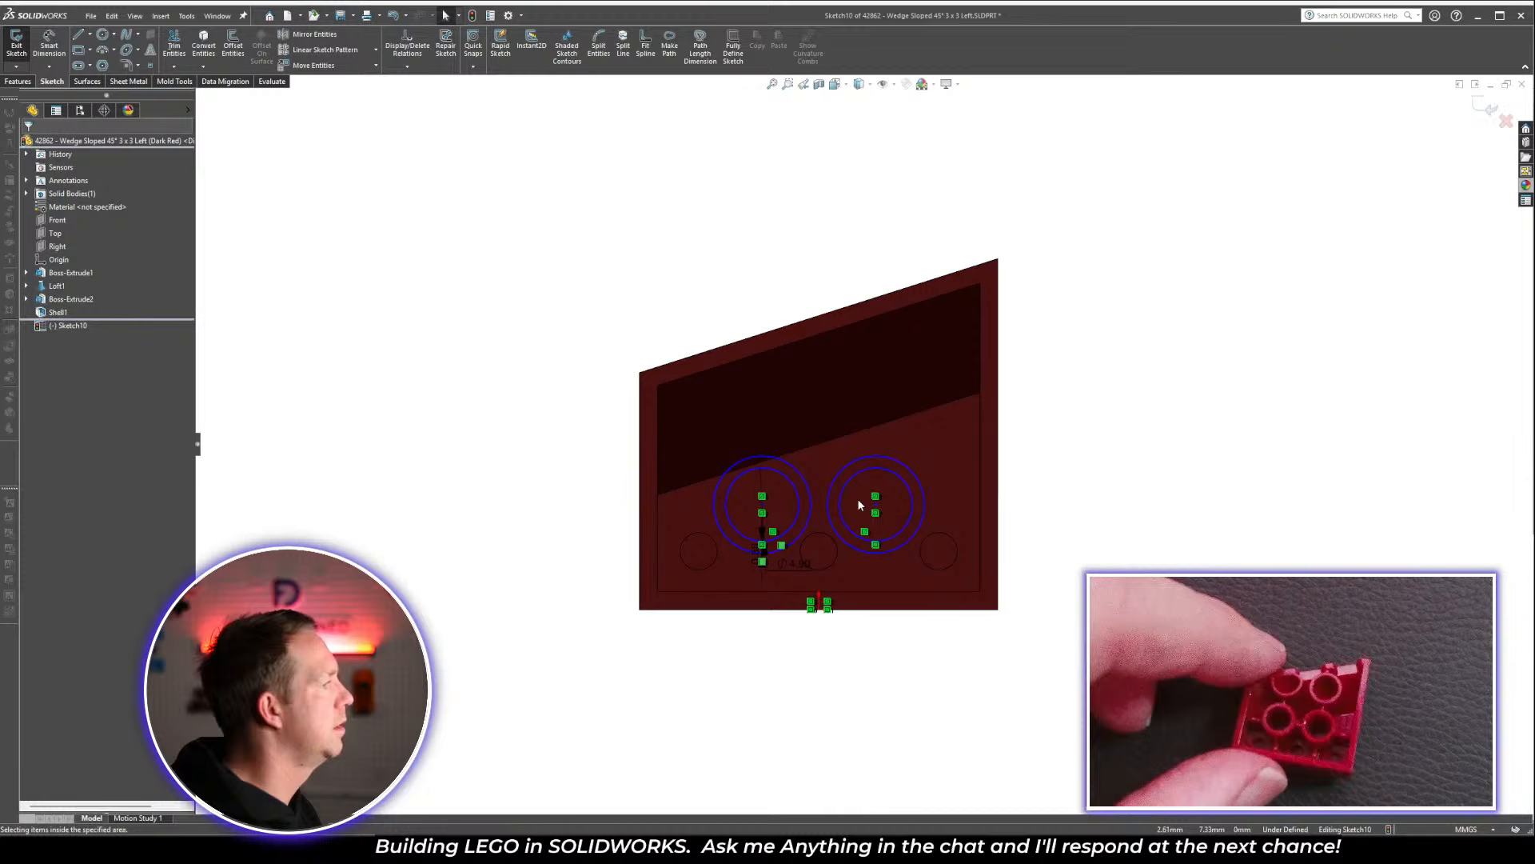
Dimension the horizontal distance between the two tube centres as 8 mm
{"action": "left_click", "coordinate": [904, 551]}
{"action": "left_click", "coordinate": [904, 553]}
{"action": "left_click", "coordinate": [863, 671]}
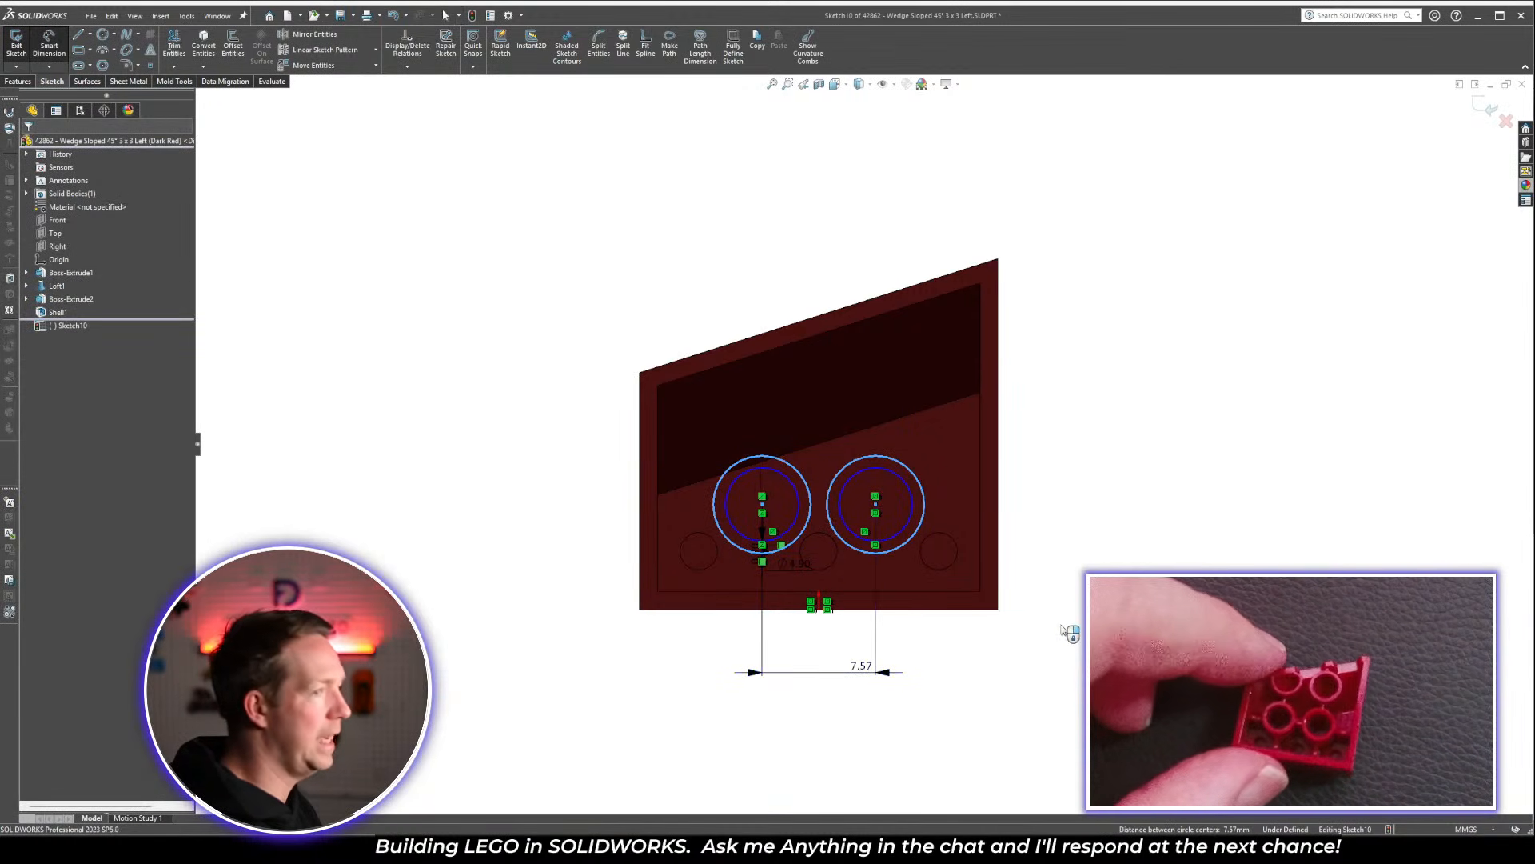
{"action": "key", "text": "Return"}
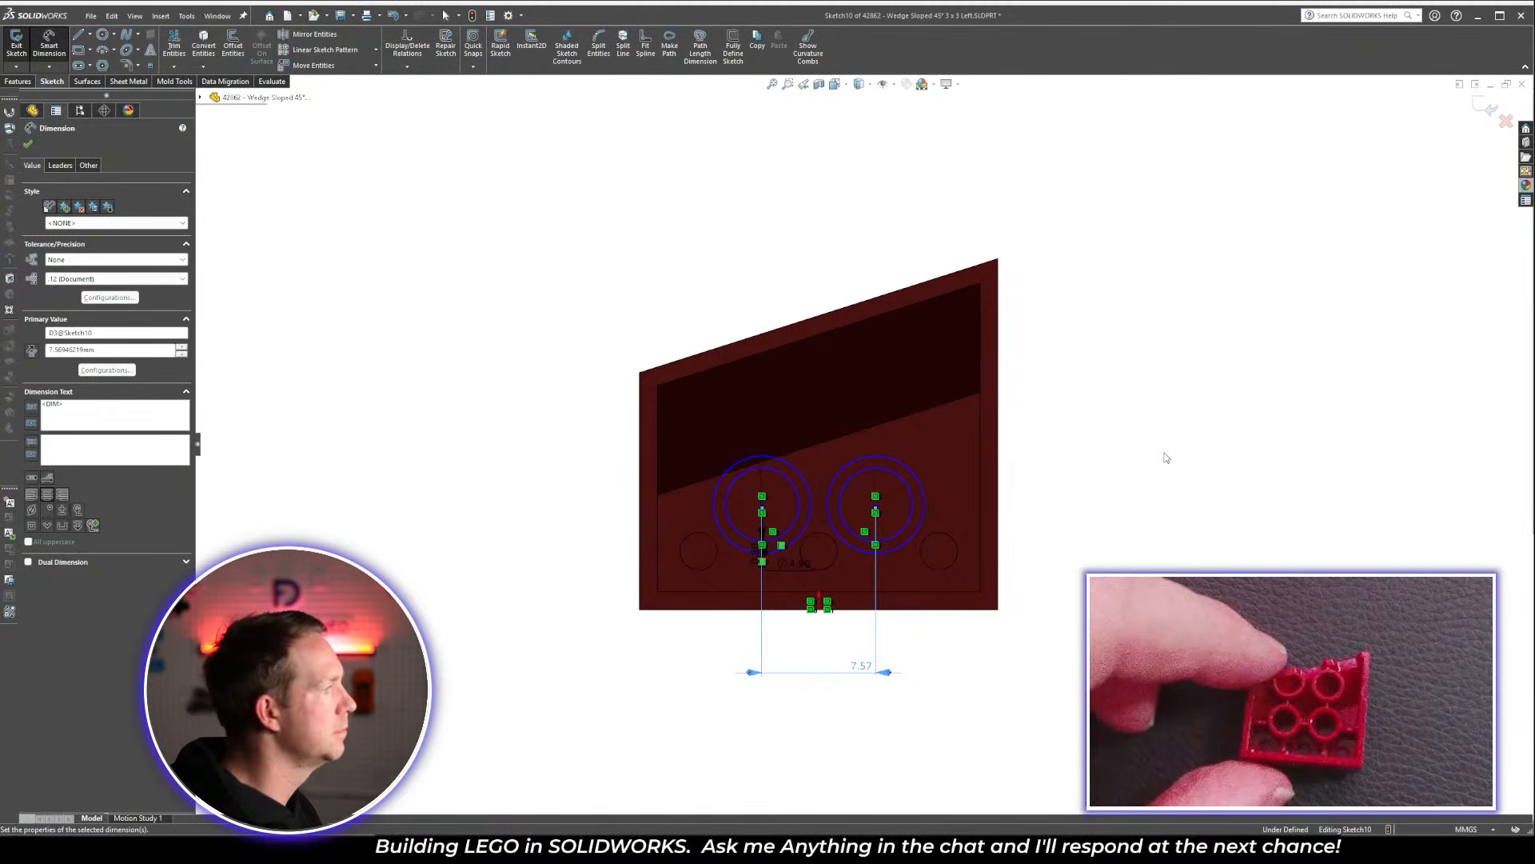
Sketch a horizontal construction line about 8.7 mm long just above the two tube profiles
{"action": "key", "text": "l"}
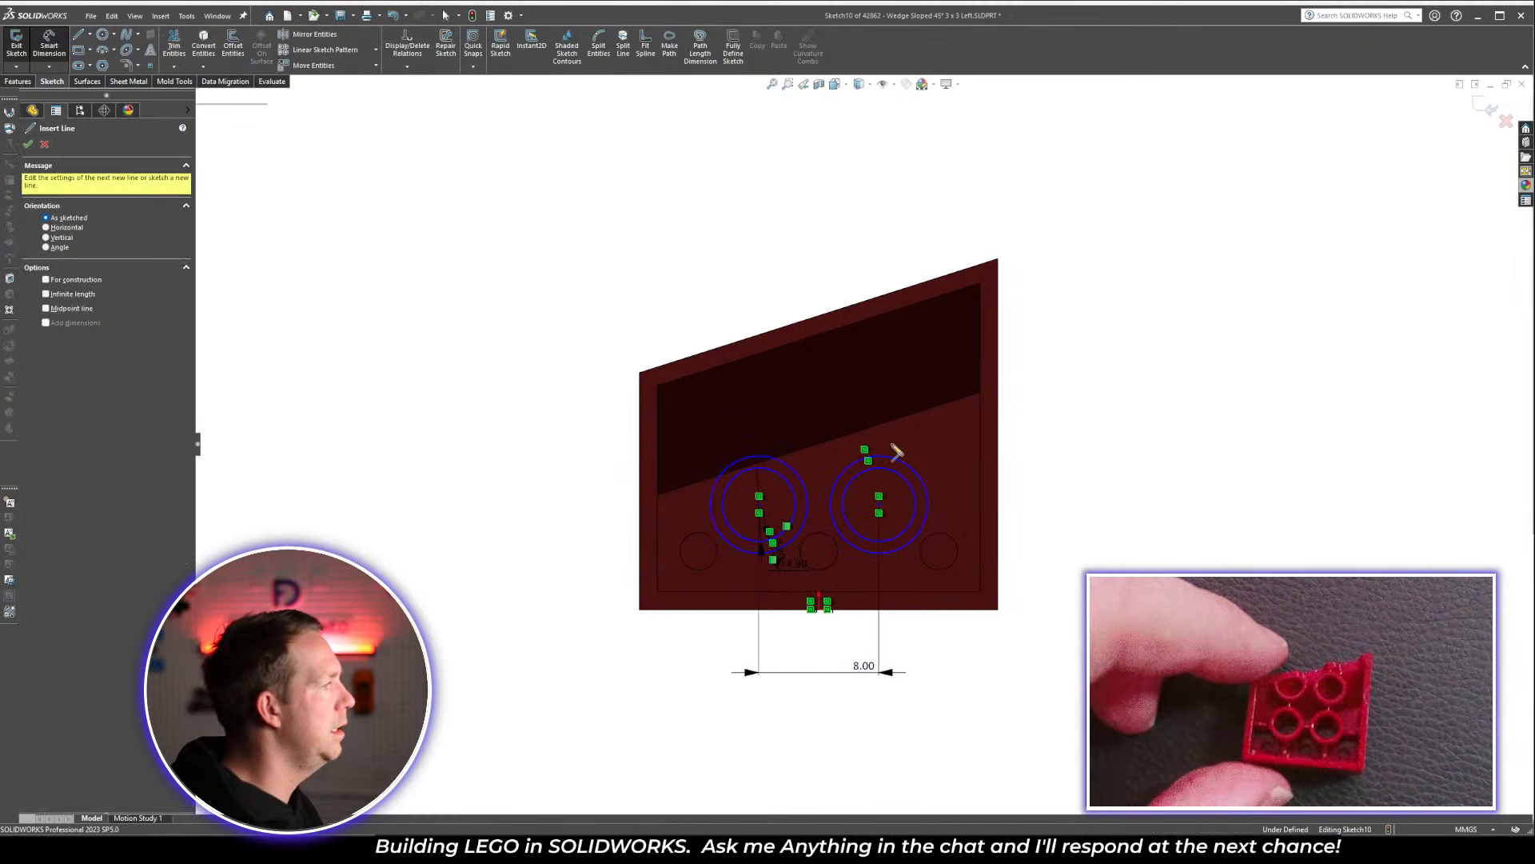
{"action": "left_click_drag", "start_coordinate": [904, 443], "coordinate": [774, 444]}
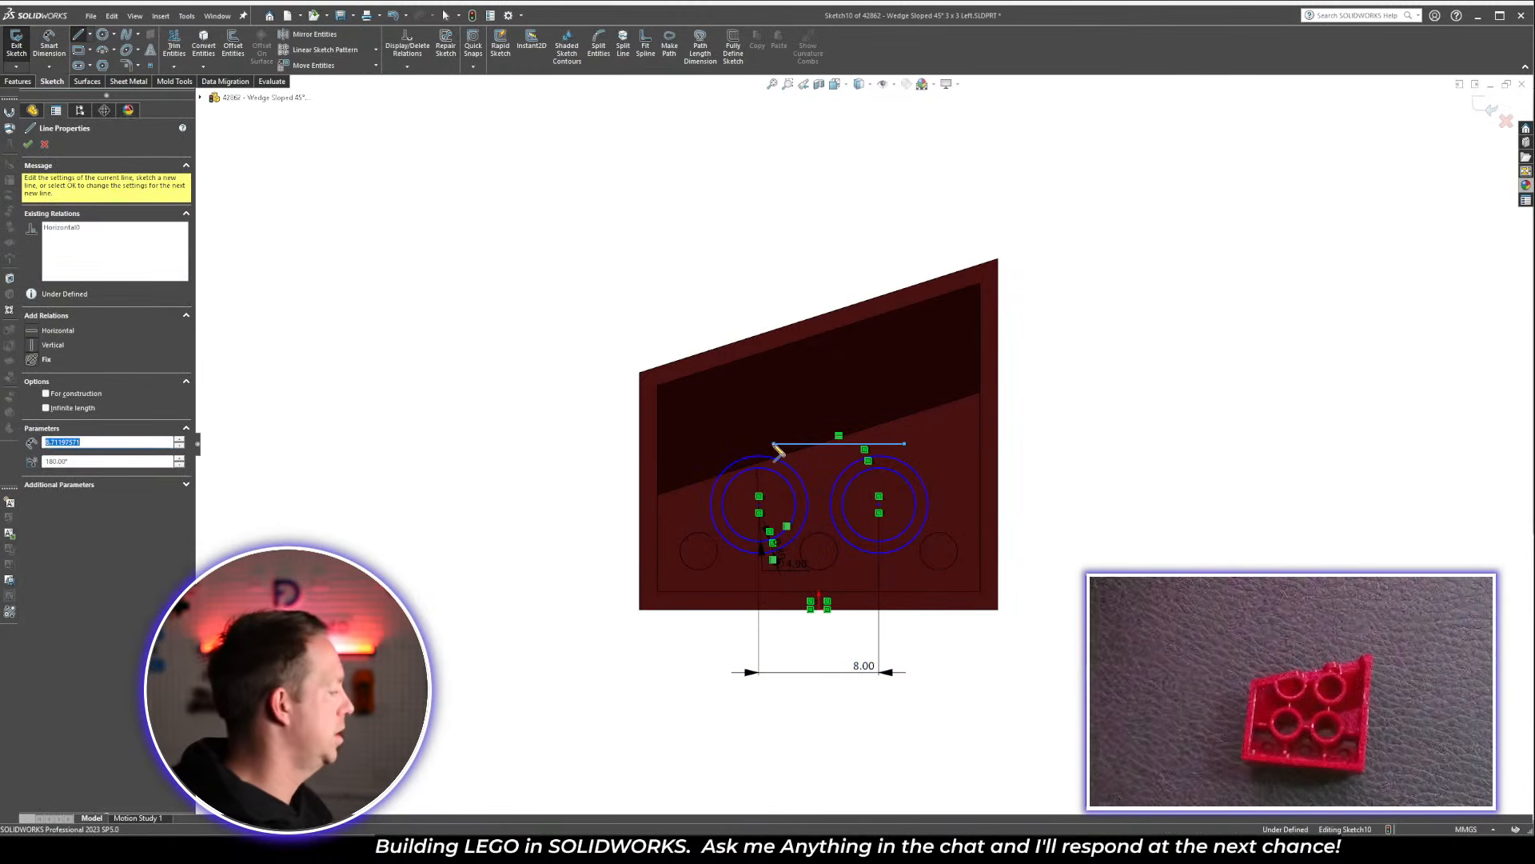
{"action": "key", "text": "Escape"}
{"action": "left_click", "coordinate": [793, 443]}
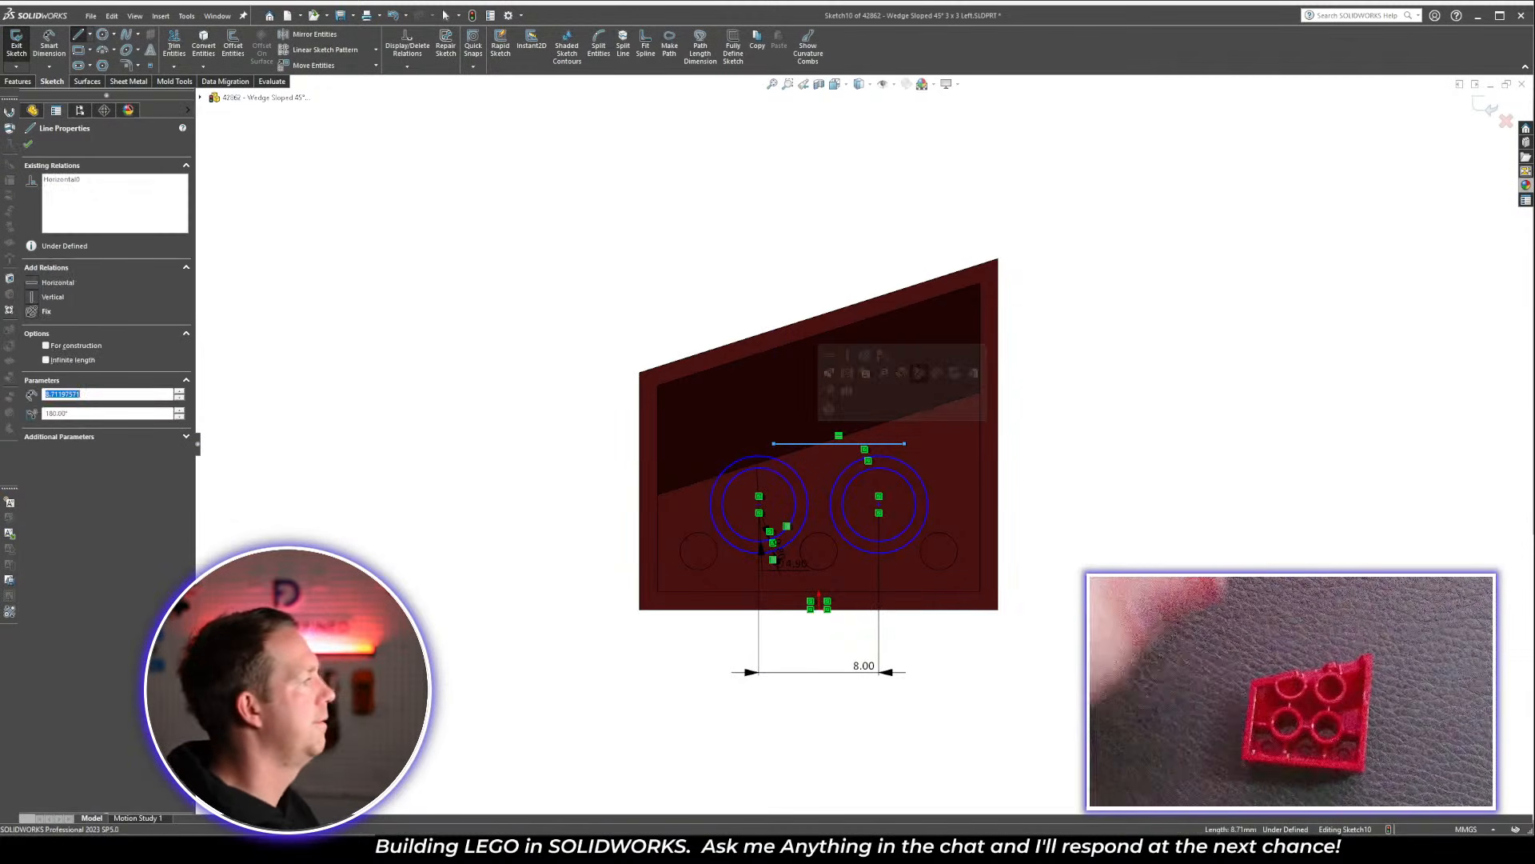
{"action": "key", "text": "Escape"}
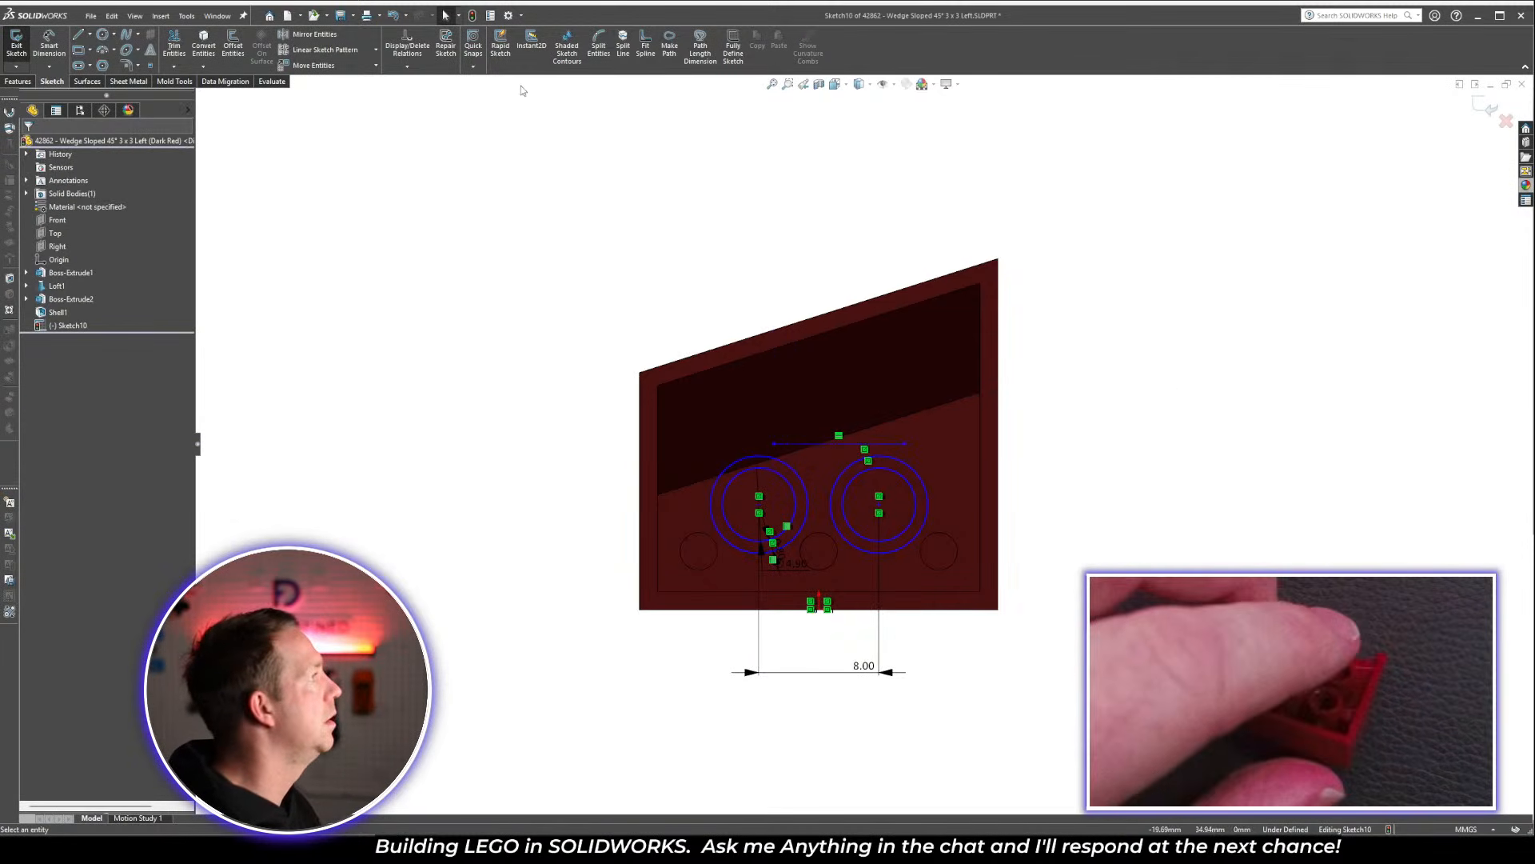
Mirror all four tube circles about the horizontal construction line to add a second row
{"action": "left_click", "coordinate": [308, 33]}
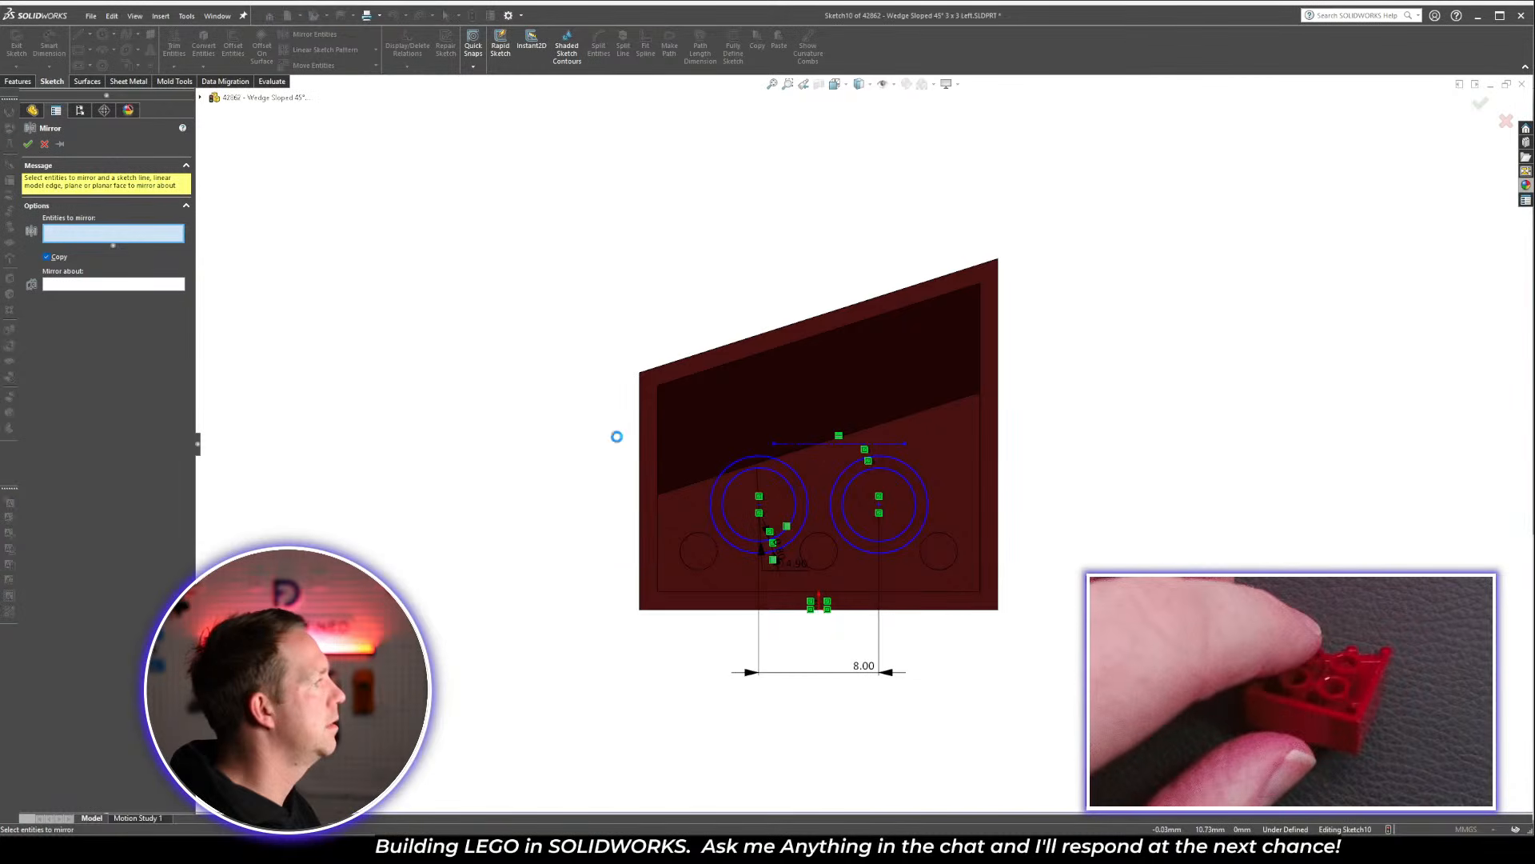
{"action": "left_click_drag", "start_coordinate": [641, 441], "coordinate": [1032, 564]}
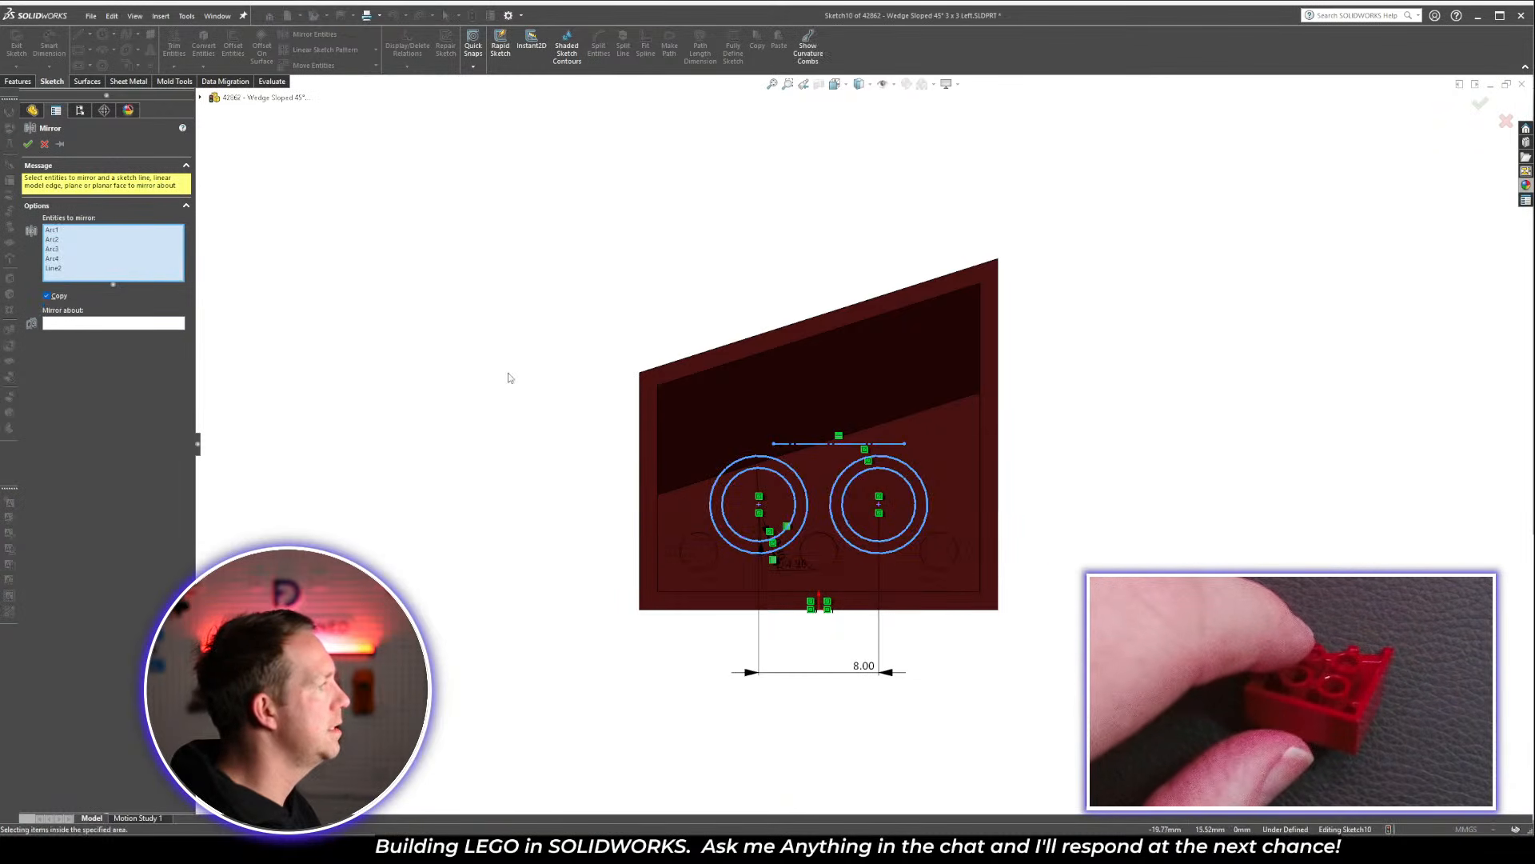
{"action": "left_click", "coordinate": [834, 444]}
{"action": "left_click", "coordinate": [177, 314]}
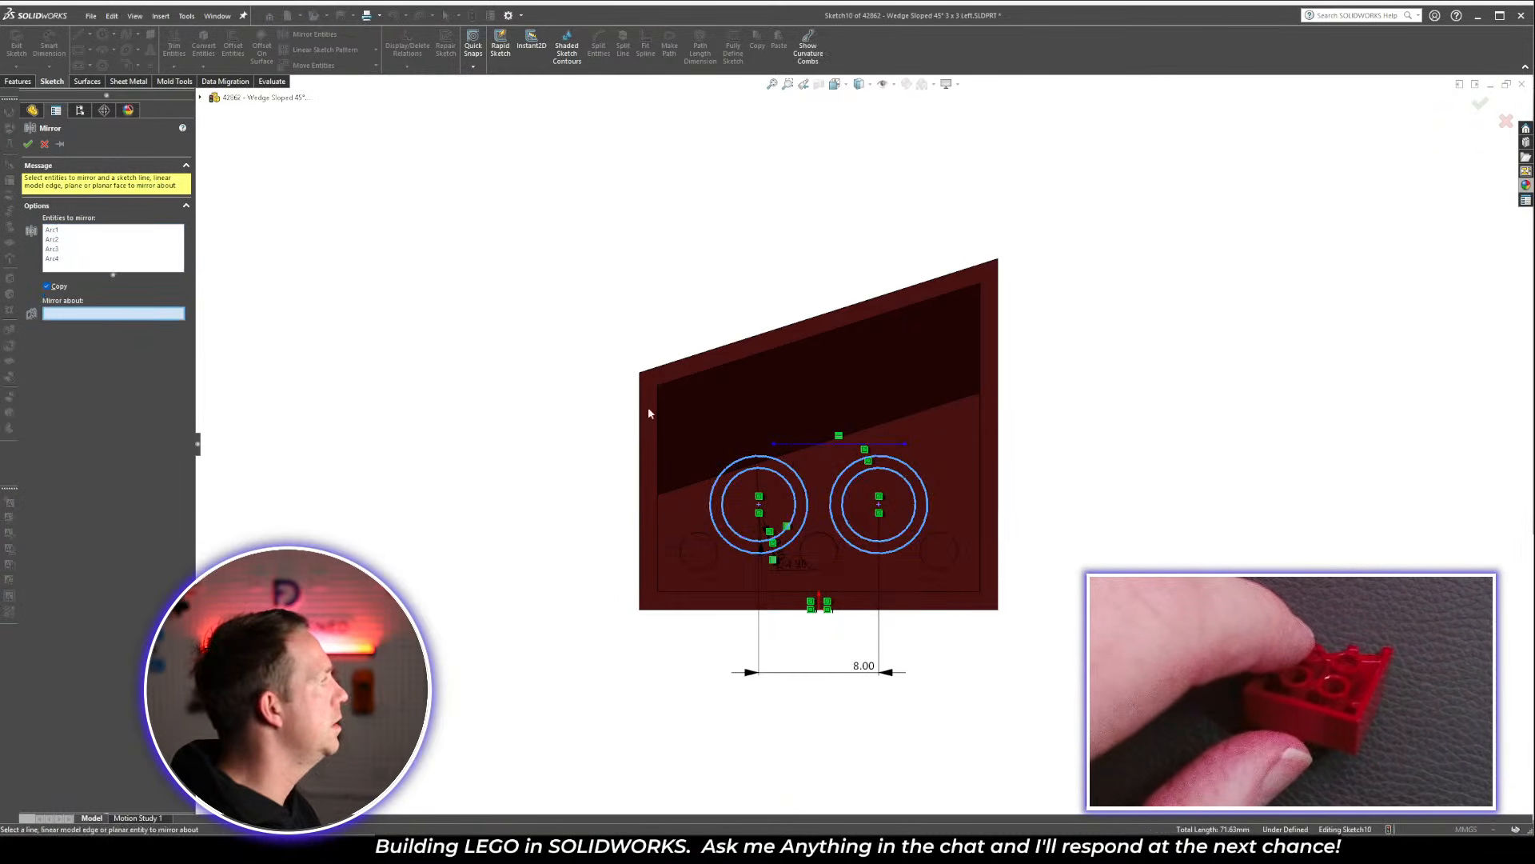
{"action": "left_click", "coordinate": [863, 444]}
{"action": "key", "text": "Return"}
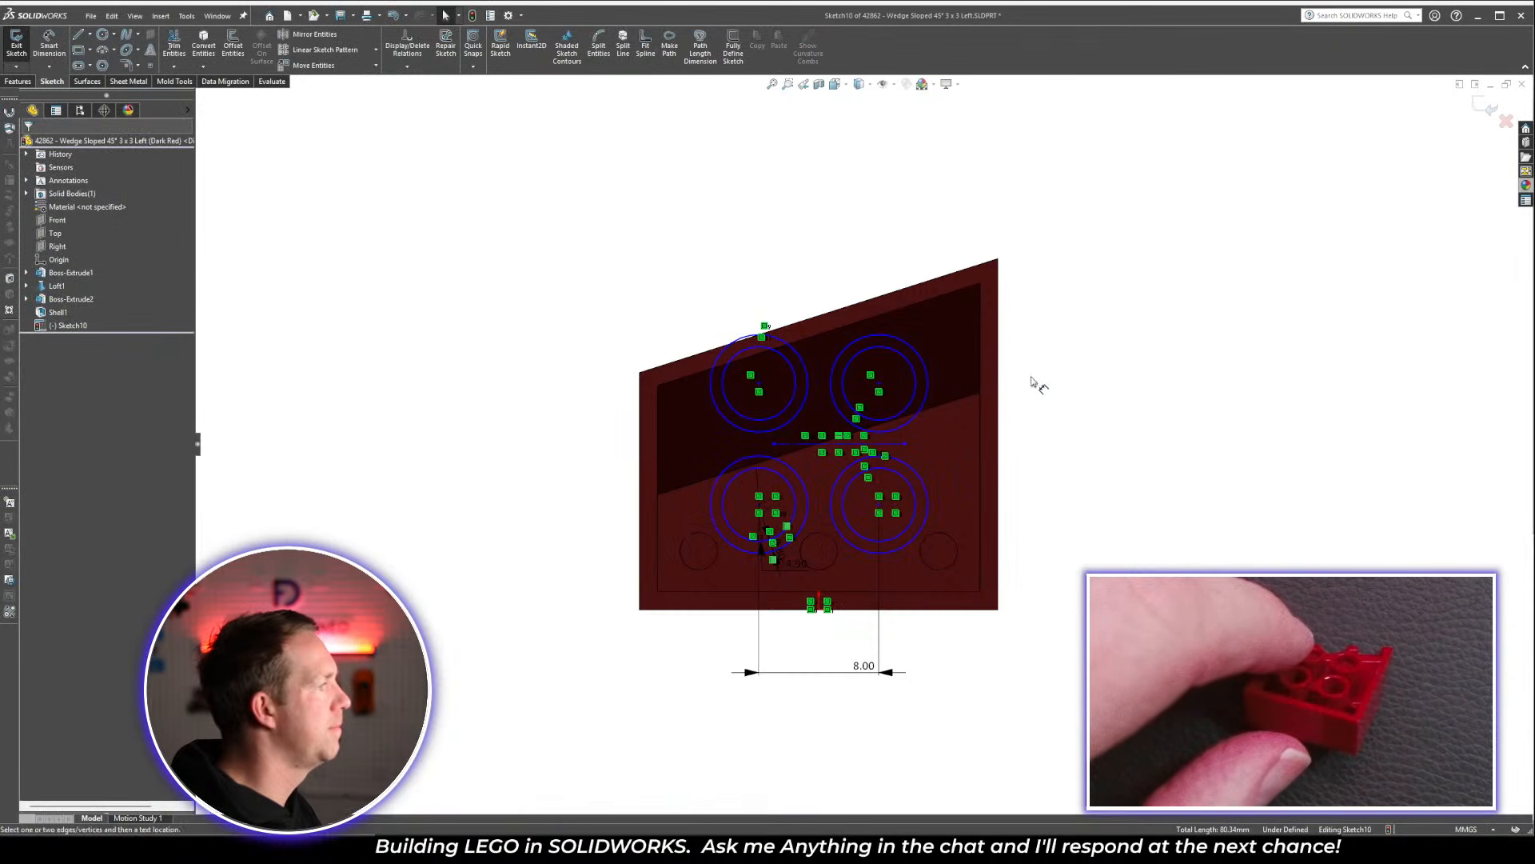
Dimension the vertical distance between the upper and lower tube centres as 8 mm
{"action": "left_click", "coordinate": [912, 419]}
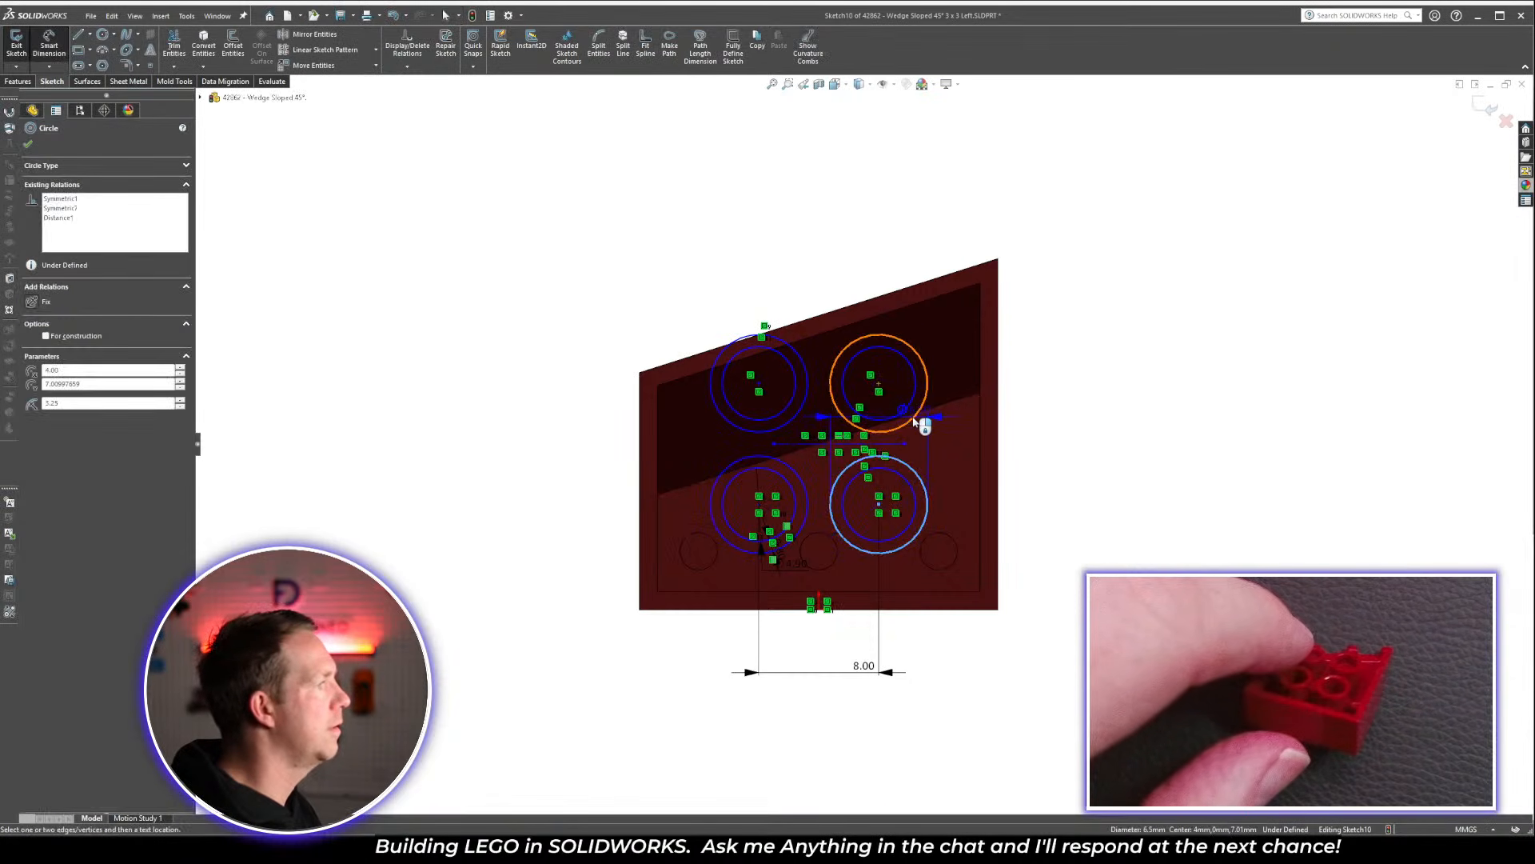
{"action": "left_click", "coordinate": [913, 422]}
{"action": "left_click", "coordinate": [1123, 493]}
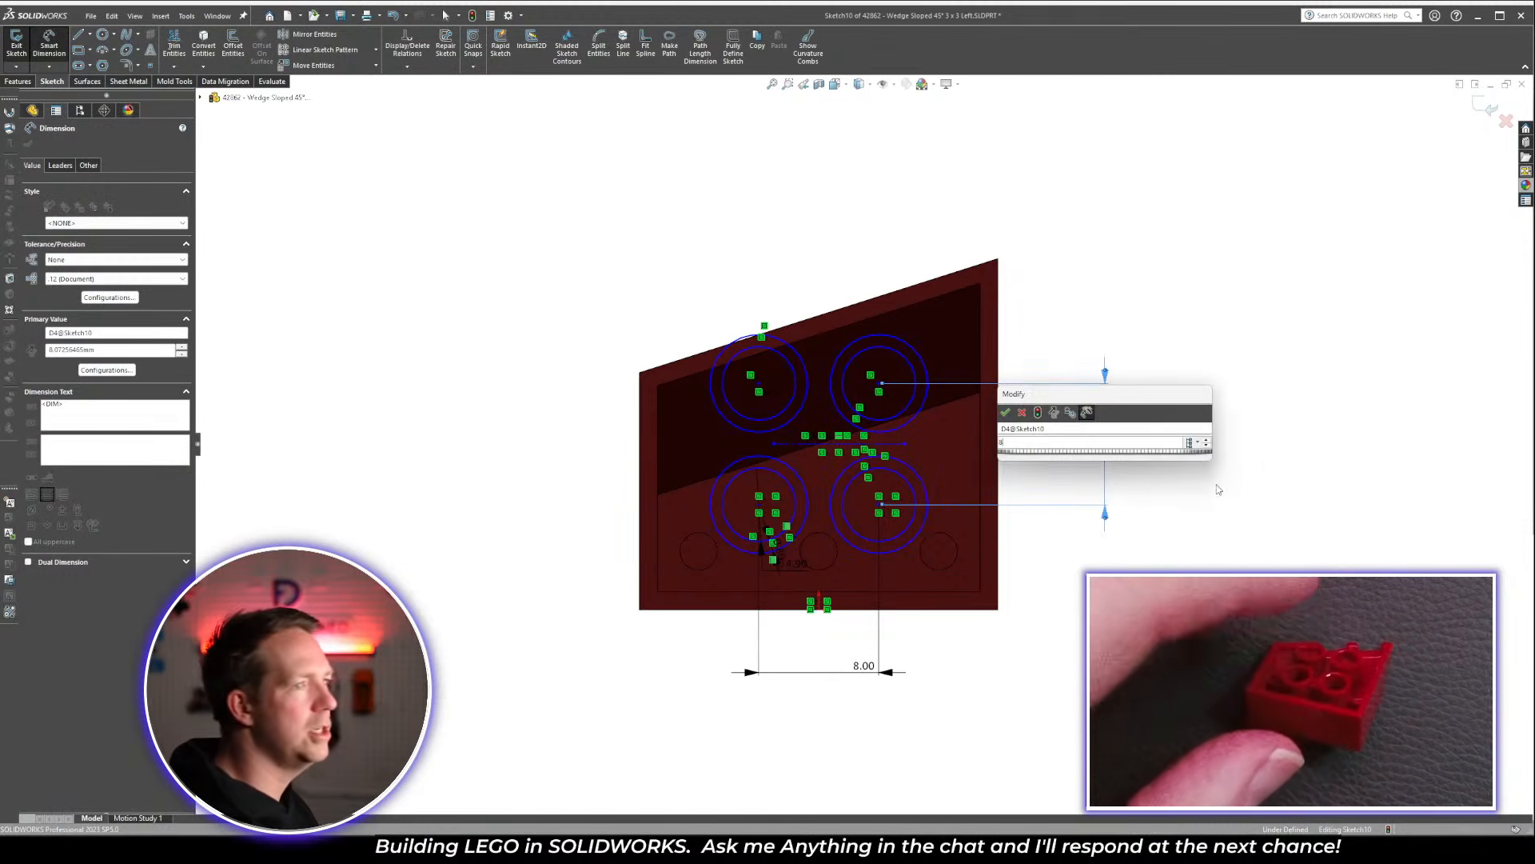
{"action": "key", "text": "Return"}
{"action": "key", "text": "Escape"}
{"action": "key", "text": "Escape"}
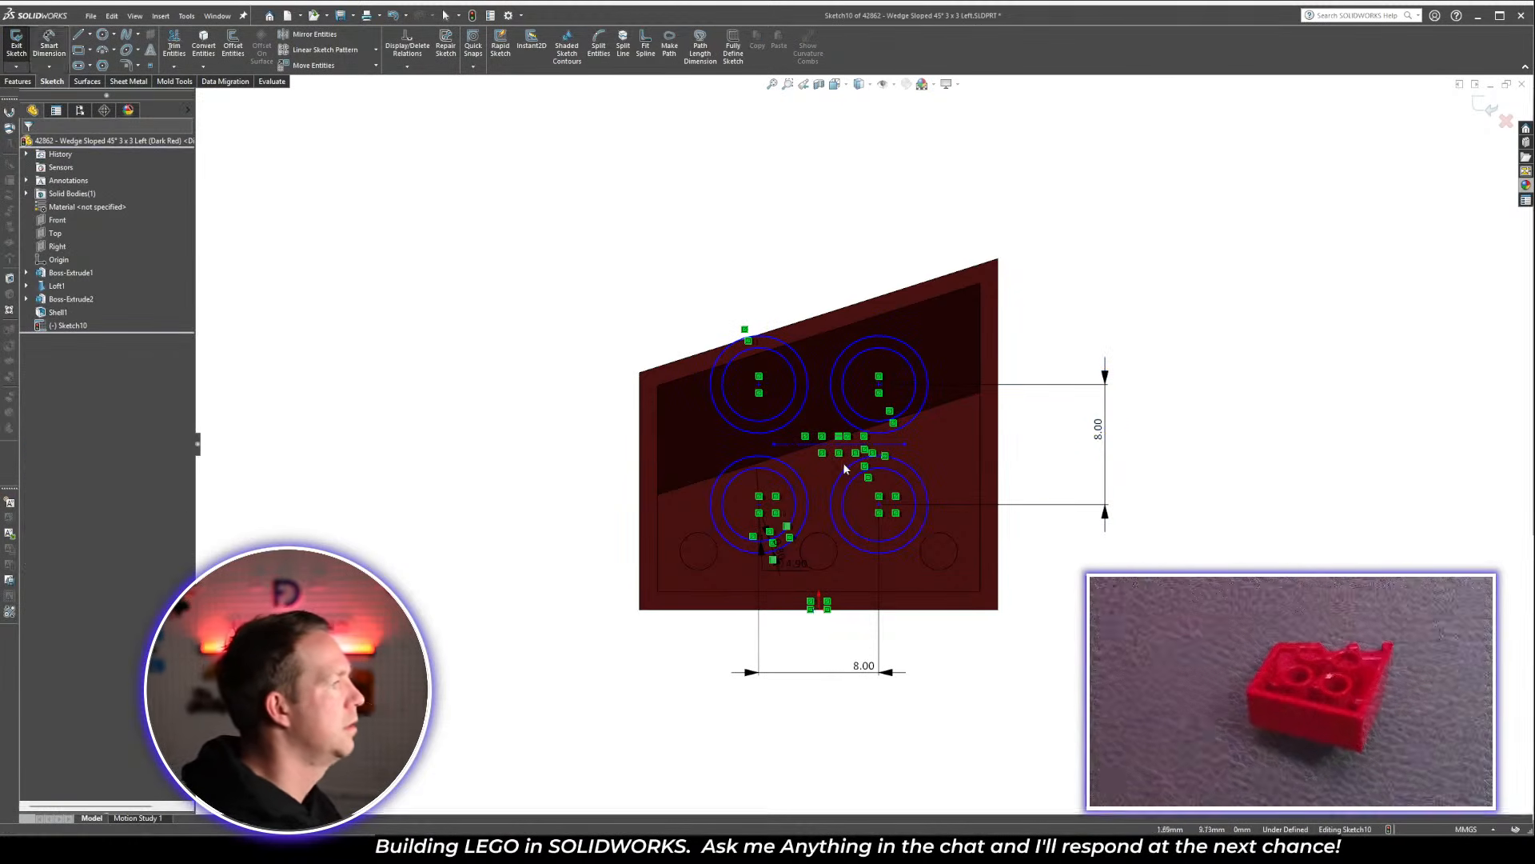
Align both endpoints of the horizontal construction line vertically with the centres of the two lower tubes
{"action": "scroll", "coordinate": [843, 467], "scroll_direction": "down", "scroll_amount": 2}
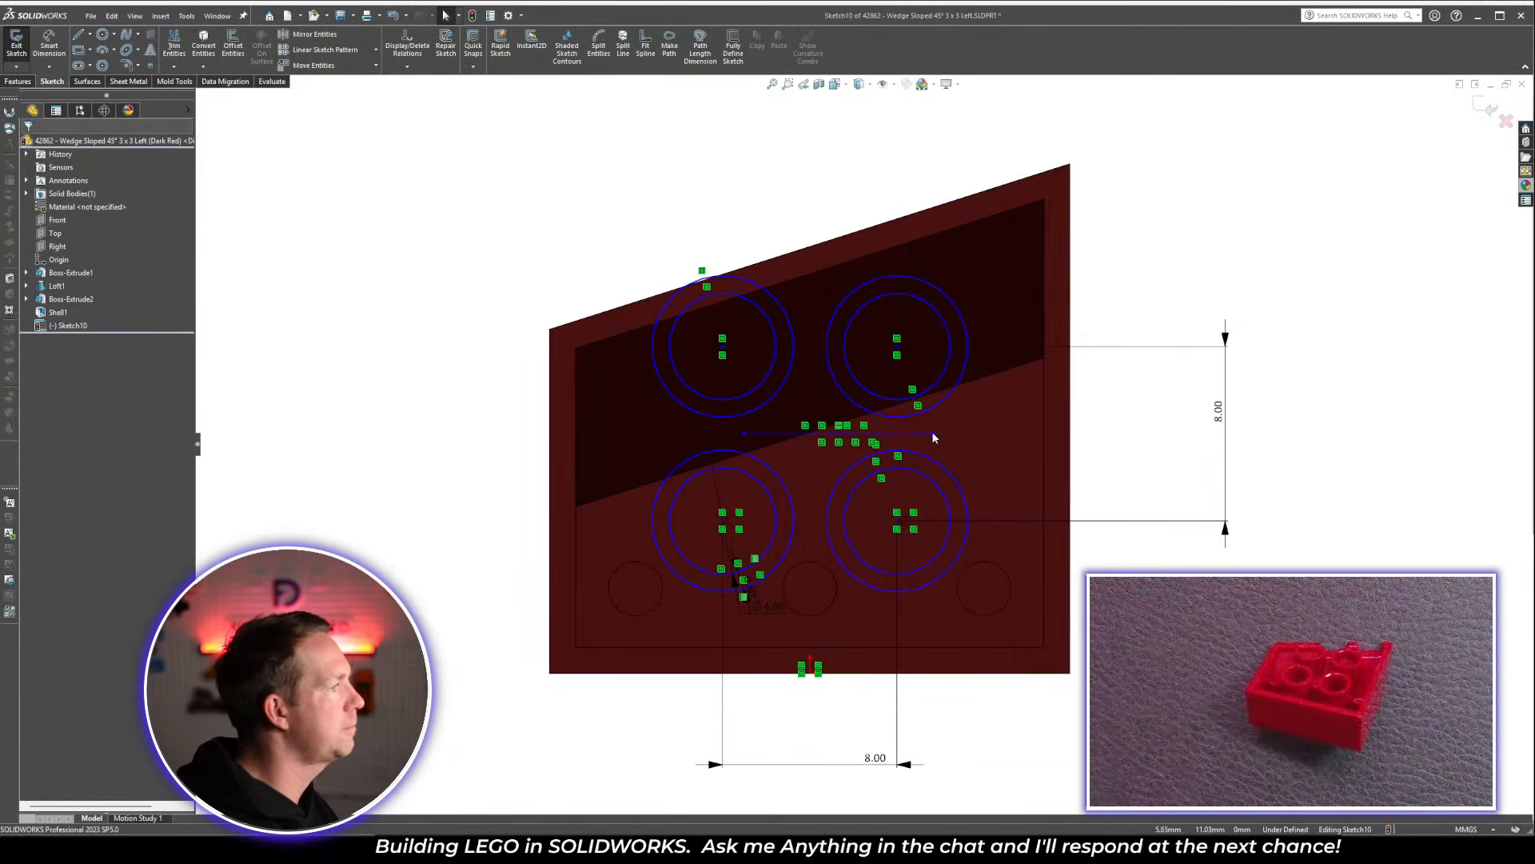
{"action": "left_click_drag", "start_coordinate": [932, 431], "coordinate": [897, 437]}
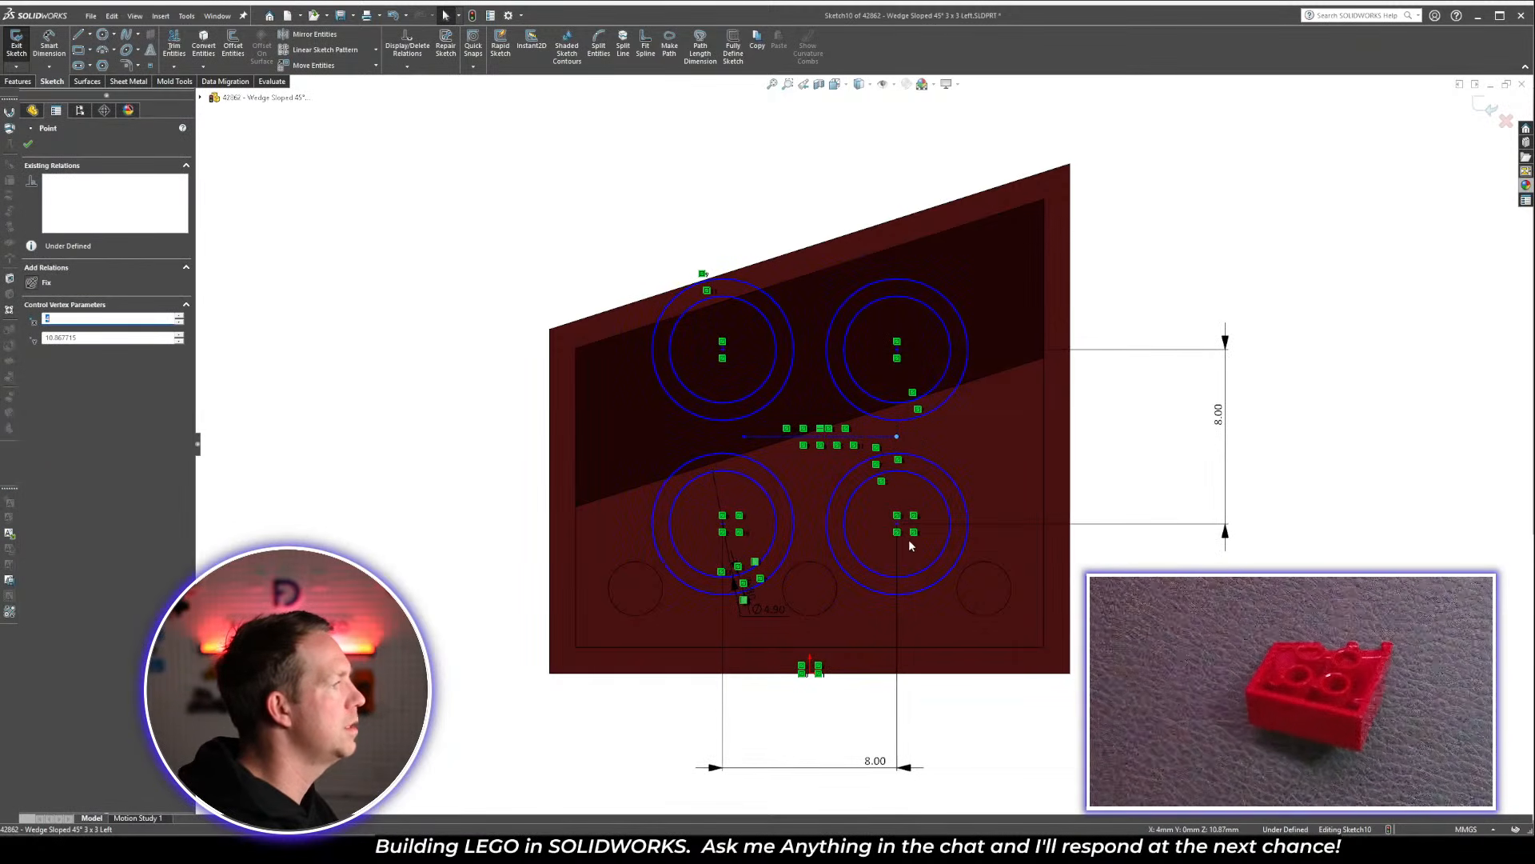
{"action": "left_click", "coordinate": [898, 532], "text": "ctrl"}
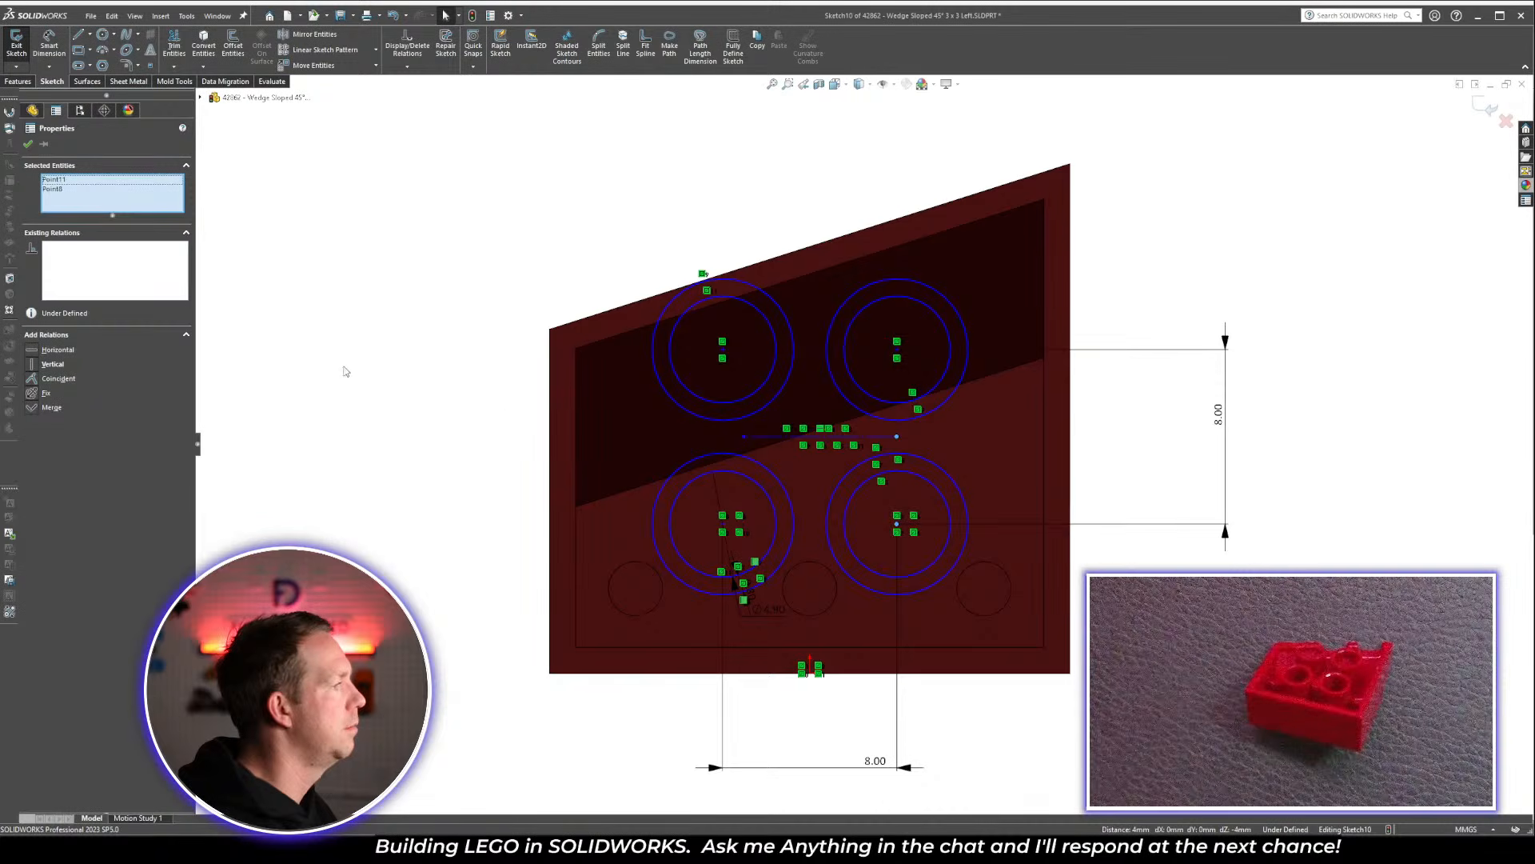
{"action": "left_click", "coordinate": [52, 364]}
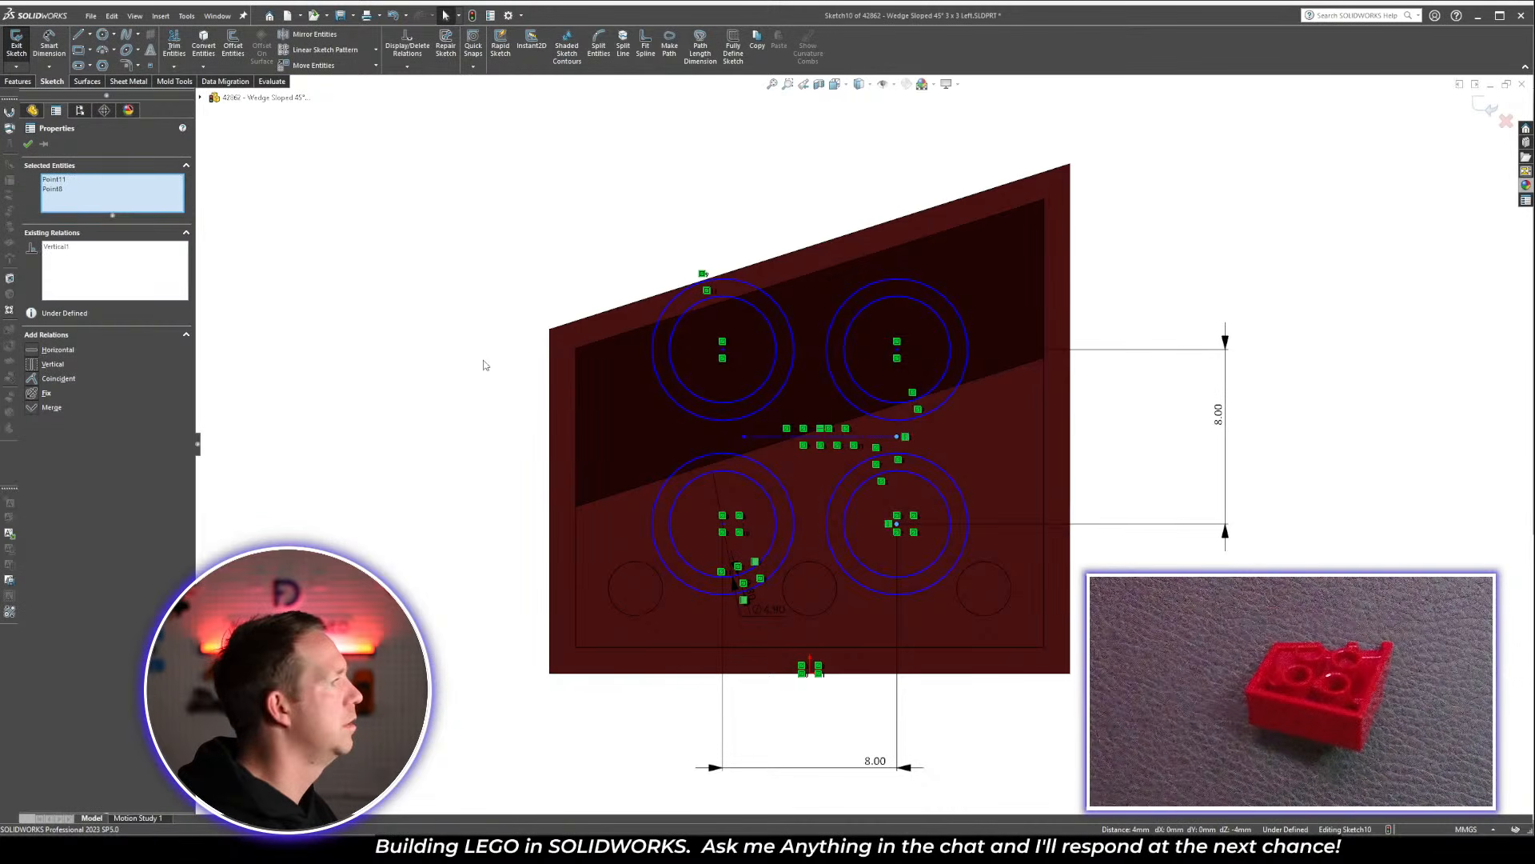
{"action": "left_click", "coordinate": [744, 437]}
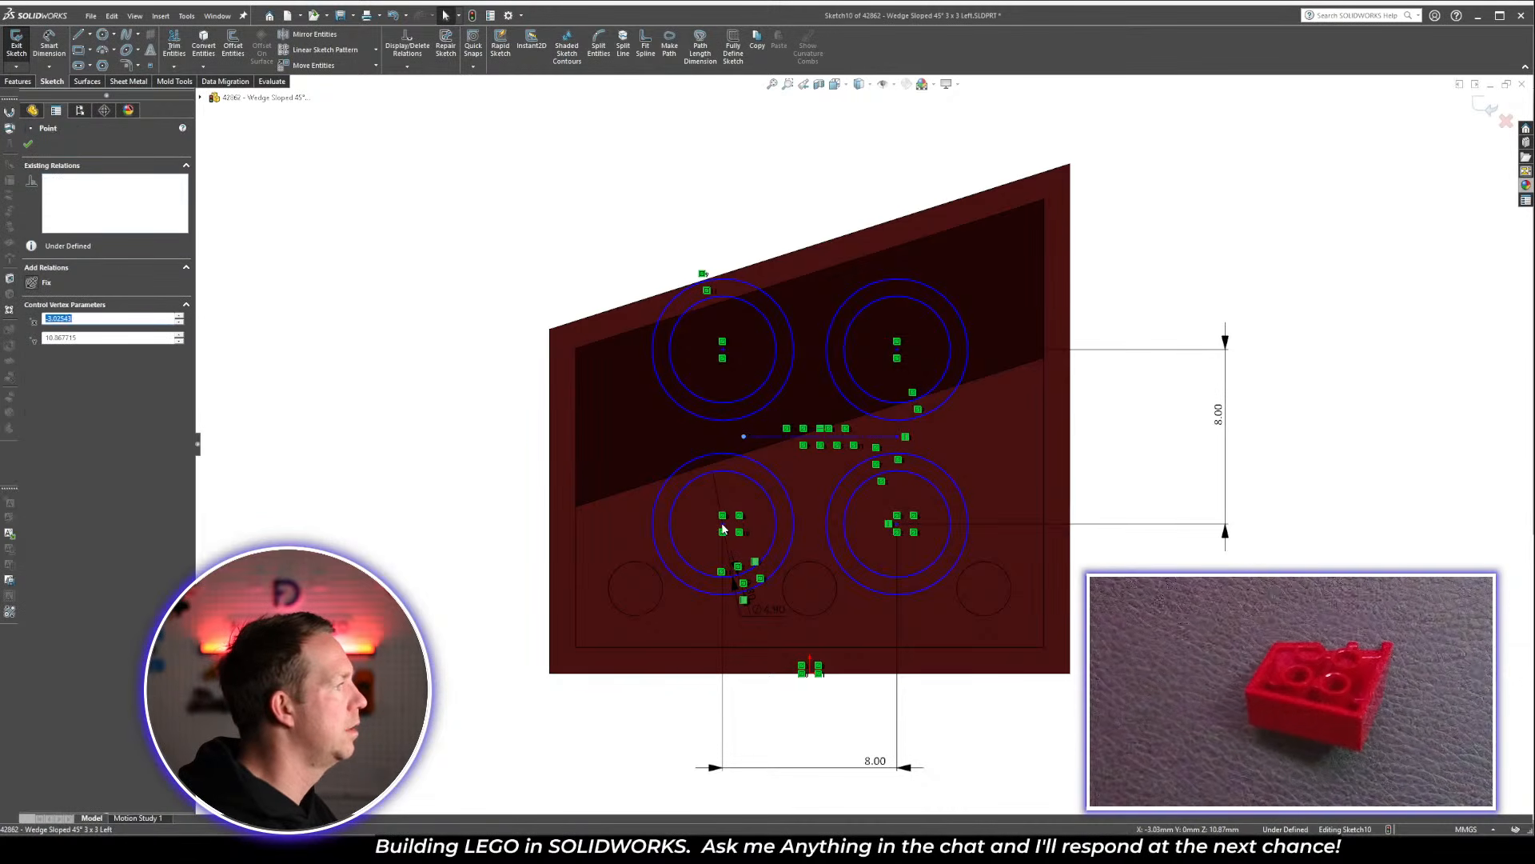
{"action": "left_click", "coordinate": [71, 364]}
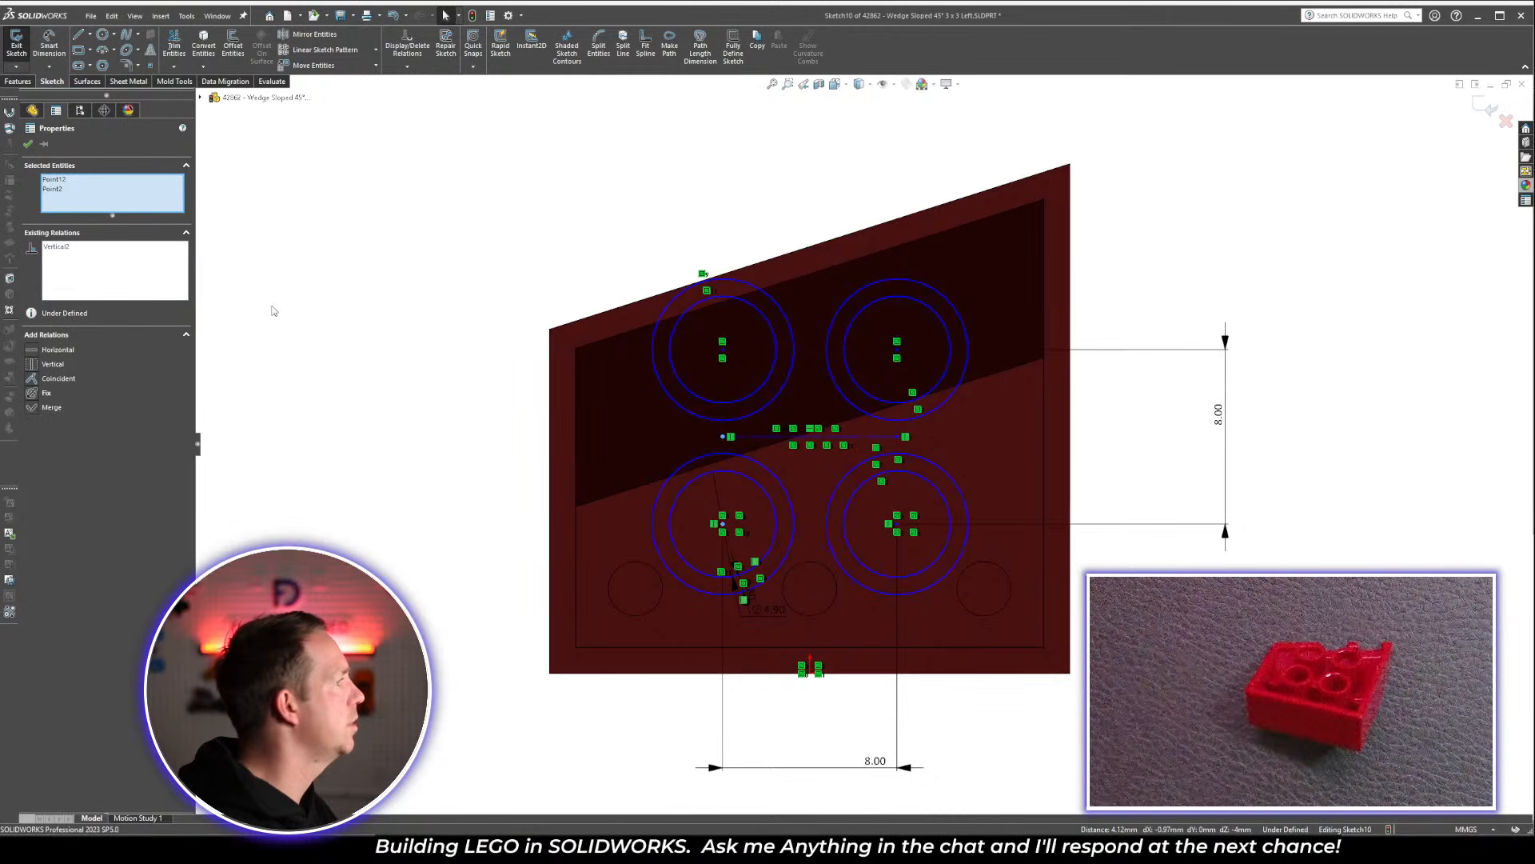
{"action": "left_click", "coordinate": [275, 312]}
Add a vertical relation between the construction line's midpoint and the sketch origin
{"action": "left_click", "coordinate": [854, 437]}
{"action": "right_click", "coordinate": [854, 438]}
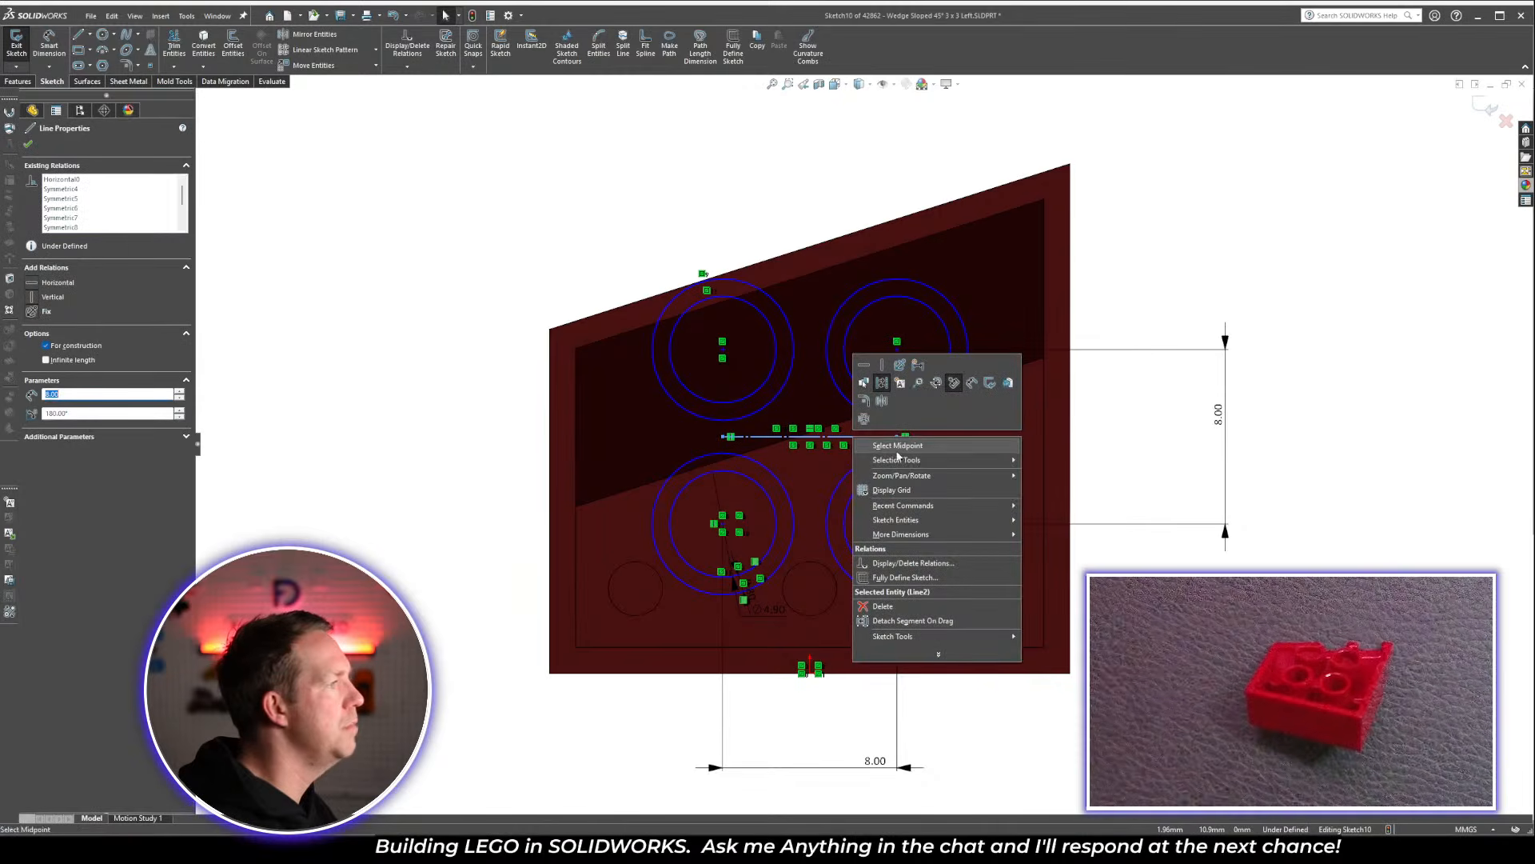
{"action": "left_click", "coordinate": [911, 452]}
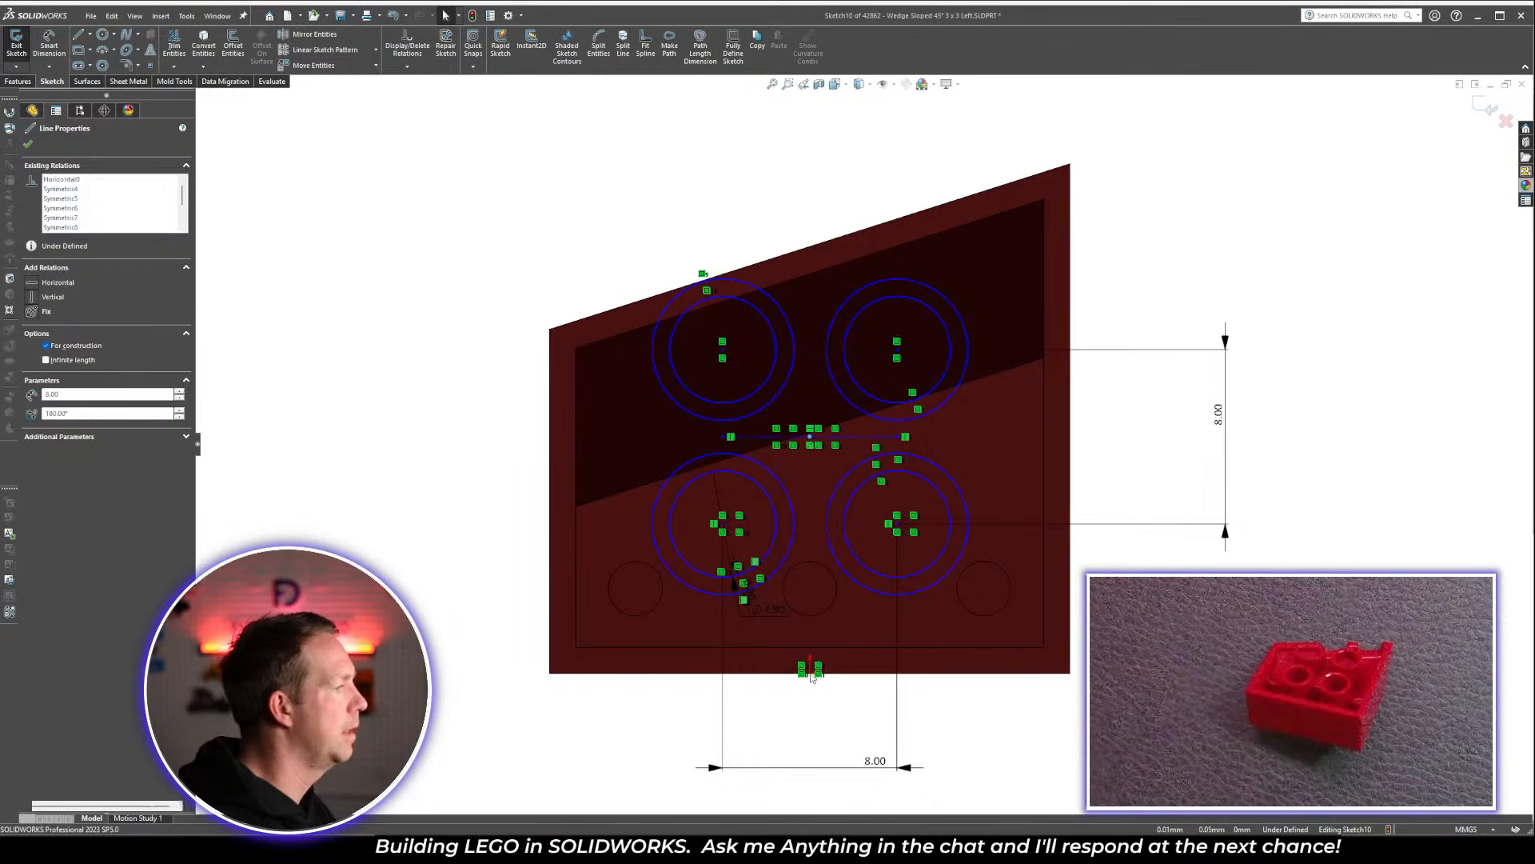
{"action": "left_click", "coordinate": [810, 666], "text": "ctrl"}
{"action": "left_click", "coordinate": [56, 365]}
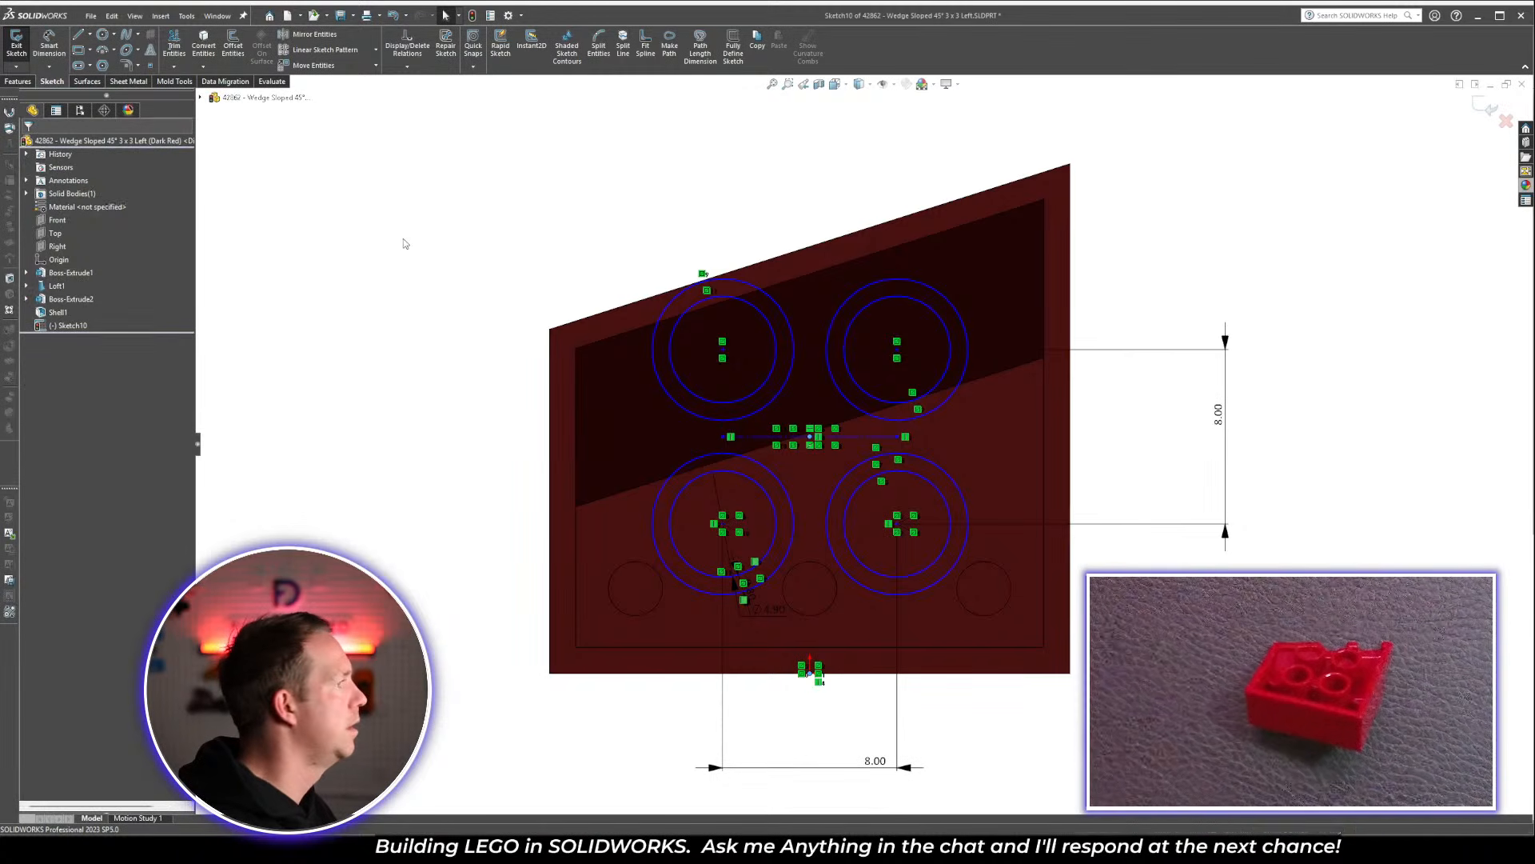
{"action": "left_click", "coordinate": [1039, 478]}
{"action": "mouse_move", "coordinate": [901, 441]}
{"action": "left_mouse_down"}
{"action": "mouse_move", "coordinate": [923, 440]}
{"action": "mouse_move", "coordinate": [962, 479]}
{"action": "mouse_move", "coordinate": [982, 423]}
{"action": "mouse_move", "coordinate": [964, 448]}
{"action": "left_mouse_up"}
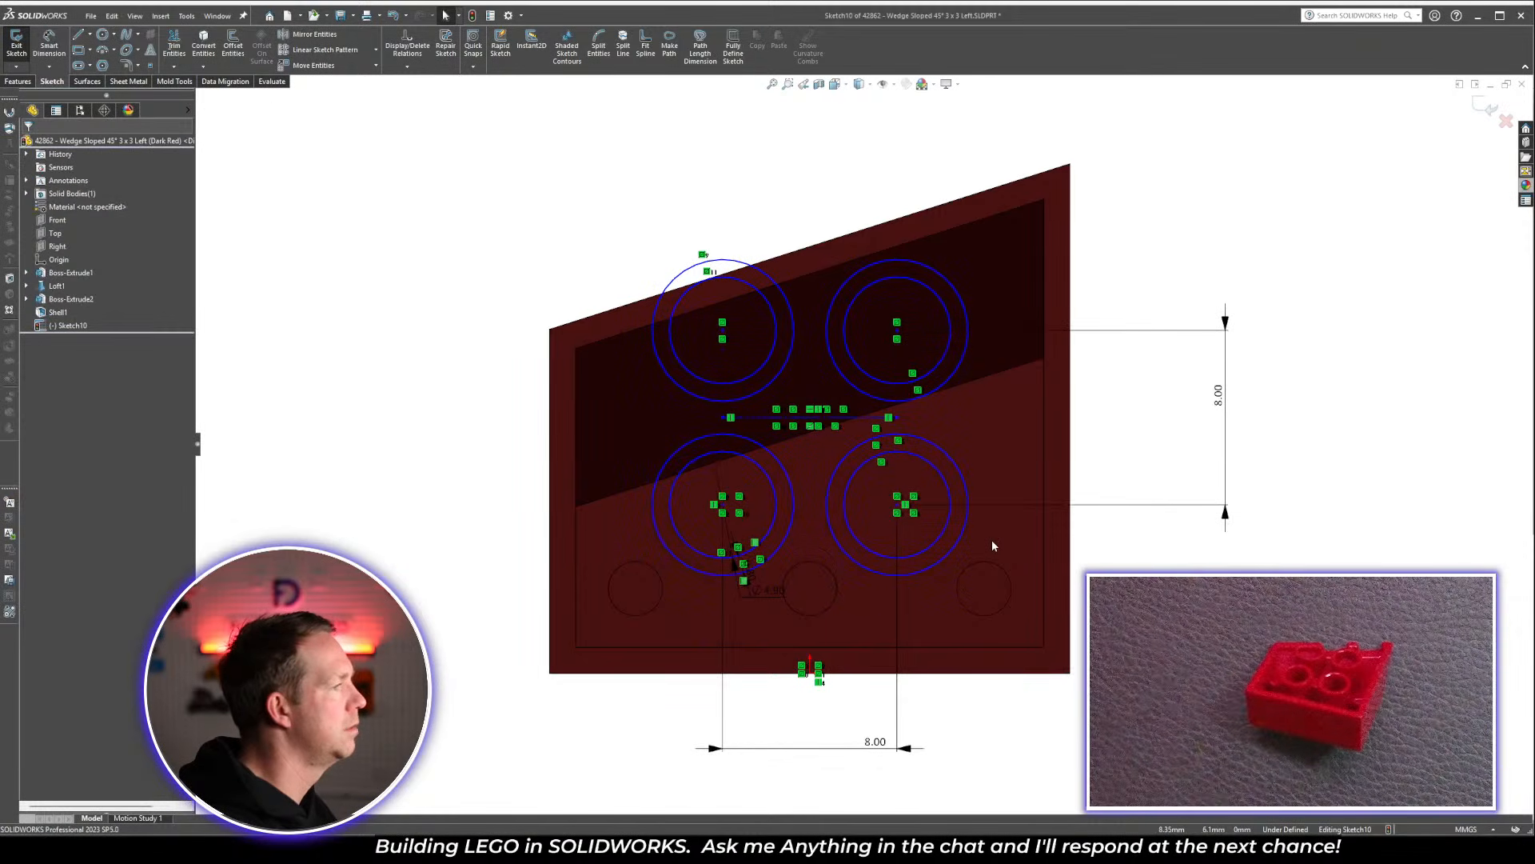
{"action": "key", "text": "Escape"}
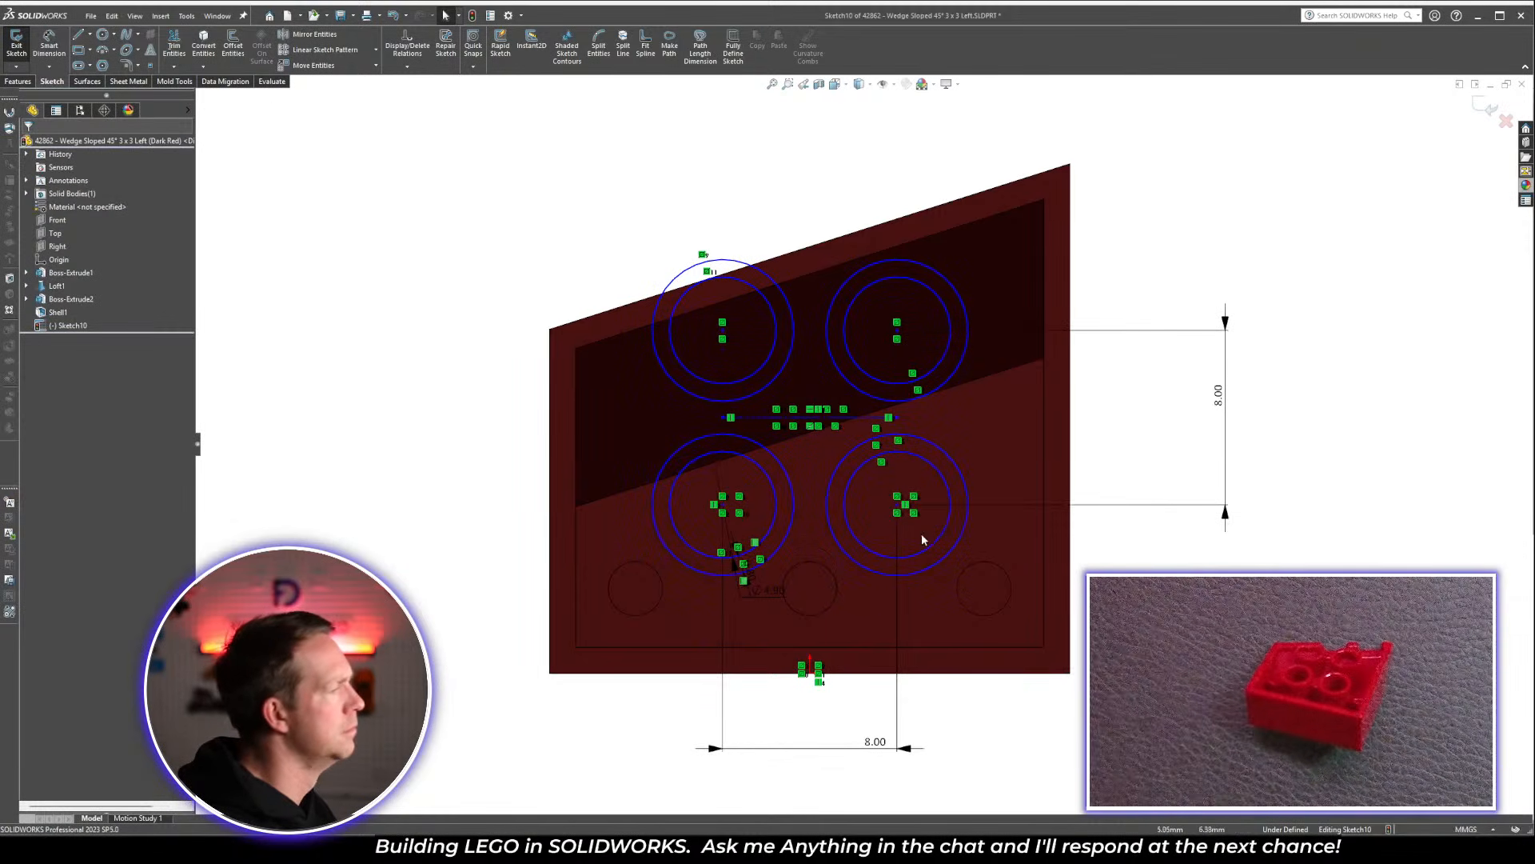
{"action": "left_click", "coordinate": [1070, 436]}
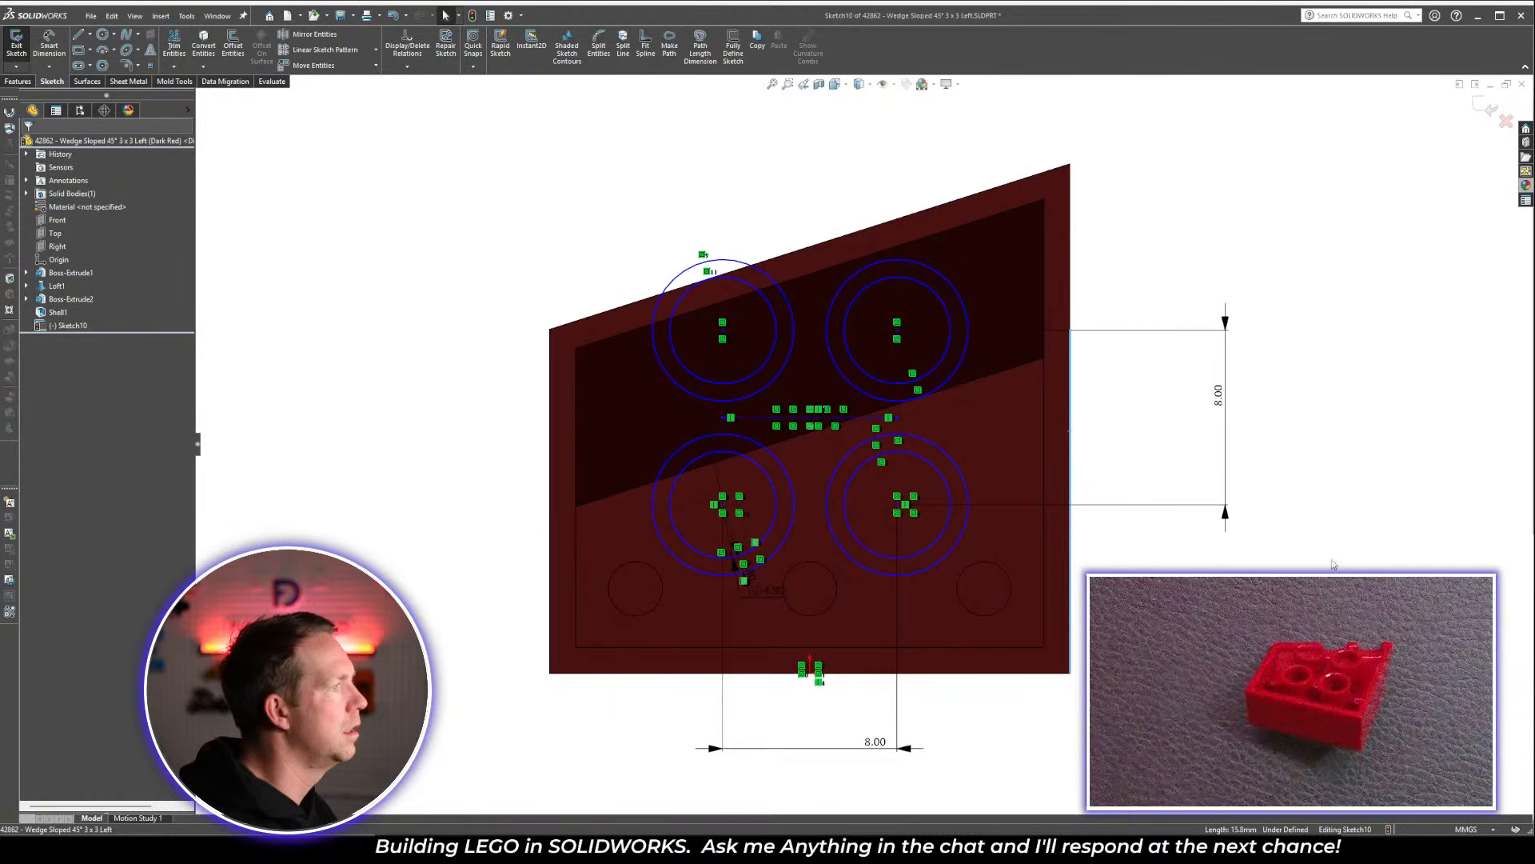
{"action": "left_click", "coordinate": [1097, 212]}
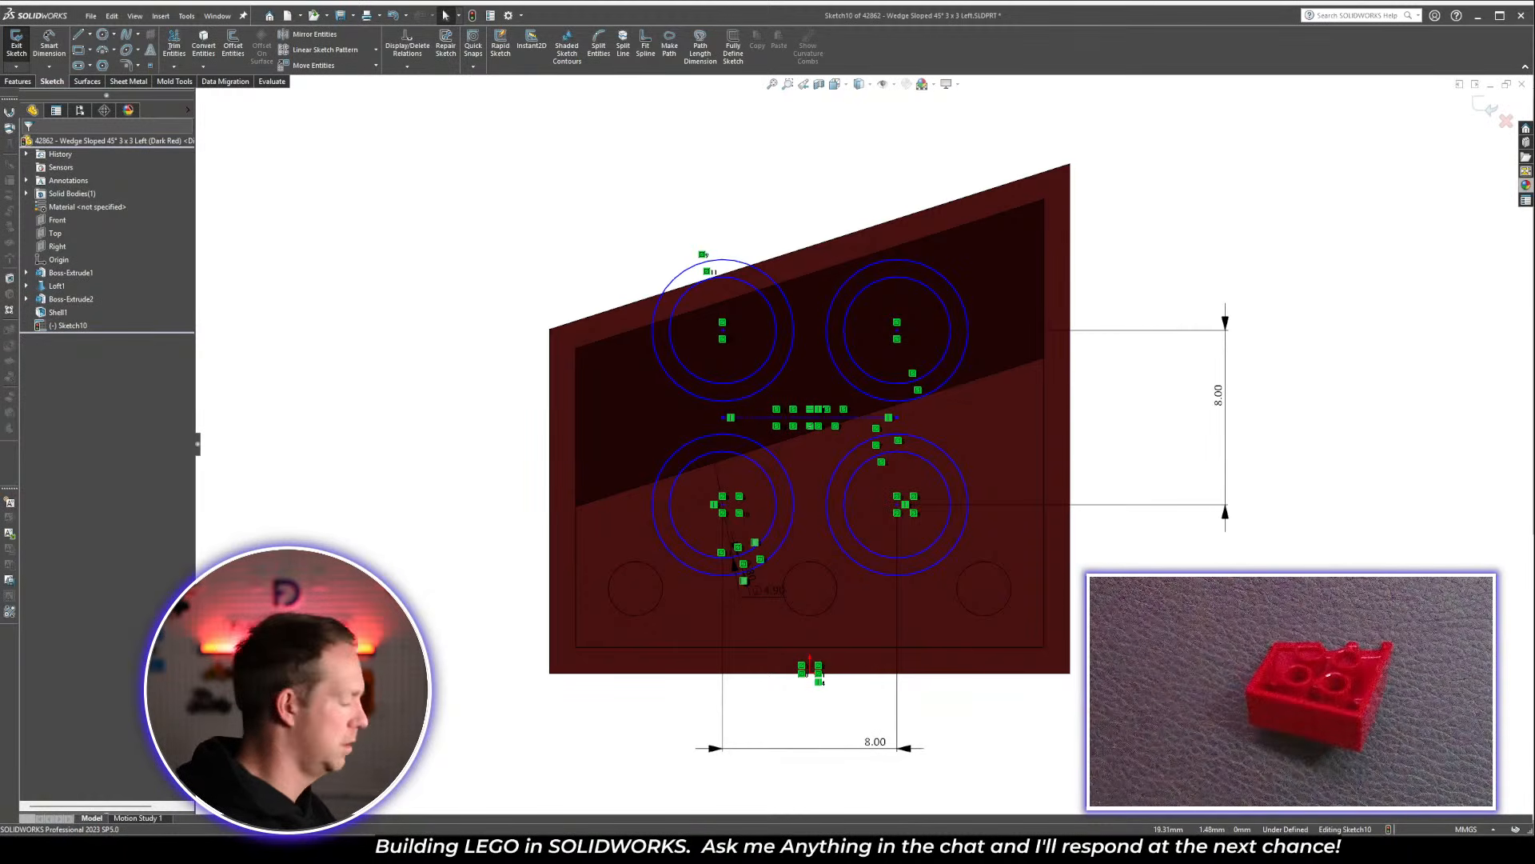
{"action": "key", "text": "l"}
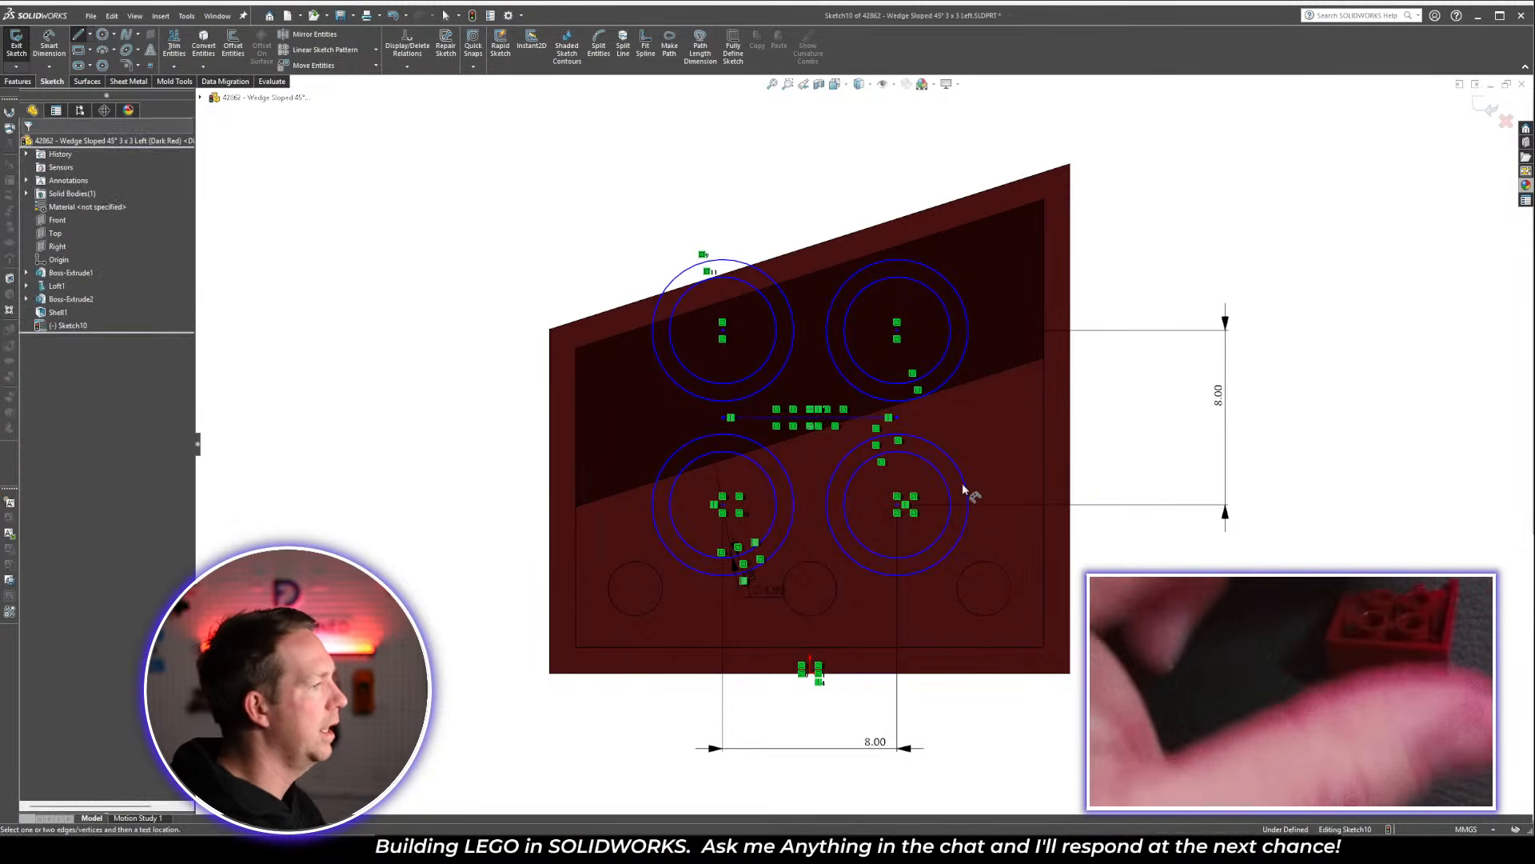
{"action": "key", "text": "Escape"}
Dimension the distance from the wedge's lower outer edge to the lower right tube's inner circle as 5.70 mm
{"action": "key", "text": "d"}
{"action": "left_click", "coordinate": [928, 673]}
{"action": "left_click", "coordinate": [901, 558]}
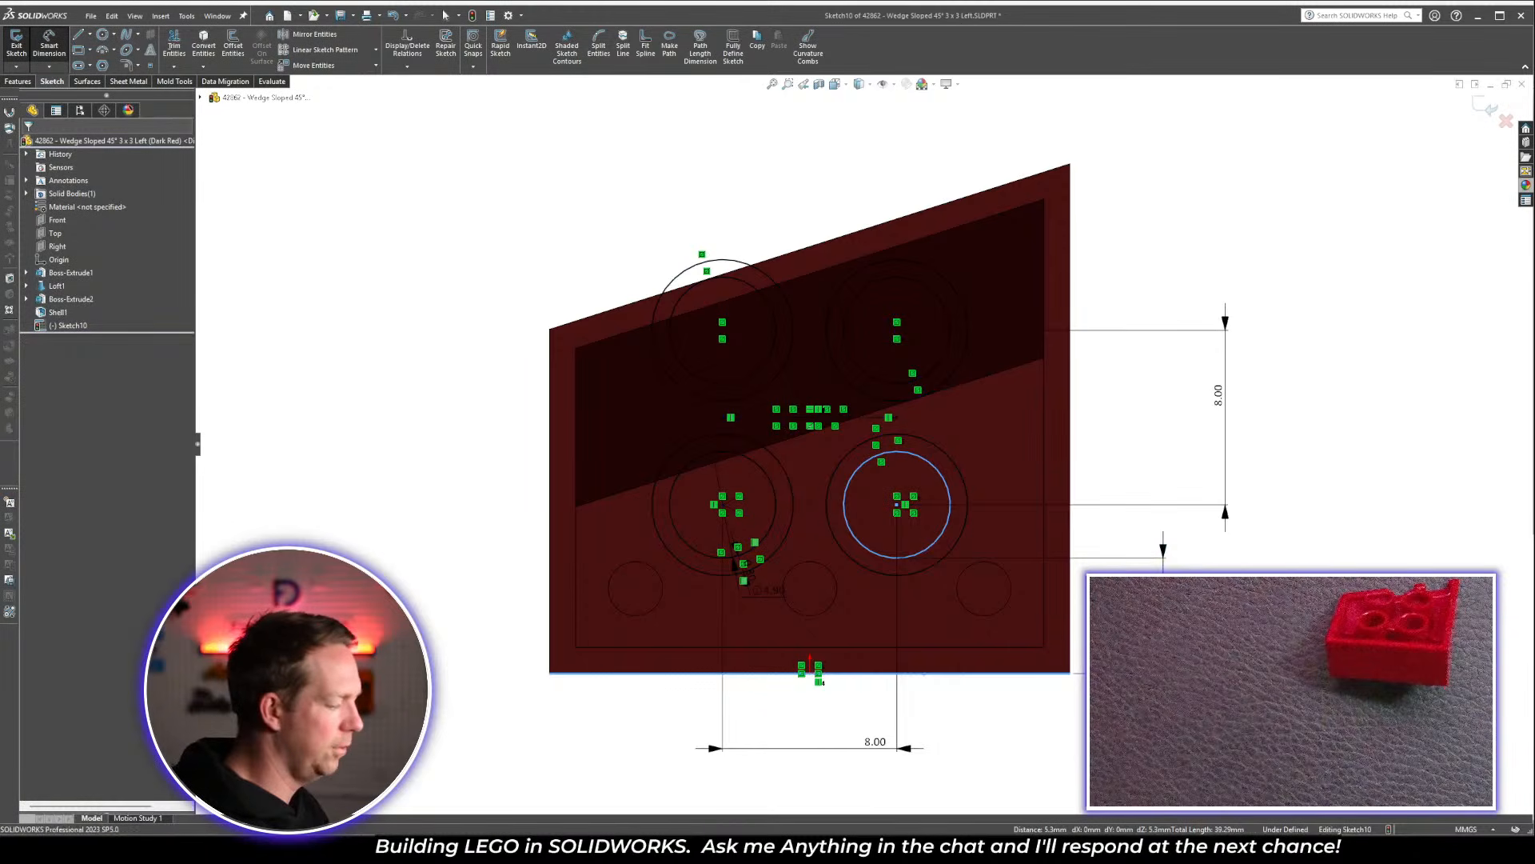
{"action": "left_click", "coordinate": [1163, 611]}
{"action": "key", "text": "Return"}
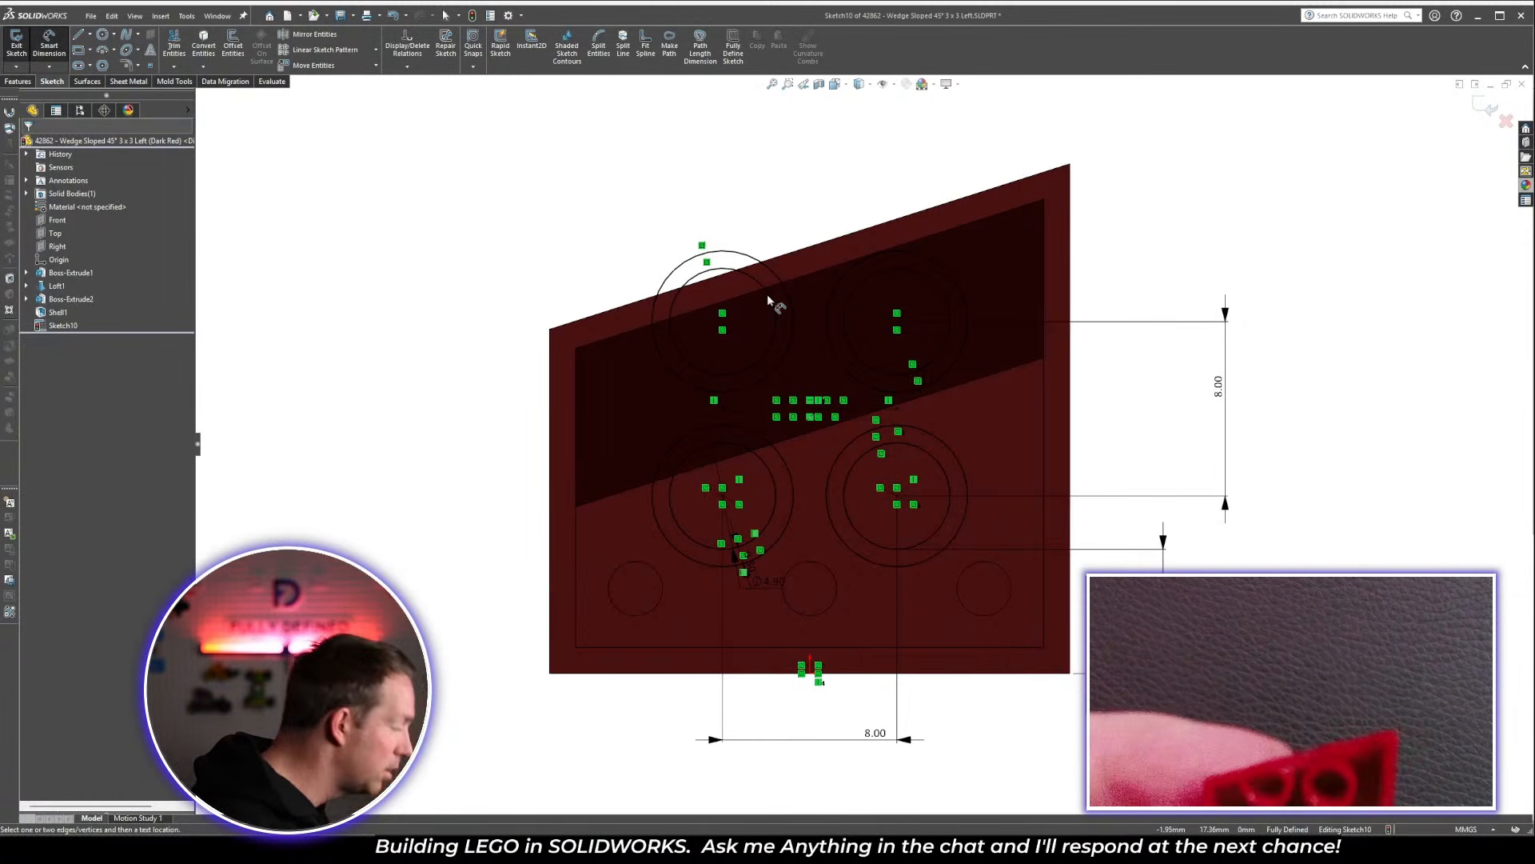
Extrude the four tube profiles up to the inside face of the shelled wedge, starting at a 0.2 mm offset from the sketch plane
{"action": "middle_click_drag", "start_coordinate": [922, 426], "coordinate": [832, 302]}
{"action": "middle_click_drag", "start_coordinate": [904, 239], "coordinate": [901, 257]}
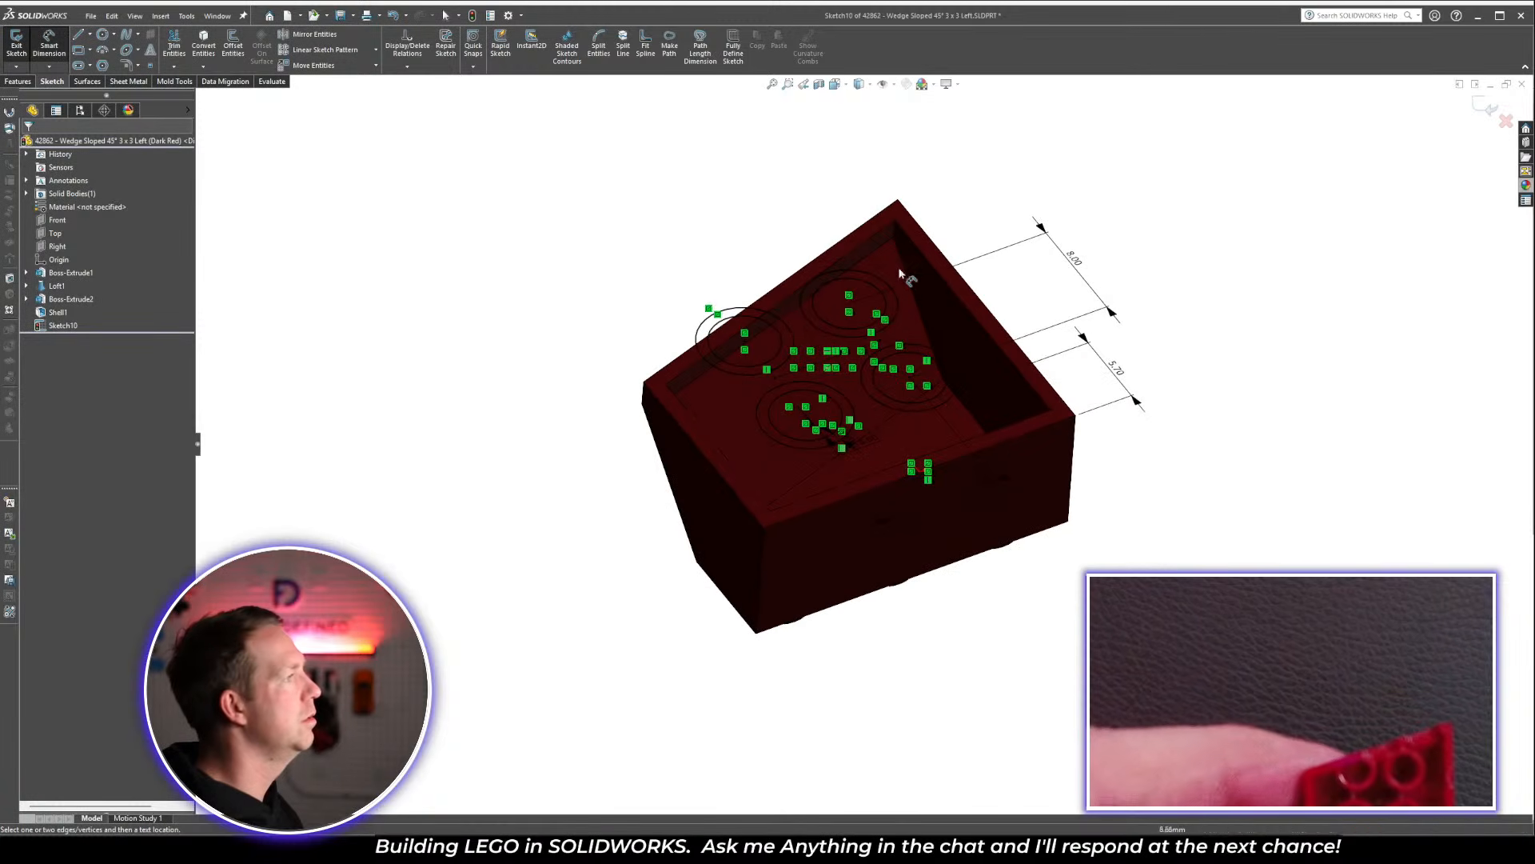
{"action": "left_click", "coordinate": [17, 82]}
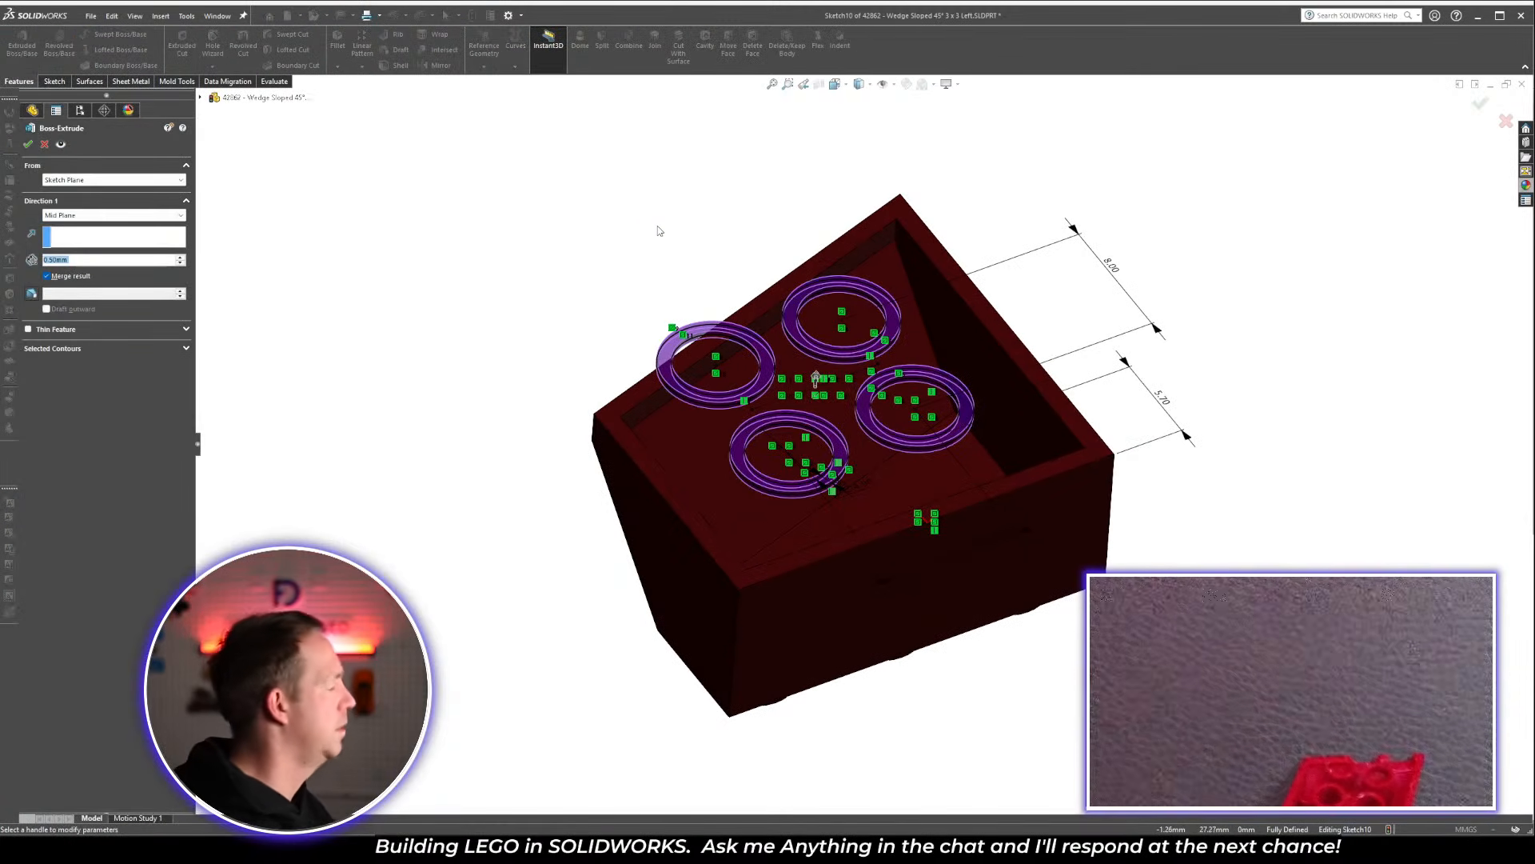
{"action": "left_click", "coordinate": [88, 215]}
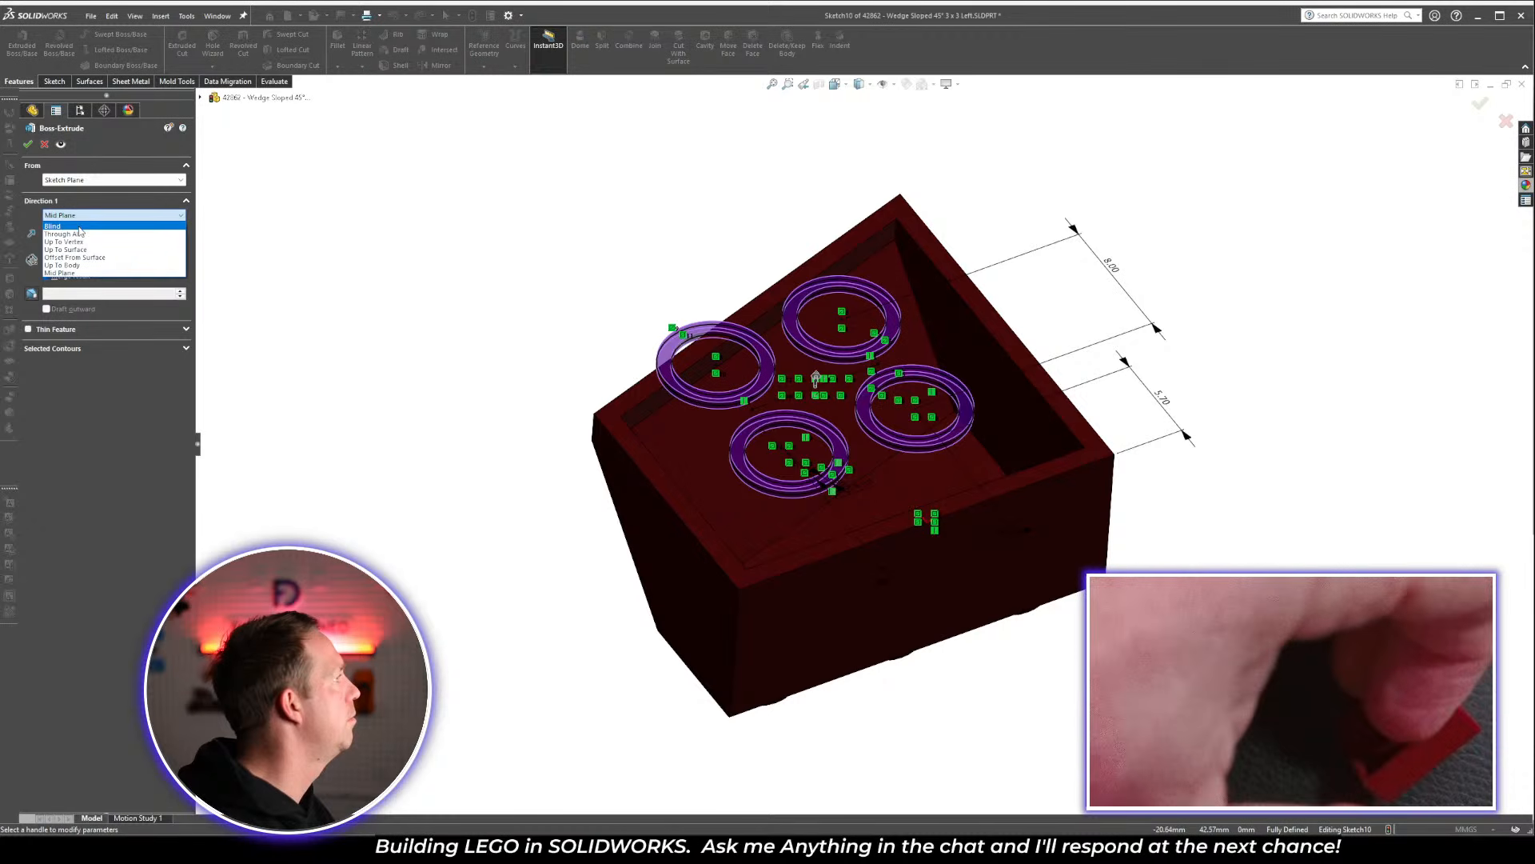
{"action": "left_click", "coordinate": [64, 249]}
{"action": "left_click", "coordinate": [964, 473]}
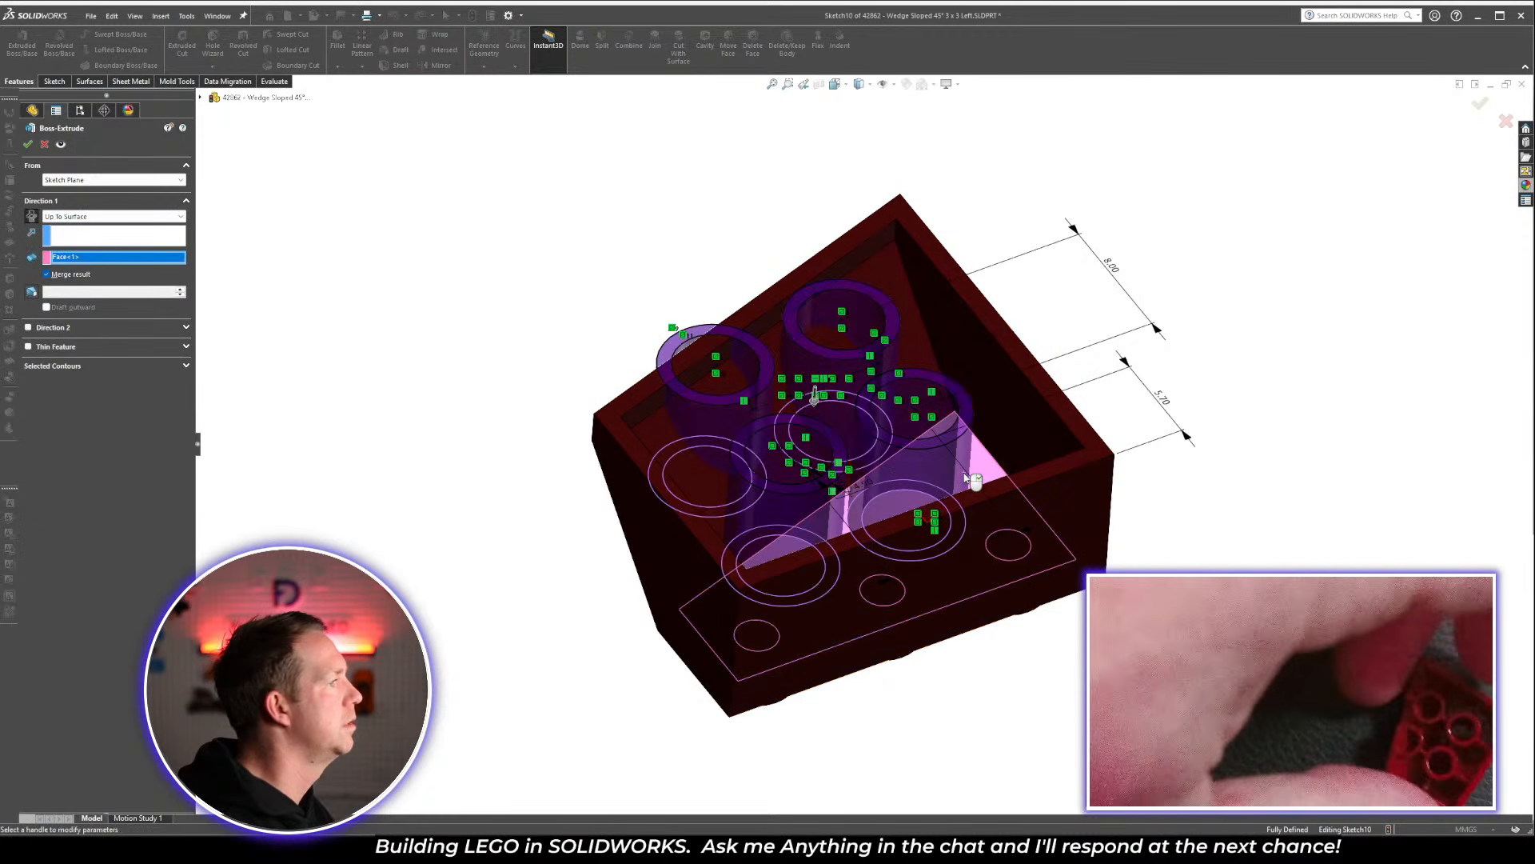
{"action": "left_click", "coordinate": [112, 180]}
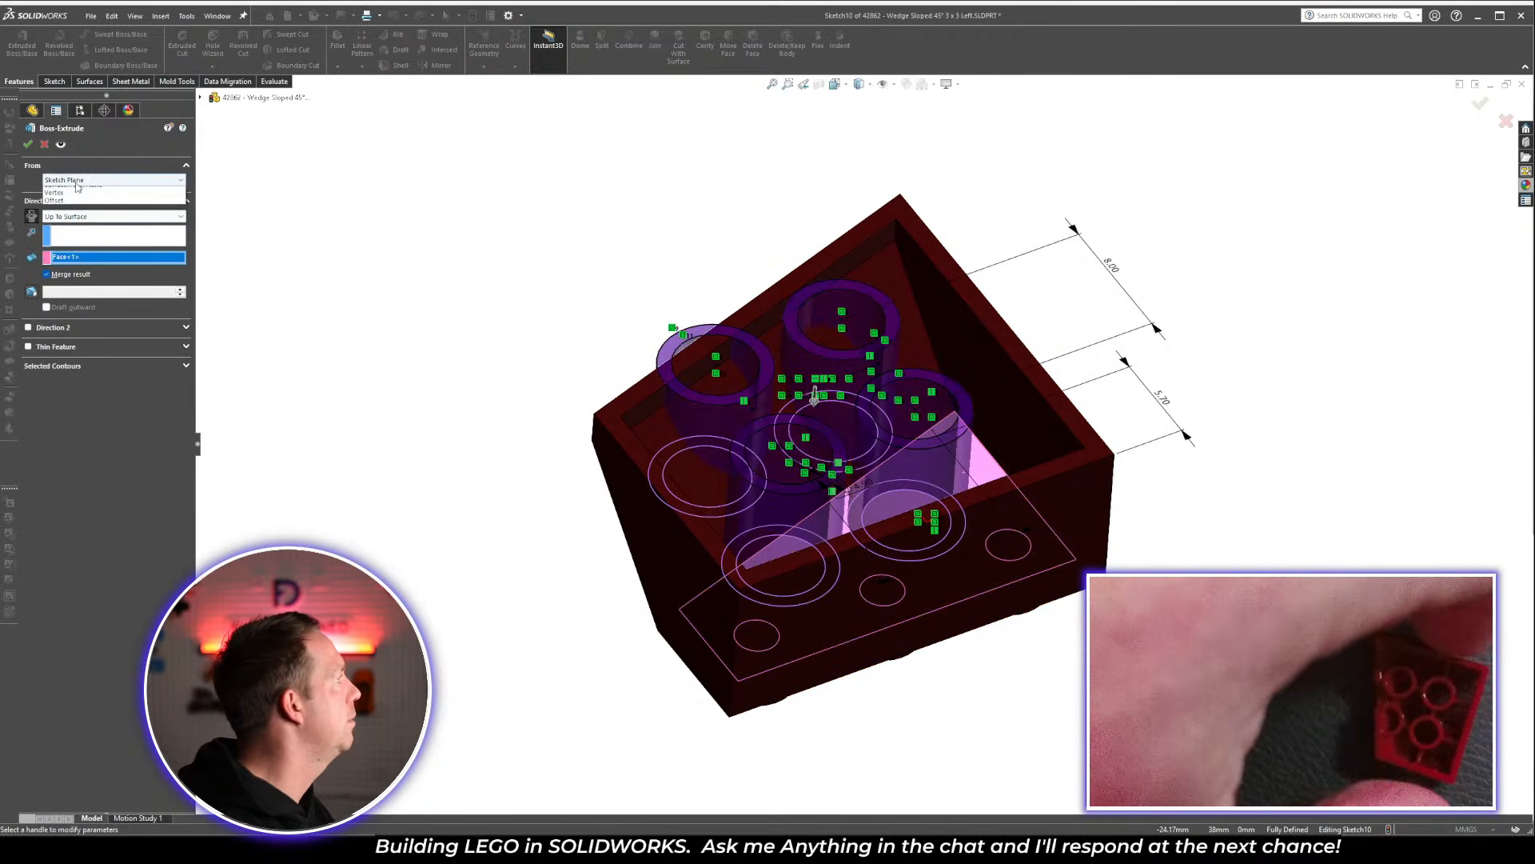
{"action": "left_click", "coordinate": [73, 215]}
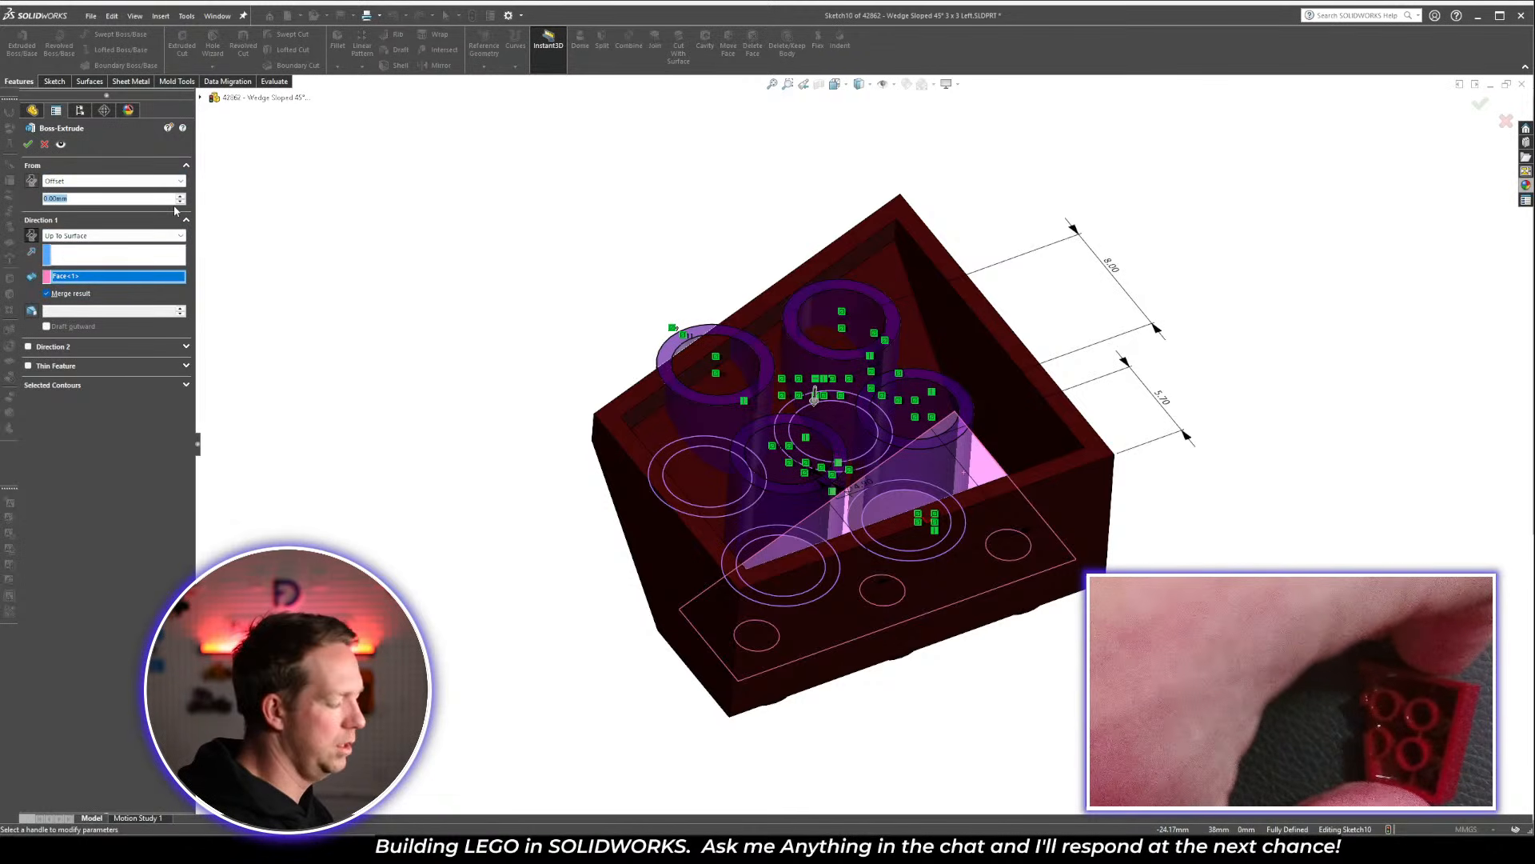
{"action": "type", "text": "0.2"}
{"action": "key", "text": "Return"}
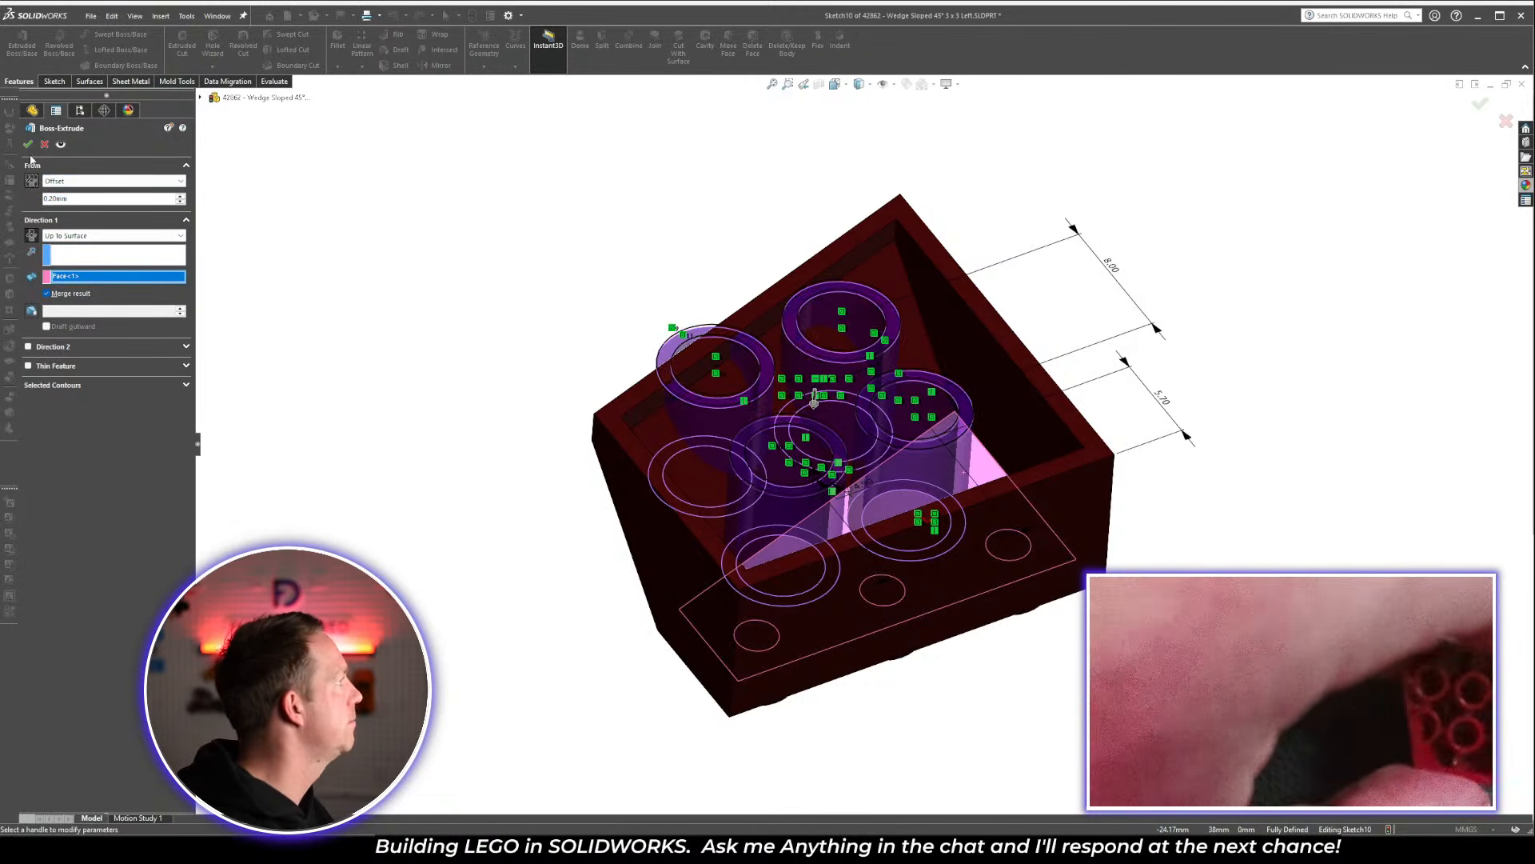
{"action": "left_click", "coordinate": [29, 143]}
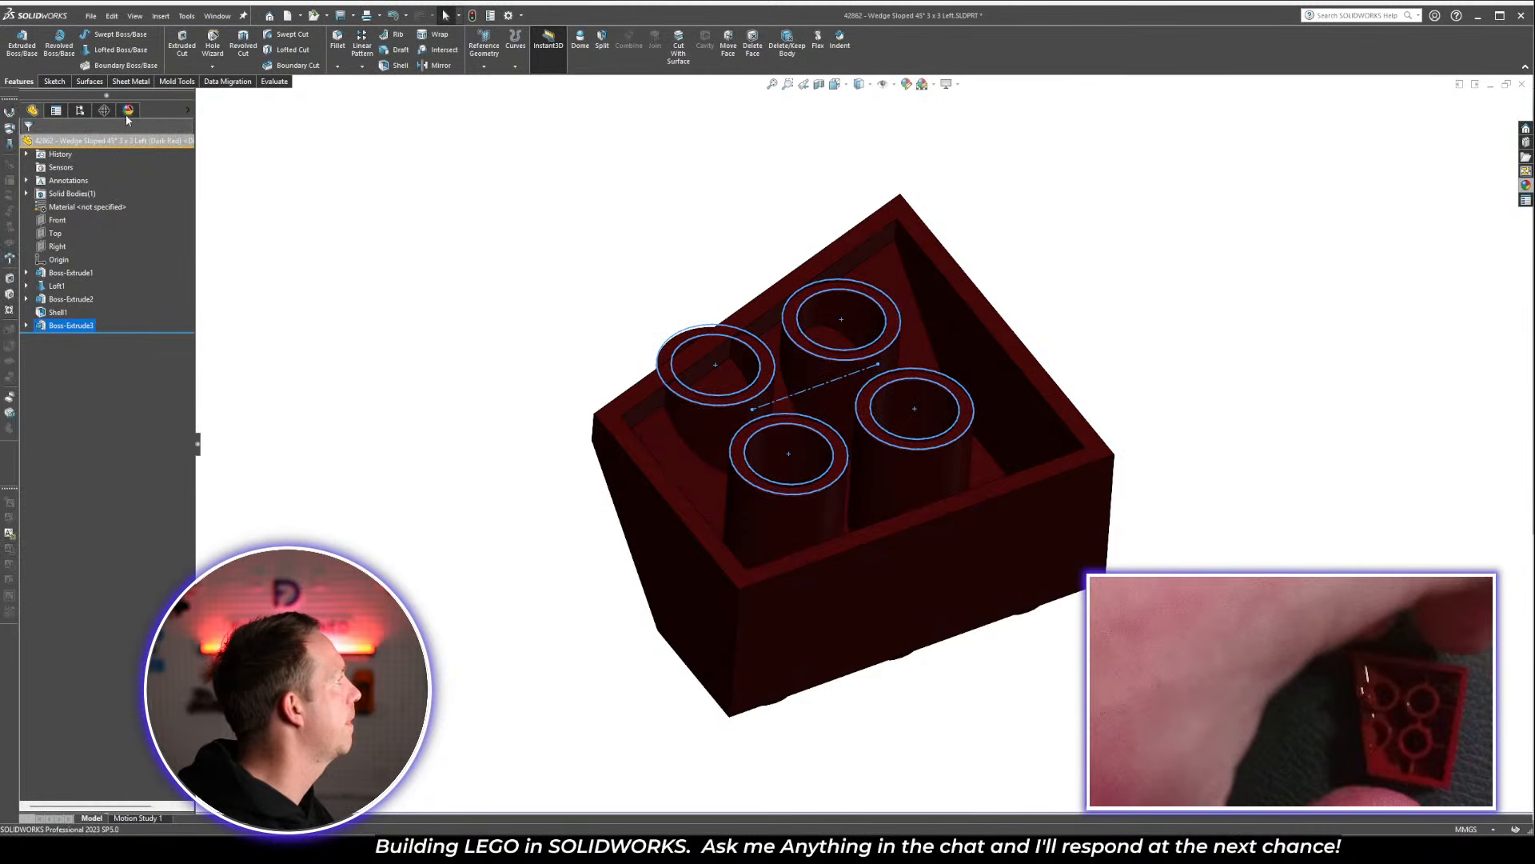
Turn on the Directional1 light for the model display so the part is lit more brightly
{"action": "left_click", "coordinate": [128, 111]}
{"action": "left_click", "coordinate": [27, 169]}
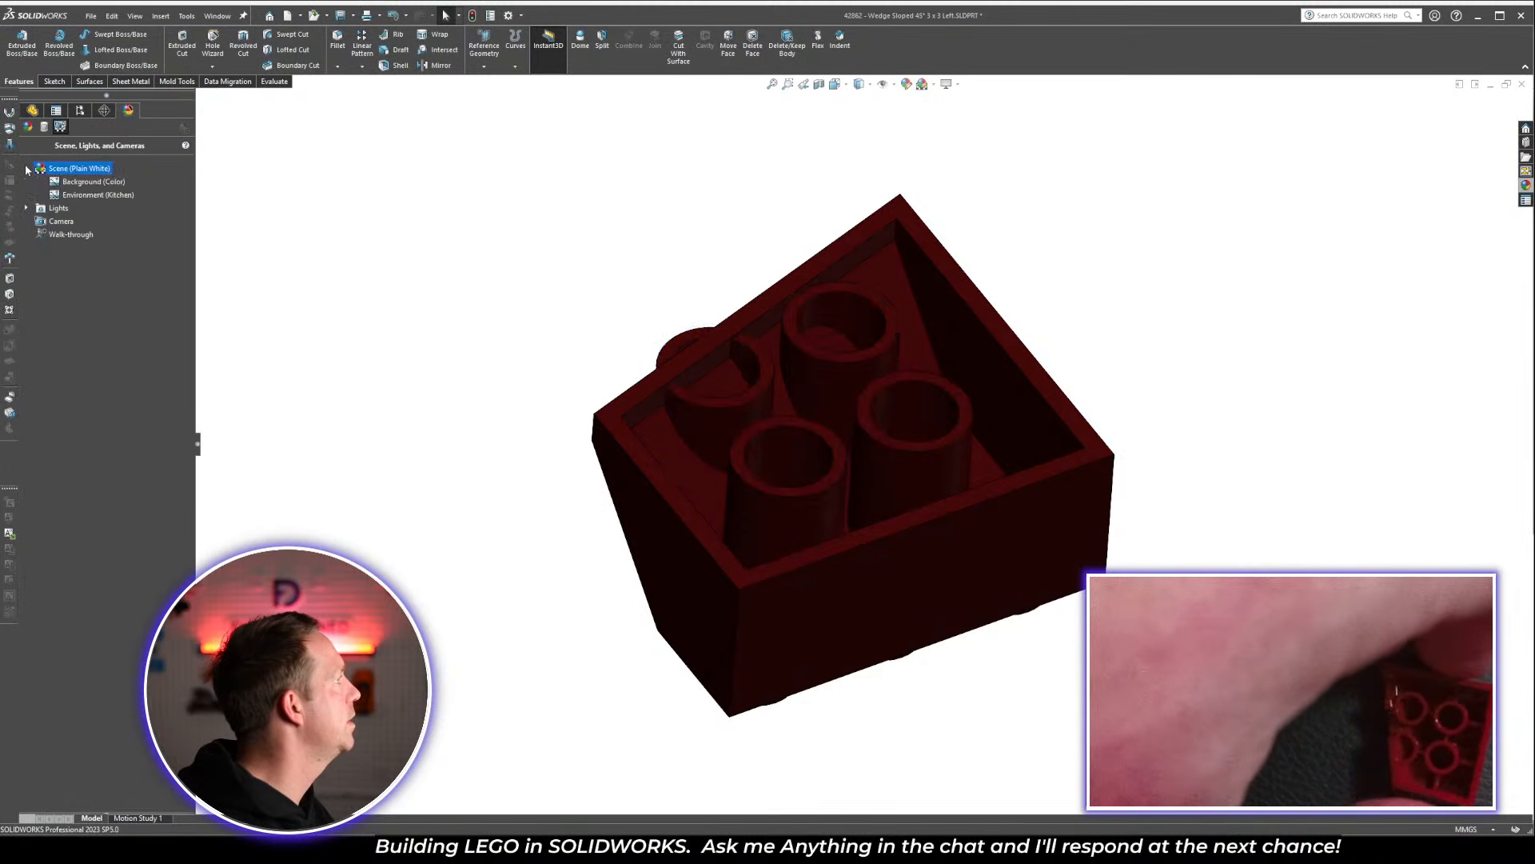
{"action": "left_click", "coordinate": [26, 209]}
{"action": "right_click", "coordinate": [76, 224]}
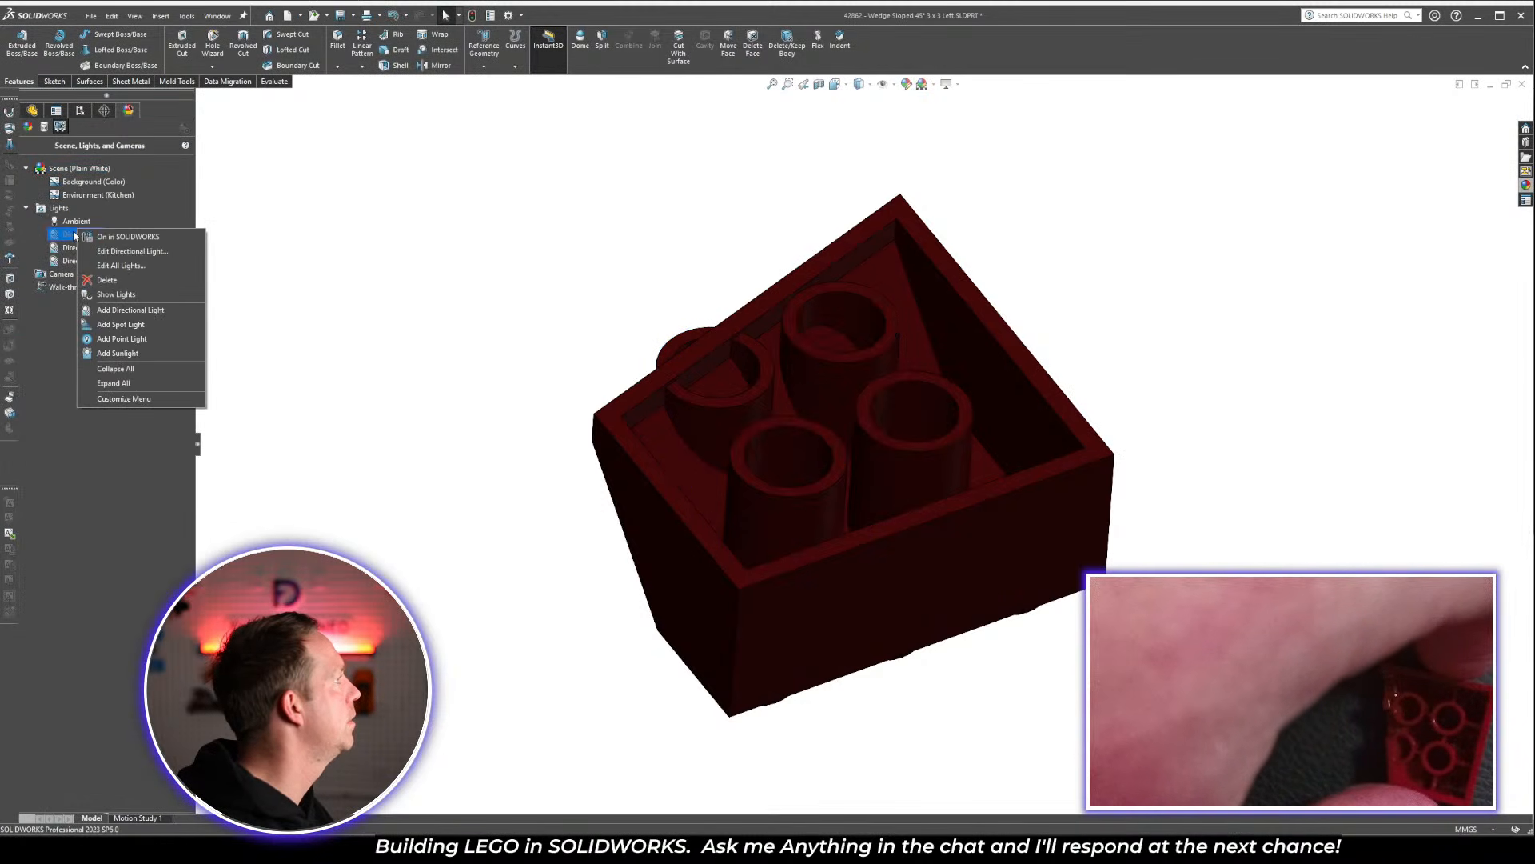
{"action": "left_click", "coordinate": [124, 235]}
{"action": "key", "text": "z"}
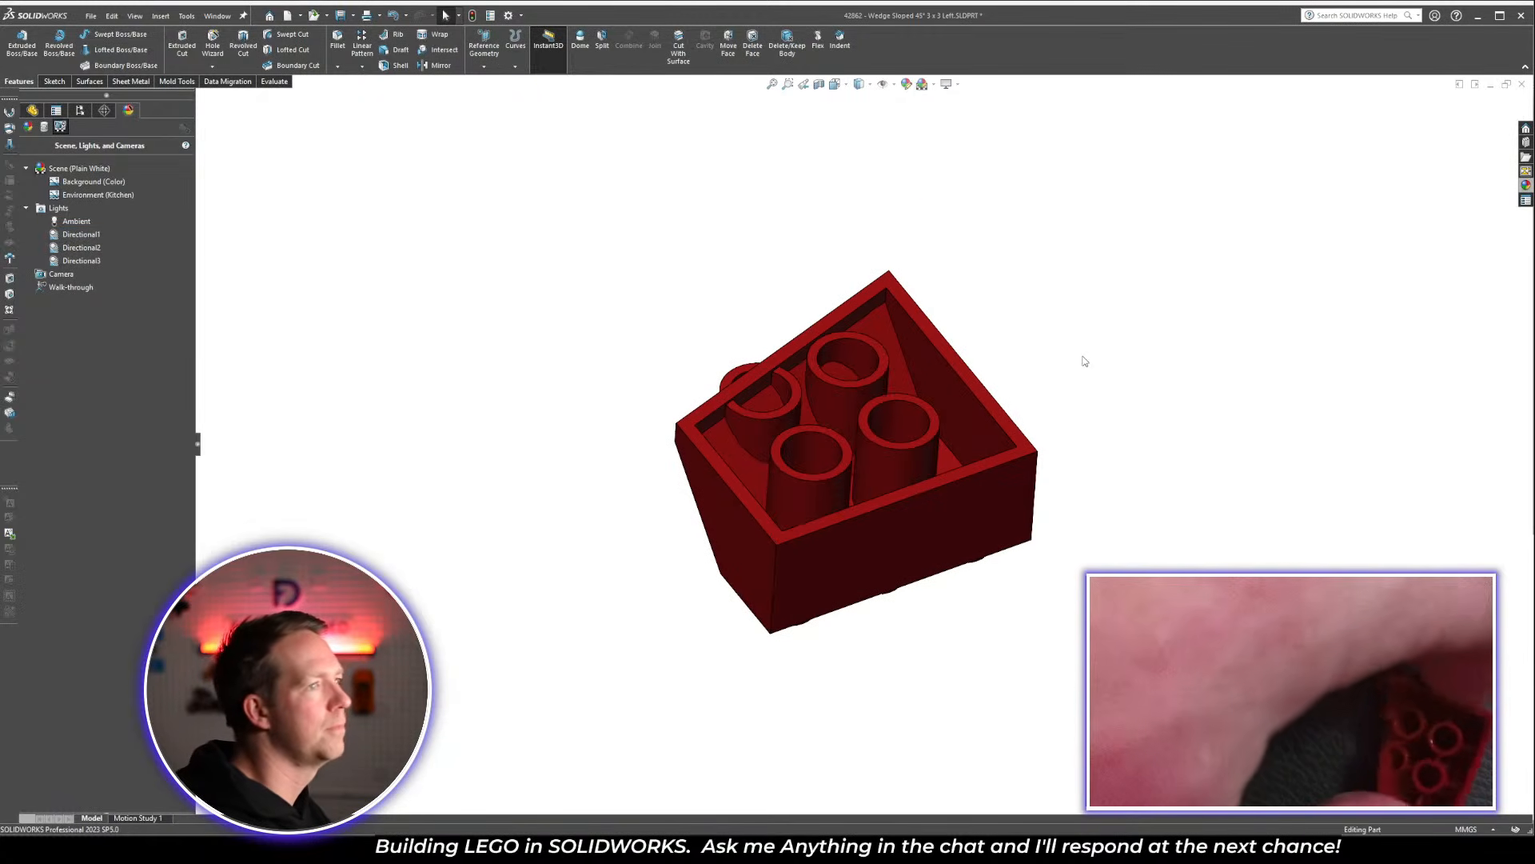
Edit the four-tube boss extrusion on the wedge's underside and change its end condition to Up To Next
{"action": "middle_click_drag", "start_coordinate": [828, 395], "coordinate": [1231, 377]}
{"action": "left_click", "coordinate": [1018, 537]}
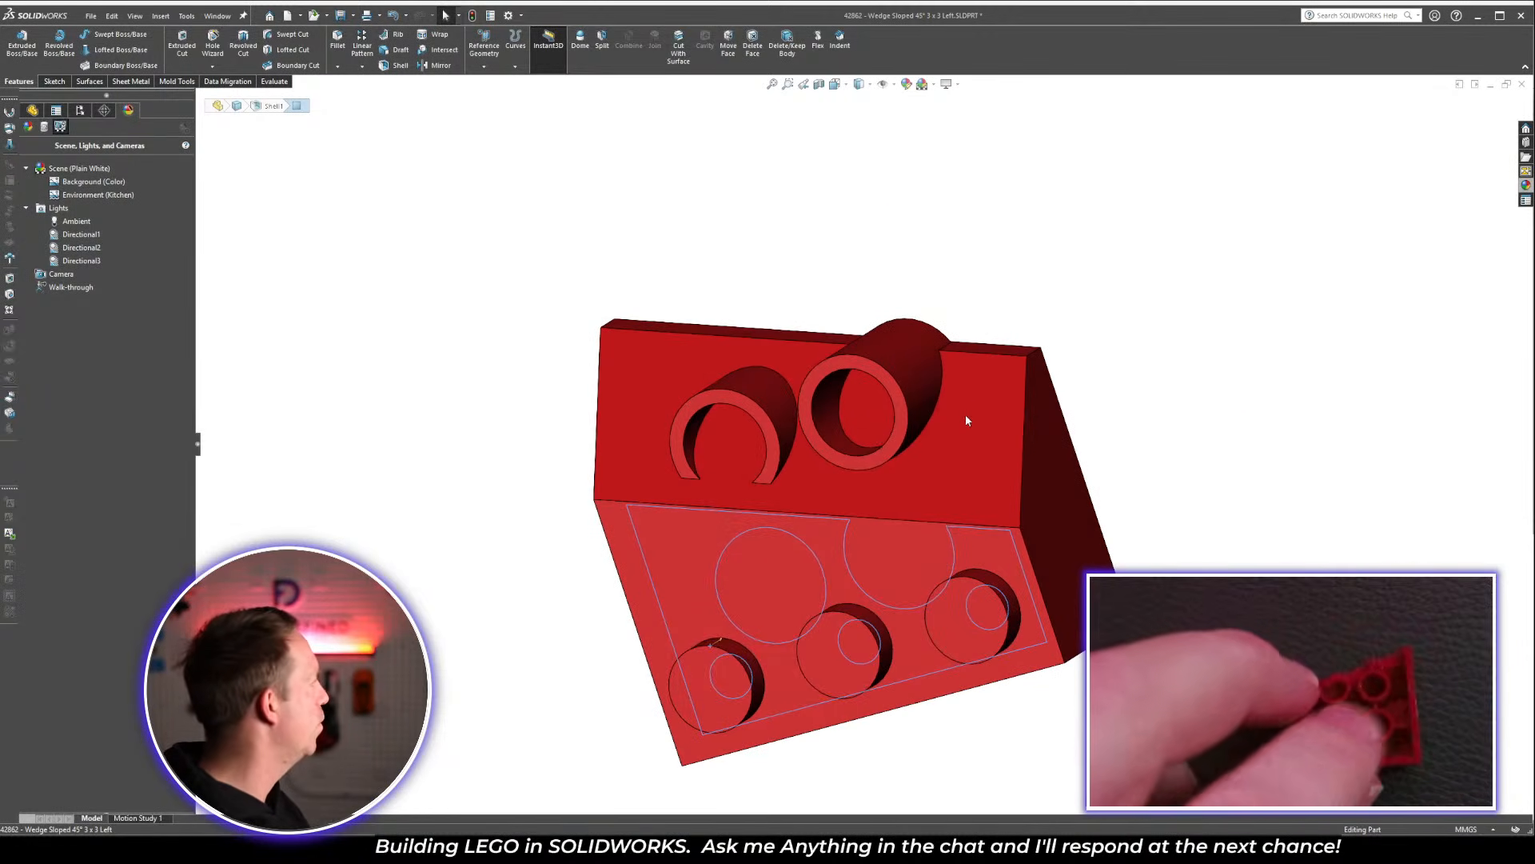
{"action": "middle_click_drag", "start_coordinate": [1090, 419], "coordinate": [586, 298]}
{"action": "left_click", "coordinate": [586, 298]}
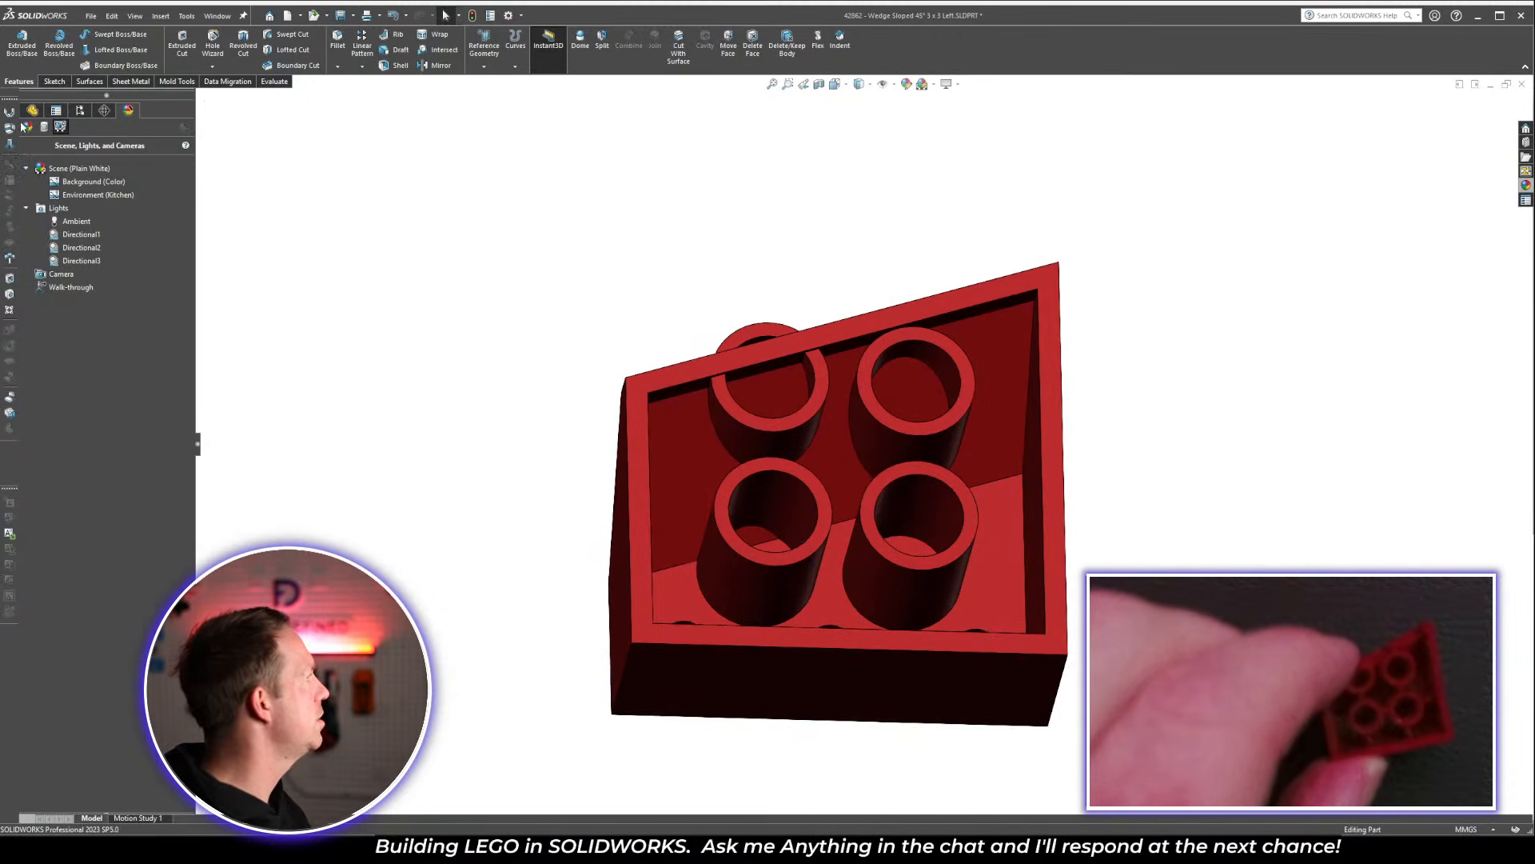
{"action": "left_click", "coordinate": [32, 110]}
{"action": "left_click", "coordinate": [71, 325]}
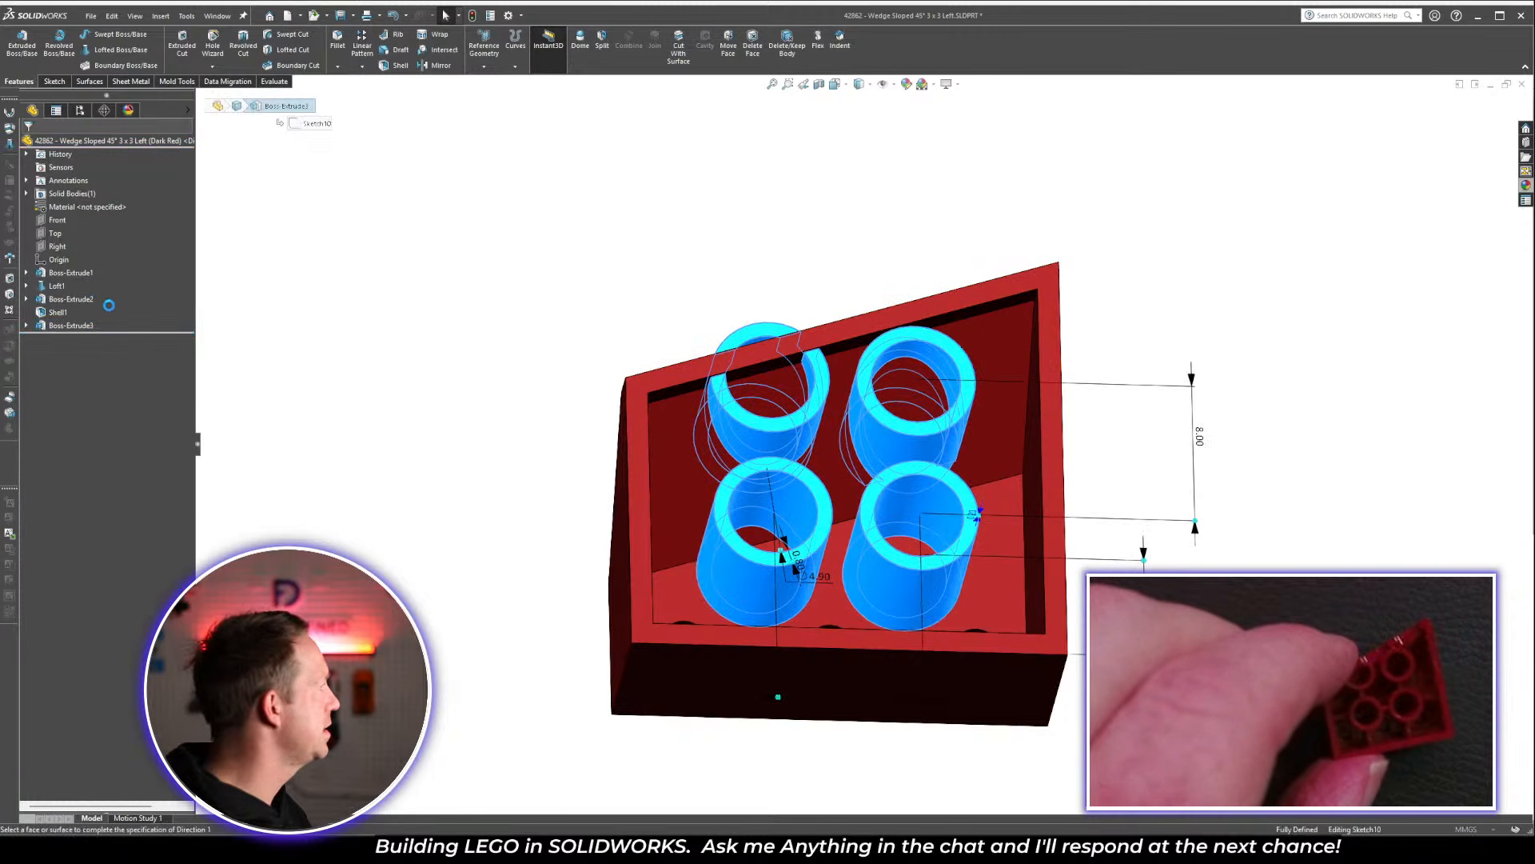
{"action": "left_click", "coordinate": [83, 236]}
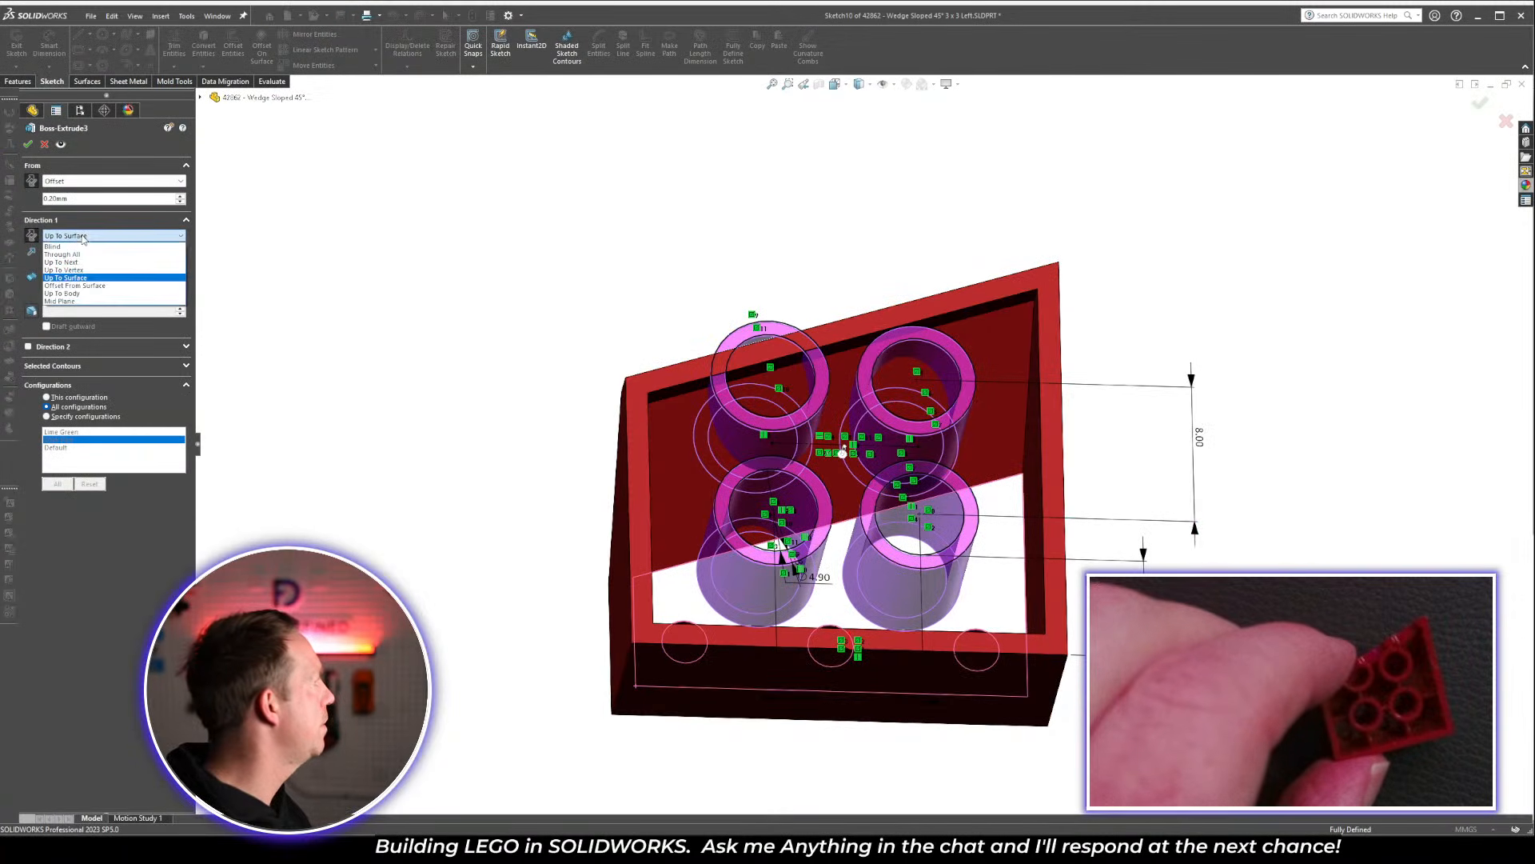
{"action": "left_click", "coordinate": [61, 262]}
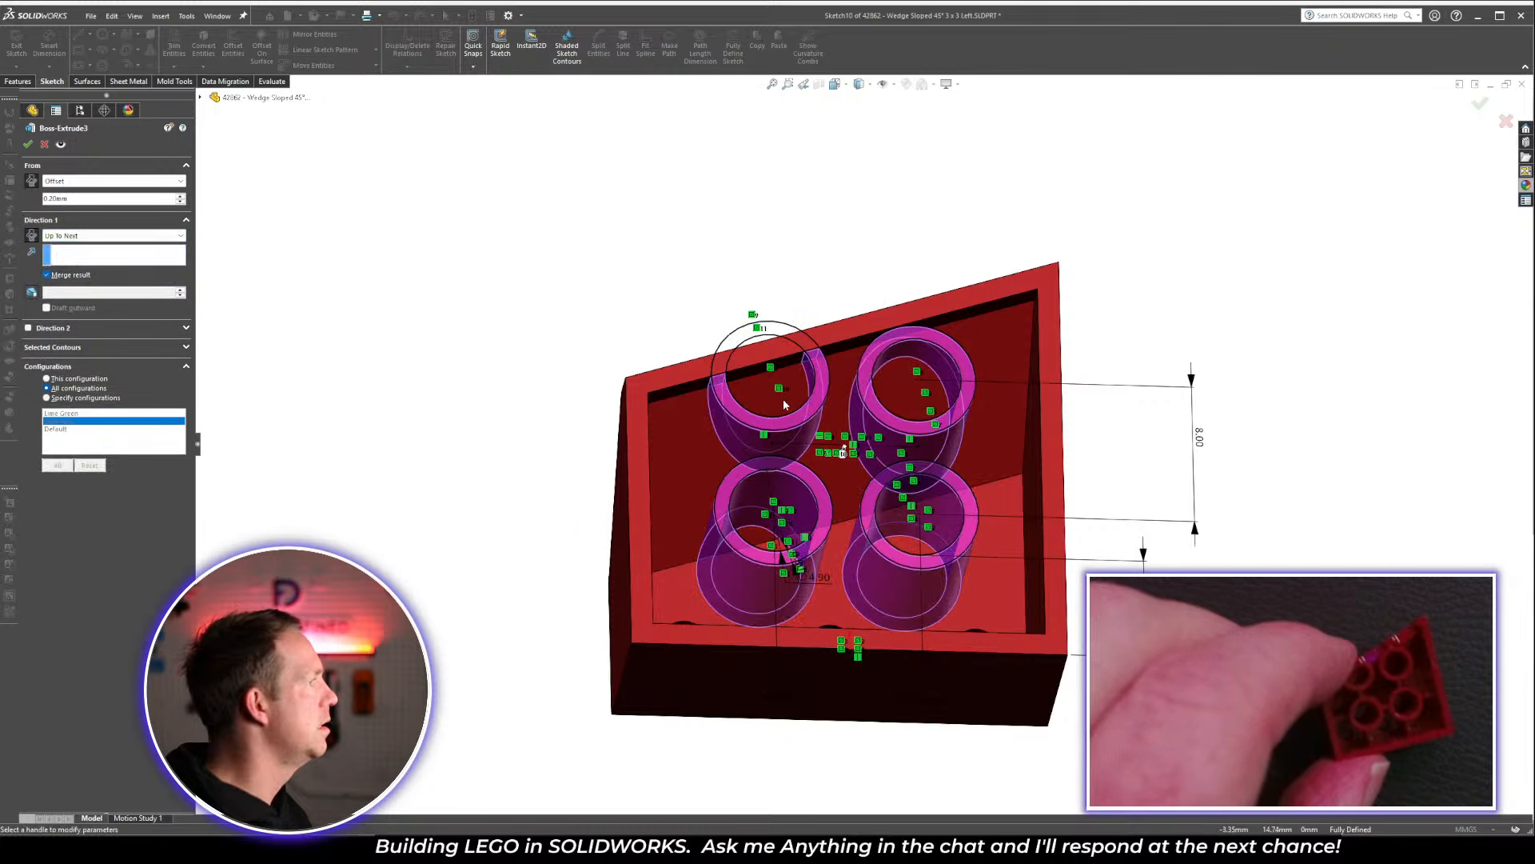
Examine where the previewed tubes meet the wedge's slanted wall and inner faces, and accept the extrusion edit
{"action": "scroll", "coordinate": [784, 405], "scroll_direction": "down", "scroll_amount": 4}
{"action": "mouse_move", "coordinate": [760, 413]}
{"action": "middle_mouse_down"}
{"action": "mouse_move", "coordinate": [758, 147]}
{"action": "mouse_move", "coordinate": [758, 389]}
{"action": "middle_mouse_up"}
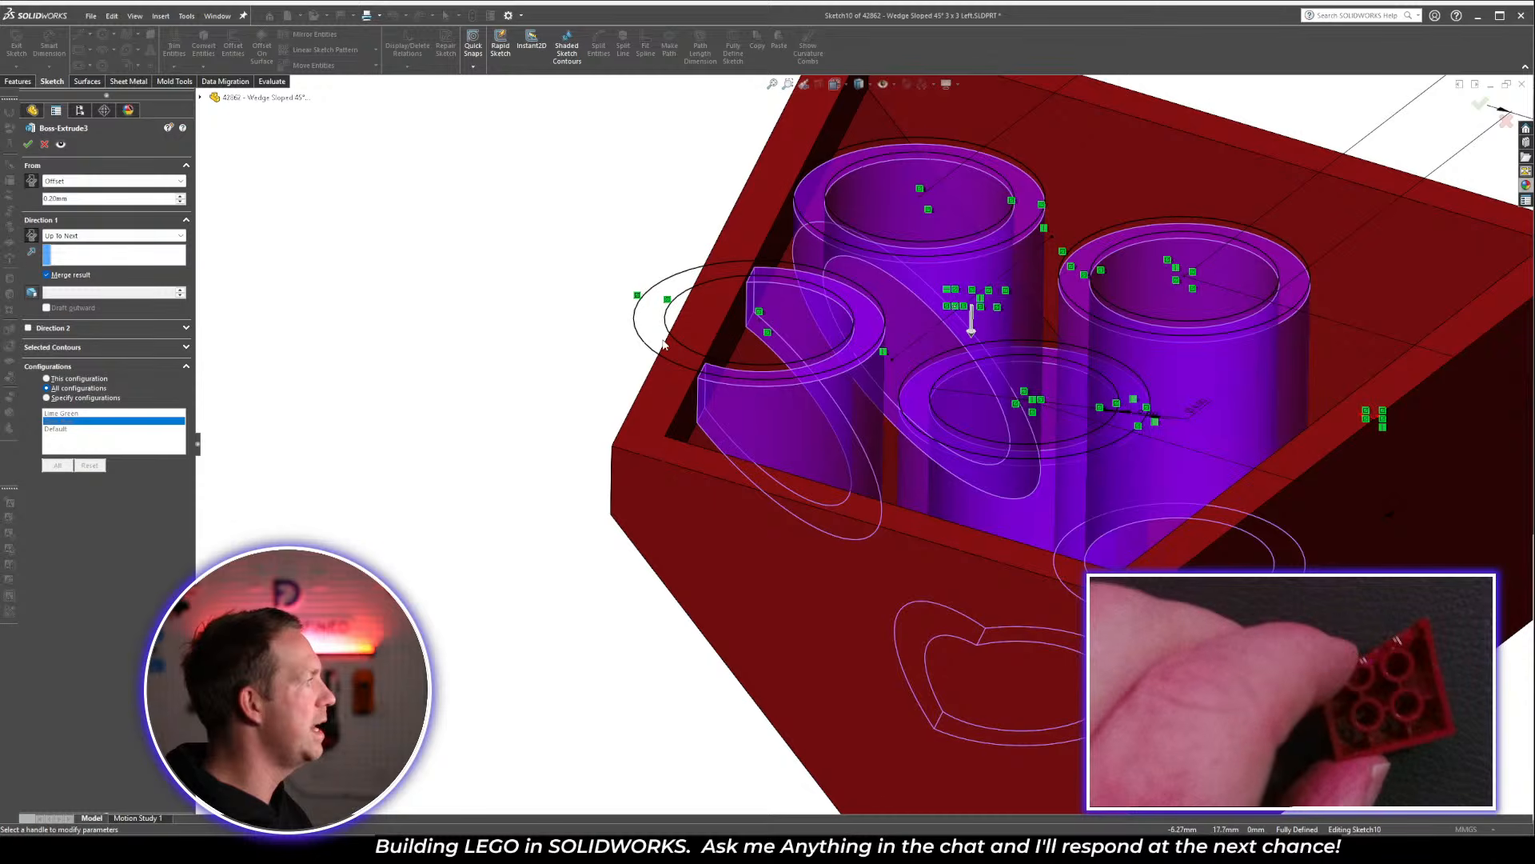
{"action": "scroll", "coordinate": [686, 334], "scroll_direction": "down", "scroll_amount": 5}
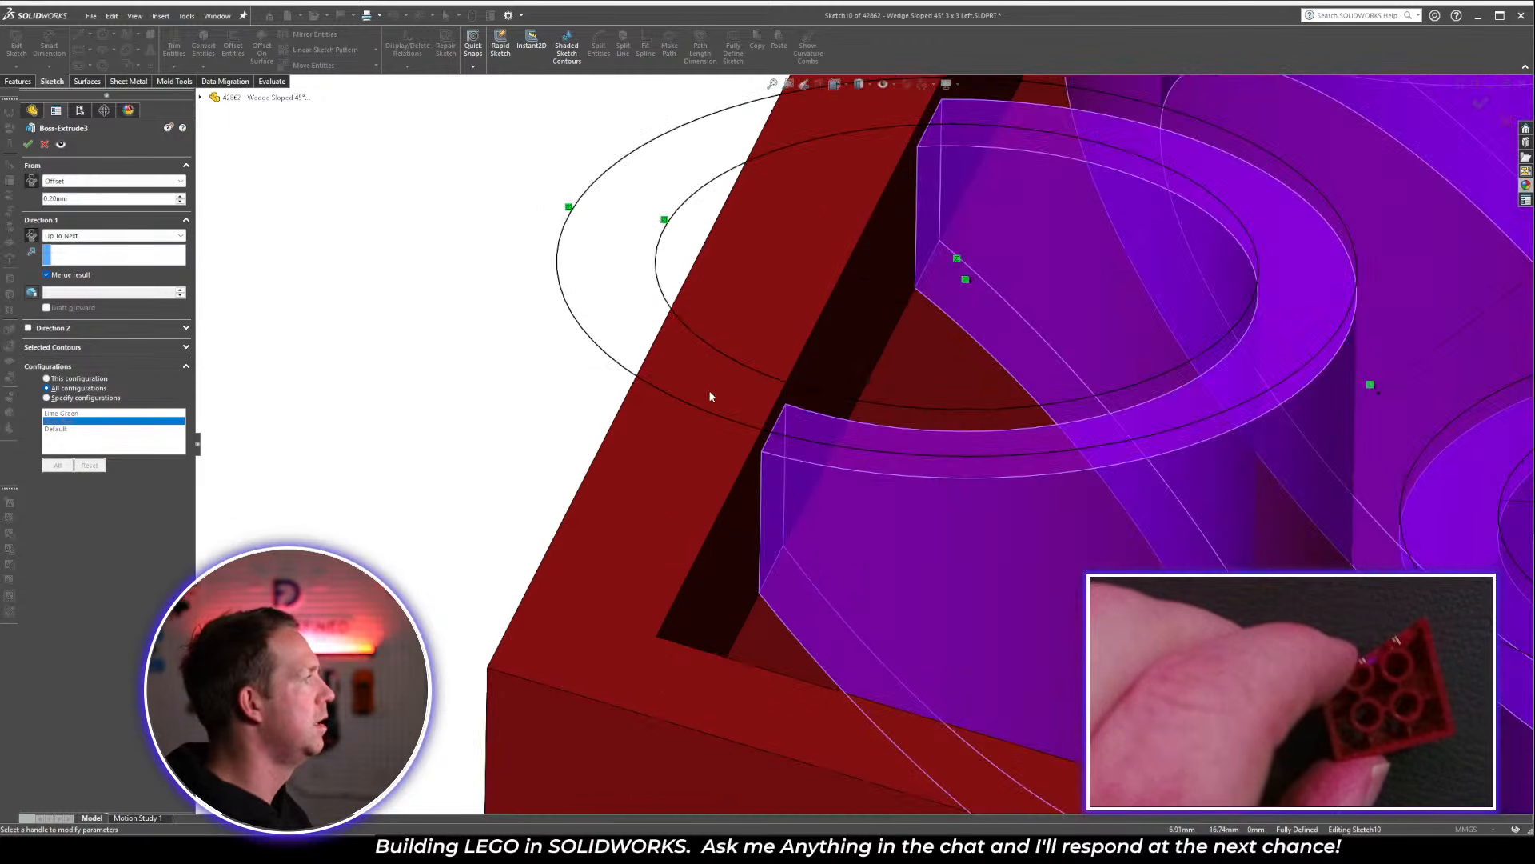
{"action": "scroll", "coordinate": [664, 350], "scroll_direction": "up", "scroll_amount": 1}
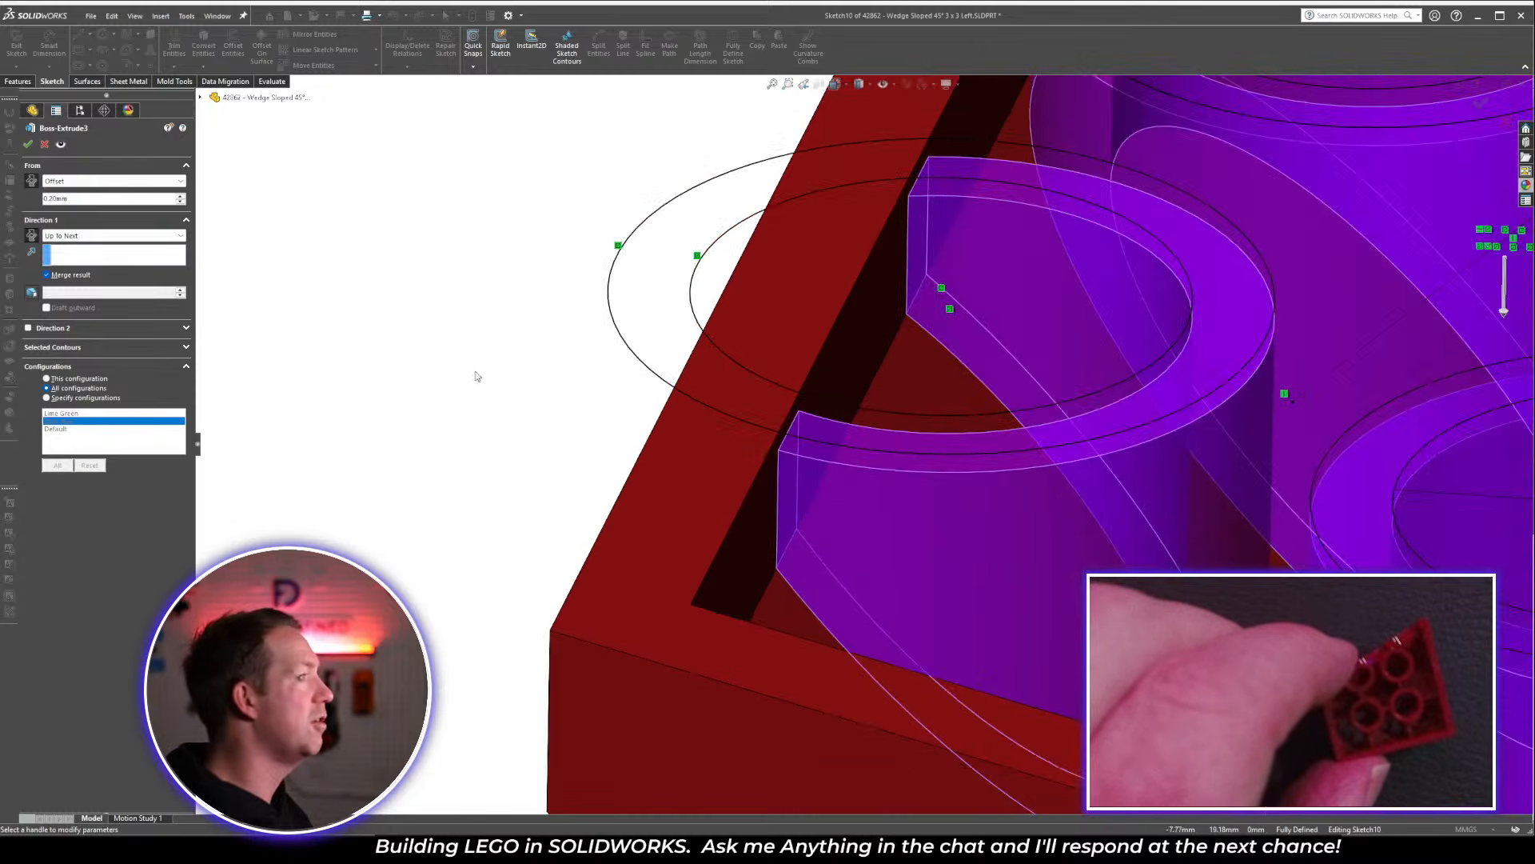
{"action": "scroll", "coordinate": [866, 463], "scroll_direction": "up", "scroll_amount": 5}
{"action": "middle_click_drag", "start_coordinate": [866, 464], "coordinate": [874, 498]}
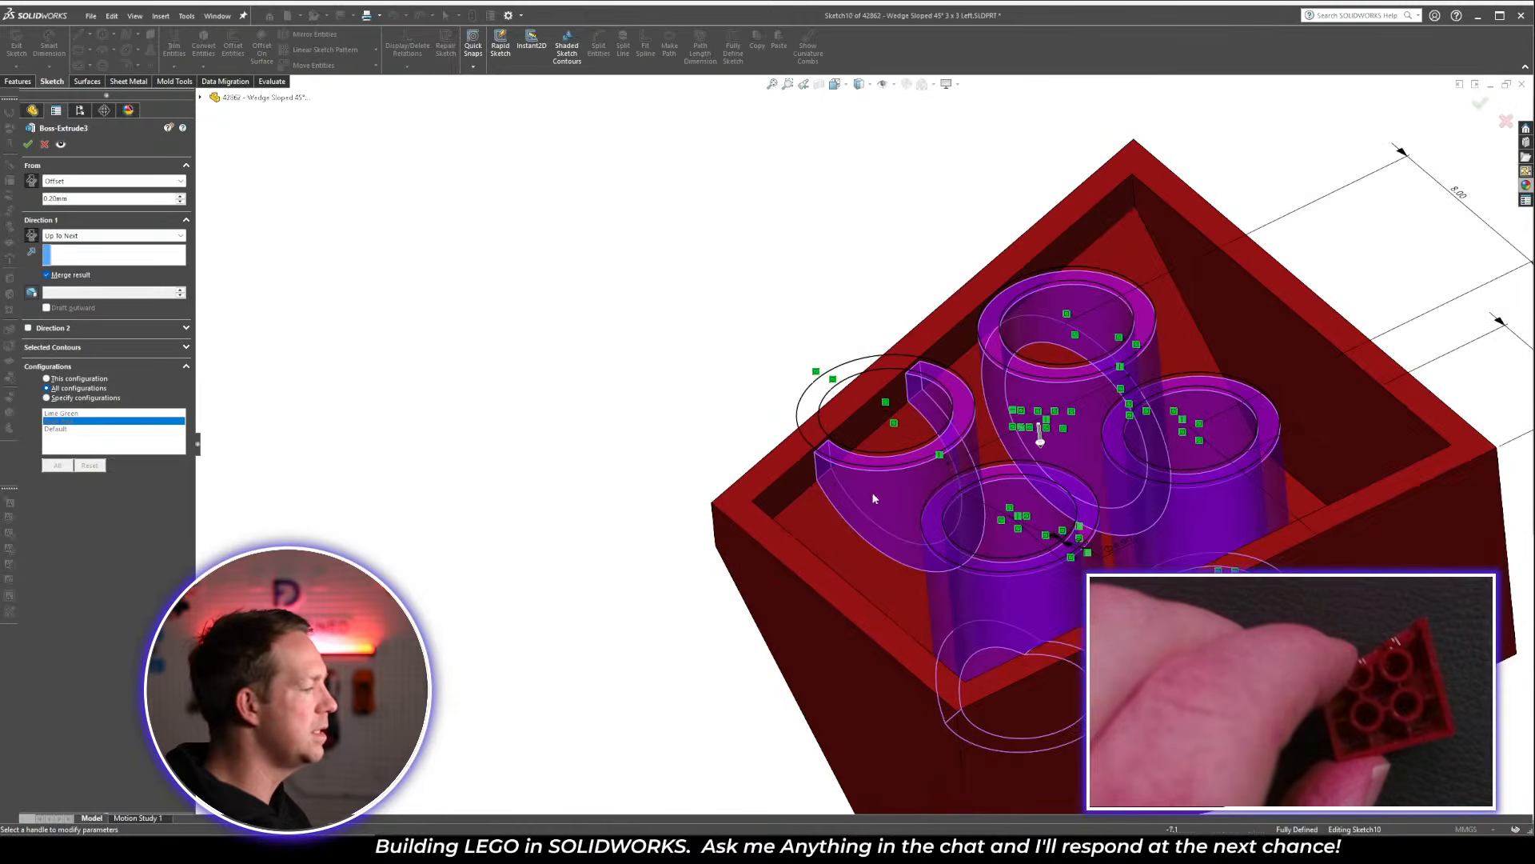
{"action": "scroll", "coordinate": [874, 499], "scroll_direction": "up", "scroll_amount": 3}
{"action": "scroll", "coordinate": [813, 475], "scroll_direction": "down", "scroll_amount": 3}
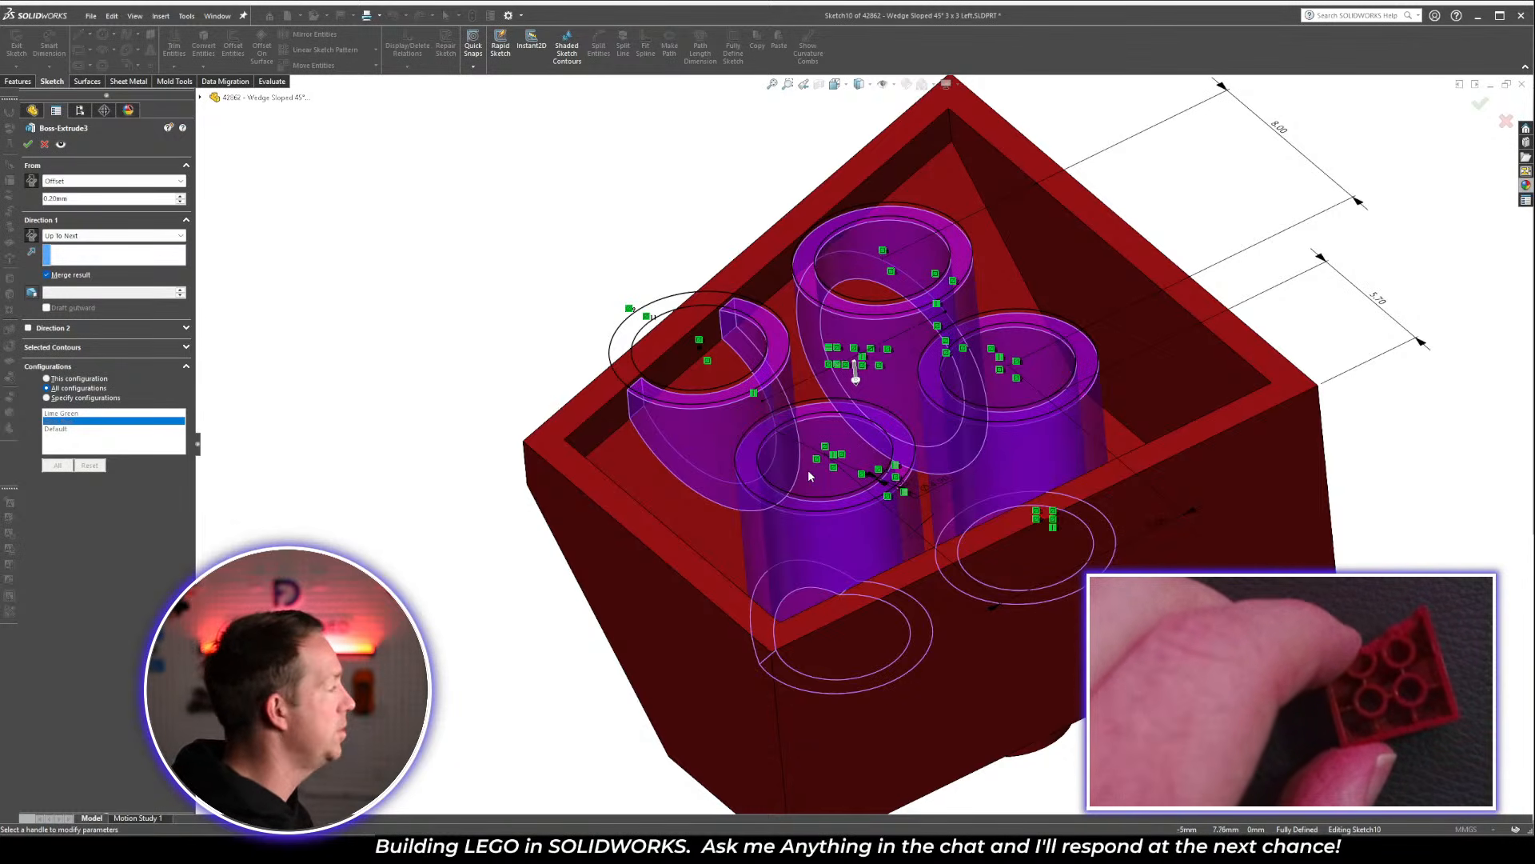
{"action": "scroll", "coordinate": [1165, 479], "scroll_direction": "up", "scroll_amount": 2}
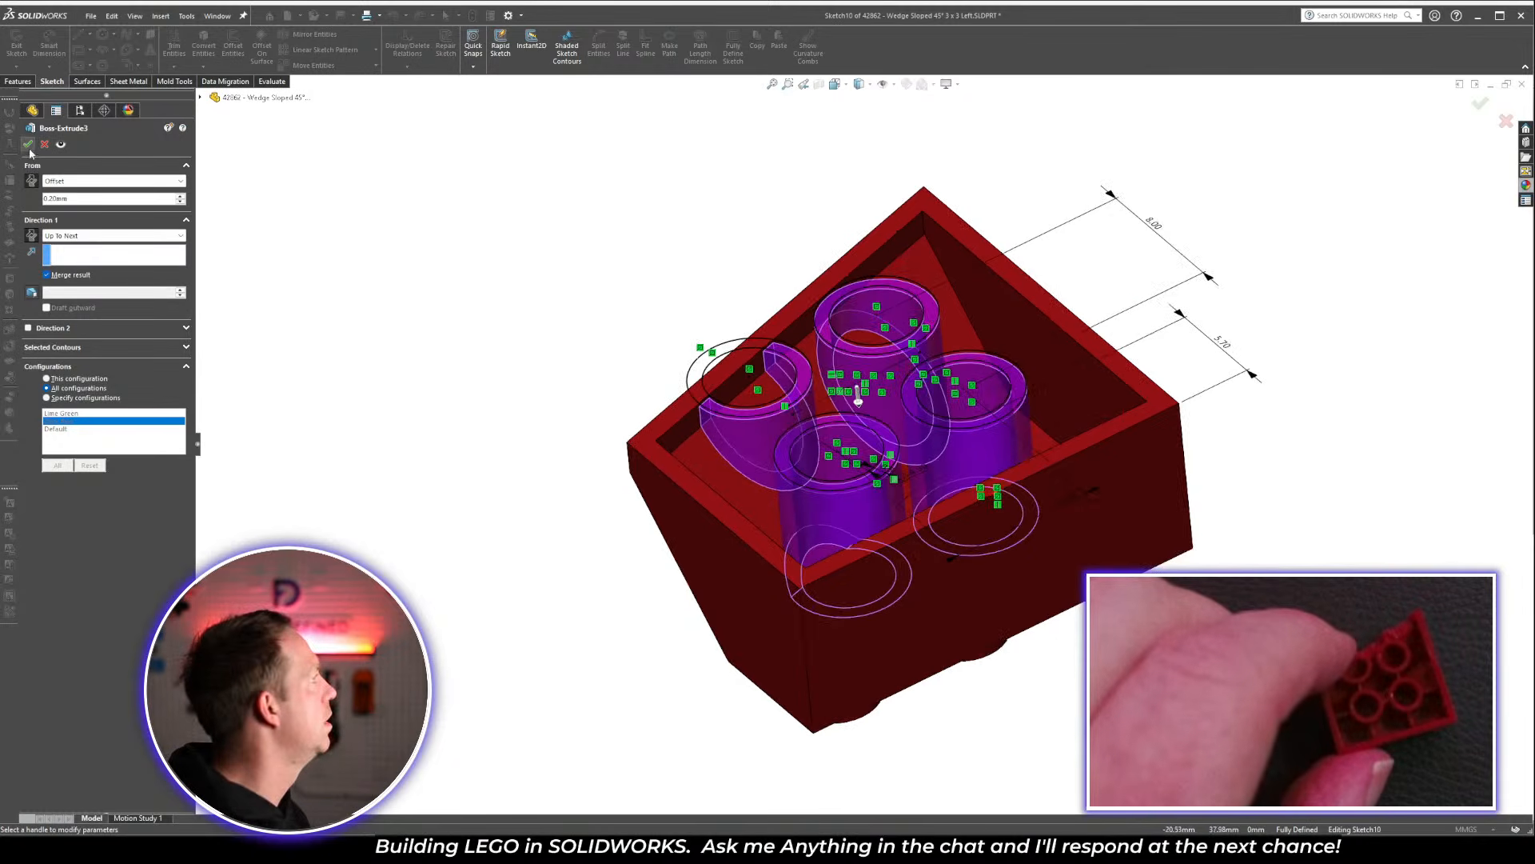
{"action": "left_click", "coordinate": [28, 146]}
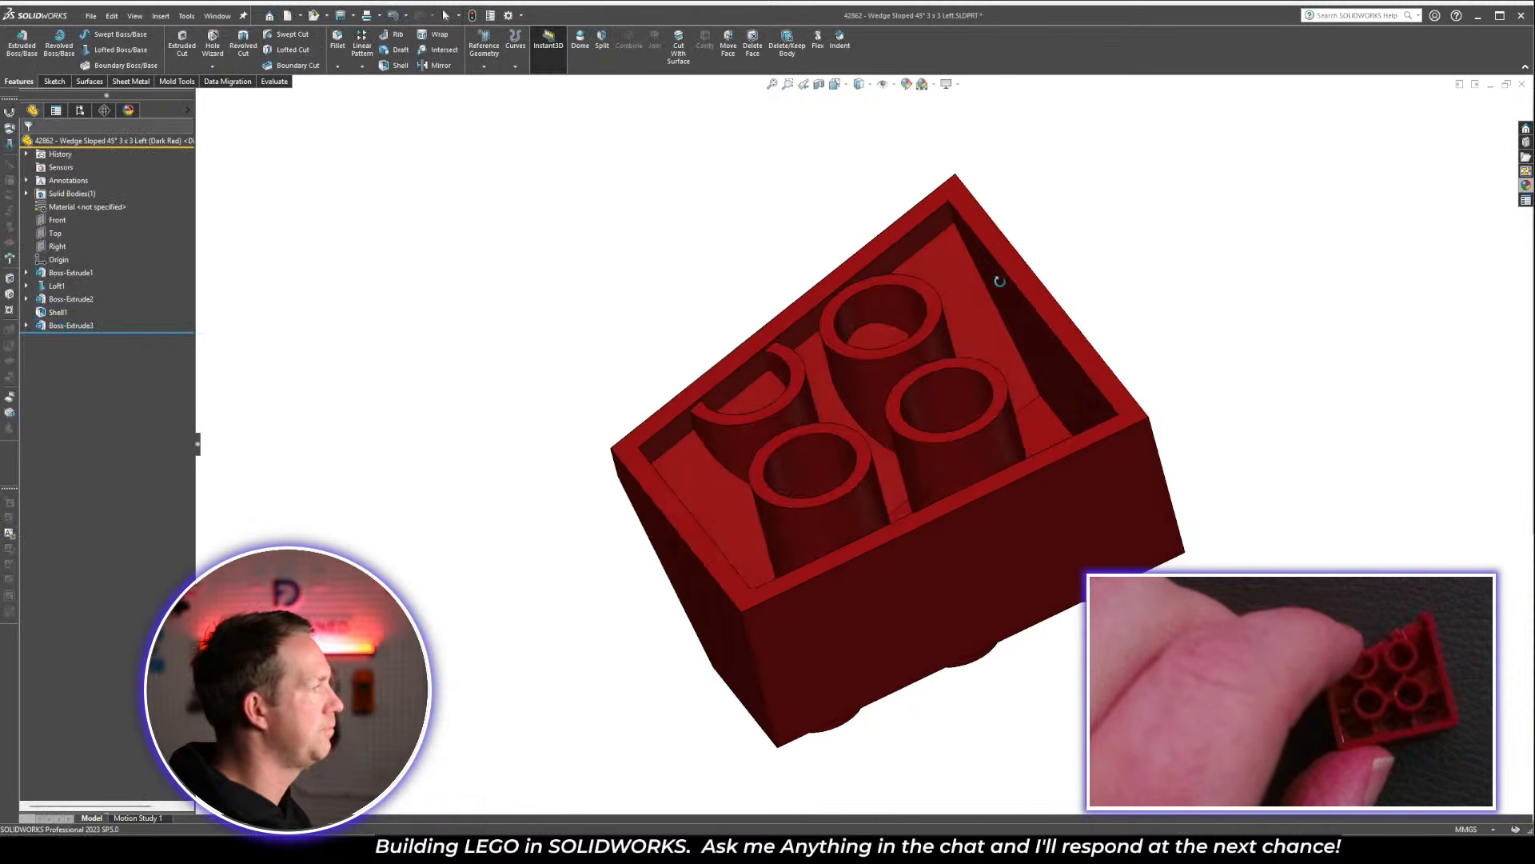
Start a sketch on the rim face of the wedge's open underside, viewed square to the face
{"action": "middle_click_drag", "start_coordinate": [999, 282], "coordinate": [1005, 523]}
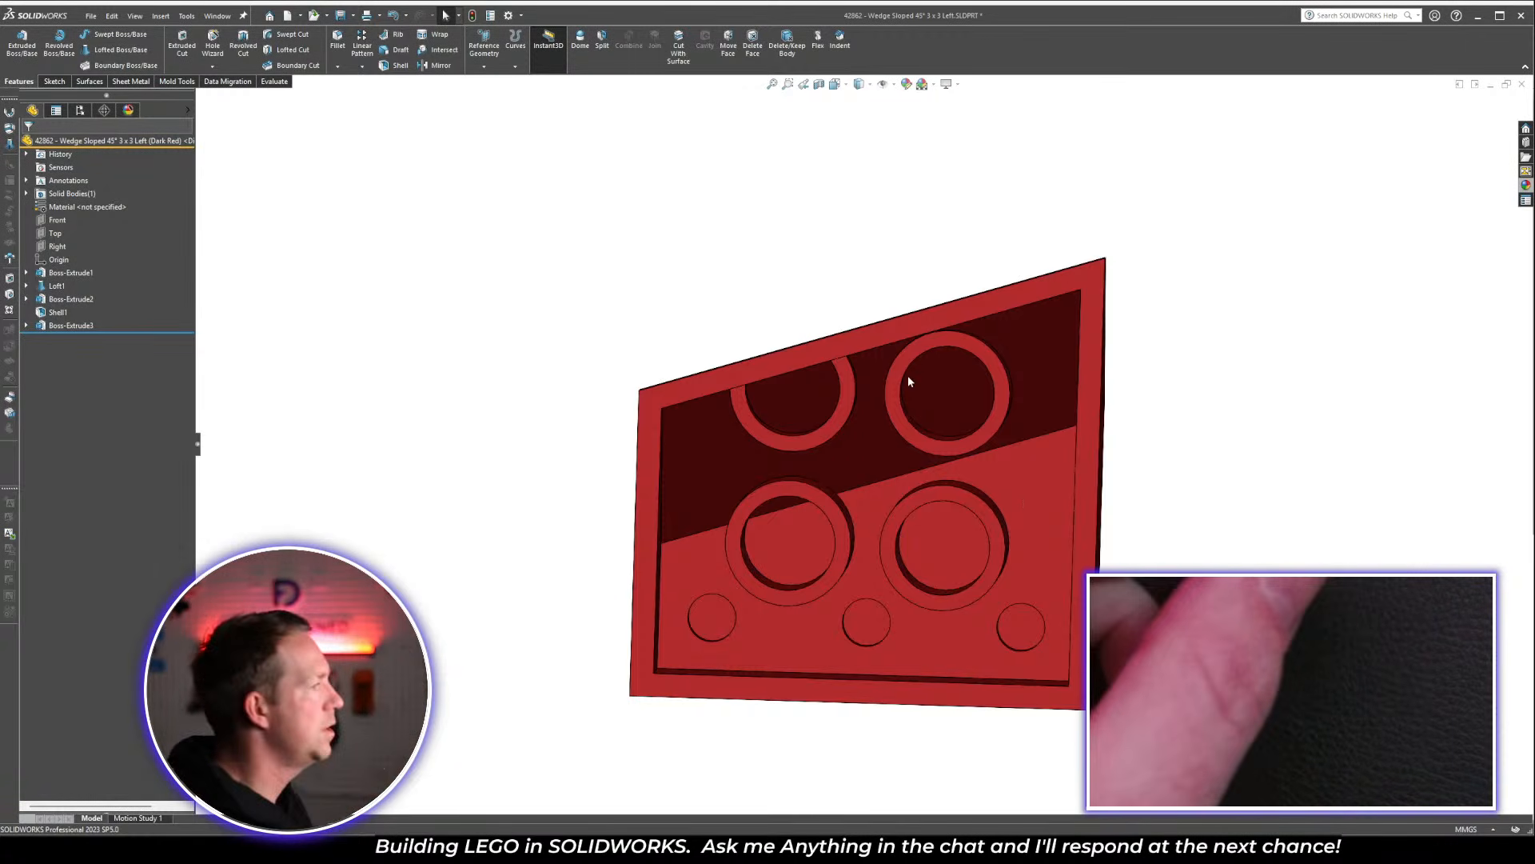
{"action": "scroll", "coordinate": [840, 348], "scroll_direction": "down", "scroll_amount": 3}
{"action": "mouse_move", "coordinate": [943, 327]}
{"action": "middle_mouse_down"}
{"action": "mouse_move", "coordinate": [959, 517]}
{"action": "mouse_move", "coordinate": [931, 305]}
{"action": "middle_mouse_up"}
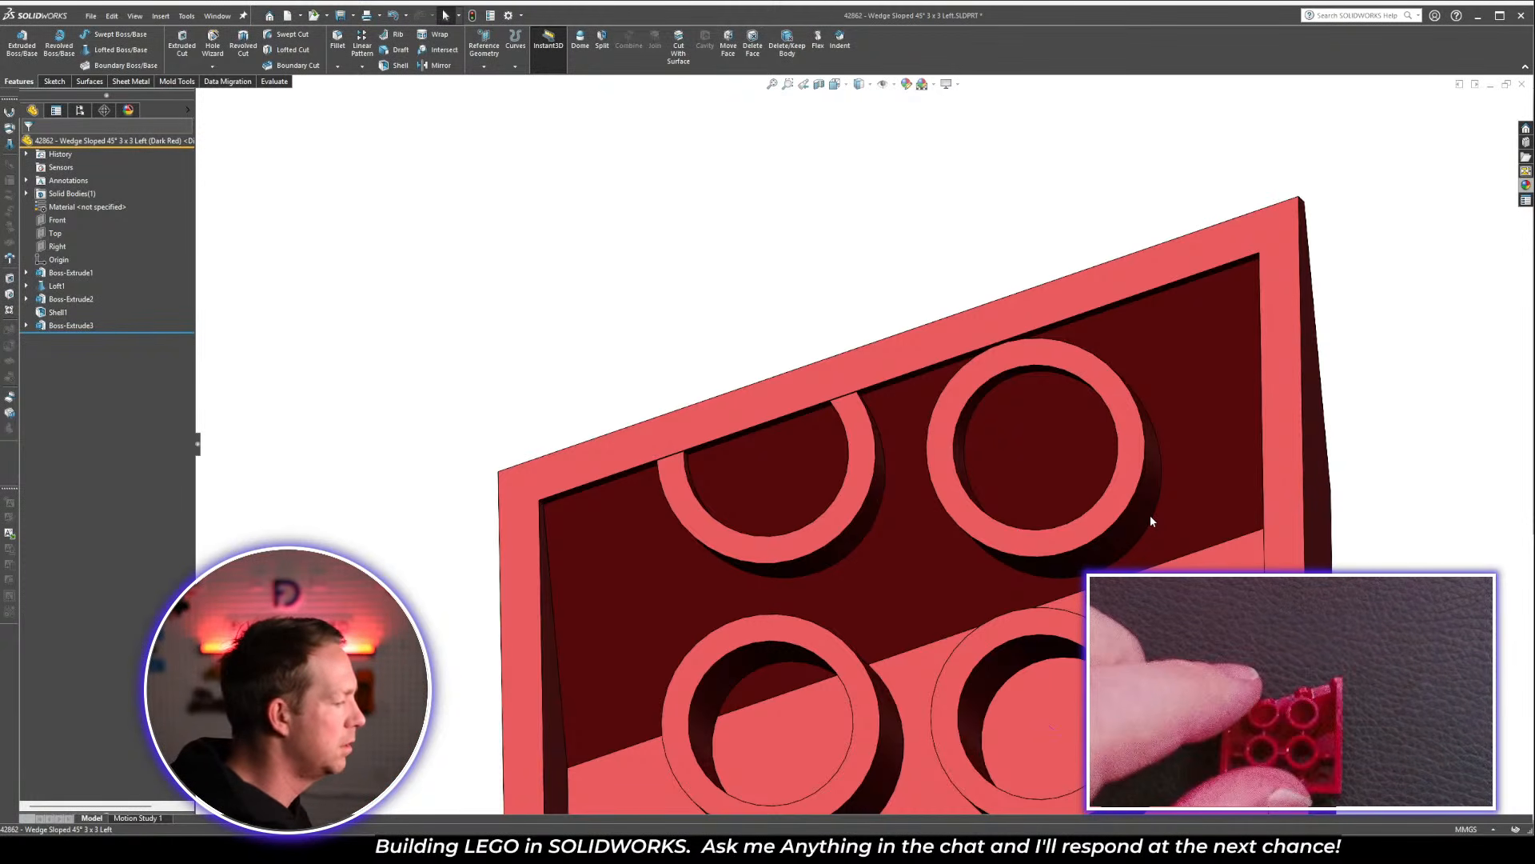
{"action": "left_click", "coordinate": [974, 350]}
{"action": "middle_click_drag", "start_coordinate": [974, 352], "coordinate": [1144, 362]}
{"action": "left_click", "coordinate": [920, 252]}
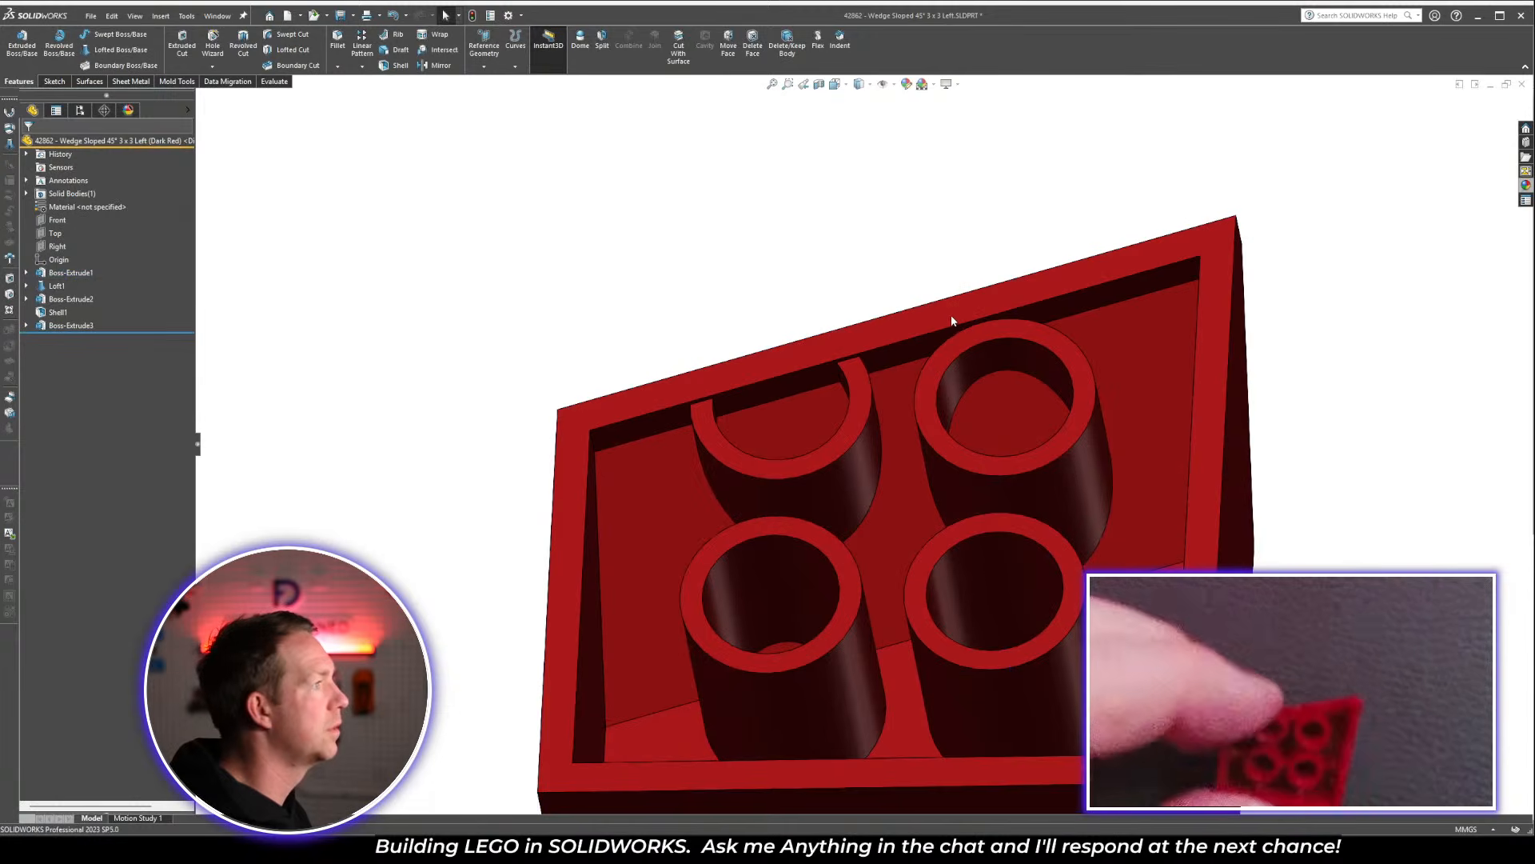
{"action": "left_click", "coordinate": [952, 314]}
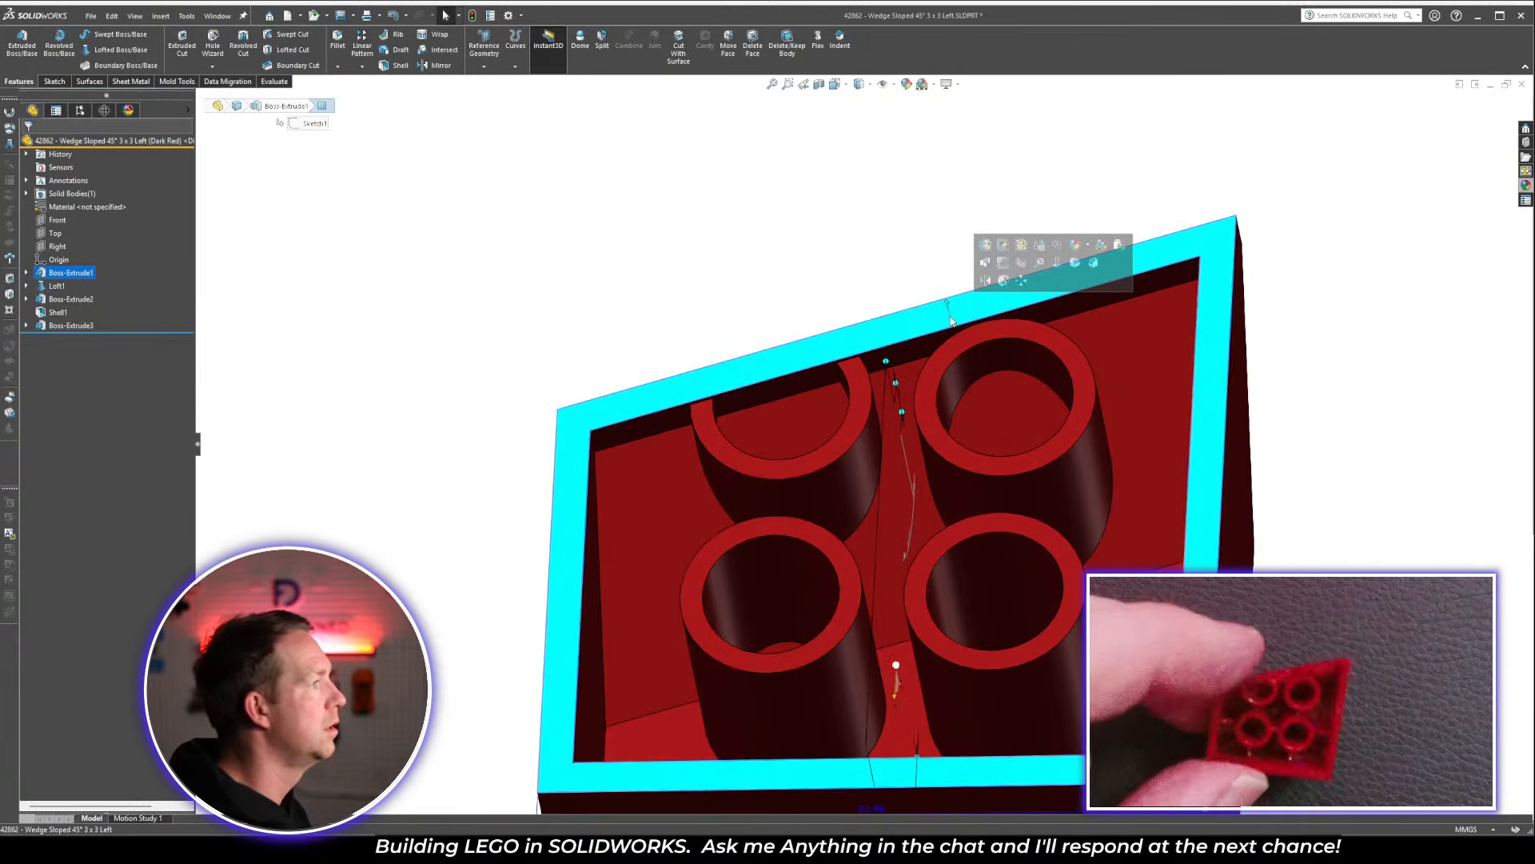
{"action": "left_click", "coordinate": [1008, 269]}
{"action": "key", "text": "space"}
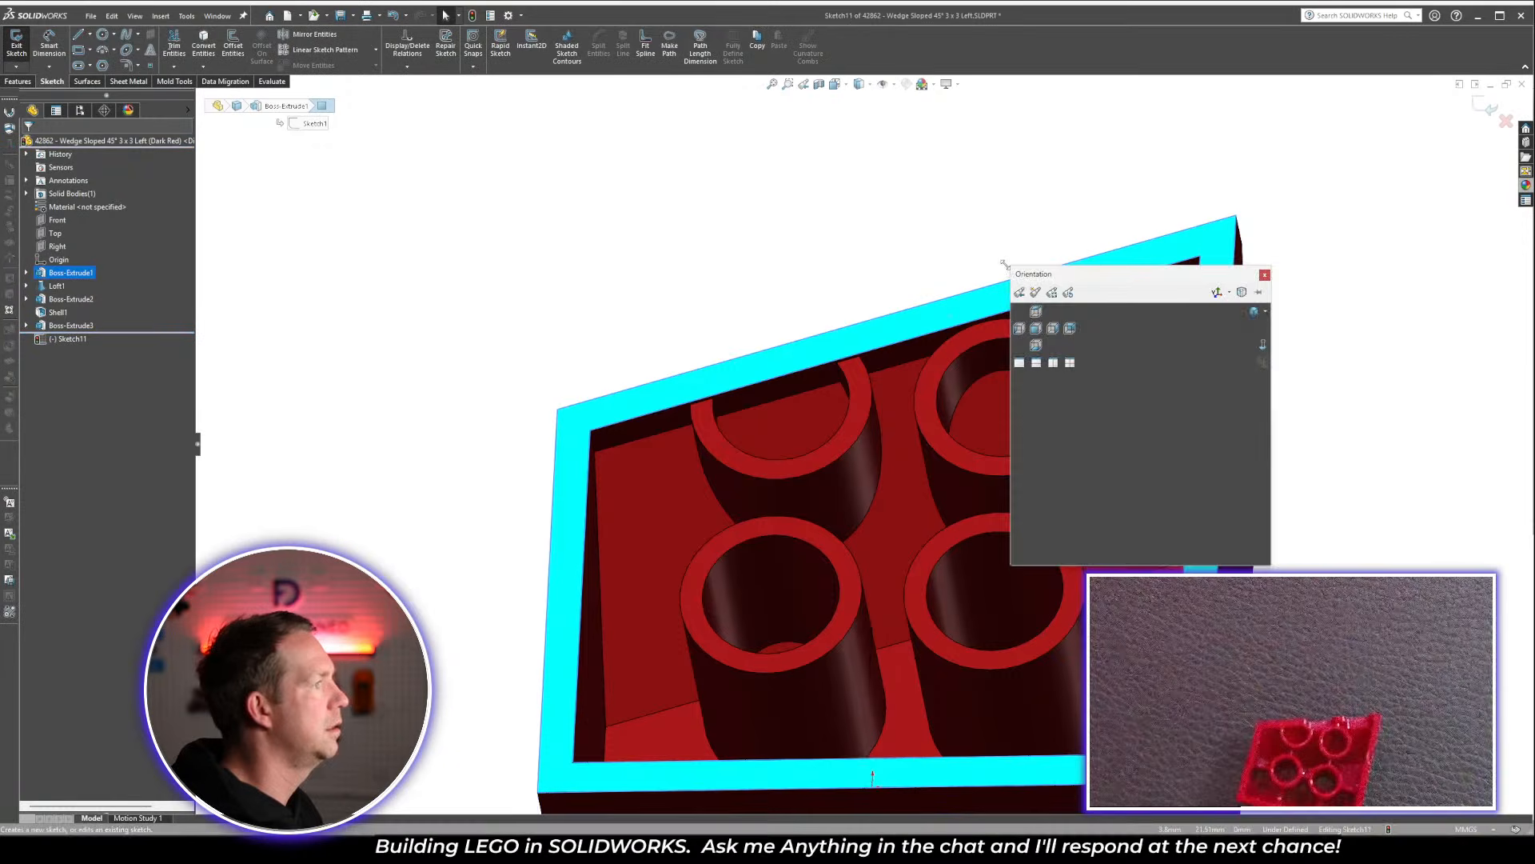
{"action": "left_click", "coordinate": [1262, 346]}
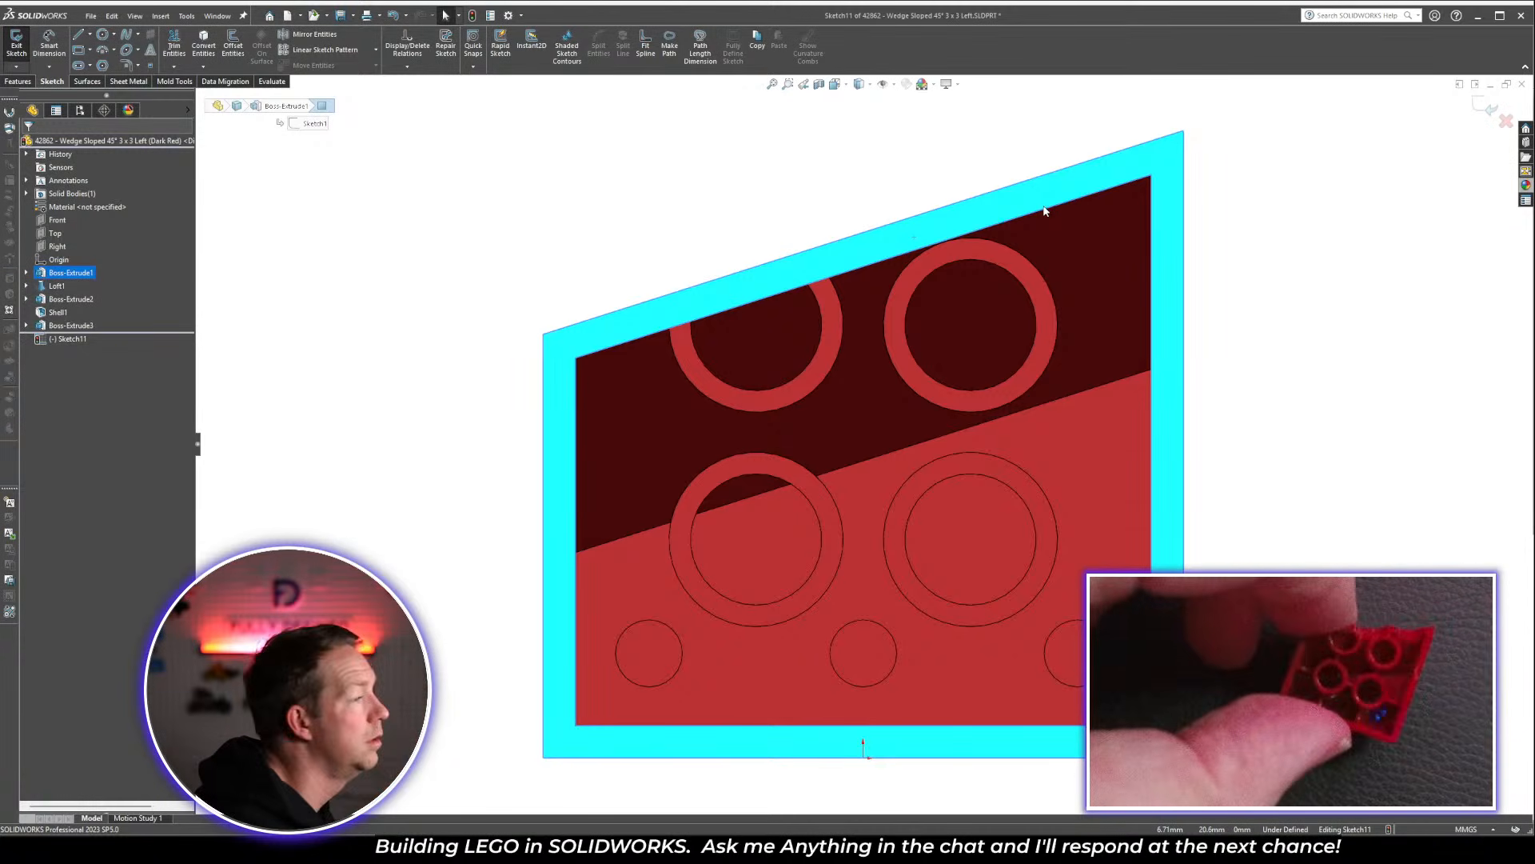
Convert the slanted wall's outer and inner edges and draw a vertical line between them, about 3.3 mm from the tall outer side
{"action": "left_click", "coordinate": [1082, 164]}
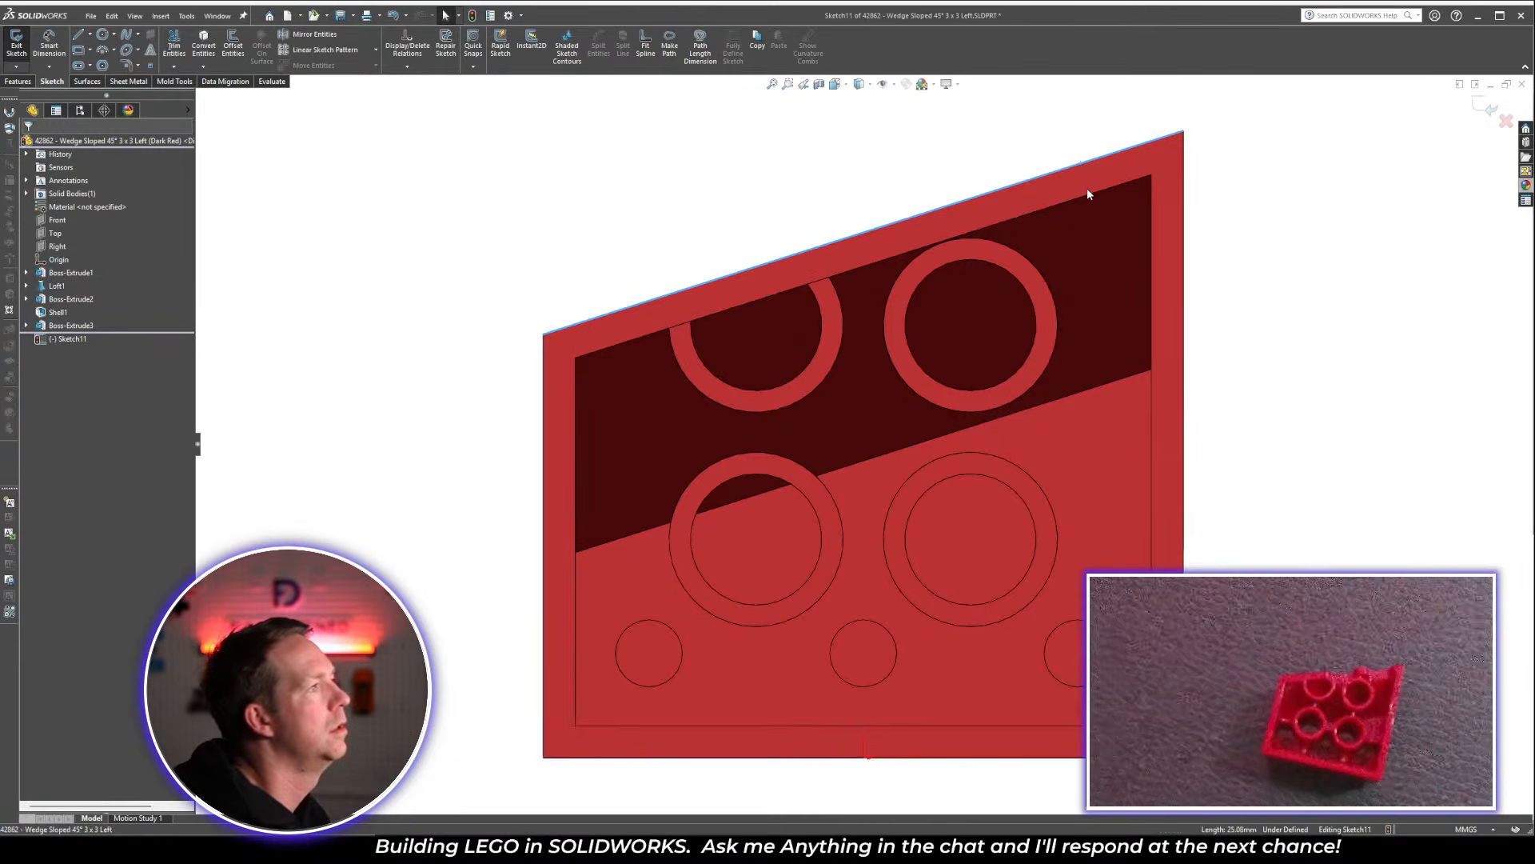
{"action": "left_click", "coordinate": [1087, 196], "text": "ctrl"}
{"action": "key", "text": "c"}
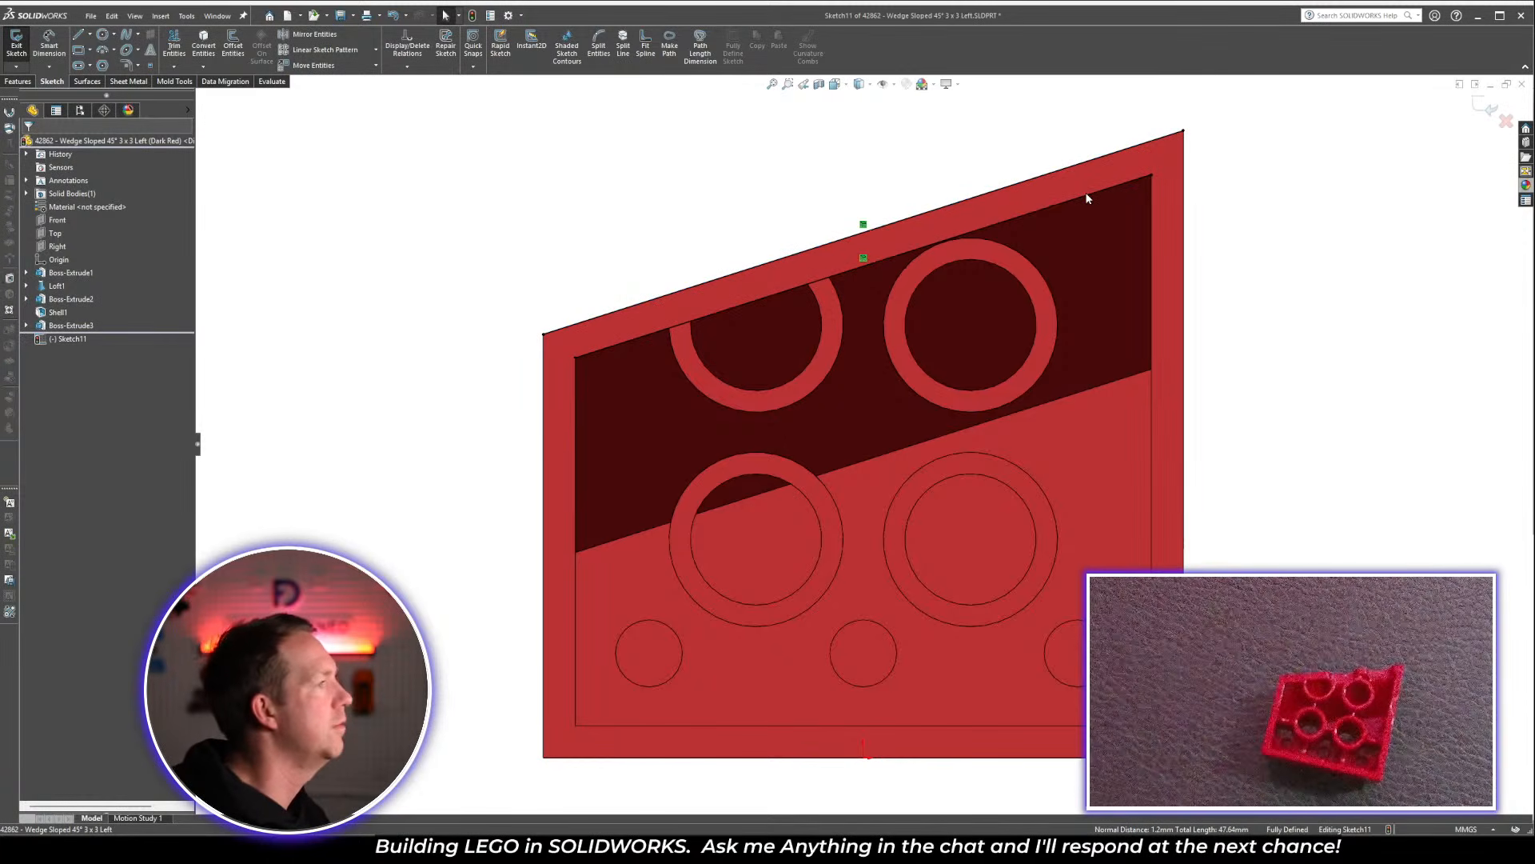
{"action": "key", "text": "l"}
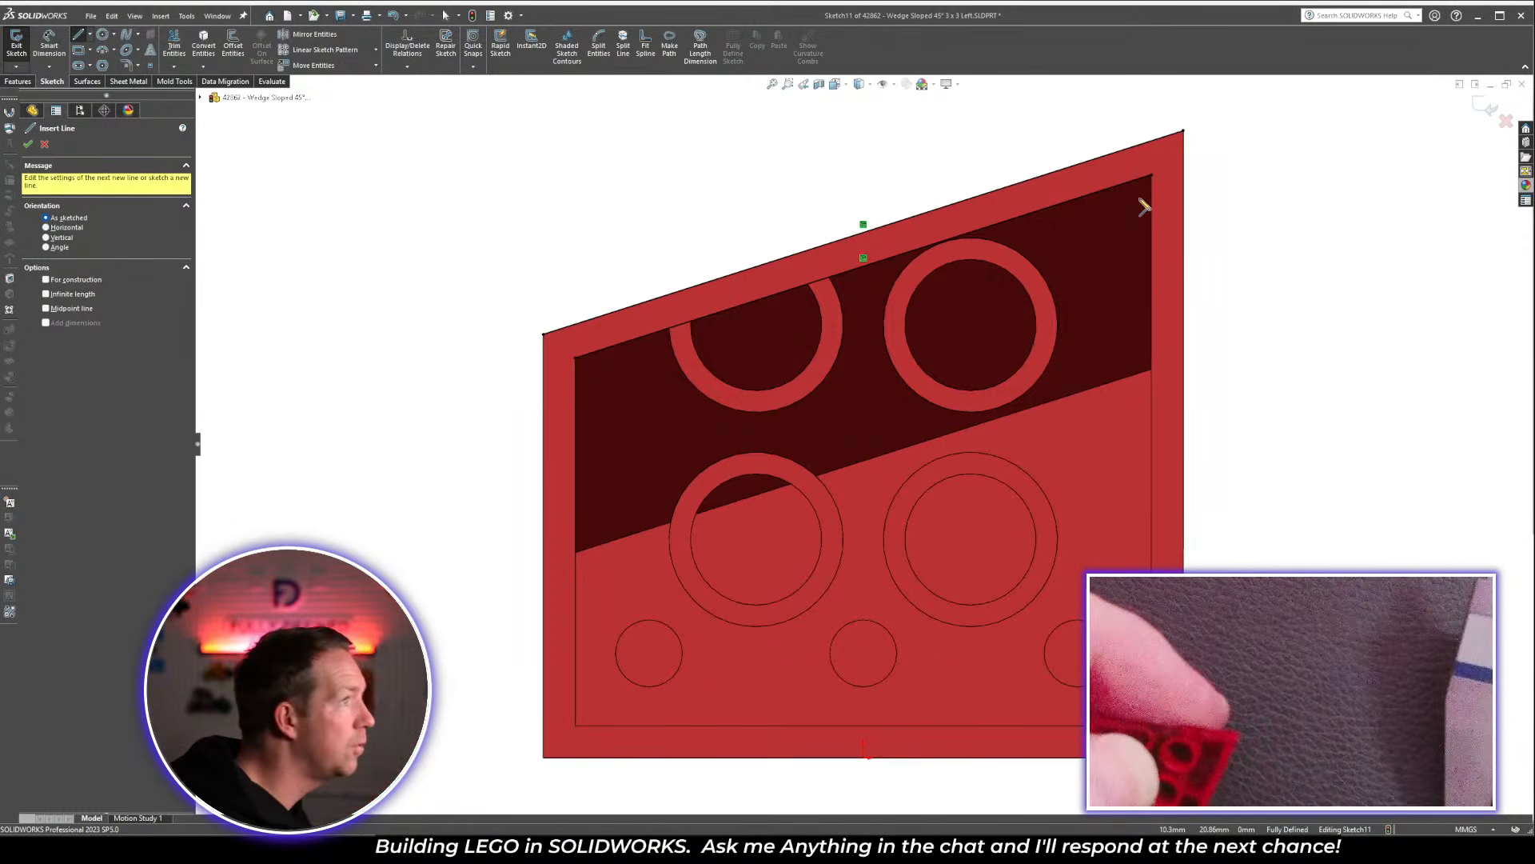
{"action": "scroll", "coordinate": [1119, 135], "scroll_direction": "down", "scroll_amount": 3}
{"action": "left_click", "coordinate": [1029, 292]}
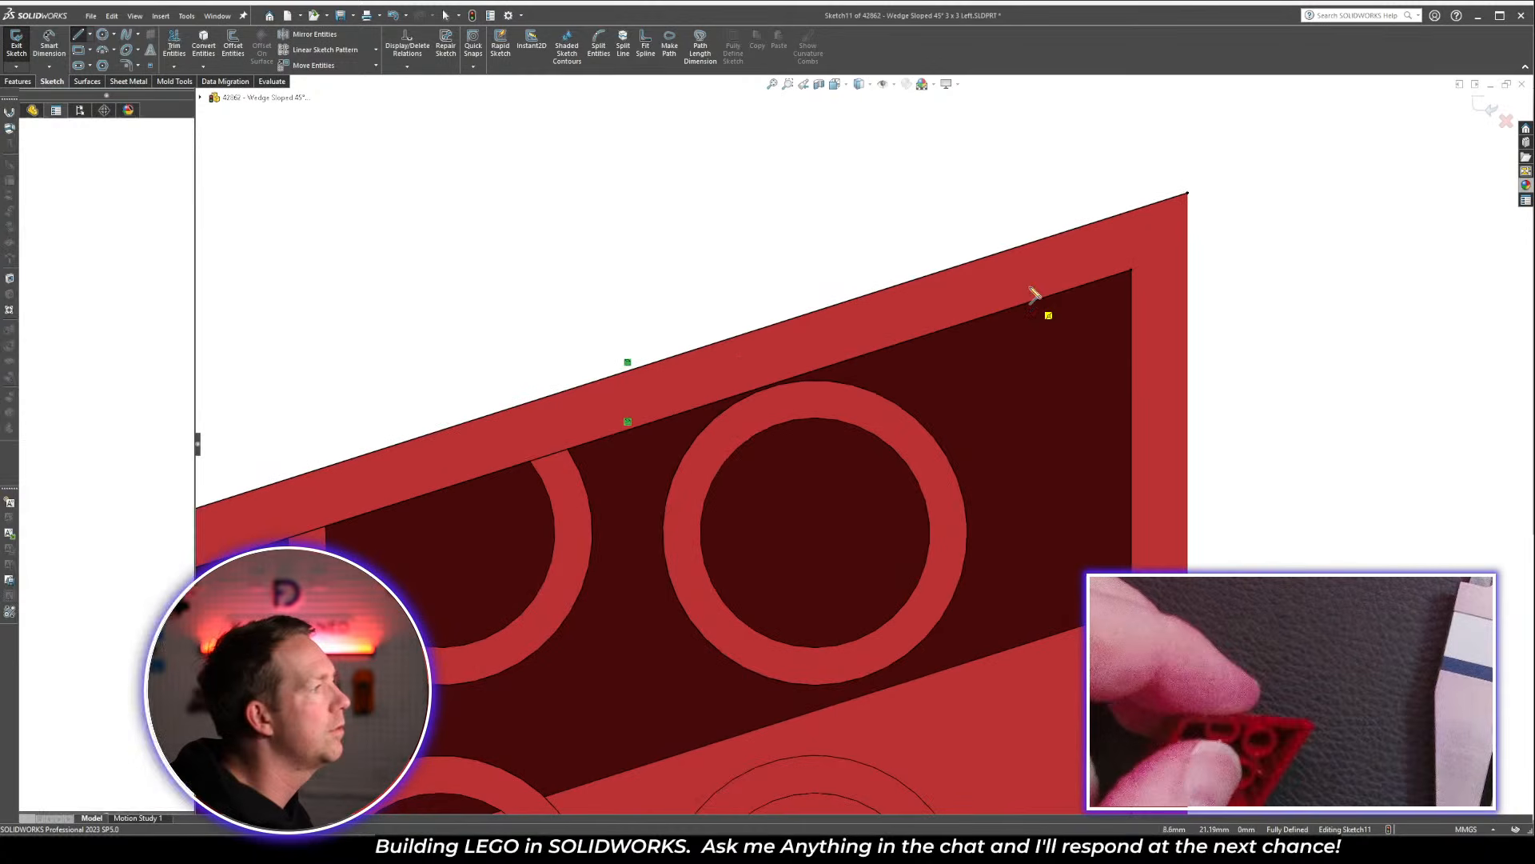
{"action": "left_click", "coordinate": [1031, 234]}
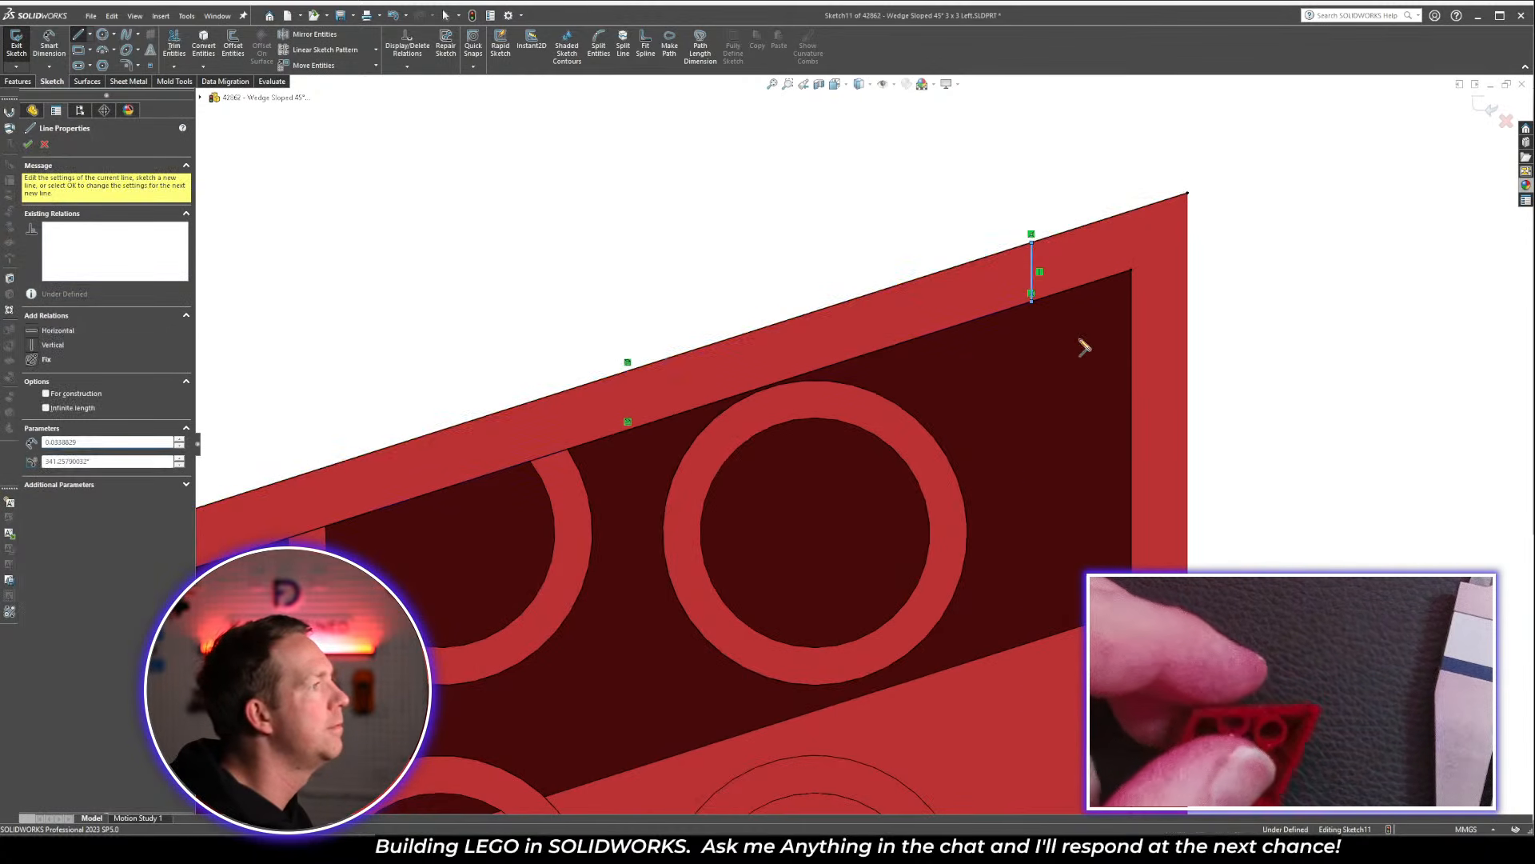
Dimension the short line's distance from the wedge's tall outer side as 2.40 mm
{"action": "key", "text": "Escape"}
{"action": "key", "text": "d"}
{"action": "left_click", "coordinate": [1189, 313]}
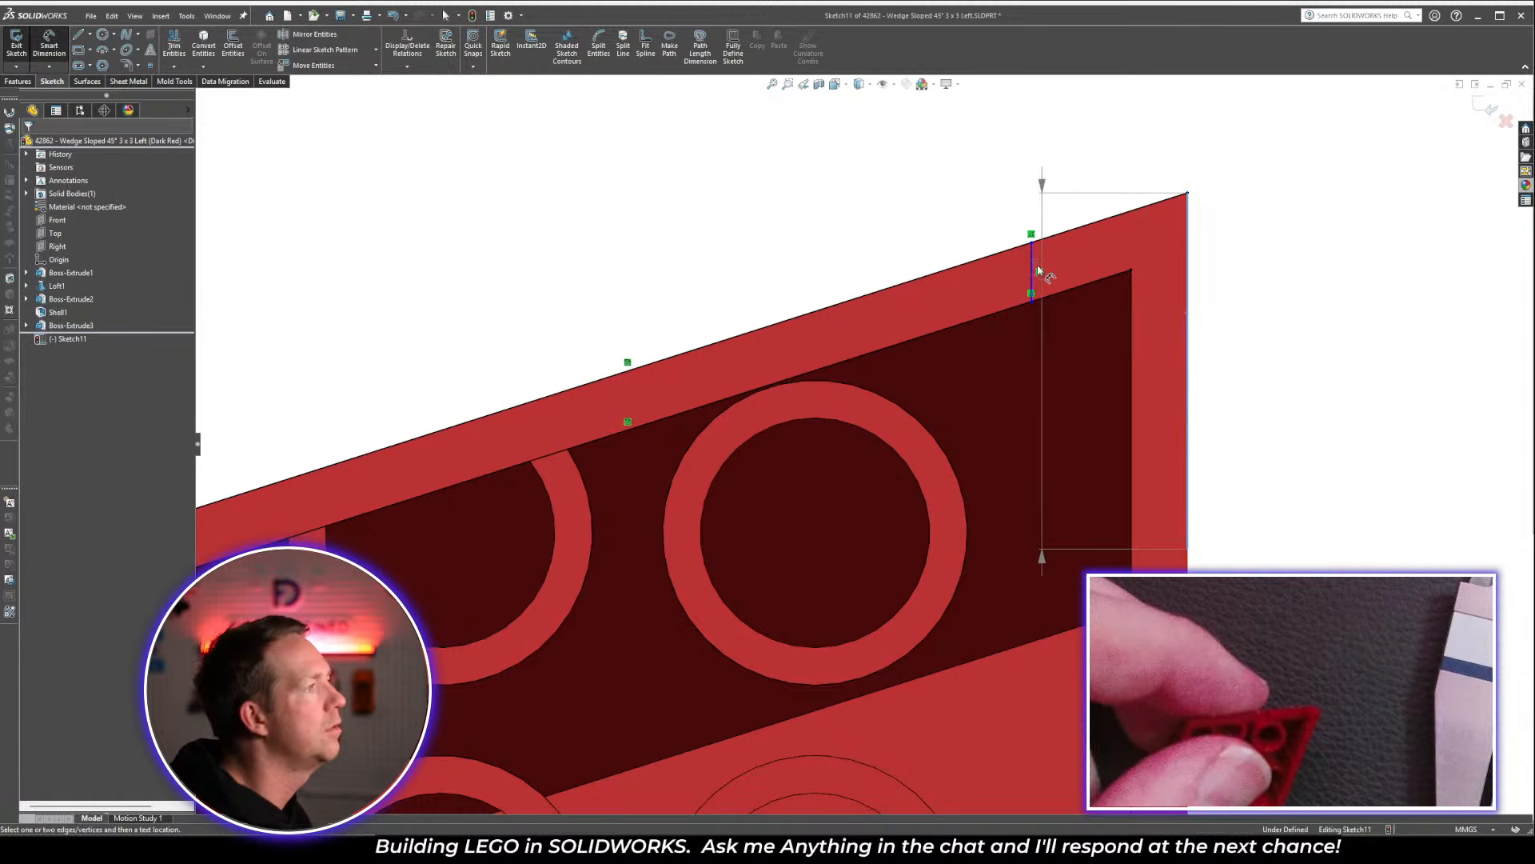
{"action": "left_click", "coordinate": [1032, 266]}
{"action": "left_click", "coordinate": [1085, 198]}
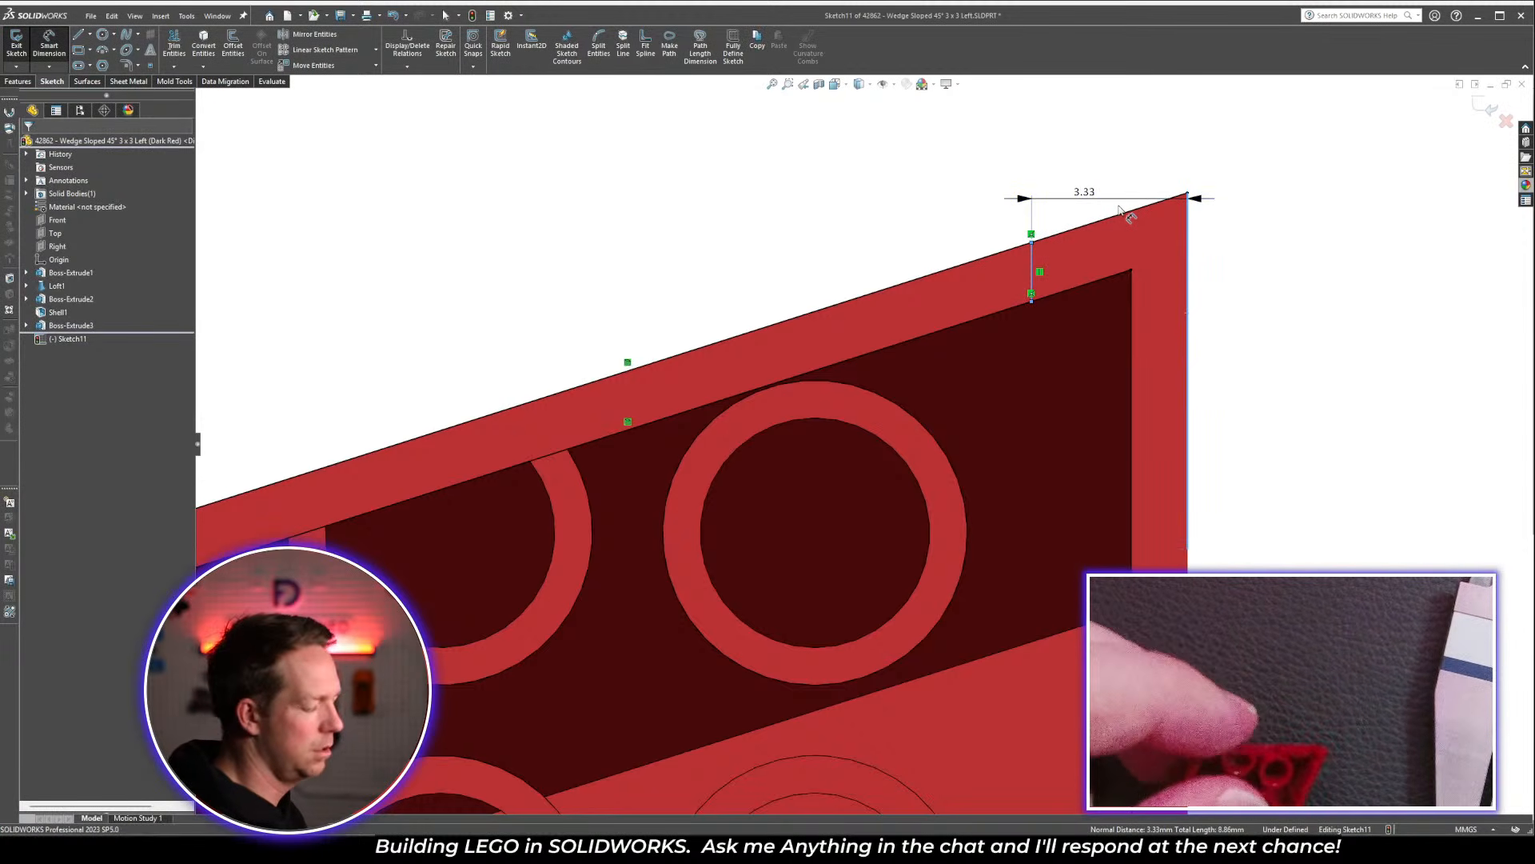
{"action": "key", "text": "Return"}
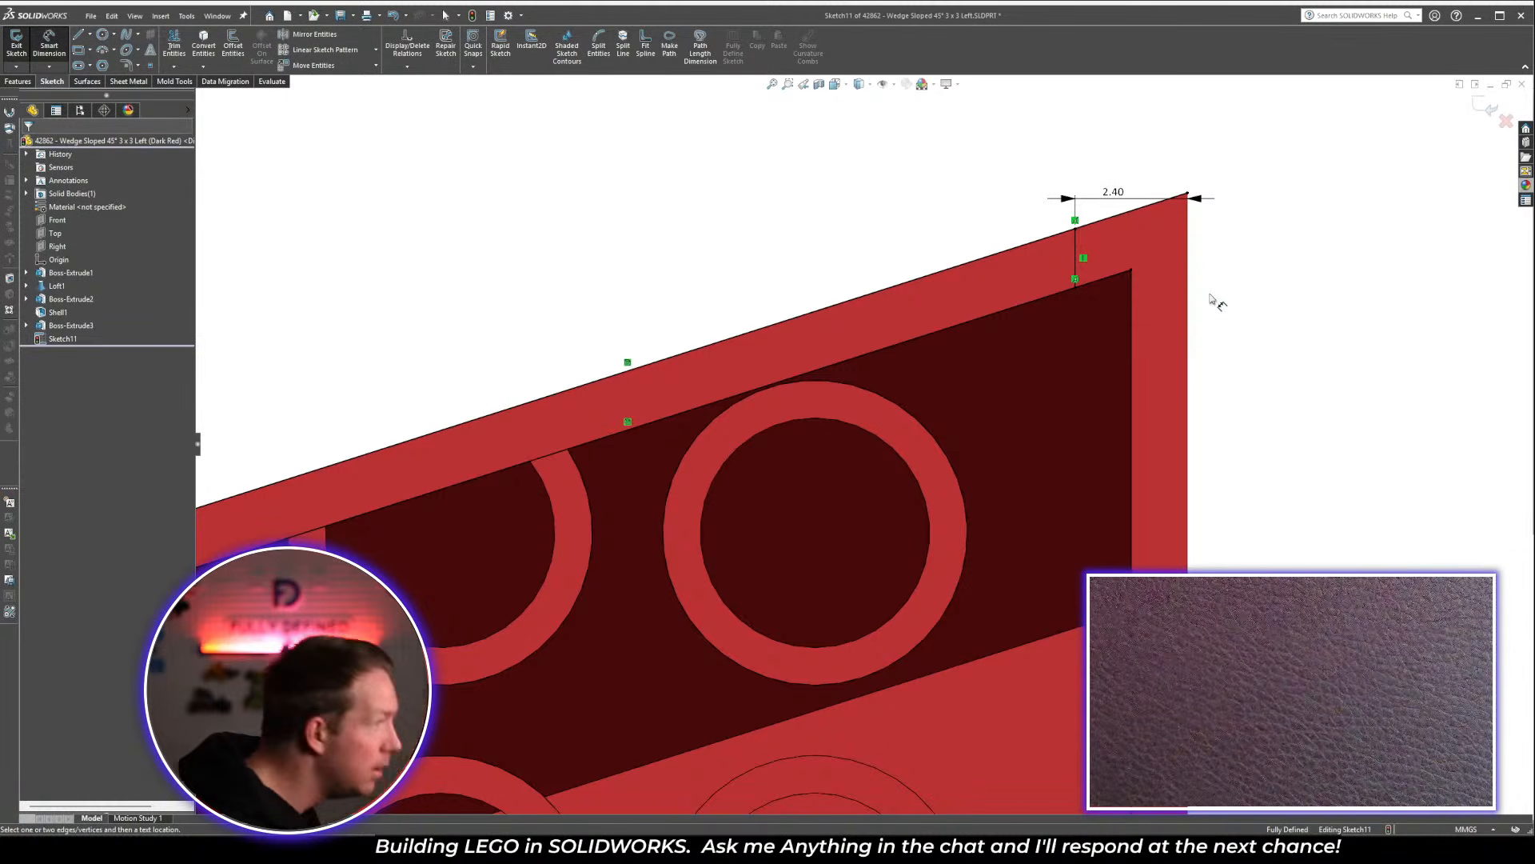
Delete the short line's vertical relation and its 2.40 mm dimension
{"action": "key", "text": "Escape"}
{"action": "left_click", "coordinate": [1083, 258]}
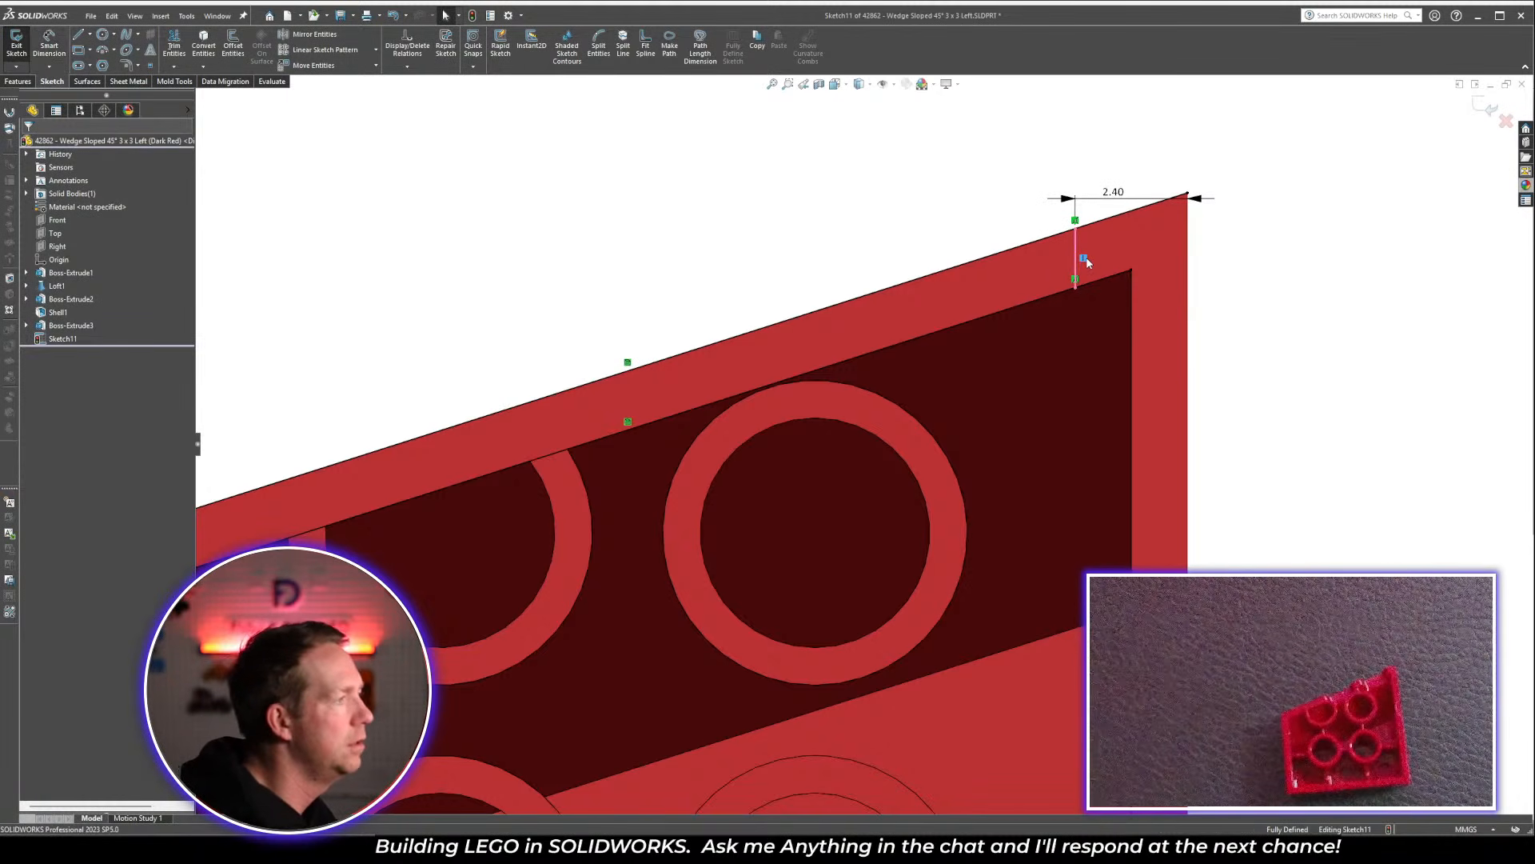
{"action": "key", "text": "Delete"}
{"action": "left_click", "coordinate": [1077, 277]}
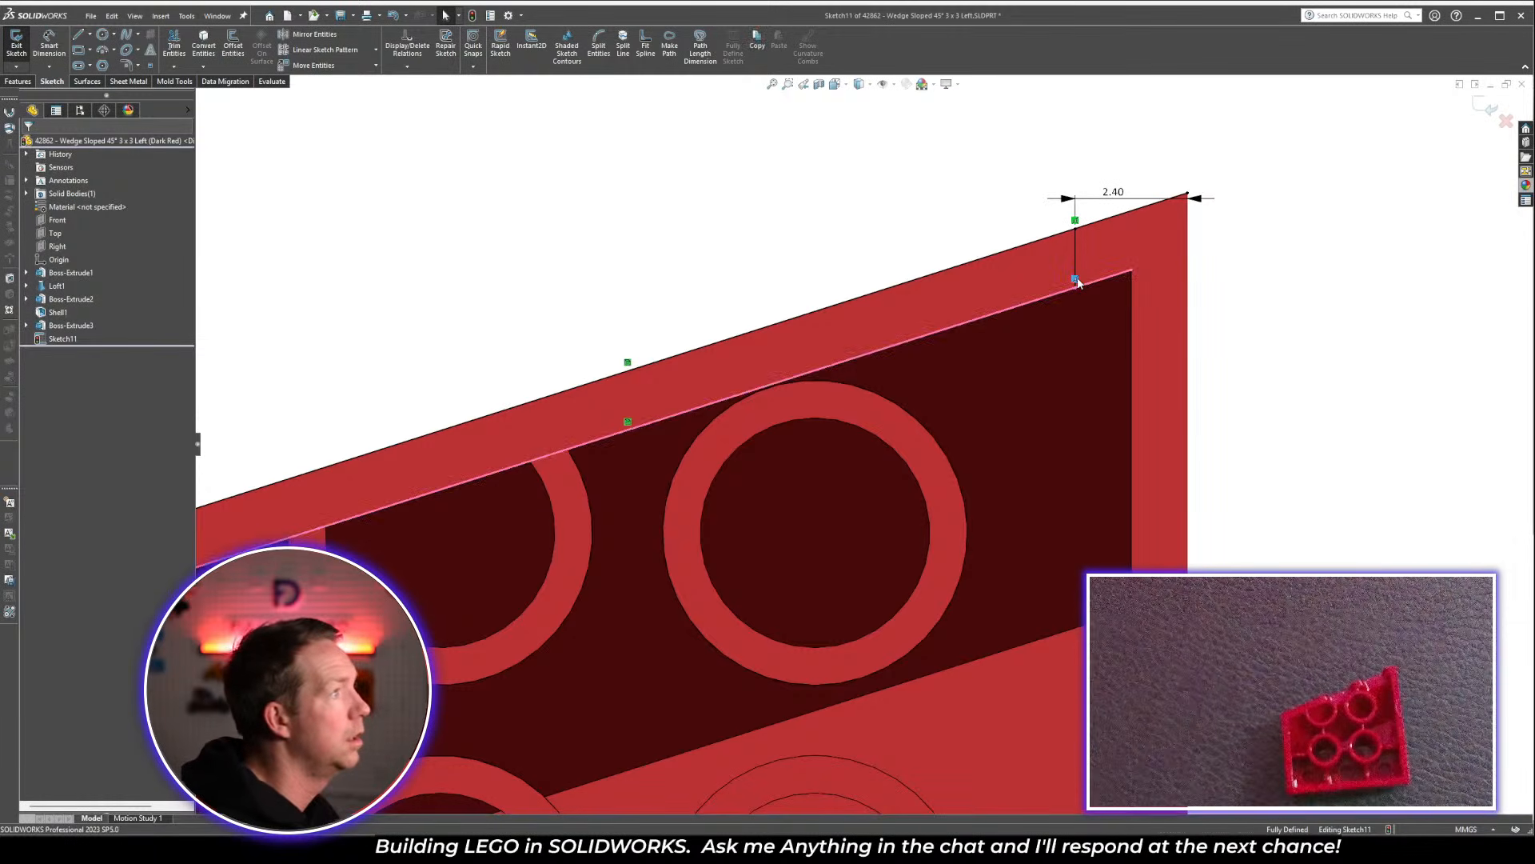
{"action": "key", "text": "Escape"}
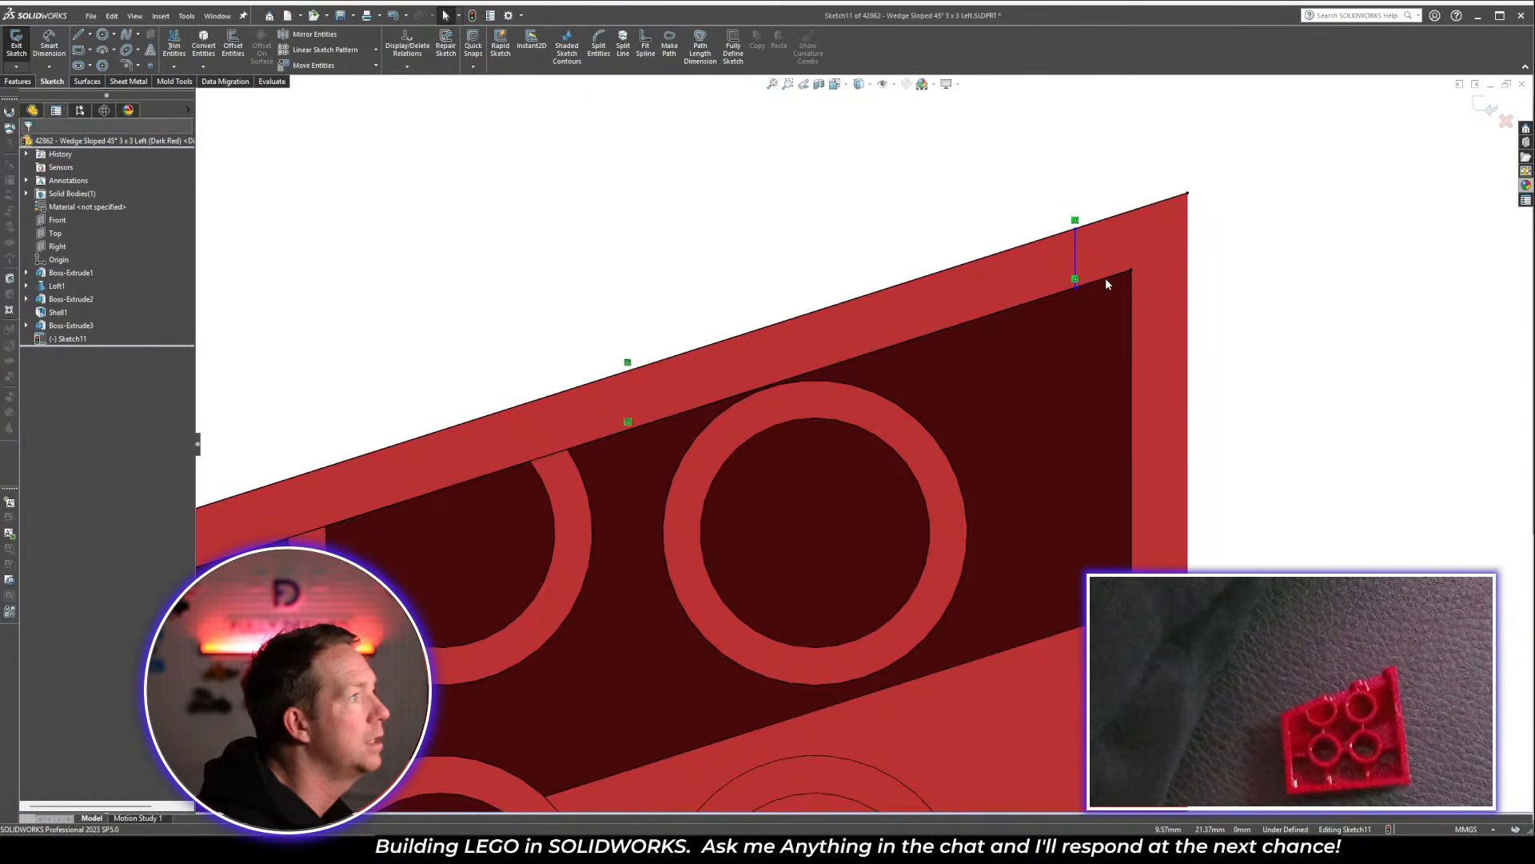
Shift the short line's lower endpoint along the inner slanted edge and make the line perpendicular to that edge
{"action": "left_click_drag", "start_coordinate": [1075, 279], "coordinate": [1093, 274]}
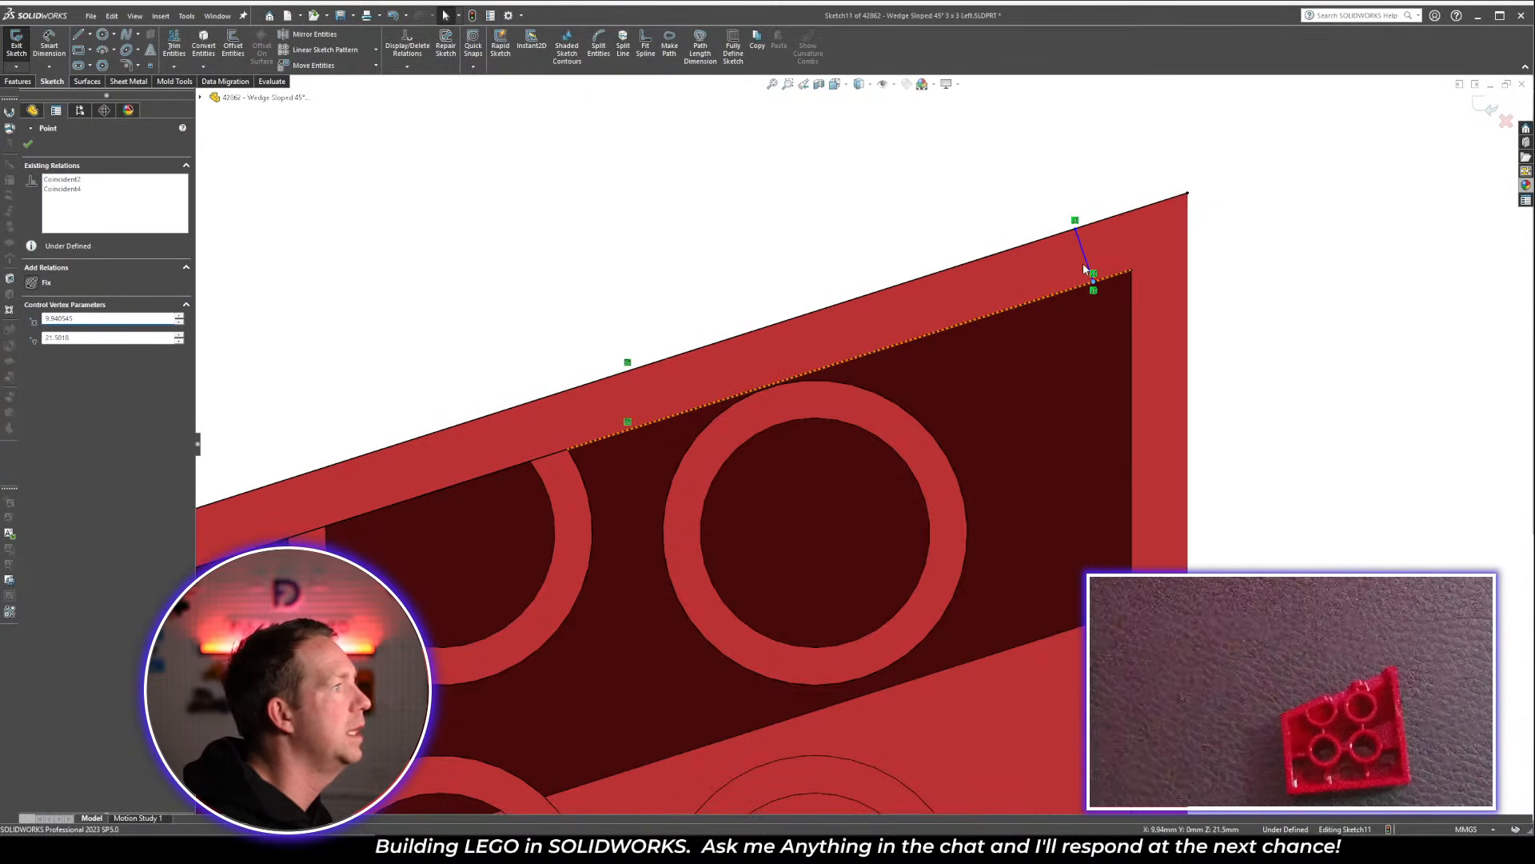
{"action": "left_click", "coordinate": [1069, 289]}
{"action": "left_click", "coordinate": [1084, 256], "text": "ctrl"}
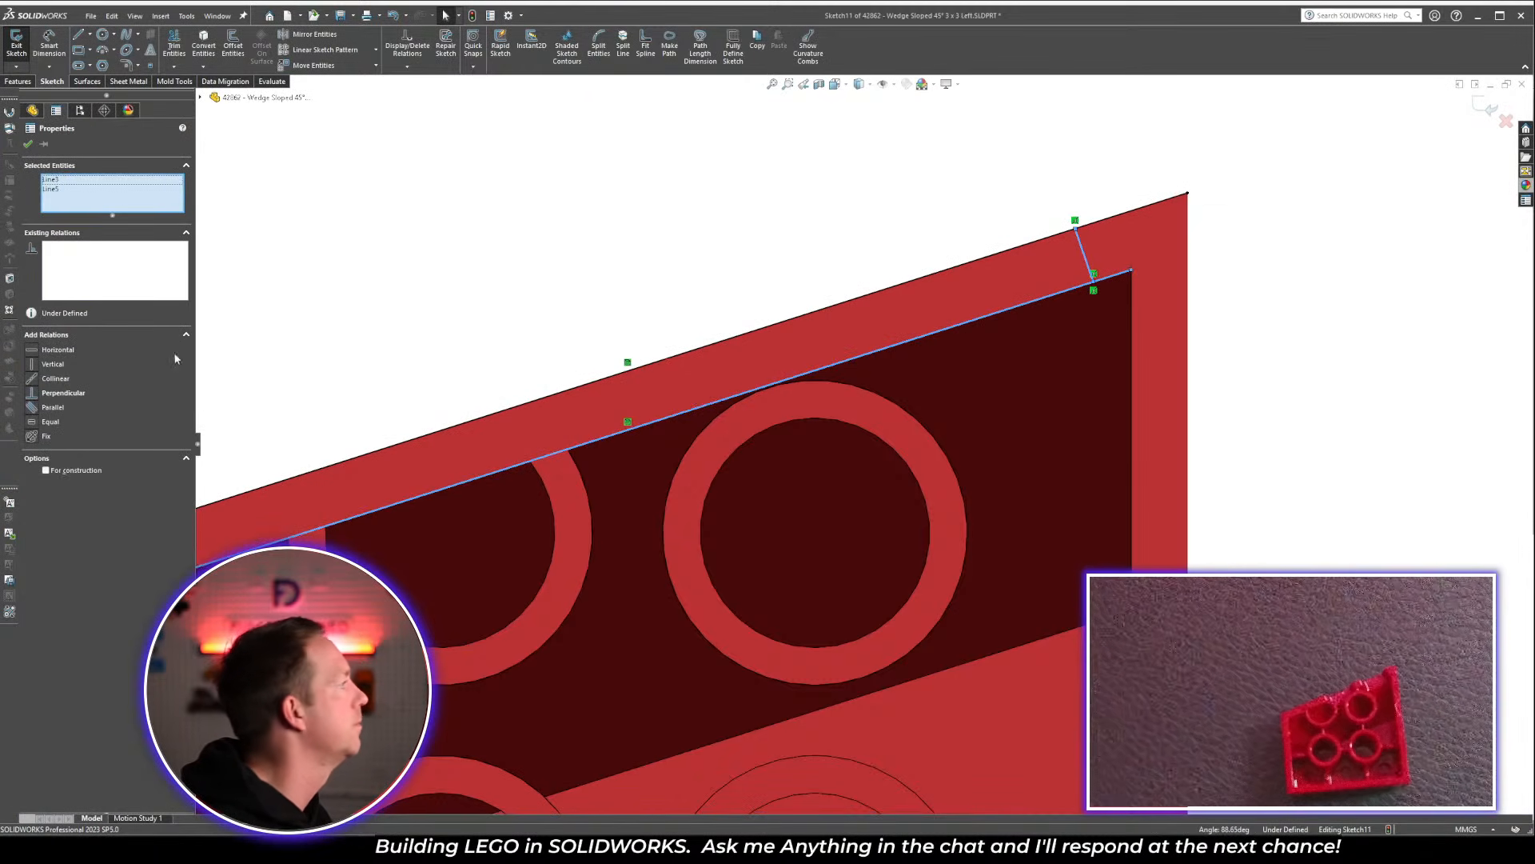
{"action": "left_click", "coordinate": [63, 394]}
{"action": "left_click", "coordinate": [681, 200]}
{"action": "right_click_drag", "start_coordinate": [1282, 439], "coordinate": [1270, 320]}
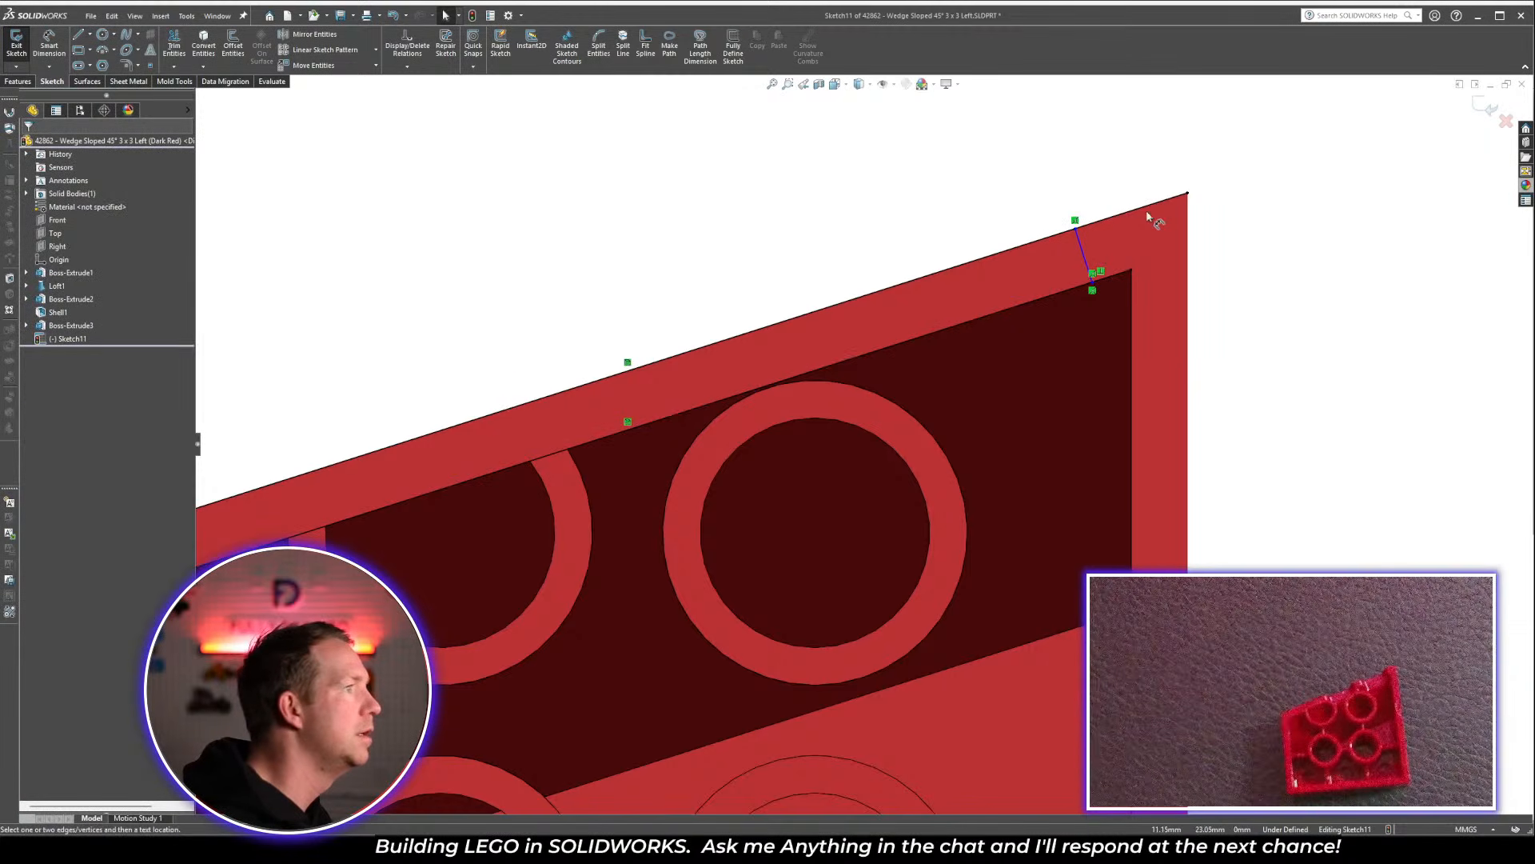
{"action": "left_click", "coordinate": [1086, 257]}
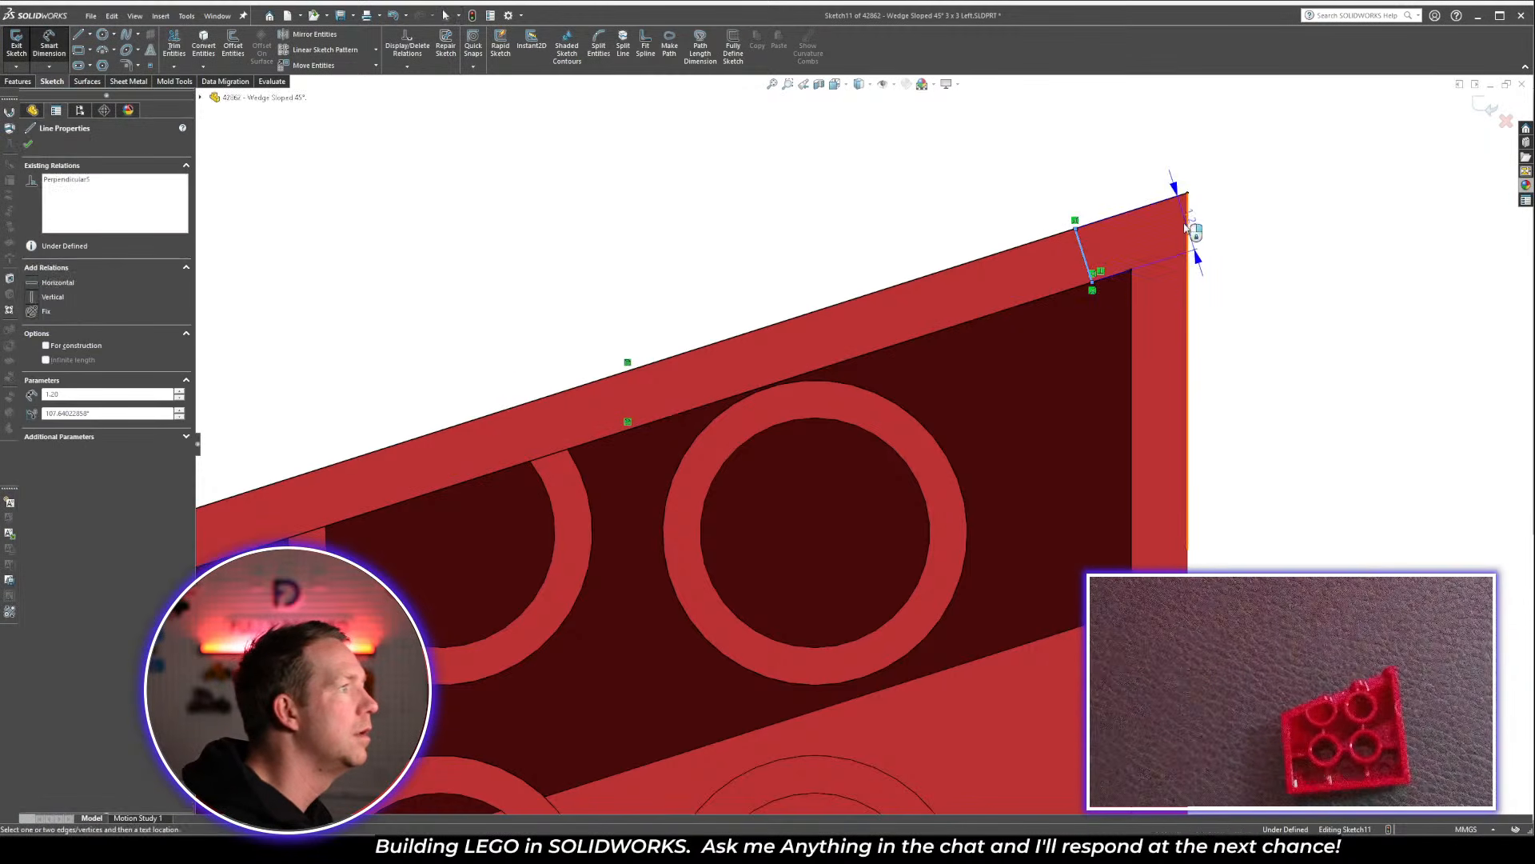
{"action": "key", "text": "Escape"}
Trim the converted outer slanted edge between the short perpendicular line and the wedge's pointed corner
{"action": "right_click_drag", "start_coordinate": [1117, 181], "coordinate": [1144, 219]}
{"action": "key", "text": "Escape"}
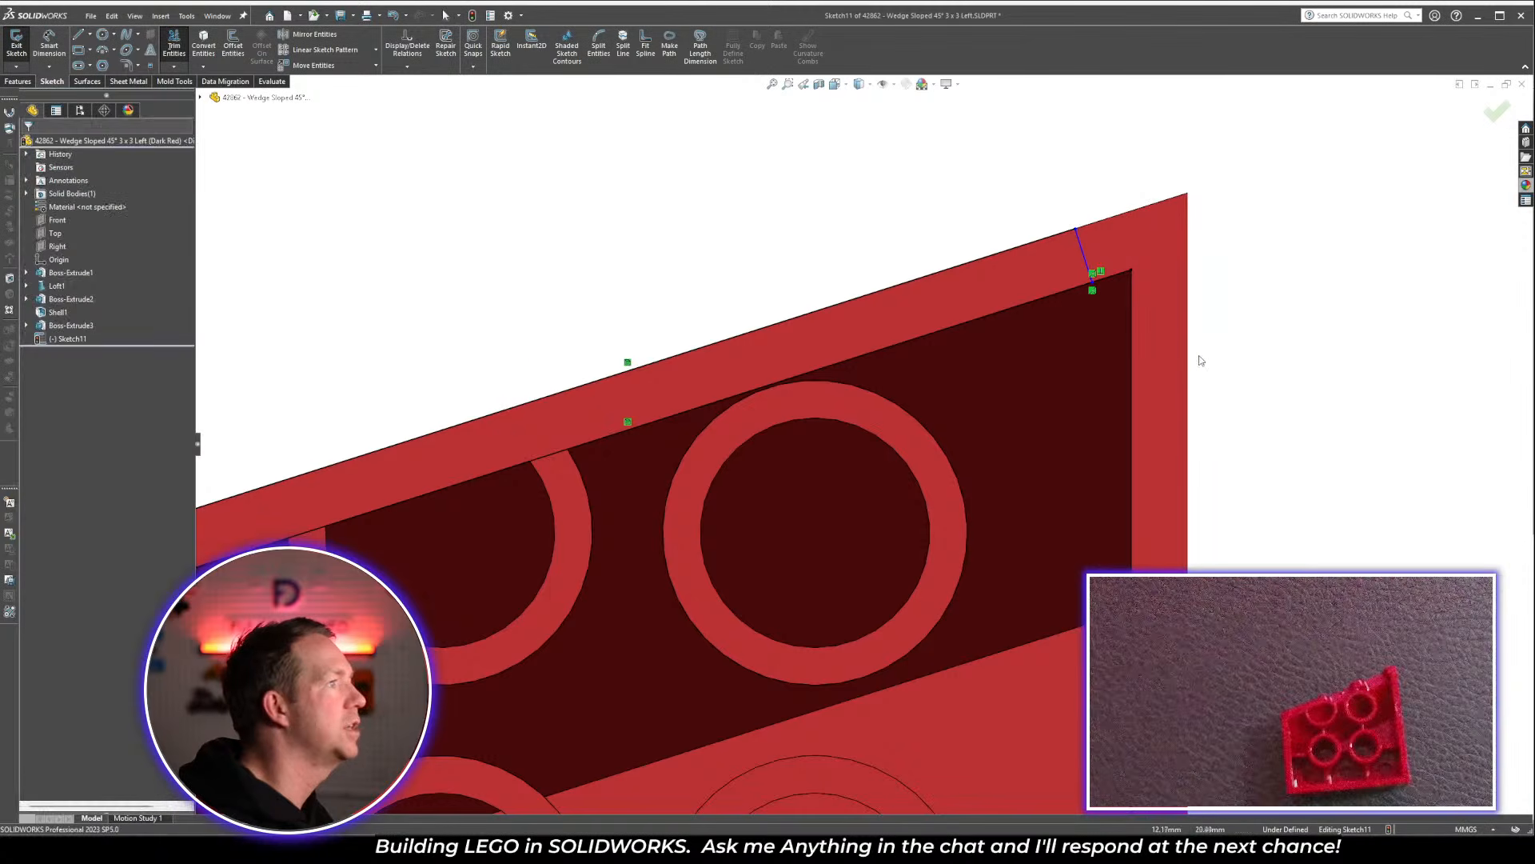
Dimension the short perpendicular line's distance from the wedge's outer pointed corner as 2.40 mm
{"action": "right_click_drag", "start_coordinate": [1198, 355], "coordinate": [1183, 263]}
{"action": "left_click", "coordinate": [1187, 193]}
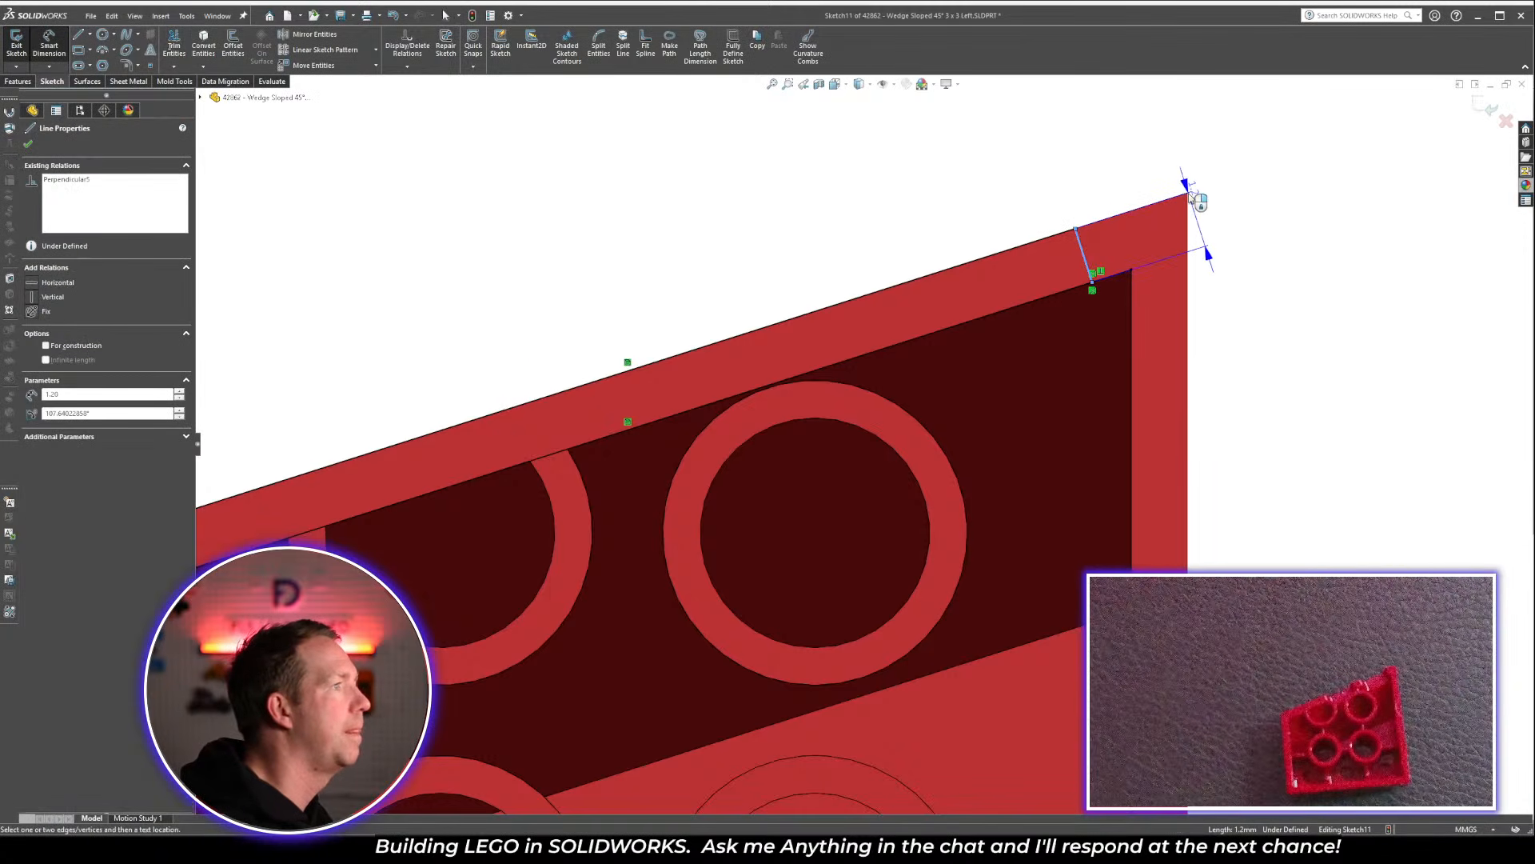
{"action": "left_click", "coordinate": [1086, 258]}
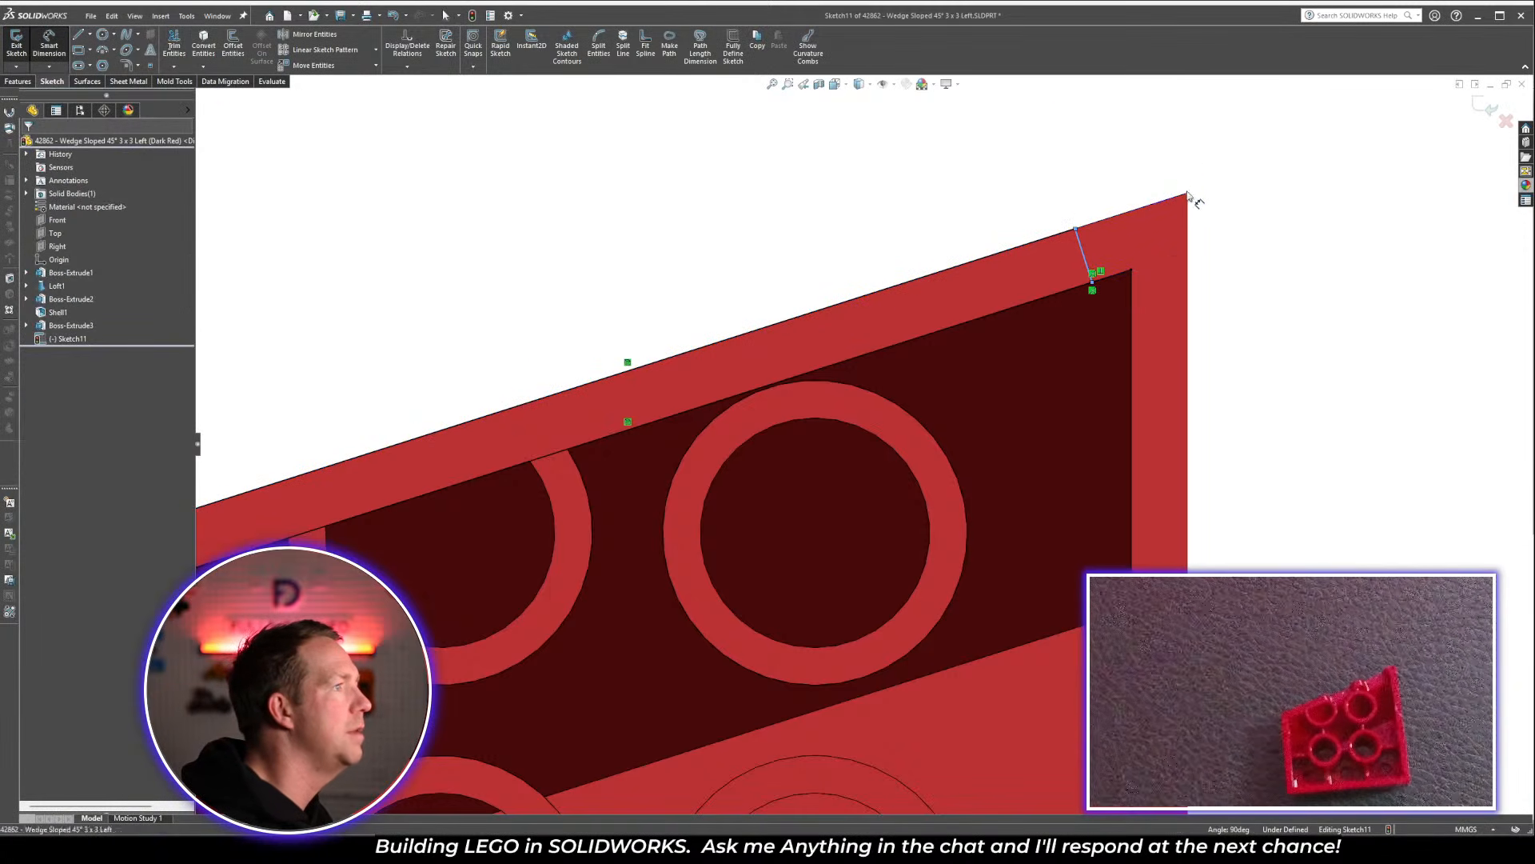
{"action": "left_click", "coordinate": [1117, 143]}
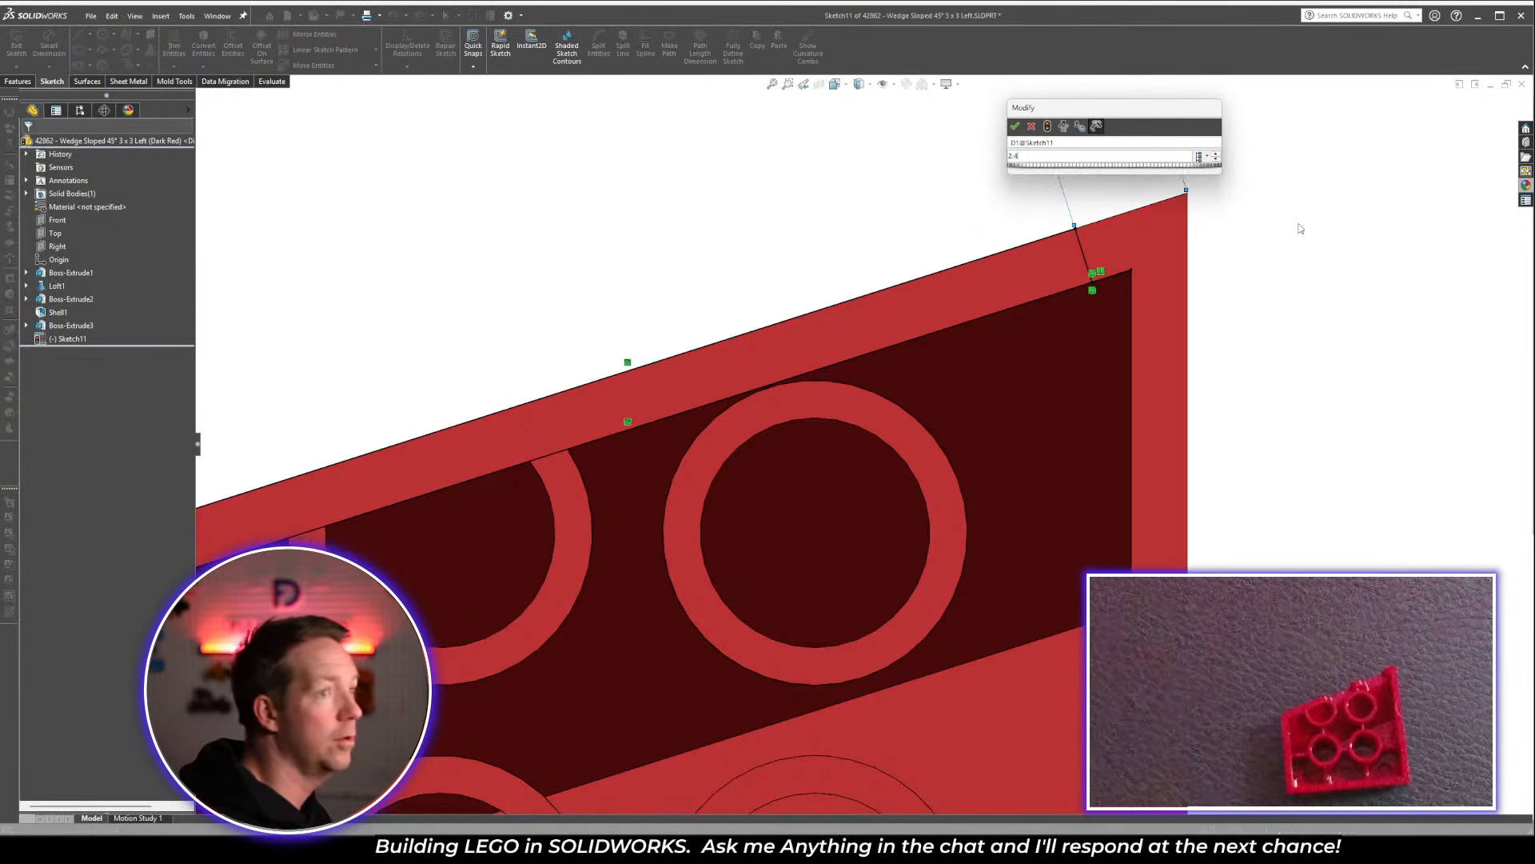
{"action": "key", "text": "Return"}
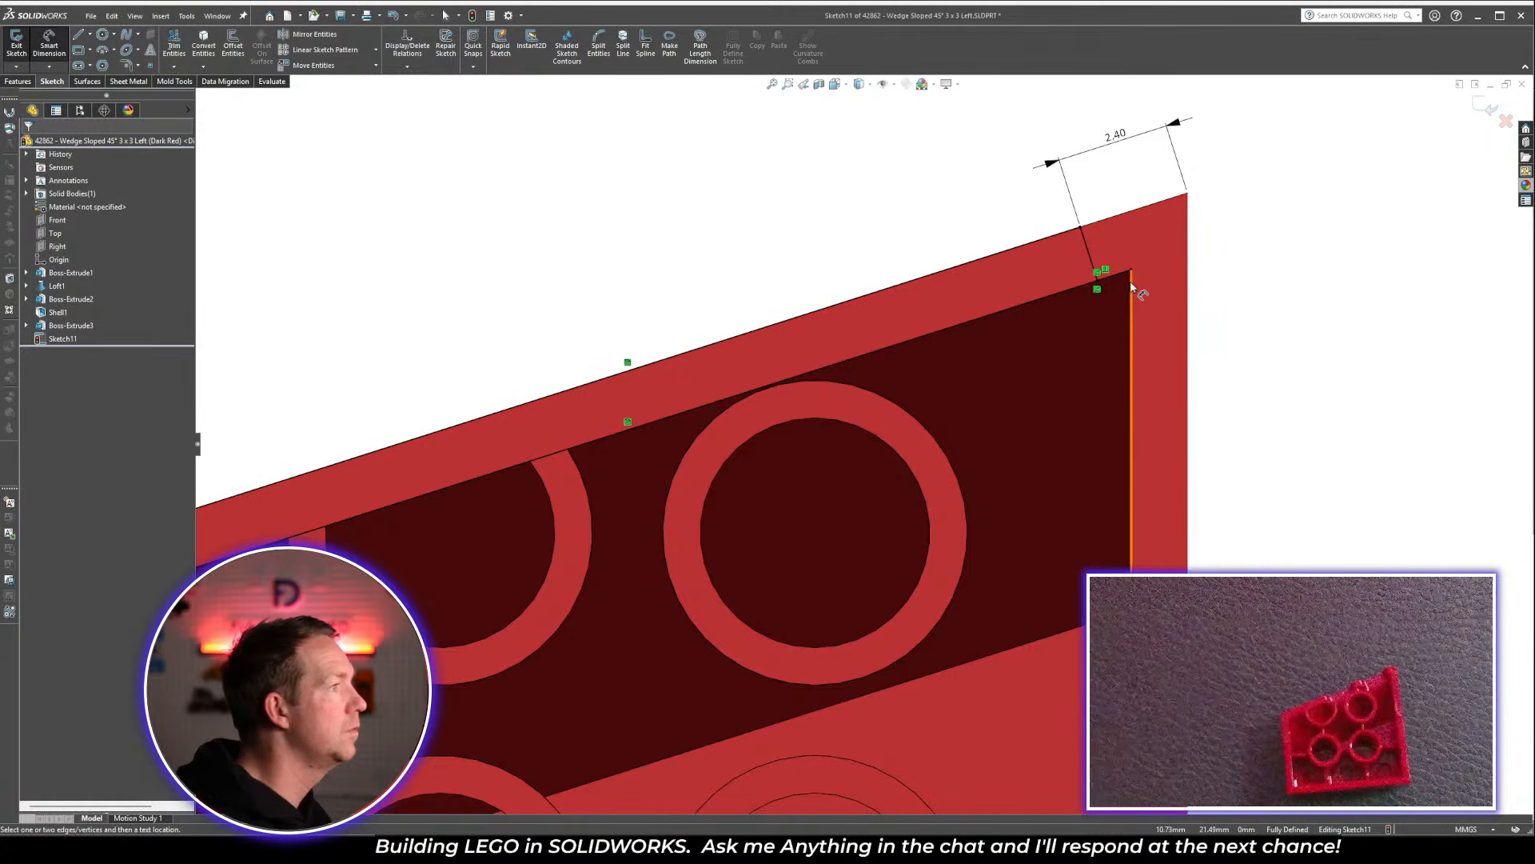
Sketch a second short line perpendicularly across the slanted wall between its inner and outer edges, about 5.2 mm from the first
{"action": "key", "text": "t"}
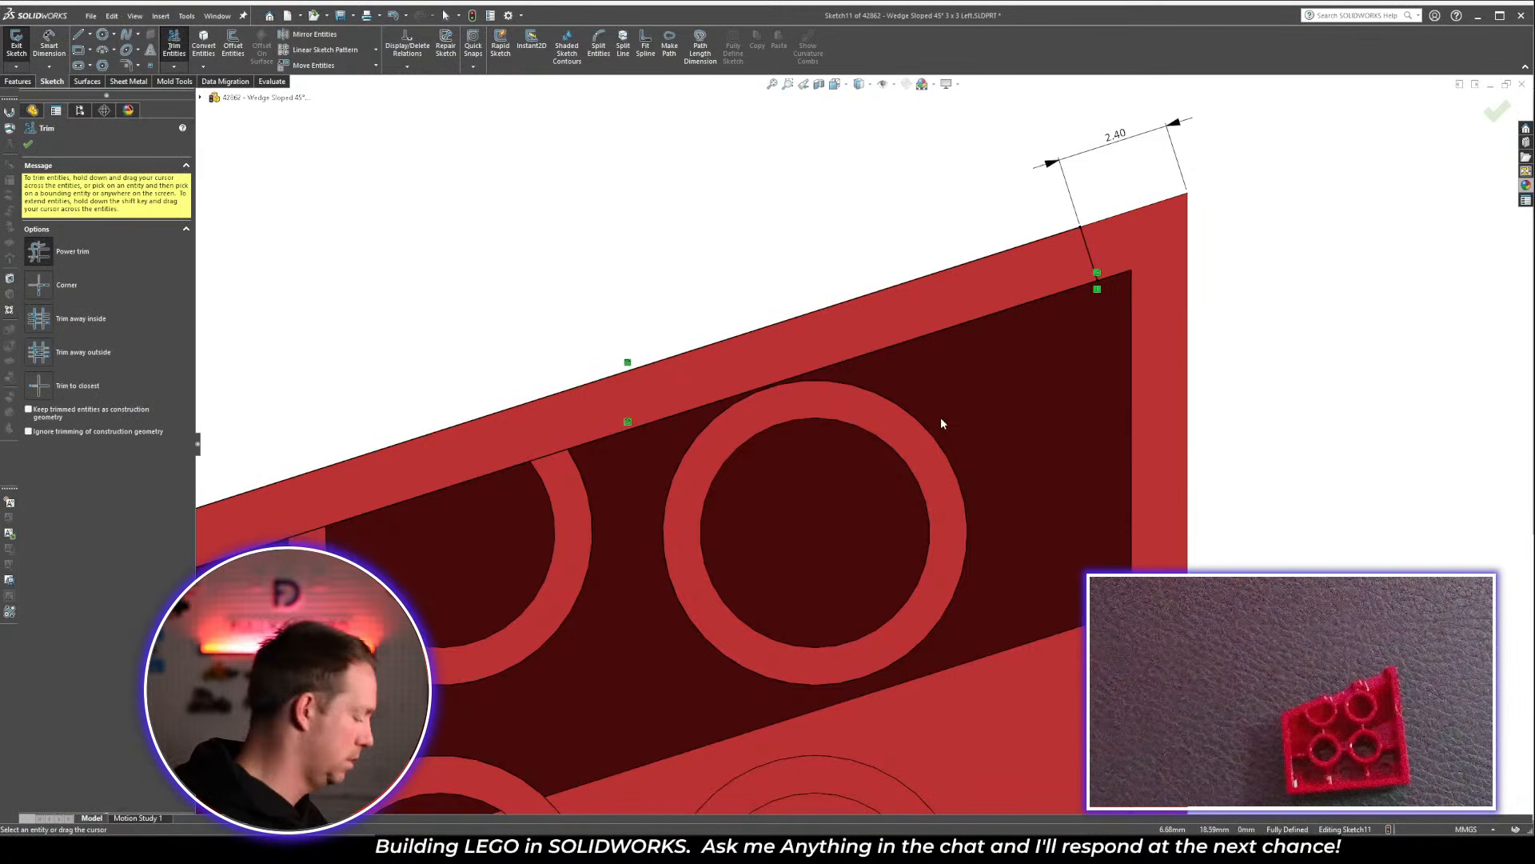
{"action": "key", "text": "Escape"}
{"action": "key", "text": "l"}
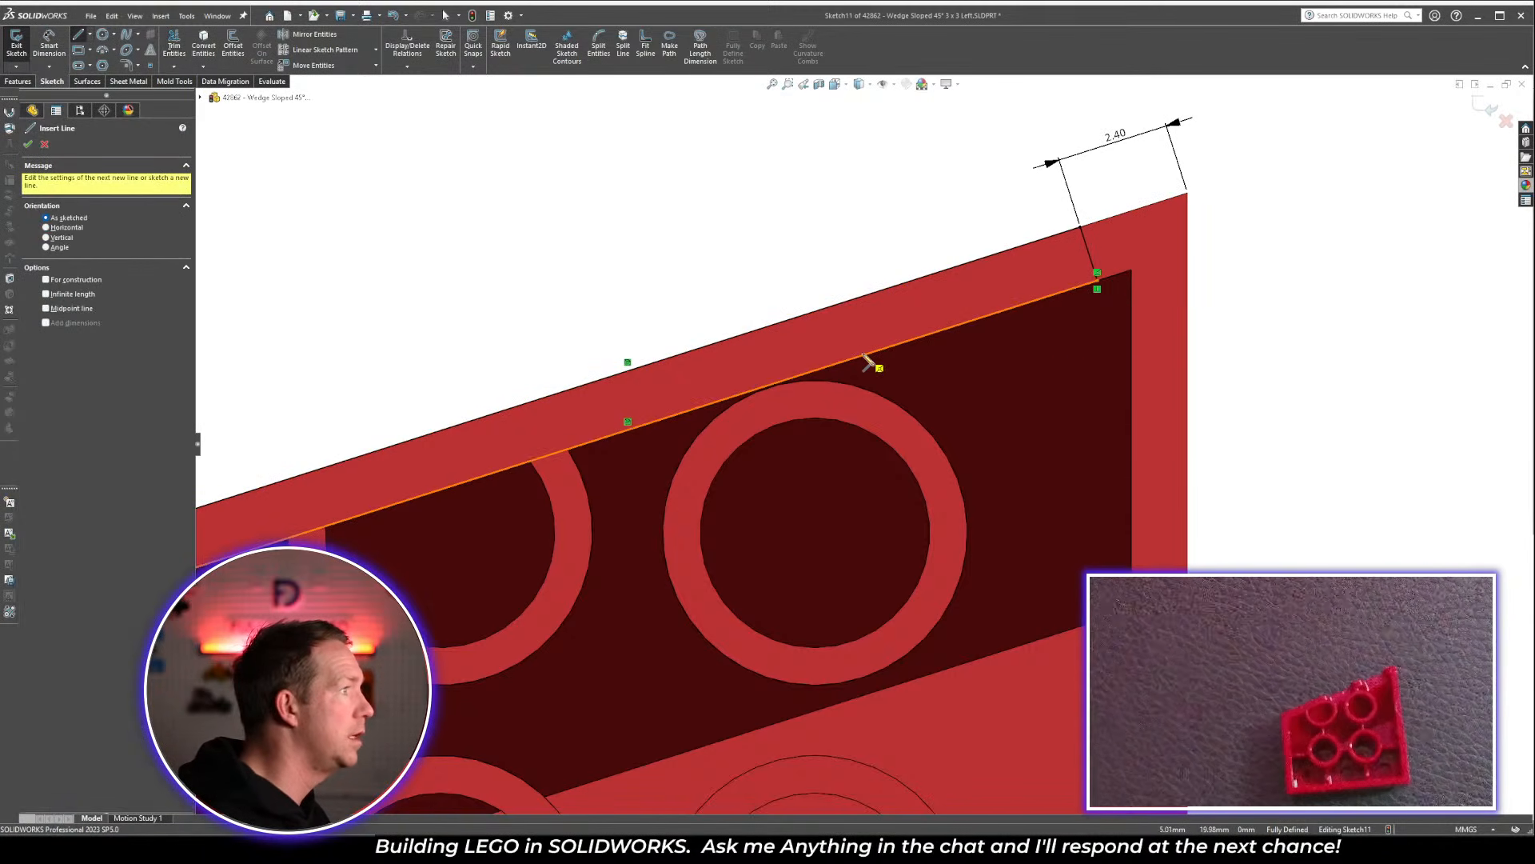
{"action": "left_click", "coordinate": [837, 375]}
{"action": "left_click", "coordinate": [848, 307]}
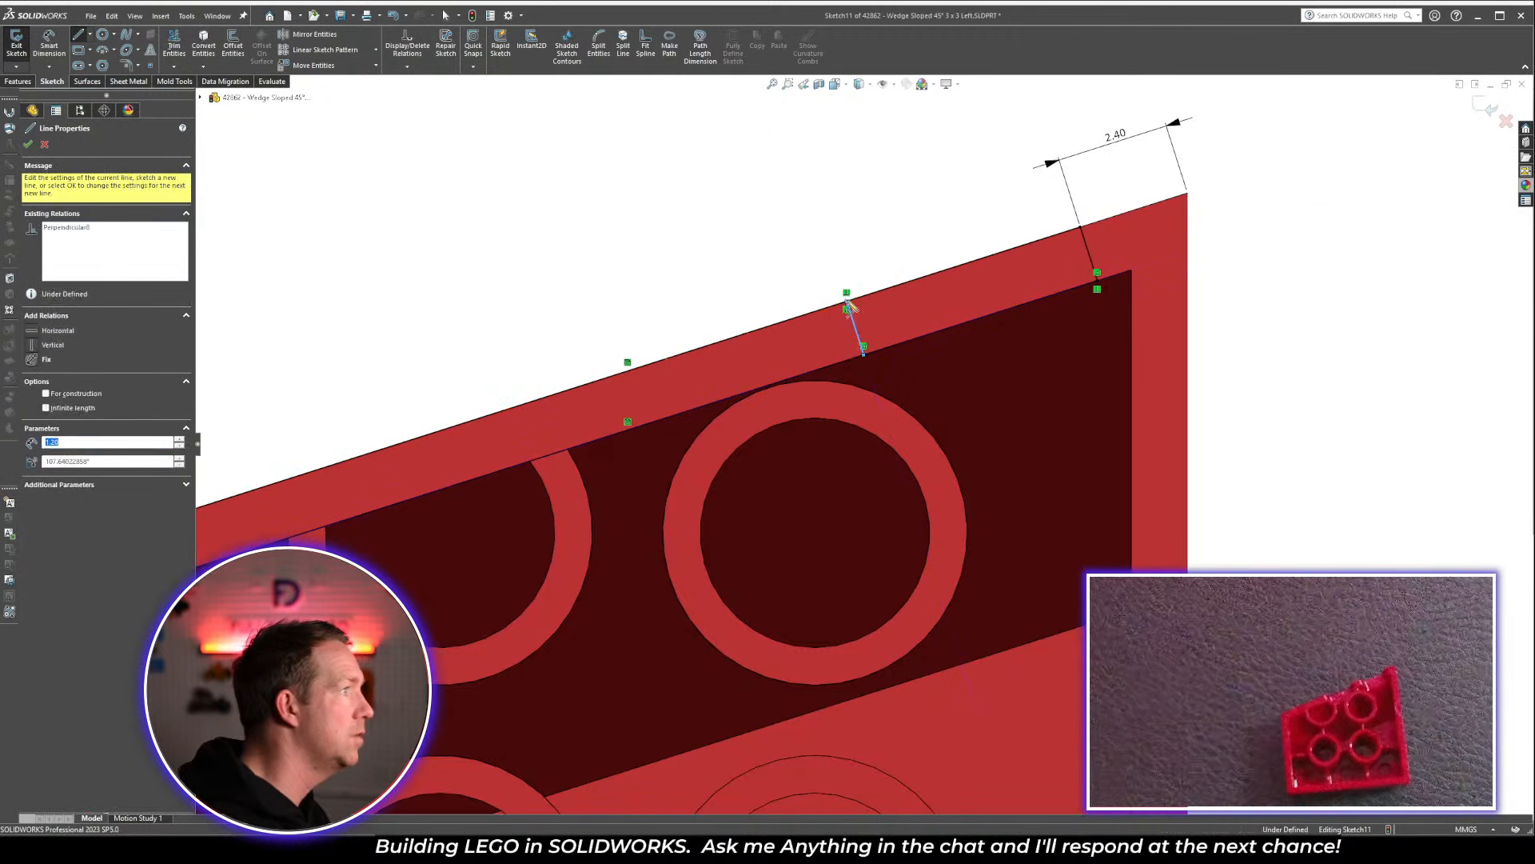
{"action": "key", "text": "Escape"}
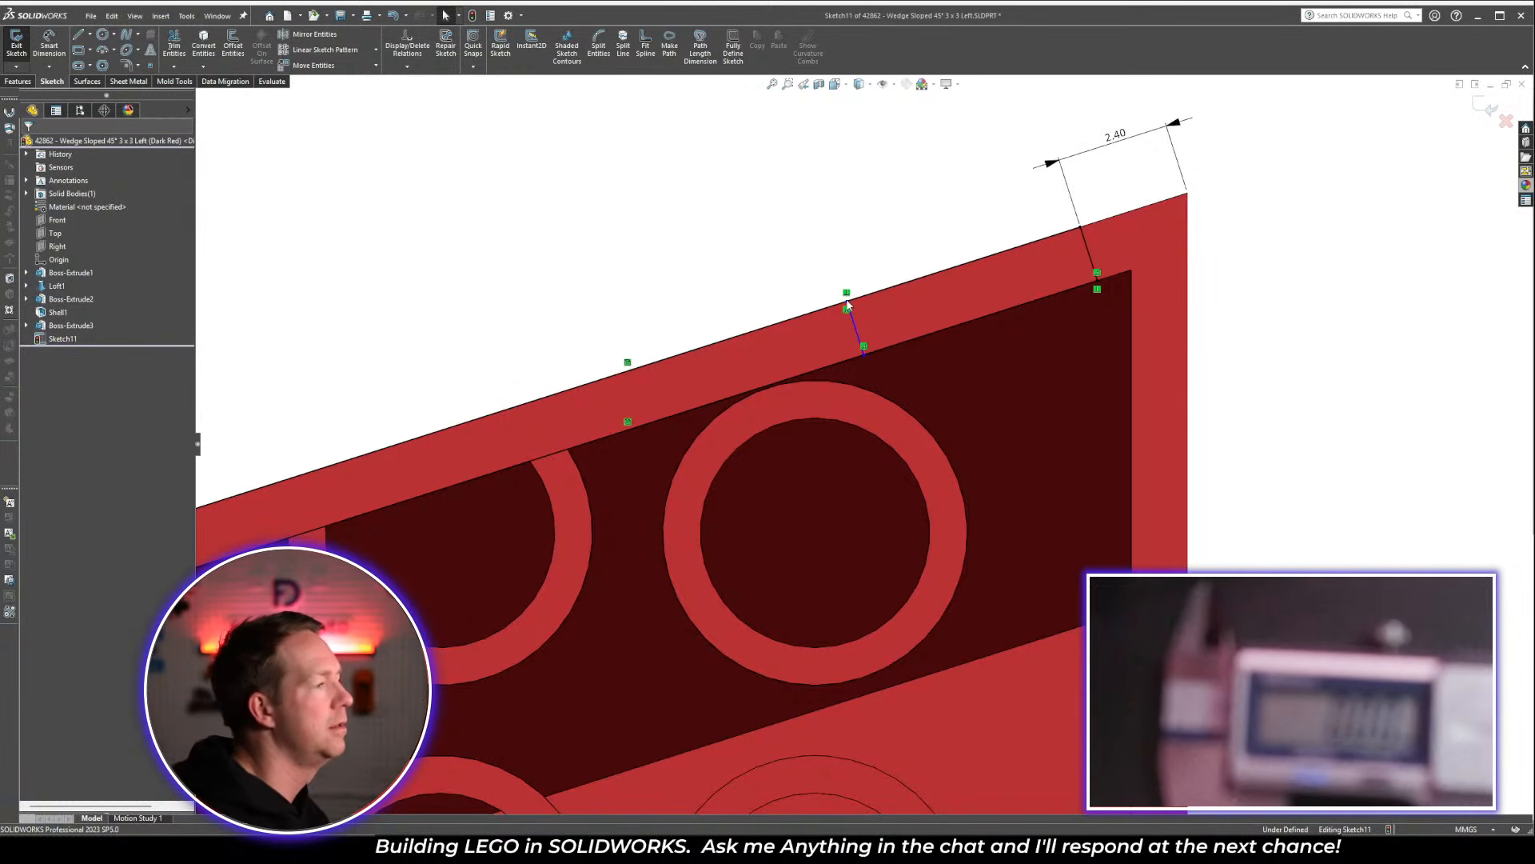
Dimension the distance between the first and second short lines as 4.90 mm
{"action": "right_click_drag", "start_coordinate": [928, 248], "coordinate": [928, 127]}
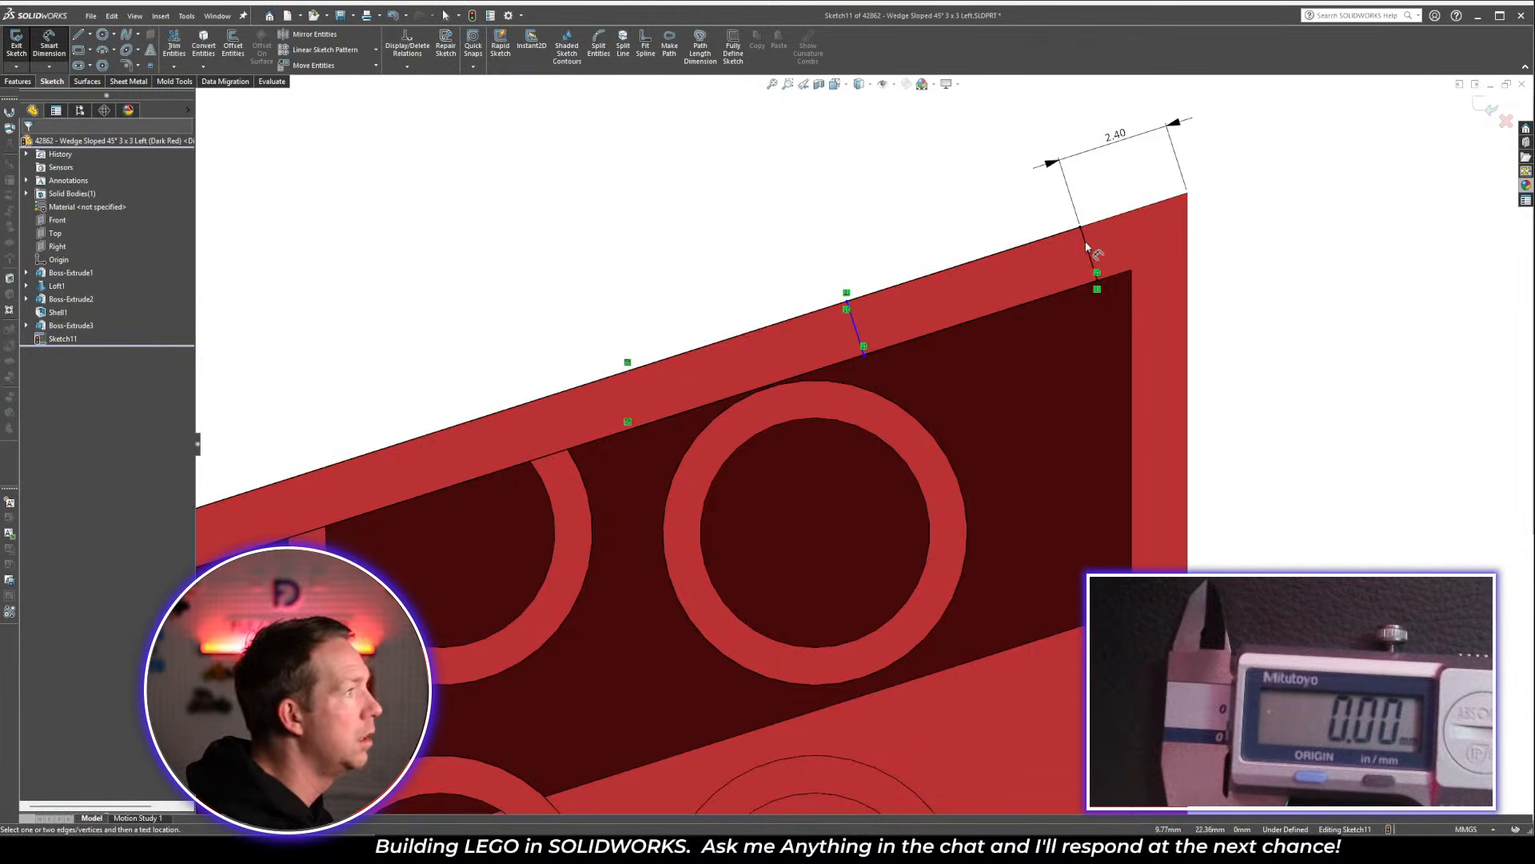
{"action": "left_click", "coordinate": [1086, 246]}
{"action": "left_click", "coordinate": [857, 334]}
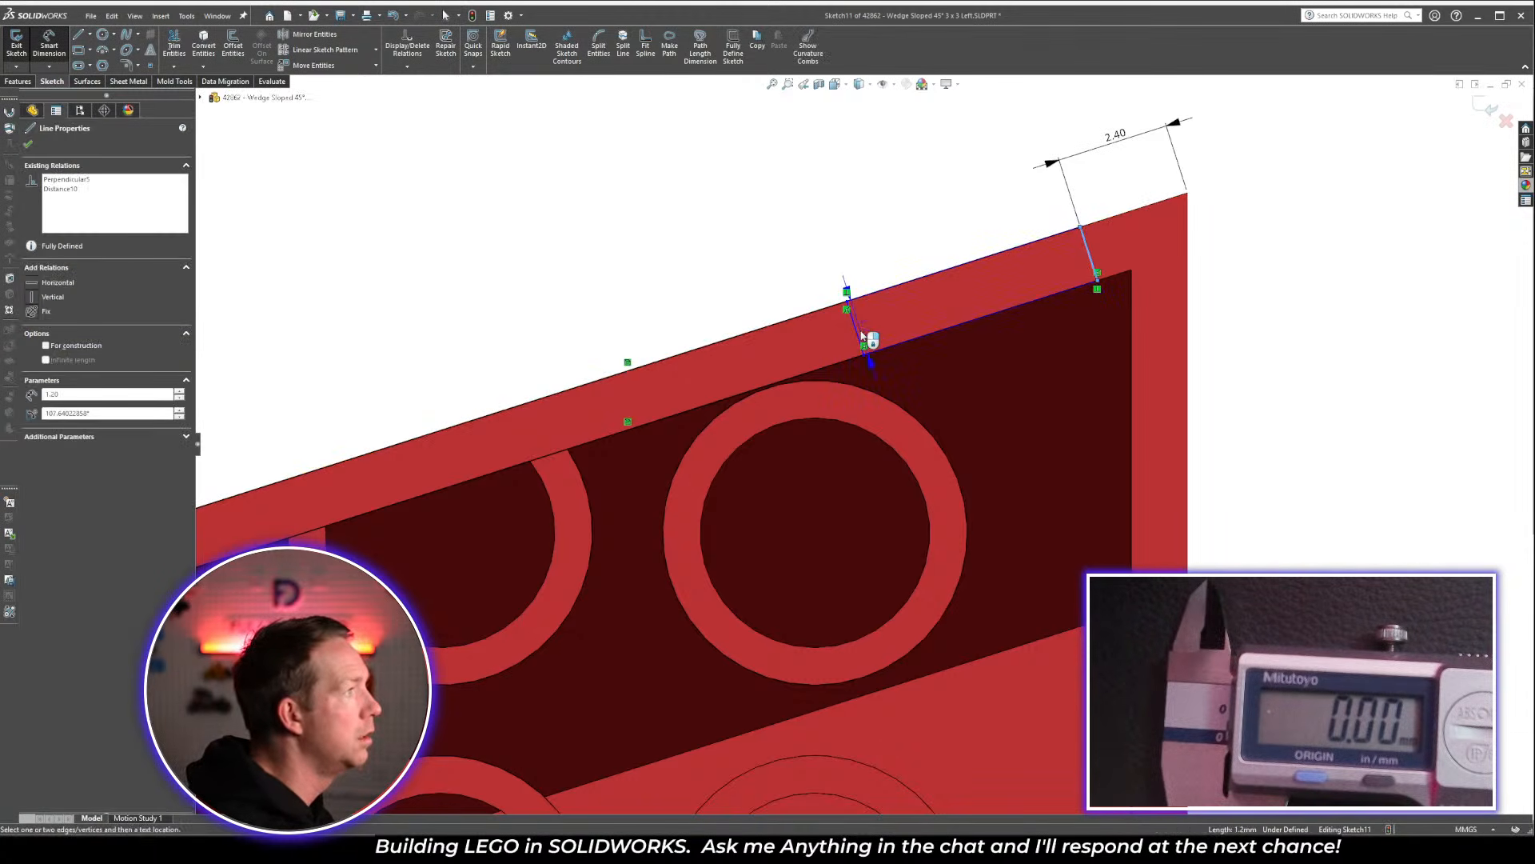
{"action": "left_click", "coordinate": [977, 272]}
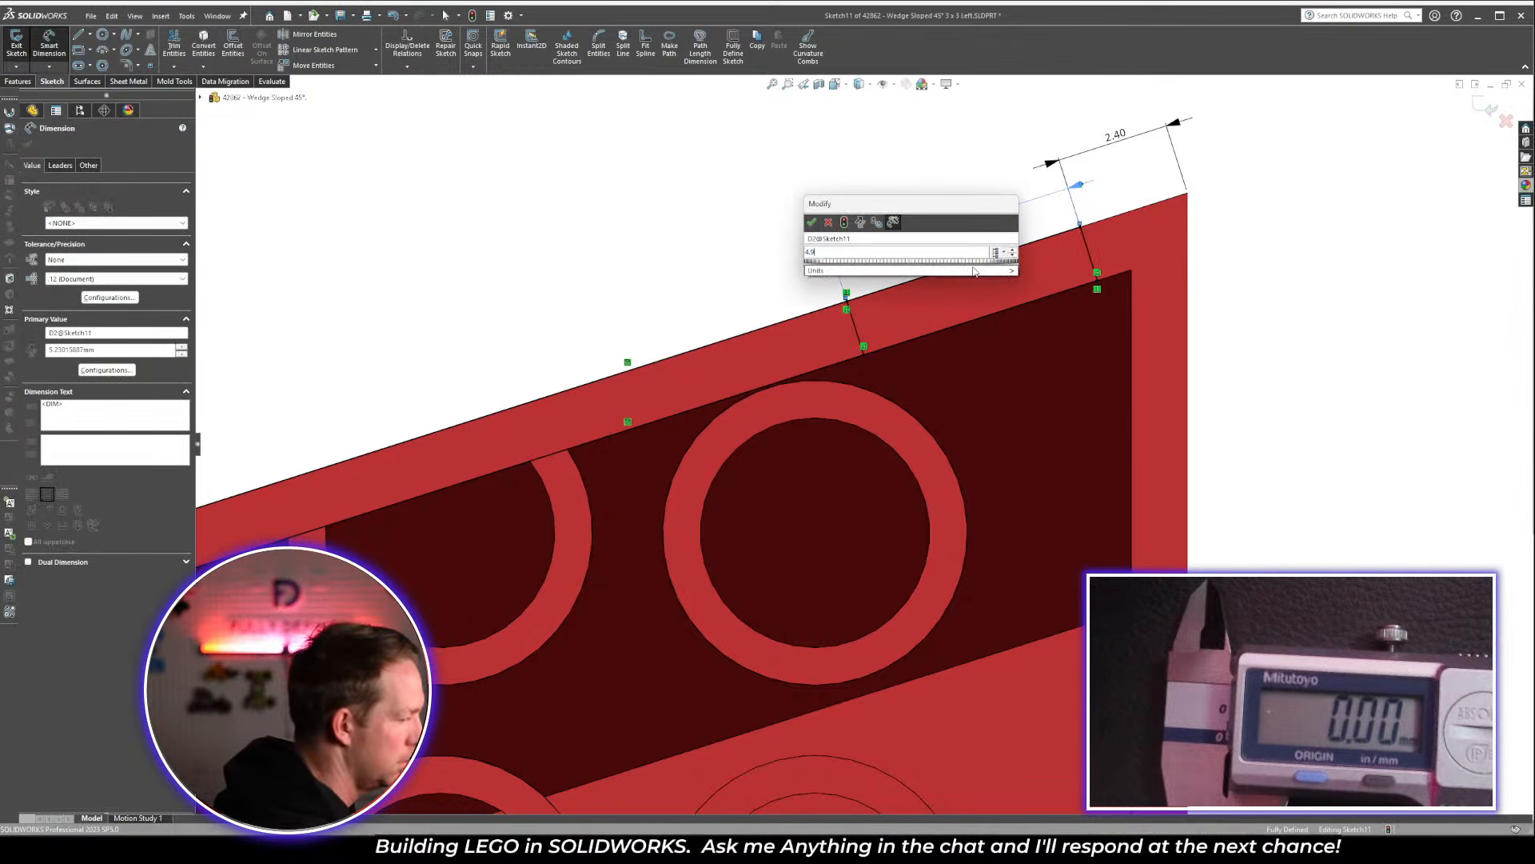
{"action": "key", "text": "Return"}
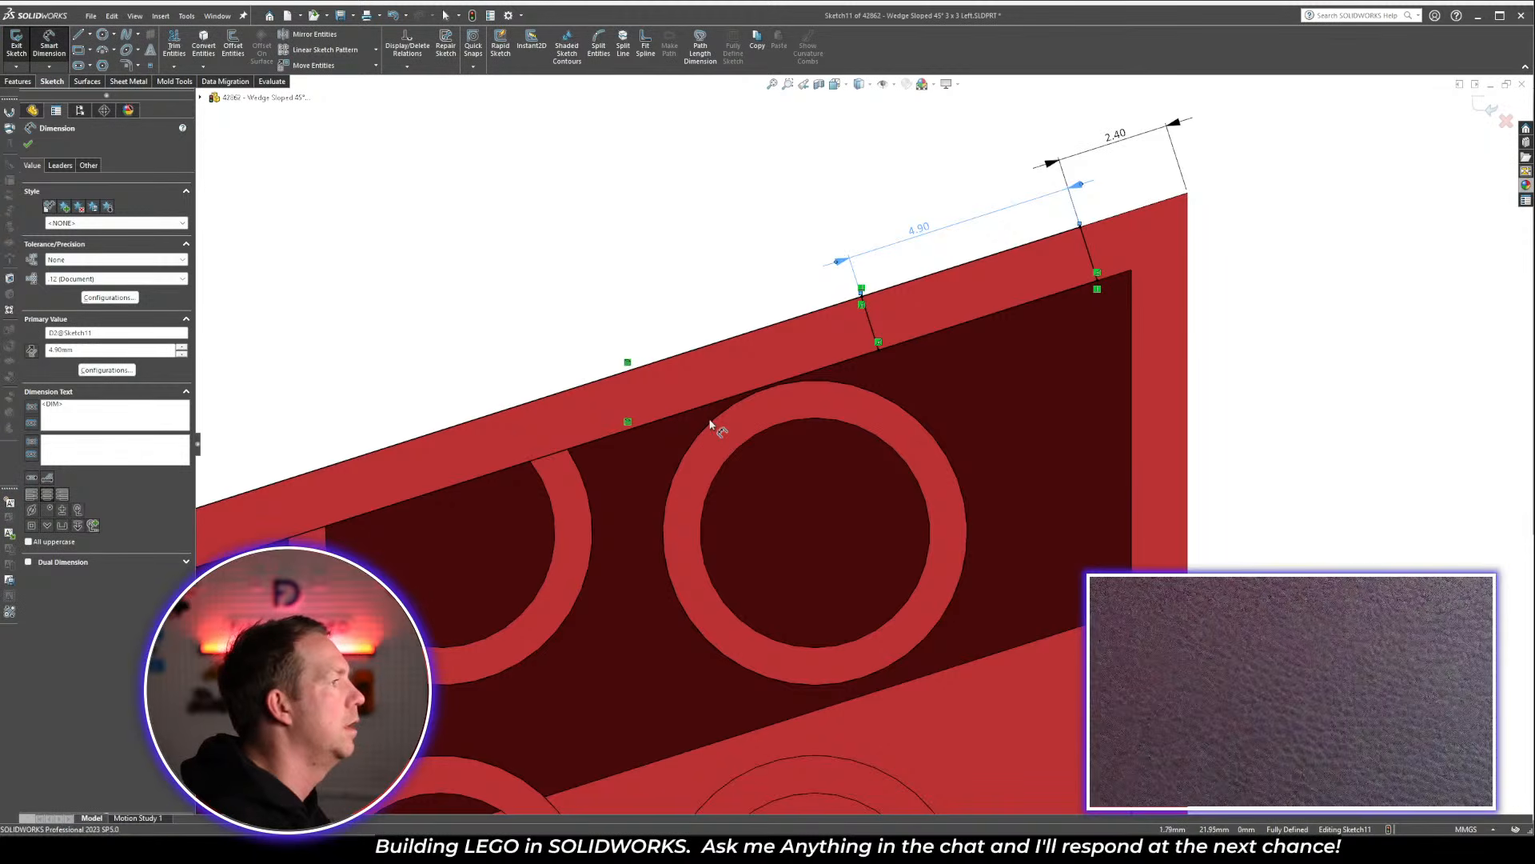
Sketch two more short perpendicular lines across the slanted wall, about 3 mm and 8.6 mm beyond the second line
{"action": "key", "text": "l"}
{"action": "left_click", "coordinate": [745, 392]}
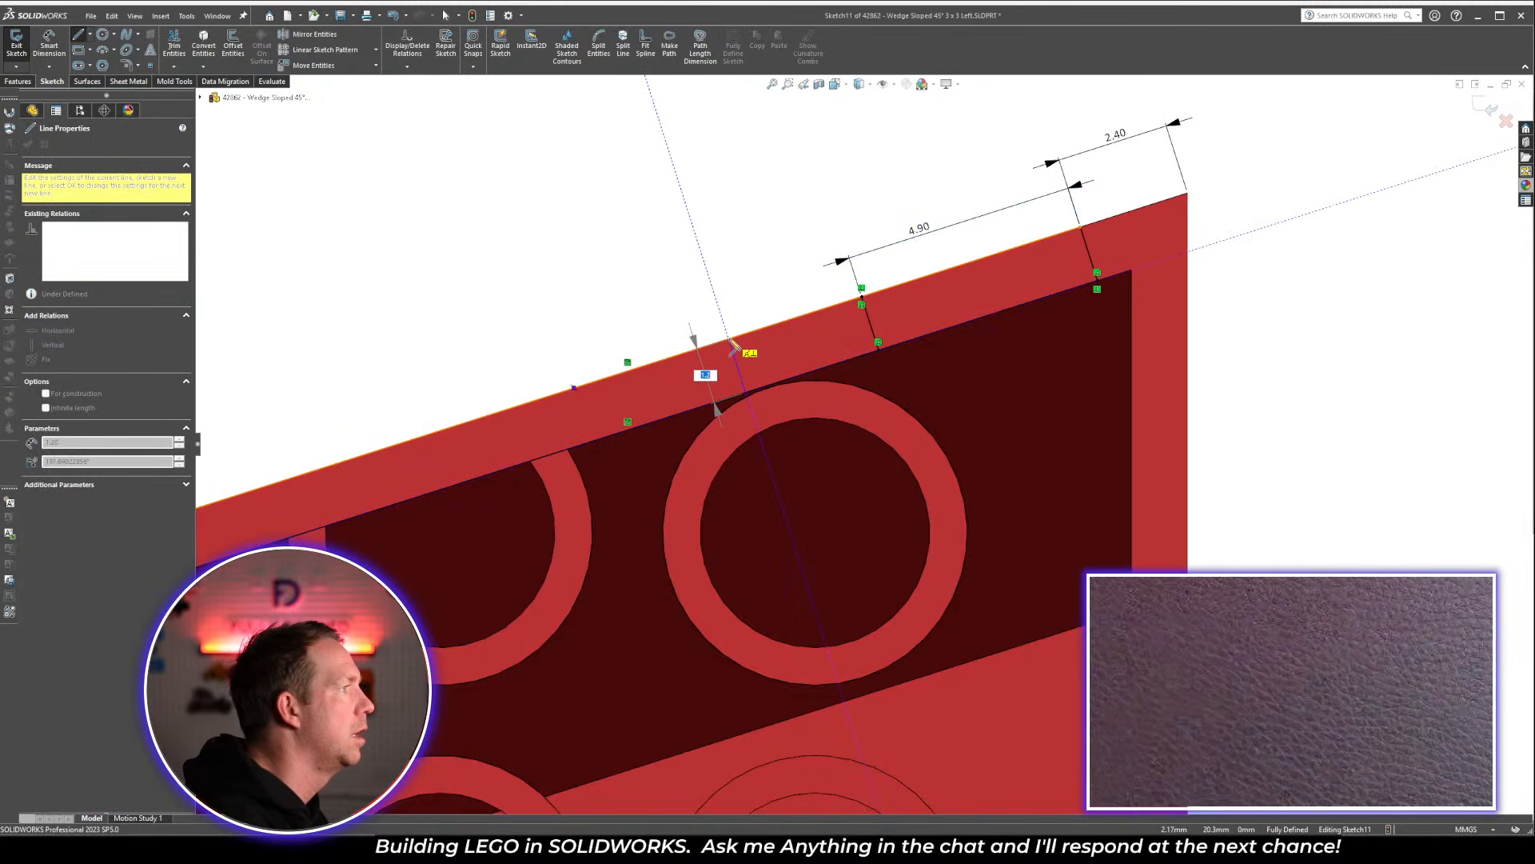
{"action": "left_click", "coordinate": [729, 340]}
{"action": "key", "text": "Escape"}
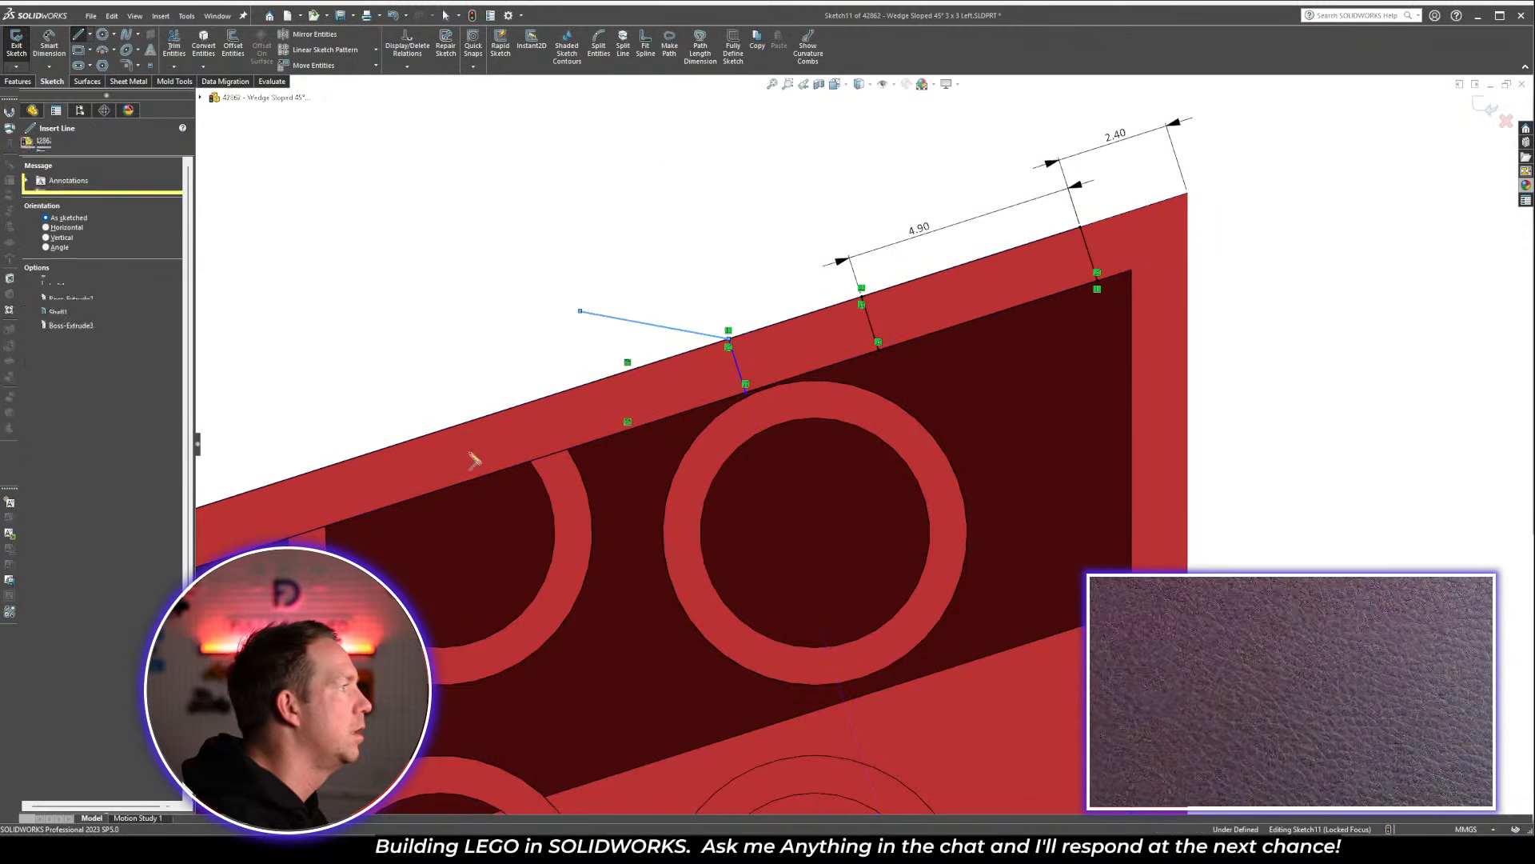
{"action": "left_click", "coordinate": [495, 475]}
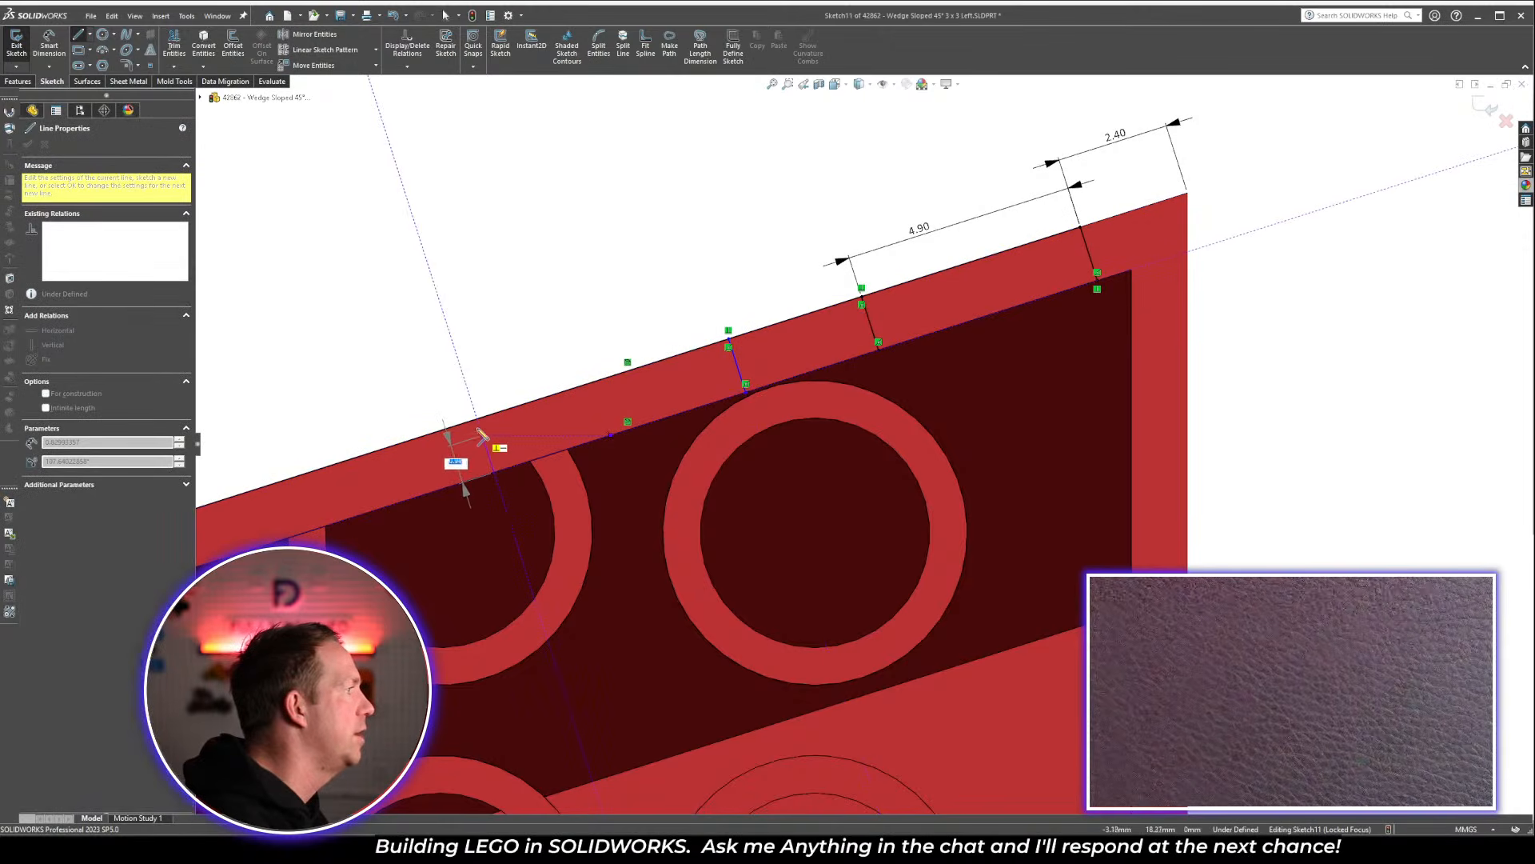
{"action": "left_click", "coordinate": [478, 421]}
{"action": "key", "text": "Escape"}
Dimension the distance between the second and third short lines as 2.50 mm
{"action": "key", "text": "d"}
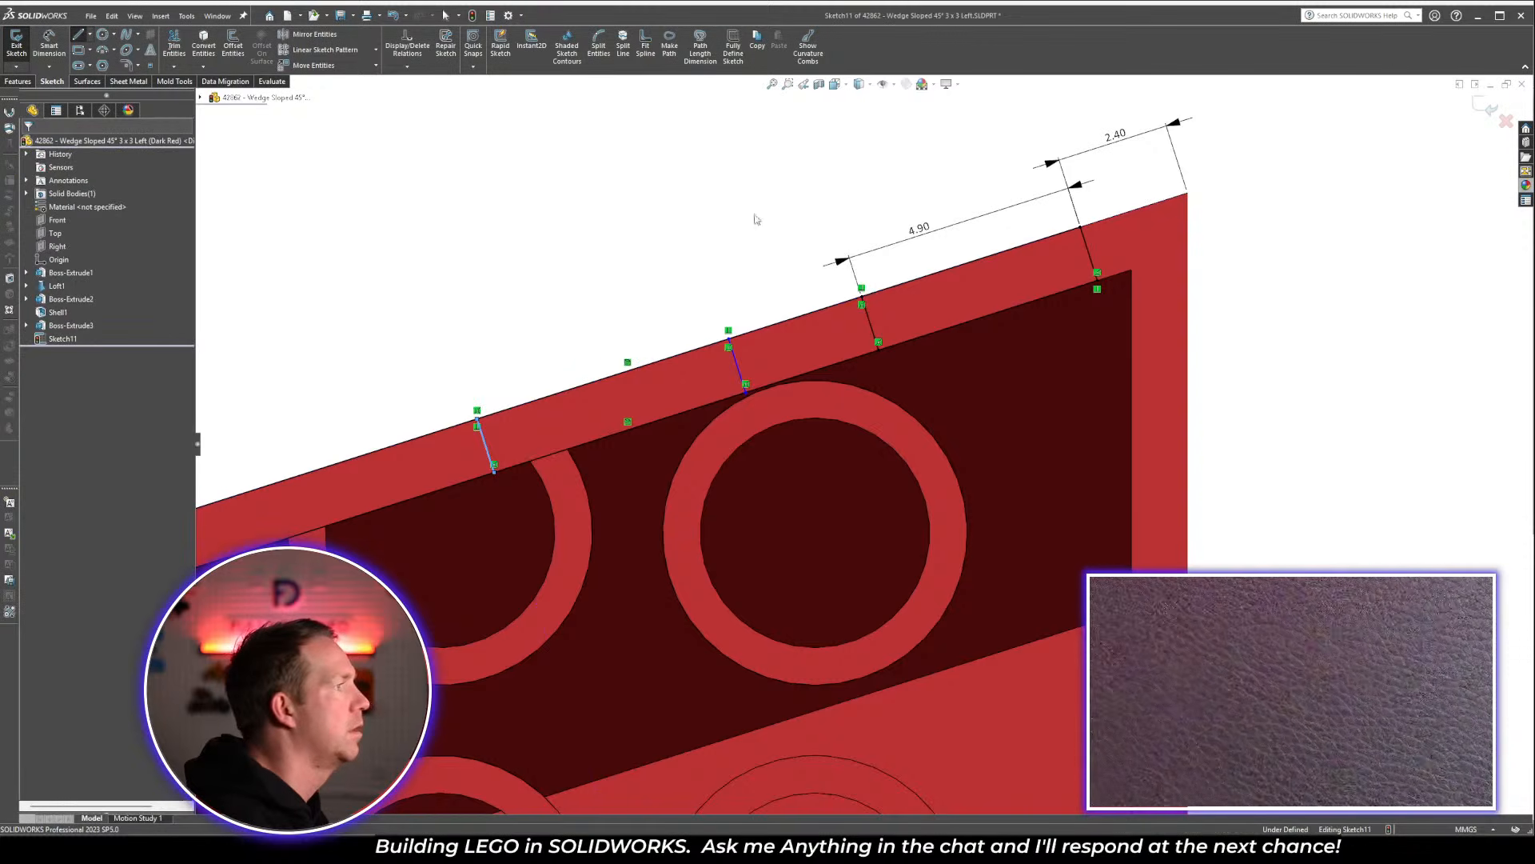
{"action": "left_click", "coordinate": [880, 338]}
{"action": "left_click", "coordinate": [735, 365]}
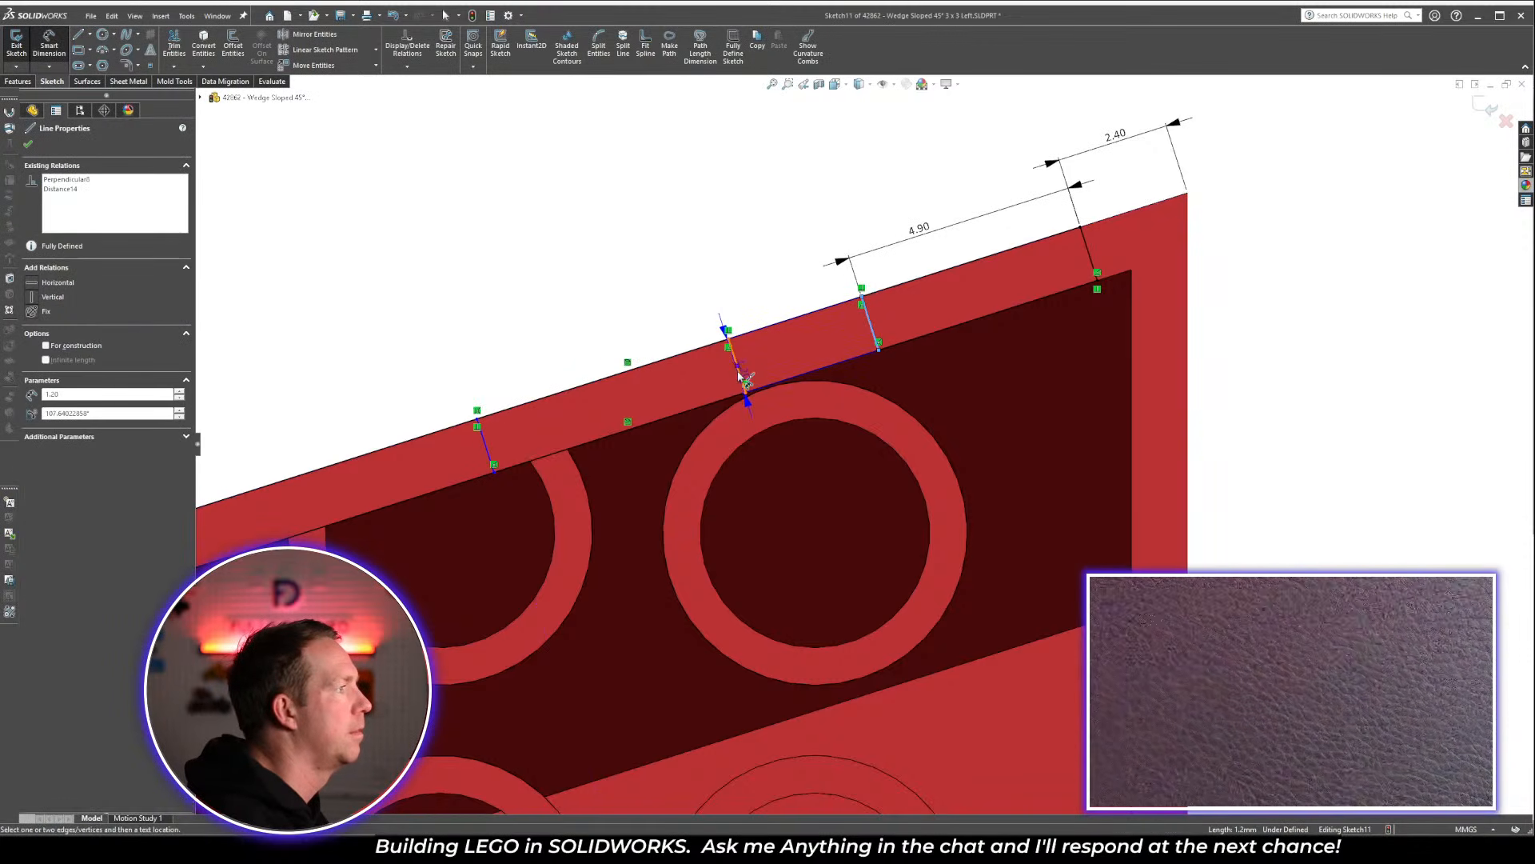
{"action": "left_click", "coordinate": [758, 289]}
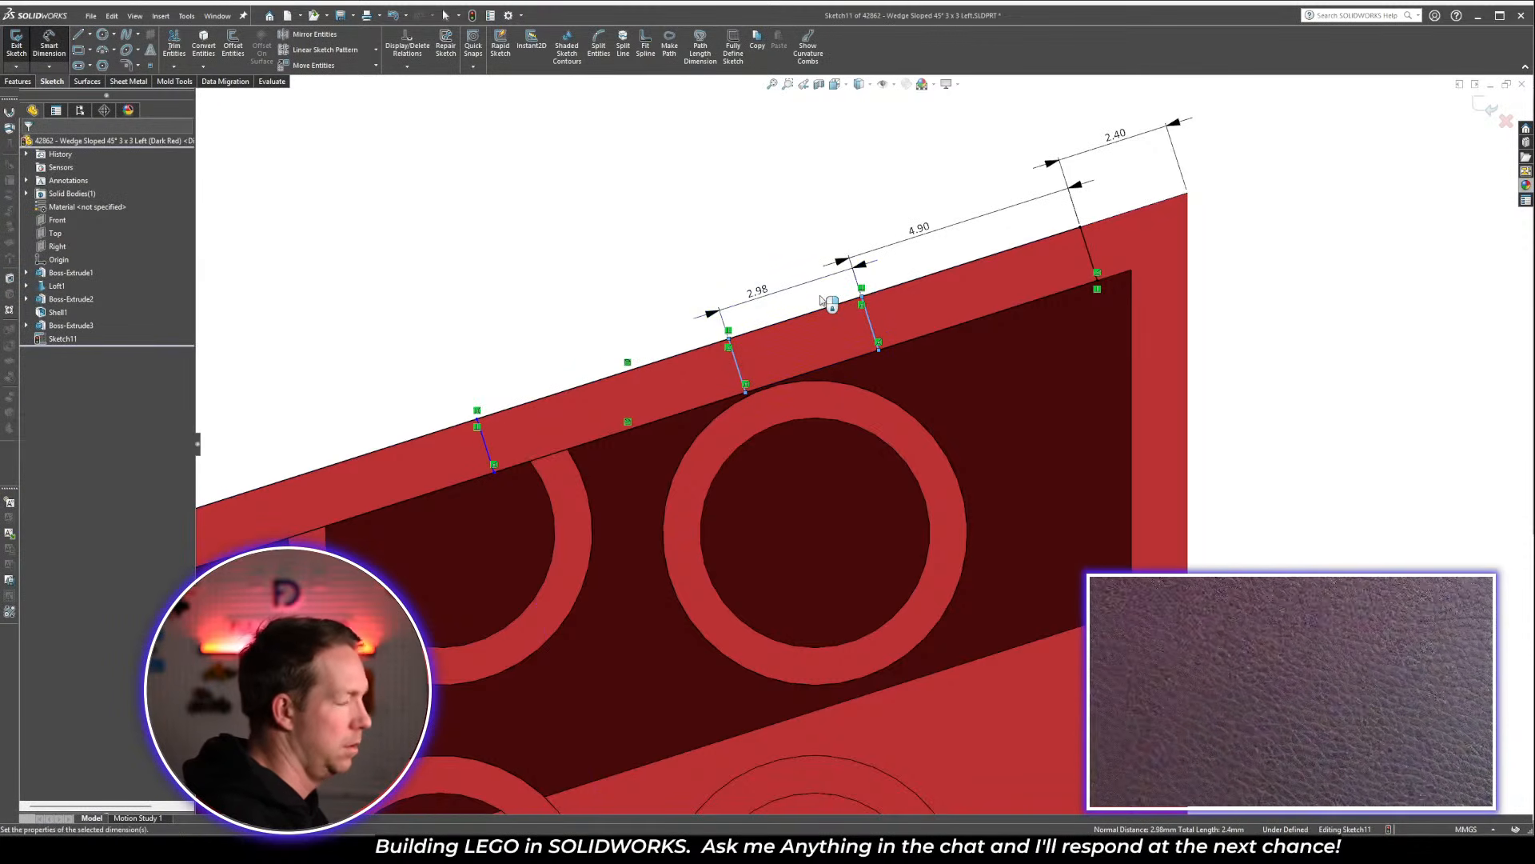
{"action": "type", "text": "2.5"}
{"action": "key", "text": "Return"}
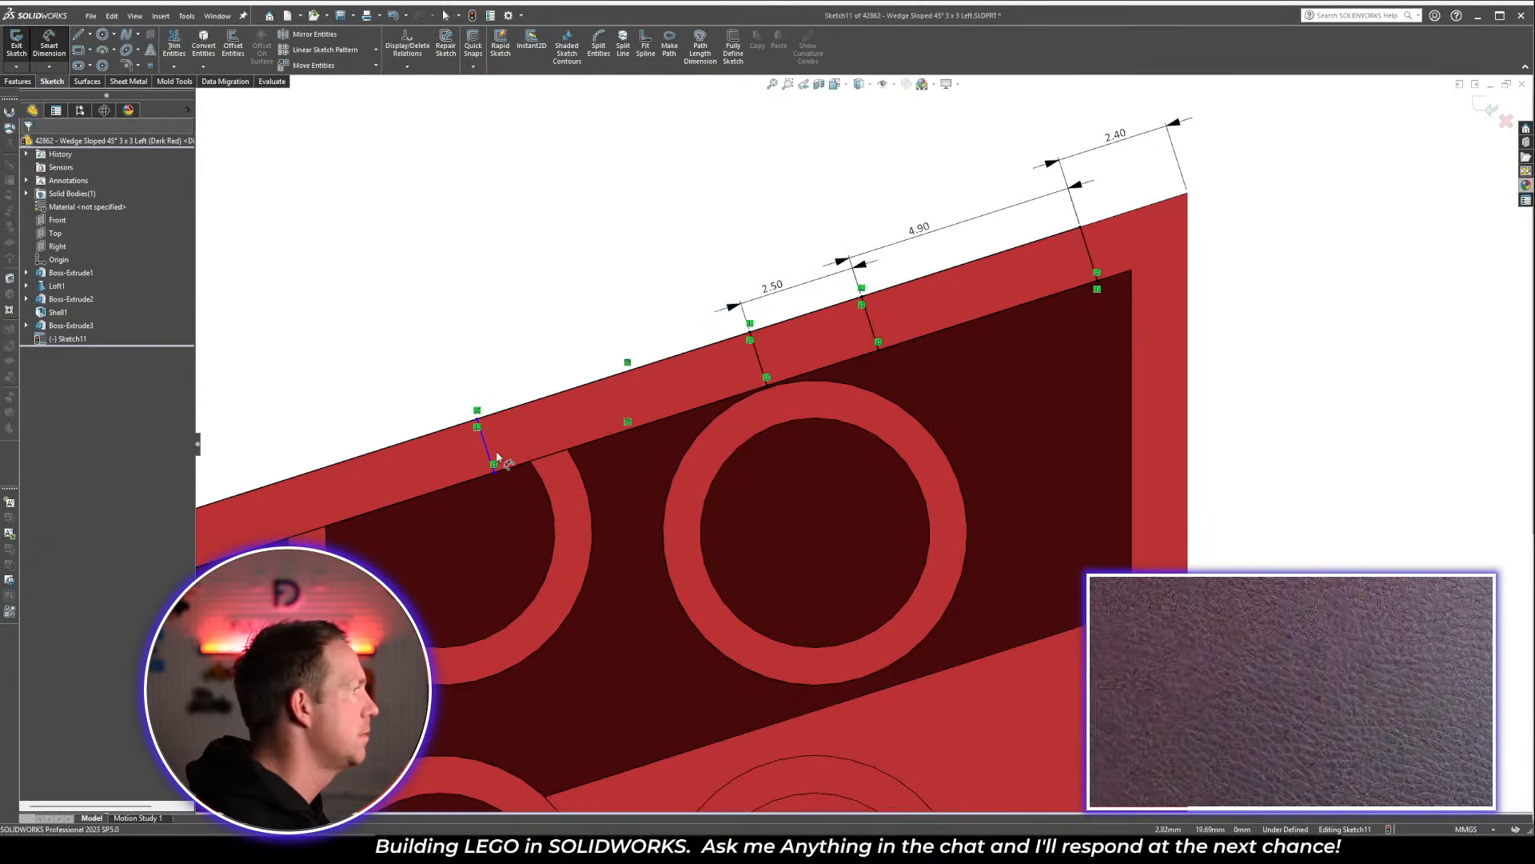
Dimension the distance between the third and fourth short lines as 5.30 mm
{"action": "left_click", "coordinate": [490, 459]}
{"action": "left_click", "coordinate": [758, 356]}
{"action": "left_click", "coordinate": [596, 362]}
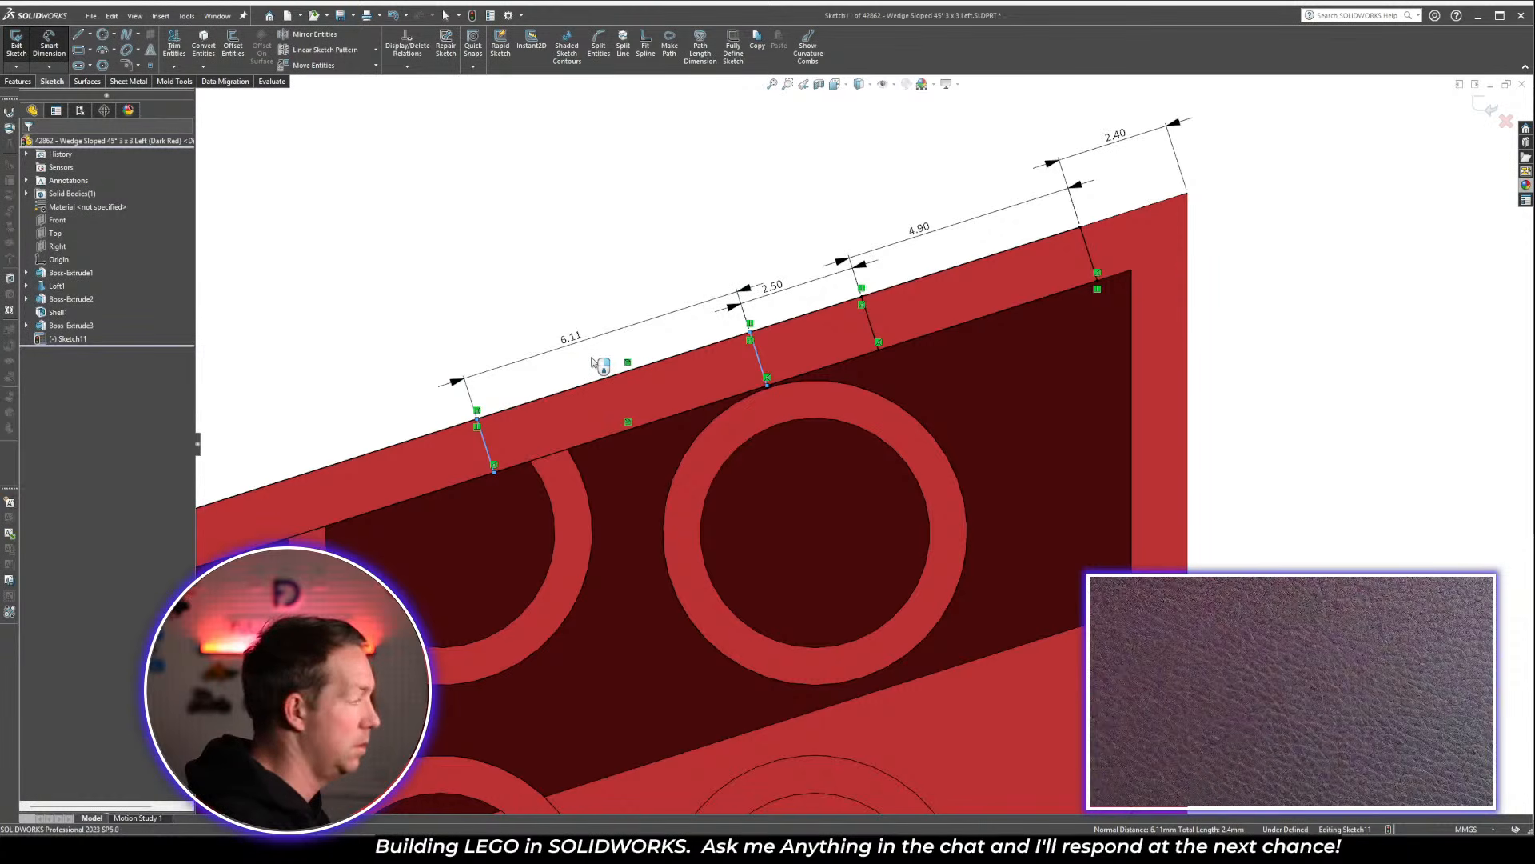
{"action": "type", "text": "5.3"}
{"action": "key", "text": "Return"}
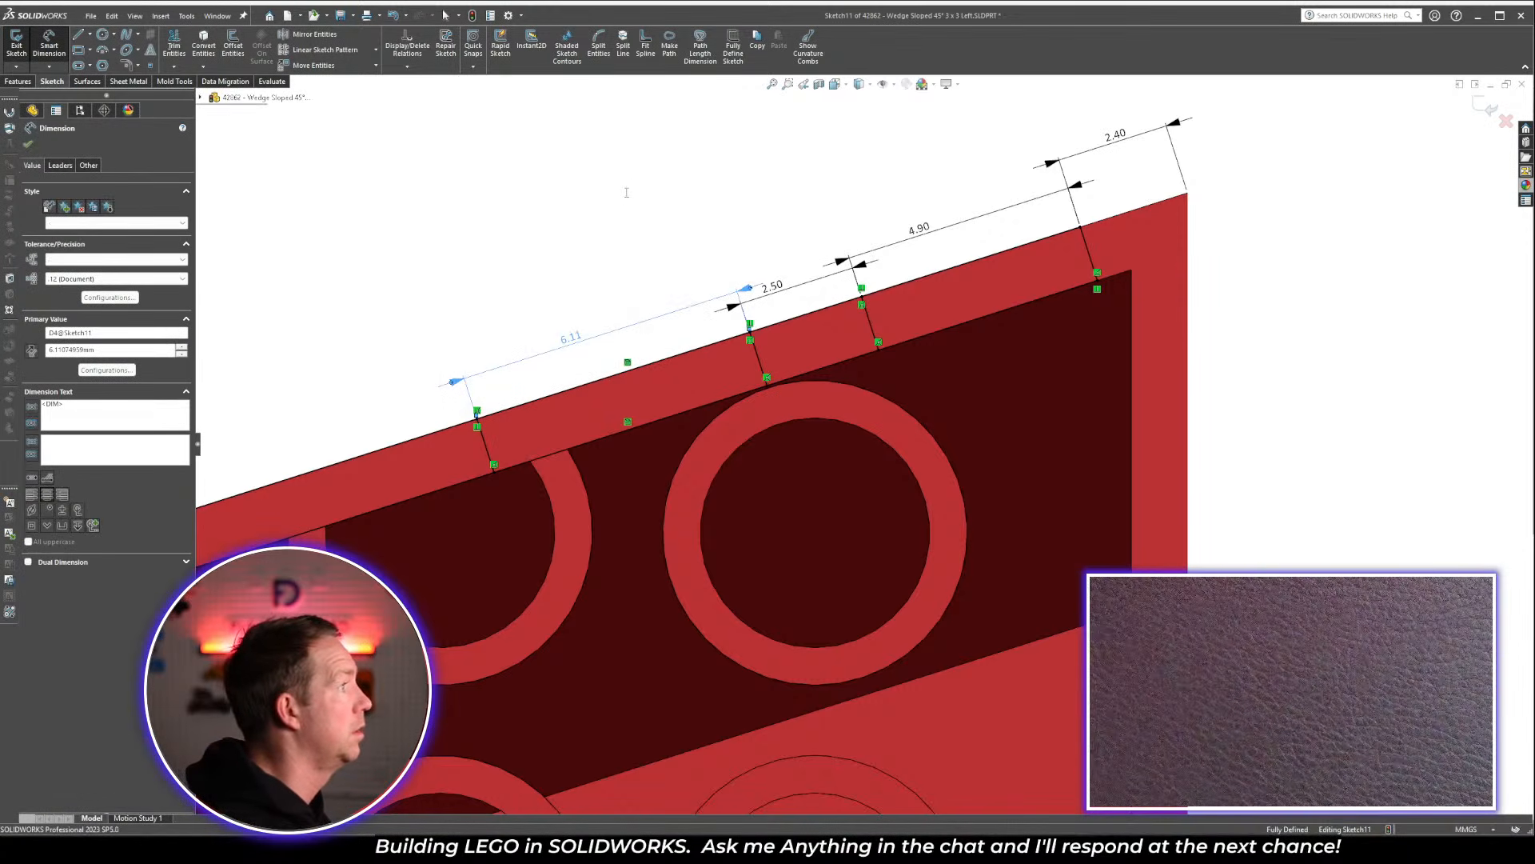
Trim the converted inner and outer slanted edges beyond the fourth short line, towards the wedge's short side
{"action": "scroll", "coordinate": [512, 470], "scroll_direction": "up", "scroll_amount": 5}
{"action": "scroll", "coordinate": [628, 472], "scroll_direction": "down", "scroll_amount": 1}
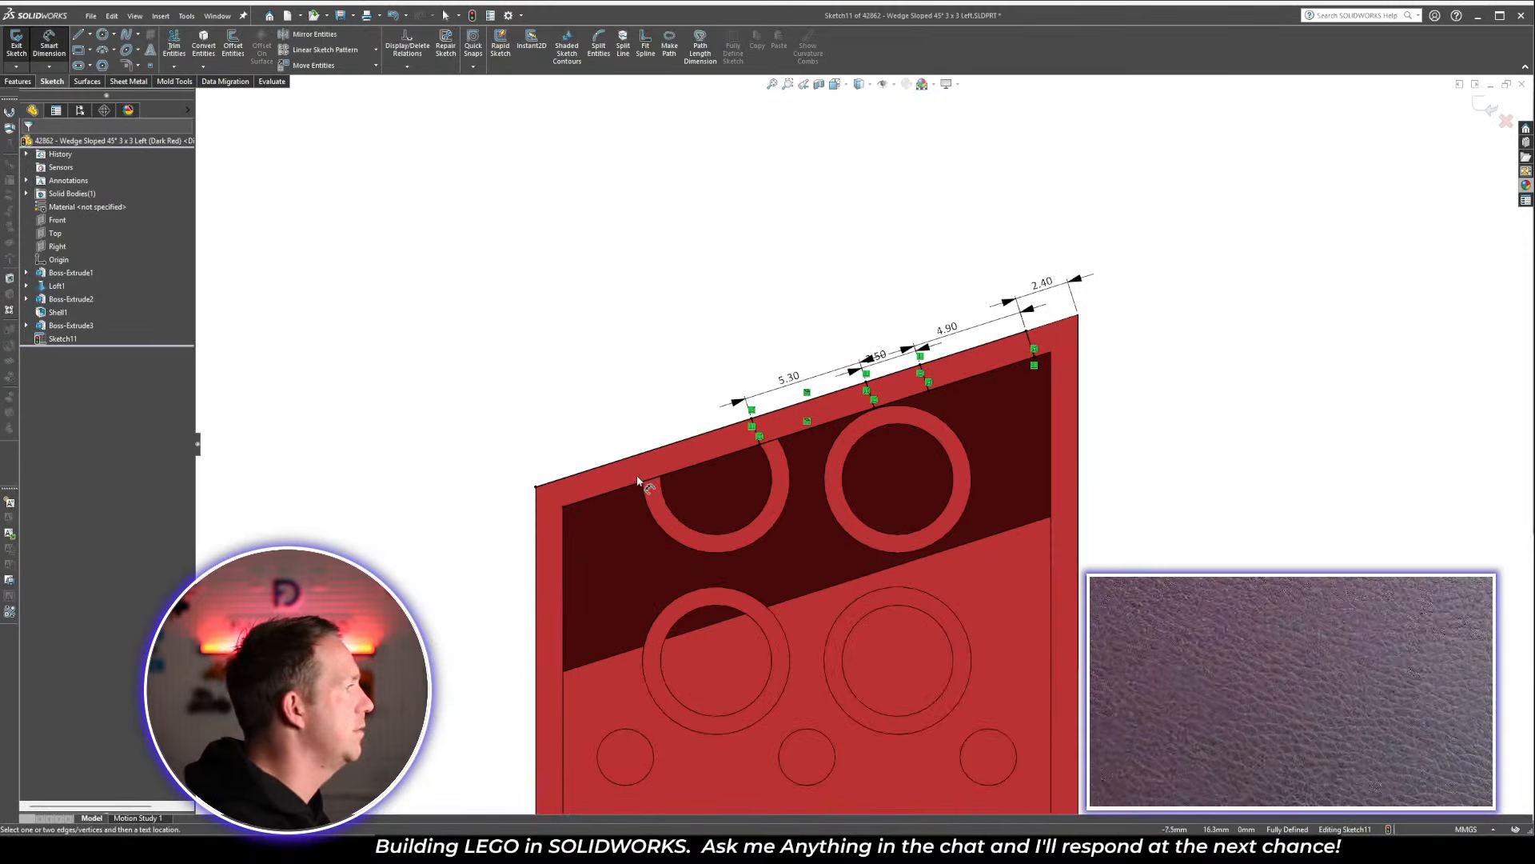
{"action": "key", "text": "t"}
{"action": "left_click_drag", "start_coordinate": [552, 400], "coordinate": [783, 565]}
Trim both converted slanted edges within the 2.50 mm gap between the second and third short lines
{"action": "mouse_move", "coordinate": [783, 564]}
{"action": "middle_mouse_down"}
{"action": "mouse_move", "coordinate": [808, 479]}
{"action": "mouse_move", "coordinate": [1054, 283]}
{"action": "mouse_move", "coordinate": [909, 342]}
{"action": "middle_mouse_up"}
{"action": "scroll", "coordinate": [850, 627], "scroll_direction": "down", "scroll_amount": 6}
{"action": "middle_click_drag", "start_coordinate": [850, 626], "coordinate": [670, 549]}
{"action": "scroll", "coordinate": [601, 422], "scroll_direction": "up", "scroll_amount": 5}
{"action": "middle_click_drag", "start_coordinate": [603, 424], "coordinate": [686, 555]}
{"action": "scroll", "coordinate": [707, 488], "scroll_direction": "down", "scroll_amount": 3}
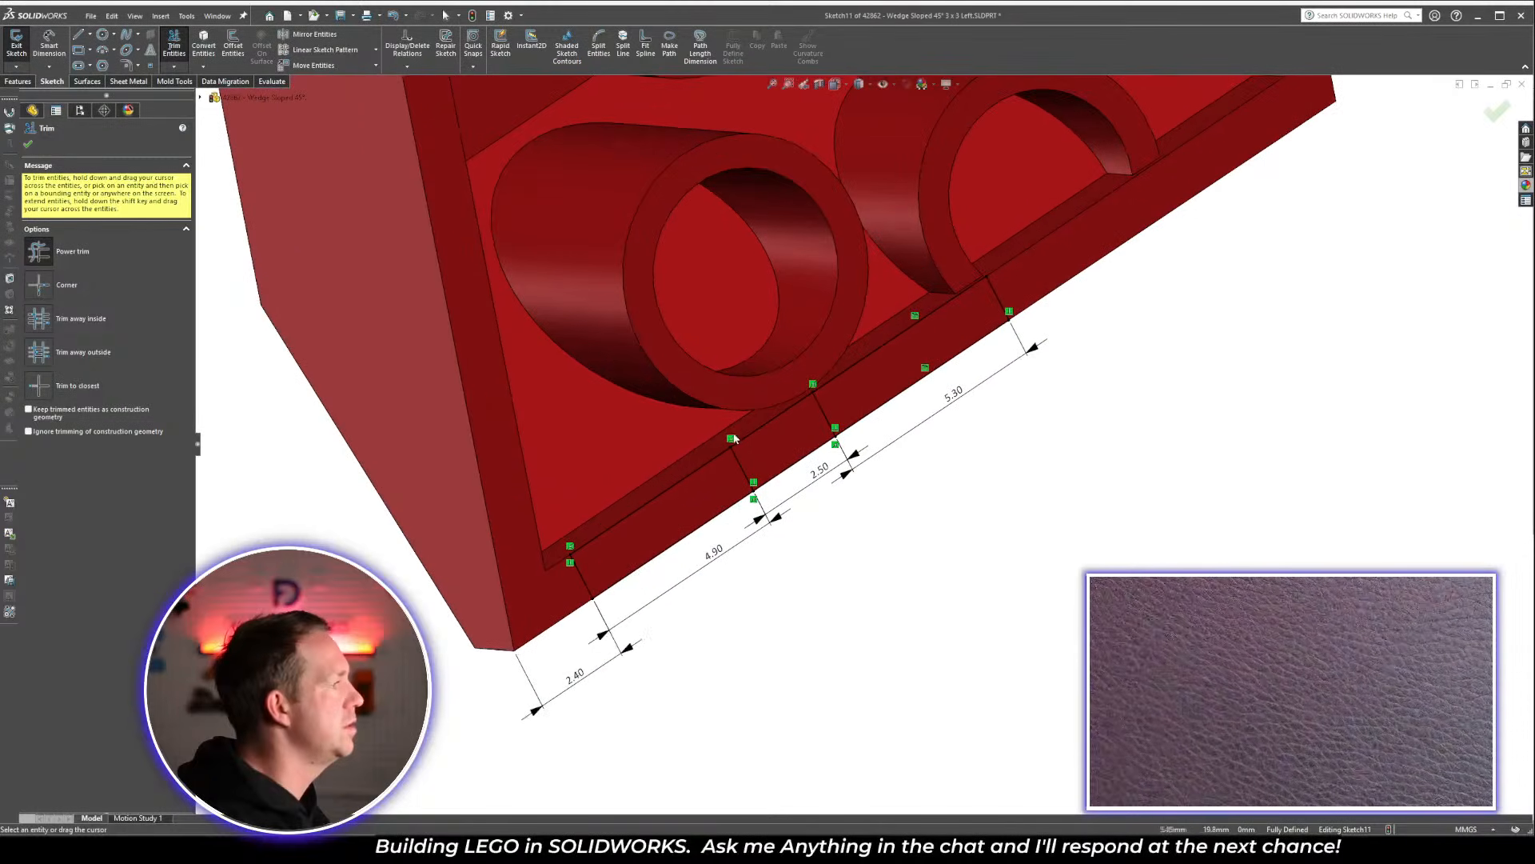
{"action": "left_click_drag", "start_coordinate": [728, 377], "coordinate": [870, 578]}
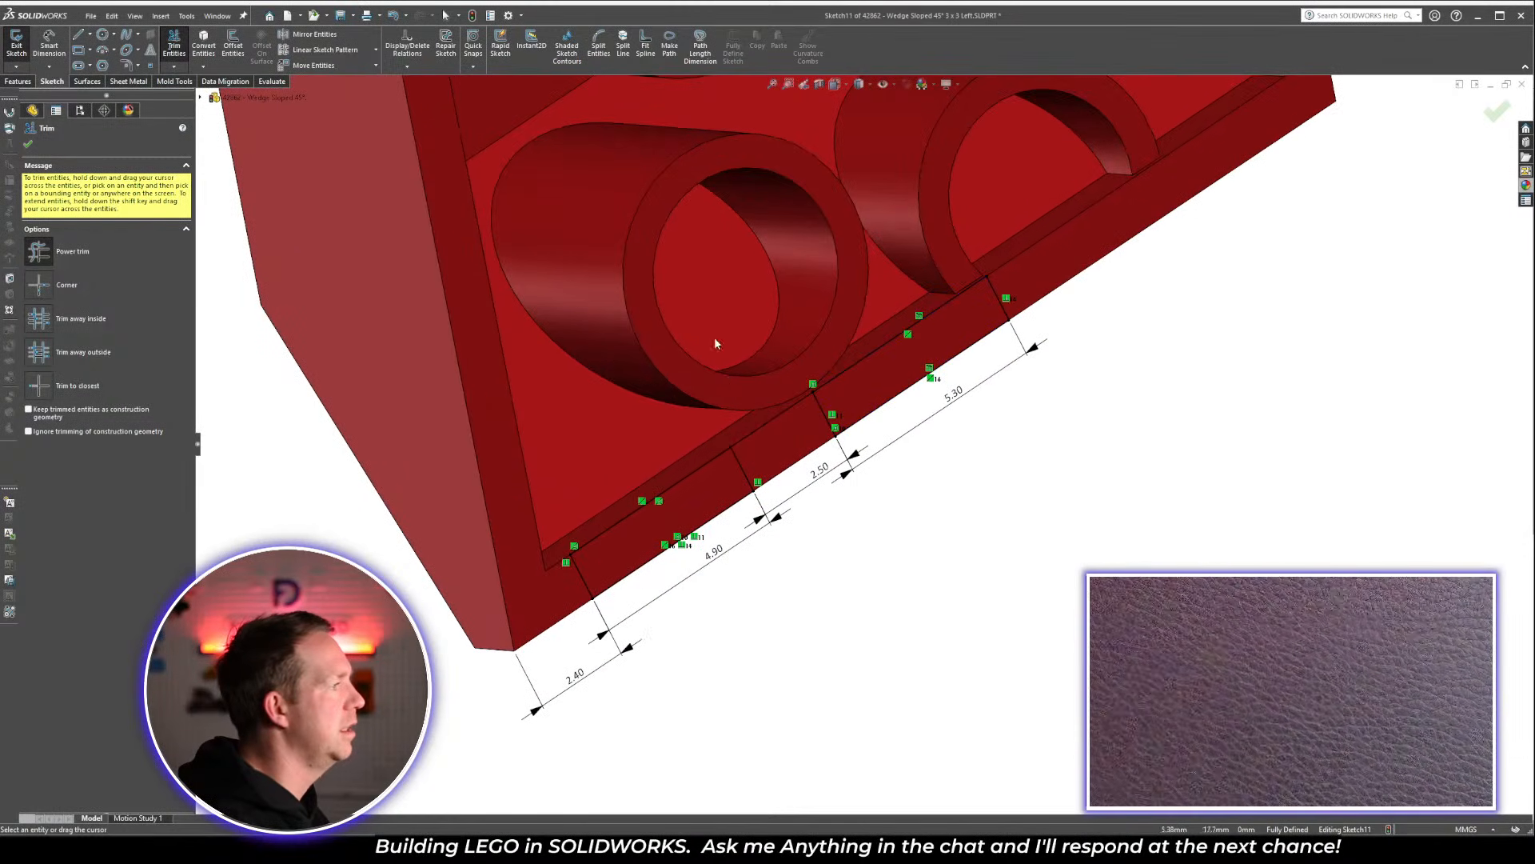
Try to cut-extrude the two closed profiles on the slanted wall with a blind depth of 0.50 mm
{"action": "key", "text": "Escape"}
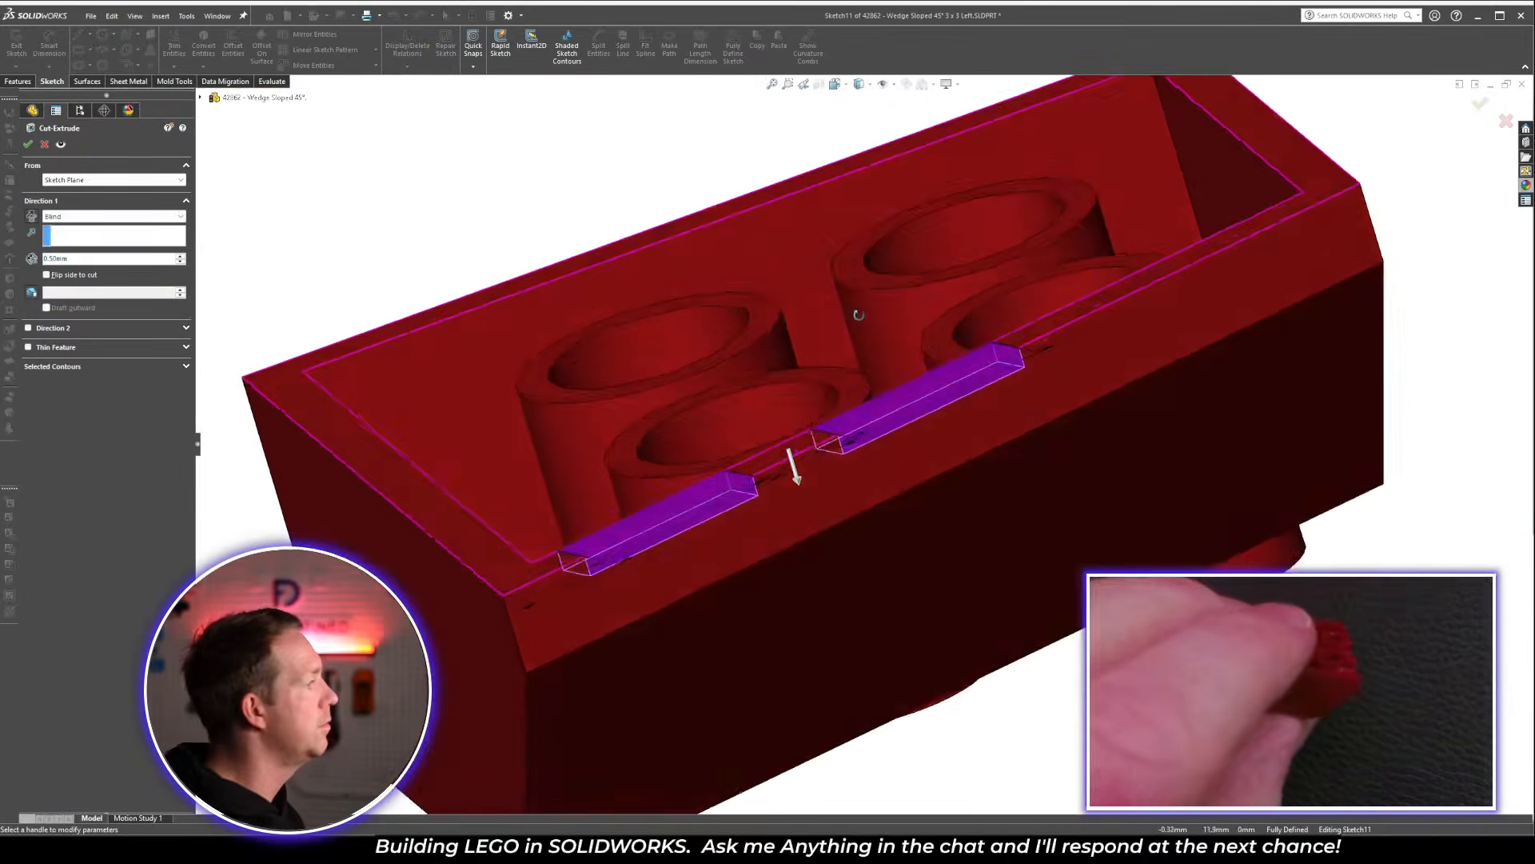
{"action": "middle_click_drag", "start_coordinate": [858, 314], "coordinate": [877, 277]}
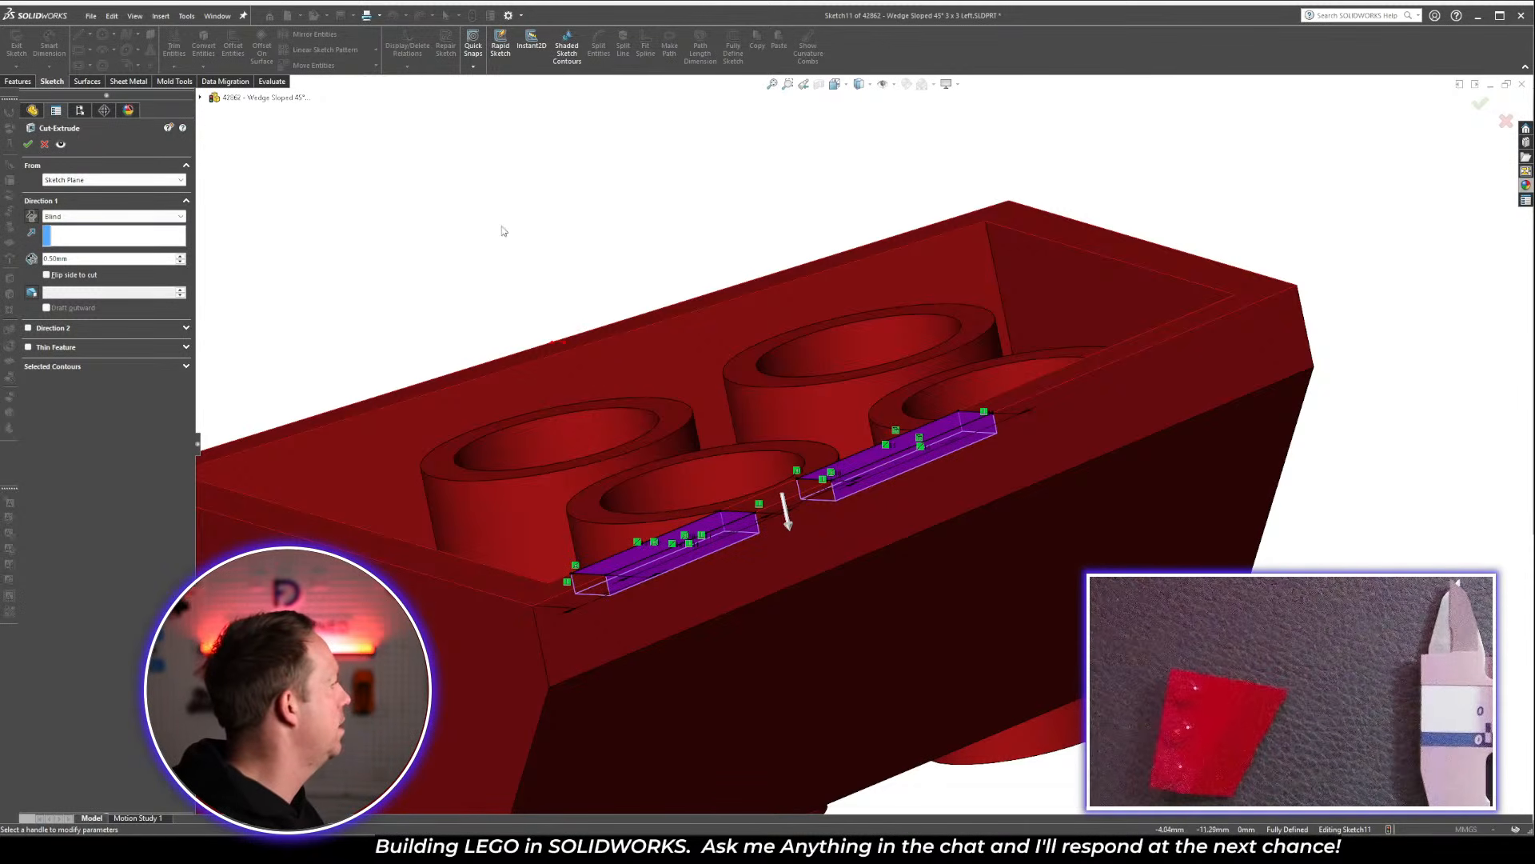
{"action": "scroll", "coordinate": [492, 244], "scroll_direction": "down", "scroll_amount": 2}
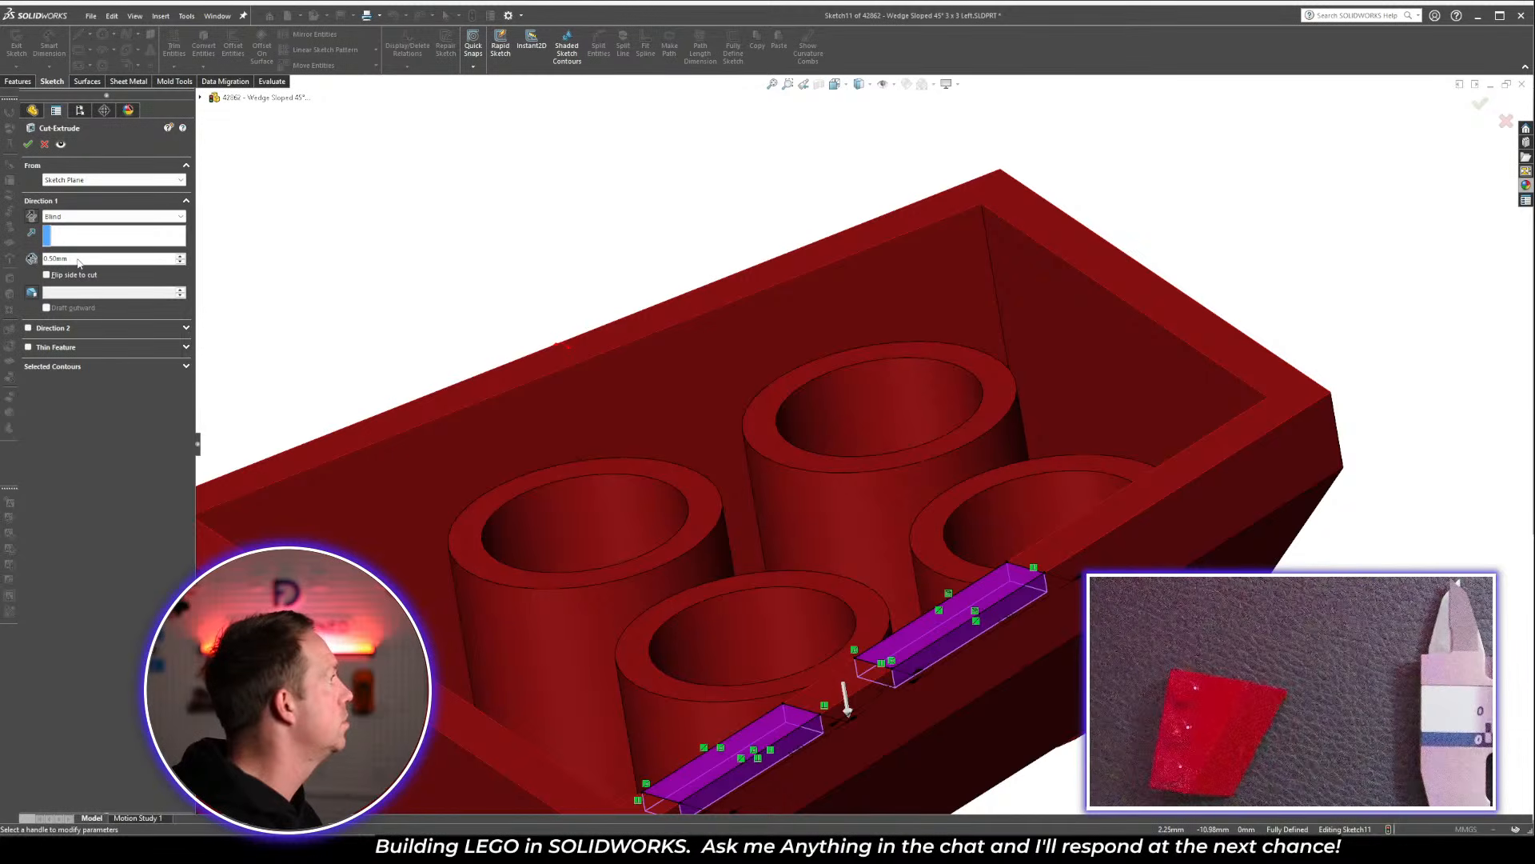
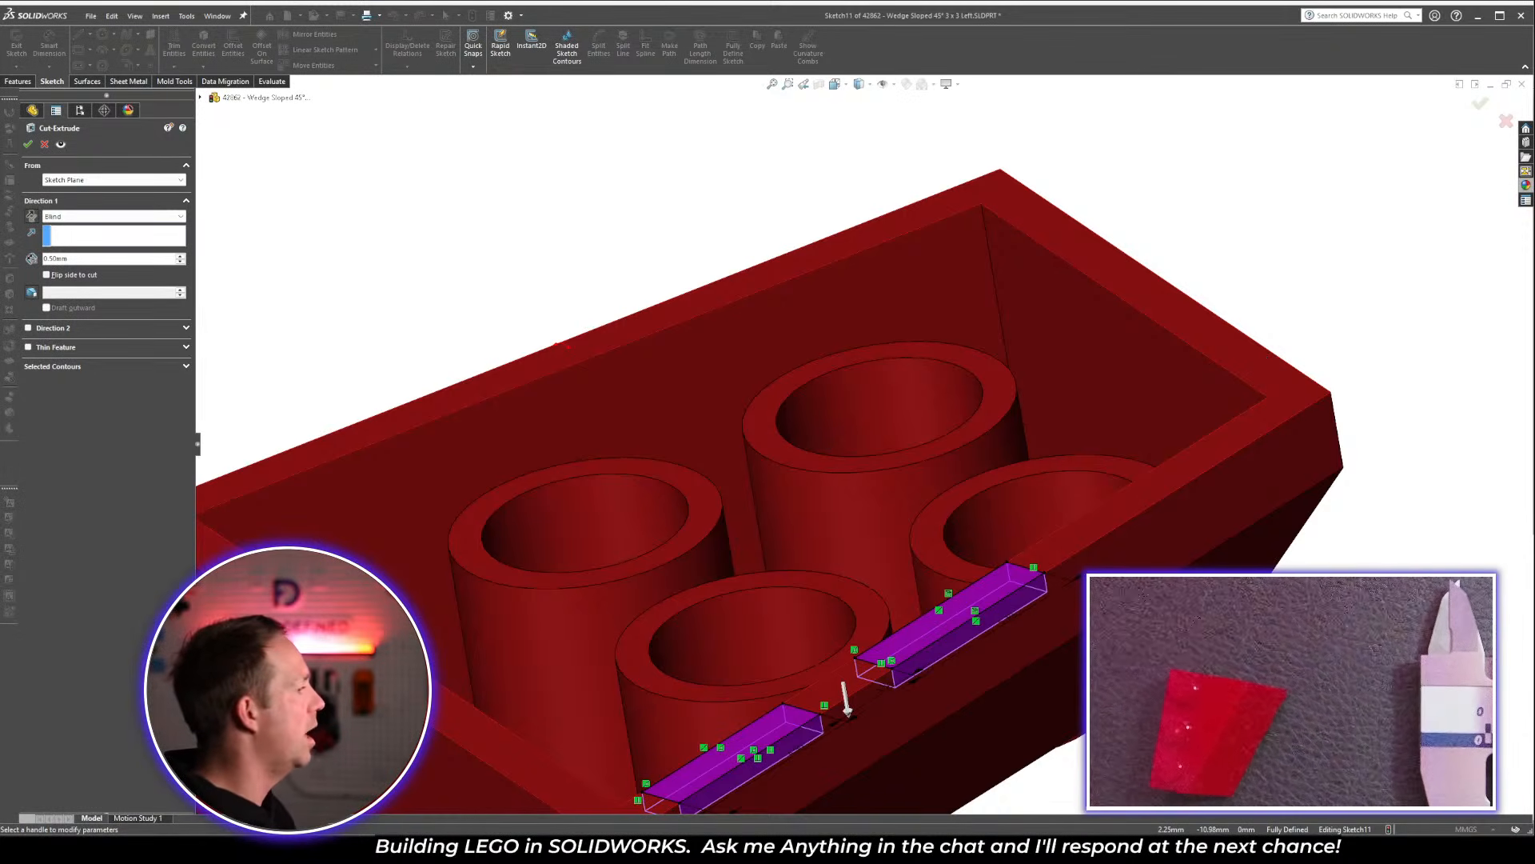
Switch to the browser to check the LEGO parts overview slide, then return to SOLIDWORKS
{"action": "mouse_move", "coordinate": [504, 832]}
{"action": "left_click", "coordinate": [560, 792]}
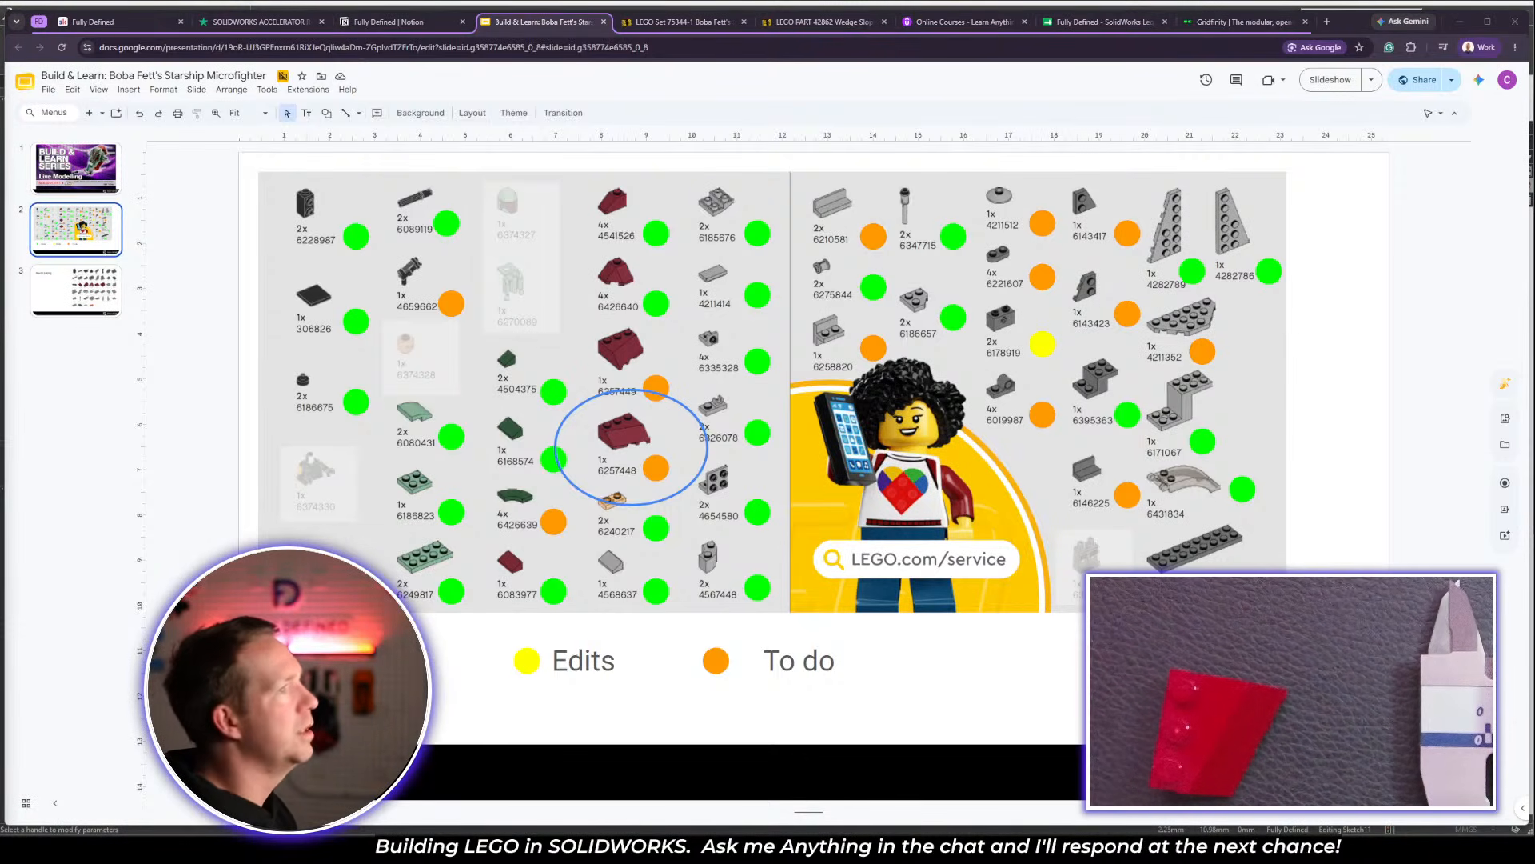
{"action": "left_click", "coordinate": [1460, 22]}
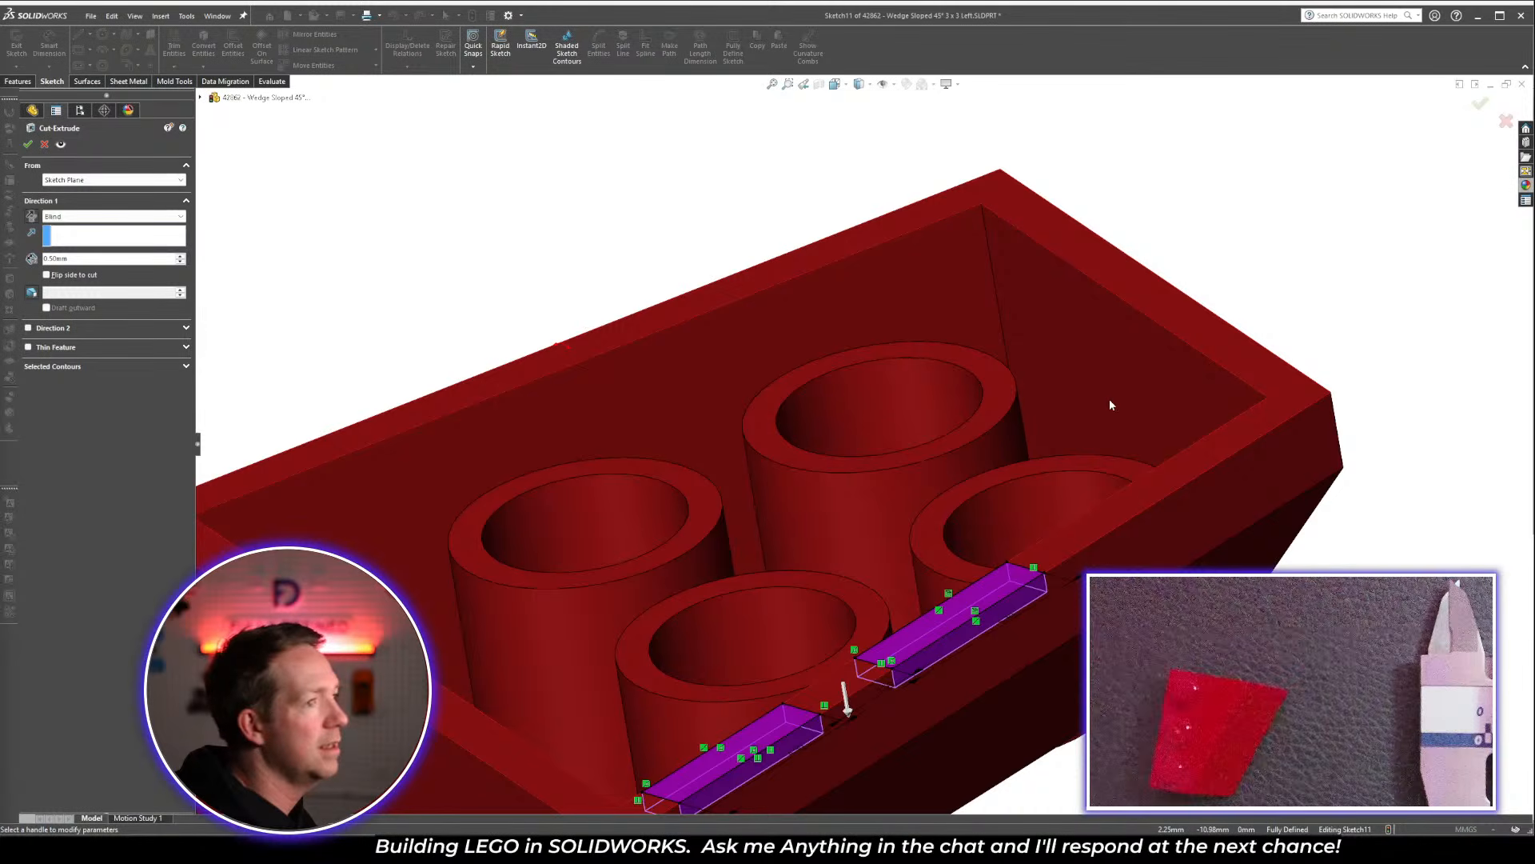
Force-quit SOLIDWORKS through Task Manager and clear the Task Manager and mail windows off the screen
{"action": "key", "text": "ctrl+shift+Escape"}
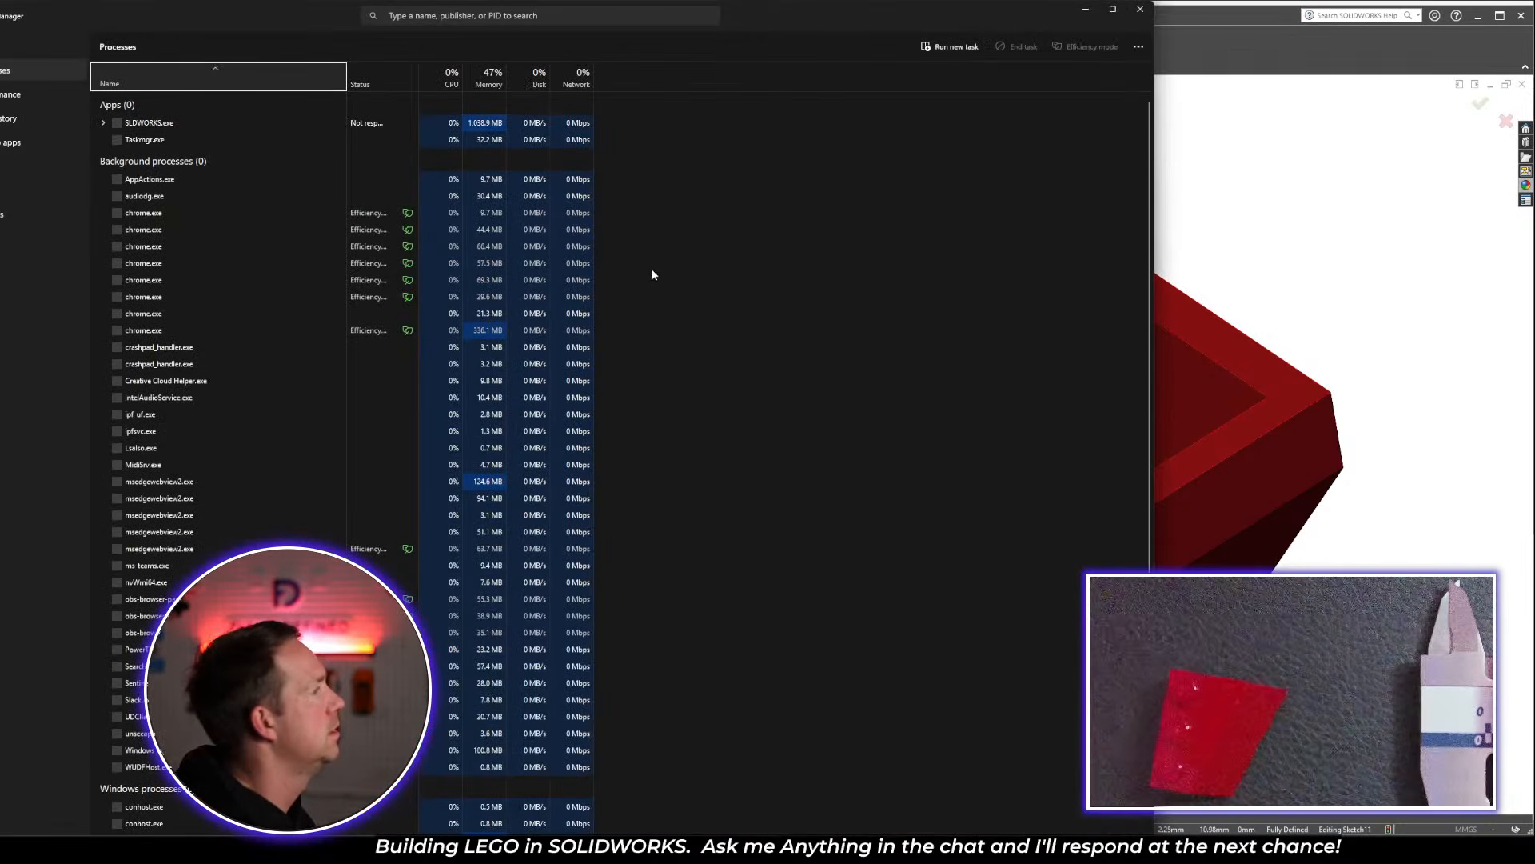
{"action": "left_click_drag", "start_coordinate": [731, 17], "coordinate": [1081, 143]}
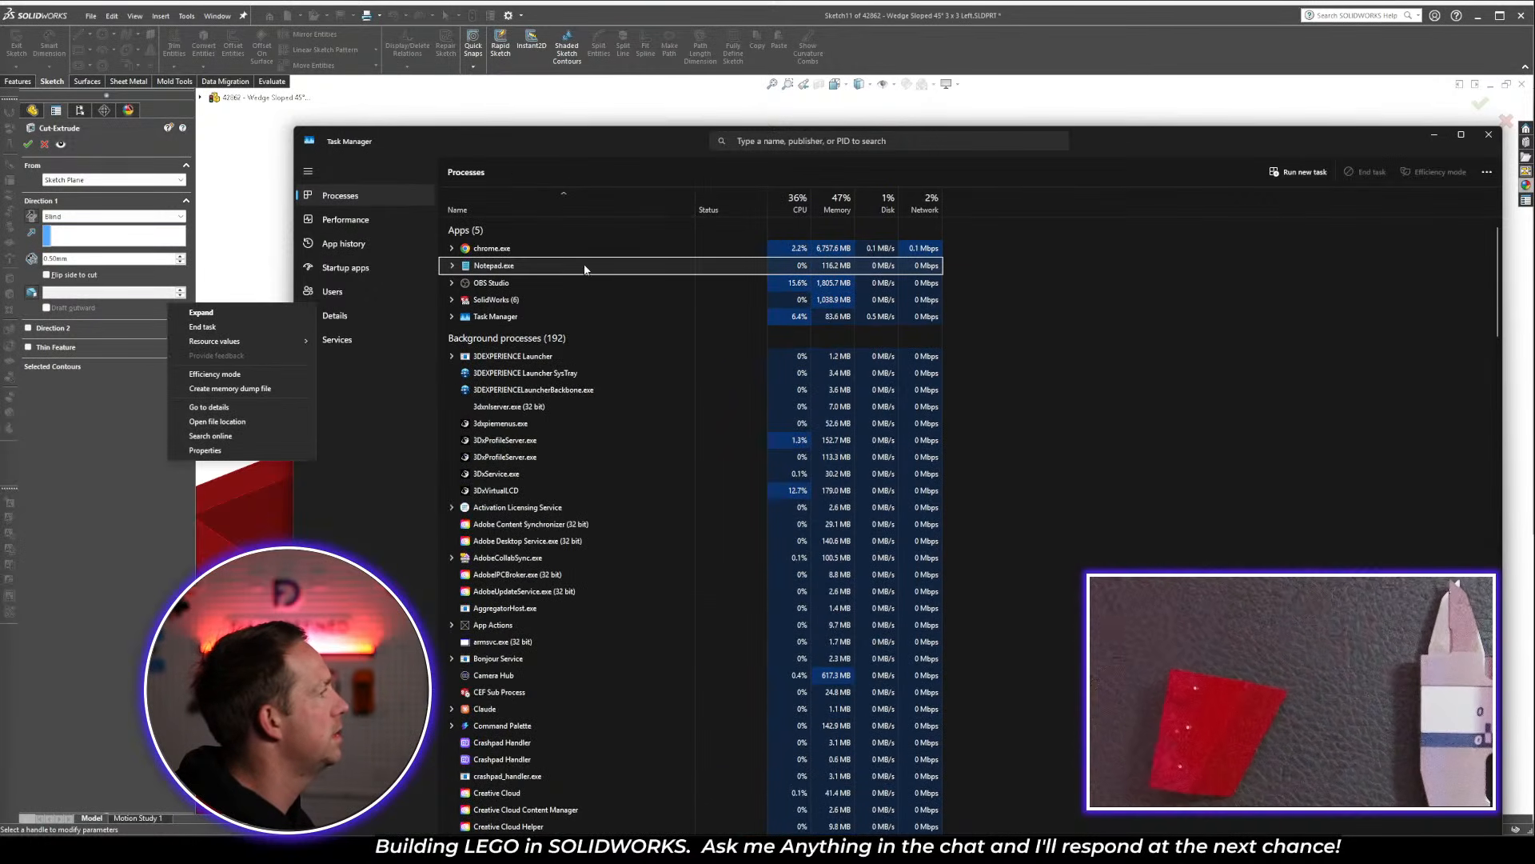
{"action": "right_click", "coordinate": [496, 299]}
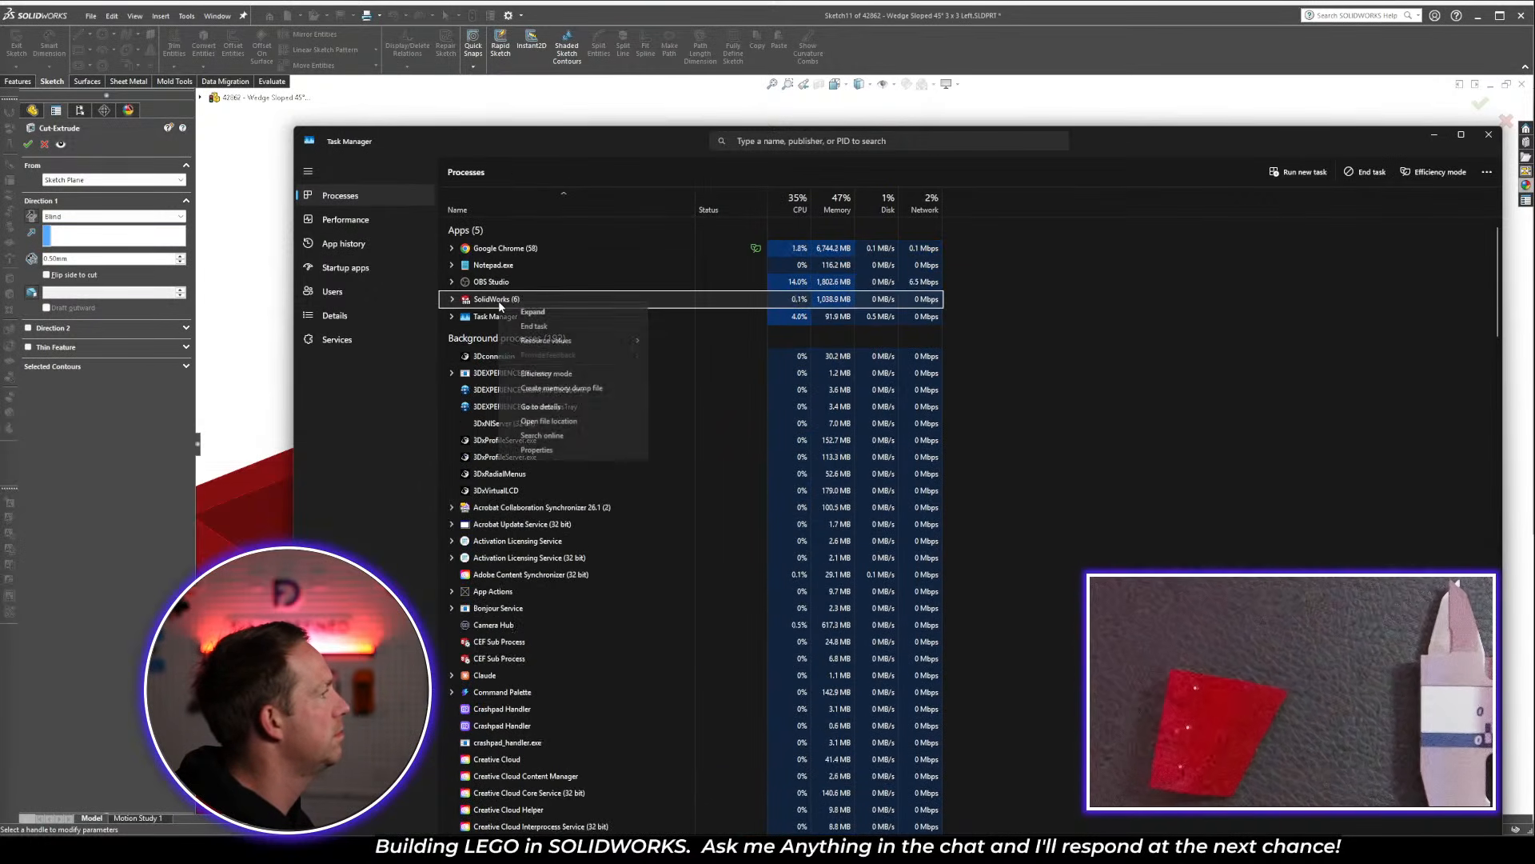
{"action": "left_click", "coordinate": [534, 325]}
{"action": "left_click", "coordinate": [1489, 136]}
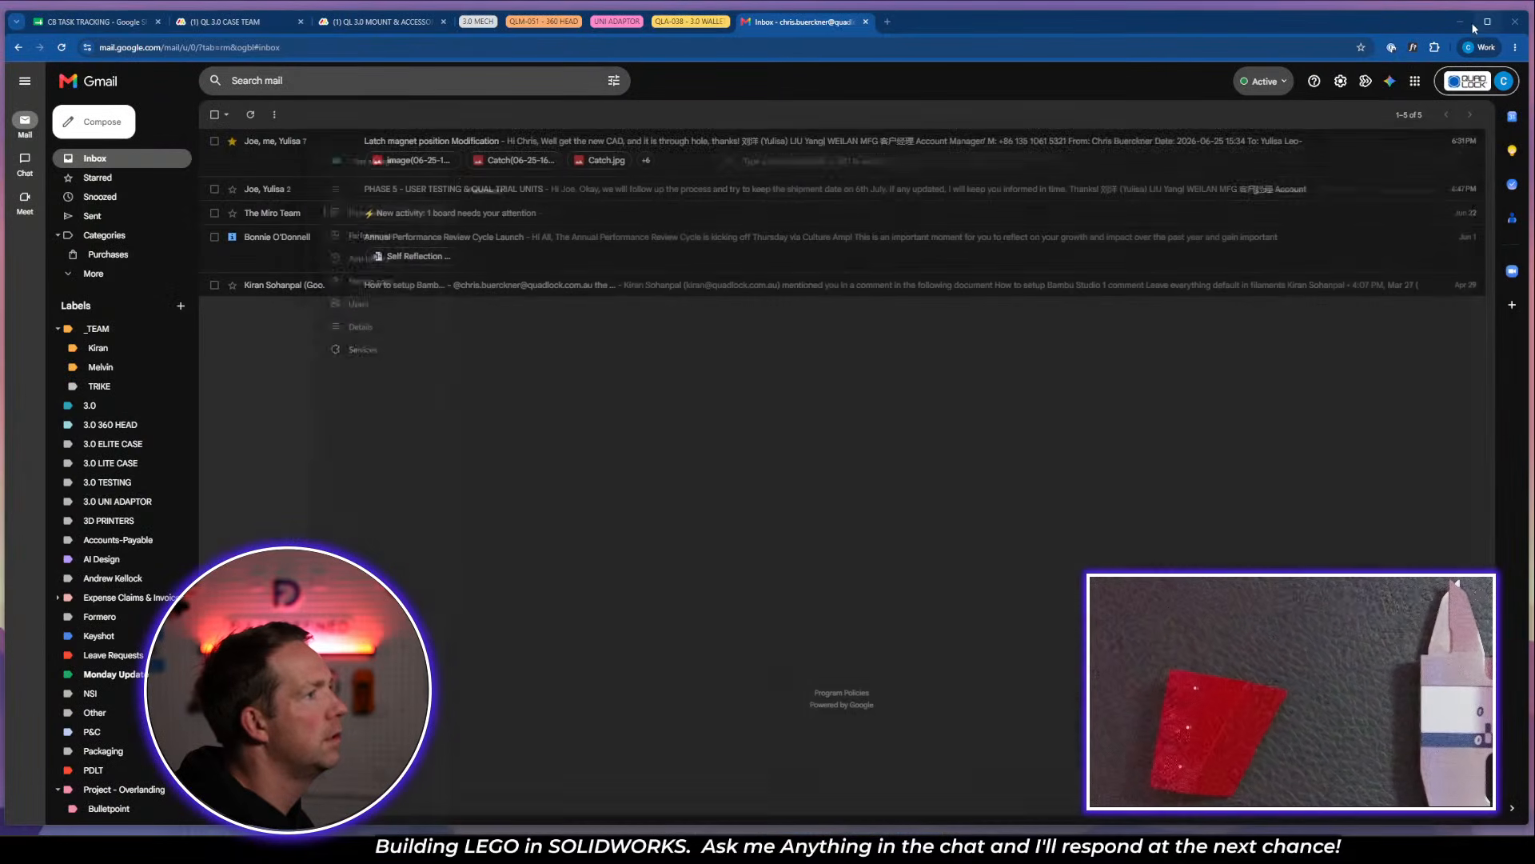
{"action": "left_click", "coordinate": [1461, 22]}
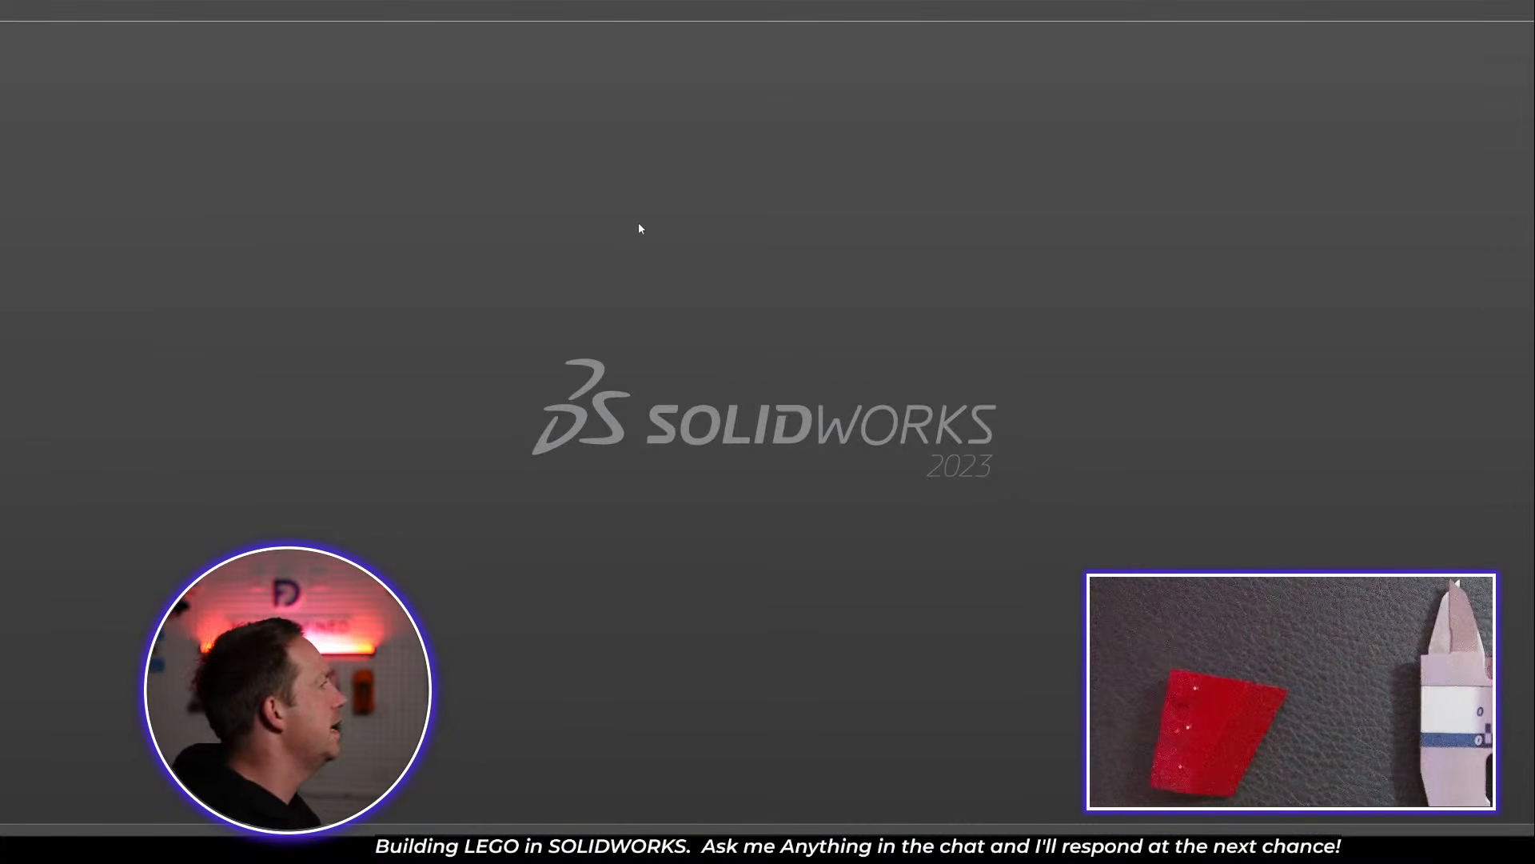
Reposition the SOLIDWORKS window and maximize it to fill the screen
{"action": "left_click_drag", "start_coordinate": [696, 16], "coordinate": [807, 163]}
{"action": "double_click", "coordinate": [807, 163]}
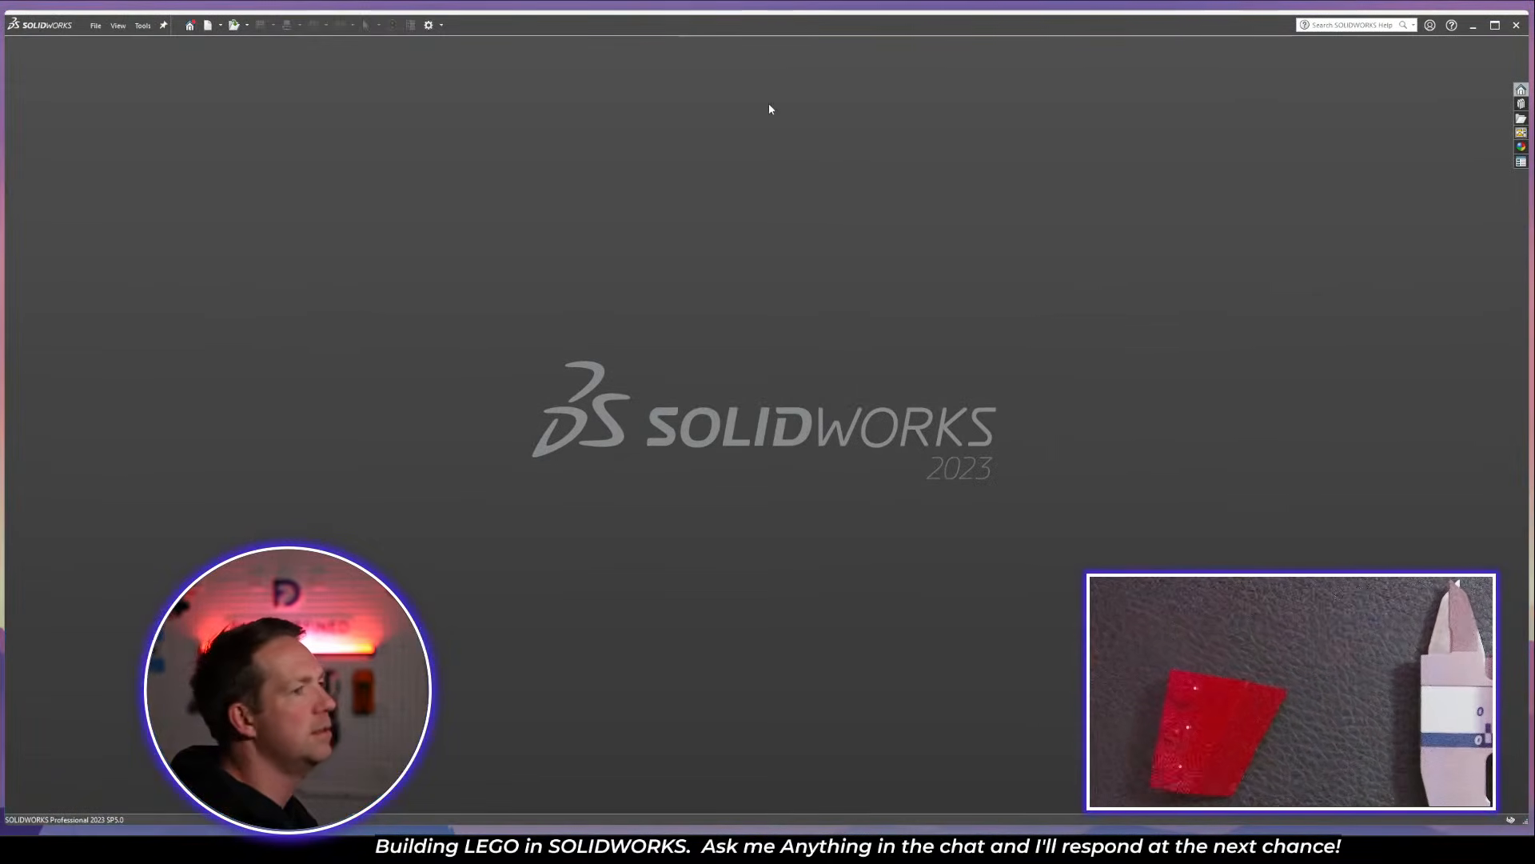
{"action": "left_click_drag", "start_coordinate": [760, 33], "coordinate": [1003, 37]}
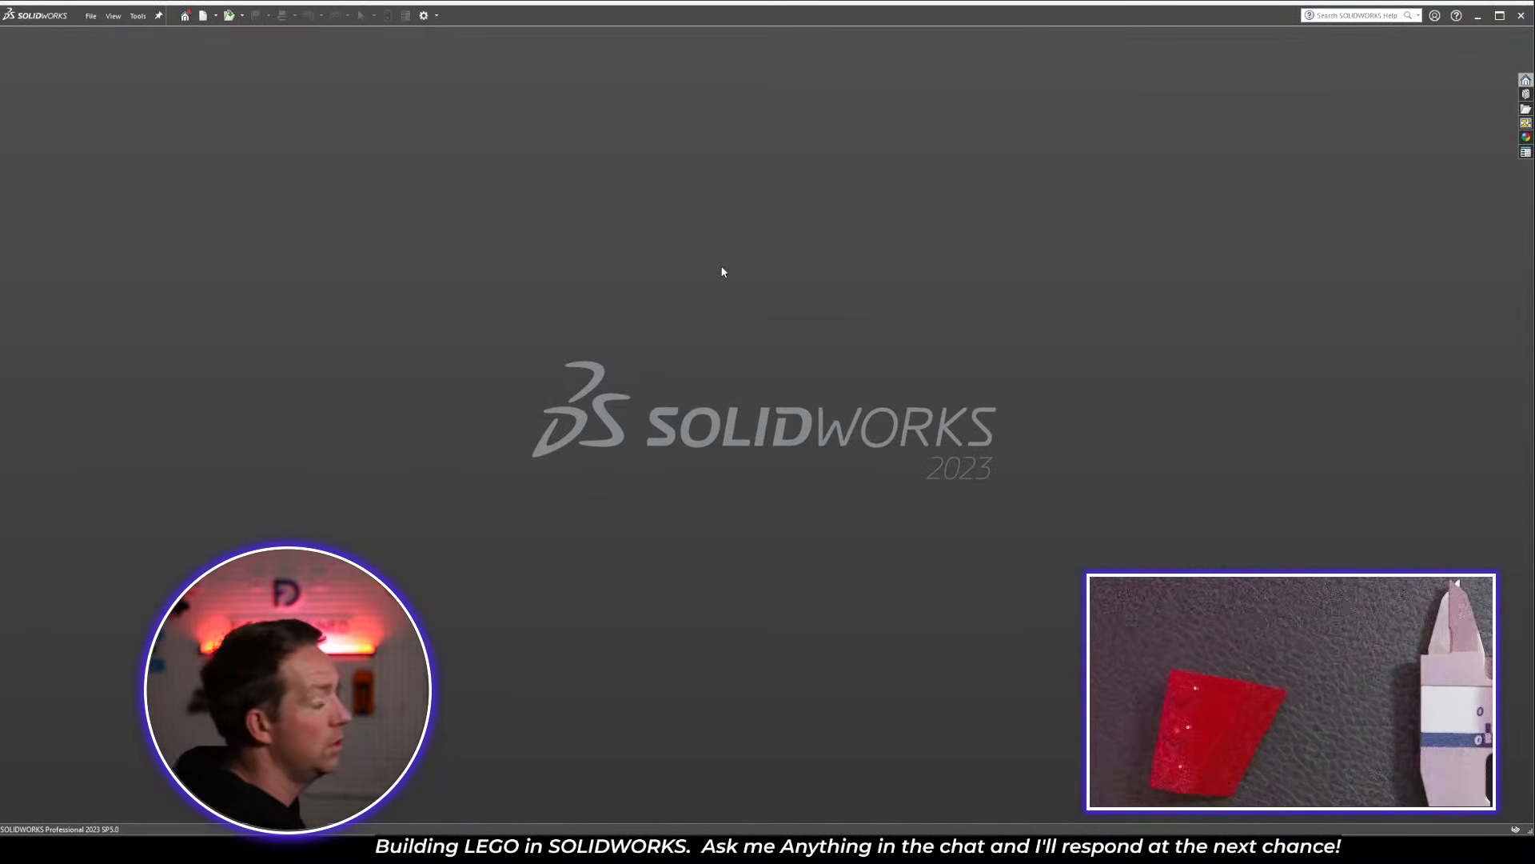
Bring up the Welcome window and open the auto-saved recovery copy of wedge 42862 from its document recovery alerts
{"action": "left_click", "coordinate": [191, 17]}
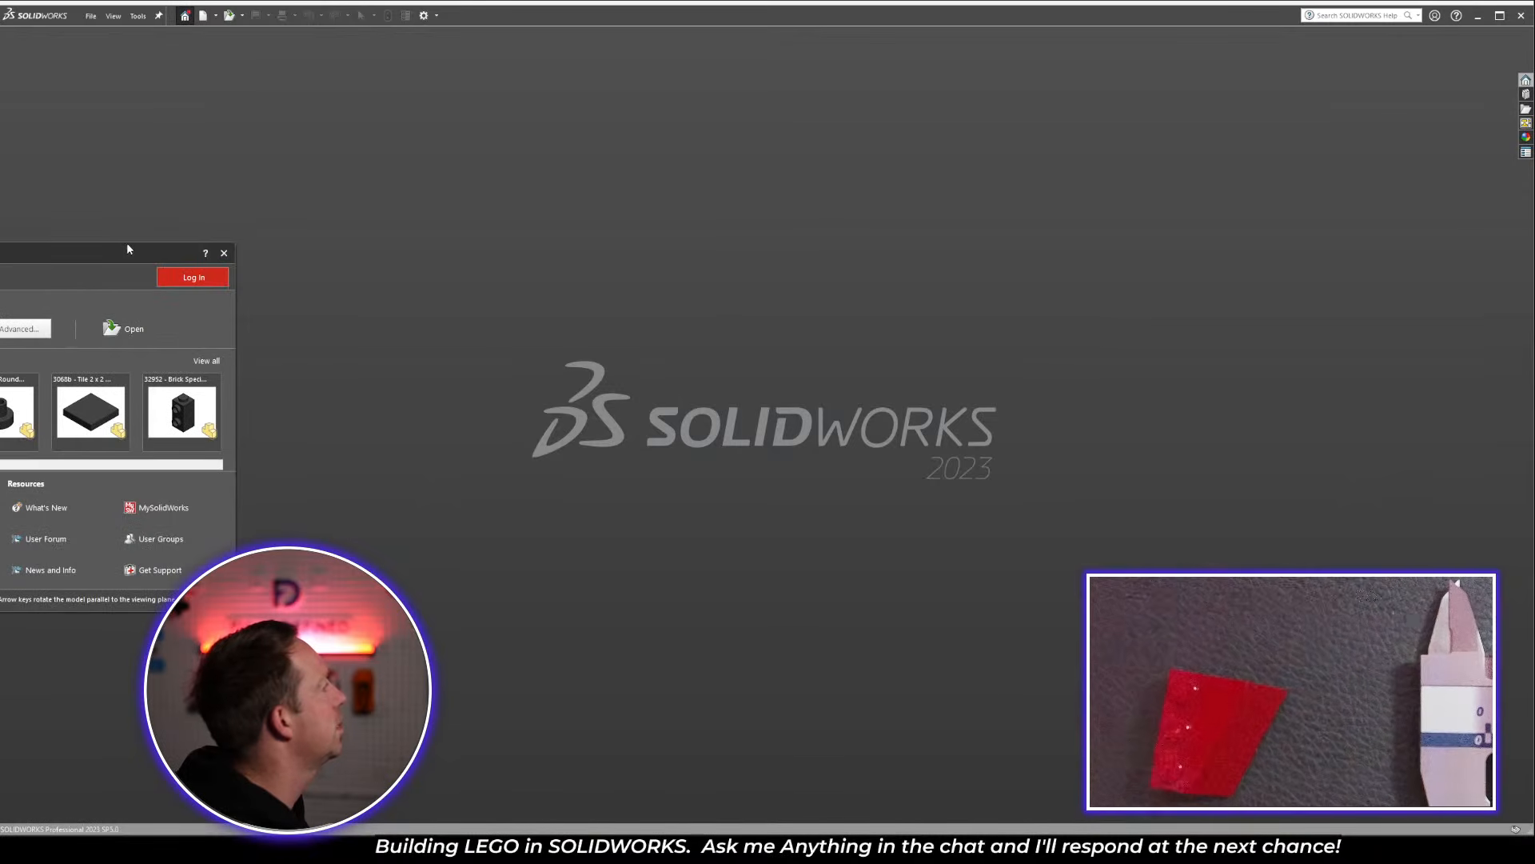
{"action": "left_click_drag", "start_coordinate": [126, 242], "coordinate": [825, 203]}
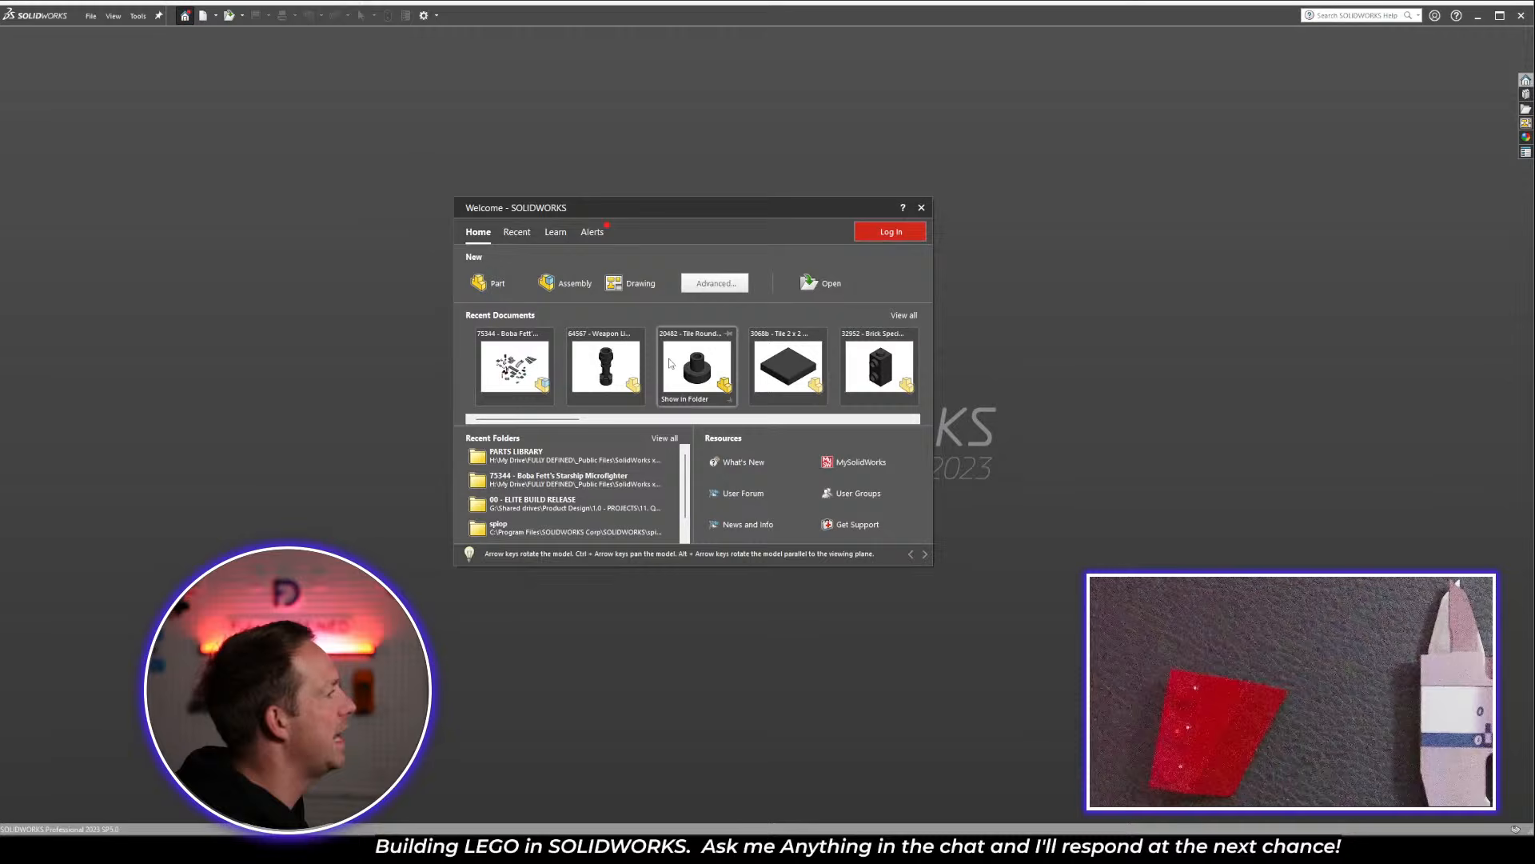
{"action": "left_click", "coordinate": [826, 144]}
{"action": "left_click", "coordinate": [187, 16]}
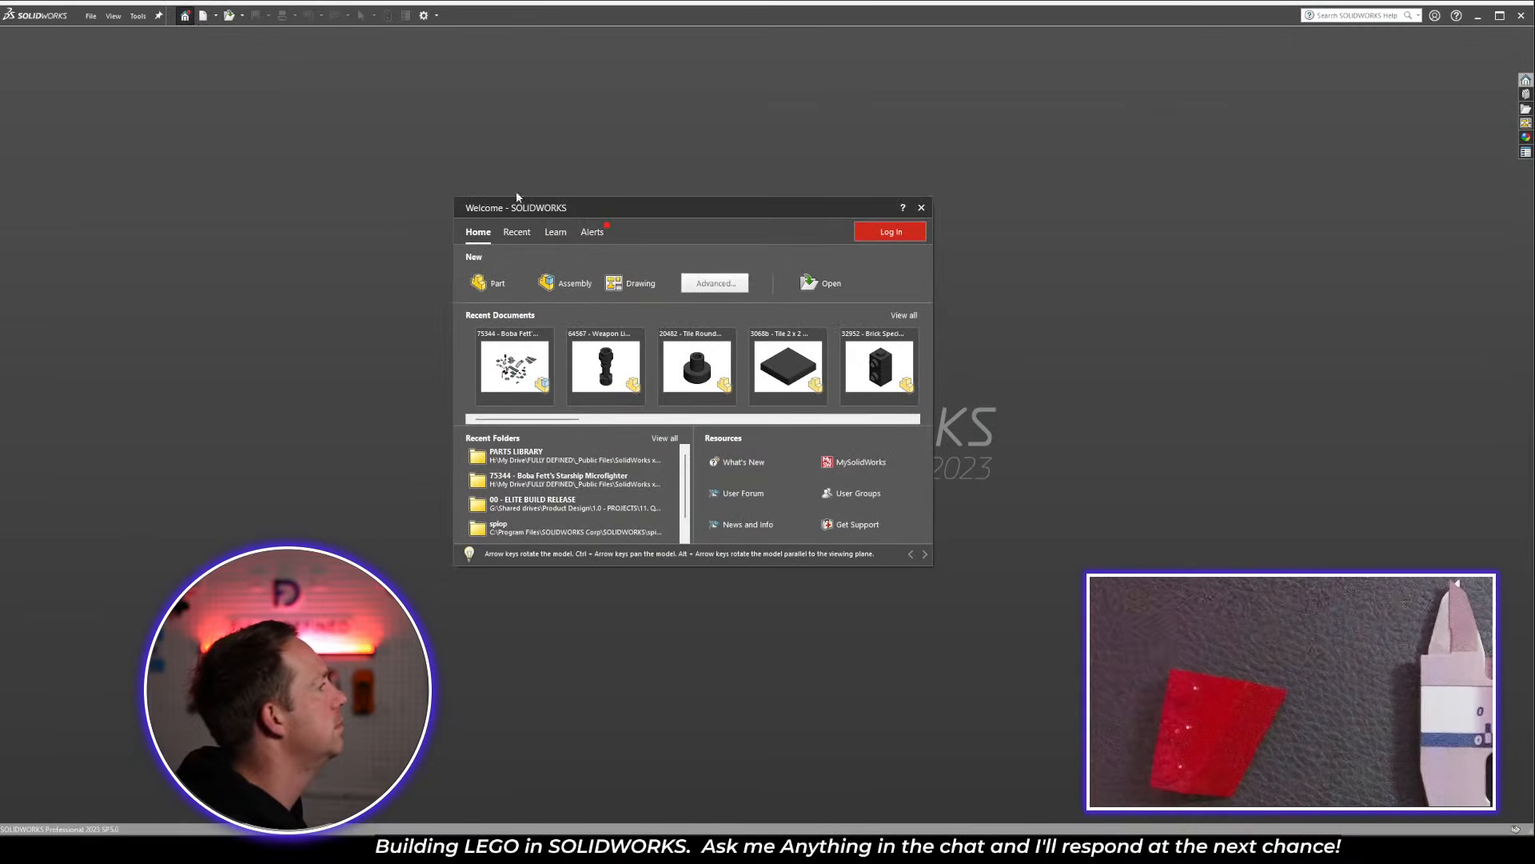
{"action": "left_click", "coordinate": [593, 232]}
{"action": "left_click", "coordinate": [592, 330]}
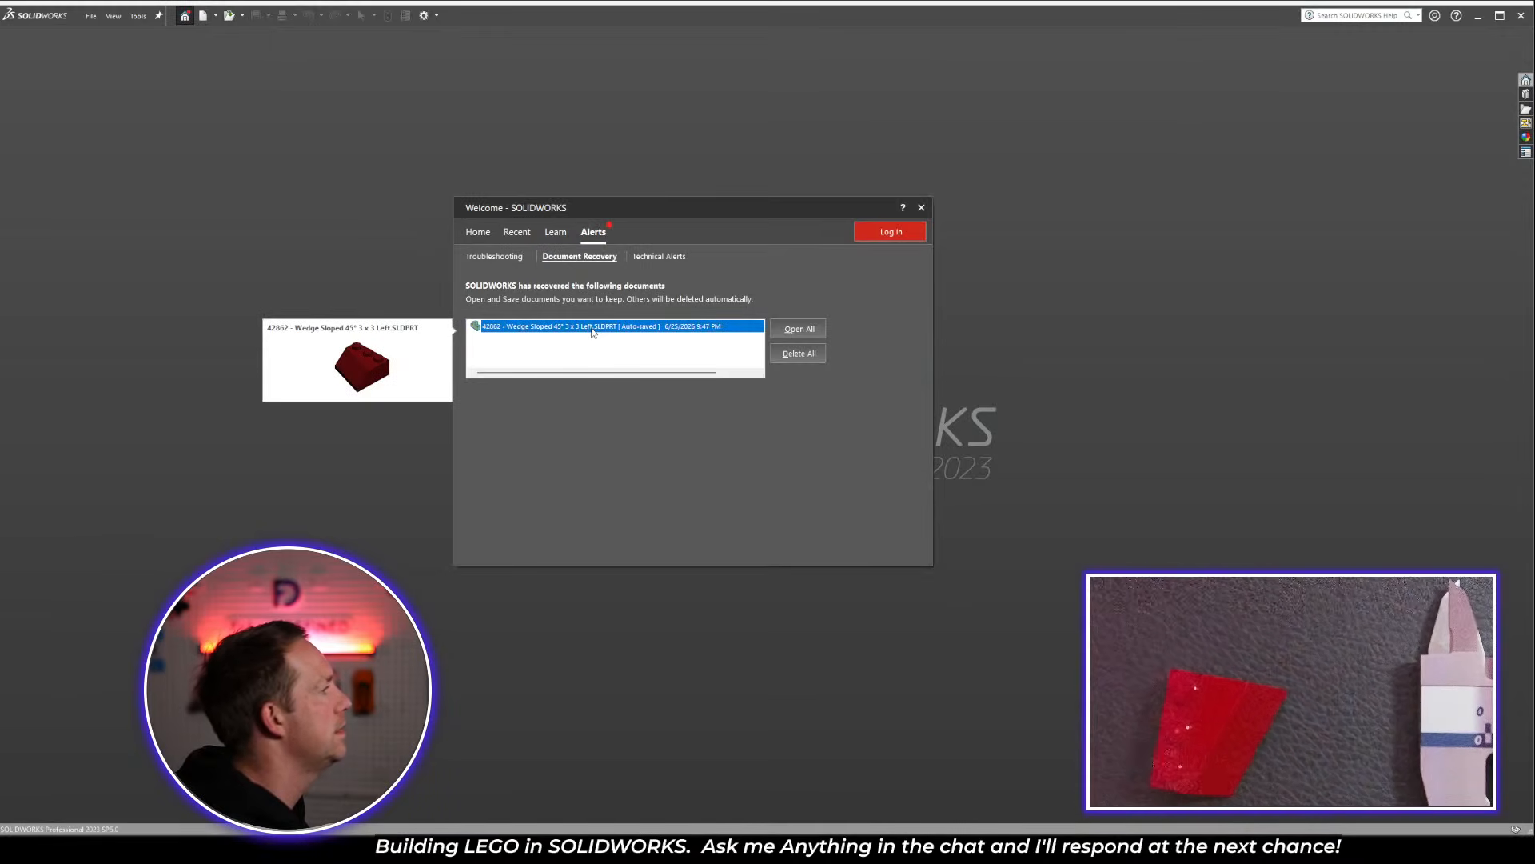
{"action": "right_click", "coordinate": [646, 328]}
{"action": "left_click", "coordinate": [682, 332]}
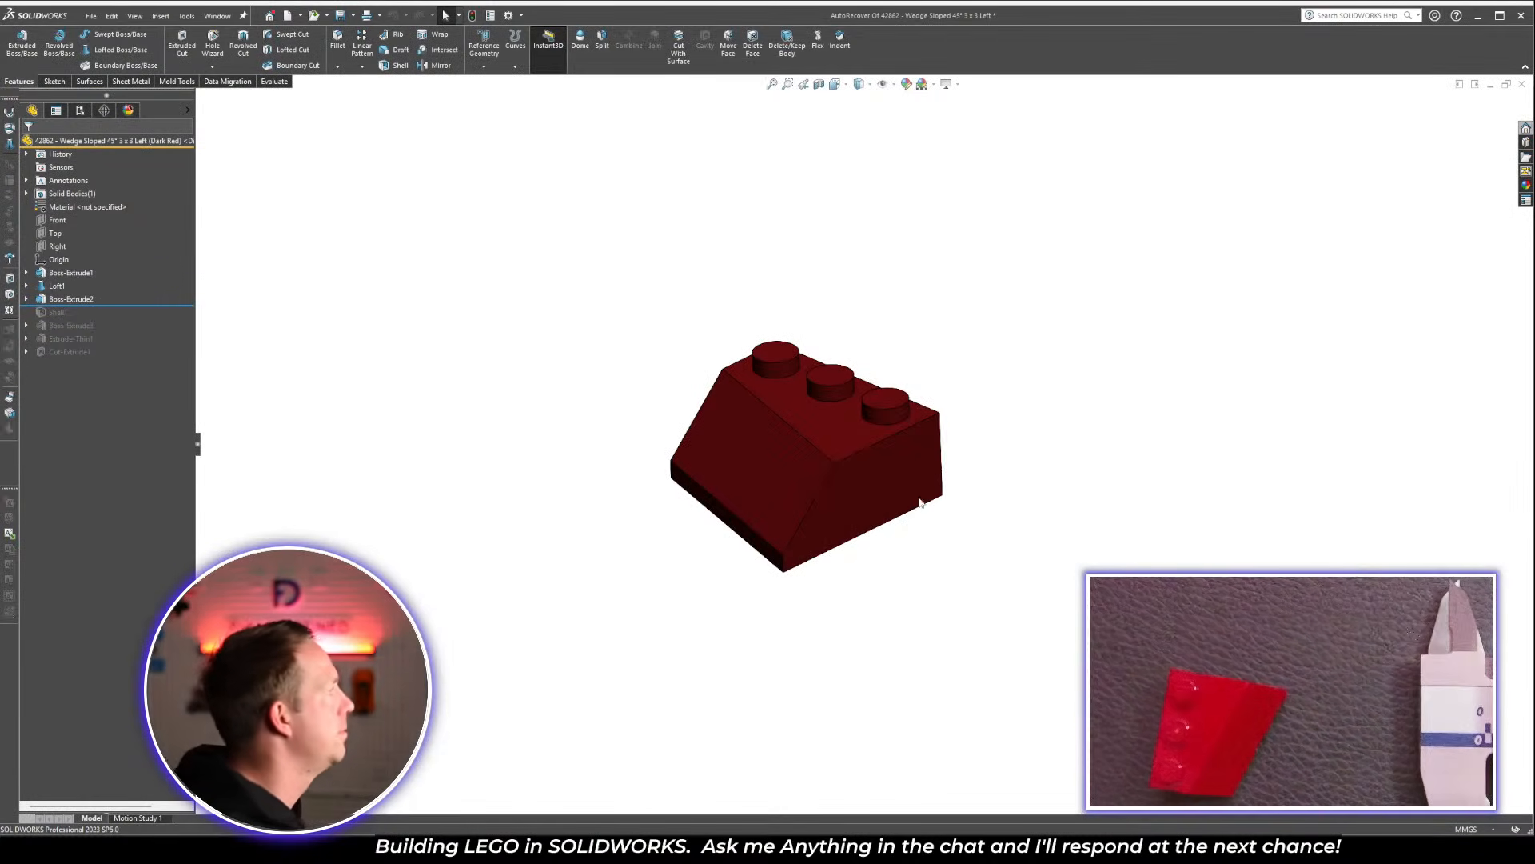
Roll the feature history forward to its end and delete the third boss extrude, the thin extrude and the cut extrude
{"action": "middle_click_drag", "start_coordinate": [991, 225], "coordinate": [891, 435]}
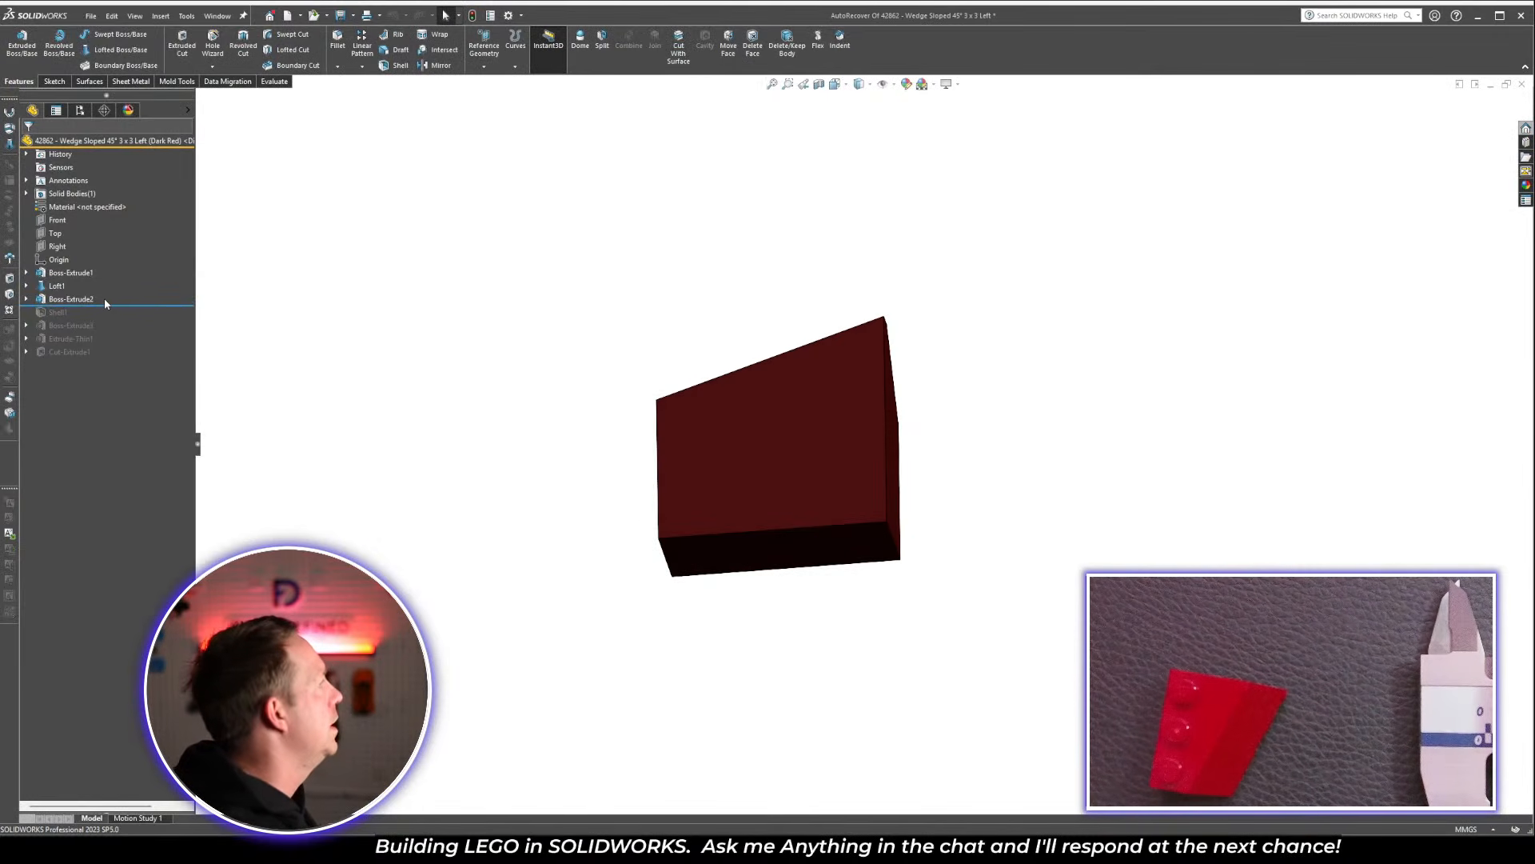
{"action": "left_click_drag", "start_coordinate": [115, 305], "coordinate": [112, 360]}
{"action": "left_click", "coordinate": [71, 325]}
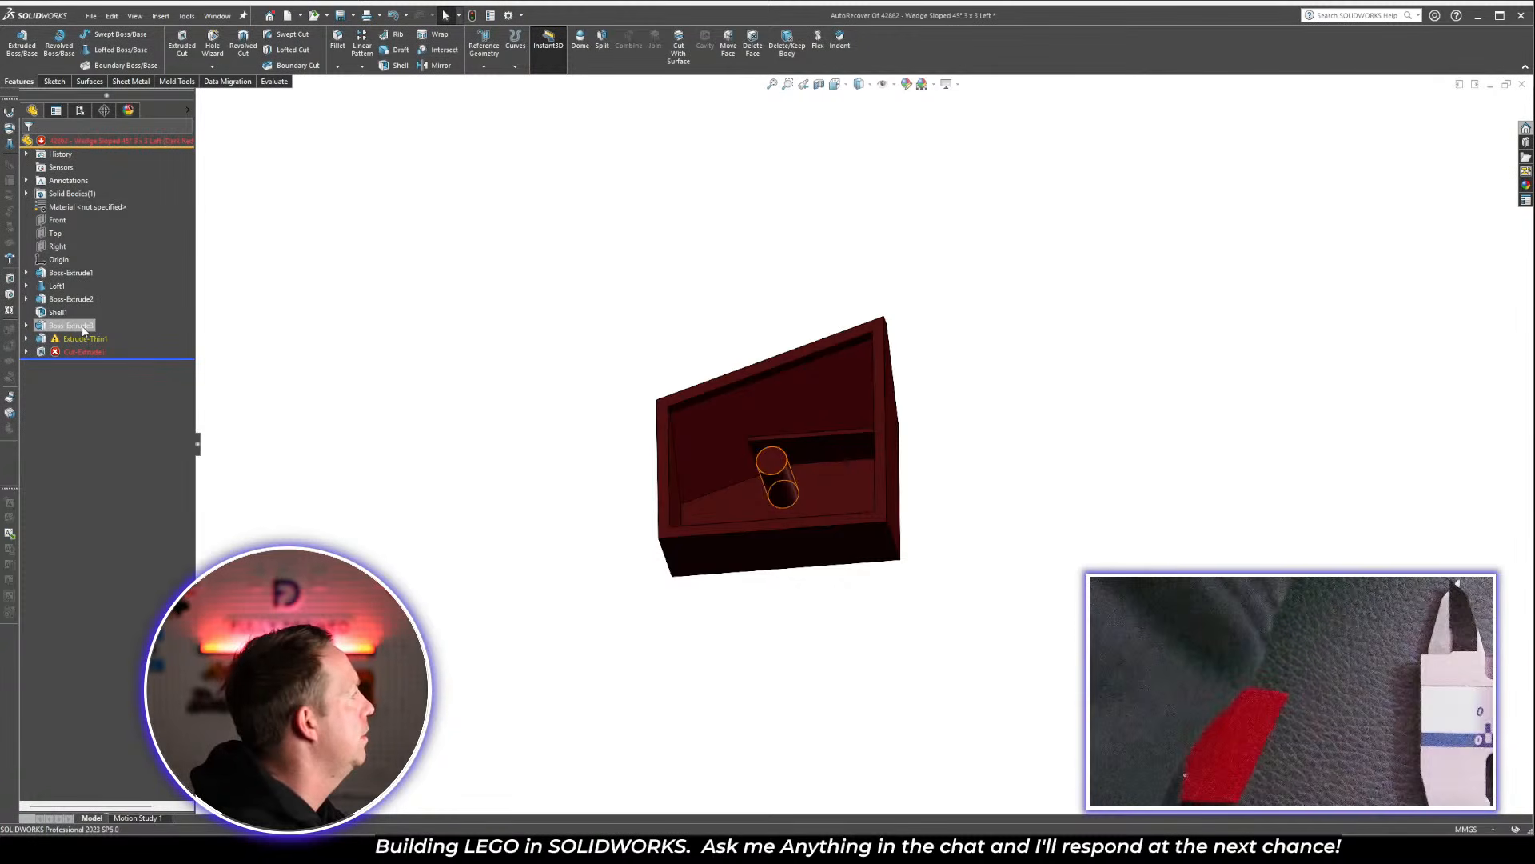
{"action": "left_click", "coordinate": [72, 352], "text": "shift"}
{"action": "key", "text": "Delete"}
{"action": "key", "text": "Return"}
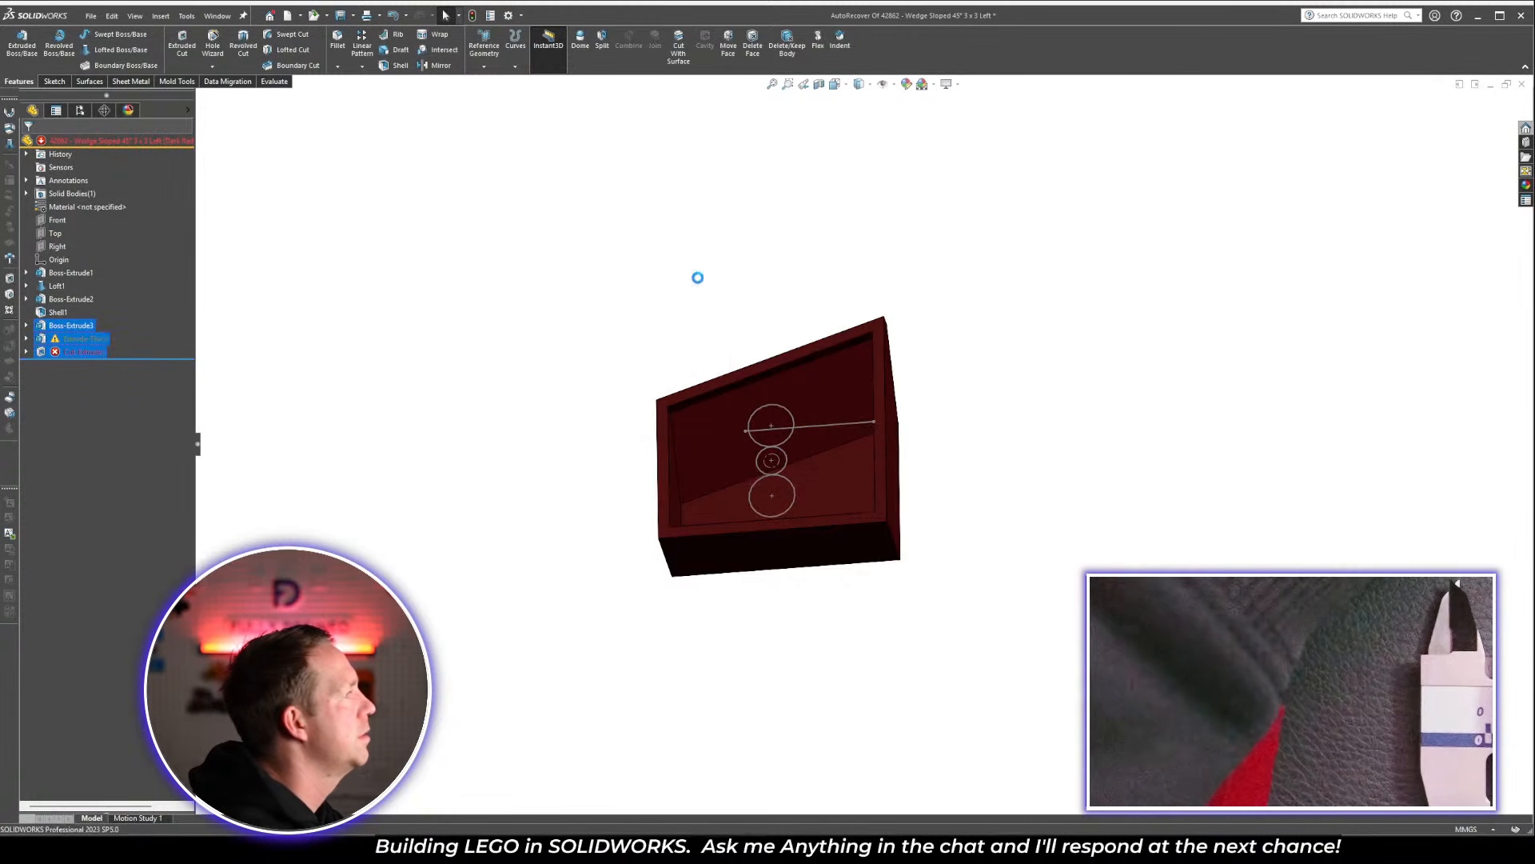
Delete the three leftover sketches that follow the shell feature
{"action": "left_click", "coordinate": [61, 325]}
{"action": "left_click", "coordinate": [61, 352], "text": "shift"}
{"action": "key", "text": "Delete"}
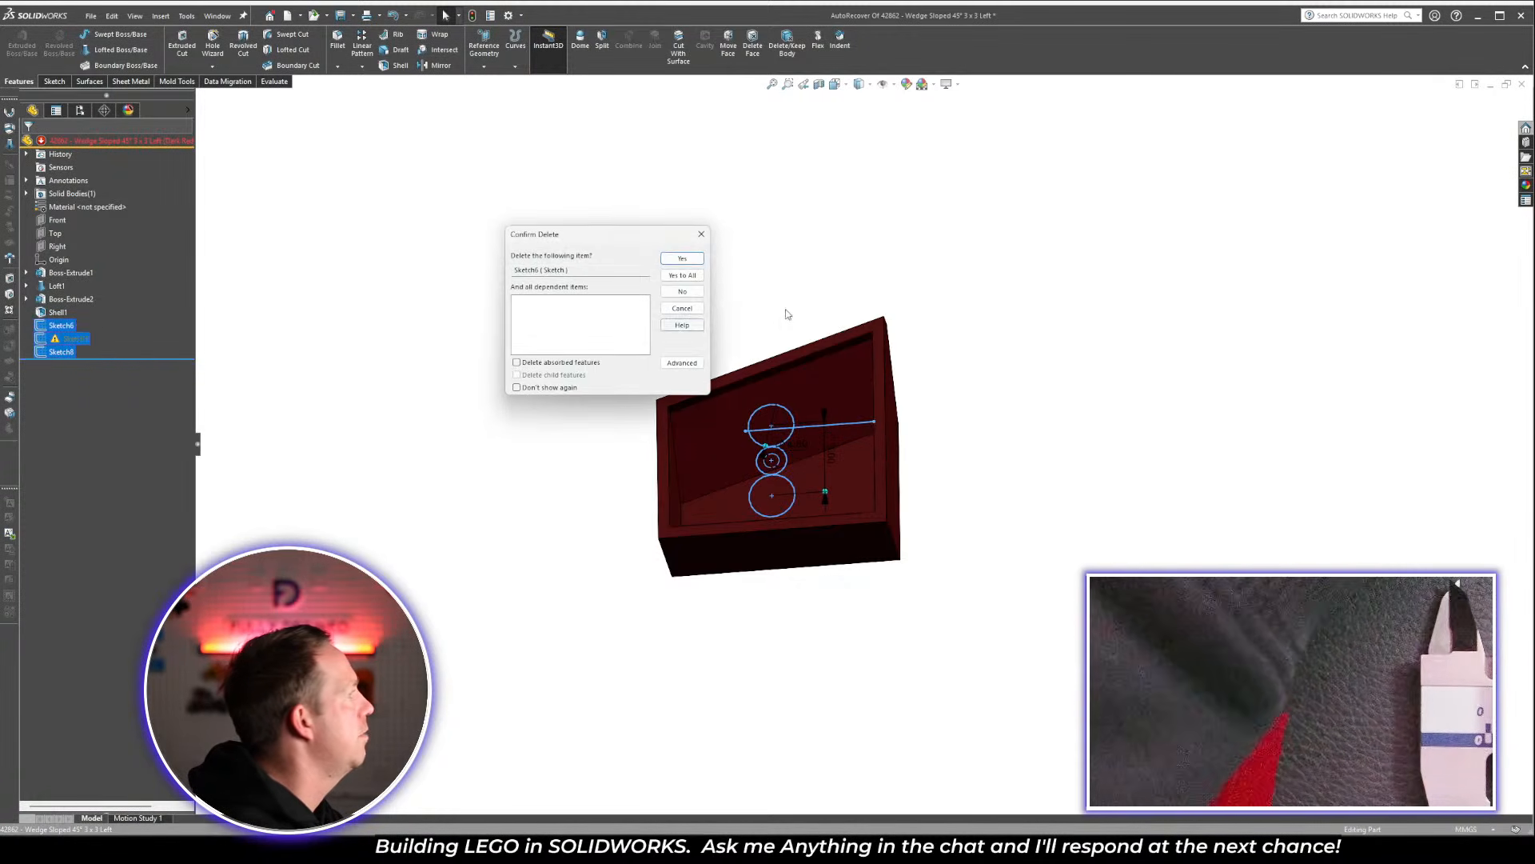
{"action": "left_click", "coordinate": [697, 278]}
Start a sketch on the wedge's open bottom rim, draw a 4.90 mm diameter circle inside the cavity and offset it outward
{"action": "middle_click_drag", "start_coordinate": [698, 285], "coordinate": [655, 462]}
{"action": "left_click", "coordinate": [683, 426]}
{"action": "left_click", "coordinate": [710, 402]}
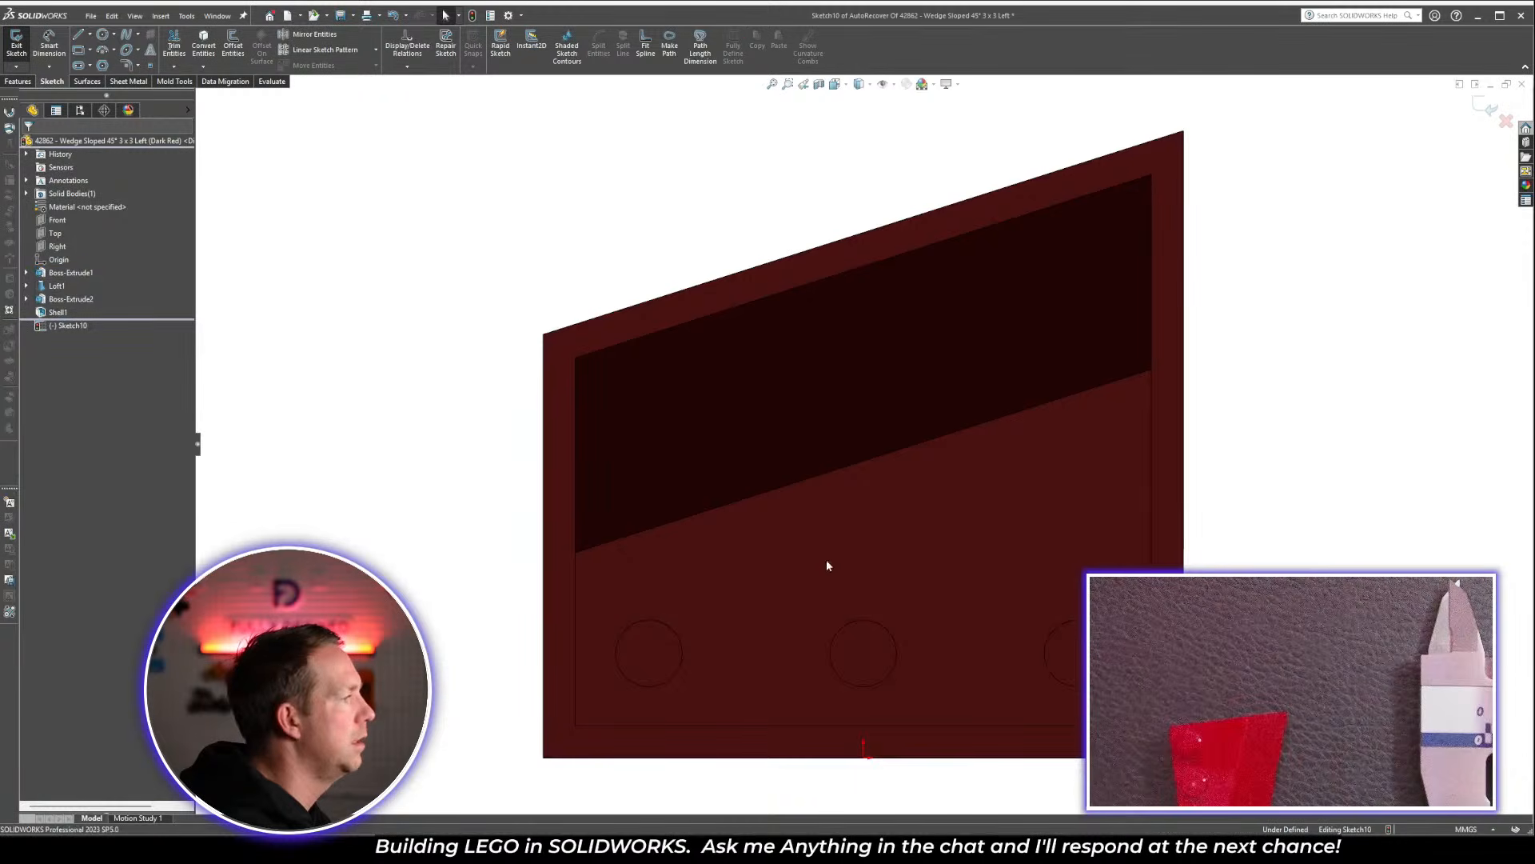
{"action": "key", "text": "c"}
{"action": "left_click", "coordinate": [742, 570]}
{"action": "type", "text": "4.9"}
{"action": "key", "text": "Return"}
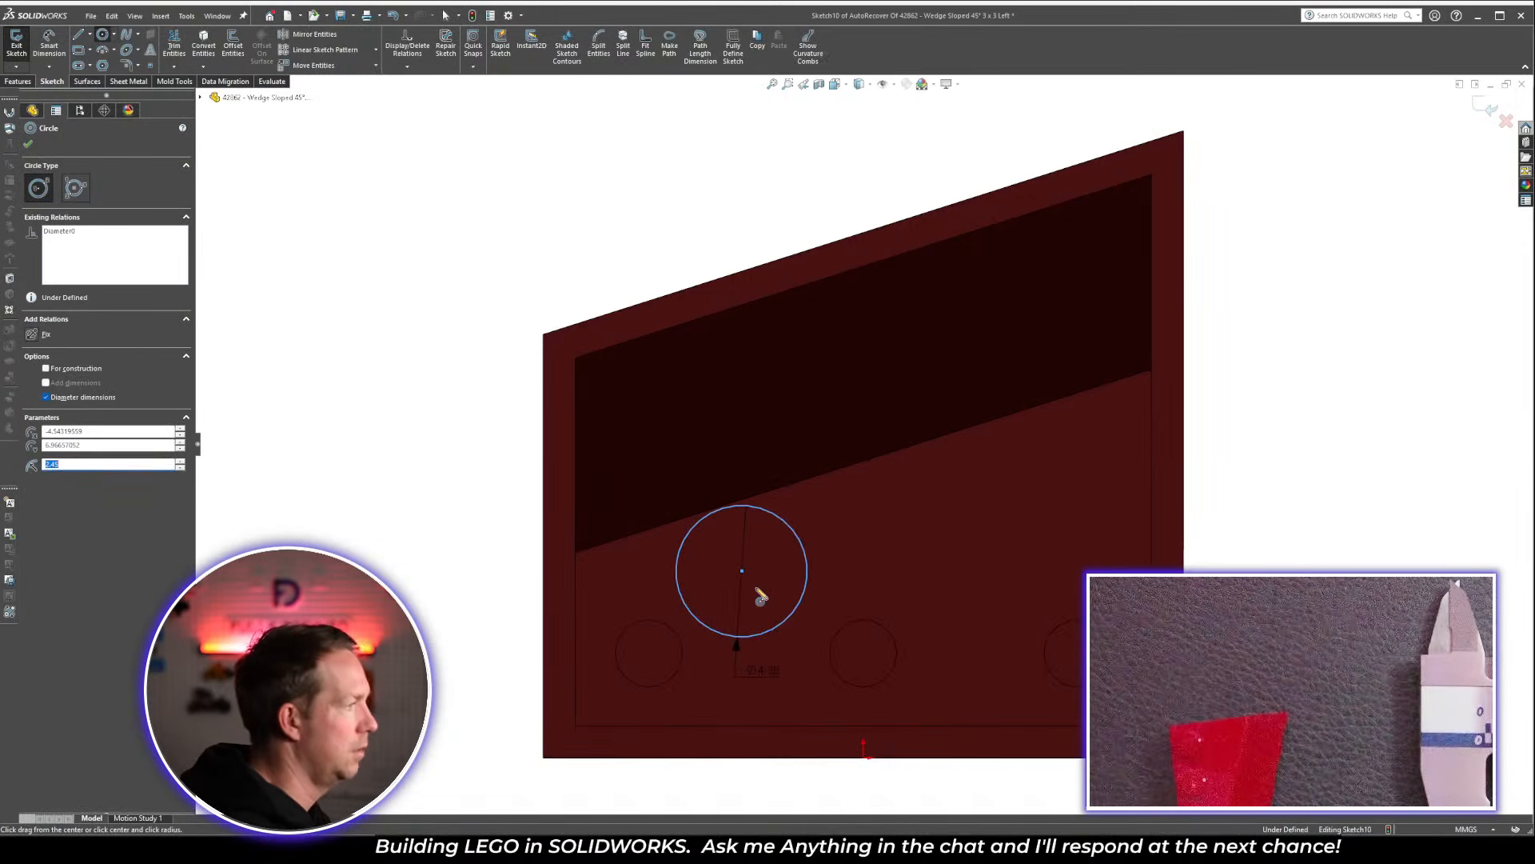
{"action": "key", "text": "Escape"}
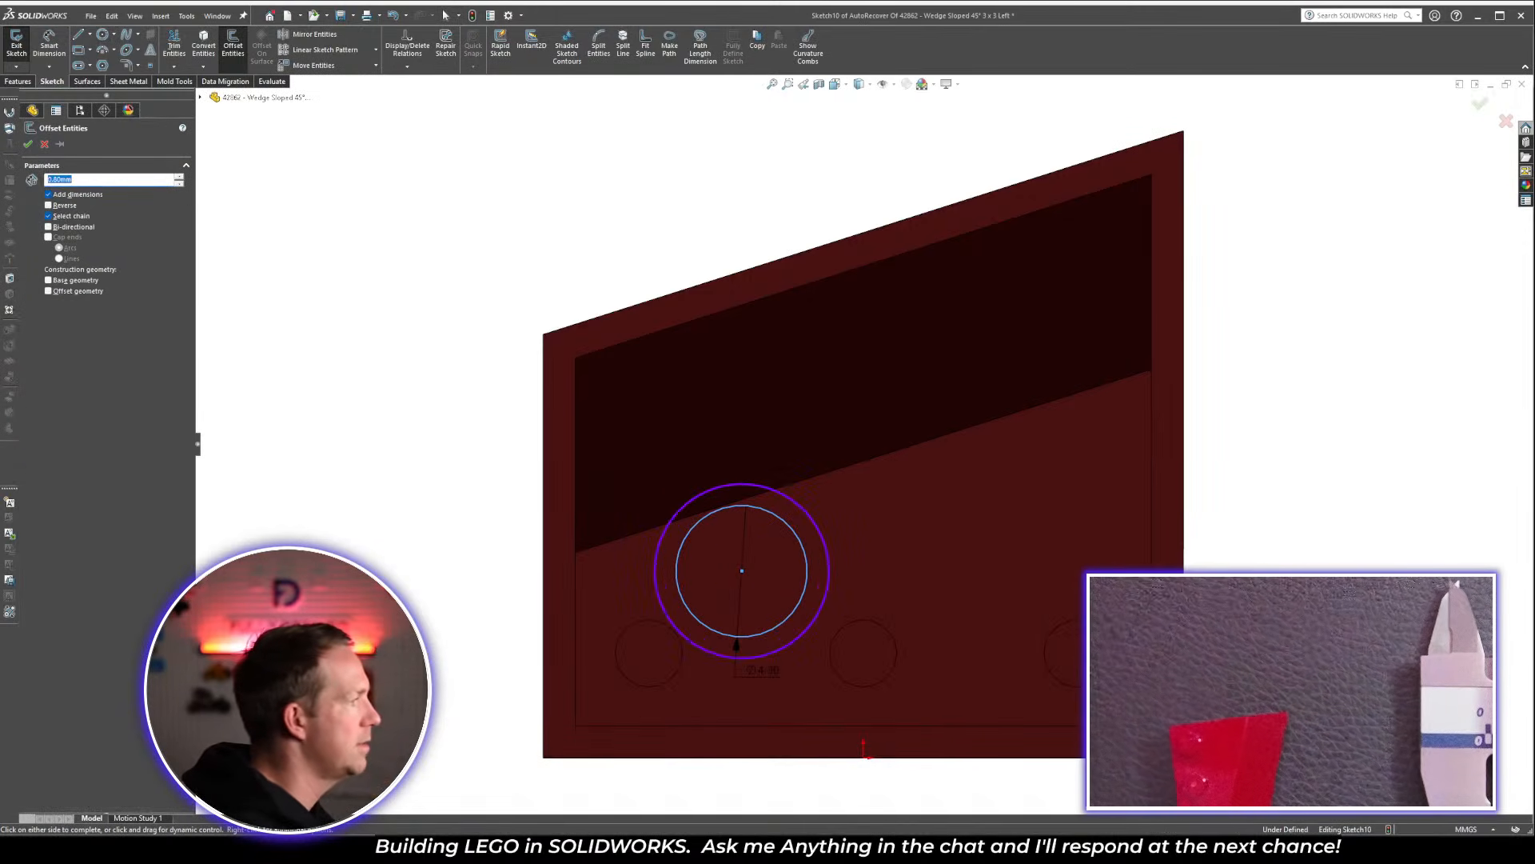
Draw a vertical and a horizontal line sharing one corner beside the circles and make both construction geometry
{"action": "key", "text": "l"}
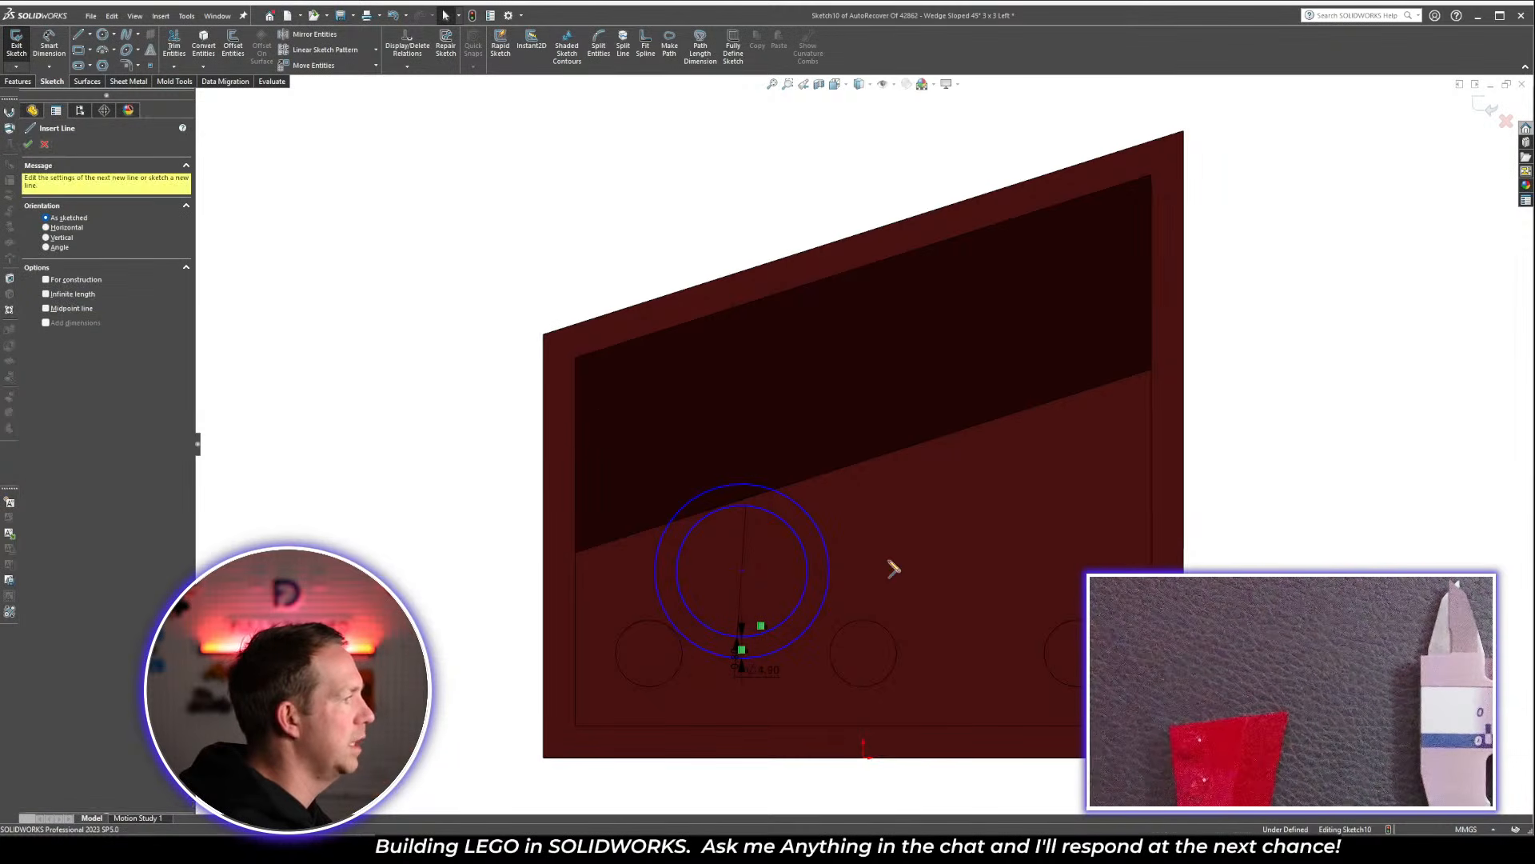
{"action": "left_click", "coordinate": [867, 472]}
{"action": "left_click", "coordinate": [930, 472]}
{"action": "key", "text": "Escape"}
{"action": "left_click_drag", "start_coordinate": [839, 435], "coordinate": [898, 497]}
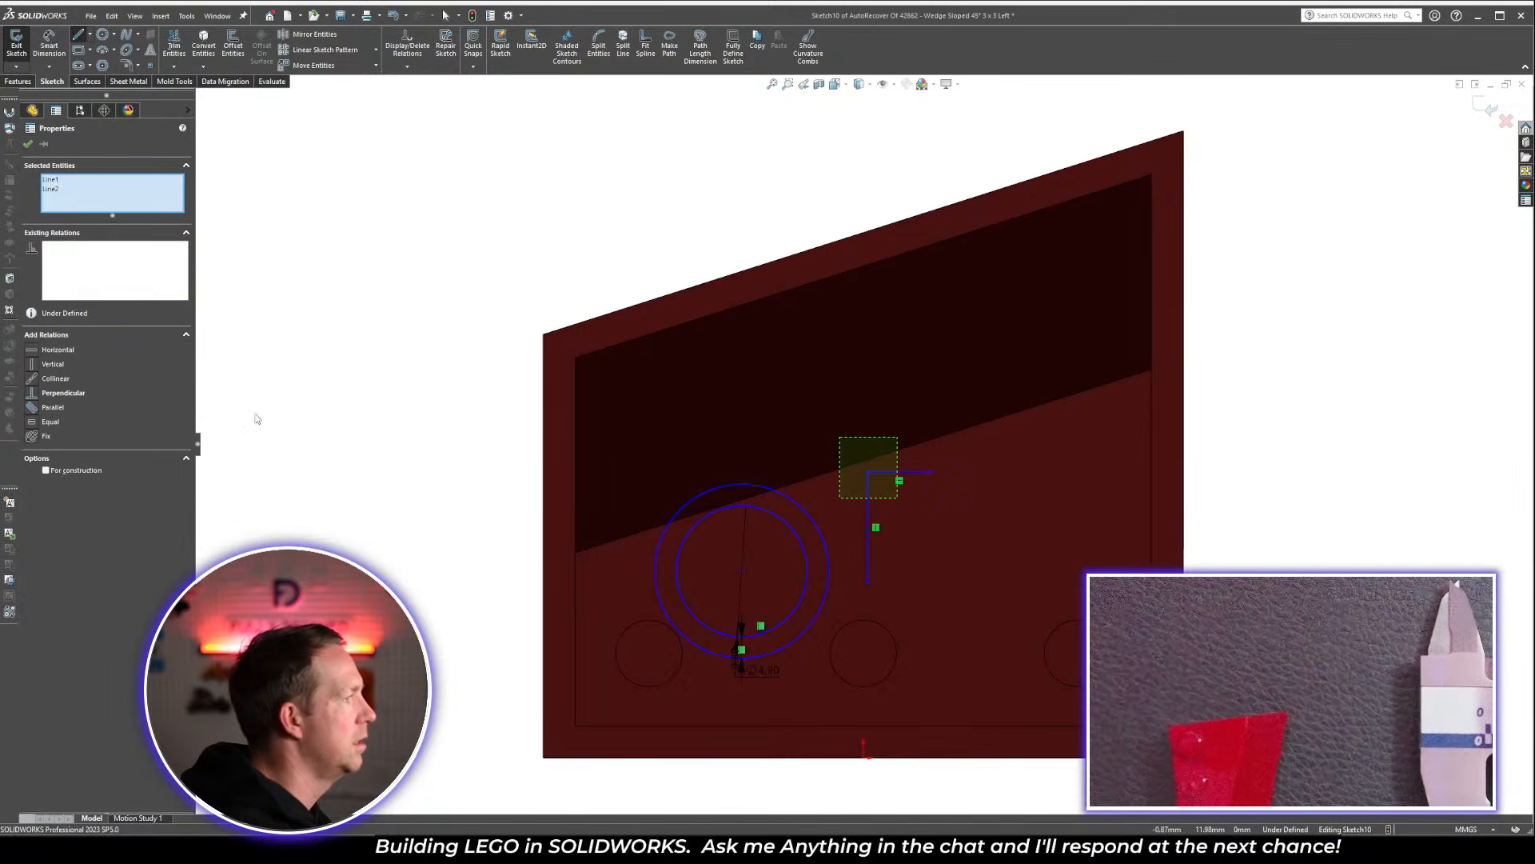
{"action": "left_click", "coordinate": [451, 567]}
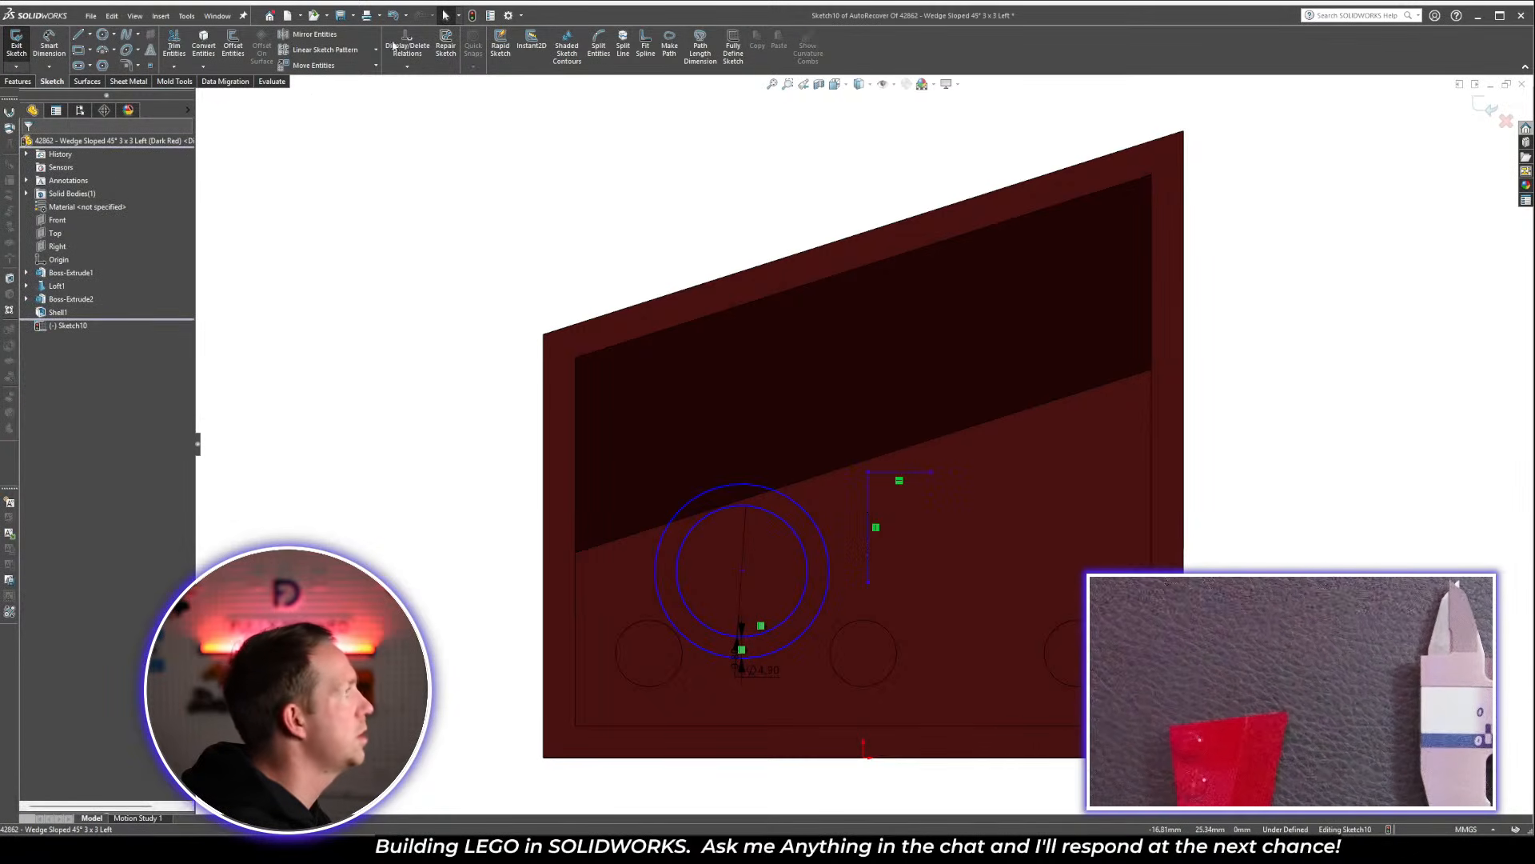
Mirror the two concentric circles about the vertical construction line
{"action": "left_click", "coordinate": [328, 34]}
{"action": "left_click_drag", "start_coordinate": [592, 396], "coordinate": [850, 694]}
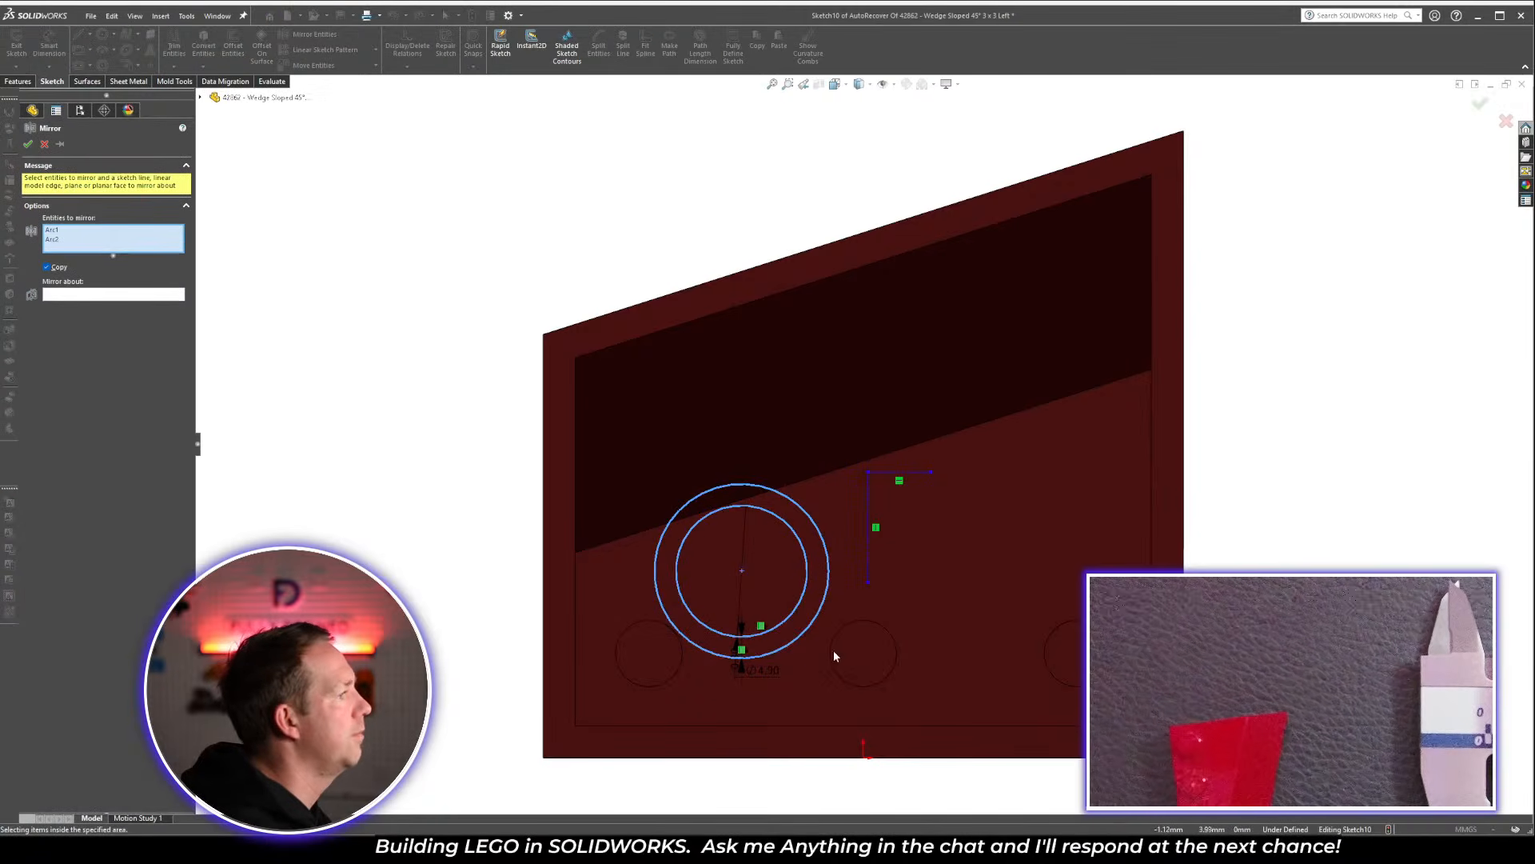
{"action": "left_click", "coordinate": [159, 294]}
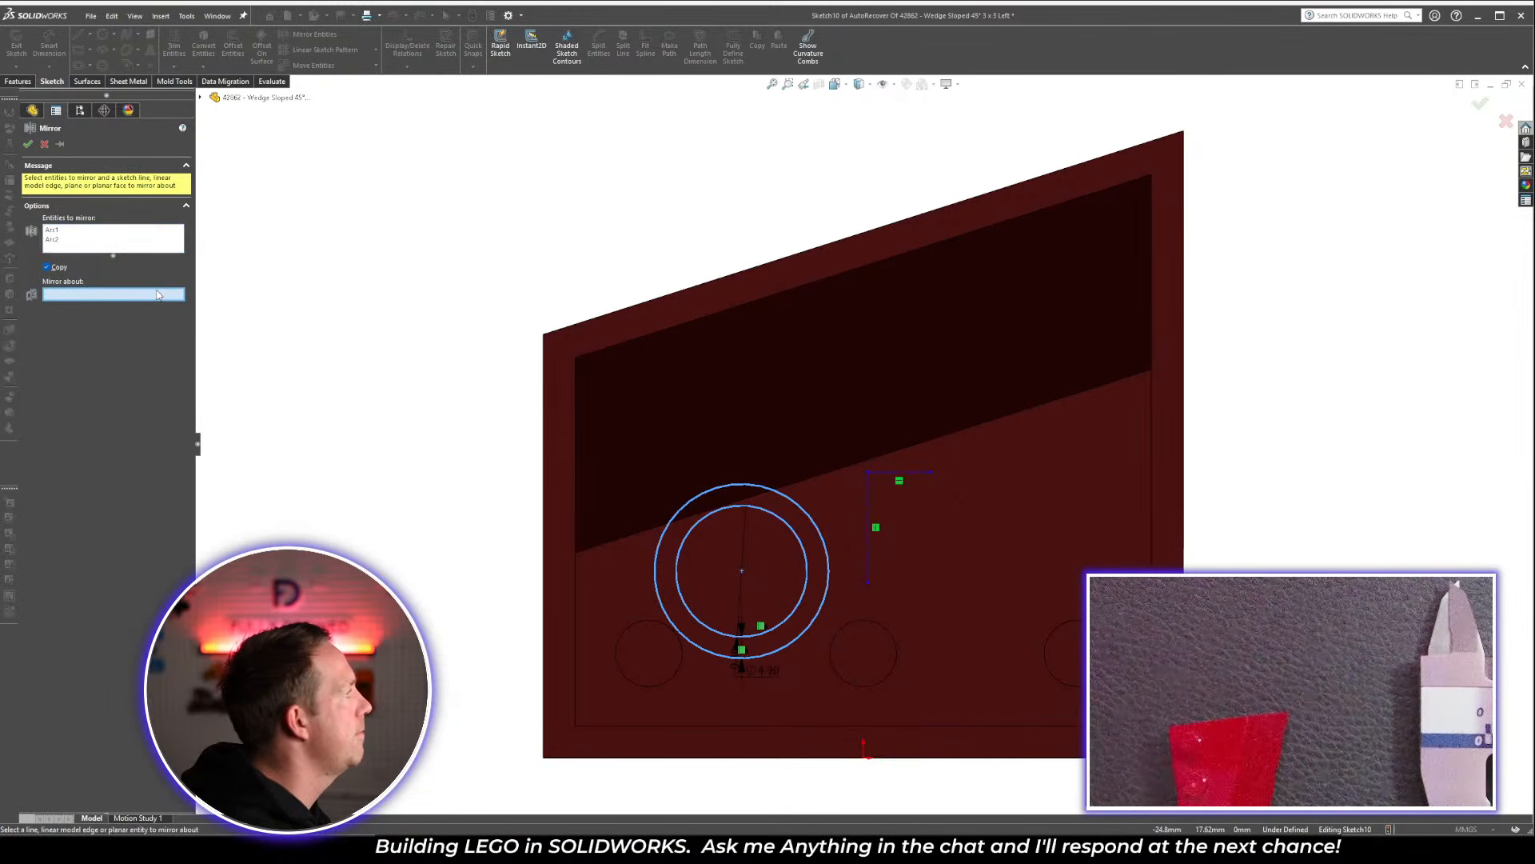
{"action": "left_click", "coordinate": [870, 528]}
{"action": "key", "text": "Return"}
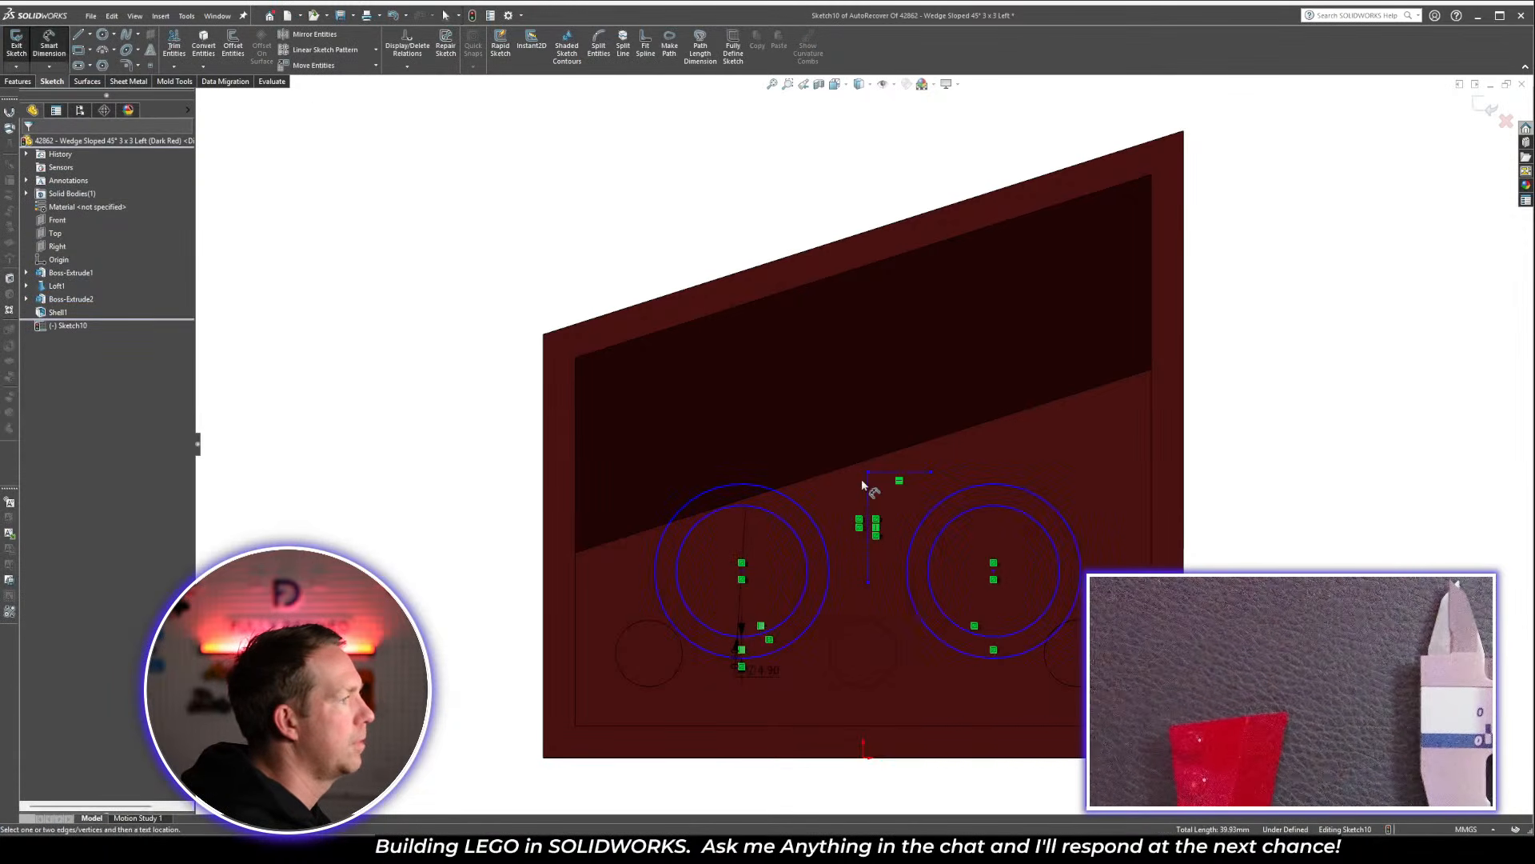
Set the horizontal center distance between the two circle pairs to 8 mm
{"action": "left_click", "coordinate": [832, 588]}
{"action": "left_click", "coordinate": [964, 653]}
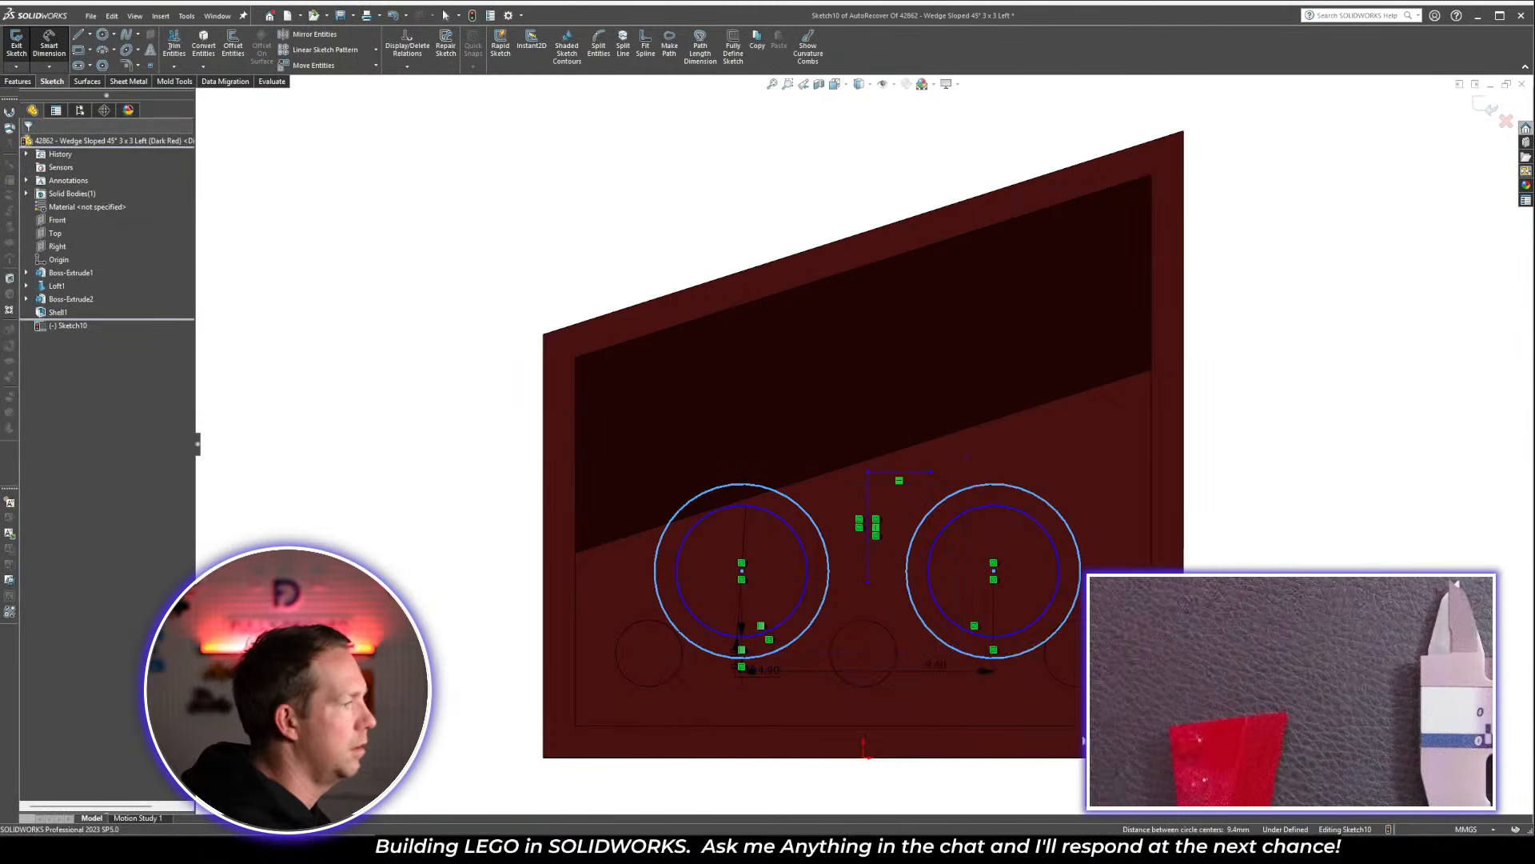
{"action": "left_click", "coordinate": [932, 668]}
{"action": "type", "text": "8"}
{"action": "key", "text": "Return"}
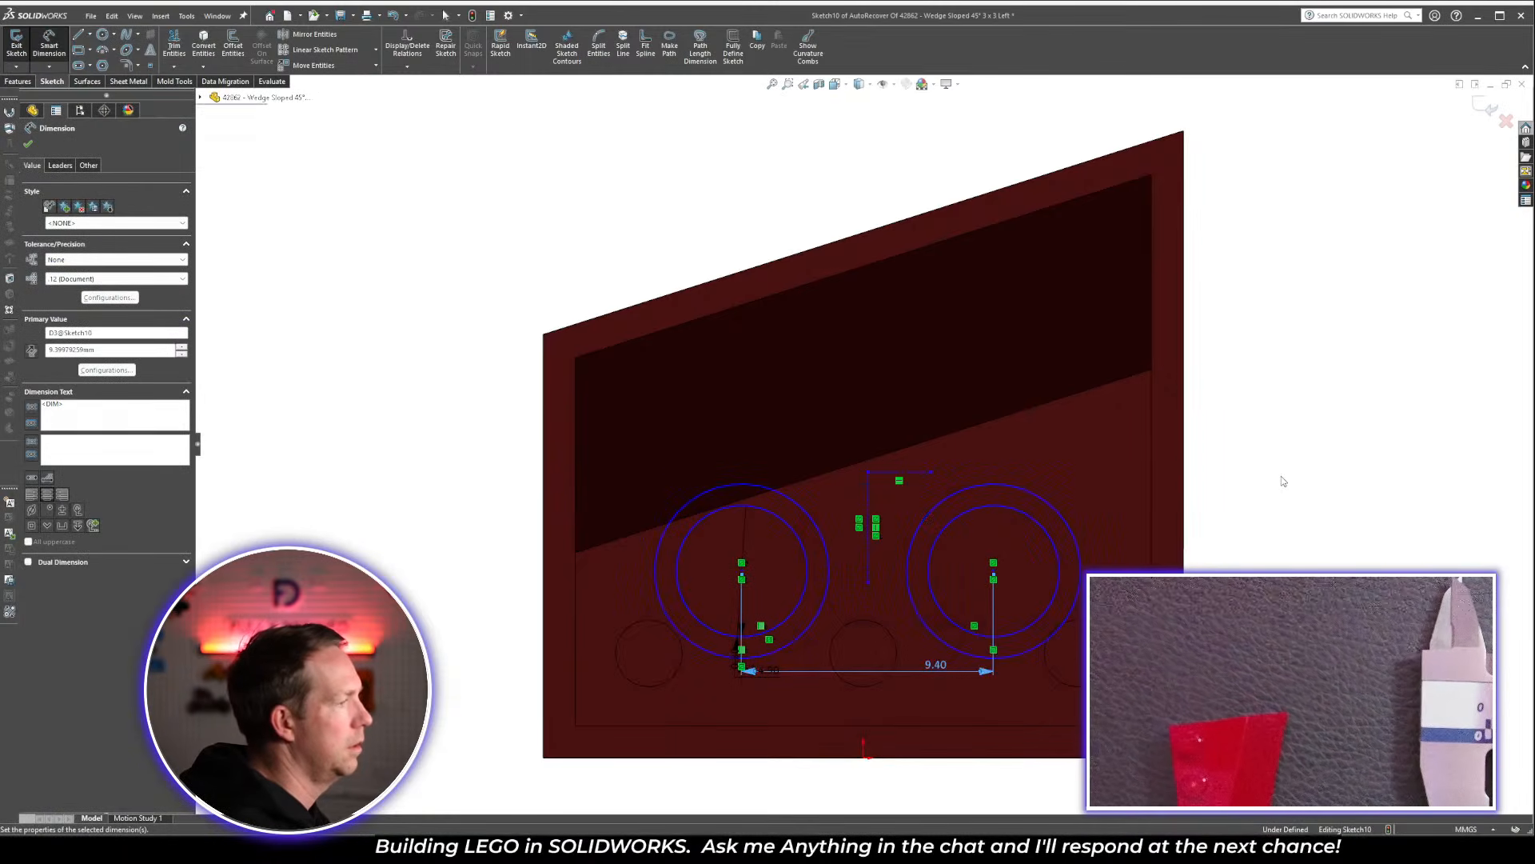
{"action": "key", "text": "Escape"}
Mirror the pair of circles beside the horizontal construction line about that line
{"action": "left_click", "coordinate": [314, 34]}
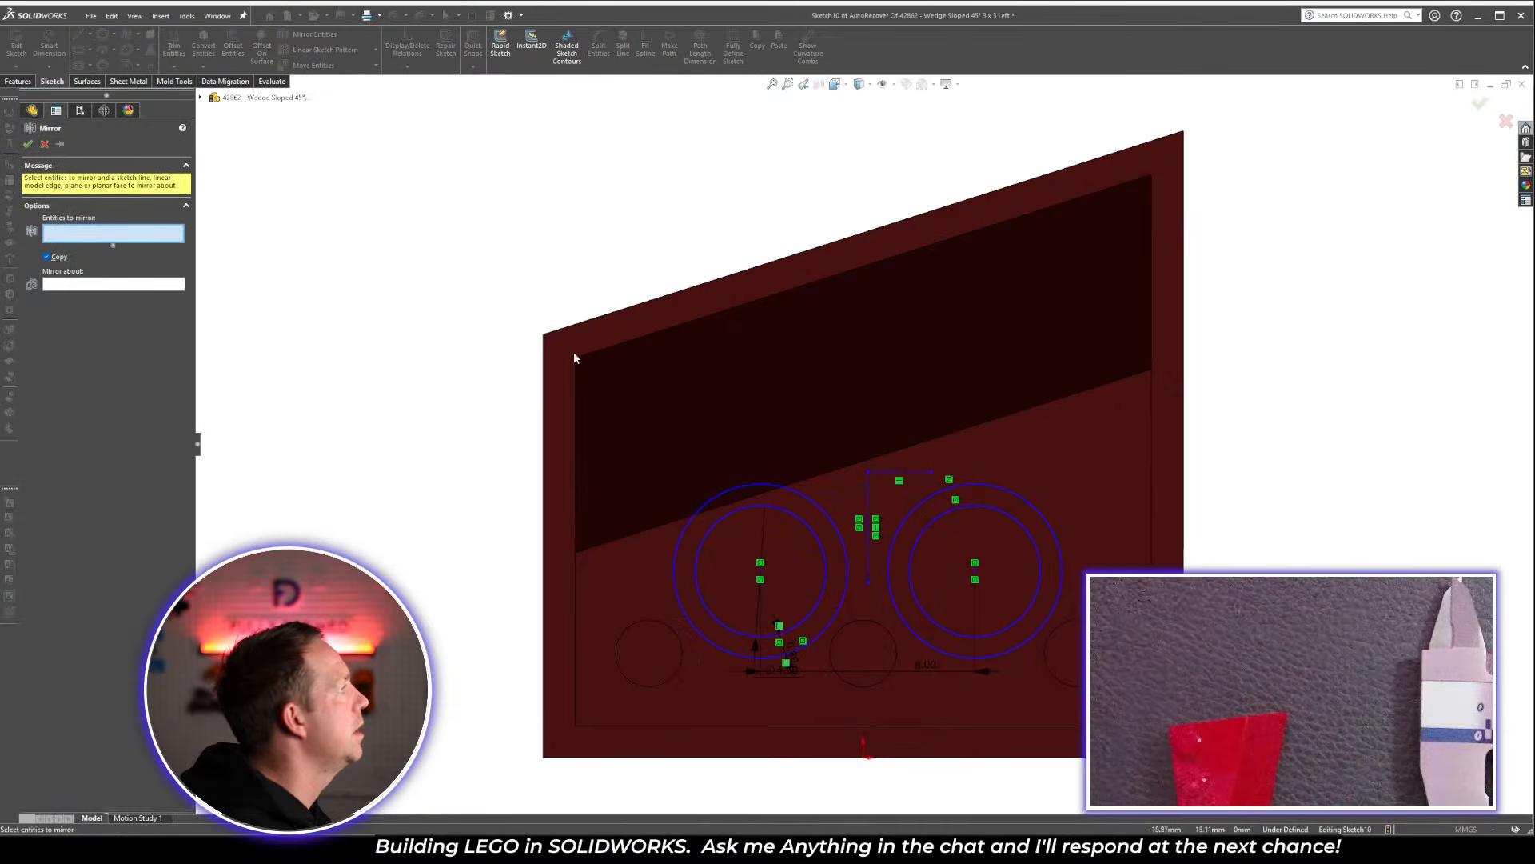
{"action": "left_click_drag", "start_coordinate": [933, 554], "coordinate": [895, 513]}
{"action": "left_click", "coordinate": [159, 295]}
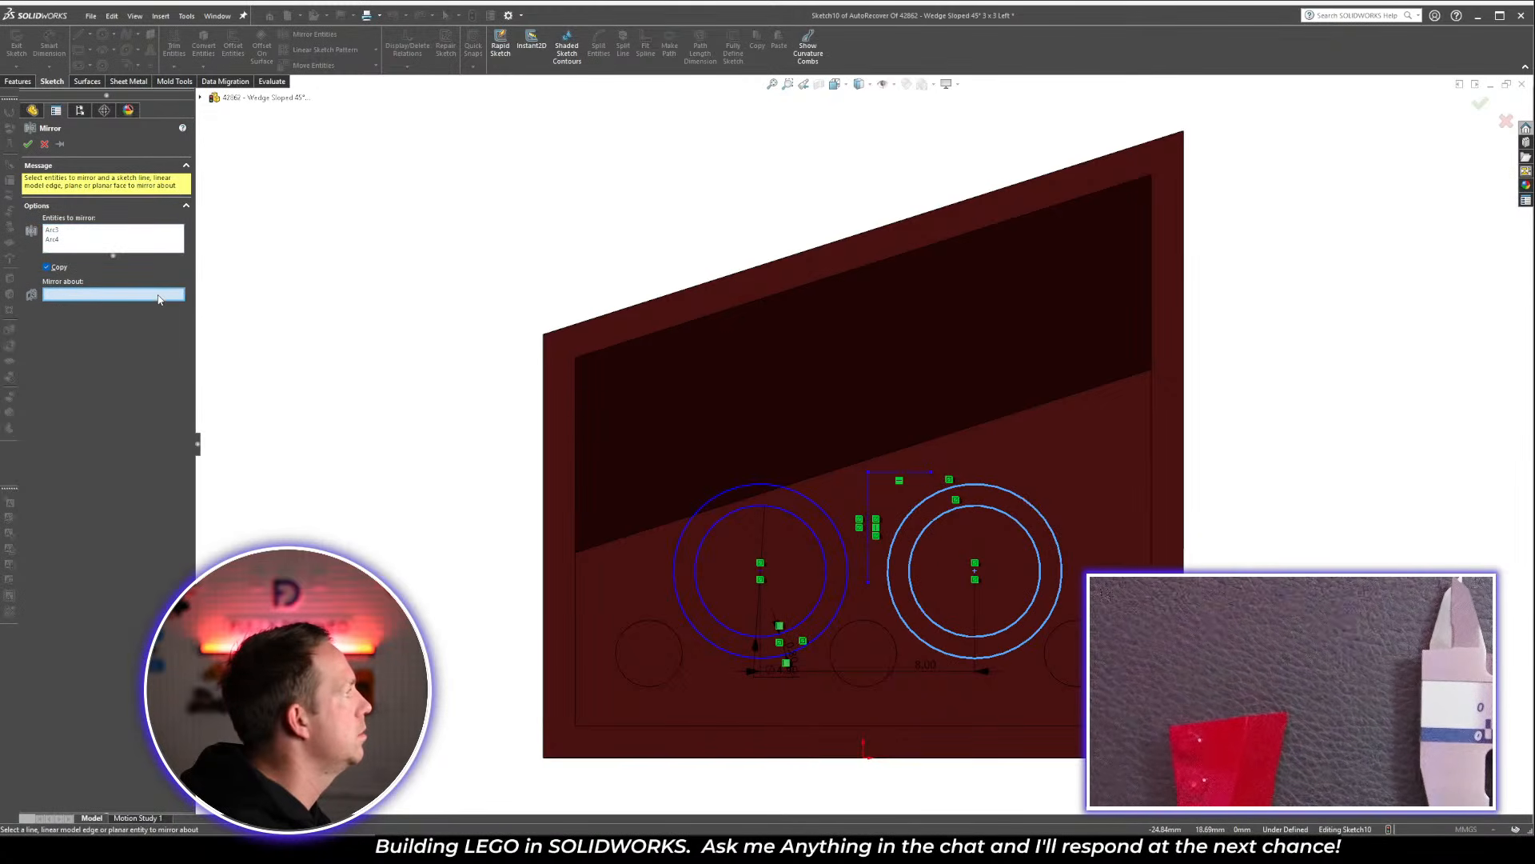
{"action": "left_click", "coordinate": [918, 477]}
{"action": "key", "text": "Return"}
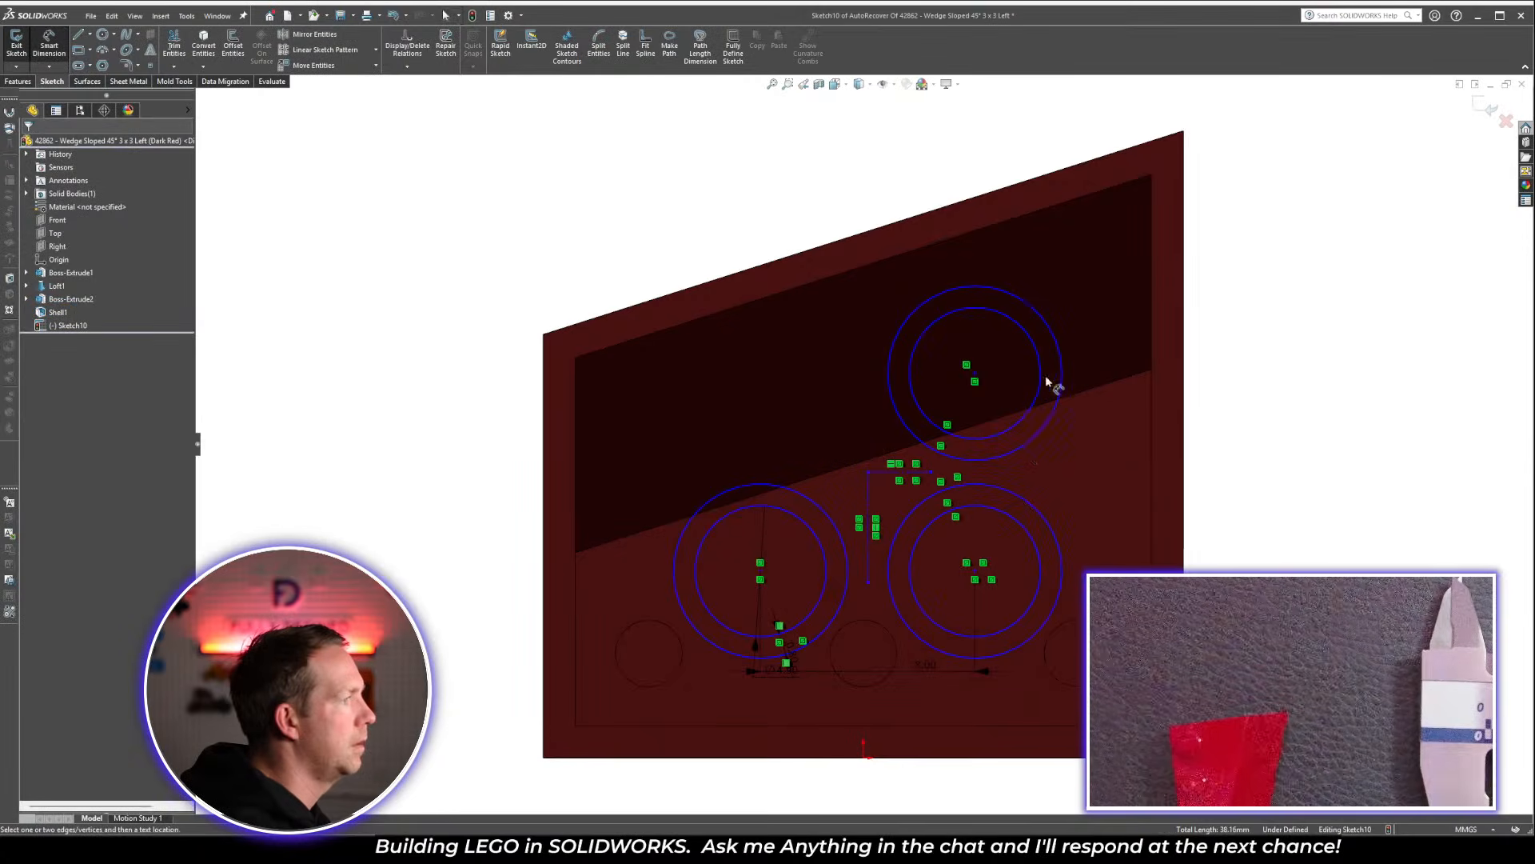
Set the vertical center distance between the two stacked circle pairs to 8 mm
{"action": "left_click", "coordinate": [1050, 527]}
{"action": "left_click", "coordinate": [1049, 526]}
{"action": "left_click", "coordinate": [1087, 497]}
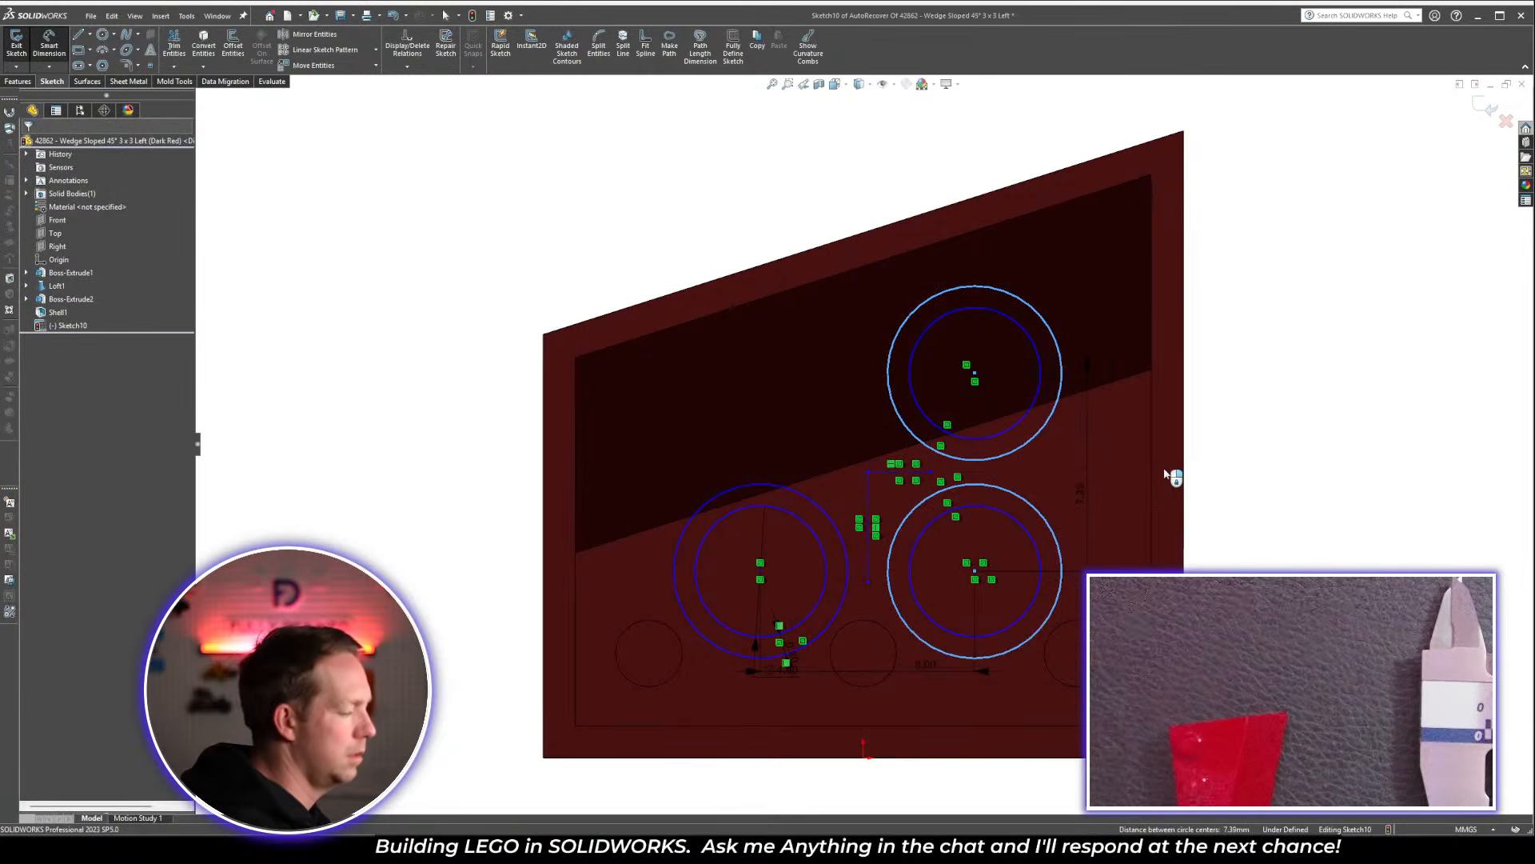
{"action": "type", "text": "8"}
{"action": "key", "text": "Return"}
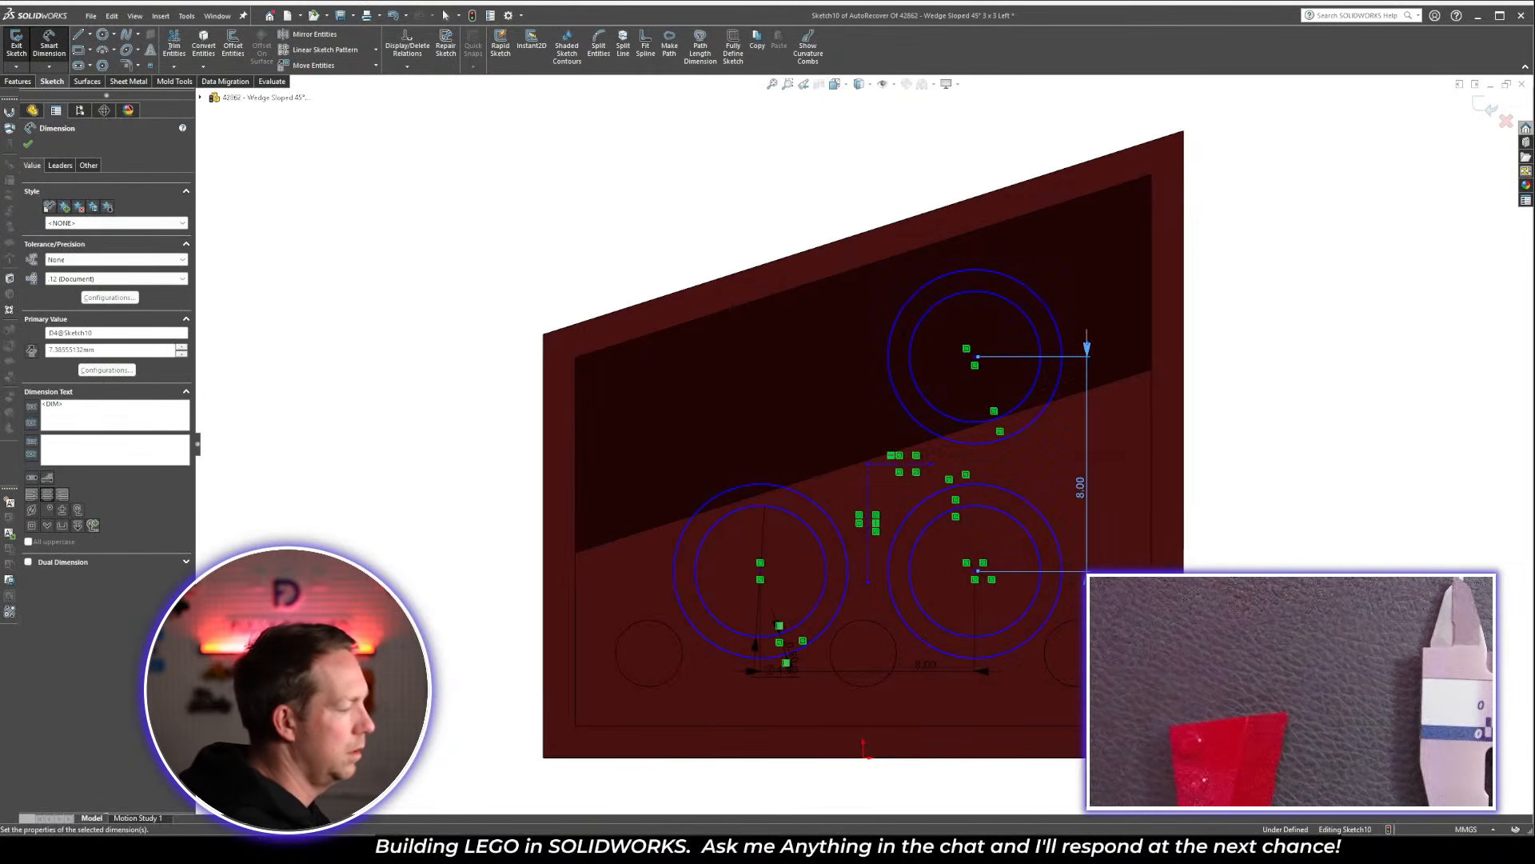
{"action": "key", "text": "Escape"}
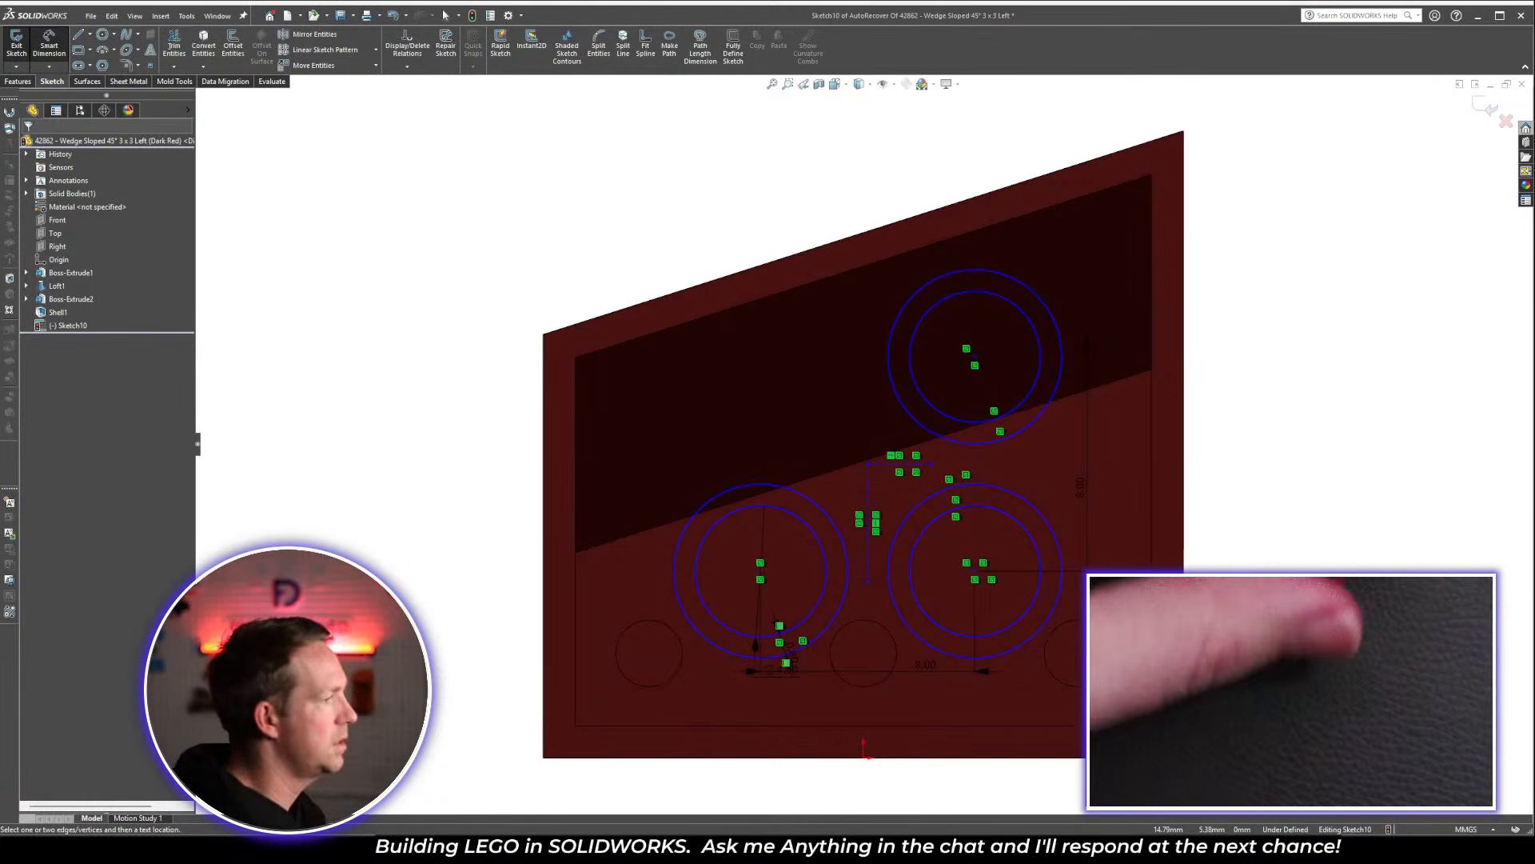
Set the distance from the lower inner circle's nearest edge to the wedge's straight outer edge to 5.6 mm
{"action": "left_click", "coordinate": [988, 637]}
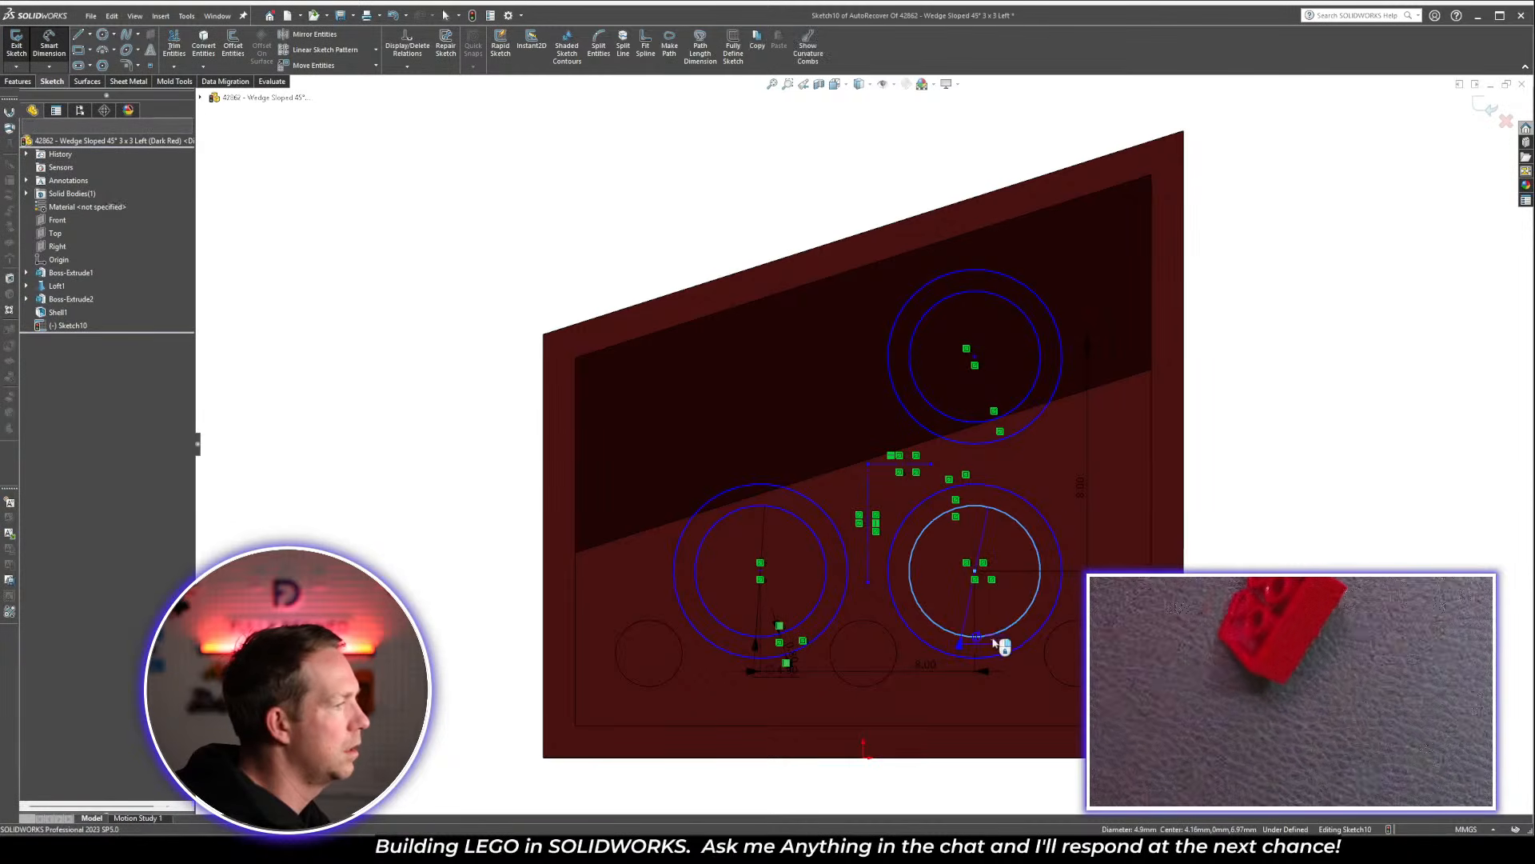
{"action": "left_click", "coordinate": [1017, 757]}
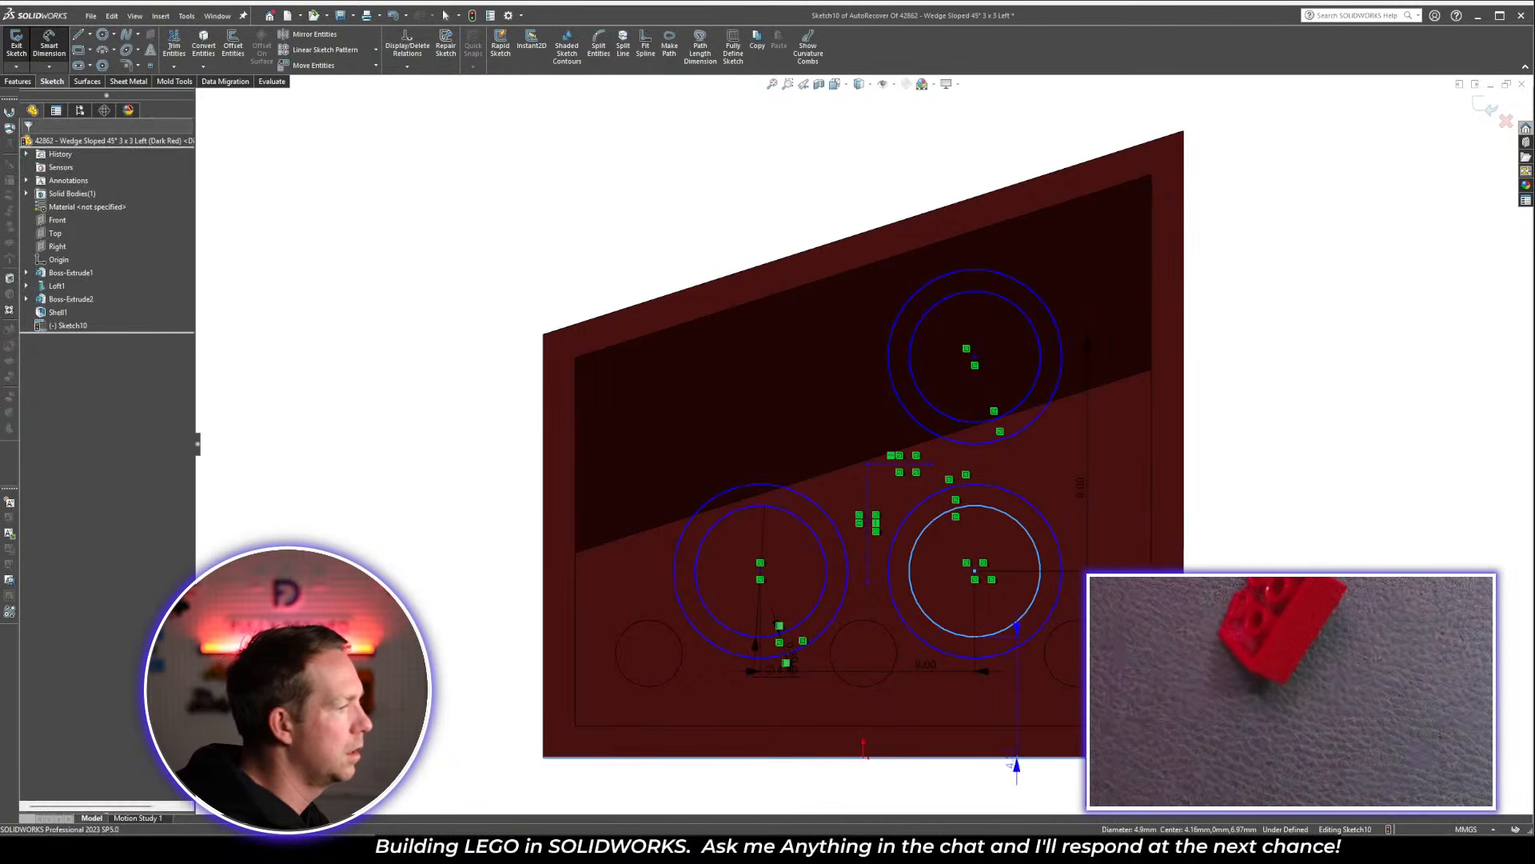
{"action": "left_click", "coordinate": [1248, 680]}
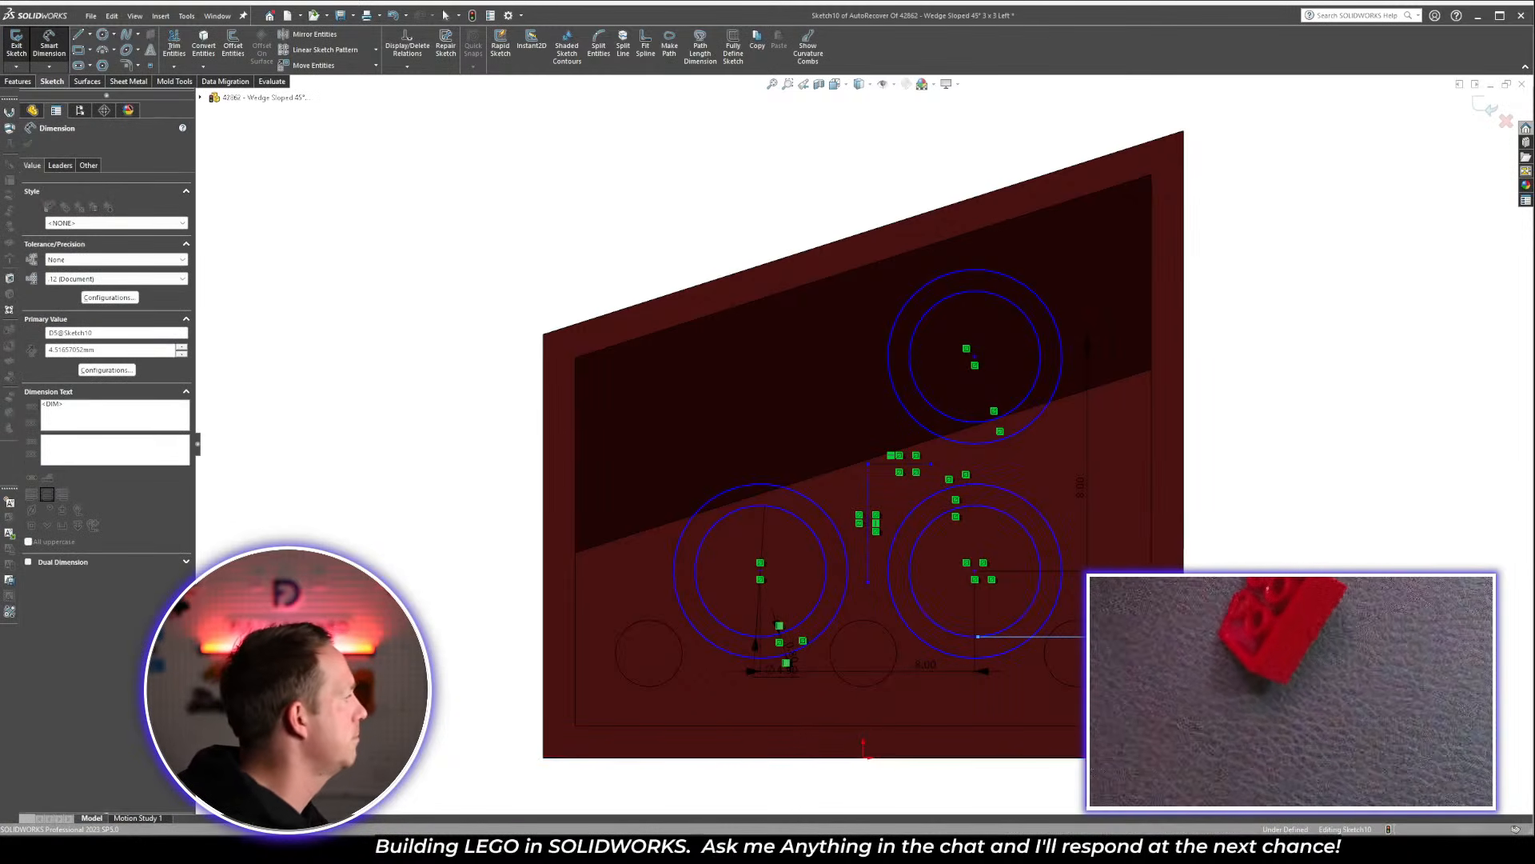
{"action": "type", "text": "5.6"}
{"action": "key", "text": "Return"}
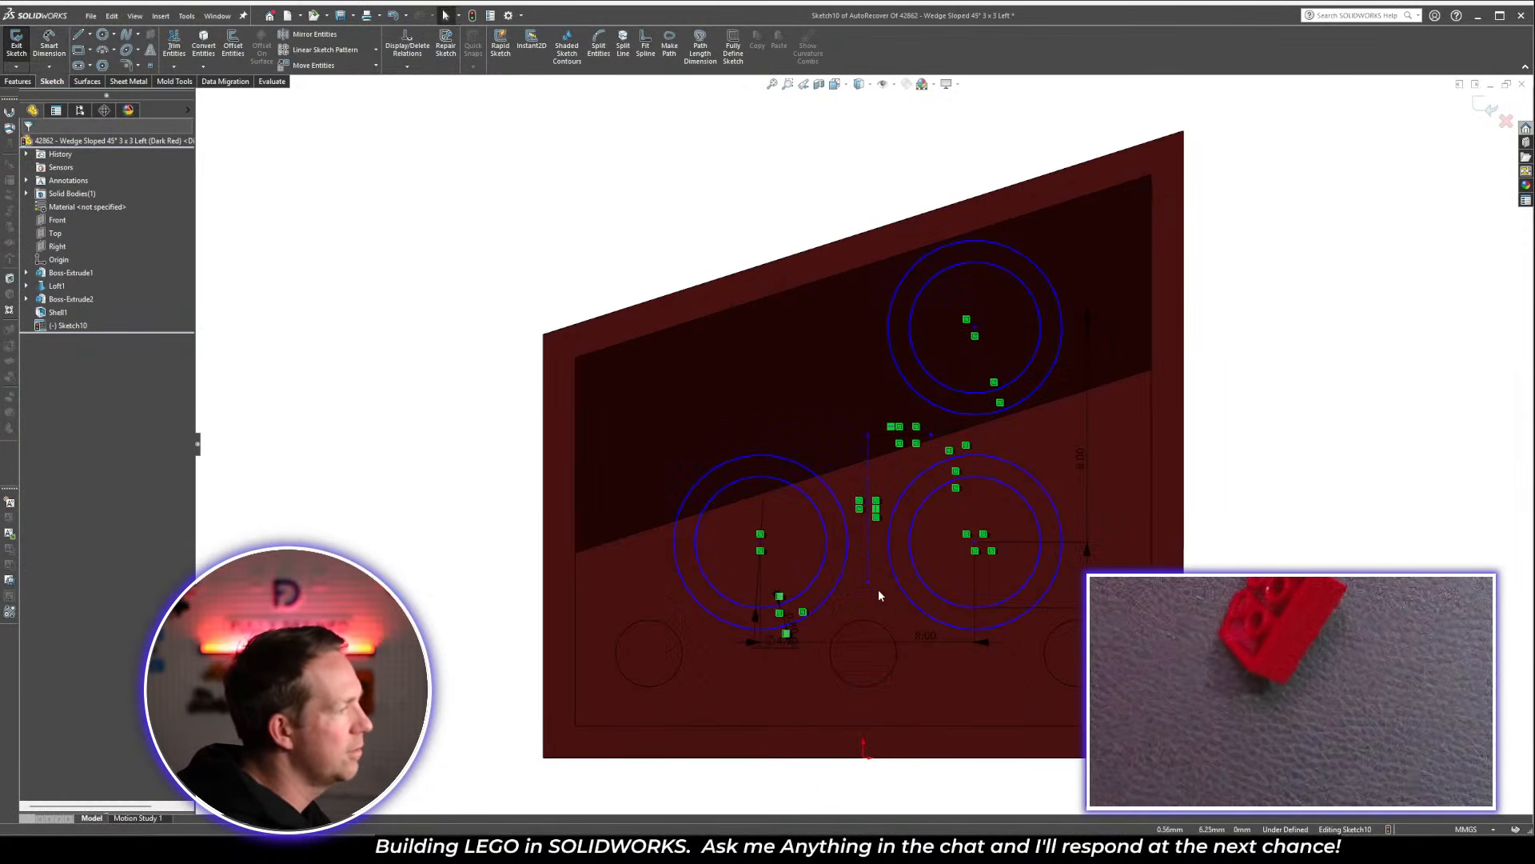
Attach the free lower end of the vertical construction line to the sketch origin
{"action": "mouse_move", "coordinate": [868, 583]}
{"action": "left_mouse_down"}
{"action": "mouse_move", "coordinate": [897, 746]}
{"action": "mouse_move", "coordinate": [864, 758]}
{"action": "left_mouse_up"}
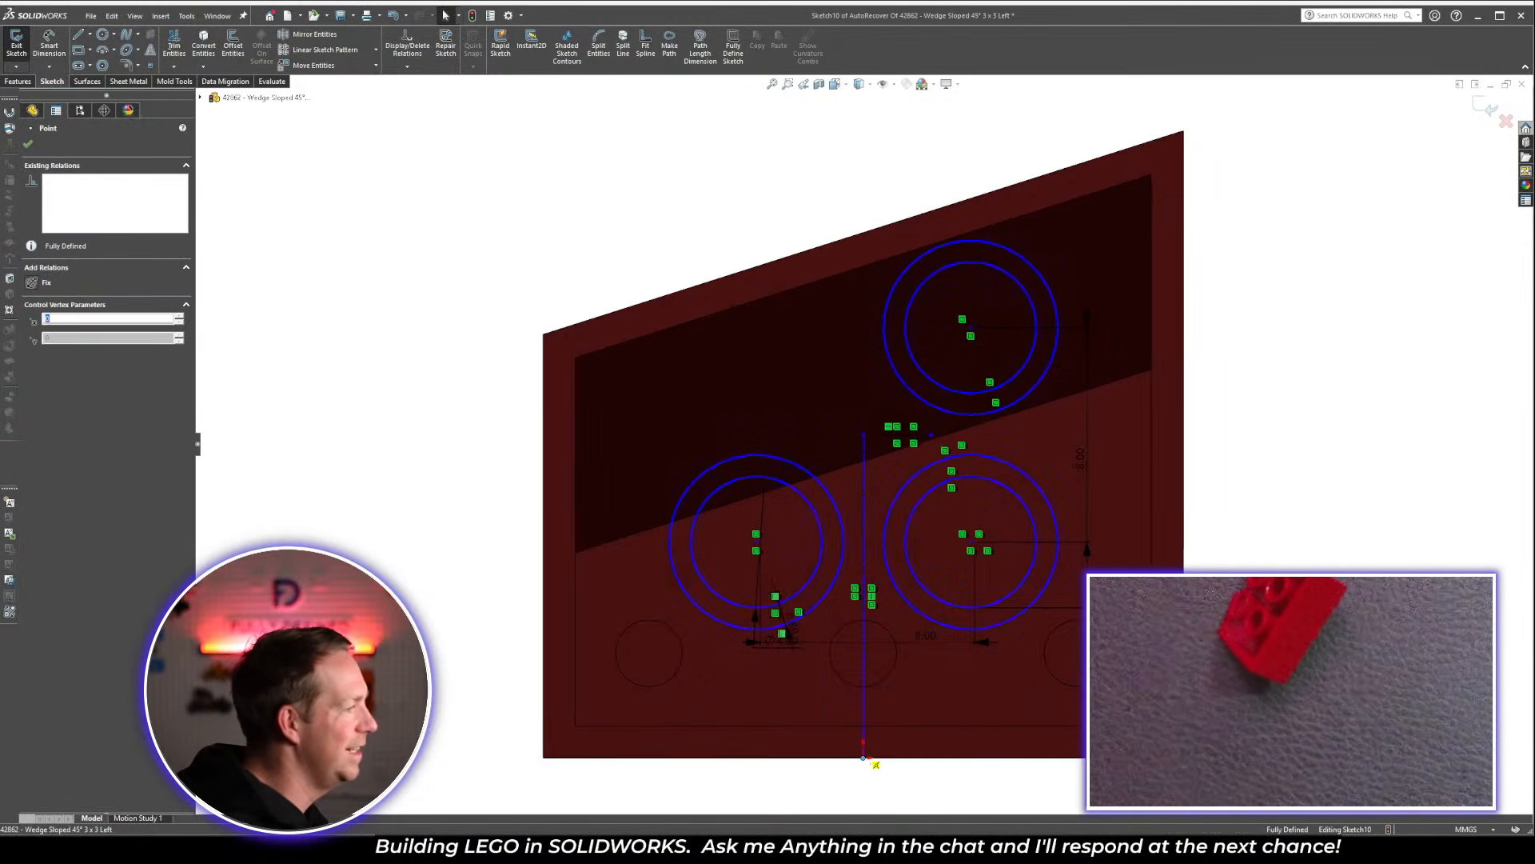
{"action": "left_click", "coordinate": [1218, 449]}
Mirror the upper pair of concentric circles about the vertical construction line
{"action": "mouse_move", "coordinate": [953, 547]}
{"action": "middle_mouse_down"}
{"action": "mouse_move", "coordinate": [959, 353]}
{"action": "mouse_move", "coordinate": [539, 316]}
{"action": "middle_mouse_up"}
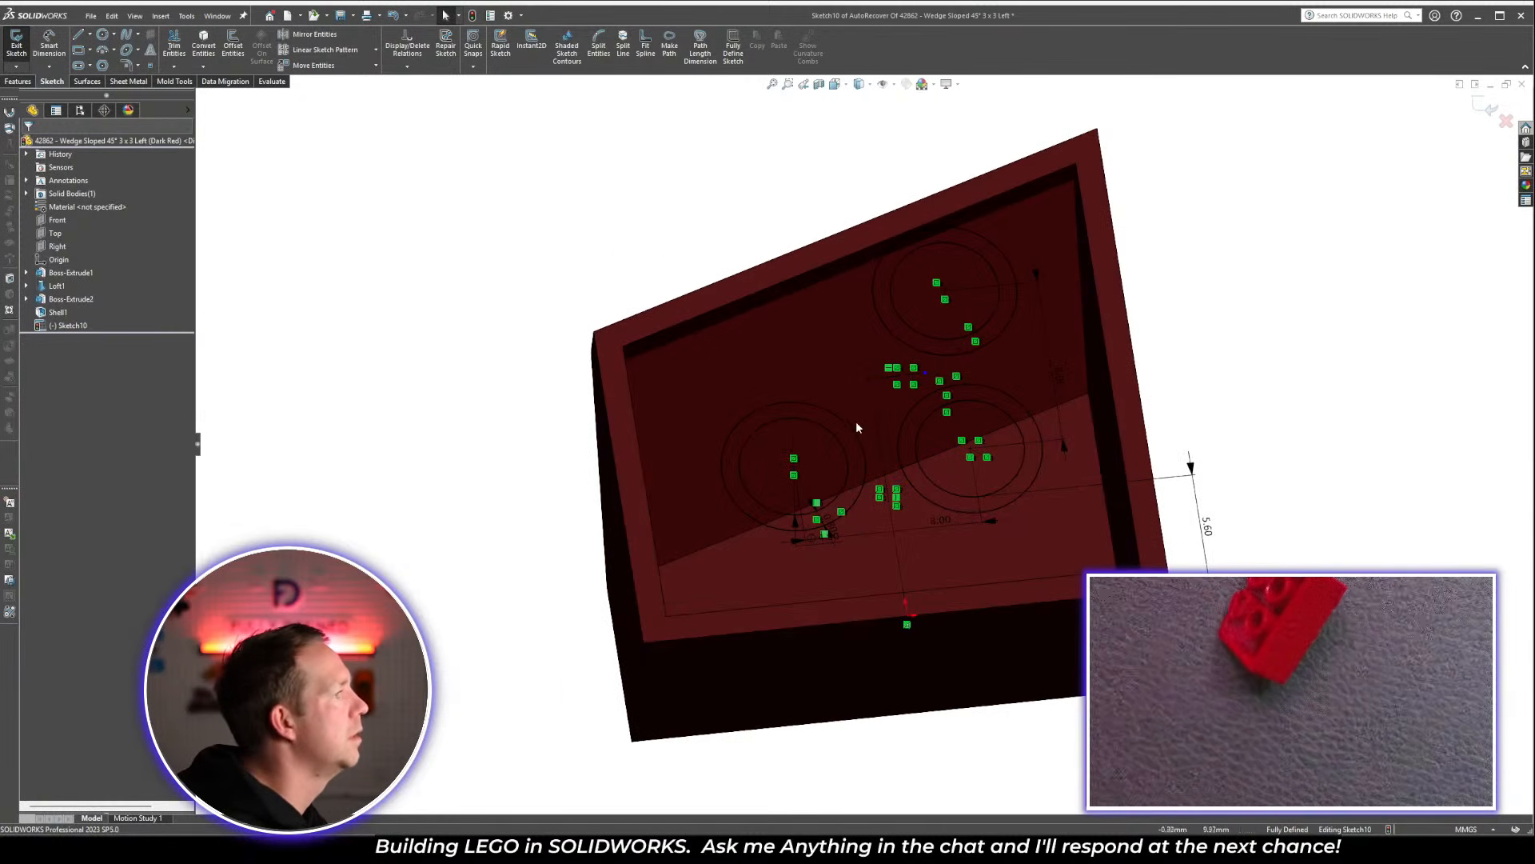
{"action": "left_click", "coordinate": [315, 35]}
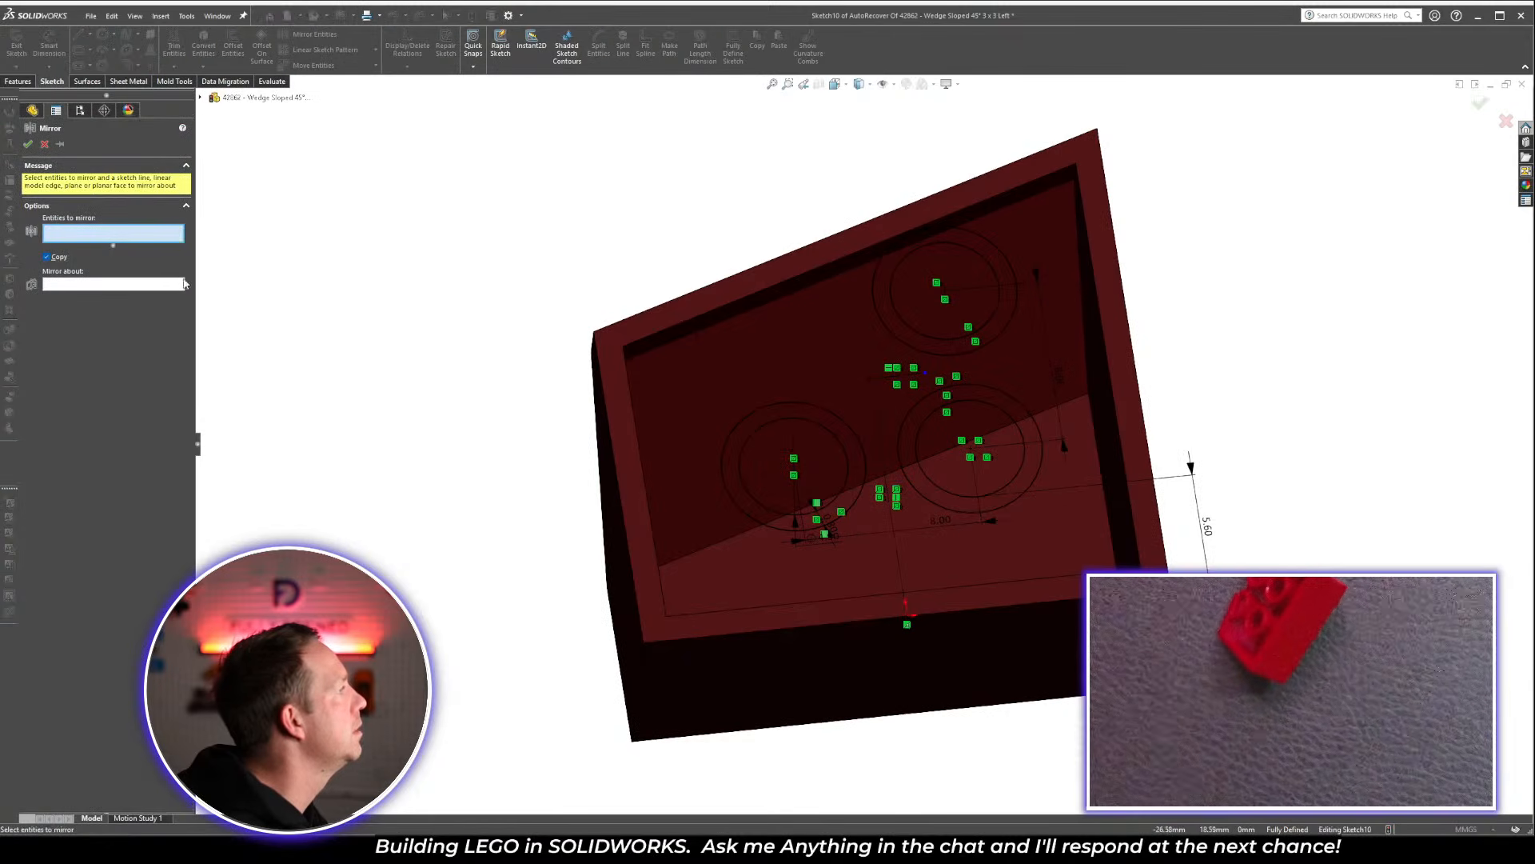
{"action": "left_click_drag", "start_coordinate": [942, 315], "coordinate": [868, 277]}
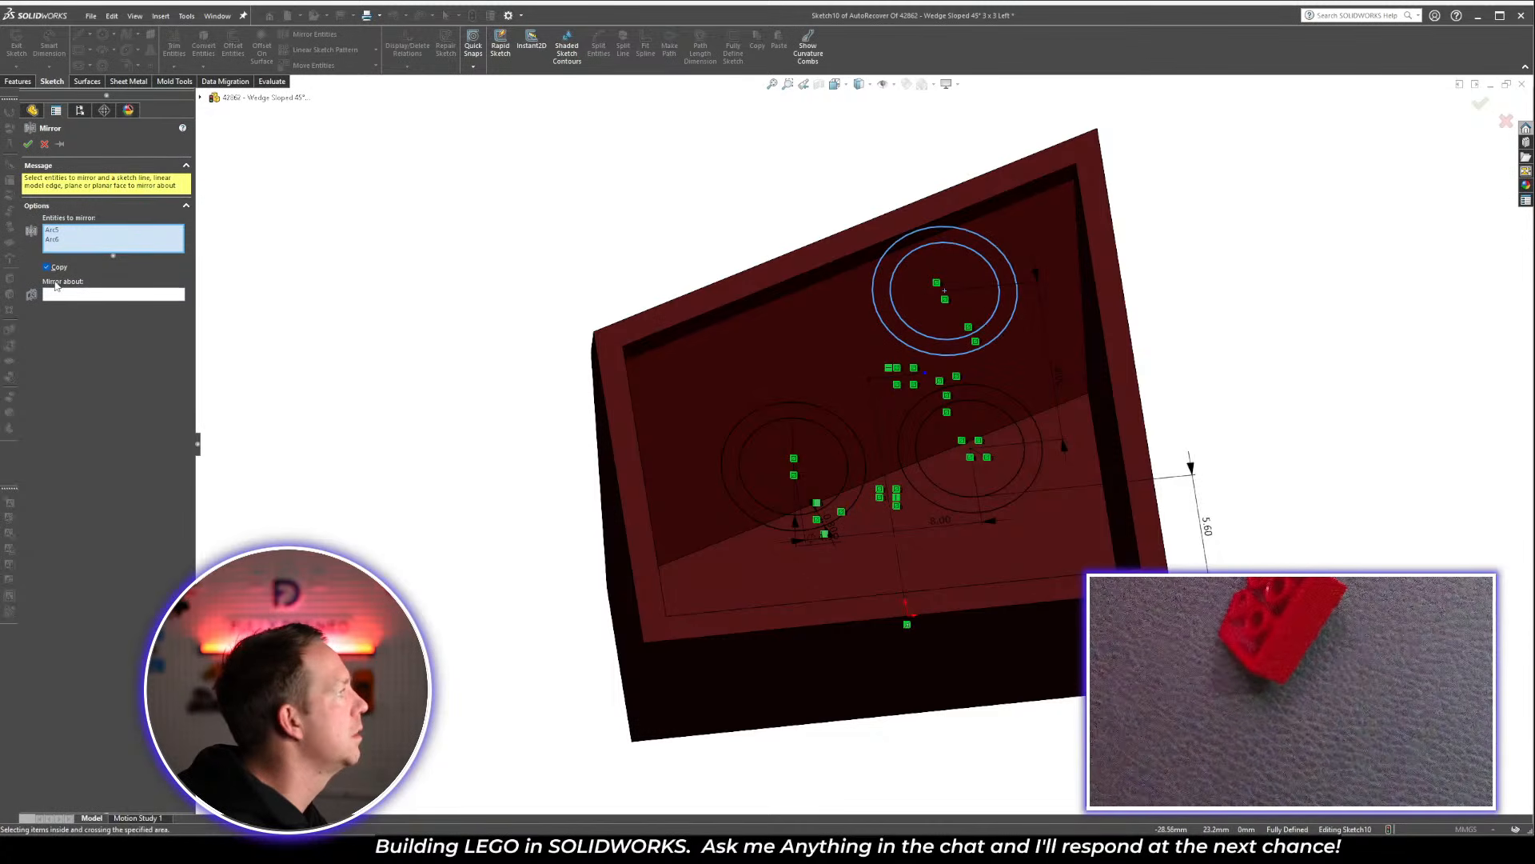
{"action": "left_click", "coordinate": [159, 295]}
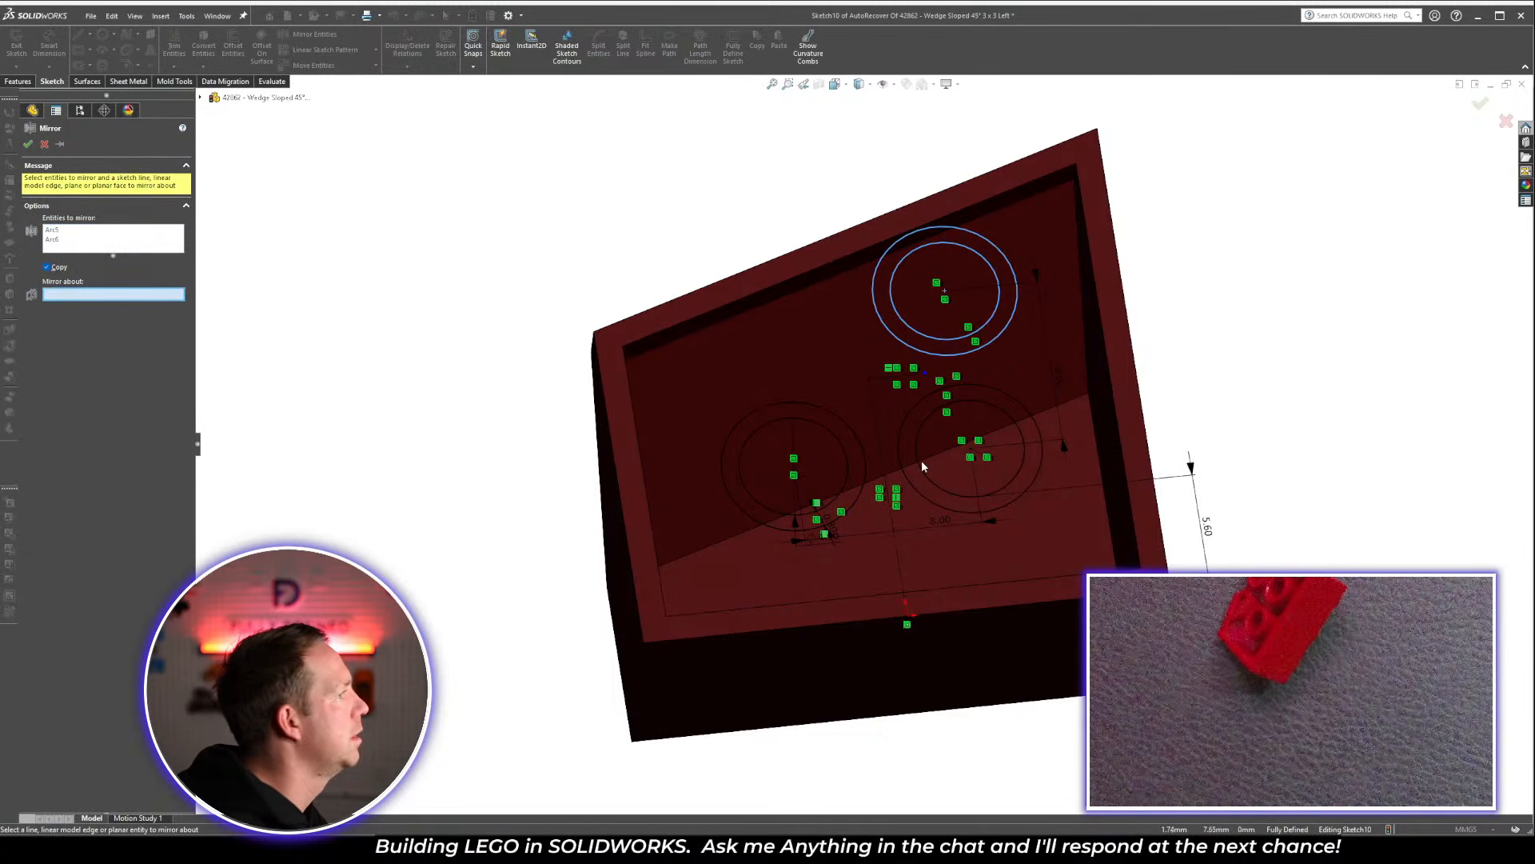
{"action": "left_click", "coordinate": [879, 432]}
{"action": "right_click", "coordinate": [886, 434]}
Start a boss extrusion of the four tube rings with the Up To Next end condition
{"action": "middle_click_drag", "start_coordinate": [889, 436], "coordinate": [842, 309]}
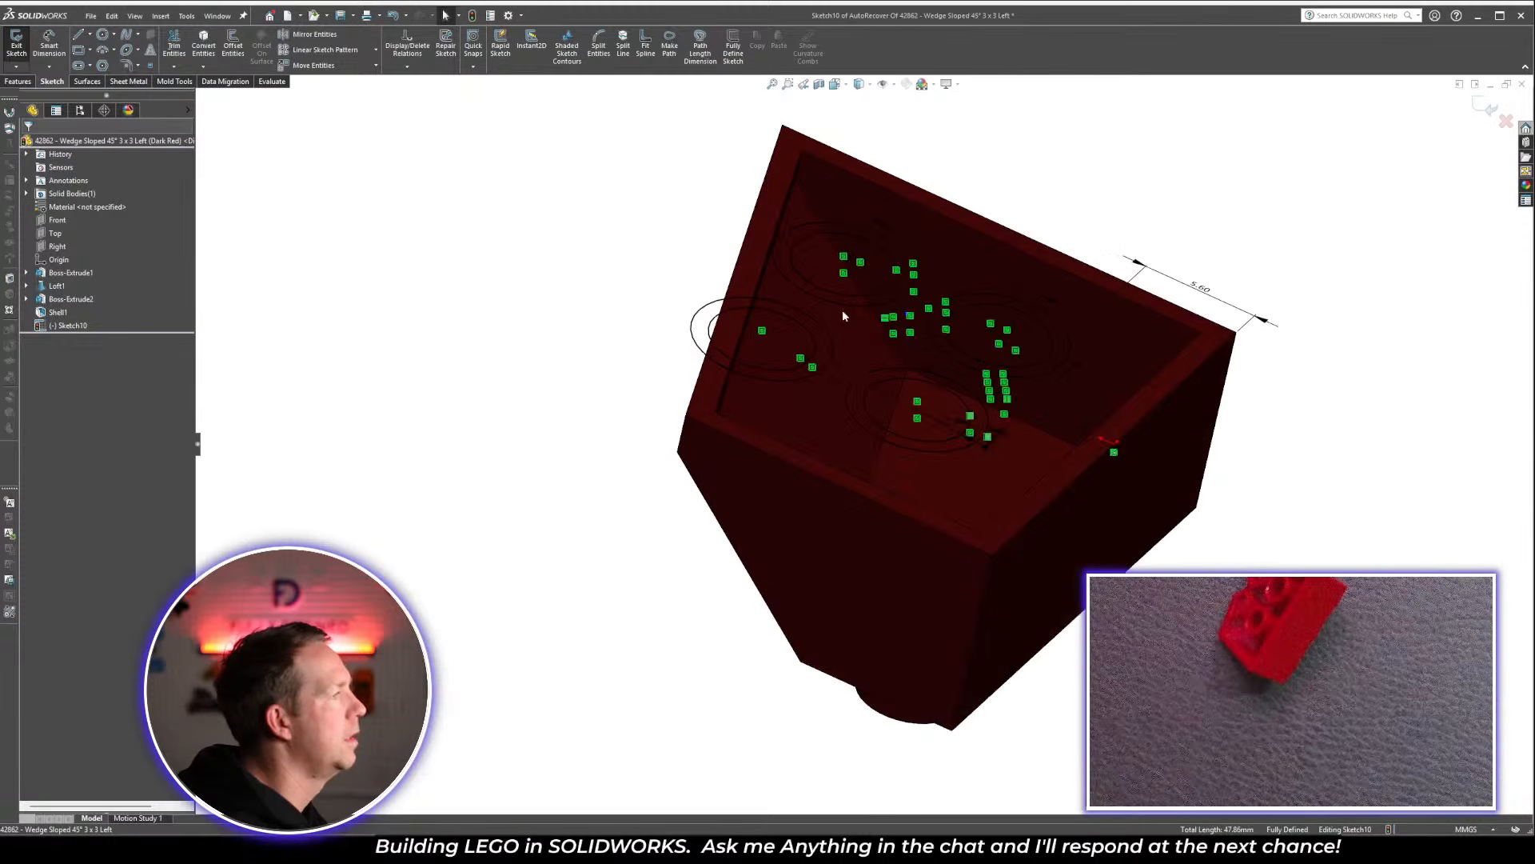
{"action": "scroll", "coordinate": [856, 259], "scroll_direction": "down", "scroll_amount": 4}
{"action": "middle_click_drag", "start_coordinate": [879, 237], "coordinate": [1048, 266]}
{"action": "scroll", "coordinate": [1074, 260], "scroll_direction": "up", "scroll_amount": 3}
{"action": "left_click", "coordinate": [1098, 212]}
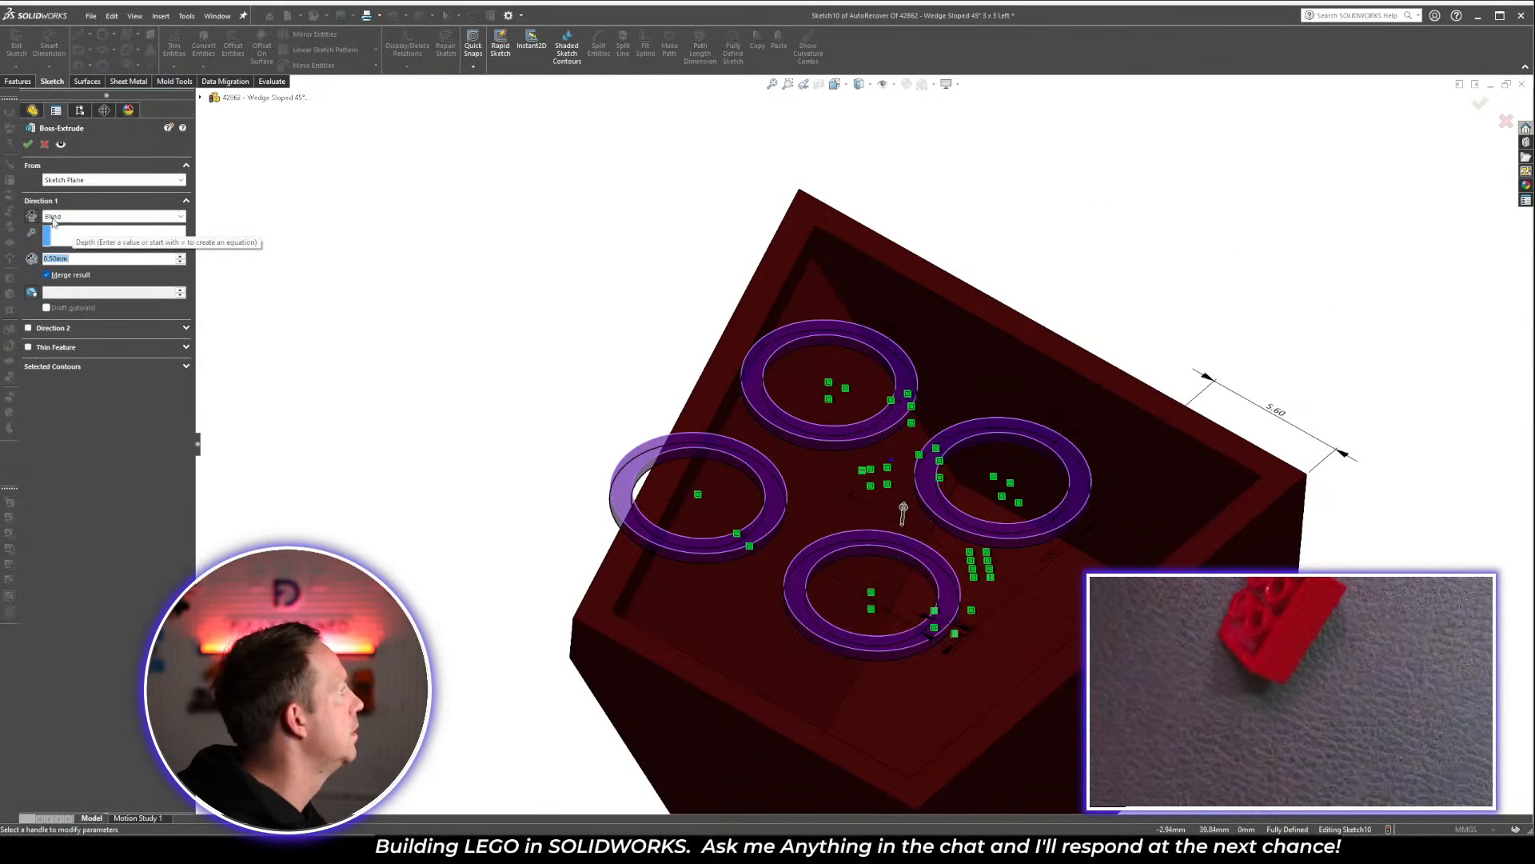
{"action": "left_click", "coordinate": [73, 220]}
{"action": "left_click", "coordinate": [73, 243]}
Start the tube extrusion from a 0.2 mm offset into the wedge and create it
{"action": "left_click", "coordinate": [80, 181]}
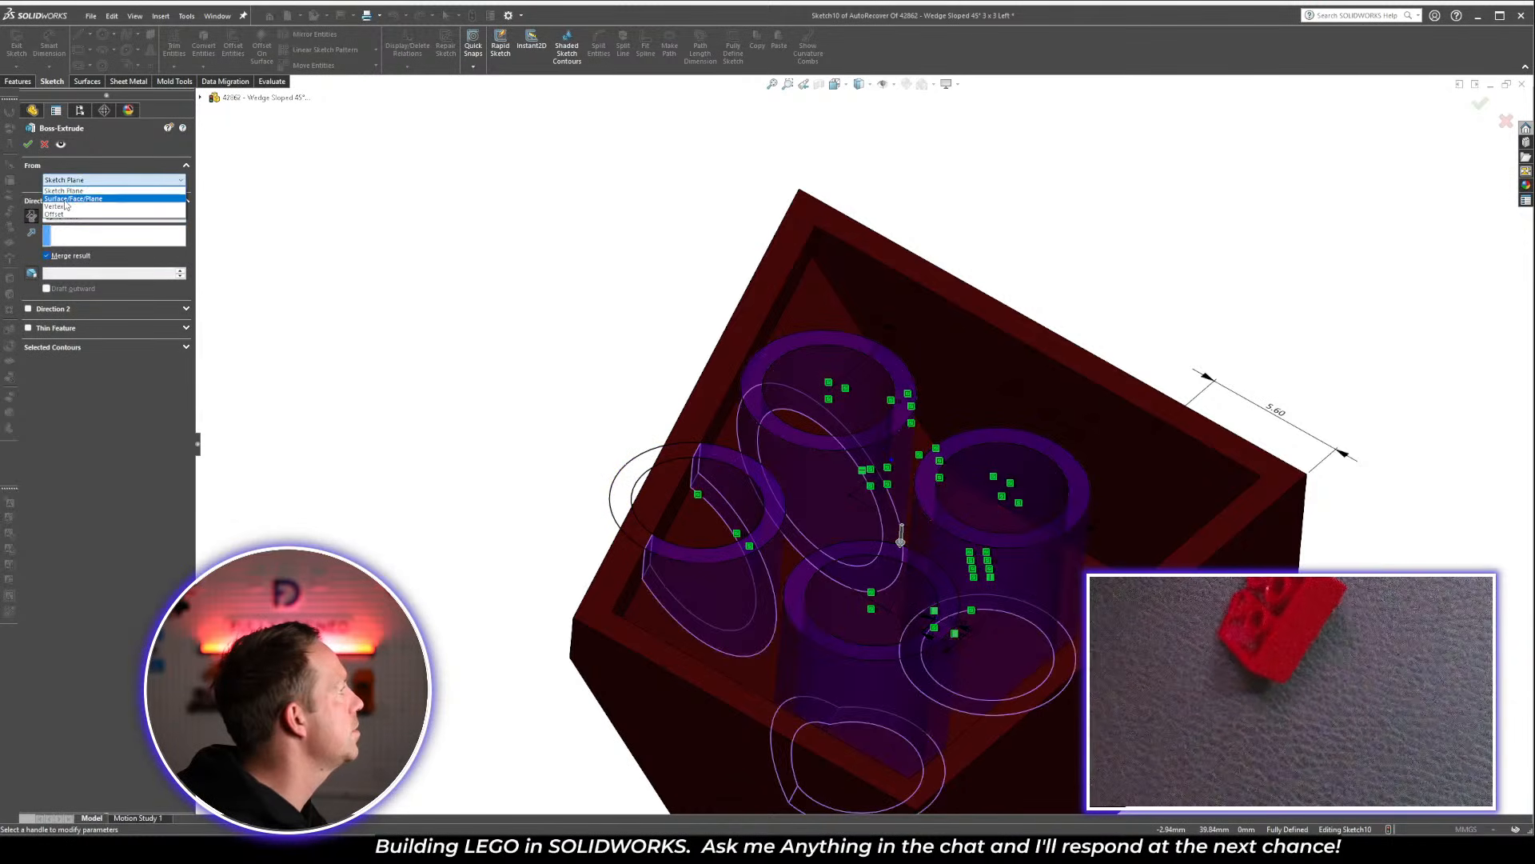
{"action": "left_click", "coordinate": [61, 215]}
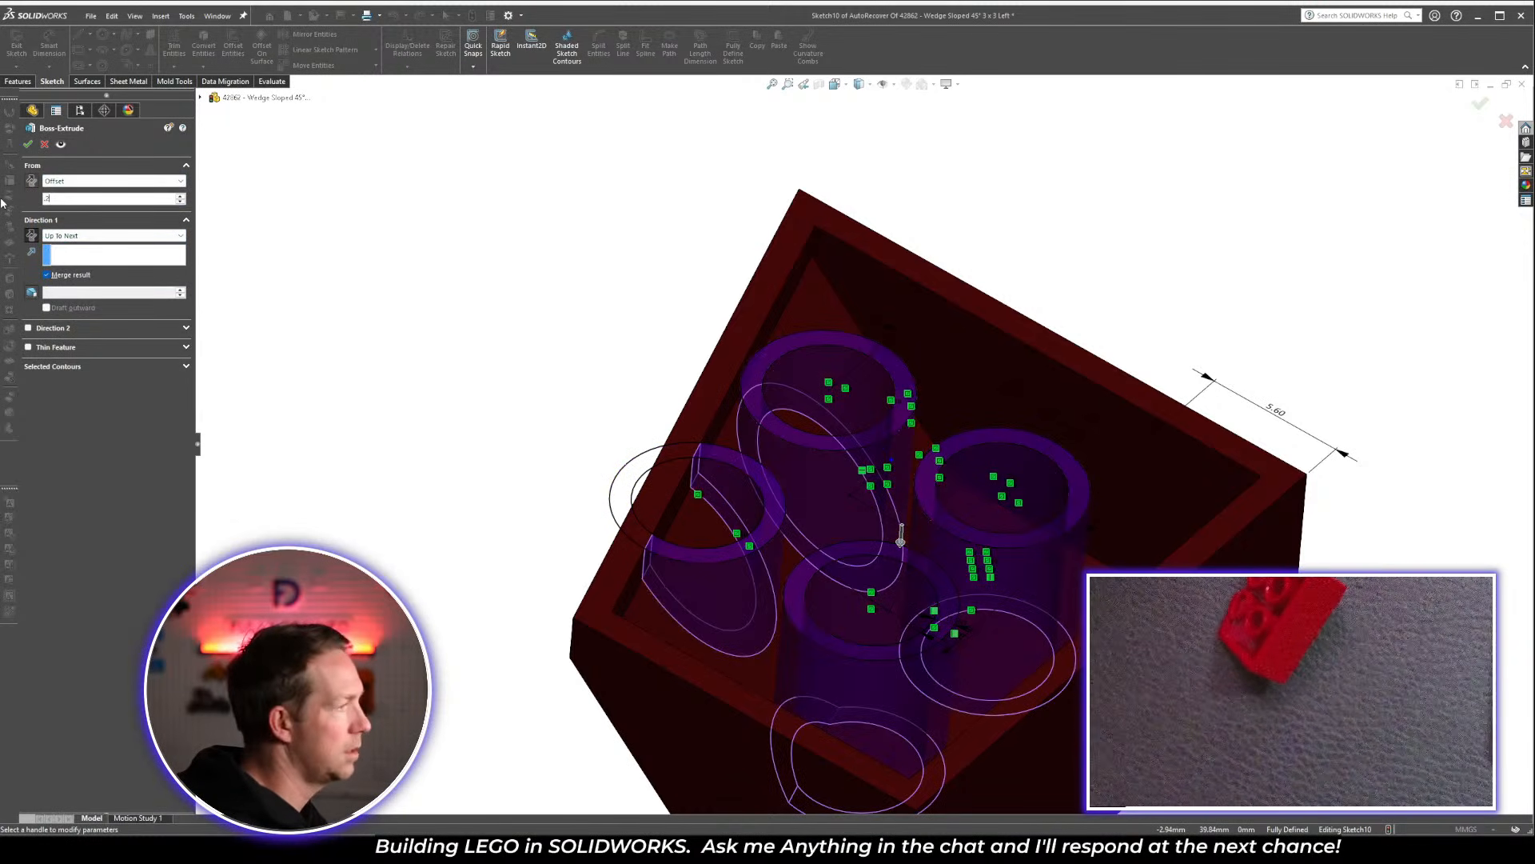
{"action": "type", "text": ".2"}
{"action": "key", "text": "Return"}
{"action": "mouse_move", "coordinate": [565, 462]}
{"action": "middle_mouse_down"}
{"action": "mouse_move", "coordinate": [545, 366]}
{"action": "mouse_move", "coordinate": [576, 376]}
{"action": "mouse_move", "coordinate": [761, 606]}
{"action": "middle_mouse_up"}
{"action": "scroll", "coordinate": [761, 606], "scroll_direction": "down", "scroll_amount": 3}
{"action": "mouse_move", "coordinate": [729, 440]}
{"action": "middle_mouse_down"}
{"action": "mouse_move", "coordinate": [719, 479]}
{"action": "mouse_move", "coordinate": [737, 514]}
{"action": "mouse_move", "coordinate": [1051, 430]}
{"action": "middle_mouse_up"}
{"action": "mouse_move", "coordinate": [811, 395]}
{"action": "middle_mouse_down"}
{"action": "mouse_move", "coordinate": [785, 473]}
{"action": "mouse_move", "coordinate": [810, 332]}
{"action": "mouse_move", "coordinate": [803, 352]}
{"action": "middle_mouse_up"}
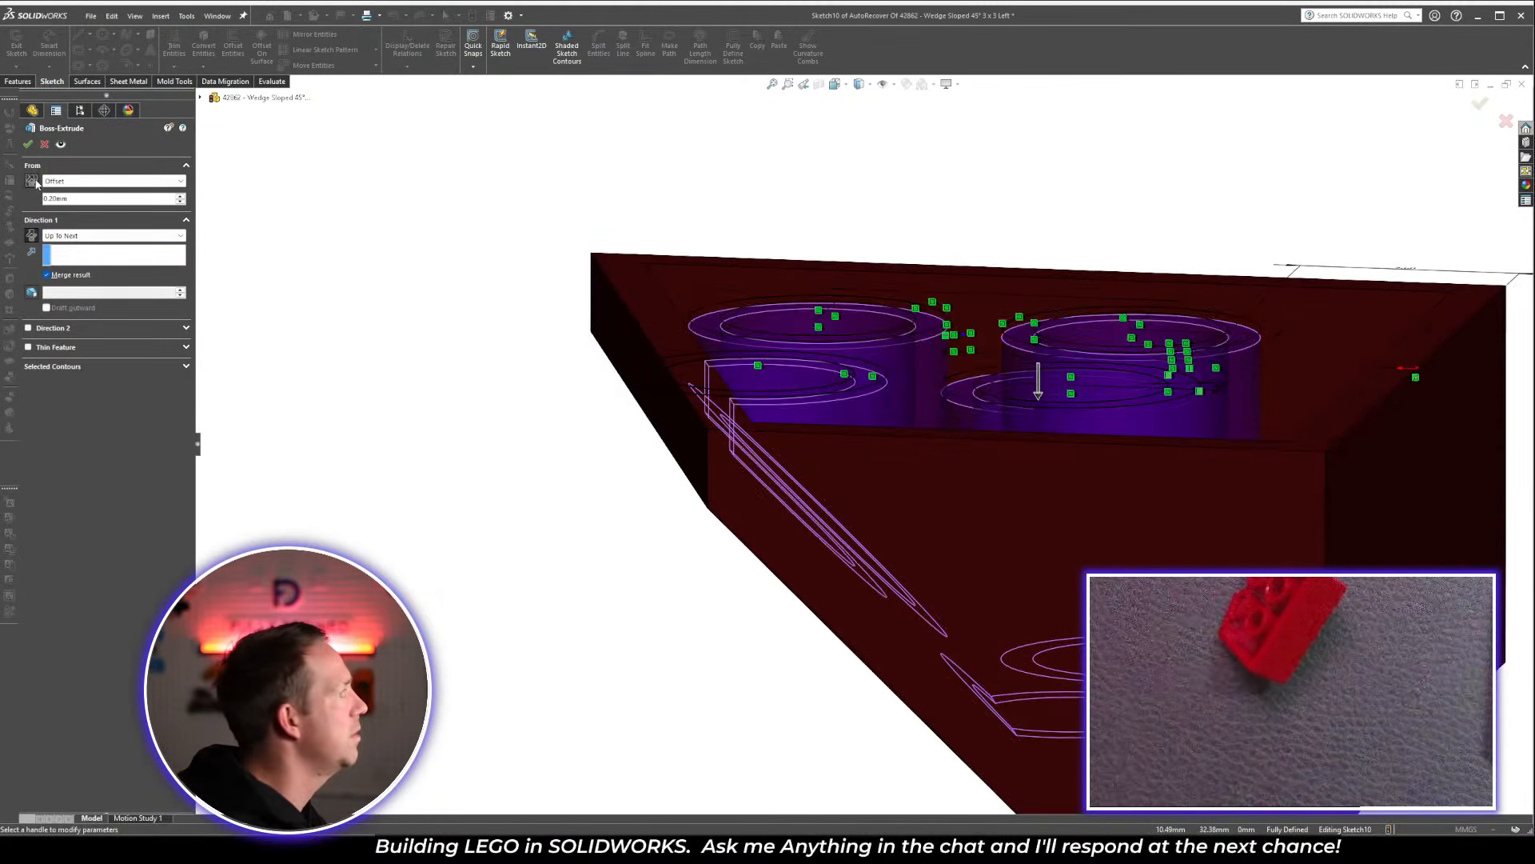
{"action": "left_click", "coordinate": [28, 144]}
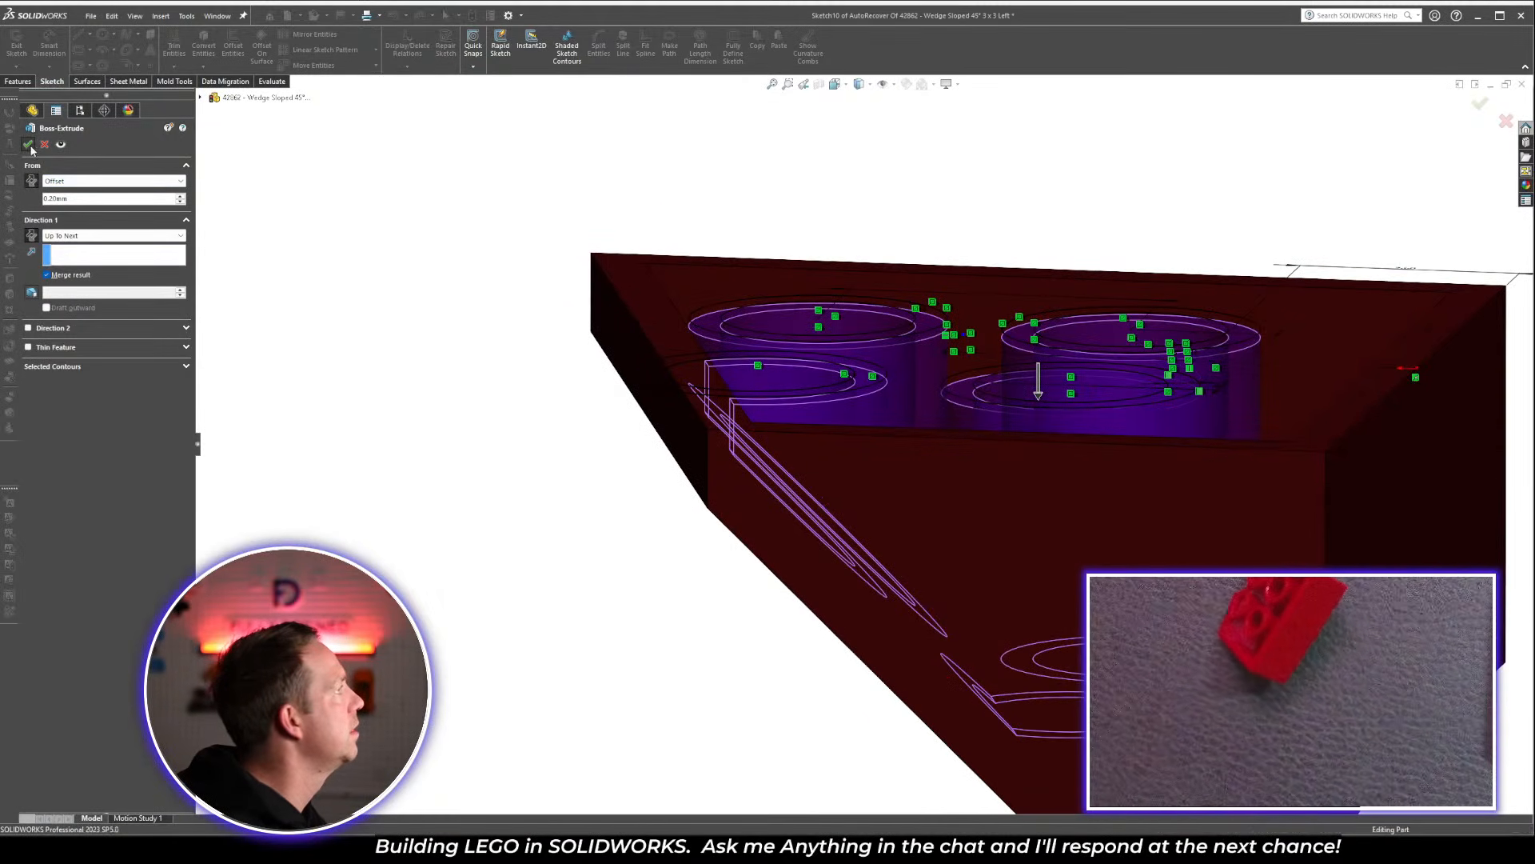
Save the autorecovered wedge part, allowing it to replace the original file
{"action": "middle_click_drag", "start_coordinate": [973, 438], "coordinate": [984, 562]}
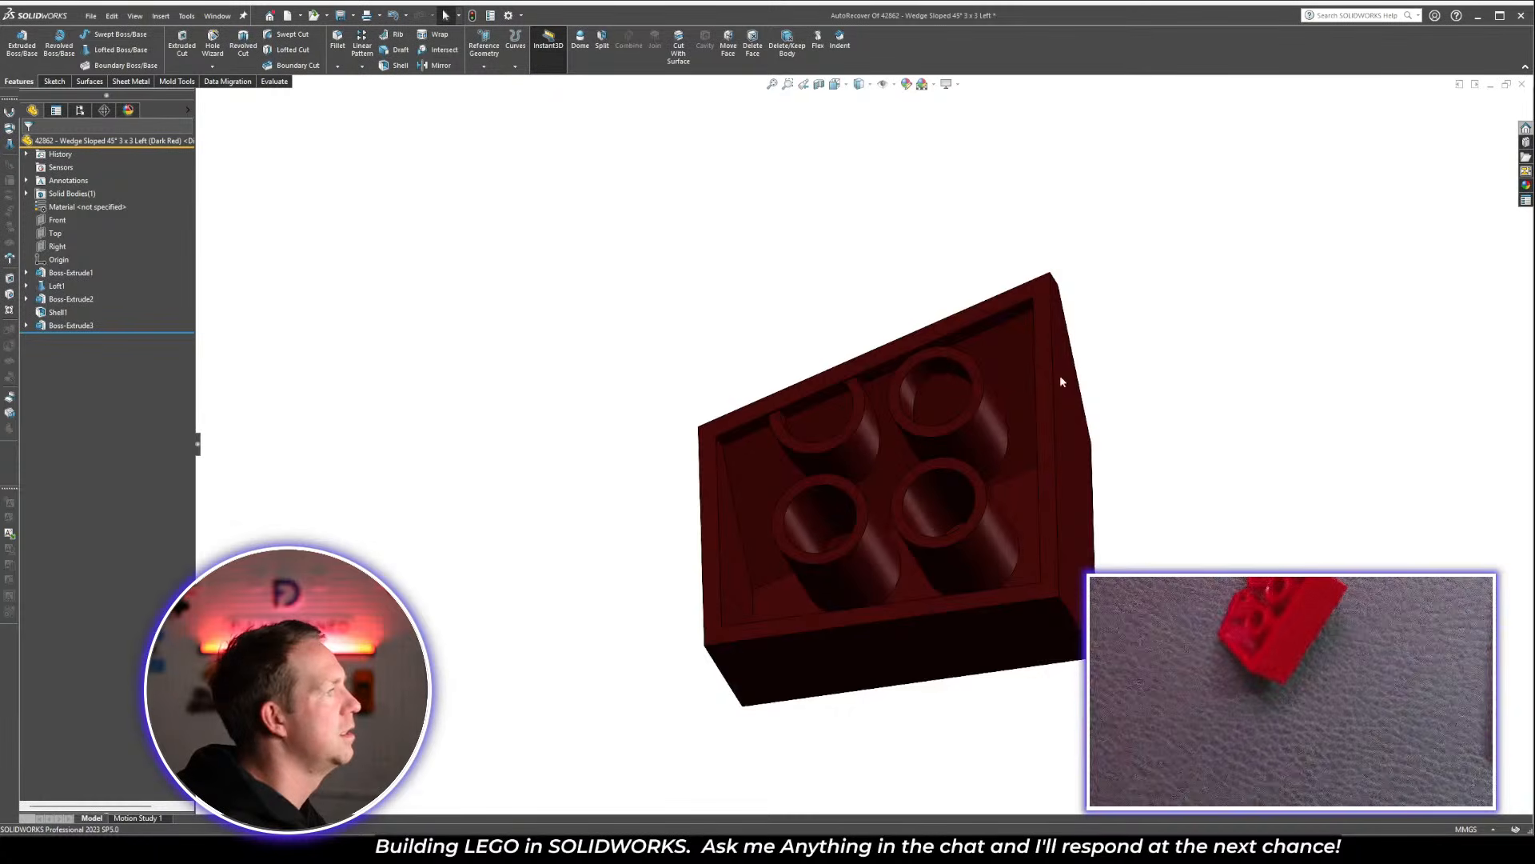
{"action": "middle_click_drag", "start_coordinate": [1061, 382], "coordinate": [895, 490]}
{"action": "key", "text": "ctrl+s"}
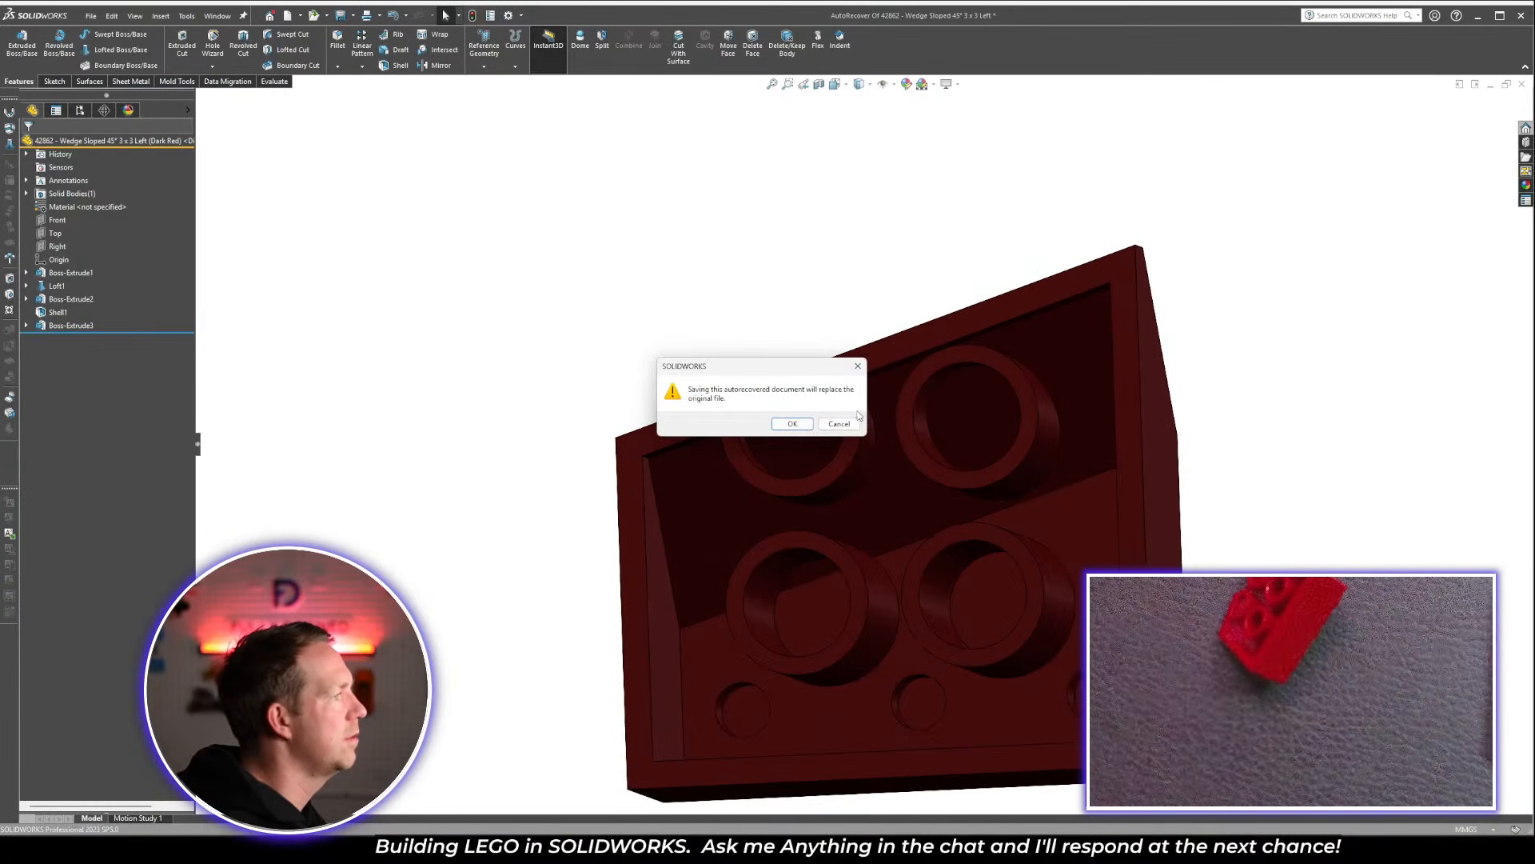
{"action": "left_click", "coordinate": [796, 424]}
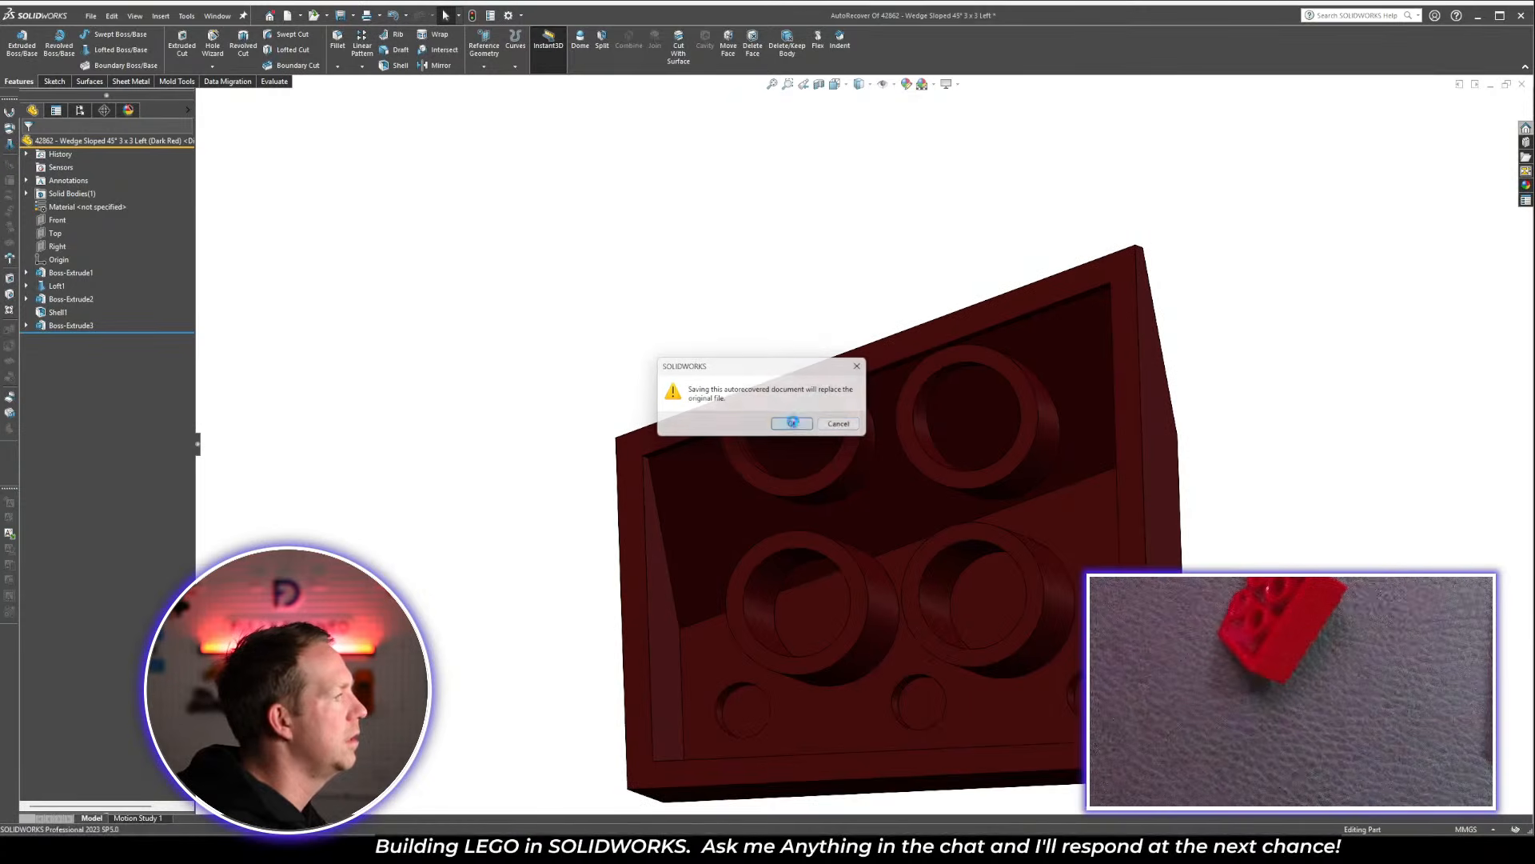
Start a sketch on the wedge's underside rim face and view it square-on
{"action": "left_click", "coordinate": [894, 353]}
{"action": "left_click", "coordinate": [983, 290]}
{"action": "key", "text": "space"}
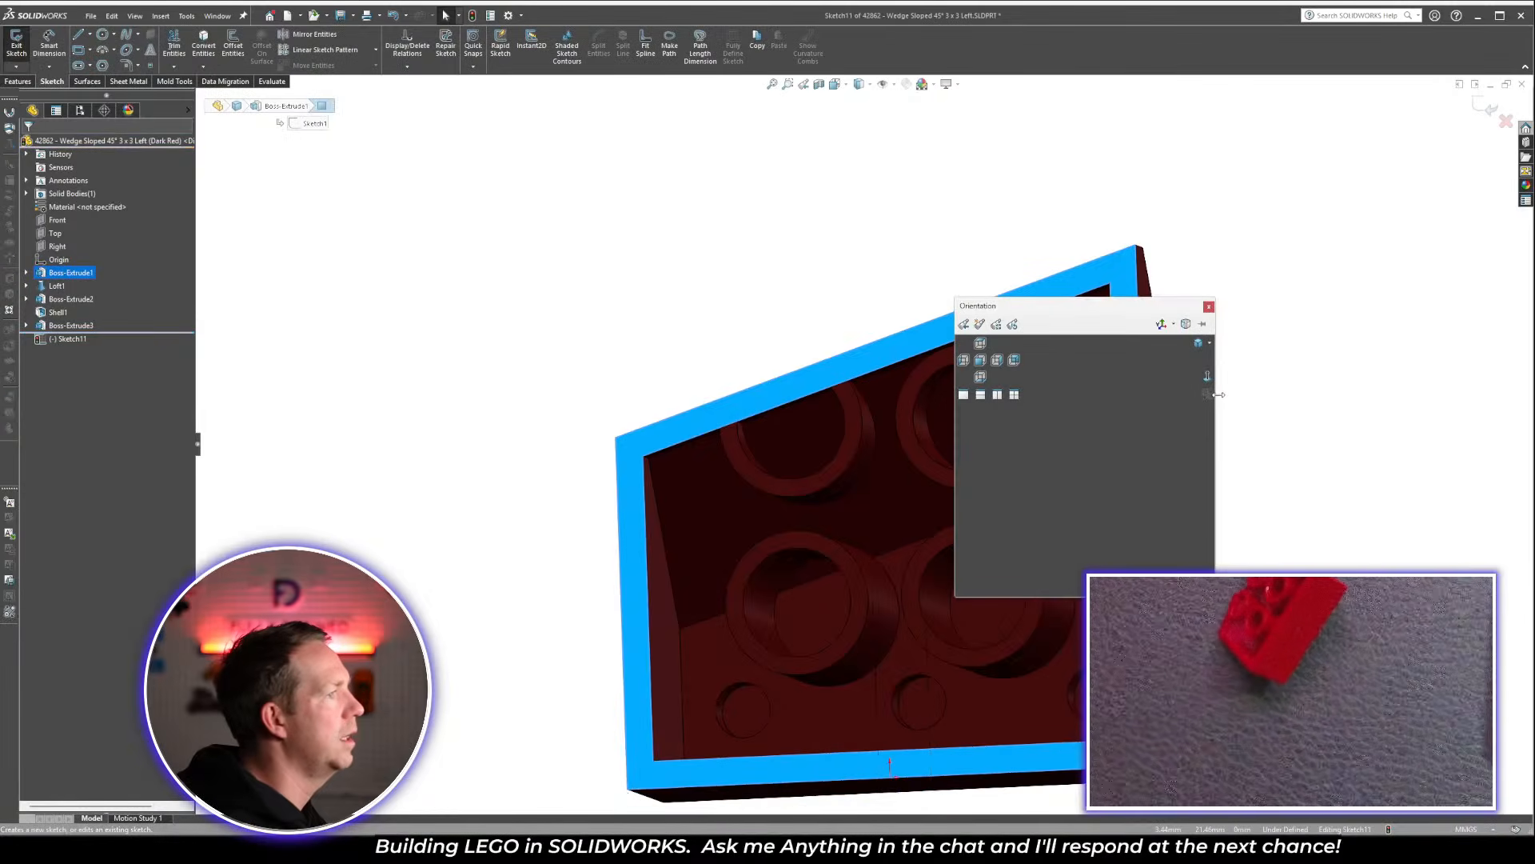
{"action": "left_click", "coordinate": [1207, 376]}
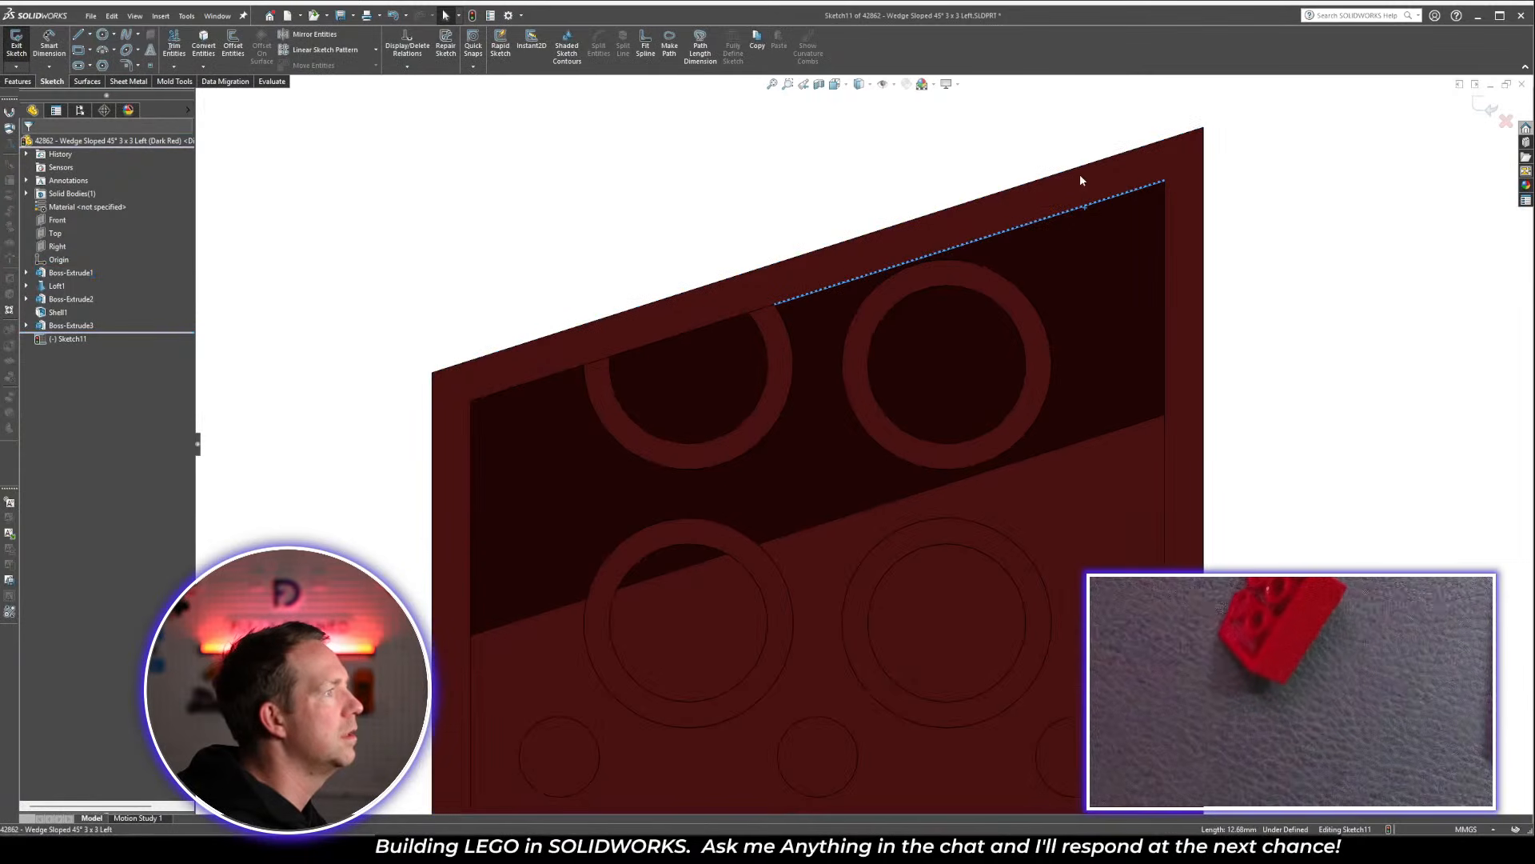
Convert the slanted wall's outer and inner edges into sketch lines and close the sketch
{"action": "left_click", "coordinate": [1079, 170], "text": "ctrl"}
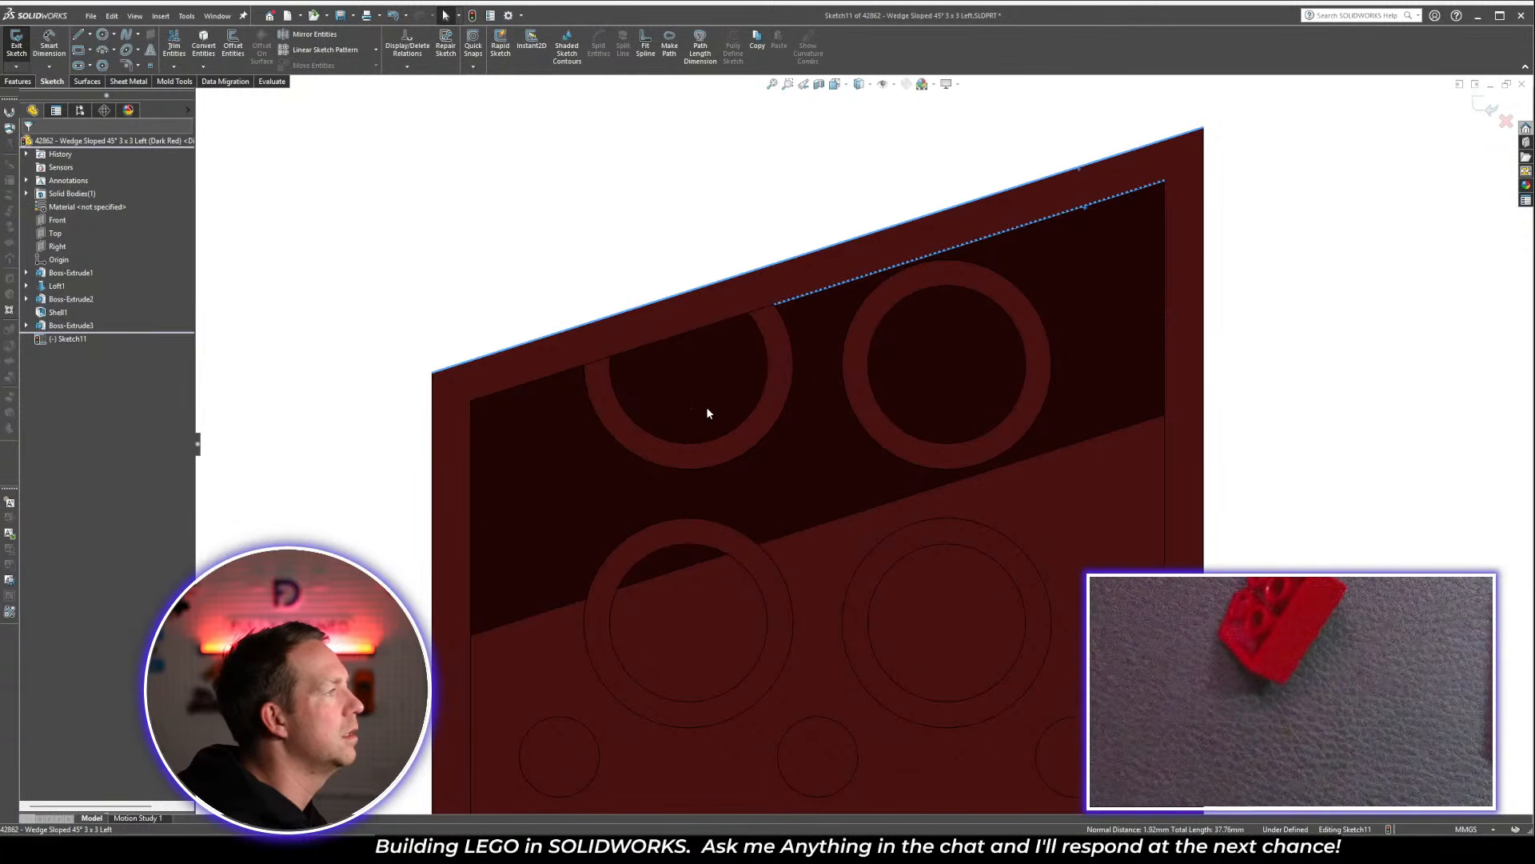
{"action": "middle_click_drag", "start_coordinate": [707, 408], "coordinate": [686, 211]}
{"action": "left_click", "coordinate": [795, 229]}
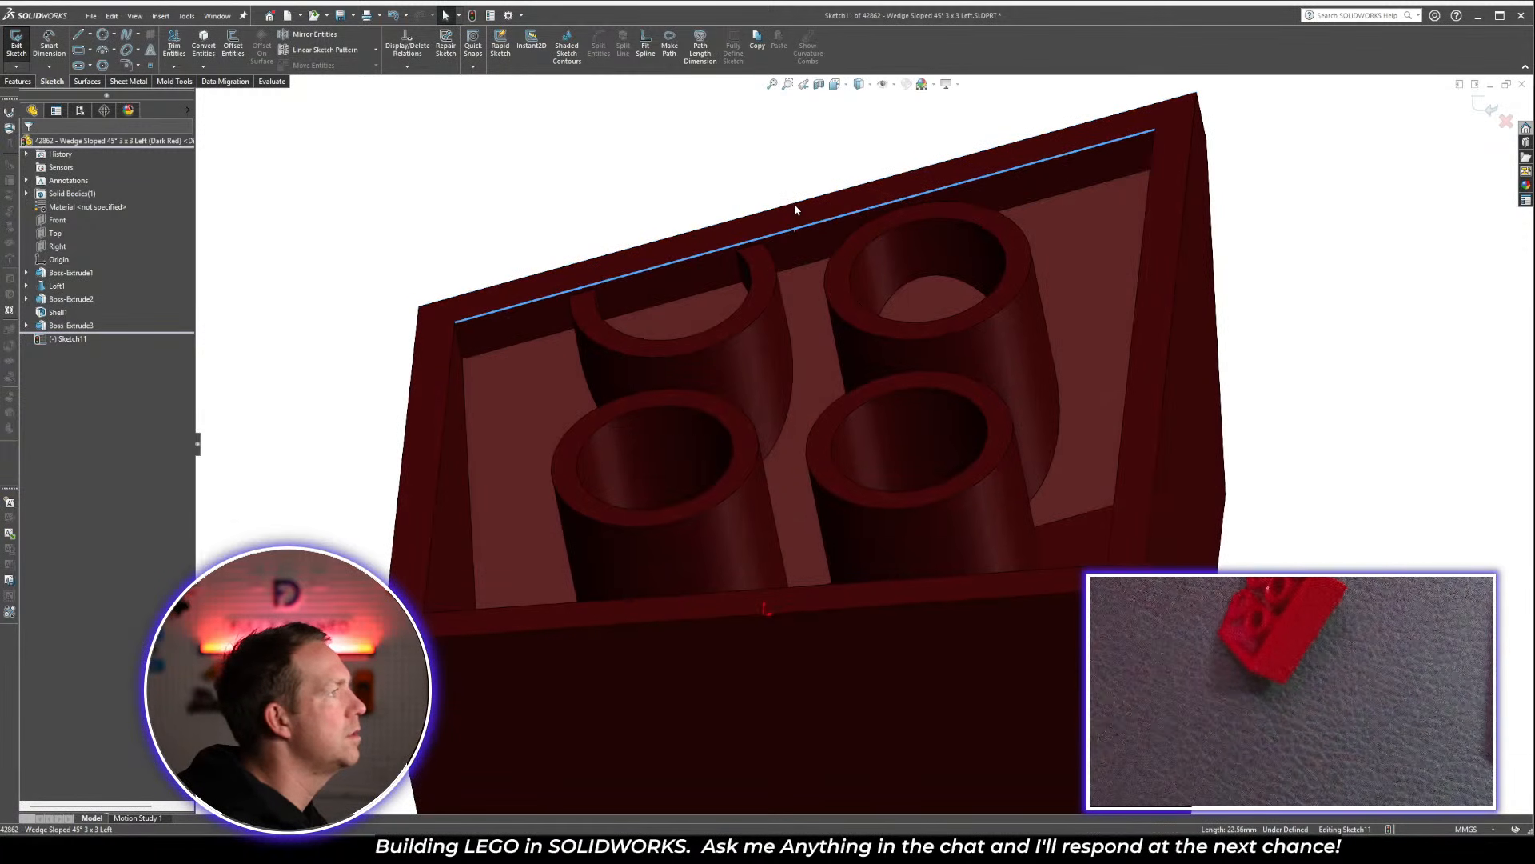
{"action": "left_click", "coordinate": [1058, 210]}
{"action": "key", "text": "ctrl+8"}
{"action": "key", "text": "space"}
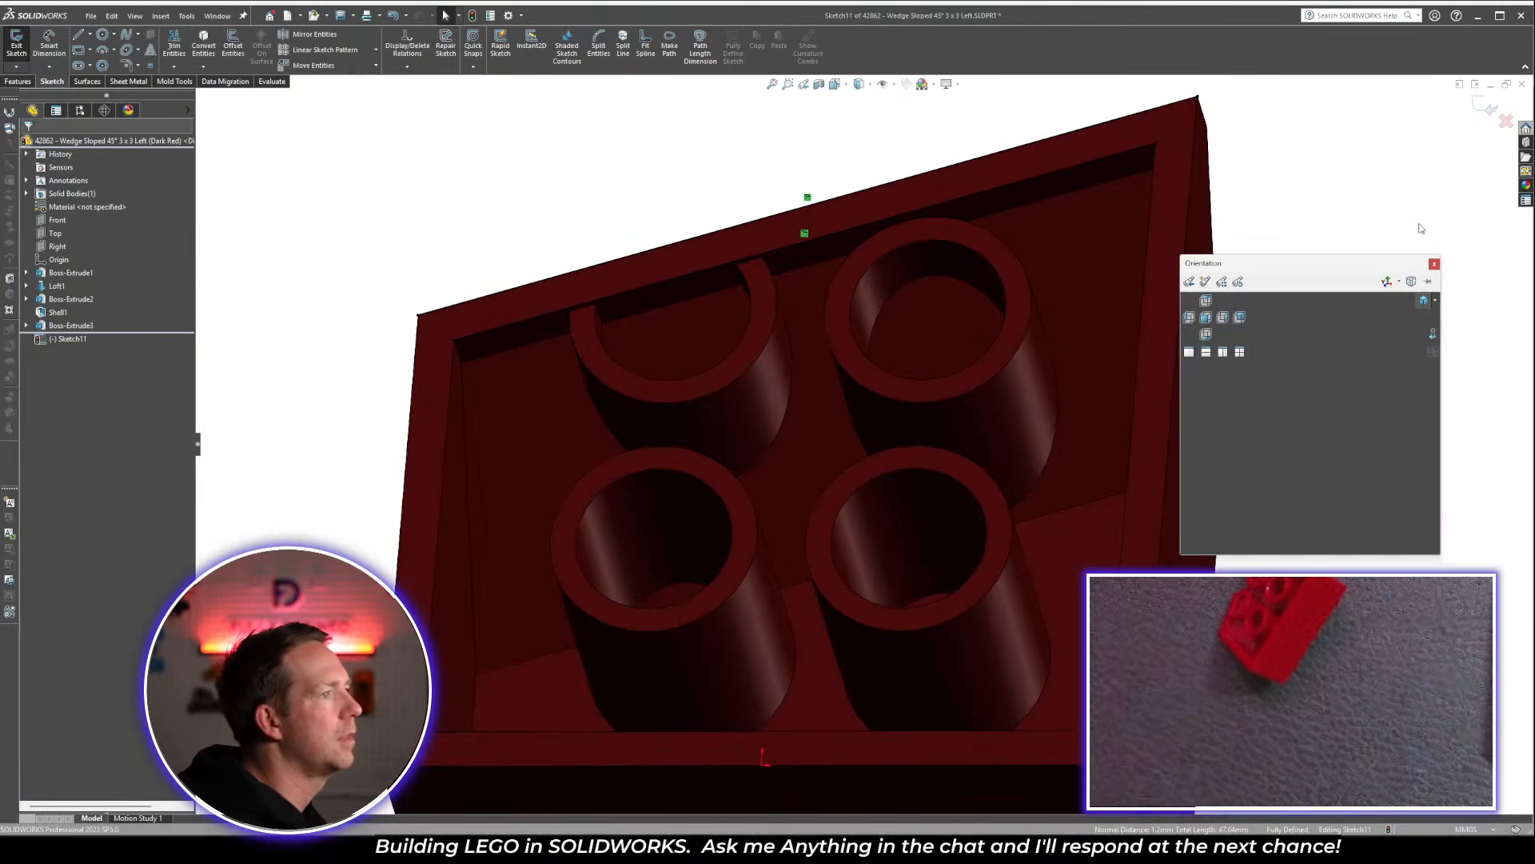
{"action": "key", "text": "Escape"}
{"action": "left_click", "coordinate": [1479, 108]}
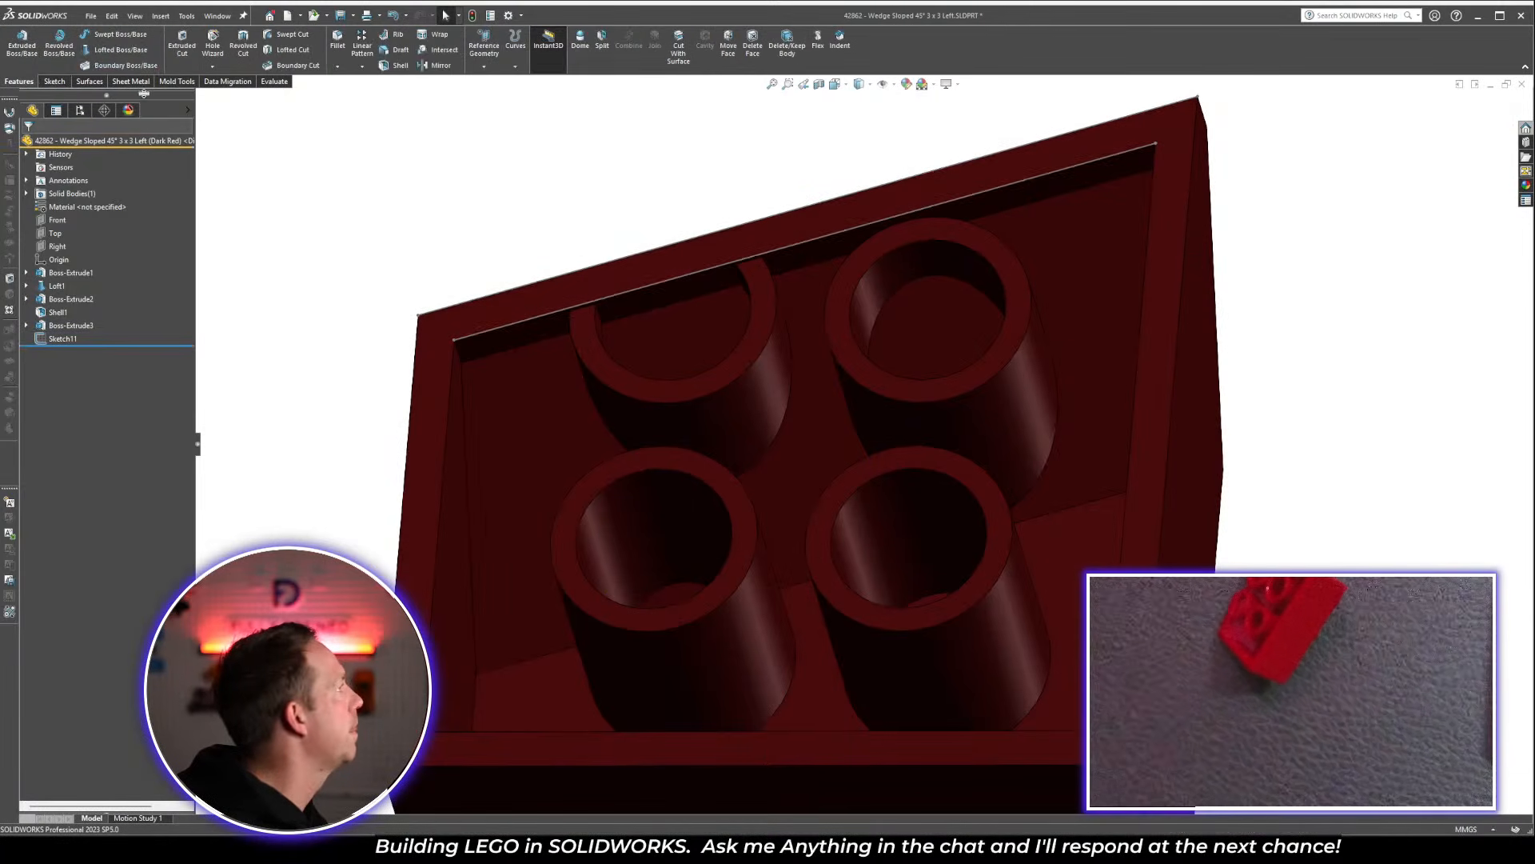
Turn on the Directional1 light in the scene's lights to brighten the model
{"action": "left_click", "coordinate": [130, 110]}
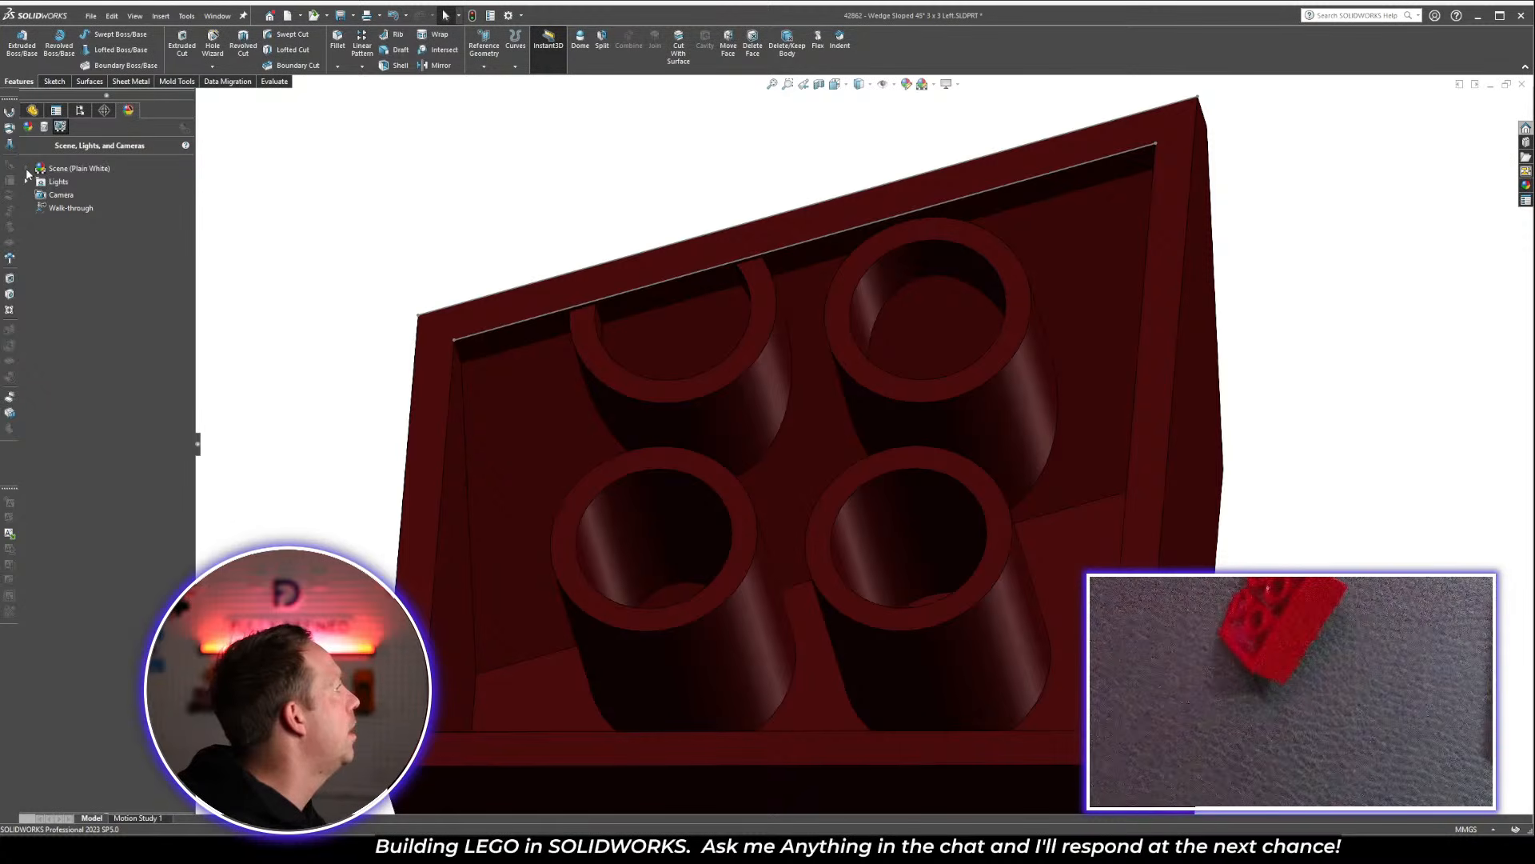
{"action": "left_click", "coordinate": [30, 171]}
{"action": "left_click", "coordinate": [27, 181]}
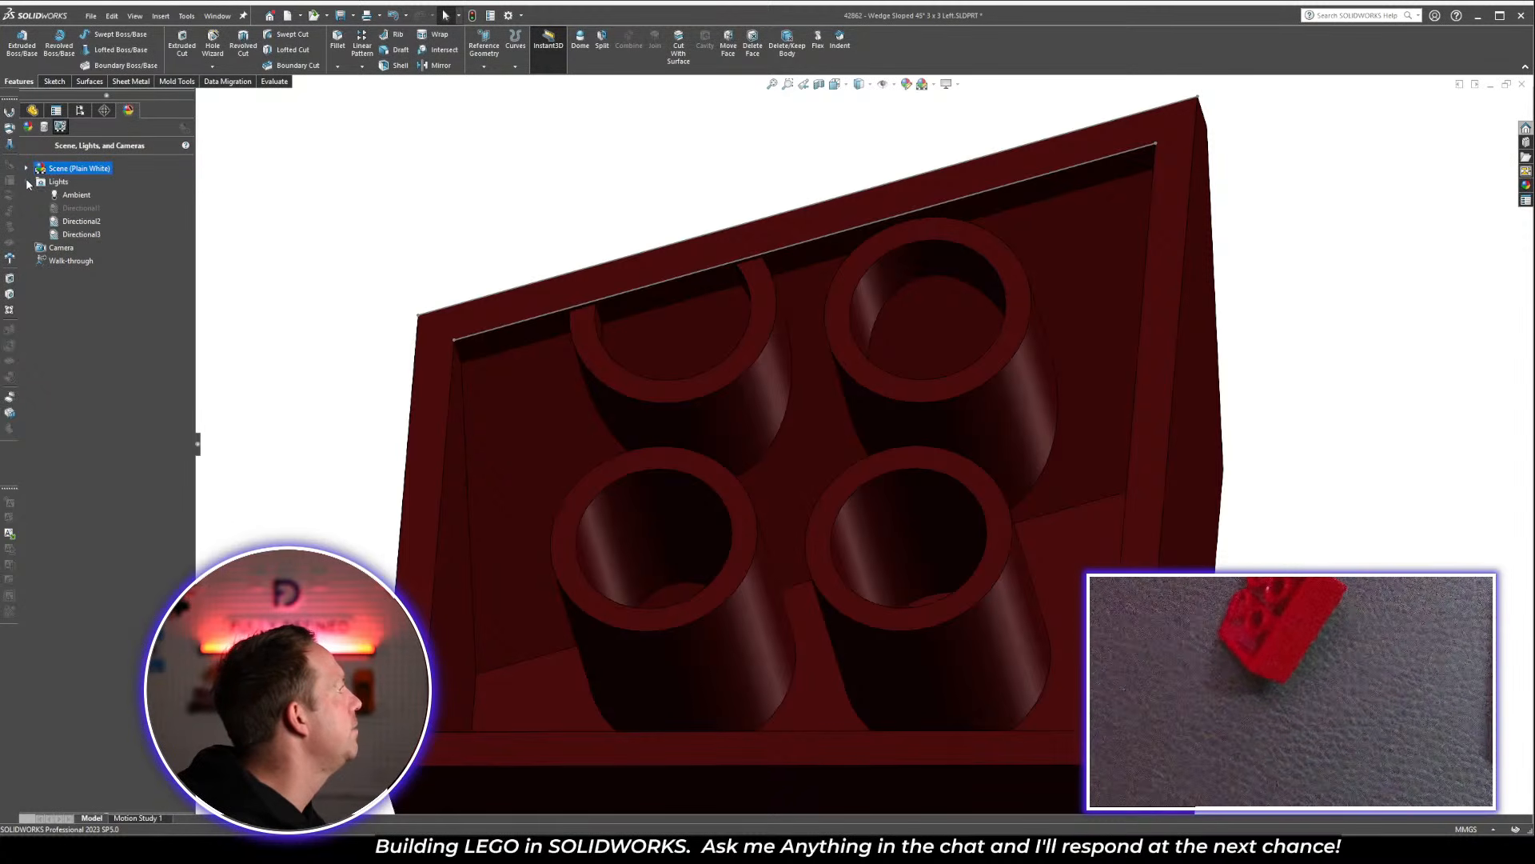
{"action": "right_click", "coordinate": [67, 206]}
{"action": "left_click", "coordinate": [78, 212]}
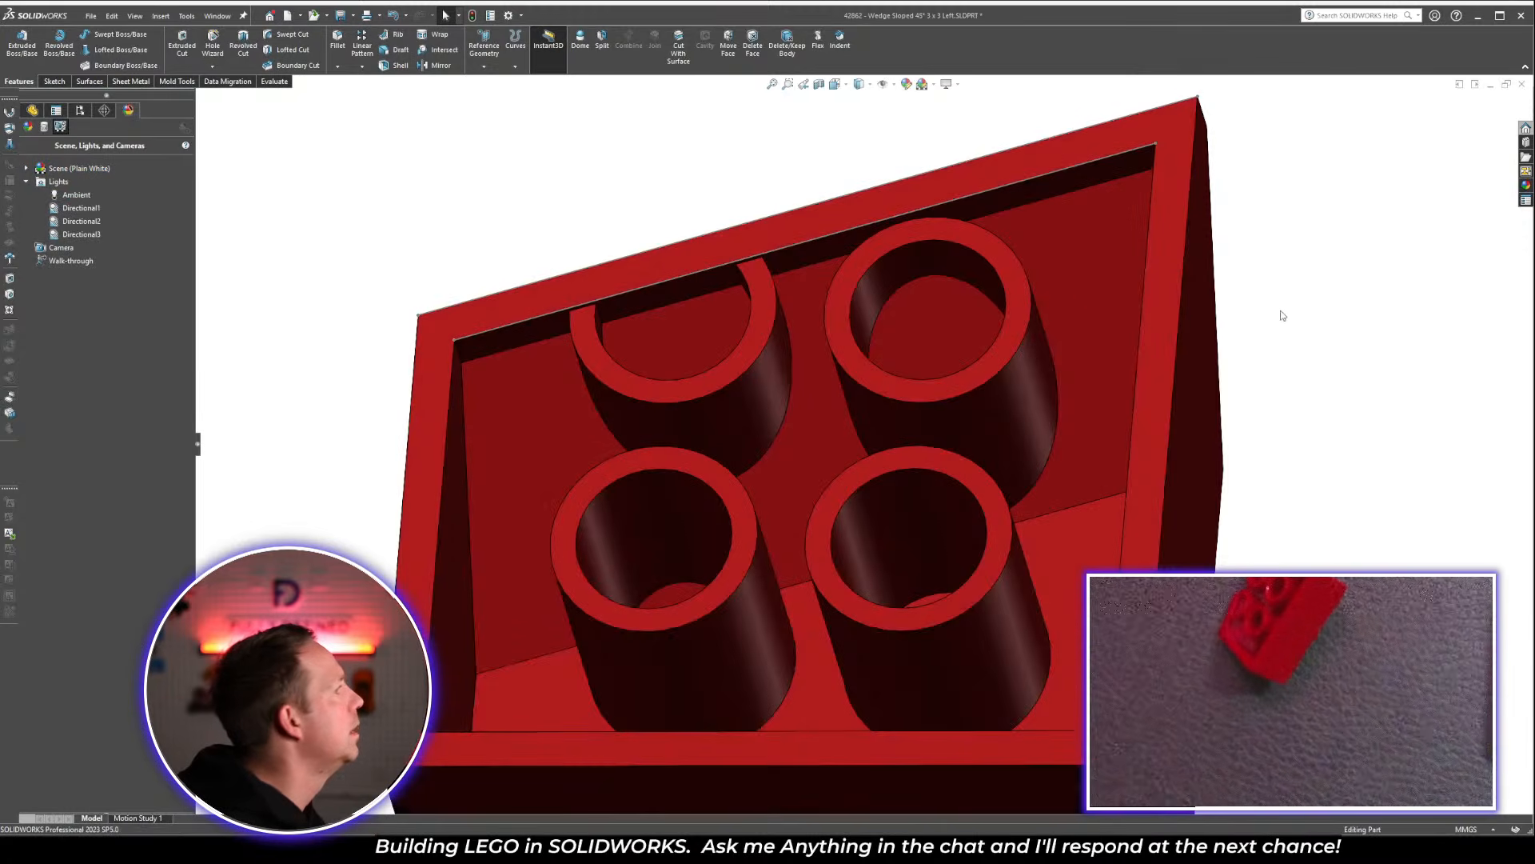
Reopen the sketch of the slanted wall's edges for editing in the bottom view
{"action": "key", "text": "f"}
{"action": "middle_click_drag", "start_coordinate": [1017, 362], "coordinate": [1027, 368]}
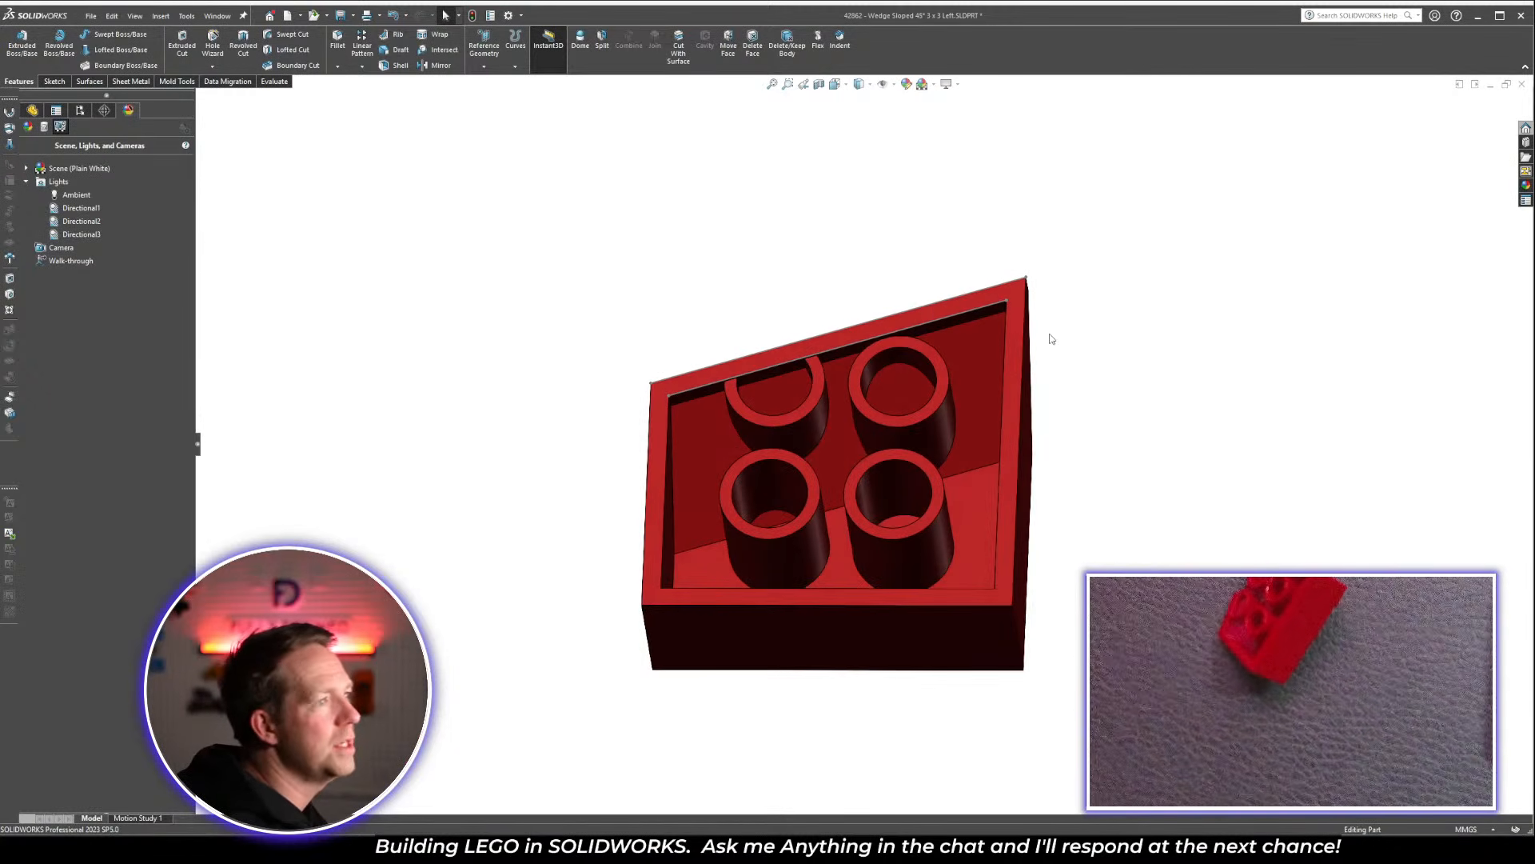
{"action": "key", "text": "space"}
{"action": "left_click", "coordinate": [1080, 397]}
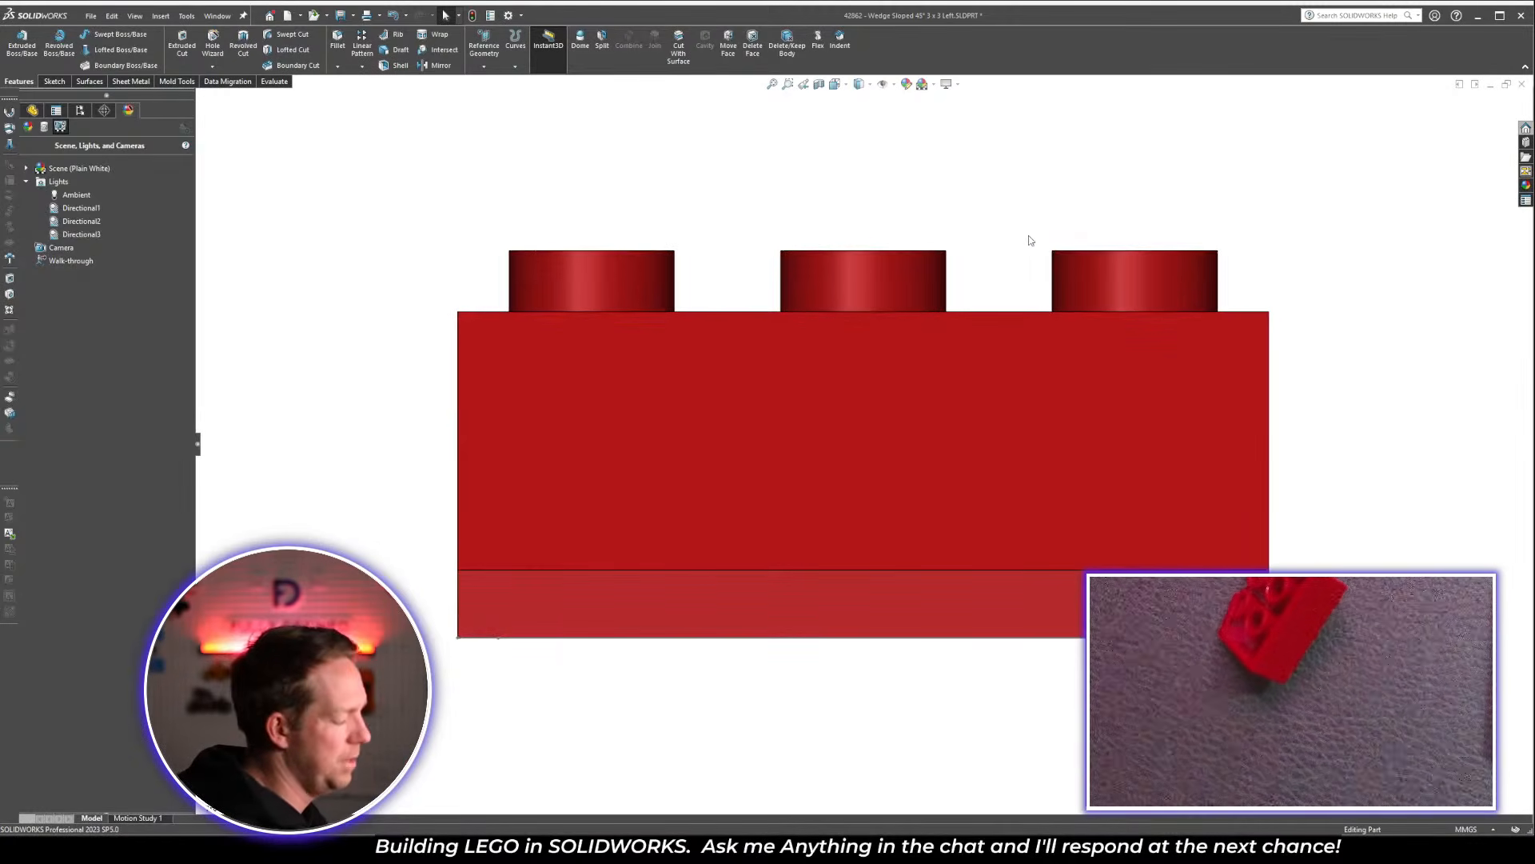
{"action": "key", "text": "ctrl+6"}
{"action": "scroll", "coordinate": [1029, 238], "scroll_direction": "up", "scroll_amount": 4}
{"action": "scroll", "coordinate": [1015, 264], "scroll_direction": "down", "scroll_amount": 3}
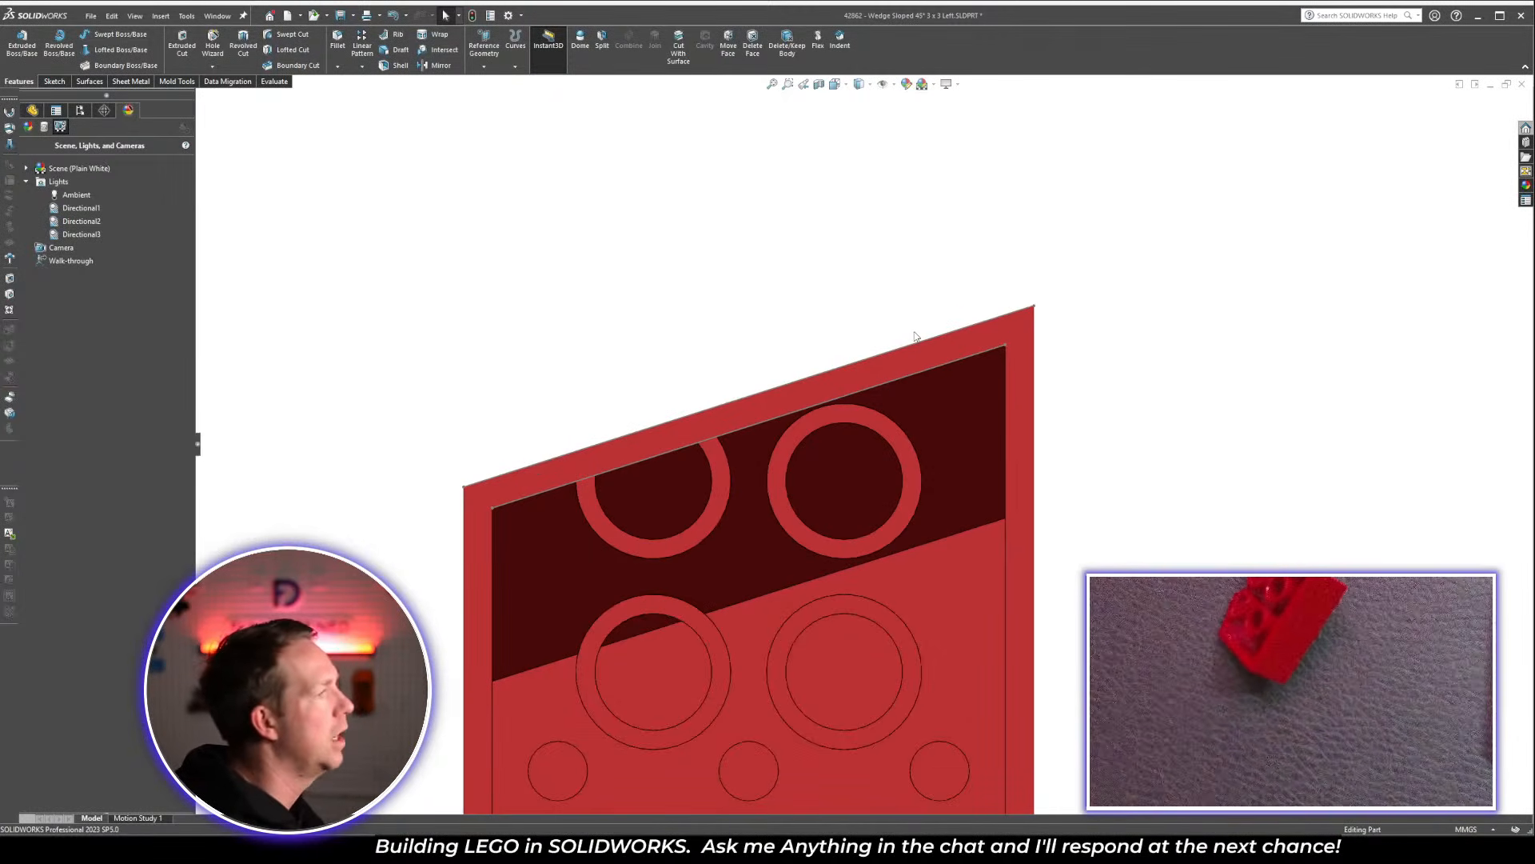
{"action": "scroll", "coordinate": [1051, 388], "scroll_direction": "down", "scroll_amount": 2}
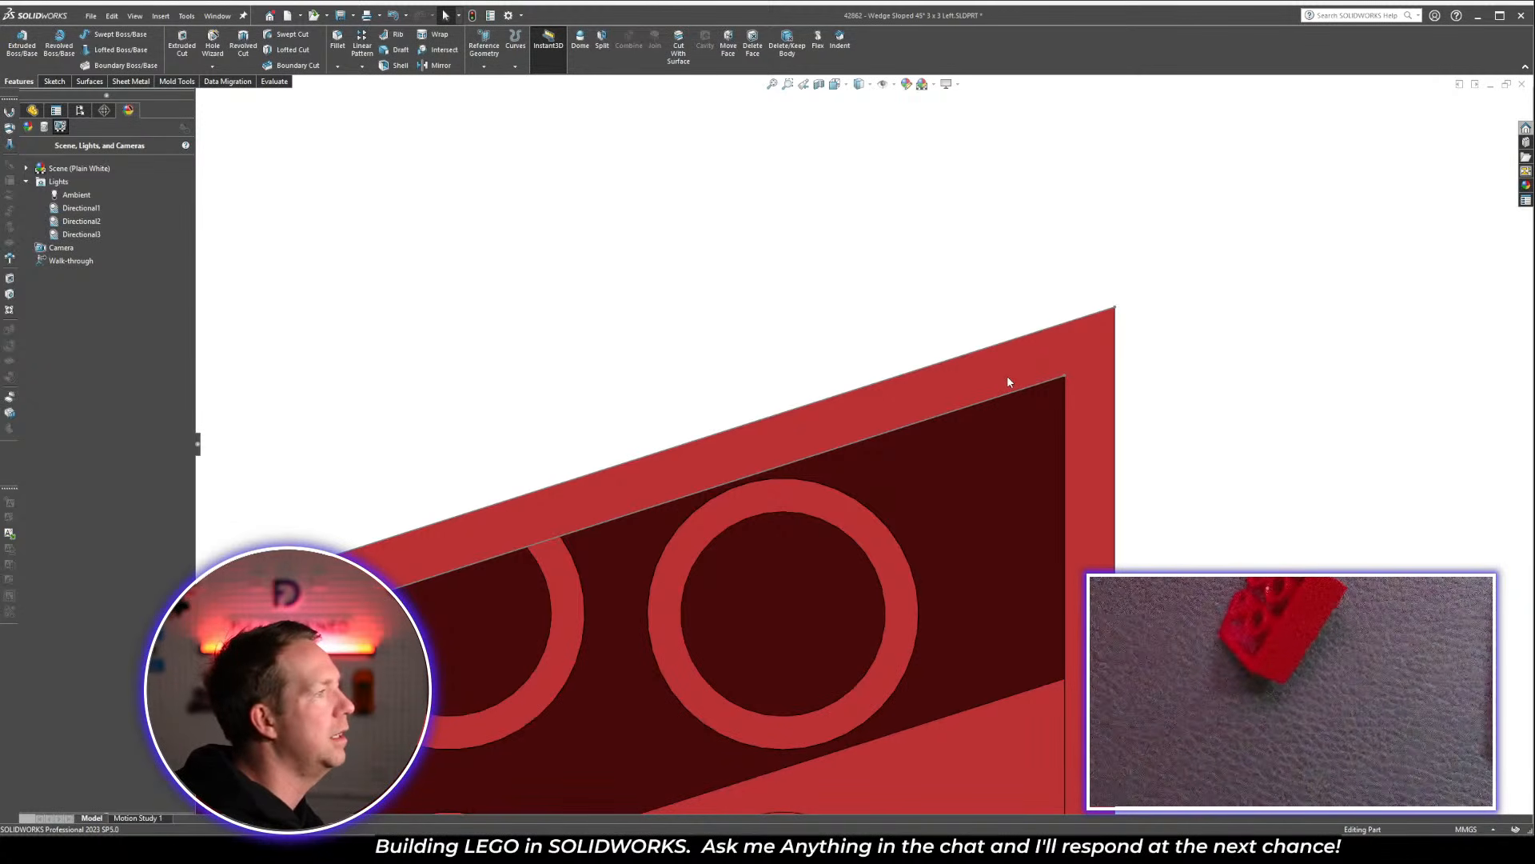
{"action": "left_click", "coordinate": [32, 109]}
{"action": "left_click", "coordinate": [63, 339]}
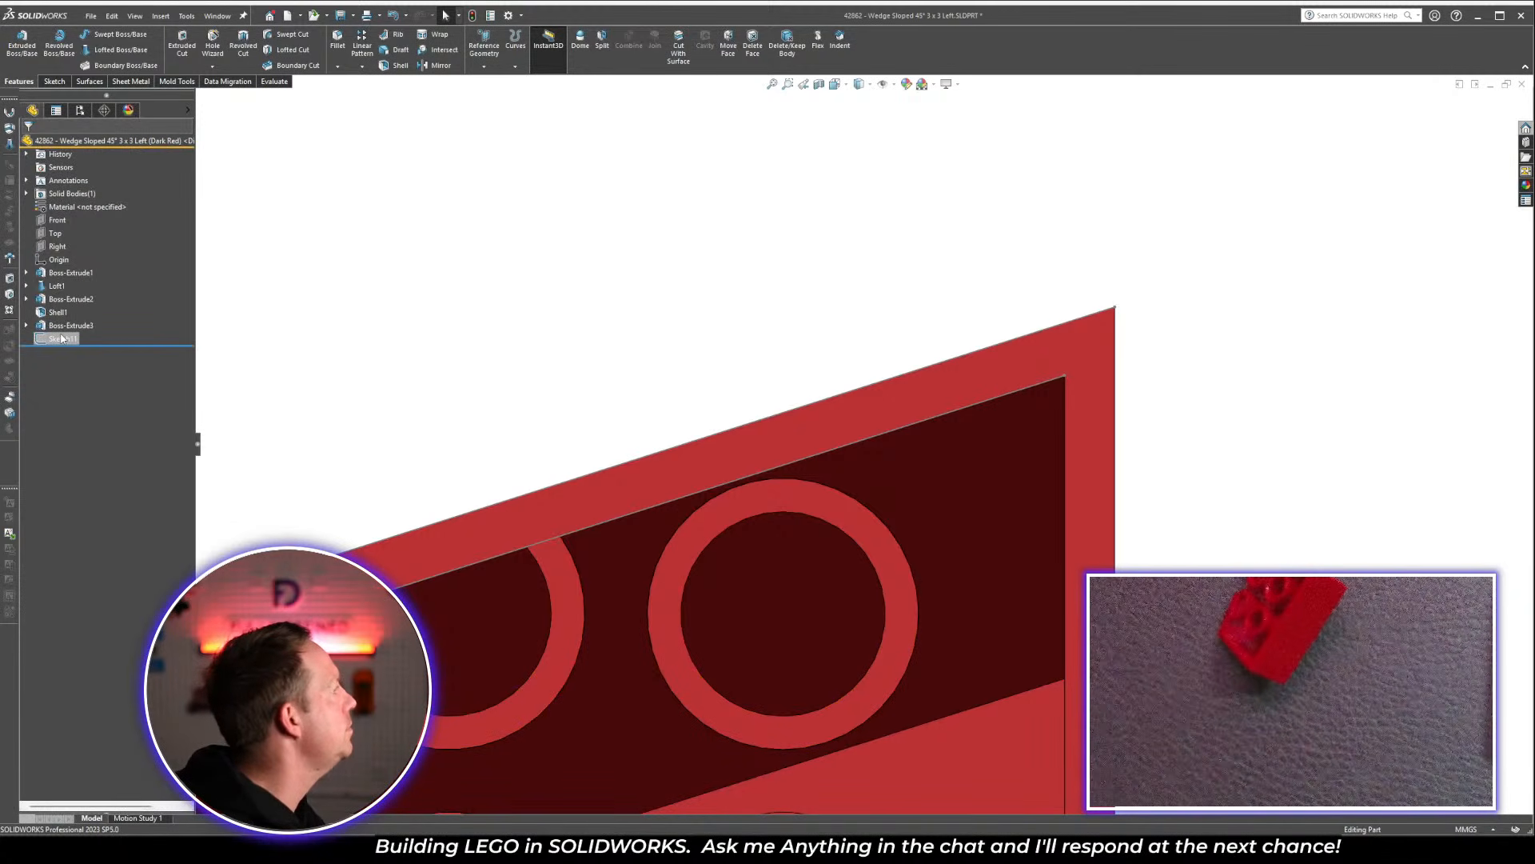
{"action": "left_click", "coordinate": [72, 301]}
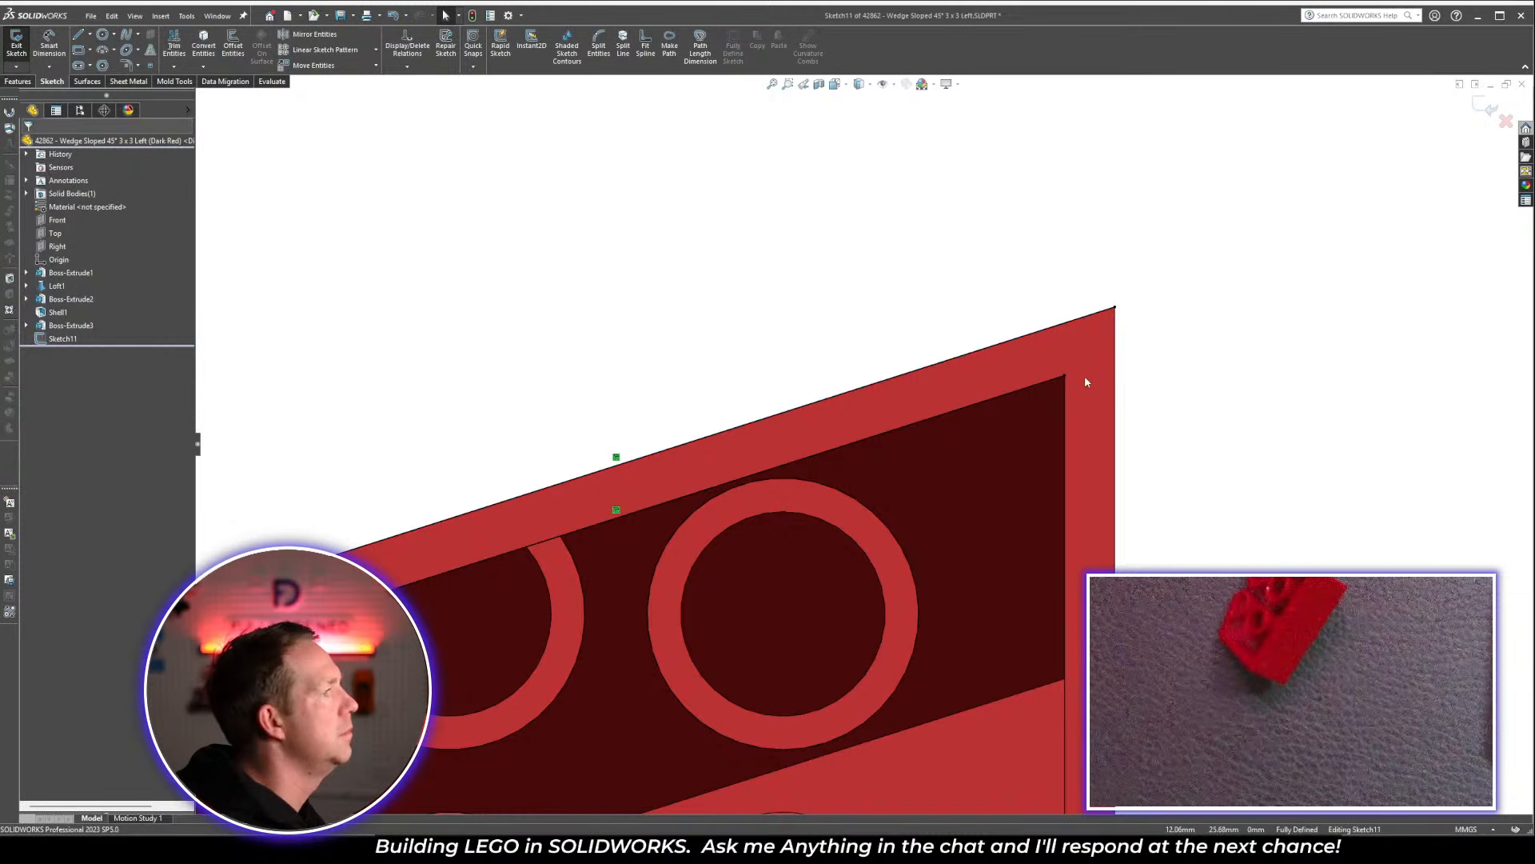
Sketch four separate lines across the slanted wall, perpendicular to its edges and spaced along the wall from the sharp corner
{"action": "key", "text": "l"}
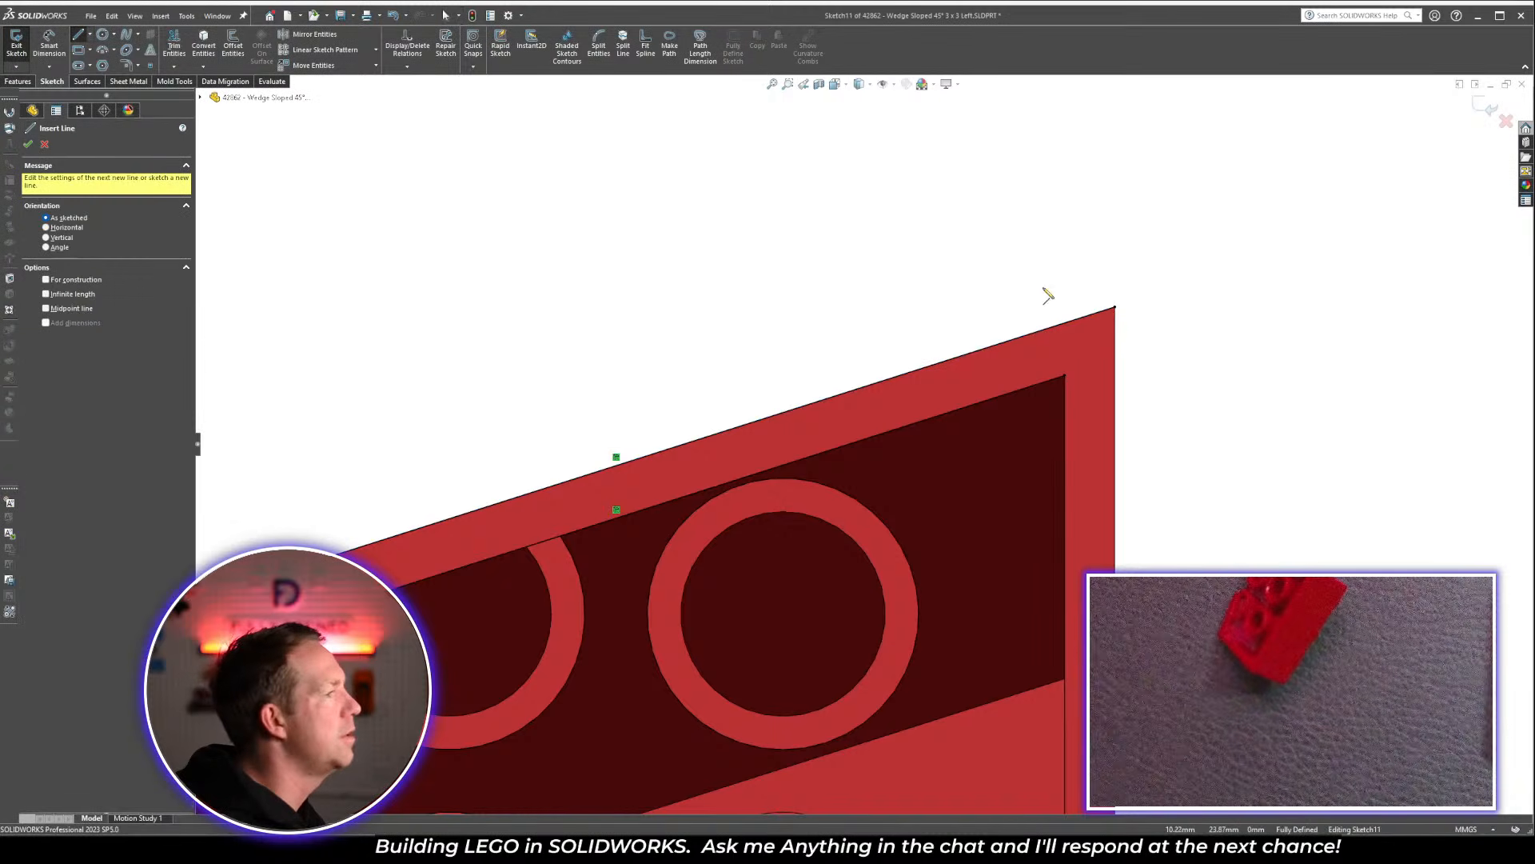
{"action": "left_click", "coordinate": [1044, 396]}
{"action": "left_click", "coordinate": [1016, 344]}
{"action": "key", "text": "Escape"}
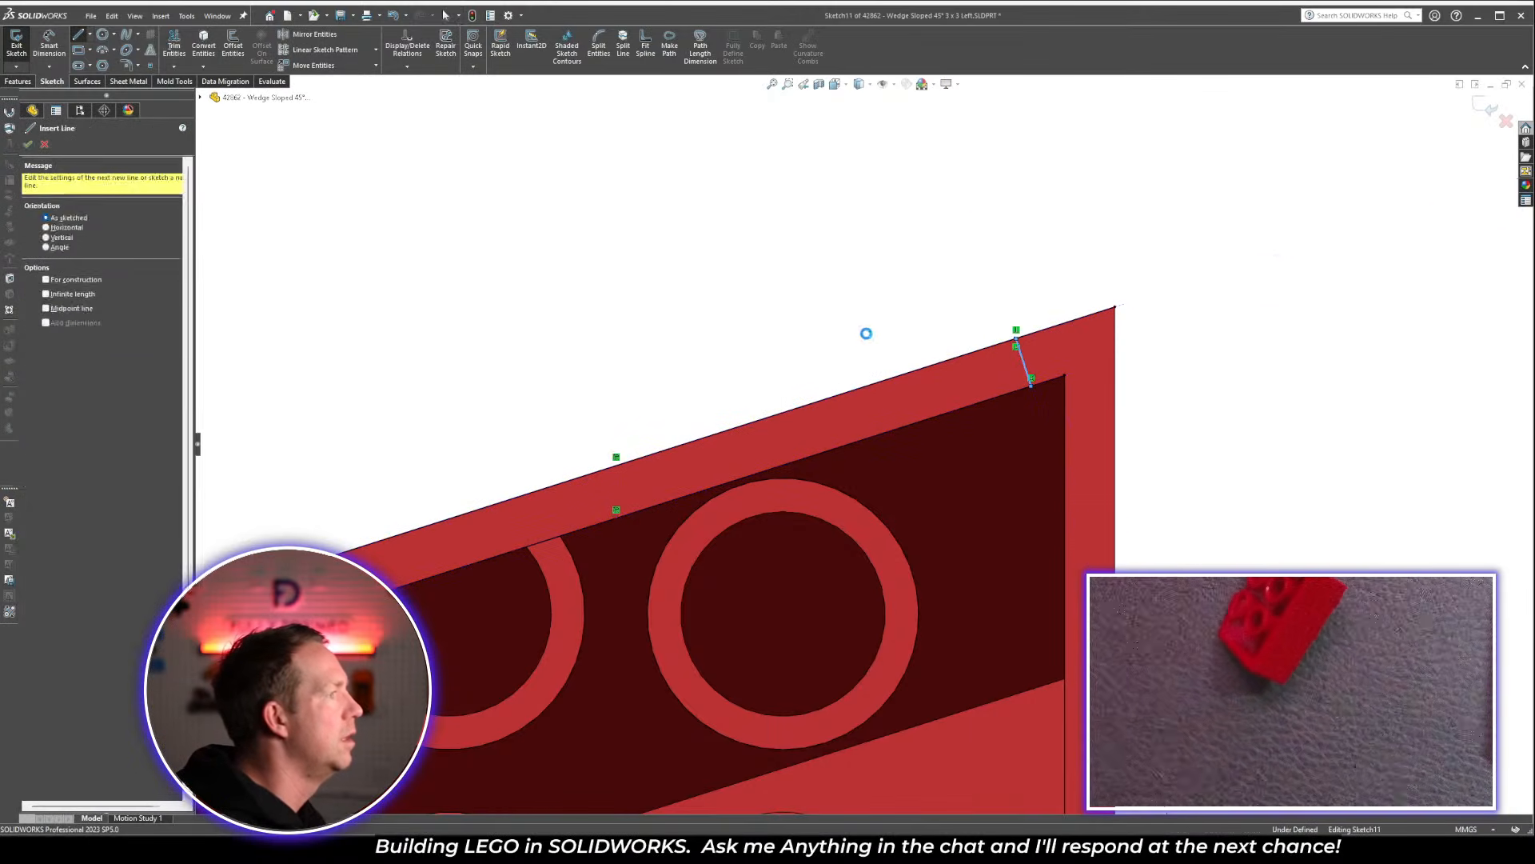
{"action": "key", "text": "l"}
{"action": "left_click", "coordinate": [822, 451]}
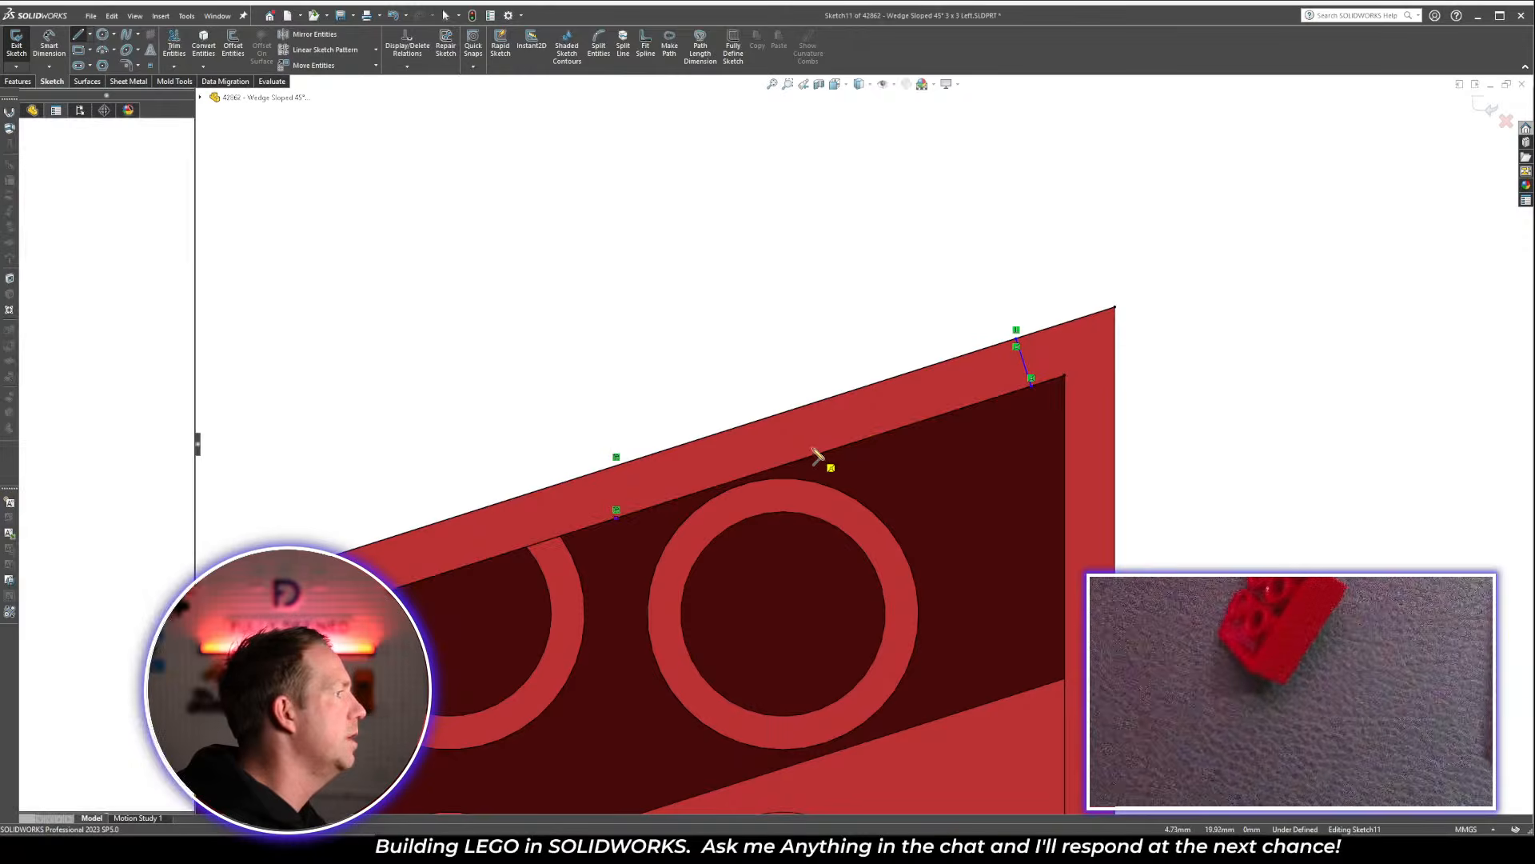
{"action": "left_click", "coordinate": [799, 398]}
{"action": "key", "text": "Escape"}
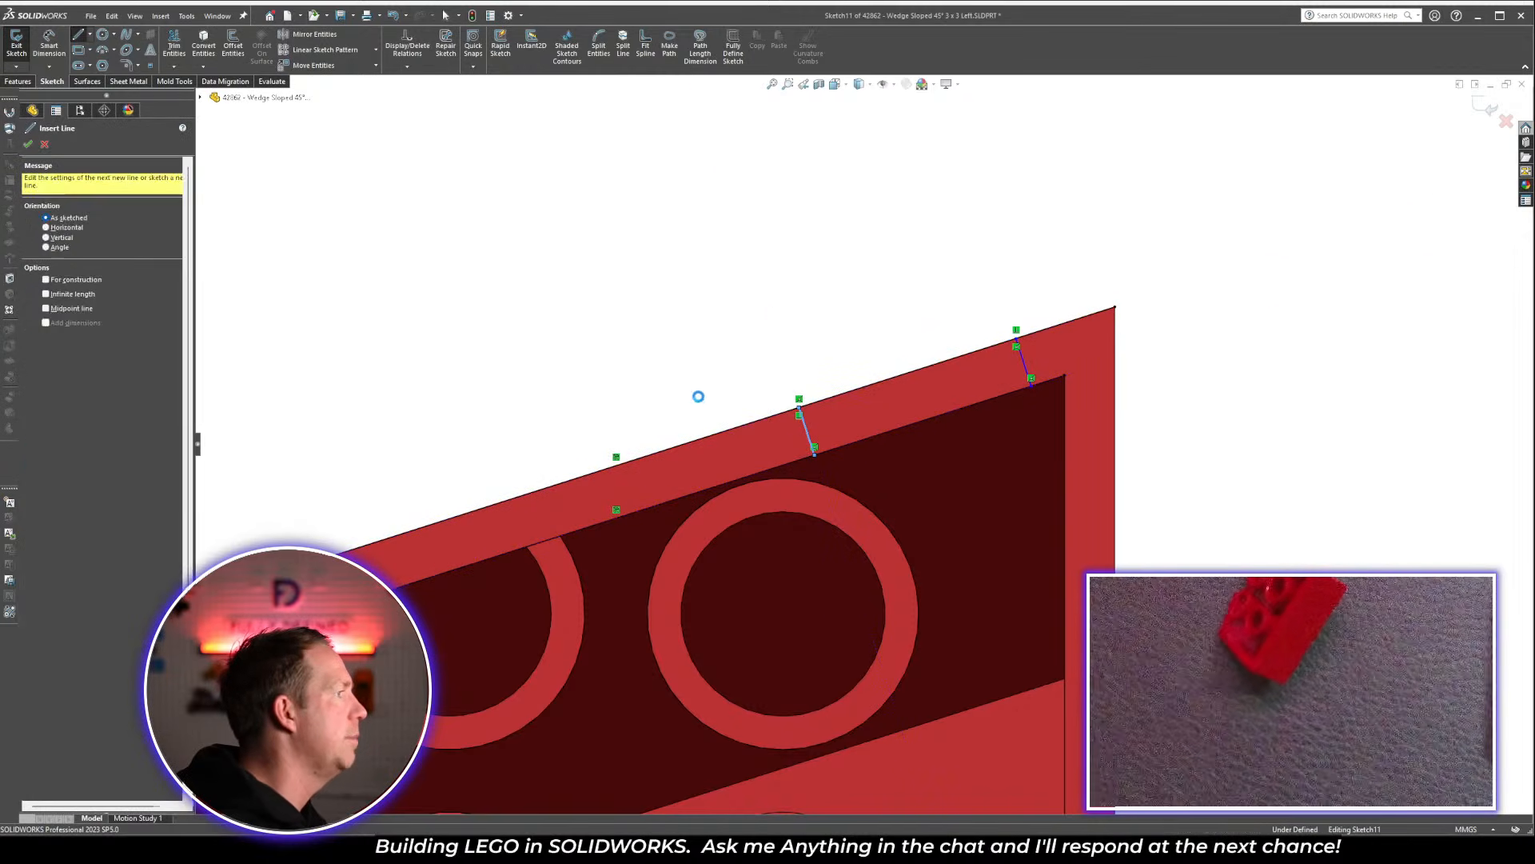
{"action": "key", "text": "l"}
{"action": "left_click", "coordinate": [691, 490]}
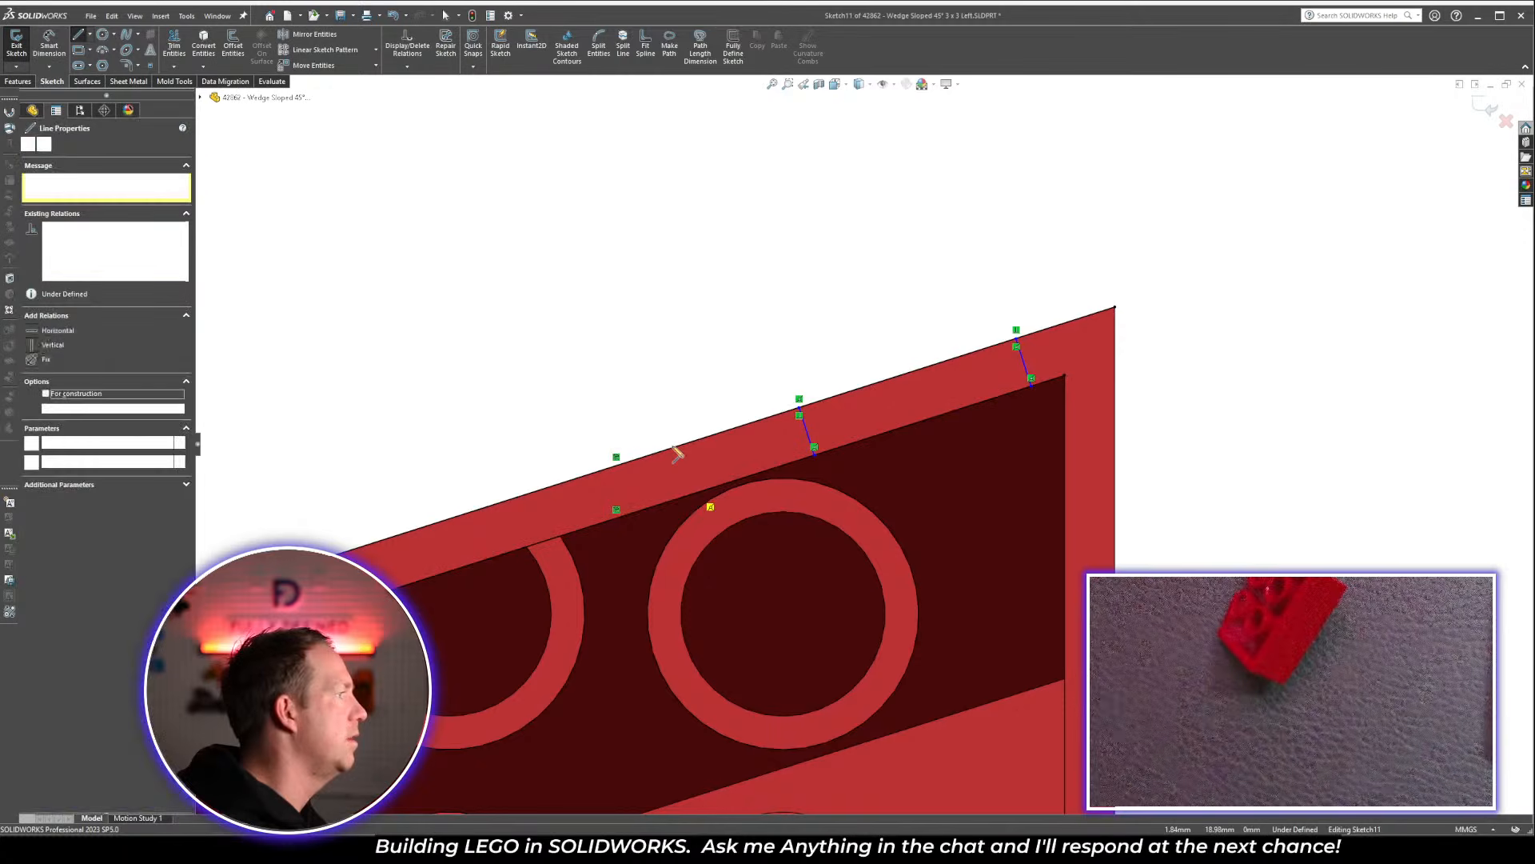
{"action": "left_click", "coordinate": [679, 452]}
{"action": "key", "text": "Escape"}
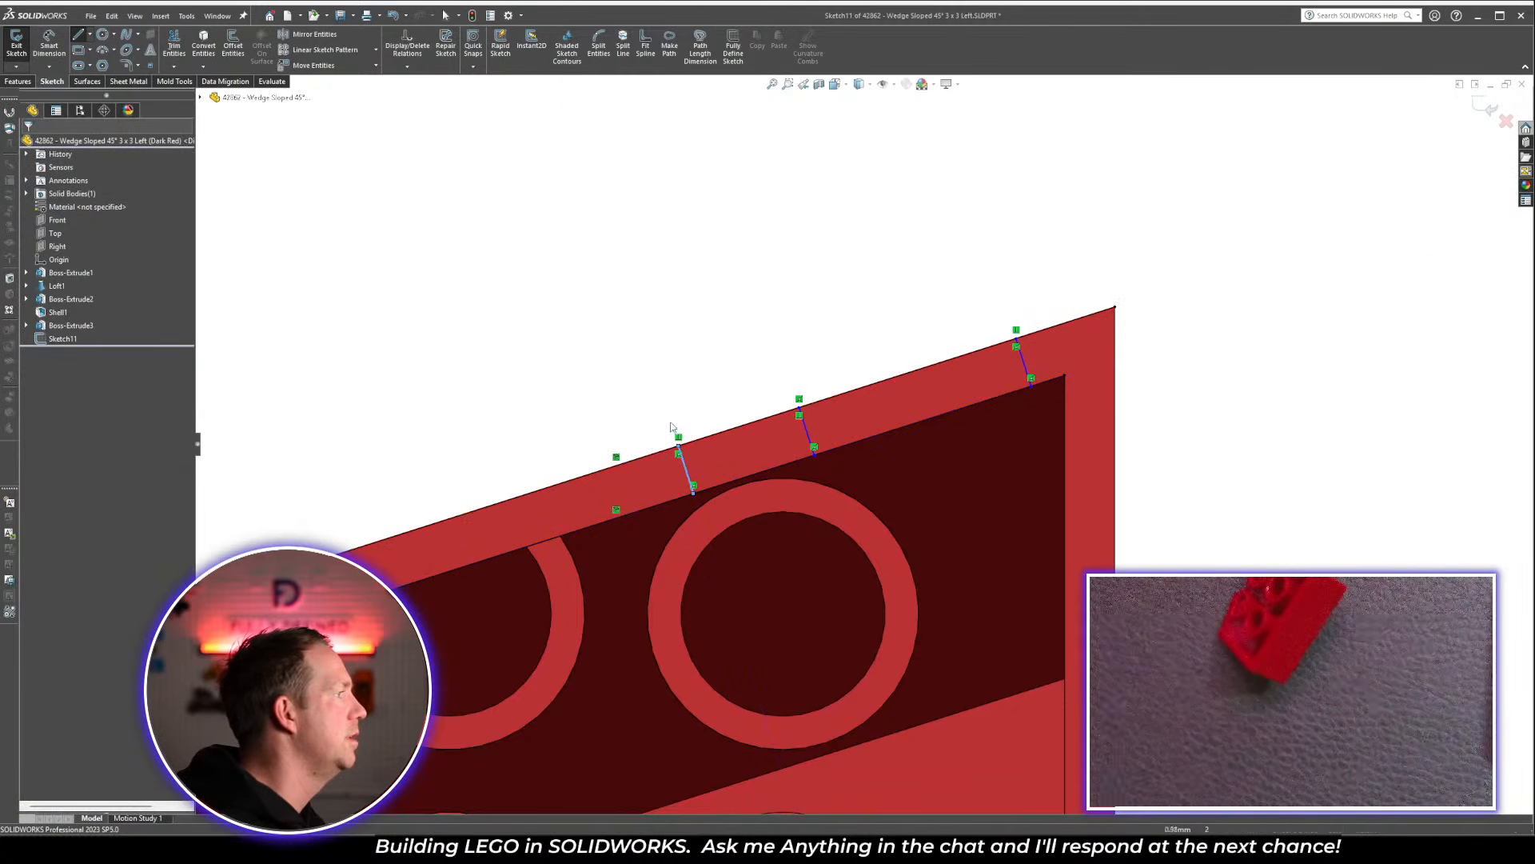
{"action": "key", "text": "l"}
{"action": "left_click", "coordinate": [499, 546]}
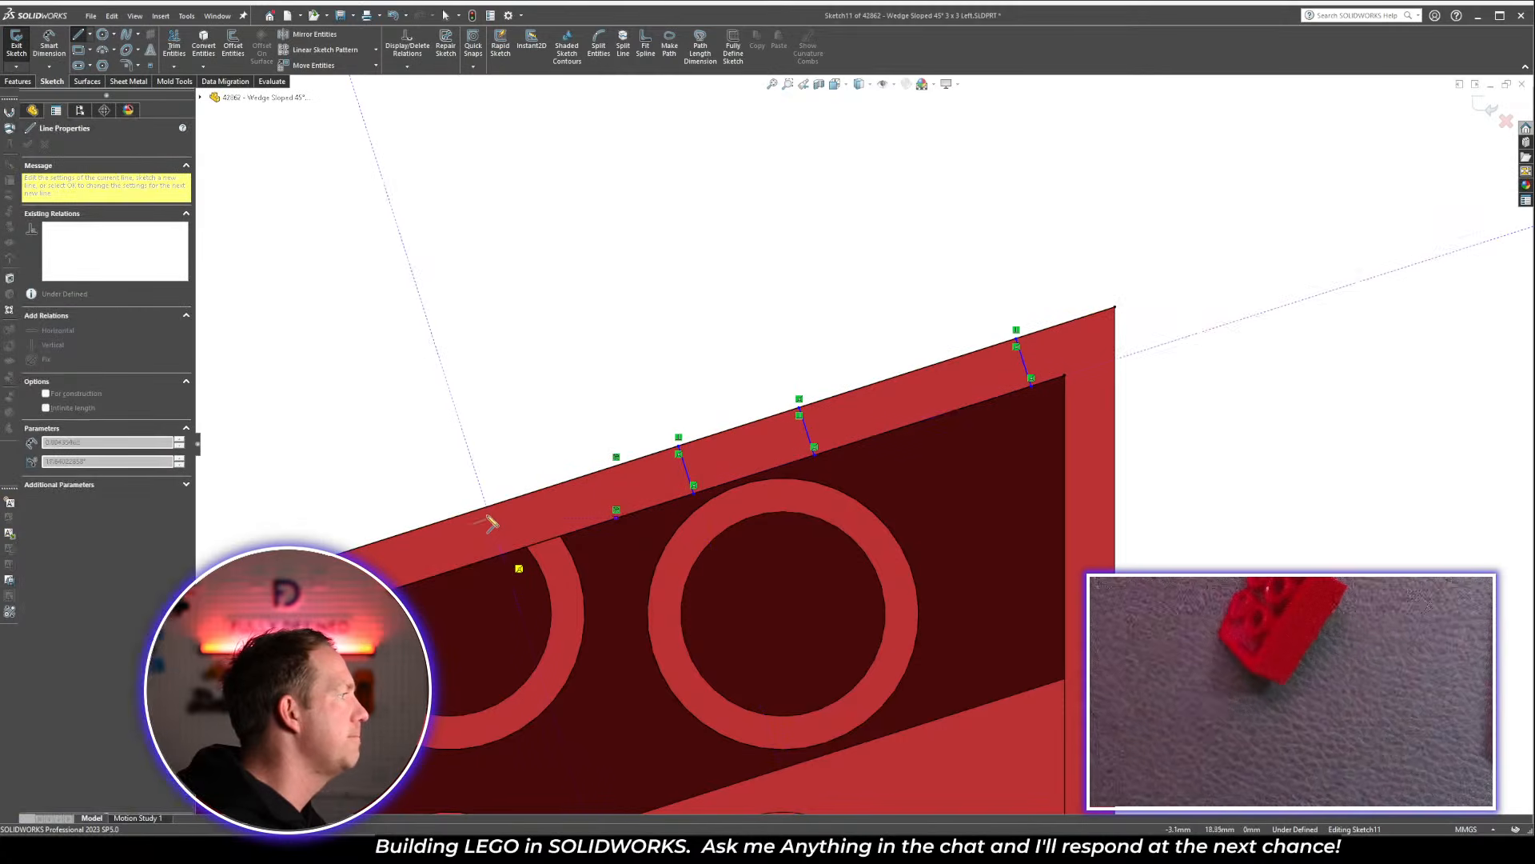
{"action": "left_click", "coordinate": [487, 515]}
{"action": "key", "text": "Escape"}
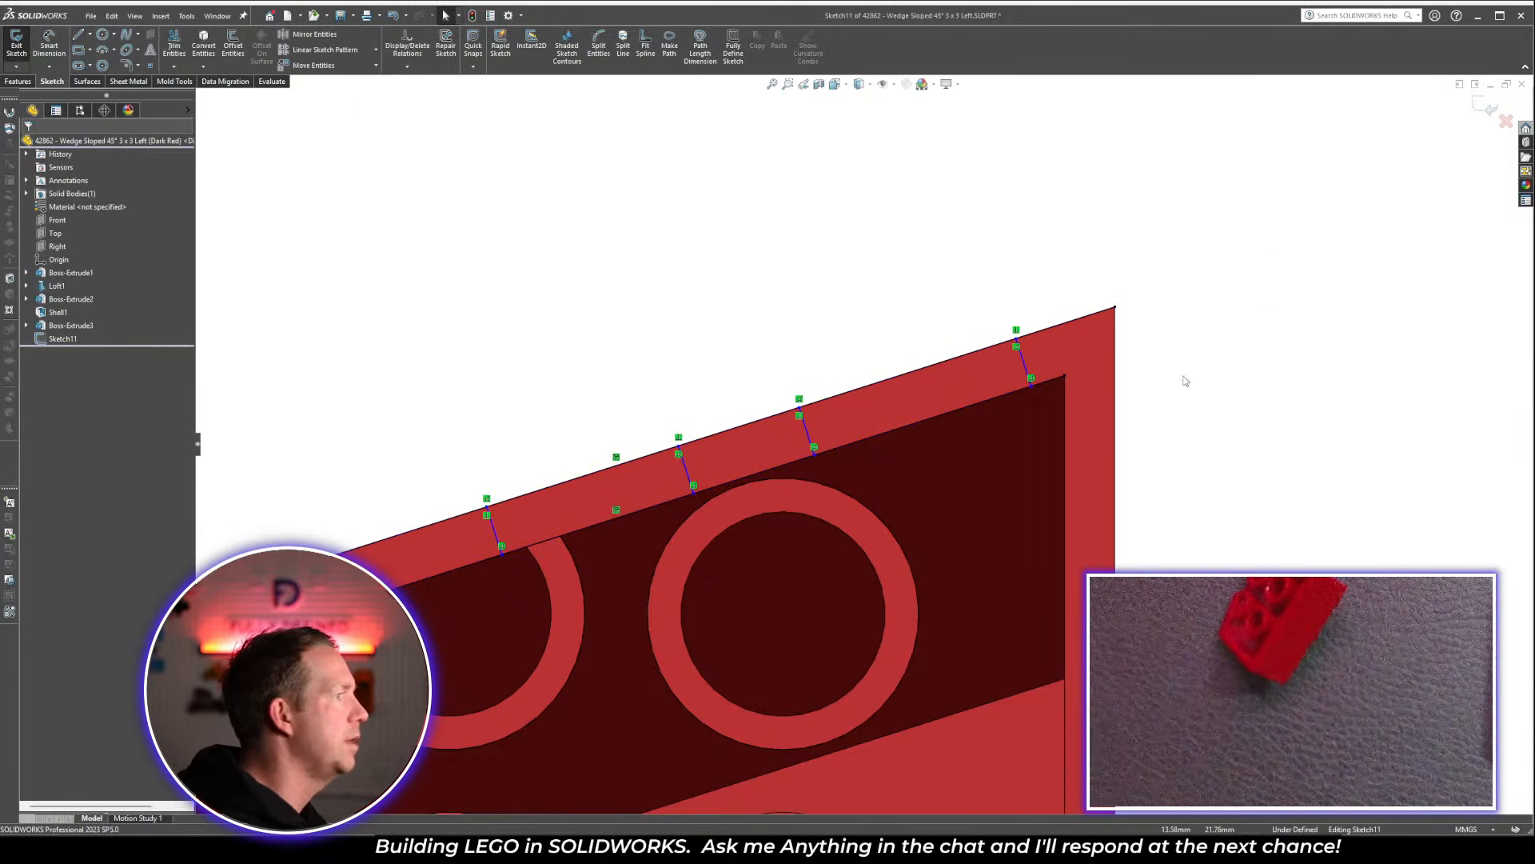
Trim the slanted wall's inner and outer sketch lines between the sharp corner and the nearest cross line
{"action": "key", "text": "t"}
{"action": "left_click_drag", "start_coordinate": [1053, 271], "coordinate": [1056, 426]}
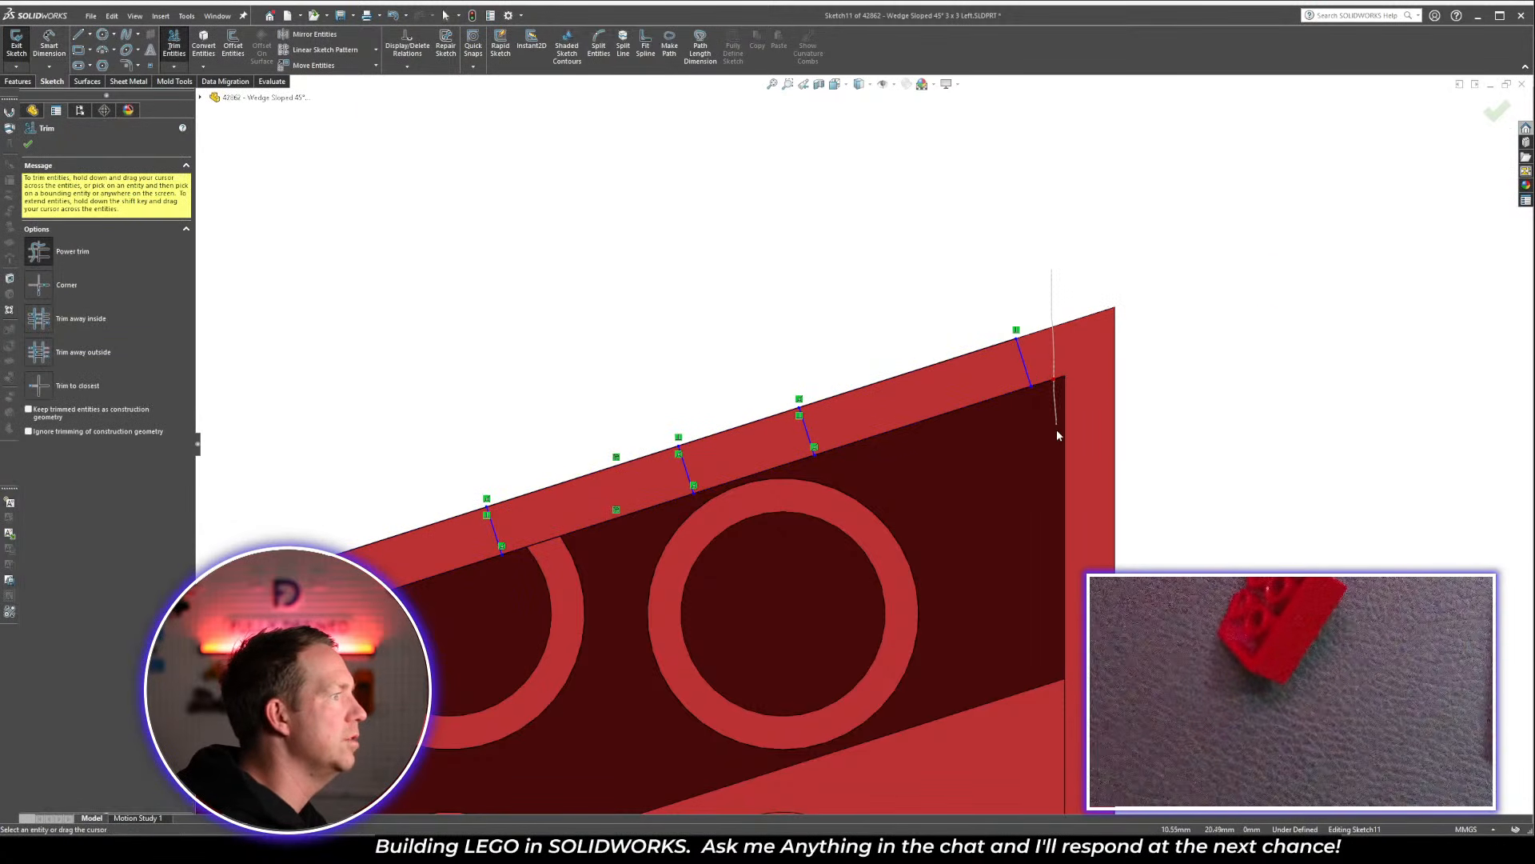
{"action": "key", "text": "Escape"}
Dimension the distance from the wedge's sharp outer corner to the nearest cross line as 2.4 mm
{"action": "right_click_drag", "start_coordinate": [1104, 350], "coordinate": [1100, 280]}
{"action": "left_click", "coordinate": [1115, 307]}
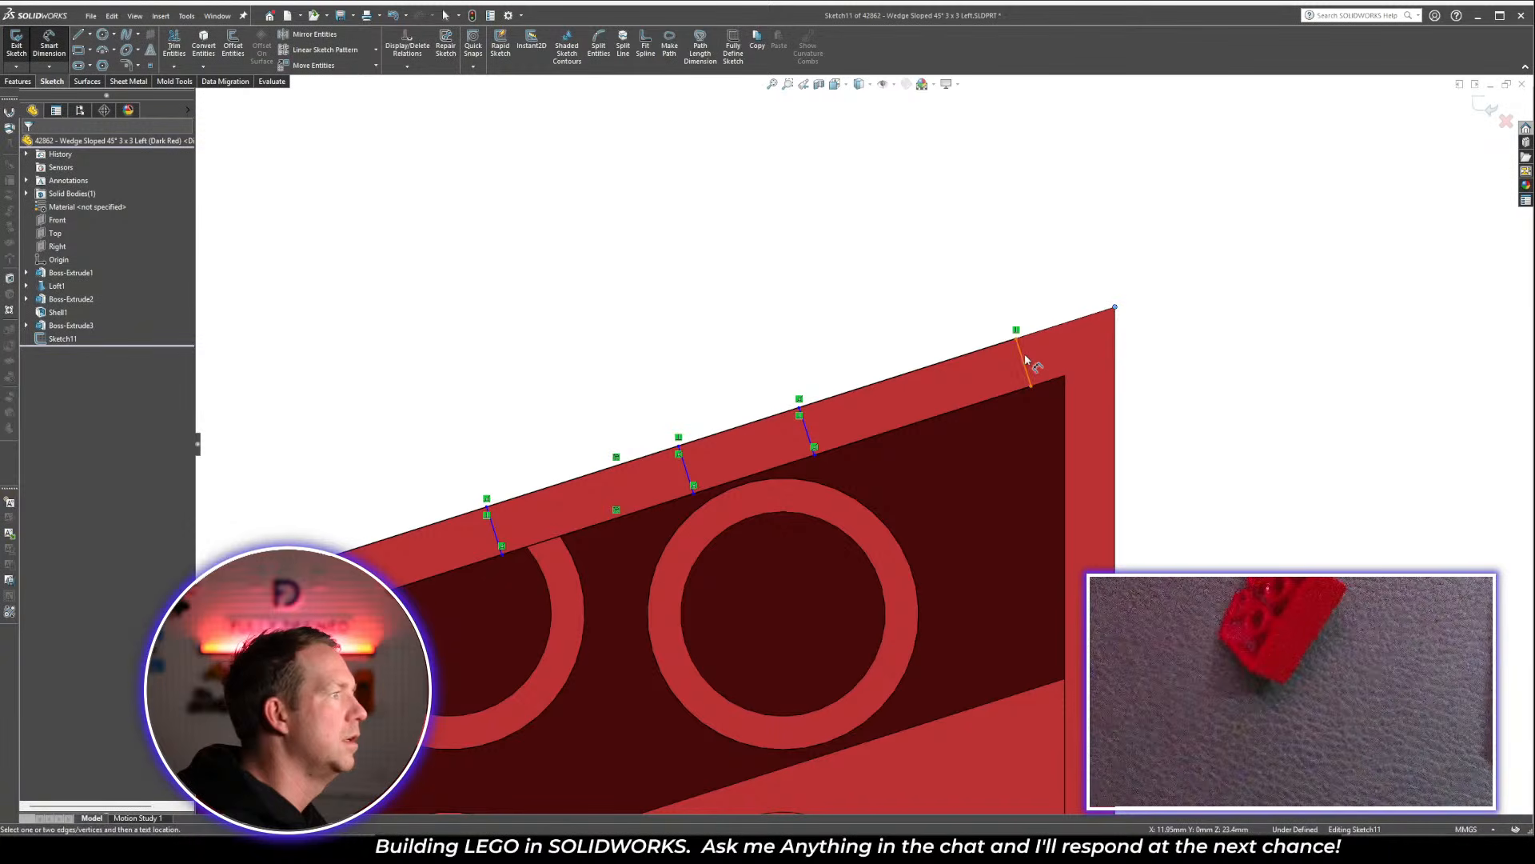
{"action": "left_click", "coordinate": [1022, 354]}
{"action": "left_click", "coordinate": [1040, 276]}
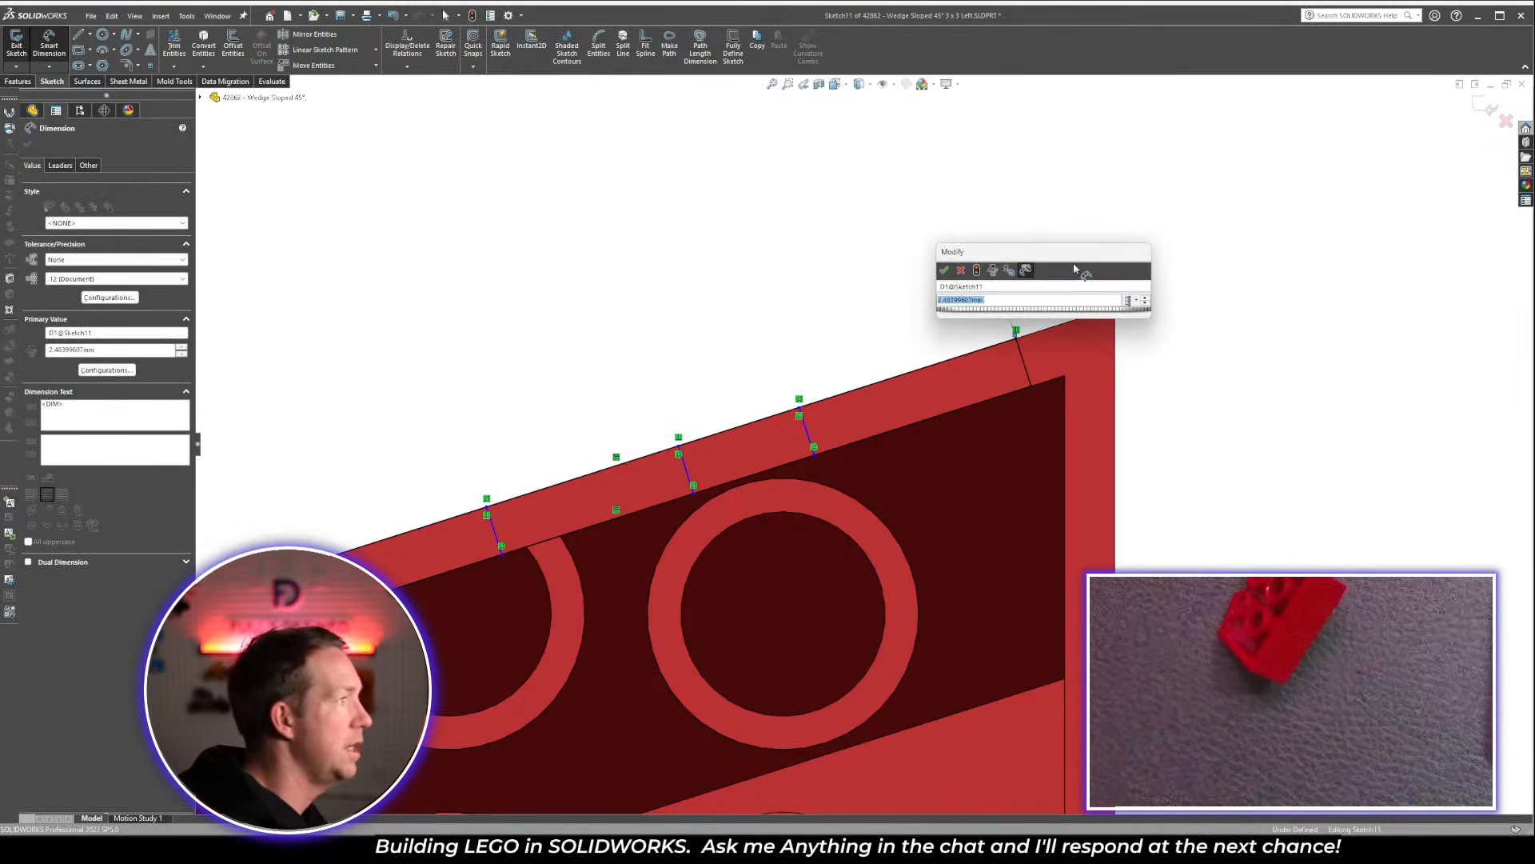
{"action": "key", "text": "Return"}
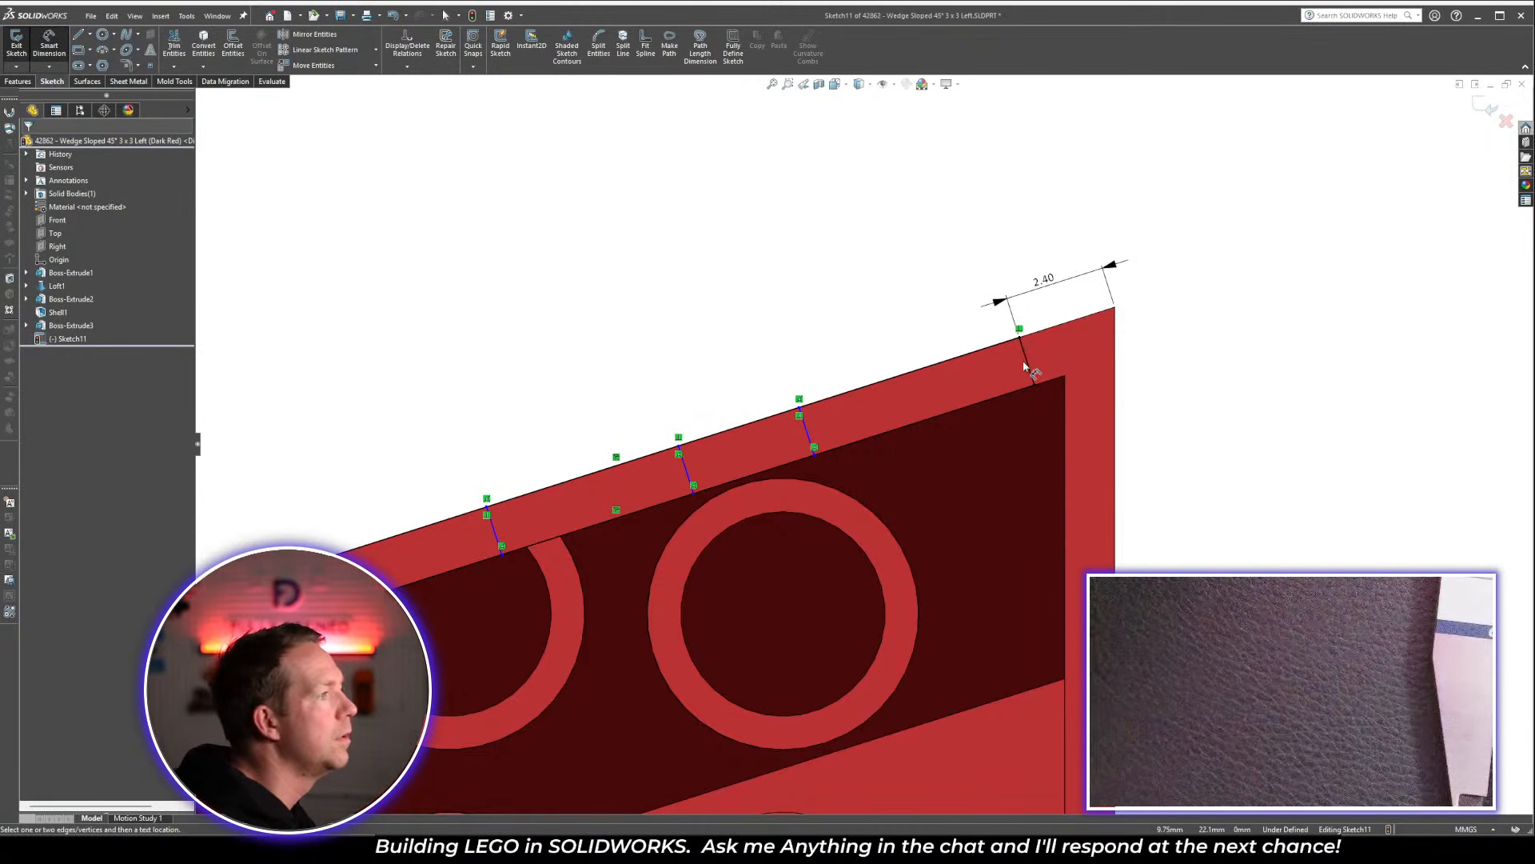
Dimension the spacing between the first and second cross lines from the sharp corner as 4.8 mm
{"action": "left_click", "coordinate": [808, 432]}
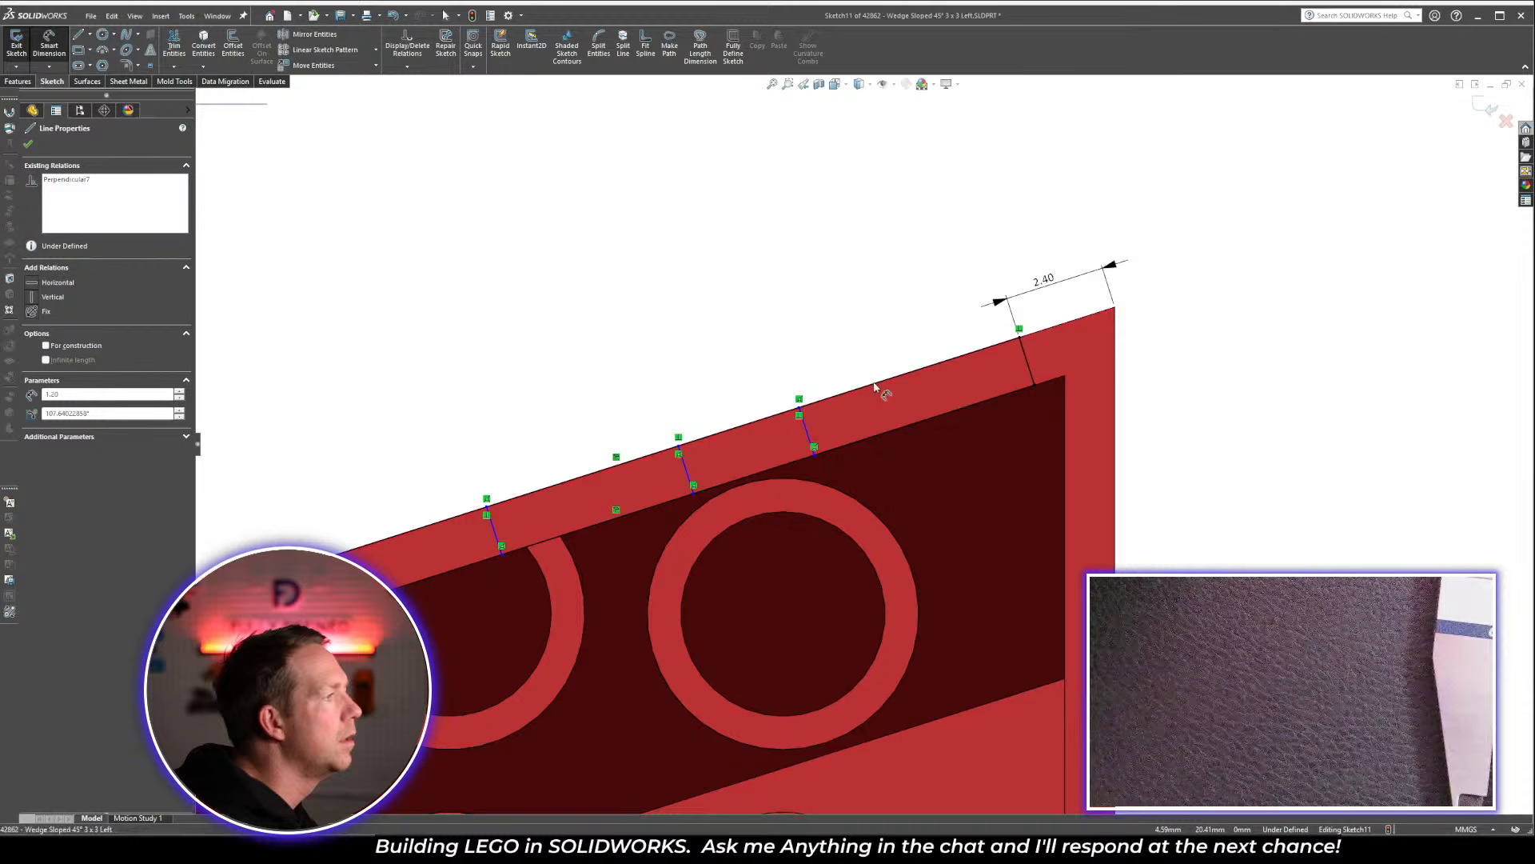
{"action": "left_click", "coordinate": [1029, 360]}
{"action": "left_click", "coordinate": [808, 335]}
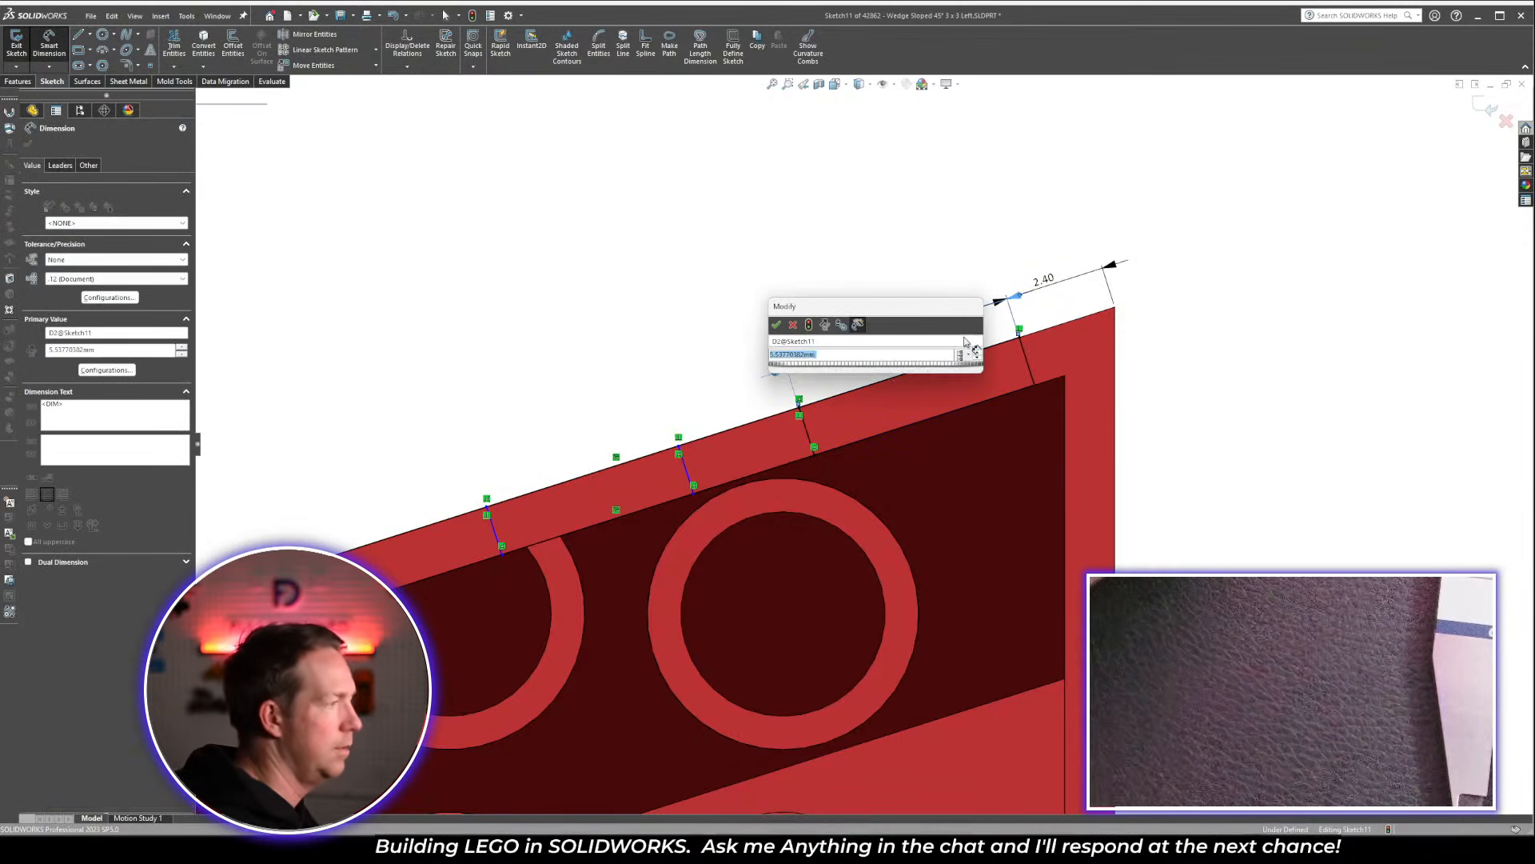
{"action": "type", "text": "4.8"}
{"action": "key", "text": "Return"}
Dimension the spacing between the second and third cross lines on the slanted wall as 2.6 mm
{"action": "left_click", "coordinate": [814, 430]}
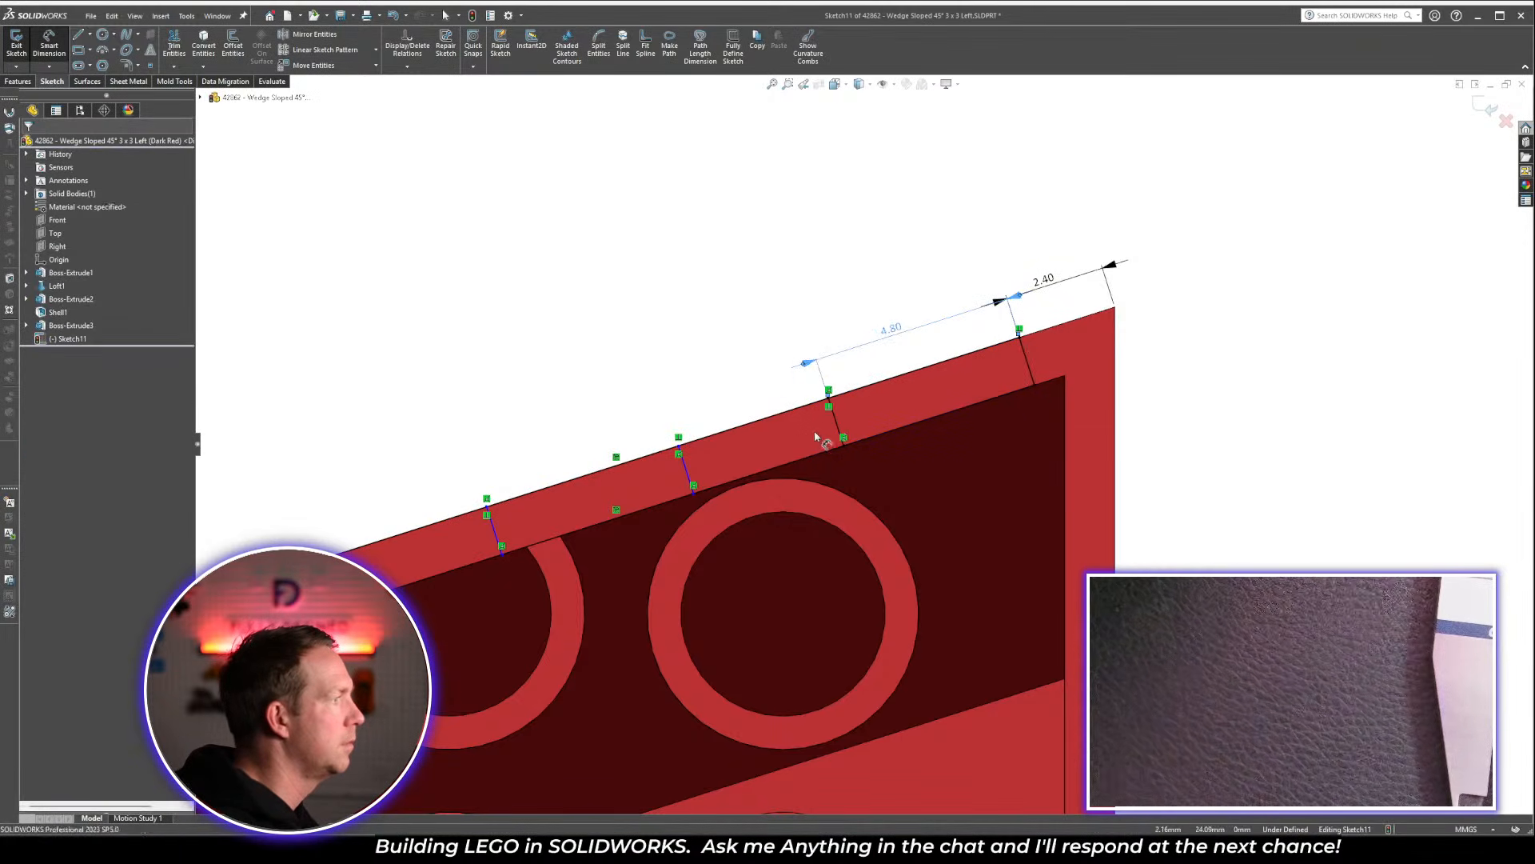
{"action": "left_click", "coordinate": [687, 468]}
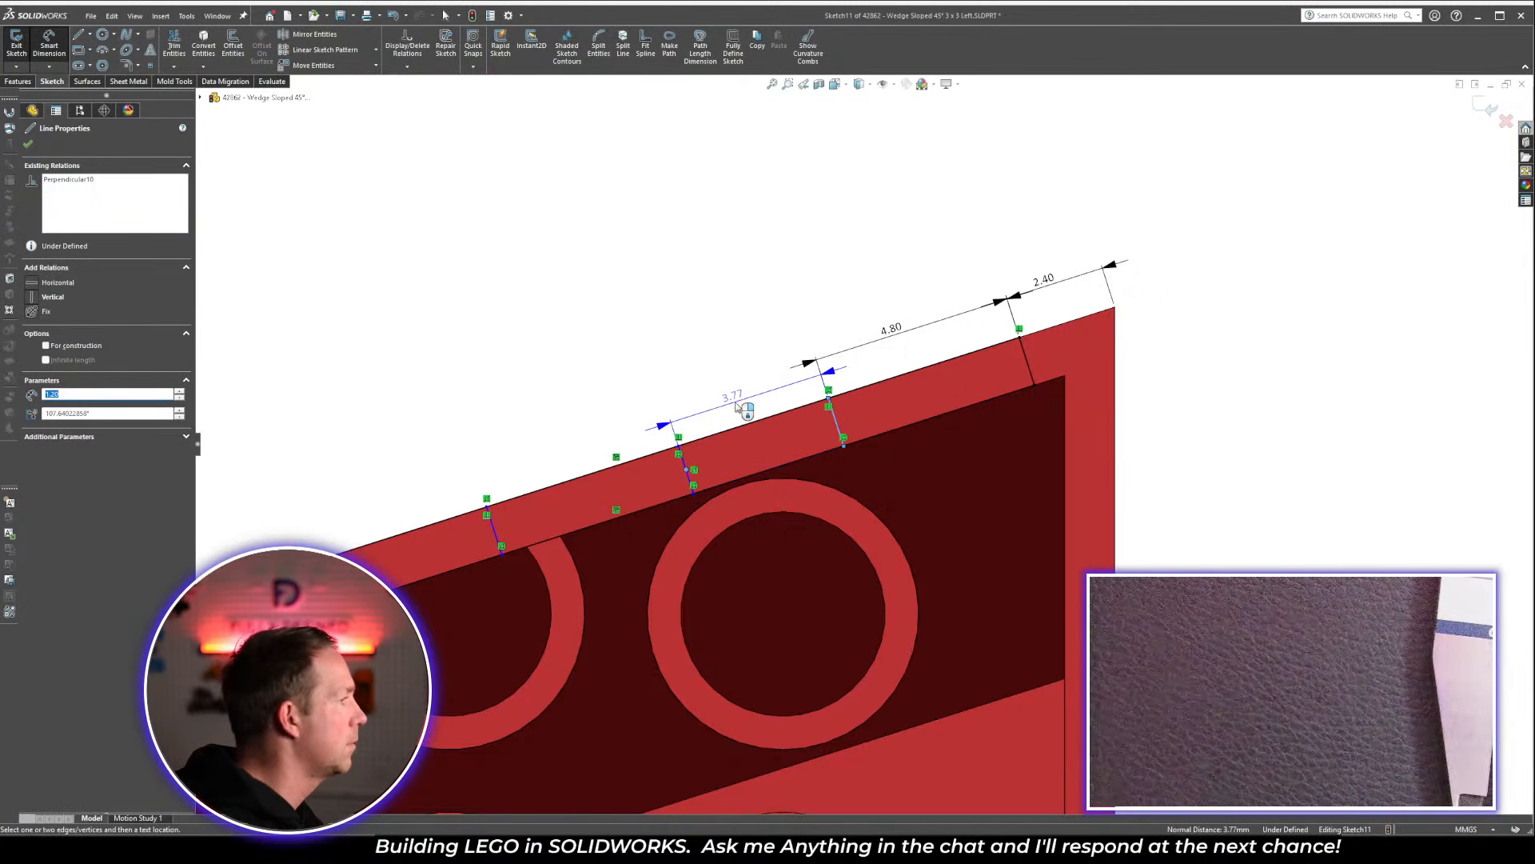
{"action": "left_click", "coordinate": [690, 480]}
{"action": "left_click", "coordinate": [718, 413]}
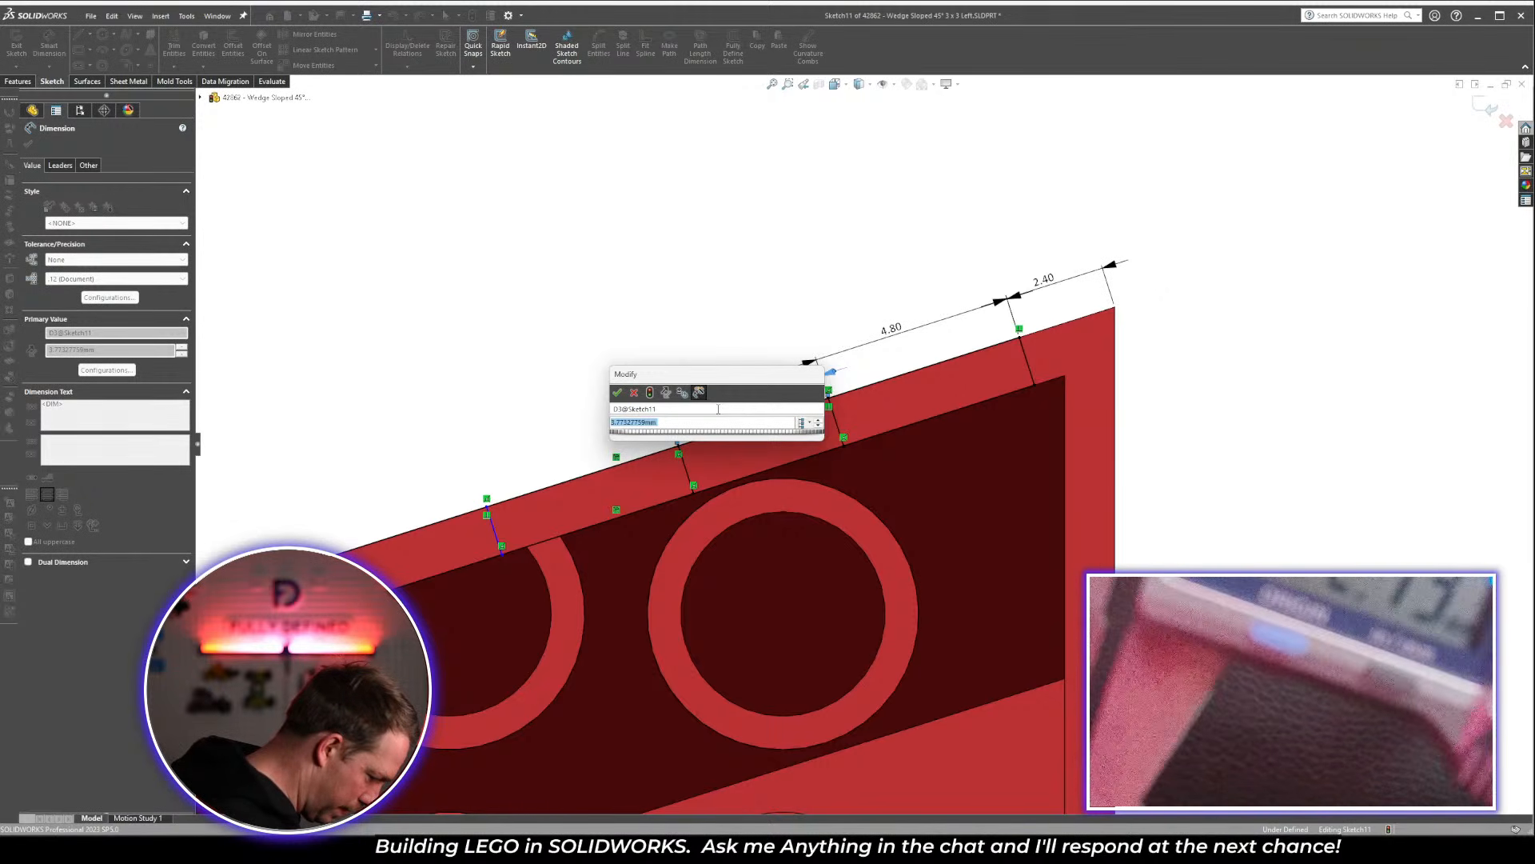
{"action": "type", "text": "2.6"}
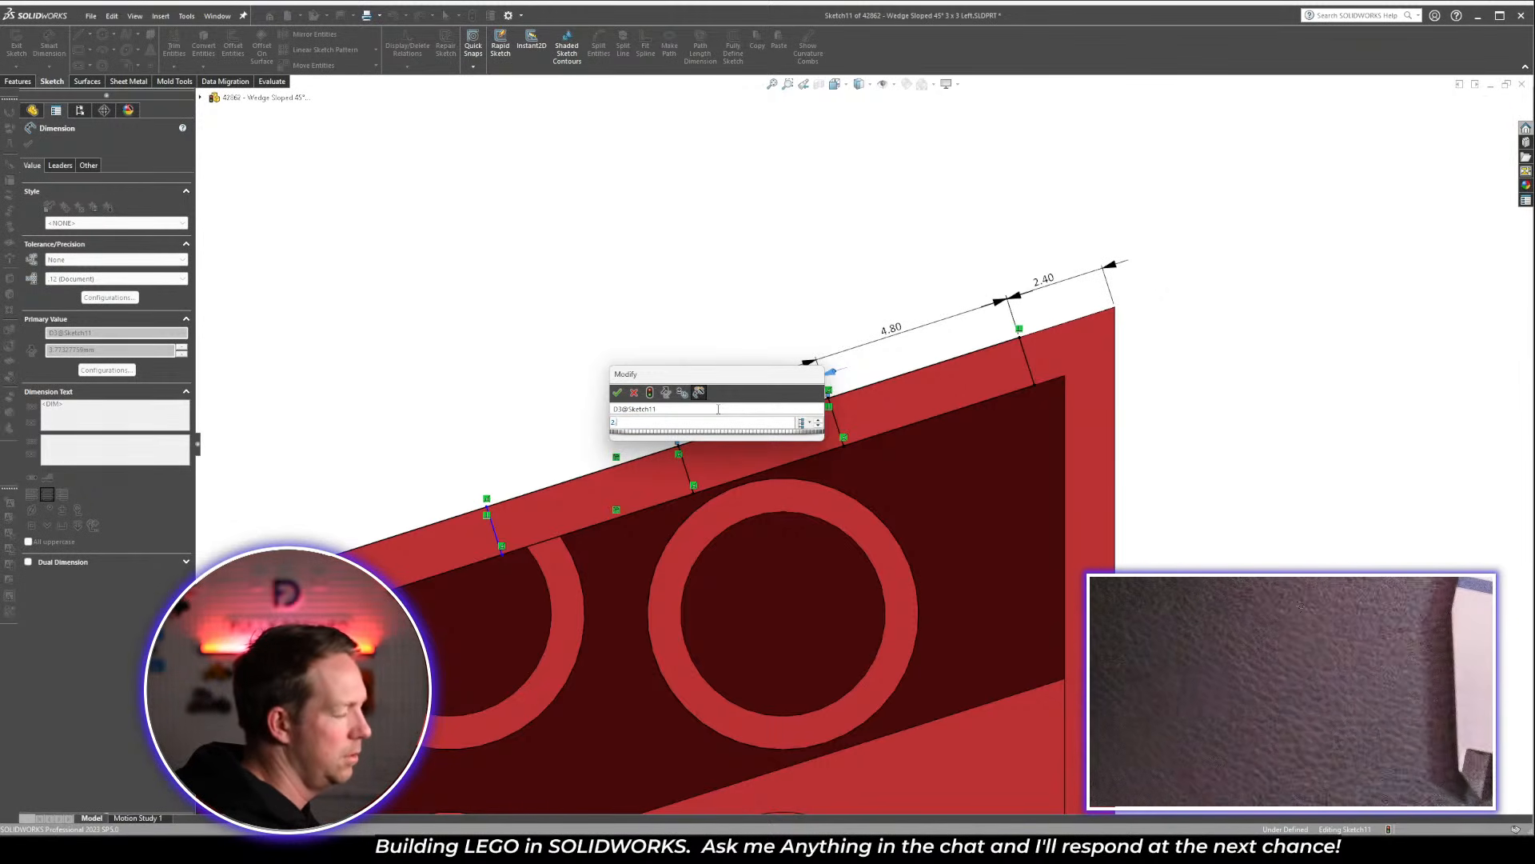
{"action": "key", "text": "Return"}
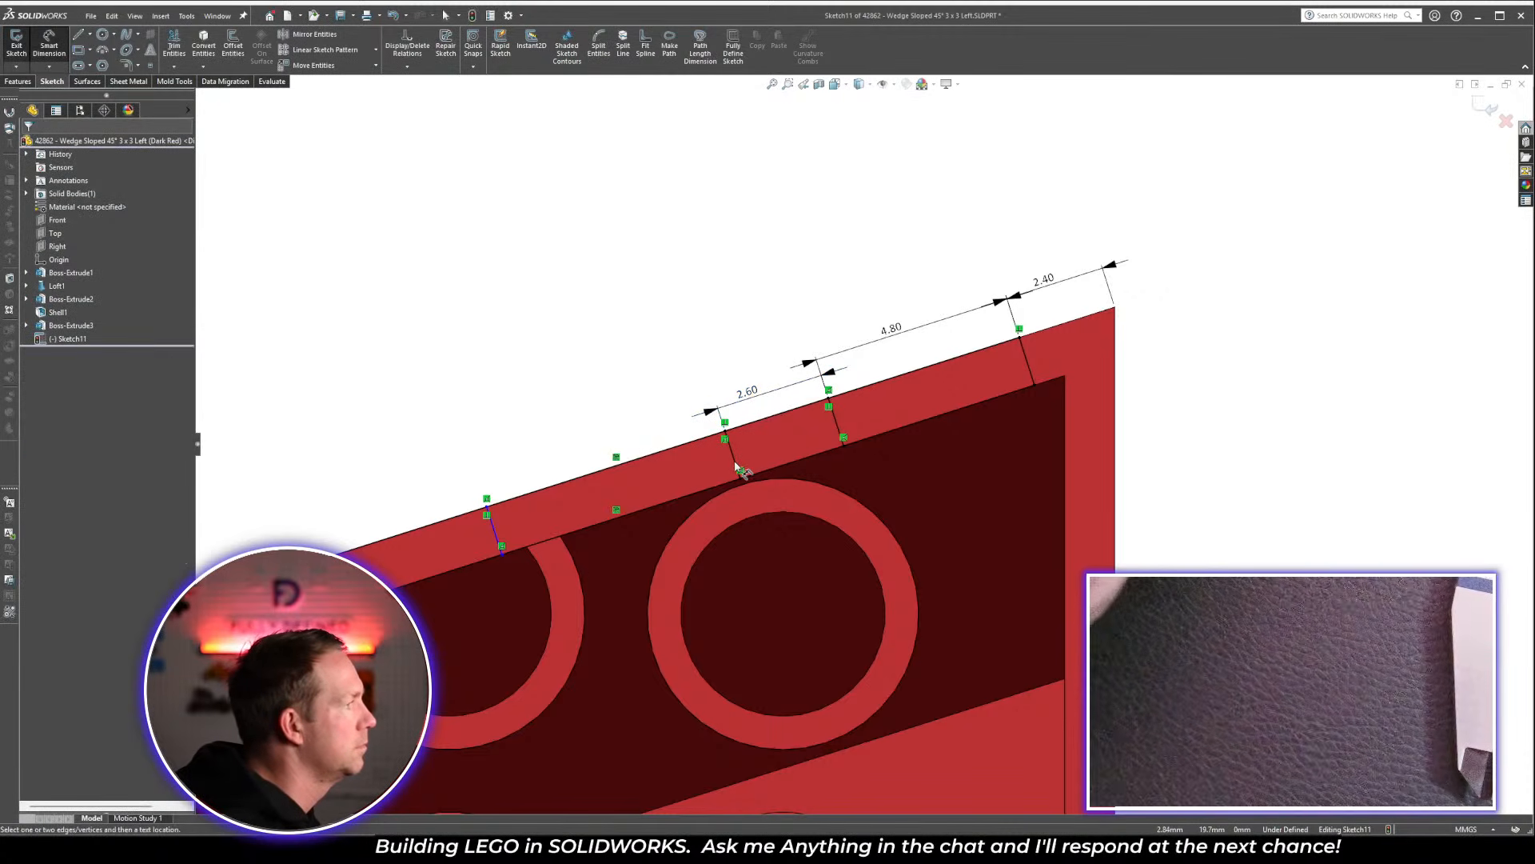
Dimension the spacing between the third and fourth cross lines on the slanted wall as 5.2 mm
{"action": "left_click", "coordinate": [737, 461]}
{"action": "left_click", "coordinate": [494, 529]}
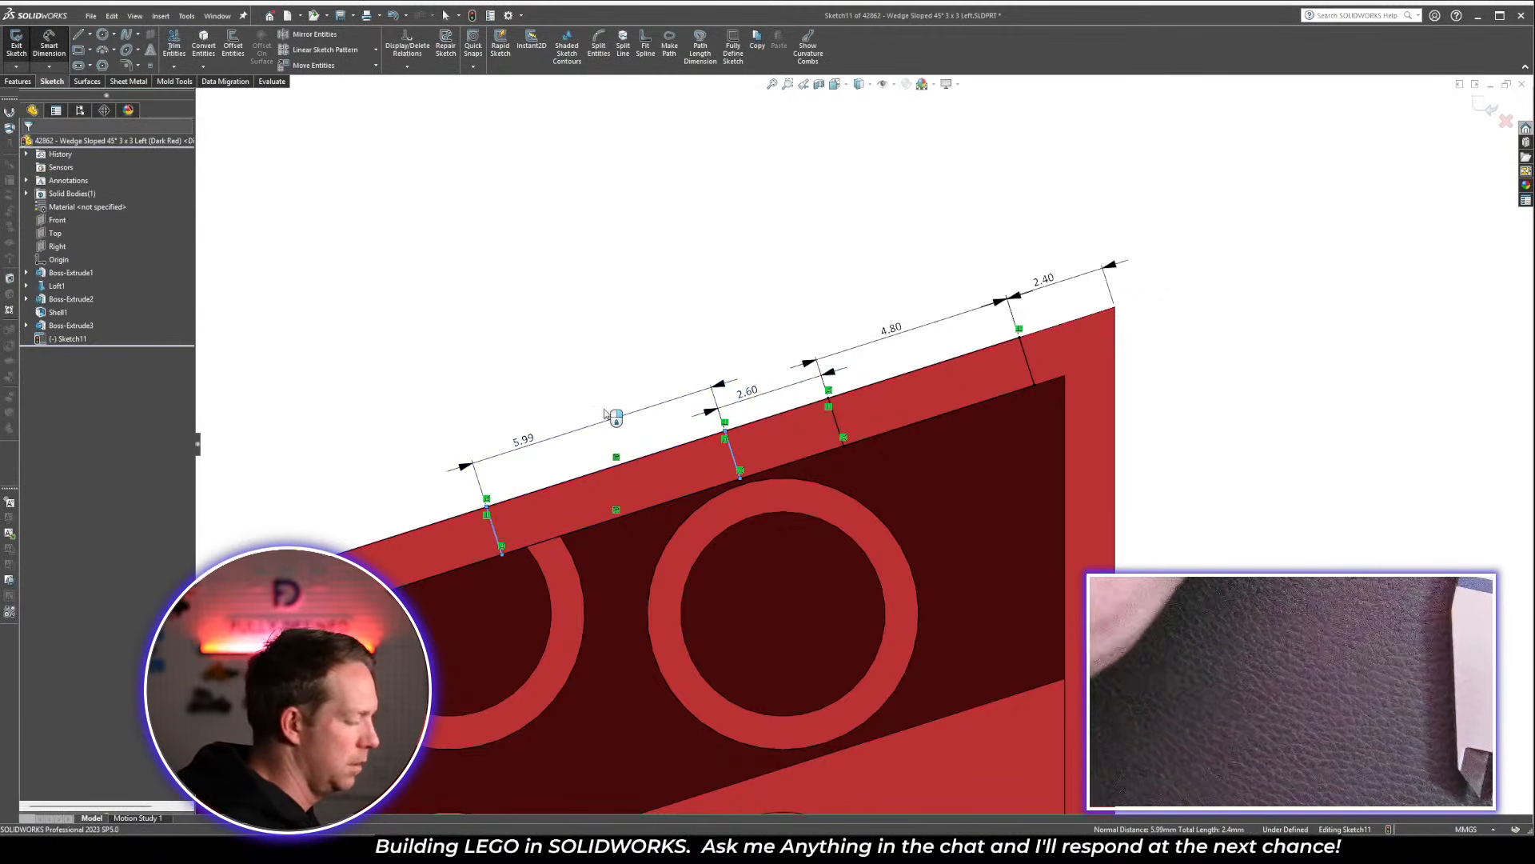
{"action": "left_click", "coordinate": [612, 412]}
{"action": "type", "text": "5.2"}
{"action": "key", "text": "Return"}
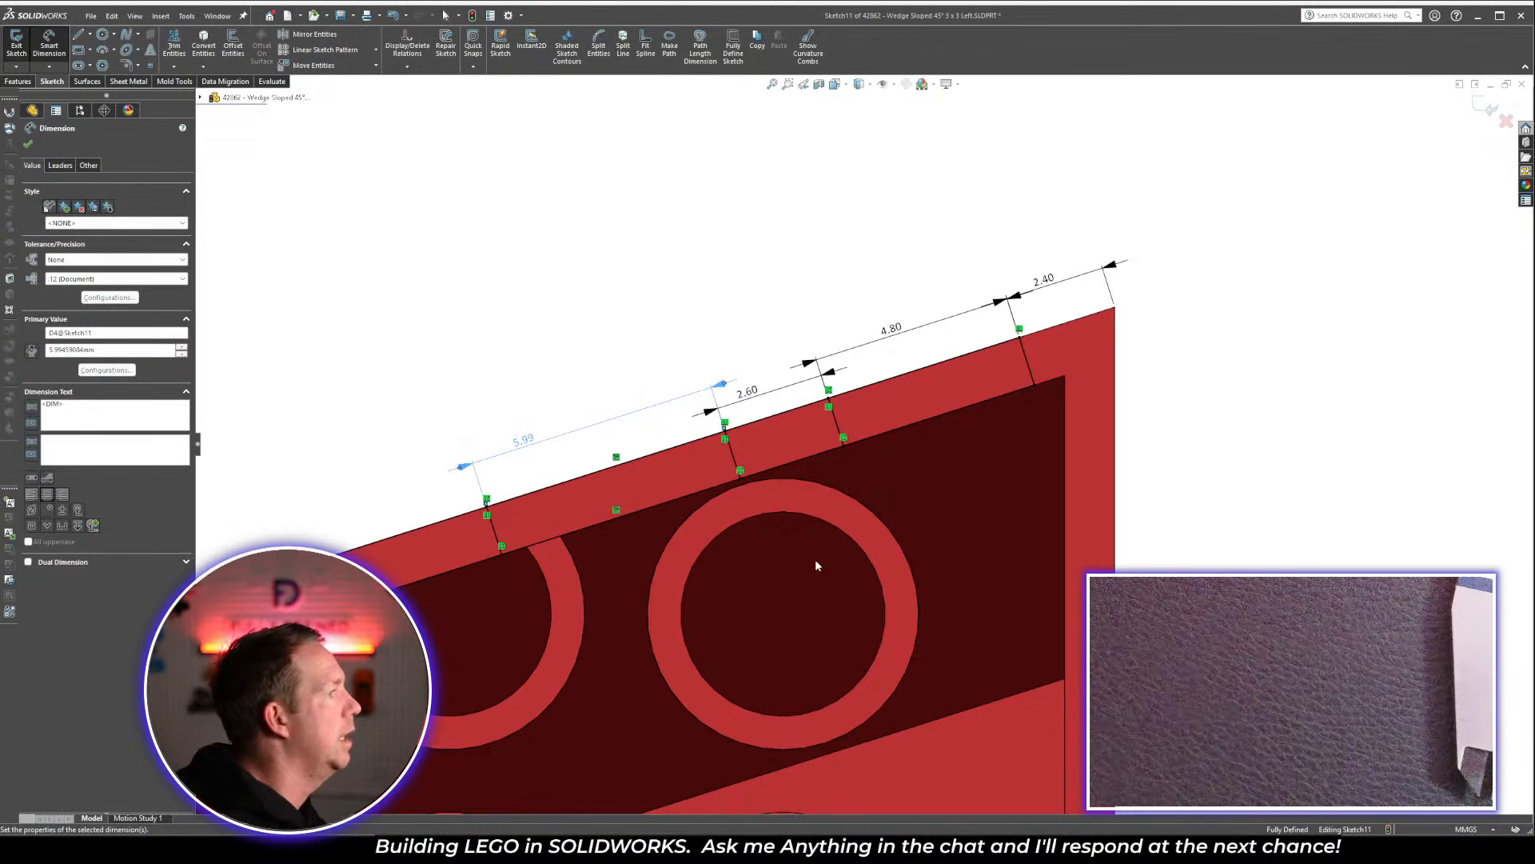
Start an extruded cut from the sketch without Thin Feature, using the 5.2 mm and 4.8 mm wide wall regions as selected contours
{"action": "scroll", "coordinate": [772, 420], "scroll_direction": "up", "scroll_amount": 5}
{"action": "middle_click_drag", "start_coordinate": [772, 421], "coordinate": [825, 402]}
{"action": "scroll", "coordinate": [825, 400], "scroll_direction": "down", "scroll_amount": 3}
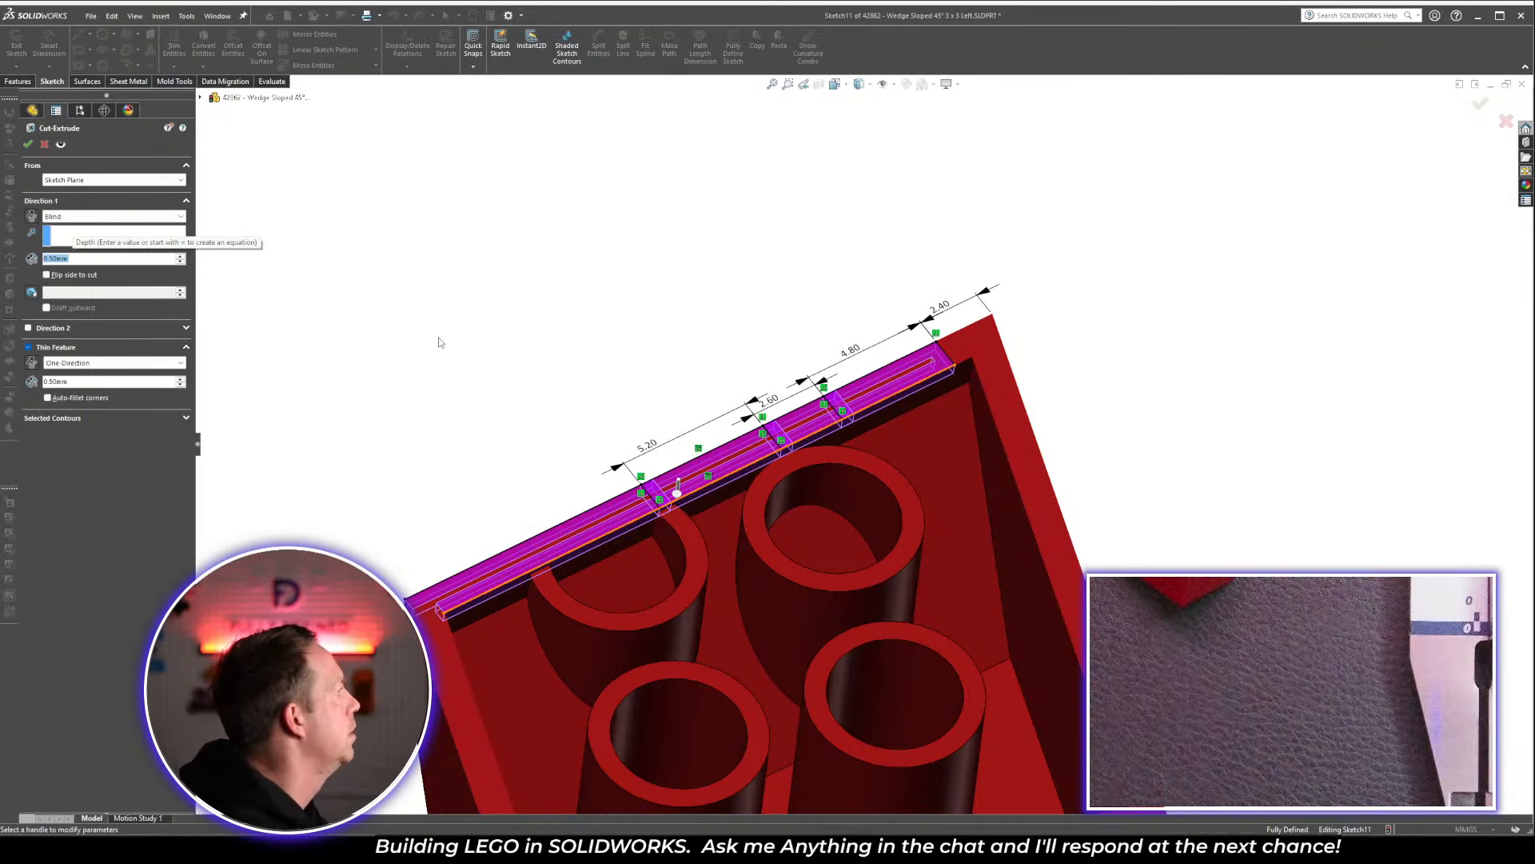
{"action": "left_click", "coordinate": [42, 349]}
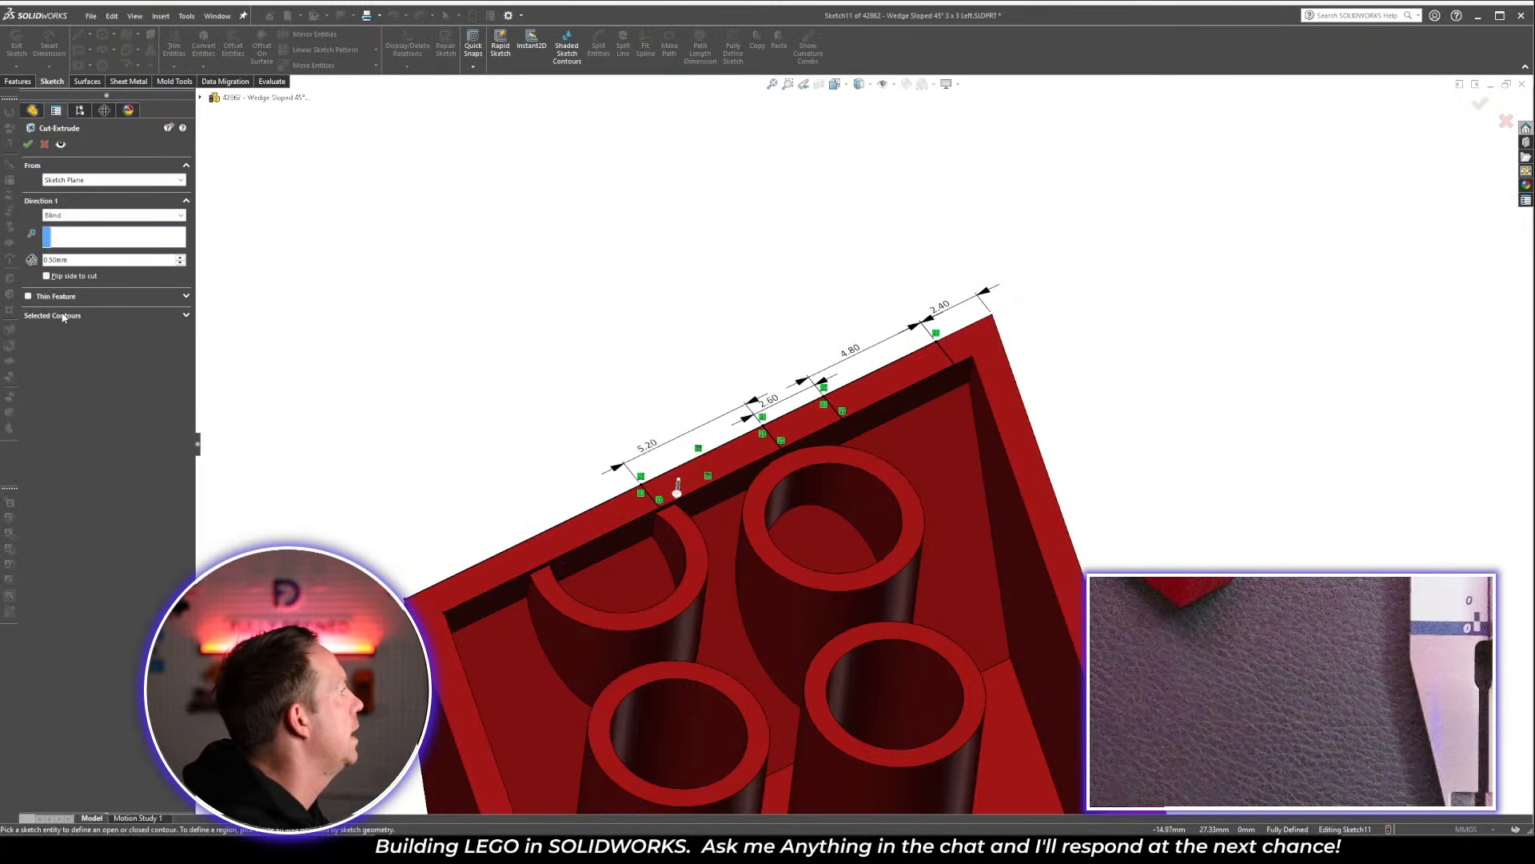
{"action": "left_click", "coordinate": [58, 317]}
{"action": "scroll", "coordinate": [765, 461], "scroll_direction": "down", "scroll_amount": 3}
{"action": "left_click", "coordinate": [720, 464]}
{"action": "left_click", "coordinate": [916, 357]}
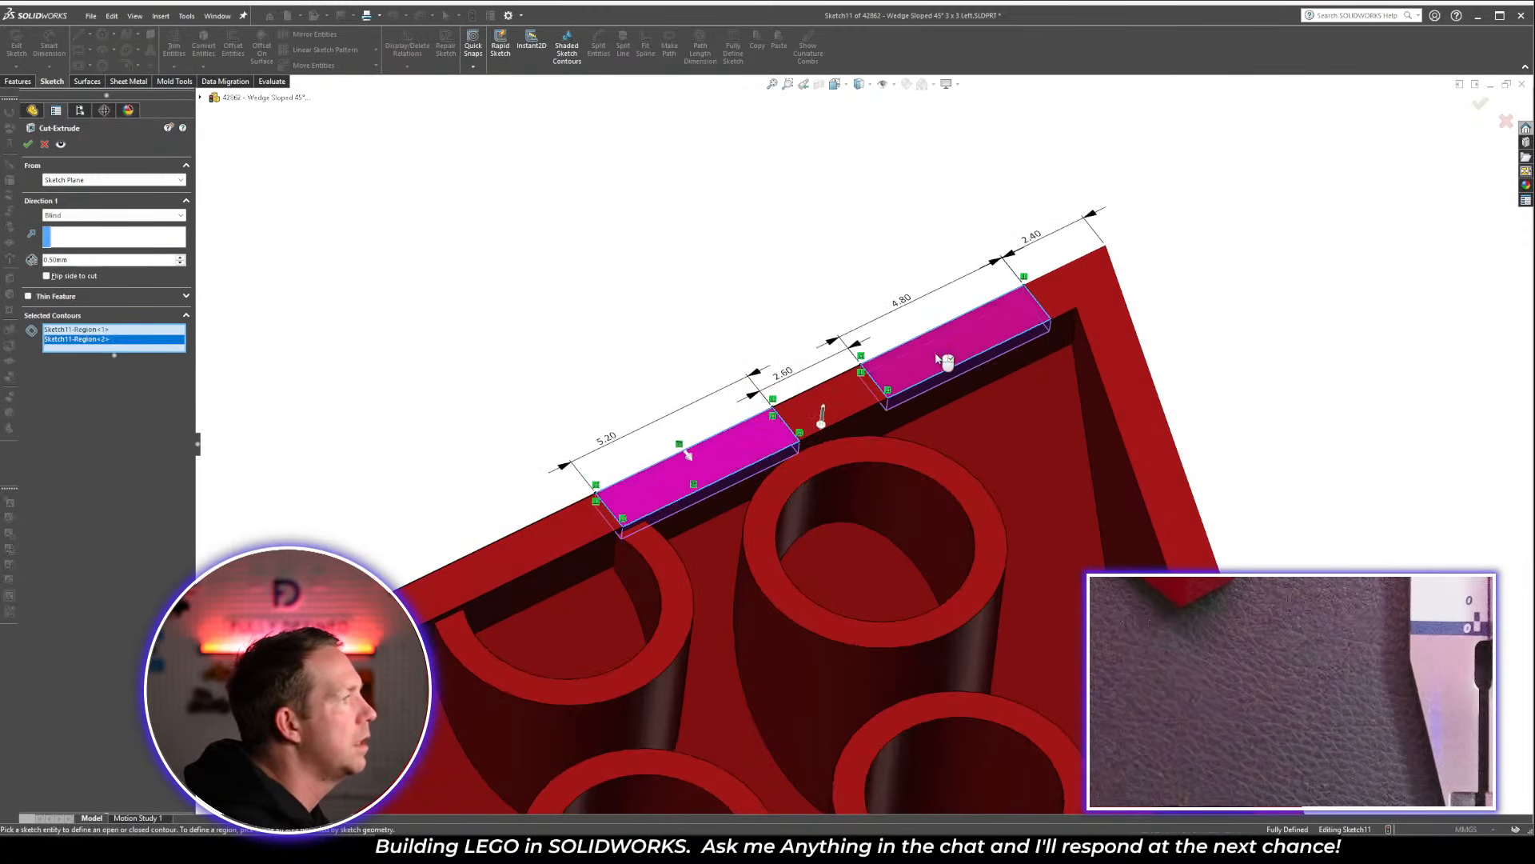
Cut-extrude the two rectangular regions on the brick's bottom rim to a blind depth of 2.2 mm
{"action": "left_click_drag", "start_coordinate": [106, 258], "coordinate": [2, 263]}
{"action": "type", "text": "2.2"}
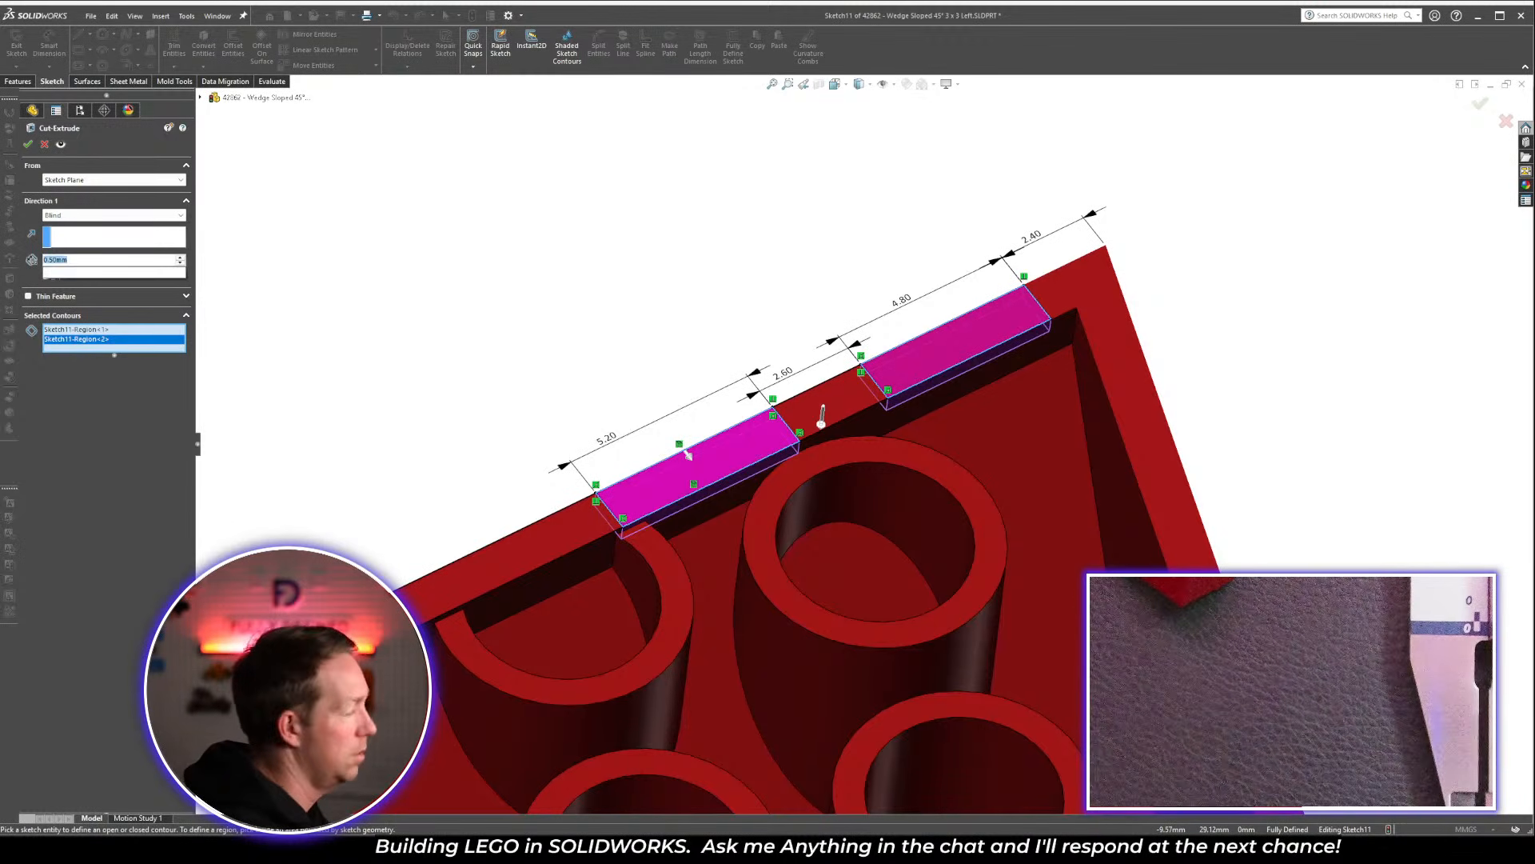
{"action": "key", "text": "Return"}
{"action": "key", "text": "Return"}
{"action": "scroll", "coordinate": [891, 348], "scroll_direction": "up", "scroll_amount": 3}
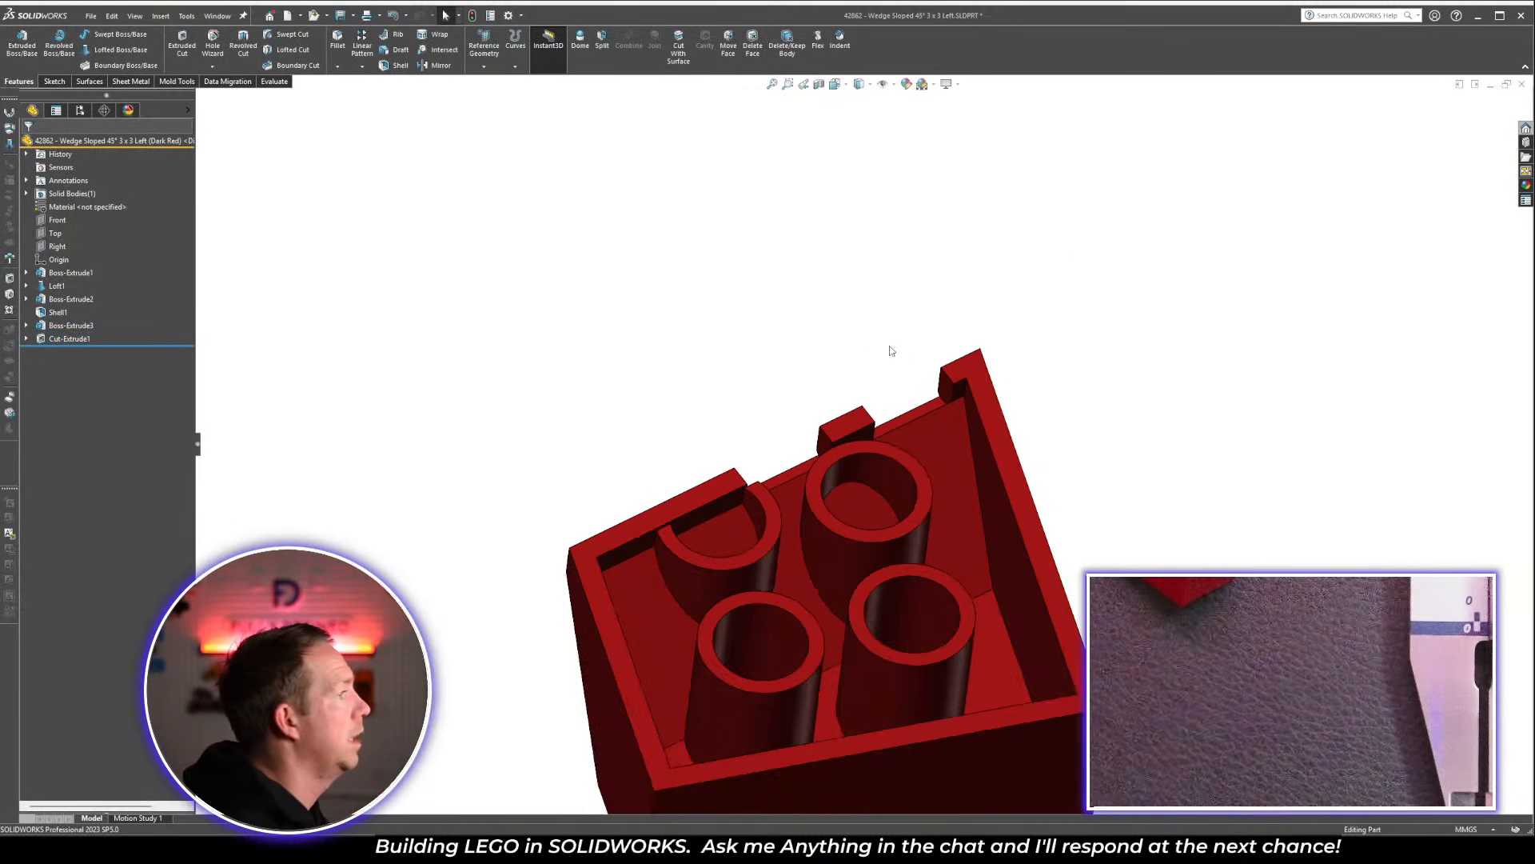
Inspect the new notches along the wedge's lower edge from several angles and save the part
{"action": "middle_click_drag", "start_coordinate": [912, 269], "coordinate": [1001, 535]}
{"action": "scroll", "coordinate": [1001, 536], "scroll_direction": "down", "scroll_amount": 3}
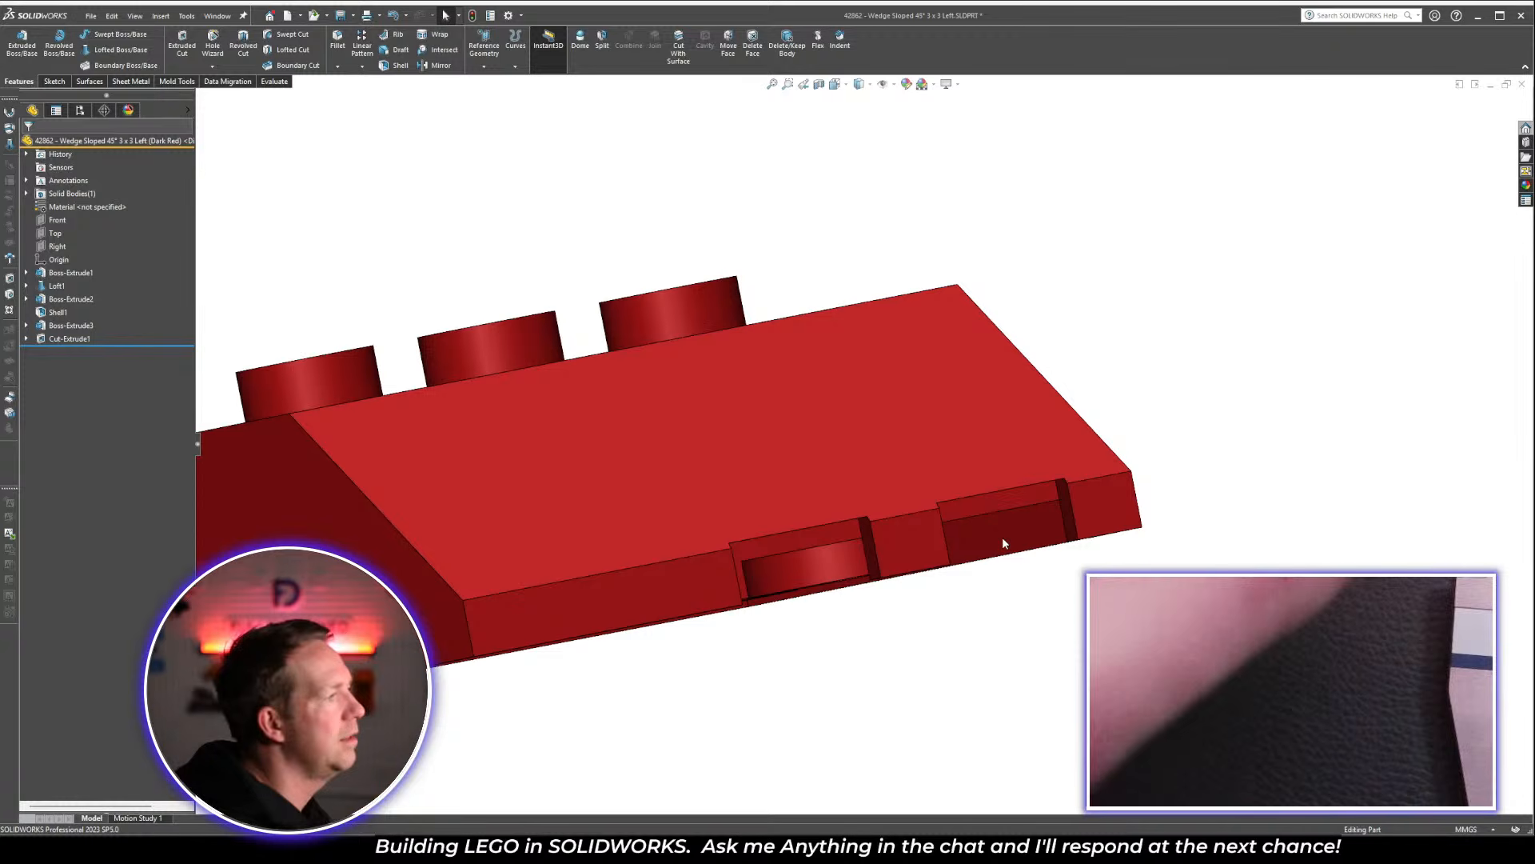
{"action": "scroll", "coordinate": [1001, 536], "scroll_direction": "down", "scroll_amount": 3}
{"action": "middle_click_drag", "start_coordinate": [1001, 536], "coordinate": [1169, 525]}
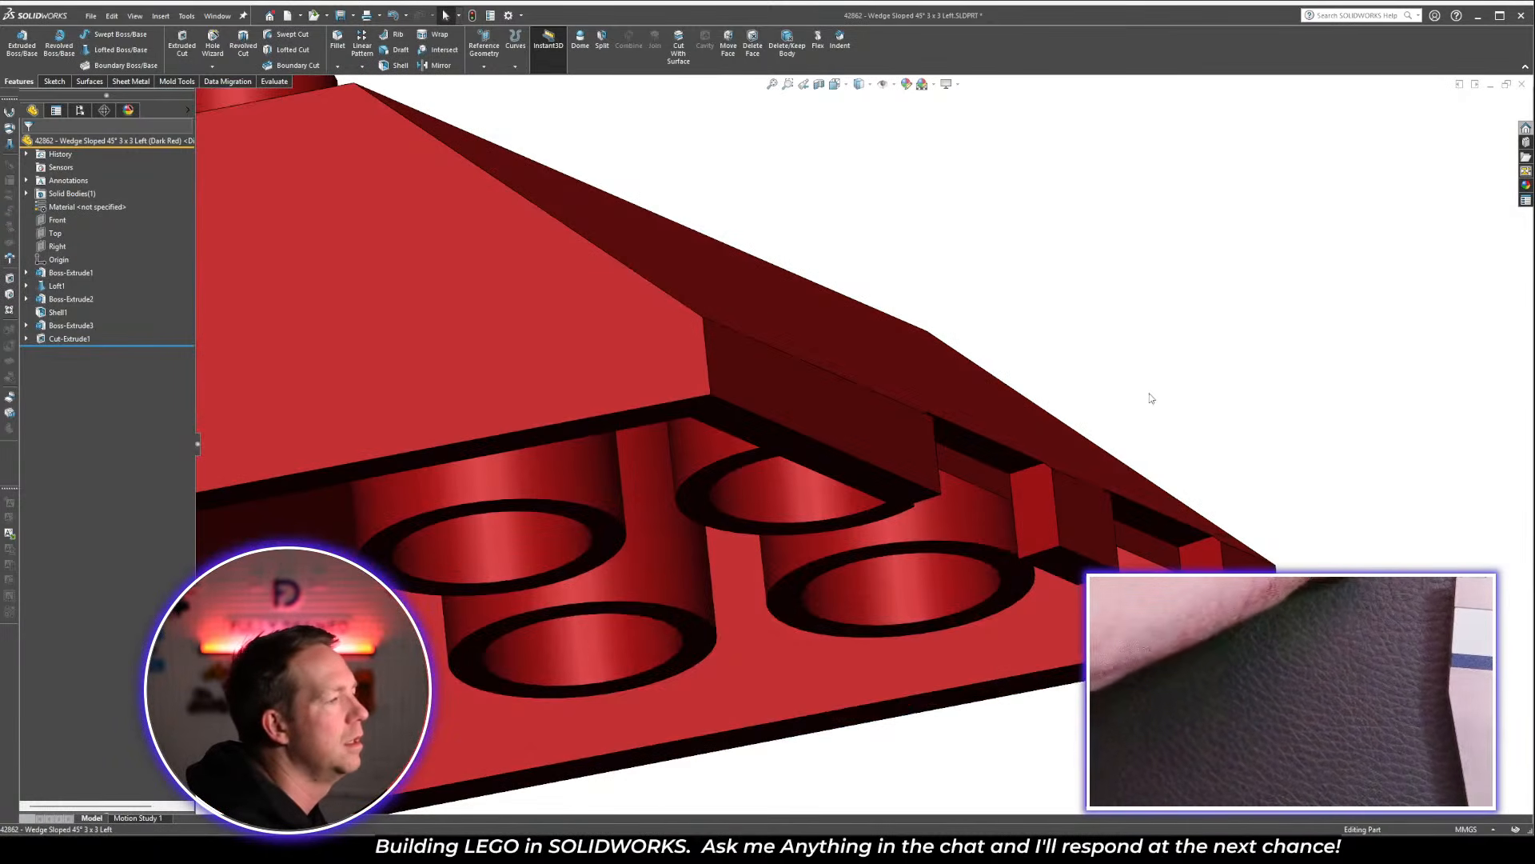
{"action": "left_click", "coordinate": [1171, 531]}
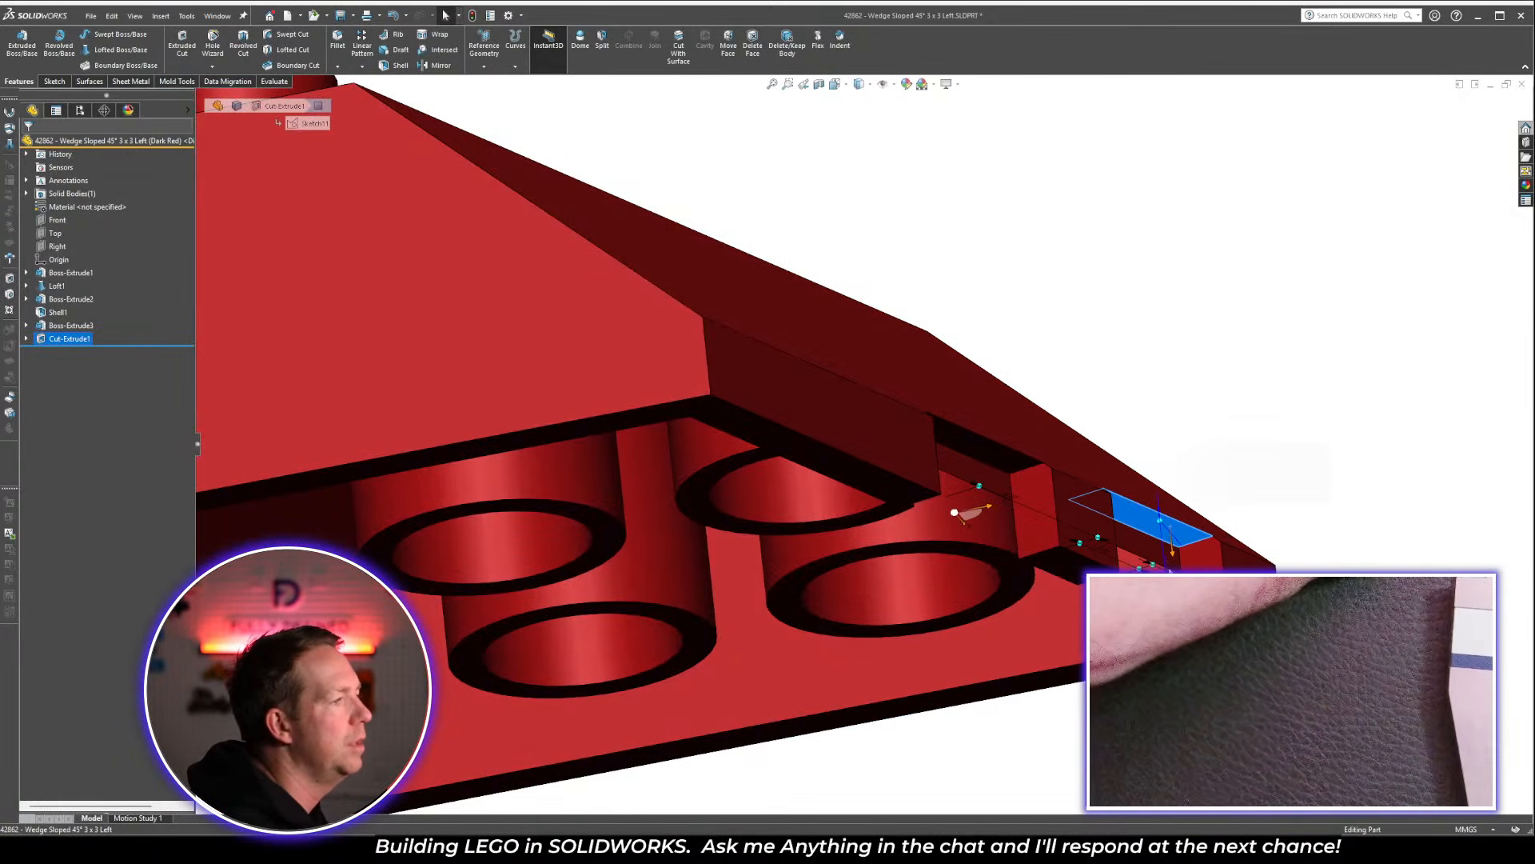
{"action": "key", "text": "Escape"}
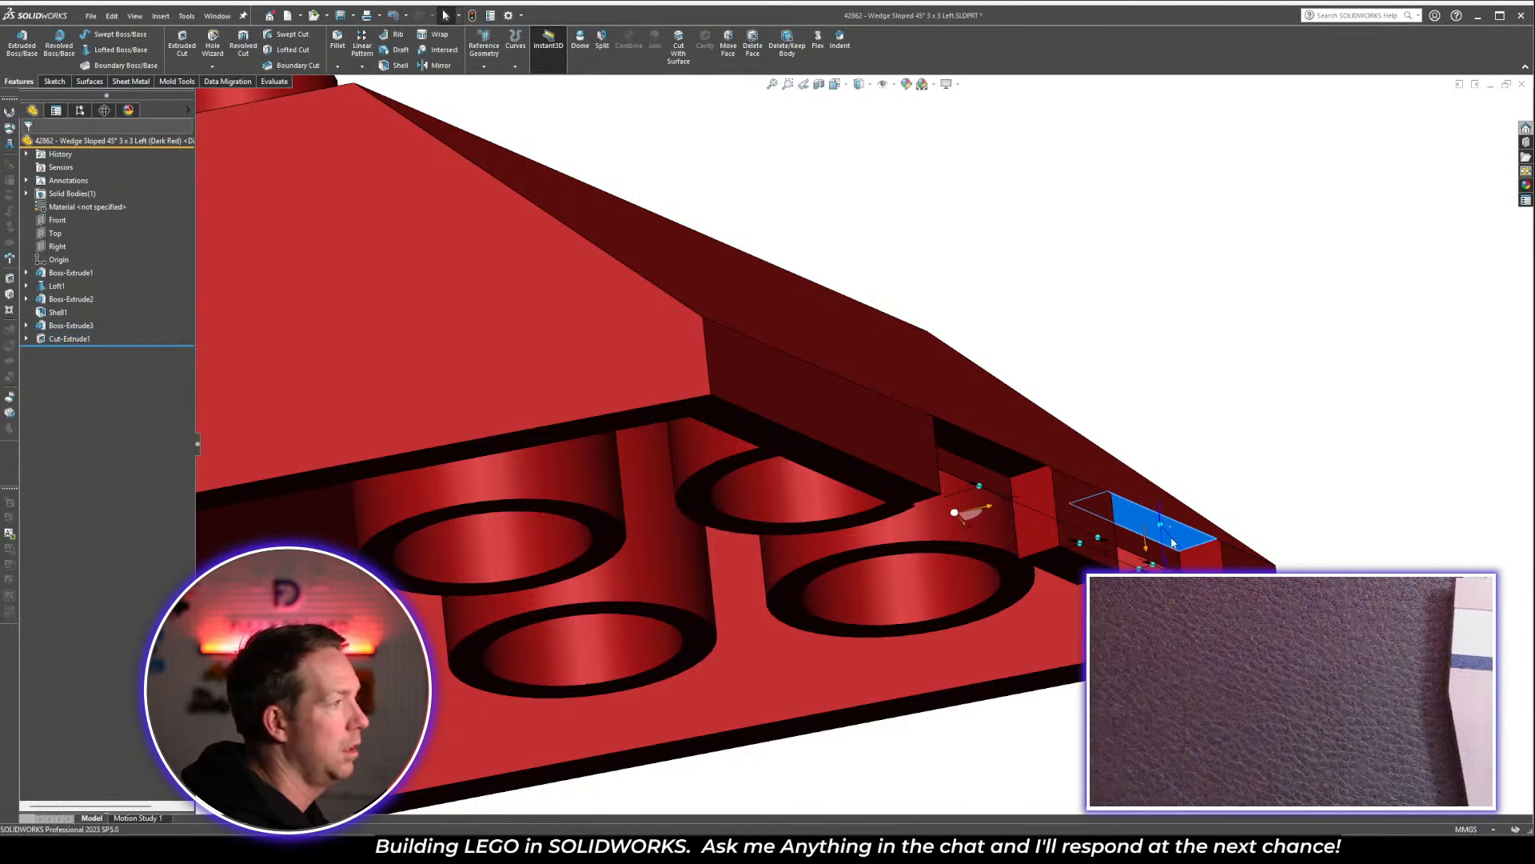
{"action": "left_click", "coordinate": [1204, 388]}
{"action": "scroll", "coordinate": [939, 384], "scroll_direction": "up", "scroll_amount": 4}
{"action": "middle_click_drag", "start_coordinate": [938, 384], "coordinate": [1149, 473]}
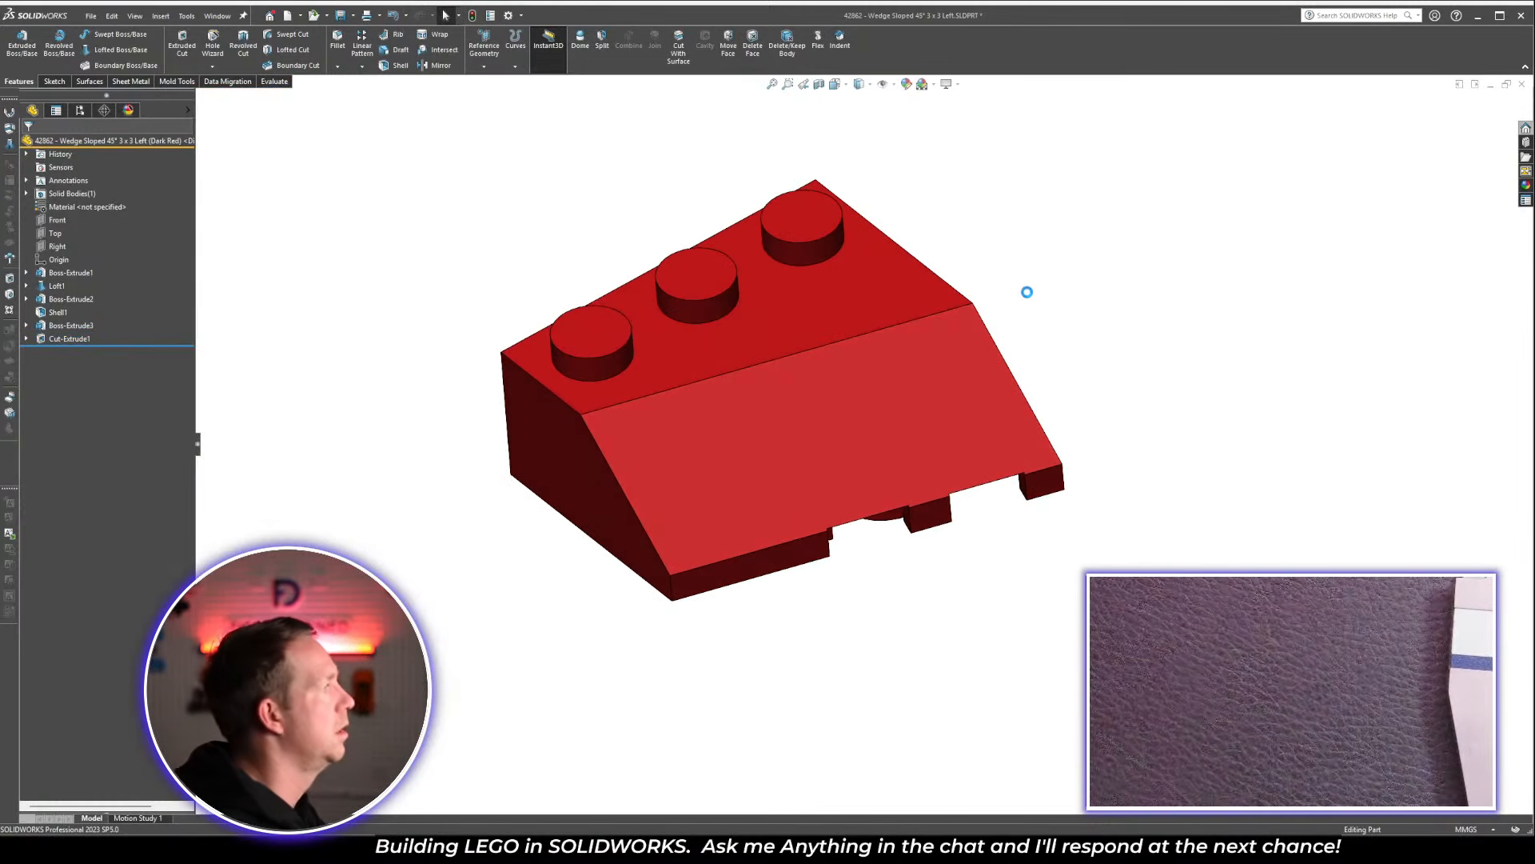
{"action": "key", "text": "ctrl+s"}
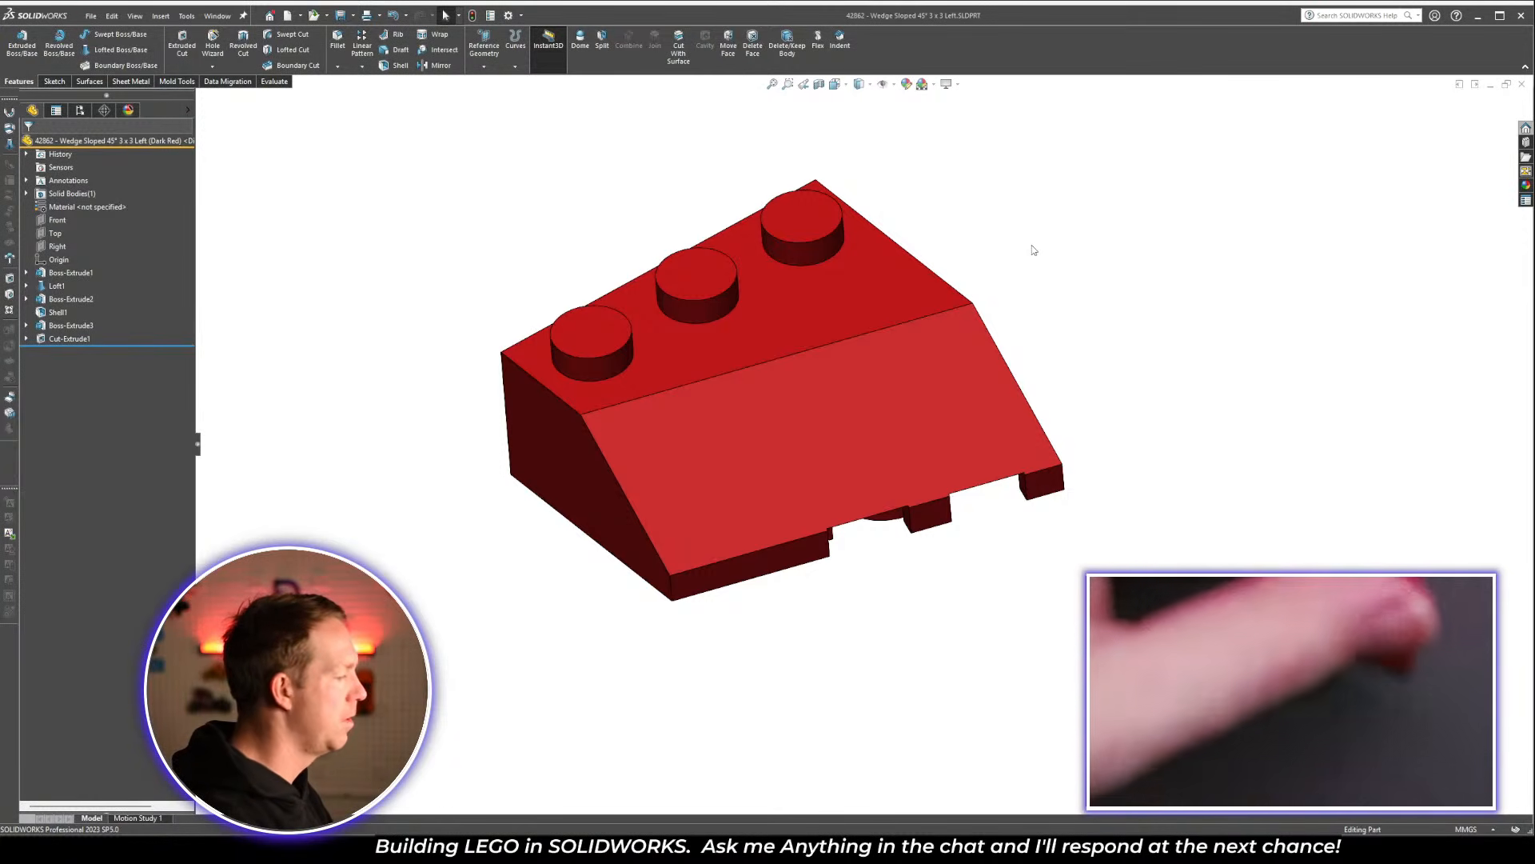
{"action": "middle_click_drag", "start_coordinate": [1030, 388], "coordinate": [947, 524]}
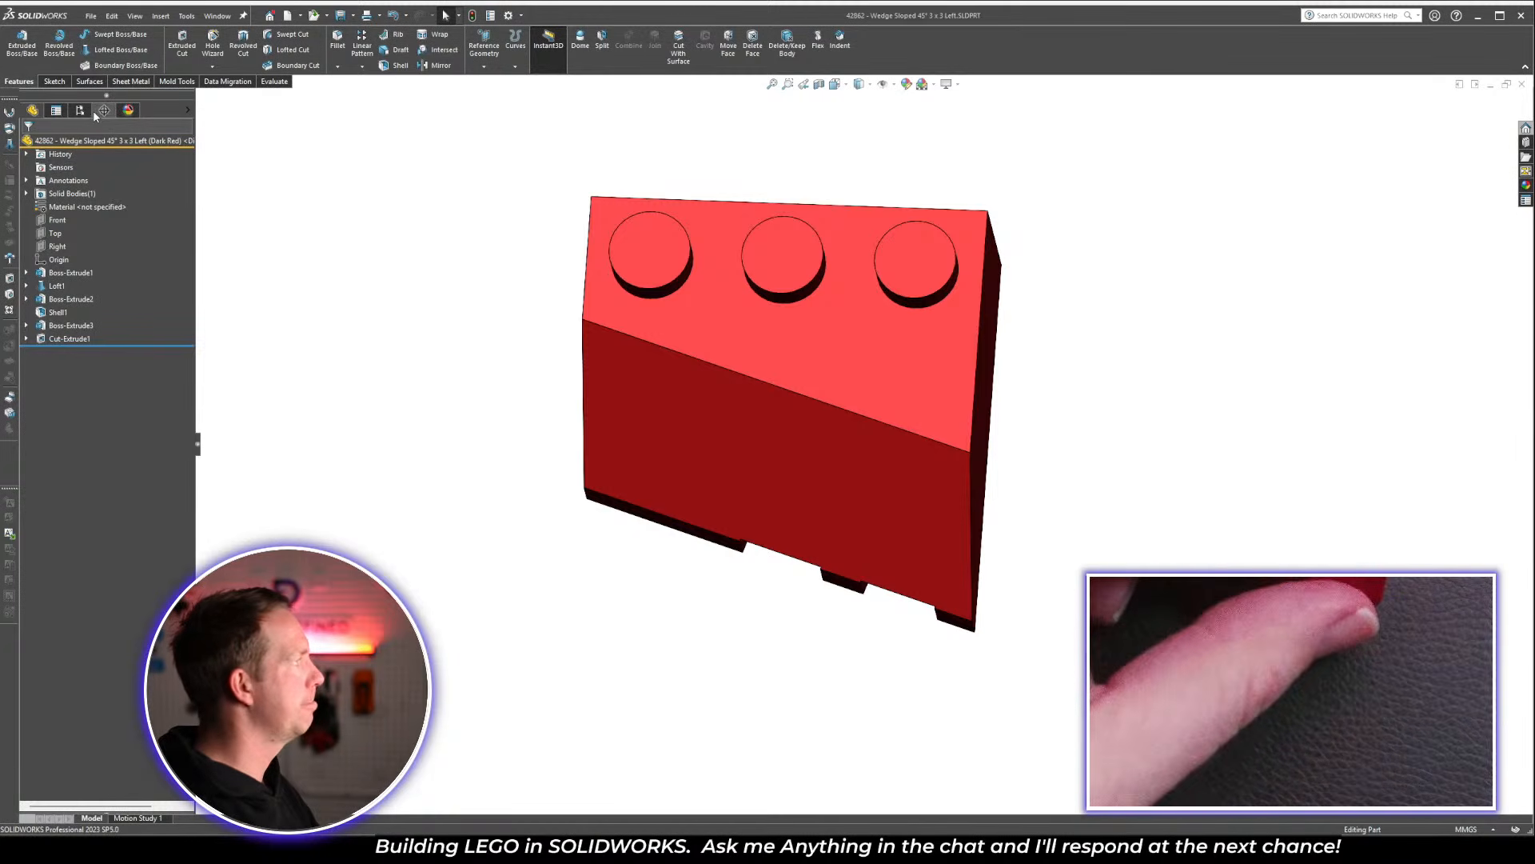
{"action": "left_click", "coordinate": [34, 111]}
{"action": "left_click", "coordinate": [37, 113]}
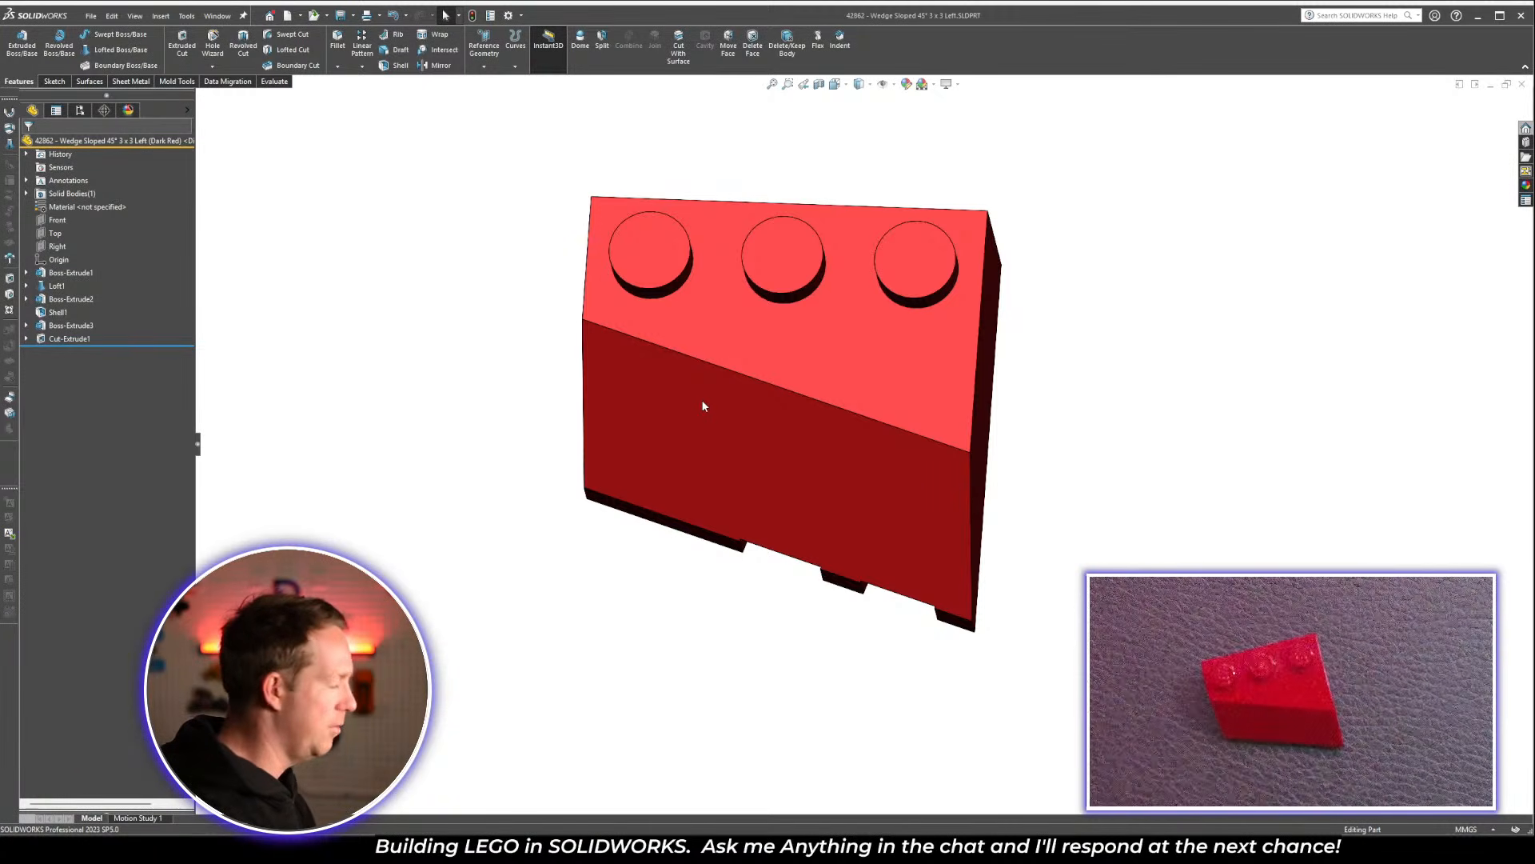
{"action": "middle_click_drag", "start_coordinate": [815, 610], "coordinate": [1077, 312]}
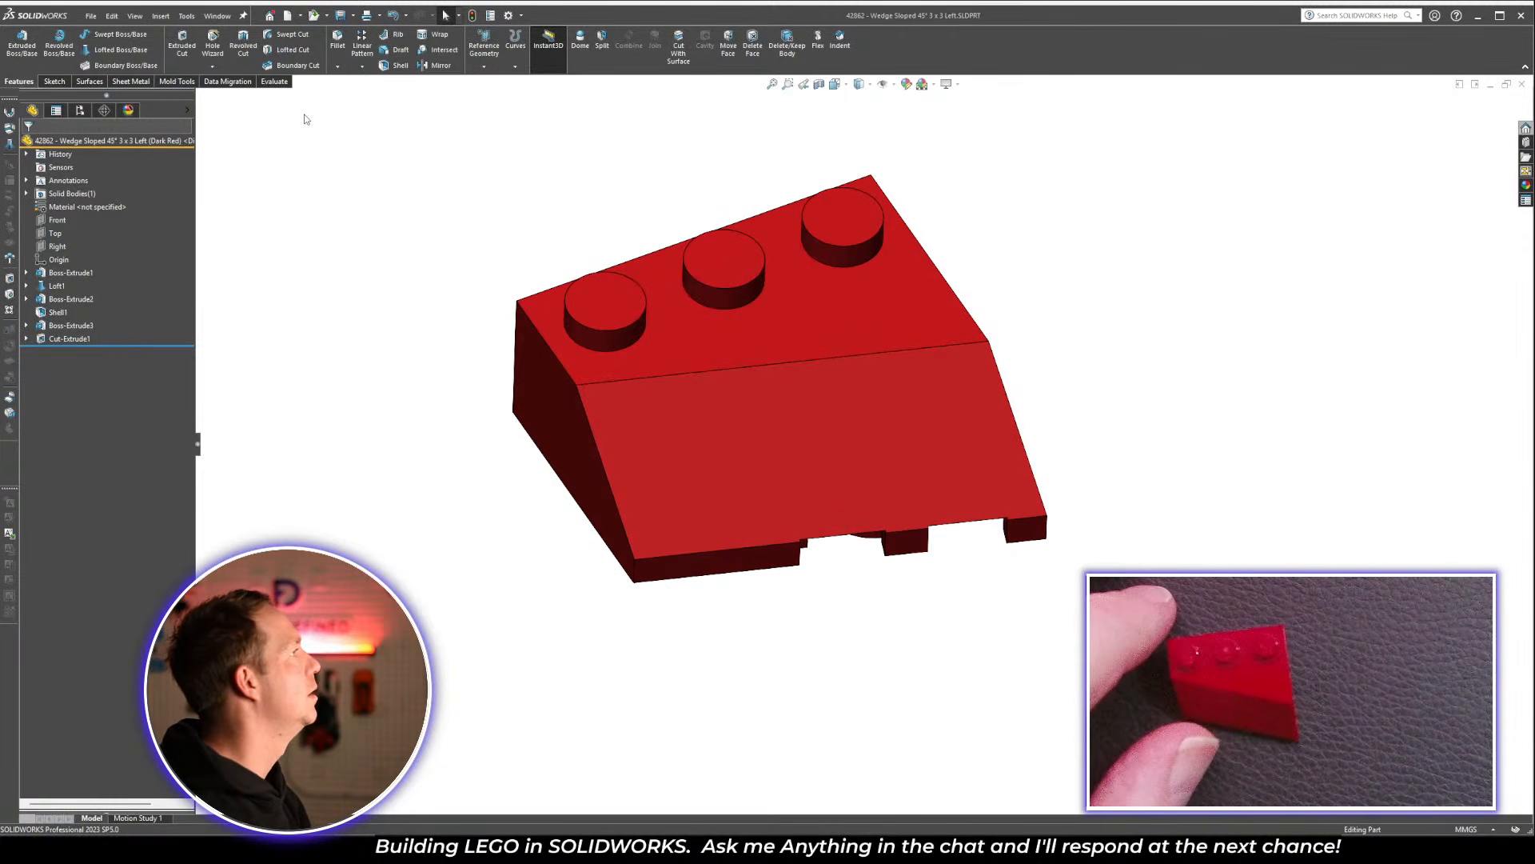
{"action": "middle_click_drag", "start_coordinate": [562, 175], "coordinate": [884, 215]}
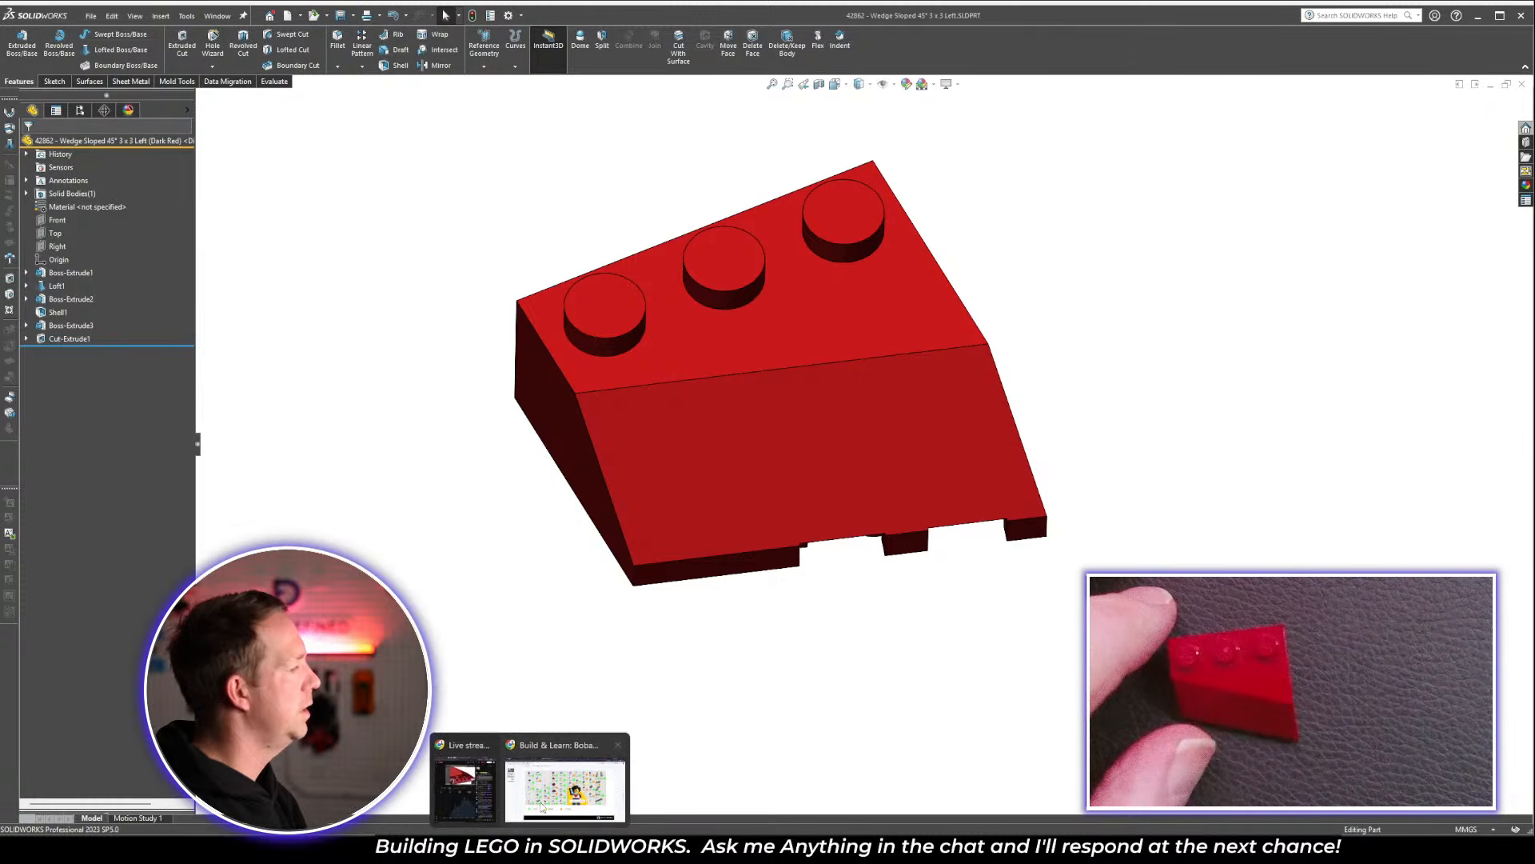
Switch to the browser and view the Fully Defined community's About and Classroom pages, enlarging the course overview
{"action": "left_click", "coordinate": [466, 773]}
{"action": "left_click", "coordinate": [114, 25]}
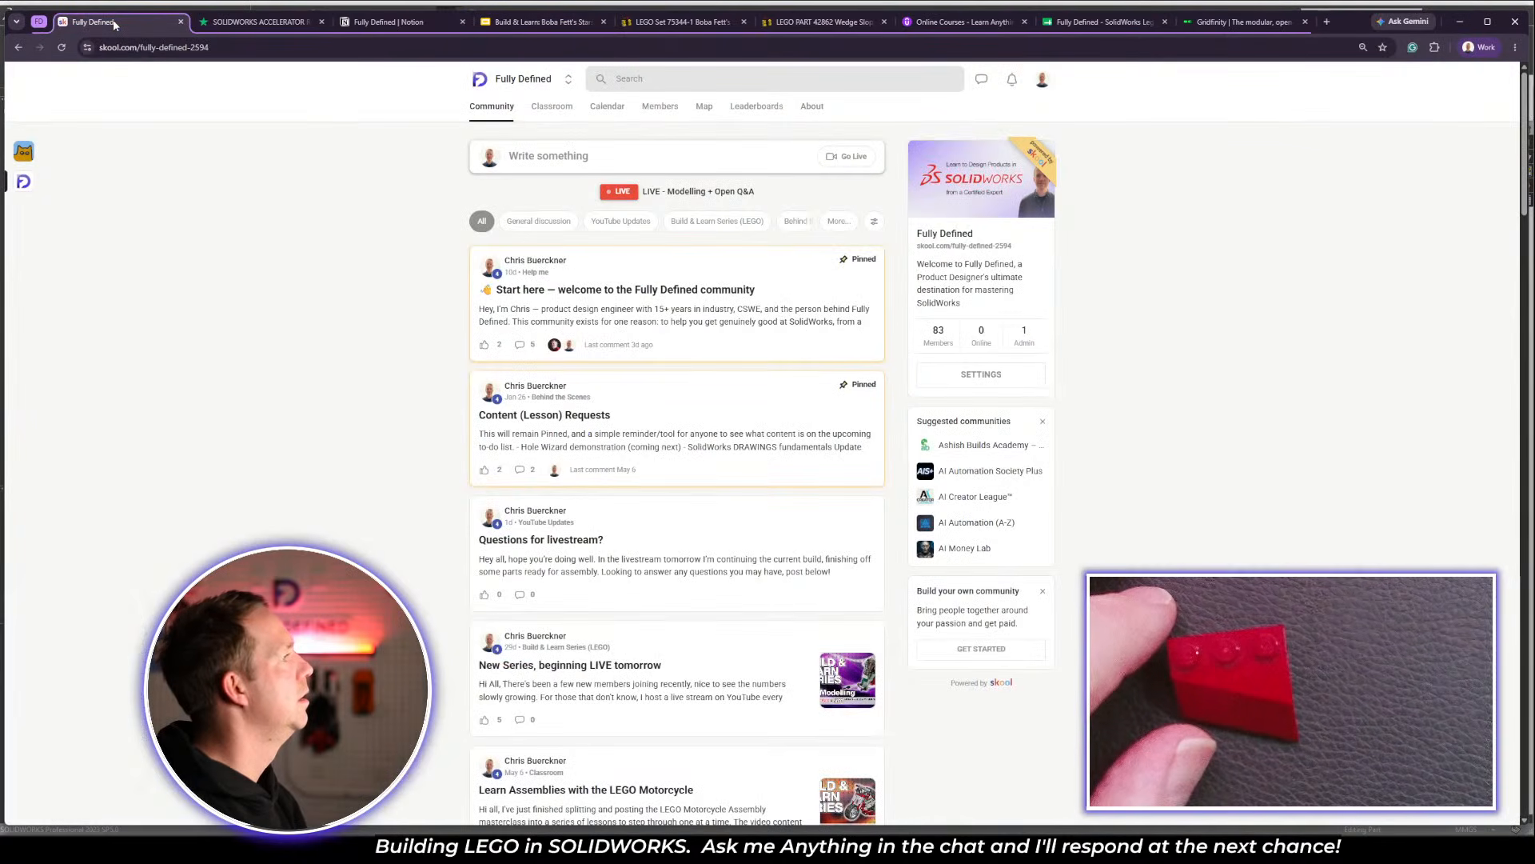
{"action": "left_click", "coordinate": [812, 107]}
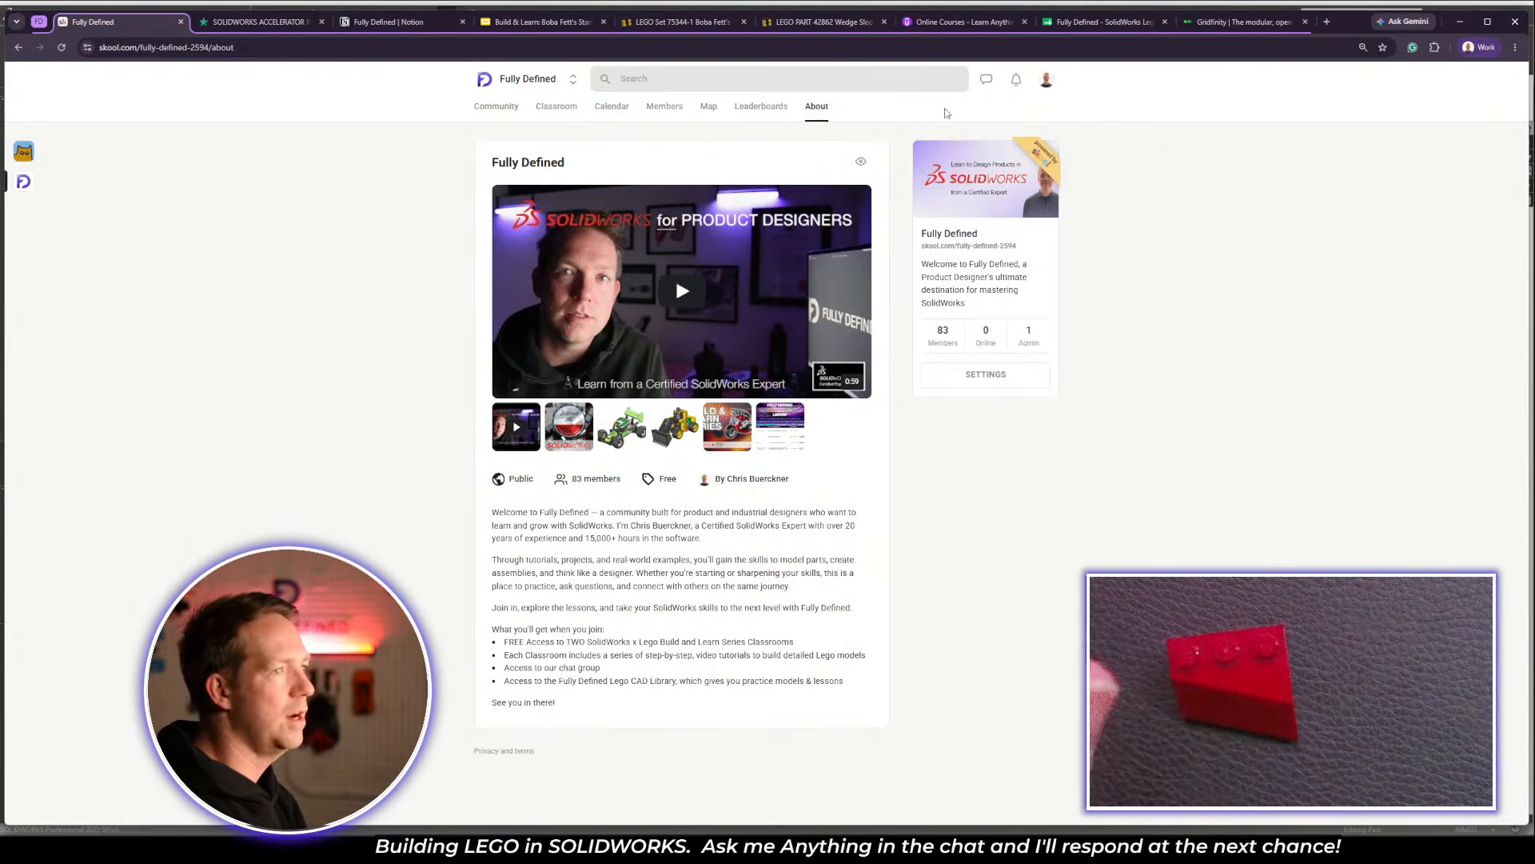
{"action": "left_click", "coordinate": [558, 108]}
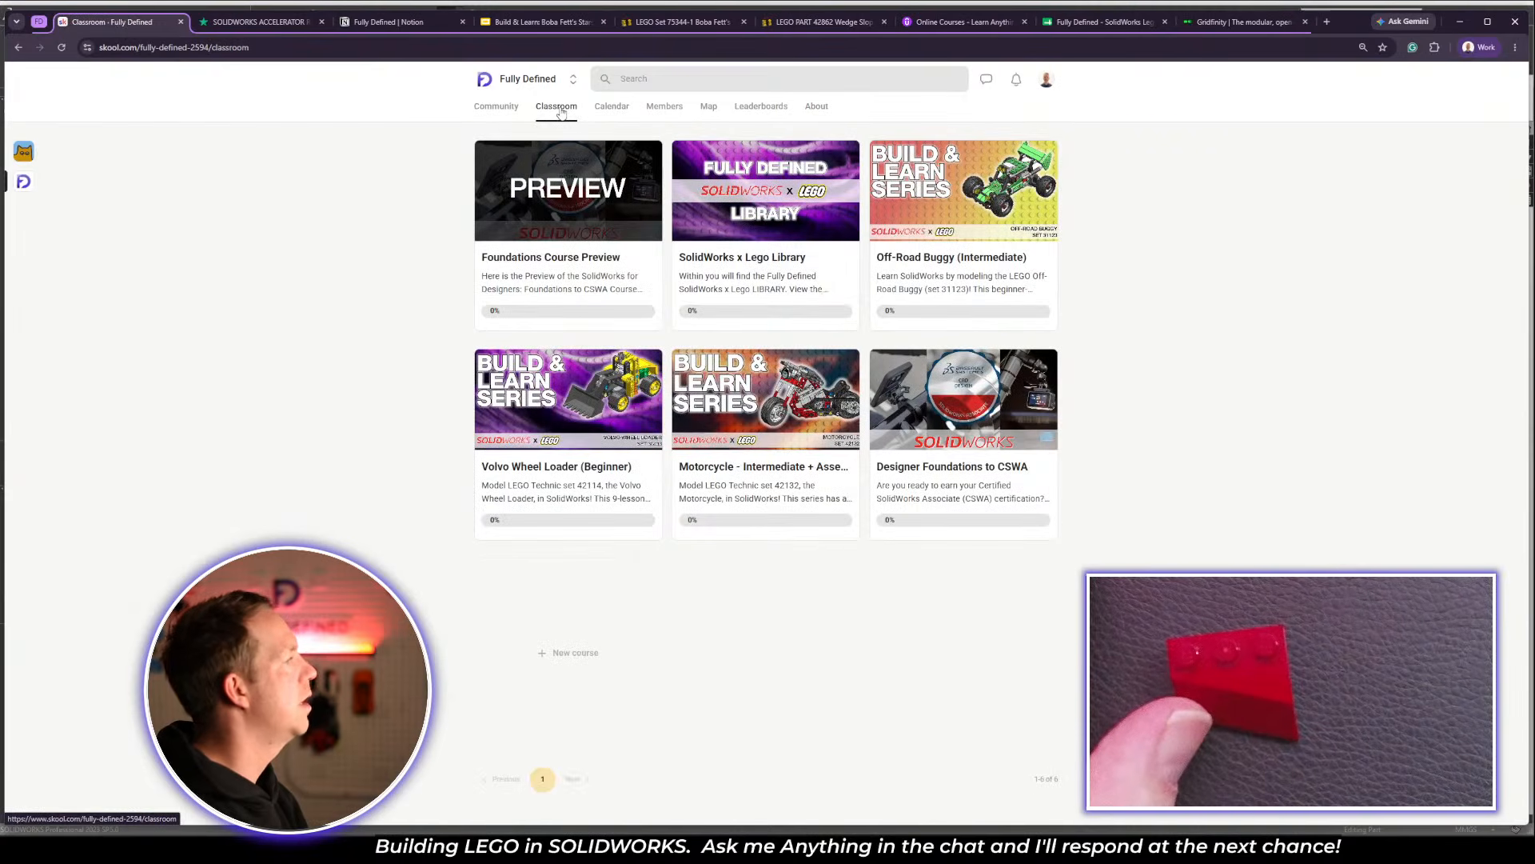
{"action": "key", "text": "ctrl+plus"}
{"action": "key", "text": "ctrl+plus"}
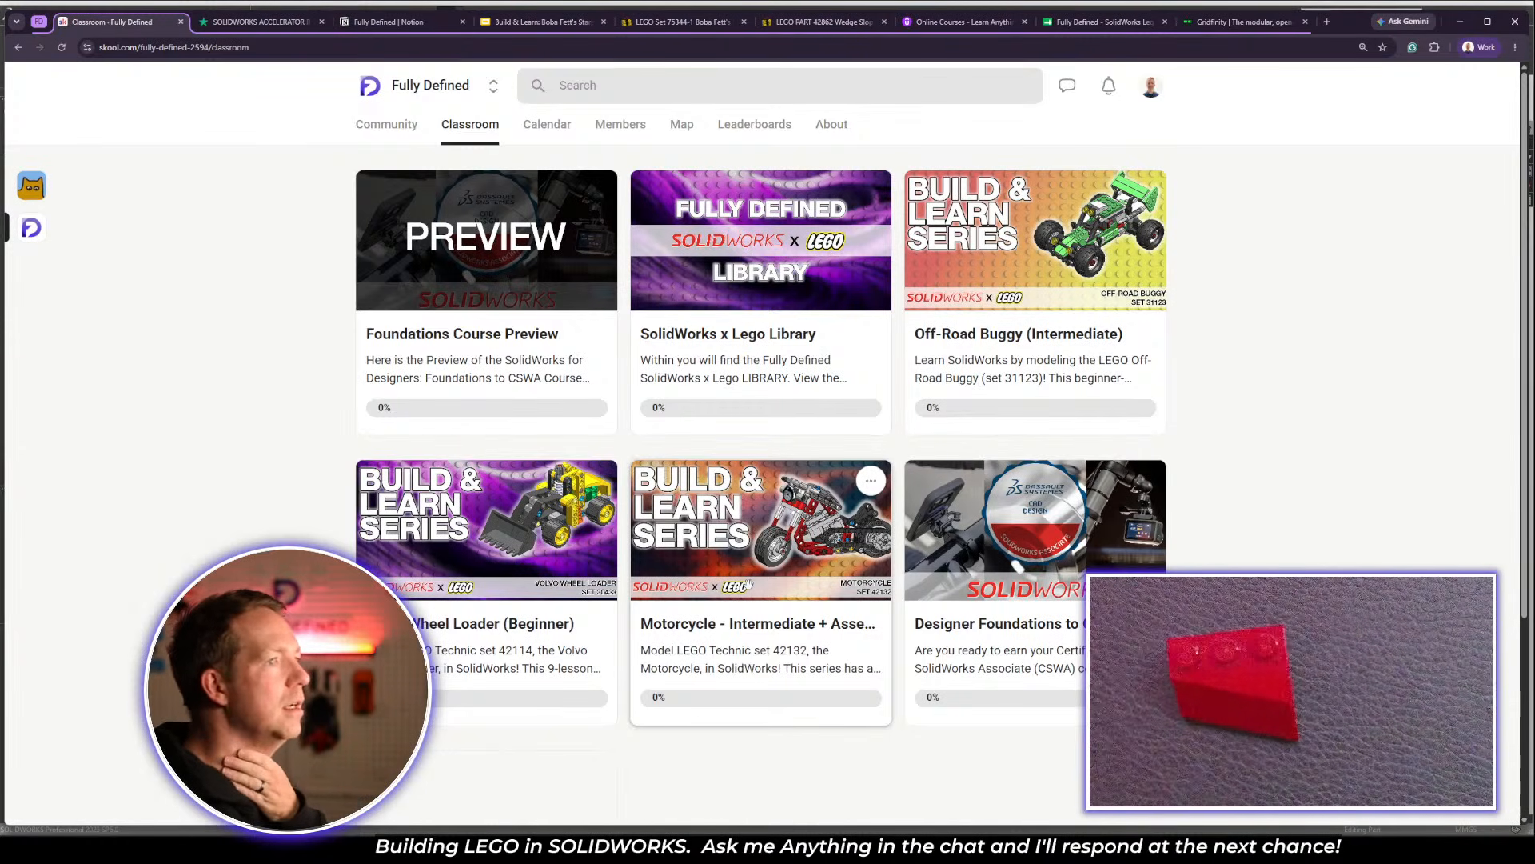
Open the Motorcycle course and view its Creating the Chain Path, Planning the Assembly and Preparing the Front Sub-assembly lessons
{"action": "left_click", "coordinate": [748, 586]}
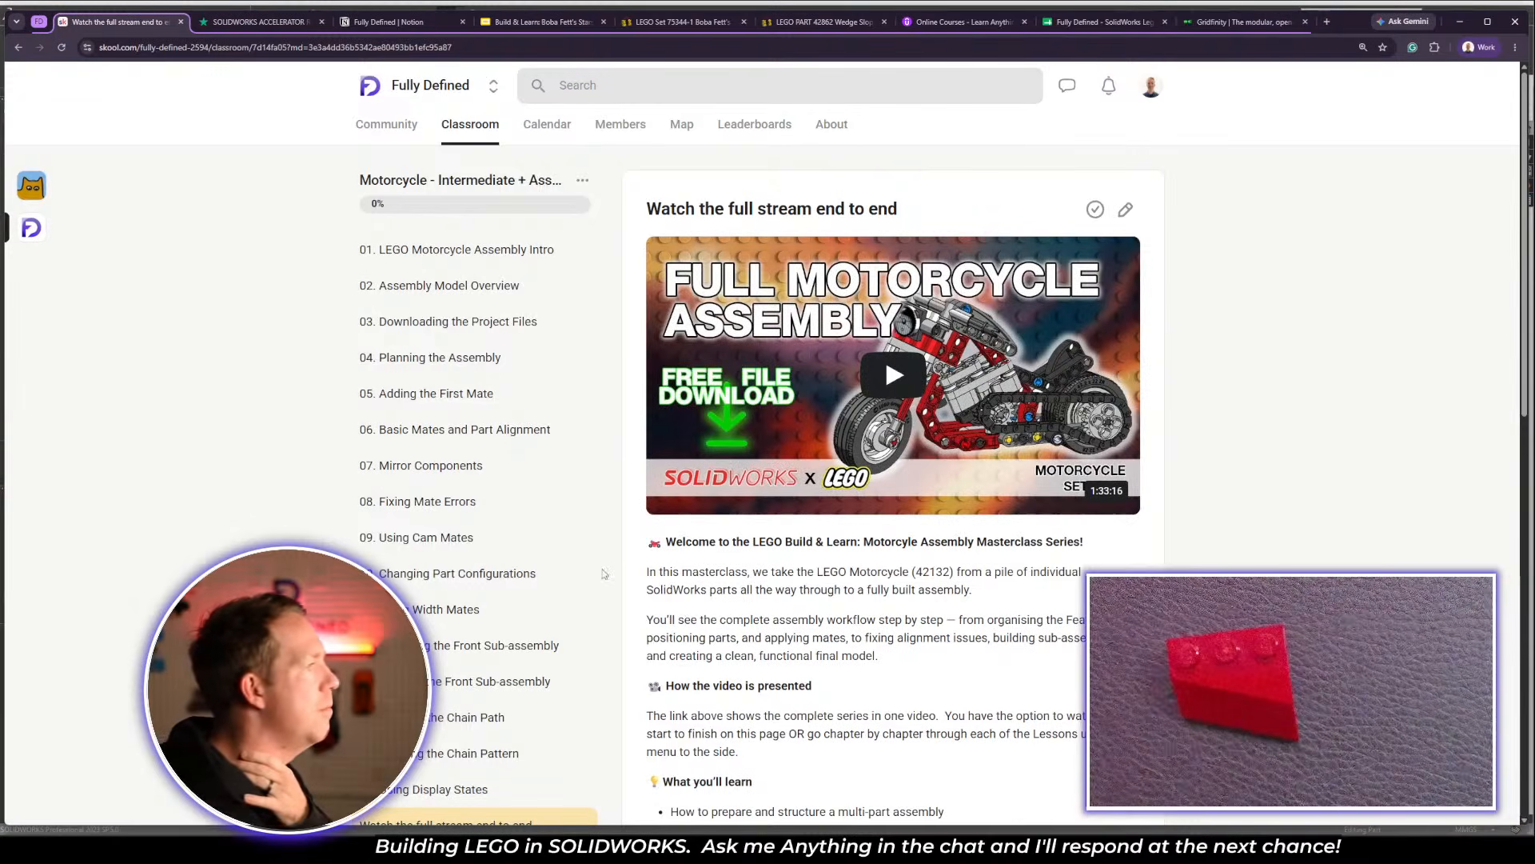
{"action": "scroll", "coordinate": [387, 483], "scroll_direction": "down", "scroll_amount": 5}
{"action": "scroll", "coordinate": [387, 484], "scroll_direction": "up", "scroll_amount": 4}
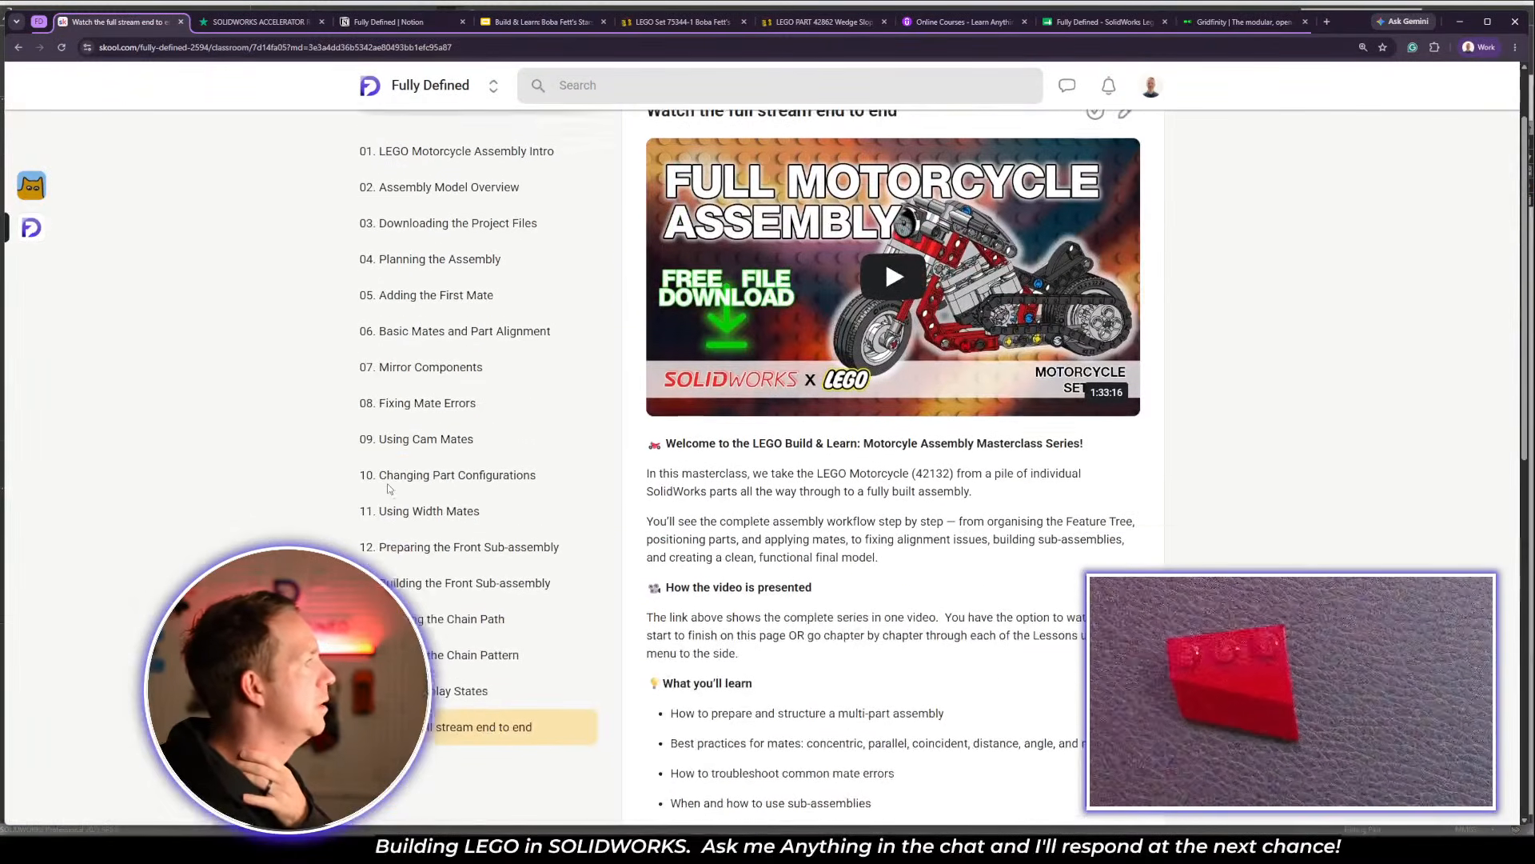
{"action": "scroll", "coordinate": [389, 487], "scroll_direction": "up", "scroll_amount": 1}
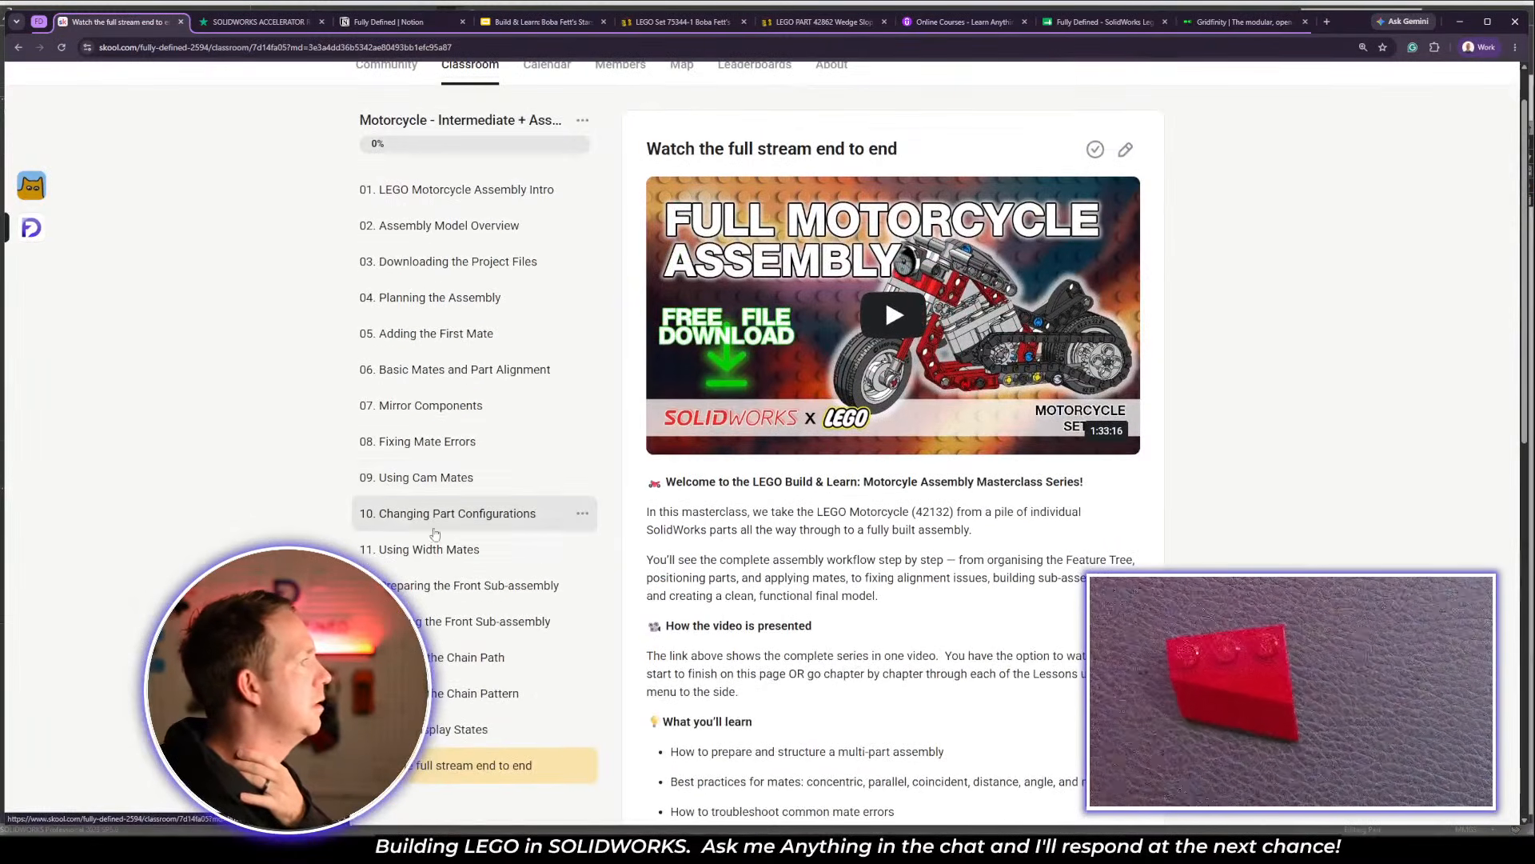
{"action": "left_click", "coordinate": [466, 659]}
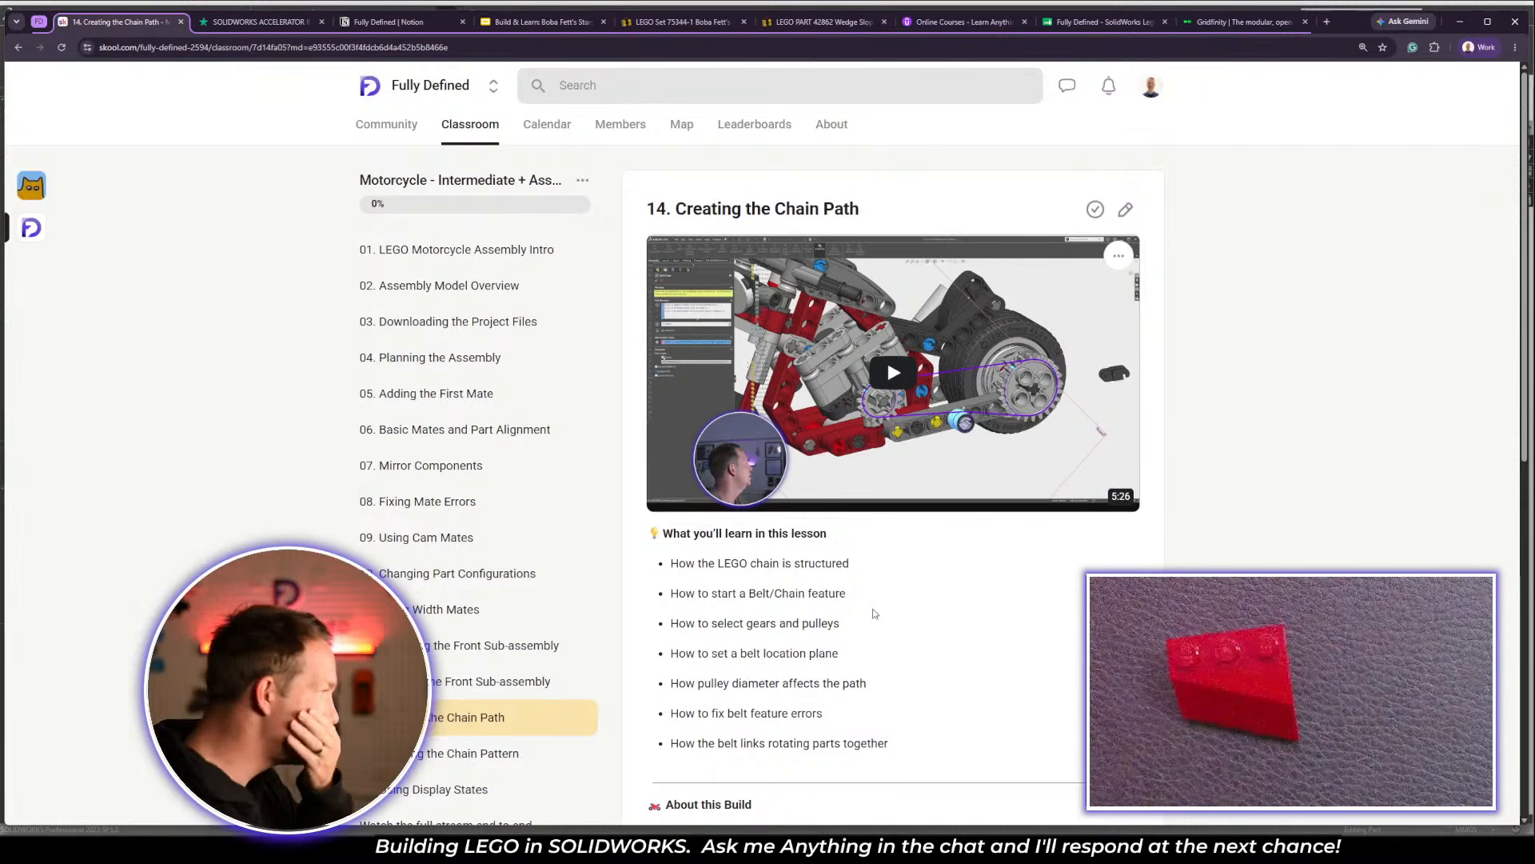
{"action": "left_click", "coordinate": [448, 362]}
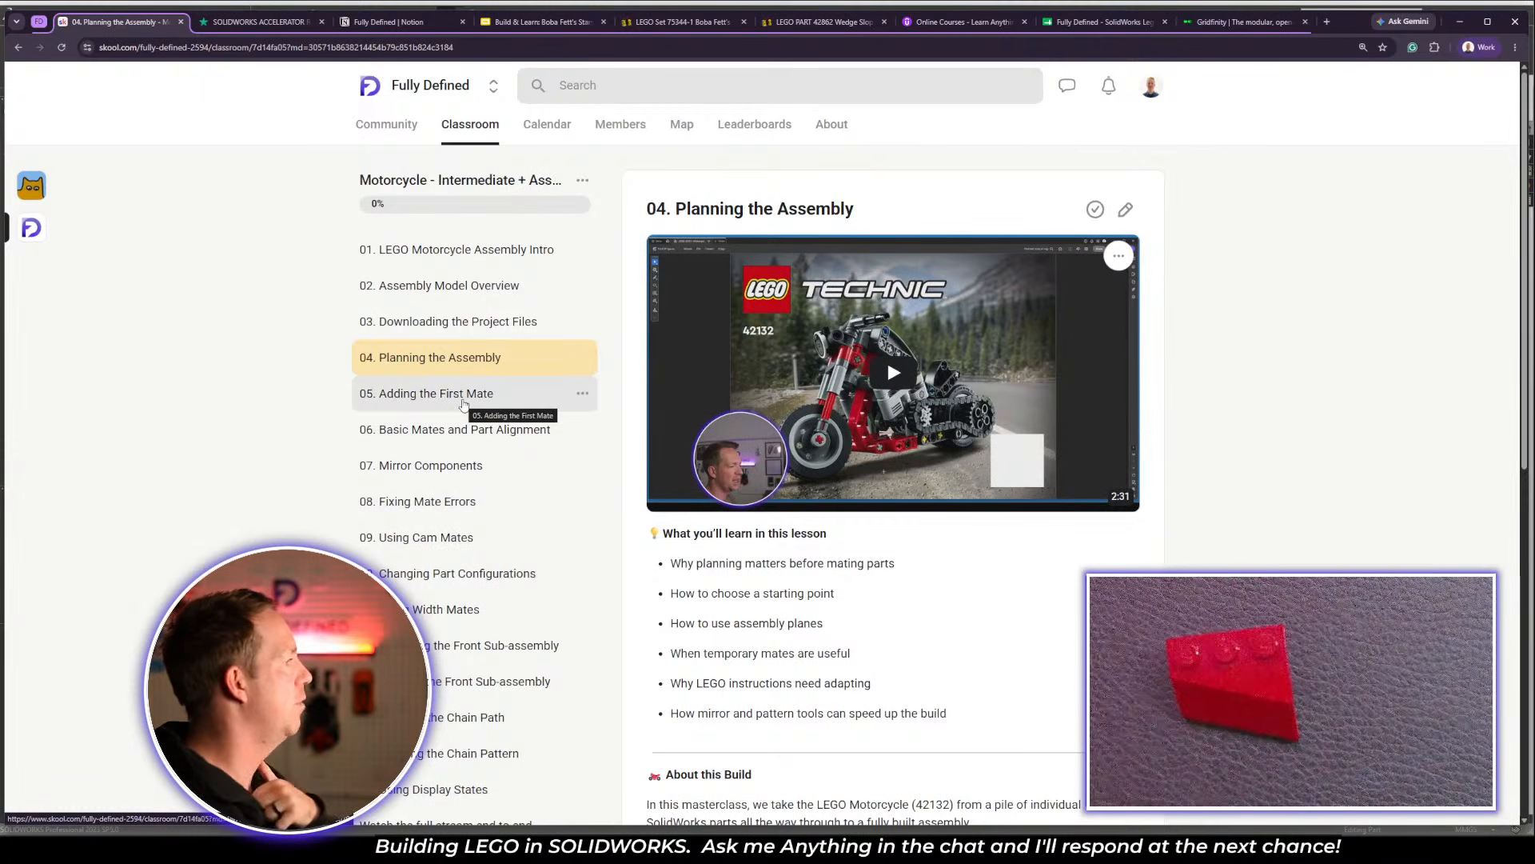
{"action": "left_click", "coordinate": [480, 654]}
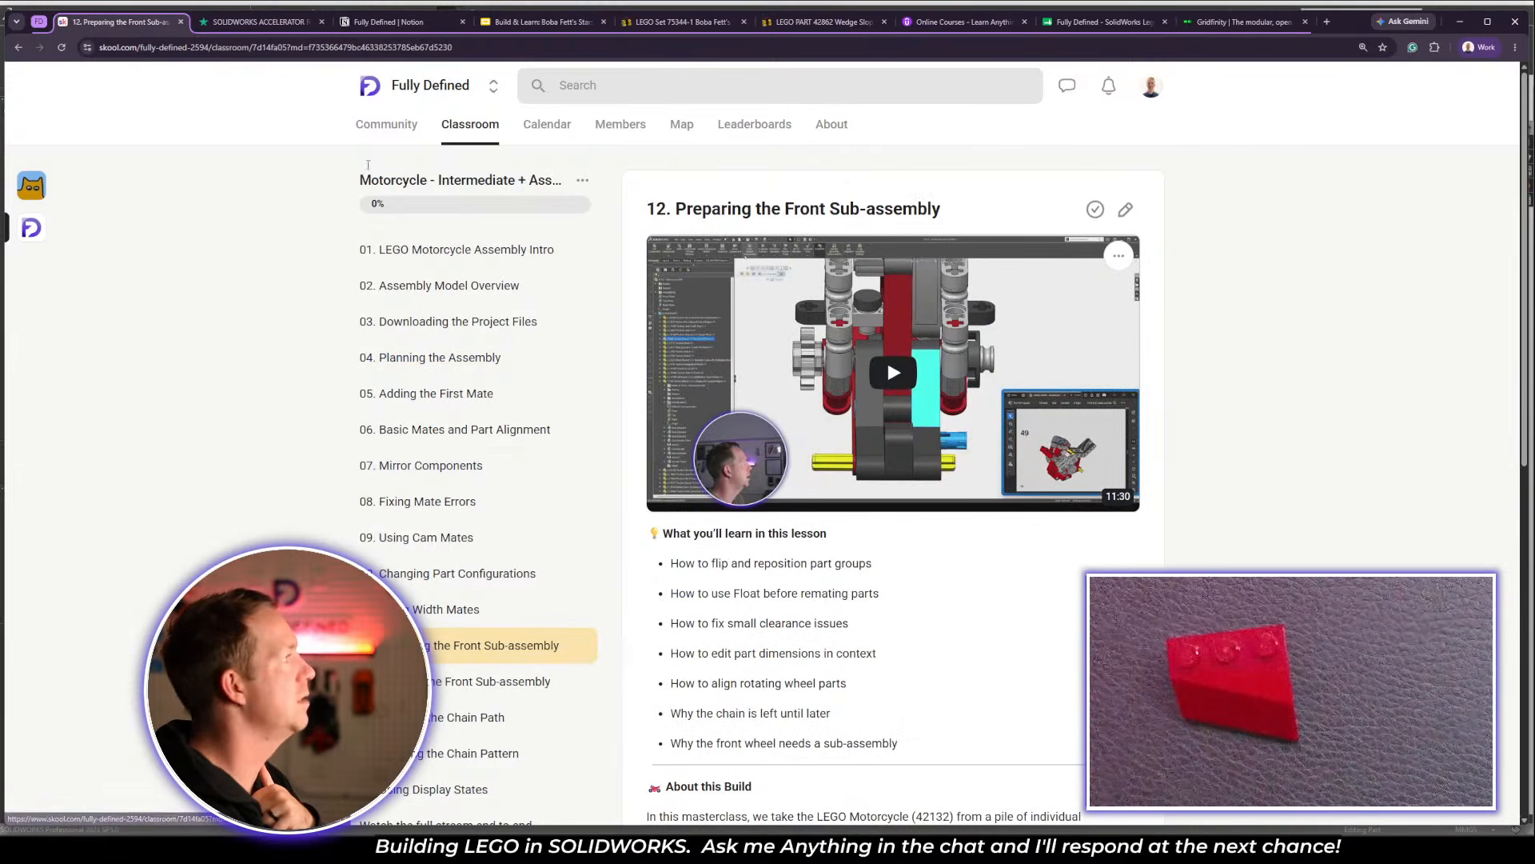
Return to the Classroom overview and open the SolidWorks x Lego Library course
{"action": "left_click", "coordinate": [382, 140]}
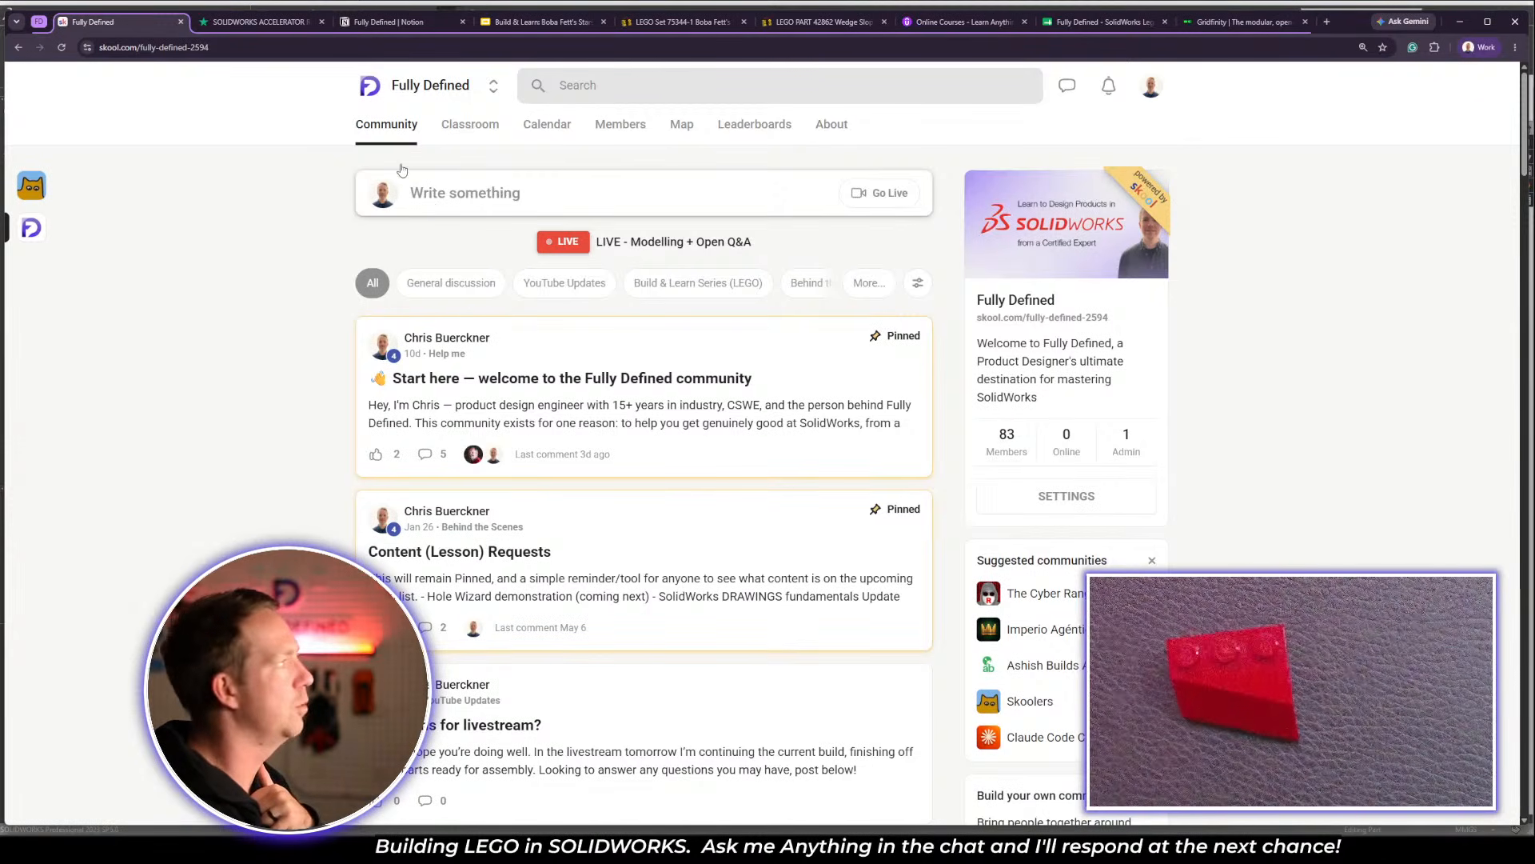
{"action": "left_click", "coordinate": [471, 126]}
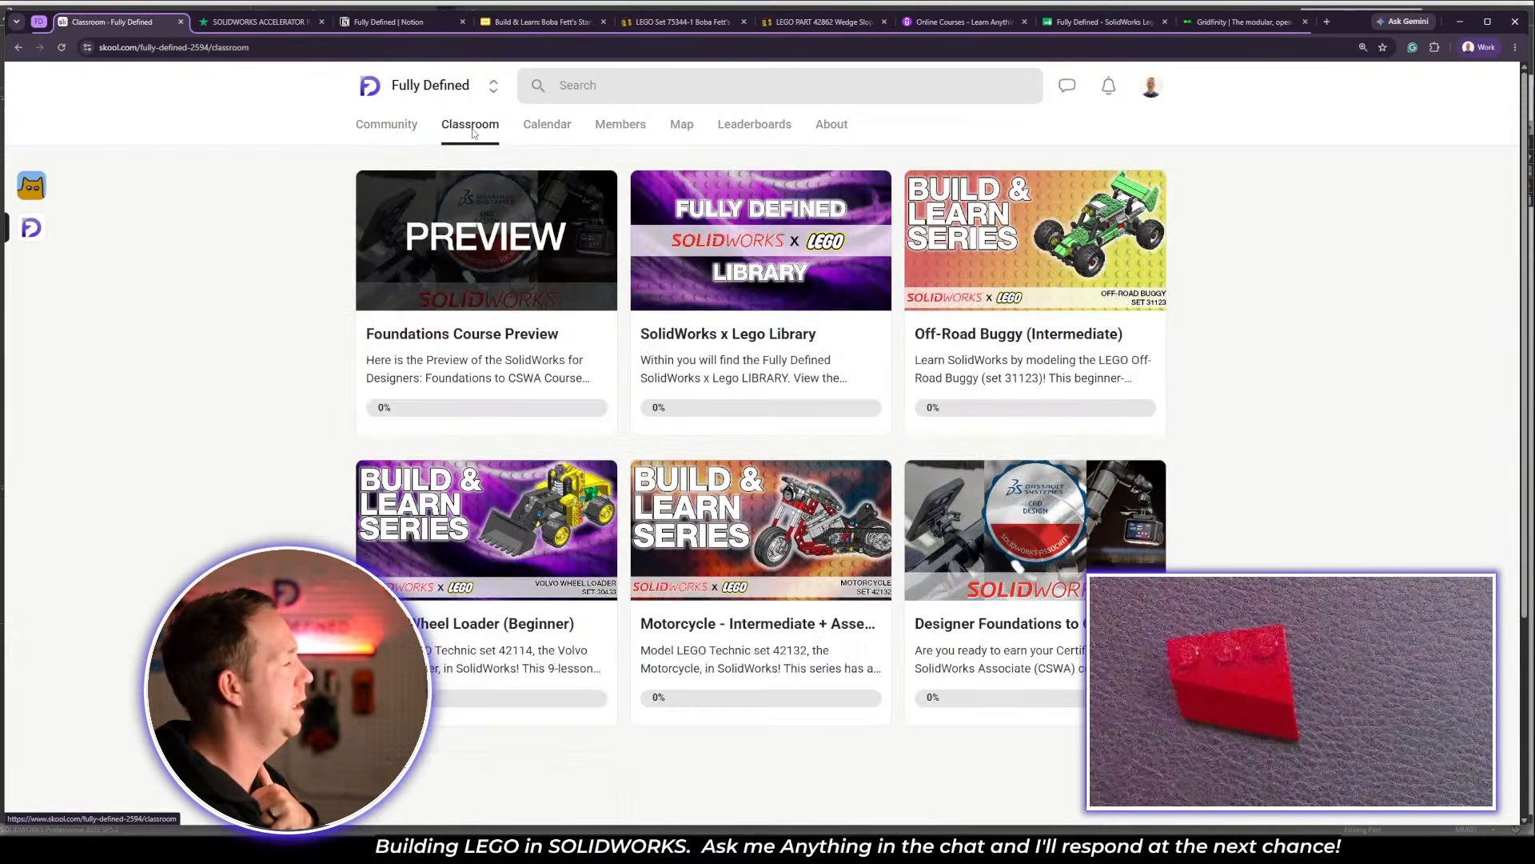
{"action": "left_click", "coordinate": [754, 340]}
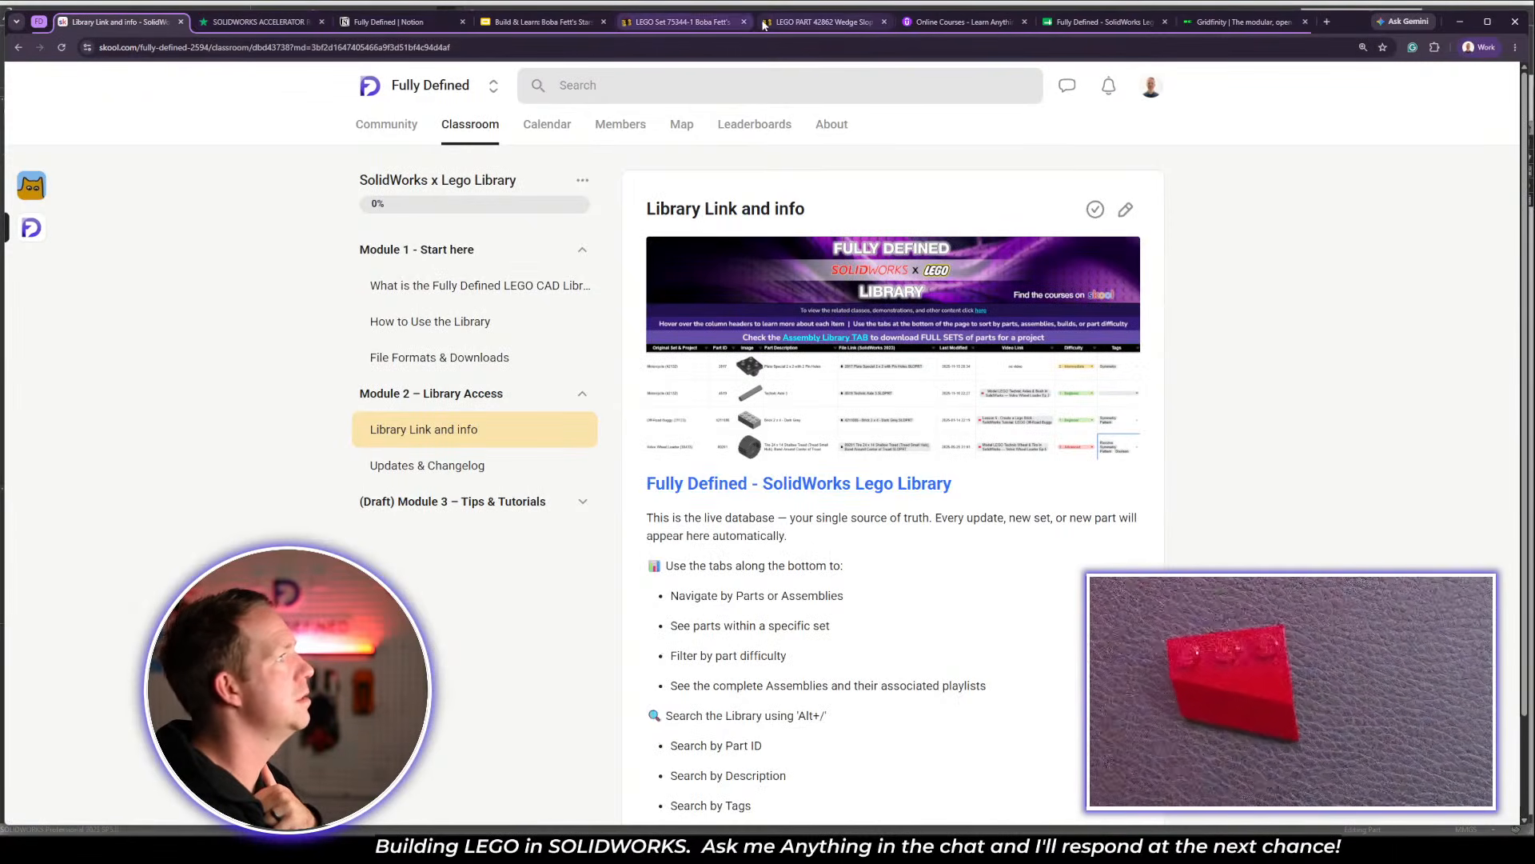
Look through the Motorcycle part list in the SolidWorks Lego Library spreadsheet and return to the course page
{"action": "left_click", "coordinate": [1088, 30]}
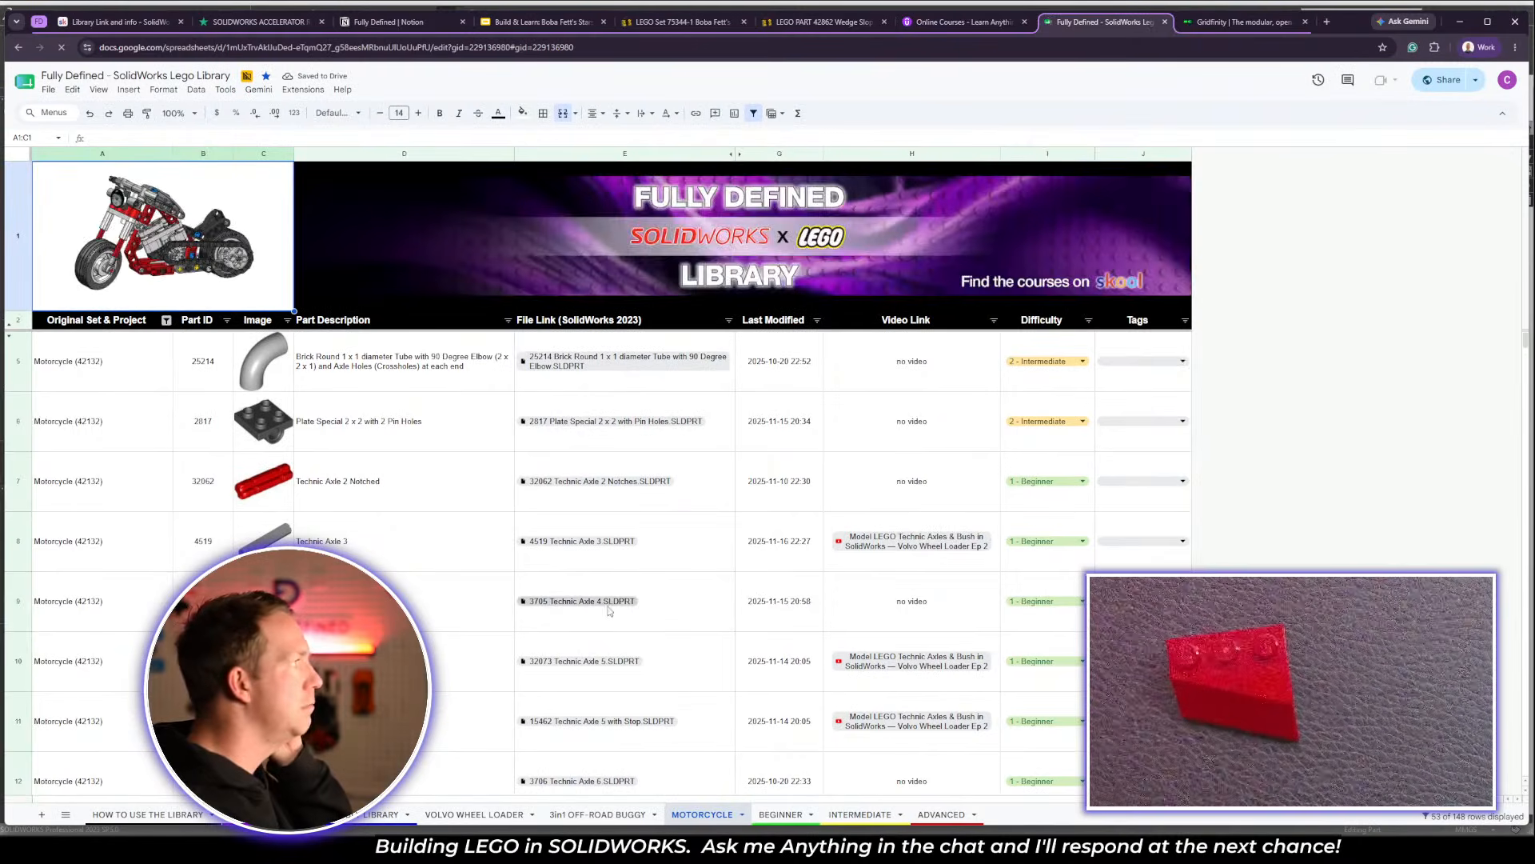
{"action": "scroll", "coordinate": [559, 480], "scroll_direction": "down", "scroll_amount": 3}
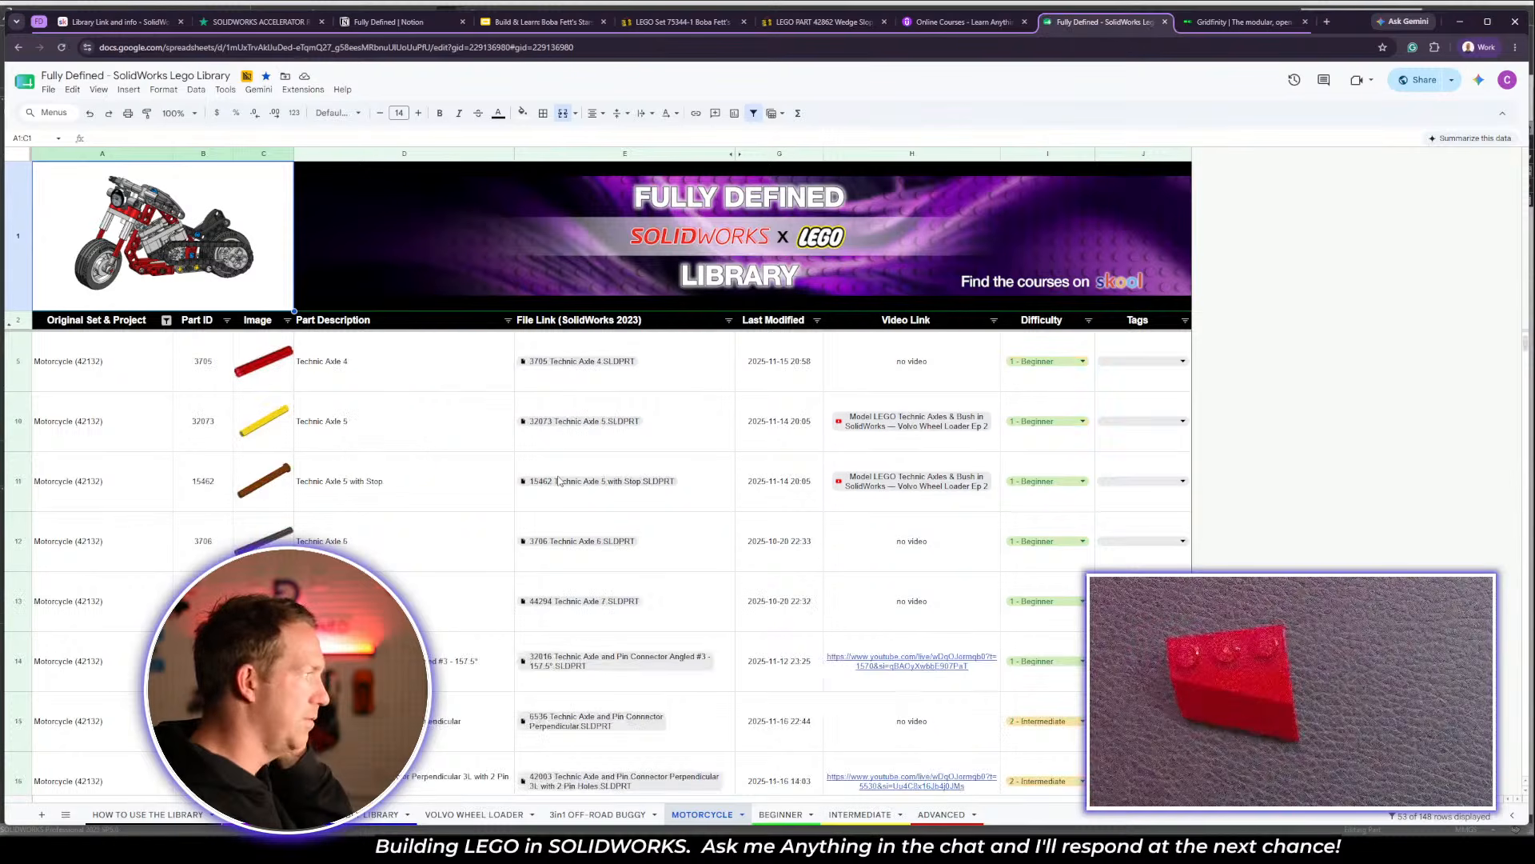
{"action": "scroll", "coordinate": [384, 512], "scroll_direction": "down", "scroll_amount": 3}
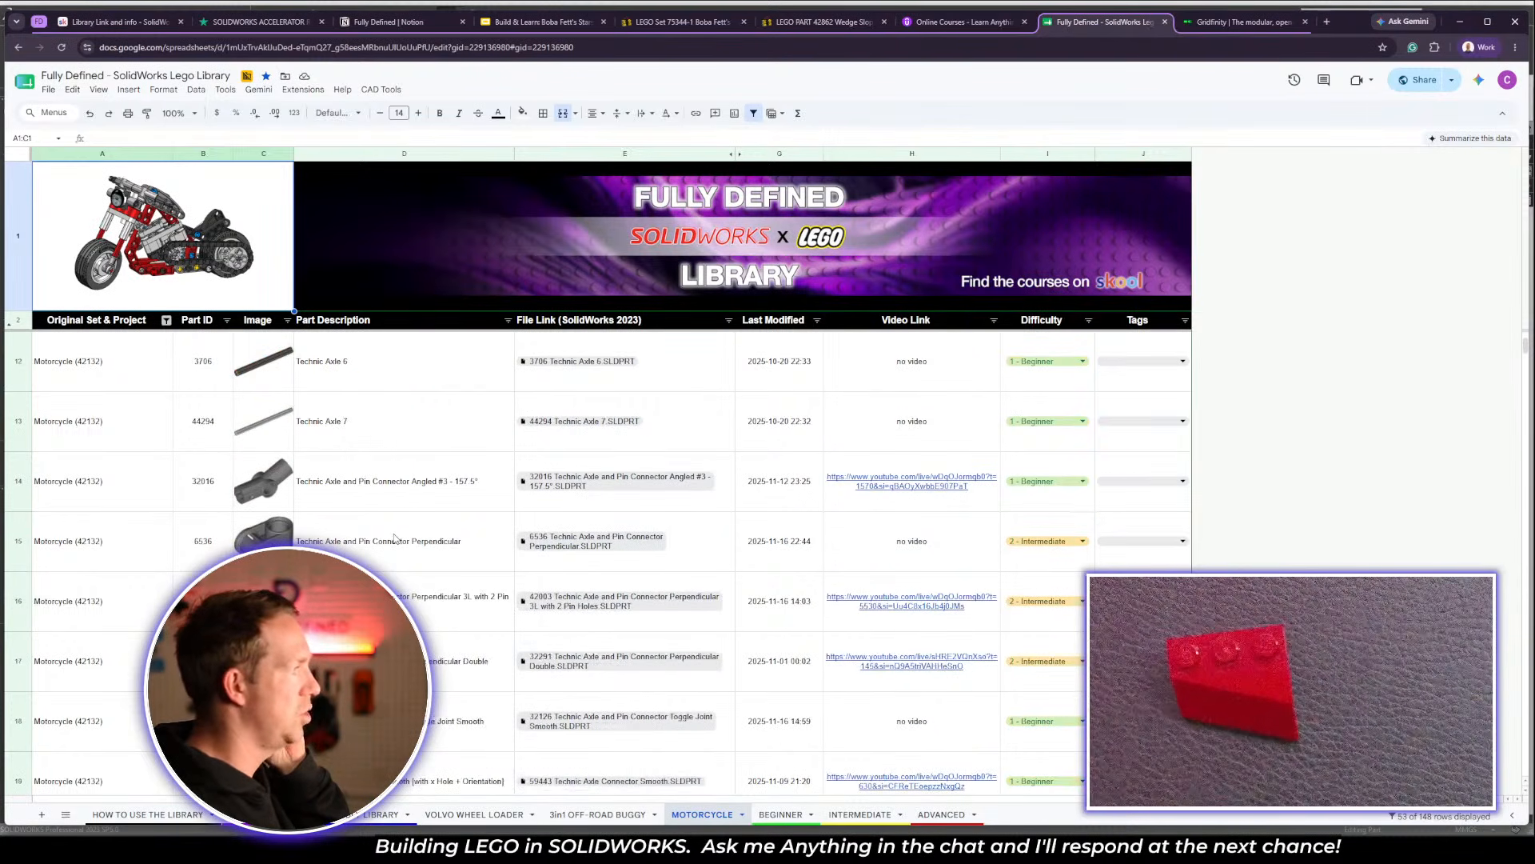
{"action": "scroll", "coordinate": [394, 538], "scroll_direction": "down", "scroll_amount": 2}
{"action": "scroll", "coordinate": [394, 539], "scroll_direction": "down", "scroll_amount": 6}
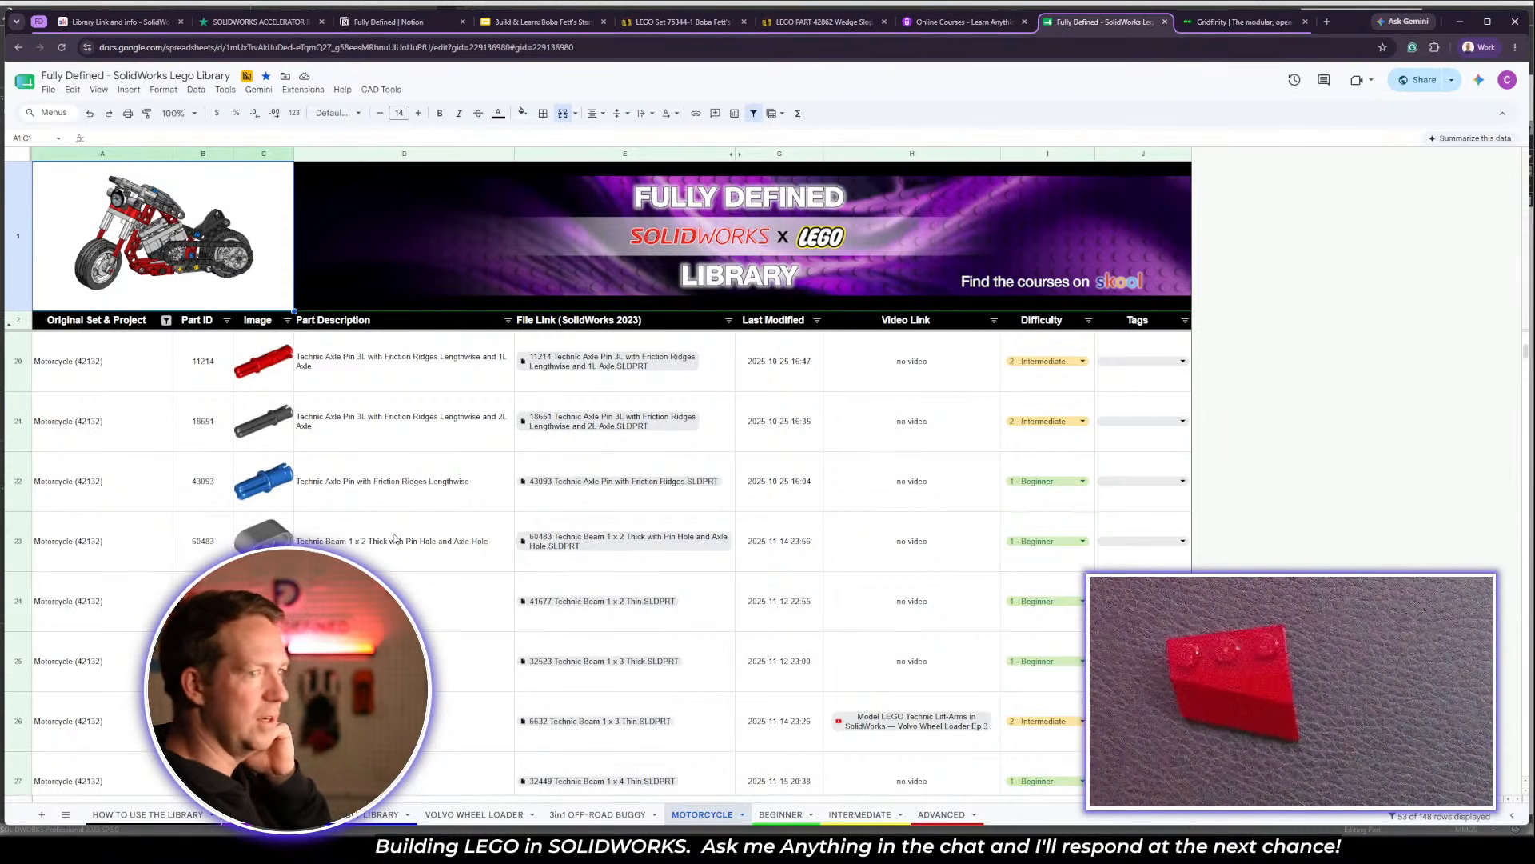
{"action": "scroll", "coordinate": [394, 539], "scroll_direction": "up", "scroll_amount": 15}
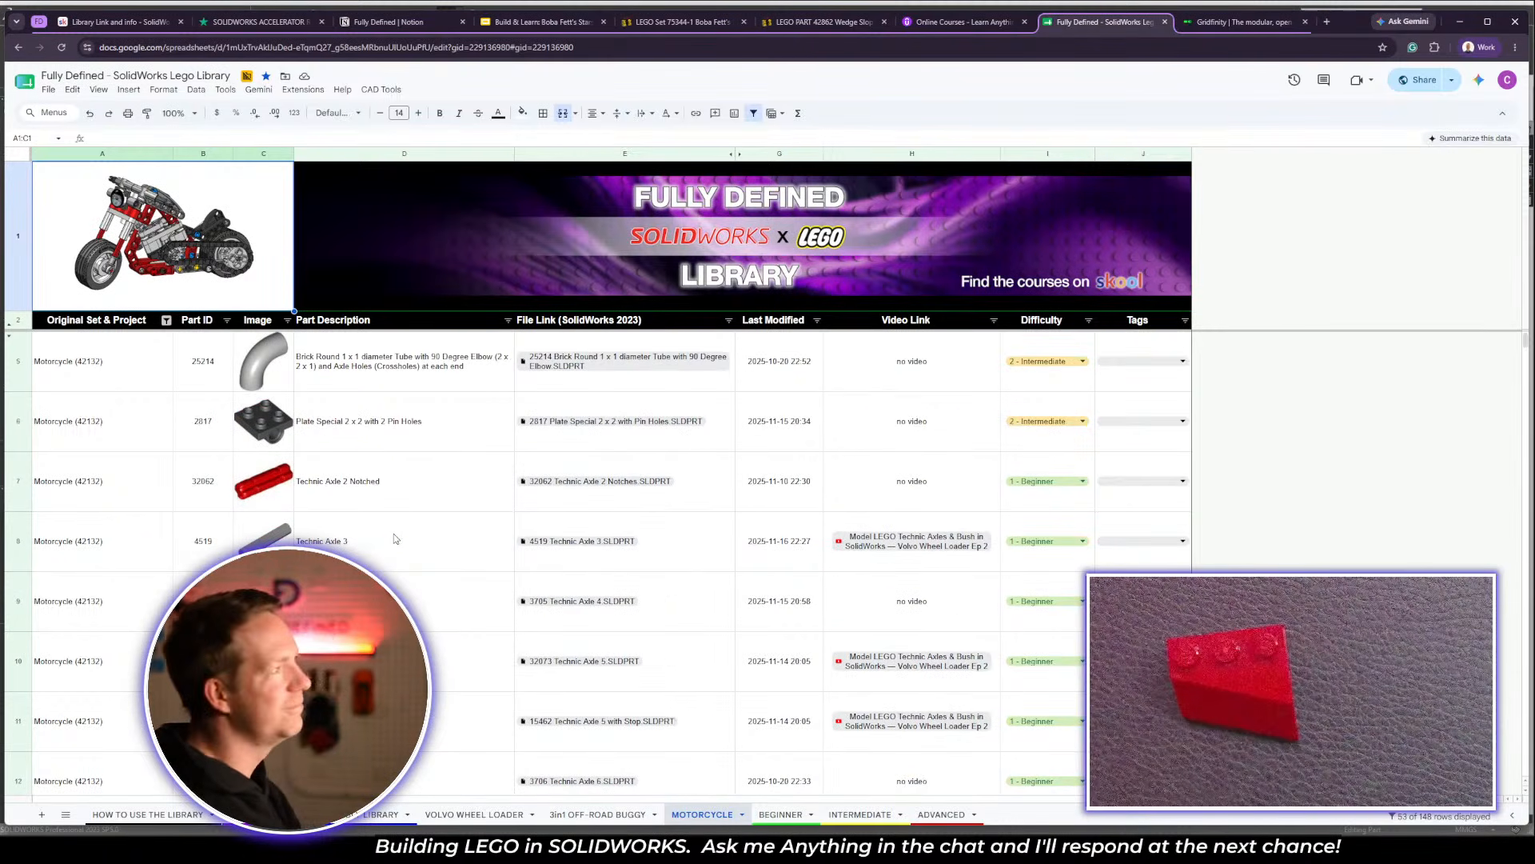
{"action": "left_click", "coordinate": [120, 22]}
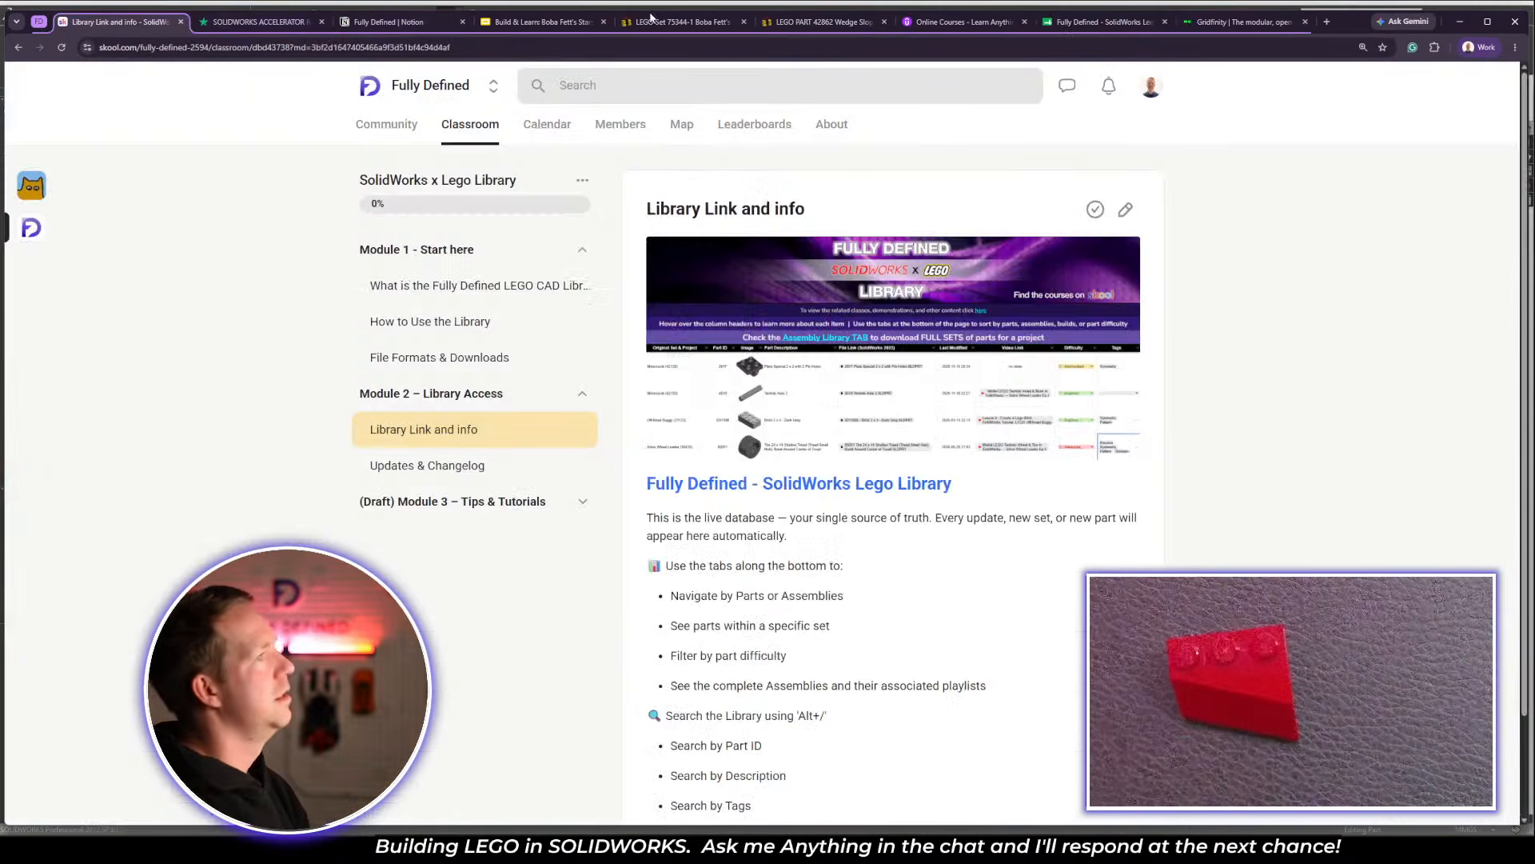
Switch back to SOLIDWORKS and create a new part from the CBCo_PARTS template
{"action": "left_click", "coordinate": [1459, 22]}
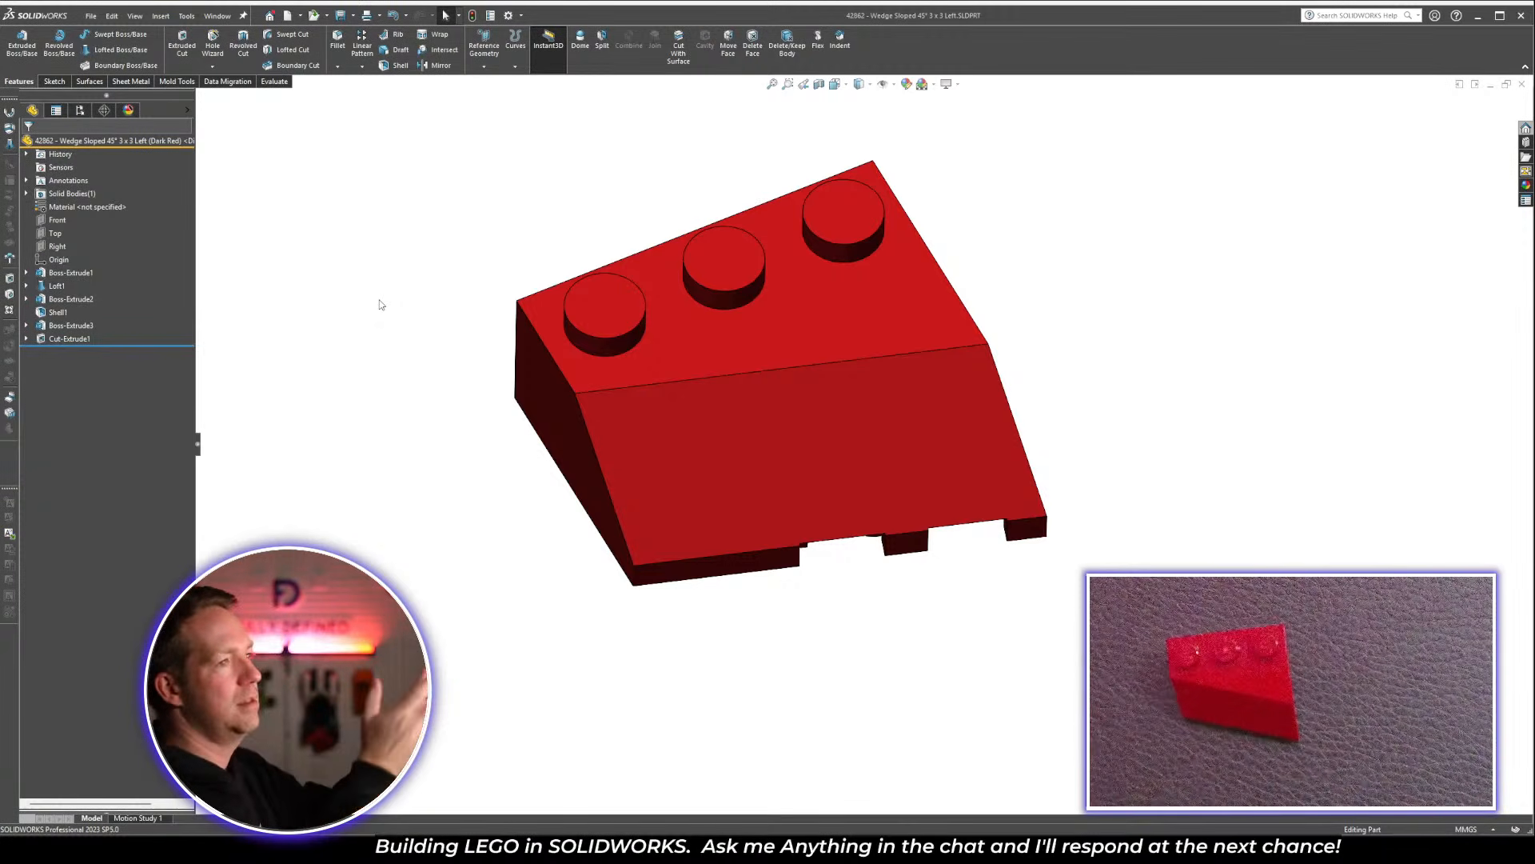
{"action": "left_click", "coordinate": [288, 16]}
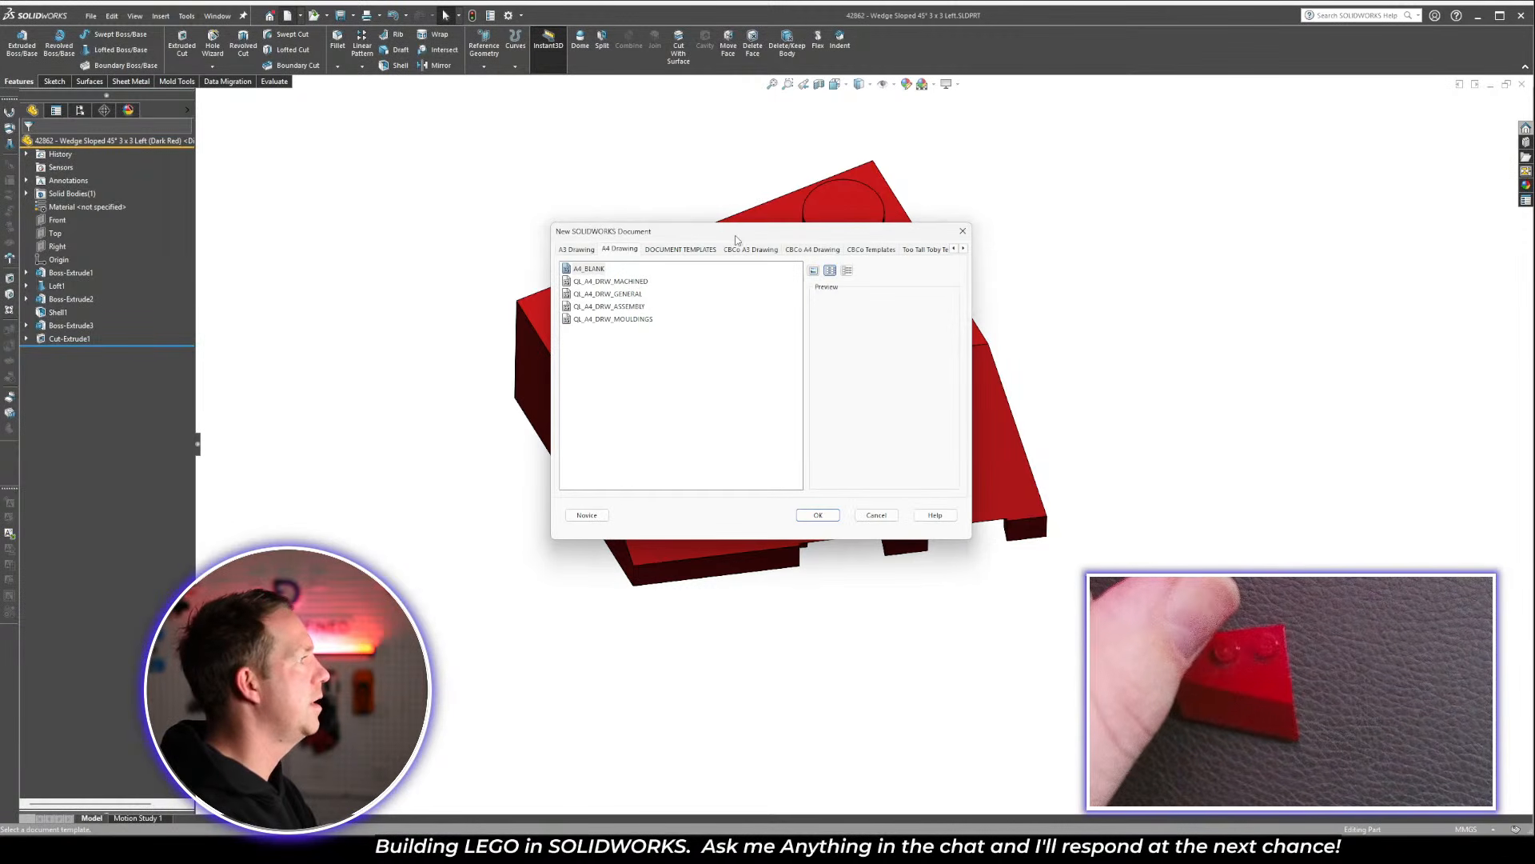
{"action": "left_click", "coordinate": [758, 249]}
{"action": "left_click", "coordinate": [852, 250]}
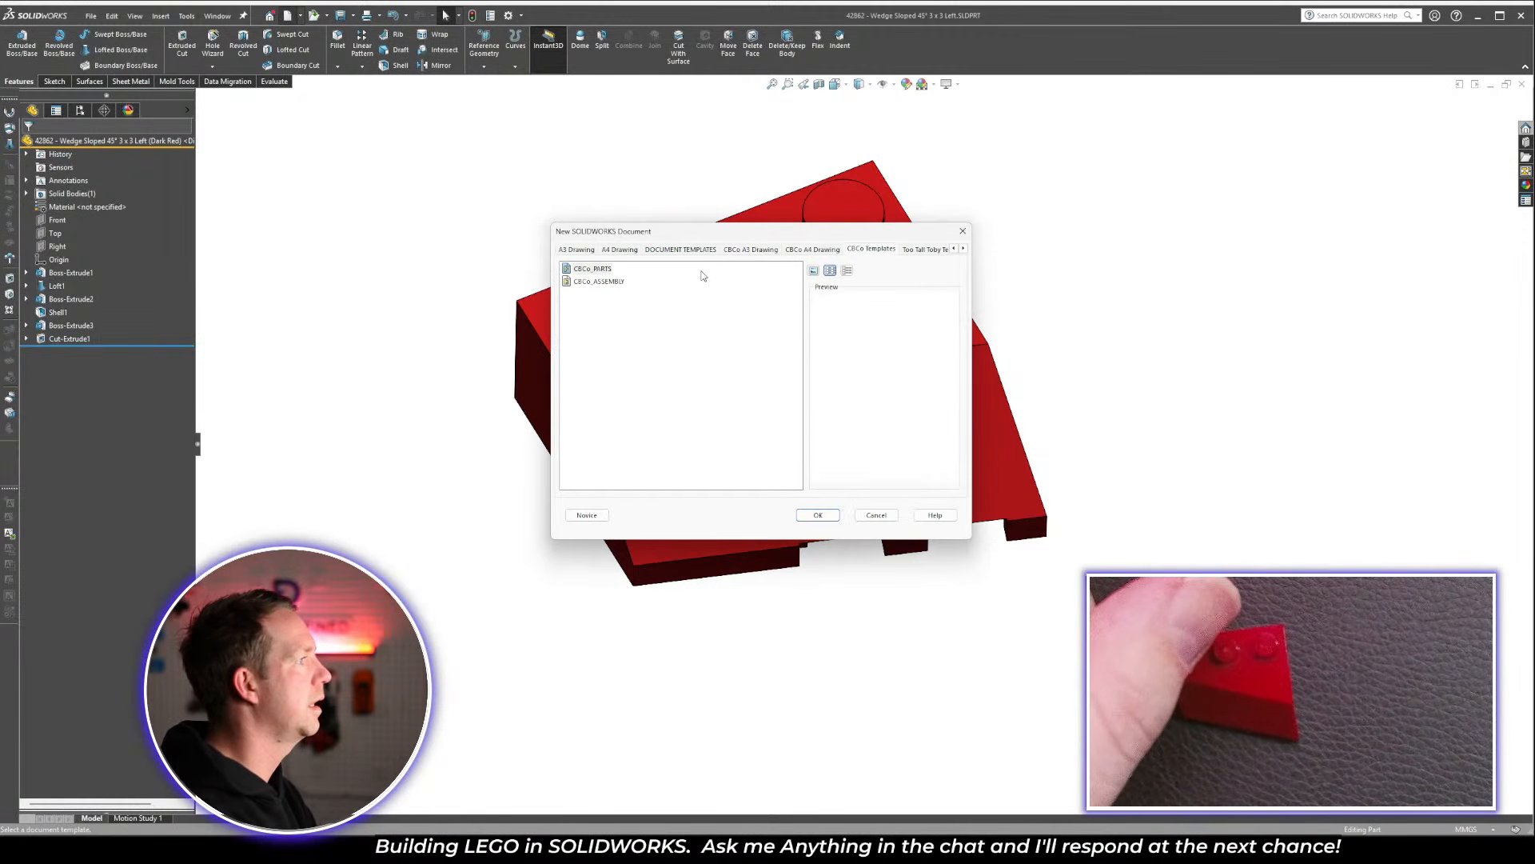
{"action": "left_click", "coordinate": [593, 269]}
{"action": "left_click", "coordinate": [818, 516]}
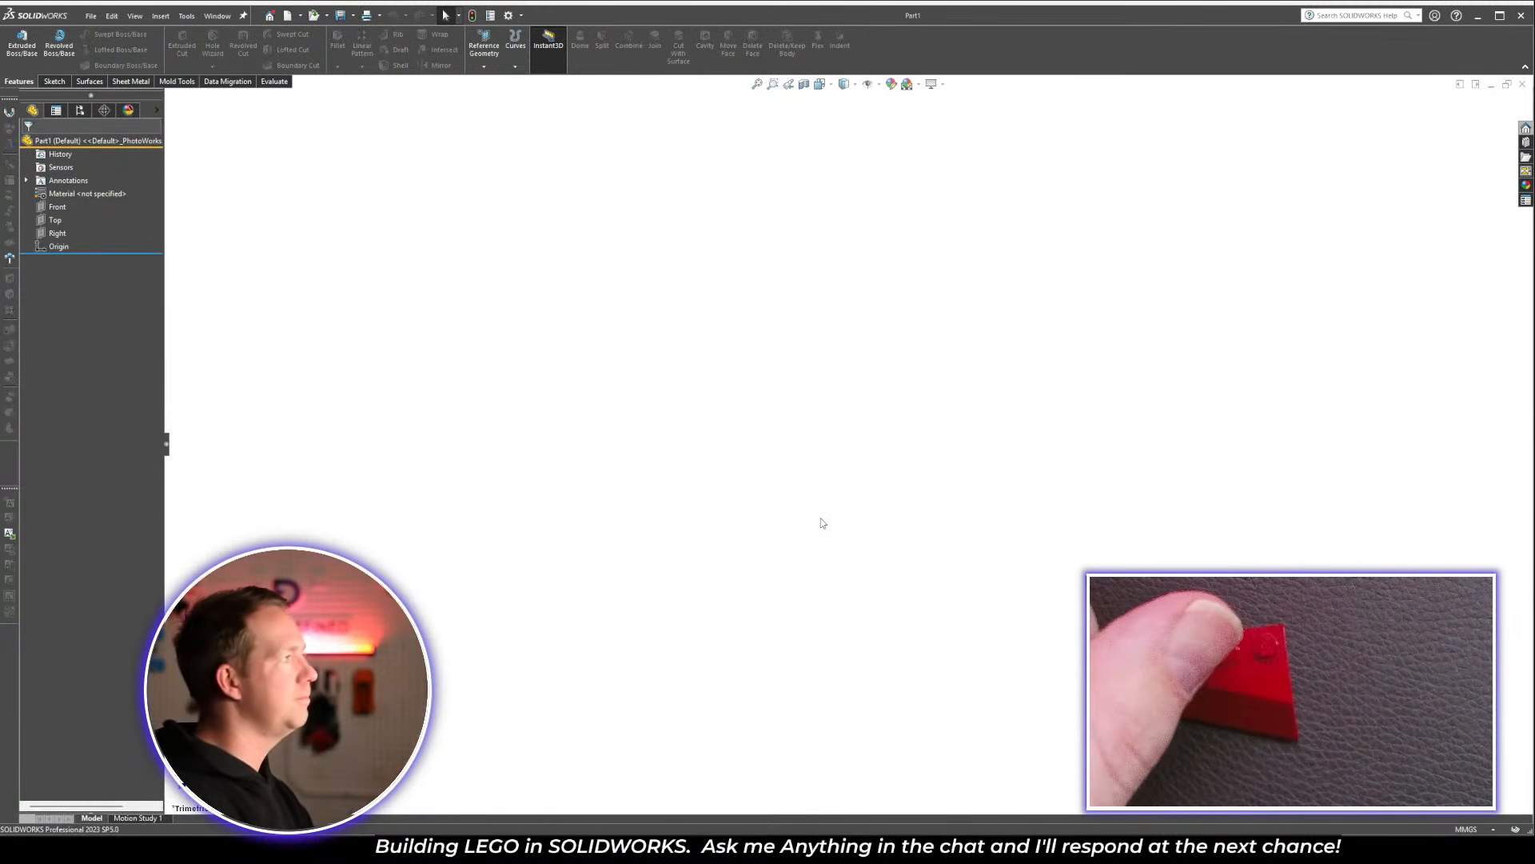
Insert the 42862 Wedge Sloped 45° 3 x 3 Left part at the origin, transferring only solid bodies and propagating visual properties from the original
{"action": "left_click", "coordinate": [162, 20]}
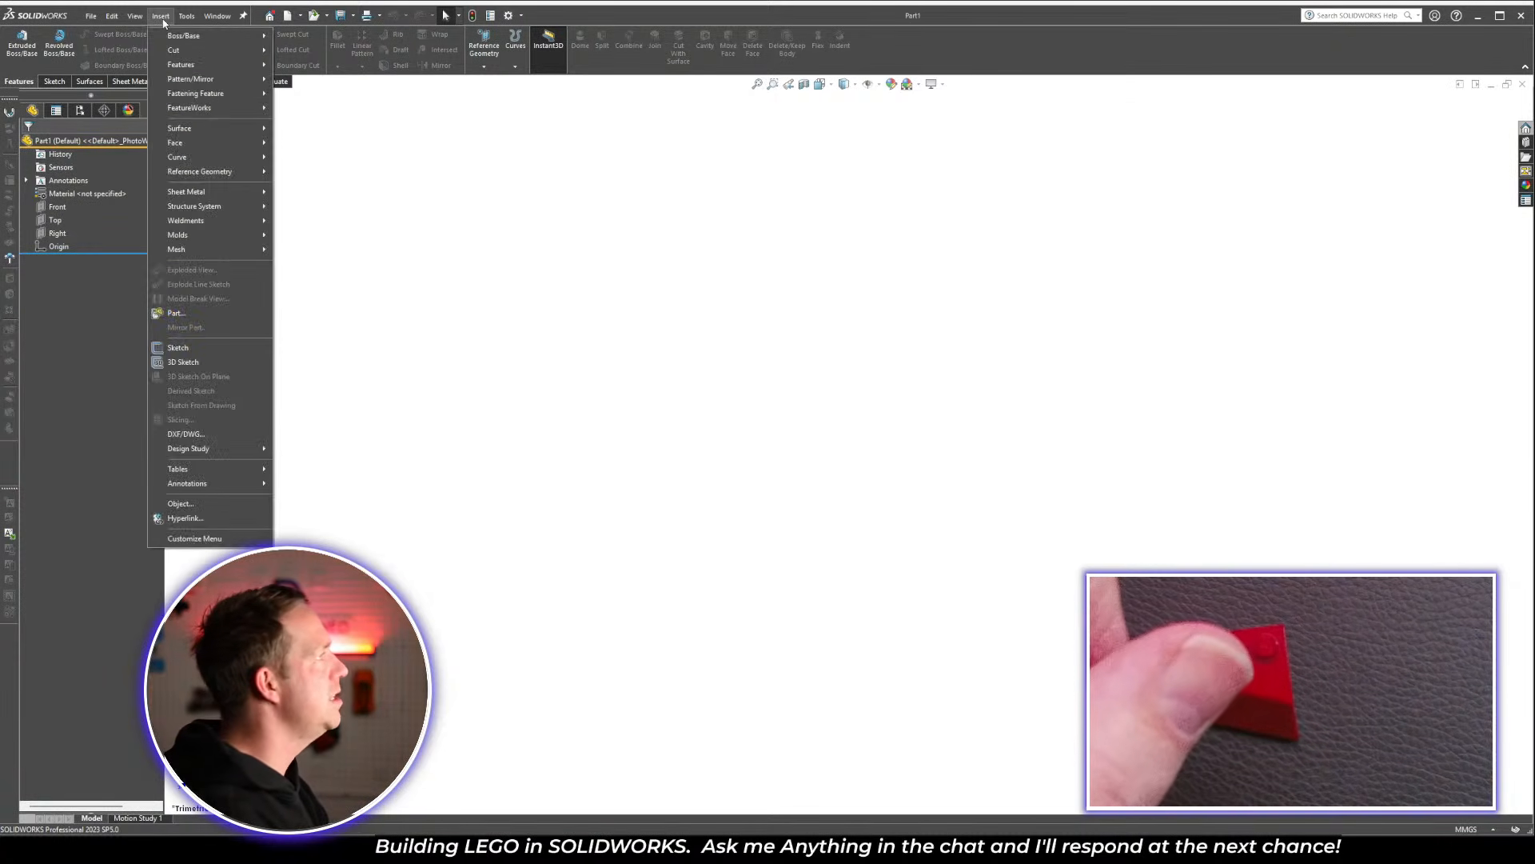
{"action": "left_click", "coordinate": [221, 313]}
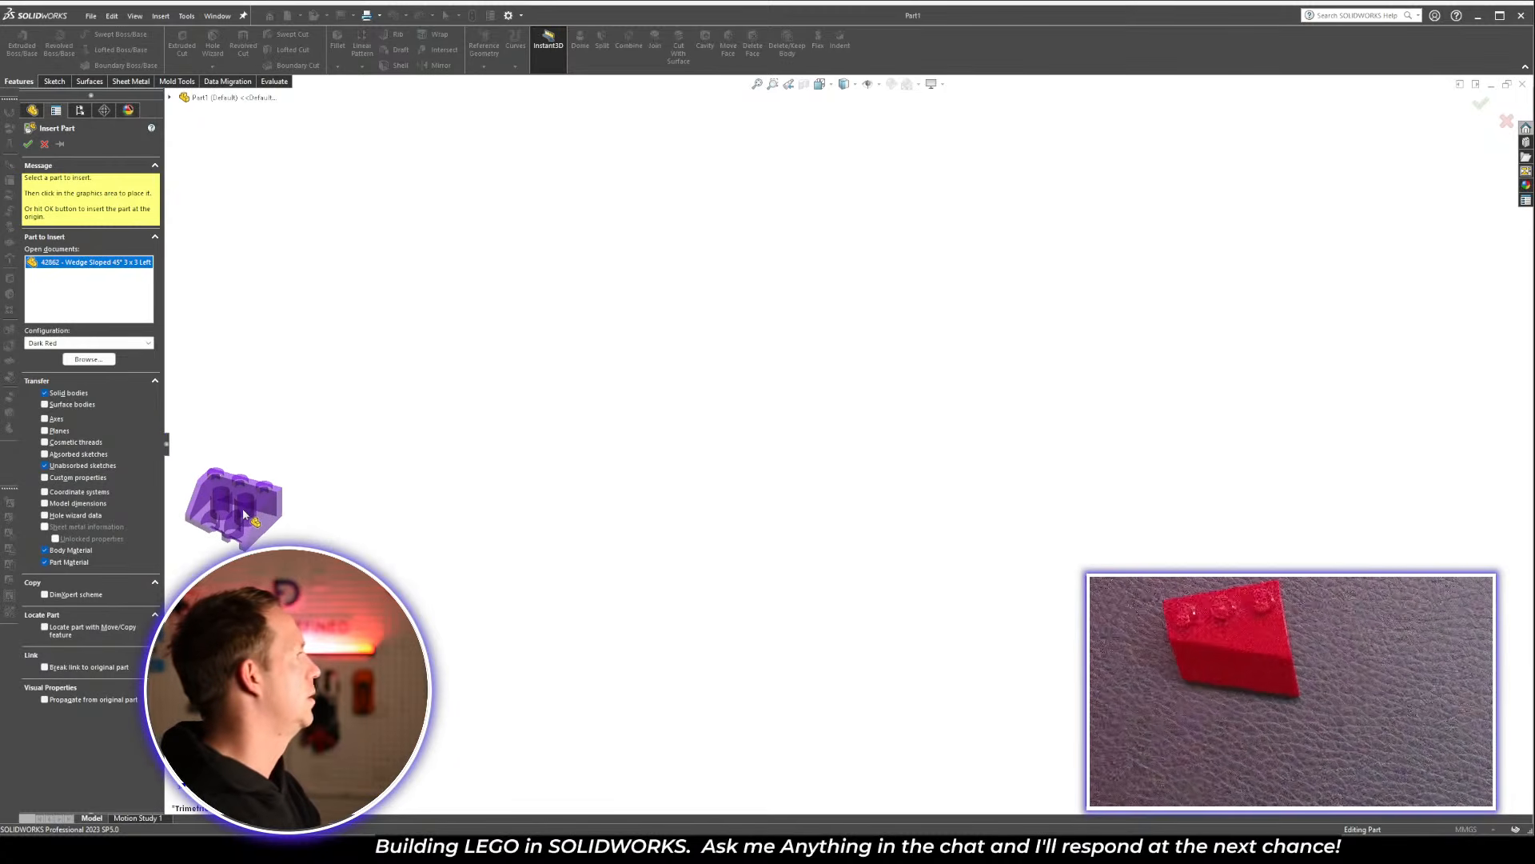
{"action": "left_click", "coordinate": [66, 552]}
{"action": "left_click", "coordinate": [59, 563]}
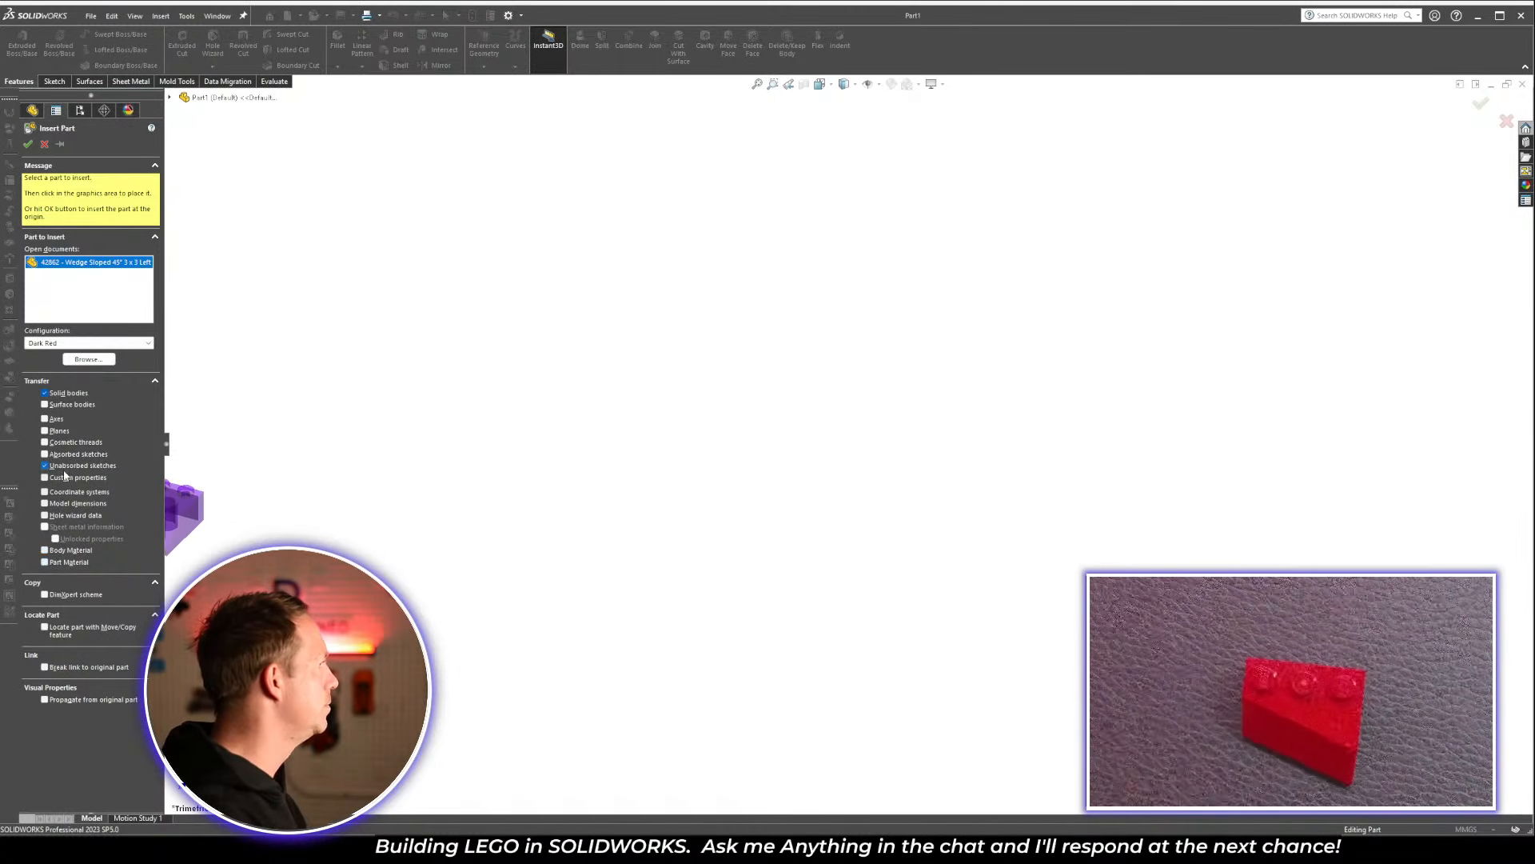
{"action": "left_click", "coordinate": [64, 465]}
{"action": "left_click", "coordinate": [80, 700]}
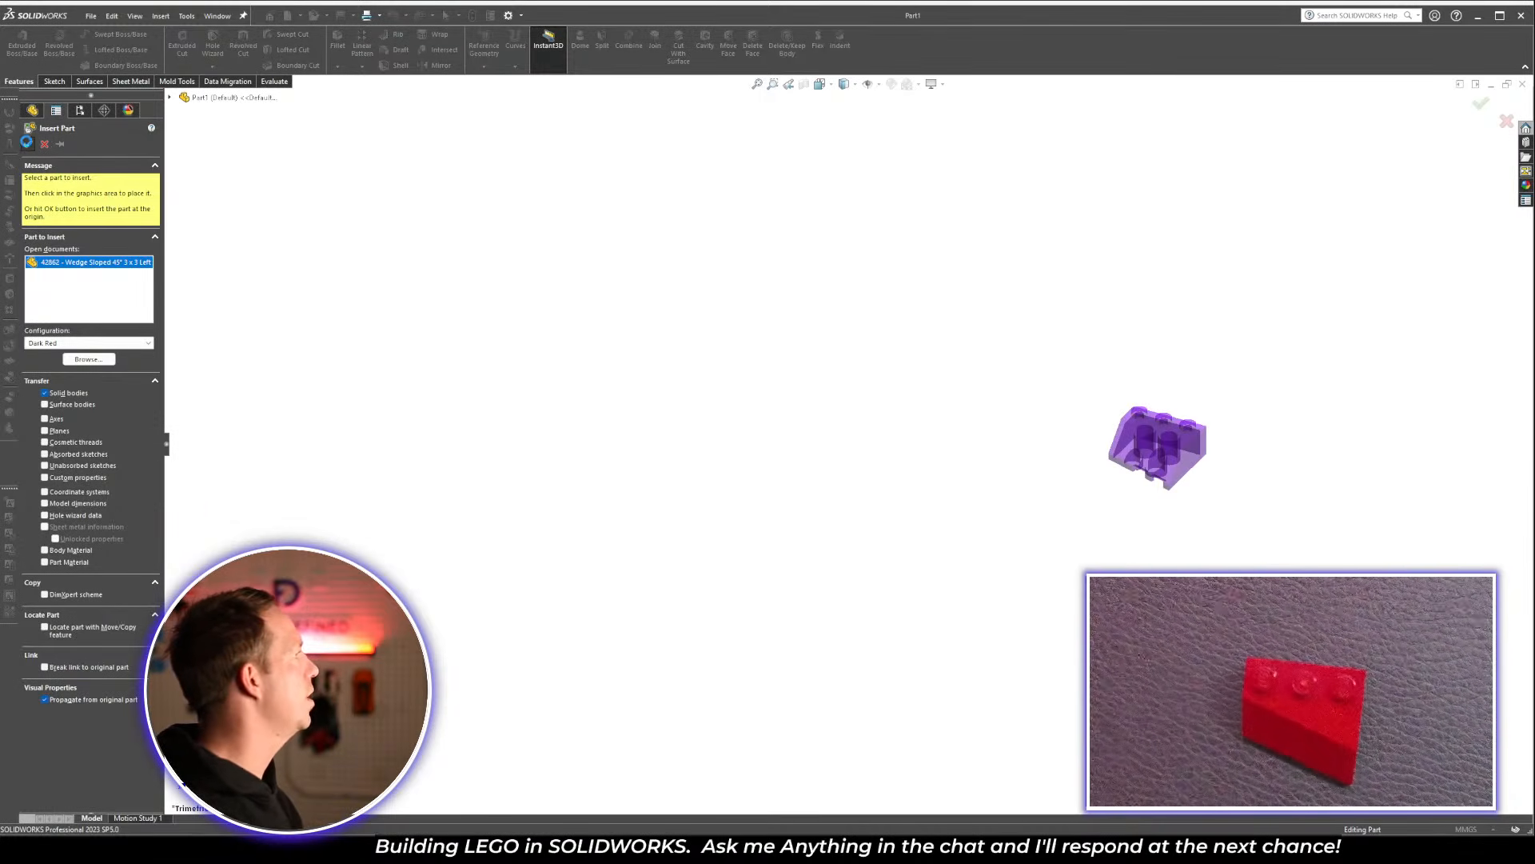
{"action": "left_click", "coordinate": [1208, 507]}
{"action": "middle_click_drag", "start_coordinate": [1207, 506], "coordinate": [986, 559]}
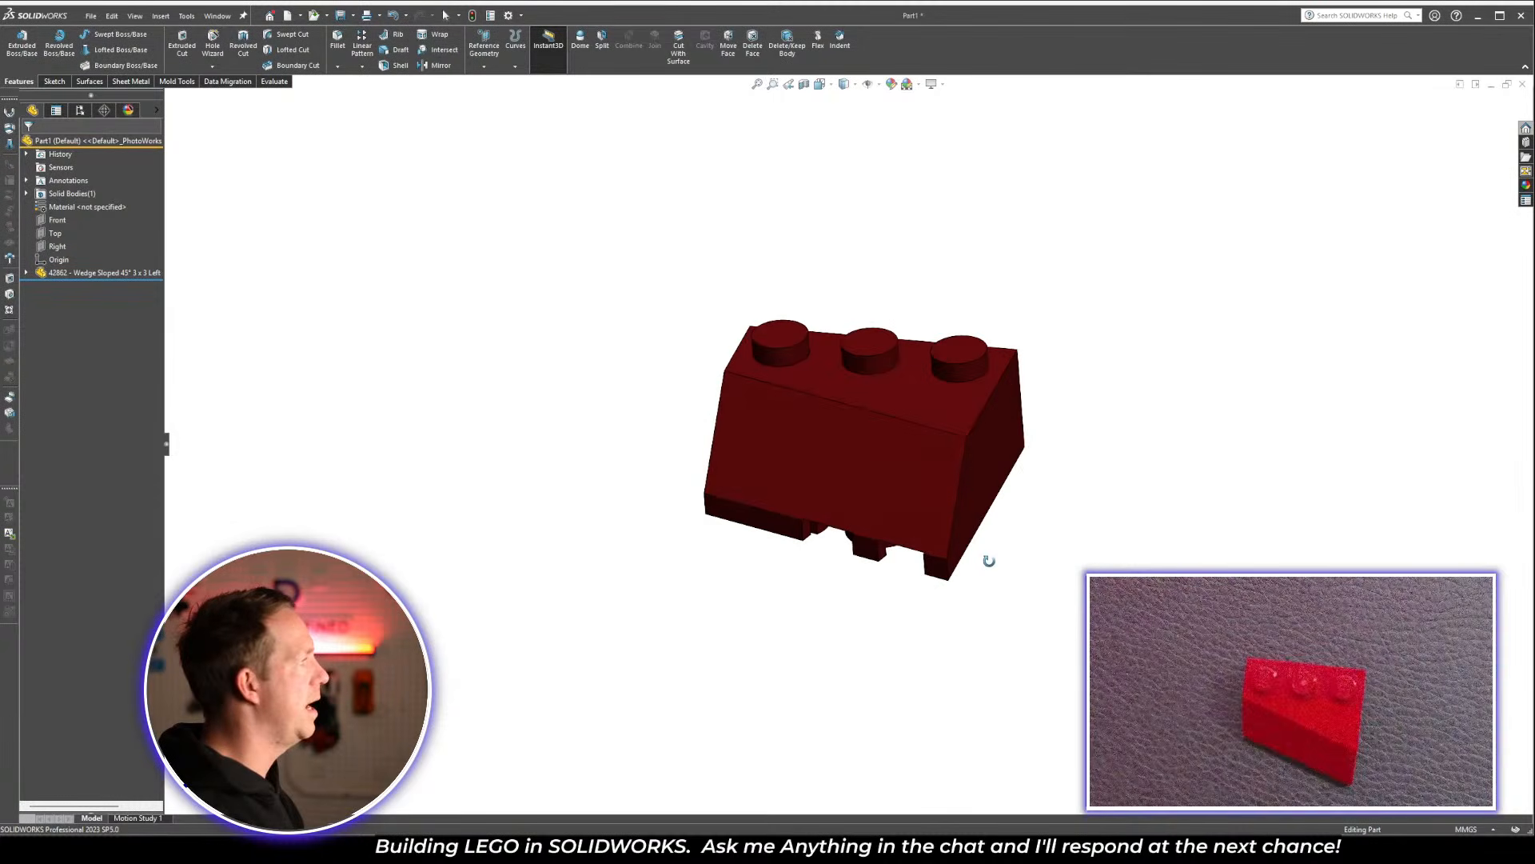
{"action": "left_click", "coordinate": [28, 273]}
{"action": "left_click", "coordinate": [29, 273]}
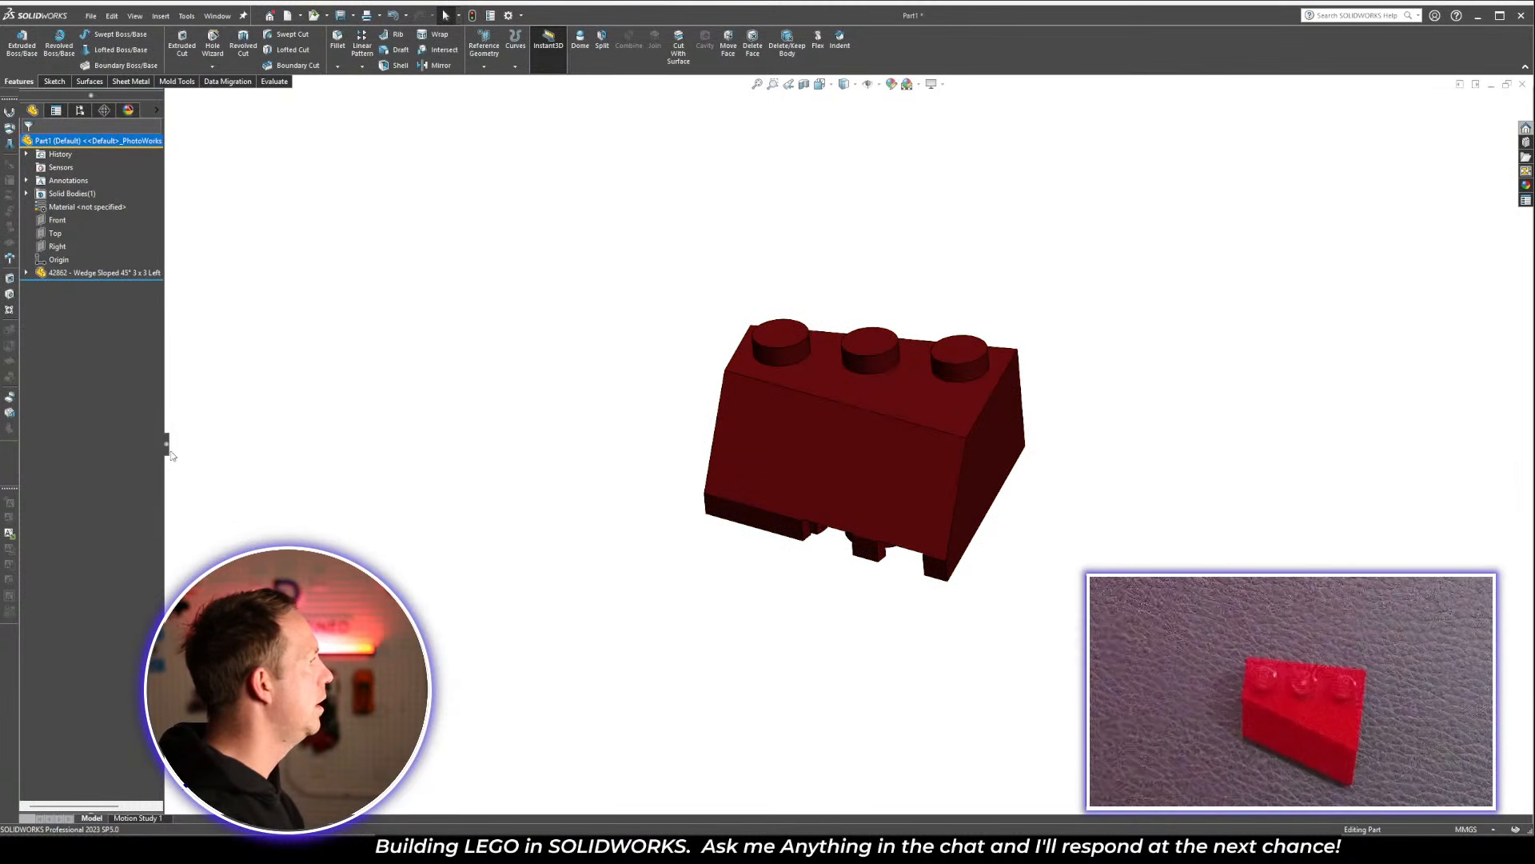
{"action": "mouse_move", "coordinate": [143, 274]}
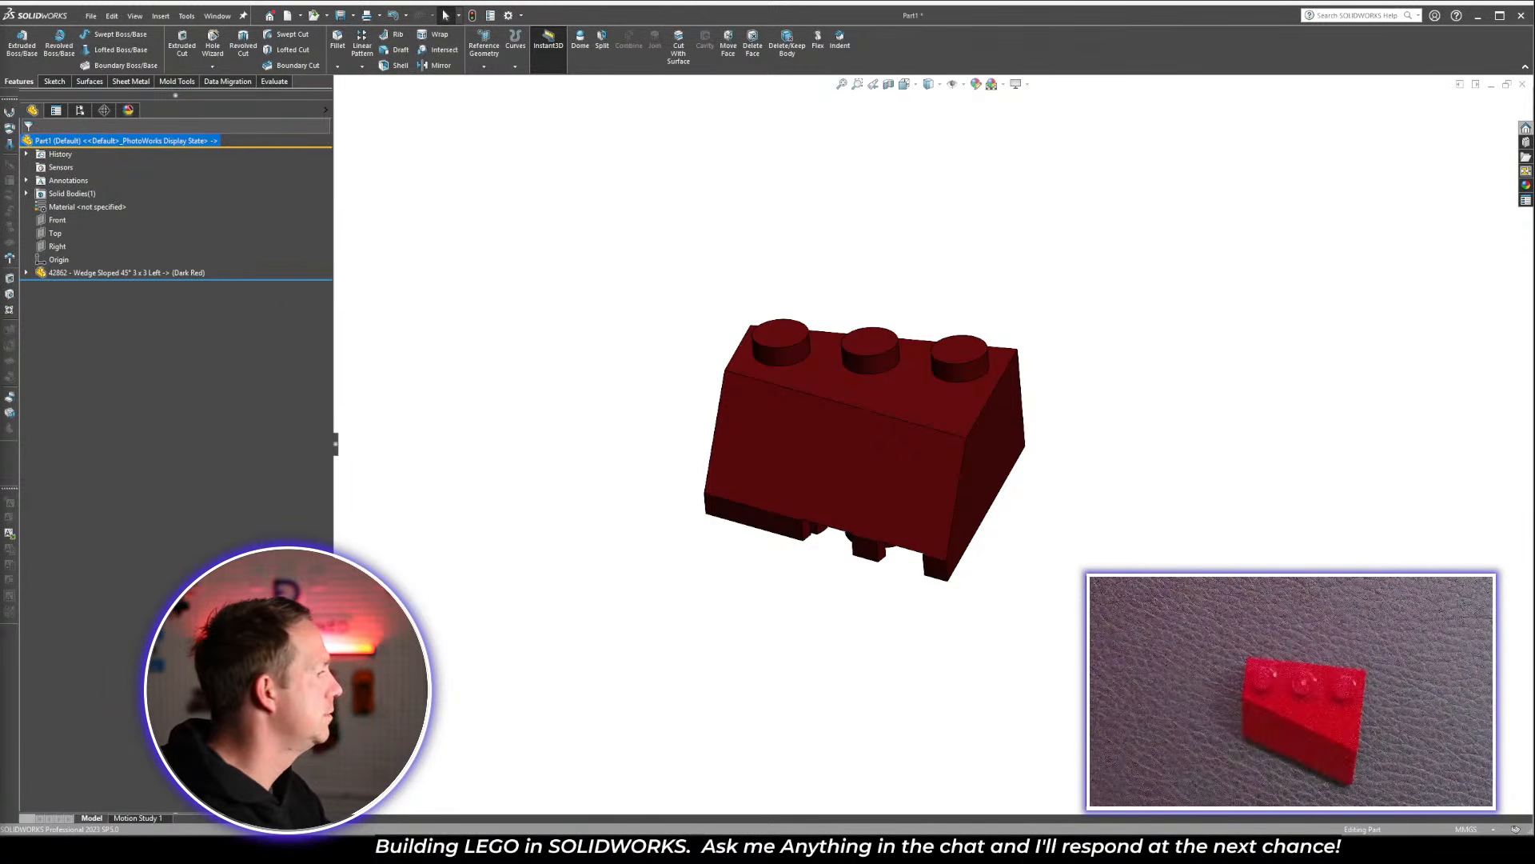
{"action": "mouse_move", "coordinate": [529, 849]}
{"action": "left_click", "coordinate": [551, 819]}
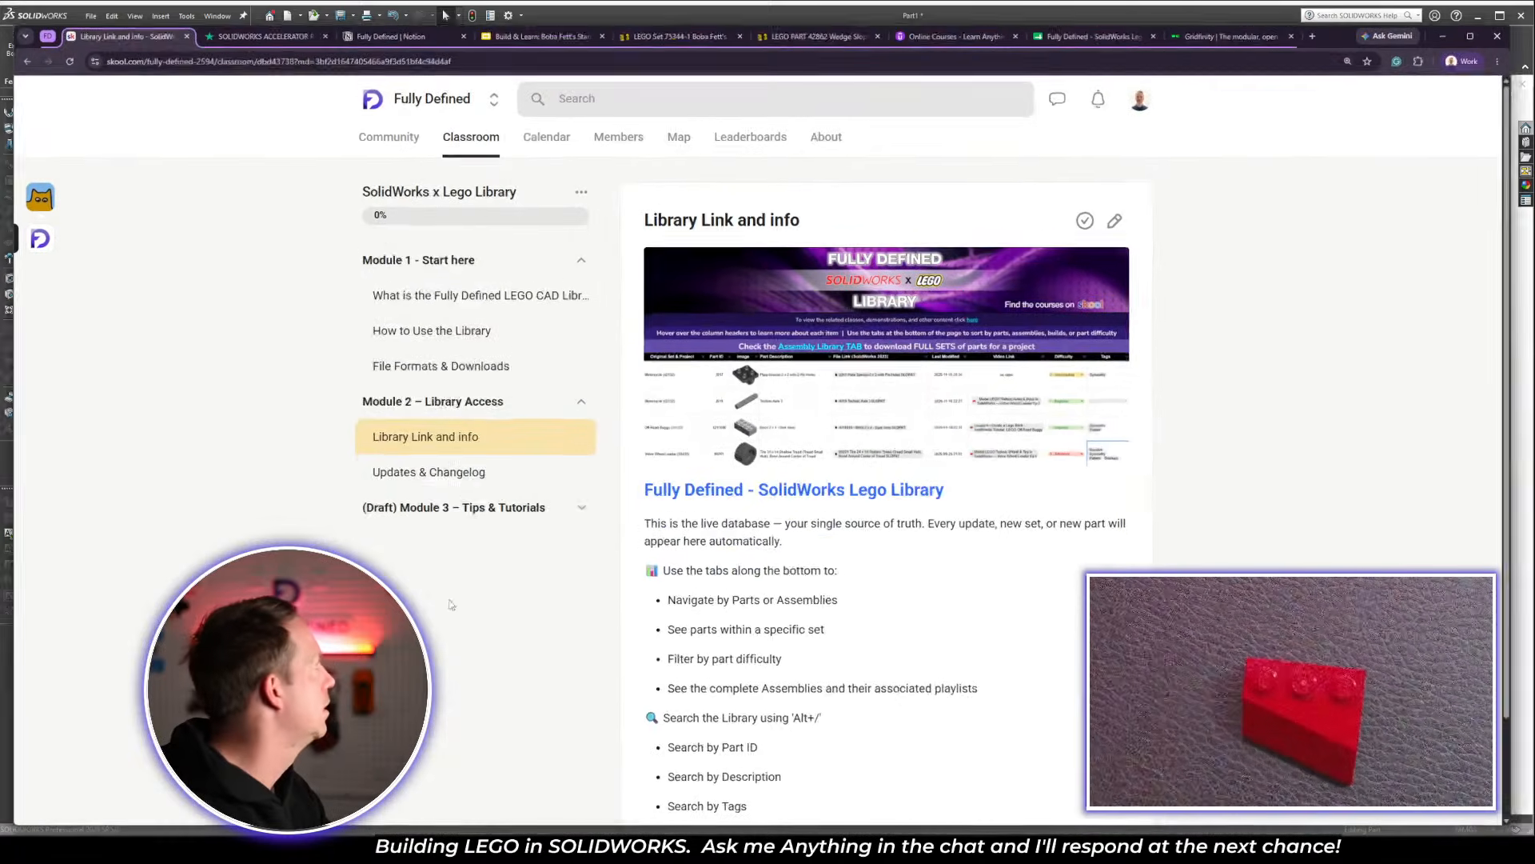
{"action": "left_click", "coordinate": [1460, 21]}
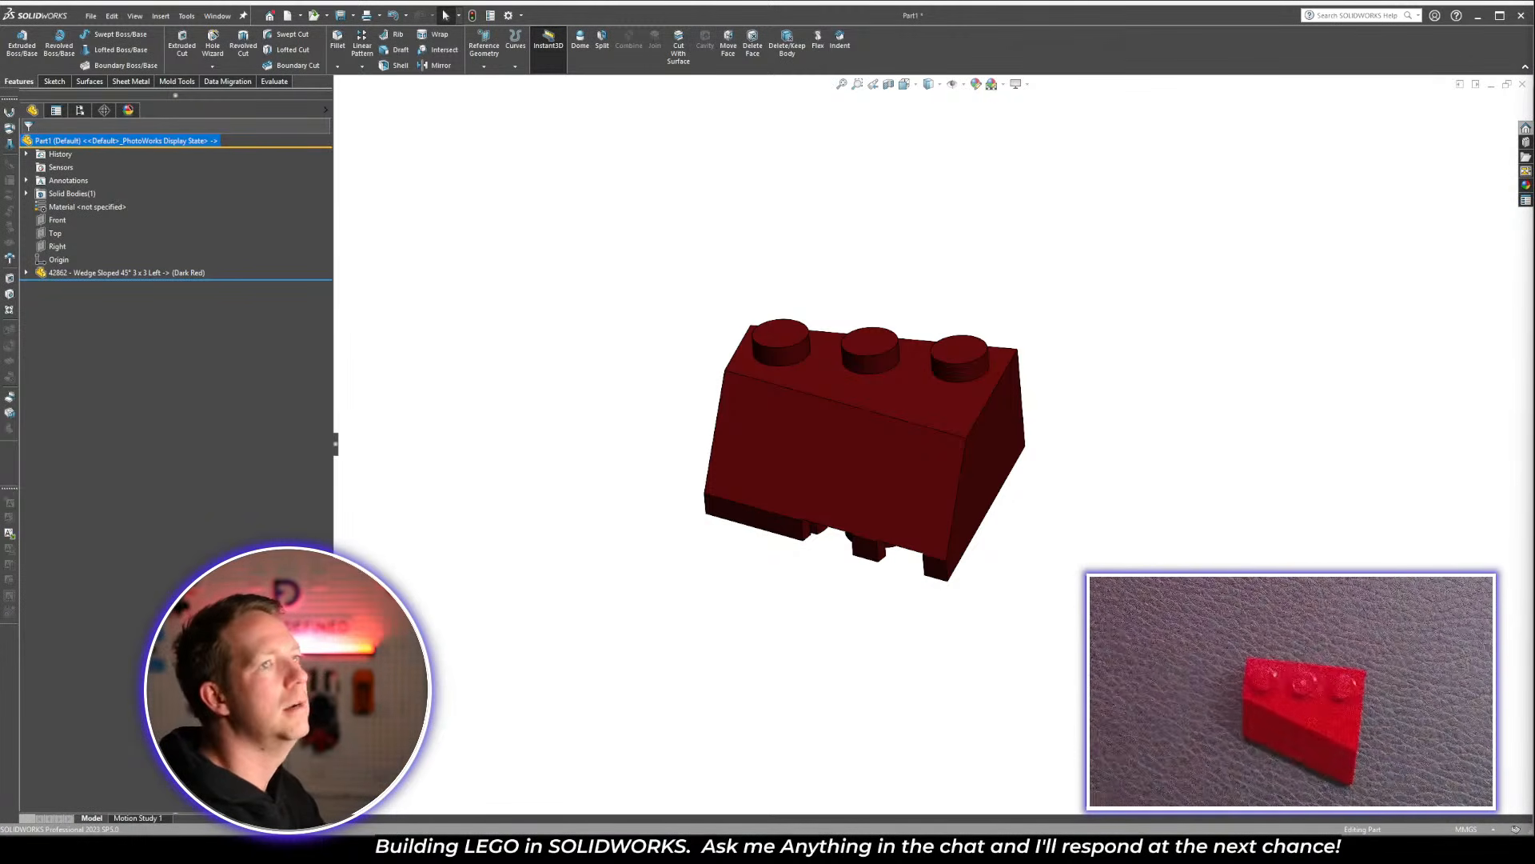
Switch to the browser and open the Wedge Sloped 45° 3 x 3 Right part from the Boba Fett set's Rebrickable inventory in a new tab
{"action": "key", "text": "alt+Tab"}
{"action": "left_click", "coordinate": [415, 114]}
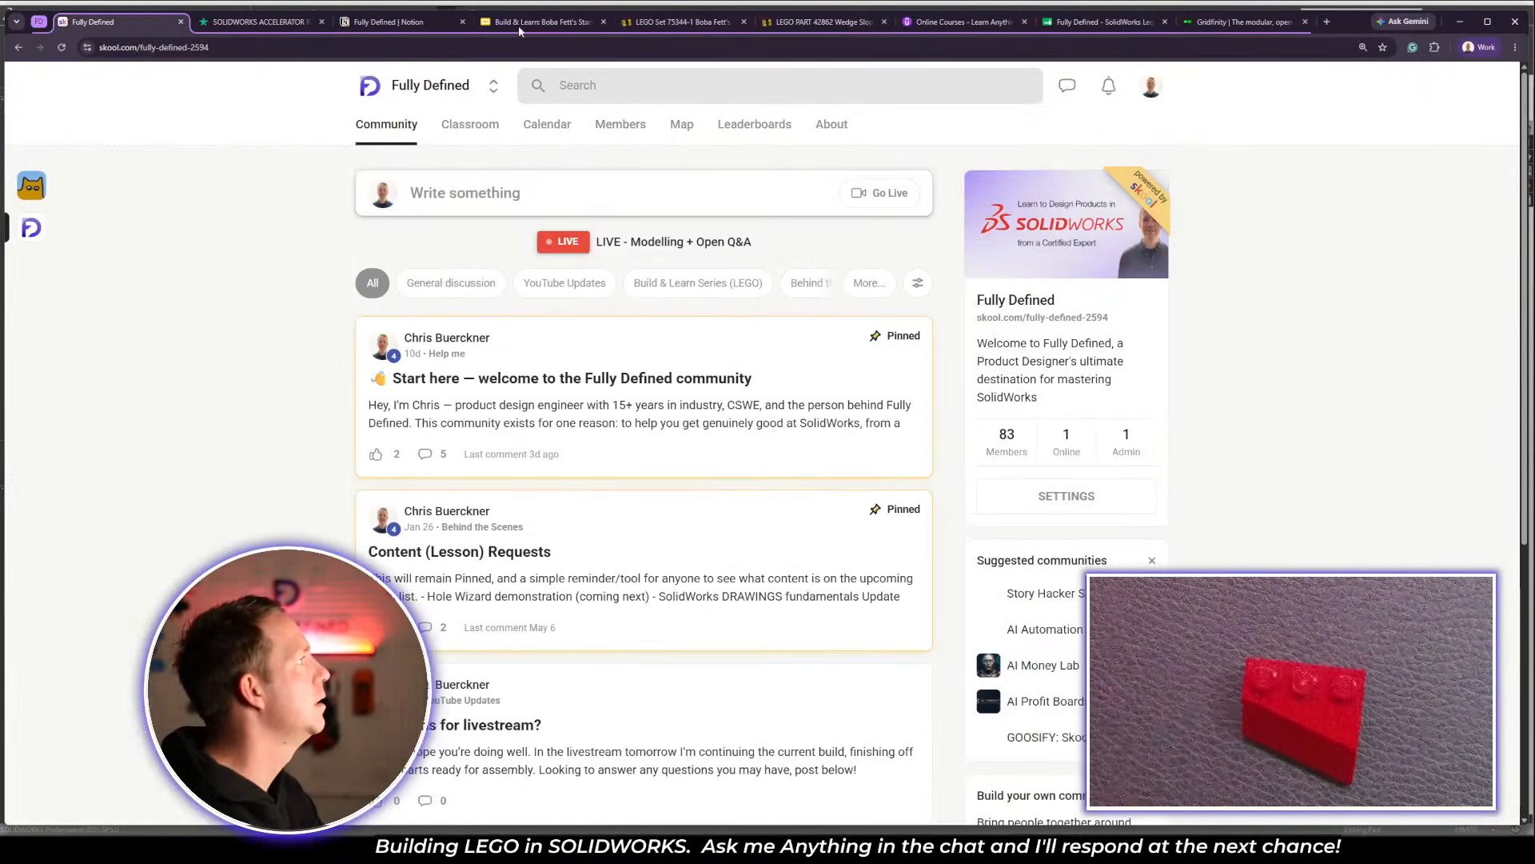
{"action": "left_click", "coordinate": [518, 26]}
{"action": "left_click", "coordinate": [682, 22]}
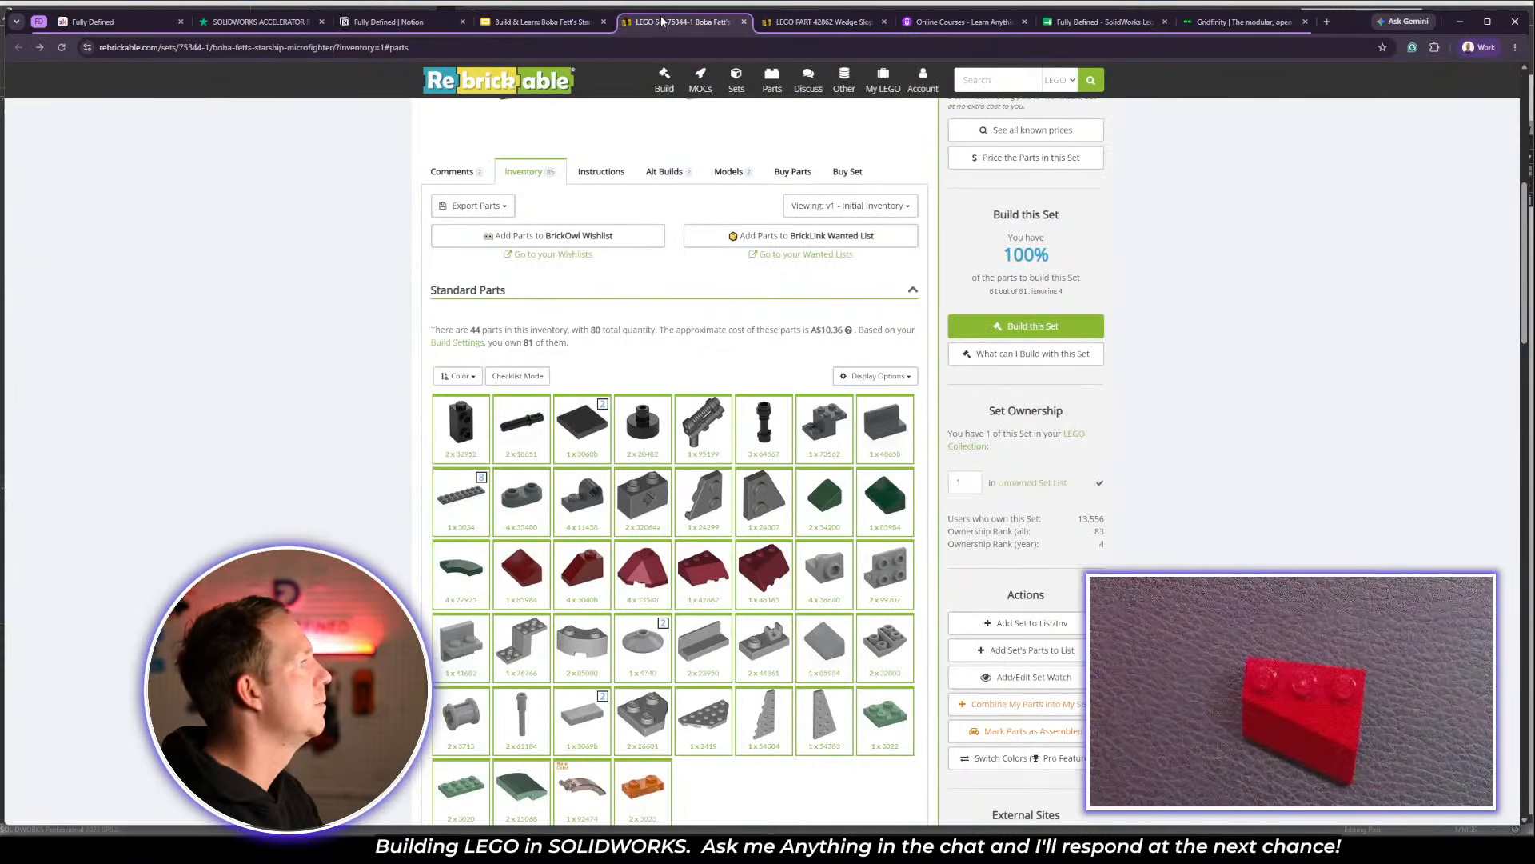
{"action": "right_click", "coordinate": [778, 577]}
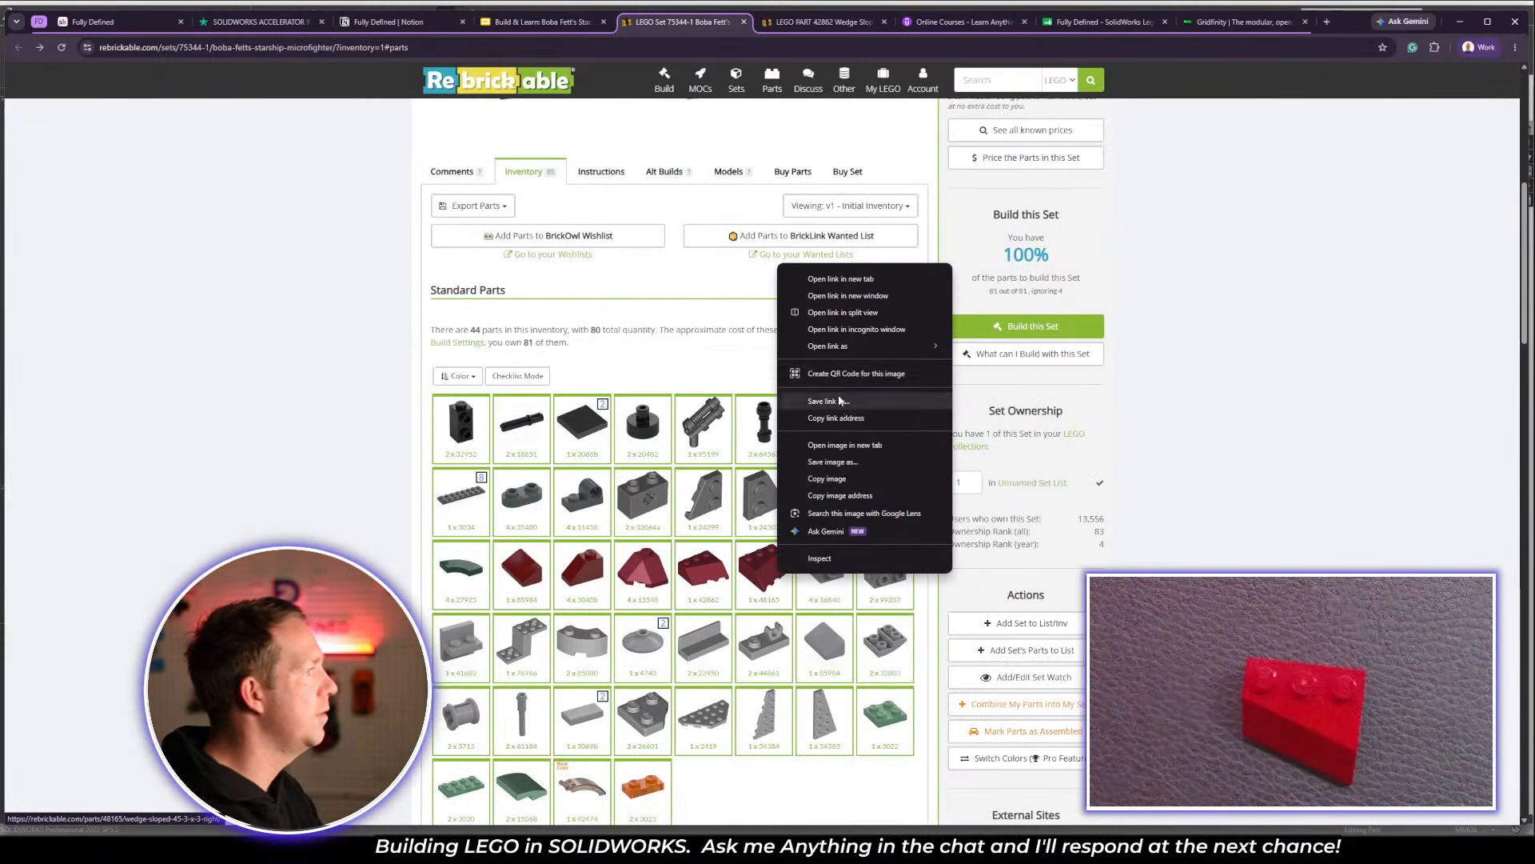
{"action": "left_click", "coordinate": [843, 282]}
{"action": "left_click", "coordinate": [734, 22]}
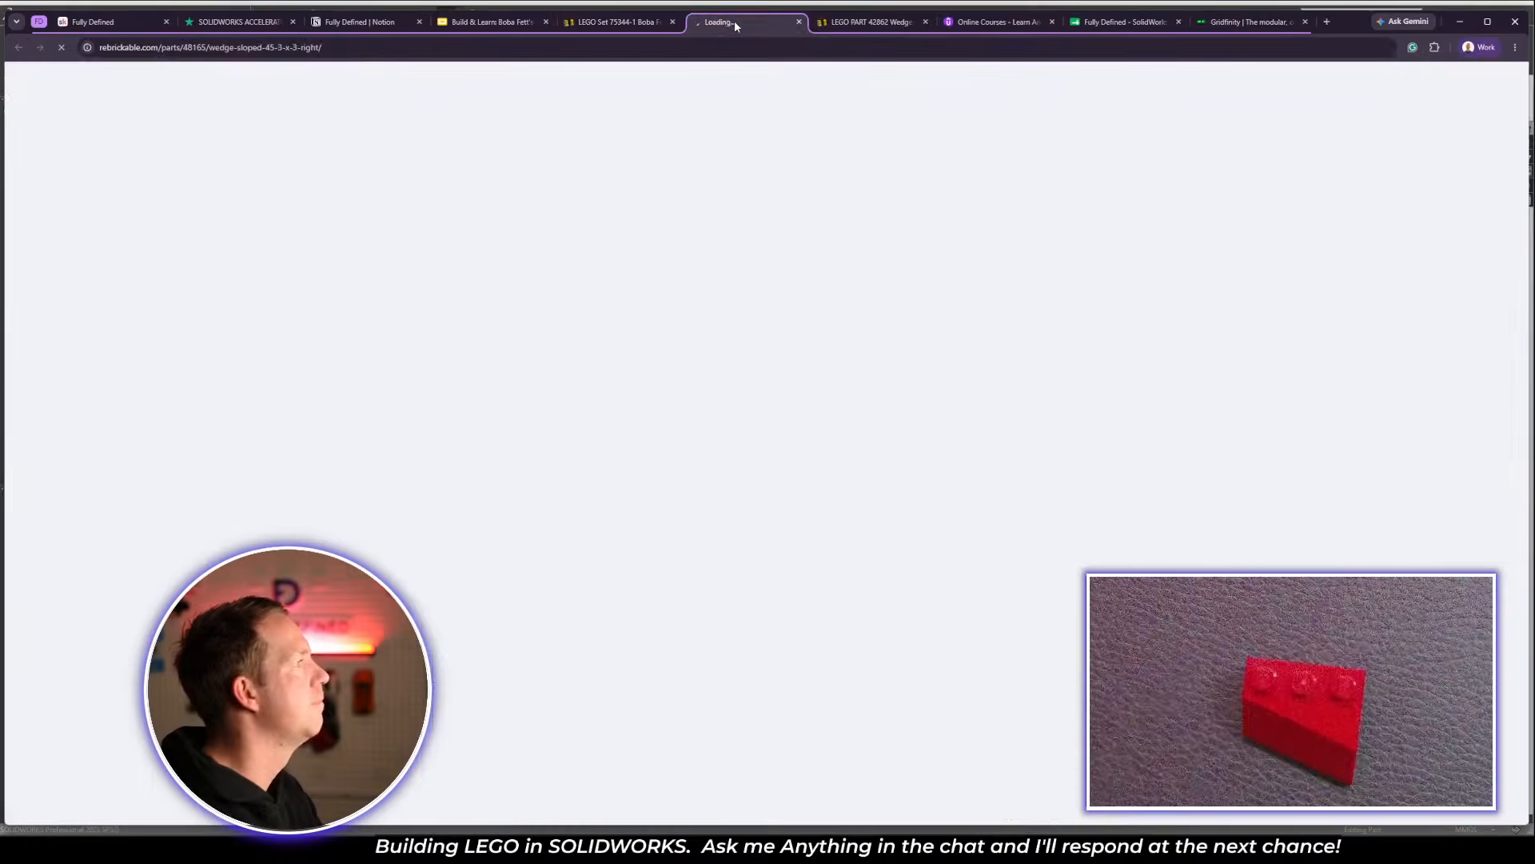
Copy the part number and name from the Rebrickable page title and return to SOLIDWORKS
{"action": "left_click_drag", "start_coordinate": [504, 137], "coordinate": [763, 133]}
{"action": "key", "text": "ctrl+c"}
{"action": "key", "text": "alt+Tab"}
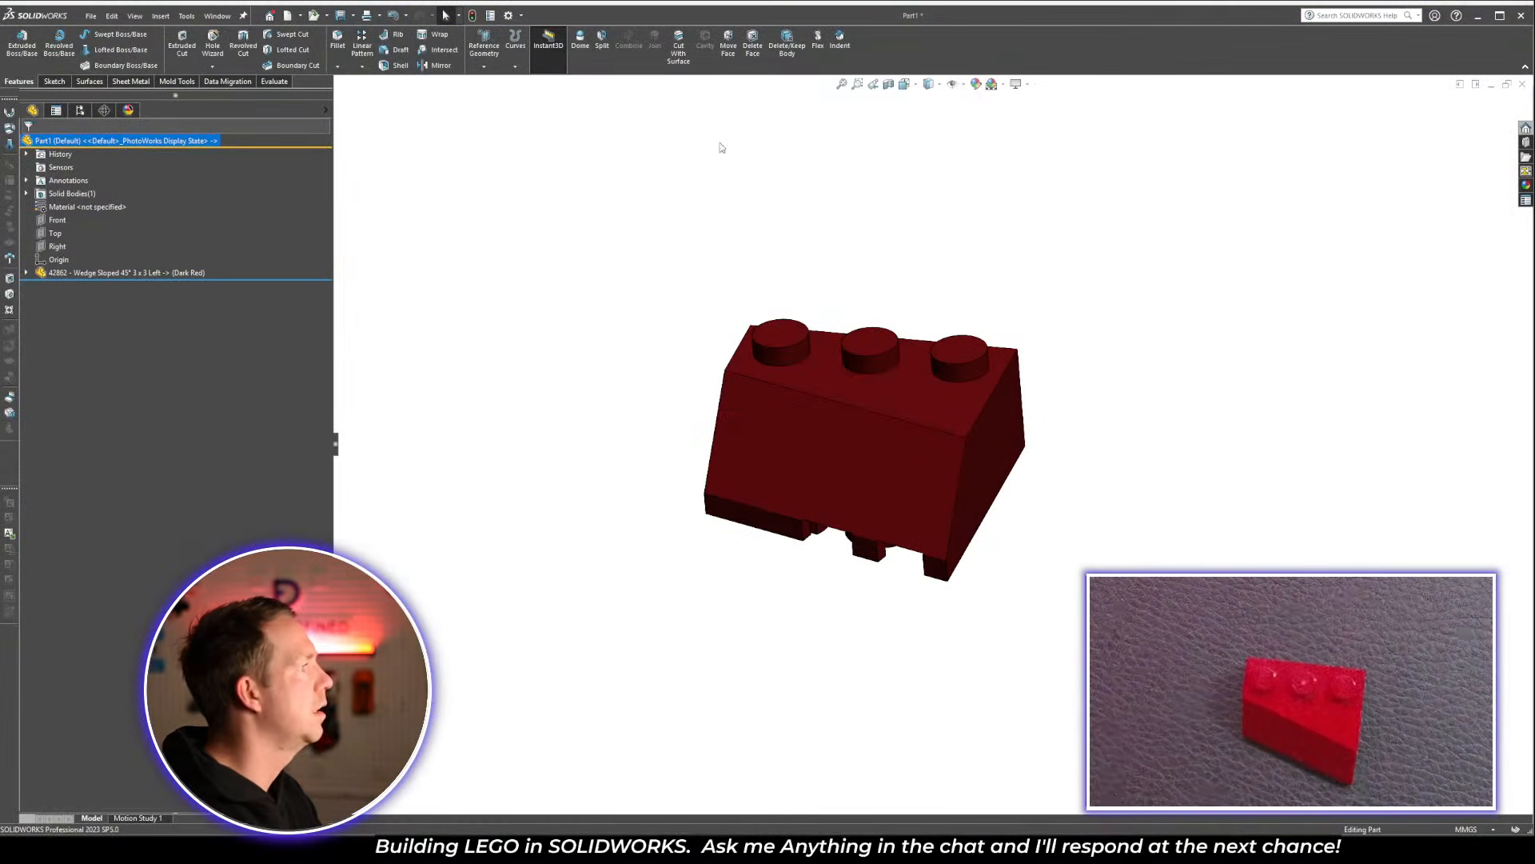
Start saving the new part and browse to PARTS LIBRARY in FULLY DEFINED's public SolidWorks x LEGO Build & Learn Series folder
{"action": "left_click", "coordinate": [91, 16]}
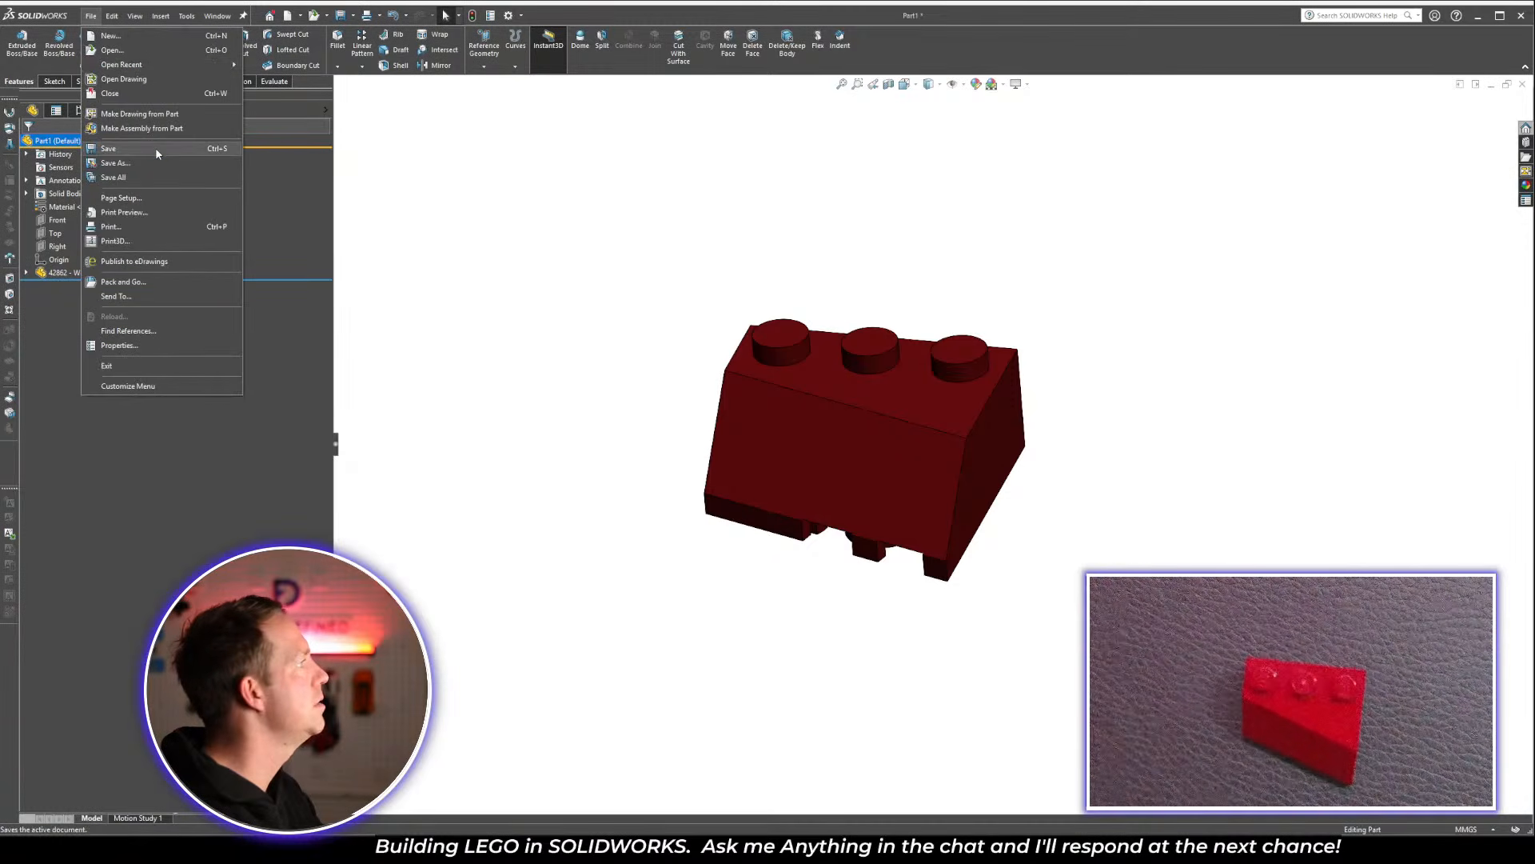
{"action": "left_click", "coordinate": [155, 148]}
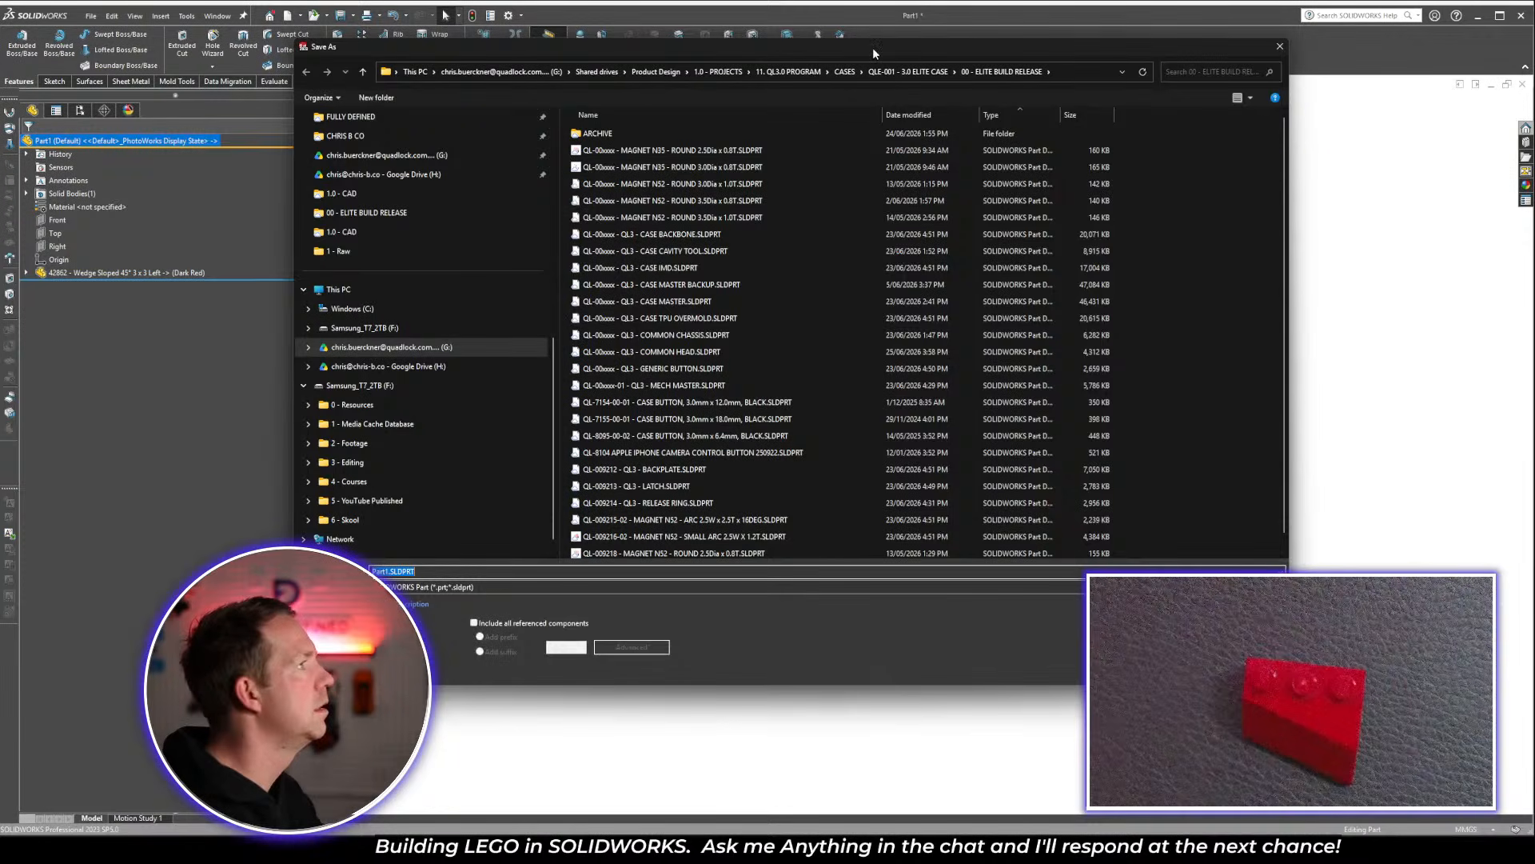
{"action": "left_click_drag", "start_coordinate": [872, 46], "coordinate": [937, 96]}
{"action": "scroll", "coordinate": [530, 304], "scroll_direction": "up", "scroll_amount": 2}
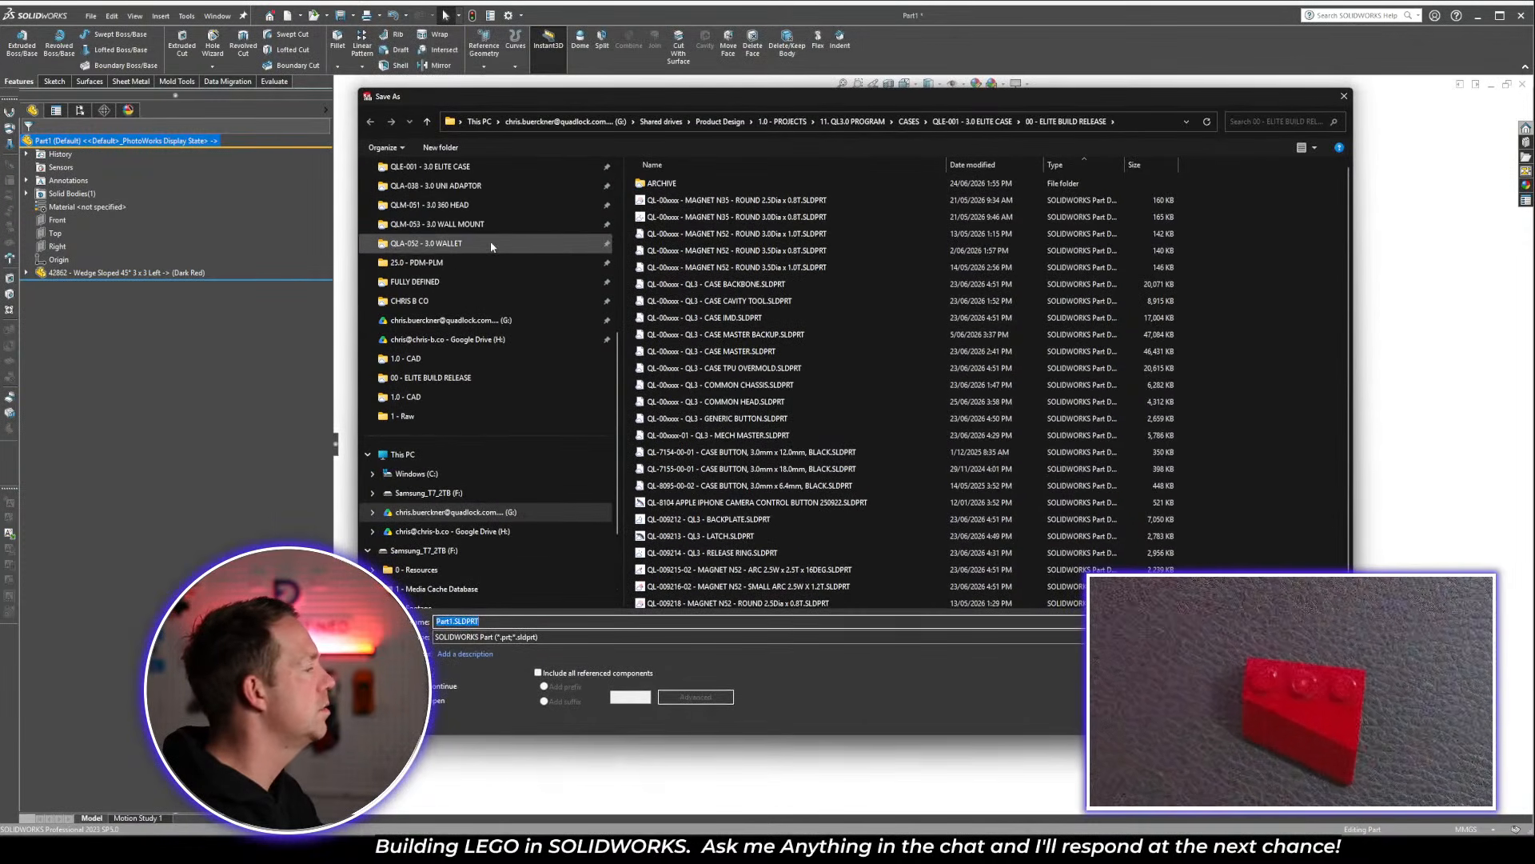
{"action": "left_click", "coordinate": [511, 282]}
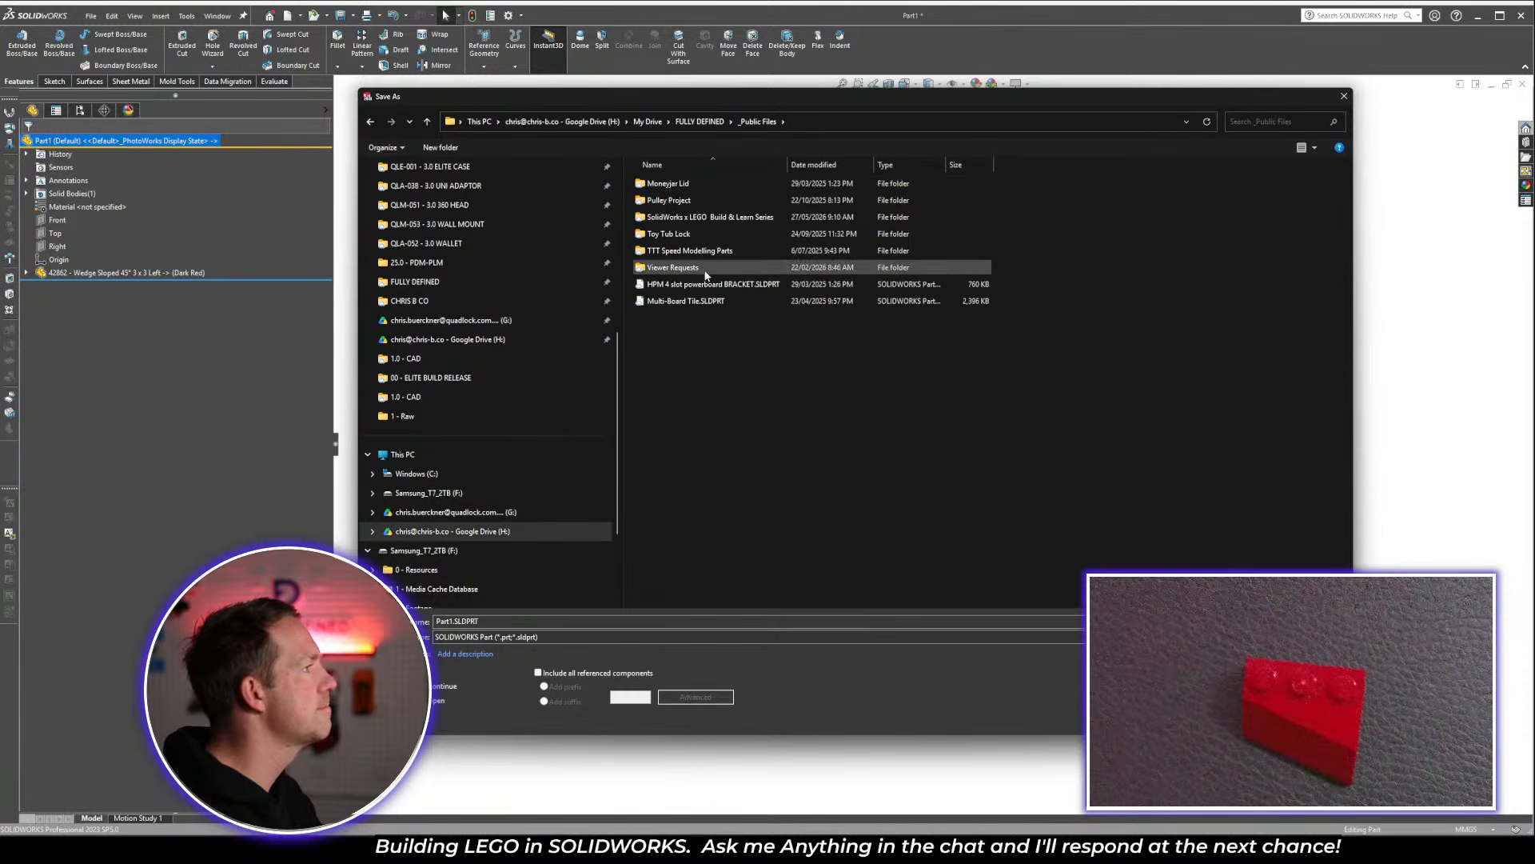
{"action": "double_click", "coordinate": [707, 217]}
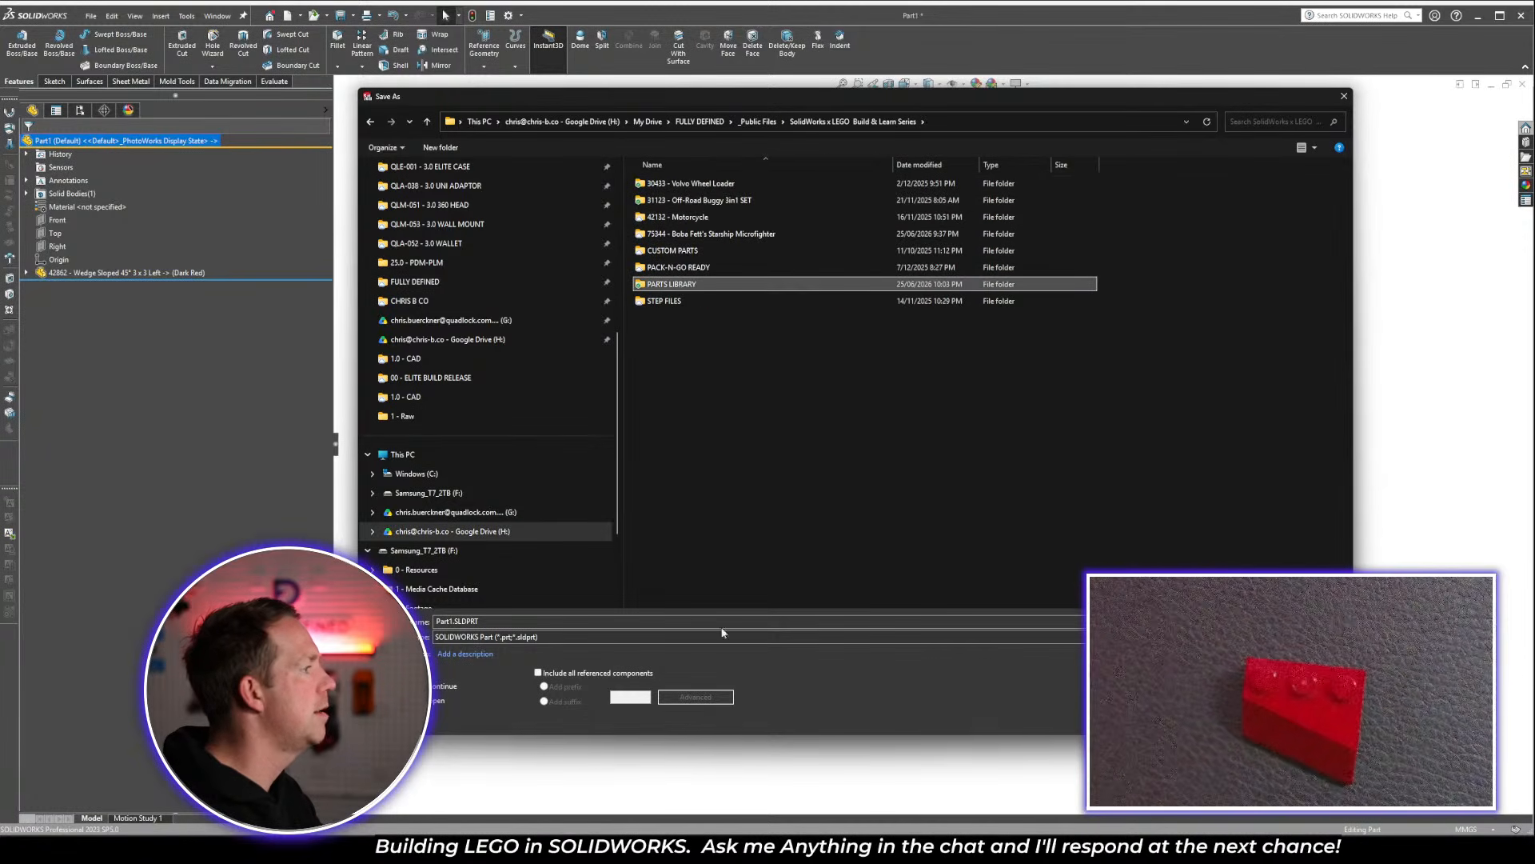
Name the file 48165 - Wedge Sloped 45° 3 x 3 Right using the copied title and save it
{"action": "left_click", "coordinate": [577, 621]}
{"action": "key", "text": "ctrl+a"}
{"action": "key", "text": "ctrl+v"}
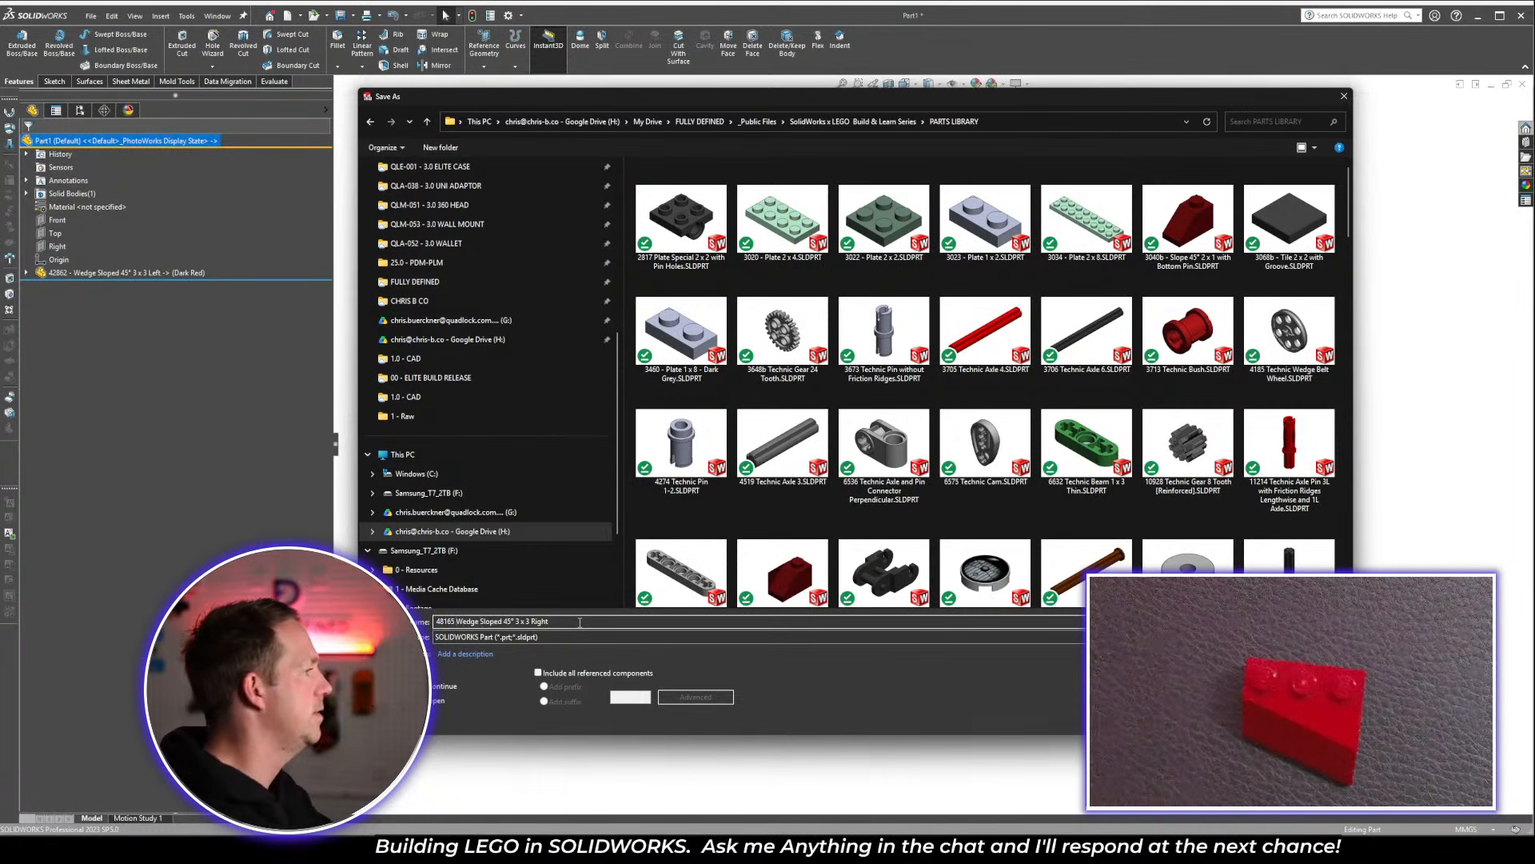
{"action": "type", "text": "-"}
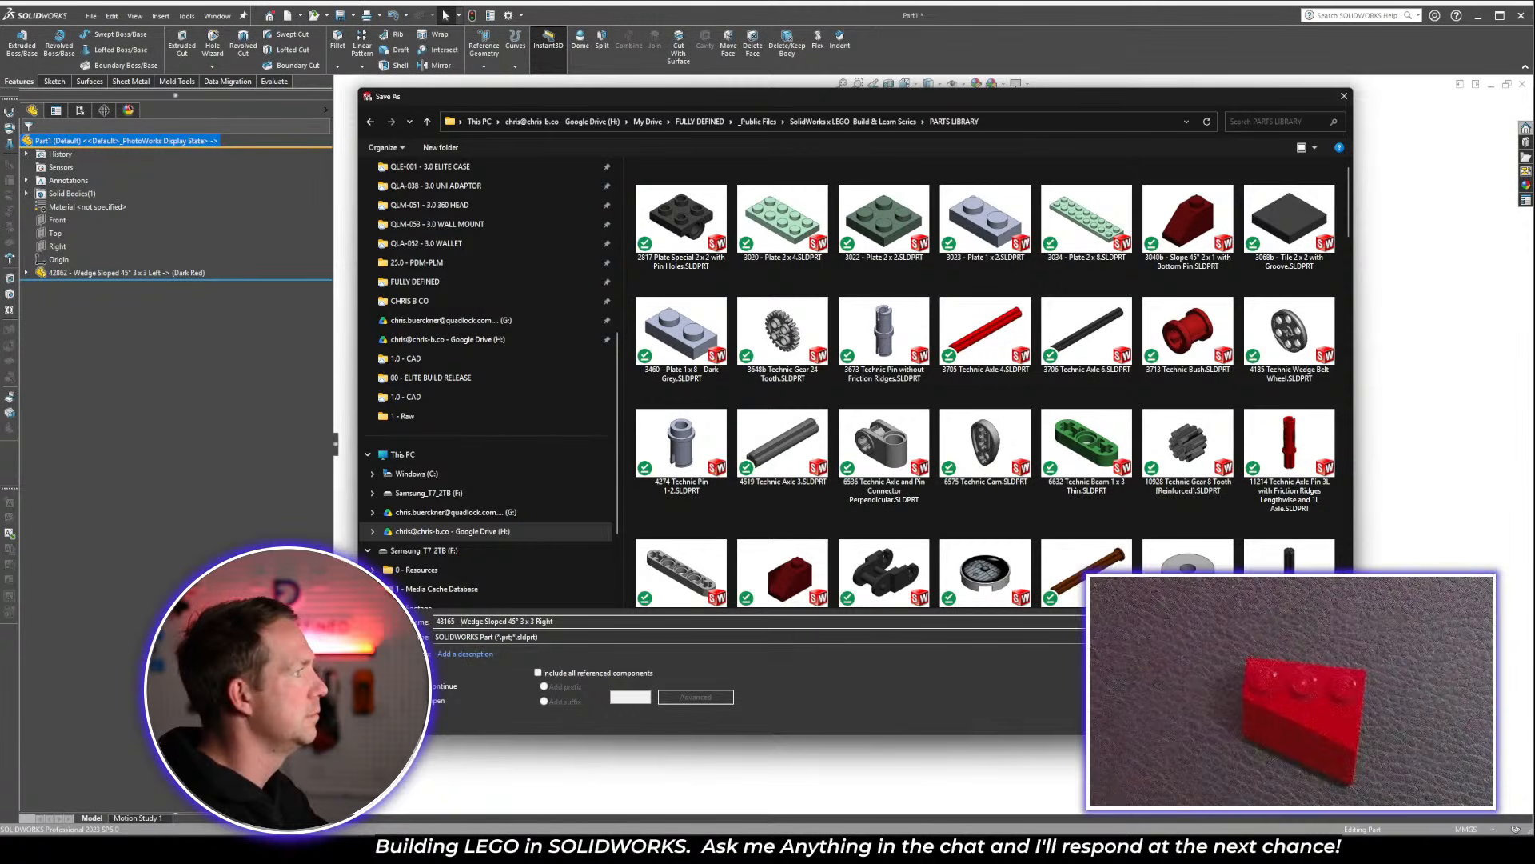
{"action": "key", "text": "Return"}
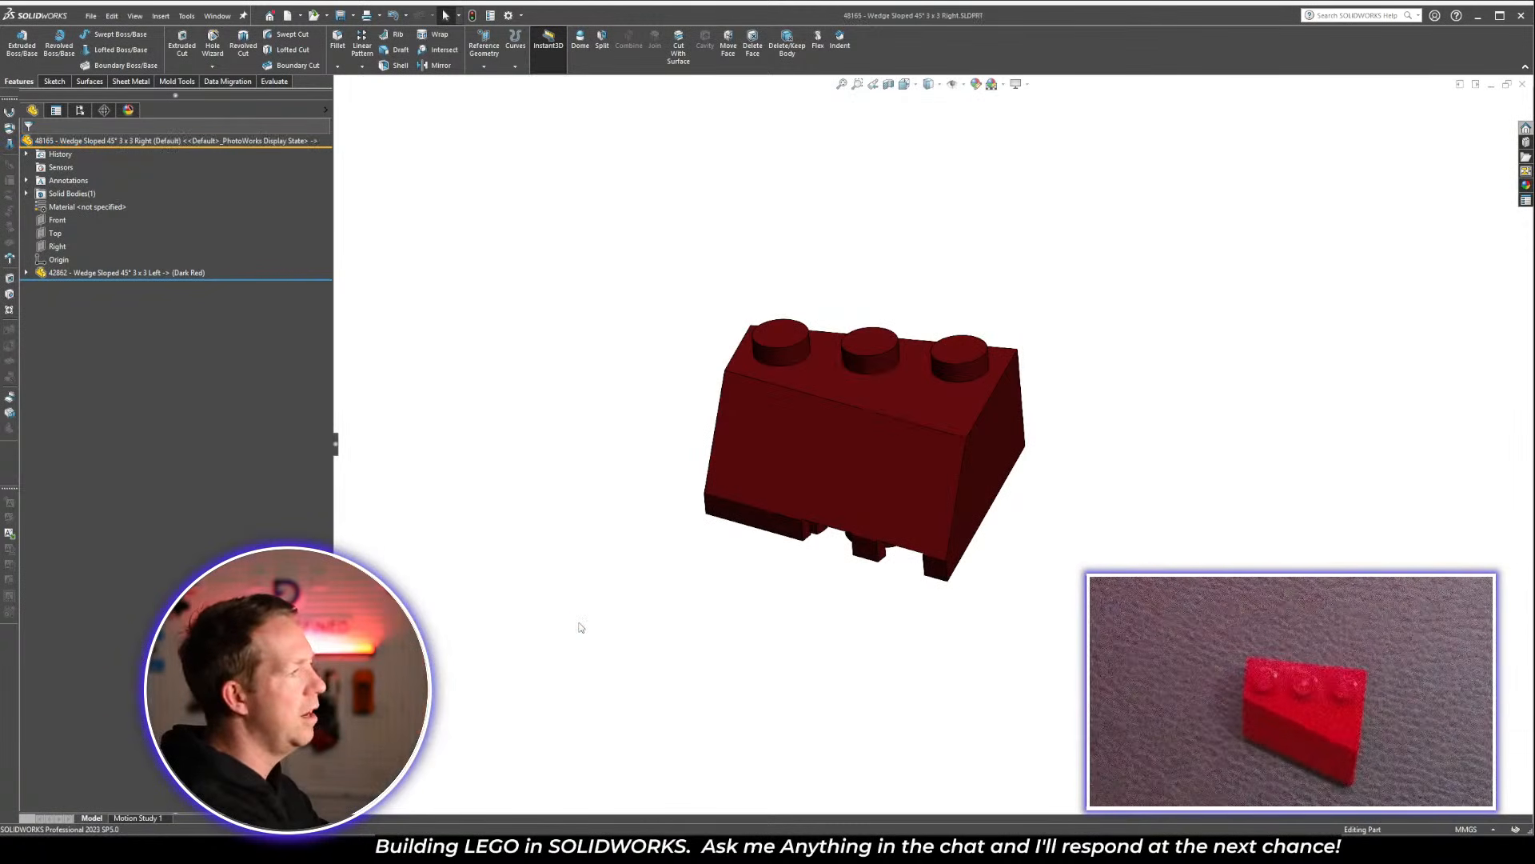
Mirror the inserted wedge body about the Right plane as a separate body, without merging solids
{"action": "left_click", "coordinate": [57, 246]}
{"action": "middle_click_drag", "start_coordinate": [1031, 208], "coordinate": [1059, 411]}
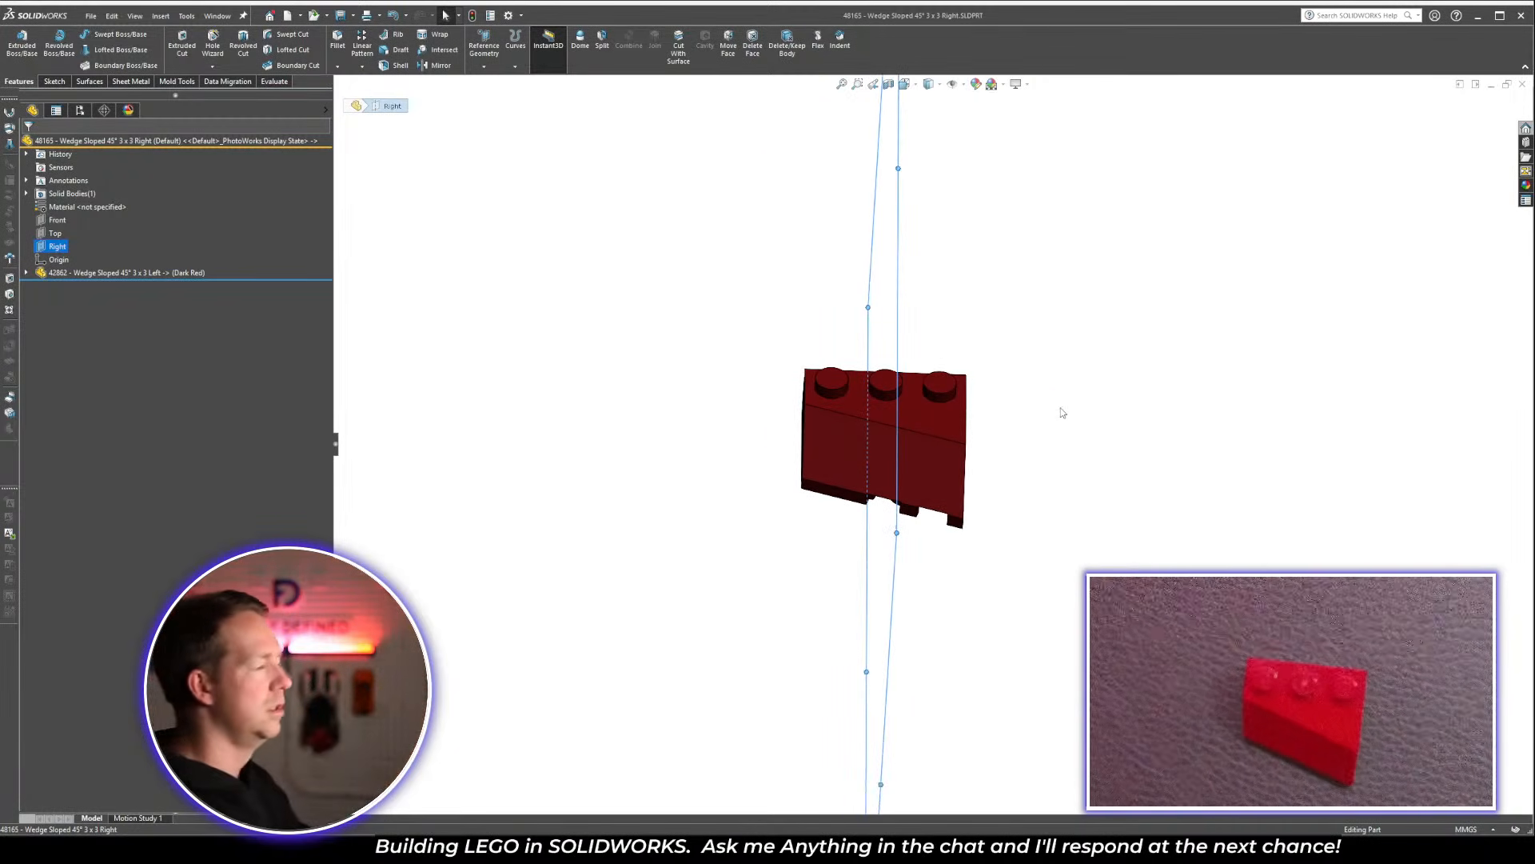
{"action": "left_click", "coordinate": [438, 64]}
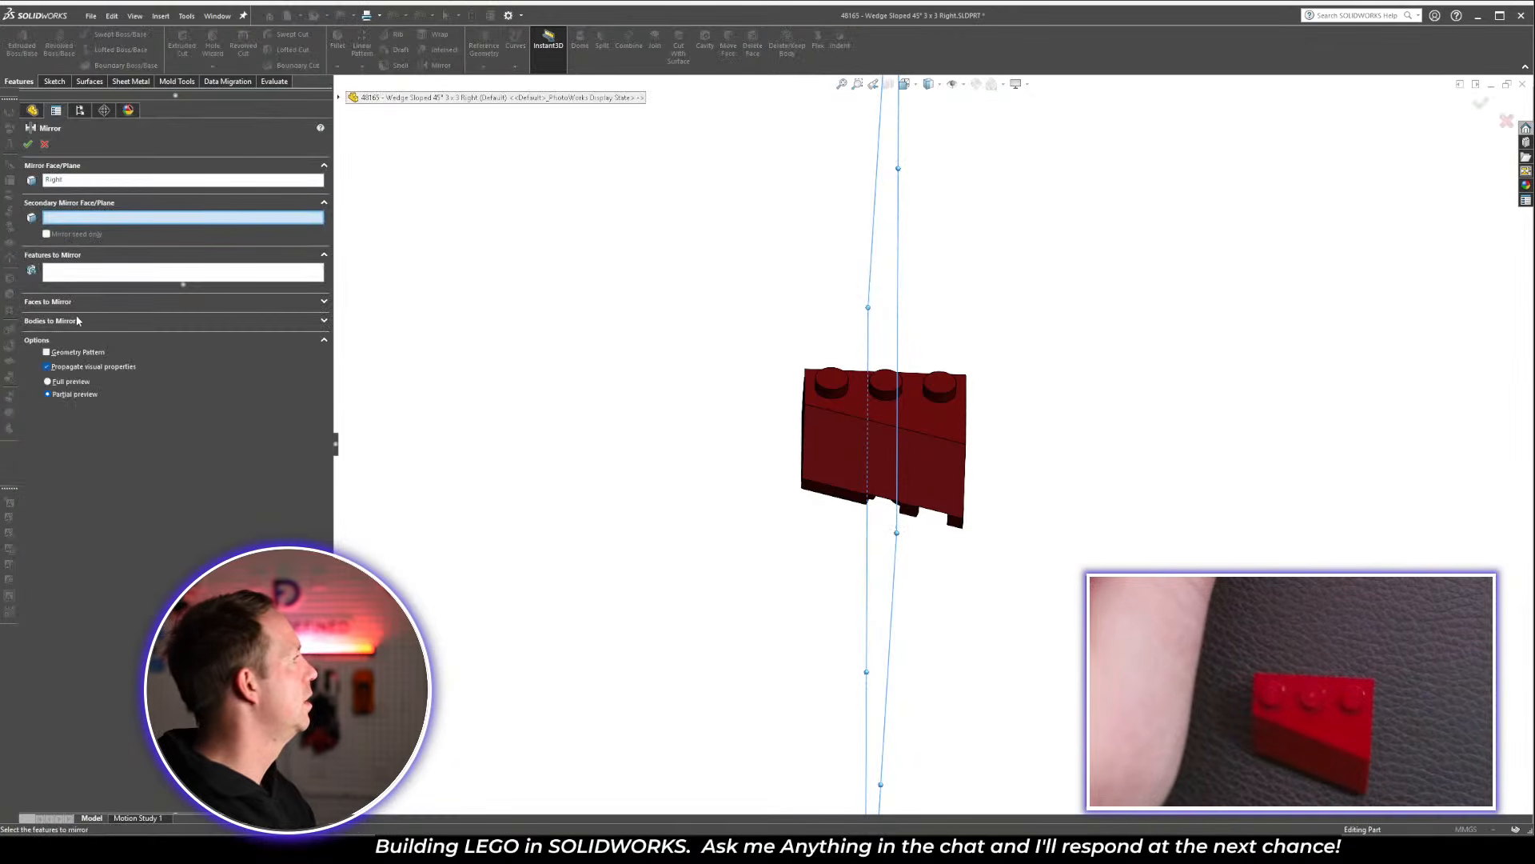
{"action": "left_click", "coordinate": [77, 321]}
{"action": "left_click", "coordinate": [895, 448]}
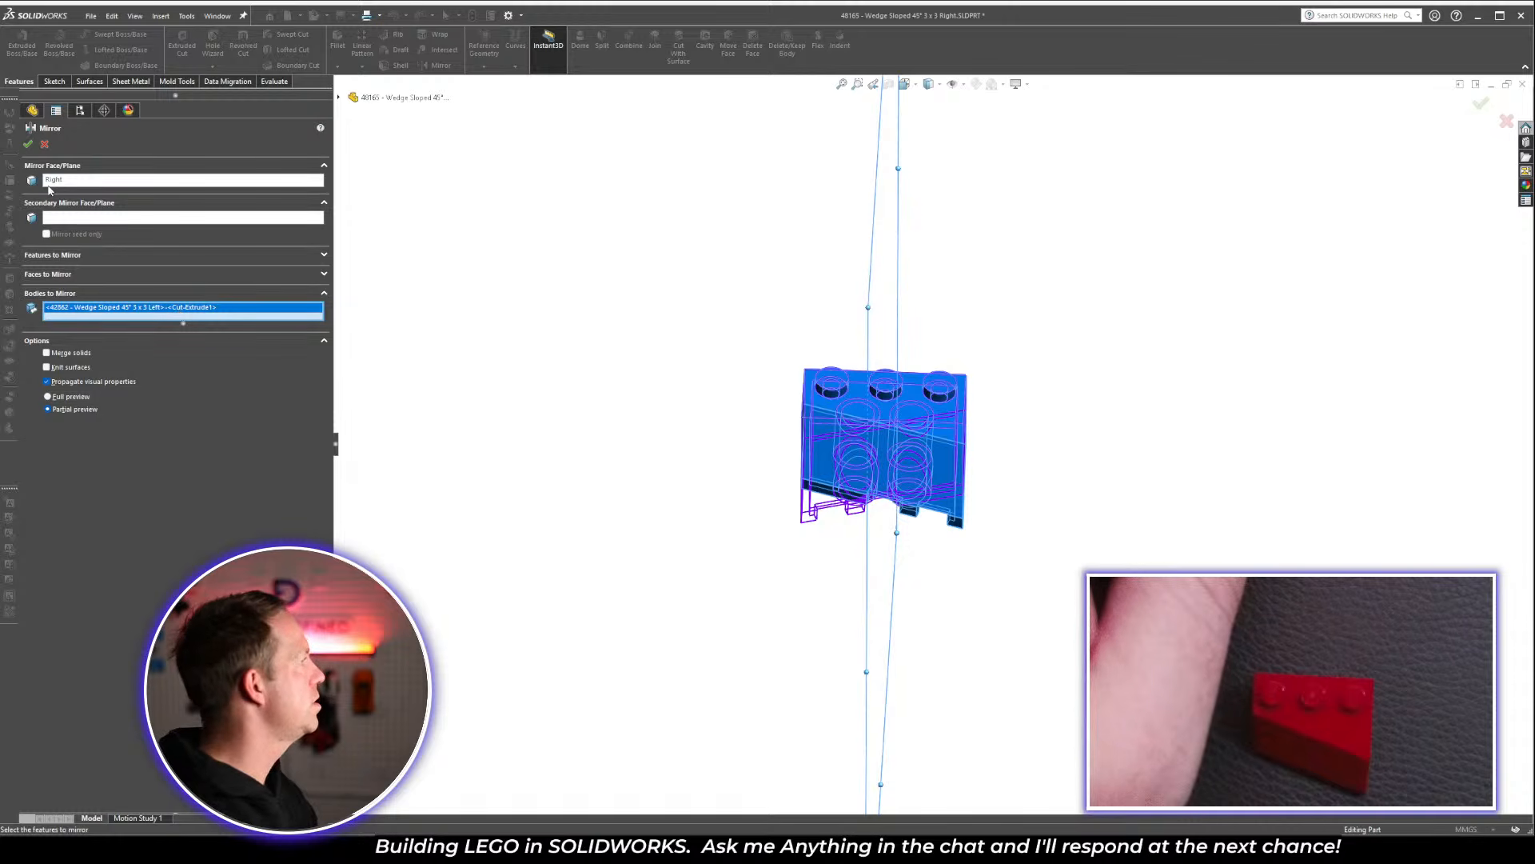
{"action": "left_click", "coordinate": [28, 144]}
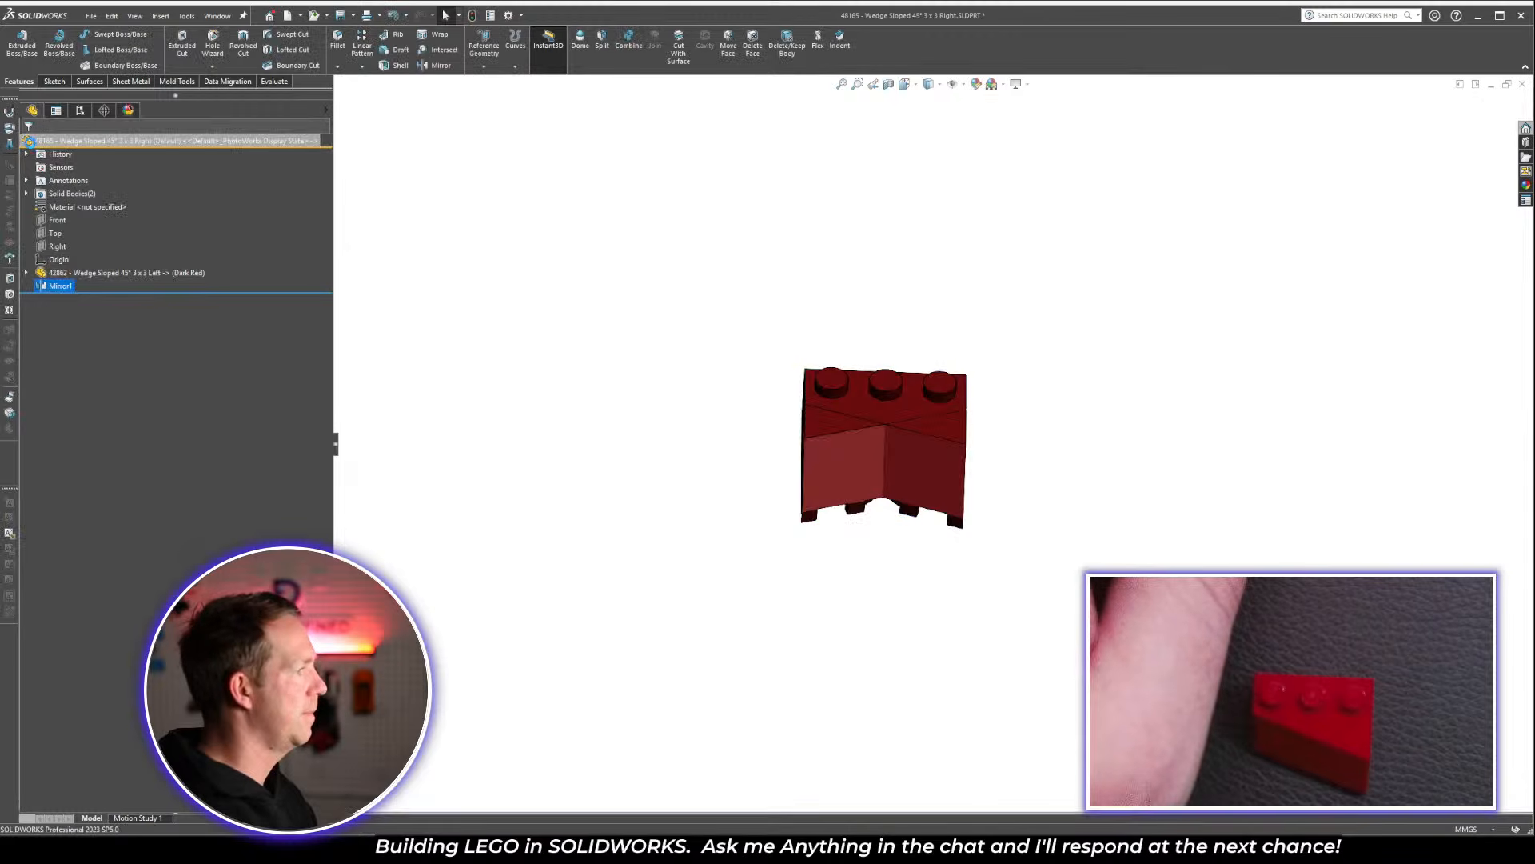
Keep only the mirrored body with Delete/Keep Body and save the part
{"action": "left_click", "coordinate": [788, 50]}
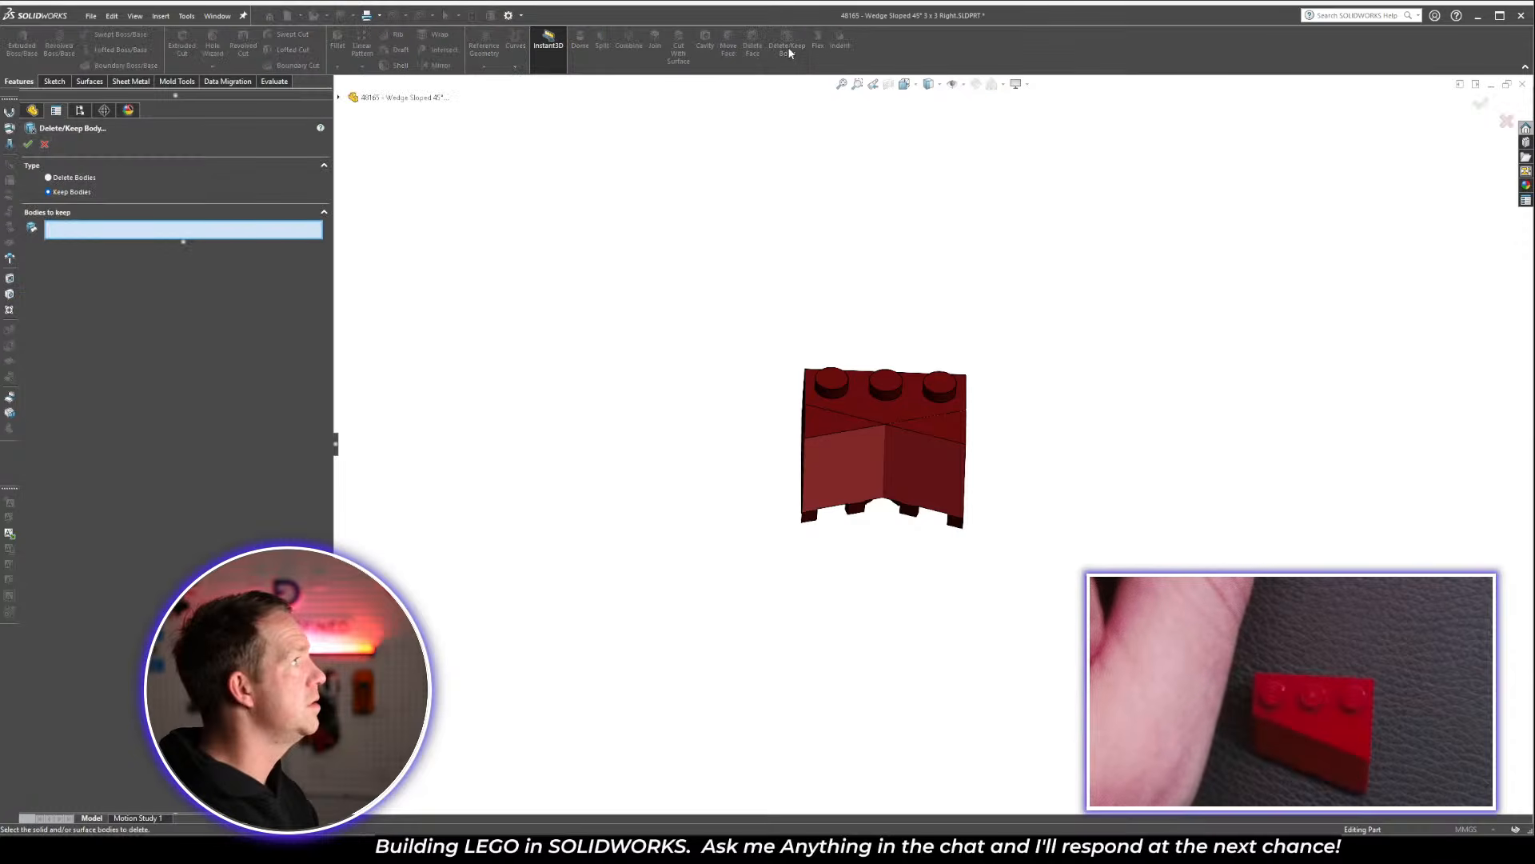
{"action": "left_click", "coordinate": [844, 490]}
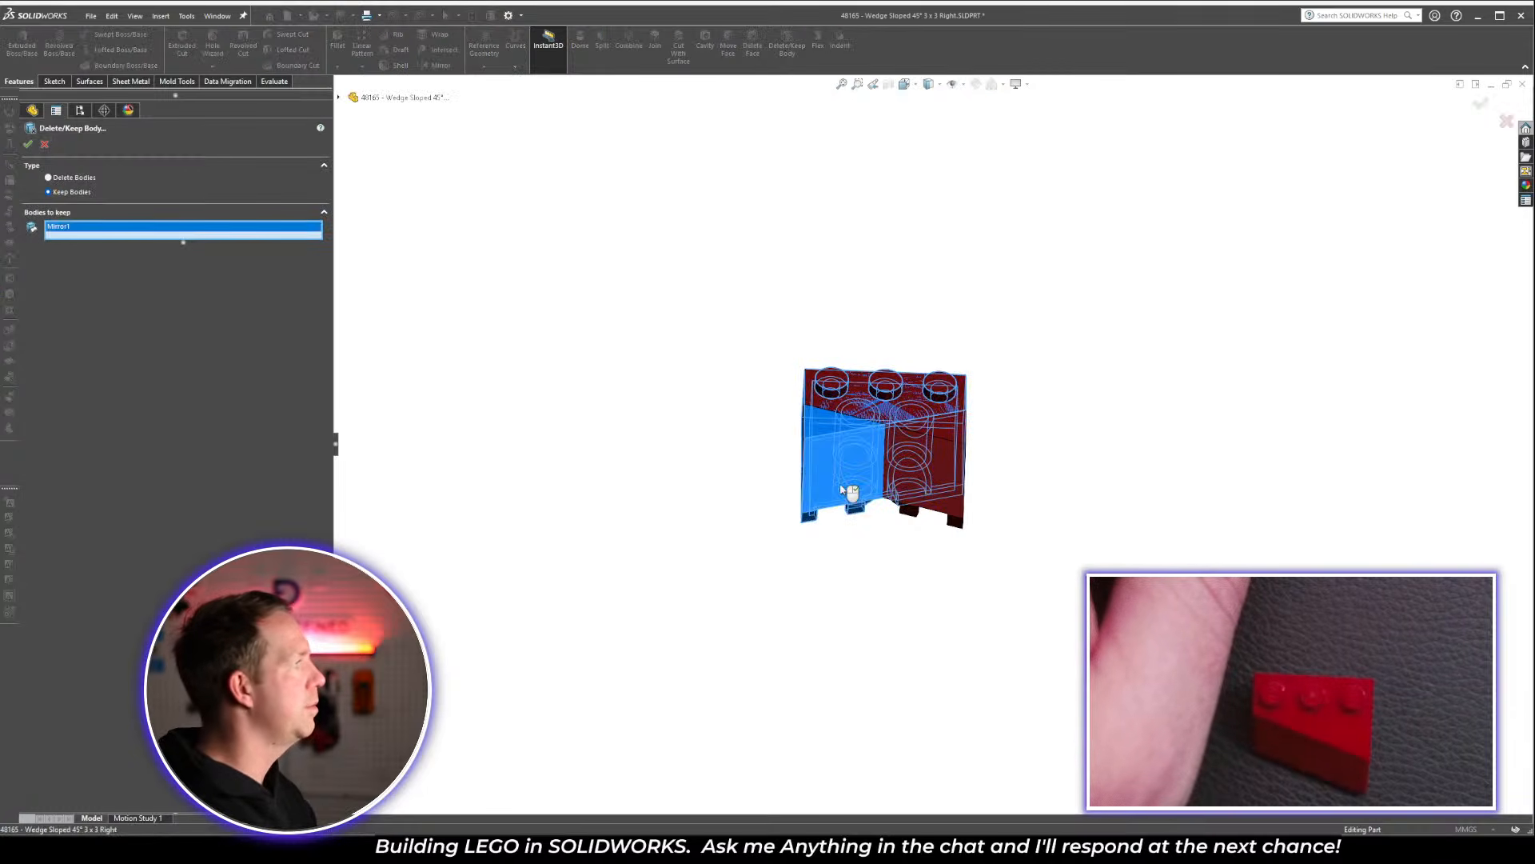
{"action": "right_click", "coordinate": [845, 490]}
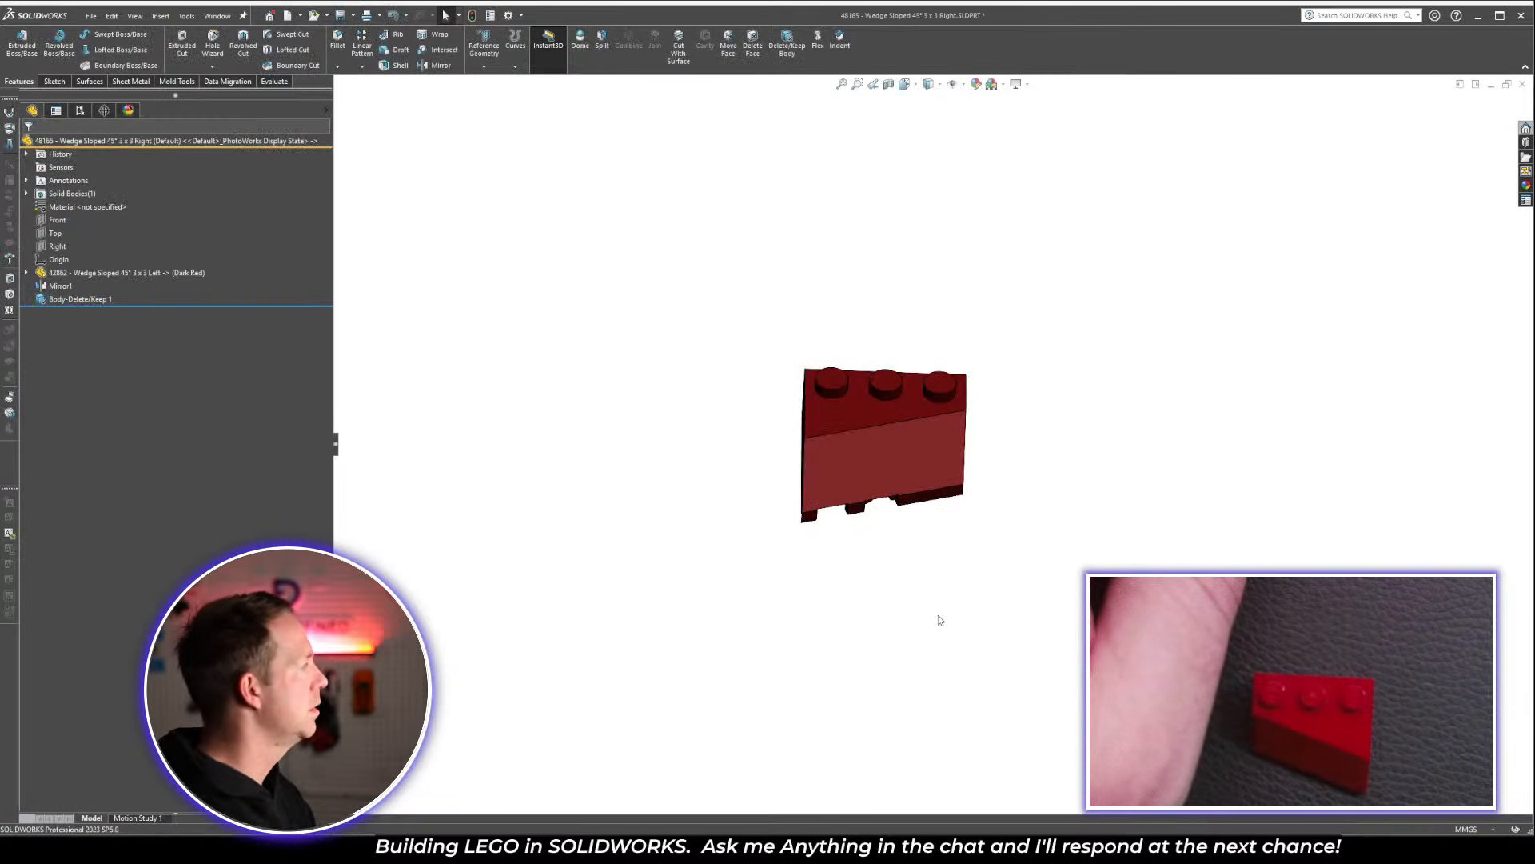
{"action": "key", "text": "ctrl+s"}
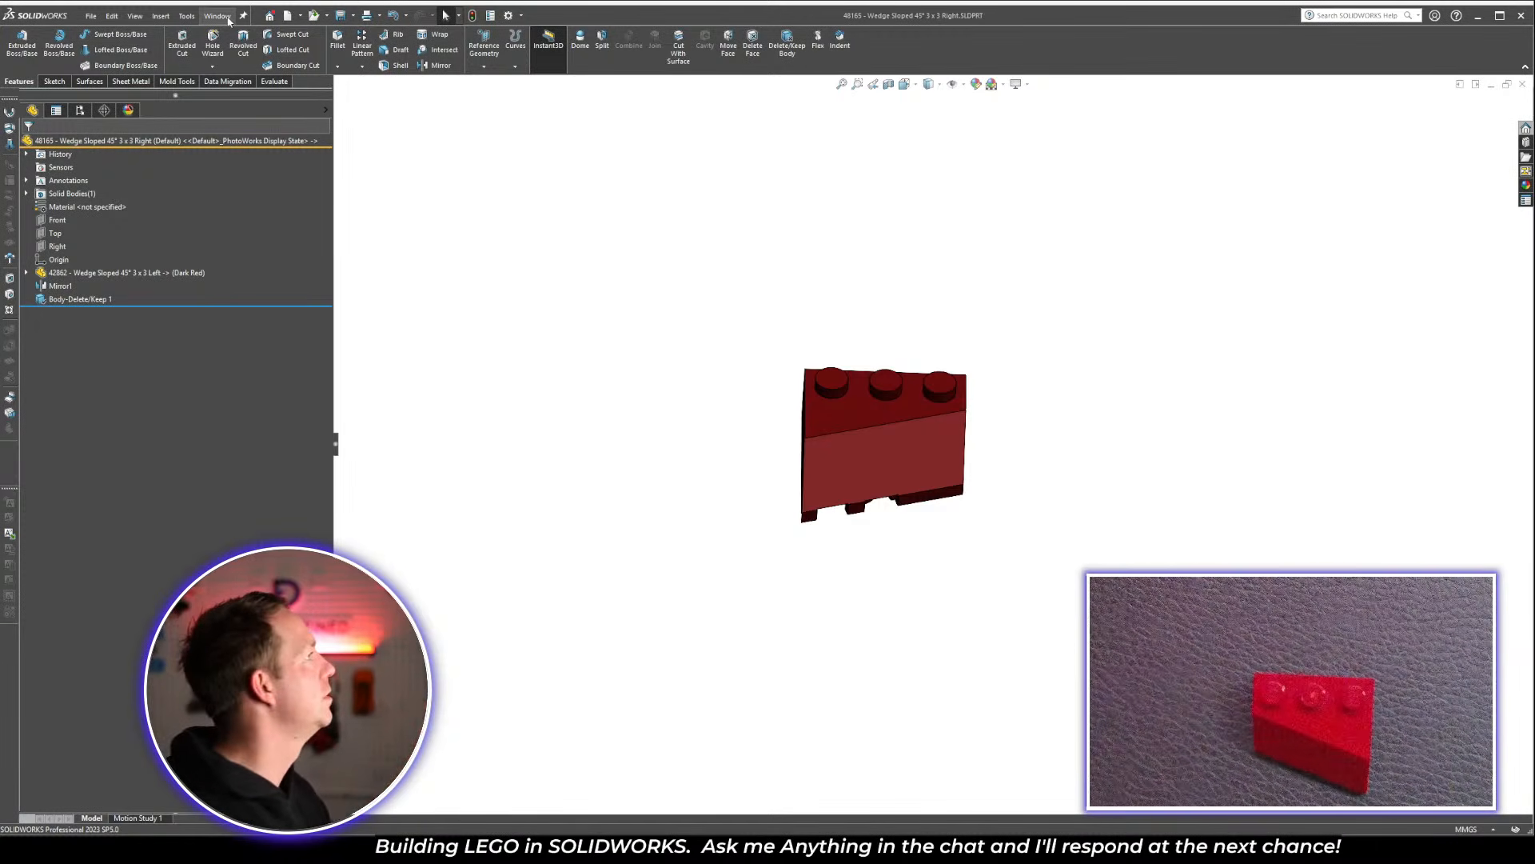
Tile the 48165 Right and 42862 Left part windows vertically and fit each wedge to its view
{"action": "left_click", "coordinate": [229, 20]}
{"action": "left_click", "coordinate": [565, 222]}
{"action": "left_click", "coordinate": [220, 23]}
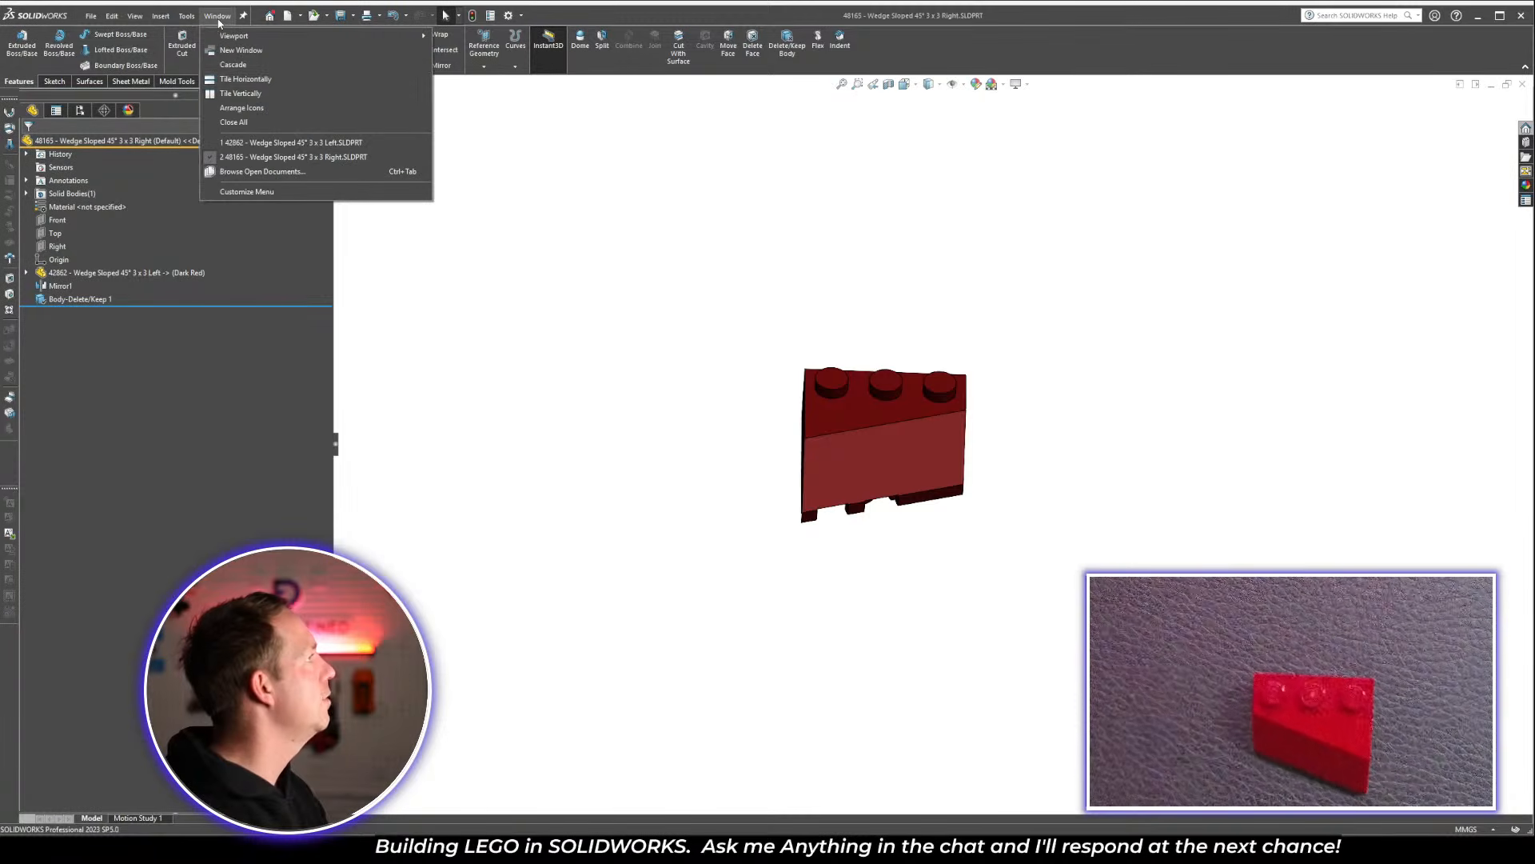
{"action": "left_click", "coordinate": [240, 93]}
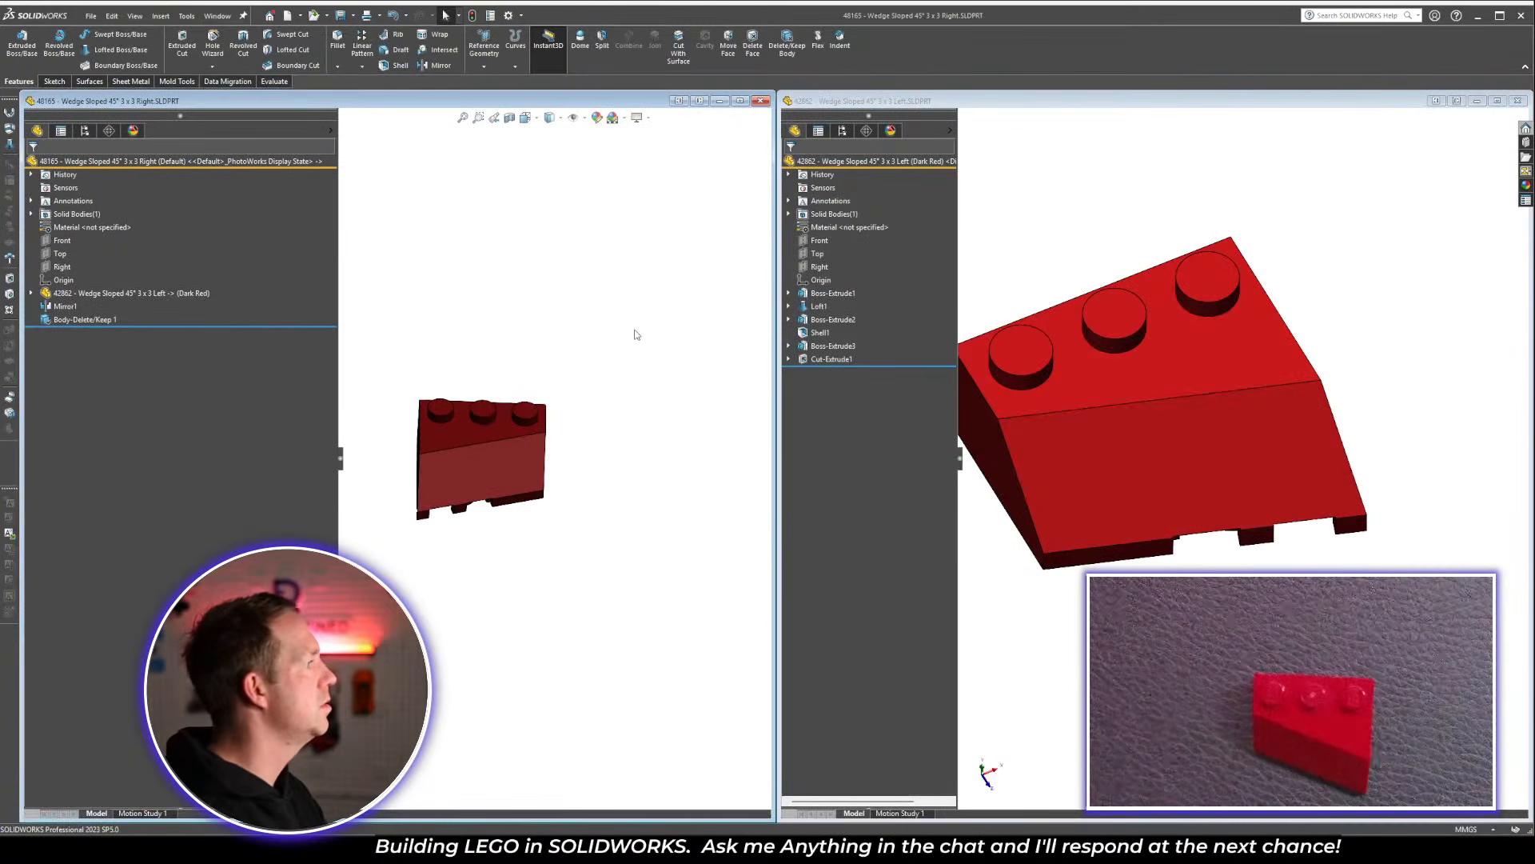
{"action": "key", "text": "f"}
{"action": "left_click", "coordinate": [1223, 530]}
{"action": "key", "text": "f"}
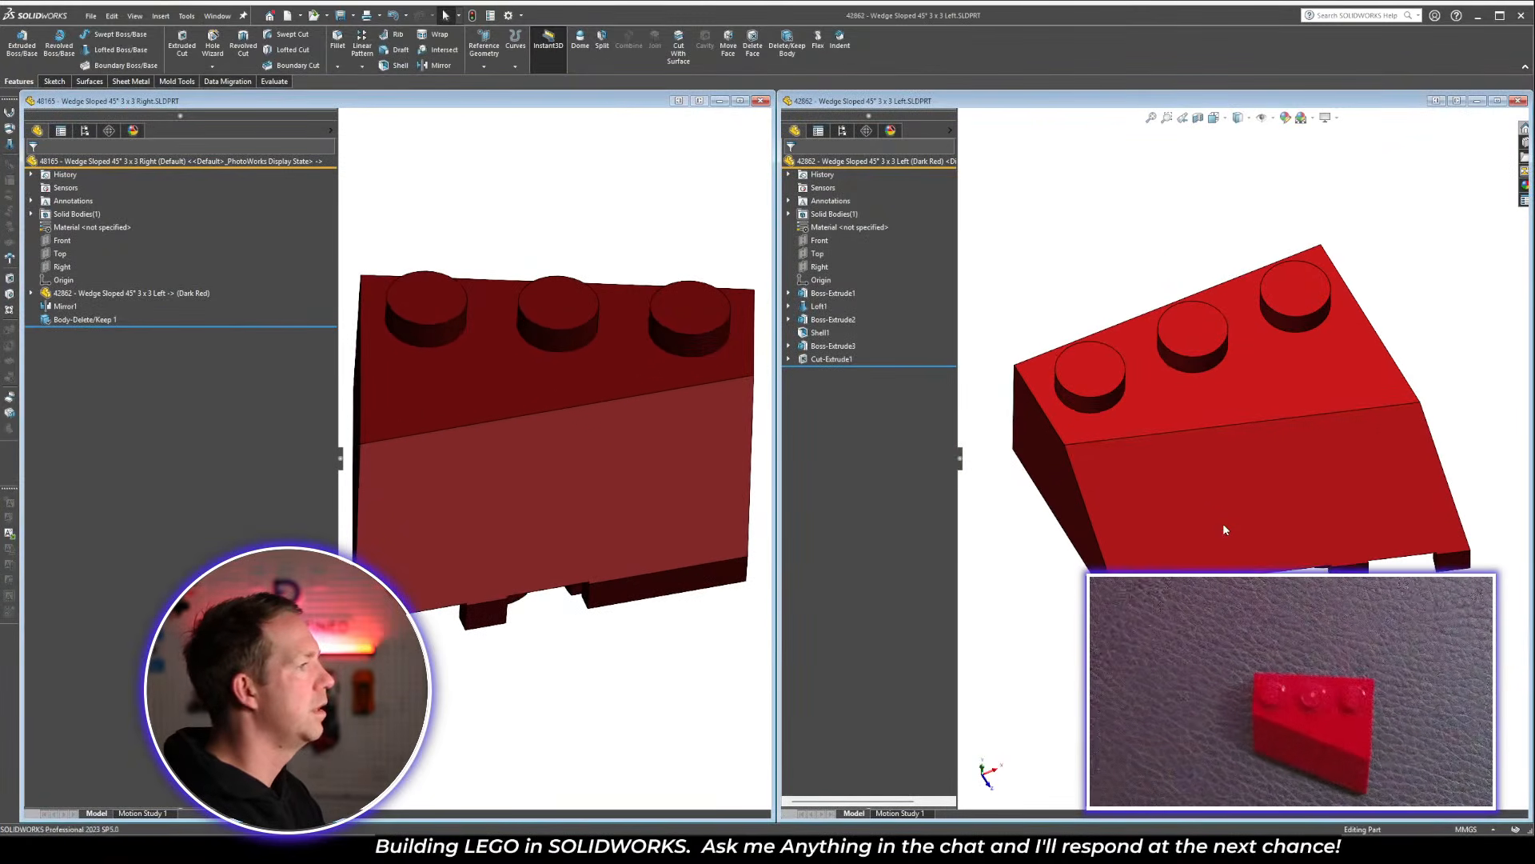
Swap the sides of the tiled 42862 Left and 48165 Right part windows and fit the Right wedge to its view
{"action": "scroll", "coordinate": [1225, 530], "scroll_direction": "up", "scroll_amount": 4}
{"action": "middle_click_drag", "start_coordinate": [1225, 530], "coordinate": [1273, 434]}
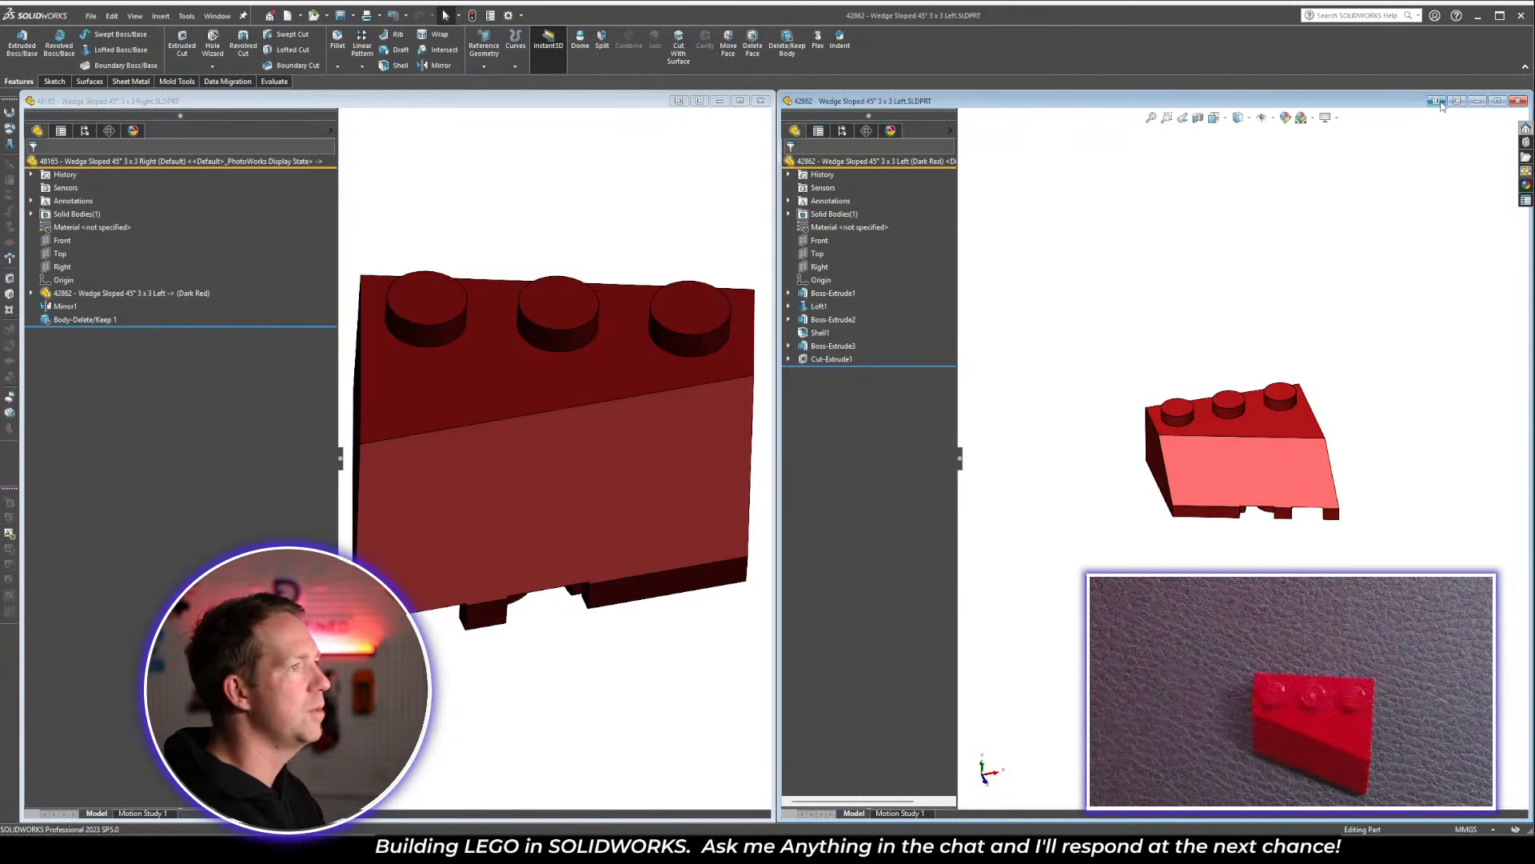
{"action": "left_click", "coordinate": [1438, 102]}
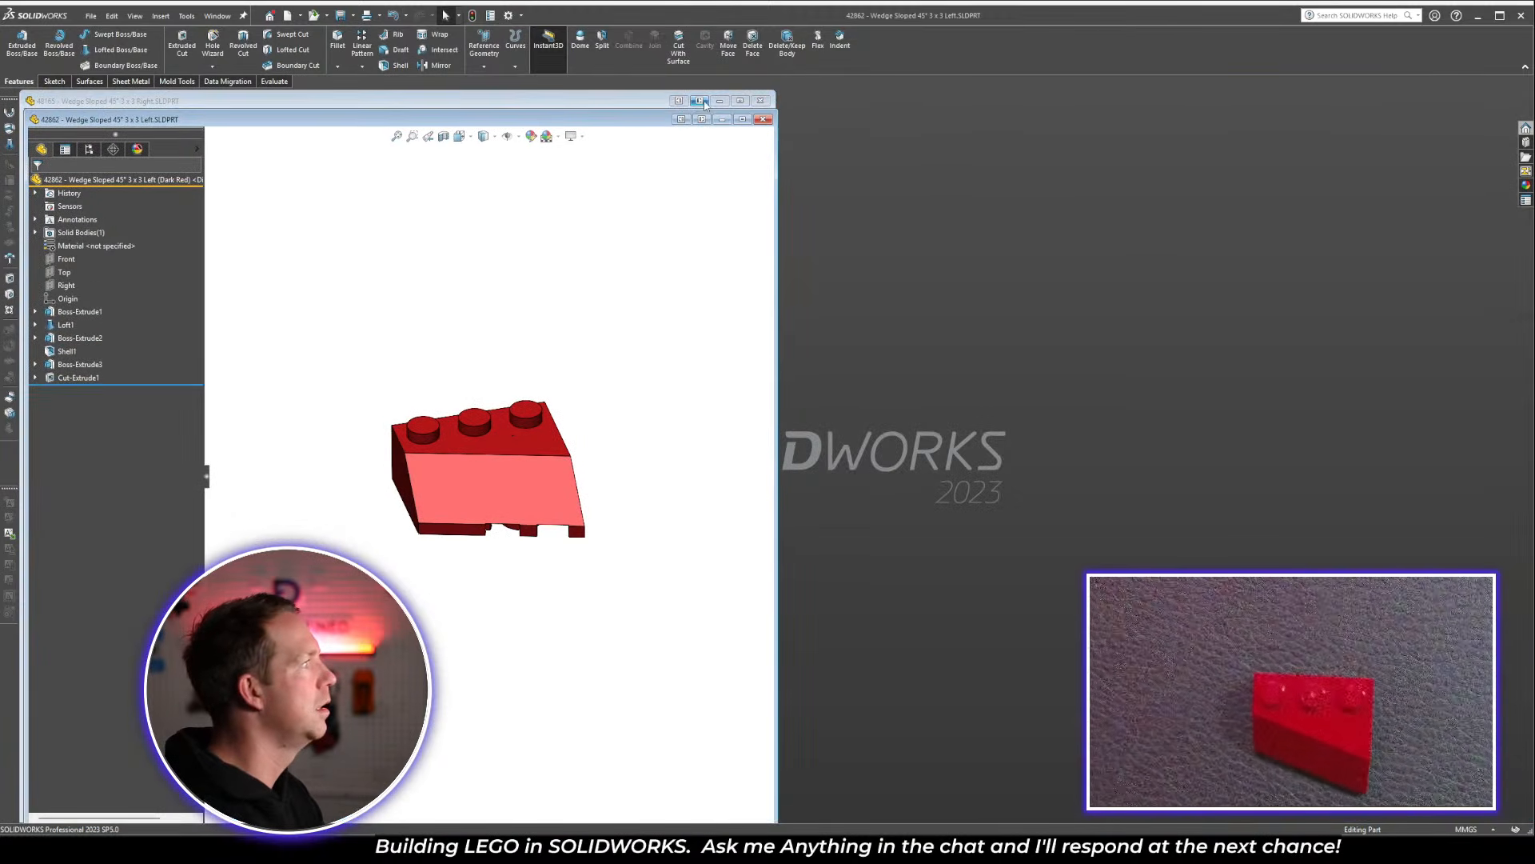
{"action": "left_click", "coordinate": [703, 102]}
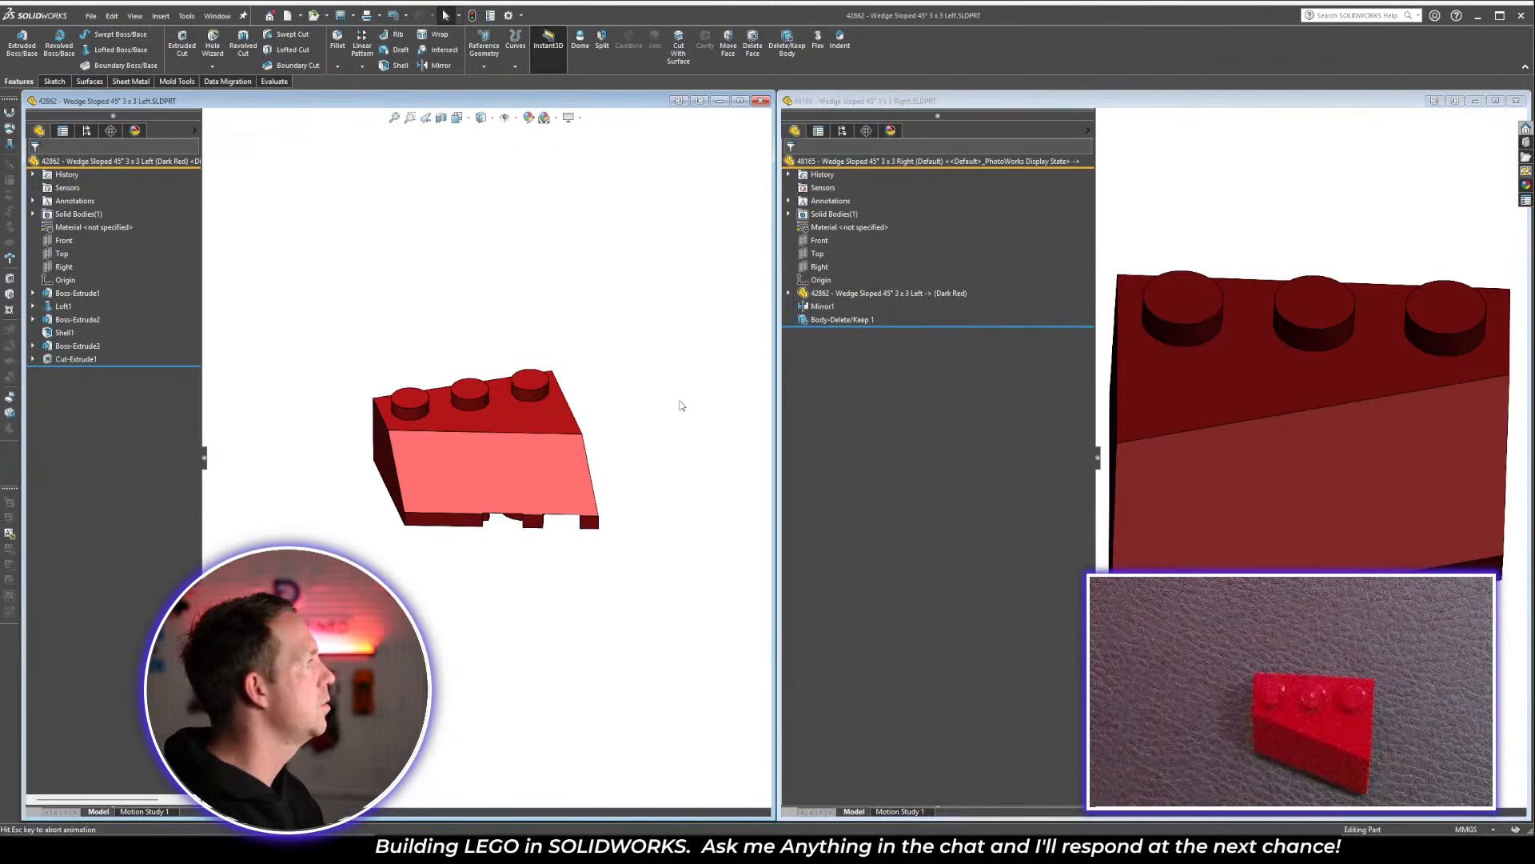
{"action": "left_click", "coordinate": [1287, 508]}
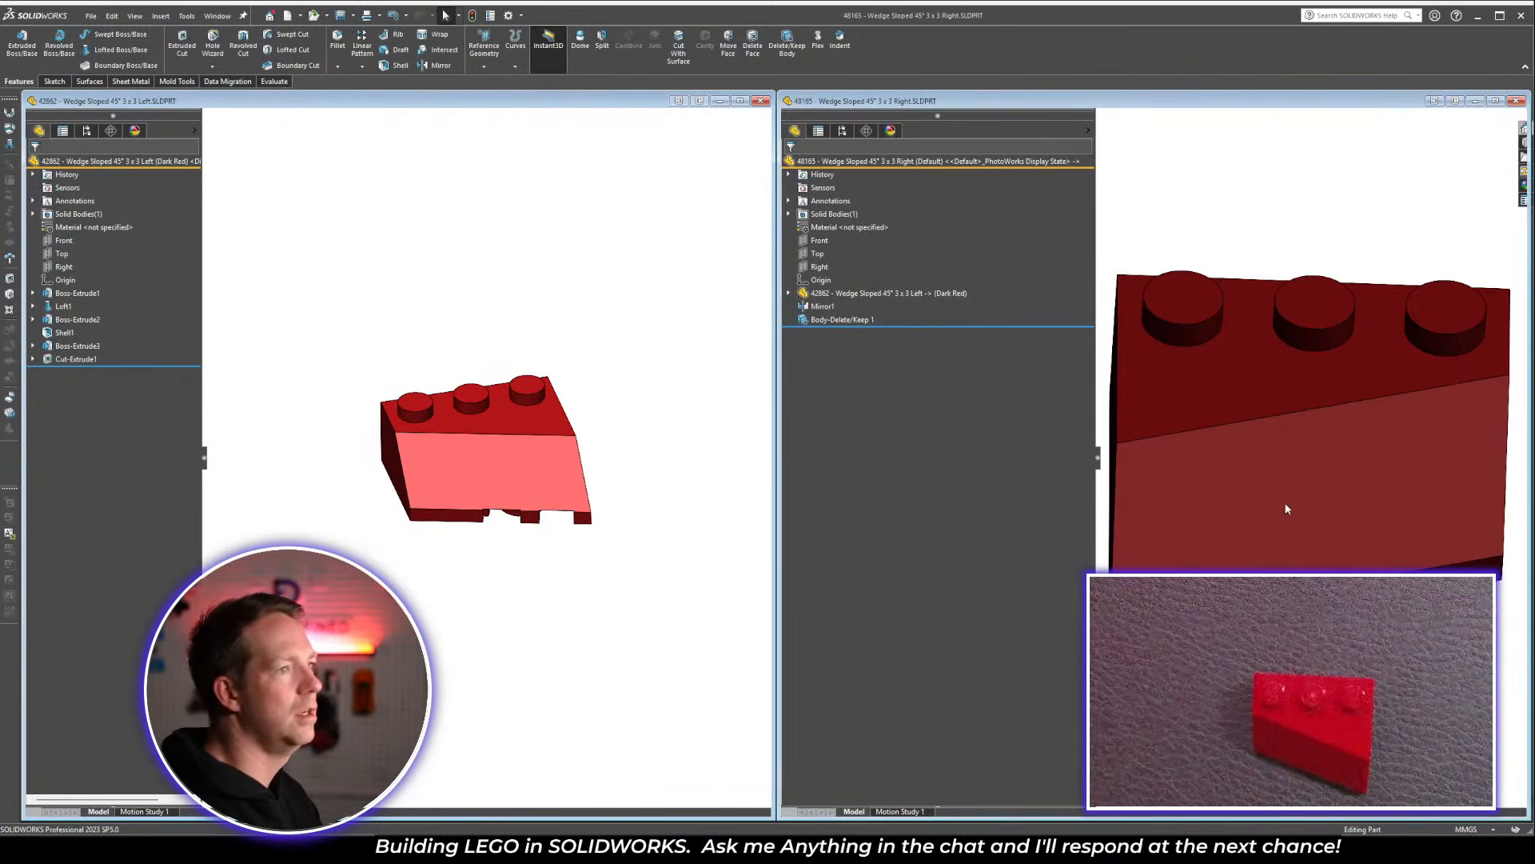
{"action": "key", "text": "f"}
{"action": "left_click_drag", "start_coordinate": [1098, 472], "coordinate": [1019, 472]}
{"action": "middle_click_drag", "start_coordinate": [1295, 448], "coordinate": [1424, 562]}
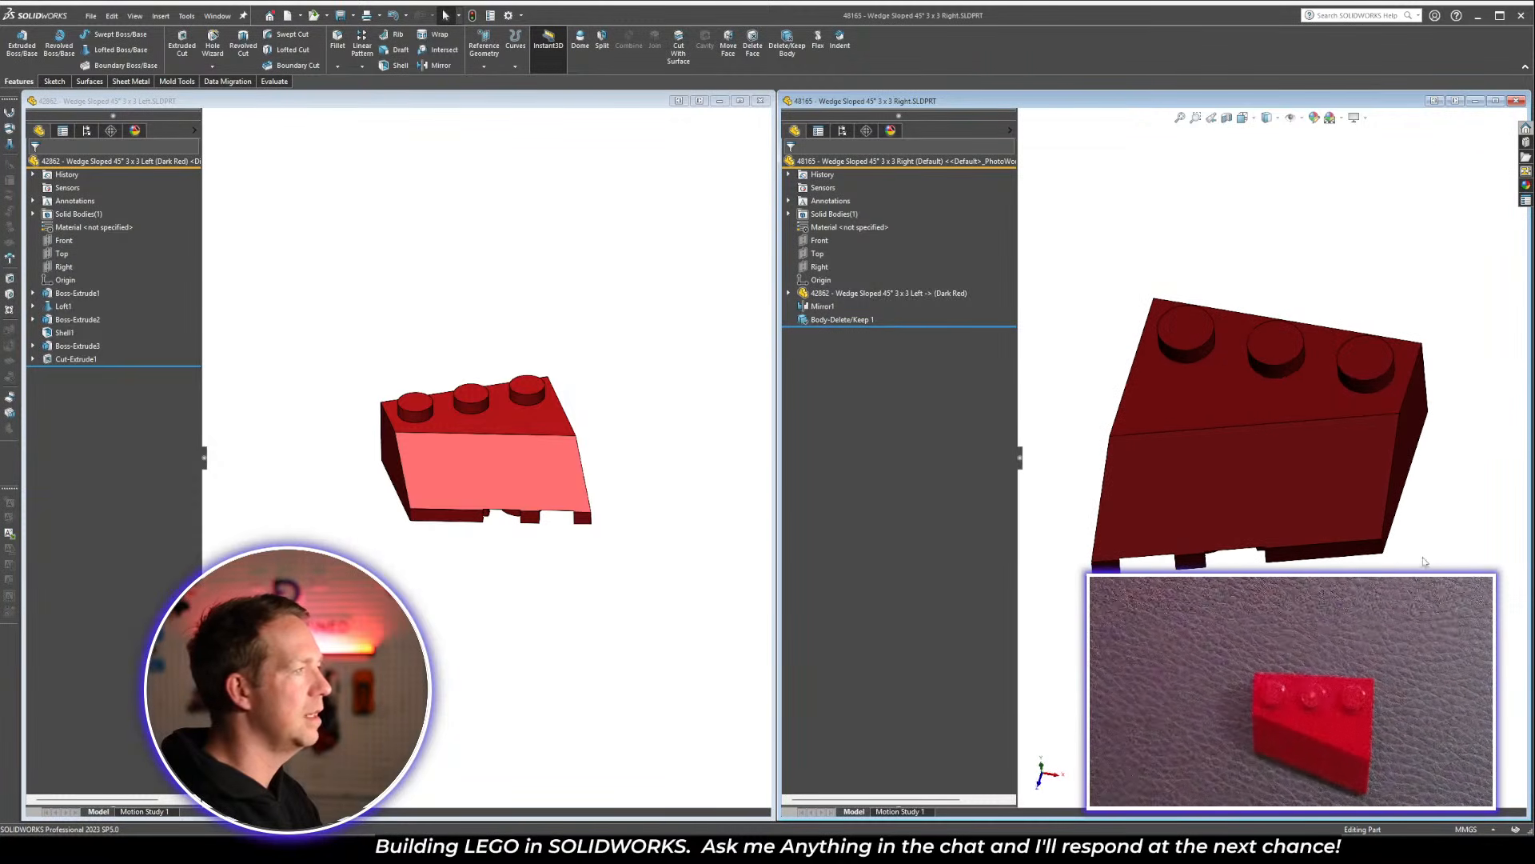
Compare the 42862 Left wedge with the mirrored 48165 Right wedge from similar viewing angles
{"action": "left_click", "coordinate": [621, 592]}
{"action": "middle_click_drag", "start_coordinate": [621, 627], "coordinate": [504, 480]}
{"action": "left_click", "coordinate": [1309, 563]}
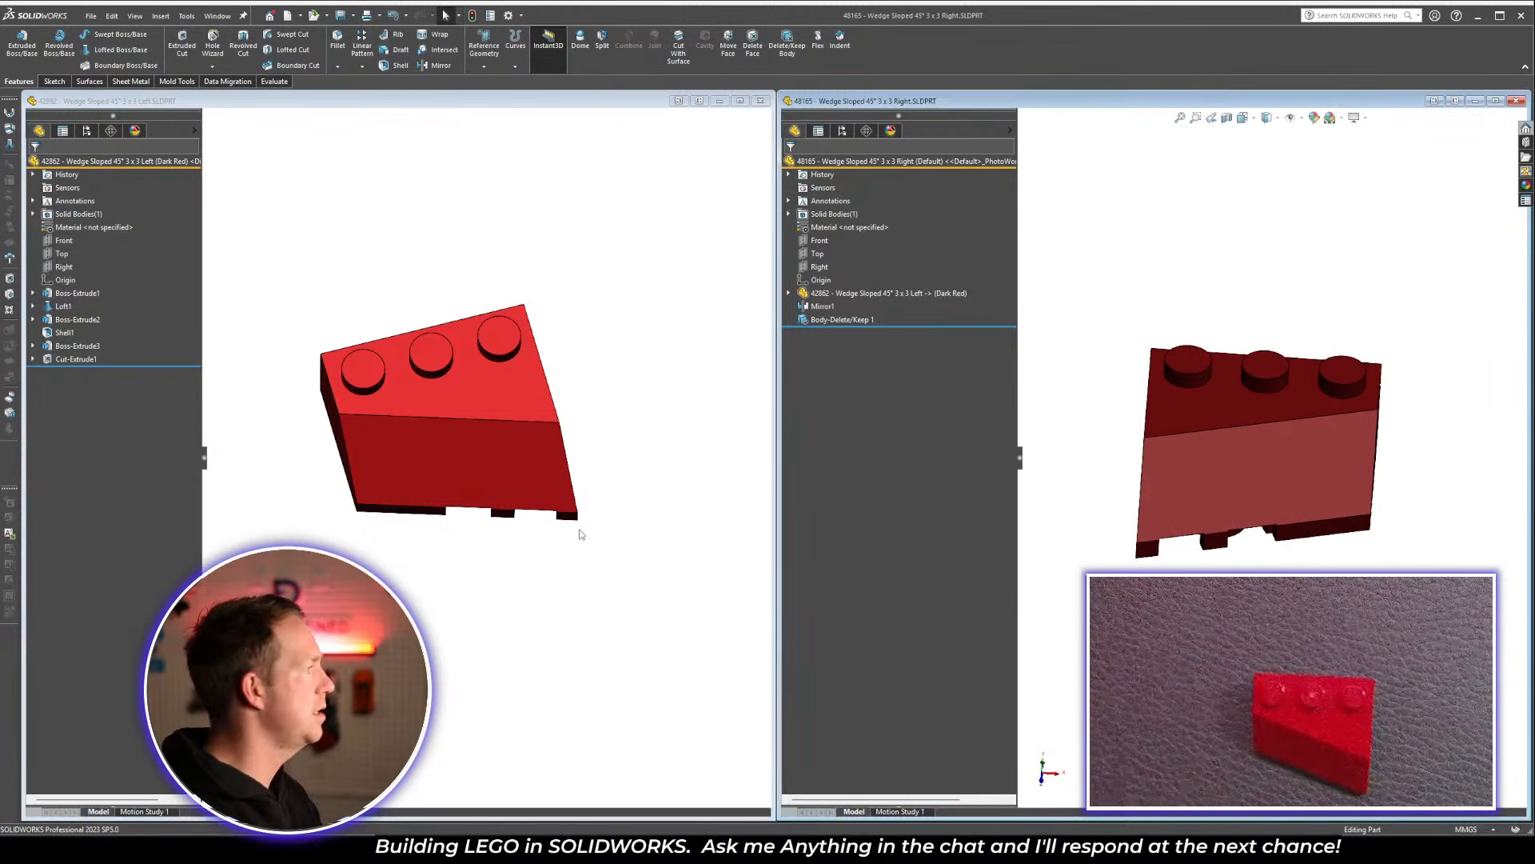
{"action": "left_click", "coordinate": [521, 576]}
{"action": "mouse_move", "coordinate": [521, 576]}
{"action": "middle_mouse_down"}
{"action": "mouse_move", "coordinate": [514, 507]}
{"action": "mouse_move", "coordinate": [511, 590]}
{"action": "middle_mouse_up"}
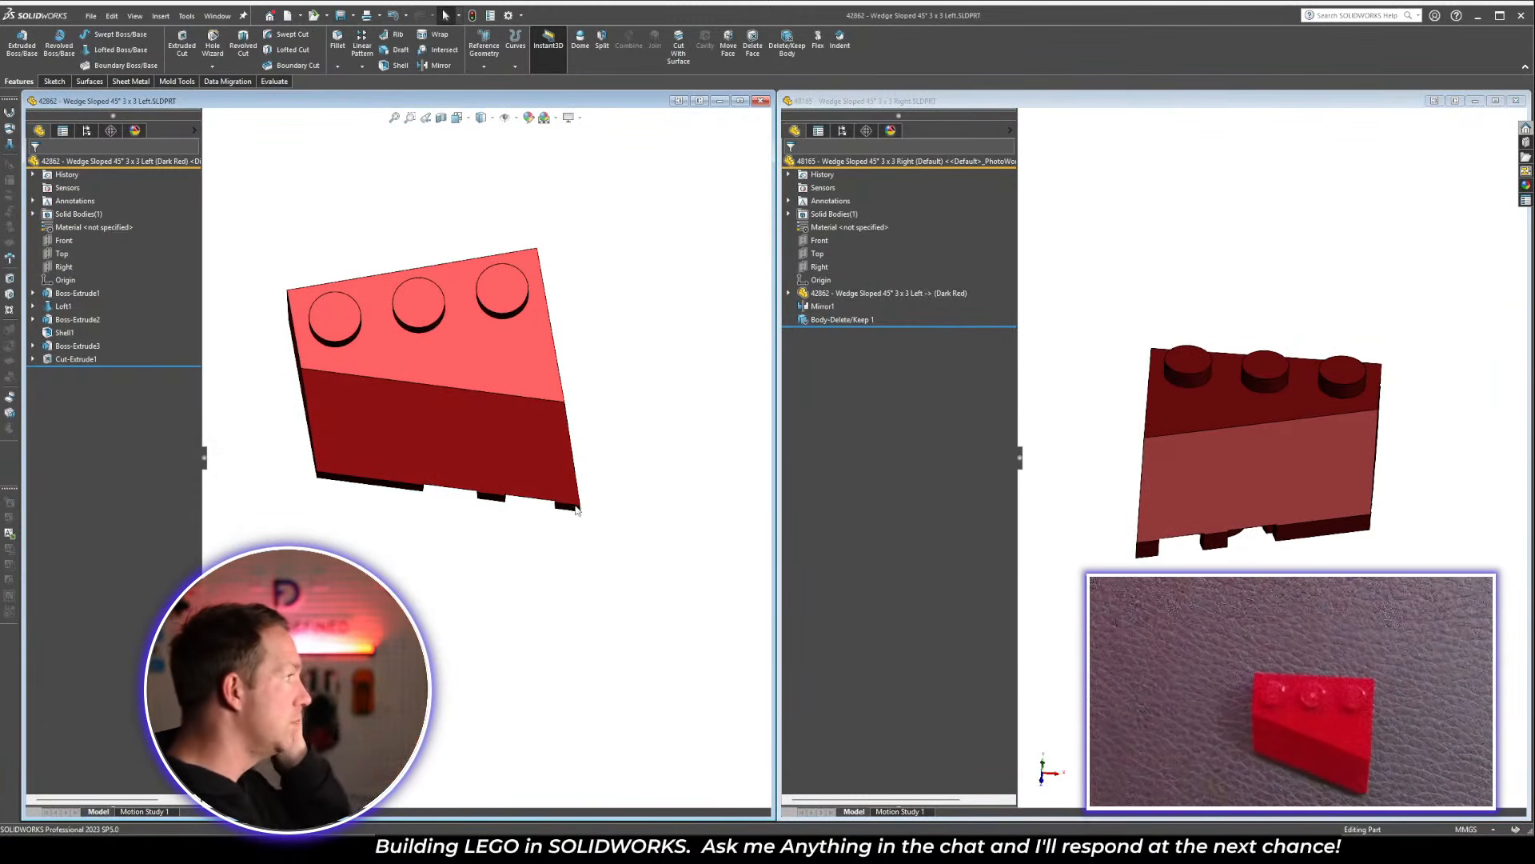
{"action": "middle_click_drag", "start_coordinate": [571, 508], "coordinate": [582, 460]}
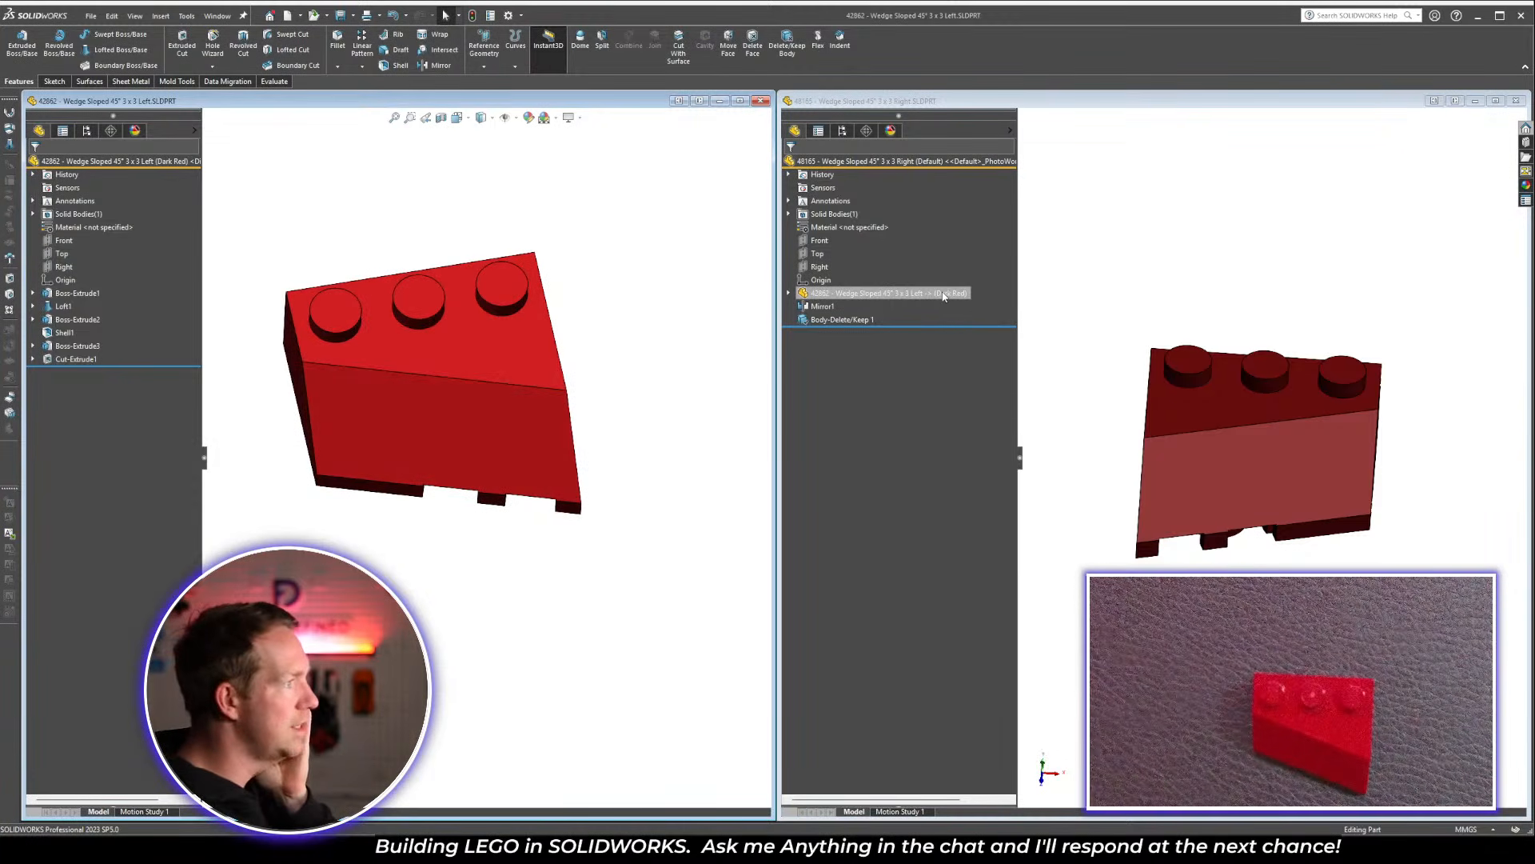
{"action": "left_click", "coordinate": [496, 342]}
{"action": "left_click", "coordinate": [614, 393]}
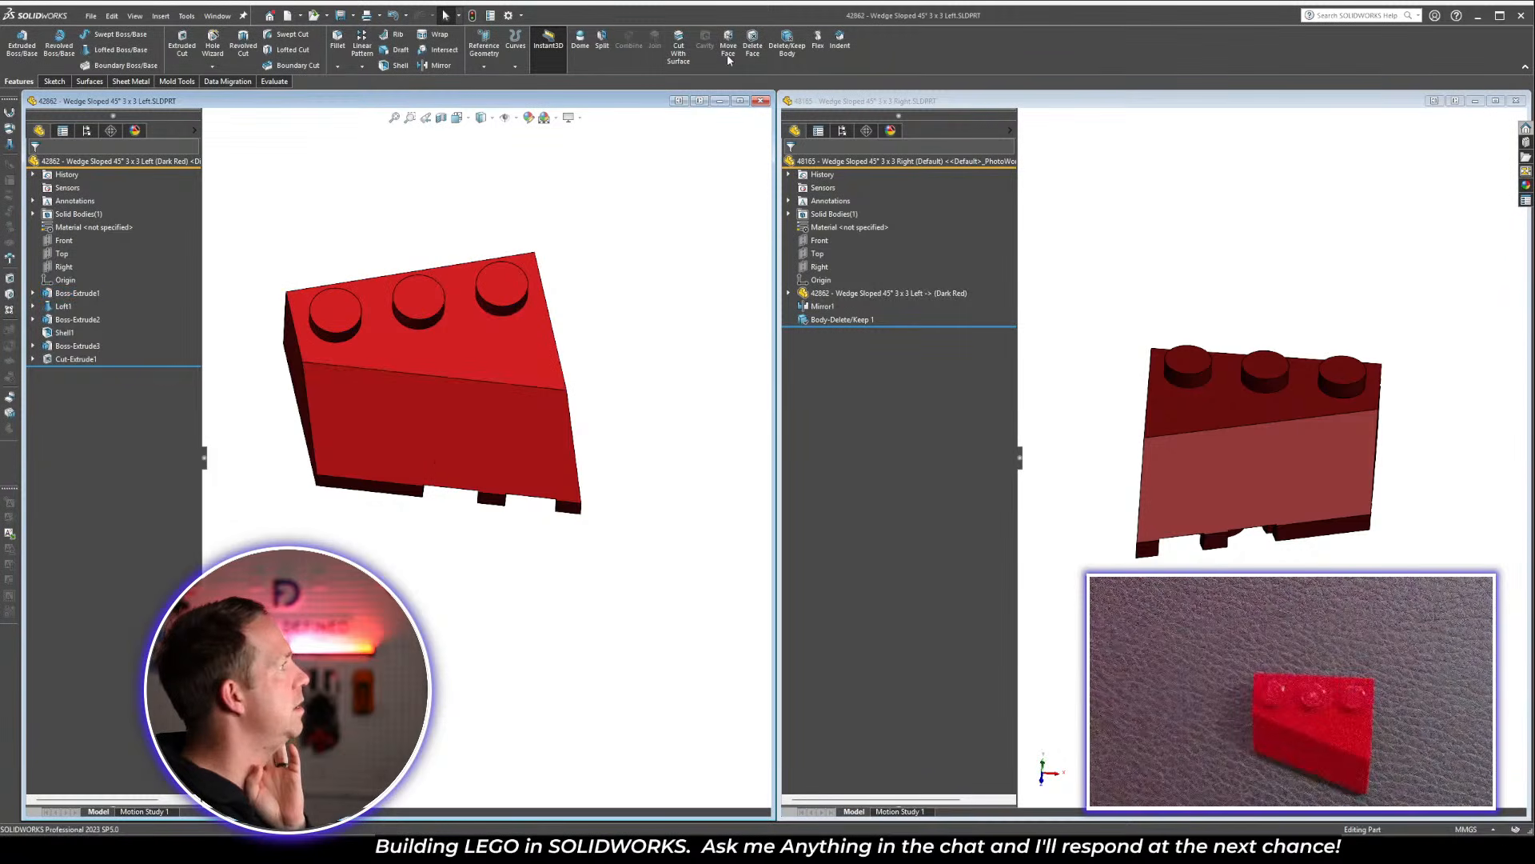
{"action": "key", "text": "Return"}
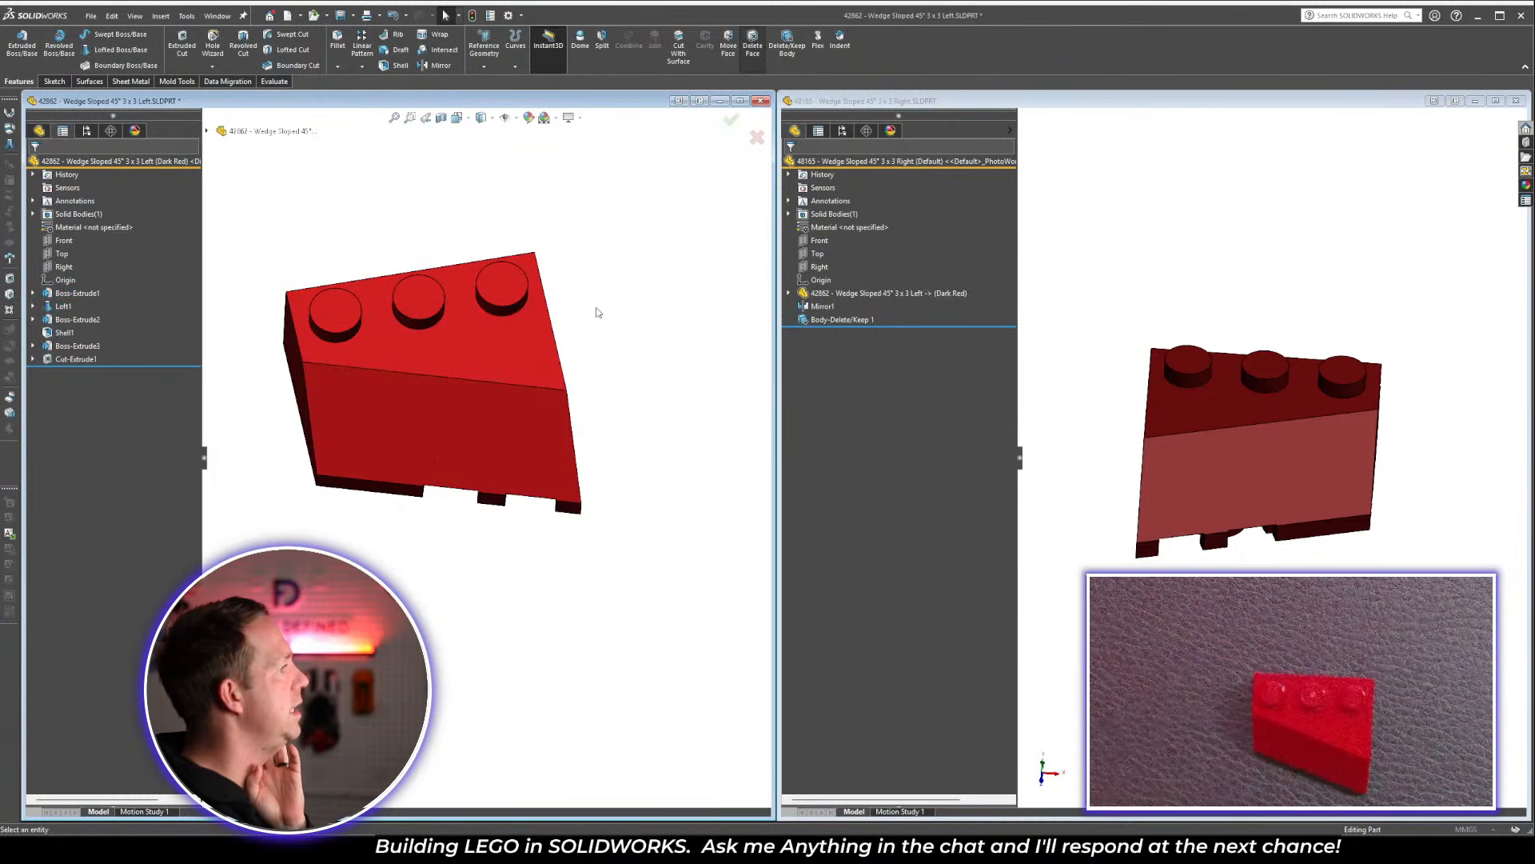
{"action": "middle_click_drag", "start_coordinate": [514, 247], "coordinate": [379, 241]}
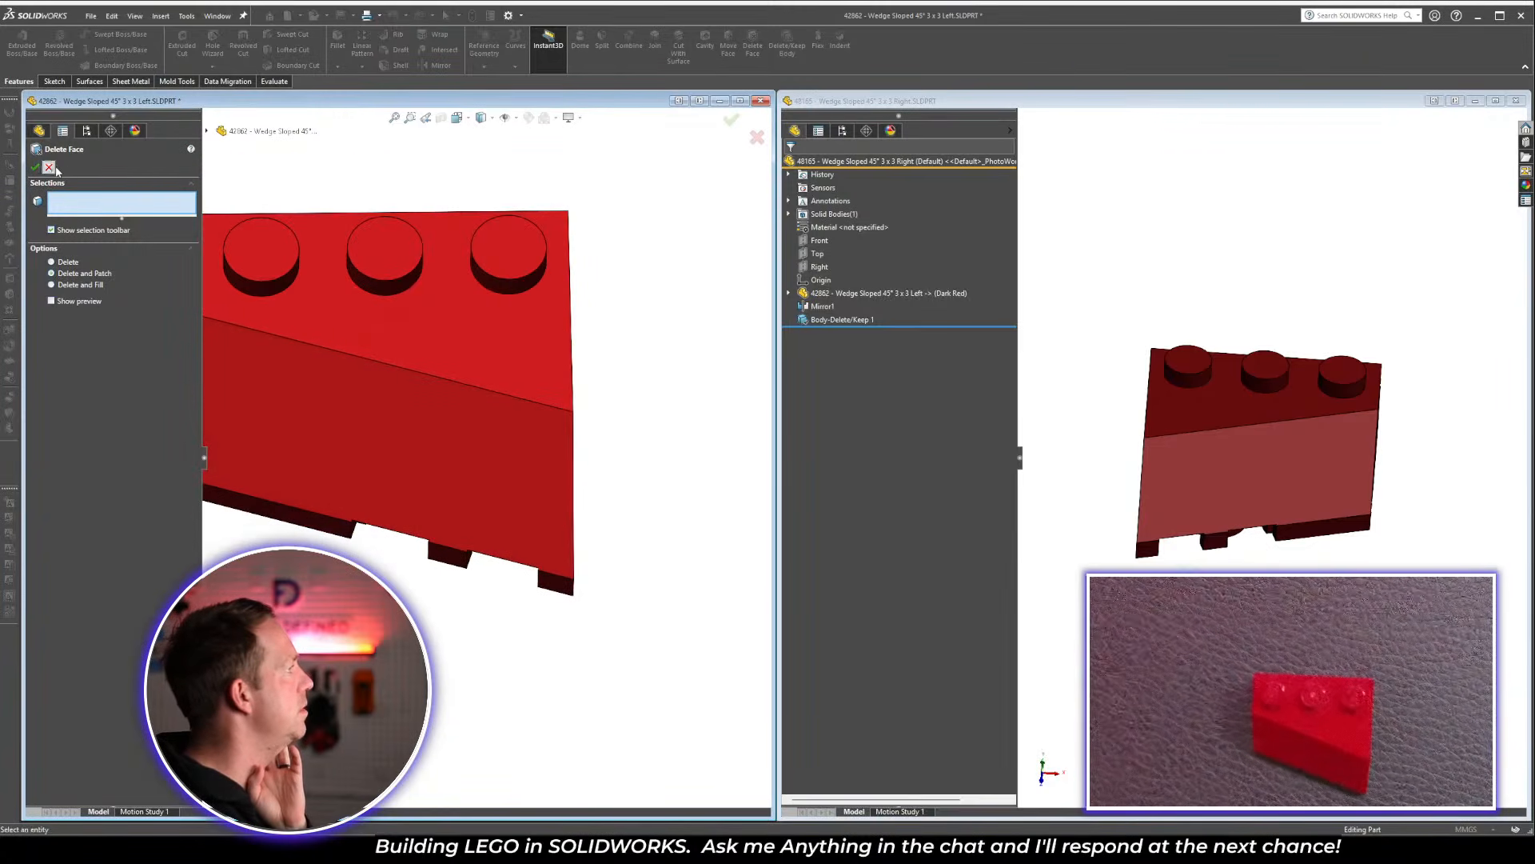
{"action": "left_click", "coordinate": [49, 167]}
Convert the outer stud's circular edge into a sketch on its top face and cut it Through All in the Left wedge
{"action": "scroll", "coordinate": [480, 309], "scroll_direction": "up", "scroll_amount": 2}
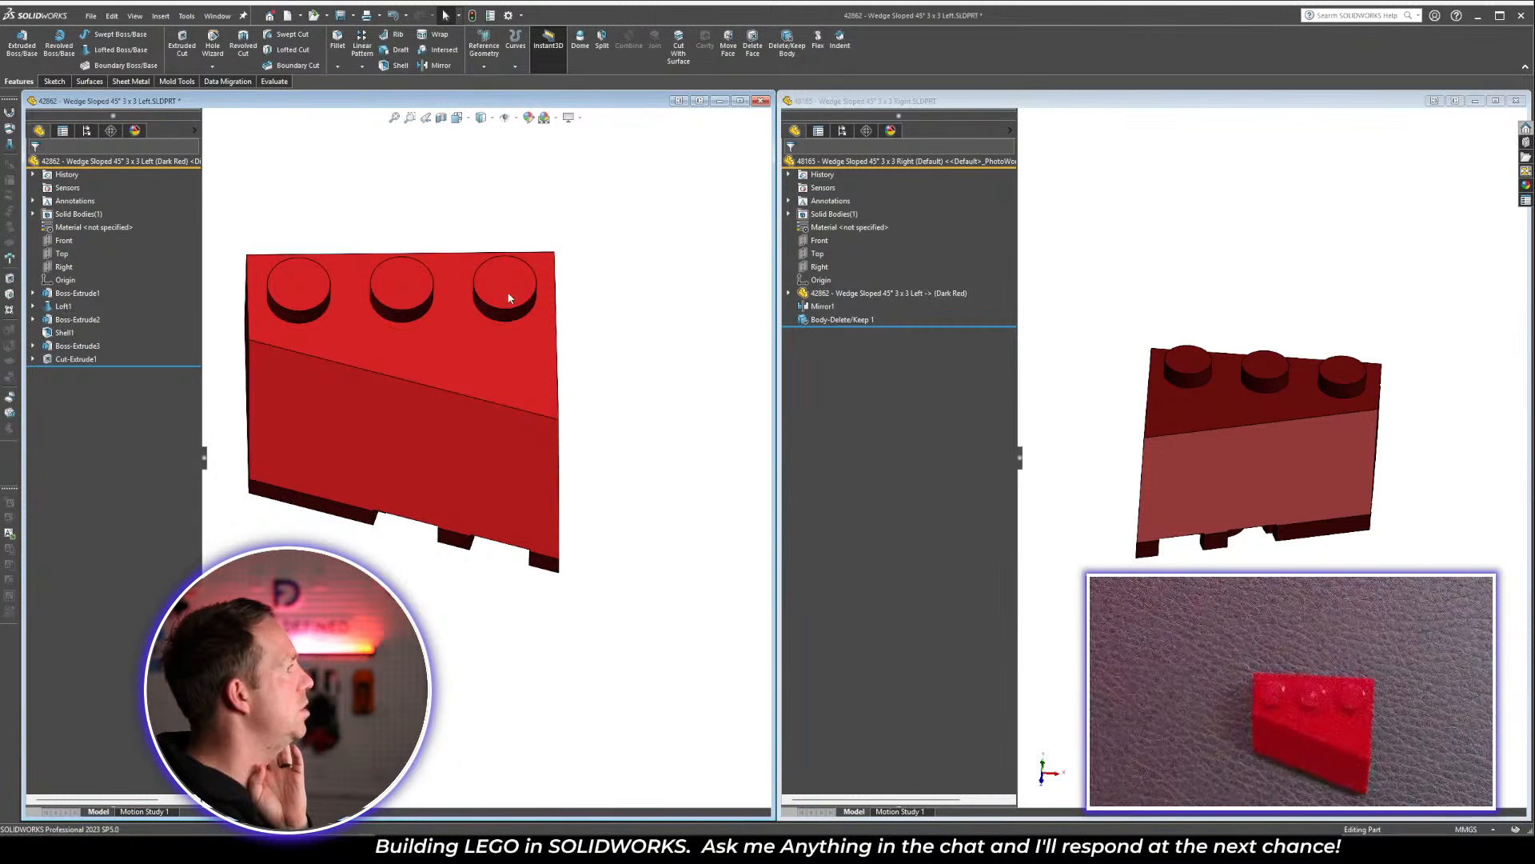
{"action": "left_click", "coordinate": [507, 290]}
{"action": "left_click", "coordinate": [566, 242]}
{"action": "key", "text": "c"}
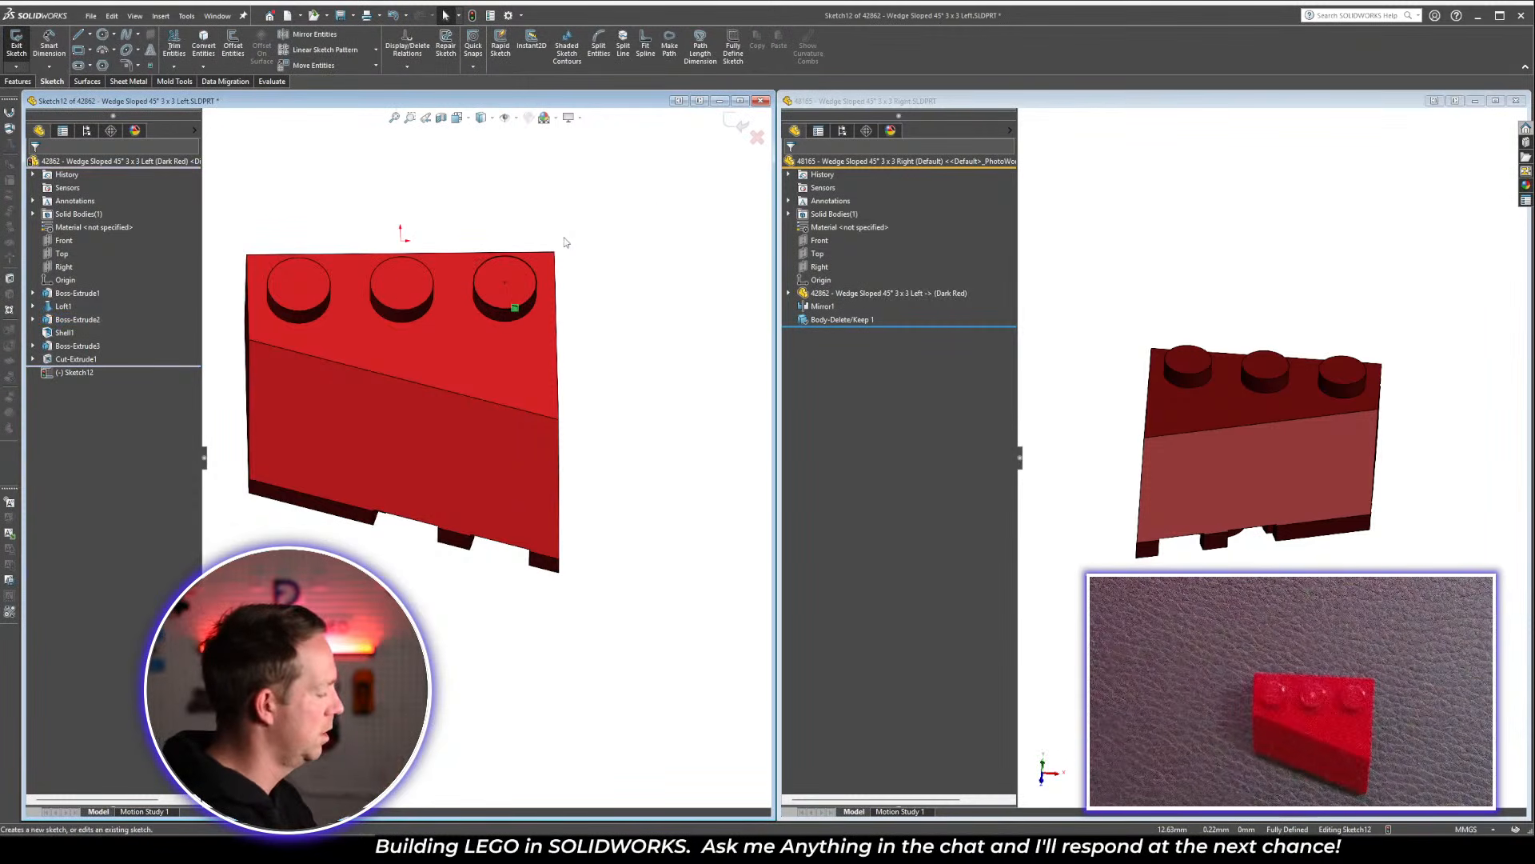
{"action": "key", "text": "e"}
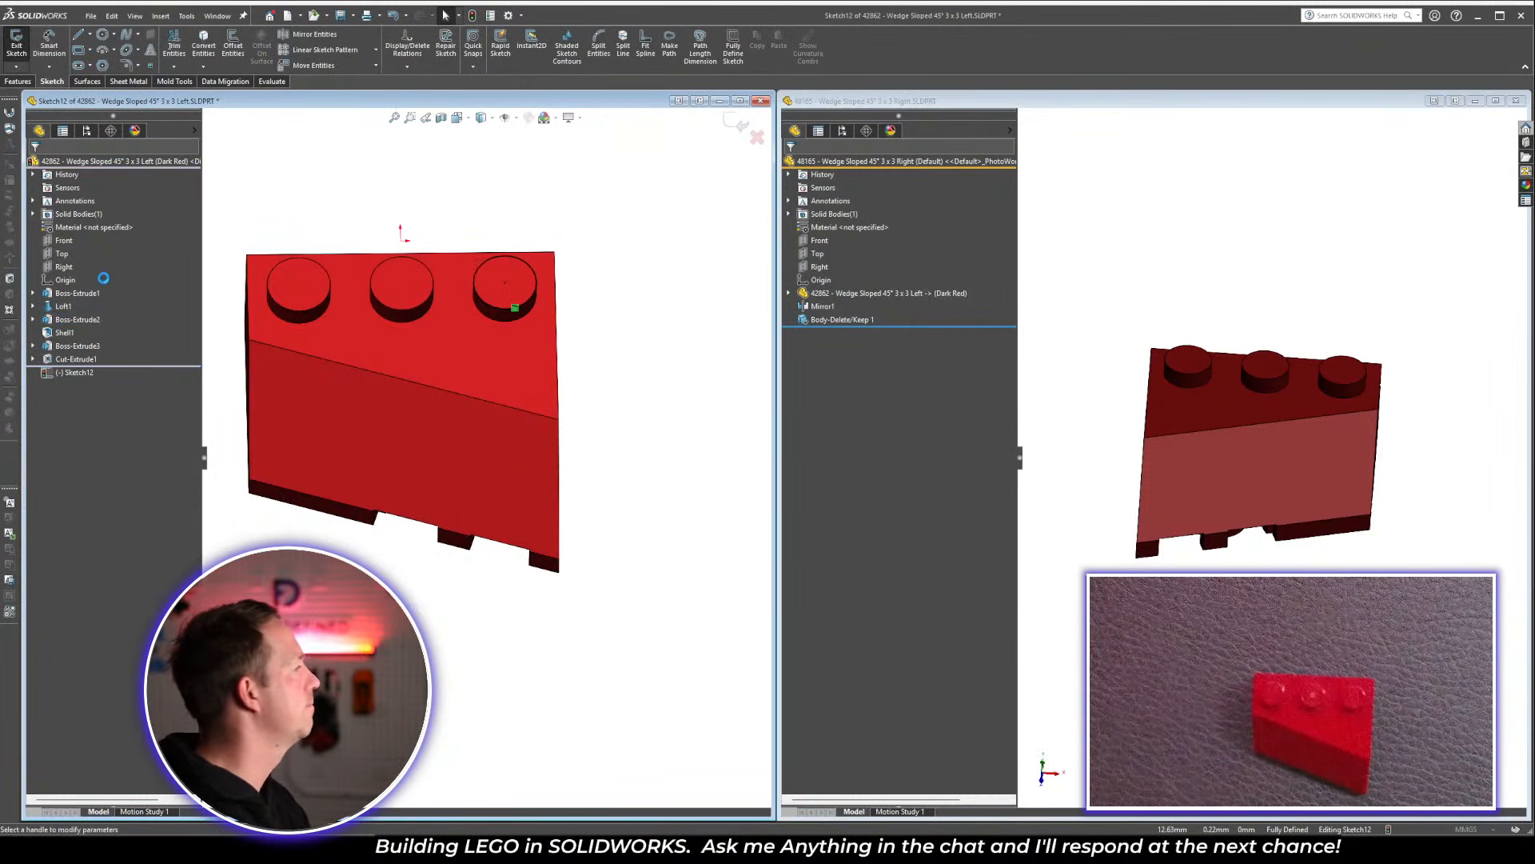
{"action": "left_click", "coordinate": [76, 238]}
{"action": "left_click", "coordinate": [70, 255]}
{"action": "left_click", "coordinate": [34, 164]}
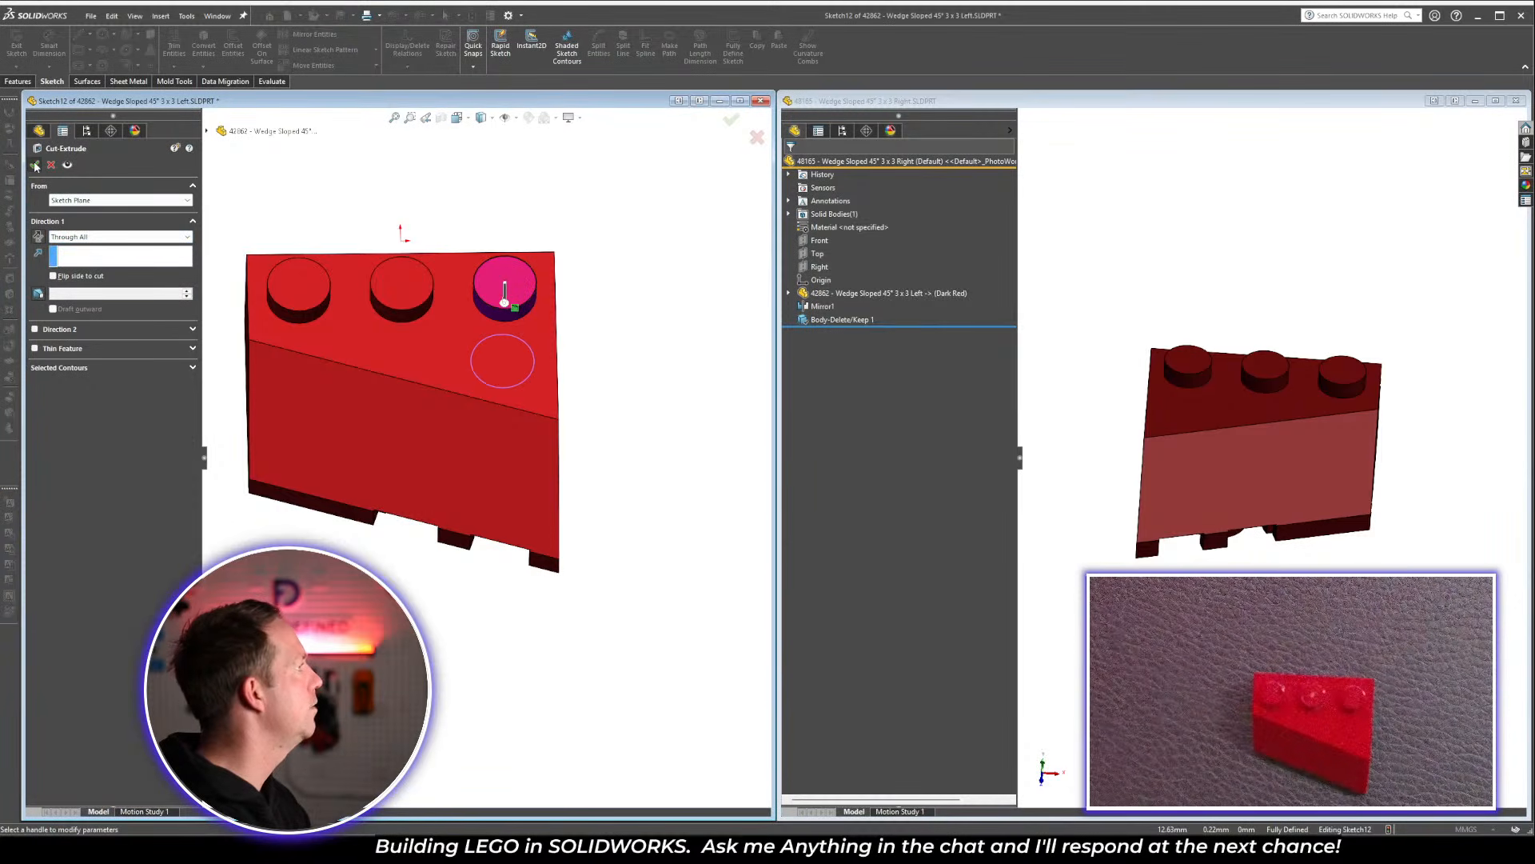
{"action": "key", "text": "Escape"}
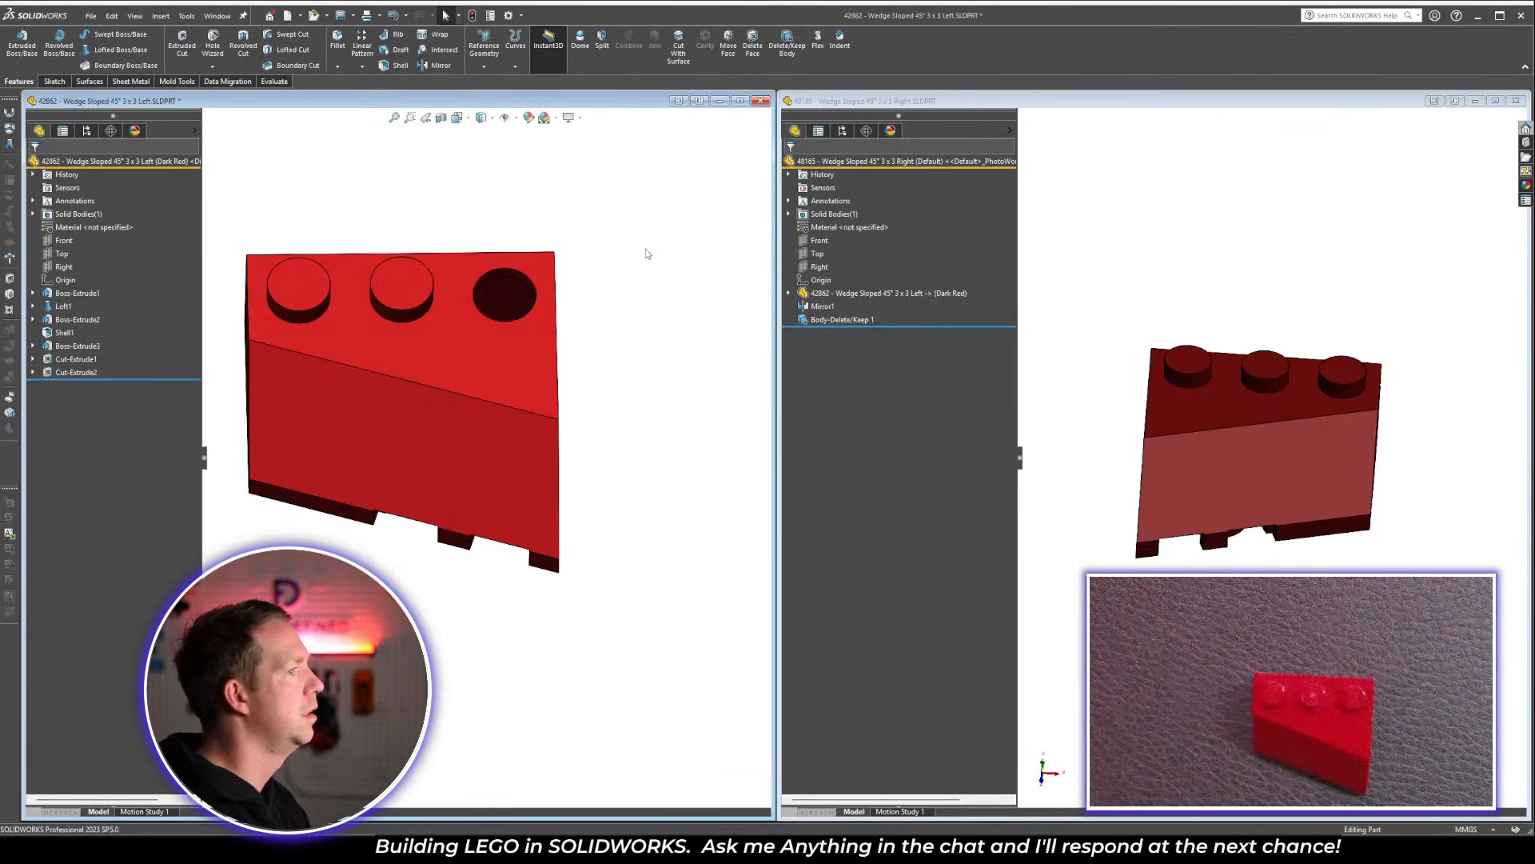
Examine the hole in the 42862 Left wedge and check whether the 48165 Right wedge has updated with it
{"action": "scroll", "coordinate": [389, 231], "scroll_direction": "up", "scroll_amount": 3}
{"action": "middle_click_drag", "start_coordinate": [389, 240], "coordinate": [394, 371]}
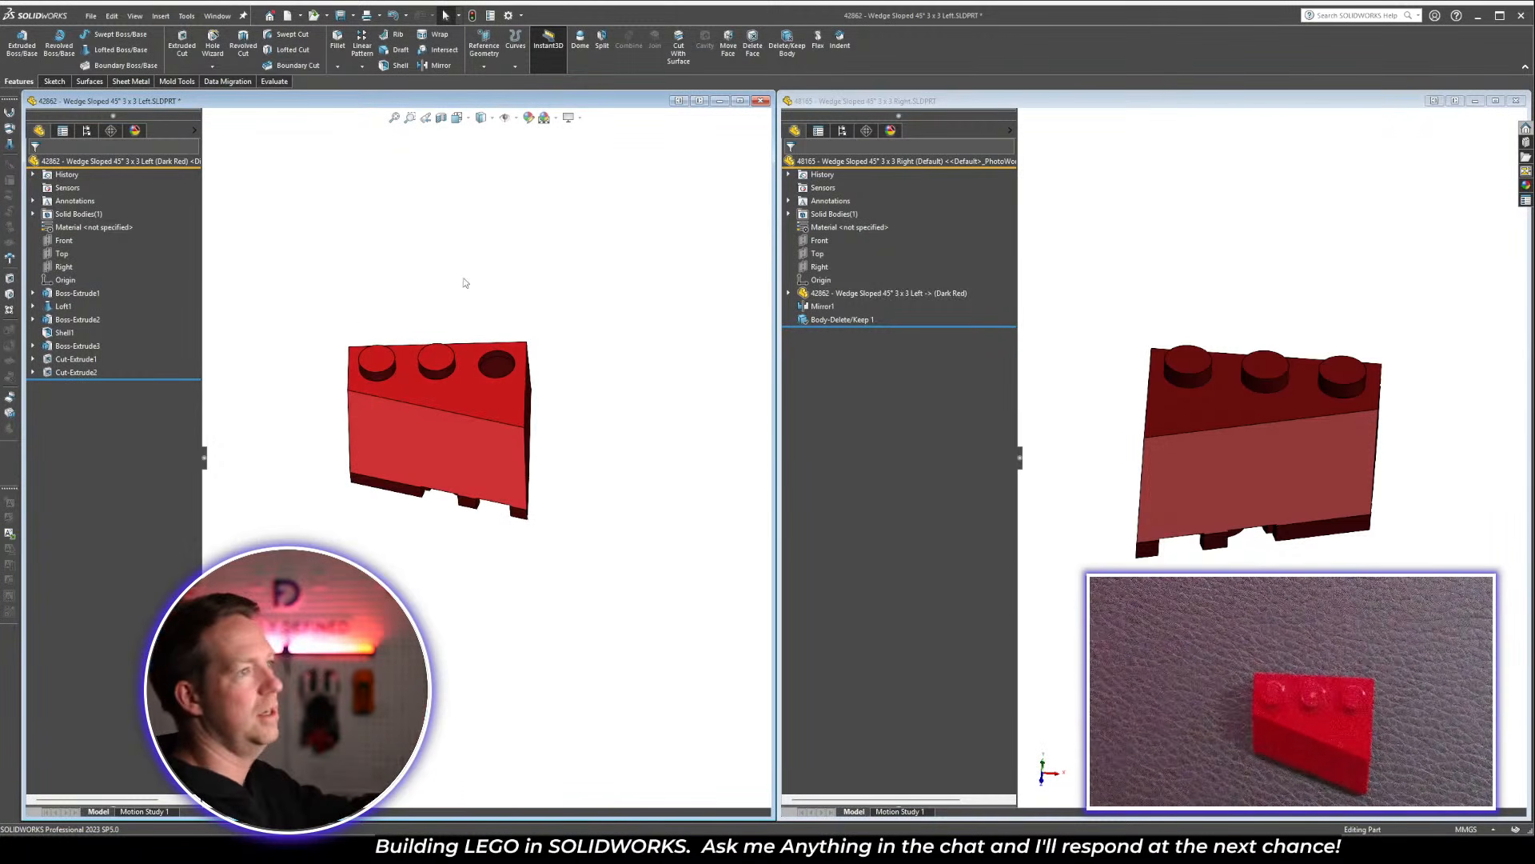
{"action": "scroll", "coordinate": [439, 296], "scroll_direction": "down", "scroll_amount": 2}
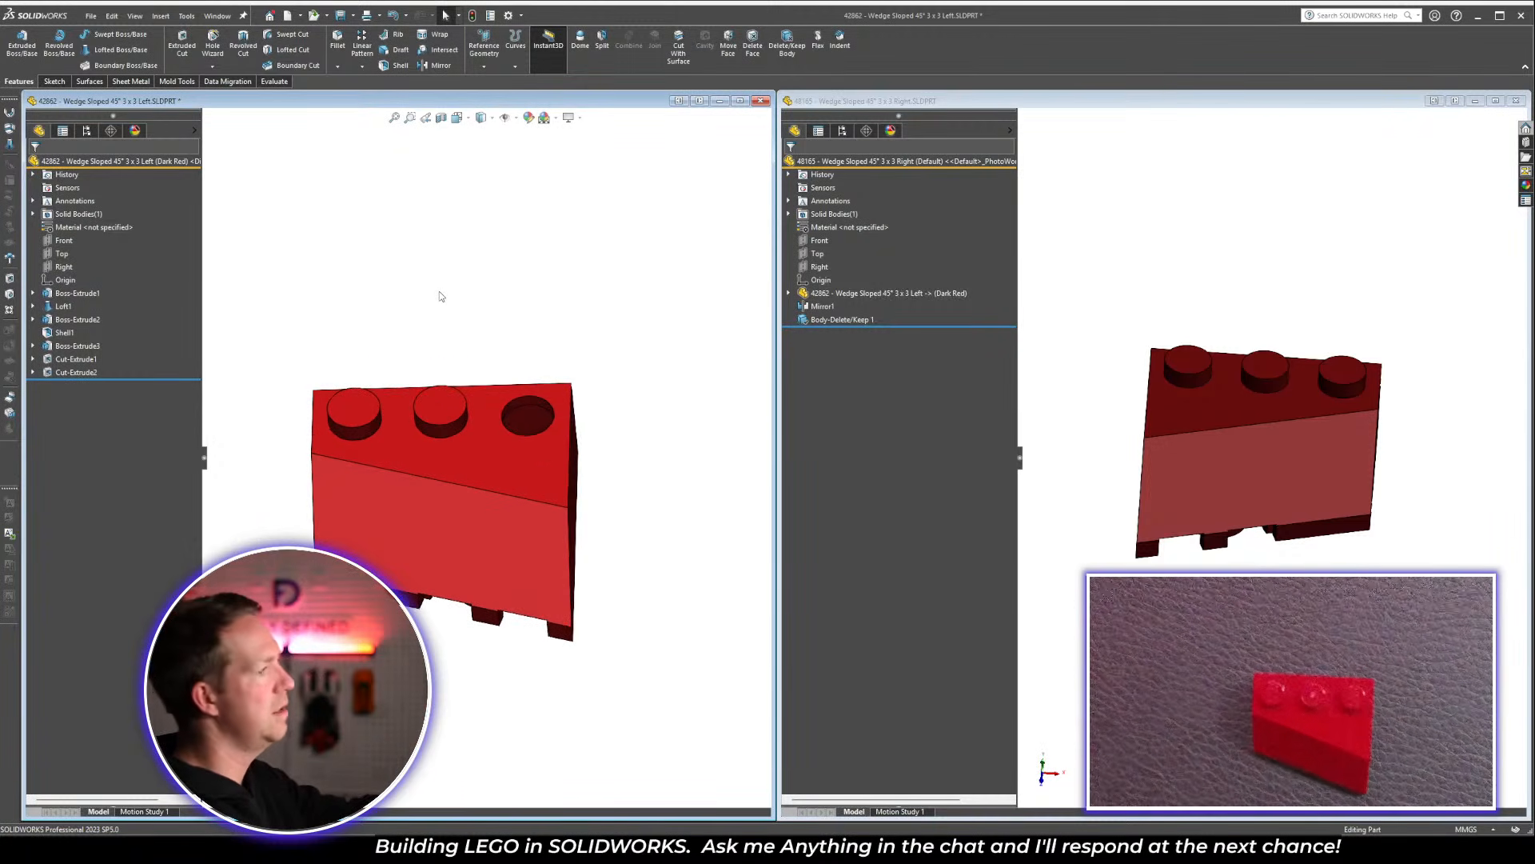
{"action": "left_click", "coordinate": [1325, 280]}
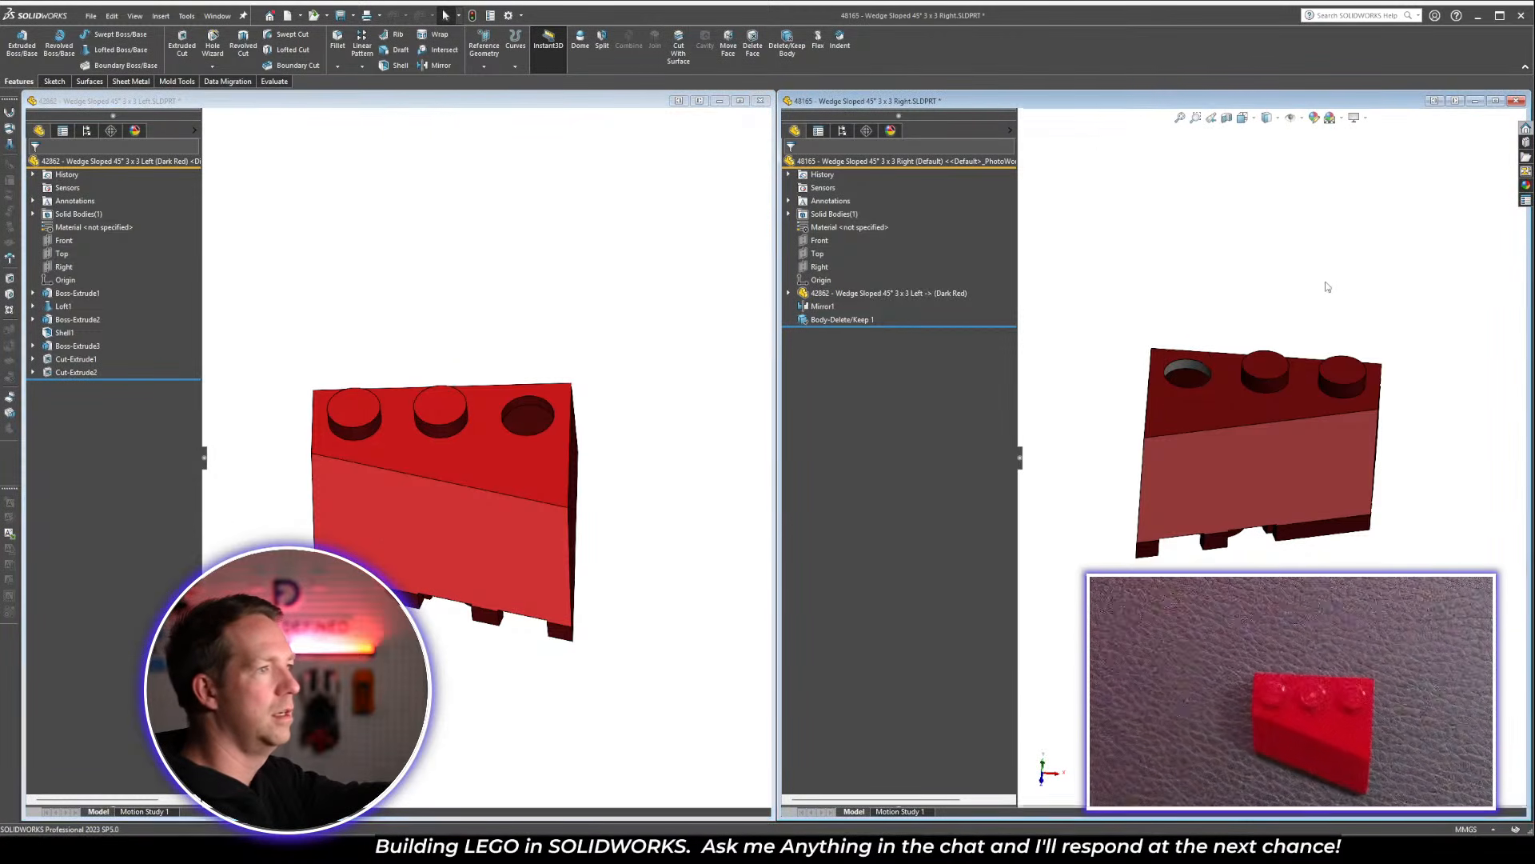
{"action": "middle_click_drag", "start_coordinate": [1305, 301], "coordinate": [1254, 352]}
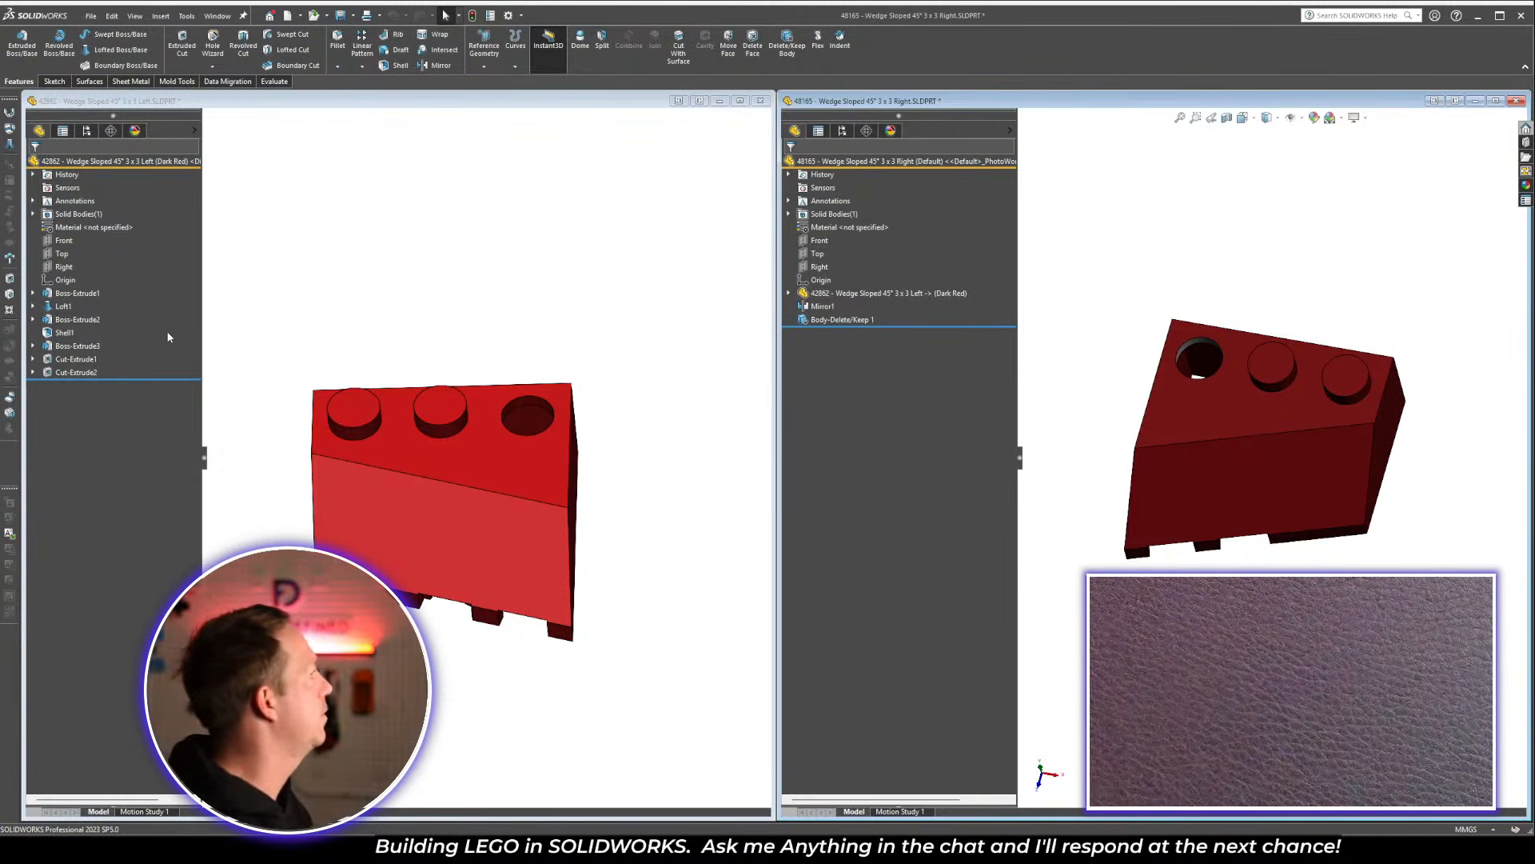
Set the depth of Boss-Extrude1 in the 42862 Left part to 35 mm
{"action": "left_click", "coordinate": [80, 319]}
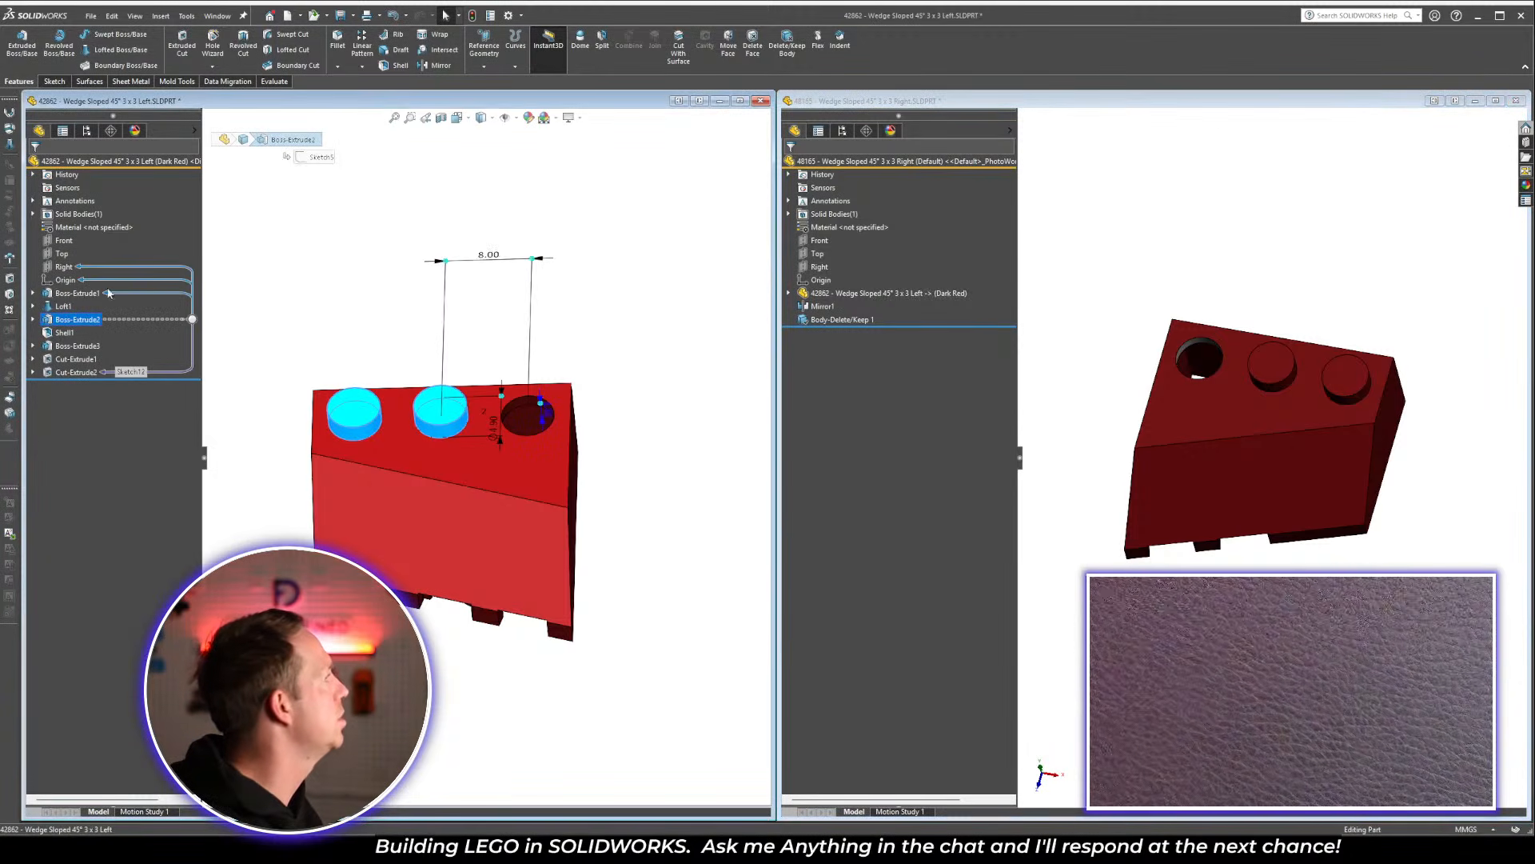
{"action": "left_click", "coordinate": [64, 297]}
{"action": "middle_click_drag", "start_coordinate": [521, 412], "coordinate": [482, 452]}
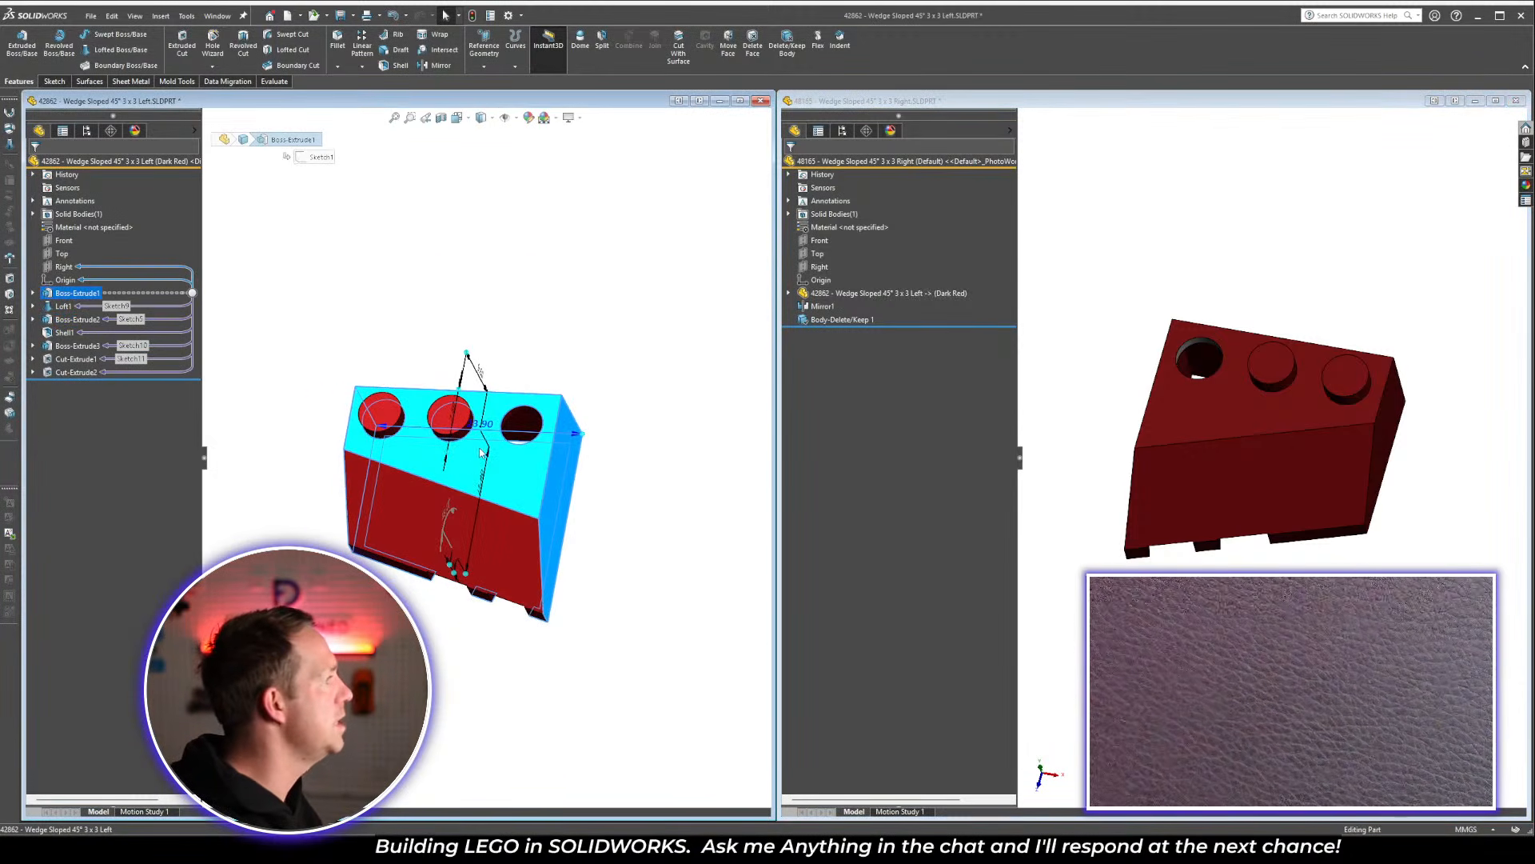
{"action": "double_click", "coordinate": [486, 424]}
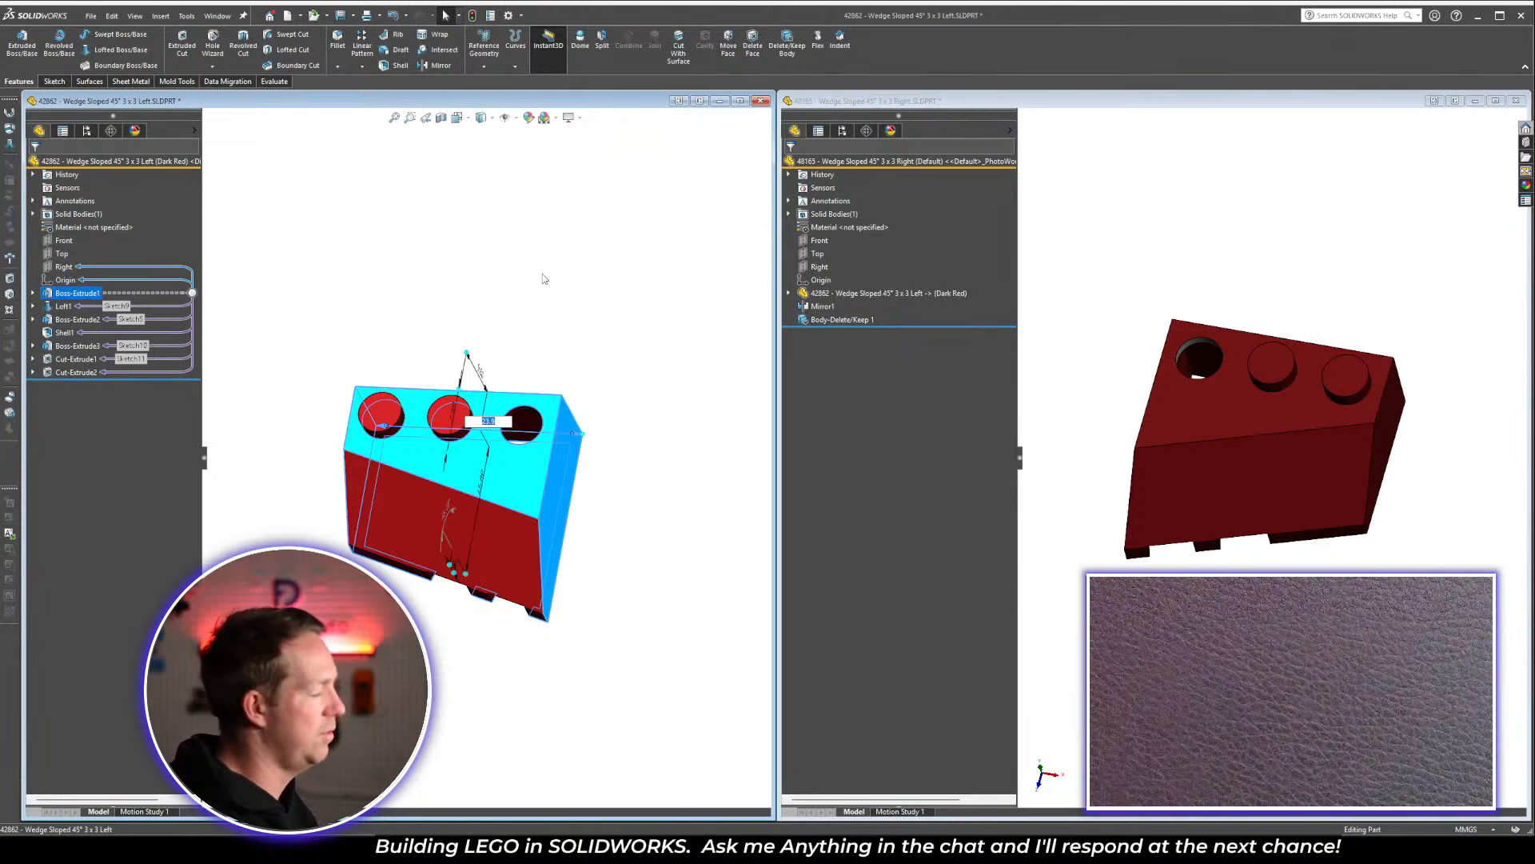
{"action": "type", "text": "35"}
{"action": "key", "text": "Return"}
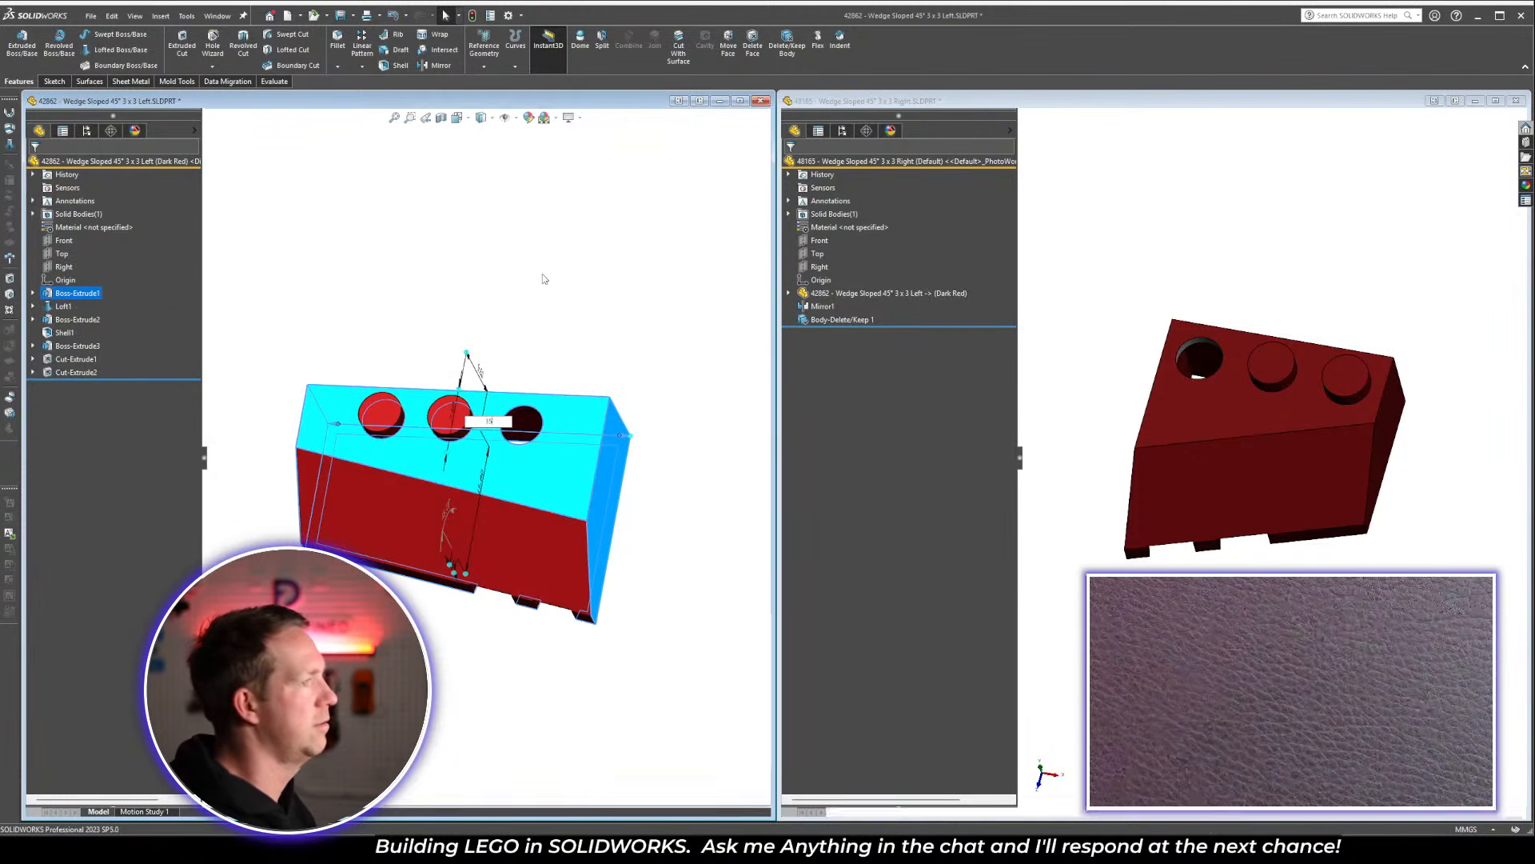
{"action": "left_click", "coordinate": [542, 278]}
Examine the 48165 Right wedge and the commands for its inserted 42862 feature, and compare it with the changed Left part
{"action": "left_click", "coordinate": [1245, 250]}
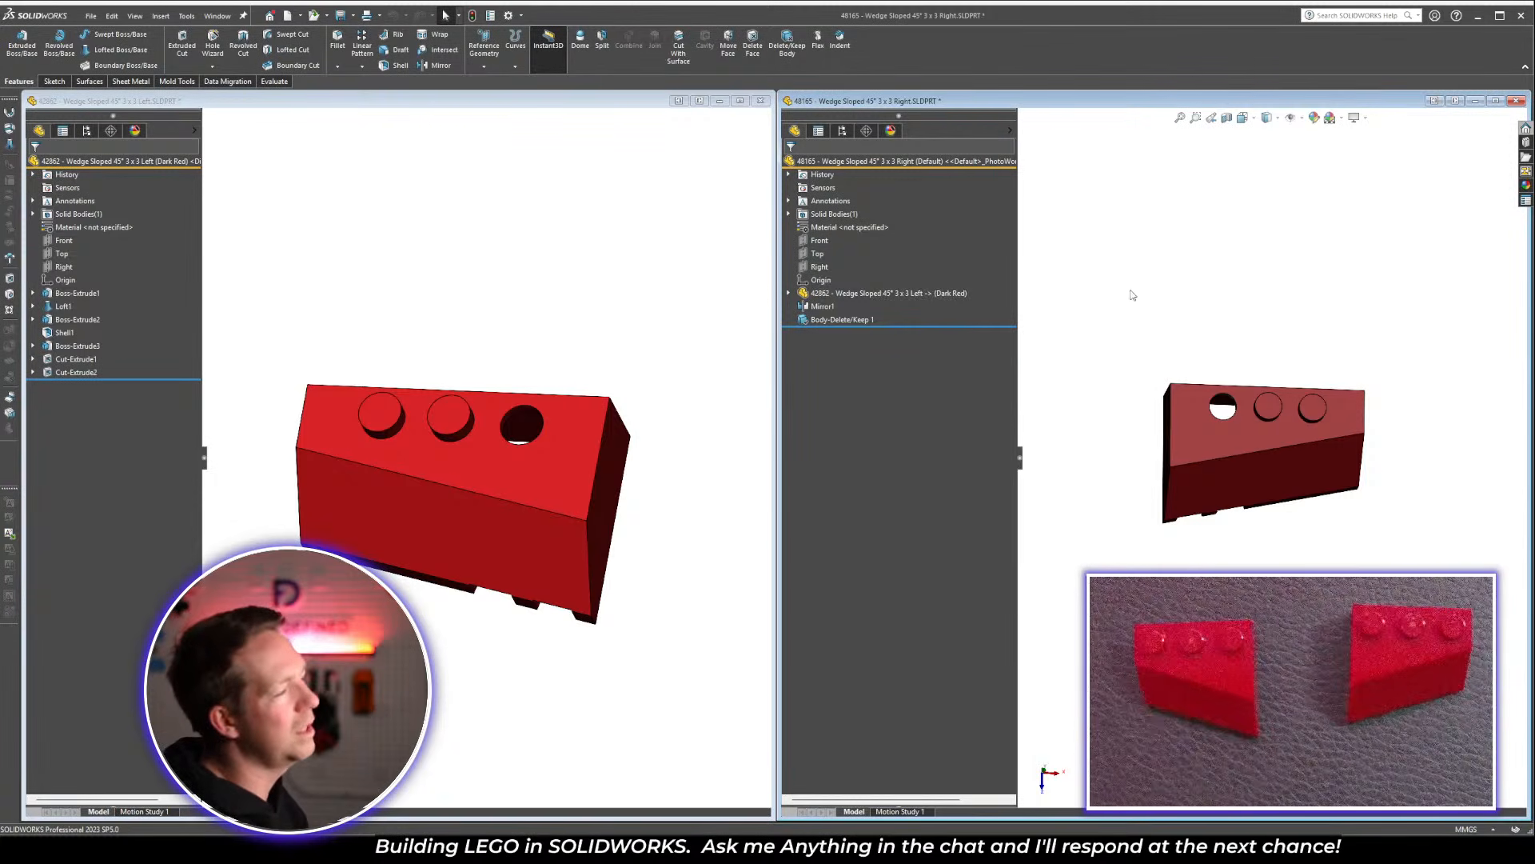
{"action": "middle_click_drag", "start_coordinate": [1233, 370], "coordinate": [1262, 436]}
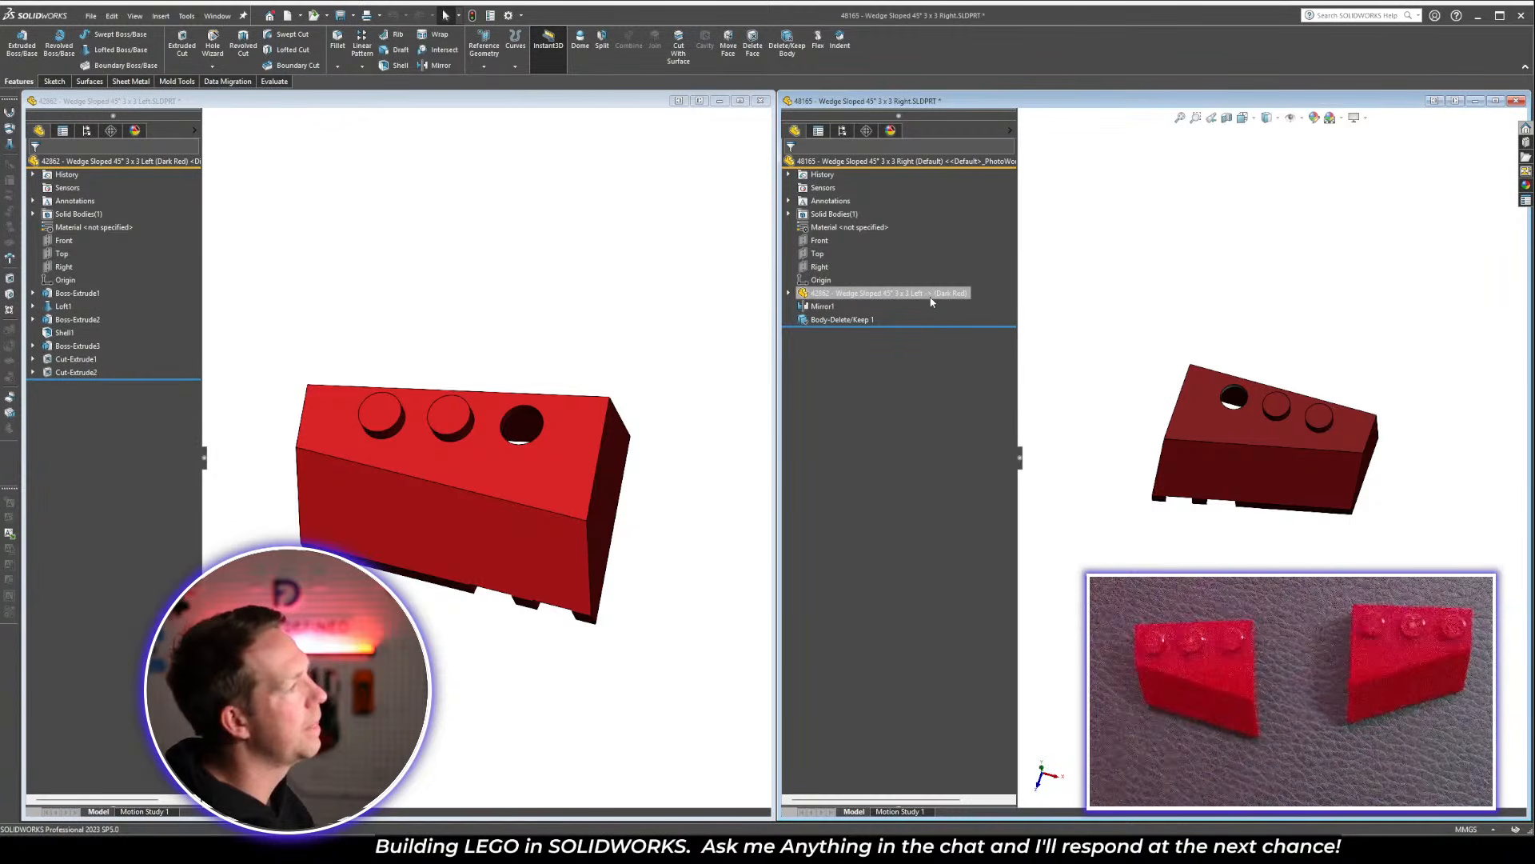
{"action": "mouse_move", "coordinate": [915, 296]}
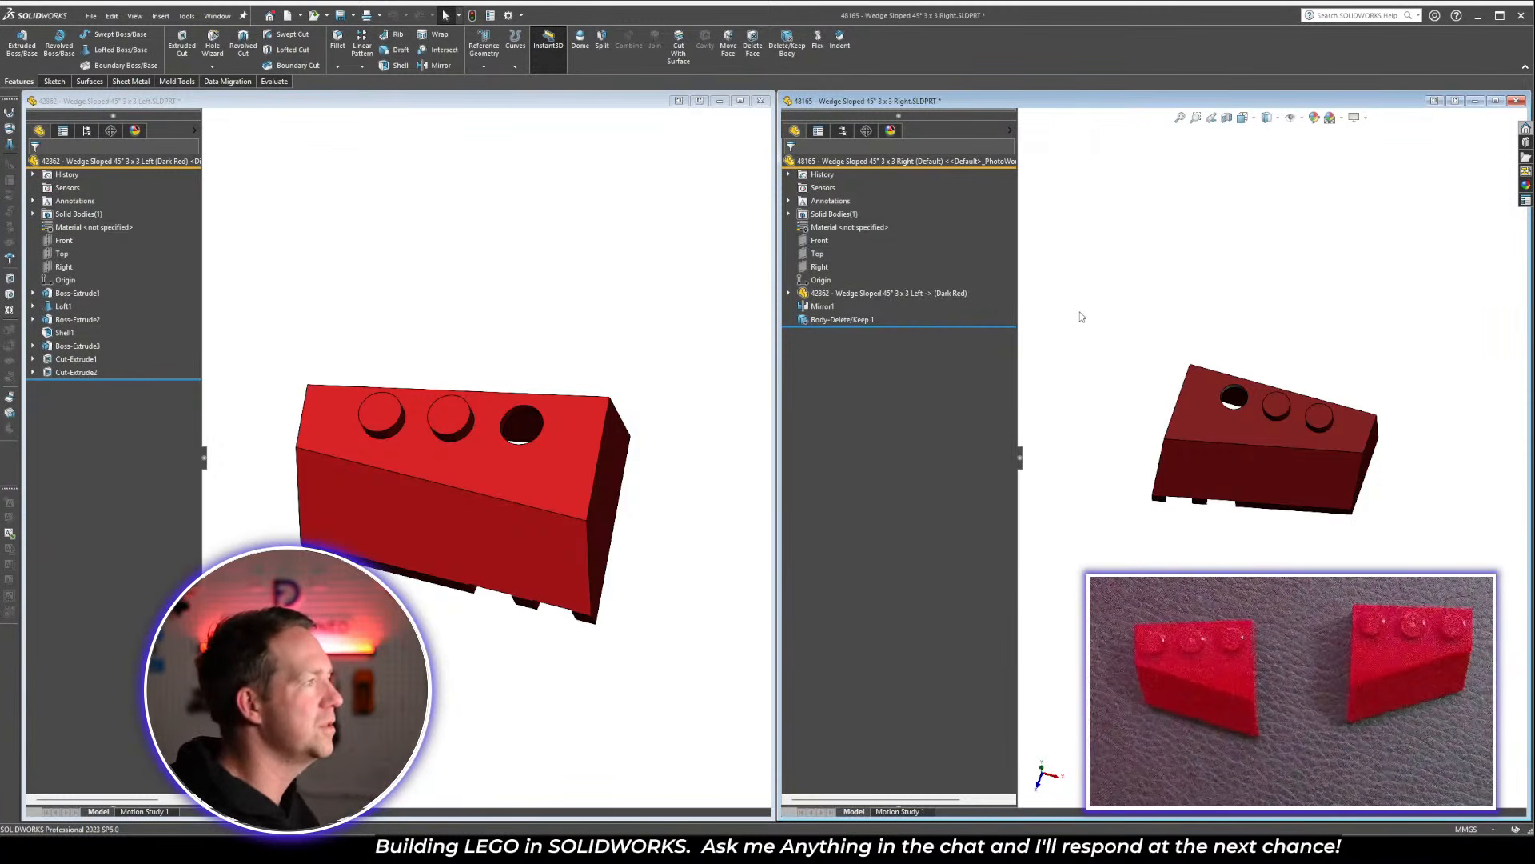
{"action": "right_click", "coordinate": [899, 295]}
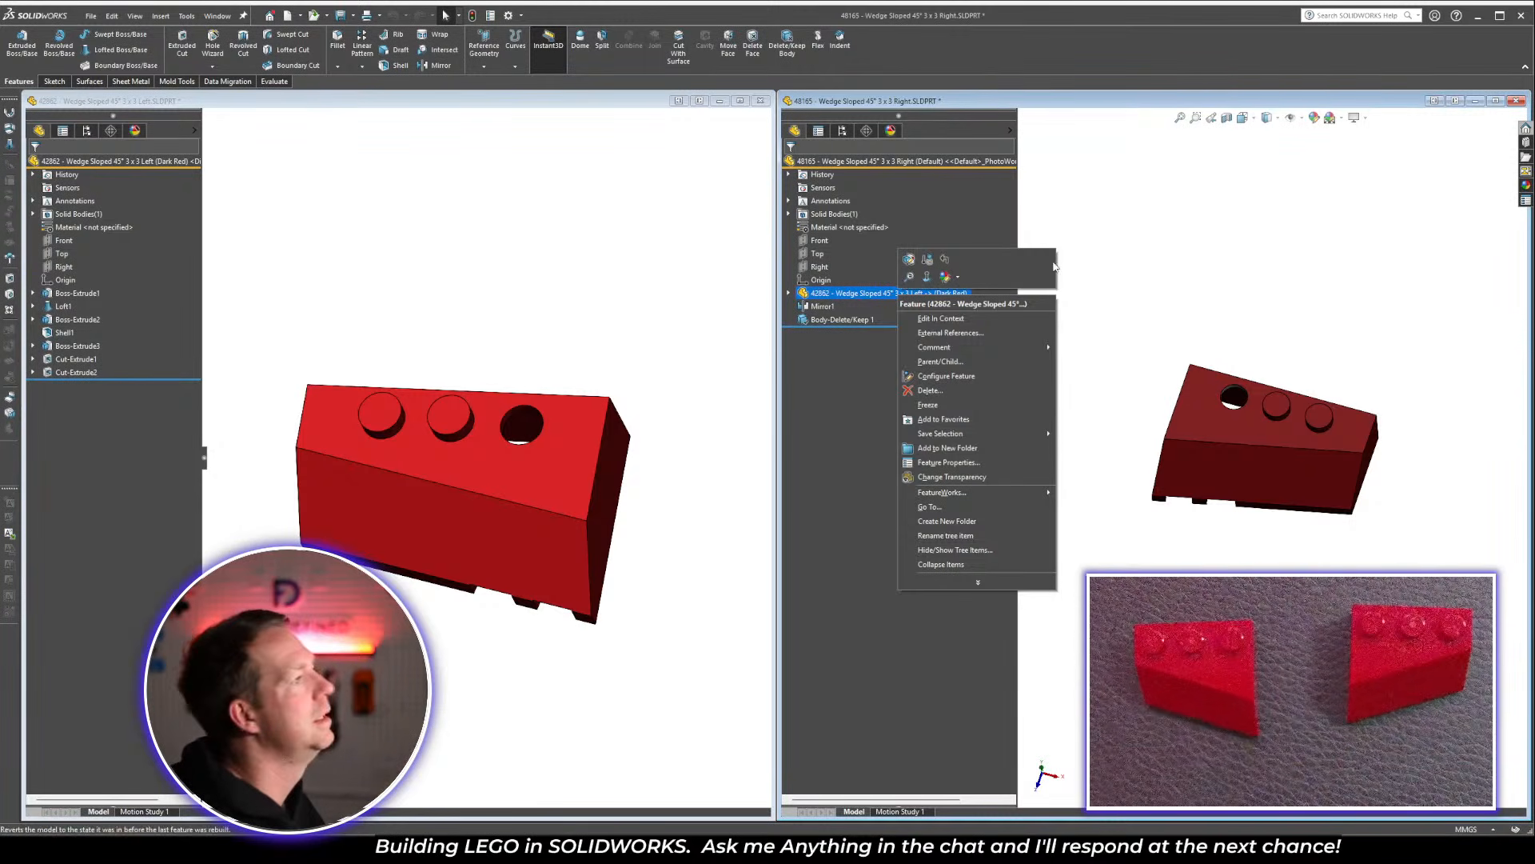
{"action": "left_click", "coordinate": [1168, 255]}
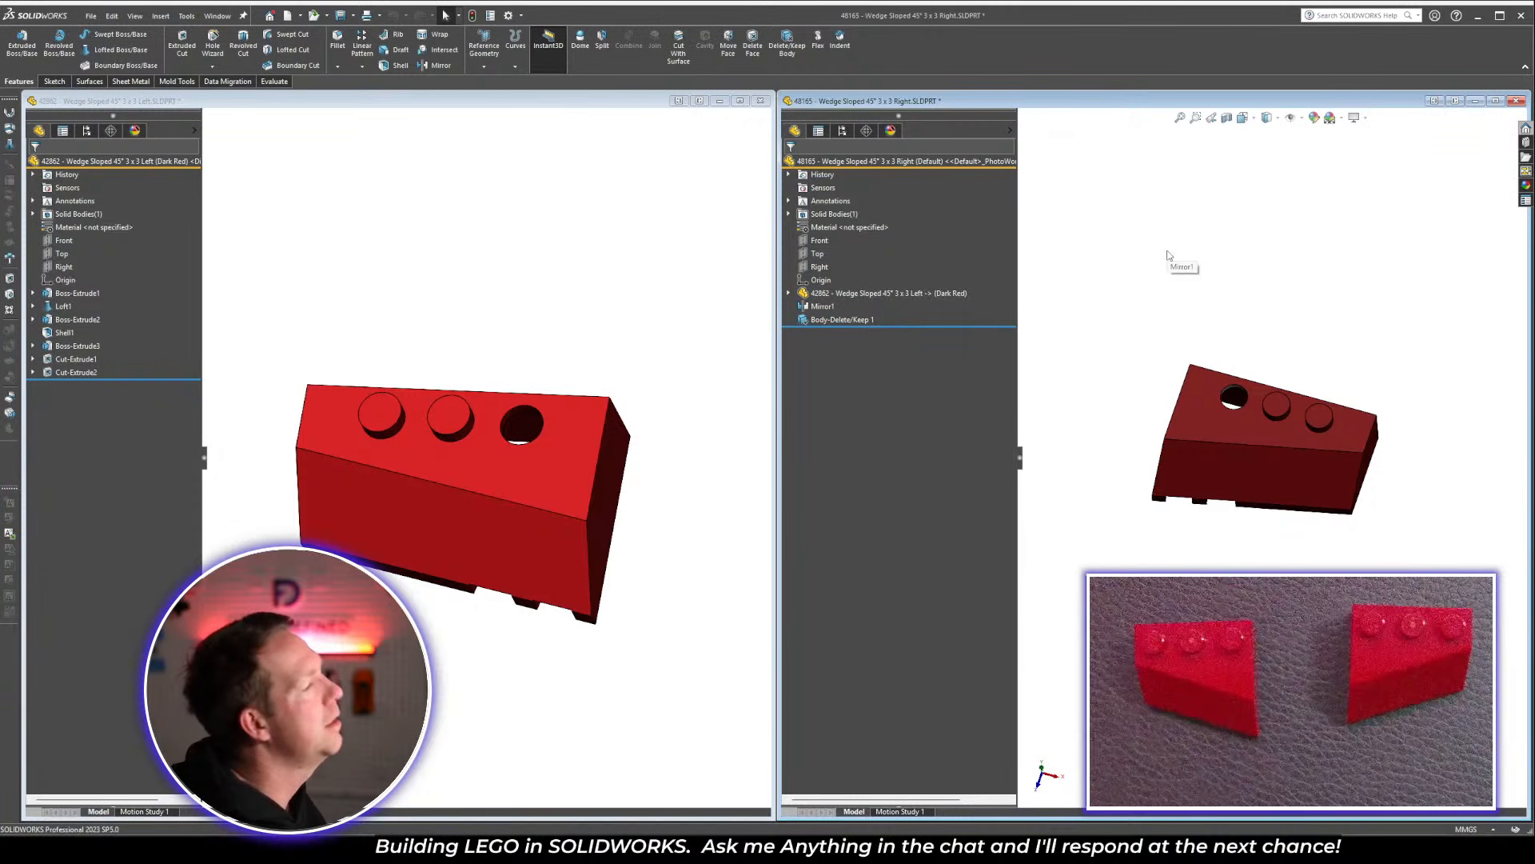
{"action": "left_click", "coordinate": [409, 307]}
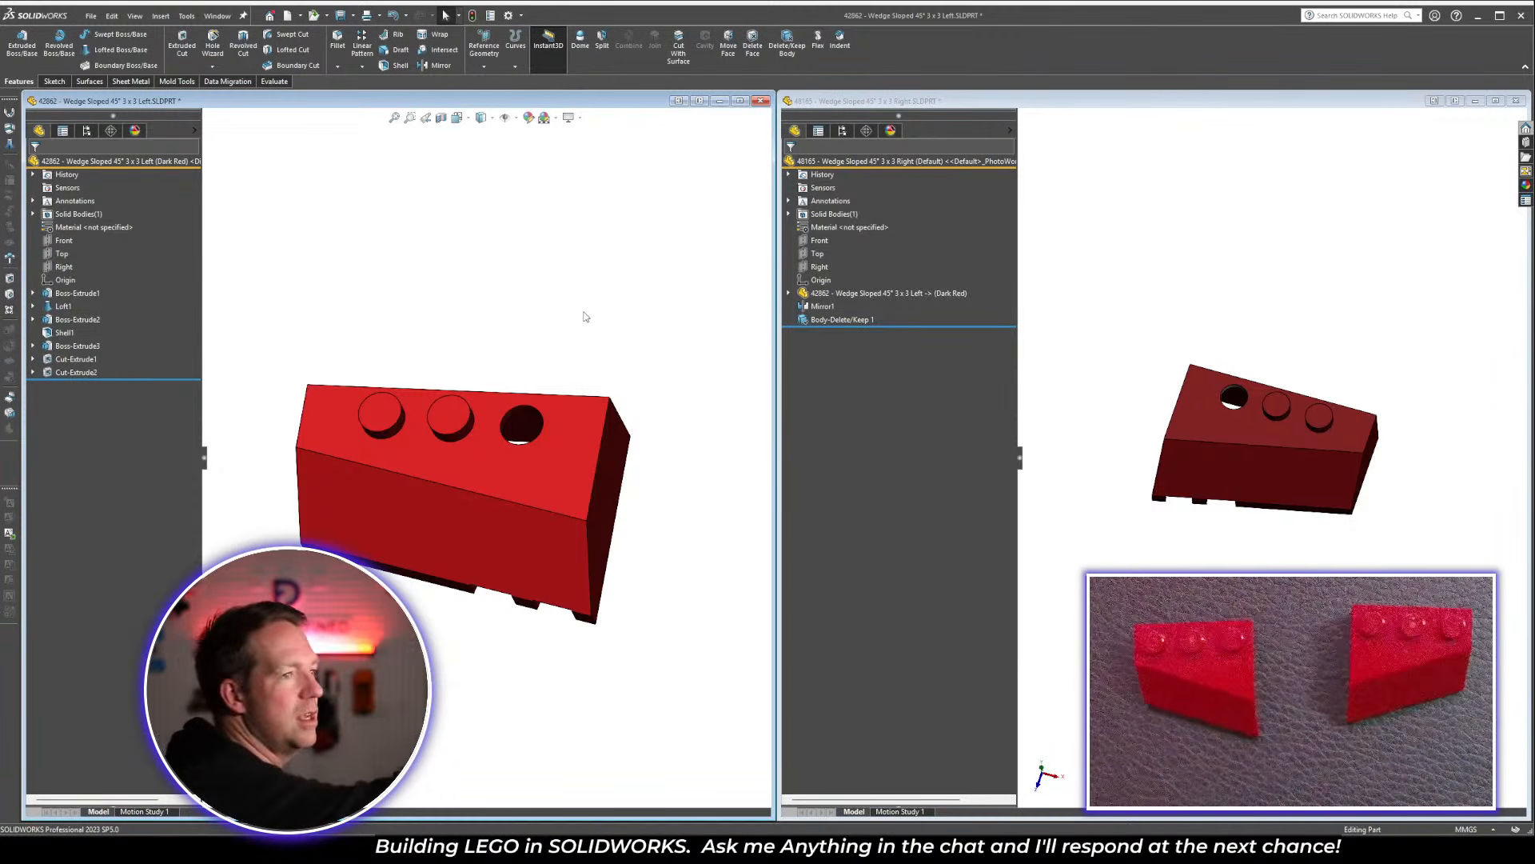
{"action": "left_click", "coordinate": [1180, 263]}
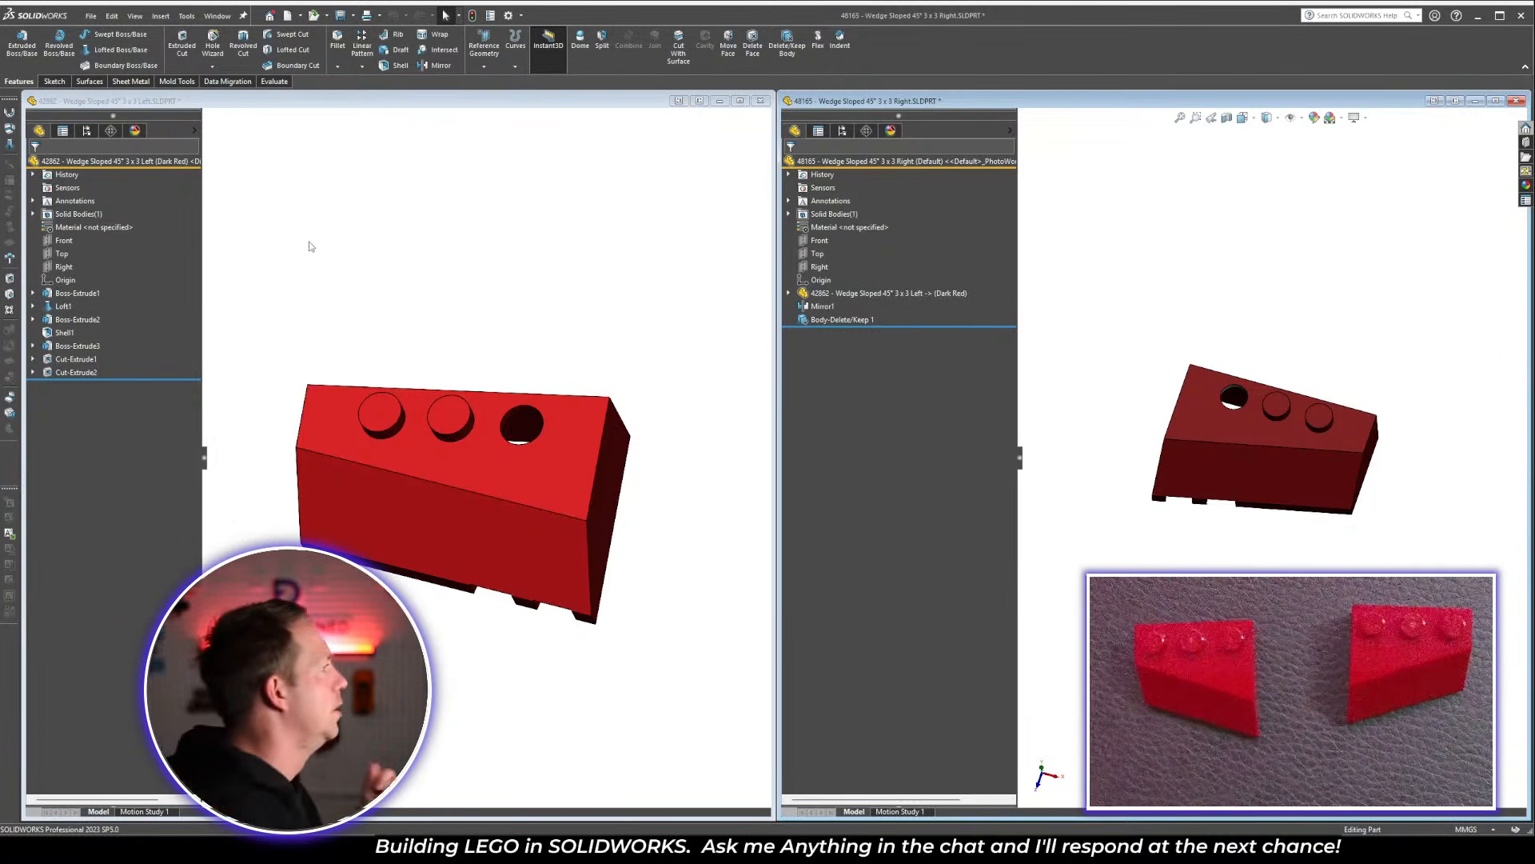
Undo the extrusion depth change and the stud cut in the 42862 Left part, and delete the leftover circle sketch
{"action": "left_click", "coordinate": [502, 277]}
{"action": "key", "text": "ctrl+z"}
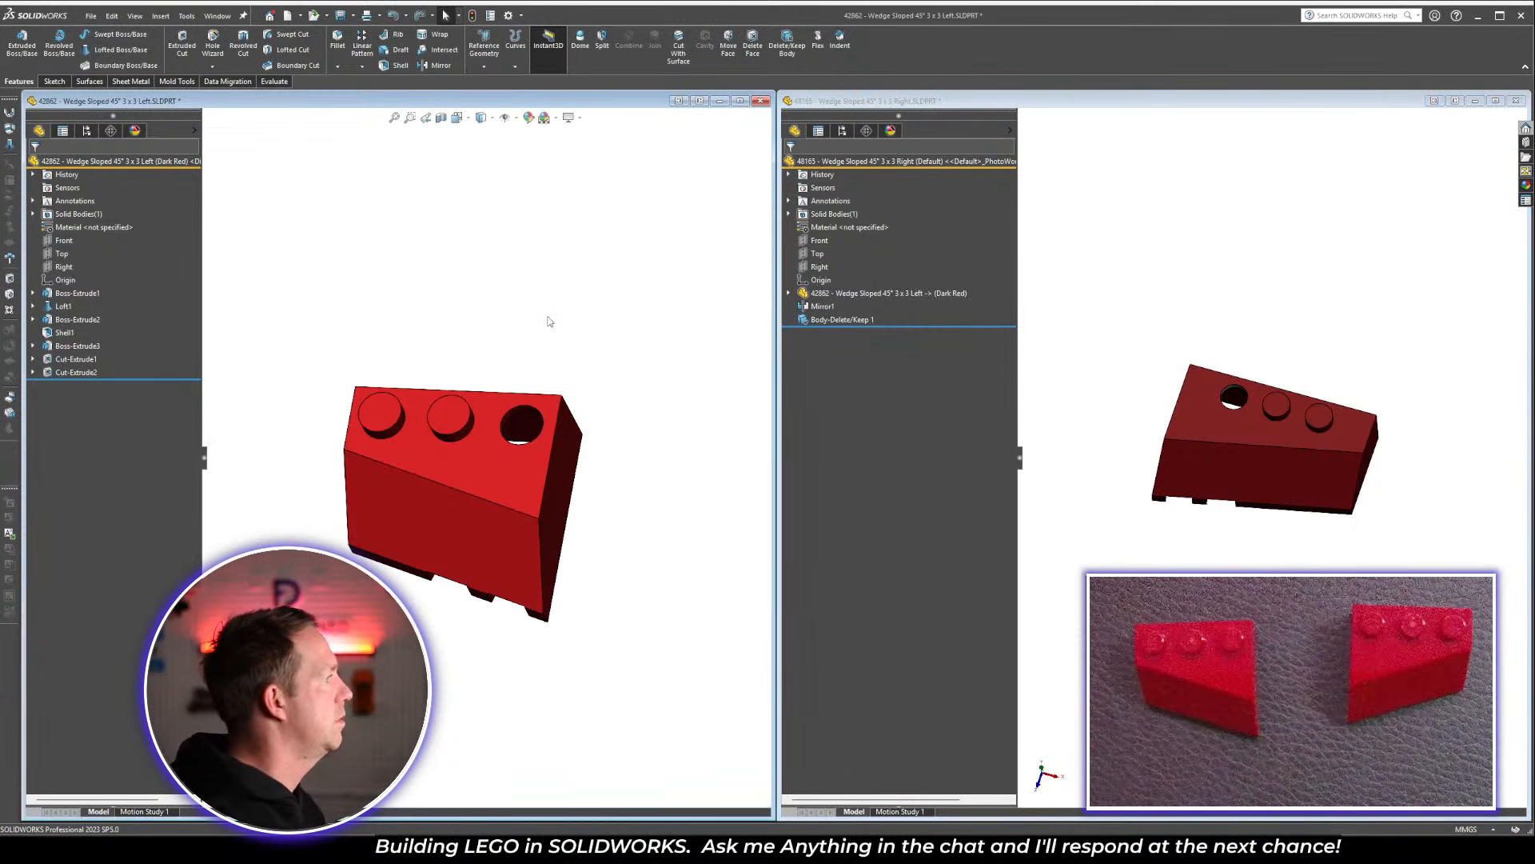
{"action": "key", "text": "ctrl+z"}
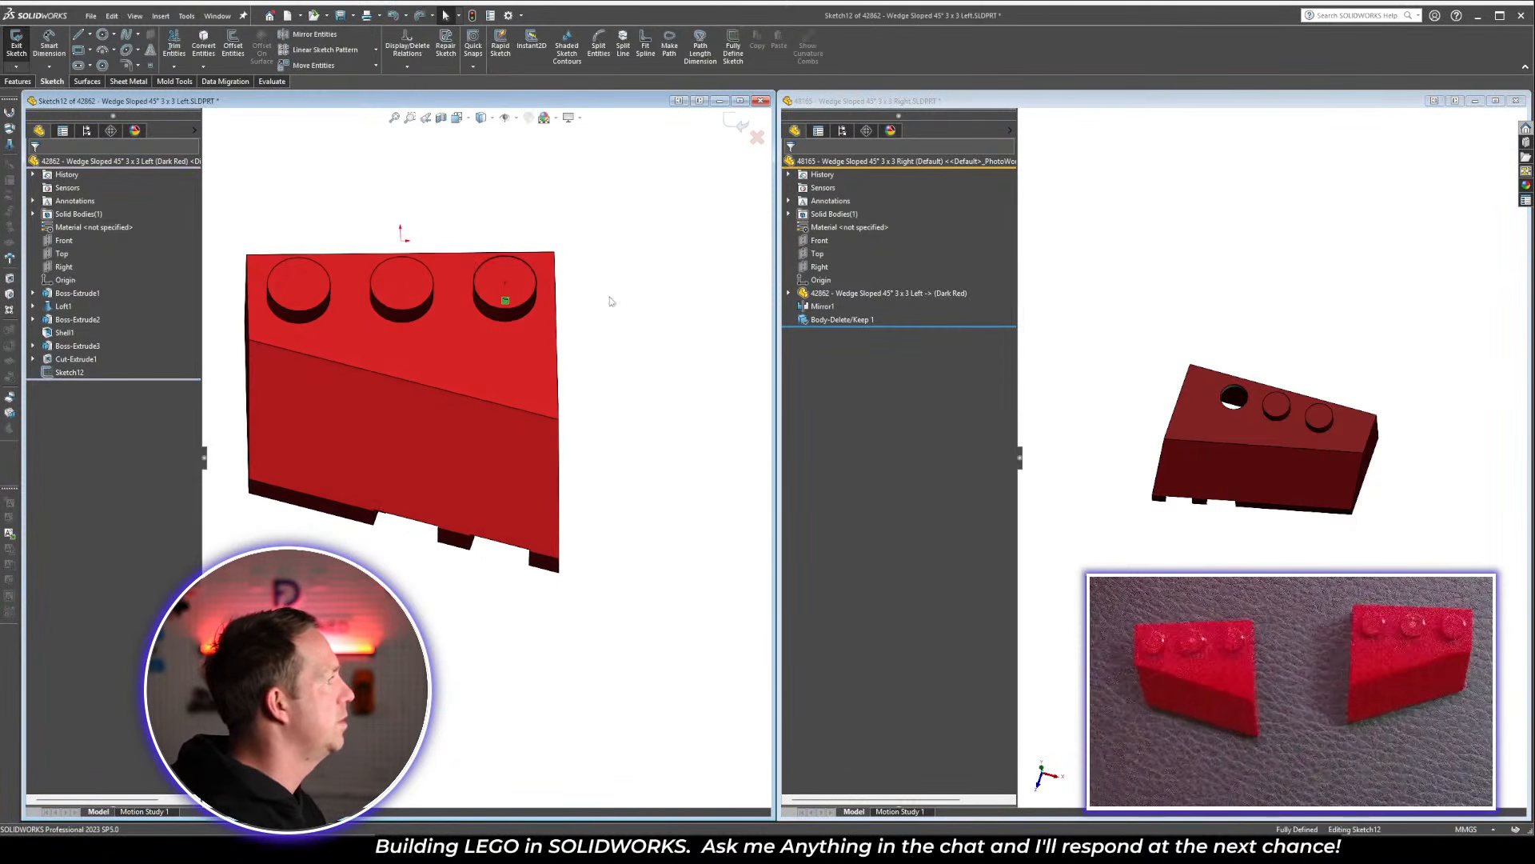
{"action": "key", "text": "ctrl+b"}
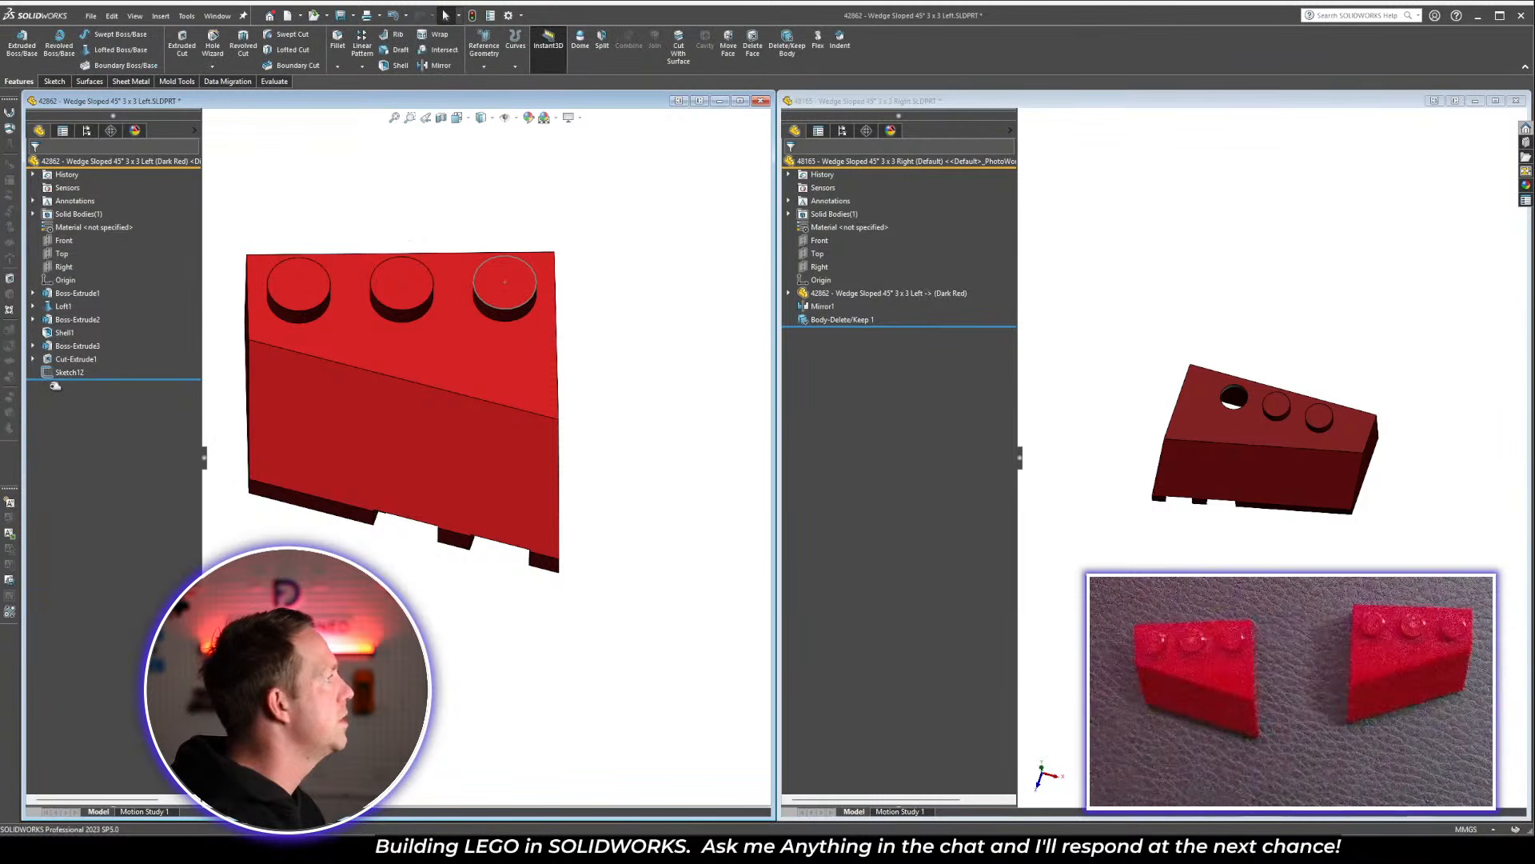
{"action": "left_click", "coordinate": [68, 373]}
{"action": "key", "text": "Delete"}
{"action": "key", "text": "Return"}
{"action": "scroll", "coordinate": [480, 296], "scroll_direction": "up", "scroll_amount": 3}
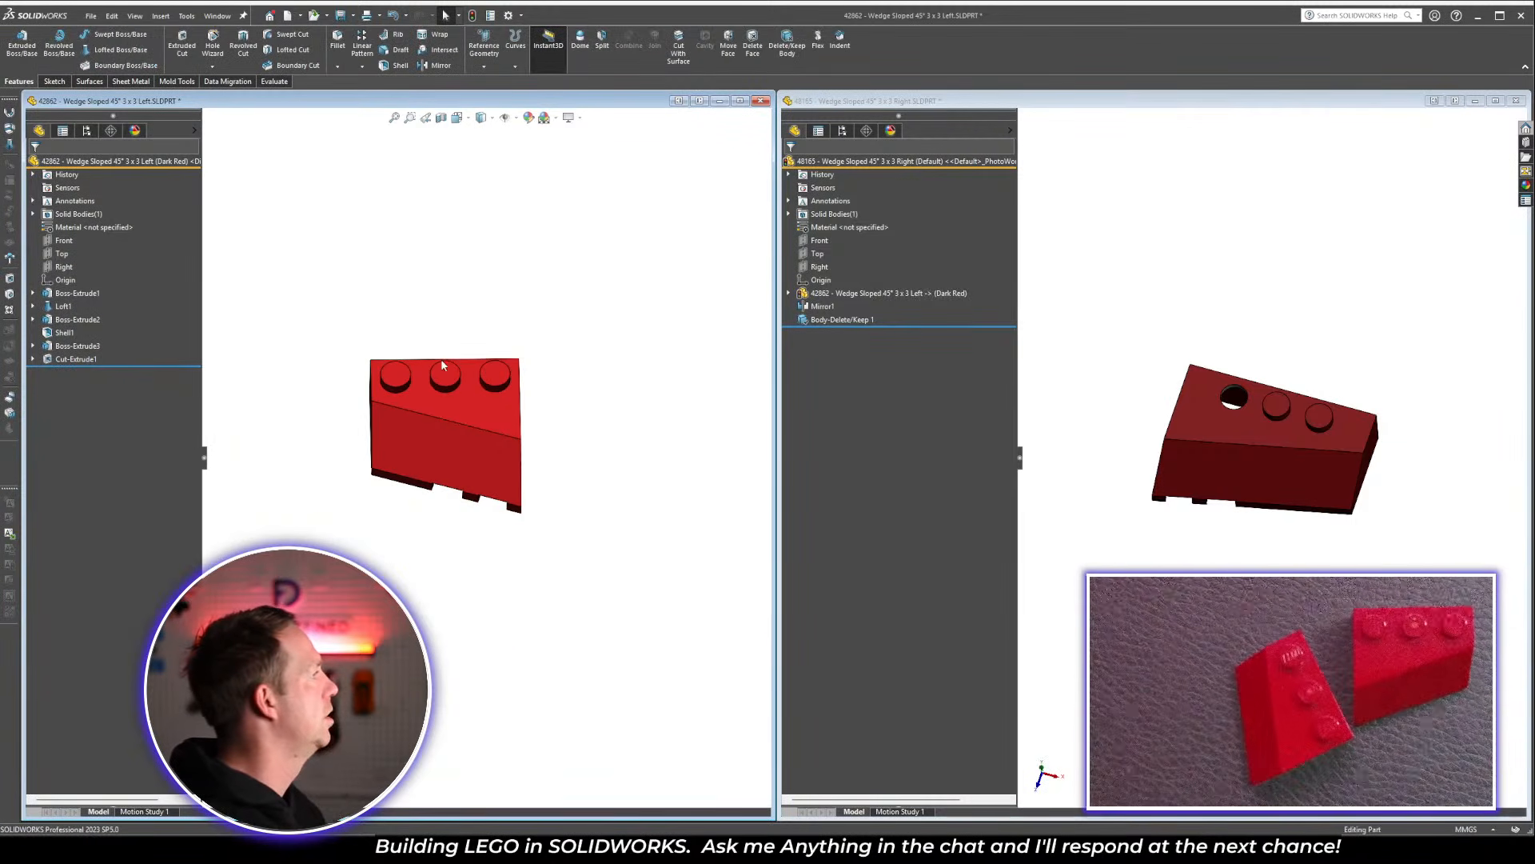
Save the 42862 Left part, and update and save the 48165 Right part
{"action": "key", "text": "ctrl+s"}
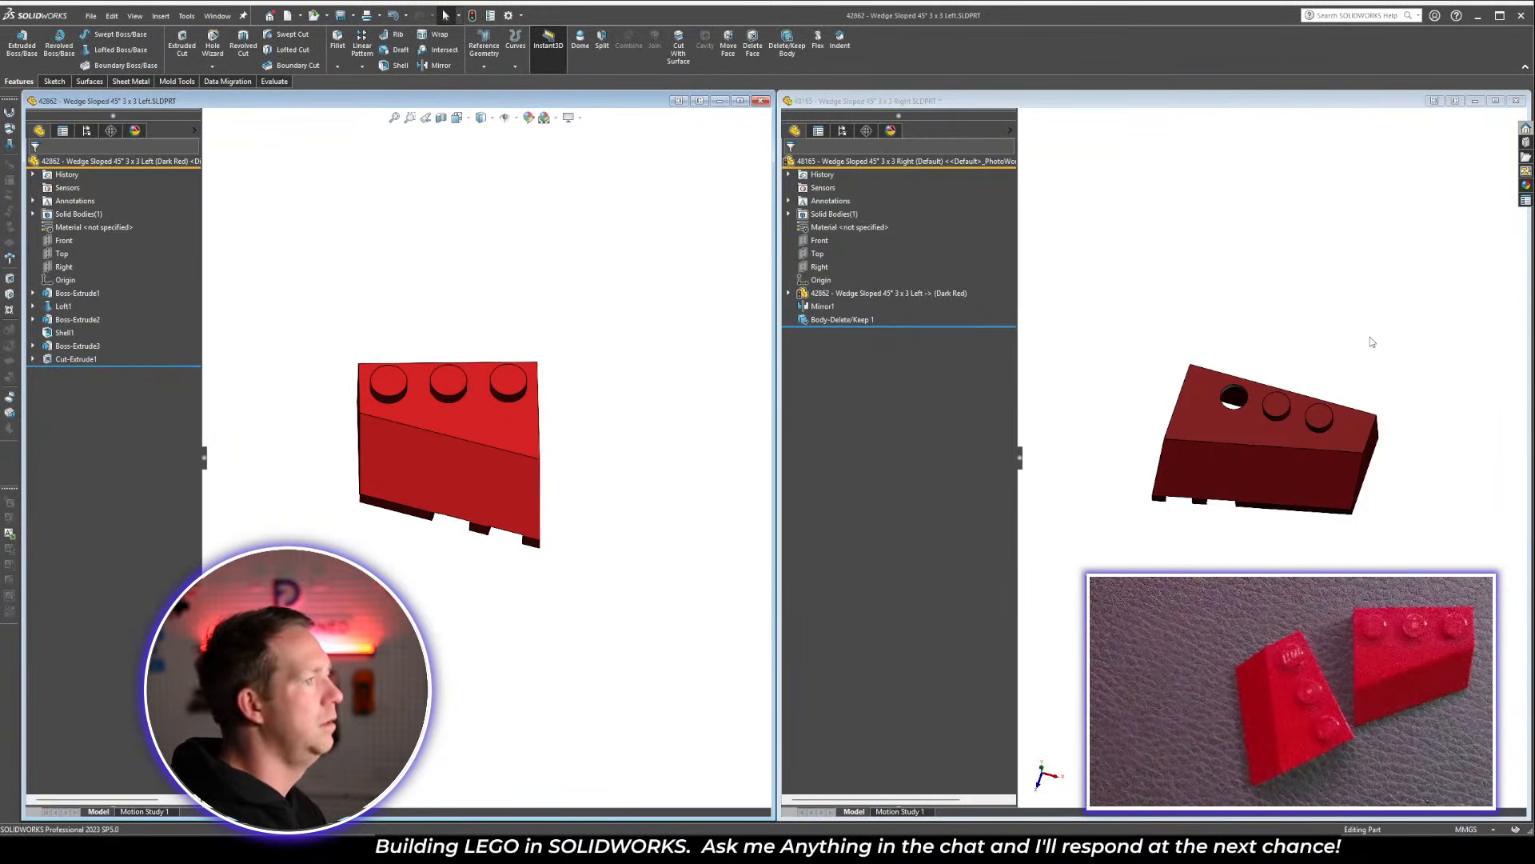
{"action": "left_click", "coordinate": [1301, 340]}
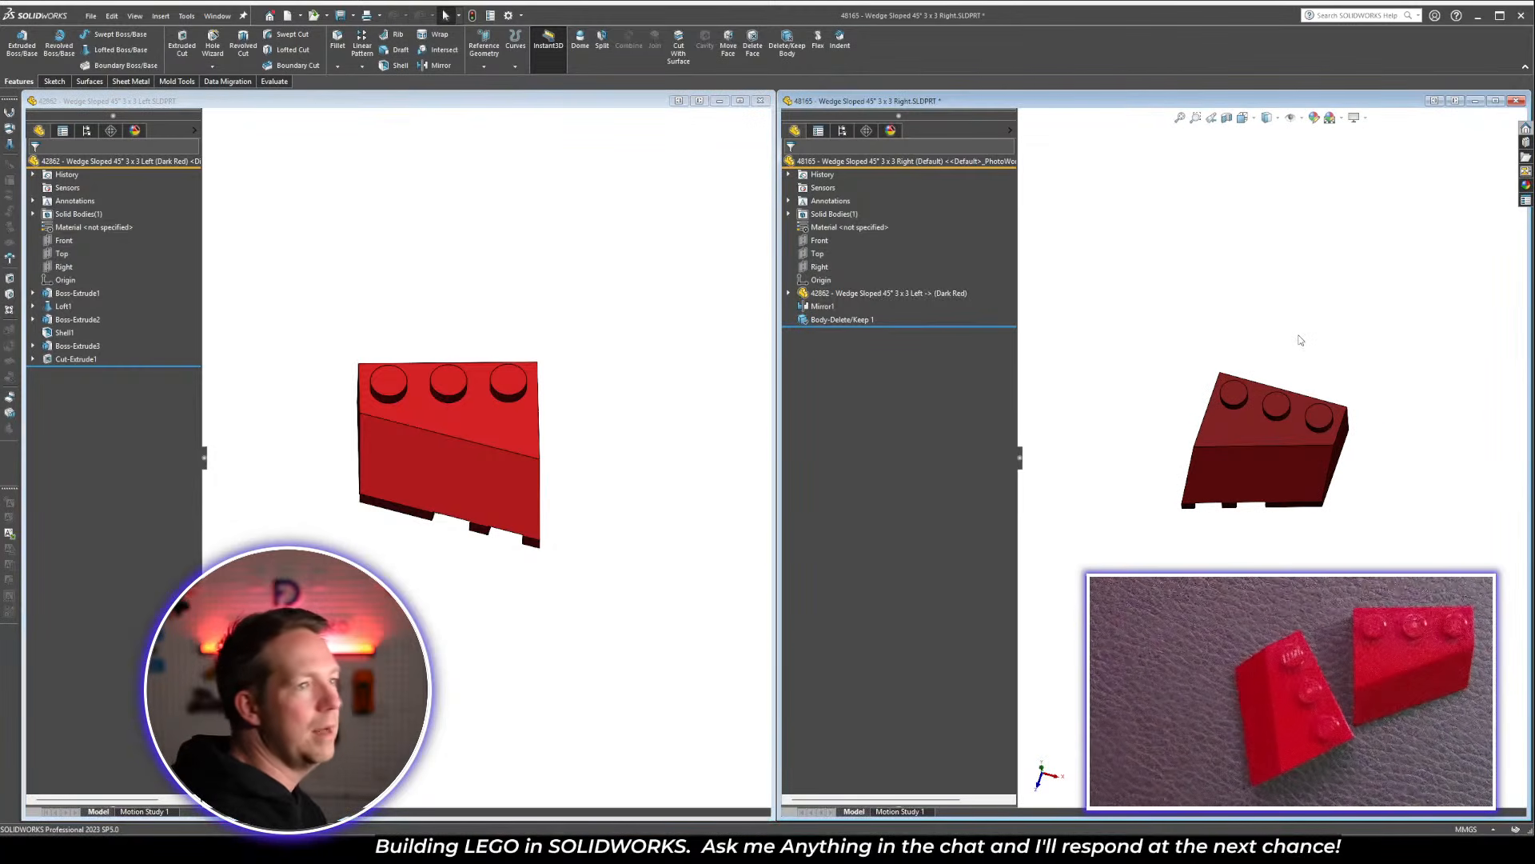
{"action": "key", "text": "ctrl+s"}
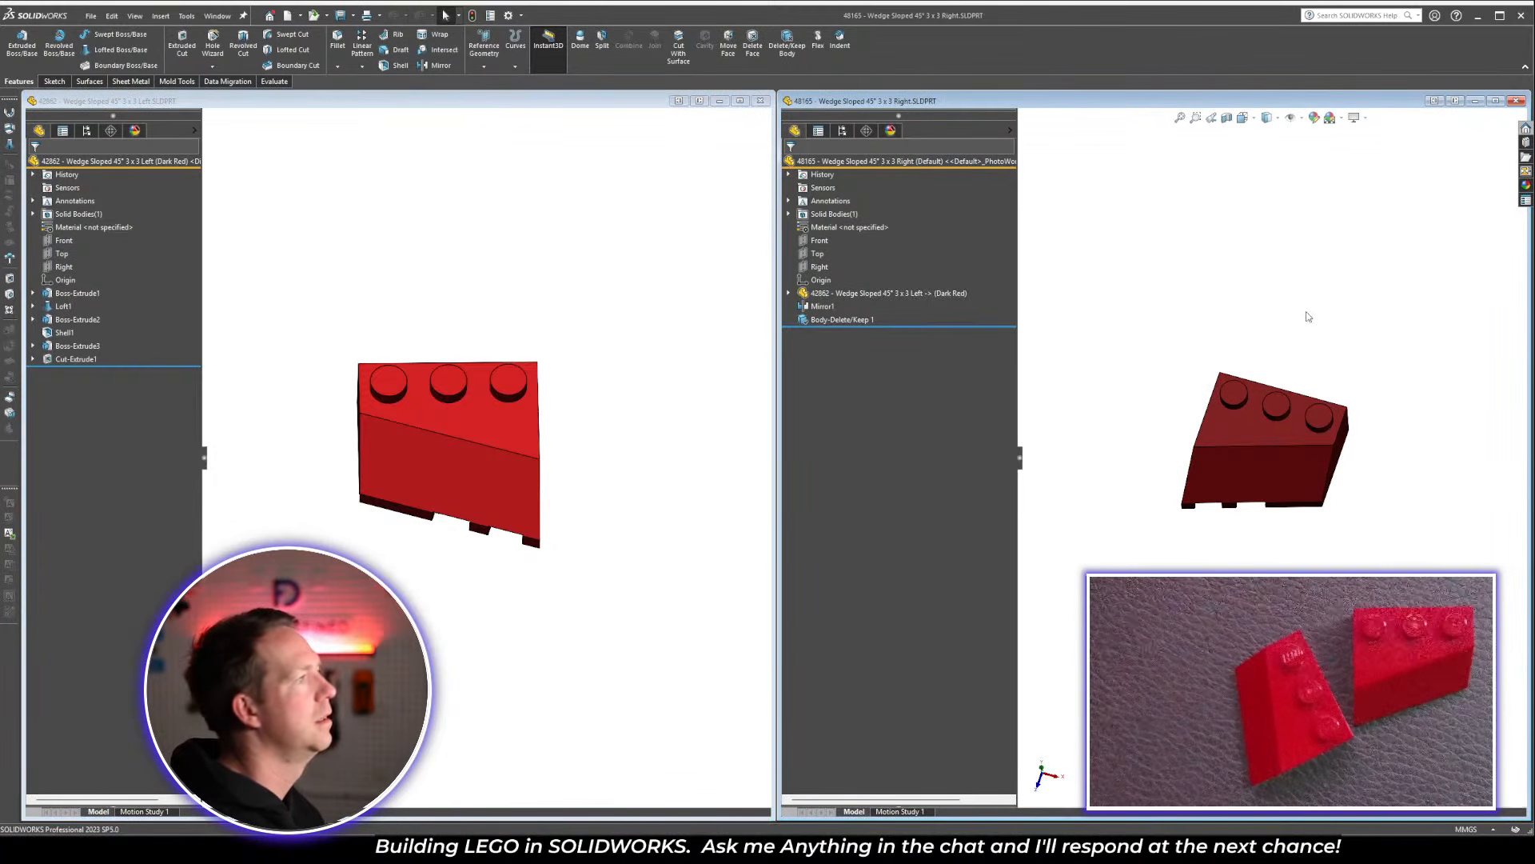
Open the 75344 Boba Fett's Starship Microfighter ASM READY assembly
{"action": "left_click", "coordinate": [740, 101]}
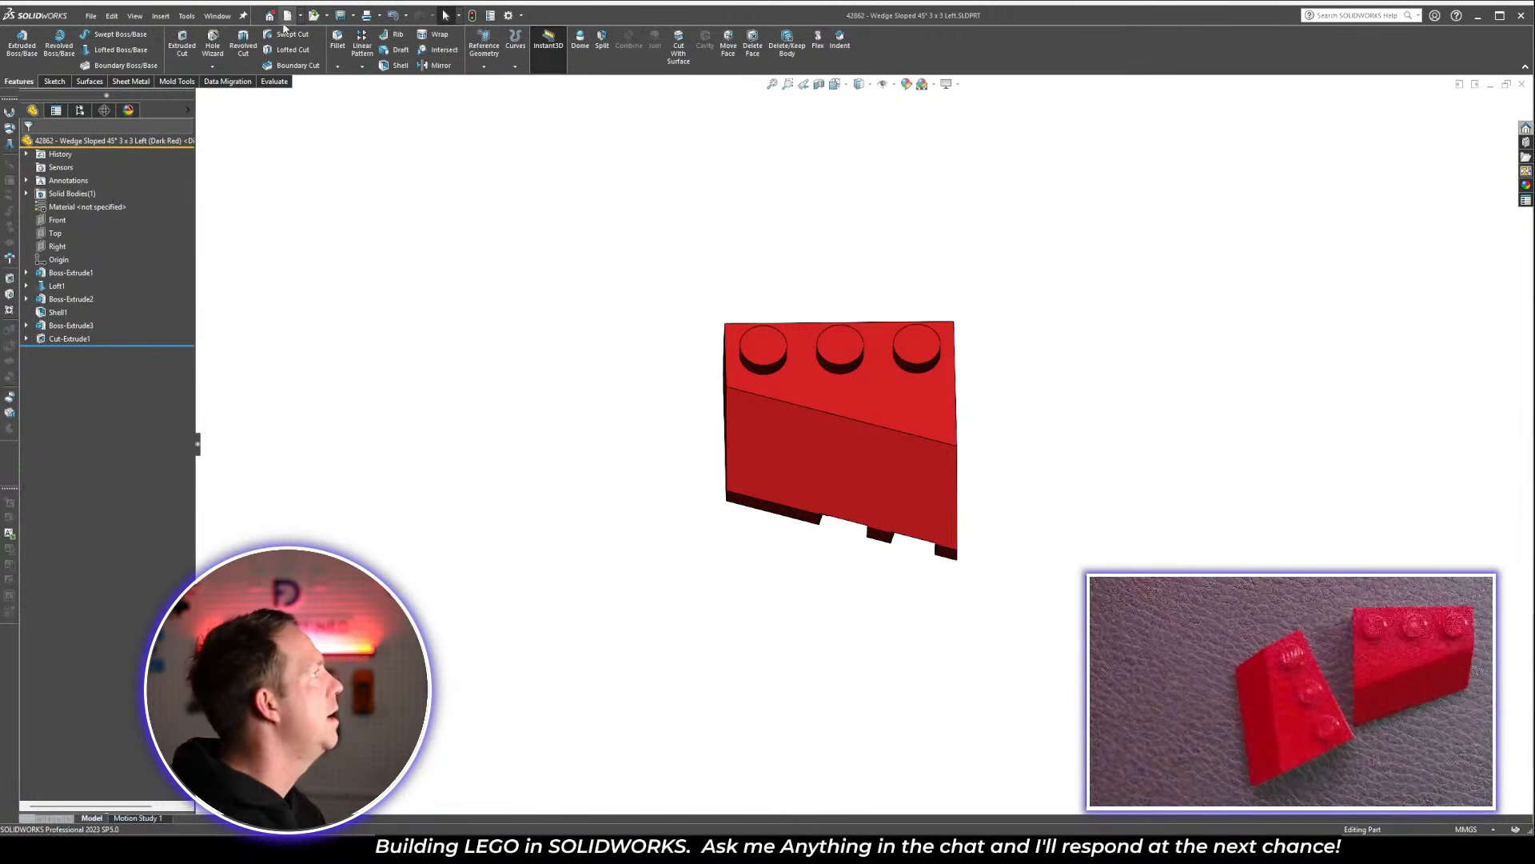
{"action": "left_click", "coordinate": [270, 16]}
{"action": "left_click", "coordinate": [606, 363]}
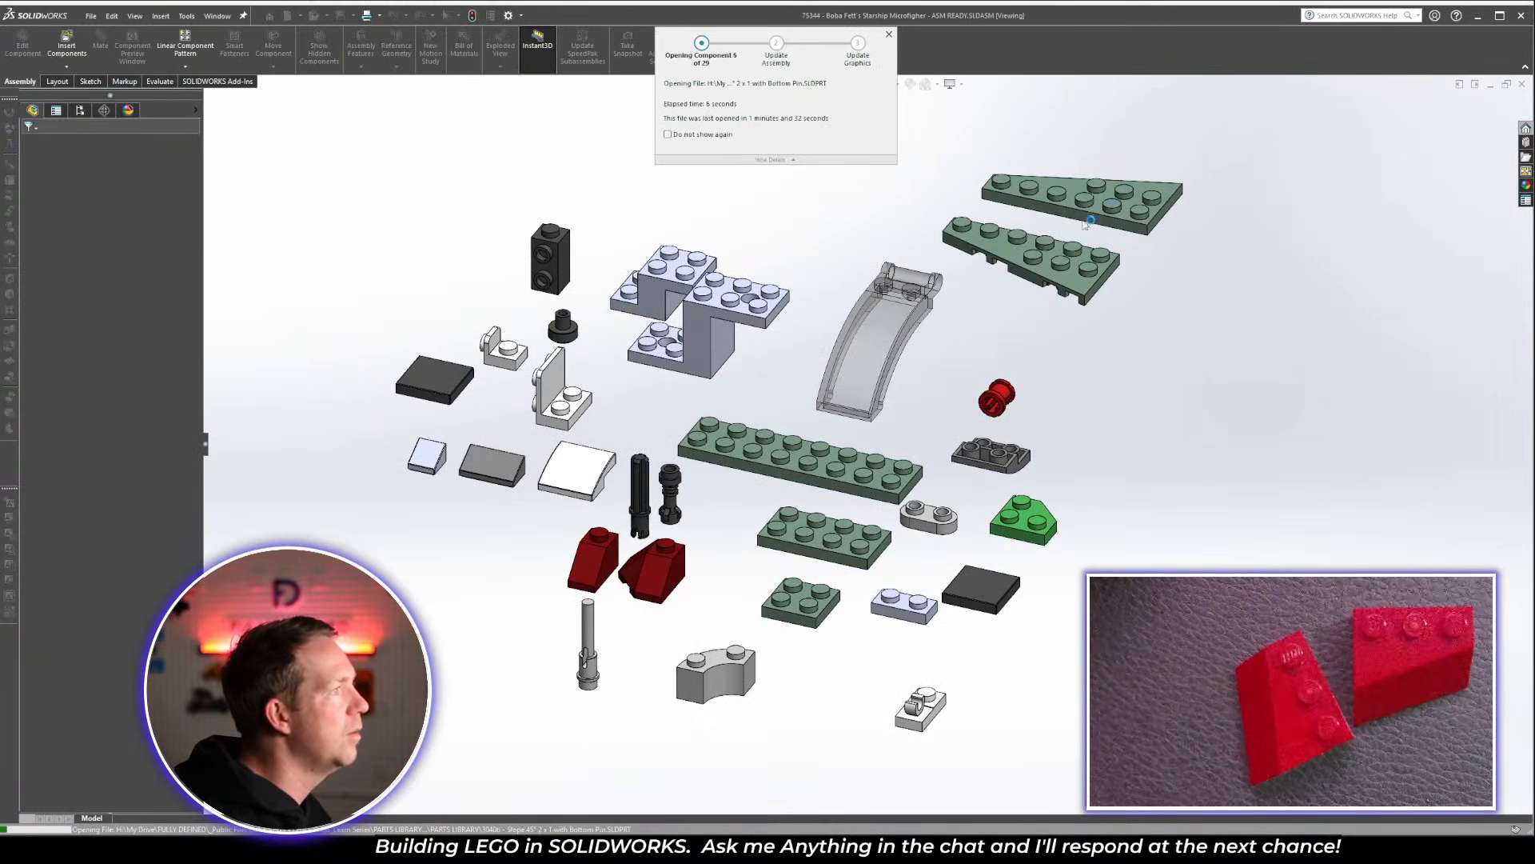
Examine the two green wedge plates and the feature list of the 54383 Wedge Plate 6 x 3 Right
{"action": "scroll", "coordinate": [1100, 210], "scroll_direction": "down", "scroll_amount": 2}
{"action": "scroll", "coordinate": [1102, 206], "scroll_direction": "down", "scroll_amount": 2}
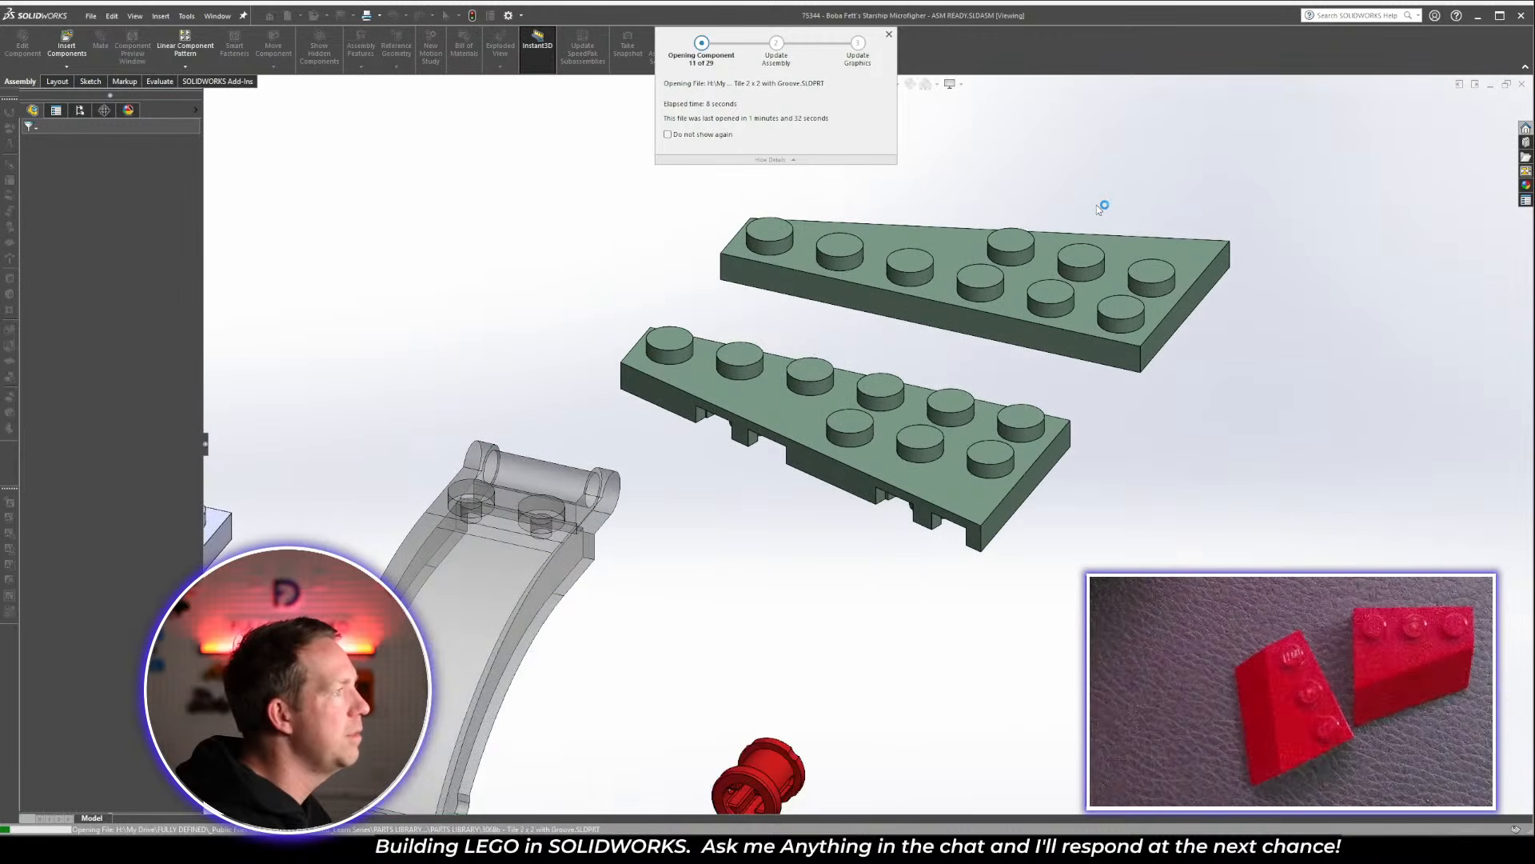
{"action": "middle_click_drag", "start_coordinate": [1103, 205], "coordinate": [1203, 364]}
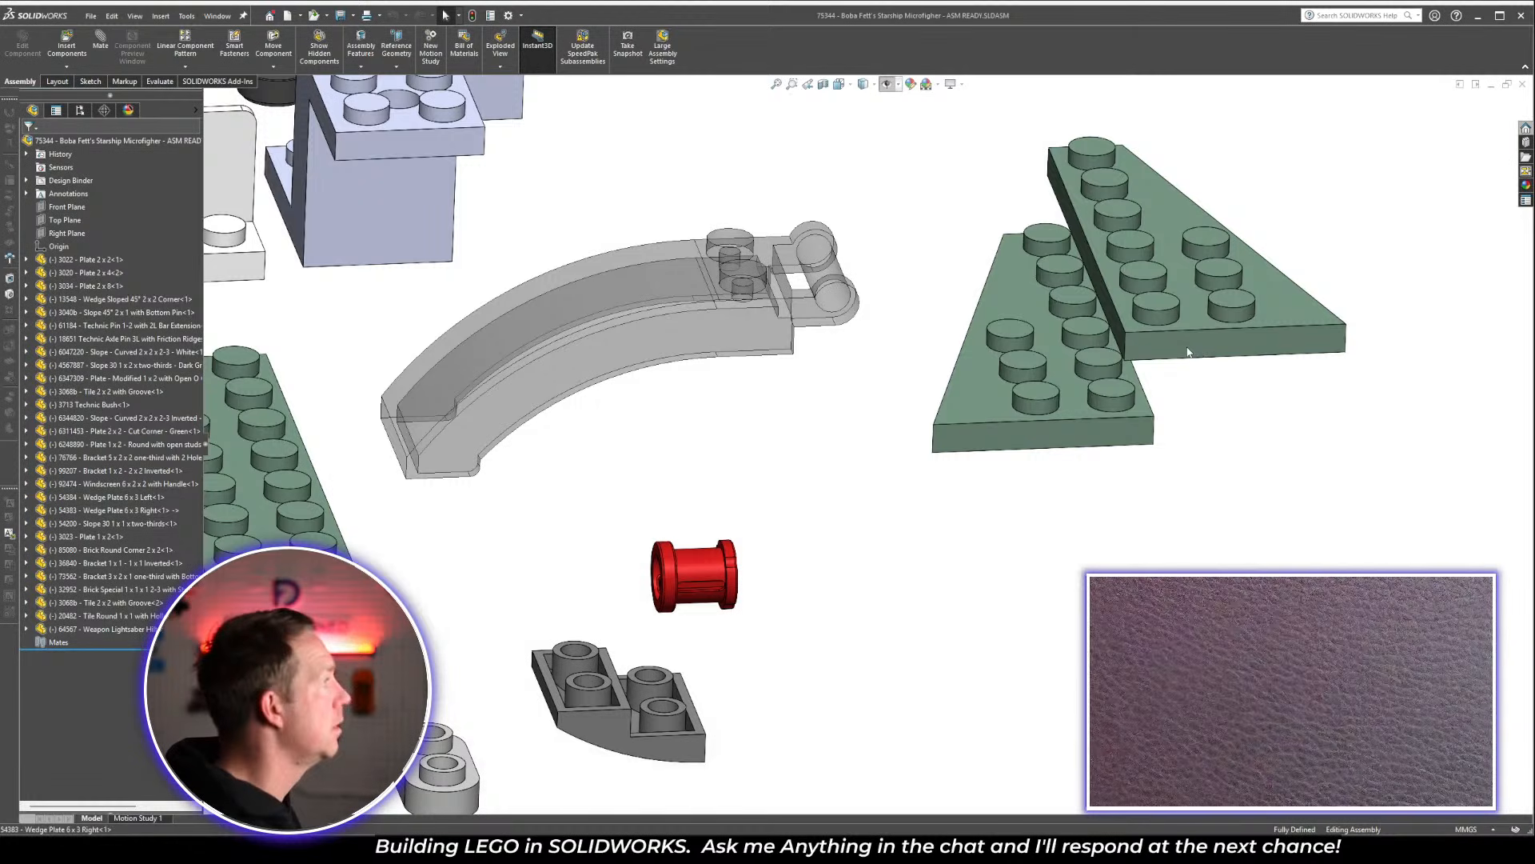
{"action": "left_click", "coordinate": [1192, 350]}
{"action": "left_click", "coordinate": [27, 510]}
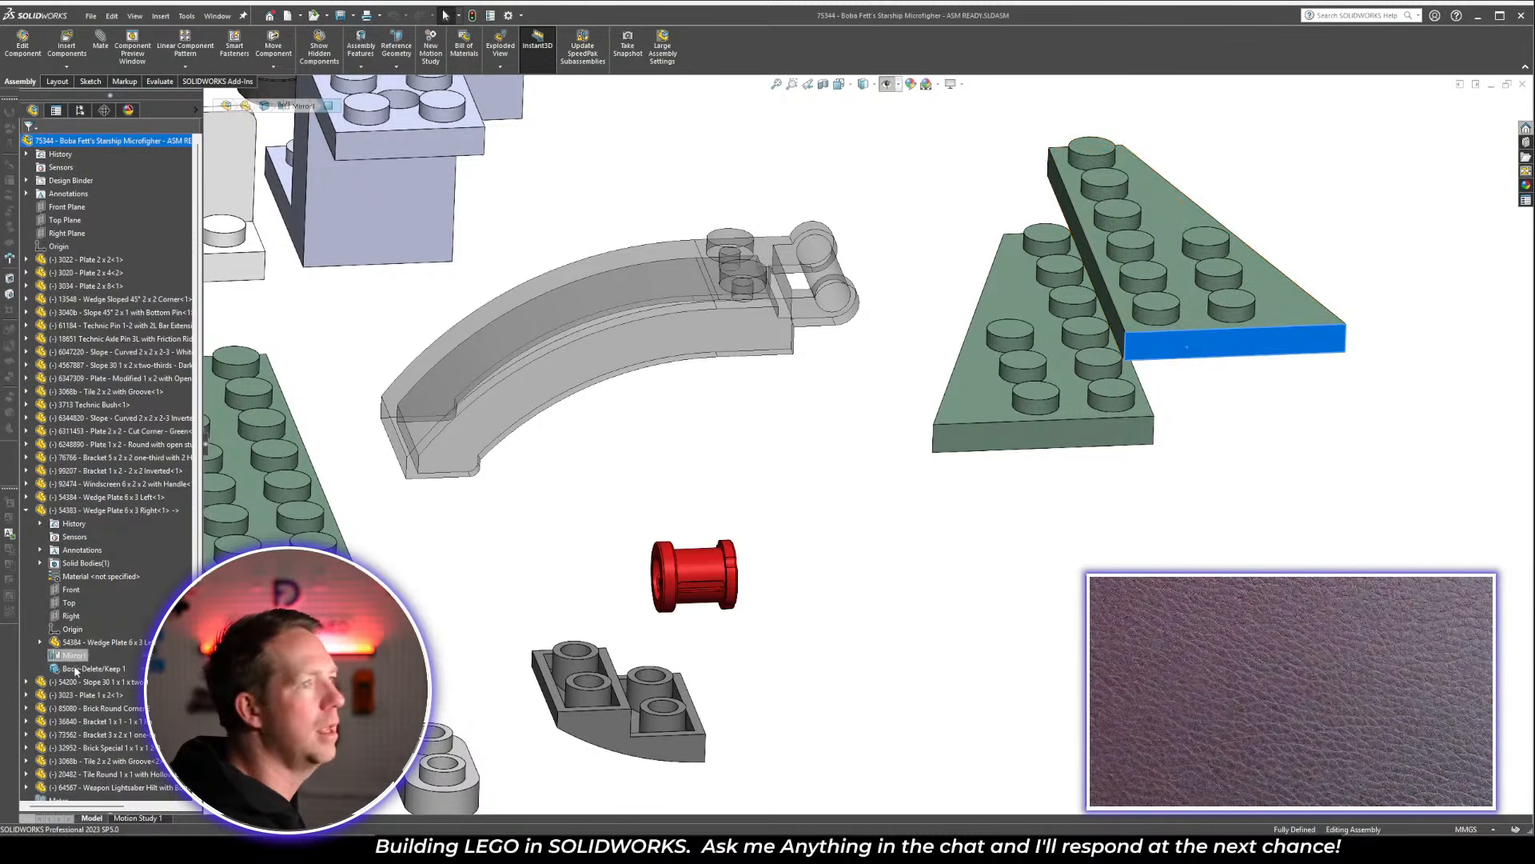
{"action": "left_click", "coordinate": [976, 576]}
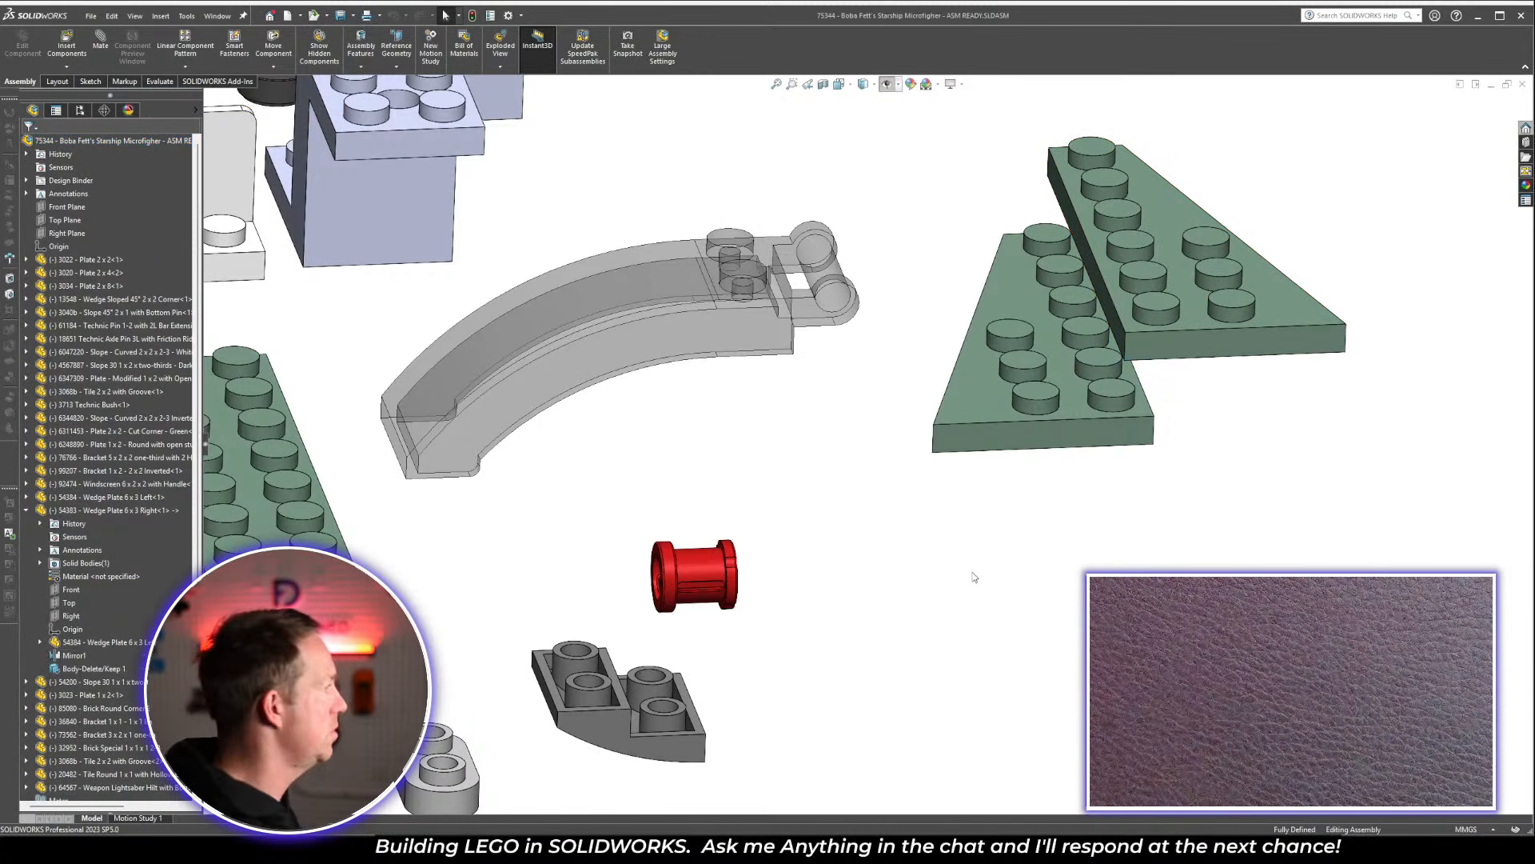
{"action": "scroll", "coordinate": [879, 448], "scroll_direction": "up", "scroll_amount": 5}
{"action": "middle_click_drag", "start_coordinate": [754, 445], "coordinate": [1044, 516]}
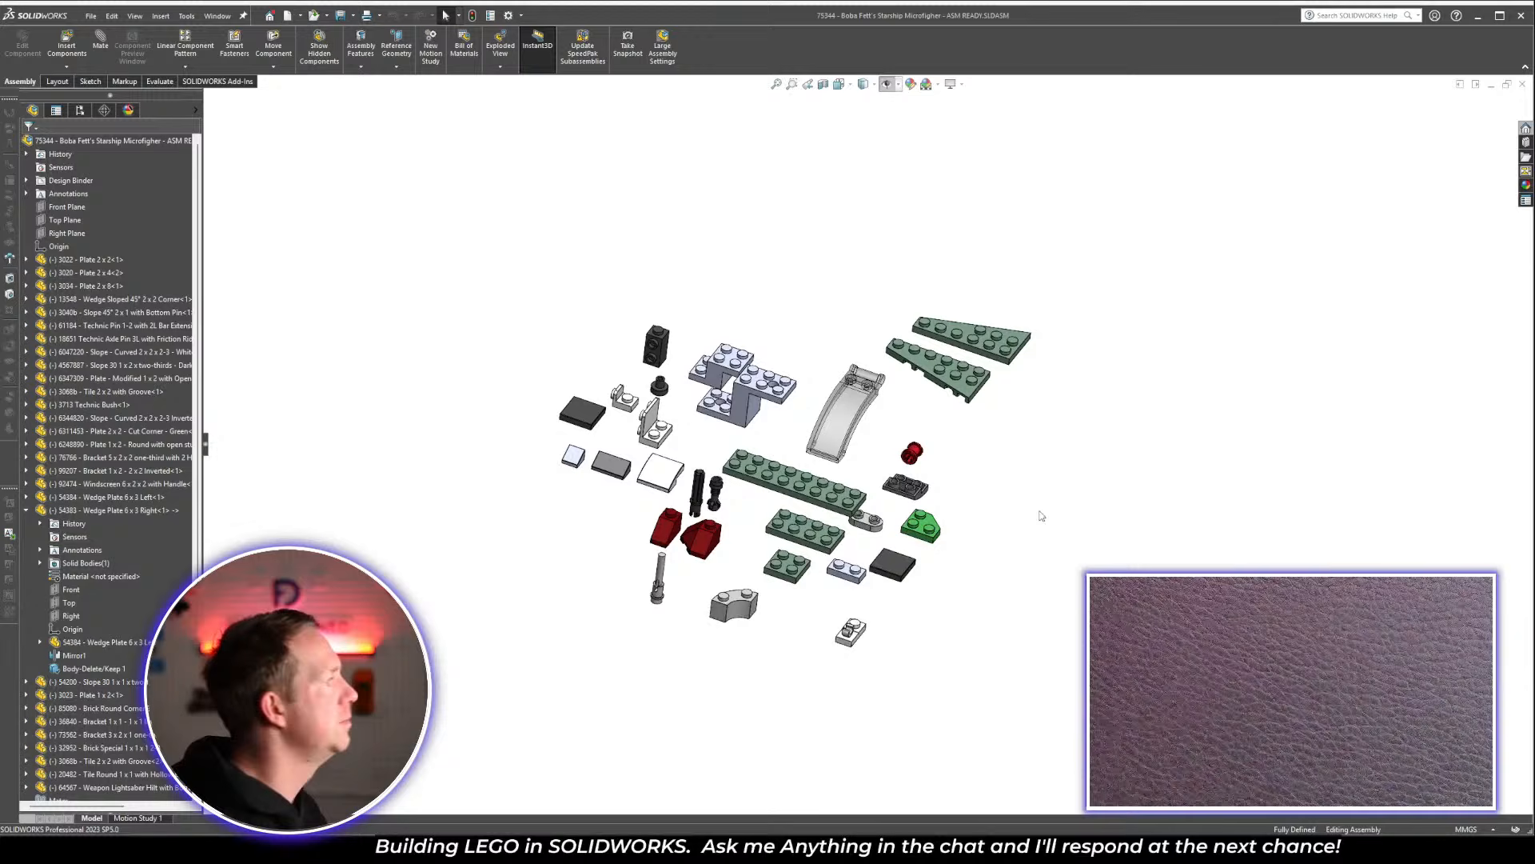
Insert the 42862 Left and 48165 Right wedges side by side in the free space near the green wedge plates
{"action": "left_click", "coordinate": [66, 48]}
{"action": "left_click", "coordinate": [96, 261]}
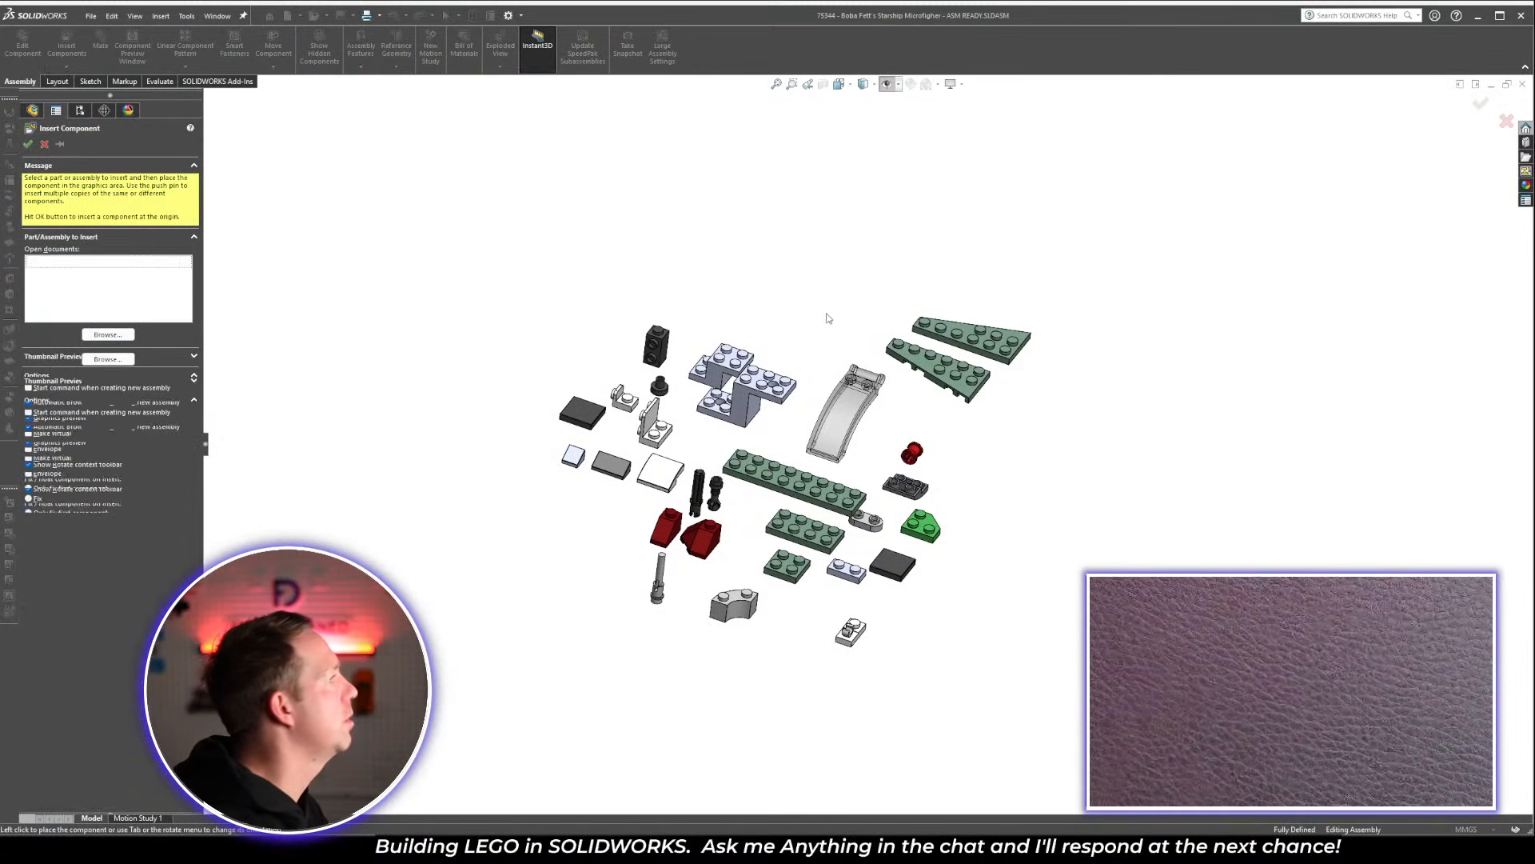
{"action": "left_click", "coordinate": [790, 294]}
{"action": "left_click", "coordinate": [67, 46]}
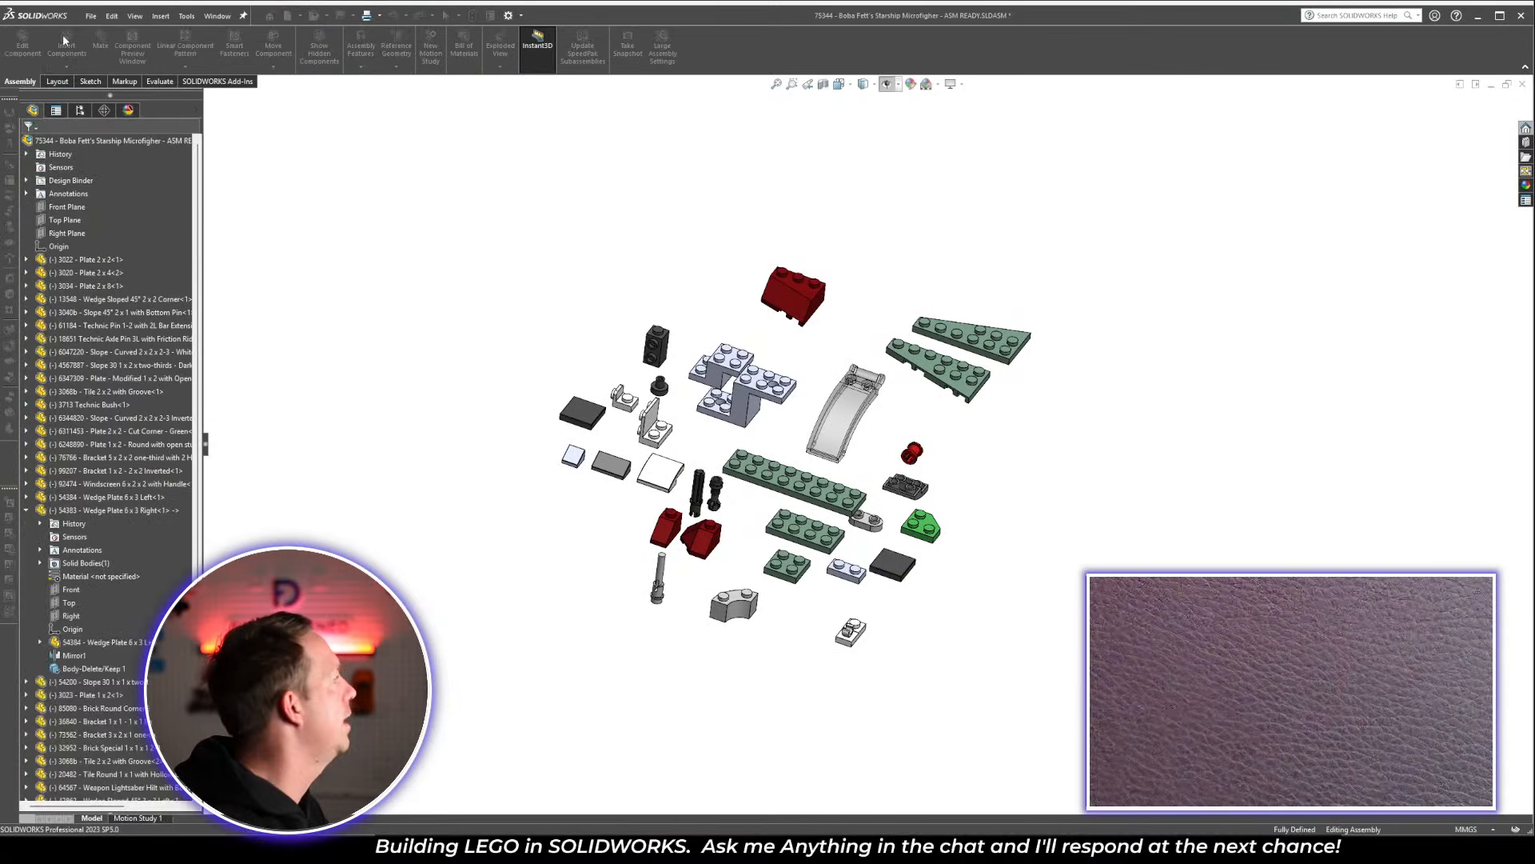
{"action": "left_click", "coordinate": [96, 273]}
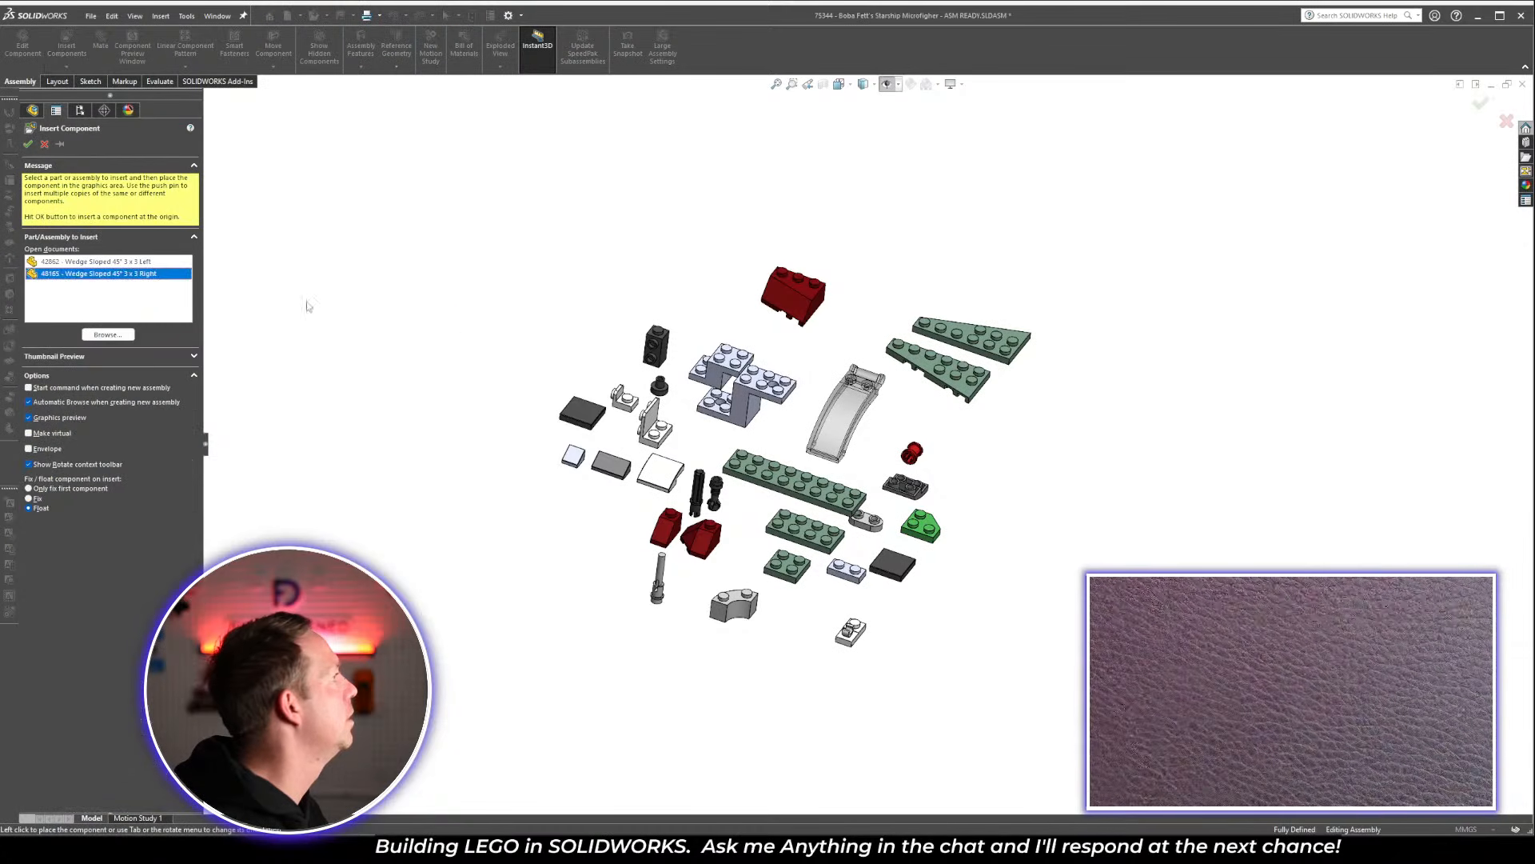
{"action": "left_click", "coordinate": [850, 314]}
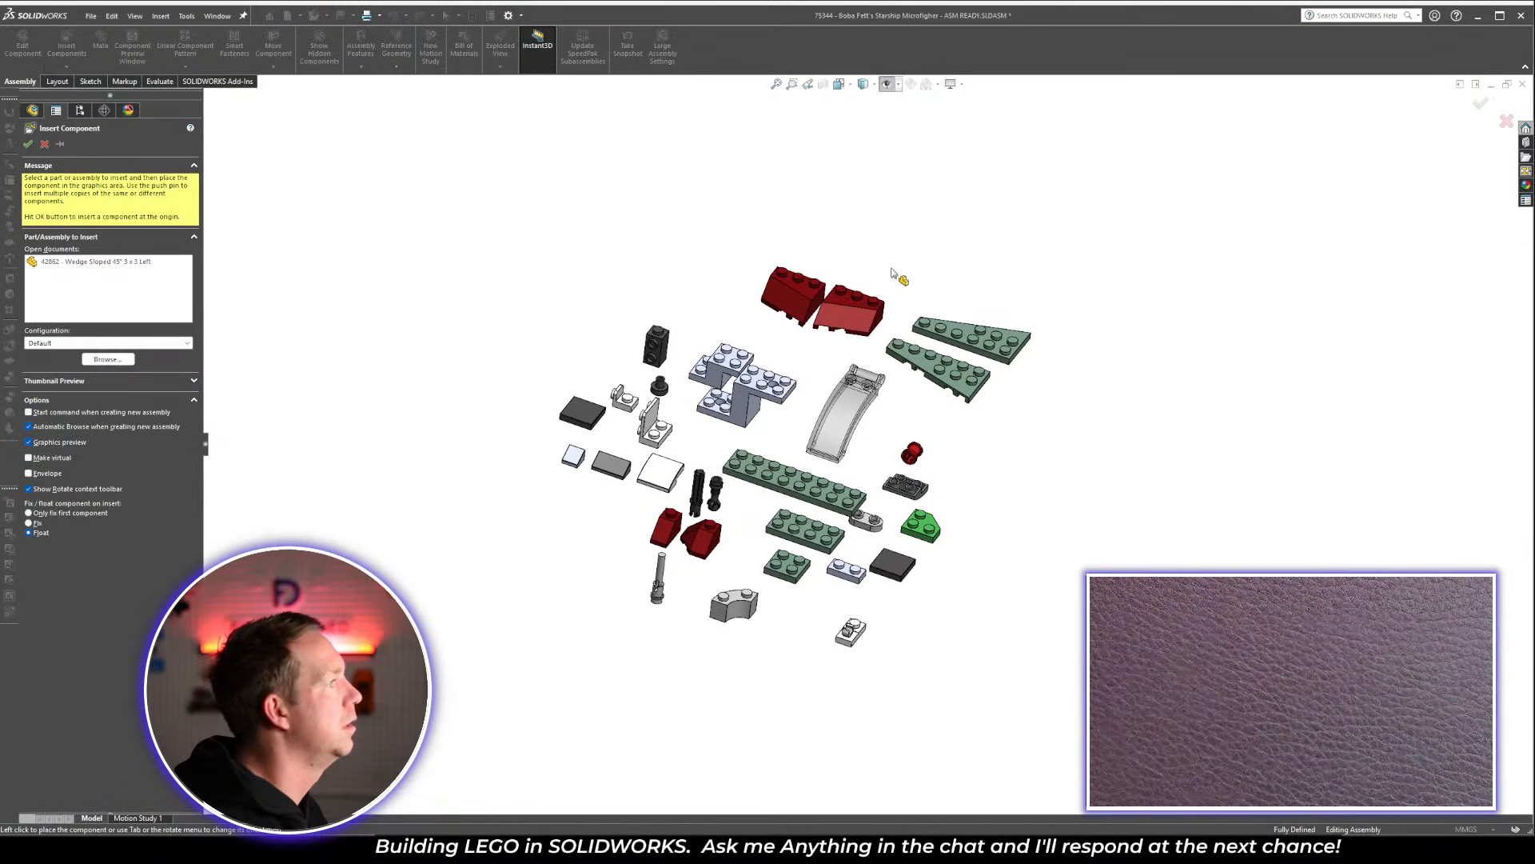
{"action": "scroll", "coordinate": [860, 320], "scroll_direction": "down", "scroll_amount": 2}
{"action": "key", "text": "ctrl+5"}
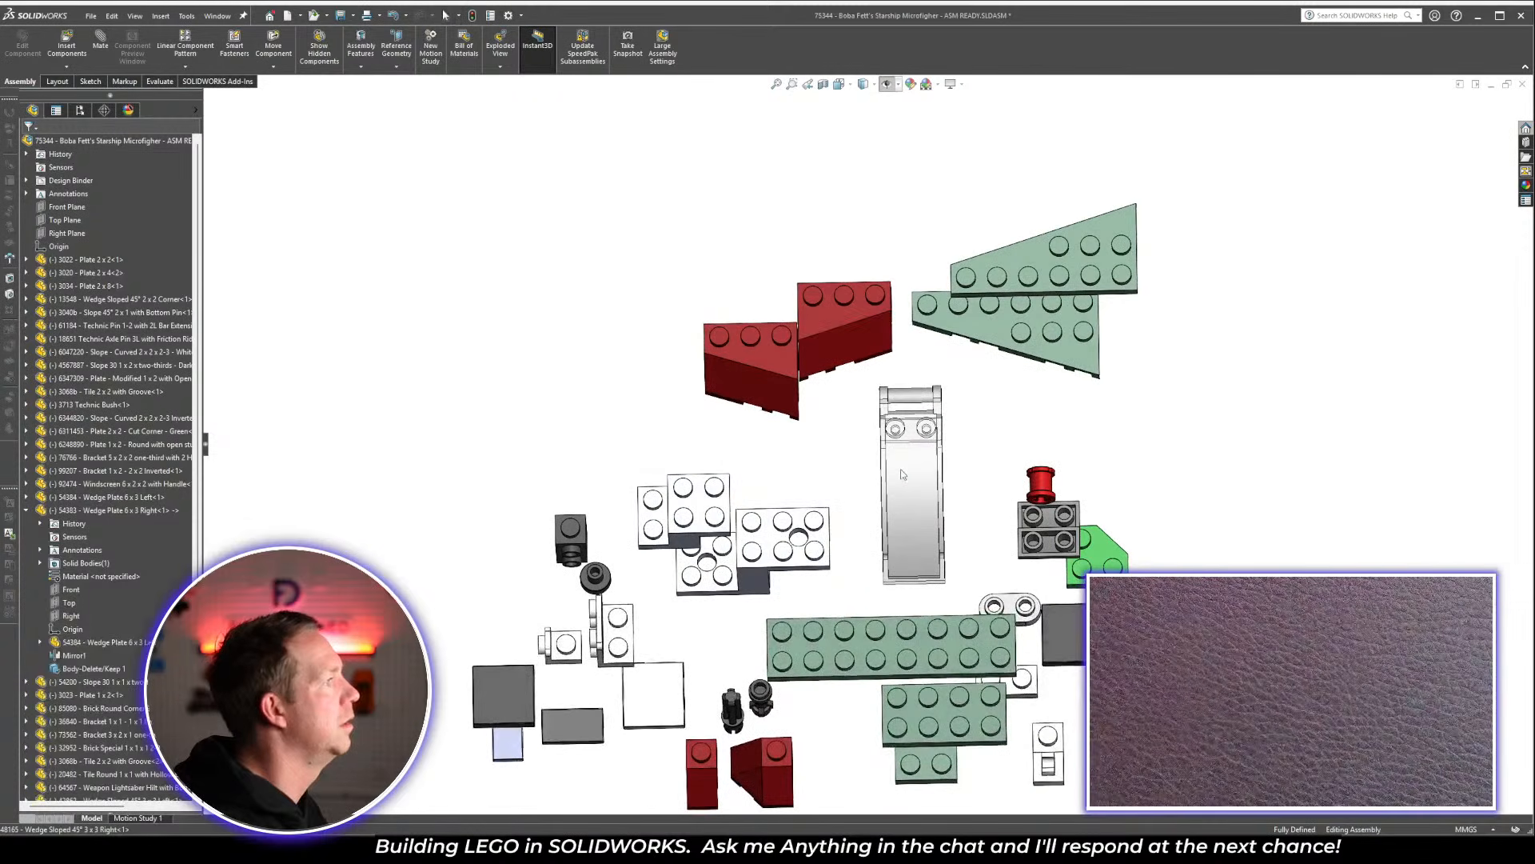
{"action": "key", "text": "ctrl+7"}
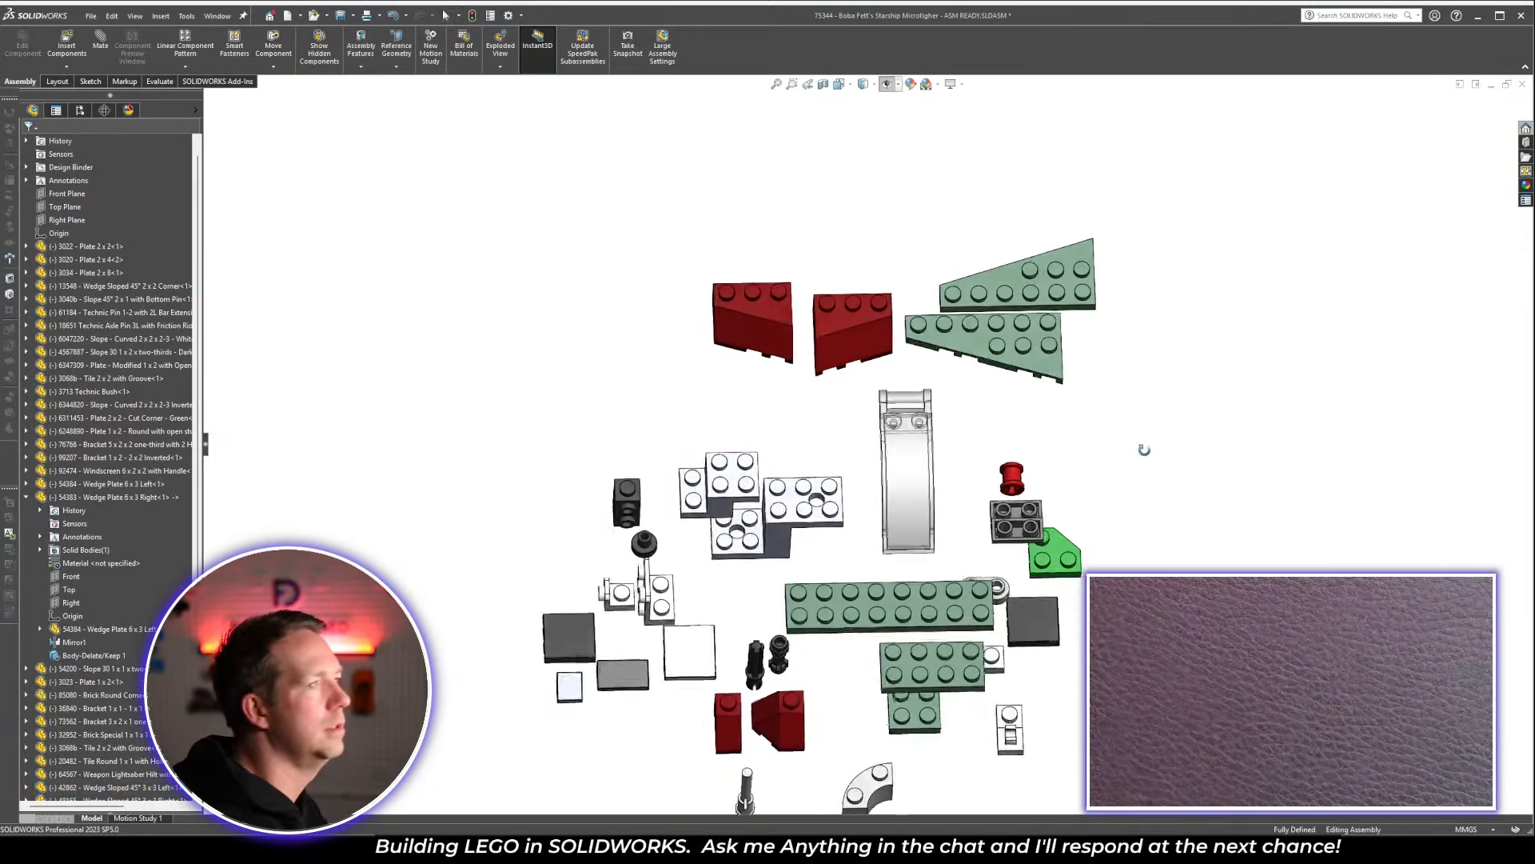
Switch to the Google Slides parts checklist and delete the ellipse around part 6257448
{"action": "key", "text": "alt+Tab"}
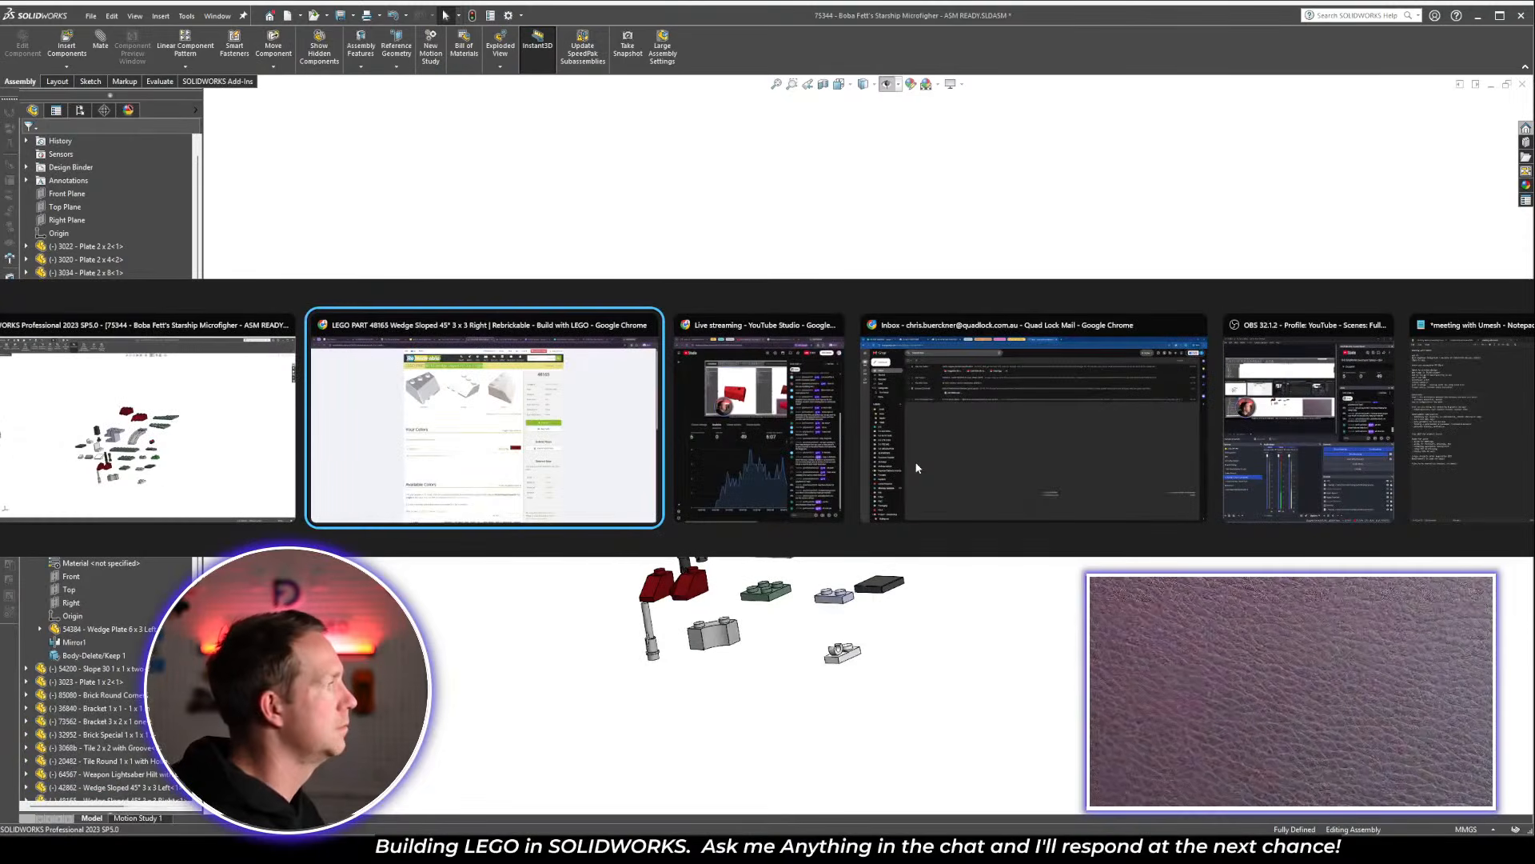
{"action": "left_click", "coordinate": [799, 21]}
{"action": "left_click", "coordinate": [490, 21]}
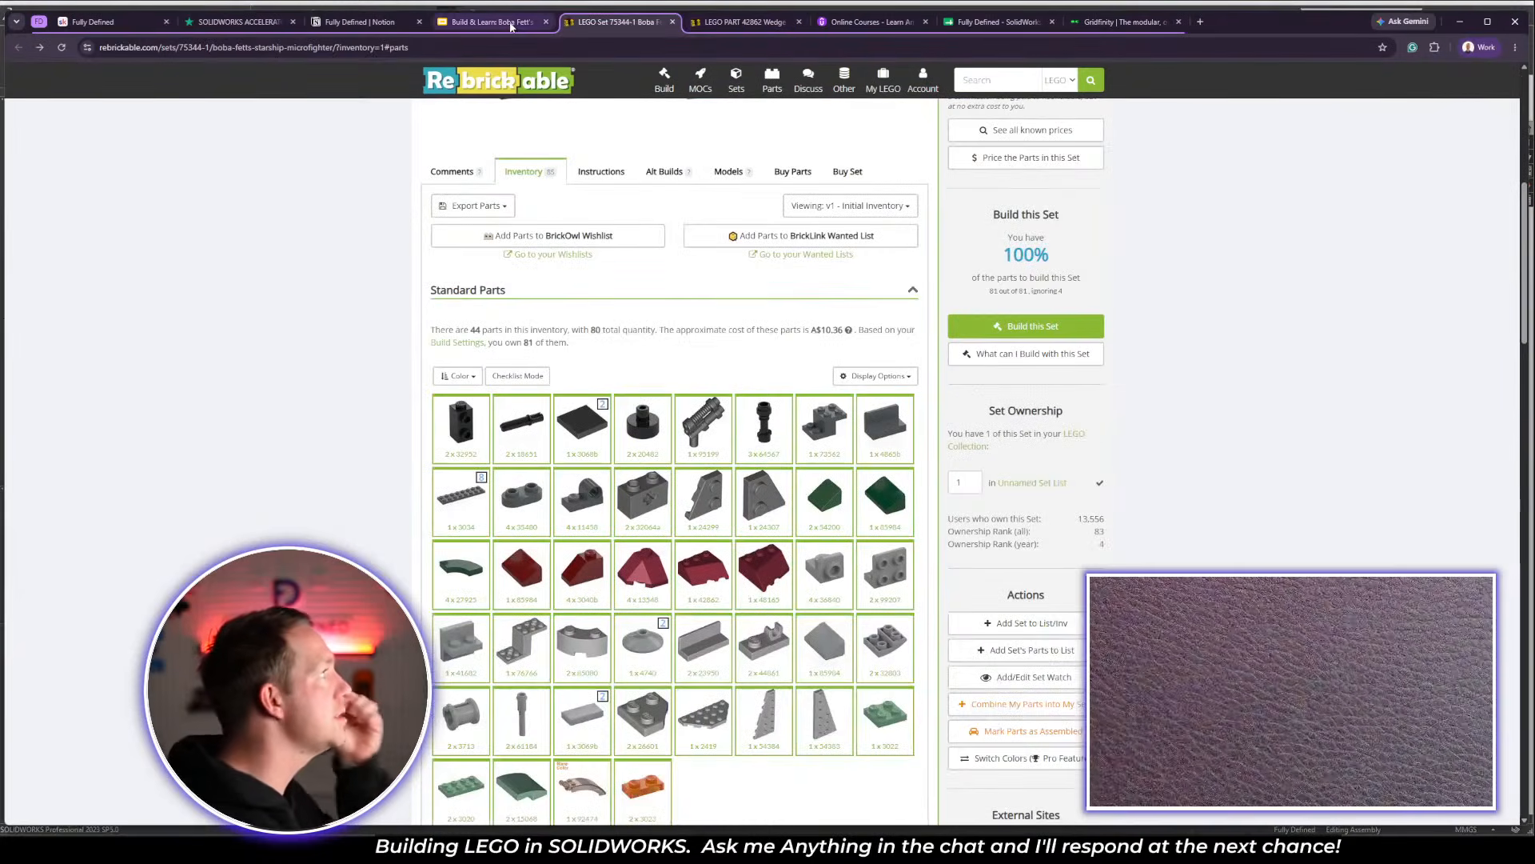
{"action": "left_click", "coordinate": [686, 422]}
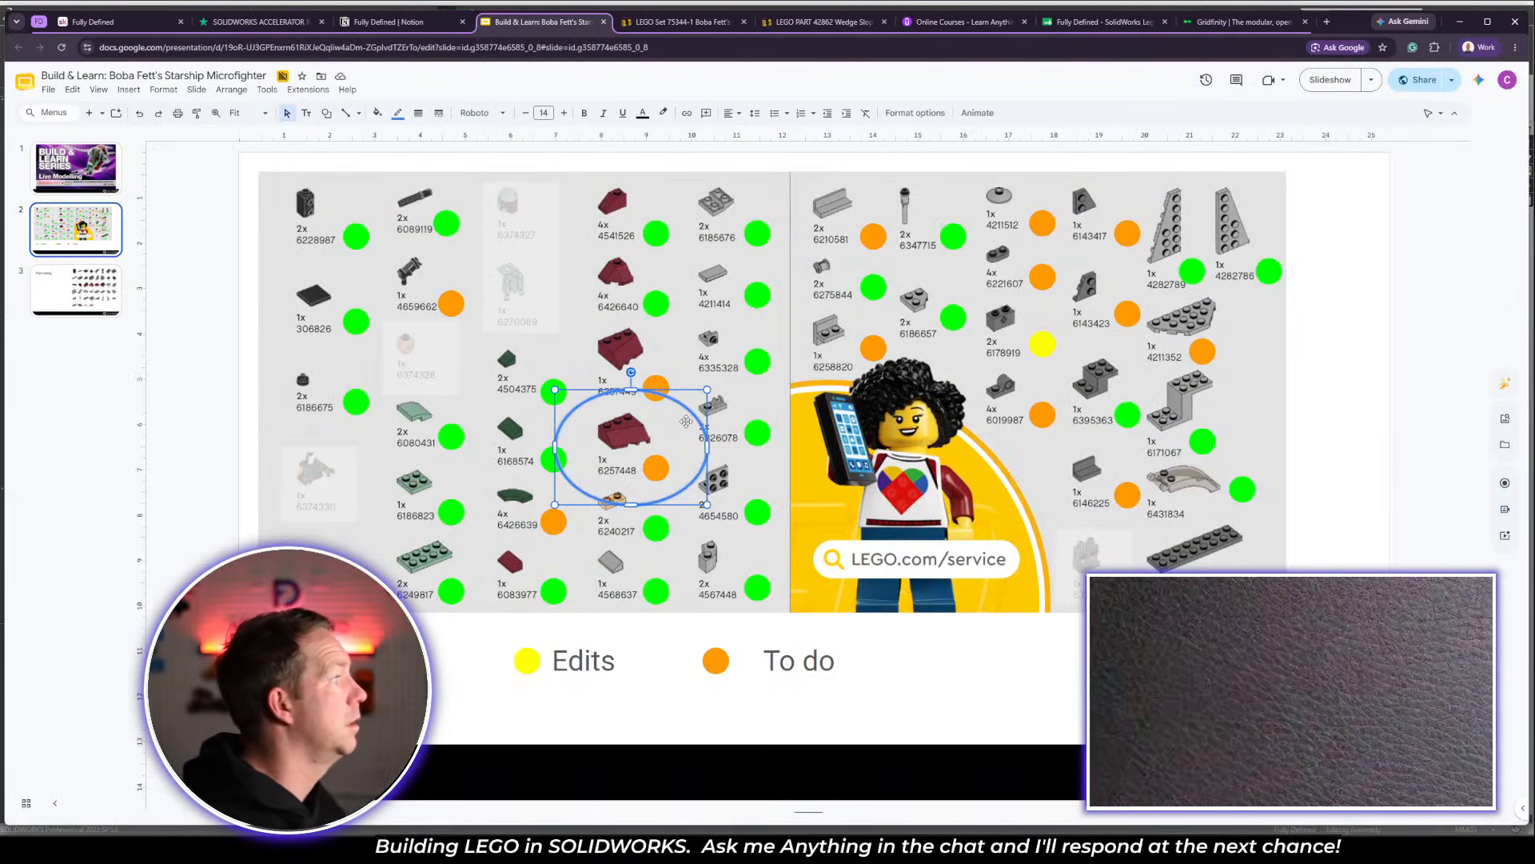
{"action": "key", "text": "Delete"}
Fill the status markers of parts 6257449 and 6257448 with green
{"action": "left_click", "coordinate": [655, 468]}
{"action": "left_click", "coordinate": [658, 398], "text": "shift"}
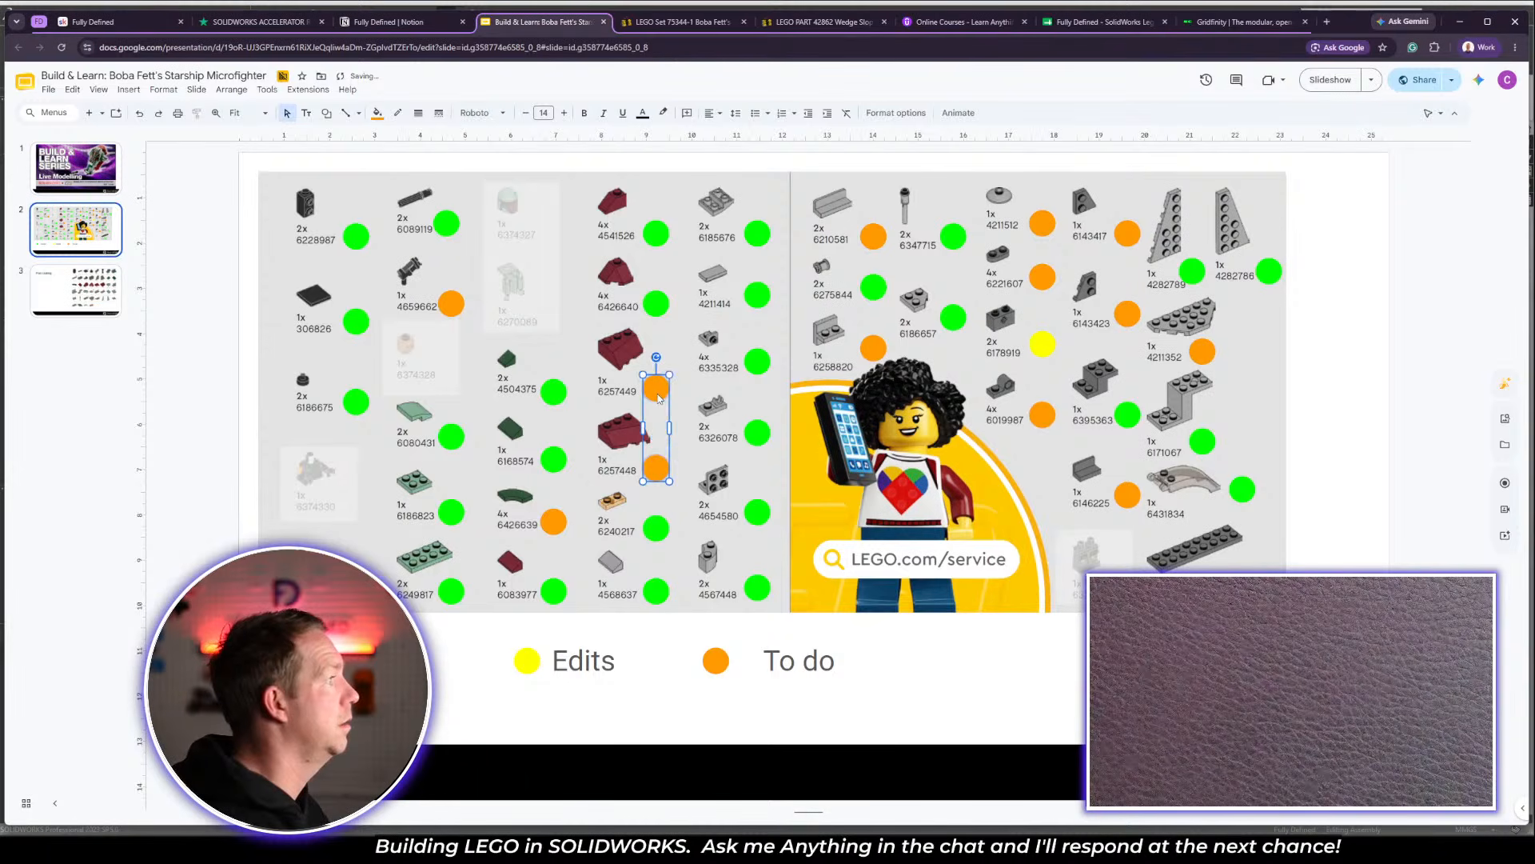
{"action": "left_click", "coordinate": [378, 113]}
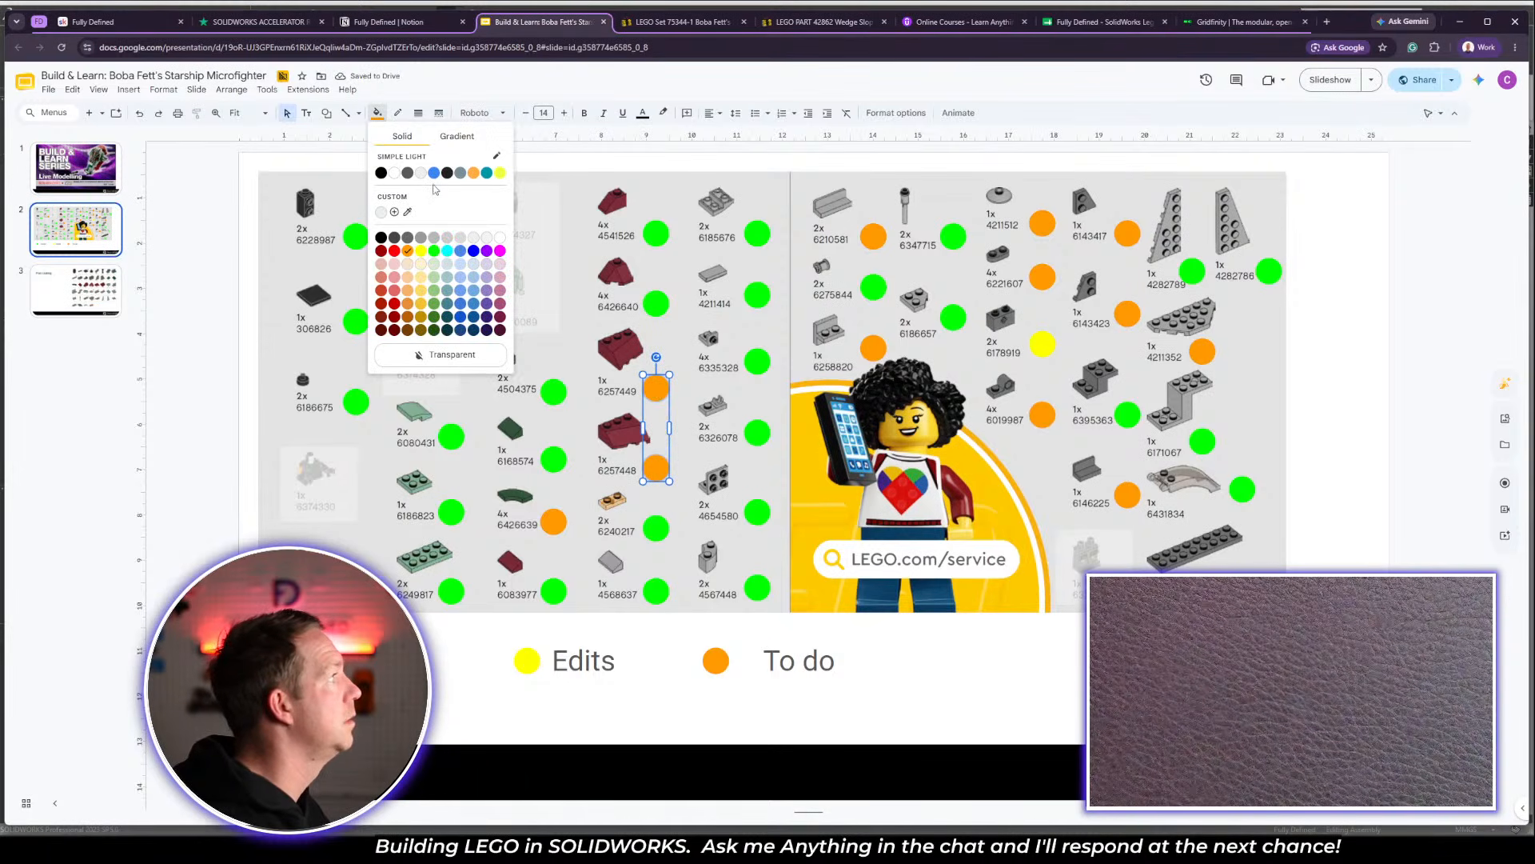
{"action": "left_click", "coordinate": [434, 252]}
{"action": "left_click", "coordinate": [1392, 407]}
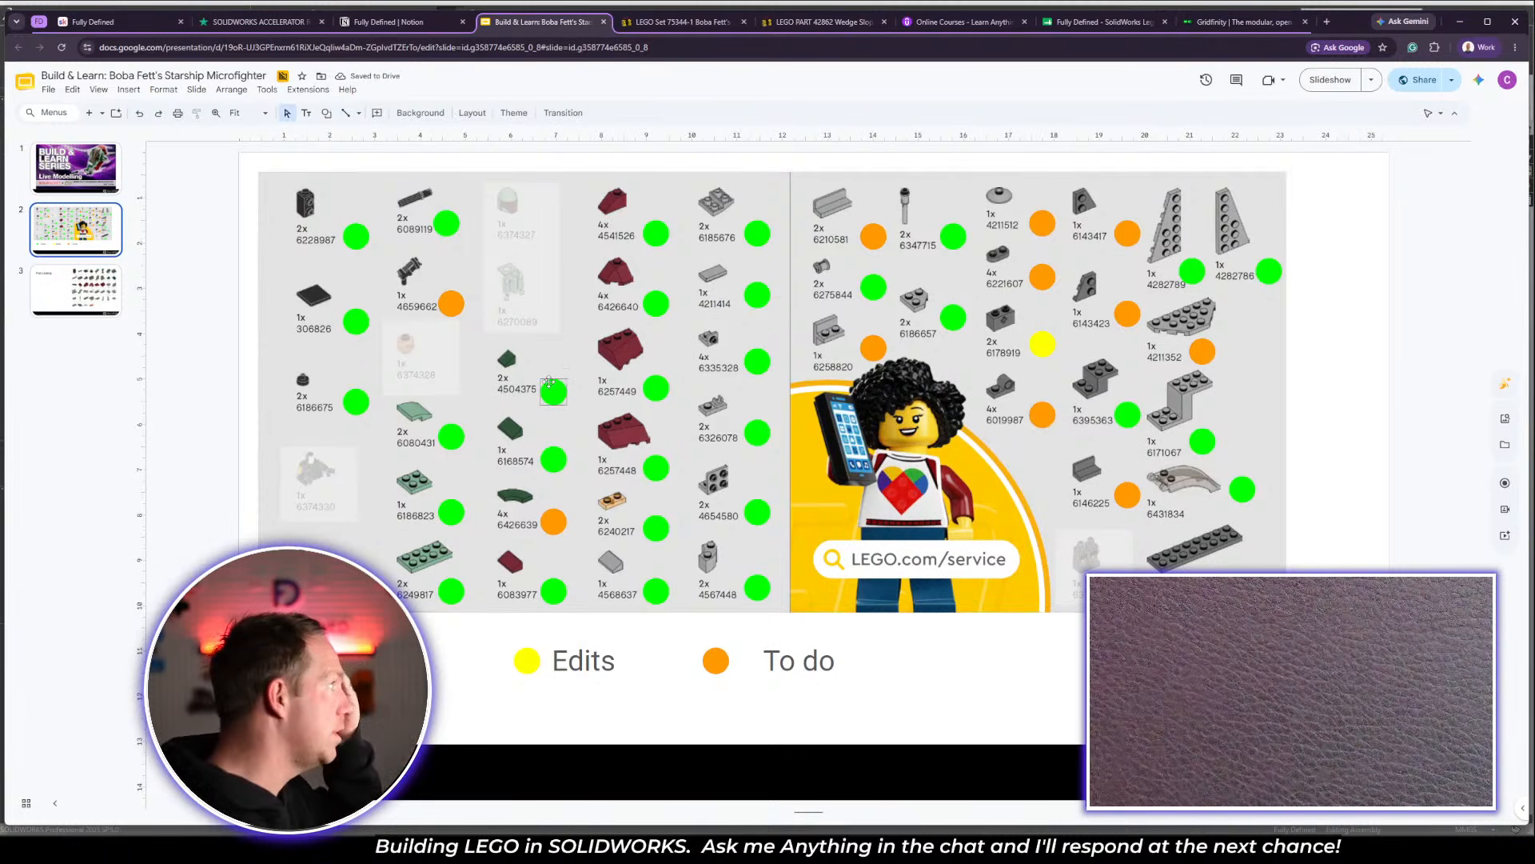
Delete the status marker of part 4659662 and extend the translucent cover of the part below upwards over it
{"action": "left_click", "coordinate": [456, 307]}
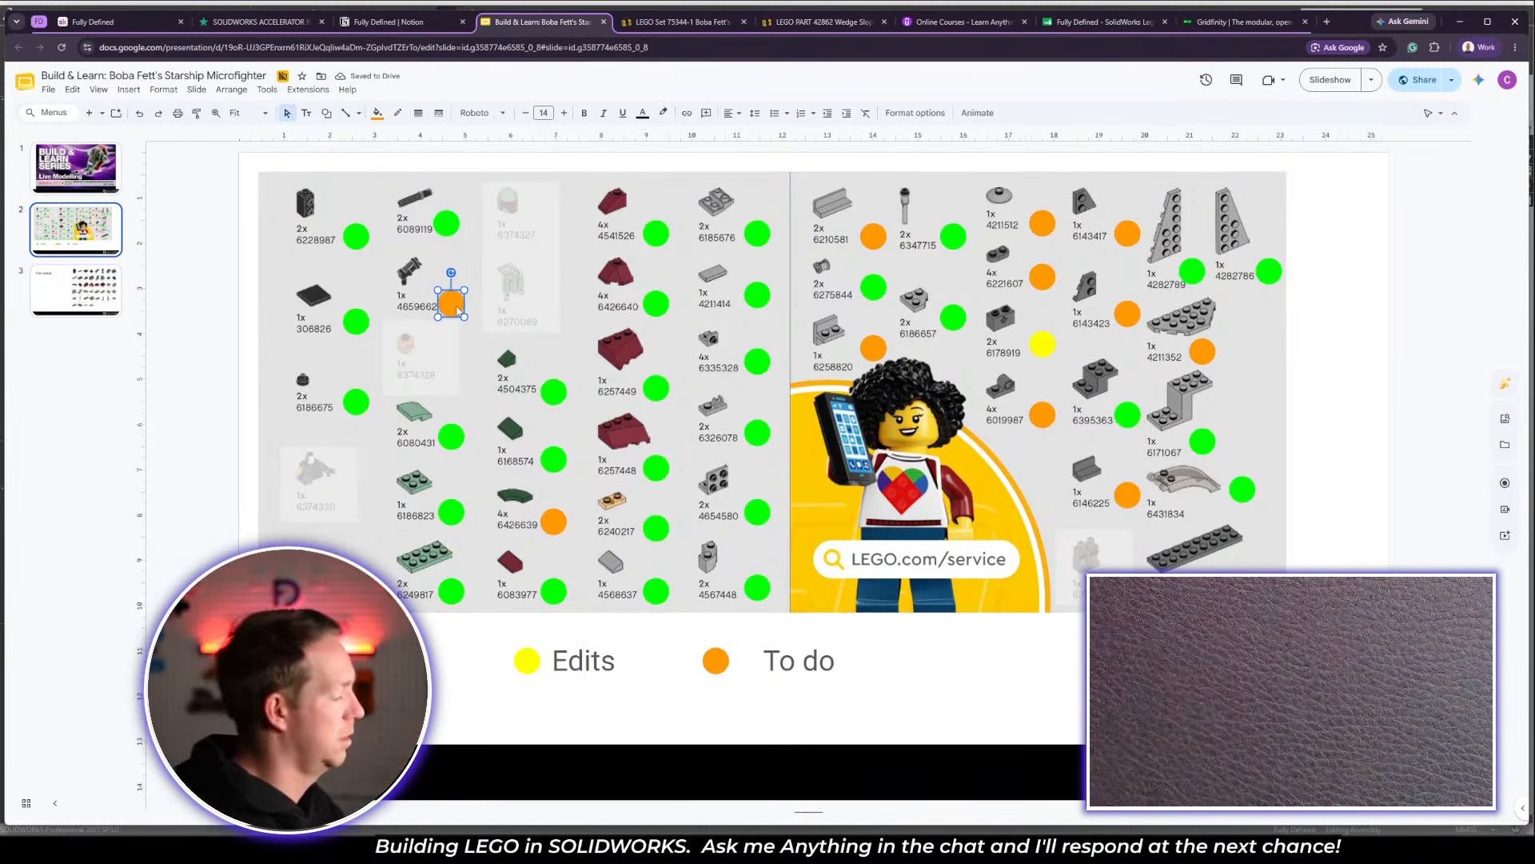
{"action": "key", "text": "Delete"}
{"action": "left_click", "coordinate": [432, 345]}
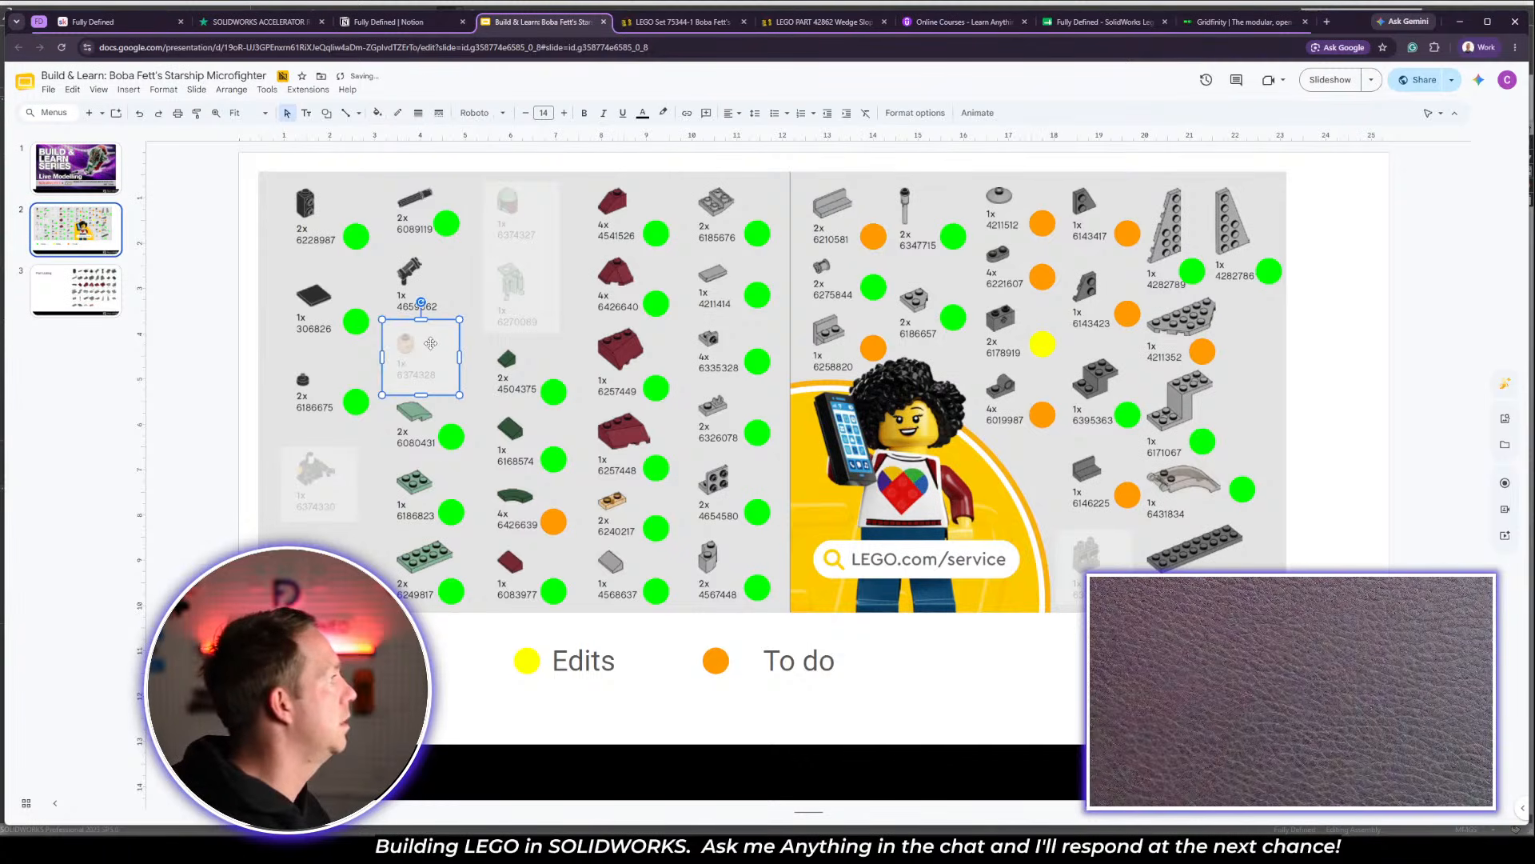
{"action": "left_click_drag", "start_coordinate": [421, 319], "coordinate": [421, 253]}
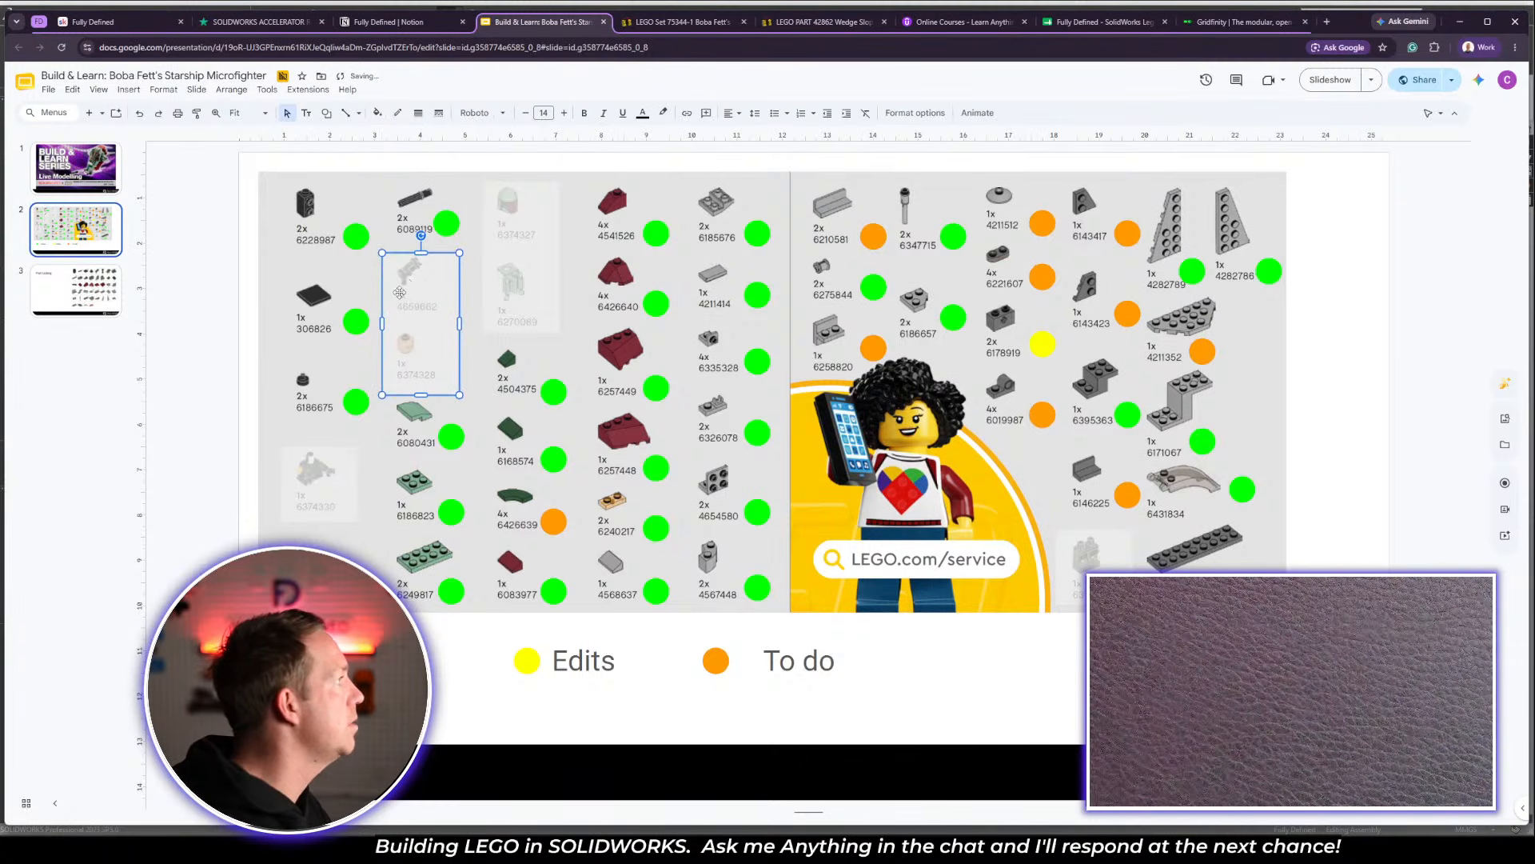
{"action": "left_click", "coordinate": [1323, 382]}
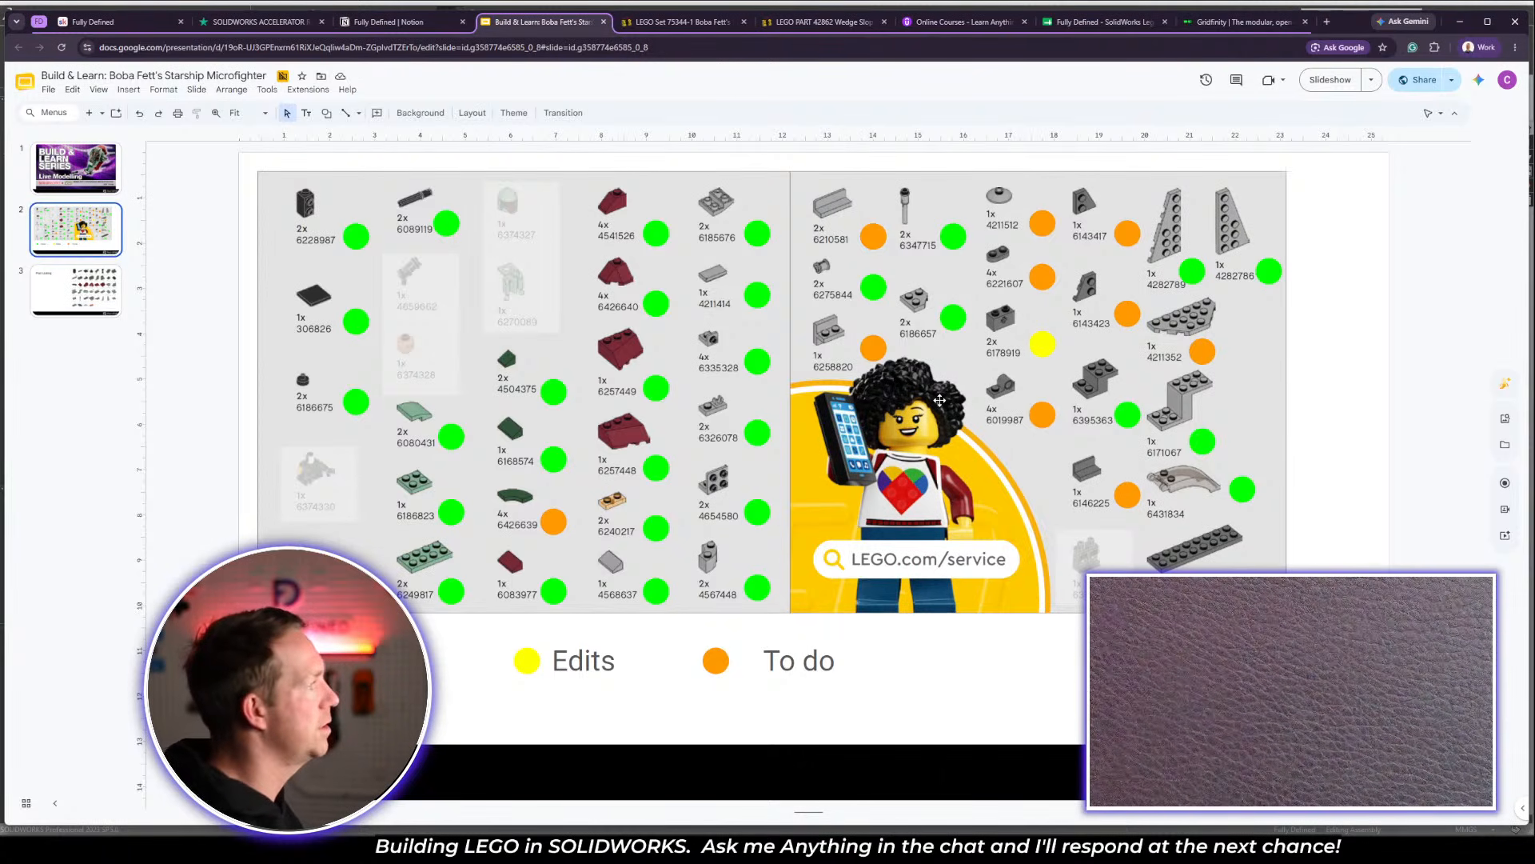
{"action": "left_click", "coordinate": [525, 499]}
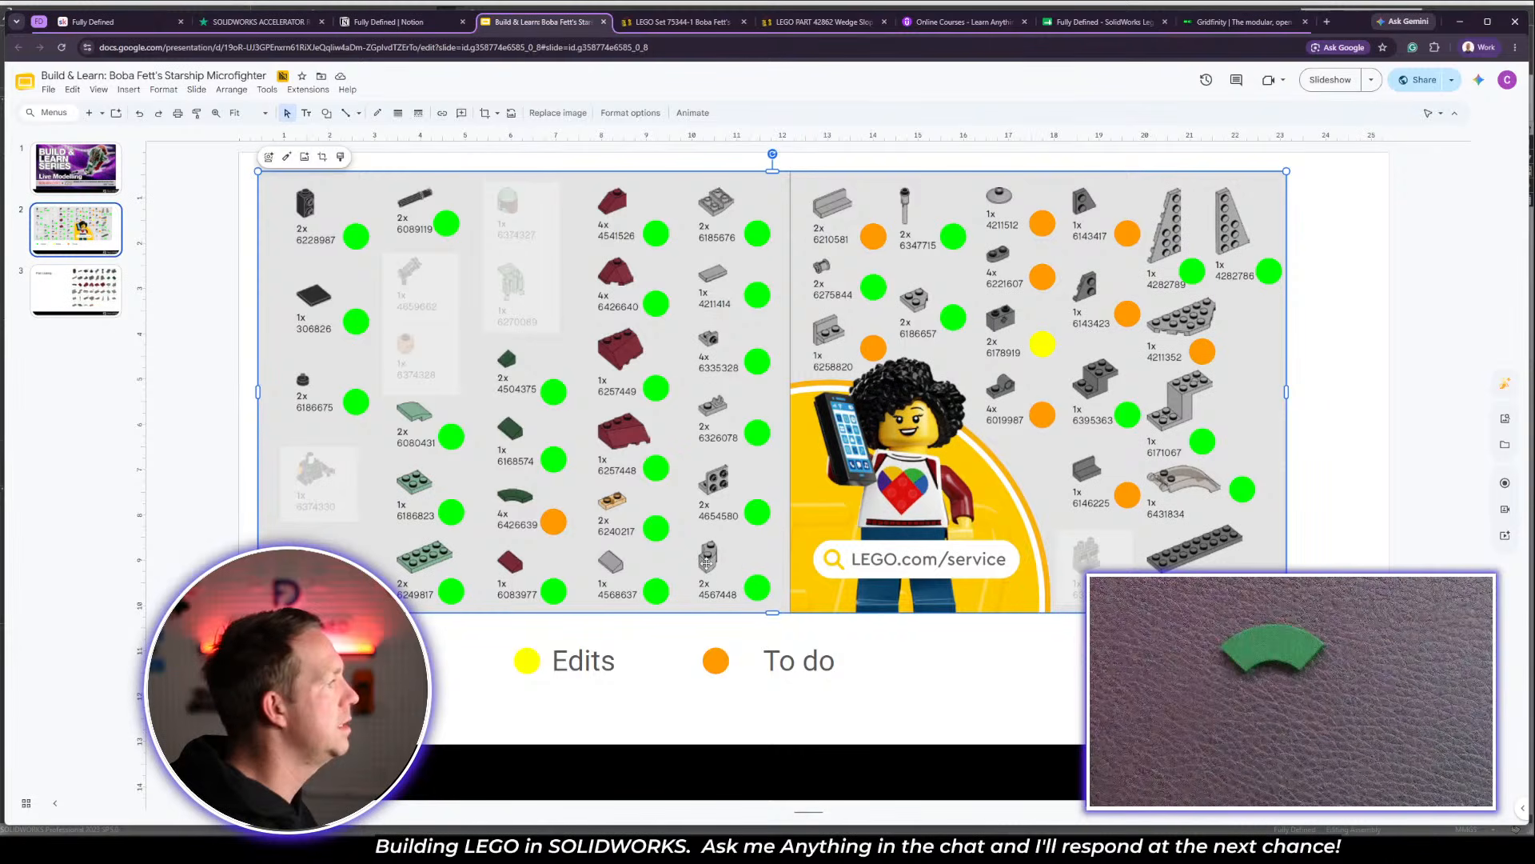
{"action": "left_click", "coordinate": [760, 594]}
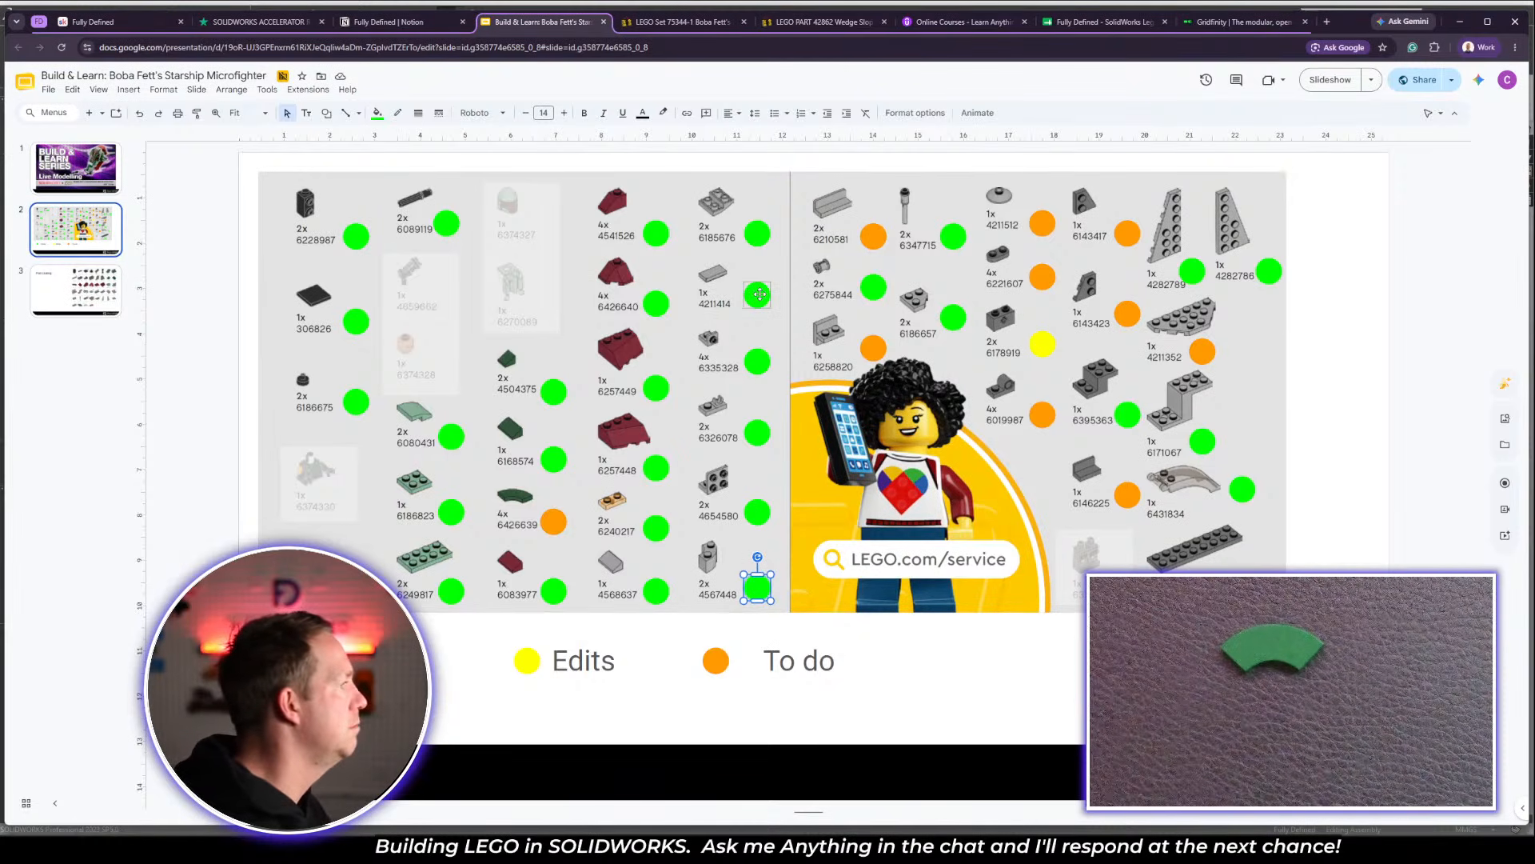
Switch to the SOLIDWORKS assembly, move the separate 3068b 2 x 2 tile beside the other 2 x 2 tile, and return to the parts checklist
{"action": "key", "text": "alt+Tab"}
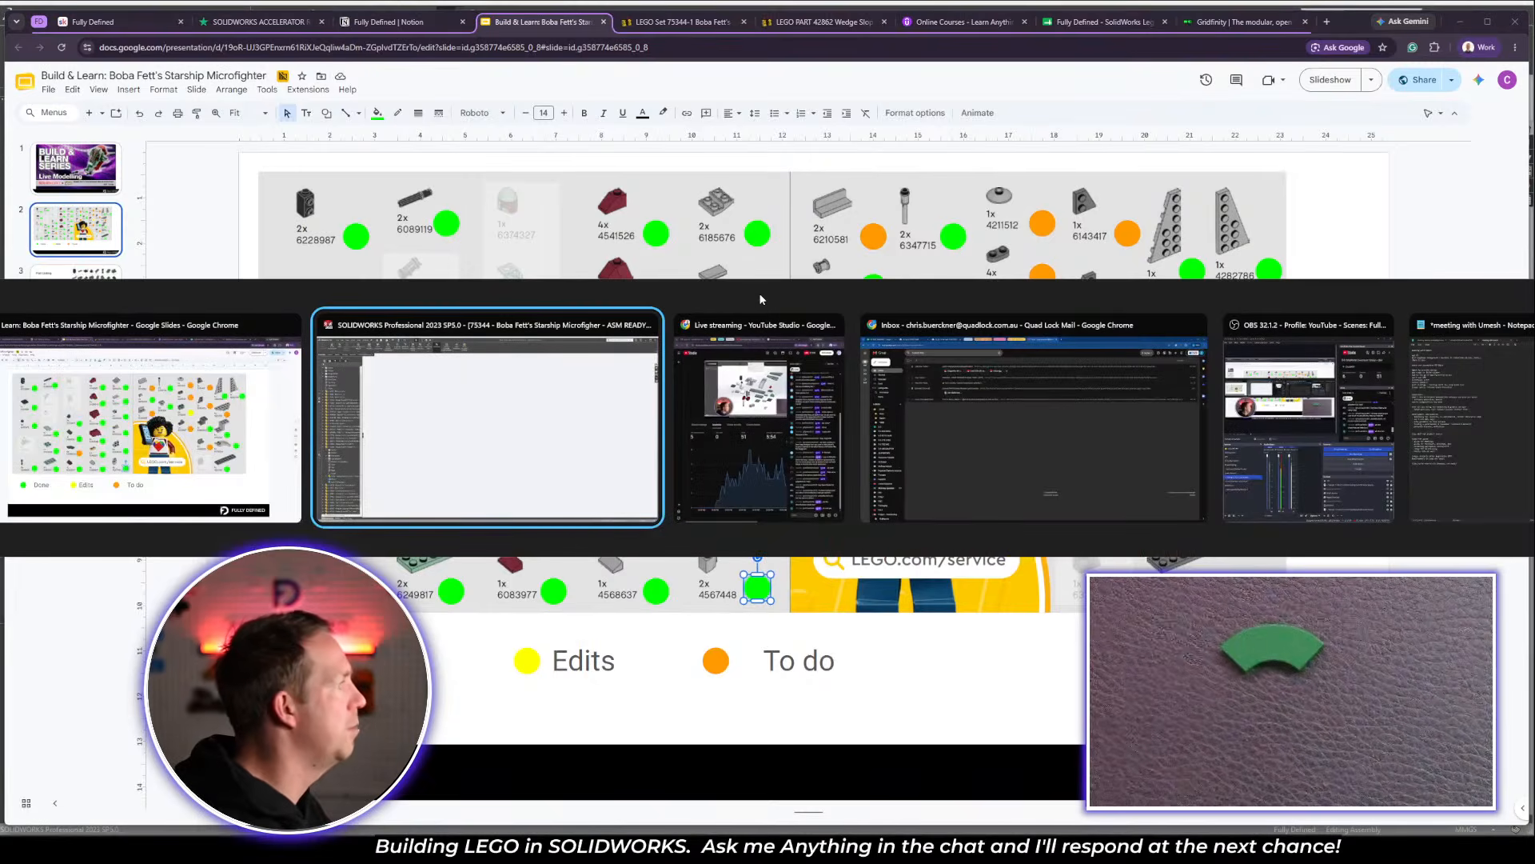
{"action": "scroll", "coordinate": [590, 526], "scroll_direction": "down", "scroll_amount": 5}
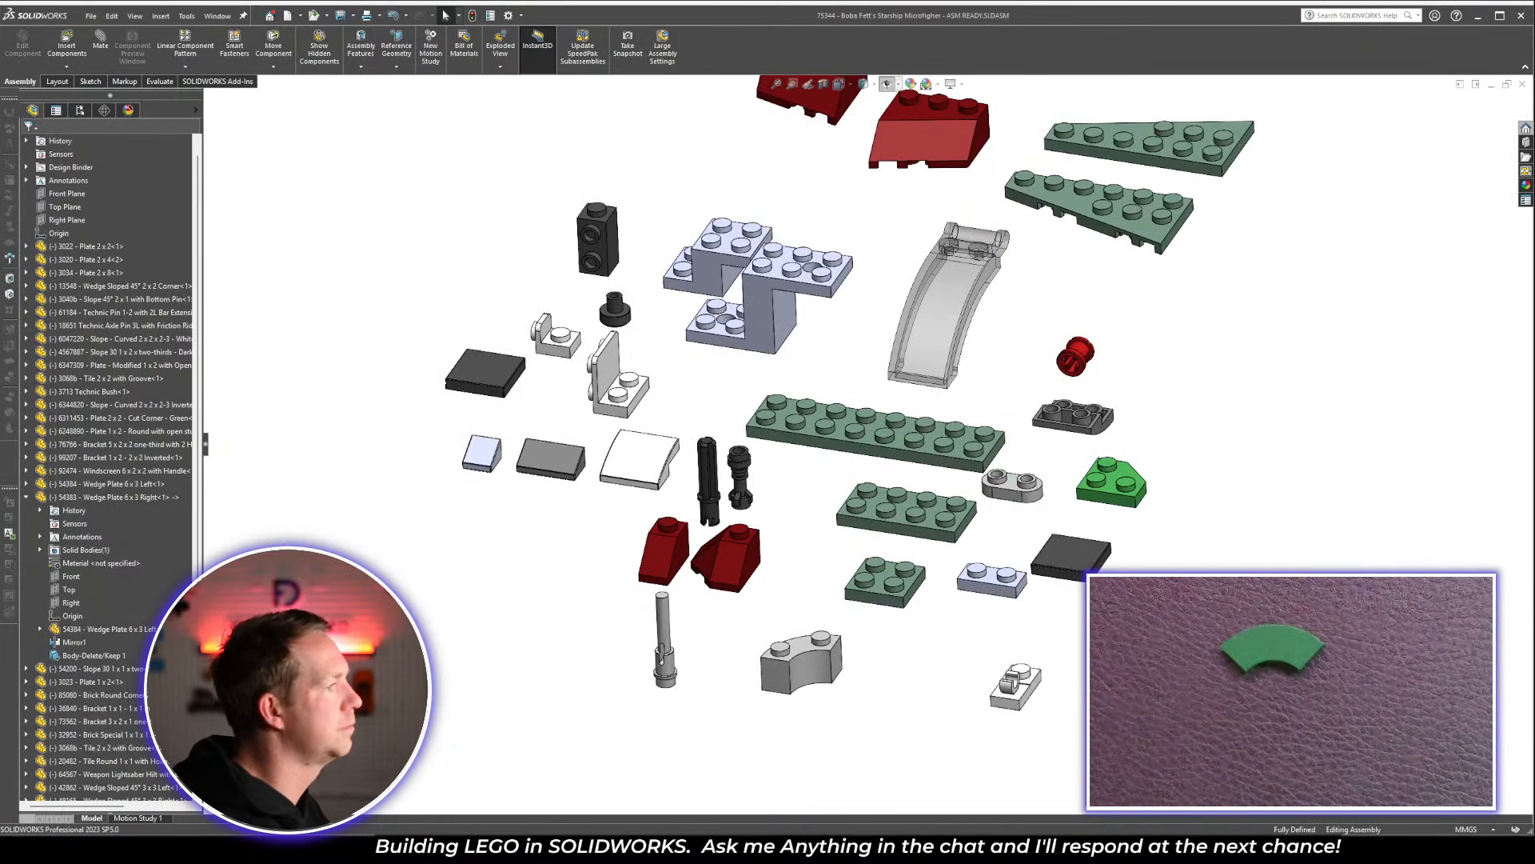
{"action": "left_click_drag", "start_coordinate": [1071, 566], "coordinate": [427, 427]}
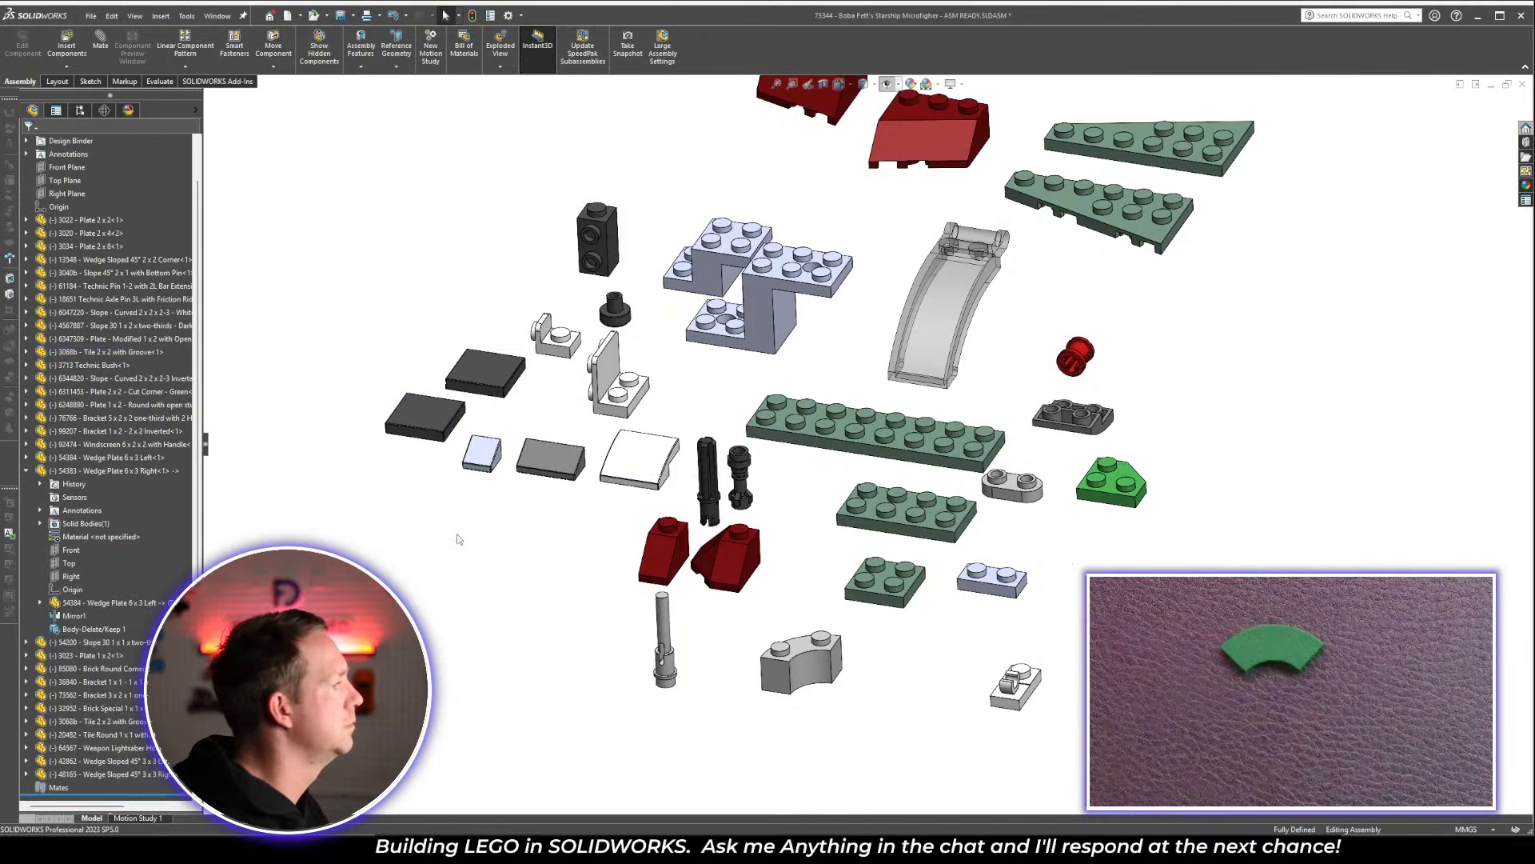
{"action": "left_click", "coordinate": [432, 421]}
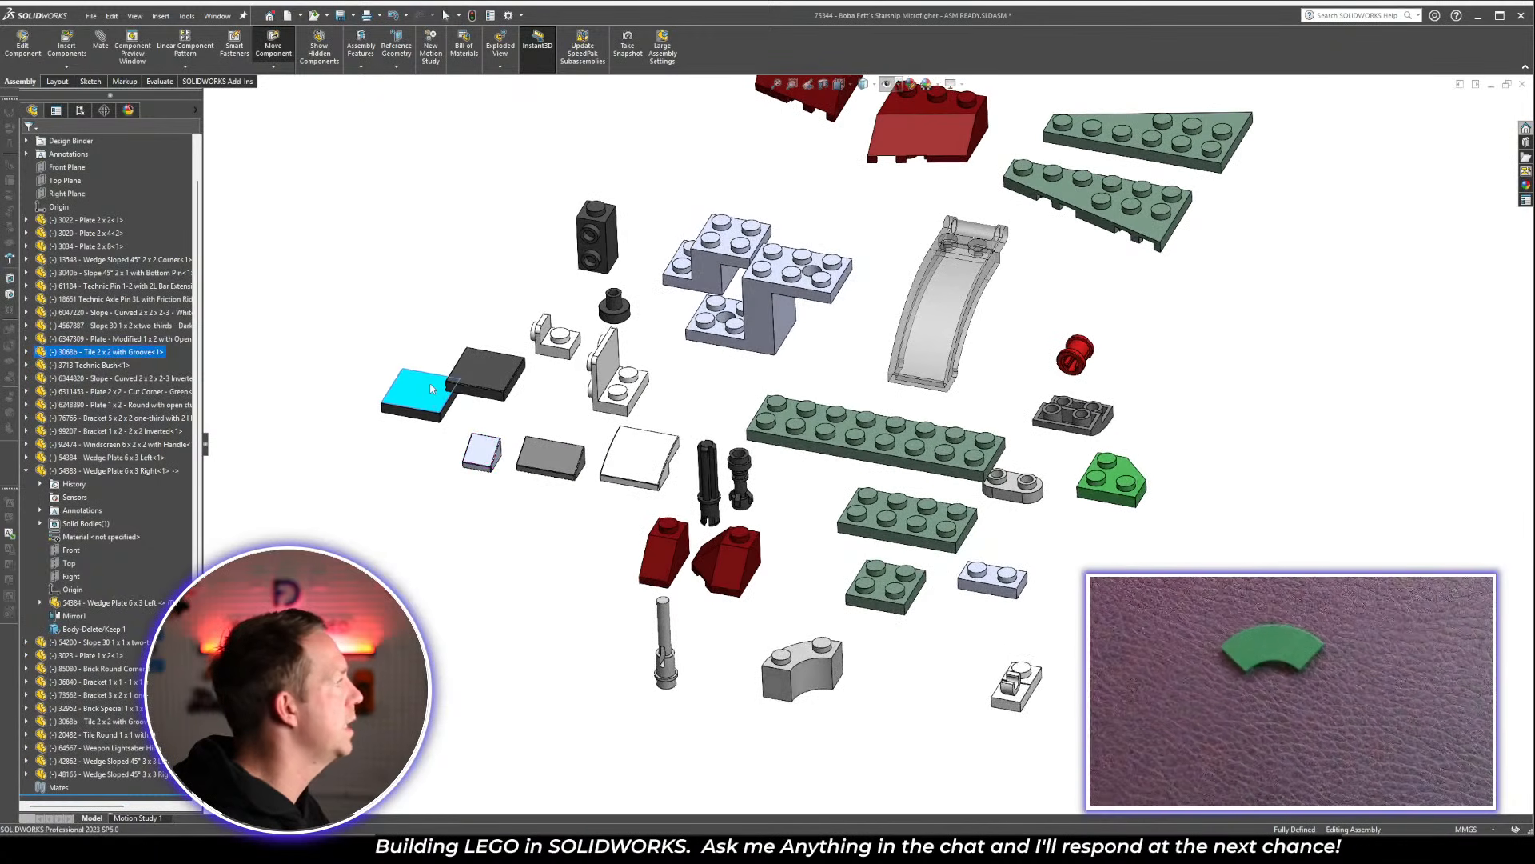
{"action": "left_click", "coordinate": [485, 372]}
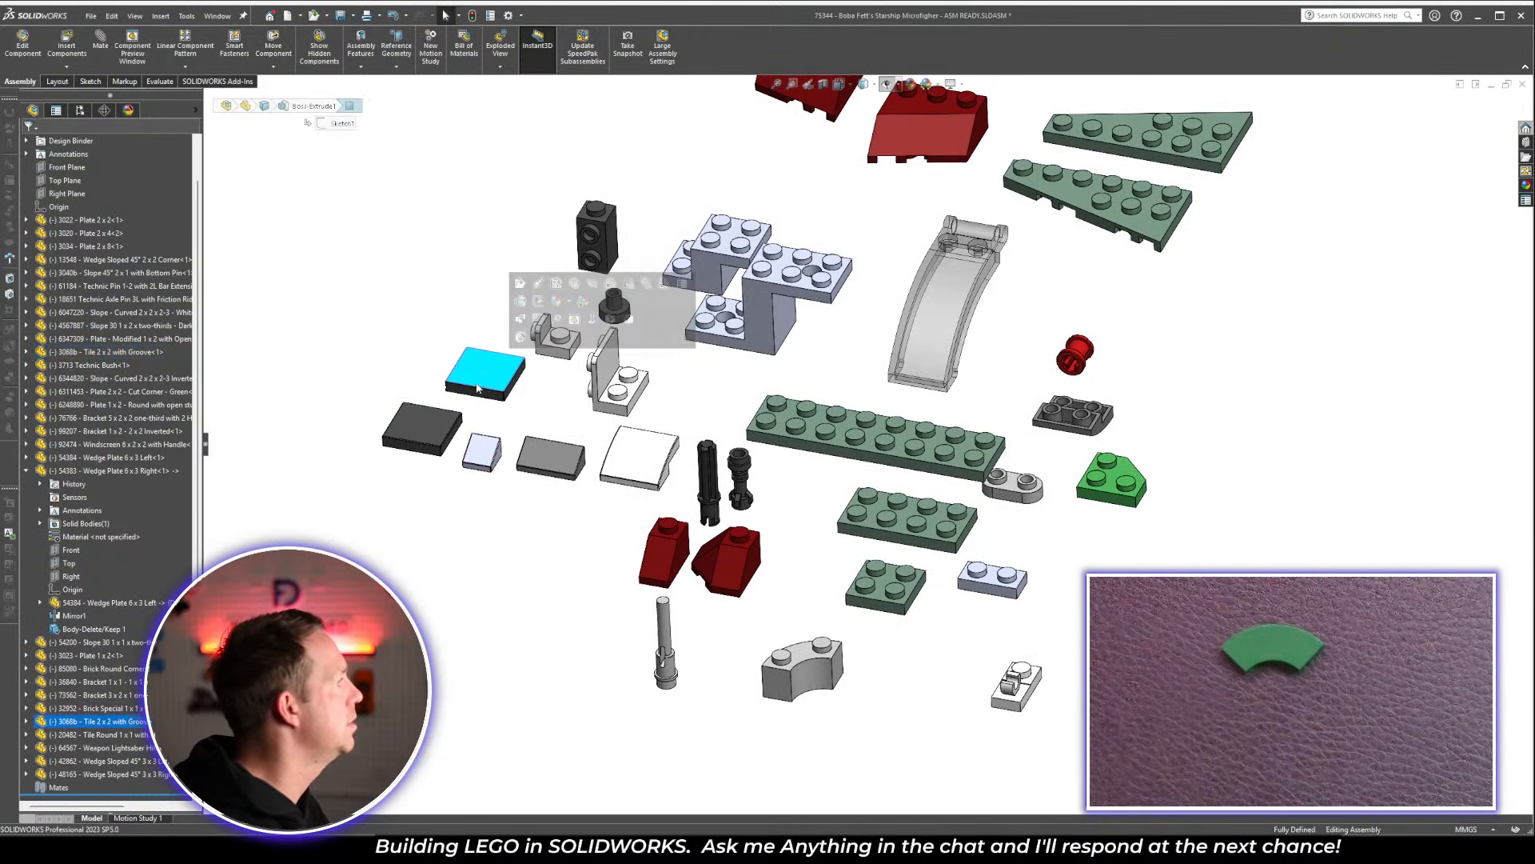
{"action": "left_click", "coordinate": [440, 427]}
{"action": "left_click", "coordinate": [445, 520]}
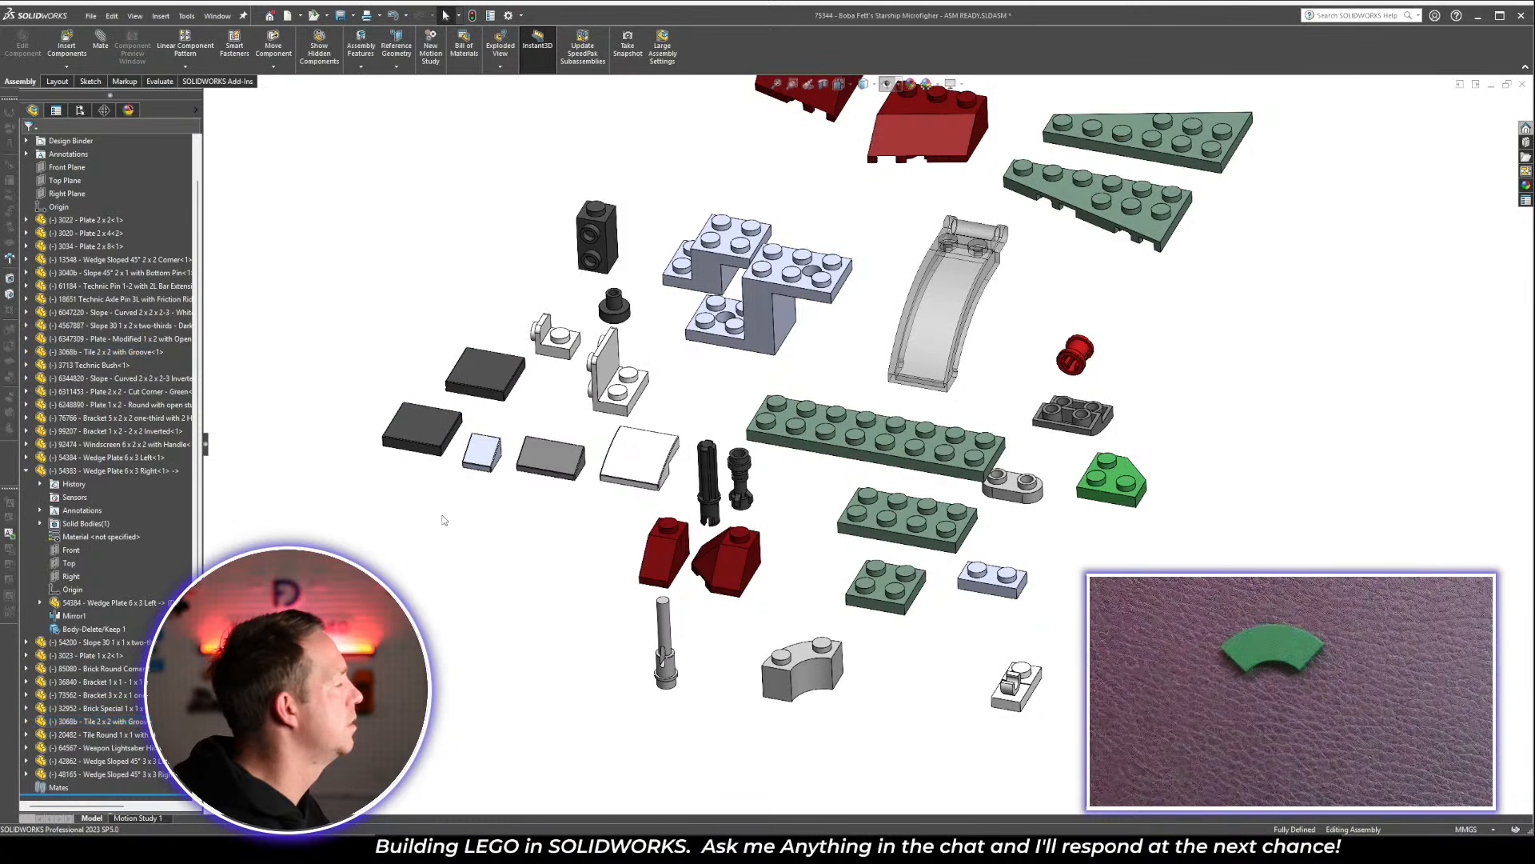
{"action": "key", "text": "alt+Tab"}
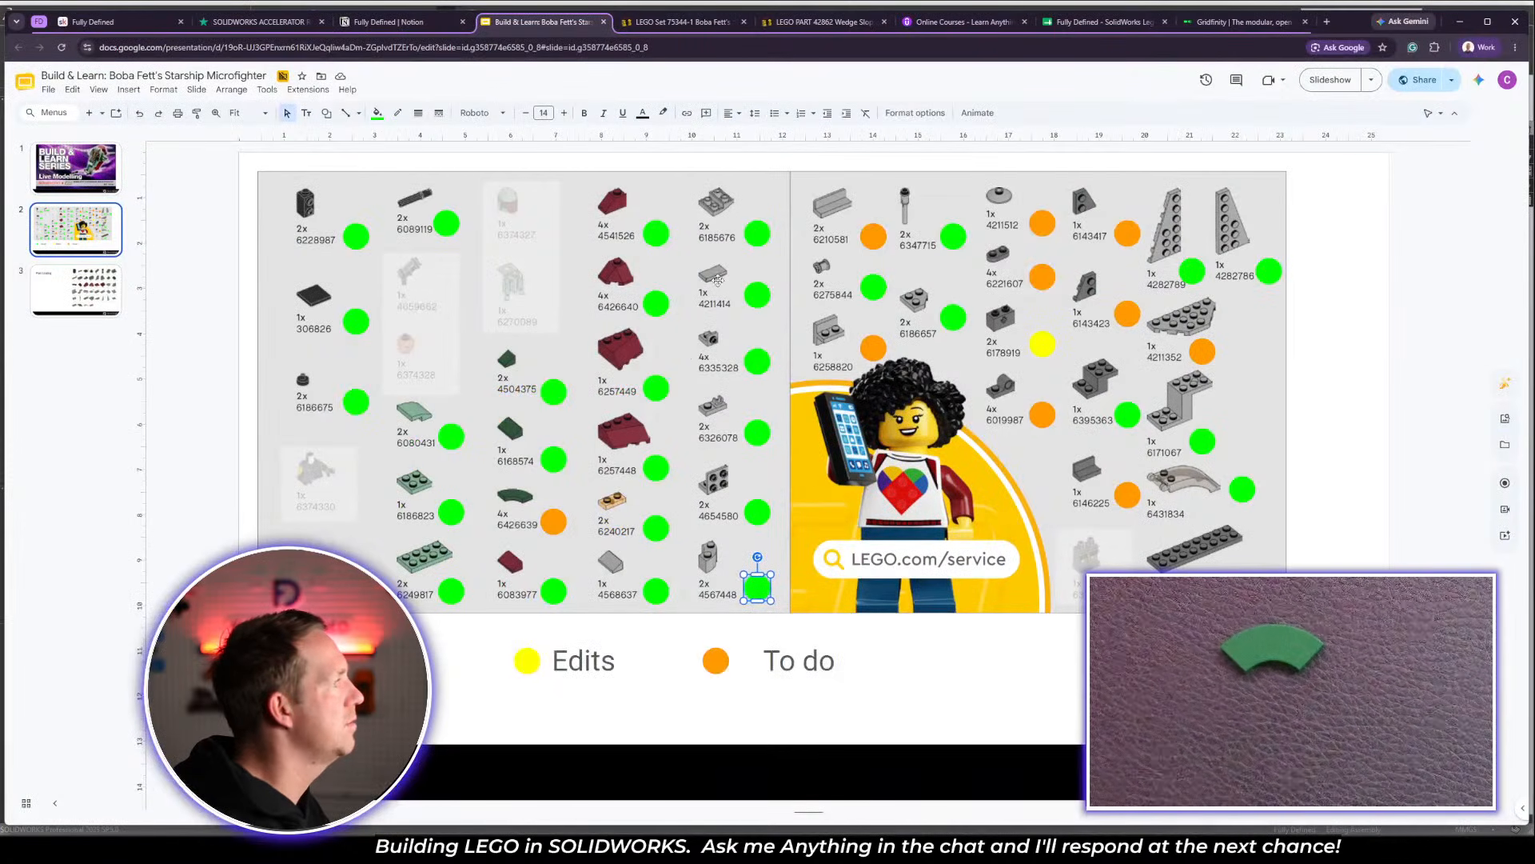
Switch to the SOLIDWORKS assembly and browse to the PARTS LIBRARY folder for a component to insert
{"action": "key", "text": "alt+Tab"}
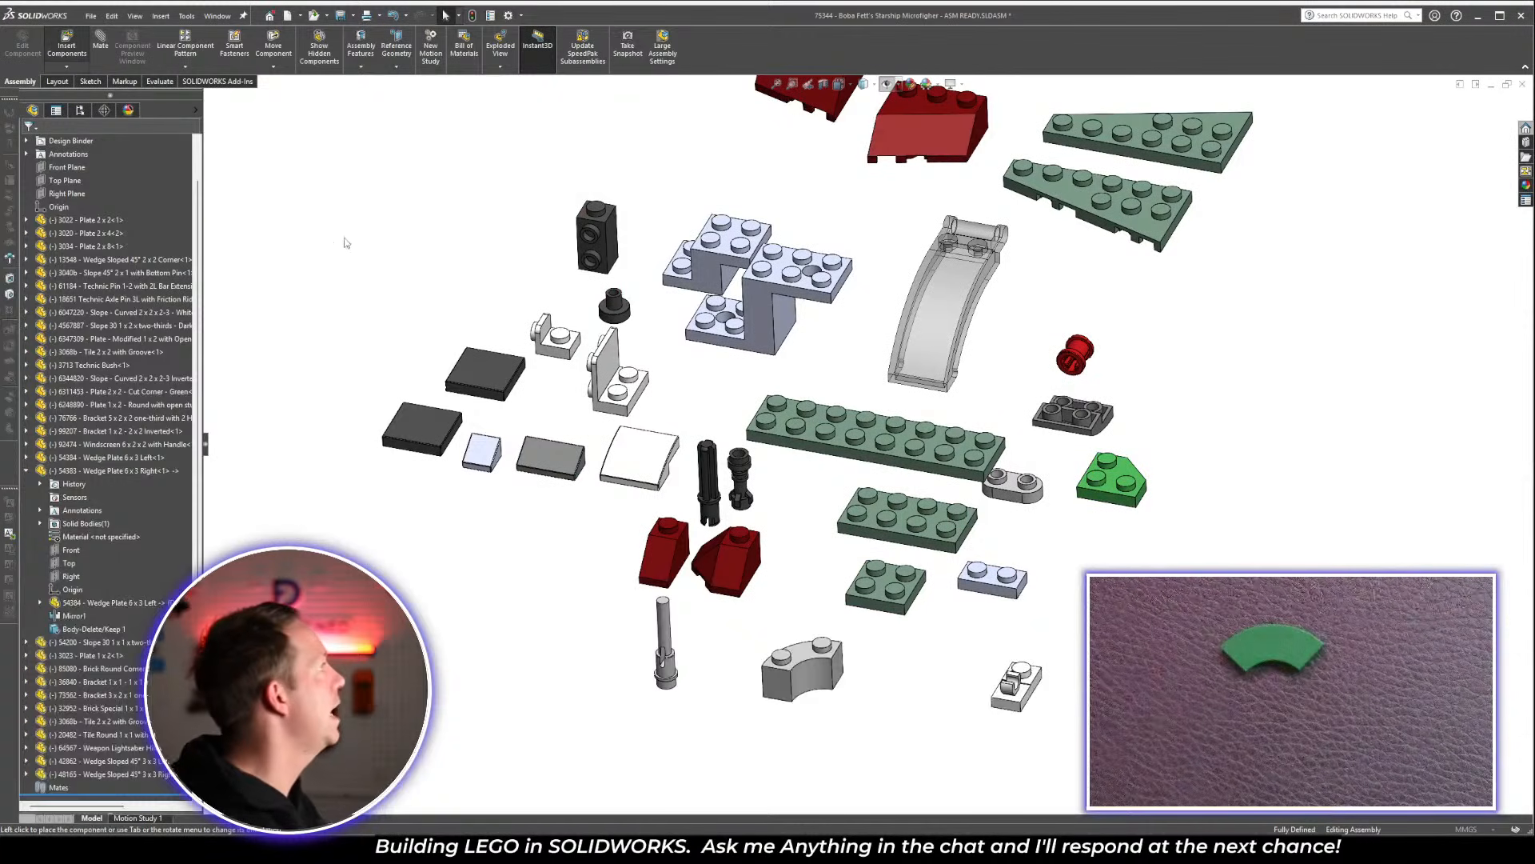
{"action": "left_click", "coordinate": [114, 333]}
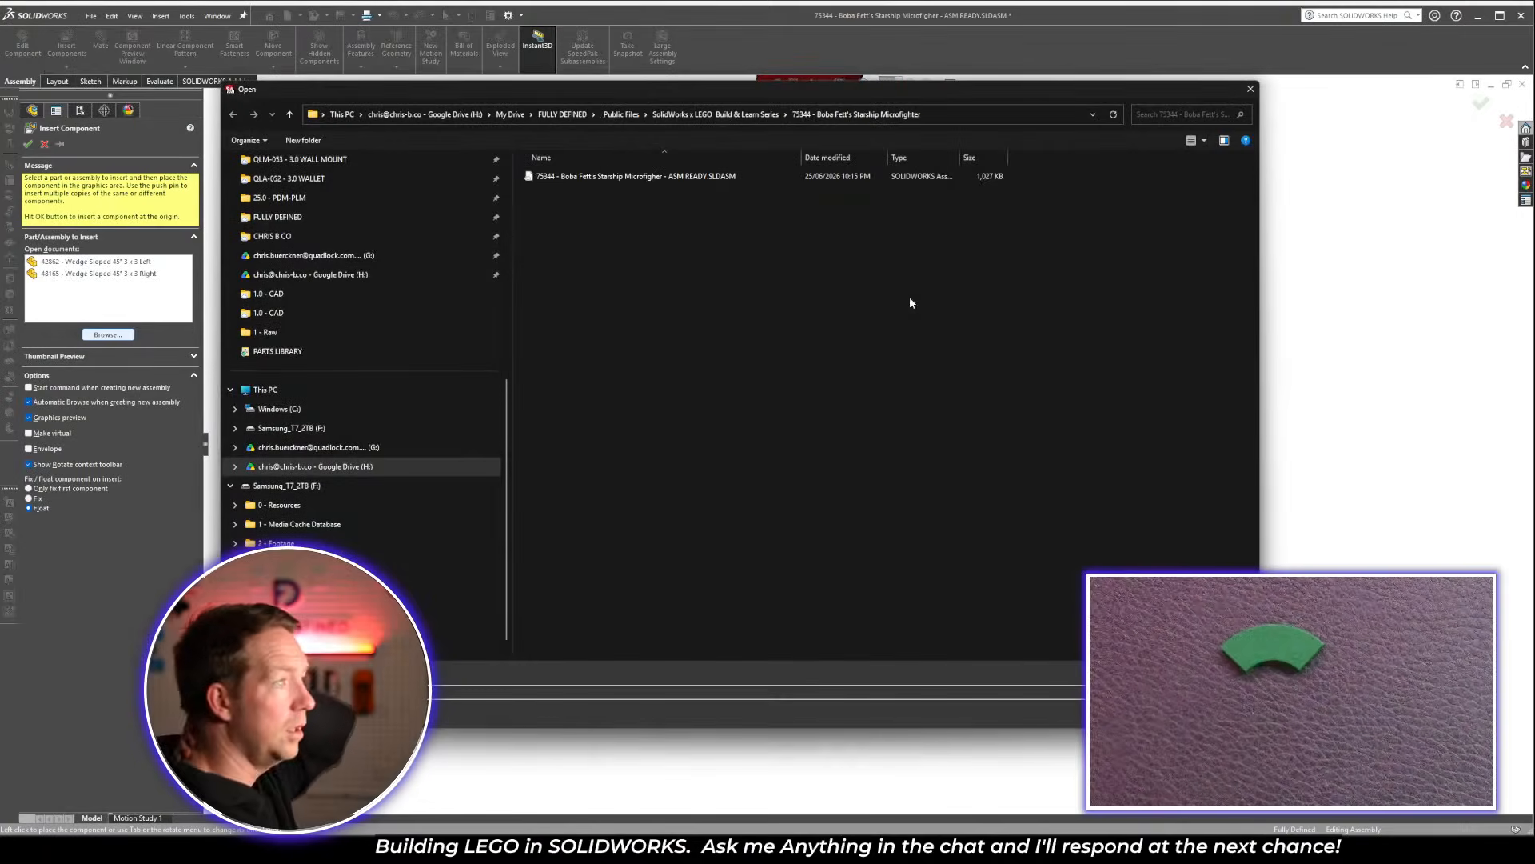
{"action": "left_click", "coordinate": [725, 117]}
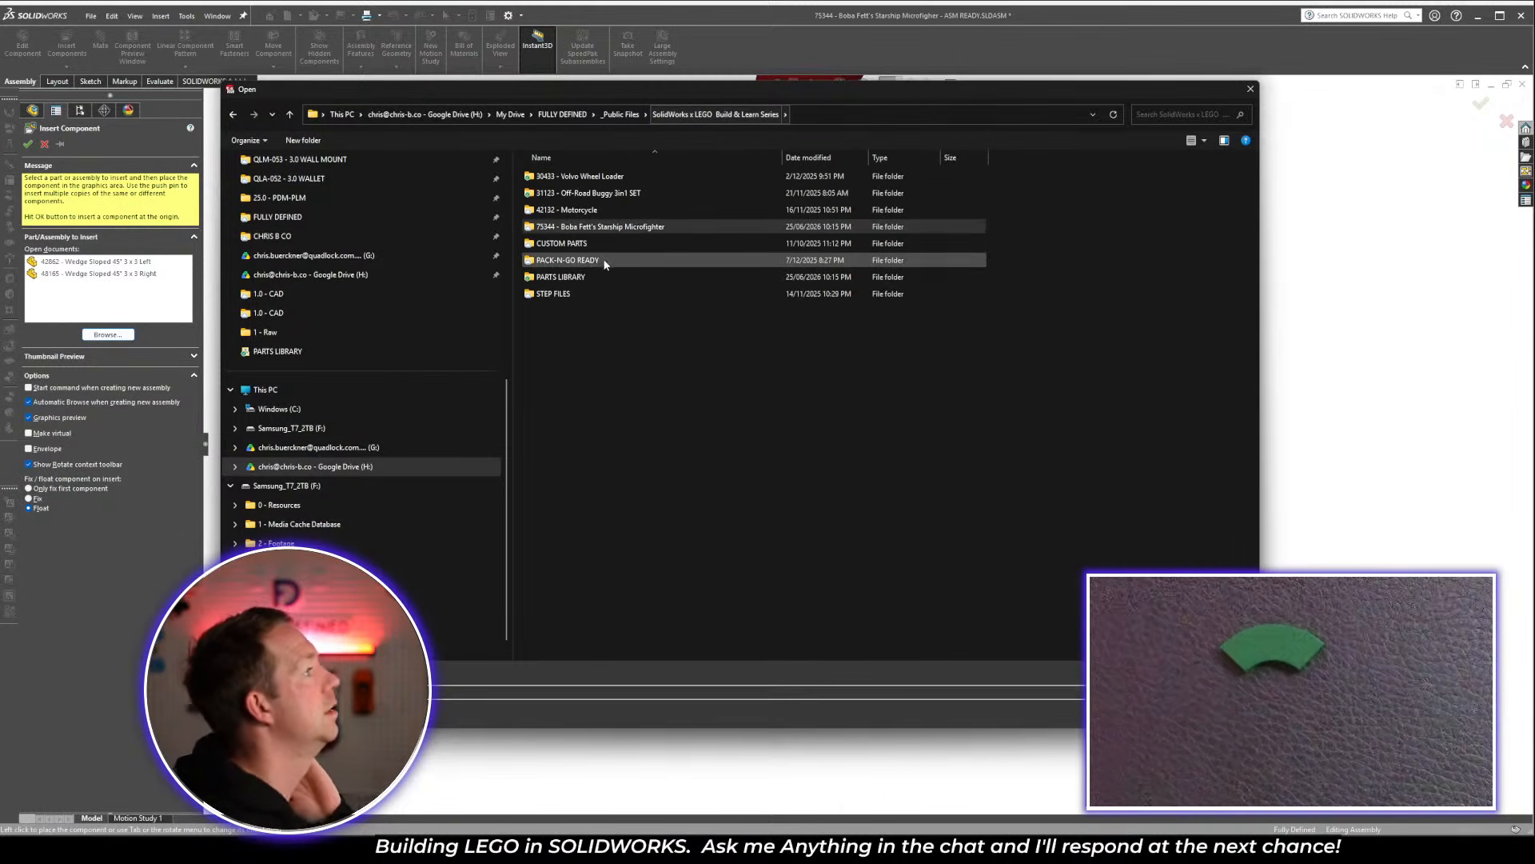
{"action": "double_click", "coordinate": [584, 277]}
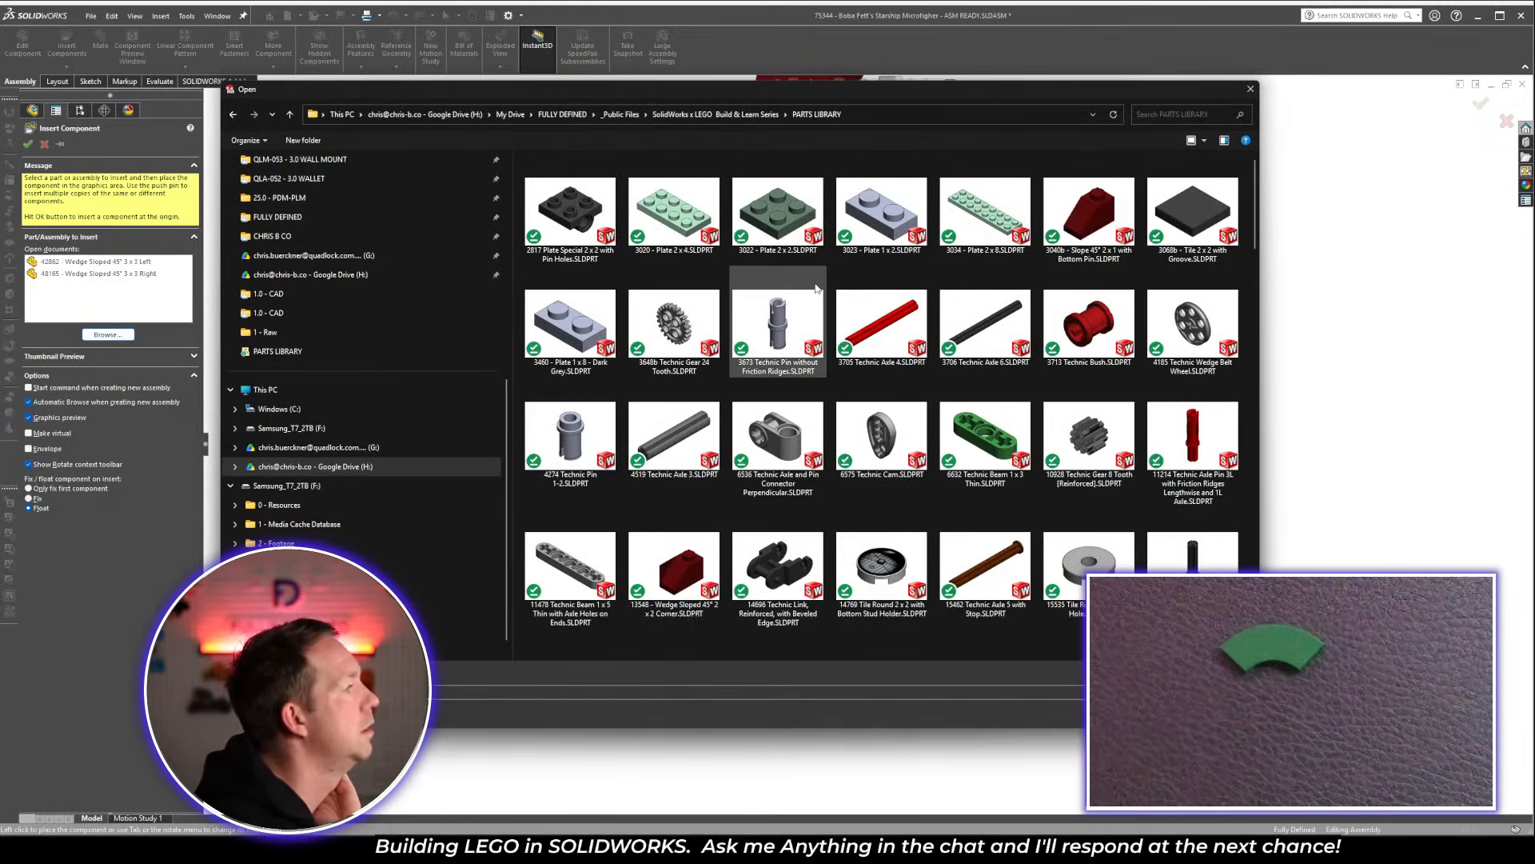
Insert 4211052 - Tile - 1 x 2 - Dark Grey from the library beside the small slopes and open that part in its own window
{"action": "scroll", "coordinate": [815, 288], "scroll_direction": "down", "scroll_amount": 10}
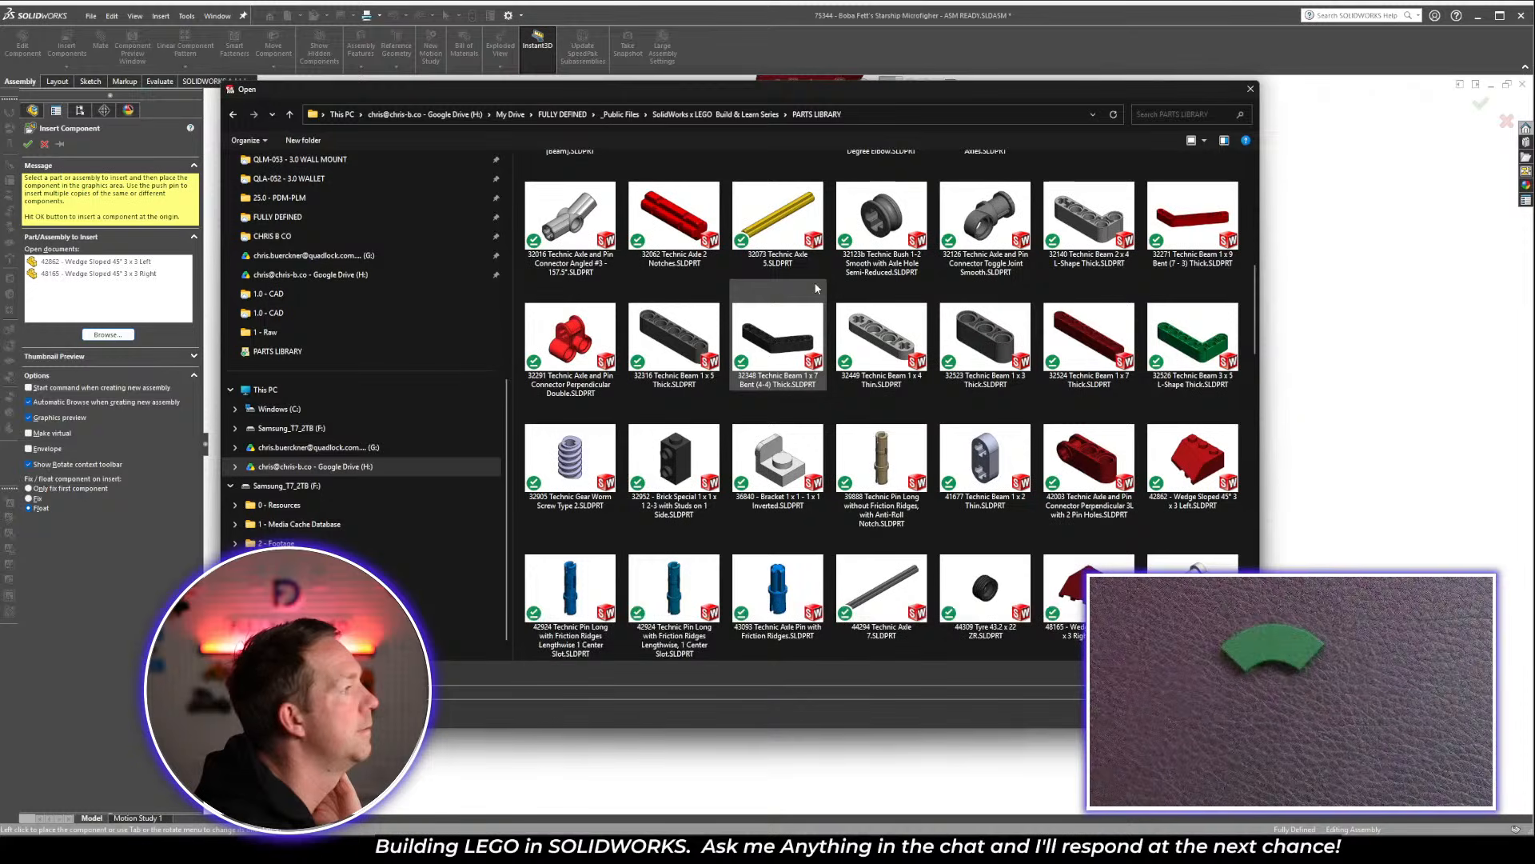
{"action": "scroll", "coordinate": [816, 288], "scroll_direction": "down", "scroll_amount": 3}
{"action": "scroll", "coordinate": [816, 288], "scroll_direction": "down", "scroll_amount": 3}
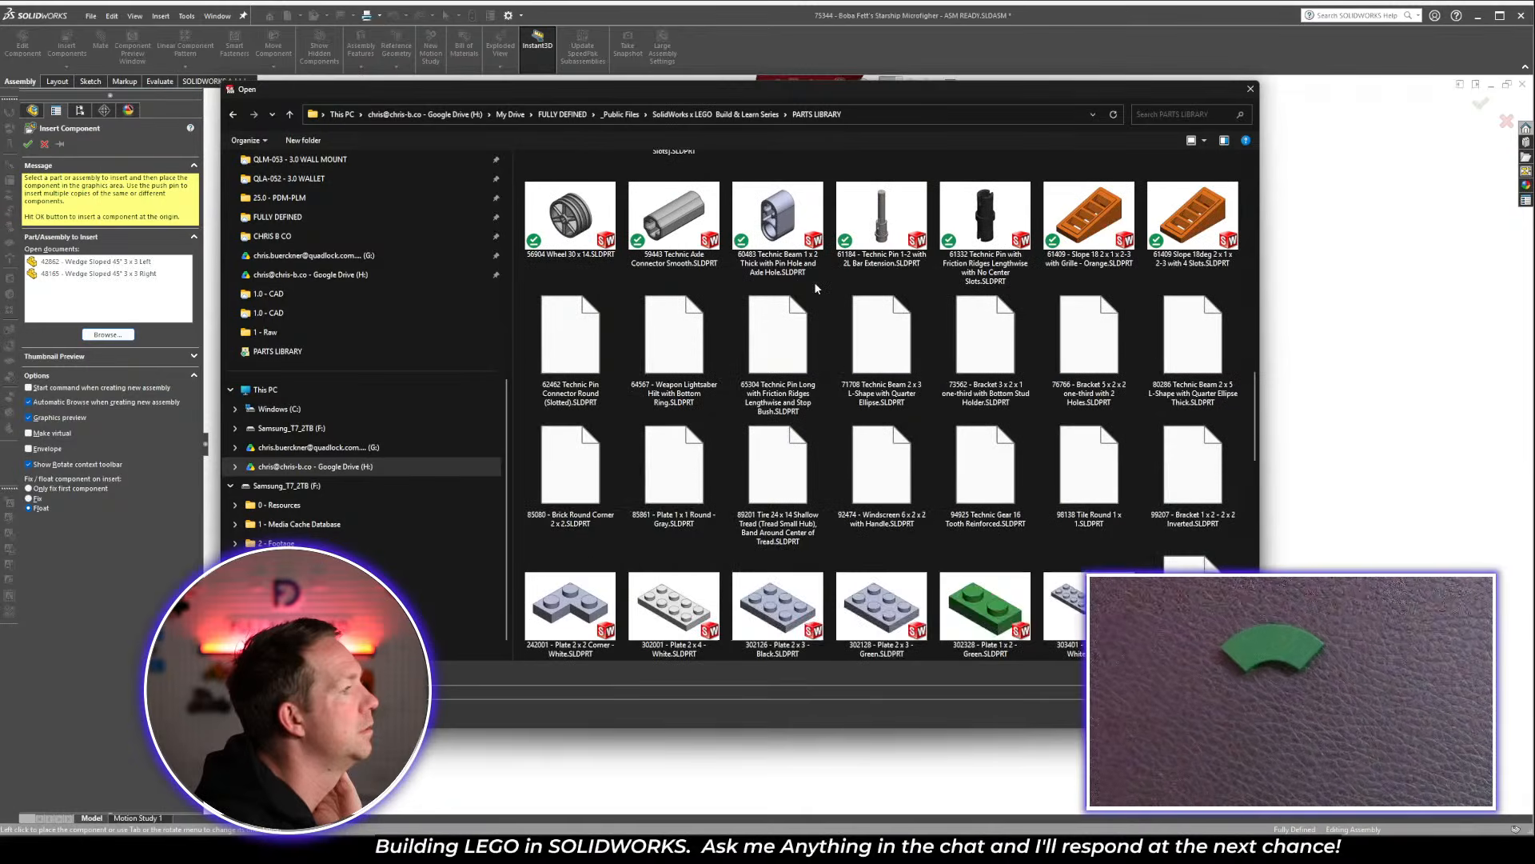
{"action": "scroll", "coordinate": [816, 288], "scroll_direction": "down", "scroll_amount": 3}
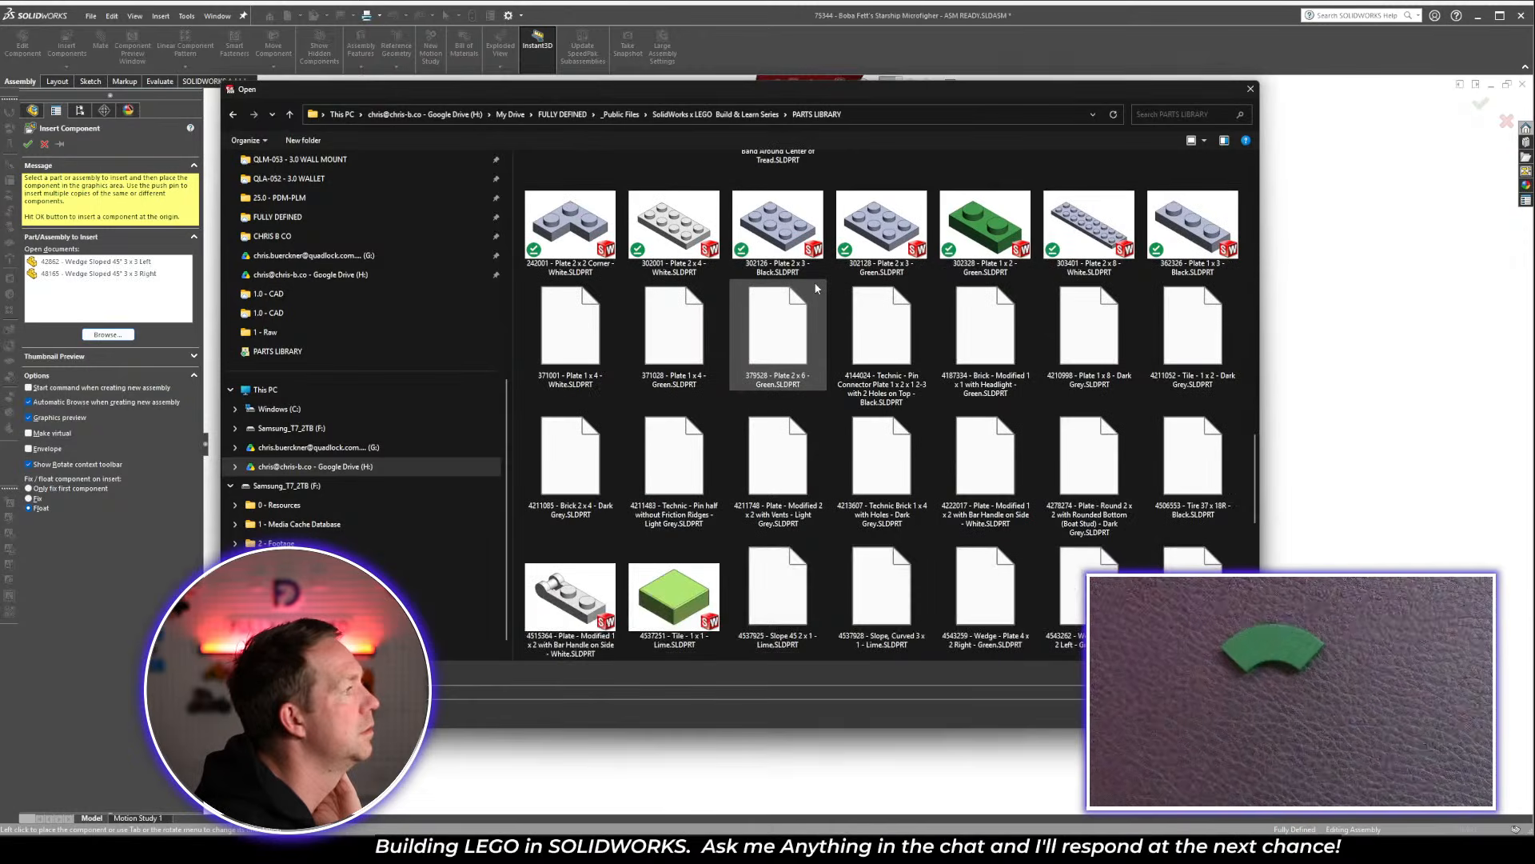
{"action": "scroll", "coordinate": [816, 288], "scroll_direction": "down", "scroll_amount": 3}
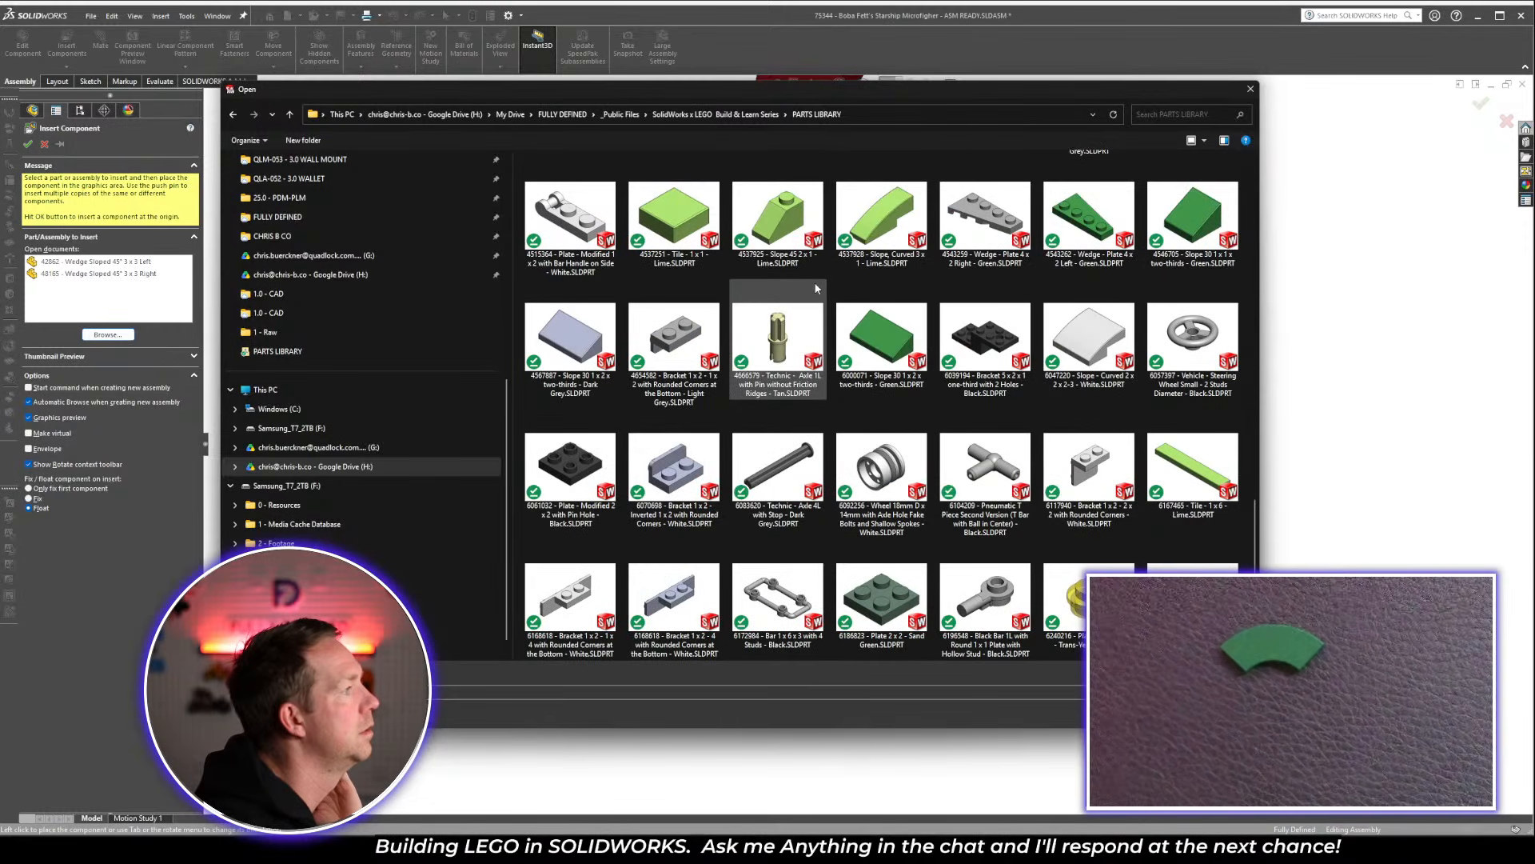
{"action": "scroll", "coordinate": [817, 288], "scroll_direction": "down", "scroll_amount": 2}
{"action": "scroll", "coordinate": [817, 288], "scroll_direction": "down", "scroll_amount": 1}
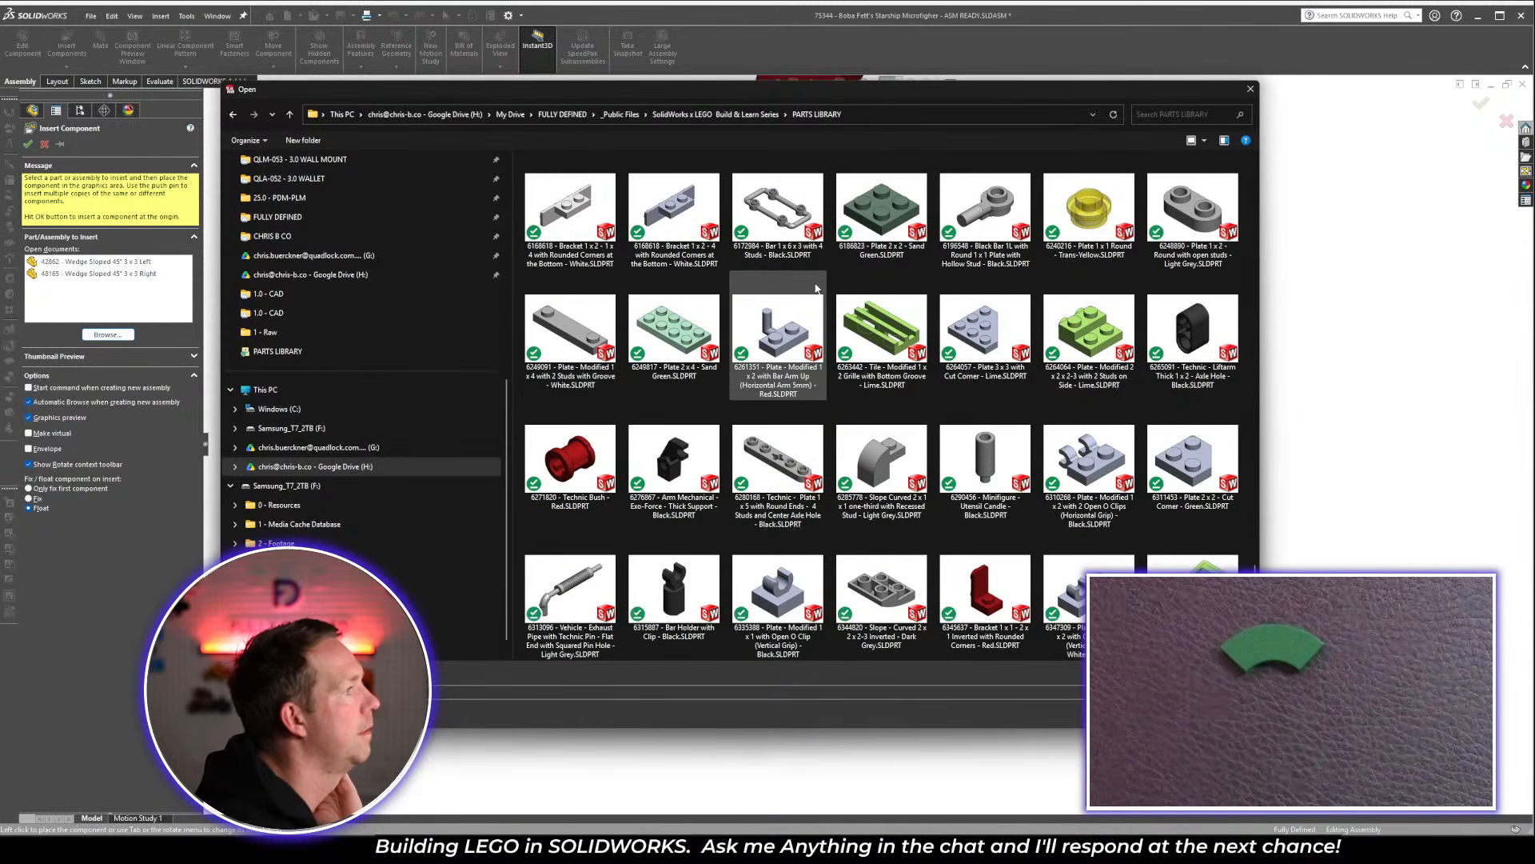
{"action": "scroll", "coordinate": [1046, 486], "scroll_direction": "up", "scroll_amount": 2}
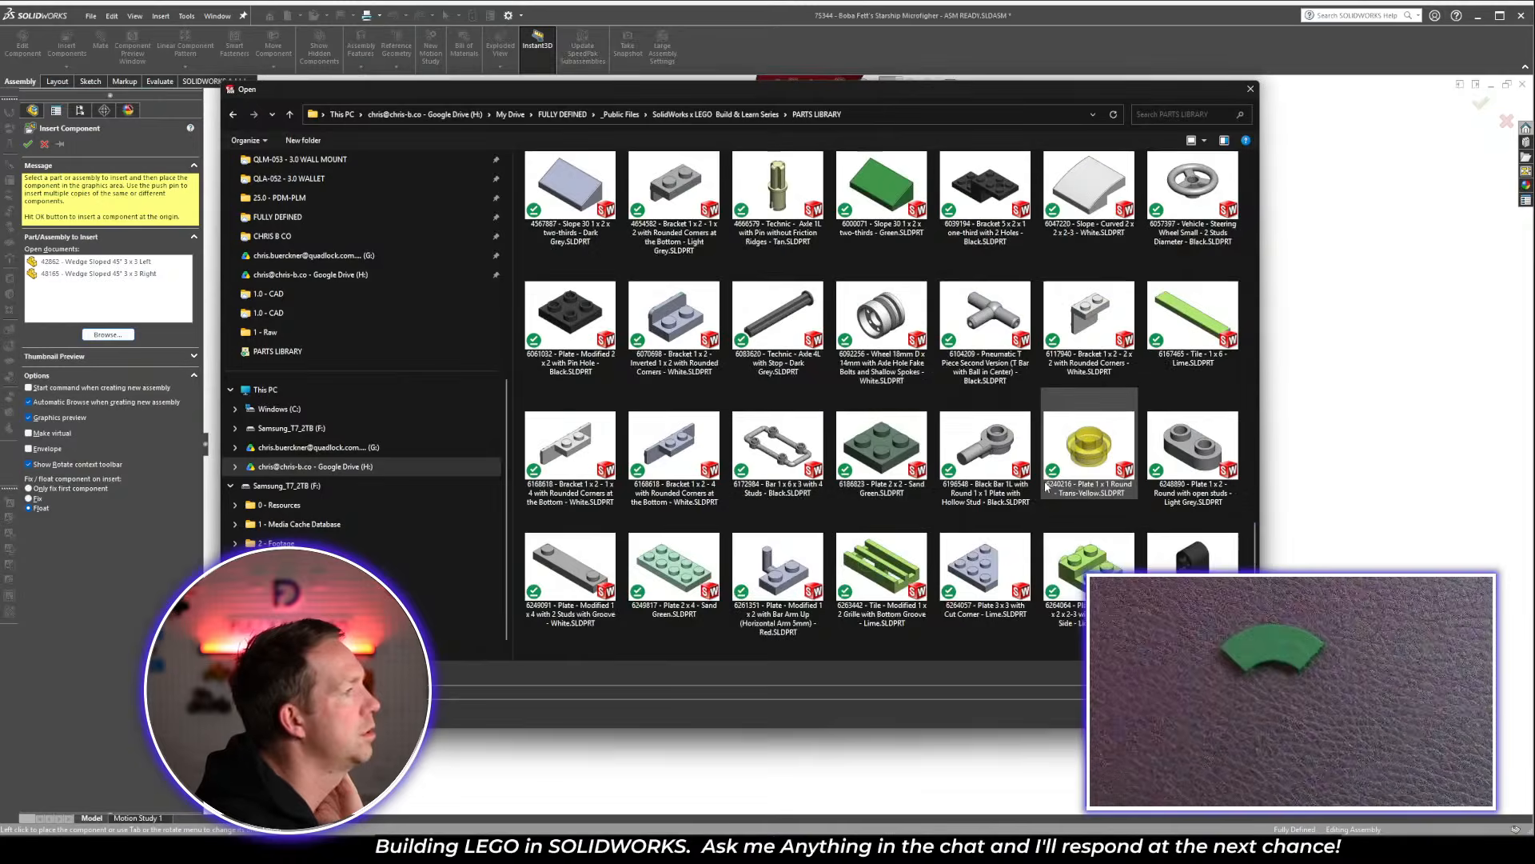
{"action": "scroll", "coordinate": [1046, 486], "scroll_direction": "up", "scroll_amount": 1}
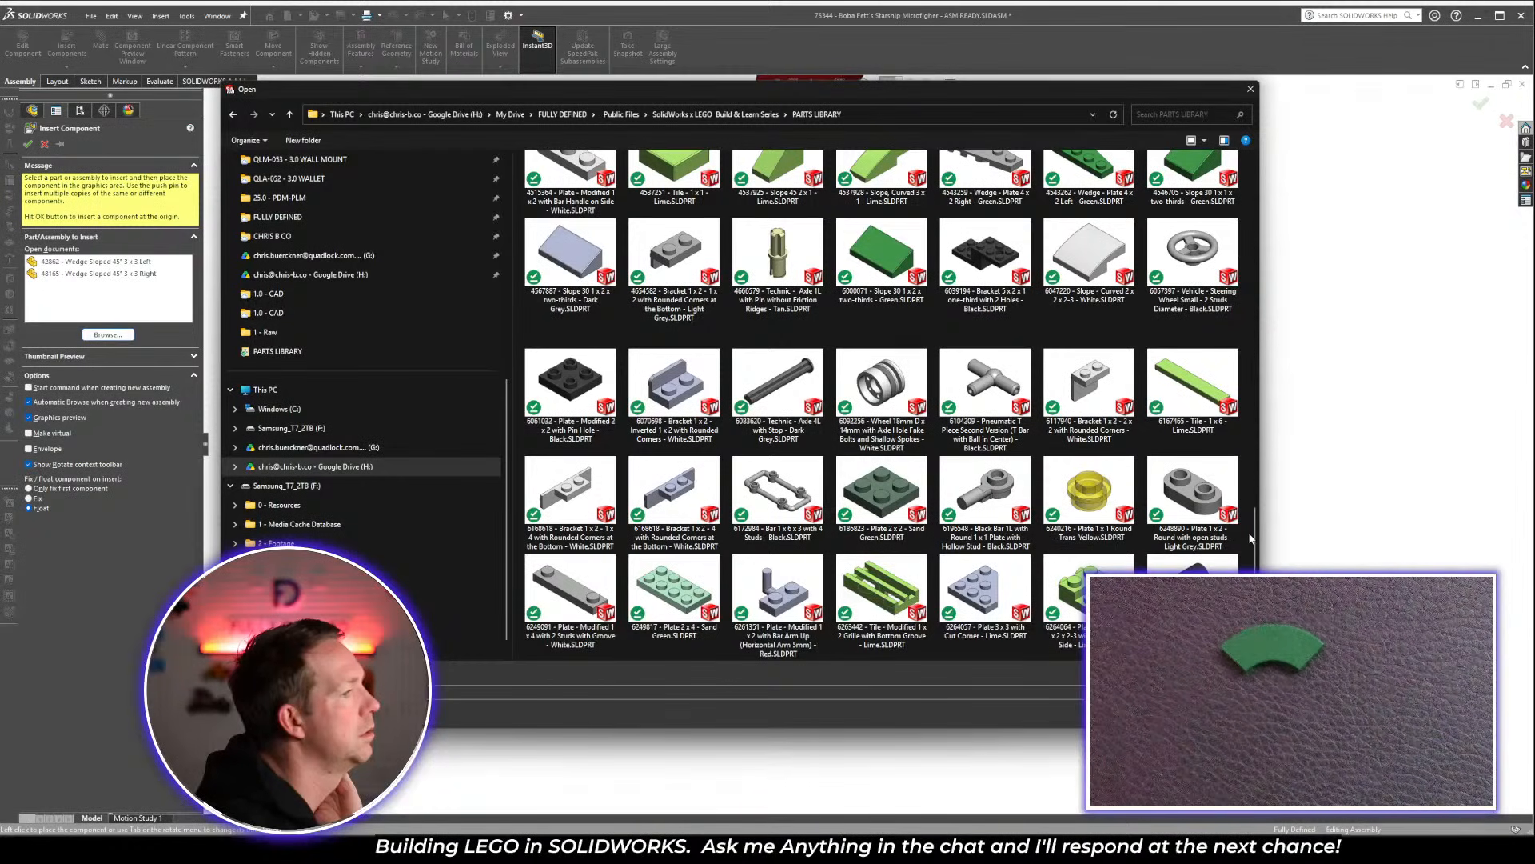
{"action": "scroll", "coordinate": [1252, 537], "scroll_direction": "down", "scroll_amount": 2}
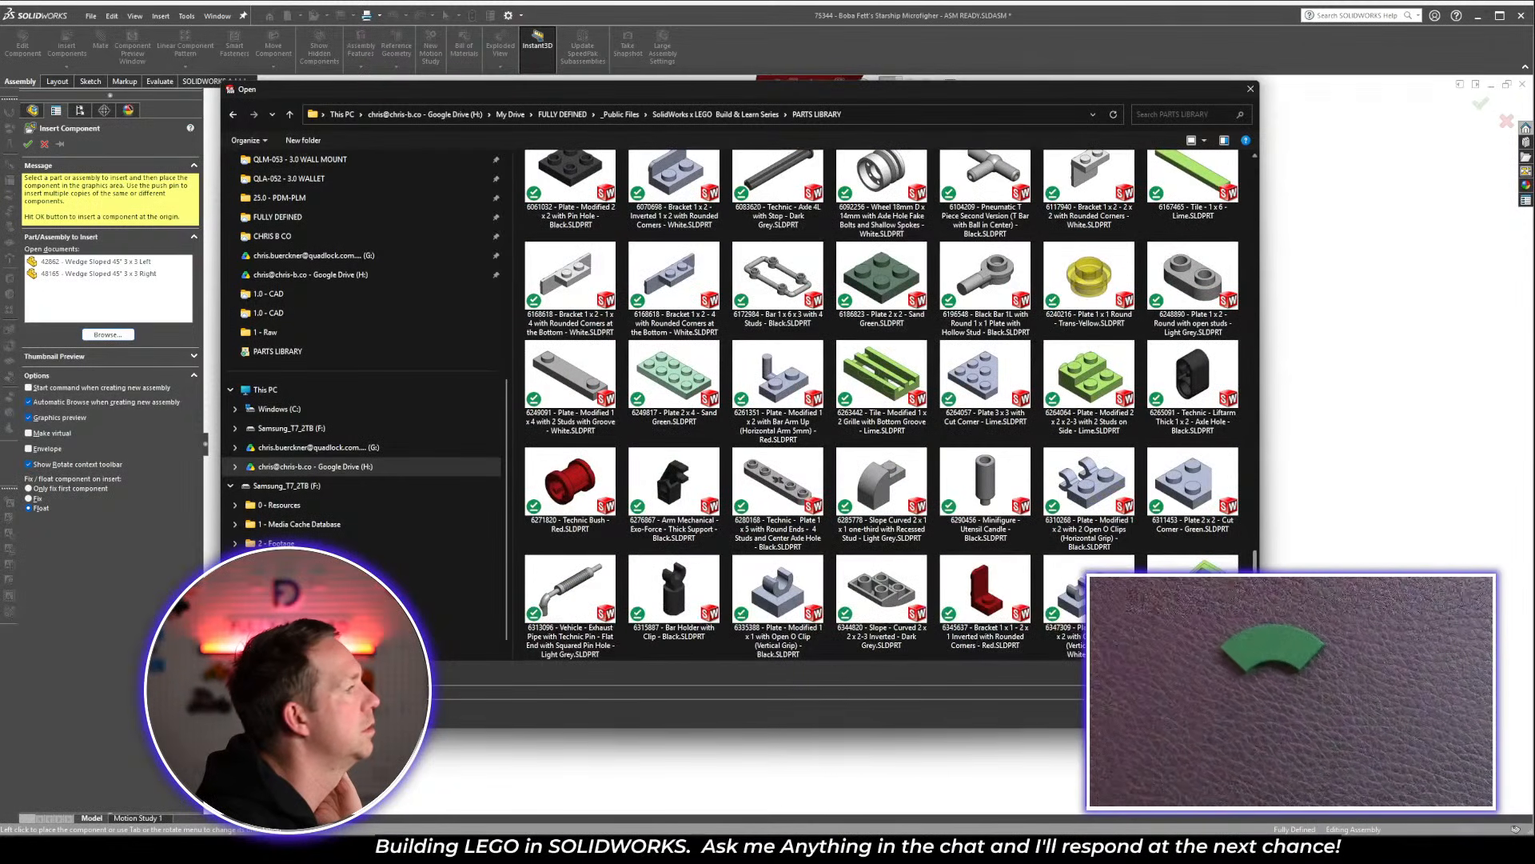
{"action": "scroll", "coordinate": [1241, 494], "scroll_direction": "up", "scroll_amount": 5}
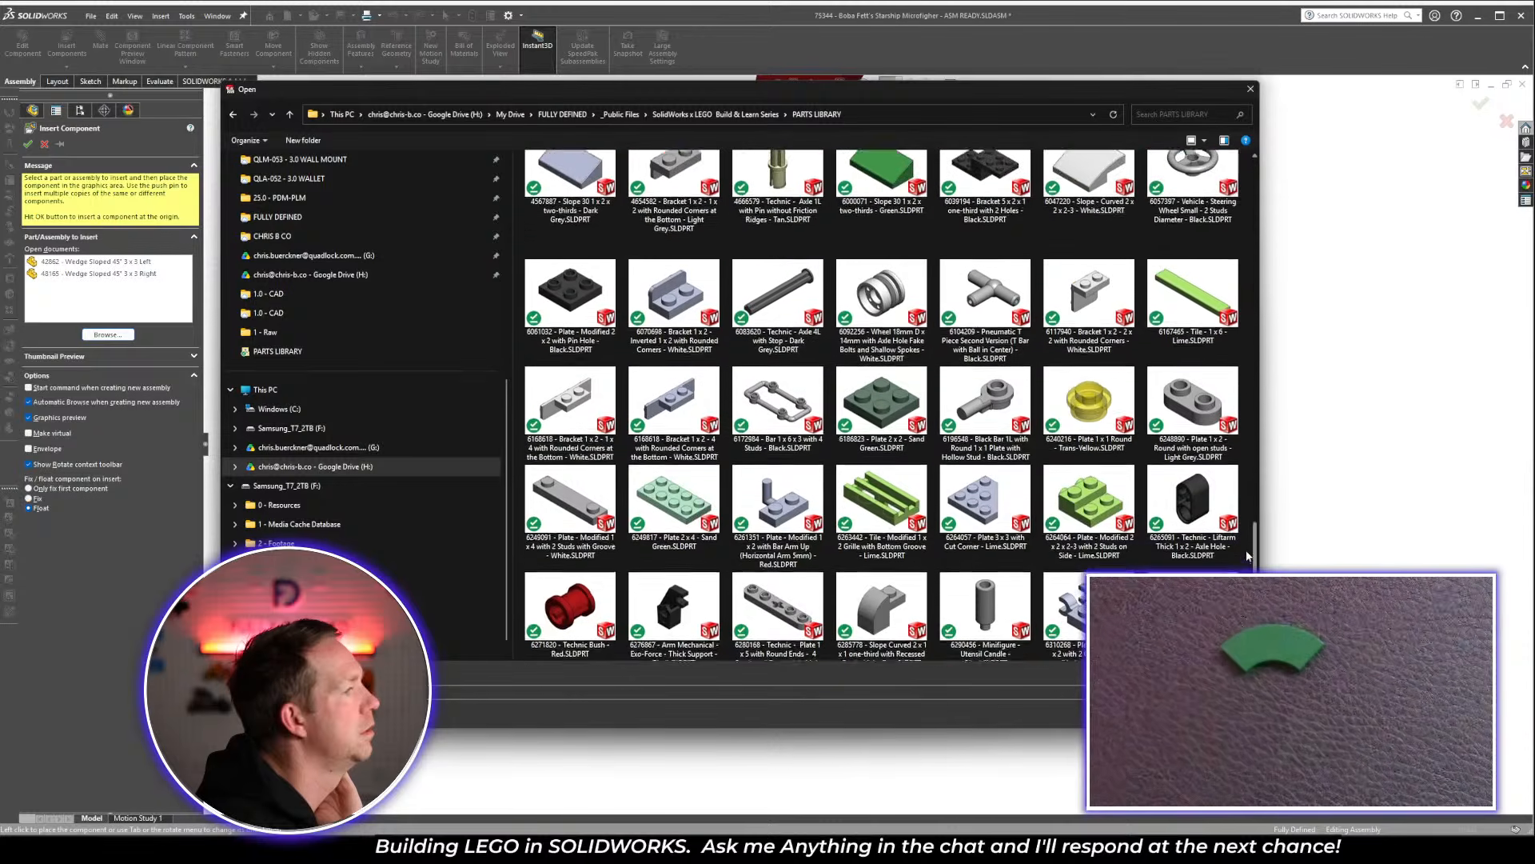
{"action": "scroll", "coordinate": [1241, 494], "scroll_direction": "up", "scroll_amount": 5}
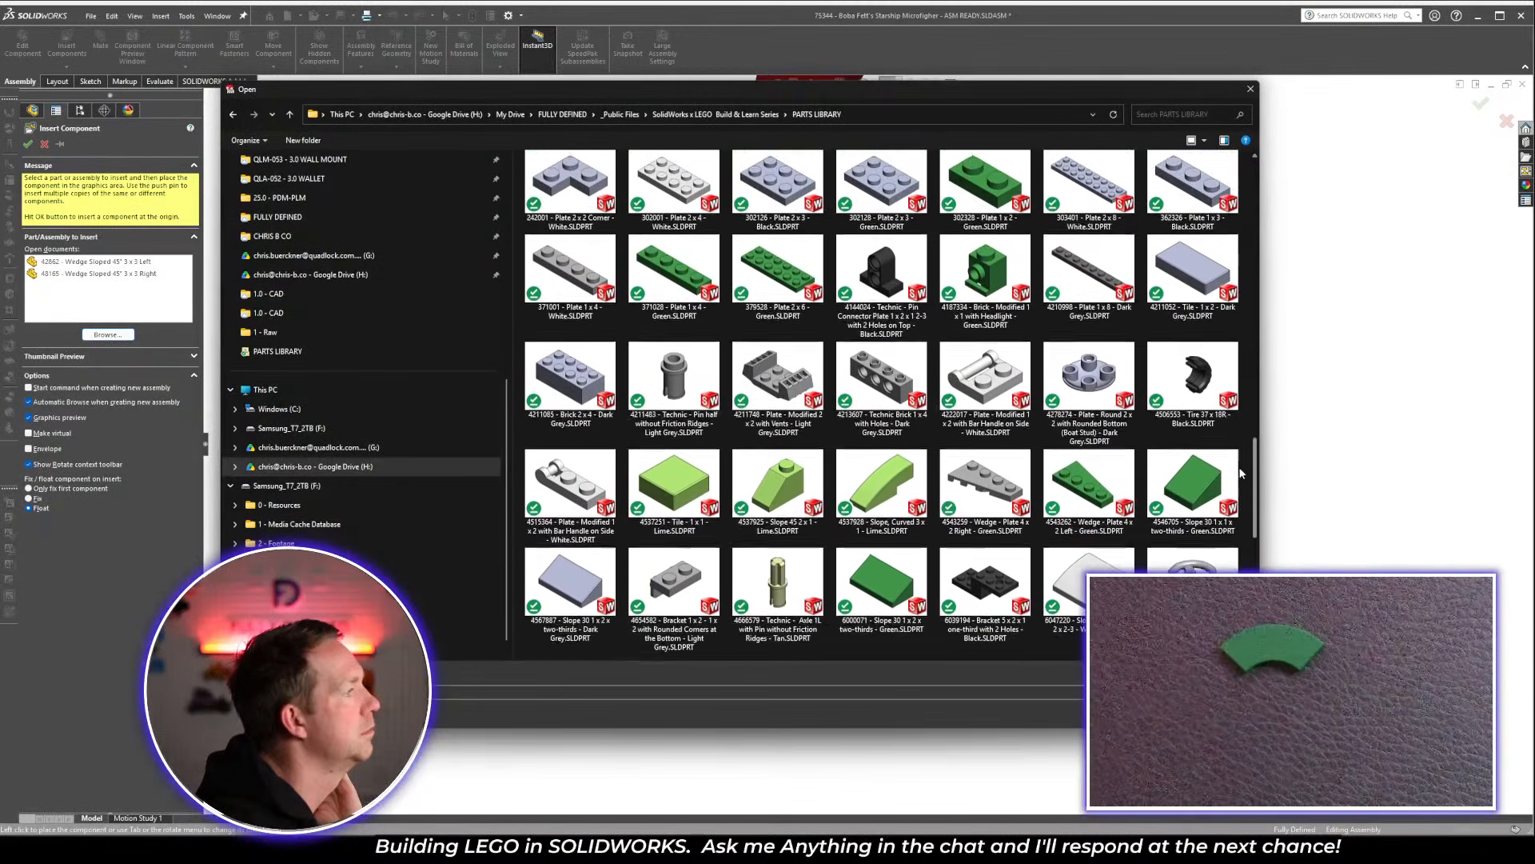
{"action": "left_click", "coordinate": [1194, 465]}
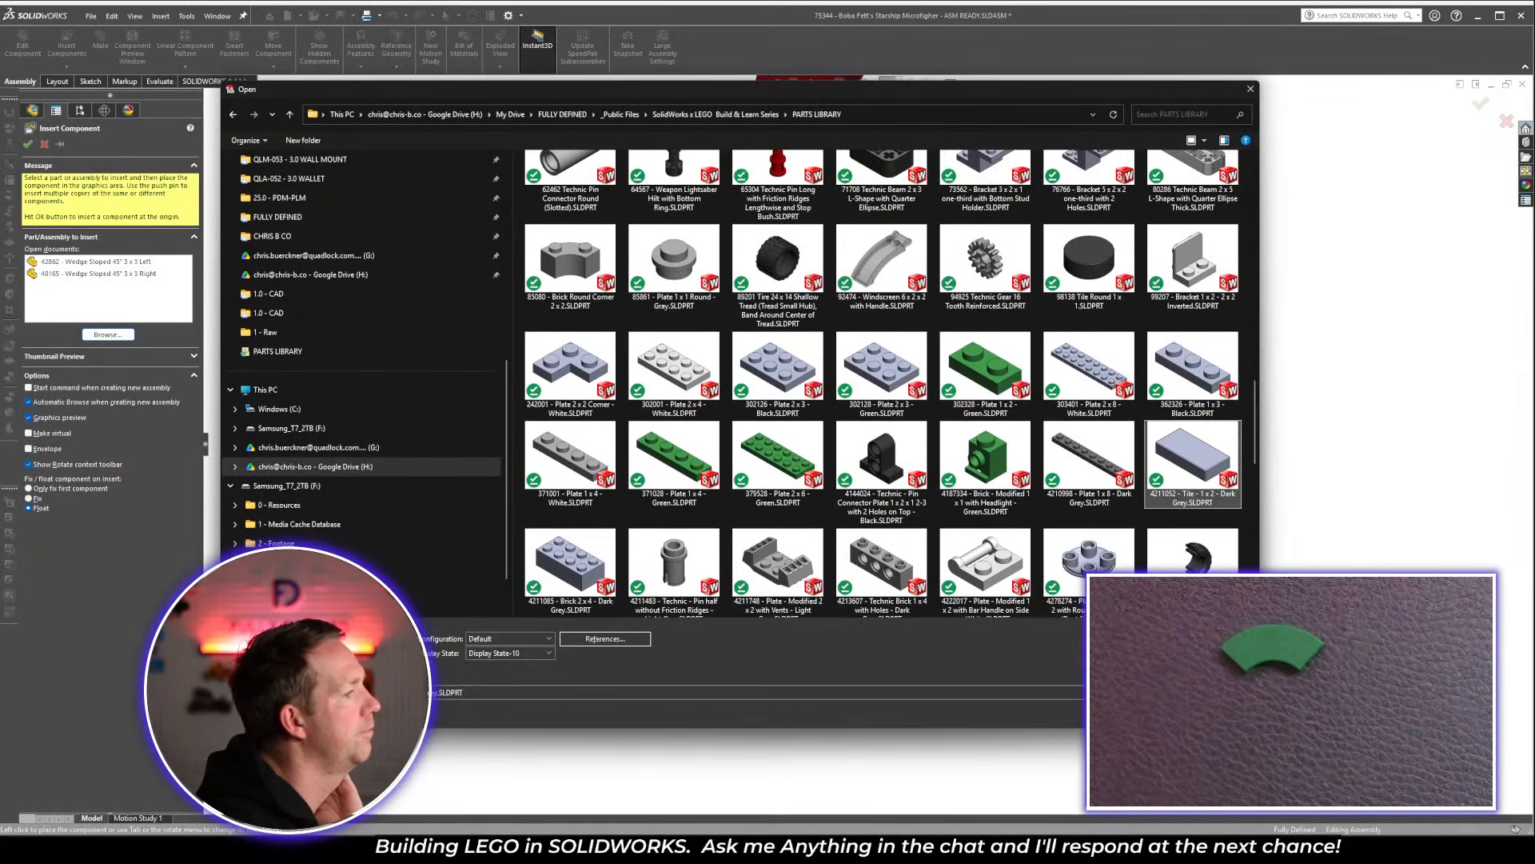
{"action": "double_click", "coordinate": [1193, 465]}
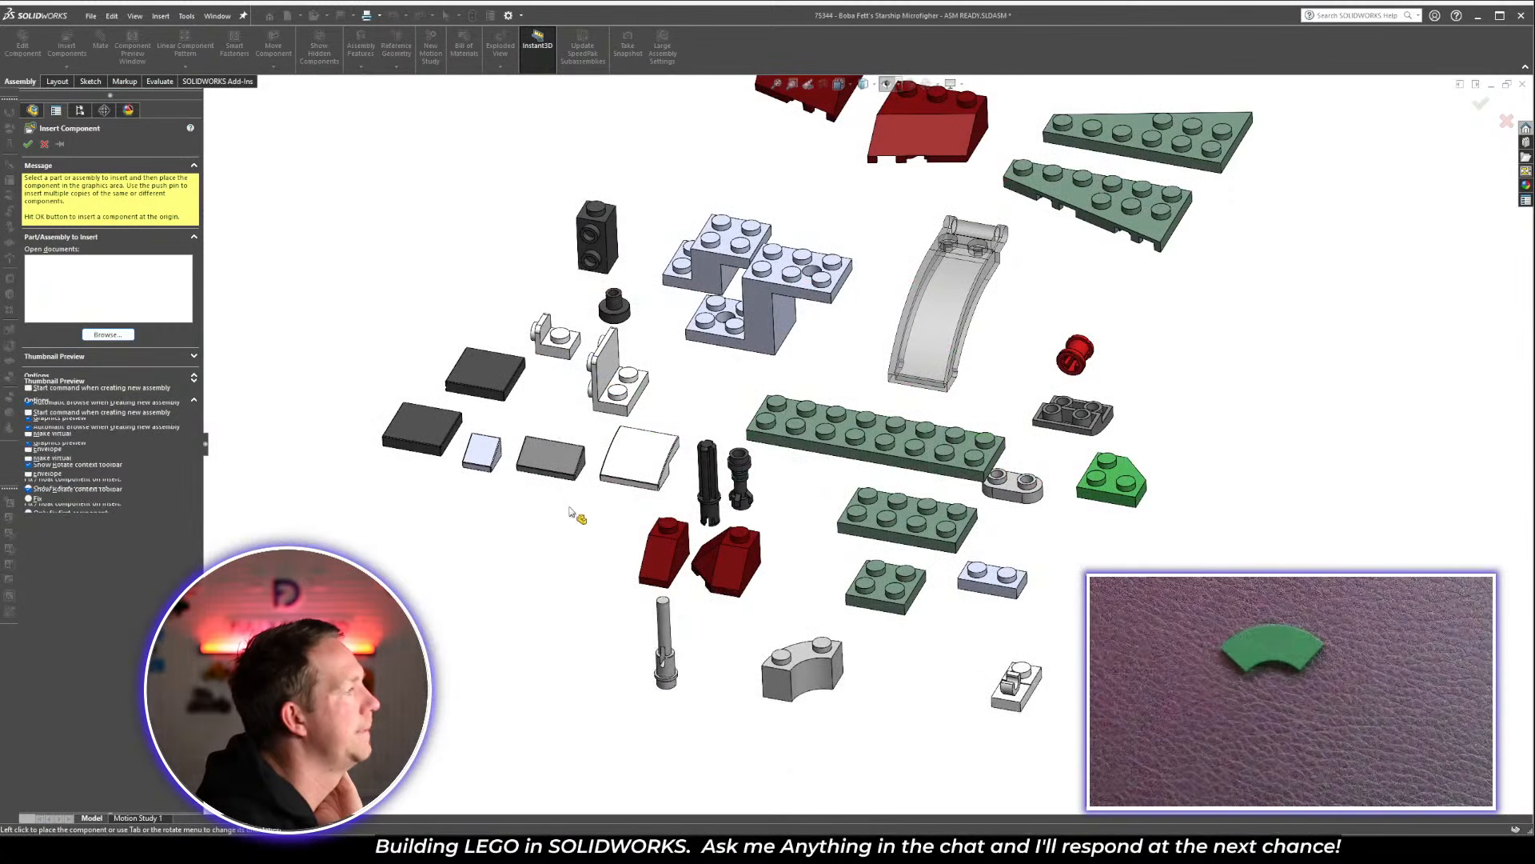
{"action": "left_click", "coordinate": [490, 501]}
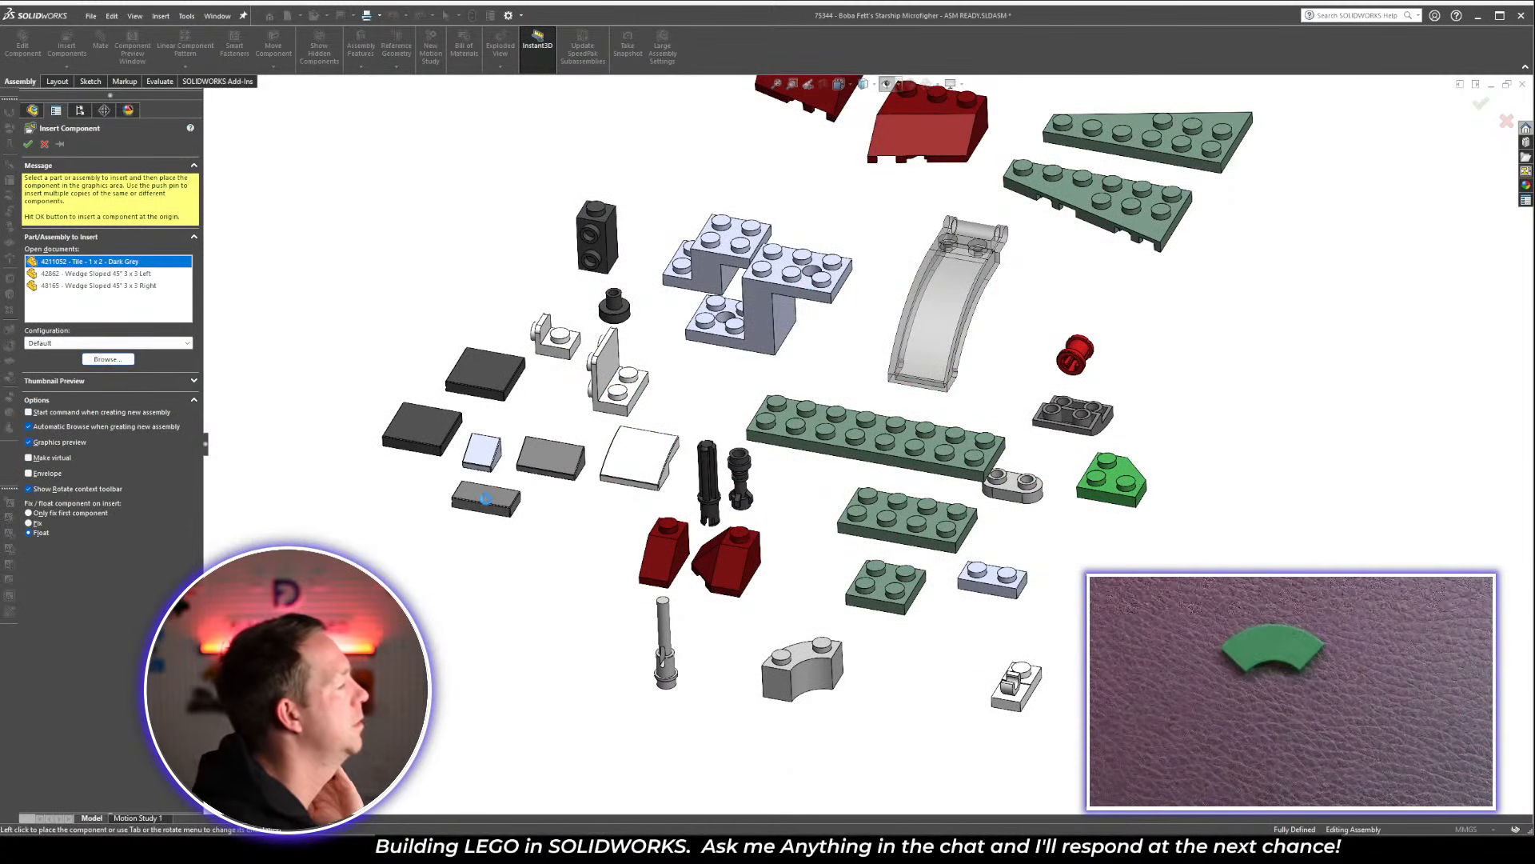
{"action": "left_click", "coordinate": [490, 501]}
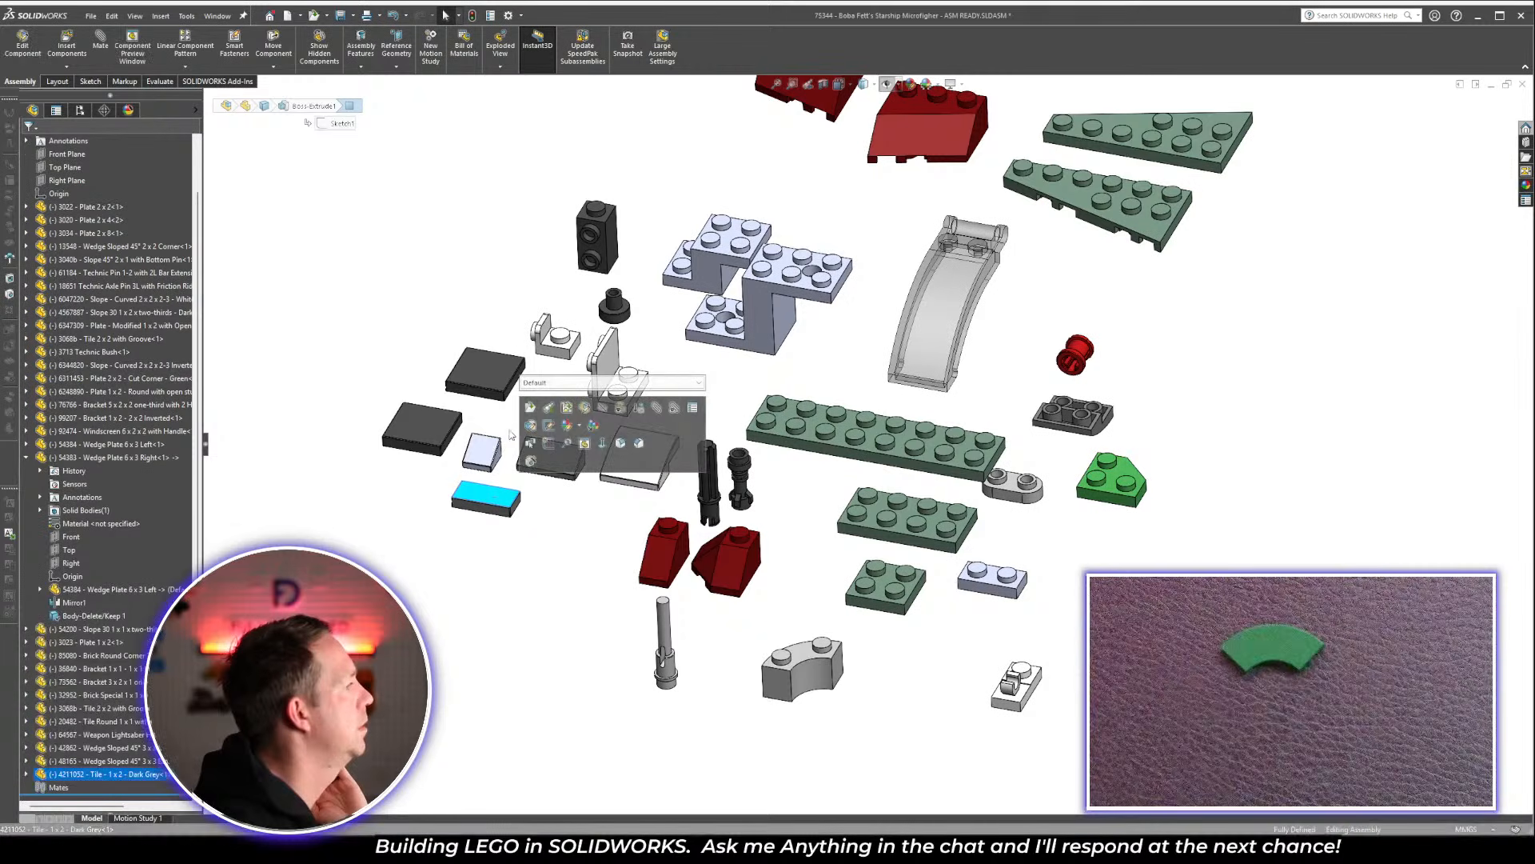
{"action": "left_click", "coordinate": [531, 409]}
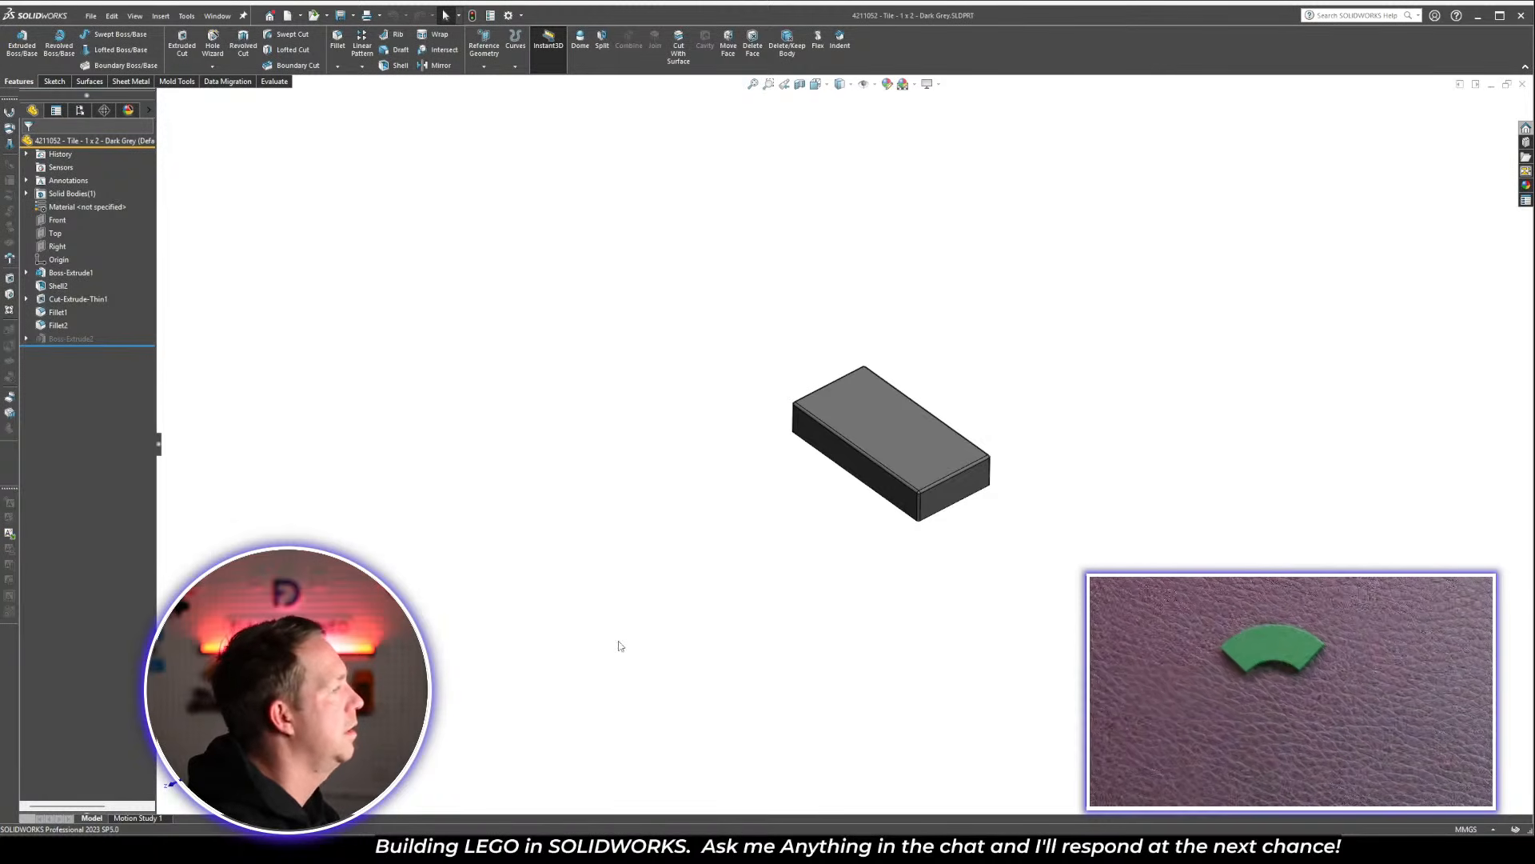
Switch to Rebrickable, replace the 42862 part page with the page of part 27925 from the set inventory, and copy its number and name
{"action": "key", "text": "alt+Tab"}
{"action": "left_click", "coordinate": [684, 21]}
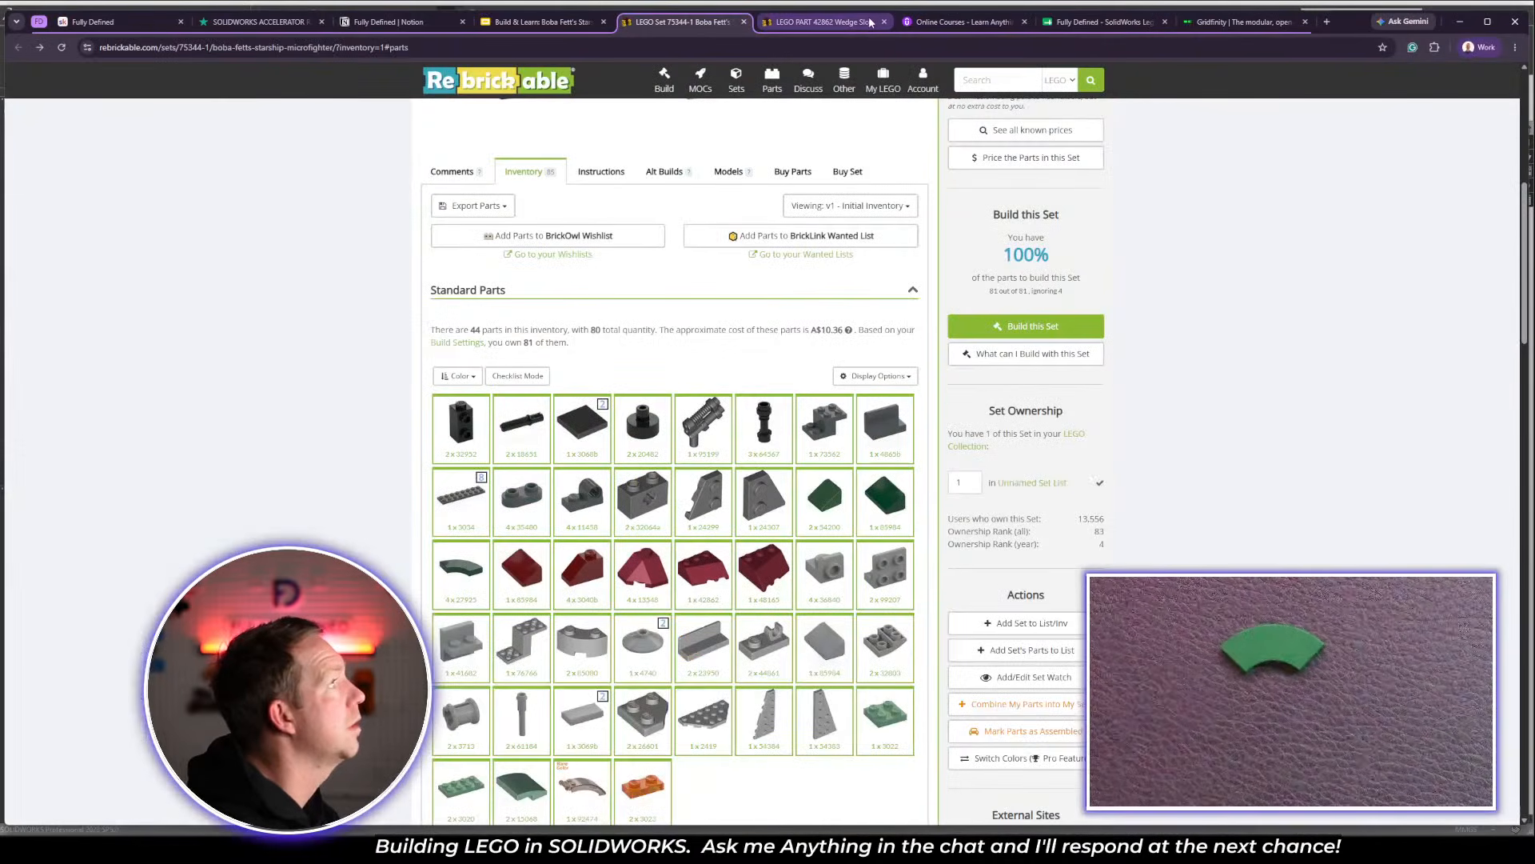
{"action": "left_click", "coordinate": [884, 23]}
{"action": "scroll", "coordinate": [662, 527], "scroll_direction": "down", "scroll_amount": 1}
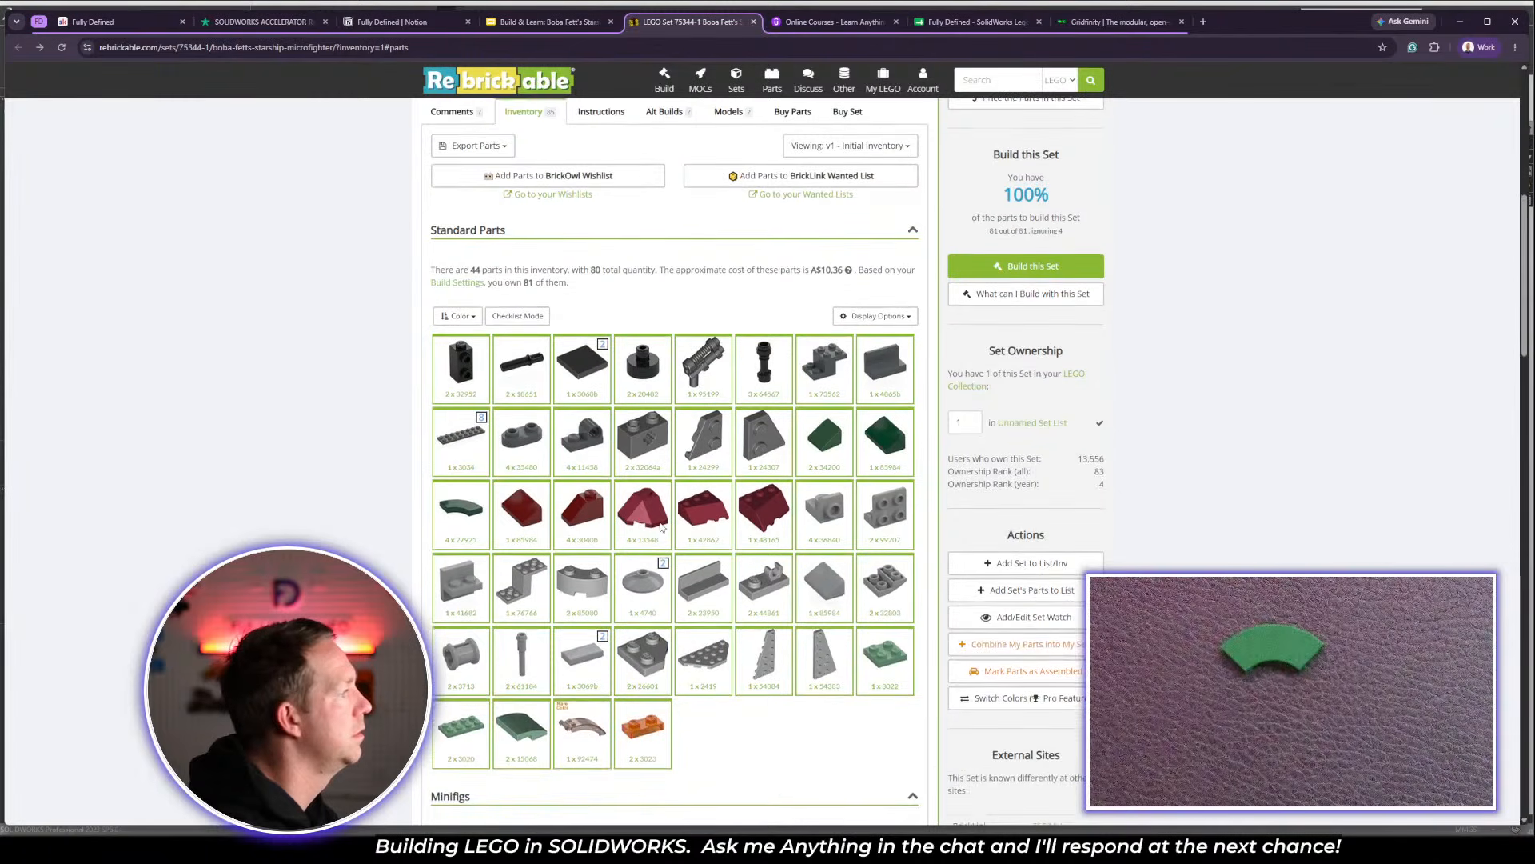
{"action": "right_click", "coordinate": [467, 513]}
{"action": "left_click", "coordinate": [496, 517]}
{"action": "left_click", "coordinate": [824, 20]}
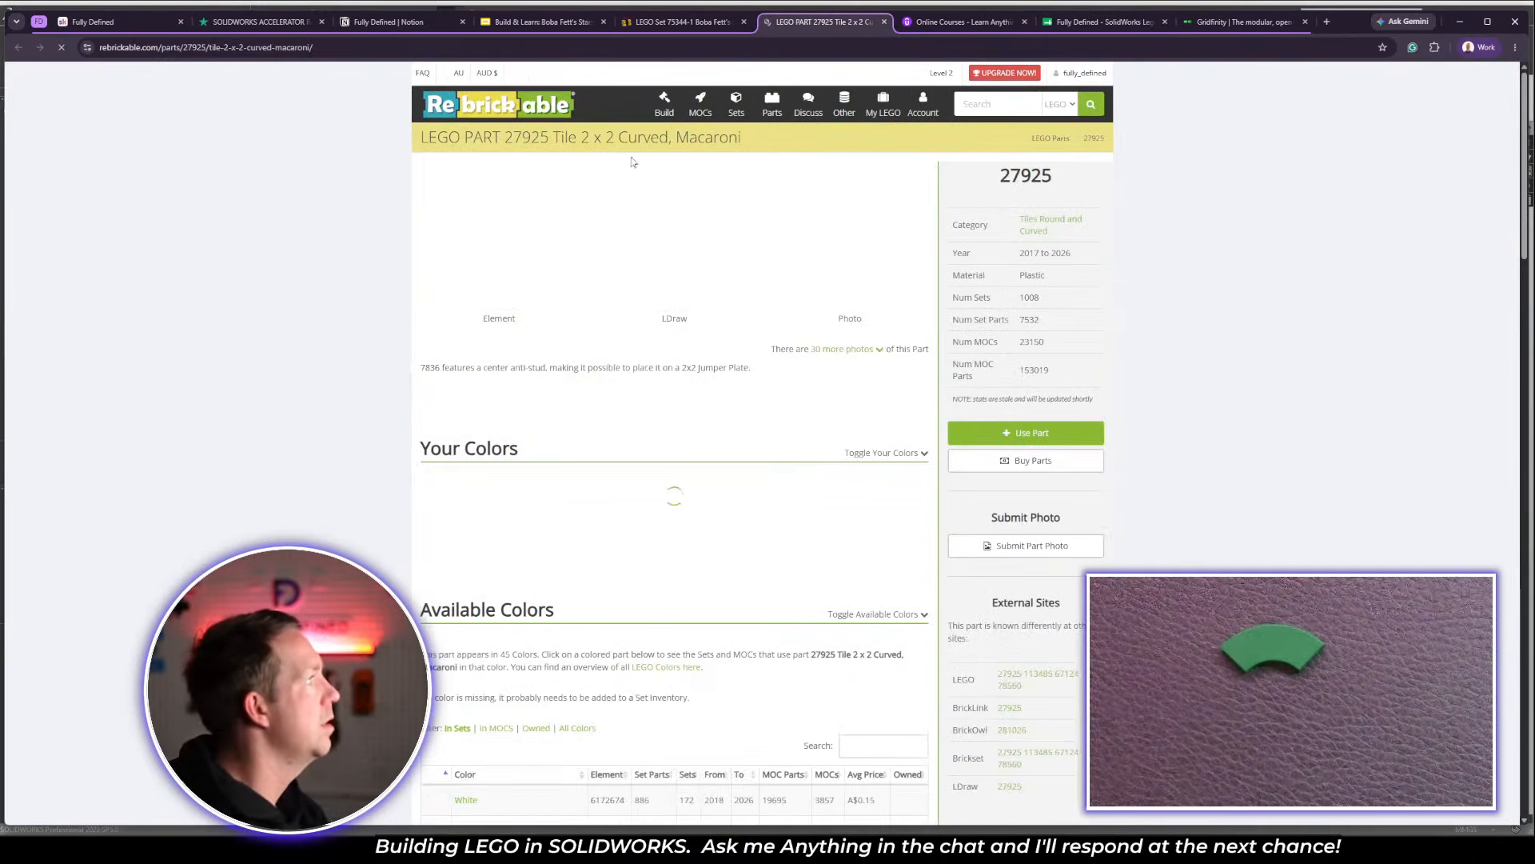
{"action": "left_click_drag", "start_coordinate": [506, 137], "coordinate": [770, 136]}
{"action": "key", "text": "ctrl+c"}
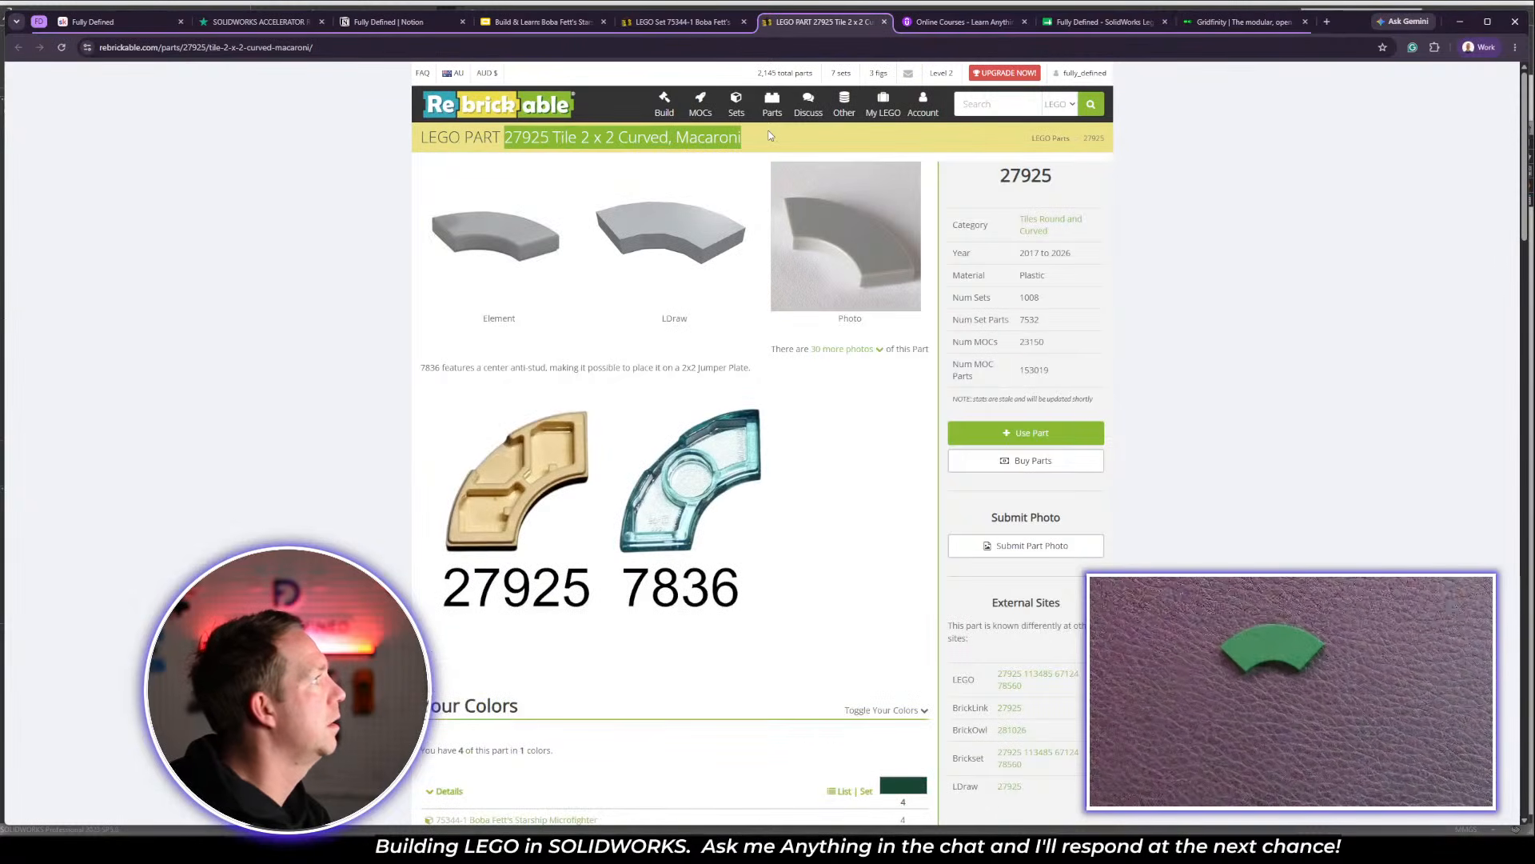
Switch back to SOLIDWORKS and save the tile as a copy named "27925 - Tile 2 x 2 Curved, Macaroni", closing the original document
{"action": "key", "text": "alt+Tab"}
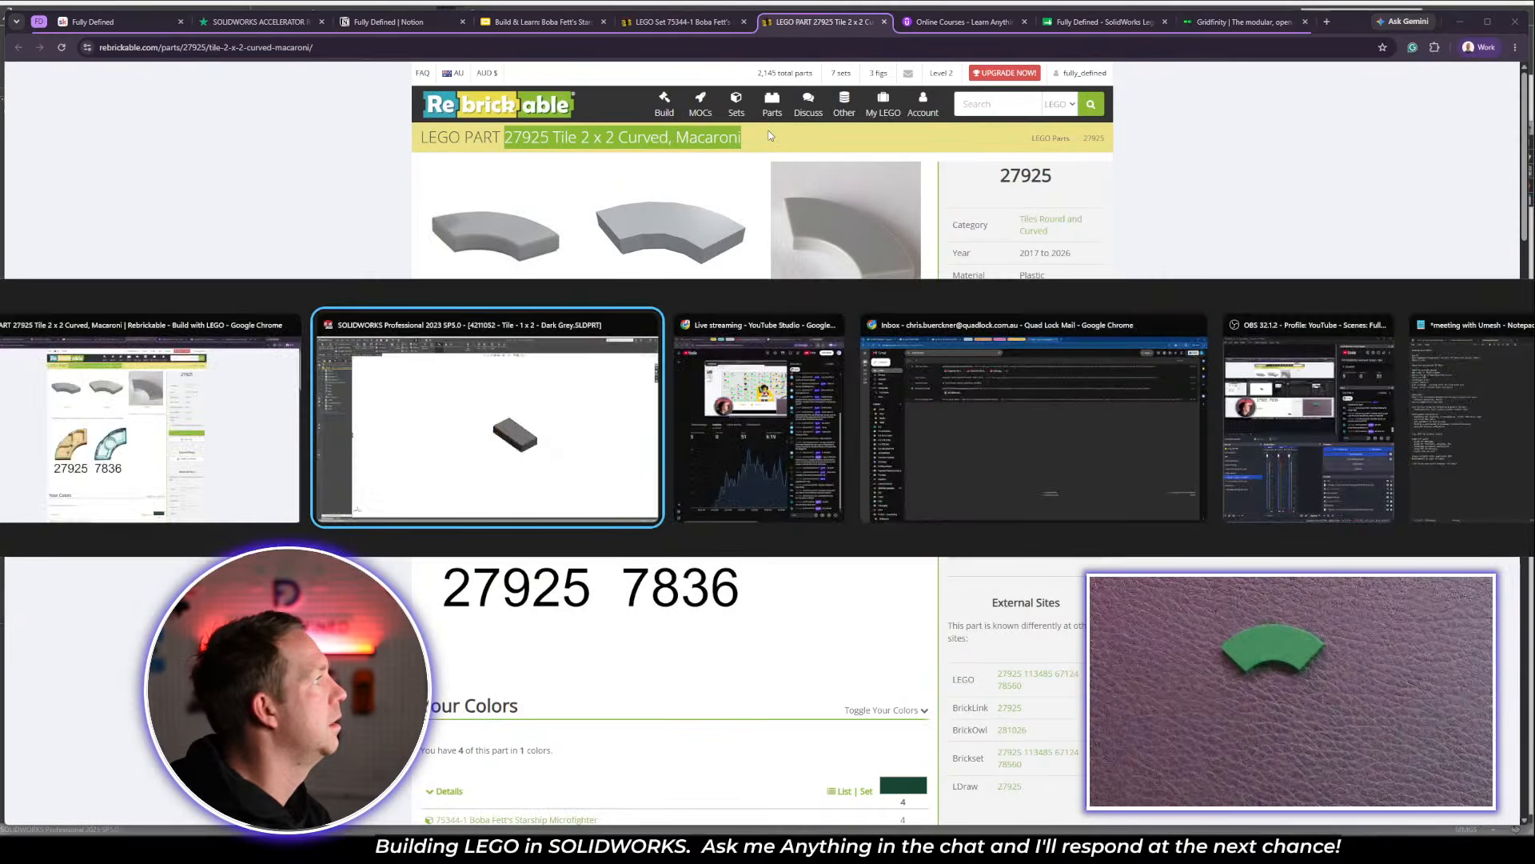
{"action": "left_click", "coordinate": [89, 16]}
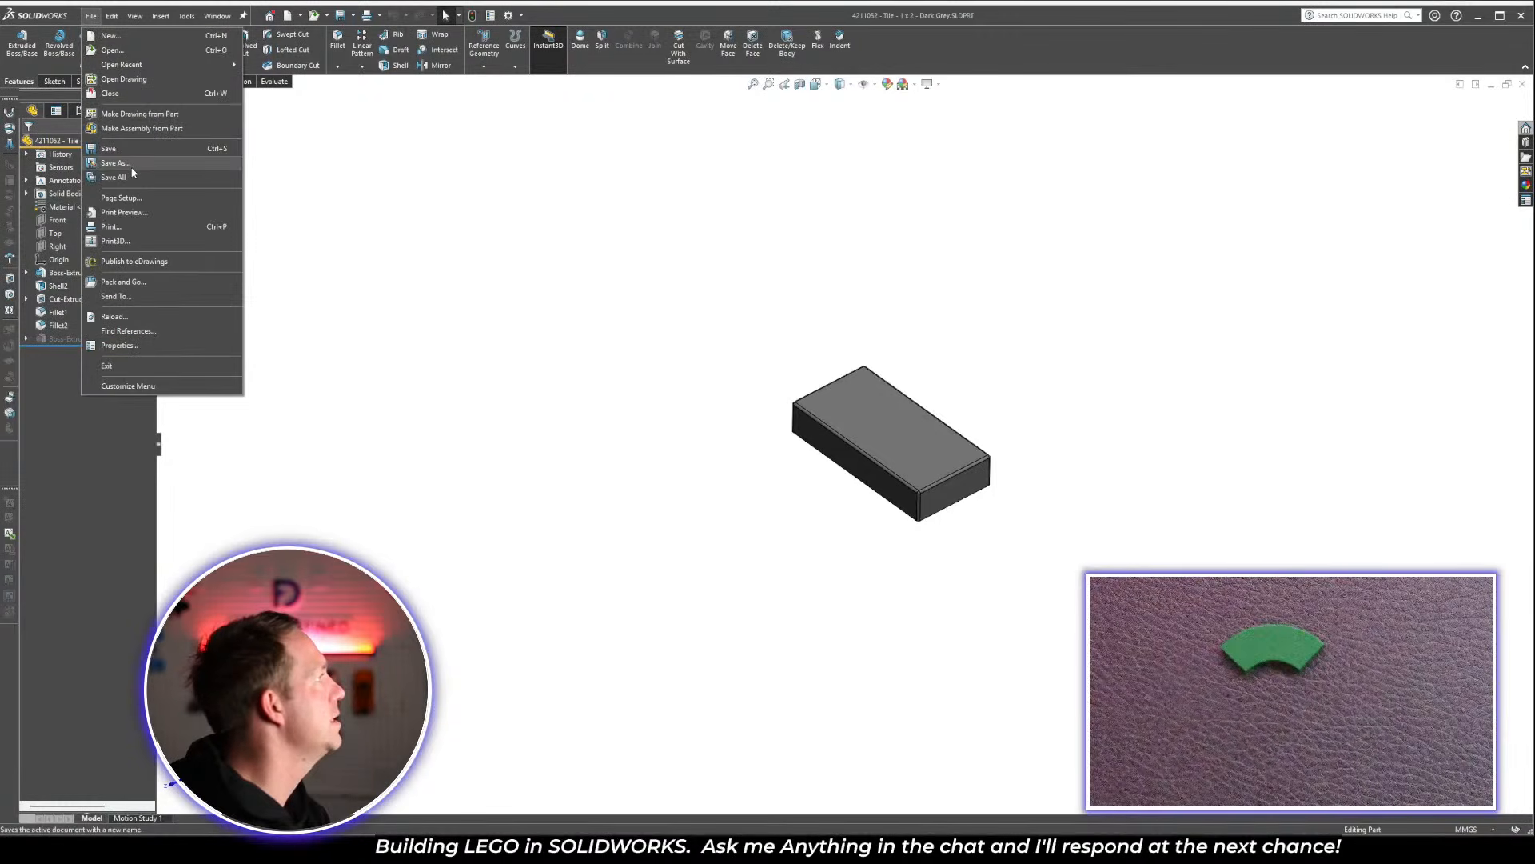
{"action": "left_click", "coordinate": [702, 401]}
{"action": "key", "text": "ctrl+shift+s"}
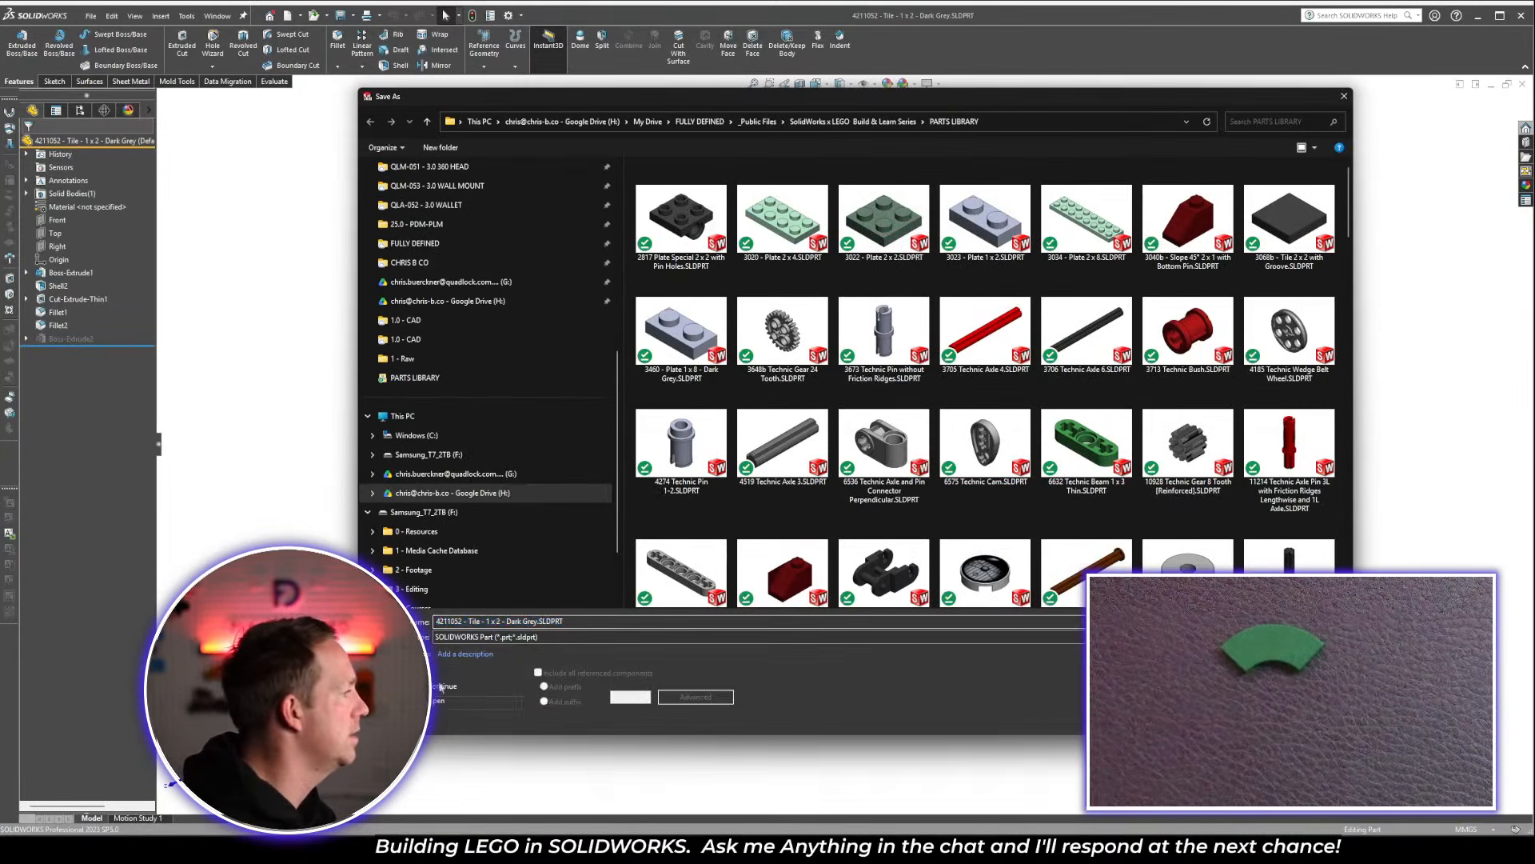
{"action": "key", "text": "ctrl+v"}
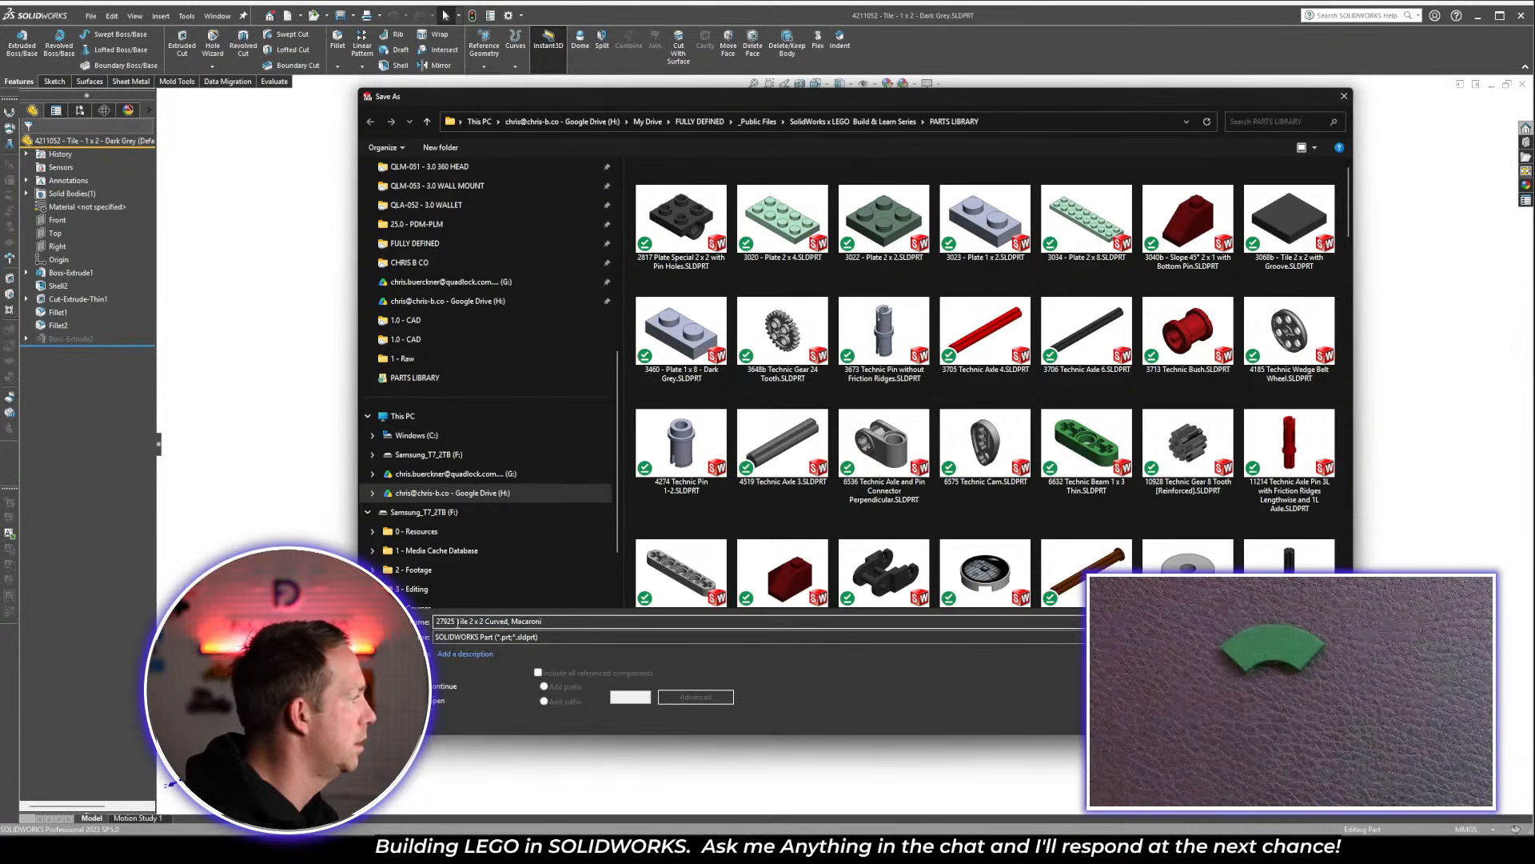
{"action": "type", "text": "-"}
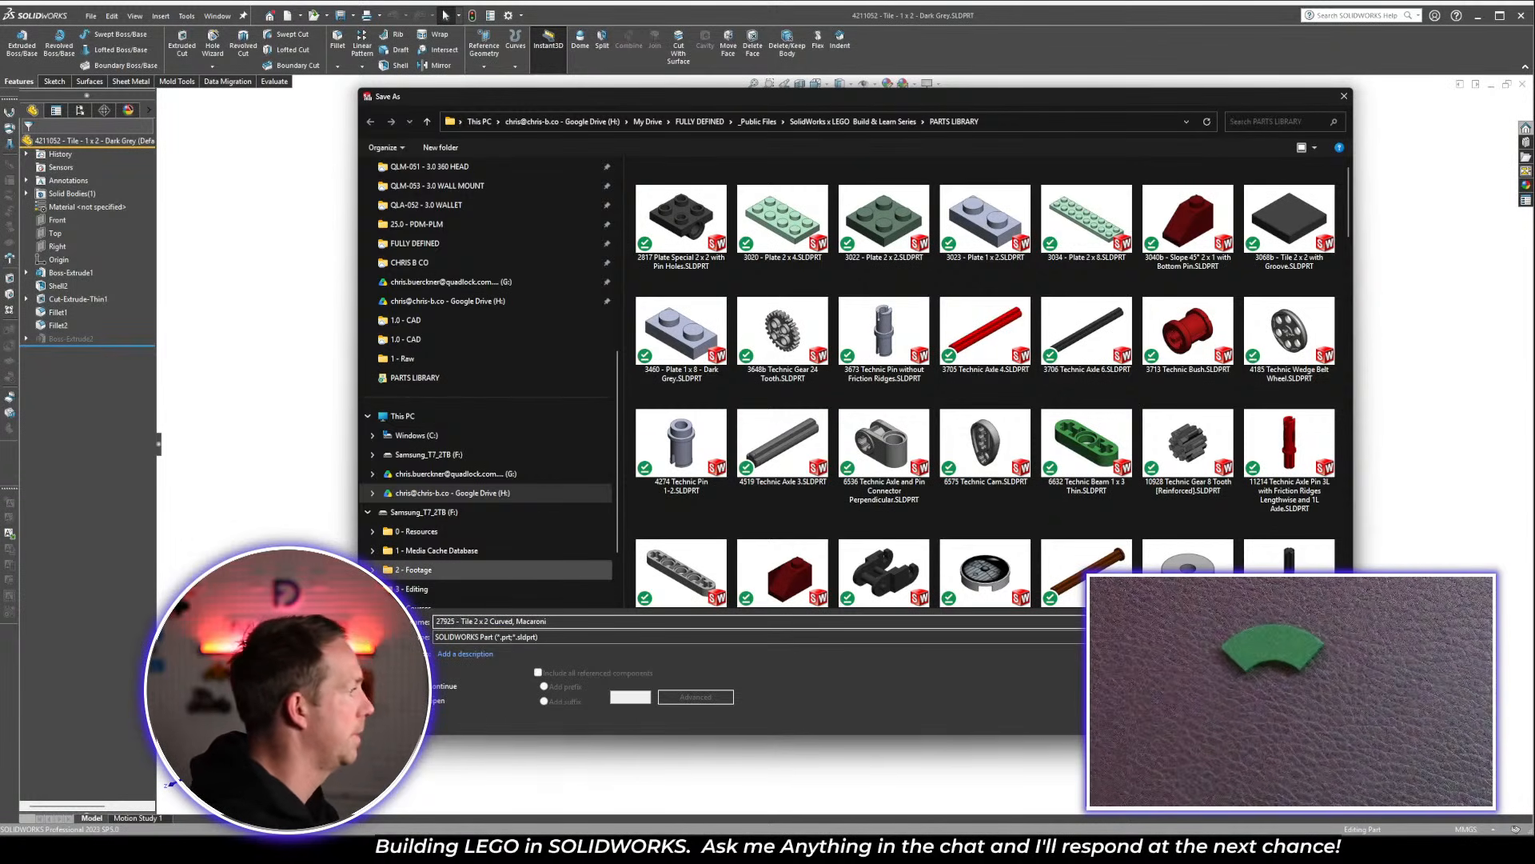
{"action": "key", "text": "Return"}
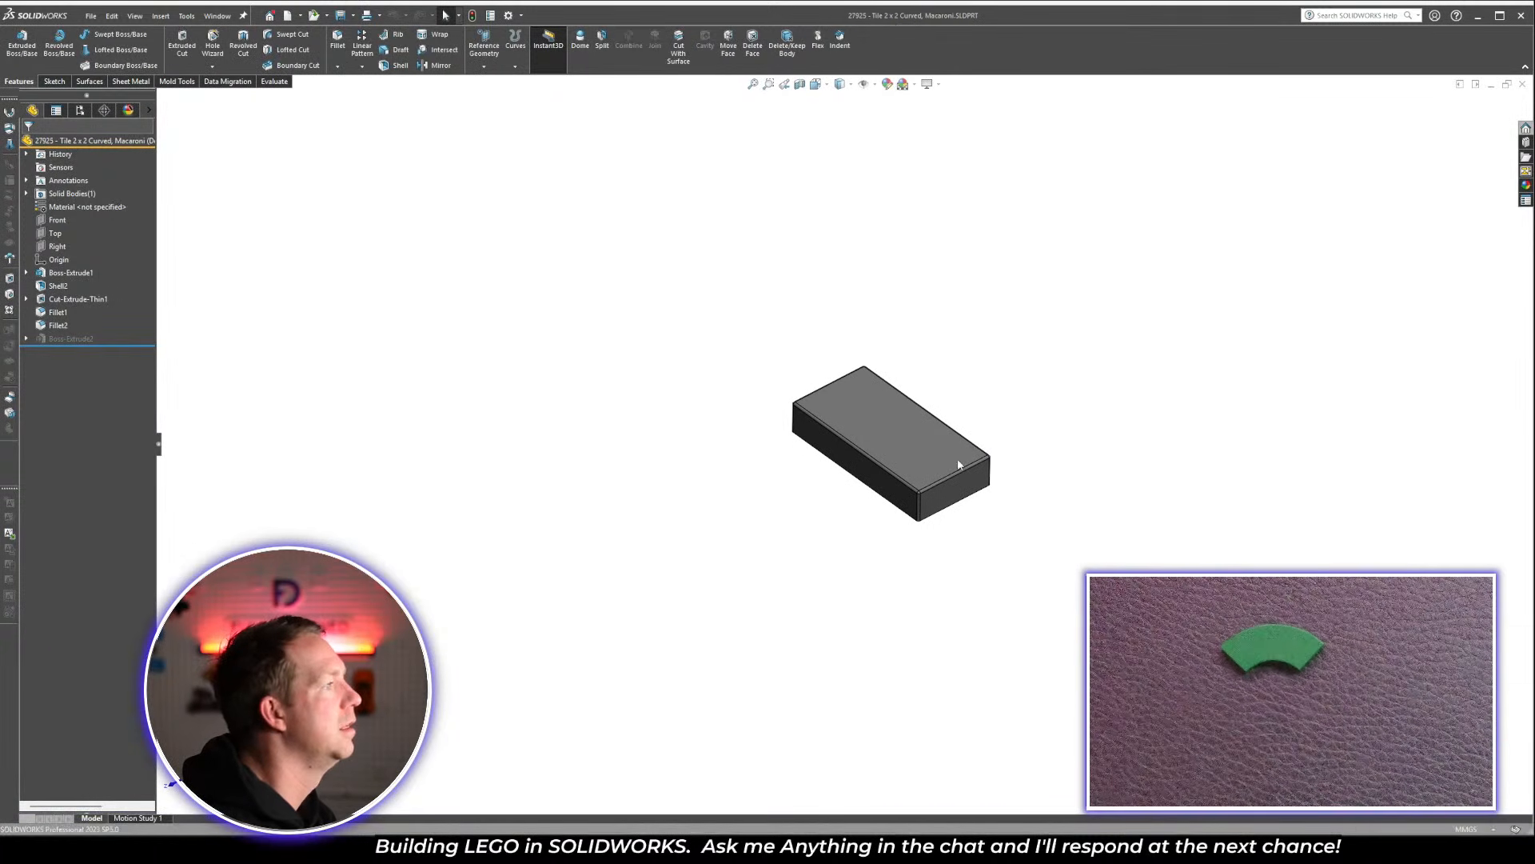
{"action": "left_click", "coordinate": [730, 467]}
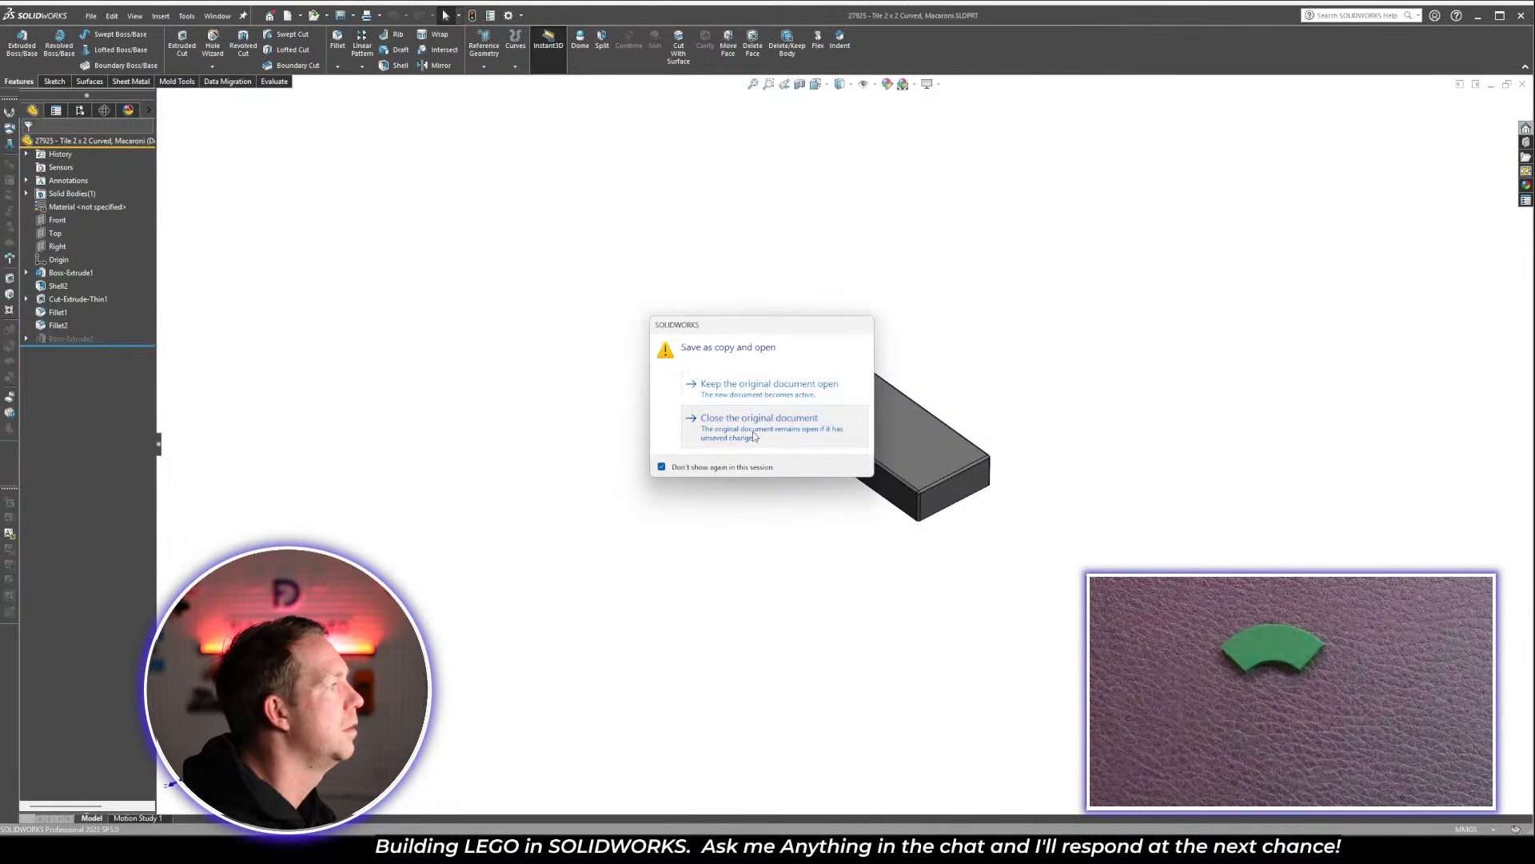
{"action": "left_click", "coordinate": [759, 420]}
Switch to the ASM READY assembly and open the 85080 - Brick Round Corner 2 x 2 component in its own window
{"action": "middle_click_drag", "start_coordinate": [939, 325], "coordinate": [1063, 487]}
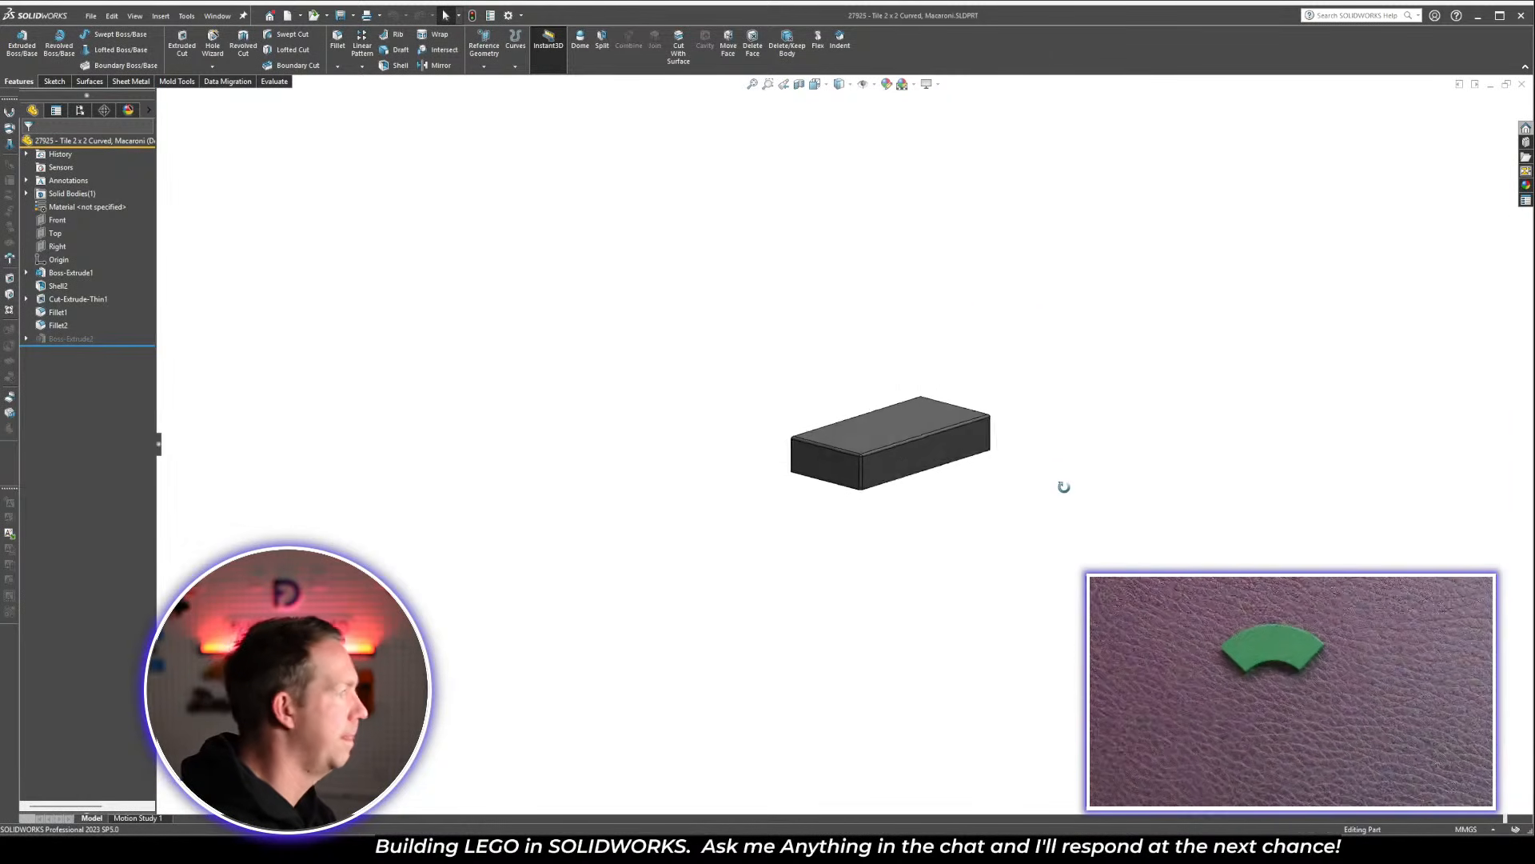
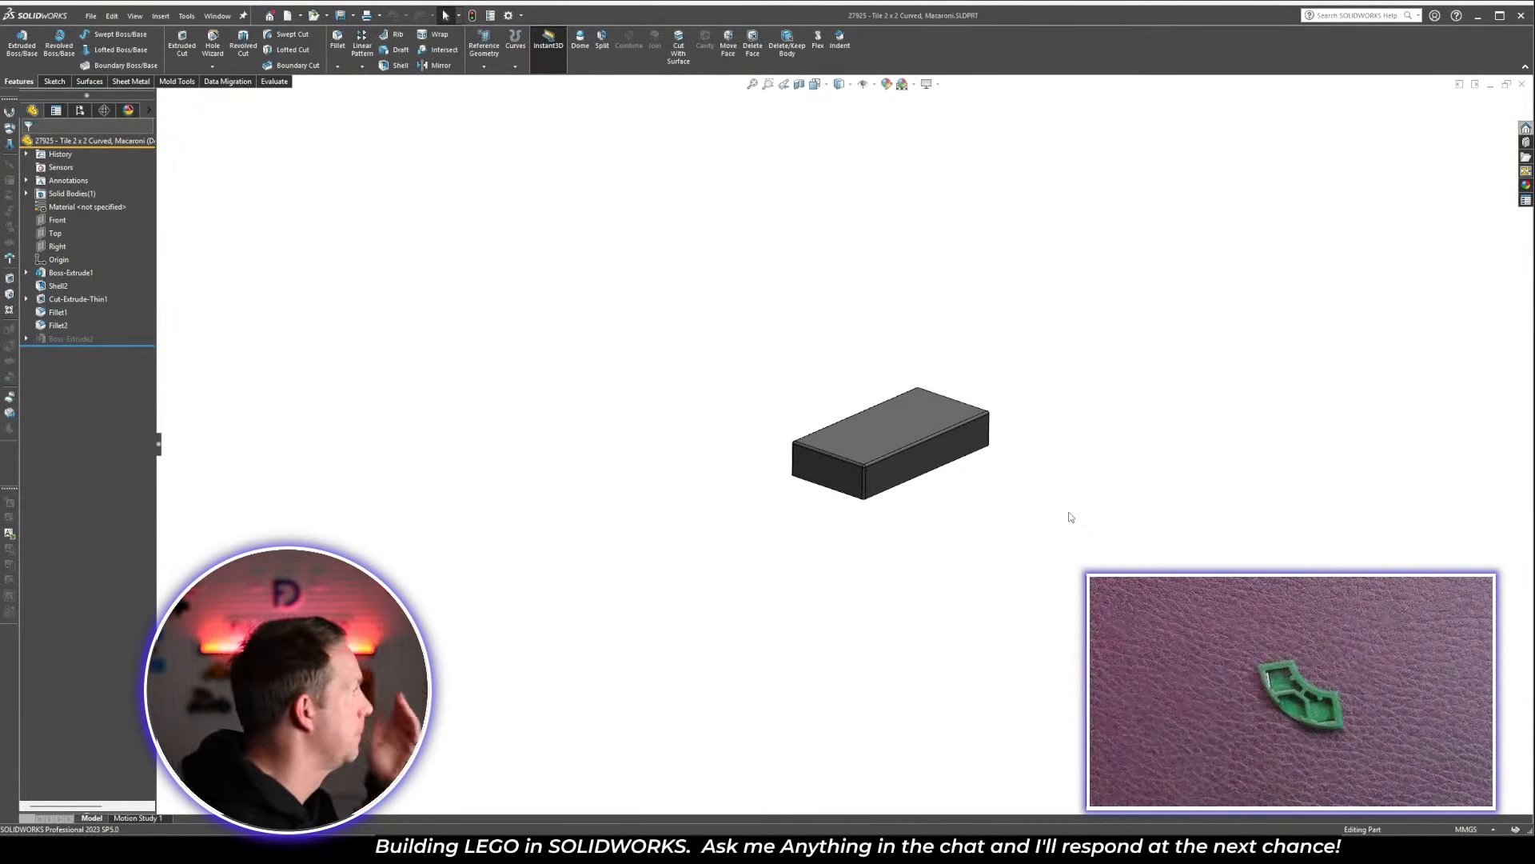
{"action": "scroll", "coordinate": [1028, 468], "scroll_direction": "down", "scroll_amount": 2}
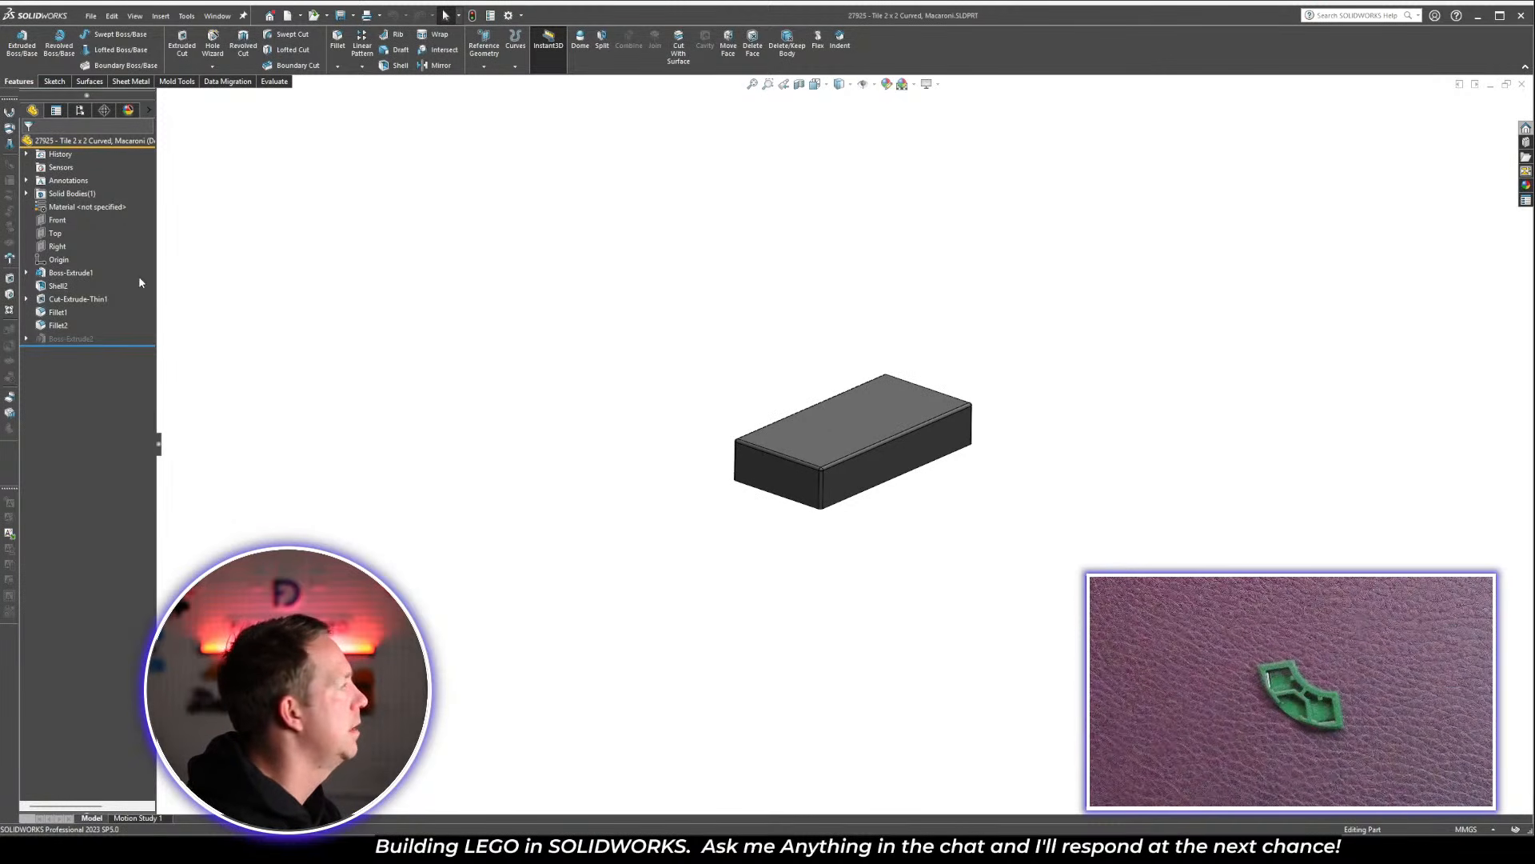
{"action": "key", "text": "ctrl+Tab"}
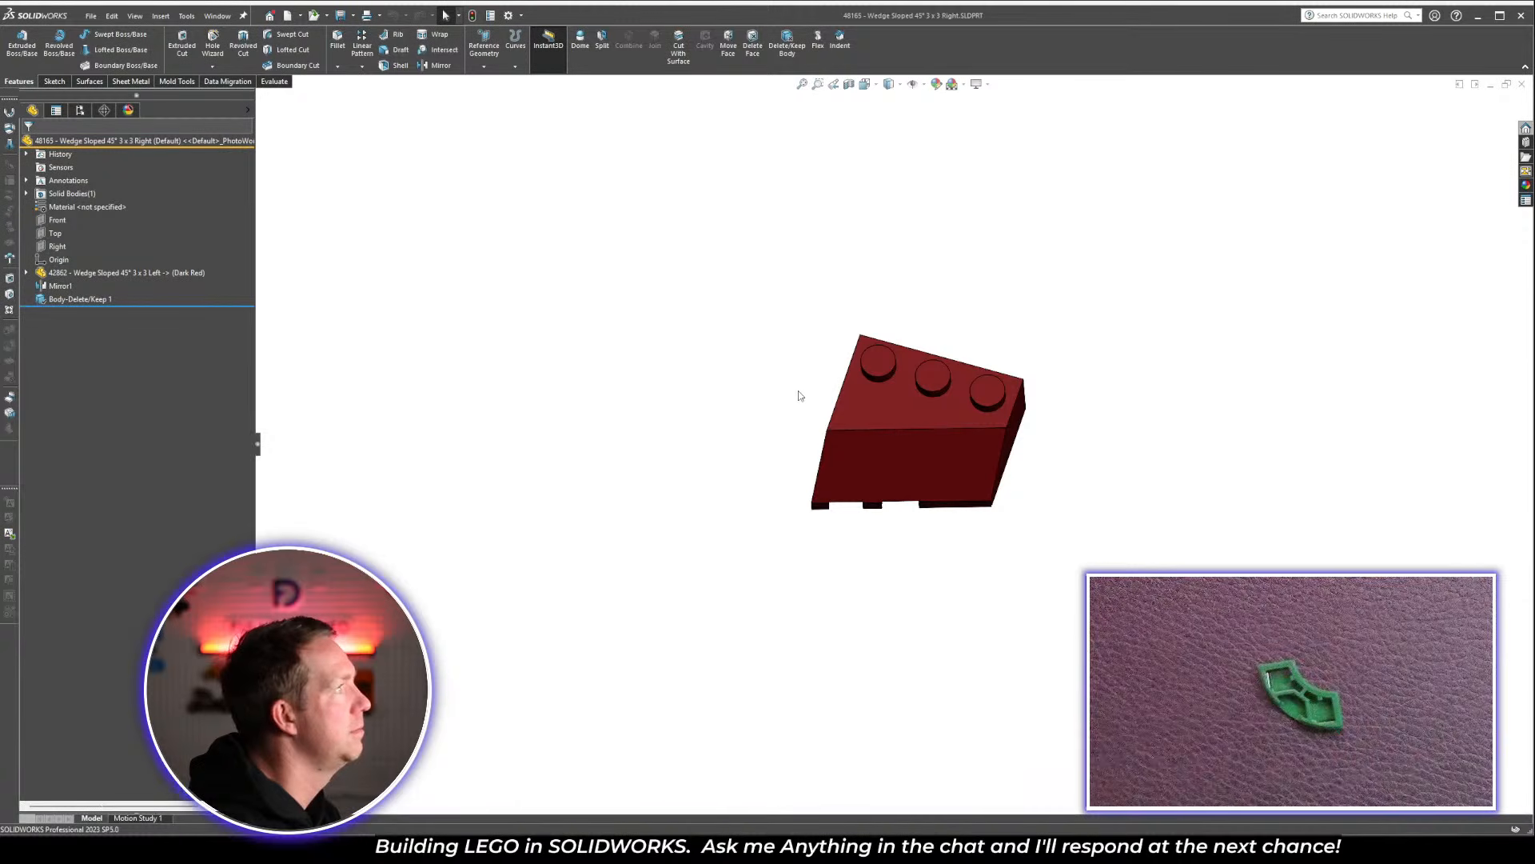
{"action": "key", "text": "ctrl+Tab"}
{"action": "key", "text": "ctrl+Tab"}
{"action": "key", "text": "ctrl+Tab"}
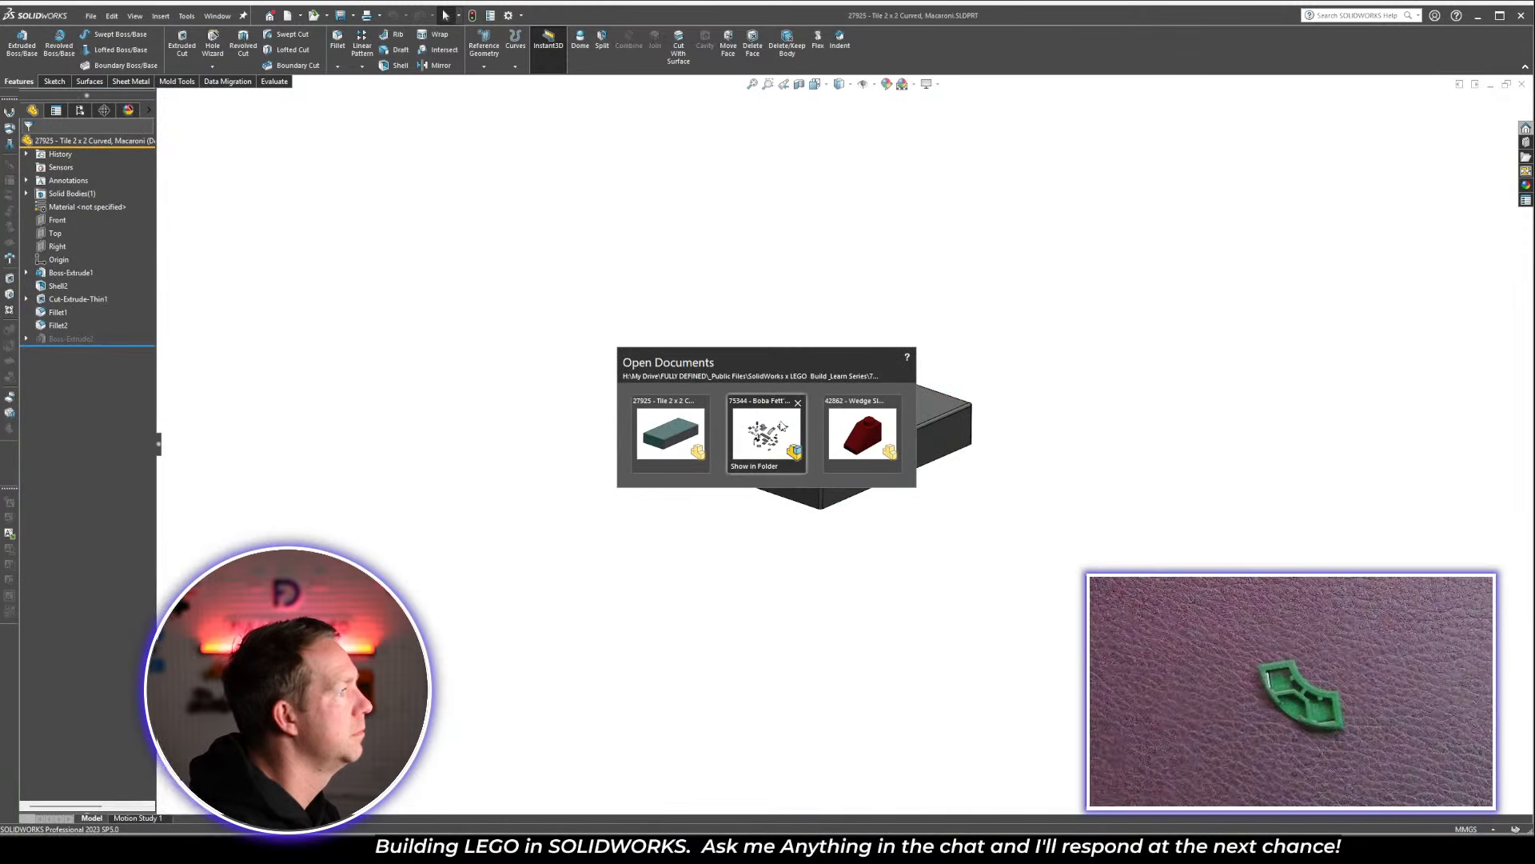
{"action": "left_click", "coordinate": [809, 678]}
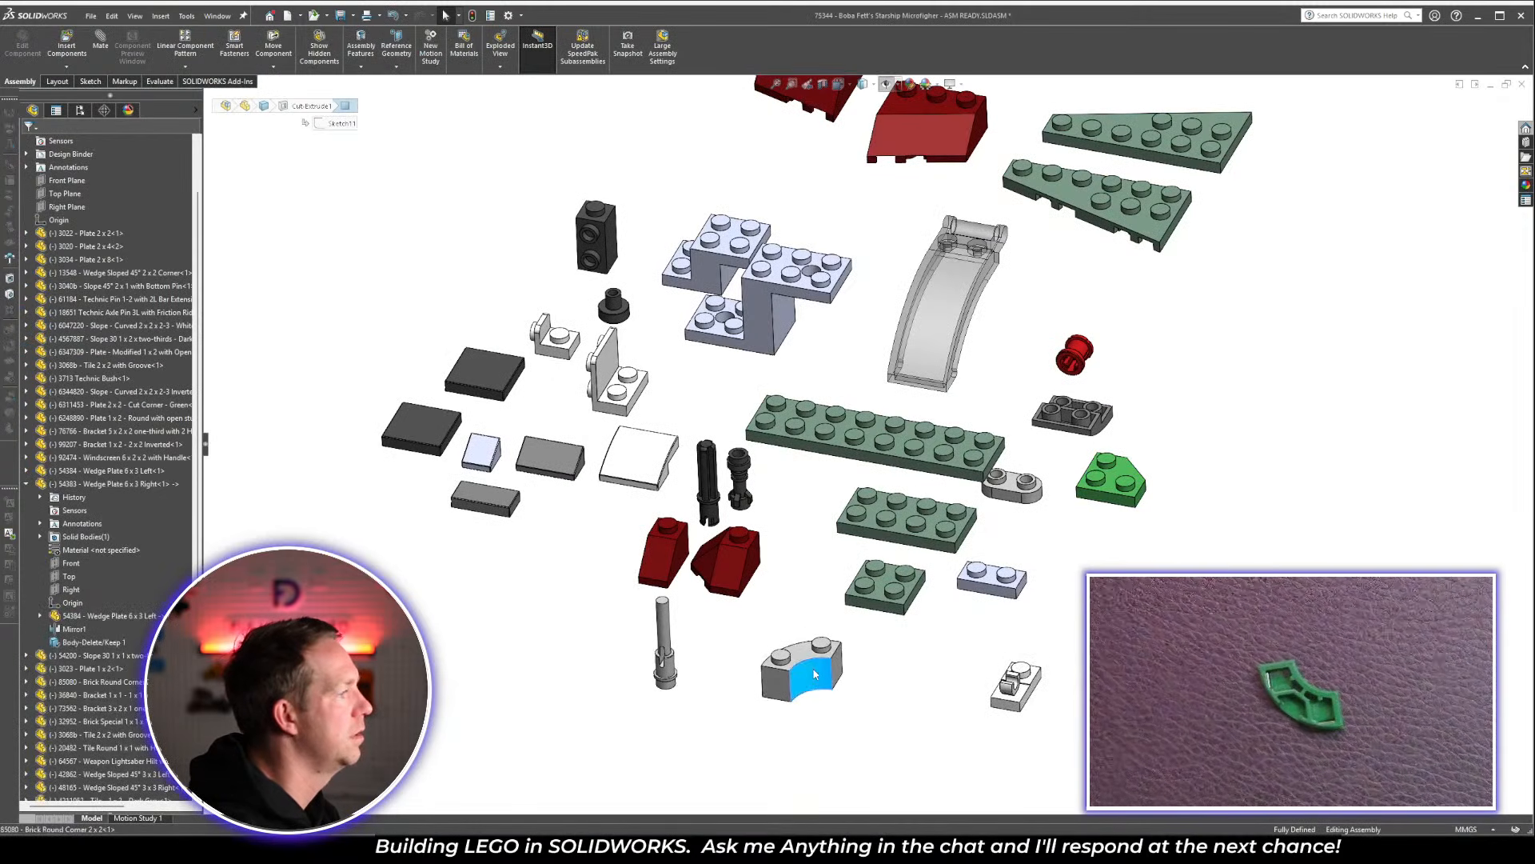
{"action": "left_click", "coordinate": [847, 581]}
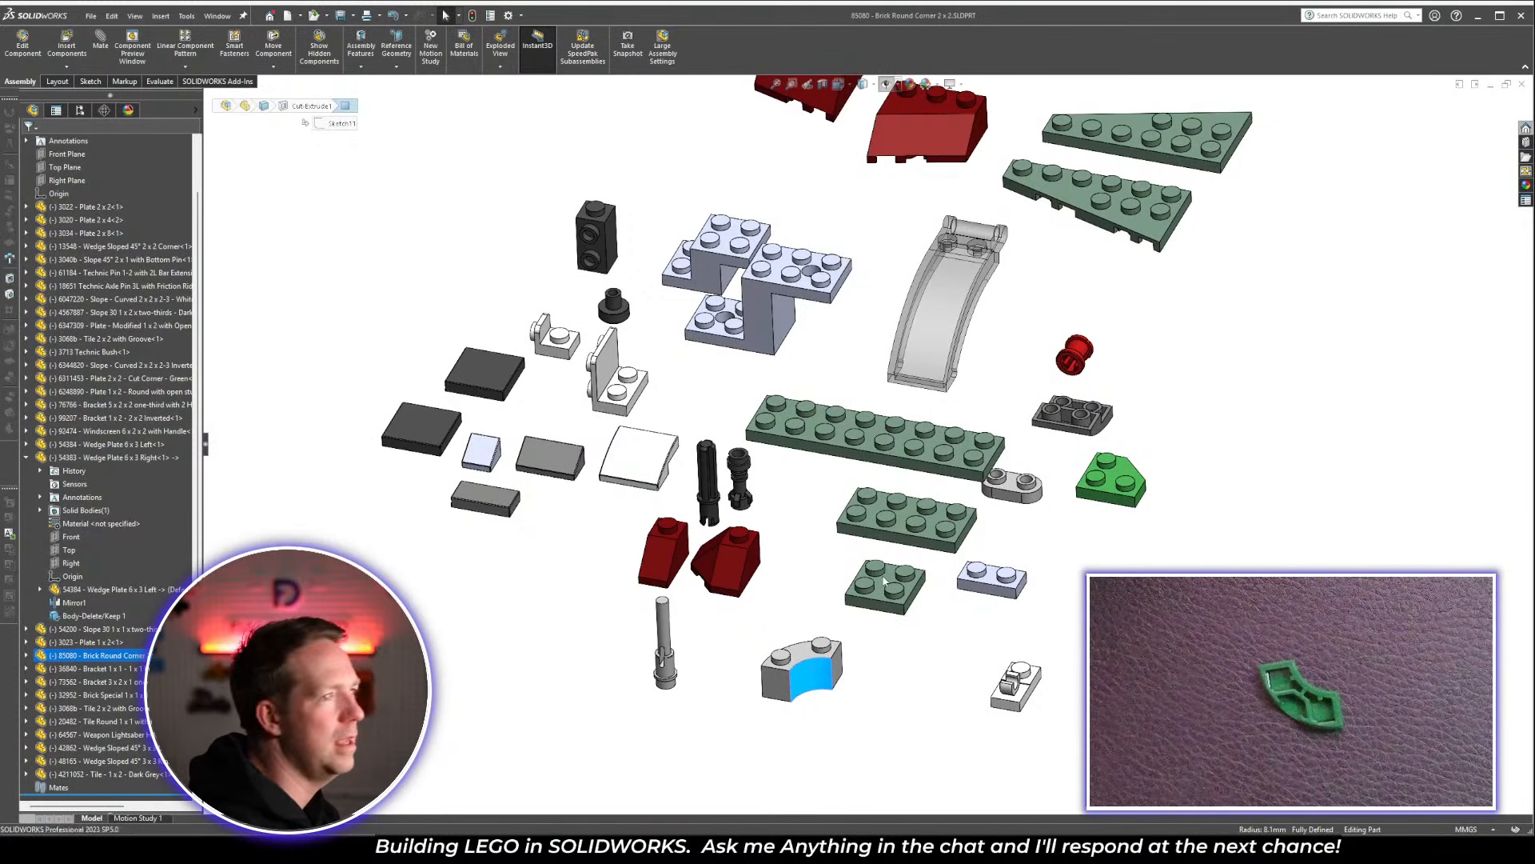
View the round corner brick from the top and roll its history back to just after Cut-Extrude1
{"action": "key", "text": "space"}
{"action": "left_click", "coordinate": [610, 320]}
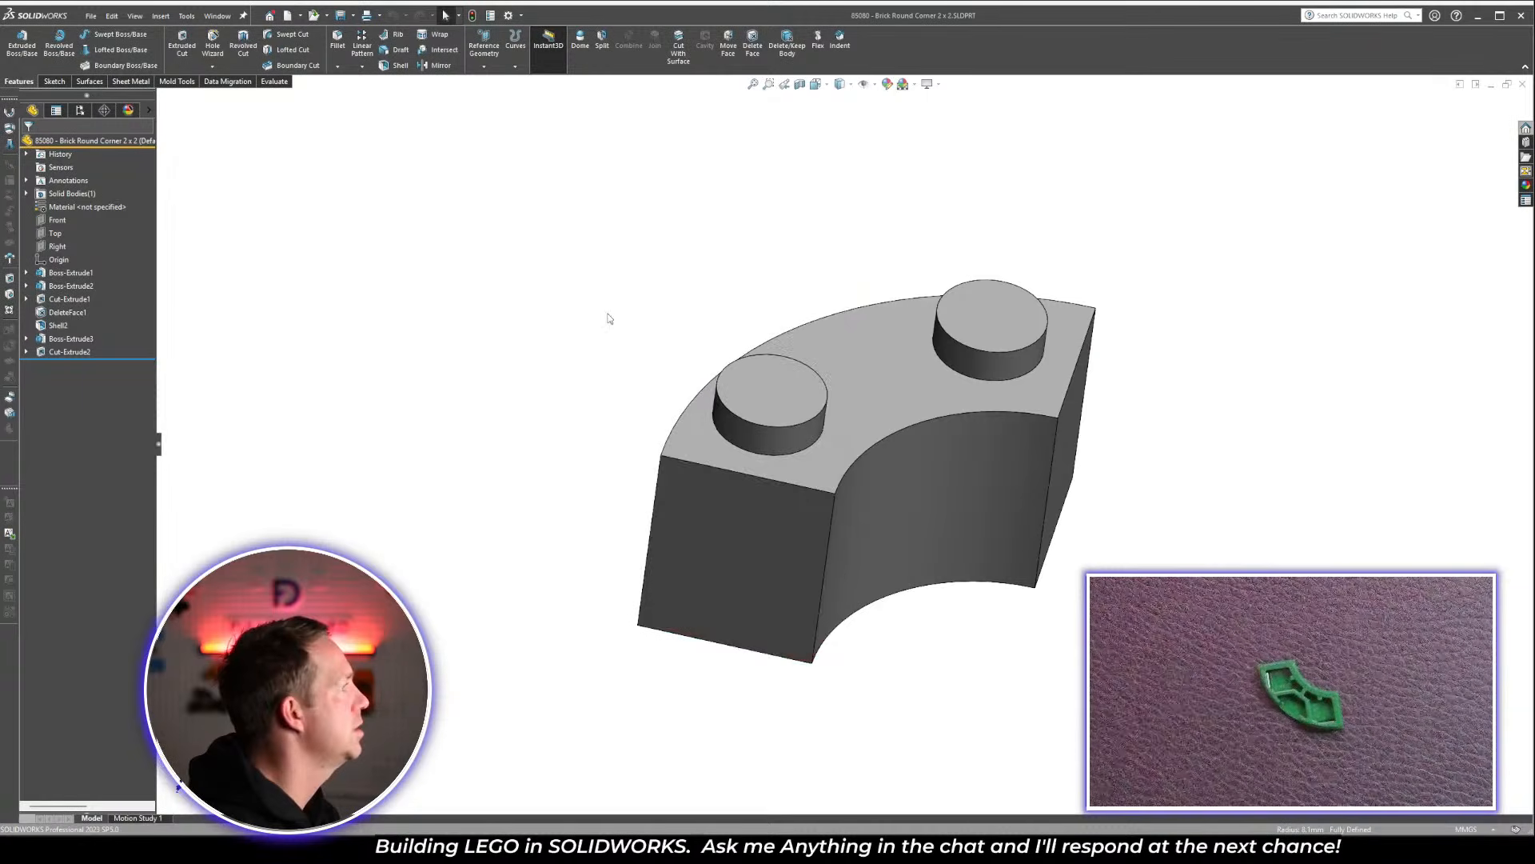
{"action": "left_click_drag", "start_coordinate": [119, 361], "coordinate": [103, 315]}
{"action": "key", "text": "f"}
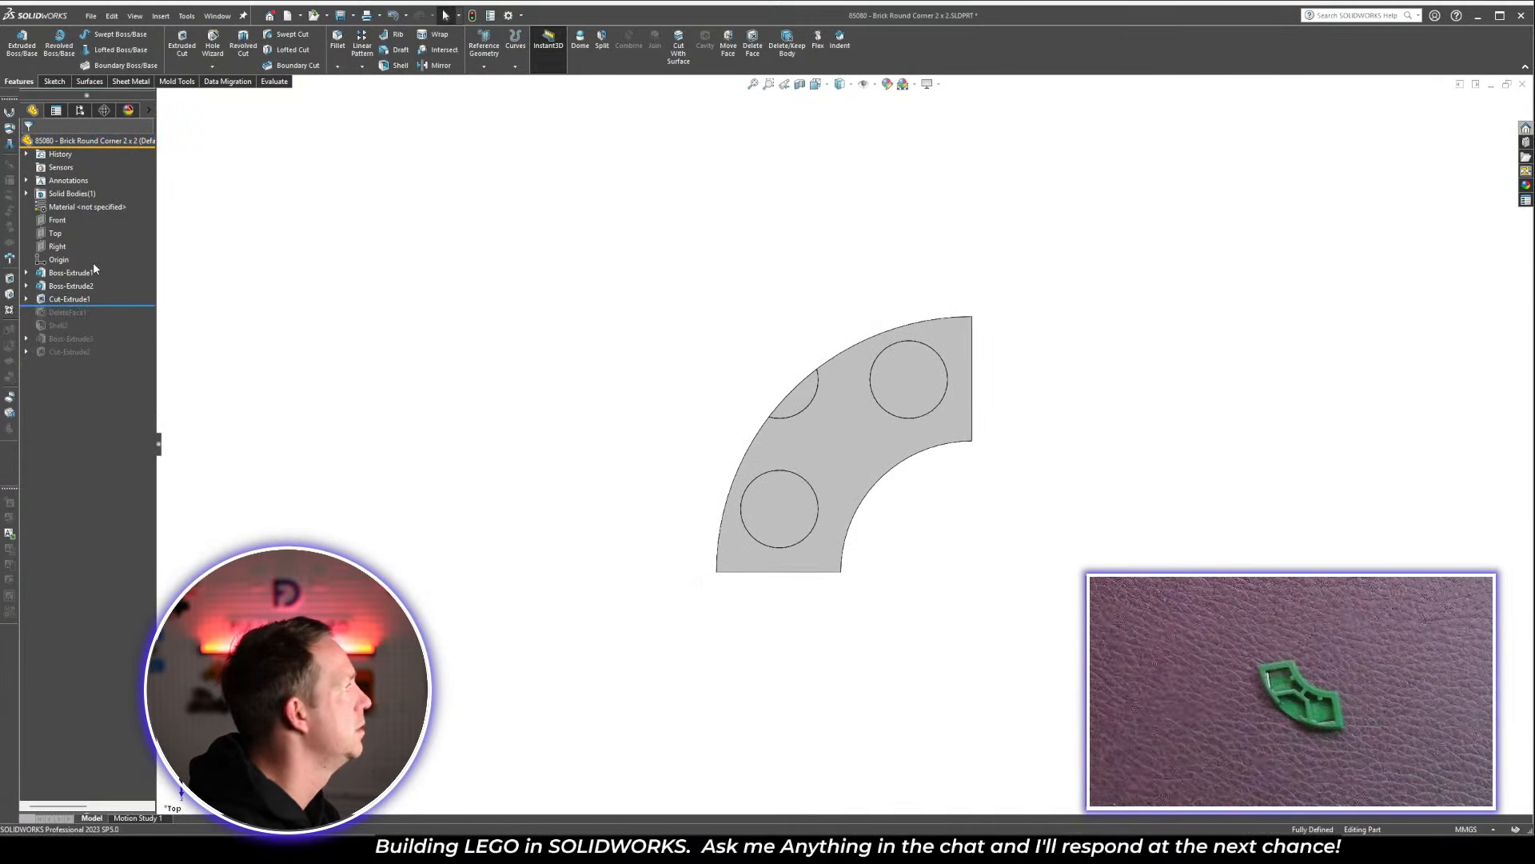
Examine the sketches behind Boss-Extrude1, Boss-Extrude2 and Cut-Extrude1 to see how the brick's curved outline is dimensioned
{"action": "left_click", "coordinate": [27, 273]}
{"action": "left_click", "coordinate": [73, 285]}
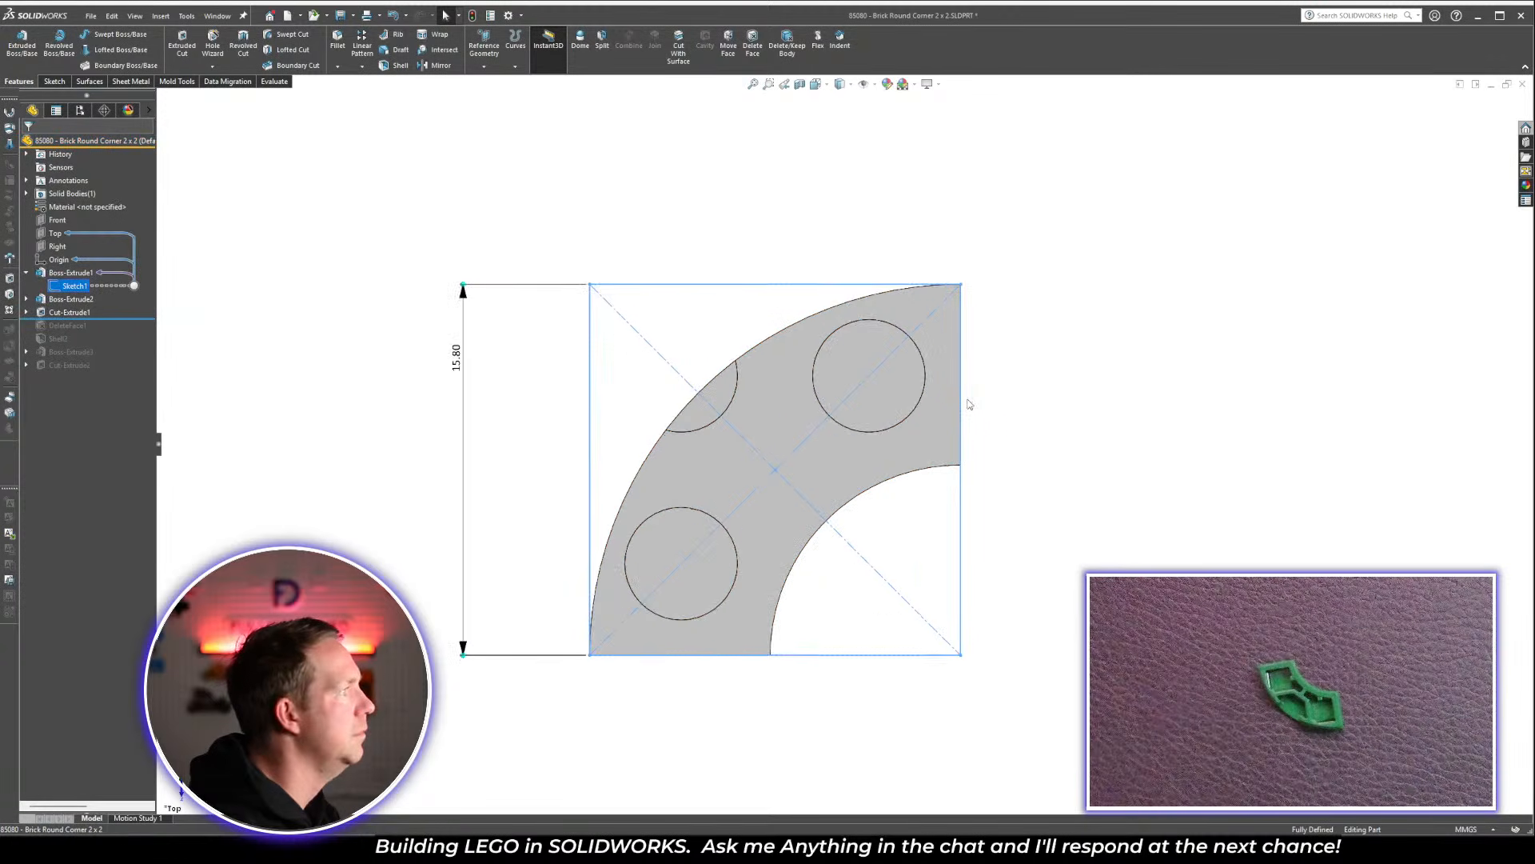
{"action": "left_click", "coordinate": [26, 299]}
{"action": "left_click", "coordinate": [74, 312]}
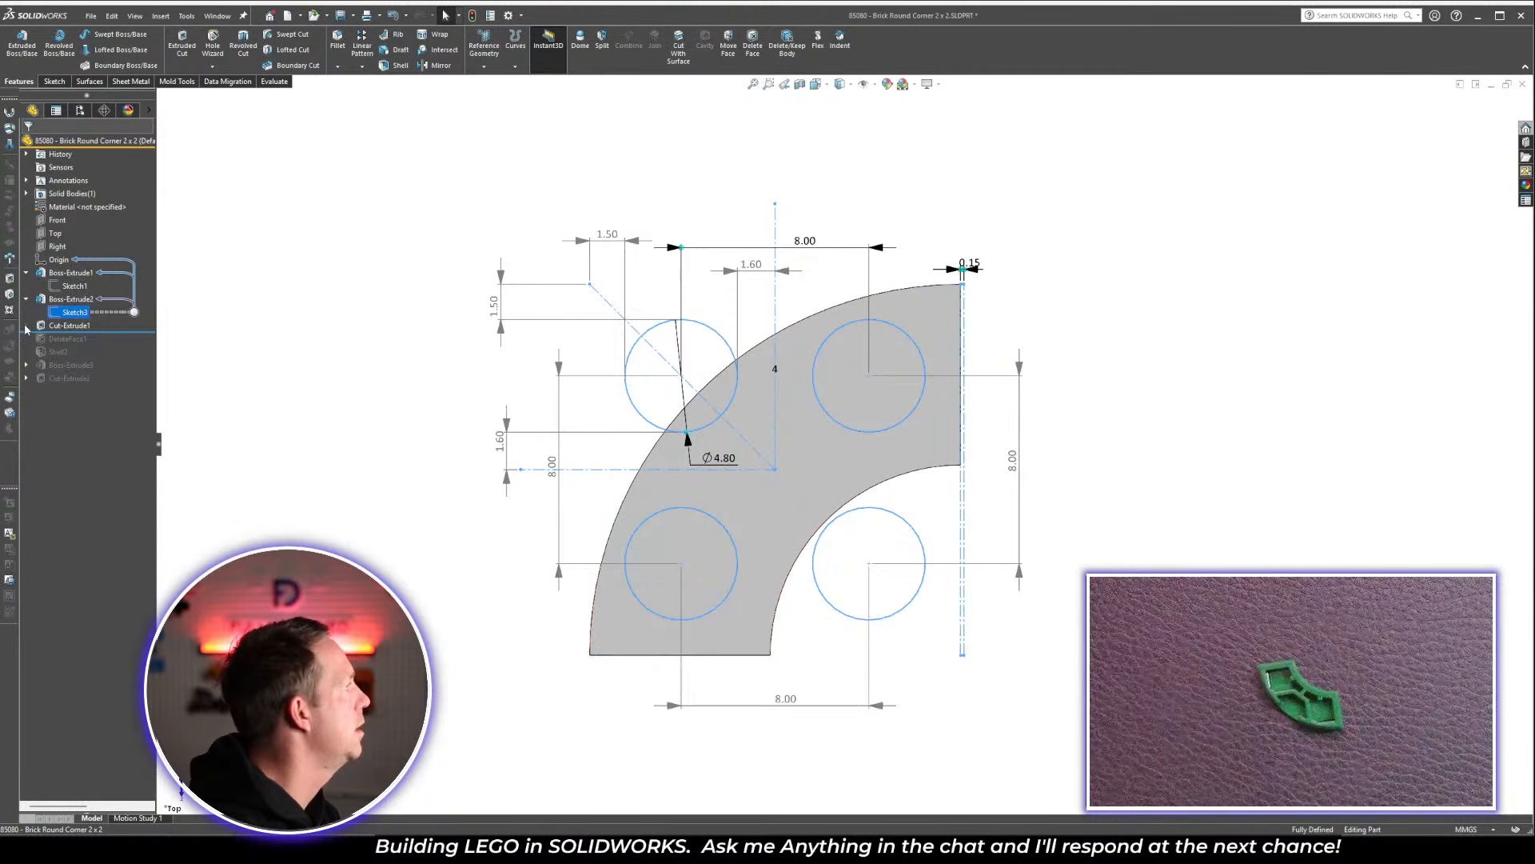
{"action": "left_click", "coordinate": [26, 326]}
{"action": "left_click", "coordinate": [70, 339]}
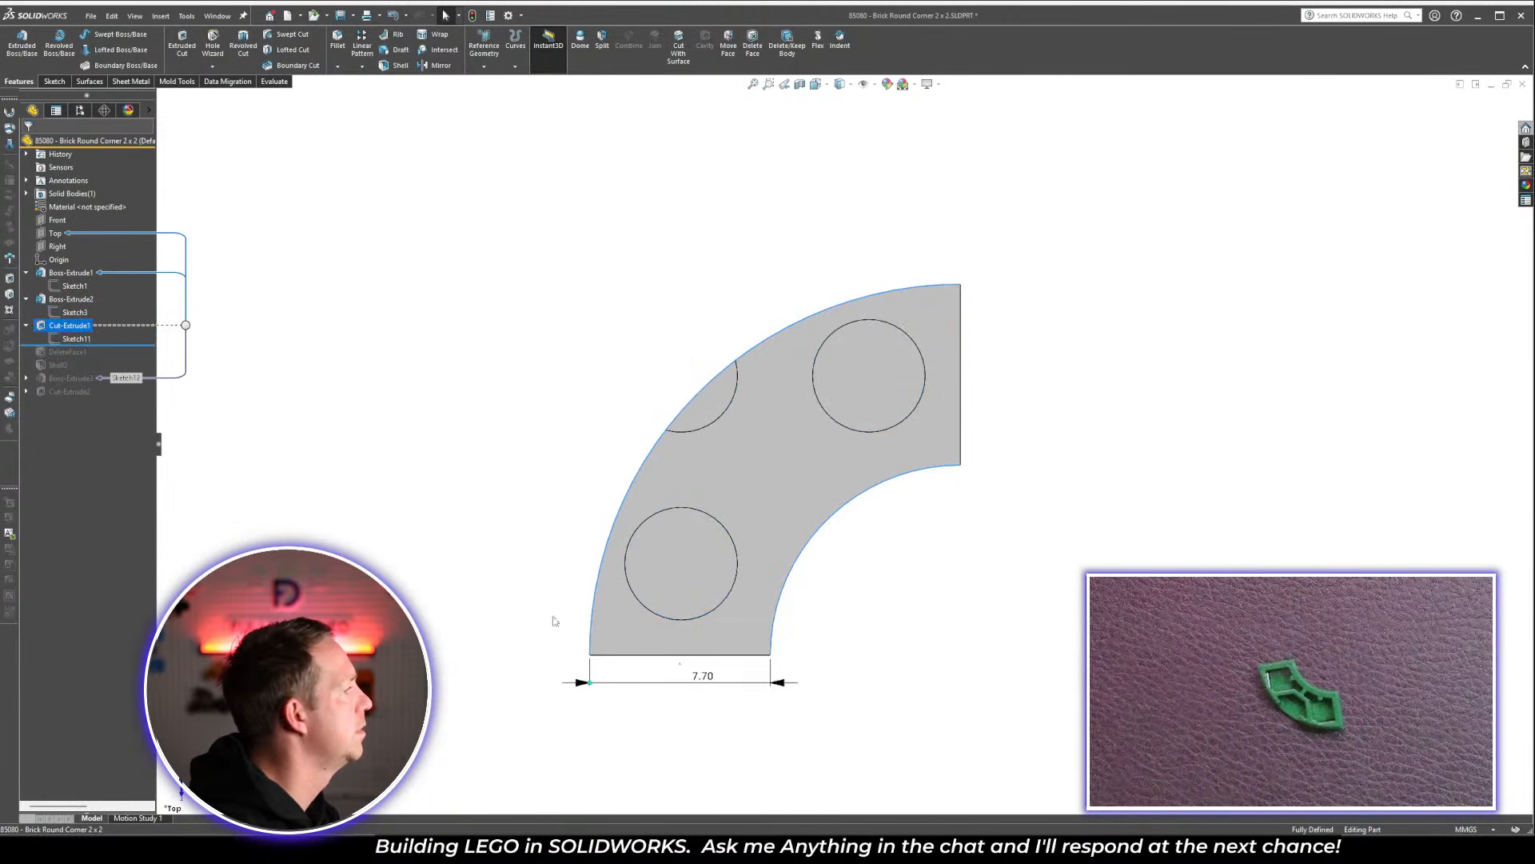
{"action": "left_click", "coordinate": [76, 339]}
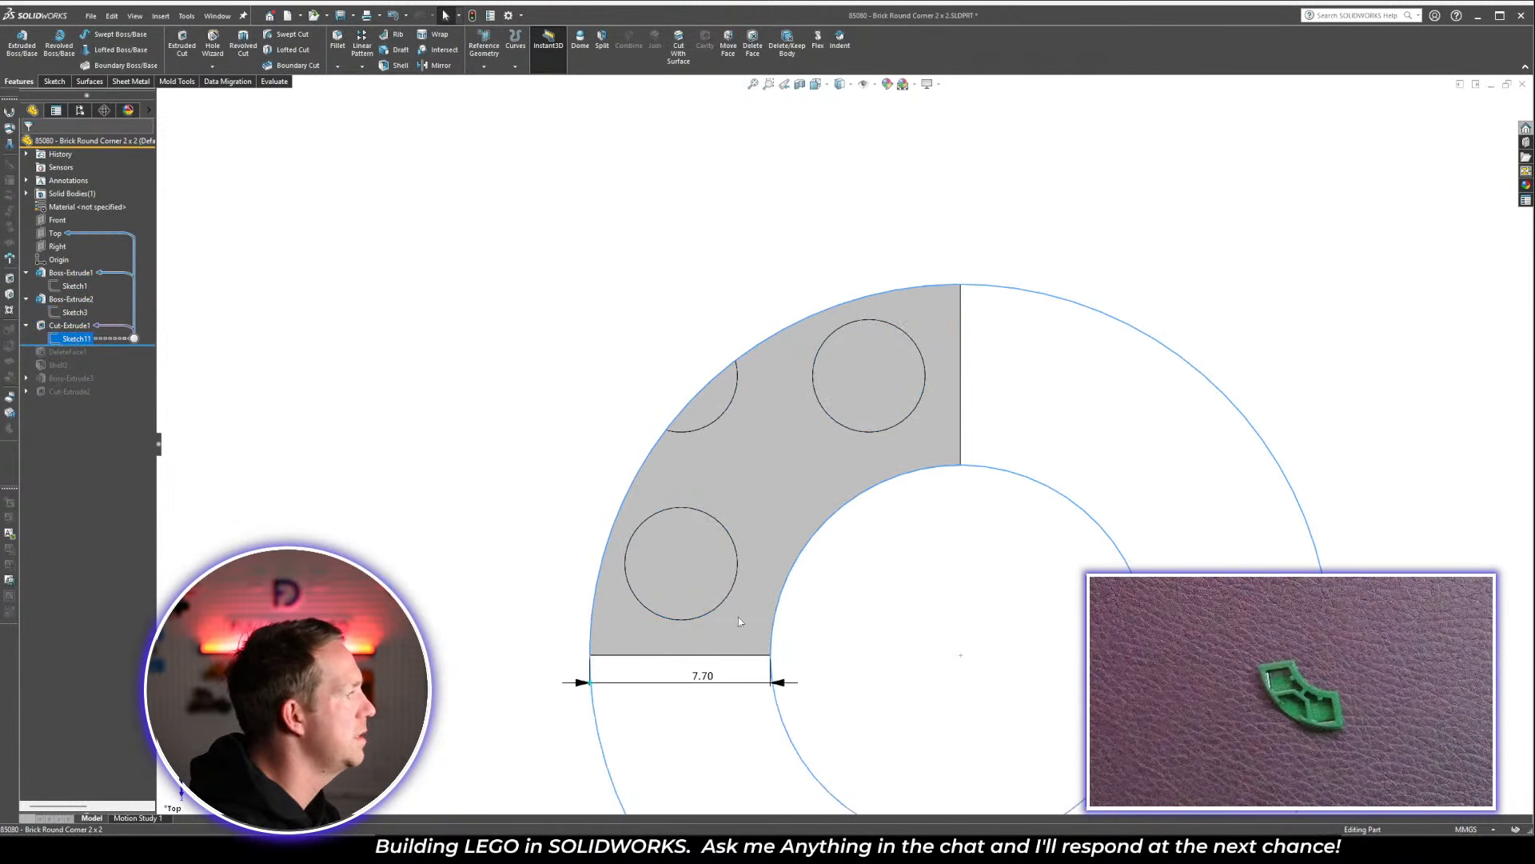
{"action": "left_click", "coordinate": [74, 286]}
{"action": "scroll", "coordinate": [623, 618], "scroll_direction": "down", "scroll_amount": 8}
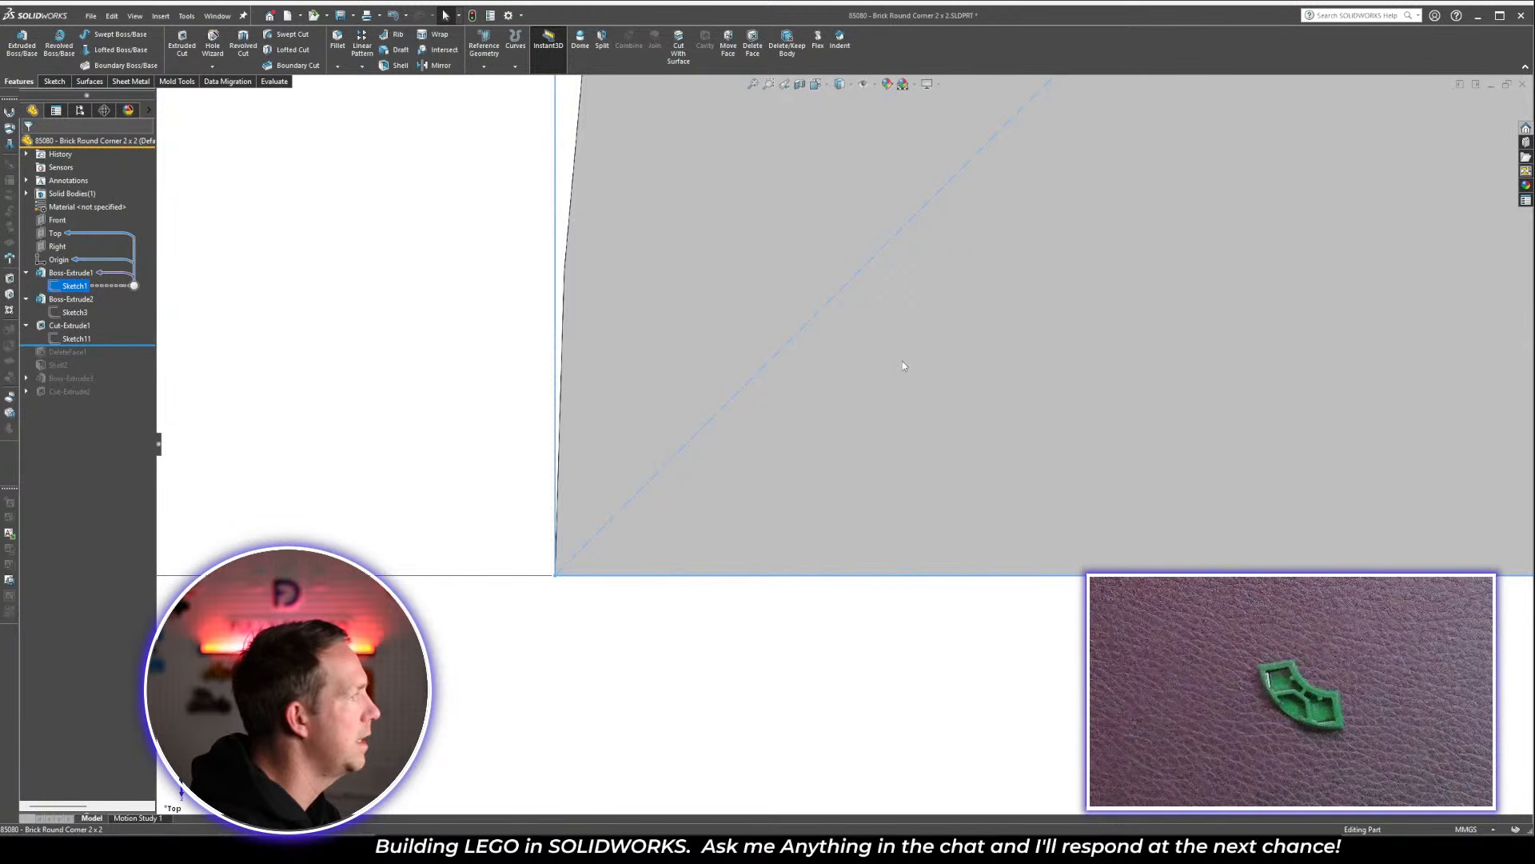
{"action": "scroll", "coordinate": [904, 366], "scroll_direction": "up", "scroll_amount": 10}
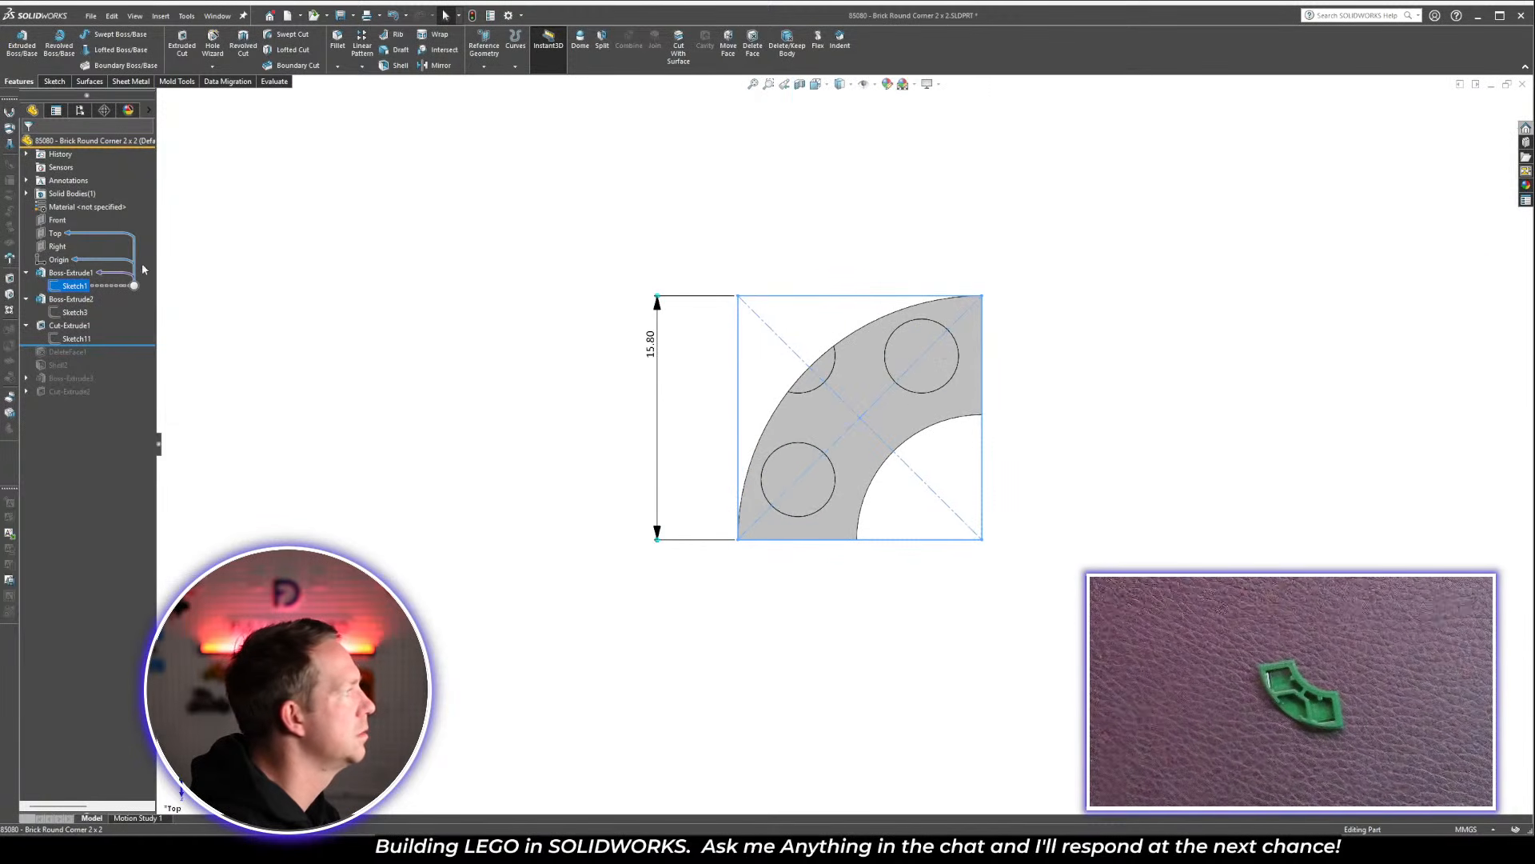
{"action": "left_click", "coordinate": [76, 338]}
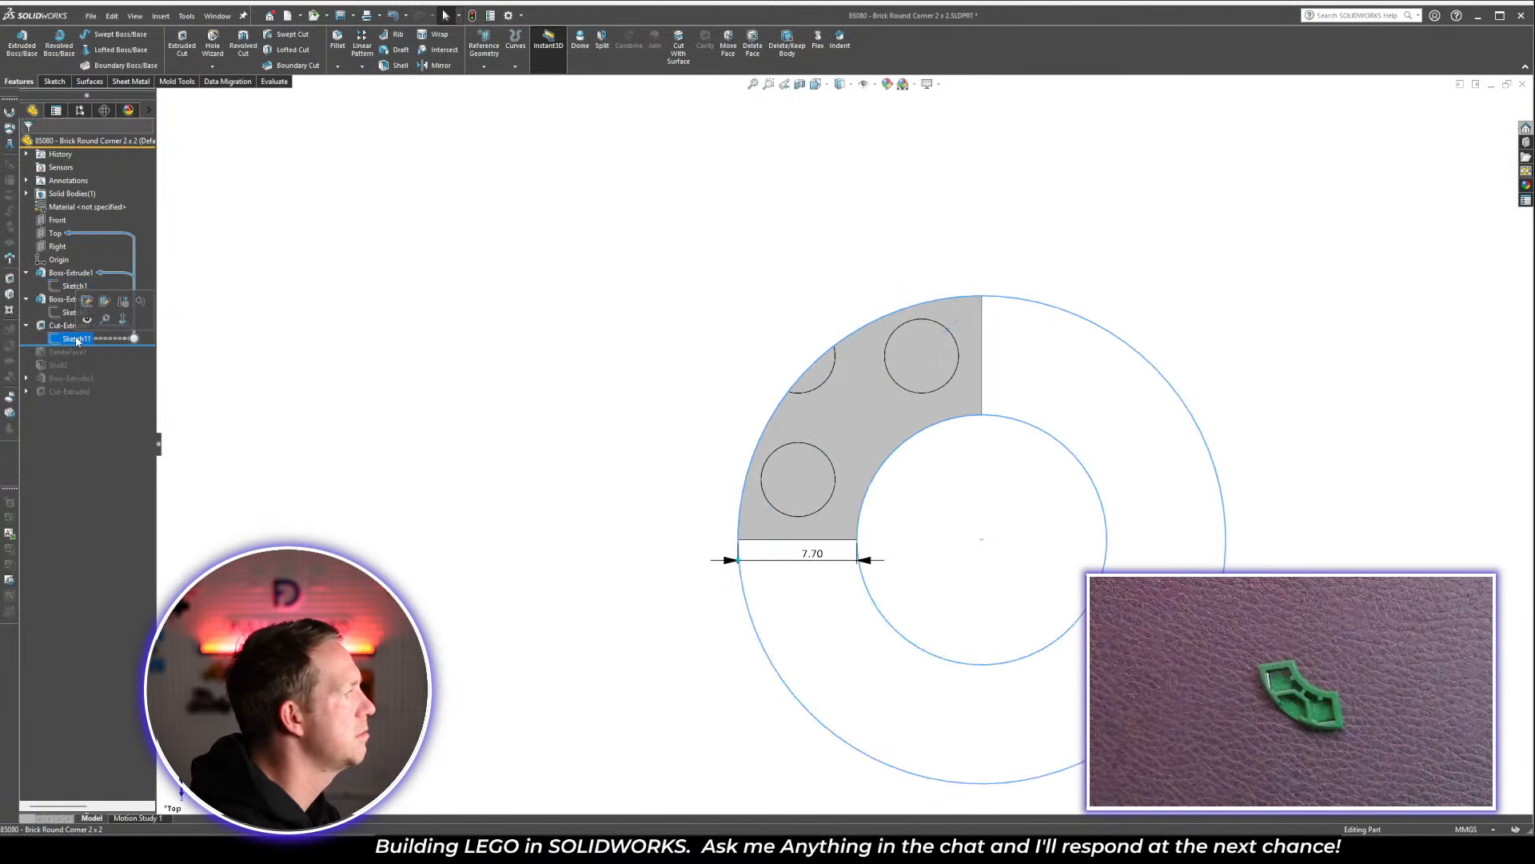
{"action": "left_click", "coordinate": [578, 363]}
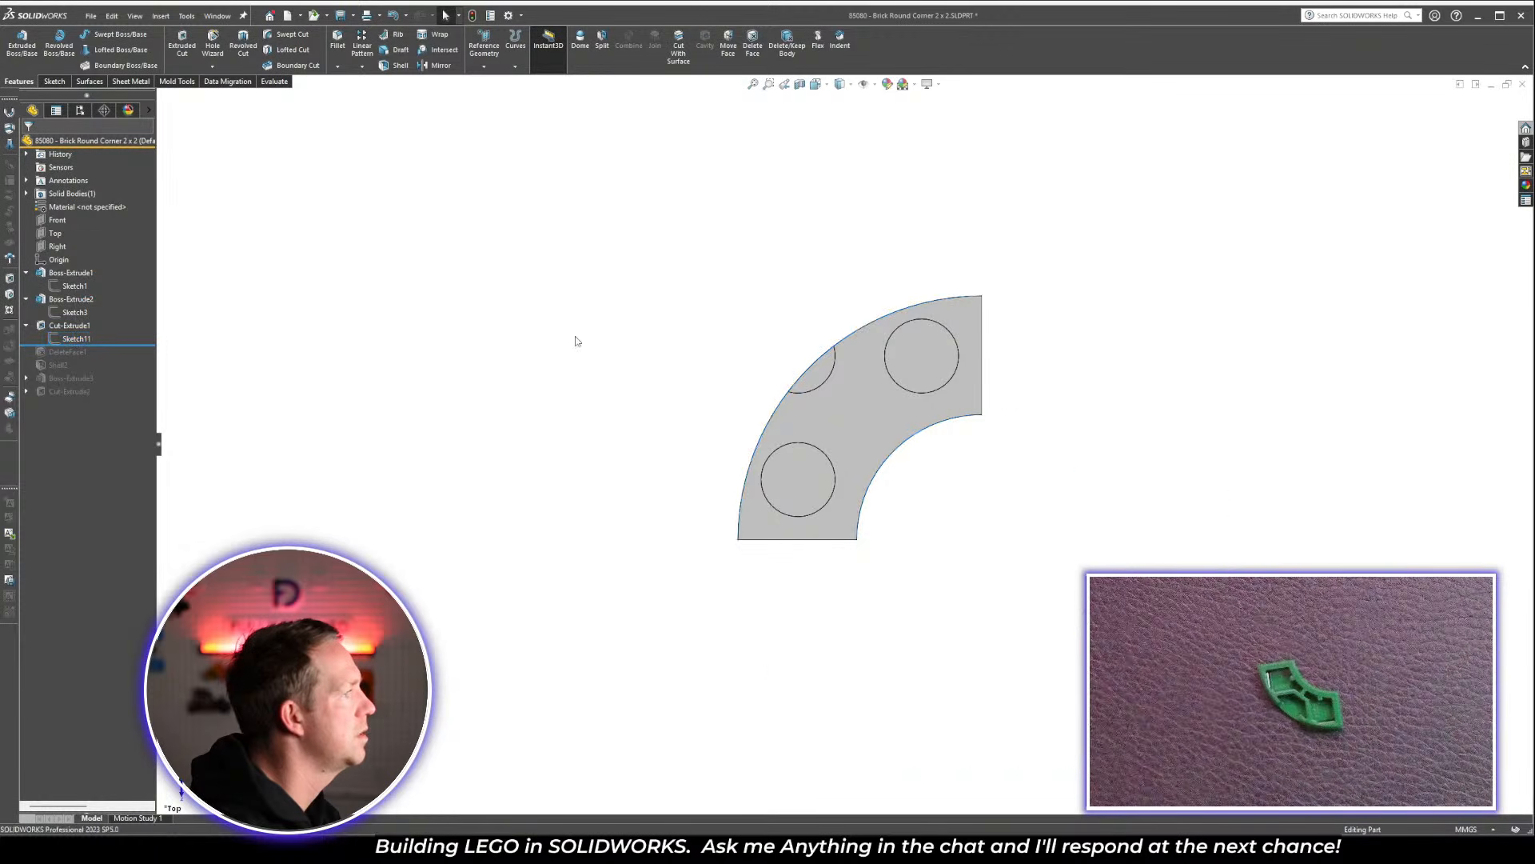
Roll the brick's history forward to the end and return to the 27925 - Tile 2 x 2 Curved, Macaroni part
{"action": "key", "text": "ctrl+7"}
{"action": "right_click", "coordinate": [134, 345]}
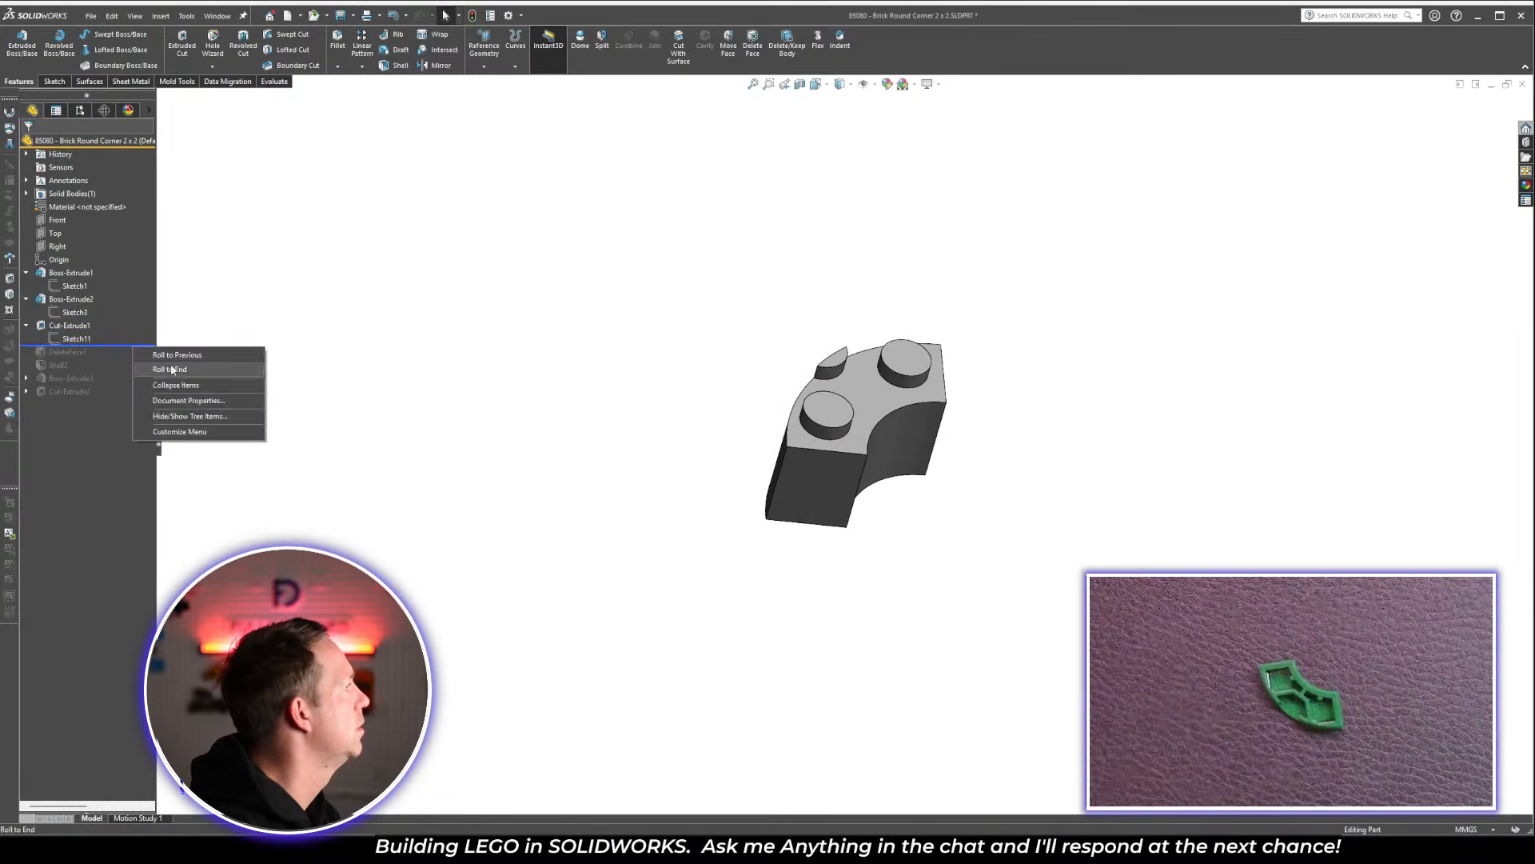
{"action": "left_click", "coordinate": [164, 375]}
{"action": "key", "text": "ctrl+Tab"}
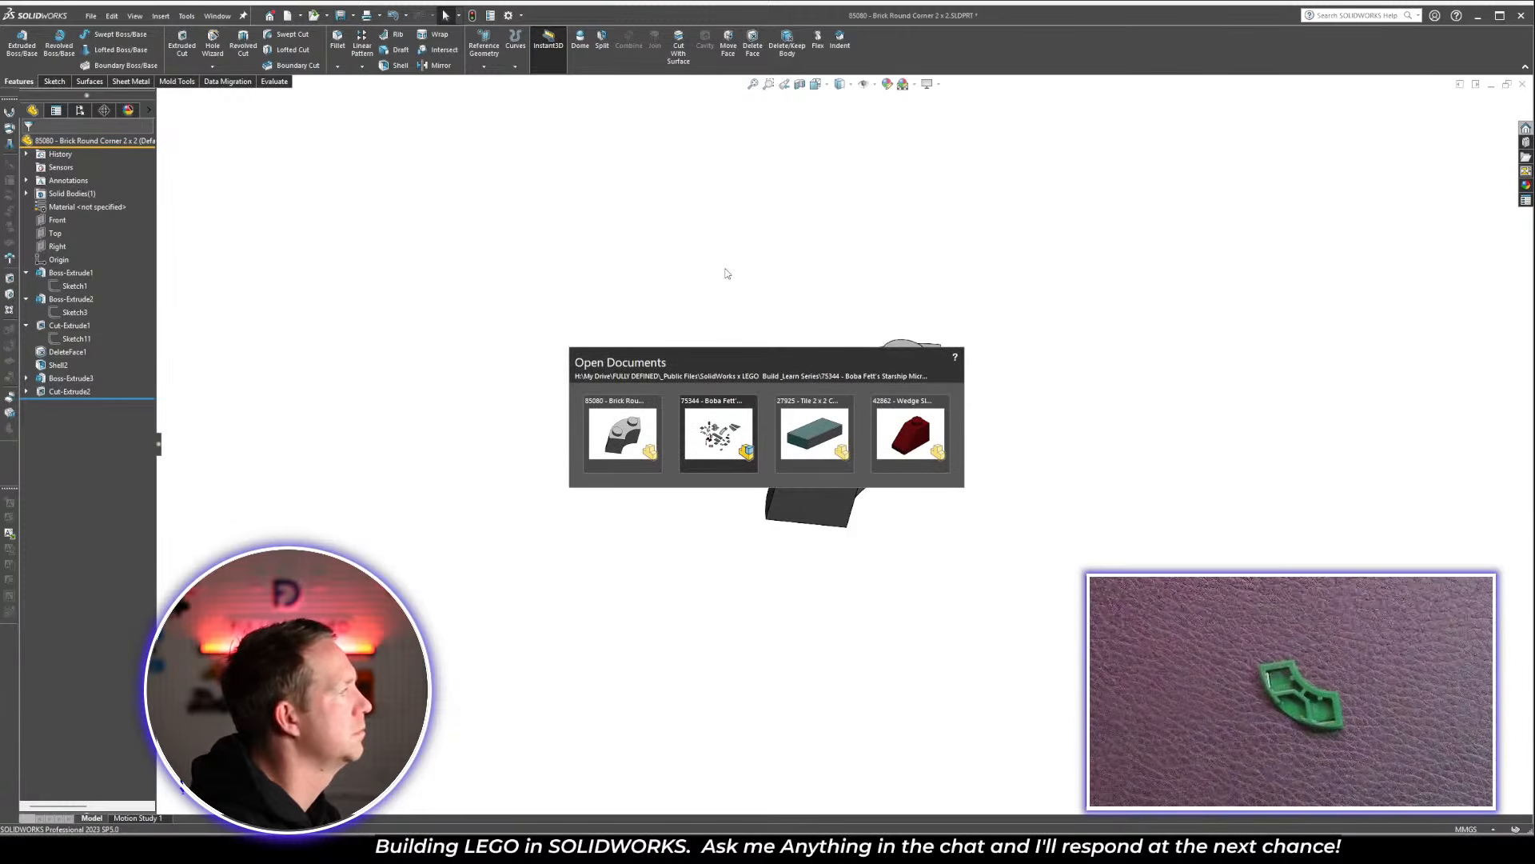
{"action": "key", "text": "ctrl+Tab"}
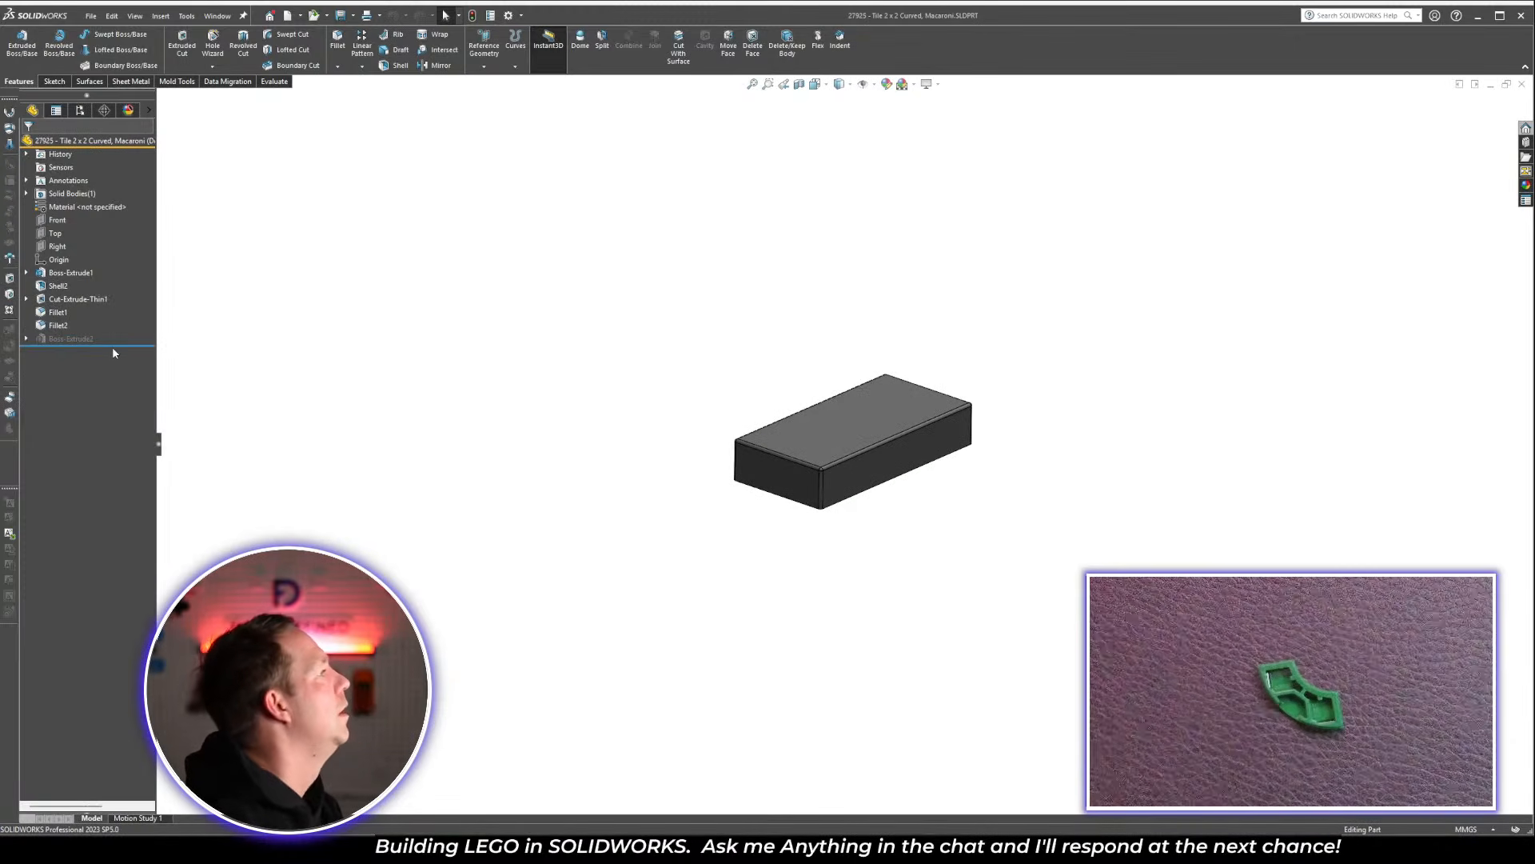
Roll the tile back to just after Boss-Extrude1 and set the base's short side to 15.8 mm
{"action": "left_click_drag", "start_coordinate": [117, 347], "coordinate": [105, 284]}
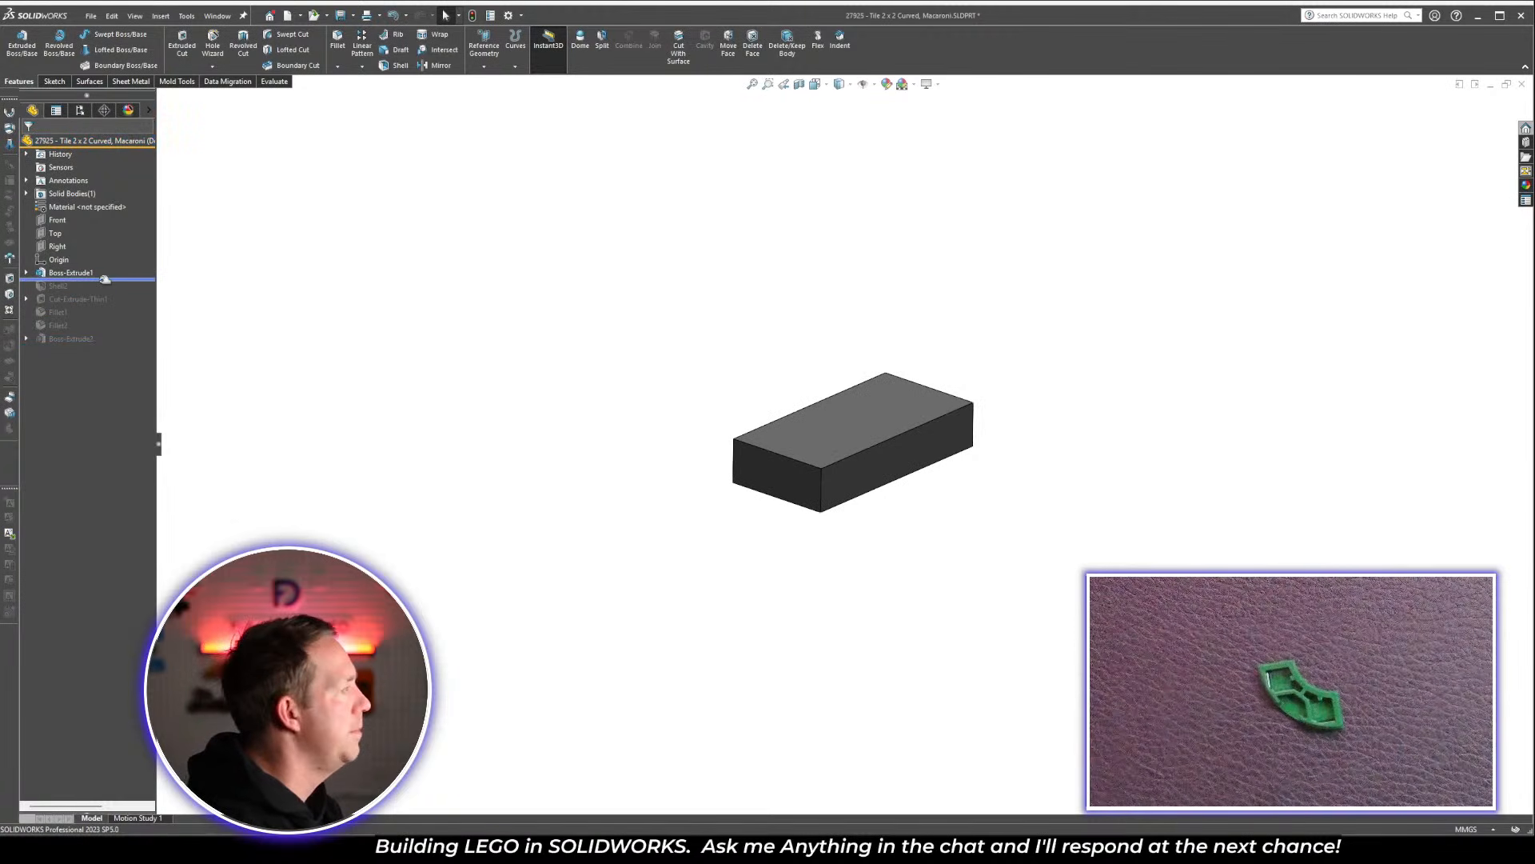
{"action": "left_click", "coordinate": [70, 273]}
{"action": "middle_click_drag", "start_coordinate": [900, 411], "coordinate": [890, 590]}
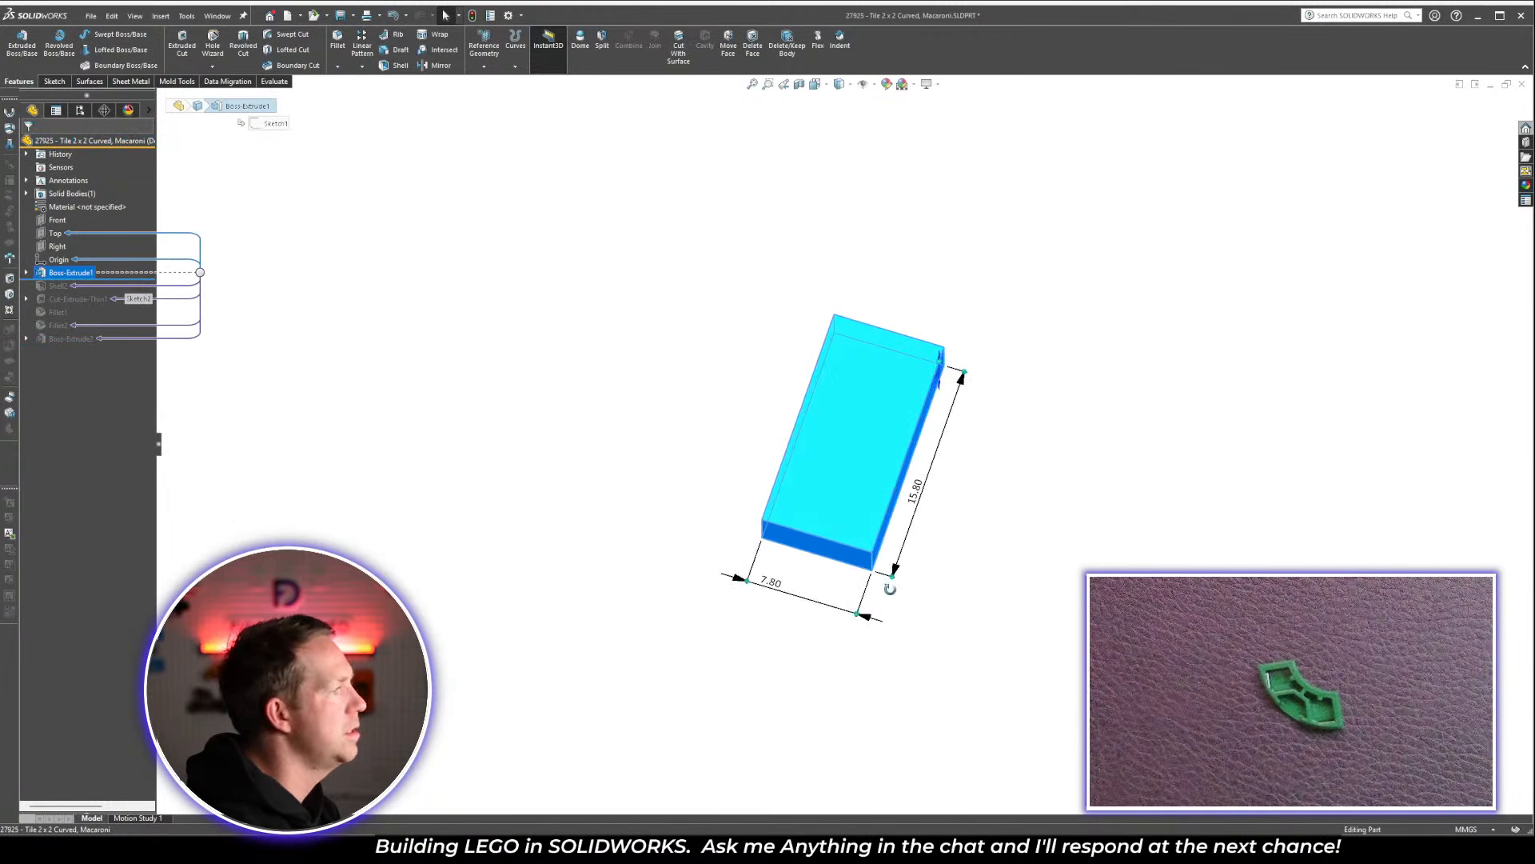
{"action": "double_click", "coordinate": [771, 582]}
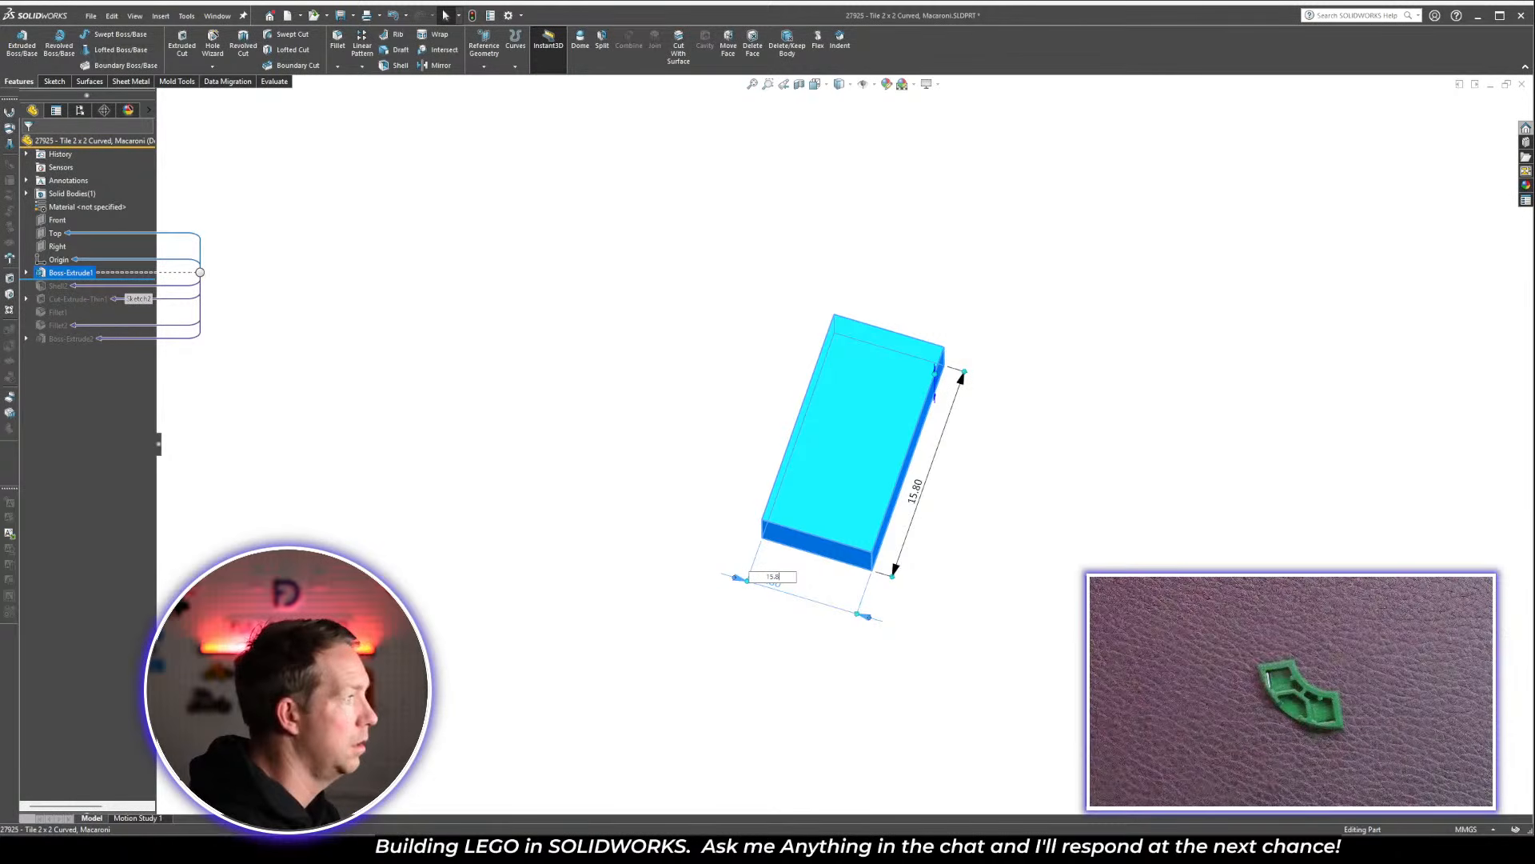
{"action": "type", "text": "15.8"}
{"action": "key", "text": "Return"}
{"action": "left_click", "coordinate": [508, 331]}
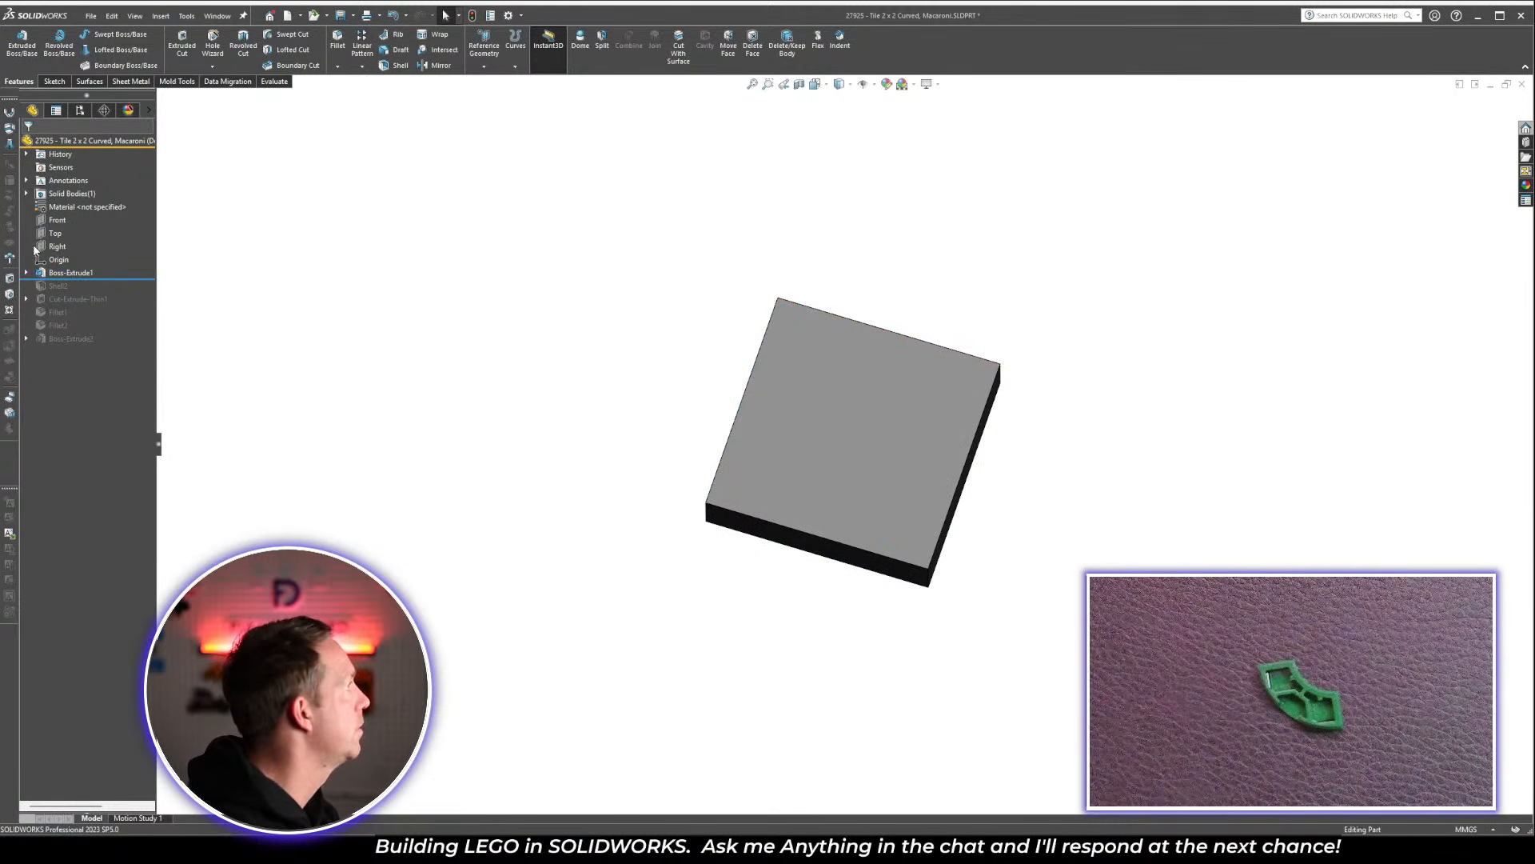
Edit the base sketch and draw a circle centred on the square's lower-right corner, passing through its lower-left corner
{"action": "middle_click_drag", "start_coordinate": [914, 444], "coordinate": [820, 443]}
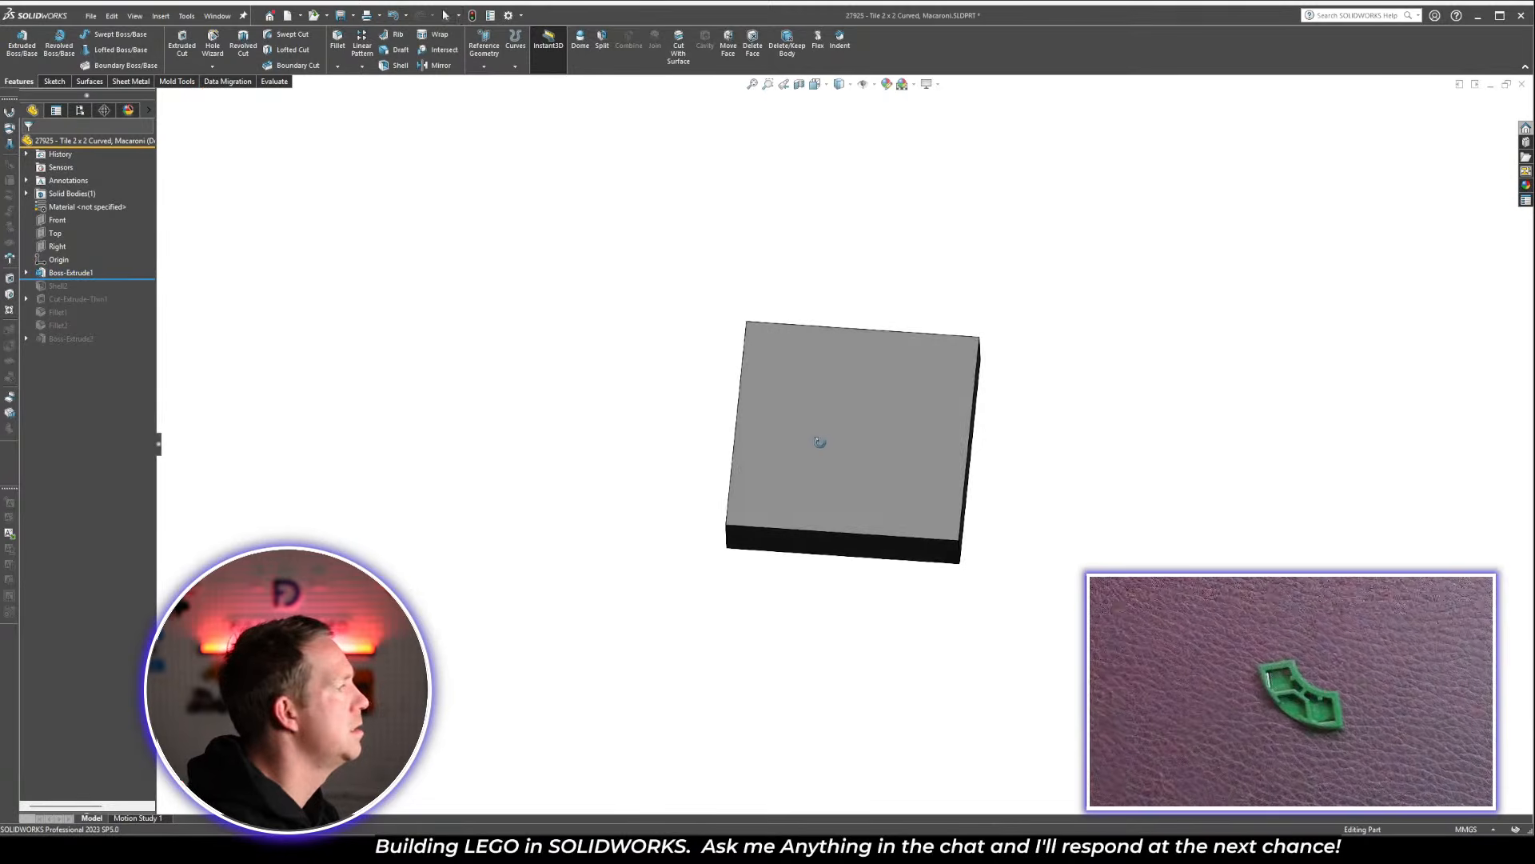
{"action": "left_click", "coordinate": [26, 273]}
{"action": "left_click", "coordinate": [69, 288]}
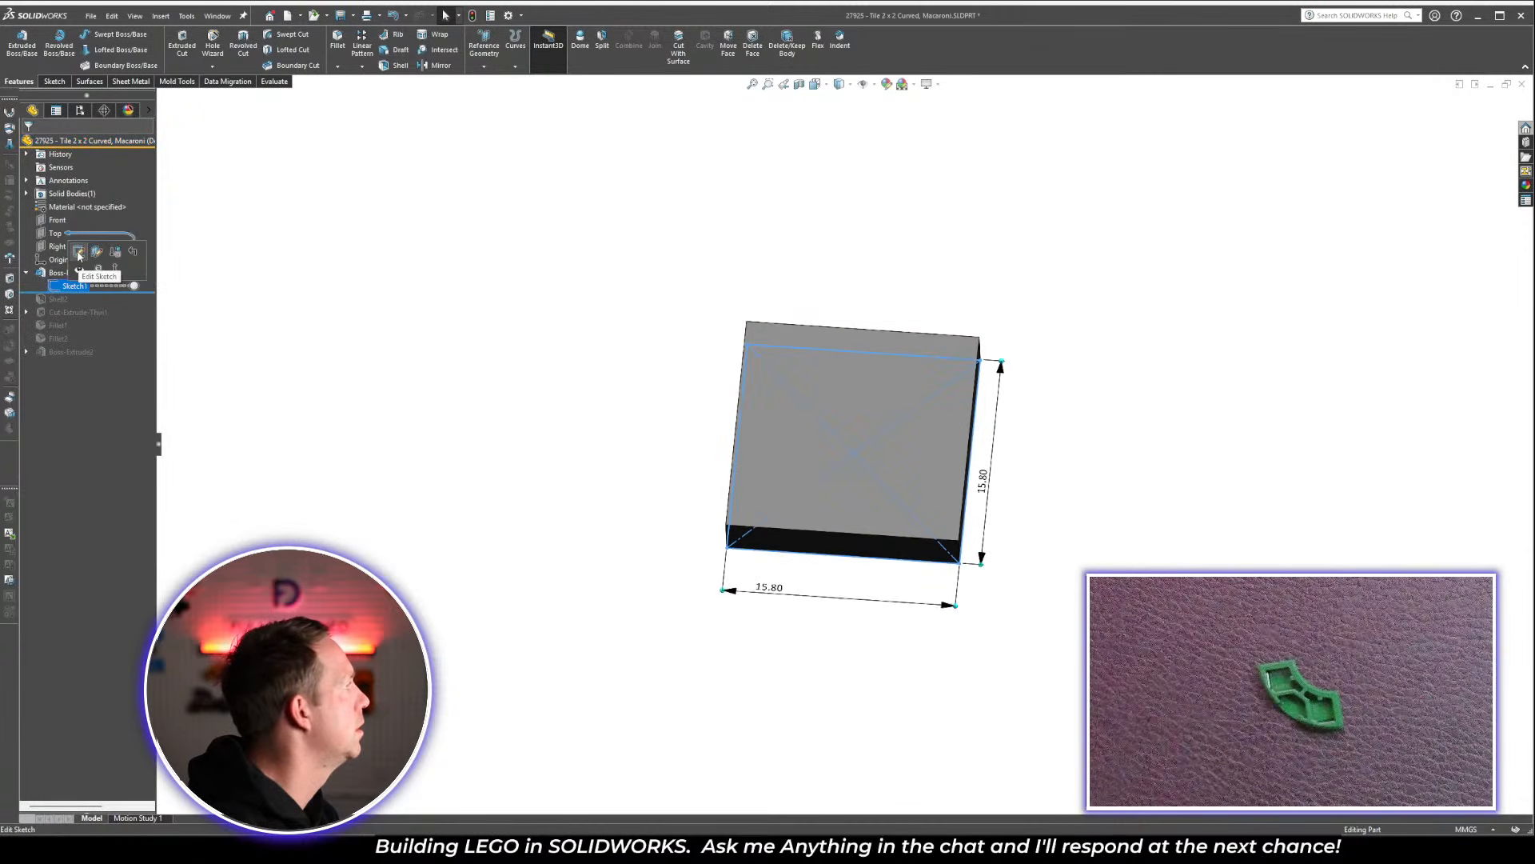
{"action": "left_click", "coordinate": [78, 252]}
{"action": "key", "text": "space"}
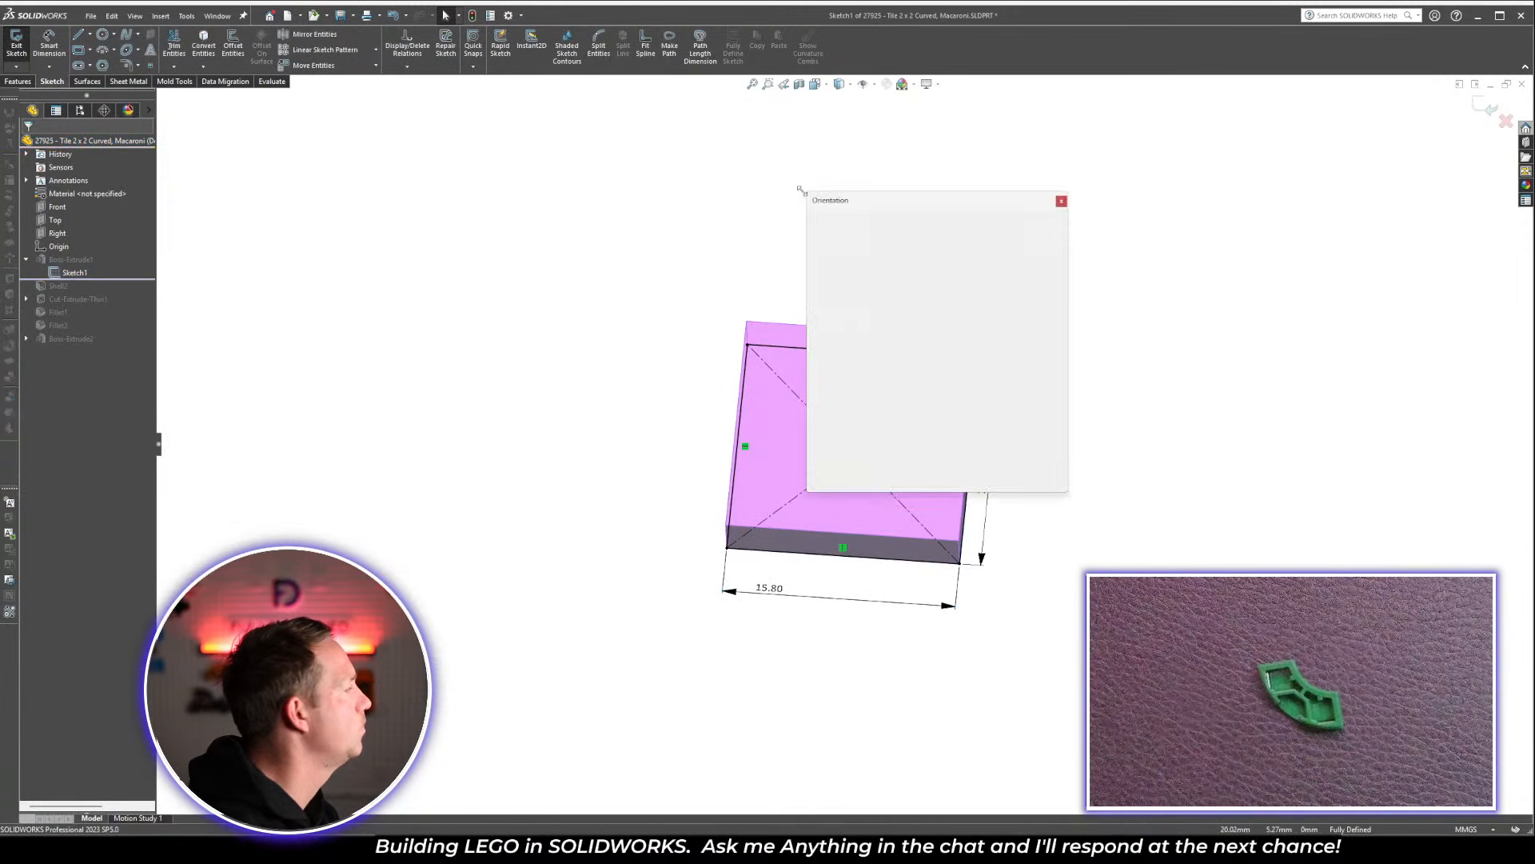
{"action": "left_click", "coordinate": [1059, 272]}
{"action": "scroll", "coordinate": [1014, 501], "scroll_direction": "up", "scroll_amount": 4}
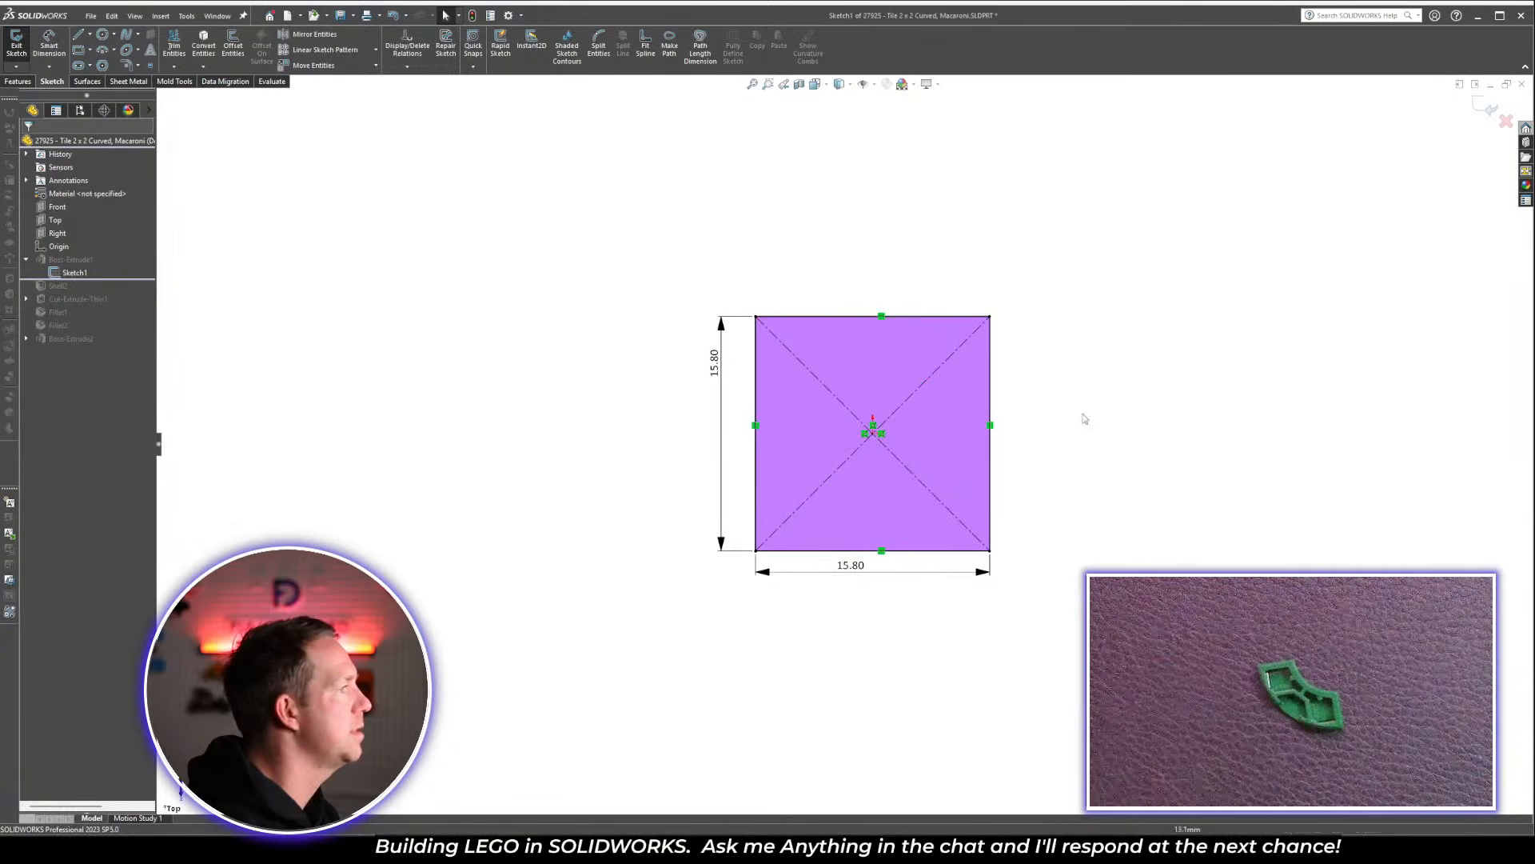
{"action": "right_click_drag", "start_coordinate": [1139, 412], "coordinate": [1076, 499]}
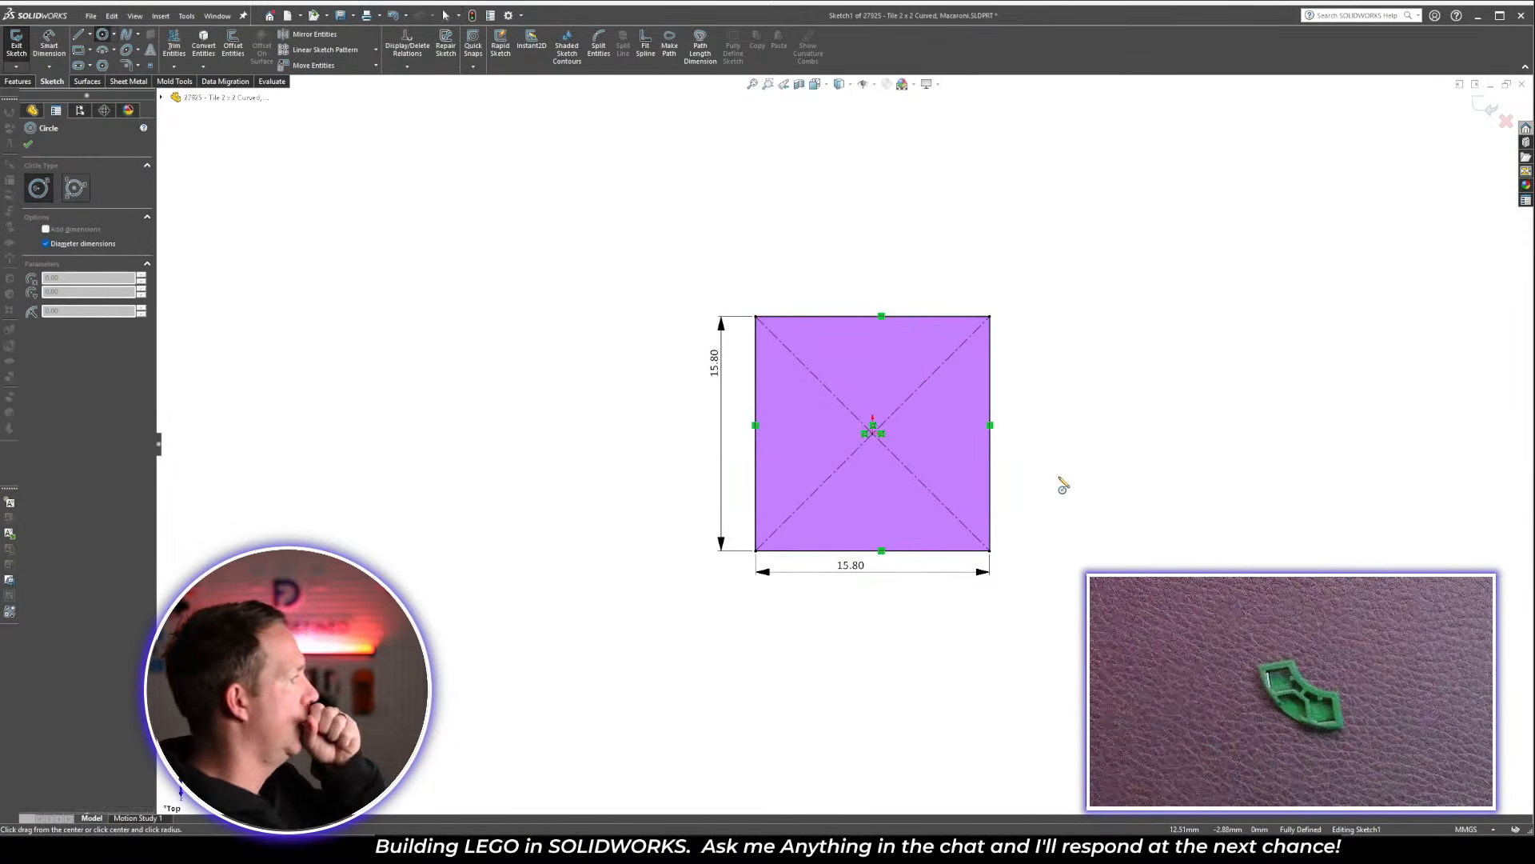
{"action": "left_click", "coordinate": [990, 552]}
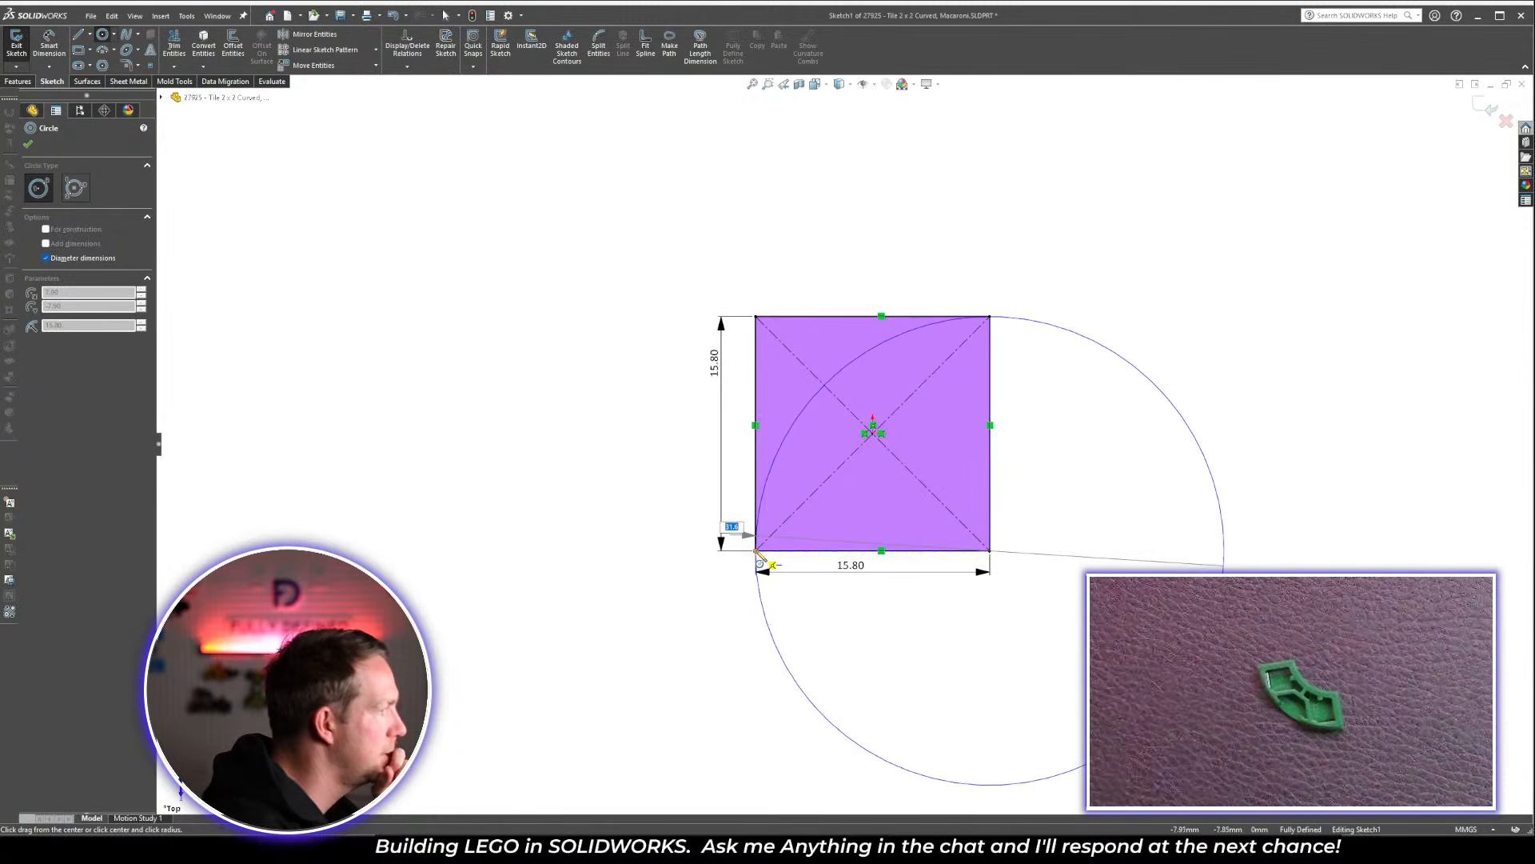
{"action": "left_click", "coordinate": [758, 552]}
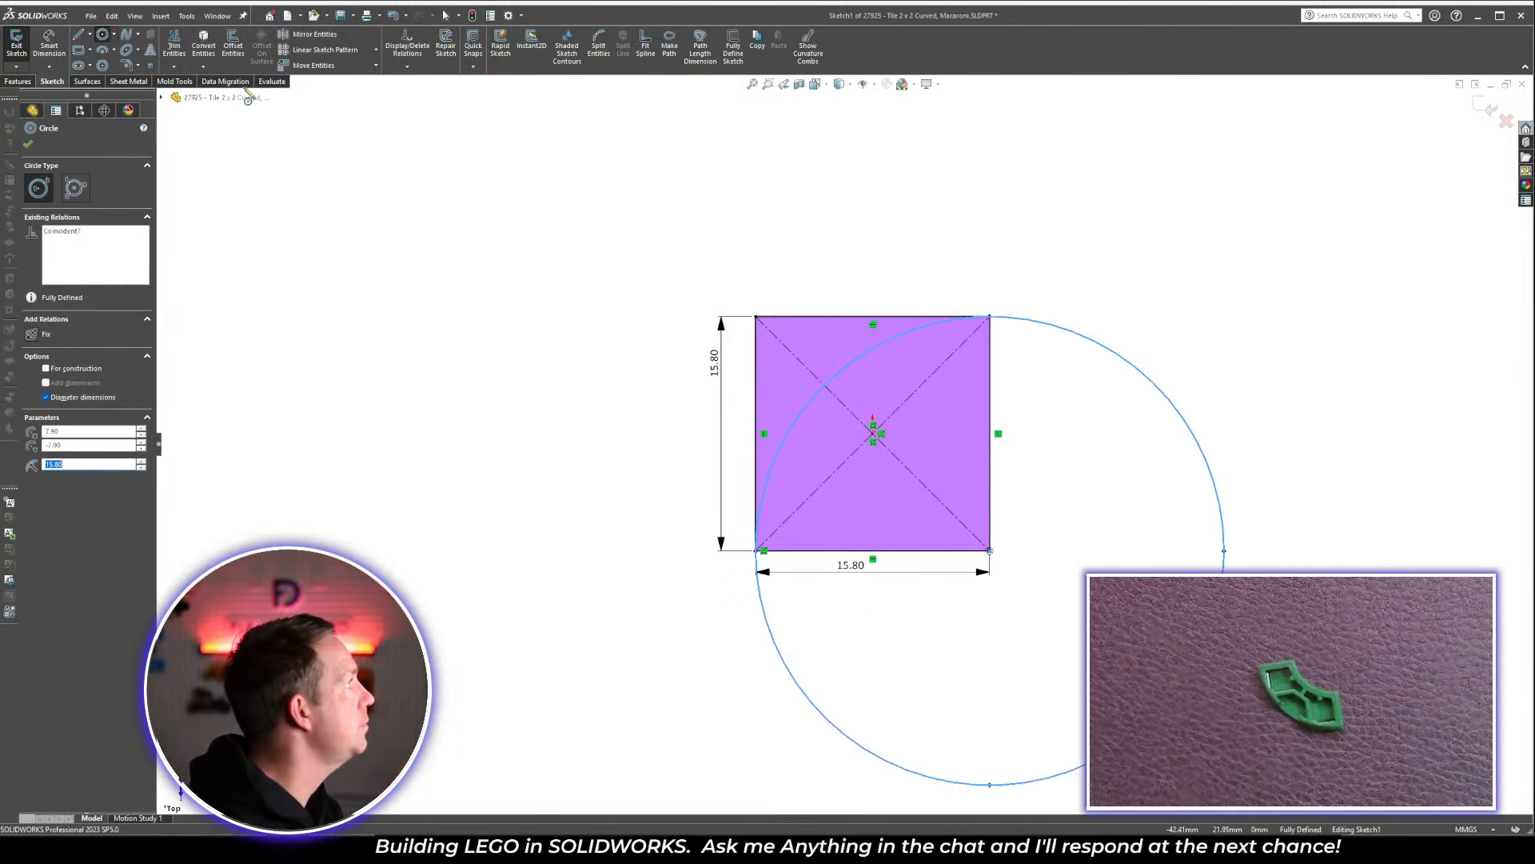
Offset the circle inward by 7.7 mm using the reversed direction
{"action": "left_click", "coordinate": [232, 46]}
{"action": "type", "text": "7.7"}
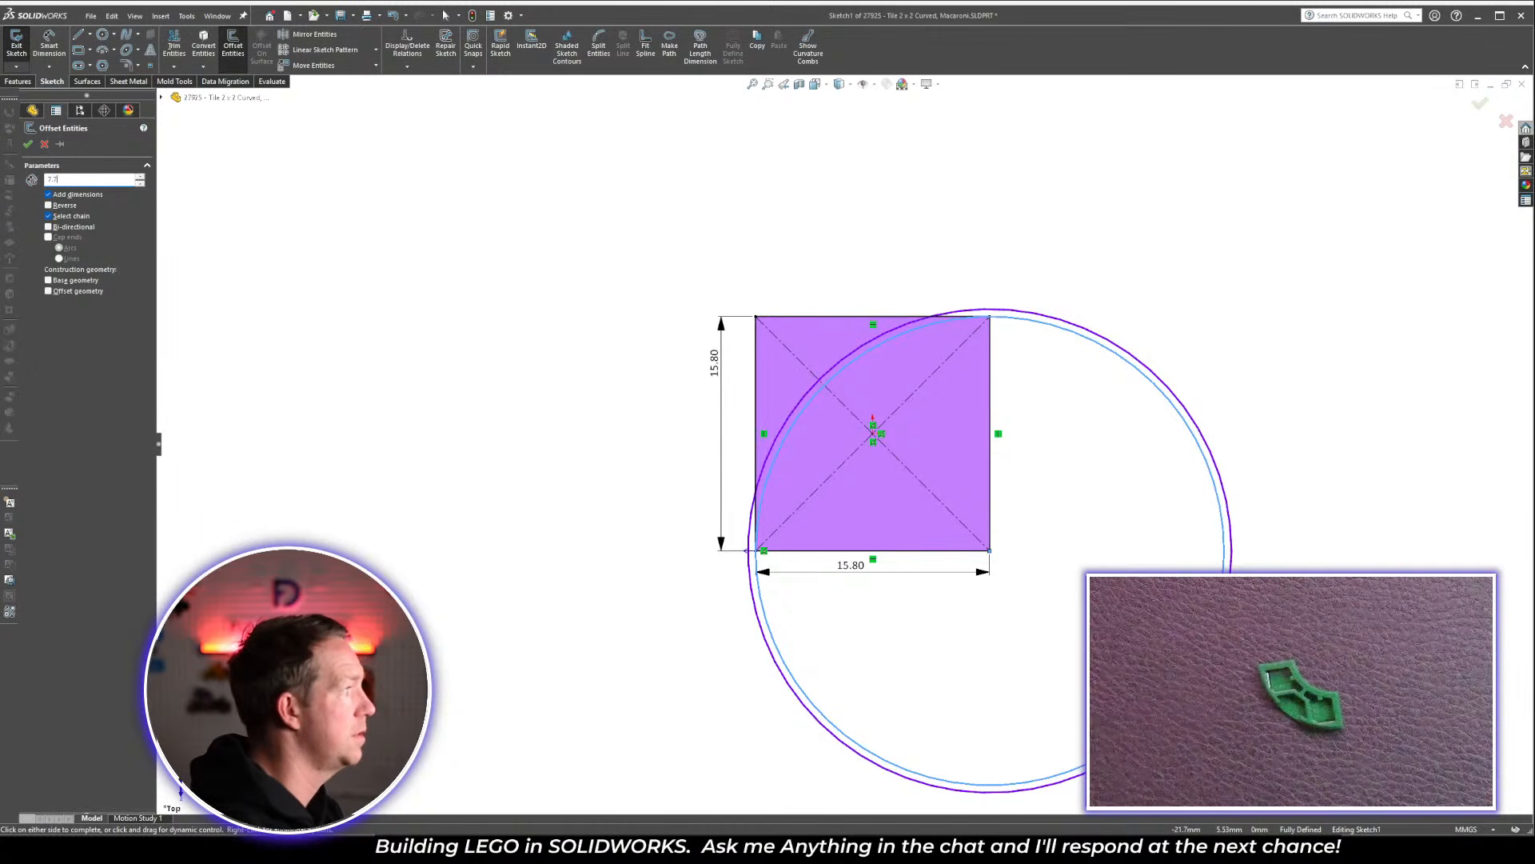
{"action": "key", "text": "Return"}
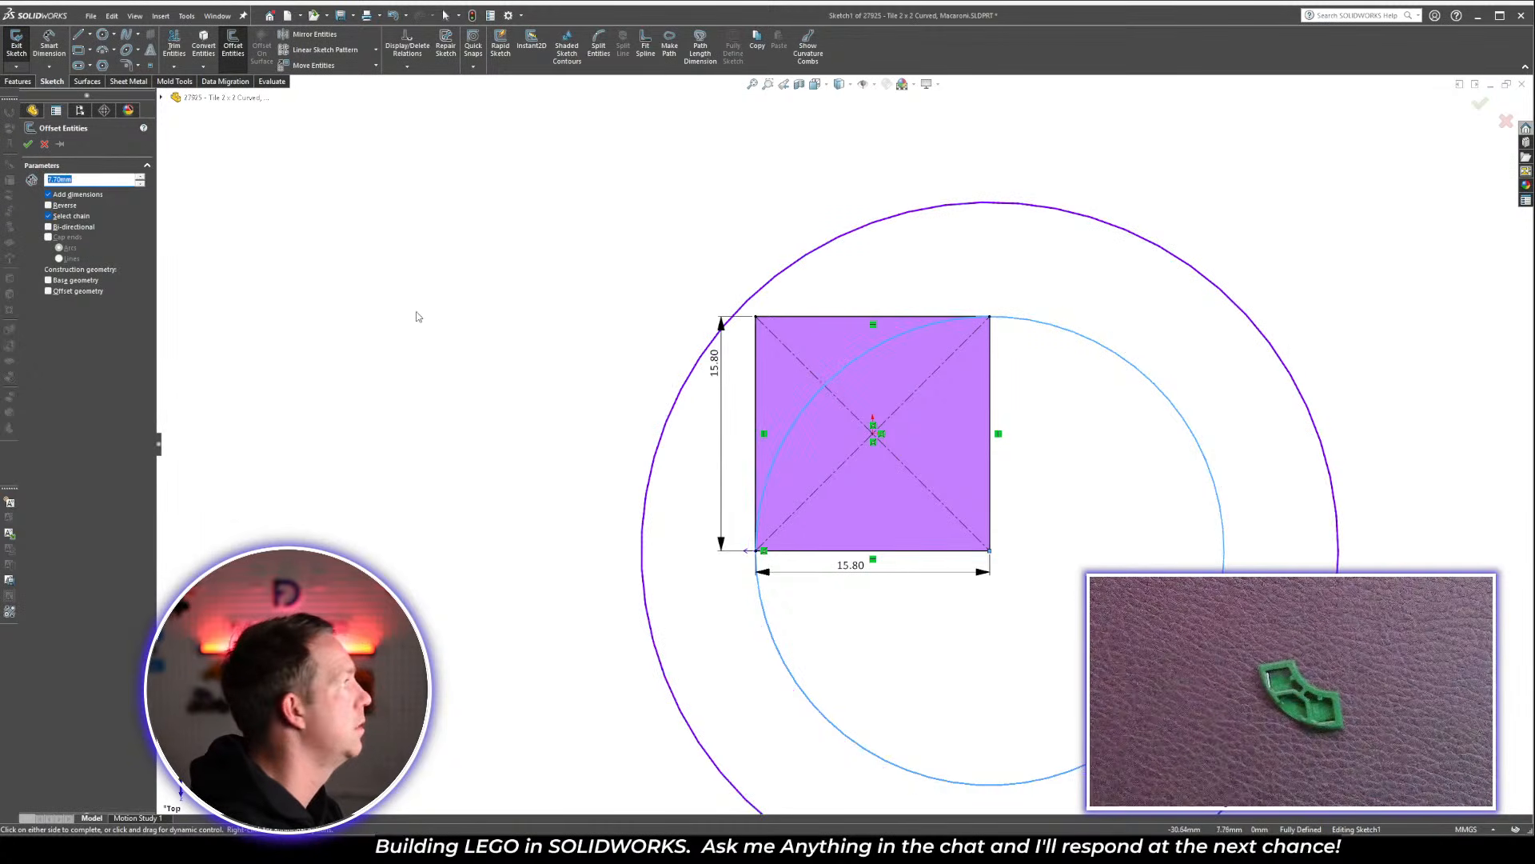
{"action": "left_click", "coordinate": [58, 205]}
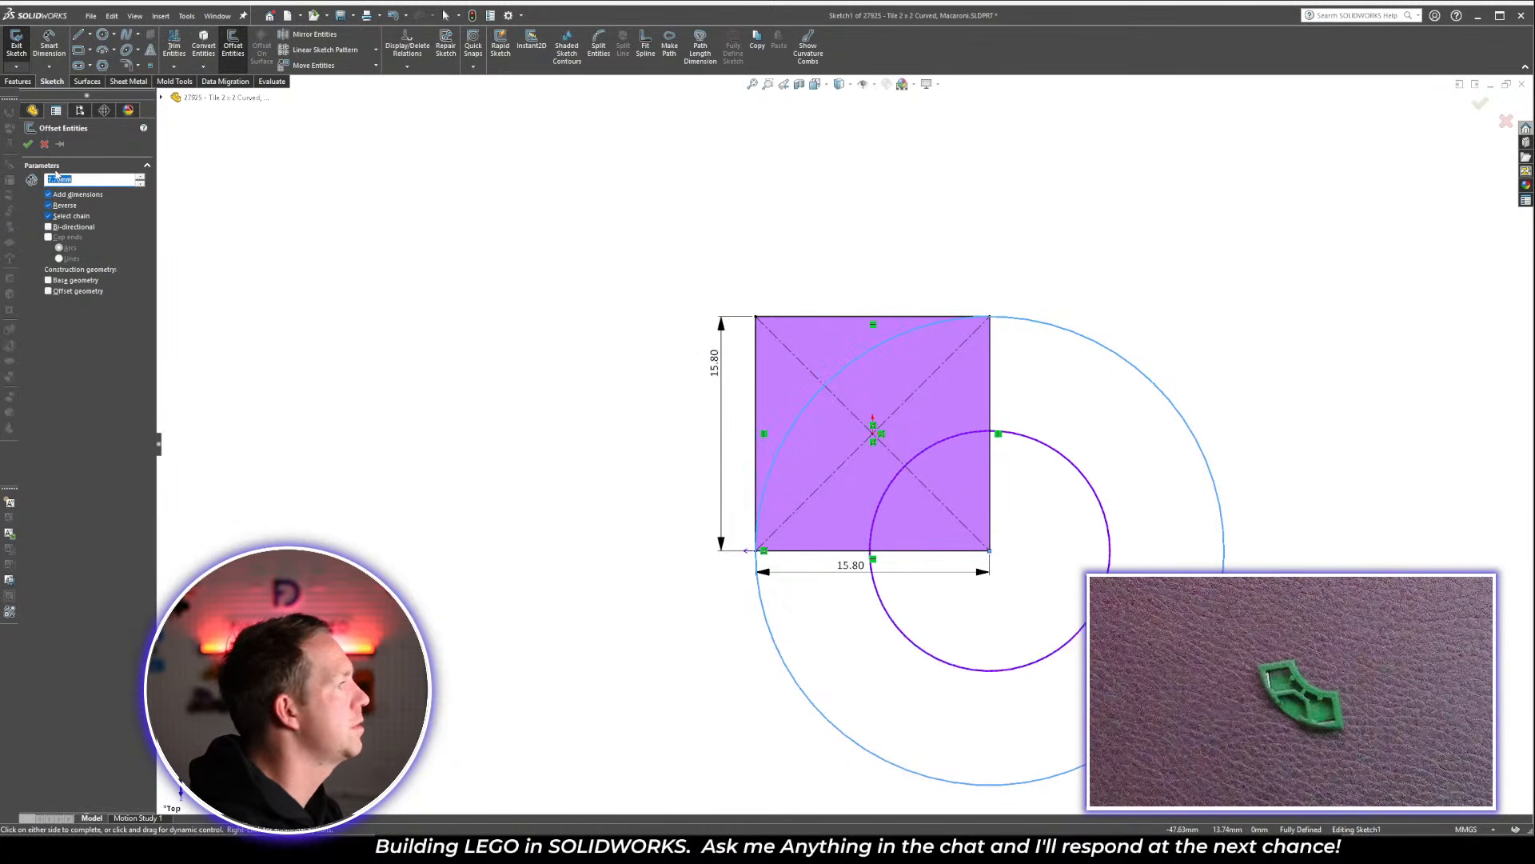
{"action": "left_click", "coordinate": [29, 145]}
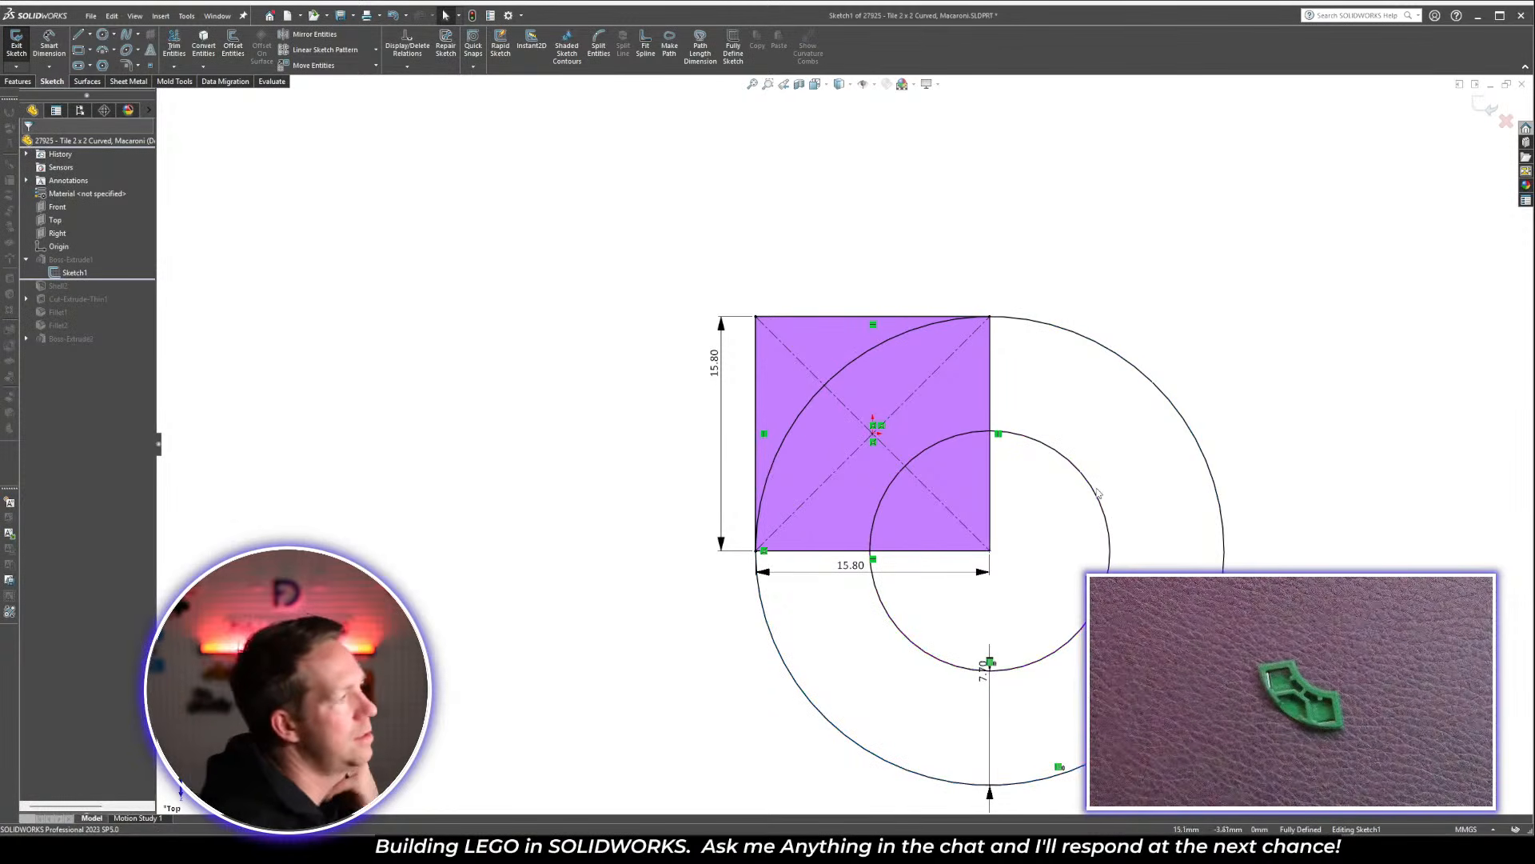
Exit the base sketch and rebuild the part despite the sketch problem
{"action": "mouse_move", "coordinate": [1098, 493]}
{"action": "middle_mouse_down"}
{"action": "mouse_move", "coordinate": [1072, 250]}
{"action": "mouse_move", "coordinate": [1125, 312]}
{"action": "mouse_move", "coordinate": [937, 383]}
{"action": "middle_mouse_up"}
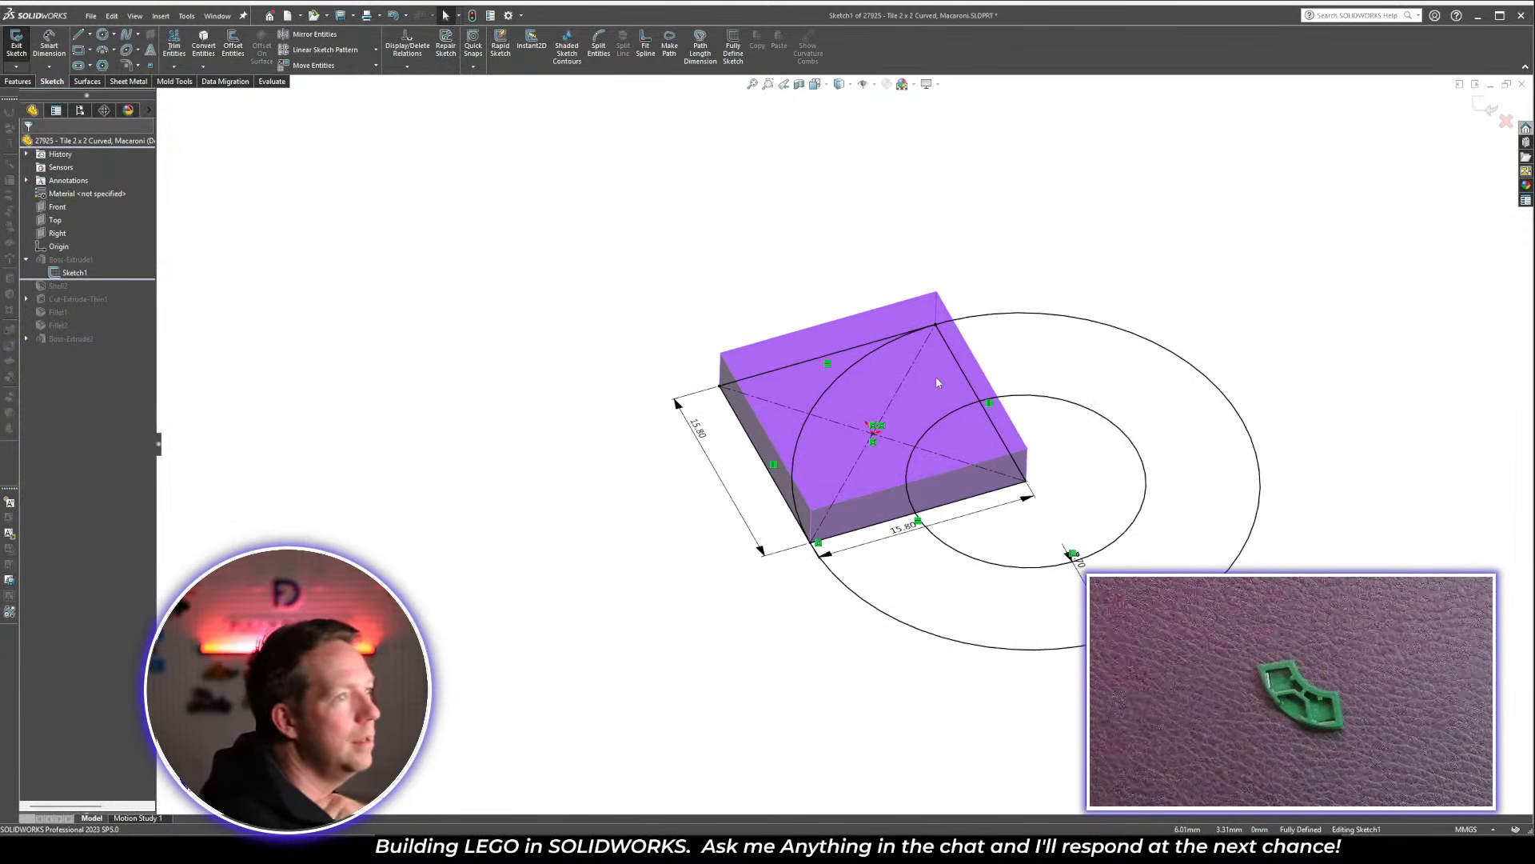
{"action": "scroll", "coordinate": [938, 384], "scroll_direction": "down", "scroll_amount": 2}
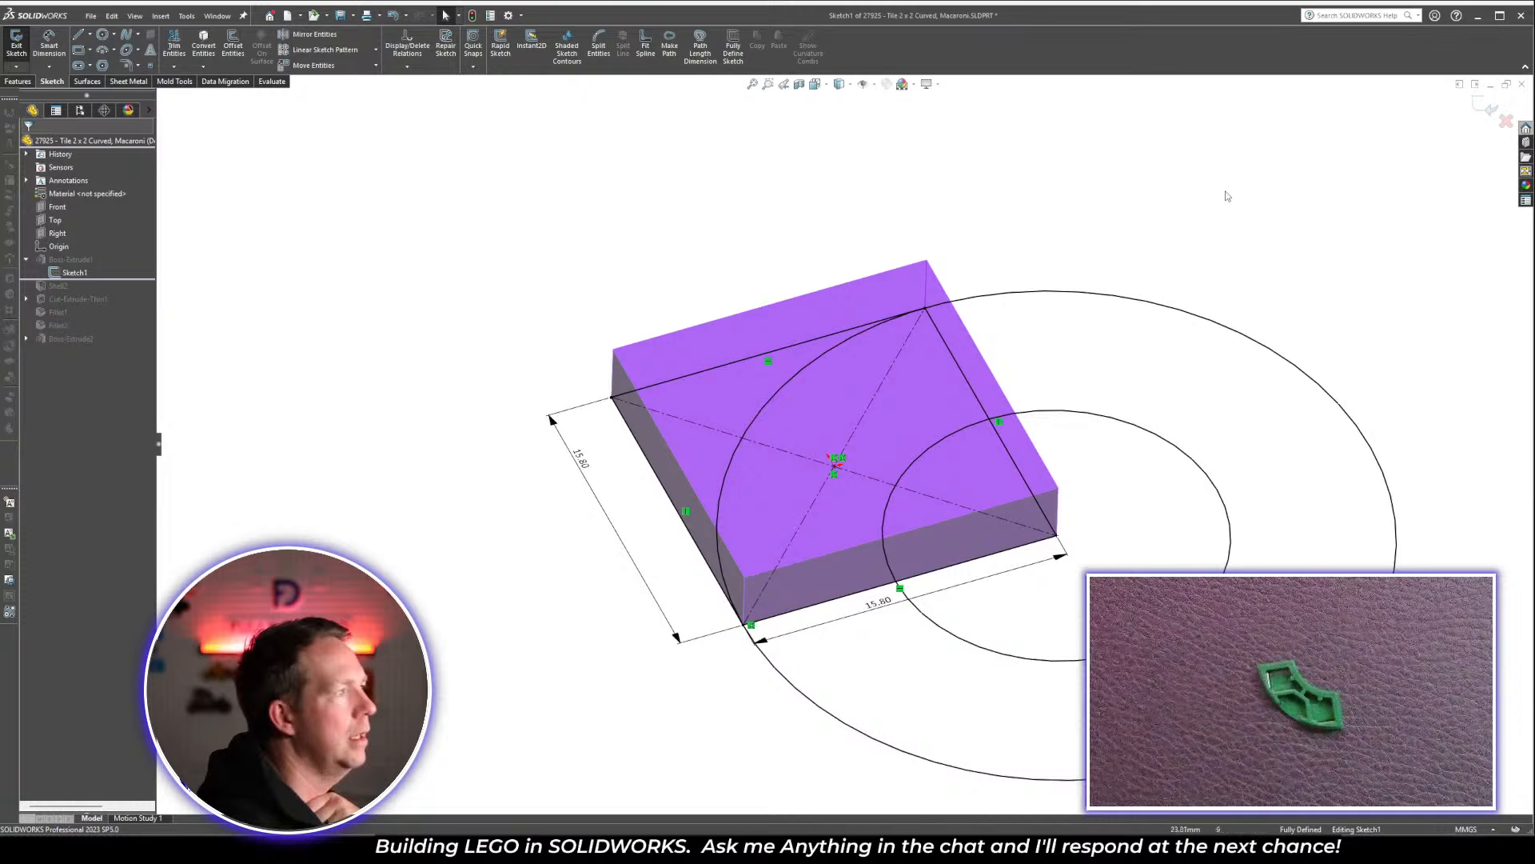
{"action": "left_click", "coordinate": [1480, 106]}
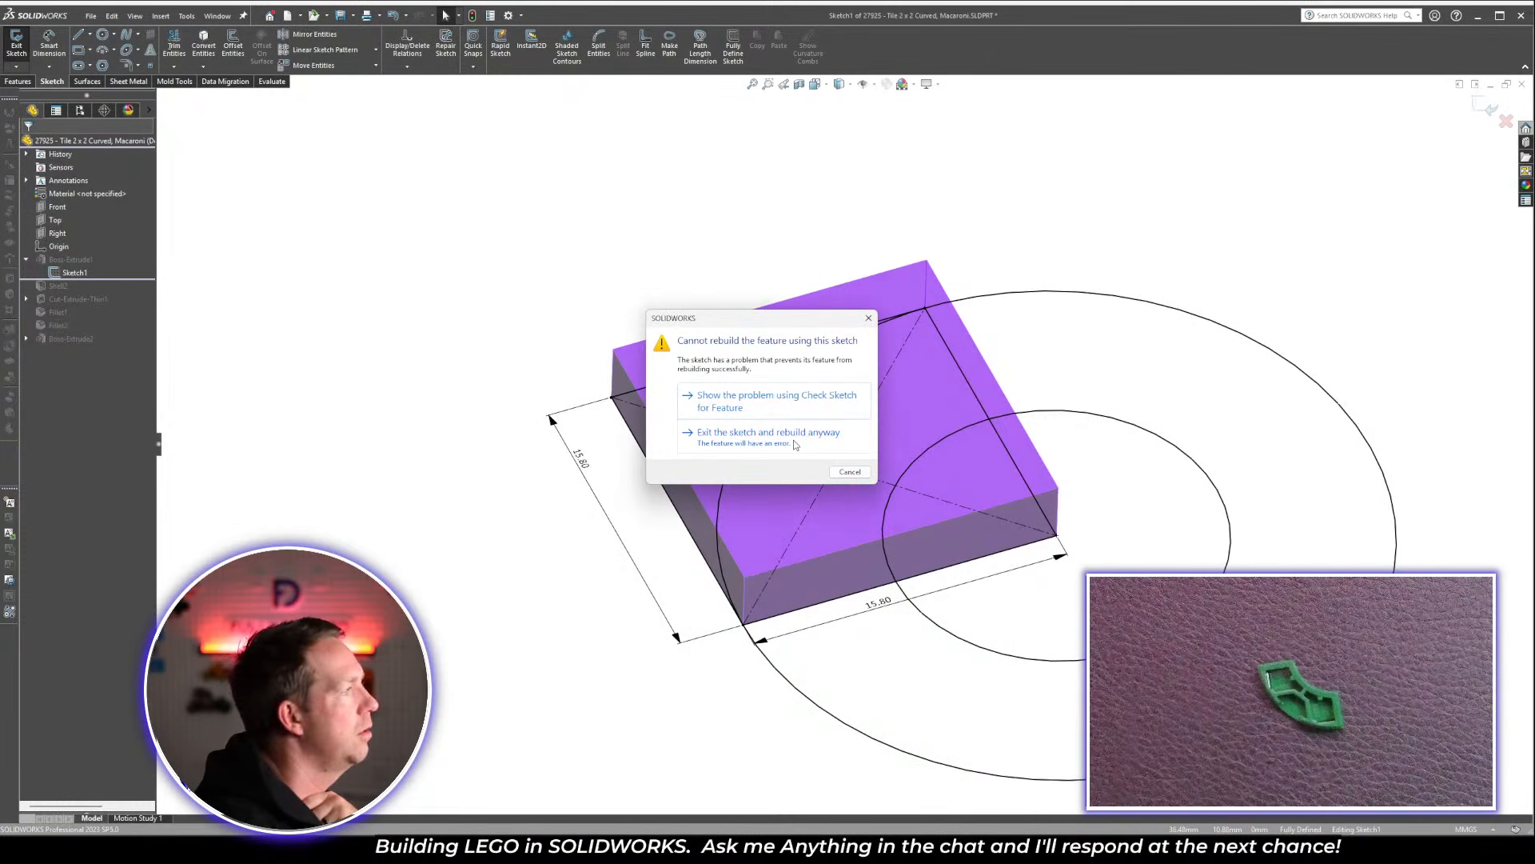
{"action": "left_click", "coordinate": [768, 433]}
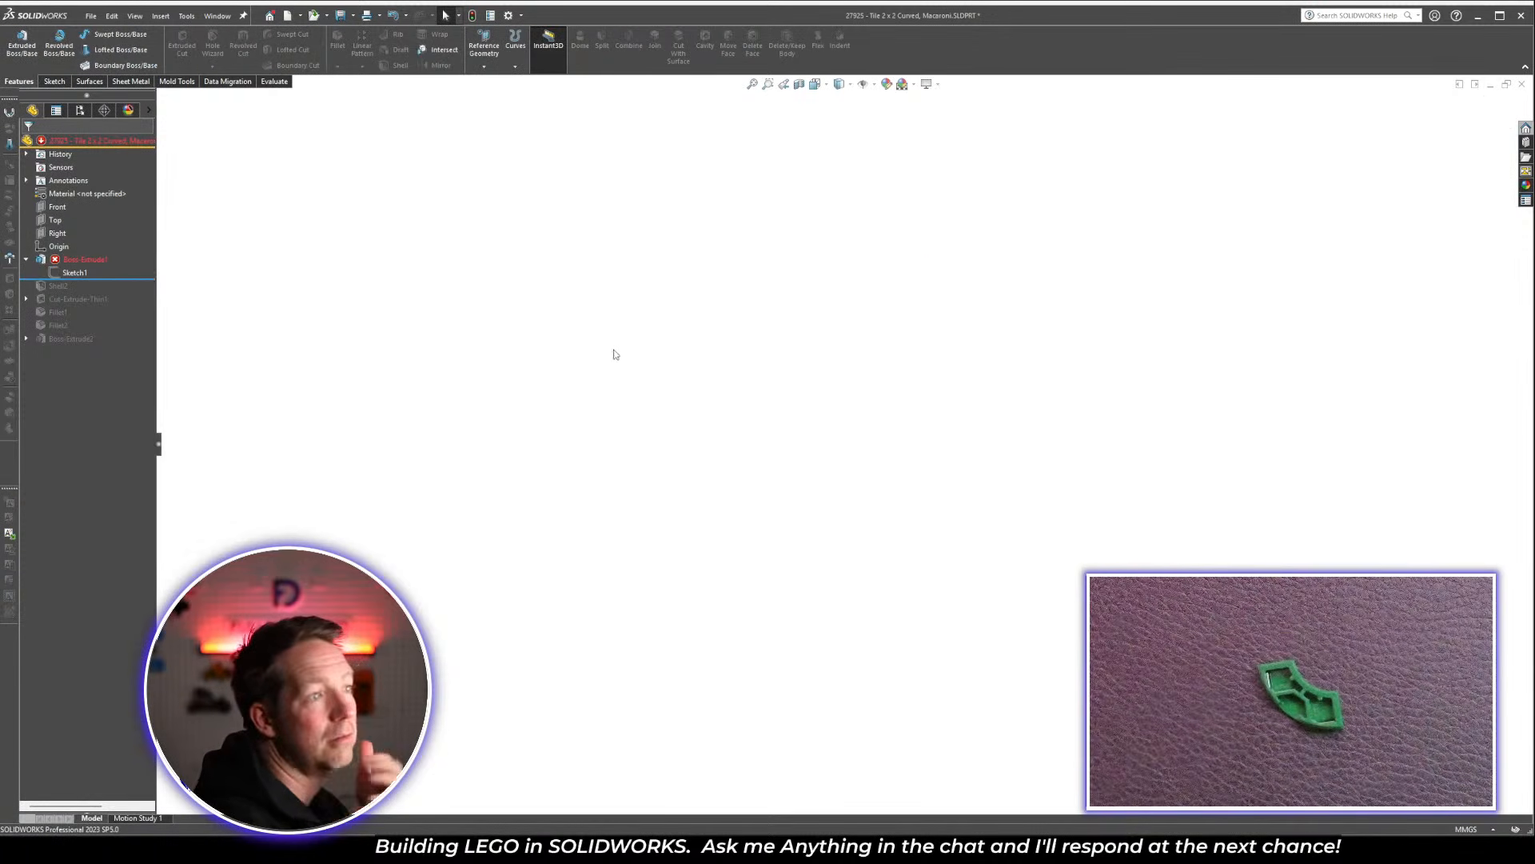
Edit Boss-Extrude1 to extrude only the quarter-ring region between the two circles inside the square
{"action": "left_click", "coordinate": [75, 272]}
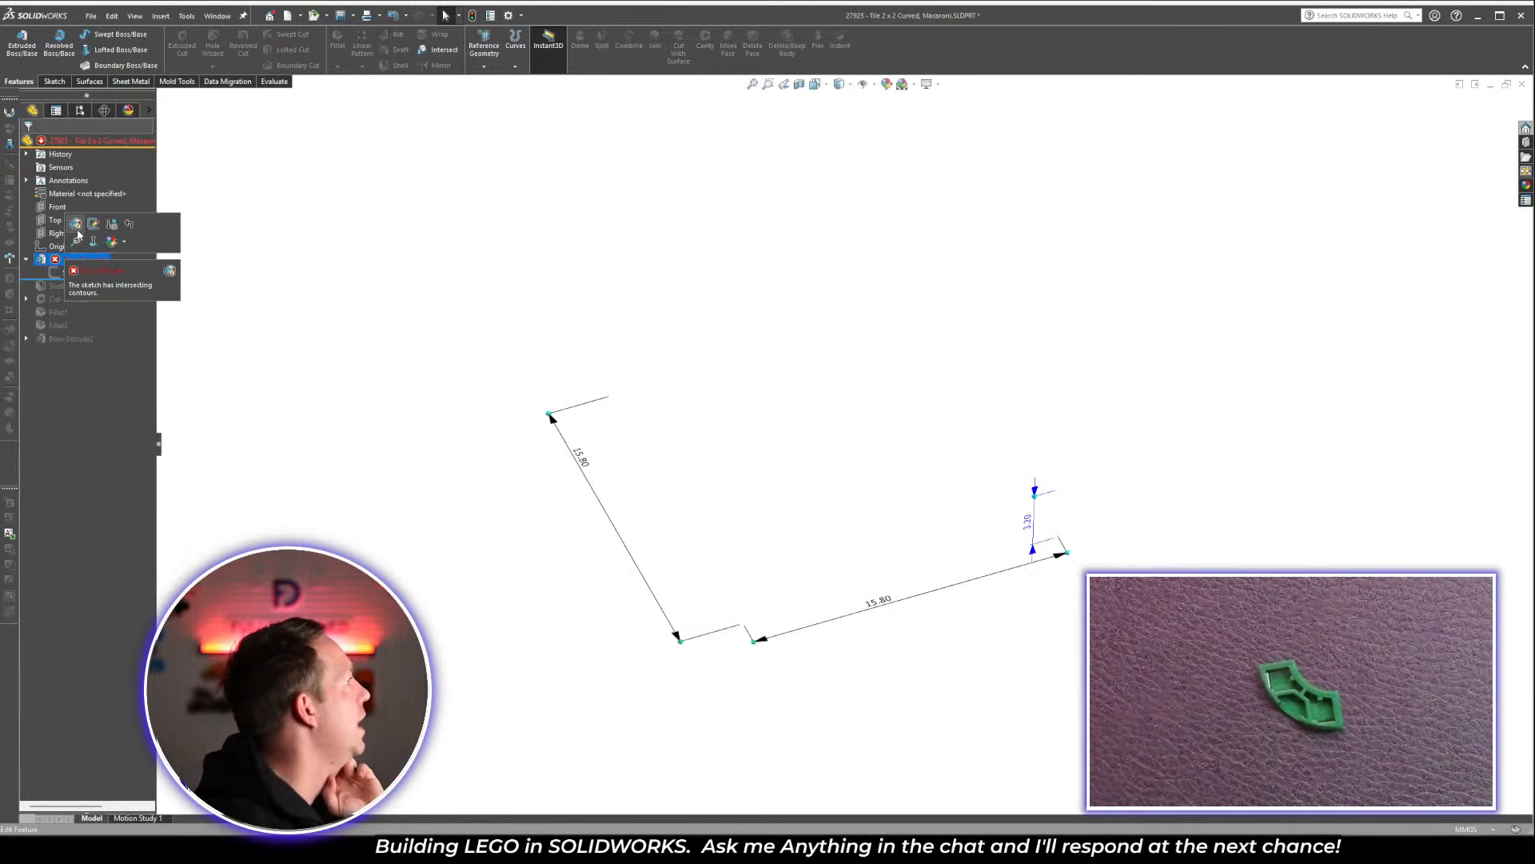
{"action": "left_click", "coordinate": [77, 229]}
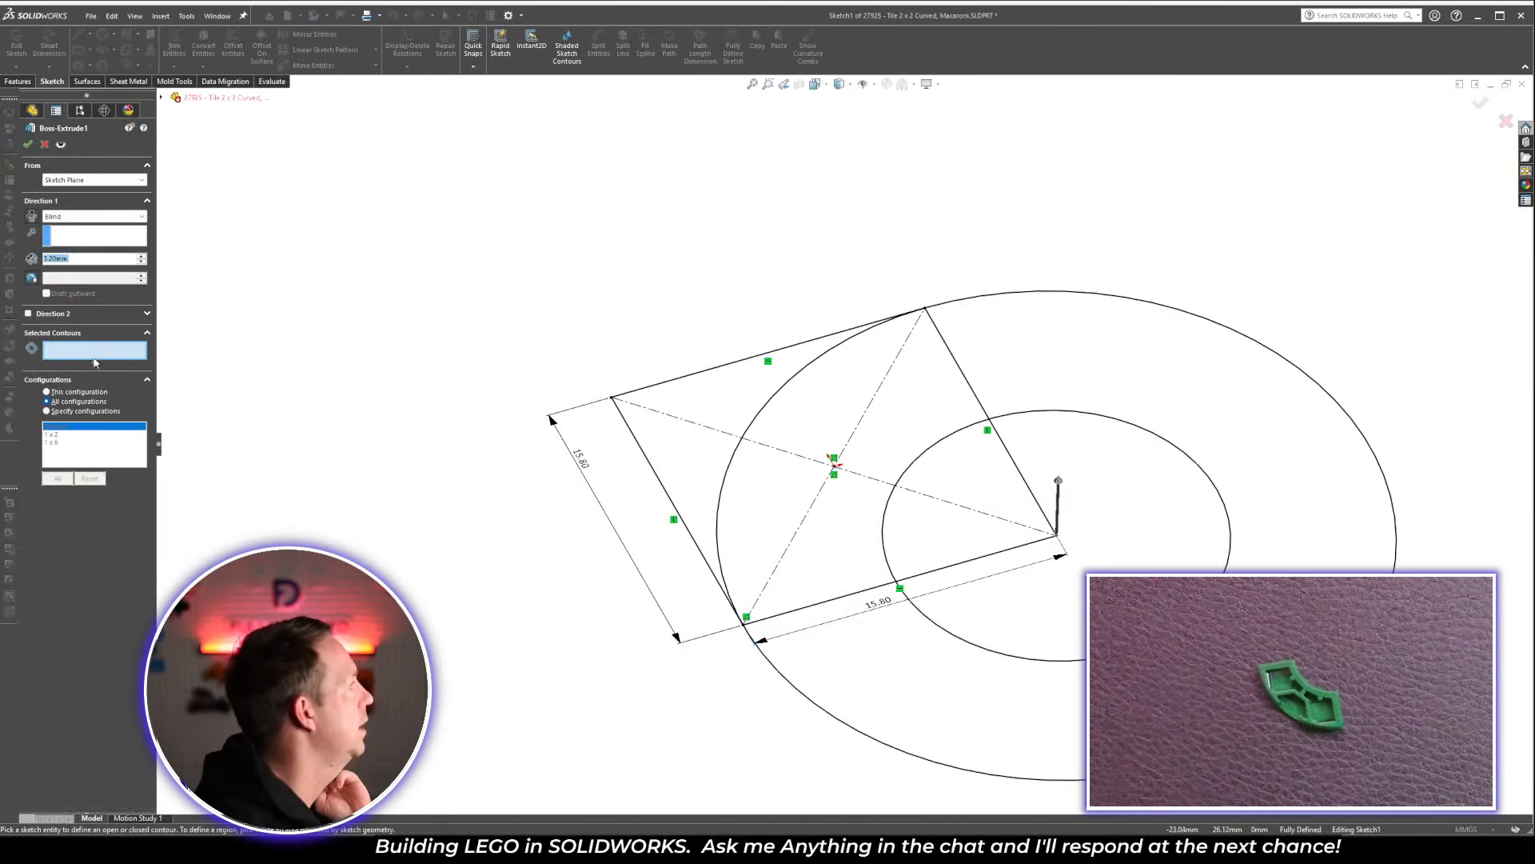
{"action": "left_click", "coordinate": [773, 475]}
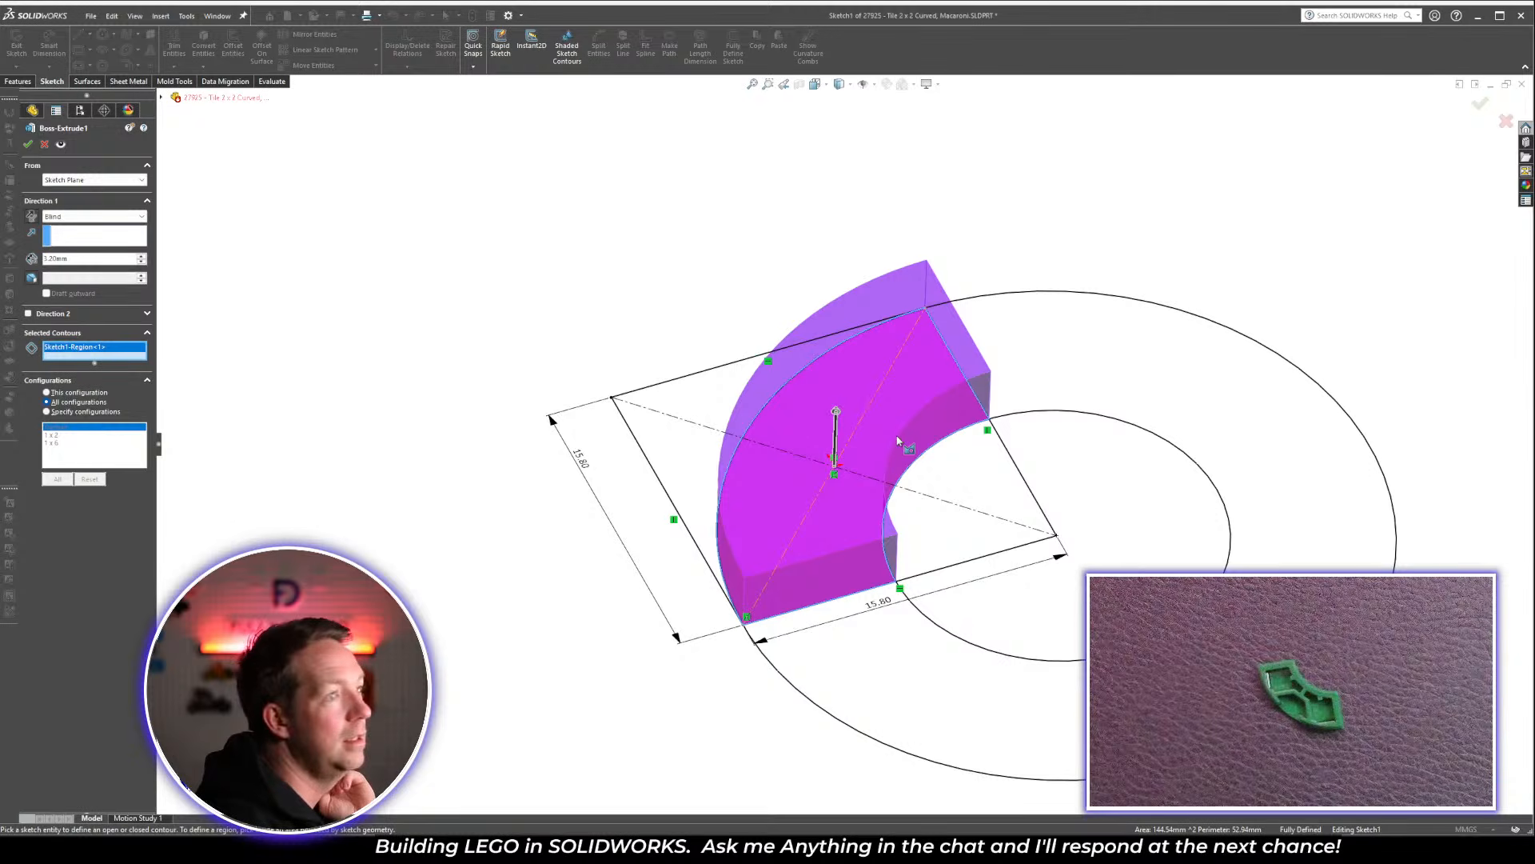
{"action": "mouse_move", "coordinate": [905, 446]}
{"action": "middle_mouse_down"}
{"action": "mouse_move", "coordinate": [887, 333]}
{"action": "mouse_move", "coordinate": [856, 316]}
{"action": "mouse_move", "coordinate": [901, 390]}
{"action": "middle_mouse_up"}
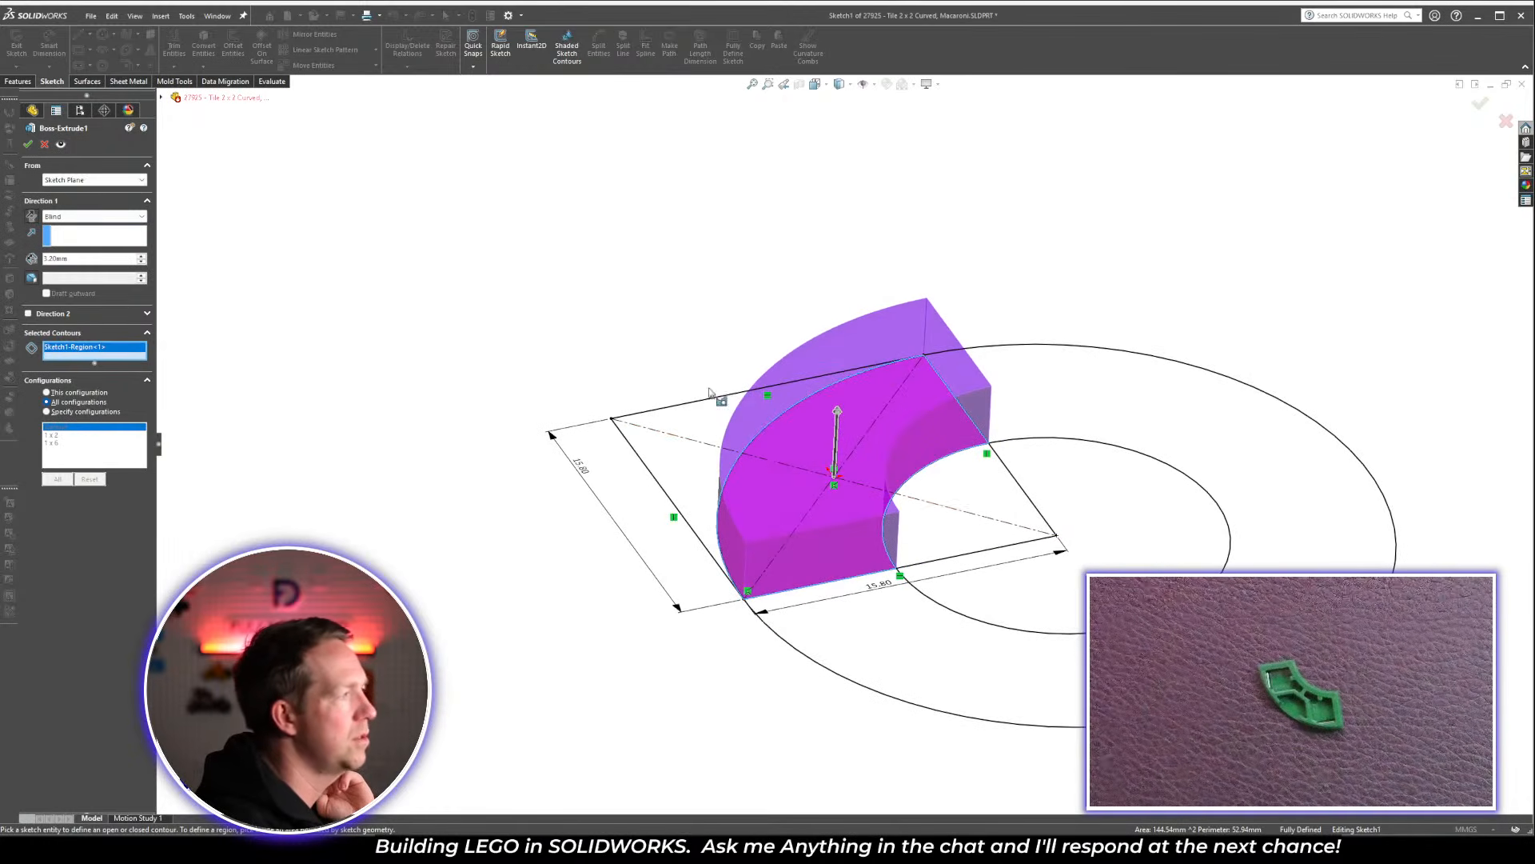
{"action": "left_click", "coordinate": [27, 144]}
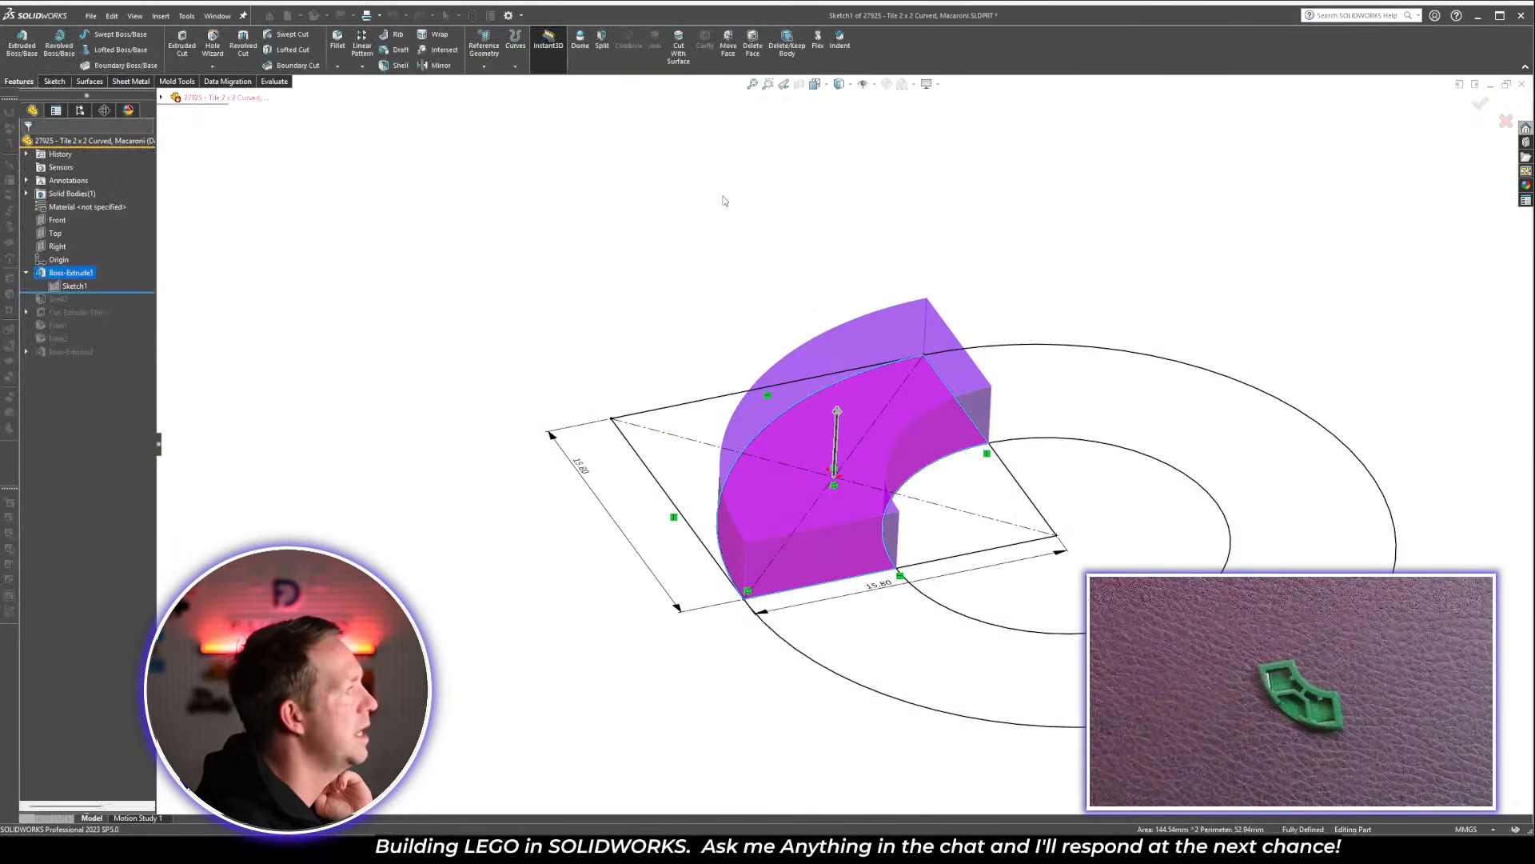
{"action": "middle_click_drag", "start_coordinate": [1130, 529], "coordinate": [1087, 511]}
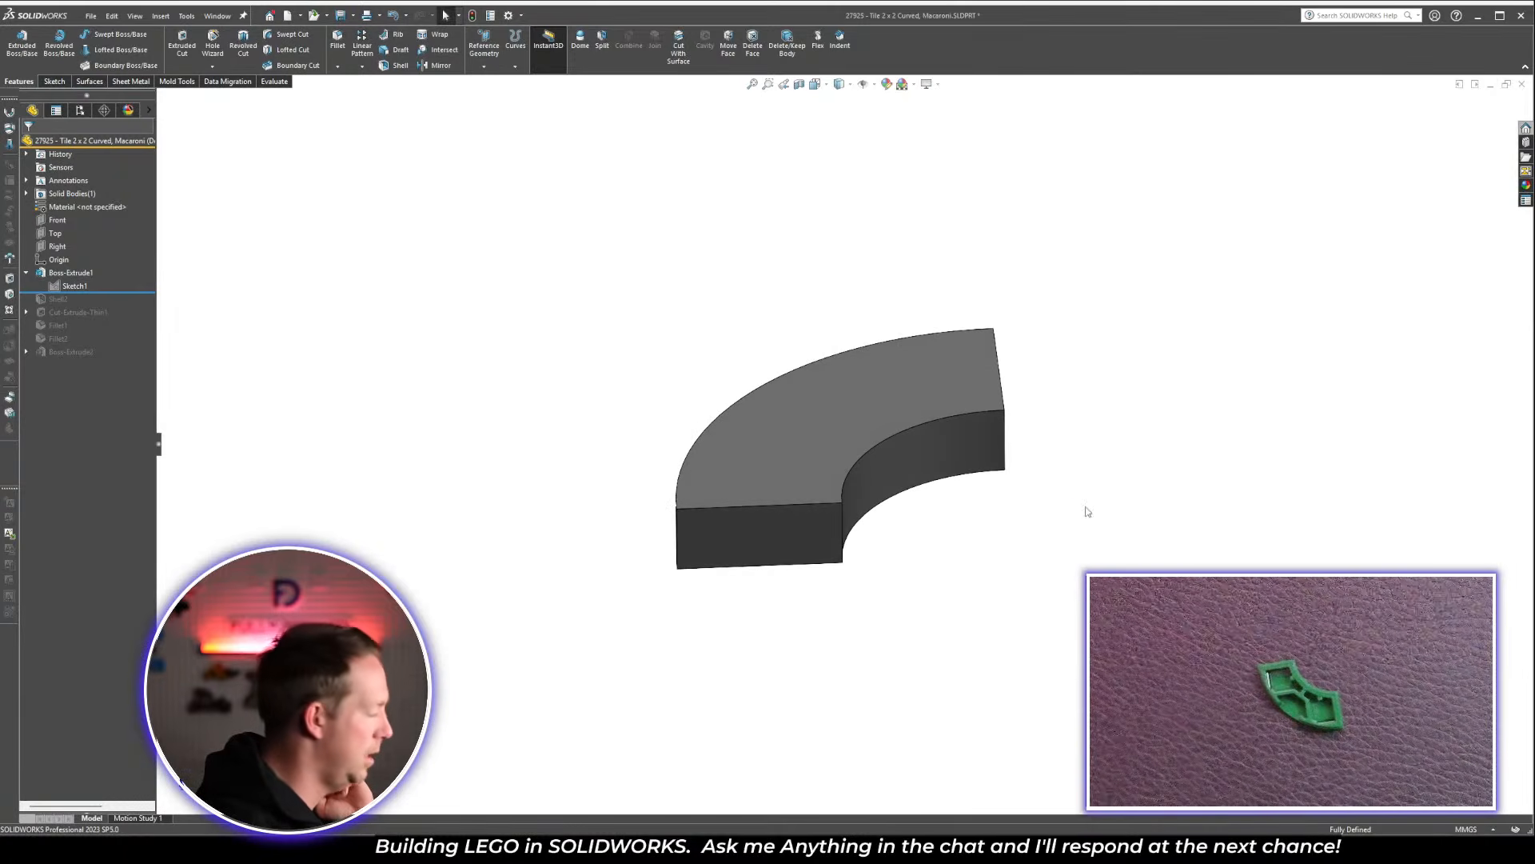
Roll the history forward past Shell2 and repair it by selecting the curved tile's bottom face as the face to remove
{"action": "left_click", "coordinate": [27, 274]}
{"action": "left_click_drag", "start_coordinate": [115, 278], "coordinate": [113, 295]}
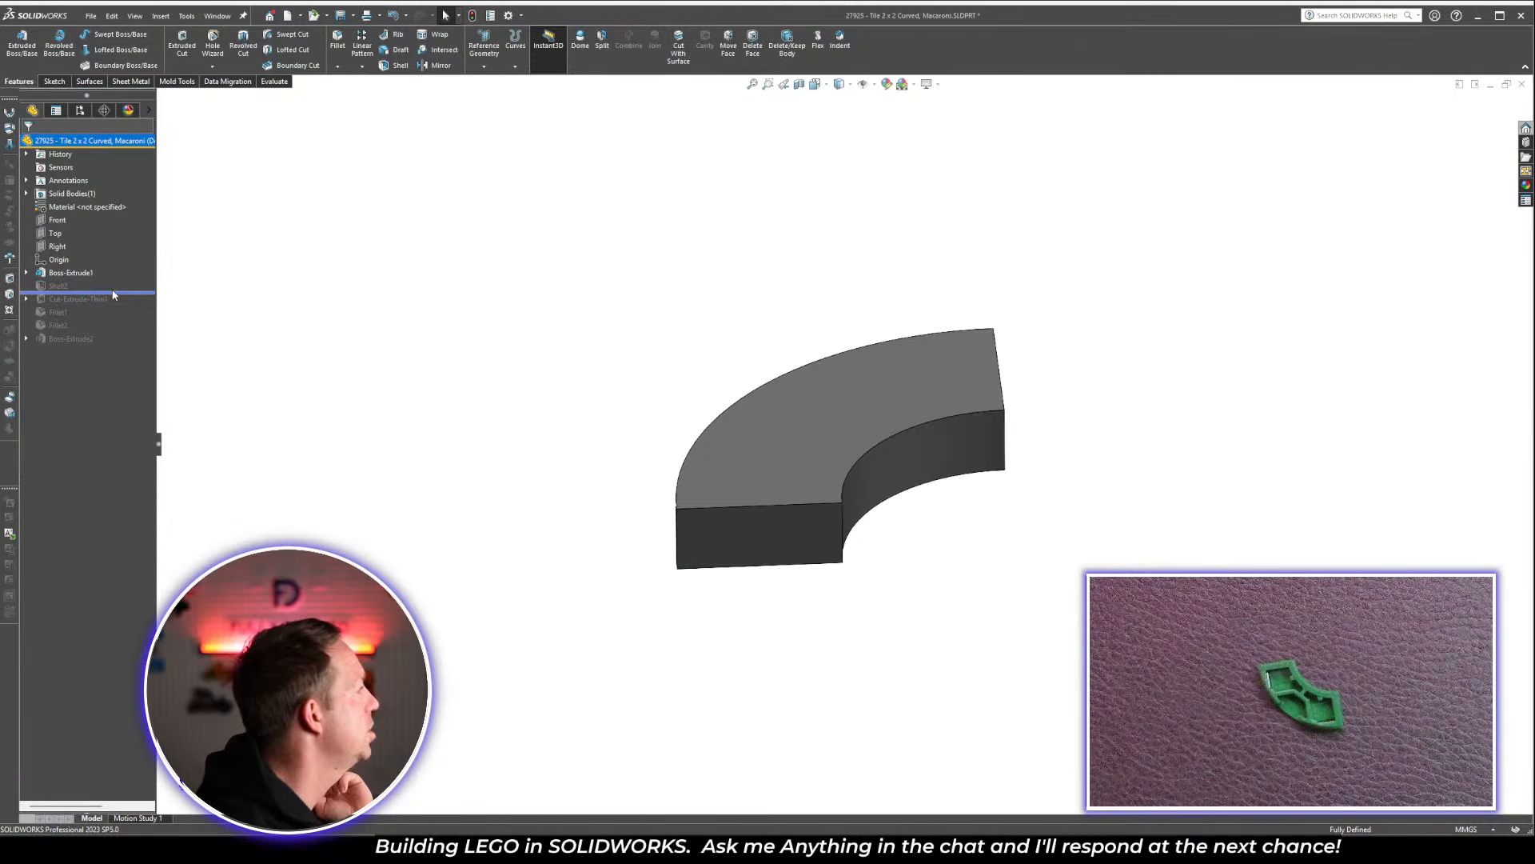
{"action": "left_click", "coordinate": [64, 285]}
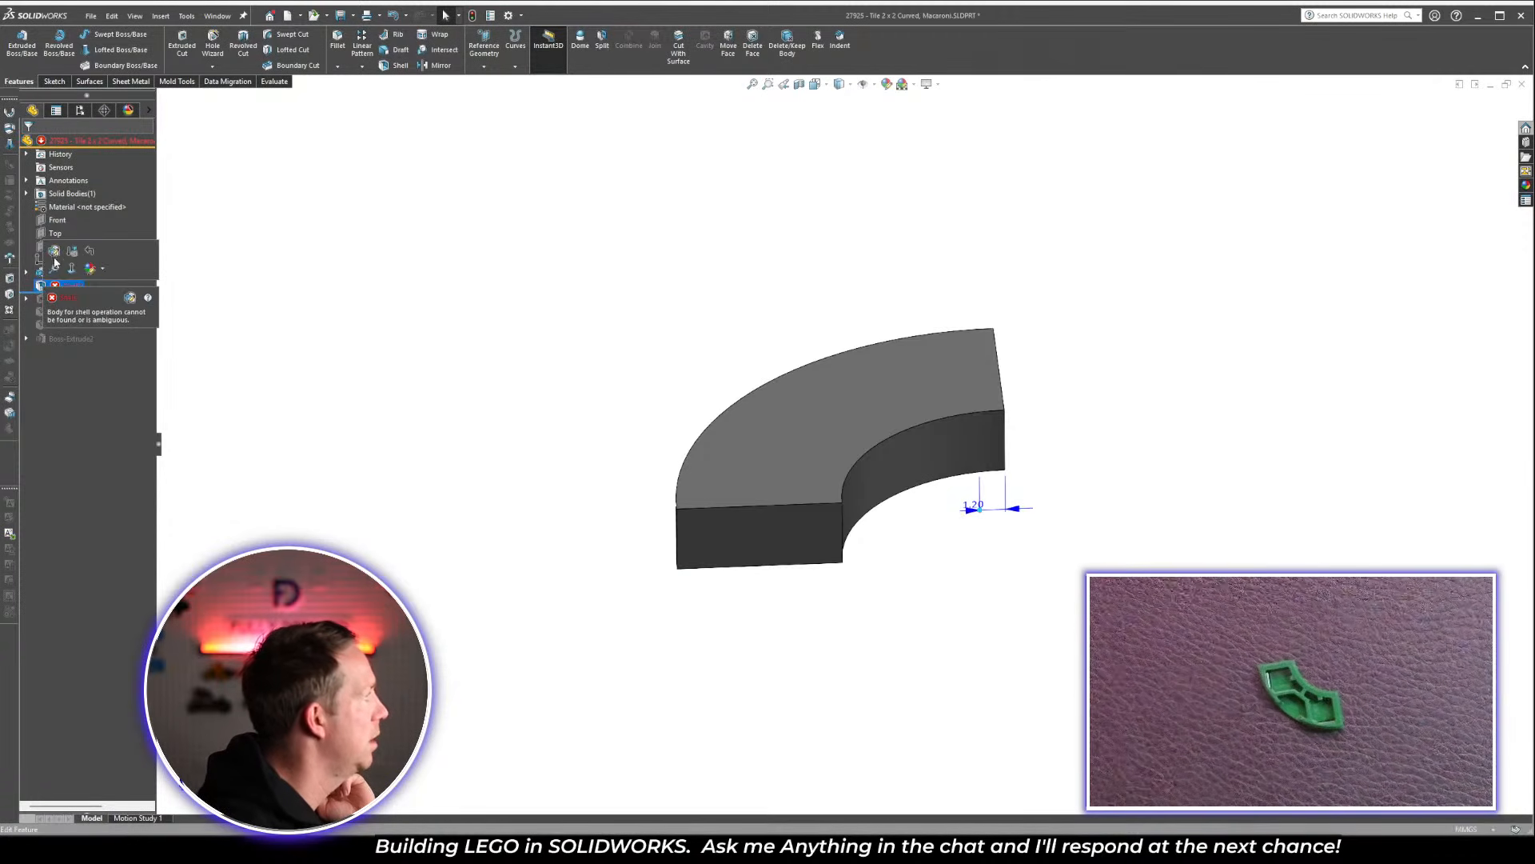
{"action": "left_click", "coordinate": [58, 253]}
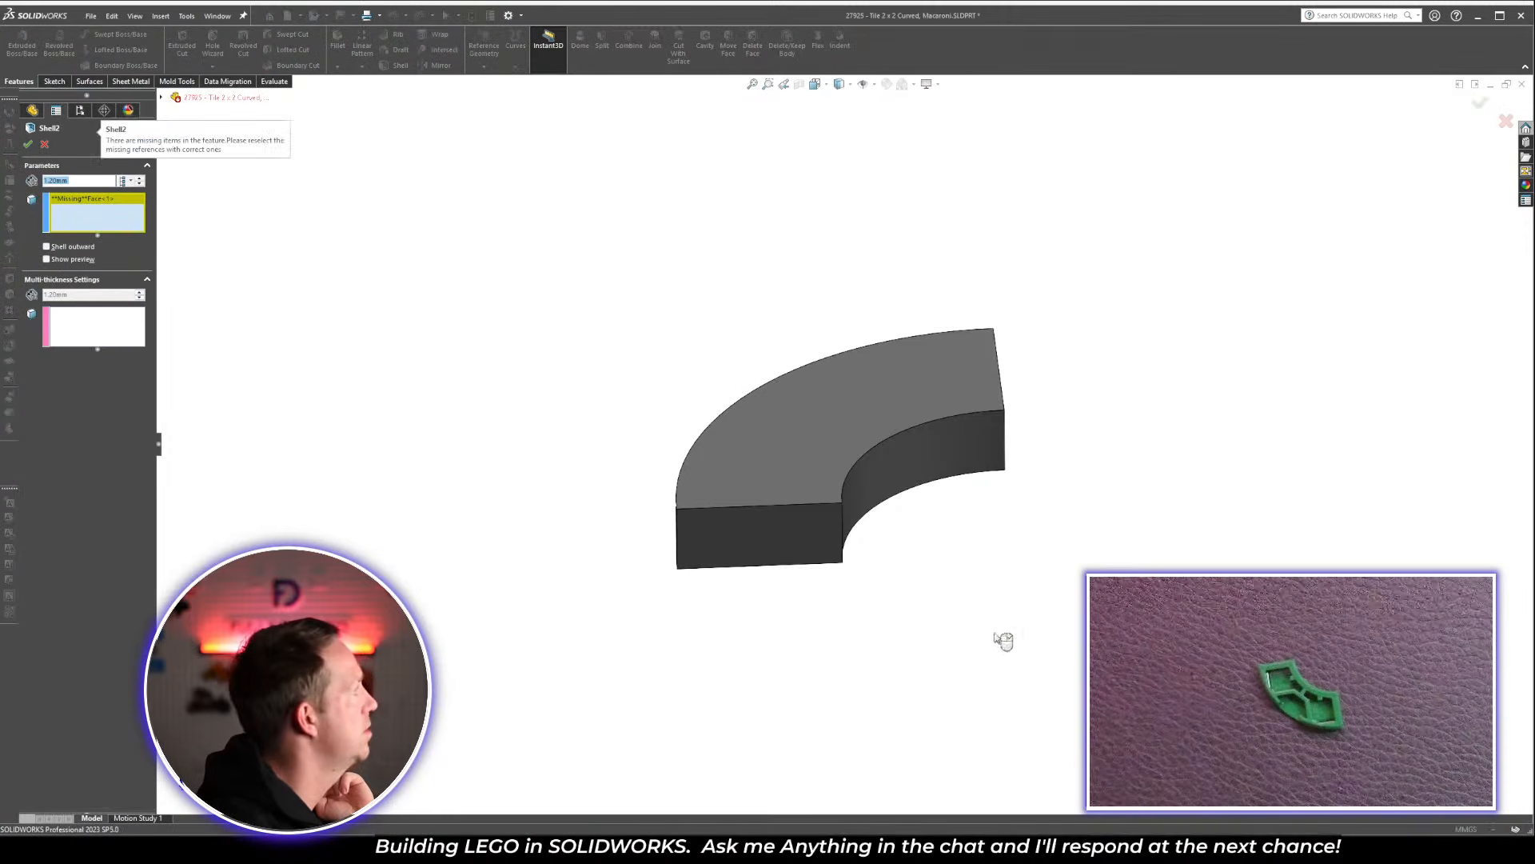
{"action": "middle_click_drag", "start_coordinate": [1004, 641], "coordinate": [970, 370]}
{"action": "left_click", "coordinate": [822, 425]}
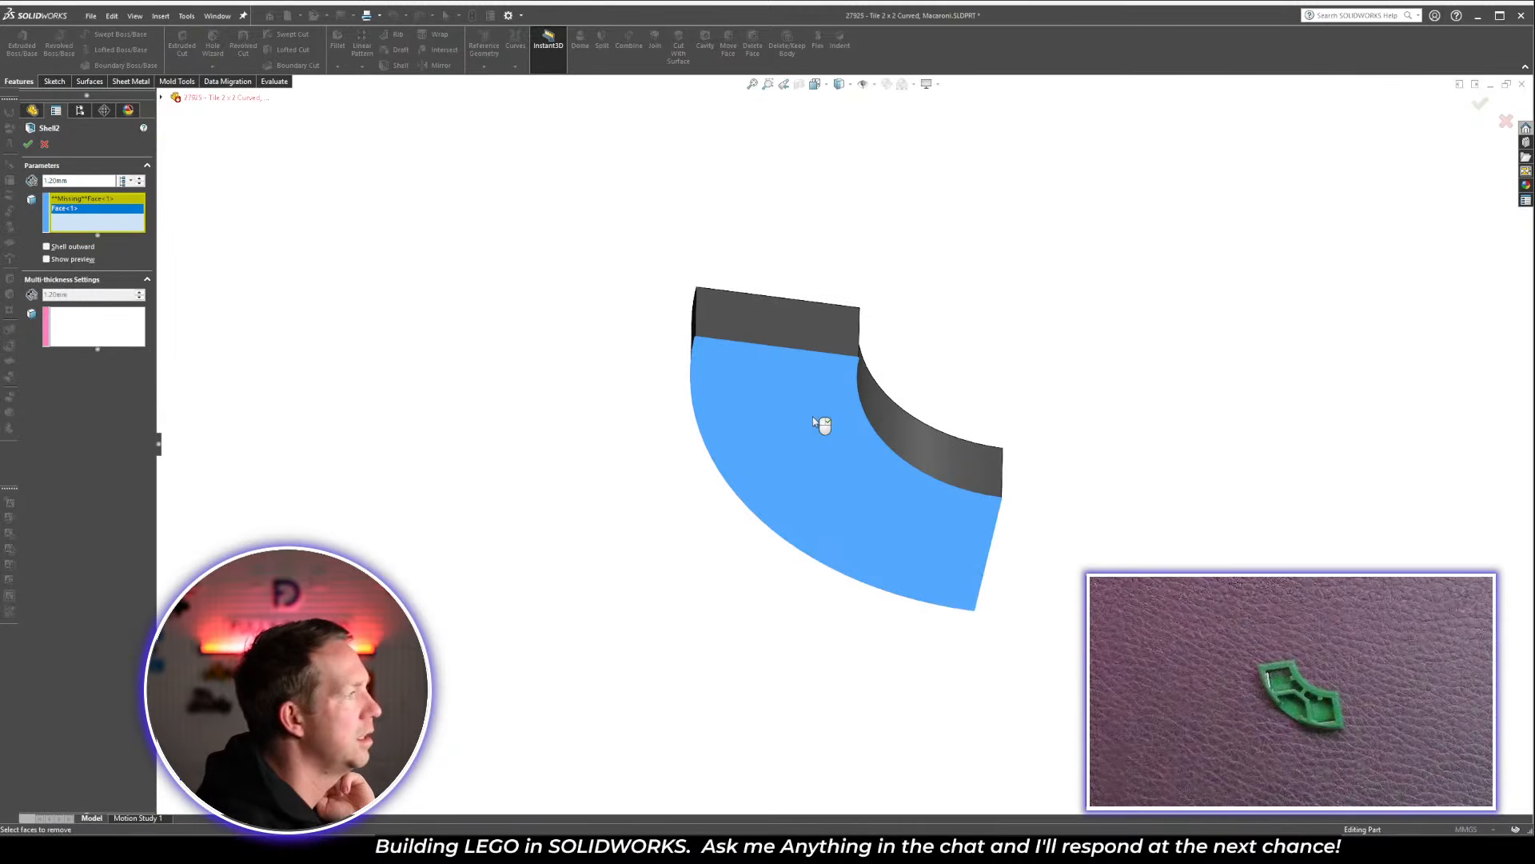
{"action": "key", "text": "Return"}
{"action": "left_click", "coordinate": [803, 435]}
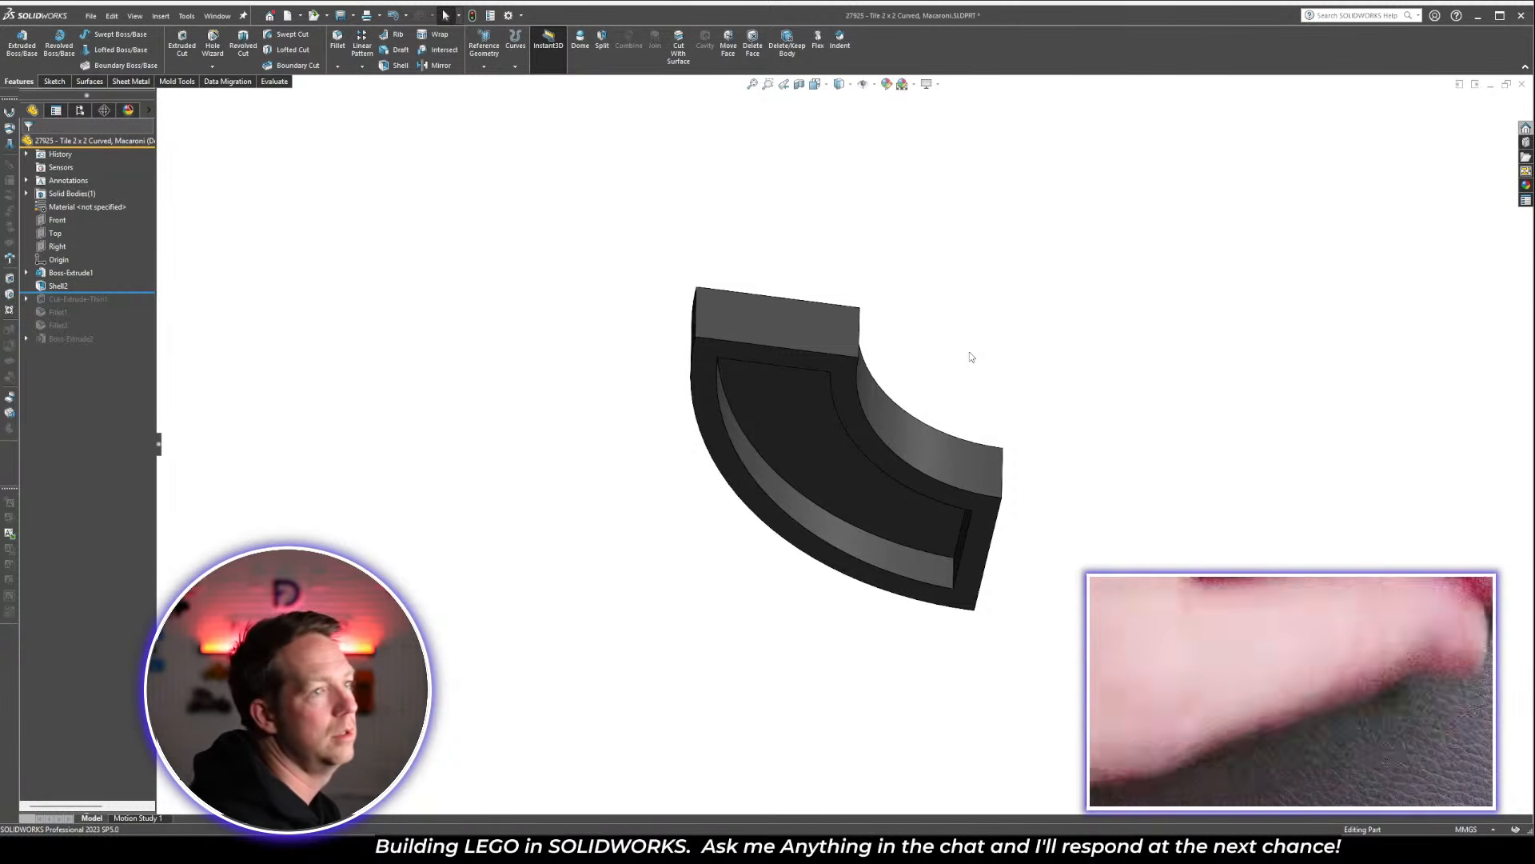
Increase the wall thickness of Shell2
{"action": "middle_click_drag", "start_coordinate": [914, 531], "coordinate": [903, 472]}
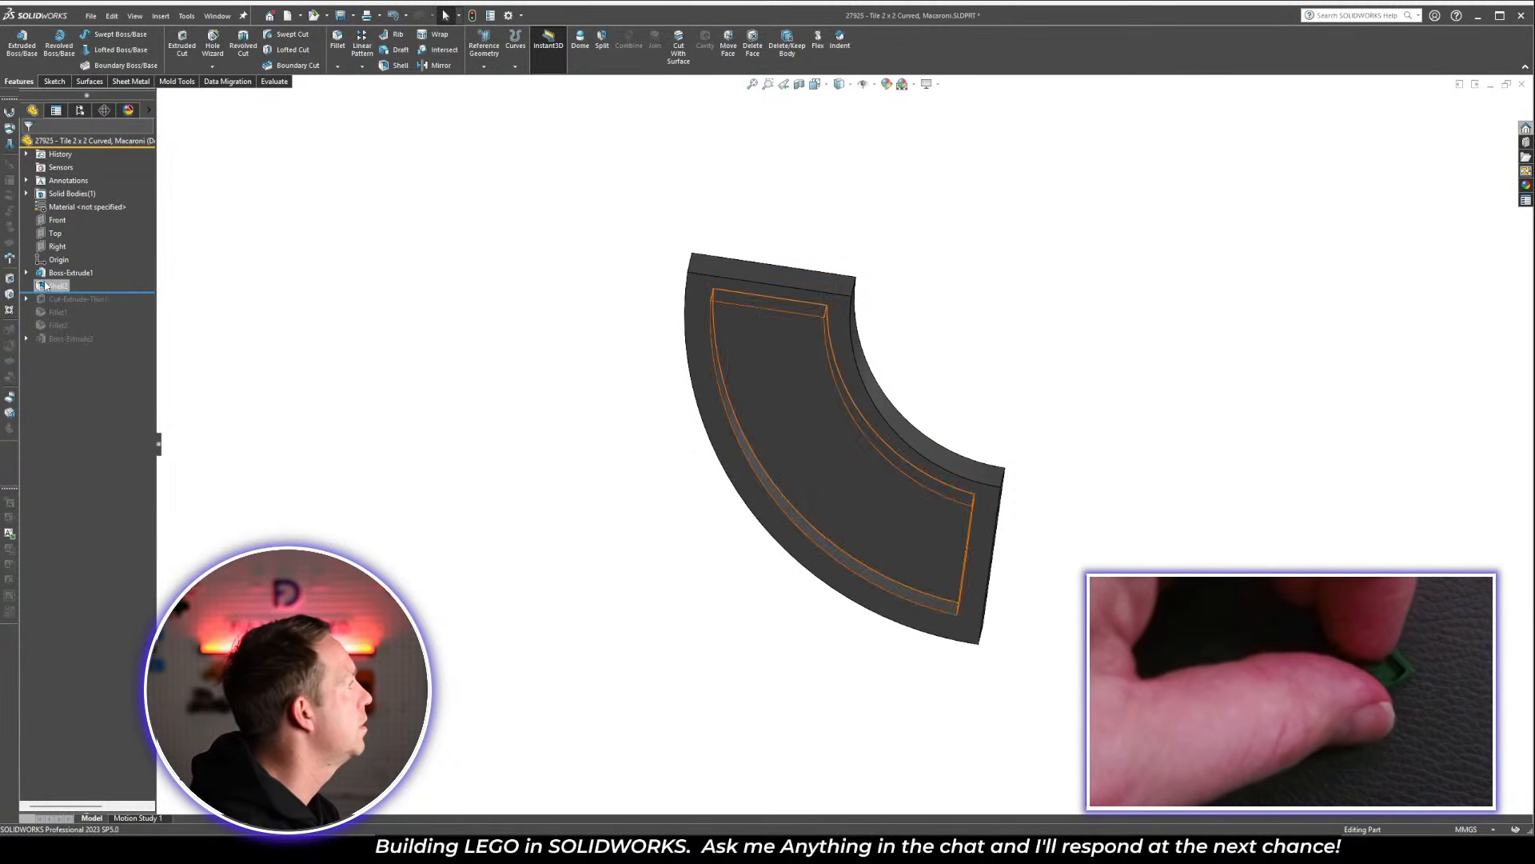
{"action": "left_click", "coordinate": [57, 285]}
{"action": "double_click", "coordinate": [967, 502]}
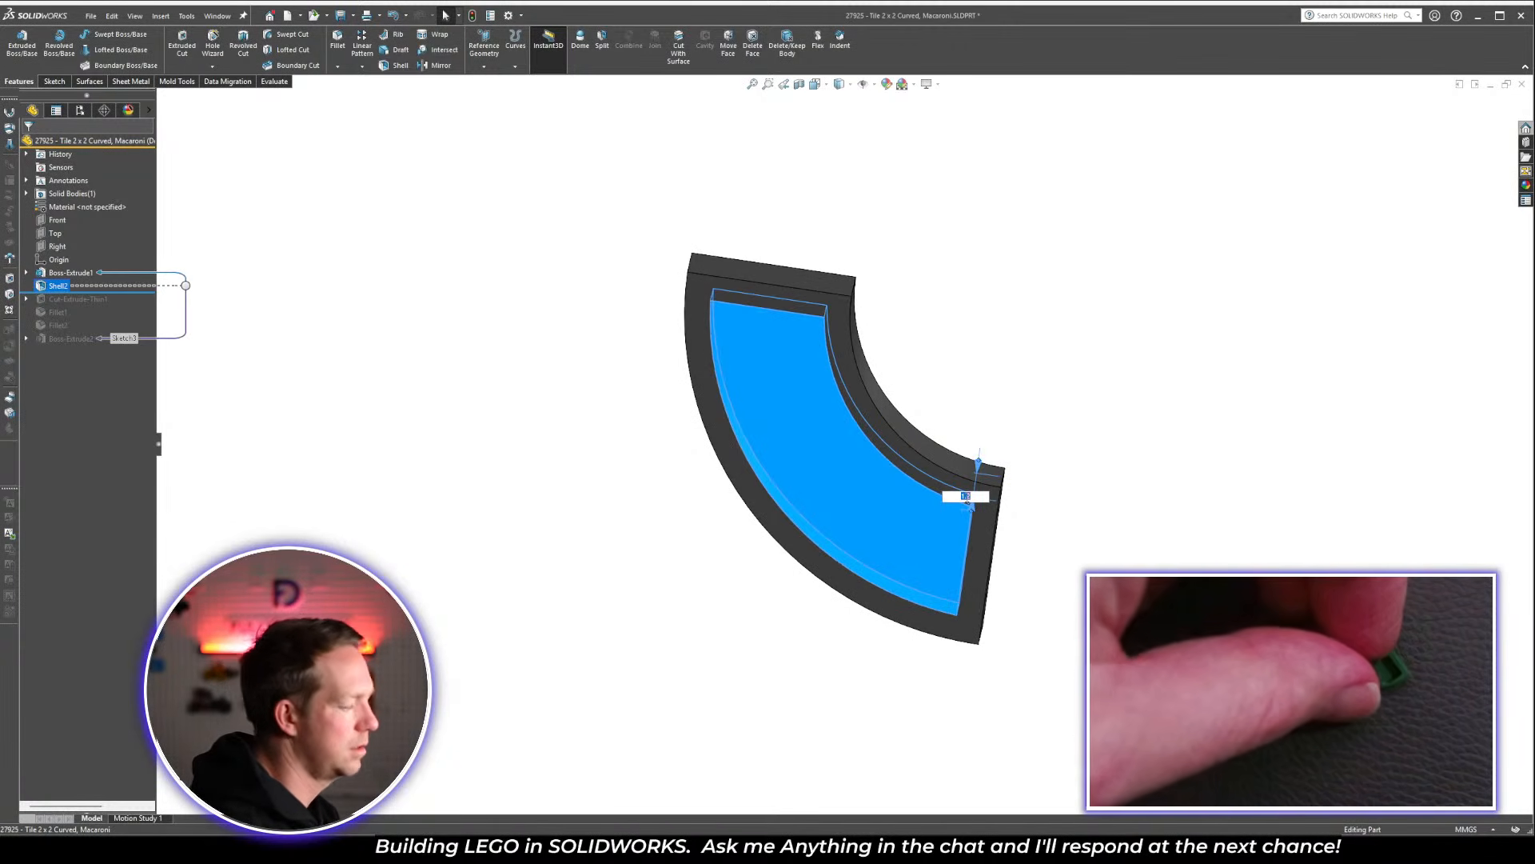
{"action": "key", "text": "Return"}
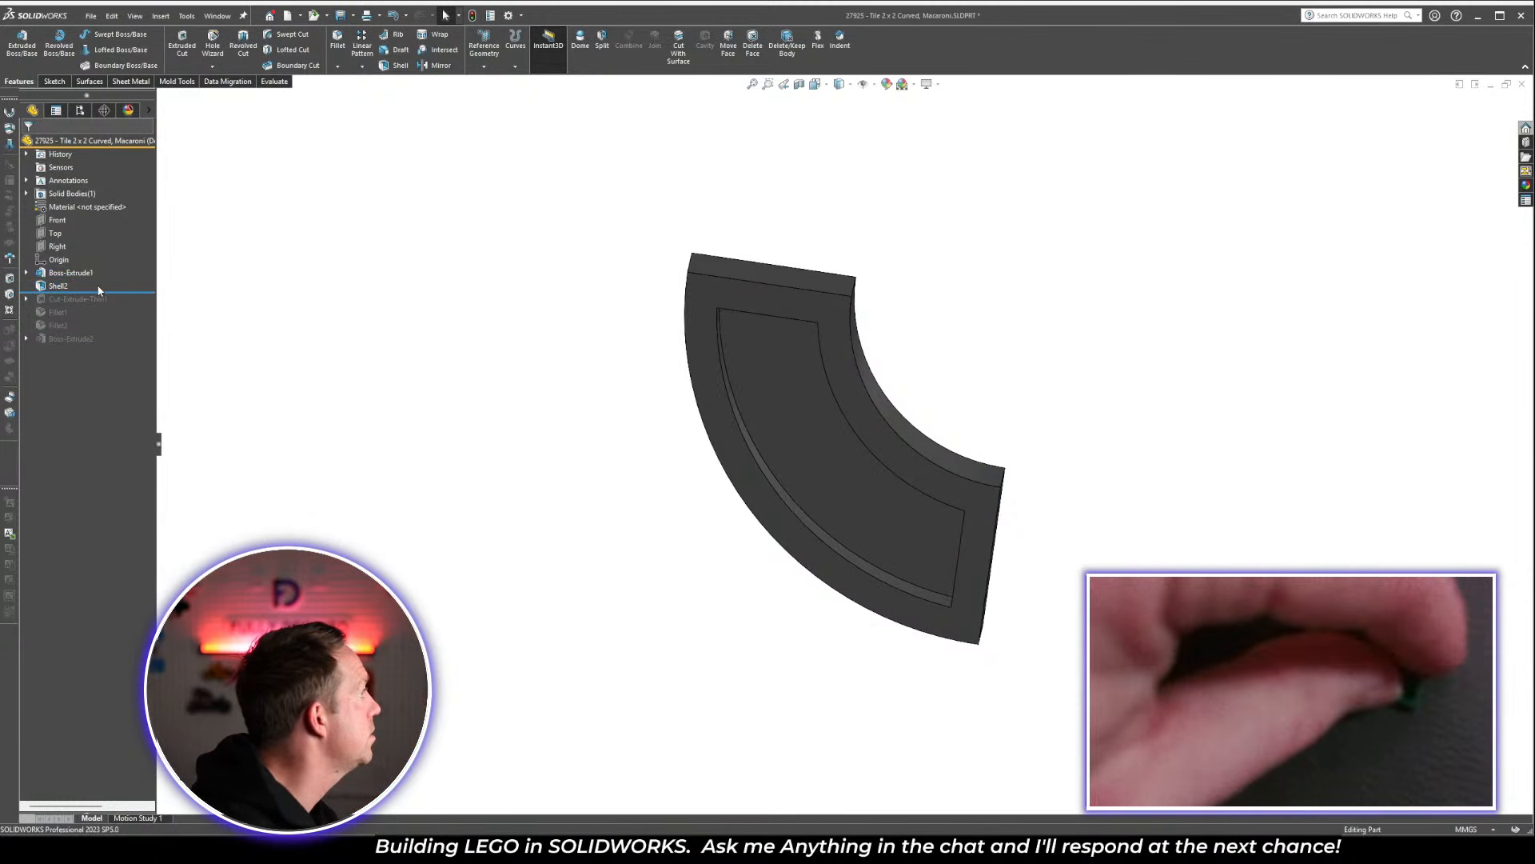
Roll forward past Cut-Extrude-Thin1 and reassign its sketch plane to the tile's bottom rim face
{"action": "left_click_drag", "start_coordinate": [123, 290], "coordinate": [121, 306]}
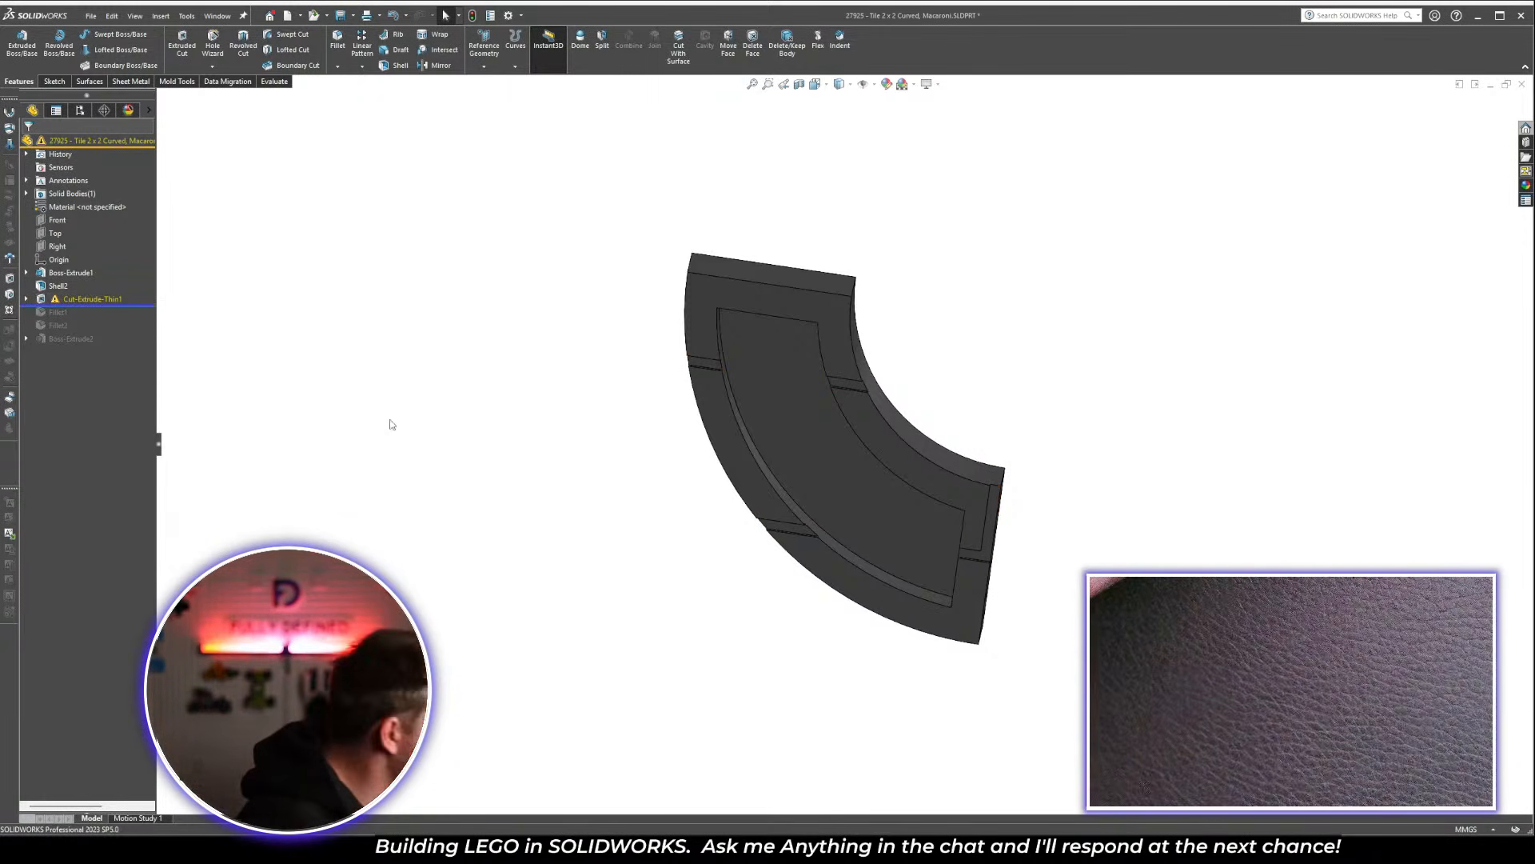
{"action": "middle_click_drag", "start_coordinate": [957, 425], "coordinate": [926, 335]}
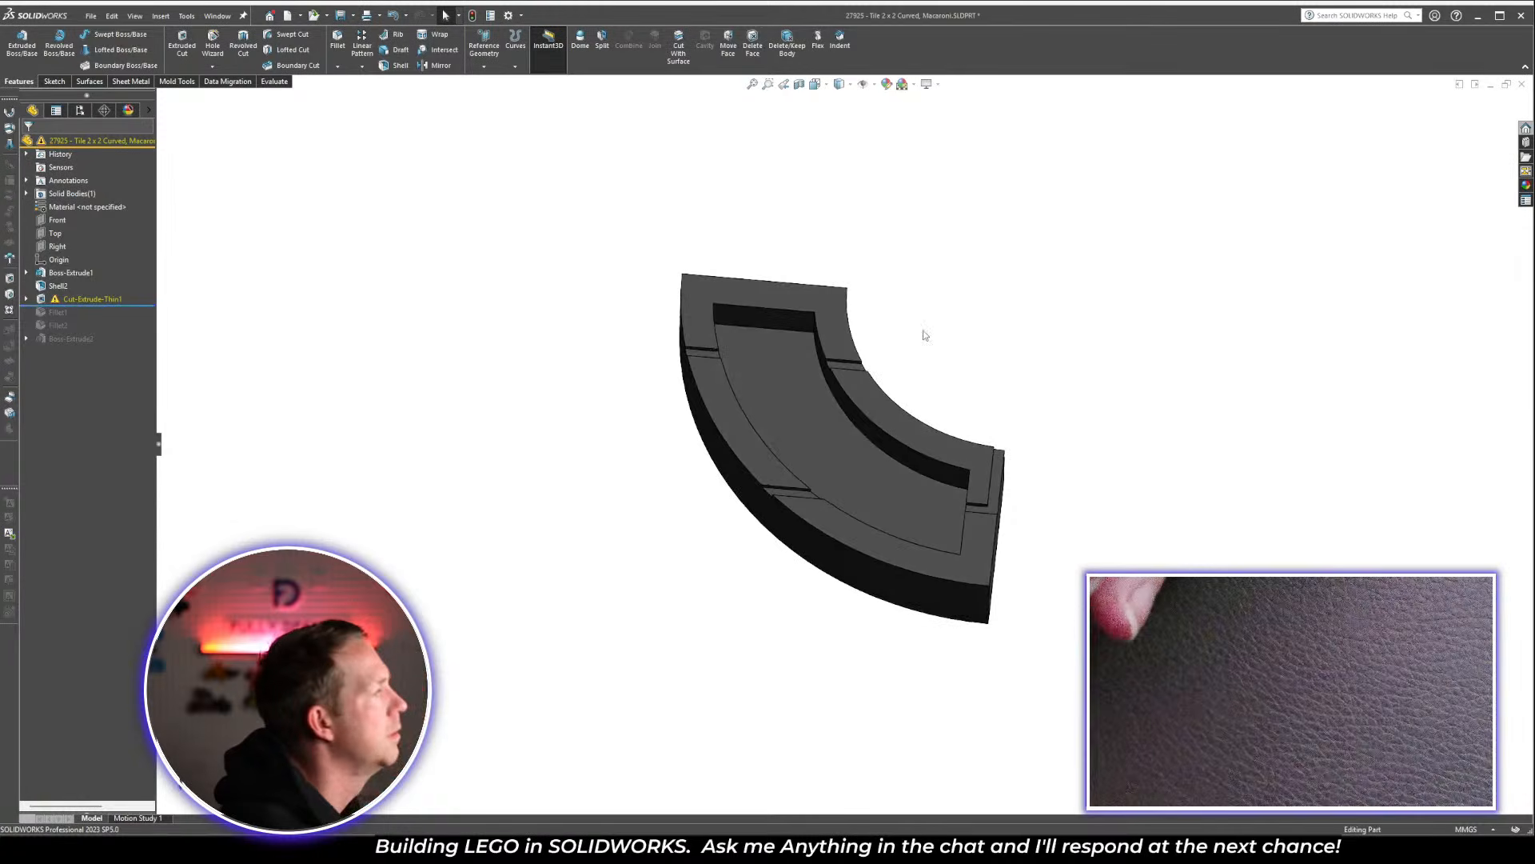
{"action": "left_click", "coordinate": [26, 298]}
{"action": "left_click", "coordinate": [76, 312]}
{"action": "left_click", "coordinate": [95, 275]}
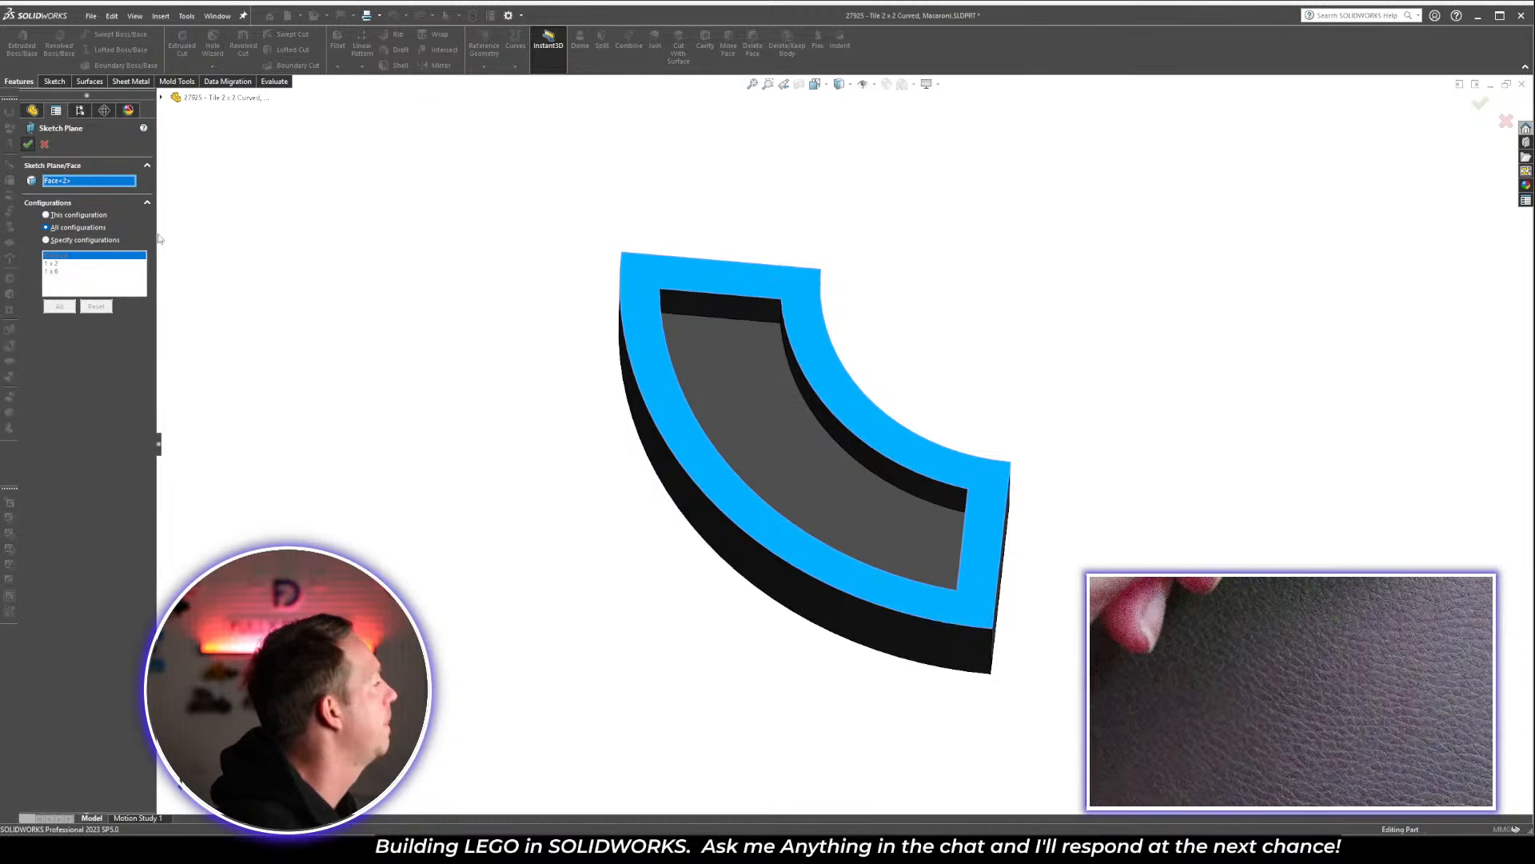
{"action": "left_click", "coordinate": [27, 144]}
Edit the thin cut's Sketch2 so its profile follows the outer edges of the tile's bottom face, and rebuild
{"action": "left_click", "coordinate": [76, 311]}
{"action": "left_click", "coordinate": [81, 279]}
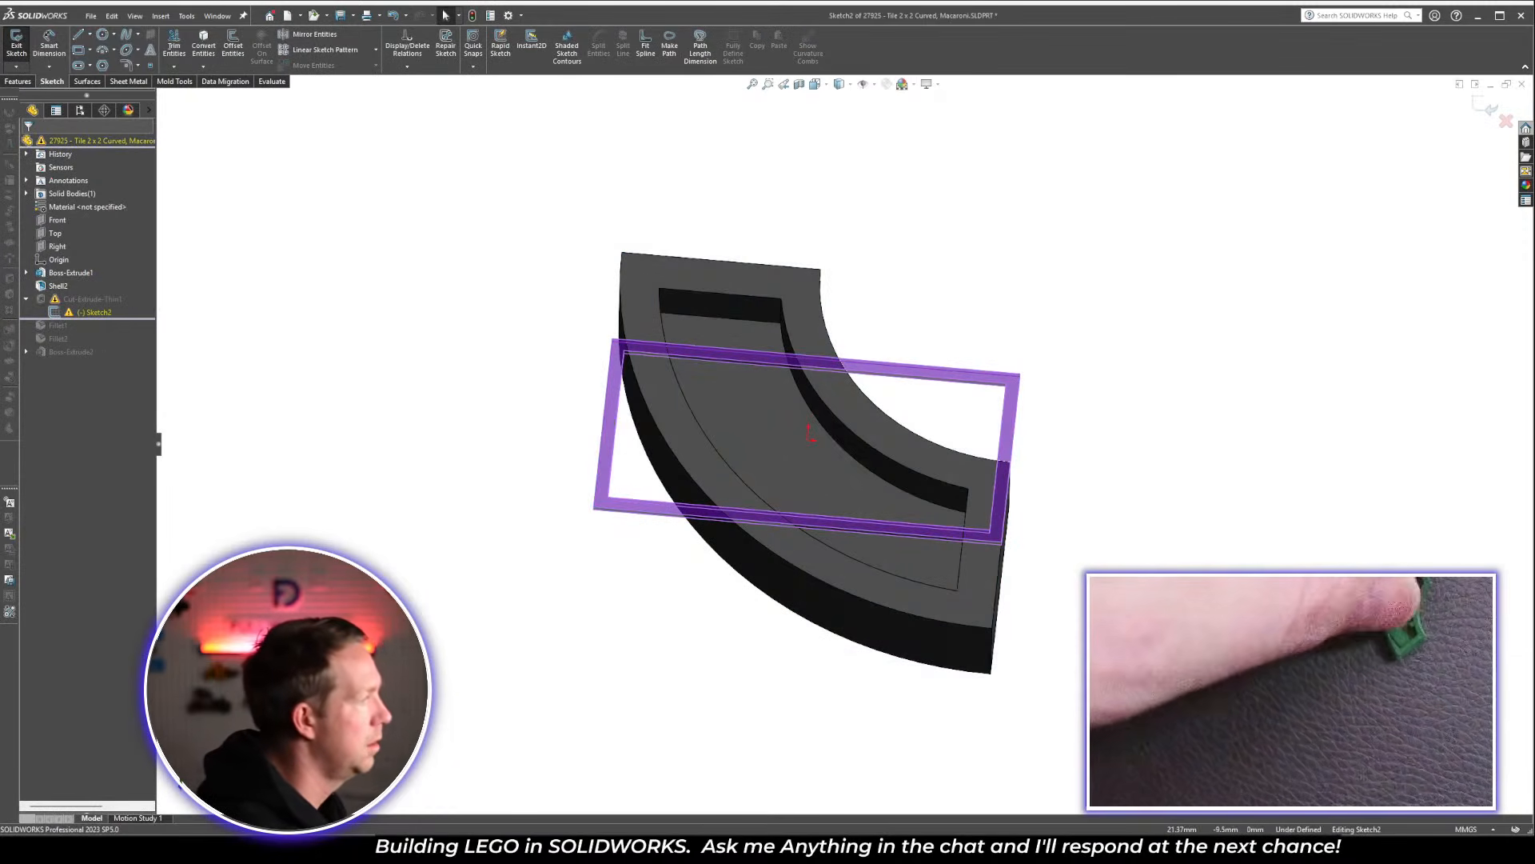
{"action": "scroll", "coordinate": [808, 376], "scroll_direction": "down", "scroll_amount": 2}
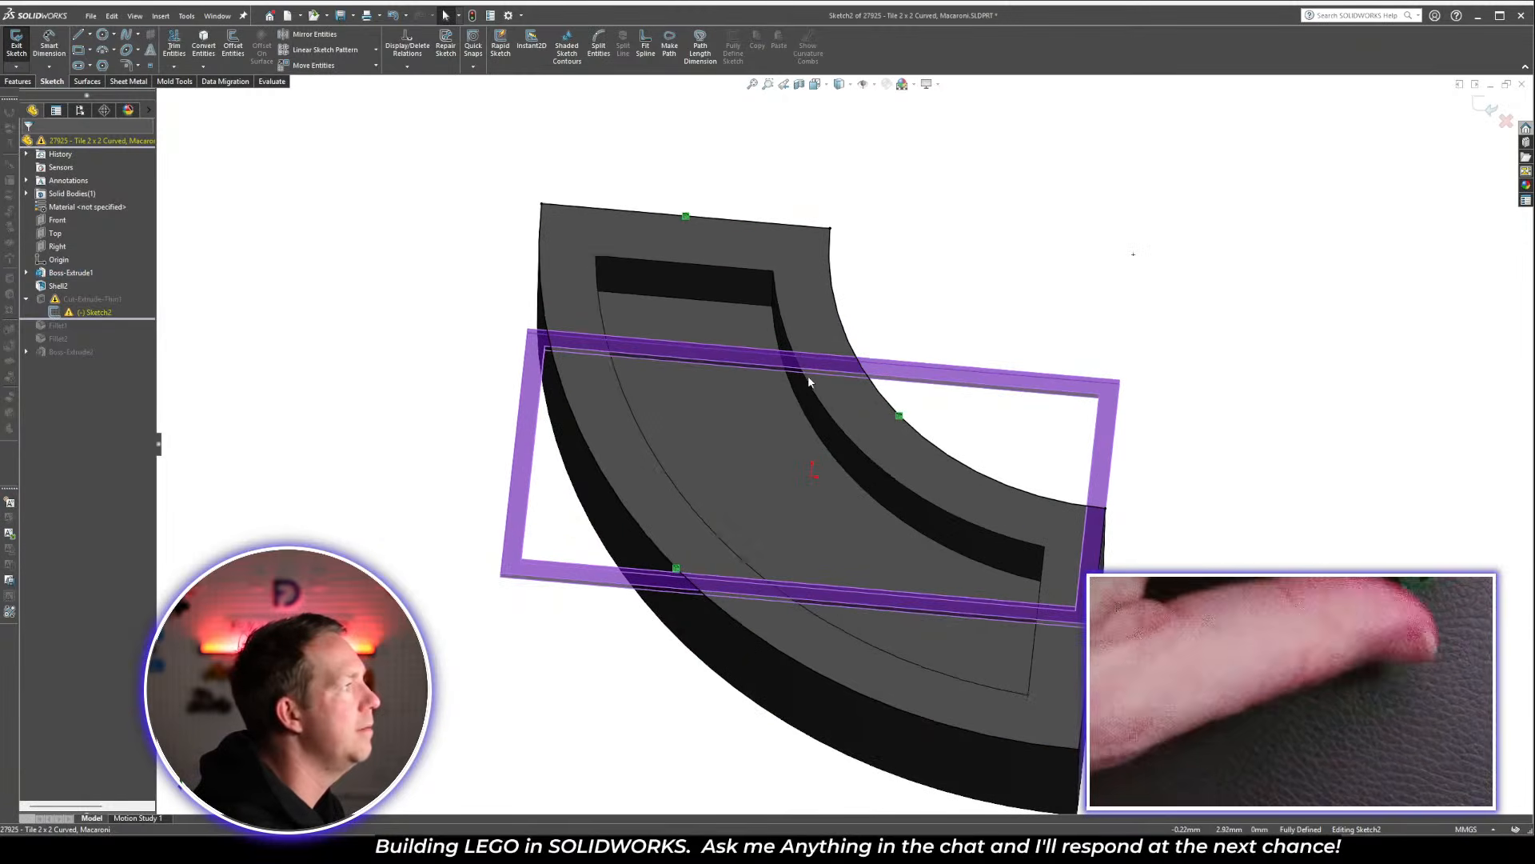
{"action": "middle_click_drag", "start_coordinate": [942, 375], "coordinate": [984, 339]}
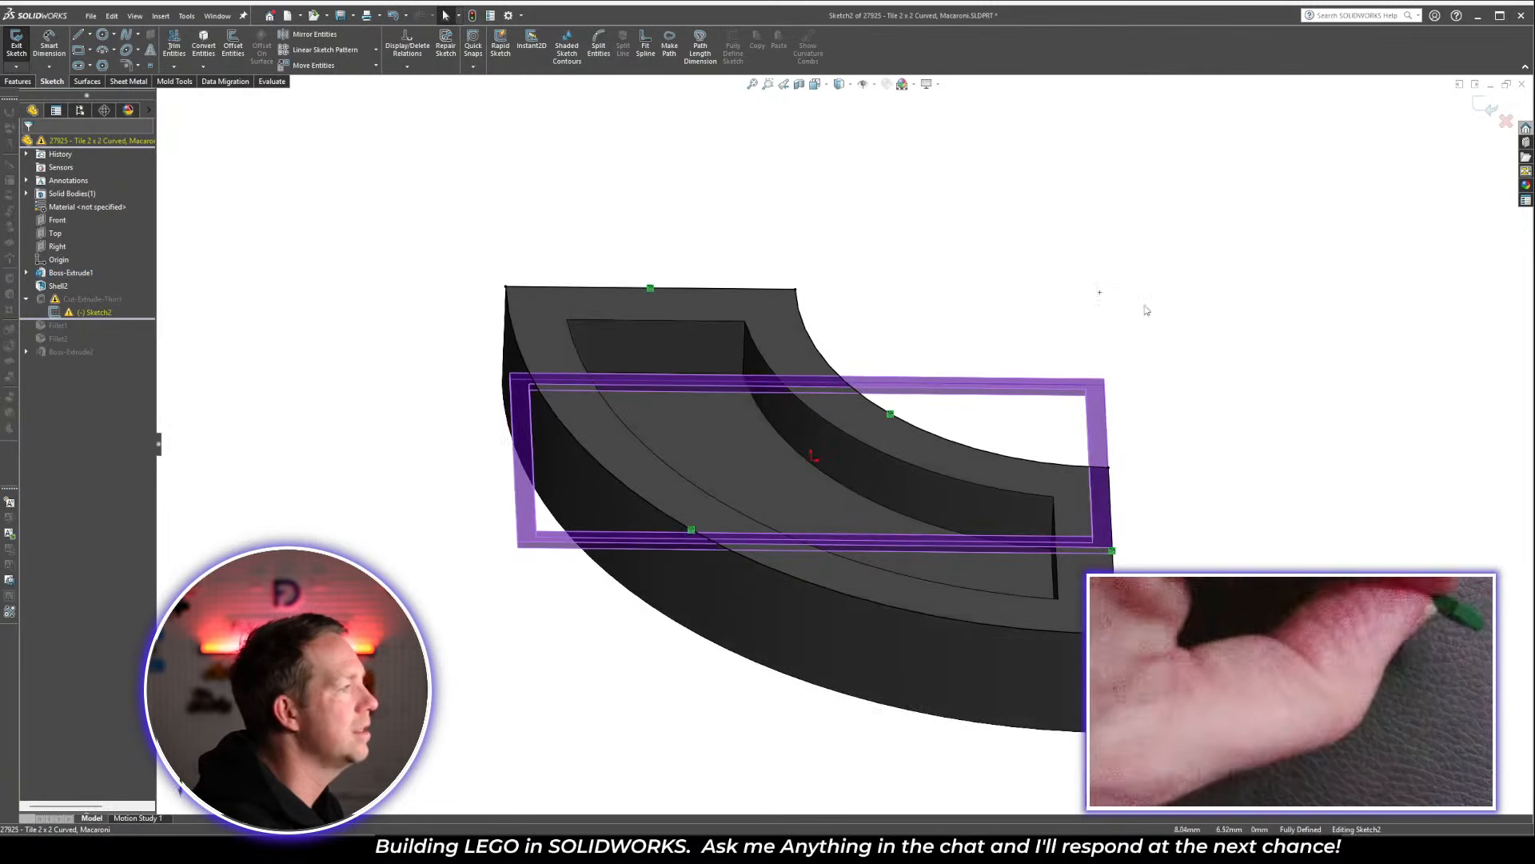
{"action": "left_click", "coordinate": [1485, 105]}
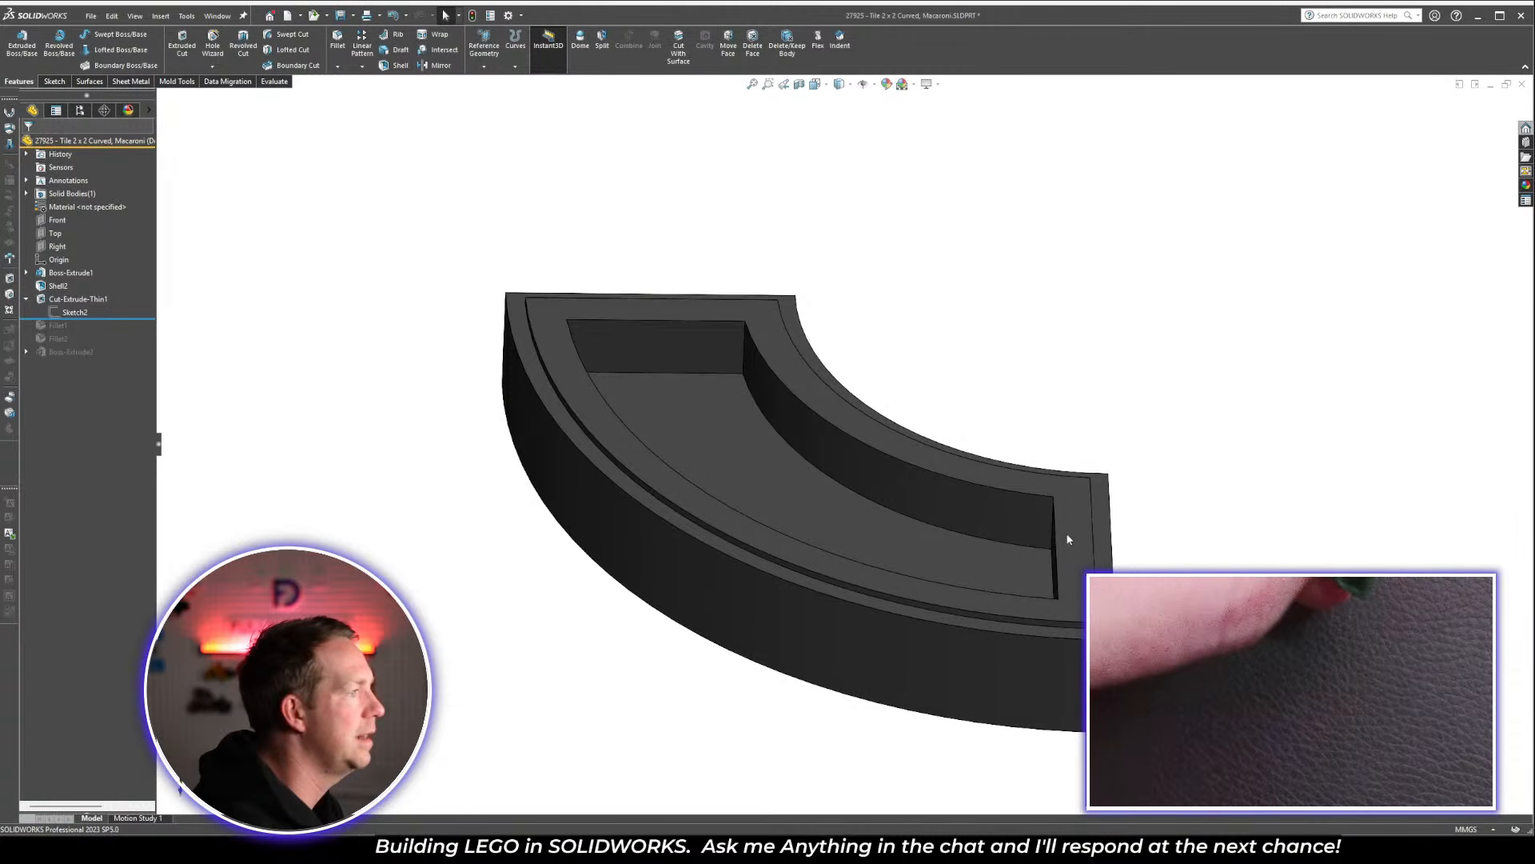
{"action": "mouse_move", "coordinate": [1053, 333]}
{"action": "middle_mouse_down"}
{"action": "mouse_move", "coordinate": [1008, 650]}
{"action": "mouse_move", "coordinate": [1010, 496]}
{"action": "middle_mouse_up"}
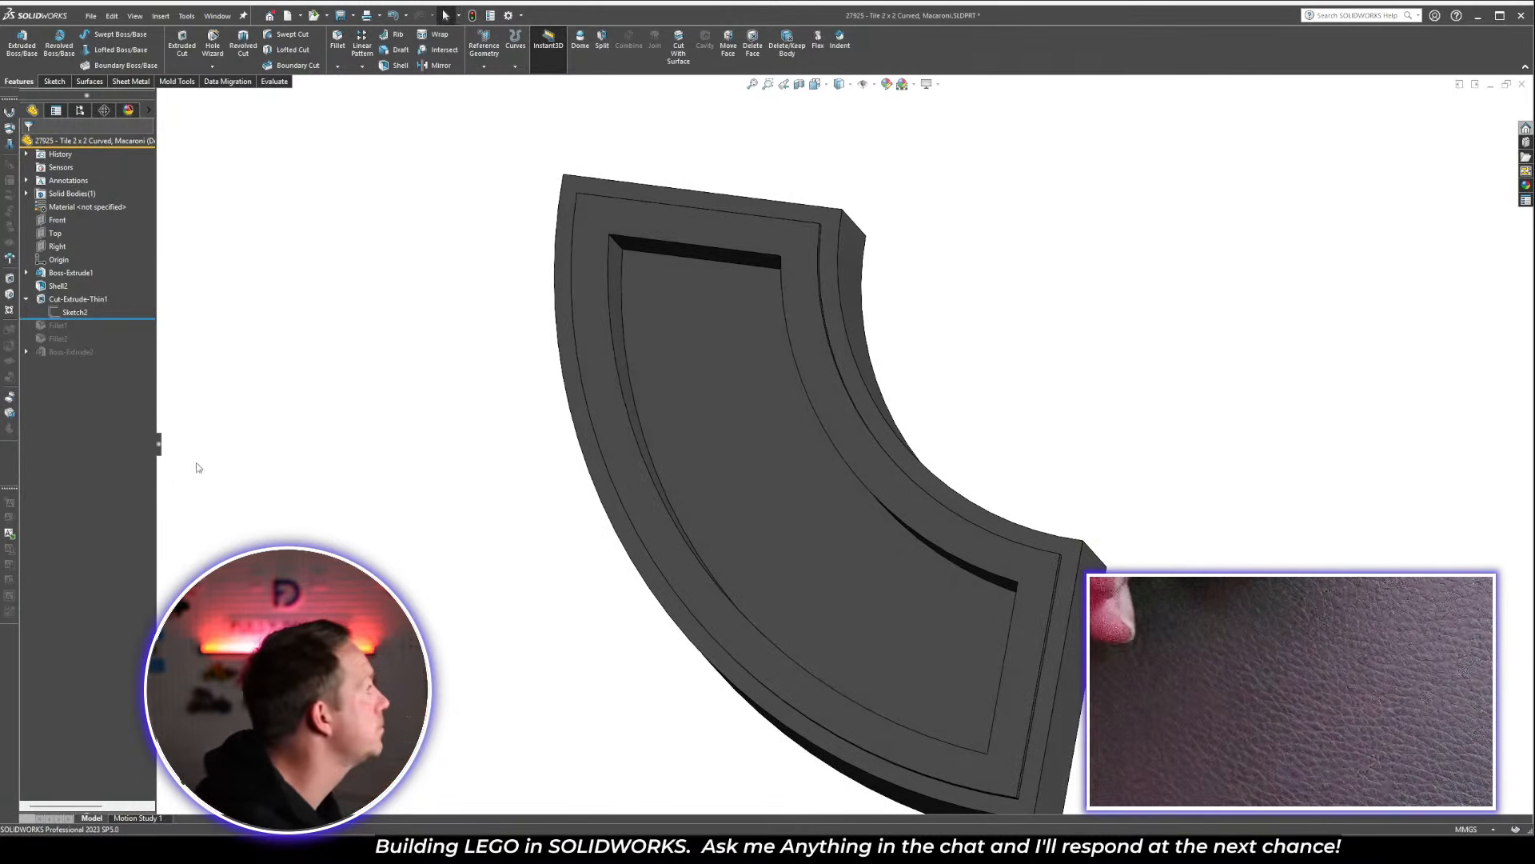
Roll the history forward past Fillet1 and Fillet2, keeping the last boss extrude rolled back
{"action": "left_click_drag", "start_coordinate": [133, 318], "coordinate": [132, 344]}
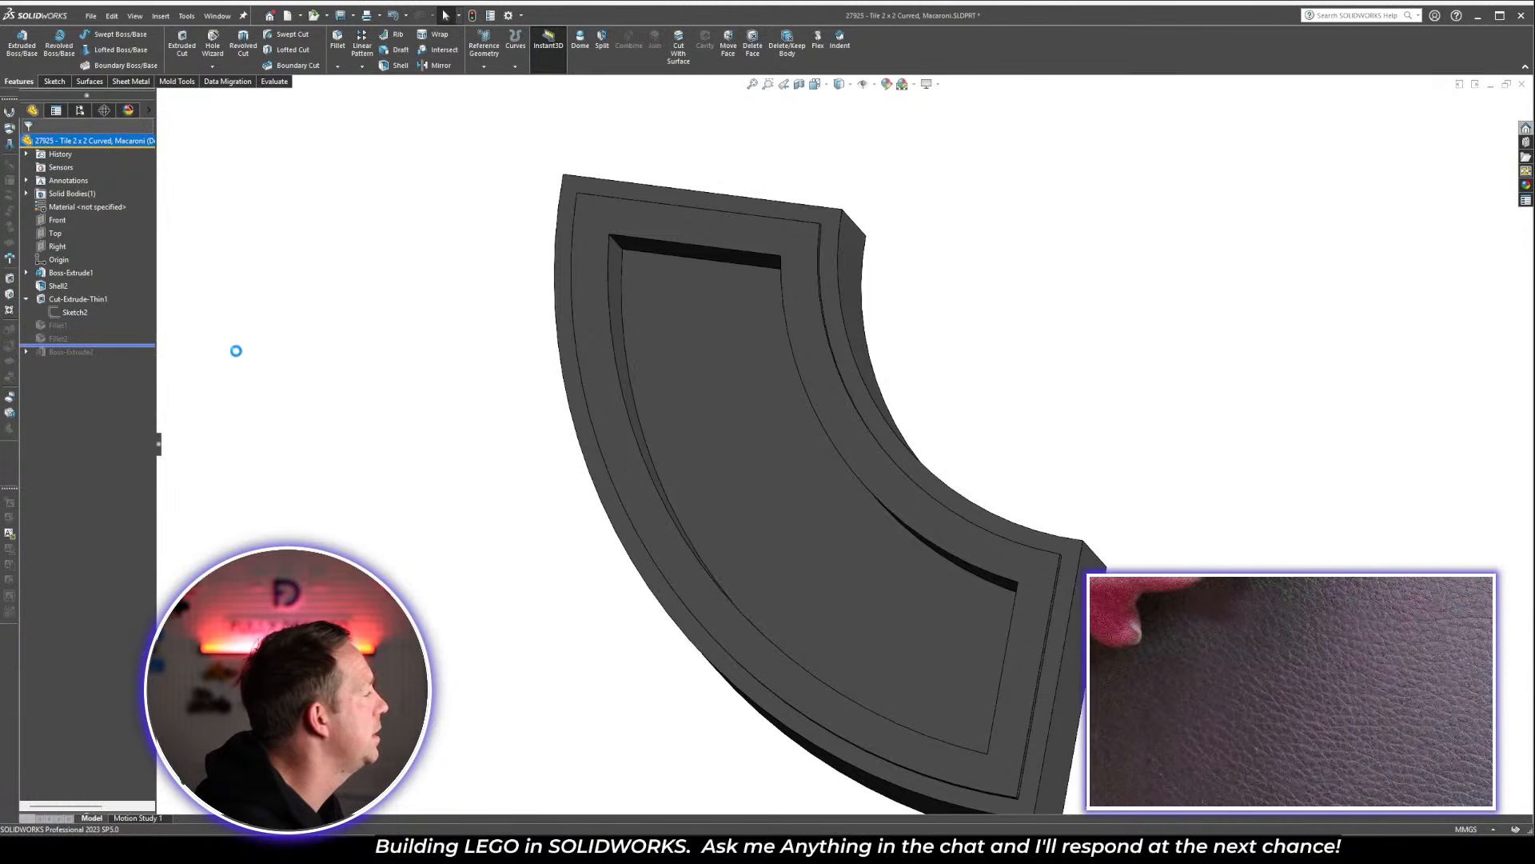
{"action": "middle_click_drag", "start_coordinate": [822, 291], "coordinate": [863, 586]}
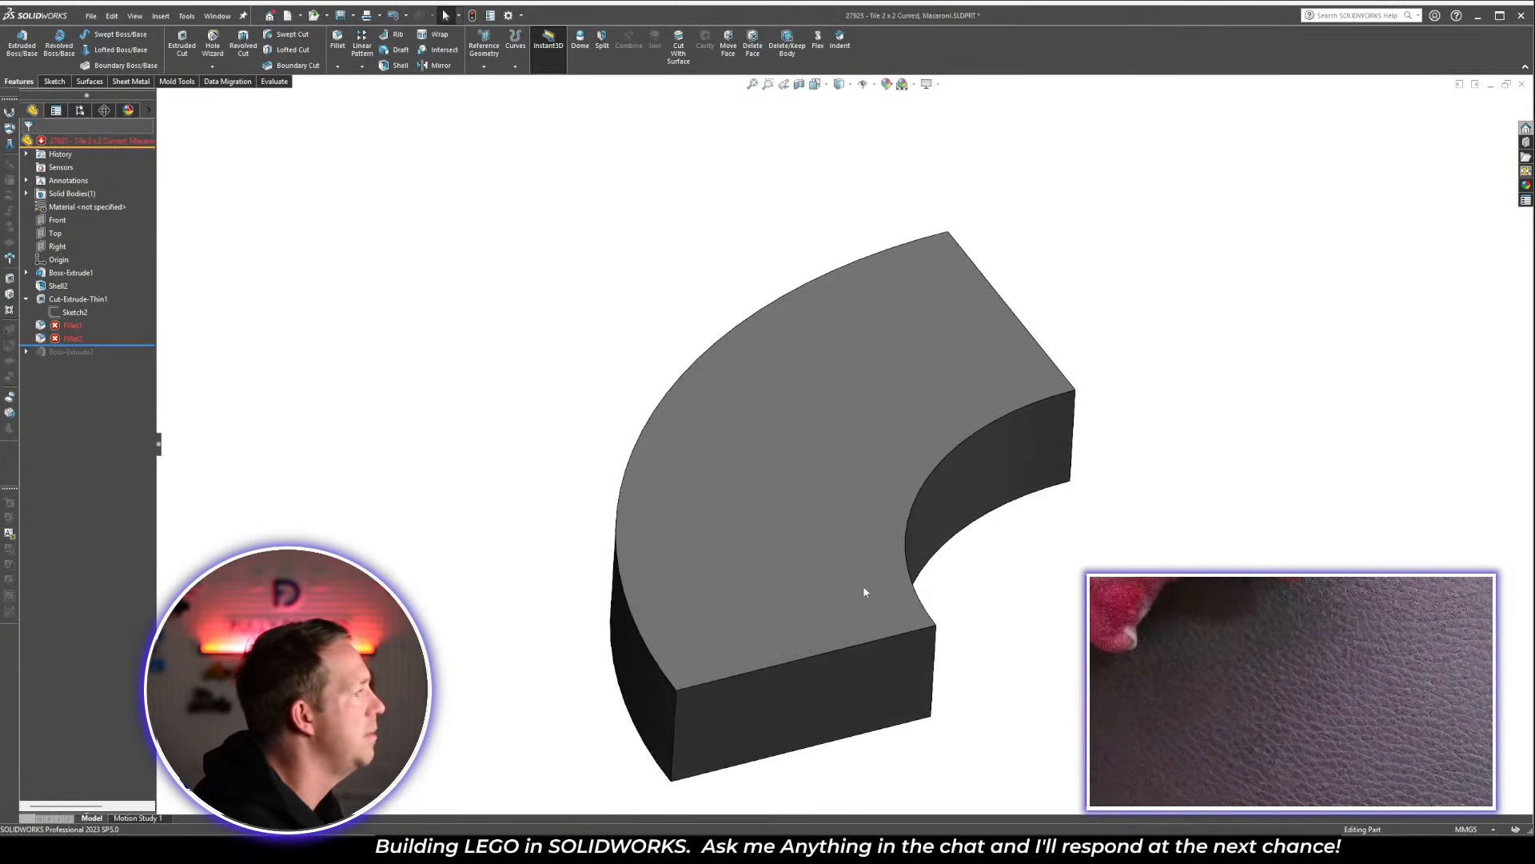
{"action": "left_click", "coordinate": [71, 327]}
{"action": "left_click", "coordinate": [664, 386]}
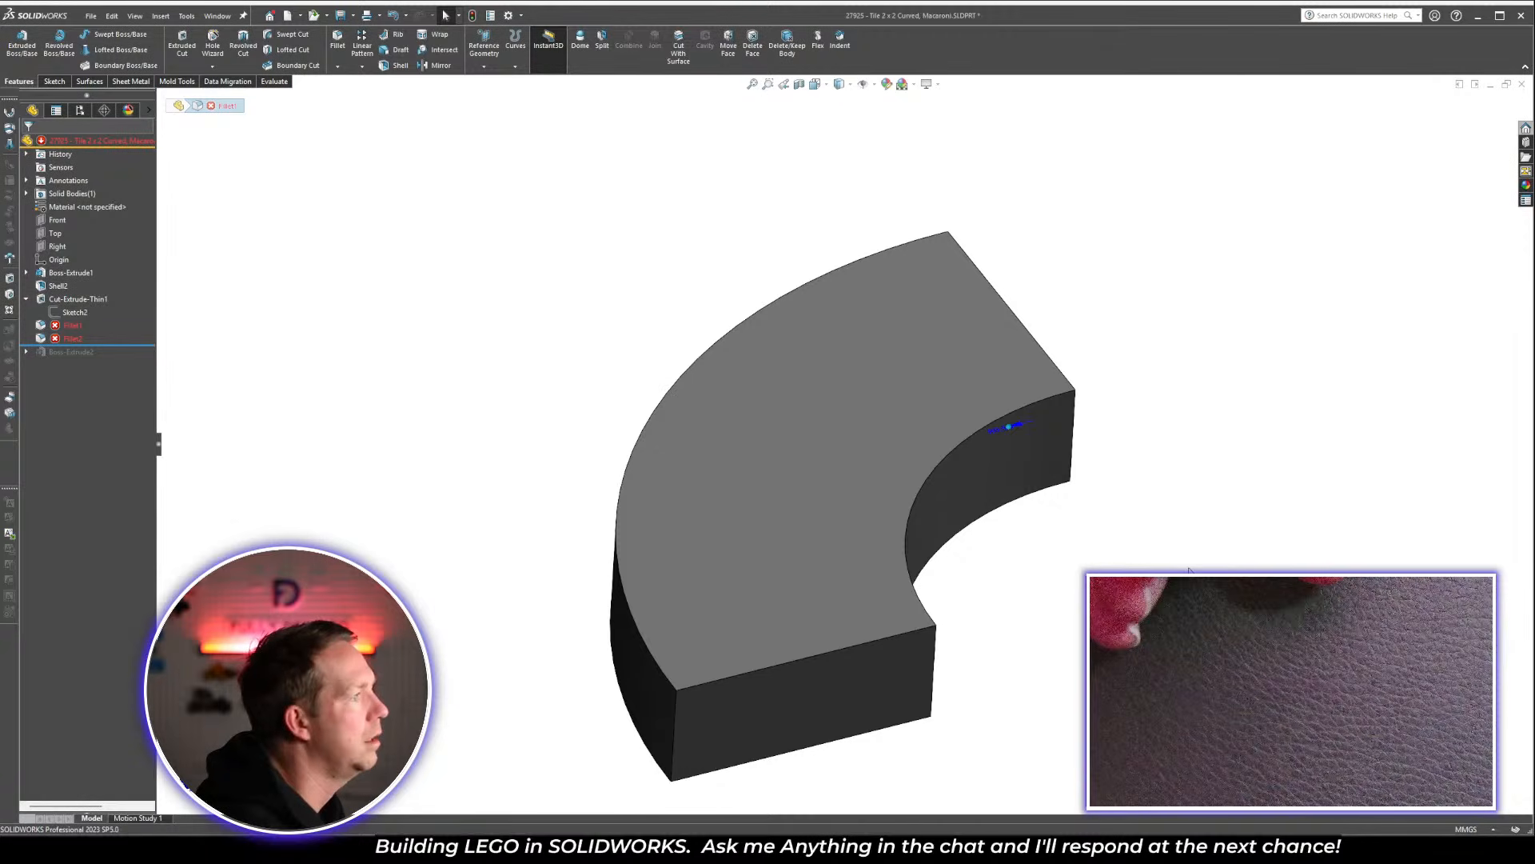
{"action": "left_click", "coordinate": [674, 709]}
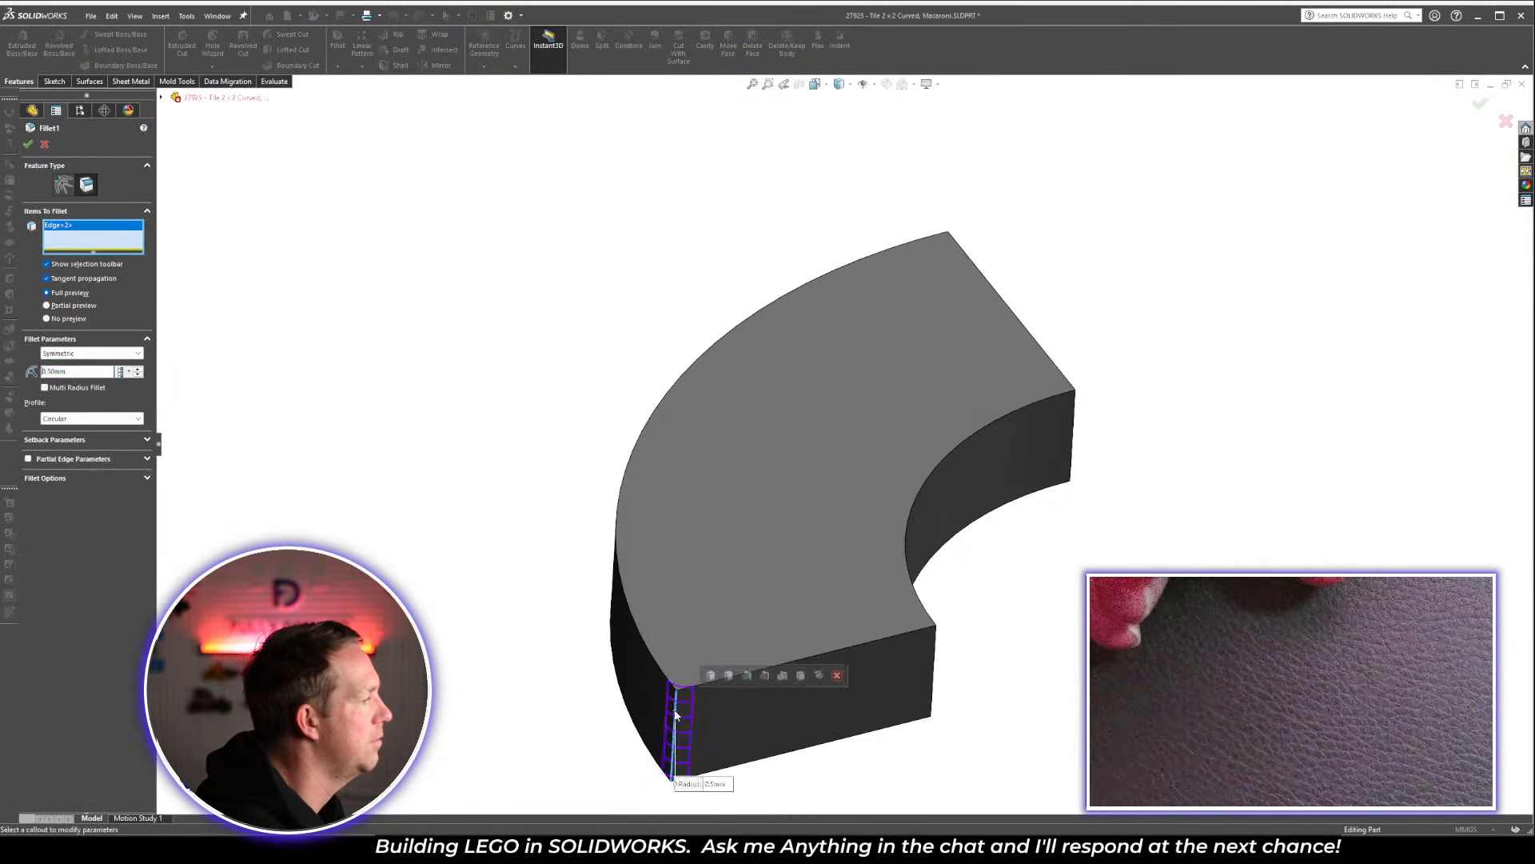
{"action": "left_click", "coordinate": [712, 675]}
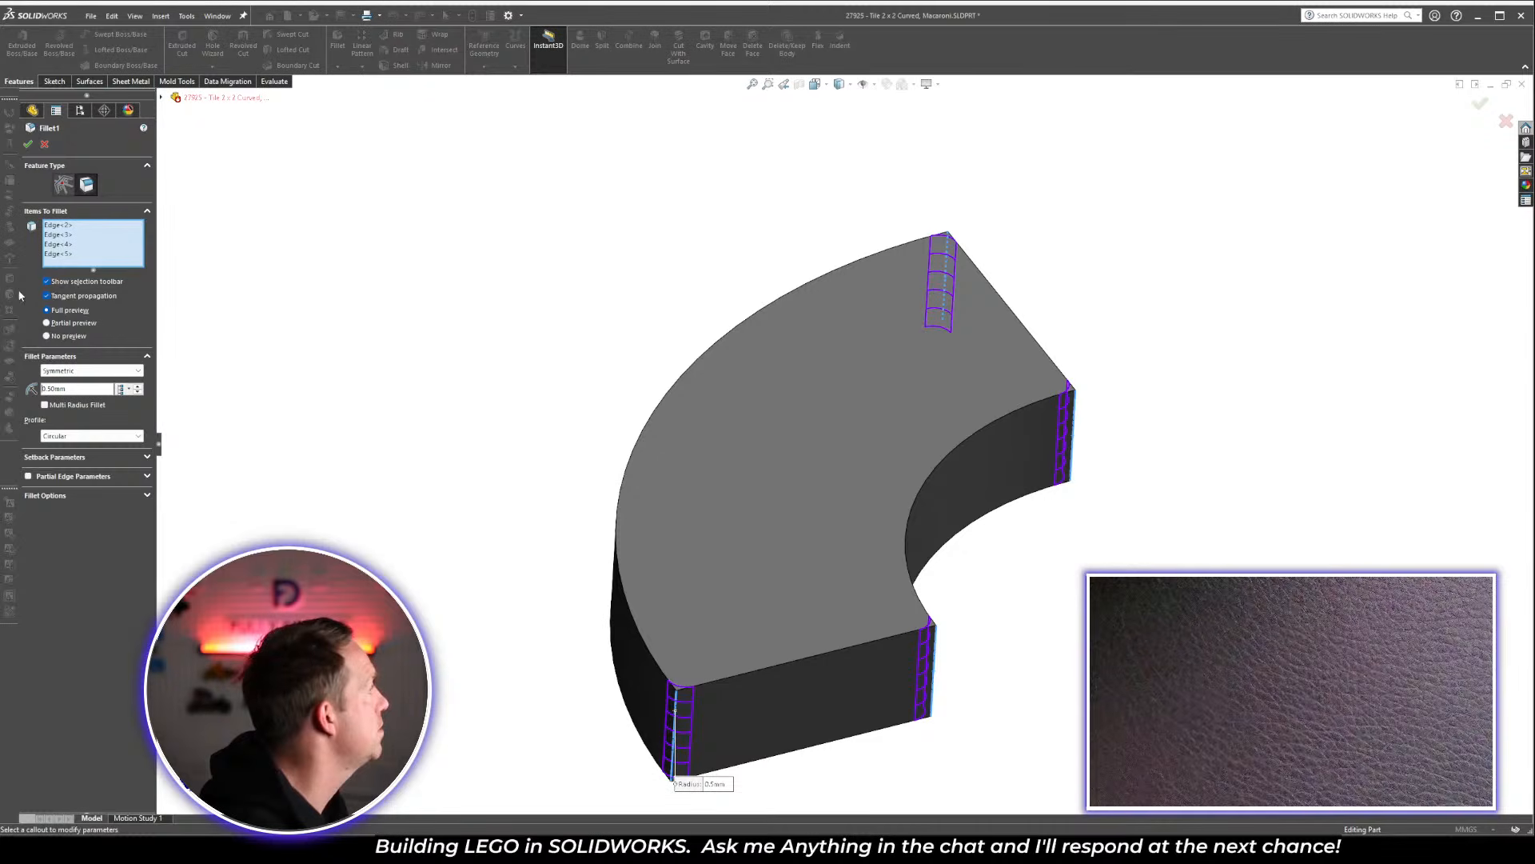
{"action": "left_click", "coordinate": [45, 145]}
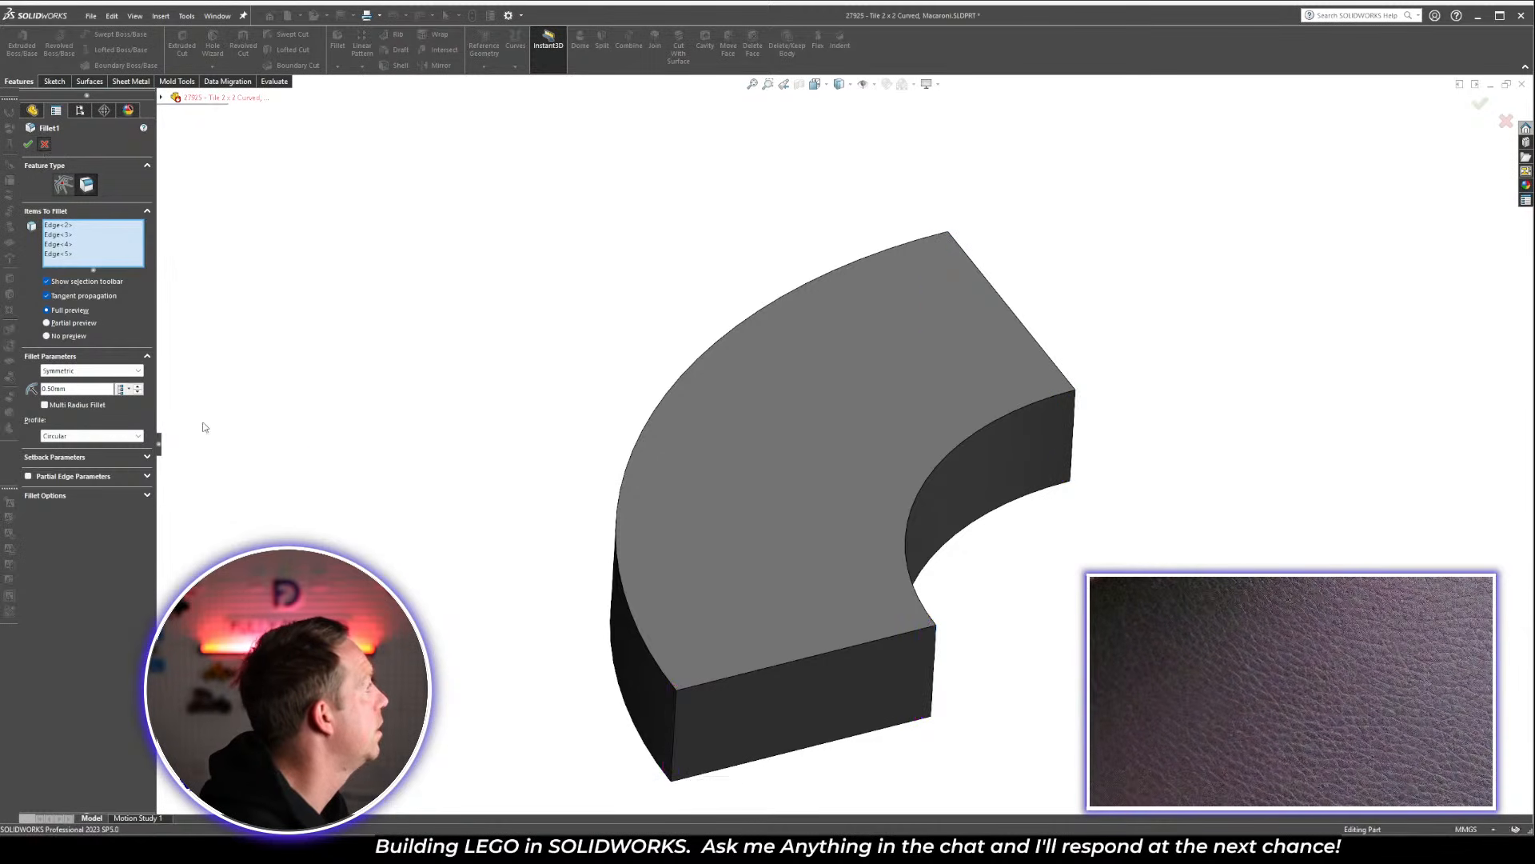
Delete the broken Fillet1 feature
{"action": "left_click", "coordinate": [68, 326]}
{"action": "key", "text": "Delete"}
{"action": "key", "text": "Return"}
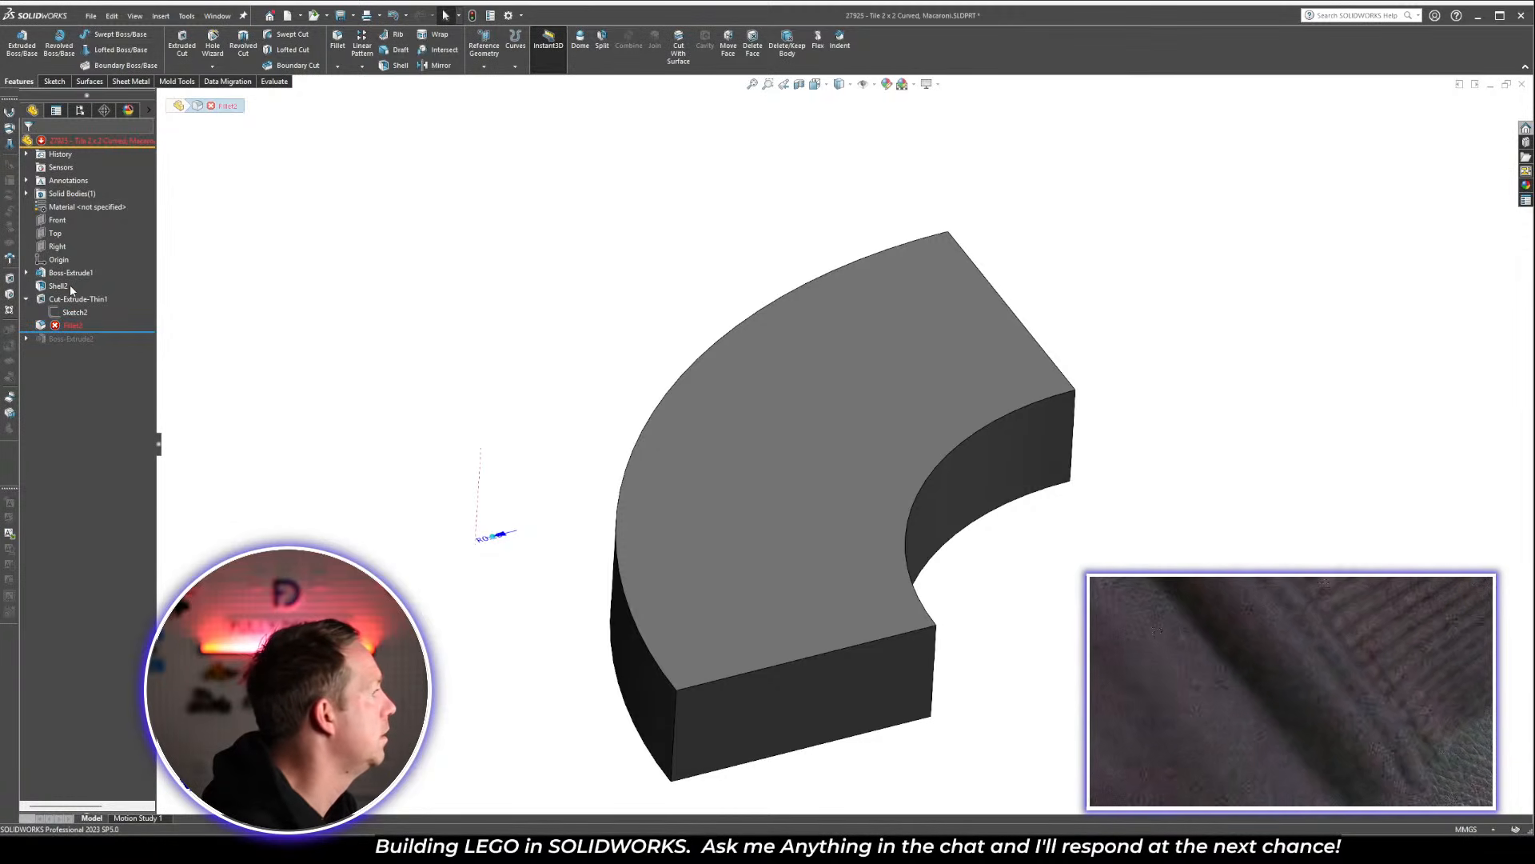
Repair Fillet2 by reselecting the tile's four vertical corner edges and its top face, and remove the missing references
{"action": "left_click", "coordinate": [678, 705]}
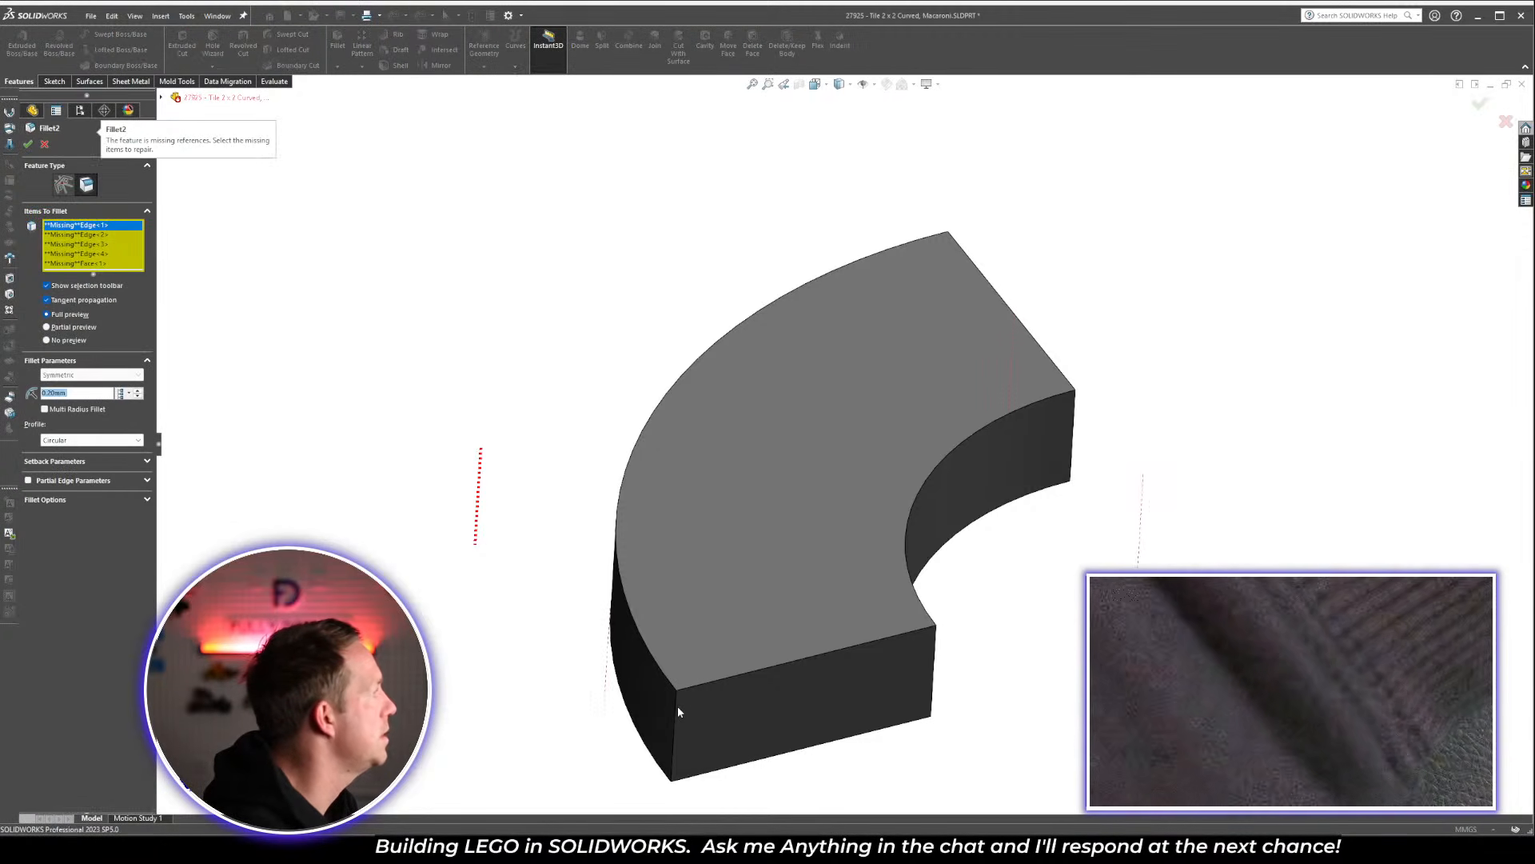
{"action": "left_click", "coordinate": [678, 711]}
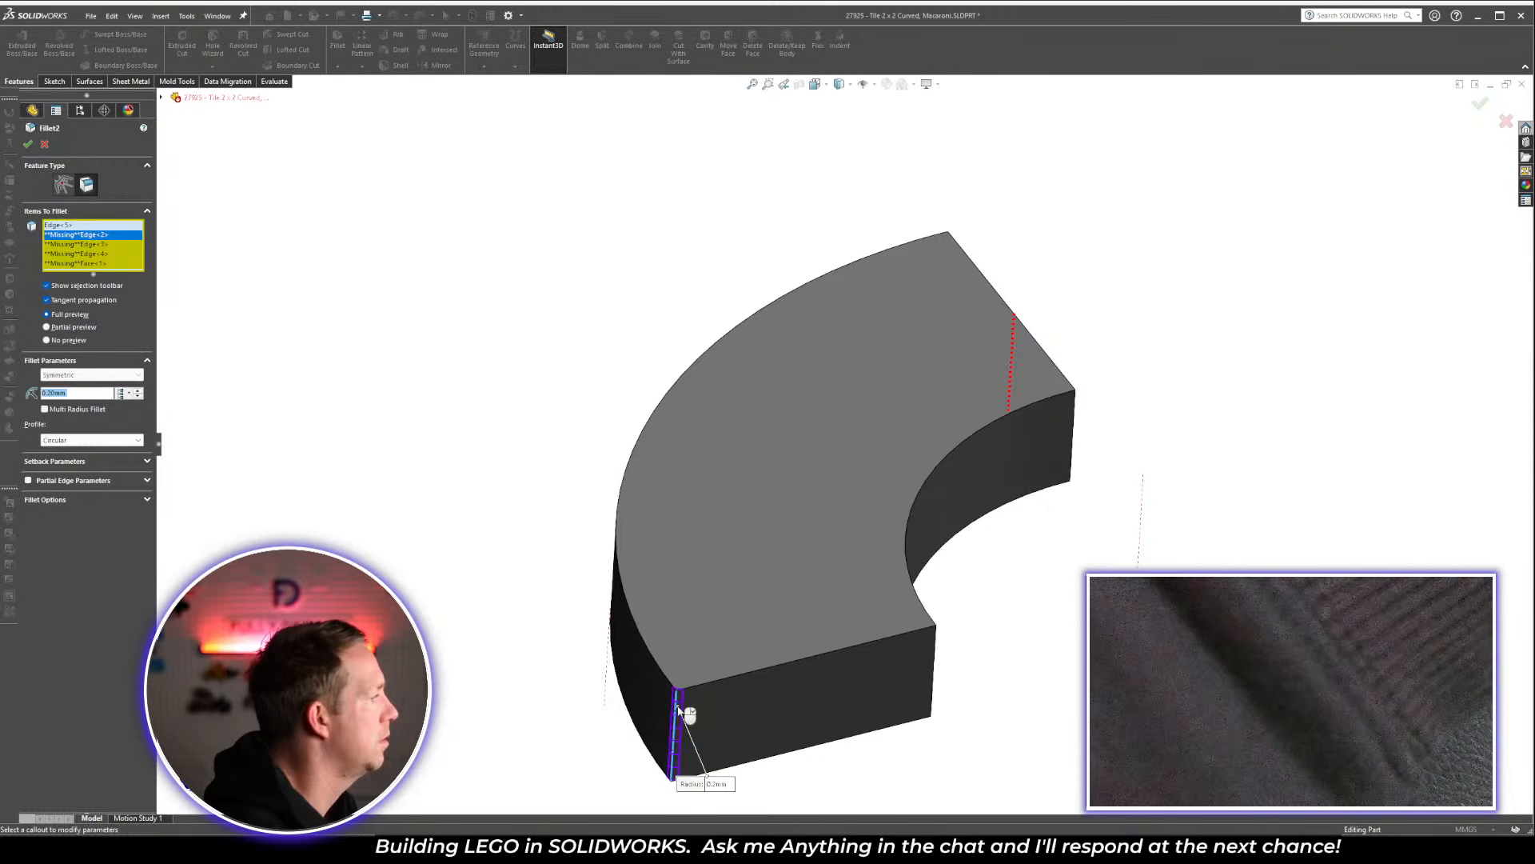
{"action": "left_click", "coordinate": [673, 712]}
{"action": "left_click", "coordinate": [714, 680]}
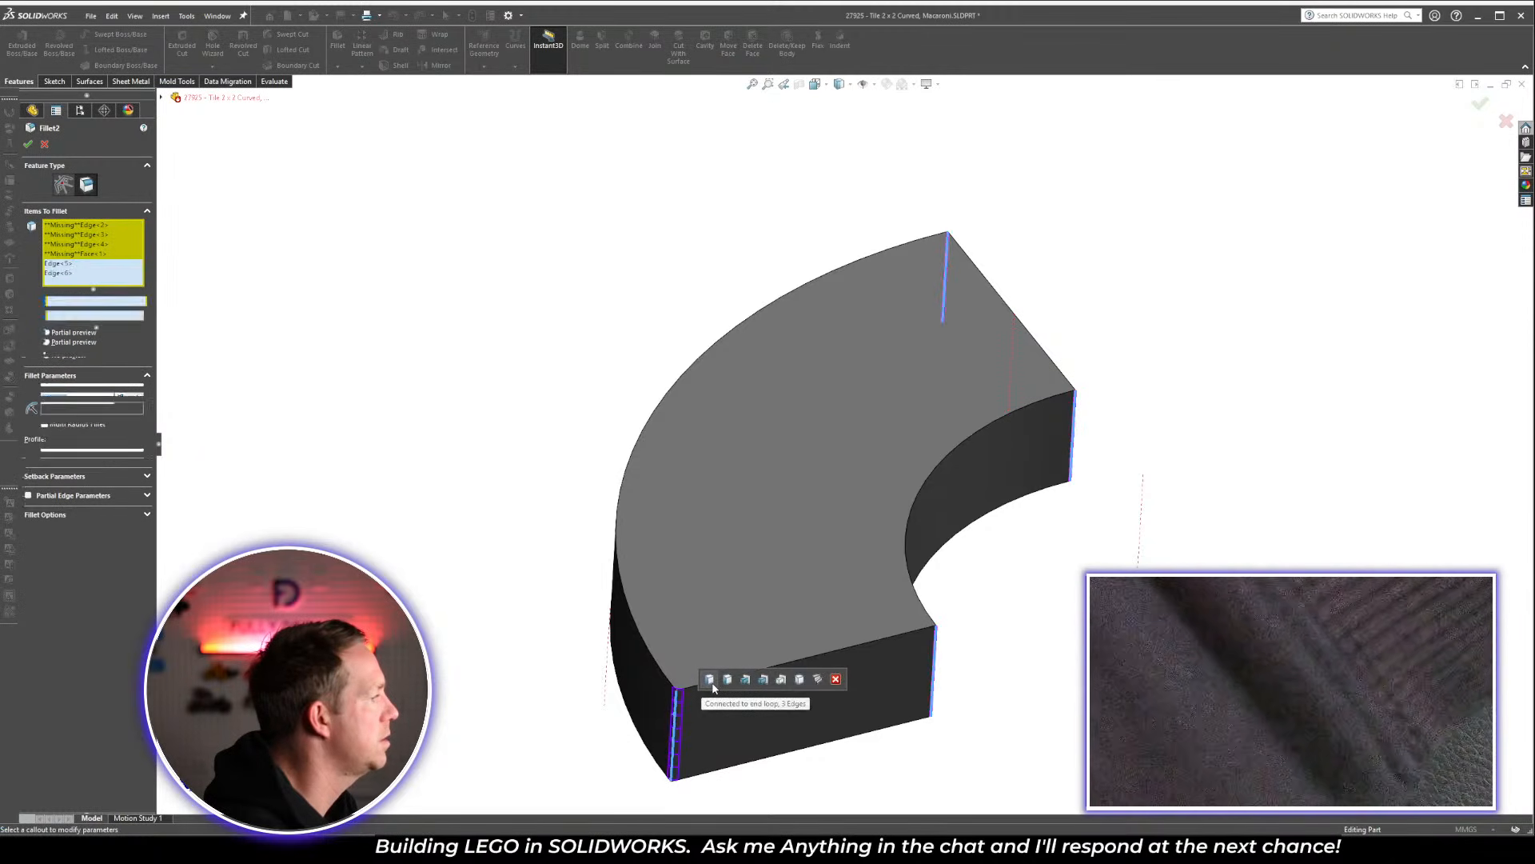
{"action": "left_click", "coordinate": [718, 656]}
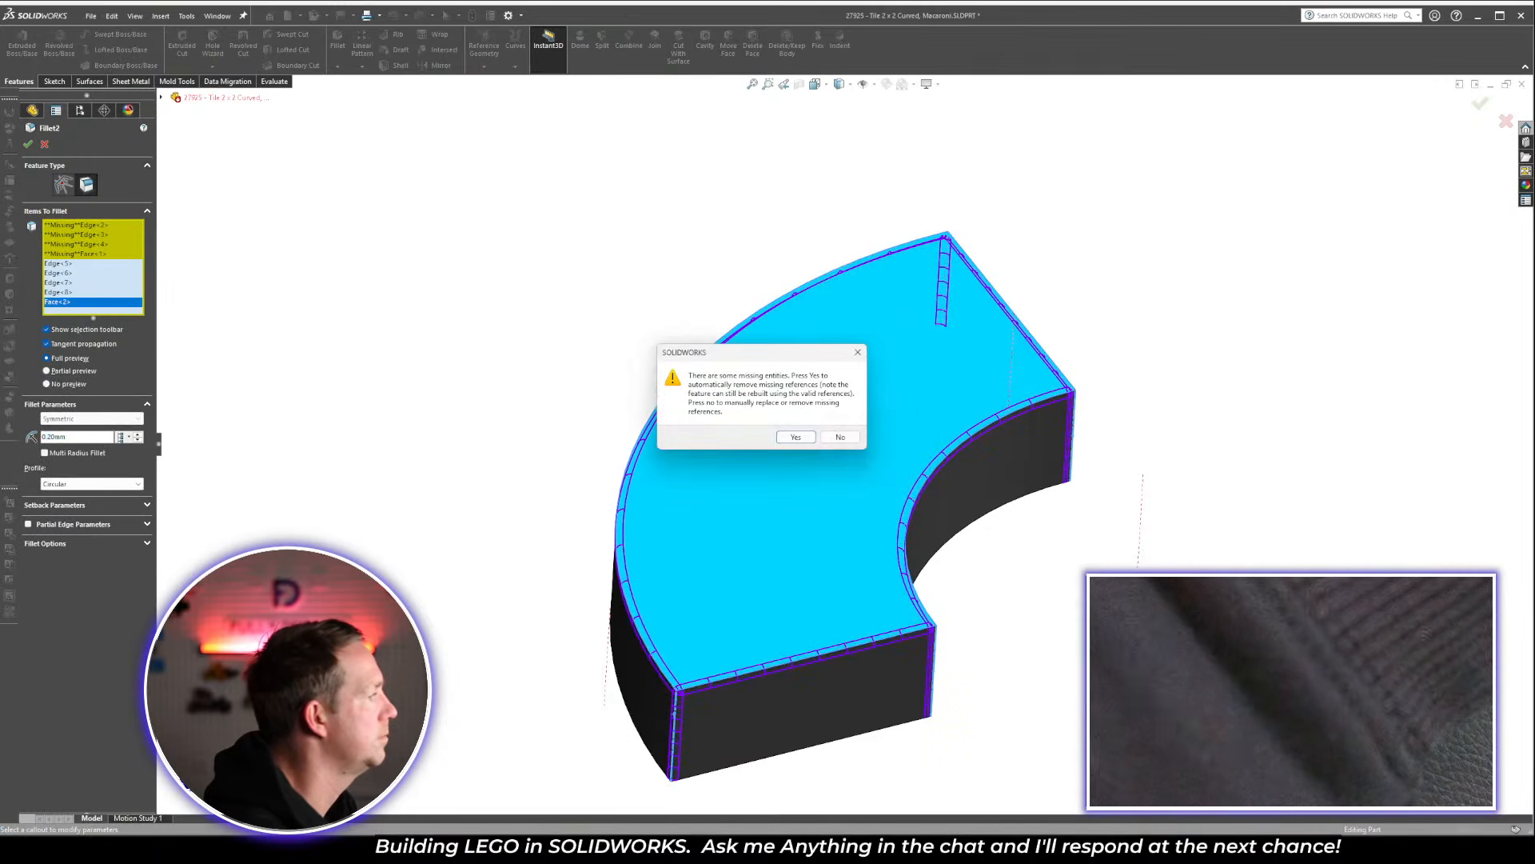
{"action": "key", "text": "Return"}
{"action": "key", "text": "Return"}
{"action": "mouse_move", "coordinate": [880, 416]}
{"action": "middle_mouse_down"}
{"action": "mouse_move", "coordinate": [1058, 370]}
{"action": "mouse_move", "coordinate": [1028, 406]}
{"action": "mouse_move", "coordinate": [1028, 453]}
{"action": "middle_mouse_up"}
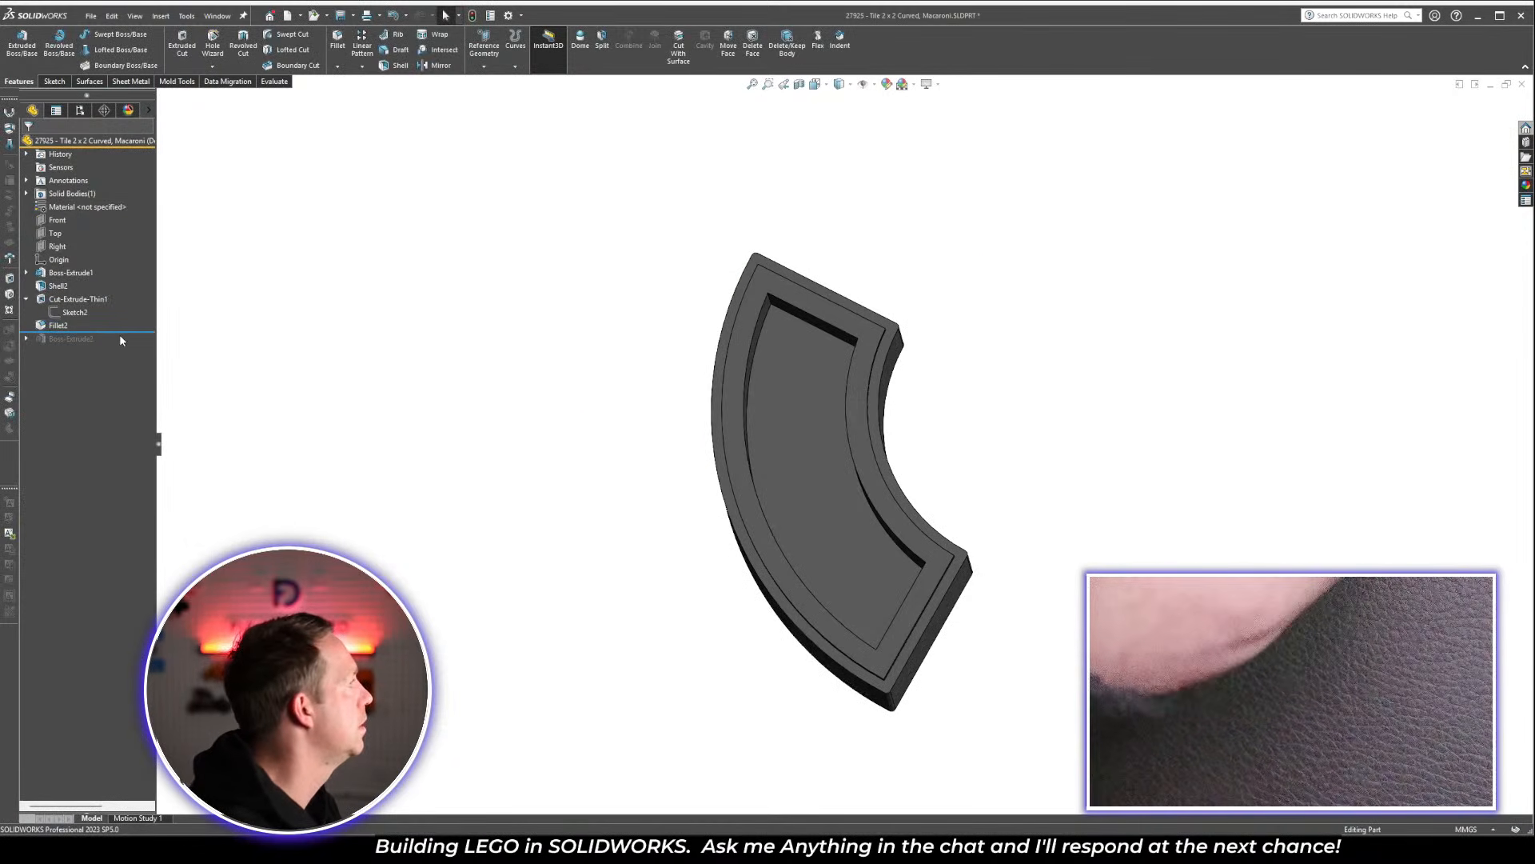
Roll the history forward past the last boss extrude and check the photos of part 27925 on Rebrickable
{"action": "left_click_drag", "start_coordinate": [119, 332], "coordinate": [127, 345]}
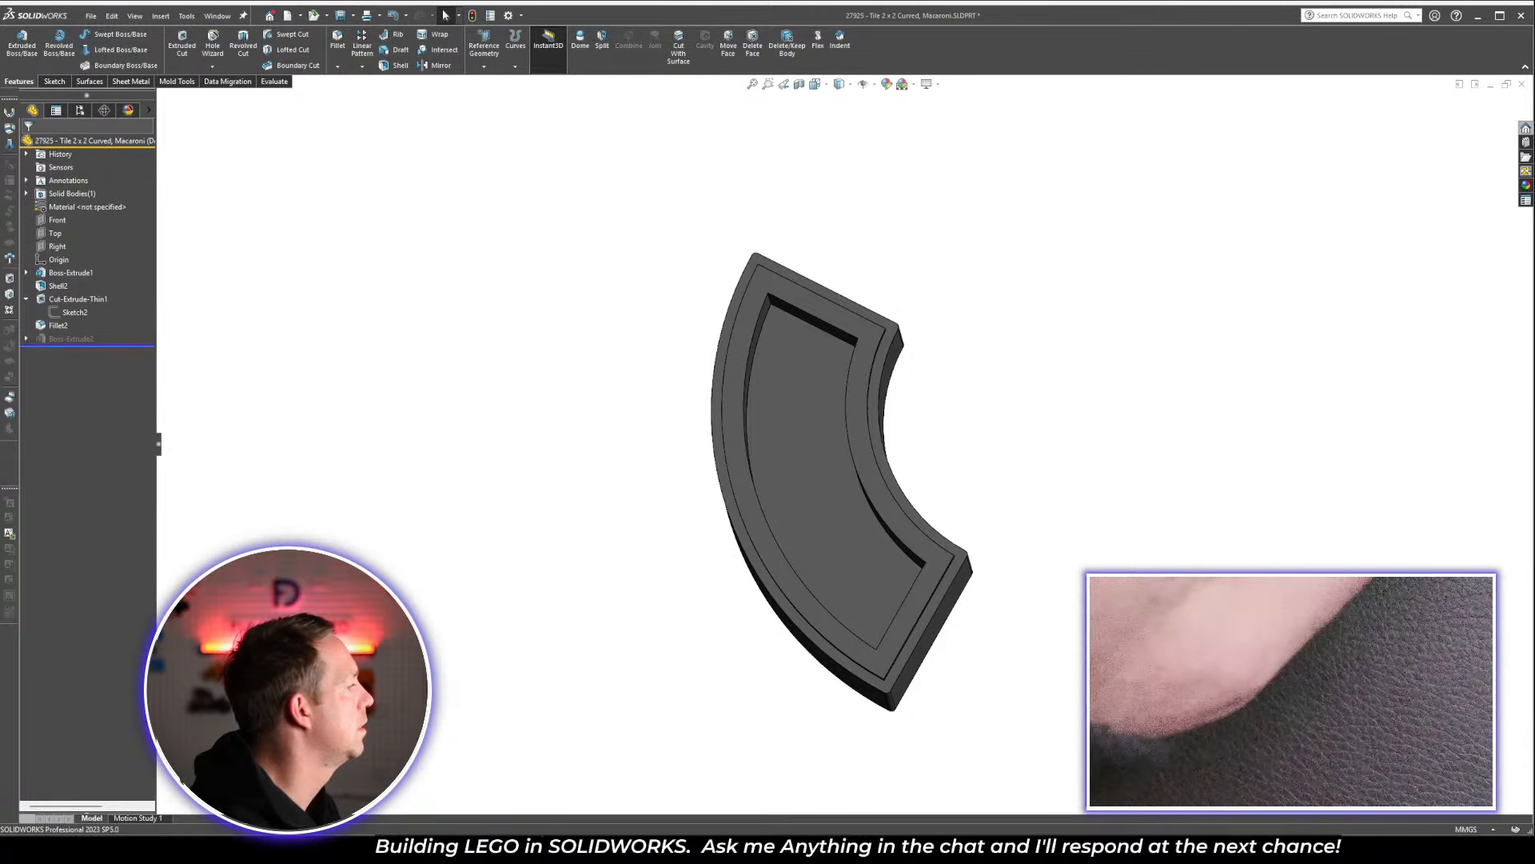
{"action": "left_click", "coordinate": [543, 795]}
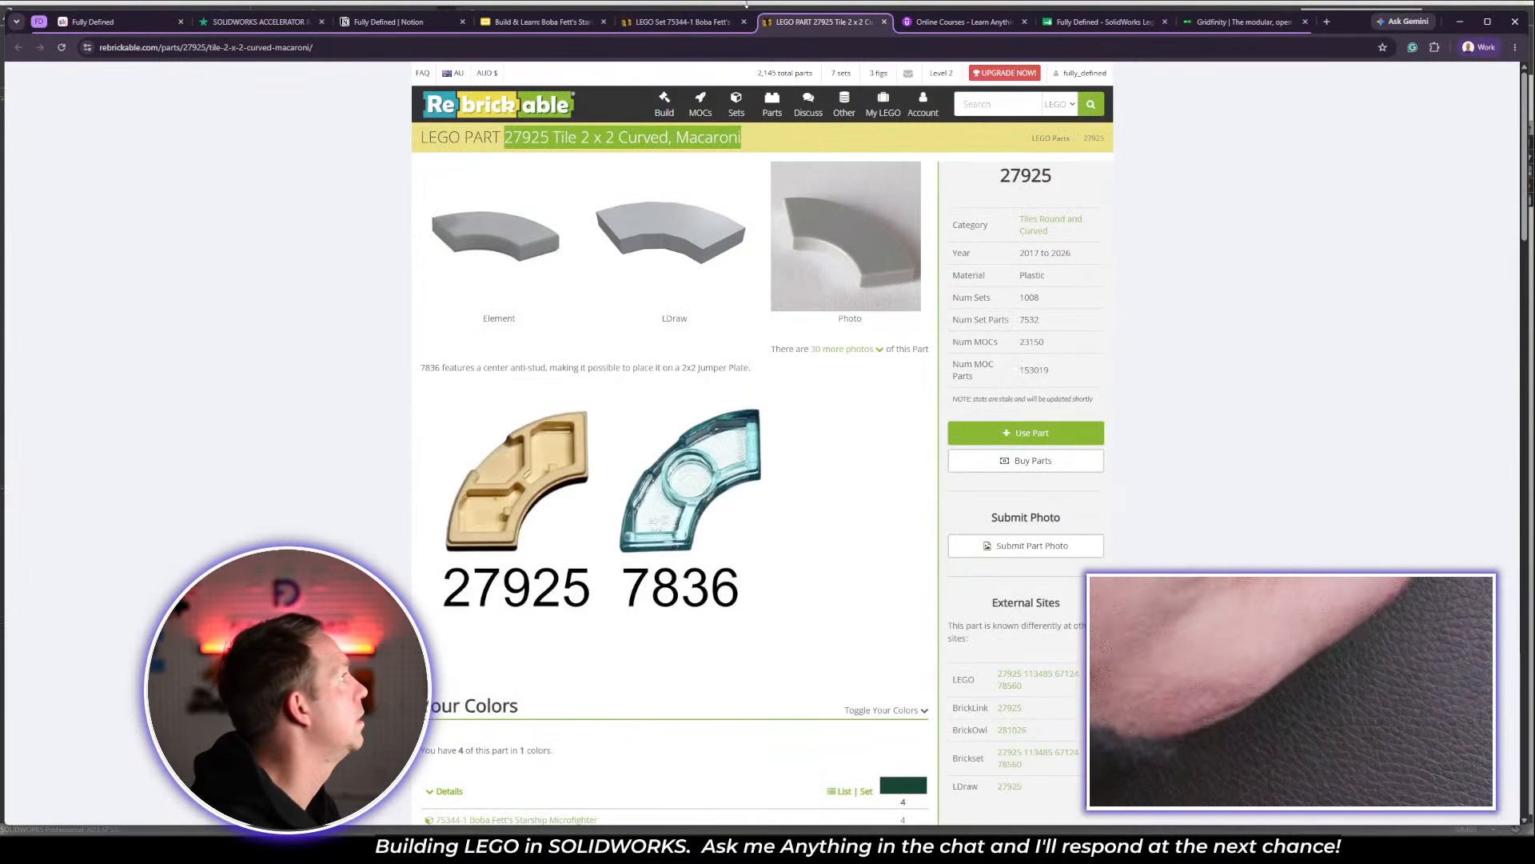
{"action": "key", "text": "alt+Tab"}
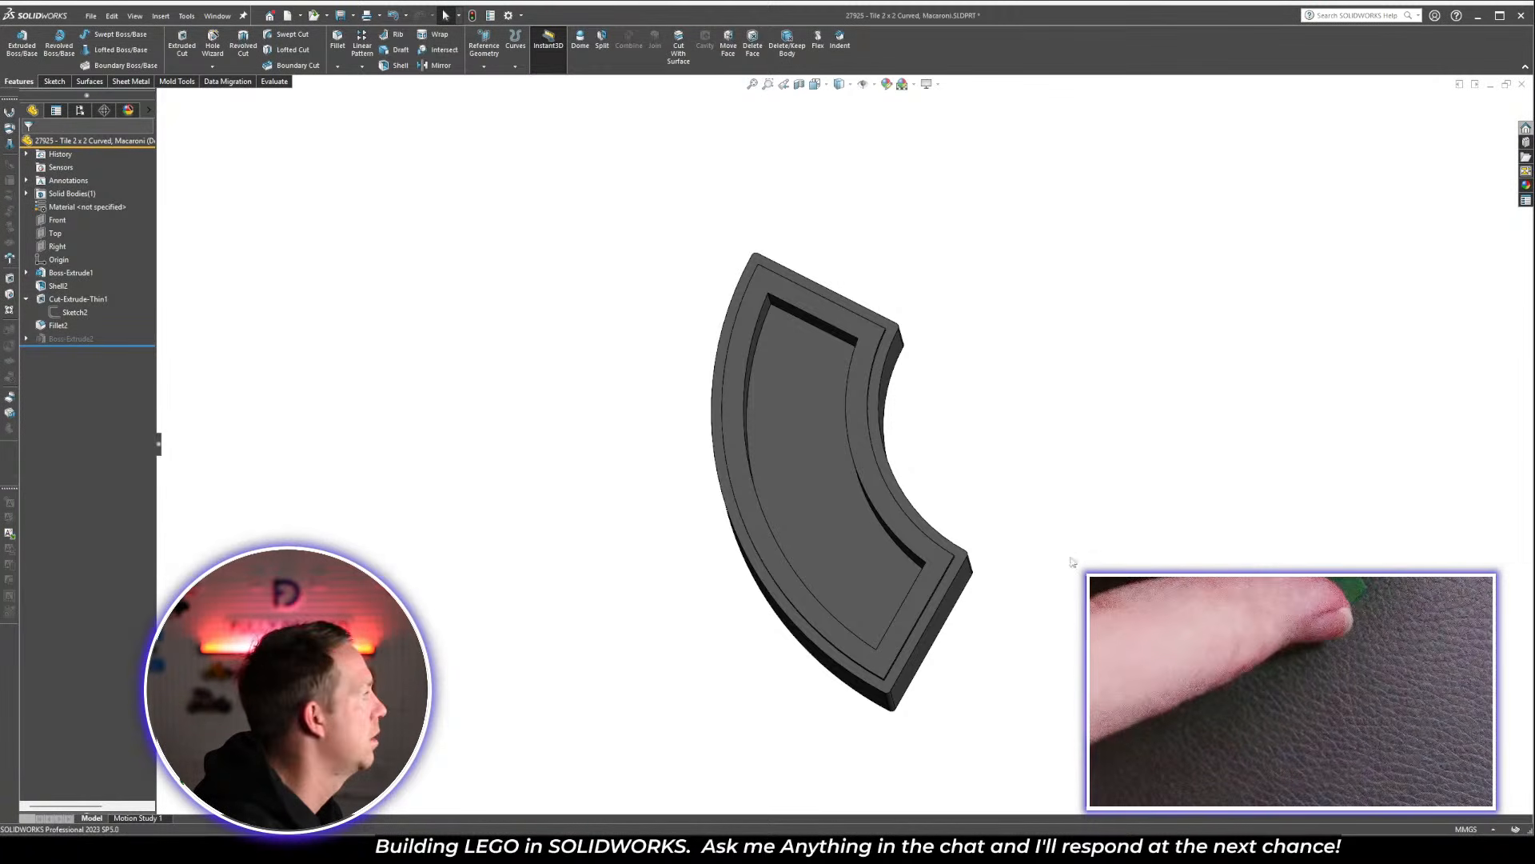
Start a sketch on the raised inner rim face on the tile's underside
{"action": "middle_click_drag", "start_coordinate": [1045, 347], "coordinate": [999, 541]}
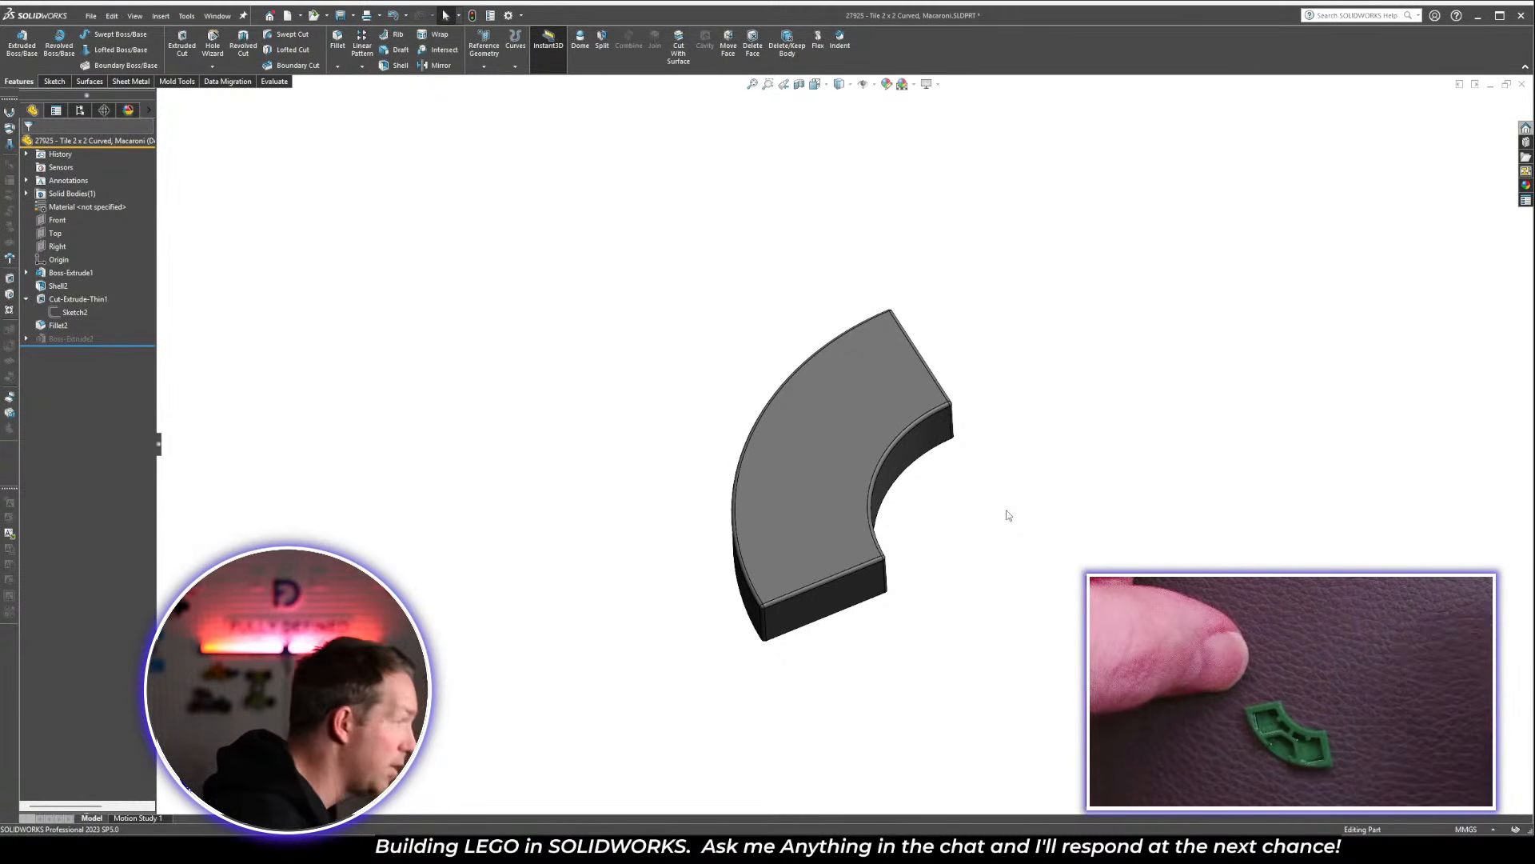
{"action": "mouse_move", "coordinate": [1006, 514]}
{"action": "middle_mouse_down"}
{"action": "mouse_move", "coordinate": [852, 634]}
{"action": "mouse_move", "coordinate": [751, 371]}
{"action": "mouse_move", "coordinate": [1021, 531]}
{"action": "middle_mouse_up"}
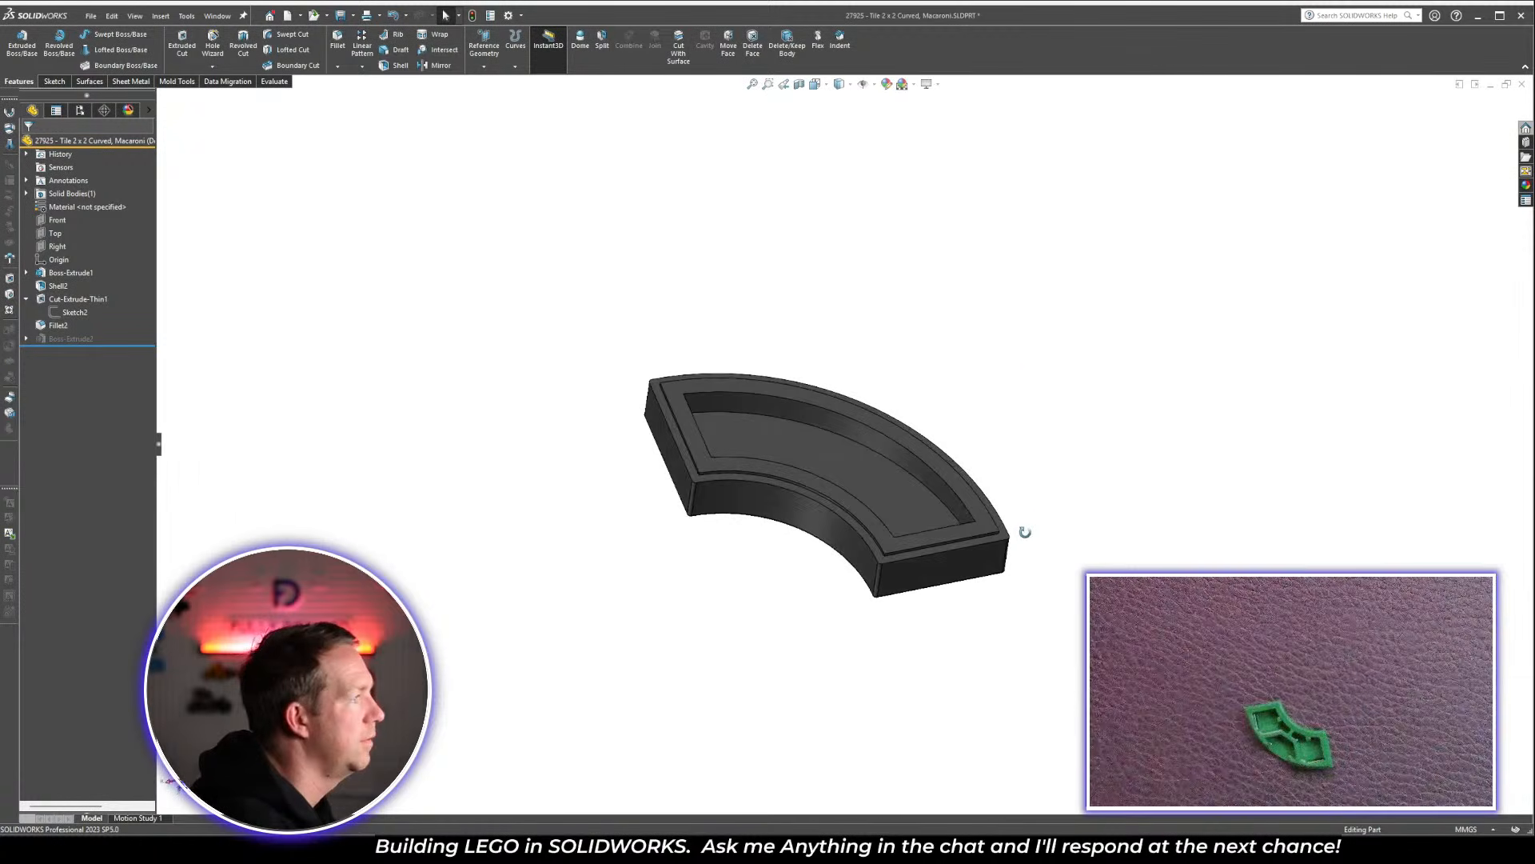
{"action": "scroll", "coordinate": [816, 517], "scroll_direction": "down", "scroll_amount": 2}
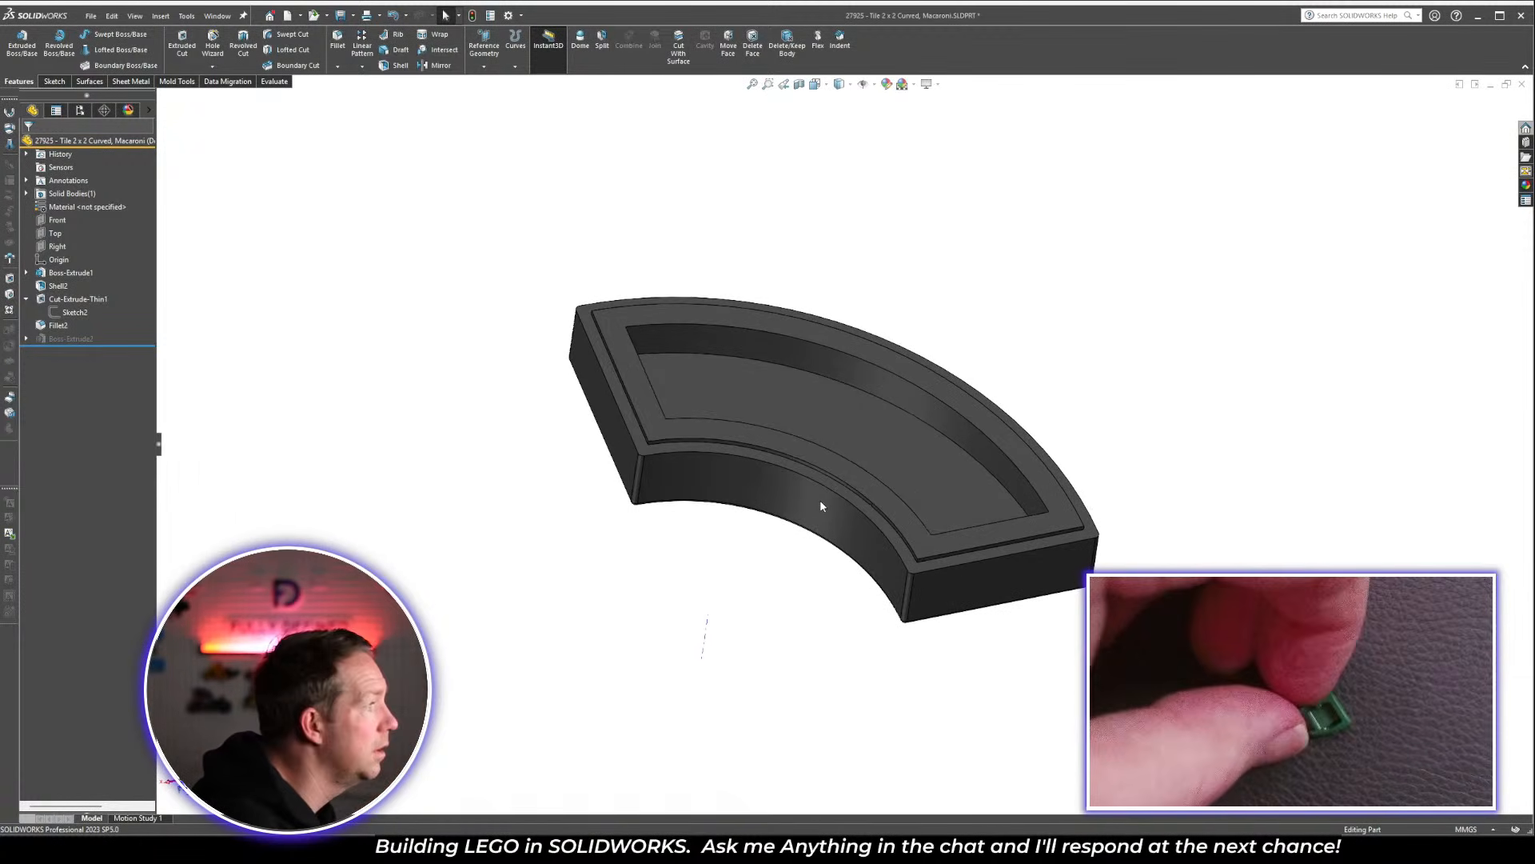
{"action": "scroll", "coordinate": [818, 504], "scroll_direction": "down", "scroll_amount": 1}
{"action": "left_click", "coordinate": [815, 423]}
{"action": "left_click", "coordinate": [867, 385]}
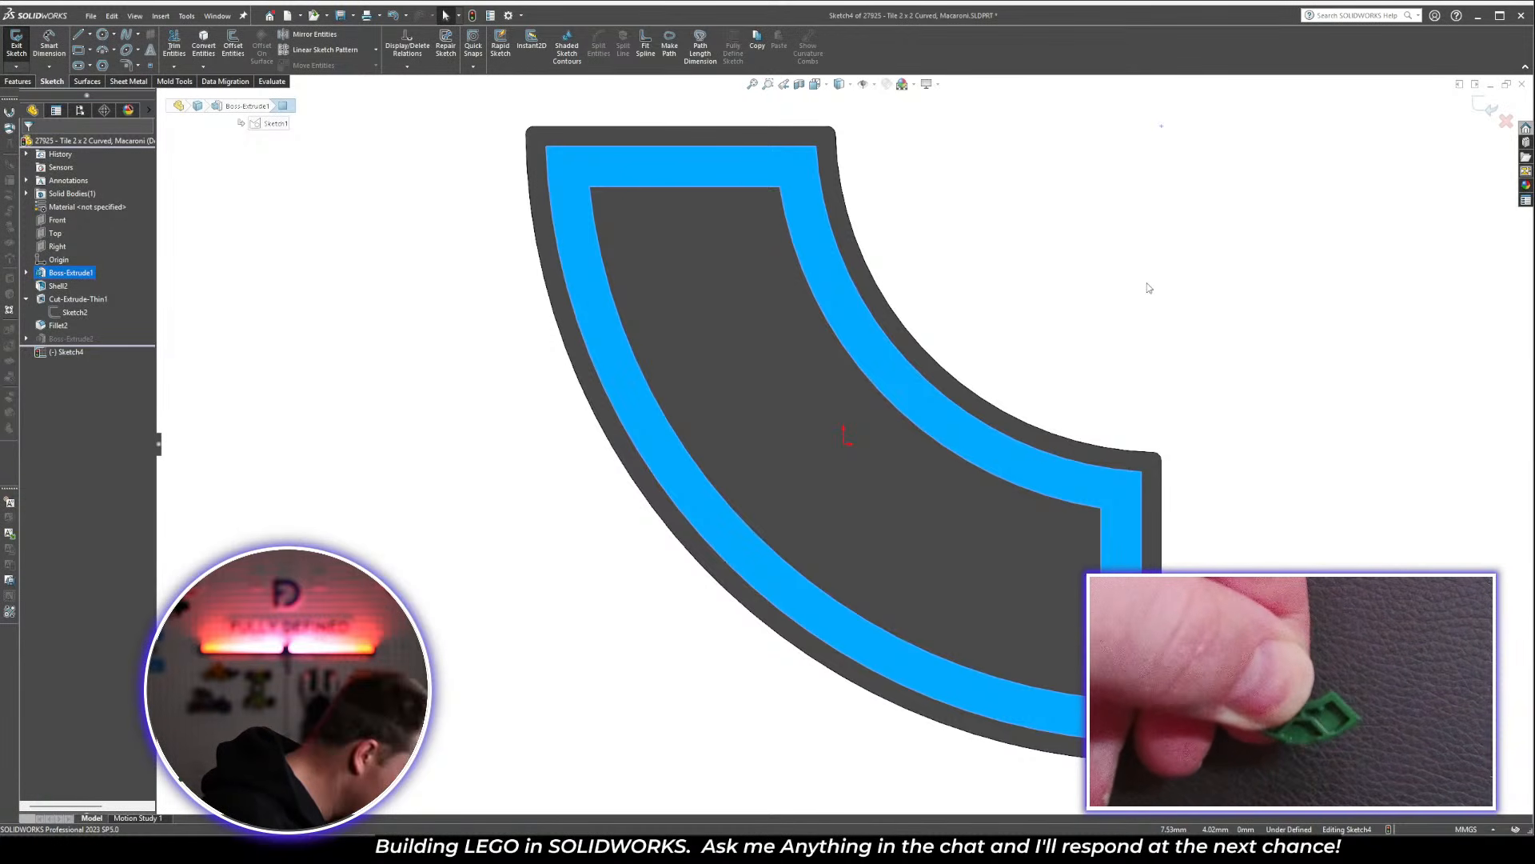
{"action": "left_click", "coordinate": [1131, 294]}
{"action": "scroll", "coordinate": [1126, 296], "scroll_direction": "down", "scroll_amount": 2}
{"action": "scroll", "coordinate": [1111, 309], "scroll_direction": "up", "scroll_amount": 1}
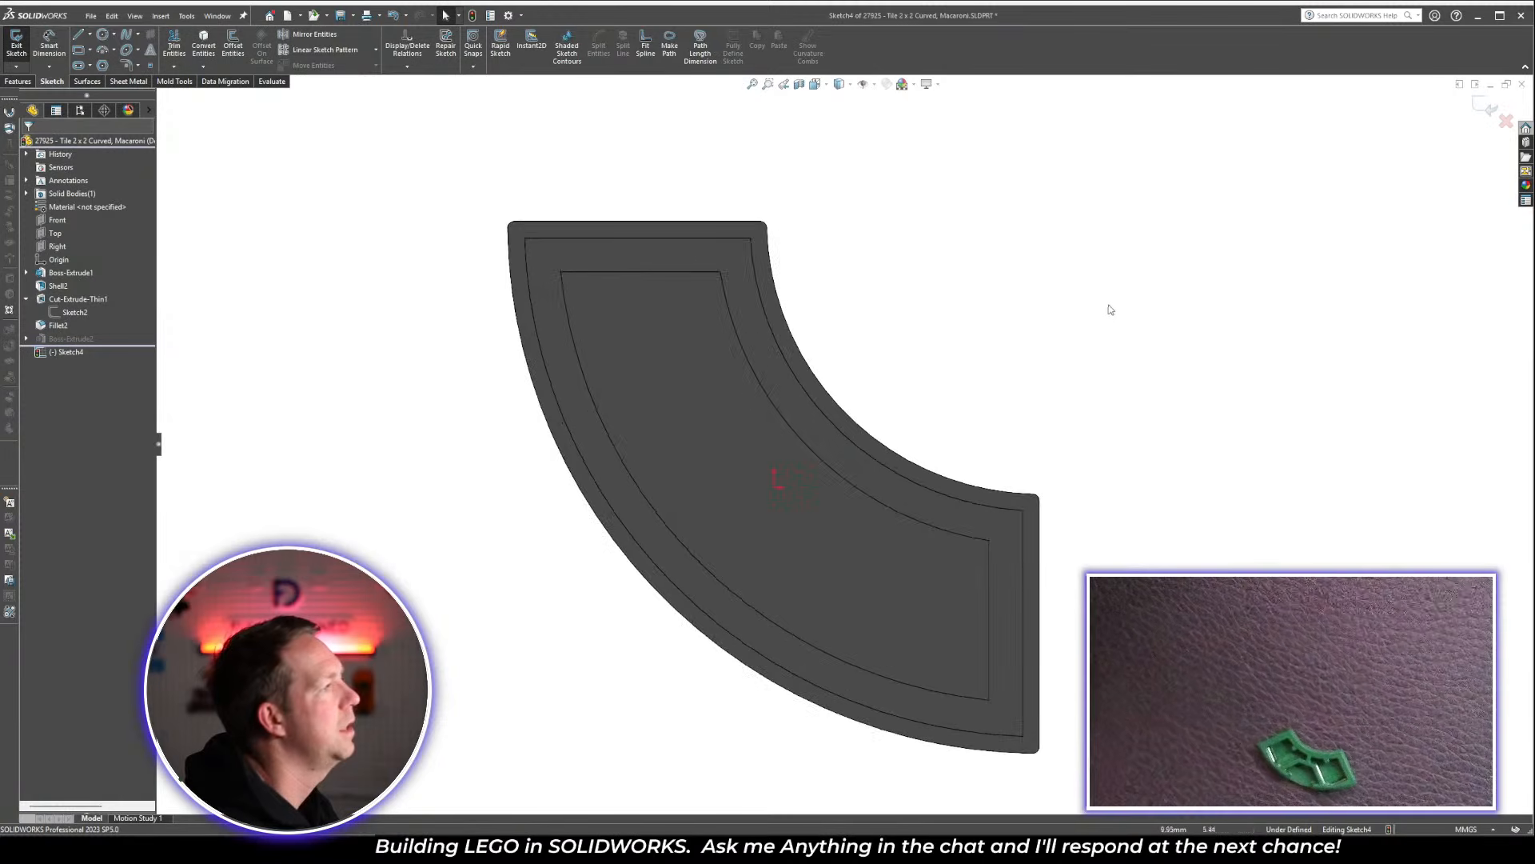
Sketch a straight slot from the centre point of the tile's arcs to the origin, about 11.17 mm long and 3.44 mm wide
{"action": "left_click", "coordinate": [78, 65]}
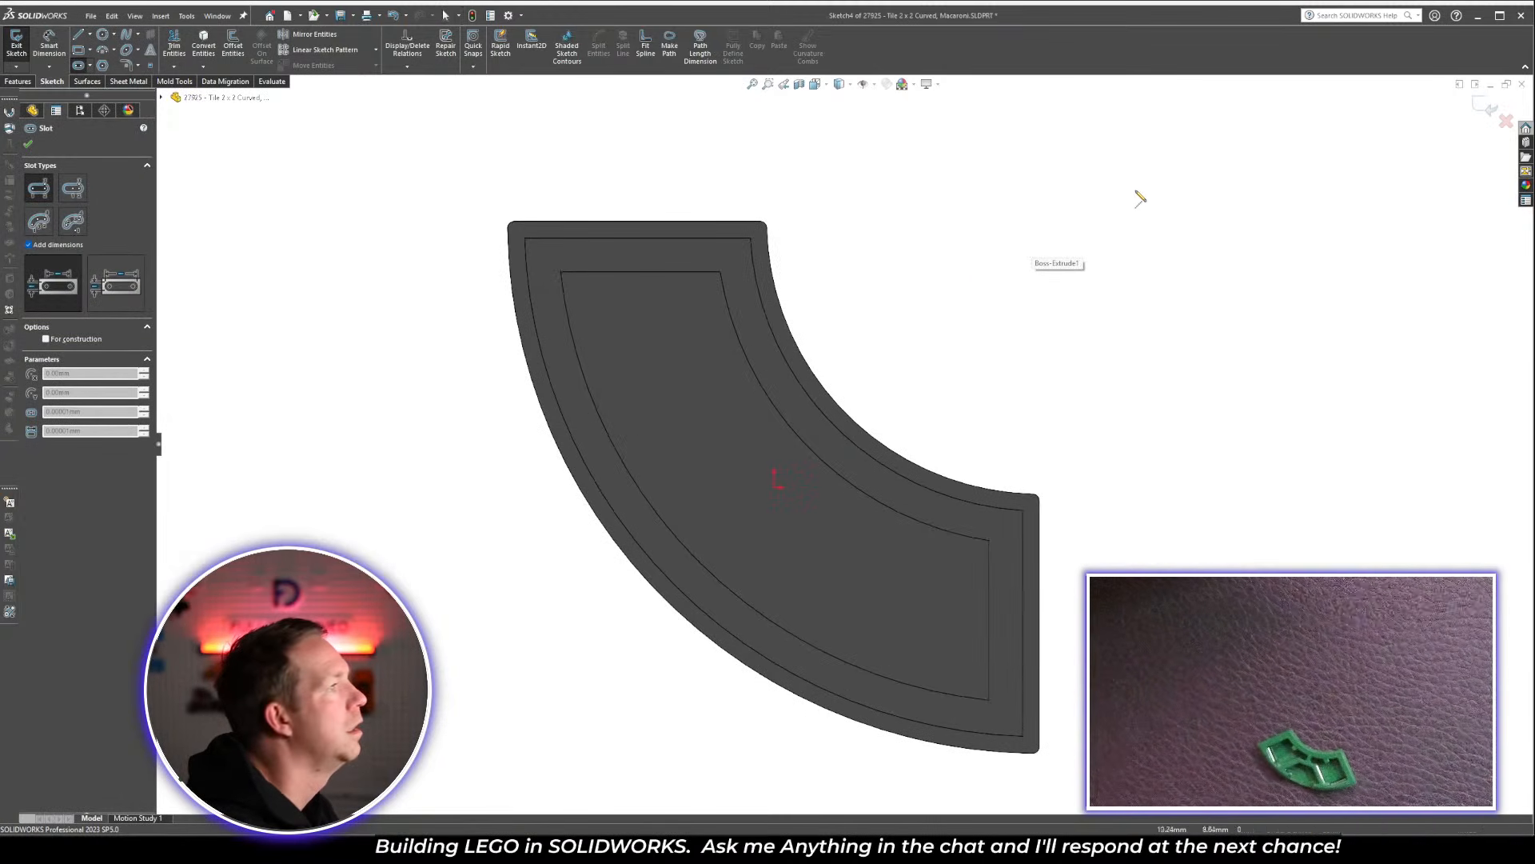
{"action": "scroll", "coordinate": [1120, 212], "scroll_direction": "down", "scroll_amount": 3}
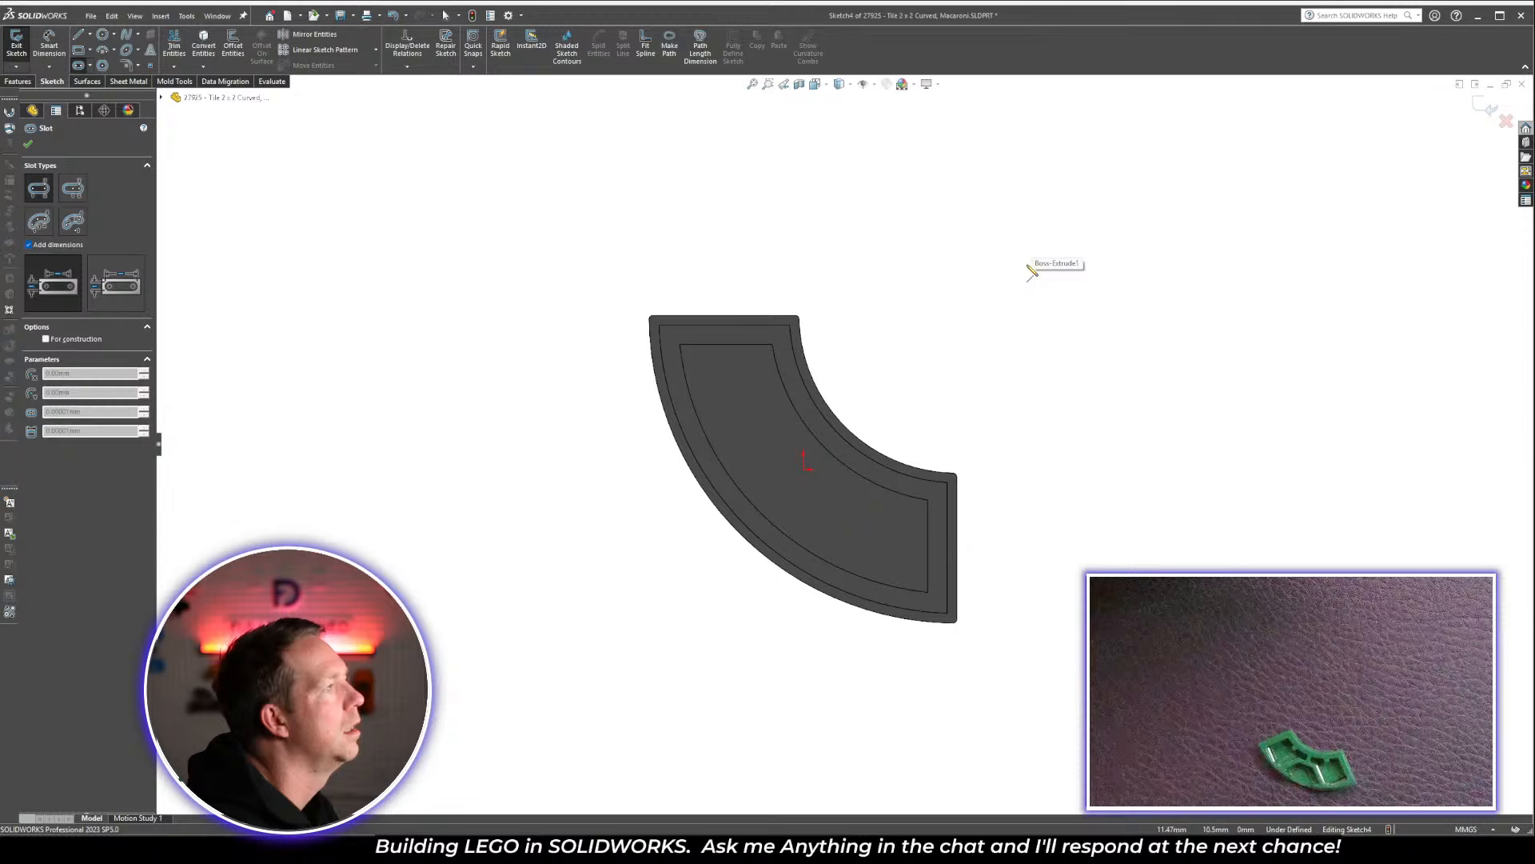
{"action": "left_click", "coordinate": [925, 357]}
{"action": "scroll", "coordinate": [869, 424], "scroll_direction": "up", "scroll_amount": 3}
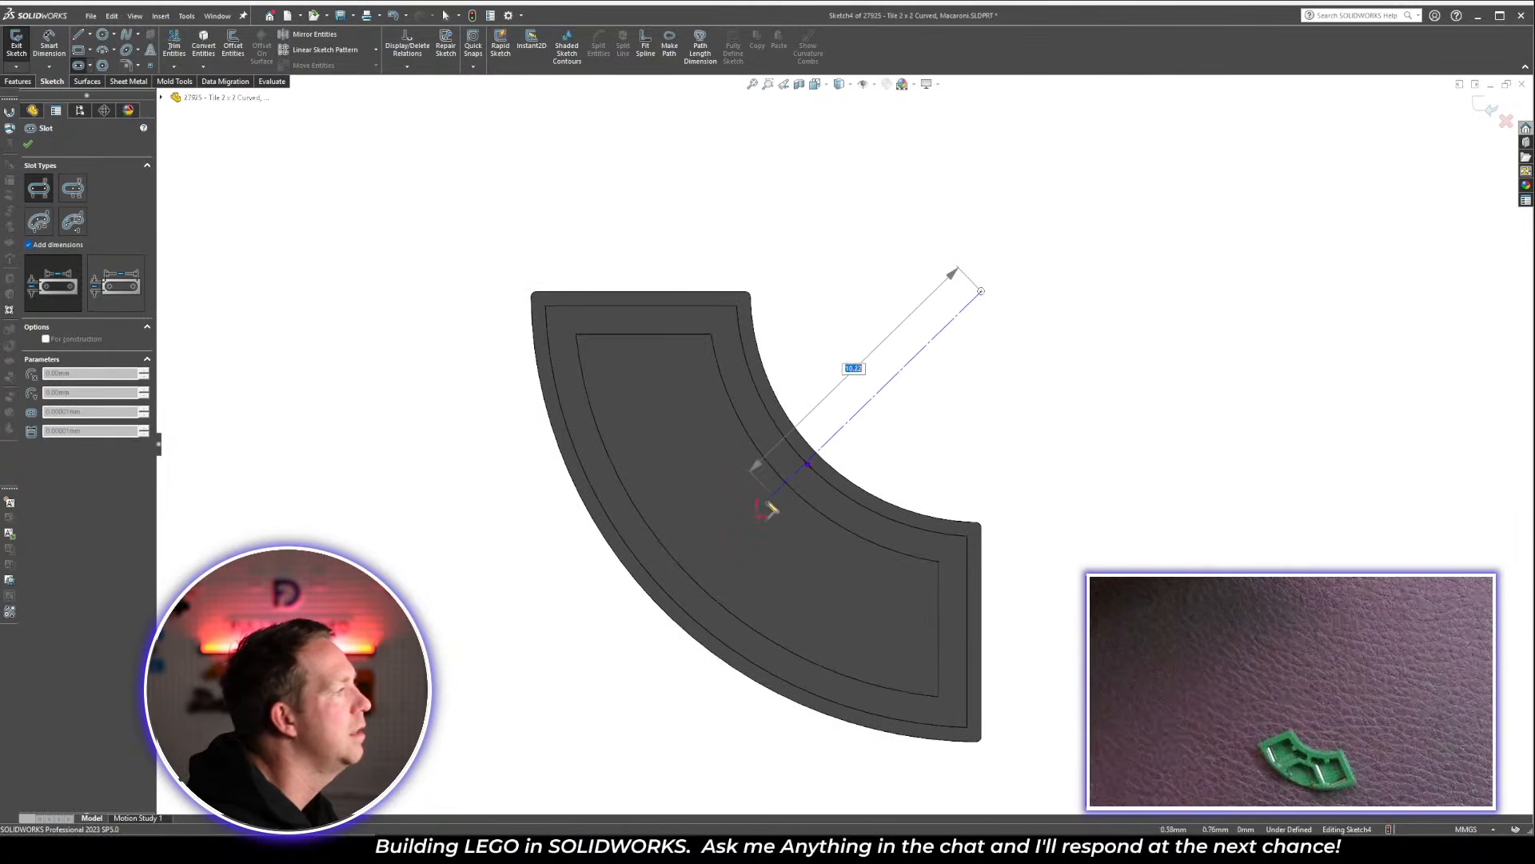
{"action": "left_click", "coordinate": [757, 516]}
{"action": "left_click", "coordinate": [797, 550]}
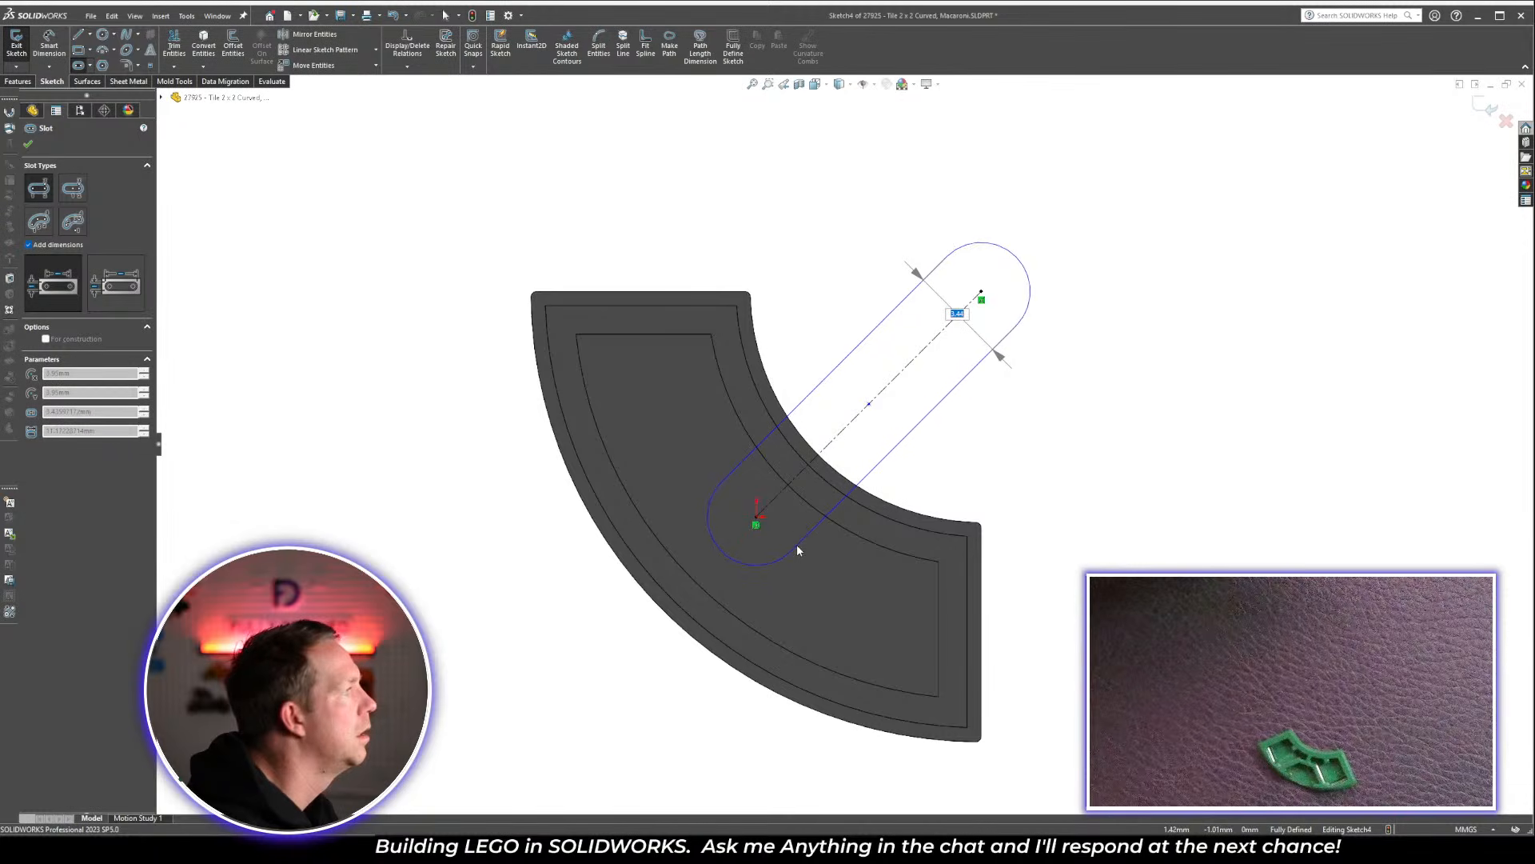
{"action": "key", "text": "Escape"}
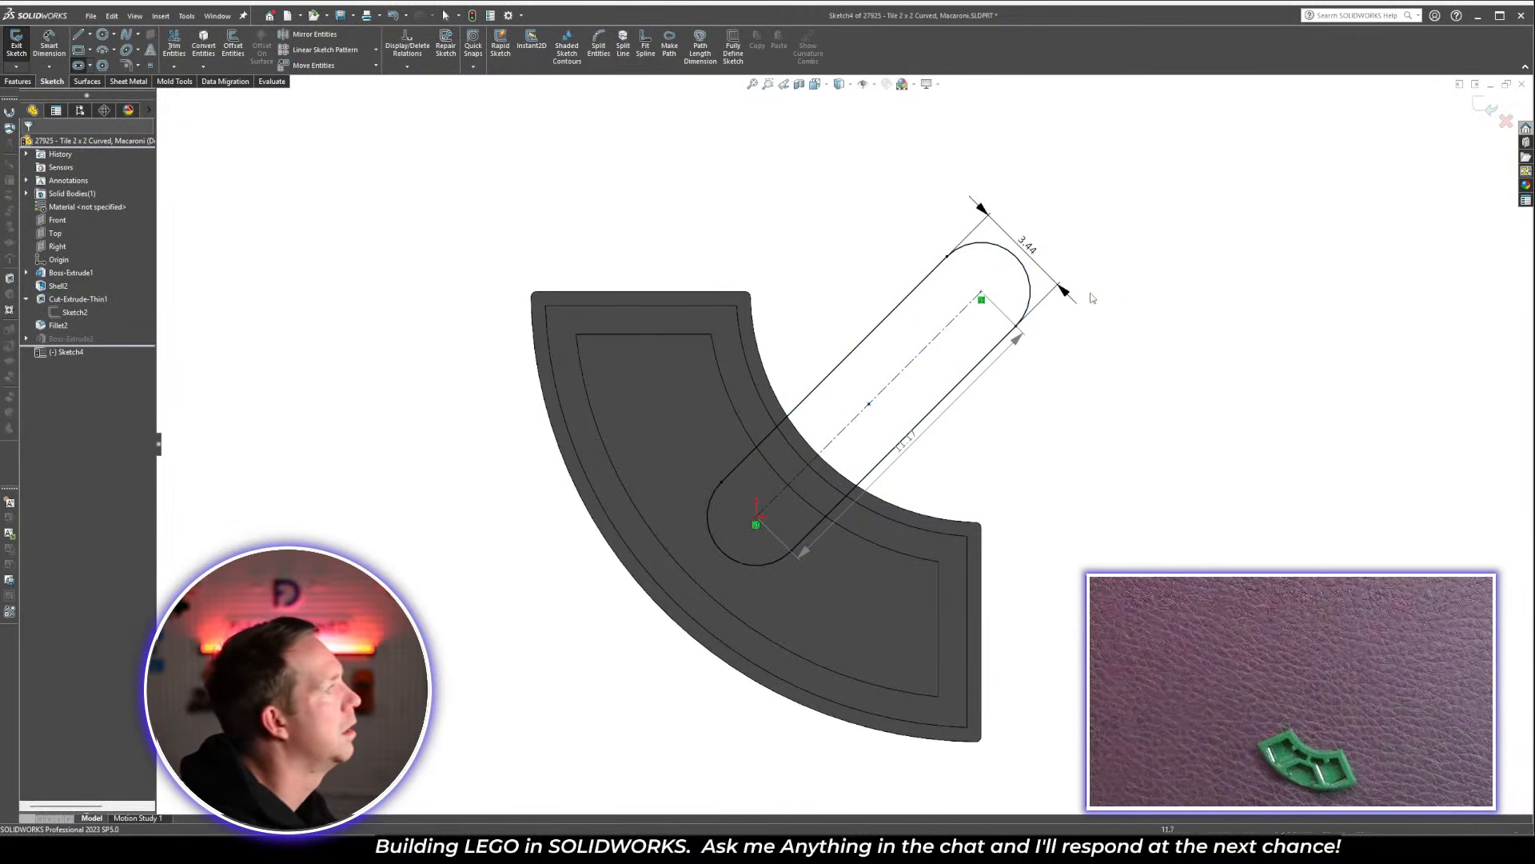
Set the slot's width to 5.40 mm
{"action": "left_click", "coordinate": [912, 439]}
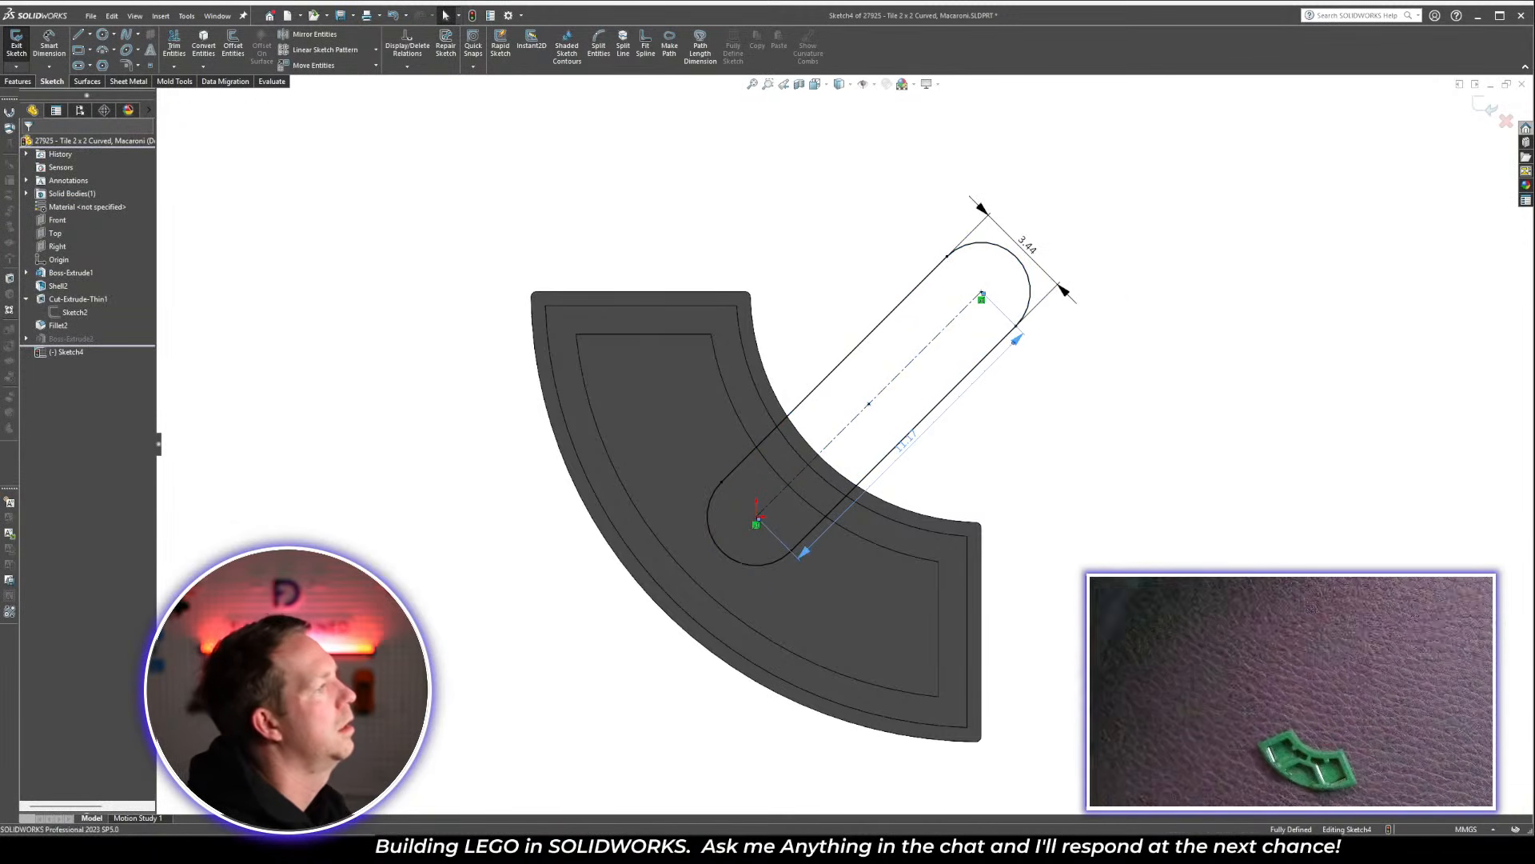
{"action": "double_click", "coordinate": [1024, 248]}
{"action": "type", "text": "1"}
{"action": "key", "text": "Return"}
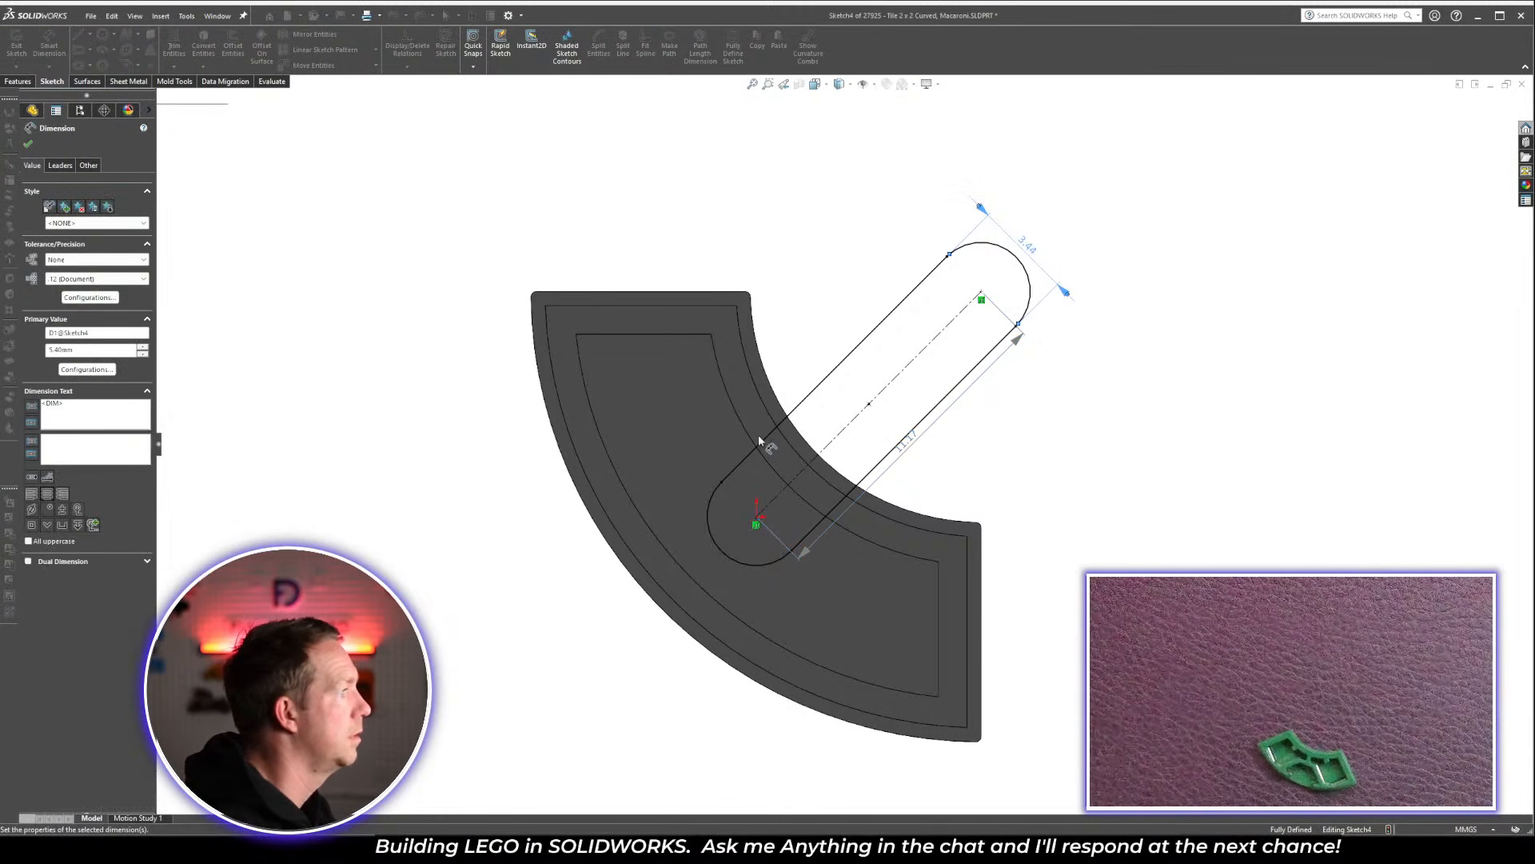
{"action": "left_click", "coordinate": [670, 535]}
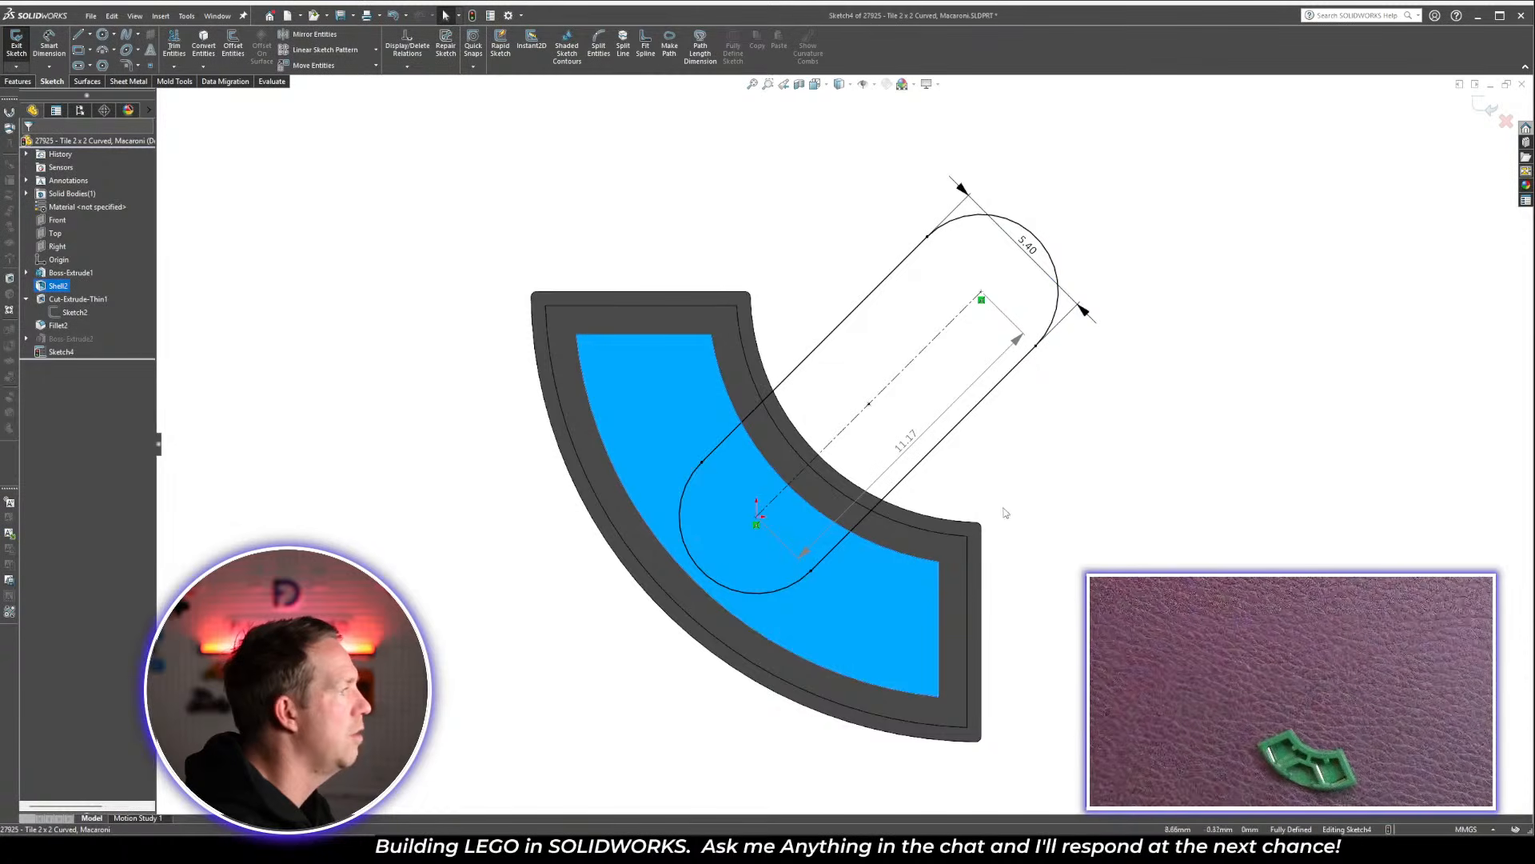
{"action": "left_click", "coordinate": [986, 470]}
Cut the slot through the inner curved wall, using Up To Surface with the tile's recessed floor face as the limit
{"action": "middle_click_drag", "start_coordinate": [1095, 465], "coordinate": [1096, 283]}
{"action": "scroll", "coordinate": [858, 369], "scroll_direction": "down", "scroll_amount": 2}
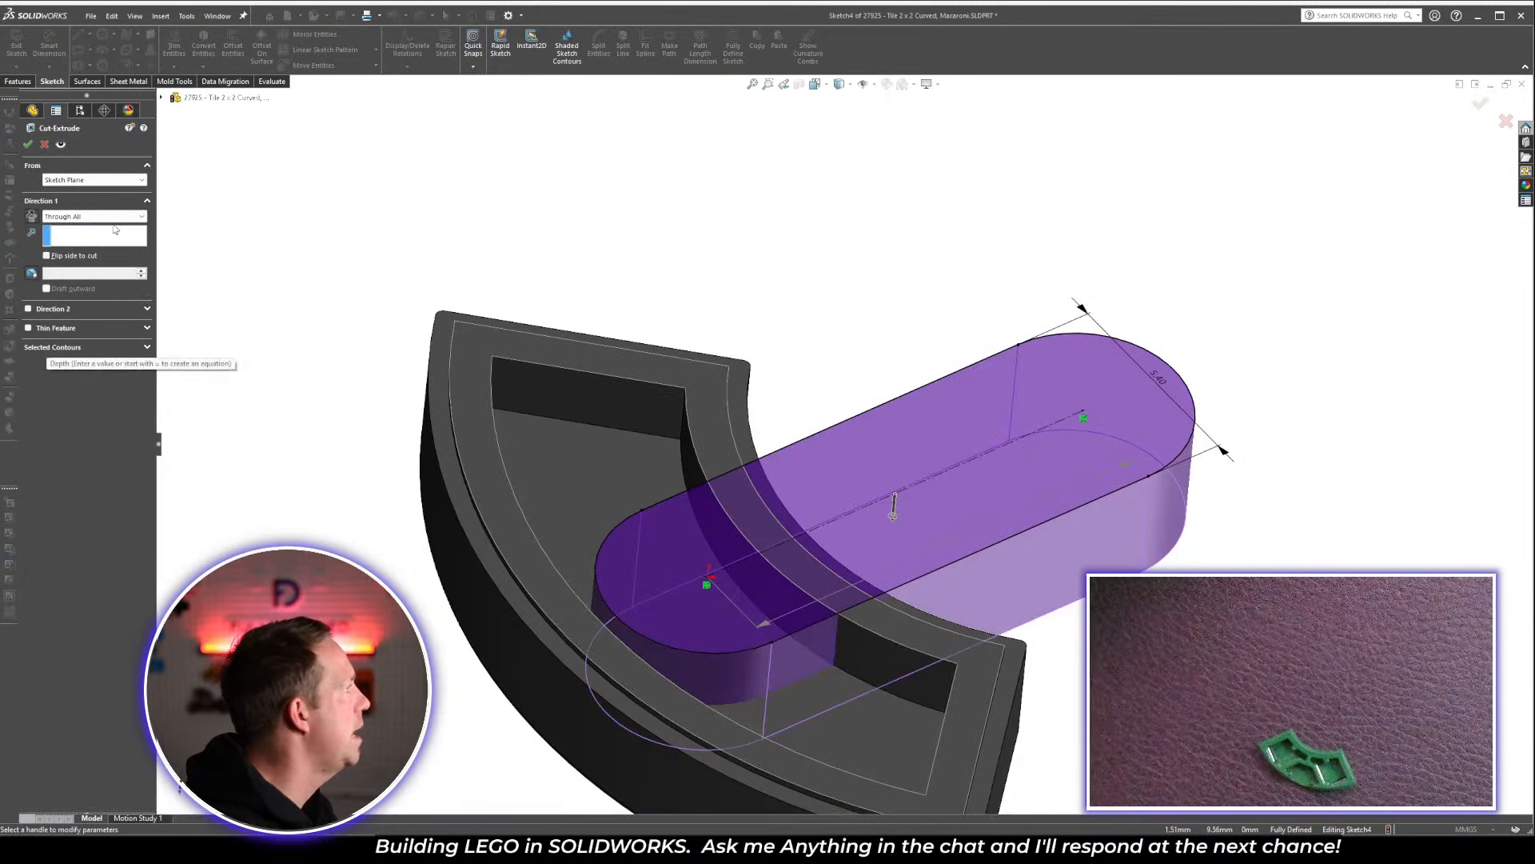
{"action": "left_click", "coordinate": [97, 217]}
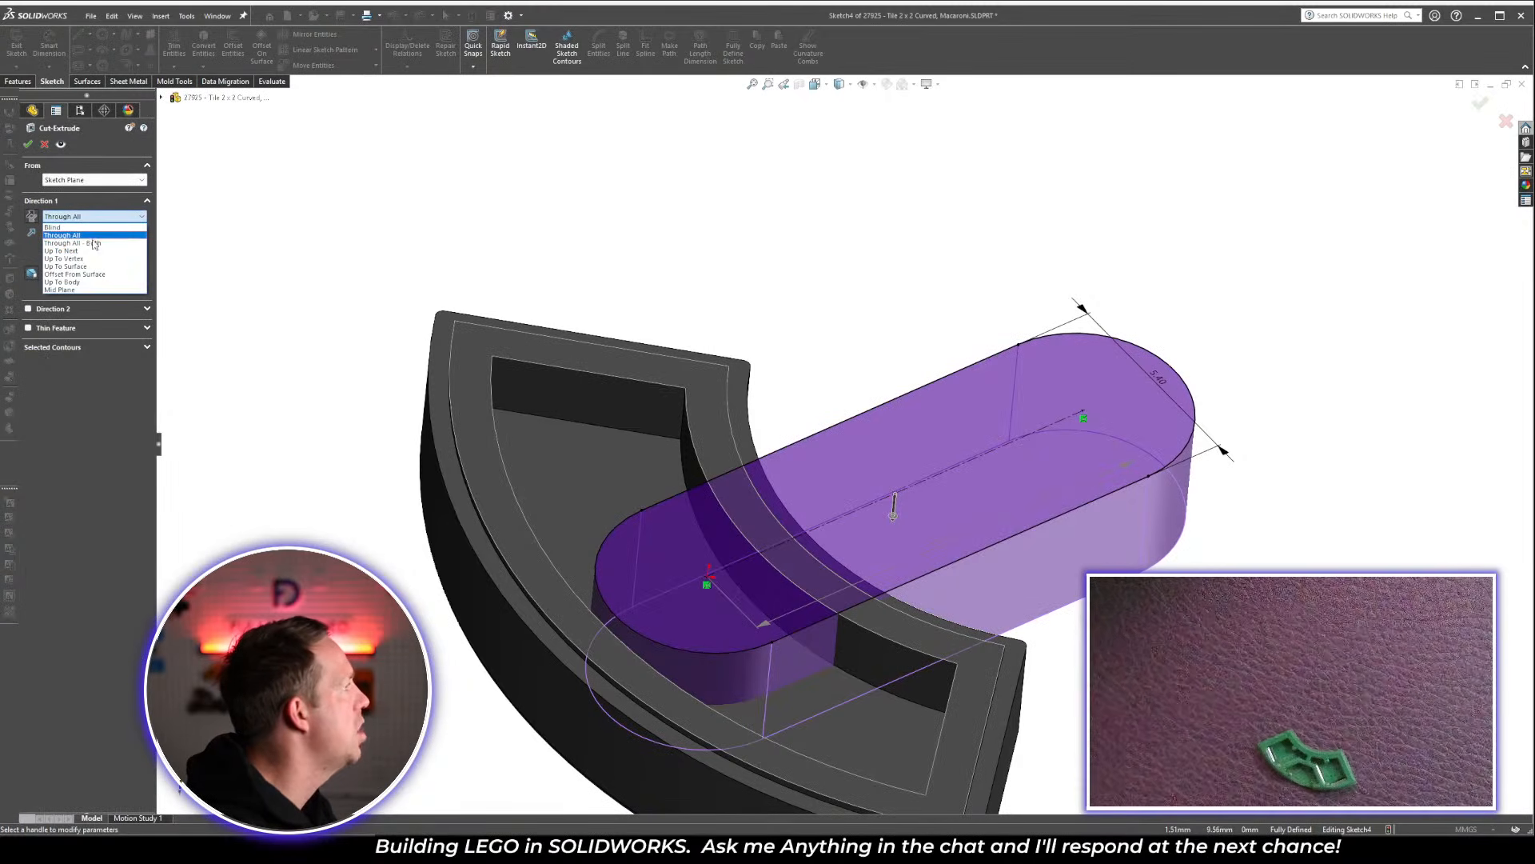
{"action": "left_click", "coordinate": [72, 266]}
{"action": "left_click", "coordinate": [789, 692]}
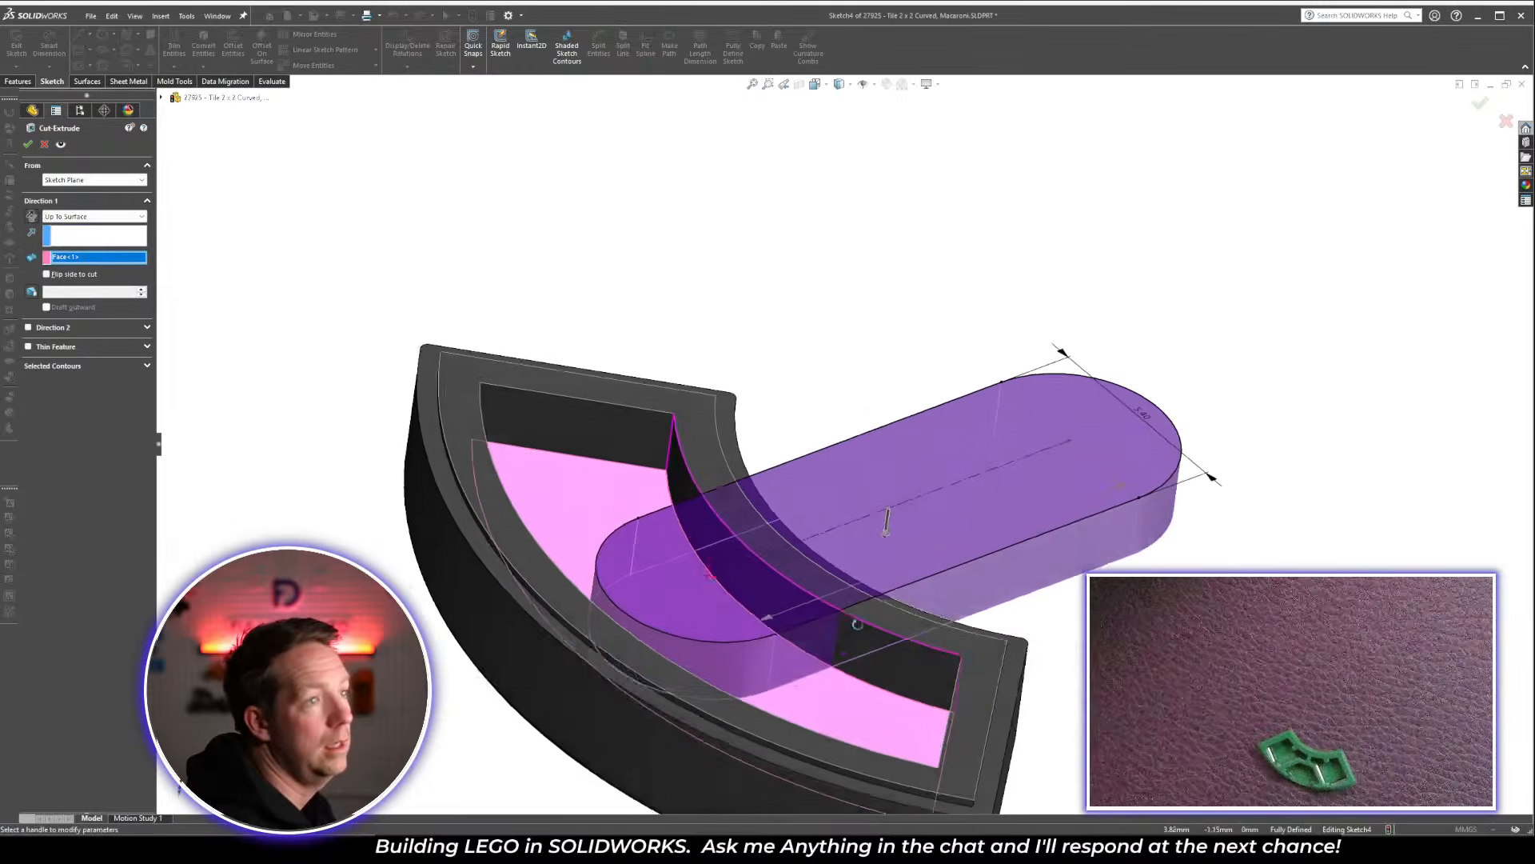
{"action": "middle_click_drag", "start_coordinate": [789, 692], "coordinate": [704, 383]}
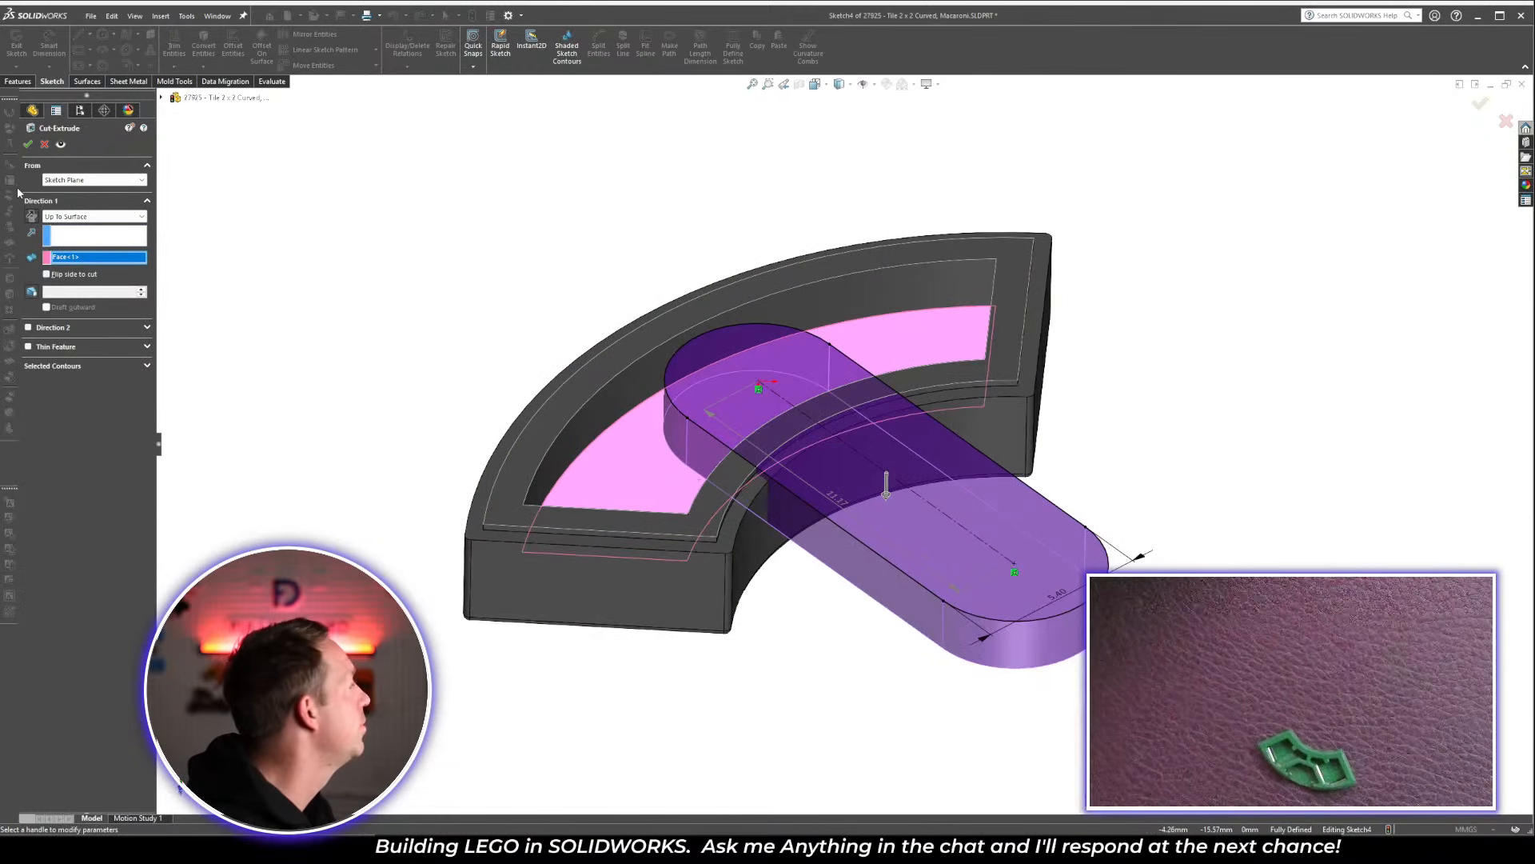
{"action": "left_click", "coordinate": [28, 144]}
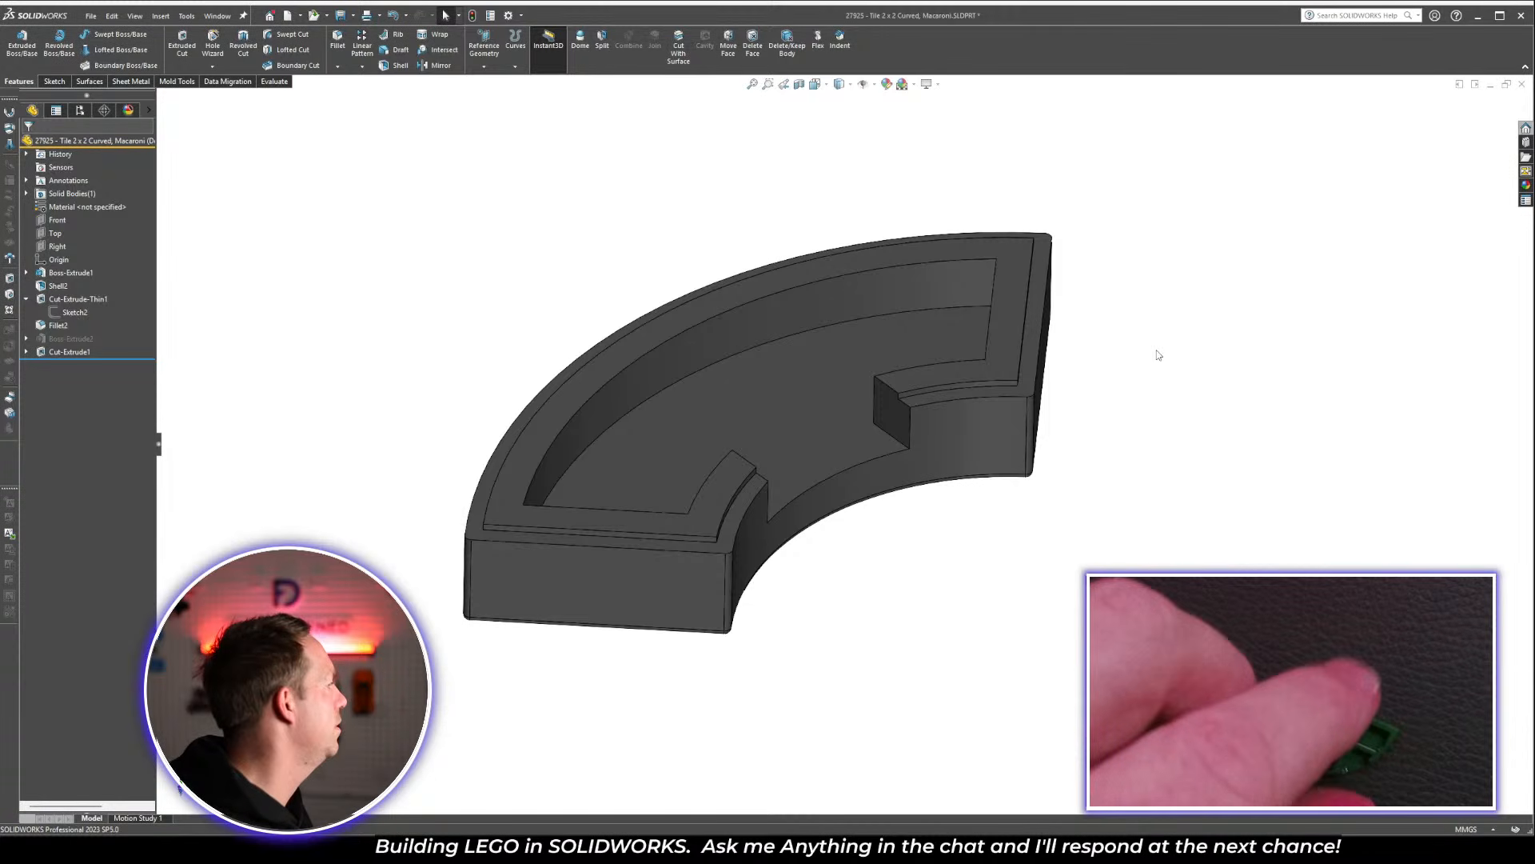
{"action": "middle_click_drag", "start_coordinate": [919, 384], "coordinate": [882, 371]}
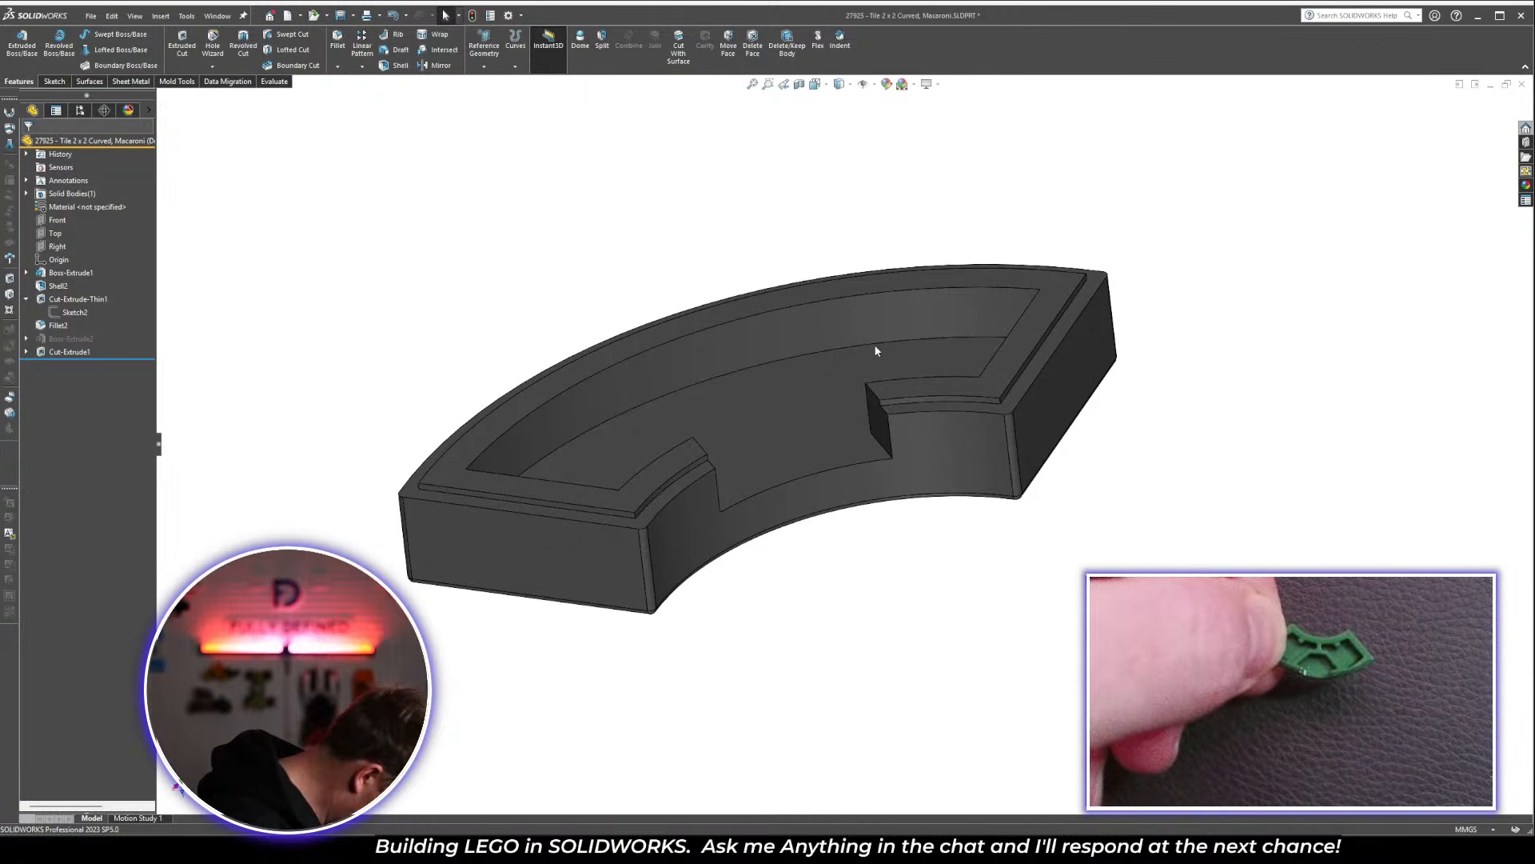
{"action": "middle_click_drag", "start_coordinate": [816, 336], "coordinate": [829, 548]}
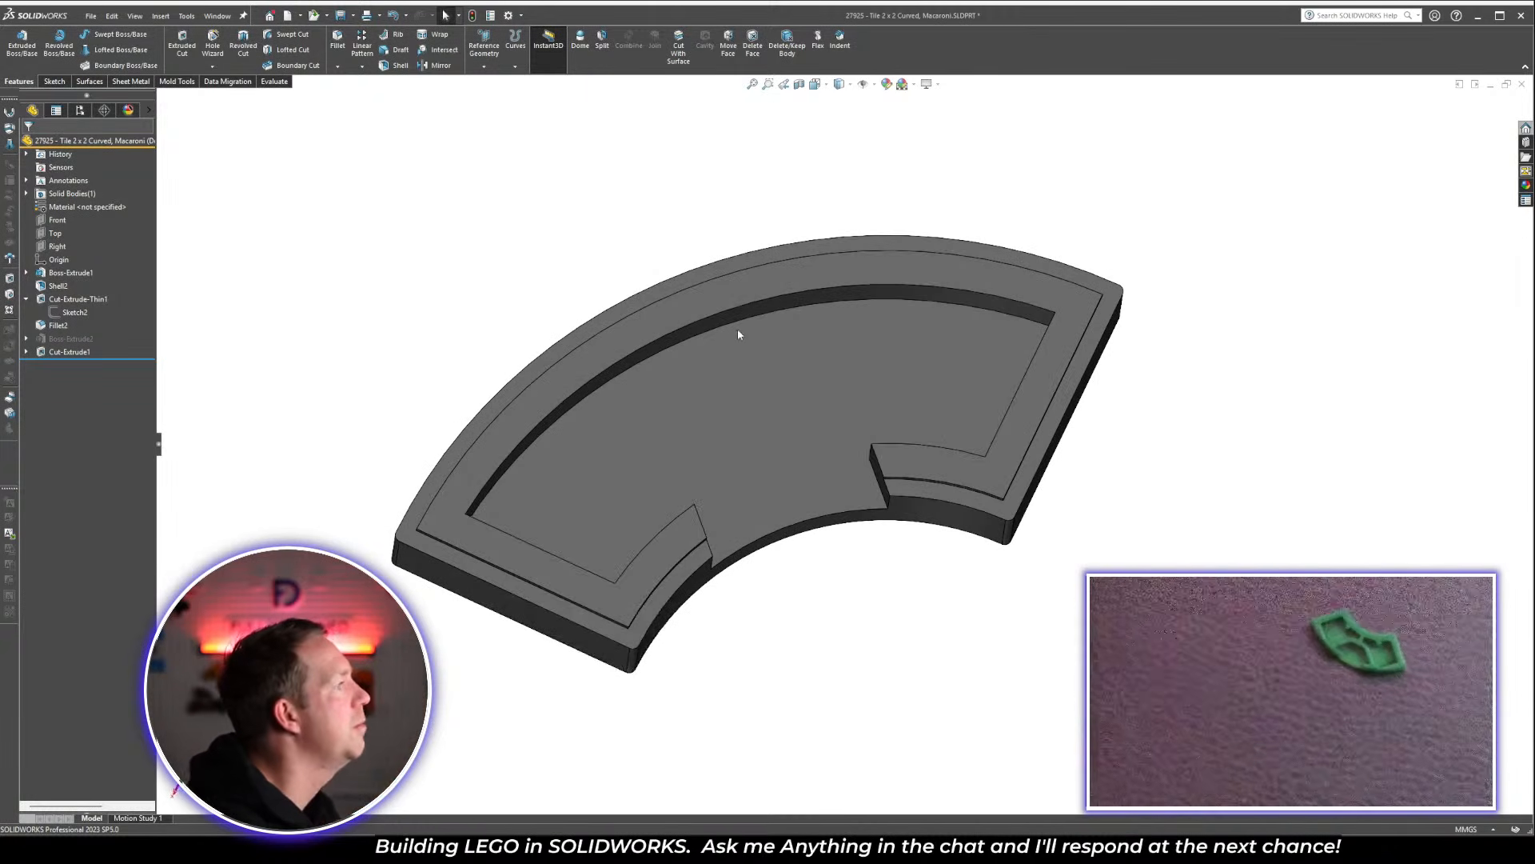
{"action": "left_click", "coordinate": [737, 288]}
{"action": "left_click", "coordinate": [783, 240]}
{"action": "key", "text": "space"}
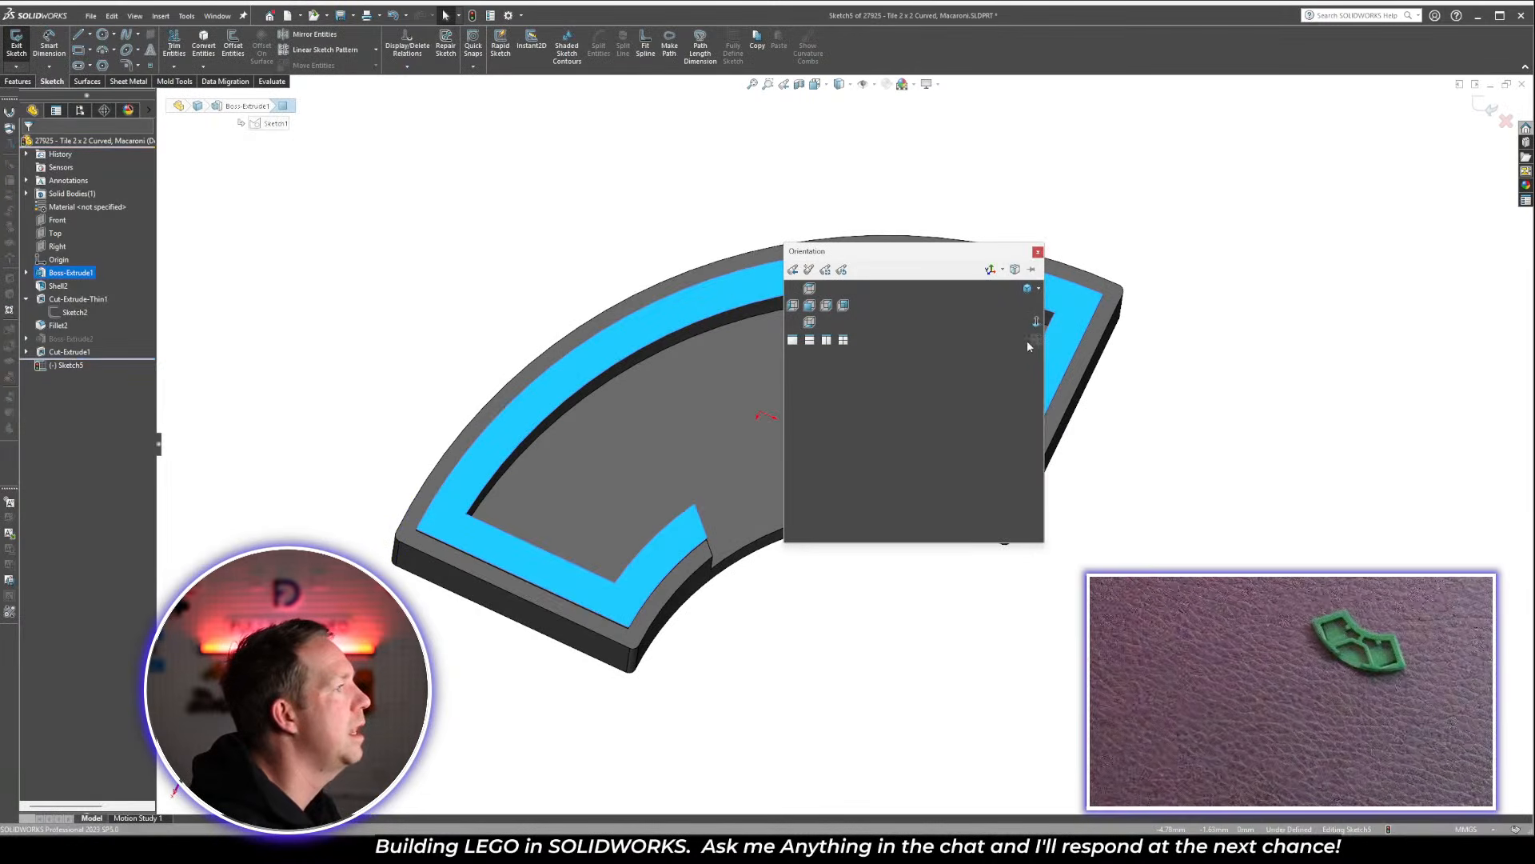
{"action": "left_click", "coordinate": [1037, 325]}
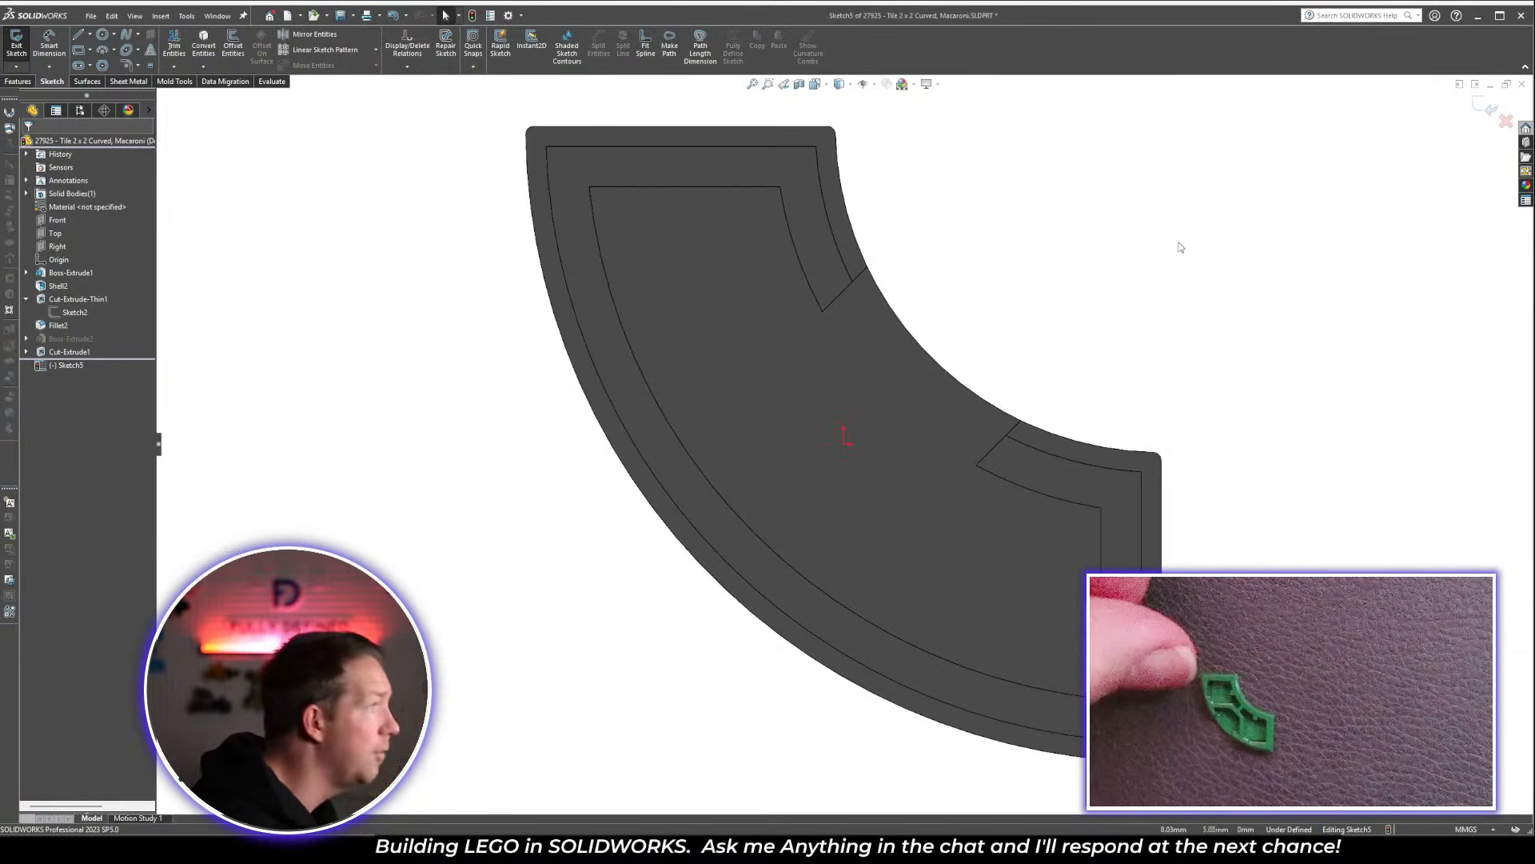
{"action": "left_click", "coordinate": [1484, 107]}
Edit the slot cut's sketch, detach the slot's outer end from the arc centre and move it across to the tile's outer curved edge
{"action": "scroll", "coordinate": [887, 421], "scroll_direction": "up", "scroll_amount": 6}
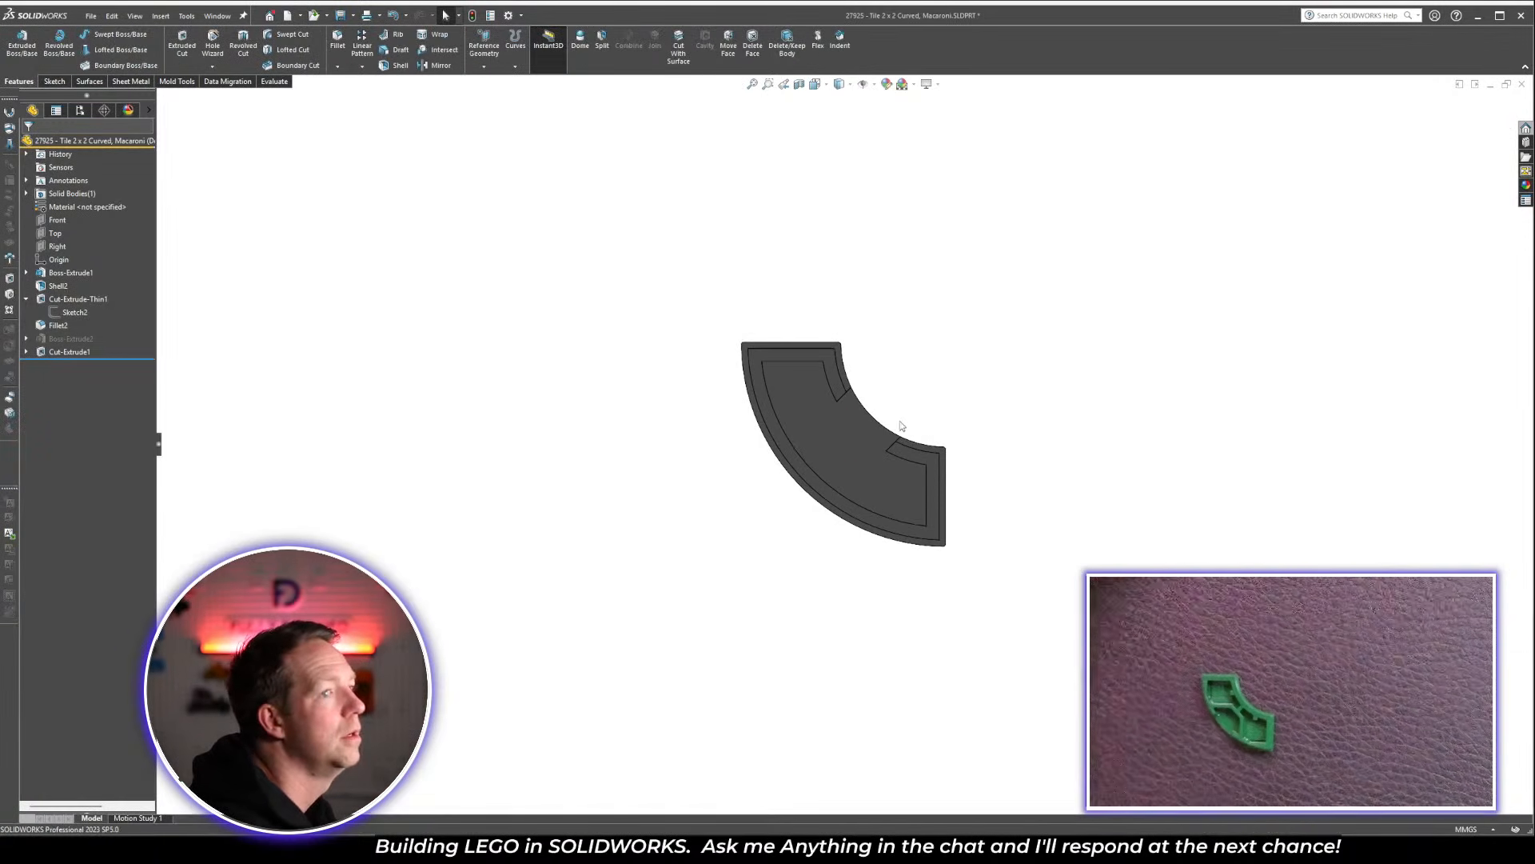
{"action": "scroll", "coordinate": [932, 421], "scroll_direction": "down", "scroll_amount": 2}
{"action": "left_click", "coordinate": [26, 352]}
{"action": "left_click", "coordinate": [74, 365]}
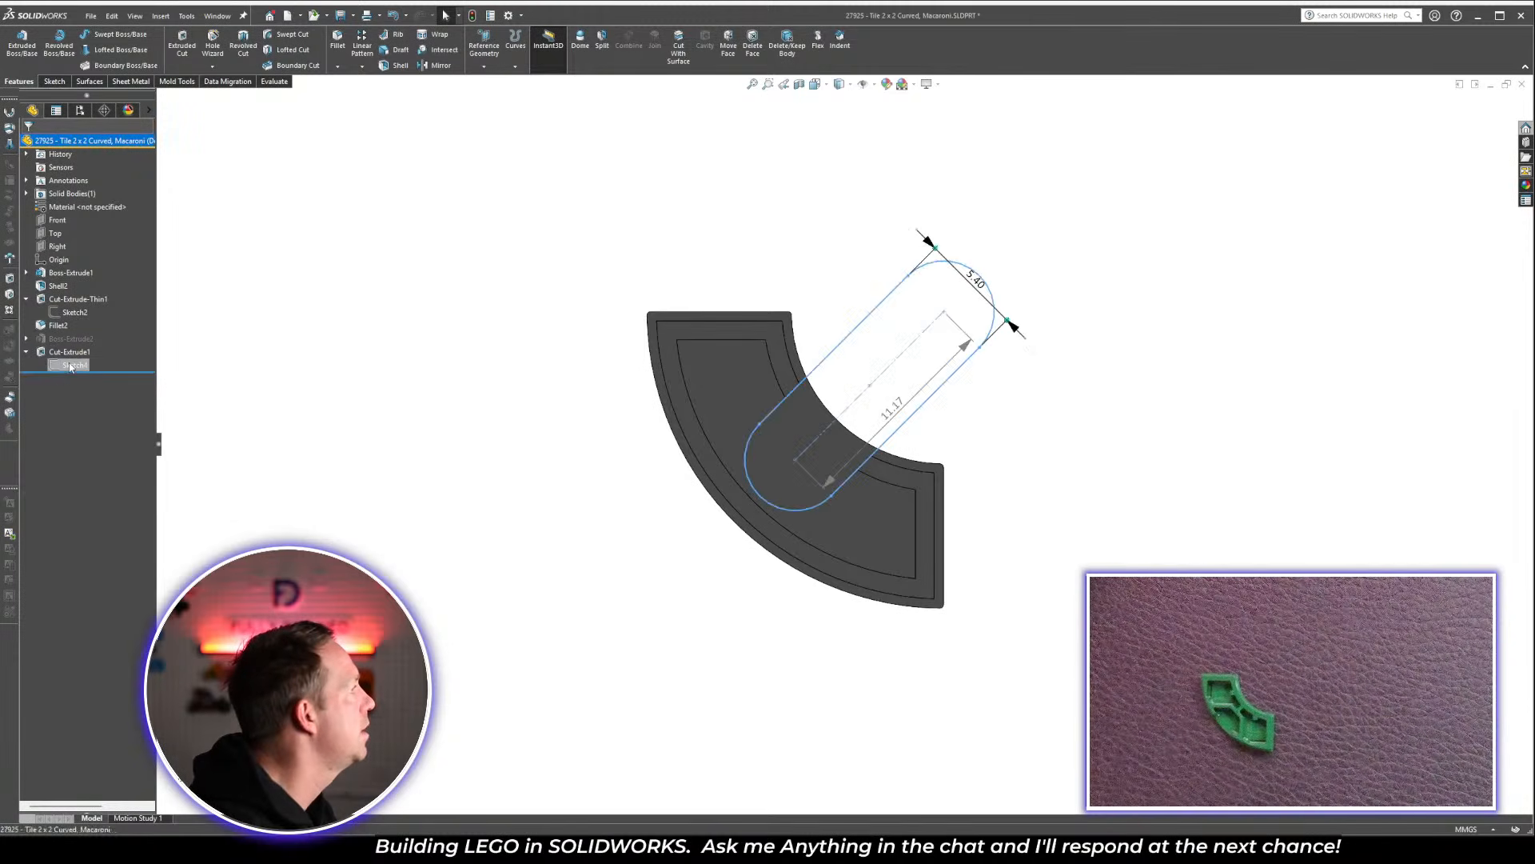
{"action": "left_click", "coordinate": [84, 327]}
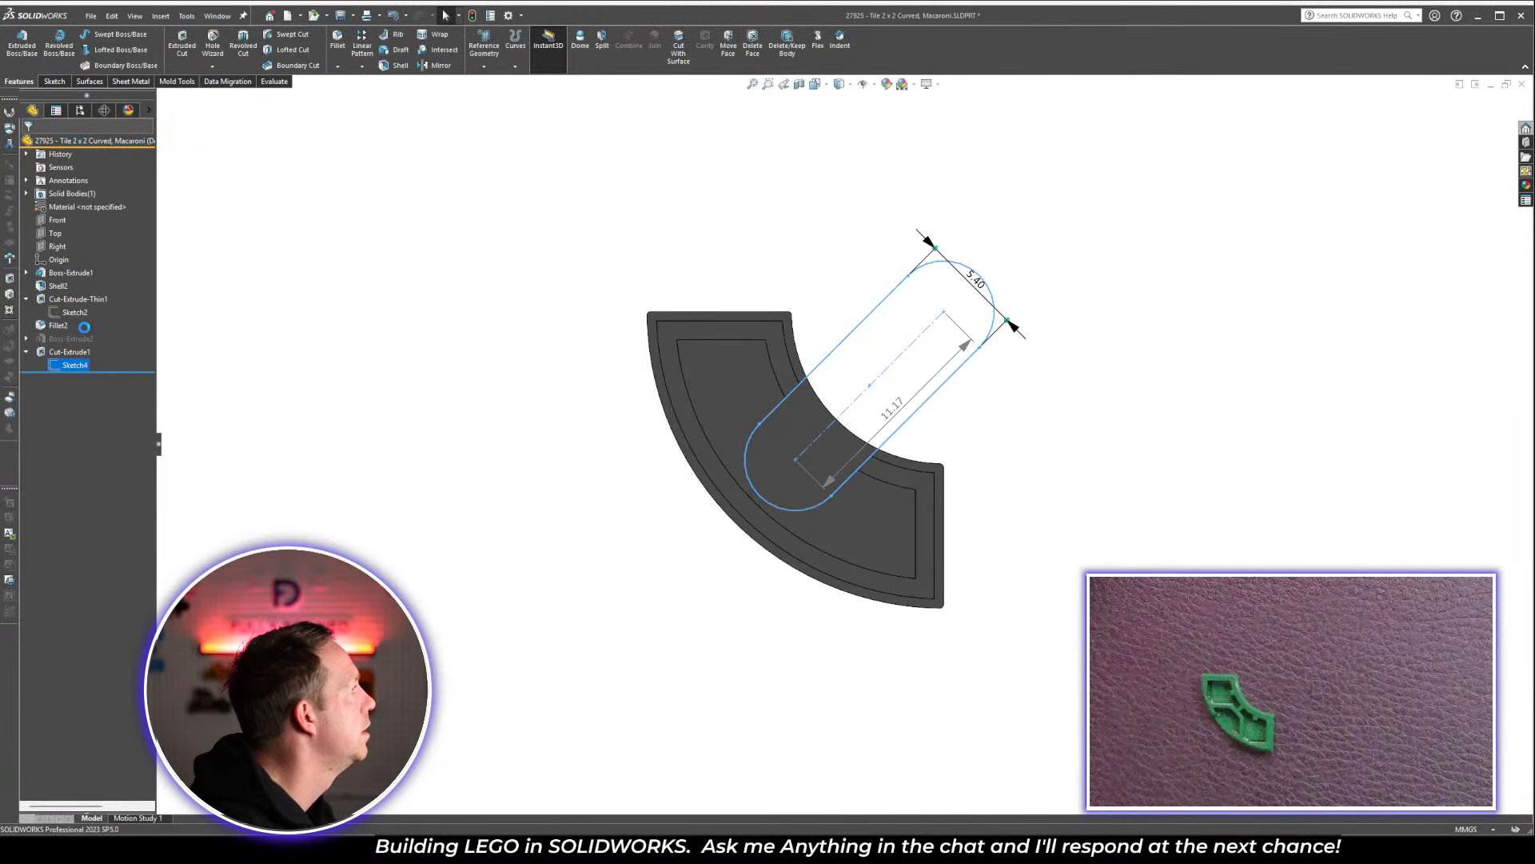
{"action": "left_click", "coordinate": [945, 319]}
{"action": "key", "text": "Delete"}
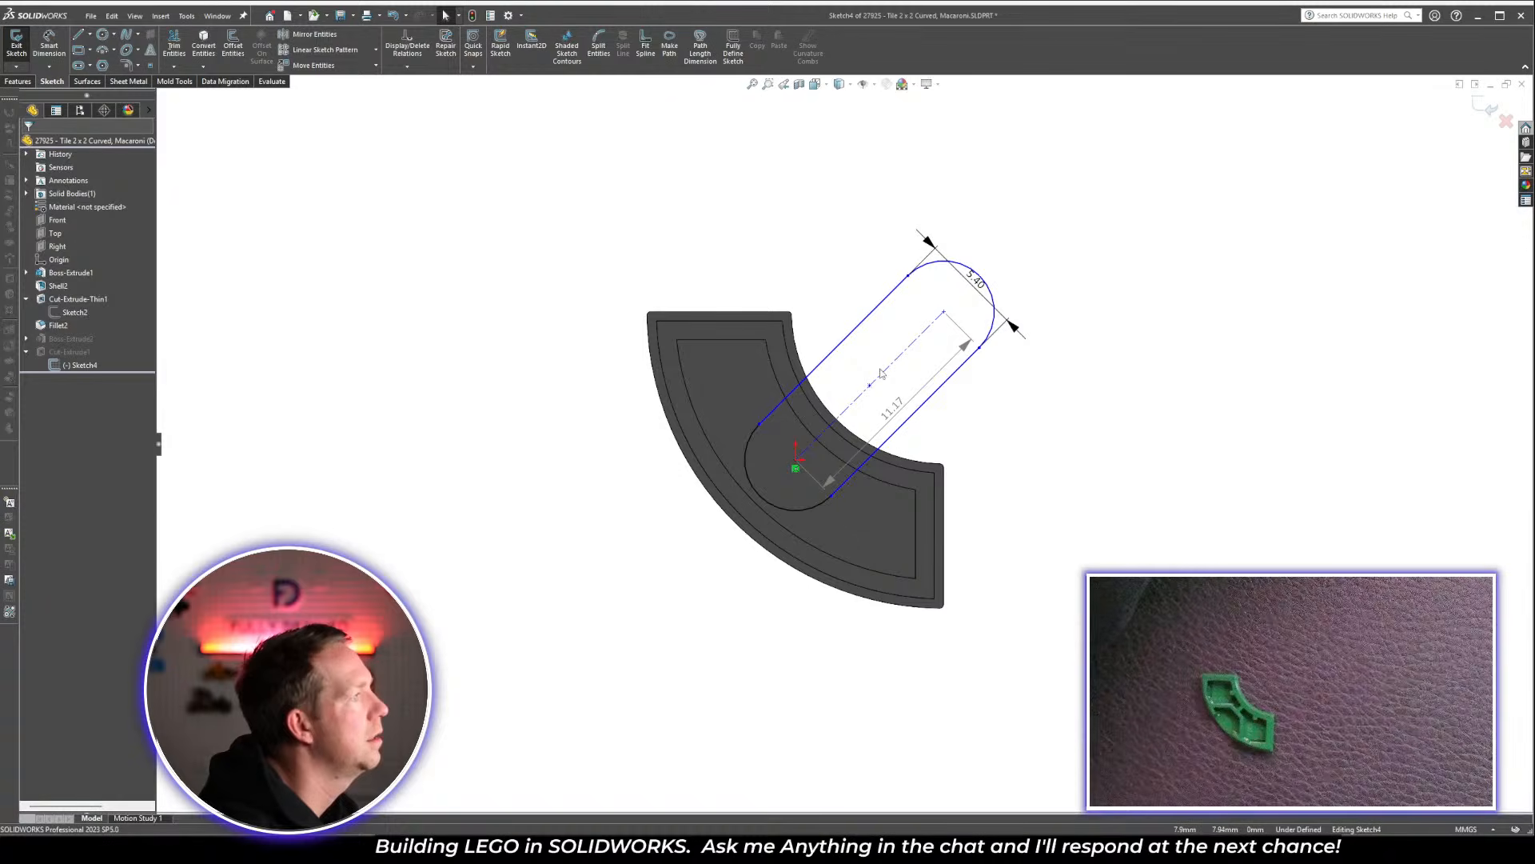
{"action": "left_click_drag", "start_coordinate": [881, 373], "coordinate": [735, 525]}
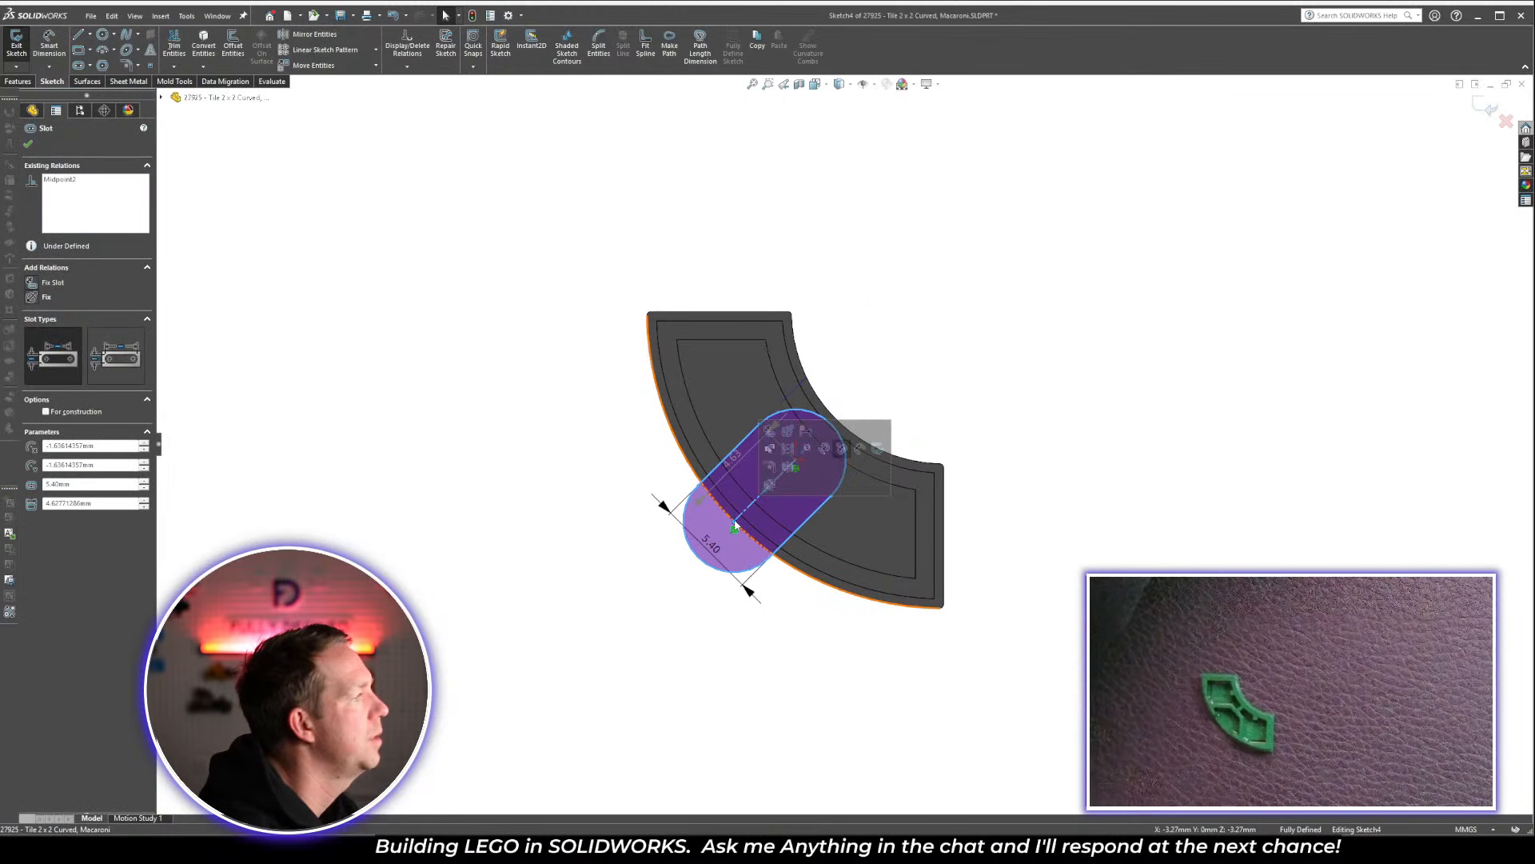
Move the slot's outer end beyond the tile's outer curved edge to about 13 mm length, and move its inner end off the origin
{"action": "key", "text": "Escape"}
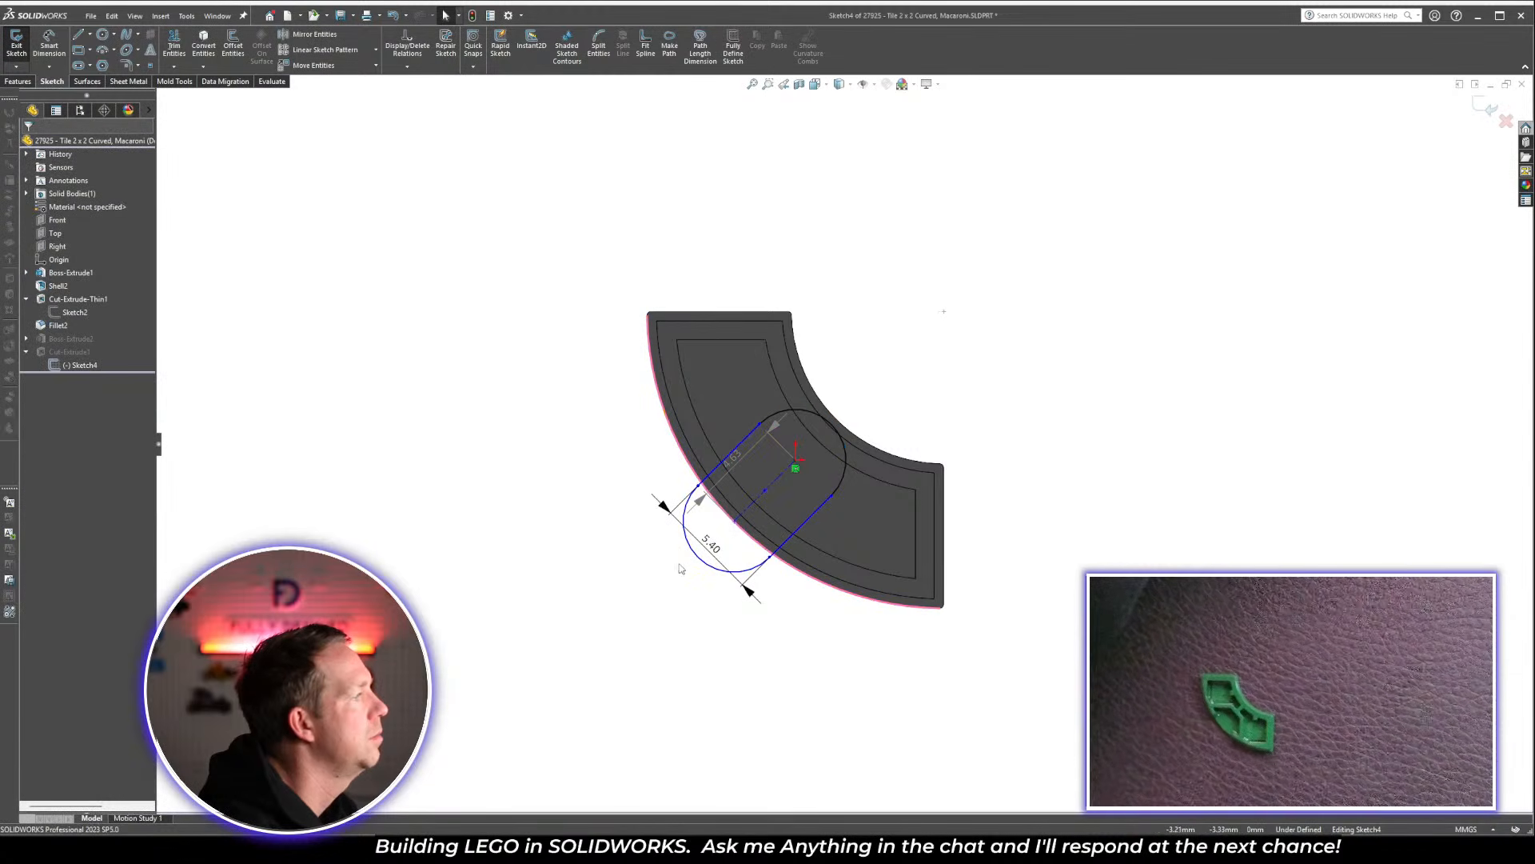
{"action": "left_click_drag", "start_coordinate": [735, 522], "coordinate": [618, 628]}
{"action": "left_click", "coordinate": [759, 677]}
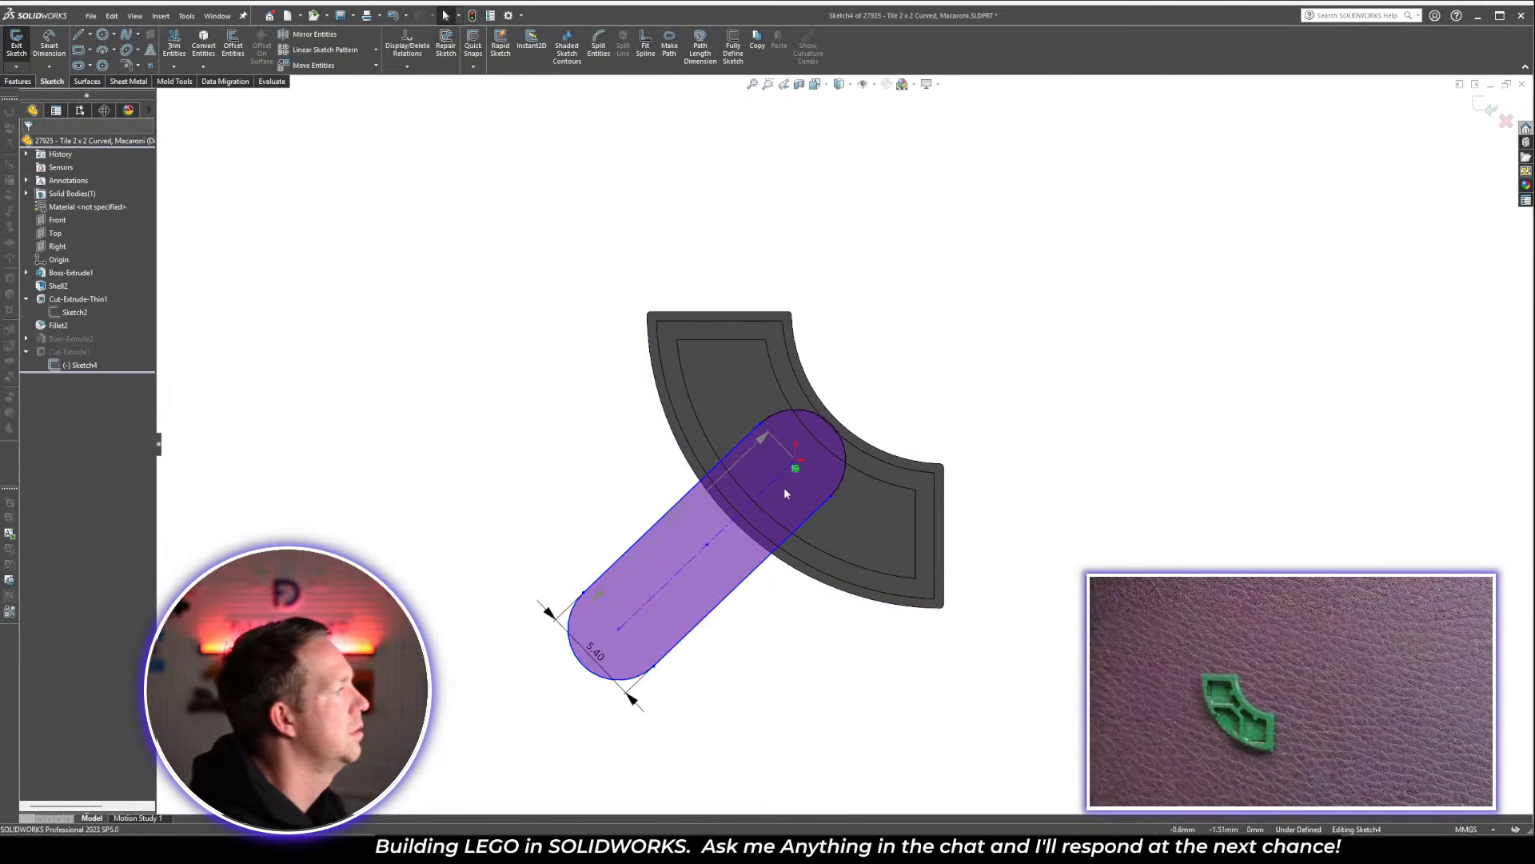
{"action": "key", "text": "Escape"}
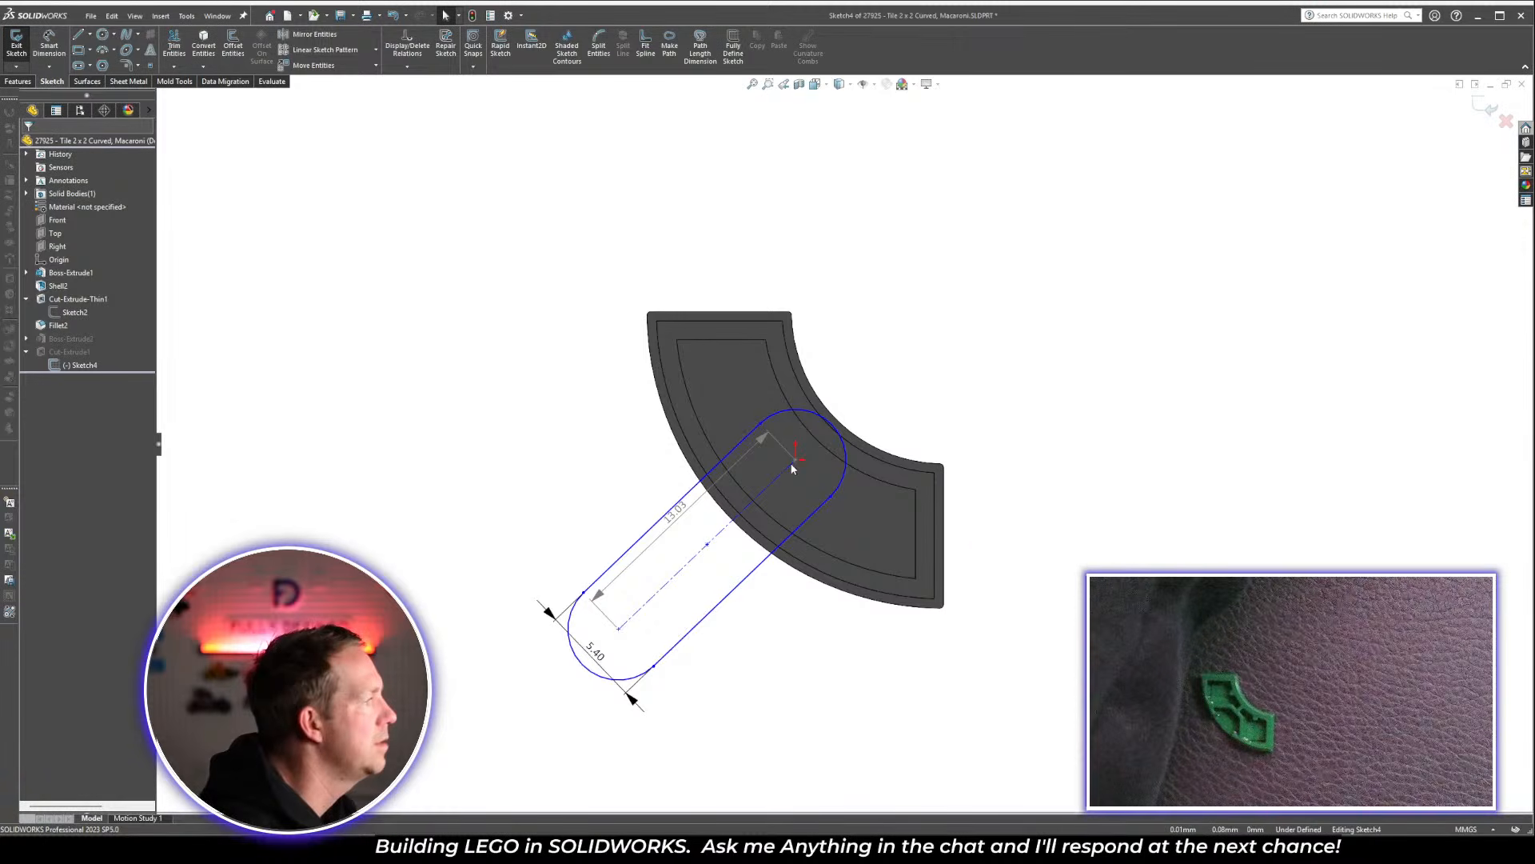
{"action": "left_click_drag", "start_coordinate": [792, 468], "coordinate": [753, 473]}
{"action": "left_click", "coordinate": [1024, 420]}
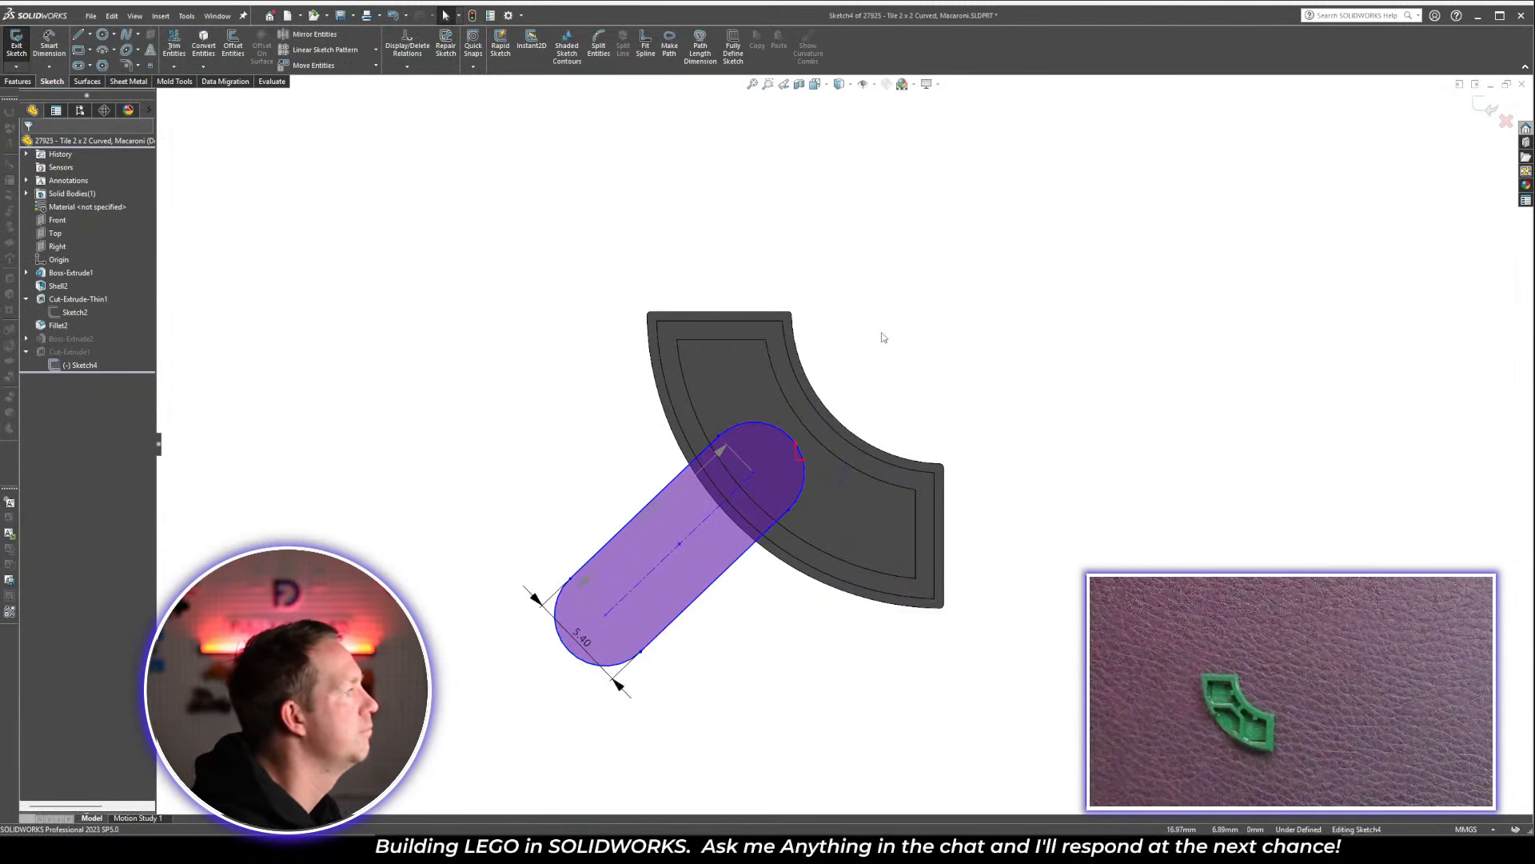
Constrain the slot's centreline to pass through both the origin and the midpoint of the recess's outer curved edge
{"action": "left_click", "coordinate": [794, 463]}
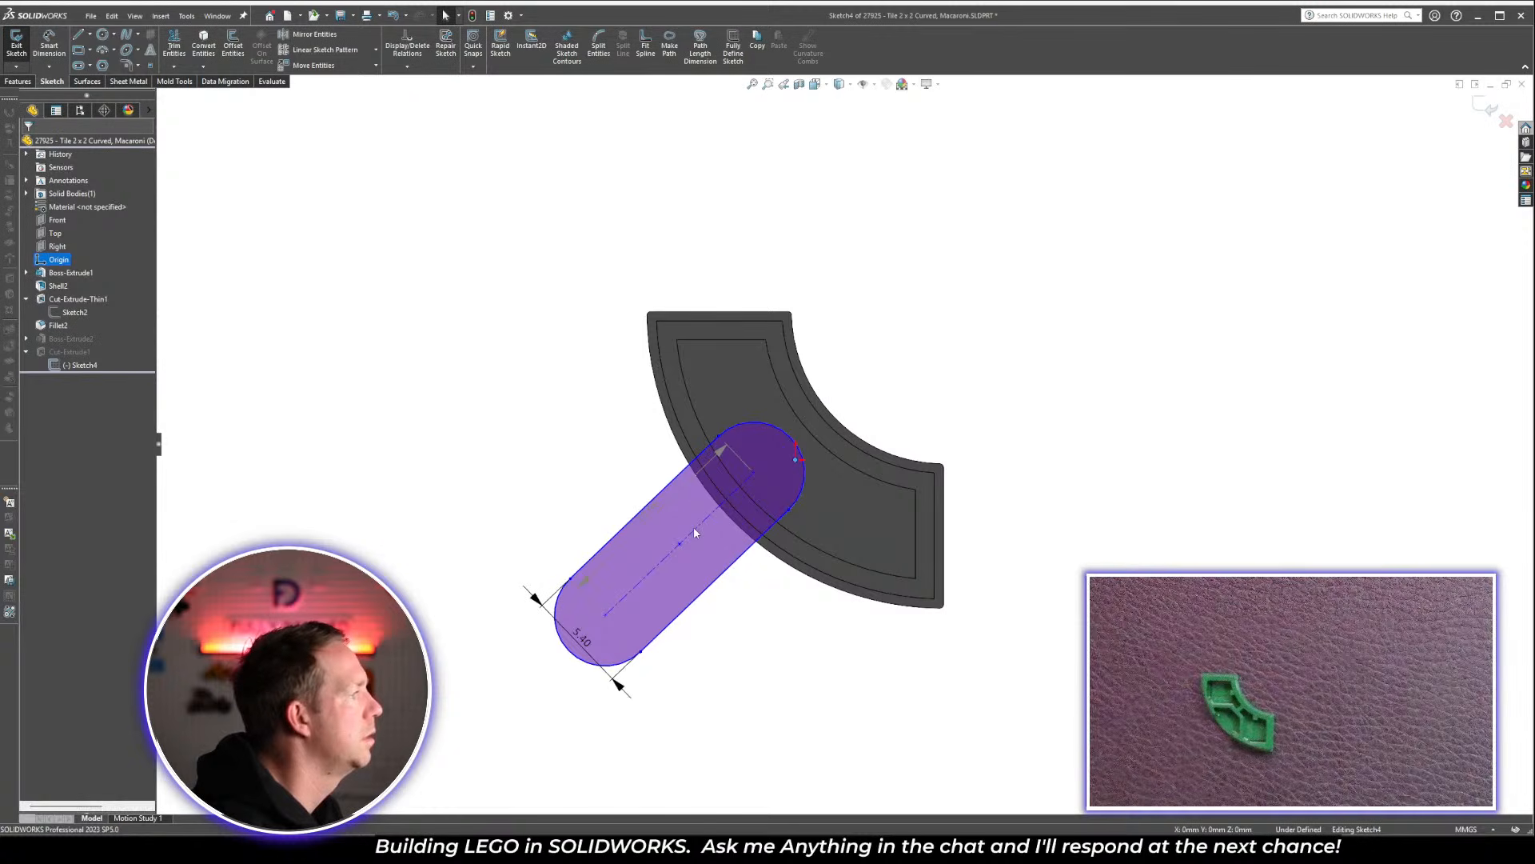
{"action": "left_click", "coordinate": [61, 367]}
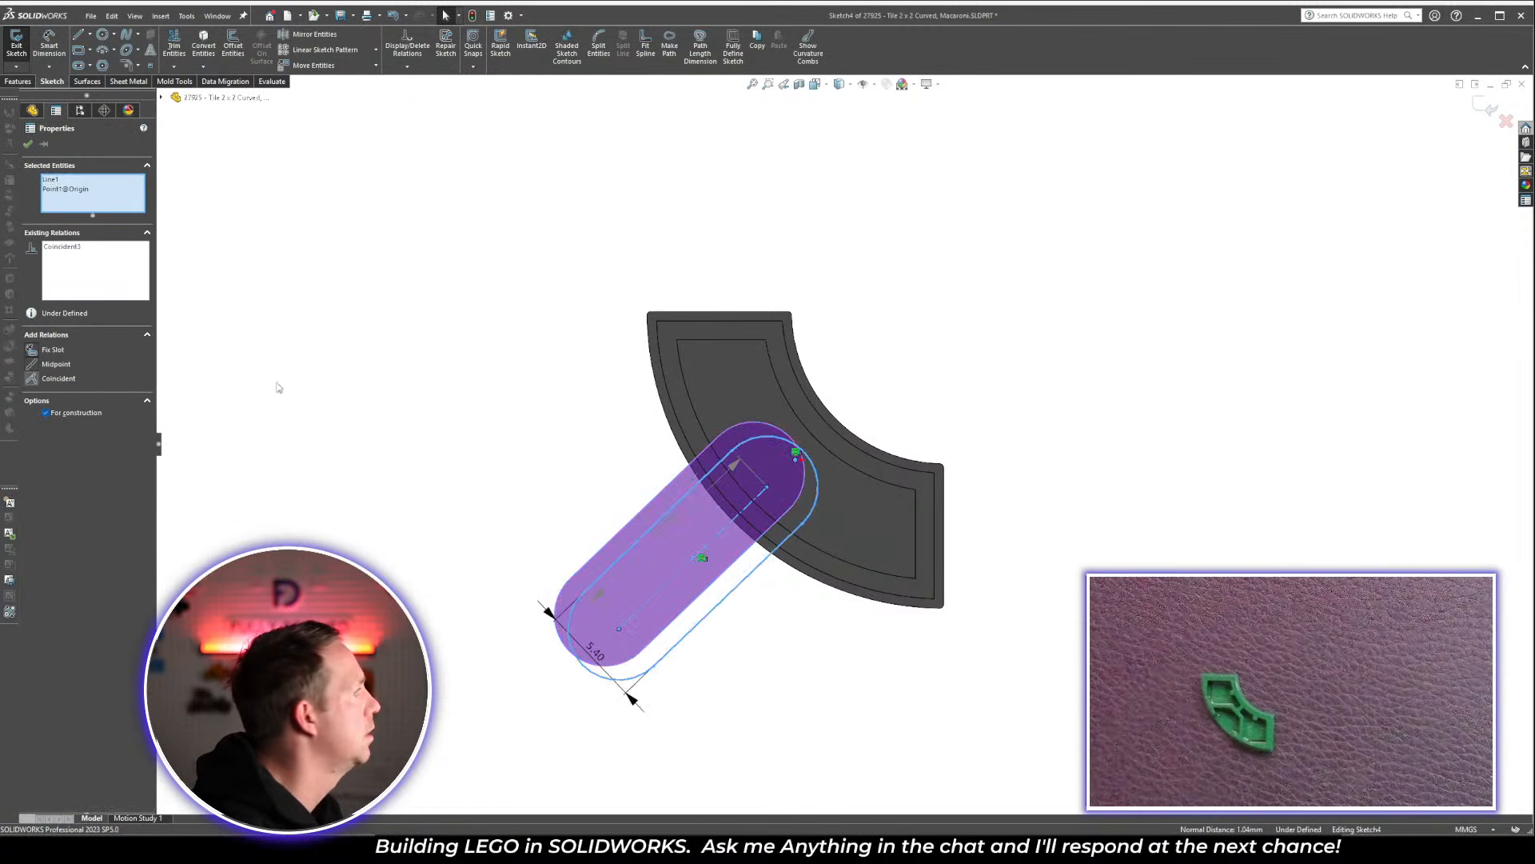
{"action": "left_click", "coordinate": [504, 335]}
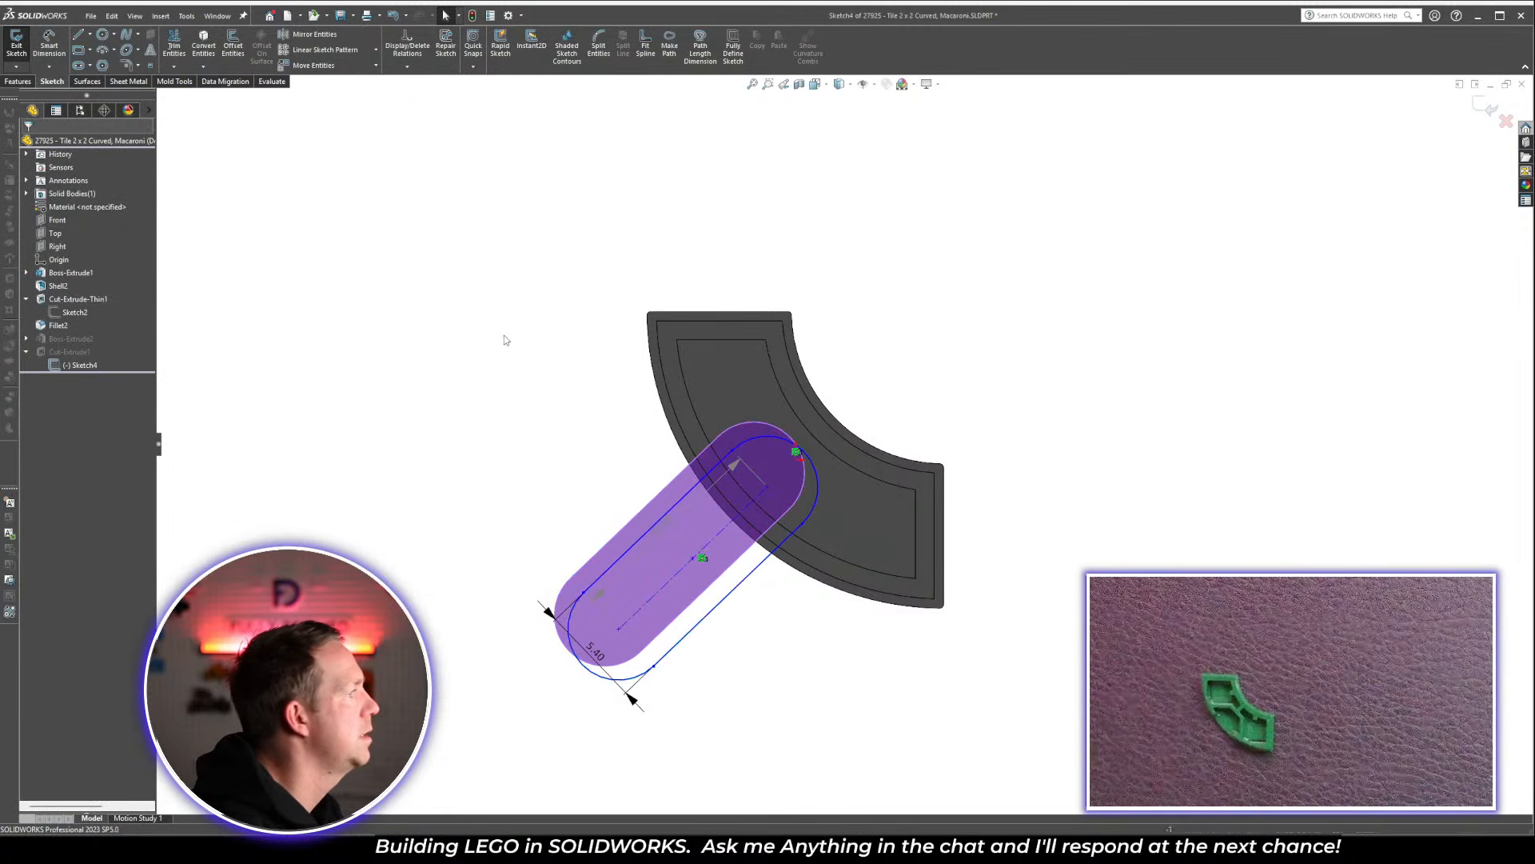
{"action": "right_click", "coordinate": [759, 508]}
{"action": "left_click", "coordinate": [813, 514]}
{"action": "left_click", "coordinate": [737, 516], "text": "ctrl"}
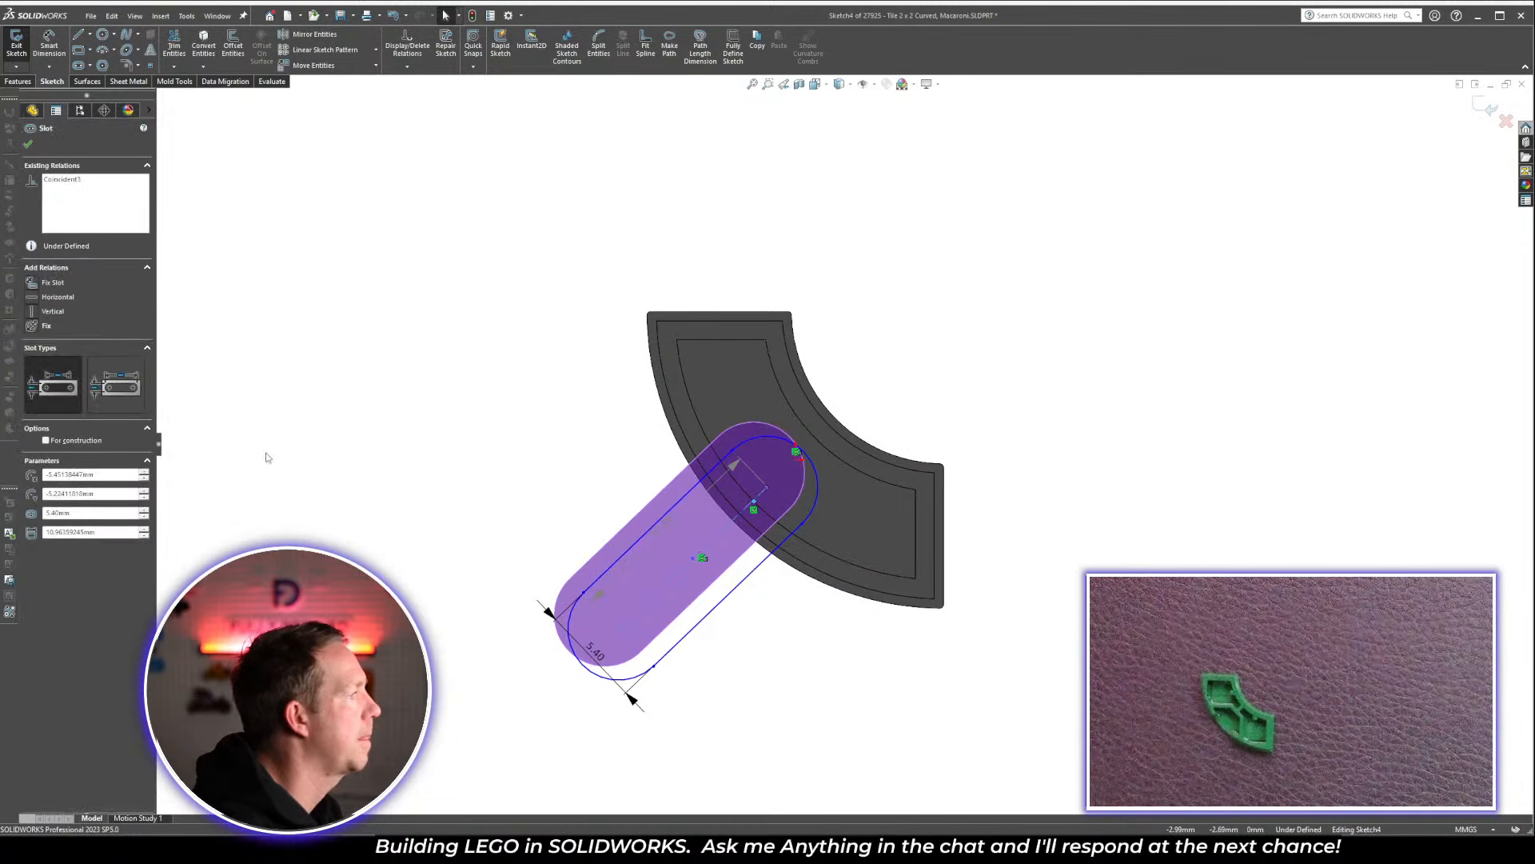
{"action": "left_click", "coordinate": [62, 377]}
{"action": "left_click", "coordinate": [432, 366]}
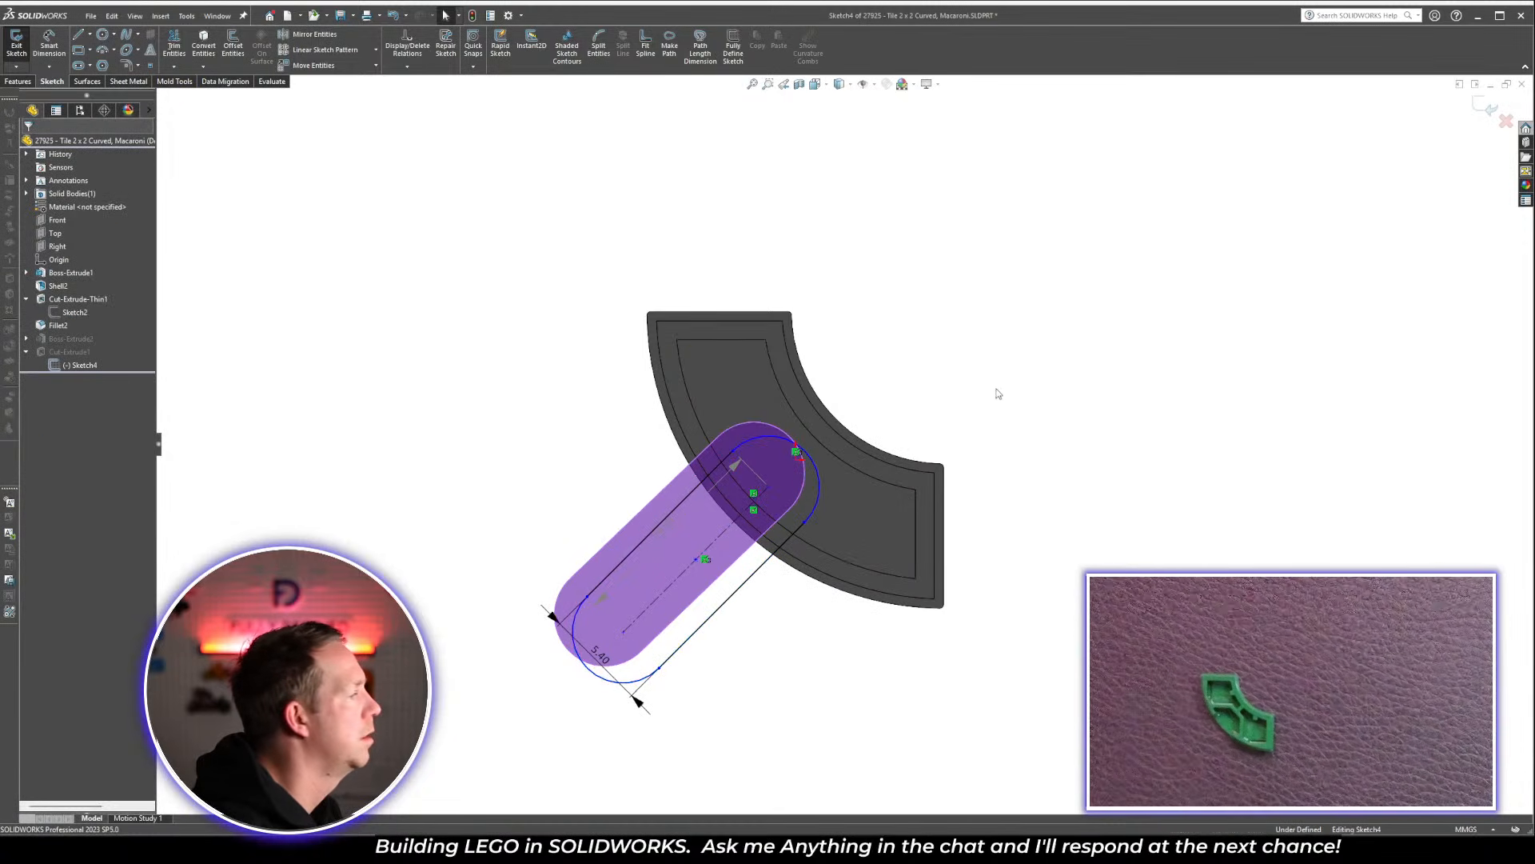
Make the slot's inner end arc coincident with the origin
{"action": "scroll", "coordinate": [827, 454], "scroll_direction": "down", "scroll_amount": 3}
{"action": "left_click", "coordinate": [775, 452]}
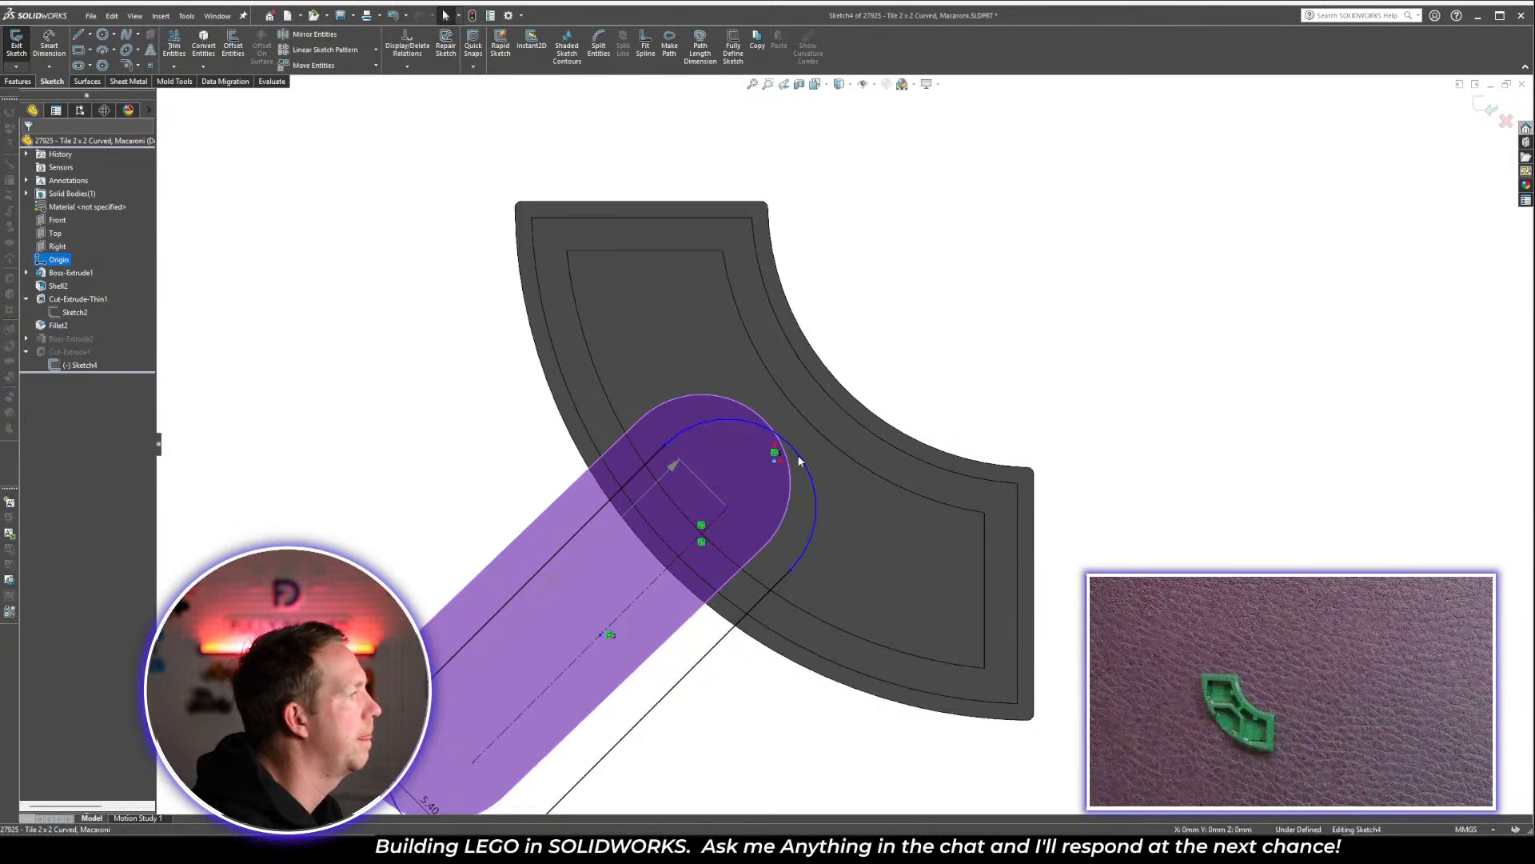
{"action": "left_click", "coordinate": [61, 379]}
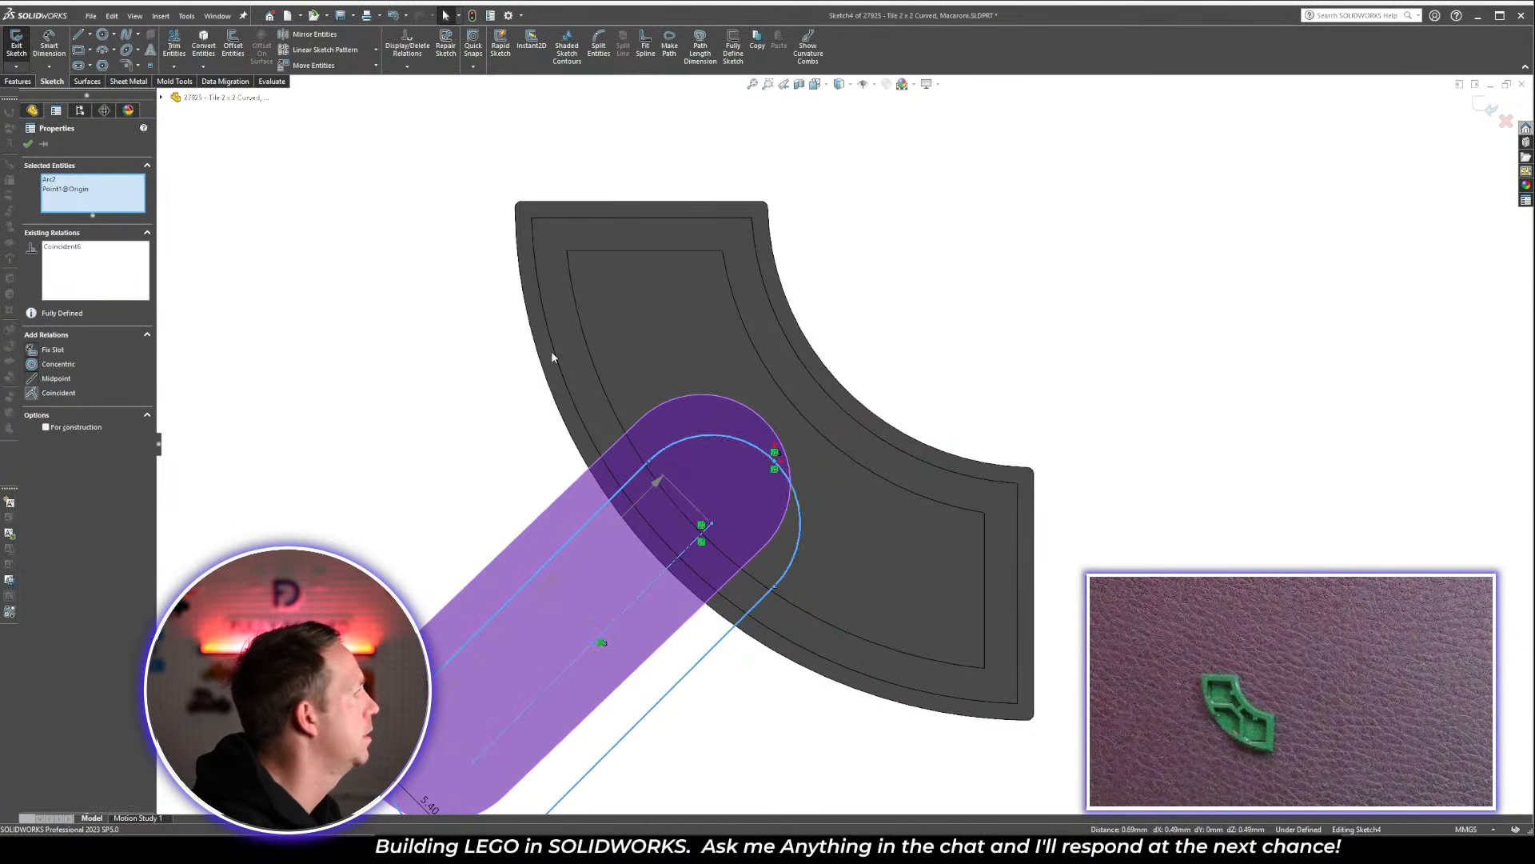
{"action": "left_click", "coordinate": [1000, 283]}
Change the slot's driven centre-to-centre length dimension into a driving one
{"action": "scroll", "coordinate": [707, 697], "scroll_direction": "up", "scroll_amount": 4}
{"action": "right_click_drag", "start_coordinate": [753, 681], "coordinate": [757, 566]}
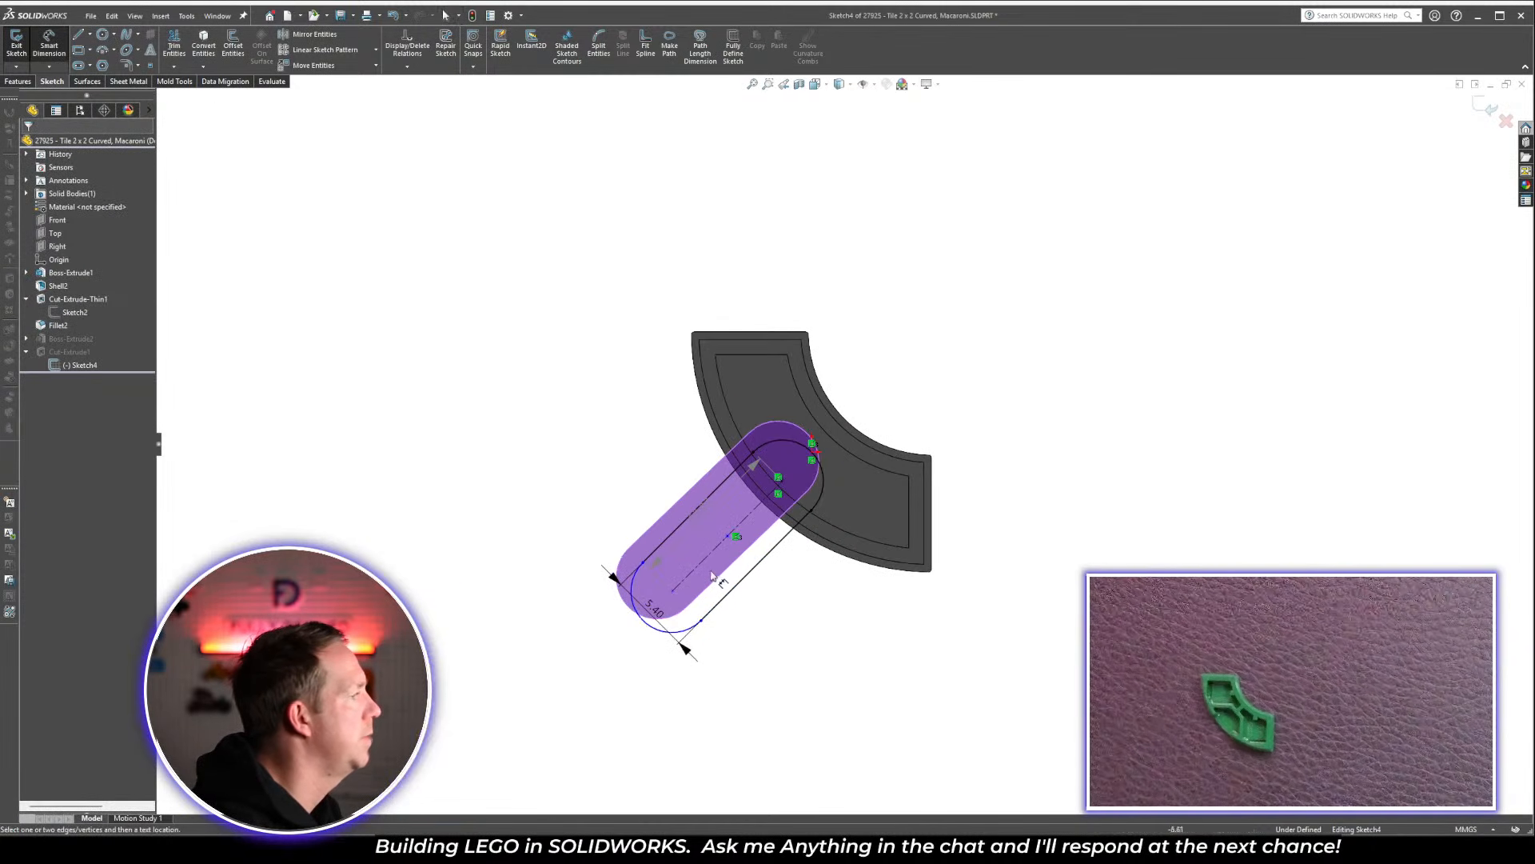
{"action": "left_click", "coordinate": [708, 562]}
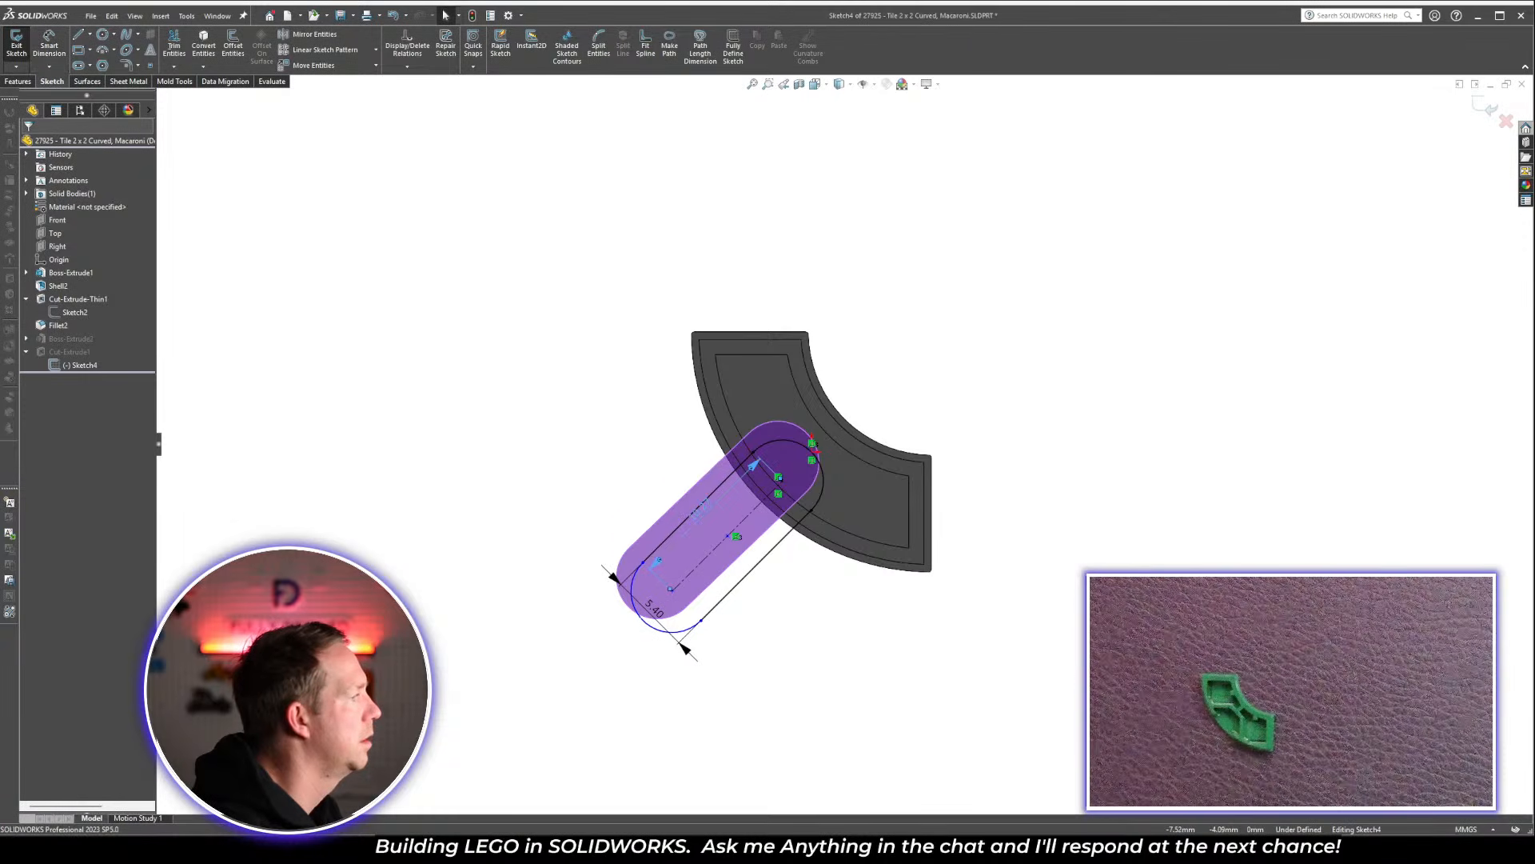
{"action": "left_click", "coordinate": [698, 518]}
{"action": "key", "text": "Return"}
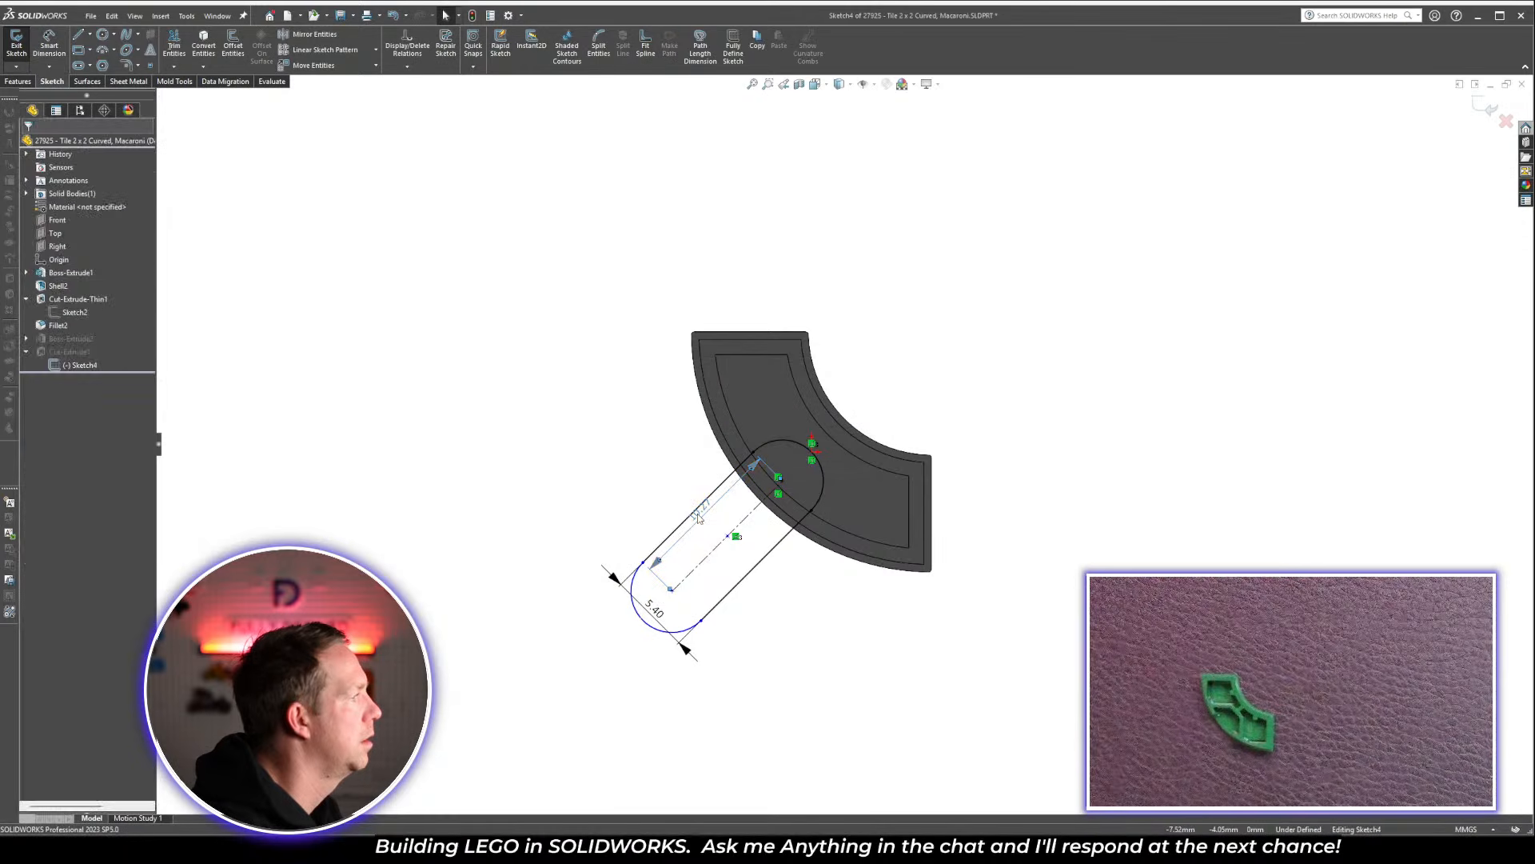
{"action": "right_click", "coordinate": [698, 519]}
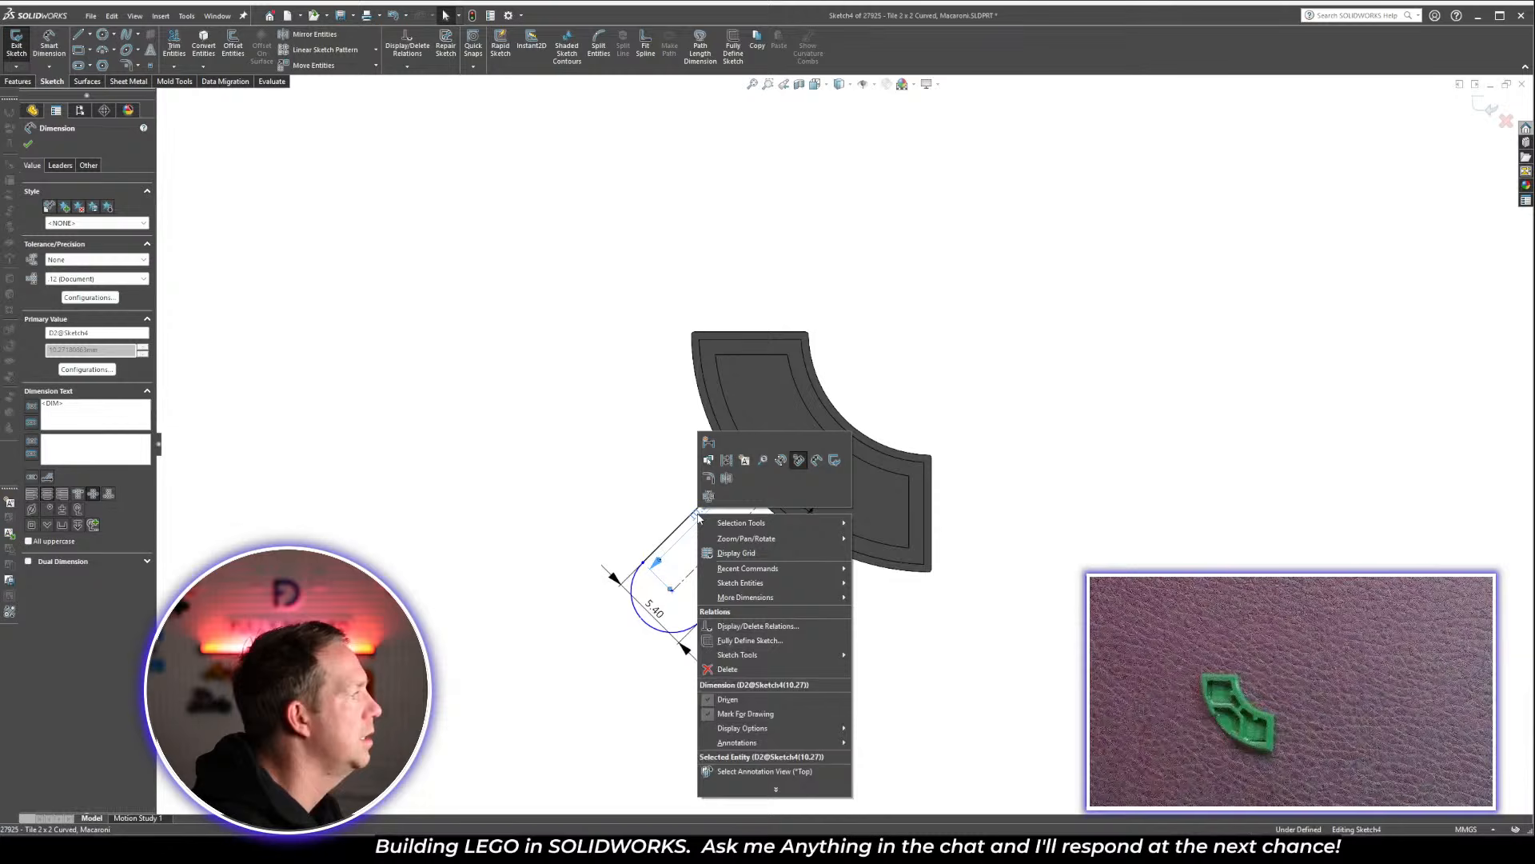
{"action": "left_click", "coordinate": [737, 696]}
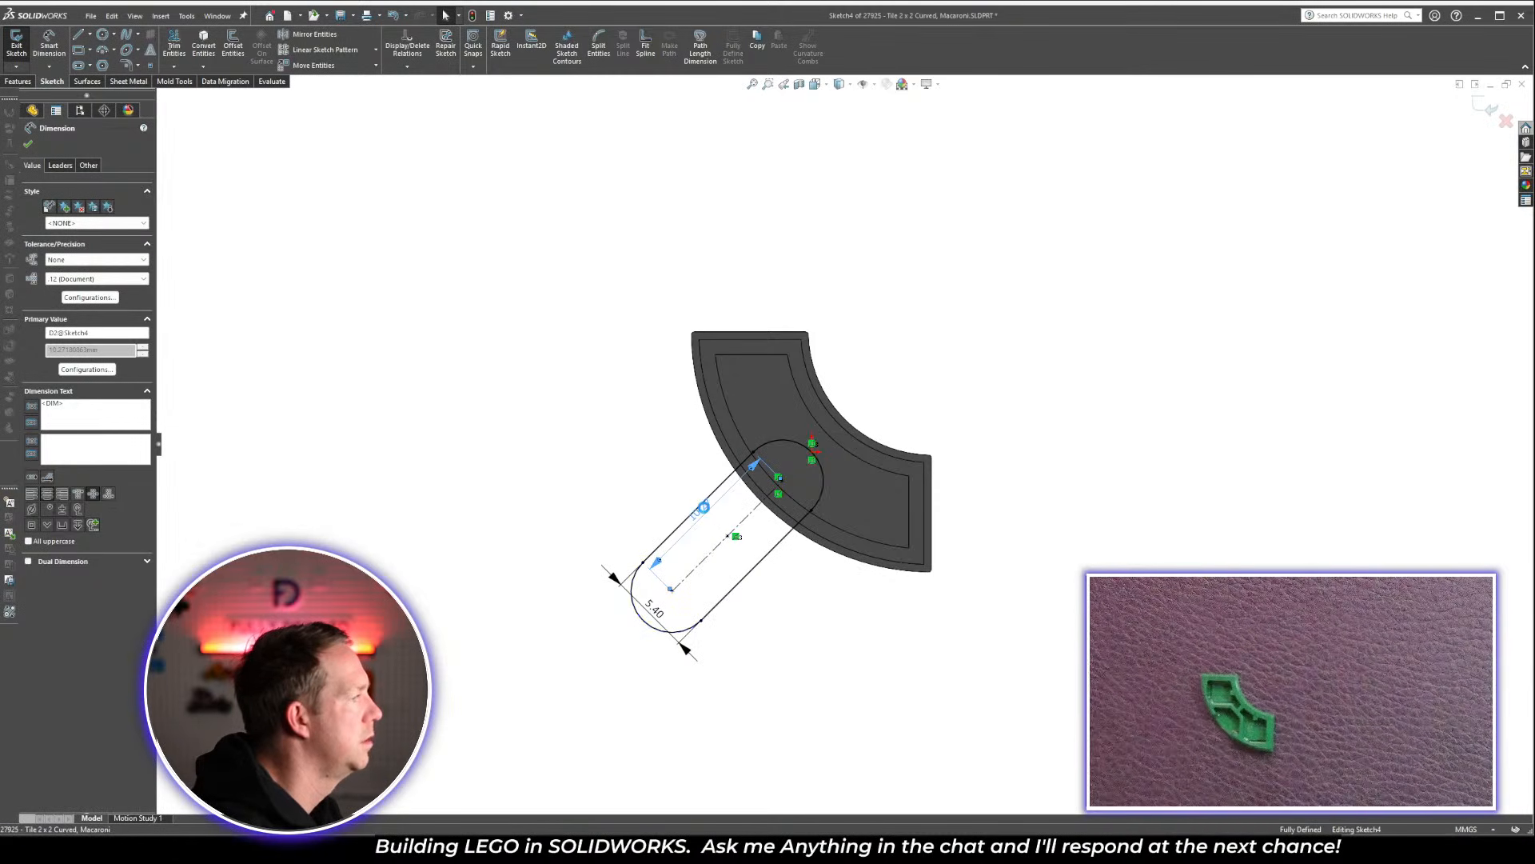
Shorten the slot's length dimension so the outer end reaches just past the tile's outer edge, and rebuild the cut
{"action": "double_click", "coordinate": [704, 513]}
{"action": "type", "text": "10"}
{"action": "key", "text": "Return"}
{"action": "key", "text": "Escape"}
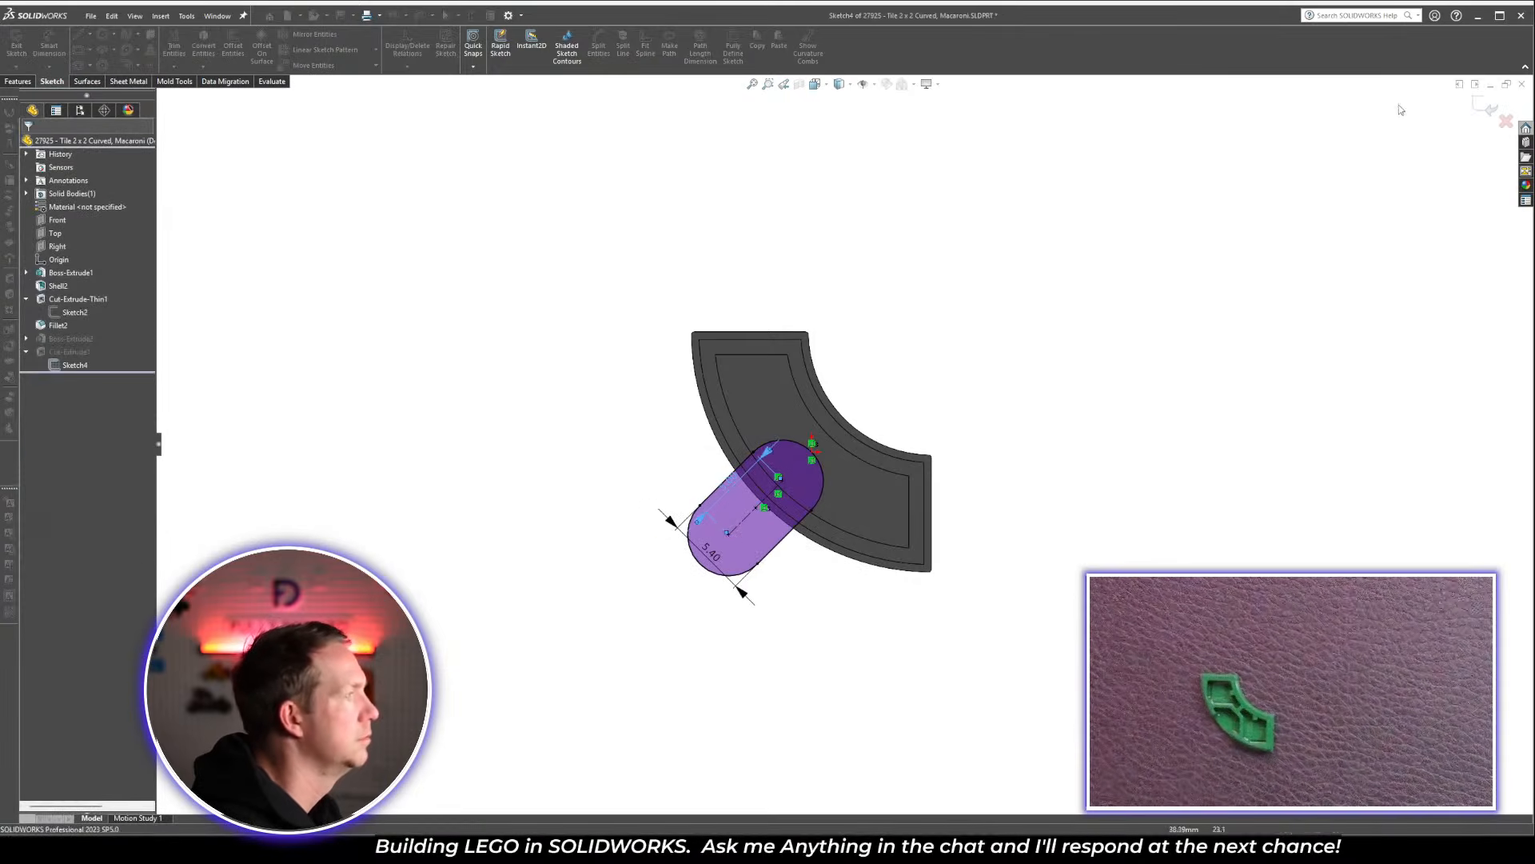
{"action": "key", "text": "ctrl+b"}
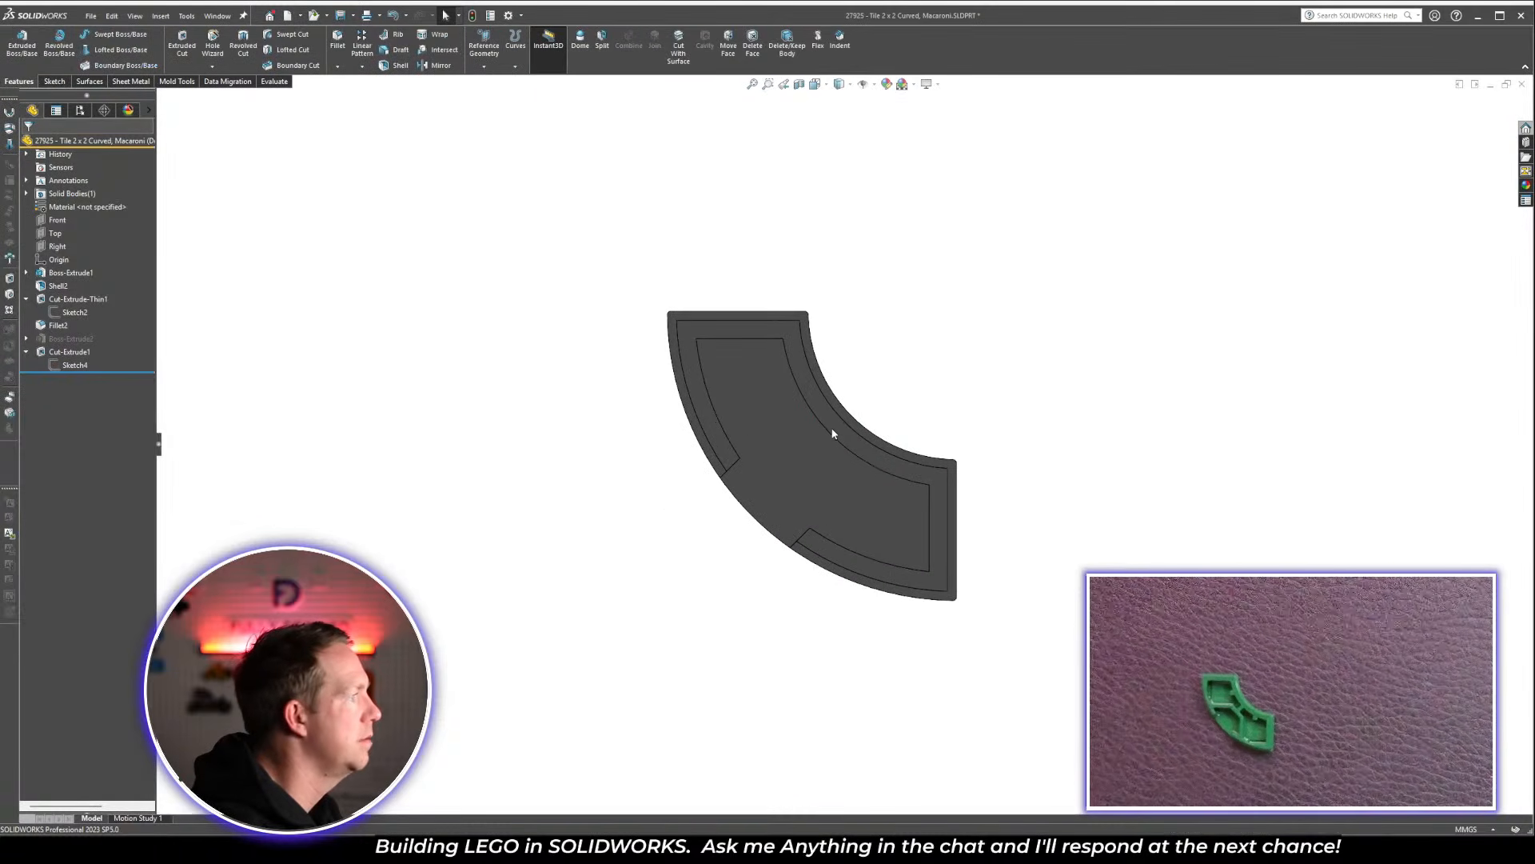
On the stepped ledge face, sketch connected horizontal, diagonal and vertical lines joining the two remaining outer ledge segments
{"action": "left_click", "coordinate": [836, 432]}
{"action": "left_click", "coordinate": [884, 356]}
{"action": "key", "text": "Escape"}
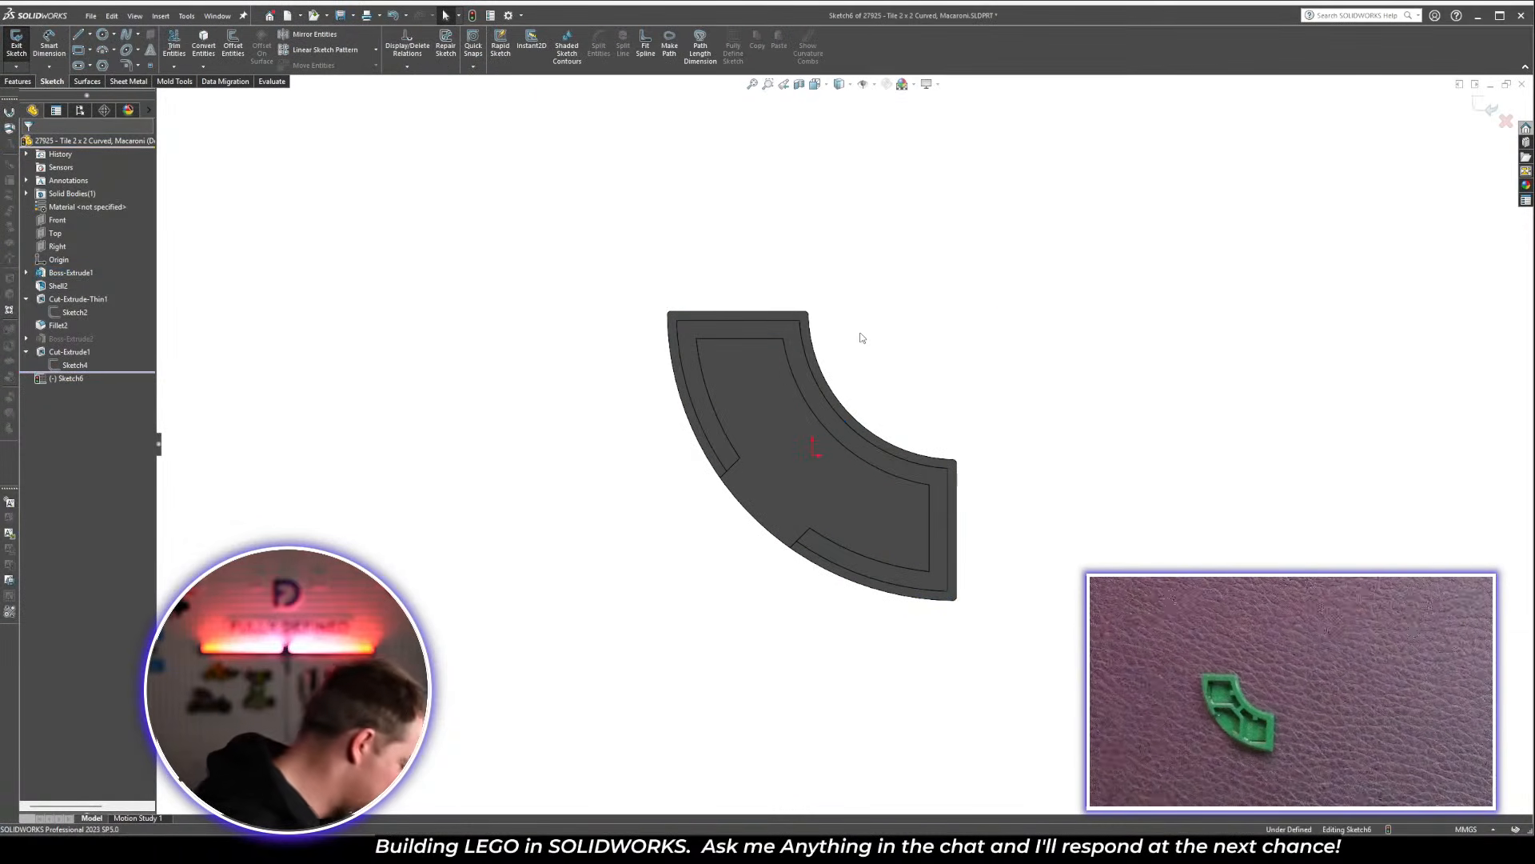
{"action": "key", "text": "l"}
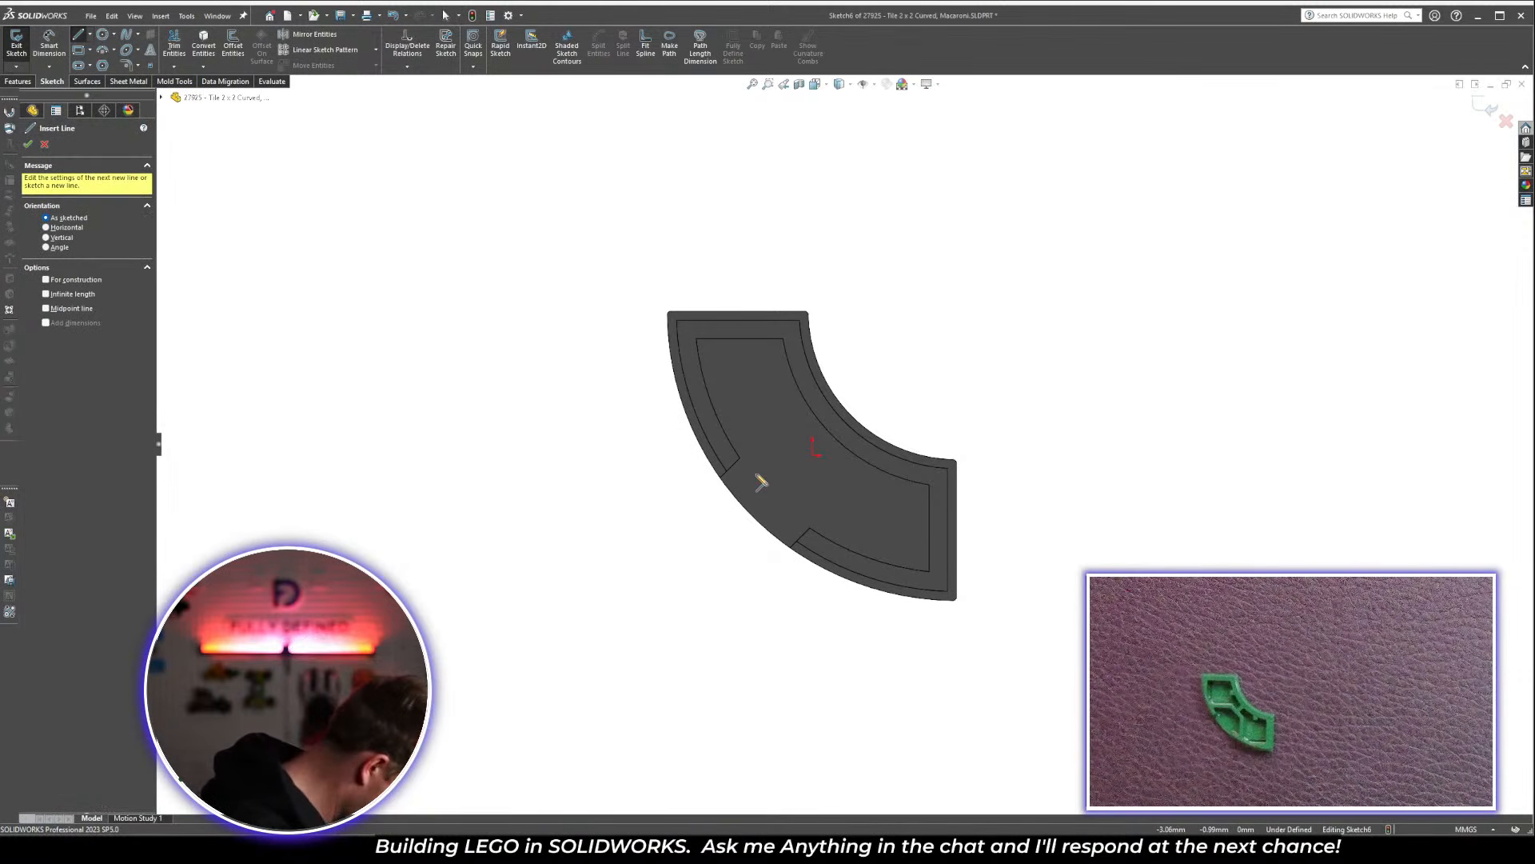
{"action": "scroll", "coordinate": [732, 424], "scroll_direction": "down", "scroll_amount": 2}
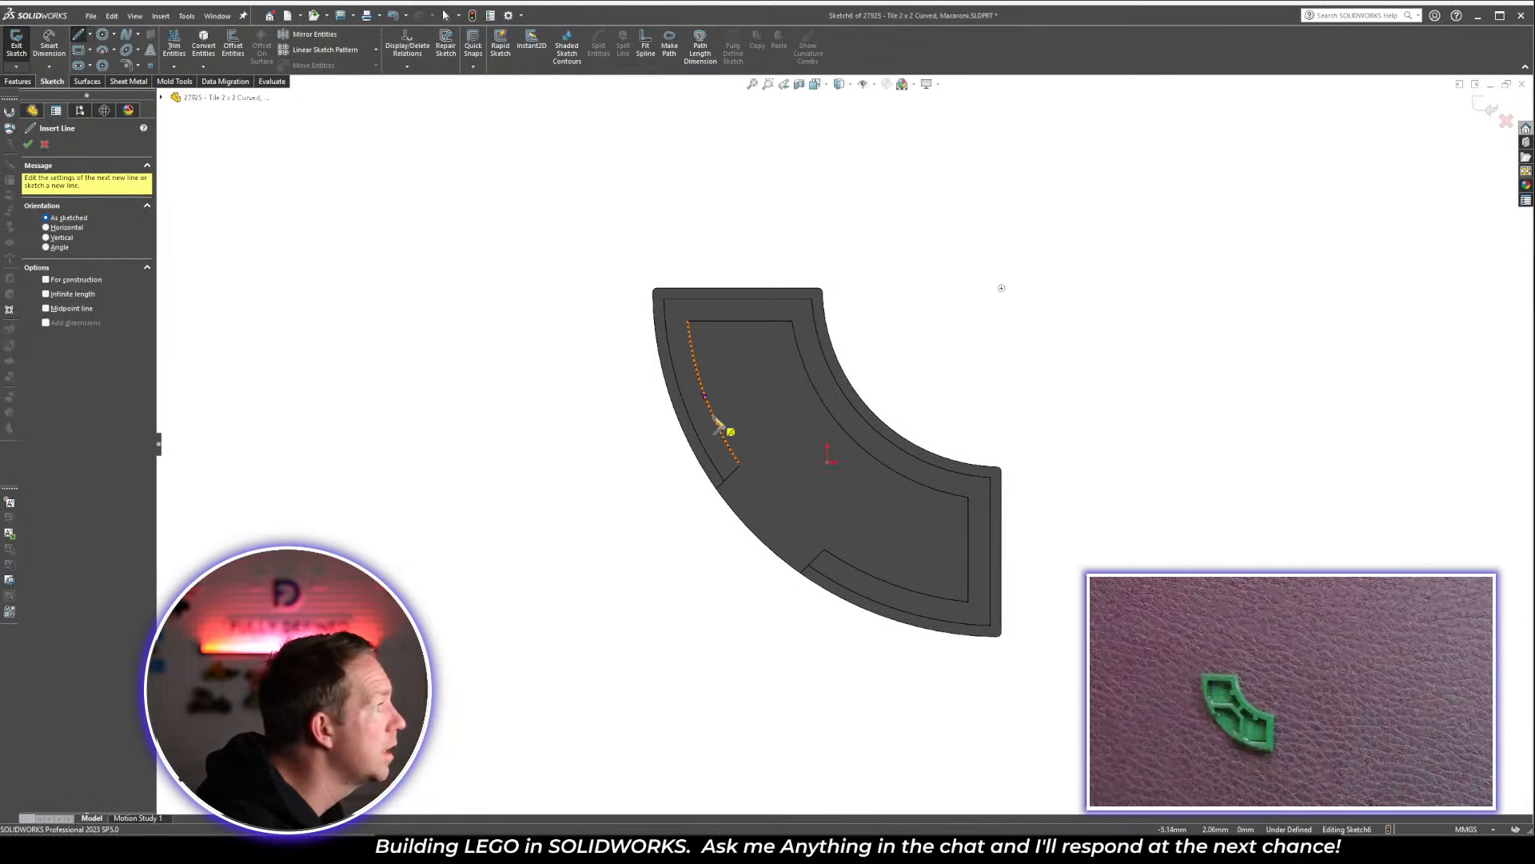
{"action": "left_click", "coordinate": [715, 417]}
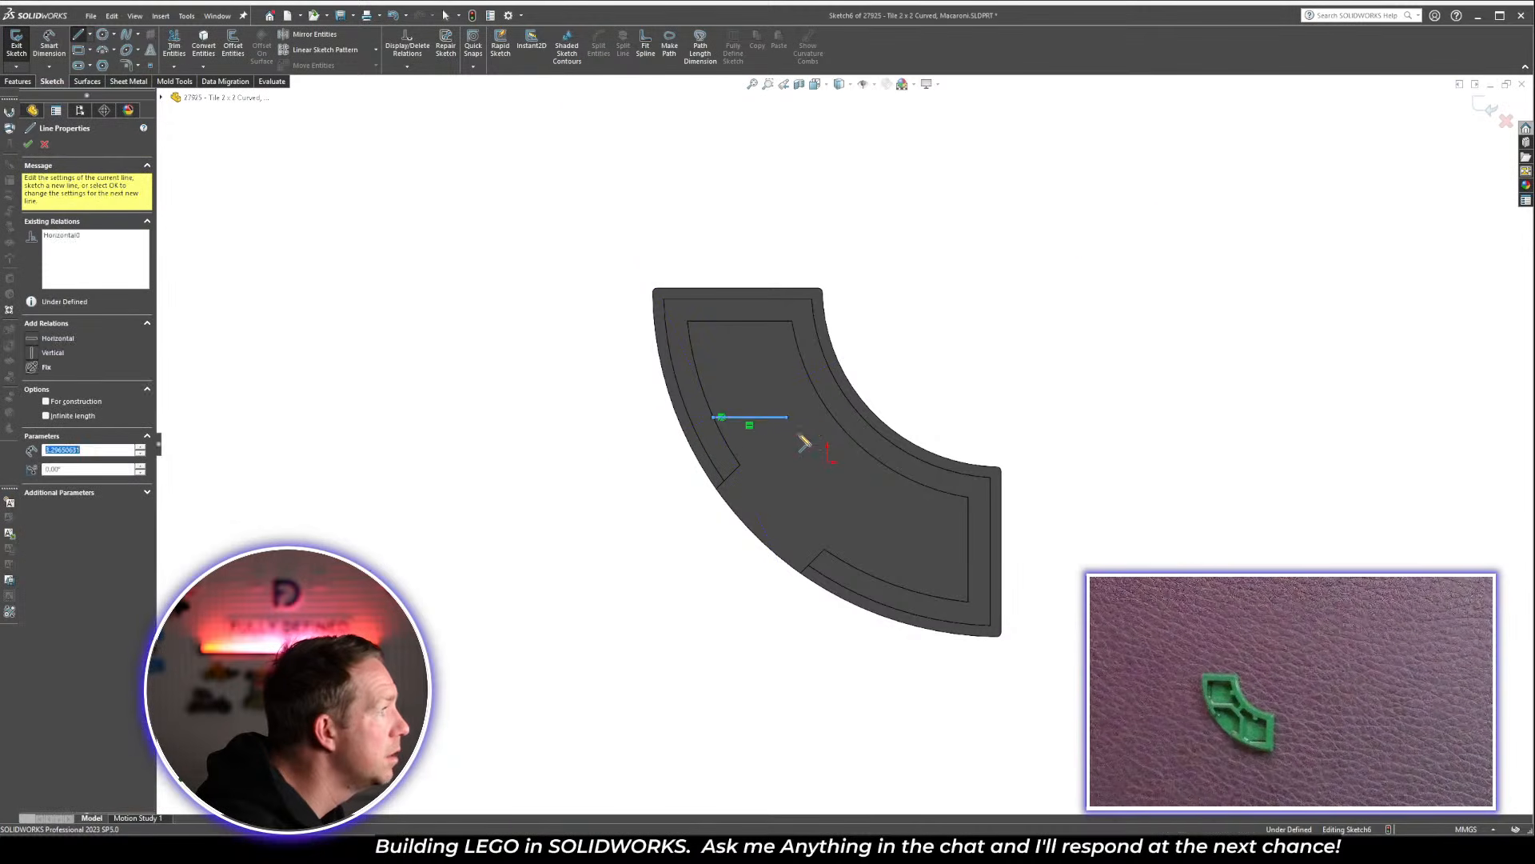
{"action": "left_click", "coordinate": [786, 417]}
{"action": "left_click", "coordinate": [870, 497]}
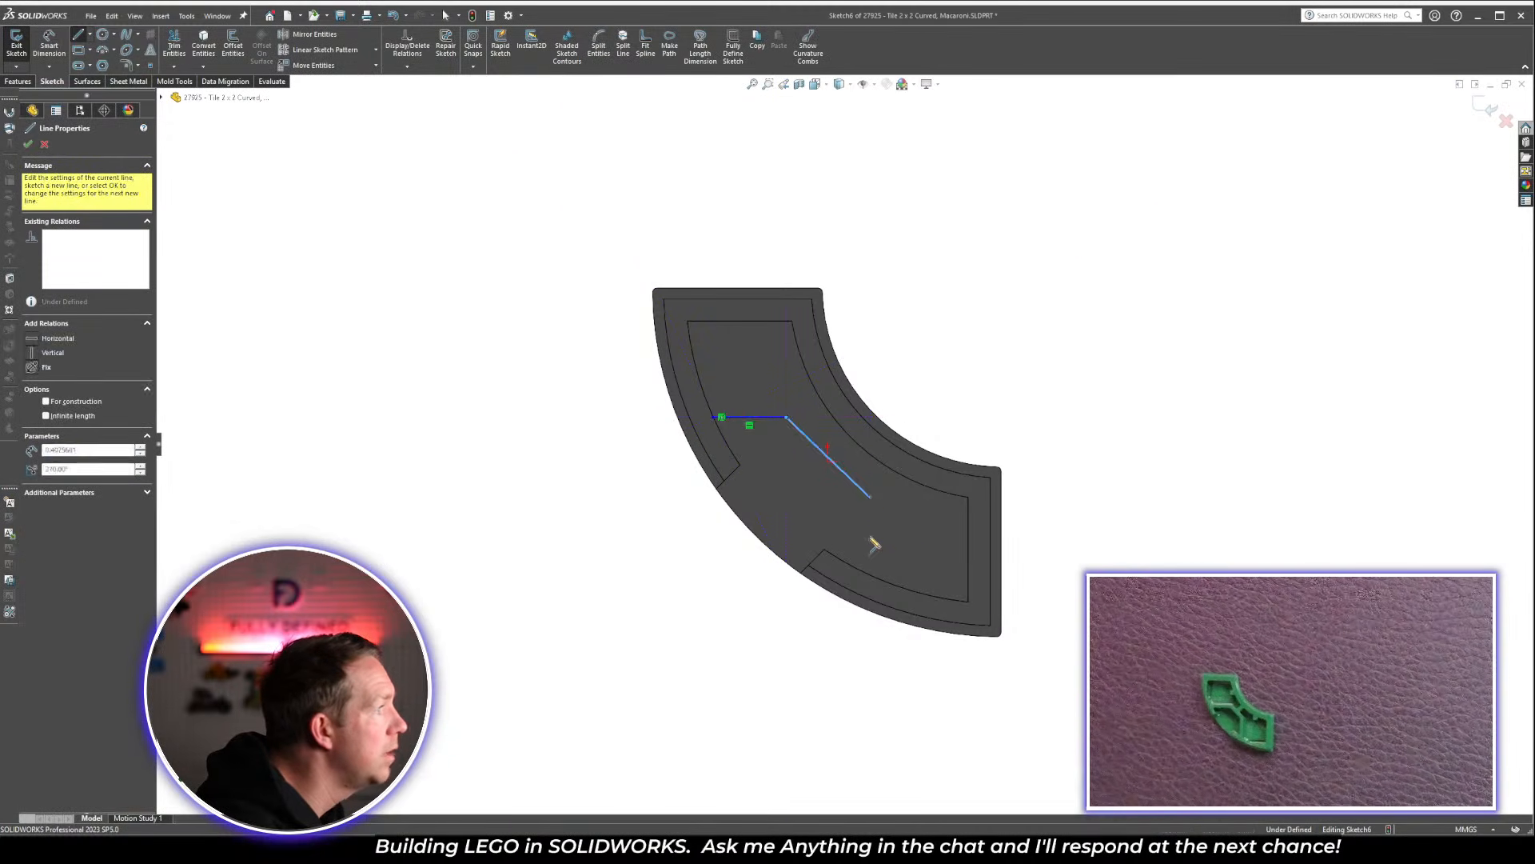
{"action": "left_click", "coordinate": [870, 572]}
{"action": "key", "text": "Escape"}
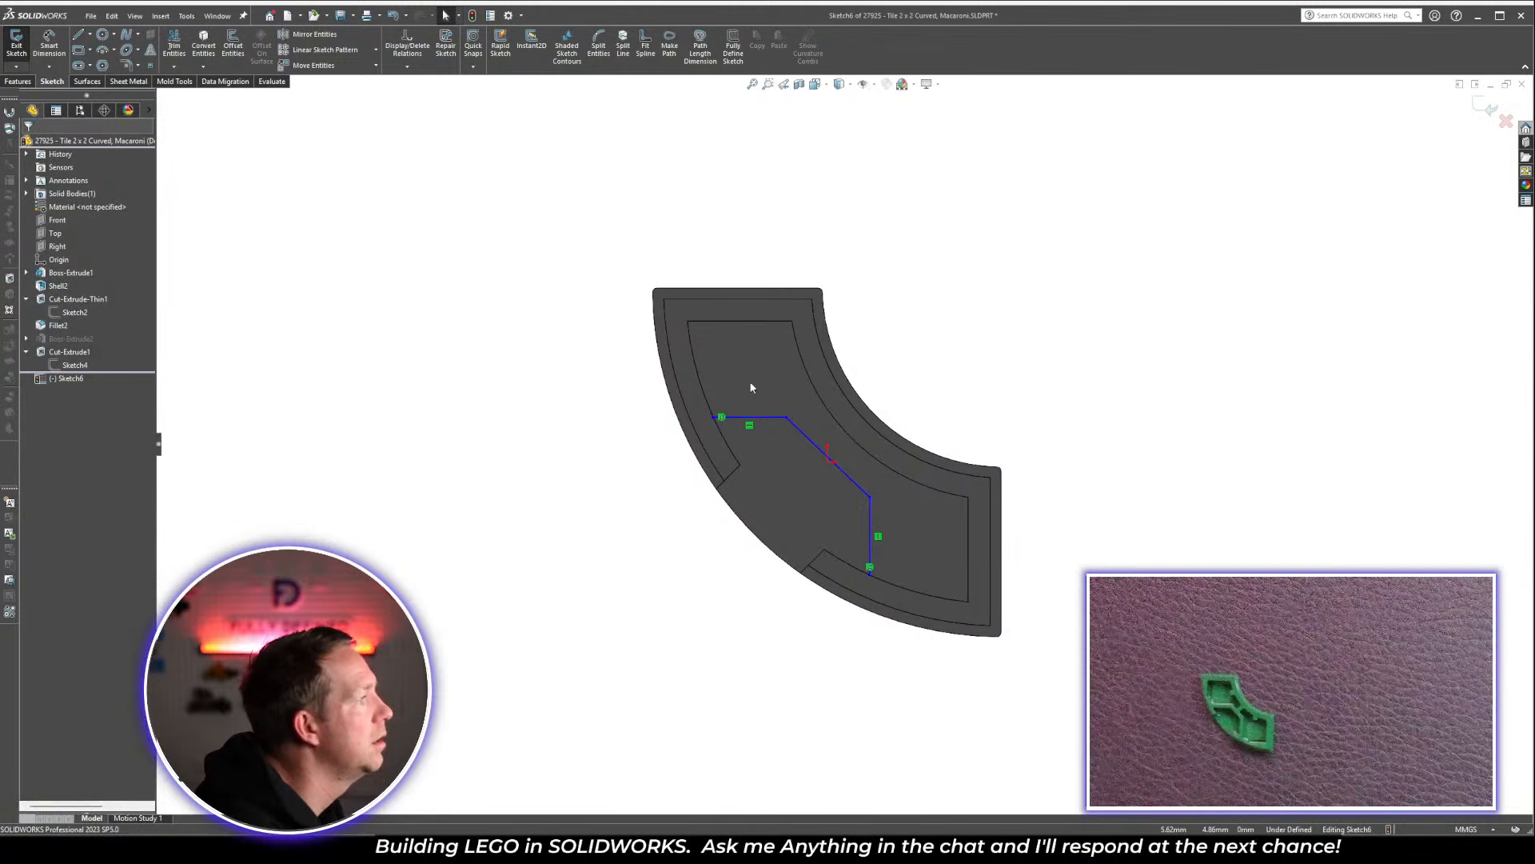
Sketch a branch line about 2.4 mm long from the diagonal line near the origin to the tile's inner curved wall
{"action": "left_click", "coordinate": [836, 464]}
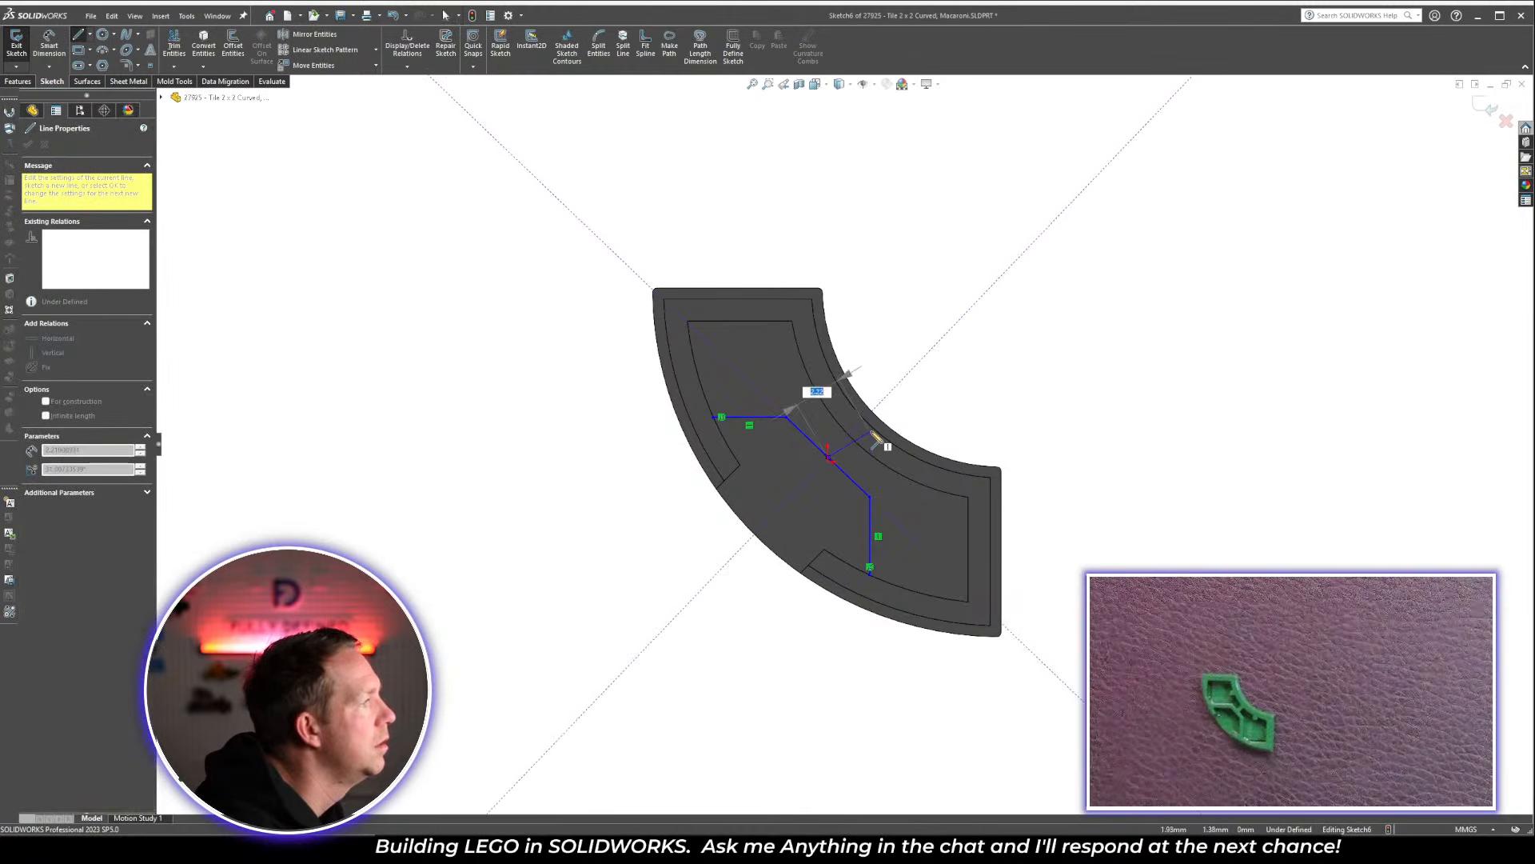
{"action": "left_click", "coordinate": [828, 457]}
{"action": "left_click", "coordinate": [868, 432]}
{"action": "key", "text": "Escape"}
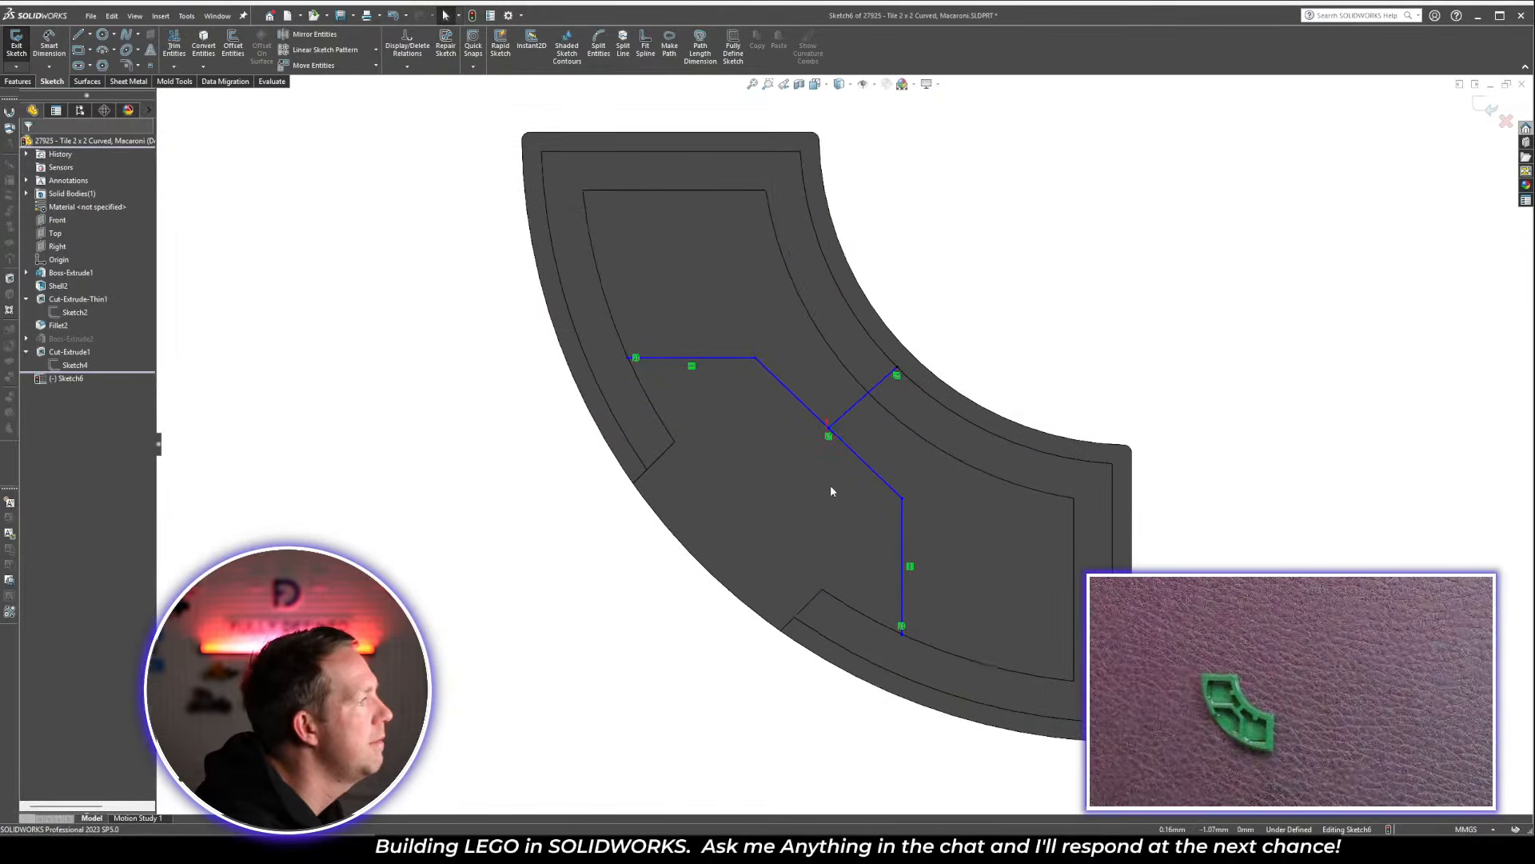
Make the branch line coincident with the origin
{"action": "scroll", "coordinate": [830, 441], "scroll_direction": "down", "scroll_amount": 5}
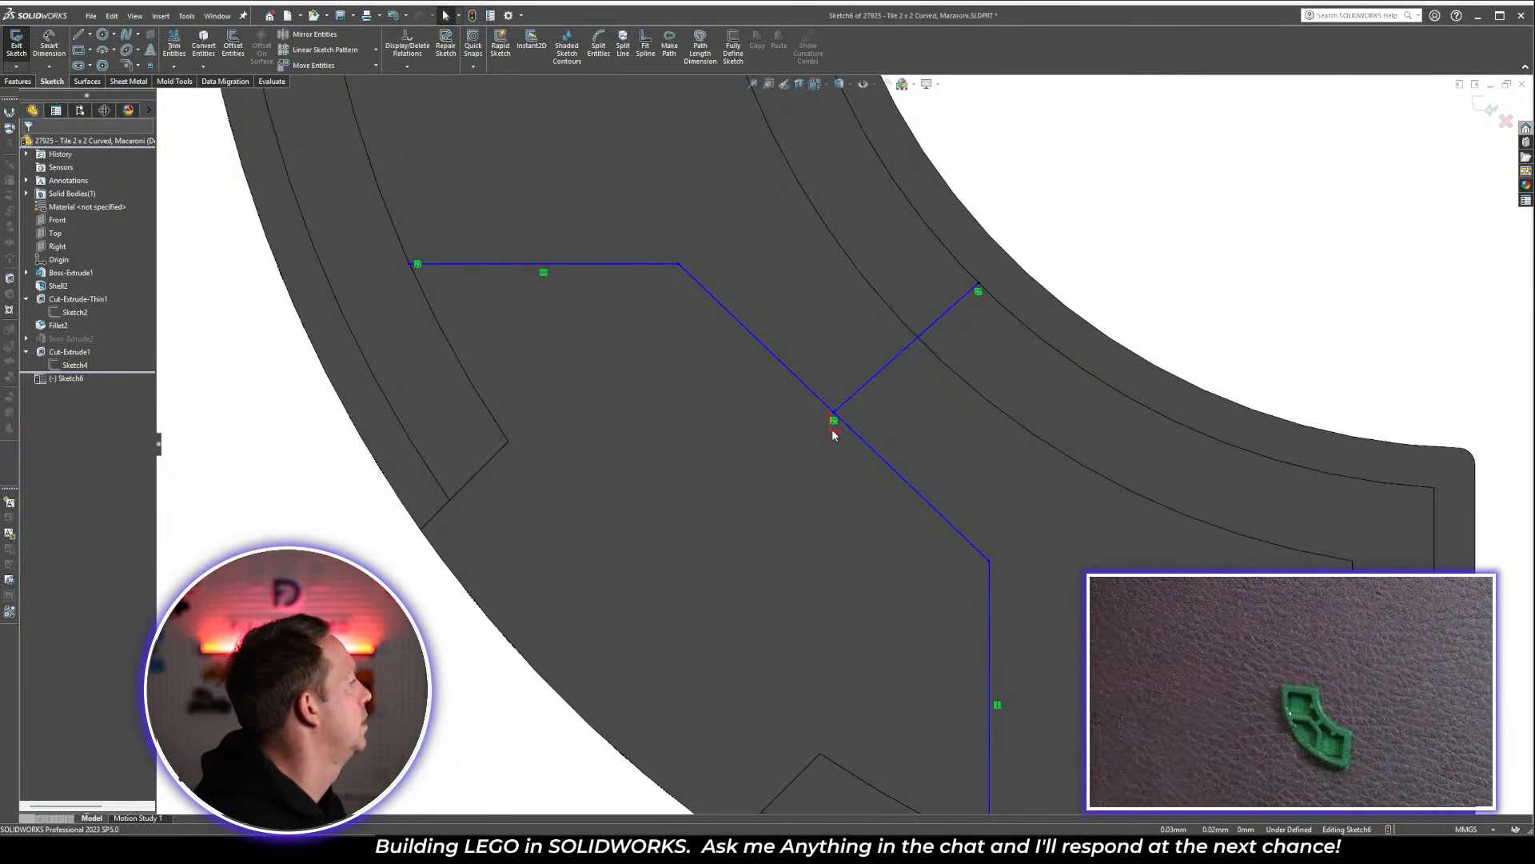
{"action": "scroll", "coordinate": [844, 448], "scroll_direction": "up", "scroll_amount": 3}
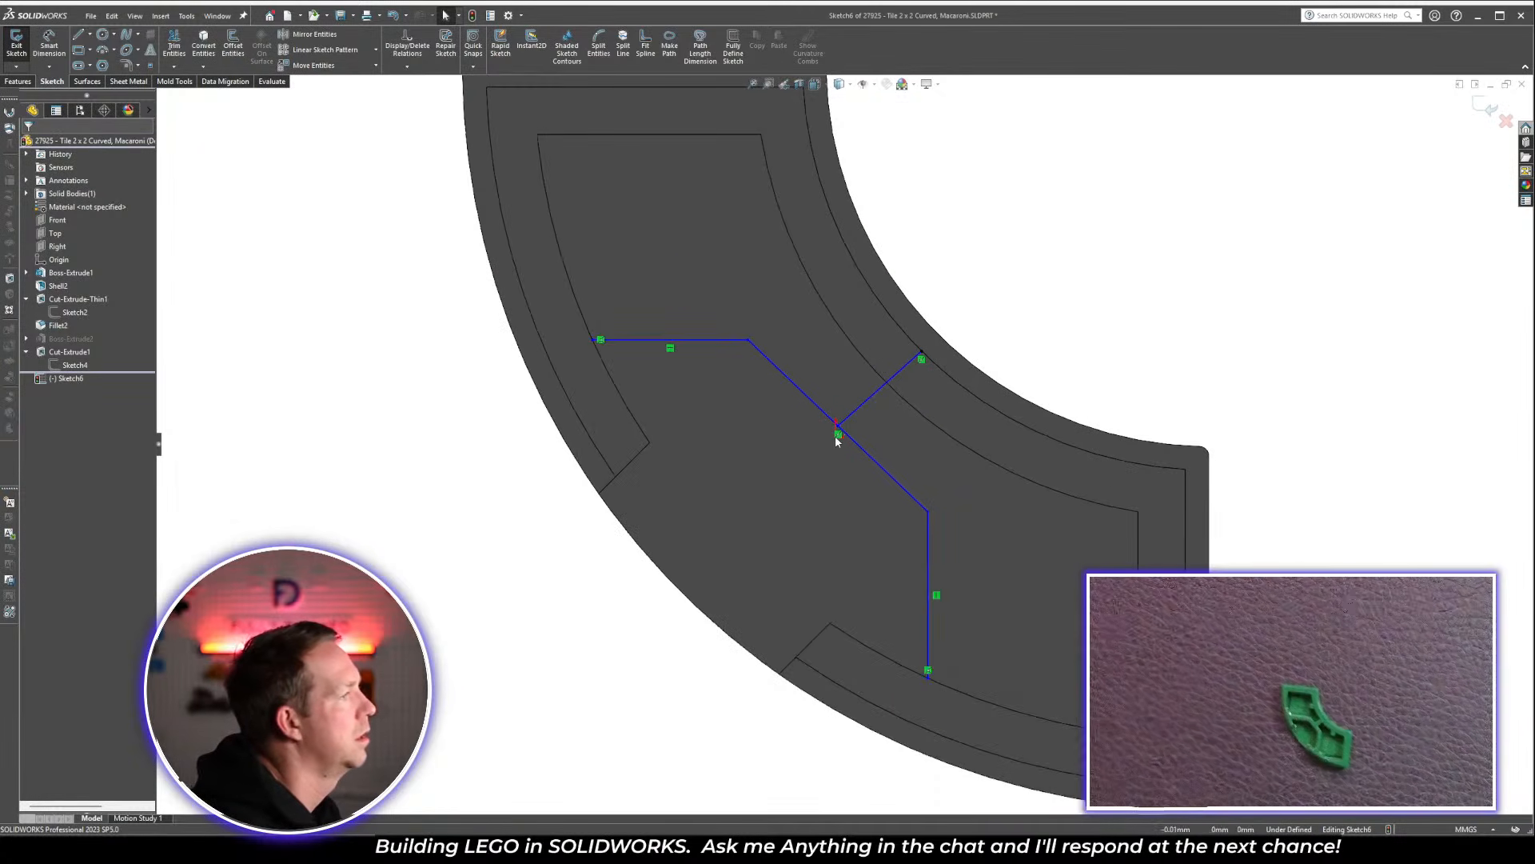
{"action": "scroll", "coordinate": [837, 441], "scroll_direction": "down", "scroll_amount": 3}
{"action": "left_click", "coordinate": [850, 416], "text": "ctrl"}
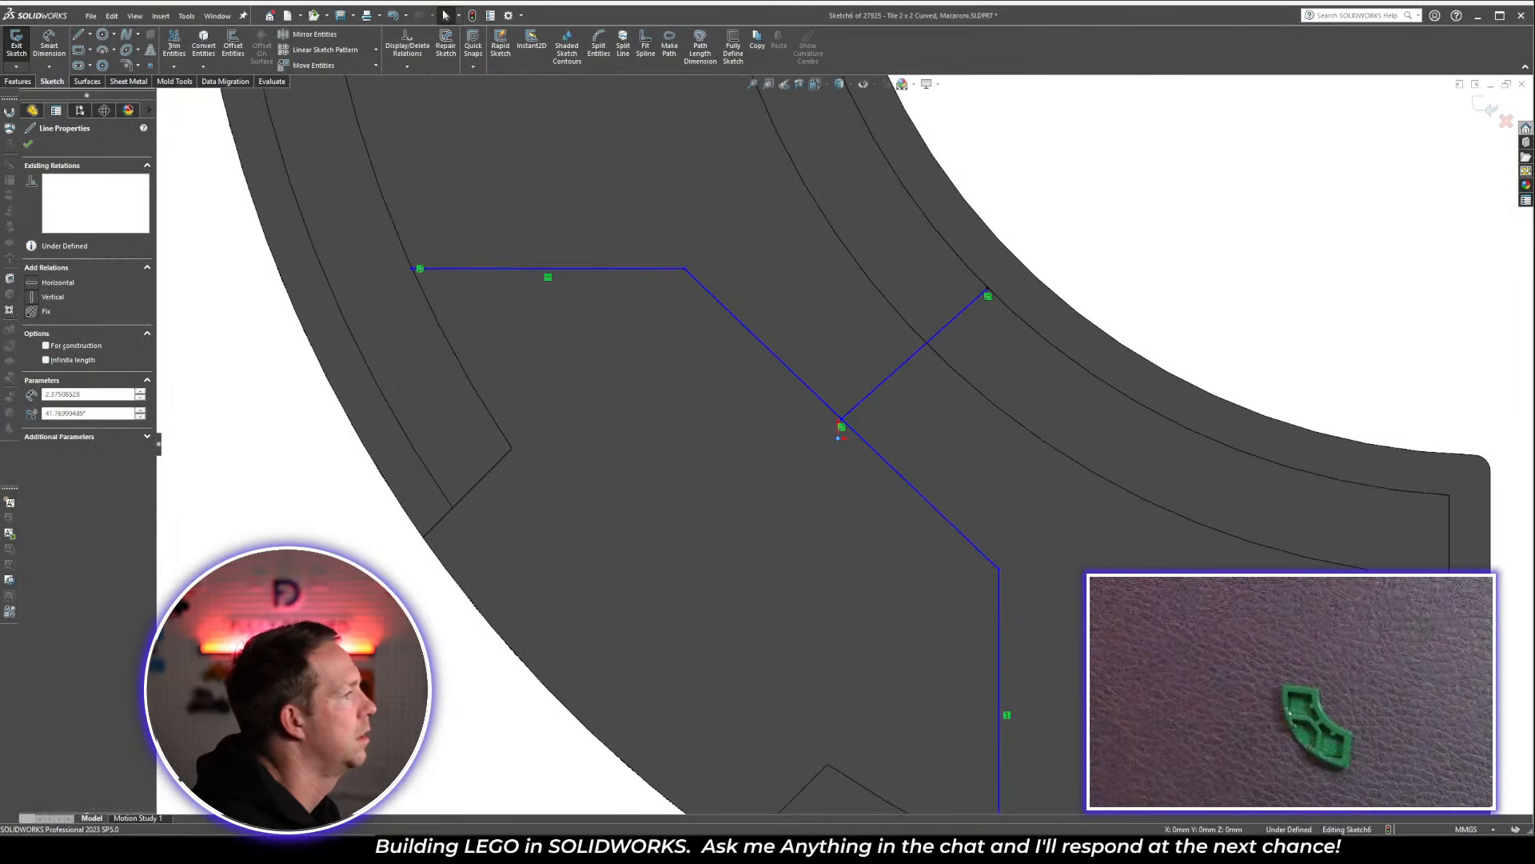
{"action": "left_click", "coordinate": [1050, 419]}
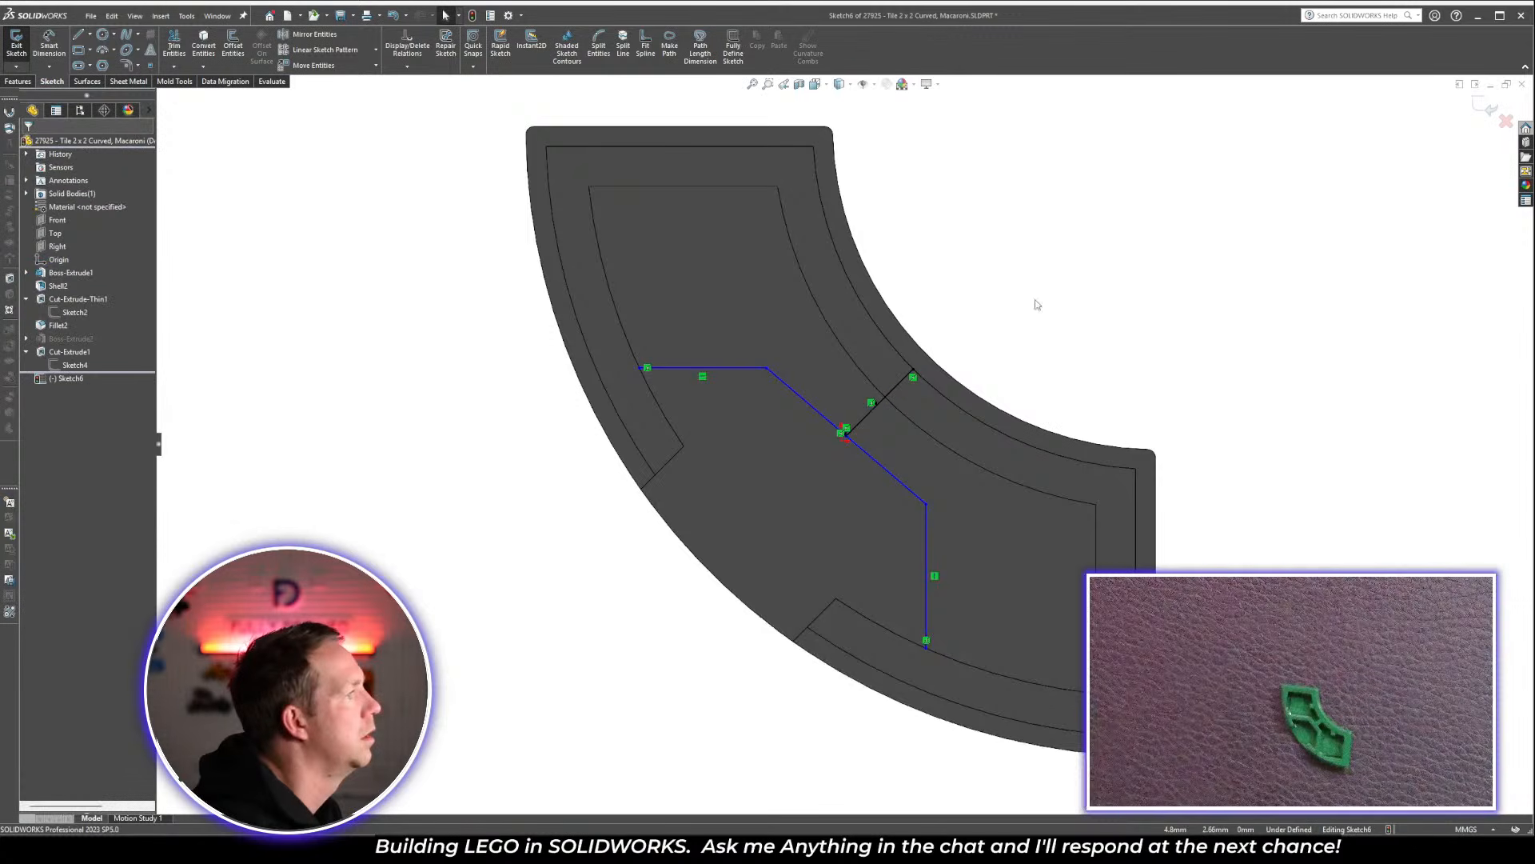
Dimension the diagonal line's distance from the tile's concave outer edge as 3.20 mm
{"action": "key", "text": "d"}
{"action": "scroll", "coordinate": [861, 419], "scroll_direction": "down", "scroll_amount": 2}
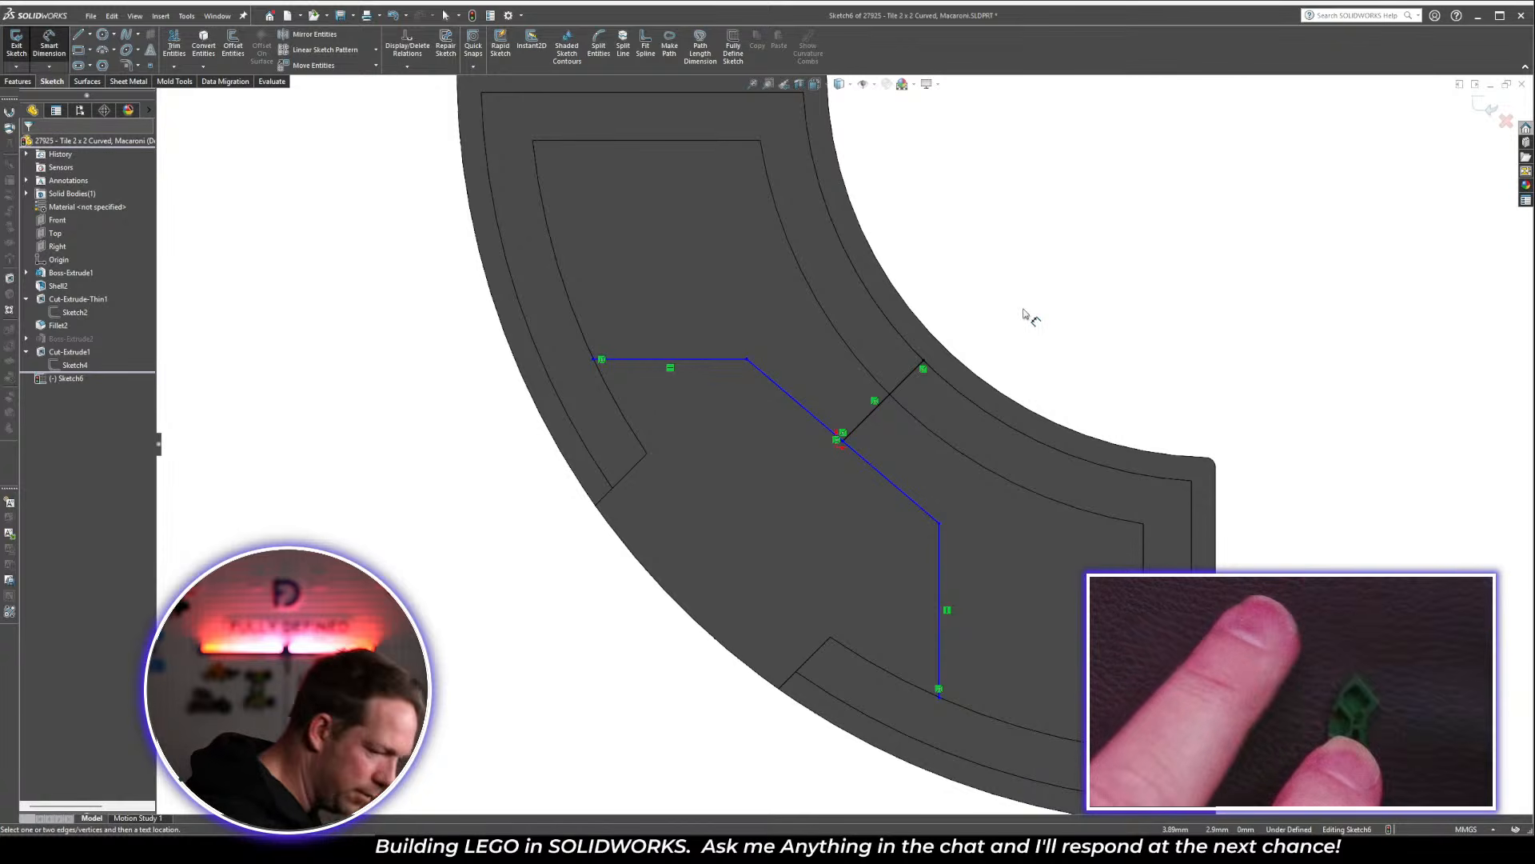
{"action": "left_click", "coordinate": [884, 475]}
{"action": "left_click", "coordinate": [957, 347]}
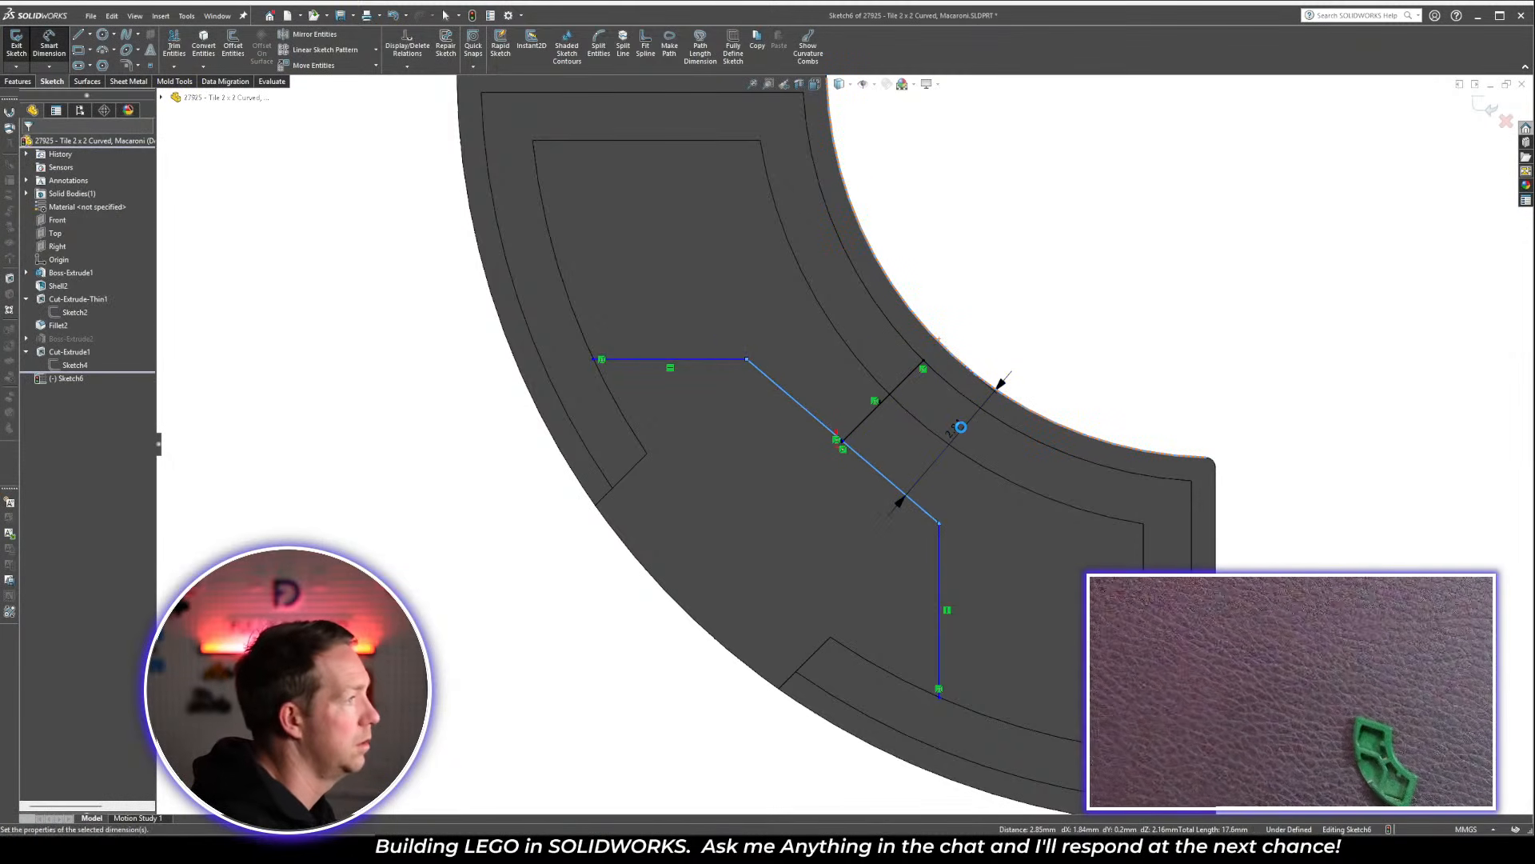
{"action": "left_click", "coordinate": [961, 427]}
{"action": "type", "text": "3.2"}
{"action": "key", "text": "Return"}
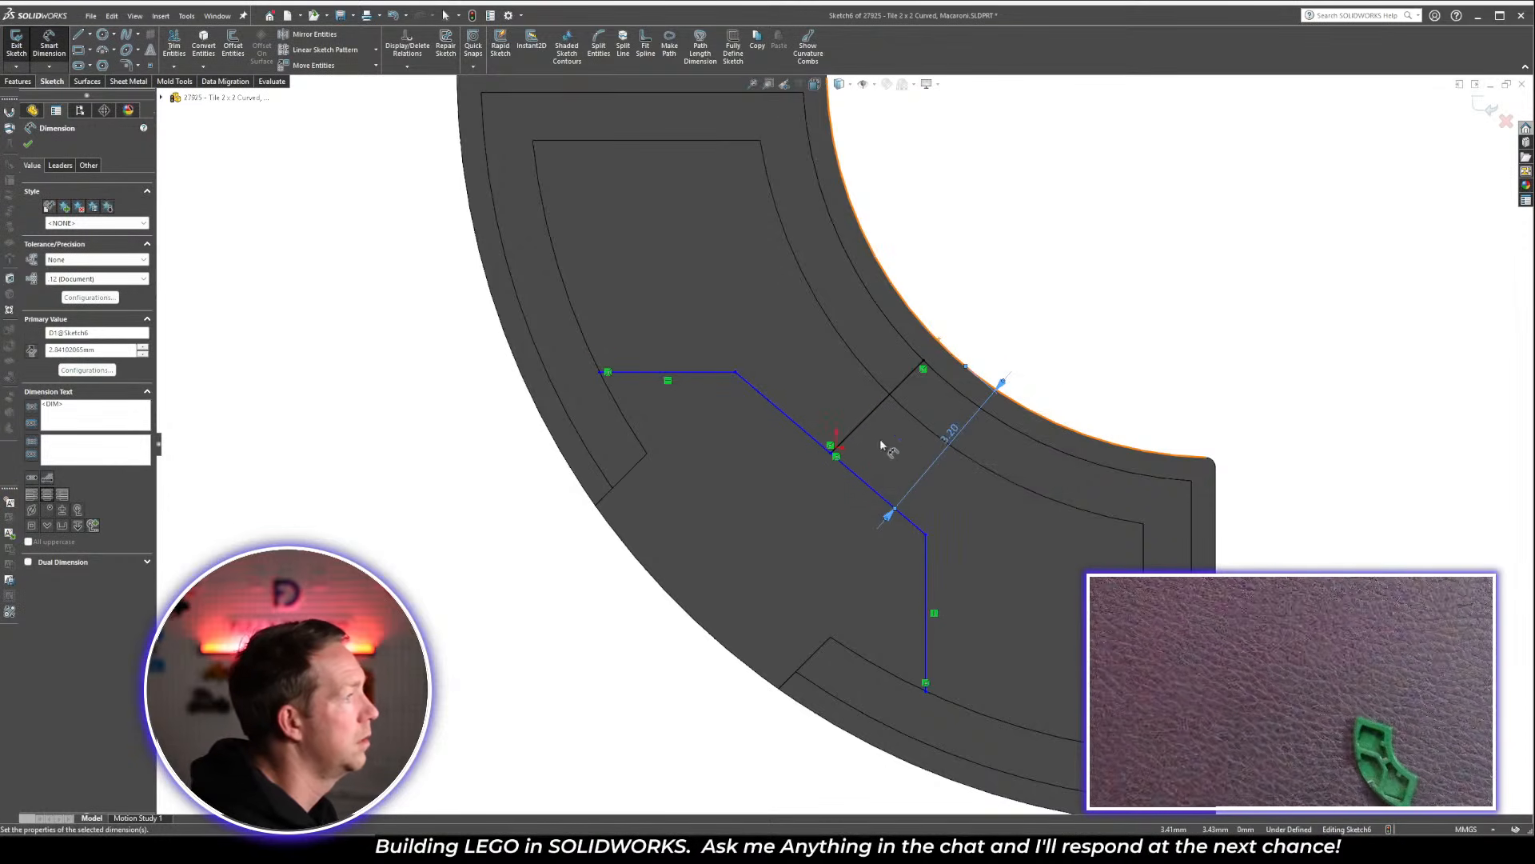
{"action": "key", "text": "Escape"}
Make the diagonal line perpendicular to the branch line
{"action": "left_click", "coordinate": [849, 467]}
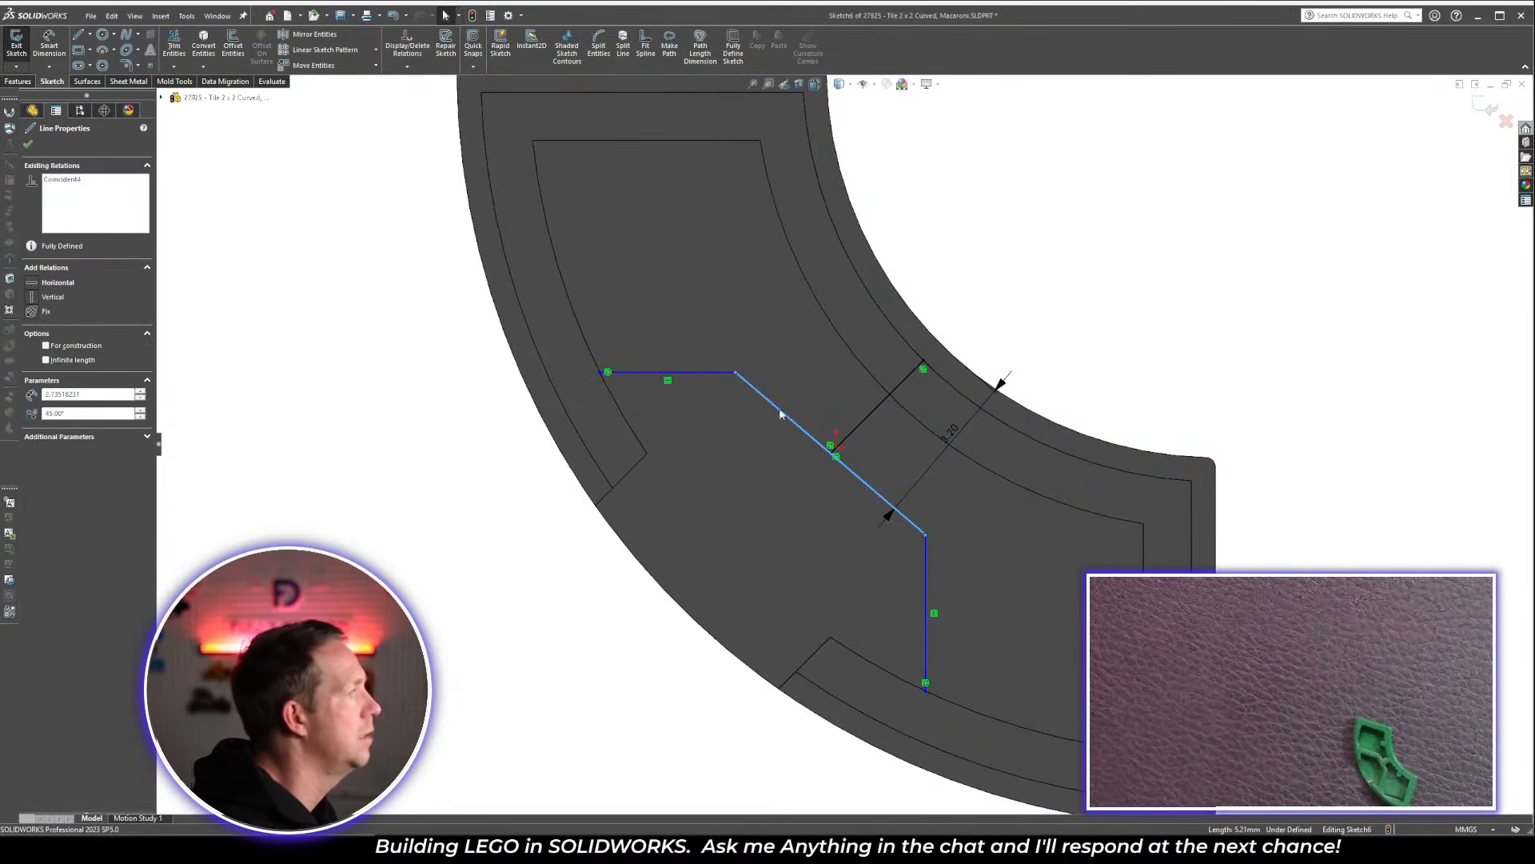
{"action": "left_click", "coordinate": [880, 404], "text": "ctrl"}
{"action": "left_click", "coordinate": [80, 392]}
{"action": "left_click", "coordinate": [457, 502]}
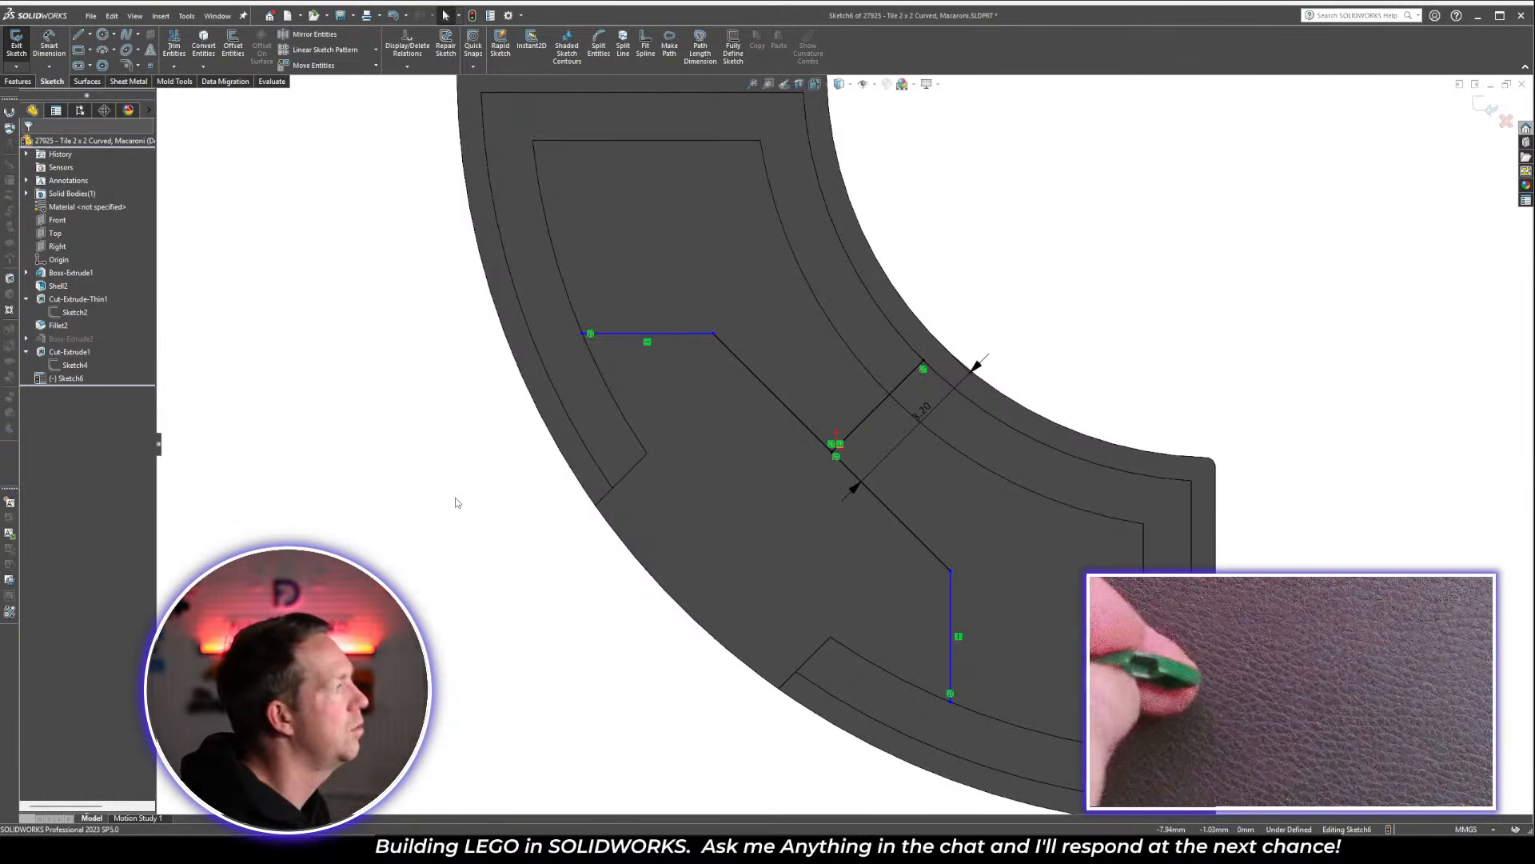
Dimension the distance between the outer endpoints of the horizontal and vertical rib lines as 7.5-.8 mm
{"action": "right_click_drag", "start_coordinate": [1130, 302], "coordinate": [1173, 174]}
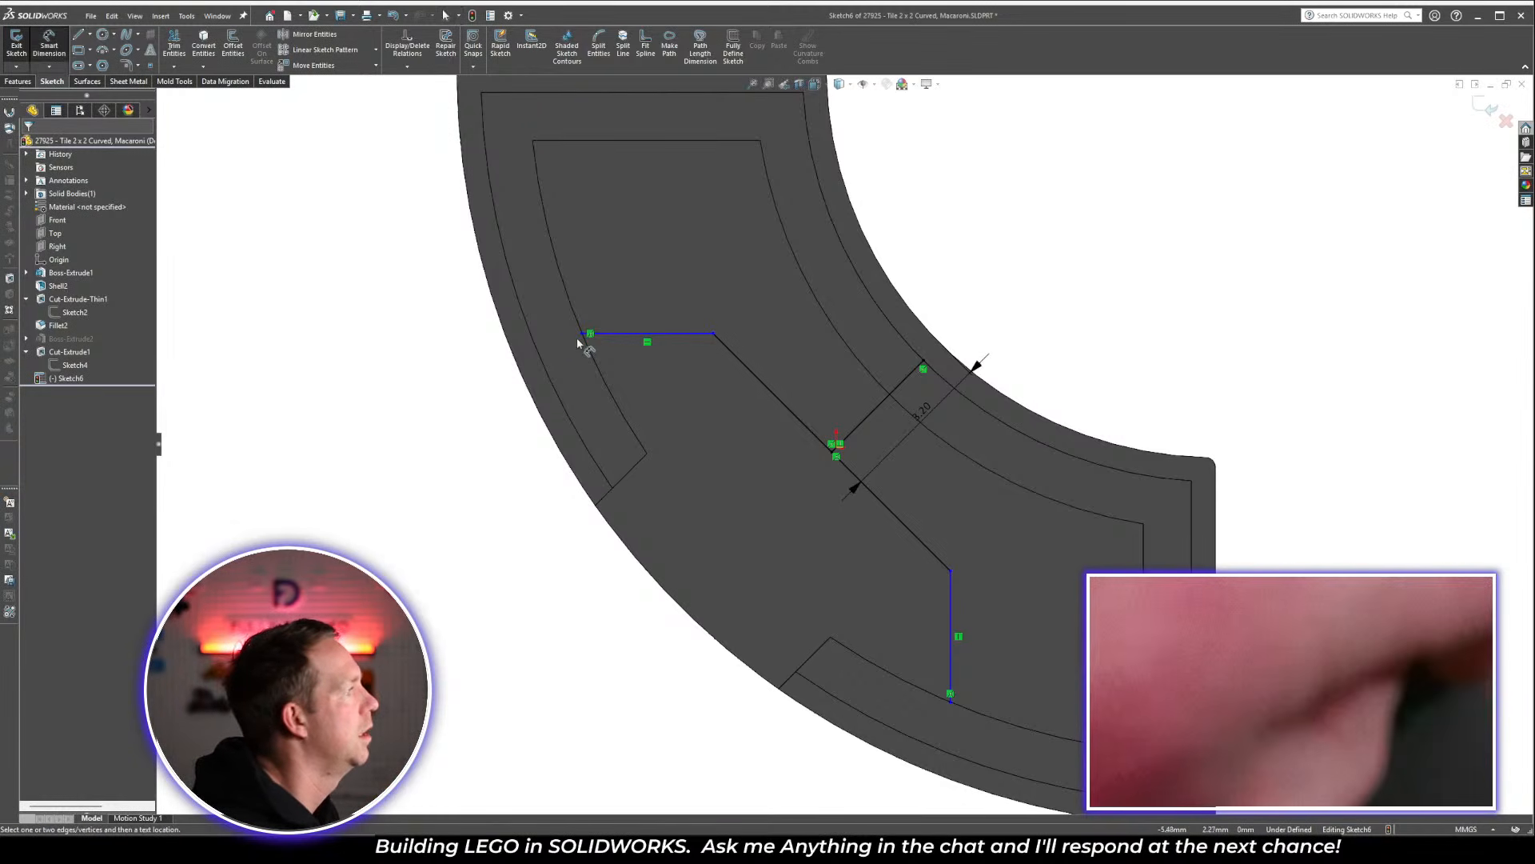
{"action": "left_click", "coordinate": [583, 331]}
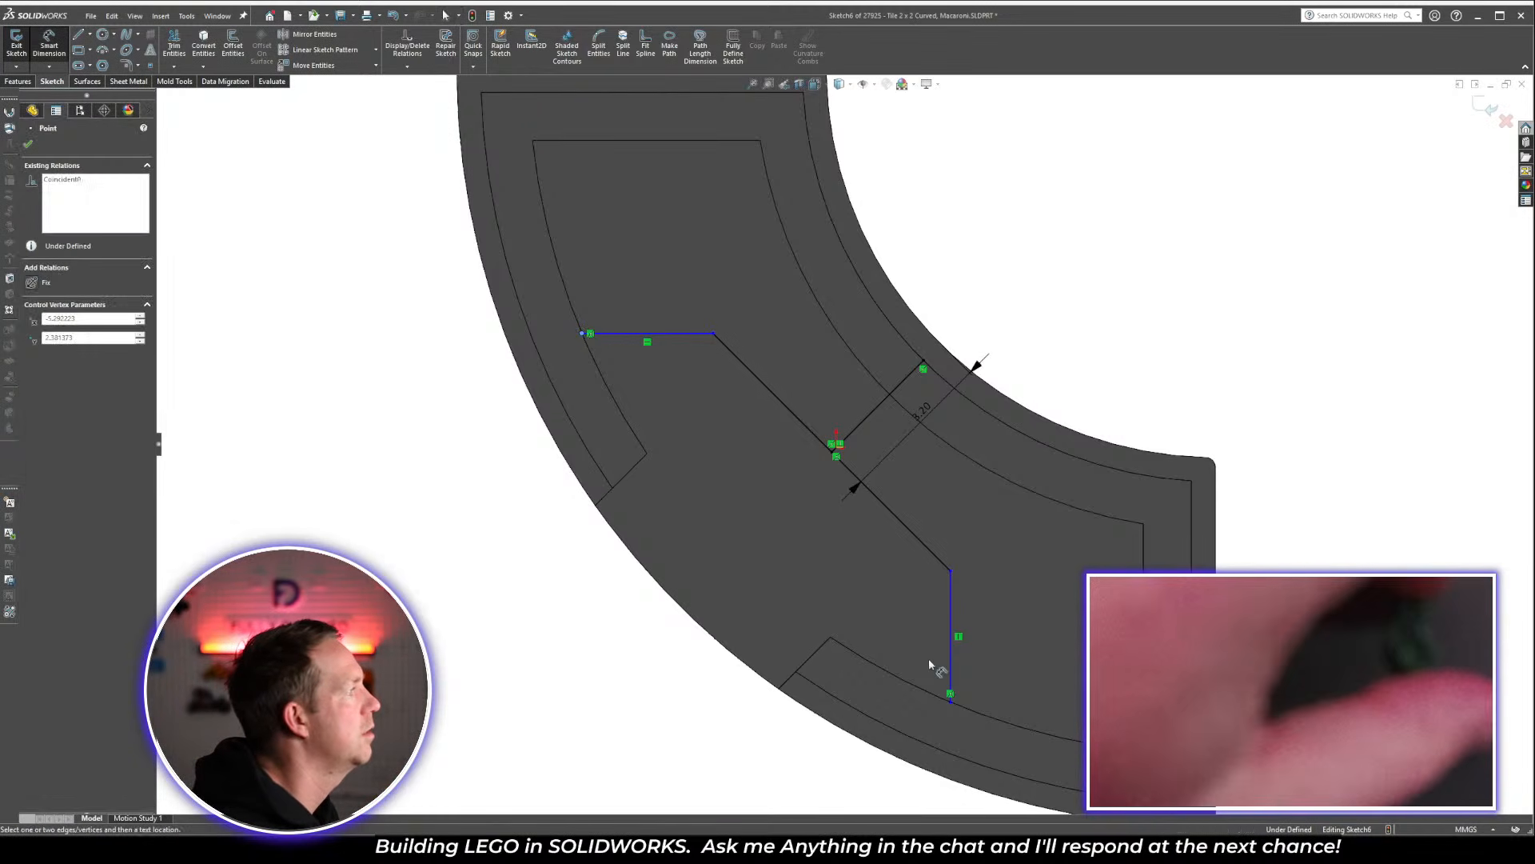
{"action": "left_click", "coordinate": [951, 700]}
{"action": "left_click", "coordinate": [617, 709]}
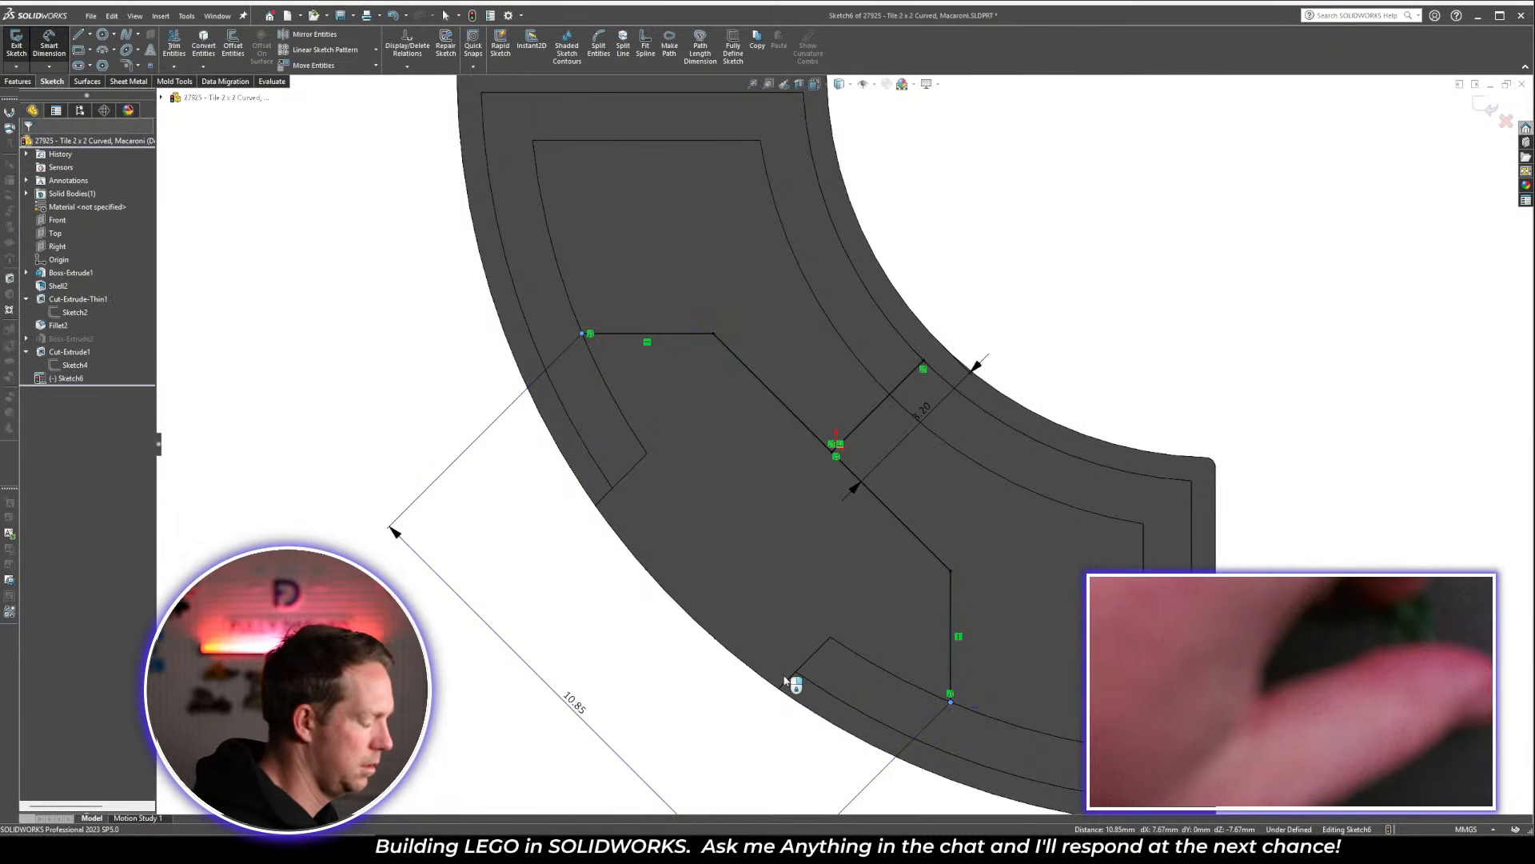
{"action": "type", "text": "7.5-.8"}
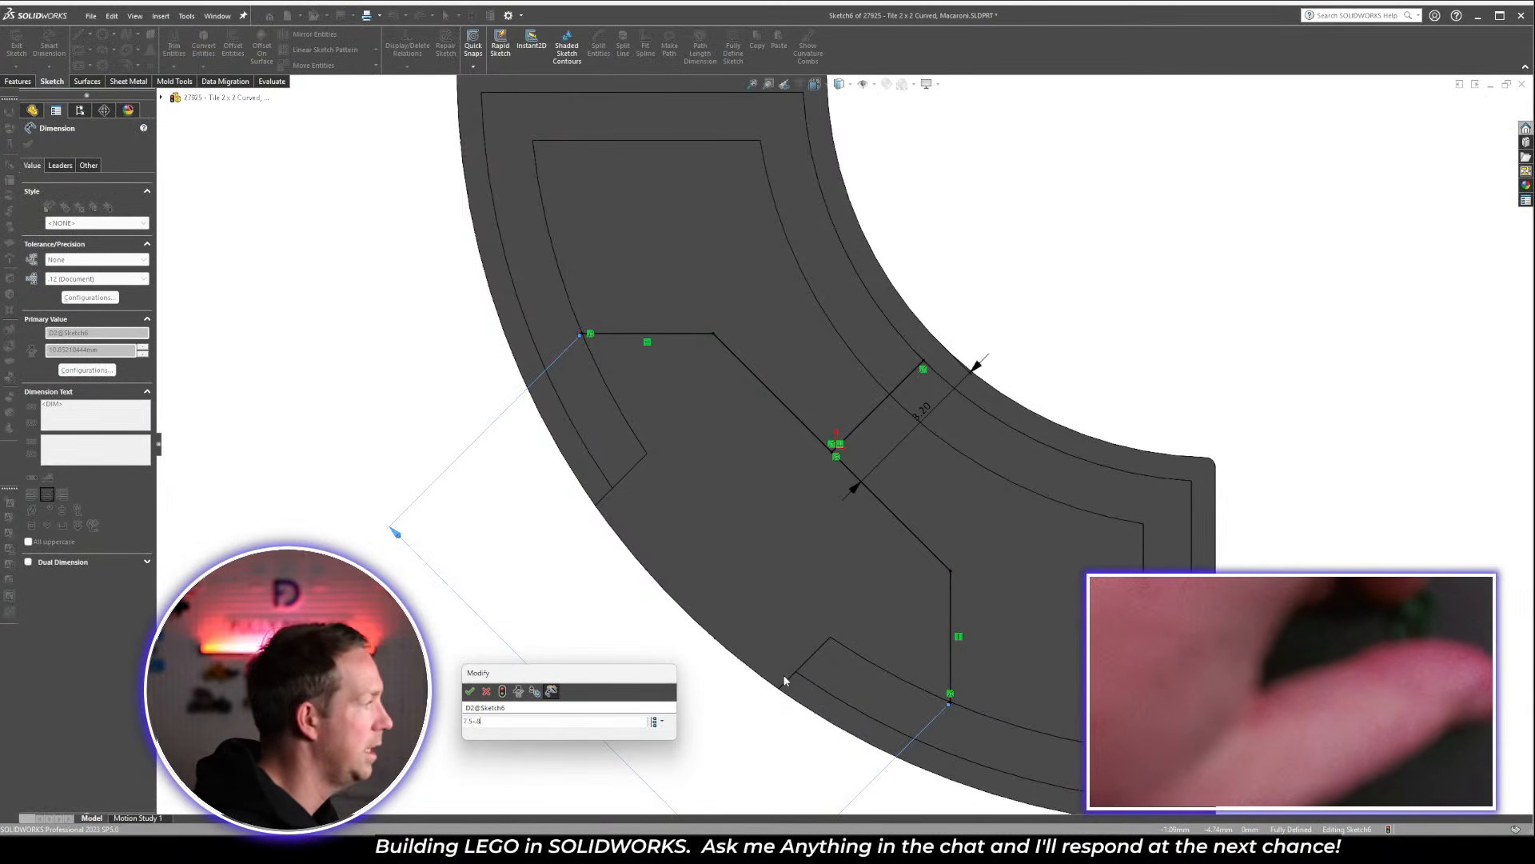
{"action": "key", "text": "Return"}
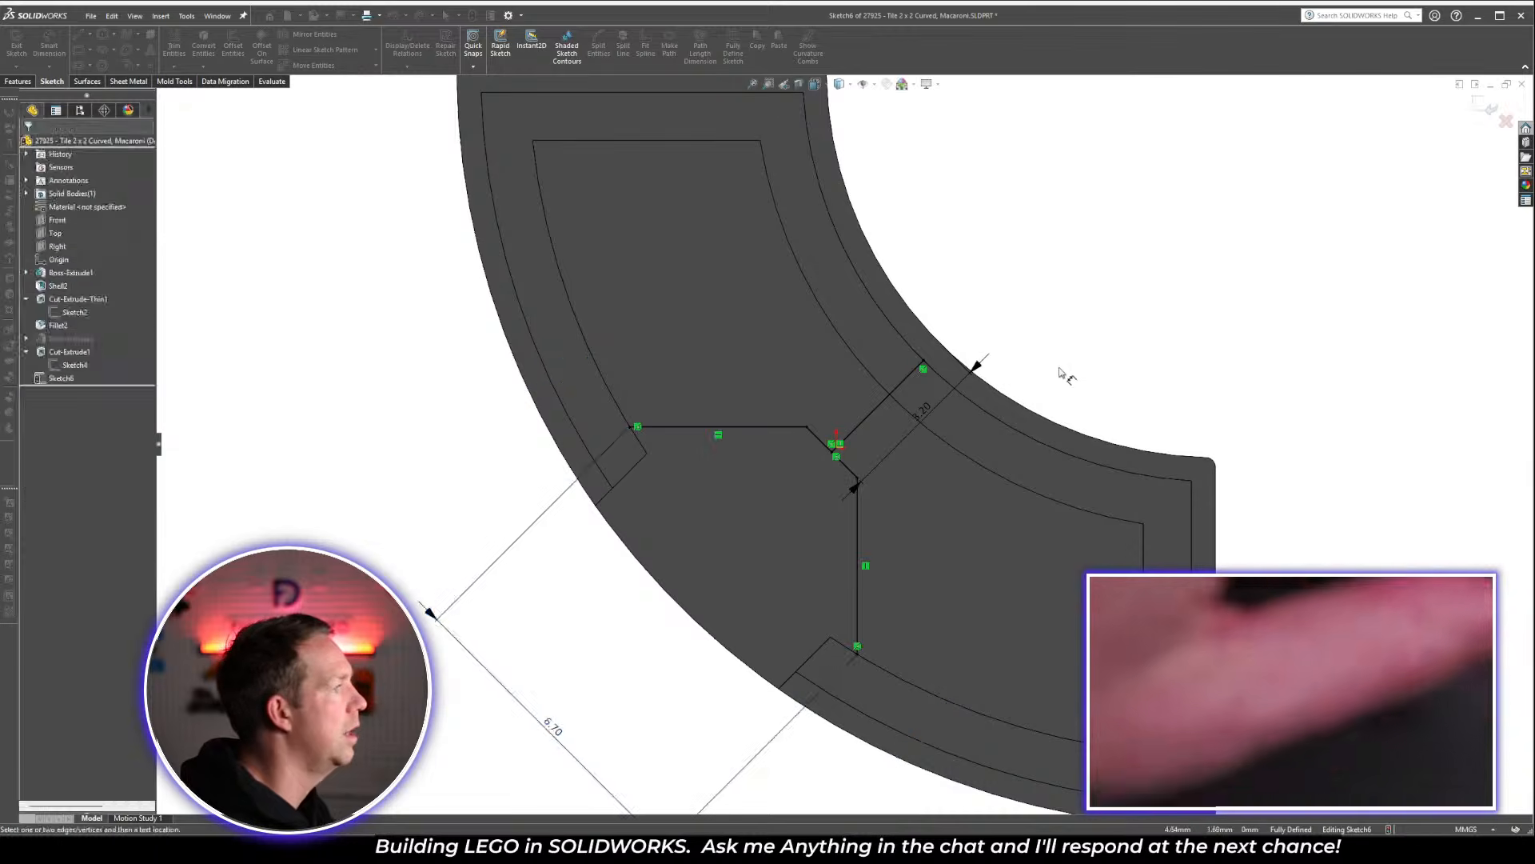
Start a boss extrude of the rib sketch as a mid-plane thin feature with 0.80 mm wall thickness
{"action": "key", "text": "f"}
{"action": "middle_click_drag", "start_coordinate": [971, 481], "coordinate": [984, 326]}
{"action": "scroll", "coordinate": [803, 411], "scroll_direction": "down", "scroll_amount": 5}
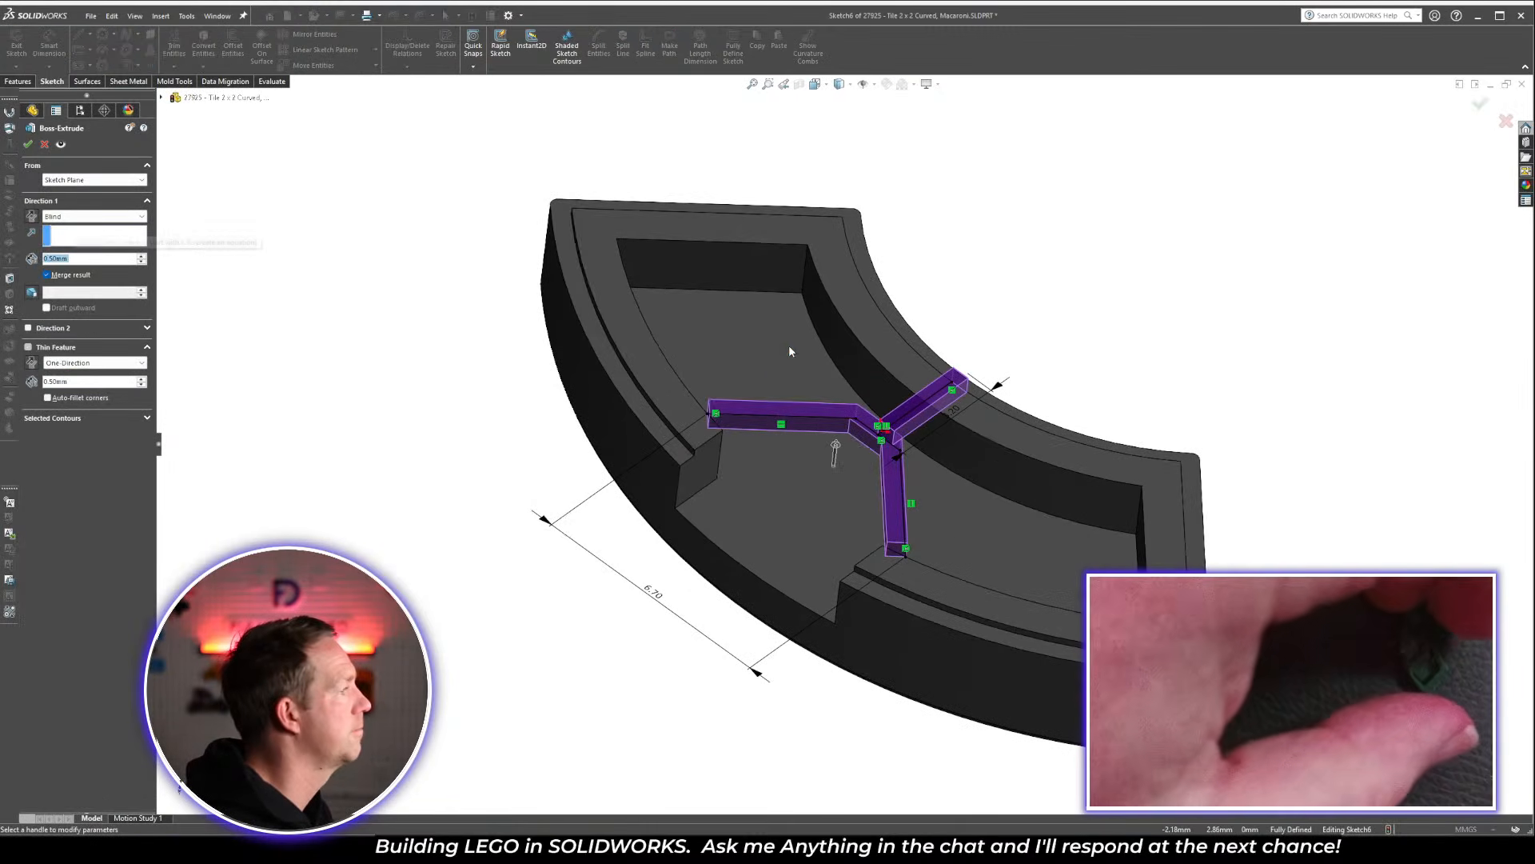
{"action": "left_click", "coordinate": [80, 363]}
{"action": "left_click", "coordinate": [72, 383]}
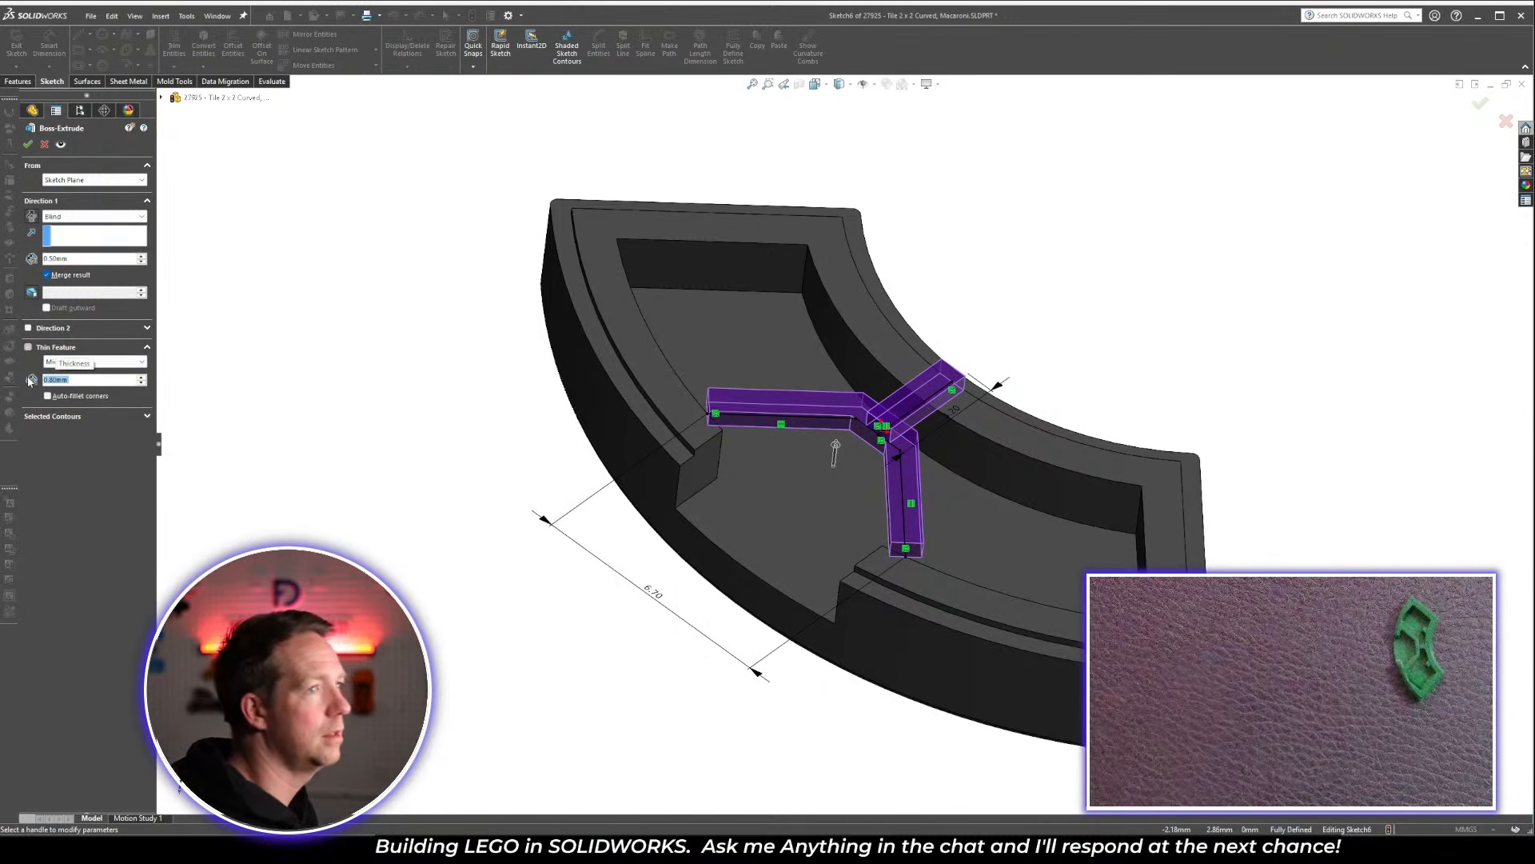
Extrude the ribs up to the tile's recessed floor face and finish the thin feature
{"action": "left_click", "coordinate": [92, 217]}
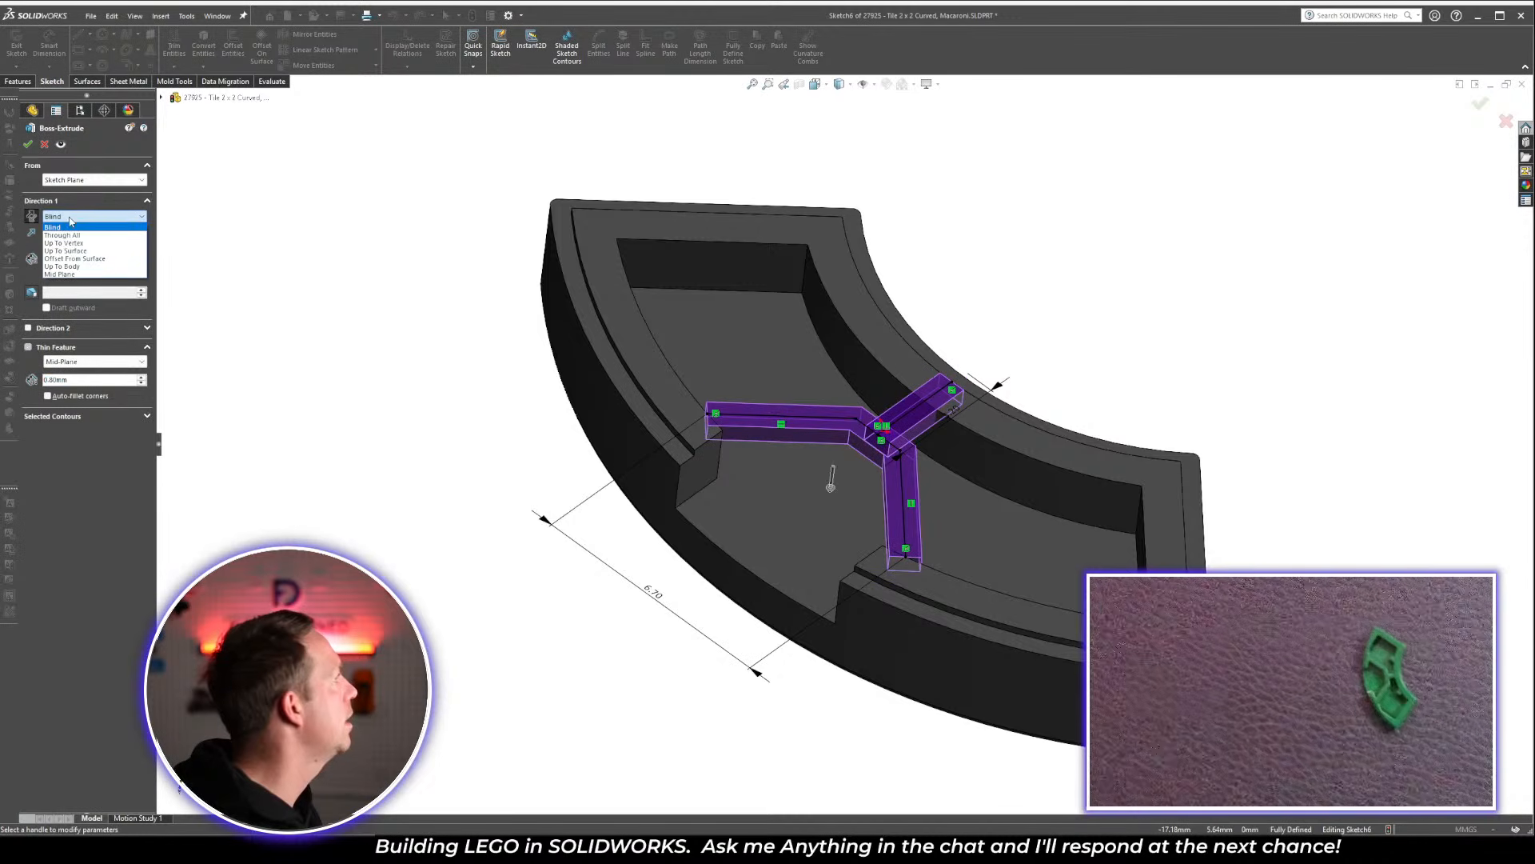
{"action": "left_click", "coordinate": [72, 252]}
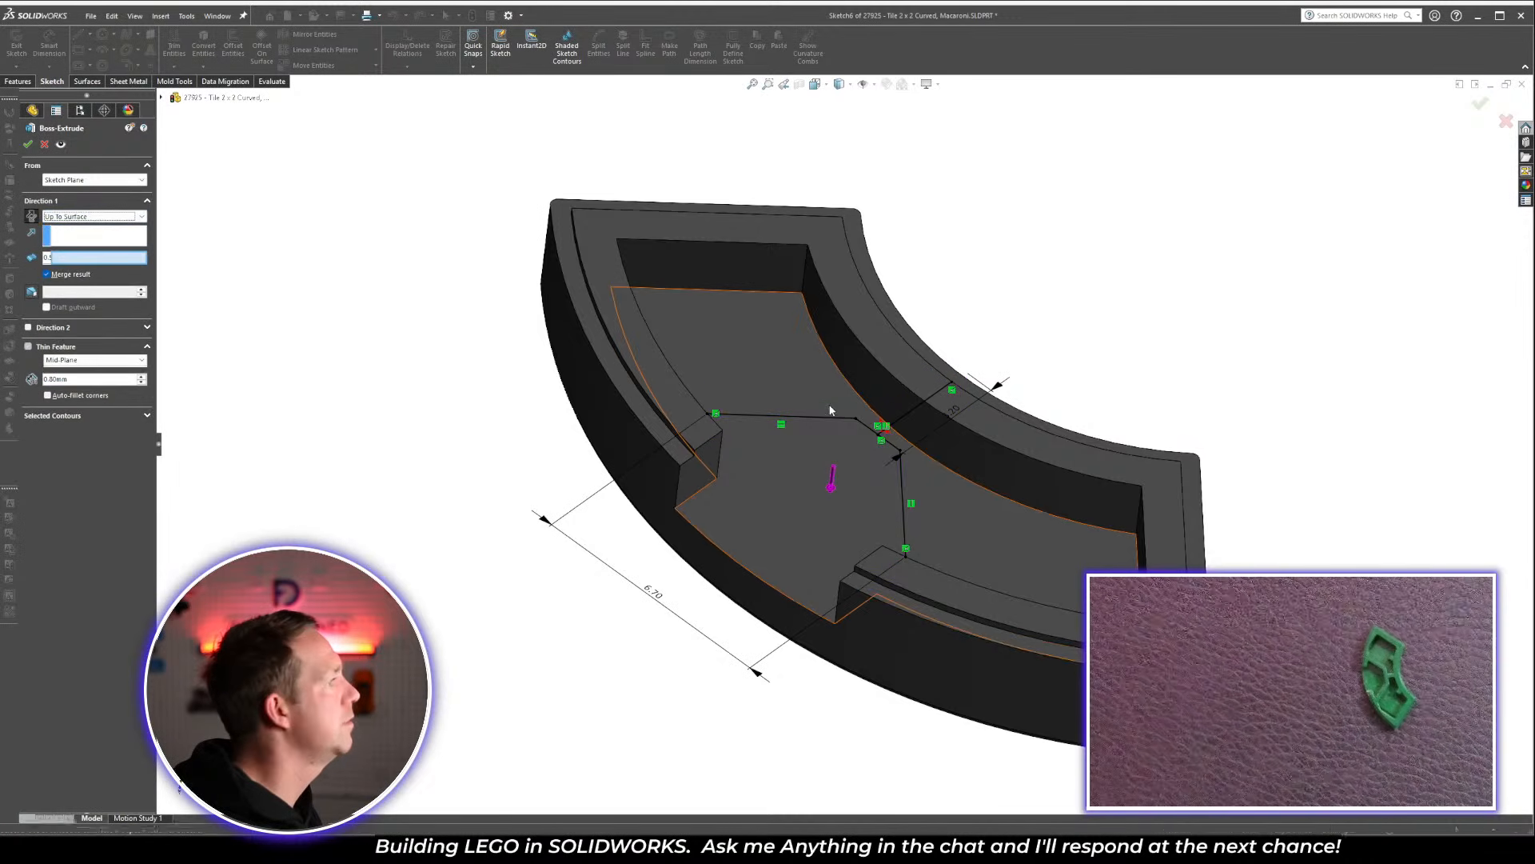
{"action": "left_click", "coordinate": [836, 412]}
{"action": "scroll", "coordinate": [768, 410], "scroll_direction": "down", "scroll_amount": 2}
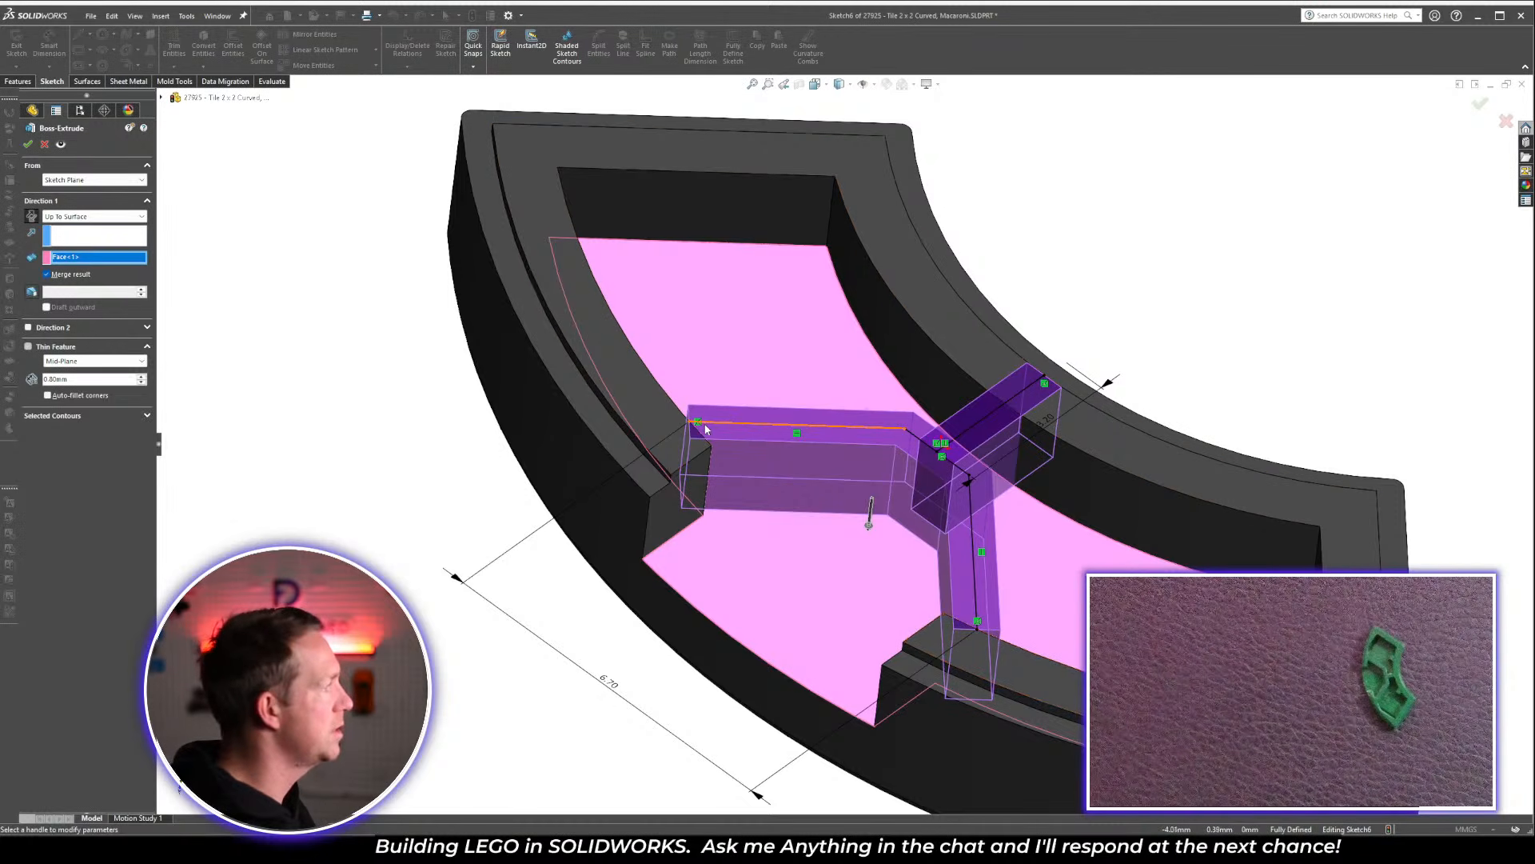
{"action": "middle_click_drag", "start_coordinate": [711, 429], "coordinate": [734, 493]}
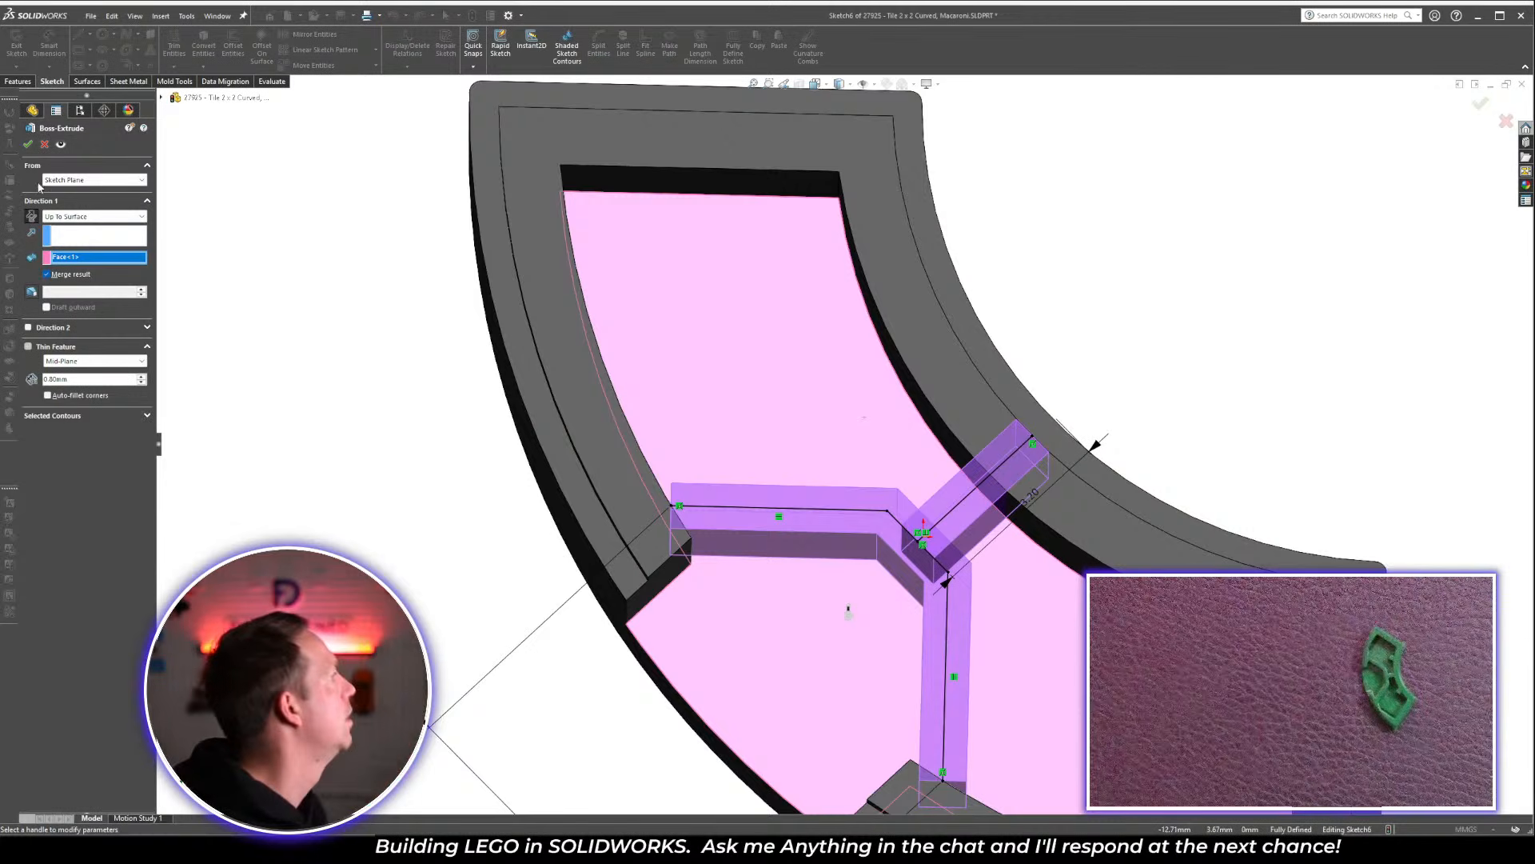
{"action": "left_click", "coordinate": [28, 144]}
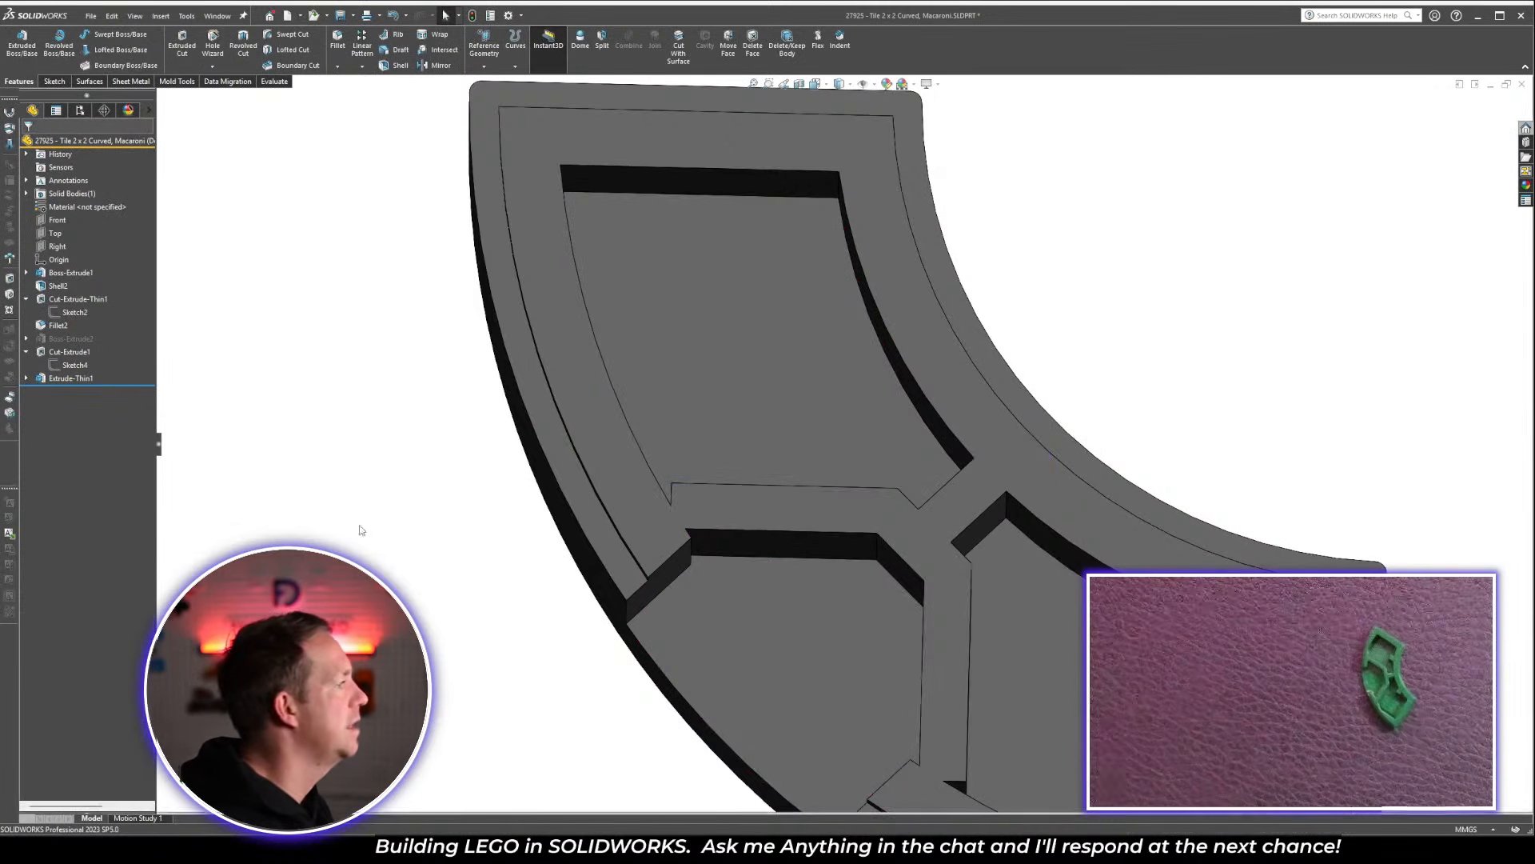
Reopen the rib sketch in a face-on view and set the distance between the outer rib endpoints to 7.50 mm
{"action": "left_click", "coordinate": [26, 378]}
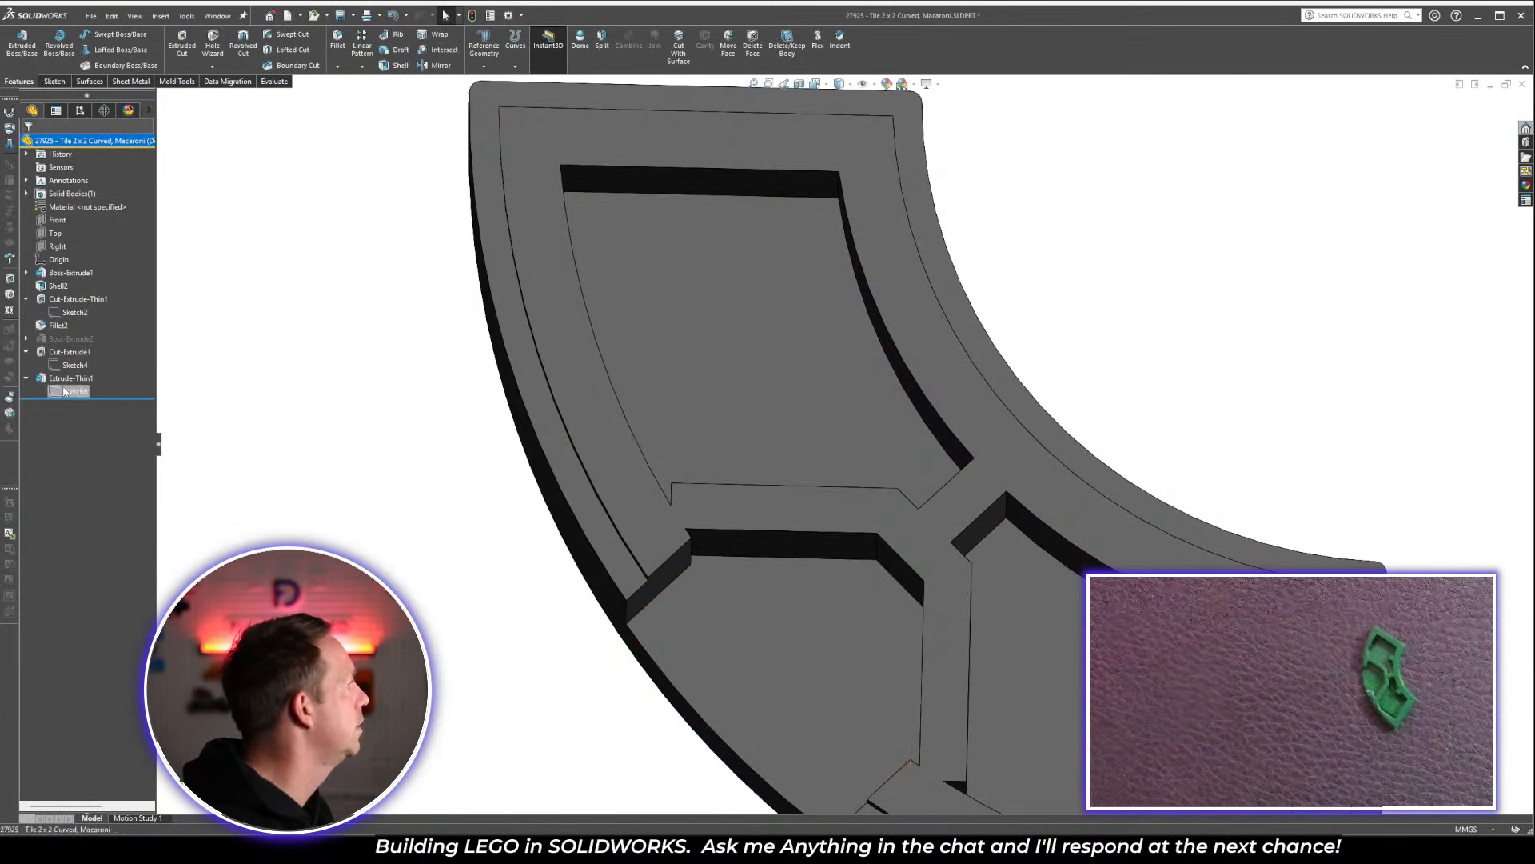
{"action": "left_click", "coordinate": [73, 391]}
{"action": "key", "text": "space"}
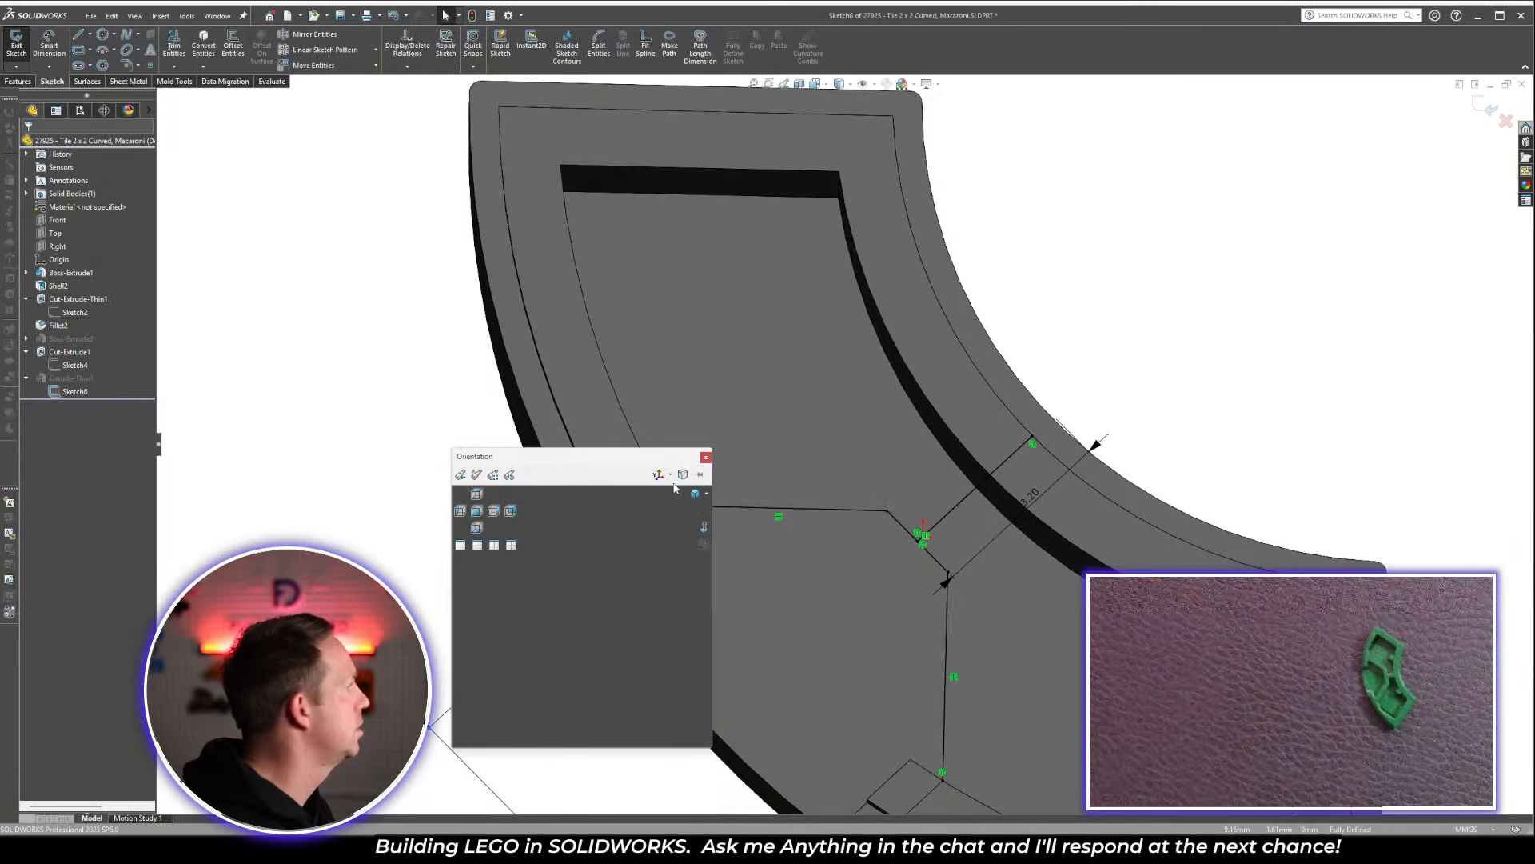
{"action": "left_click", "coordinate": [704, 527]}
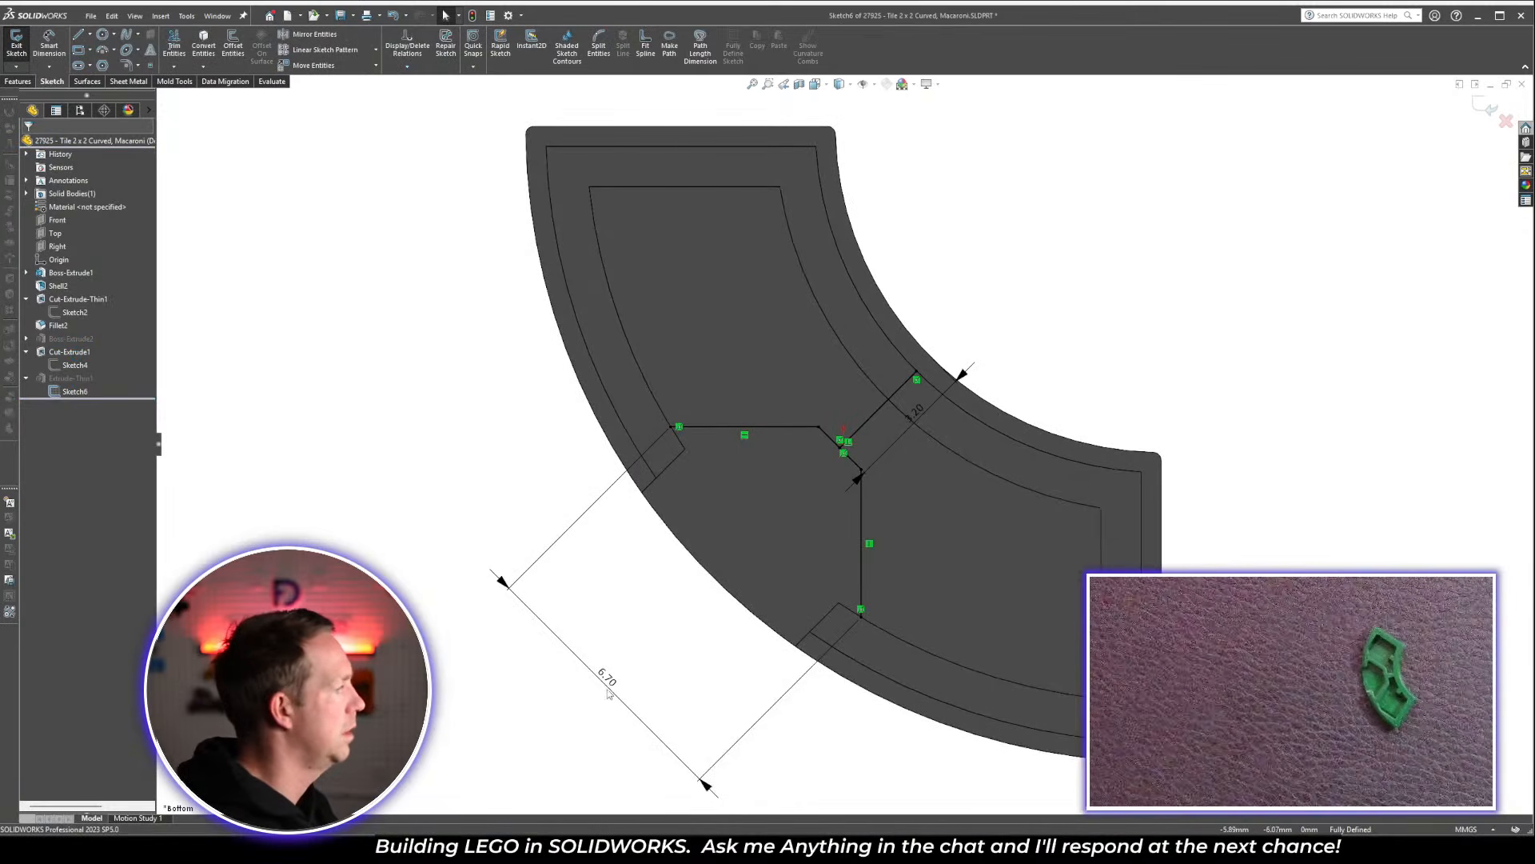
{"action": "double_click", "coordinate": [607, 693]}
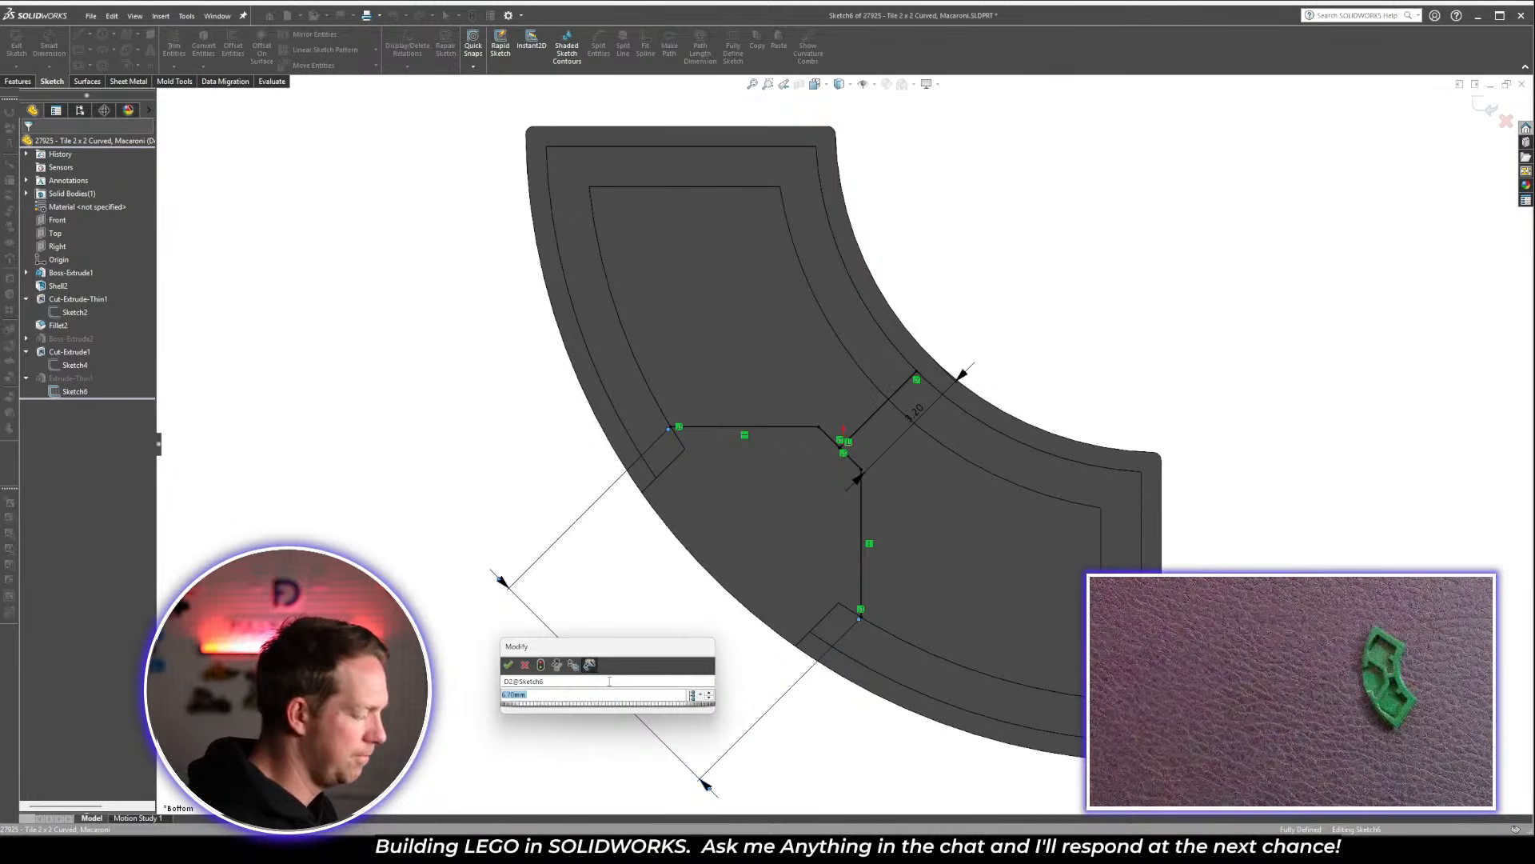
{"action": "key", "text": "Return"}
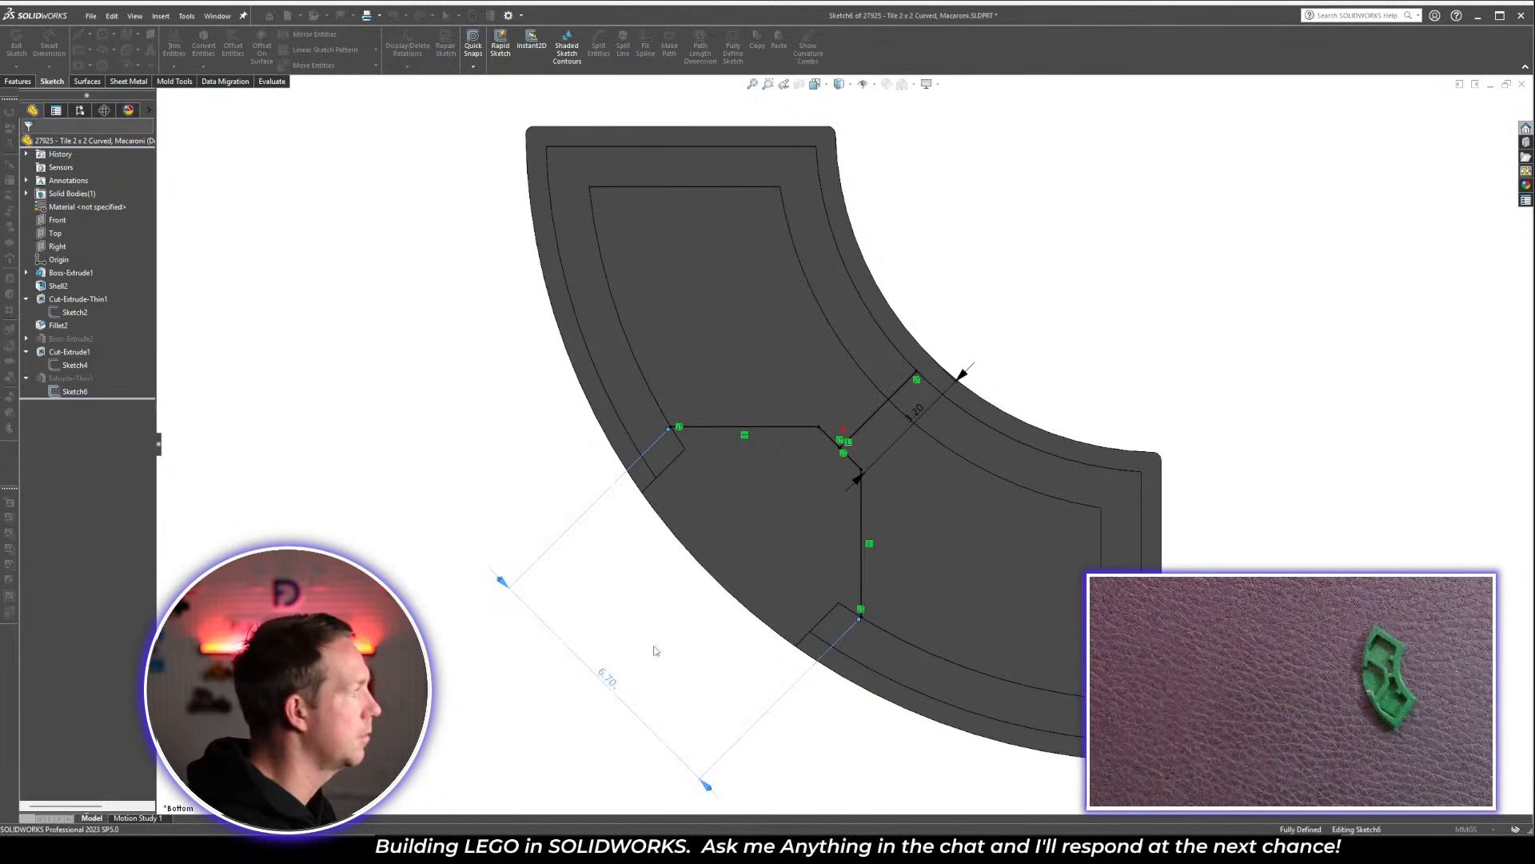
{"action": "left_click", "coordinate": [1084, 299]}
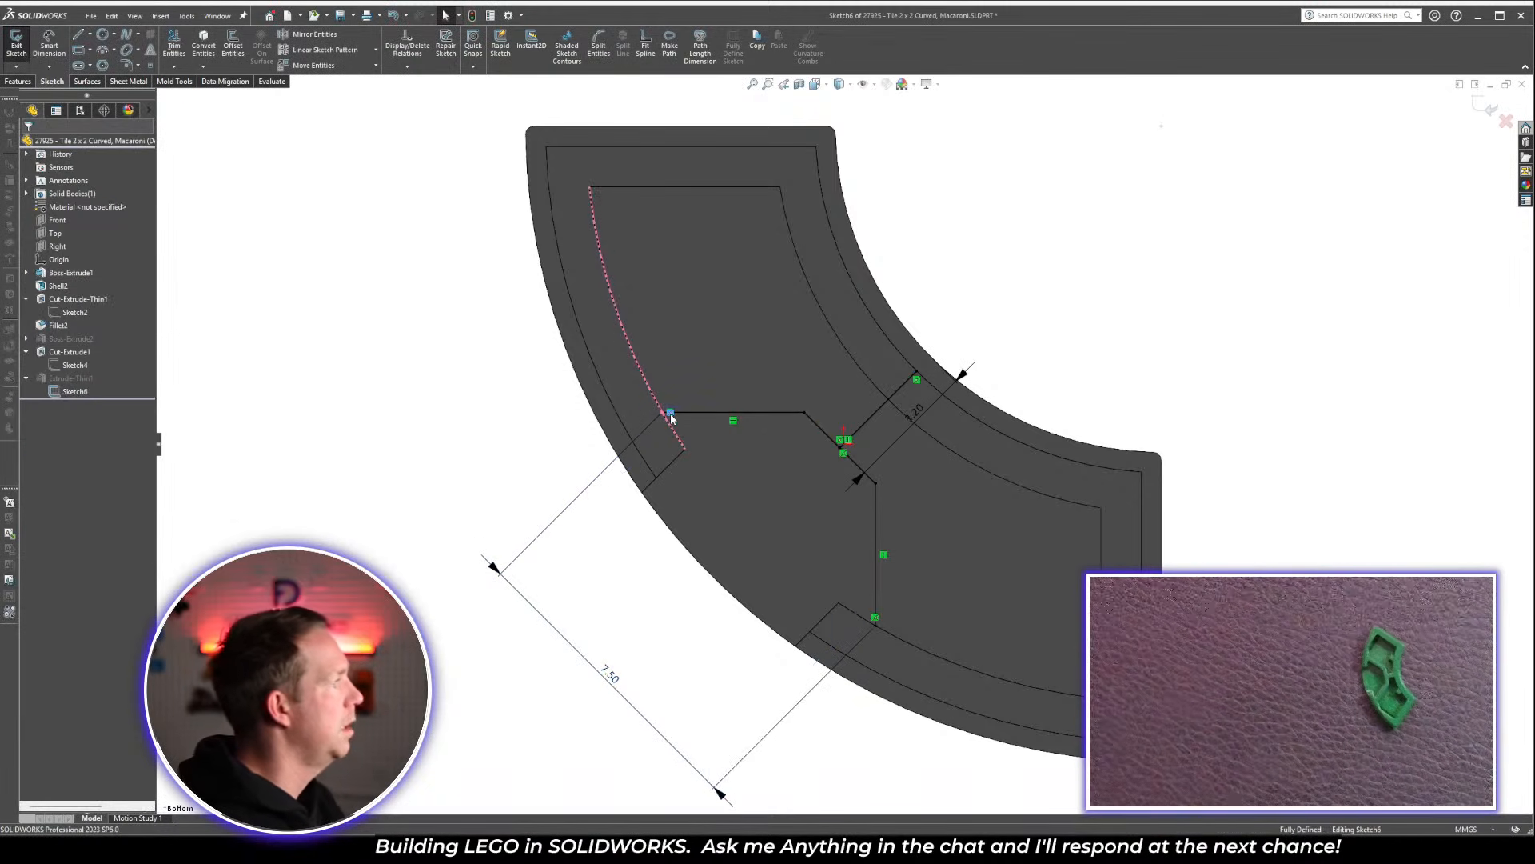
Pull the horizontal rib line's outer endpoint off the wall edge and make the horizontal and vertical lines equal
{"action": "mouse_move", "coordinate": [667, 413]}
{"action": "left_mouse_down"}
{"action": "mouse_move", "coordinate": [611, 415]}
{"action": "mouse_move", "coordinate": [649, 410]}
{"action": "left_mouse_up"}
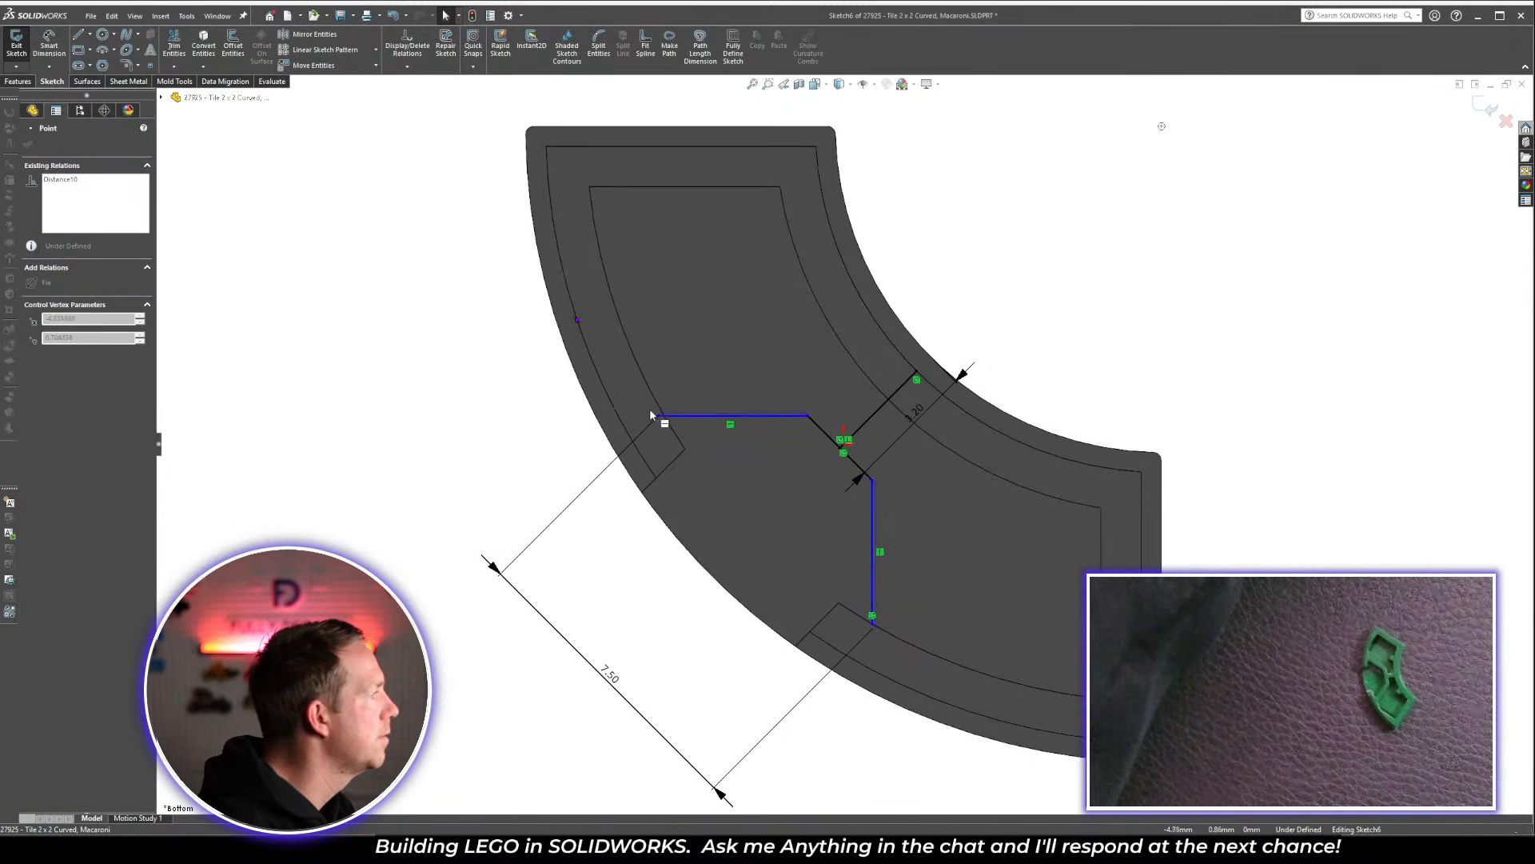
{"action": "left_click", "coordinate": [374, 390]}
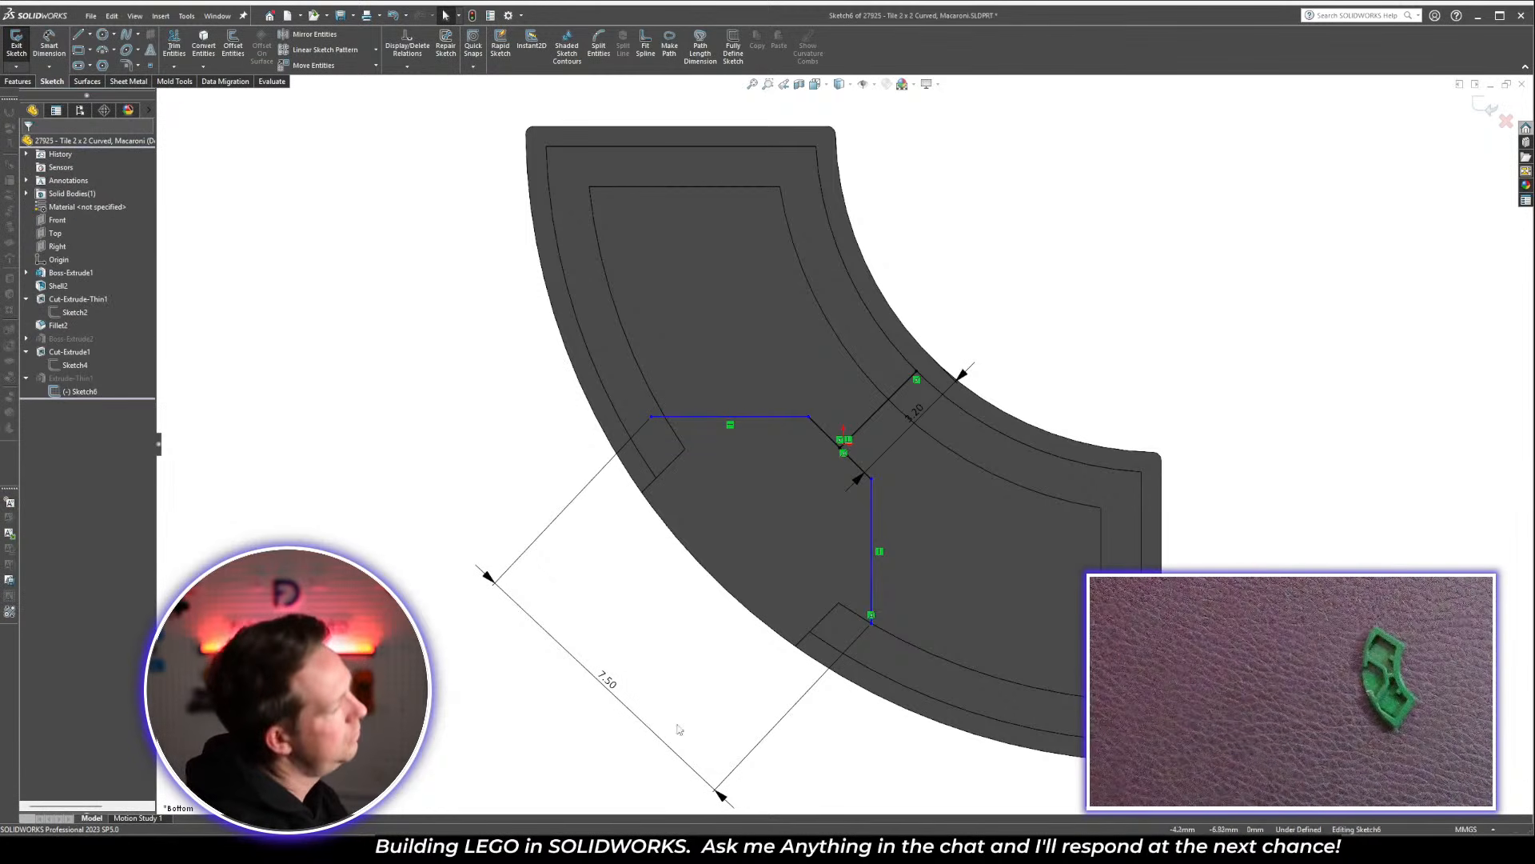
{"action": "left_click", "coordinate": [870, 542]}
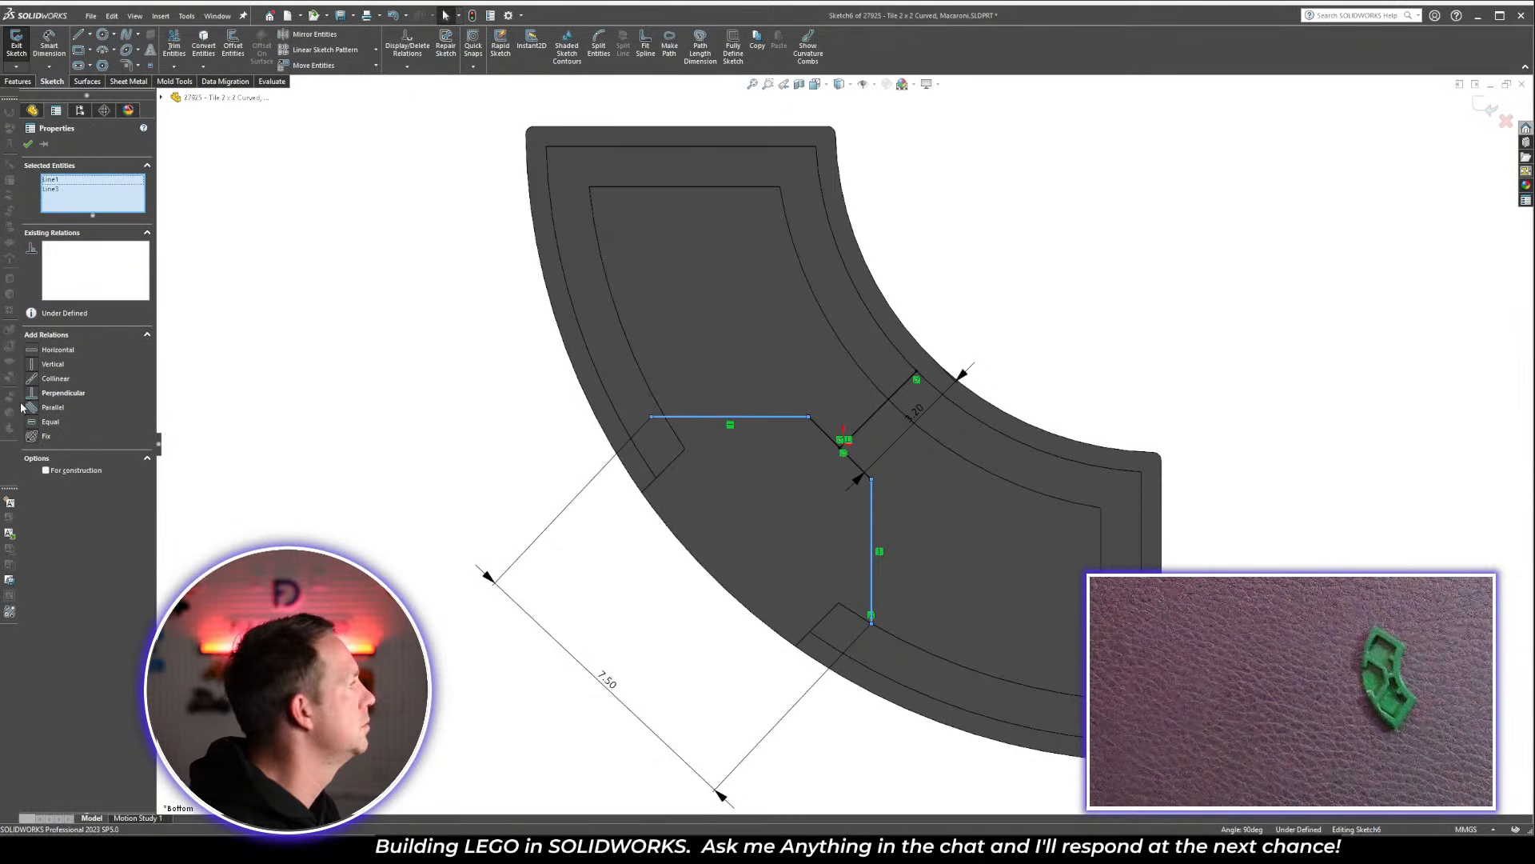
{"action": "left_click", "coordinate": [33, 422]}
{"action": "left_click", "coordinate": [419, 347]}
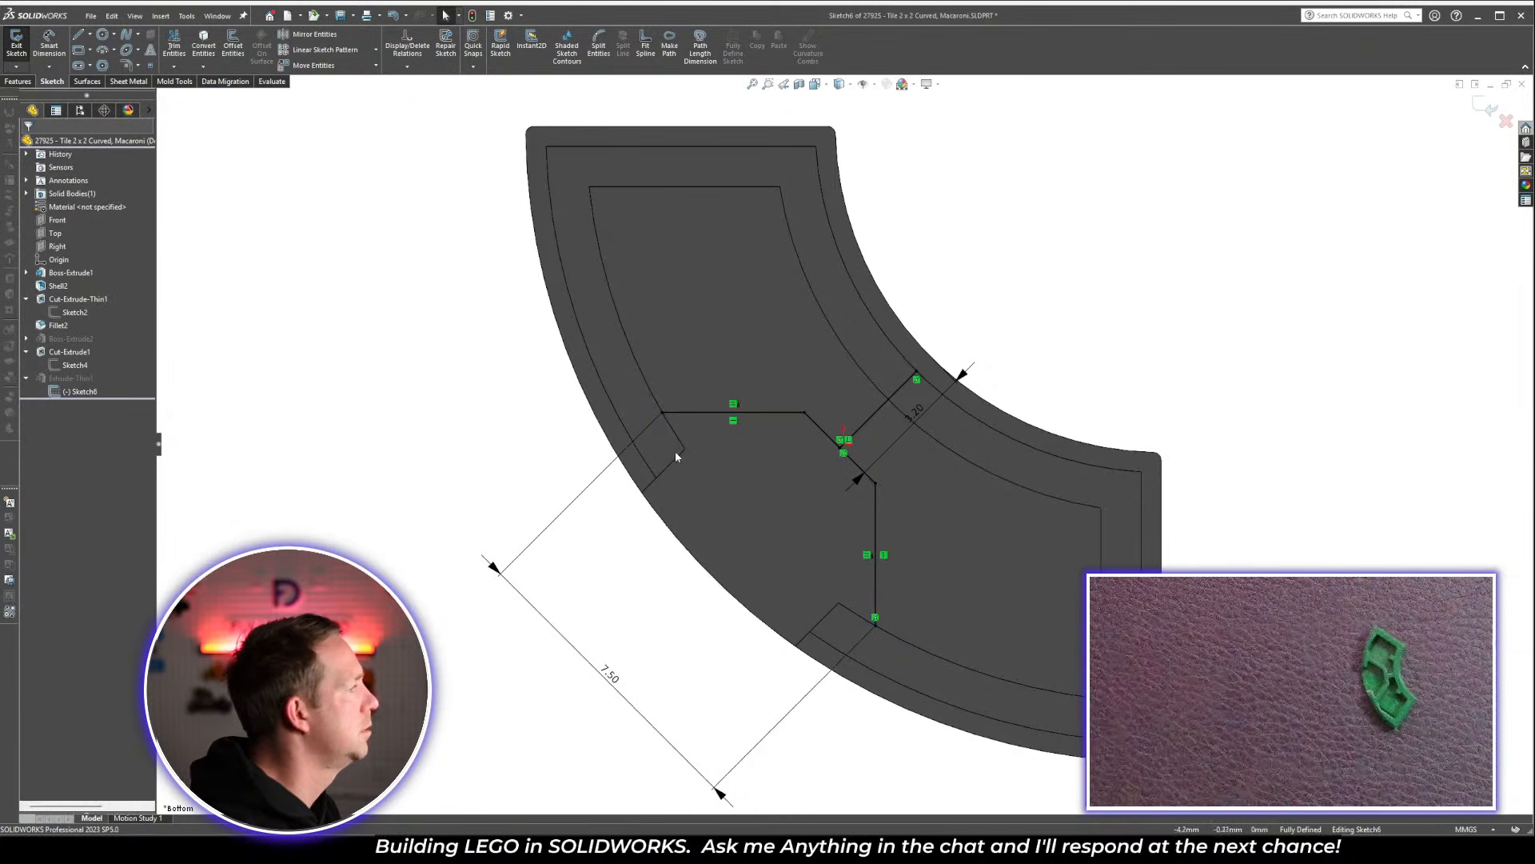
Delete the 7.50 mm dimension and extend both rib lines' outer endpoints past the outer wall's inner edge
{"action": "left_click", "coordinate": [620, 670]}
{"action": "key", "text": "Delete"}
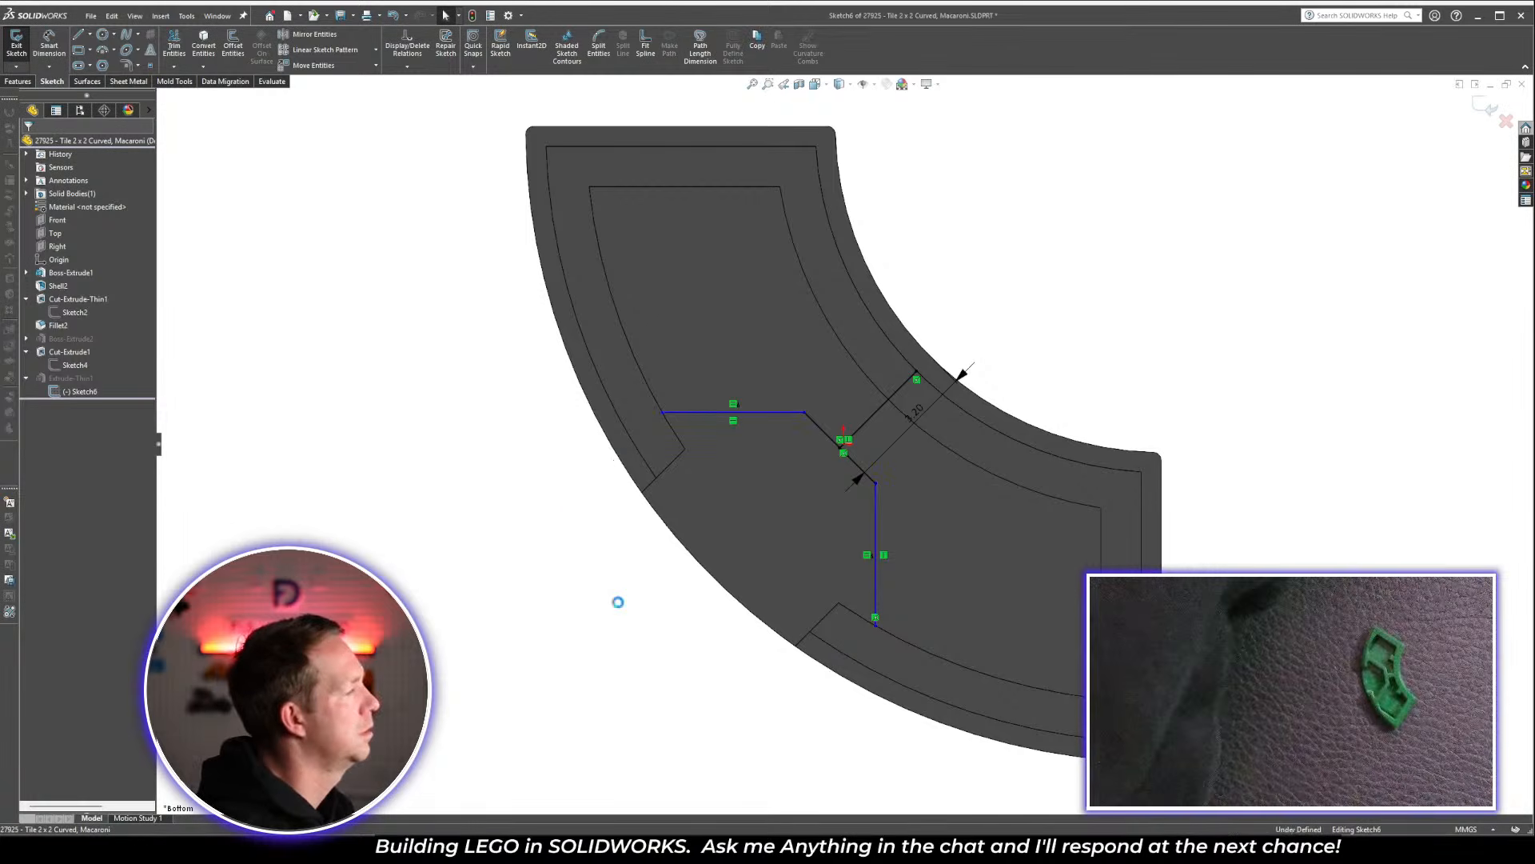
{"action": "left_click_drag", "start_coordinate": [662, 411], "coordinate": [646, 407]}
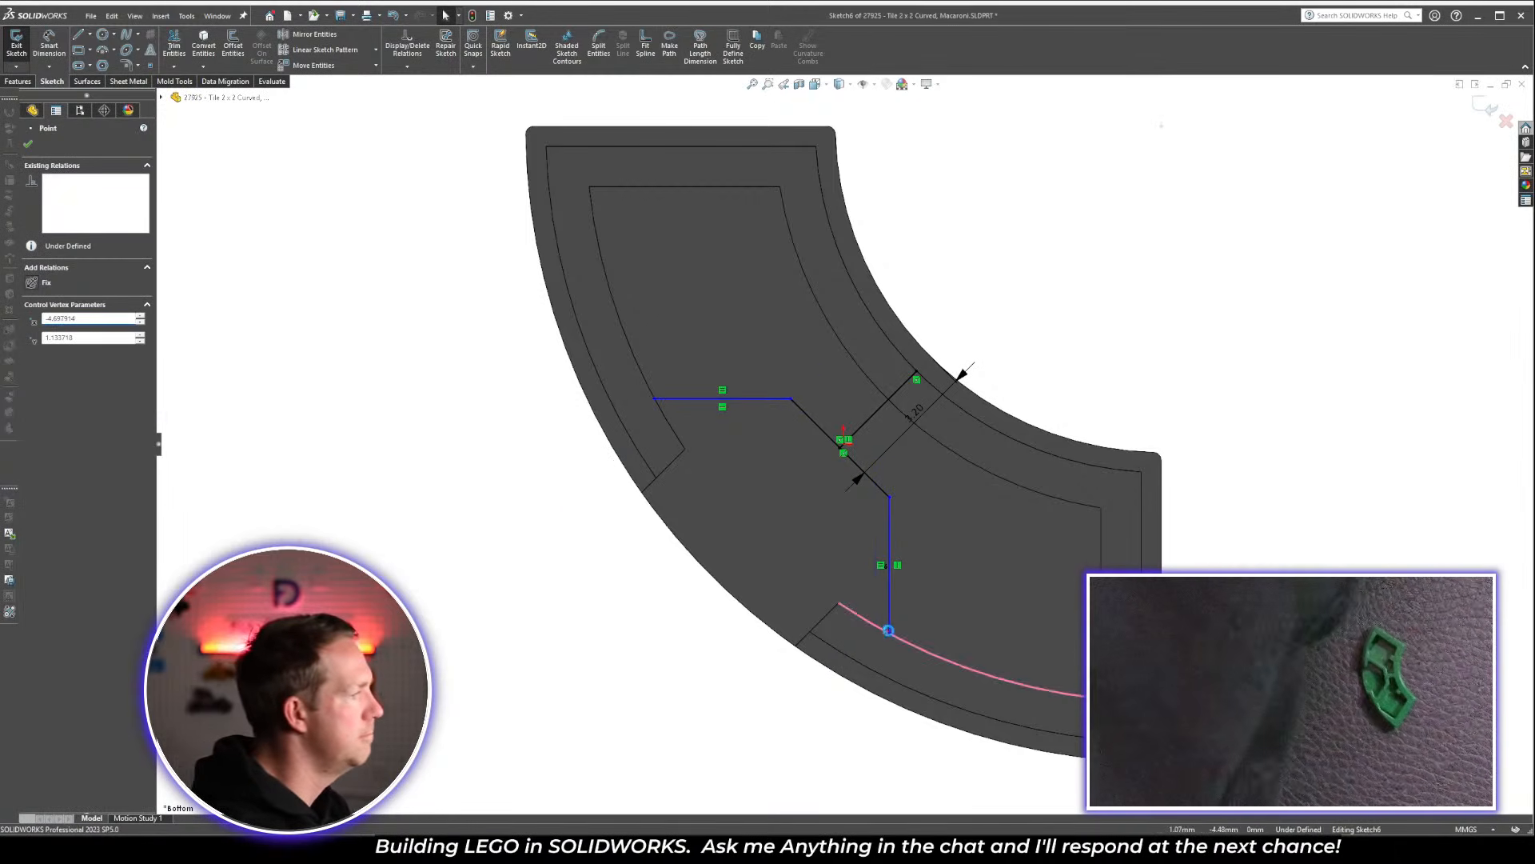
{"action": "left_click_drag", "start_coordinate": [886, 631], "coordinate": [888, 646]}
{"action": "left_click", "coordinate": [650, 739]}
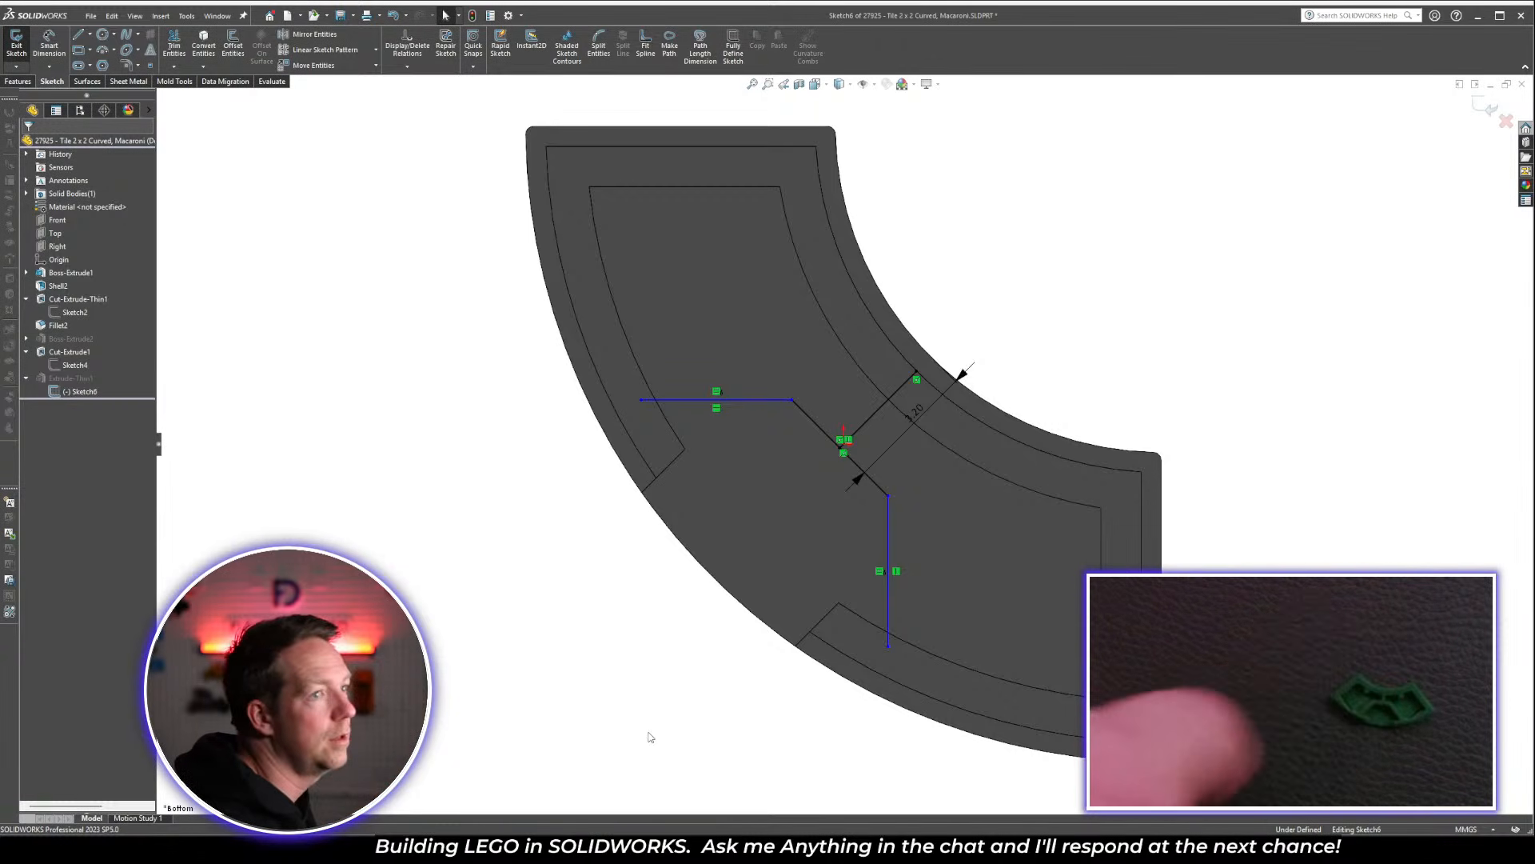
Dimension the diagonal rib line's length as 3.80 mm
{"action": "left_click", "coordinate": [830, 434]}
{"action": "left_click", "coordinate": [1126, 331]}
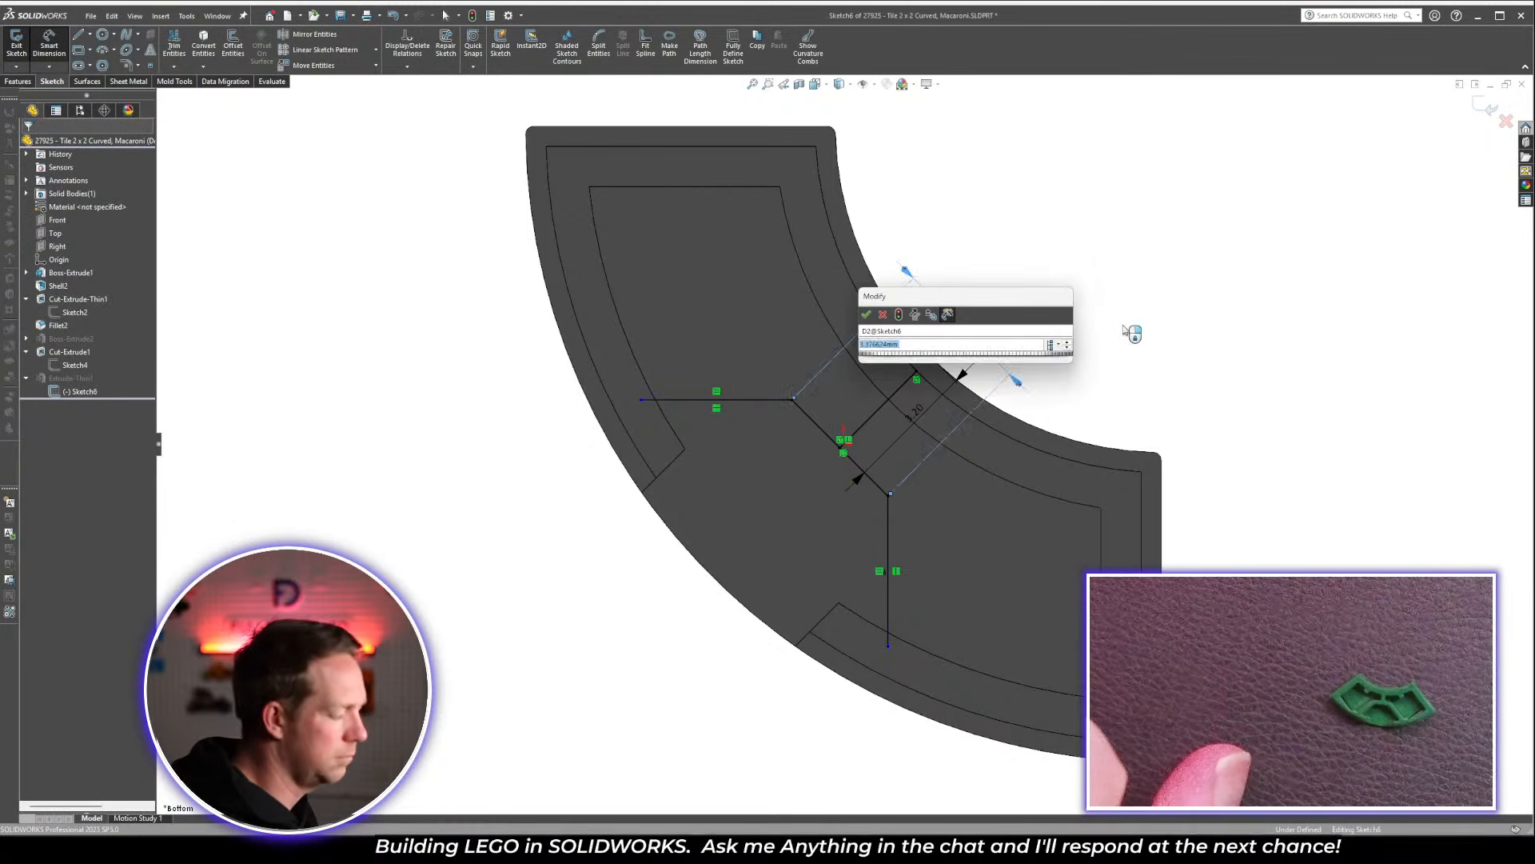
{"action": "type", "text": "3.8"}
{"action": "key", "text": "Return"}
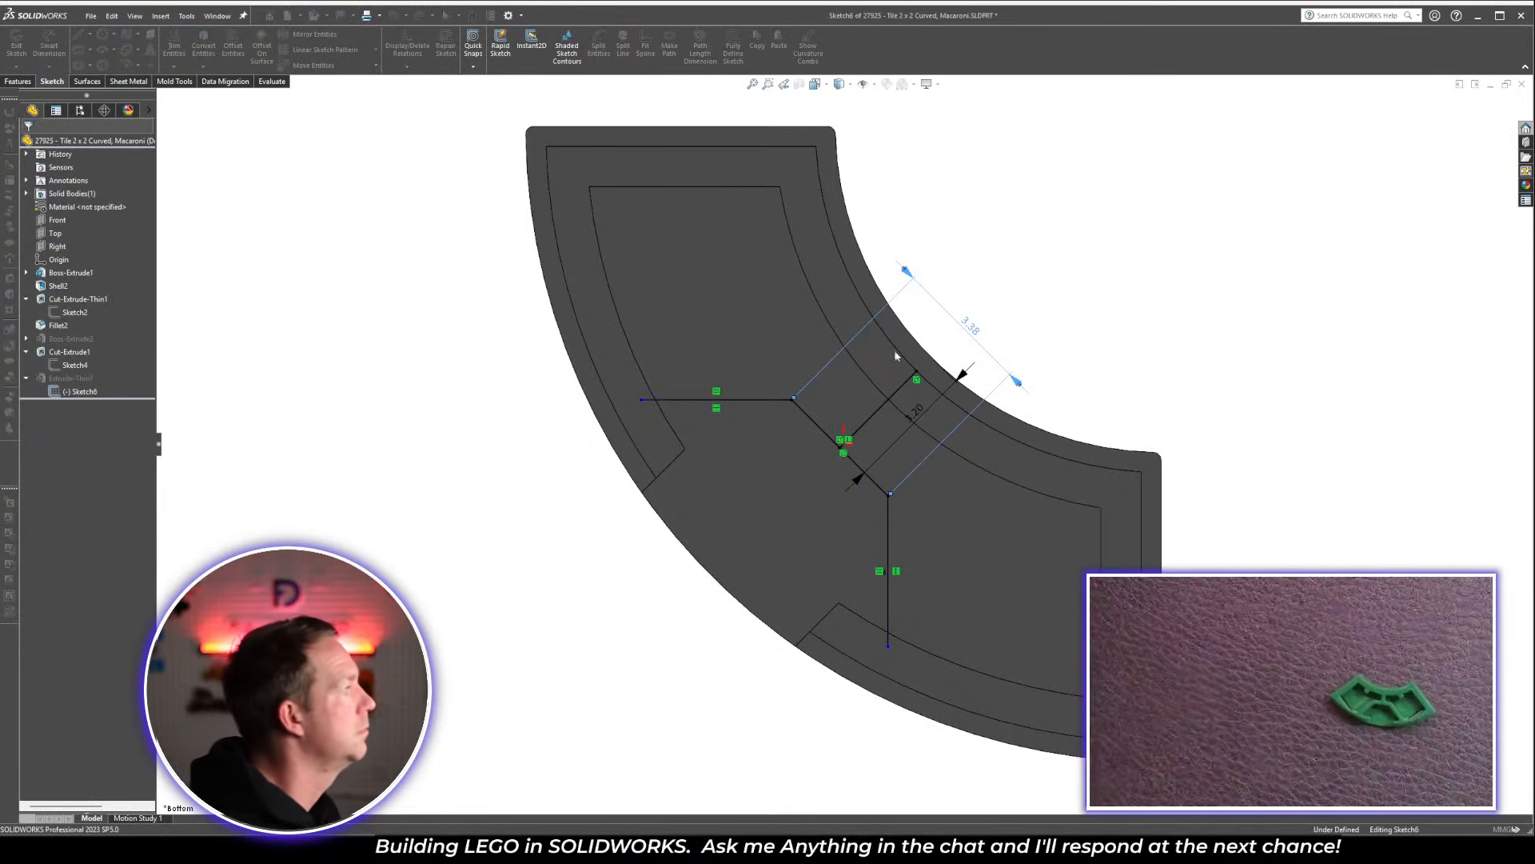
{"action": "key", "text": "Escape"}
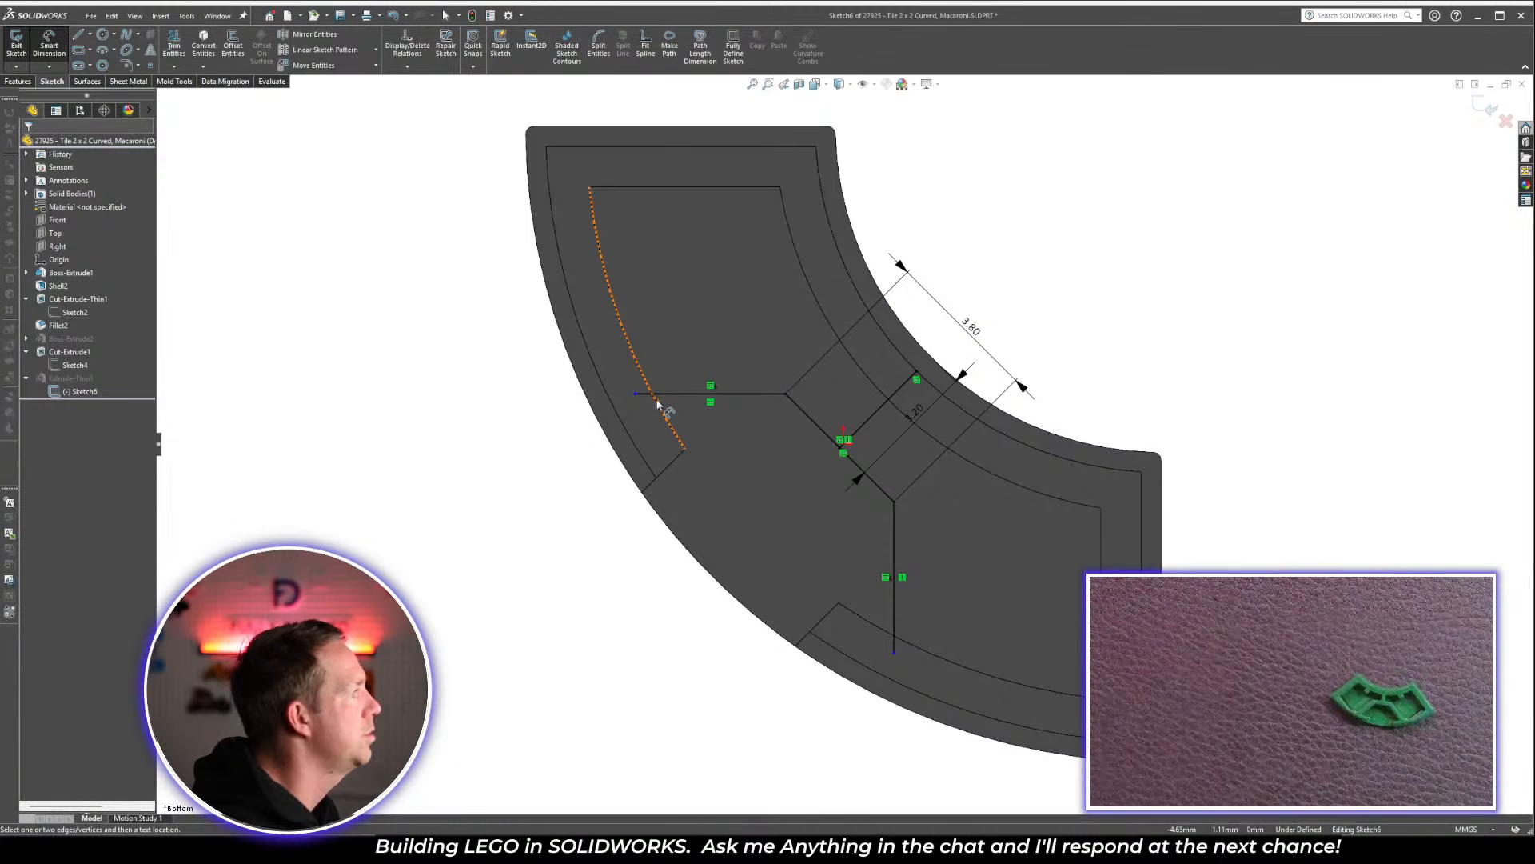
{"action": "left_click", "coordinate": [638, 395]}
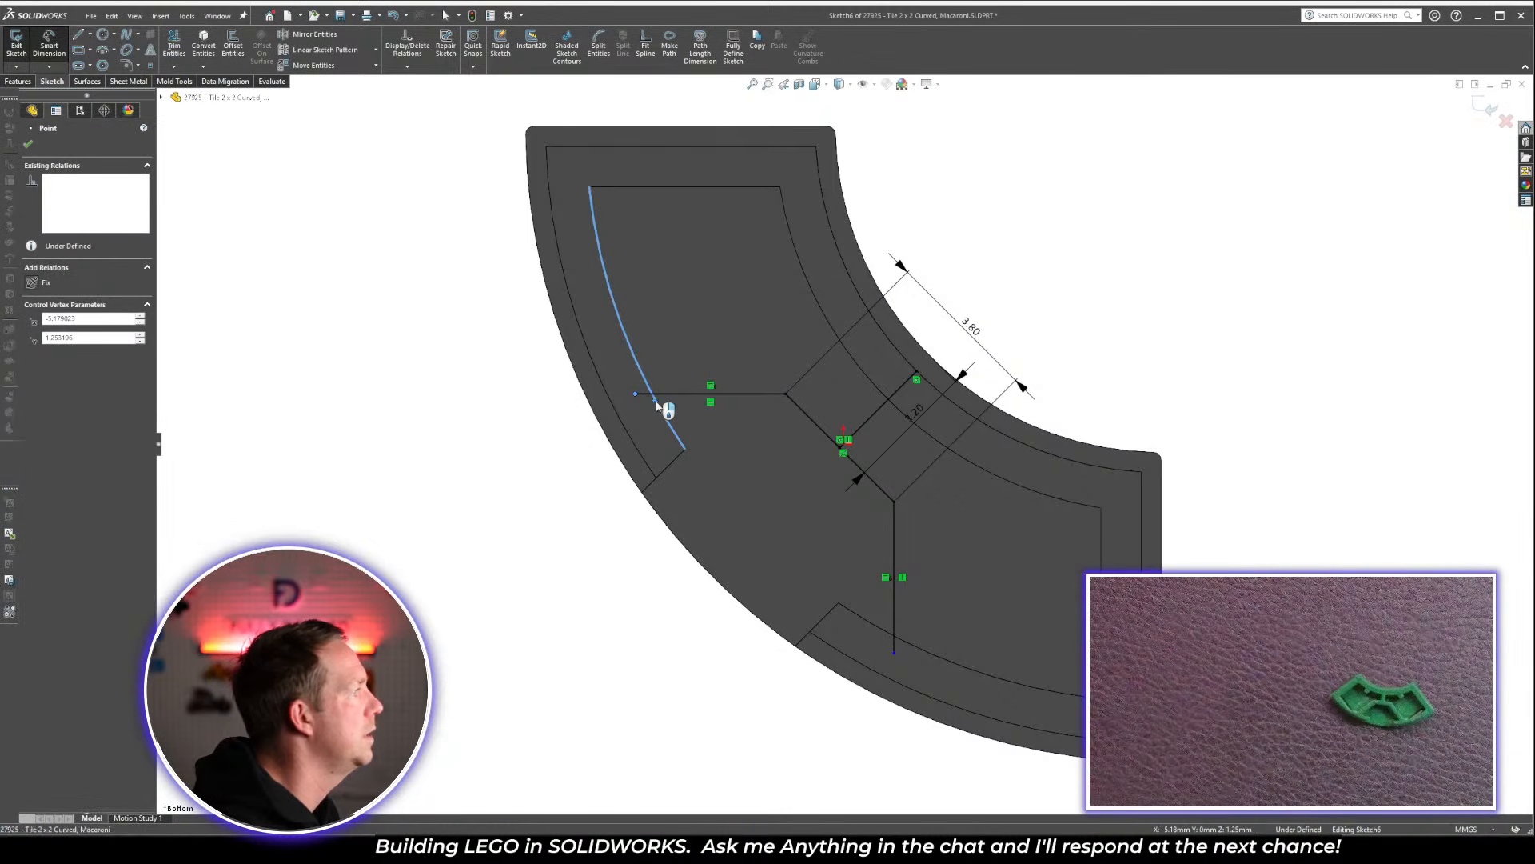
{"action": "left_click", "coordinate": [652, 405]}
{"action": "key", "text": "Escape"}
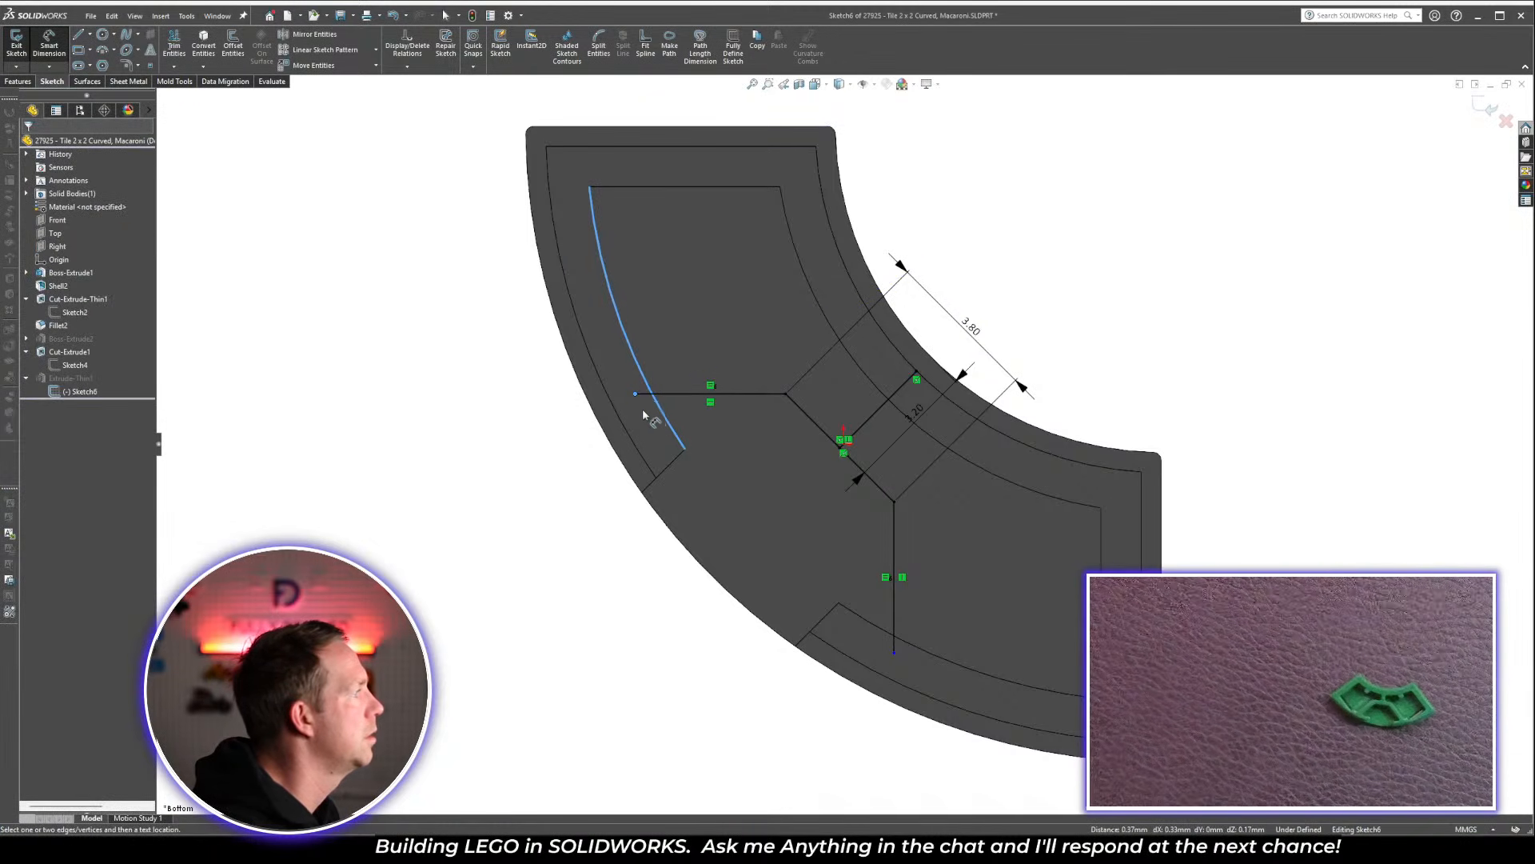
{"action": "left_click", "coordinate": [657, 408]}
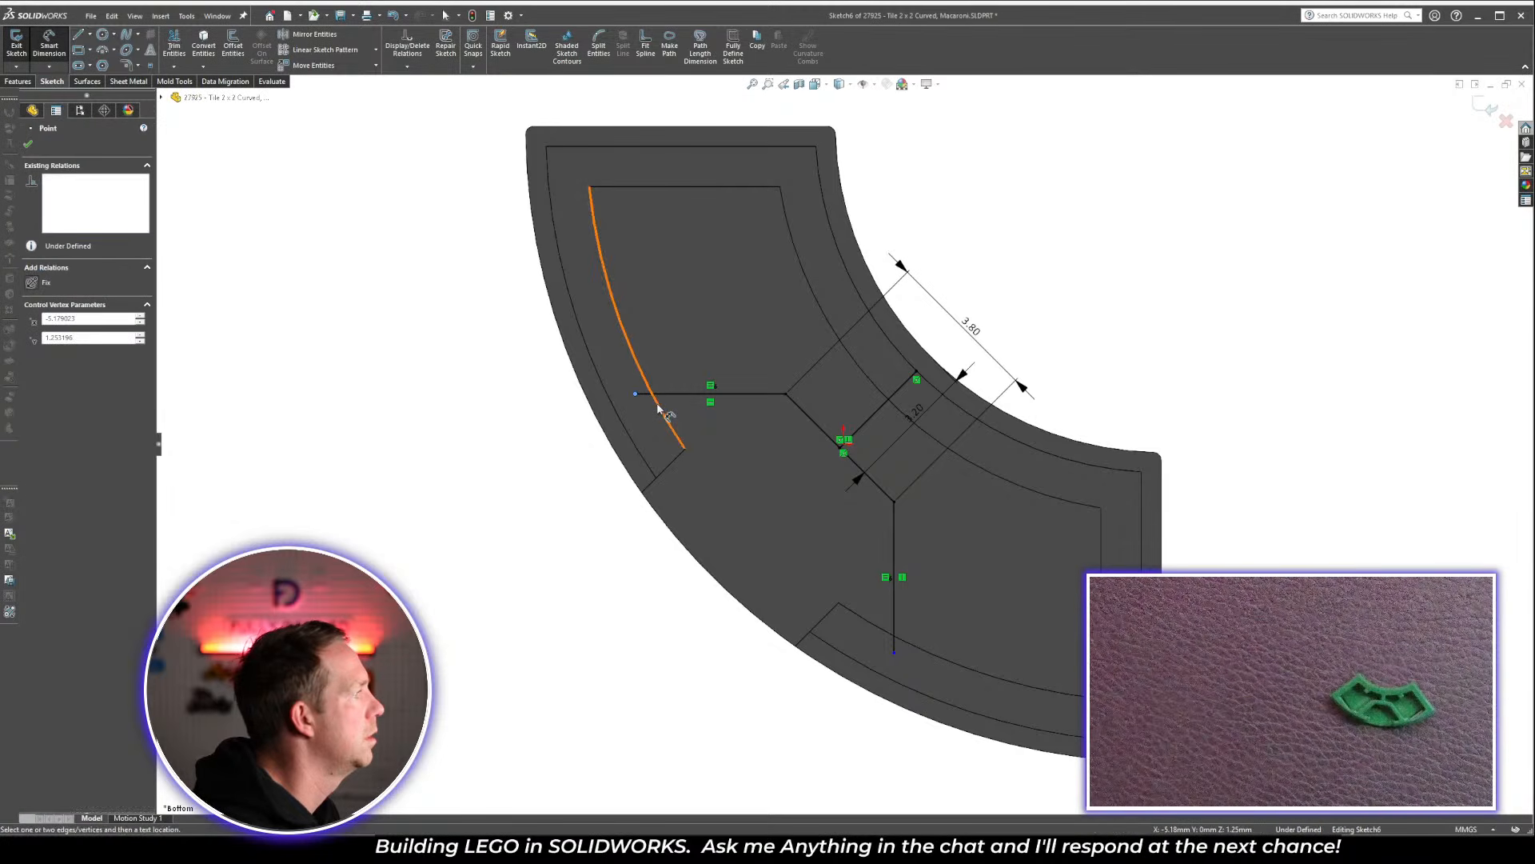
{"action": "left_click", "coordinate": [657, 407]}
{"action": "key", "text": "Escape"}
{"action": "key", "text": "Escape"}
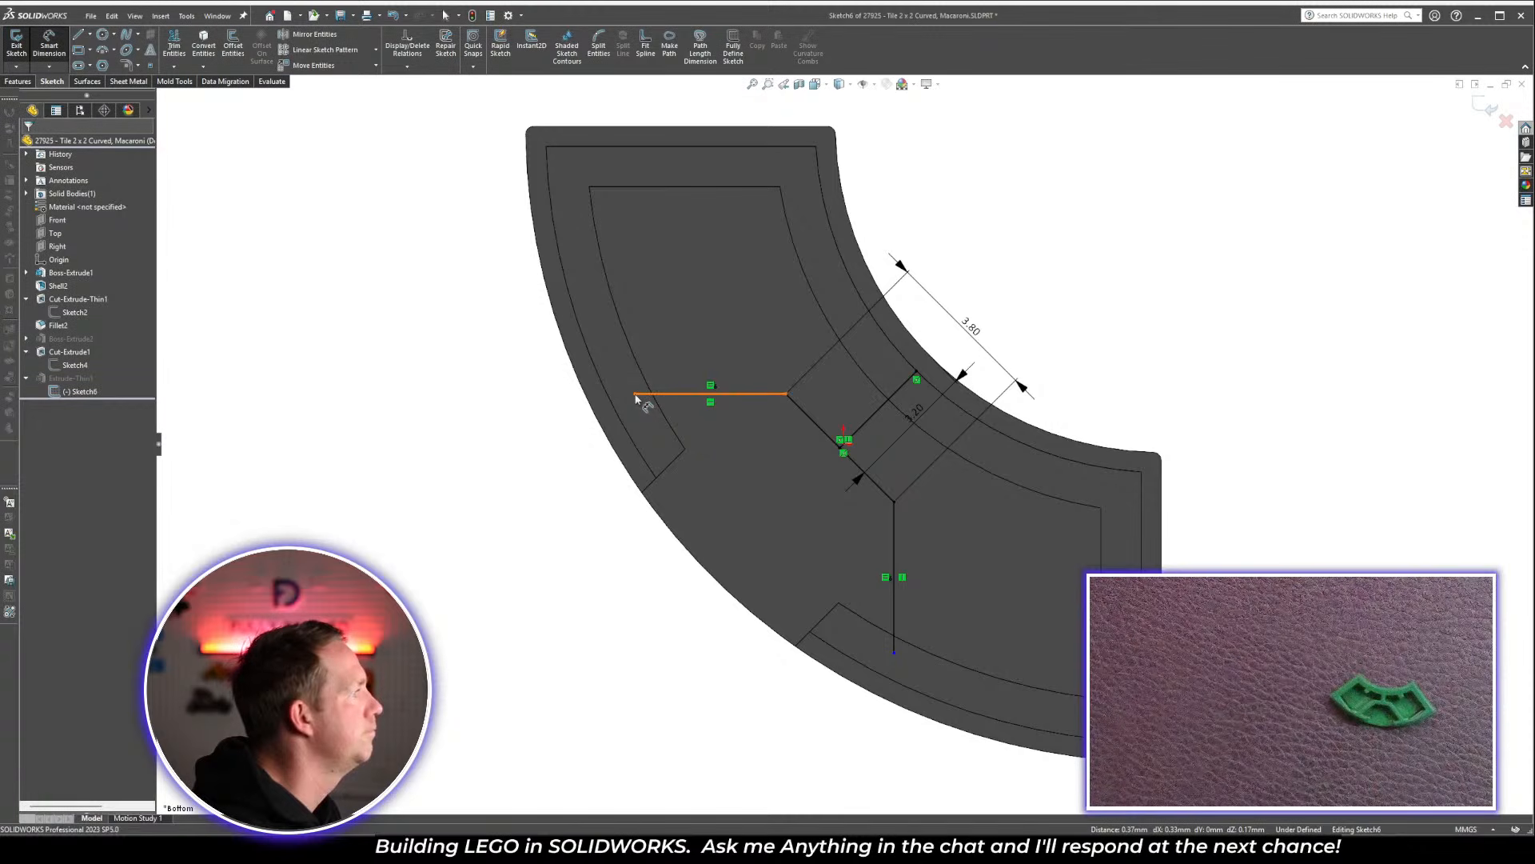
Dimension the horizontal rib line's outer endpoint 0.5 mm past the inner edge of the outer wall
{"action": "left_click", "coordinate": [636, 397]}
{"action": "left_click", "coordinate": [658, 408], "text": "ctrl"}
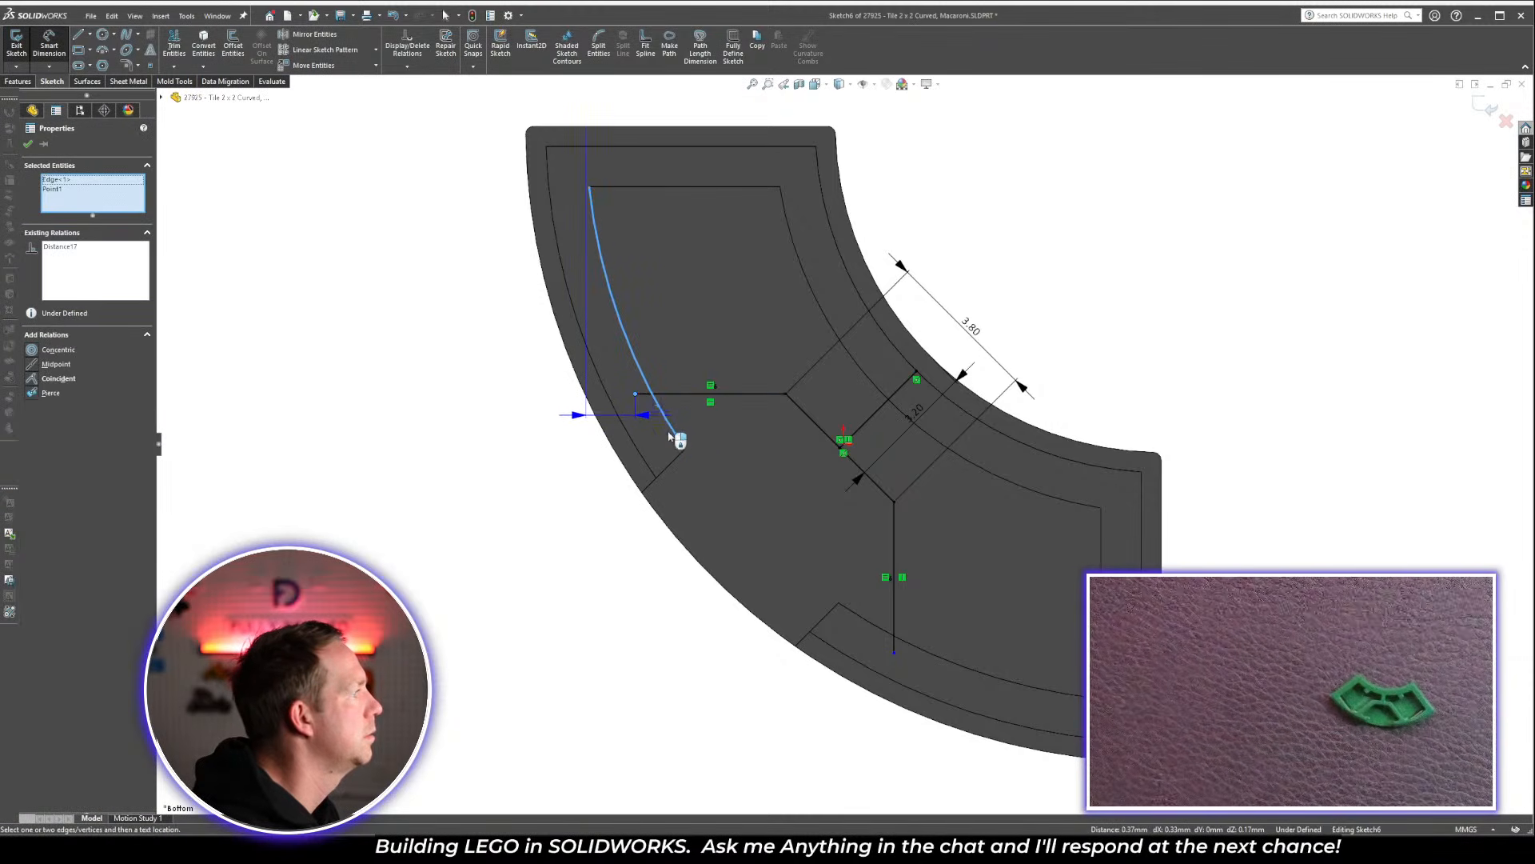
{"action": "left_click", "coordinate": [706, 500]}
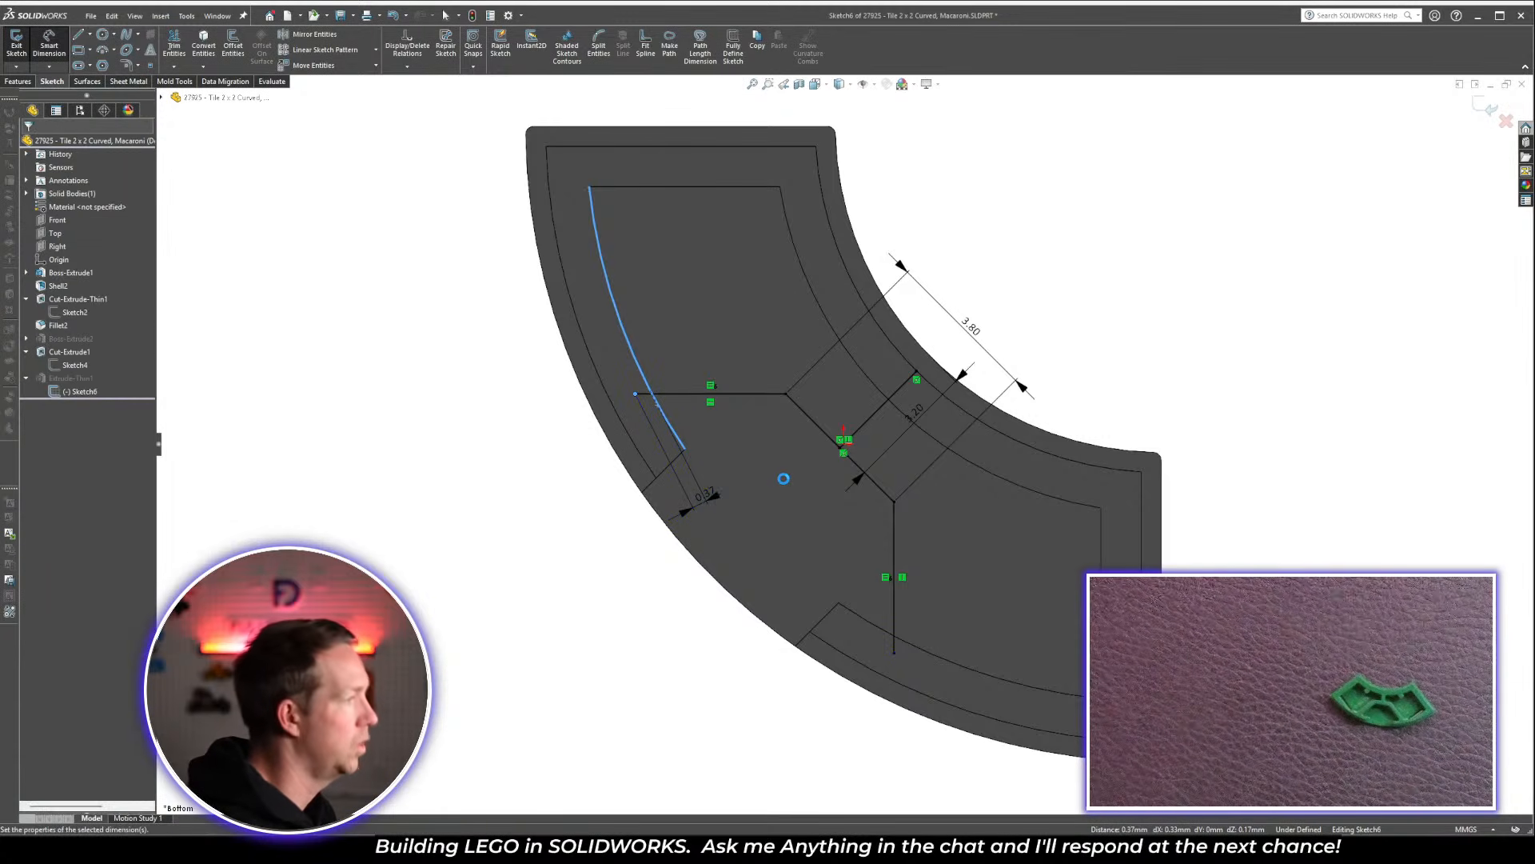
{"action": "type", "text": "0.5"}
{"action": "key", "text": "Return"}
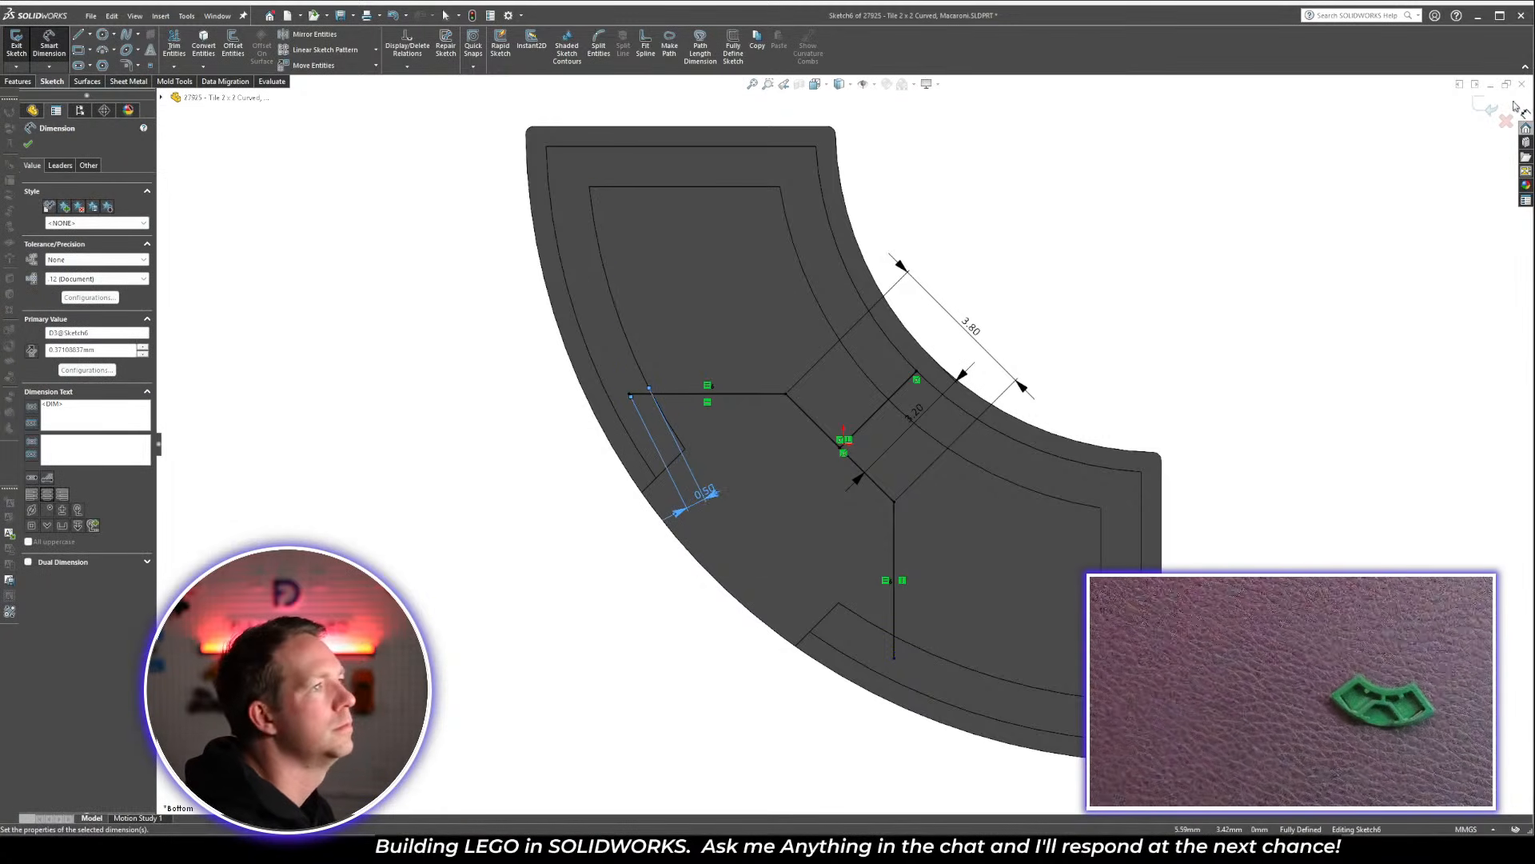
Finish editing the underside rib sketch and save the curved tile part
{"action": "left_click", "coordinate": [1485, 107]}
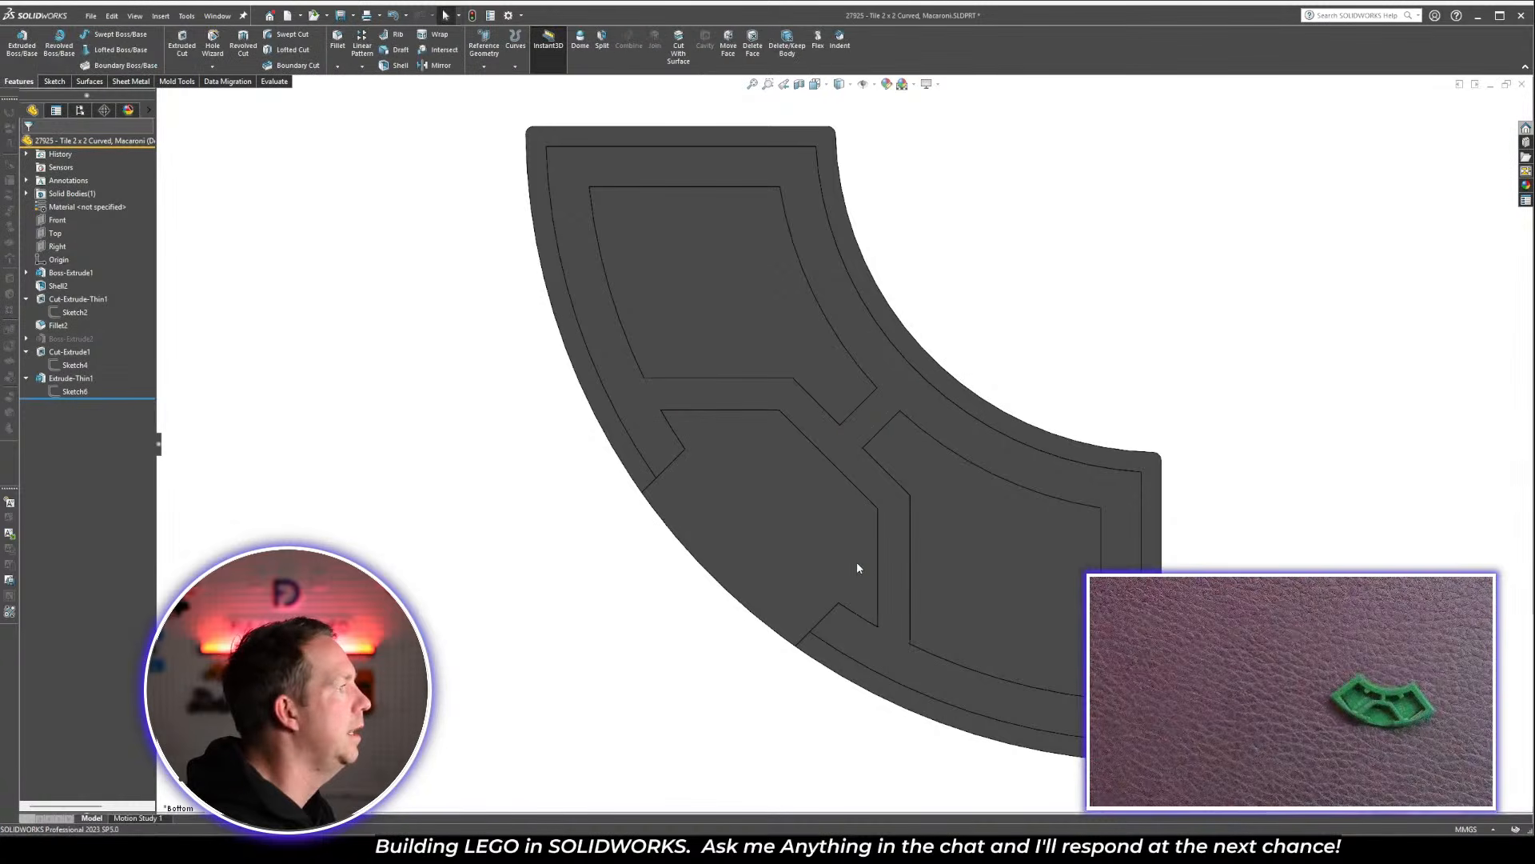
{"action": "middle_click_drag", "start_coordinate": [857, 564], "coordinate": [948, 352]}
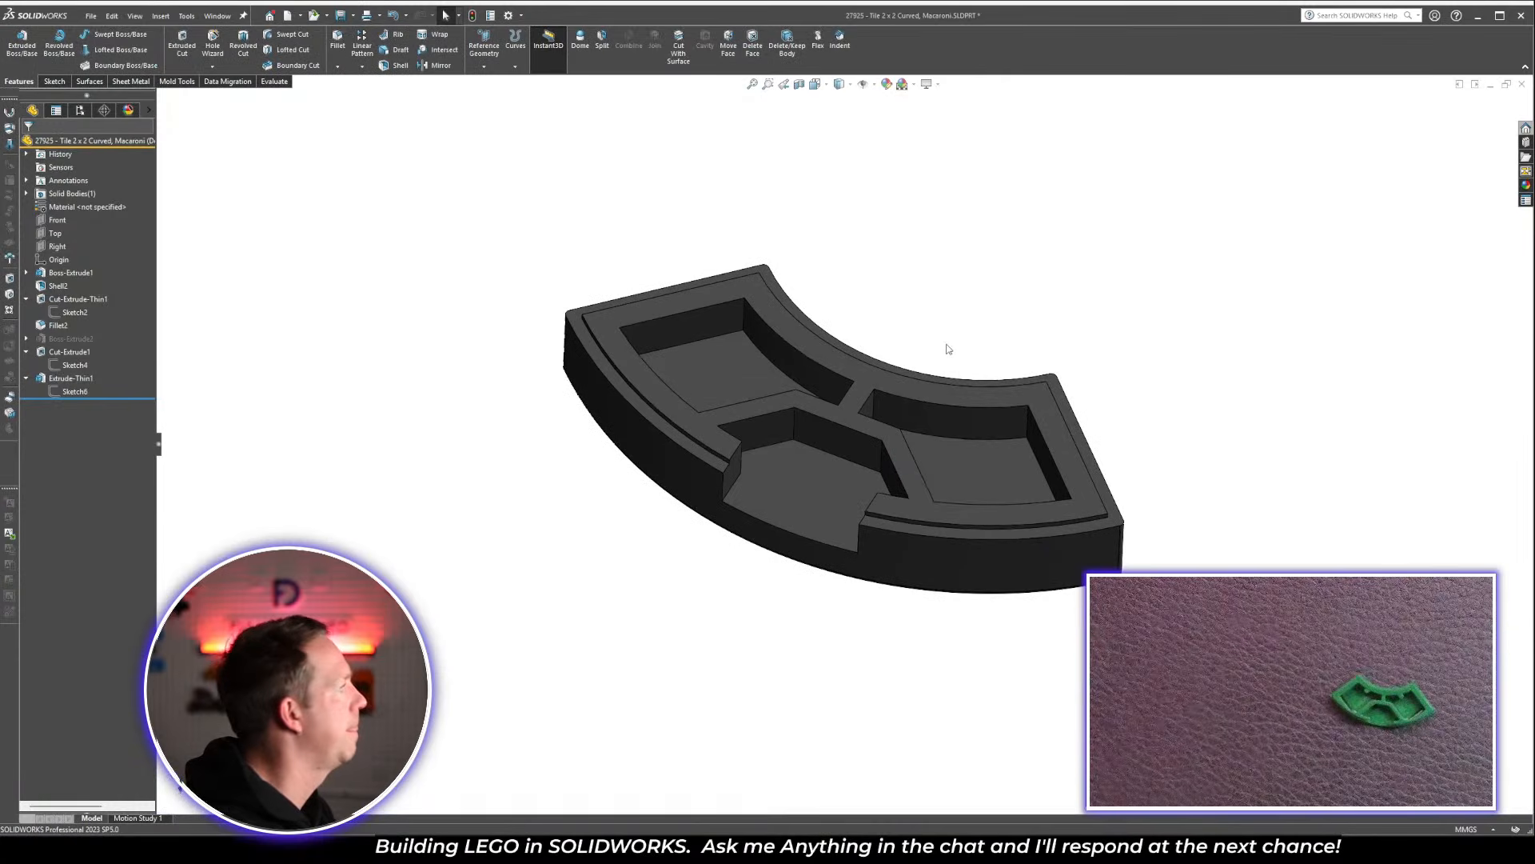
{"action": "scroll", "coordinate": [949, 342], "scroll_direction": "up", "scroll_amount": 3}
{"action": "scroll", "coordinate": [948, 337], "scroll_direction": "down", "scroll_amount": 3}
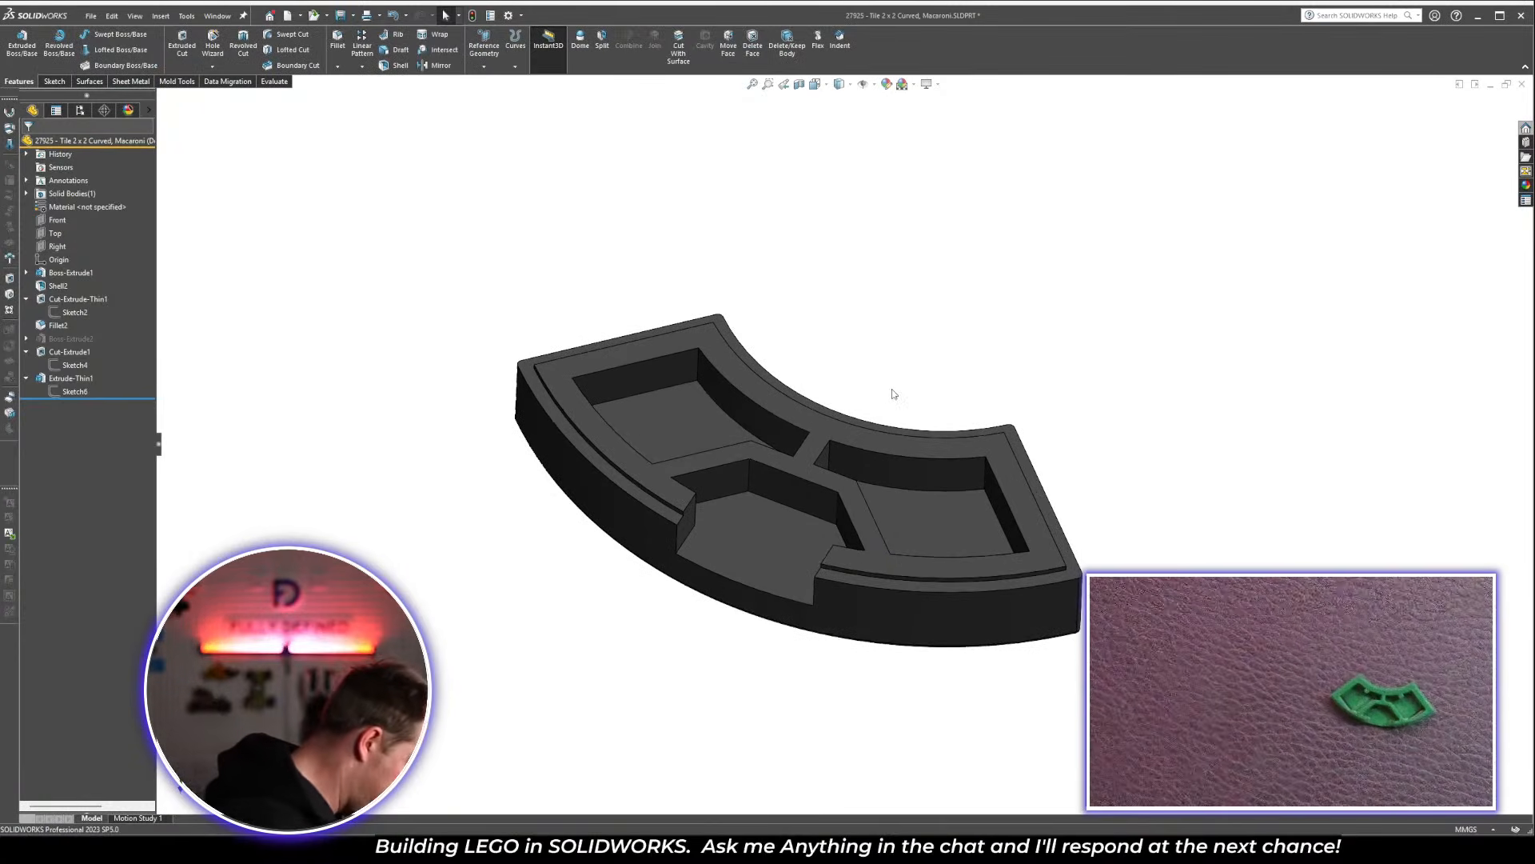
{"action": "mouse_move", "coordinate": [893, 394]}
{"action": "middle_mouse_down"}
{"action": "mouse_move", "coordinate": [861, 405]}
{"action": "mouse_move", "coordinate": [847, 435]}
{"action": "mouse_move", "coordinate": [891, 413]}
{"action": "middle_mouse_up"}
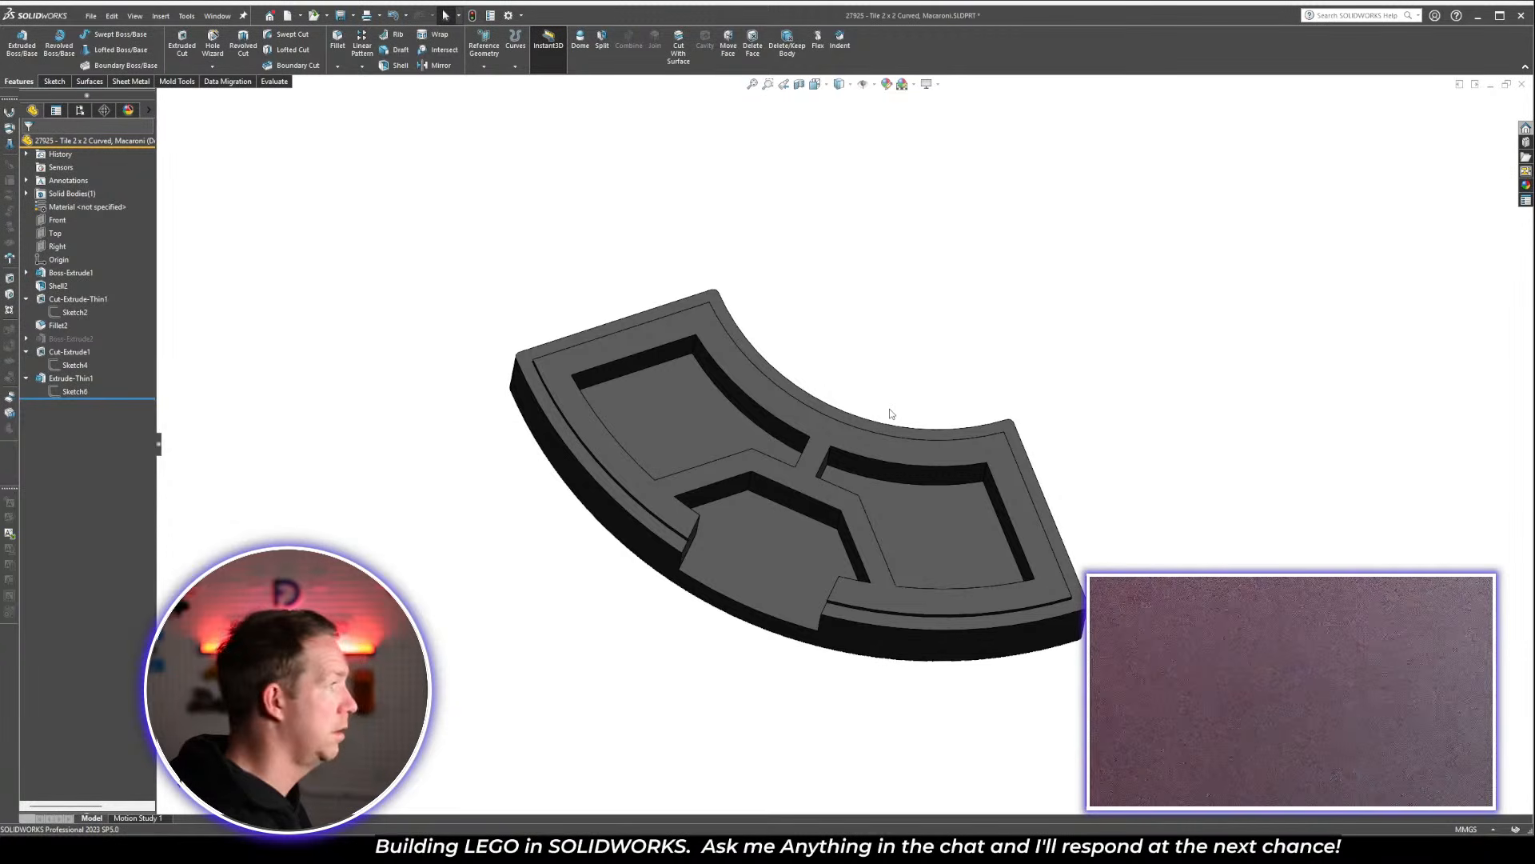
{"action": "middle_click_drag", "start_coordinate": [889, 208], "coordinate": [1207, 520]}
{"action": "key", "text": "ctrl+s"}
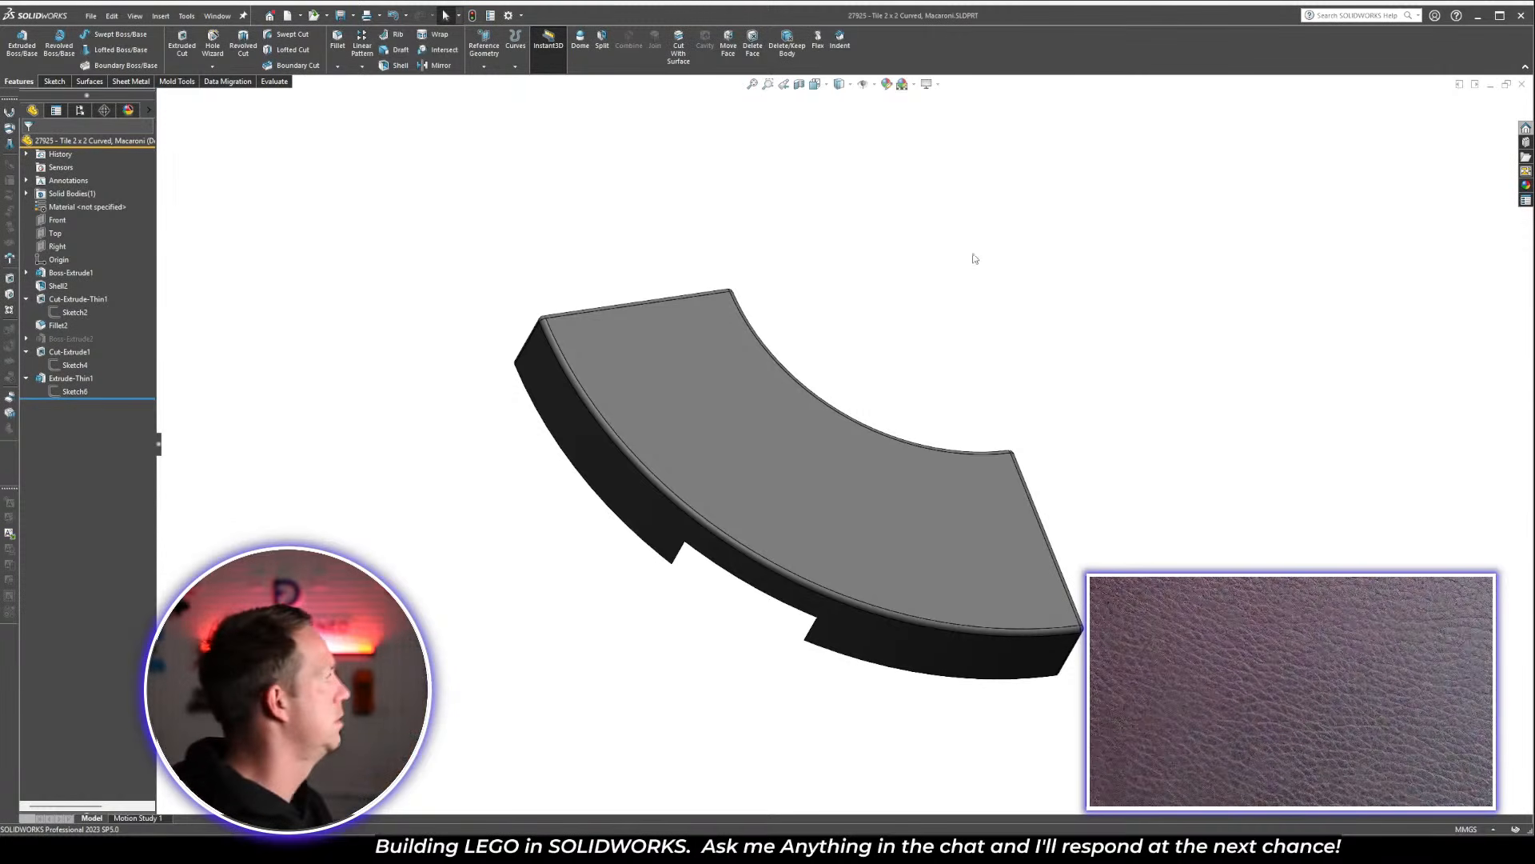
Delete the suppressed boss extrude that follows Fillet2, together with its sketch
{"action": "left_click", "coordinate": [83, 338]}
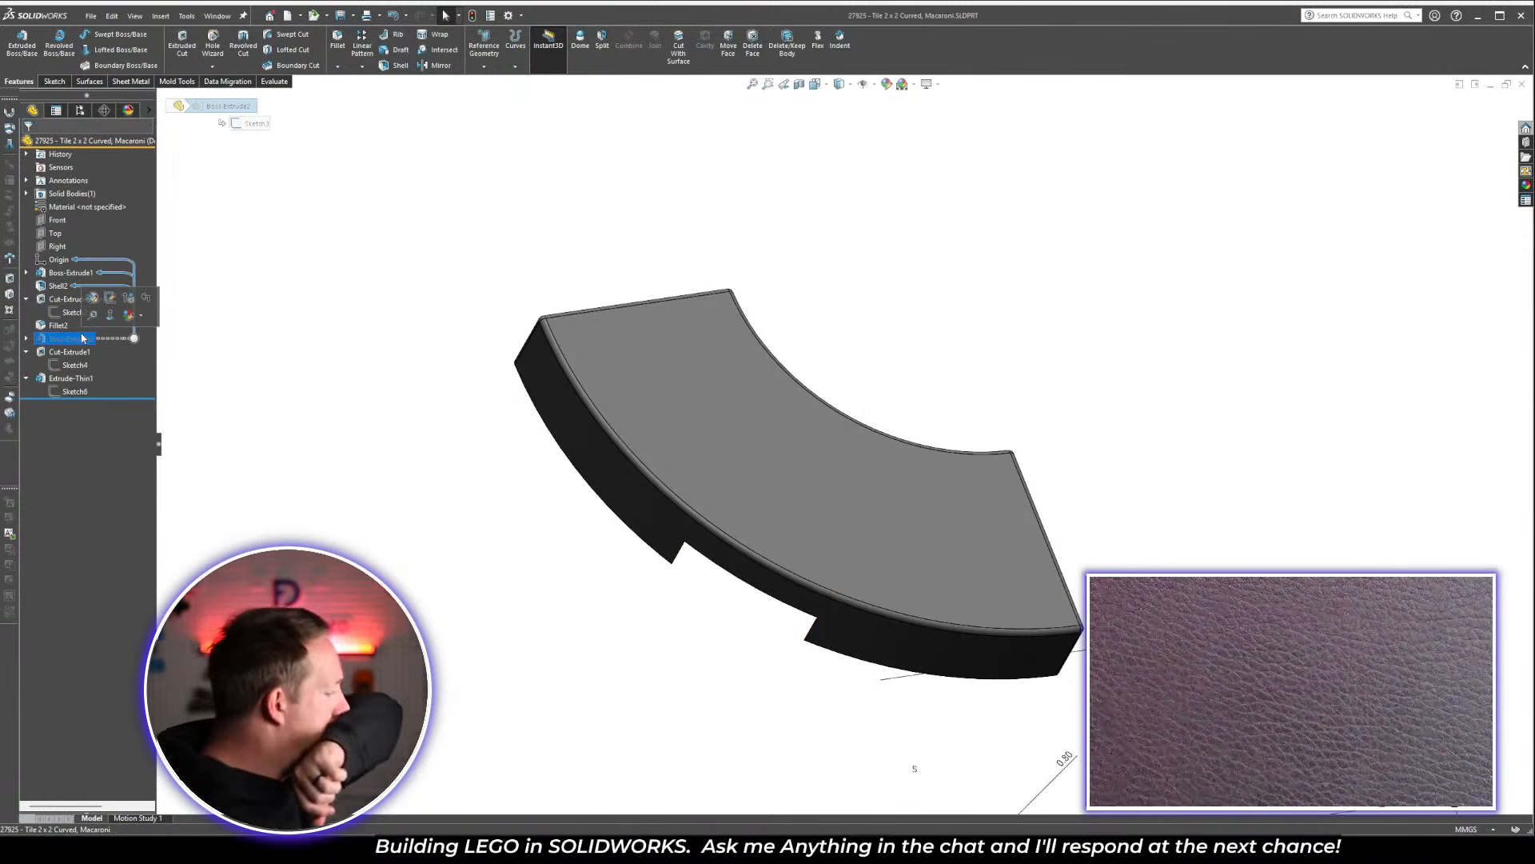
{"action": "key", "text": "Delete"}
{"action": "key", "text": "Return"}
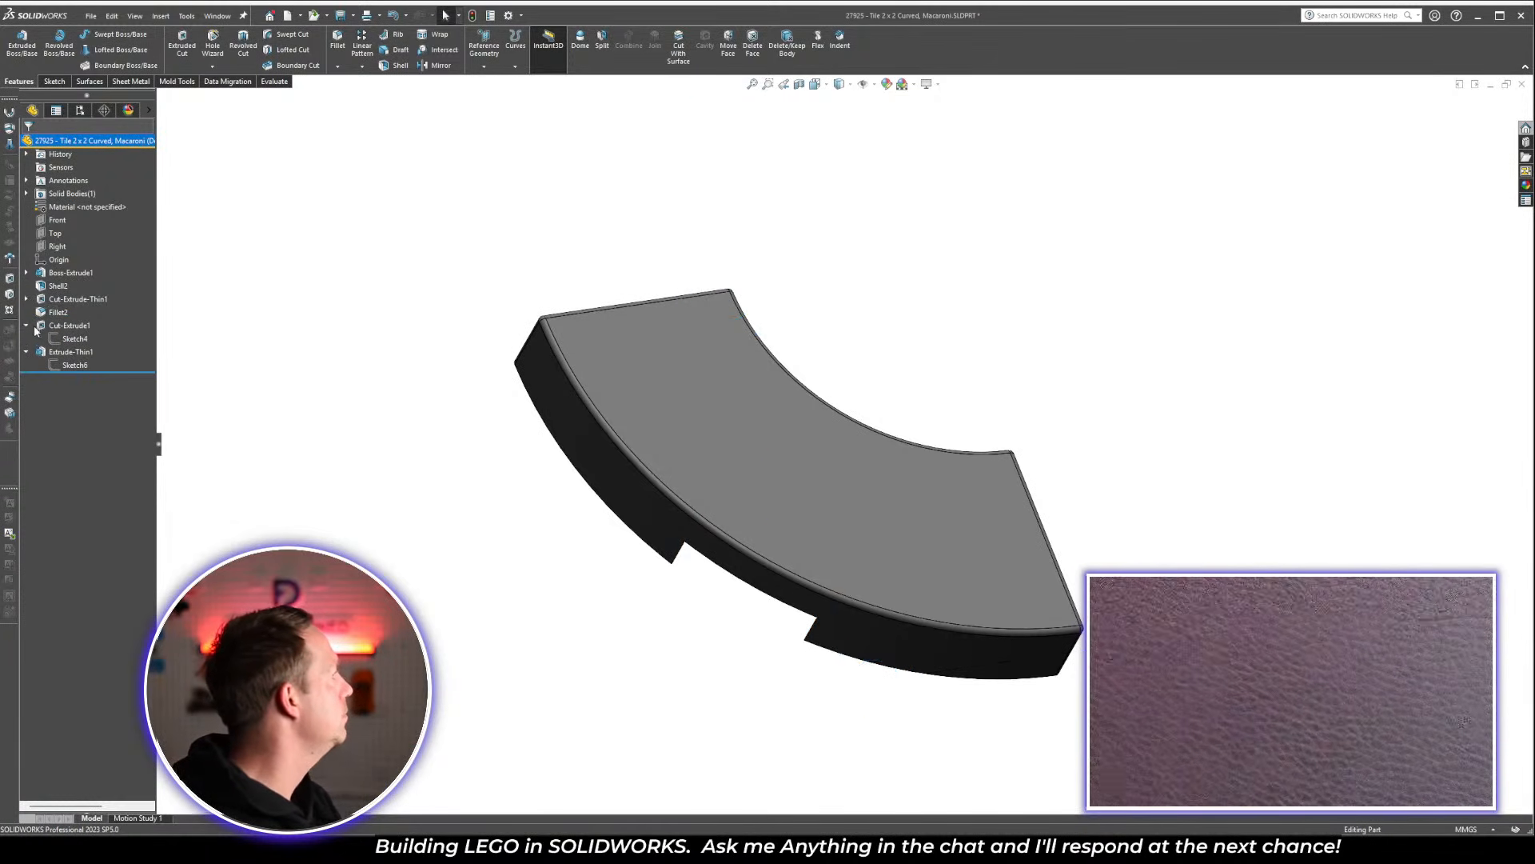
{"action": "scroll", "coordinate": [919, 336], "scroll_direction": "up", "scroll_amount": 3}
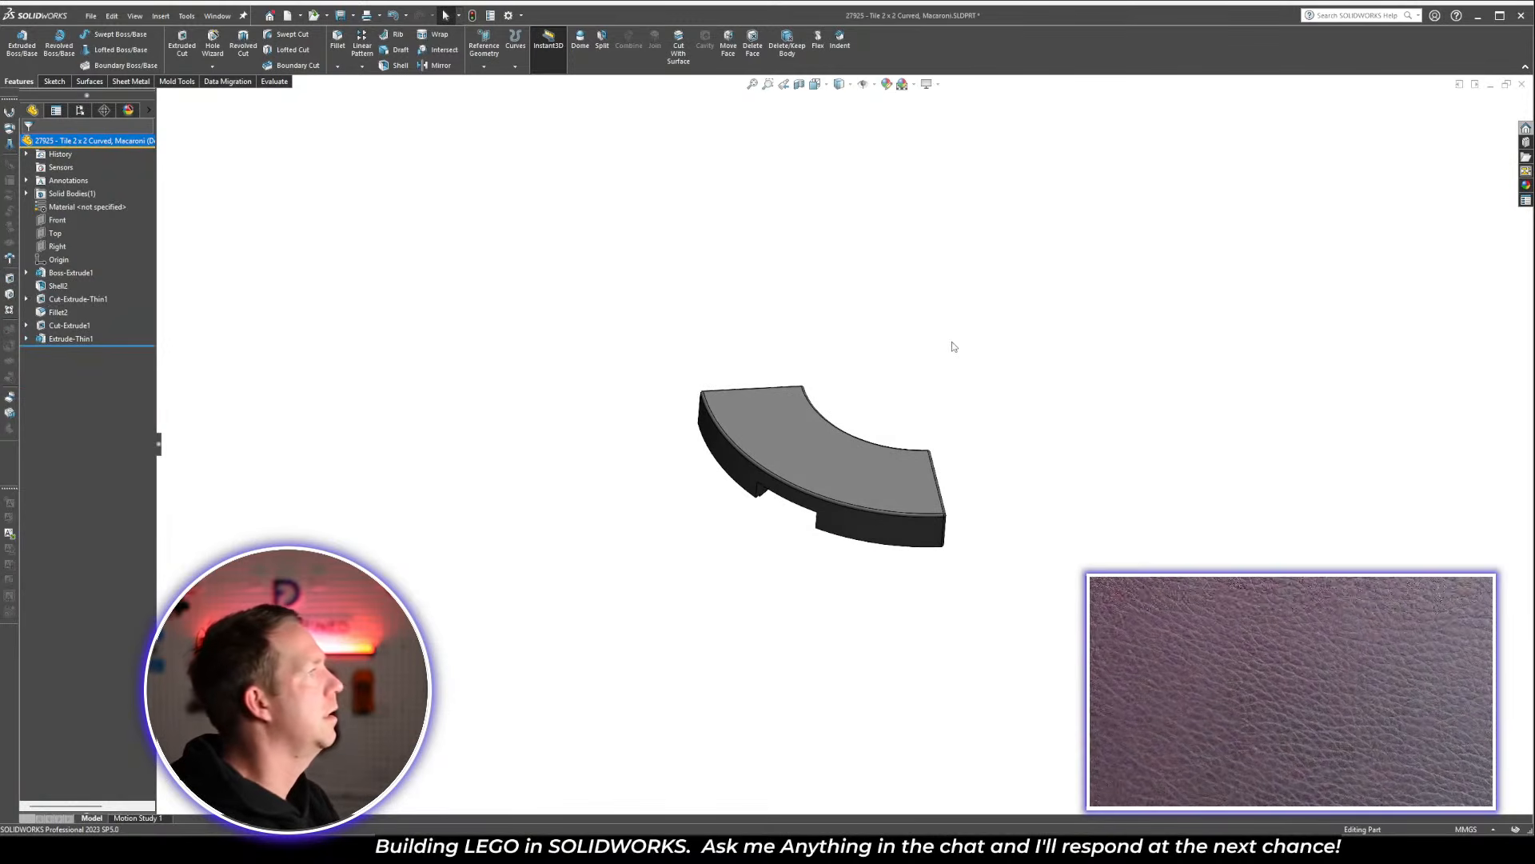
Insert part 27925 Tile 2 x 2 Curved, Macaroni into the 75344 assembly, placing it beside the green cut-corner plate
{"action": "key", "text": "ctrl+Tab"}
{"action": "key", "text": "ctrl+Tab"}
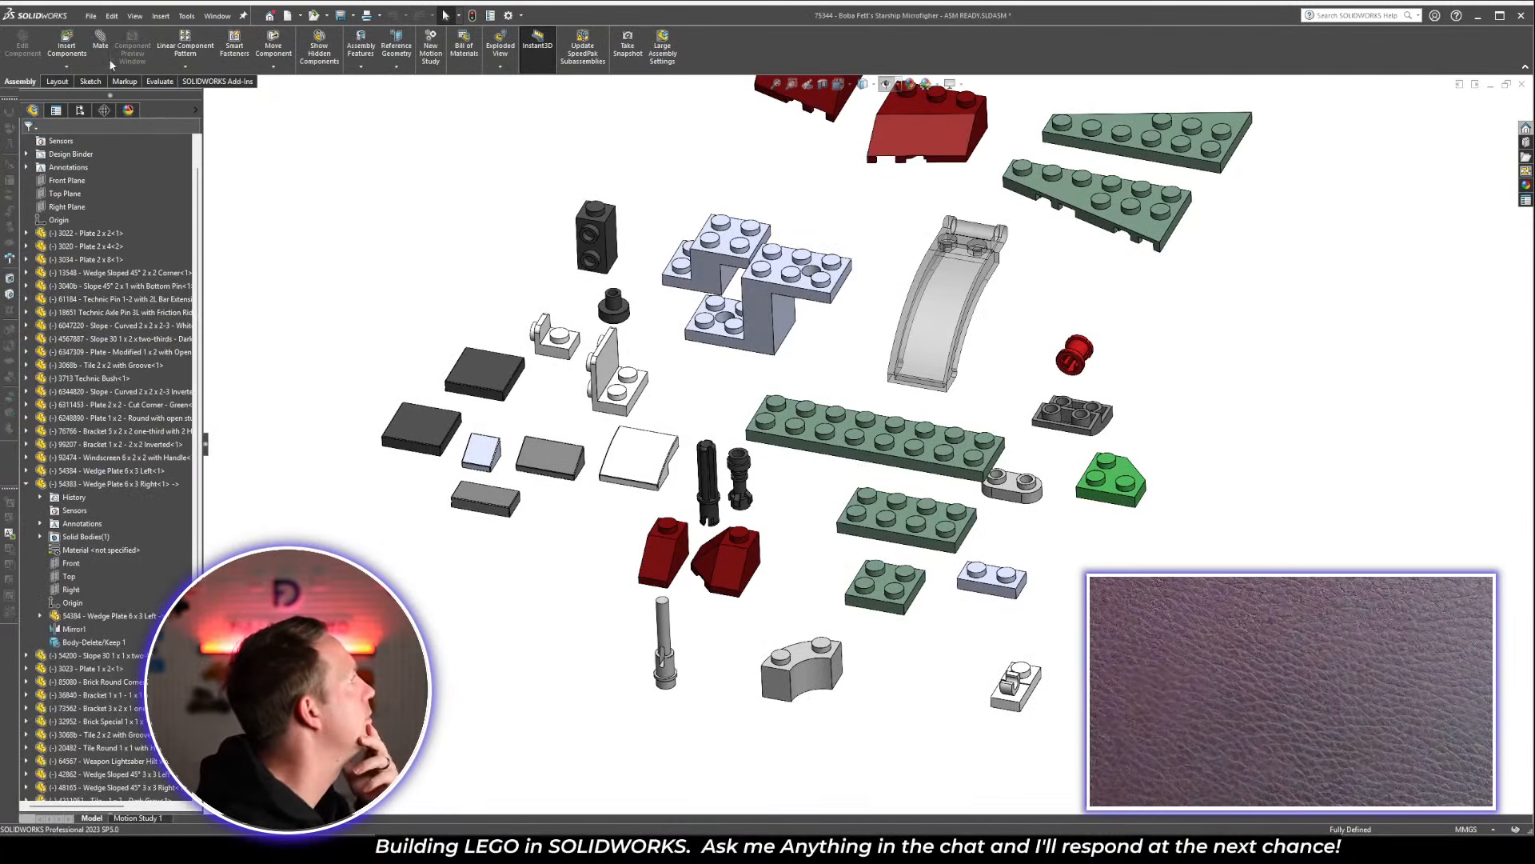
{"action": "left_click", "coordinate": [67, 49]}
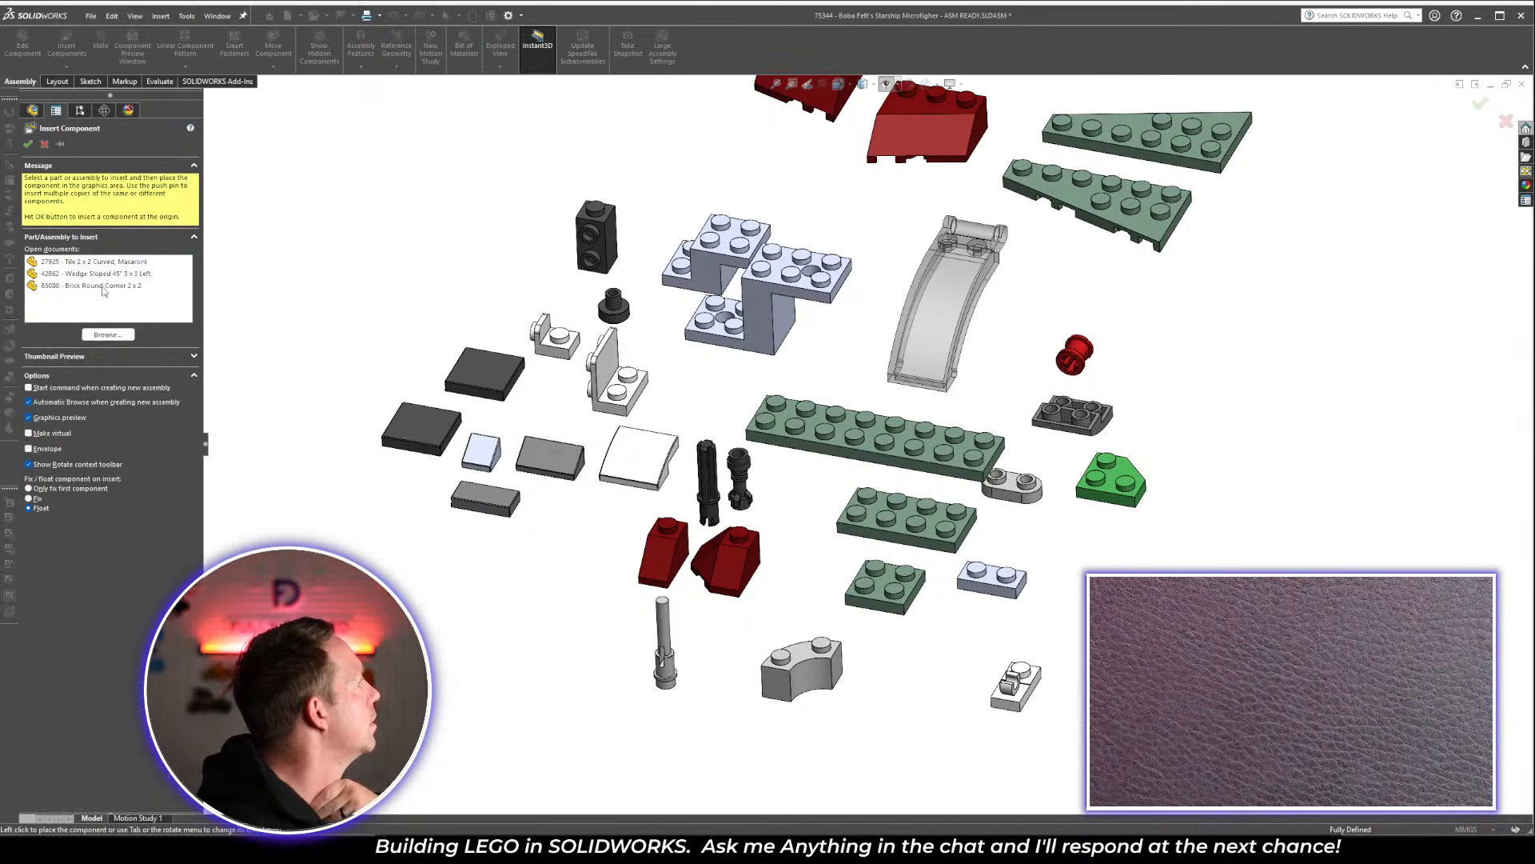
{"action": "left_click", "coordinate": [130, 274]}
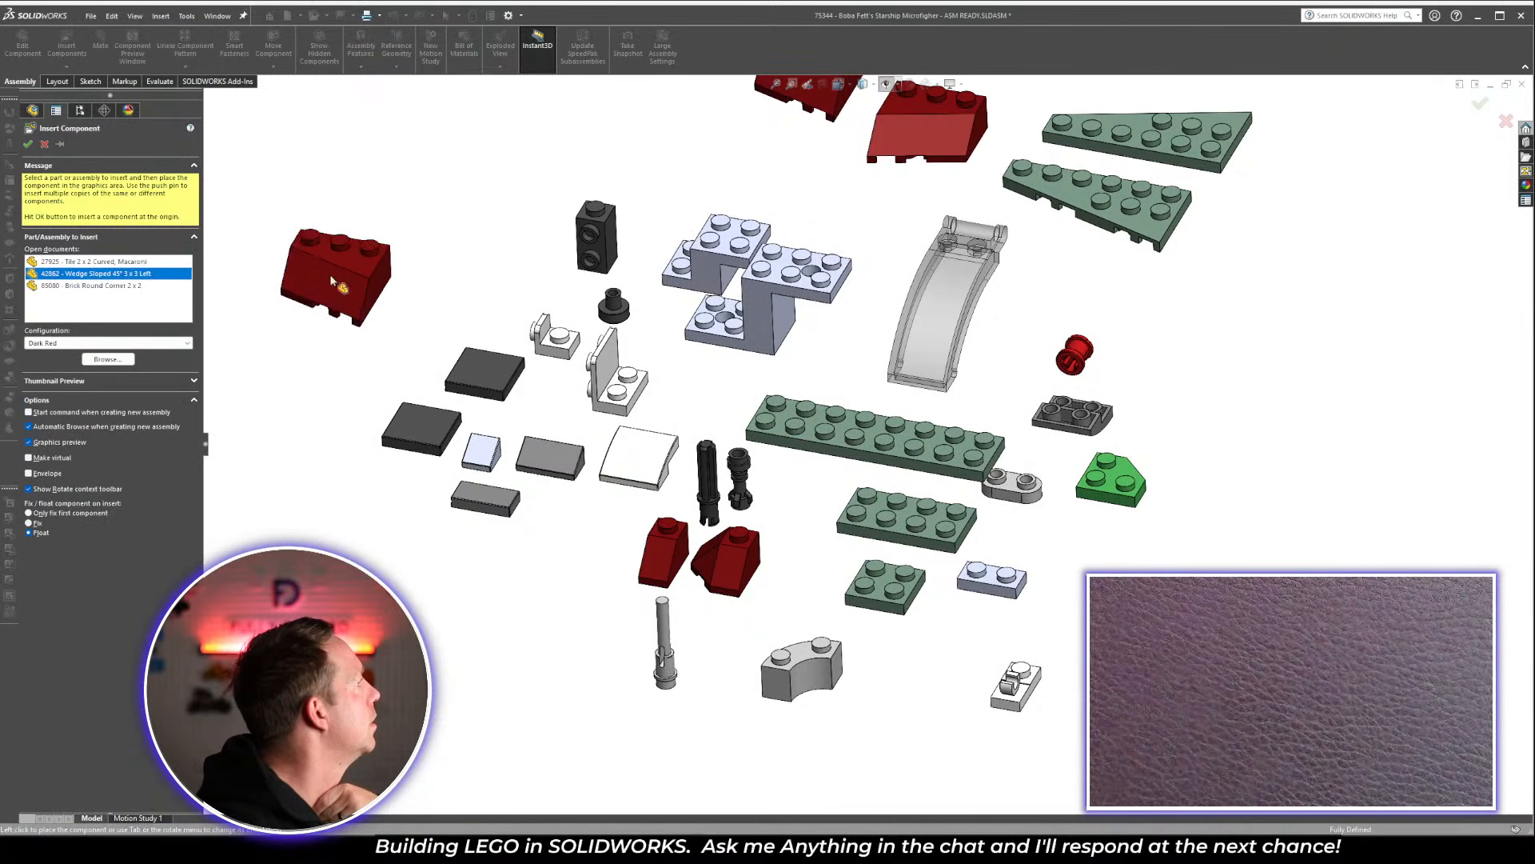
{"action": "left_click", "coordinate": [116, 262]}
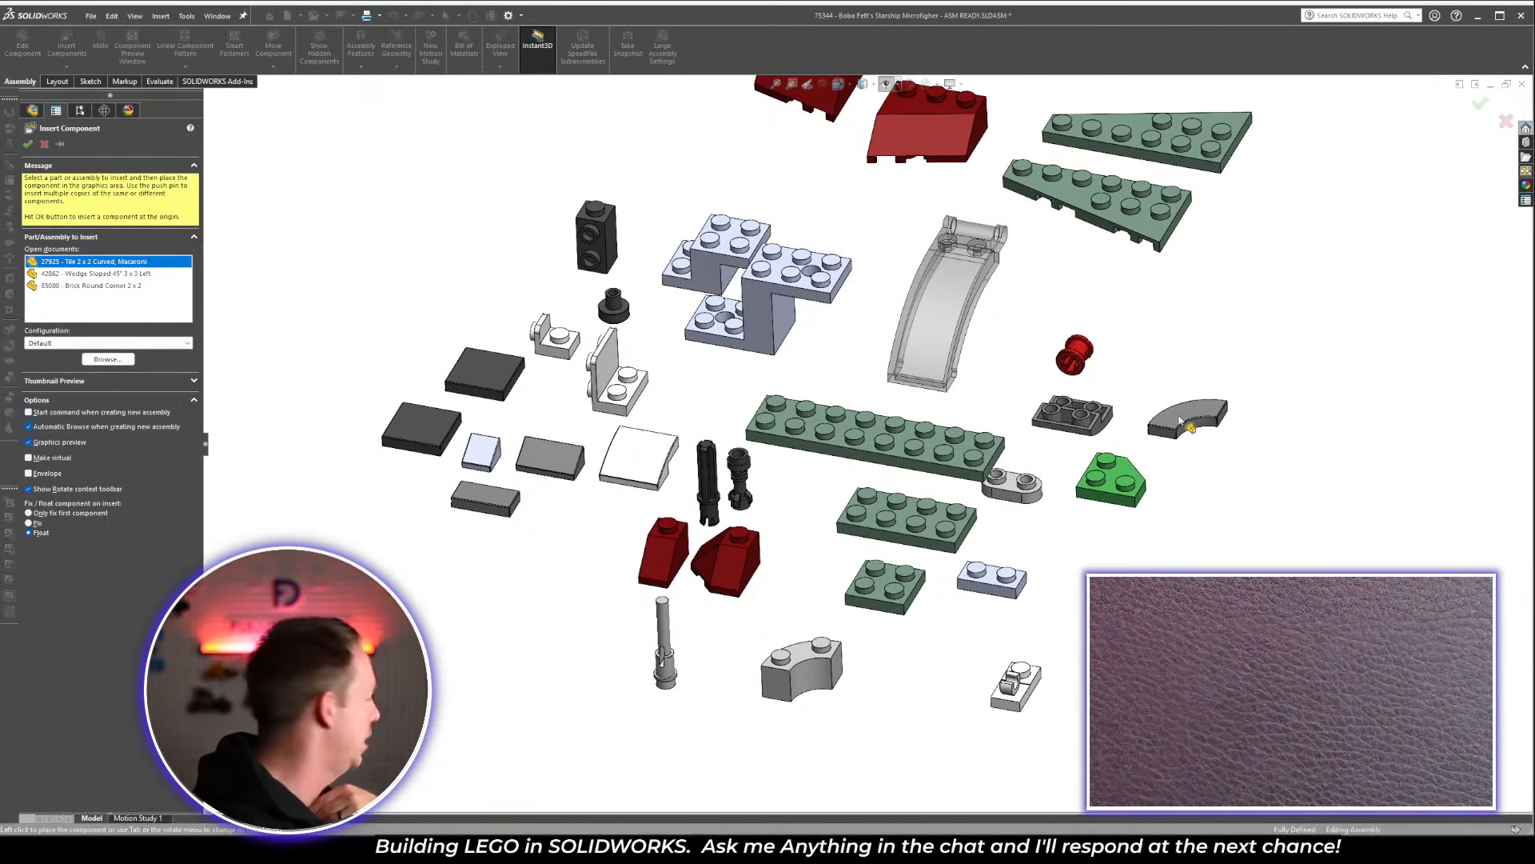
{"action": "left_click", "coordinate": [1176, 415]}
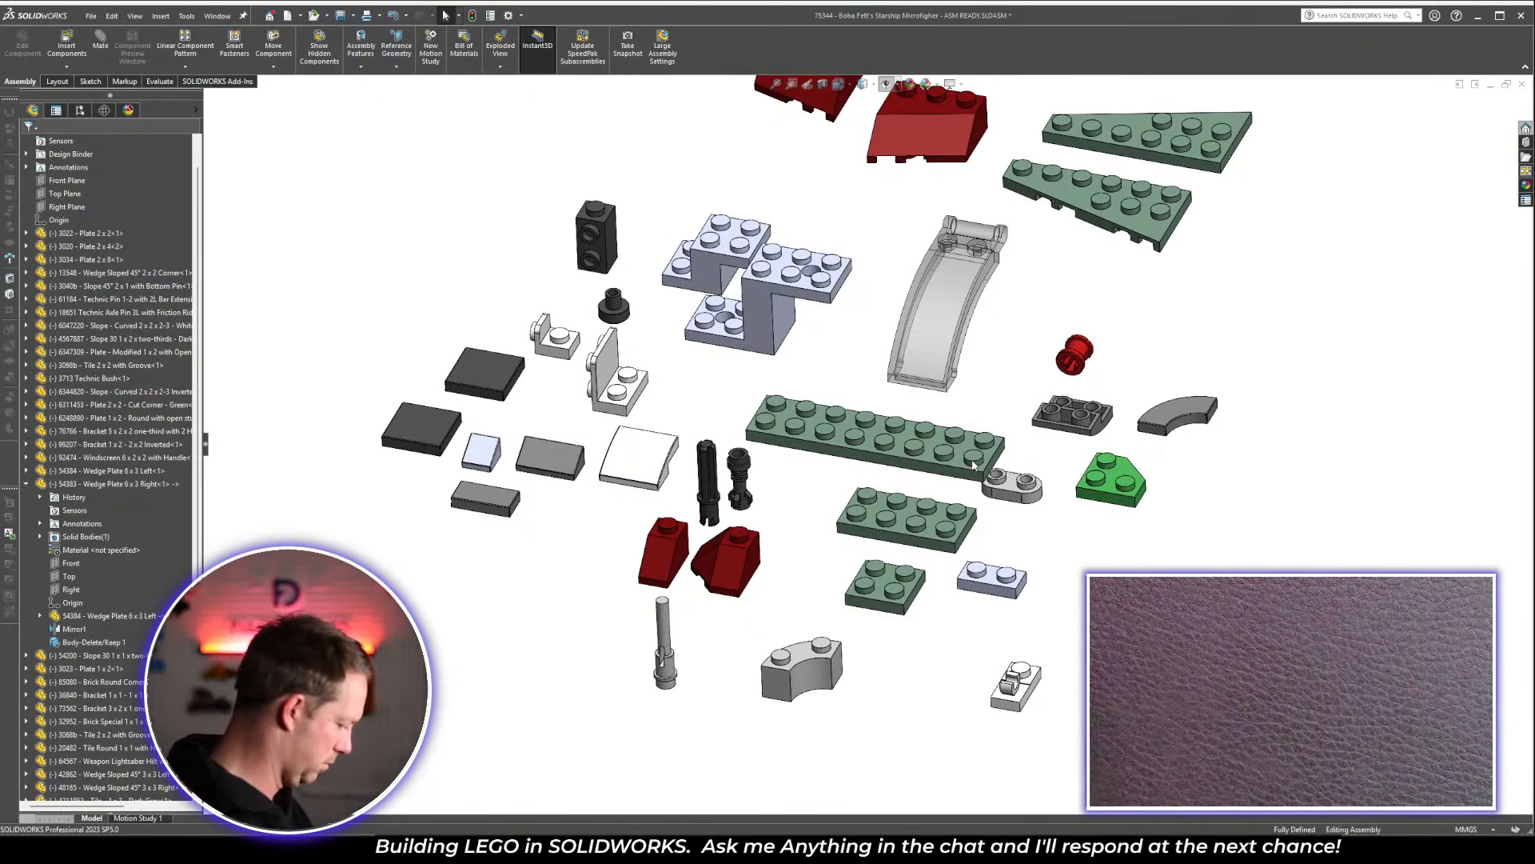
{"action": "scroll", "coordinate": [993, 490], "scroll_direction": "down", "scroll_amount": 5}
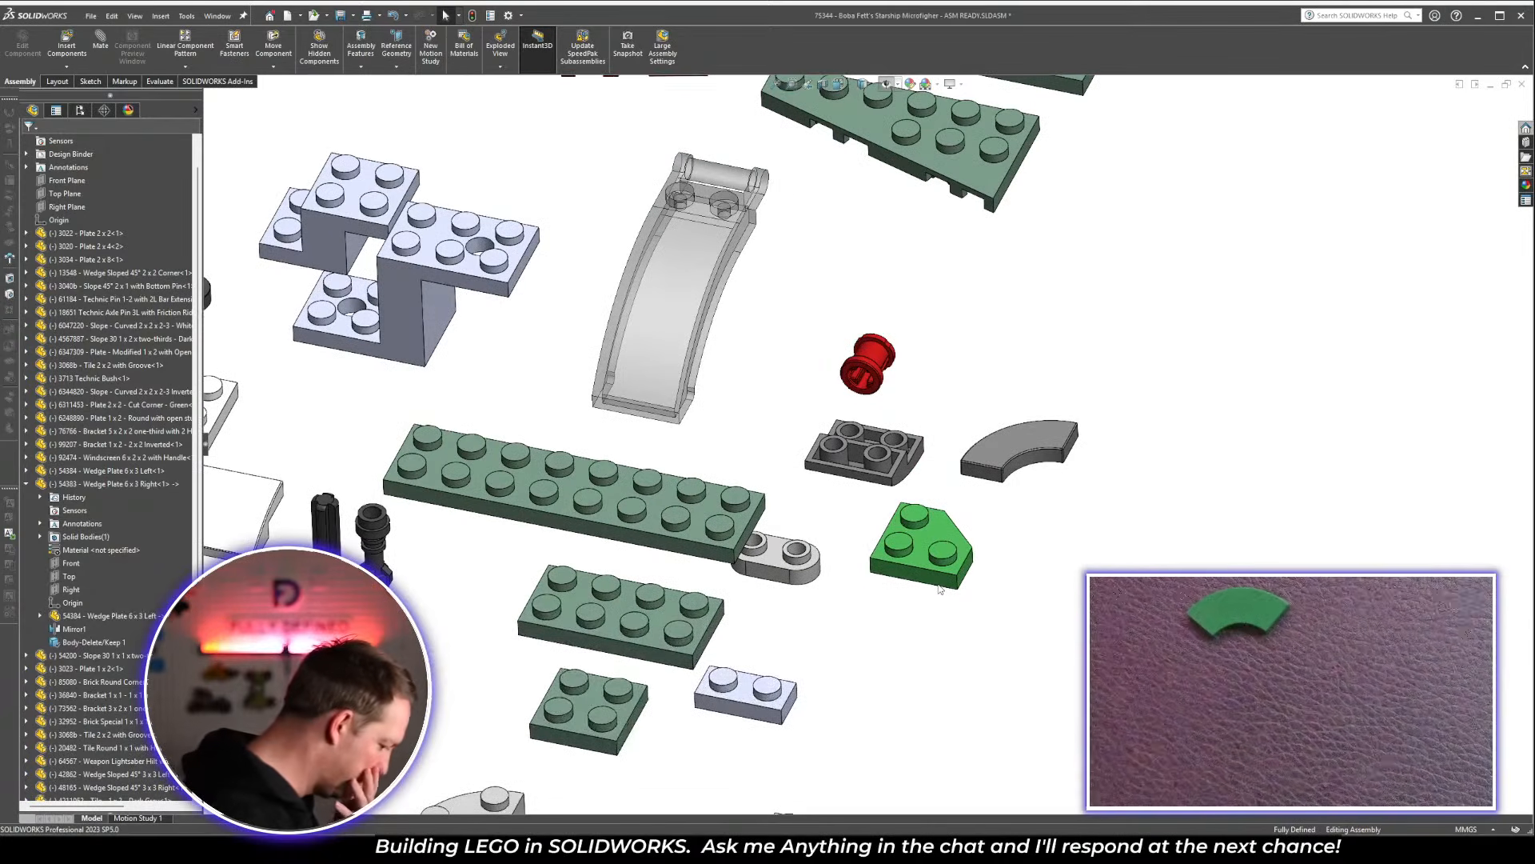
Switch to the browser and open the Green color page for part 27925 on Rebrickable to examine the tile's color
{"action": "key", "text": "alt+Tab"}
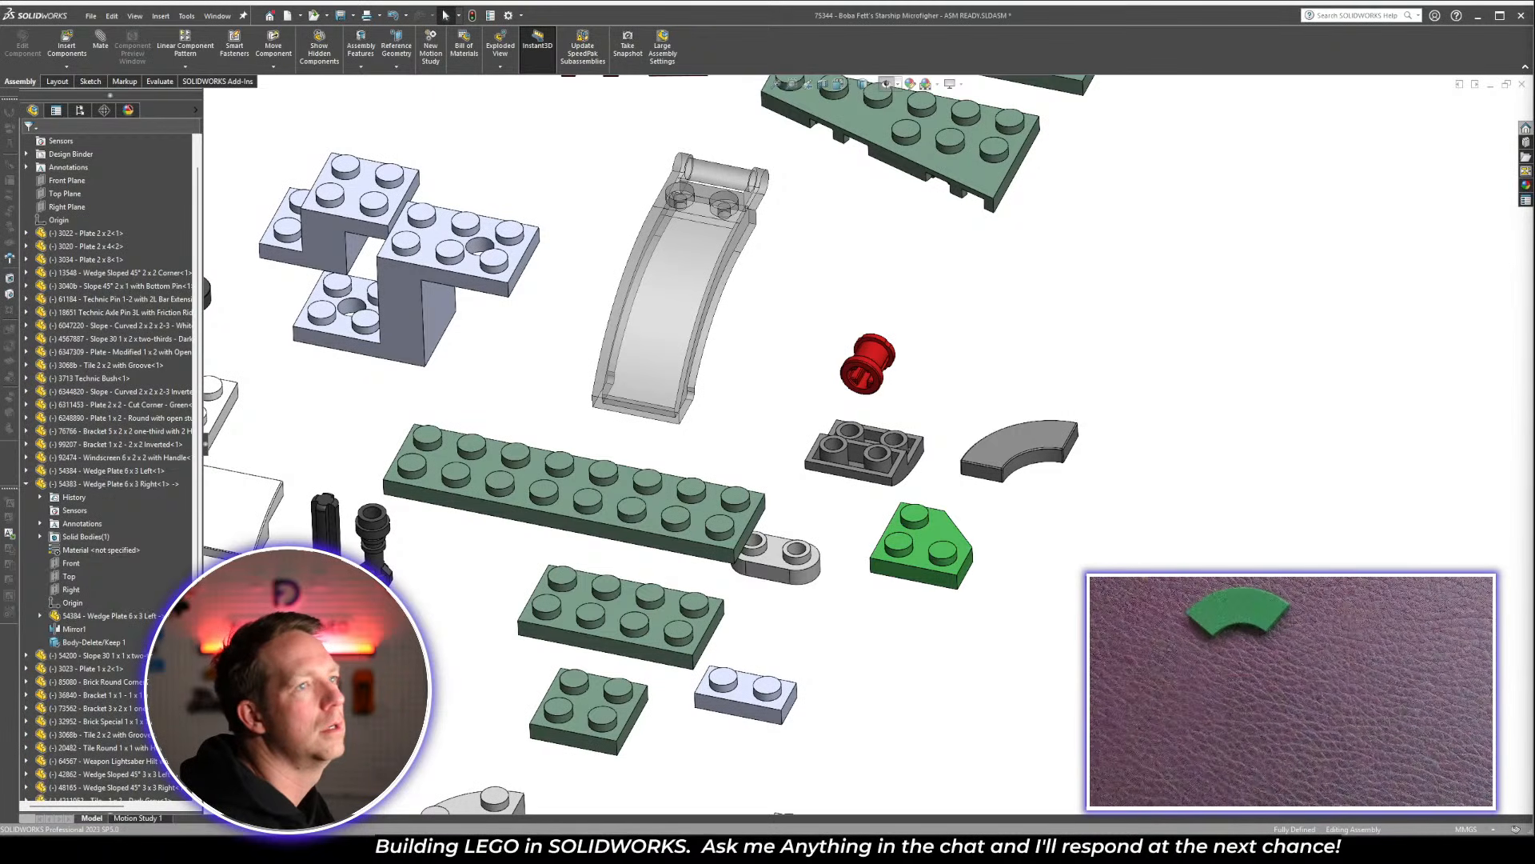
{"action": "key", "text": "alt+Tab"}
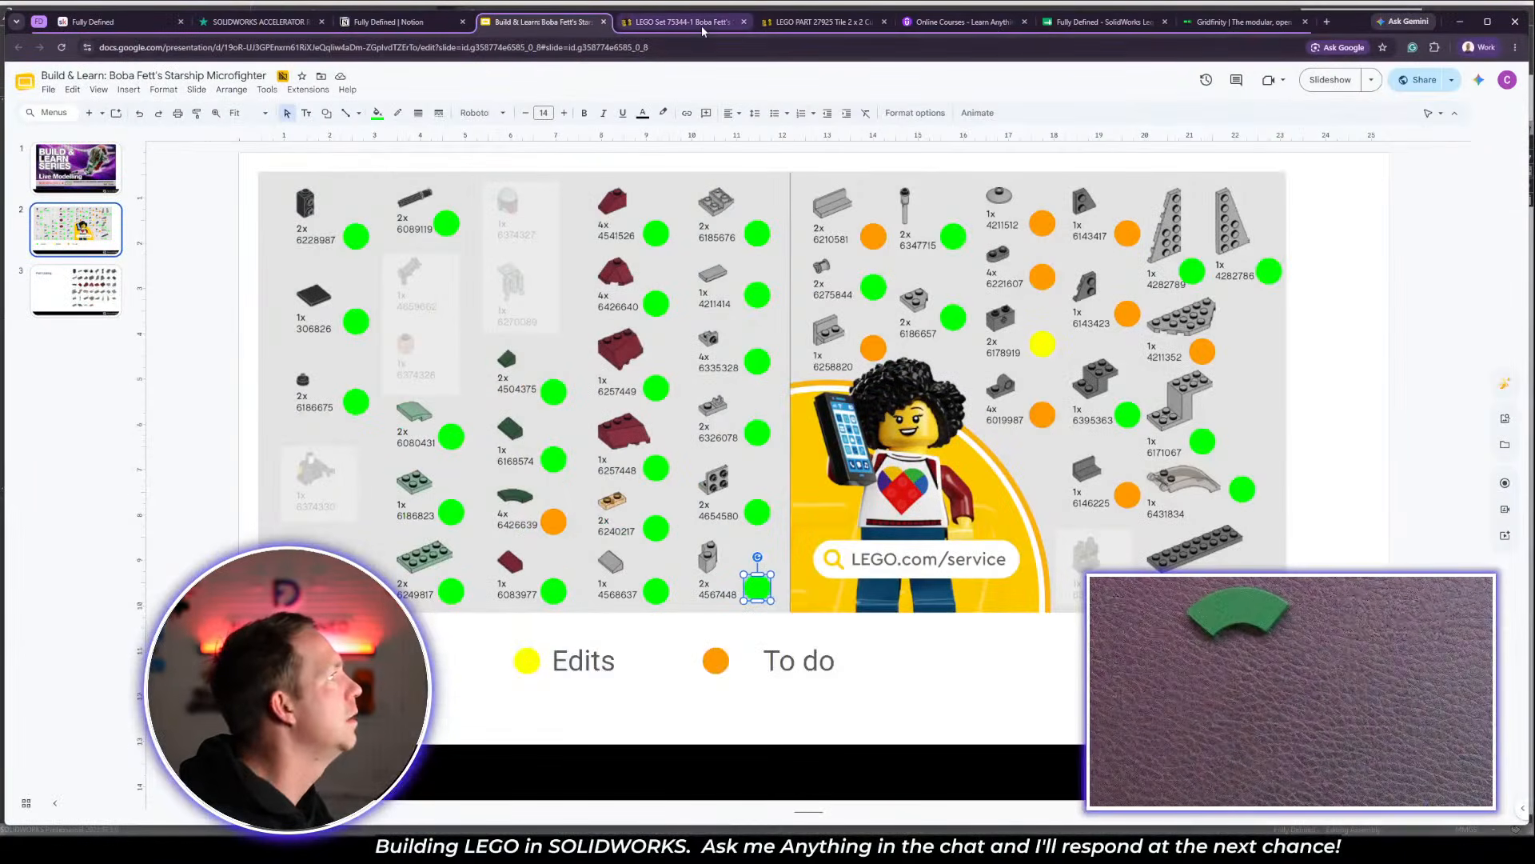
{"action": "left_click", "coordinate": [703, 21]}
{"action": "left_click", "coordinate": [824, 21]}
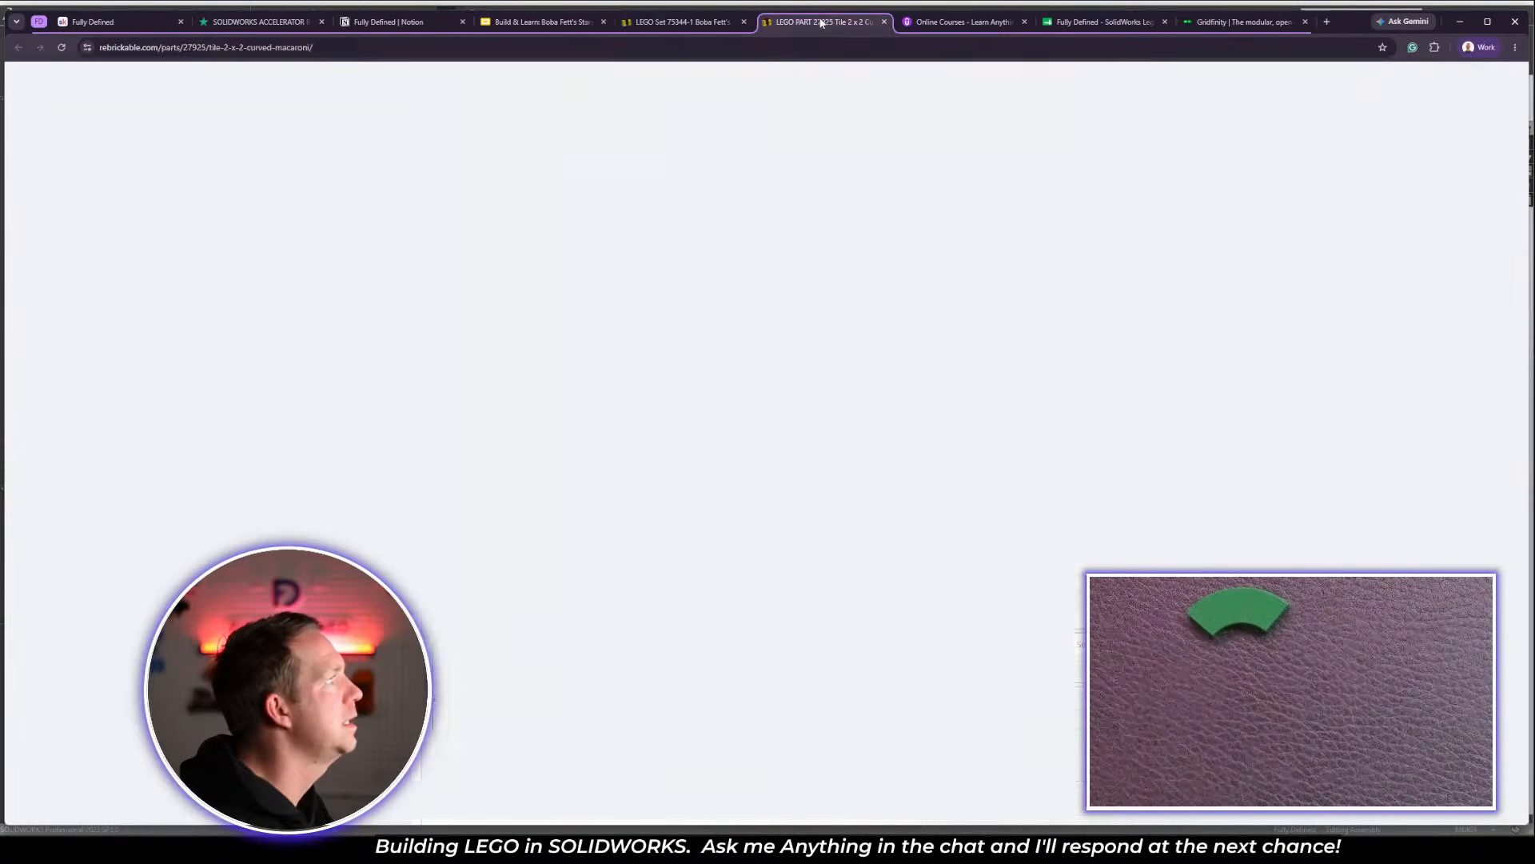
{"action": "scroll", "coordinate": [580, 476], "scroll_direction": "down", "scroll_amount": 3}
{"action": "scroll", "coordinate": [580, 477], "scroll_direction": "down", "scroll_amount": 15}
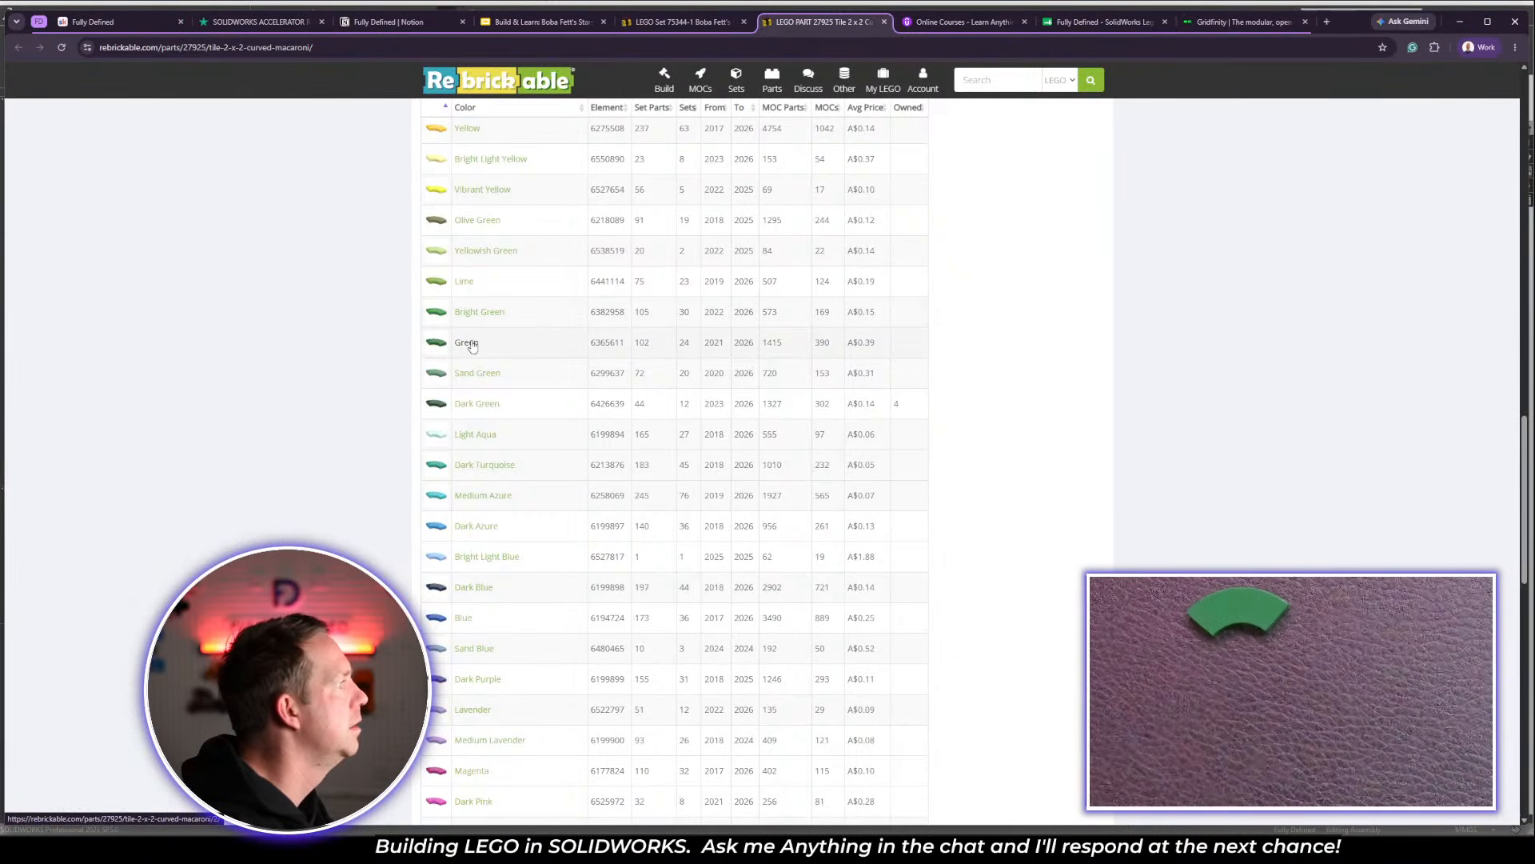
{"action": "right_click", "coordinate": [472, 344]}
{"action": "left_click", "coordinate": [520, 352]}
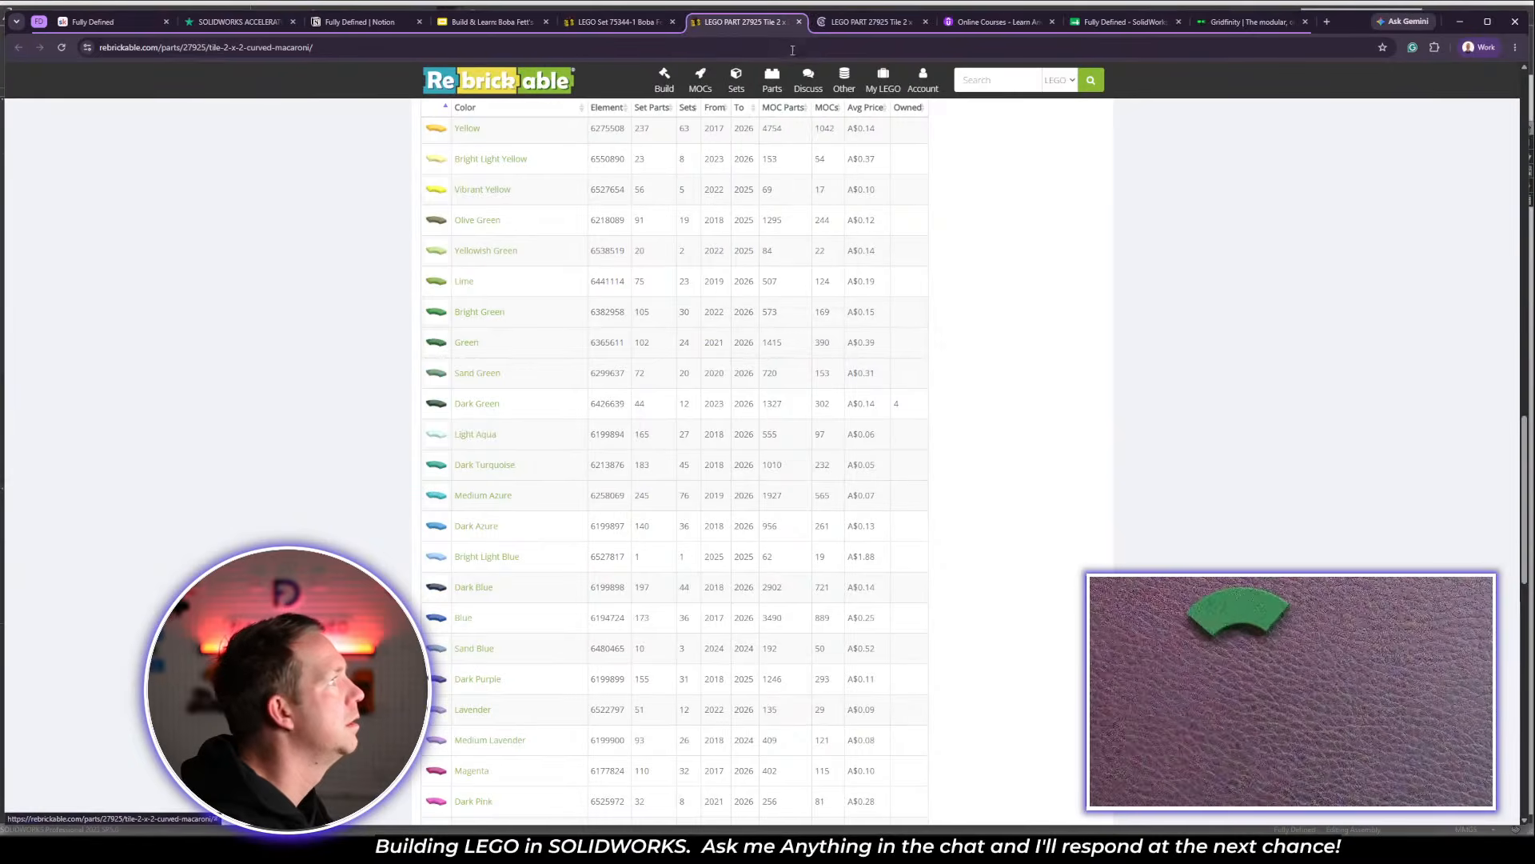
{"action": "left_click", "coordinate": [881, 24]}
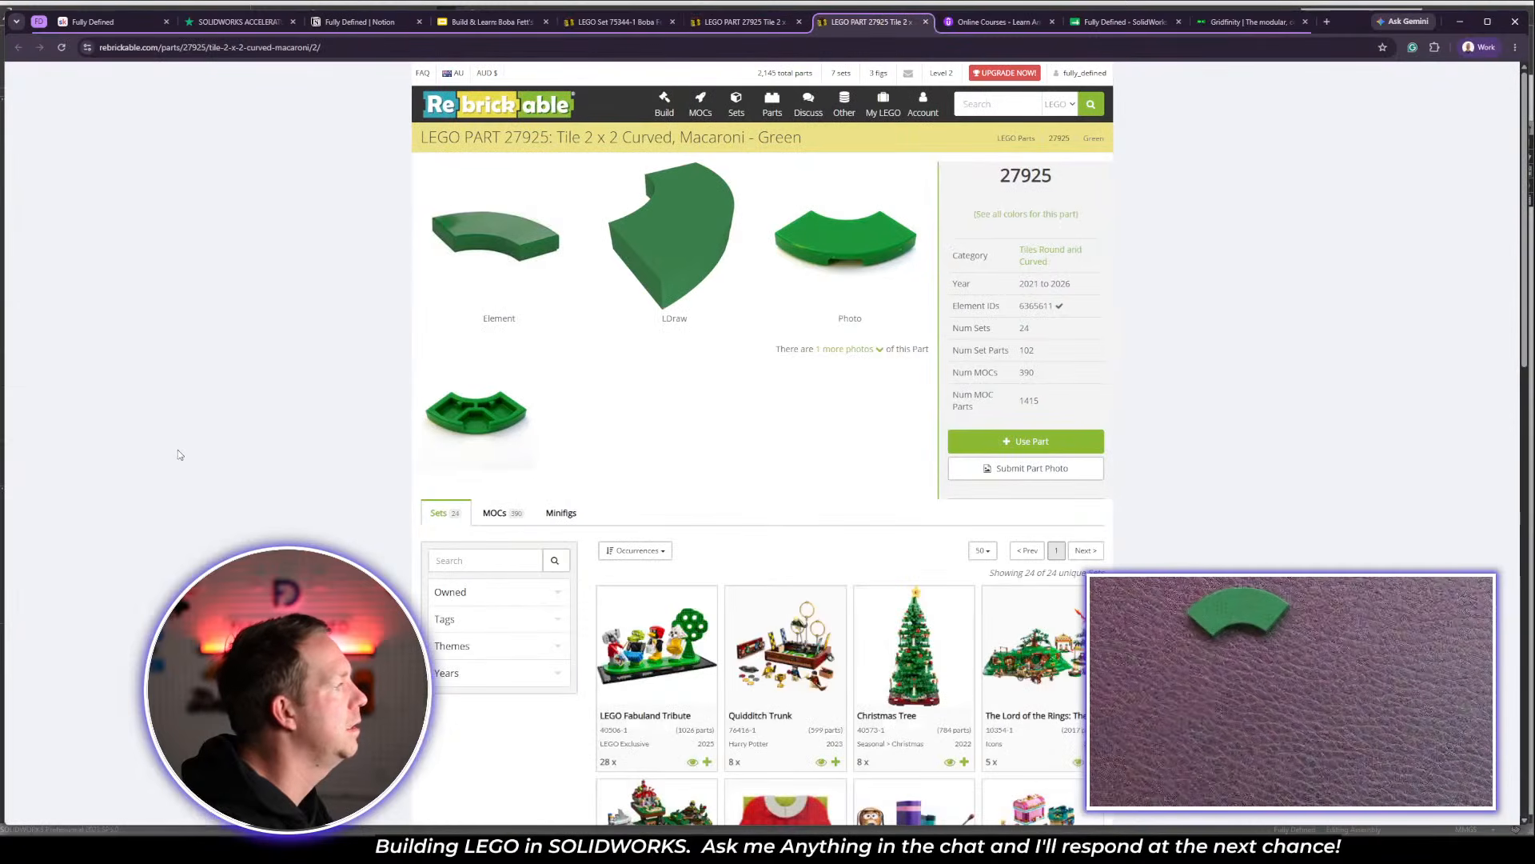
{"action": "scroll", "coordinate": [186, 472], "scroll_direction": "down", "scroll_amount": 10}
{"action": "scroll", "coordinate": [187, 468], "scroll_direction": "up", "scroll_amount": 10}
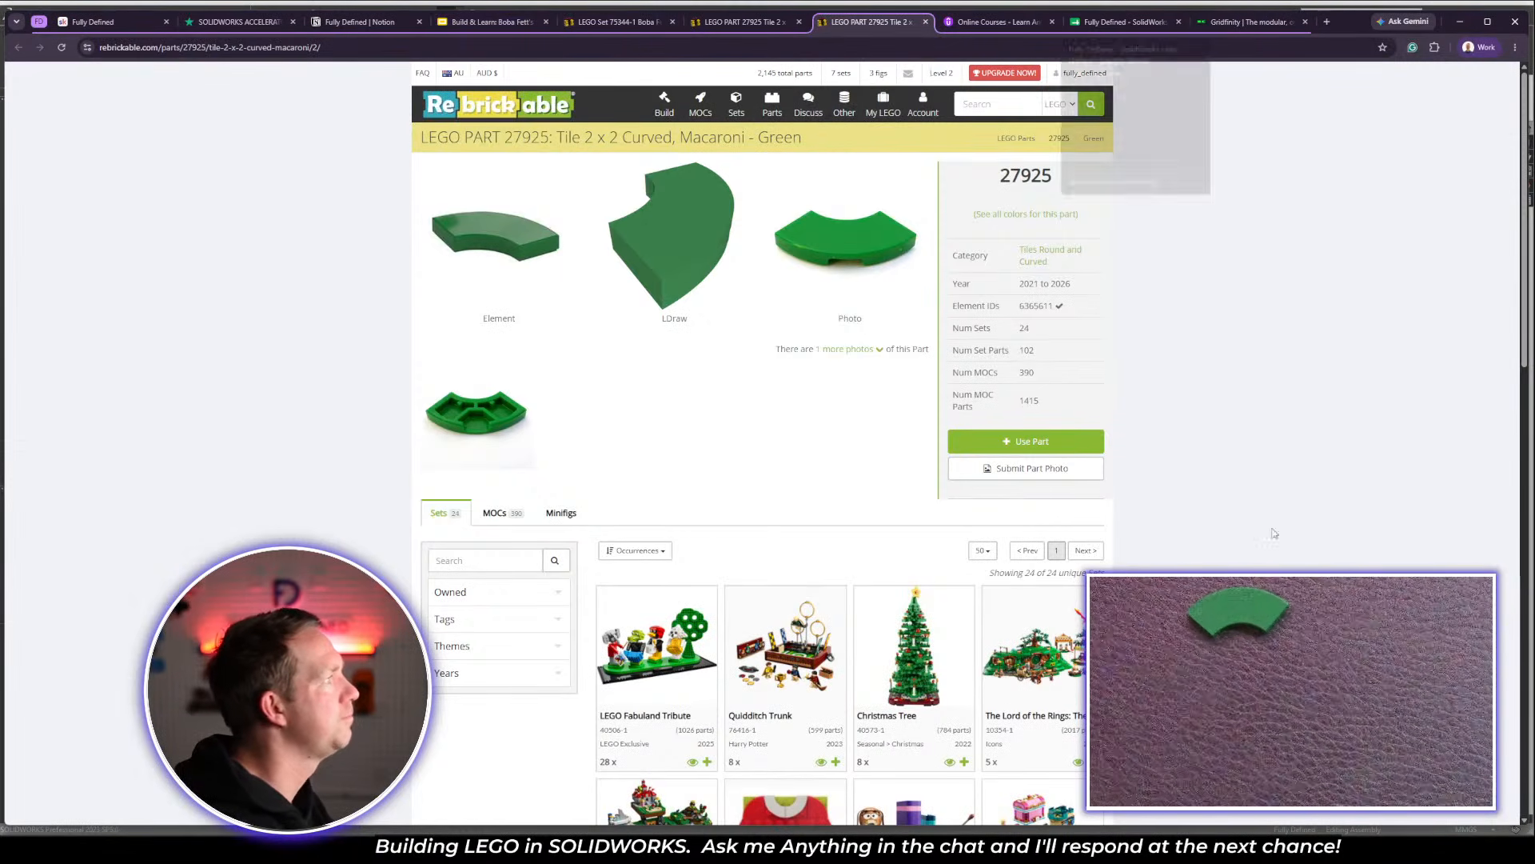
Switch back to SOLIDWORKS and apply a green sampled from the cut-corner plate to the curved tile at part document level
{"action": "left_click", "coordinate": [1459, 22]}
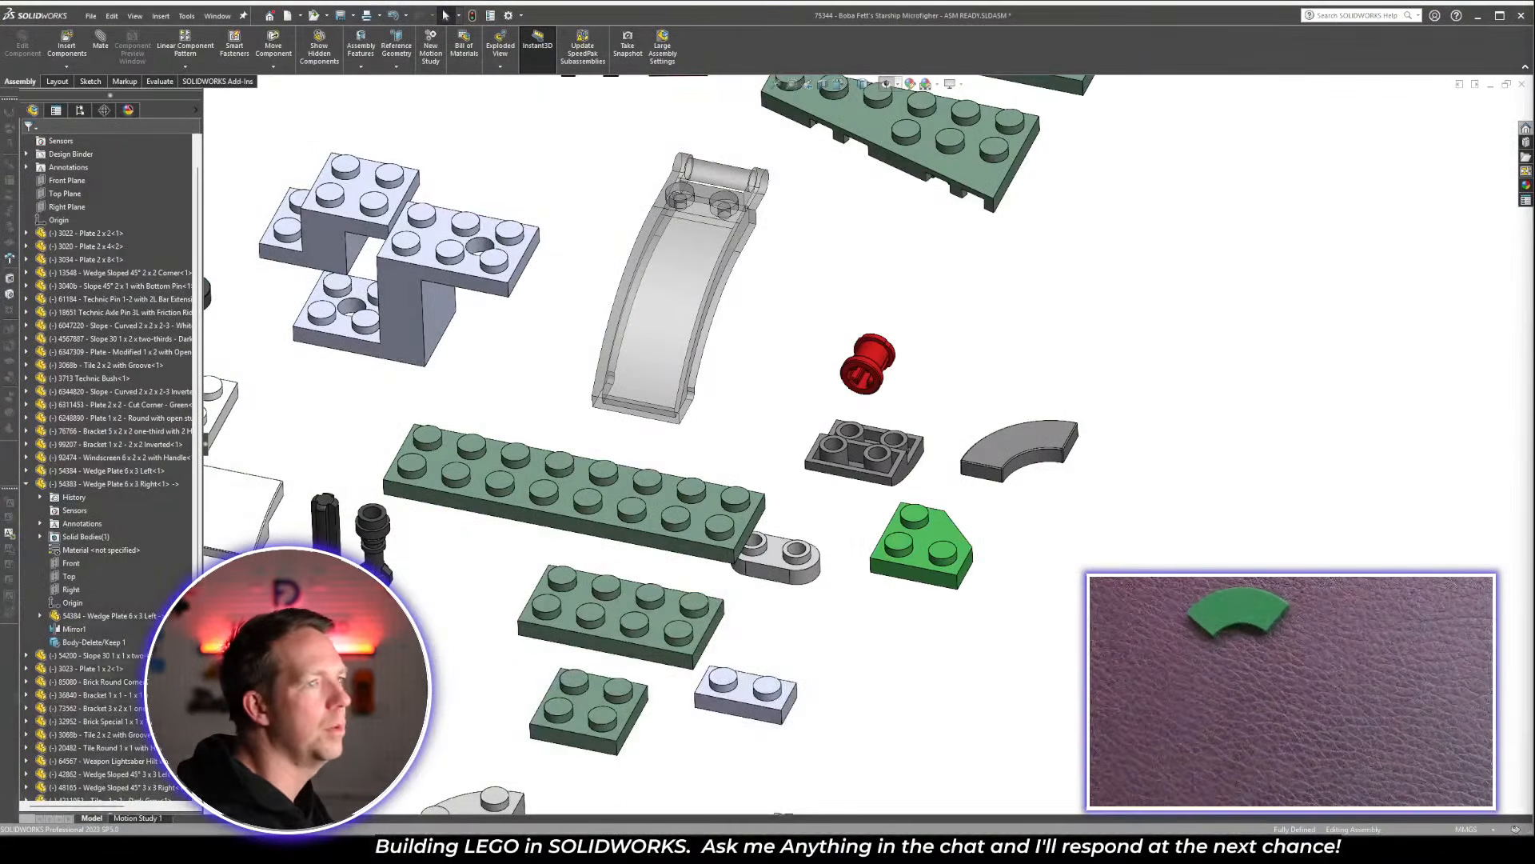
{"action": "left_click", "coordinate": [1031, 447]}
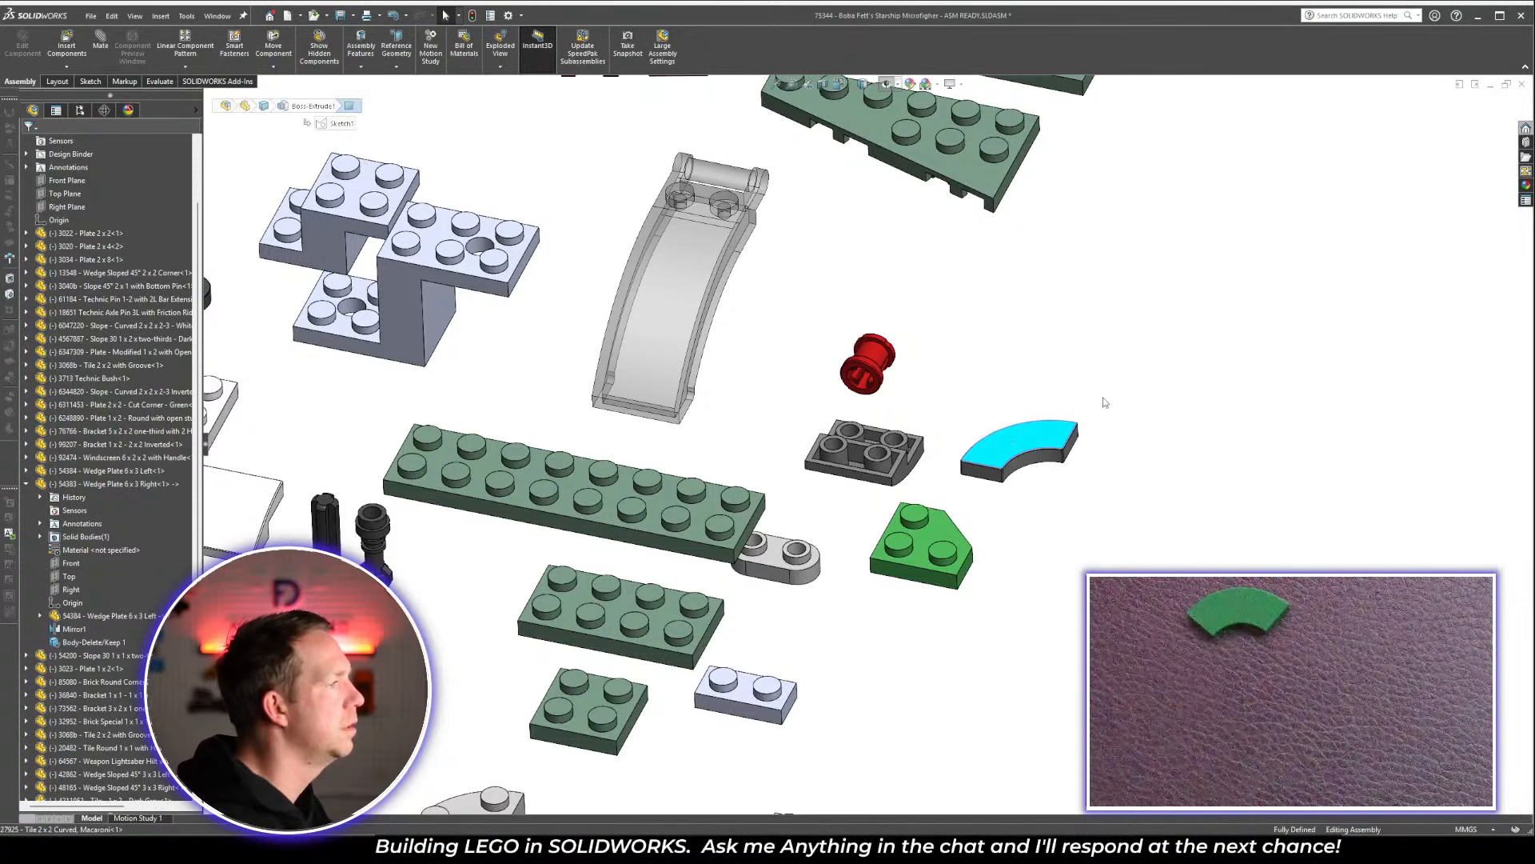
{"action": "left_click", "coordinate": [1099, 374]}
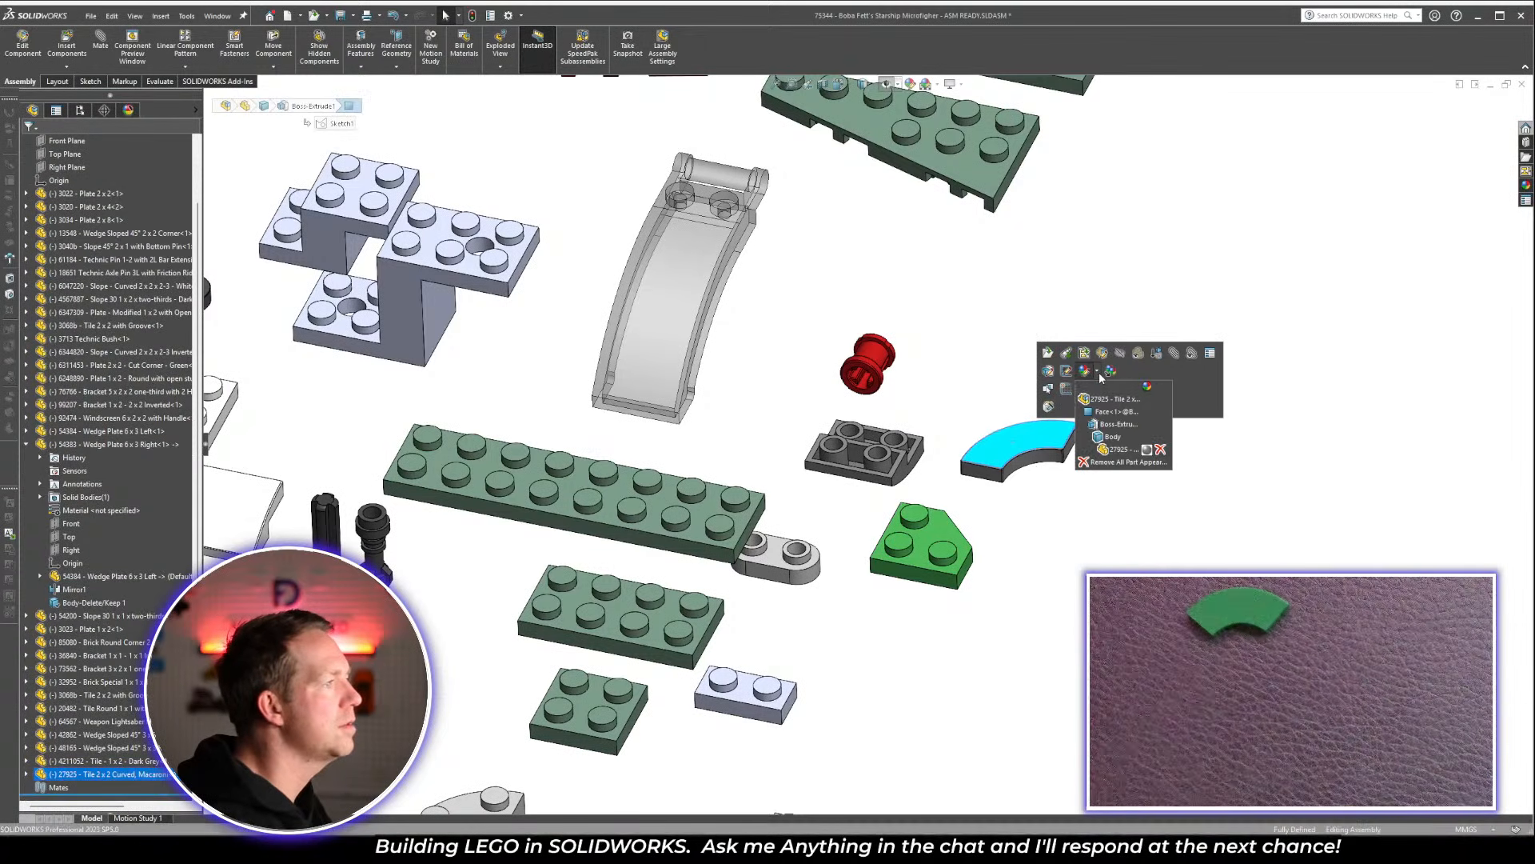
{"action": "left_click", "coordinate": [1120, 450]}
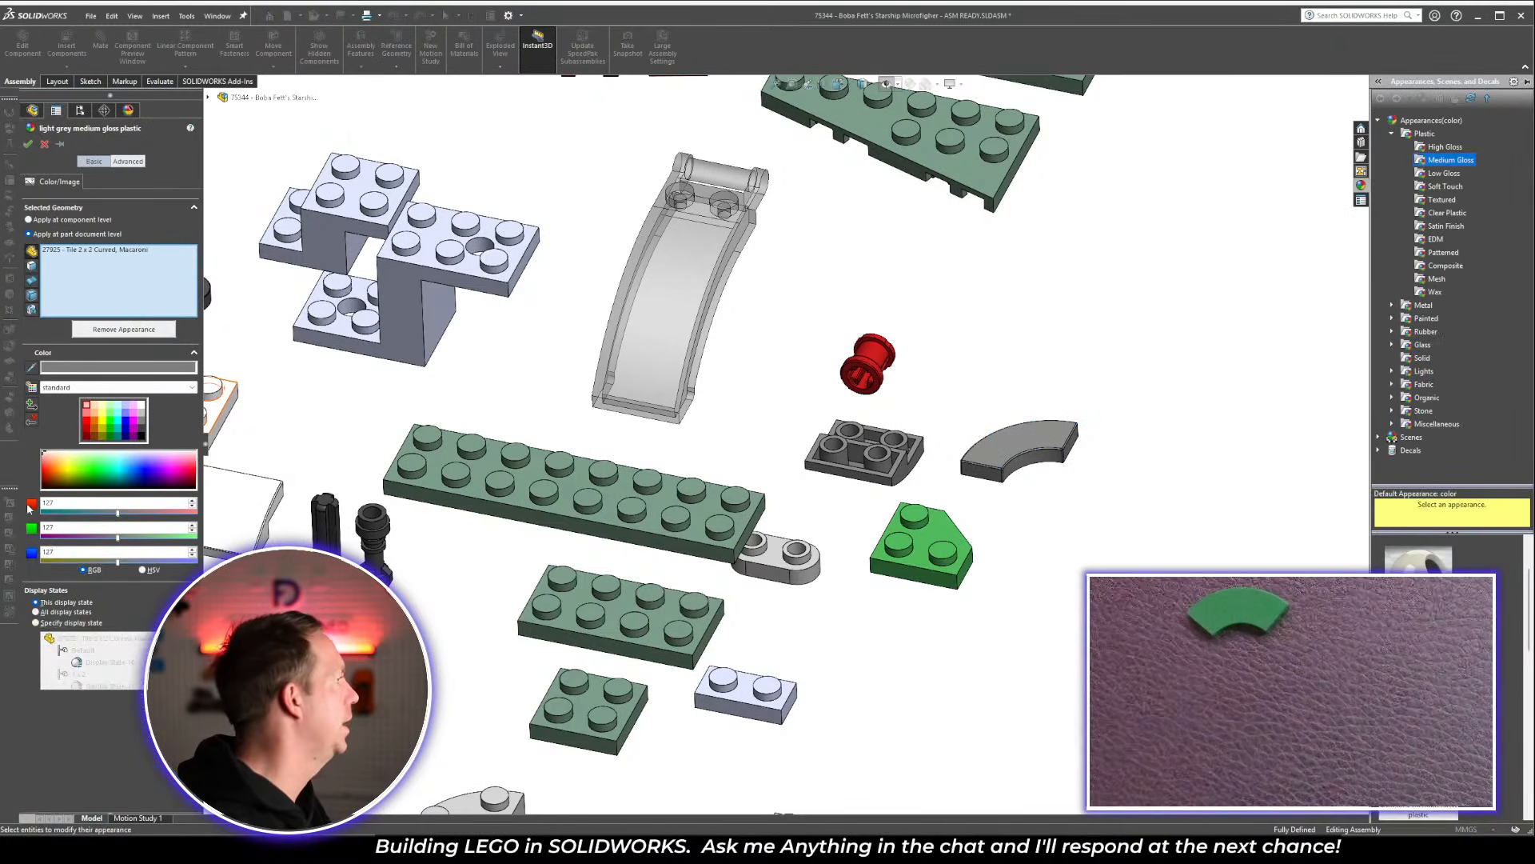
{"action": "left_click", "coordinate": [32, 367]}
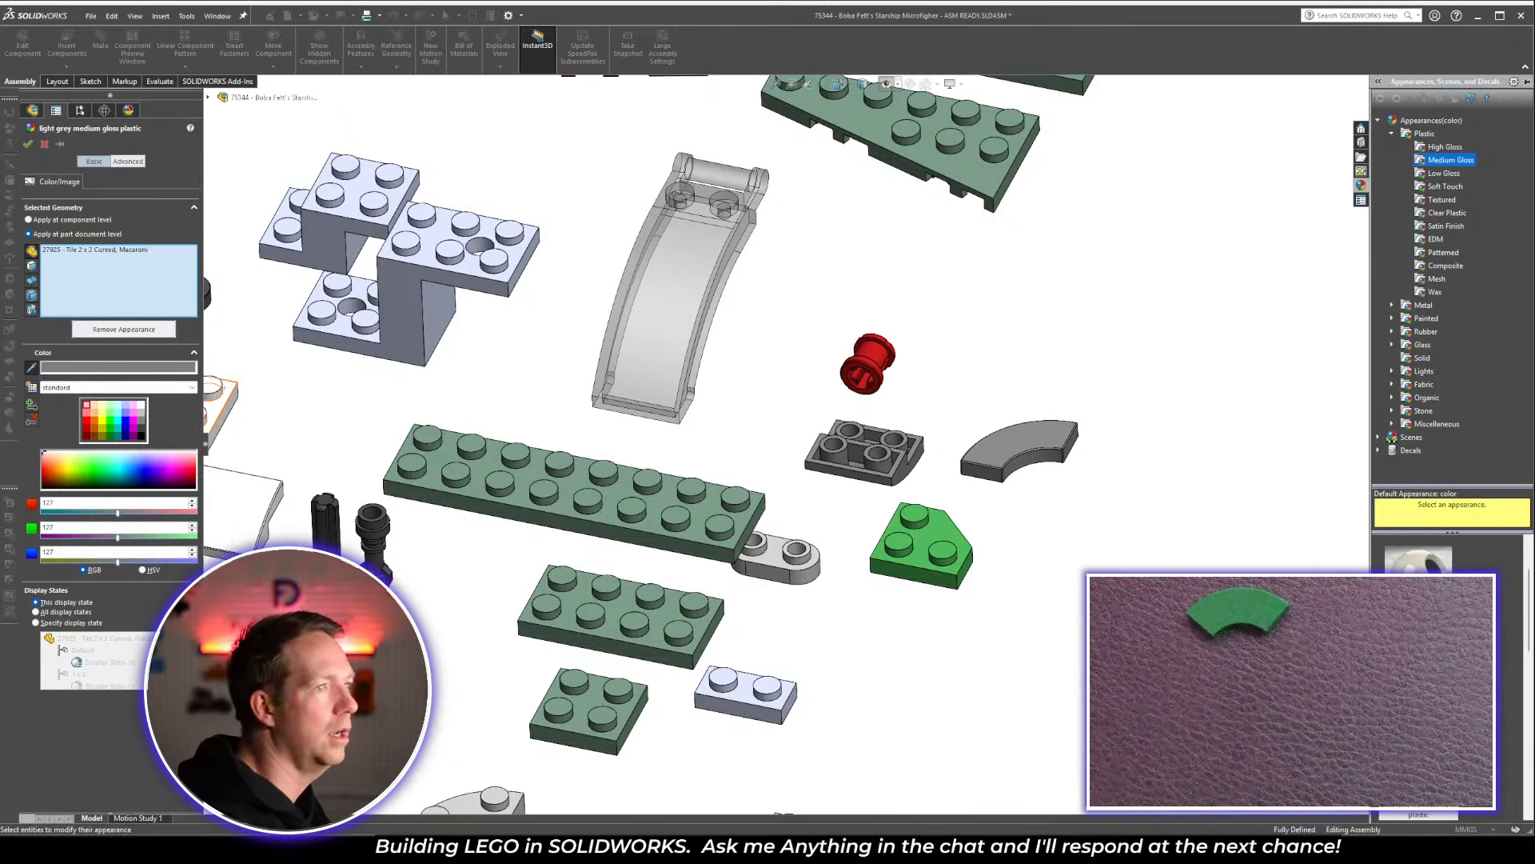
{"action": "left_click", "coordinate": [918, 563]}
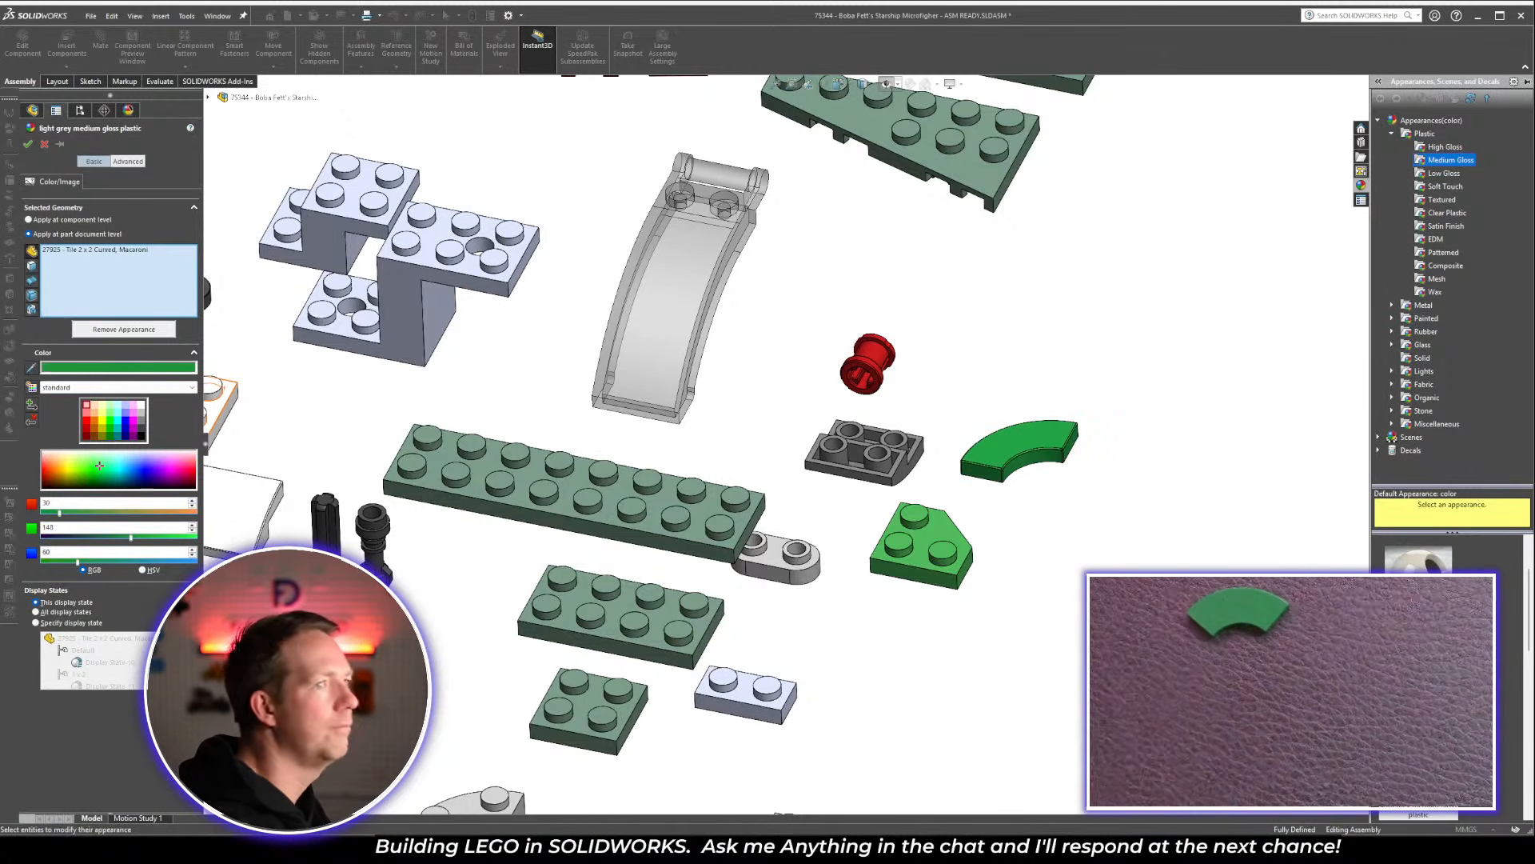
{"action": "left_click", "coordinate": [28, 144]}
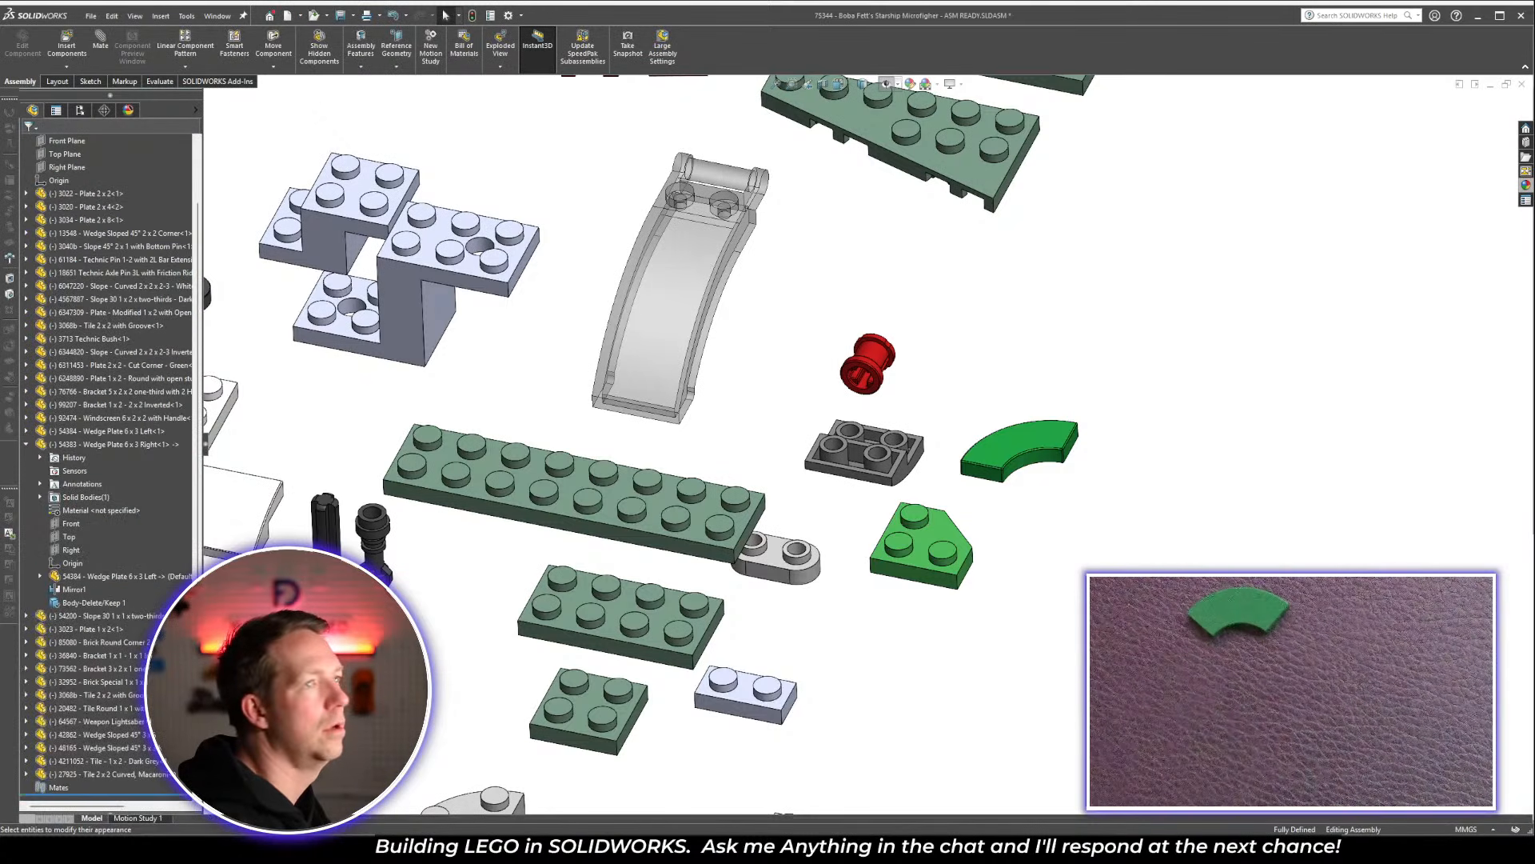
Switch to the Google Slides parts tracker and fill the status dot of part 6426639 with green
{"action": "key", "text": "alt+Tab"}
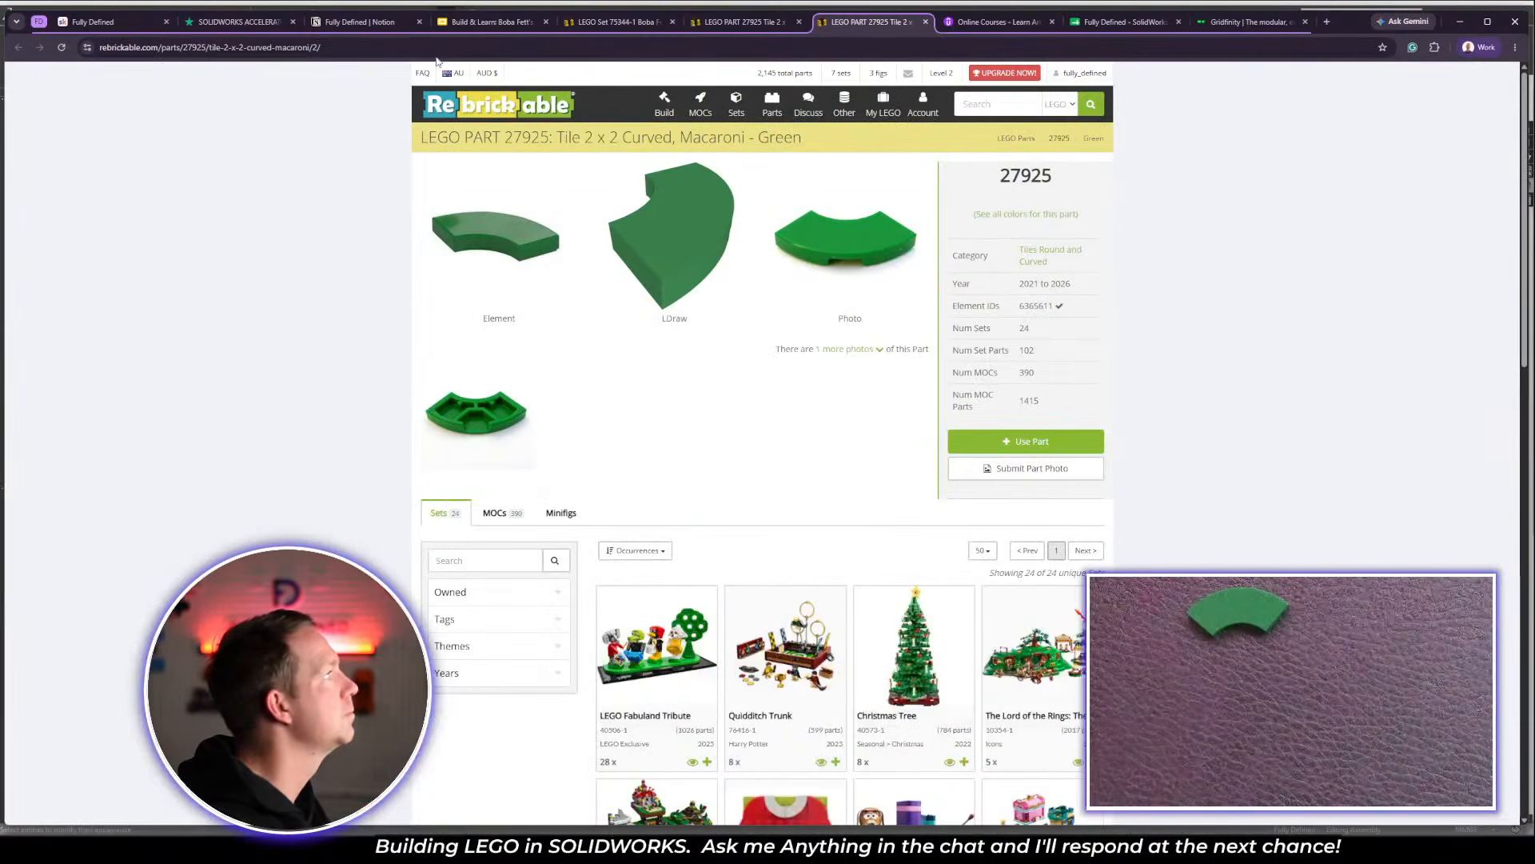
{"action": "left_click", "coordinate": [512, 21]}
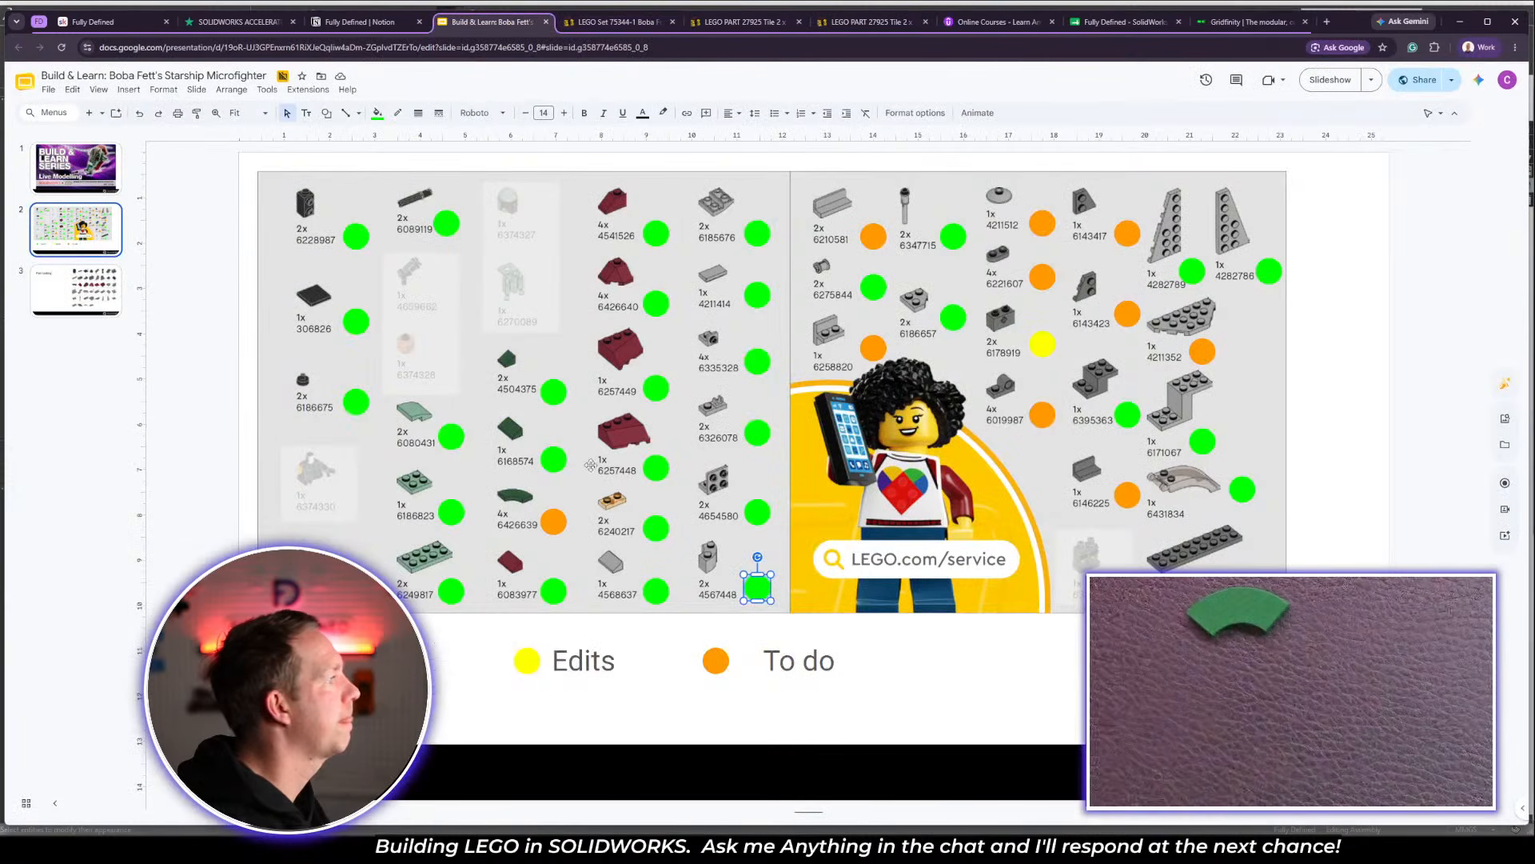
{"action": "left_click", "coordinate": [552, 518]}
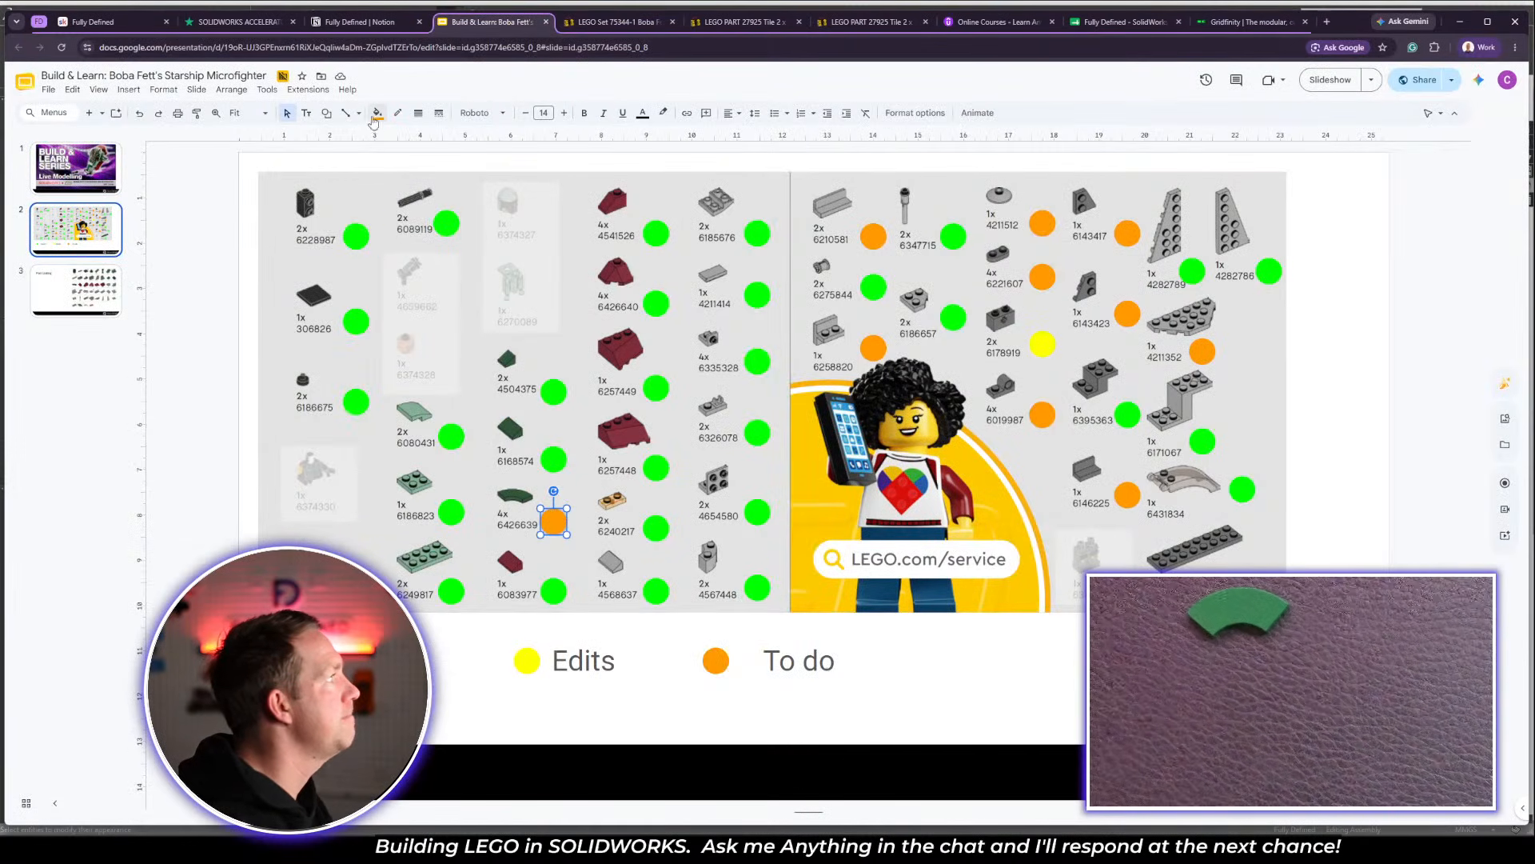
{"action": "left_click", "coordinate": [377, 113]}
{"action": "left_click", "coordinate": [434, 250]}
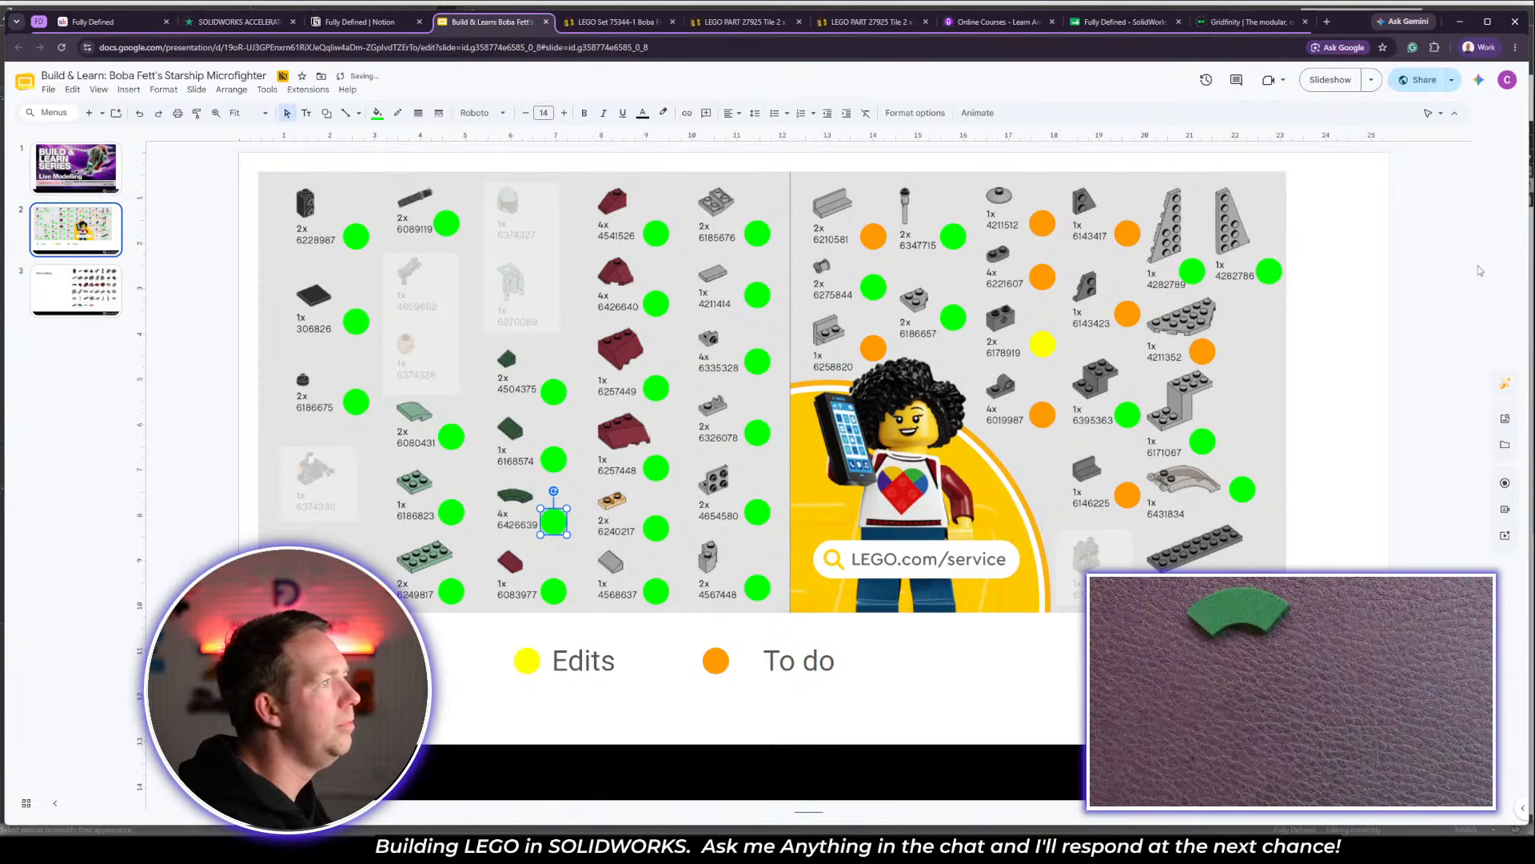
{"action": "key", "text": "Escape"}
{"action": "left_click", "coordinate": [1460, 21]}
{"action": "scroll", "coordinate": [936, 617], "scroll_direction": "up", "scroll_amount": 4}
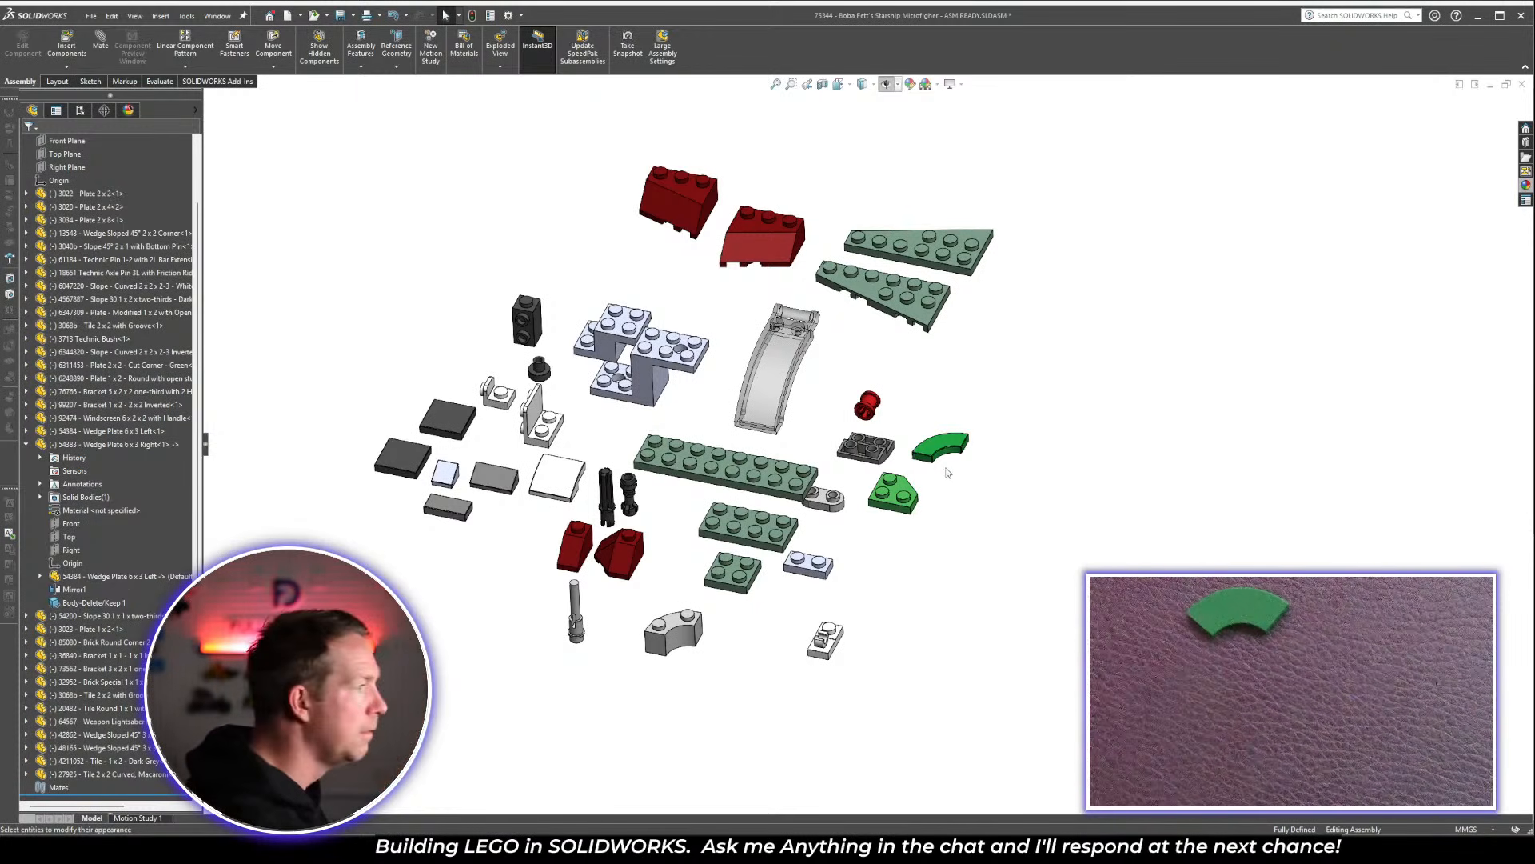
{"action": "scroll", "coordinate": [915, 516], "scroll_direction": "down", "scroll_amount": 5}
{"action": "left_click", "coordinate": [904, 453]}
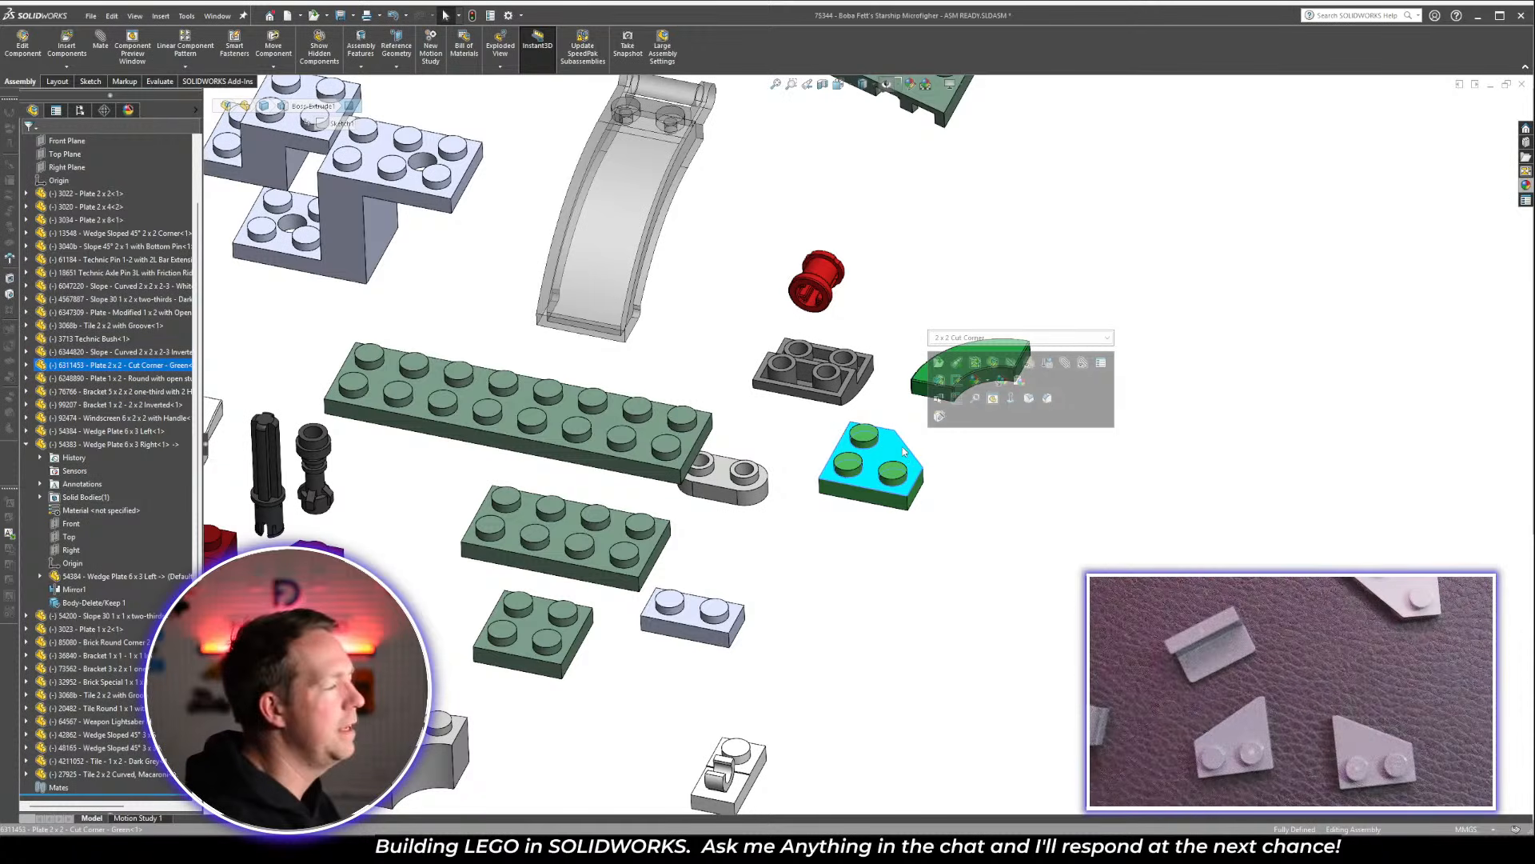
{"action": "left_click", "coordinate": [1005, 465]}
{"action": "key", "text": "f"}
{"action": "scroll", "coordinate": [886, 438], "scroll_direction": "down", "scroll_amount": 2}
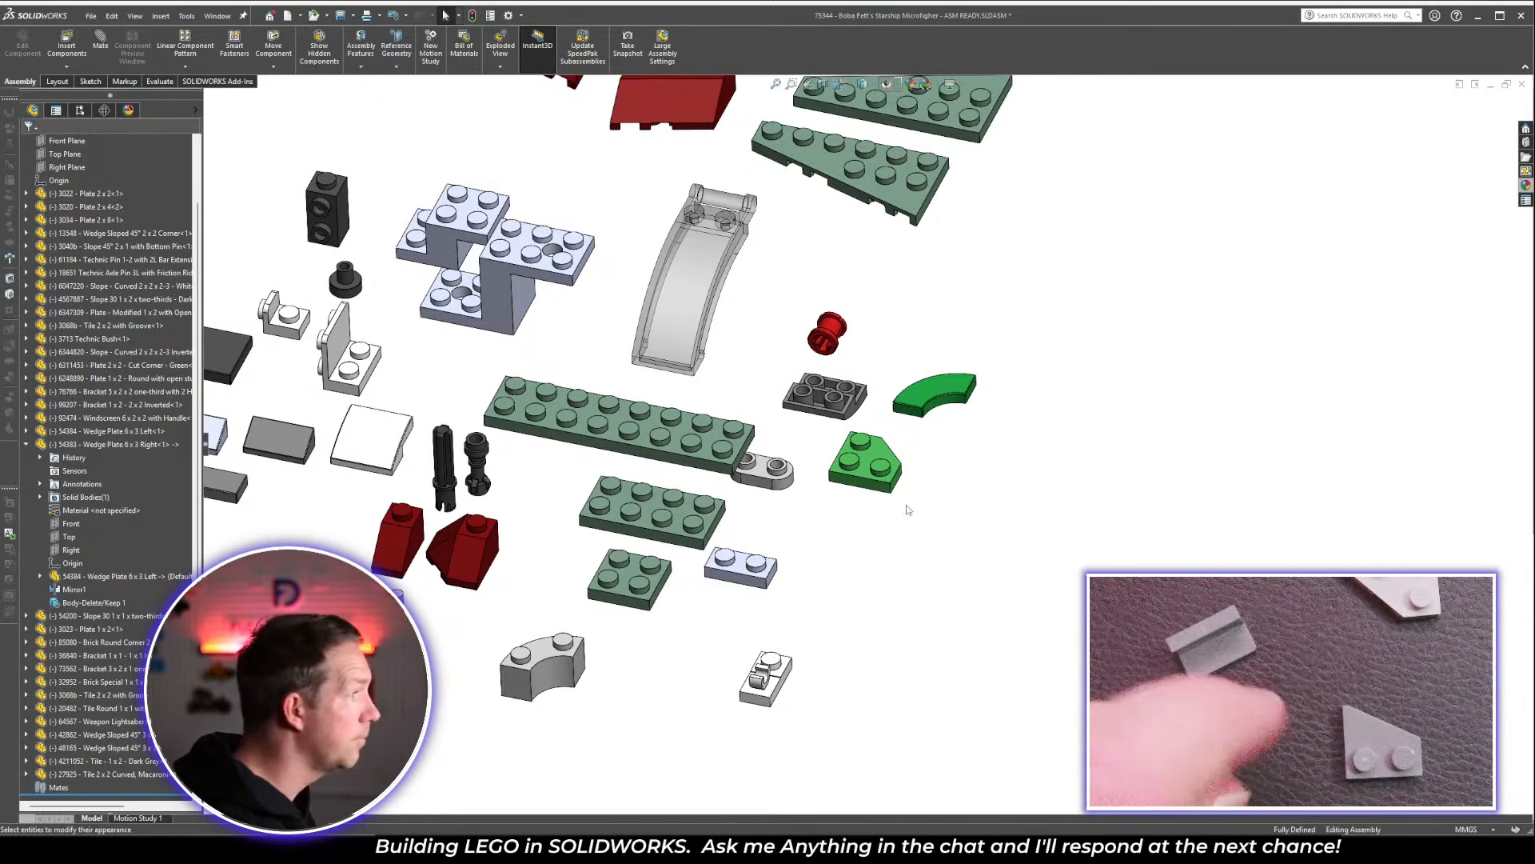
Open the green 2 x 2 cut-corner plate from the assembly as its own part document
{"action": "left_click", "coordinate": [877, 456]}
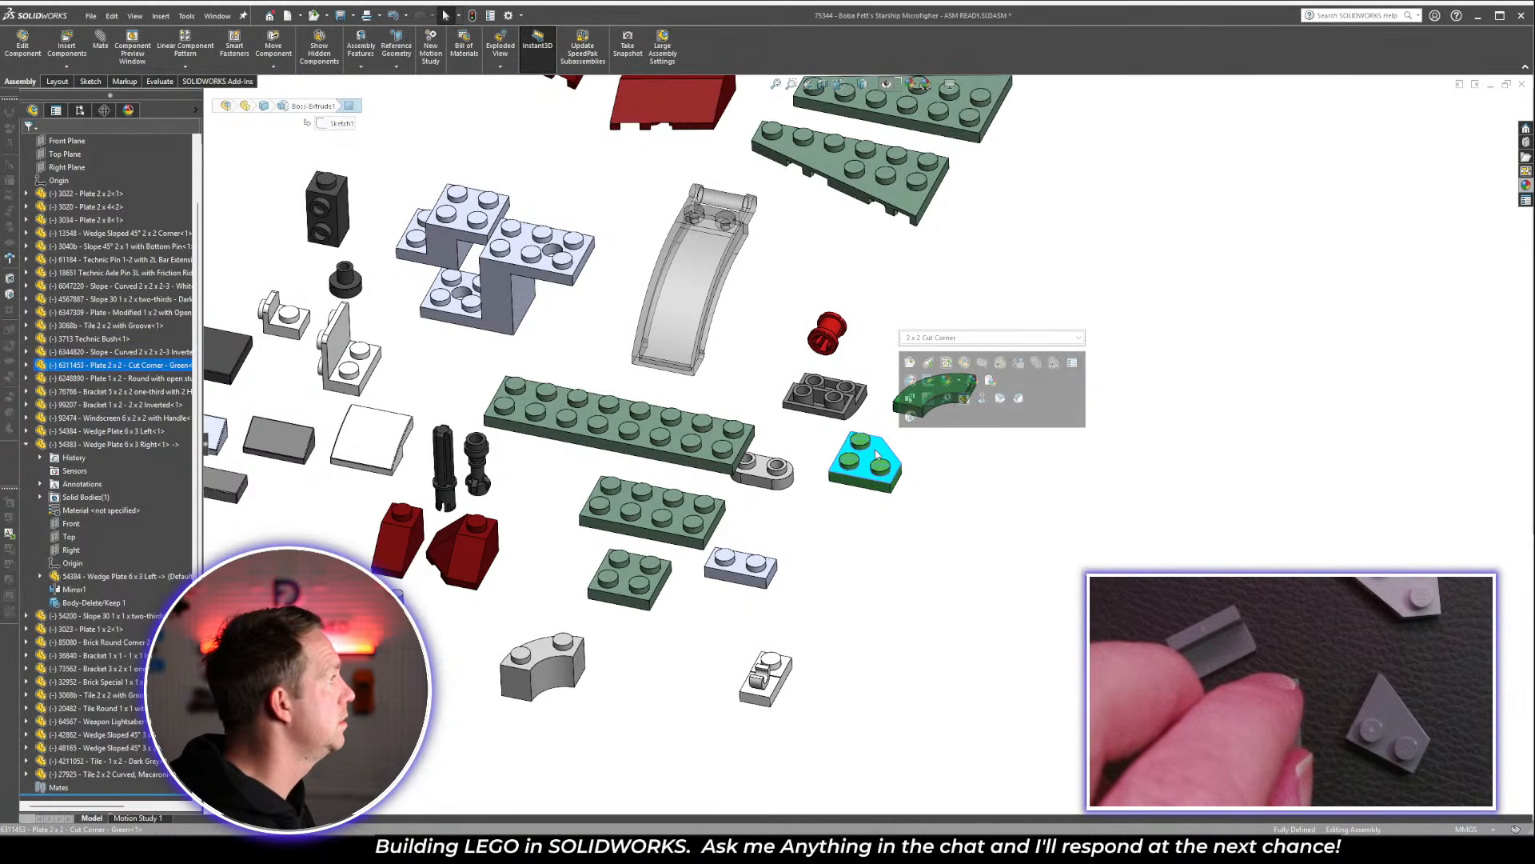
{"action": "left_click", "coordinate": [910, 380]}
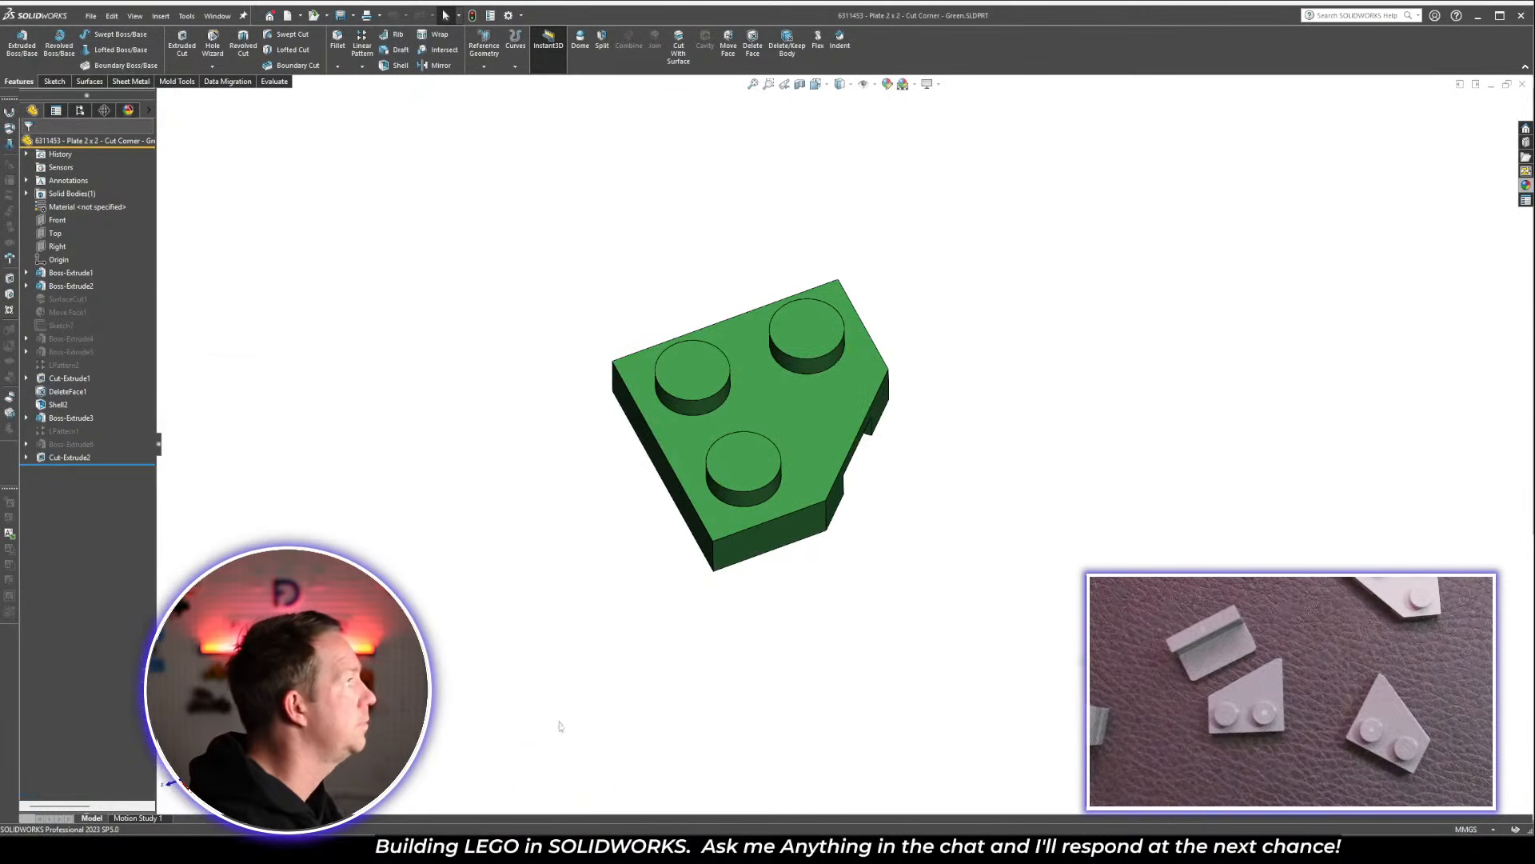
Switch to the browser, close both part 27925 pages, and open part 24299 from the set 75344 inventory in a new tab
{"action": "key", "text": "alt+Tab"}
{"action": "left_click", "coordinate": [597, 23]}
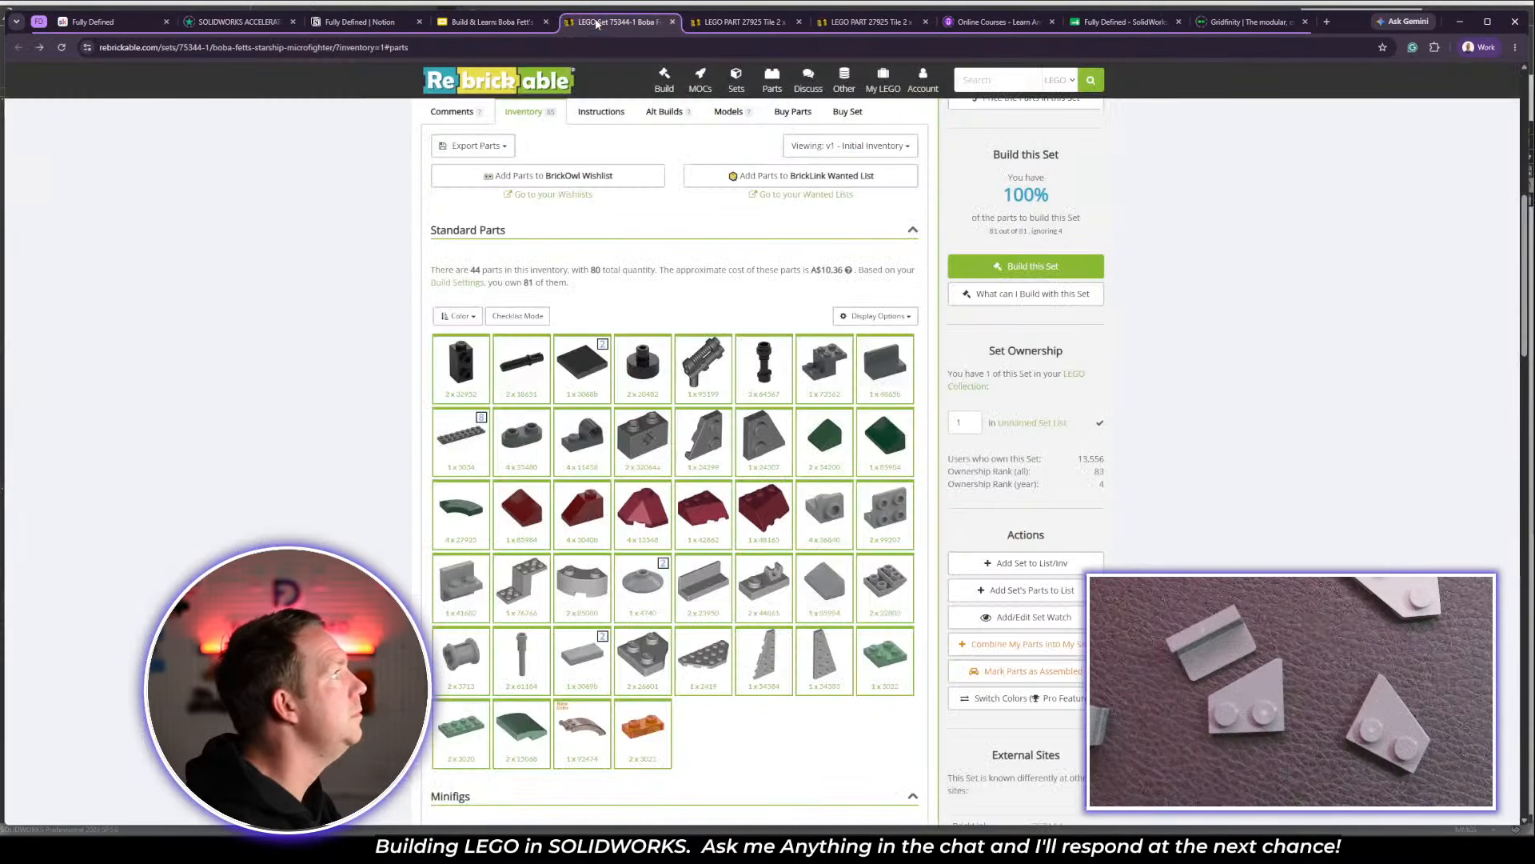
{"action": "left_click", "coordinate": [798, 23]}
{"action": "left_click", "coordinate": [798, 23]}
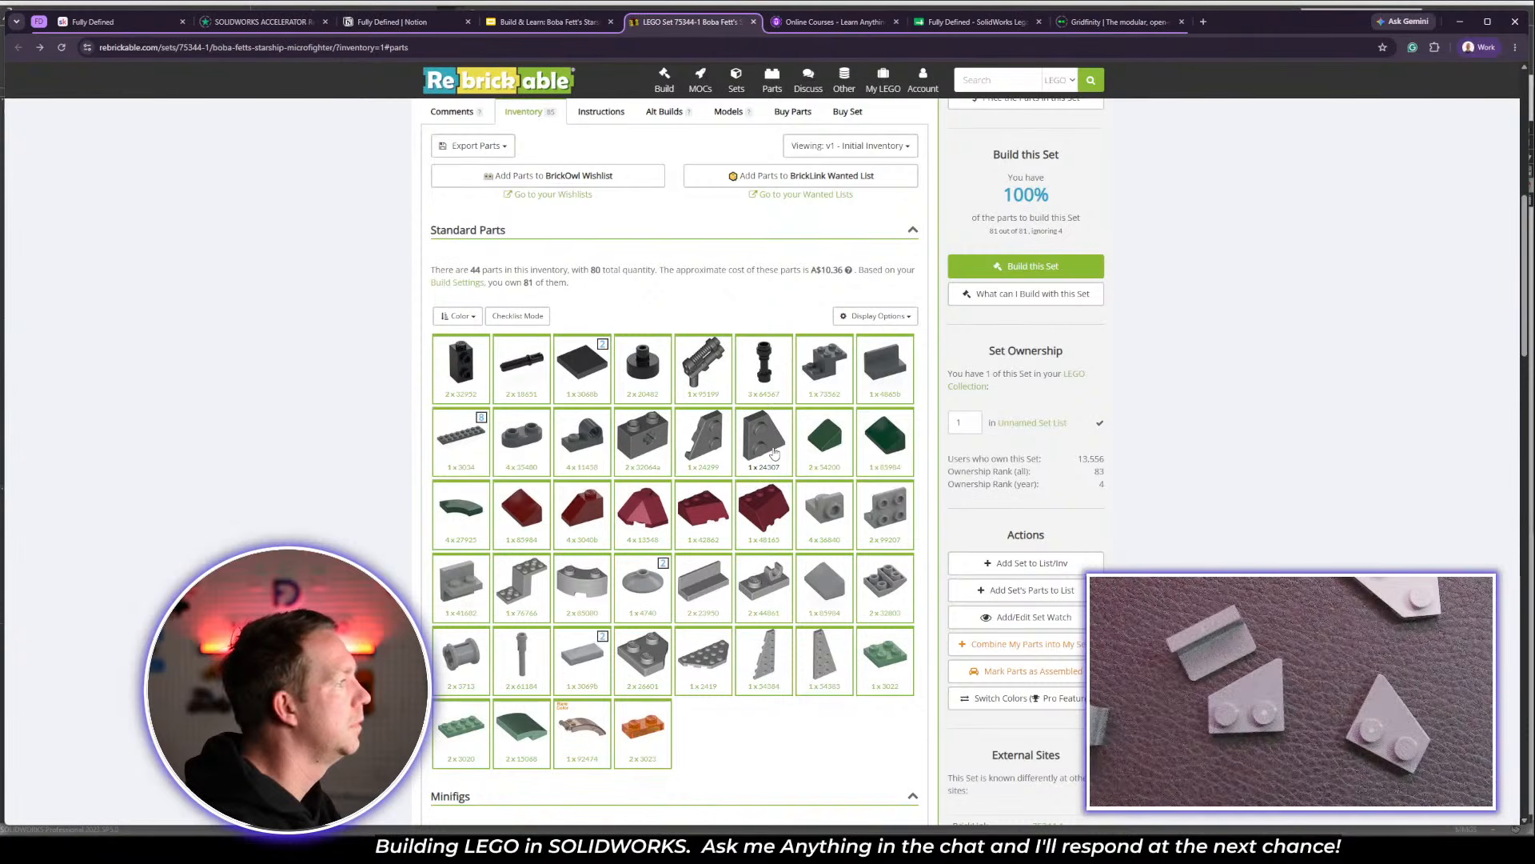
{"action": "right_click", "coordinate": [694, 429]}
{"action": "left_click", "coordinate": [727, 439]}
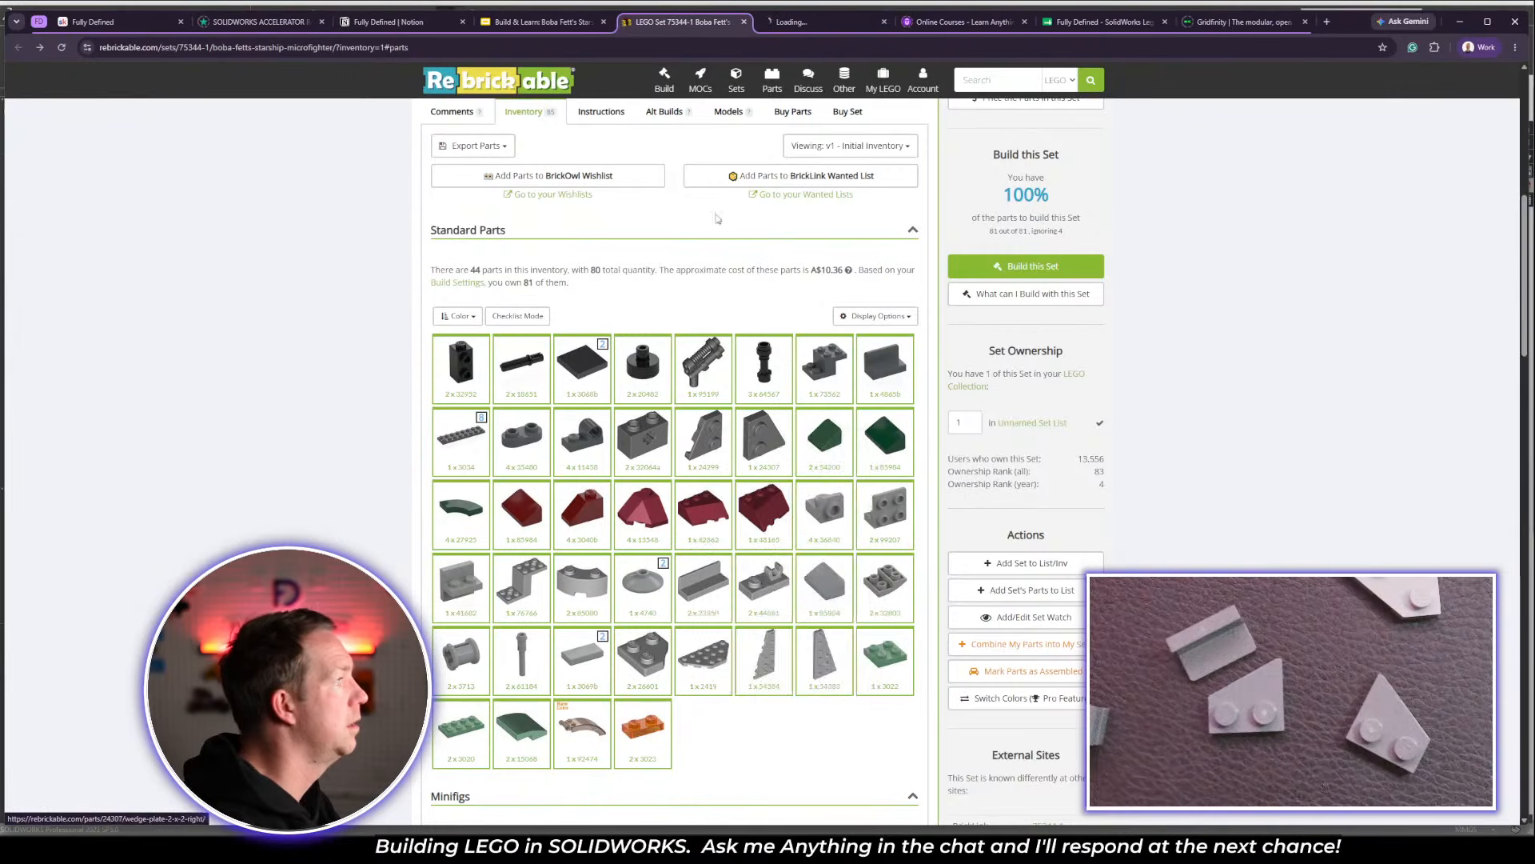
{"action": "left_click", "coordinate": [808, 22]}
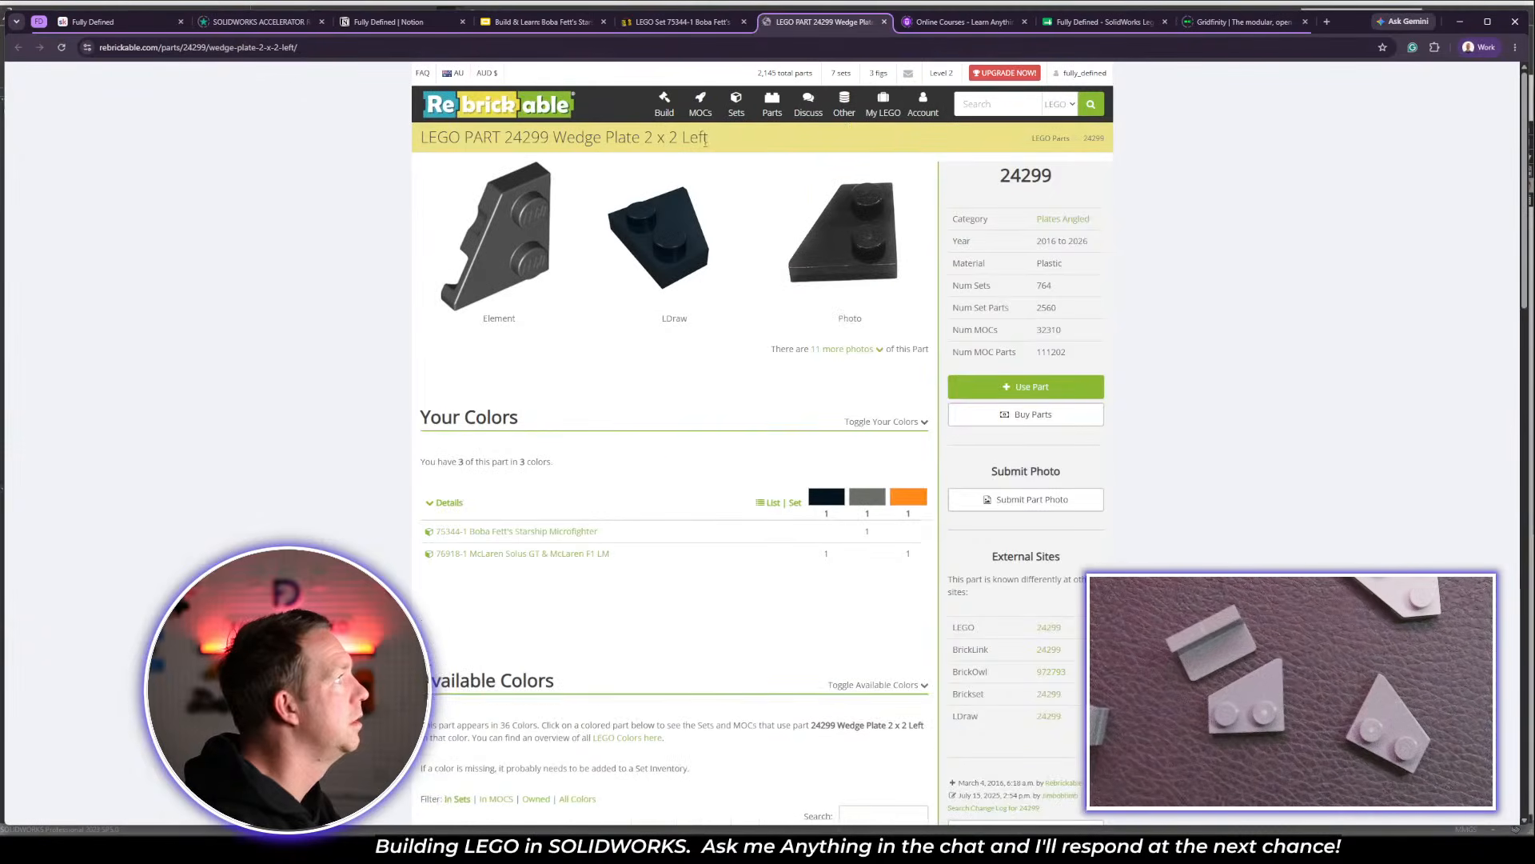
Copy the part title "24299 Wedge Plate 2 x 2 Left" from Rebrickable and switch back to SOLIDWORKS
{"action": "left_click_drag", "start_coordinate": [709, 137], "coordinate": [504, 137]}
{"action": "key", "text": "ctrl+c"}
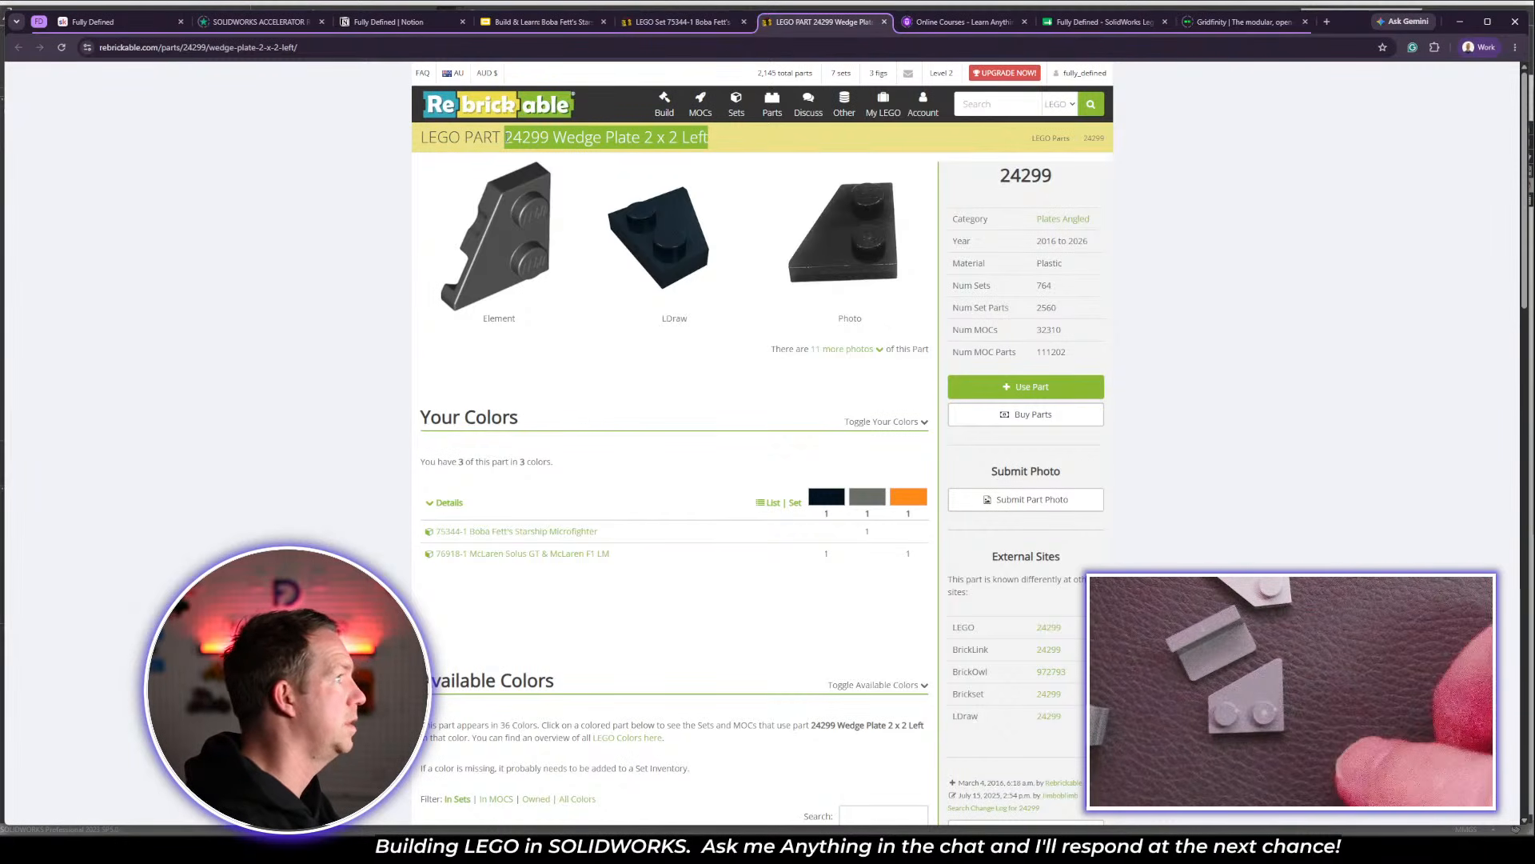
{"action": "key", "text": "alt+Tab"}
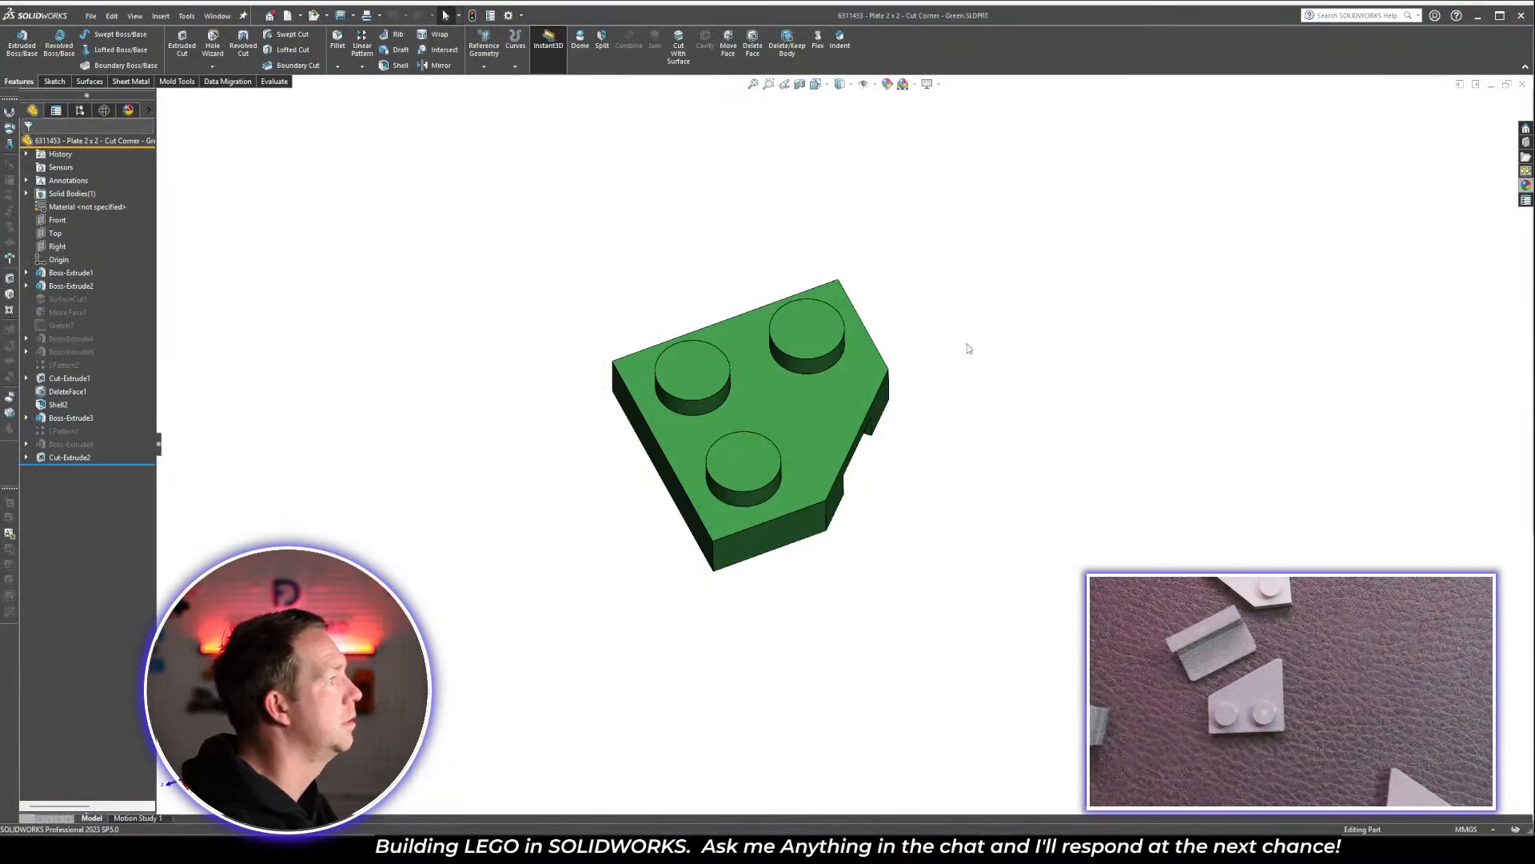
Save the part in the PARTS LIBRARY folder under the new name "24299 - Wedge Plate 2 x 2 Left"
{"action": "left_click", "coordinate": [92, 16]}
{"action": "left_click", "coordinate": [133, 164]}
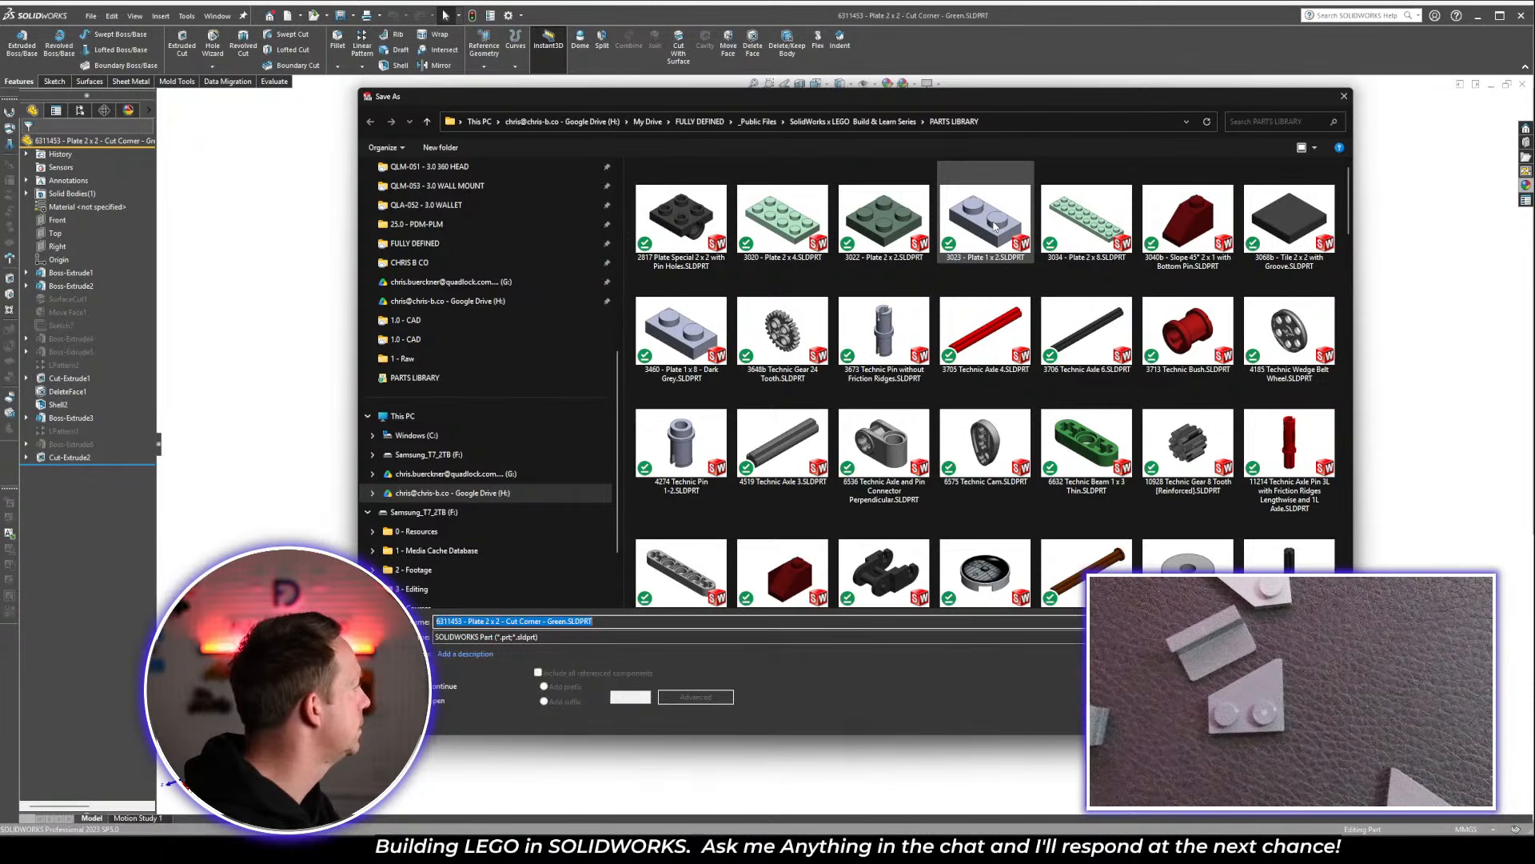
{"action": "left_click", "coordinate": [654, 623]}
{"action": "key", "text": "ctrl+a"}
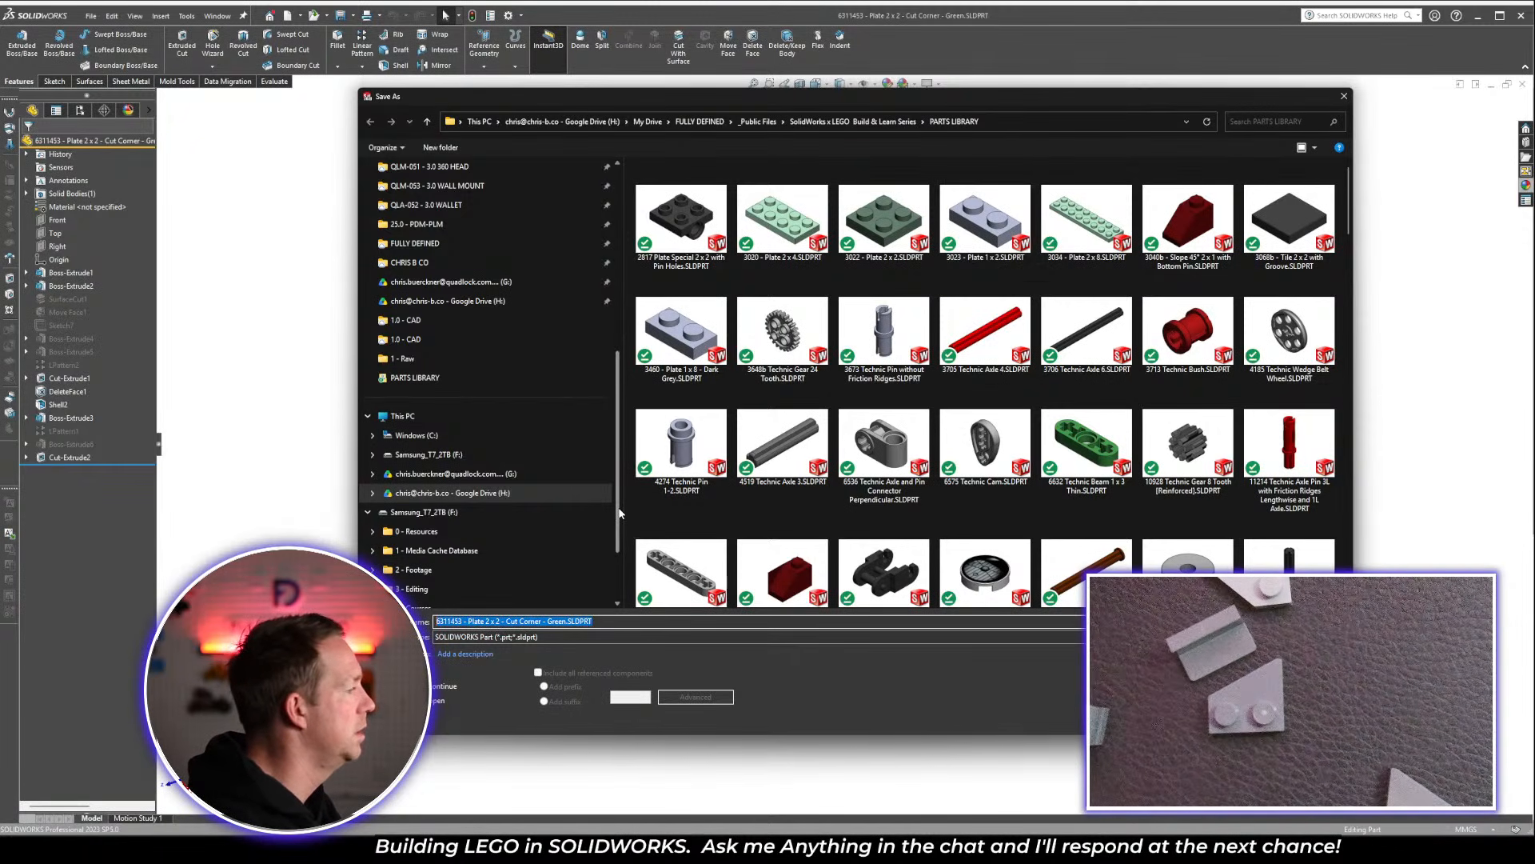
{"action": "left_click", "coordinate": [482, 700]}
{"action": "left_click", "coordinate": [524, 622]}
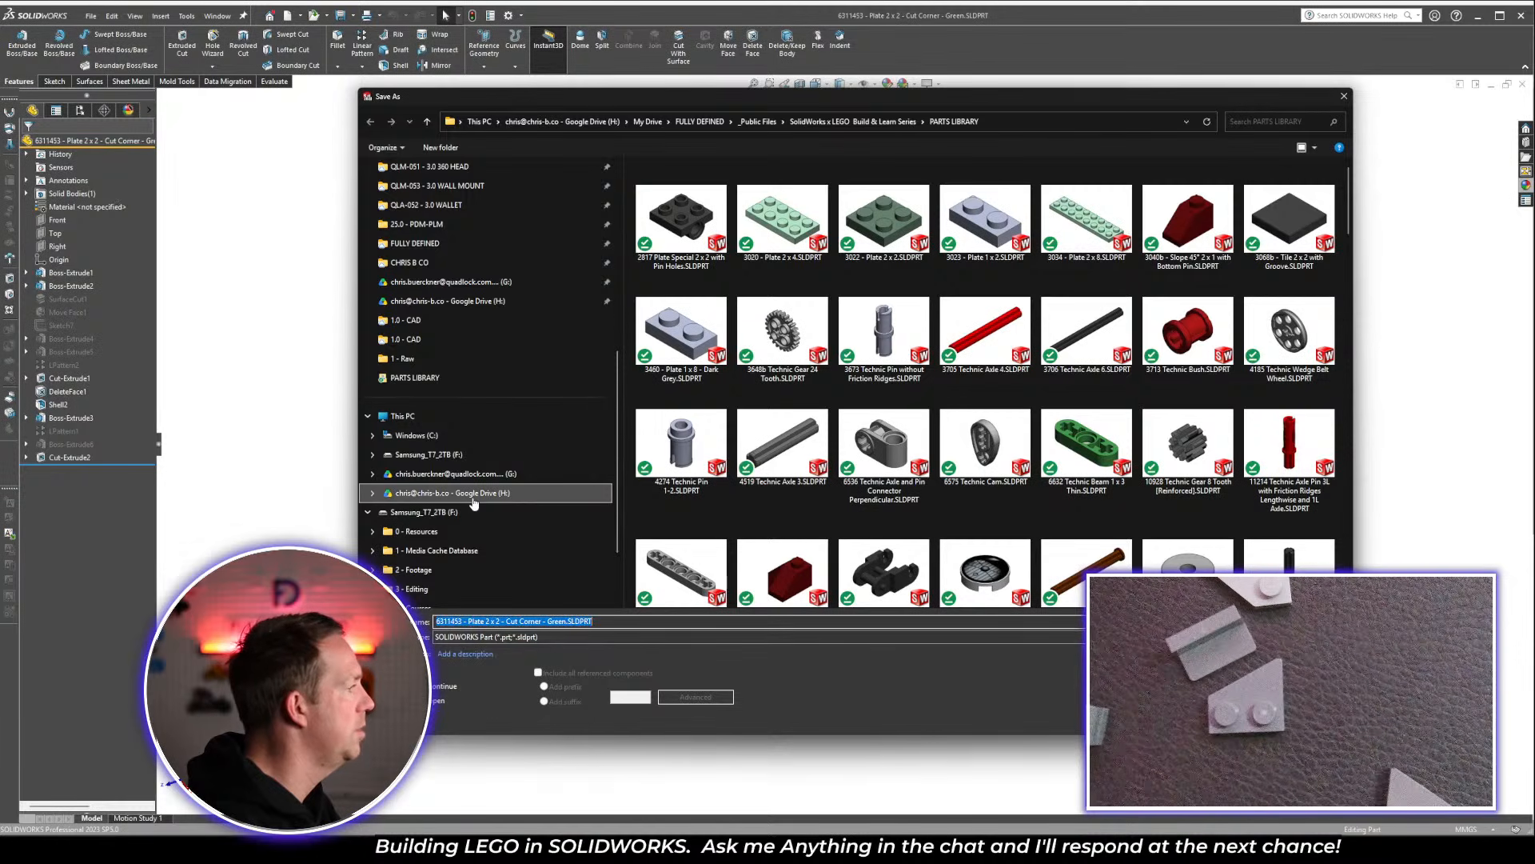
{"action": "key", "text": "ctrl+v"}
{"action": "left_click", "coordinate": [455, 622]}
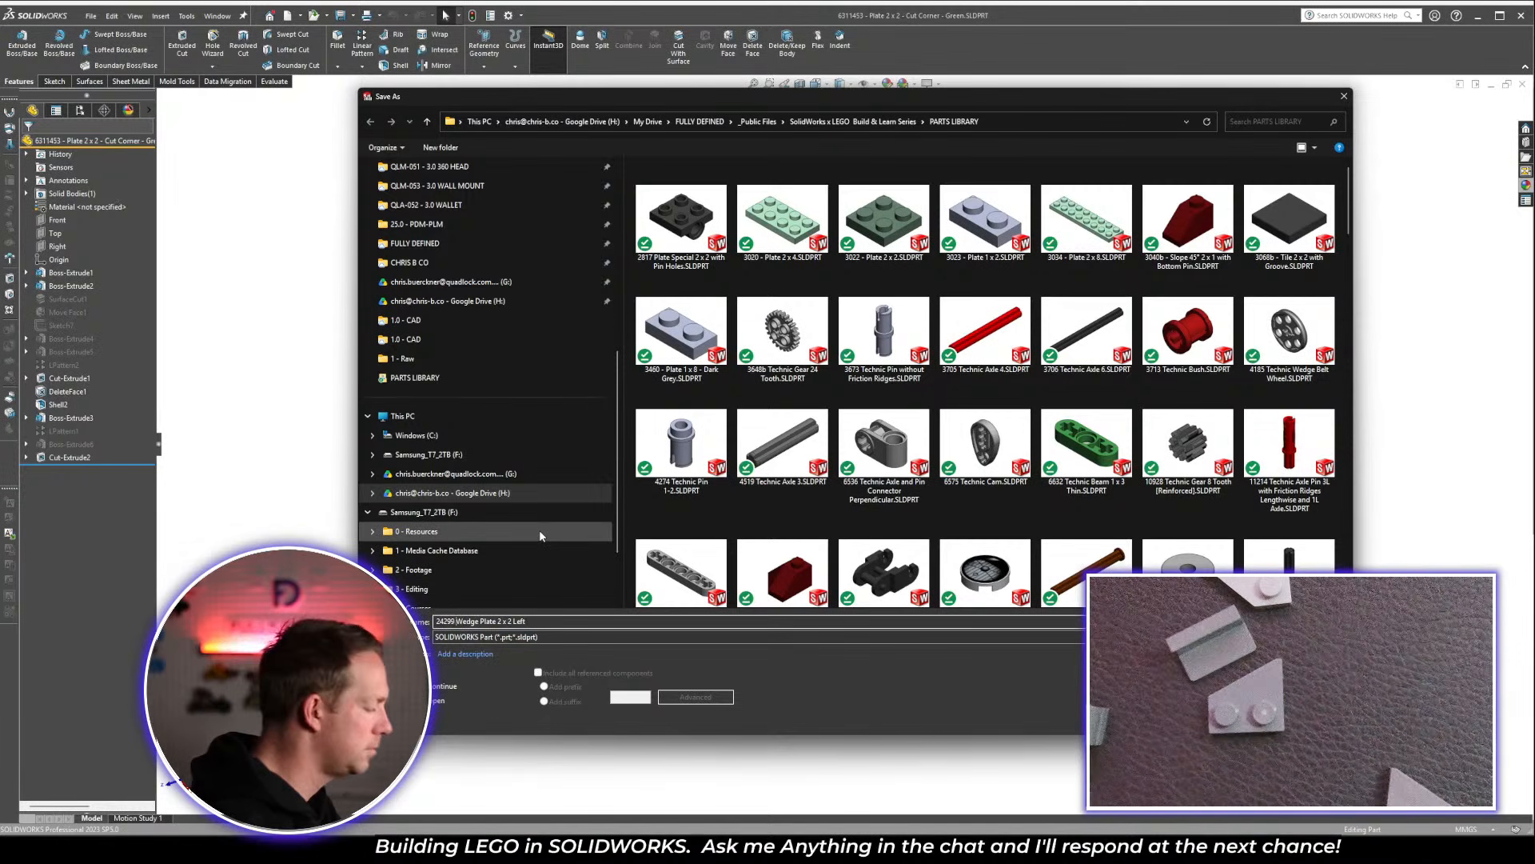
{"action": "type", "text": "-"}
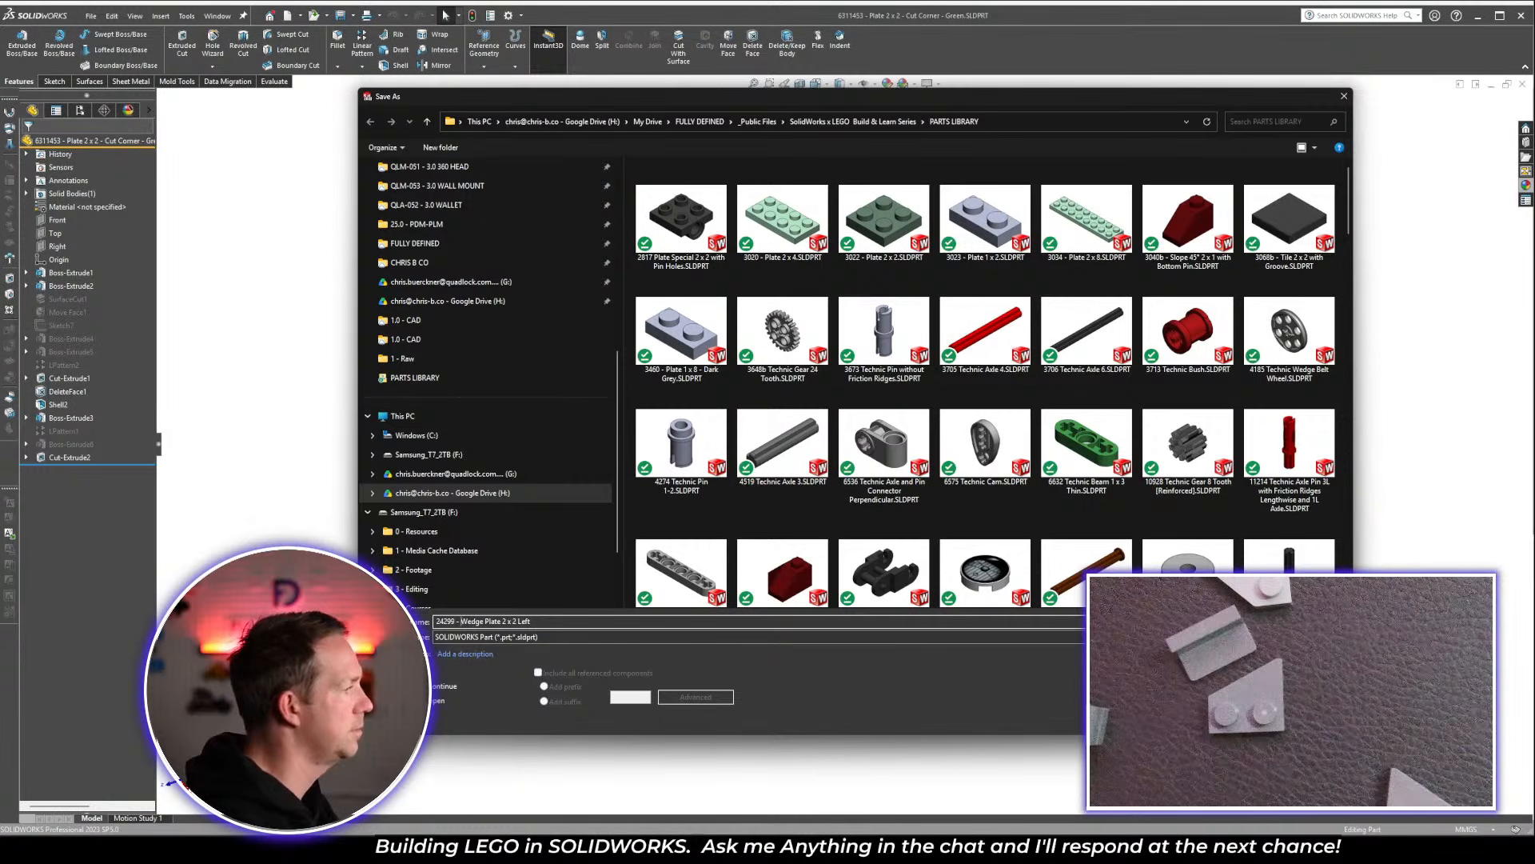
{"action": "key", "text": "Return"}
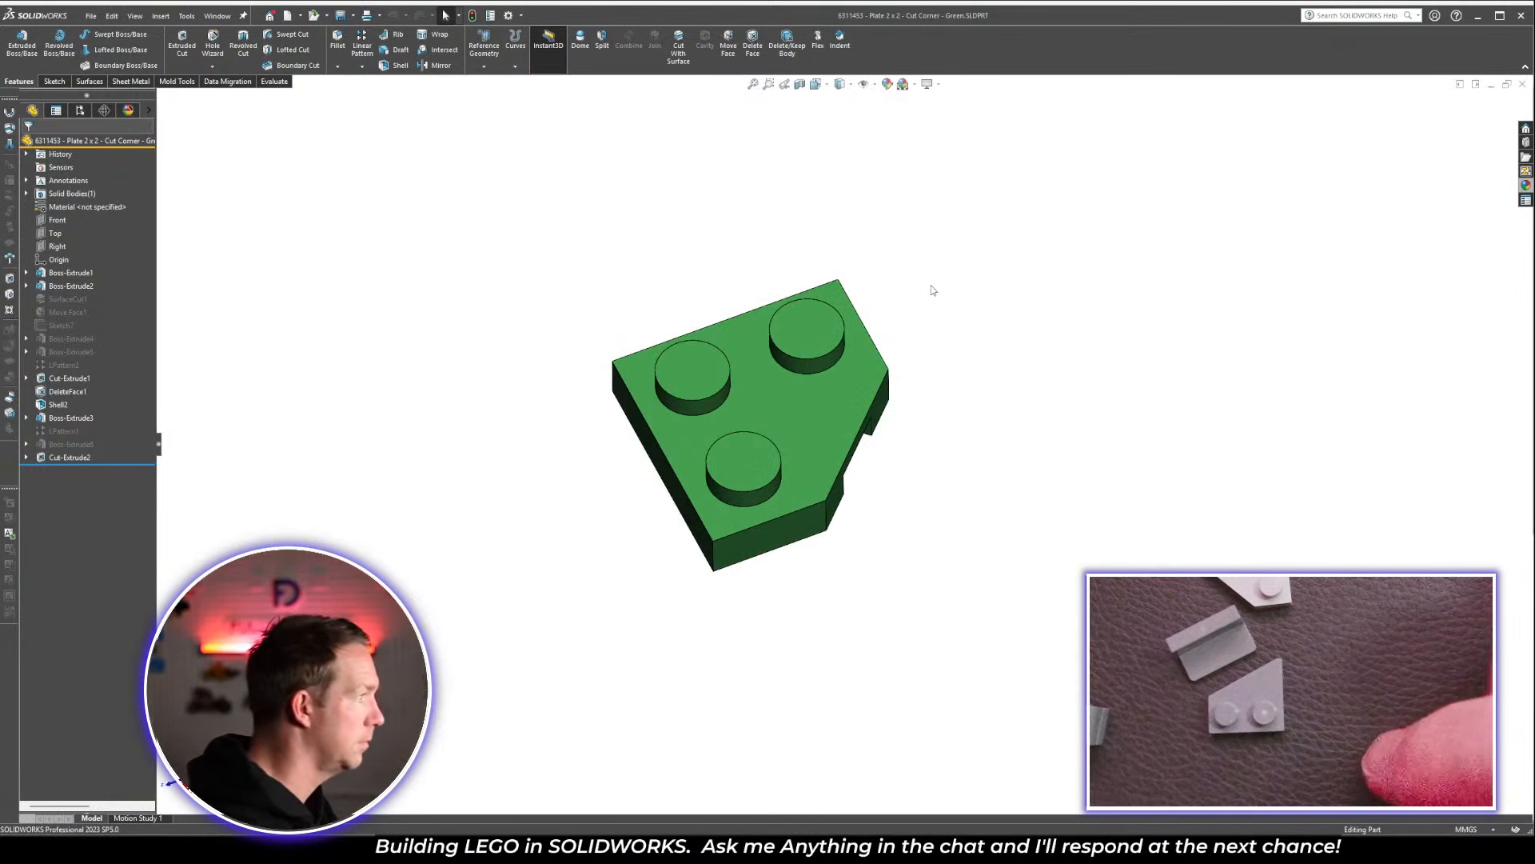
Check the Rebrickable page for part 24299 and compare the reference shape with the plate's top view
{"action": "key", "text": "alt+Tab"}
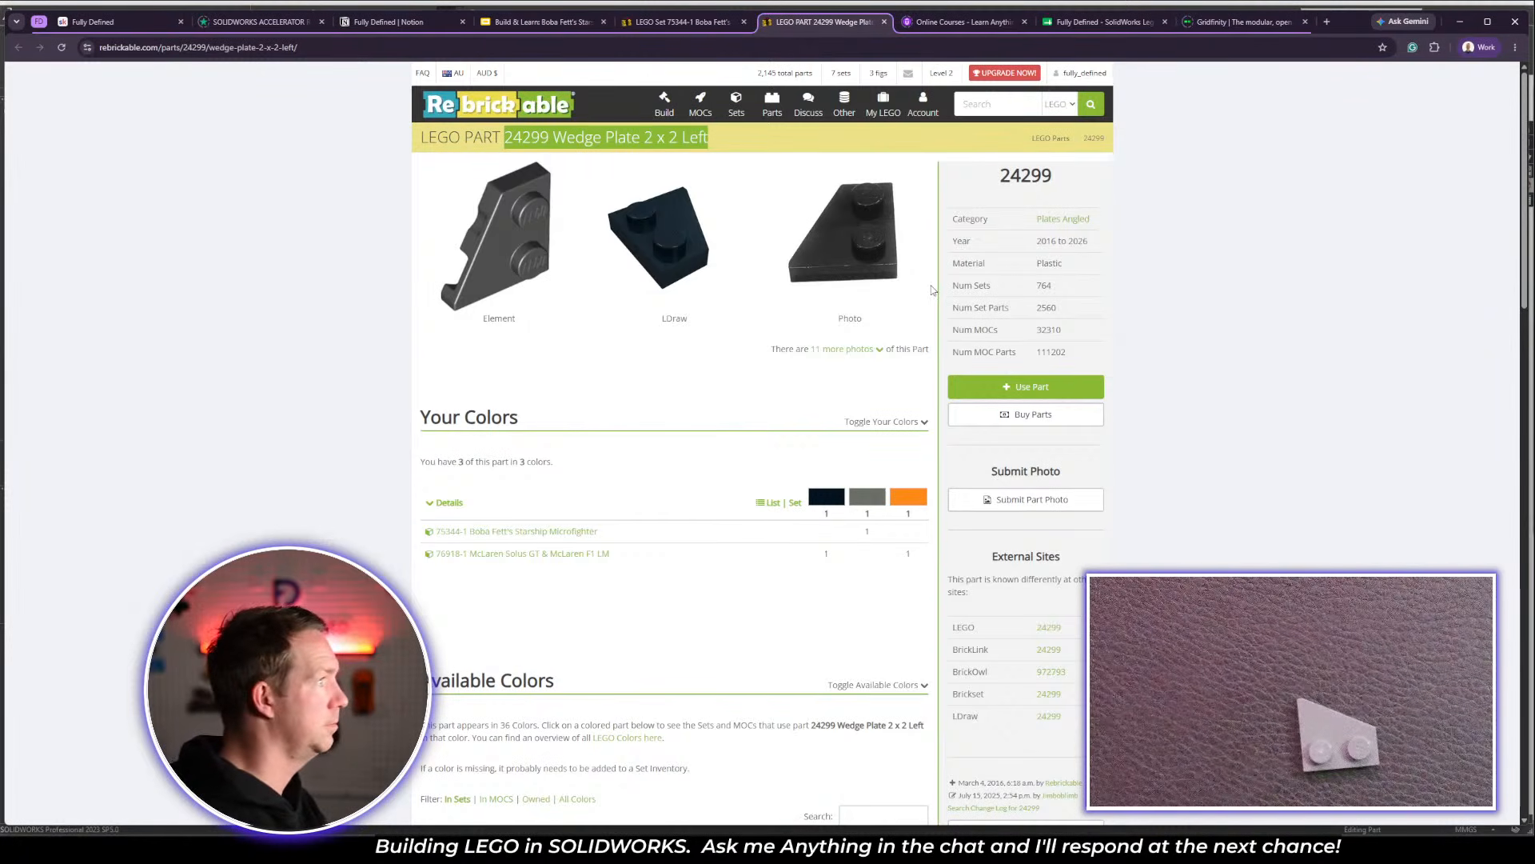
{"action": "key", "text": "alt+Tab"}
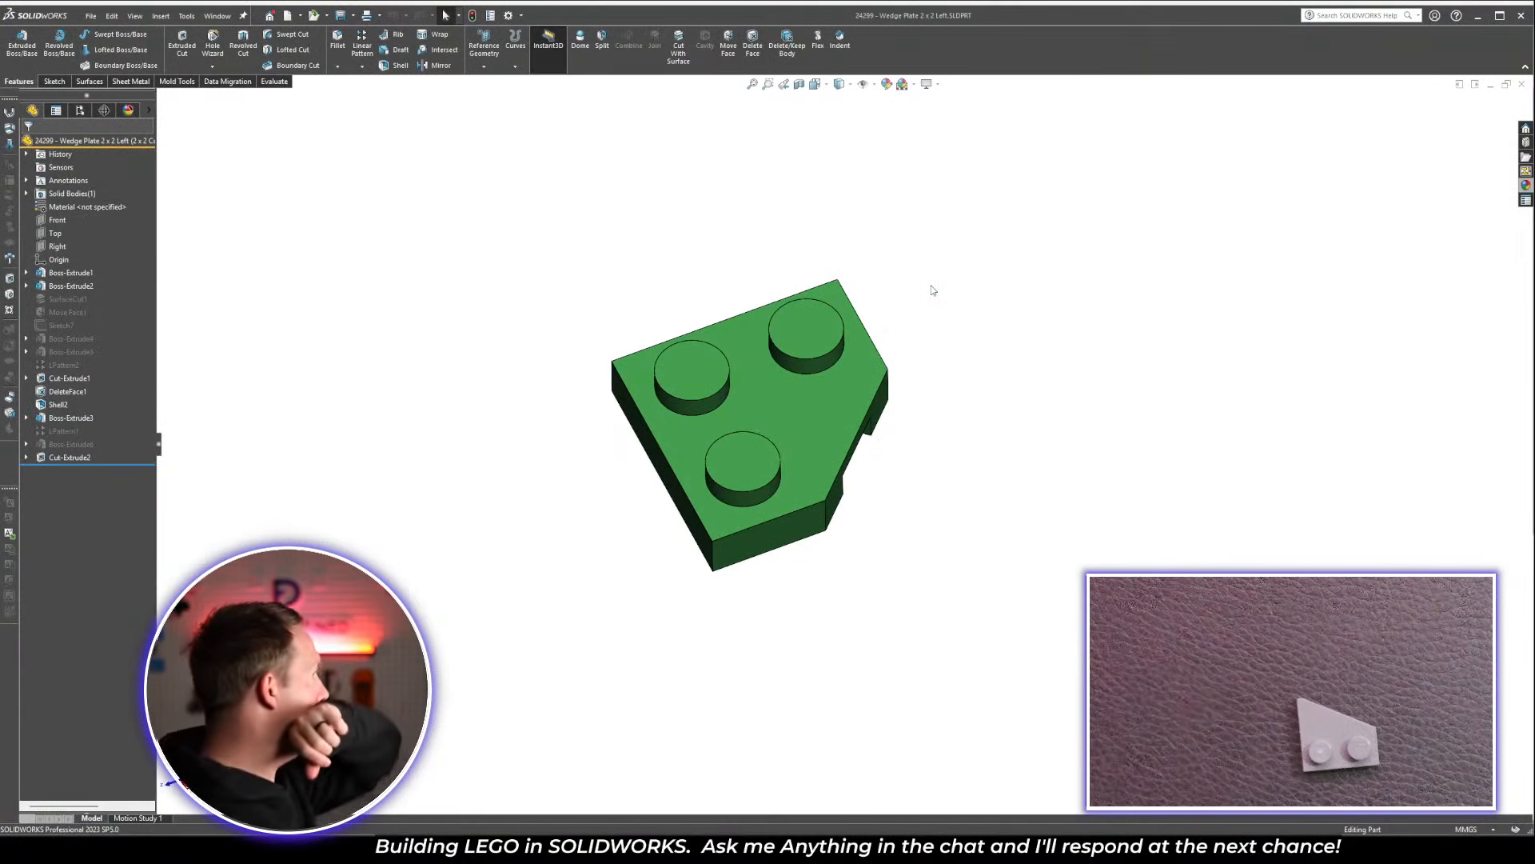
{"action": "middle_click_drag", "start_coordinate": [867, 504], "coordinate": [988, 380]}
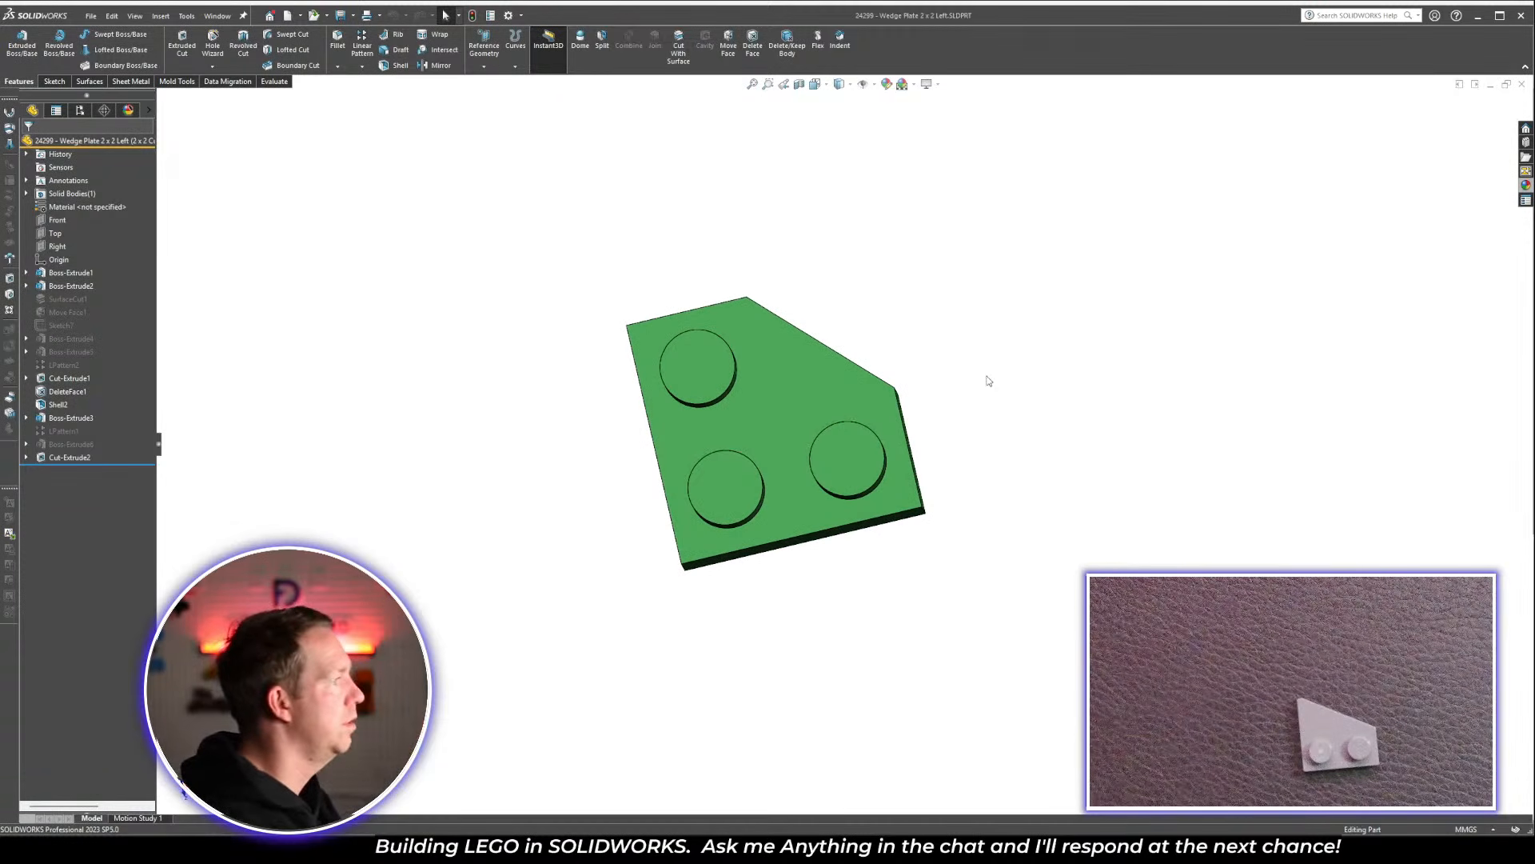
{"action": "key", "text": "space"}
{"action": "left_click", "coordinate": [1020, 436]}
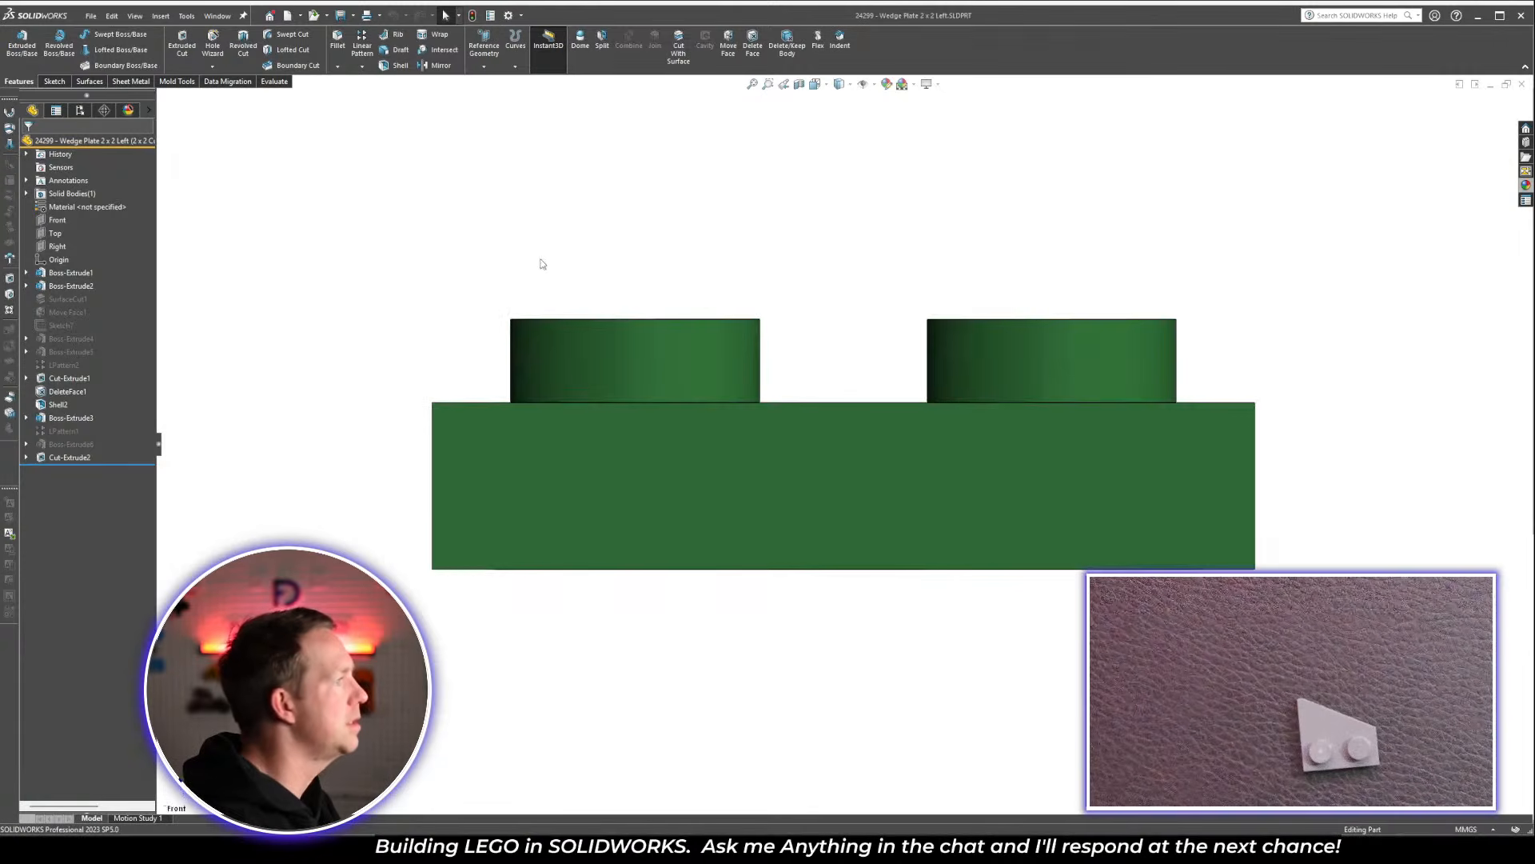
{"action": "key", "text": "ctrl+5"}
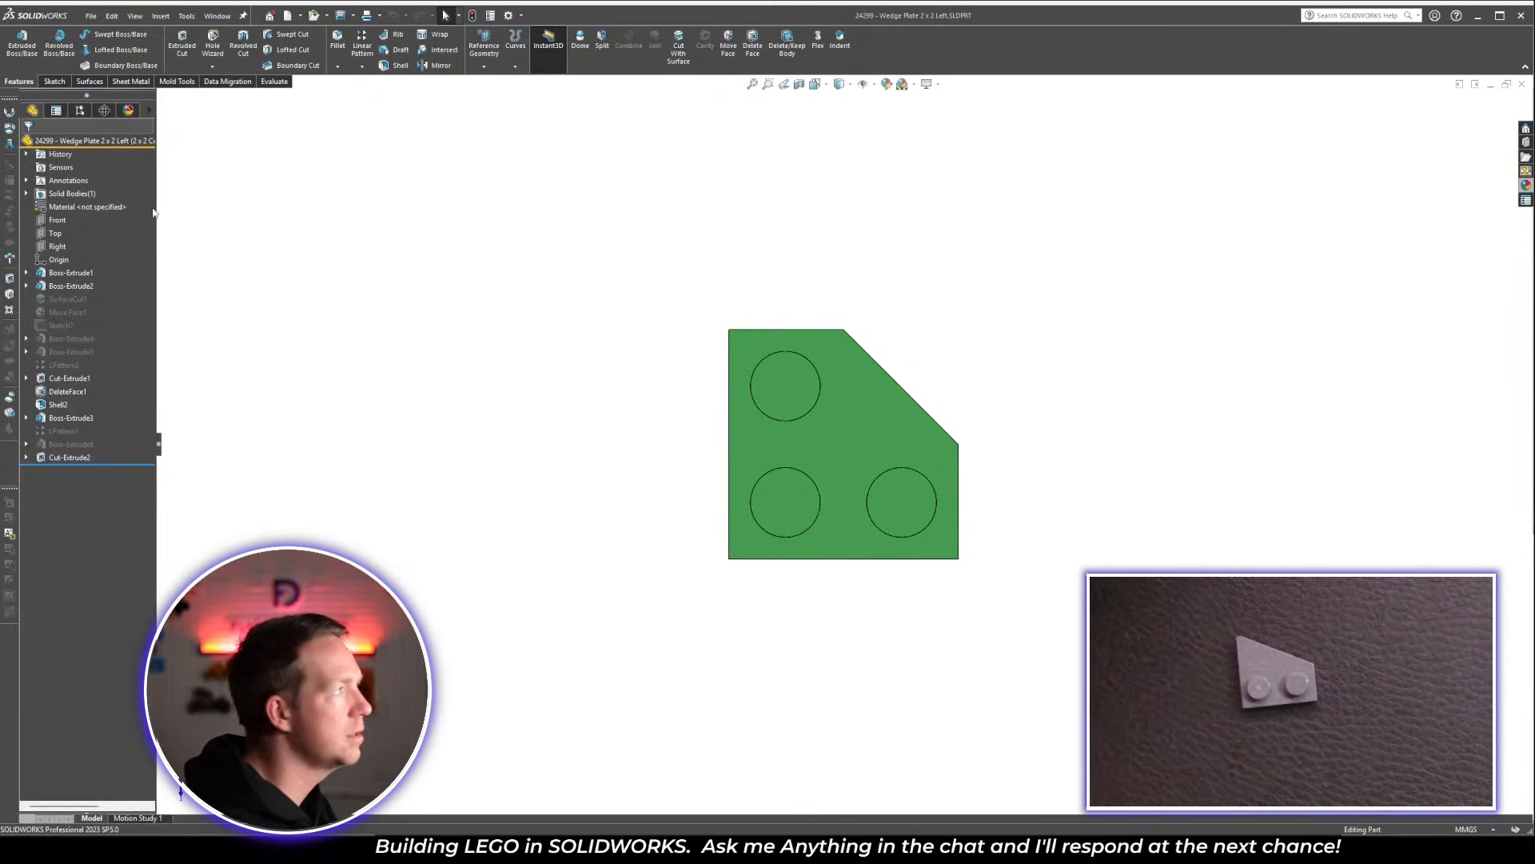
Expand the part's configuration list and activate the Default configuration in place of 2 x 2 Cut Corner
{"action": "left_click", "coordinate": [80, 111]}
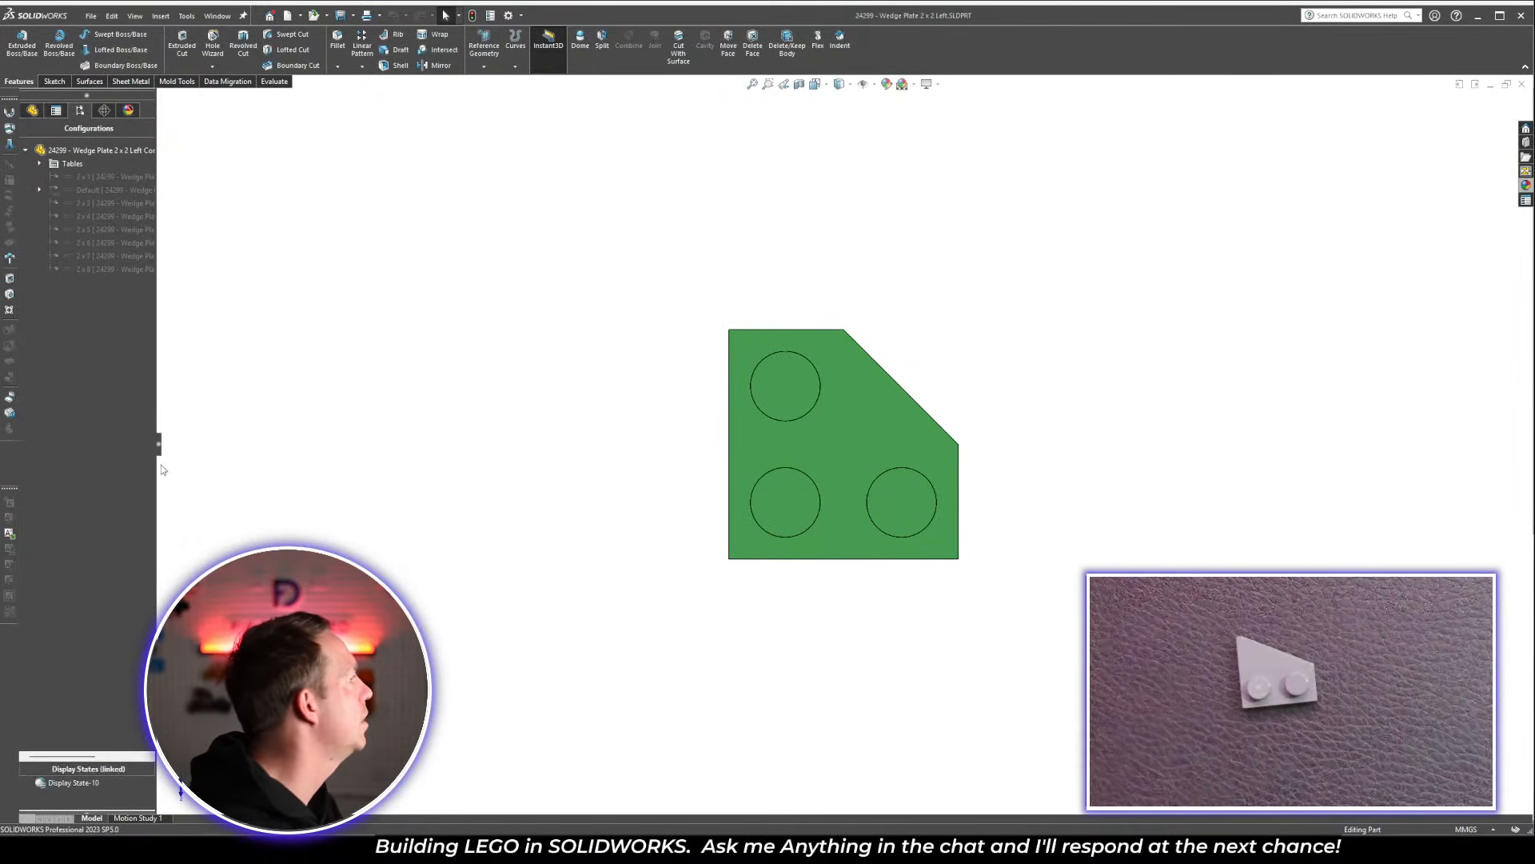
{"action": "left_click_drag", "start_coordinate": [159, 445], "coordinate": [300, 445]}
{"action": "left_click", "coordinate": [39, 189]}
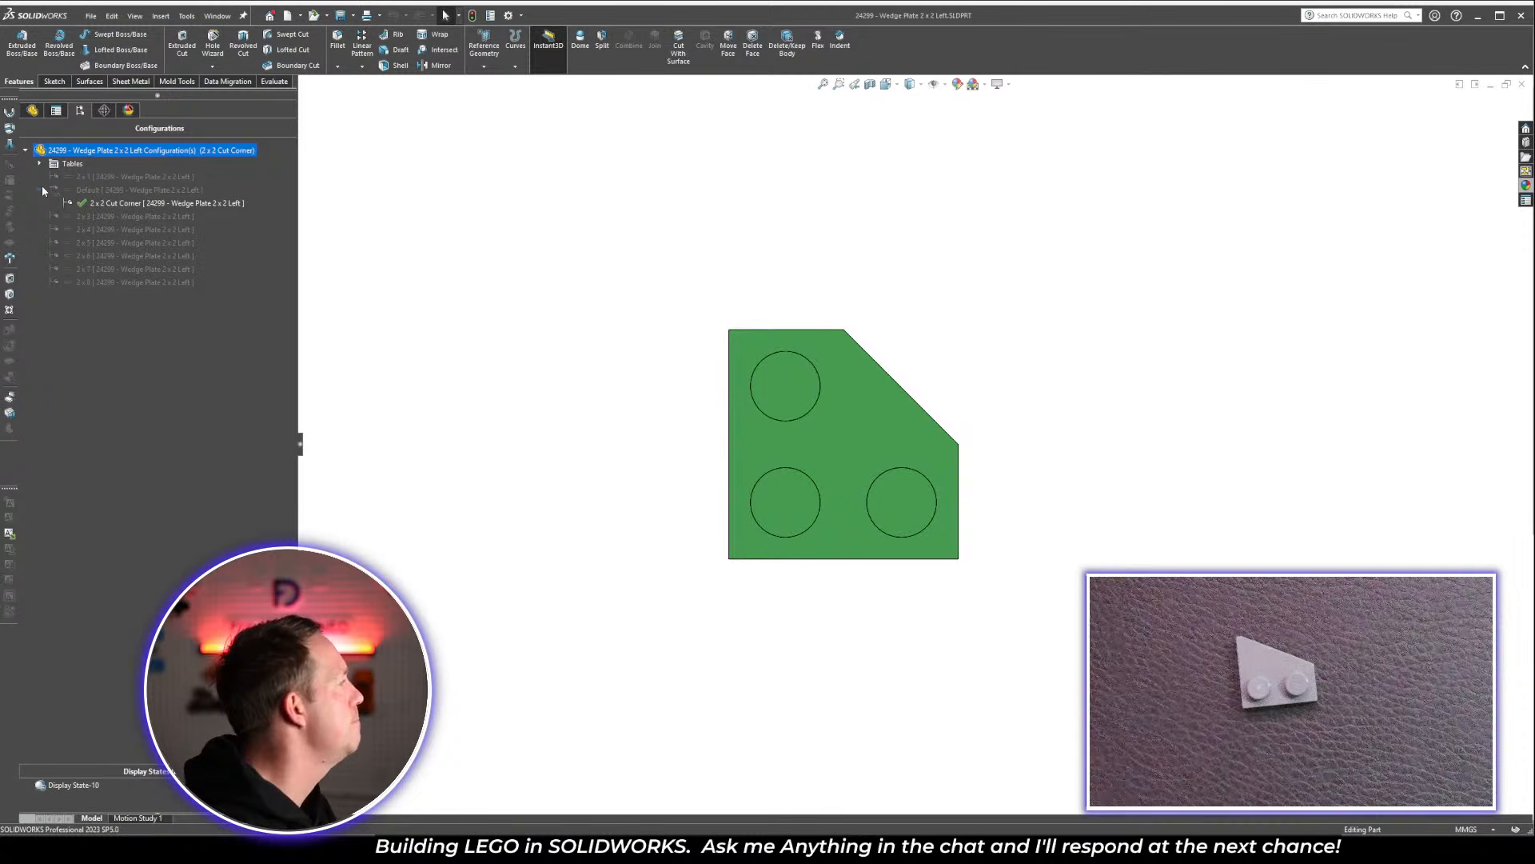
{"action": "left_click", "coordinate": [35, 111]}
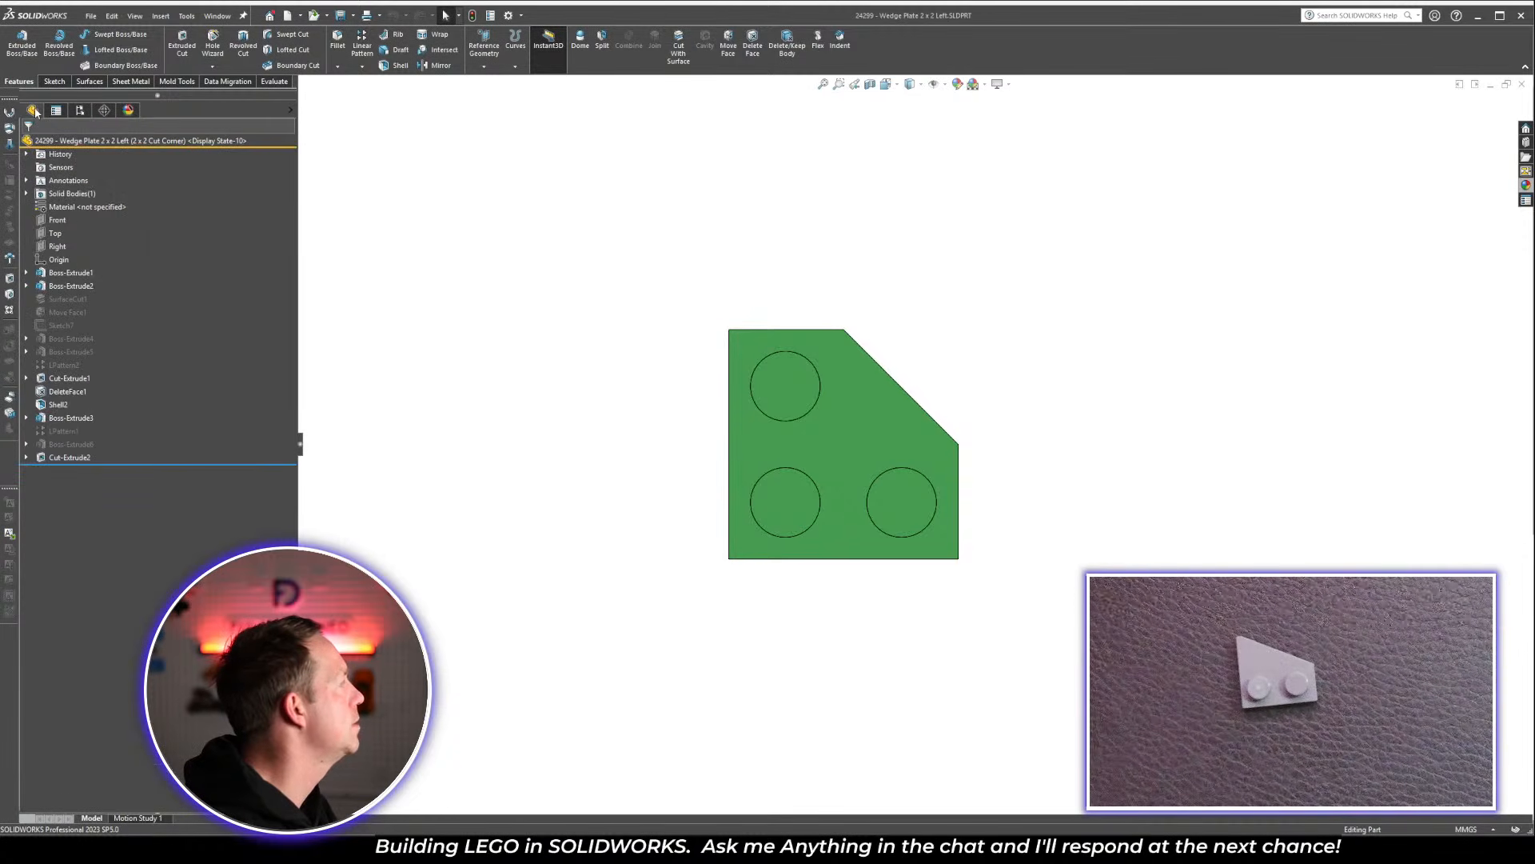
{"action": "left_click", "coordinate": [80, 110]}
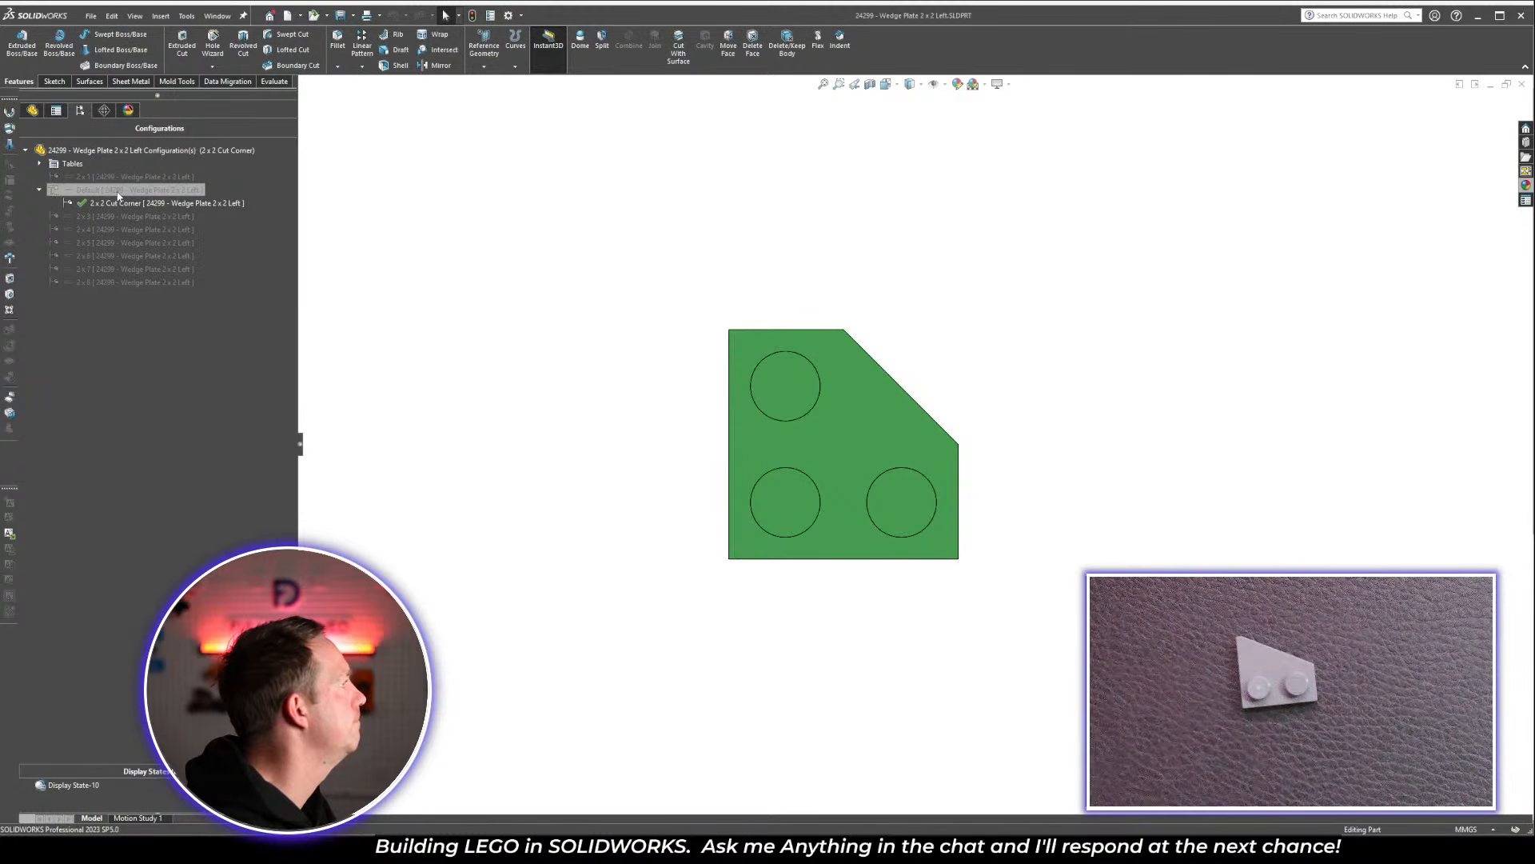
{"action": "left_click", "coordinate": [33, 110]}
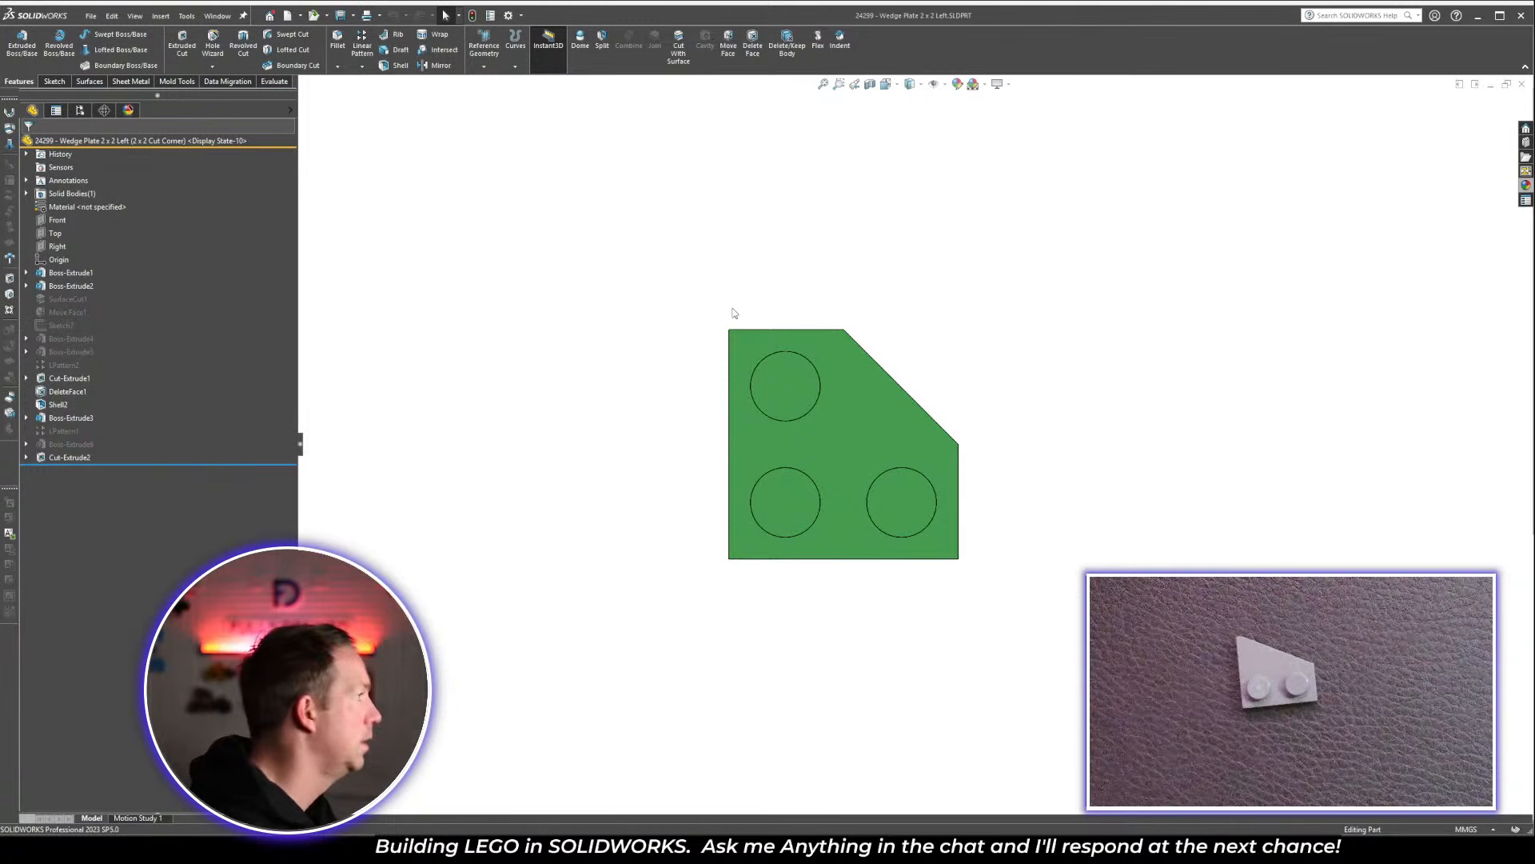
{"action": "left_click", "coordinate": [79, 111]}
{"action": "left_click", "coordinate": [88, 189]}
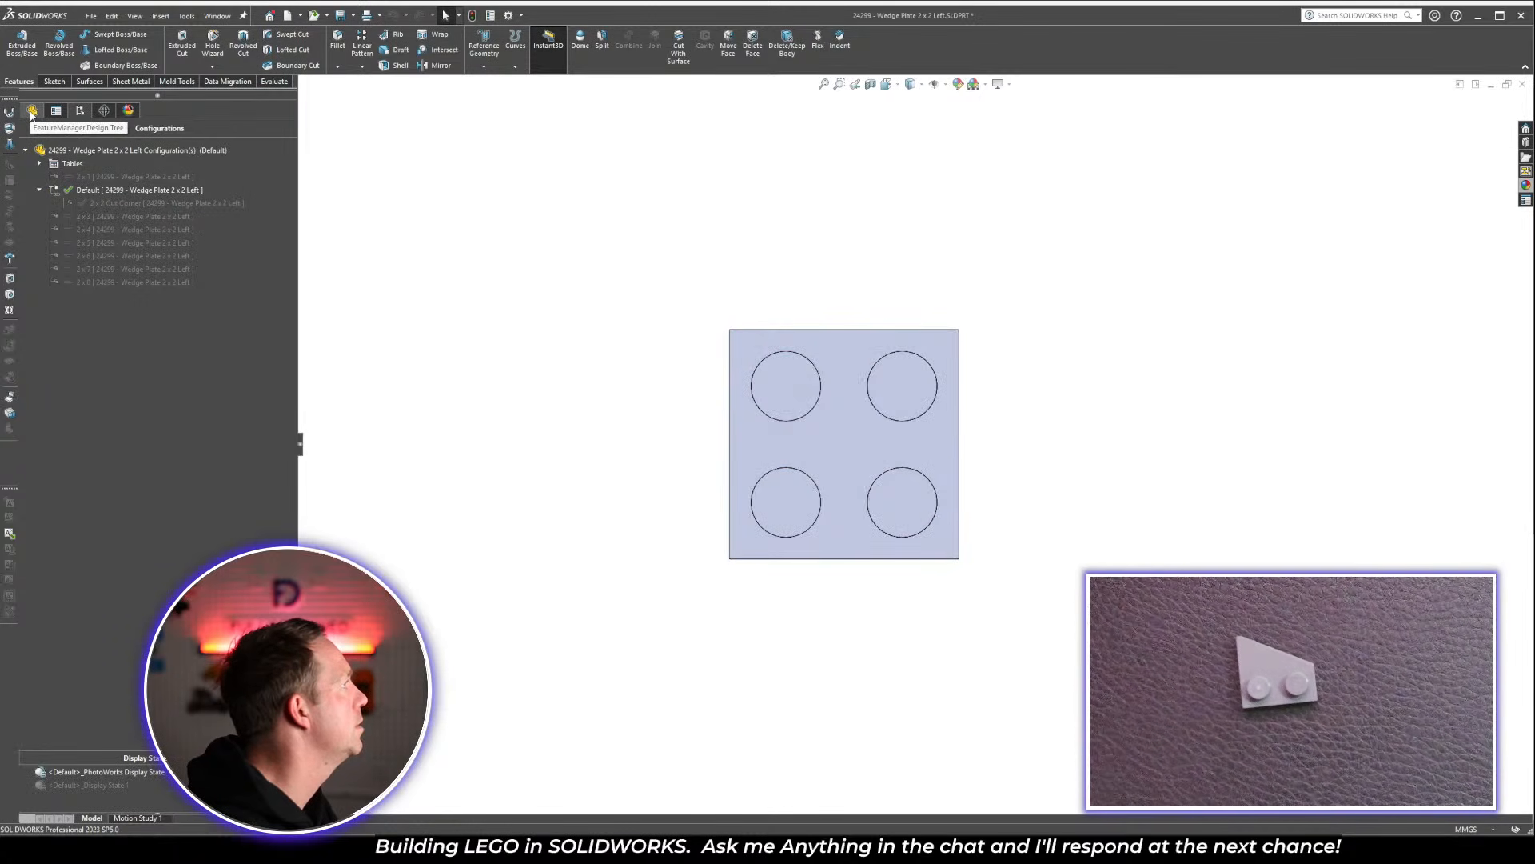
Add a temporary configuration named "tex" and delete the old Default configuration together with its derived 2 x 2 Cut Corner
{"action": "right_click", "coordinate": [96, 152]}
{"action": "left_click", "coordinate": [137, 166]}
{"action": "type", "text": "tes"}
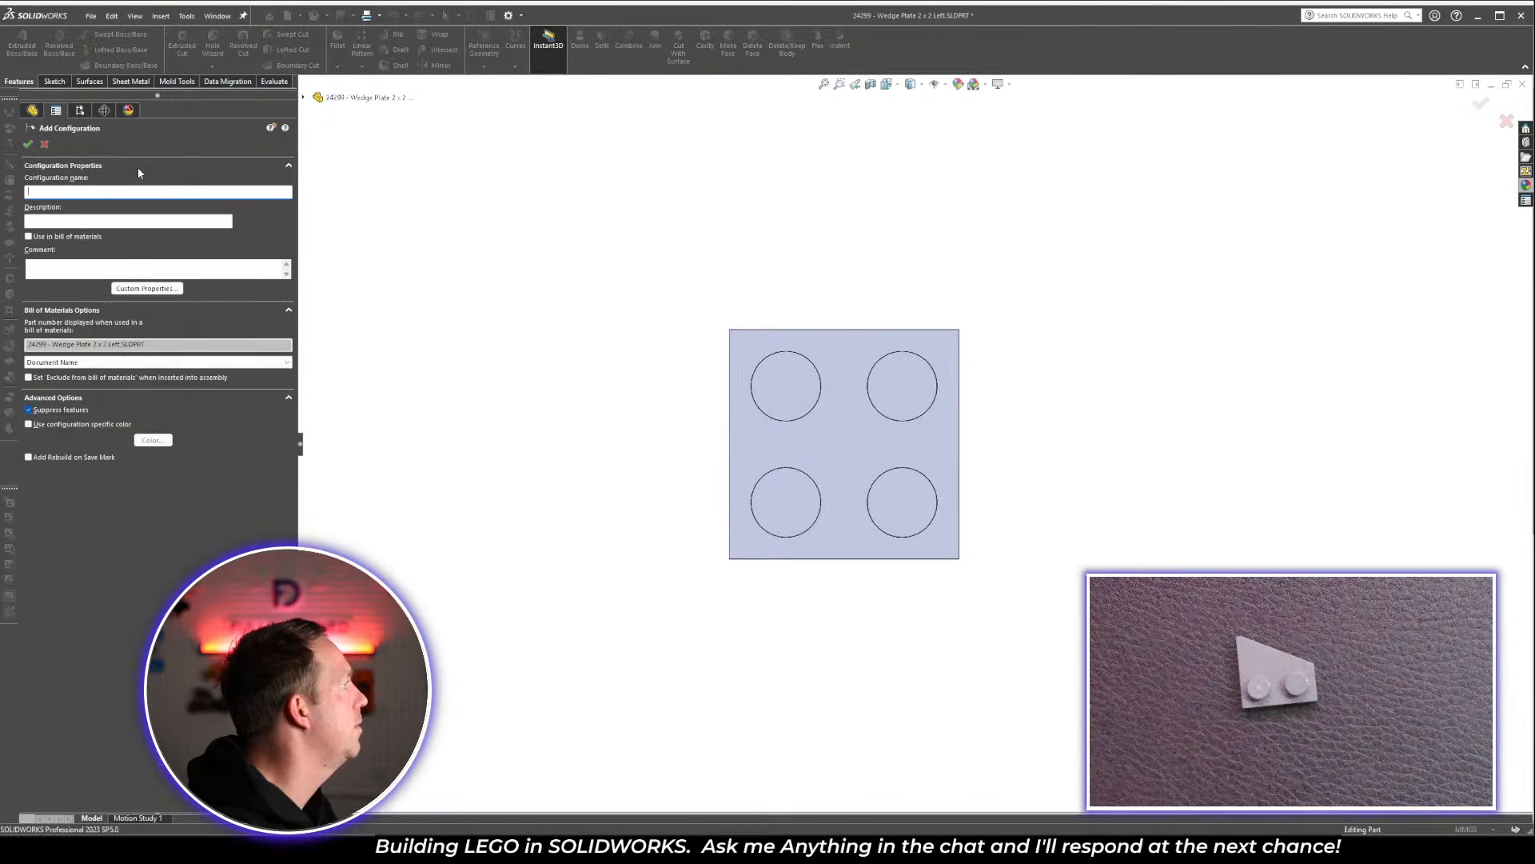
{"action": "left_click", "coordinate": [28, 144]}
{"action": "left_click", "coordinate": [99, 192]}
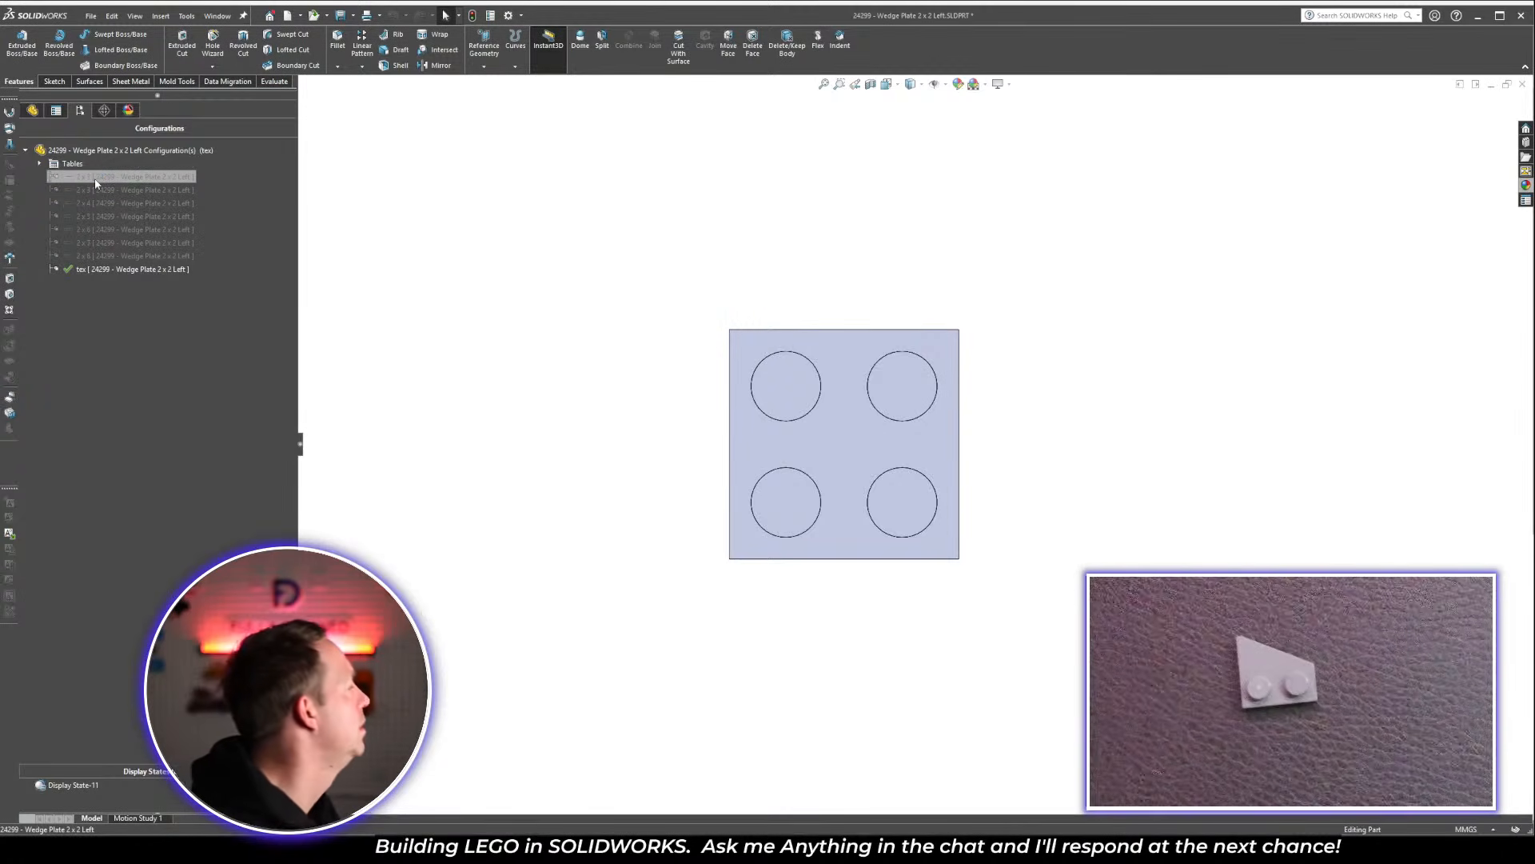
Add a new top-level configuration named "Default" to the part
{"action": "right_click", "coordinate": [93, 151]}
{"action": "left_click", "coordinate": [128, 242]}
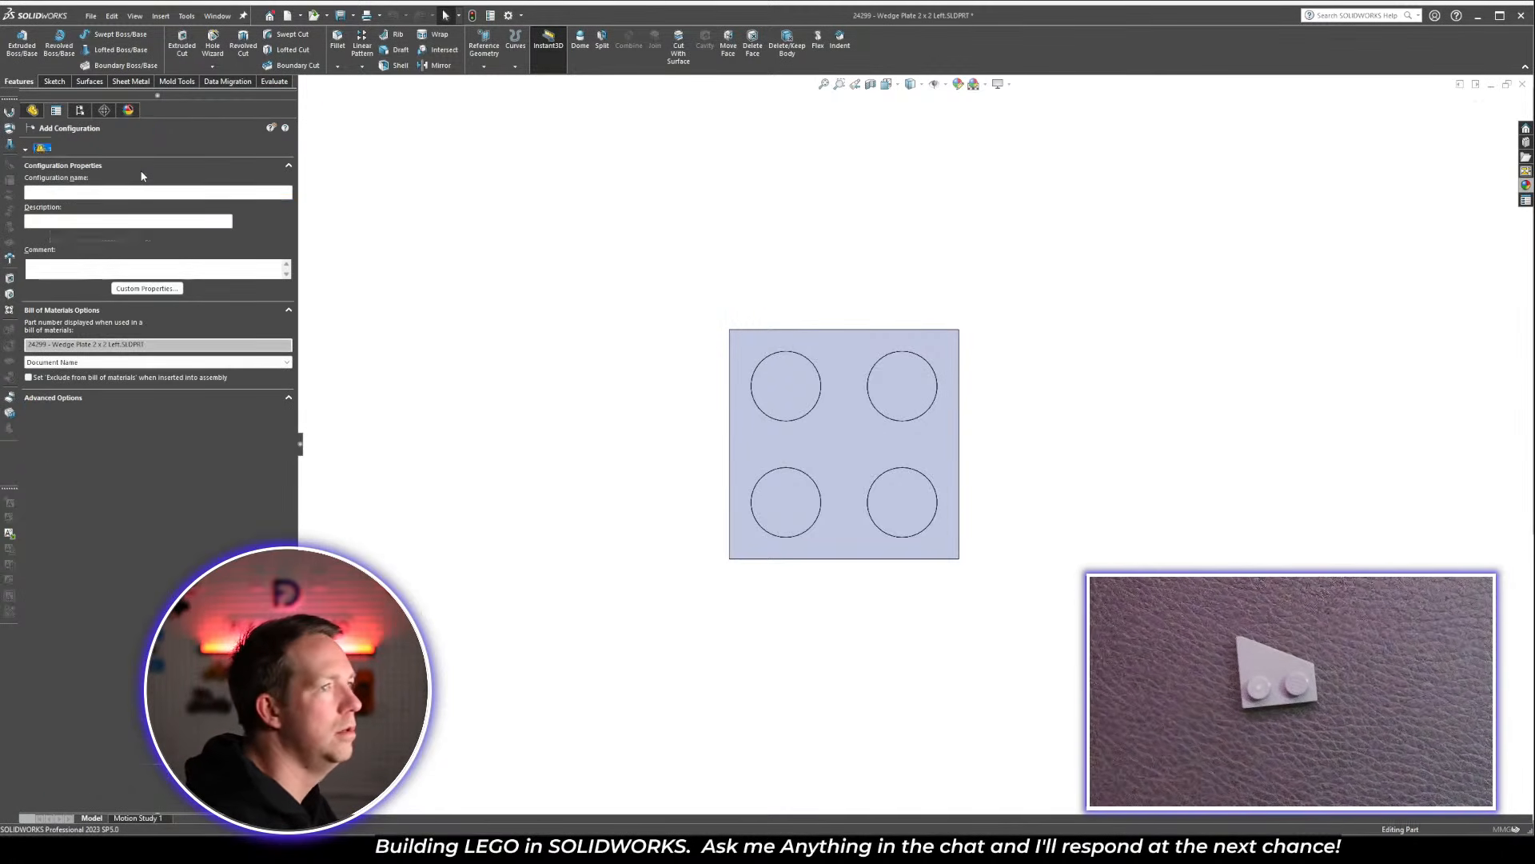
{"action": "type", "text": "Defau"}
{"action": "type", "text": "lt"}
{"action": "key", "text": "Return"}
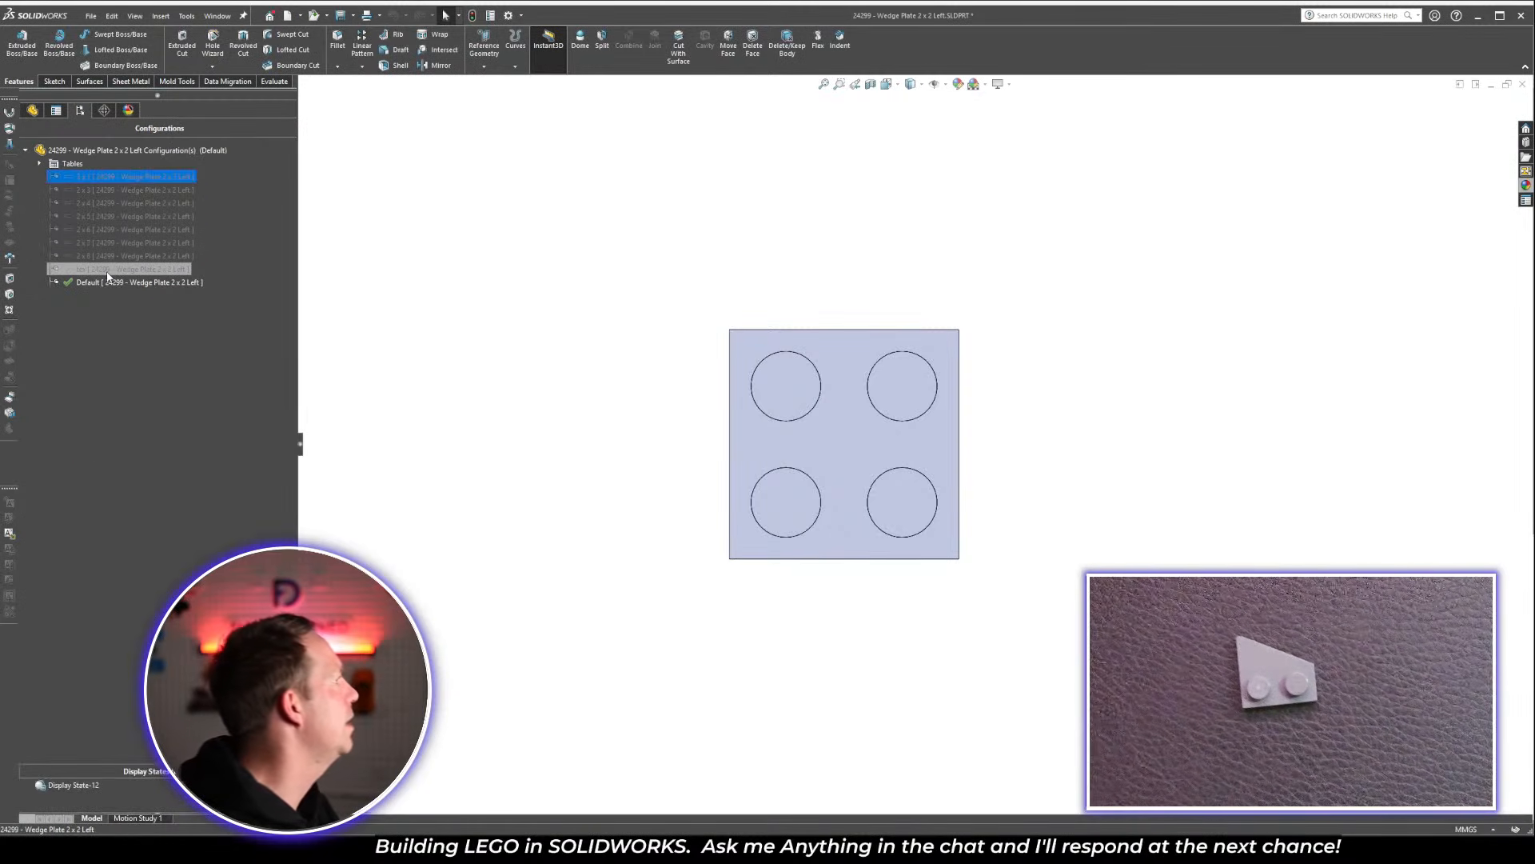
Delete all other configurations, from 2 x 1 through the temporary one, keeping only Default
{"action": "left_click", "coordinate": [108, 270], "text": "shift"}
{"action": "key", "text": "Delete"}
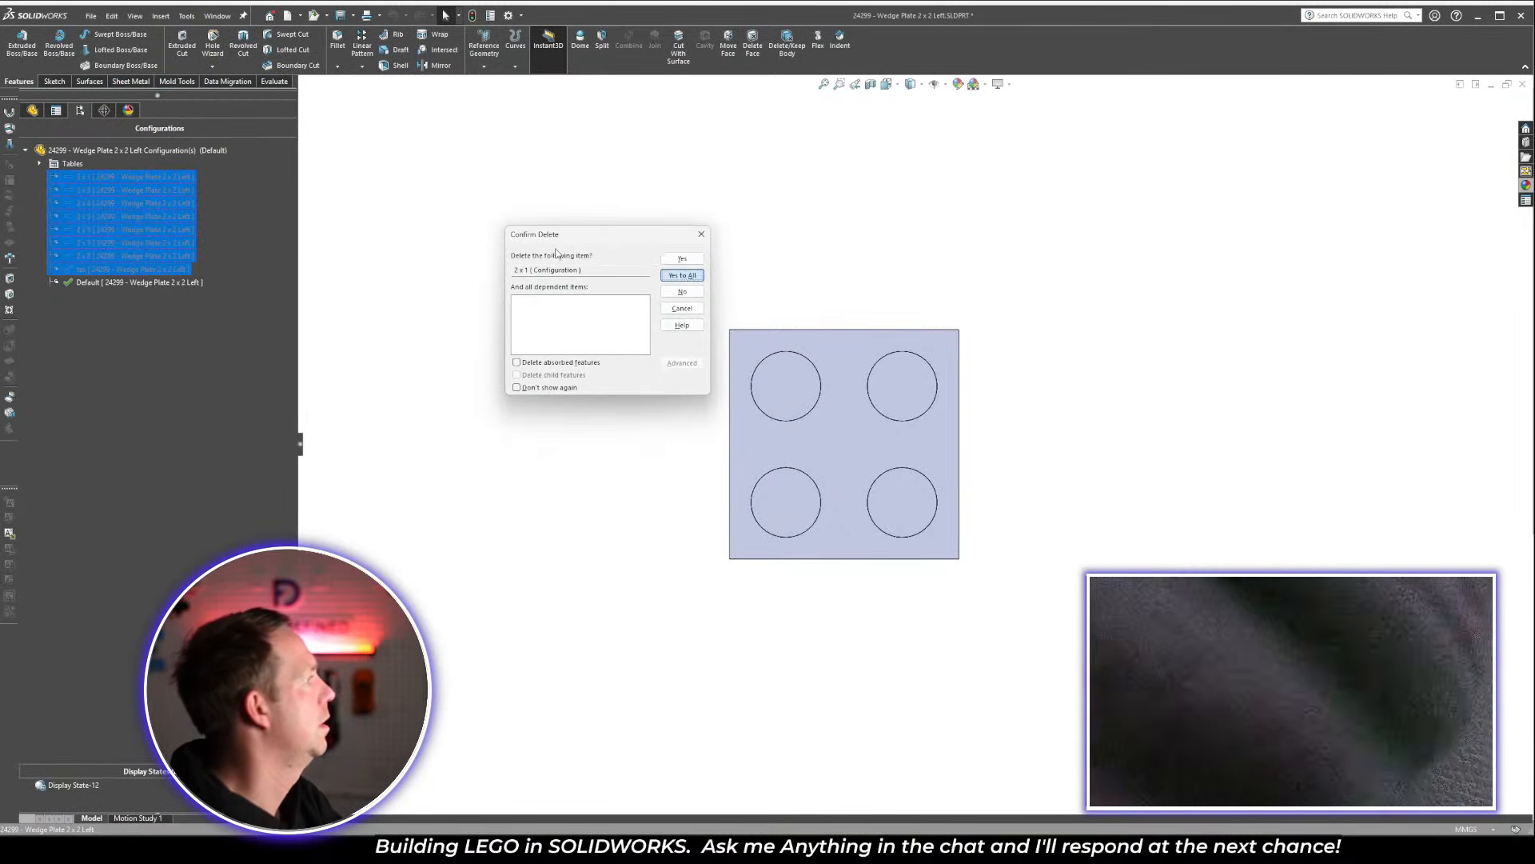
{"action": "left_click", "coordinate": [681, 275]}
Delete the suppressed features from SurfaceCut1 through DeleteFace1
{"action": "left_click", "coordinate": [68, 299]}
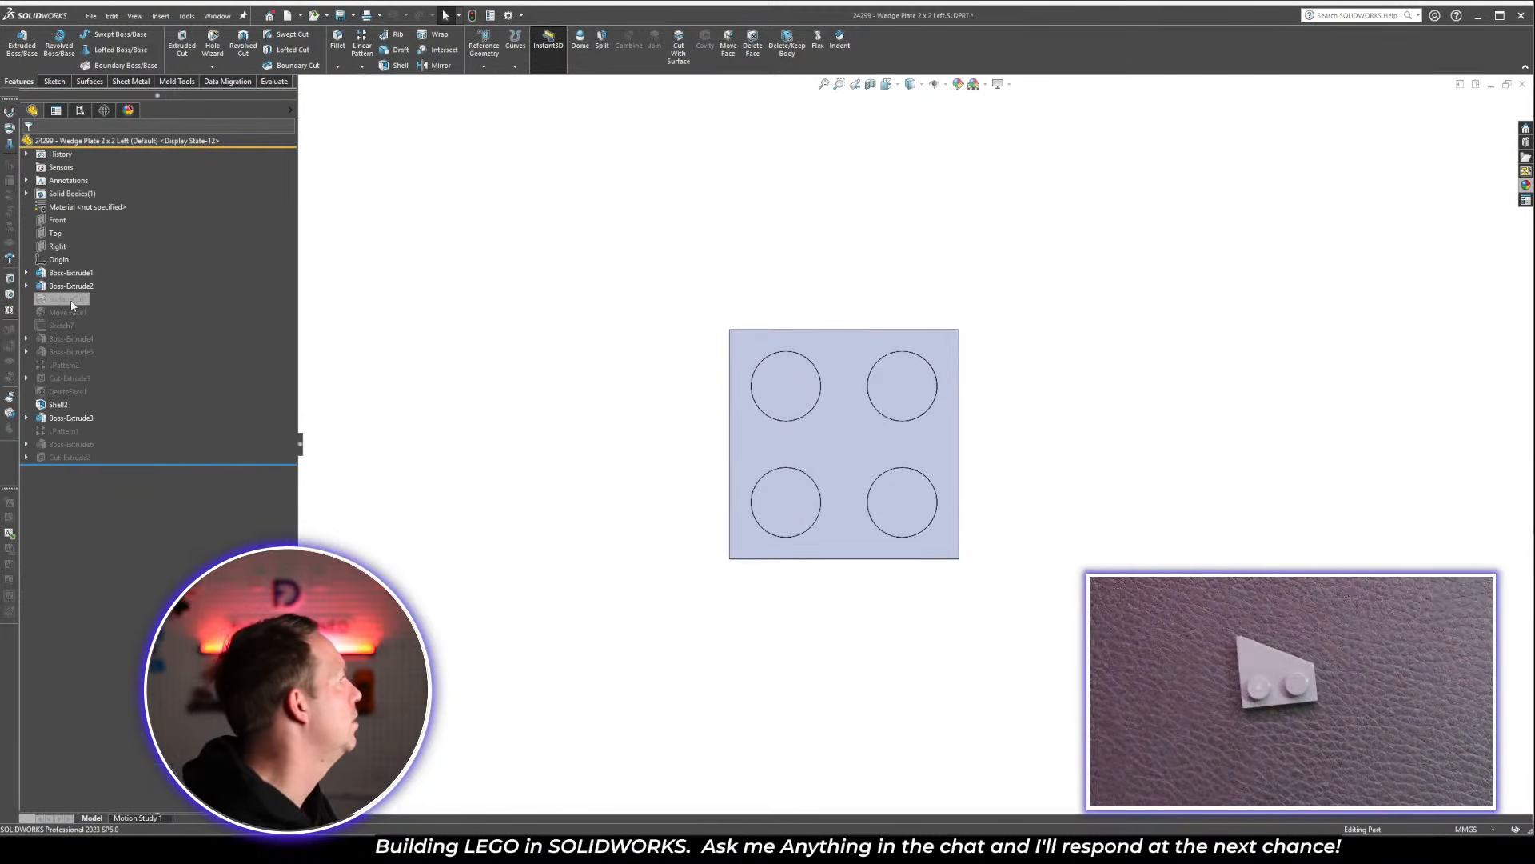
{"action": "left_click", "coordinate": [68, 391], "text": "shift"}
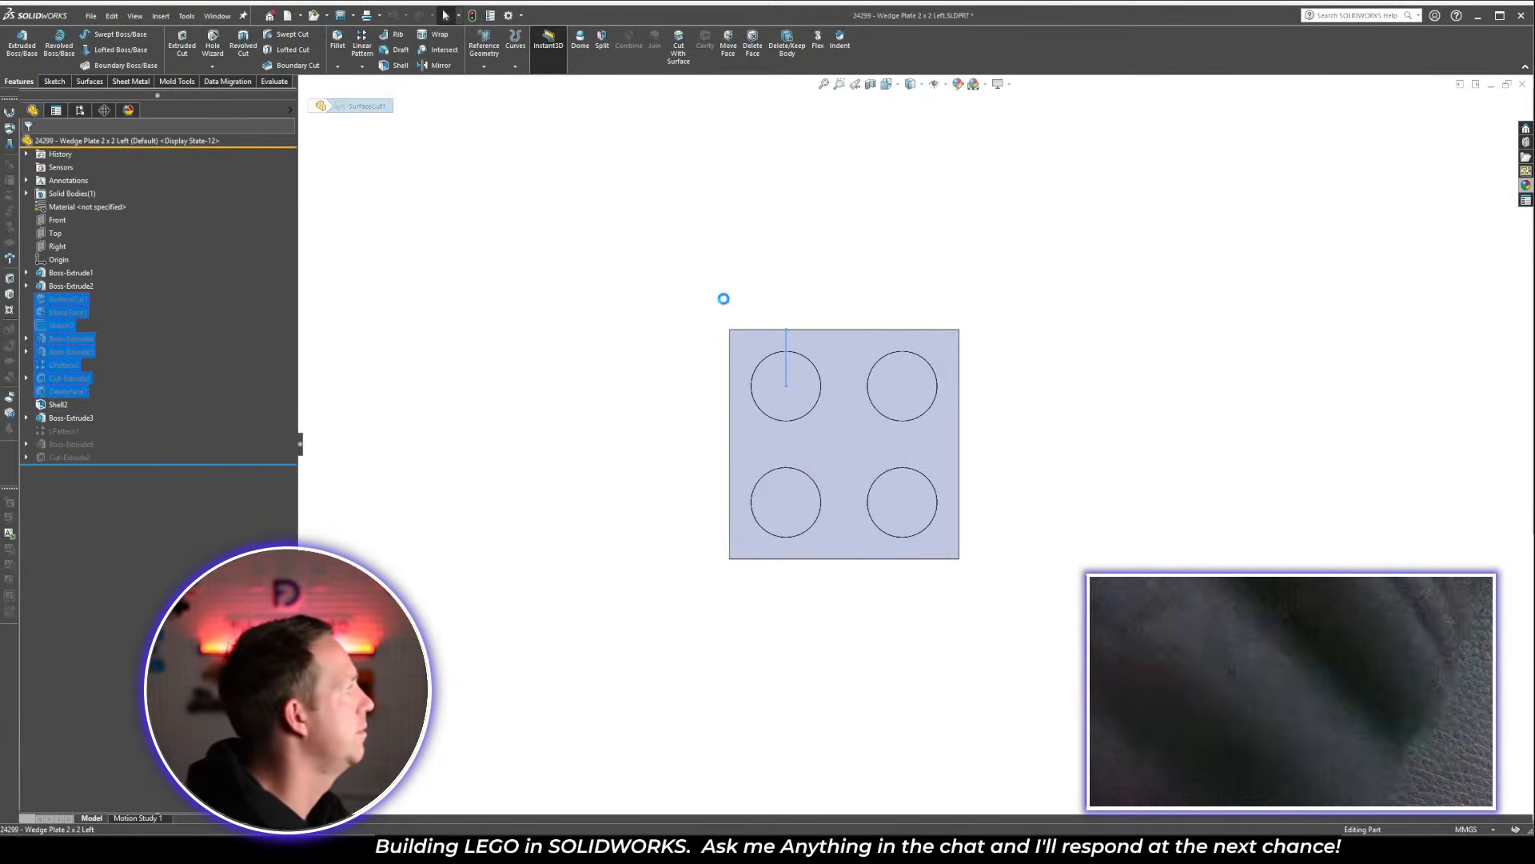
{"action": "key", "text": "Delete"}
{"action": "left_click", "coordinate": [682, 275]}
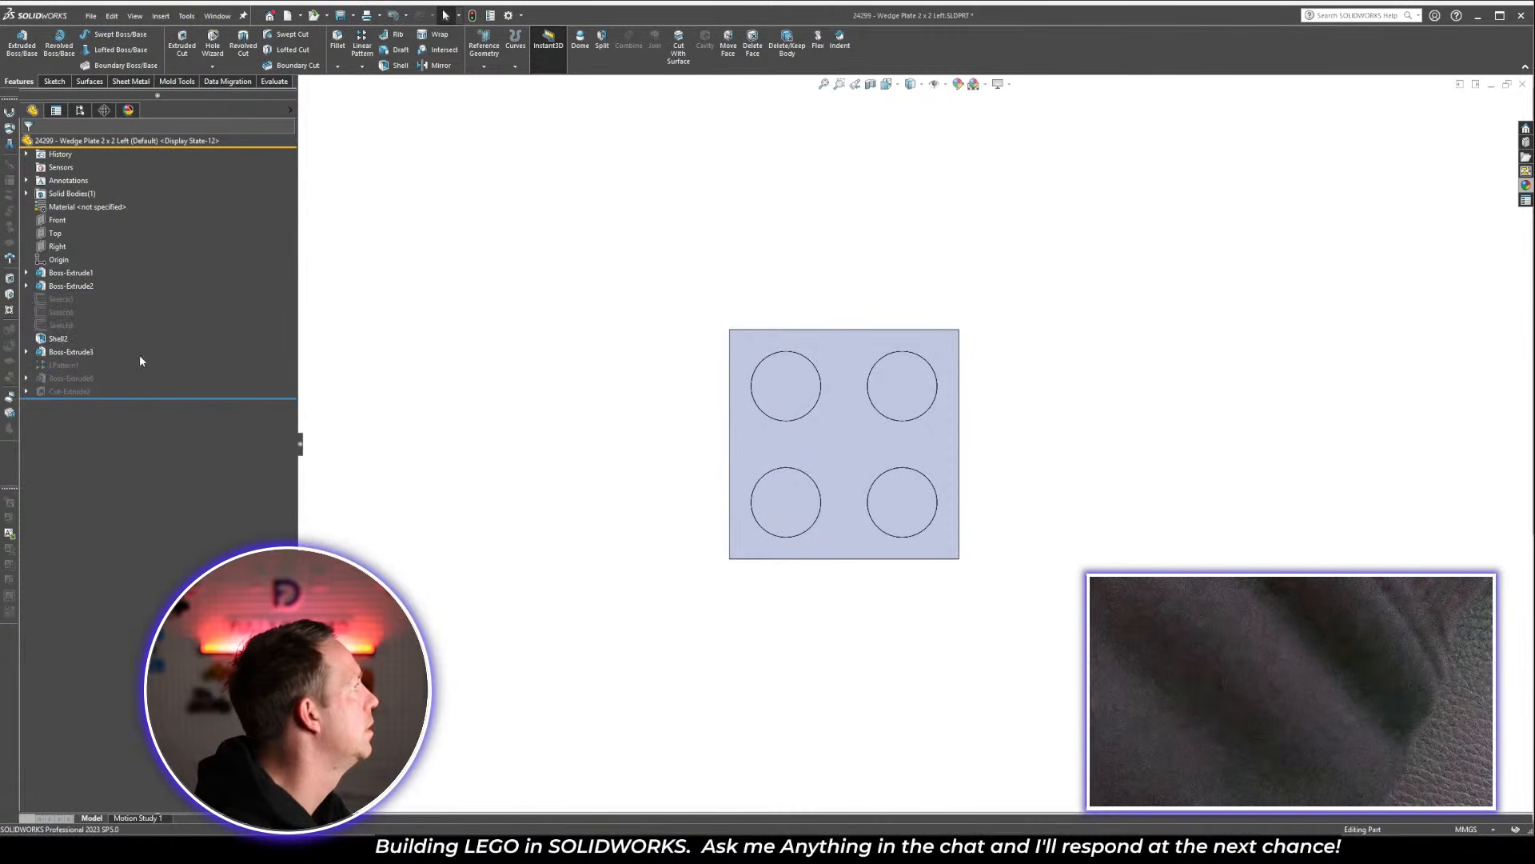
Open the definition of Cut-Extrude2, cancel the edit, and undo the deletion of the suppressed features
{"action": "left_click", "coordinate": [70, 391]}
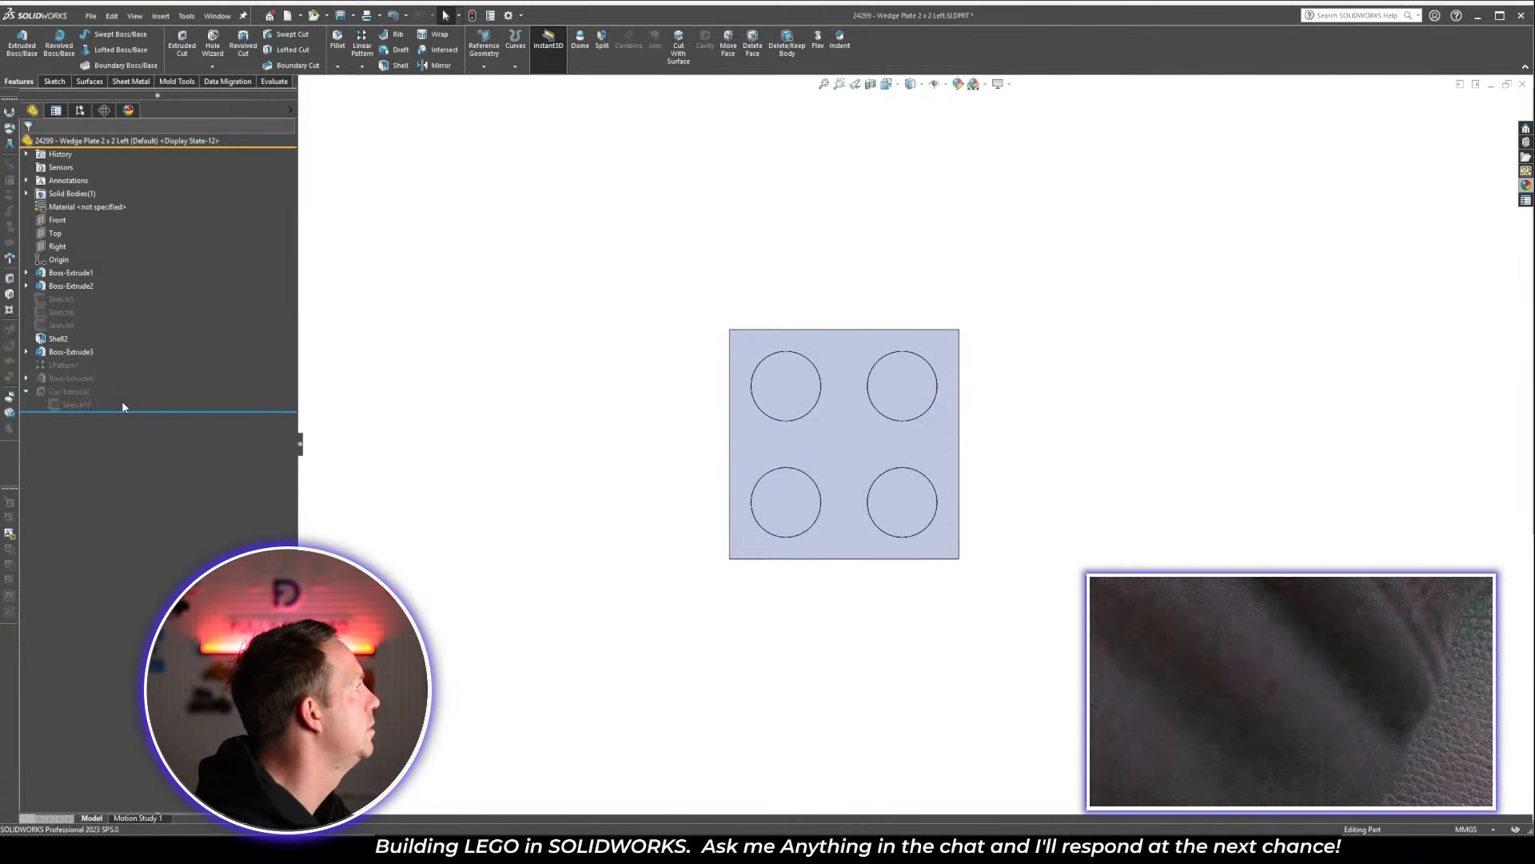
{"action": "right_click", "coordinate": [68, 392]}
{"action": "left_click", "coordinate": [84, 358]}
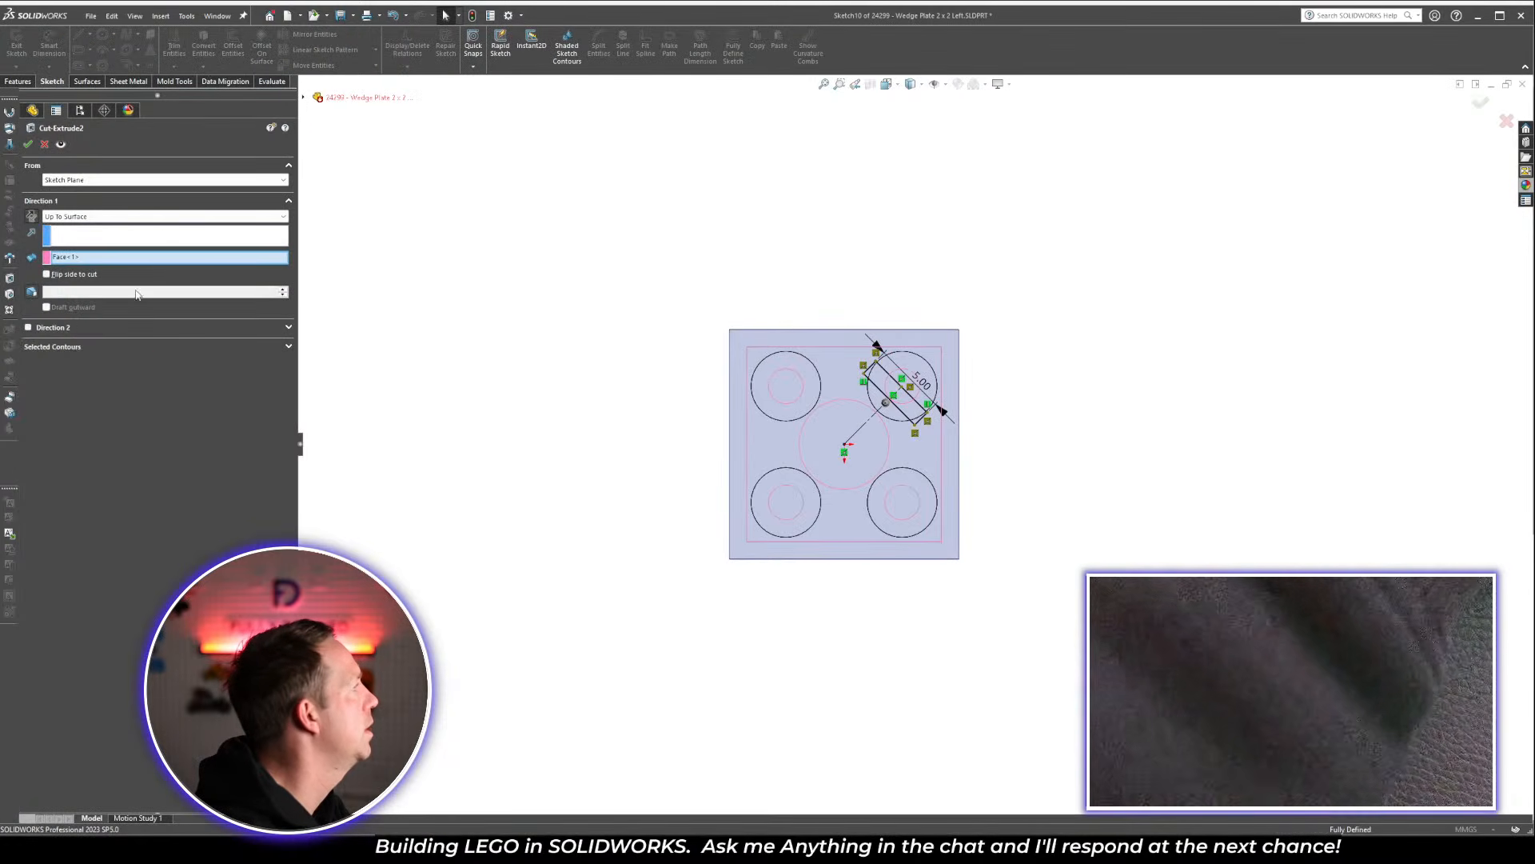
{"action": "left_click", "coordinate": [45, 144]}
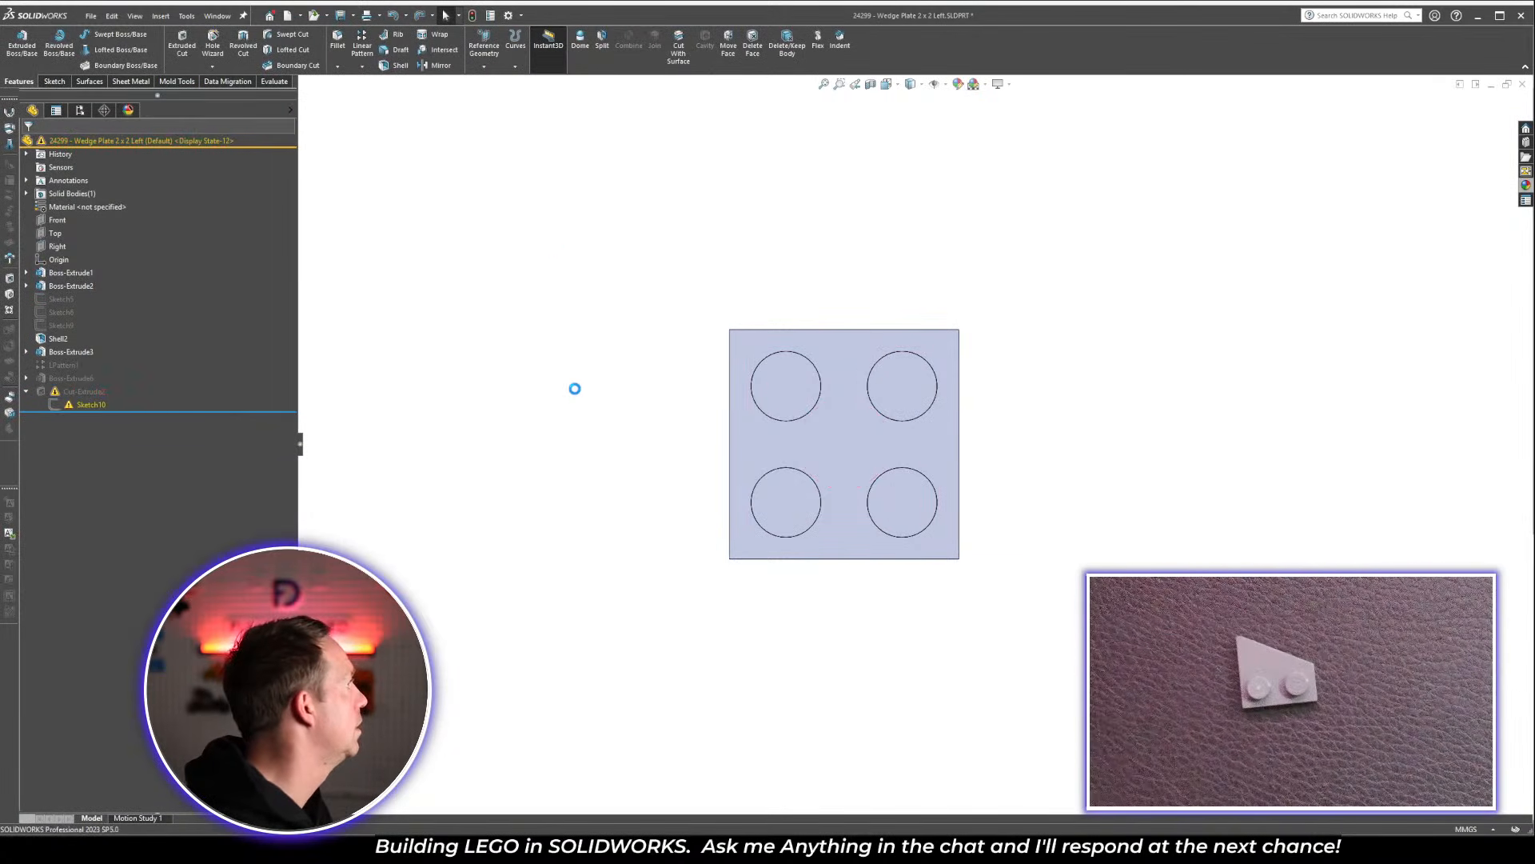
{"action": "key", "text": "ctrl+z"}
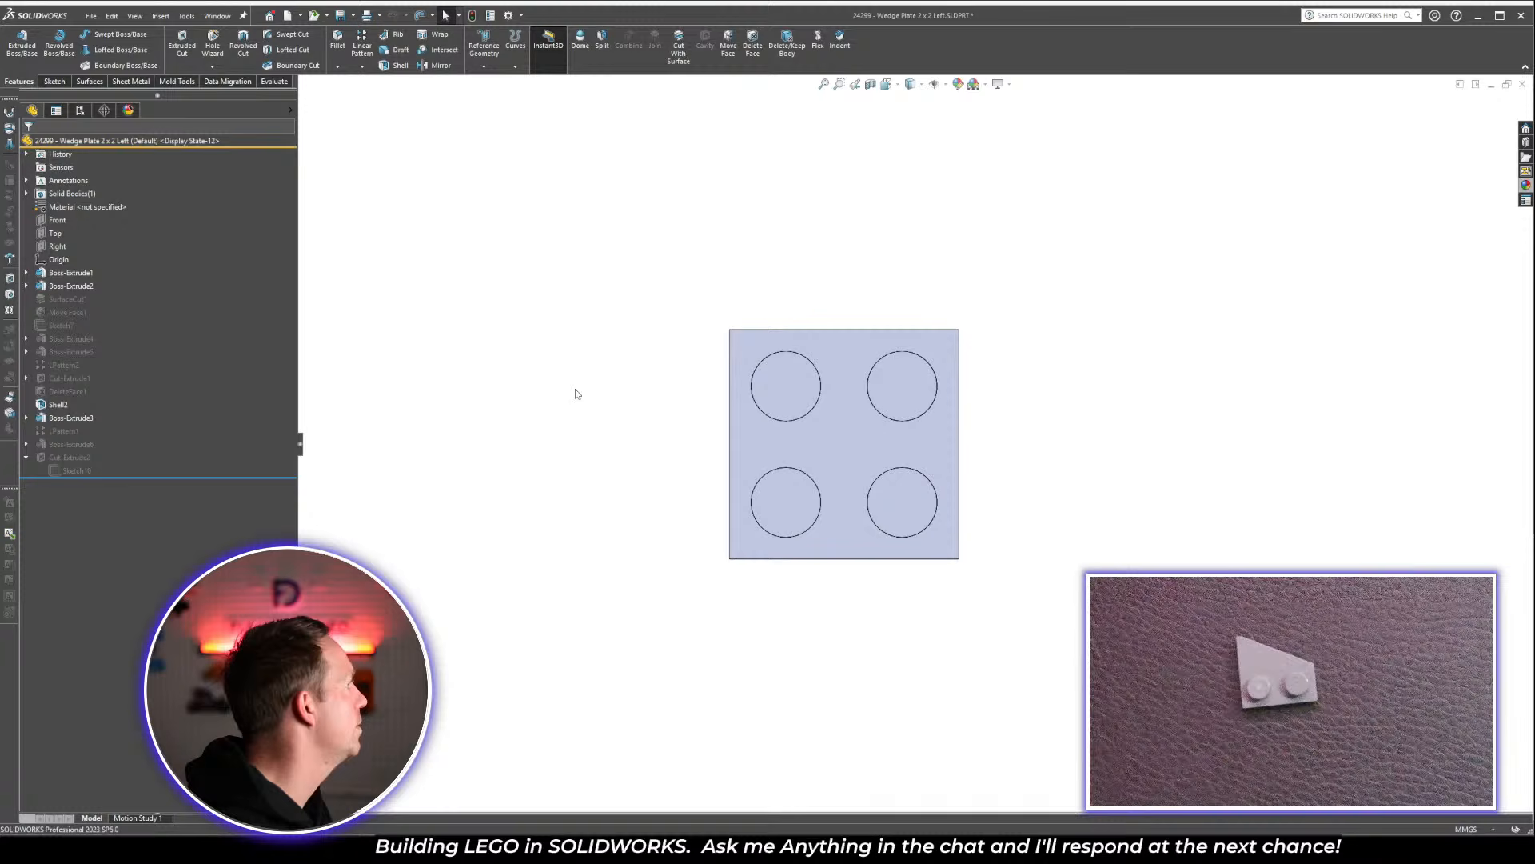
Unsuppress Cut-Extrude1 and DeleteFace1 to restore the cut corner and remove the partial stud
{"action": "left_click", "coordinate": [27, 378]}
{"action": "left_click", "coordinate": [68, 378]}
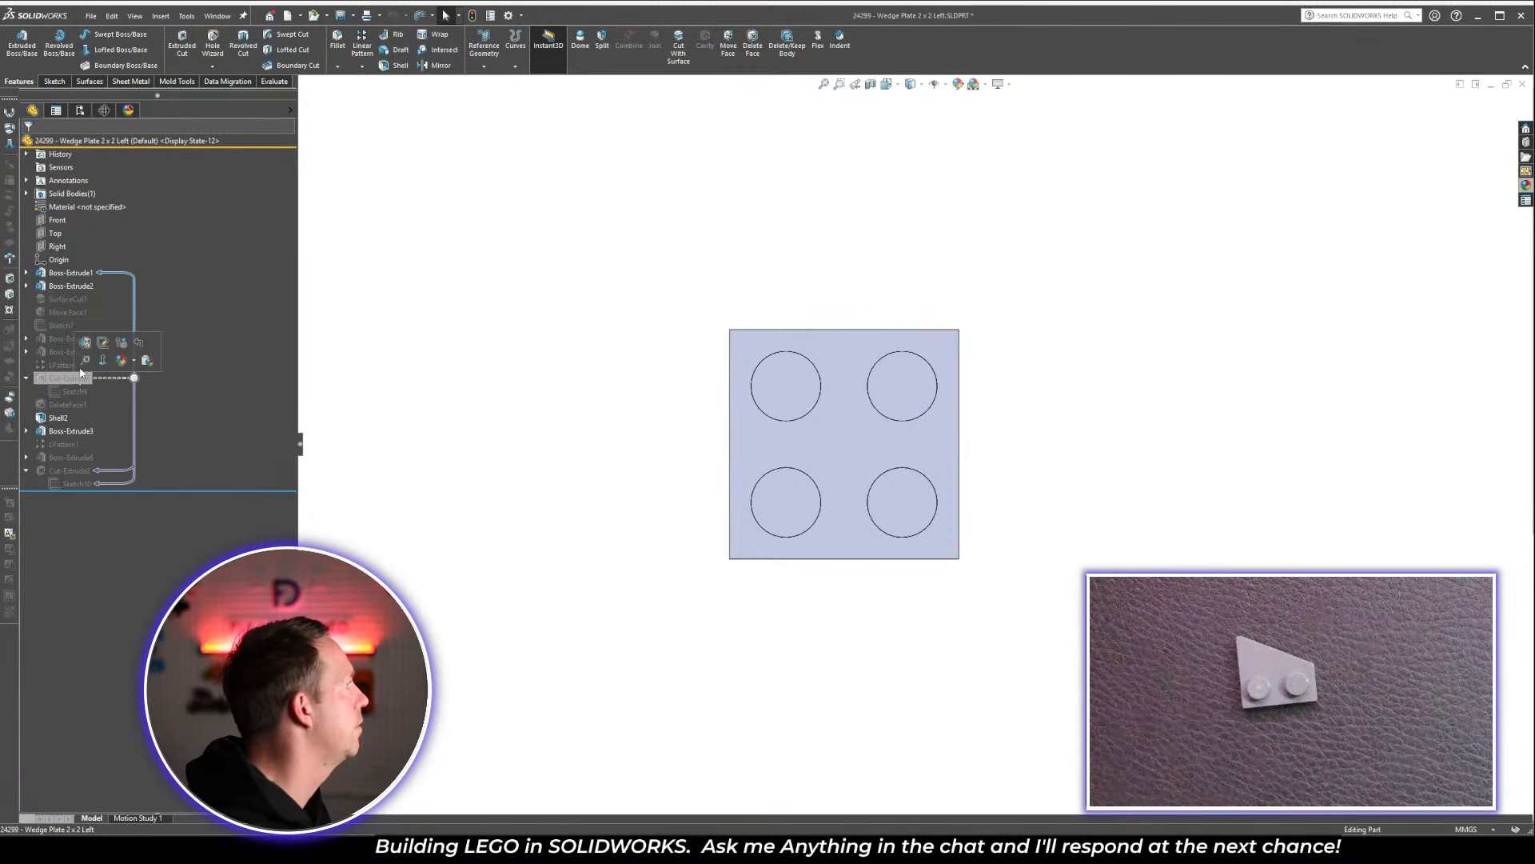
{"action": "left_click", "coordinate": [108, 348]}
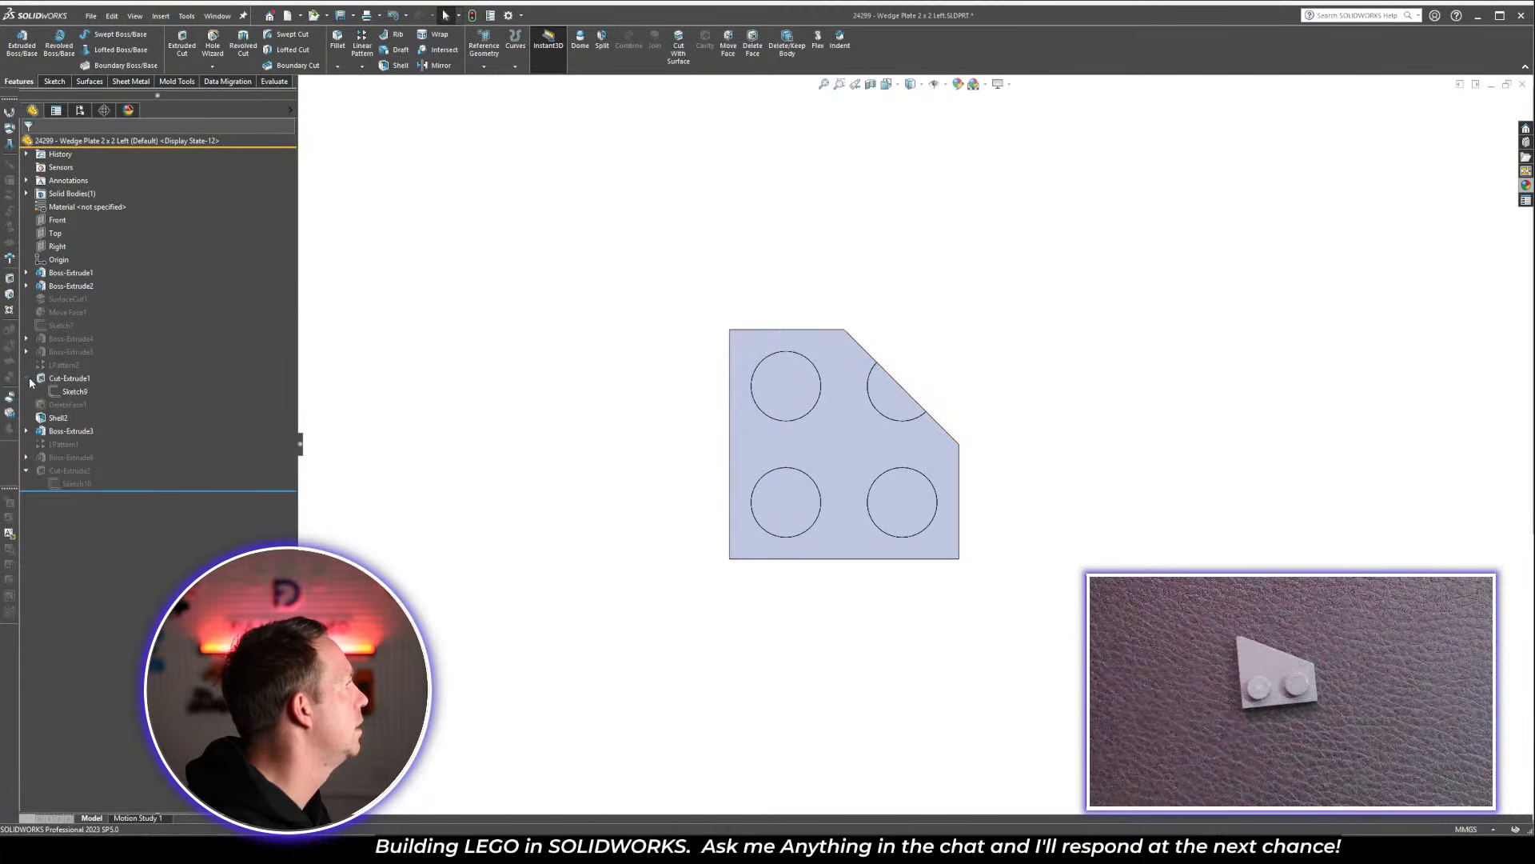
{"action": "left_click", "coordinate": [27, 378]}
{"action": "left_click", "coordinate": [68, 391]}
{"action": "left_click", "coordinate": [95, 354]}
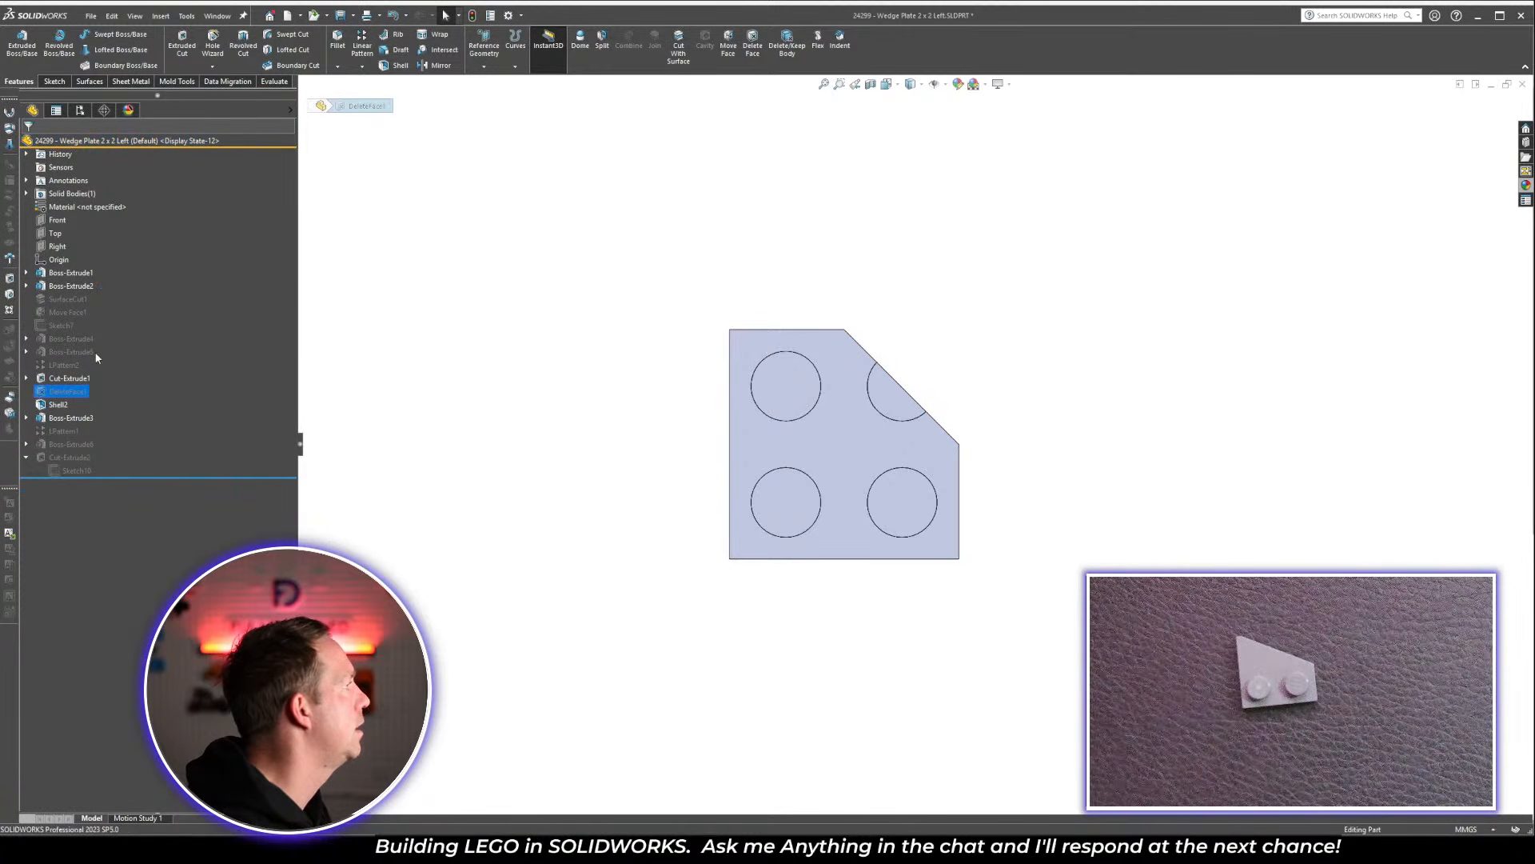
Delete the suppressed features from SurfaceCut1 through LPattern2
{"action": "left_click", "coordinate": [64, 365]}
{"action": "left_click", "coordinate": [68, 298], "text": "shift"}
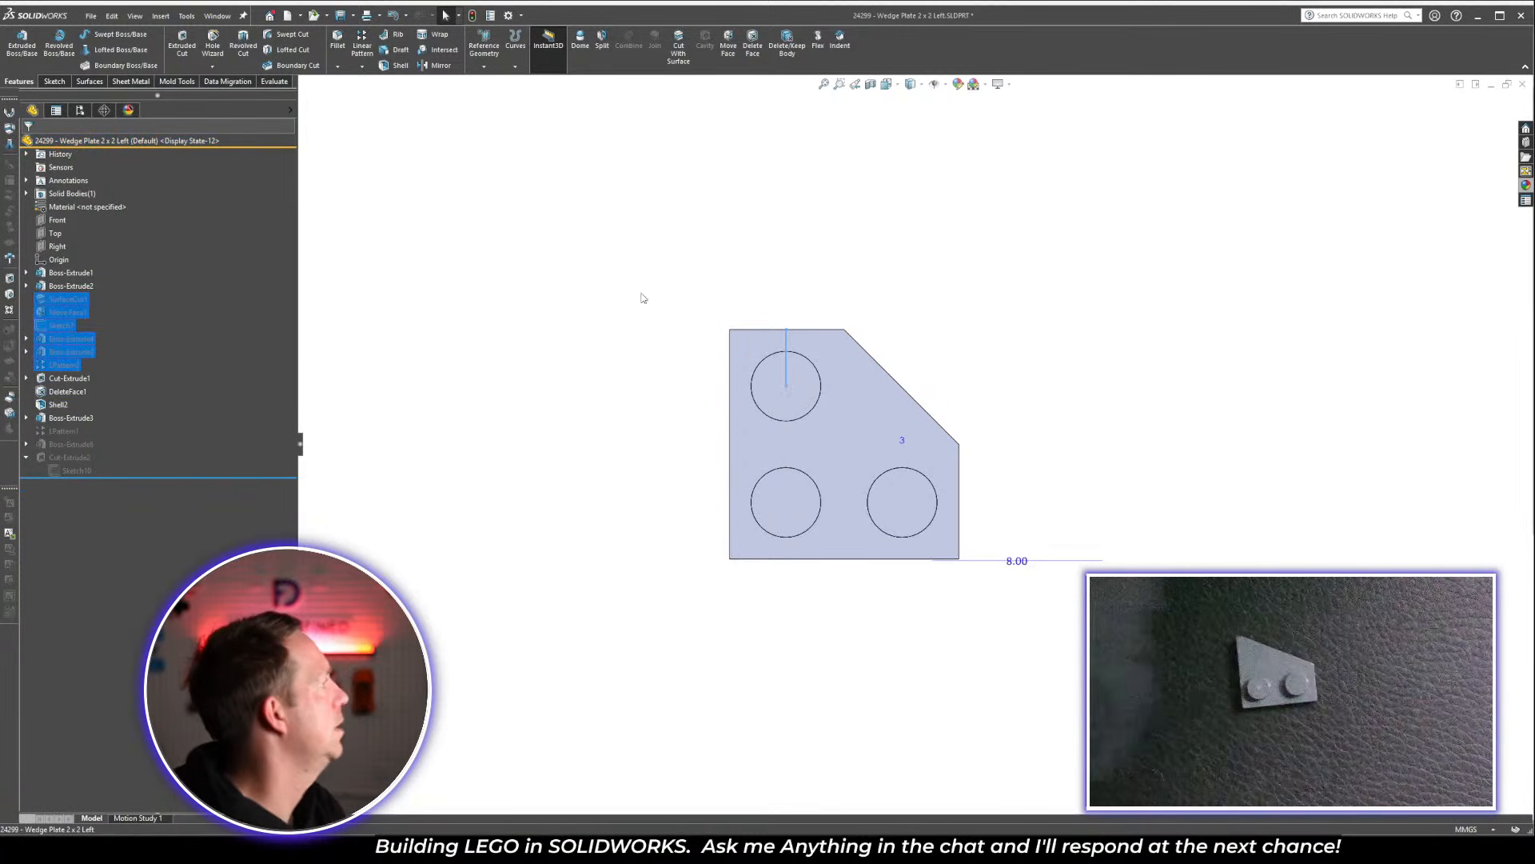
{"action": "key", "text": "Delete"}
{"action": "left_click", "coordinate": [680, 271]}
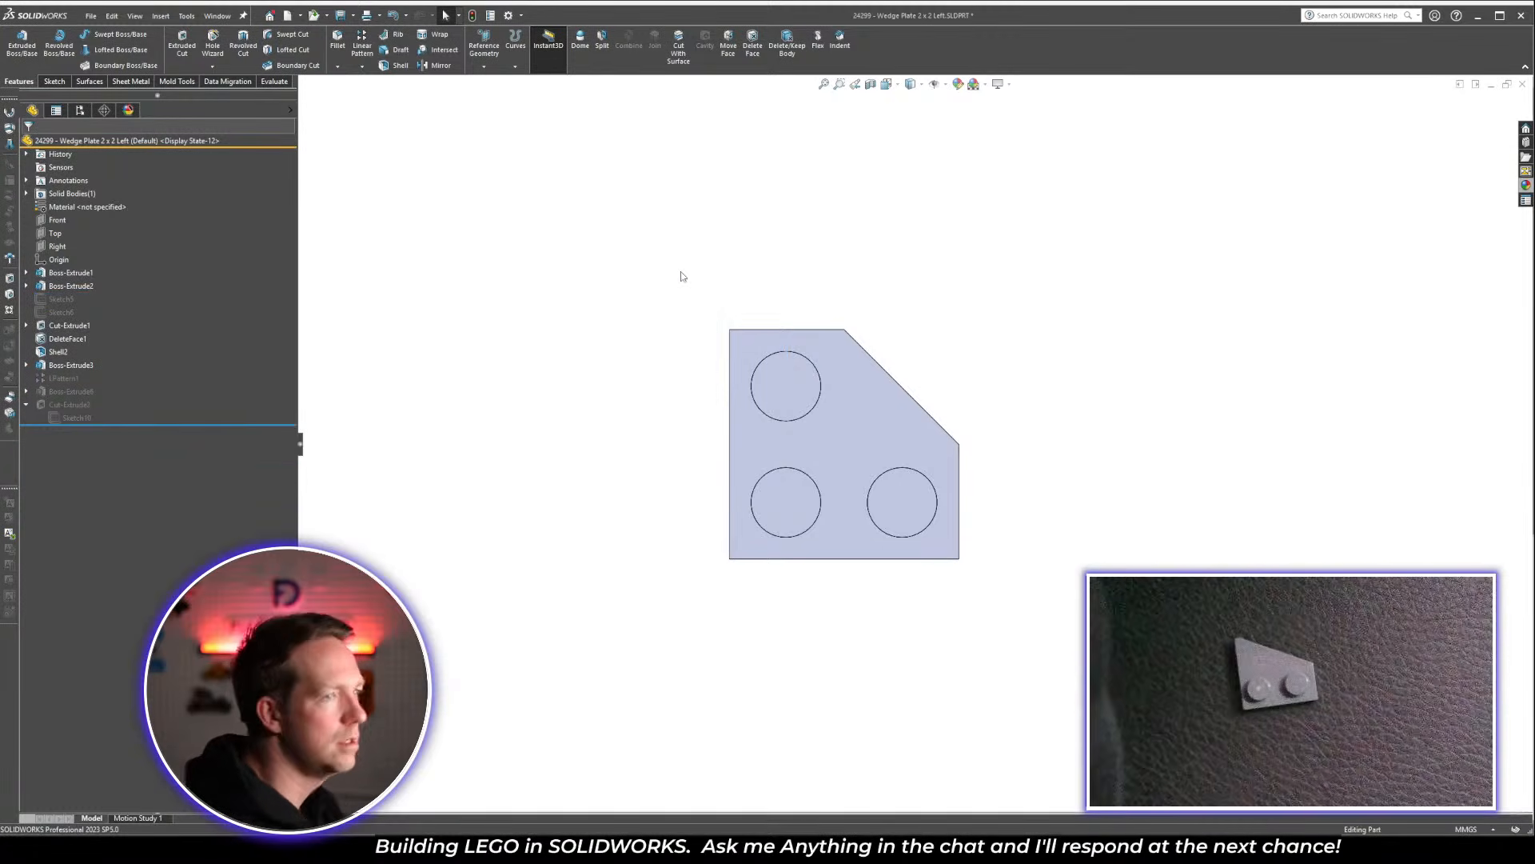
Delete the suppressed sketches above Cut-Extrude1 and the suppressed pattern, Boss-Extrude and Cut-Extrude features below Boss-Extrude3
{"action": "left_click", "coordinate": [65, 299]}
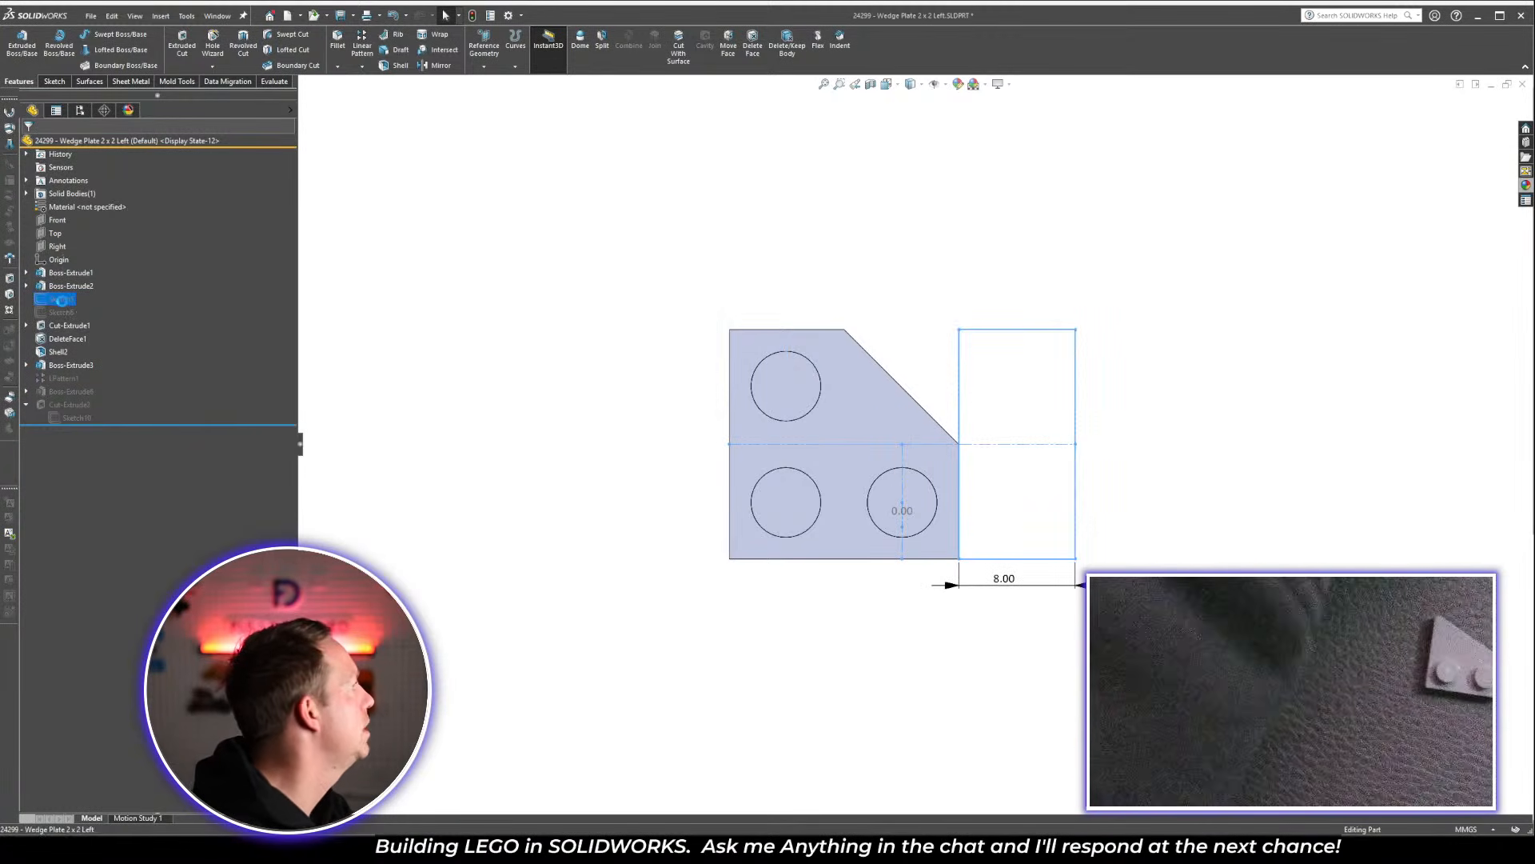
{"action": "key", "text": "Delete"}
{"action": "key", "text": "Return"}
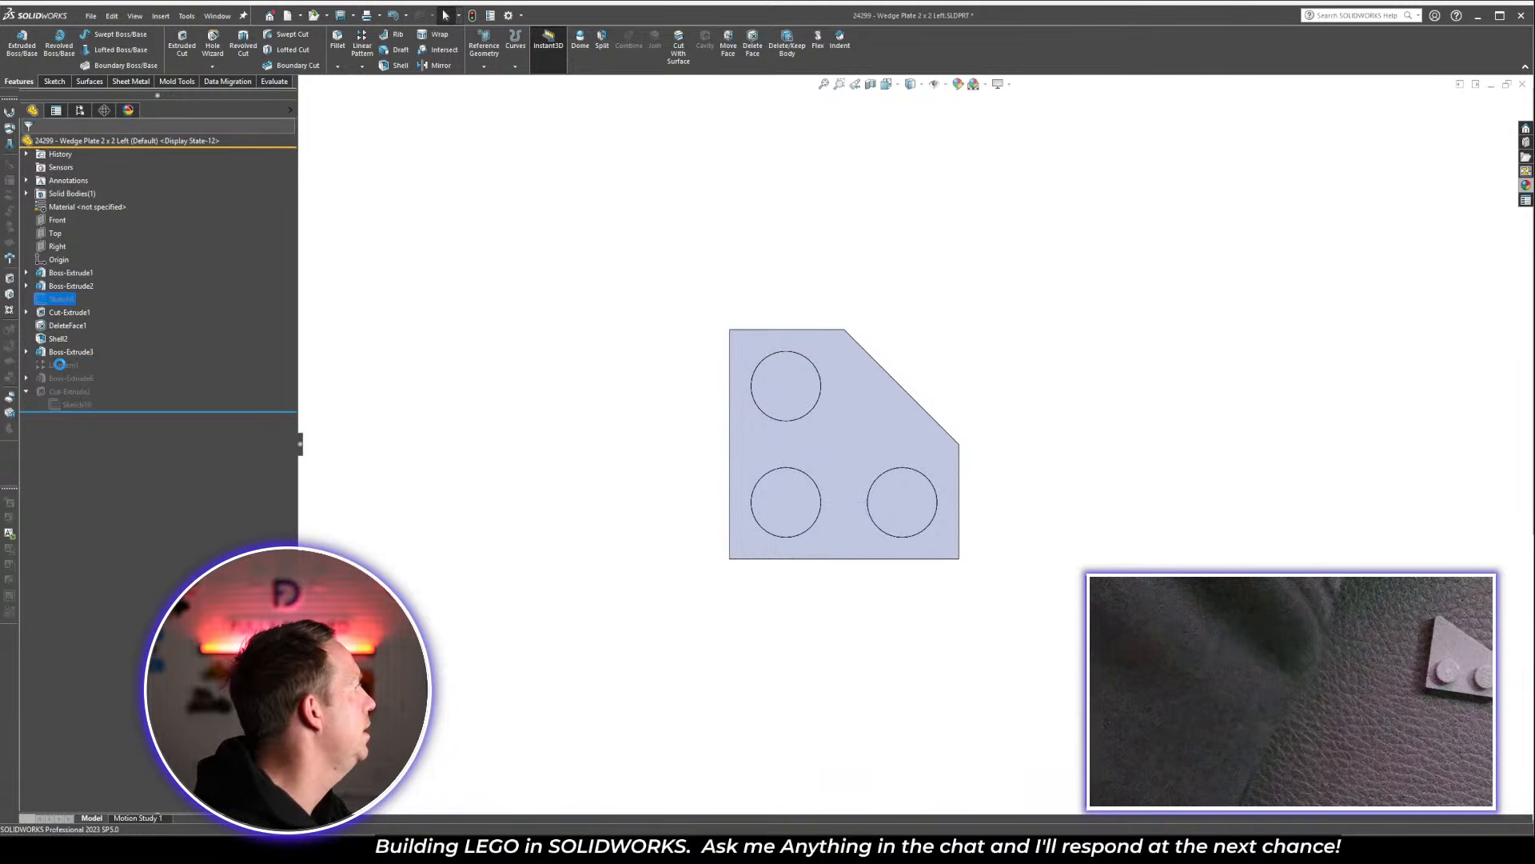
{"action": "left_click", "coordinate": [68, 364]}
{"action": "left_click", "coordinate": [64, 352]}
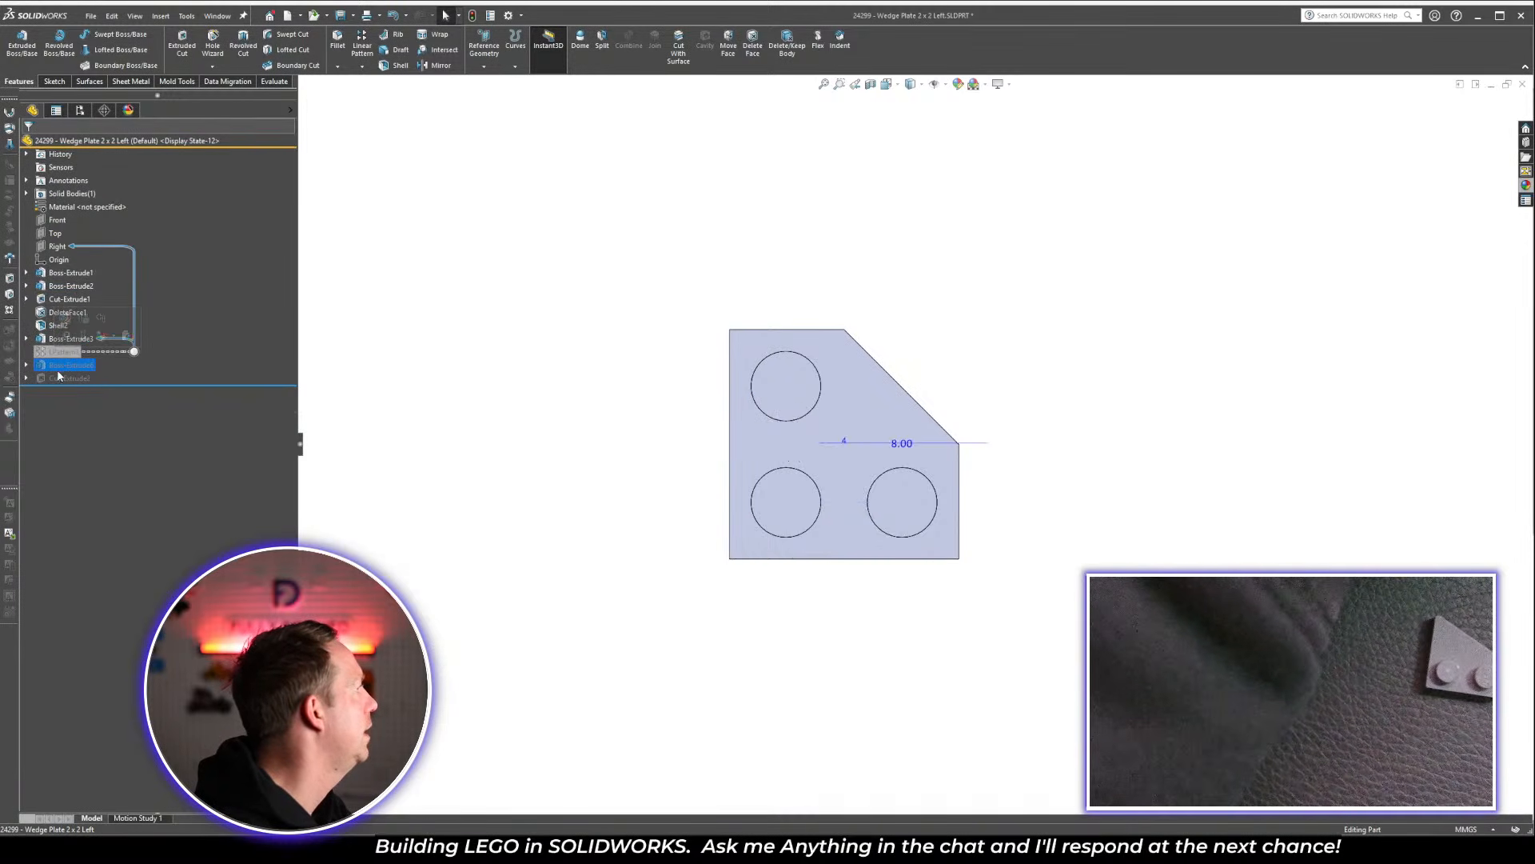
{"action": "left_click", "coordinate": [68, 378], "text": "shift"}
{"action": "key", "text": "Delete"}
{"action": "left_click", "coordinate": [702, 274]}
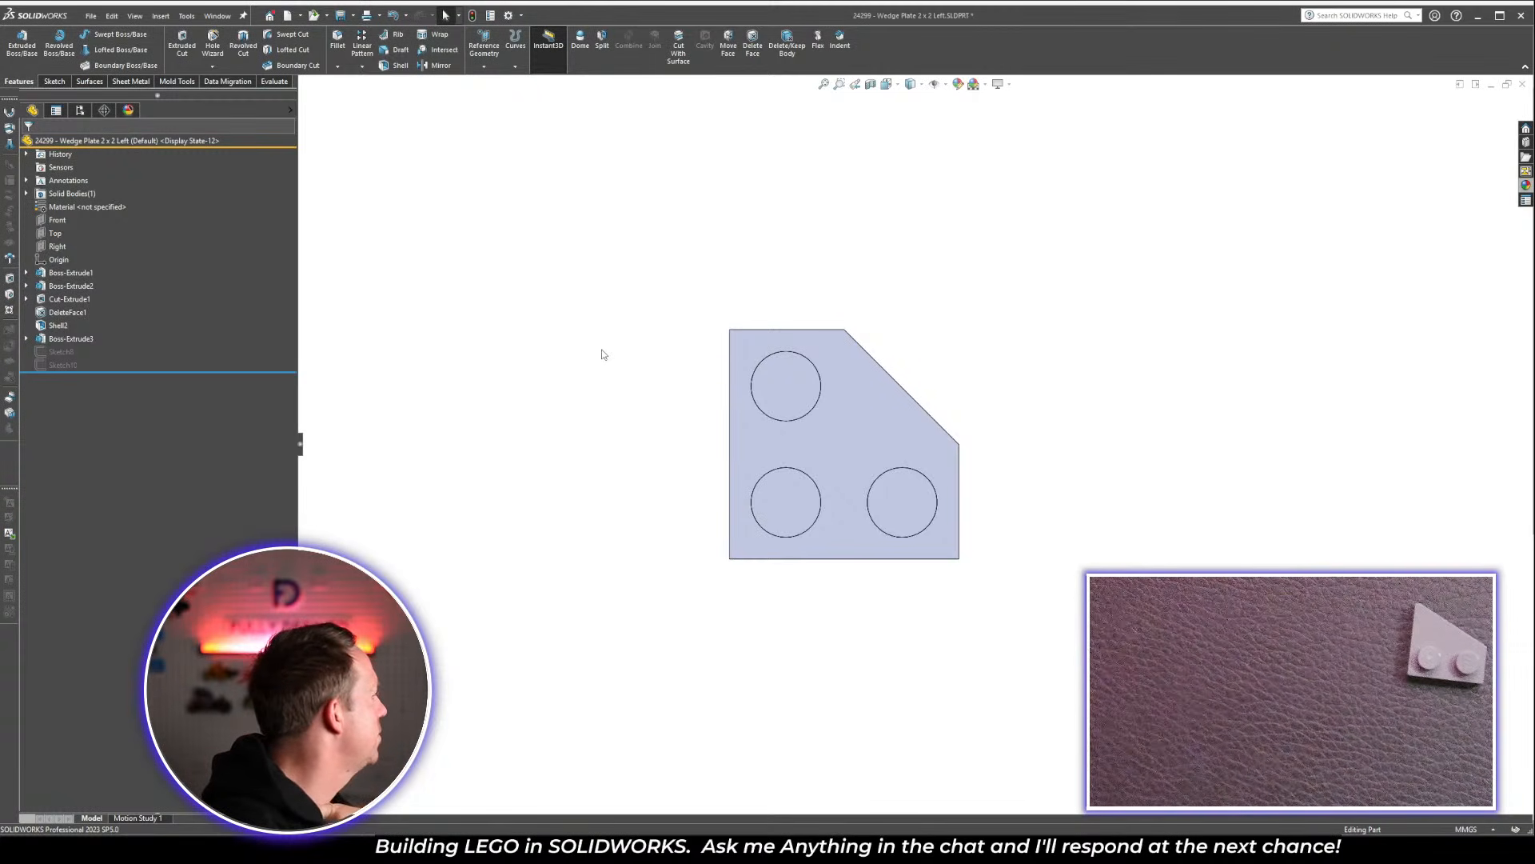
Delete the two leftover suppressed sketches below Boss-Extrude3
{"action": "left_click", "coordinate": [52, 365]}
{"action": "right_click", "coordinate": [54, 367]}
{"action": "left_click", "coordinate": [695, 282]}
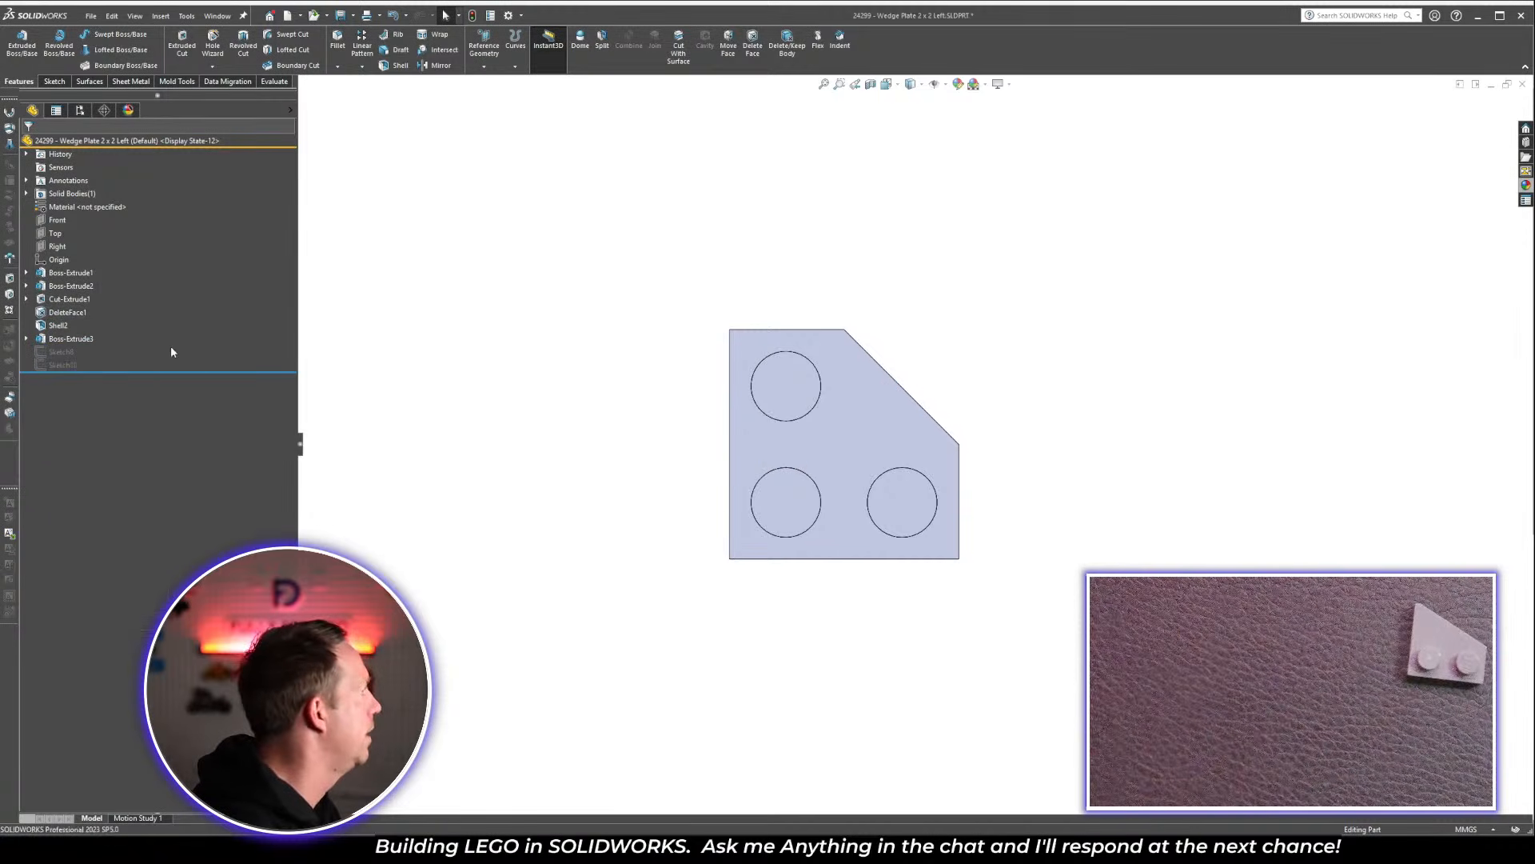
{"action": "left_click", "coordinate": [63, 352]}
{"action": "left_click", "coordinate": [61, 366], "text": "shift"}
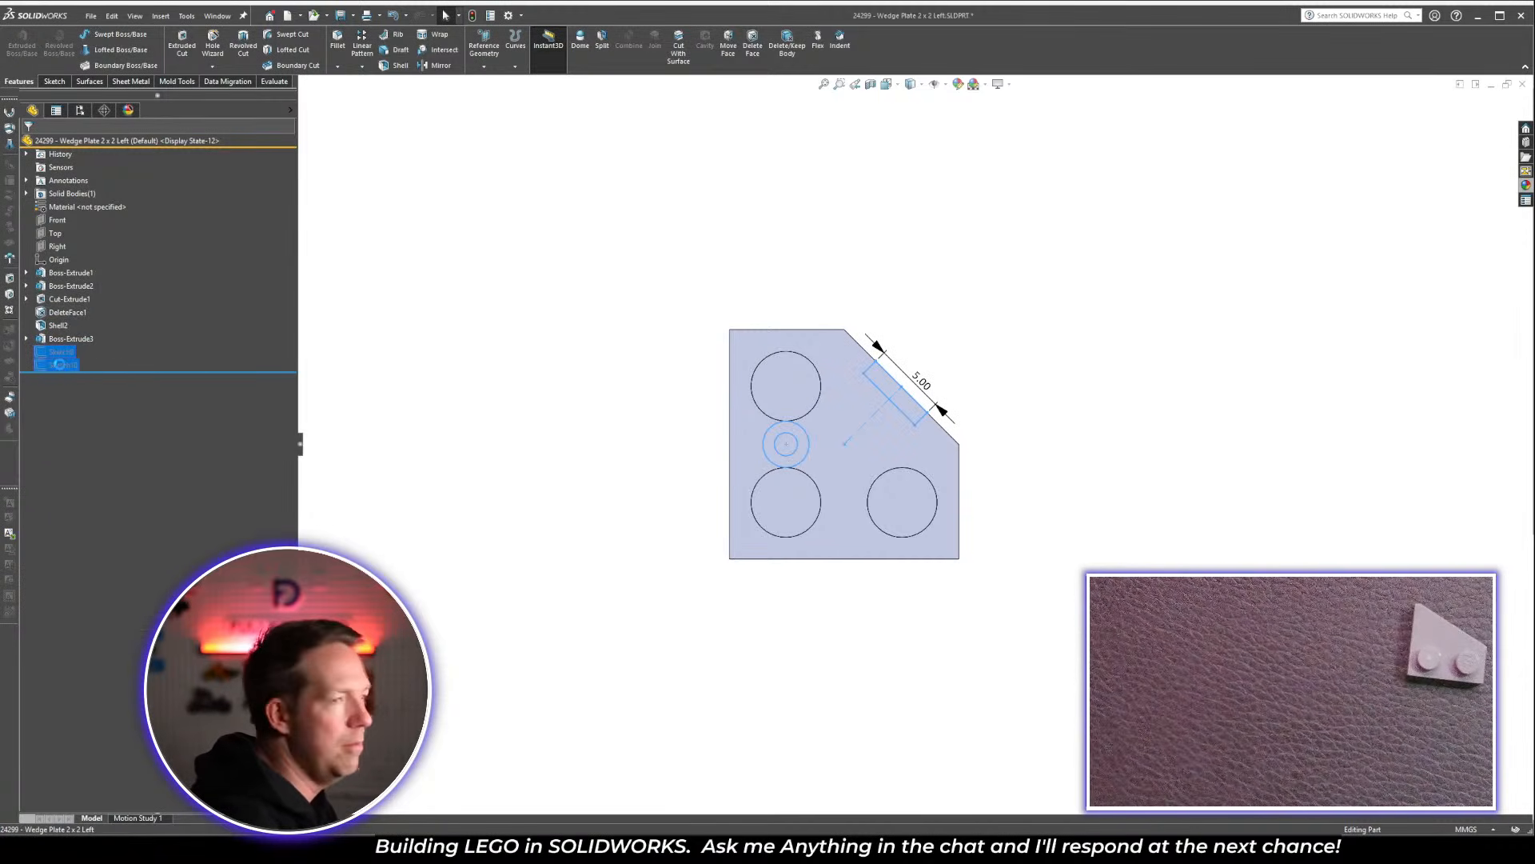
{"action": "key", "text": "Delete"}
{"action": "left_click", "coordinate": [683, 275]}
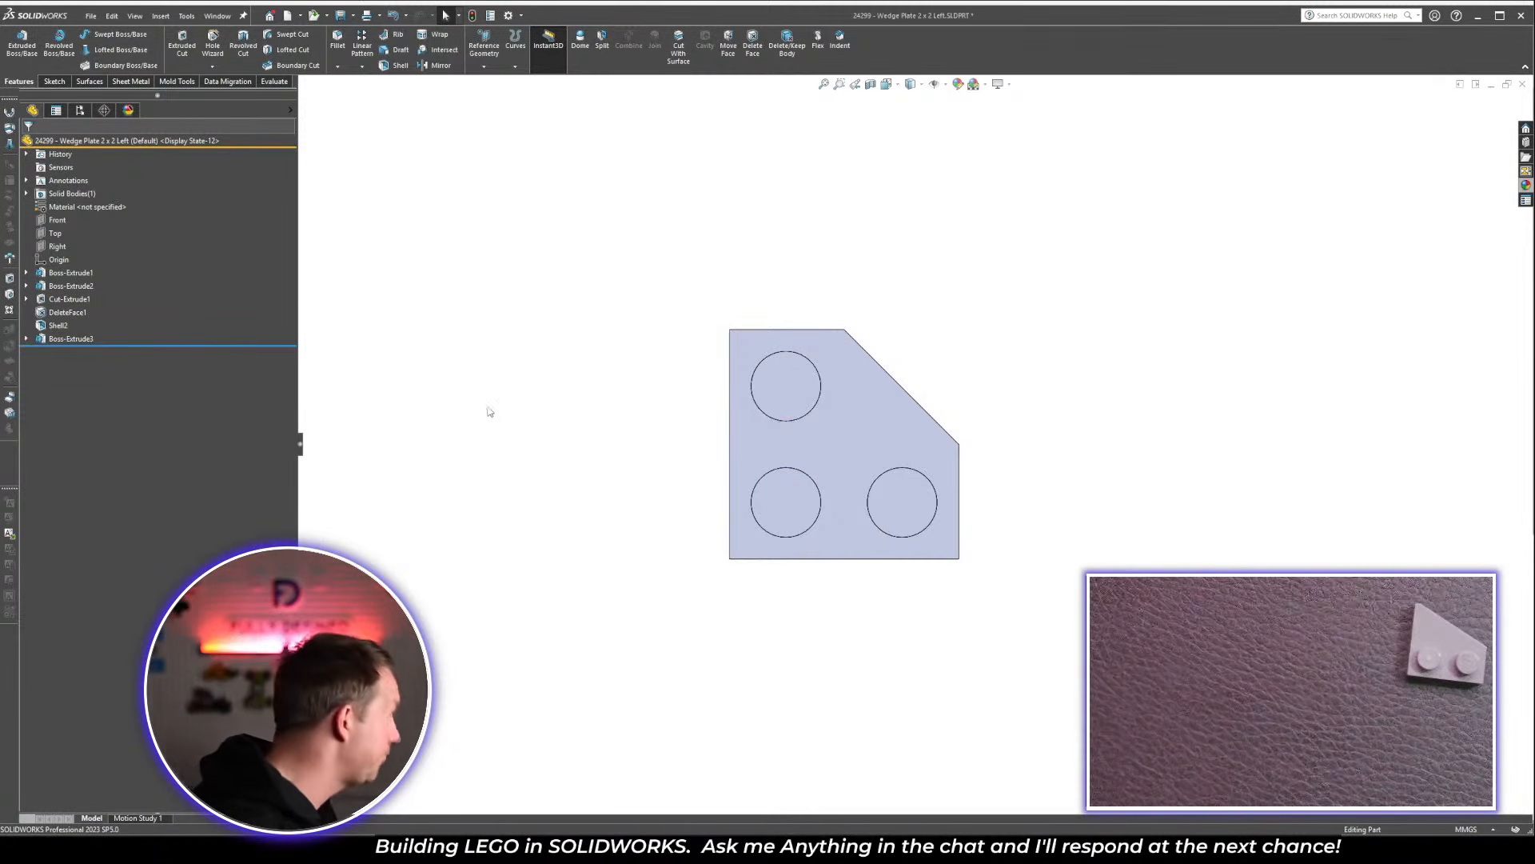
Edit the sketch of Cut-Extrude1, remove the relation at the diagonal's upper end, and move that end along the plate's top edge toward the left corner
{"action": "left_click", "coordinate": [26, 299]}
{"action": "left_click", "coordinate": [74, 312]}
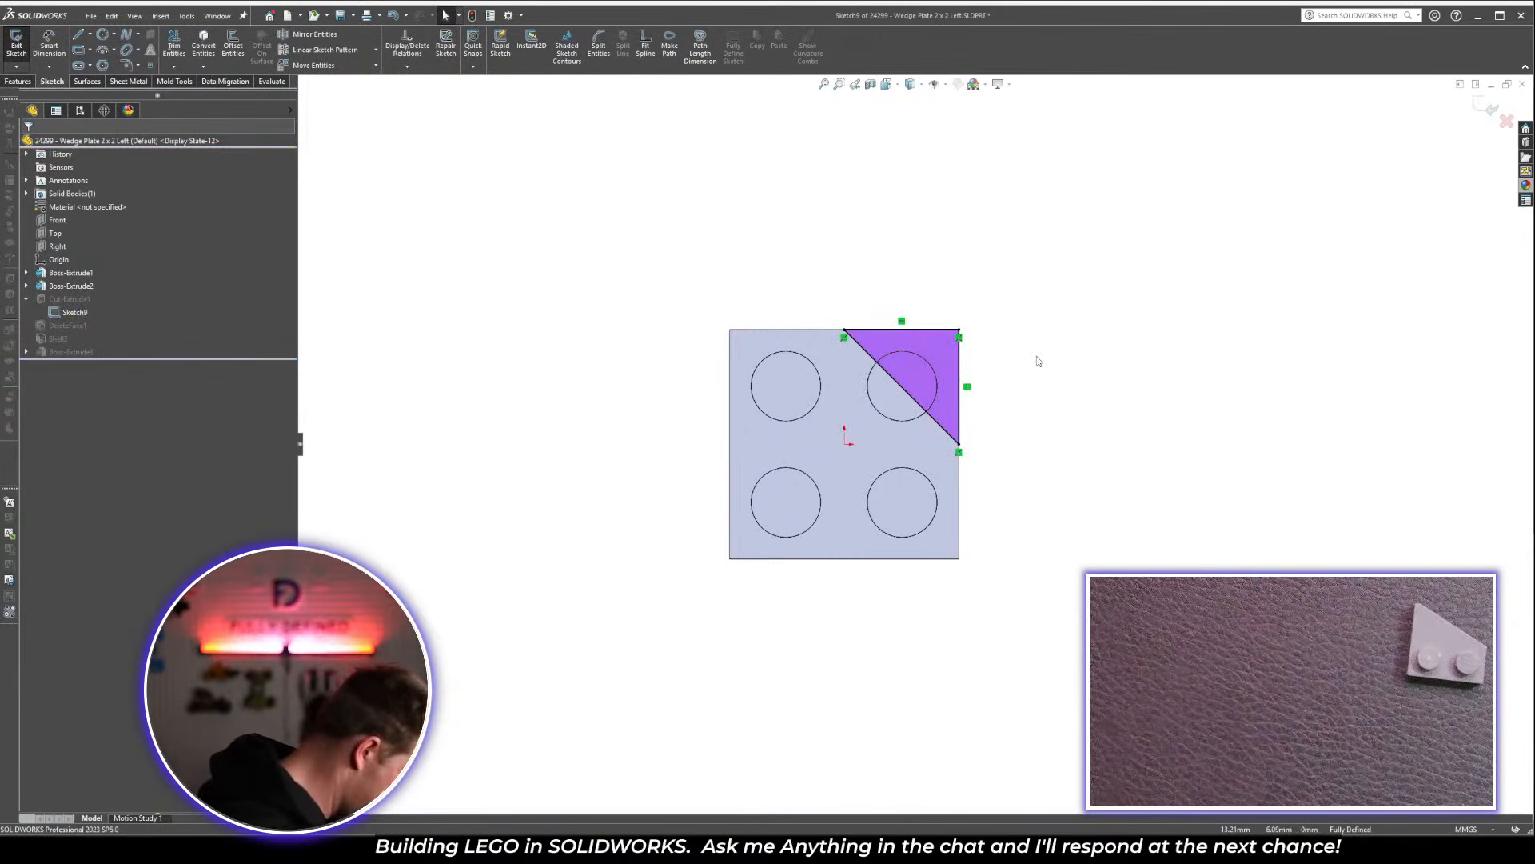
{"action": "scroll", "coordinate": [1037, 360], "scroll_direction": "down", "scroll_amount": 2}
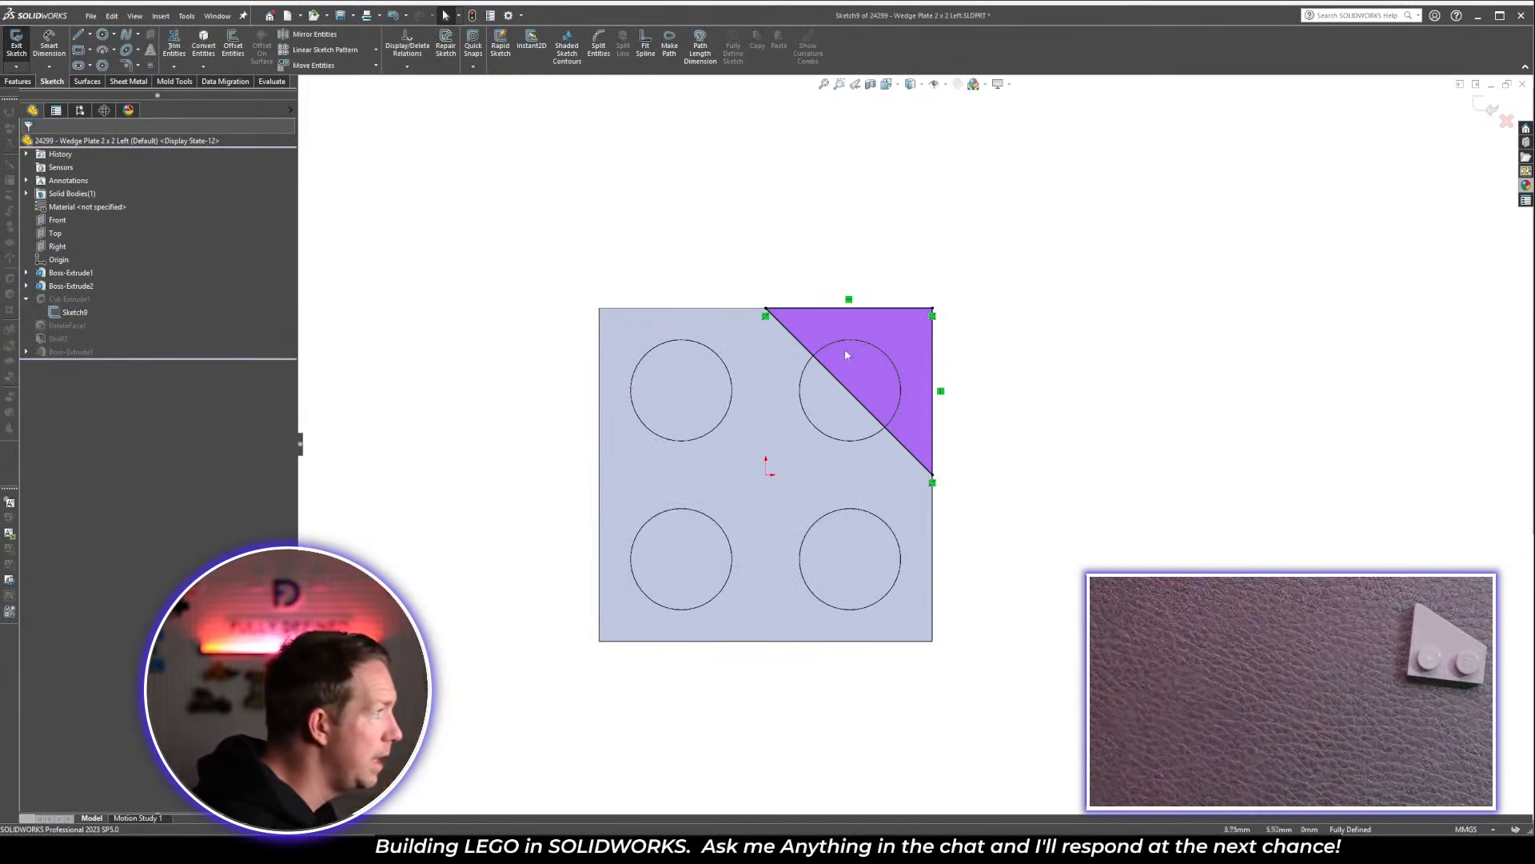
{"action": "left_click", "coordinate": [767, 317]}
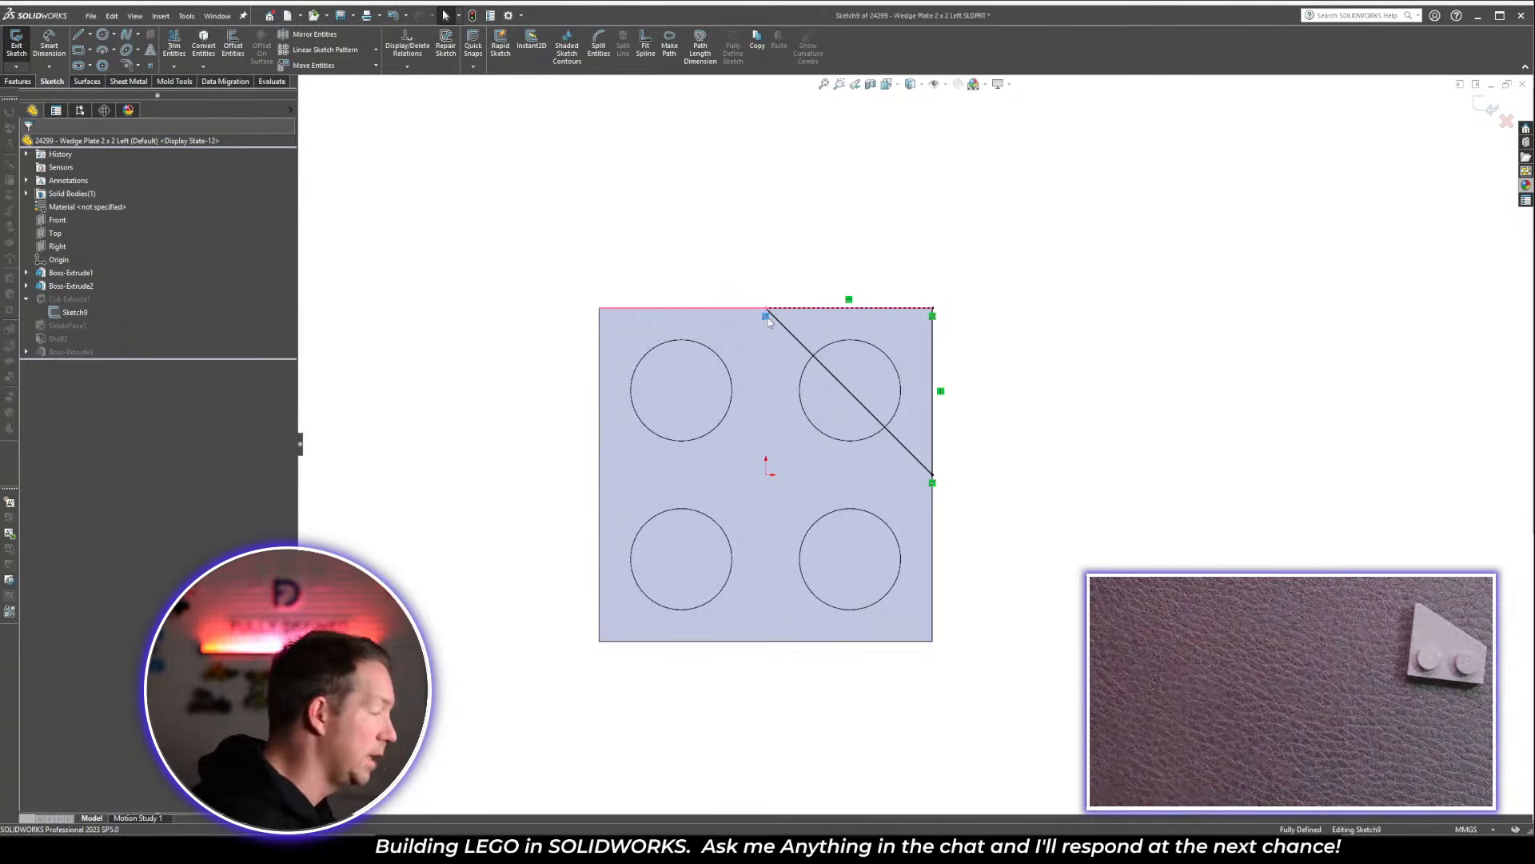
{"action": "key", "text": "Delete"}
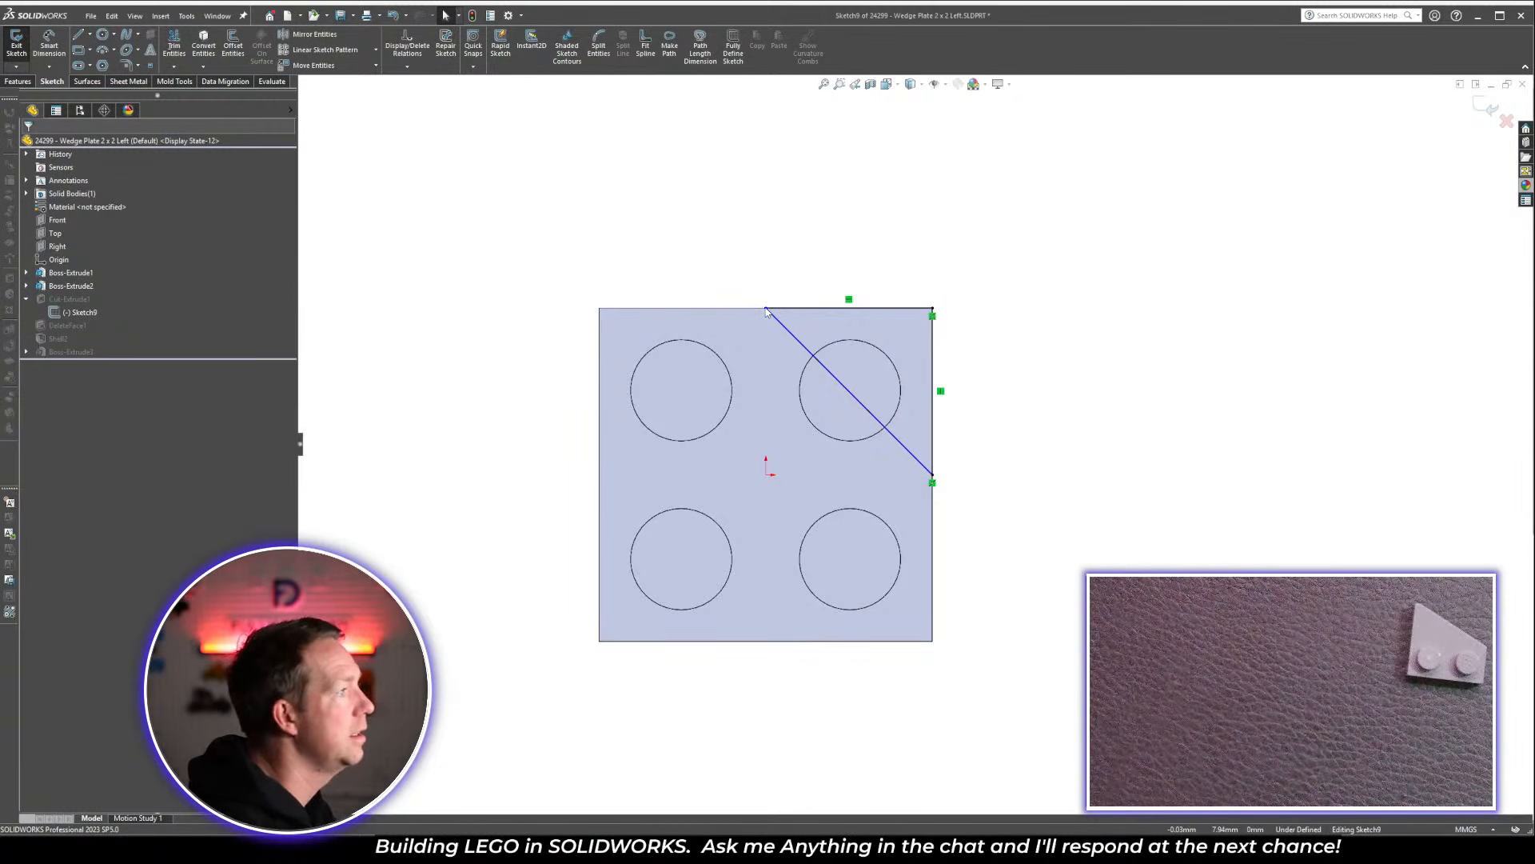
{"action": "left_click_drag", "start_coordinate": [767, 310], "coordinate": [620, 309]}
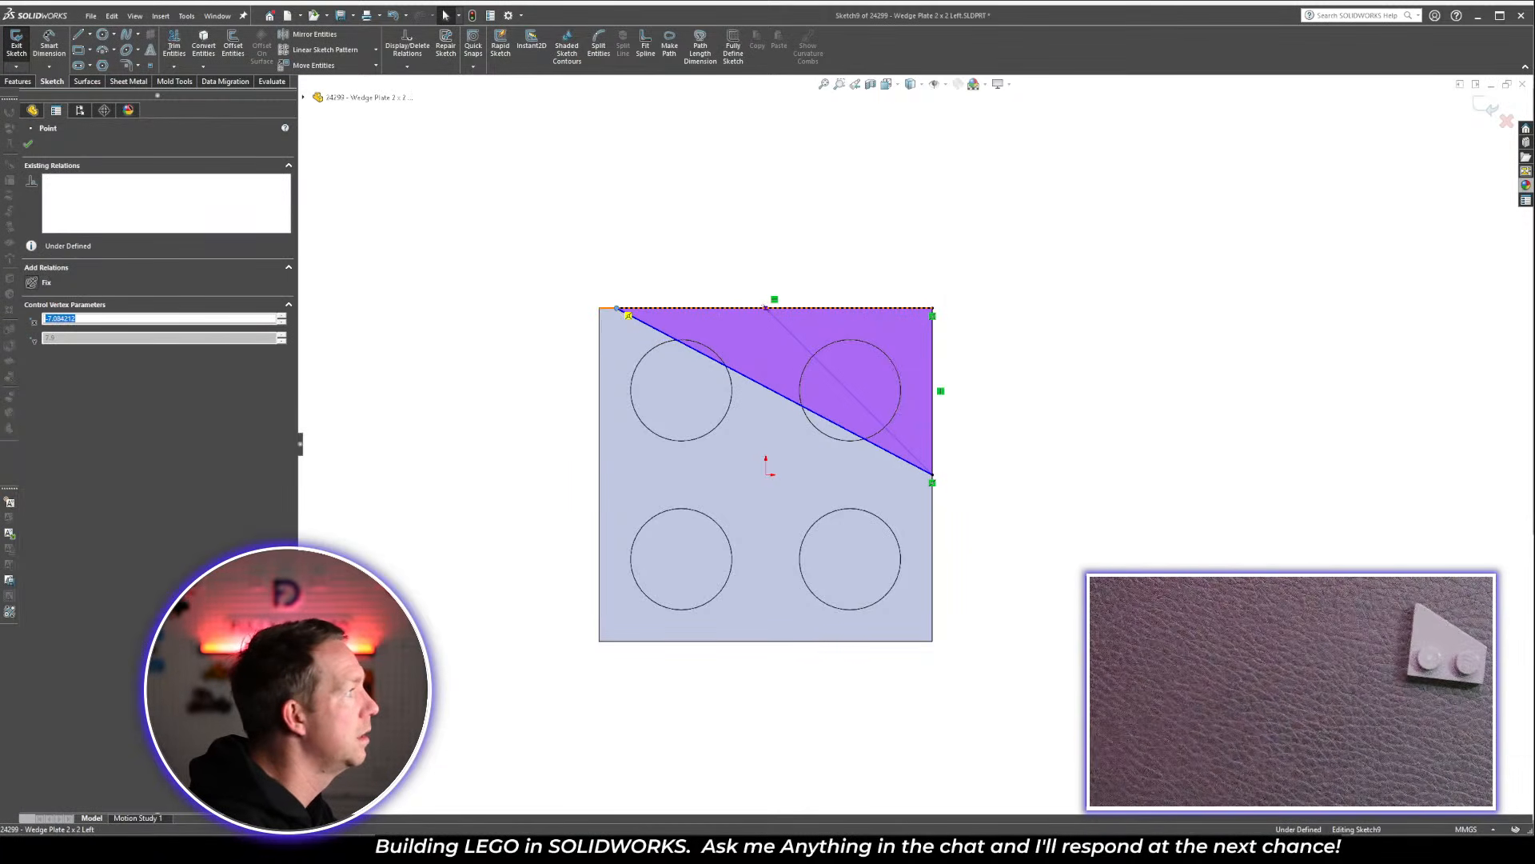
{"action": "left_click", "coordinate": [495, 249]}
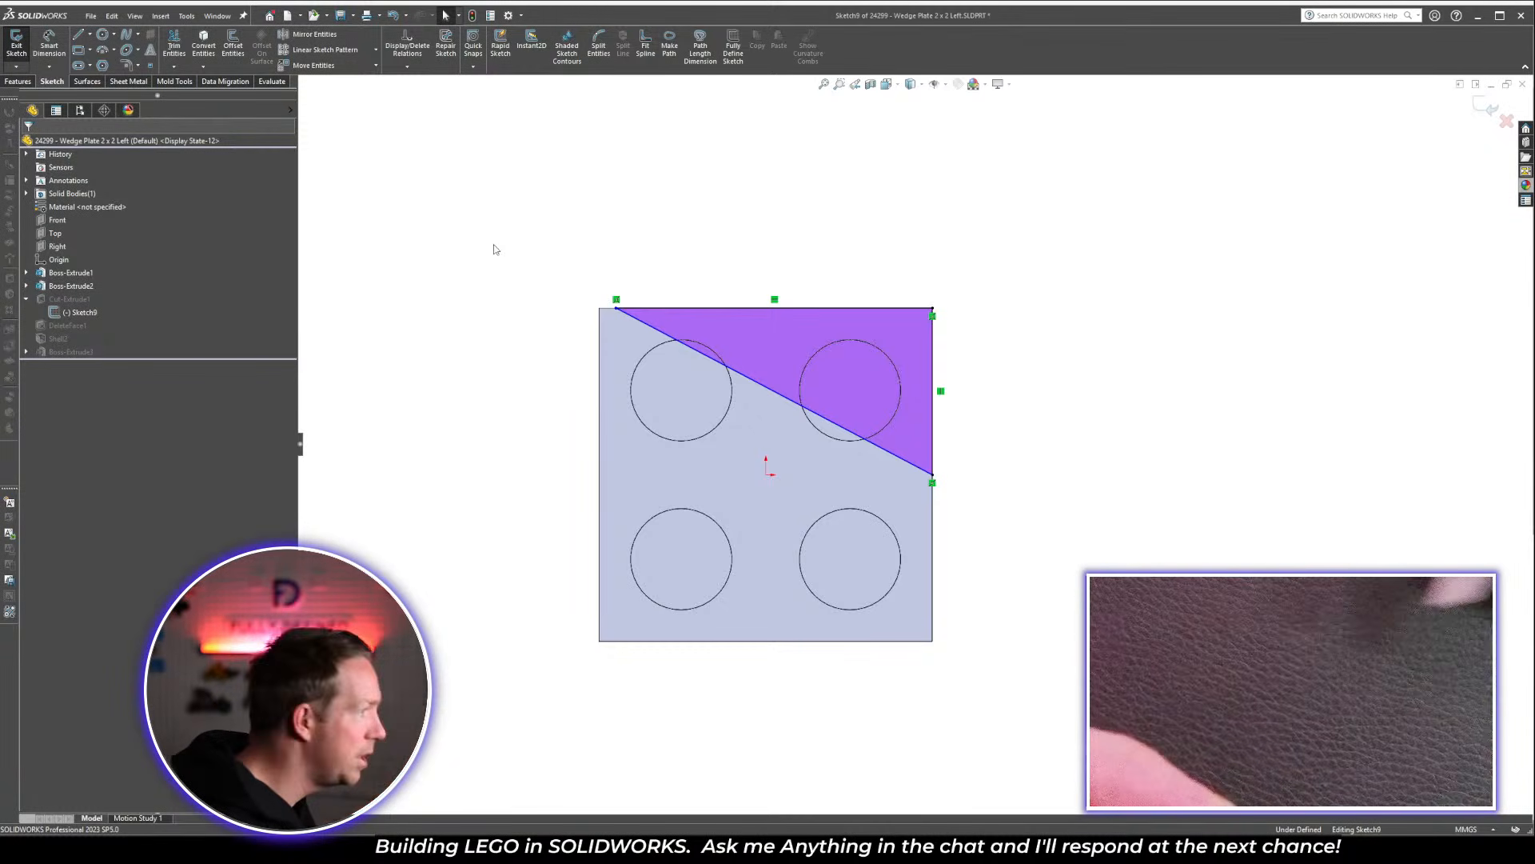
{"action": "right_click_drag", "start_coordinate": [1063, 468], "coordinate": [1028, 445]}
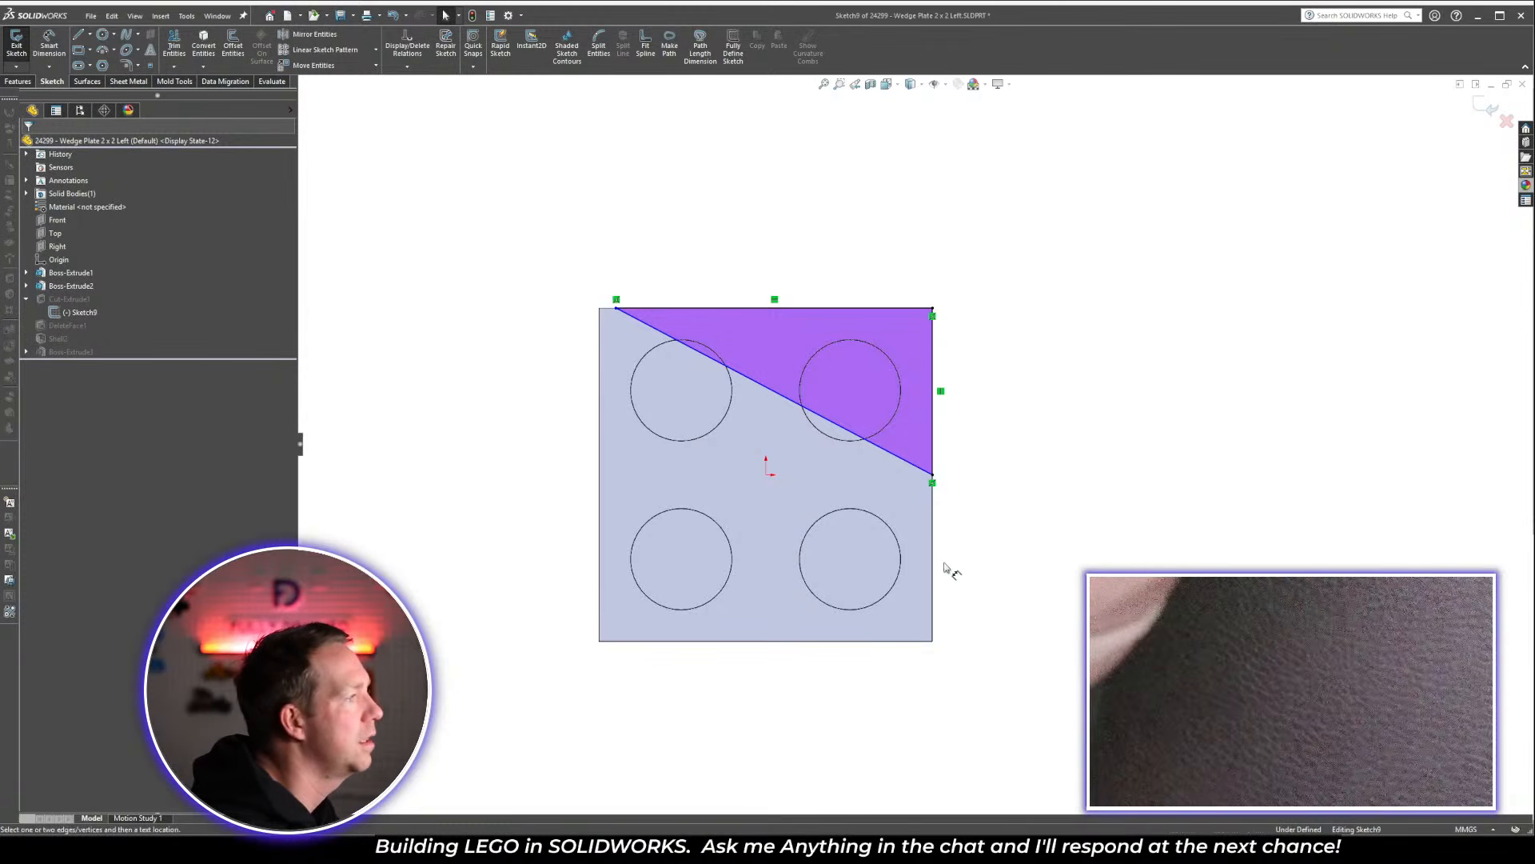
{"action": "left_click", "coordinate": [917, 640]}
{"action": "left_click", "coordinate": [932, 475]}
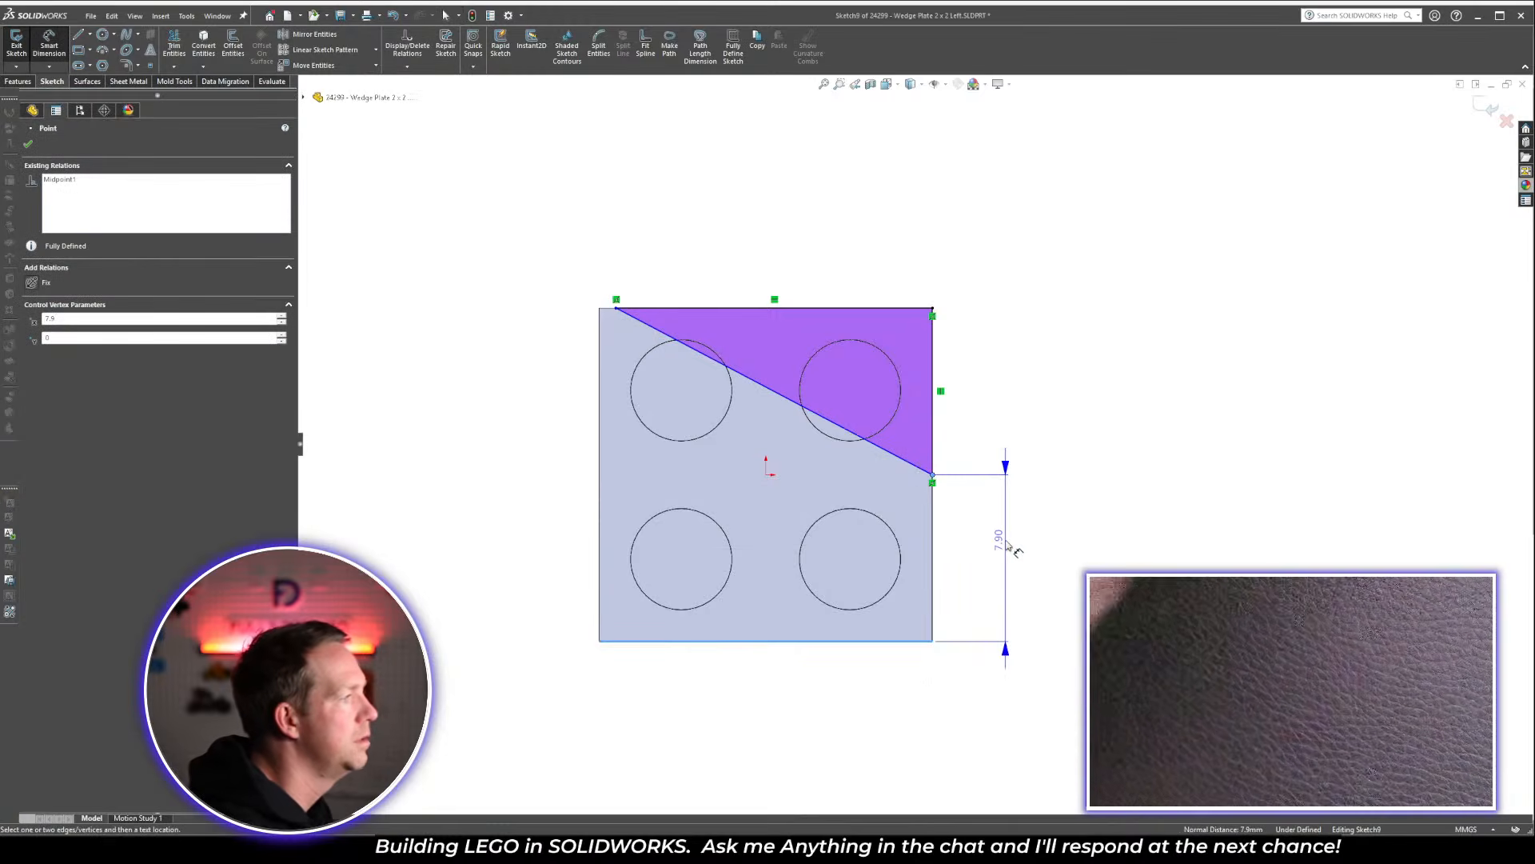
{"action": "left_click", "coordinate": [1012, 543]}
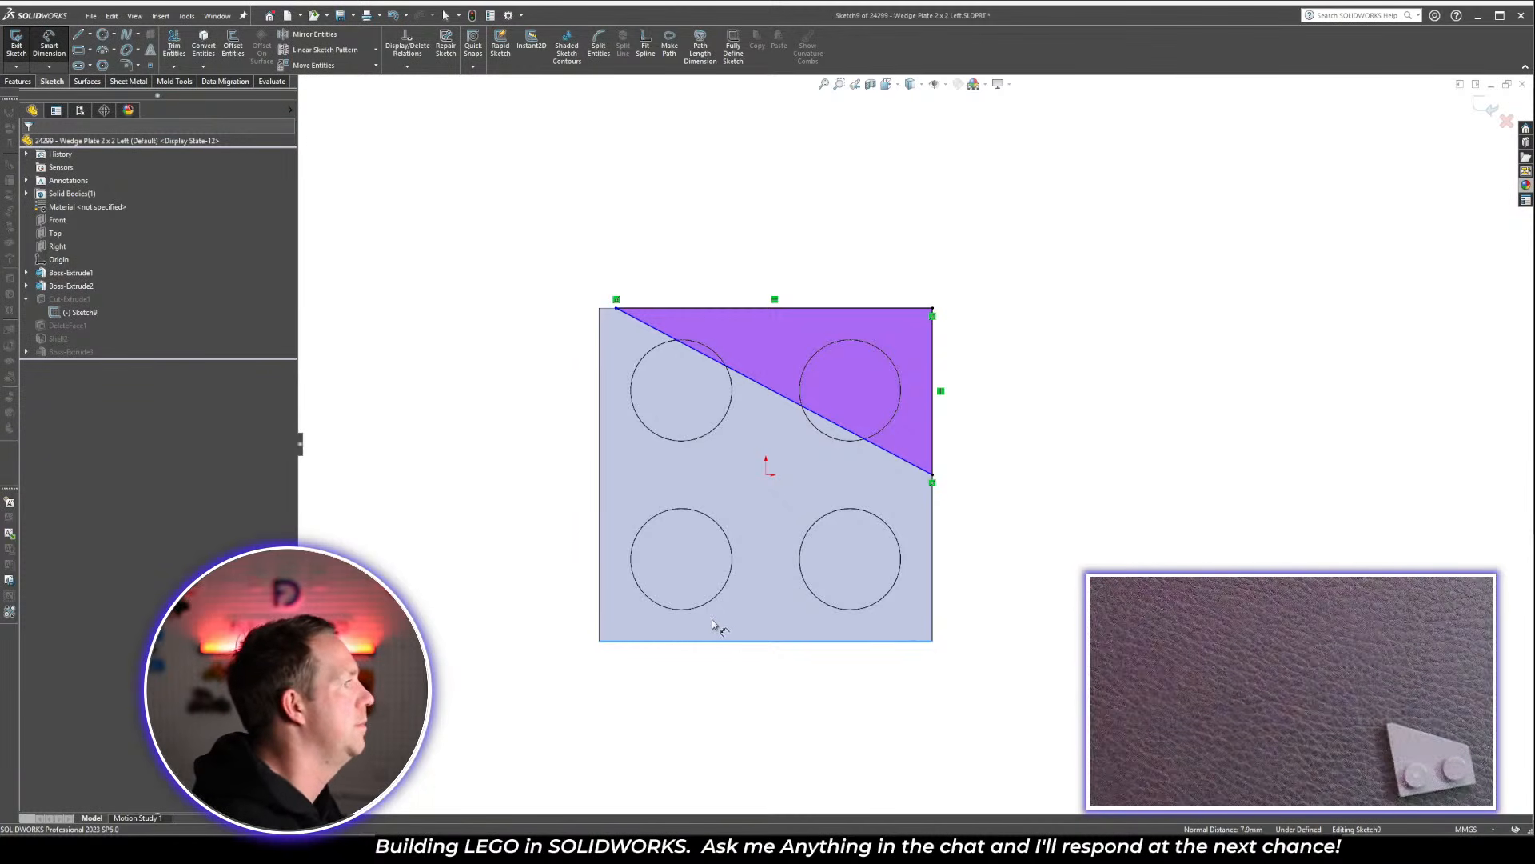
{"action": "key", "text": "Escape"}
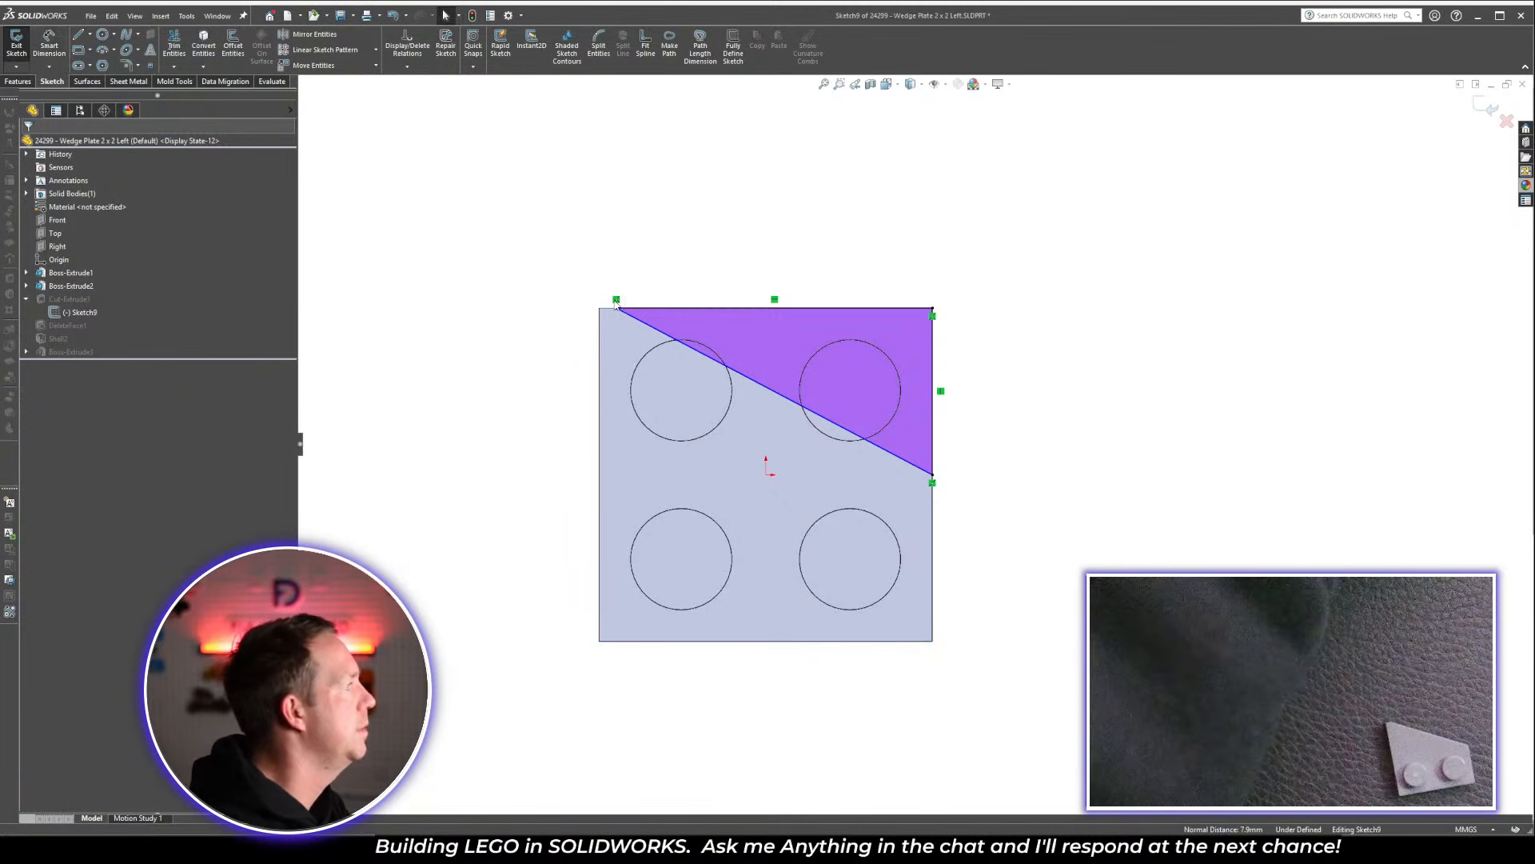
Move the diagonal's upper end to the plate's upper-left corner and split the line near it, removing the relation at the split point
{"action": "mouse_move", "coordinate": [616, 304]}
{"action": "left_mouse_down"}
{"action": "mouse_move", "coordinate": [623, 286]}
{"action": "mouse_move", "coordinate": [600, 308]}
{"action": "left_mouse_up"}
{"action": "left_click", "coordinate": [518, 336]}
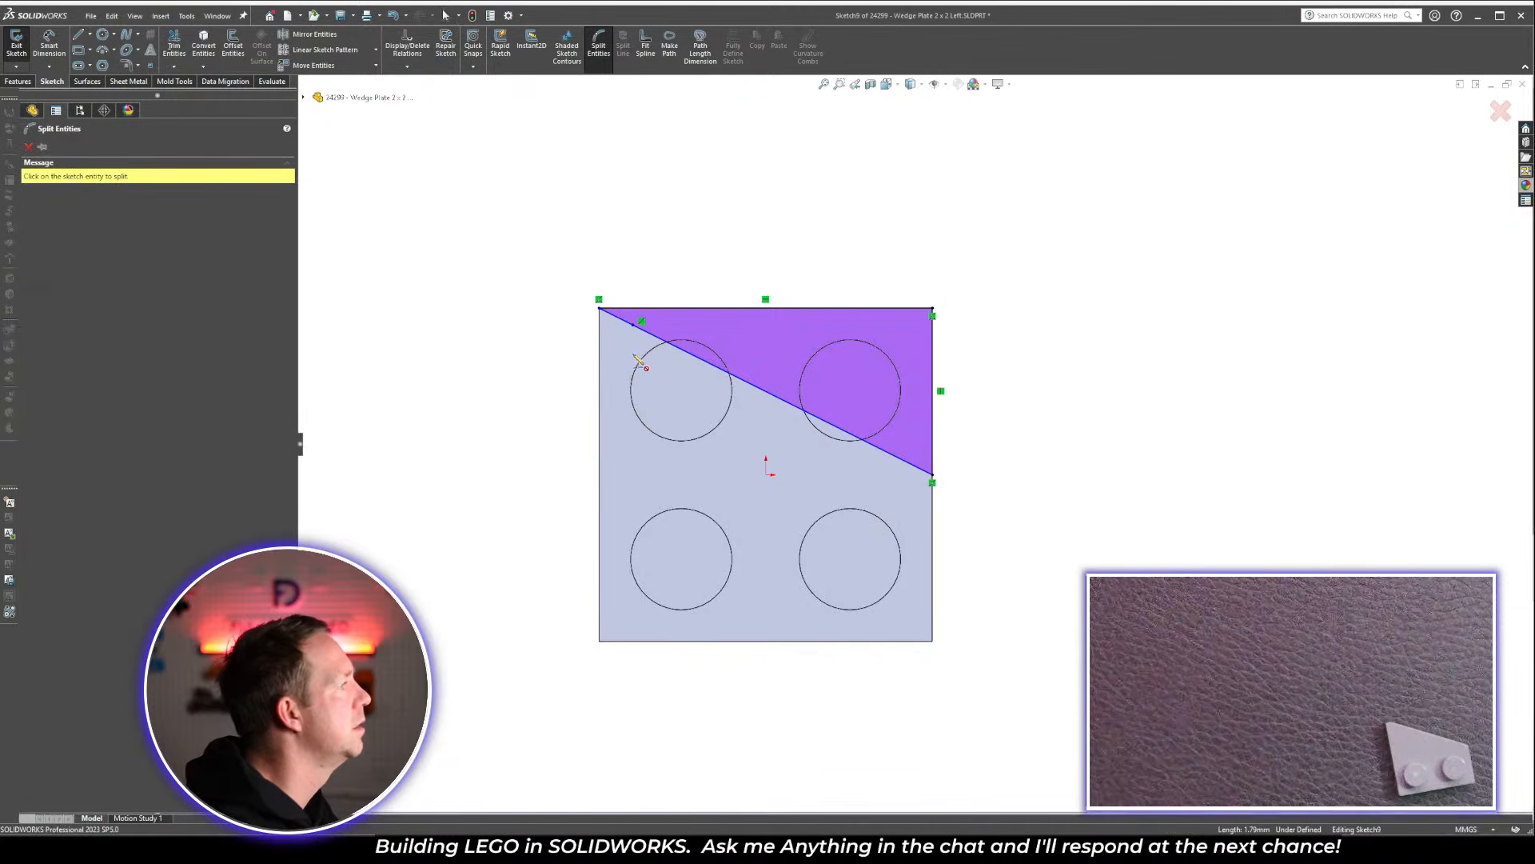
{"action": "key", "text": "Escape"}
{"action": "left_click", "coordinate": [642, 323]}
{"action": "key", "text": "Delete"}
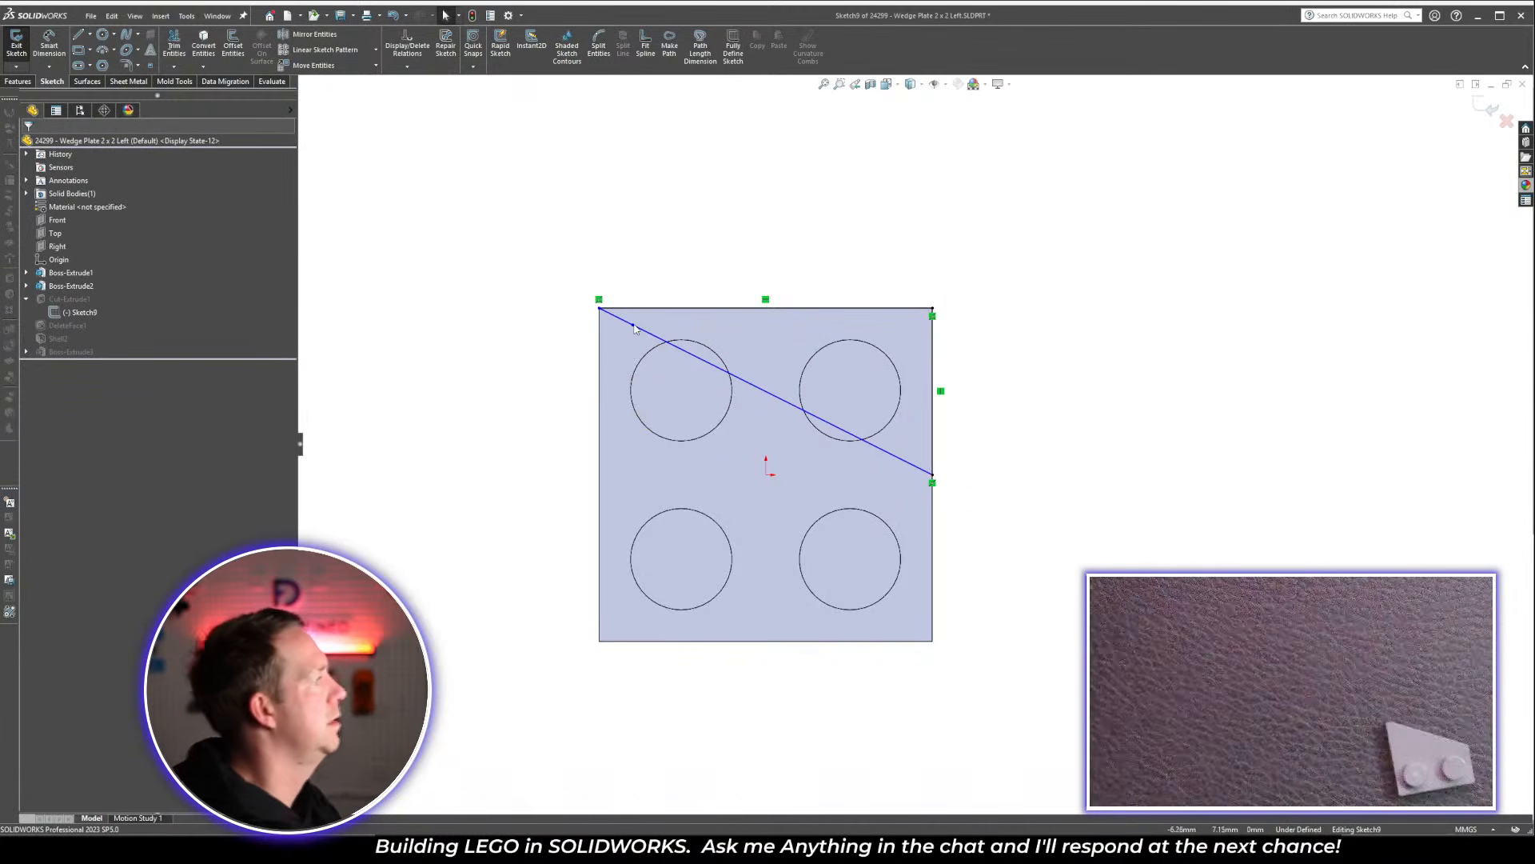
Move the split point onto the plate's left edge and attach the sketch's upper-left corner point to that edge as well
{"action": "left_click", "coordinate": [633, 324]}
{"action": "left_click_drag", "start_coordinate": [633, 326], "coordinate": [607, 344]}
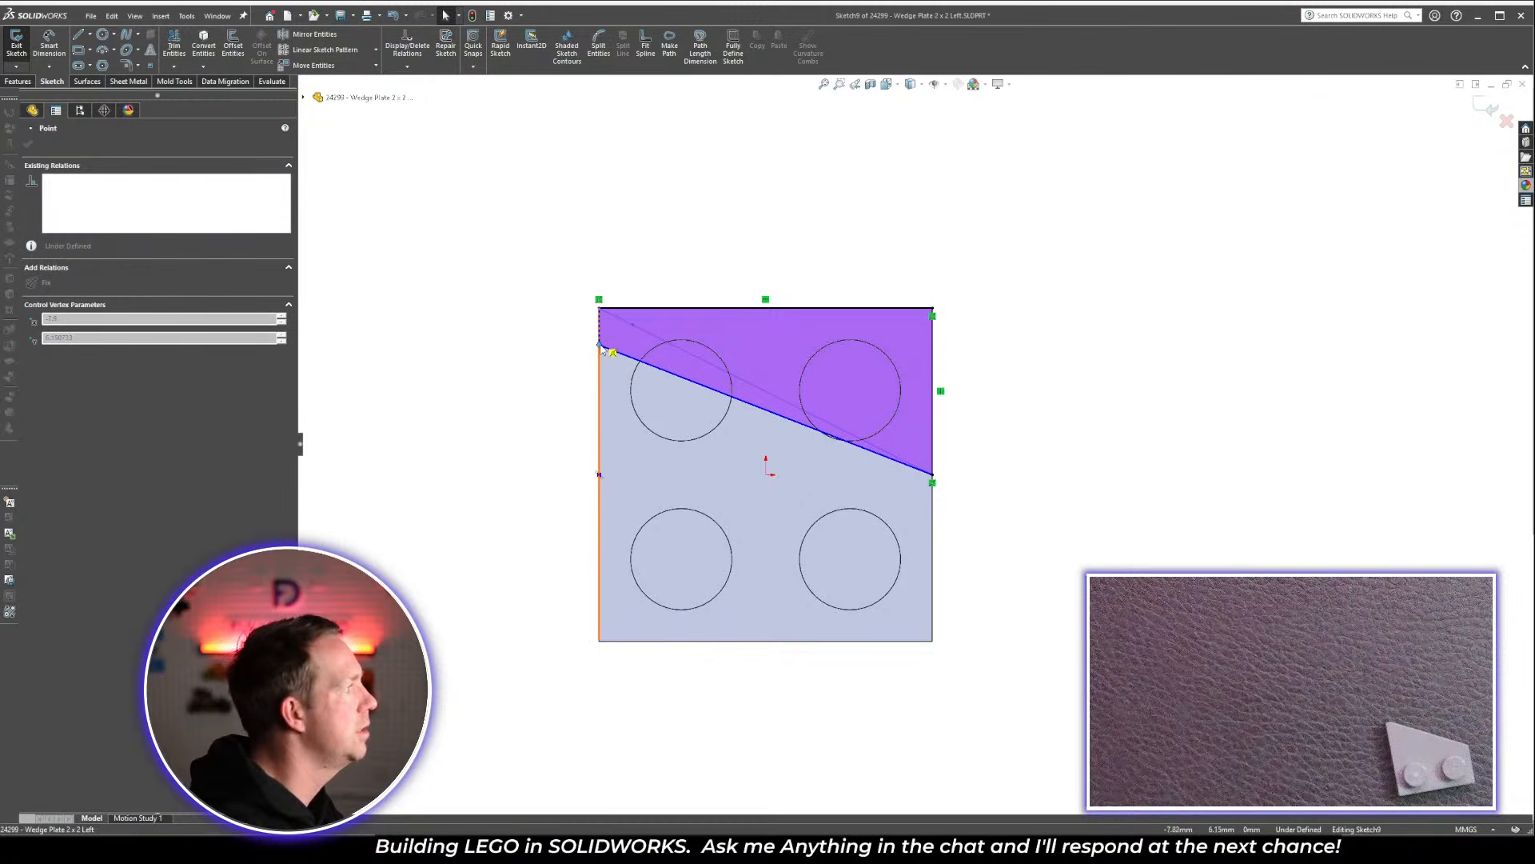
{"action": "left_click", "coordinate": [557, 382]}
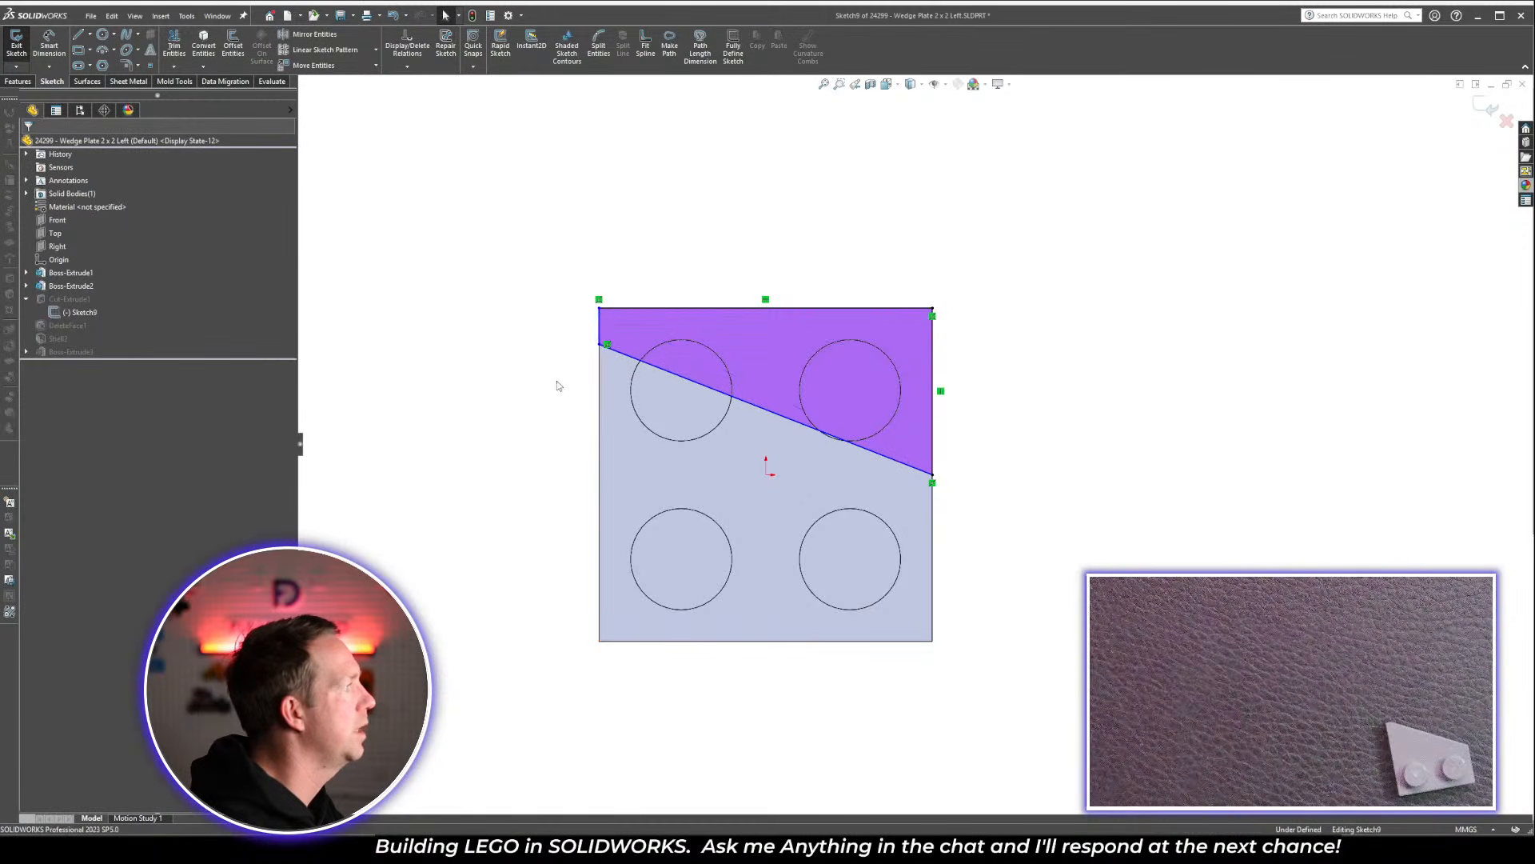
{"action": "left_click", "coordinate": [599, 307]}
{"action": "left_click", "coordinate": [497, 419]}
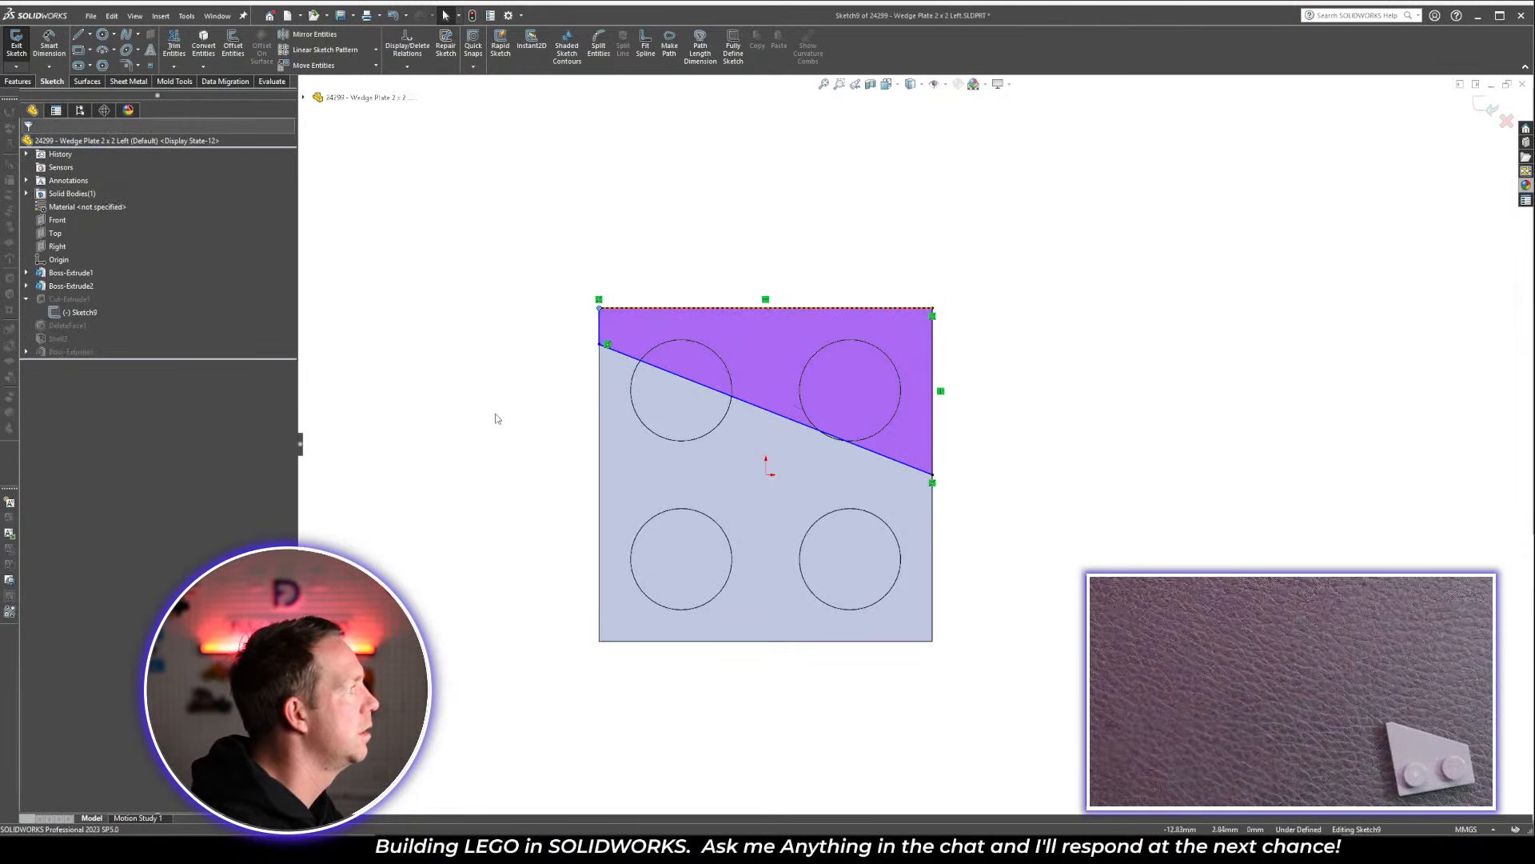
{"action": "left_click", "coordinate": [601, 309]}
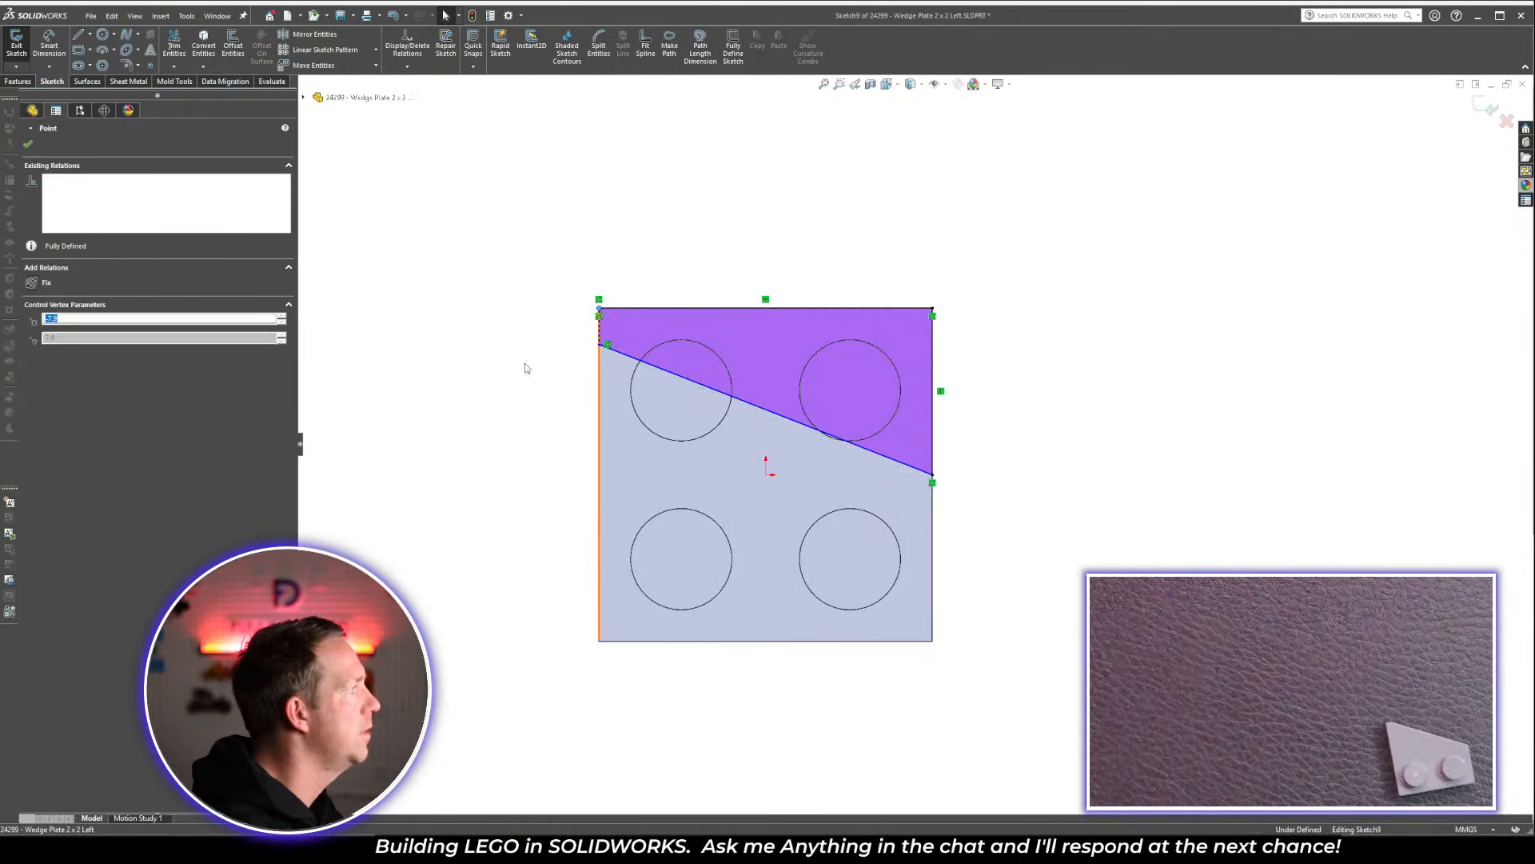
{"action": "left_click", "coordinate": [527, 478]}
Dimension the diagonal's left end at 15.20 mm from the plate's bottom edge and exit the sketch
{"action": "key", "text": "d"}
{"action": "left_click", "coordinate": [622, 641]}
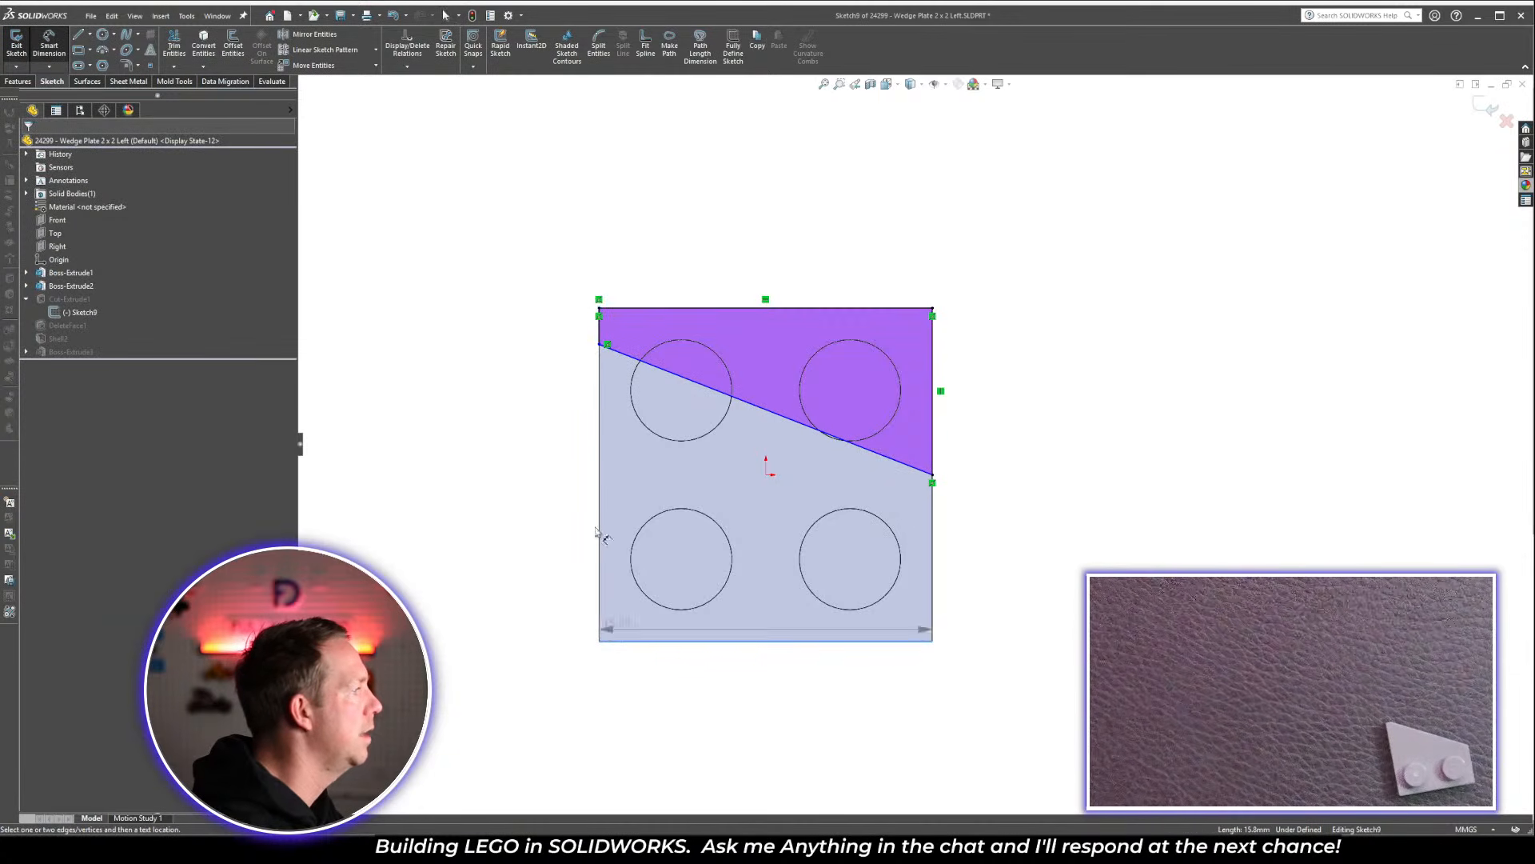
{"action": "left_click", "coordinate": [606, 345]}
{"action": "left_click", "coordinate": [535, 480]}
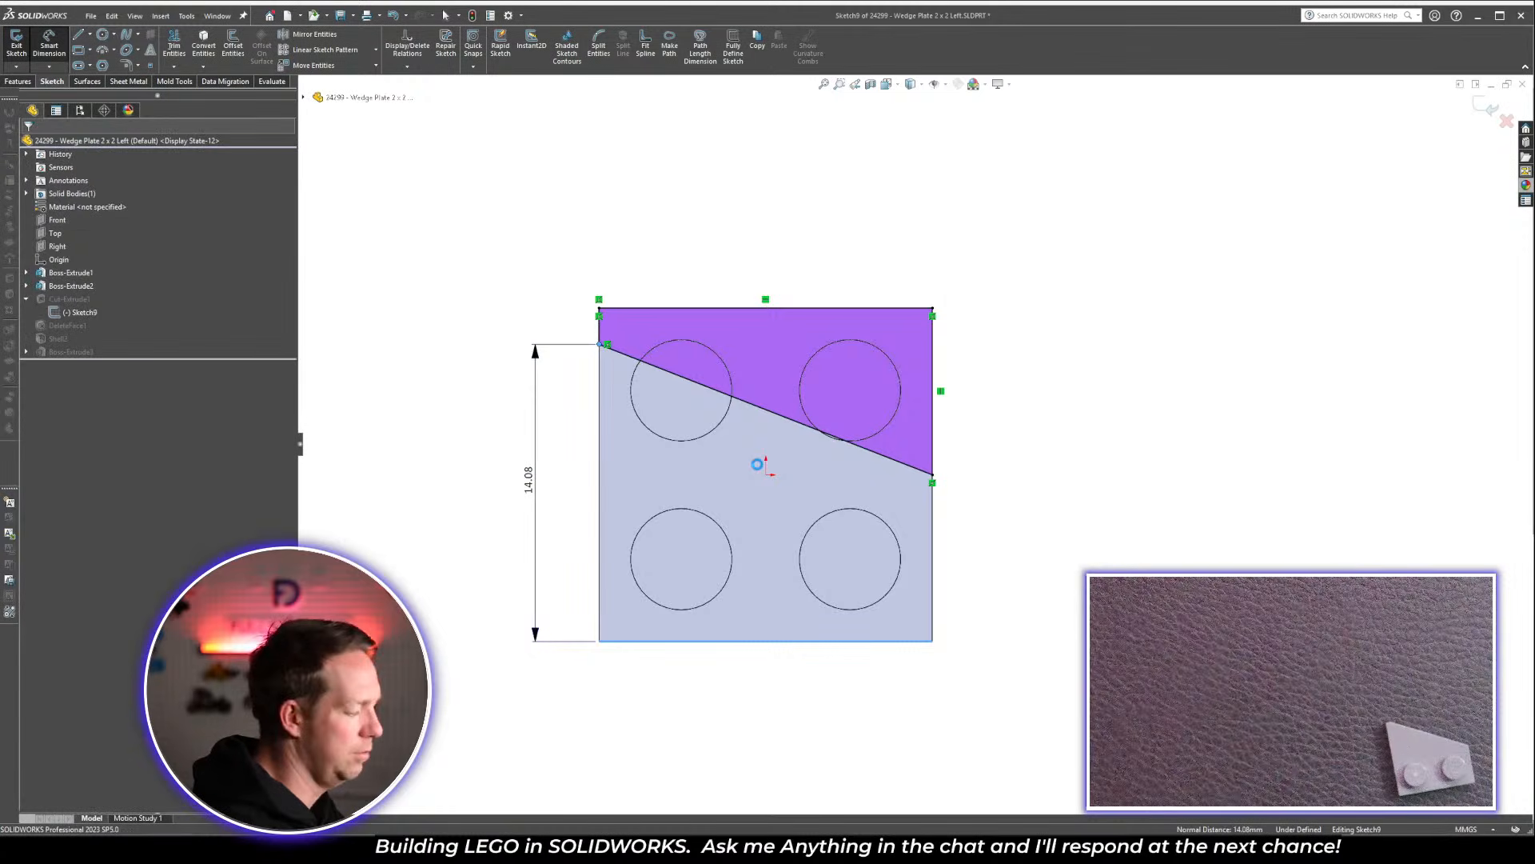
{"action": "key", "text": "Return"}
{"action": "left_click", "coordinate": [1144, 422]}
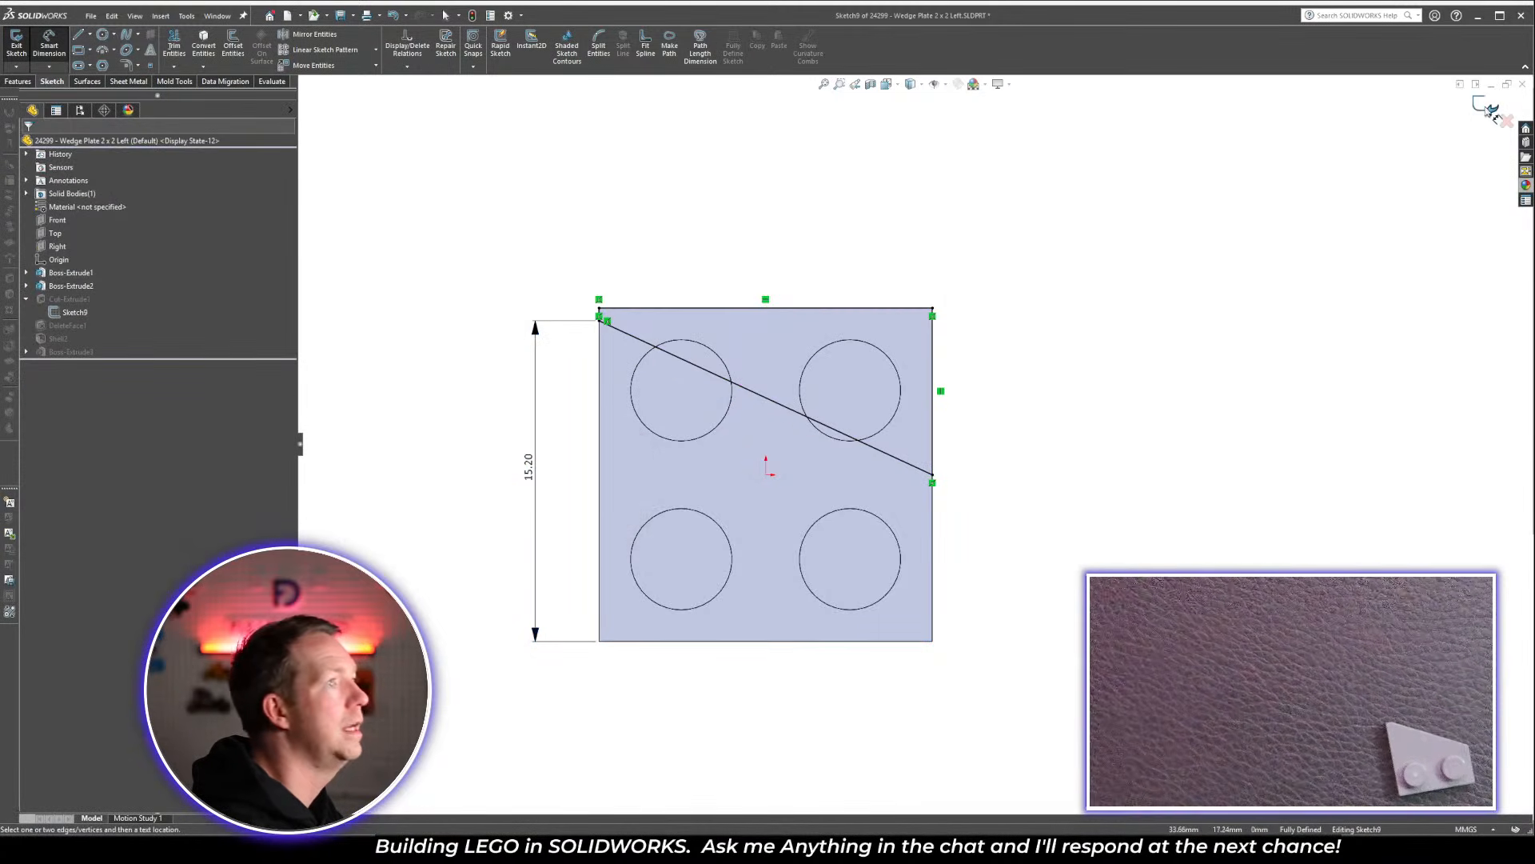
{"action": "left_click", "coordinate": [1487, 110]}
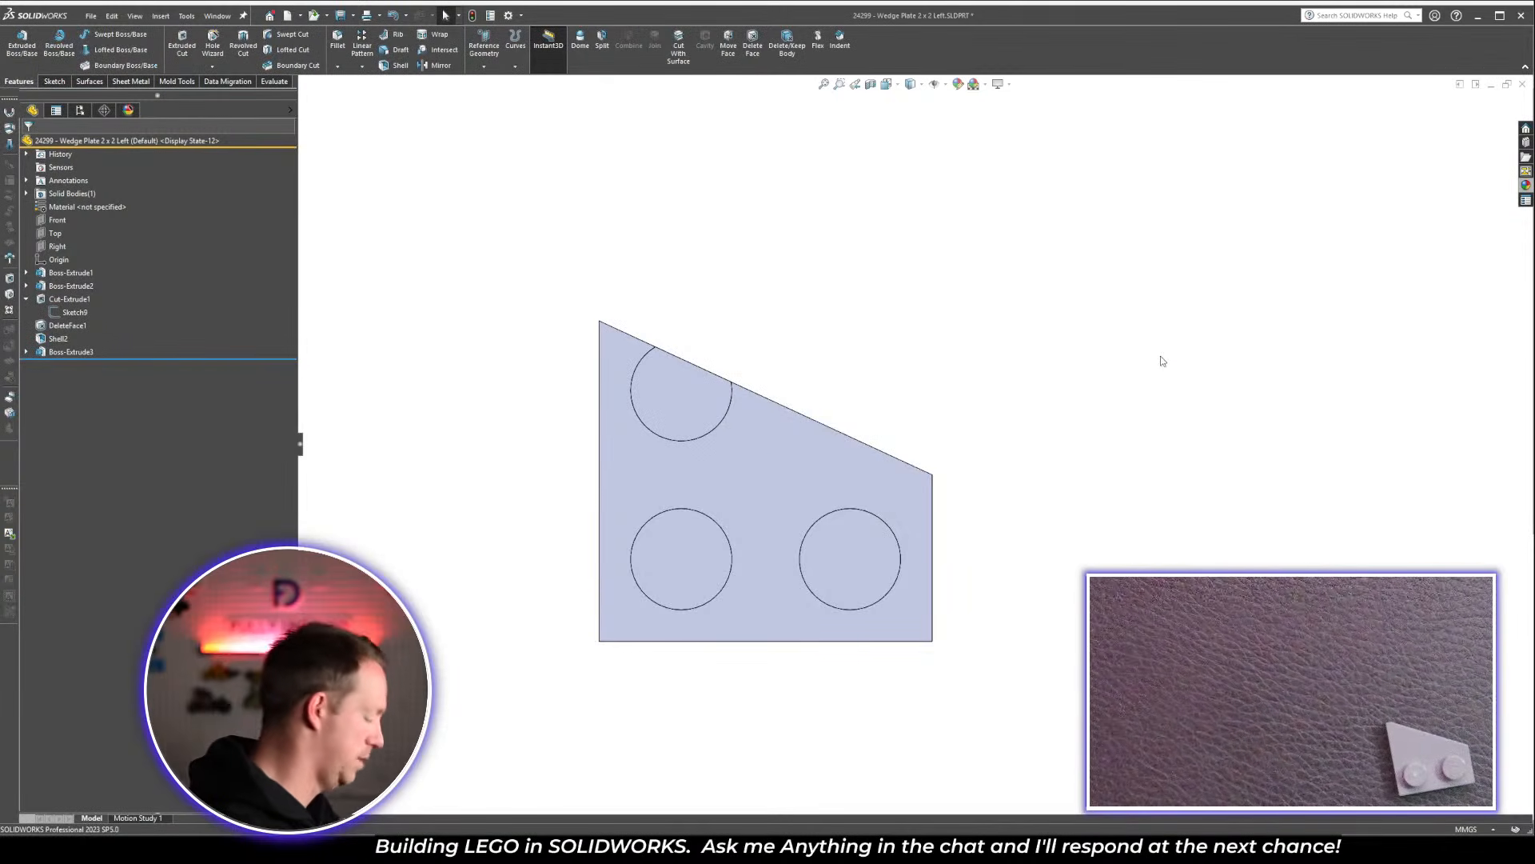
Edit DeleteFace1 to also remove the faces of the partially cut upper-left stud
{"action": "left_click", "coordinate": [80, 287]}
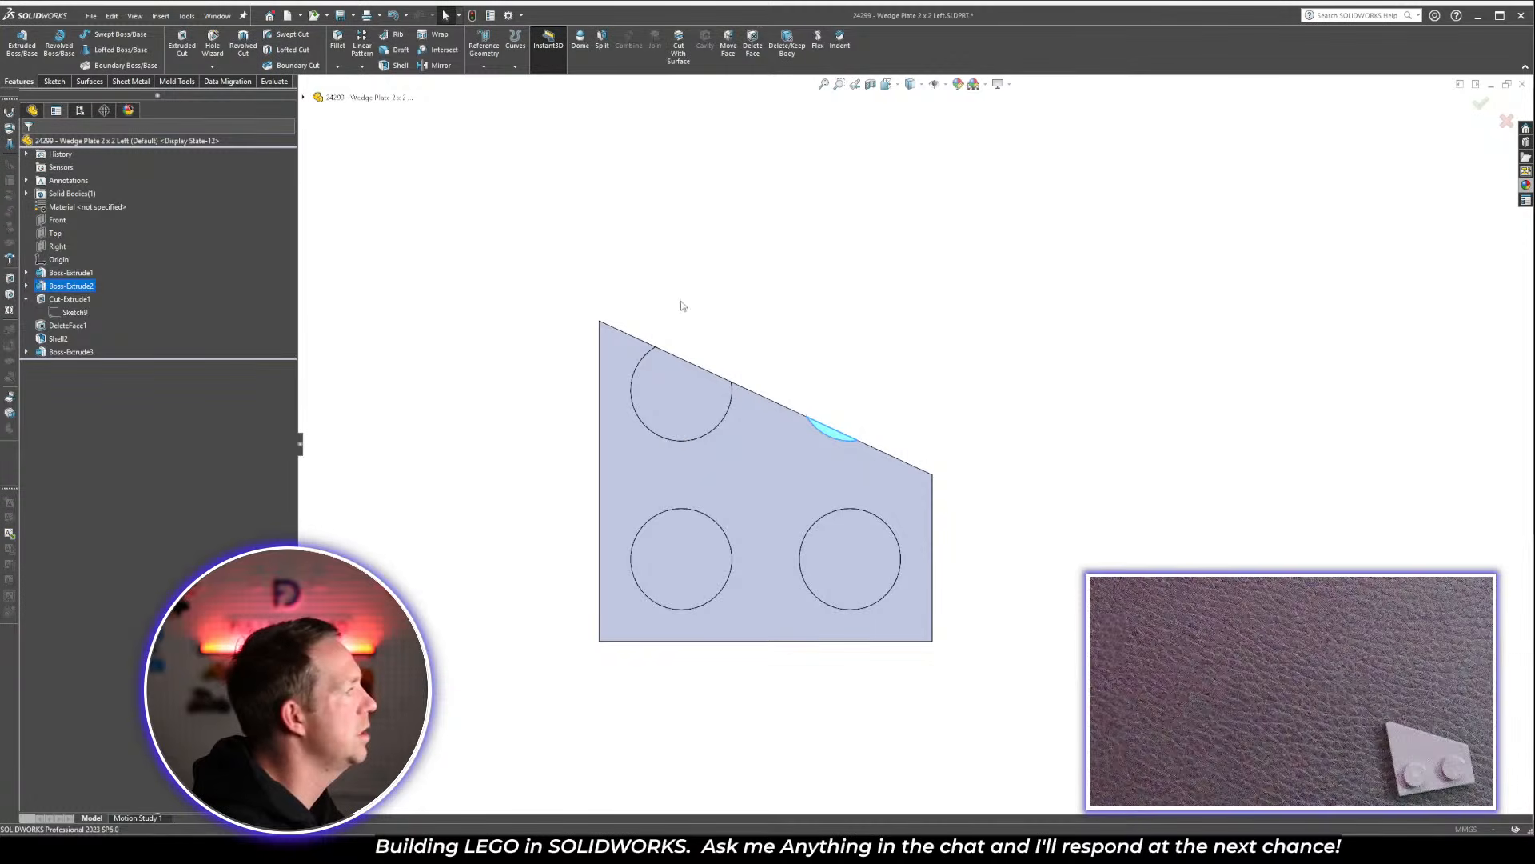
{"action": "middle_click_drag", "start_coordinate": [697, 520], "coordinate": [697, 436]}
{"action": "scroll", "coordinate": [698, 436], "scroll_direction": "down", "scroll_amount": 3}
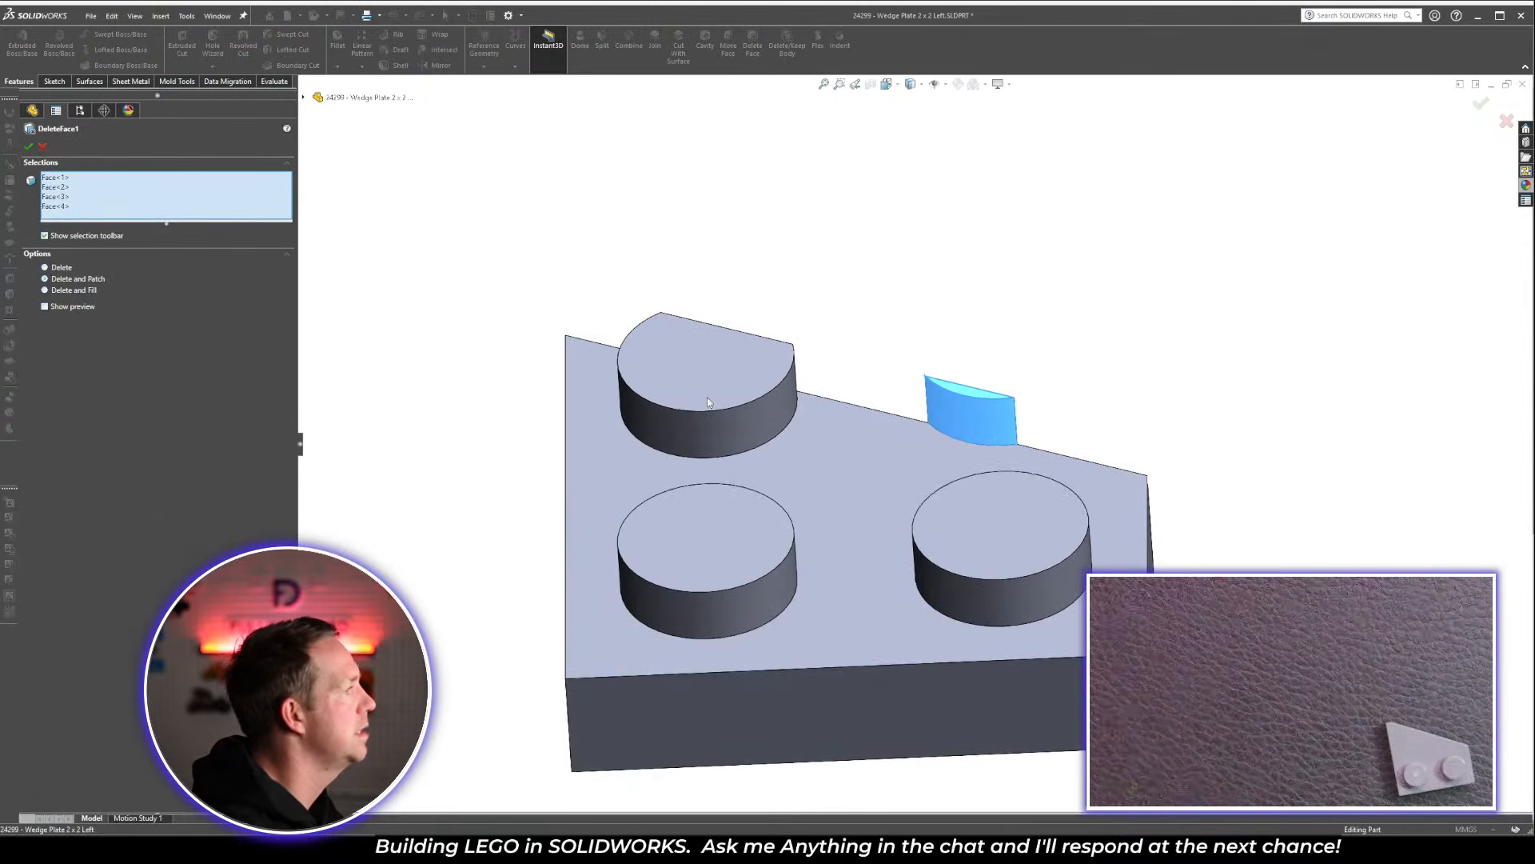
{"action": "key", "text": "Escape"}
{"action": "scroll", "coordinate": [999, 350], "scroll_direction": "up", "scroll_amount": 3}
{"action": "middle_click_drag", "start_coordinate": [1000, 354], "coordinate": [1005, 504]}
{"action": "scroll", "coordinate": [1032, 512], "scroll_direction": "up", "scroll_amount": 2}
{"action": "scroll", "coordinate": [1068, 521], "scroll_direction": "down", "scroll_amount": 2}
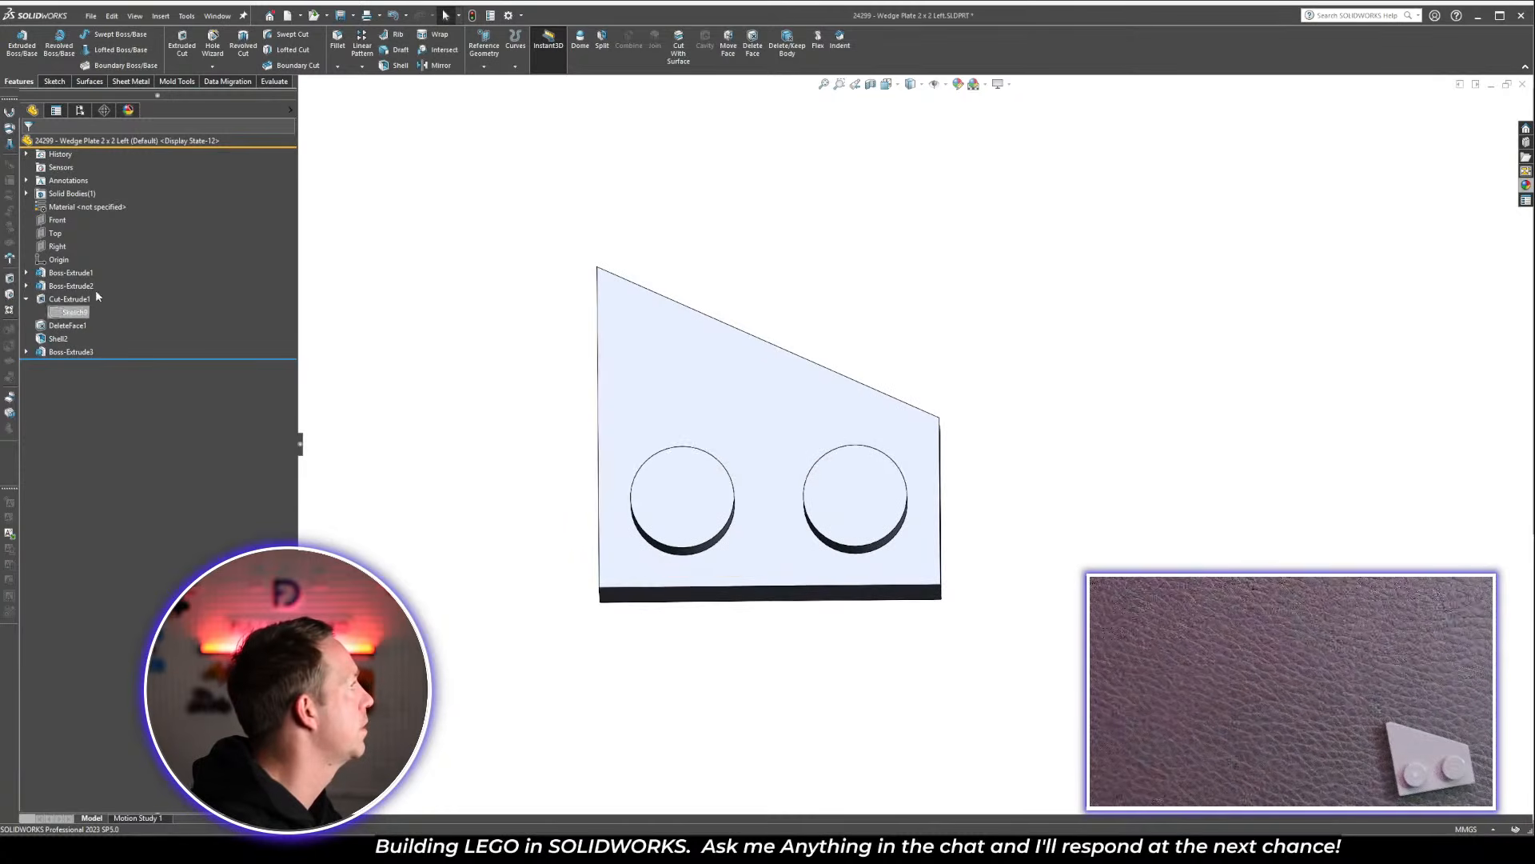
Examine the stud sketch under Boss-Extrude2 and its position relative to the sloped cut
{"action": "left_click", "coordinate": [70, 285]}
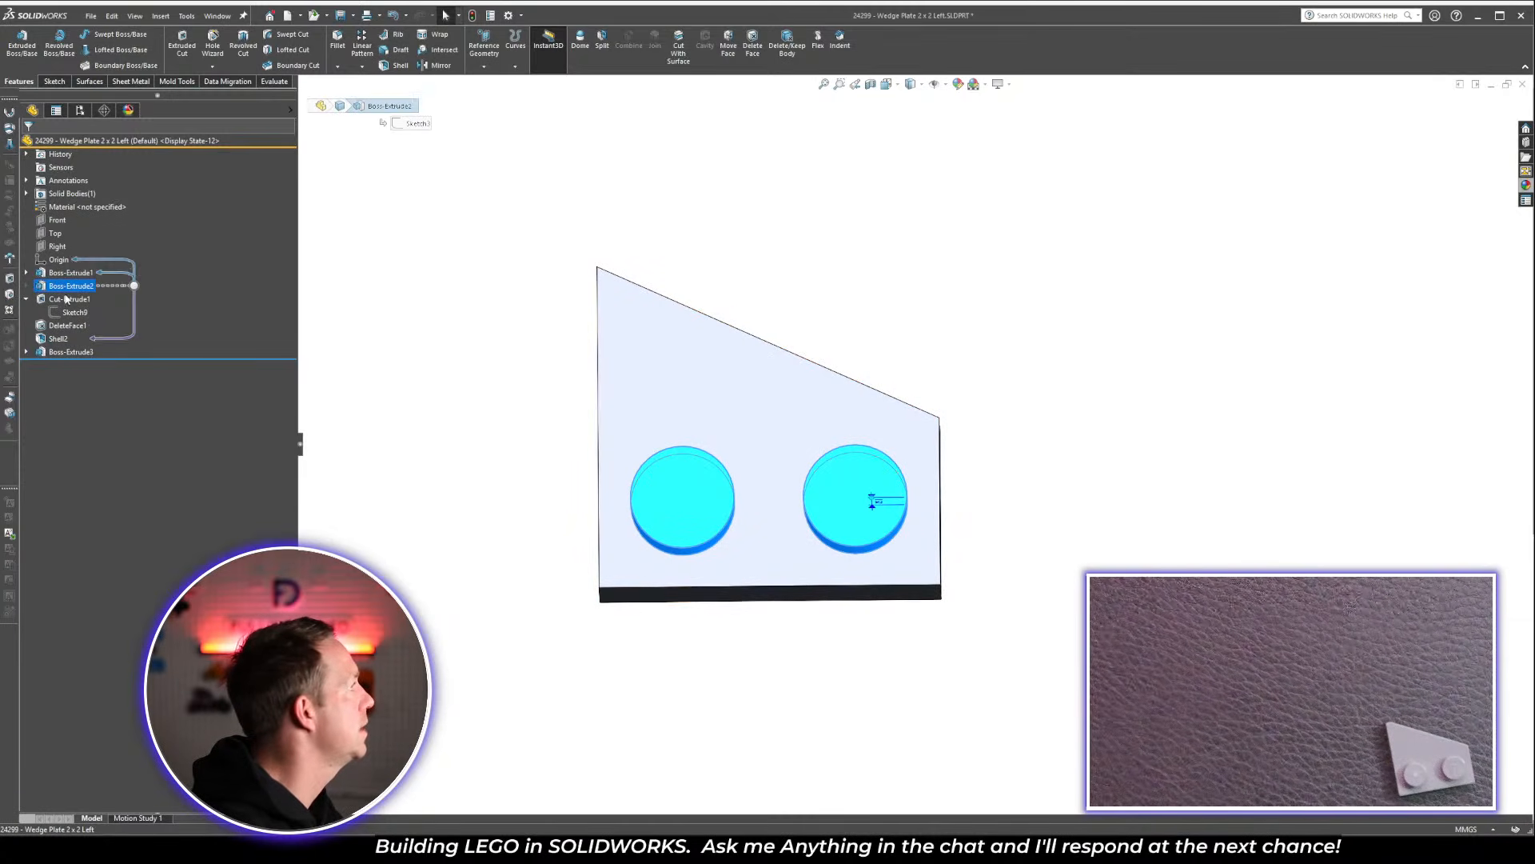
{"action": "left_click", "coordinate": [68, 299]}
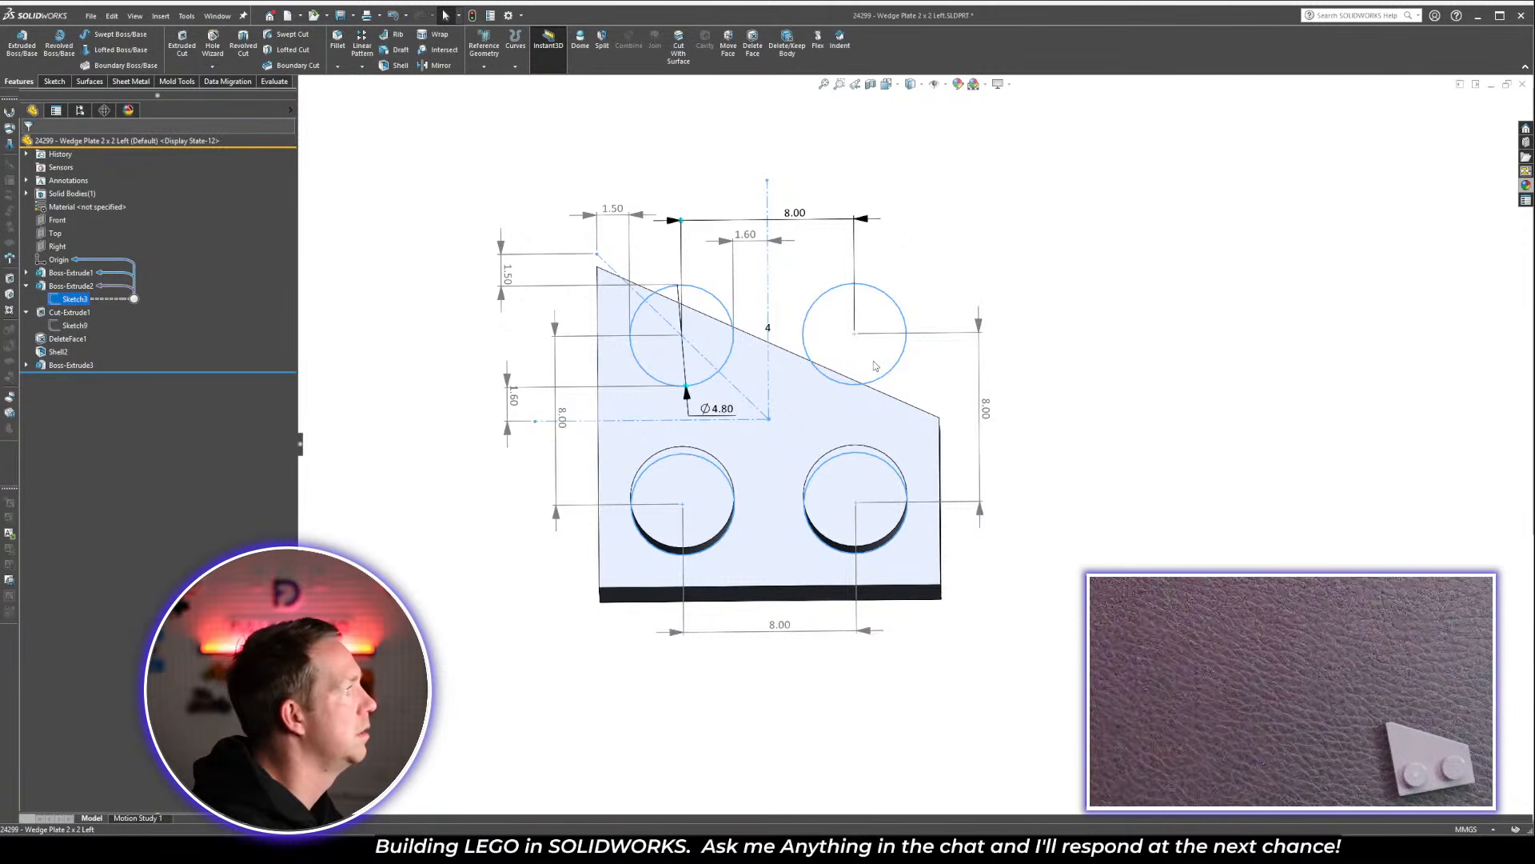
{"action": "left_click", "coordinate": [1099, 281]}
{"action": "mouse_move", "coordinate": [1099, 281]}
{"action": "middle_mouse_down"}
{"action": "mouse_move", "coordinate": [1021, 309]}
{"action": "mouse_move", "coordinate": [1008, 352]}
{"action": "middle_mouse_up"}
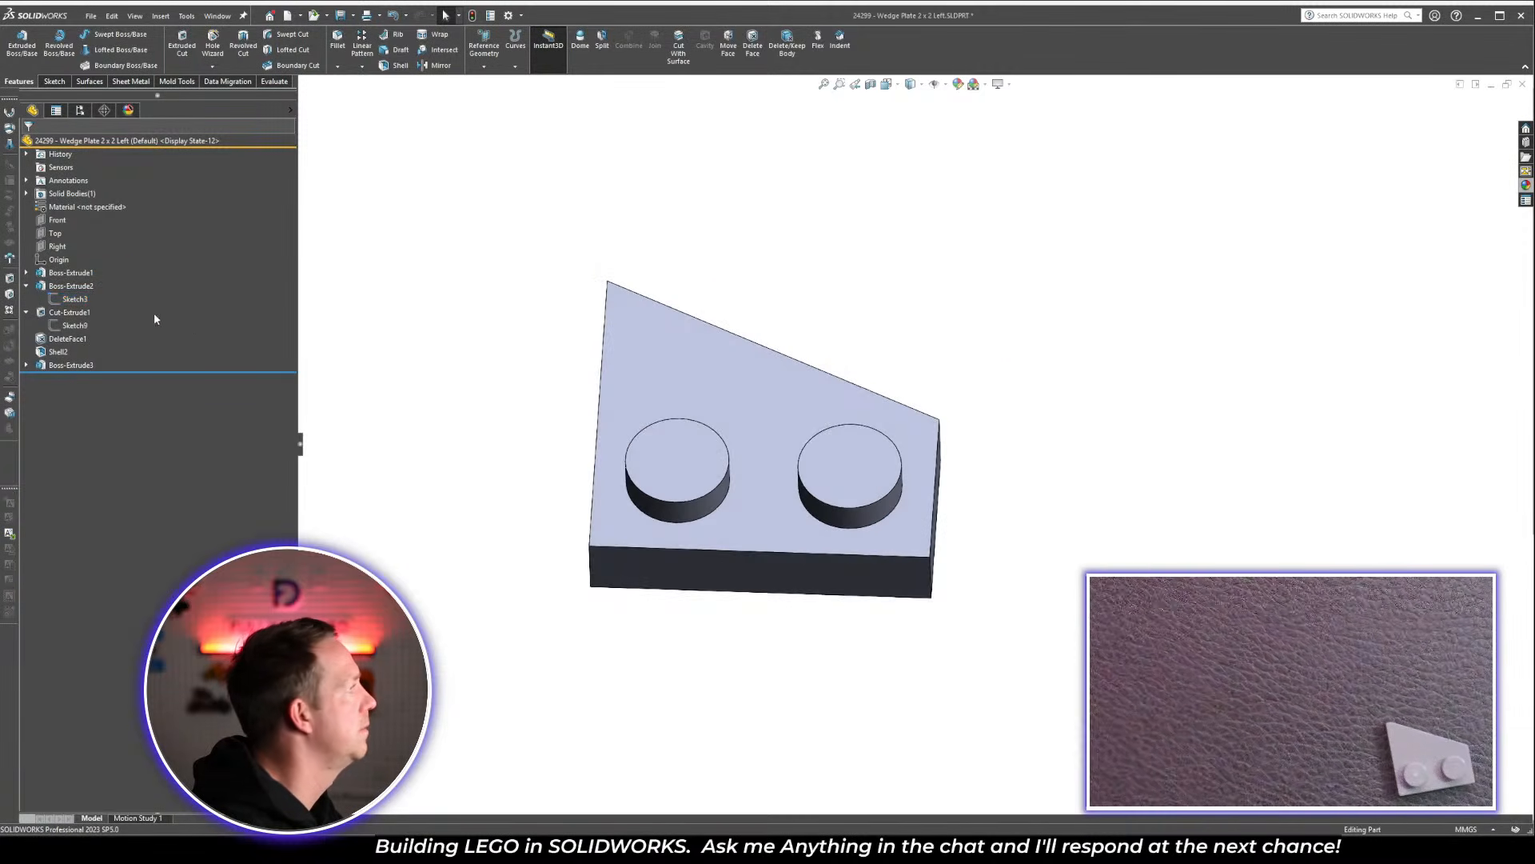
{"action": "left_click", "coordinate": [27, 286]}
{"action": "left_click", "coordinate": [27, 299]}
Set the outer circle diameter of the underside tube sketch, Sketch4 under Boss-Extrude3, to 3 mm
{"action": "middle_click_drag", "start_coordinate": [1029, 435], "coordinate": [775, 203]}
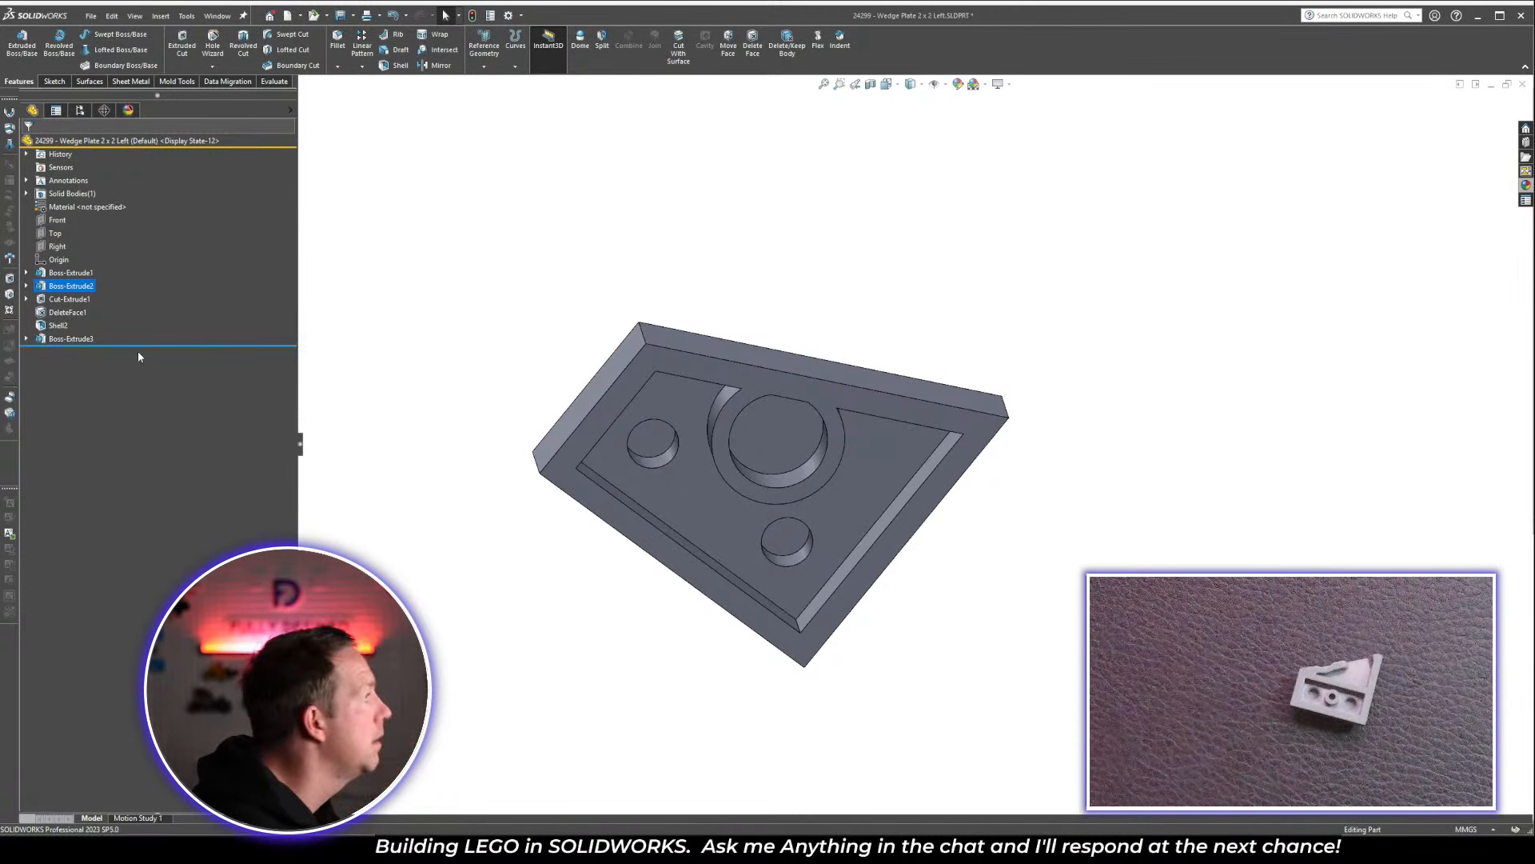
{"action": "left_click", "coordinate": [26, 338]}
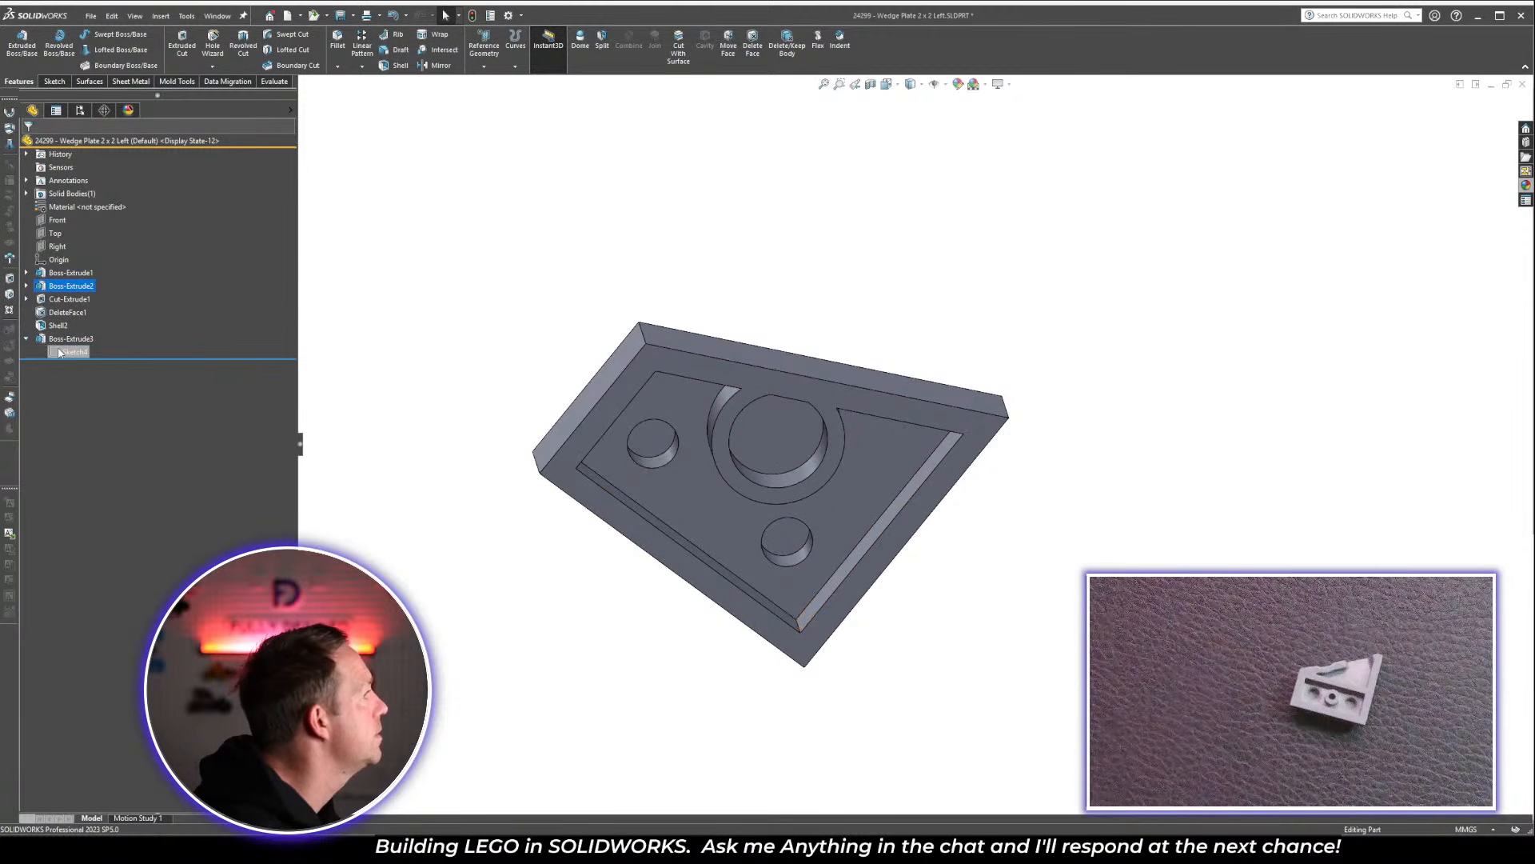
{"action": "left_click", "coordinate": [59, 352]}
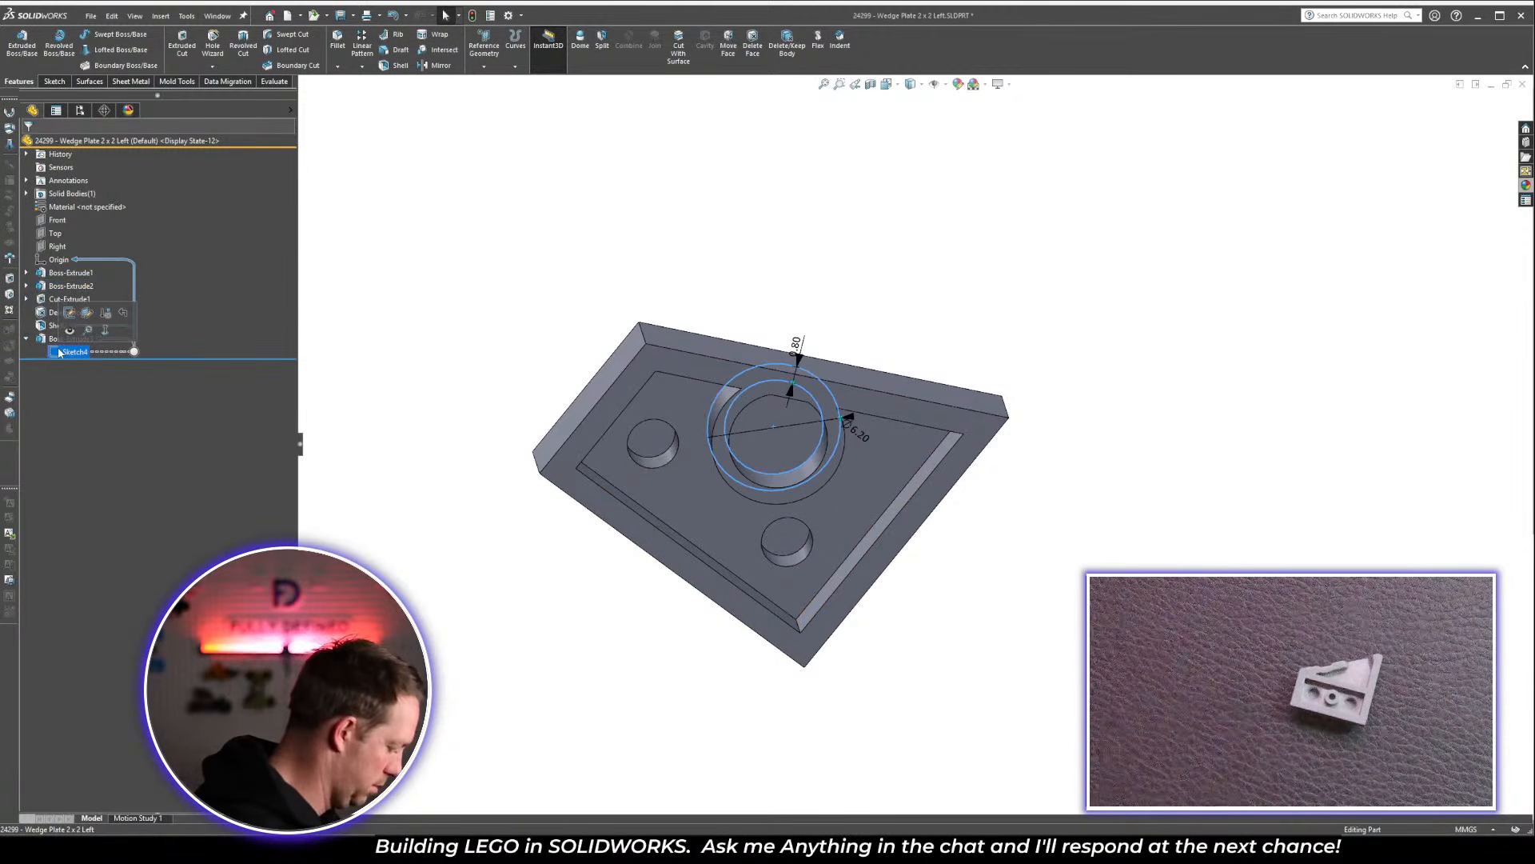
{"action": "key", "text": "space"}
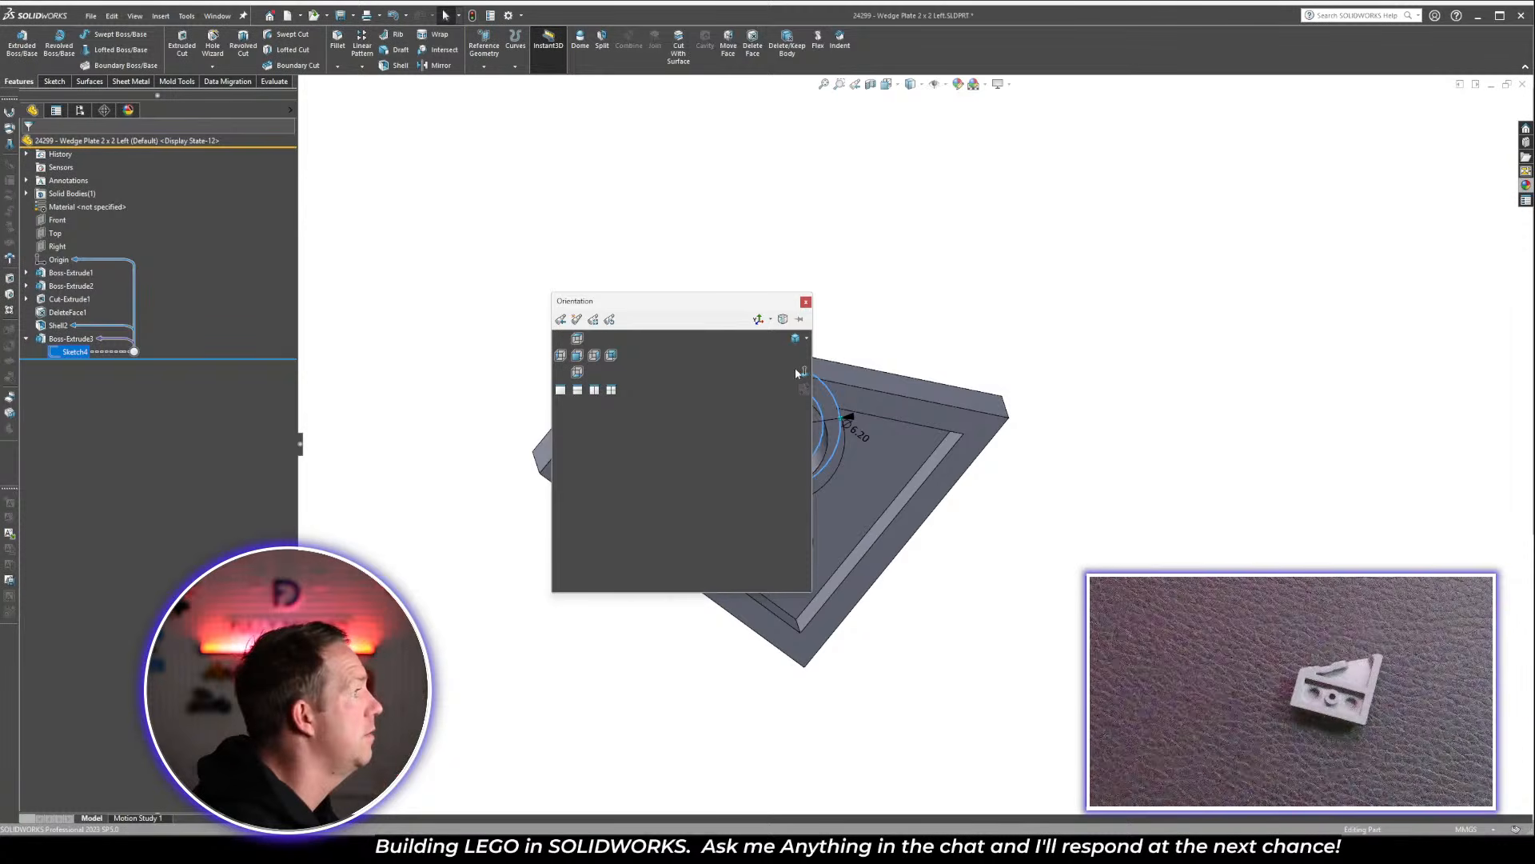
{"action": "key", "text": "ctrl+8"}
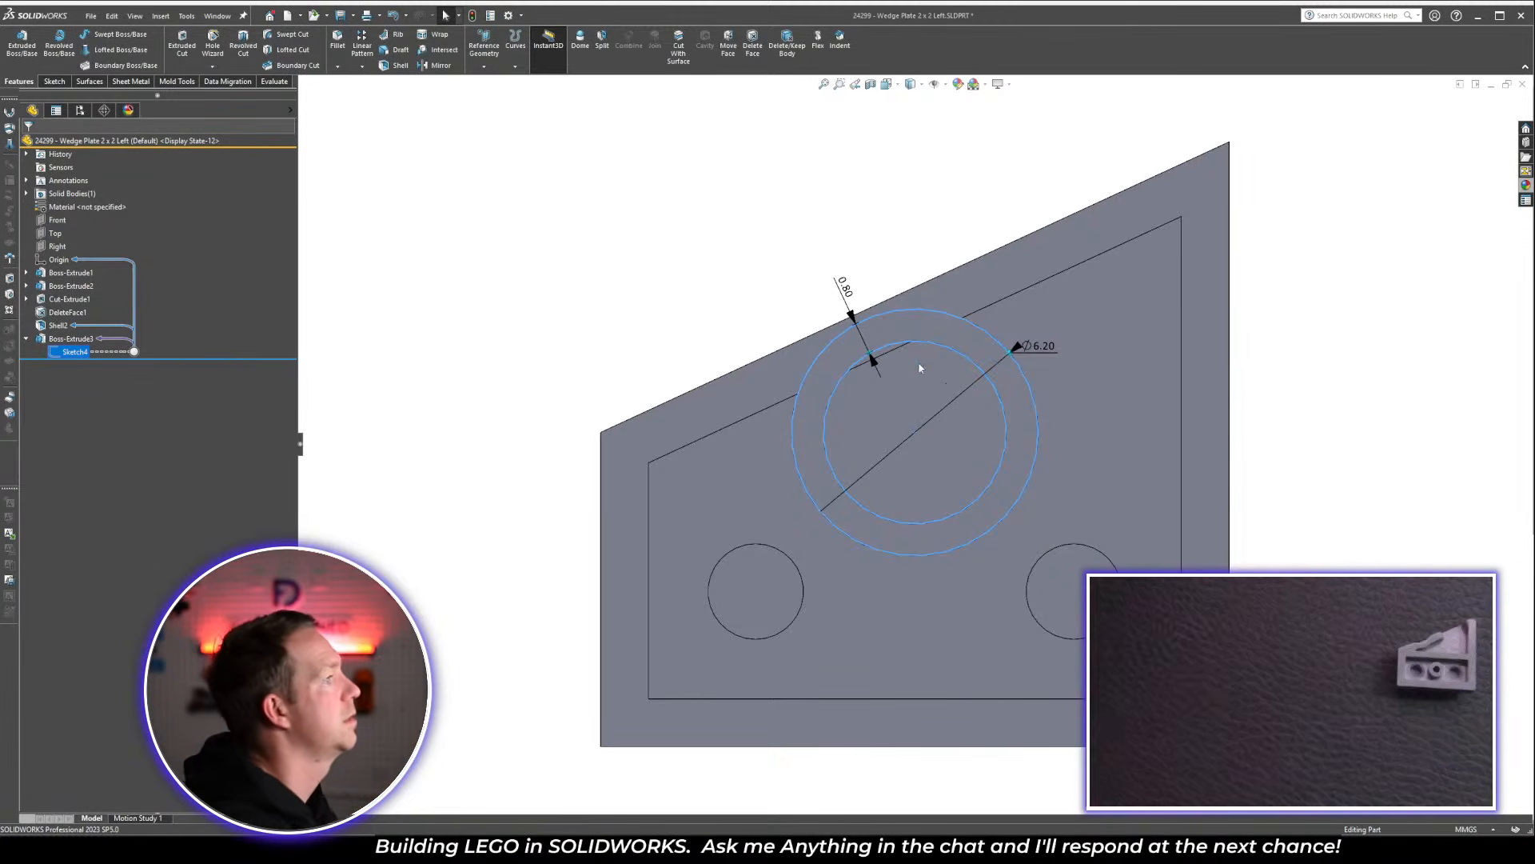
{"action": "left_click", "coordinate": [1047, 347]}
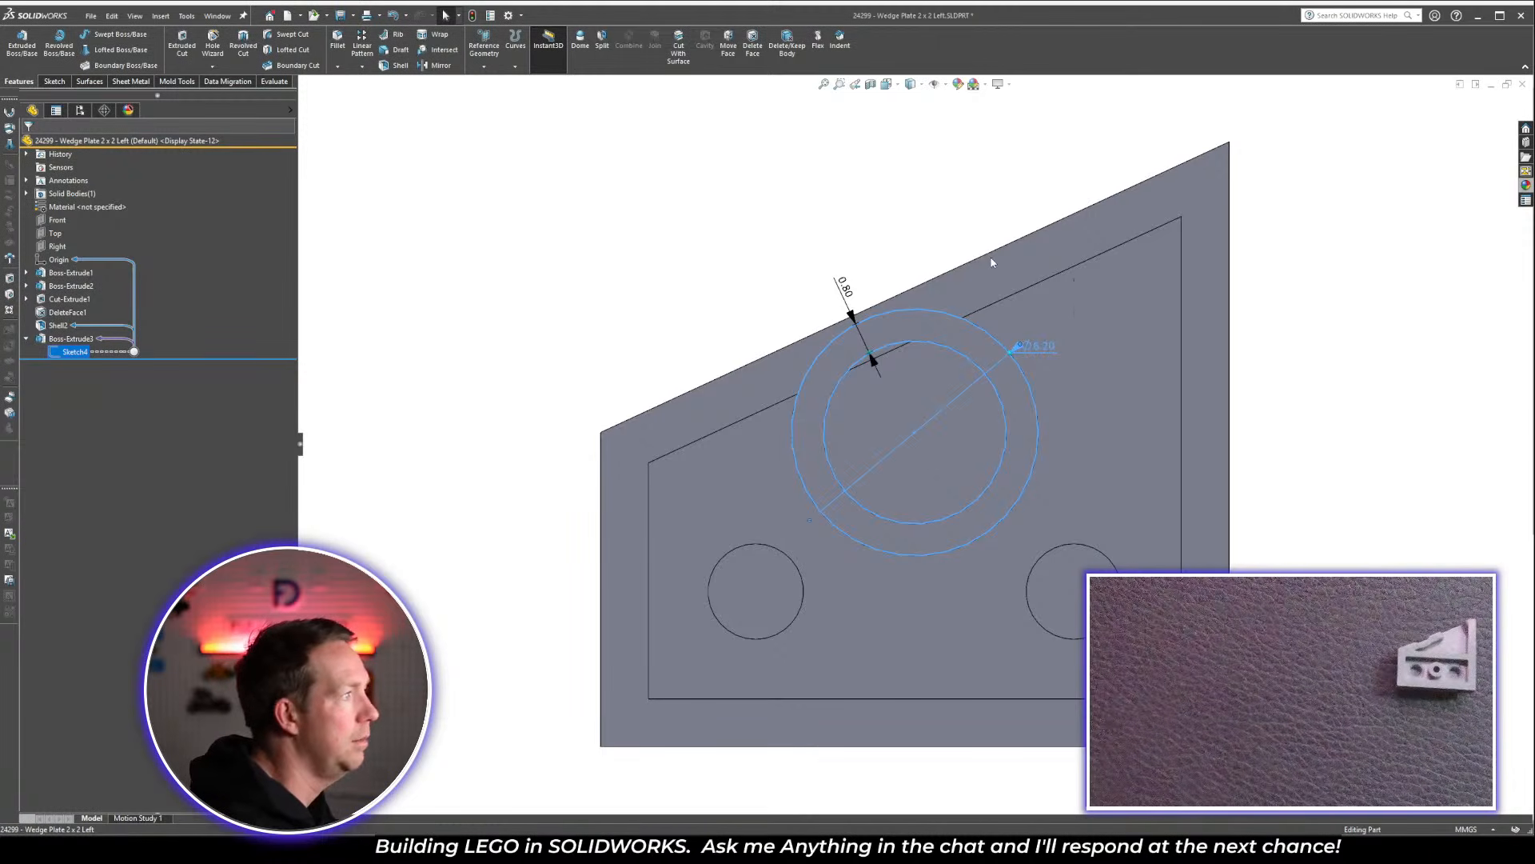
{"action": "double_click", "coordinate": [1047, 349]}
{"action": "type", "text": "3"}
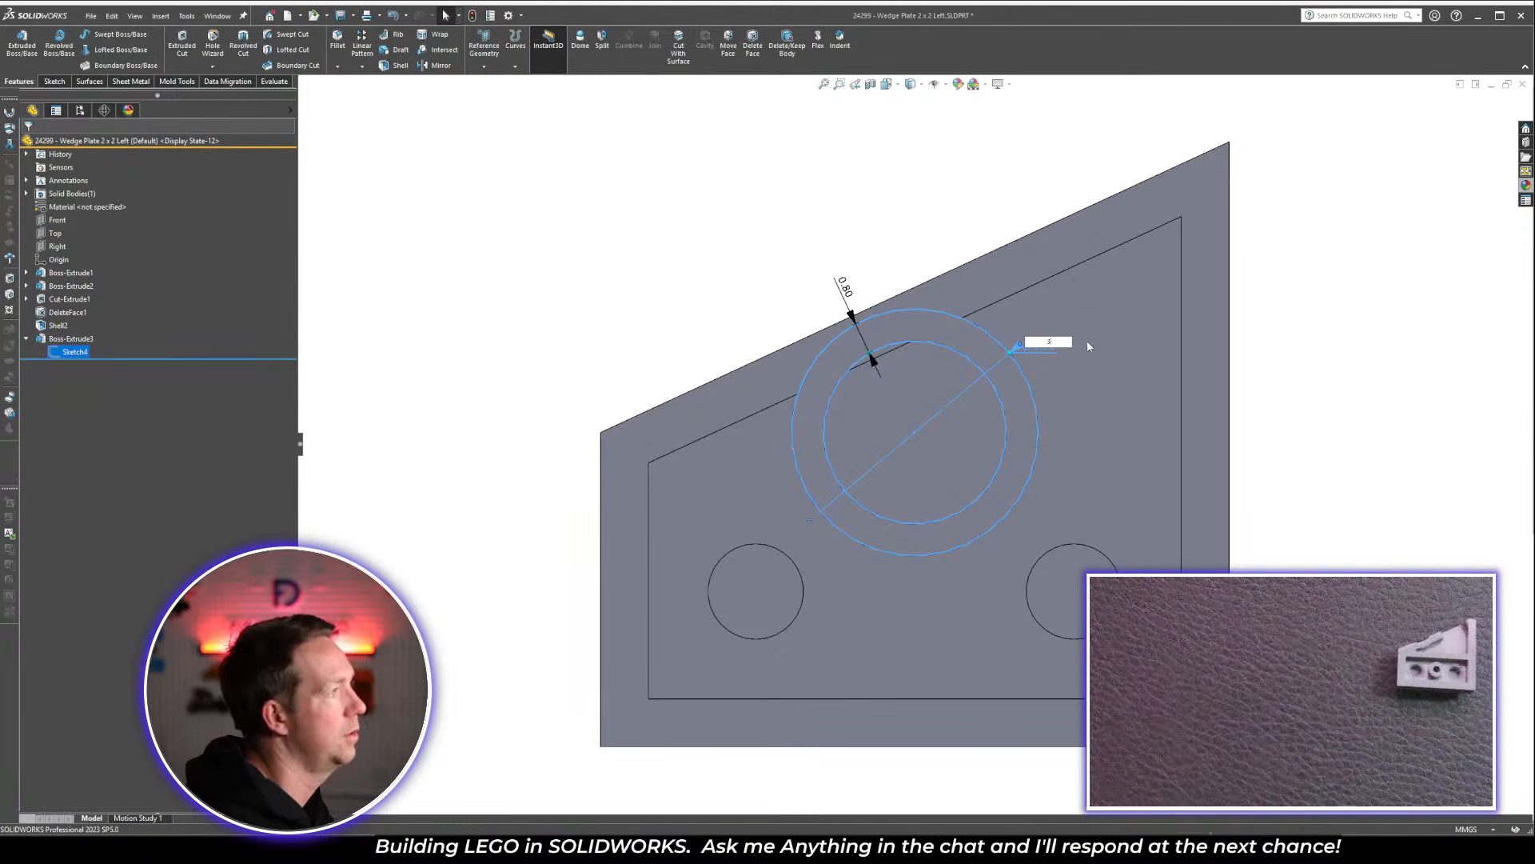
{"action": "key", "text": "Return"}
Edit Sketch4, show the stud sketch, and move the tube circles between the remaining studs, horizontally aligned with the left stud's centre
{"action": "left_click", "coordinate": [64, 352]}
{"action": "left_click", "coordinate": [71, 317]}
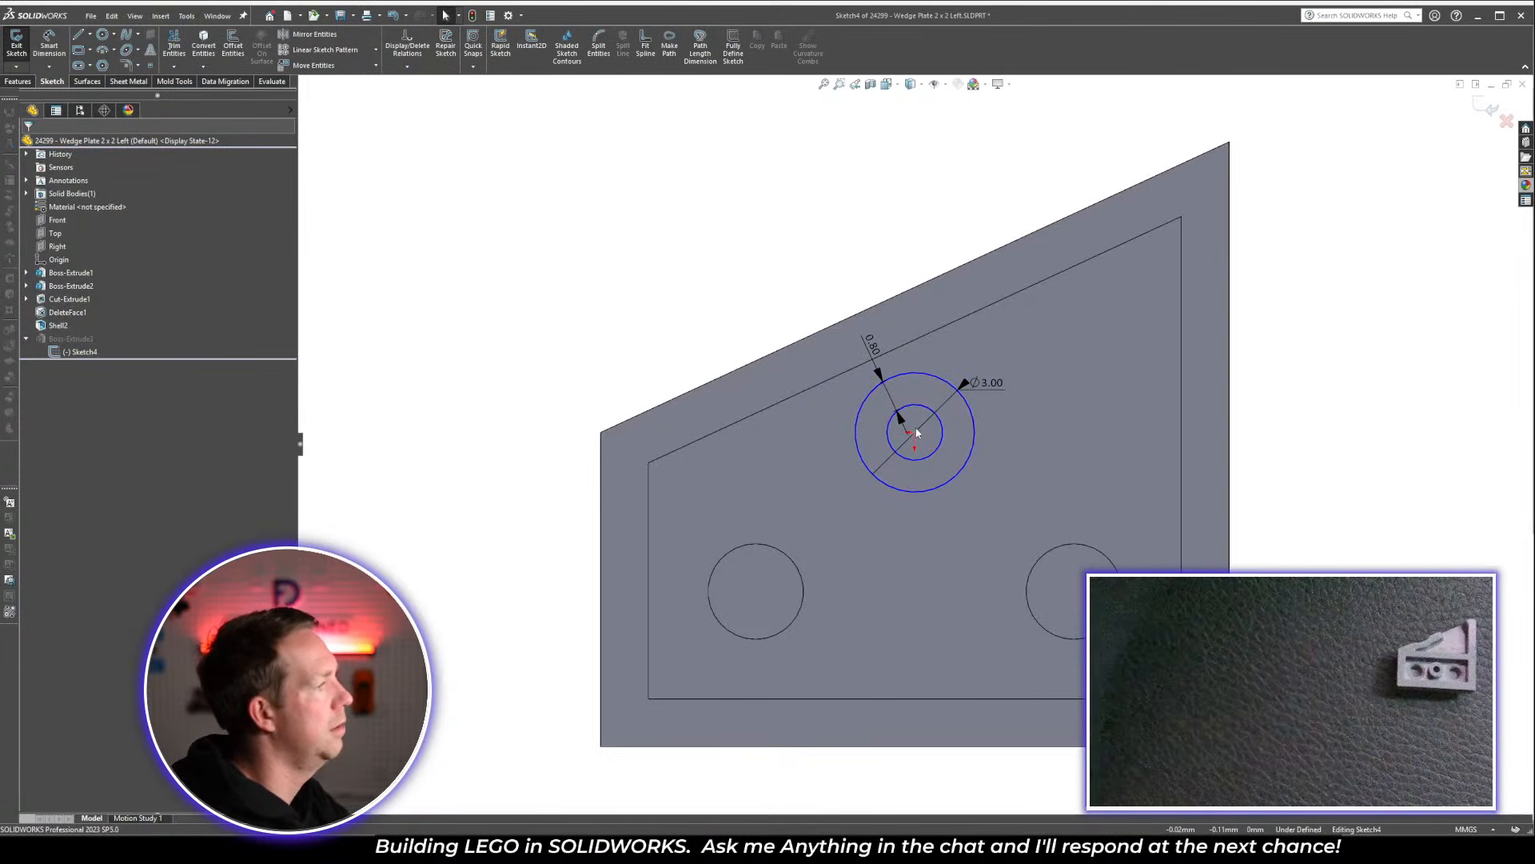
{"action": "left_click", "coordinate": [1056, 603]}
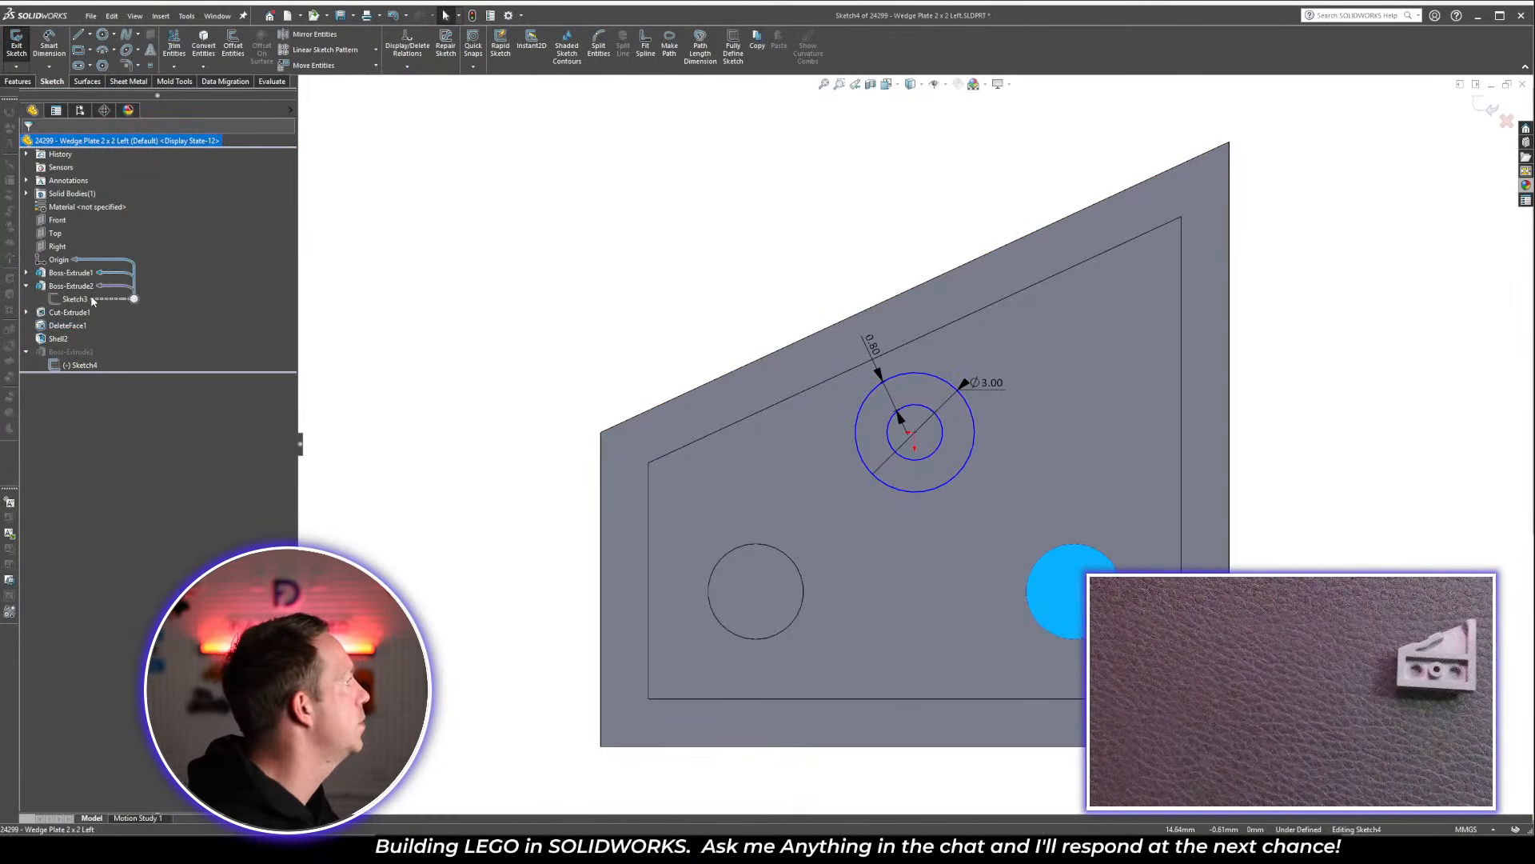
{"action": "left_click", "coordinate": [75, 299]}
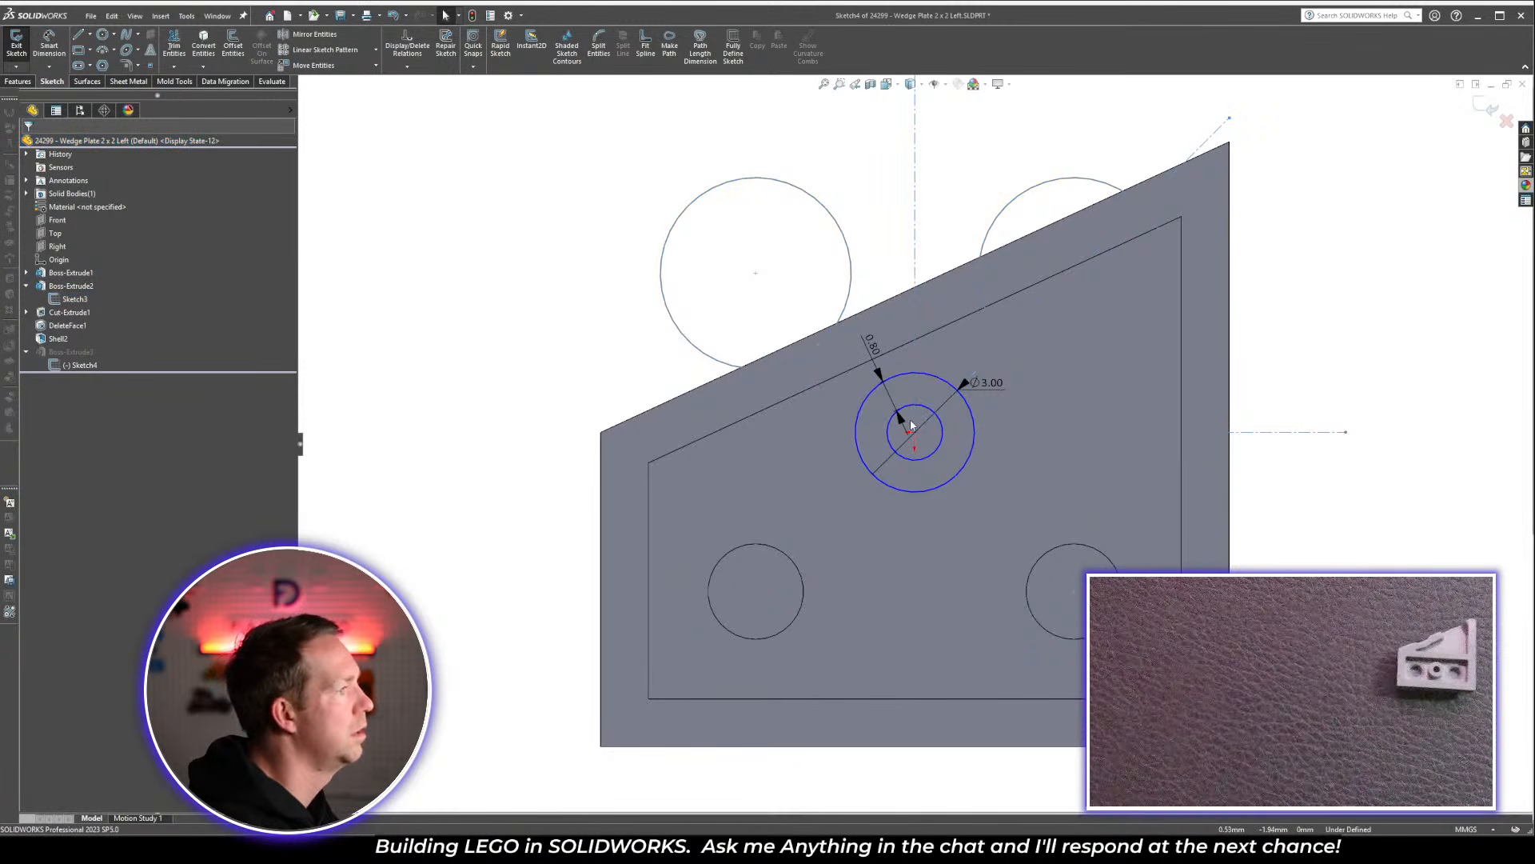
{"action": "left_click_drag", "start_coordinate": [915, 432], "coordinate": [923, 598]}
{"action": "left_click", "coordinate": [764, 597]}
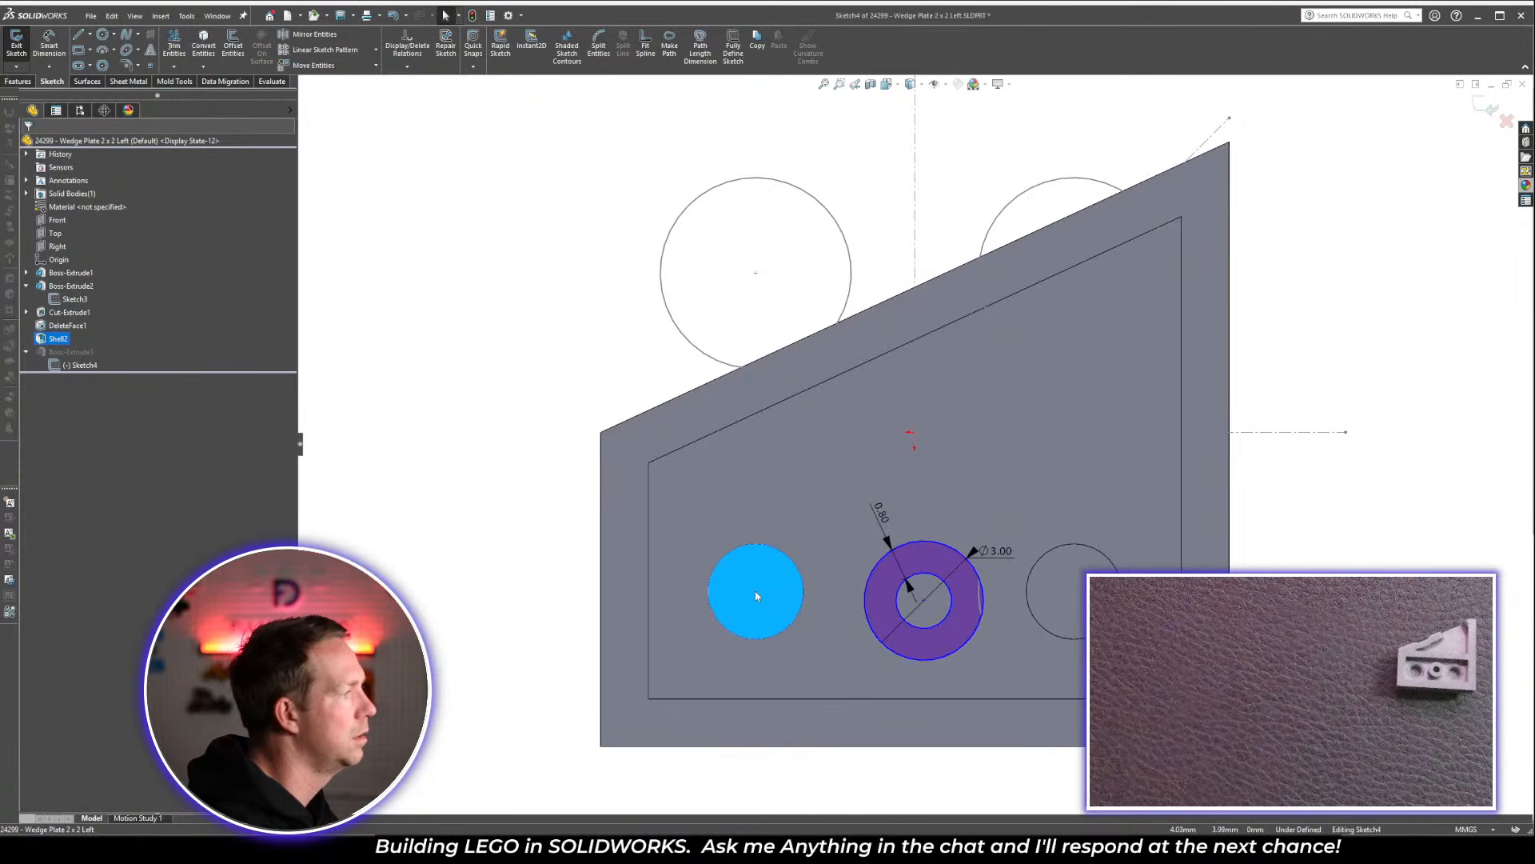
{"action": "key", "text": "Escape"}
{"action": "left_click", "coordinate": [921, 598], "text": "ctrl"}
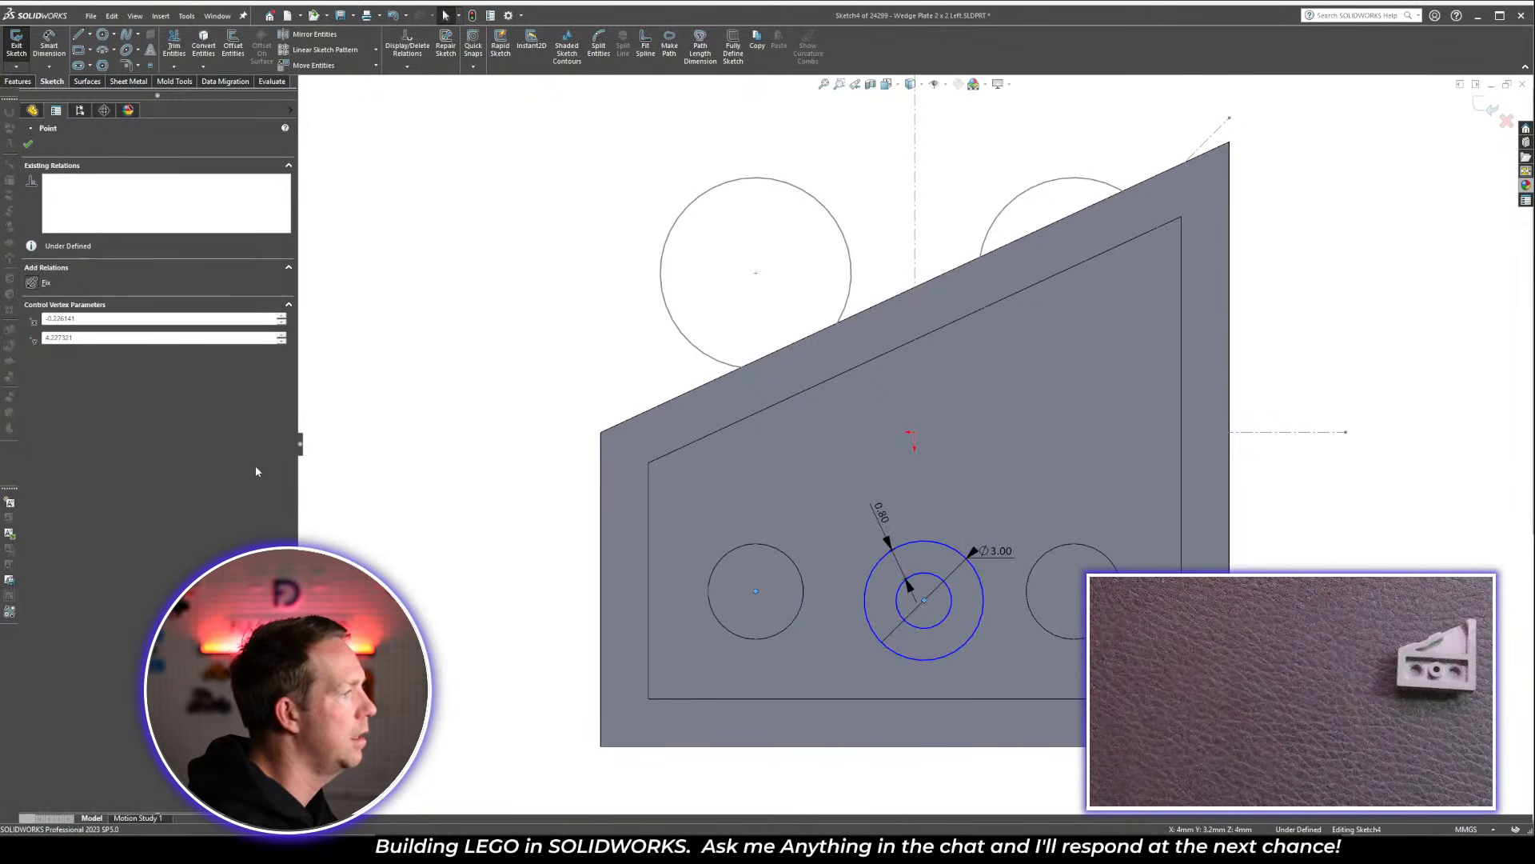
{"action": "left_click", "coordinate": [57, 350]}
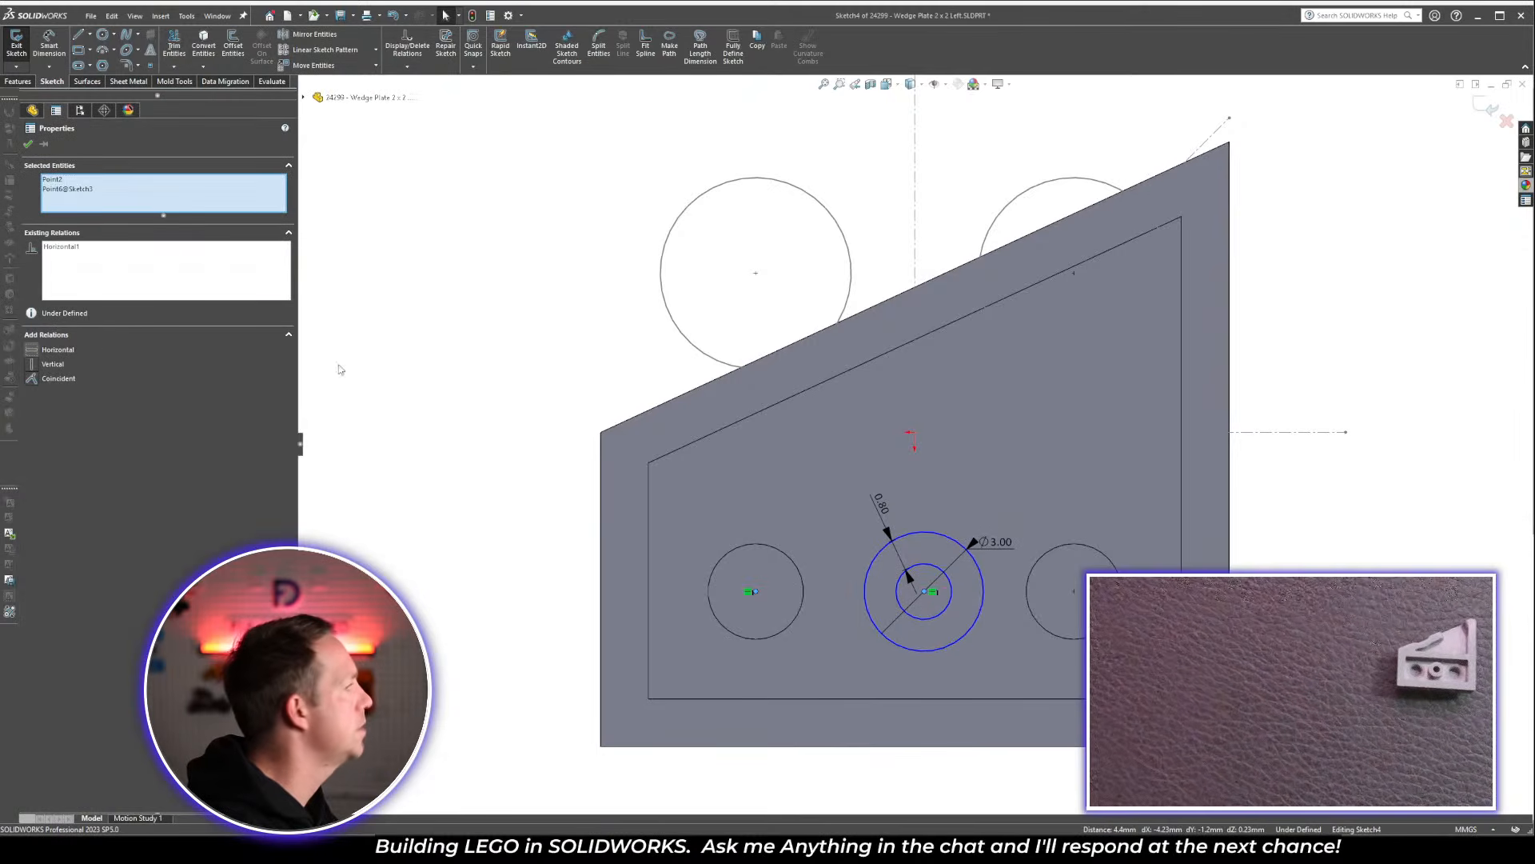
Align the tube circles' centre vertically with the origin, hide the stud sketch and exit the sketch
{"action": "left_click", "coordinate": [914, 433]}
{"action": "left_click", "coordinate": [924, 592], "text": "ctrl"}
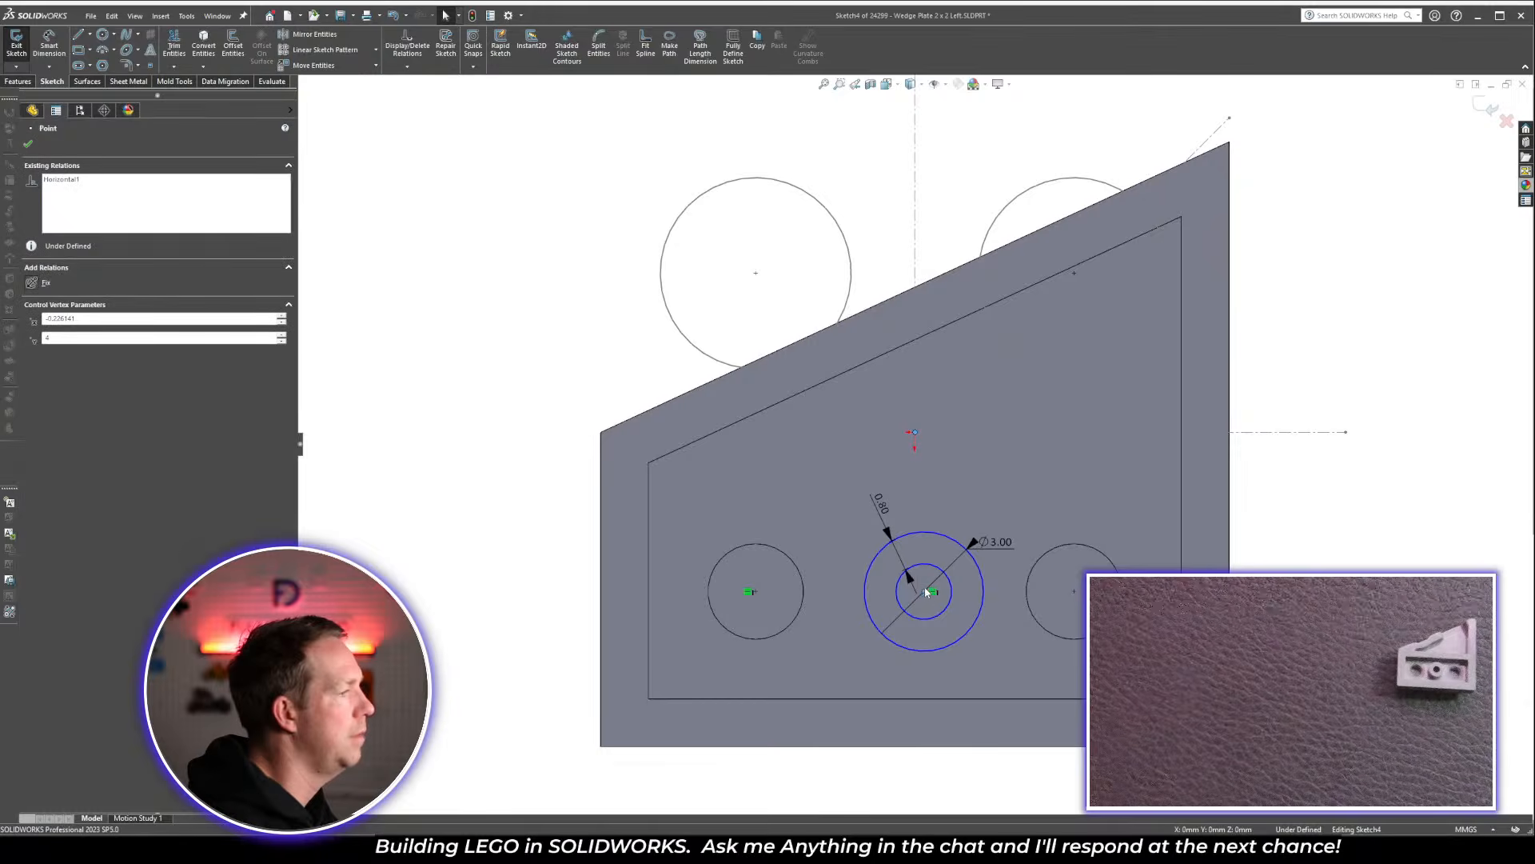
{"action": "left_click", "coordinate": [975, 503]}
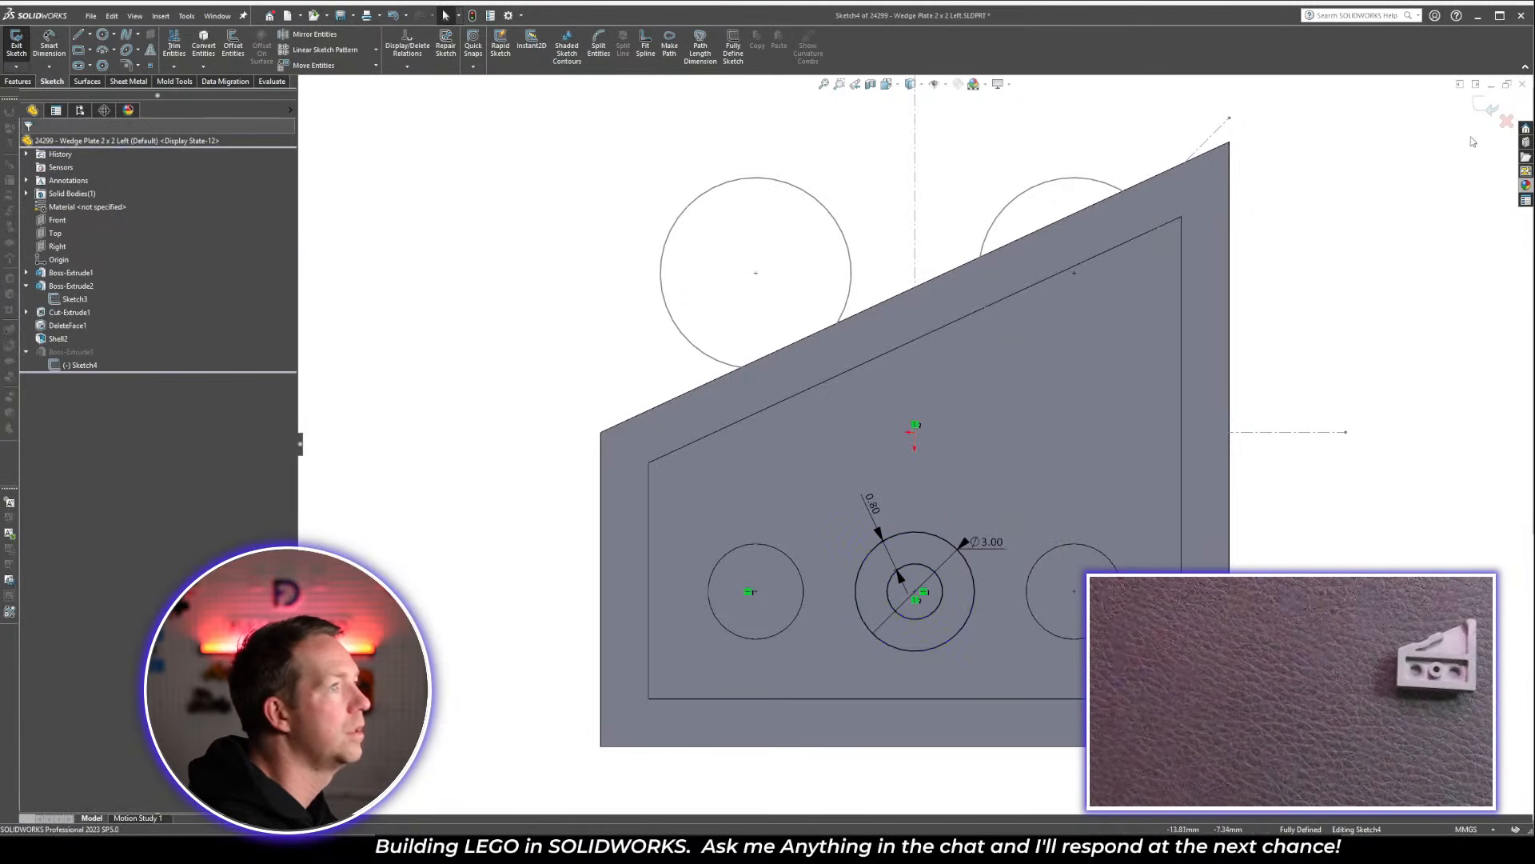
{"action": "right_click", "coordinate": [75, 299]}
{"action": "left_click", "coordinate": [71, 287]}
{"action": "left_click", "coordinate": [468, 299]}
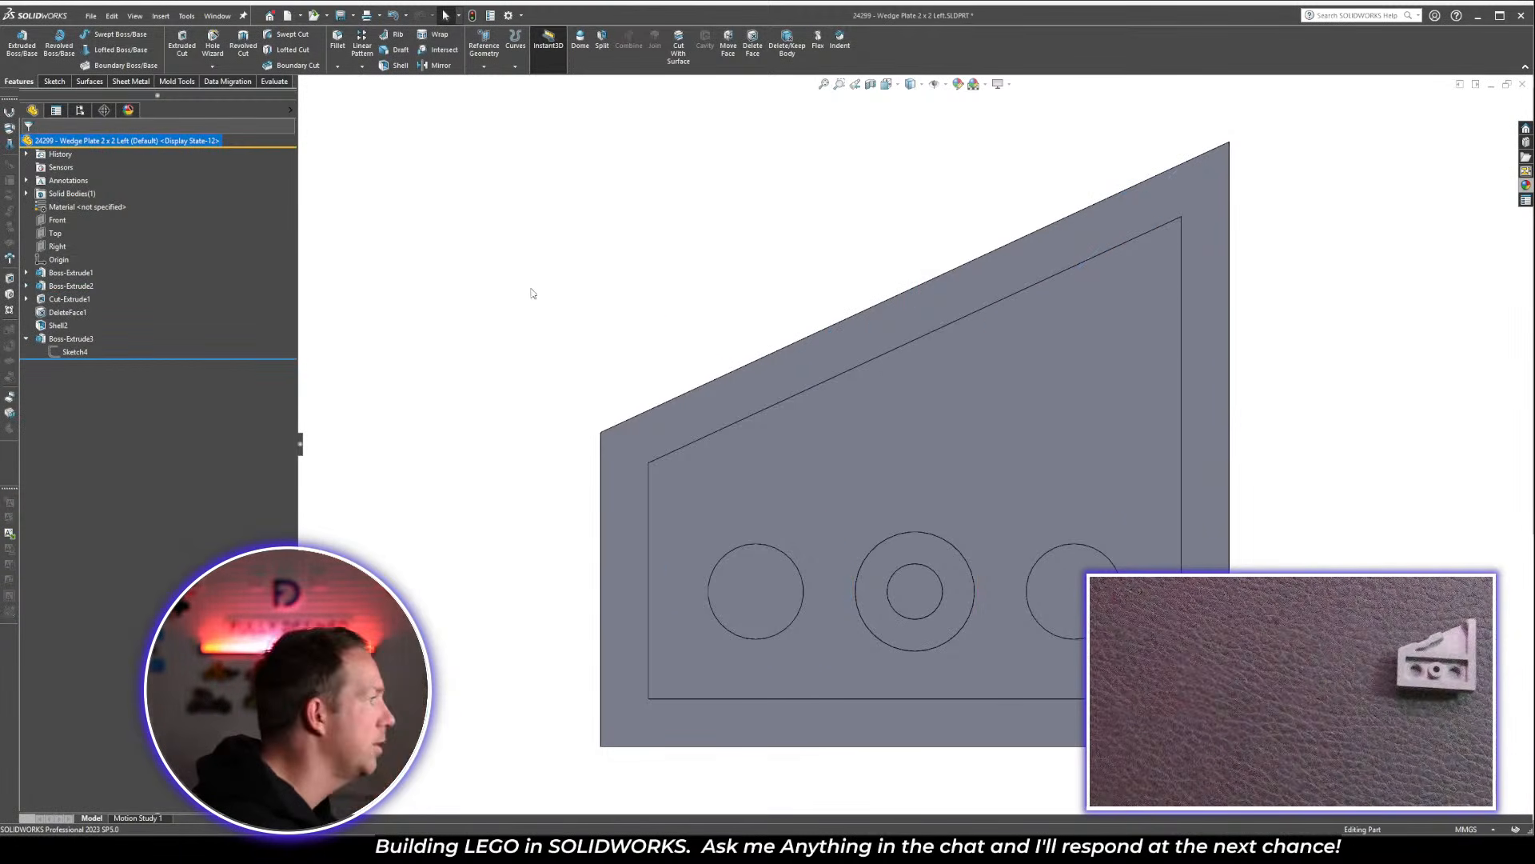
Reopen Sketch4 and draw a rib rectangle across the cavity between its side walls, just above the tube circles
{"action": "left_click", "coordinate": [75, 351]}
{"action": "left_click", "coordinate": [74, 316]}
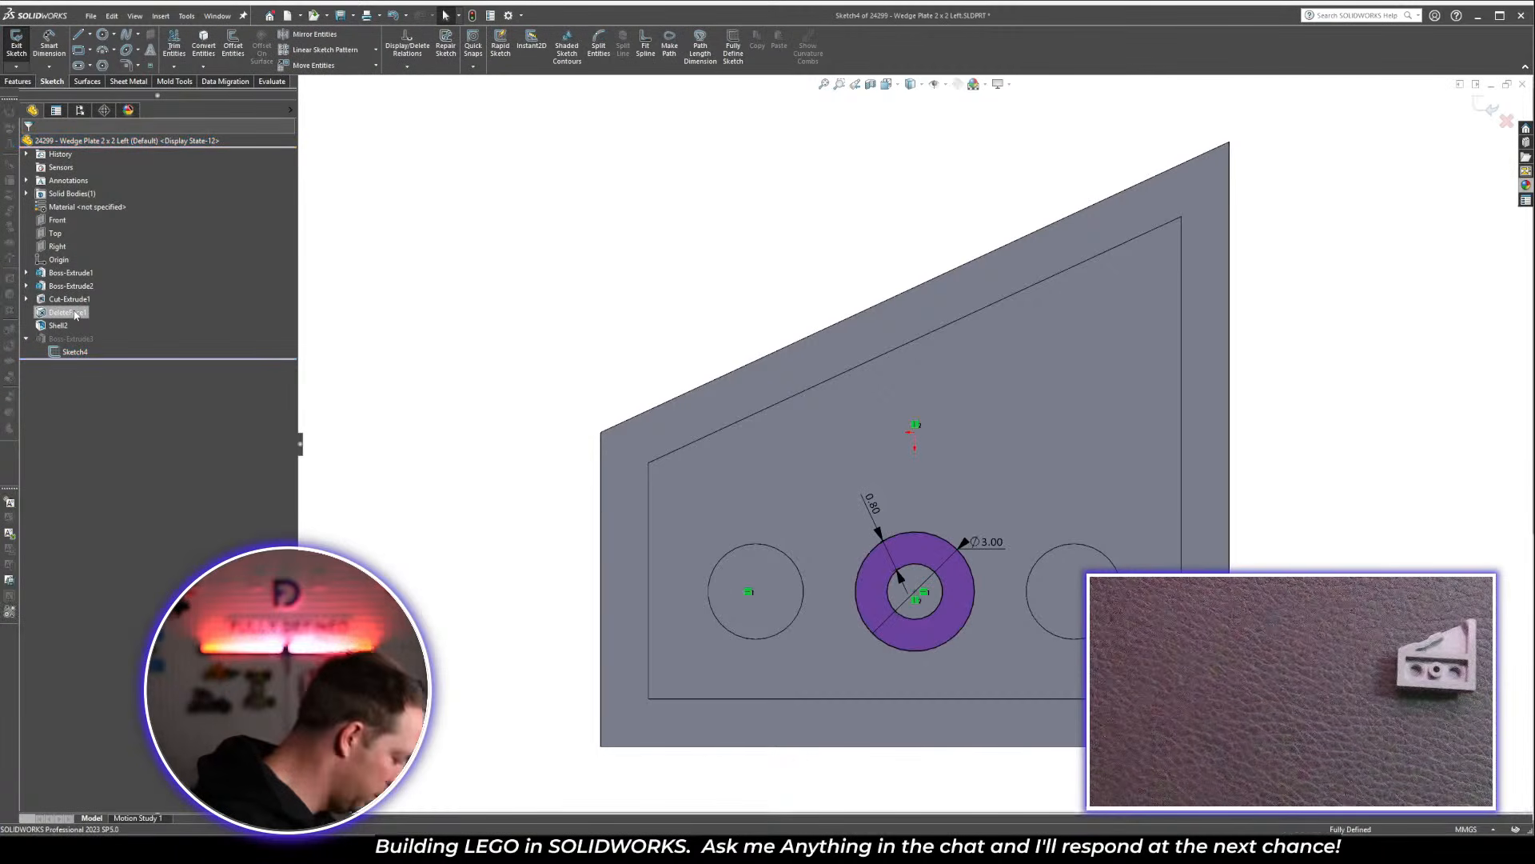
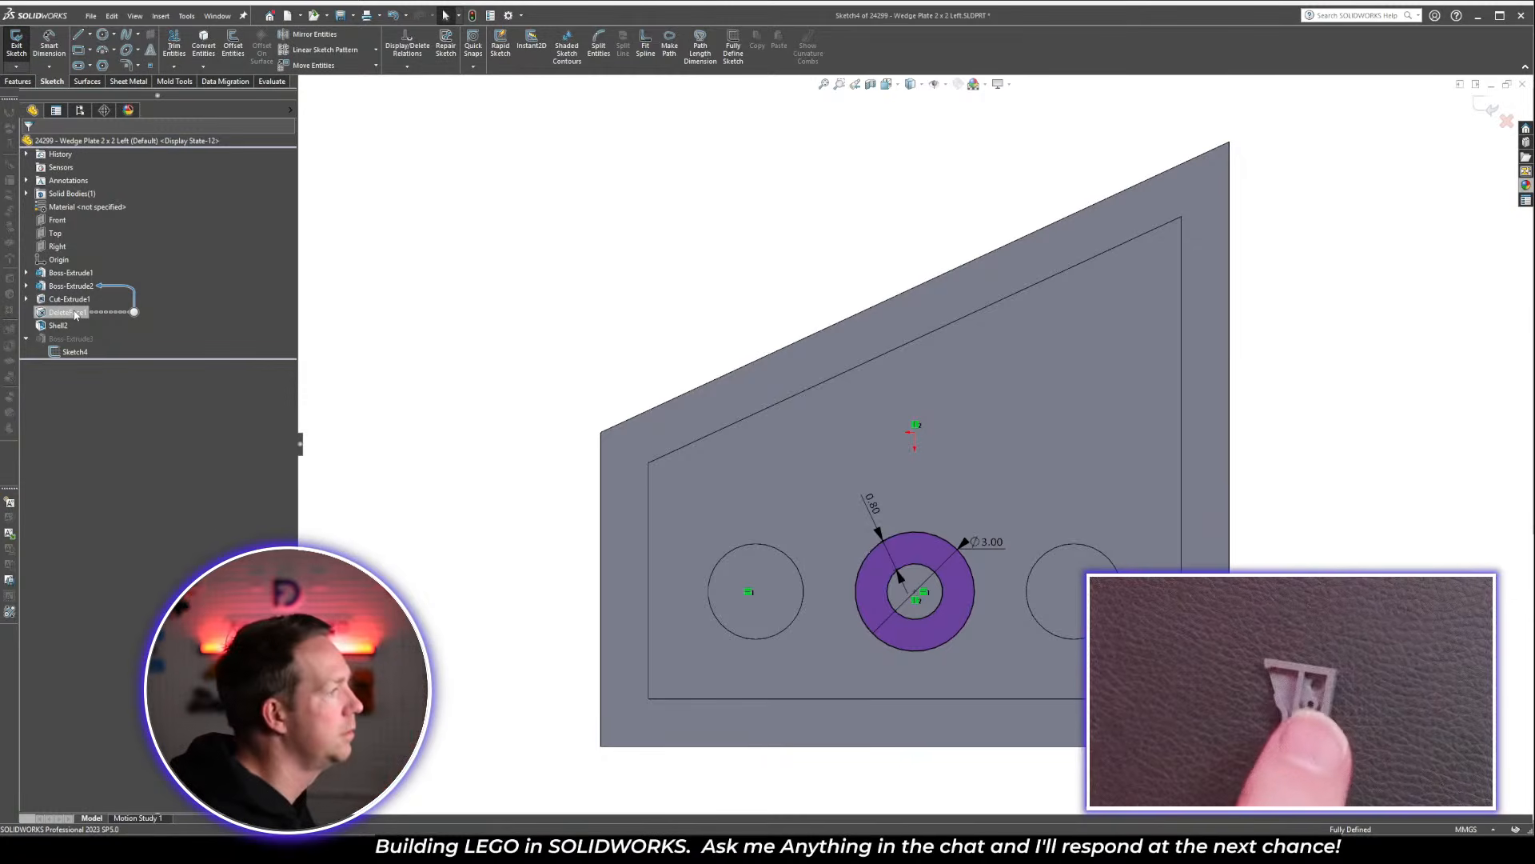
{"action": "key", "text": "r"}
{"action": "left_click", "coordinate": [1182, 512]}
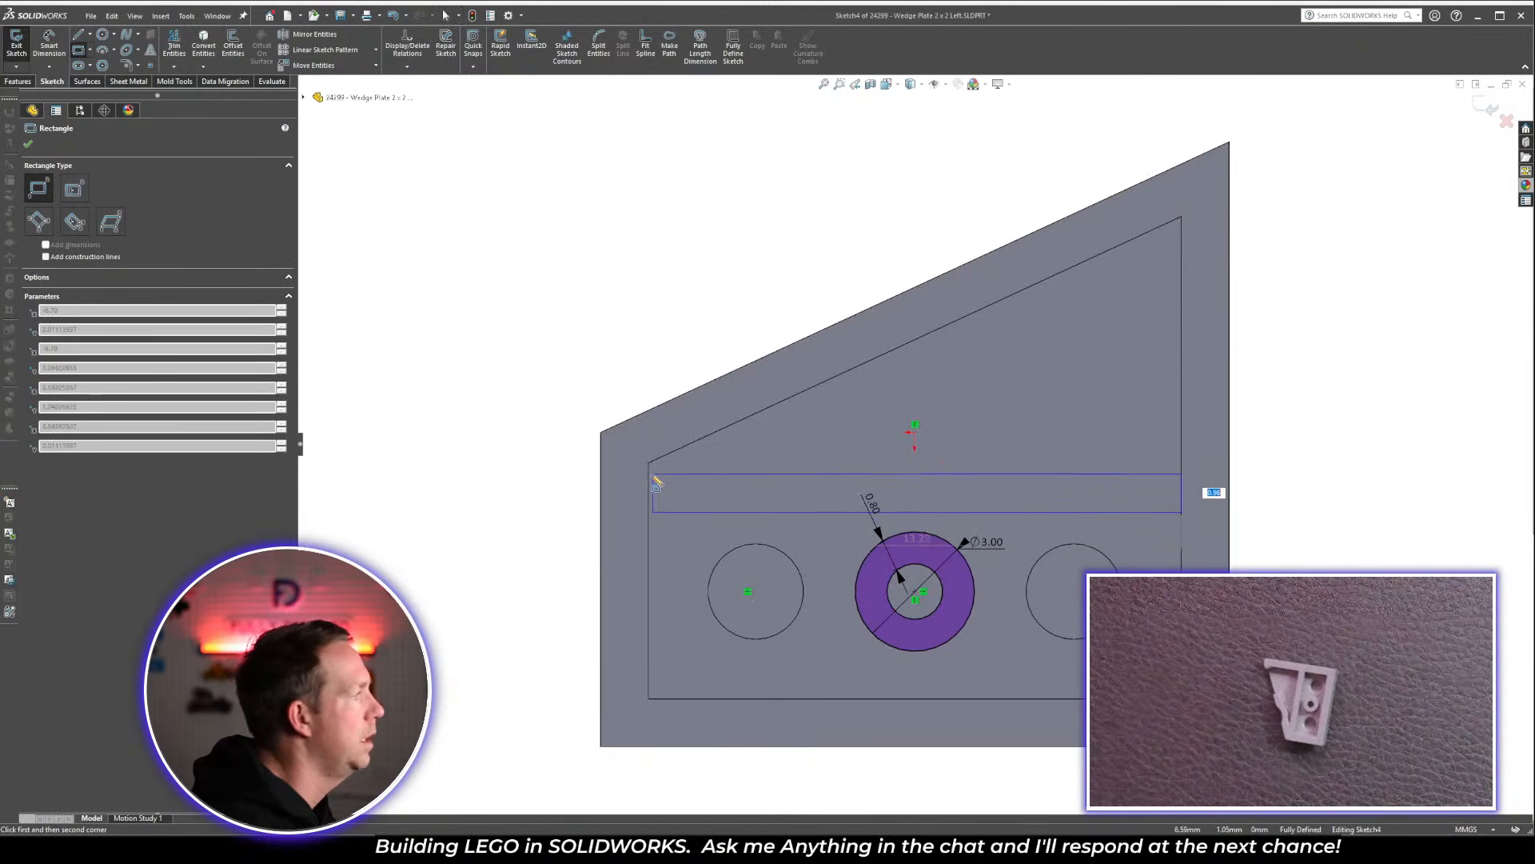
{"action": "left_click", "coordinate": [647, 477]}
{"action": "key", "text": "Escape"}
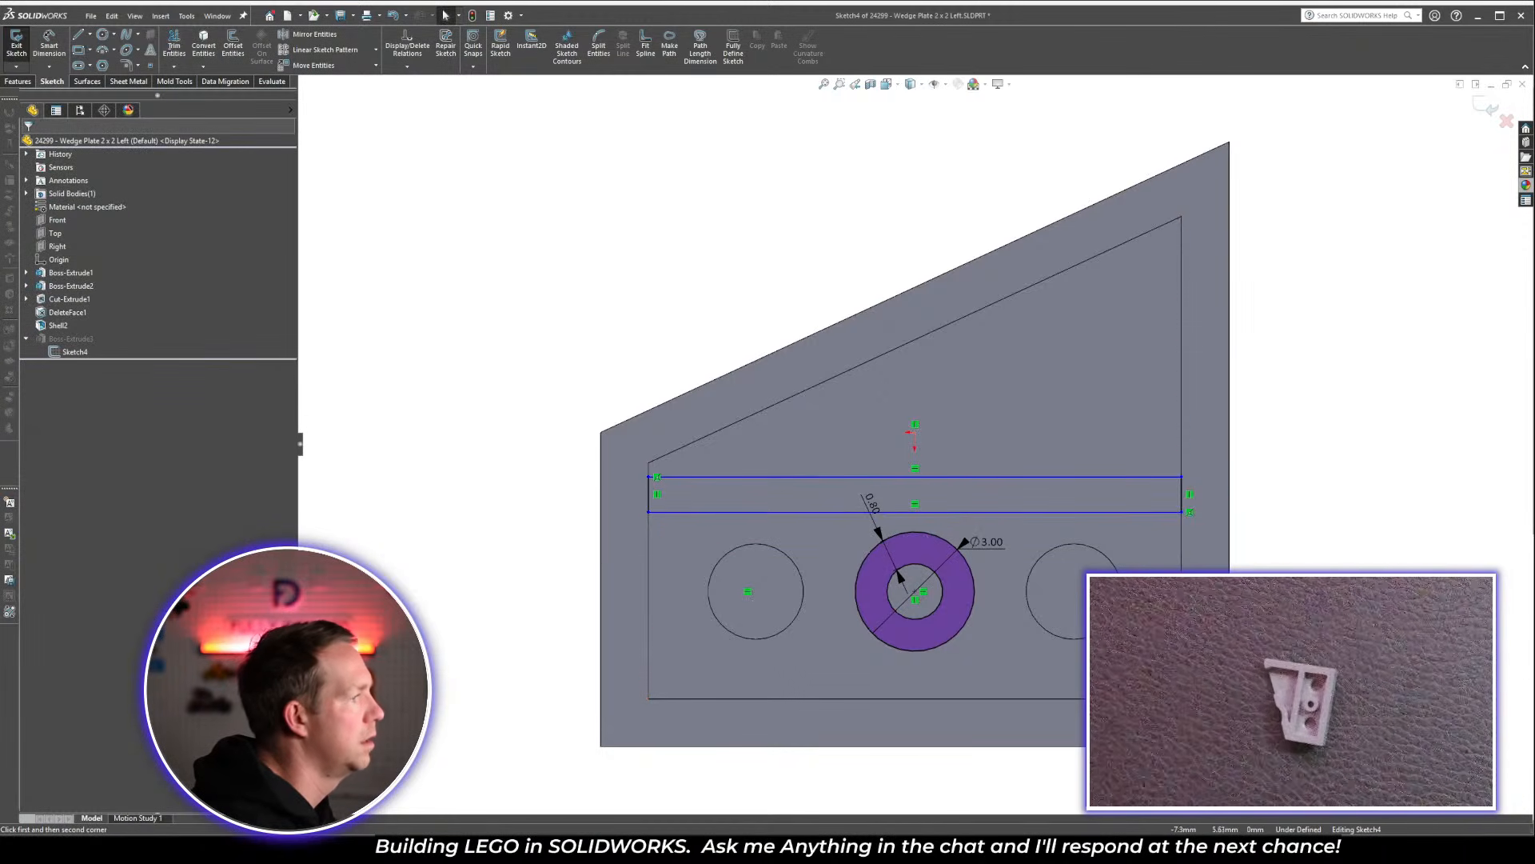
Dimension the rib rectangle's height at 1.20 mm
{"action": "left_click", "coordinate": [1182, 494]}
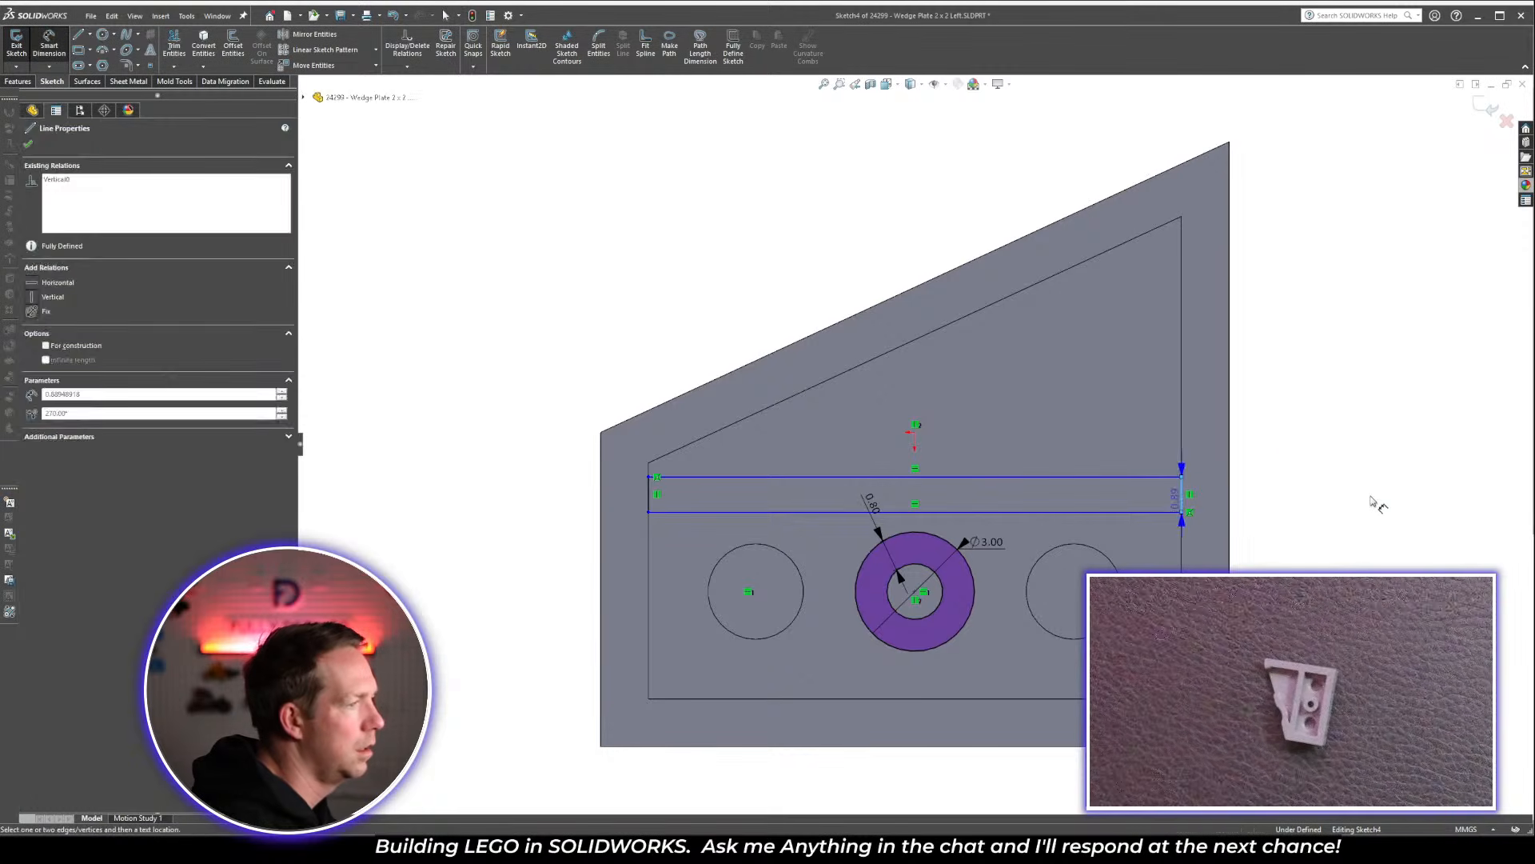
{"action": "left_click", "coordinate": [1372, 503]}
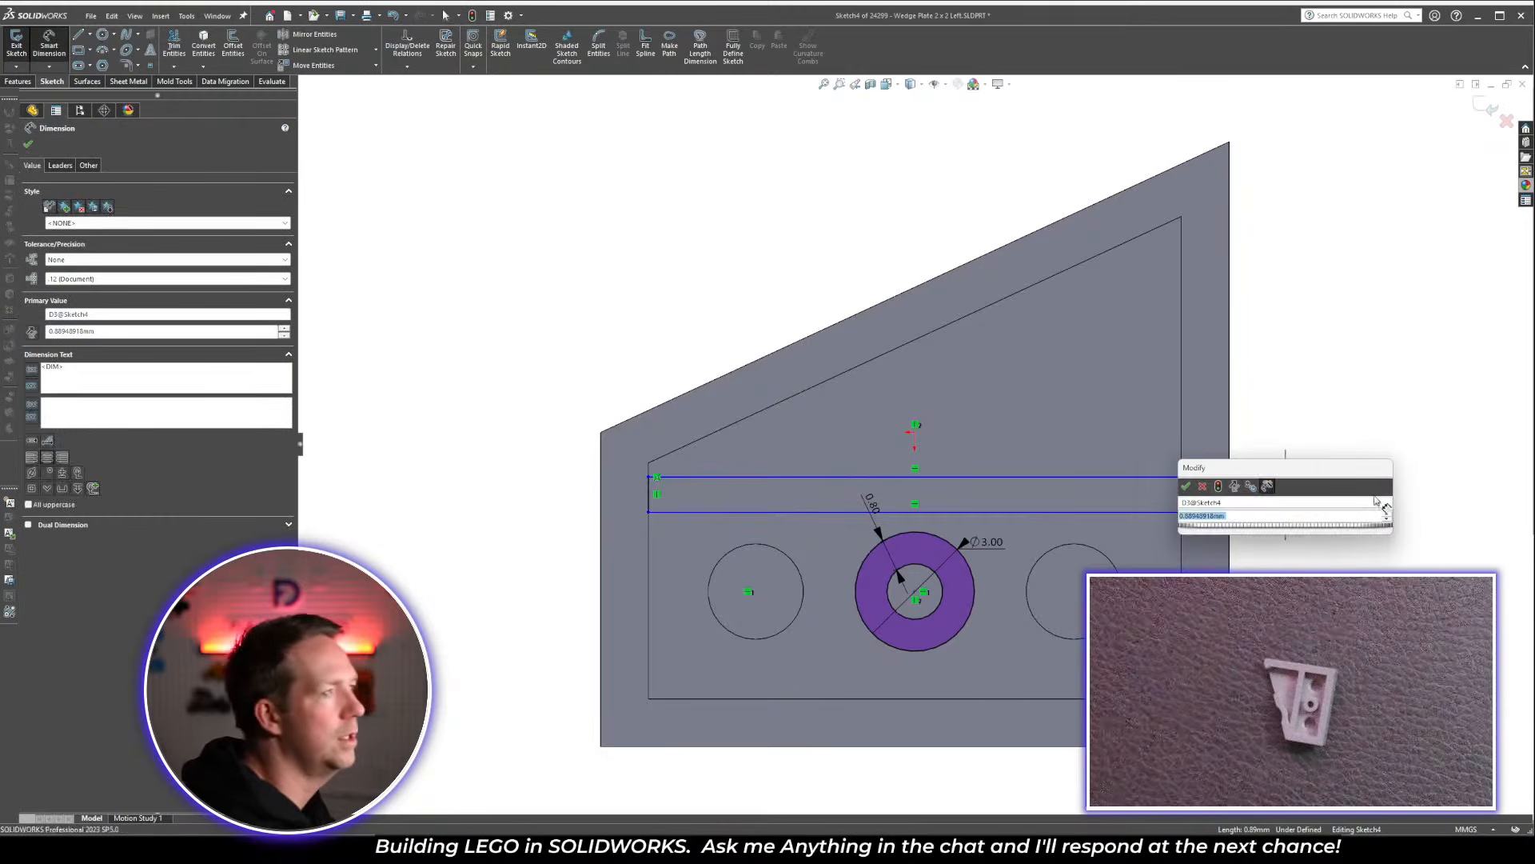
{"action": "key", "text": "Escape"}
{"action": "type", "text": "1.2"}
{"action": "key", "text": "Return"}
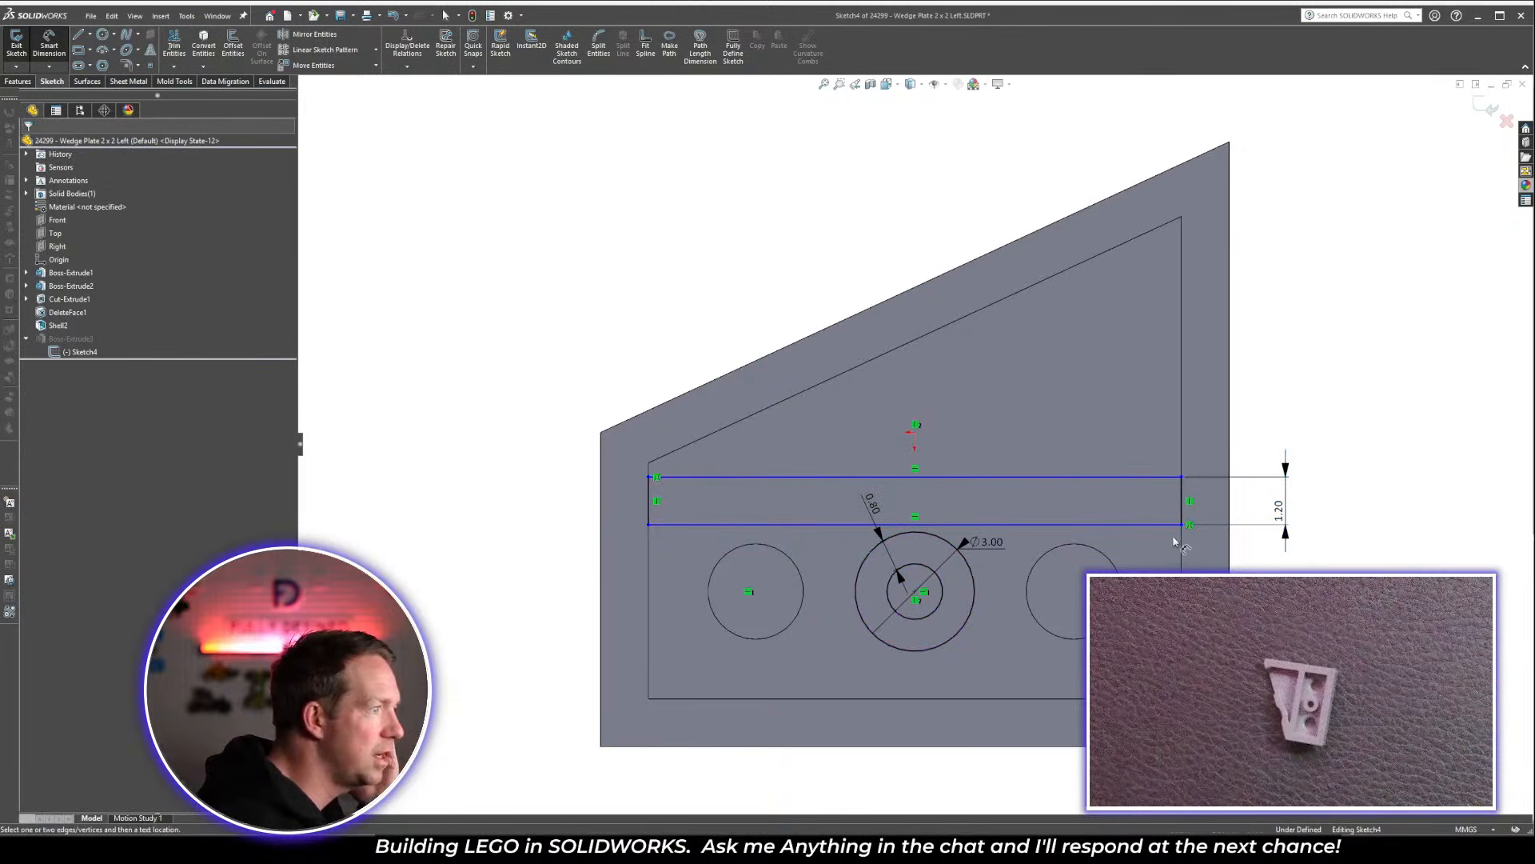
Dimension the rib's lower edge at 4.90 mm from the cavity's lower inner edge and exit the sketch
{"action": "left_click", "coordinate": [1160, 524]}
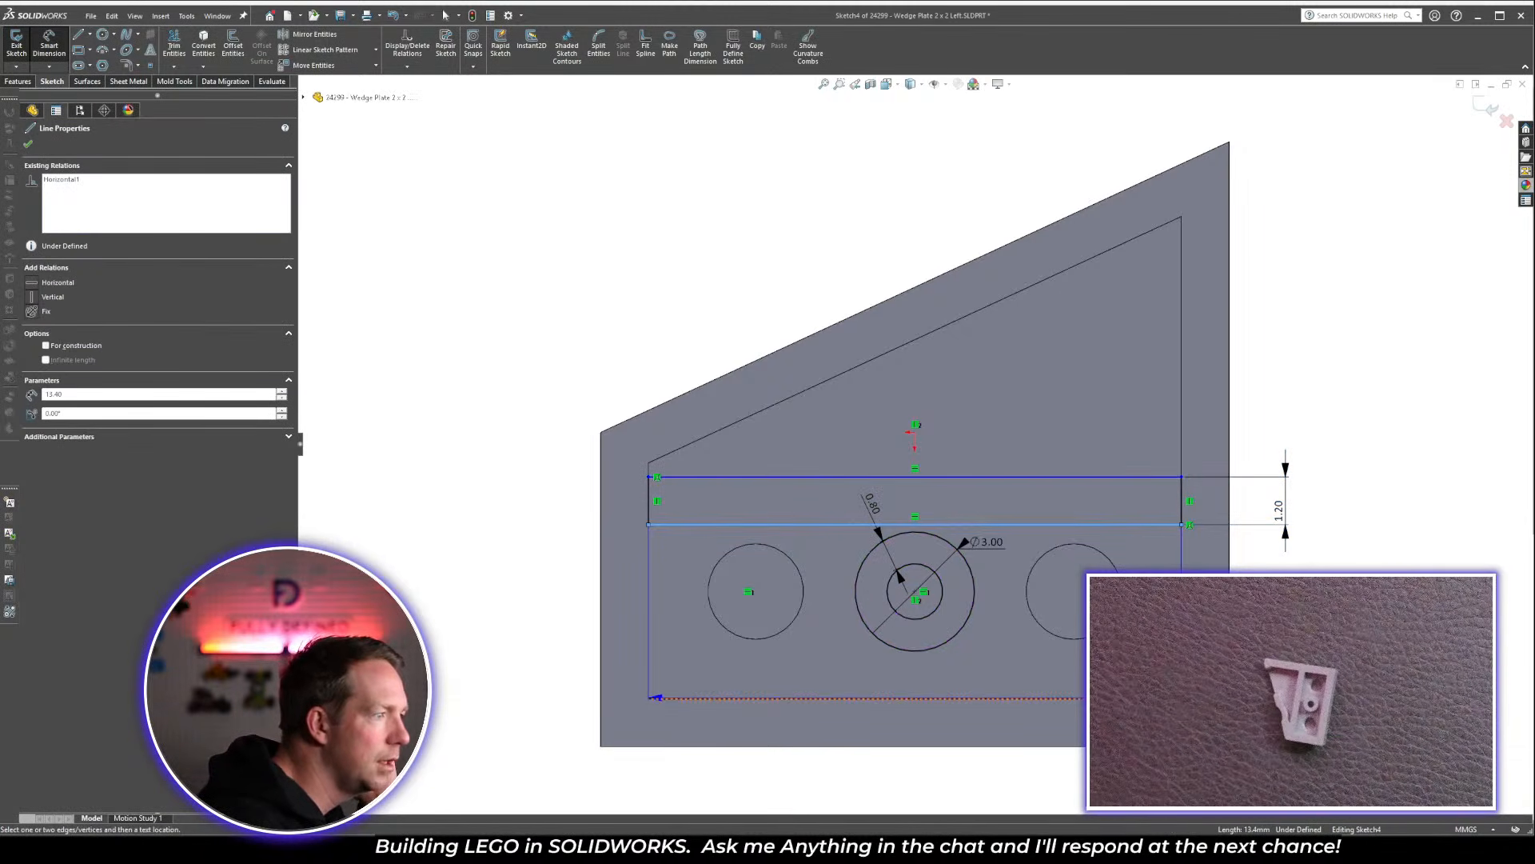
{"action": "left_click", "coordinate": [1149, 698]}
{"action": "left_click", "coordinate": [1351, 514]}
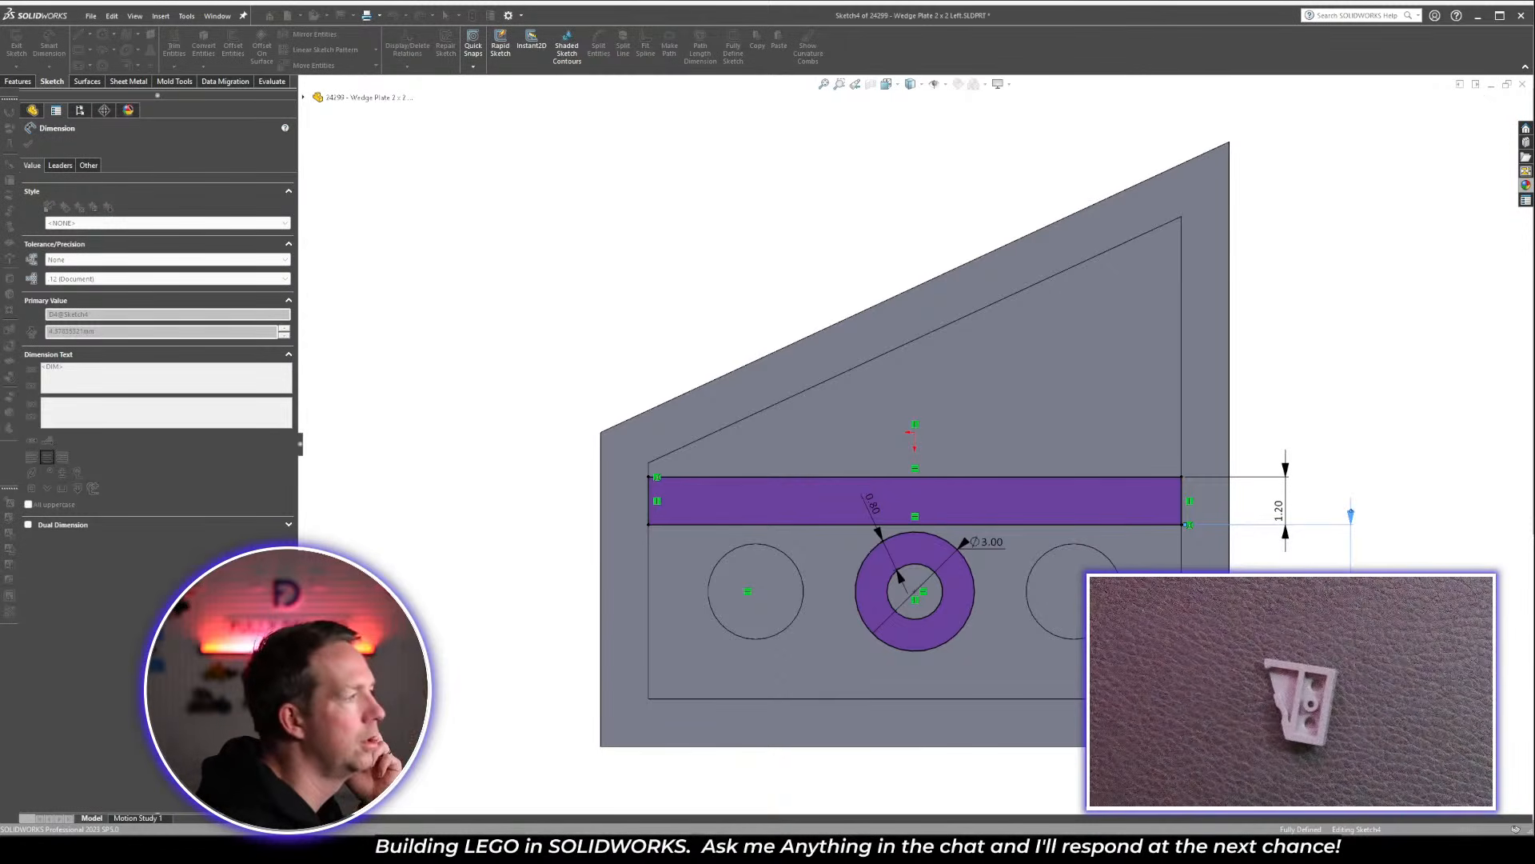
{"action": "key", "text": "Return"}
{"action": "left_click", "coordinate": [1344, 375]}
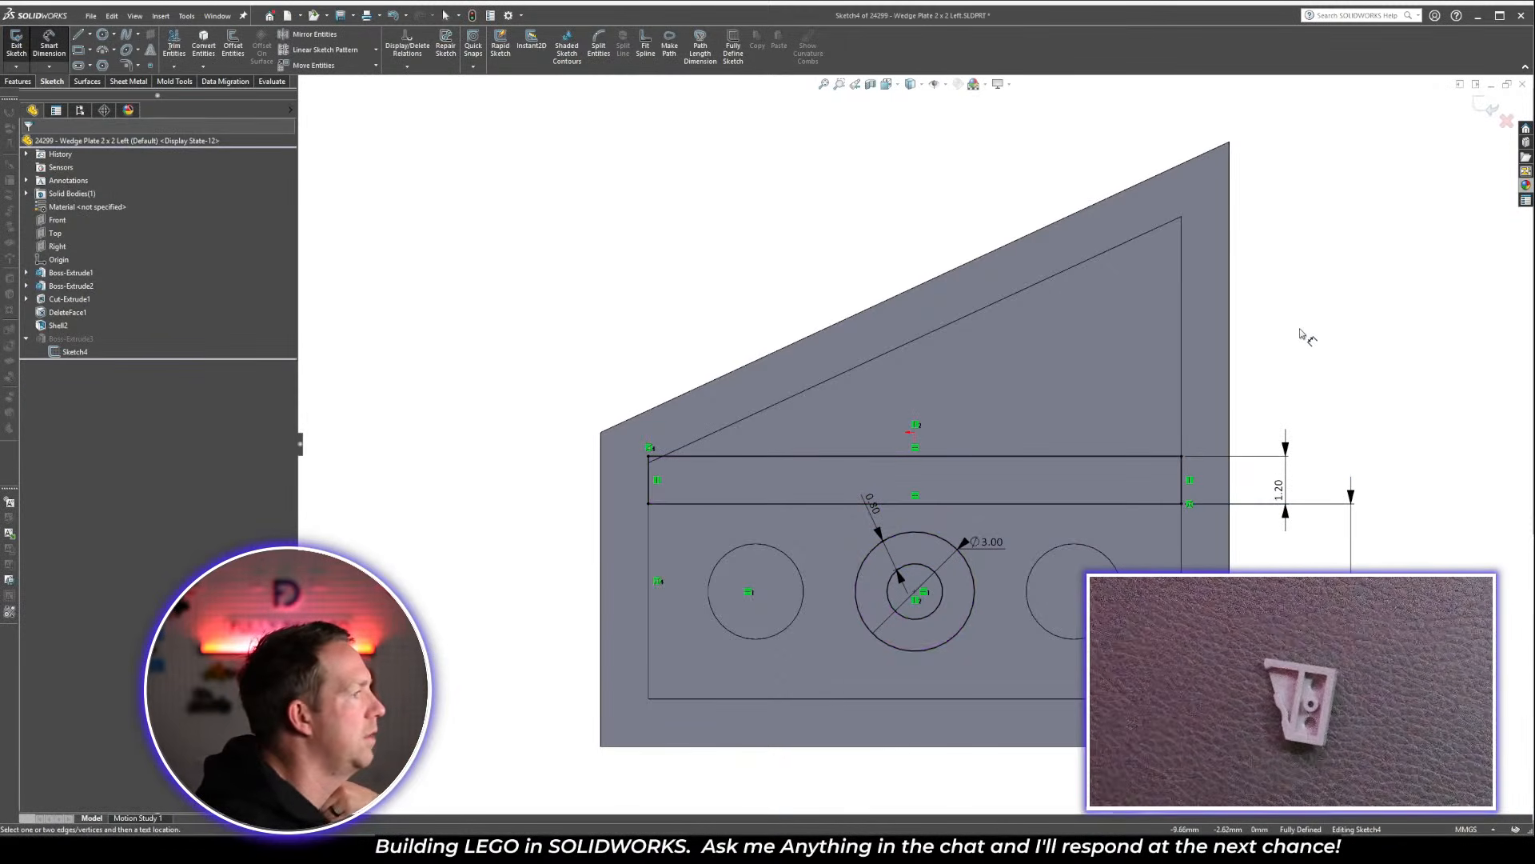
{"action": "middle_click_drag", "start_coordinate": [1016, 578], "coordinate": [1159, 352]}
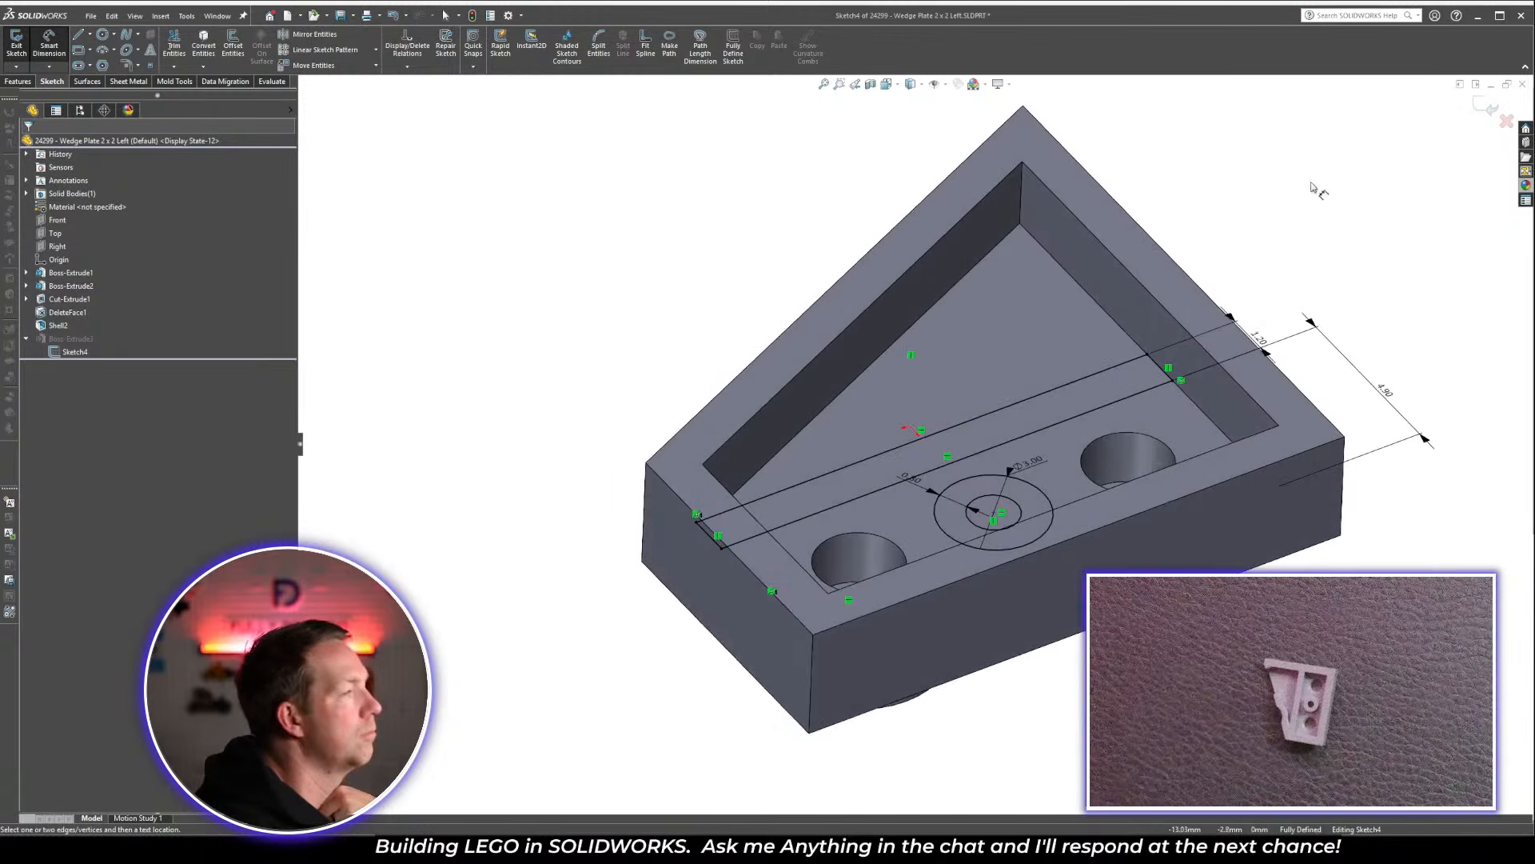
{"action": "left_click", "coordinate": [1487, 108]}
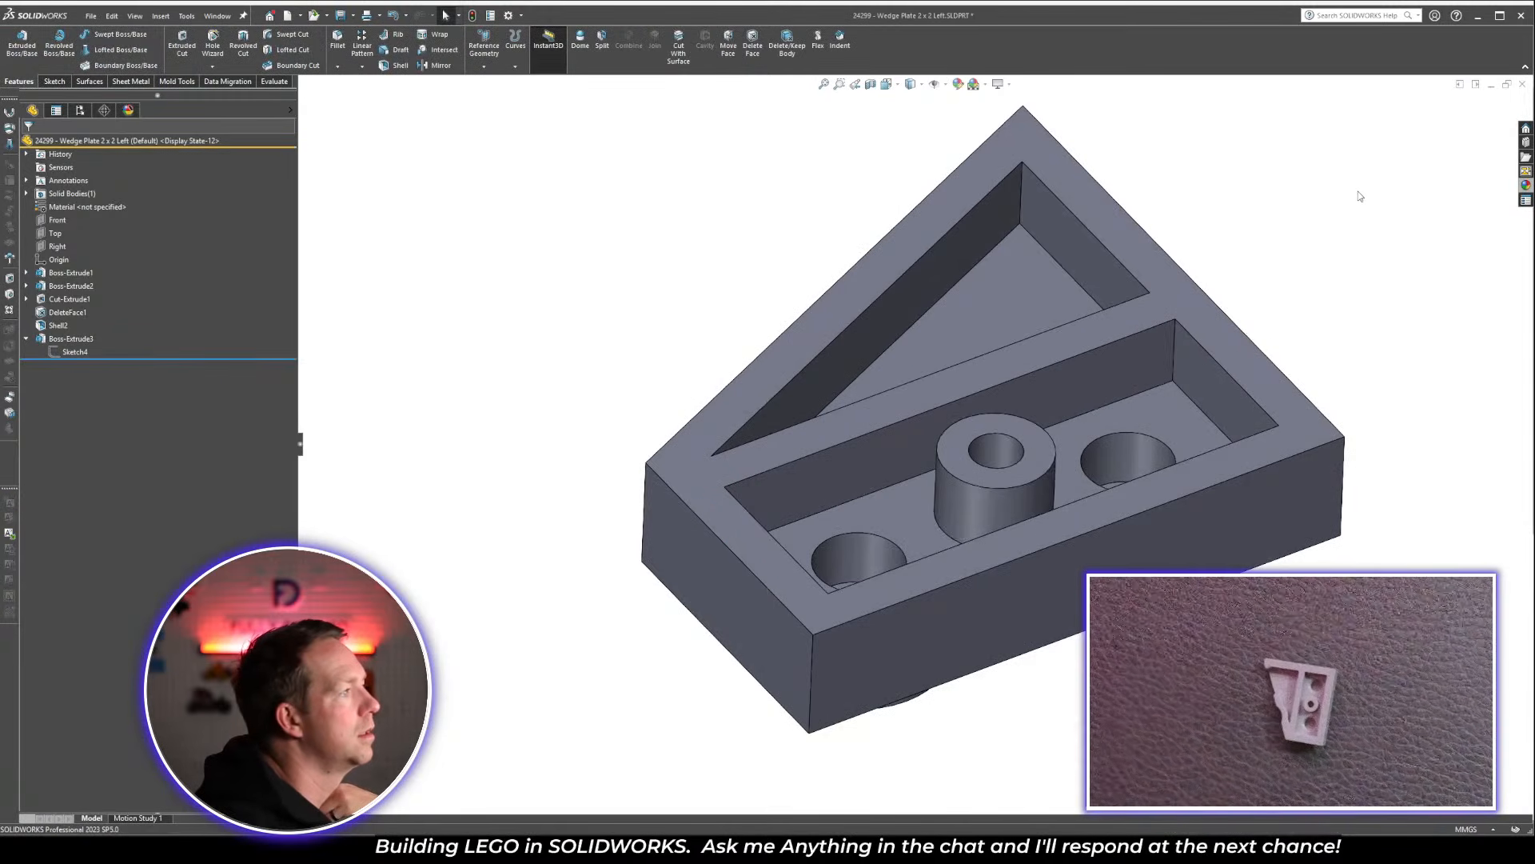
Start a sketch on the underside rim and draw a closed four-line rectangle across the sloped wall near the pointed corner
{"action": "mouse_move", "coordinate": [1358, 191]}
{"action": "middle_mouse_down"}
{"action": "mouse_move", "coordinate": [1068, 325]}
{"action": "mouse_move", "coordinate": [988, 502]}
{"action": "mouse_move", "coordinate": [1086, 486]}
{"action": "middle_mouse_up"}
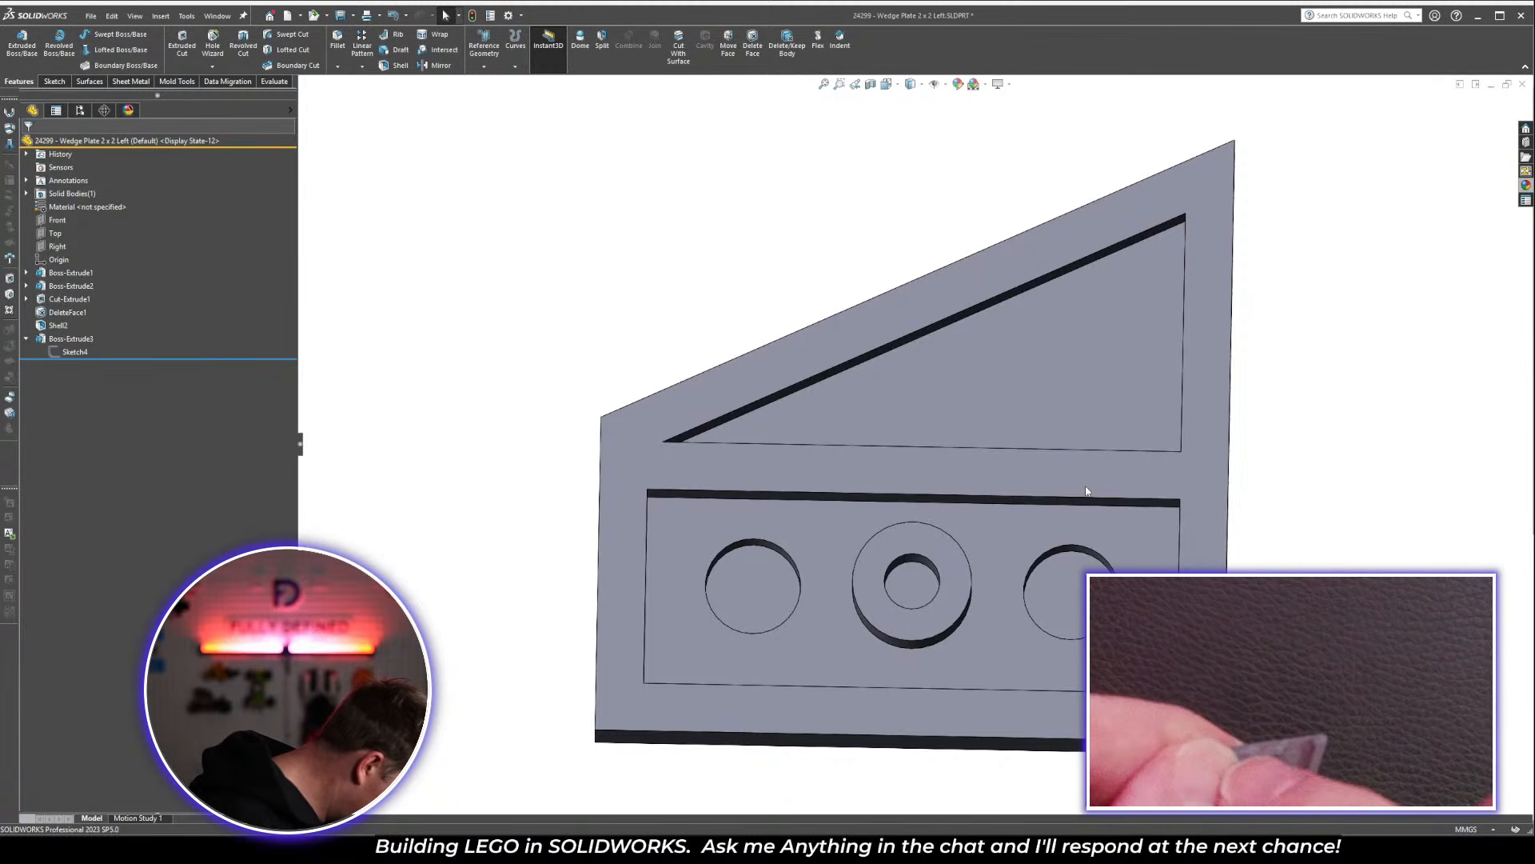
{"action": "left_click", "coordinate": [1192, 200]}
{"action": "left_click", "coordinate": [1202, 178]}
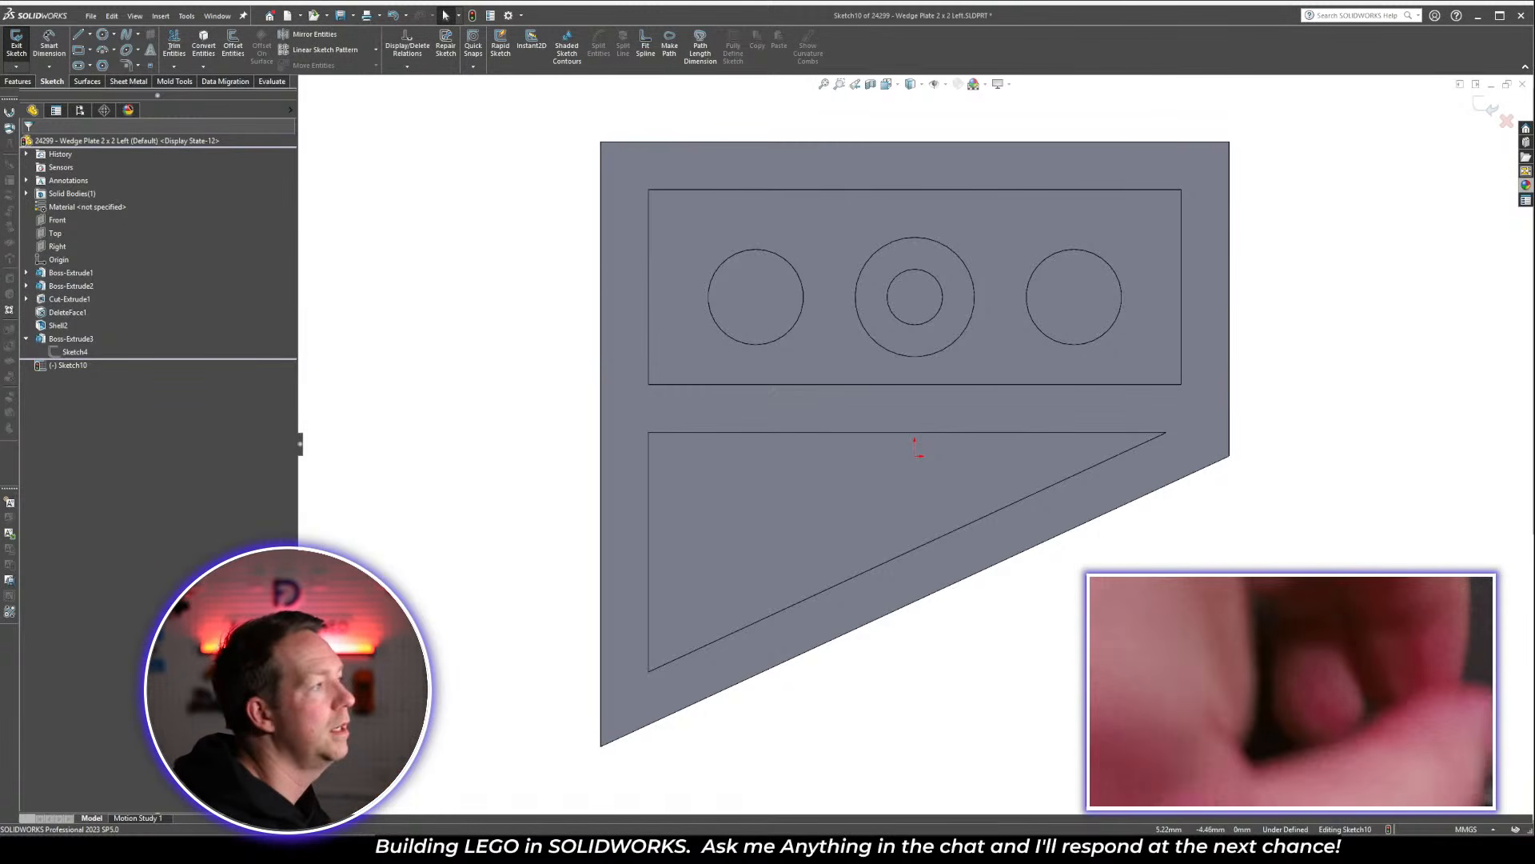
{"action": "key", "text": "l"}
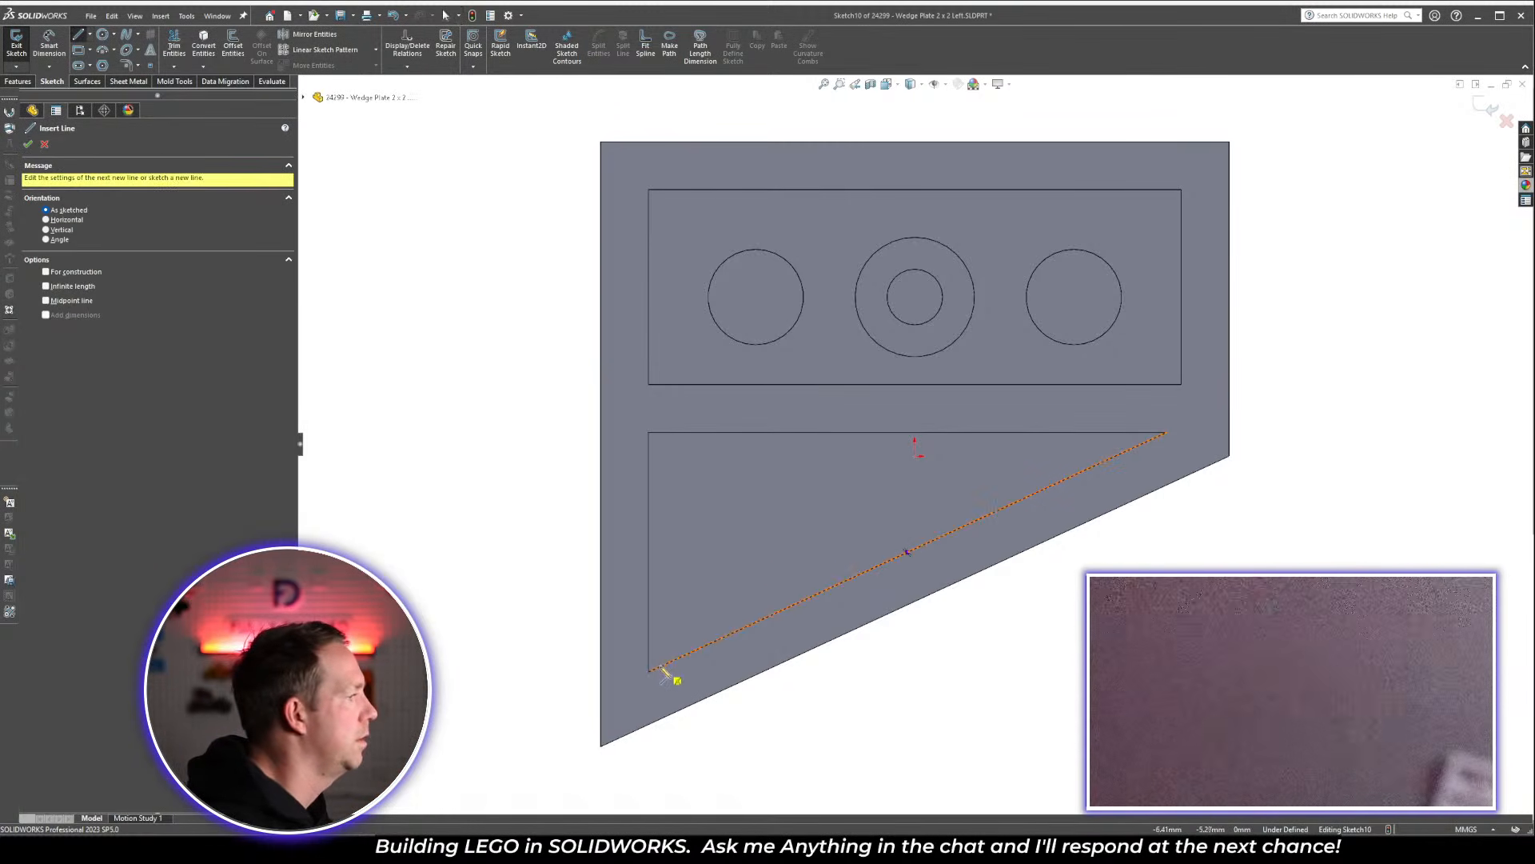
{"action": "left_click", "coordinate": [660, 666]}
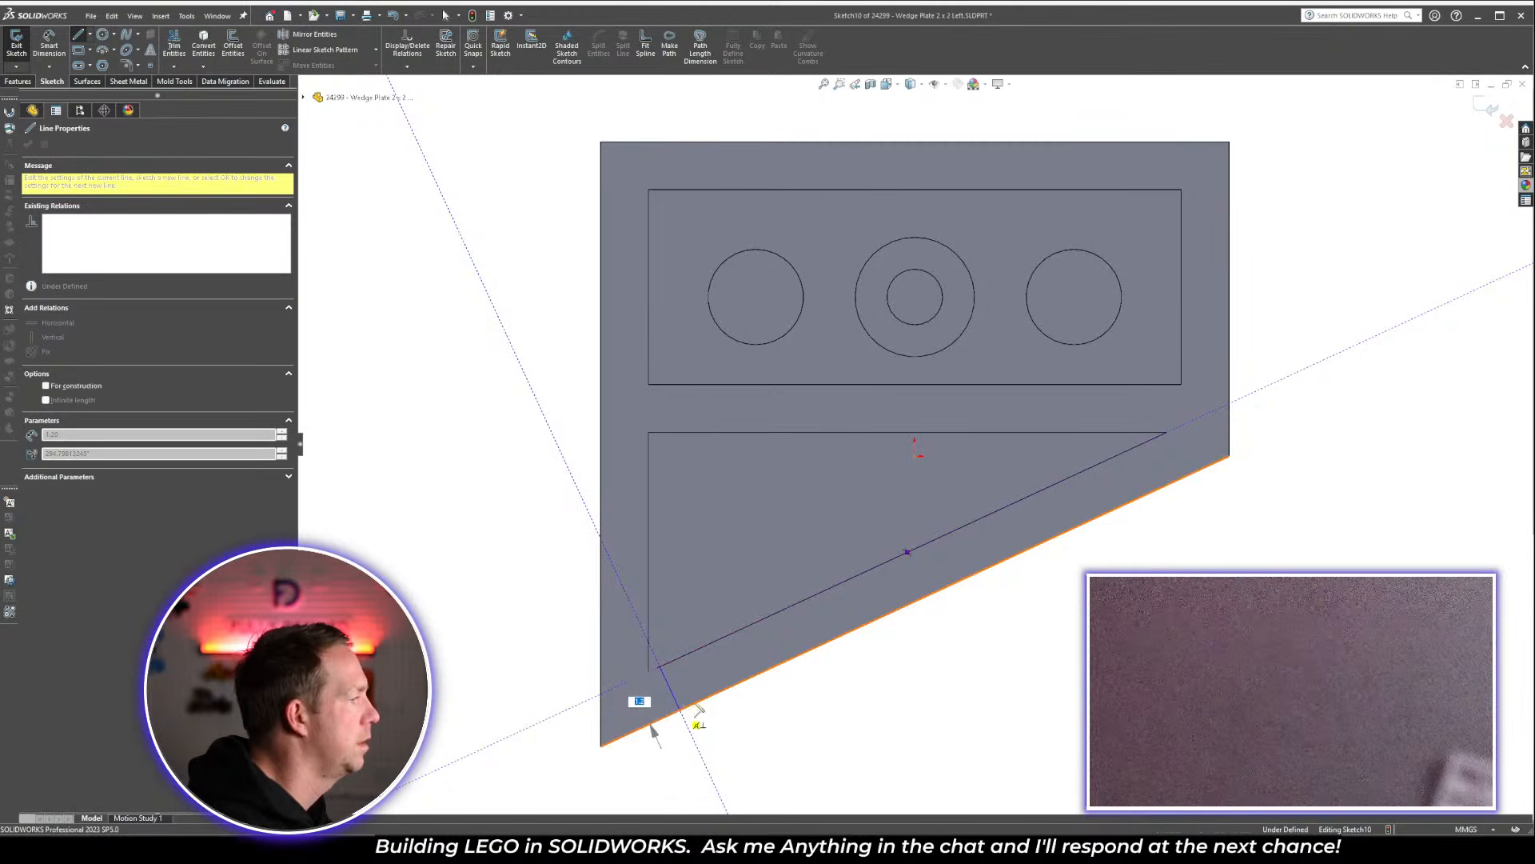
{"action": "left_click", "coordinate": [680, 708]}
{"action": "left_click", "coordinate": [824, 645]}
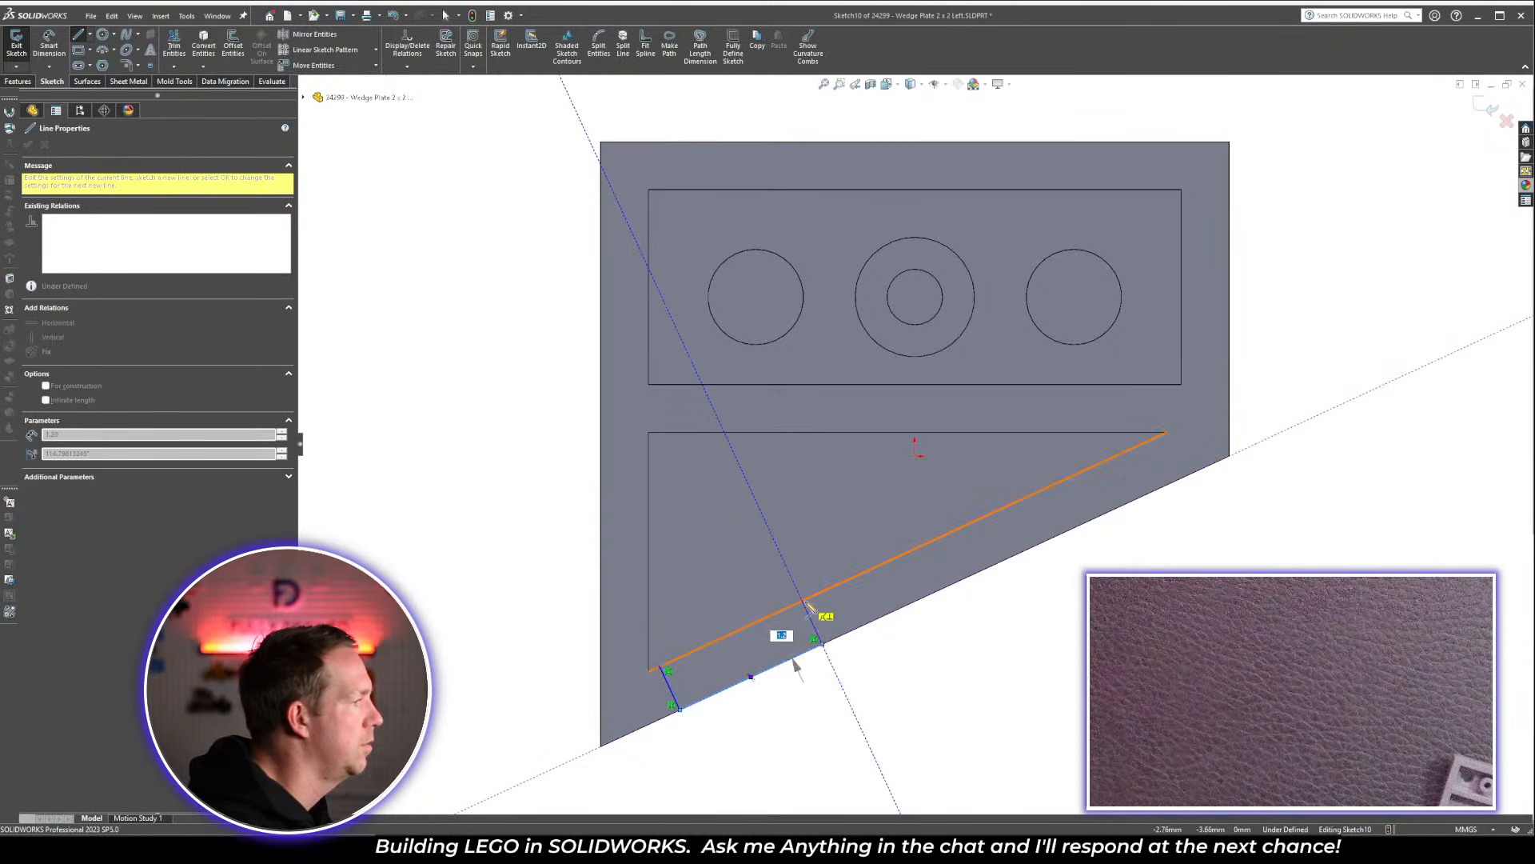
{"action": "left_click", "coordinate": [799, 599]}
{"action": "left_click", "coordinate": [661, 667]}
Dimension the notch rectangle 2.30 mm from the pointed corner and 5.30 mm long along the sloped edge
{"action": "key", "text": "d"}
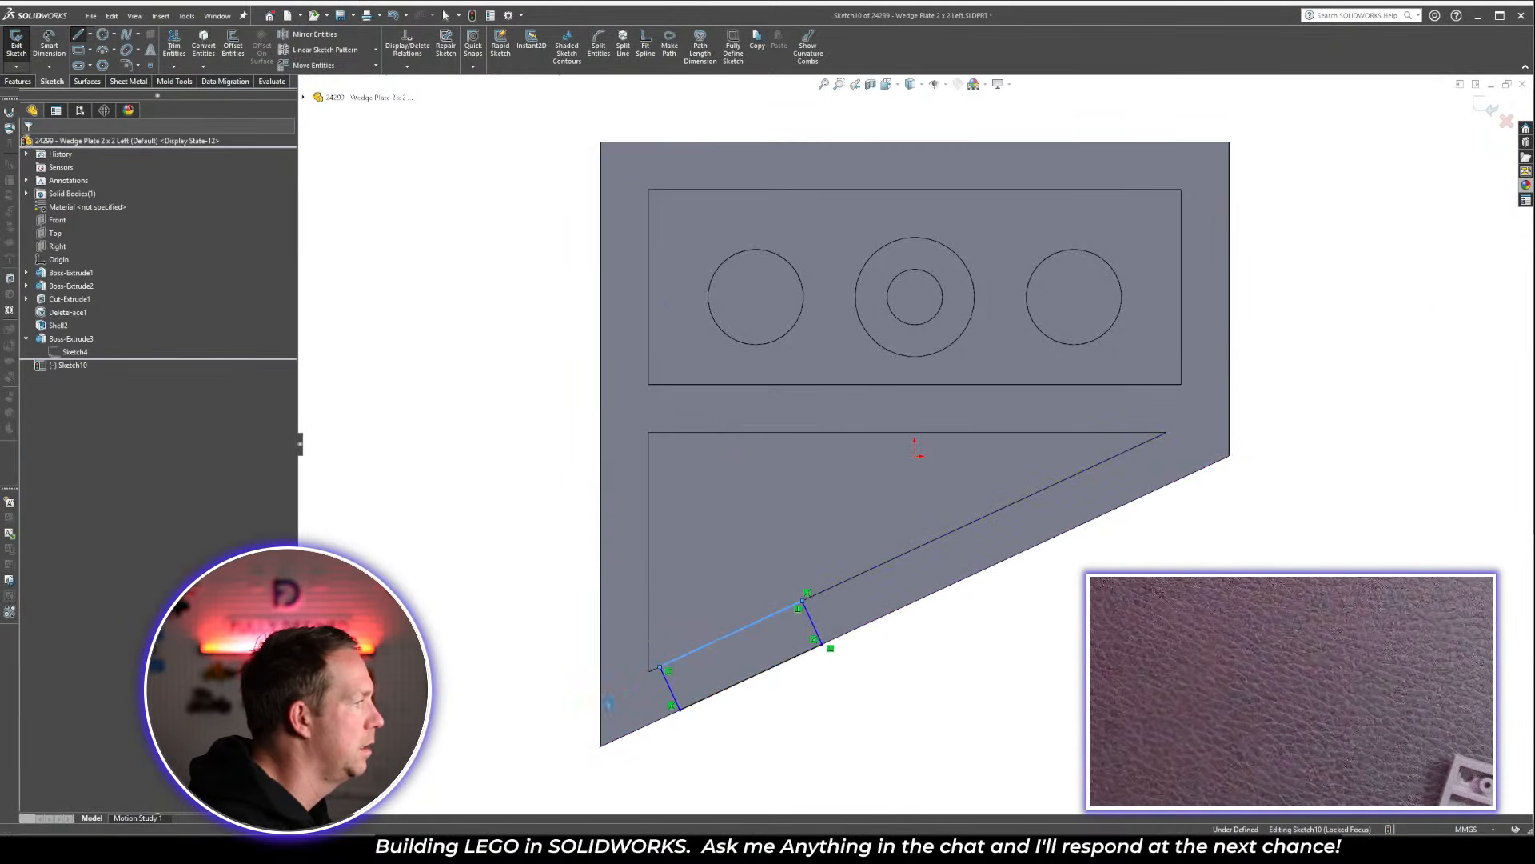
{"action": "left_click", "coordinate": [602, 746]}
{"action": "left_click", "coordinate": [670, 688]}
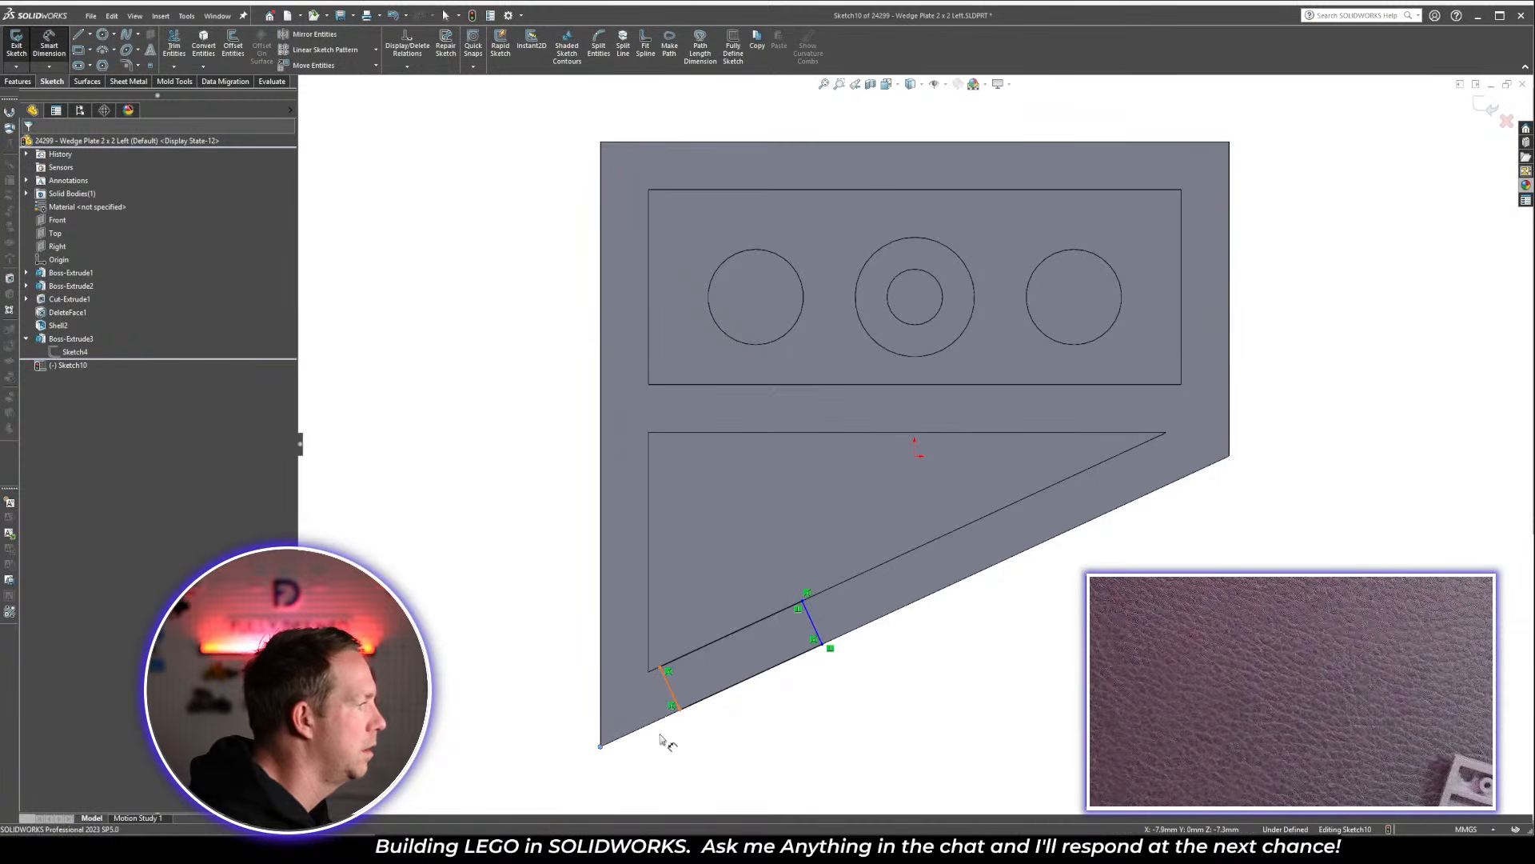
{"action": "left_click", "coordinate": [779, 738]}
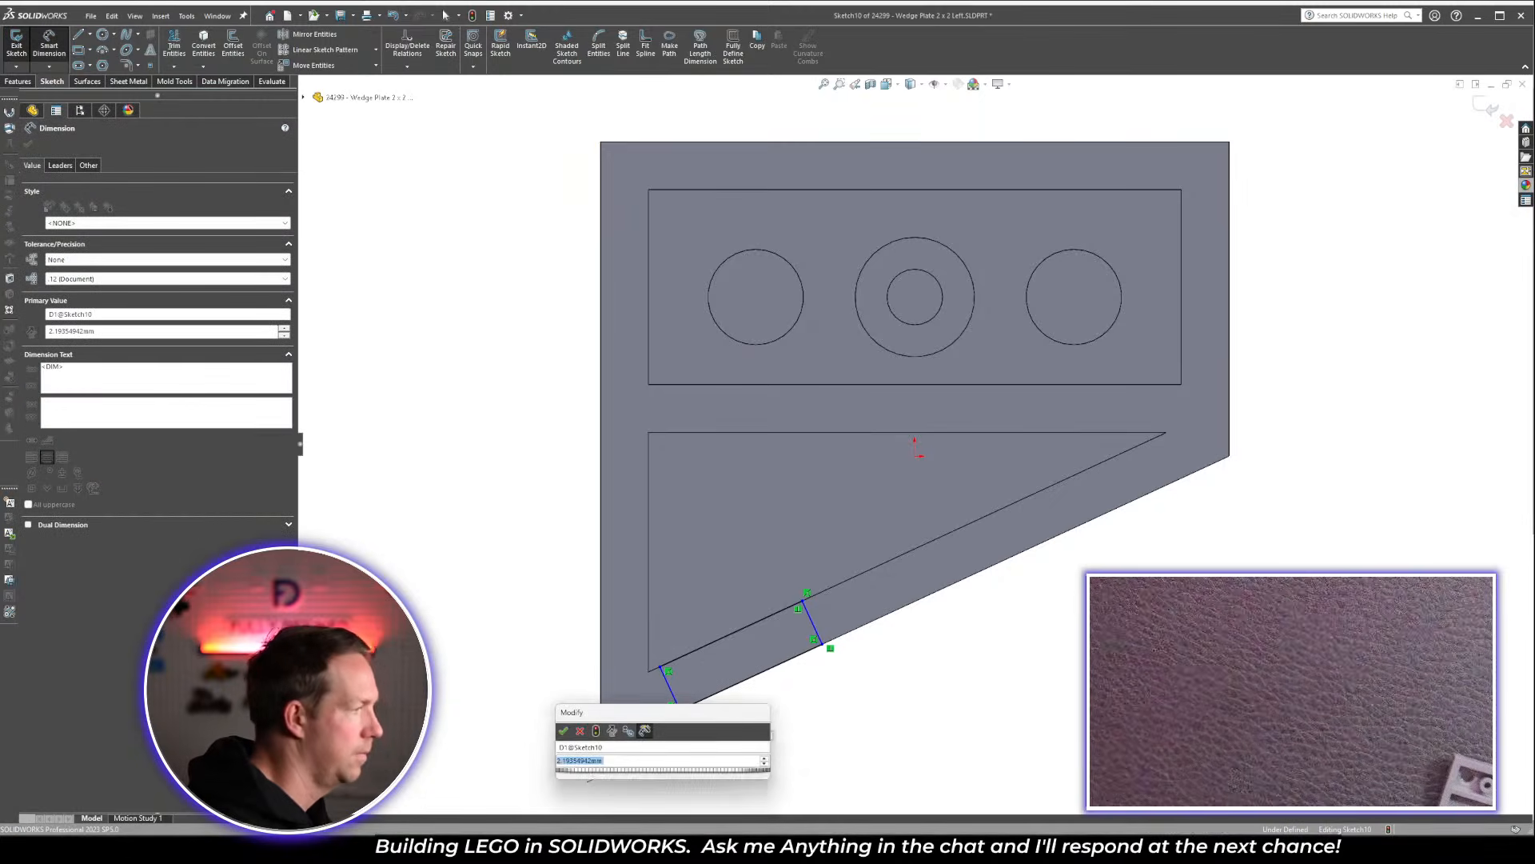
{"action": "key", "text": "Return"}
{"action": "left_click", "coordinate": [787, 664]}
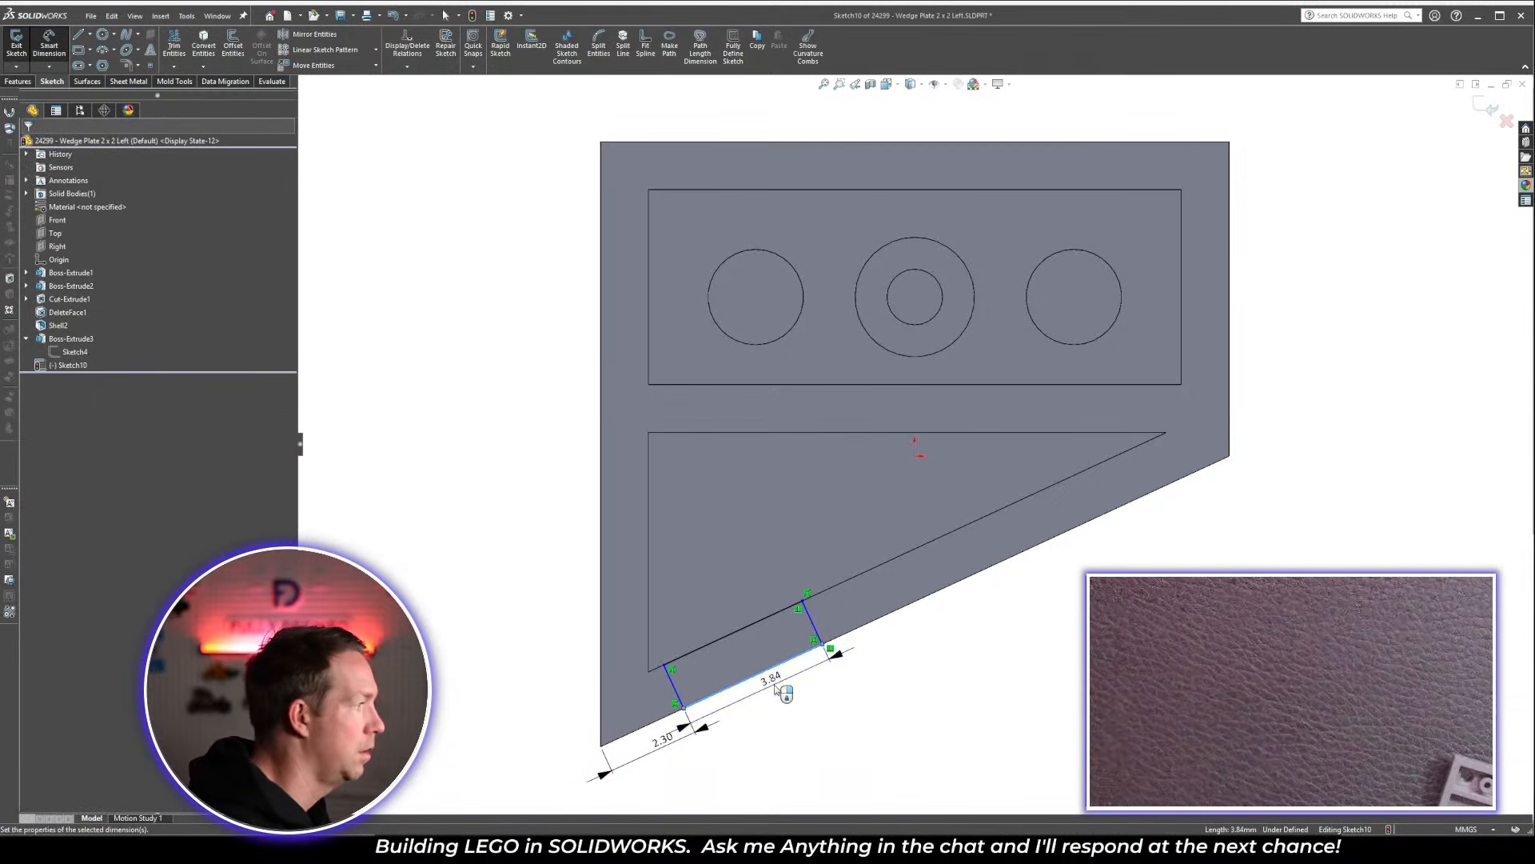
{"action": "left_click", "coordinate": [782, 689]}
{"action": "type", "text": "5.3"}
{"action": "key", "text": "Return"}
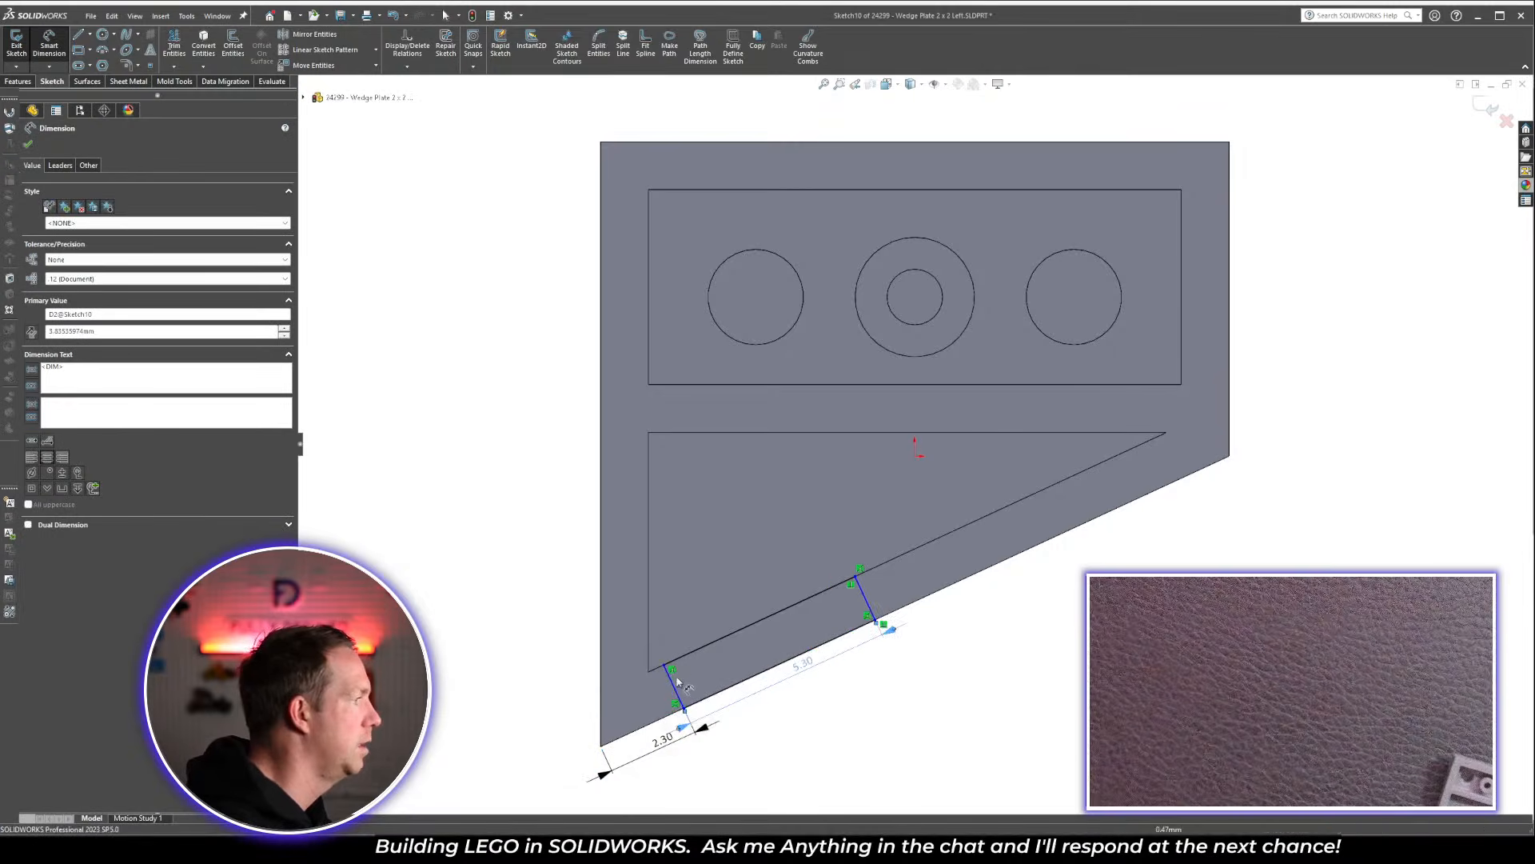
Make the rectangle's inner long line perpendicular to its short end line nearest the pointed corner
{"action": "key", "text": "Escape"}
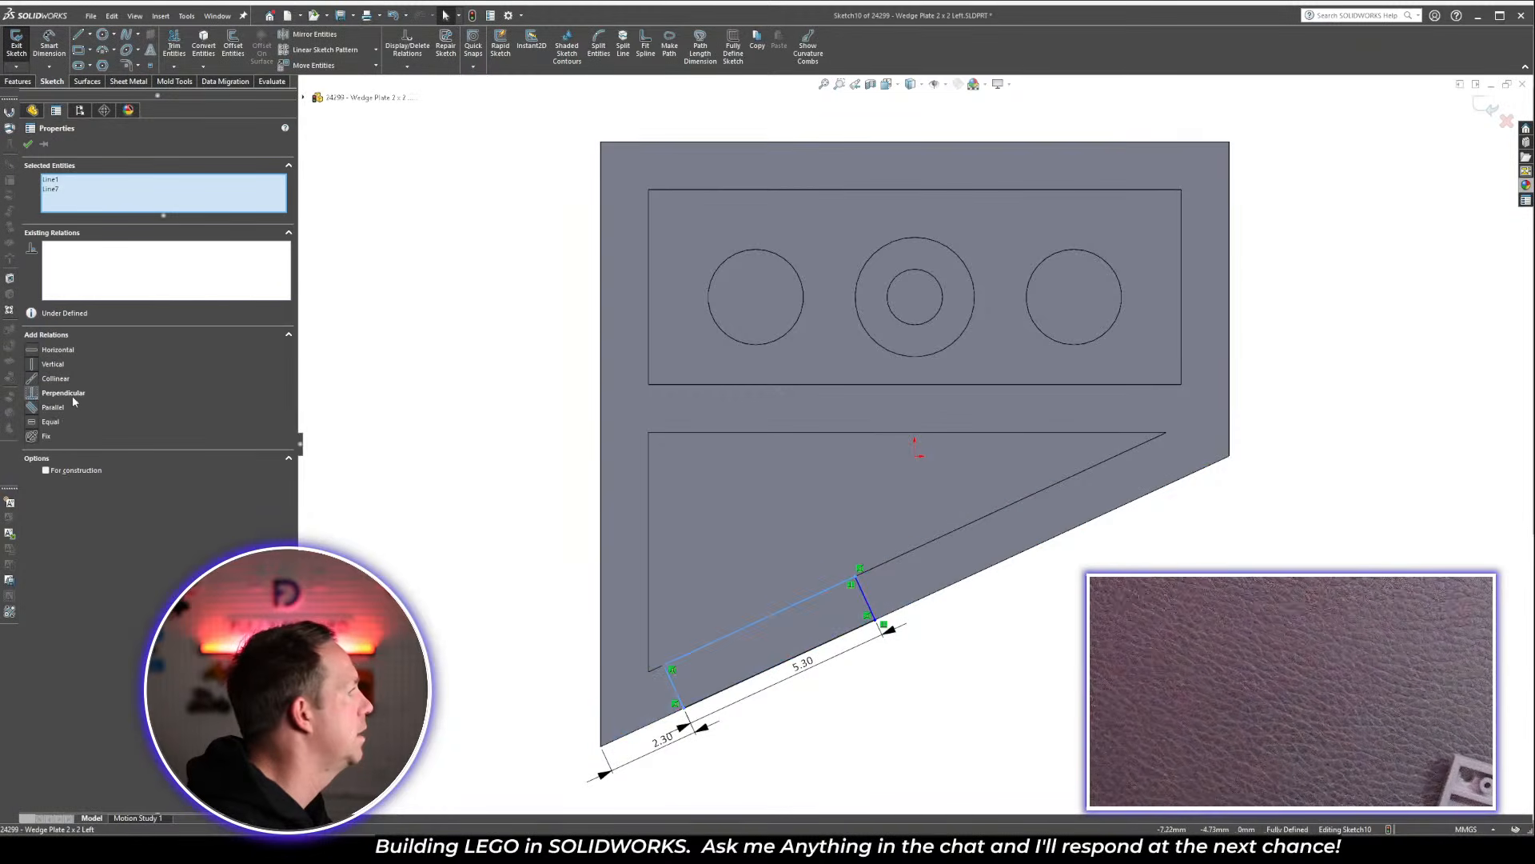
{"action": "left_click", "coordinate": [72, 398]}
{"action": "key", "text": "Escape"}
Sketch a circle of about 2.4 mm radius overlapping the sloped outer edge, beyond the rectangle toward the blunt corner
{"action": "key", "text": "c"}
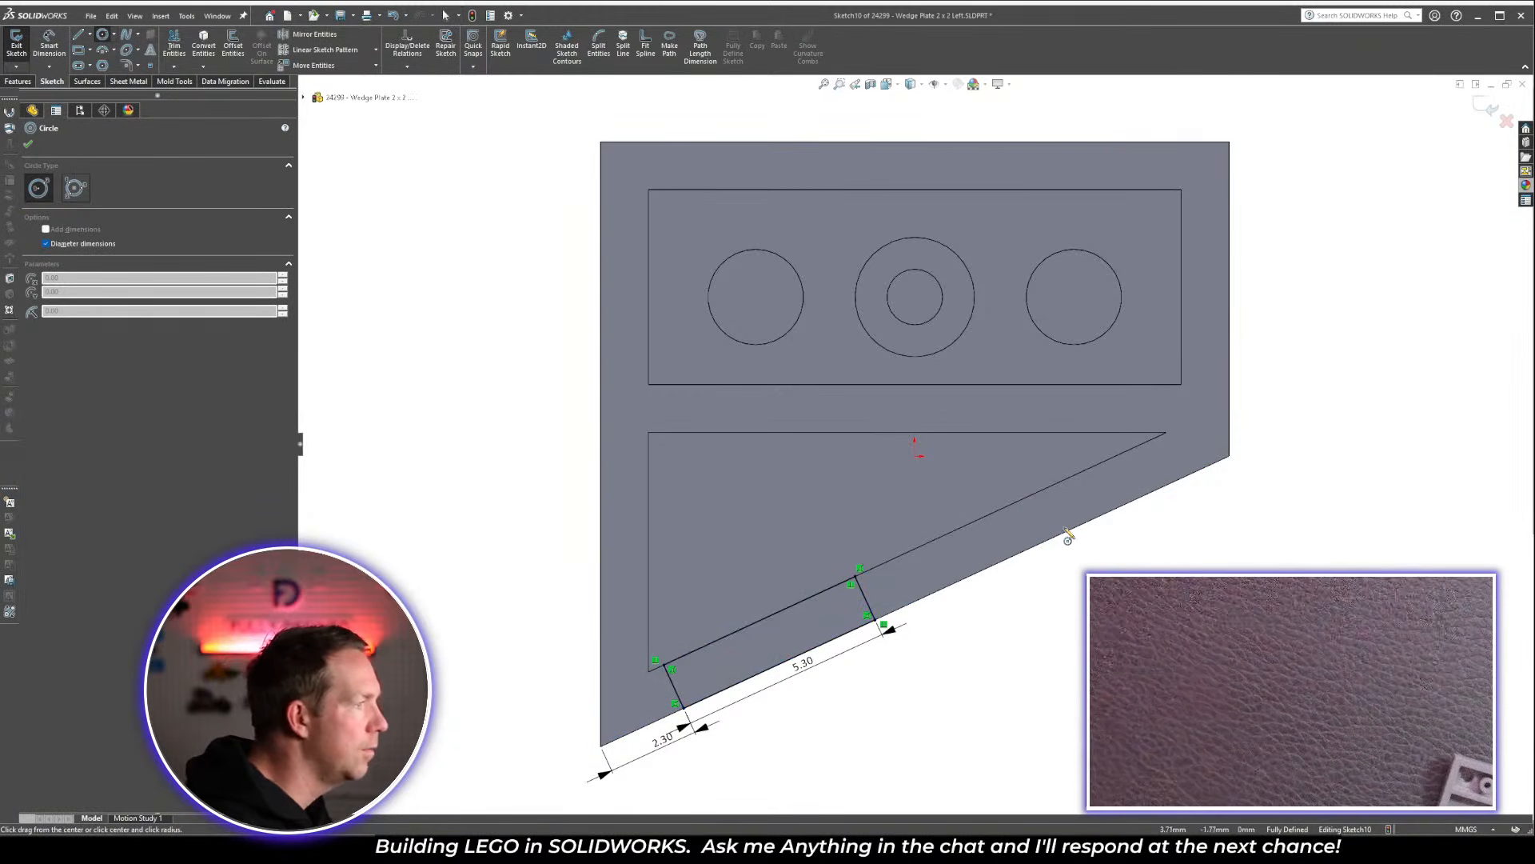
{"action": "left_click", "coordinate": [1110, 605]}
{"action": "left_click", "coordinate": [1080, 517]}
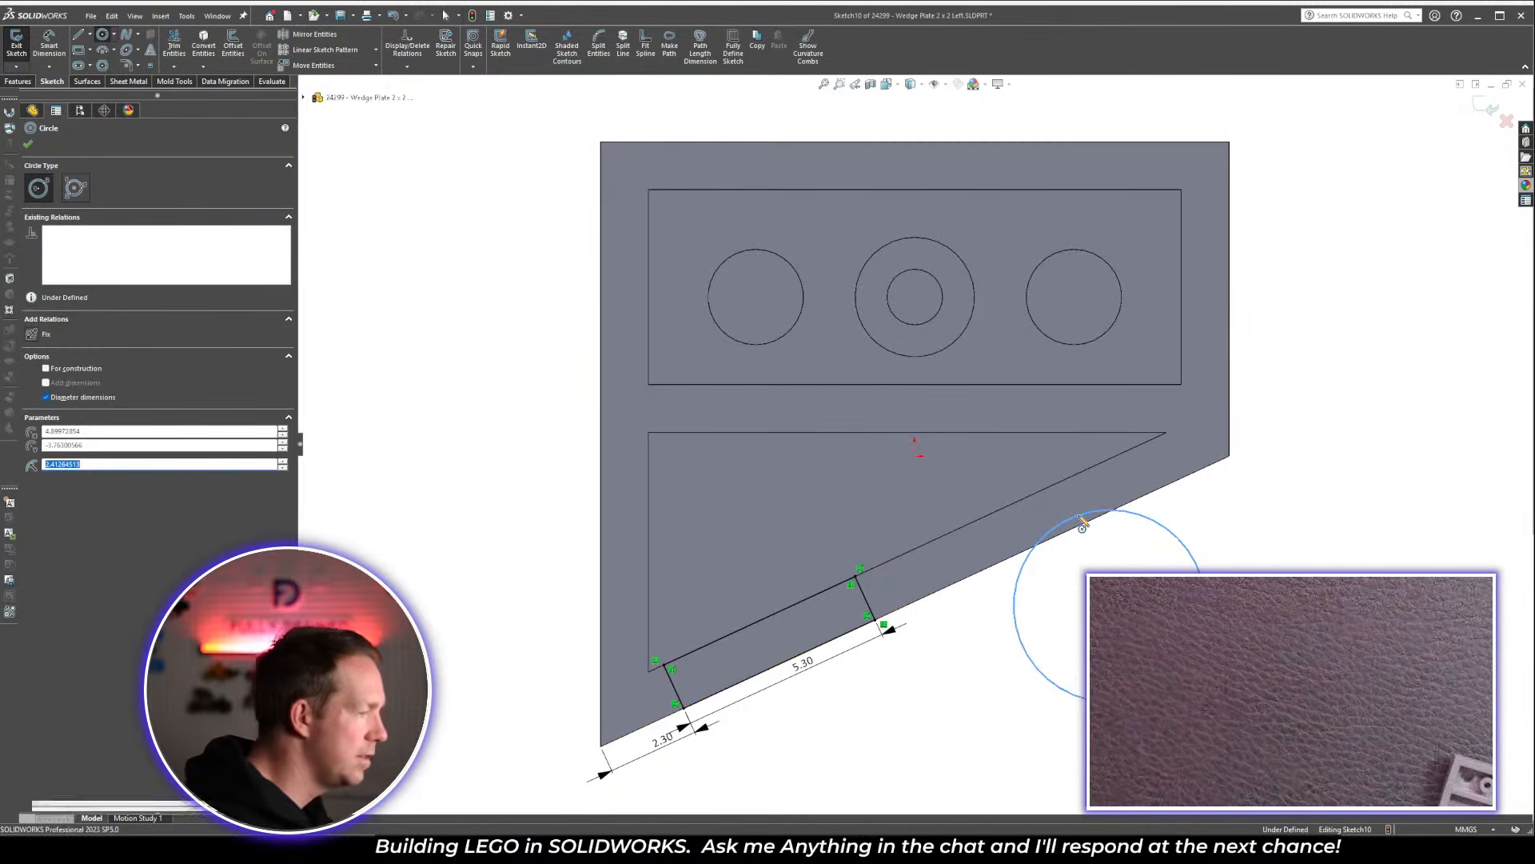
{"action": "key", "text": "Escape"}
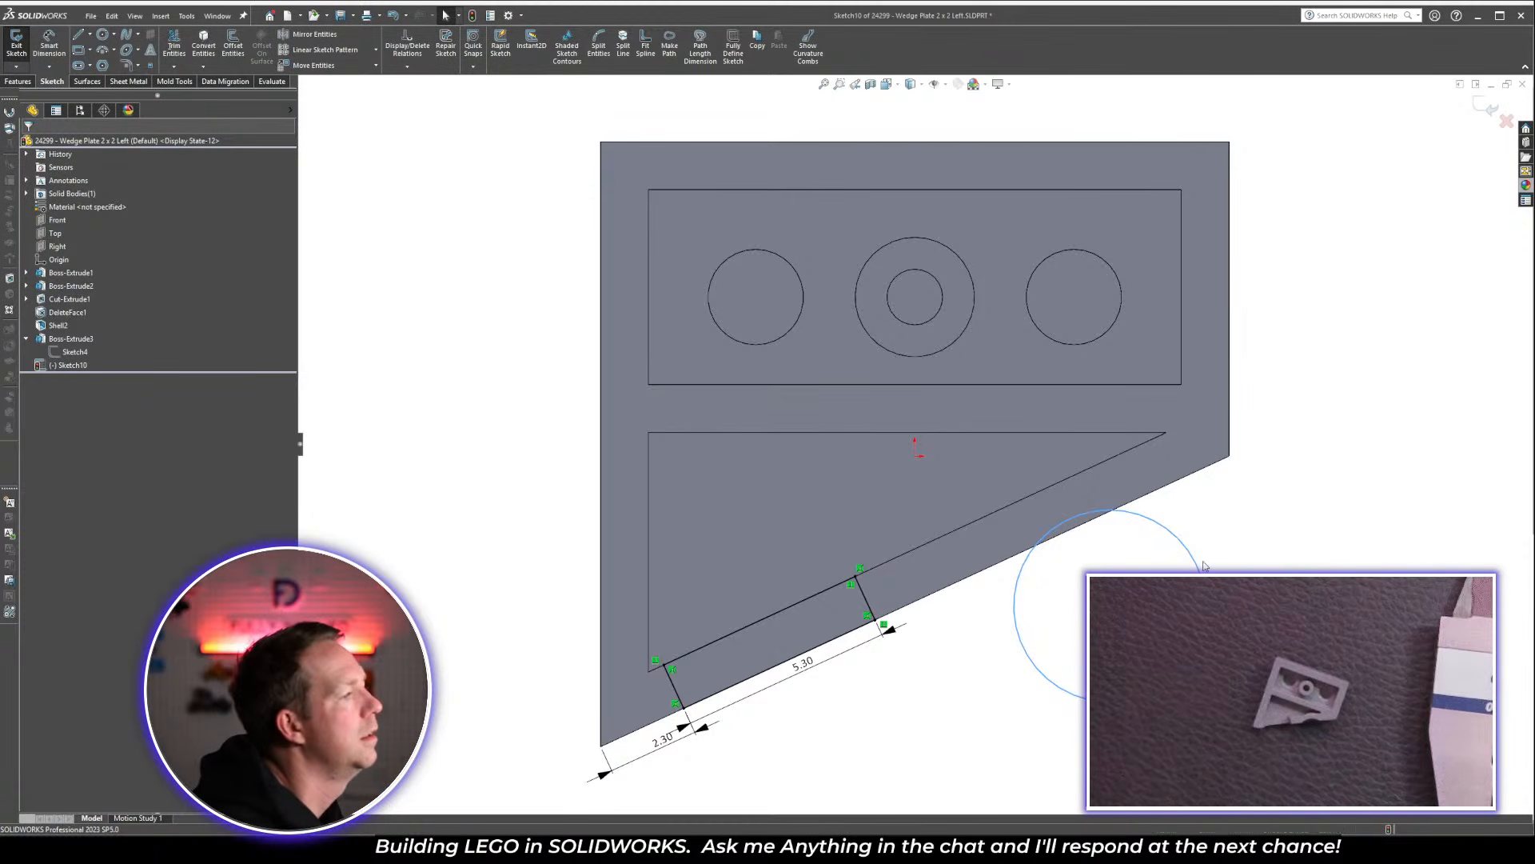
Place two sketch points on the circle and move each onto the sloped outer edge where the circle crosses it
{"action": "left_click", "coordinate": [1275, 639]}
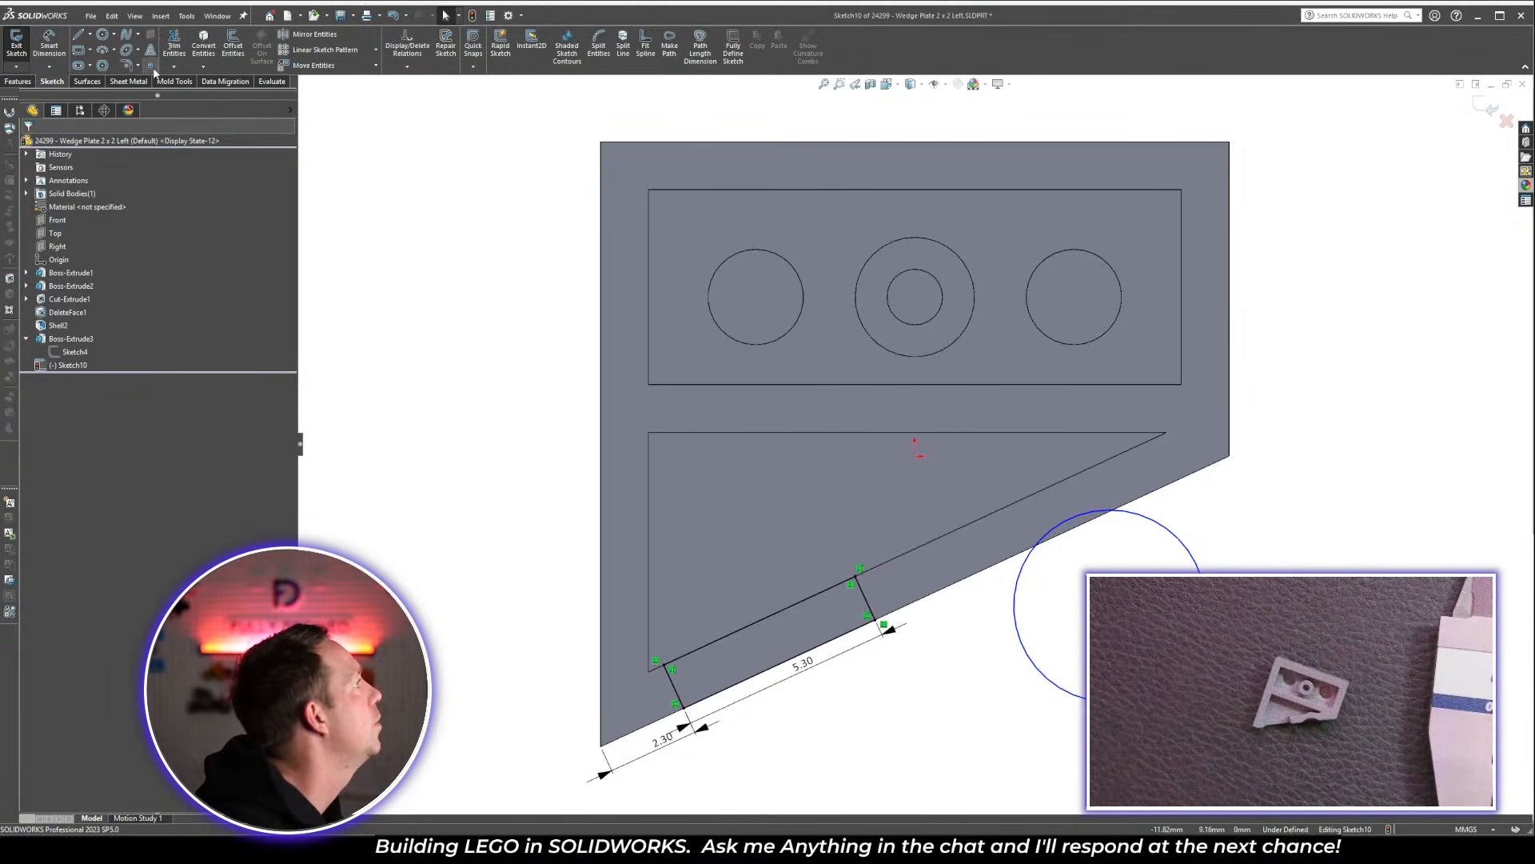
{"action": "scroll", "coordinate": [1175, 524], "scroll_direction": "down", "scroll_amount": 5}
{"action": "left_click", "coordinate": [989, 468]}
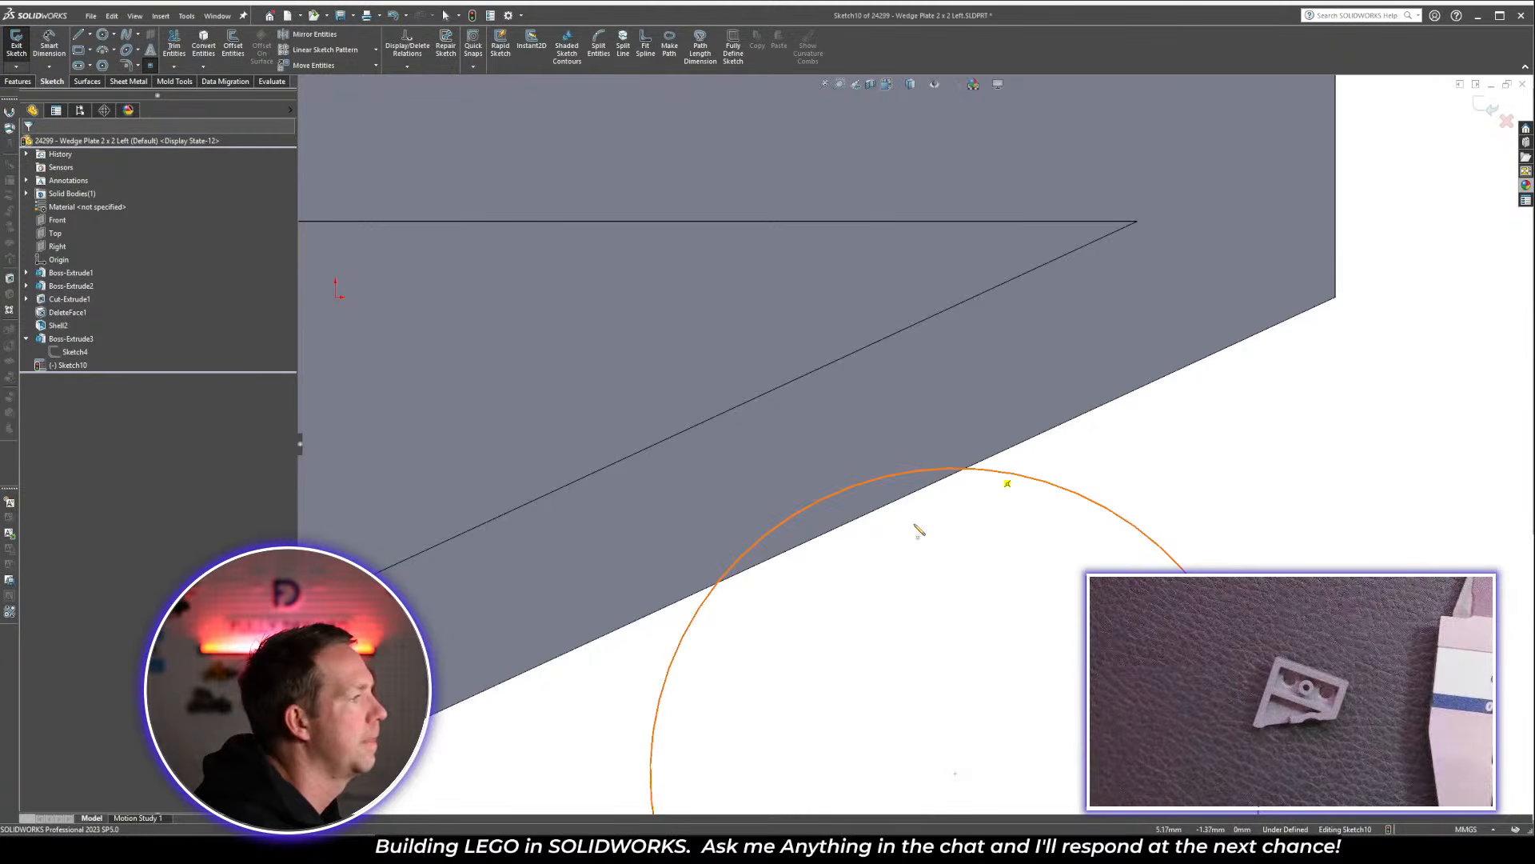
{"action": "left_click", "coordinate": [693, 631]}
{"action": "key", "text": "Escape"}
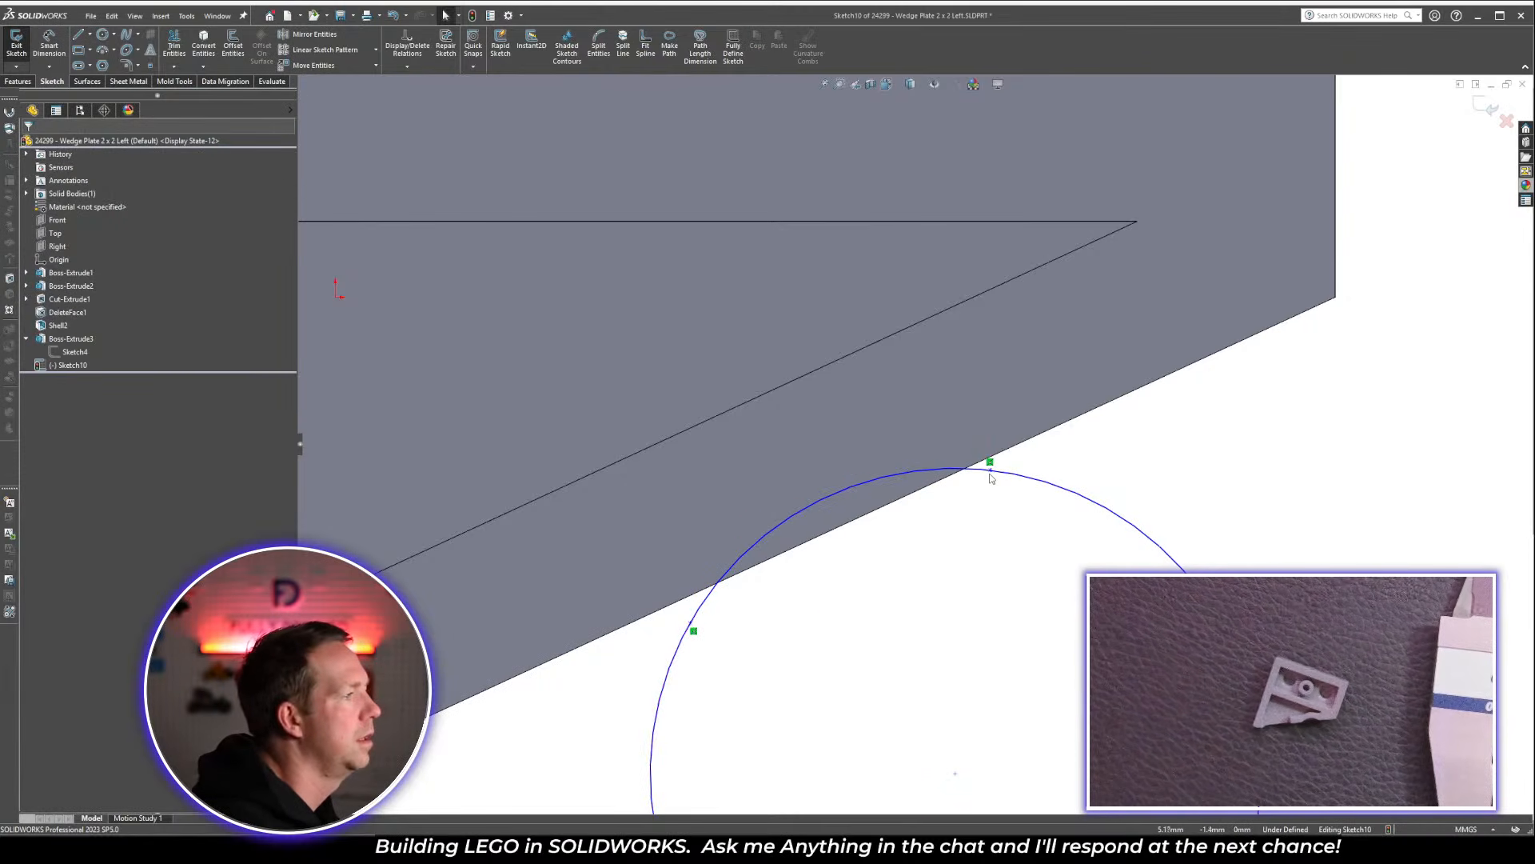
{"action": "left_click_drag", "start_coordinate": [990, 463], "coordinate": [1005, 445]}
{"action": "key", "text": "Escape"}
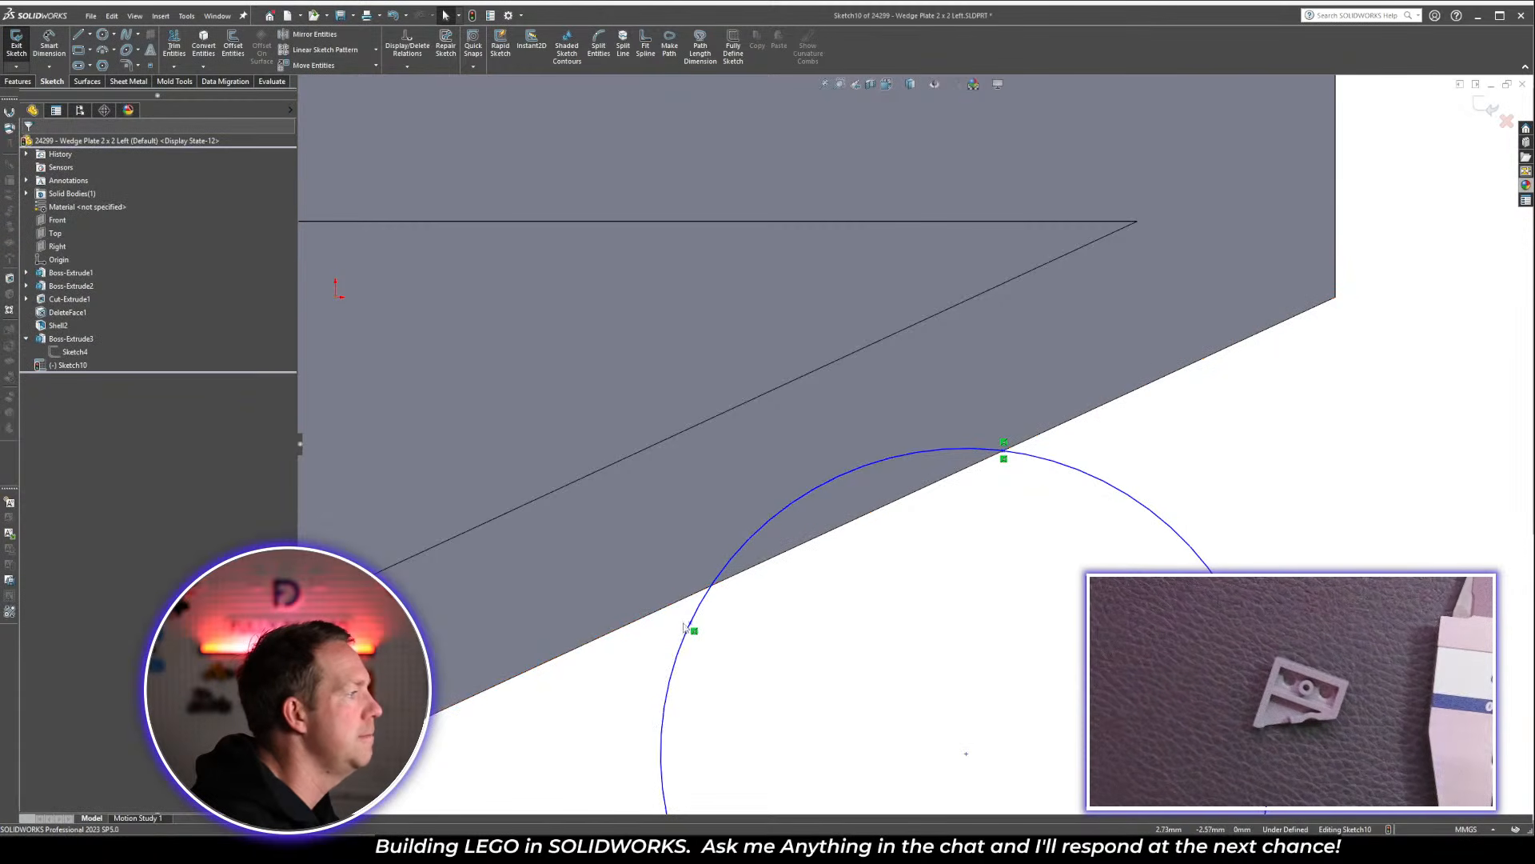
{"action": "left_click_drag", "start_coordinate": [693, 624], "coordinate": [707, 588]}
{"action": "key", "text": "Escape"}
Dimension the distance between the circle's two crossing points on the sloped edge at 3 mm
{"action": "left_click", "coordinate": [1007, 456]}
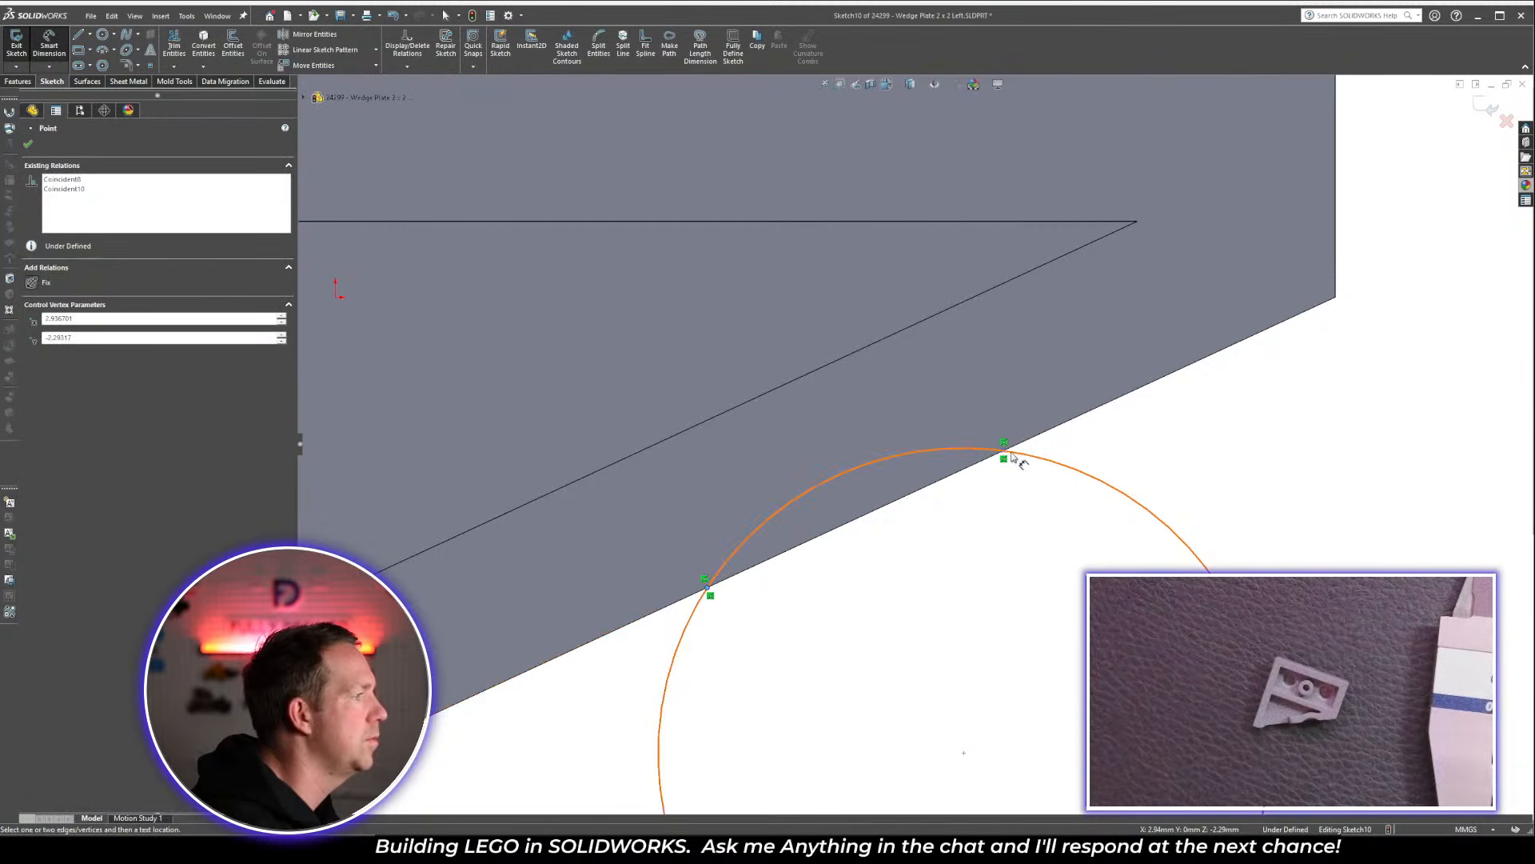
{"action": "left_click", "coordinate": [1004, 452]}
{"action": "left_click", "coordinate": [939, 569]}
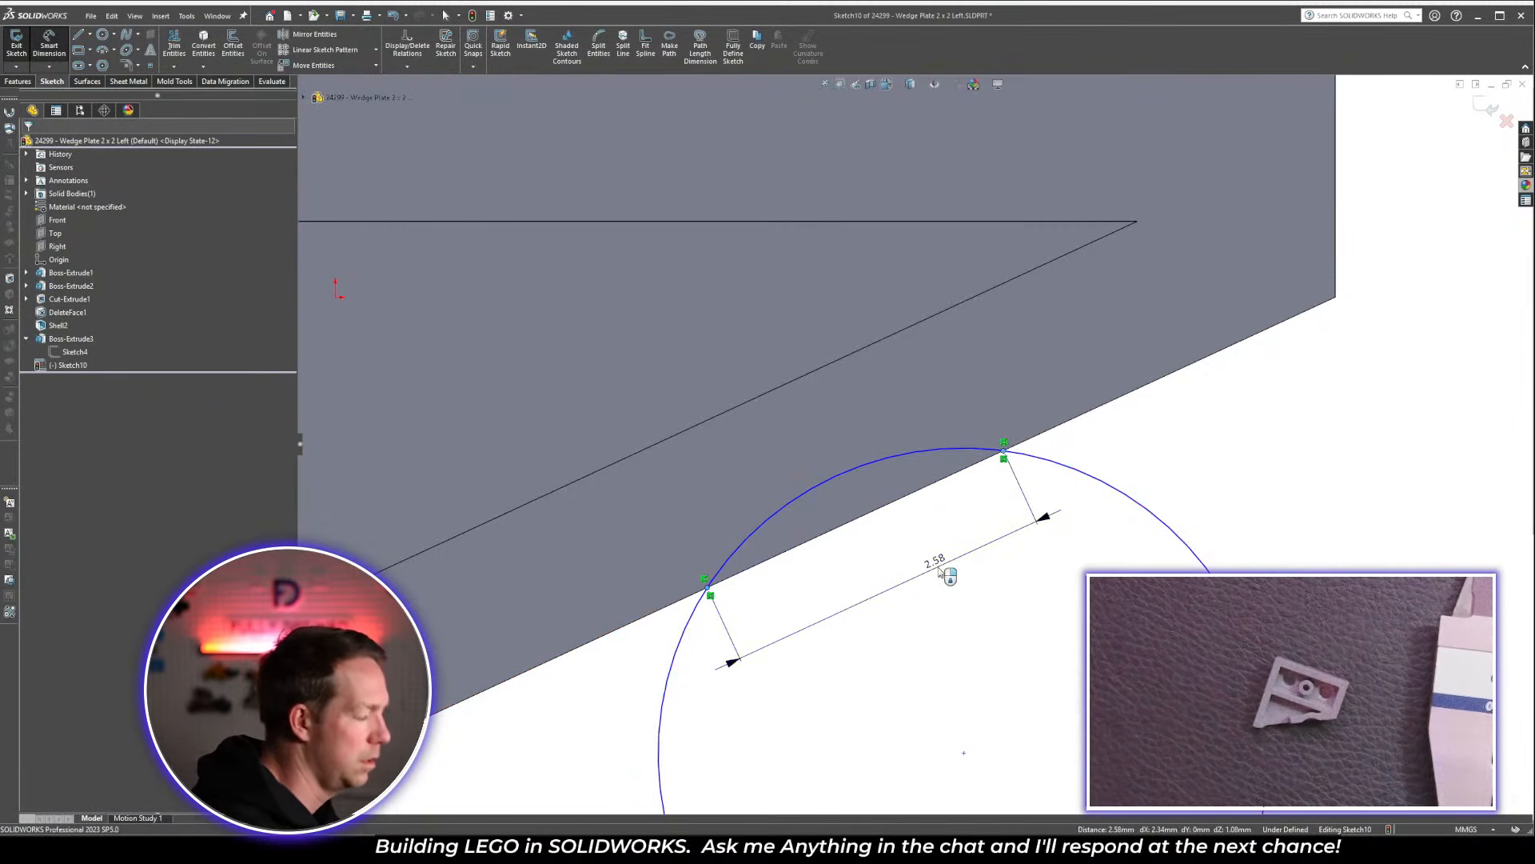
{"action": "type", "text": "3"}
{"action": "key", "text": "Return"}
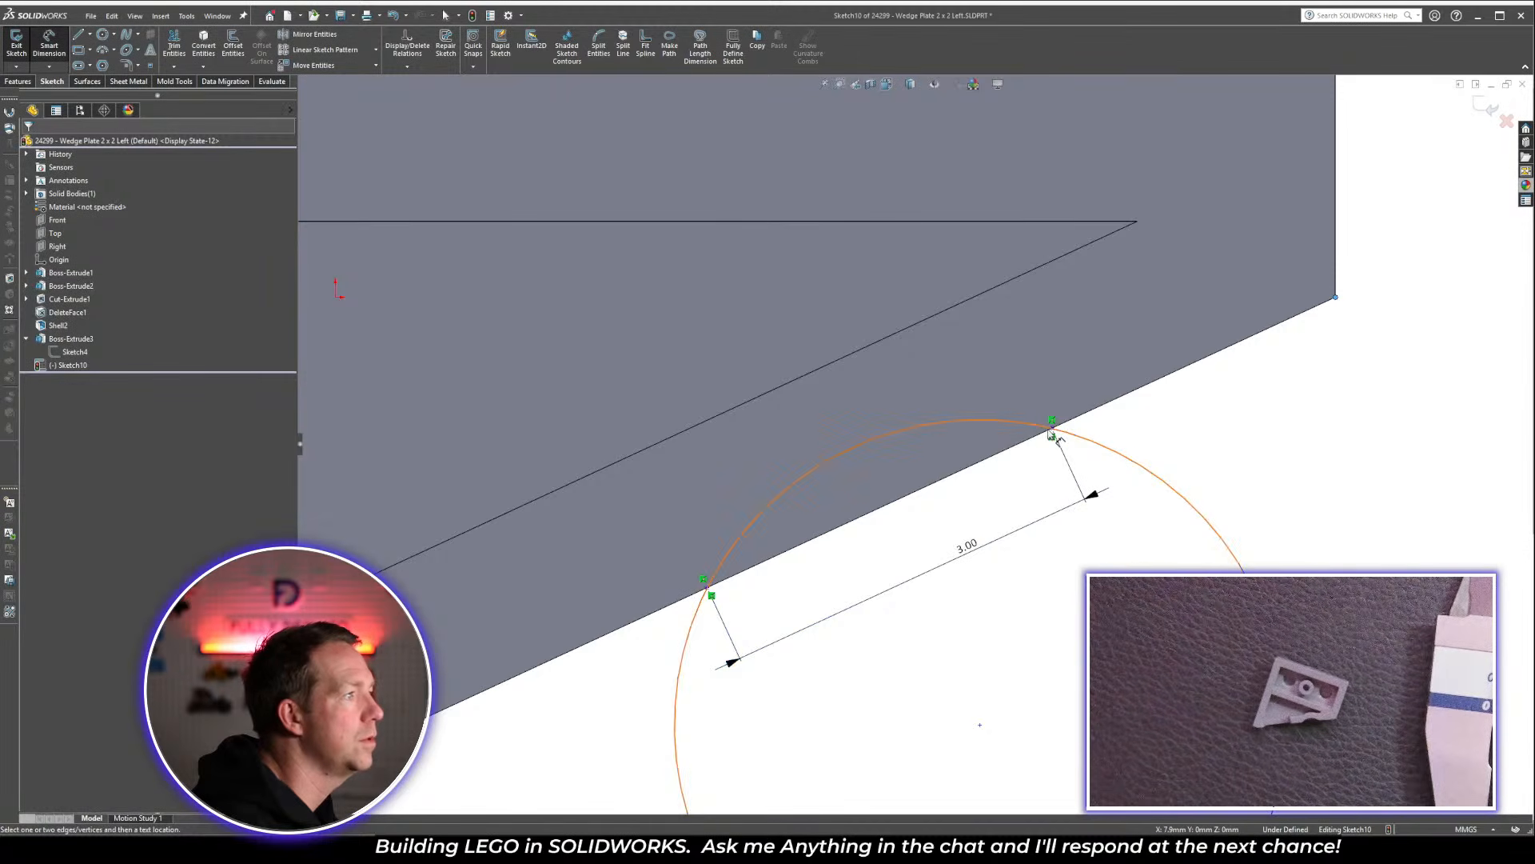
Dimension the upper crossing point 2.30 mm from the sloped edge's blunt corner and enlarge the circle by moving its centre away from the wall
{"action": "left_click", "coordinate": [1053, 436]}
{"action": "left_click", "coordinate": [1251, 425]}
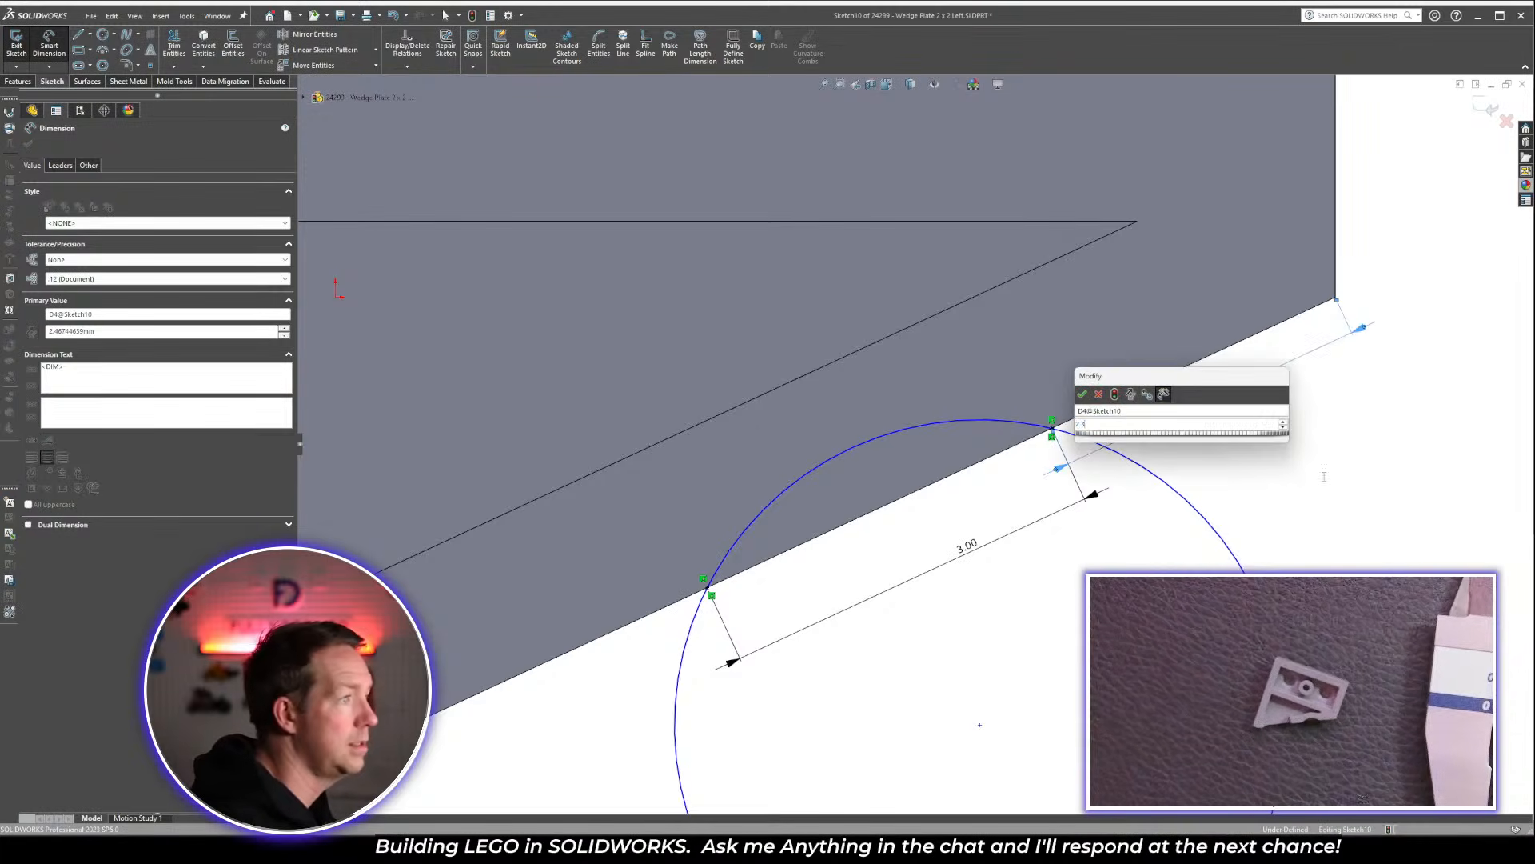
{"action": "key", "text": "Return"}
{"action": "key", "text": "Escape"}
{"action": "scroll", "coordinate": [981, 604], "scroll_direction": "up", "scroll_amount": 7}
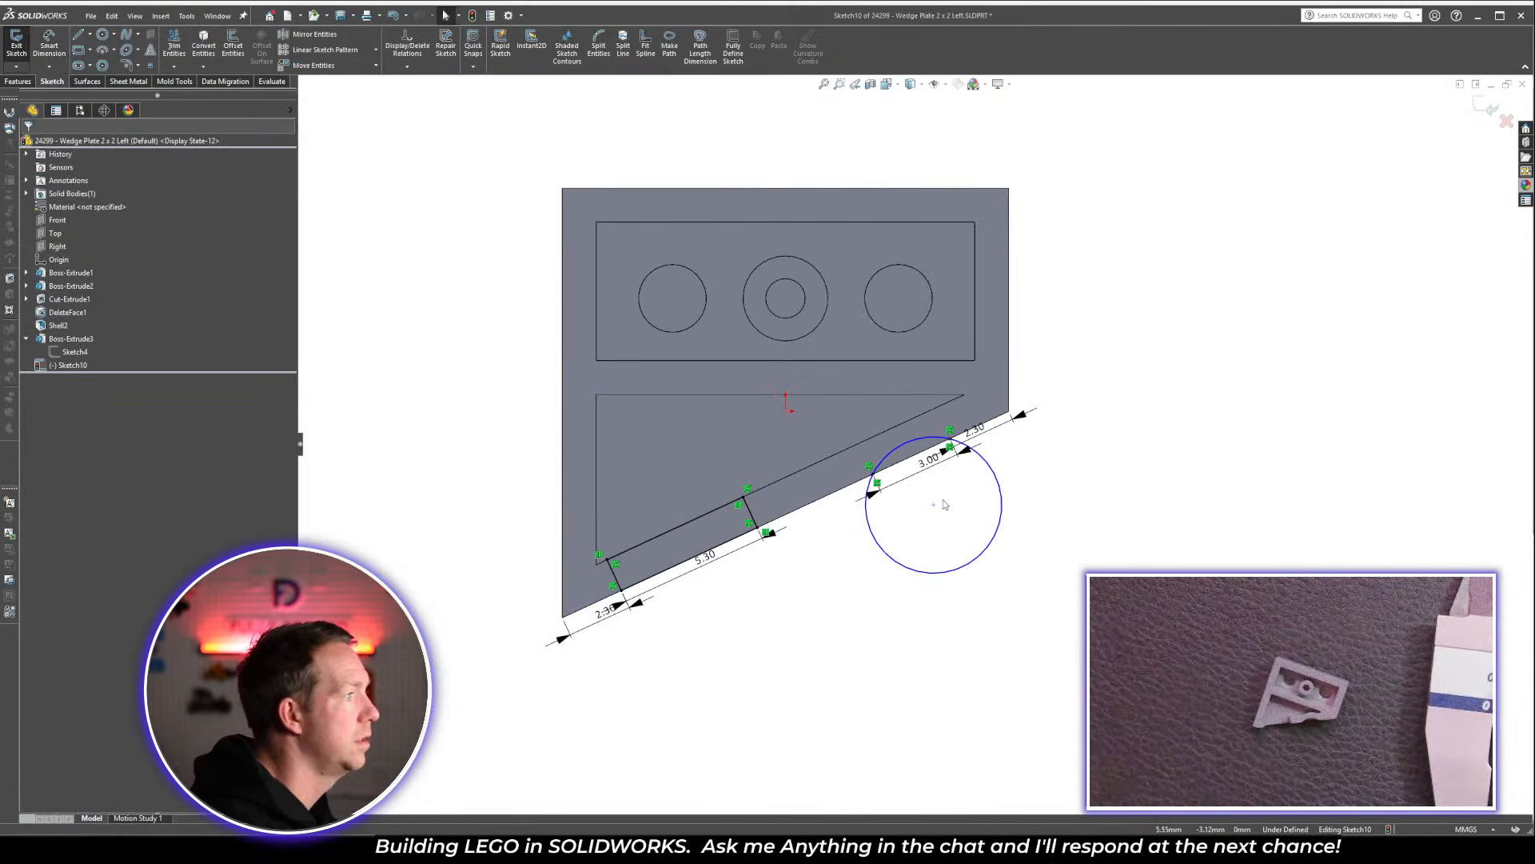
{"action": "left_click_drag", "start_coordinate": [934, 506], "coordinate": [945, 528]}
{"action": "key", "text": "Escape"}
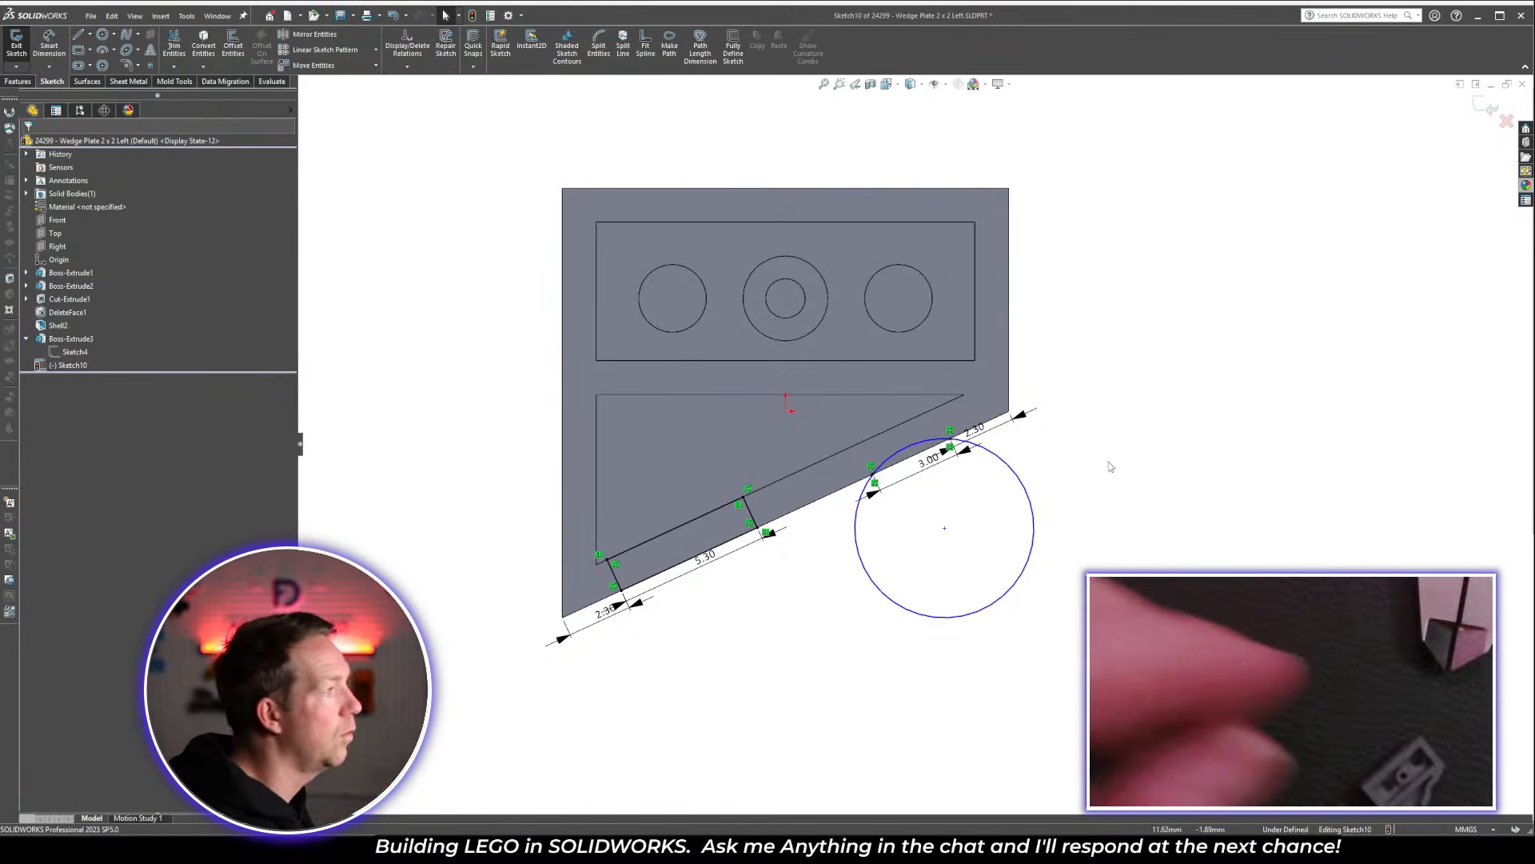
Try to dimension the gap between the cavity's sloped inner edge and the circle at 1.2 mm
{"action": "scroll", "coordinate": [824, 419], "scroll_direction": "down", "scroll_amount": 3}
{"action": "right_click_drag", "start_coordinate": [1260, 560], "coordinate": [1269, 360]}
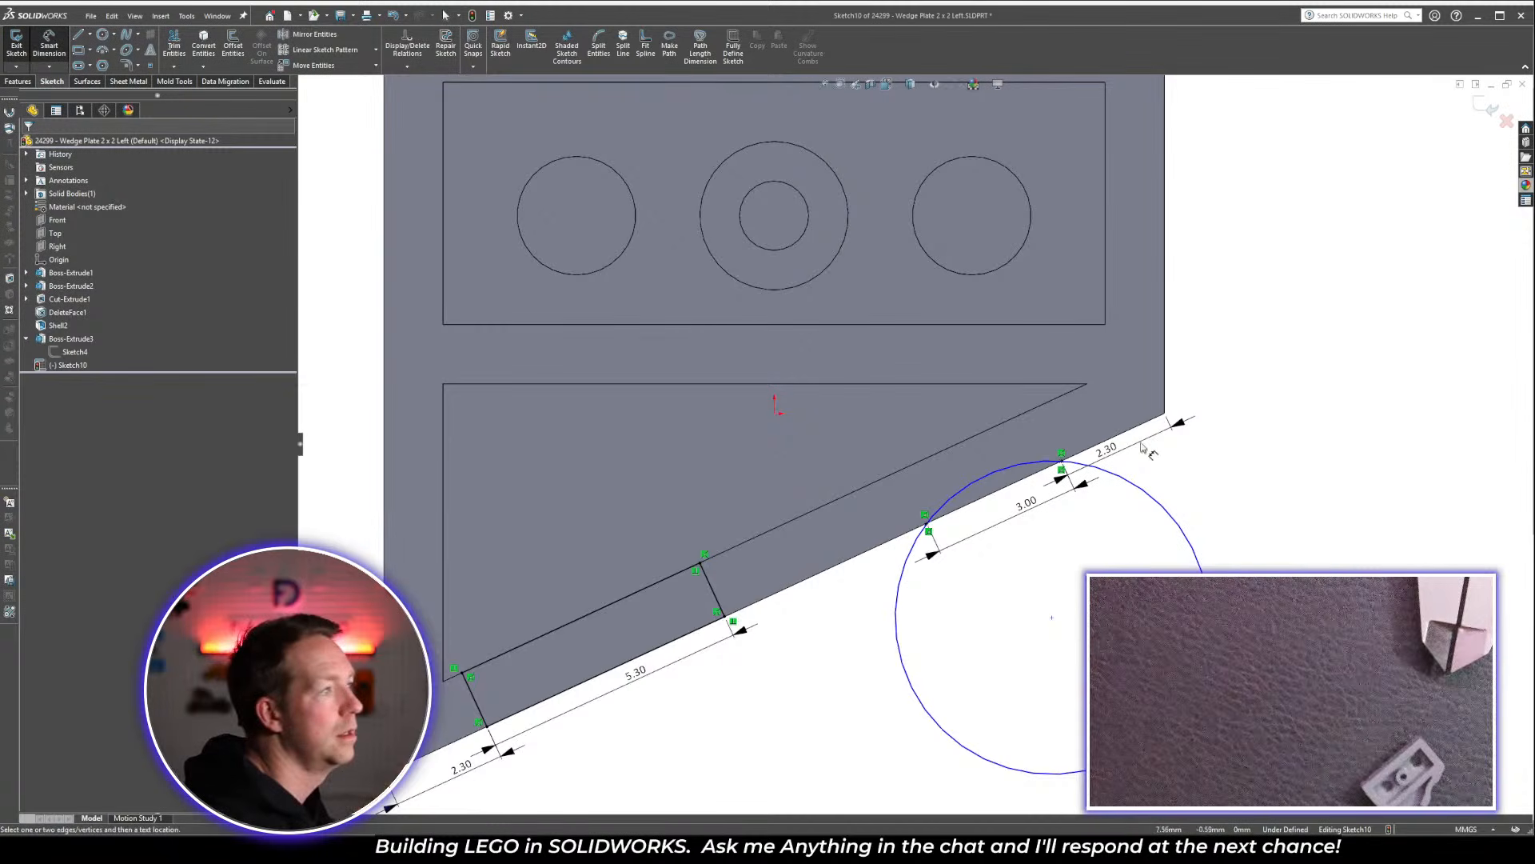
{"action": "left_click", "coordinate": [961, 444]}
{"action": "left_click", "coordinate": [999, 469]}
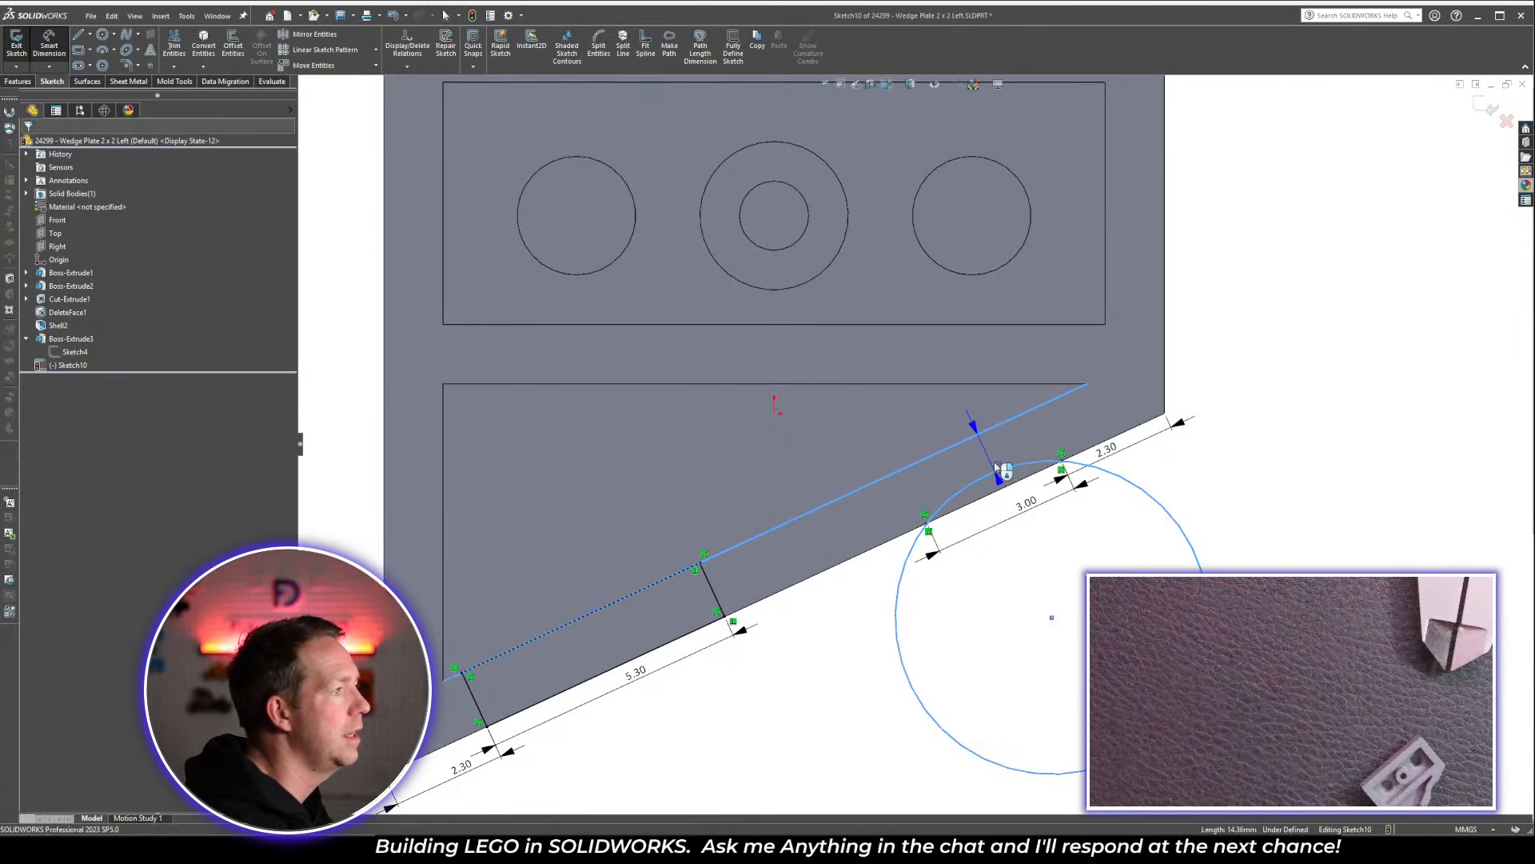
{"action": "left_click", "coordinate": [1032, 441]}
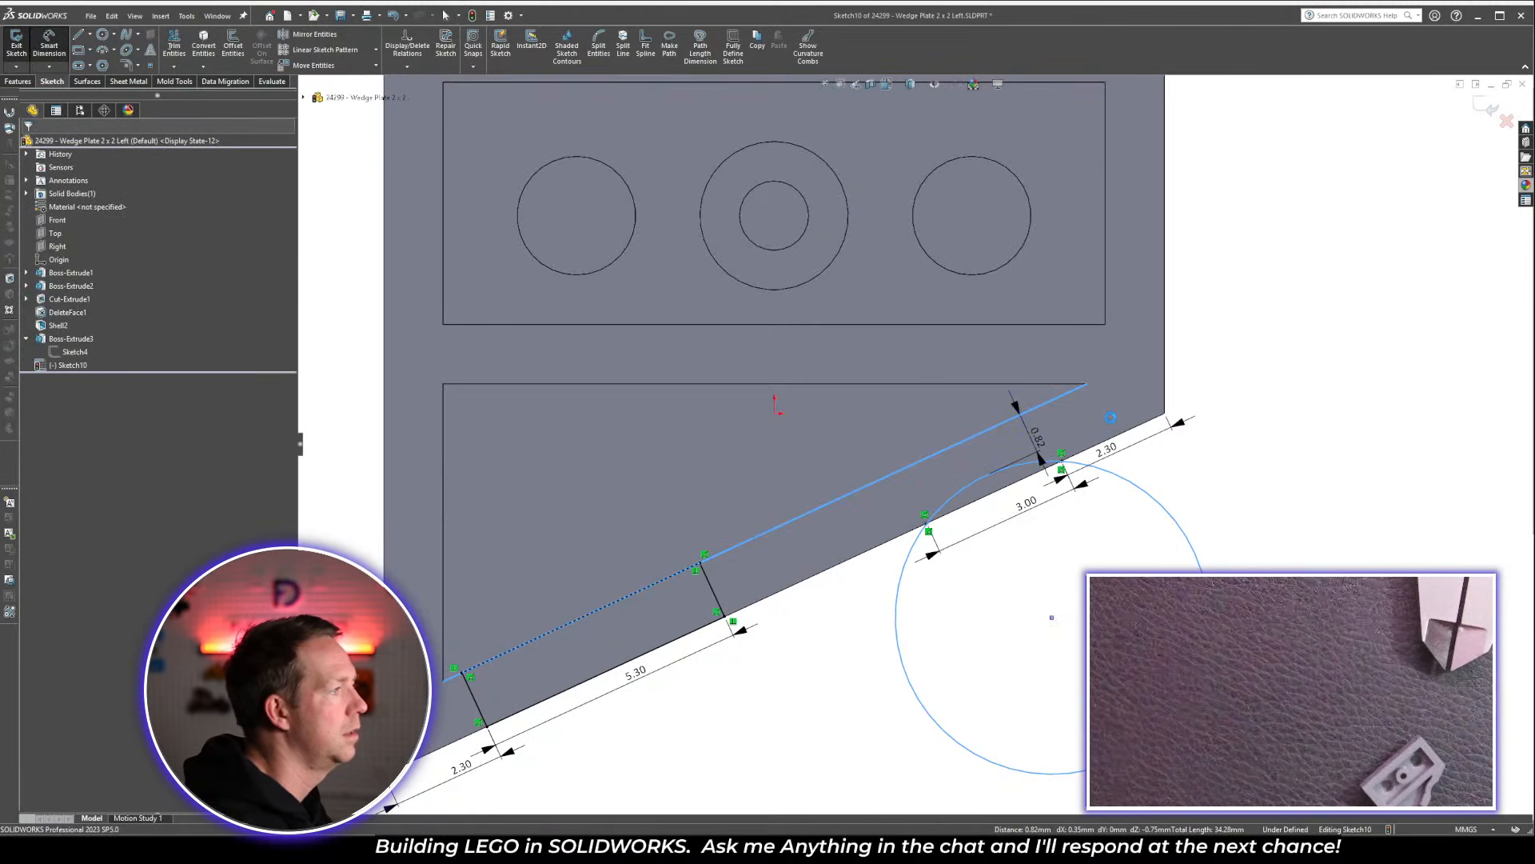
{"action": "type", "text": "1.2"}
{"action": "key", "text": "Return"}
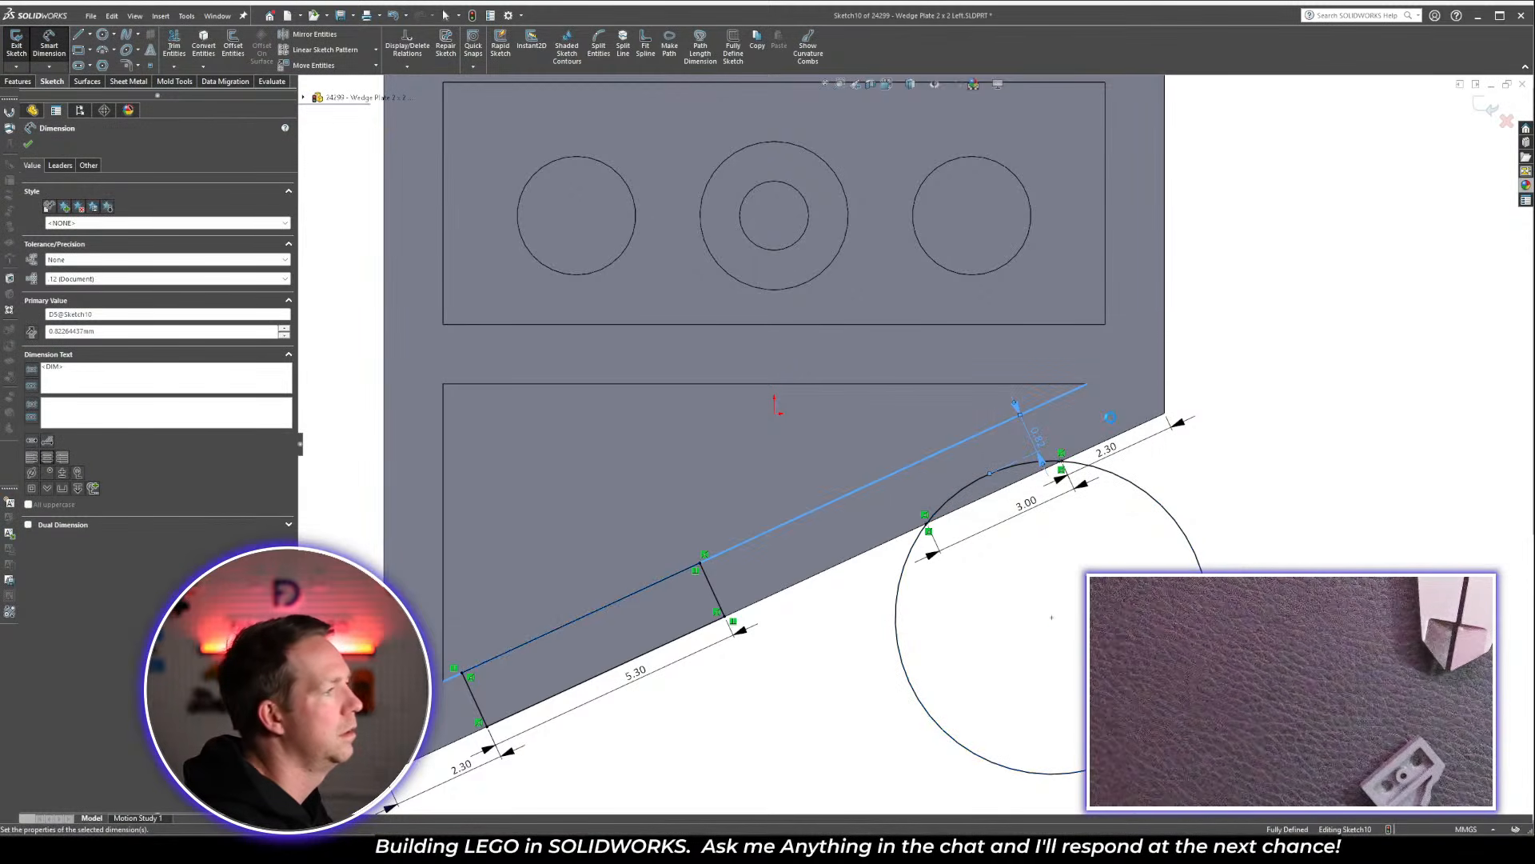
{"action": "key", "text": "Return"}
{"action": "key", "text": "Escape"}
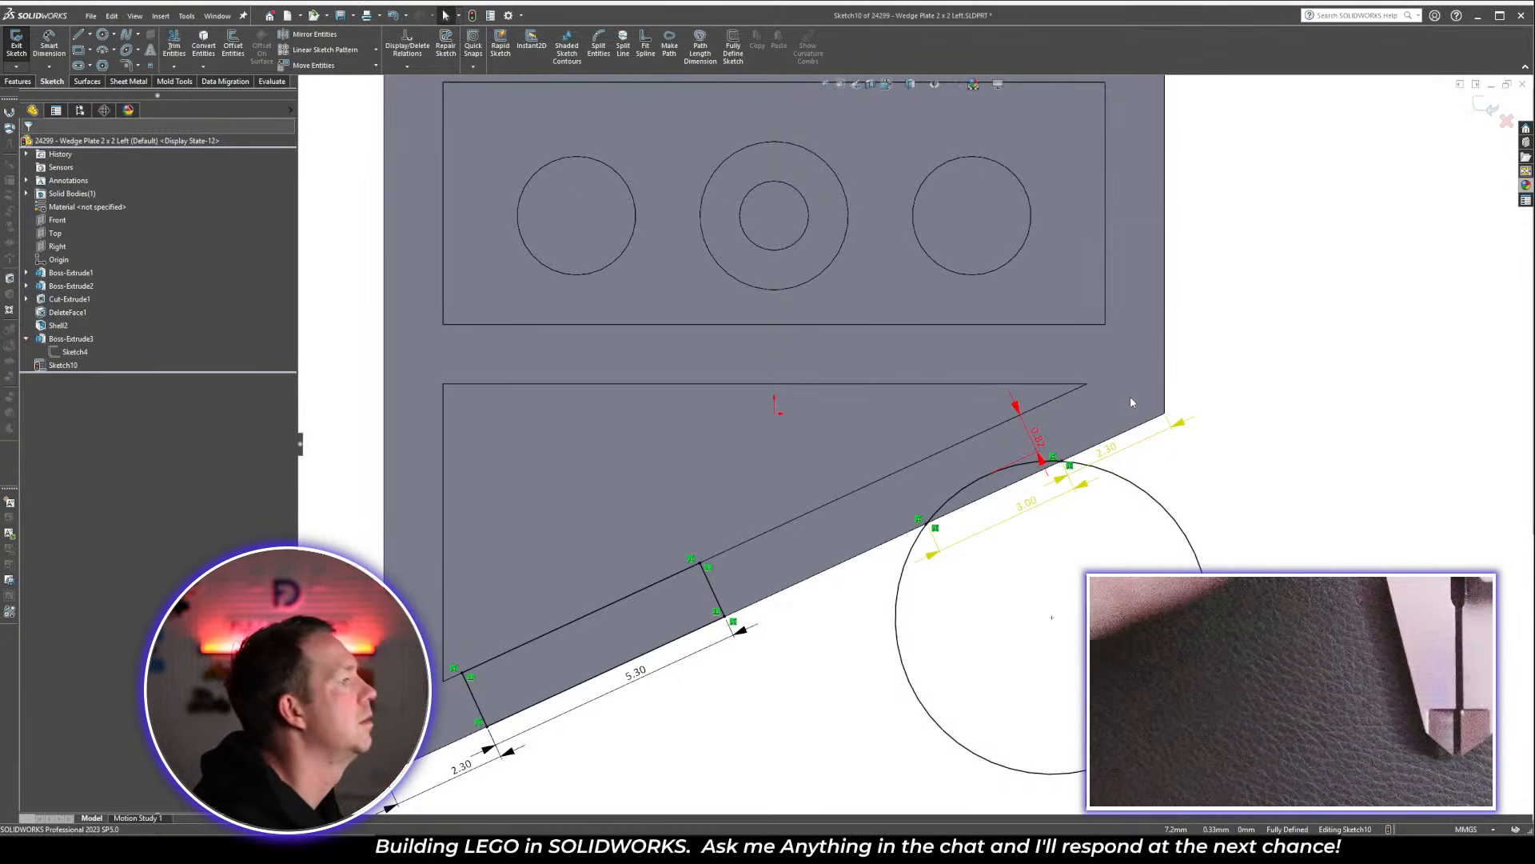
{"action": "right_click_drag", "start_coordinate": [765, 623], "coordinate": [726, 611]}
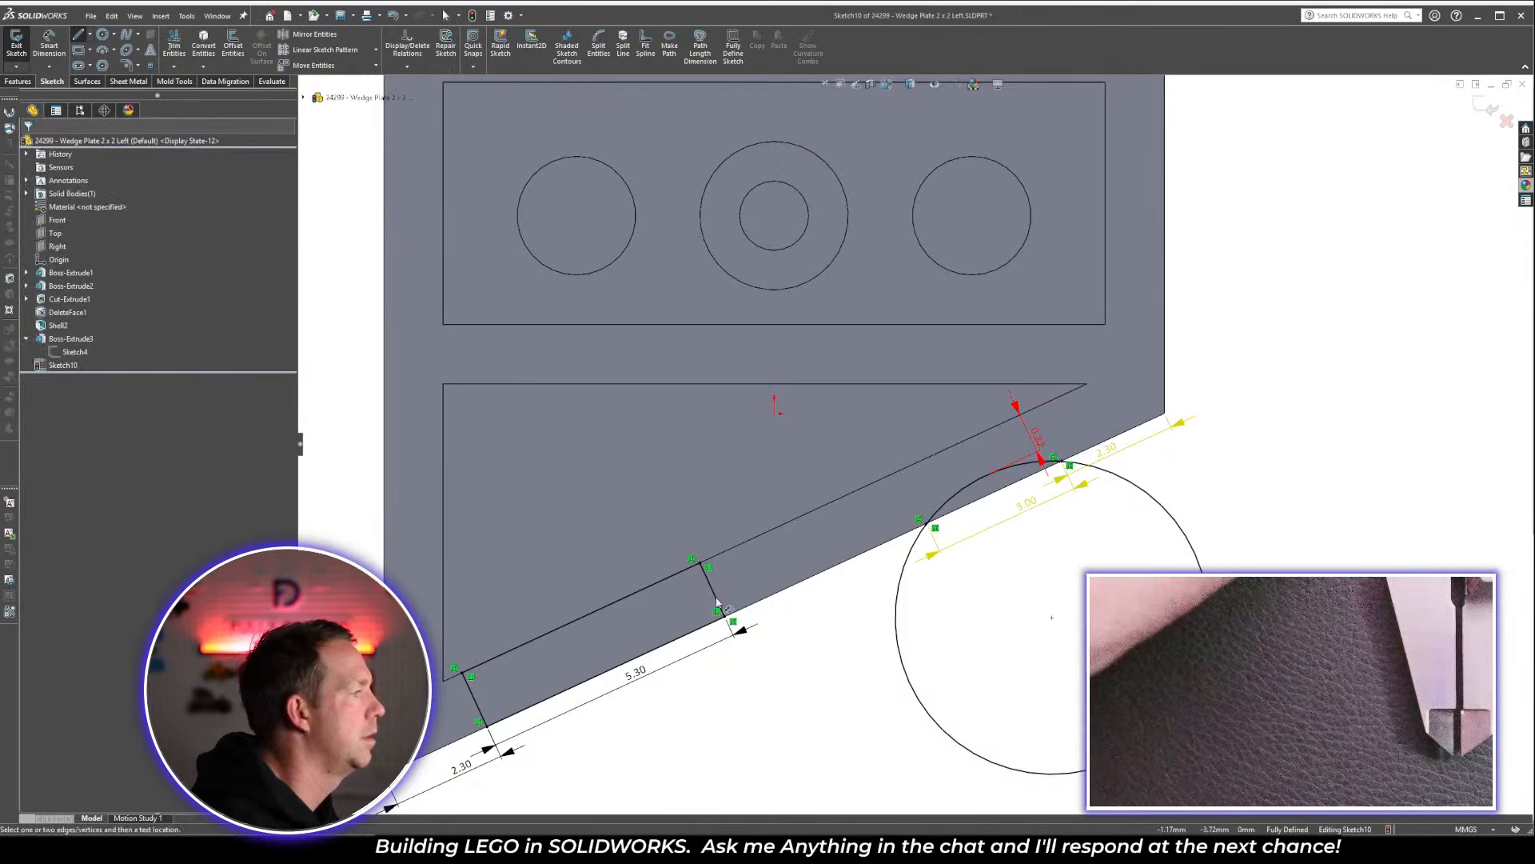
{"action": "left_click", "coordinate": [711, 587]}
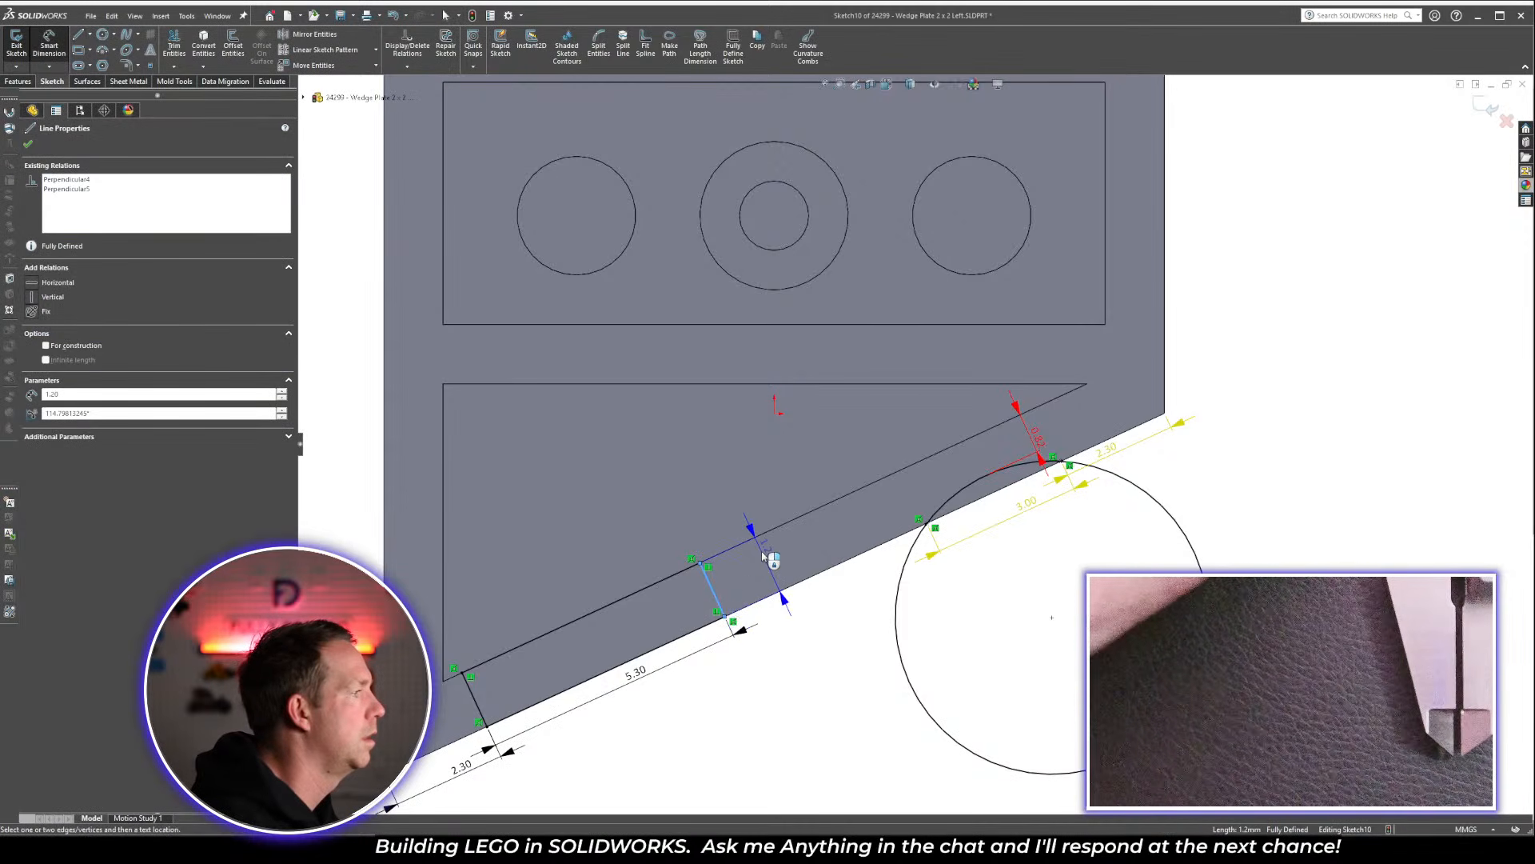
{"action": "key", "text": "Escape"}
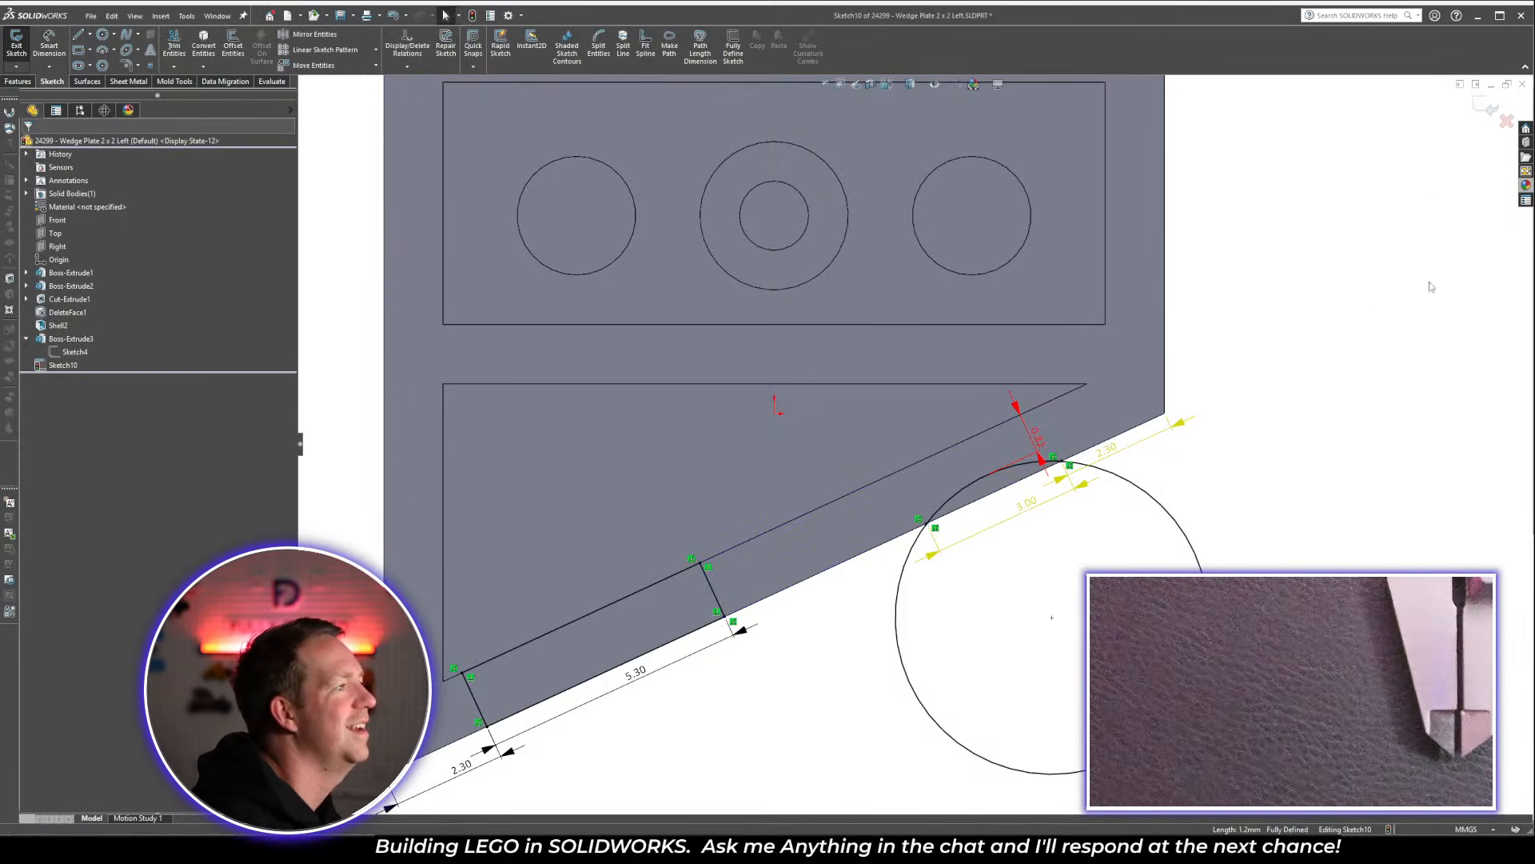
Exit the notch sketch and increase the Shell feature's wall thickness
{"action": "left_click", "coordinate": [1489, 106]}
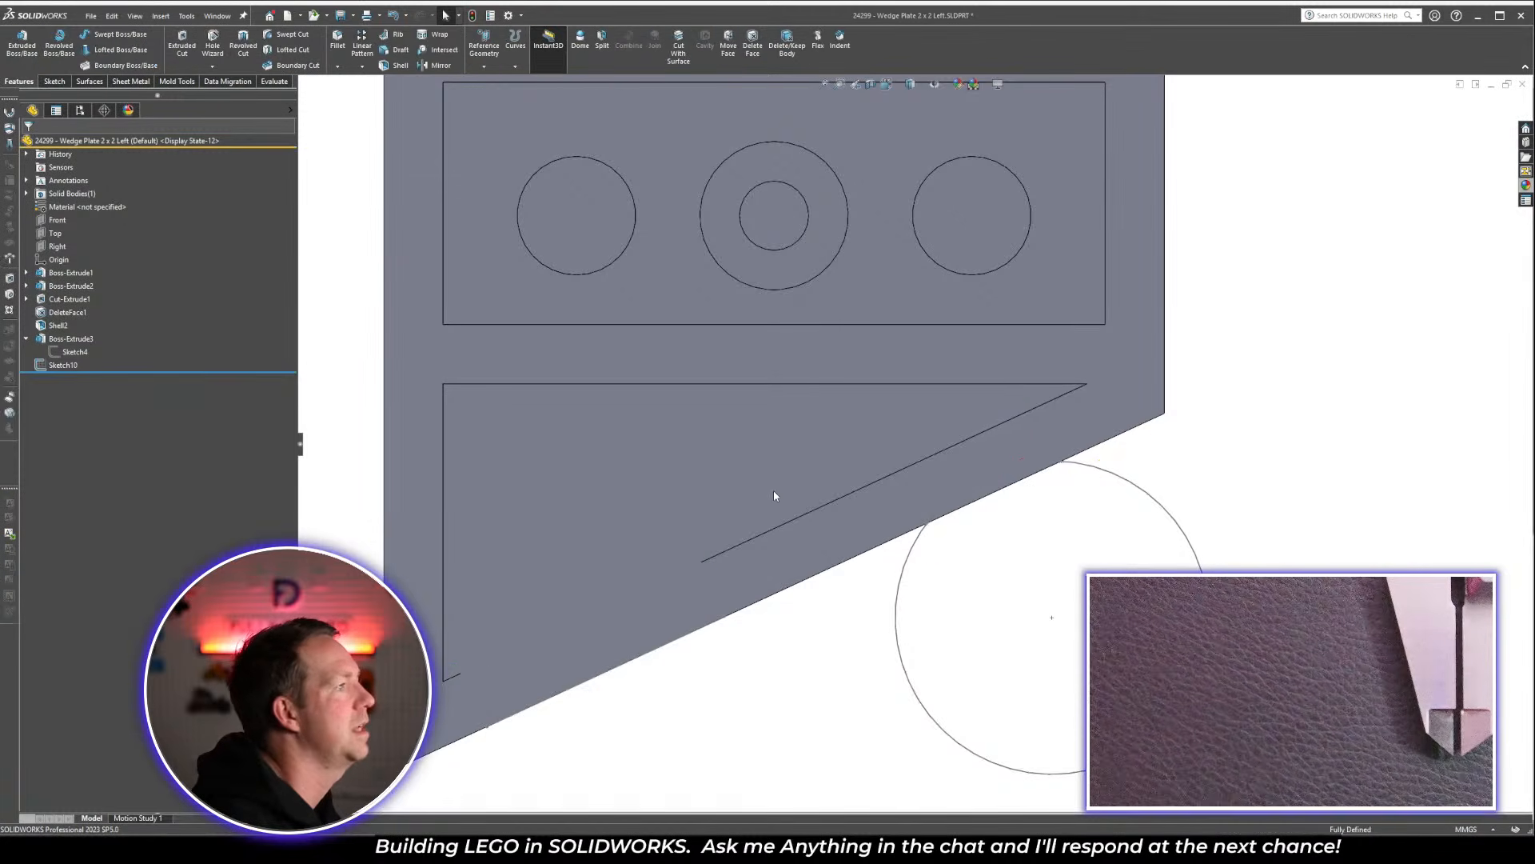
{"action": "left_click", "coordinate": [915, 370]}
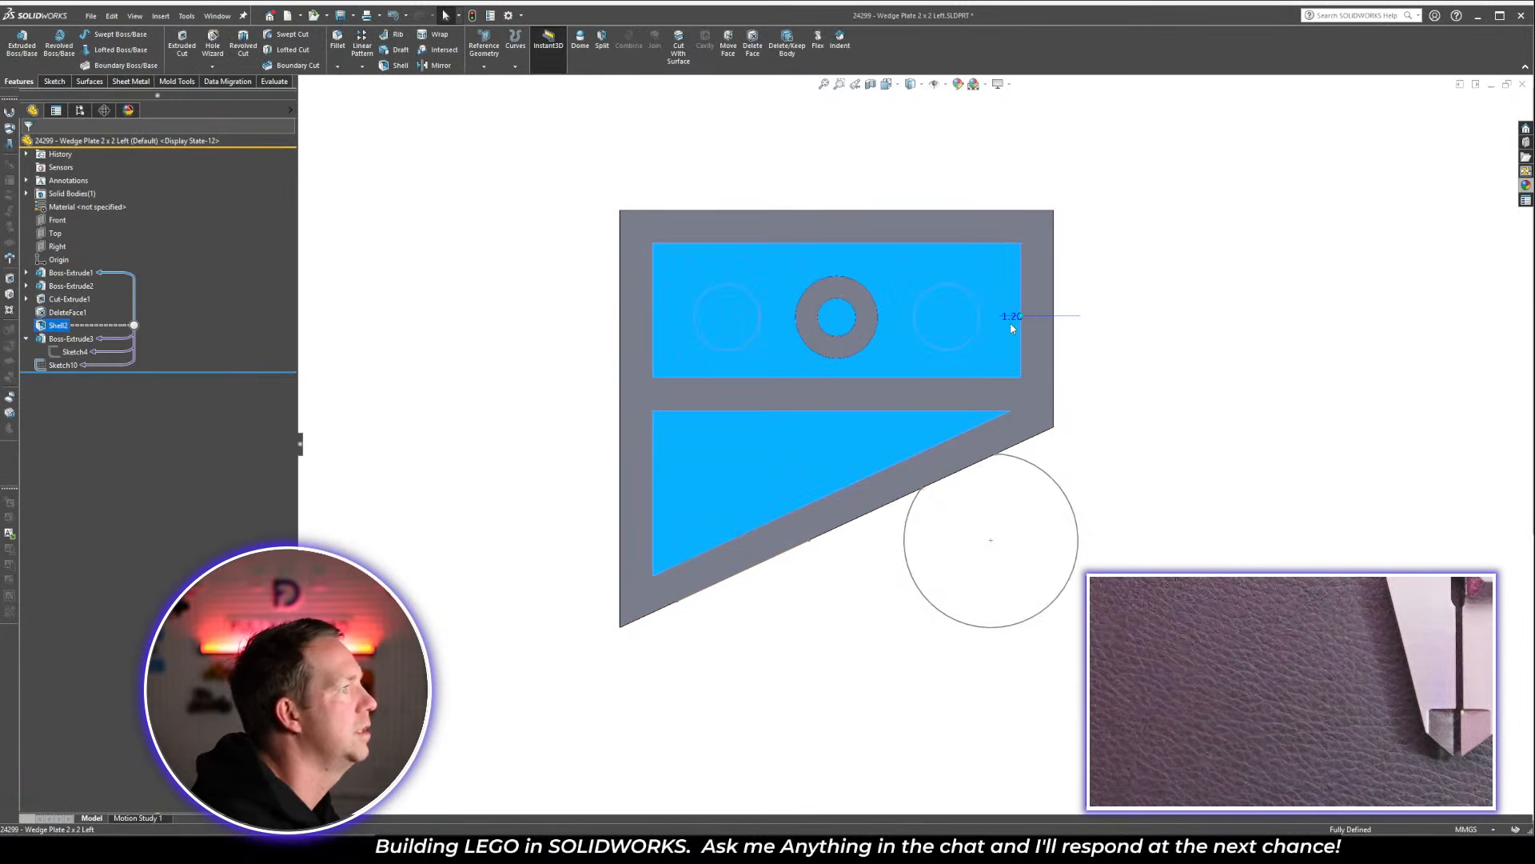
{"action": "double_click", "coordinate": [1011, 317]}
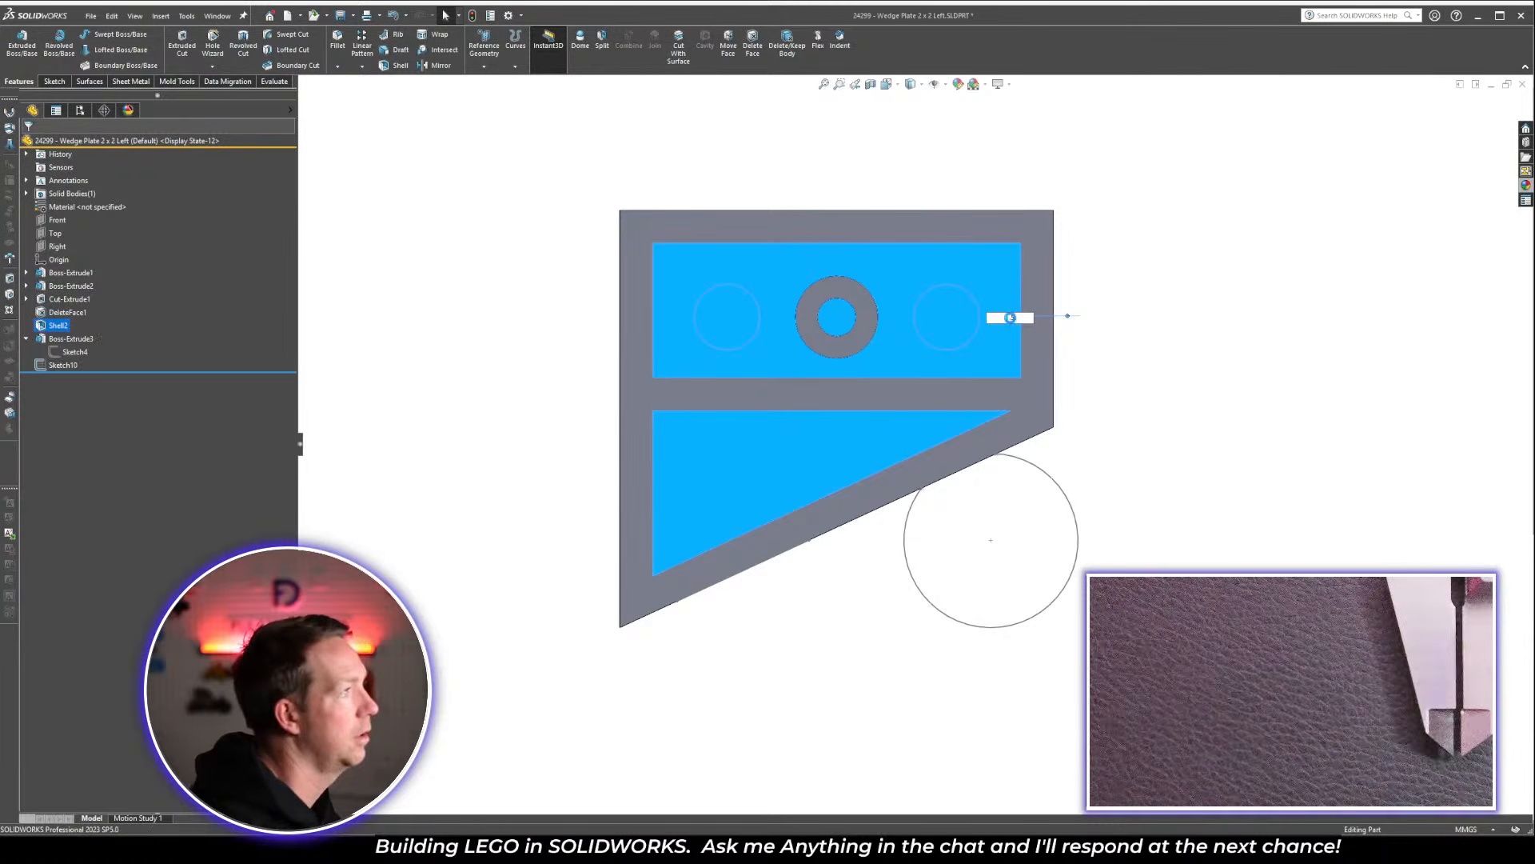
{"action": "key", "text": "Return"}
Reopen the notch sketch and set the distance between the cavity's sloped inner edge and the circle to 1.20 mm
{"action": "left_click", "coordinate": [62, 367]}
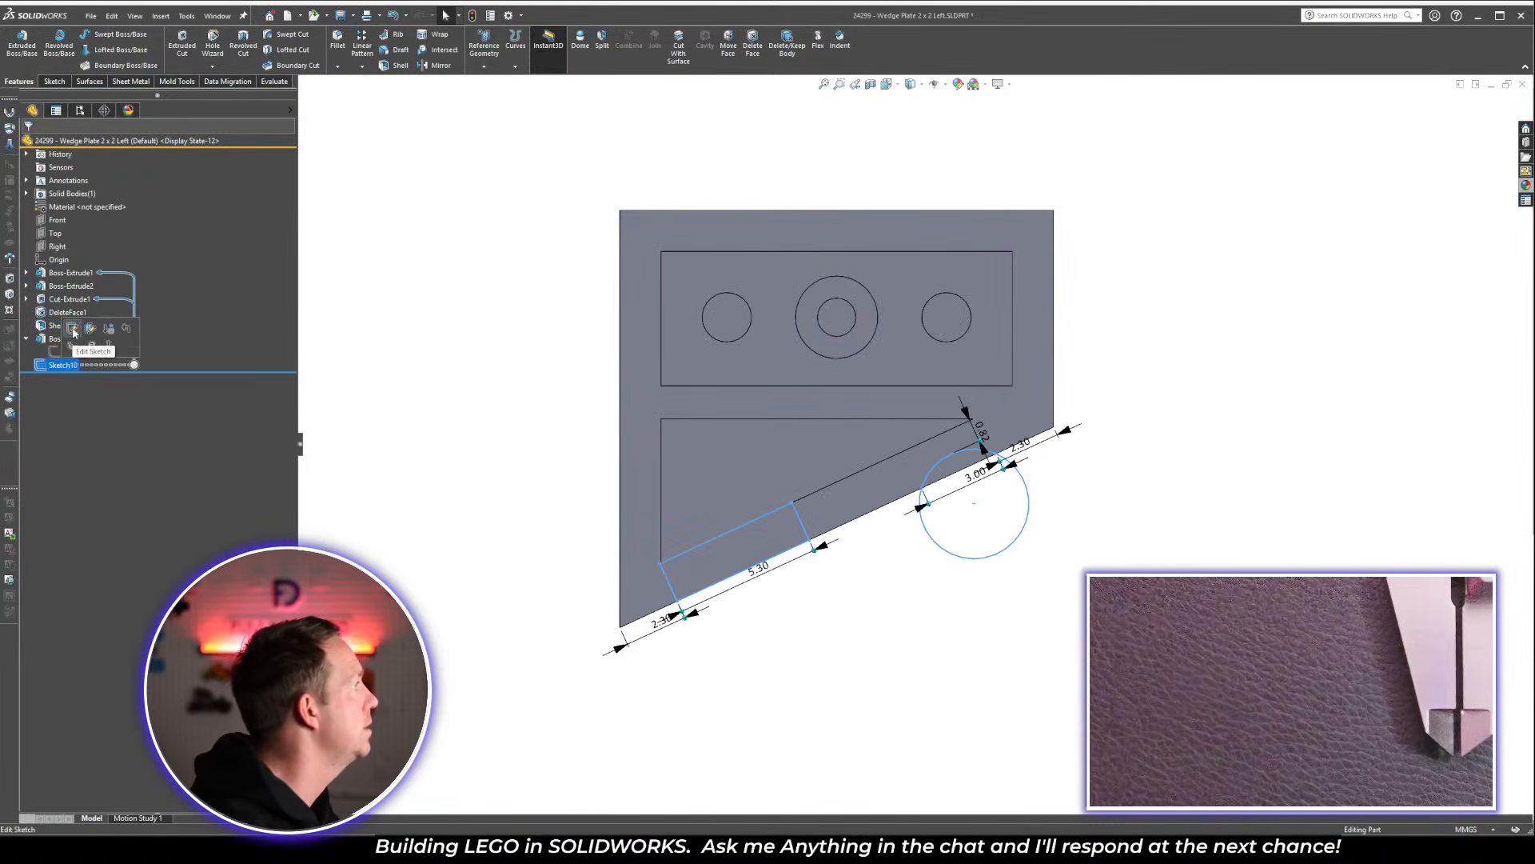
{"action": "left_click", "coordinate": [109, 329]}
{"action": "double_click", "coordinate": [974, 433]}
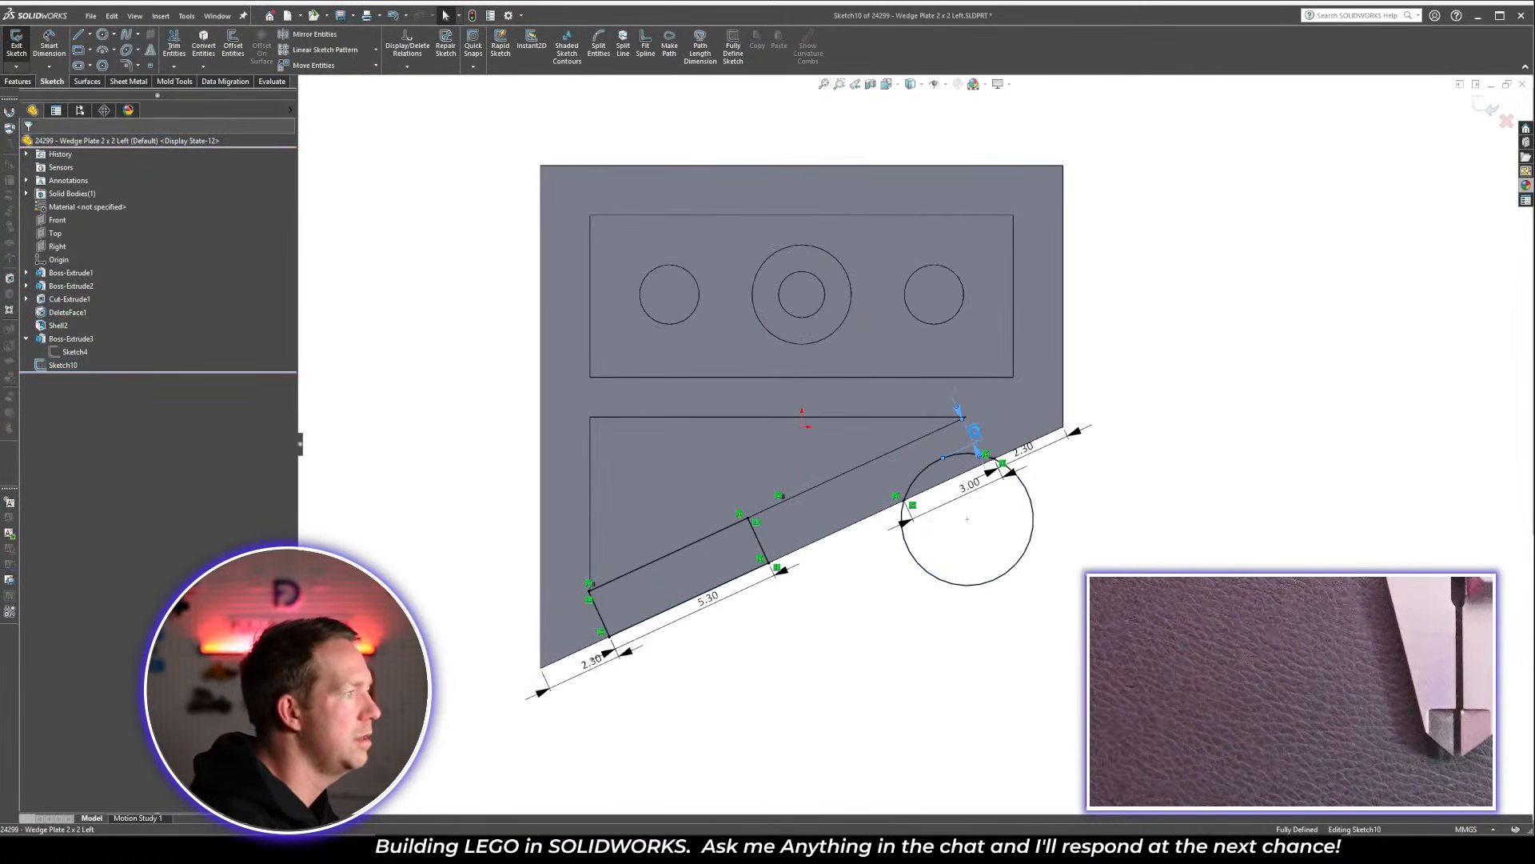
{"action": "key", "text": "Return"}
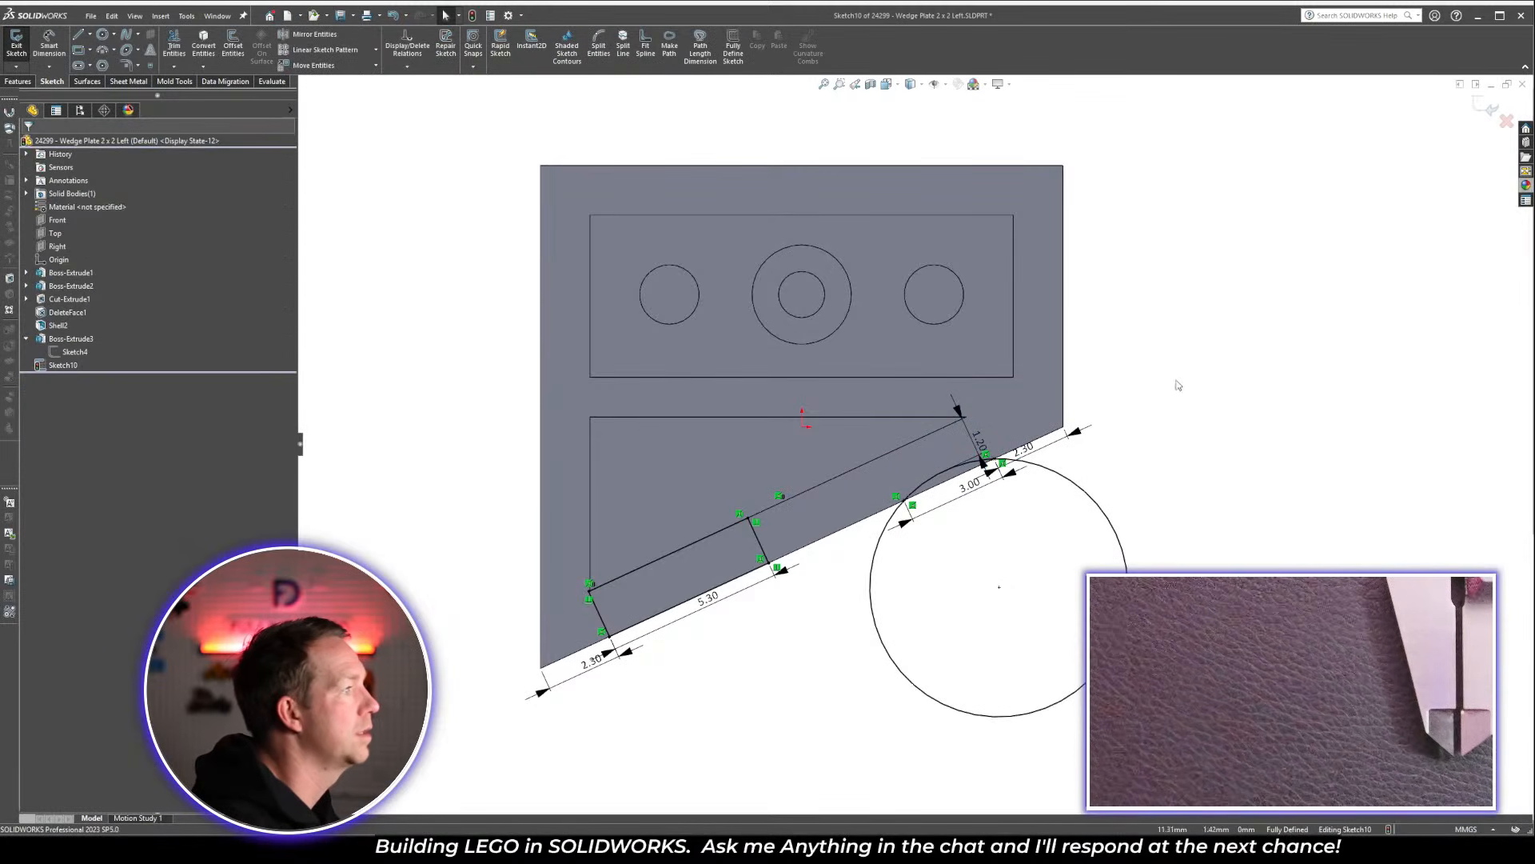
Extrude-cut the rectangular and circular notch profiles into the sloped wall, ending at the triangular cavity's floor
{"action": "mouse_move", "coordinate": [1178, 385]}
{"action": "middle_mouse_down"}
{"action": "mouse_move", "coordinate": [943, 508]}
{"action": "mouse_move", "coordinate": [1013, 419]}
{"action": "middle_mouse_up"}
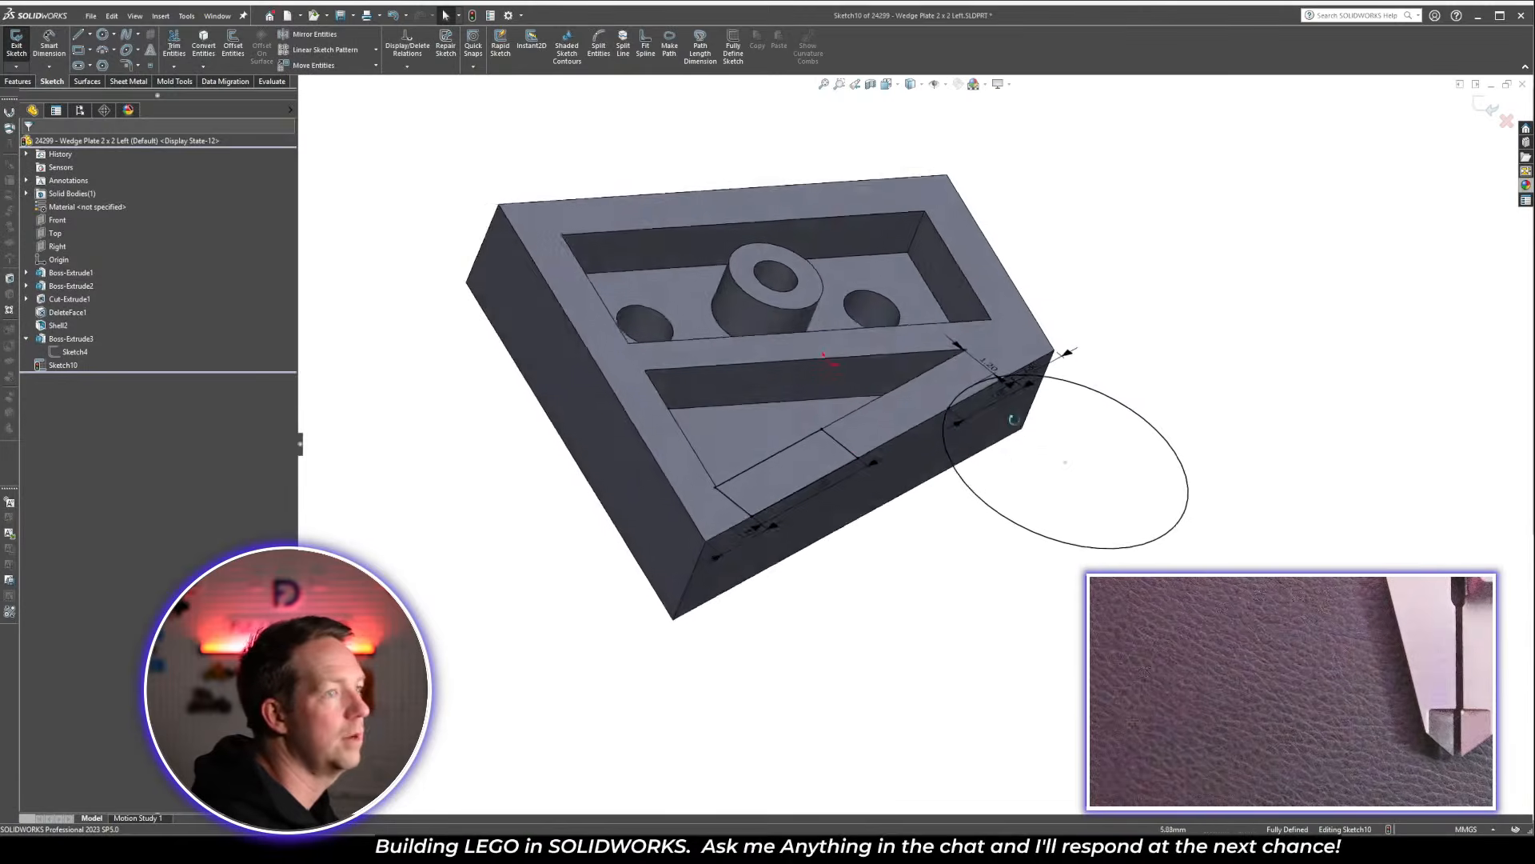
{"action": "left_click", "coordinate": [10, 224]}
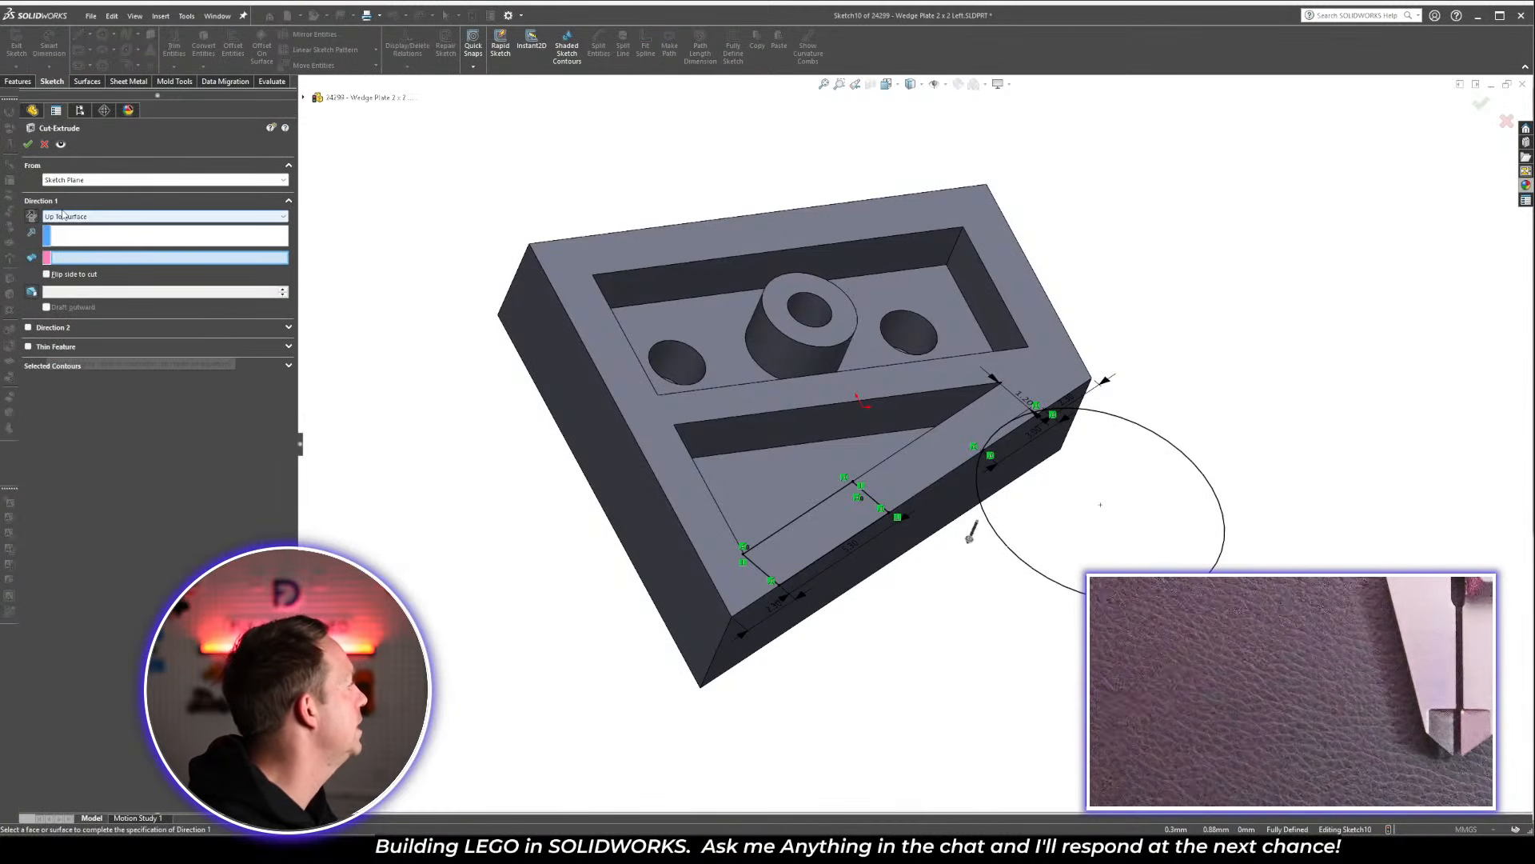
{"action": "left_click", "coordinate": [72, 216]}
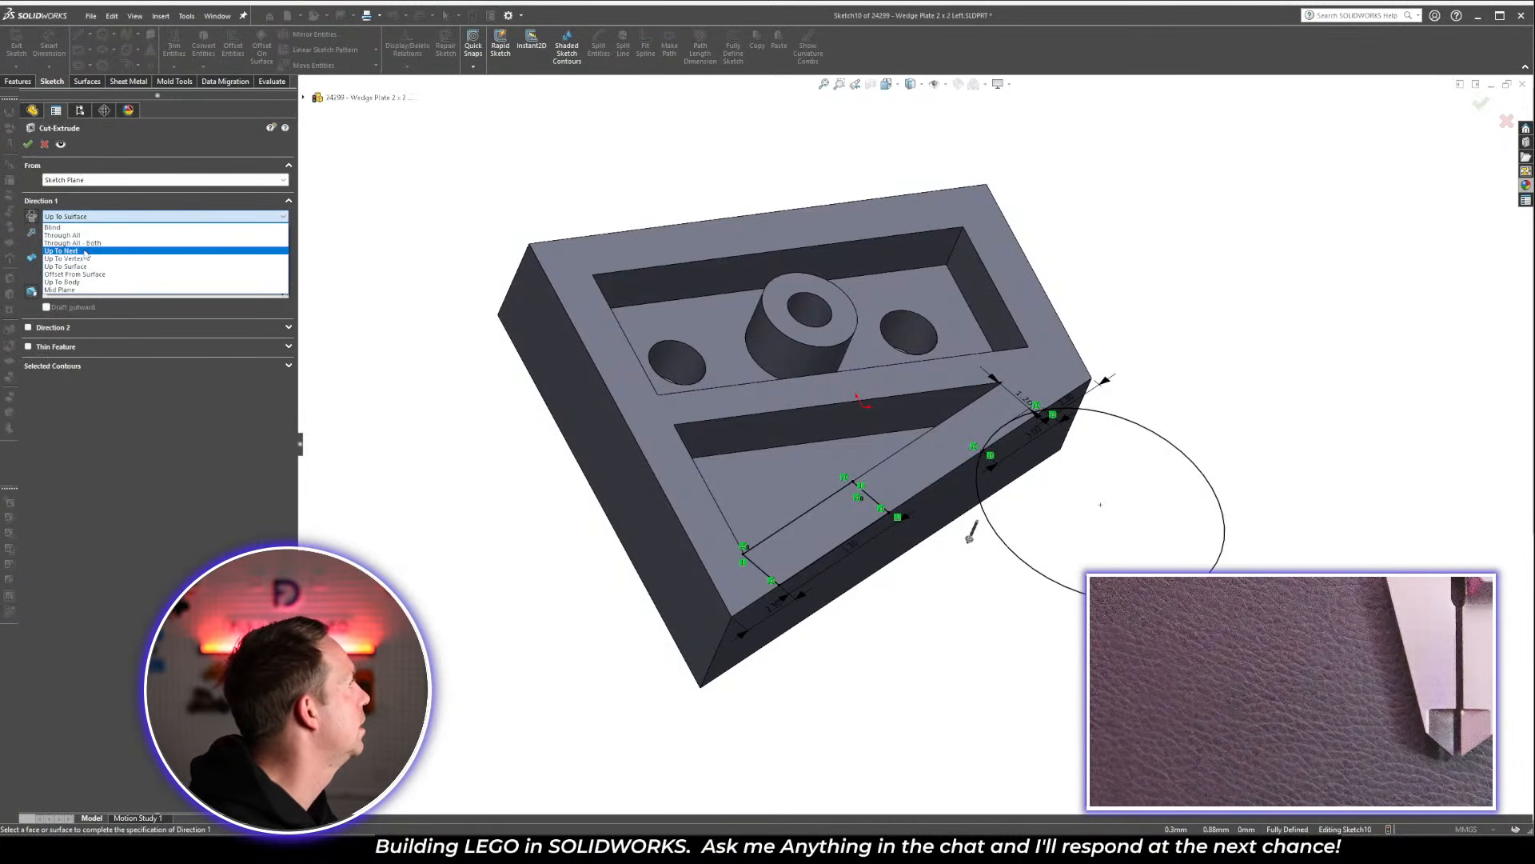
{"action": "left_click", "coordinate": [65, 249]}
{"action": "left_click", "coordinate": [783, 488]}
{"action": "right_click", "coordinate": [783, 488]}
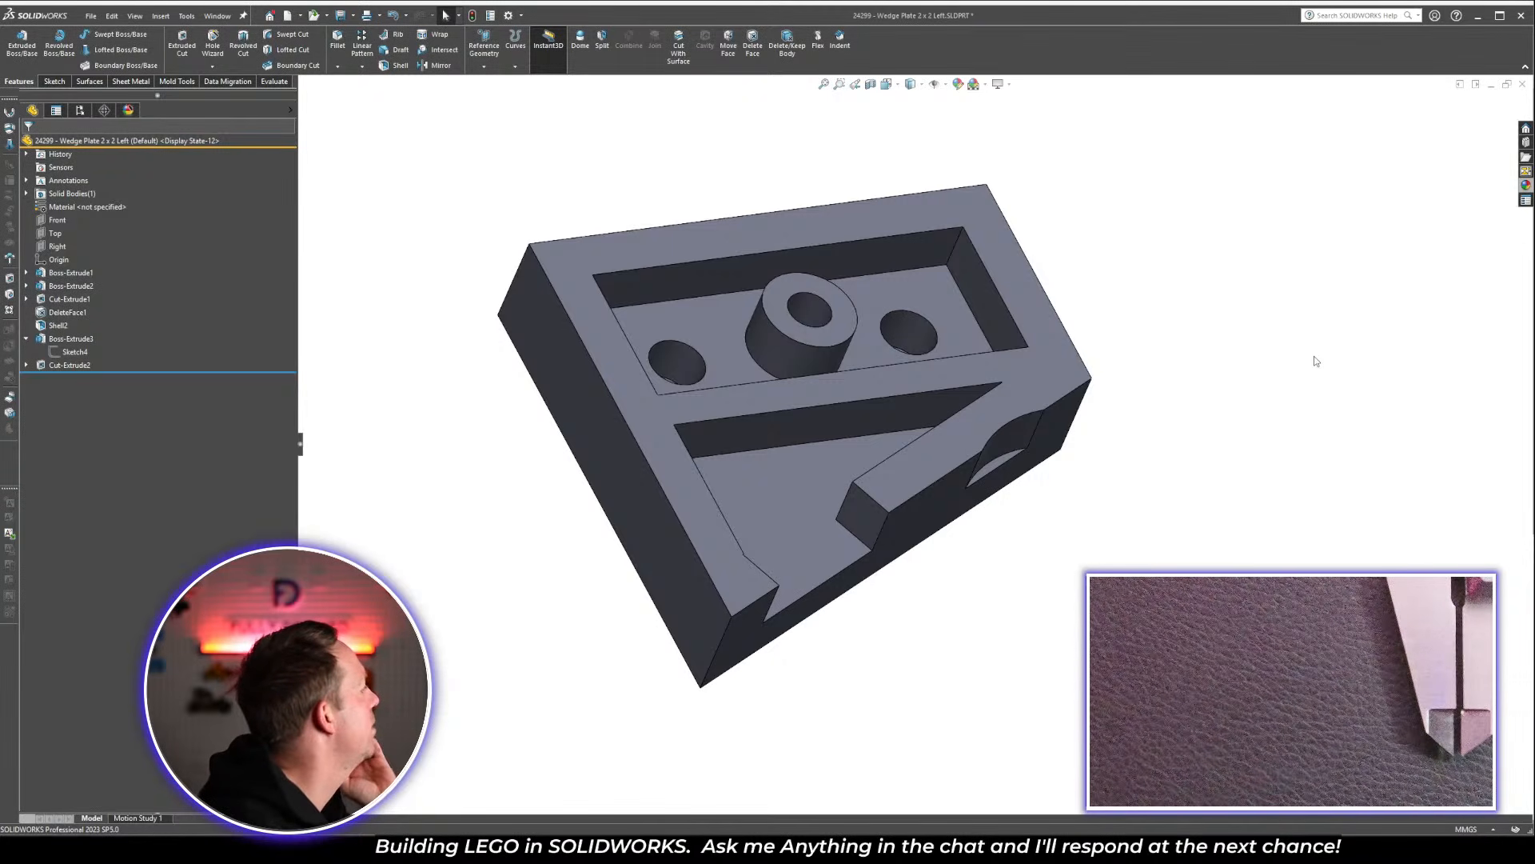
Compare the notched model from below and above with the reference images of part 24299 on the Rebrickable page in Chrome
{"action": "middle_click_drag", "start_coordinate": [1096, 233], "coordinate": [1161, 472]}
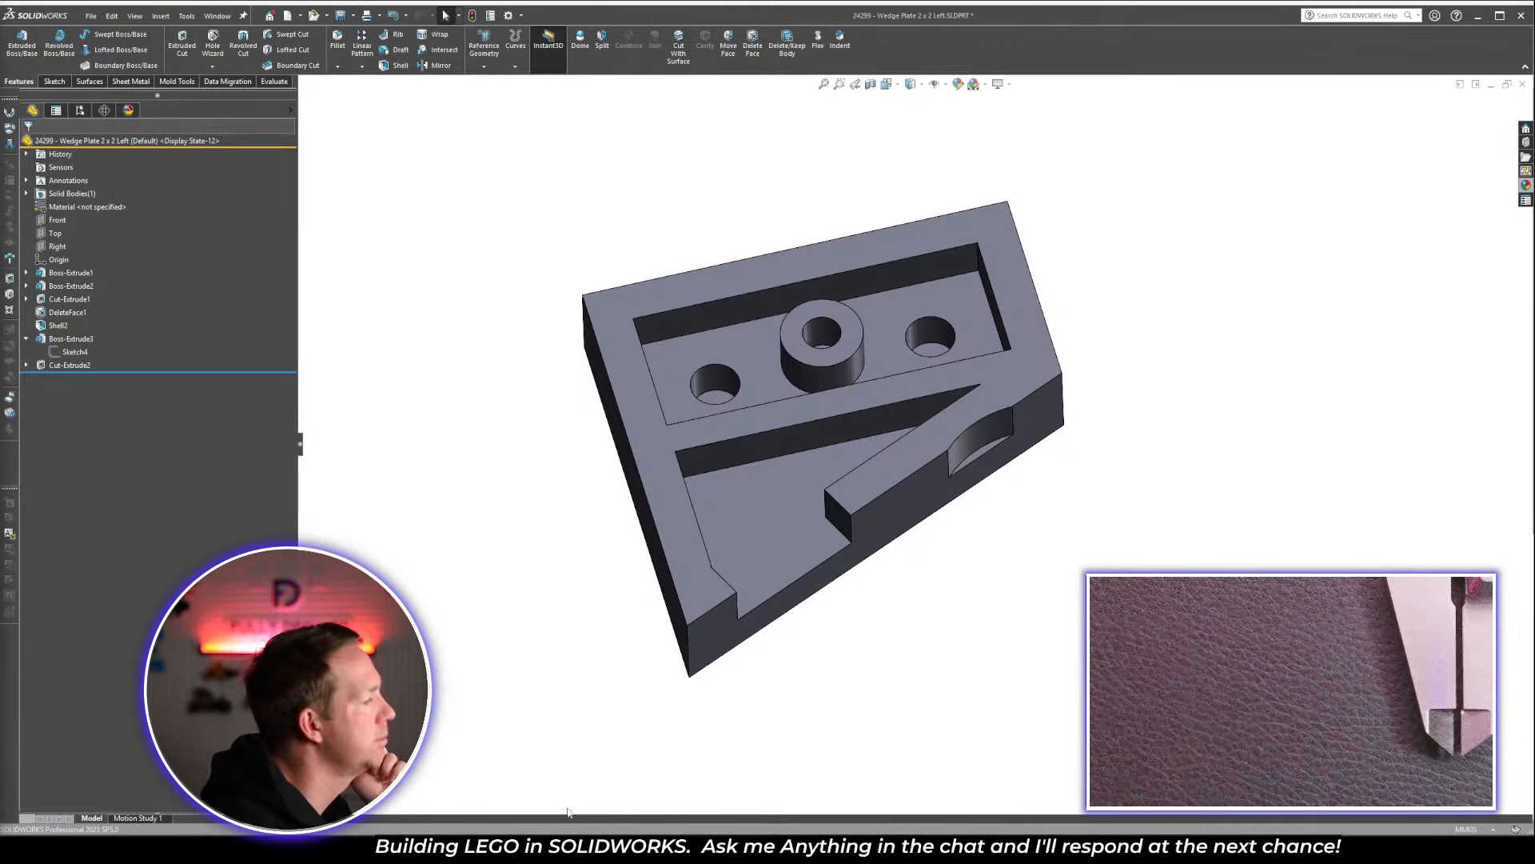
{"action": "mouse_move", "coordinate": [503, 849]}
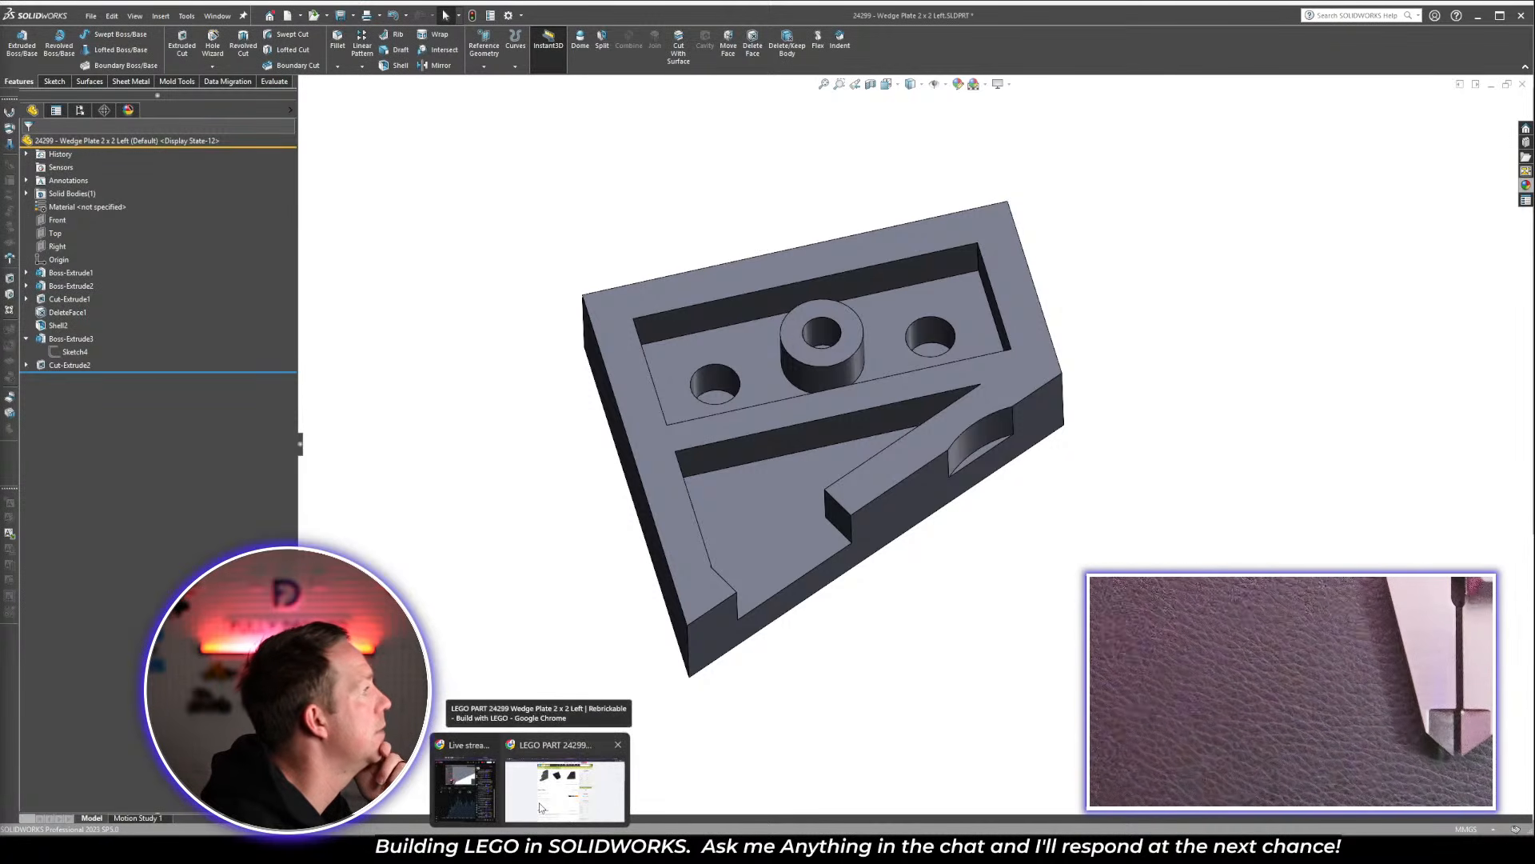
{"action": "left_click", "coordinate": [565, 787]}
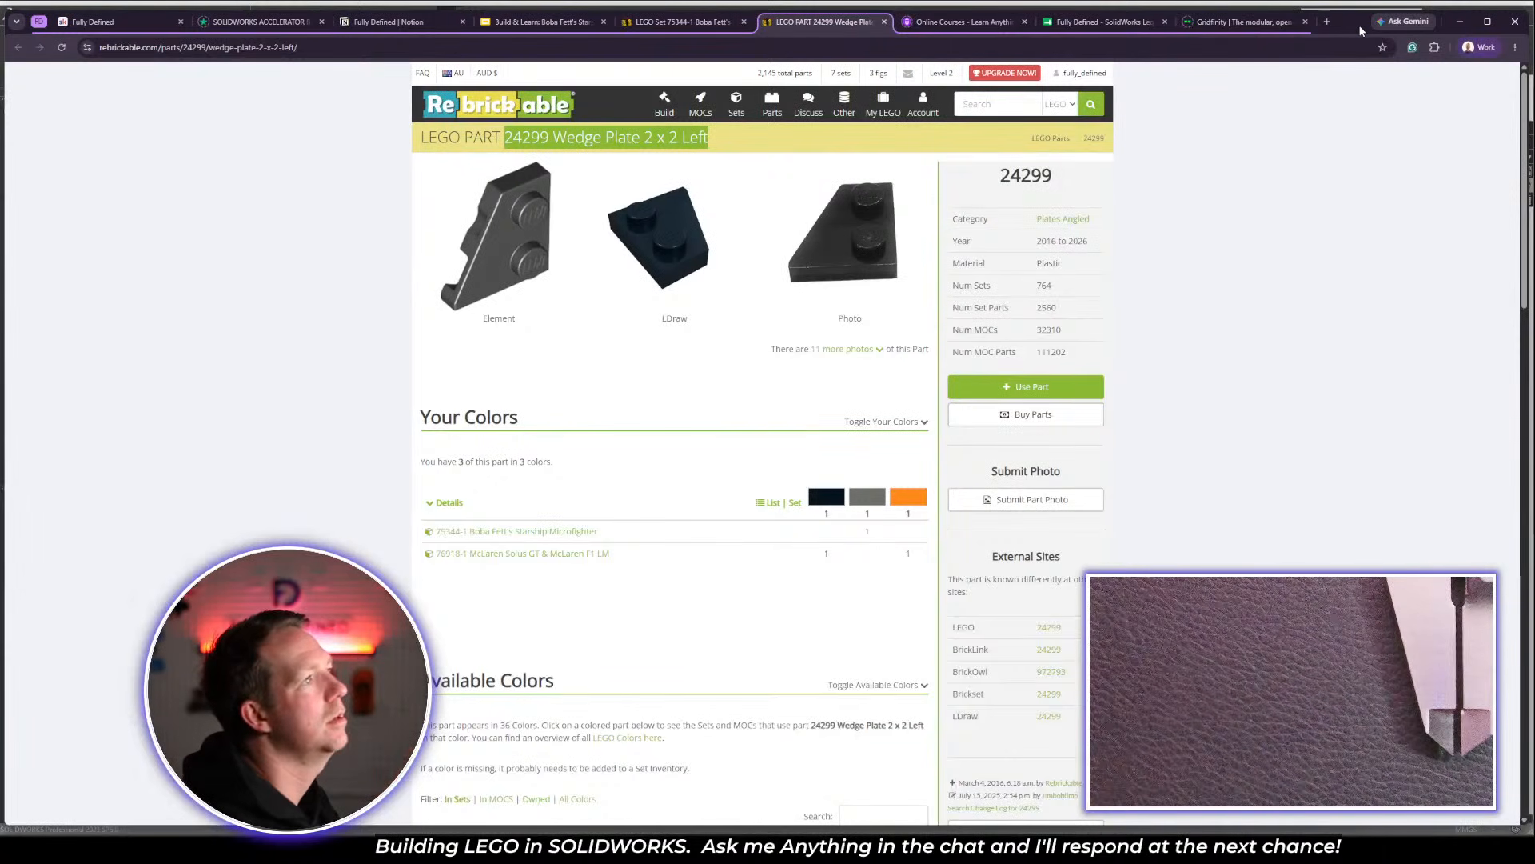
{"action": "left_click_drag", "start_coordinate": [1361, 28], "coordinate": [1534, 160]}
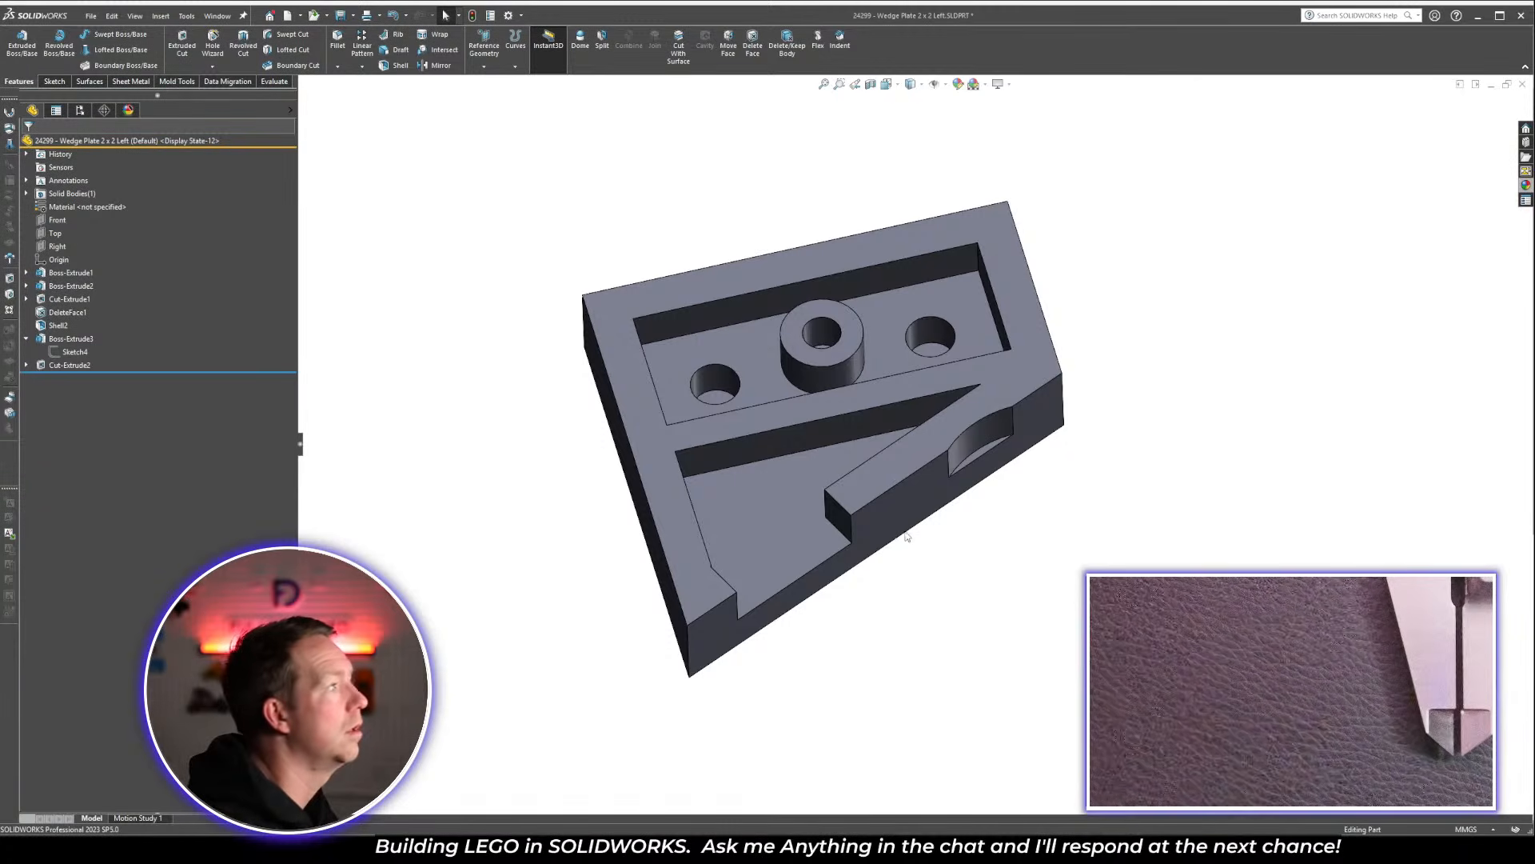
{"action": "middle_click_drag", "start_coordinate": [1007, 512], "coordinate": [1018, 552]}
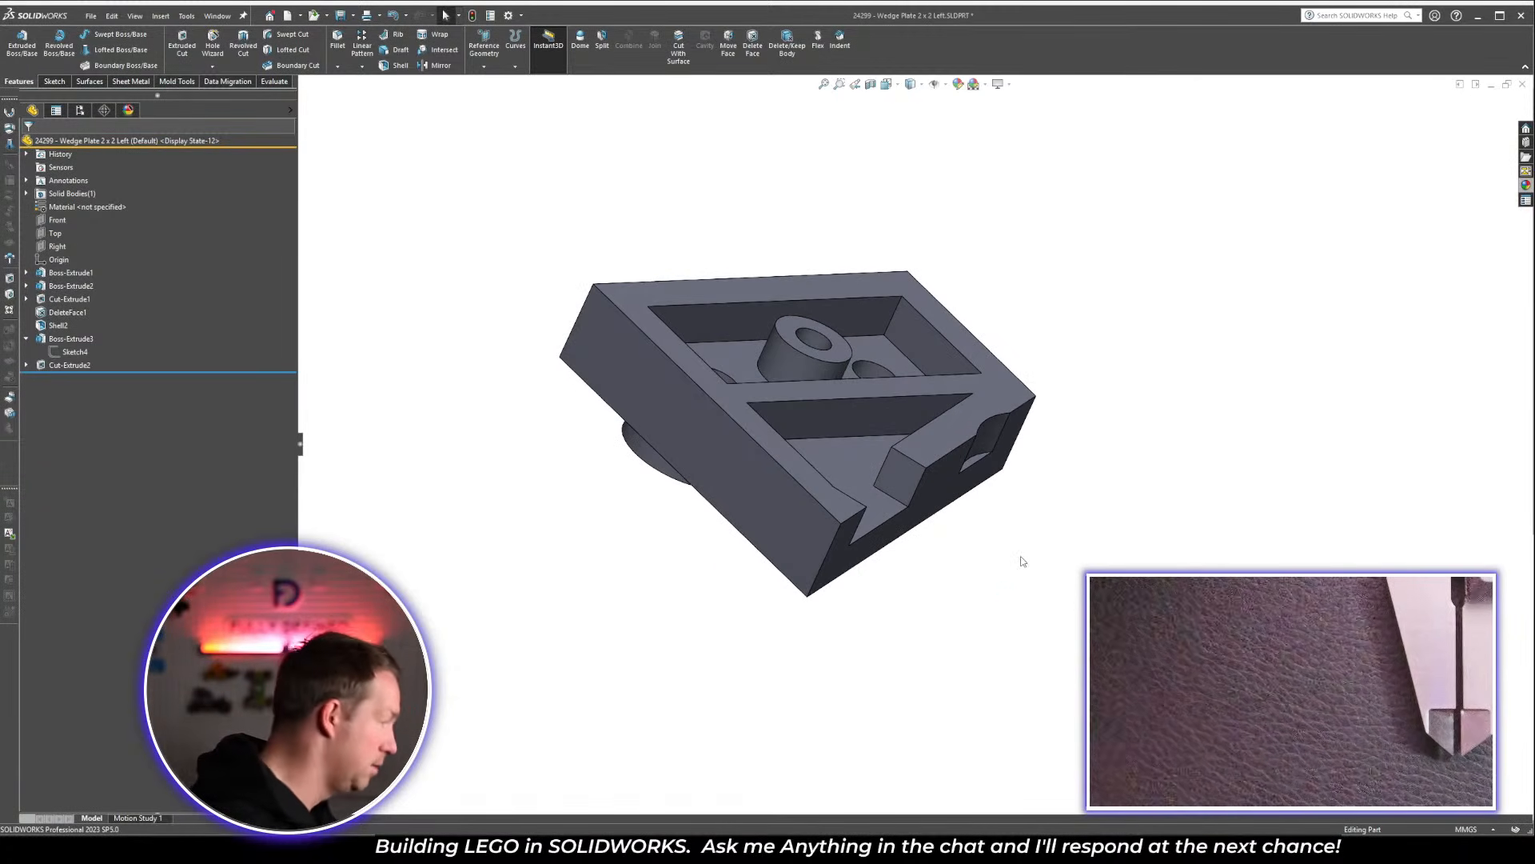
{"action": "middle_click_drag", "start_coordinate": [794, 674], "coordinate": [1107, 326]}
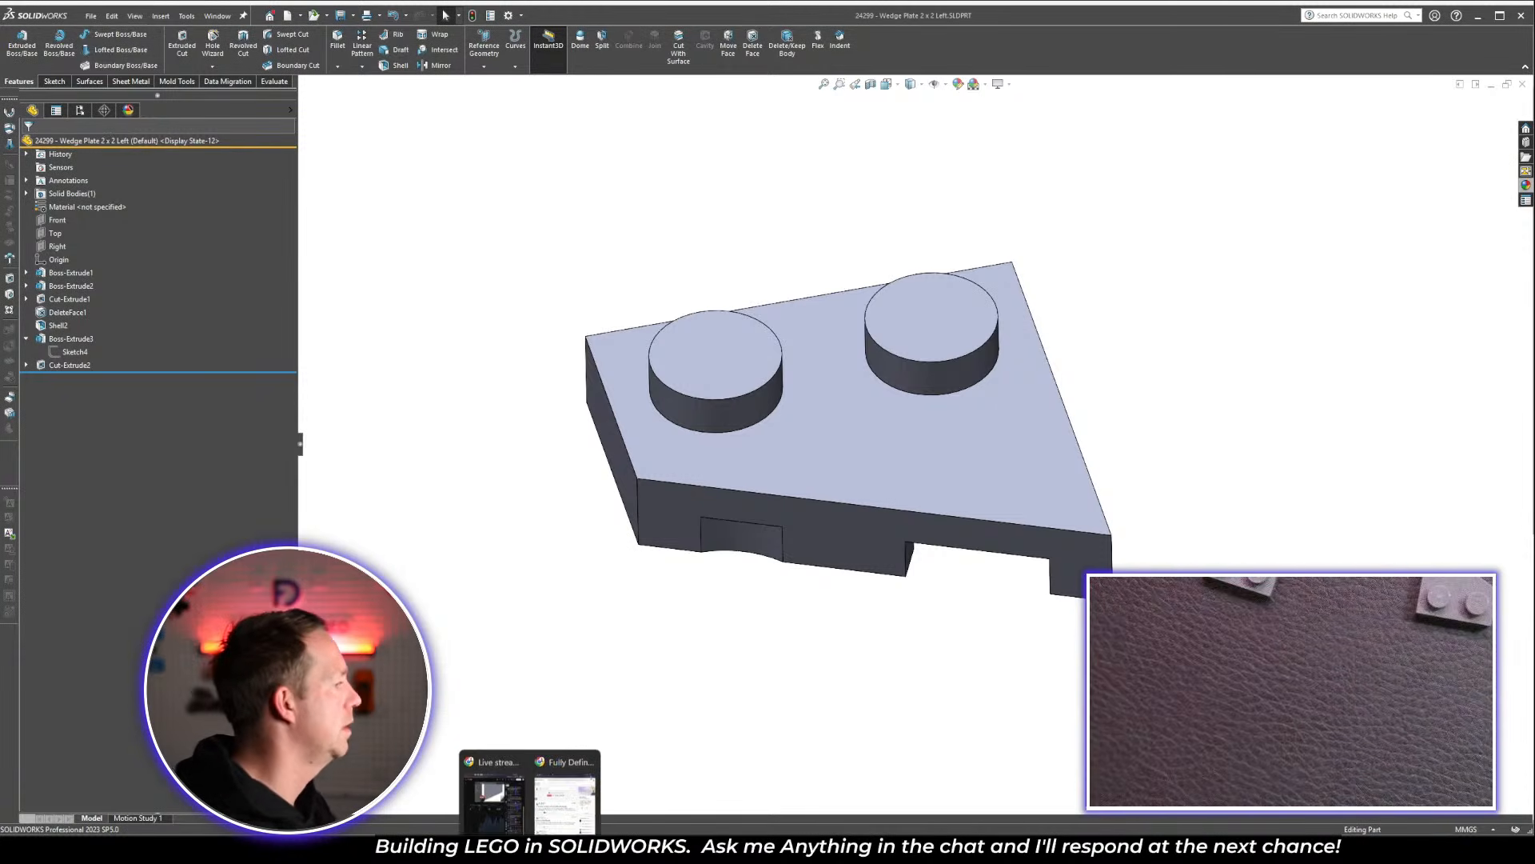
In Chrome, open part 24307 from the Rebrickable set inventory, copy its title "24307 Wedge Plate 2 x 2 Right" and return to SOLIDWORKS
{"action": "mouse_move", "coordinate": [504, 848]}
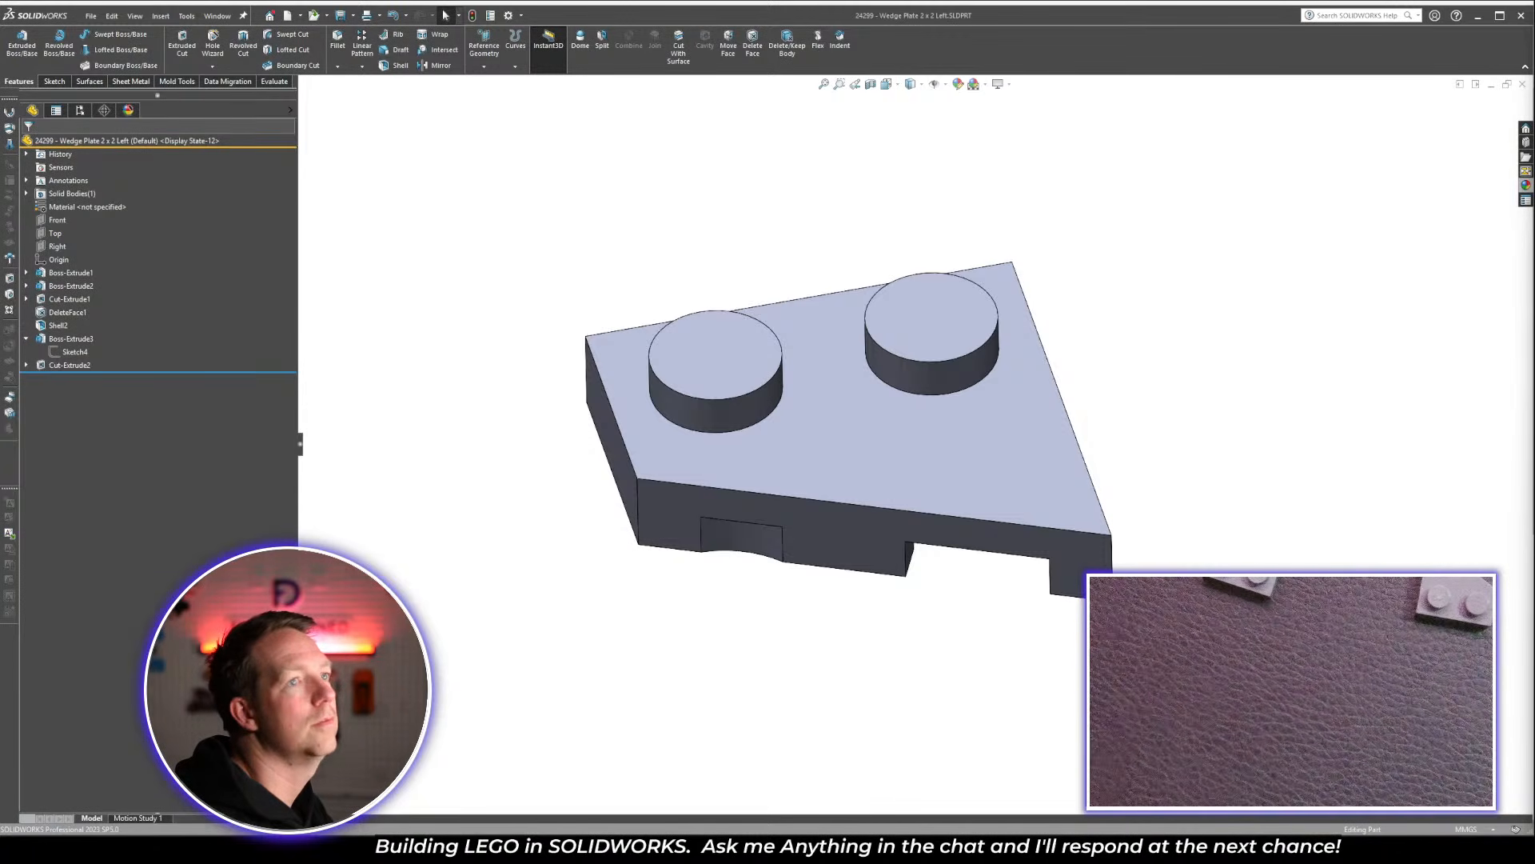
{"action": "left_click_drag", "start_coordinate": [1534, 58], "coordinate": [966, 6]}
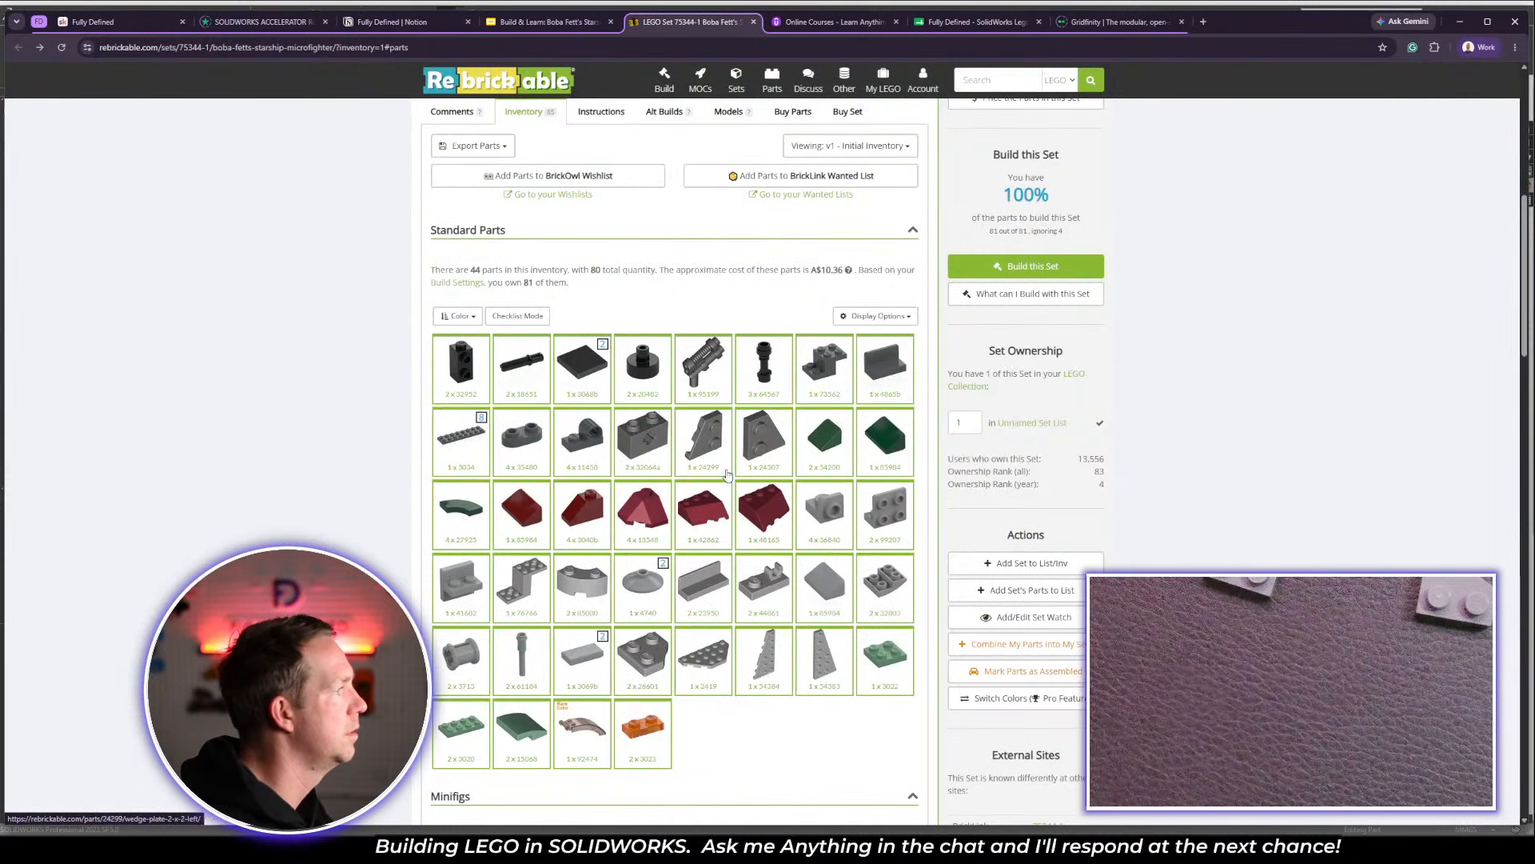
{"action": "right_click", "coordinate": [744, 435]}
{"action": "left_click", "coordinate": [768, 445]}
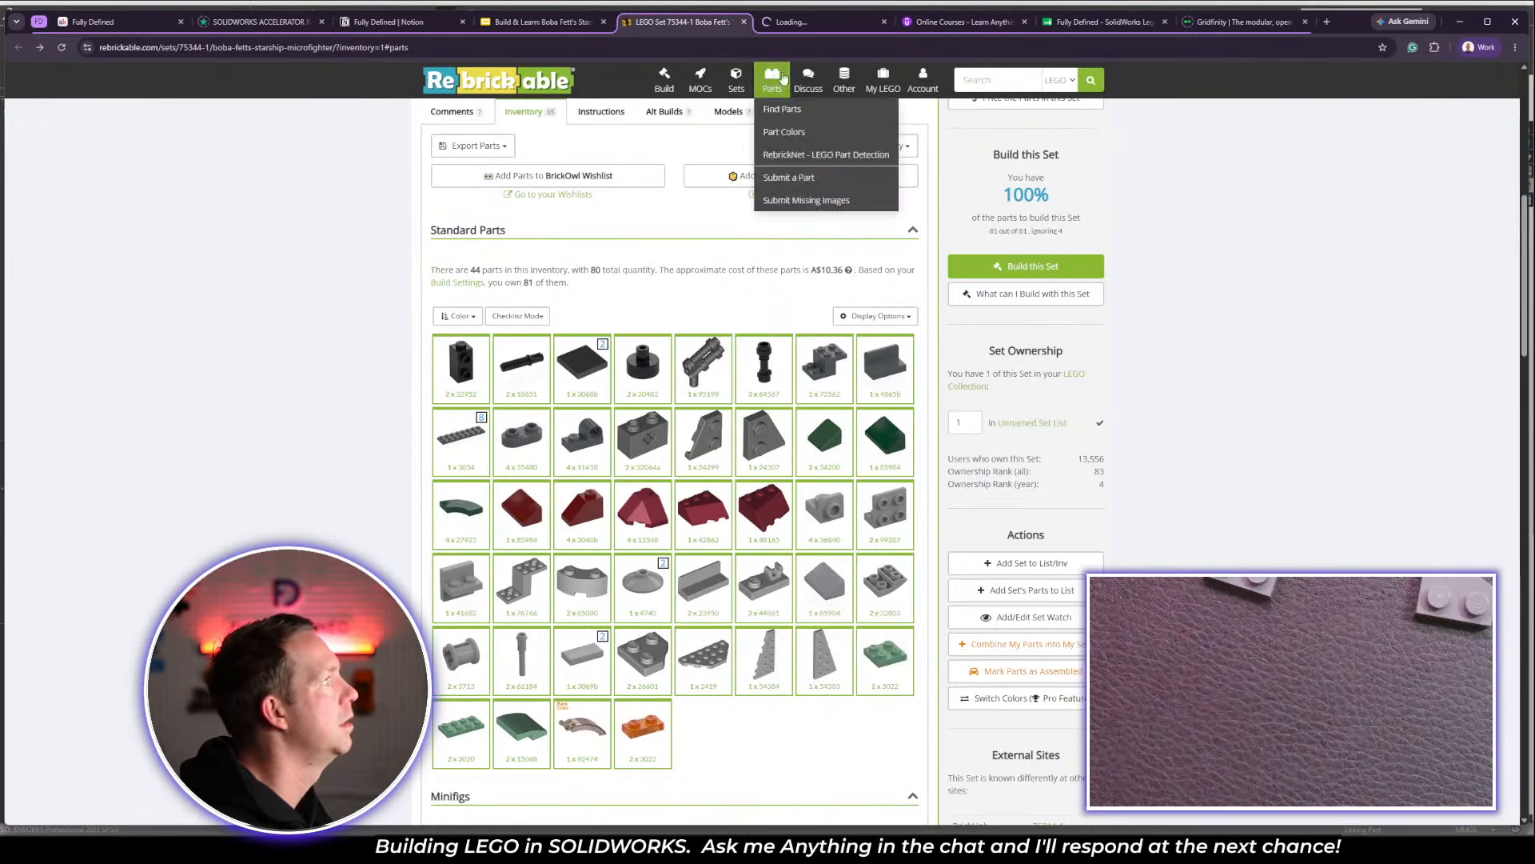
{"action": "left_click", "coordinate": [826, 30]}
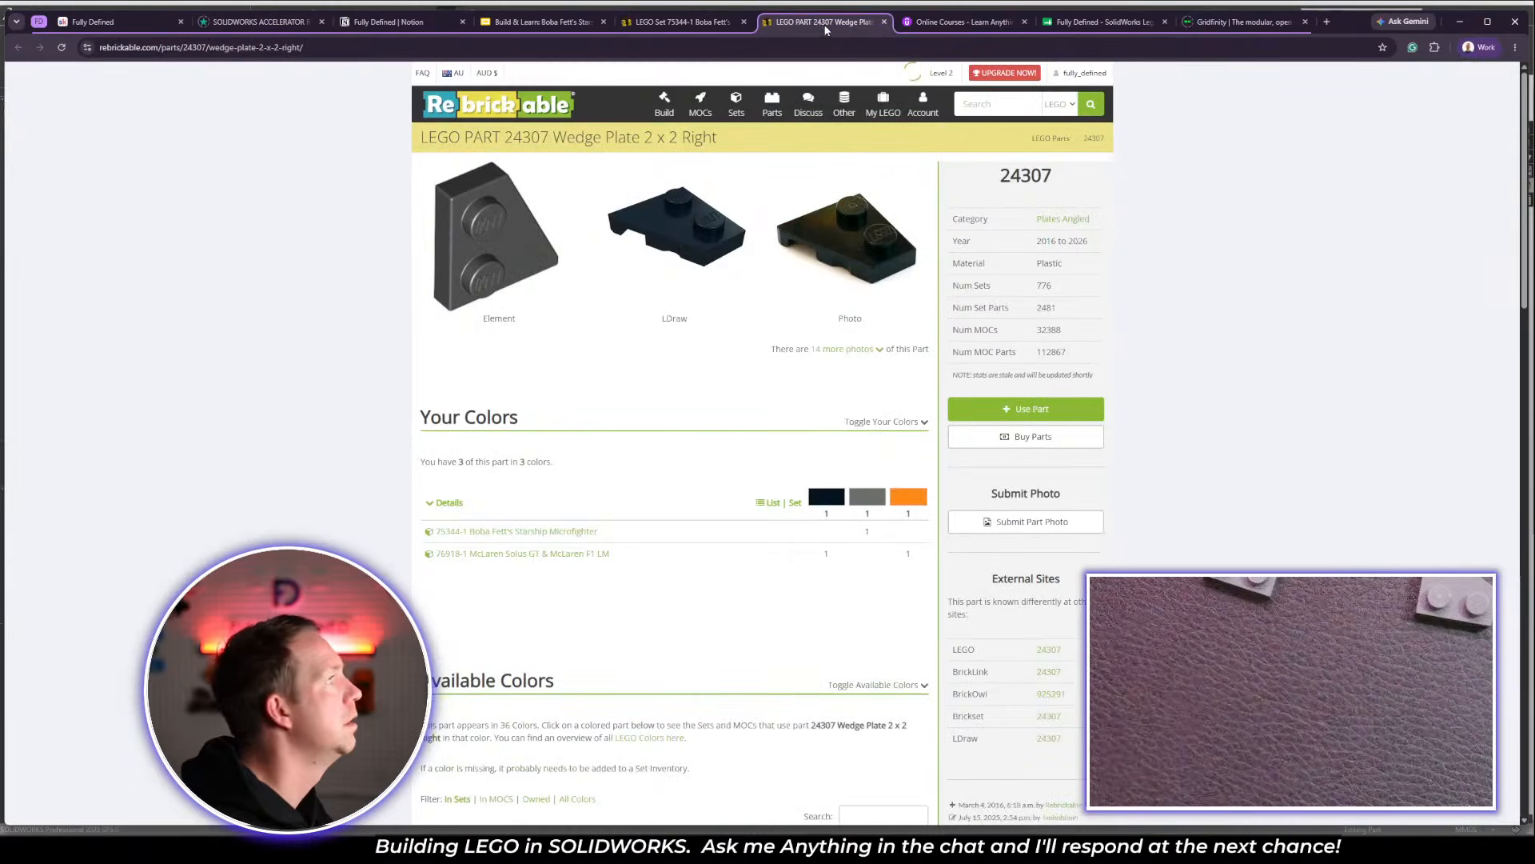
{"action": "left_click_drag", "start_coordinate": [717, 138], "coordinate": [507, 139]}
{"action": "key", "text": "ctrl+c"}
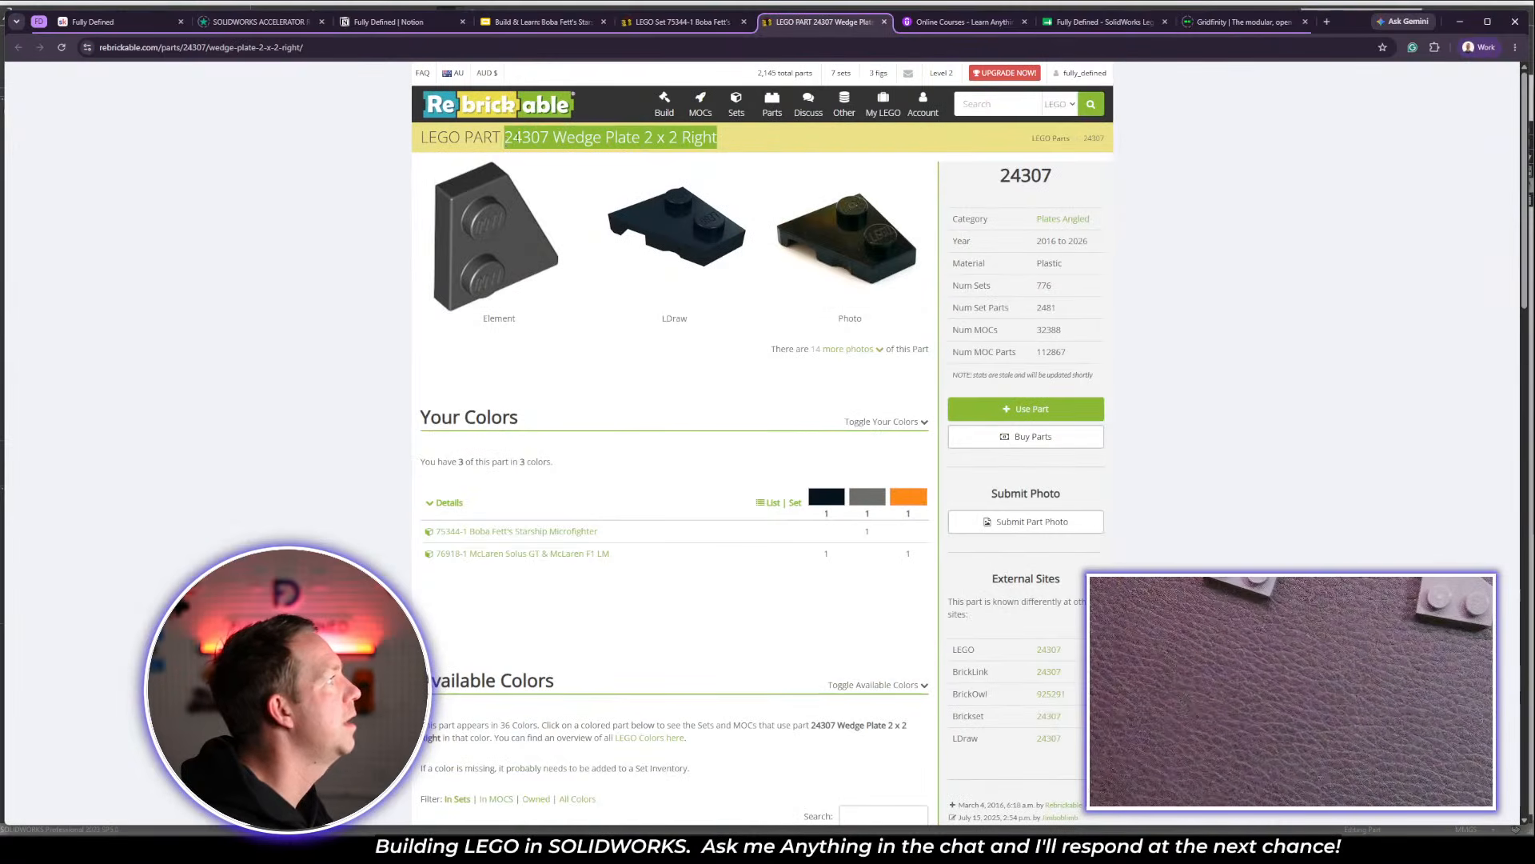
{"action": "left_click", "coordinate": [1467, 27]}
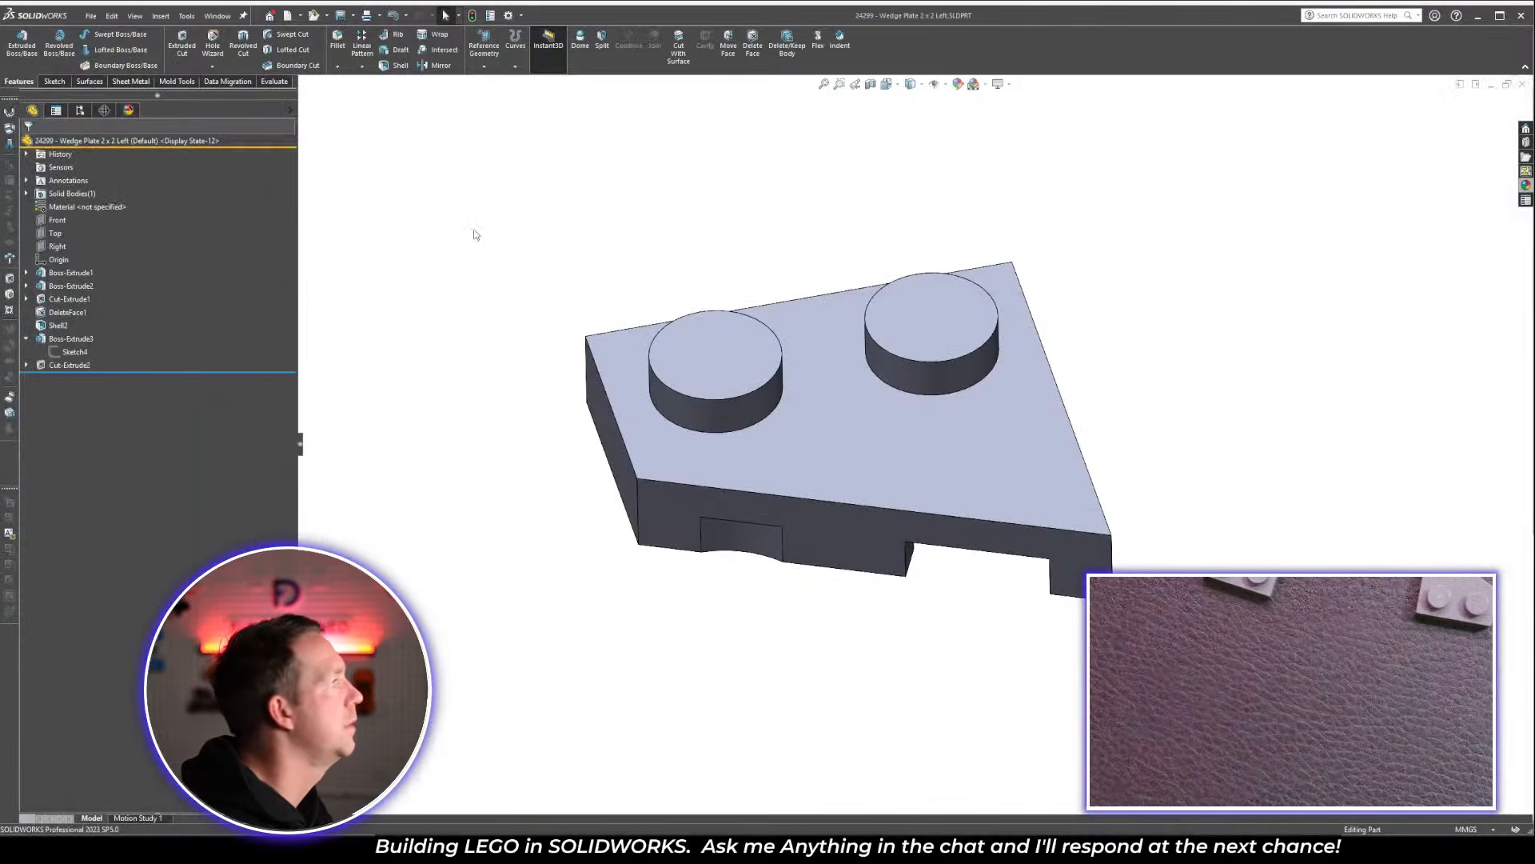
Create a new part document from the CBCo_PARTS template
{"action": "left_click", "coordinate": [94, 17]}
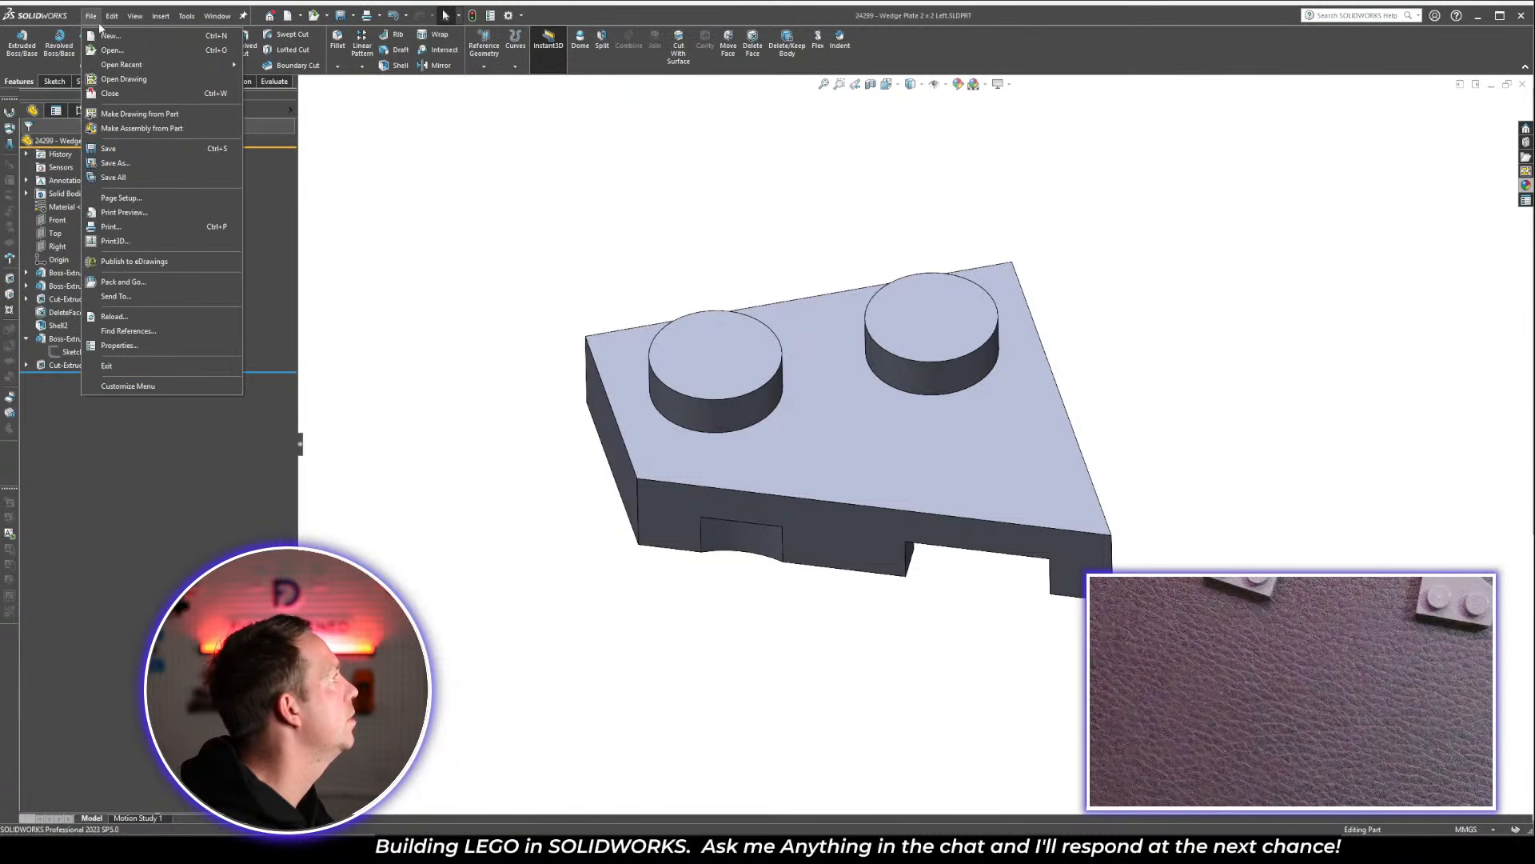
{"action": "left_click", "coordinate": [108, 36]}
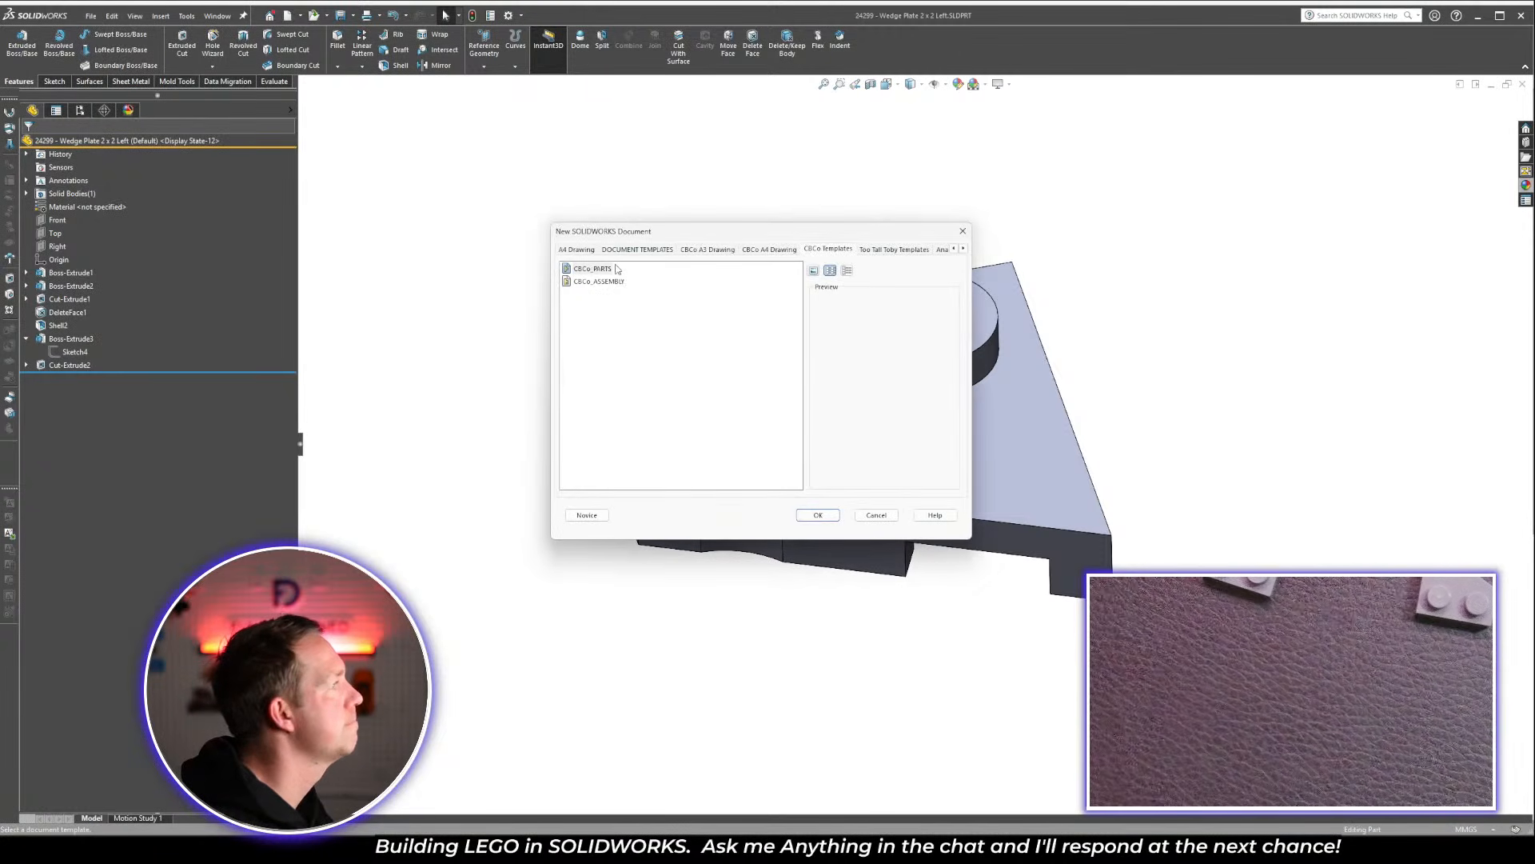
{"action": "left_click", "coordinate": [584, 271]}
{"action": "left_click", "coordinate": [824, 515]}
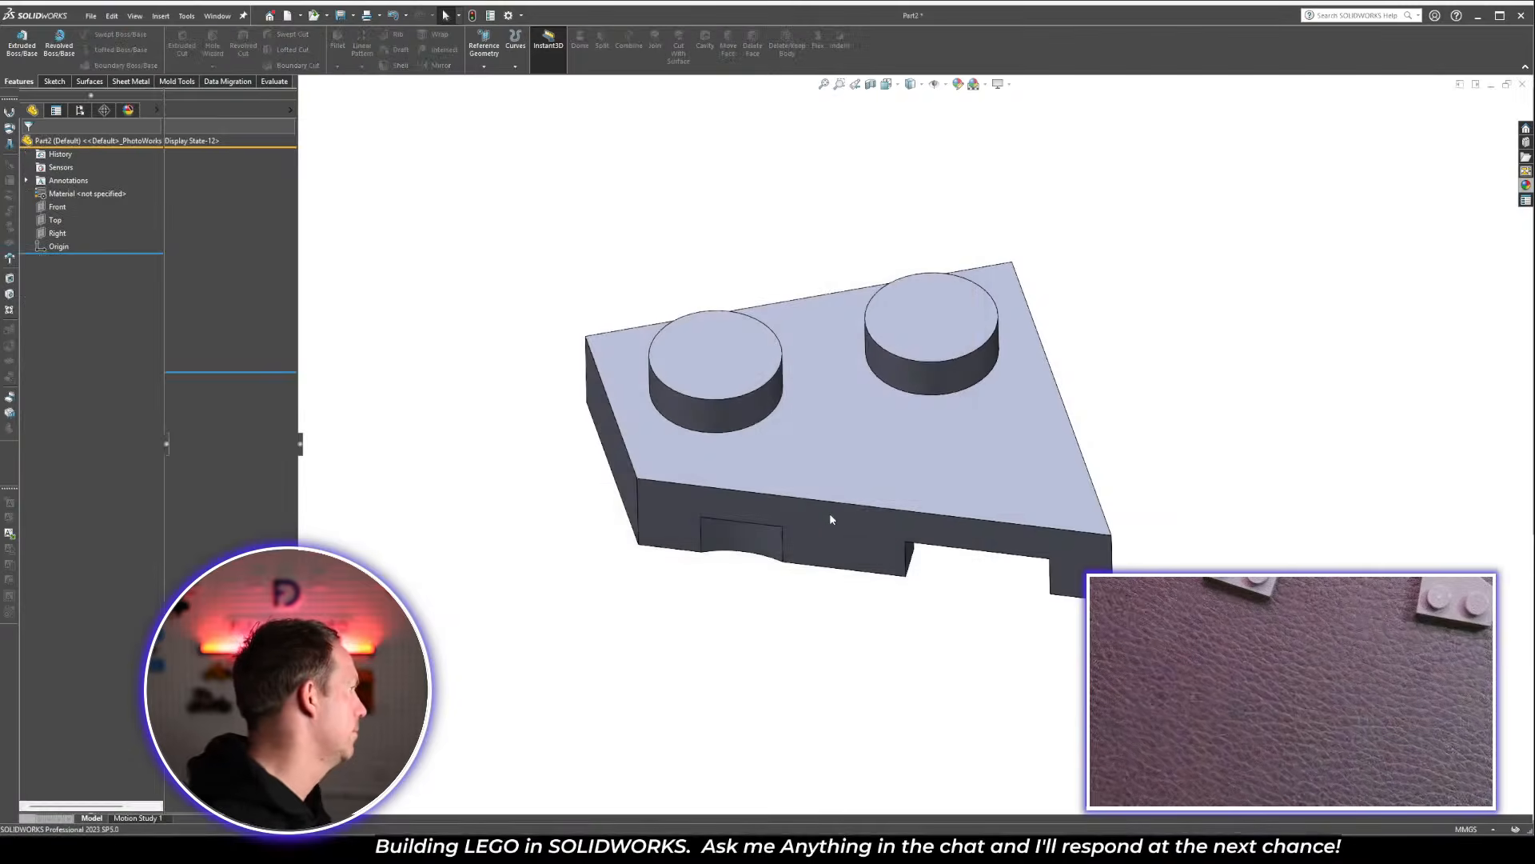
Insert the part 24299 - Wedge Plate 2 x 2 Left into the new document at the origin
{"action": "left_click", "coordinate": [160, 16]}
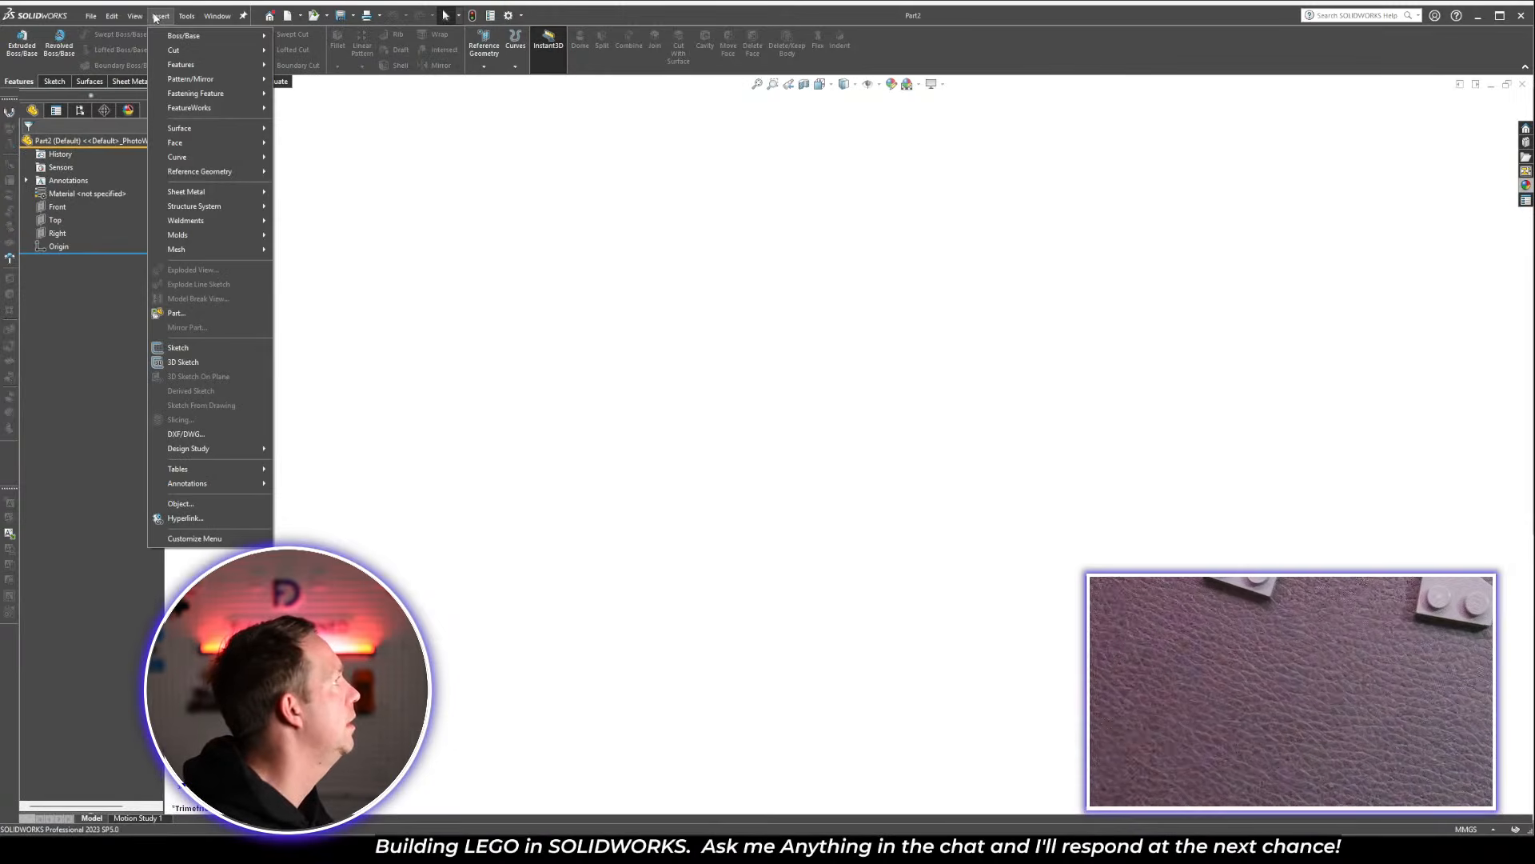
{"action": "left_click", "coordinate": [197, 313]}
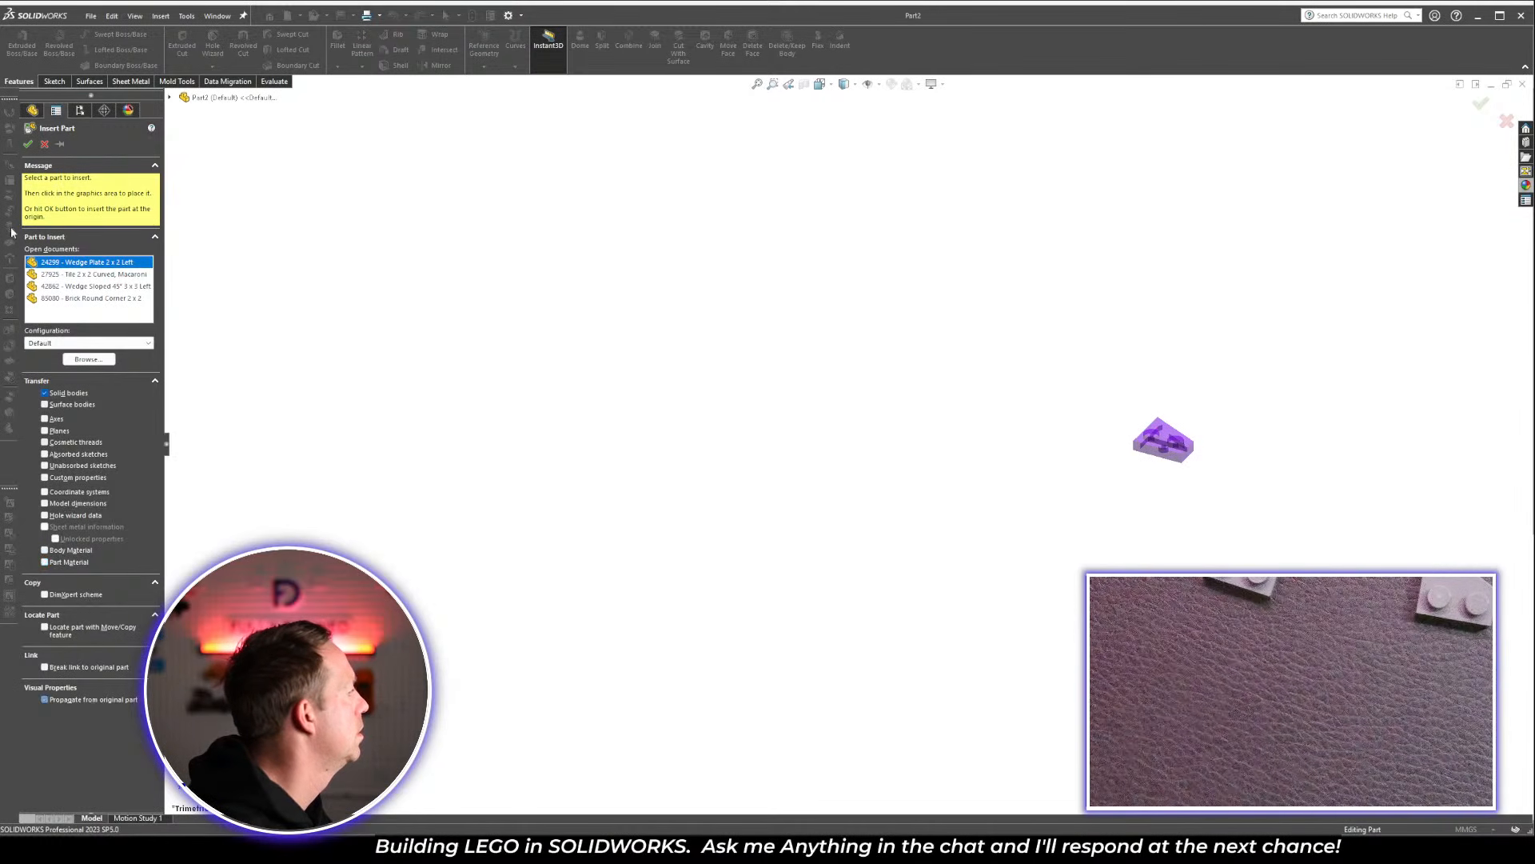
{"action": "left_click", "coordinate": [28, 144]}
{"action": "key", "text": "f"}
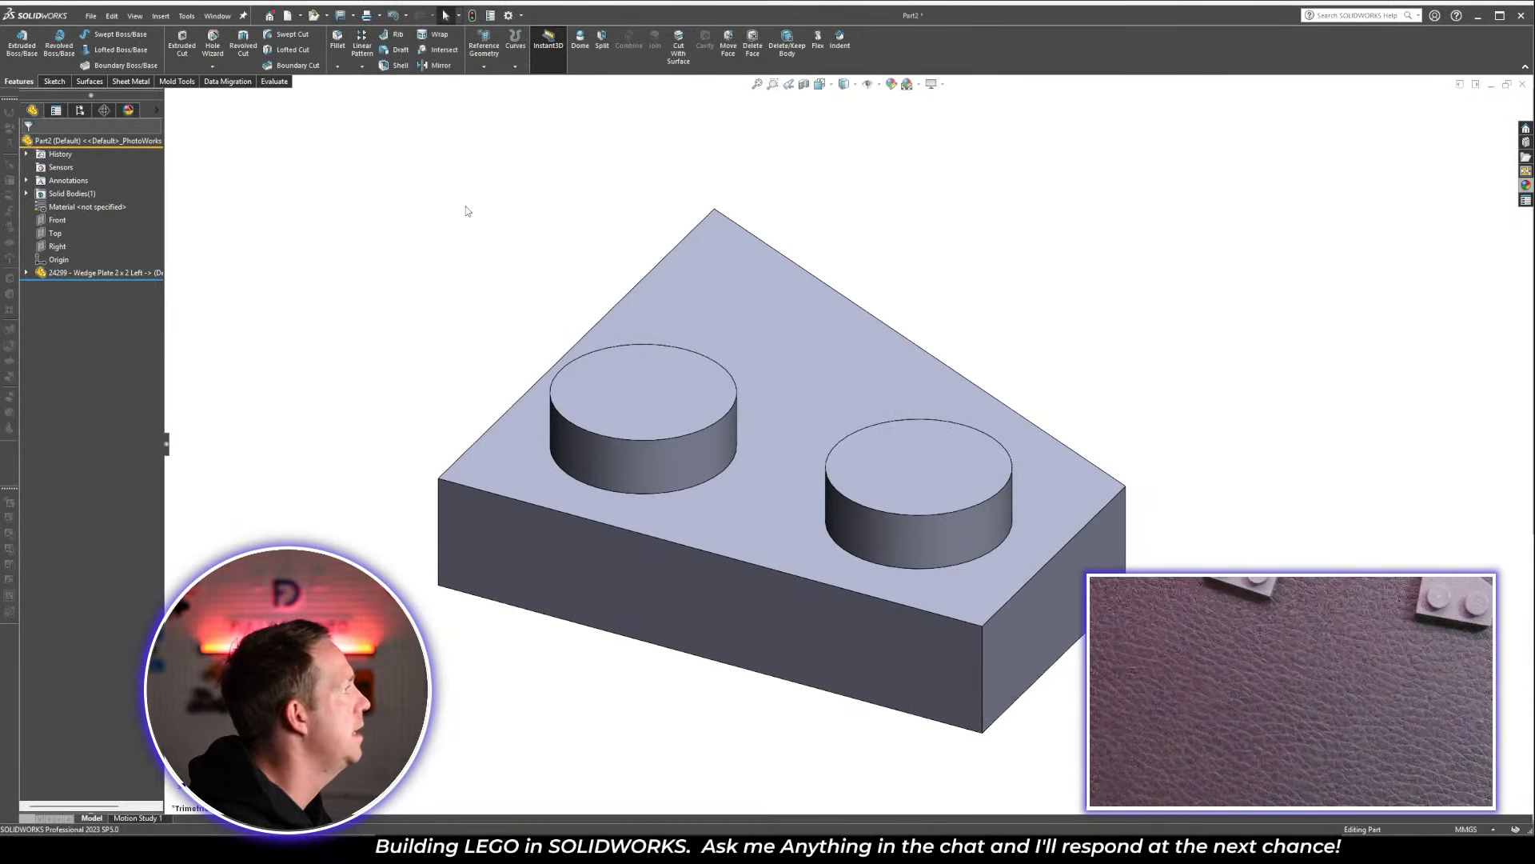
Mirror the inserted wedge plate body about the Right plane
{"action": "middle_click_drag", "start_coordinate": [754, 360], "coordinate": [800, 448]}
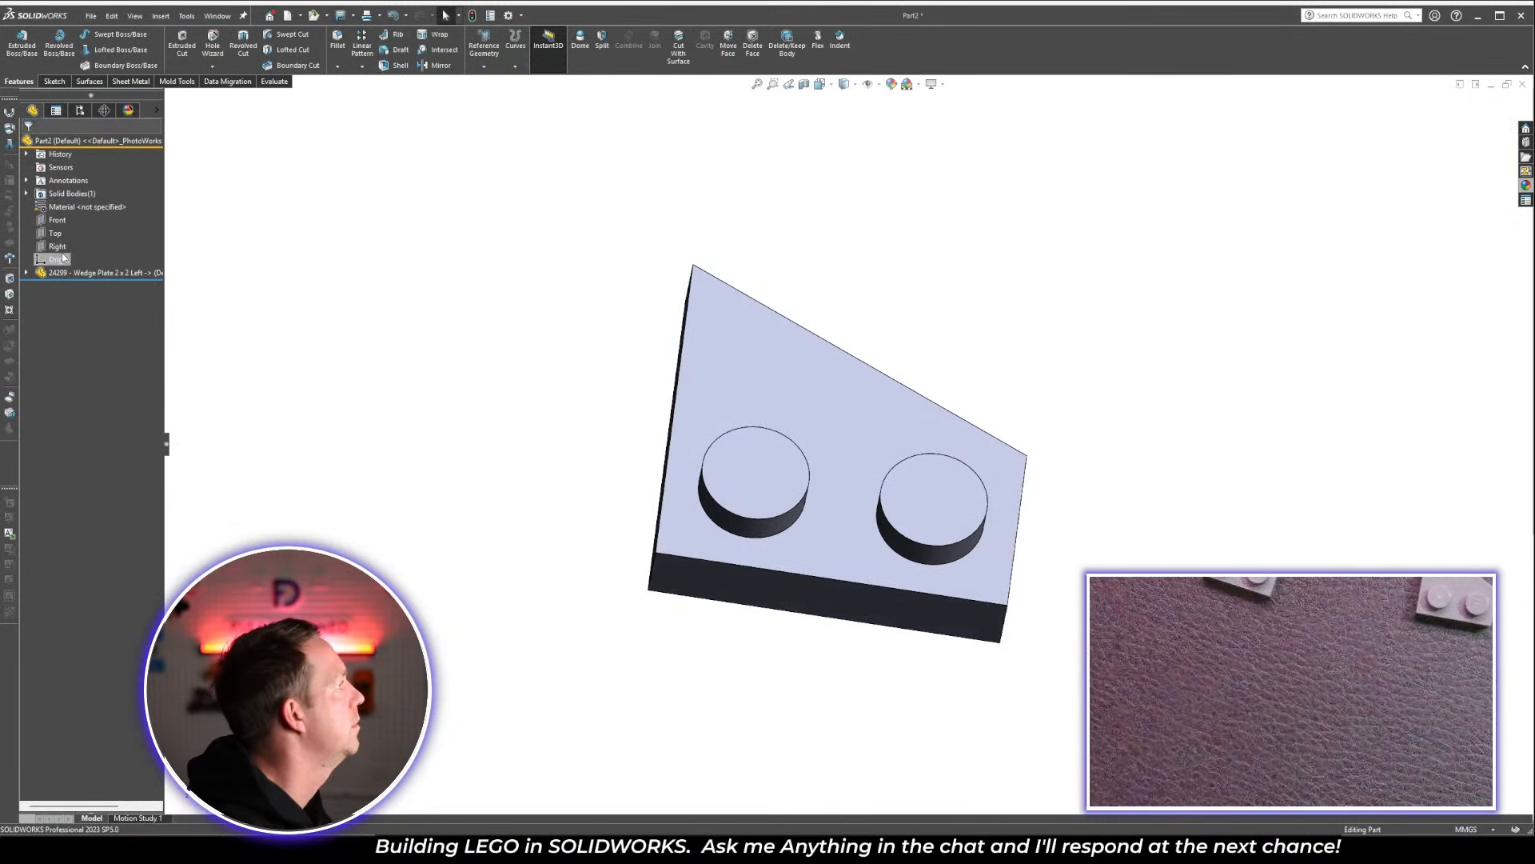
{"action": "left_click", "coordinate": [56, 247]}
{"action": "key", "text": "f"}
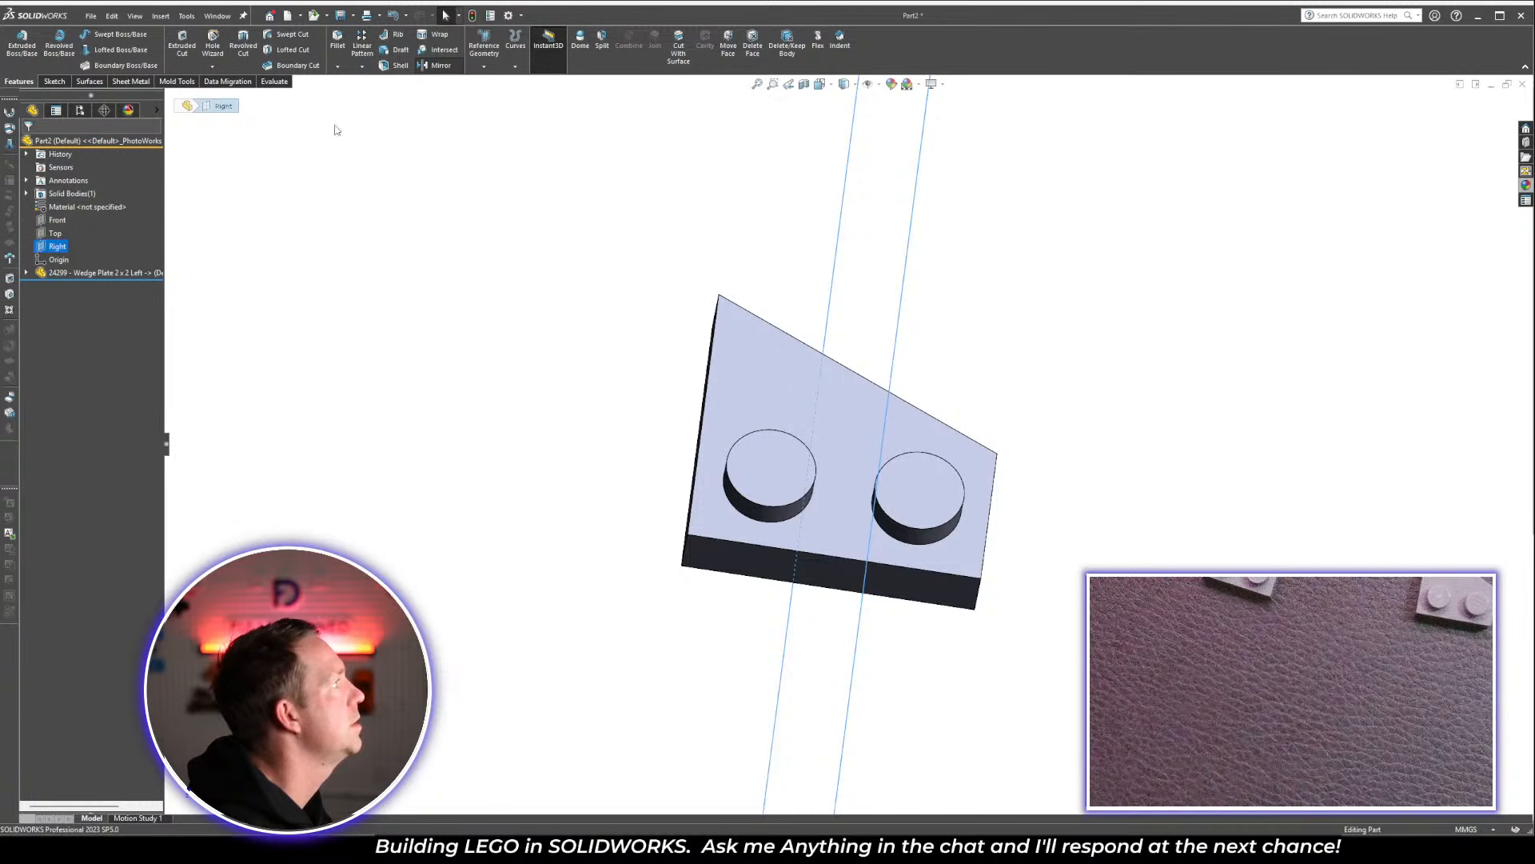
{"action": "left_click", "coordinate": [437, 64]}
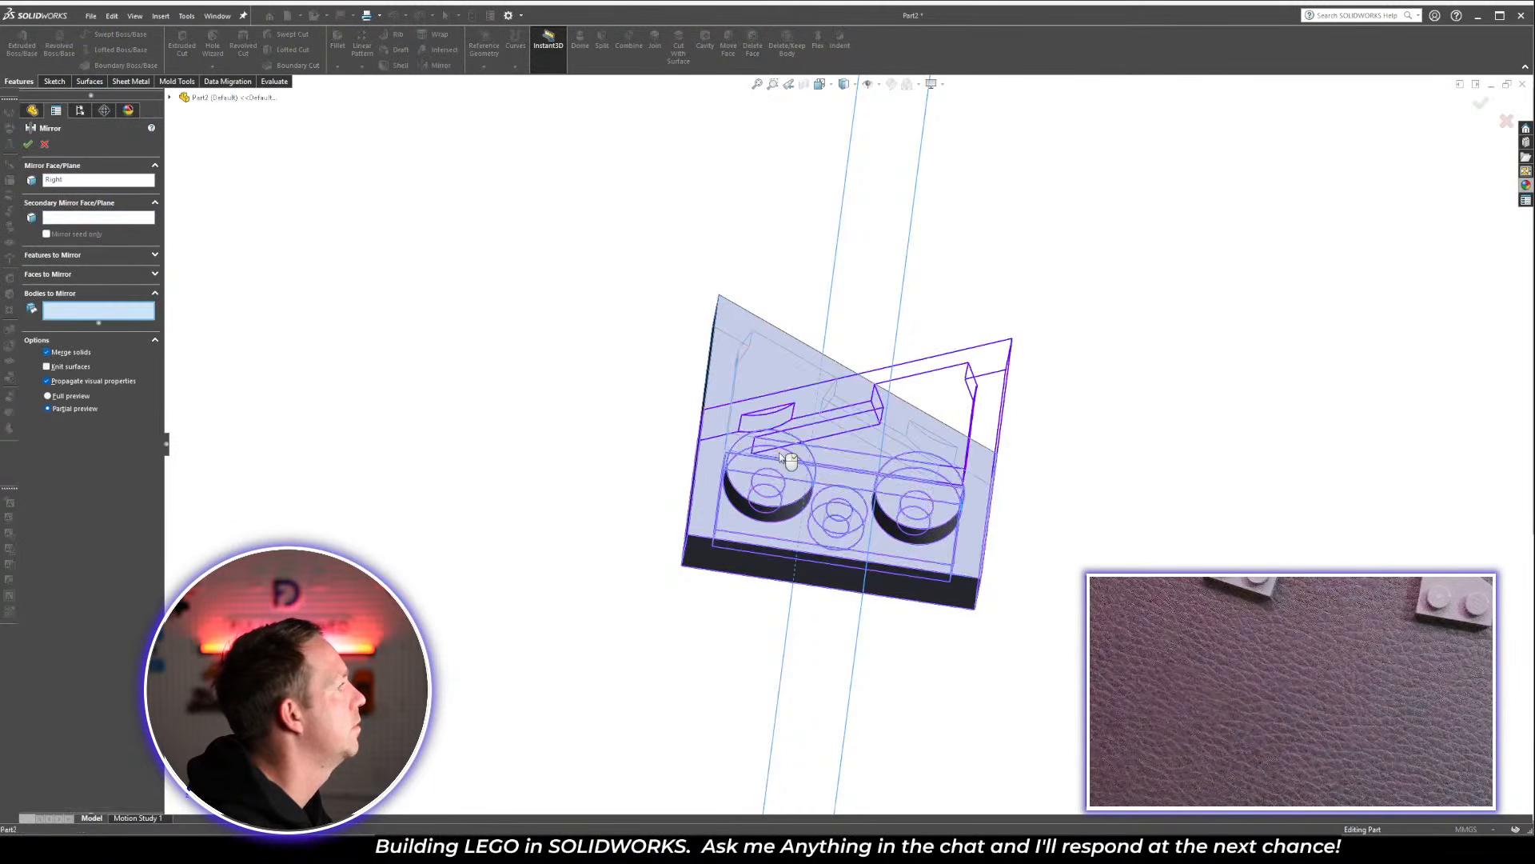
{"action": "left_click", "coordinate": [781, 456]}
{"action": "left_click", "coordinate": [28, 144]}
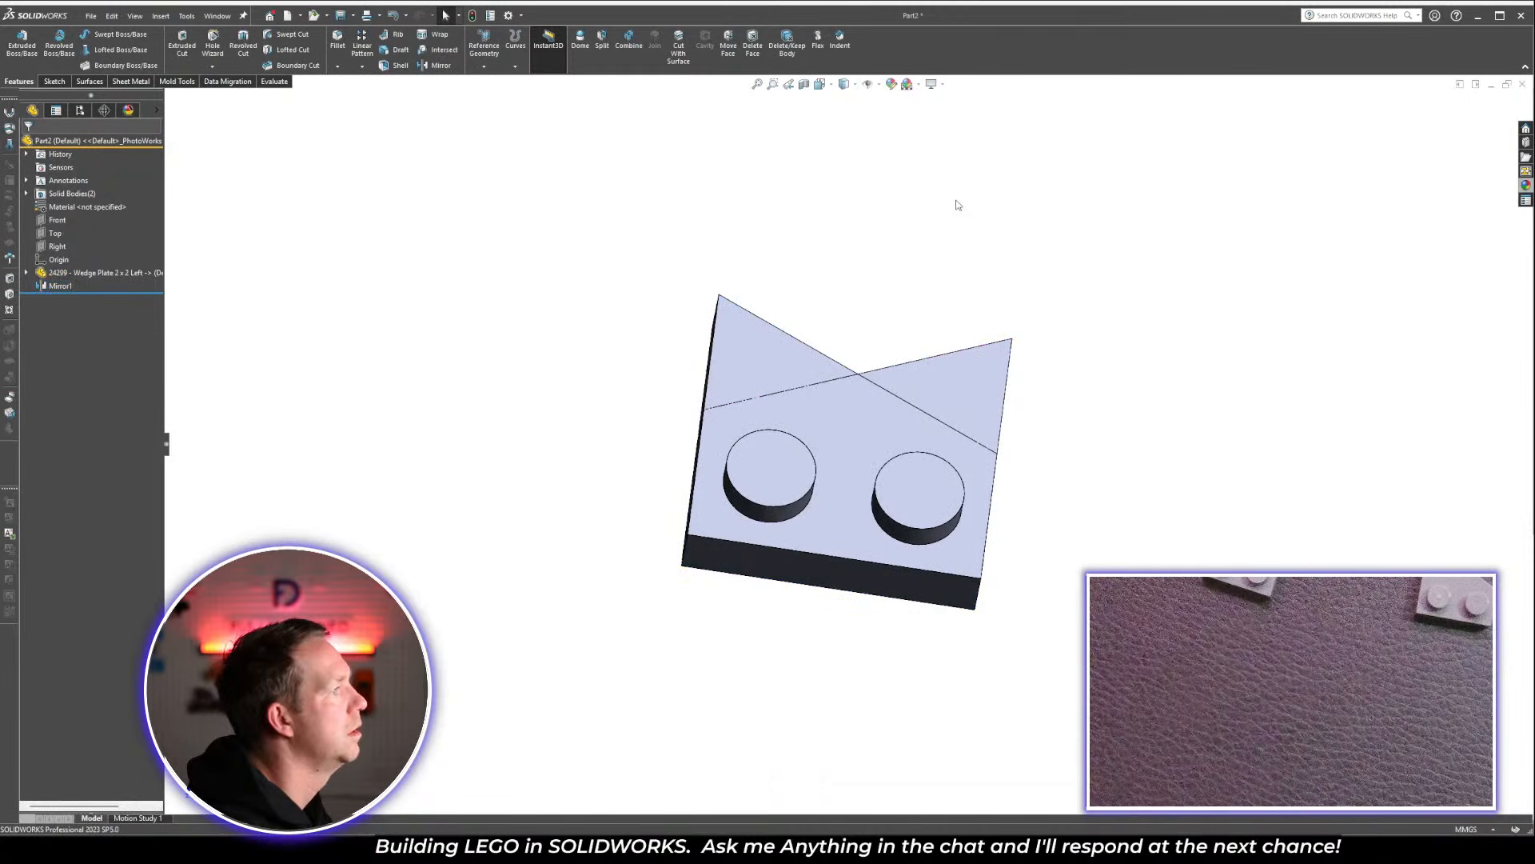
Delete the original left-hand wedge body, keeping only the mirrored one
{"action": "left_click", "coordinate": [787, 44]}
{"action": "left_click", "coordinate": [959, 411]}
{"action": "key", "text": "Return"}
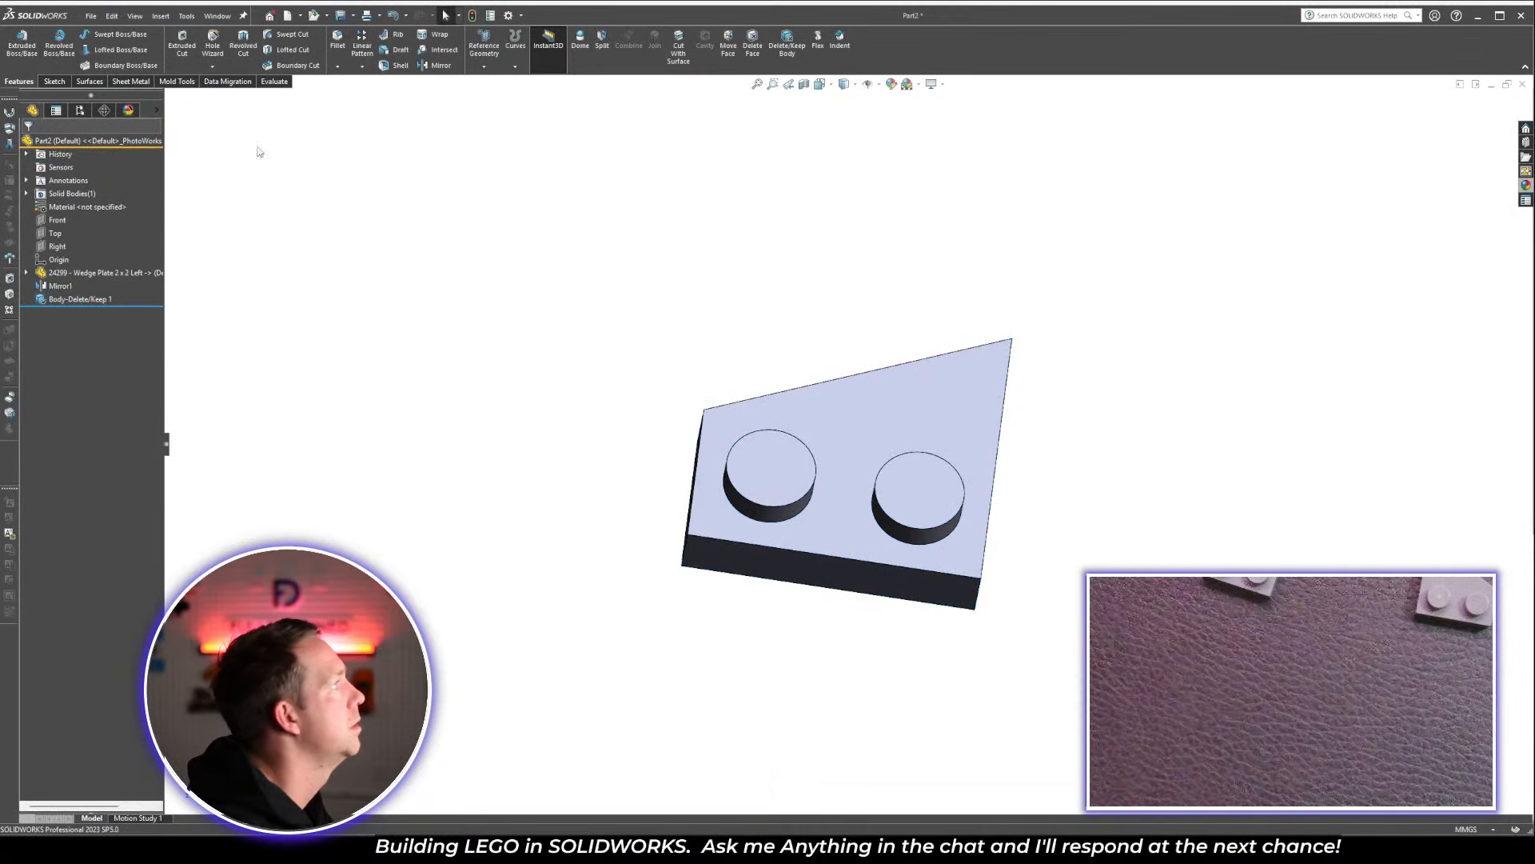
Save the mirrored part in the PARTS LIBRARY folder as "24307 - Wedge Plate 2 x 2 Right"
{"action": "key", "text": "ctrl+s"}
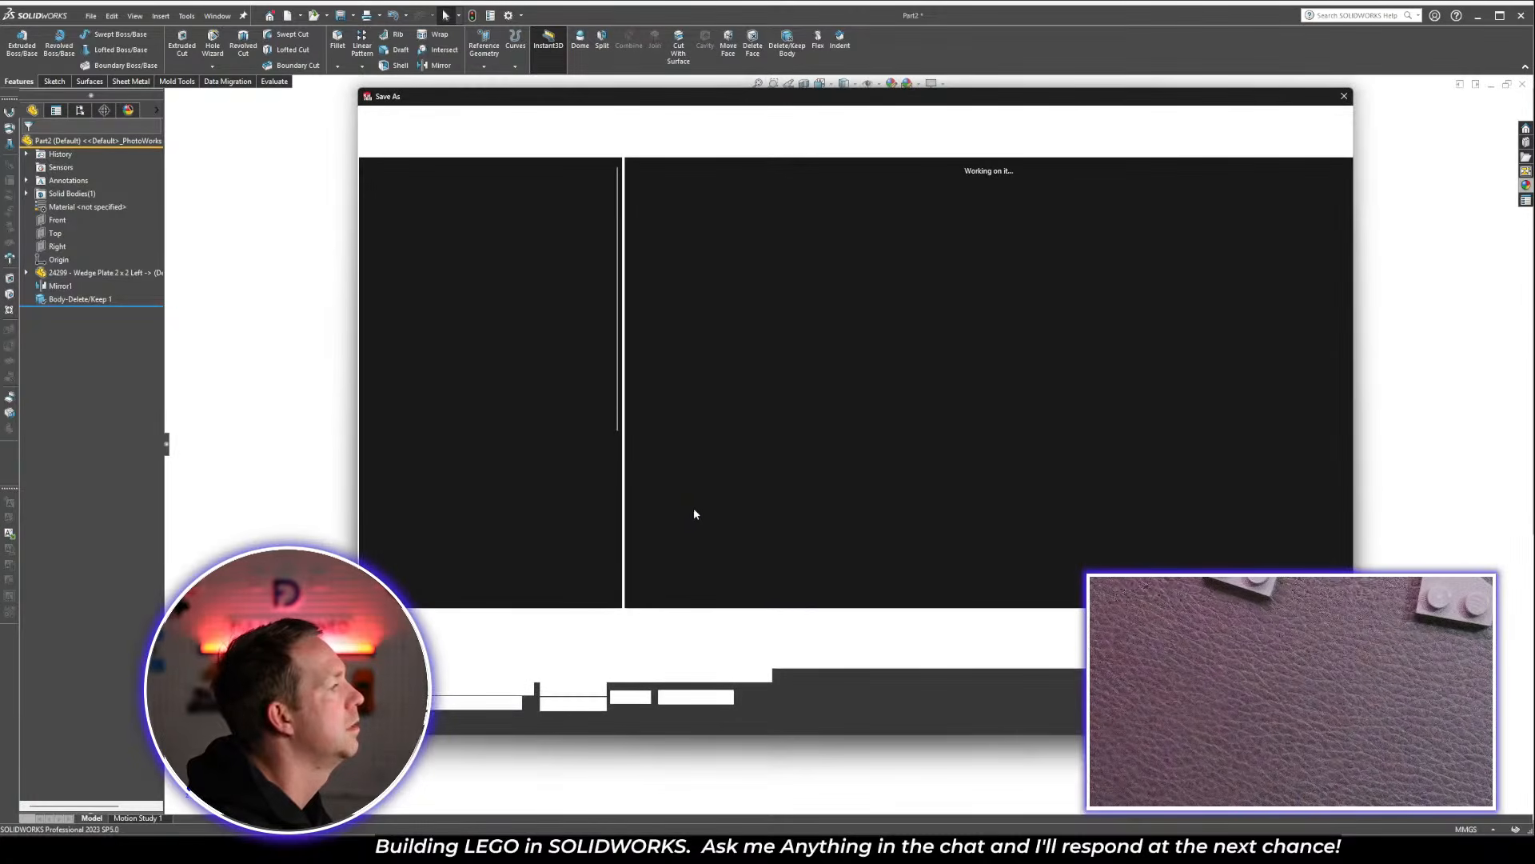
{"action": "key", "text": "ctrl+v"}
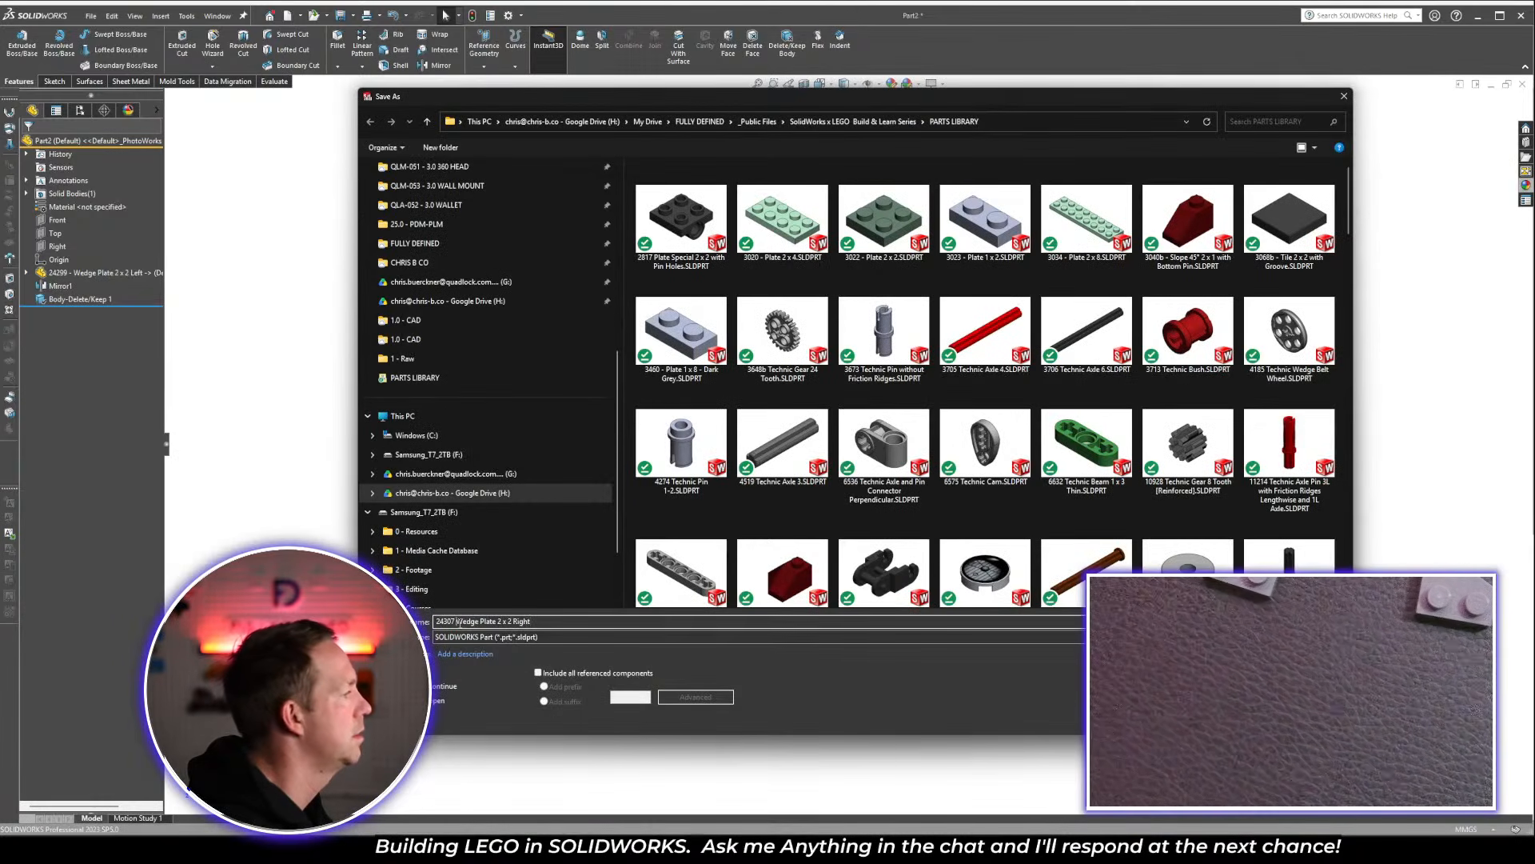
{"action": "left_click", "coordinate": [457, 621]}
{"action": "type", "text": "-"}
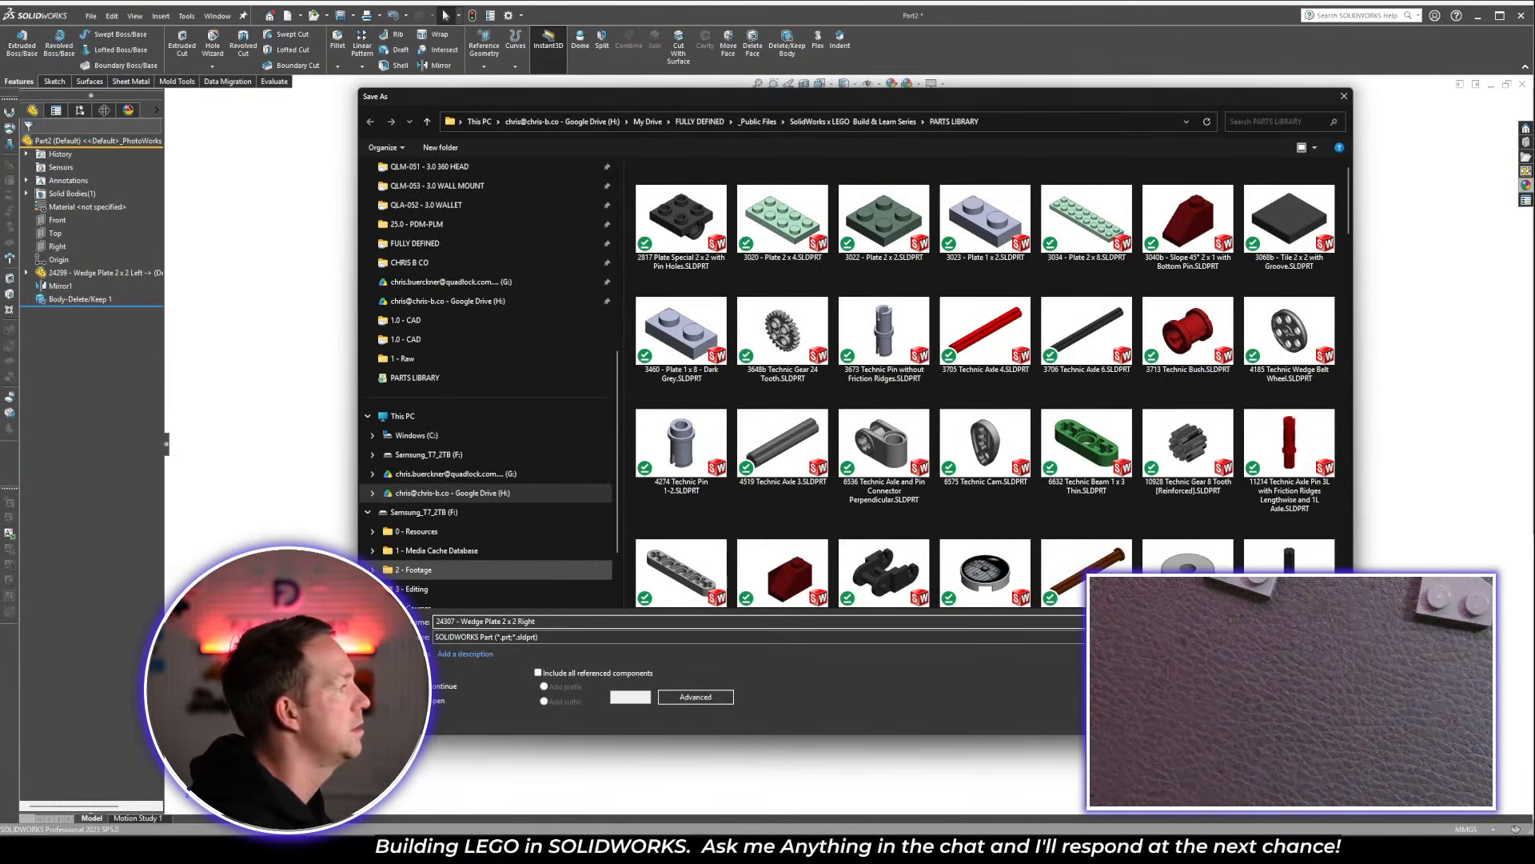
{"action": "key", "text": "Return"}
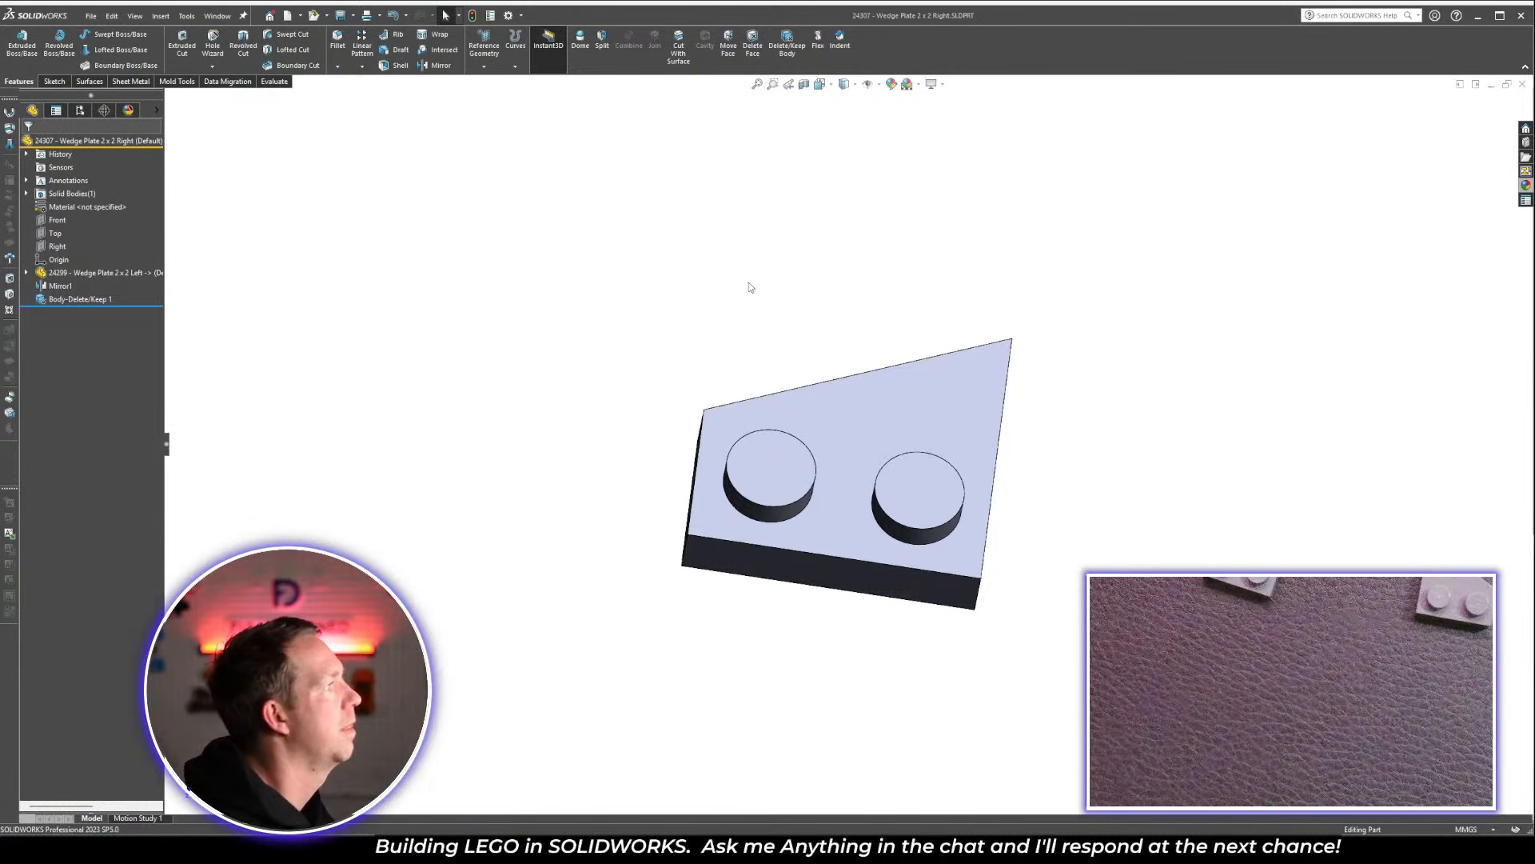
Switch to the 75344 Boba Fett's Starship Microfighter assembly and place 24299 - Wedge Plate 2 x 2 Left beside the bright green cut-corner plate
{"action": "key", "text": "ctrl+Tab"}
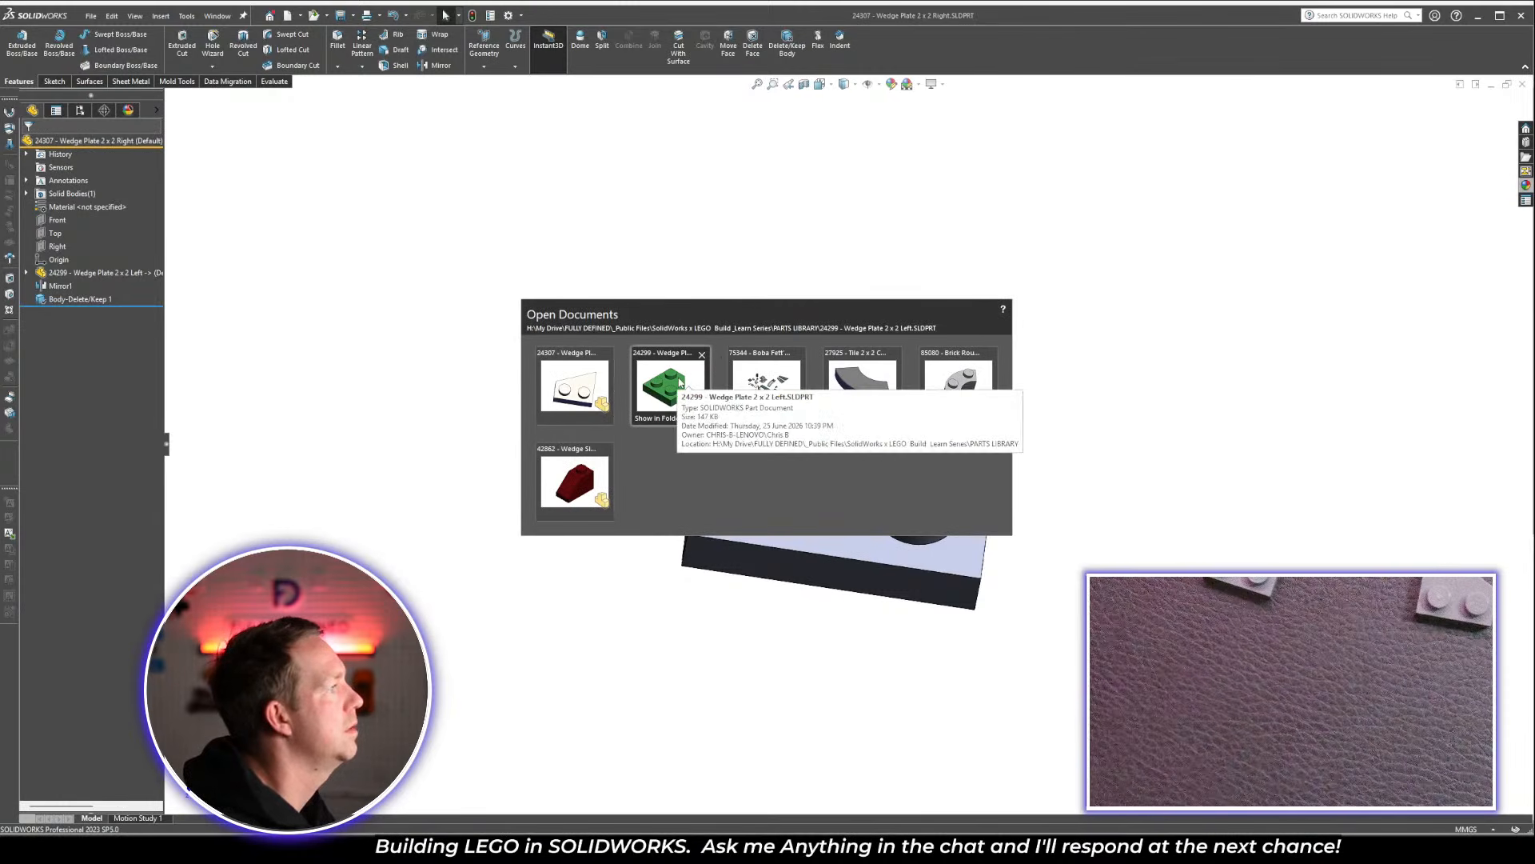
{"action": "left_click", "coordinate": [743, 363]}
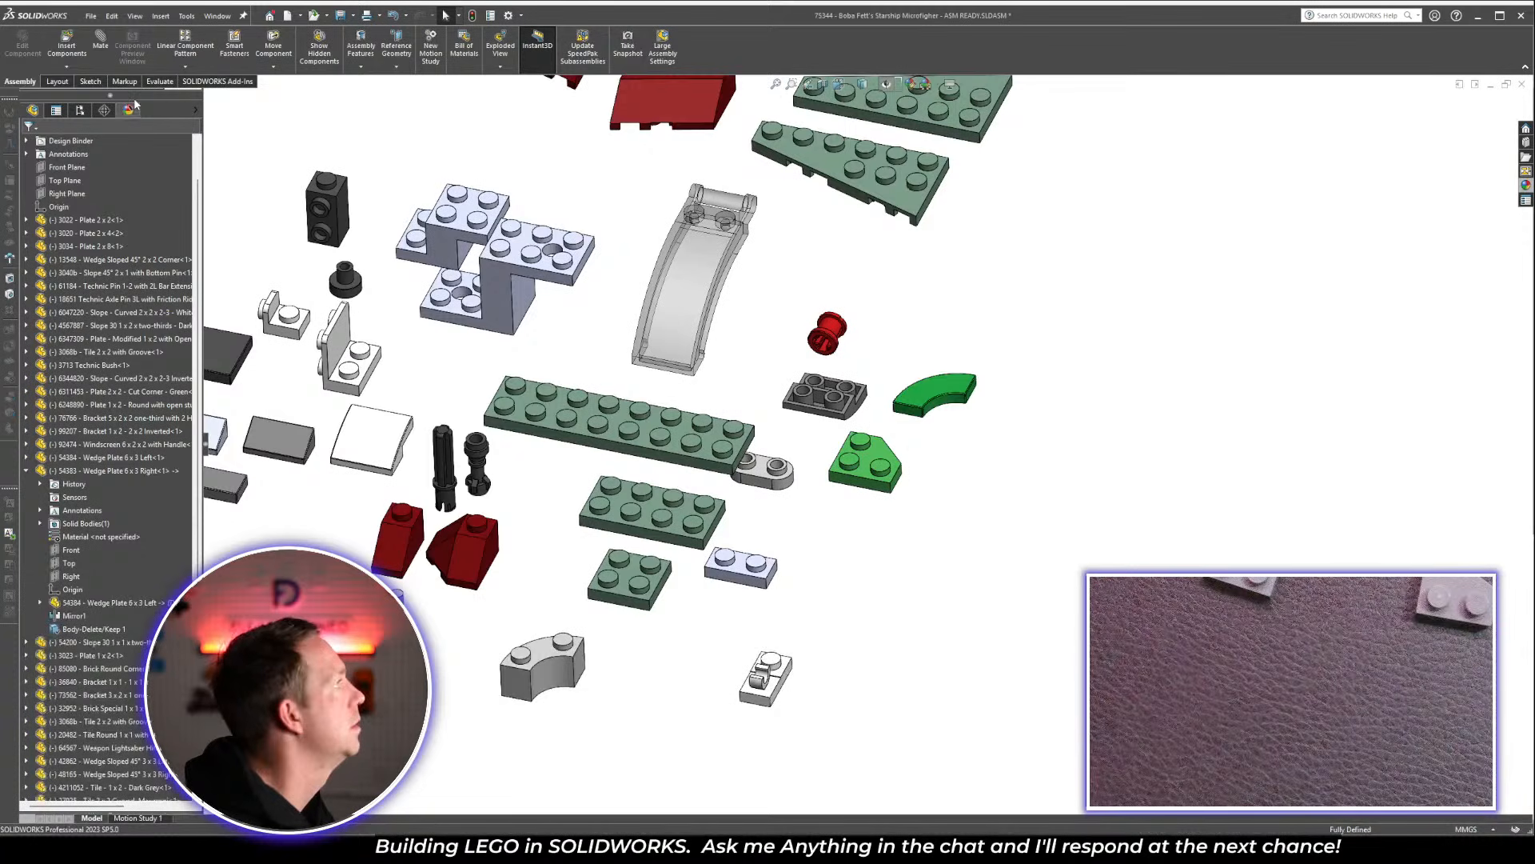
{"action": "left_click", "coordinate": [79, 60]}
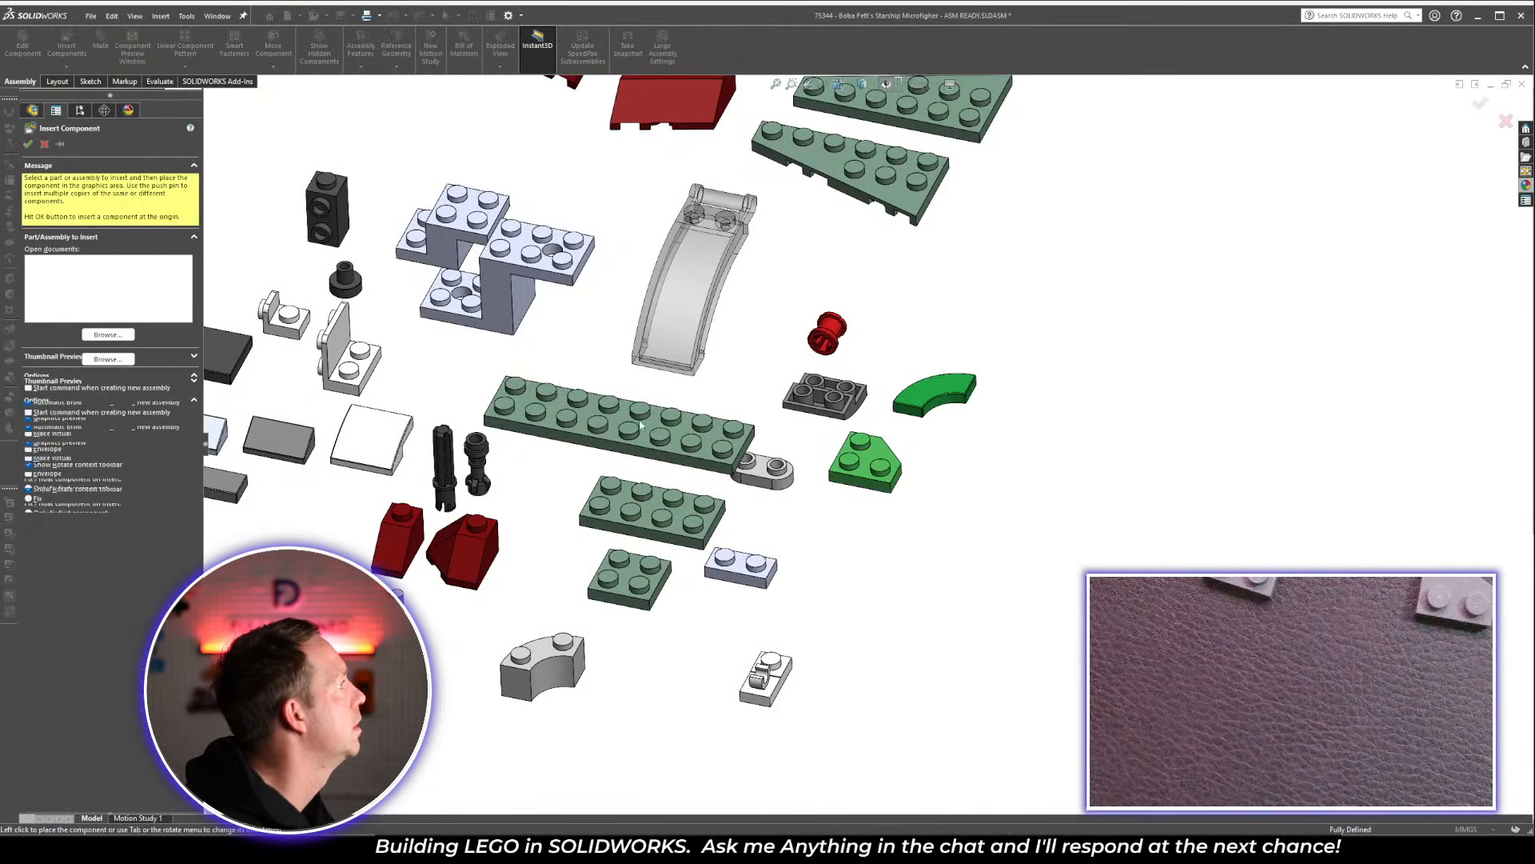
{"action": "left_click", "coordinate": [1005, 505]}
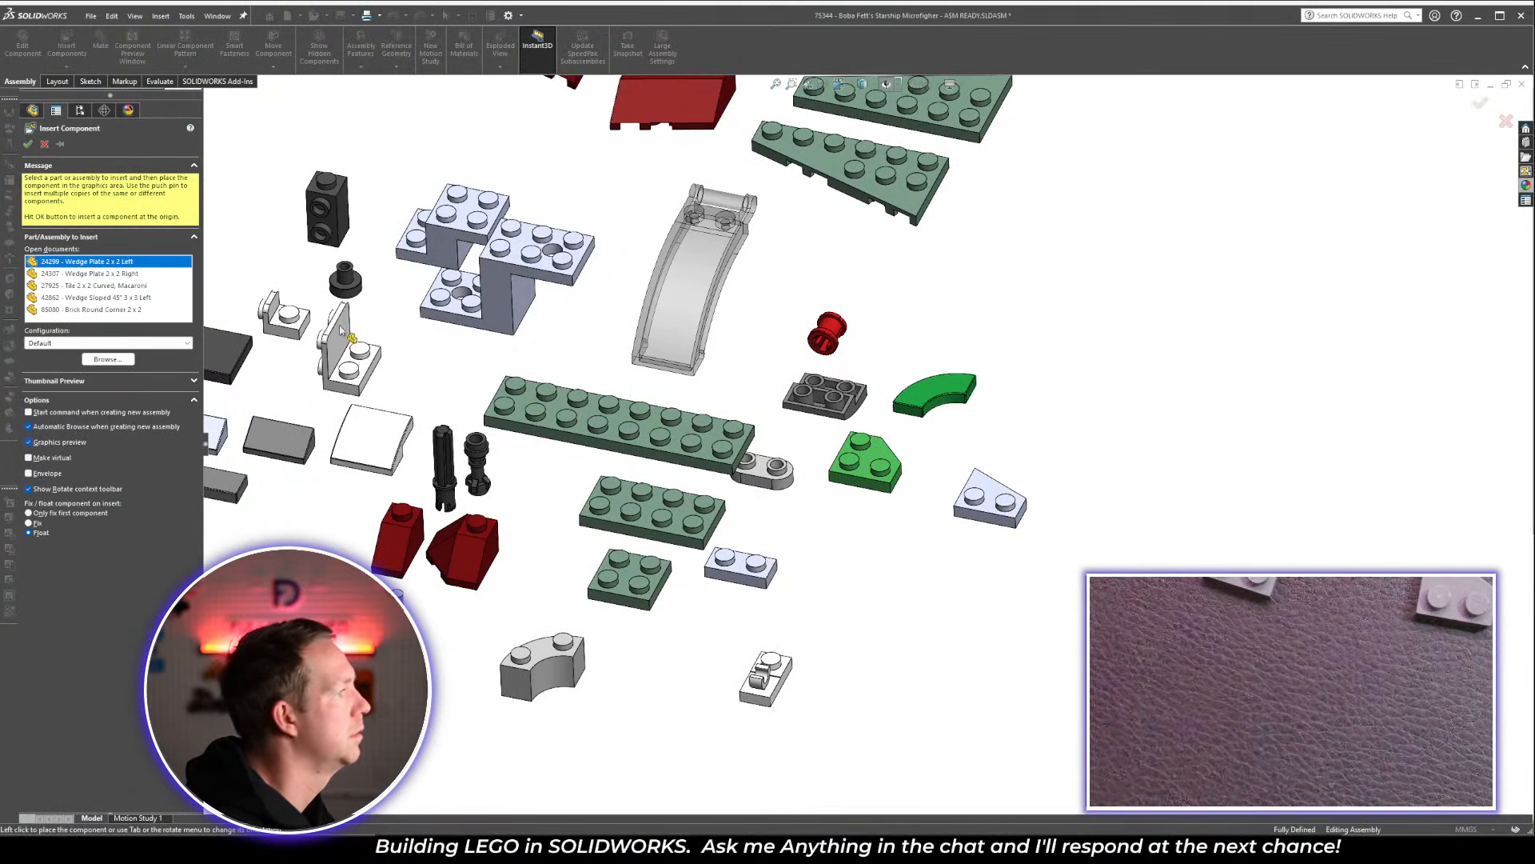
Insert 24307 - Wedge Plate 2 x 2 Right into the assembly and place it beside the left wedge plate
{"action": "left_click", "coordinate": [67, 43]}
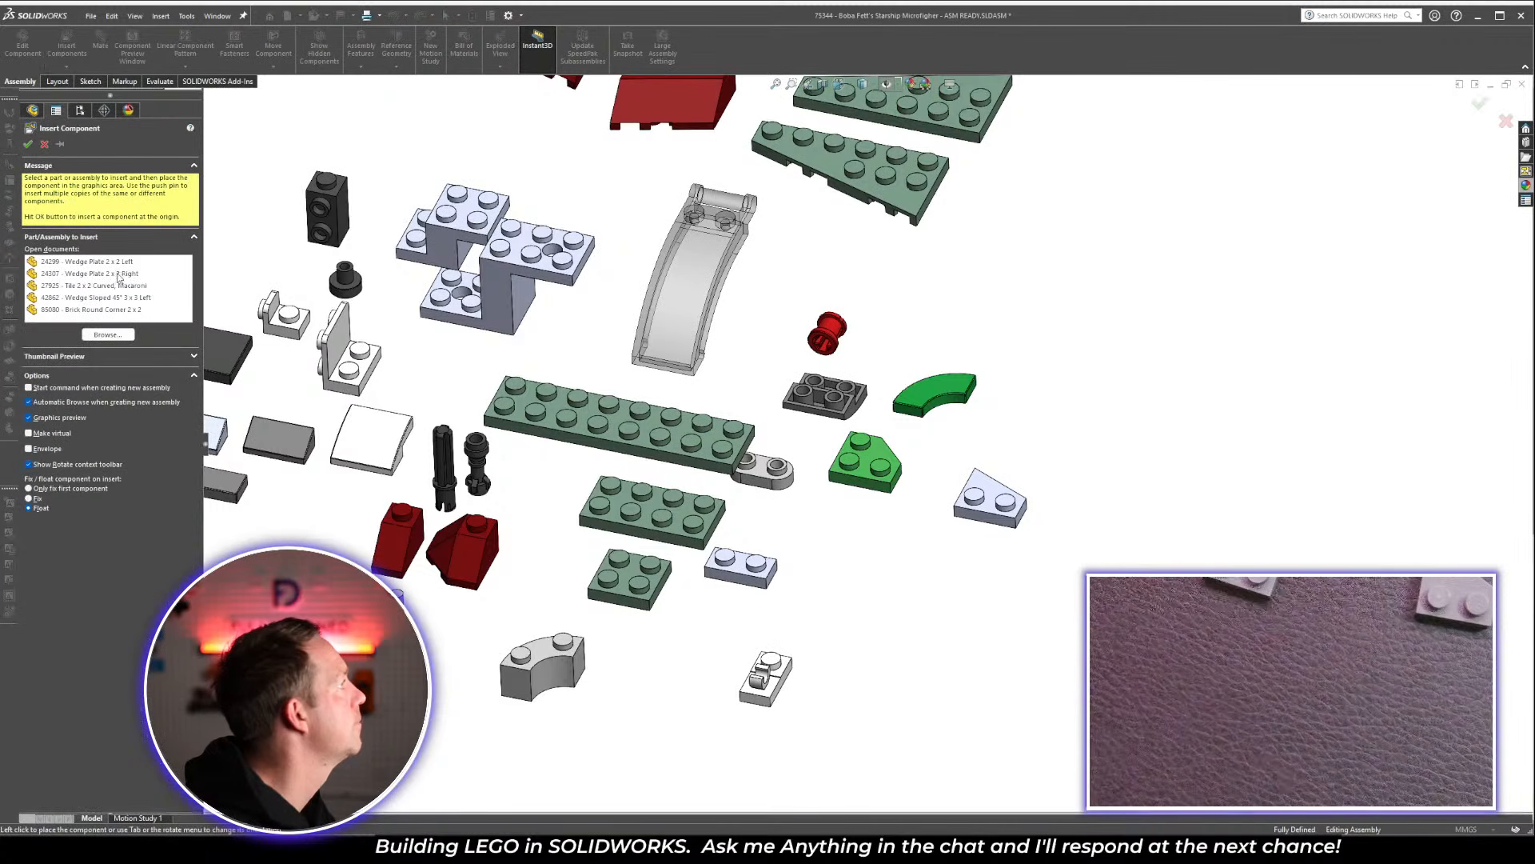
{"action": "left_click", "coordinate": [188, 274]}
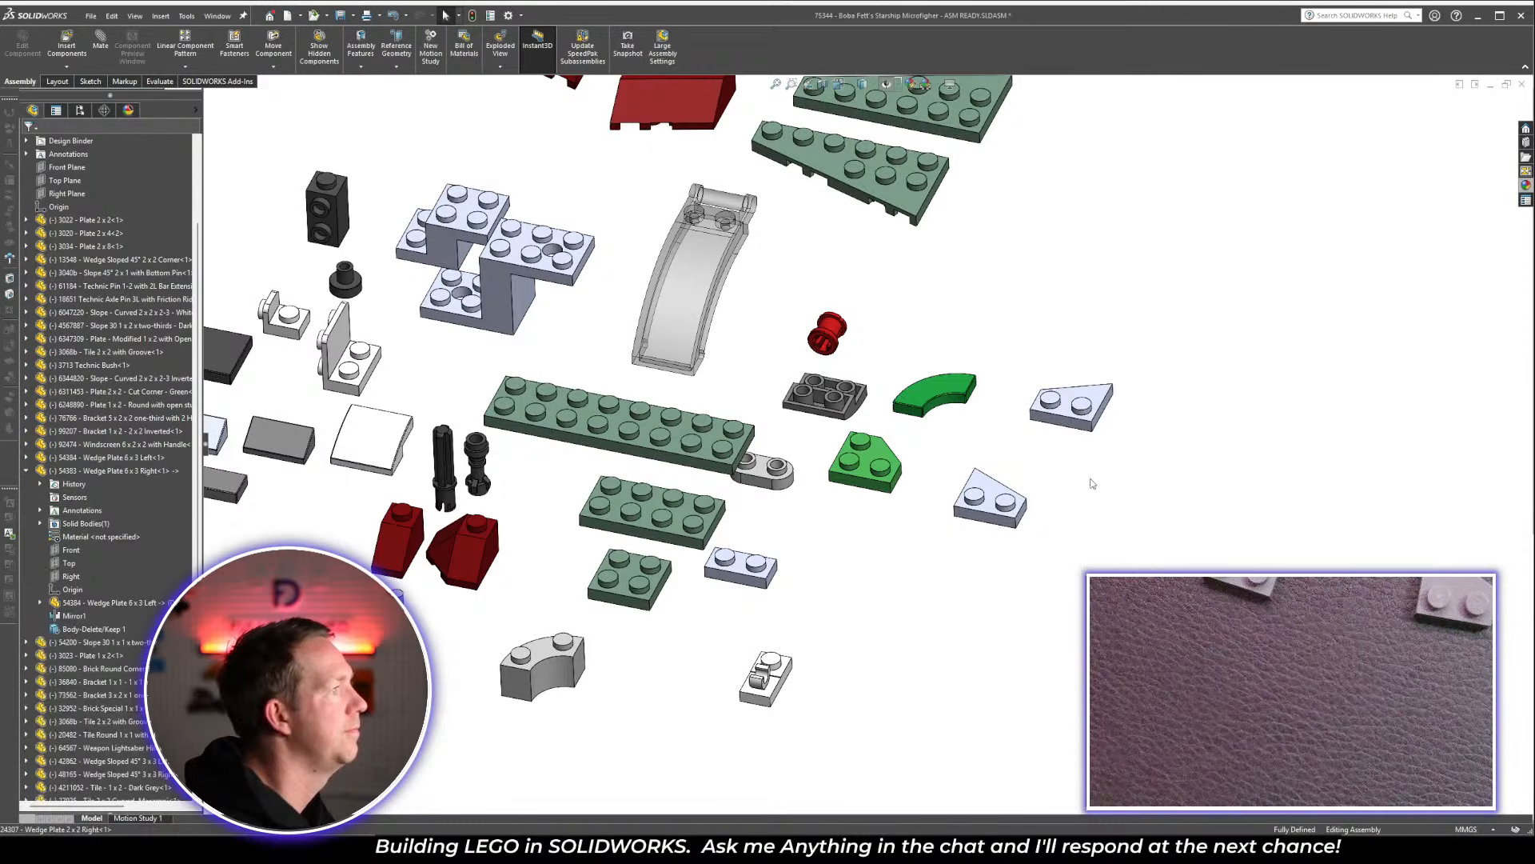
{"action": "left_click", "coordinate": [1093, 503]}
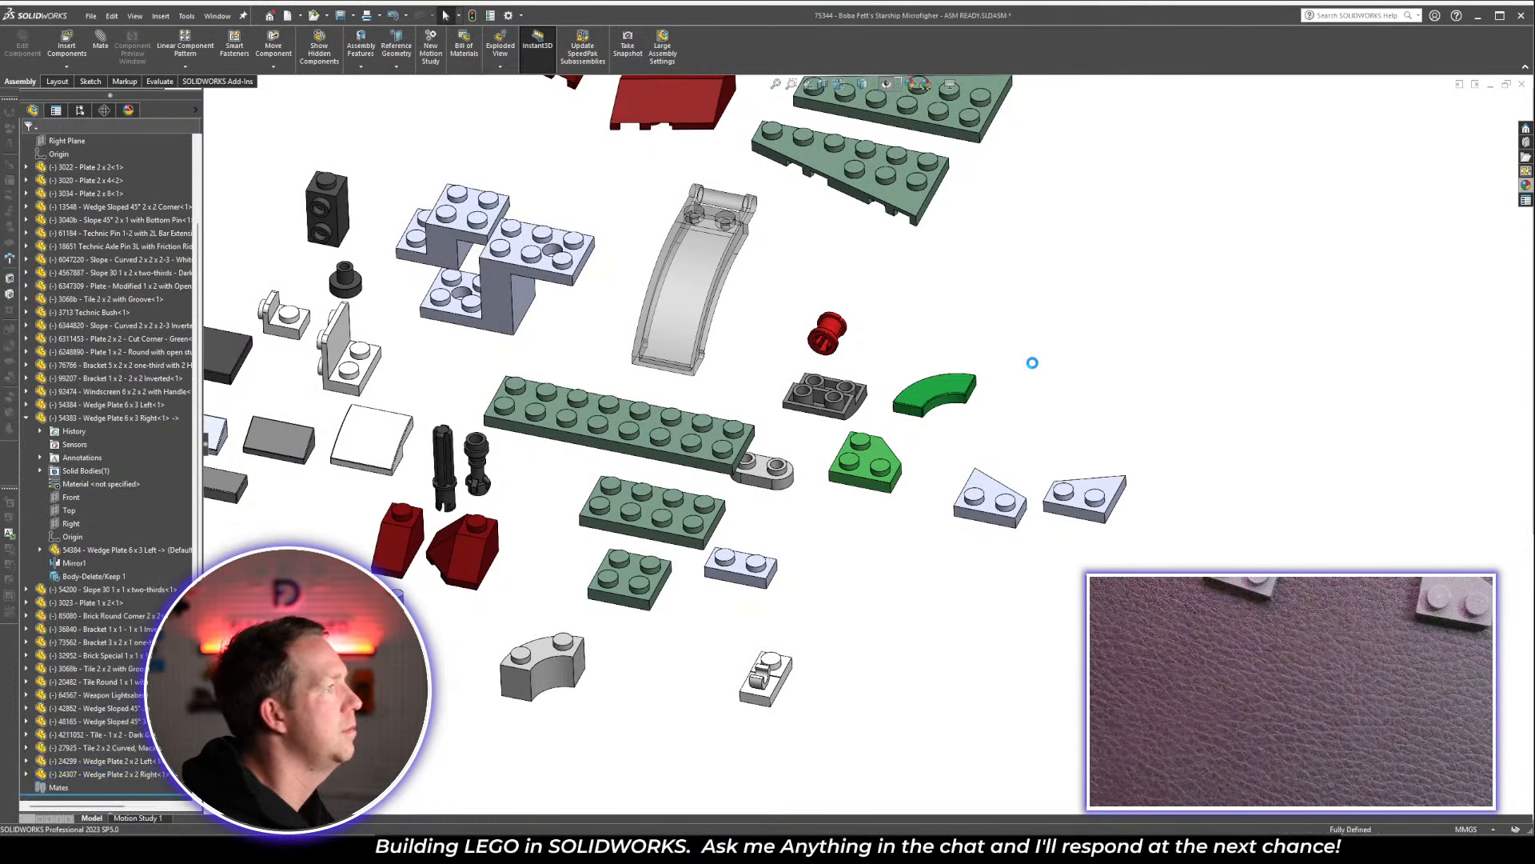
Switch to the browser, close the 24307 part page, and recolour the status dots of parts 6143417 and 6143423 green in the Microfighter slides
{"action": "key", "text": "alt+Tab"}
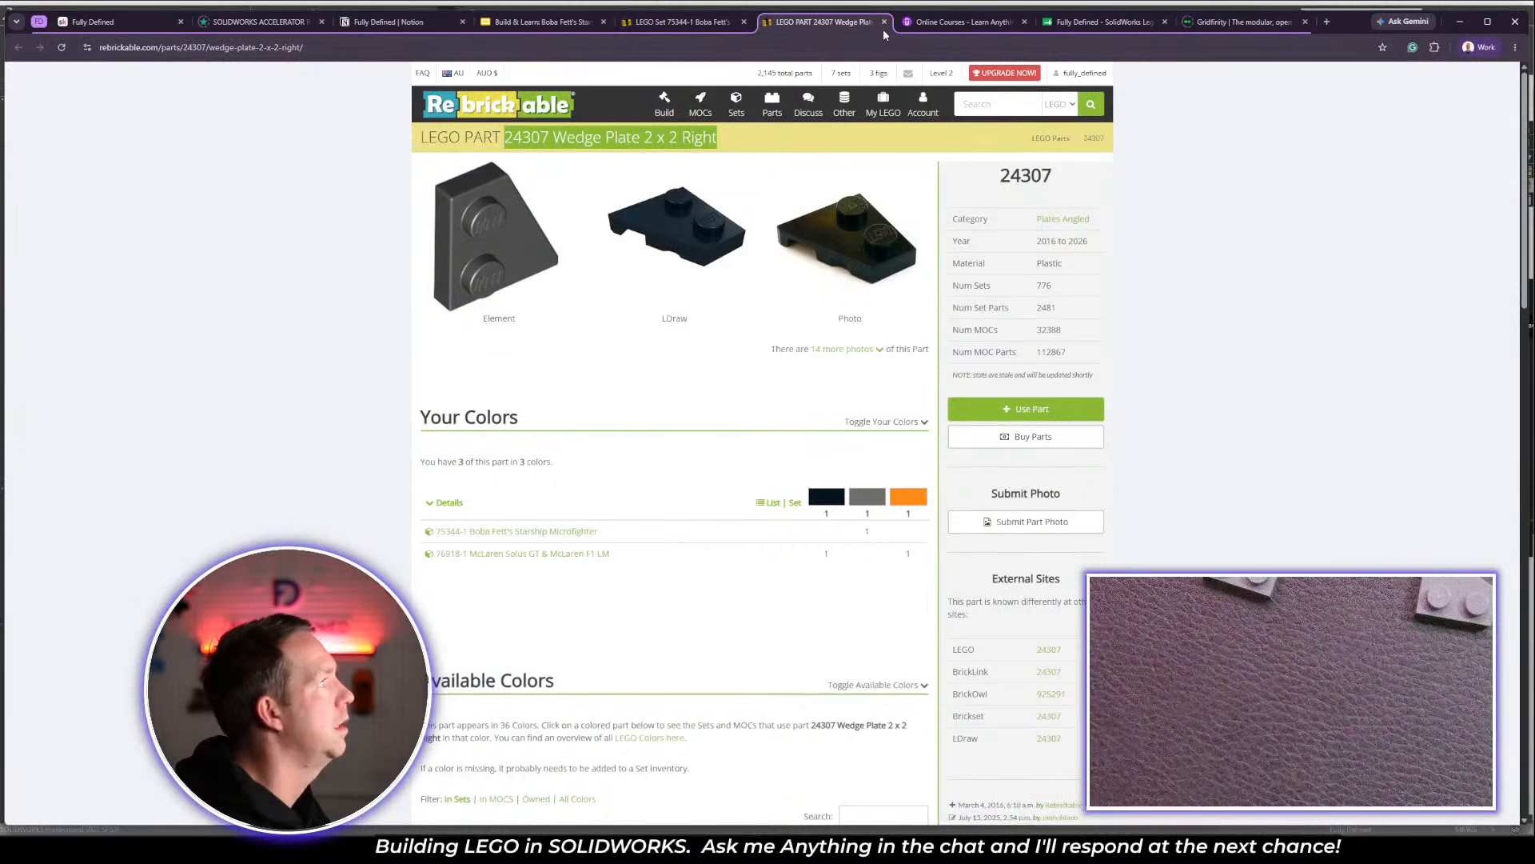
{"action": "left_click", "coordinate": [885, 21]}
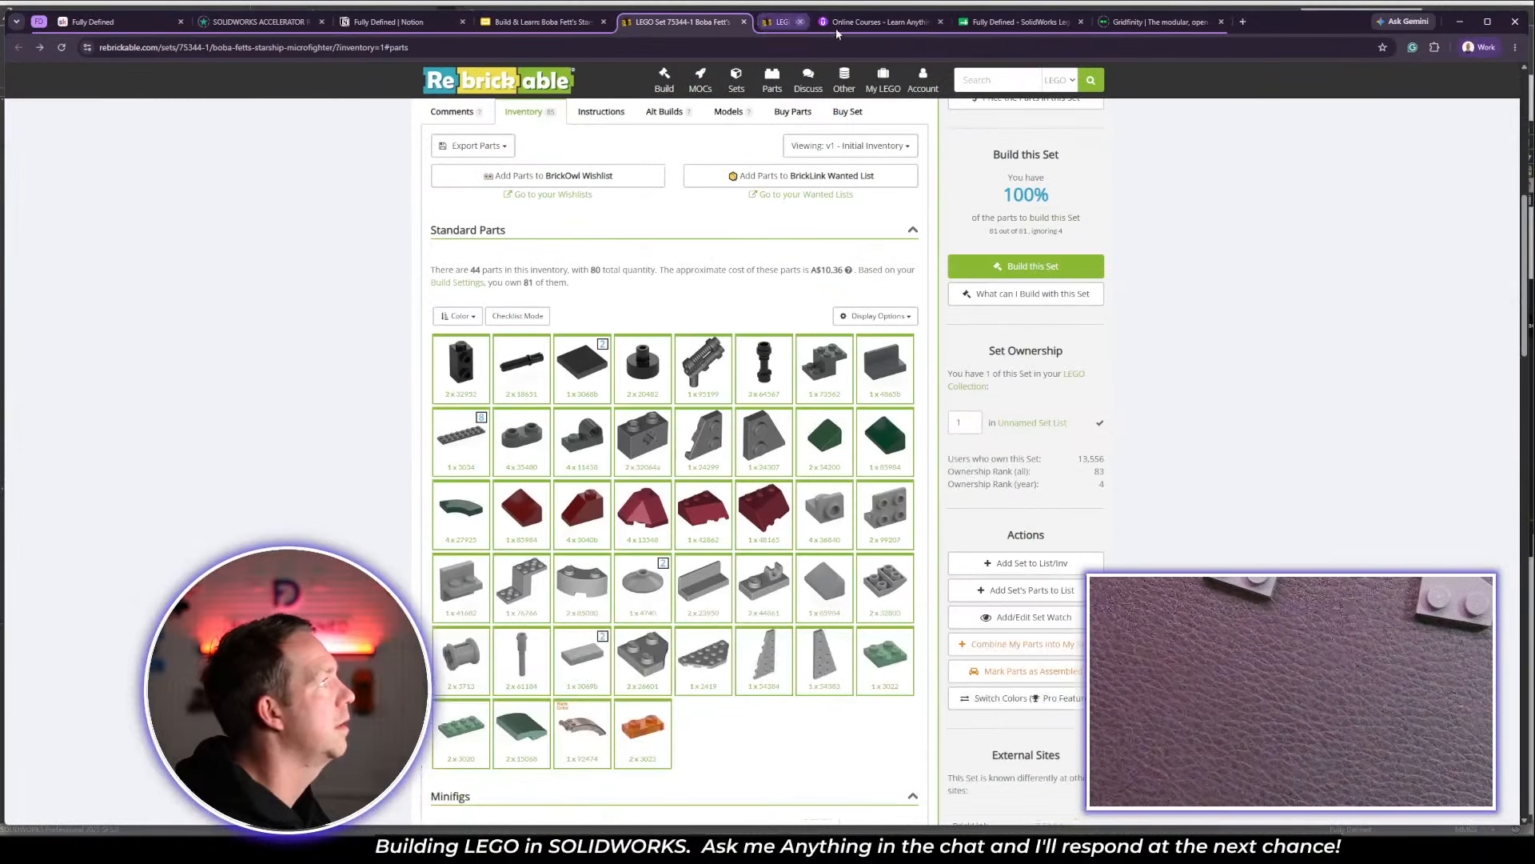
{"action": "left_click", "coordinate": [511, 24]}
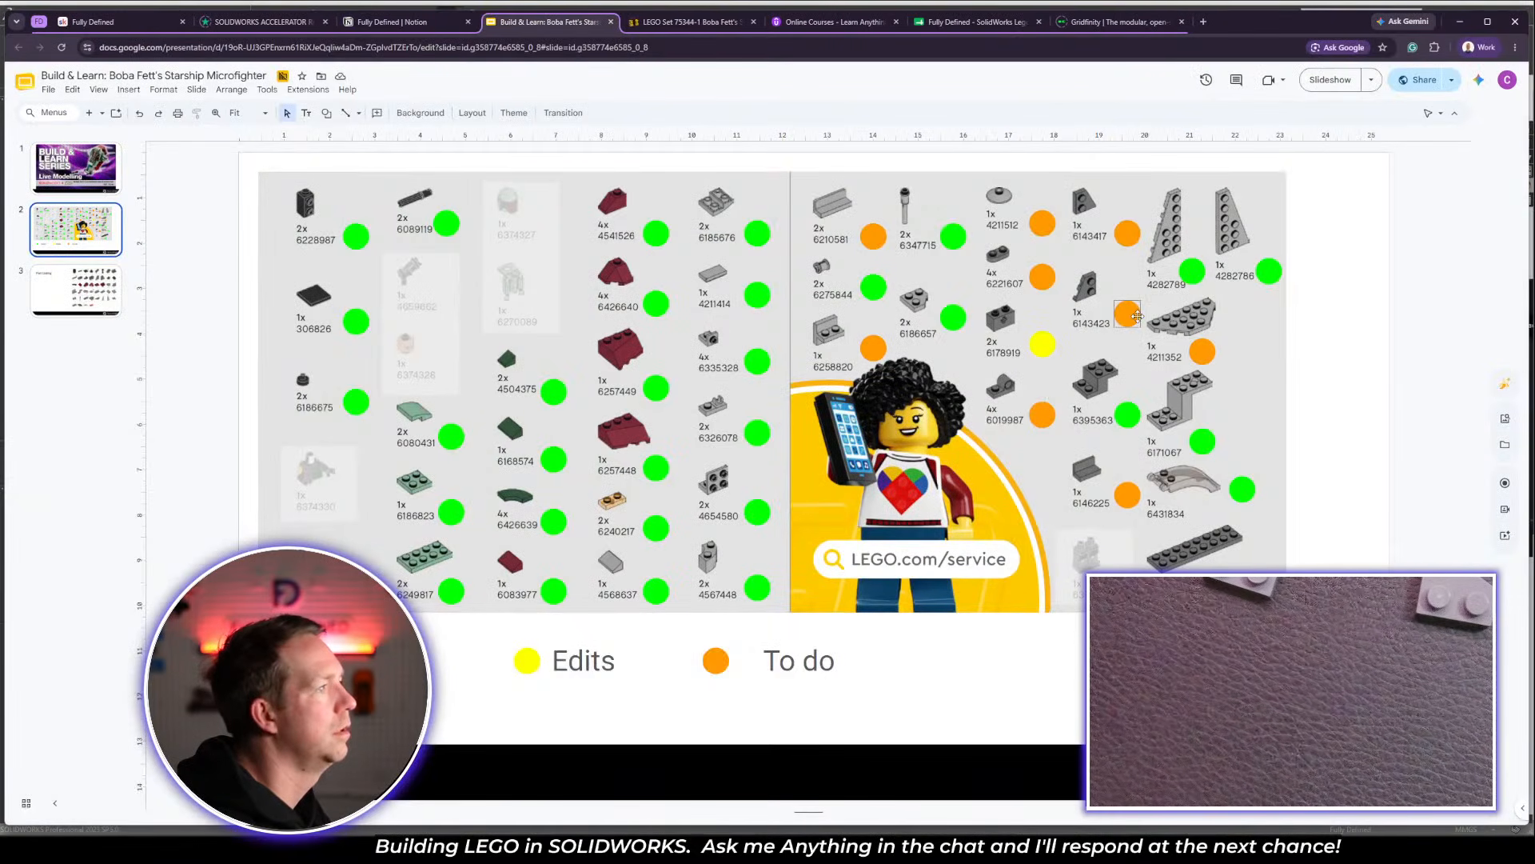
{"action": "left_click", "coordinate": [1127, 314]}
{"action": "left_click", "coordinate": [1129, 237], "text": "shift"}
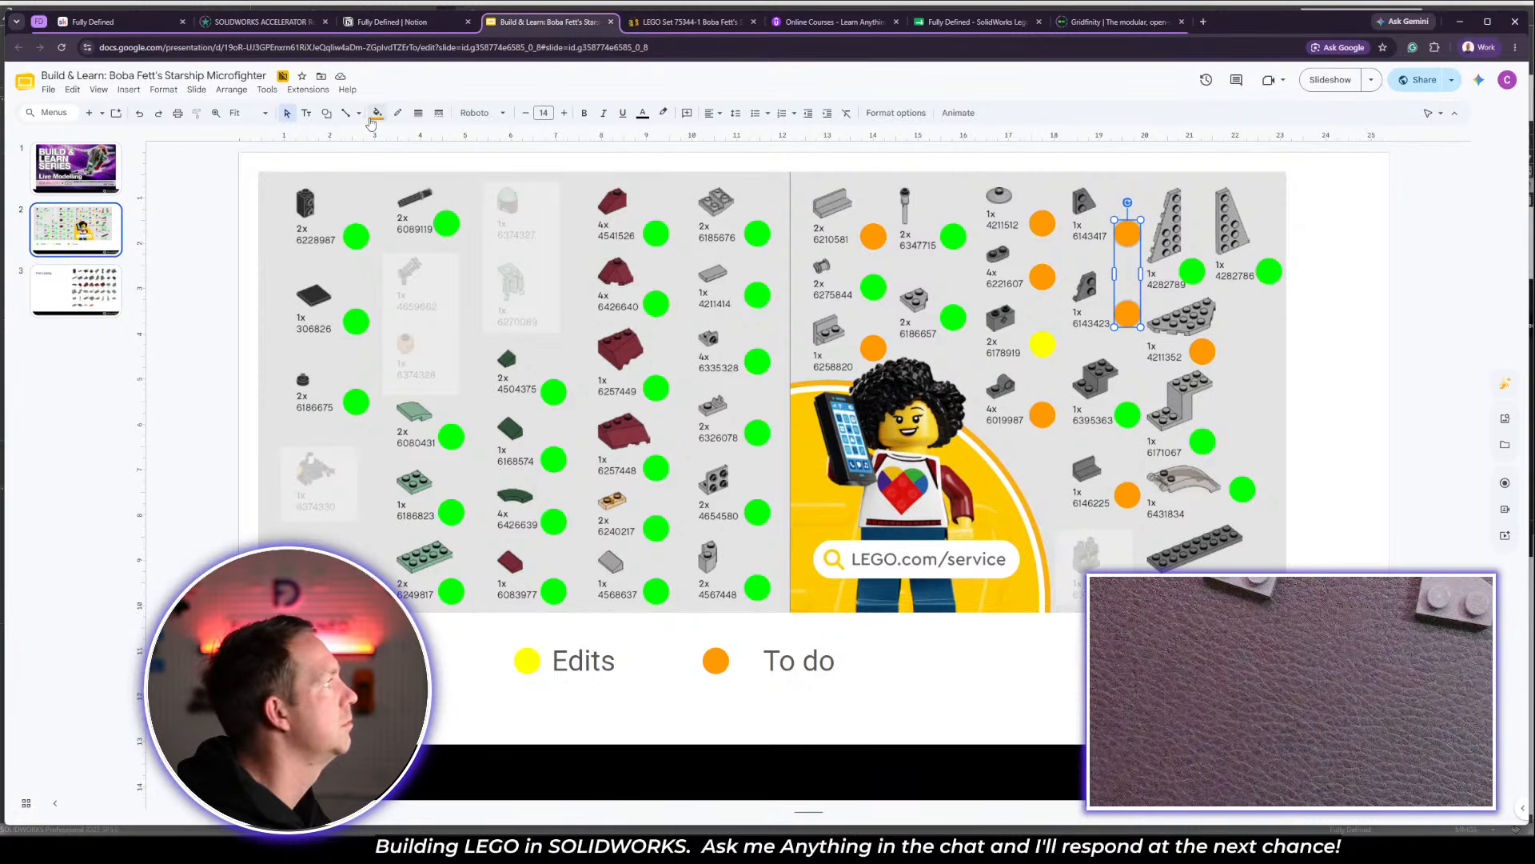
{"action": "left_click", "coordinate": [376, 113]}
{"action": "left_click", "coordinate": [433, 250]}
{"action": "left_click", "coordinate": [1319, 306]}
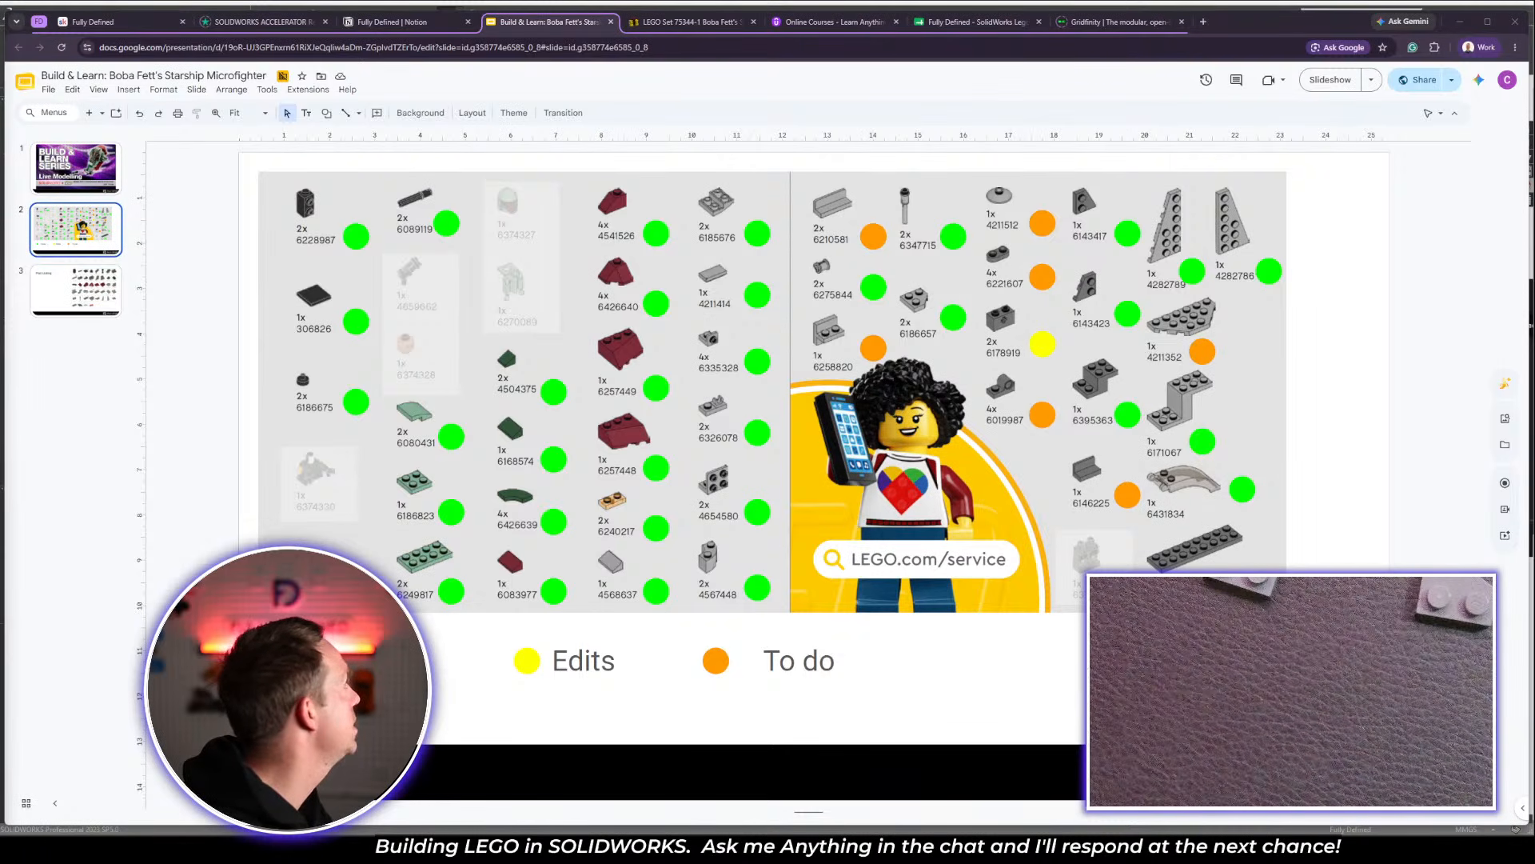
Read the RC car modelling request in the Discord model-requests channel and return to the SOLIDWORKS assembly
{"action": "left_click_drag", "start_coordinate": [240, 32], "coordinate": [197, 22]}
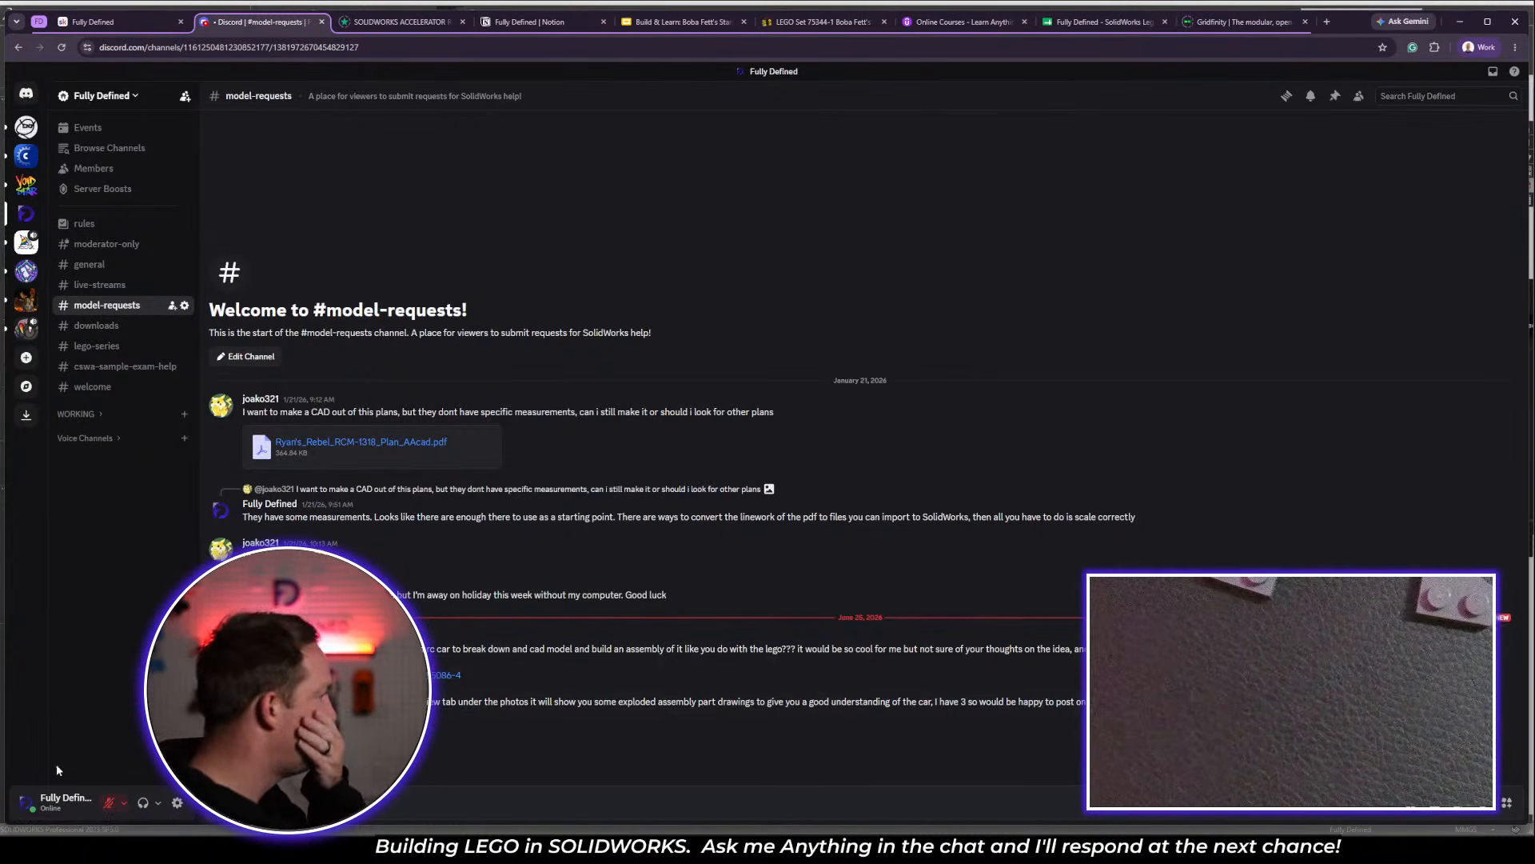
{"action": "left_click_drag", "start_coordinate": [4, 730], "coordinate": [284, 731]}
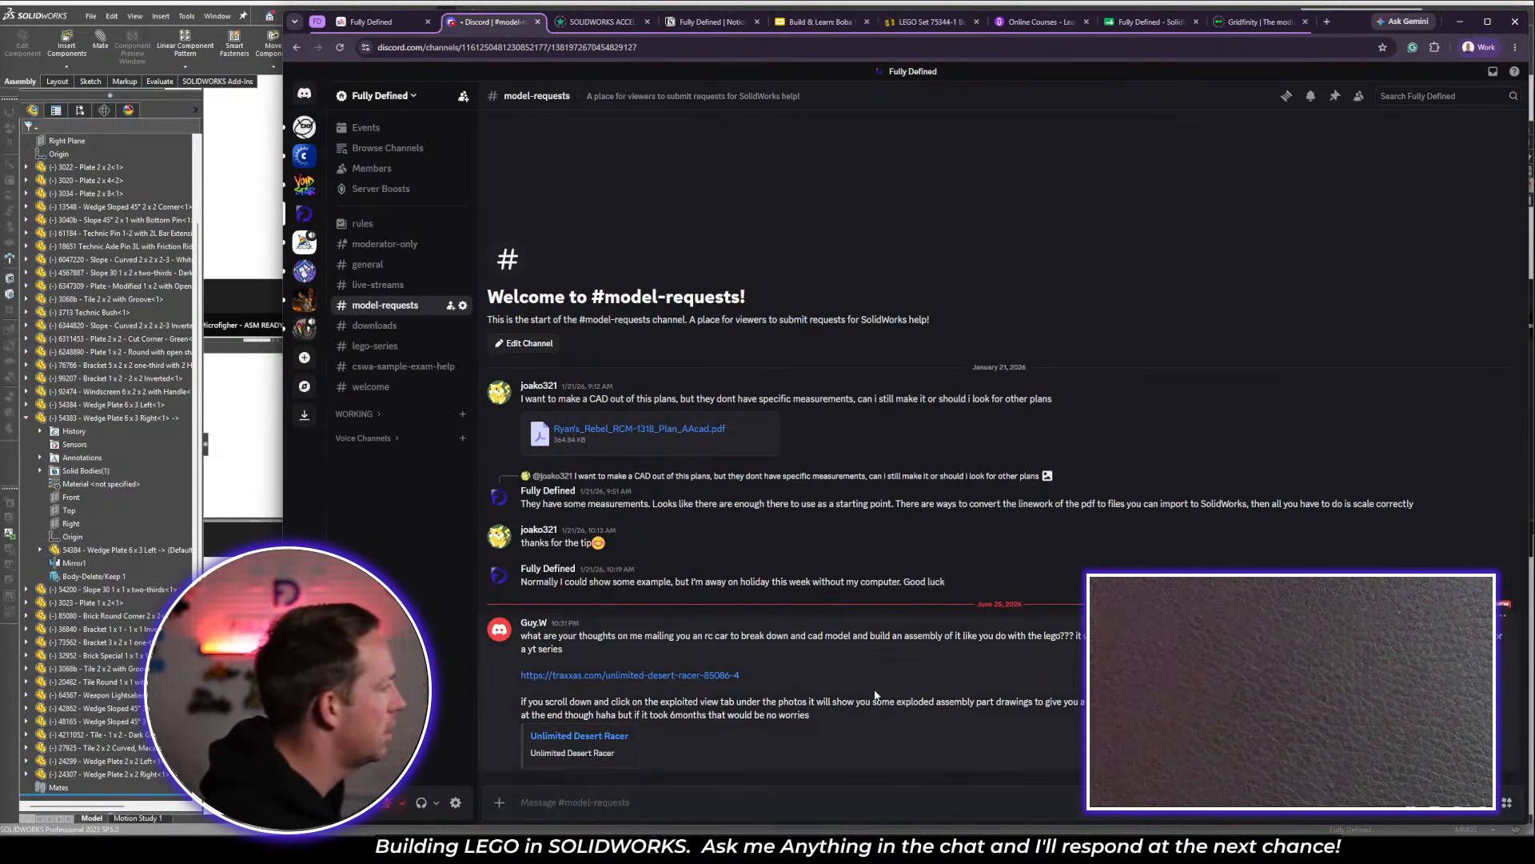
{"action": "key", "text": "alt+Tab"}
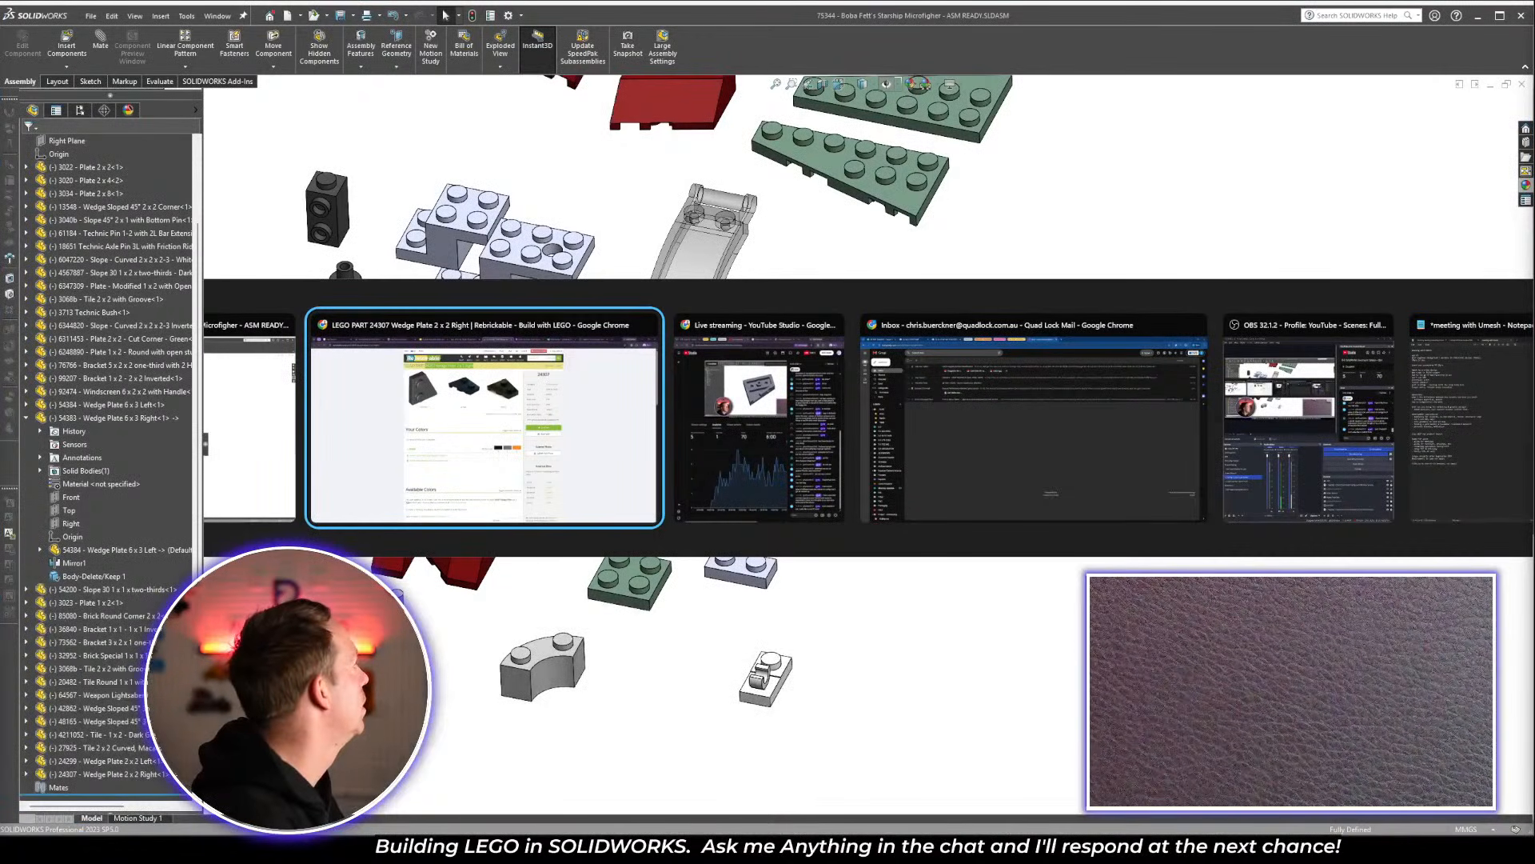
{"action": "key", "text": "Escape"}
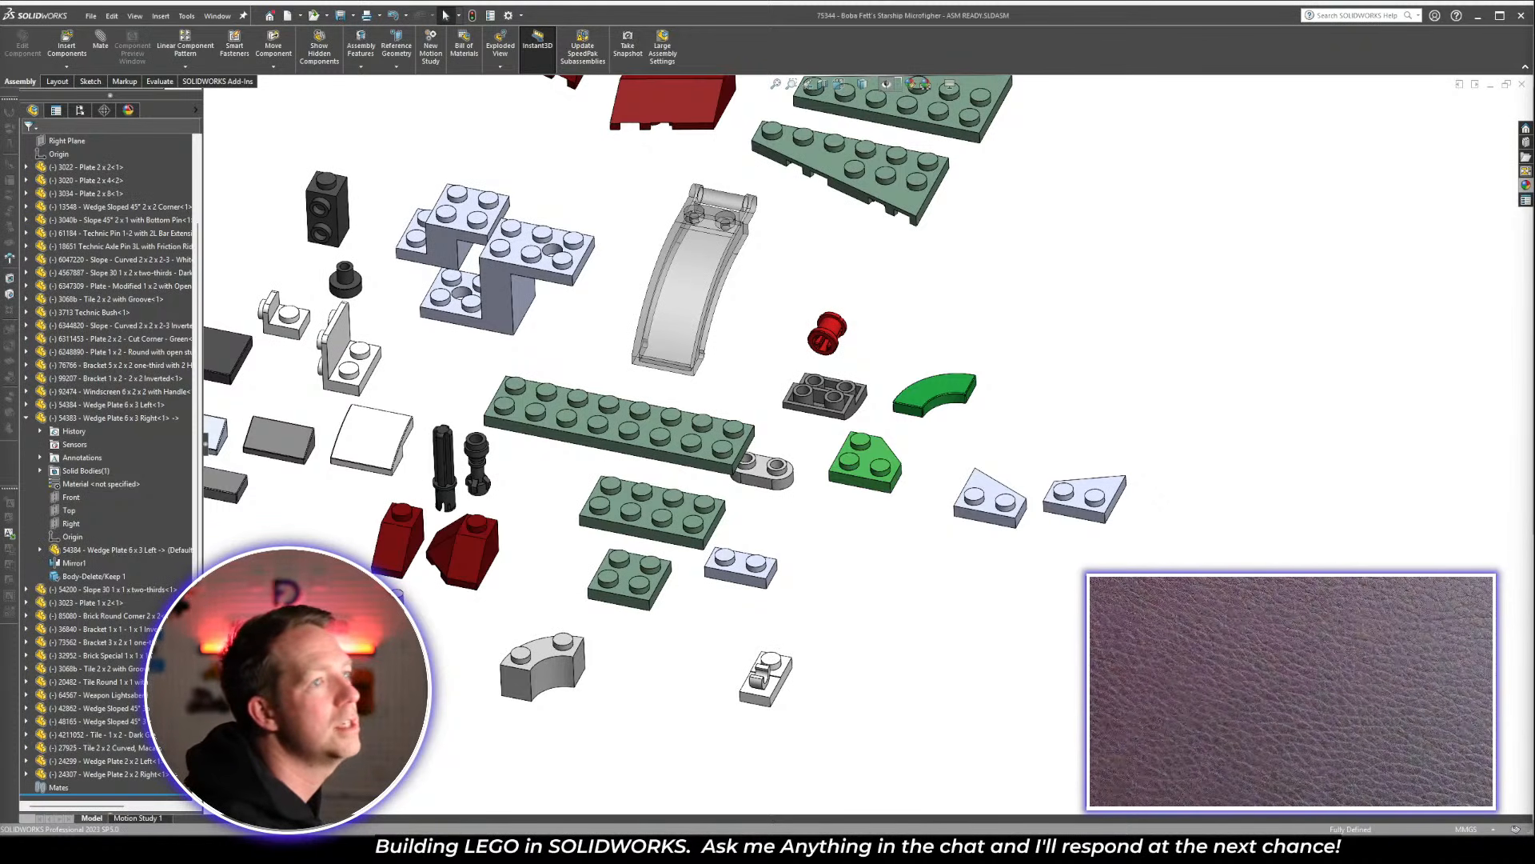
View the Traxxas Unlimited Desert Racer page maximised in the green colour and look through its action gallery photos
{"action": "left_click_drag", "start_coordinate": [1534, 152], "coordinate": [605, 148]}
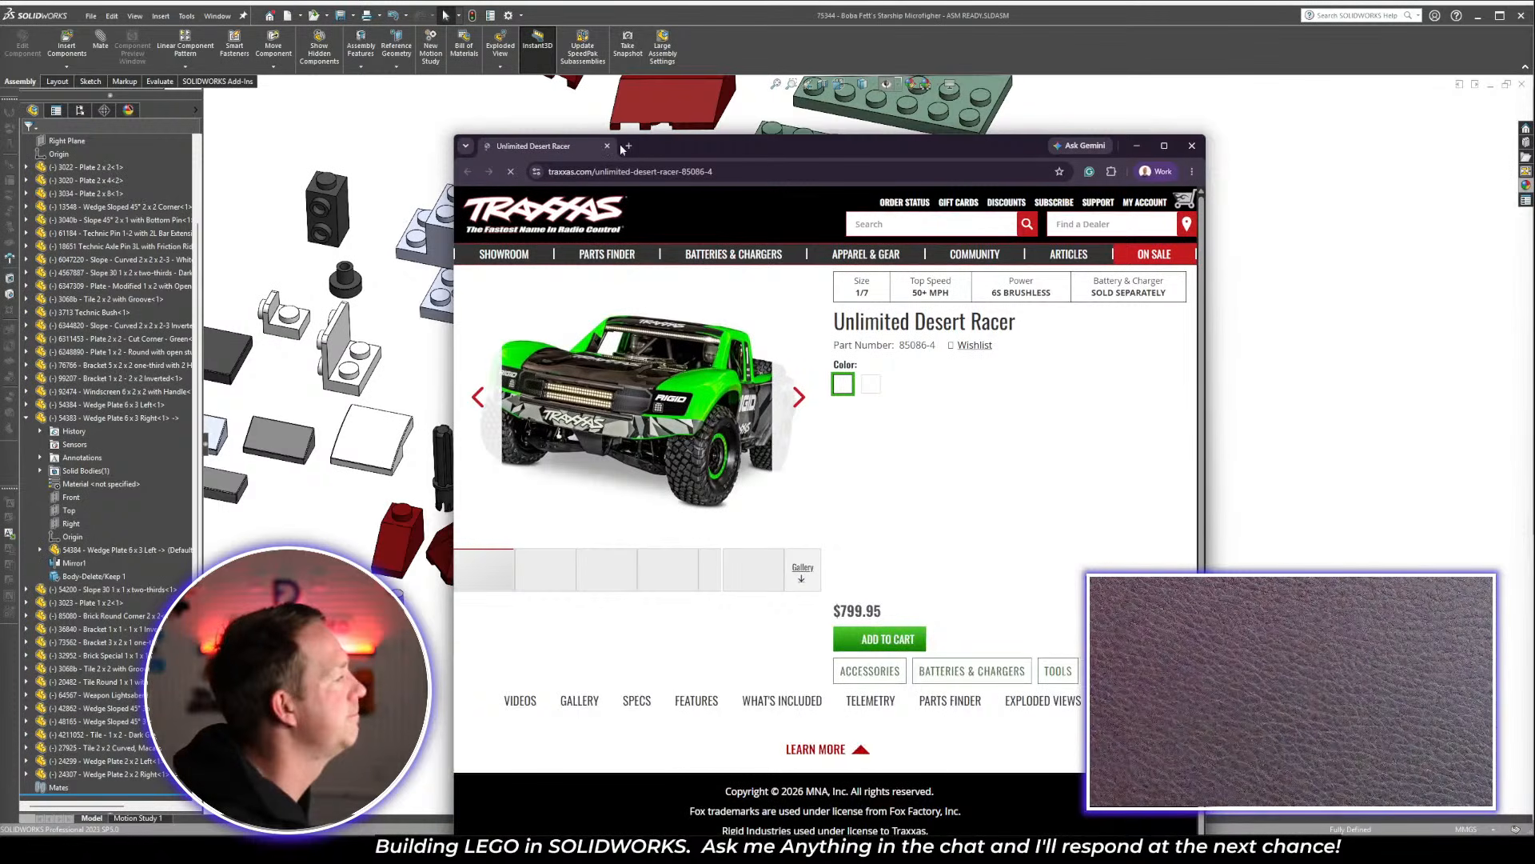
{"action": "double_click", "coordinate": [775, 146]}
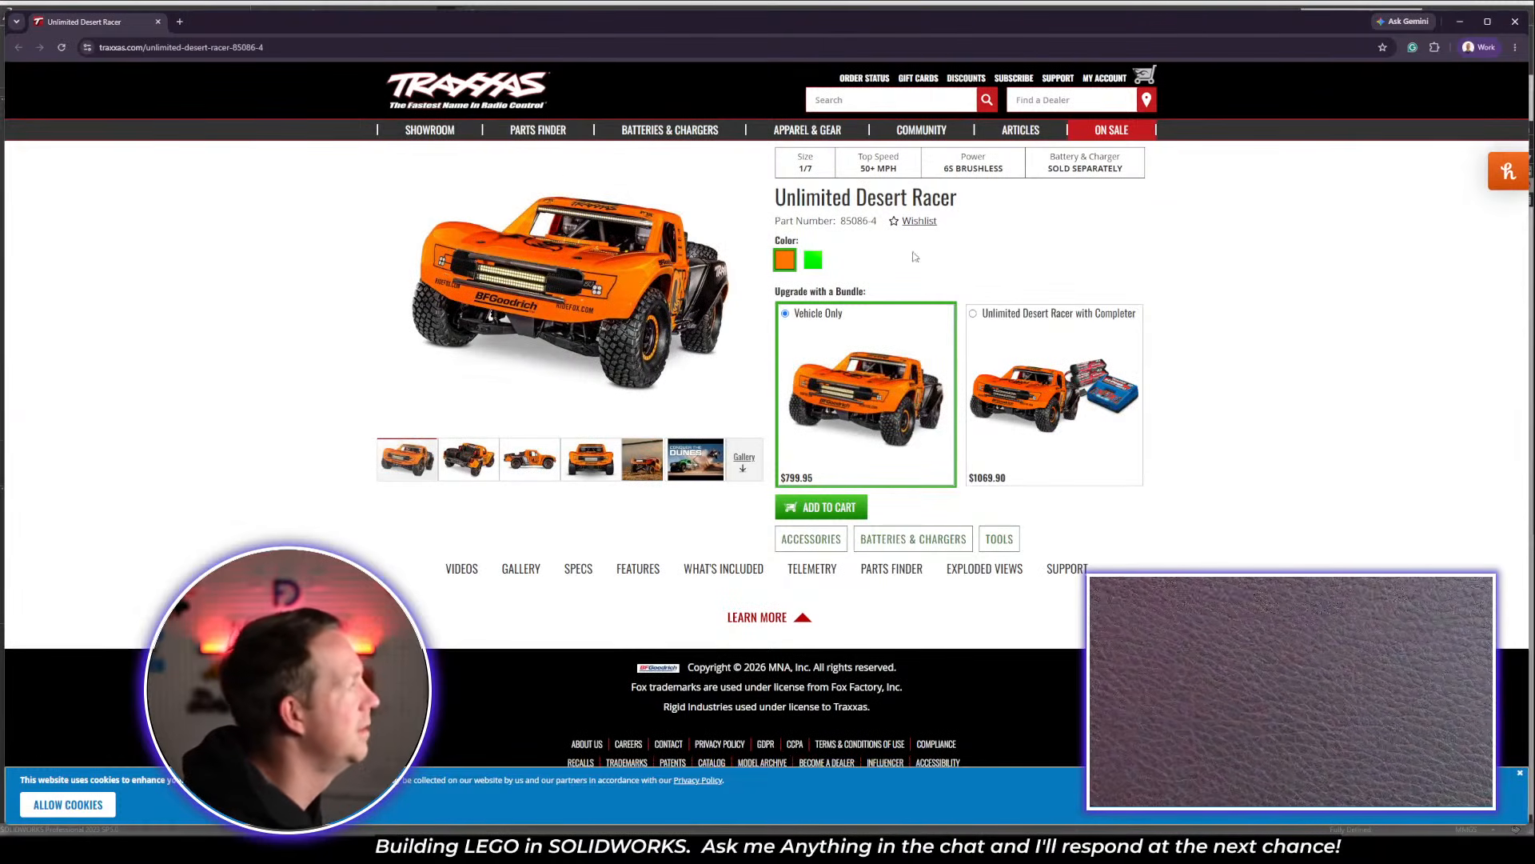
{"action": "mouse_move", "coordinate": [652, 368]}
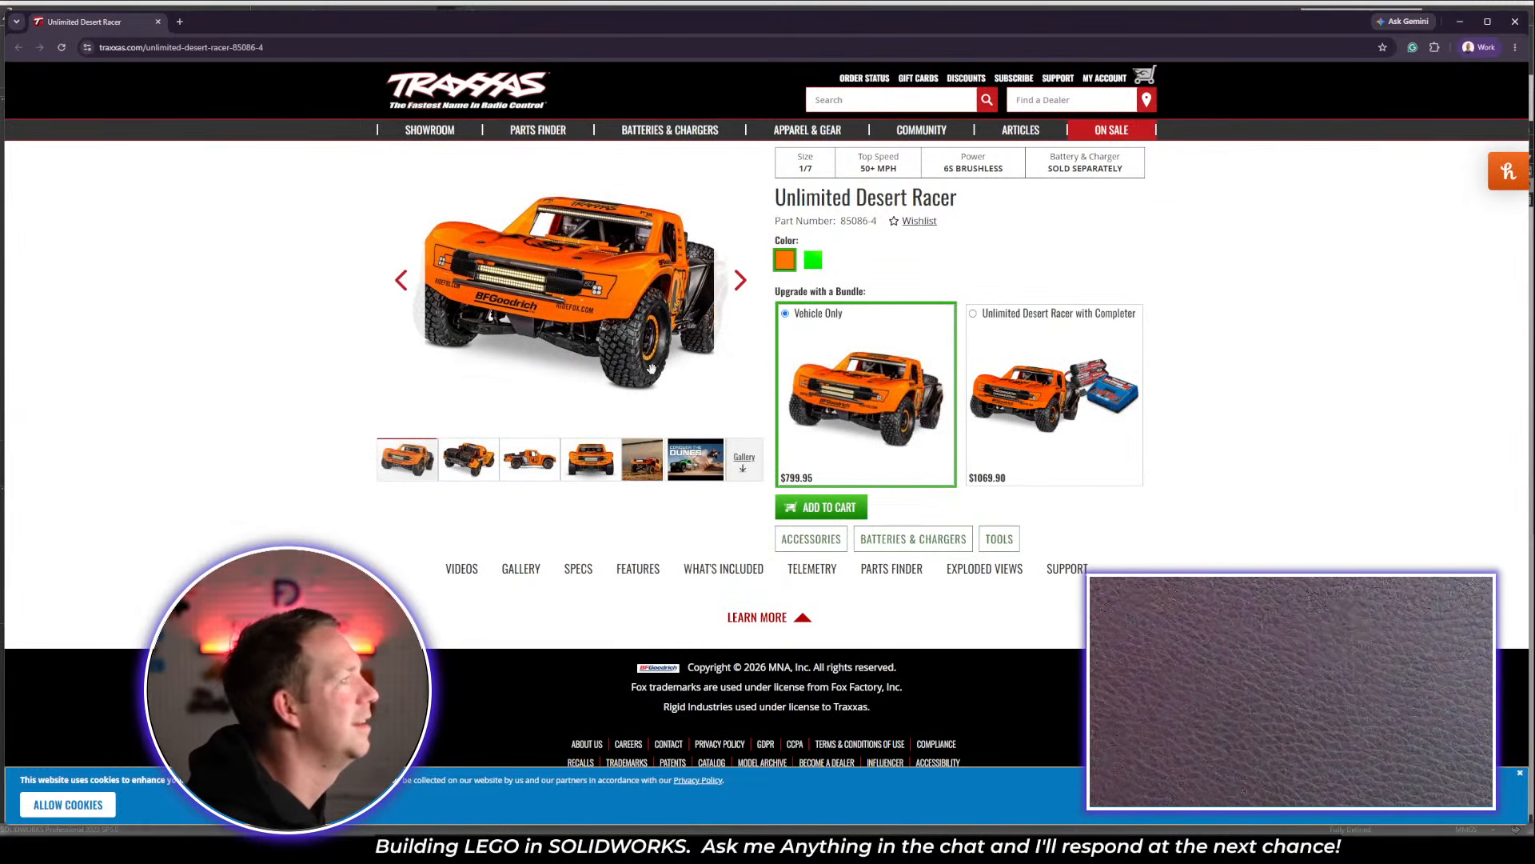
{"action": "left_click", "coordinate": [813, 260]}
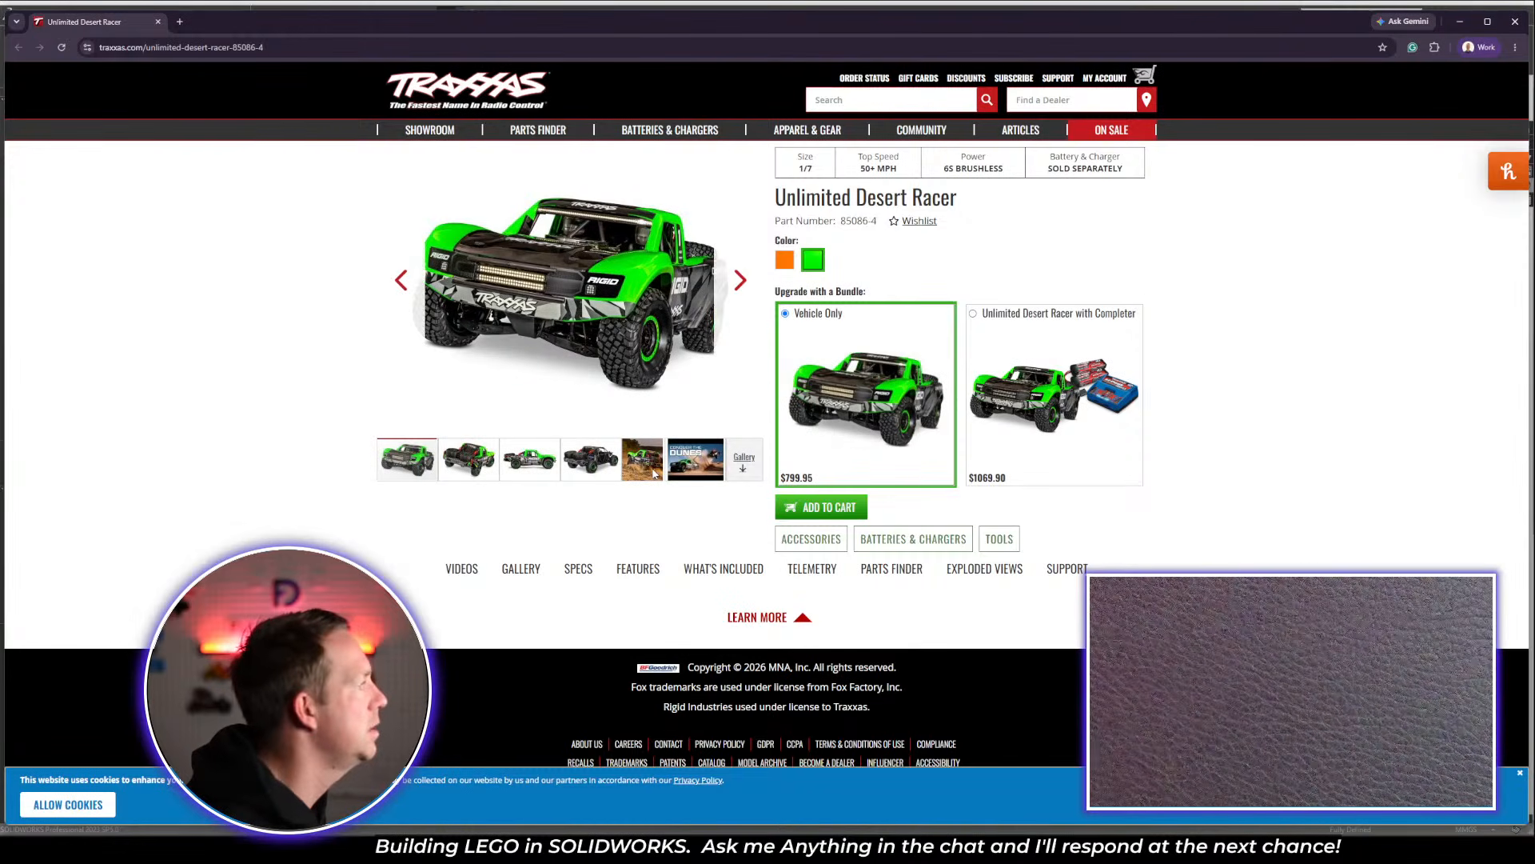
{"action": "left_click", "coordinate": [744, 470]}
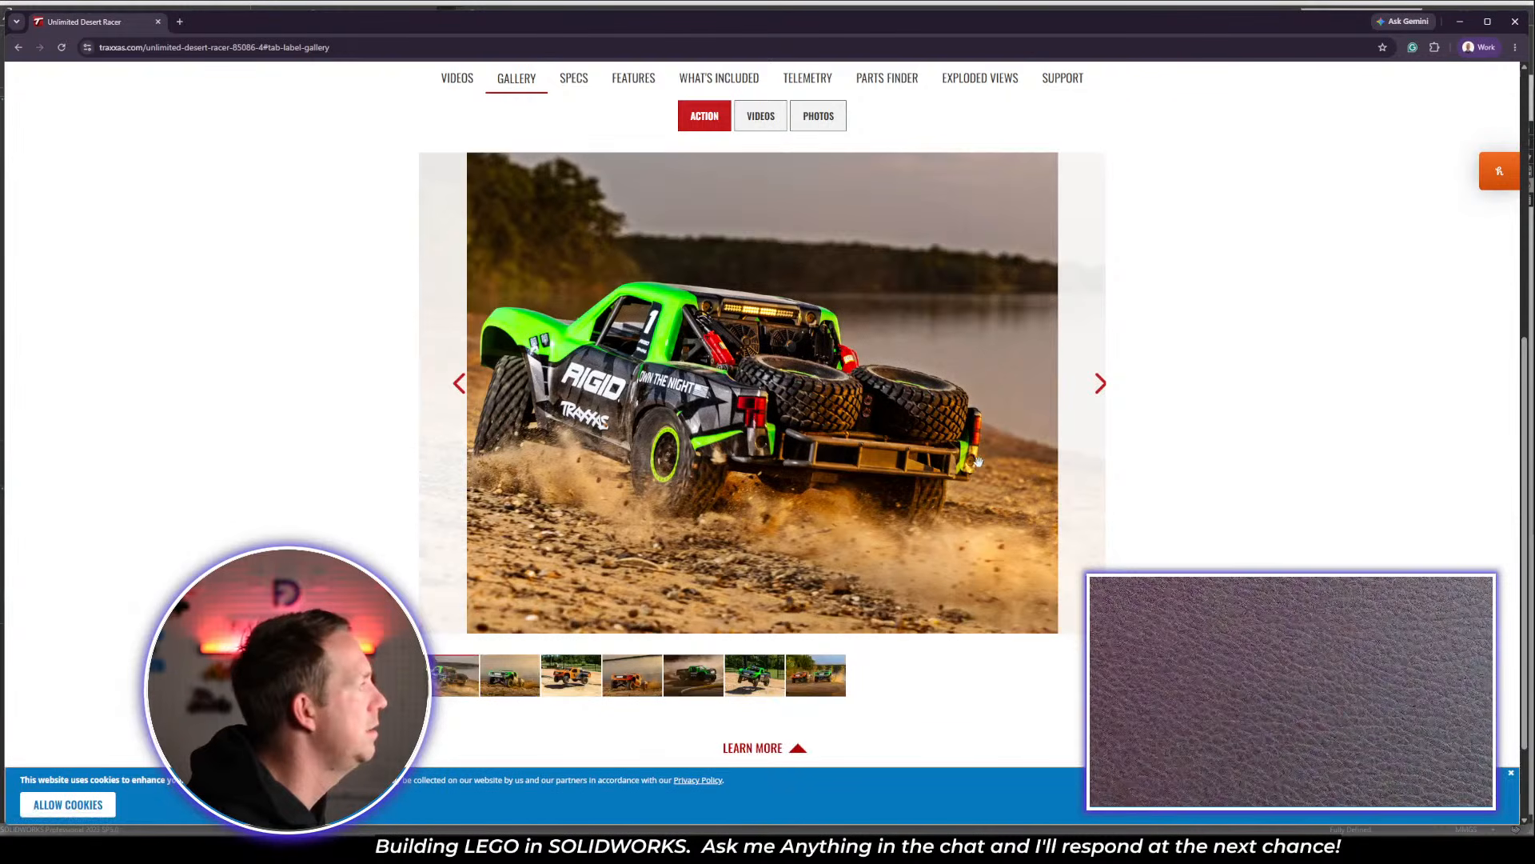
{"action": "left_click", "coordinate": [813, 688]}
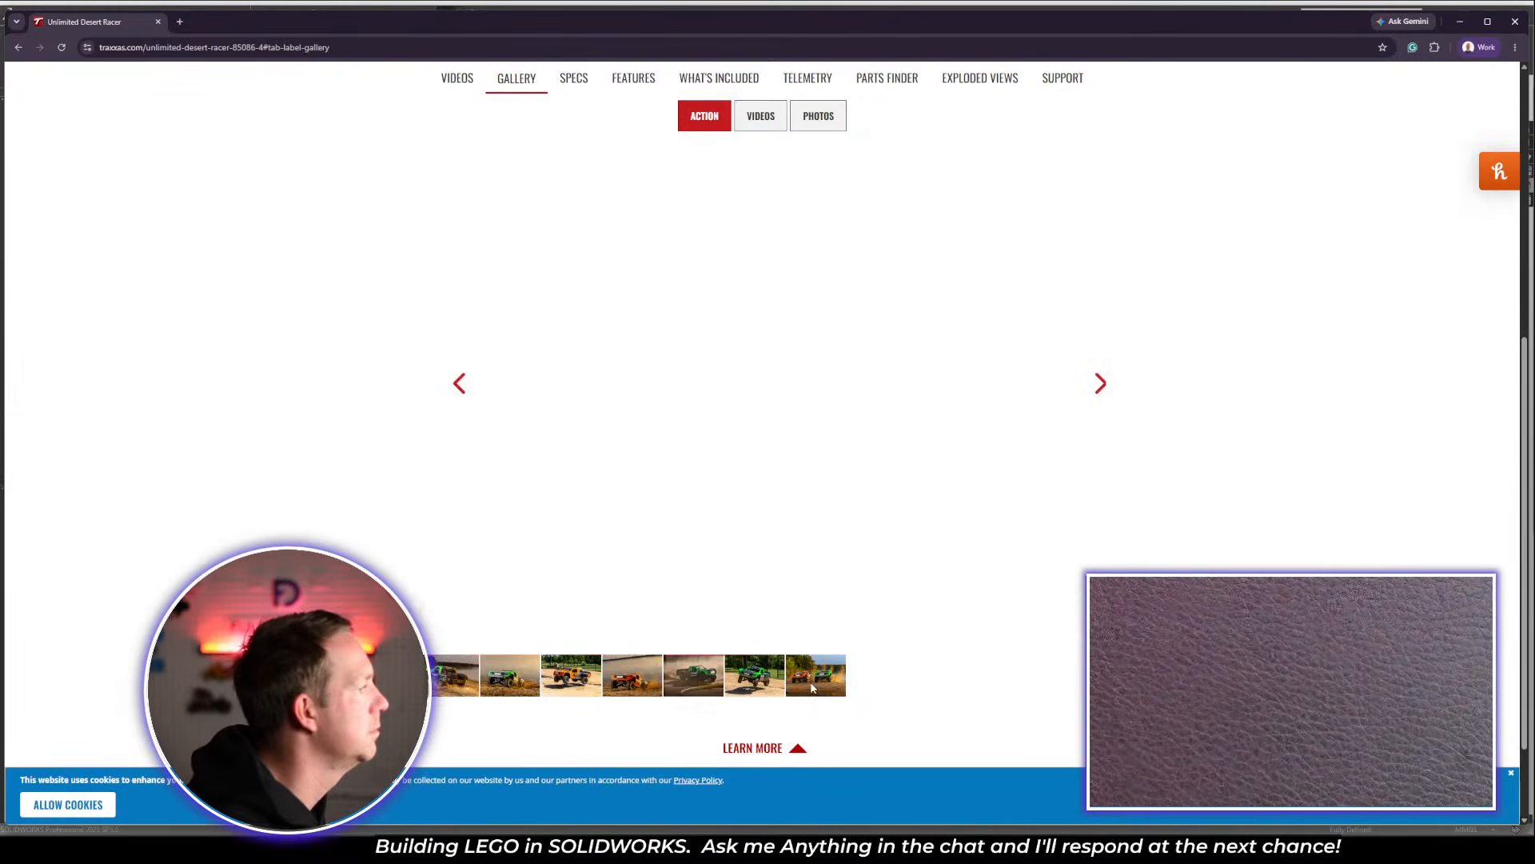
{"action": "left_click", "coordinate": [757, 685]}
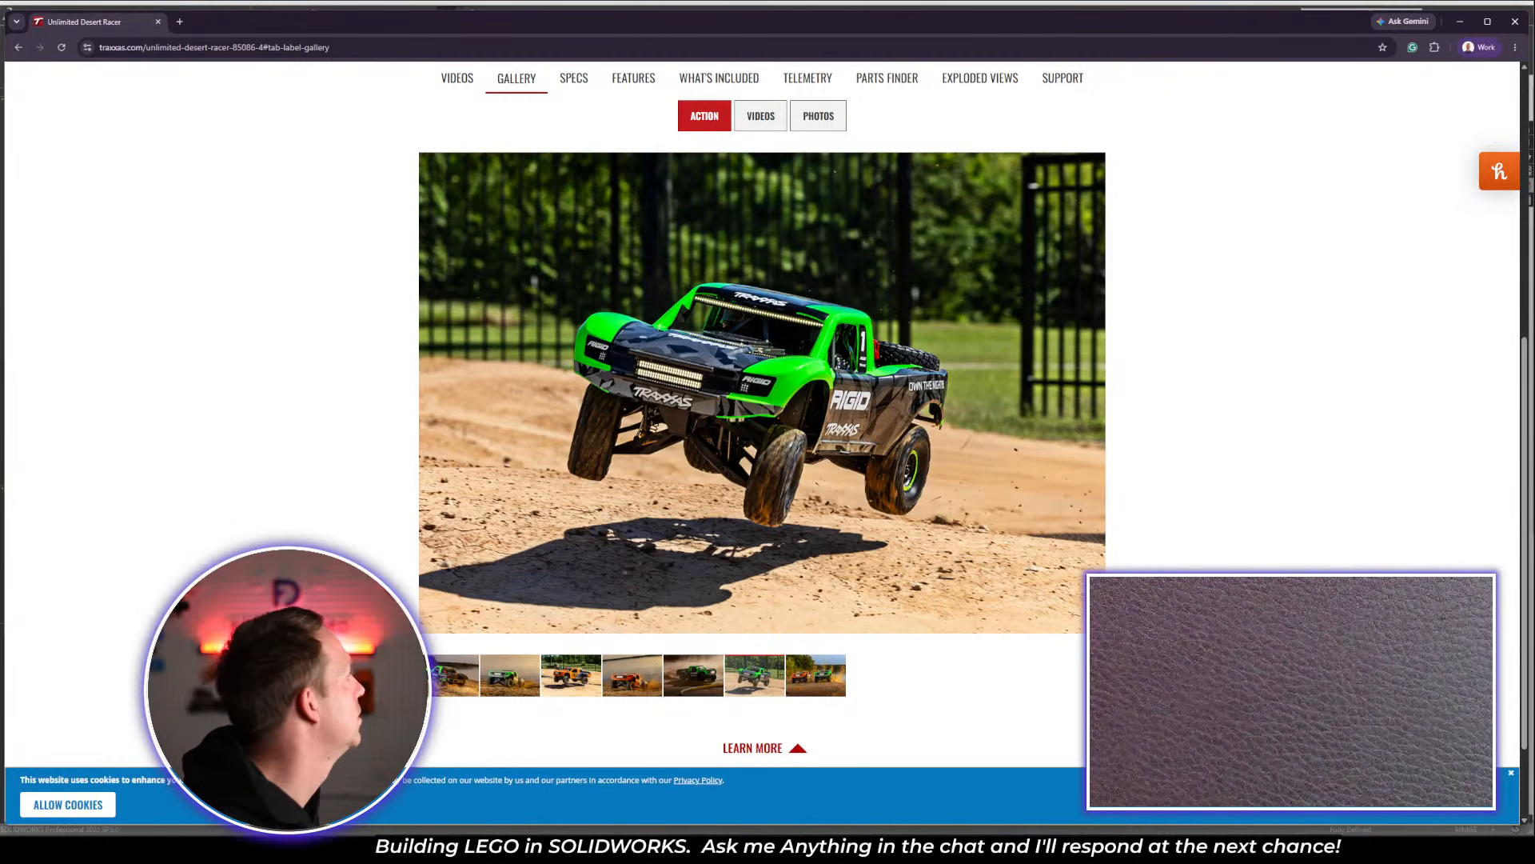
Show the racer's exploded views and open the LED Lights Assembly drawing
{"action": "left_click", "coordinate": [18, 47]}
{"action": "scroll", "coordinate": [250, 478], "scroll_direction": "down", "scroll_amount": 2}
{"action": "scroll", "coordinate": [250, 477], "scroll_direction": "down", "scroll_amount": 3}
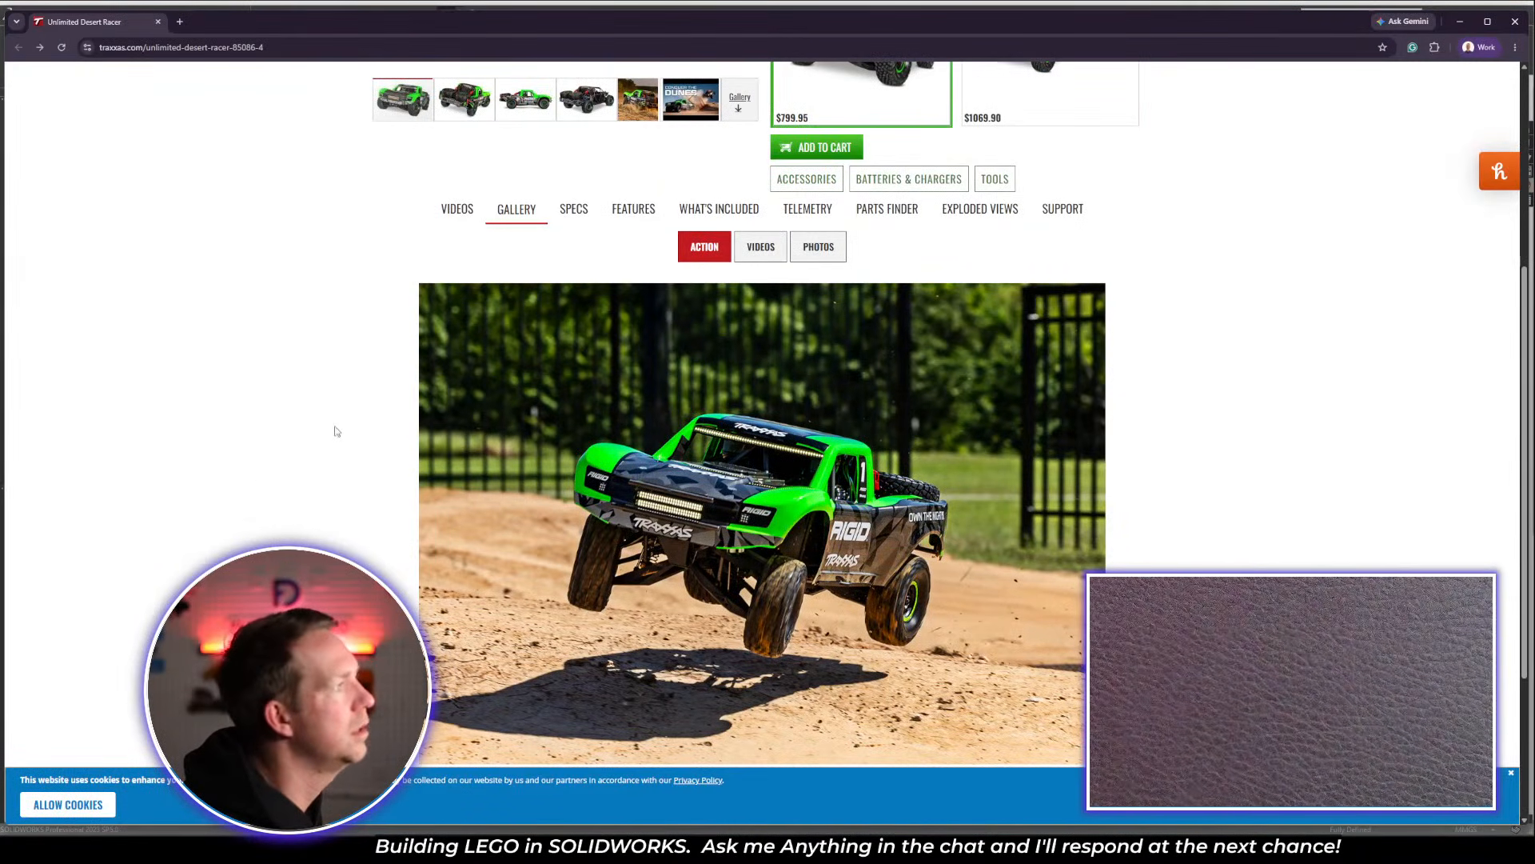
{"action": "left_click", "coordinate": [970, 211]}
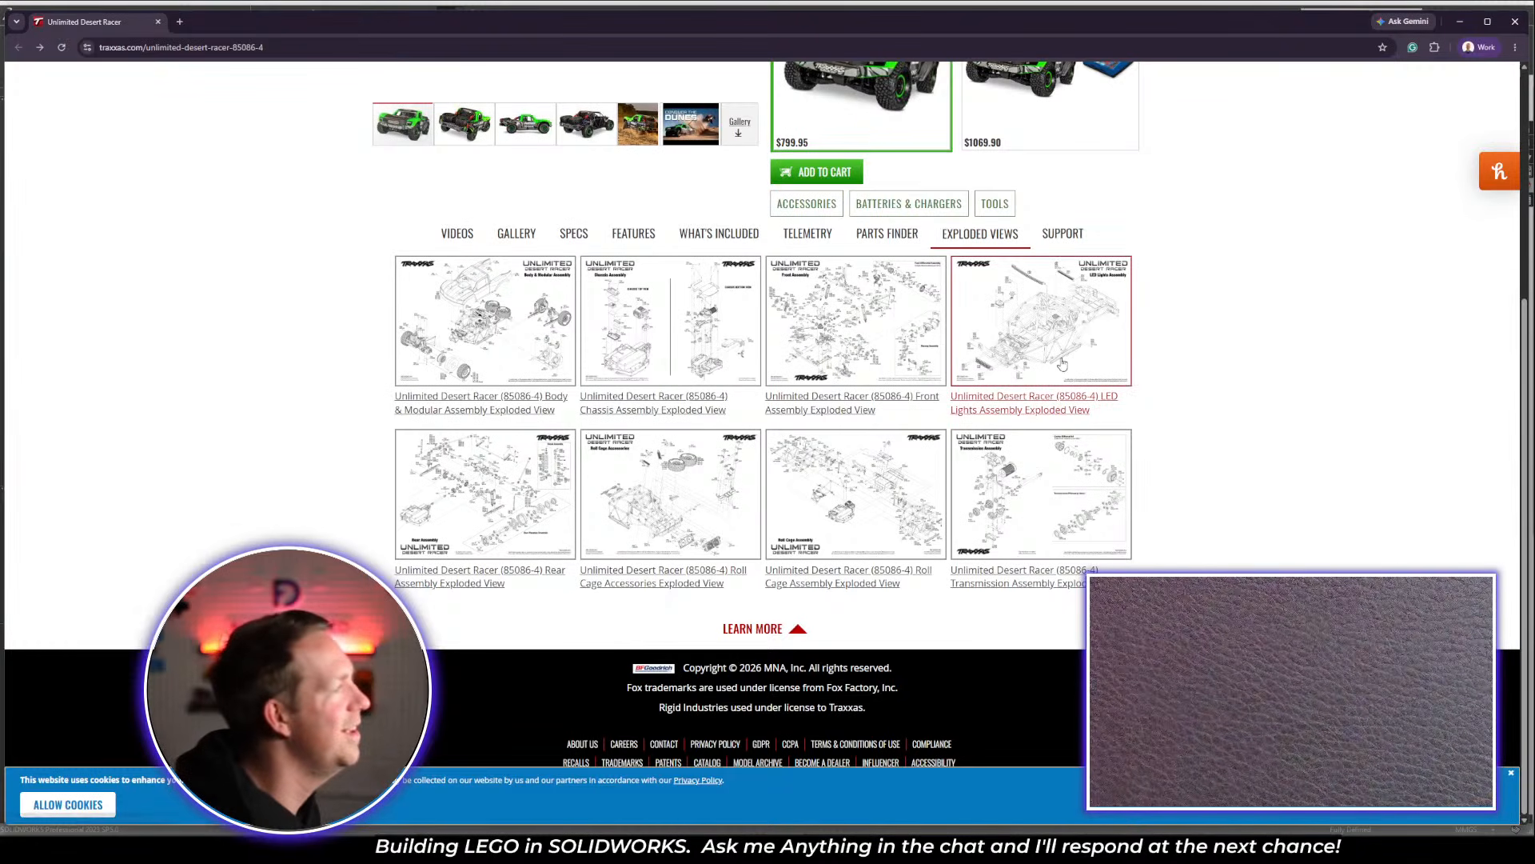
{"action": "left_click", "coordinate": [1032, 409]}
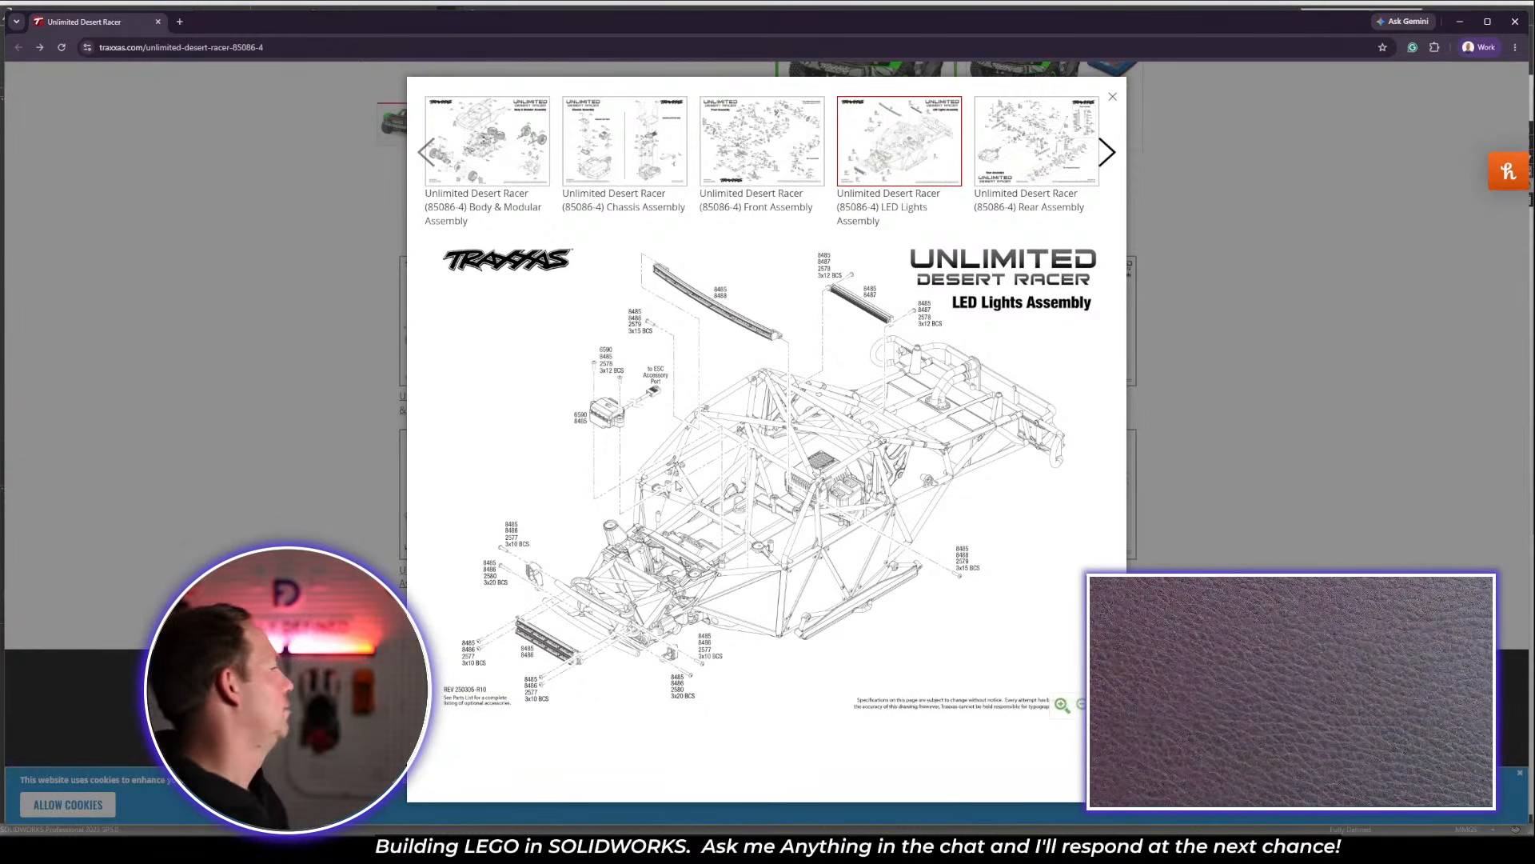
Examine the Body & Modular, Chassis, Front, LED Lights and Rear Assembly exploded drawings
{"action": "left_click", "coordinate": [497, 163]}
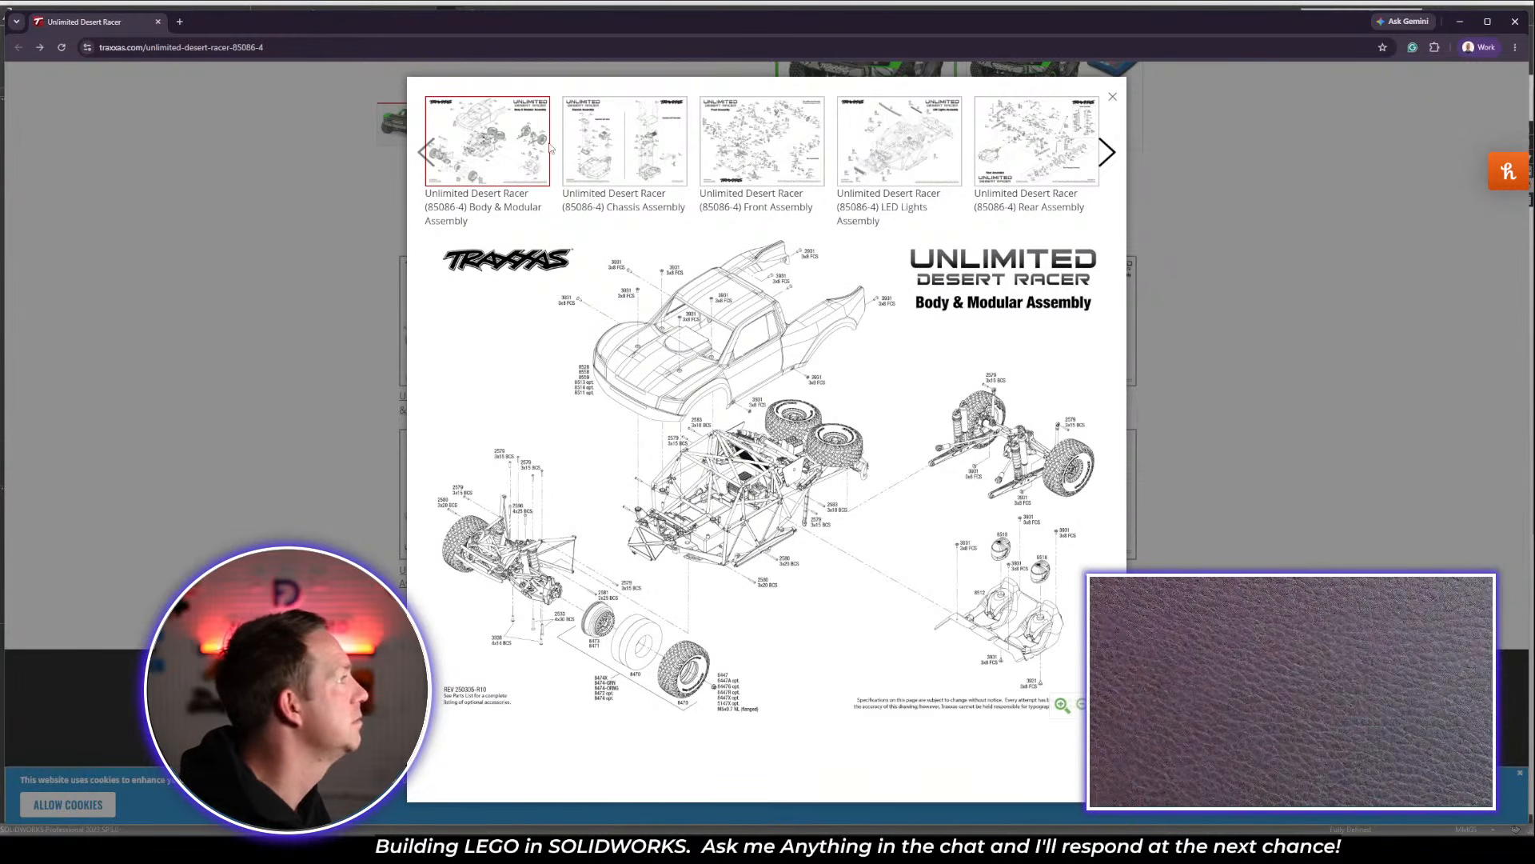
{"action": "left_click", "coordinate": [619, 158]}
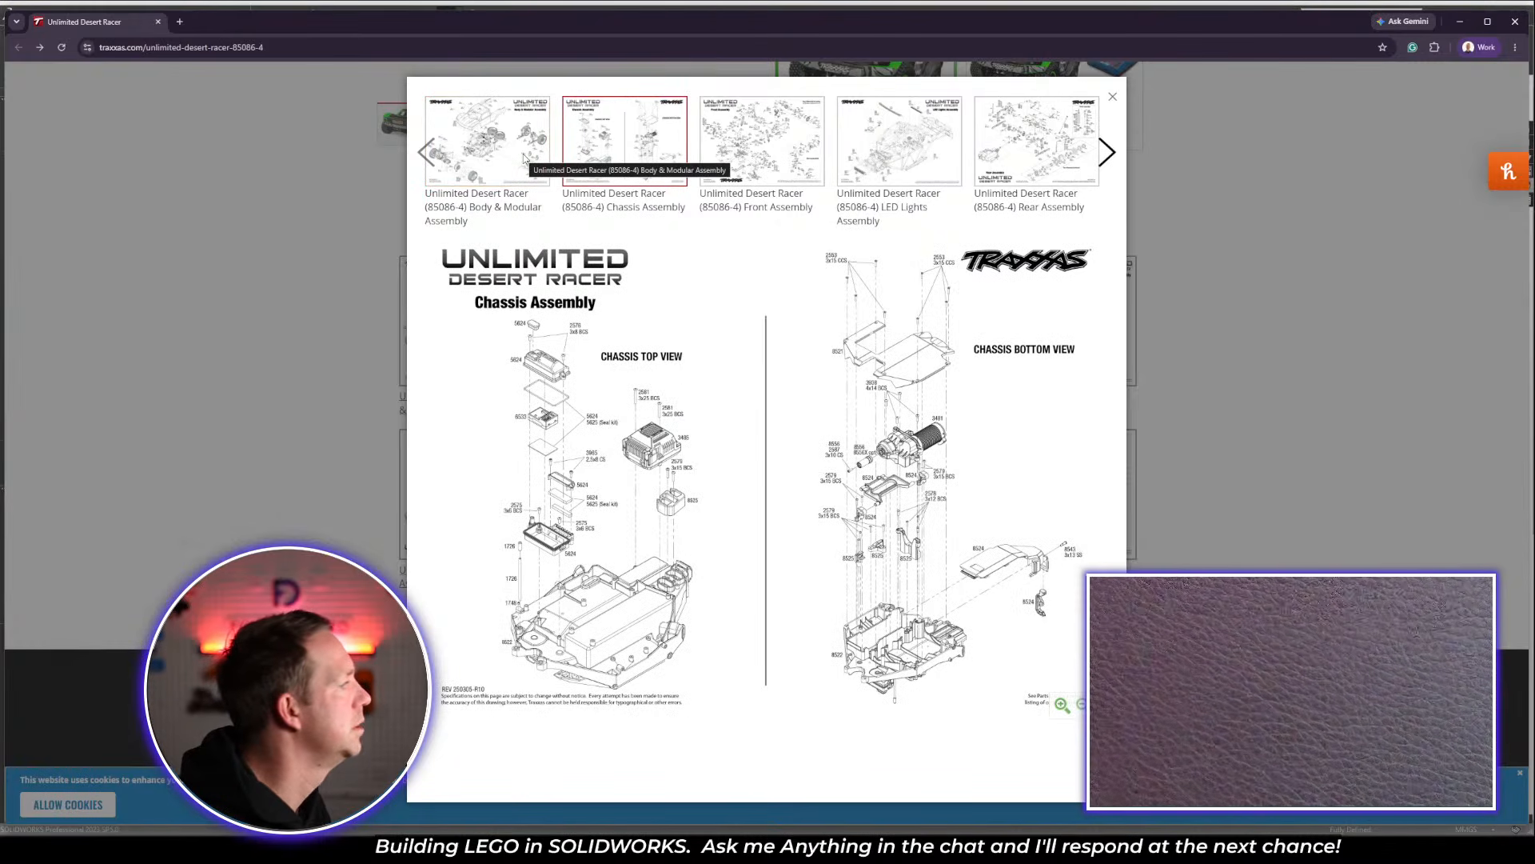
{"action": "left_click", "coordinate": [526, 159]}
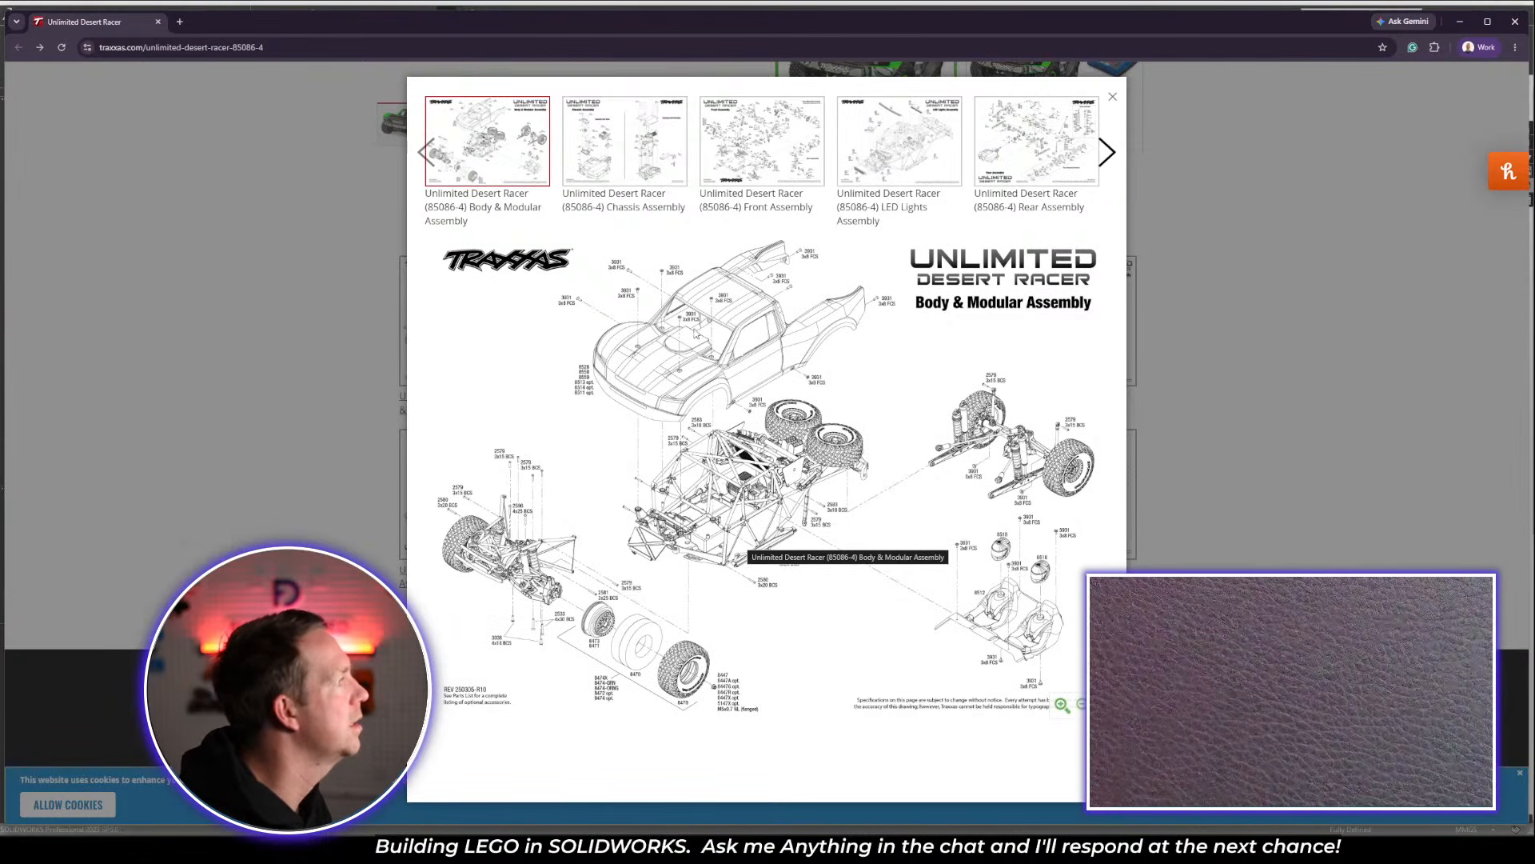
{"action": "left_click", "coordinate": [660, 158]}
{"action": "left_click", "coordinate": [775, 142]}
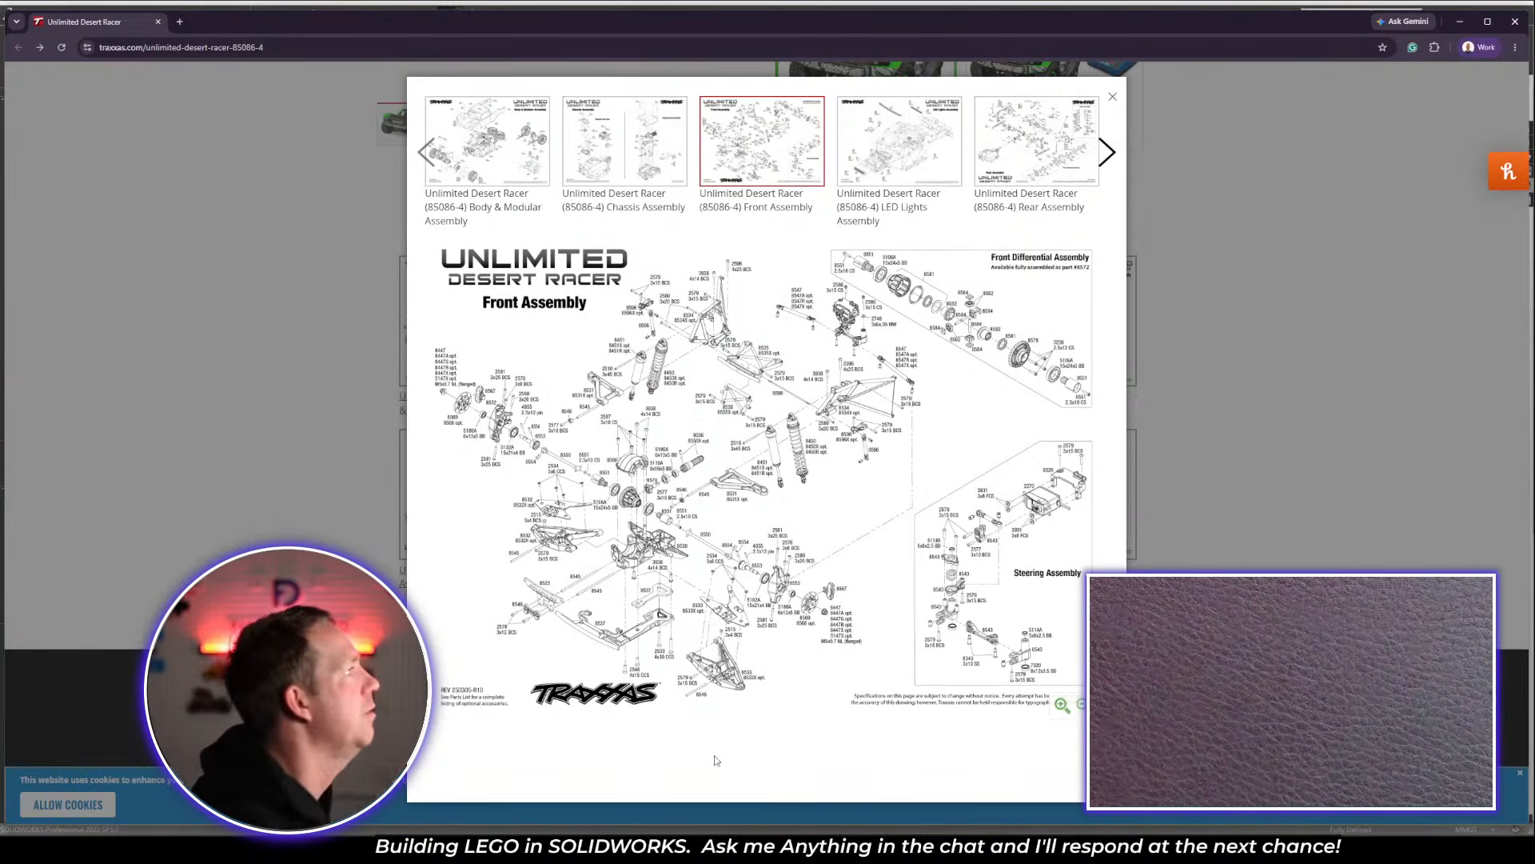
{"action": "left_click", "coordinate": [911, 155]}
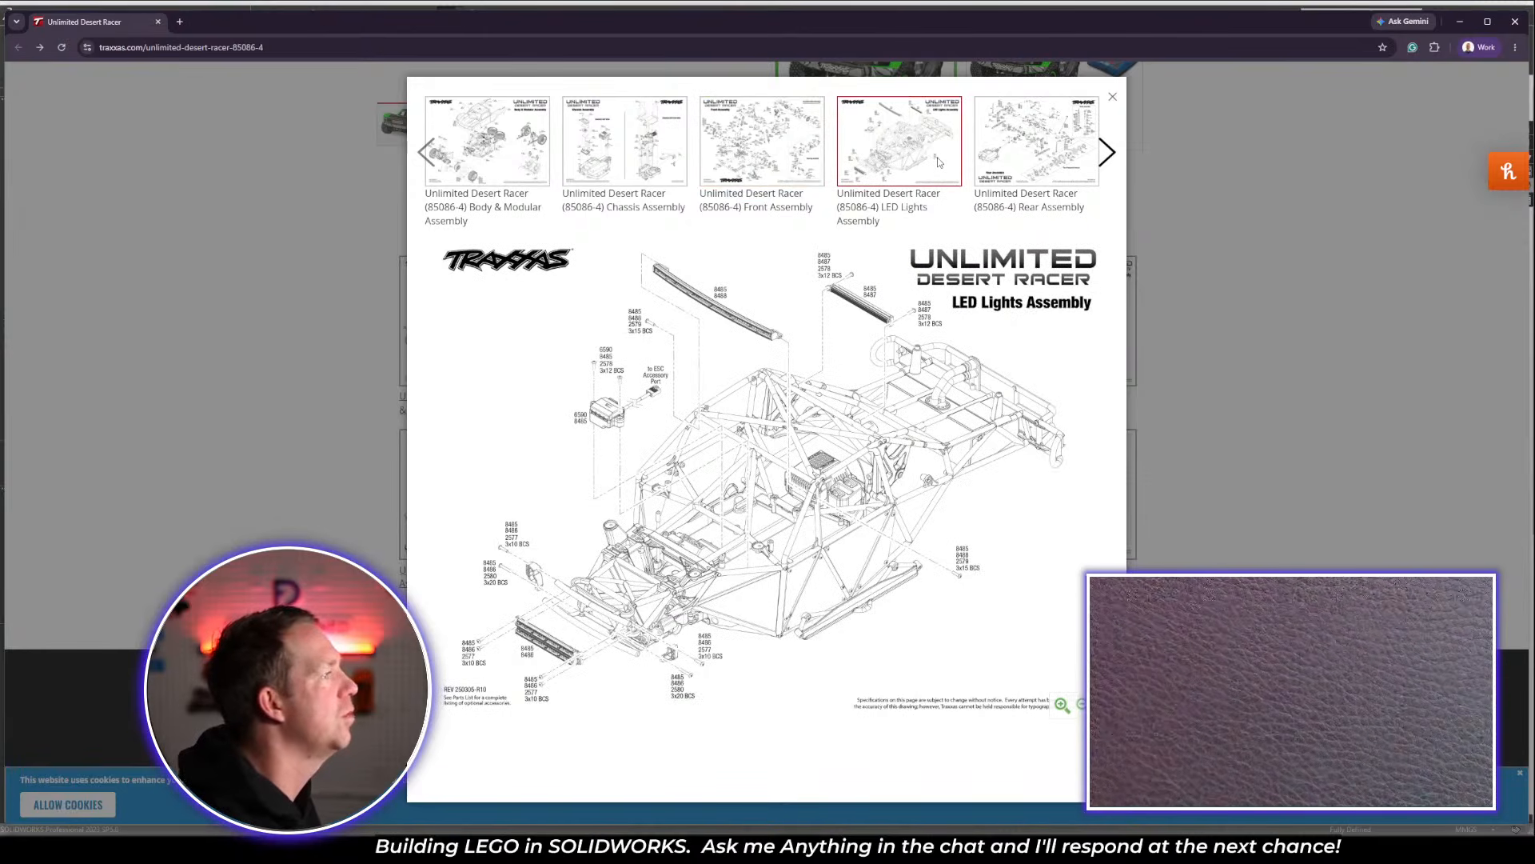
{"action": "left_click", "coordinate": [1006, 152]}
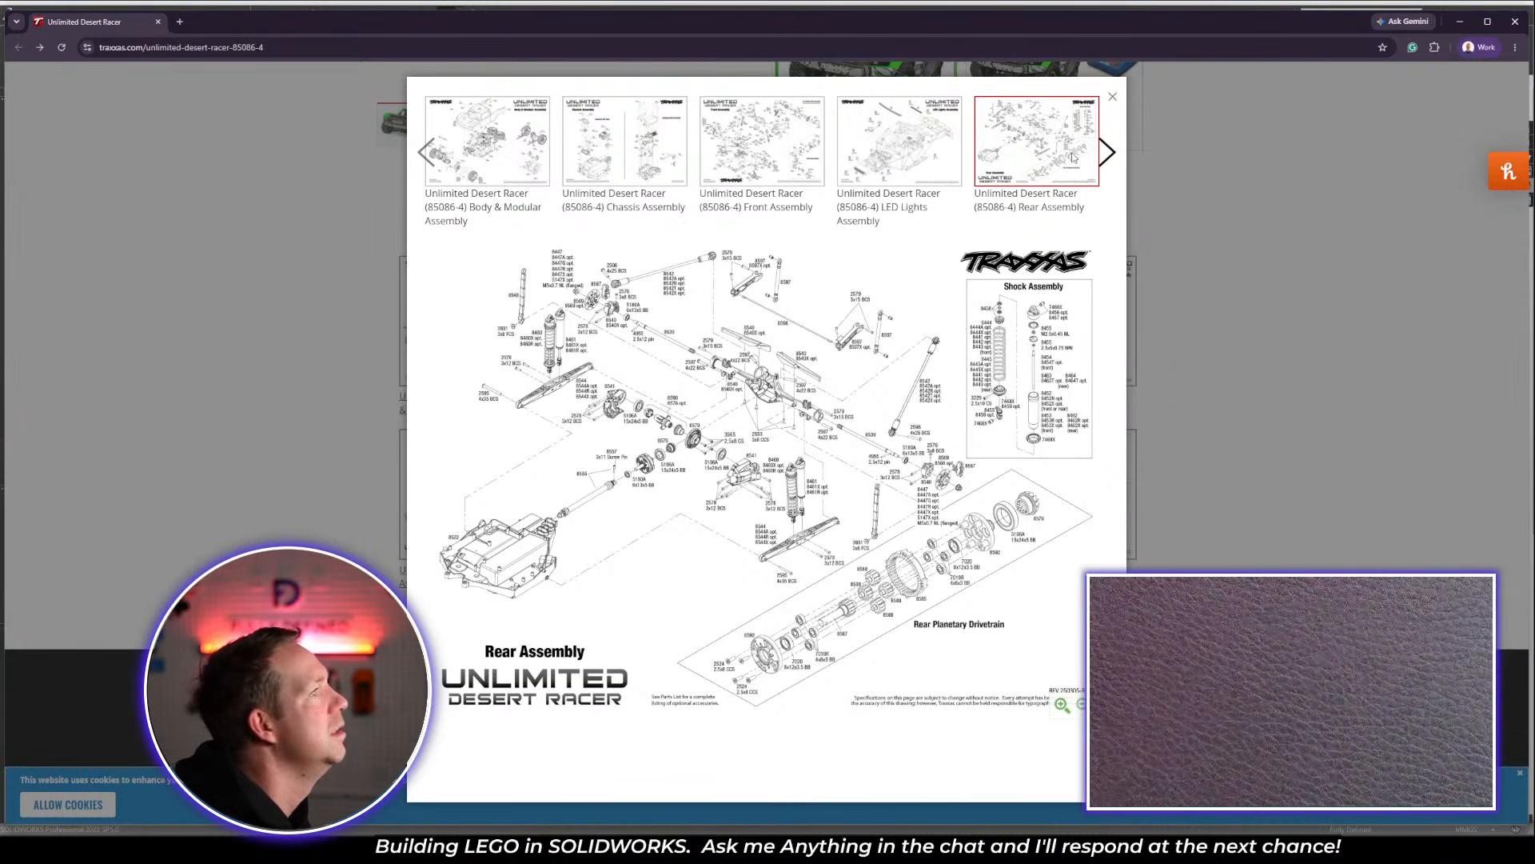
Close the exploded-view viewer and the Unlimited Desert Racer page, returning to the assembly
{"action": "left_click", "coordinate": [1112, 97]}
{"action": "scroll", "coordinate": [1234, 460], "scroll_direction": "up", "scroll_amount": 5}
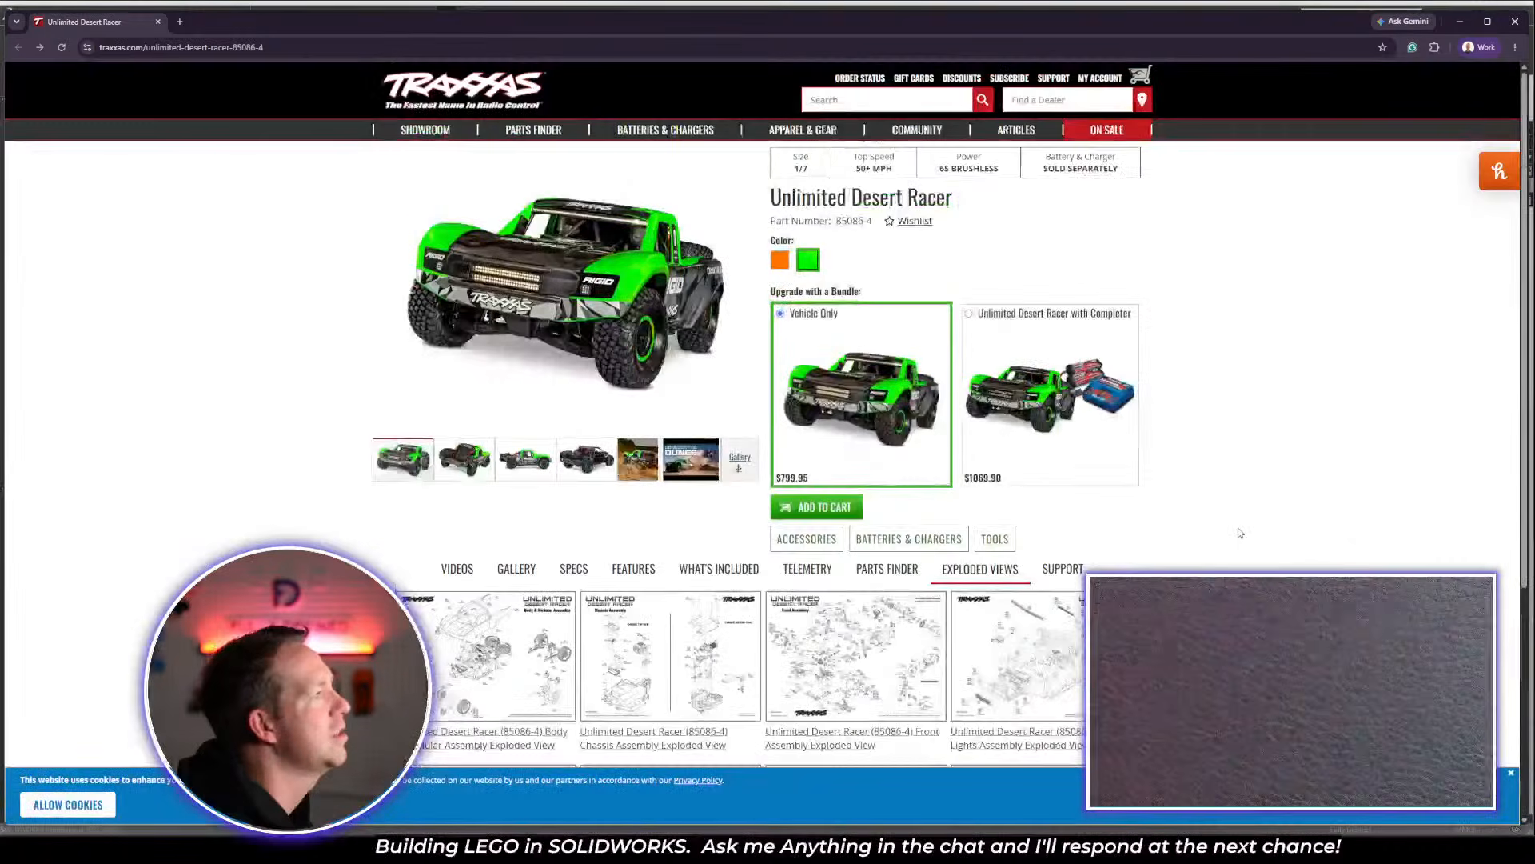
{"action": "left_click", "coordinate": [157, 22]}
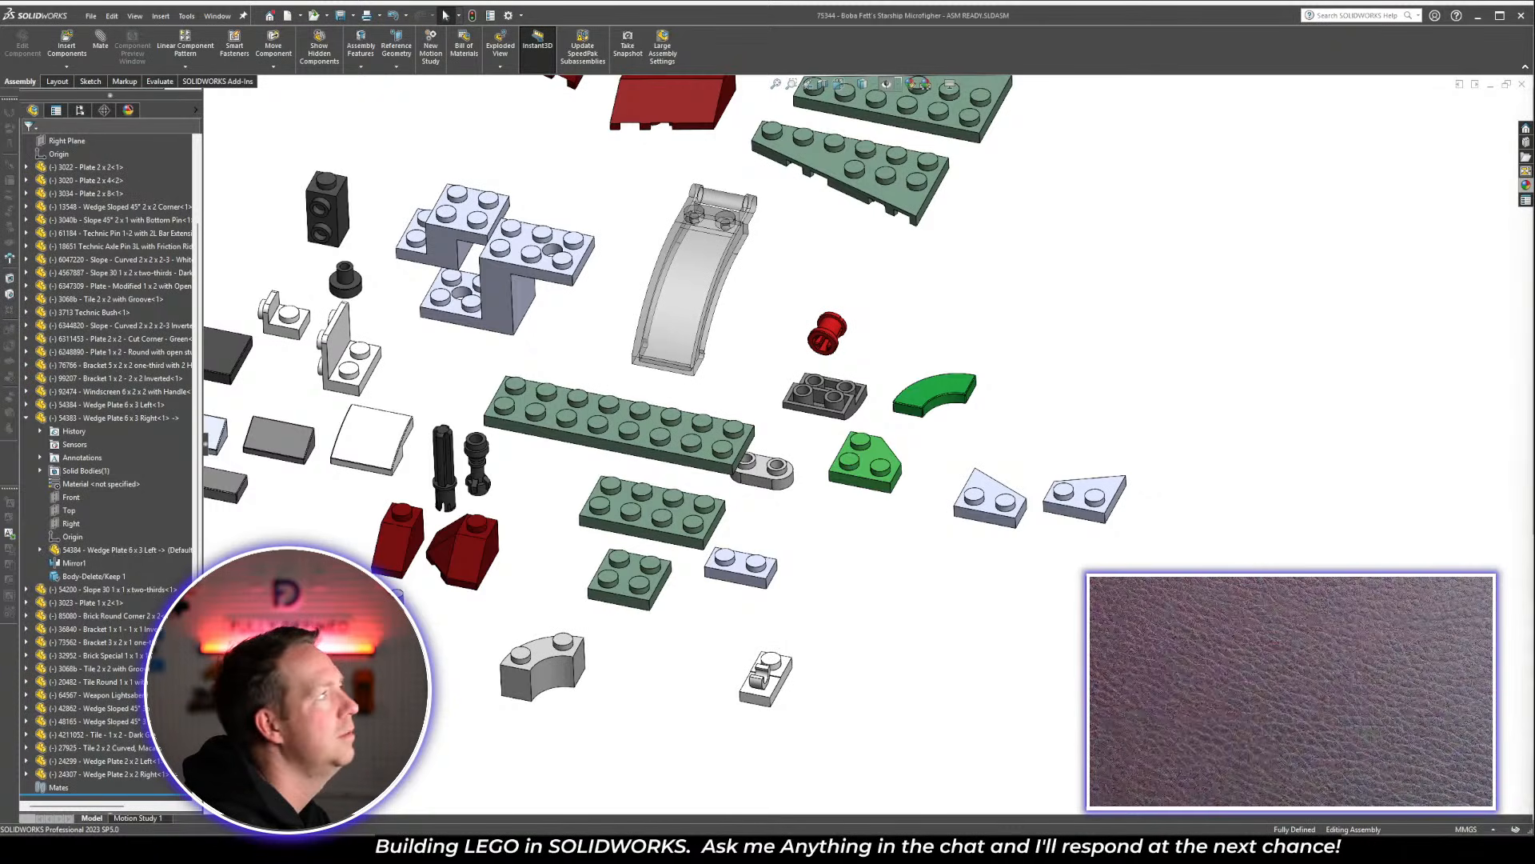
Switch to the Boba Fett's Starship Microfighter slides and check which parts are still marked as edits or to do
{"action": "mouse_move", "coordinate": [529, 848]}
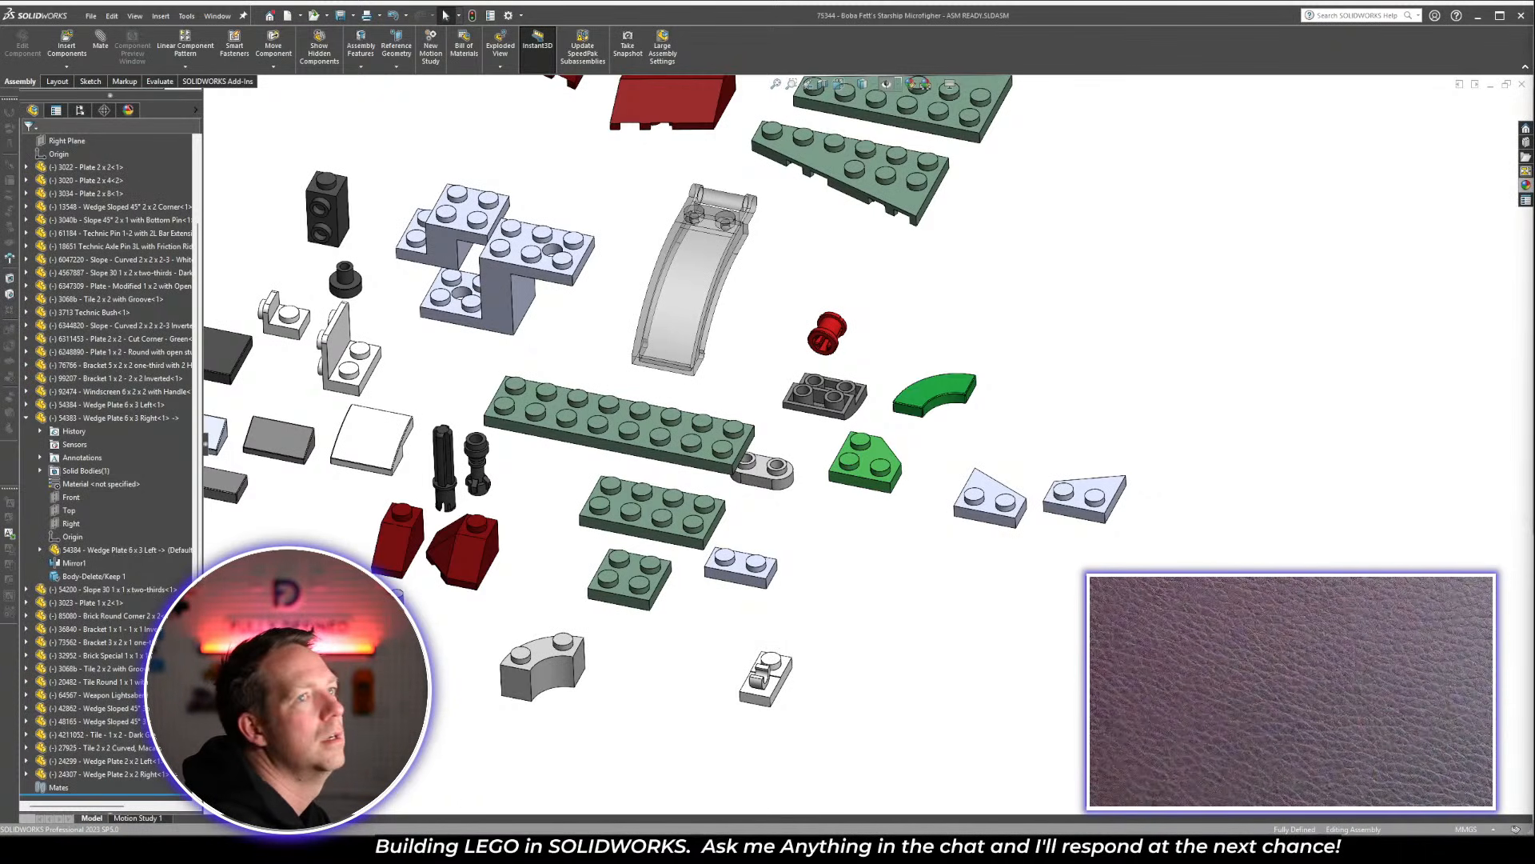
{"action": "key", "text": "alt+Tab"}
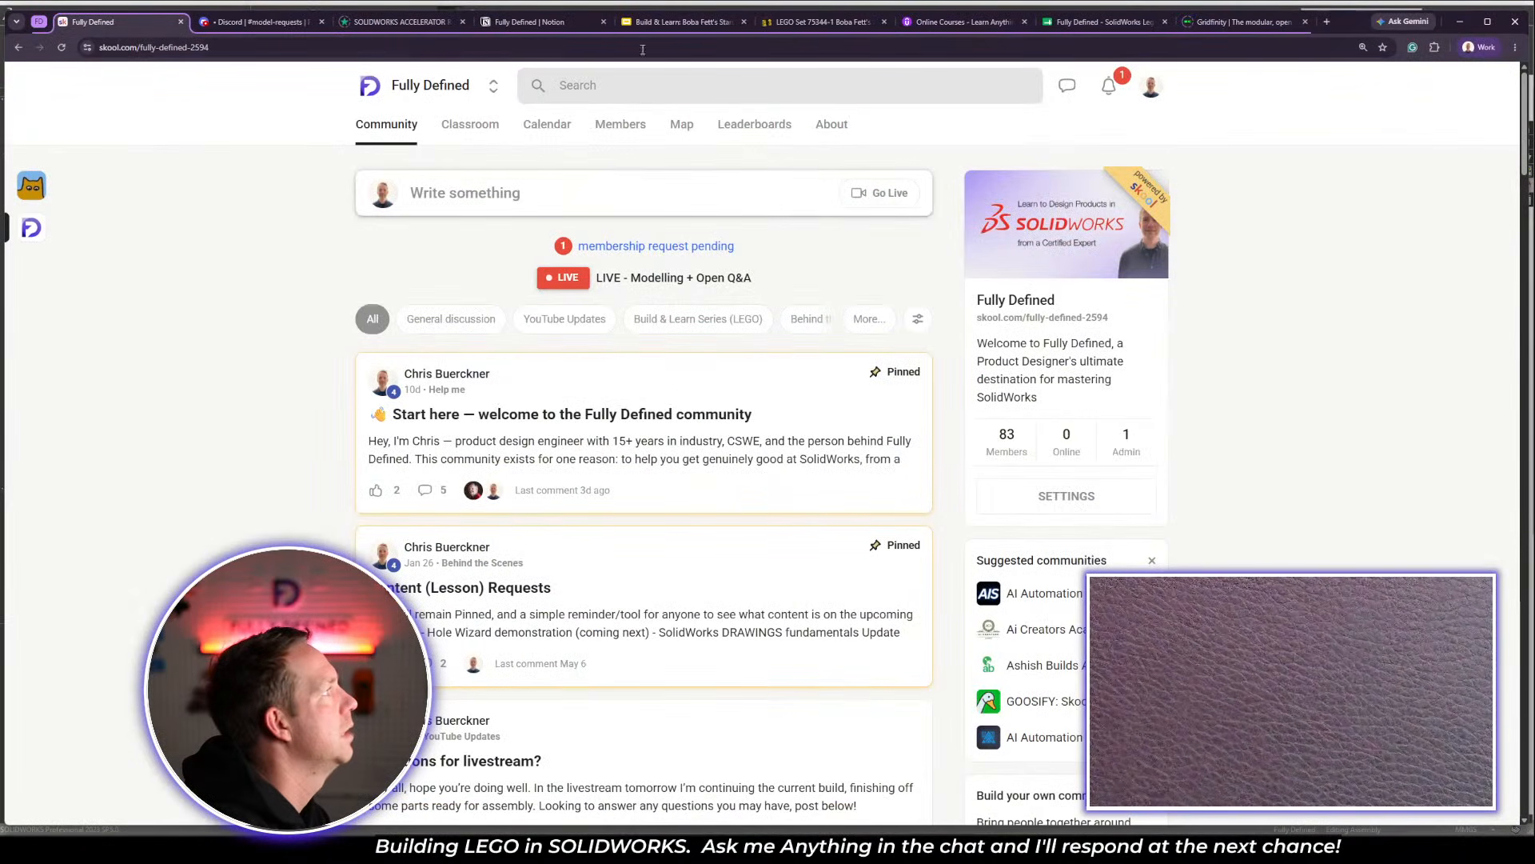
{"action": "left_click", "coordinate": [678, 23]}
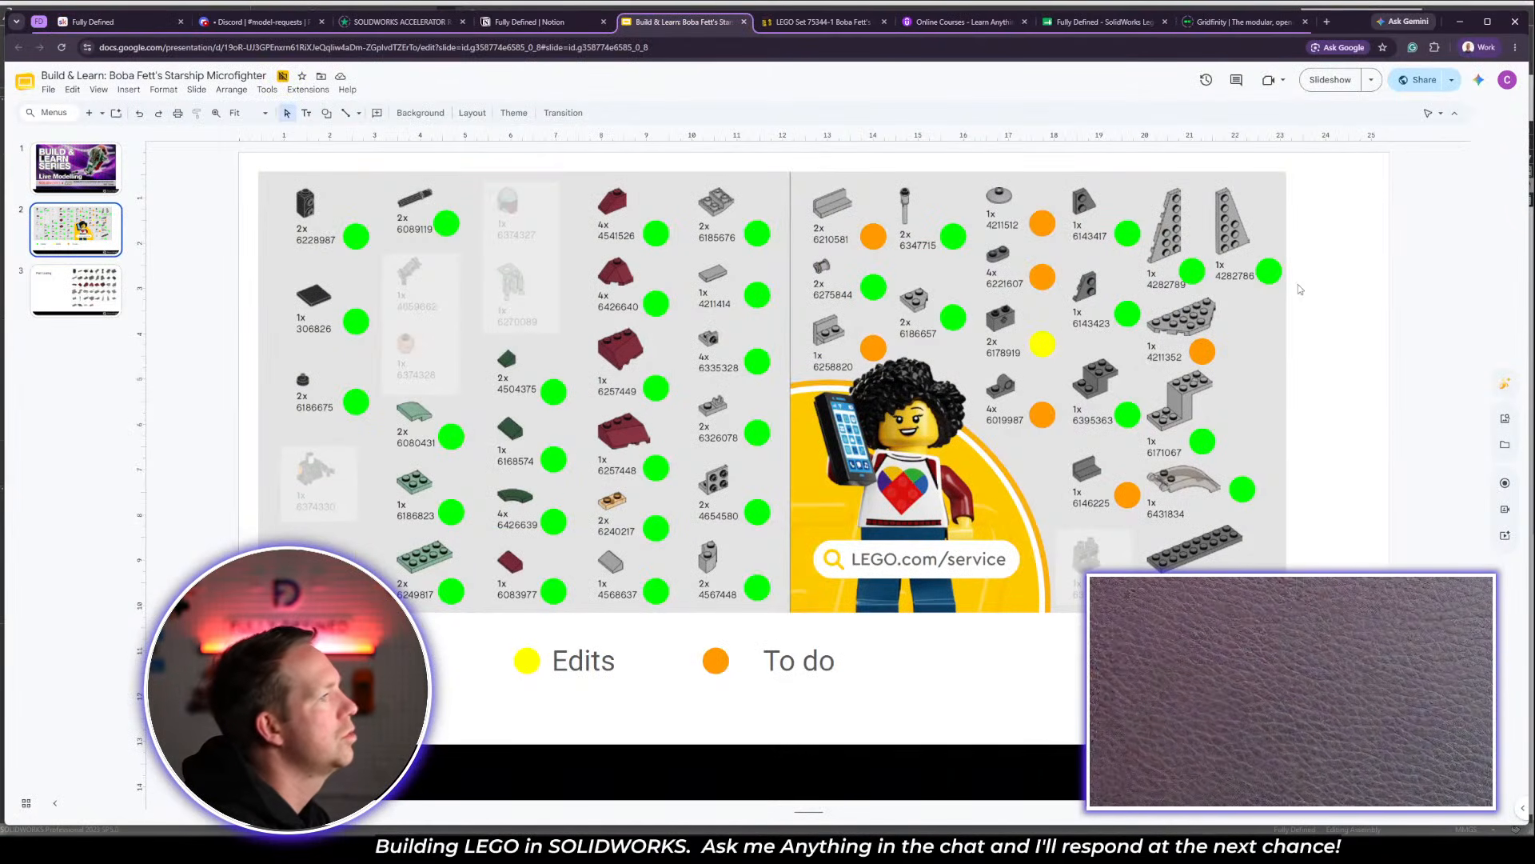
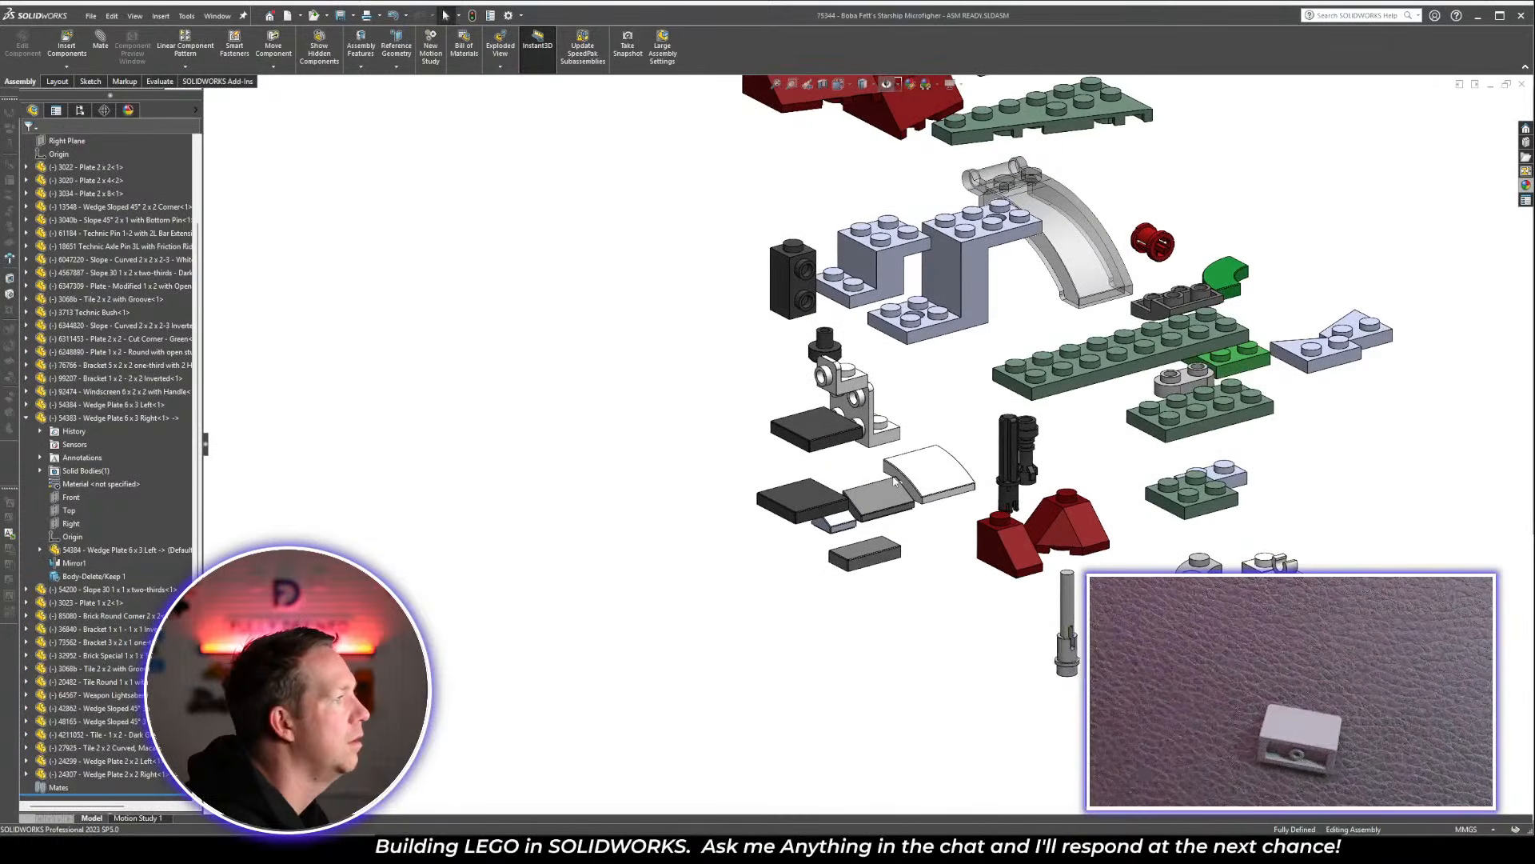
Return to the assembly and open the part 4567887 - Slope 30 1 x 2 x two-thirds - Dark Grey
{"action": "left_click", "coordinate": [875, 497]}
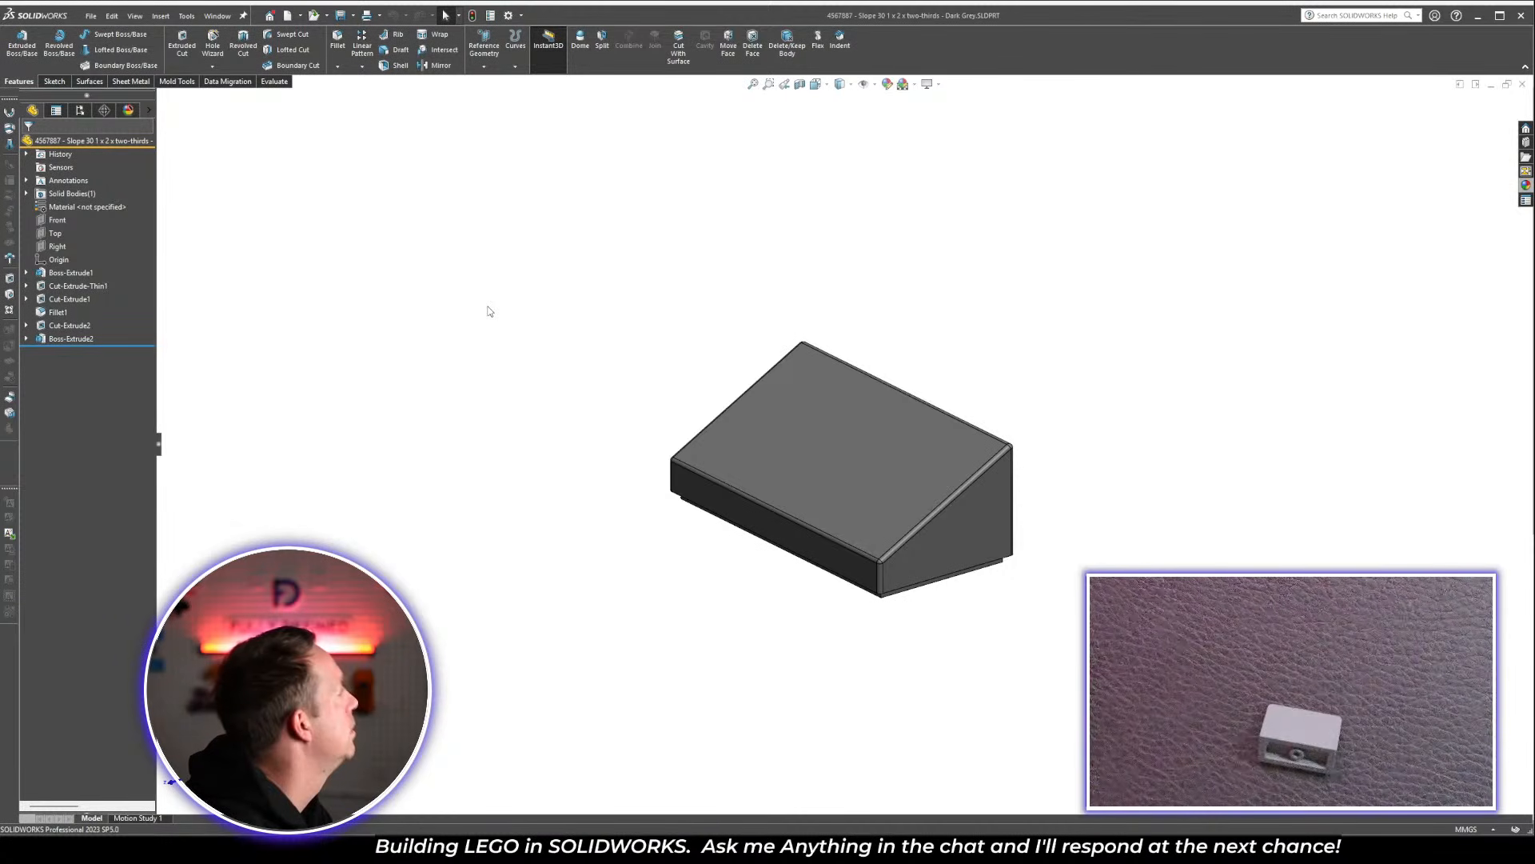
Save the slope part under the new name 23950 - Panel 1 x 3 x 1 in the PARTS LIBRARY folder
{"action": "middle_click_drag", "start_coordinate": [848, 512], "coordinate": [1016, 546]}
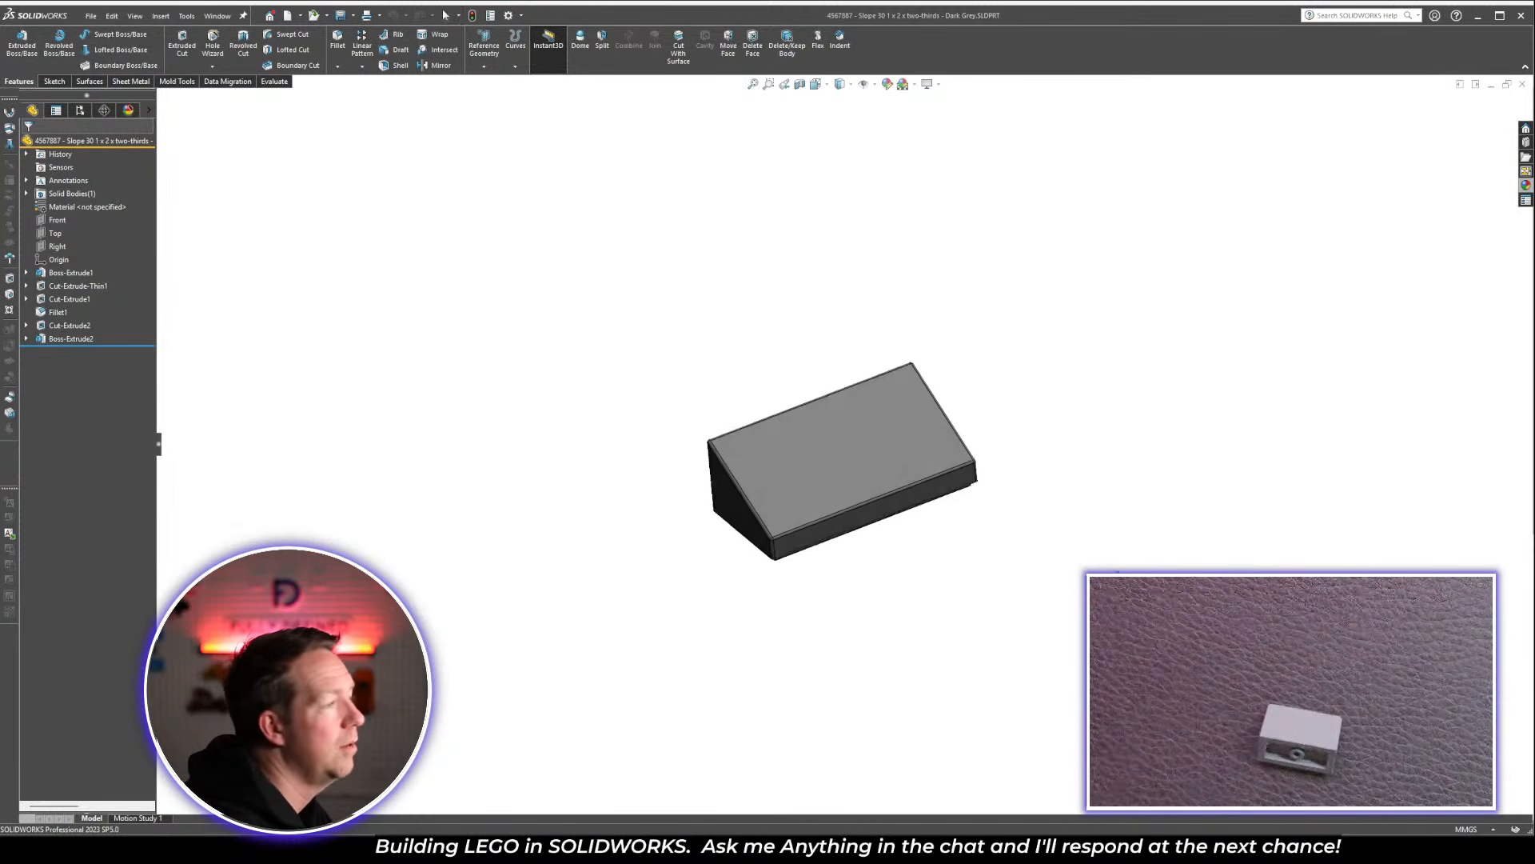
{"action": "scroll", "coordinate": [951, 464], "scroll_direction": "down", "scroll_amount": 2}
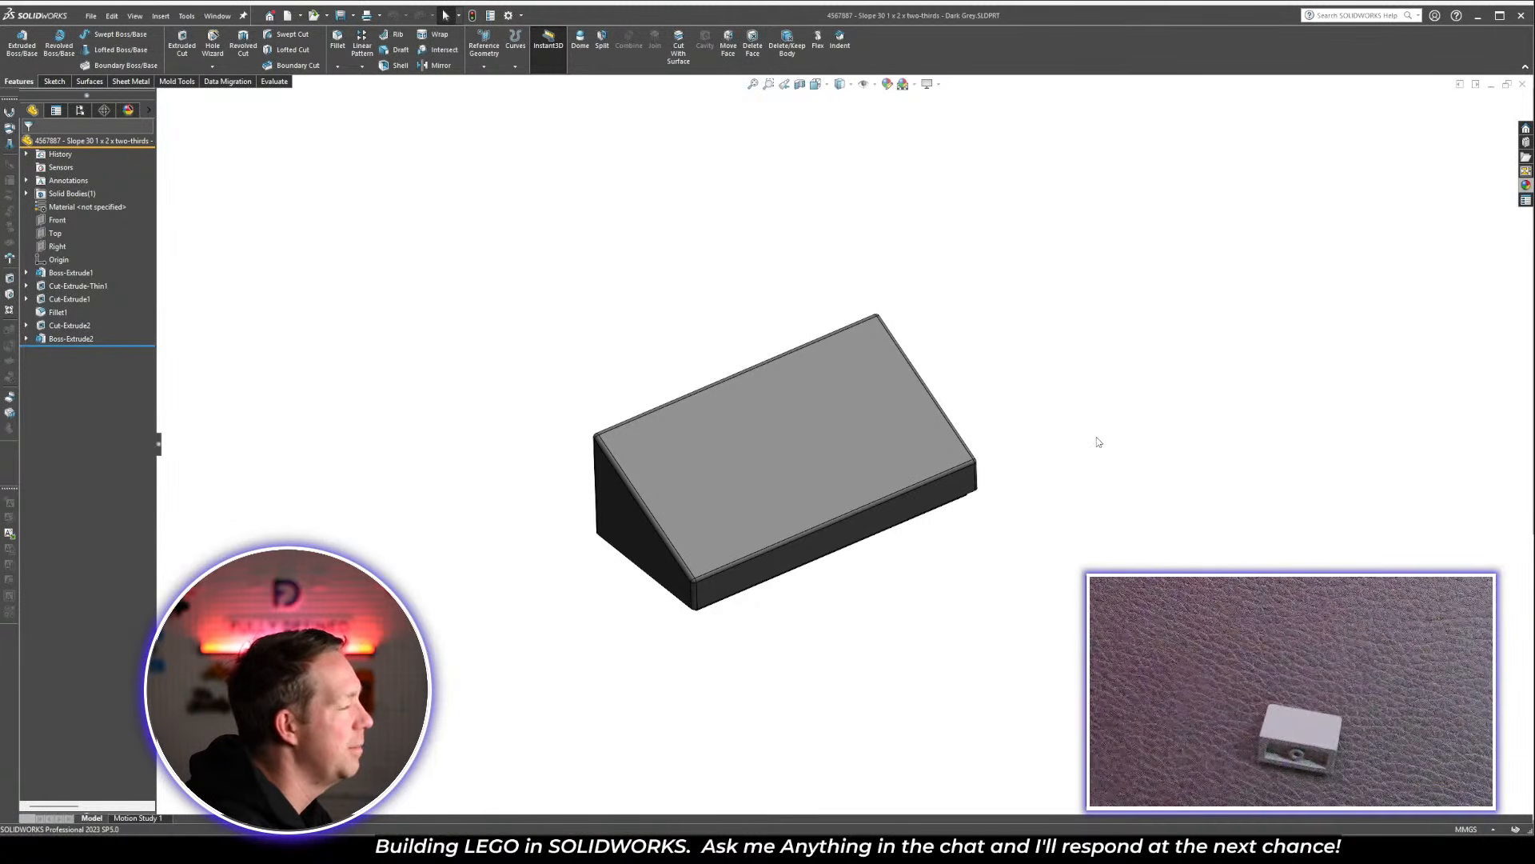
{"action": "middle_click_drag", "start_coordinate": [1098, 442], "coordinate": [1066, 549]}
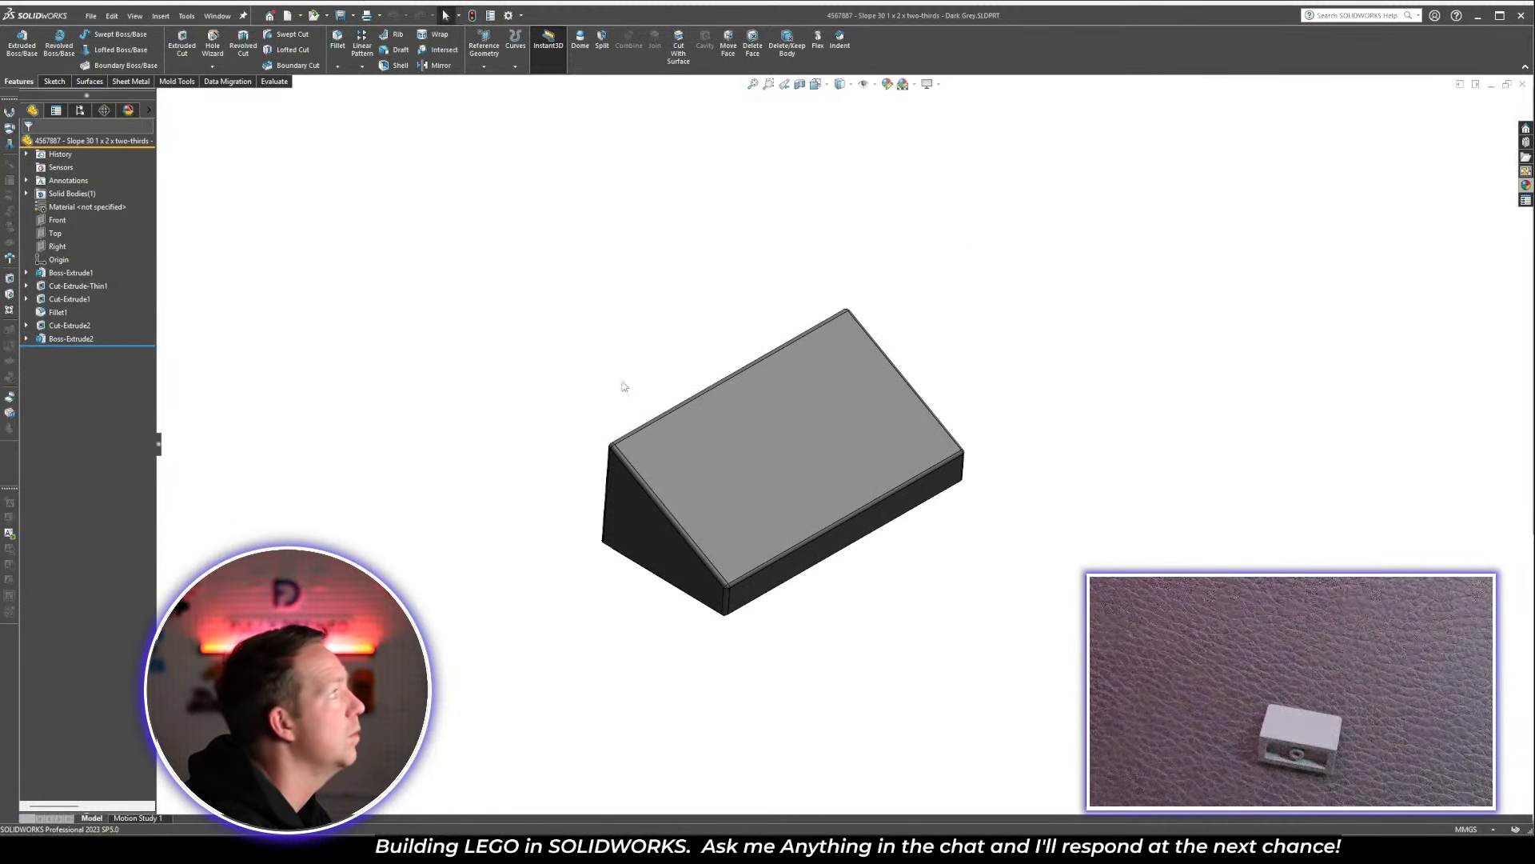
{"action": "left_click", "coordinate": [91, 15]}
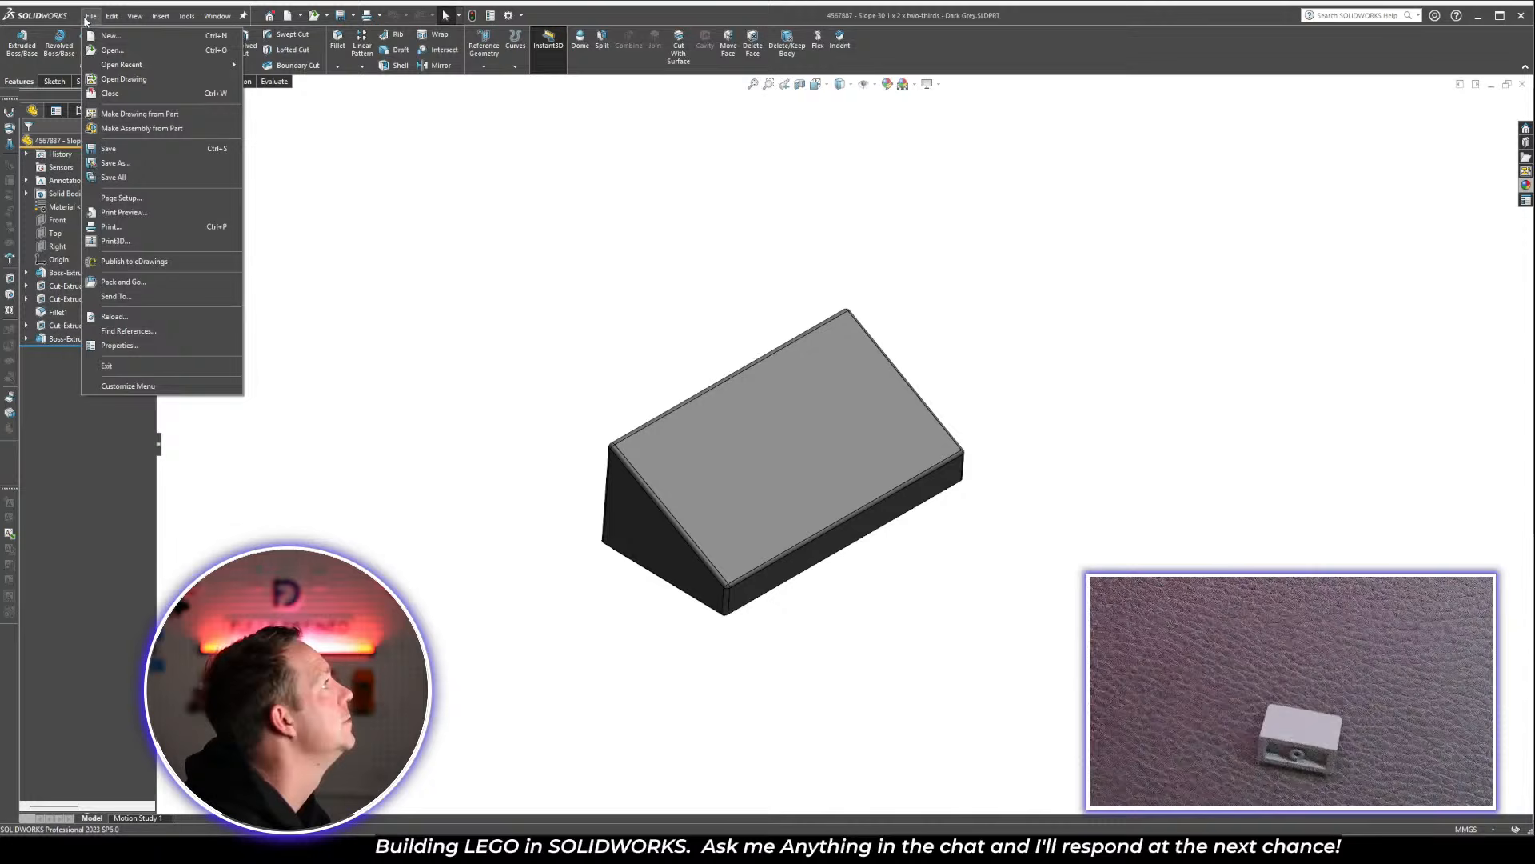
{"action": "left_click", "coordinate": [142, 163]}
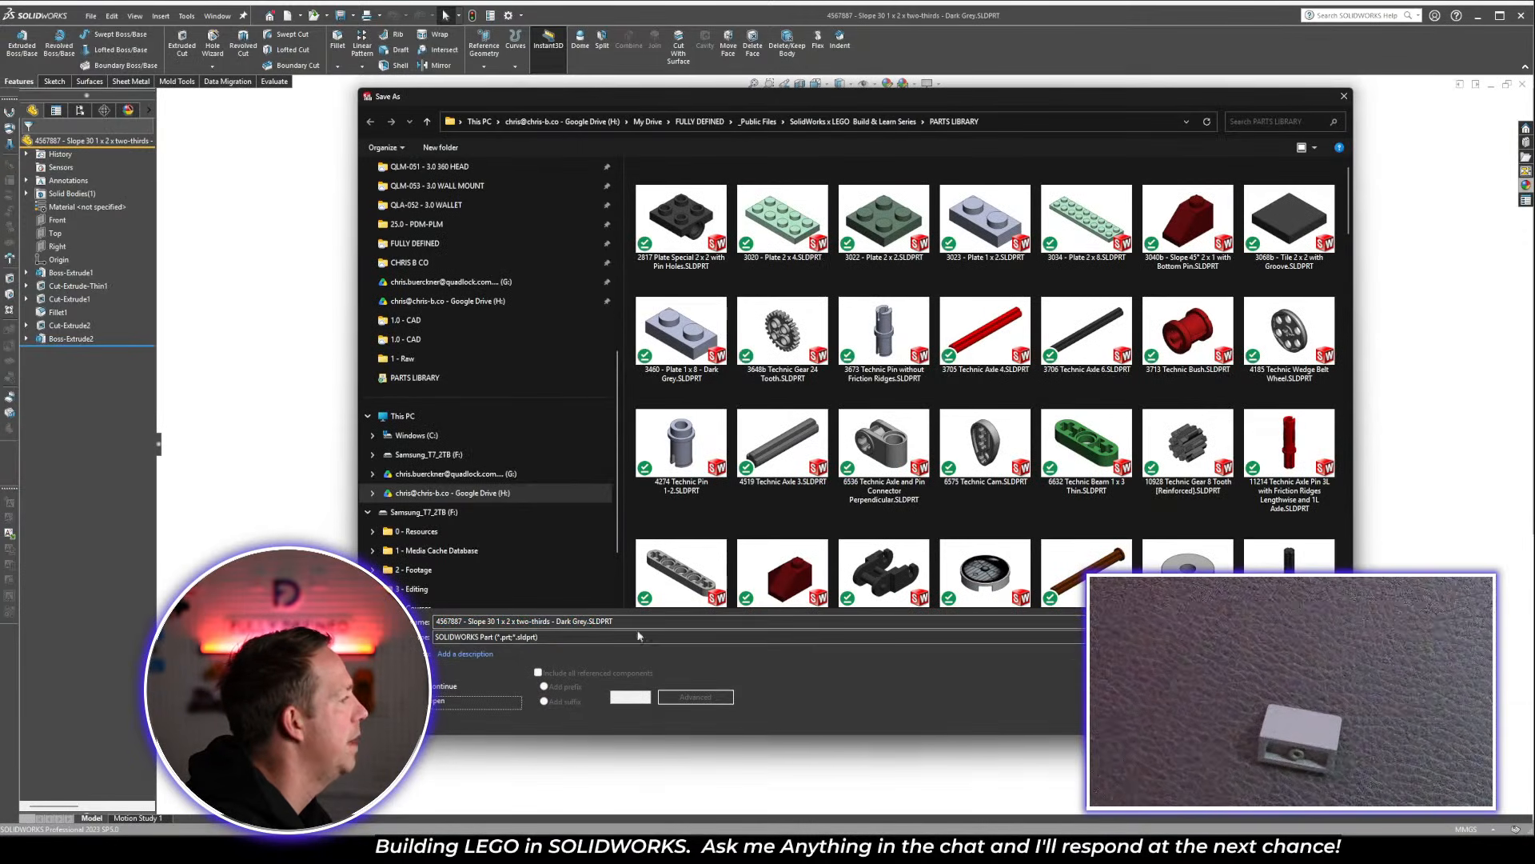
{"action": "left_click", "coordinate": [640, 635]}
{"action": "left_click", "coordinate": [644, 652]}
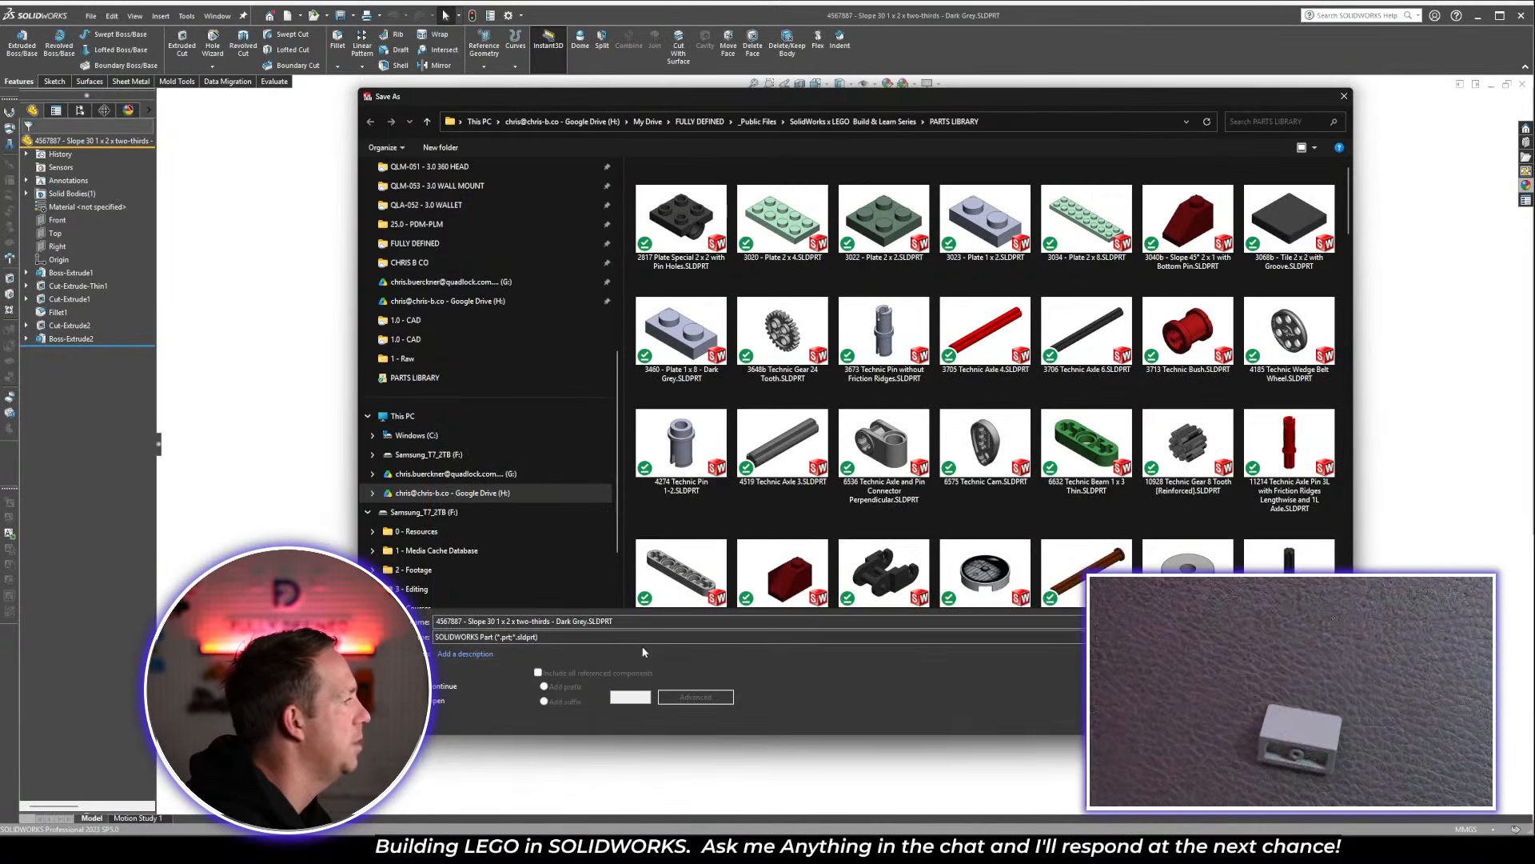
{"action": "left_click", "coordinate": [647, 623]}
{"action": "key", "text": "ctrl+a"}
{"action": "type", "text": "23950 Panel 1 x 3 x 1"}
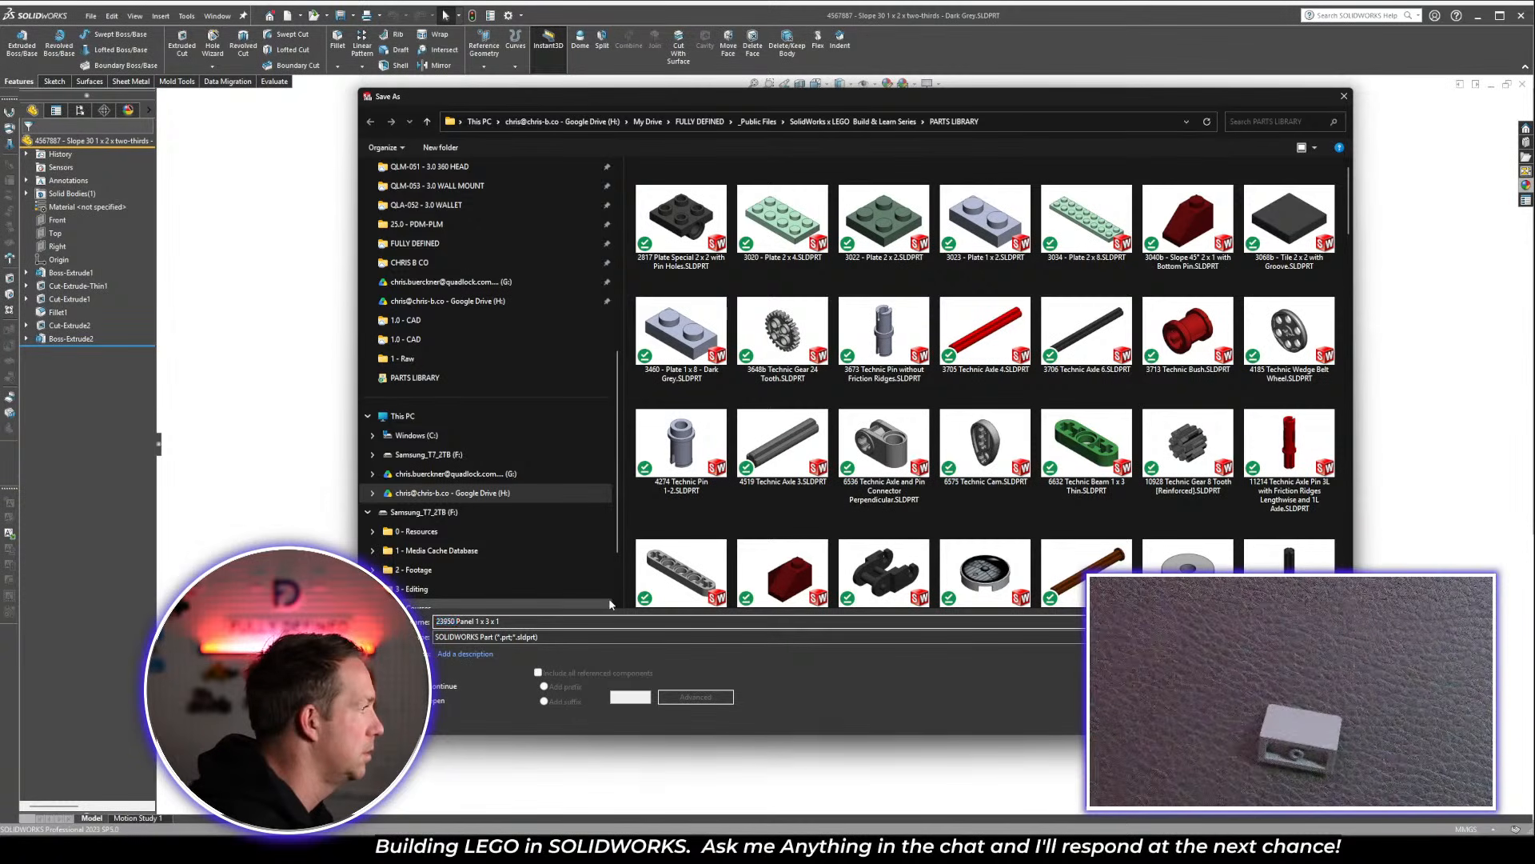
{"action": "type", "text": "-"}
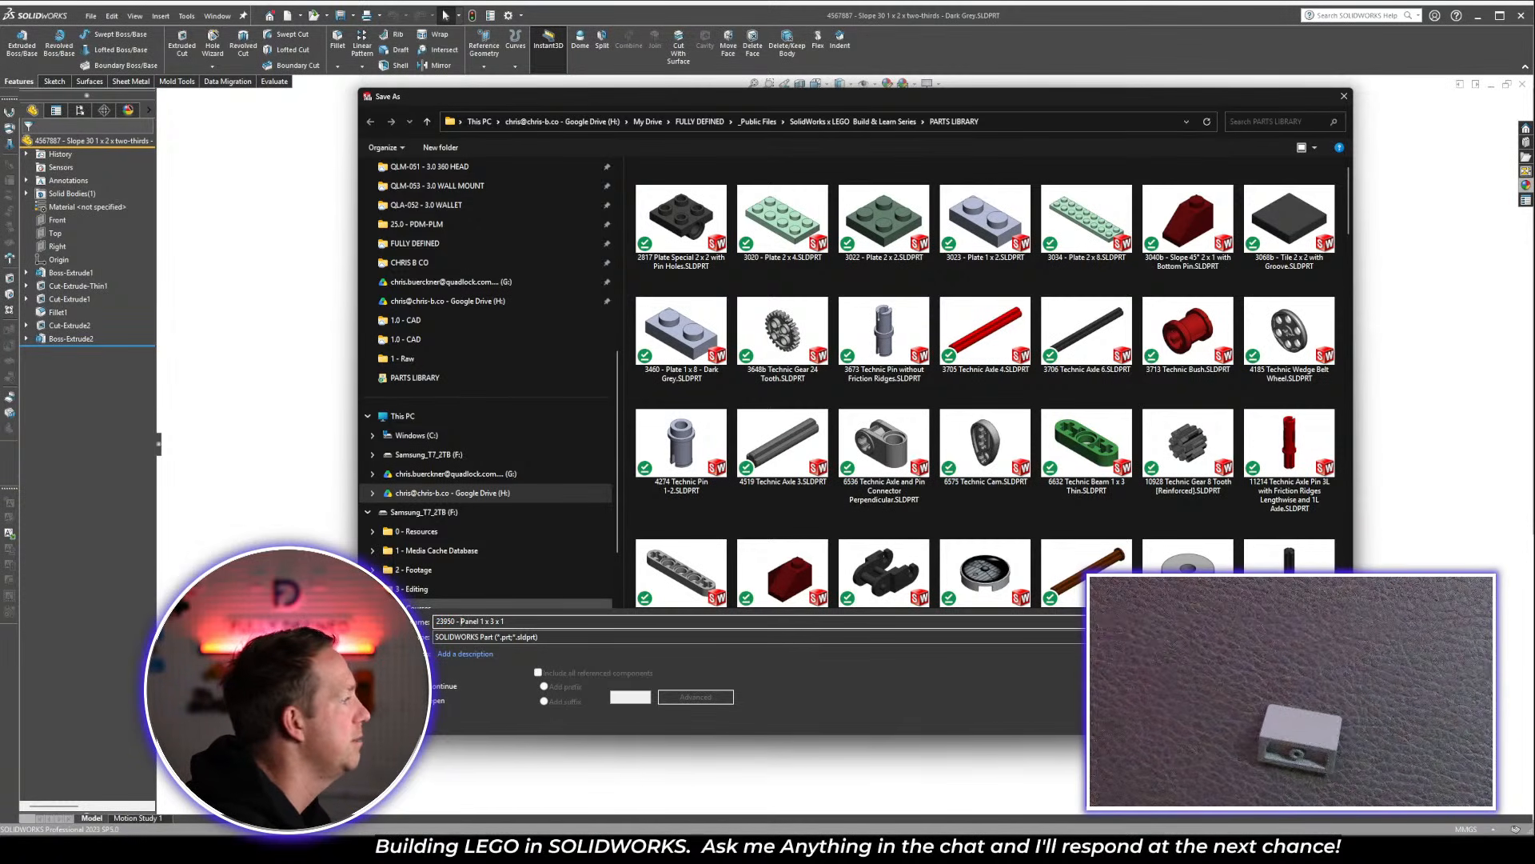
{"action": "key", "text": "Return"}
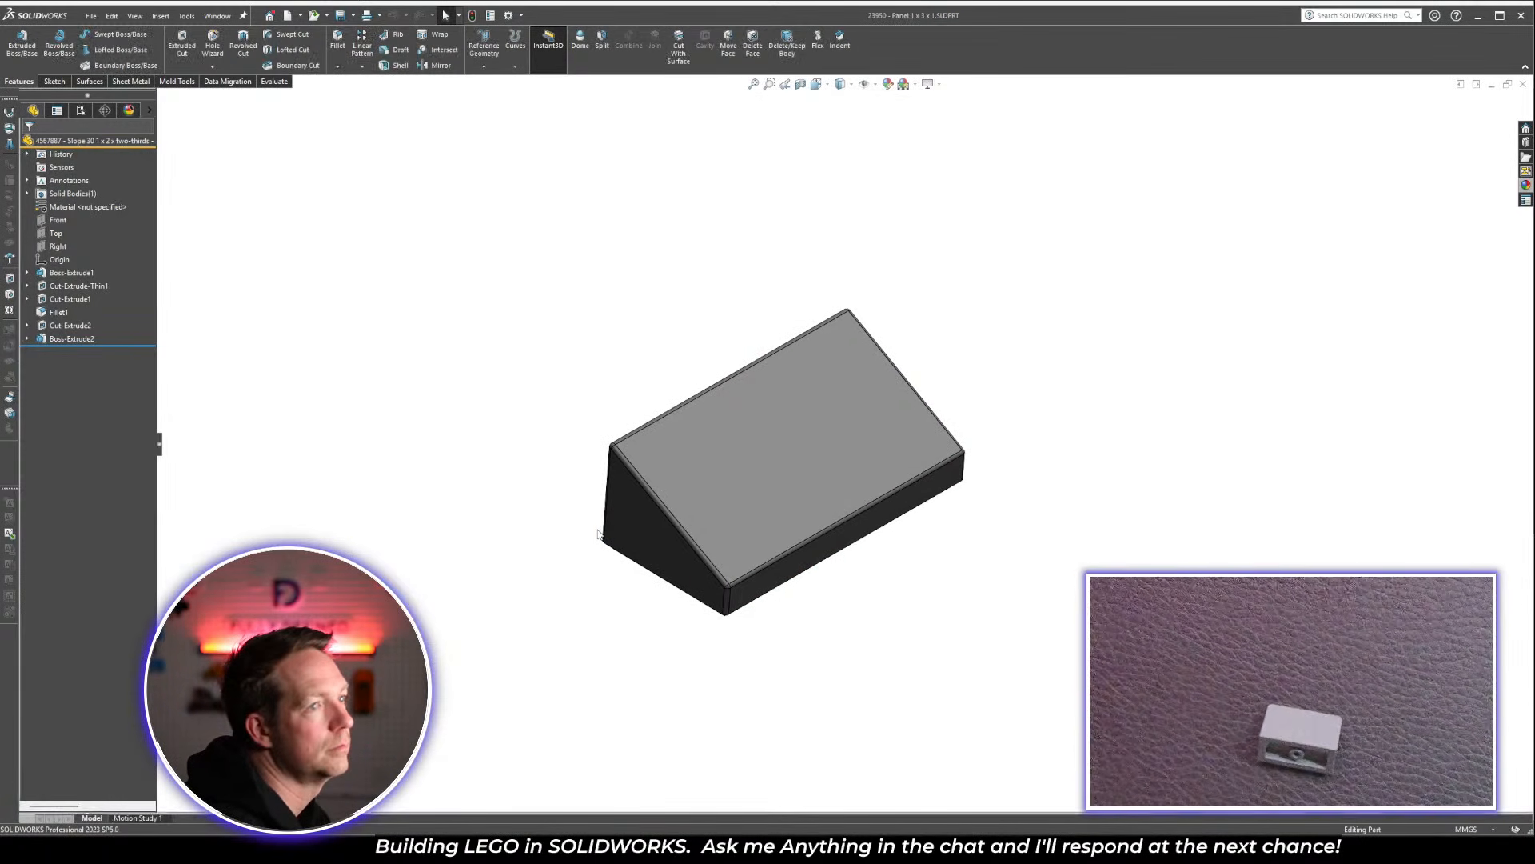
Inspect the copied part from above and below, and roll the model back to just after Boss-Extrude1
{"action": "scroll", "coordinate": [928, 497], "scroll_direction": "up", "scroll_amount": 1}
{"action": "key", "text": "ctrl+Tab"}
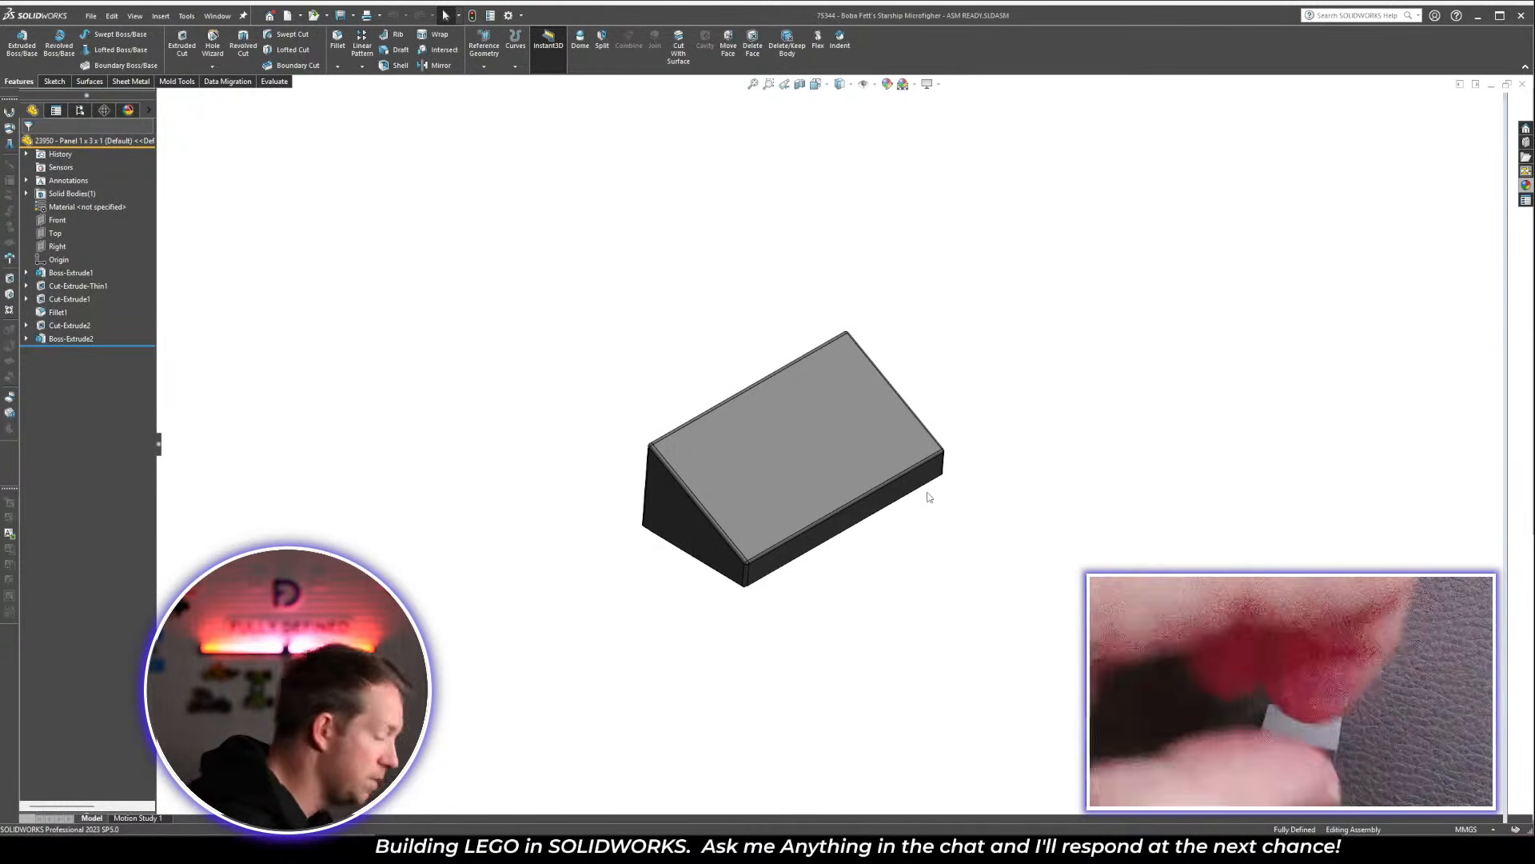
{"action": "key", "text": "ctrl+Tab"}
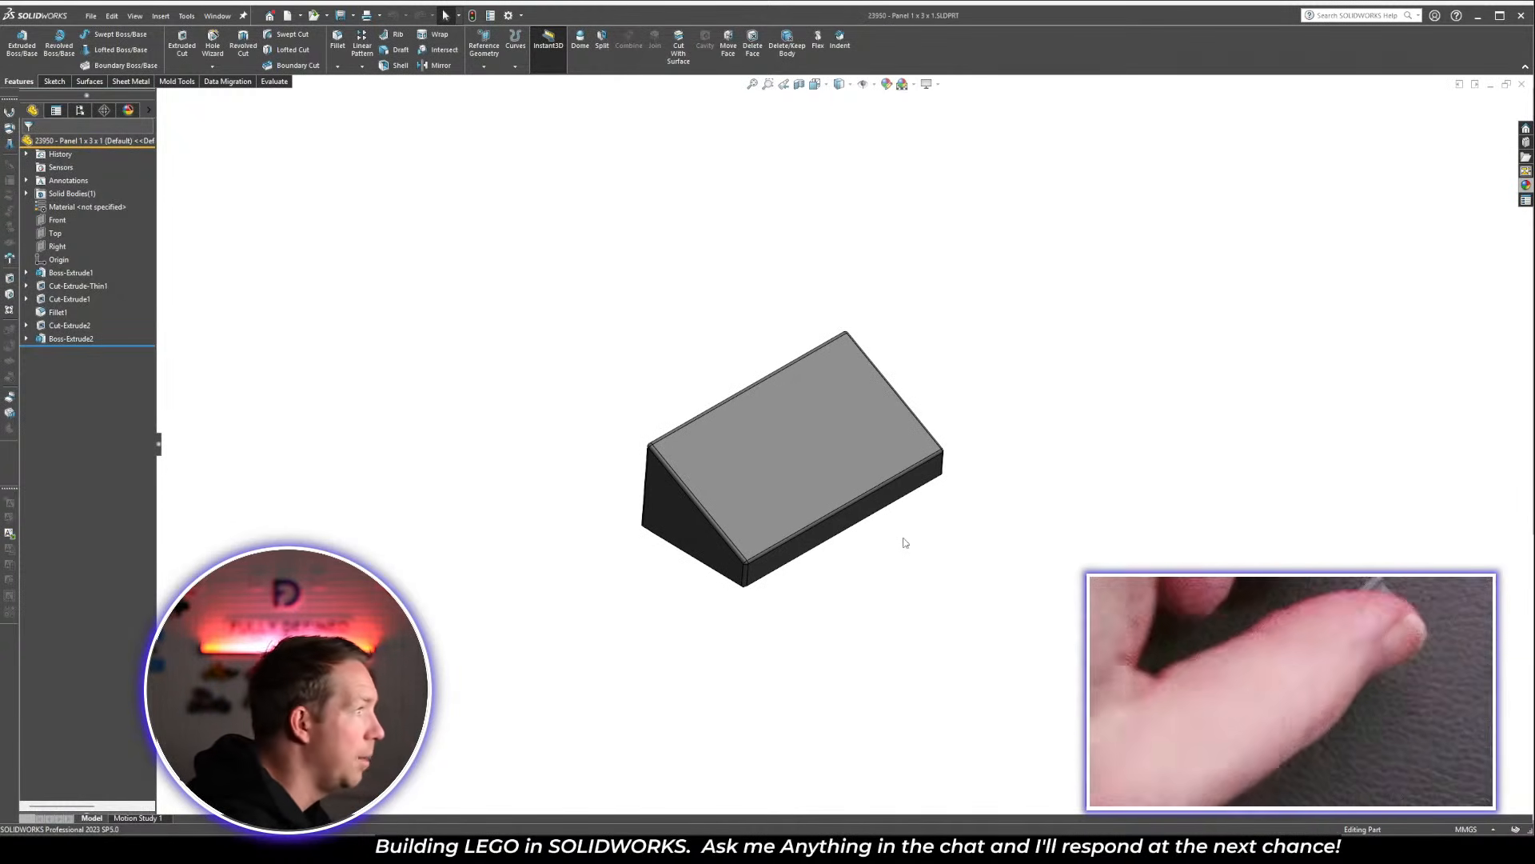
{"action": "middle_click_drag", "start_coordinate": [904, 543], "coordinate": [808, 319]}
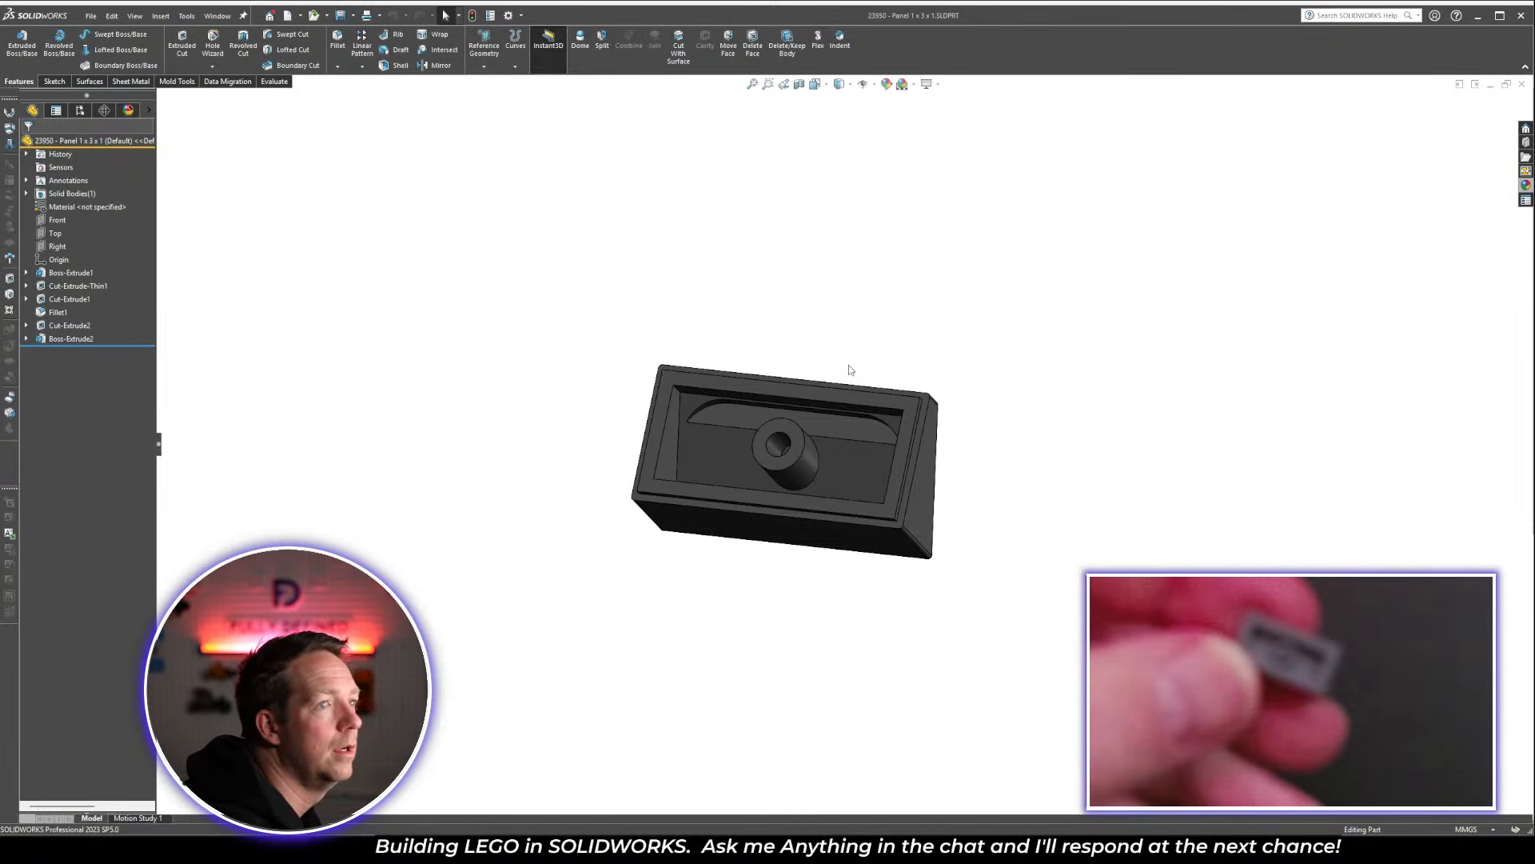
{"action": "middle_click_drag", "start_coordinate": [853, 328], "coordinate": [886, 673]}
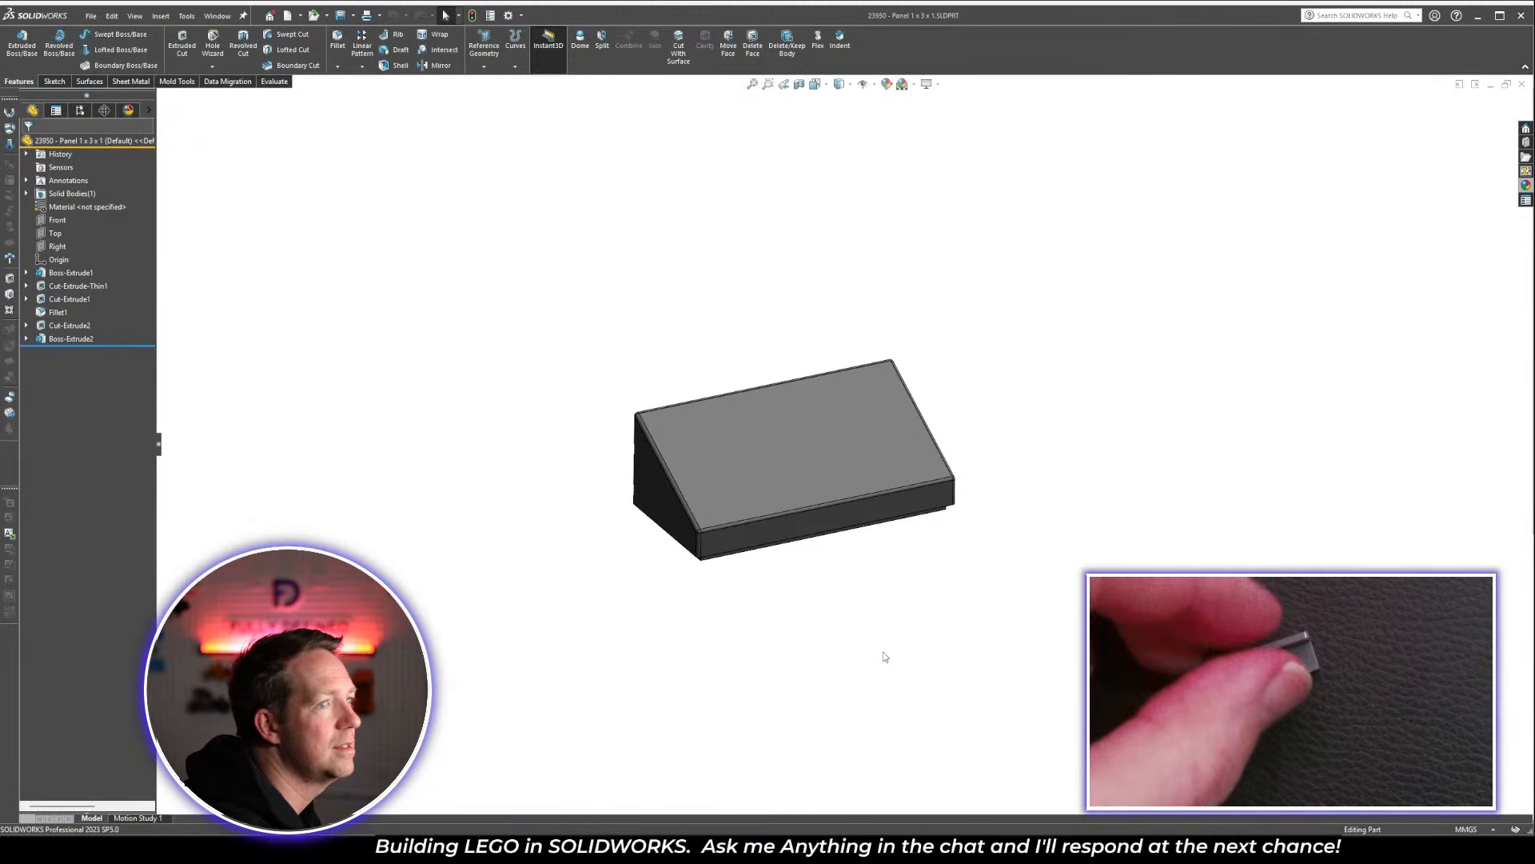
{"action": "middle_click_drag", "start_coordinate": [870, 609], "coordinate": [854, 560]}
{"action": "scroll", "coordinate": [904, 477], "scroll_direction": "down", "scroll_amount": 2}
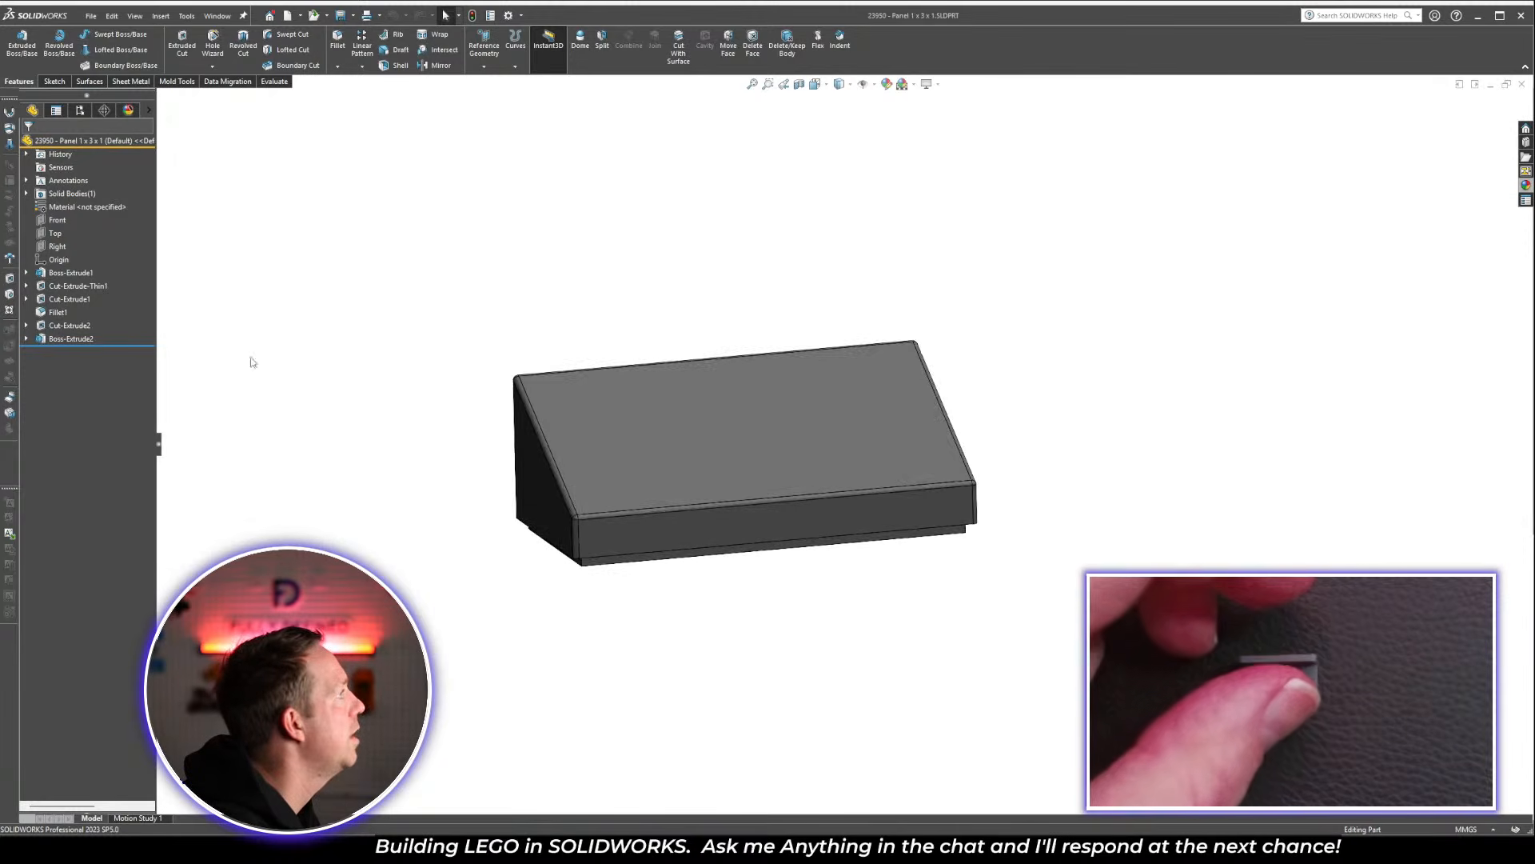
{"action": "left_click_drag", "start_coordinate": [118, 349], "coordinate": [121, 277]}
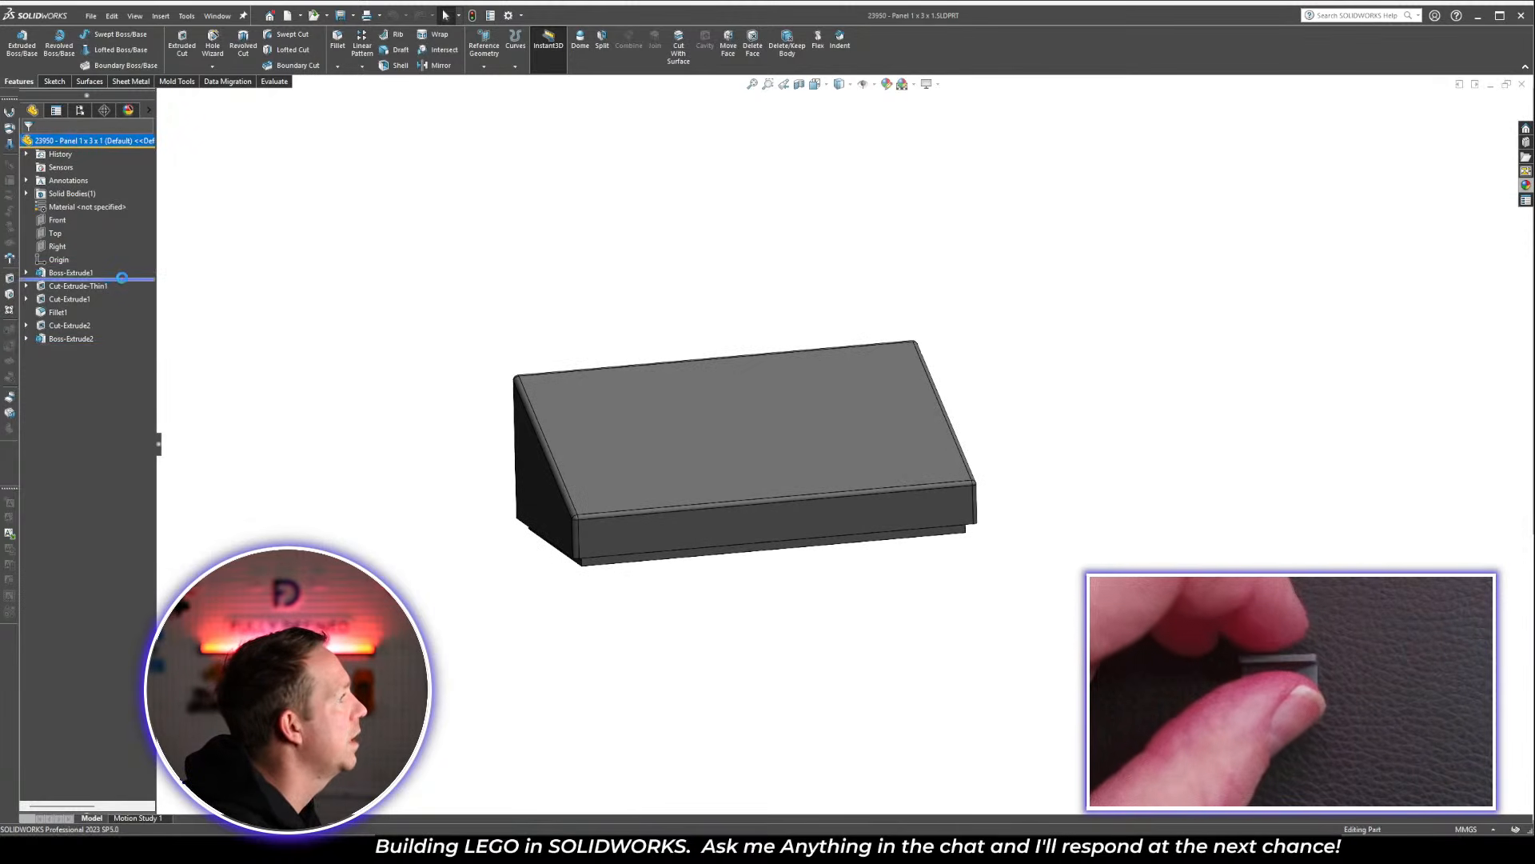
Open the base extrusion's profile sketch for editing and view it square-on
{"action": "middle_click_drag", "start_coordinate": [907, 453], "coordinate": [717, 463]}
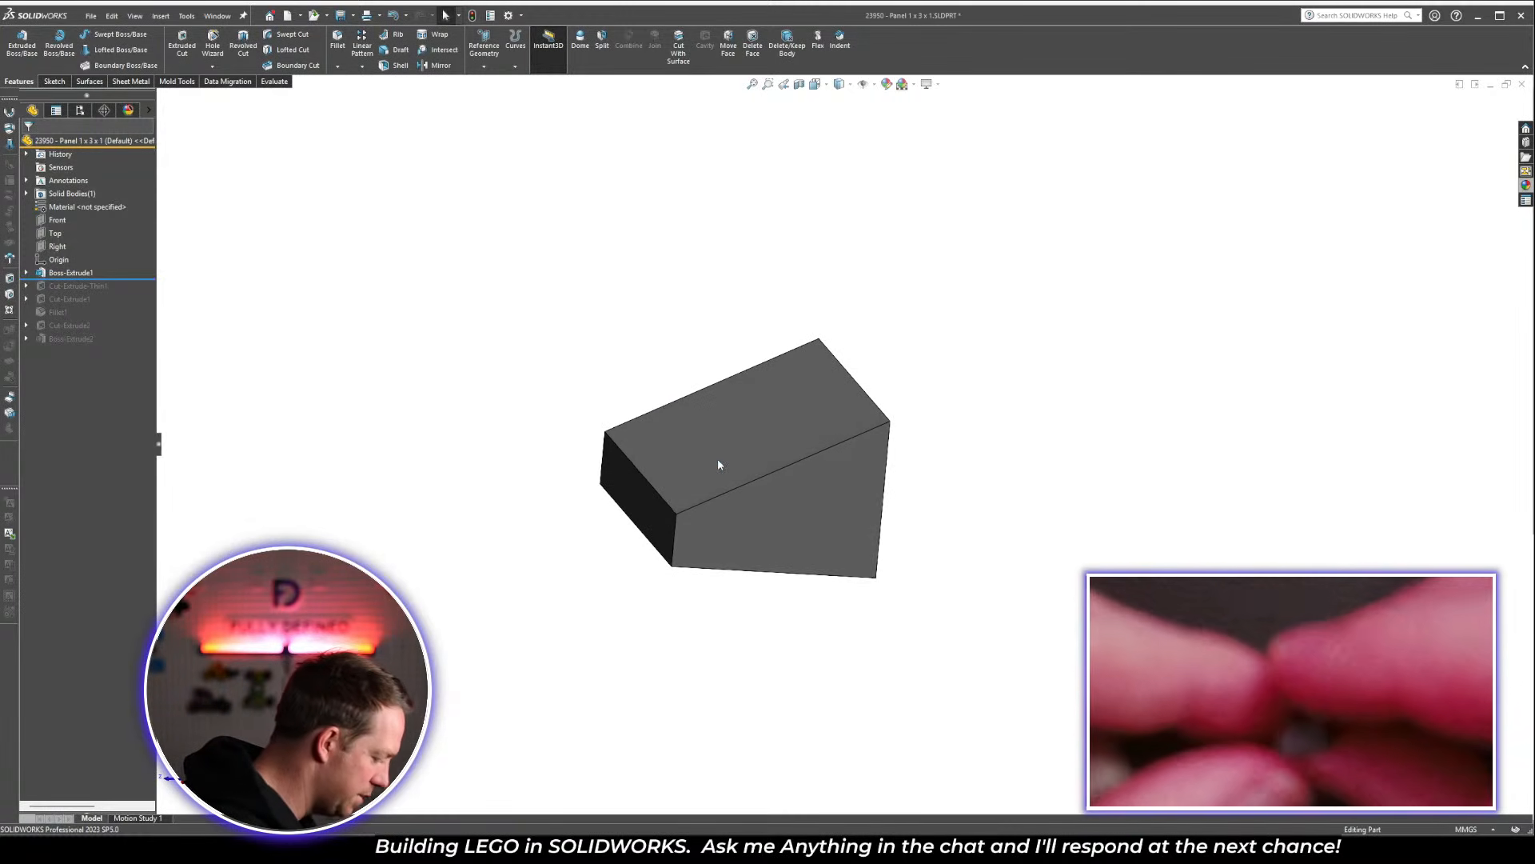
{"action": "left_click", "coordinate": [26, 273]}
{"action": "left_click", "coordinate": [85, 287]}
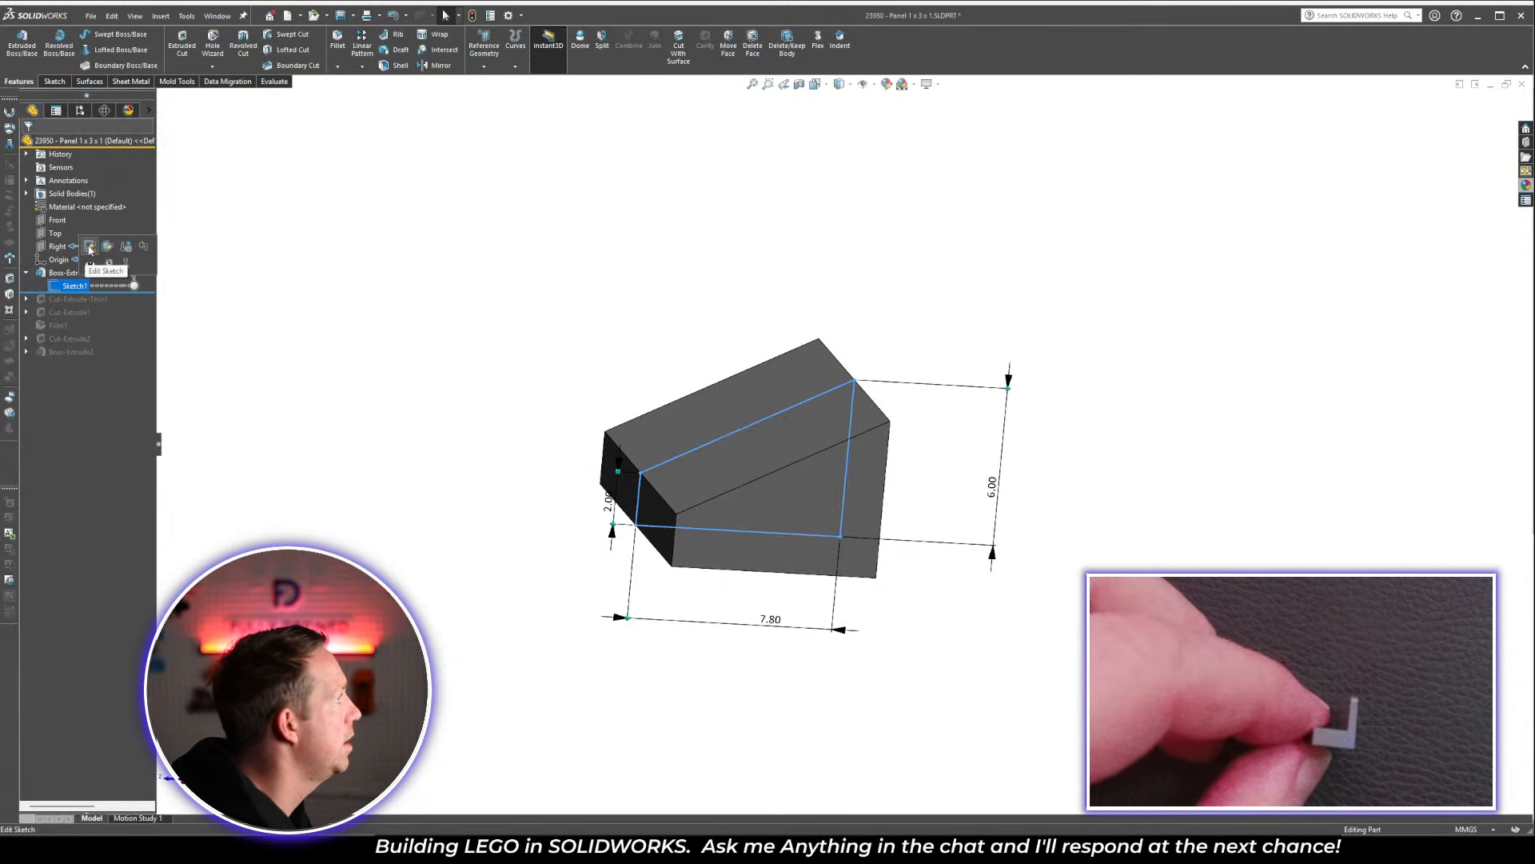
{"action": "left_click", "coordinate": [91, 248]}
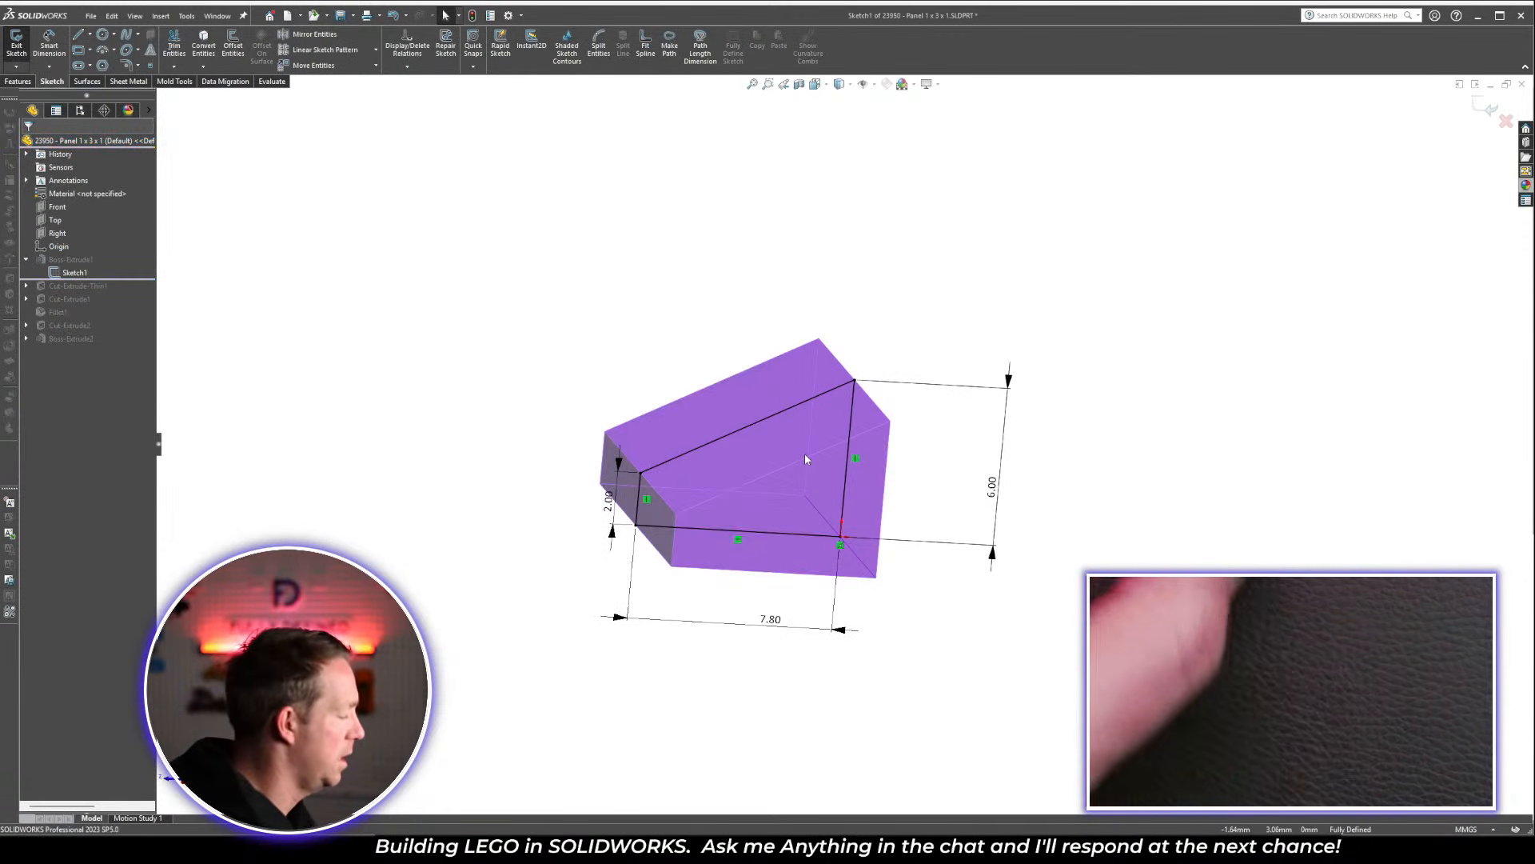
{"action": "key", "text": "space"}
{"action": "left_click", "coordinate": [1061, 534]}
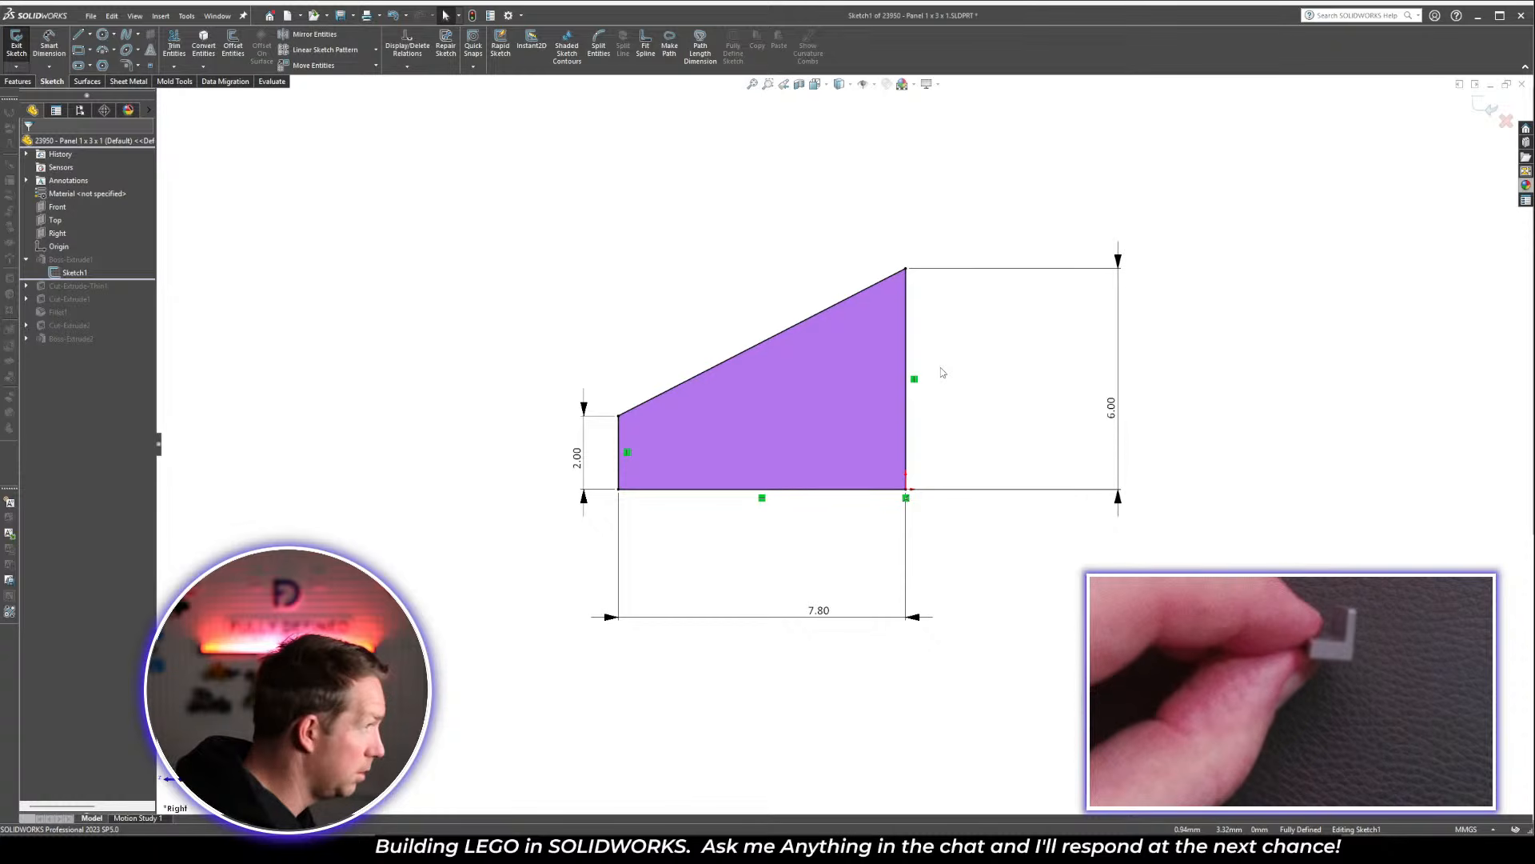
Split the profile's sloped line at two points and delete the relations linking the resulting segments
{"action": "left_click", "coordinate": [600, 50]}
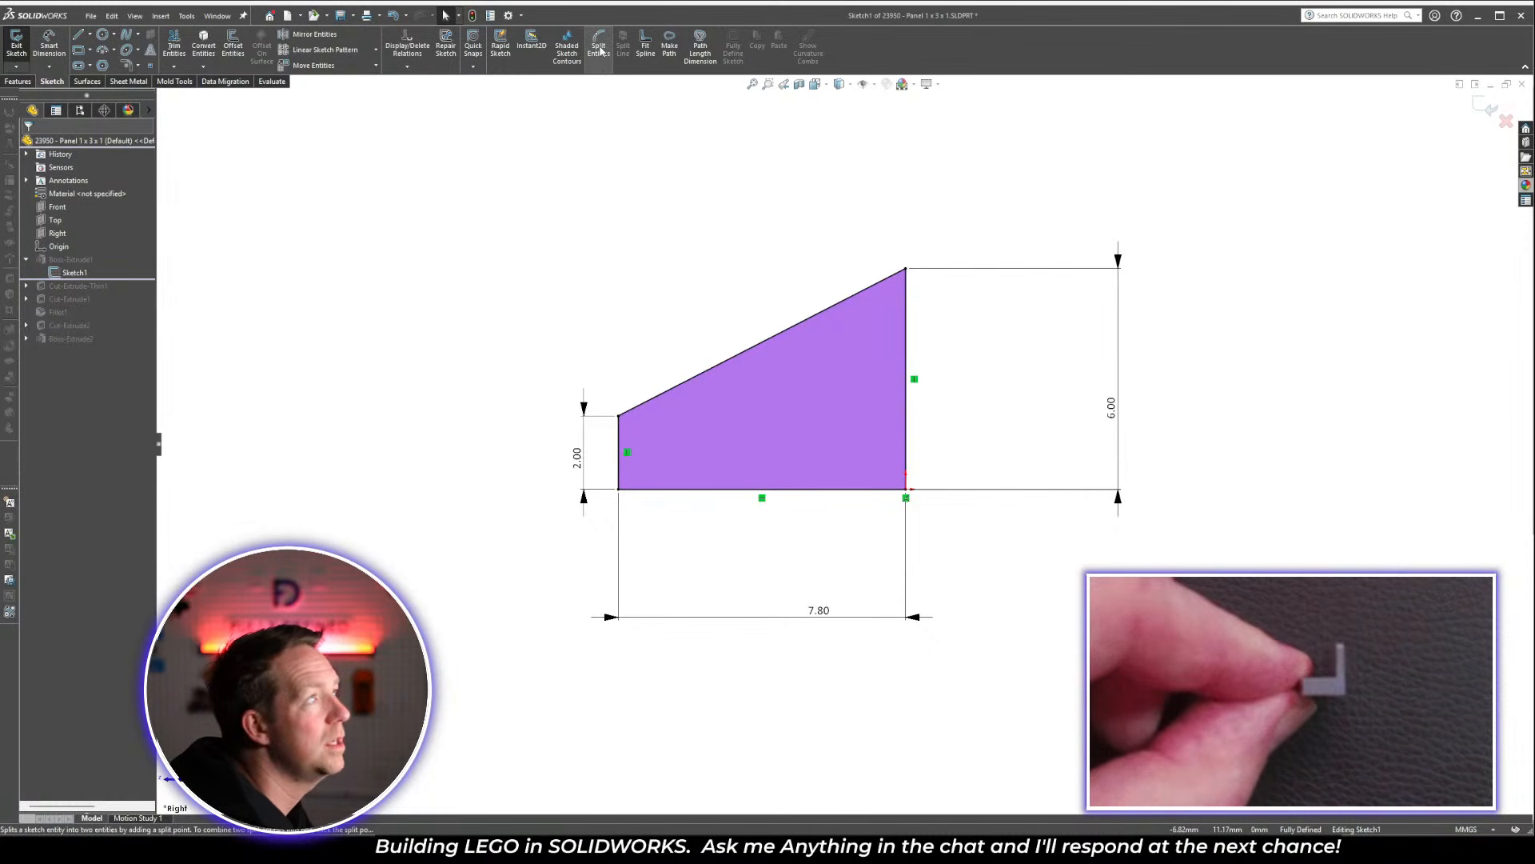
{"action": "left_click", "coordinate": [703, 371]}
{"action": "left_click", "coordinate": [833, 307]}
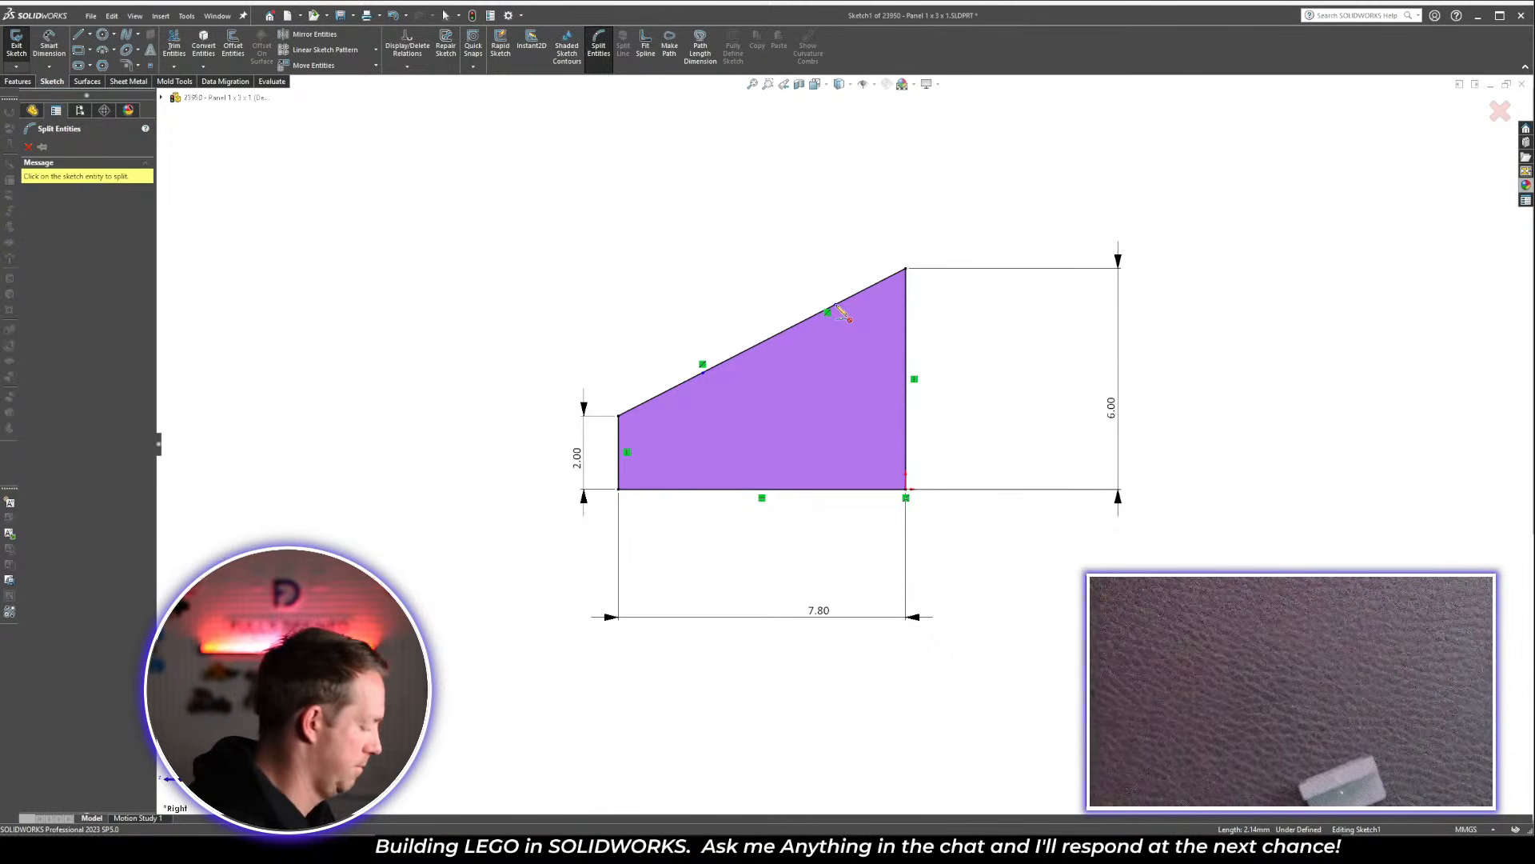
{"action": "key", "text": "Escape"}
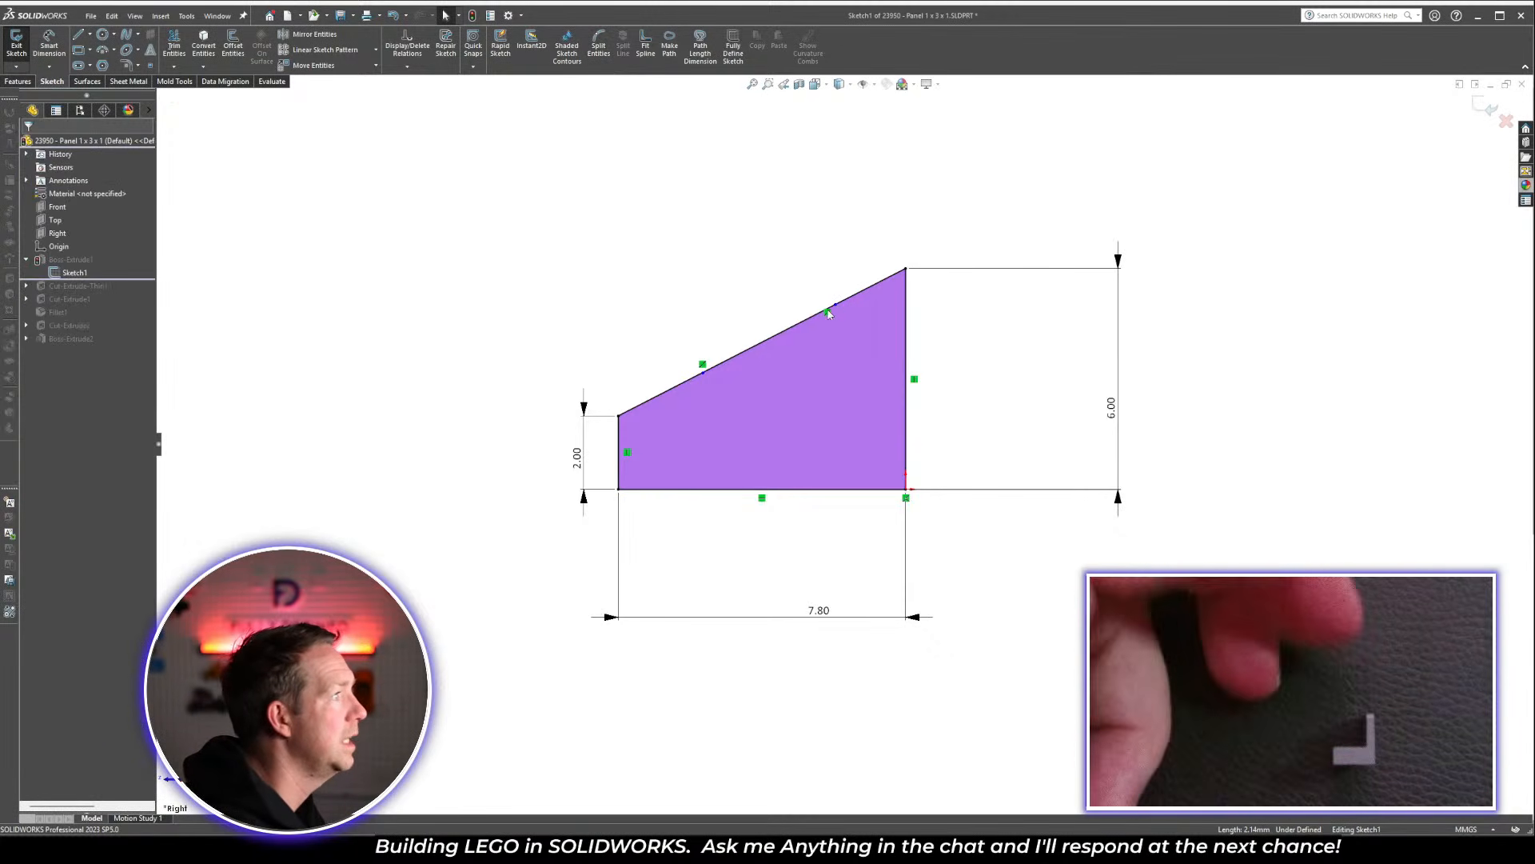
{"action": "key", "text": "Delete"}
{"action": "left_click", "coordinate": [702, 364]}
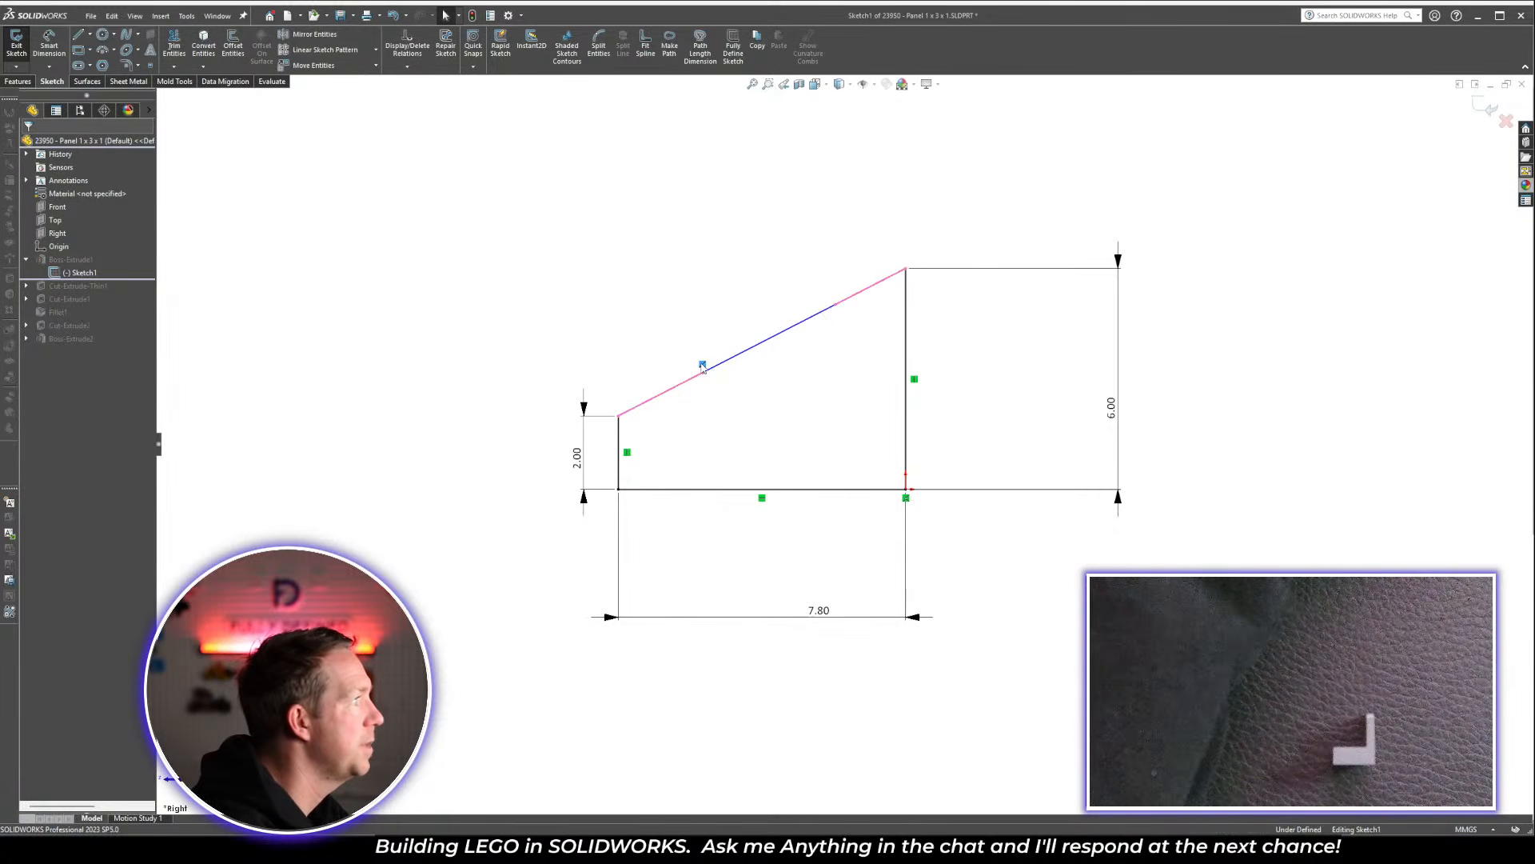
{"action": "key", "text": "Delete"}
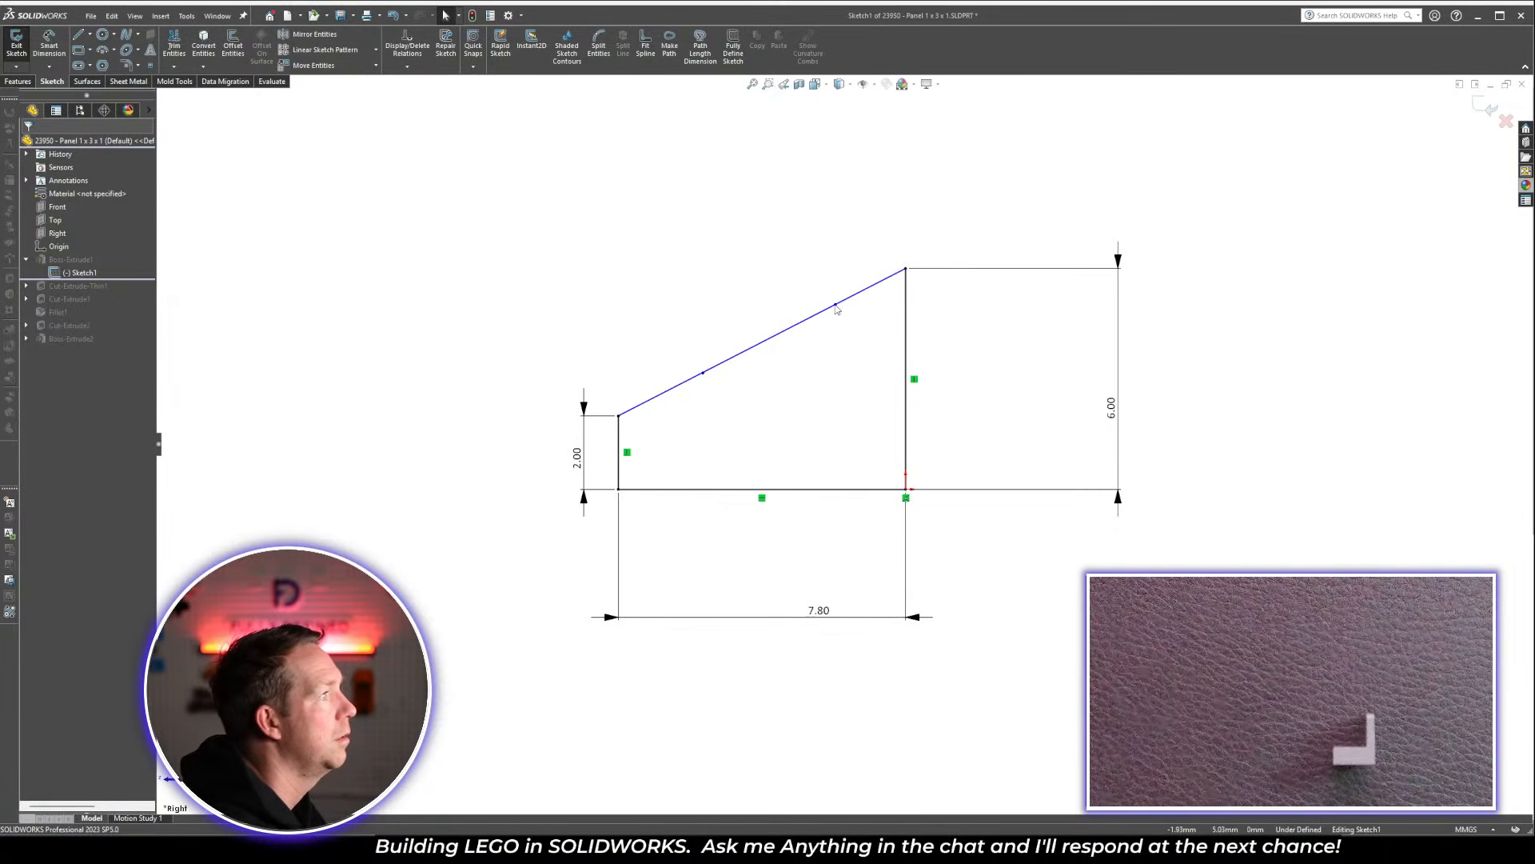
Move the two split points to form an L-shaped profile, making the ledge and wall-top lines horizontal and the inner wall line vertical
{"action": "left_click_drag", "start_coordinate": [836, 309], "coordinate": [875, 268]}
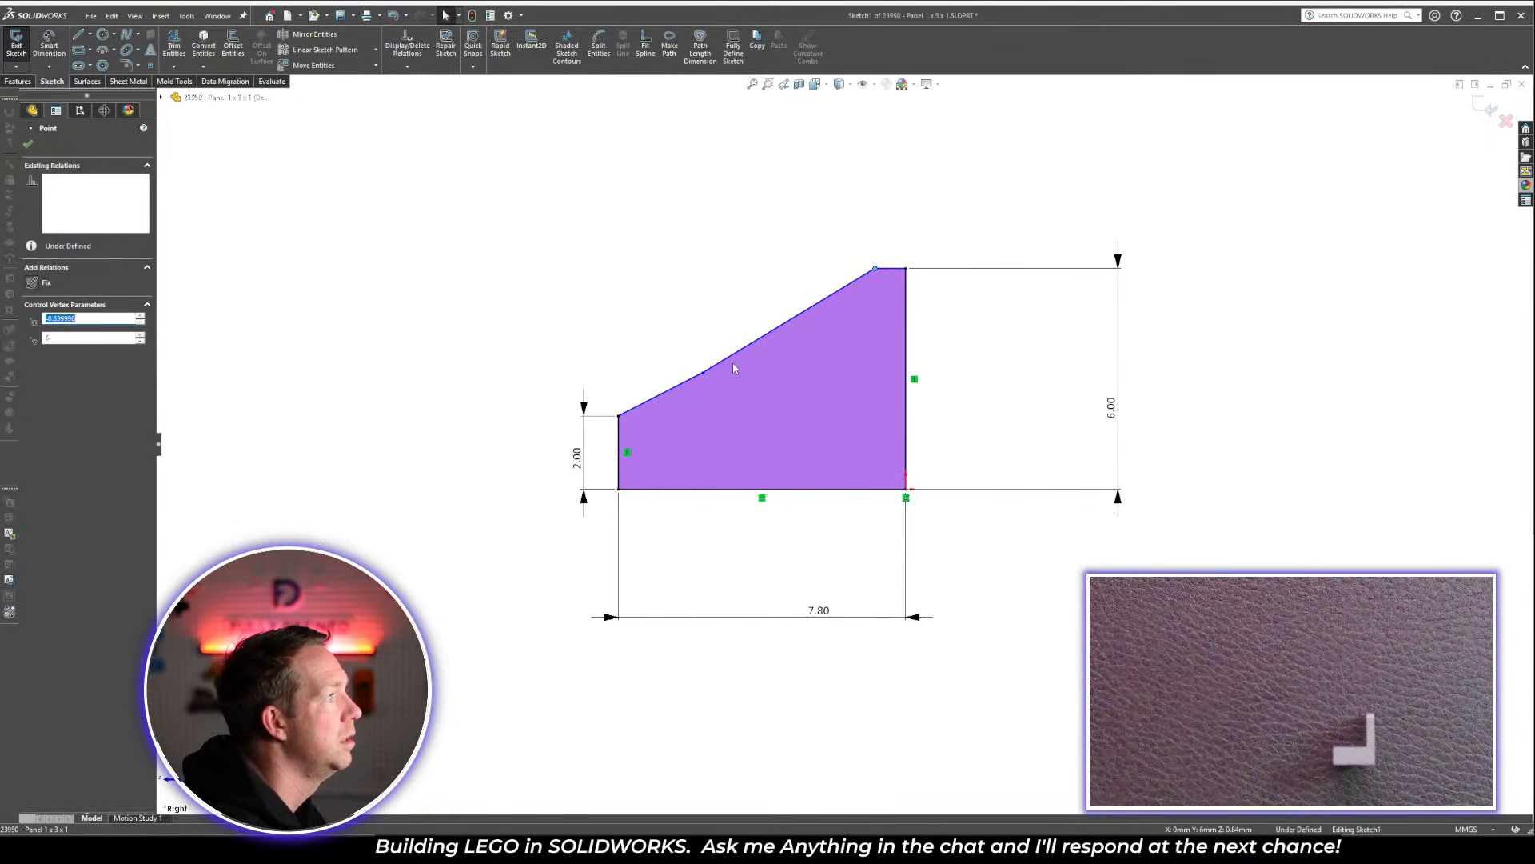
{"action": "left_click_drag", "start_coordinate": [703, 378], "coordinate": [857, 418]}
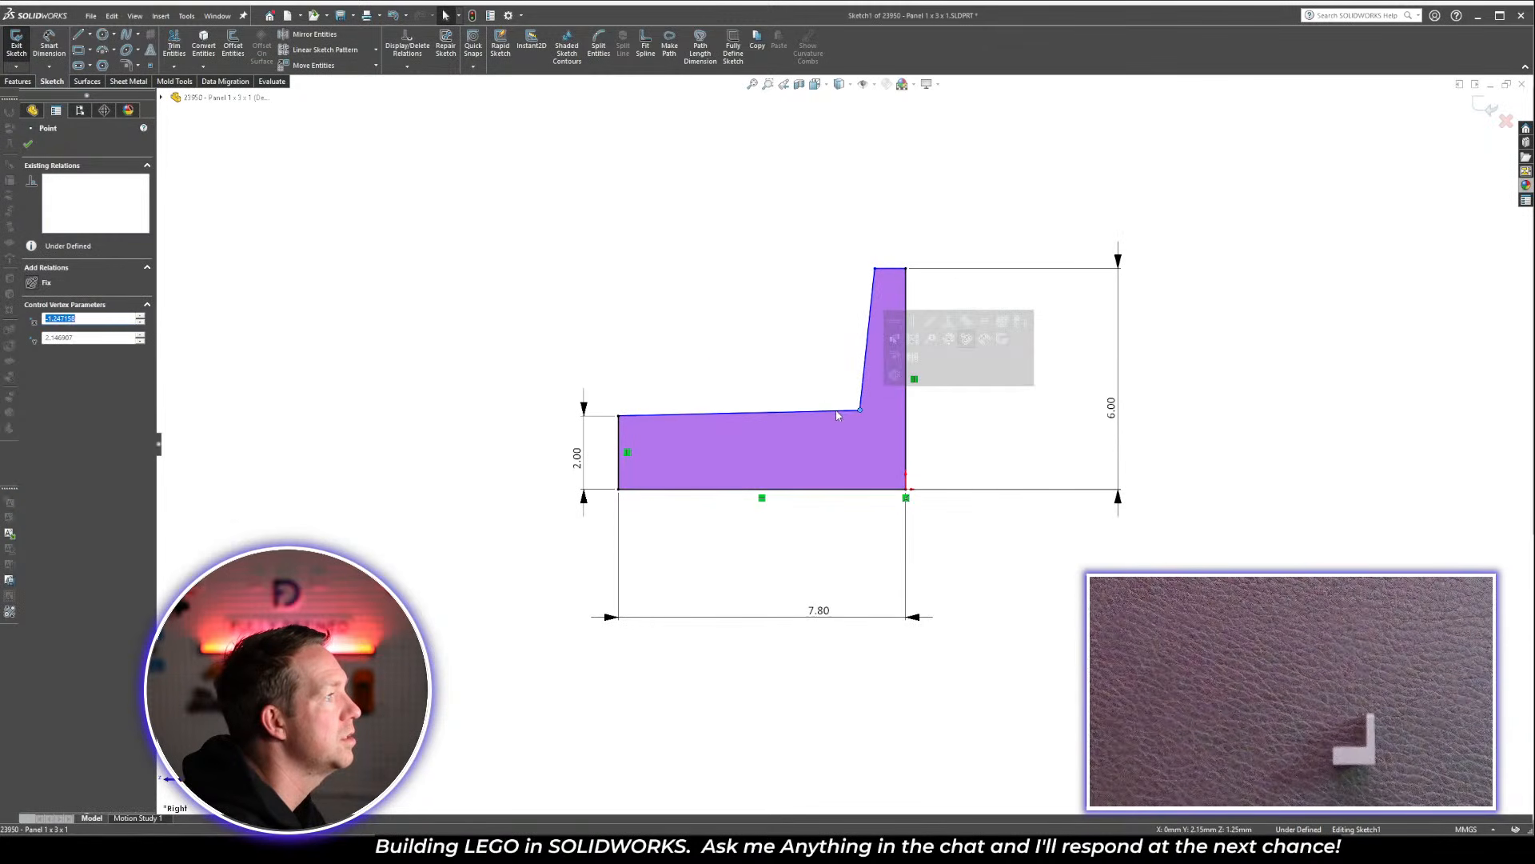
{"action": "left_click", "coordinate": [837, 416]}
{"action": "left_click", "coordinate": [877, 323]}
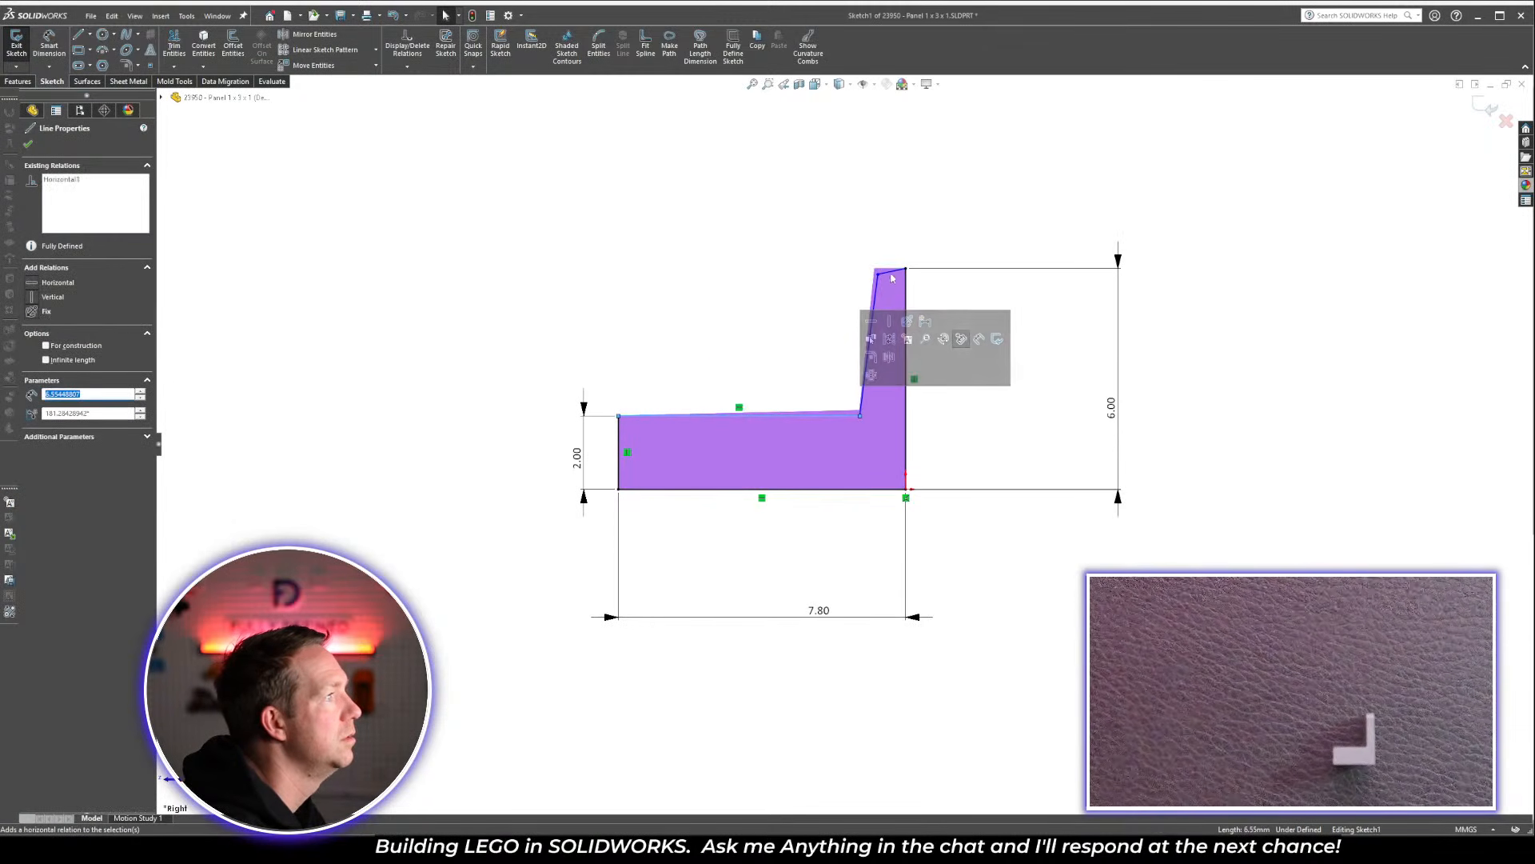
{"action": "left_click", "coordinate": [893, 273]}
{"action": "left_click", "coordinate": [927, 177]}
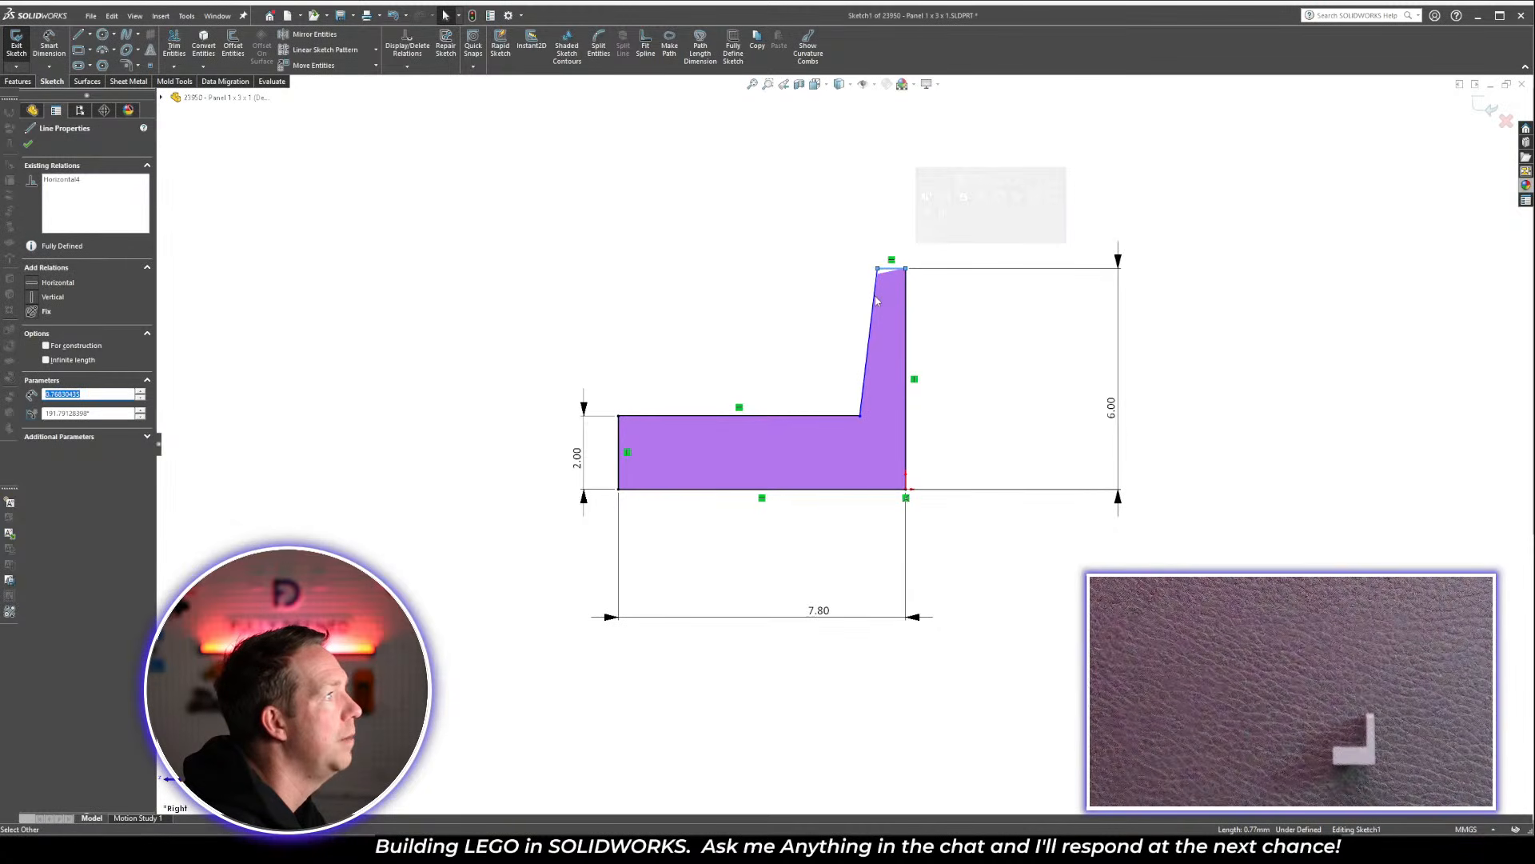
{"action": "left_click", "coordinate": [877, 301]}
{"action": "left_click", "coordinate": [928, 207]}
{"action": "left_click", "coordinate": [743, 231]}
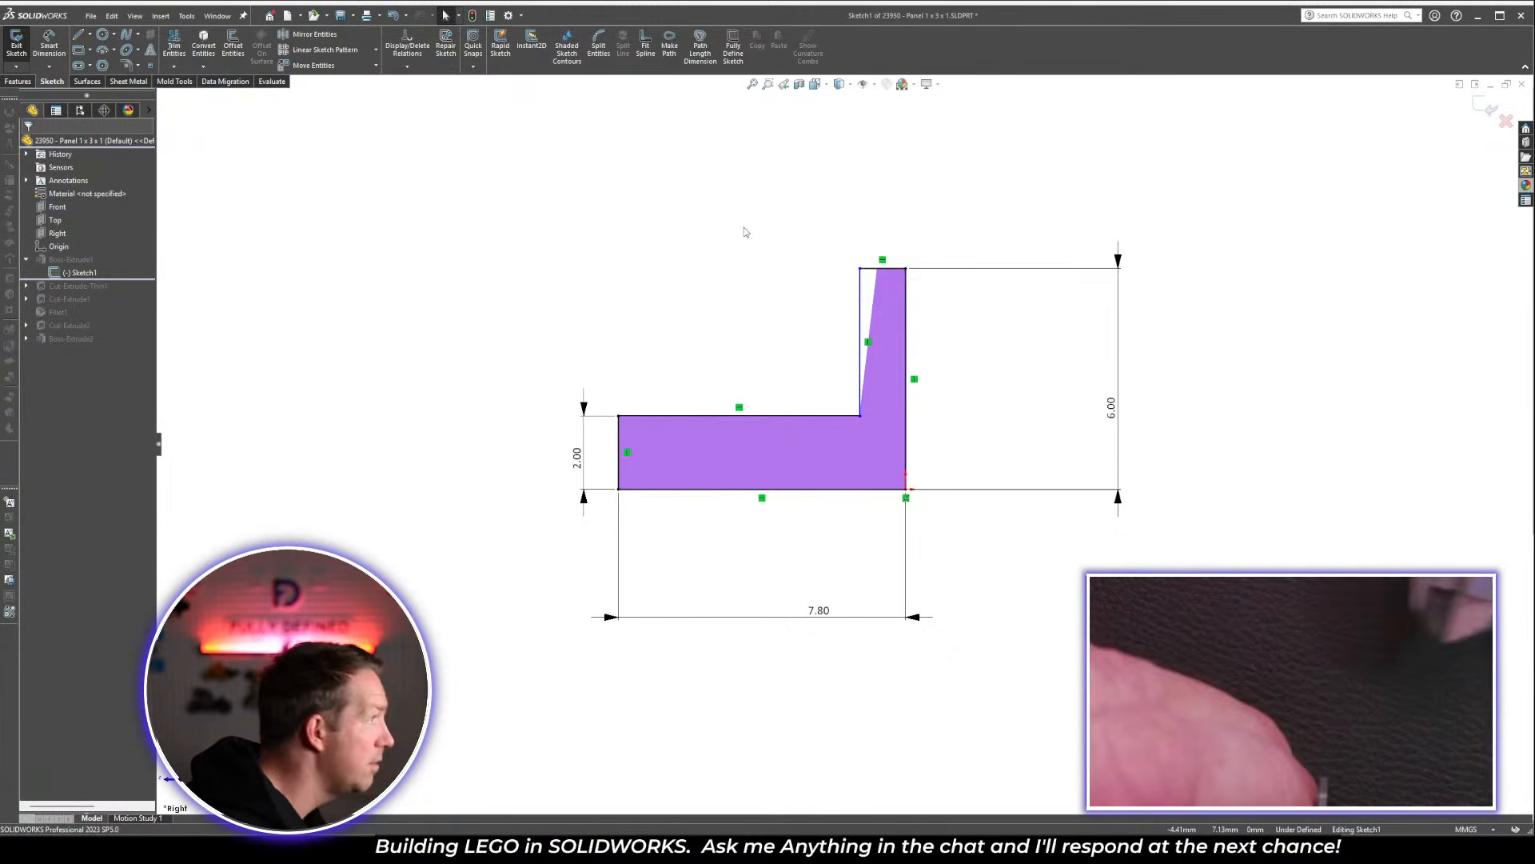
Dimension the thickness of the L-profile's upright wall as 1.5 mm
{"action": "key", "text": "d"}
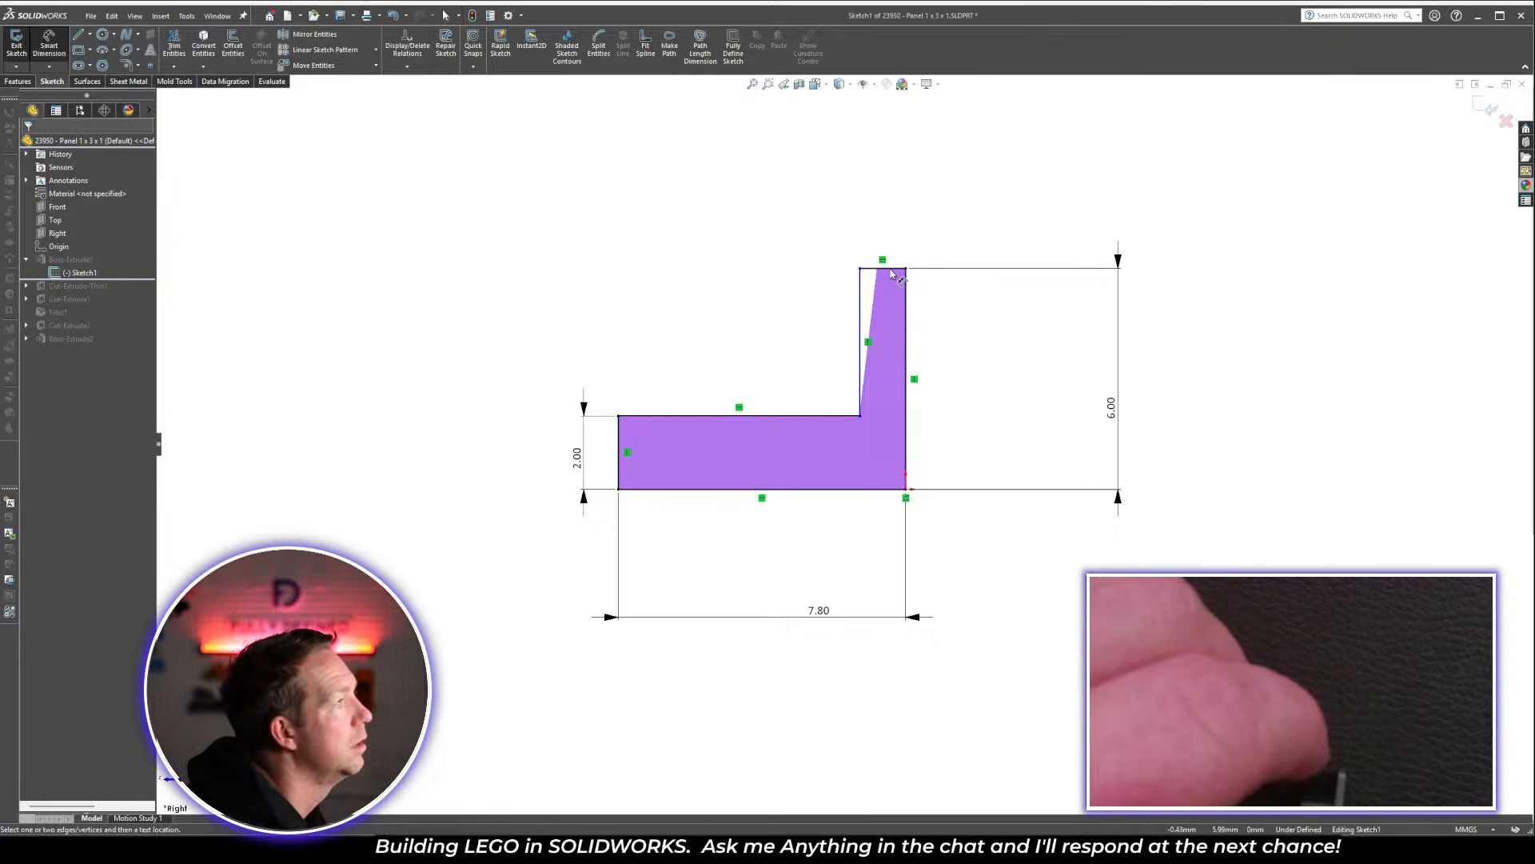
{"action": "left_click", "coordinate": [890, 269]}
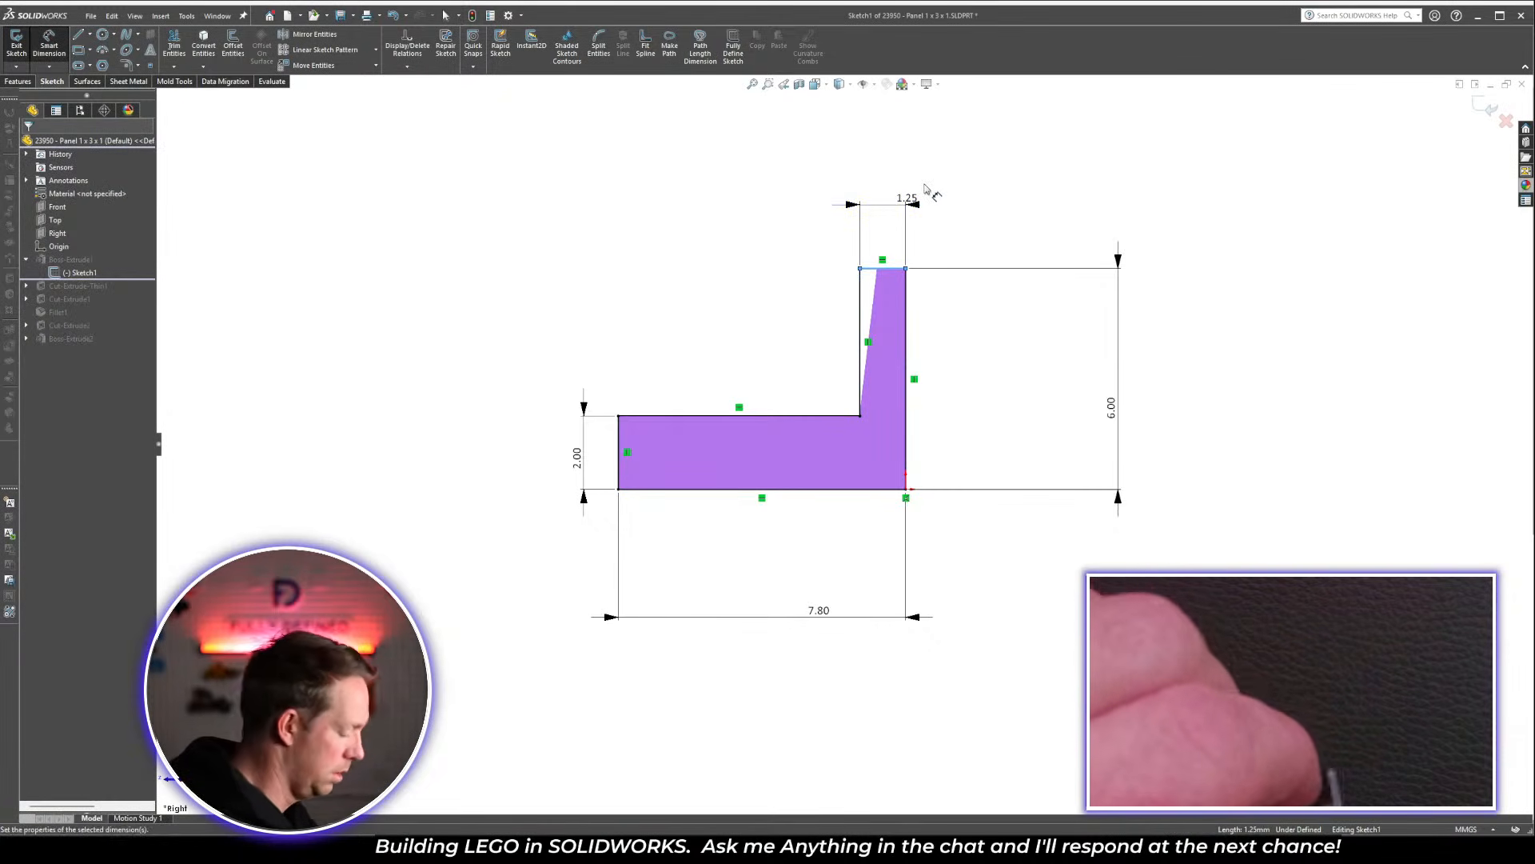
{"action": "left_click", "coordinate": [925, 189]}
{"action": "key", "text": "Return"}
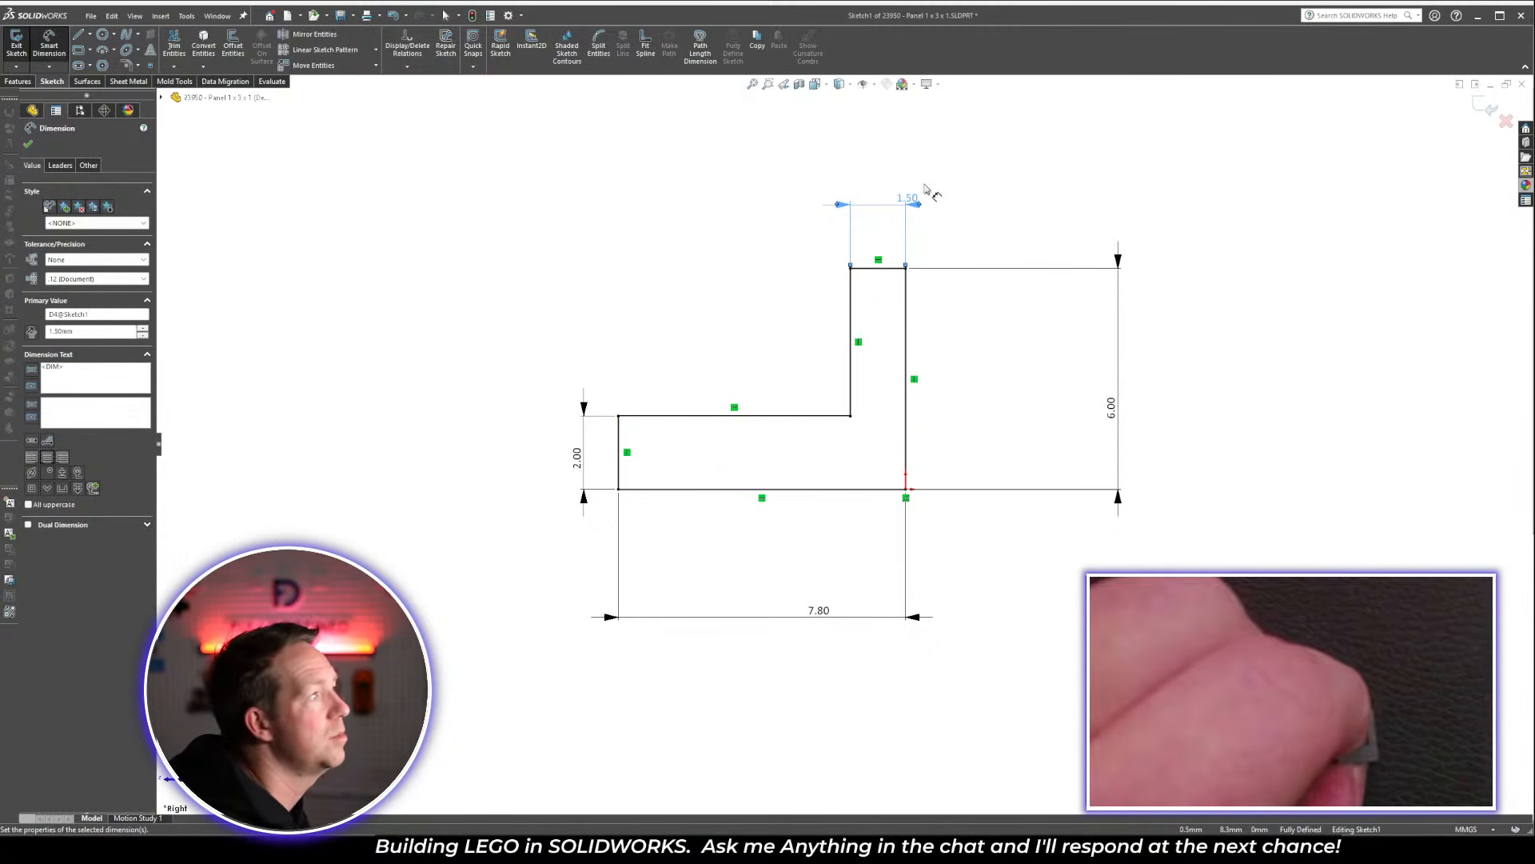
Set the L-profile's overall height to 9.6 mm and its base thickness to 3.2 mm
{"action": "double_click", "coordinate": [1115, 399]}
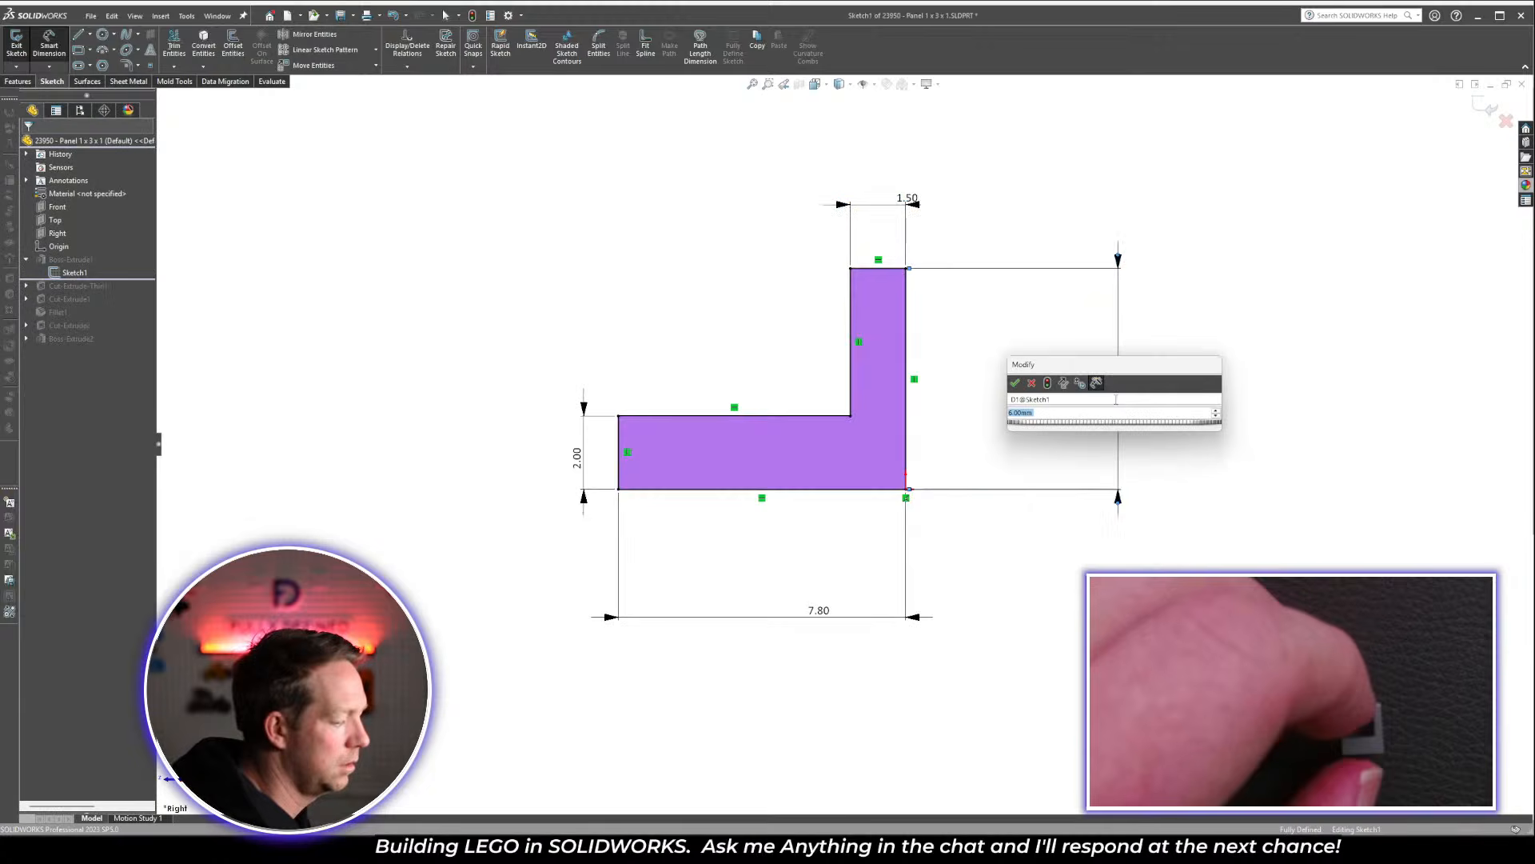
{"action": "type", "text": "9.6"}
{"action": "key", "text": "Return"}
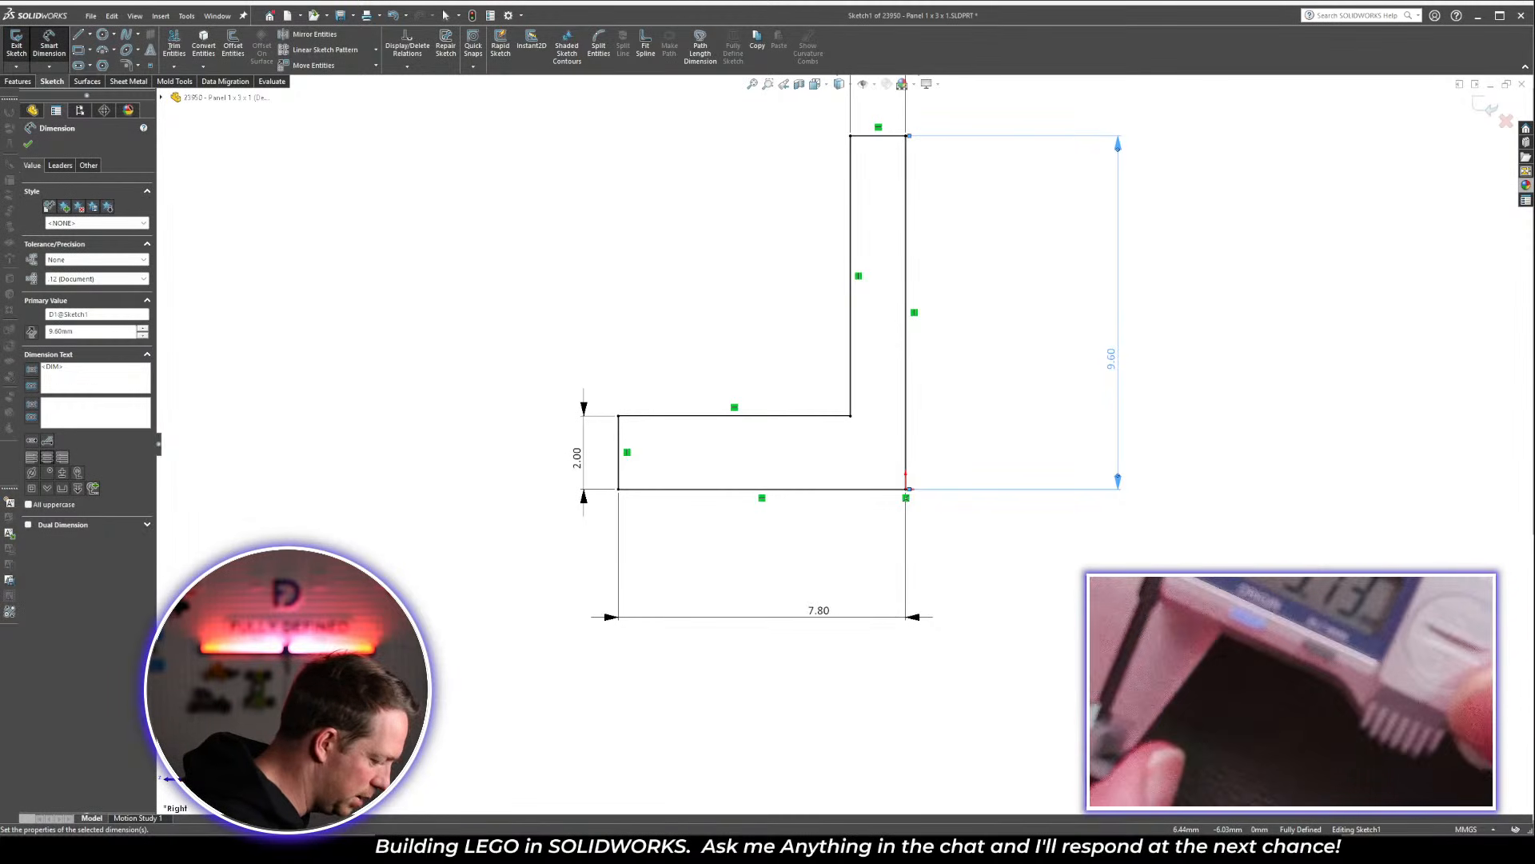
{"action": "double_click", "coordinate": [586, 464]}
{"action": "key", "text": "Return"}
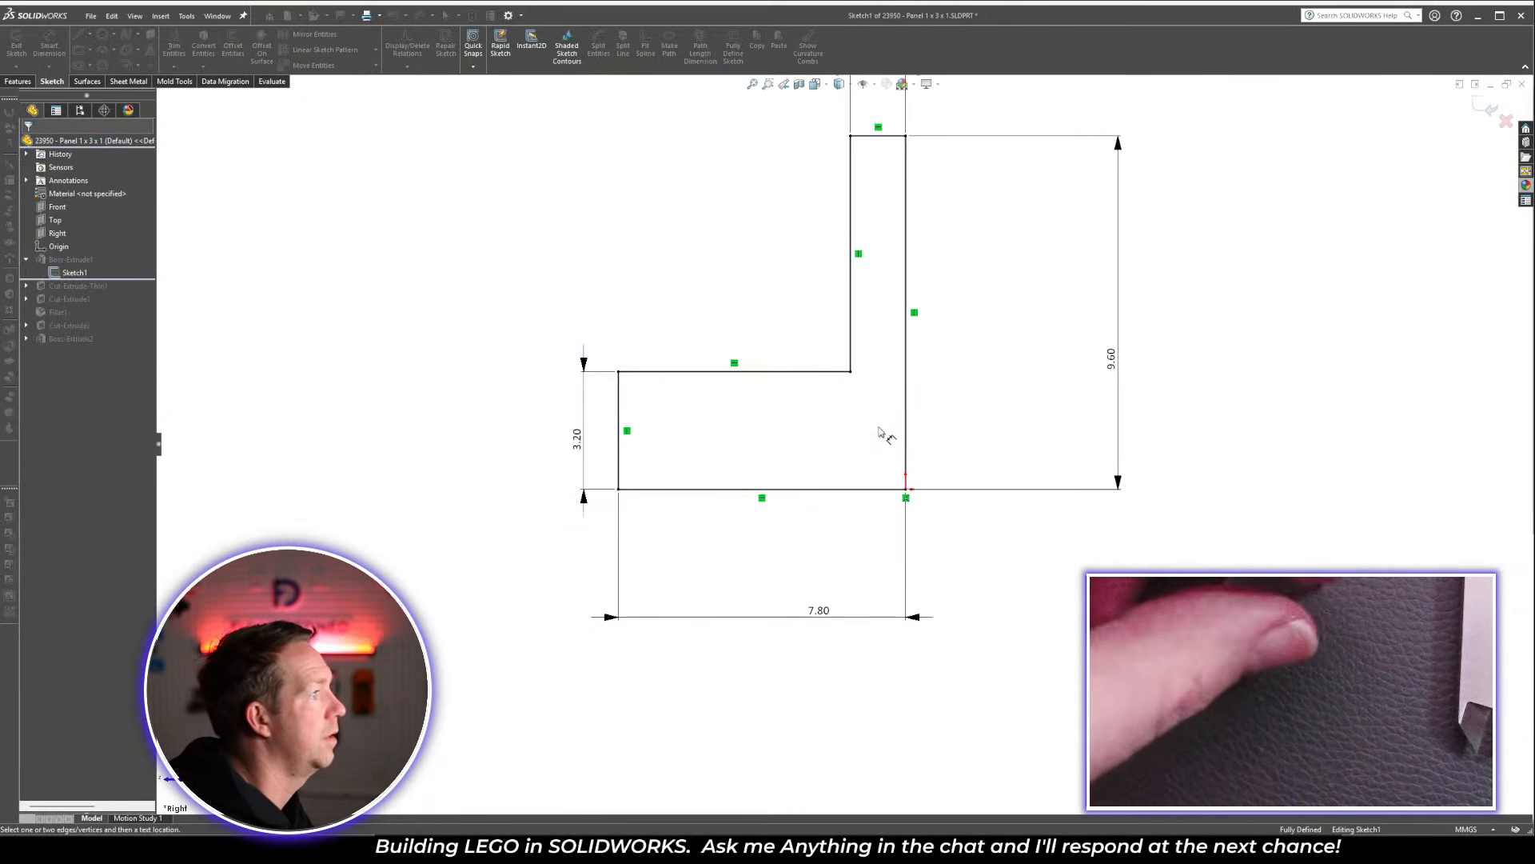
Finish editing the L-profile sketch and rebuild the base extrusion from it
{"action": "scroll", "coordinate": [880, 416], "scroll_direction": "up", "scroll_amount": 2}
{"action": "scroll", "coordinate": [880, 383], "scroll_direction": "down", "scroll_amount": 1}
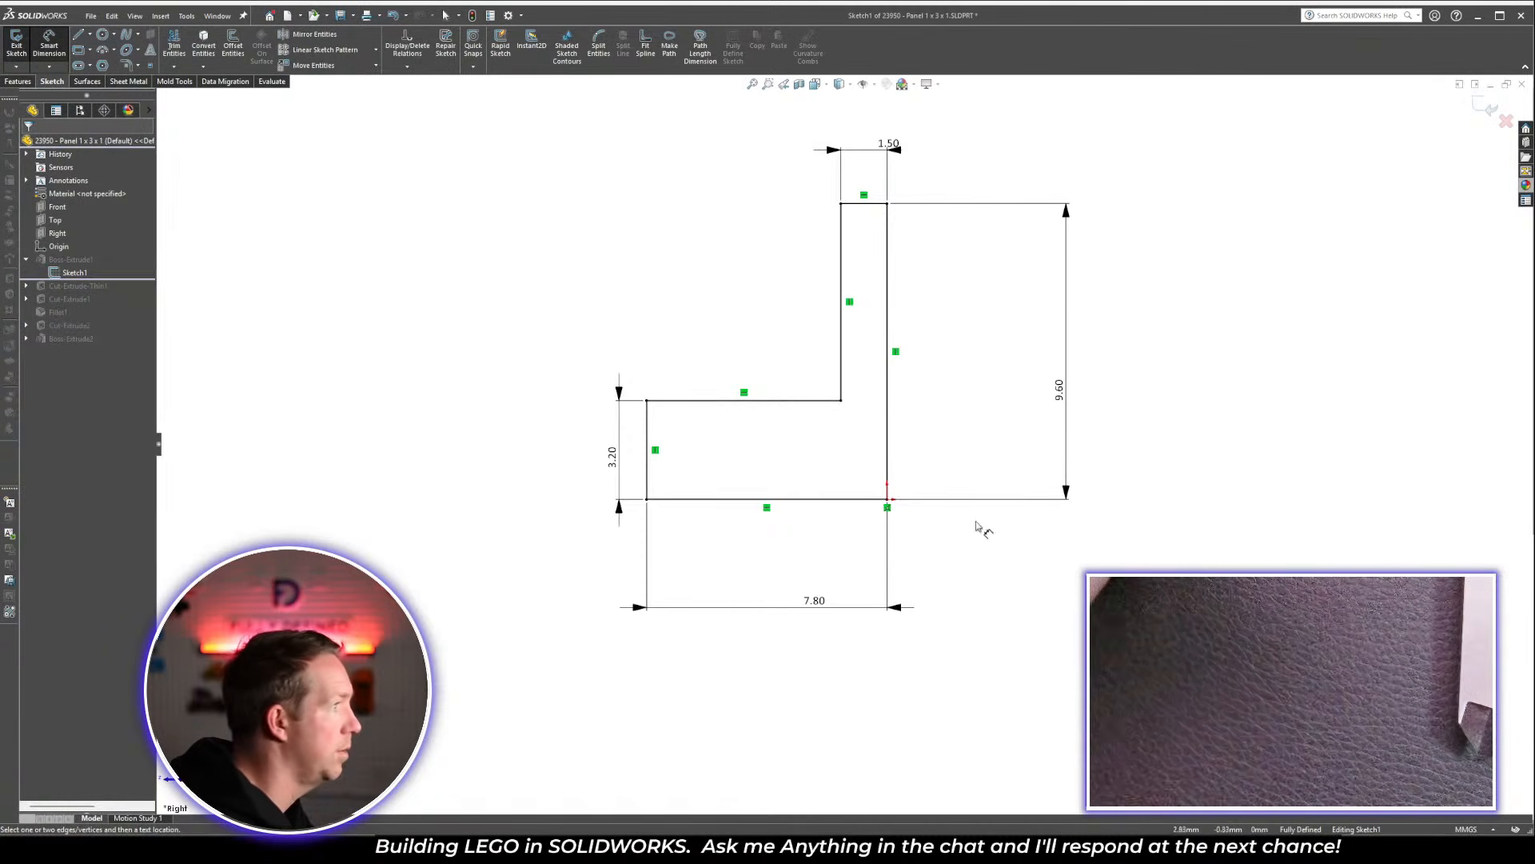
{"action": "mouse_move", "coordinate": [976, 528]}
{"action": "middle_mouse_down"}
{"action": "mouse_move", "coordinate": [1120, 408]}
{"action": "mouse_move", "coordinate": [1309, 325]}
{"action": "middle_mouse_up"}
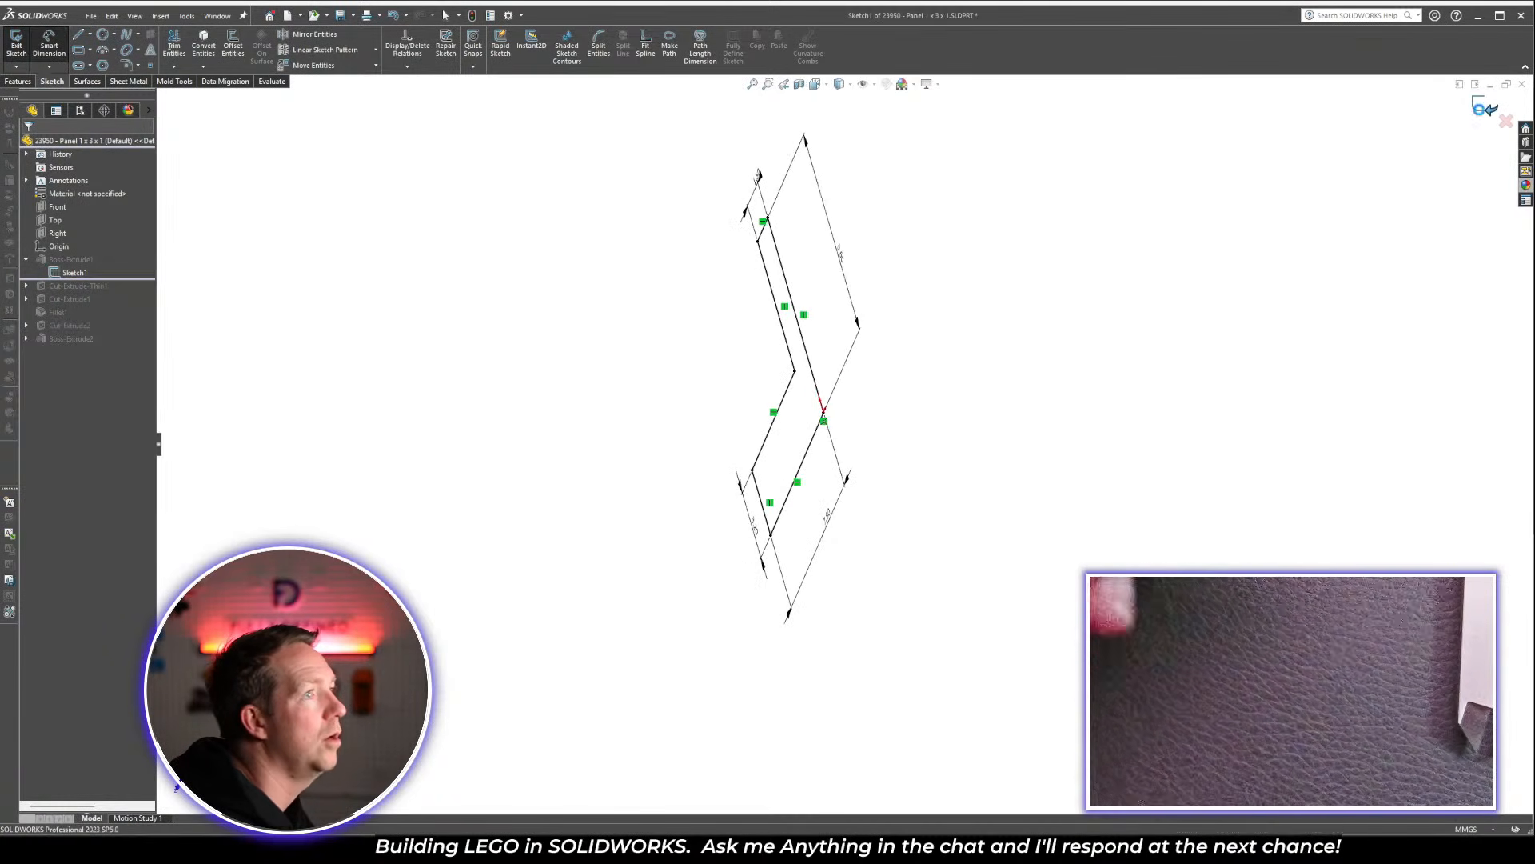
{"action": "left_click", "coordinate": [1483, 109]}
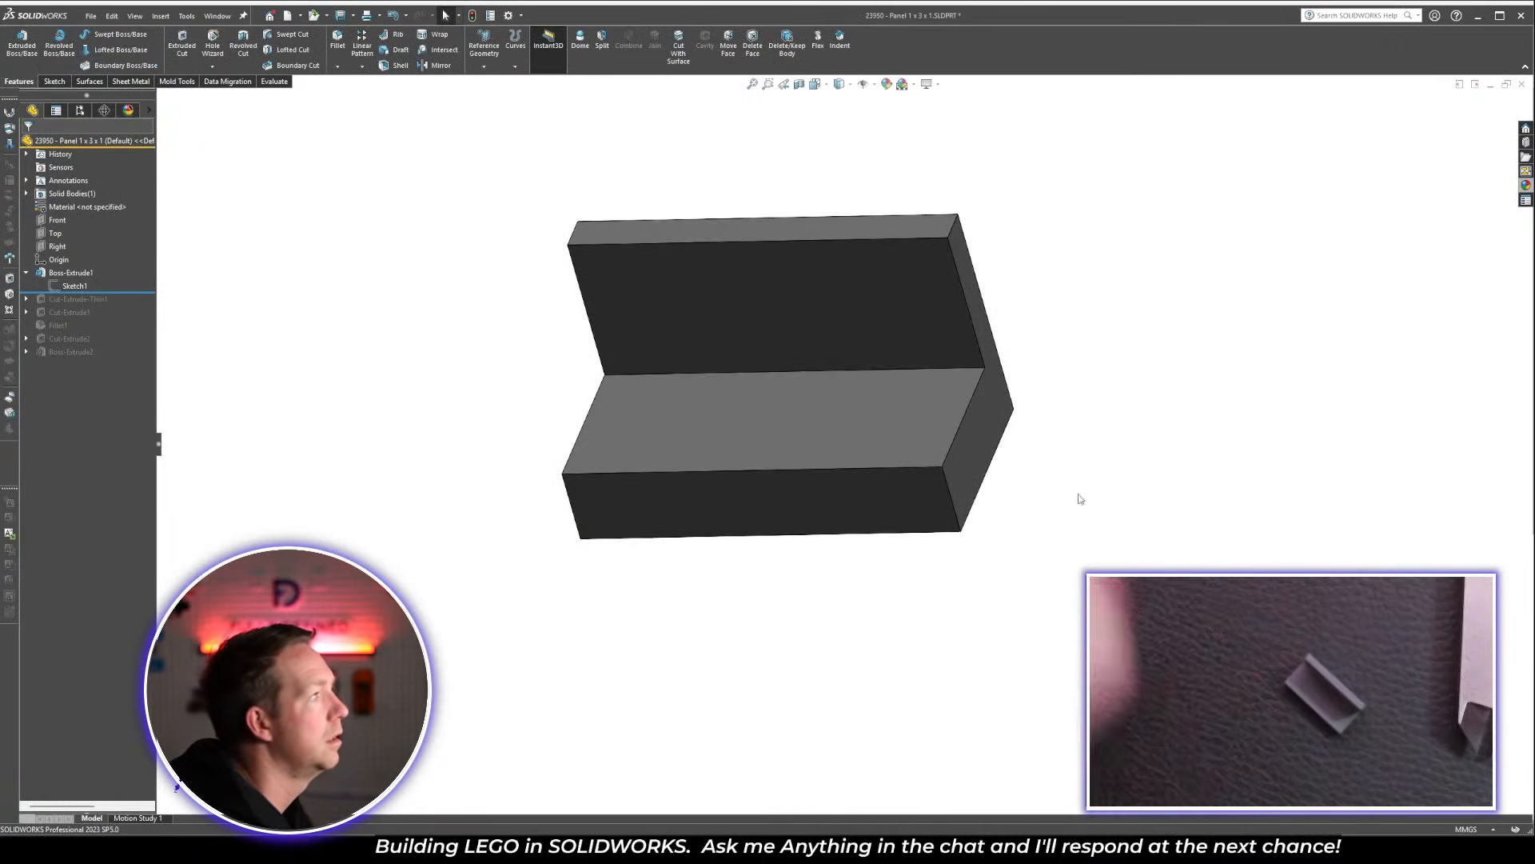
{"action": "middle_click_drag", "start_coordinate": [1080, 499], "coordinate": [895, 464]}
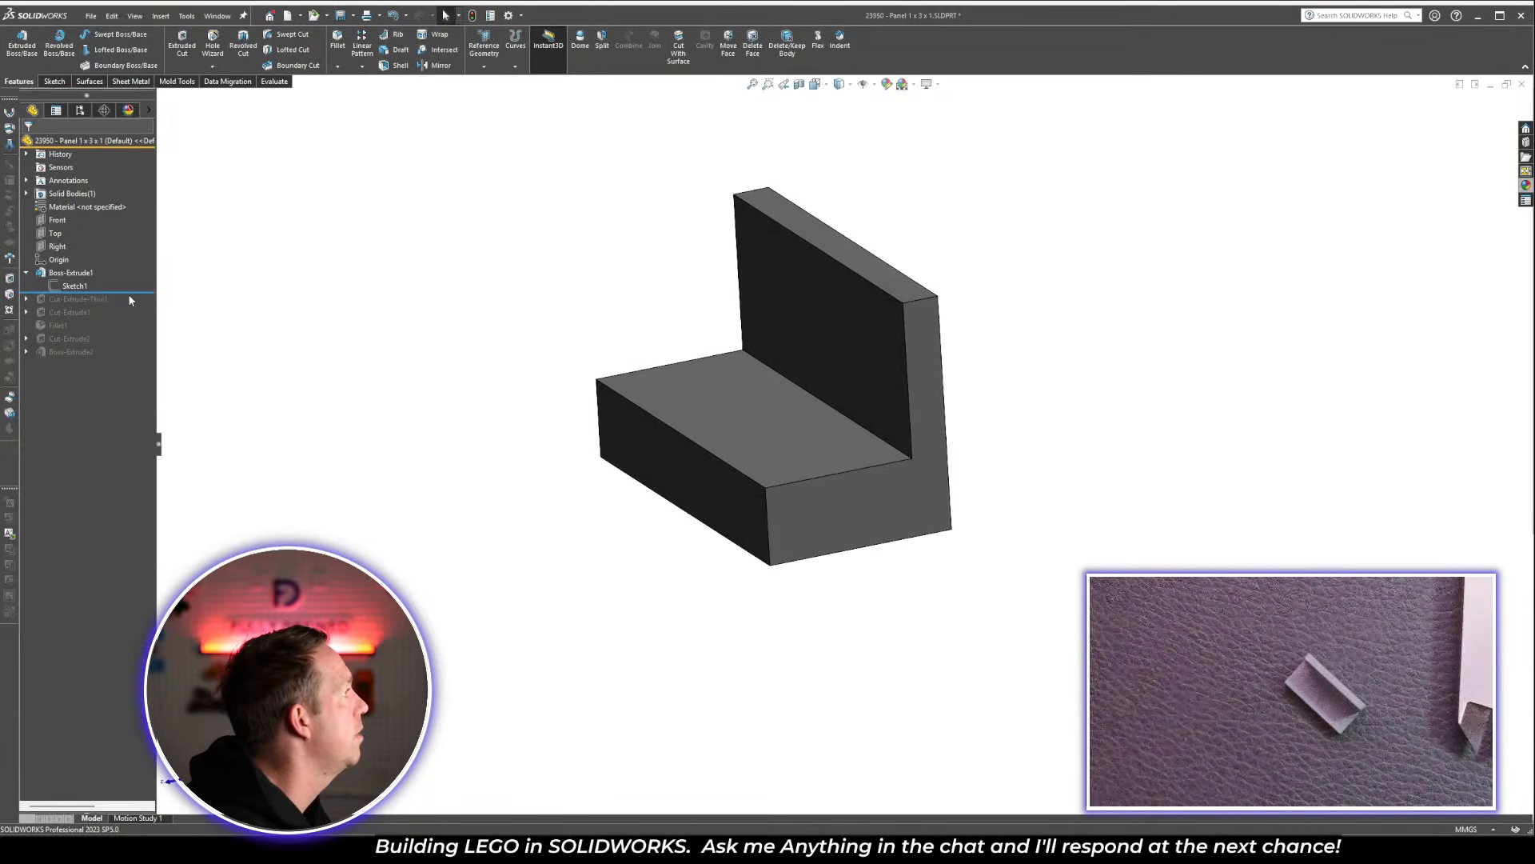
Roll the model forward past Cut-Extrude-Thin1 and delete this perimeter thin cut on the underside
{"action": "left_click_drag", "start_coordinate": [129, 295], "coordinate": [129, 307]}
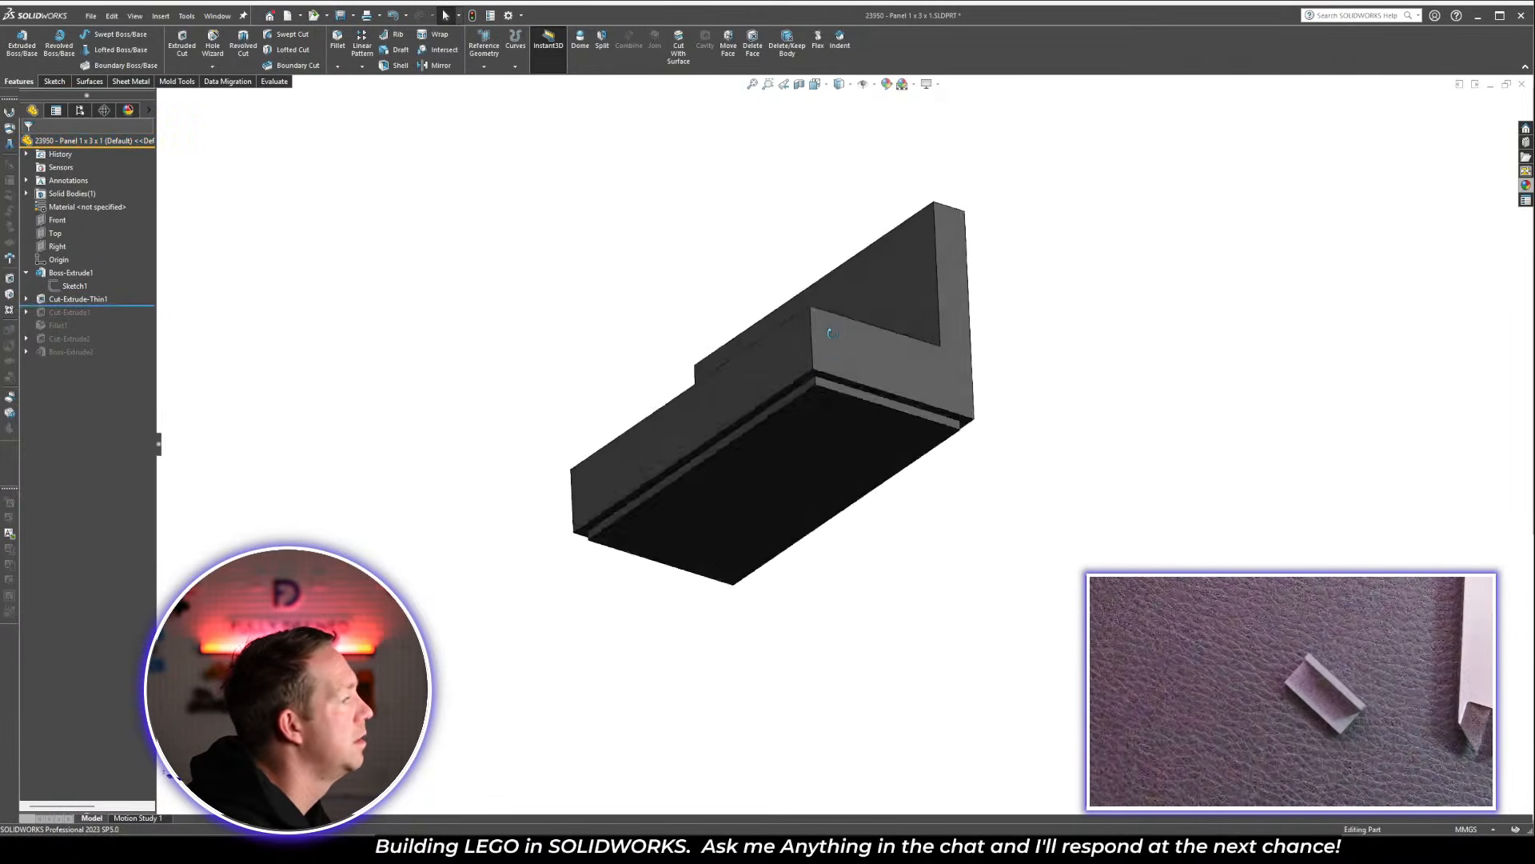
{"action": "middle_click_drag", "start_coordinate": [831, 333], "coordinate": [834, 278]}
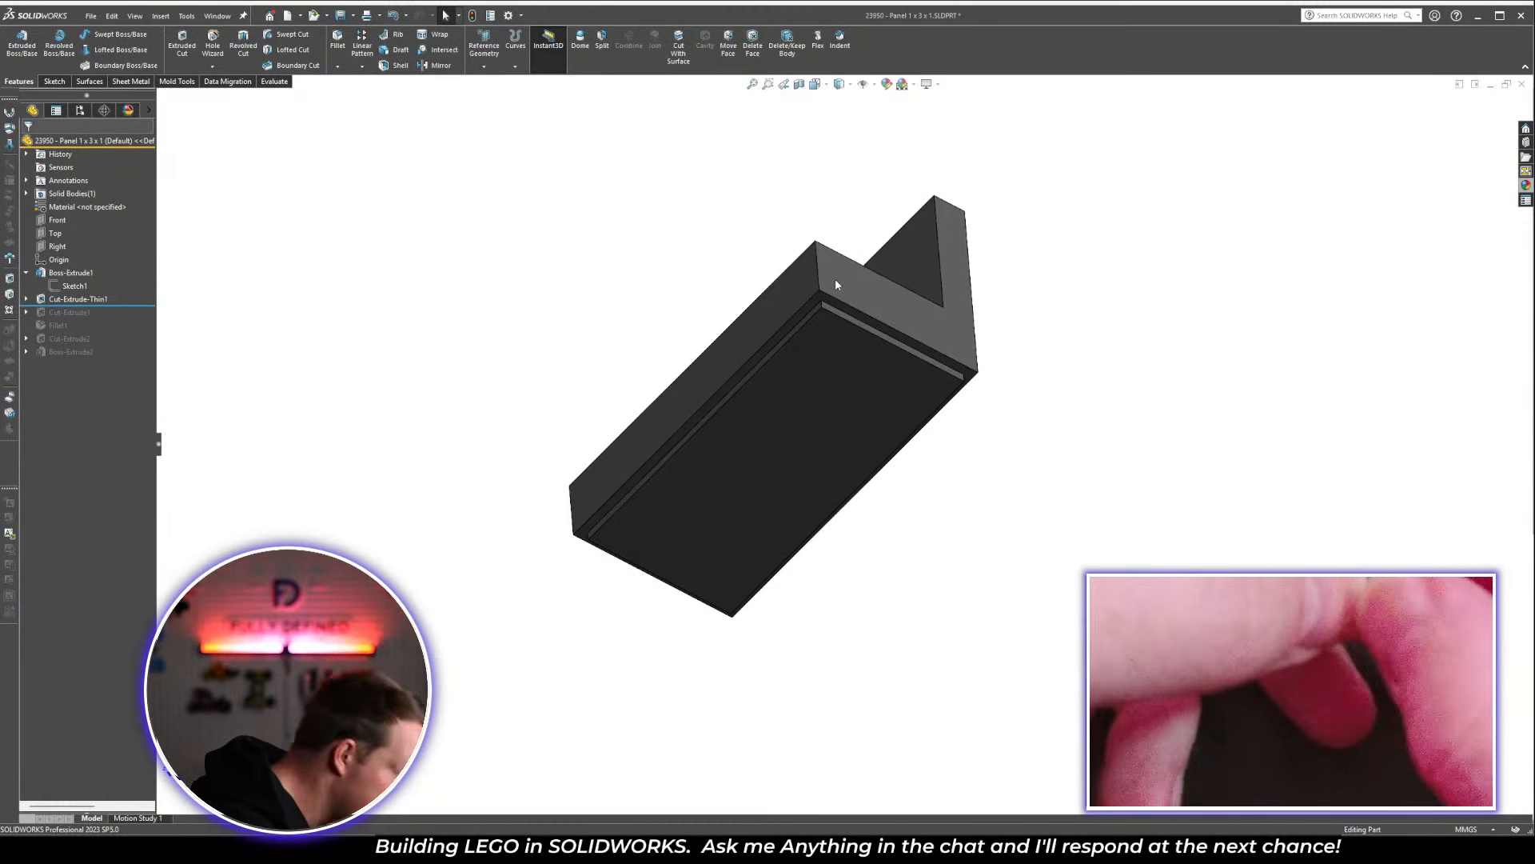
{"action": "middle_click_drag", "start_coordinate": [1021, 439], "coordinate": [1046, 288]}
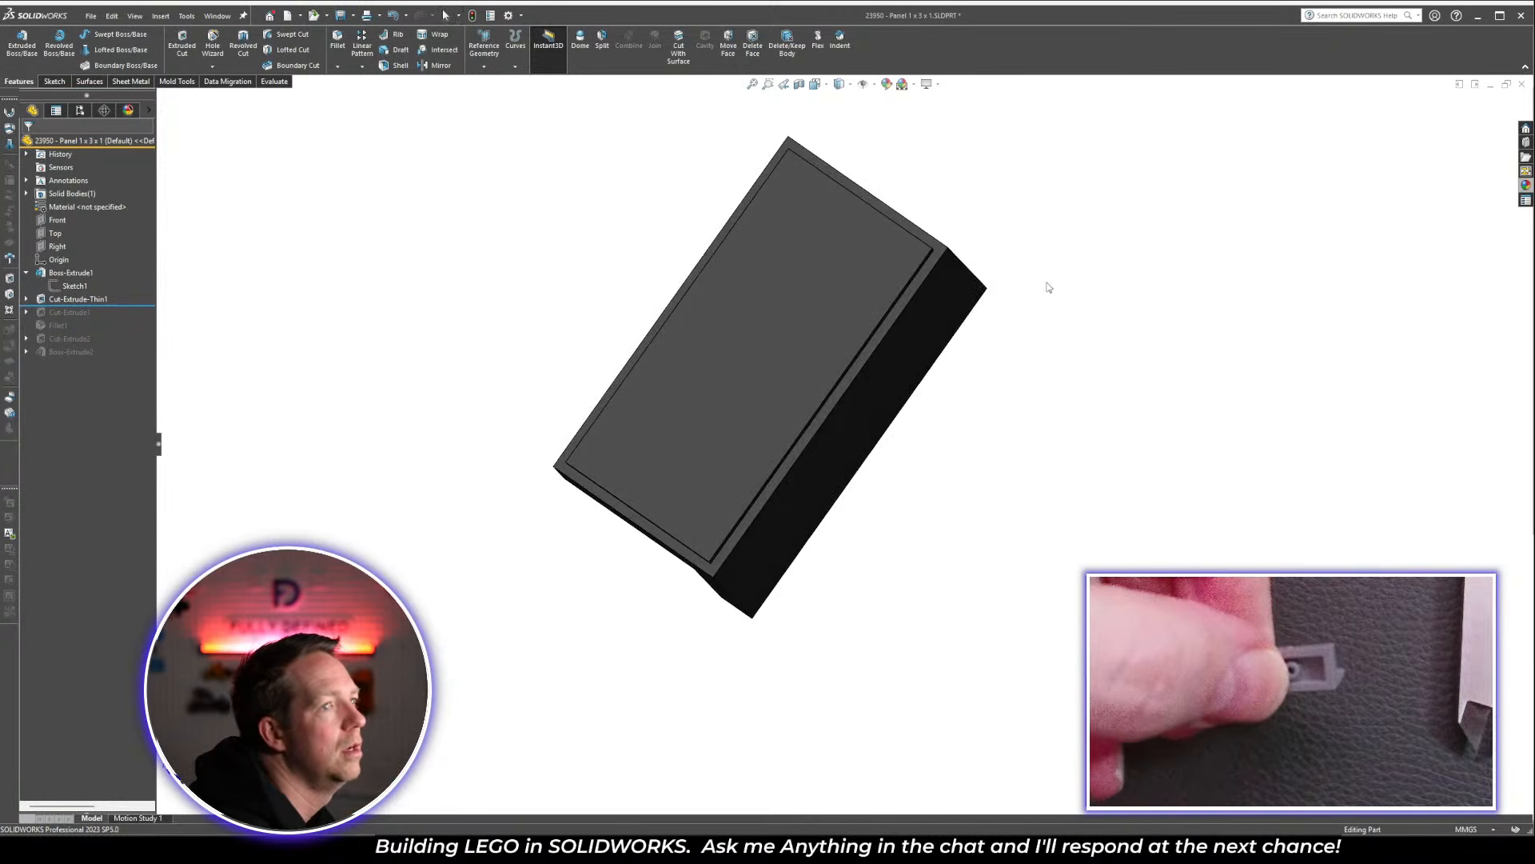
{"action": "left_click", "coordinate": [92, 298]}
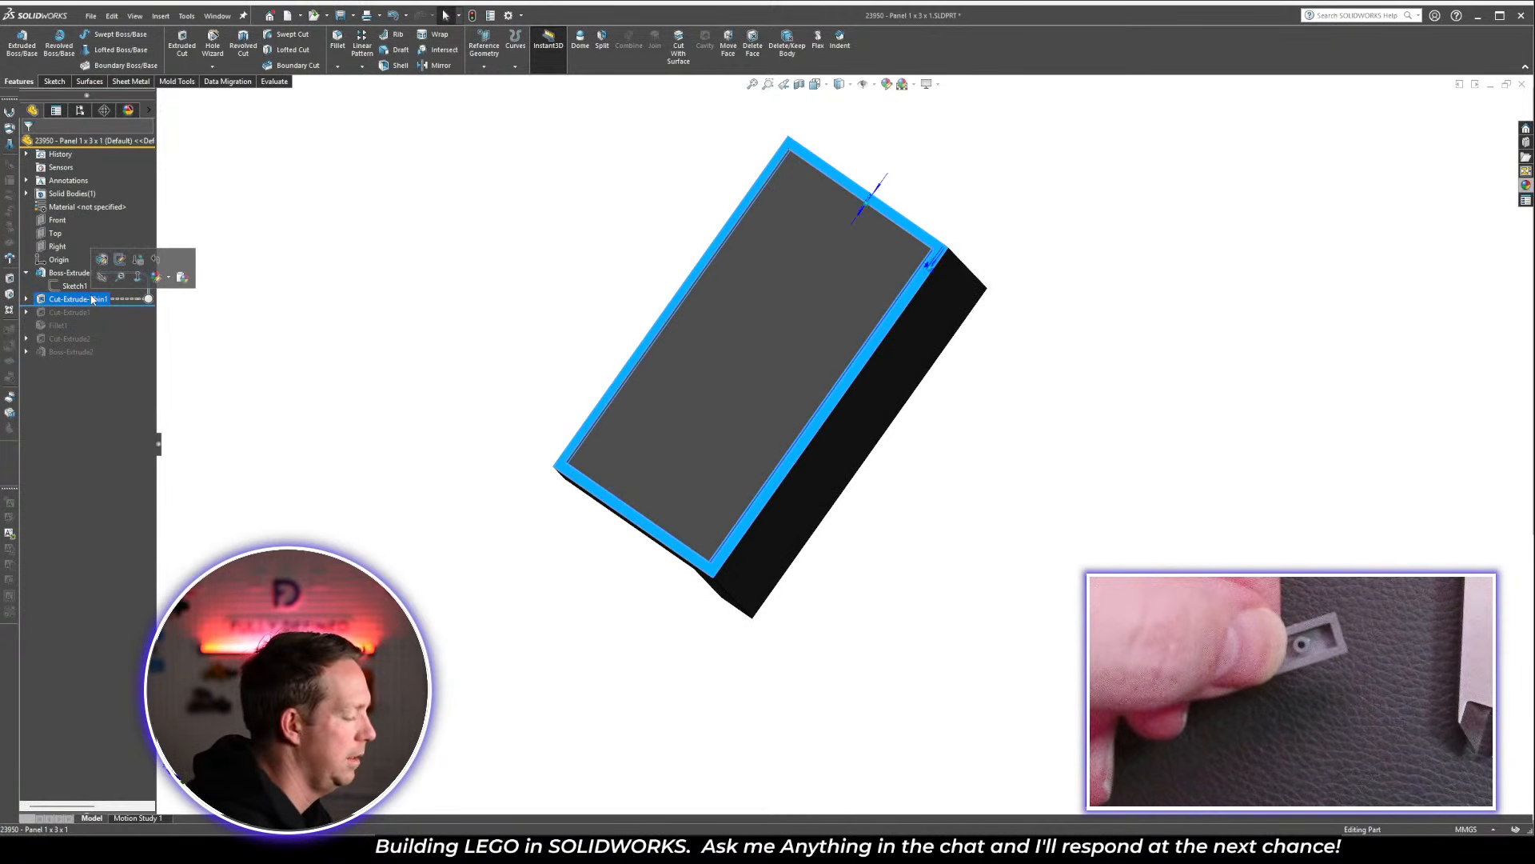
{"action": "key", "text": "Delete"}
{"action": "key", "text": "Return"}
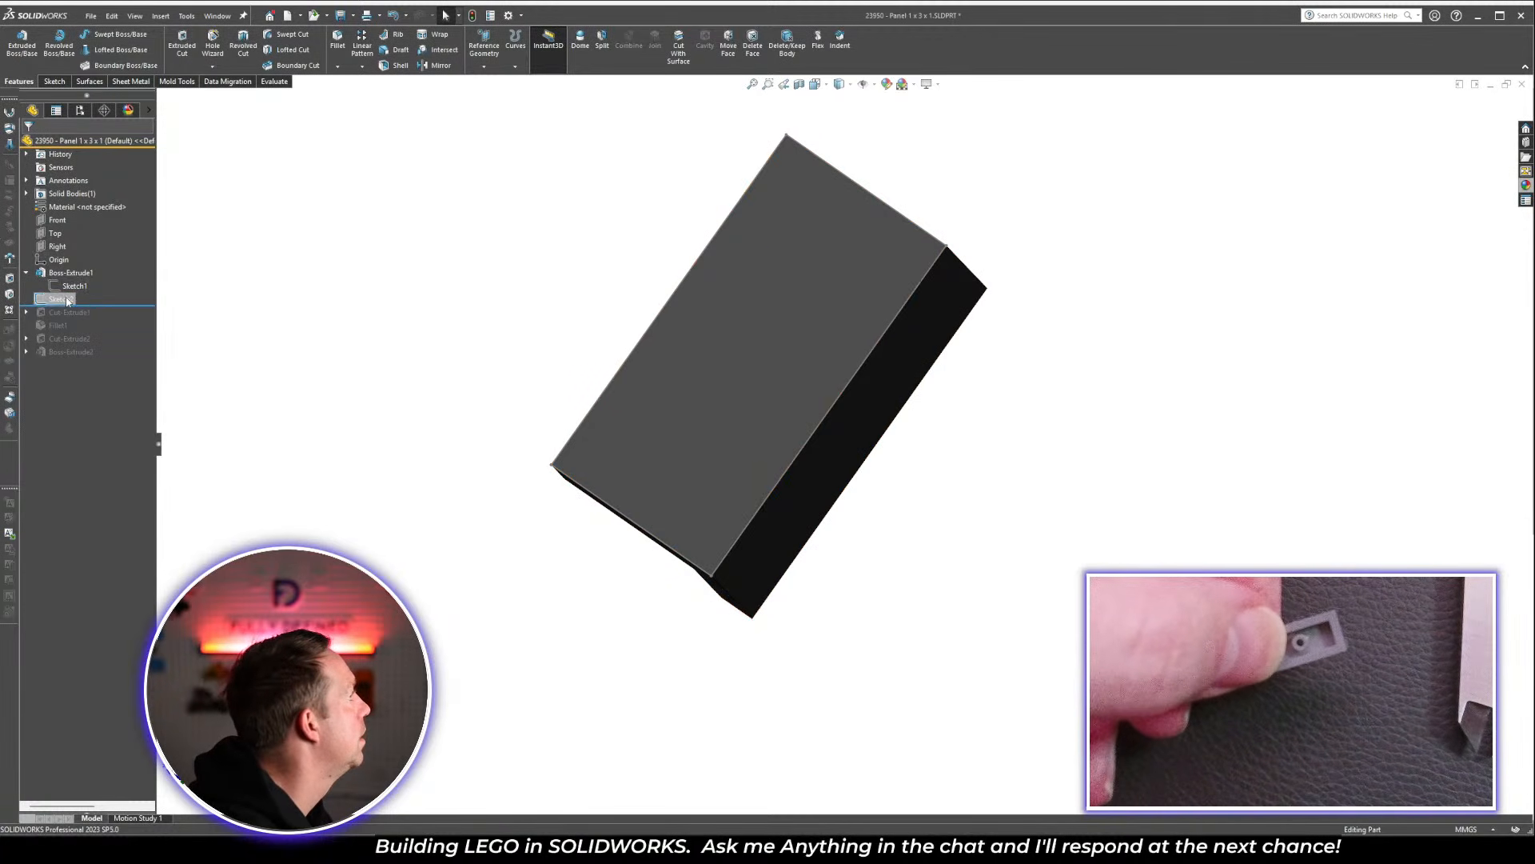
Delete the deleted thin cut's leftover Sketch2 and collapse the base extrusion's tree entry
{"action": "left_click", "coordinate": [64, 299]}
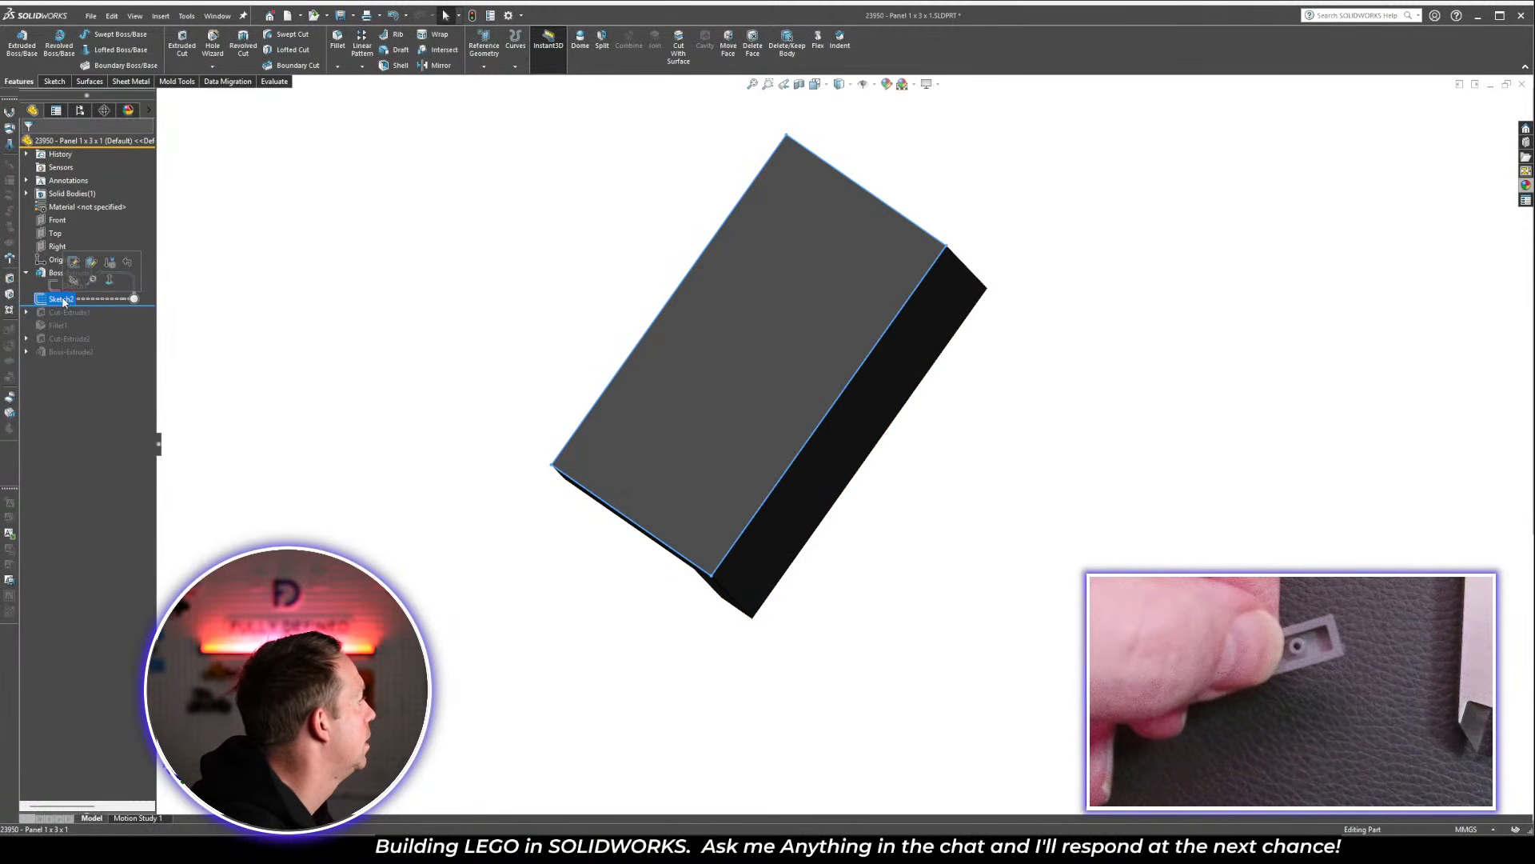
{"action": "key", "text": "Delete"}
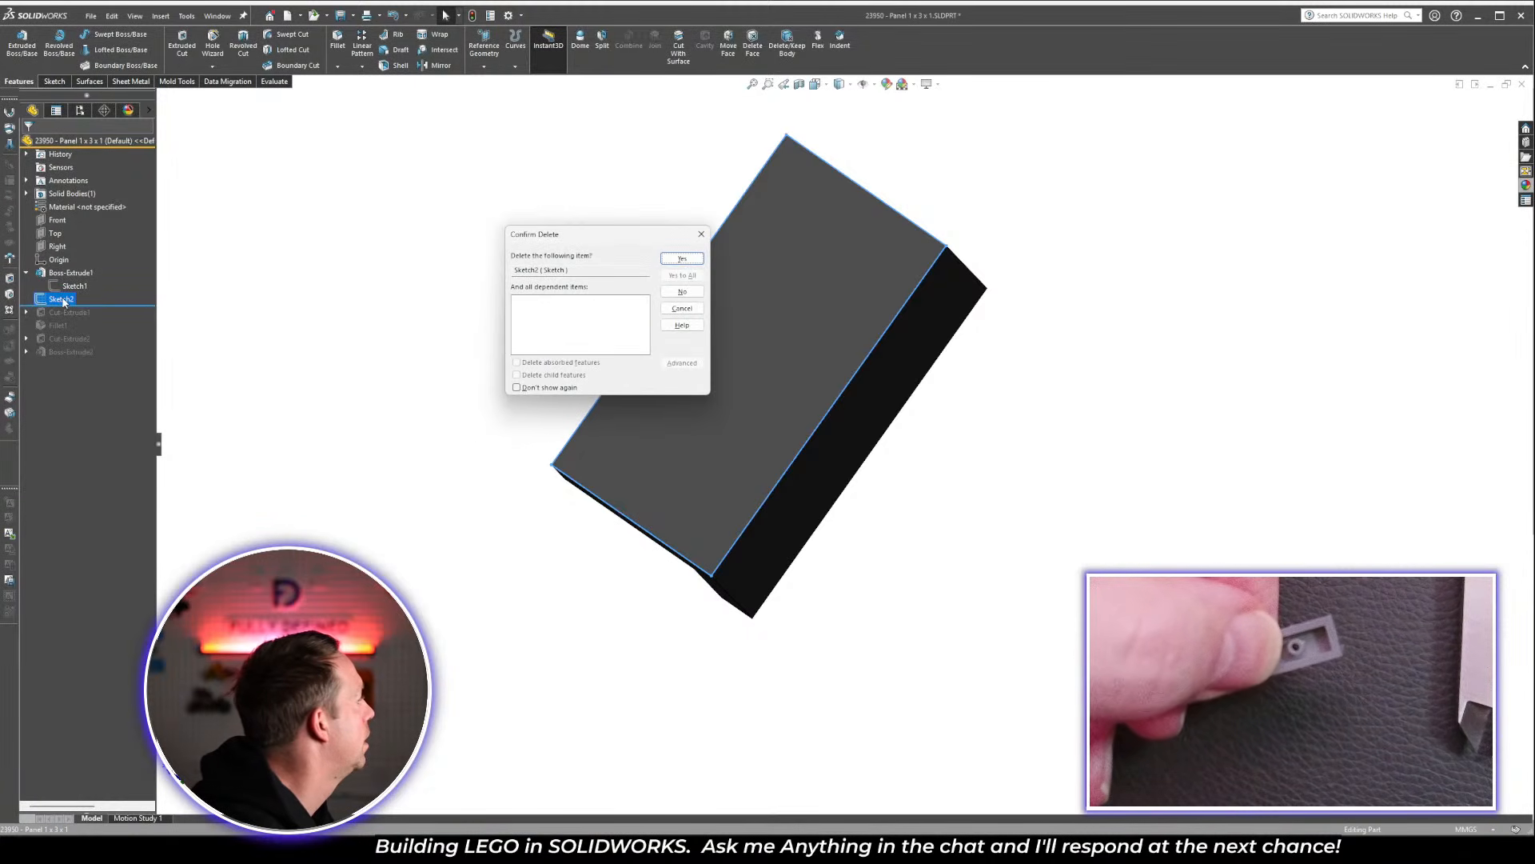
{"action": "left_click", "coordinate": [684, 259]}
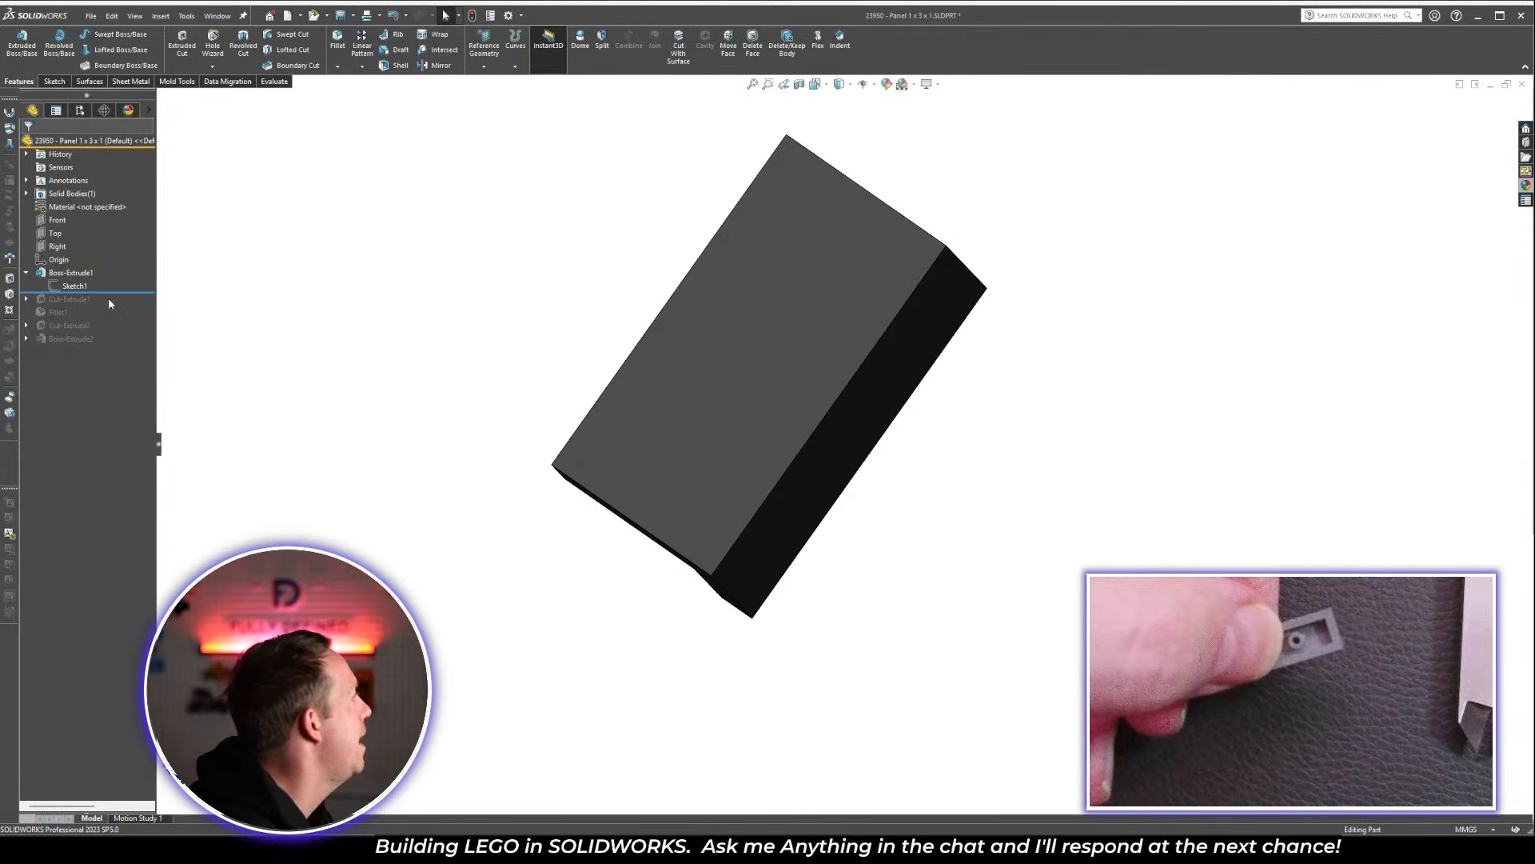
{"action": "left_click", "coordinate": [26, 273]}
Roll forward past Cut-Extrude1 and end the underside pocket at a 1.5 mm offset from the ledge's top face
{"action": "middle_click_drag", "start_coordinate": [1117, 370], "coordinate": [1087, 556]}
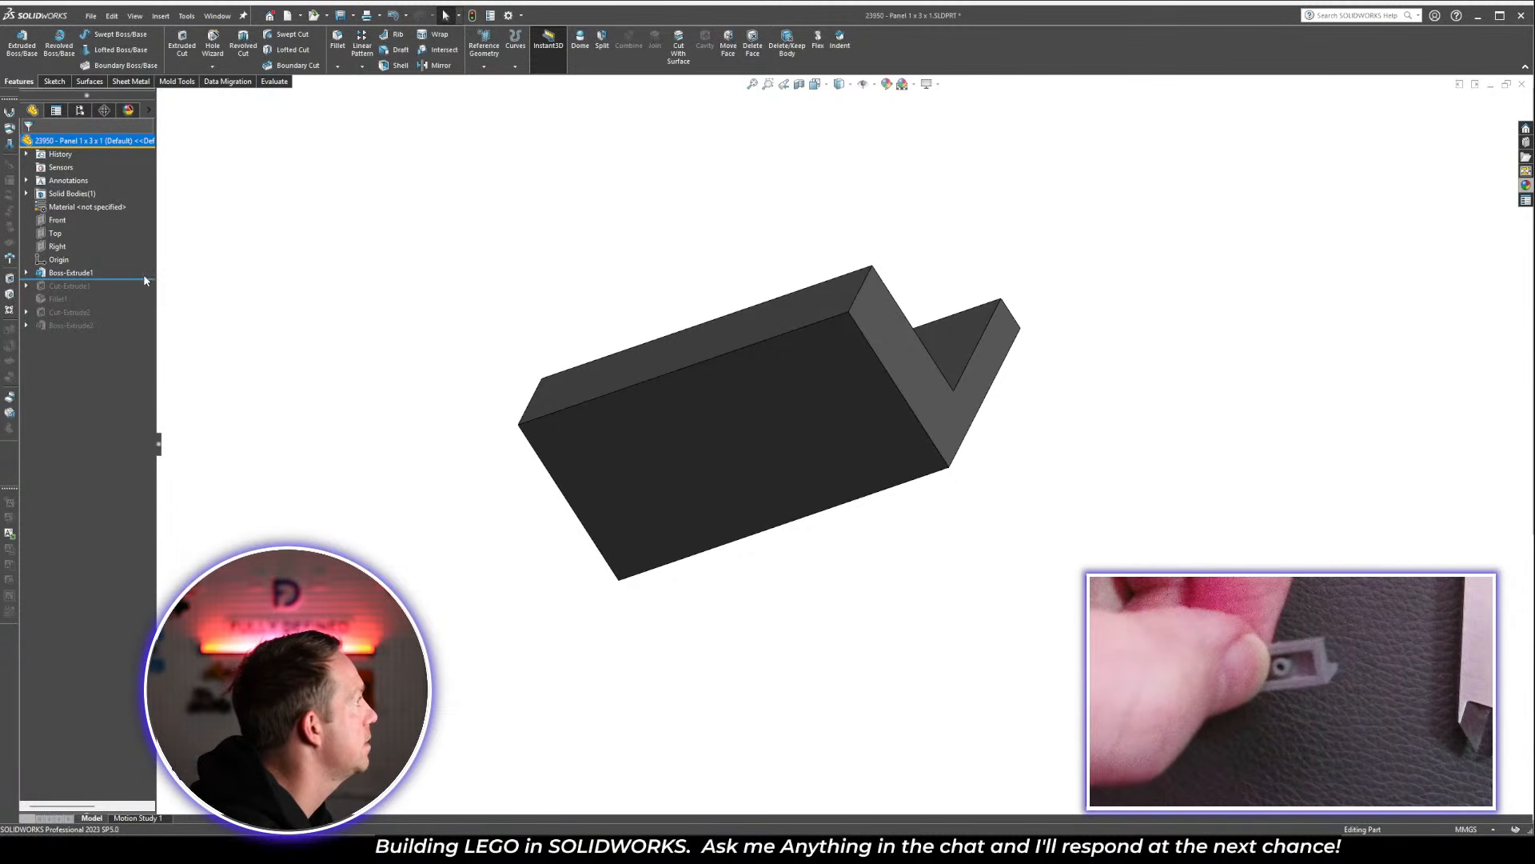
{"action": "left_click_drag", "start_coordinate": [143, 274], "coordinate": [139, 291]}
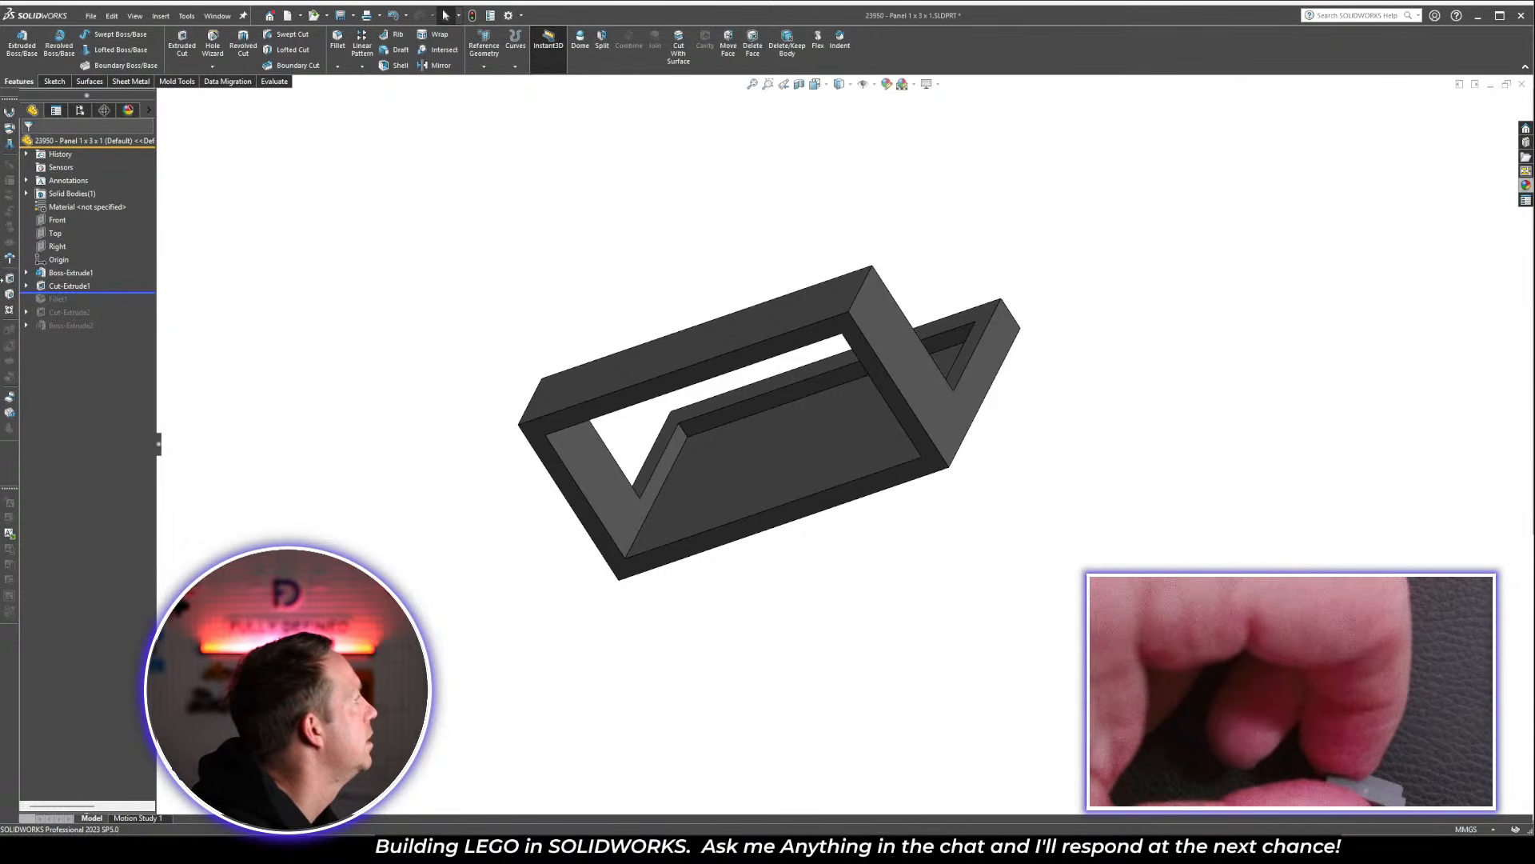
{"action": "left_click", "coordinate": [576, 504]}
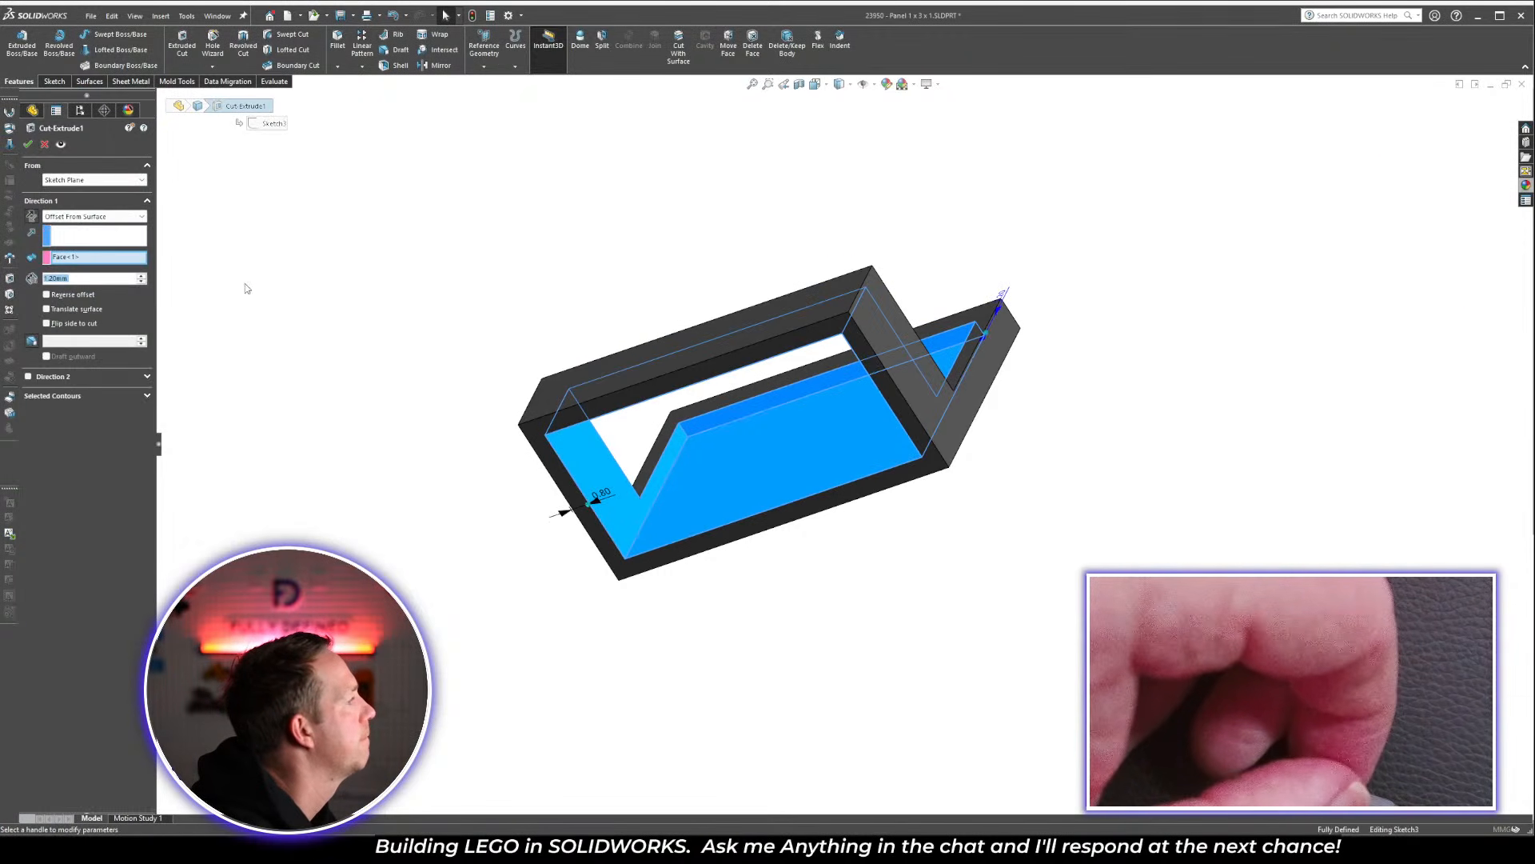
{"action": "left_click", "coordinate": [982, 364]}
{"action": "middle_click_drag", "start_coordinate": [982, 364], "coordinate": [709, 376]}
{"action": "left_click", "coordinate": [710, 383]}
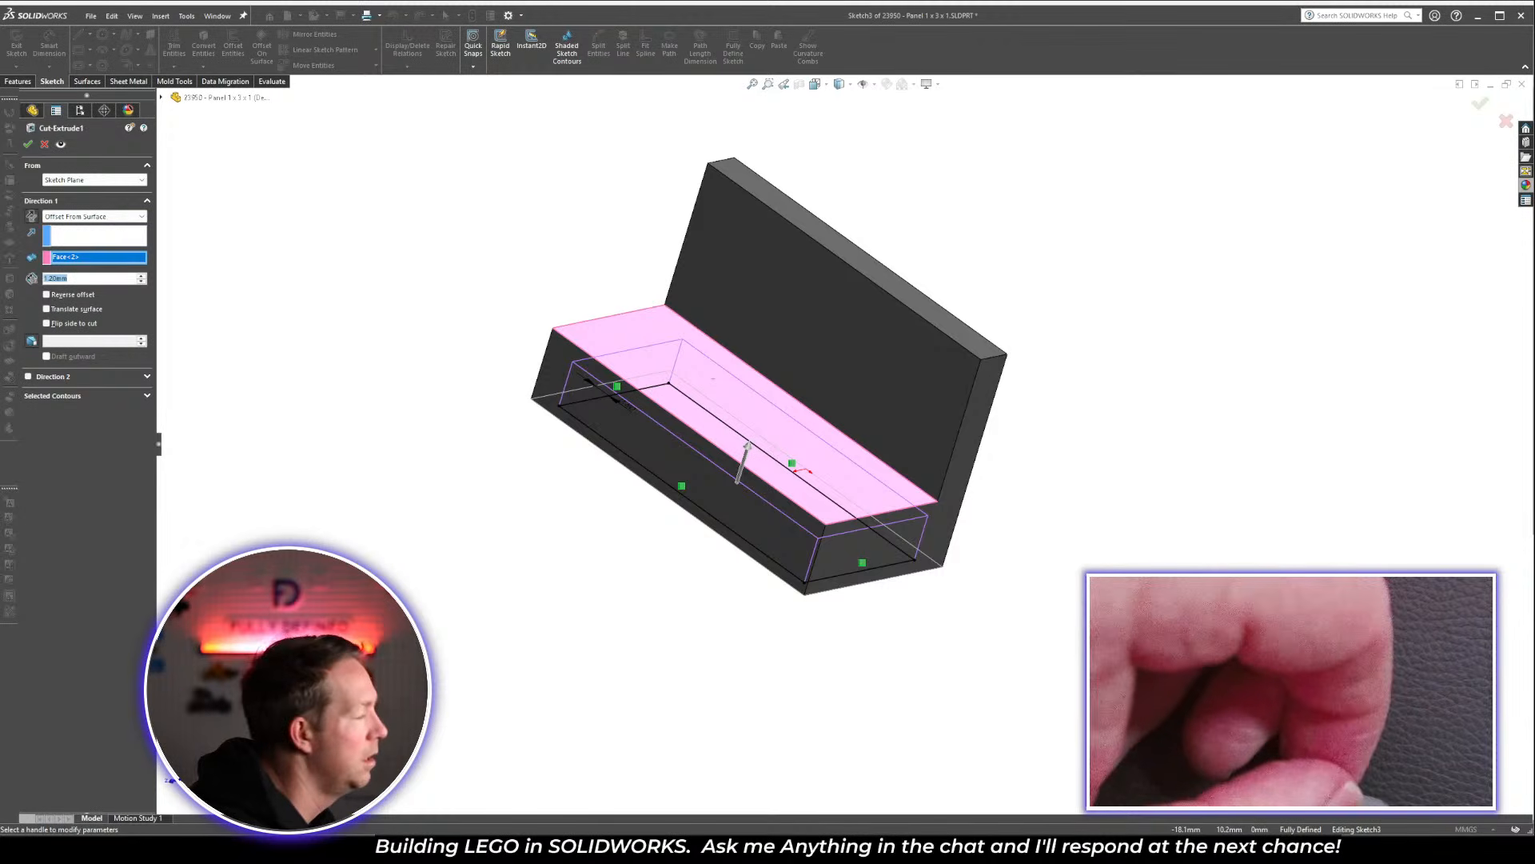
{"action": "type", "text": "1.5"}
{"action": "key", "text": "Return"}
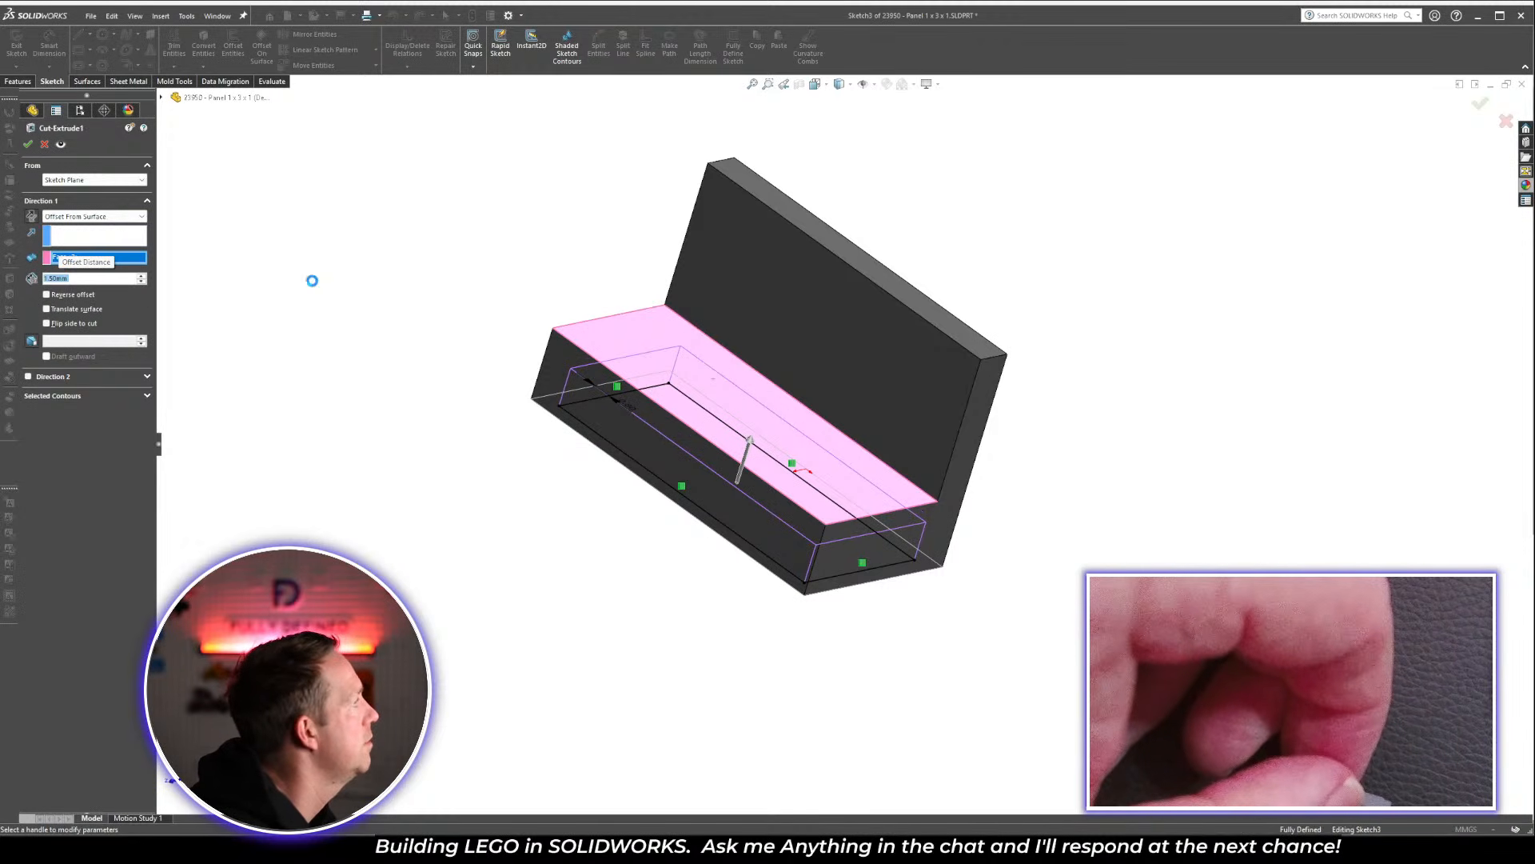
Set the underside pocket's inset from the outer edges to 1.5 mm
{"action": "middle_click_drag", "start_coordinate": [894, 589], "coordinate": [870, 296]}
{"action": "left_click", "coordinate": [846, 158]}
{"action": "left_click", "coordinate": [70, 285]}
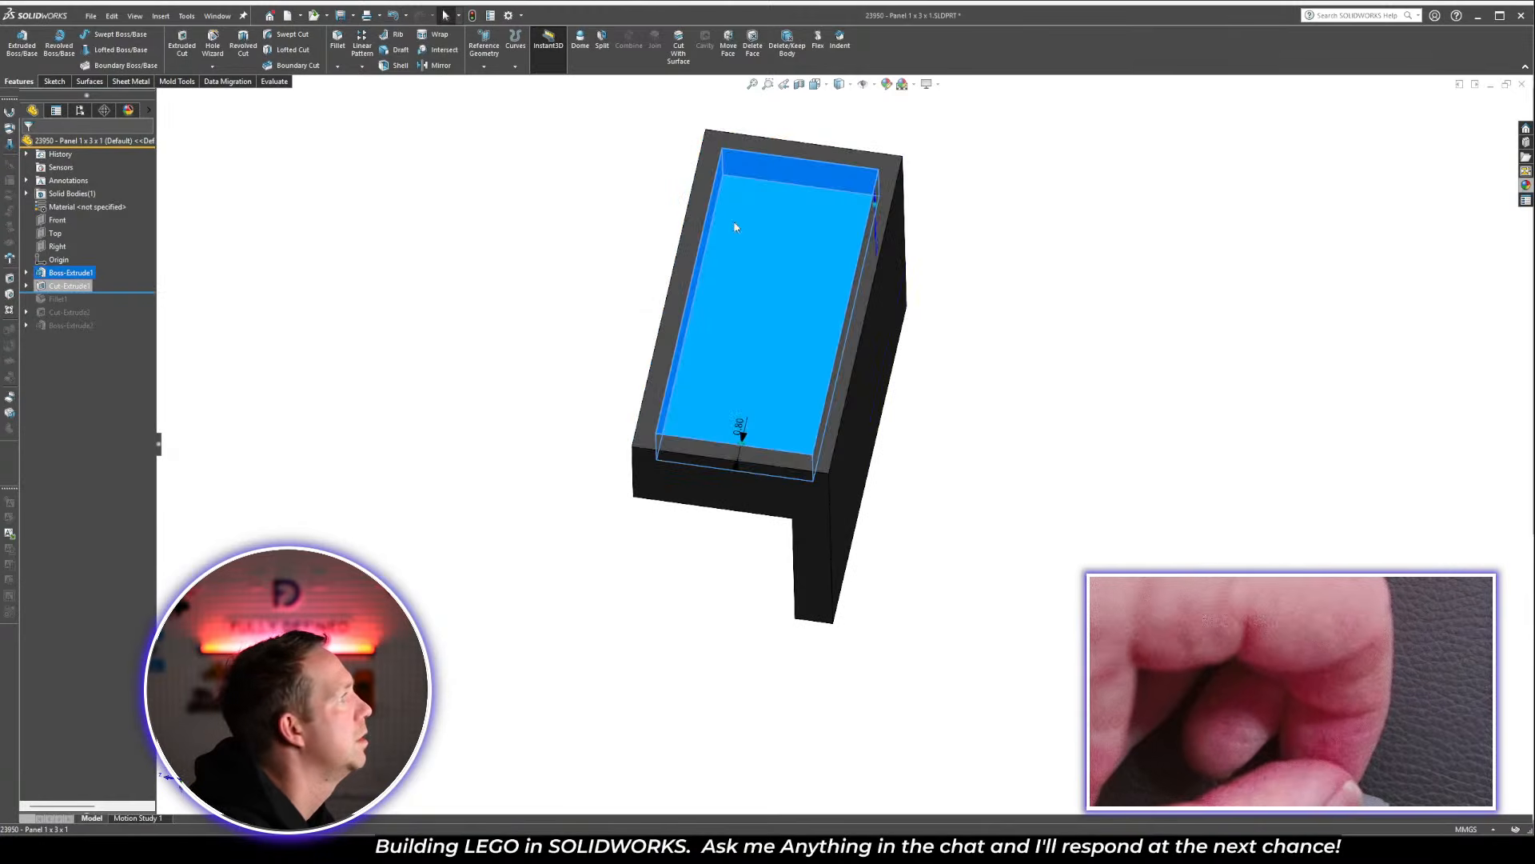
{"action": "scroll", "coordinate": [882, 282], "scroll_direction": "down", "scroll_amount": 2}
{"action": "double_click", "coordinate": [711, 467]}
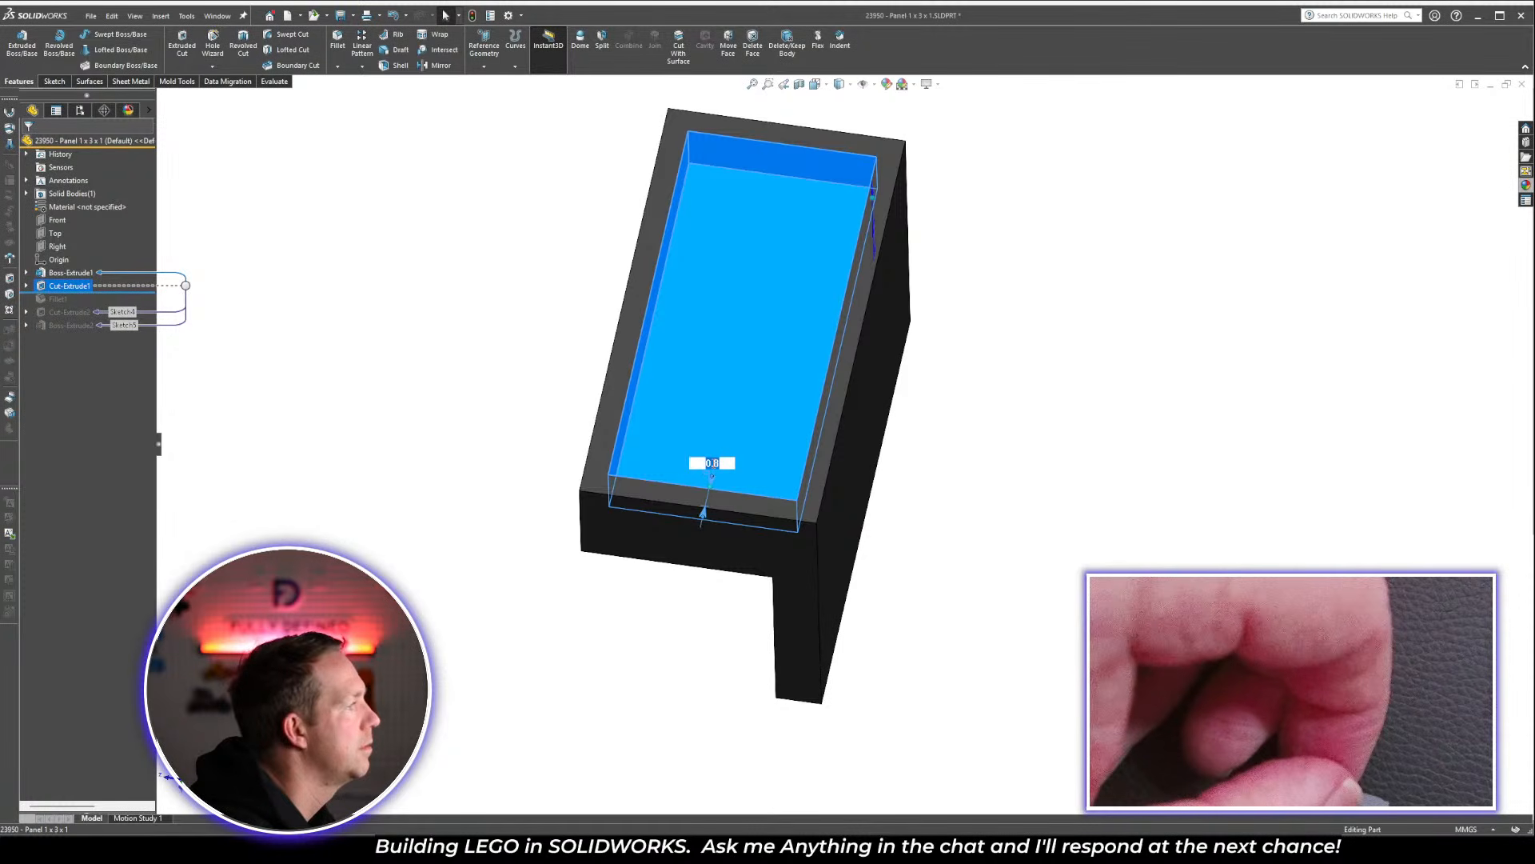
{"action": "key", "text": "Return"}
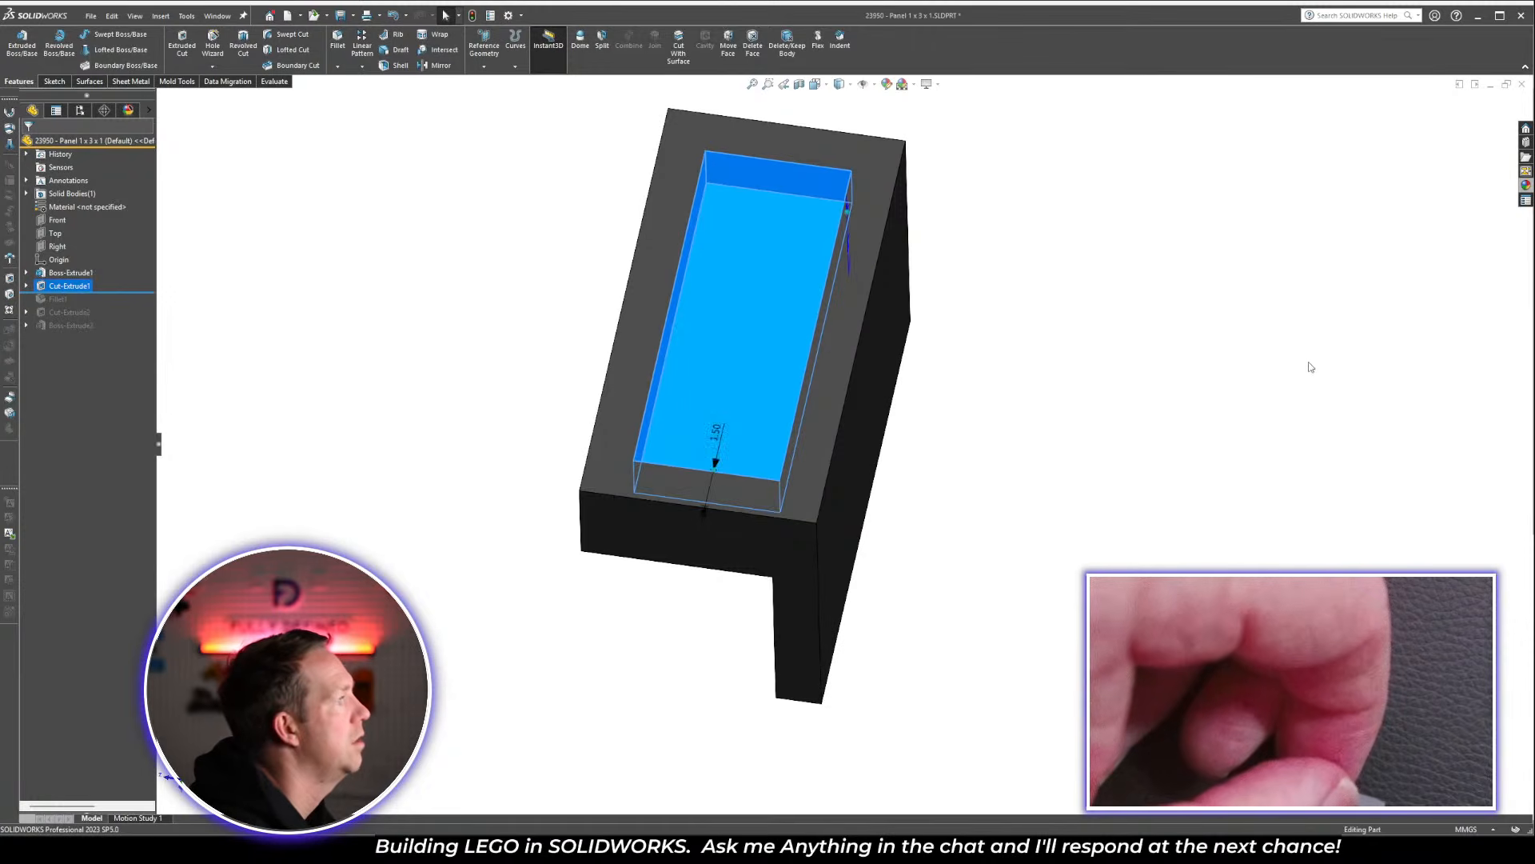
{"action": "left_click", "coordinate": [1308, 366]}
Roll the model forward past Fillet1 and delete this edge fillet
{"action": "middle_click_drag", "start_coordinate": [959, 324], "coordinate": [848, 490]}
{"action": "scroll", "coordinate": [848, 489], "scroll_direction": "up", "scroll_amount": 3}
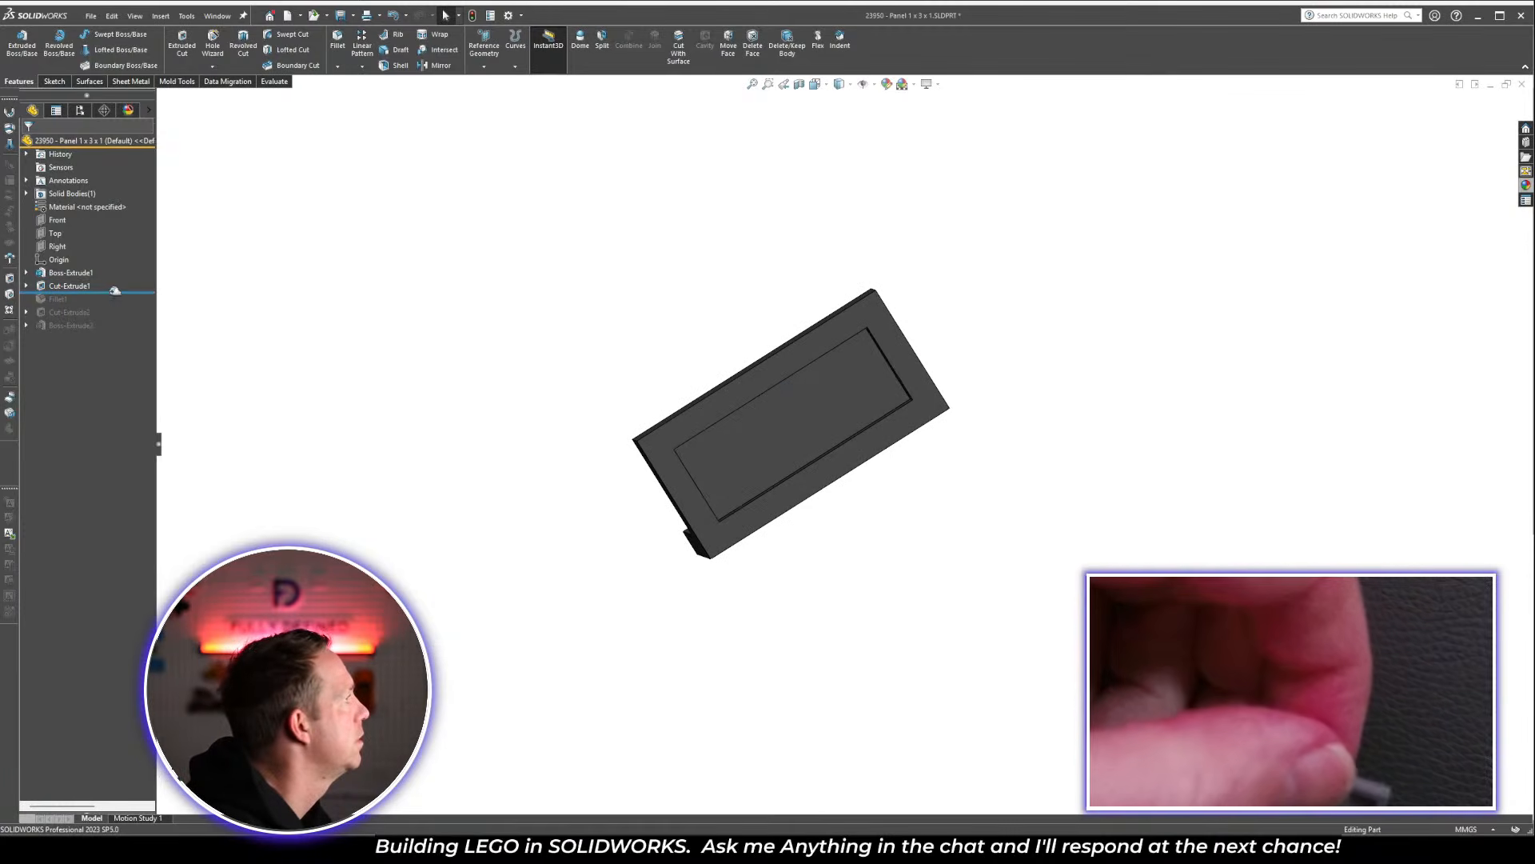
{"action": "left_click_drag", "start_coordinate": [112, 293], "coordinate": [112, 307]}
{"action": "middle_click_drag", "start_coordinate": [844, 263], "coordinate": [867, 649]}
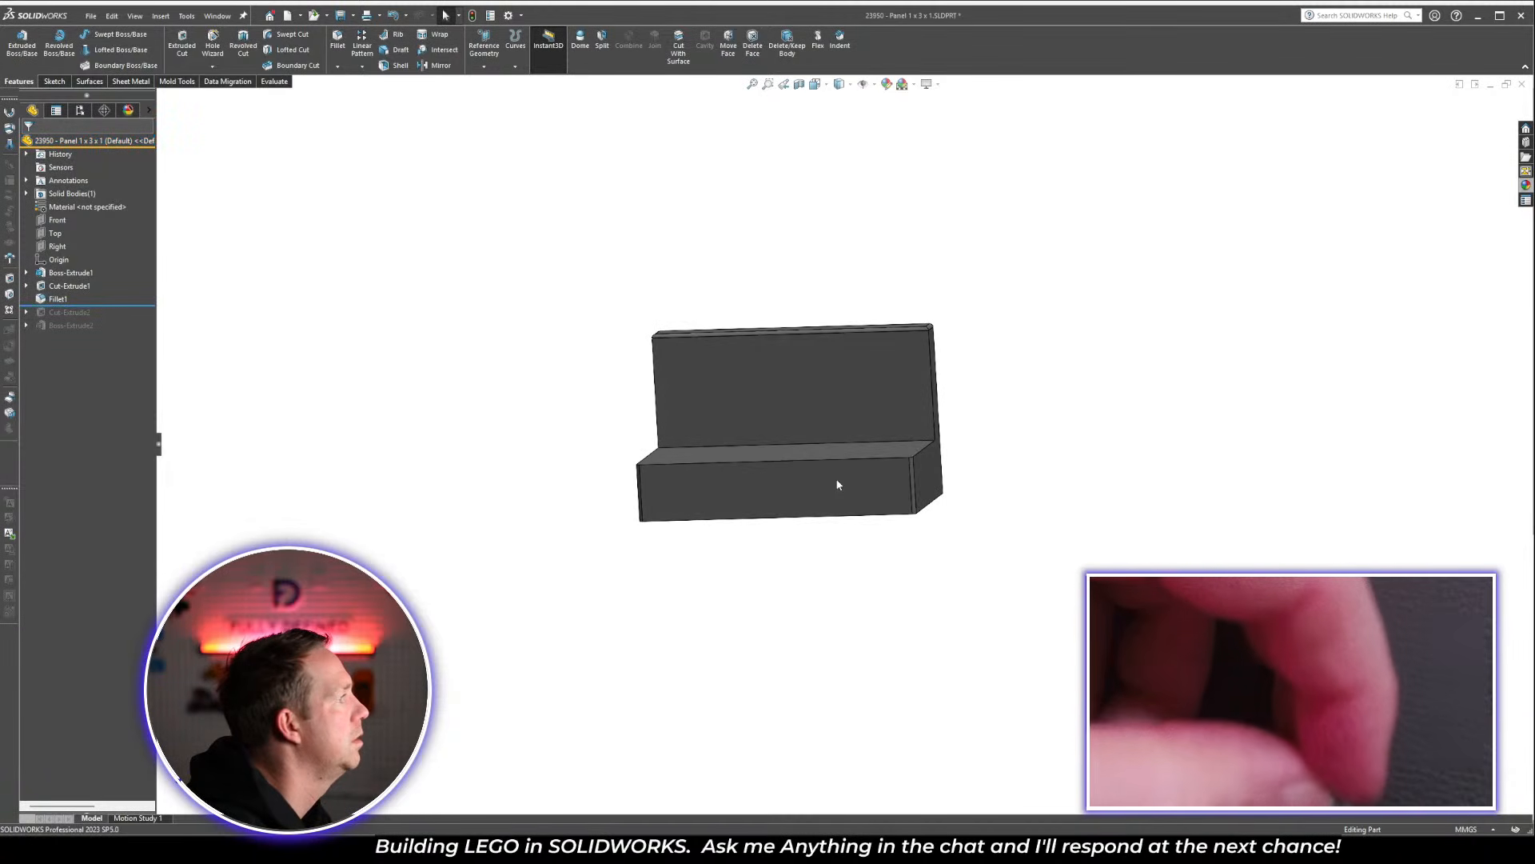
{"action": "middle_click_drag", "start_coordinate": [836, 482], "coordinate": [844, 559]}
{"action": "left_click", "coordinate": [58, 299]}
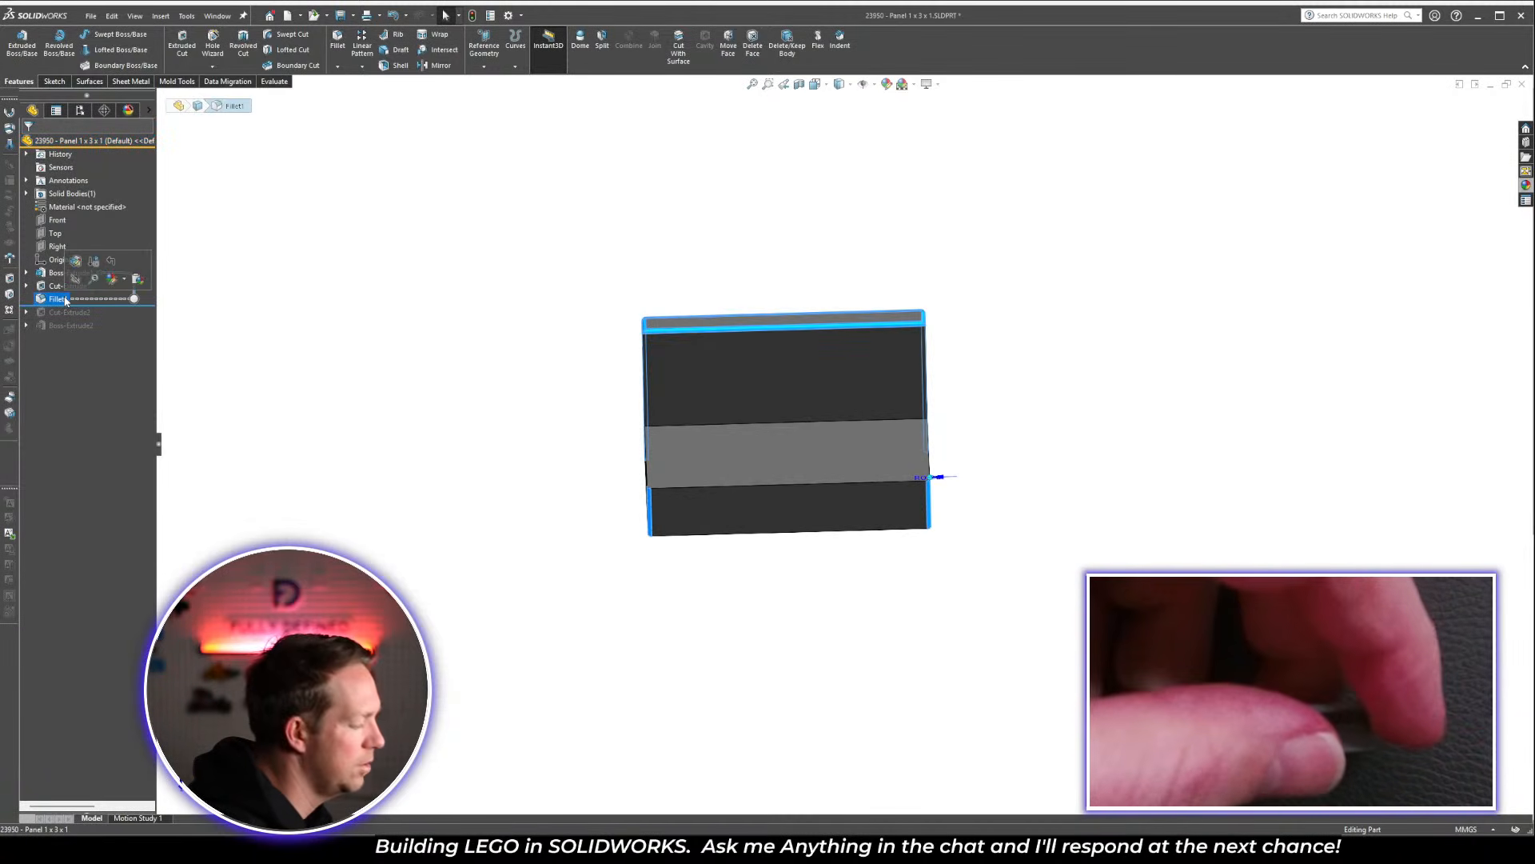
{"action": "key", "text": "Delete"}
{"action": "key", "text": "Return"}
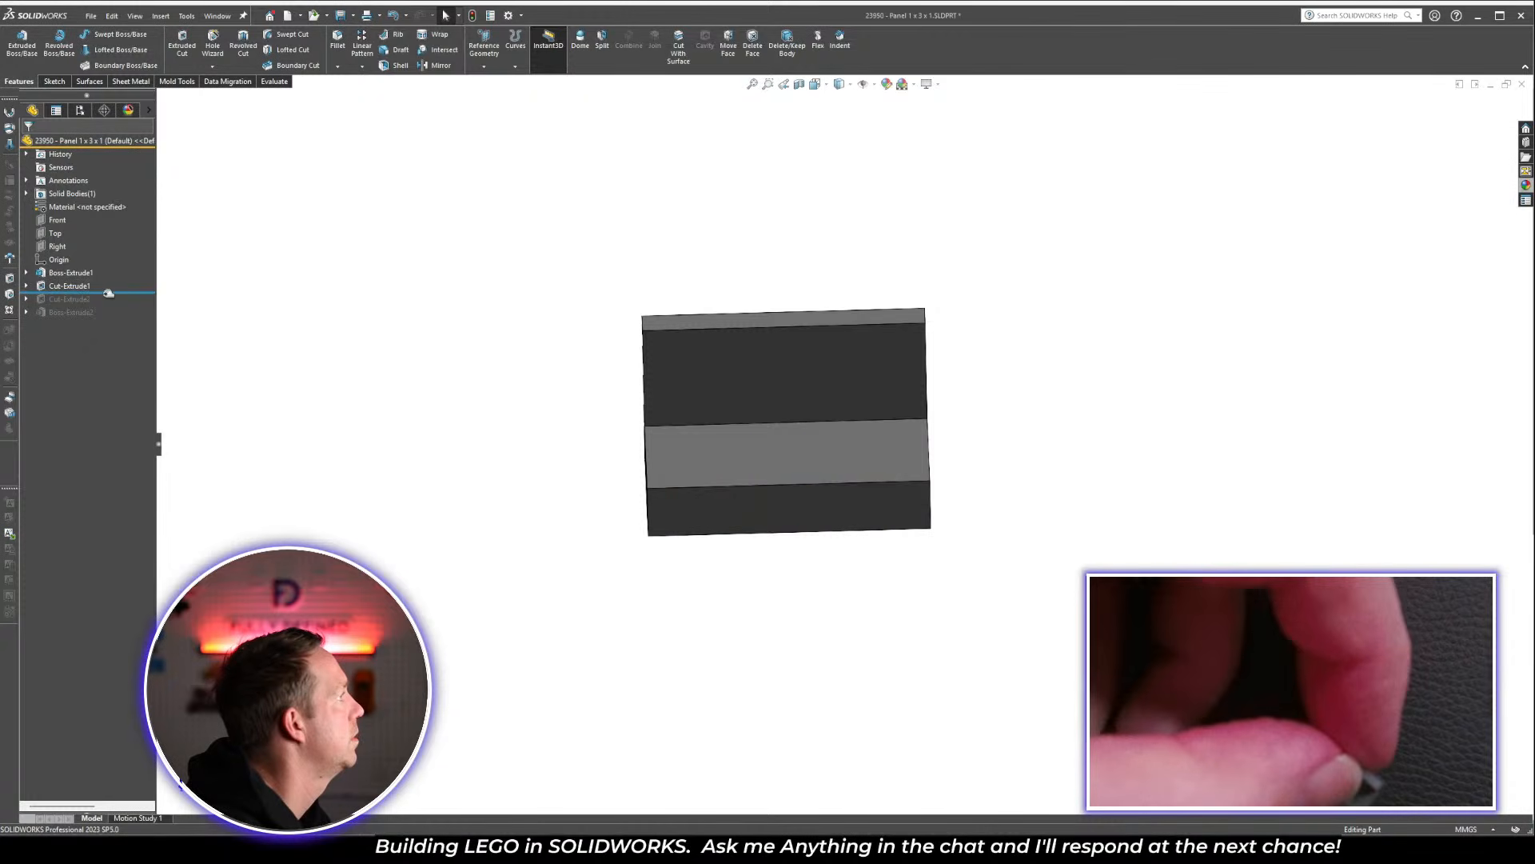
Roll forward past Cut-Extrude2 and delete the slot-shaped cut together with its sketch
{"action": "left_click_drag", "start_coordinate": [108, 293], "coordinate": [109, 306]}
{"action": "middle_click_drag", "start_coordinate": [746, 569], "coordinate": [785, 427]}
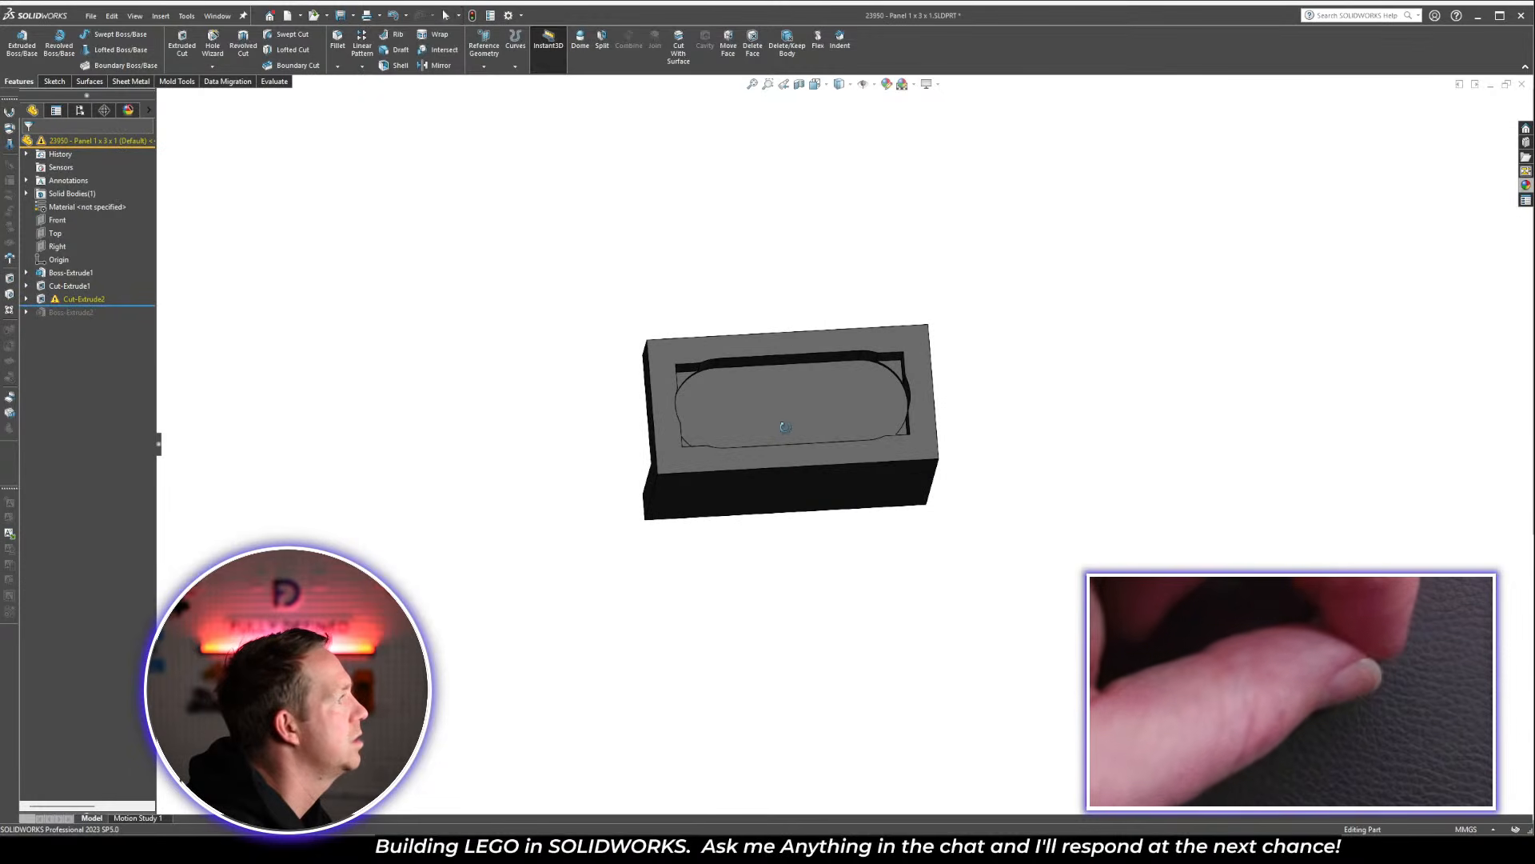
{"action": "left_click", "coordinate": [69, 300]}
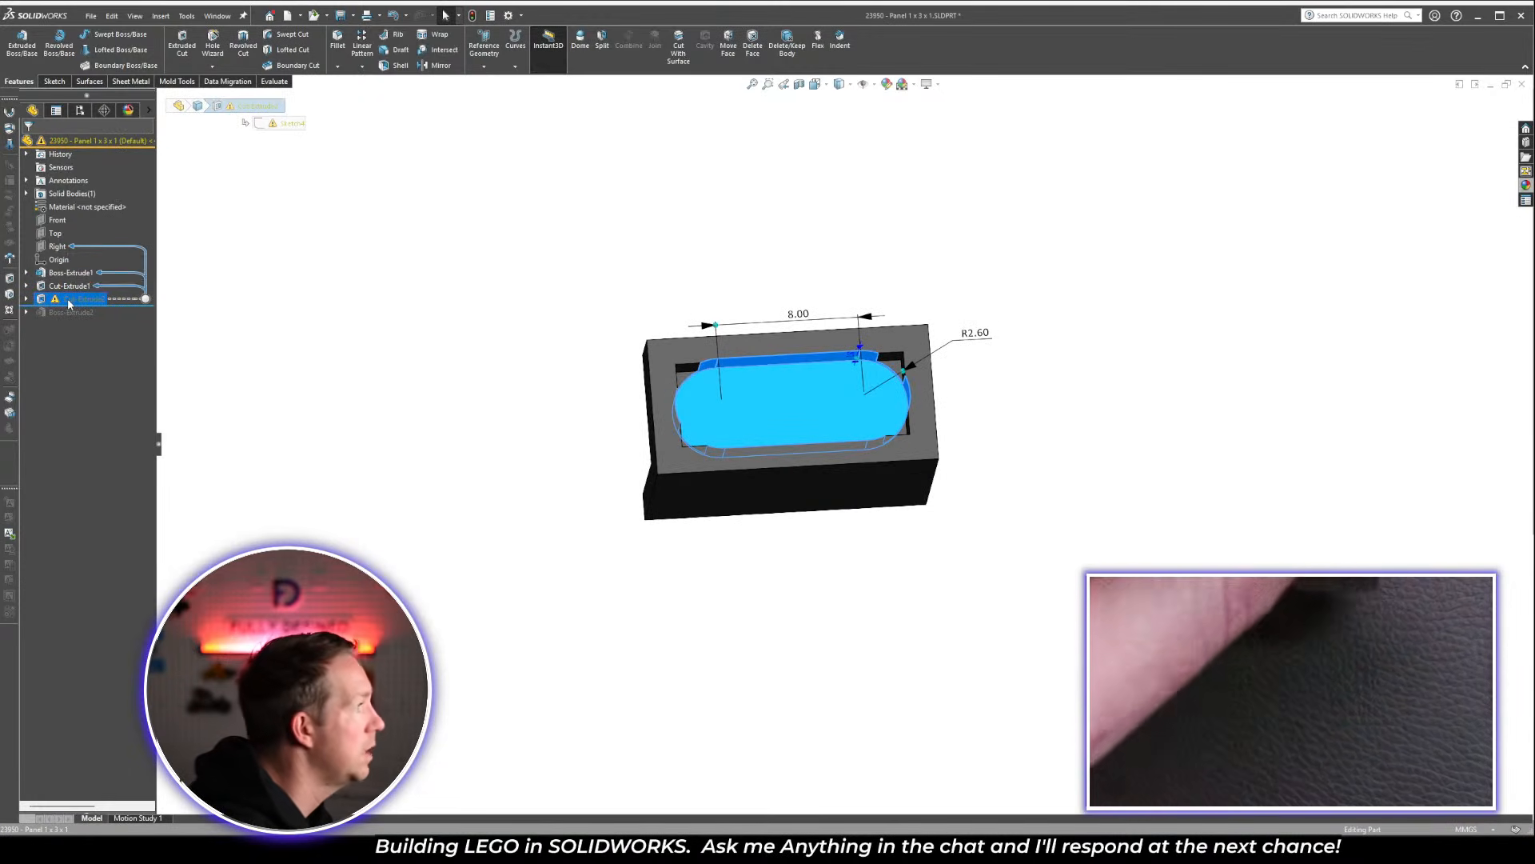
{"action": "key", "text": "Delete"}
{"action": "key", "text": "Return"}
{"action": "left_click", "coordinate": [69, 300]}
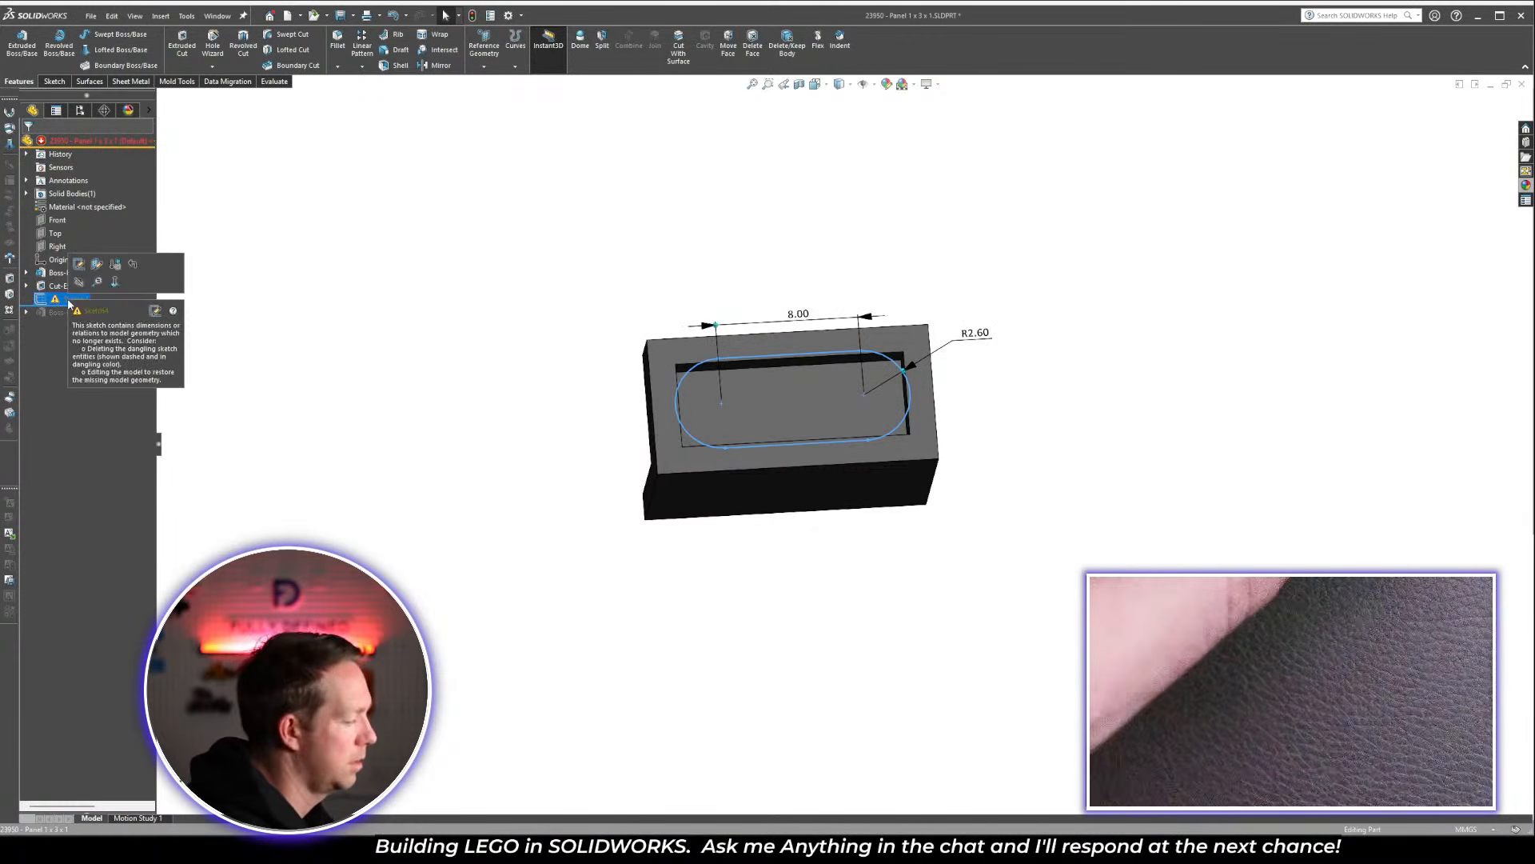
{"action": "key", "text": "Delete"}
{"action": "key", "text": "Return"}
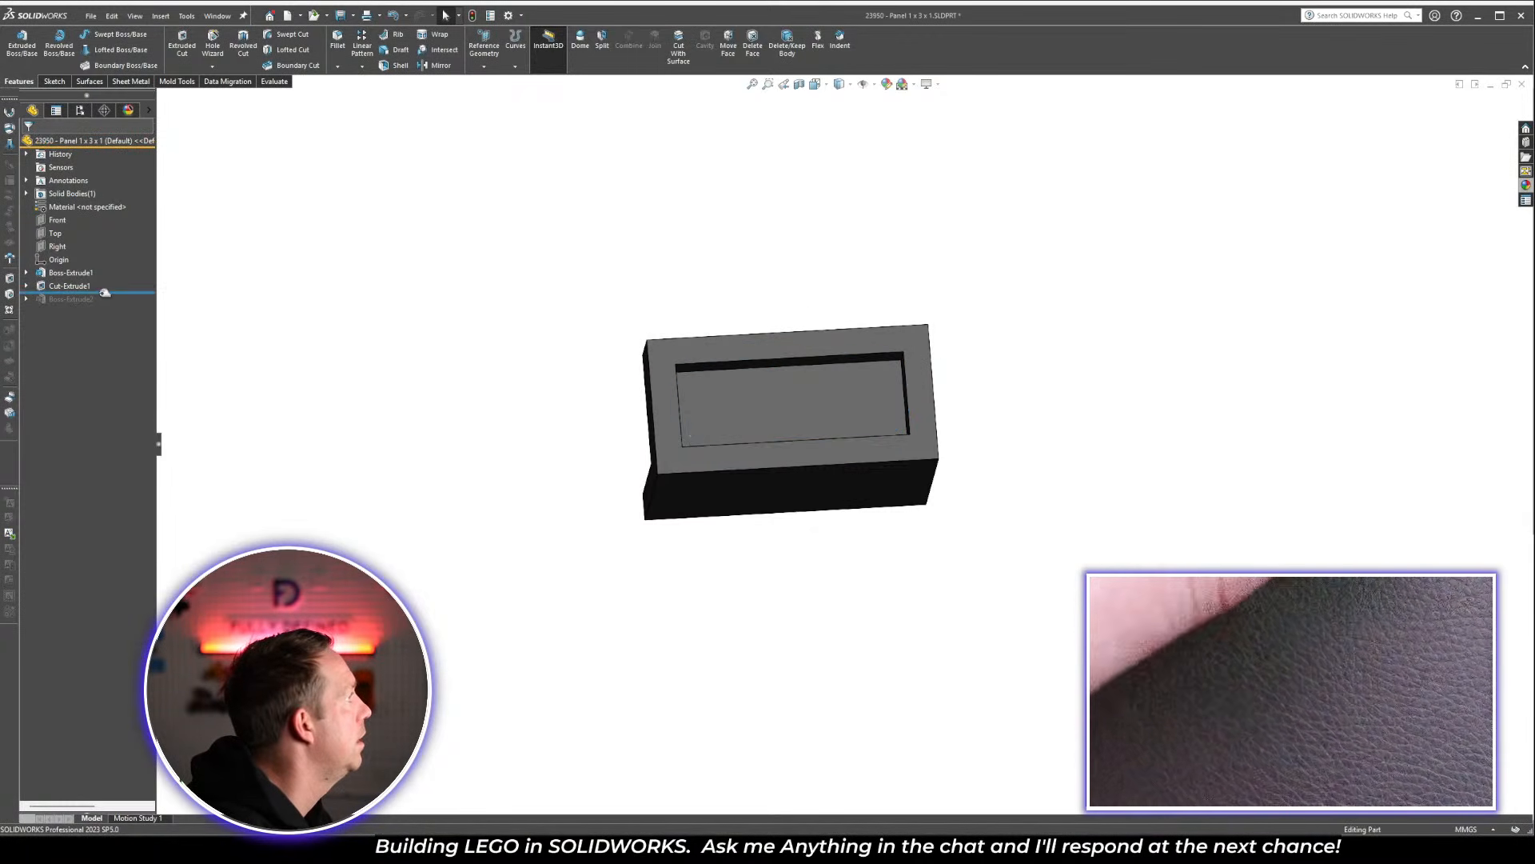
Roll forward past Boss-Extrude2 and reassign its tube sketch to the rim face around the underside pocket
{"action": "left_click_drag", "start_coordinate": [96, 294], "coordinate": [114, 305]}
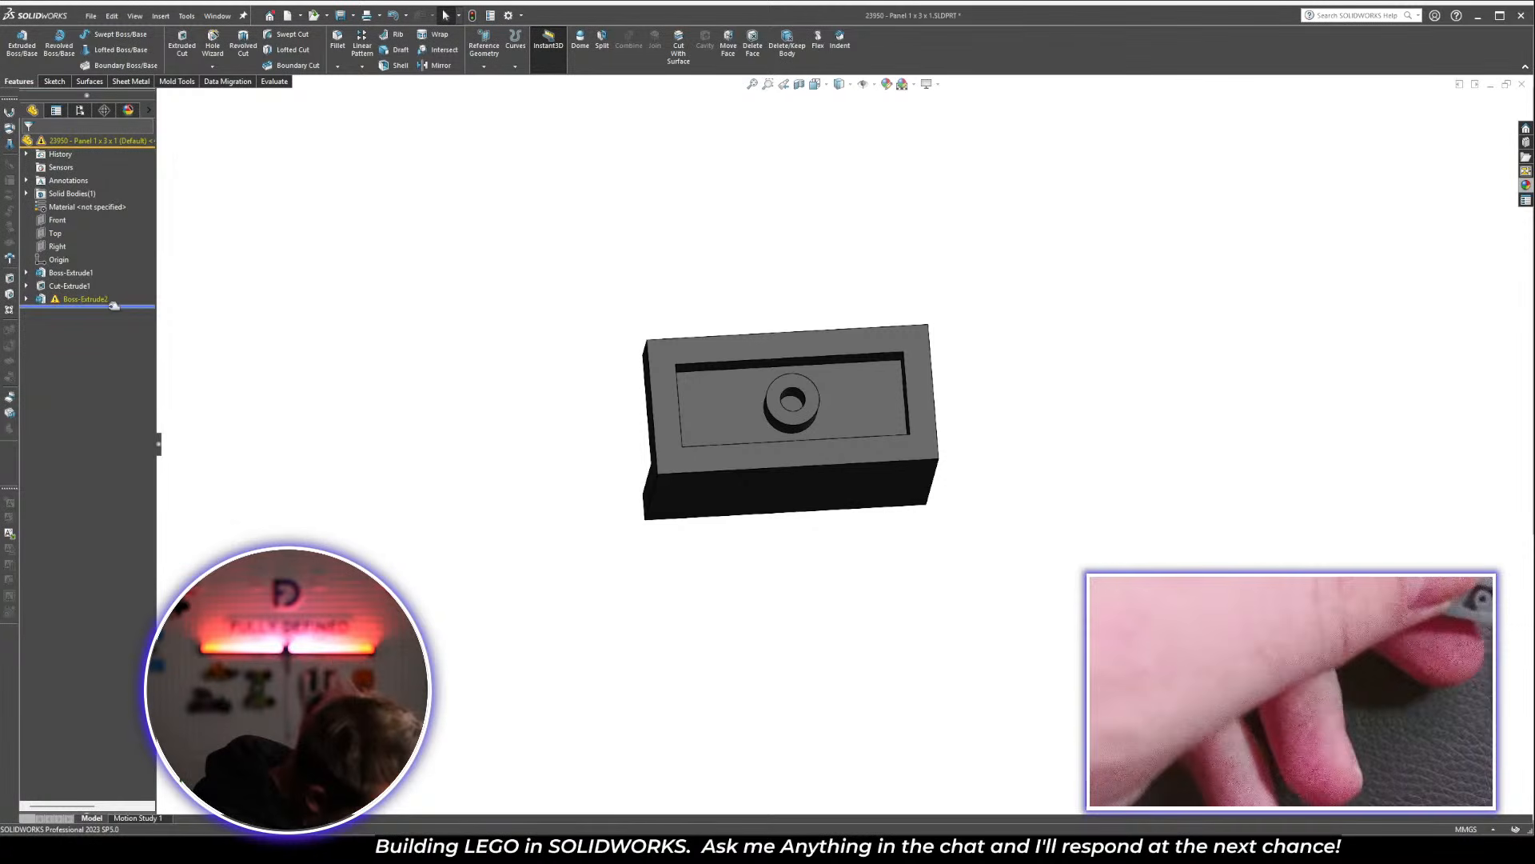
{"action": "scroll", "coordinate": [395, 387], "scroll_direction": "down", "scroll_amount": 2}
{"action": "left_click", "coordinate": [44, 287]}
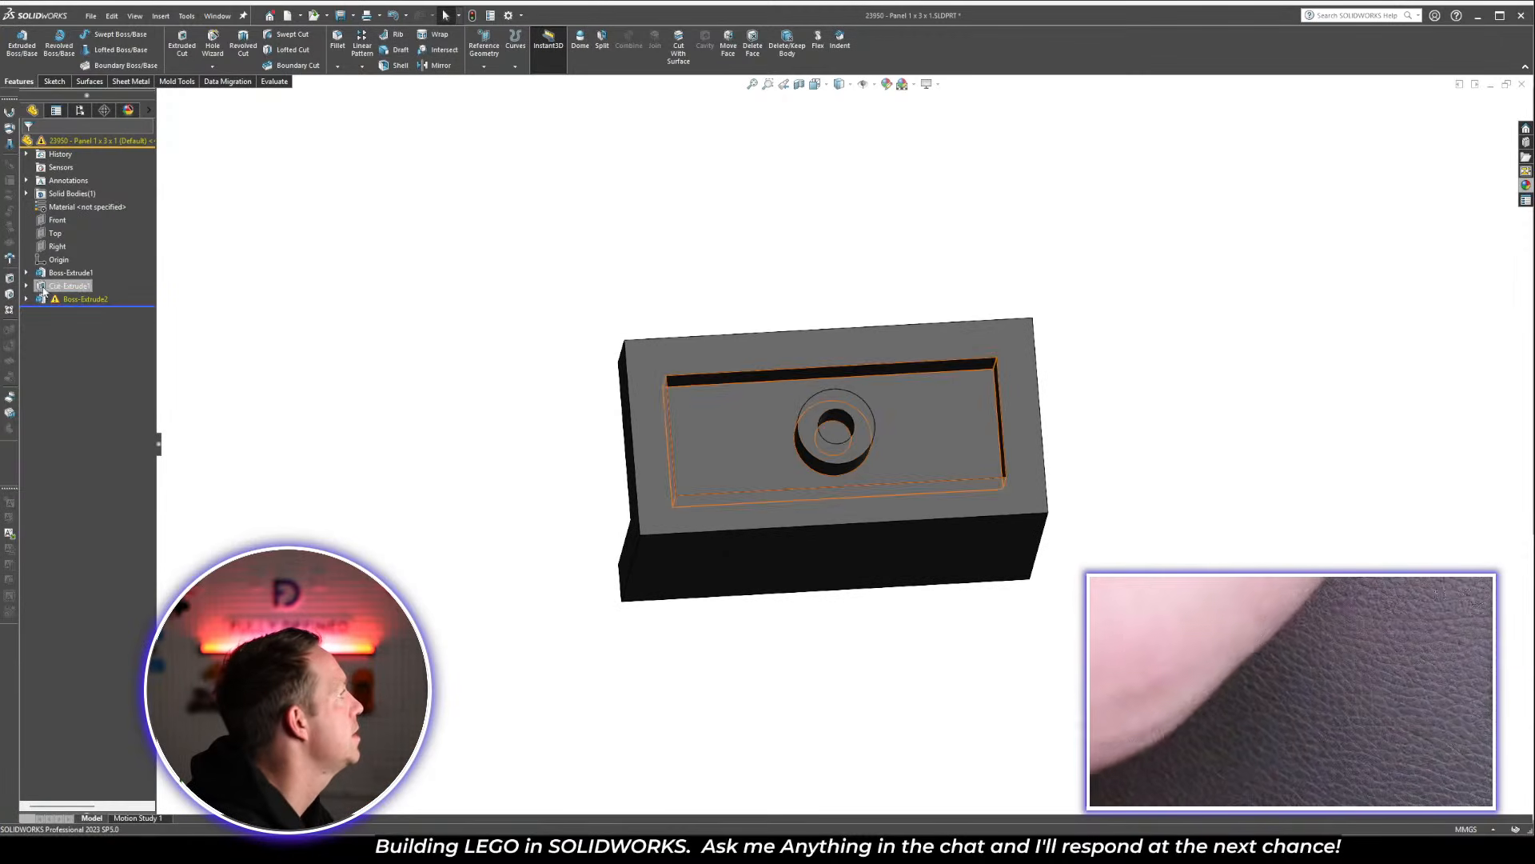
{"action": "left_click", "coordinate": [26, 299]}
{"action": "left_click", "coordinate": [84, 311]}
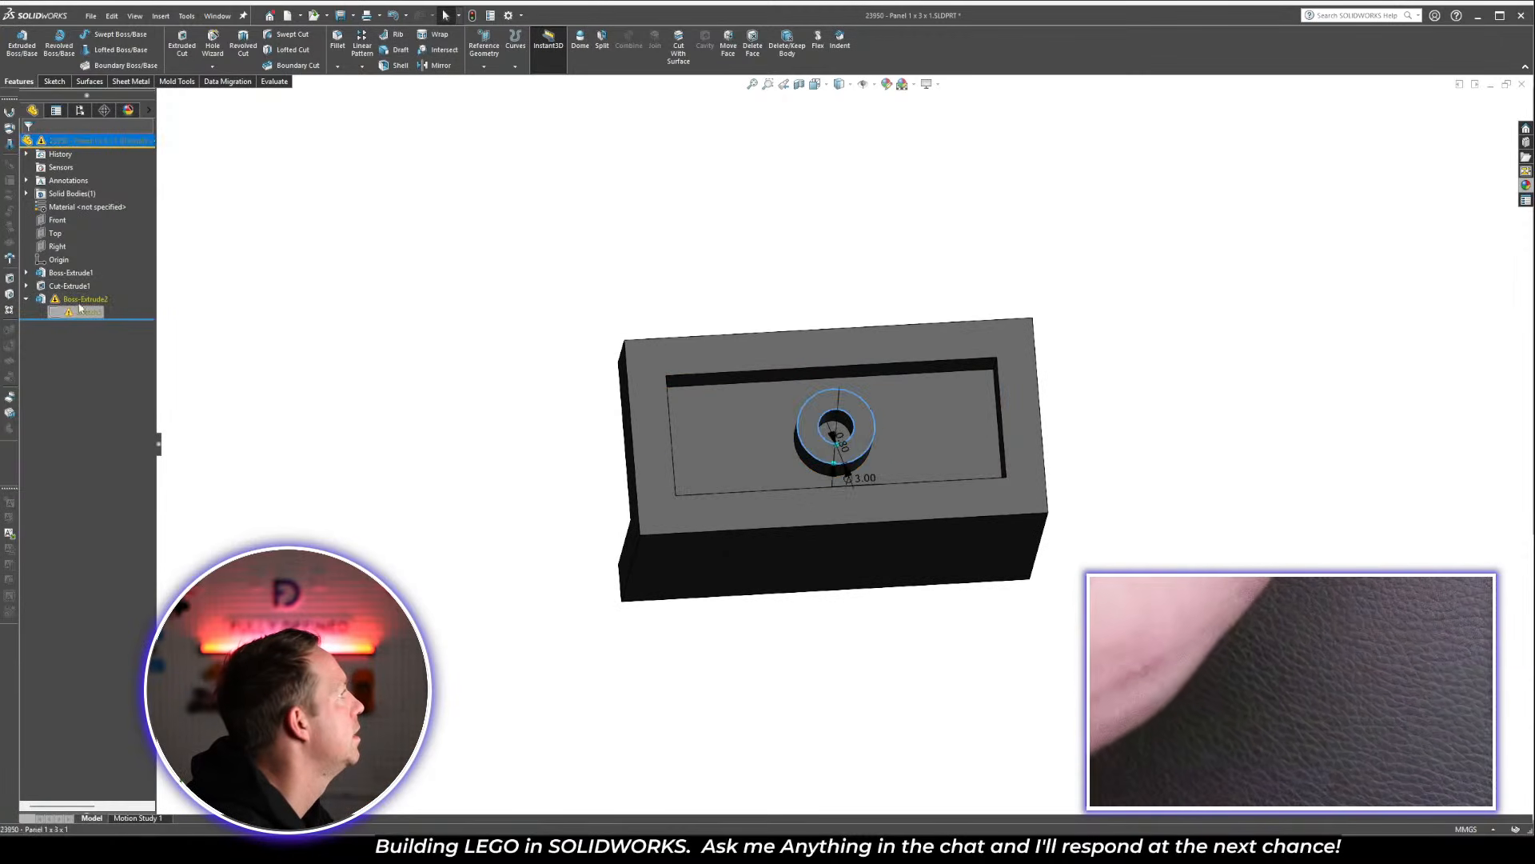
{"action": "left_click", "coordinate": [923, 350]}
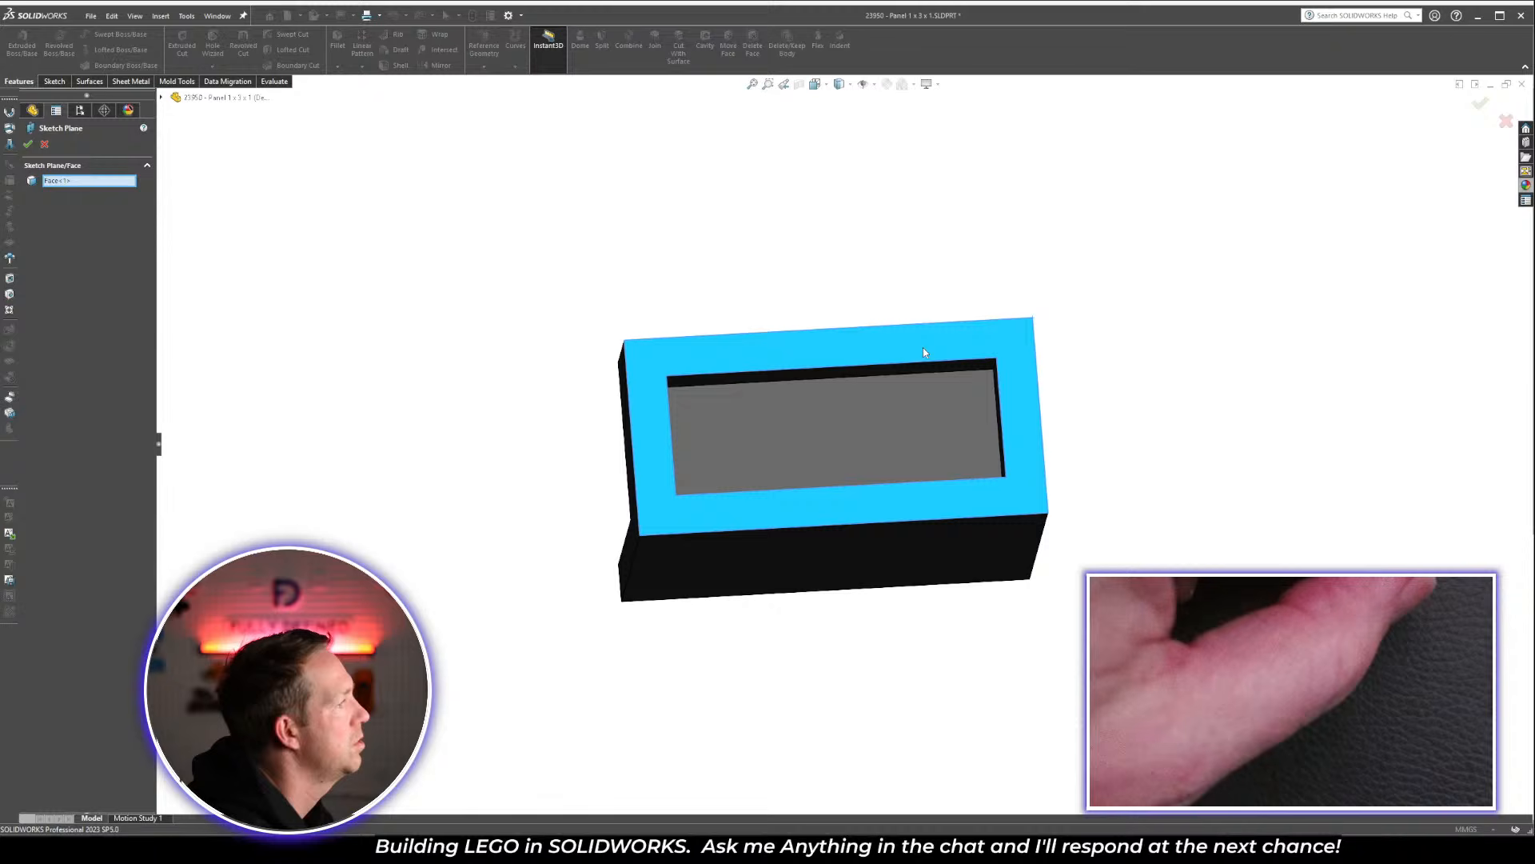
{"action": "left_click", "coordinate": [29, 144]}
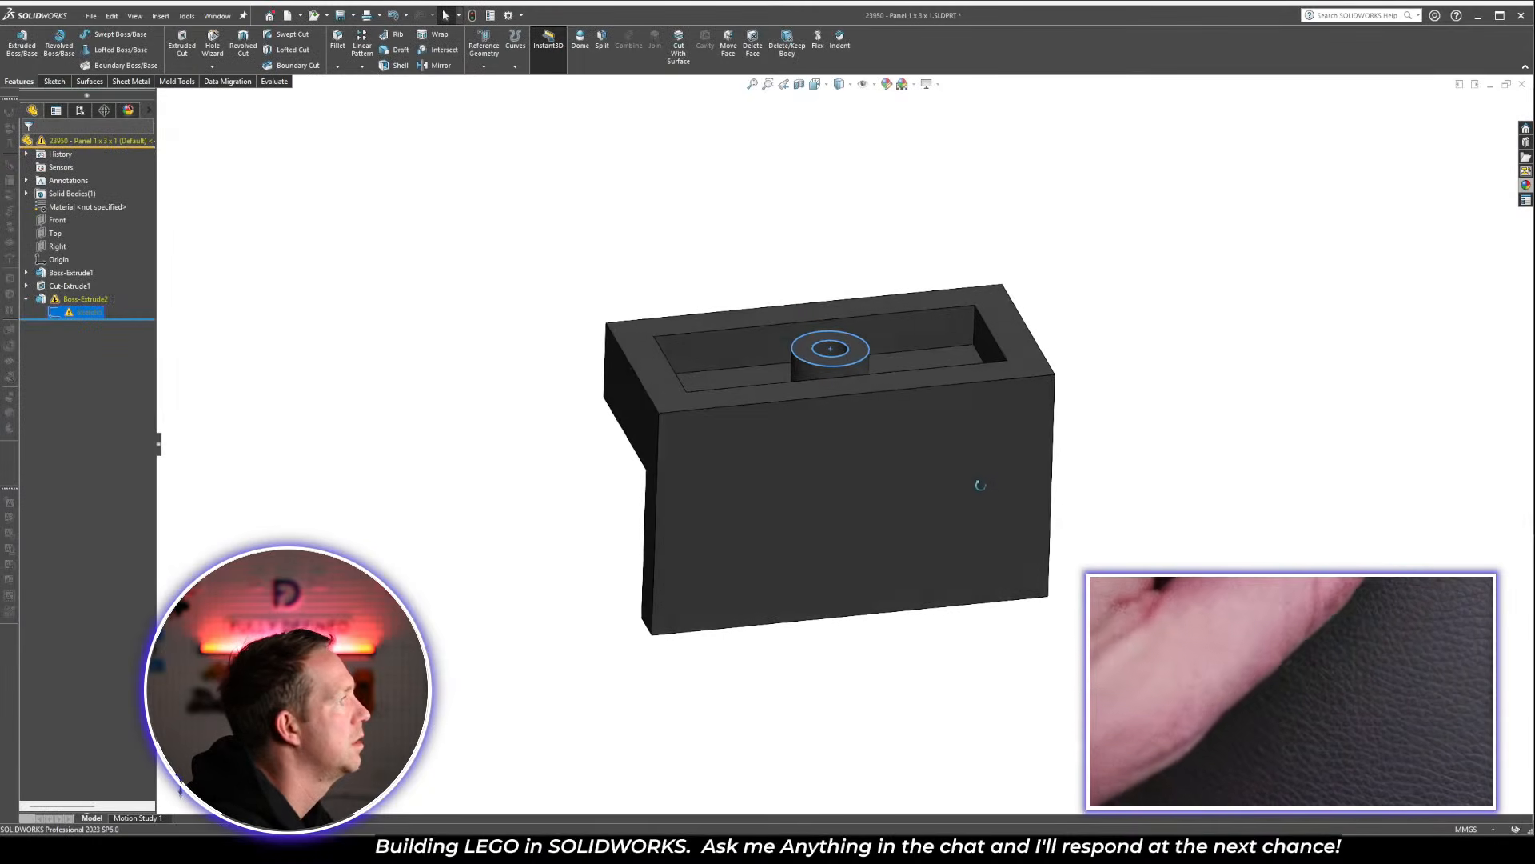
Repair the tube sketch by deleting its dangling relation and aligning the circle centre horizontally with the pocket's side-edge midpoint, then save the part
{"action": "right_click", "coordinate": [90, 313]}
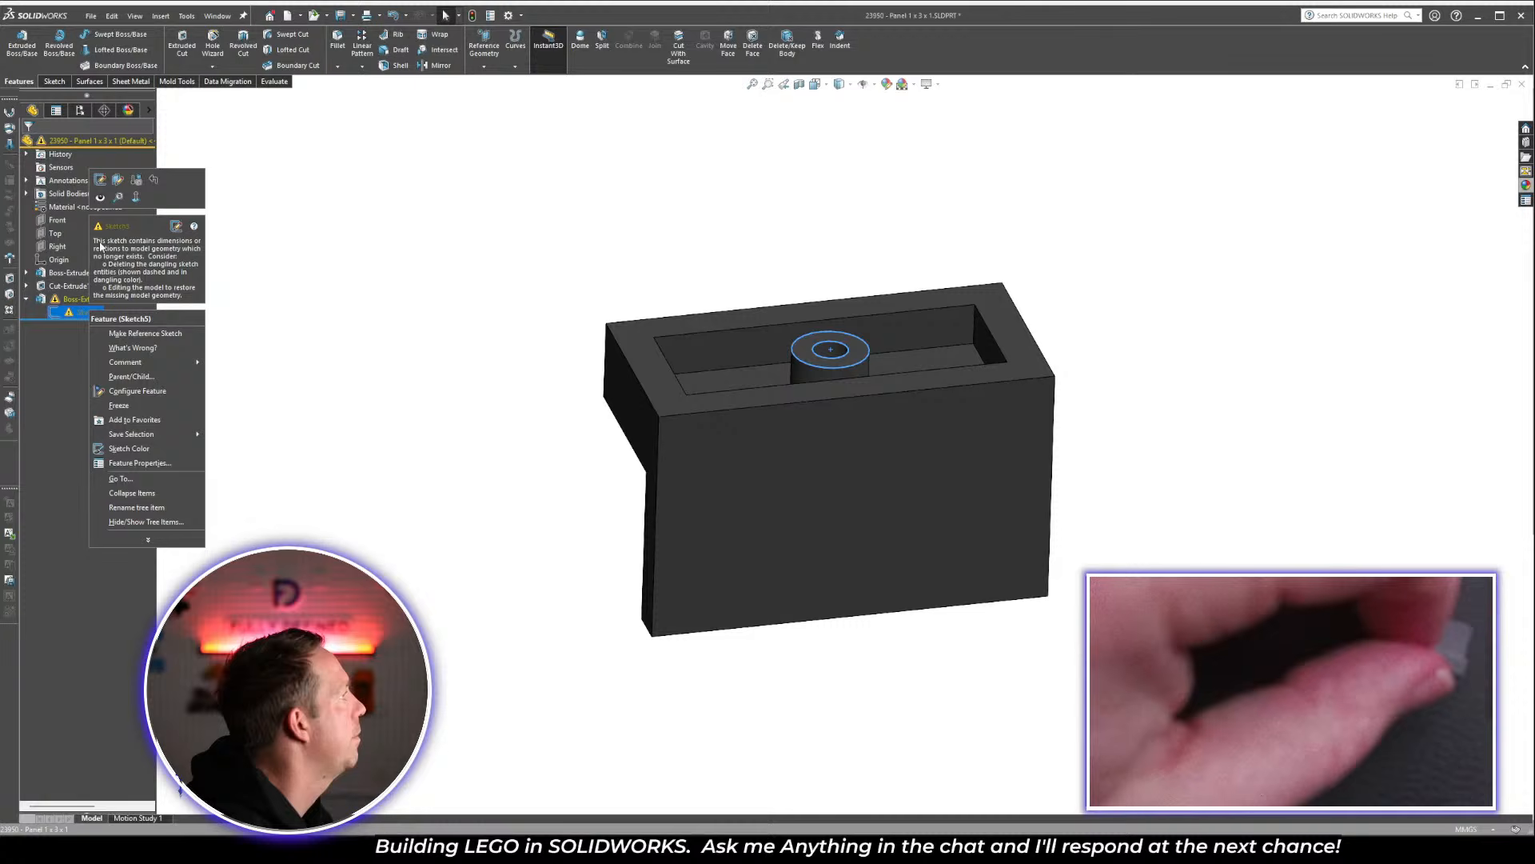
{"action": "left_click", "coordinate": [100, 179]}
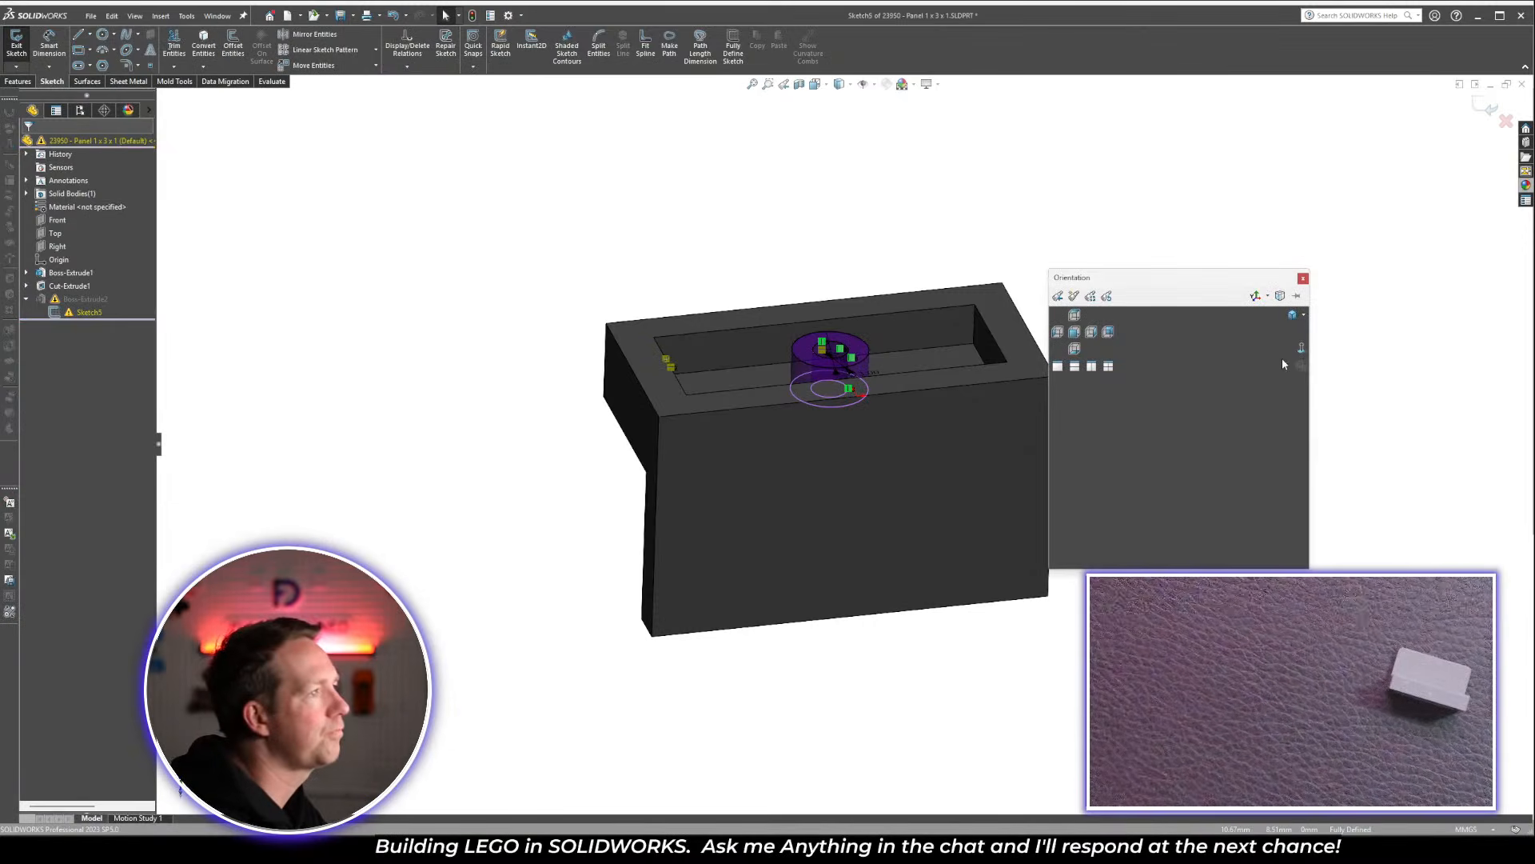
{"action": "left_click", "coordinate": [1298, 350]}
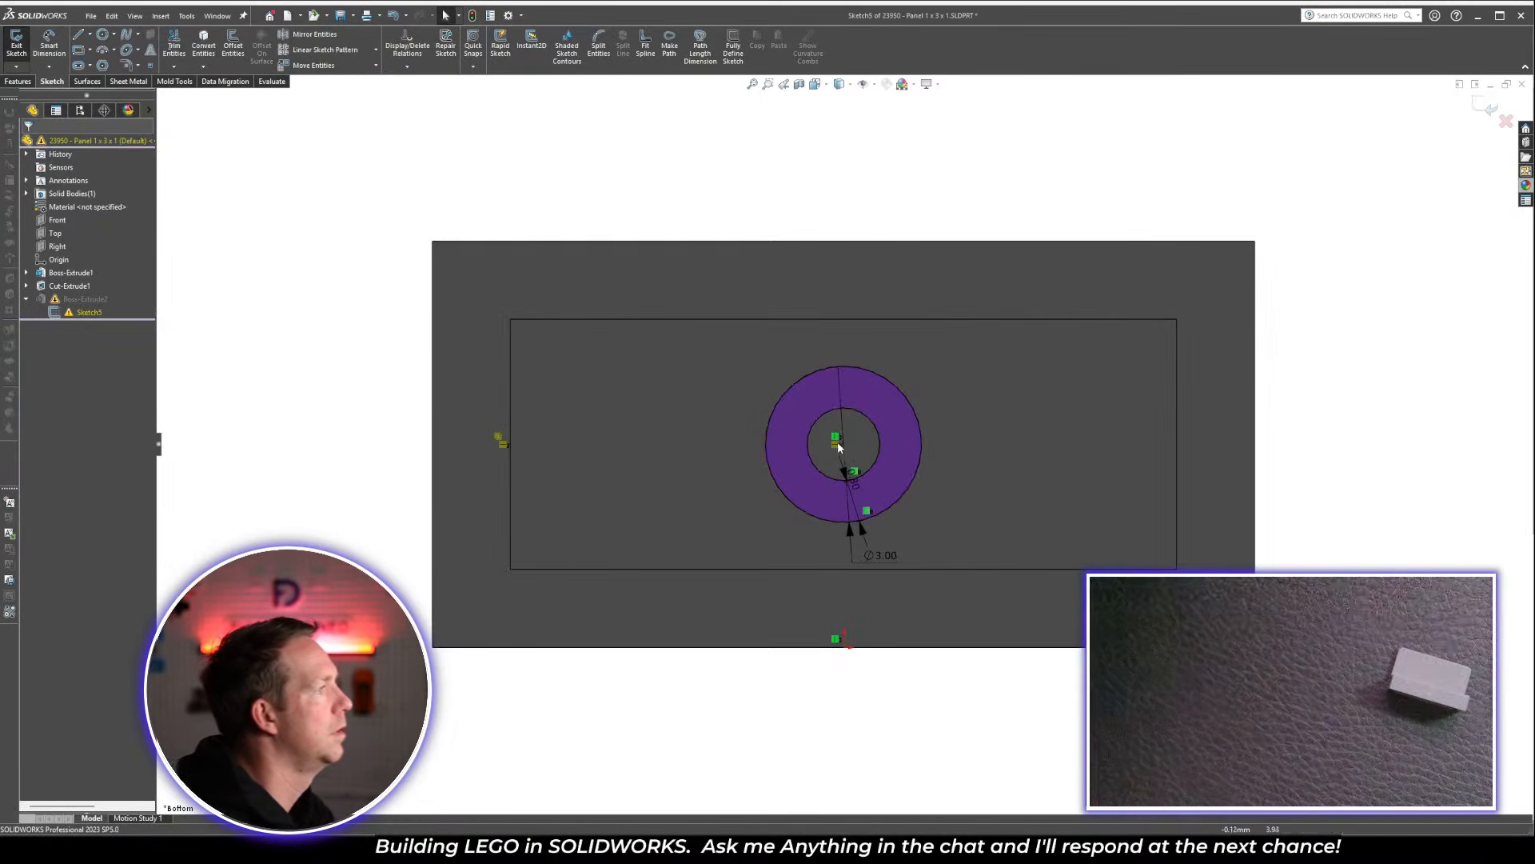
{"action": "left_click", "coordinate": [503, 445]}
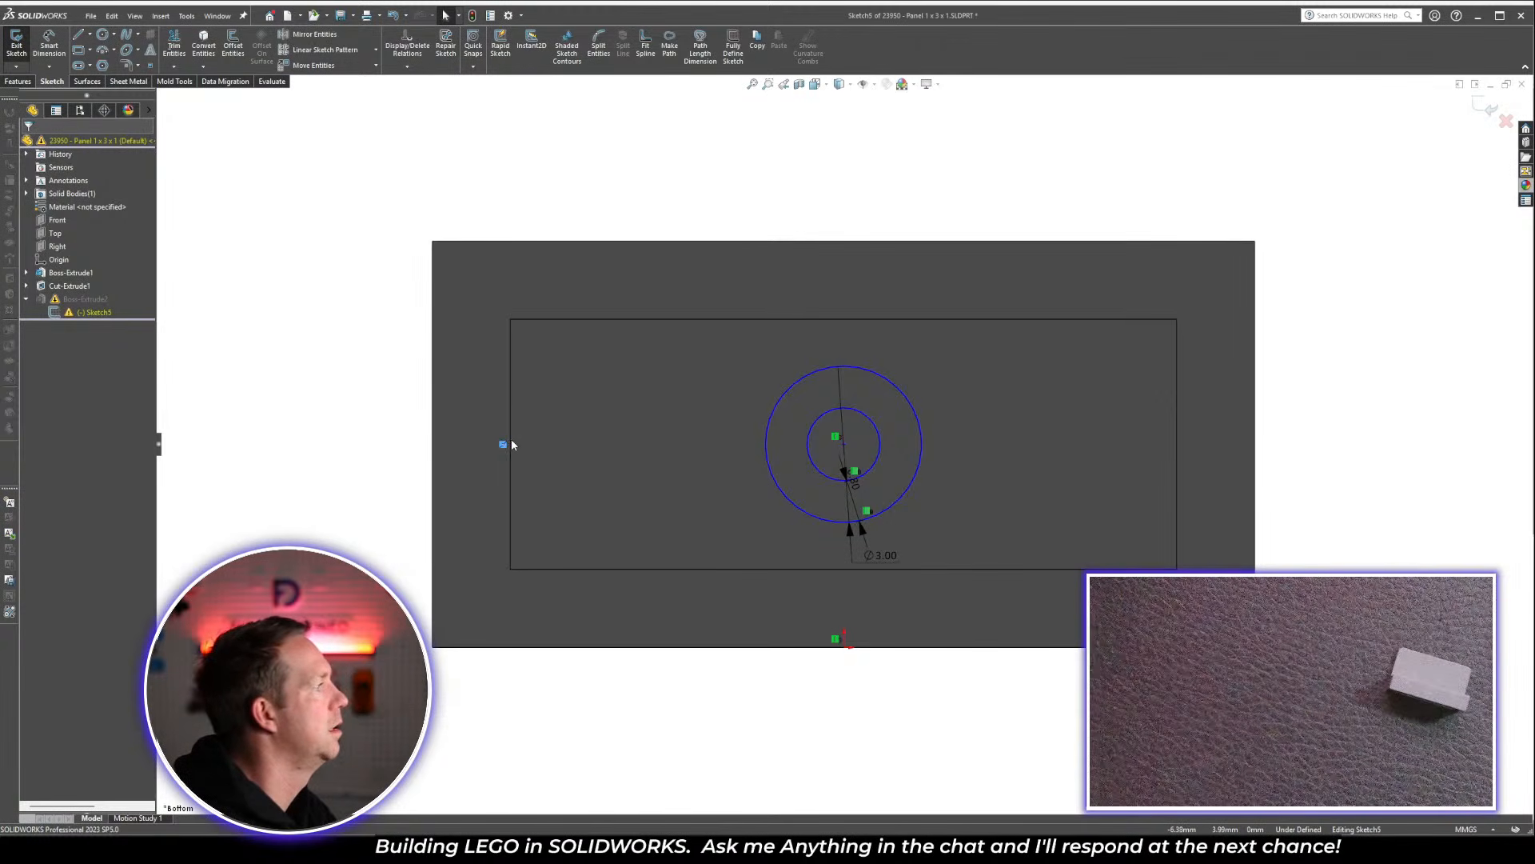
{"action": "right_click", "coordinate": [510, 446]}
{"action": "left_click", "coordinate": [545, 446]}
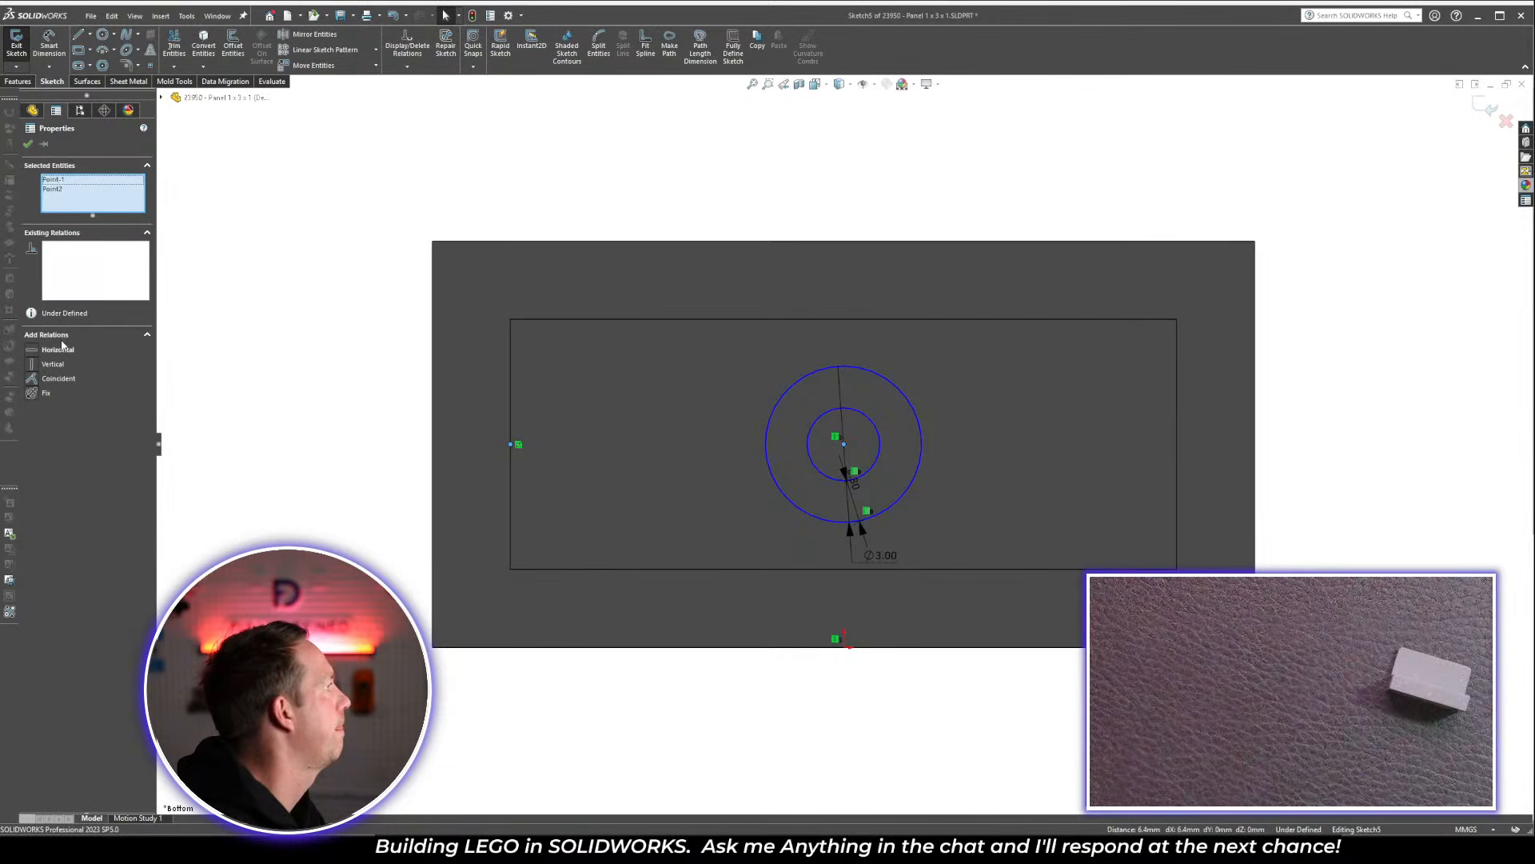
{"action": "left_click", "coordinate": [63, 349]}
{"action": "left_click", "coordinate": [813, 181]}
{"action": "left_click", "coordinate": [1486, 108]}
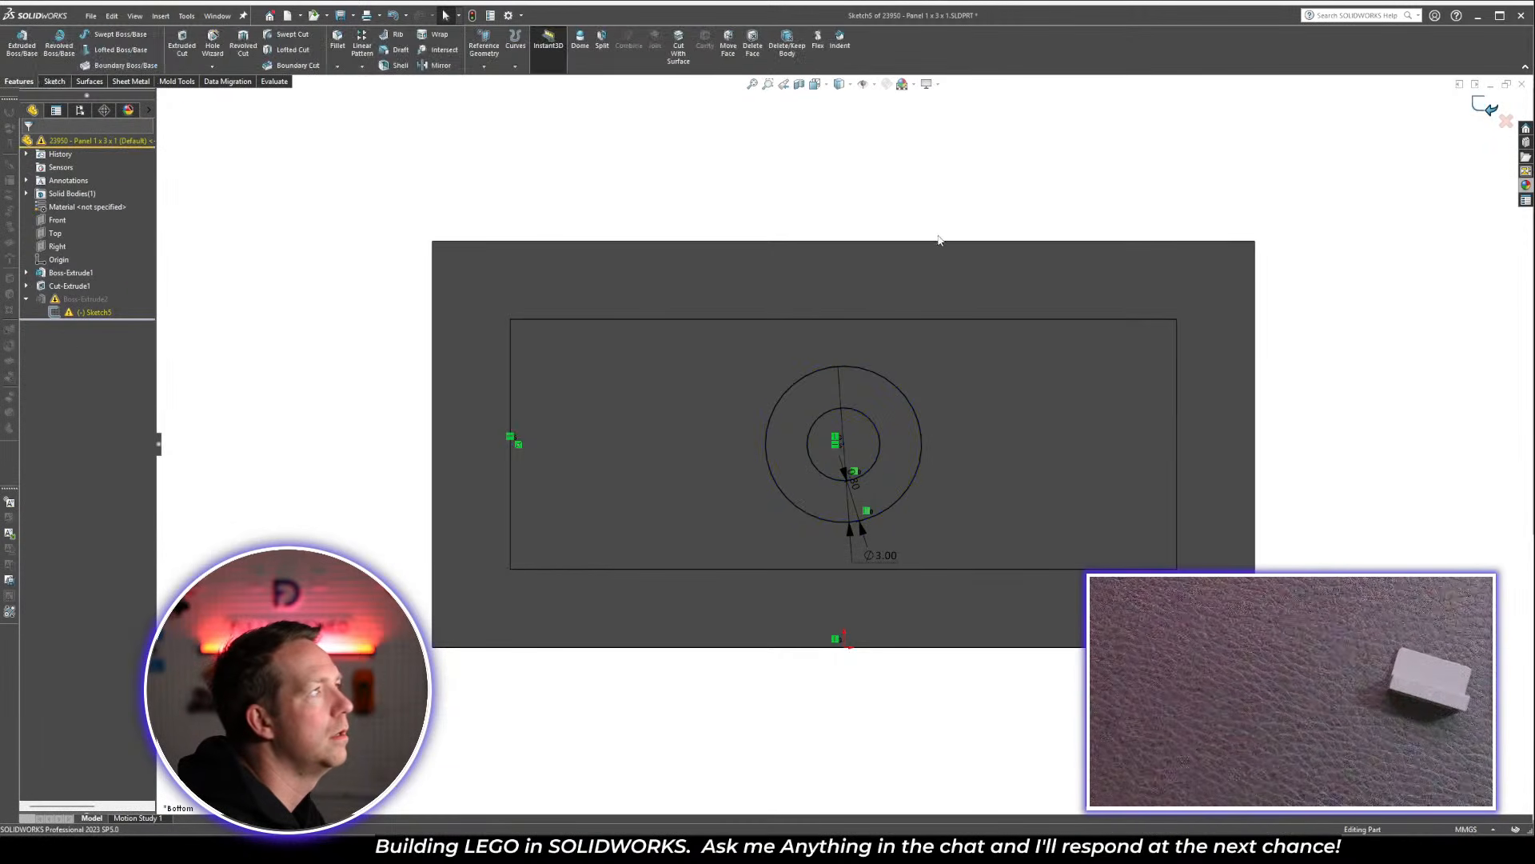
{"action": "key", "text": "ctrl+s"}
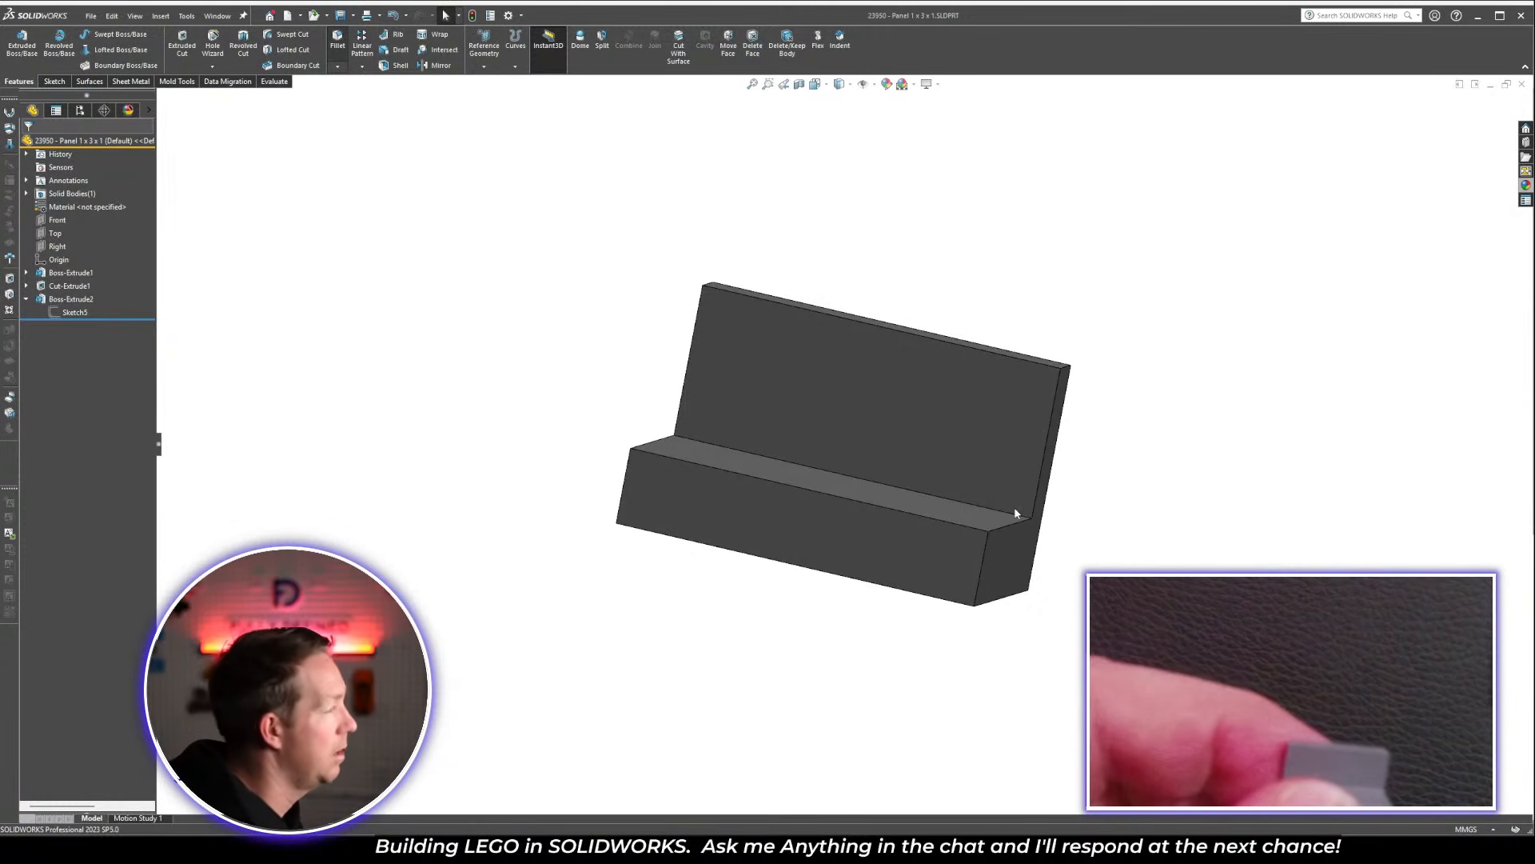
Fillet the two upper corners of the panel's upright wall with a 1 mm radius and save the part
{"action": "left_click", "coordinate": [1066, 367]}
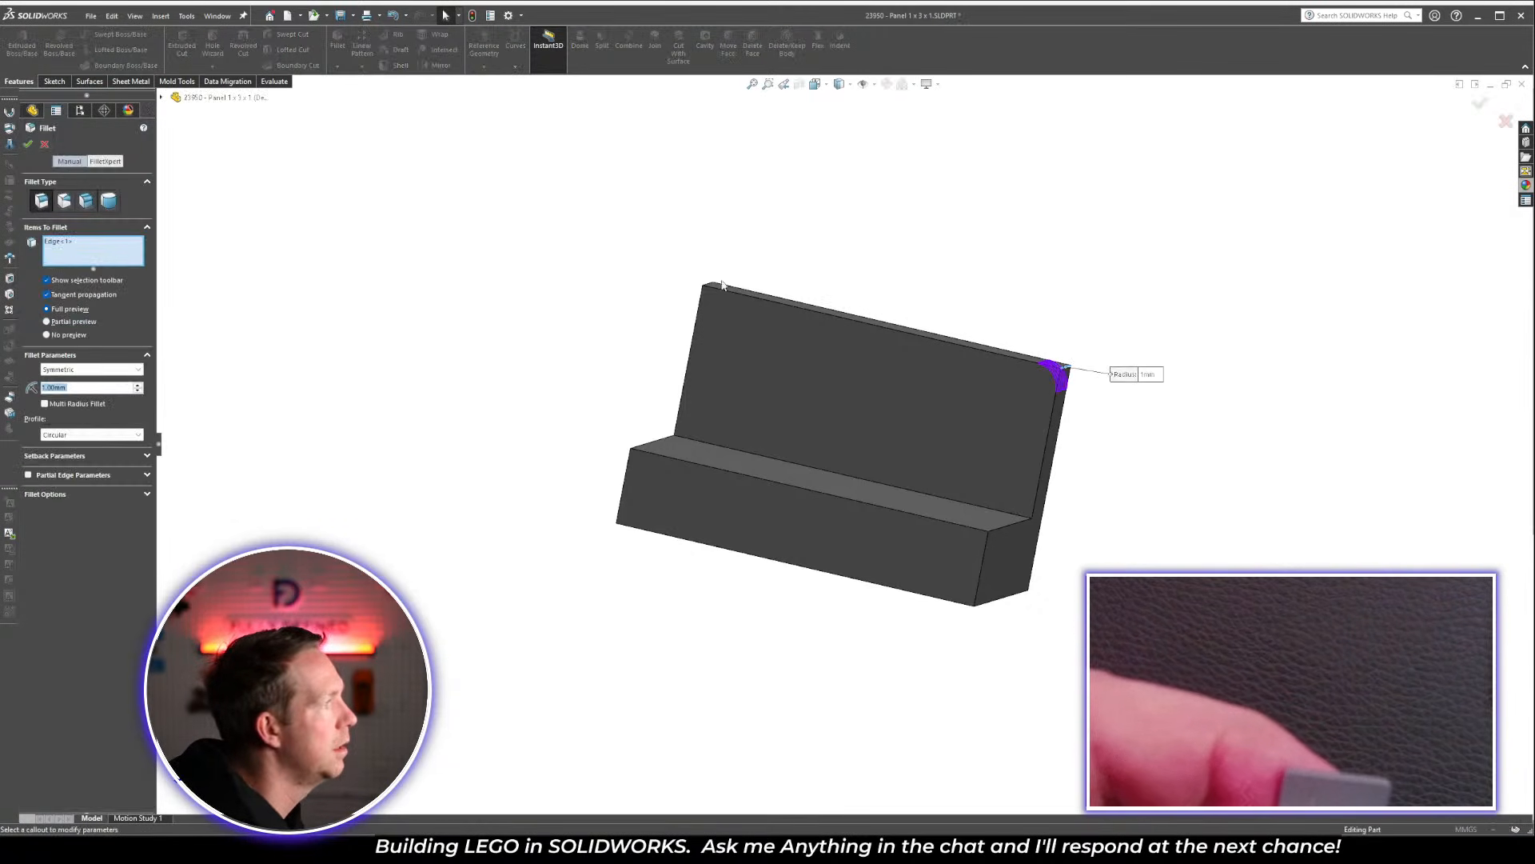
{"action": "left_click", "coordinate": [709, 283]}
{"action": "key", "text": "Return"}
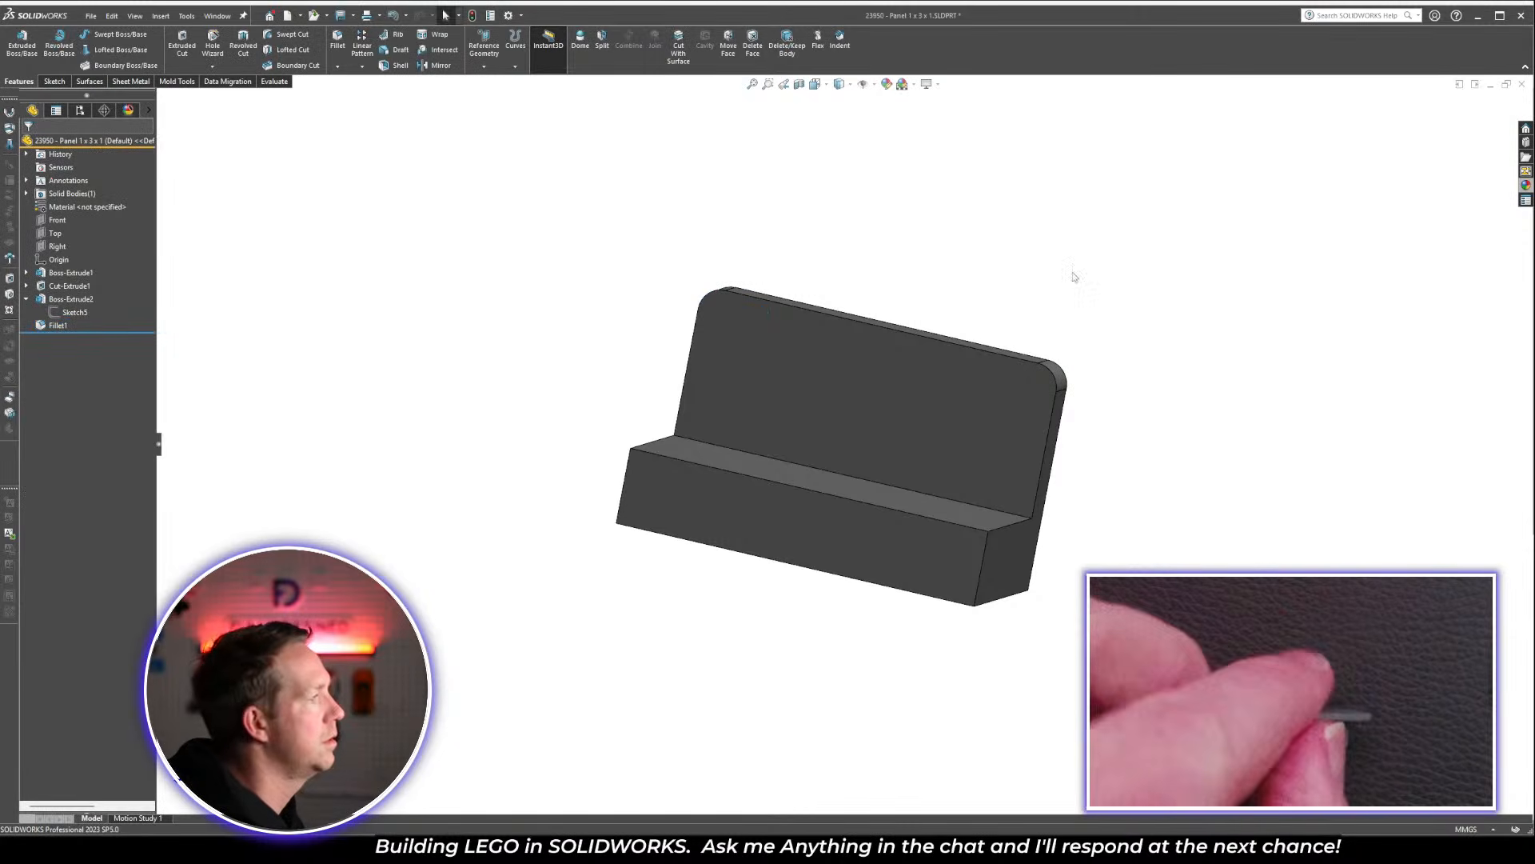
{"action": "key", "text": "ctrl+7"}
{"action": "key", "text": "ctrl+s"}
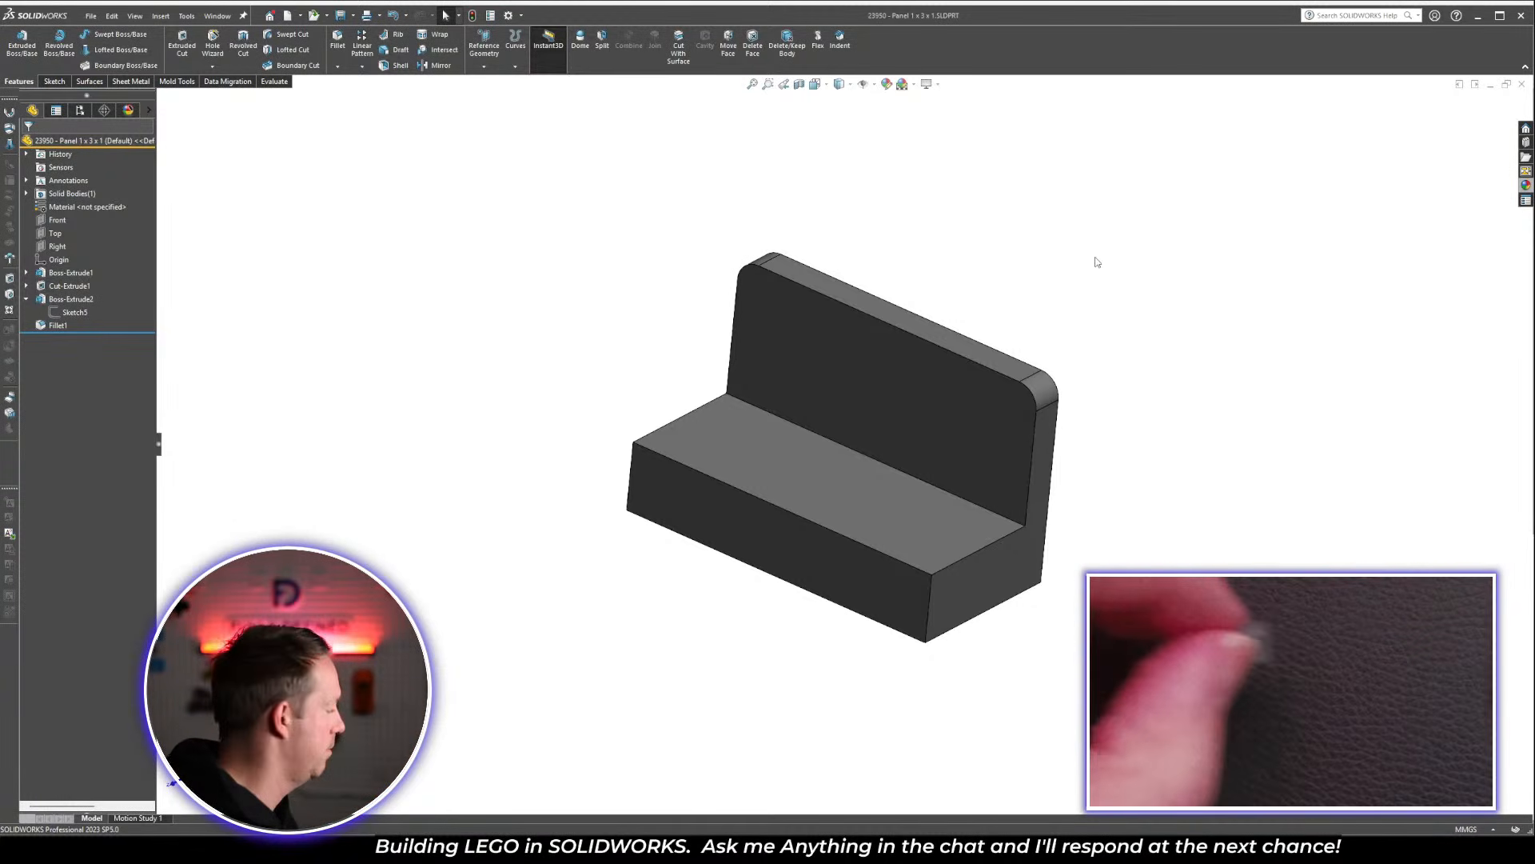
Switch to the Boba Fett's Starship Microfighter assembly and insert one 23950 - Panel 1 x 3 x 1 in free space beside the other parts
{"action": "key", "text": "ctrl+Tab"}
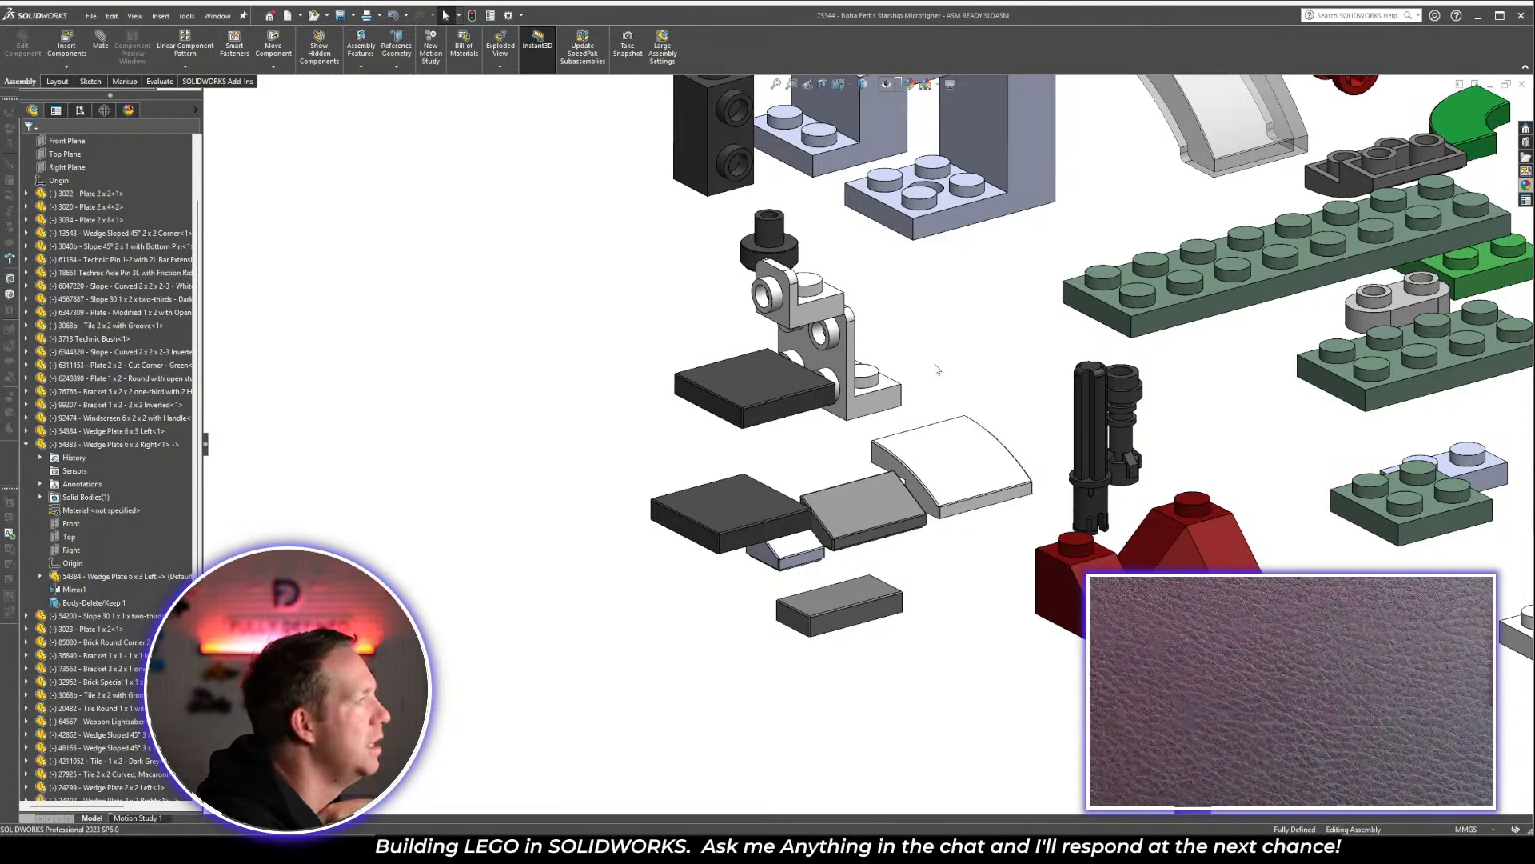
{"action": "scroll", "coordinate": [993, 339], "scroll_direction": "up", "scroll_amount": 9}
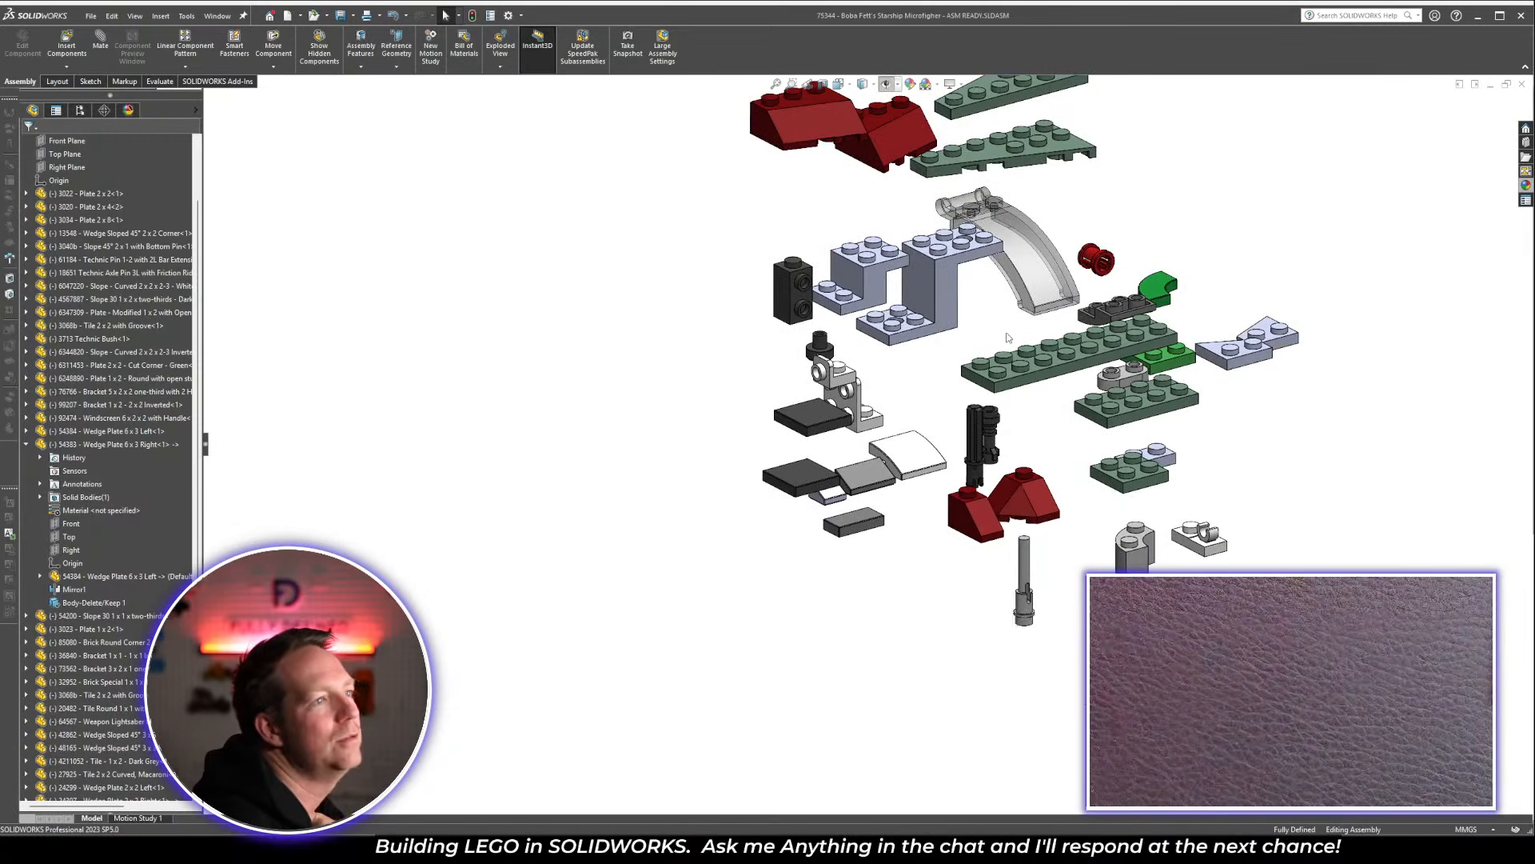
{"action": "scroll", "coordinate": [980, 356], "scroll_direction": "down", "scroll_amount": 3}
{"action": "scroll", "coordinate": [978, 373], "scroll_direction": "down", "scroll_amount": 3}
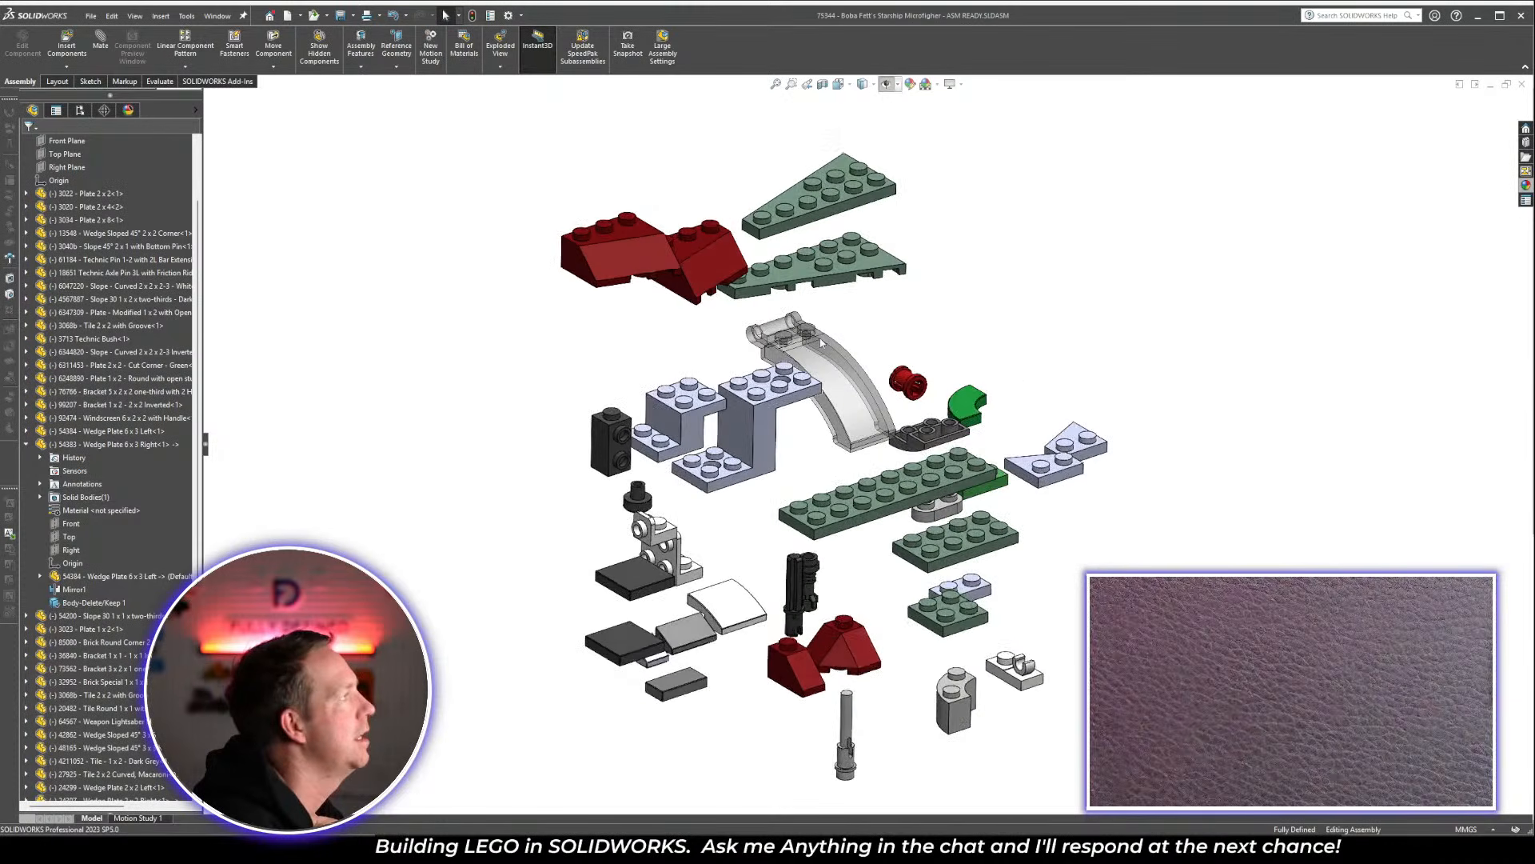
{"action": "left_click", "coordinate": [67, 44]}
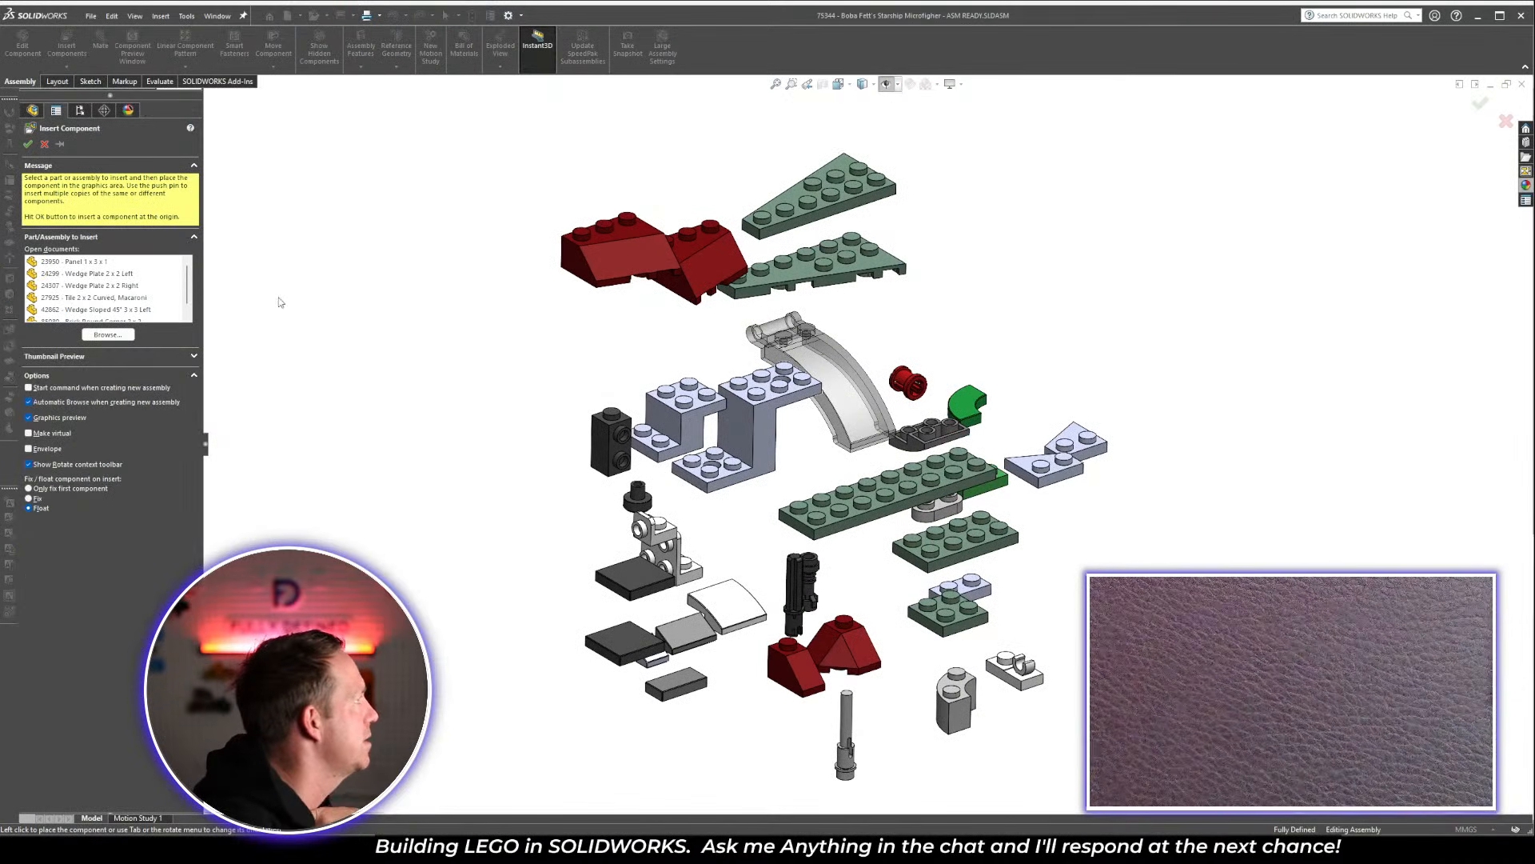
{"action": "left_click", "coordinate": [104, 261]}
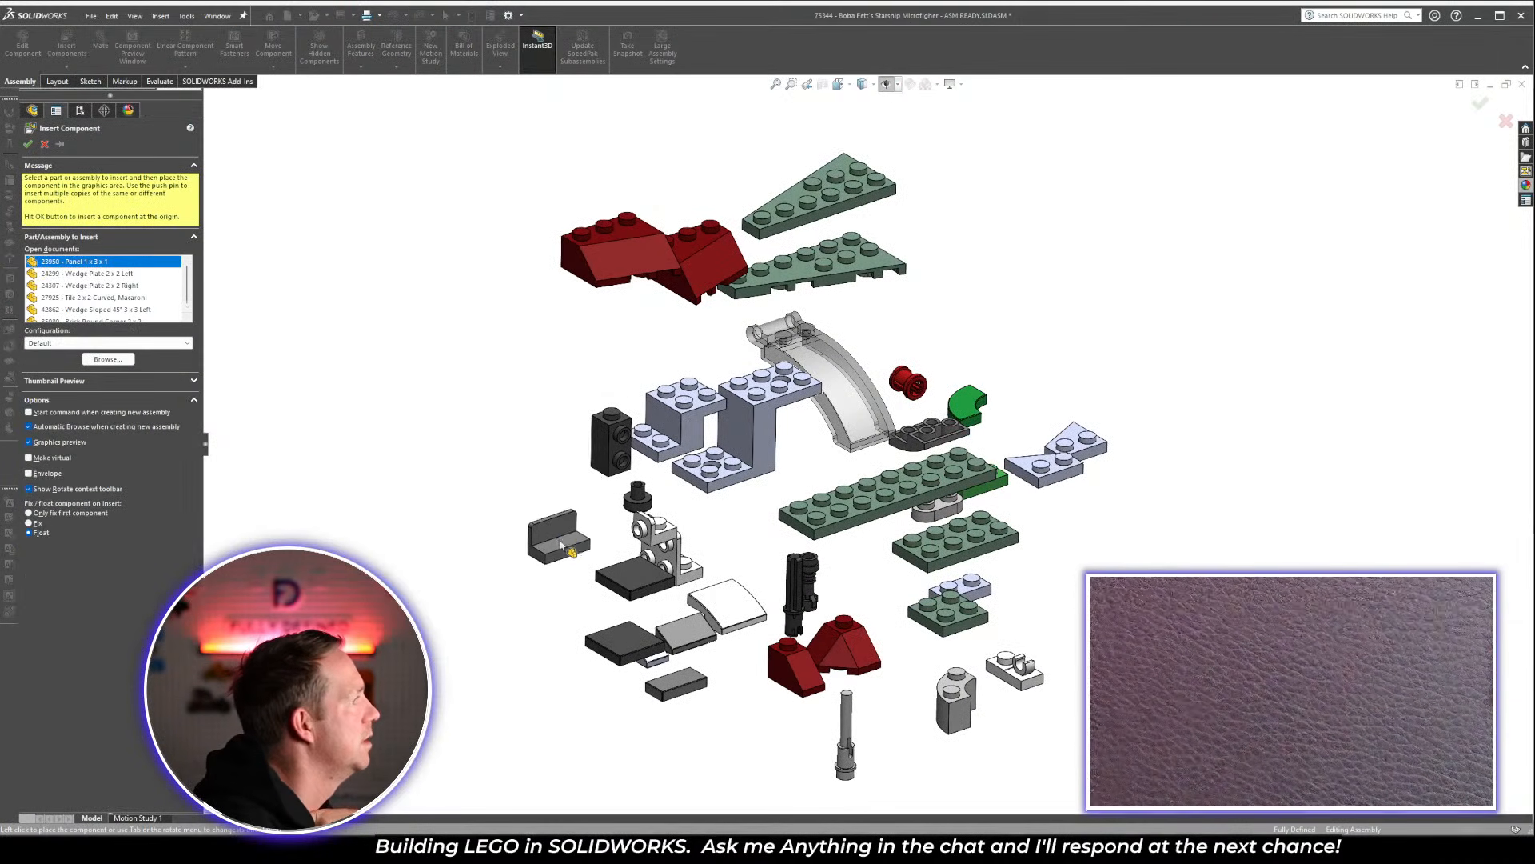
{"action": "key", "text": "Escape"}
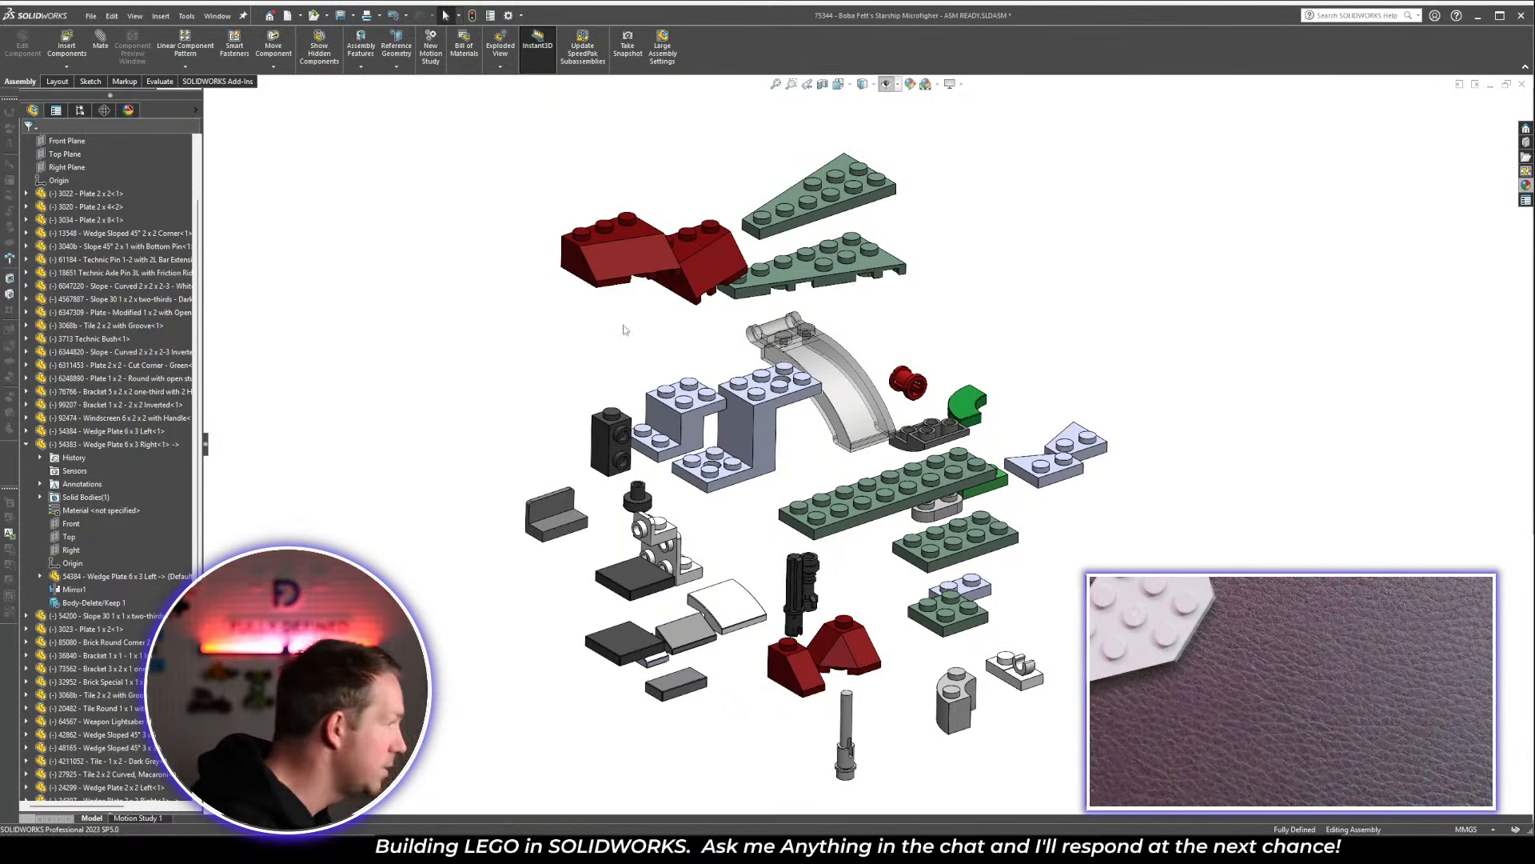
Switch to the browser, close the panel's Rebrickable page and recolour the 6210581 status marker green in the parts slide
{"action": "key", "text": "alt+Tab"}
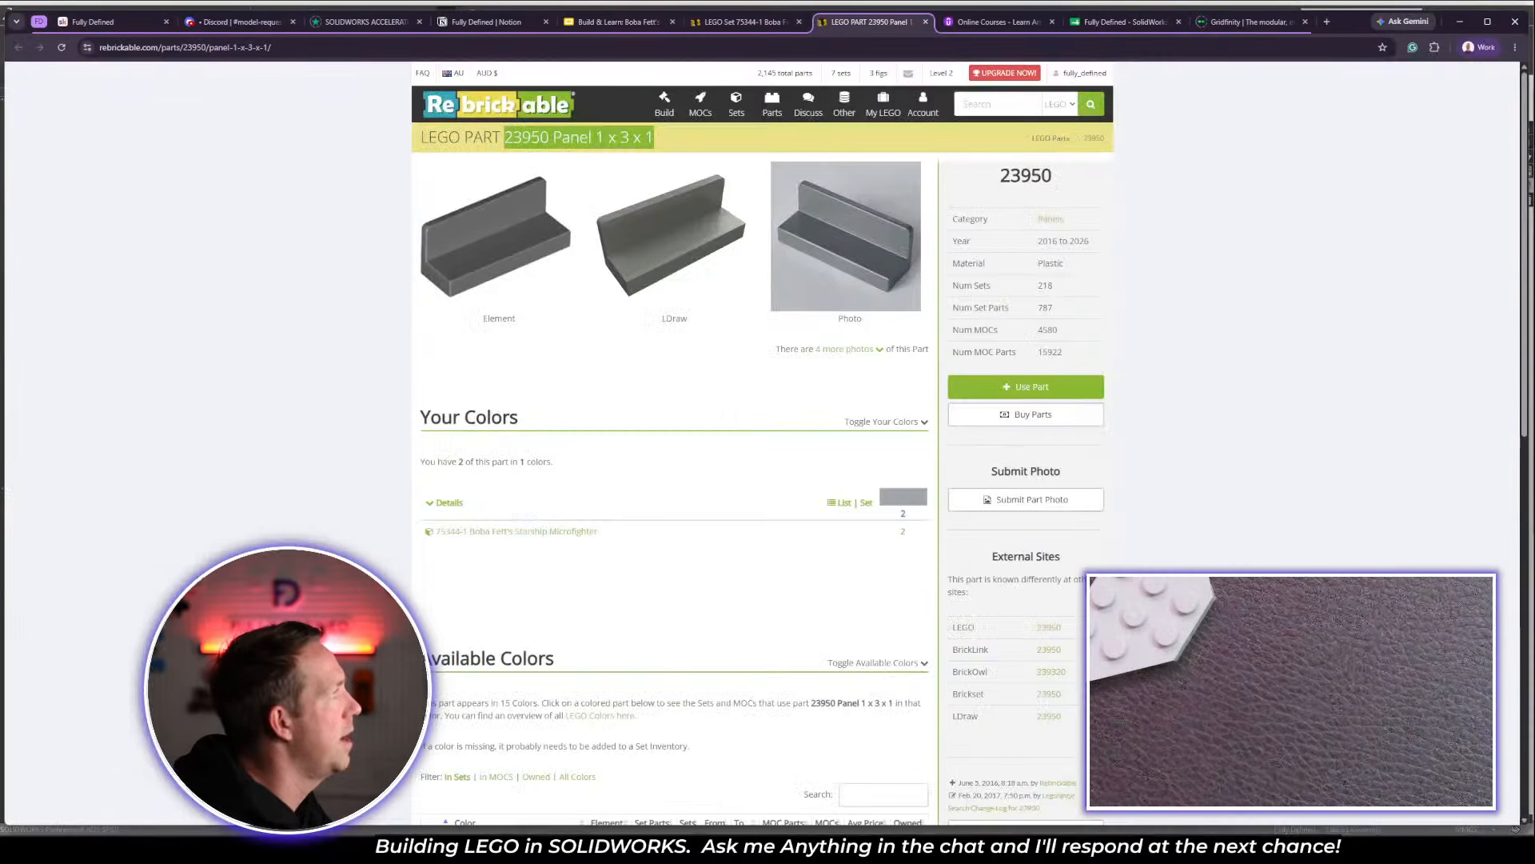
{"action": "left_click", "coordinate": [926, 22]}
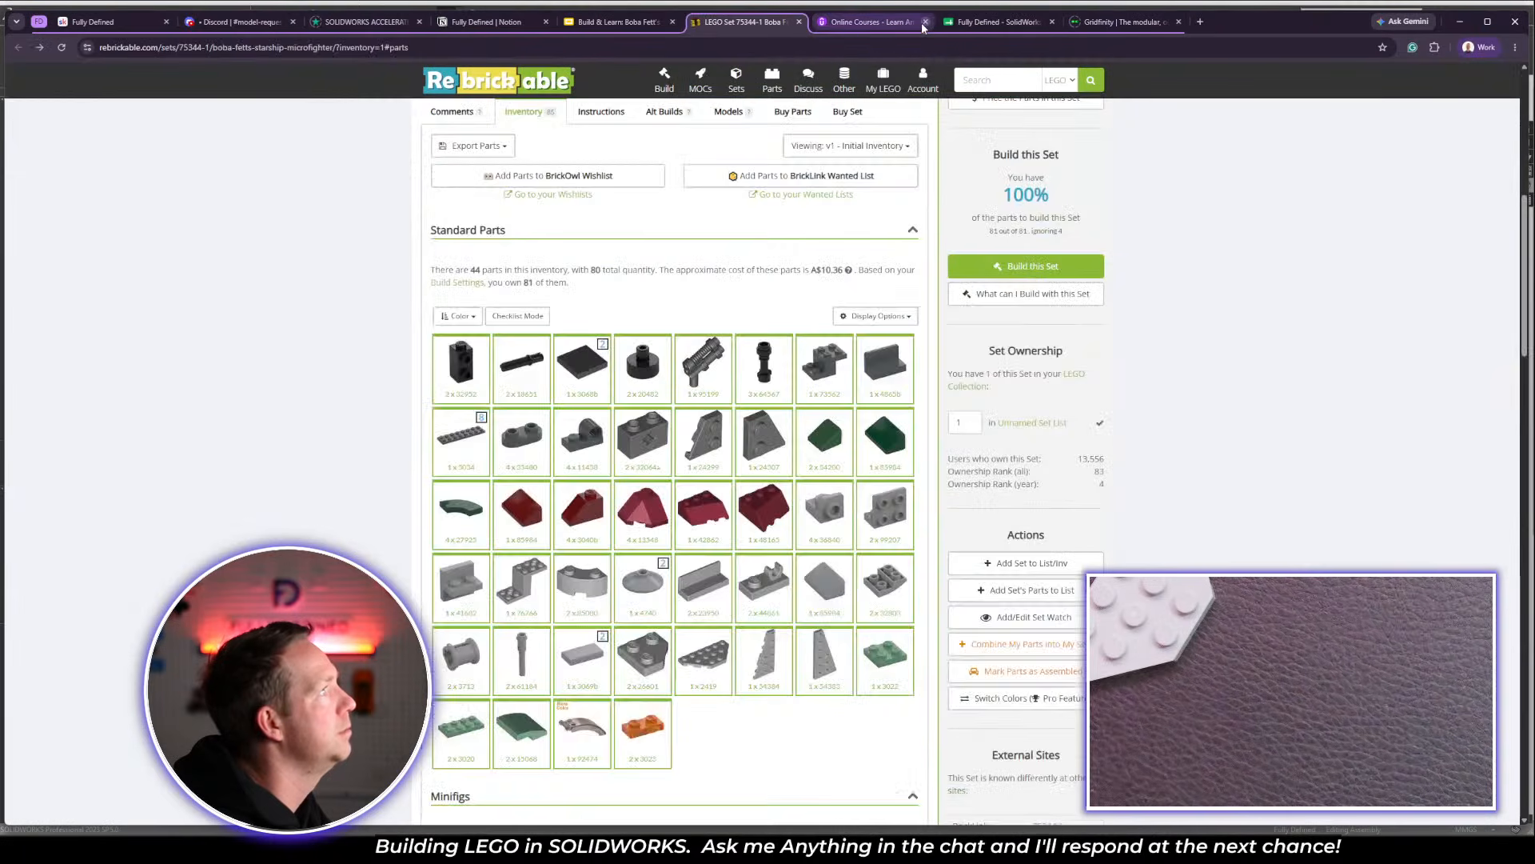
{"action": "left_click", "coordinate": [652, 24]}
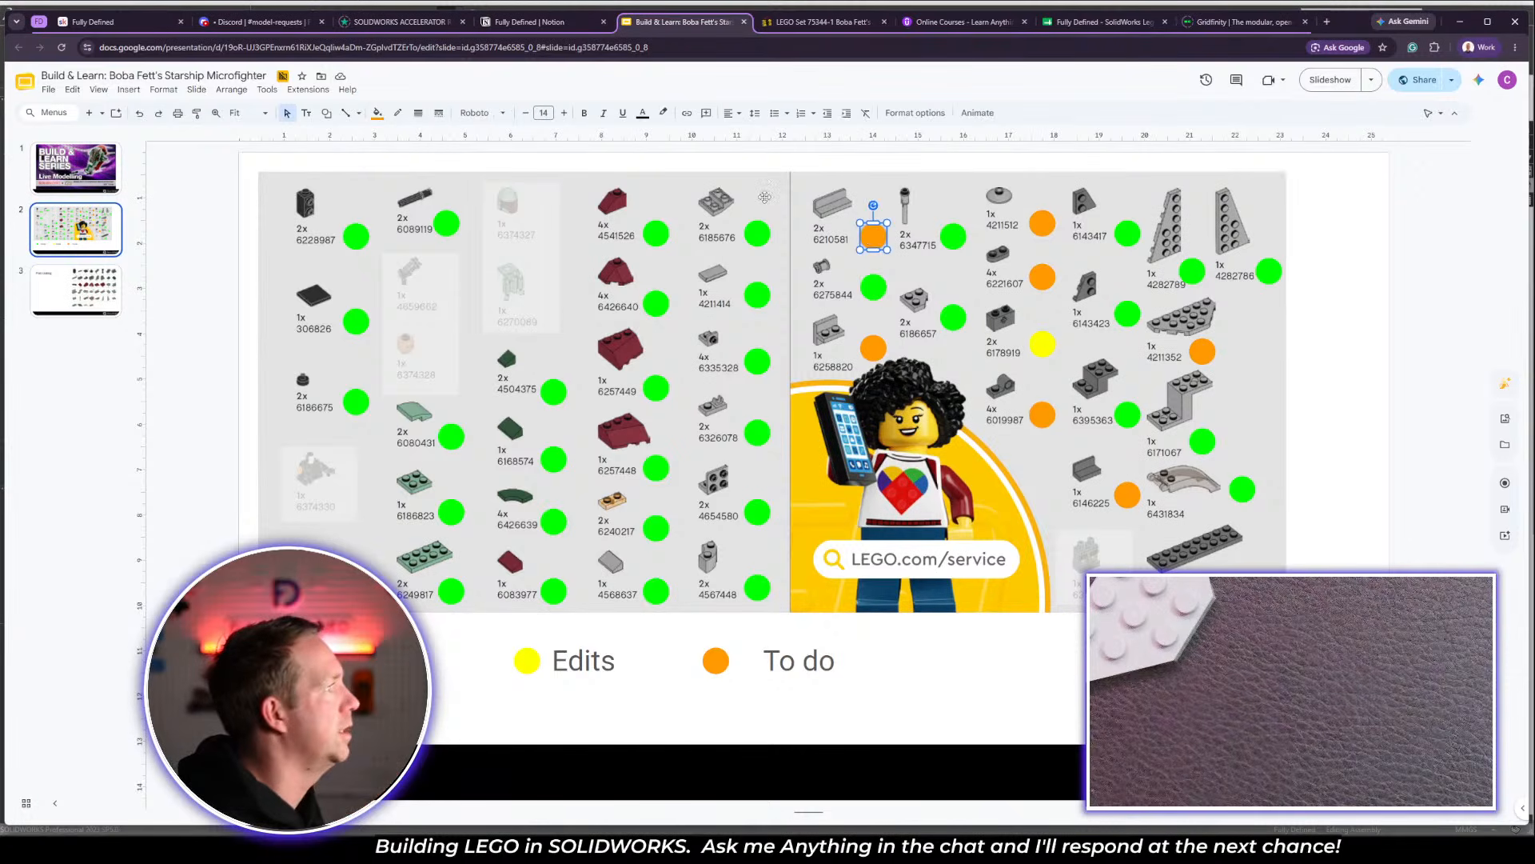
{"action": "left_click", "coordinate": [377, 113]}
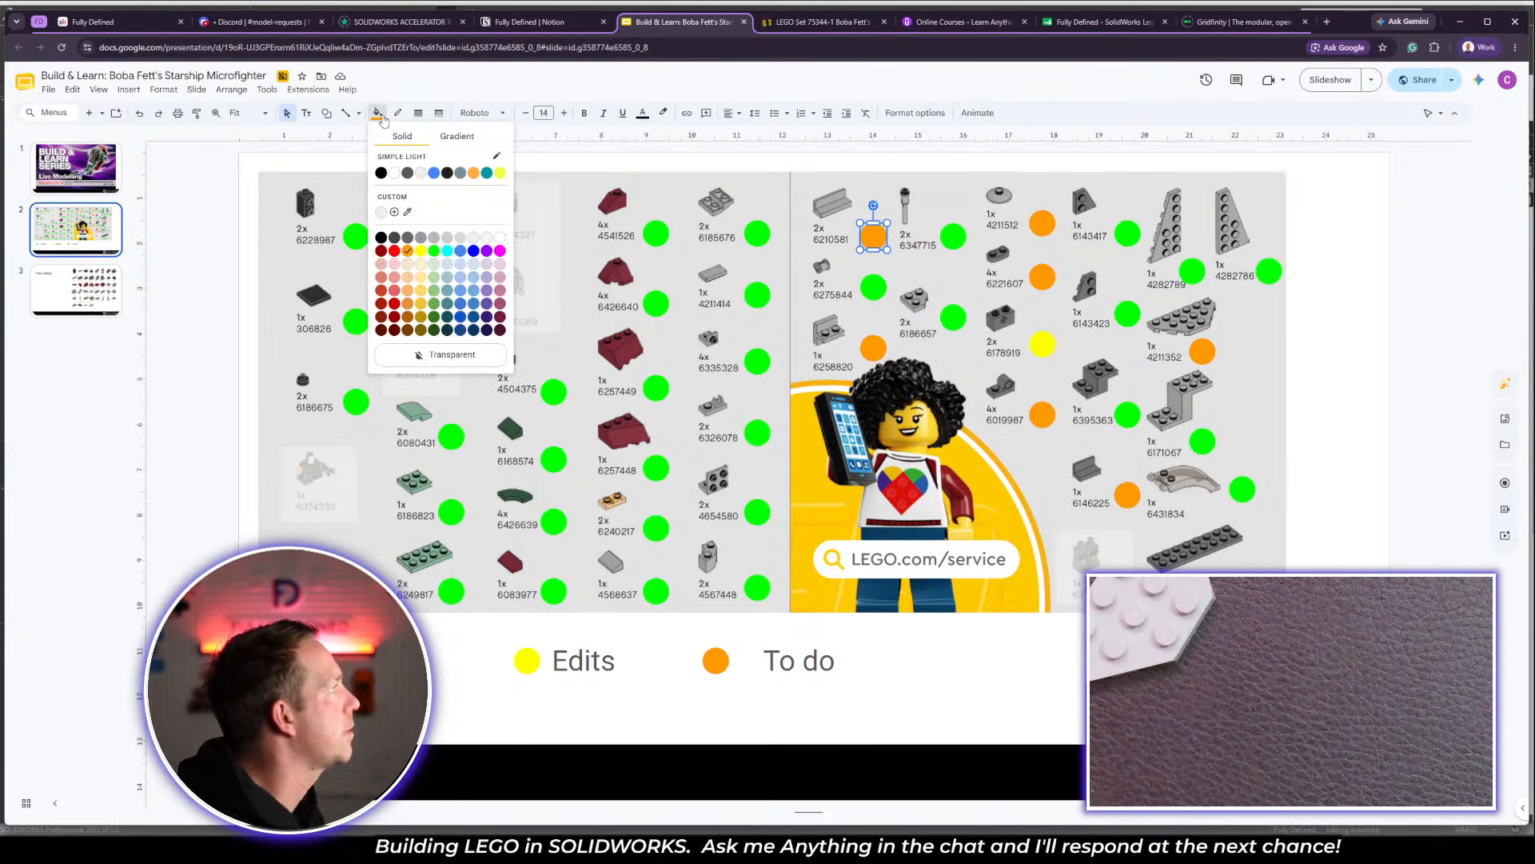
{"action": "left_click", "coordinate": [433, 252]}
{"action": "left_click", "coordinate": [1350, 331]}
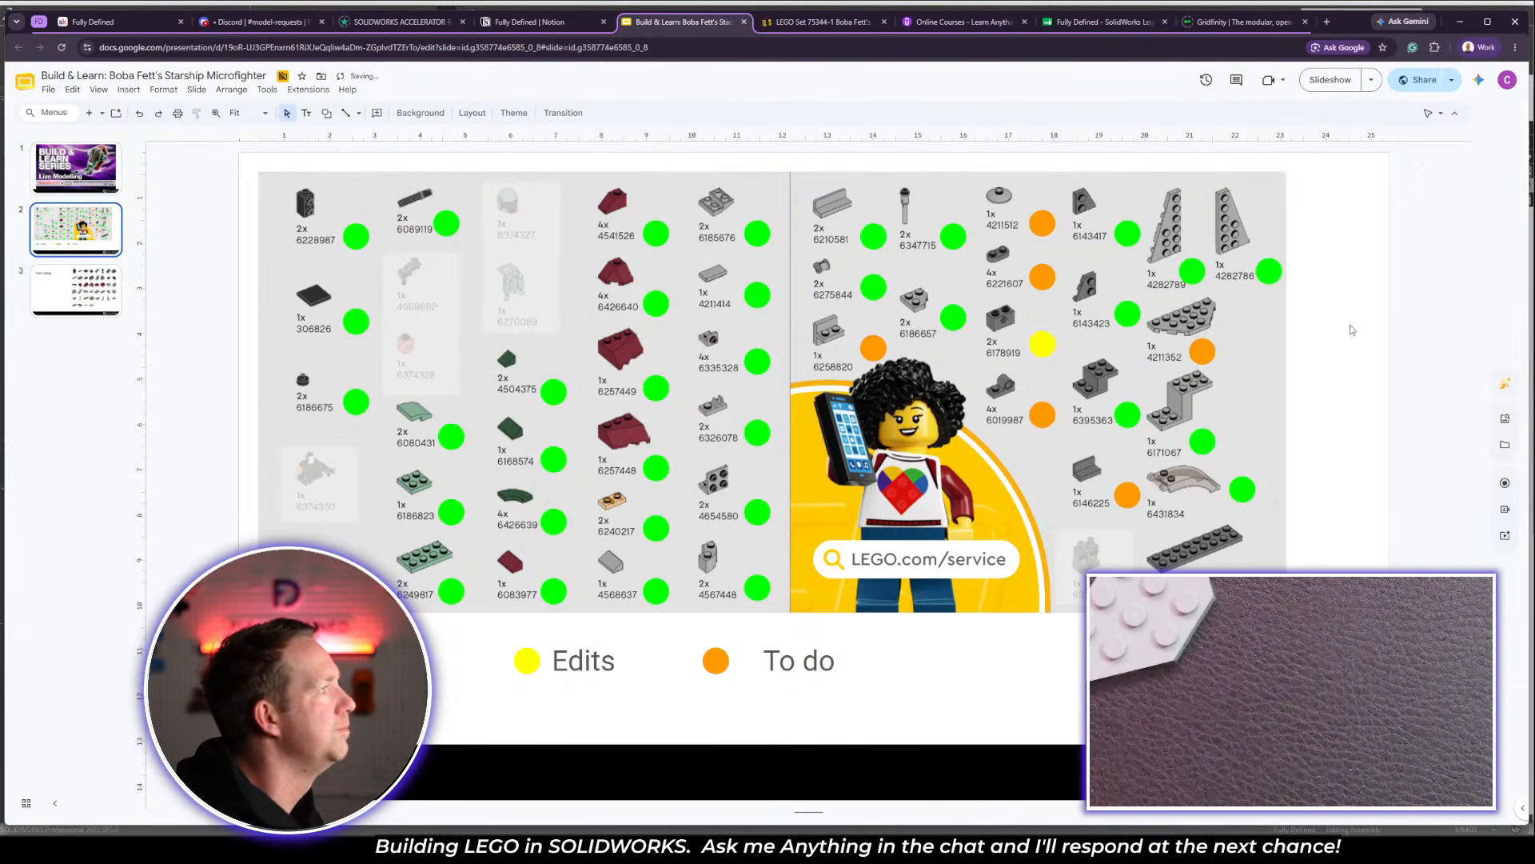
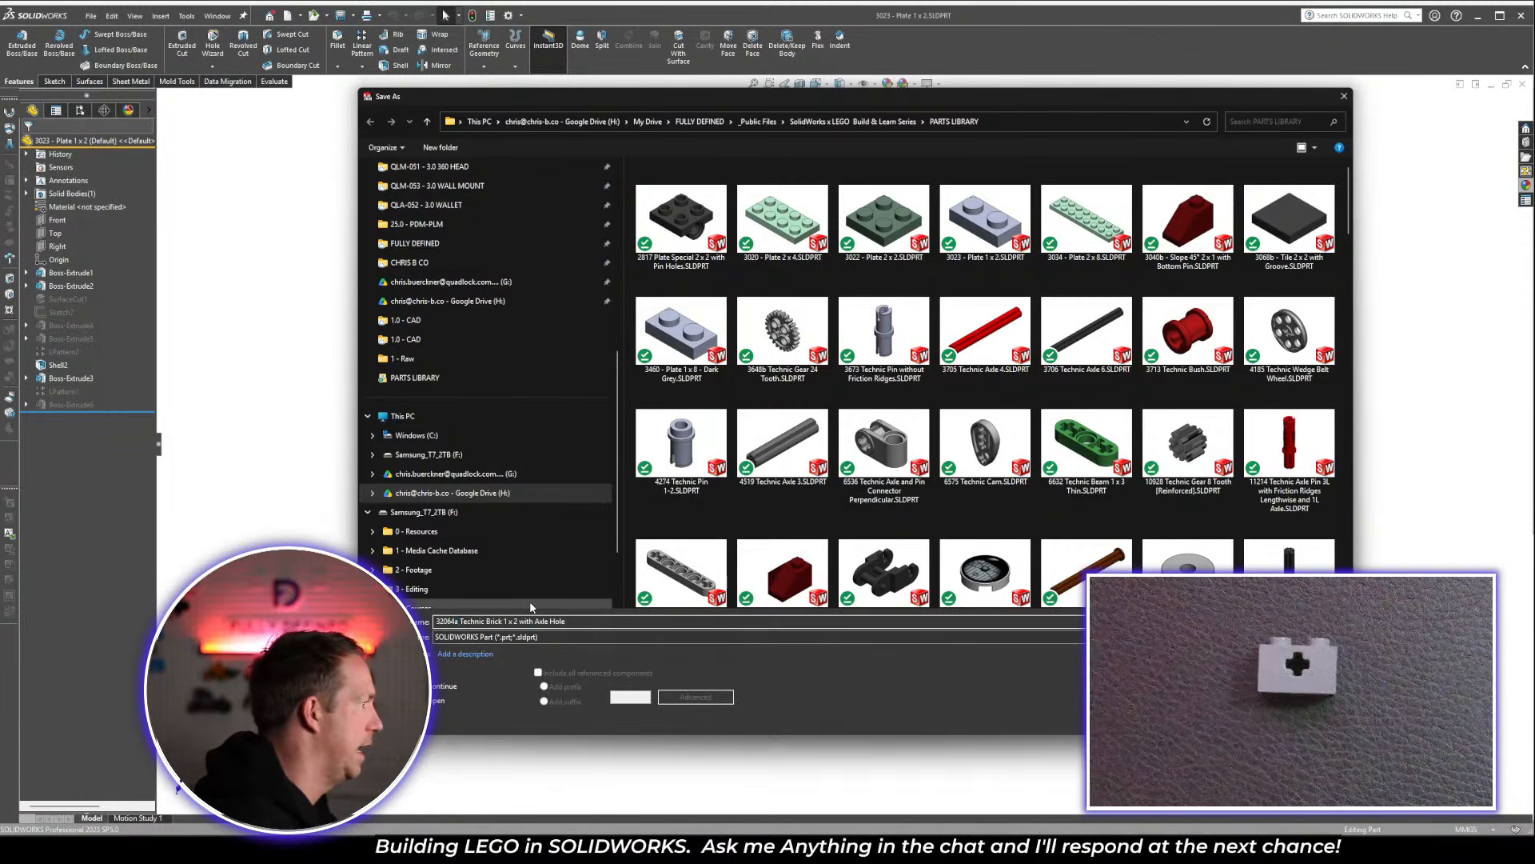
Add a hyphen after the part number so the copy's file name reads 32064a - Technic Brick 1 x 2 with Axle Hole
{"action": "type", "text": "-"}
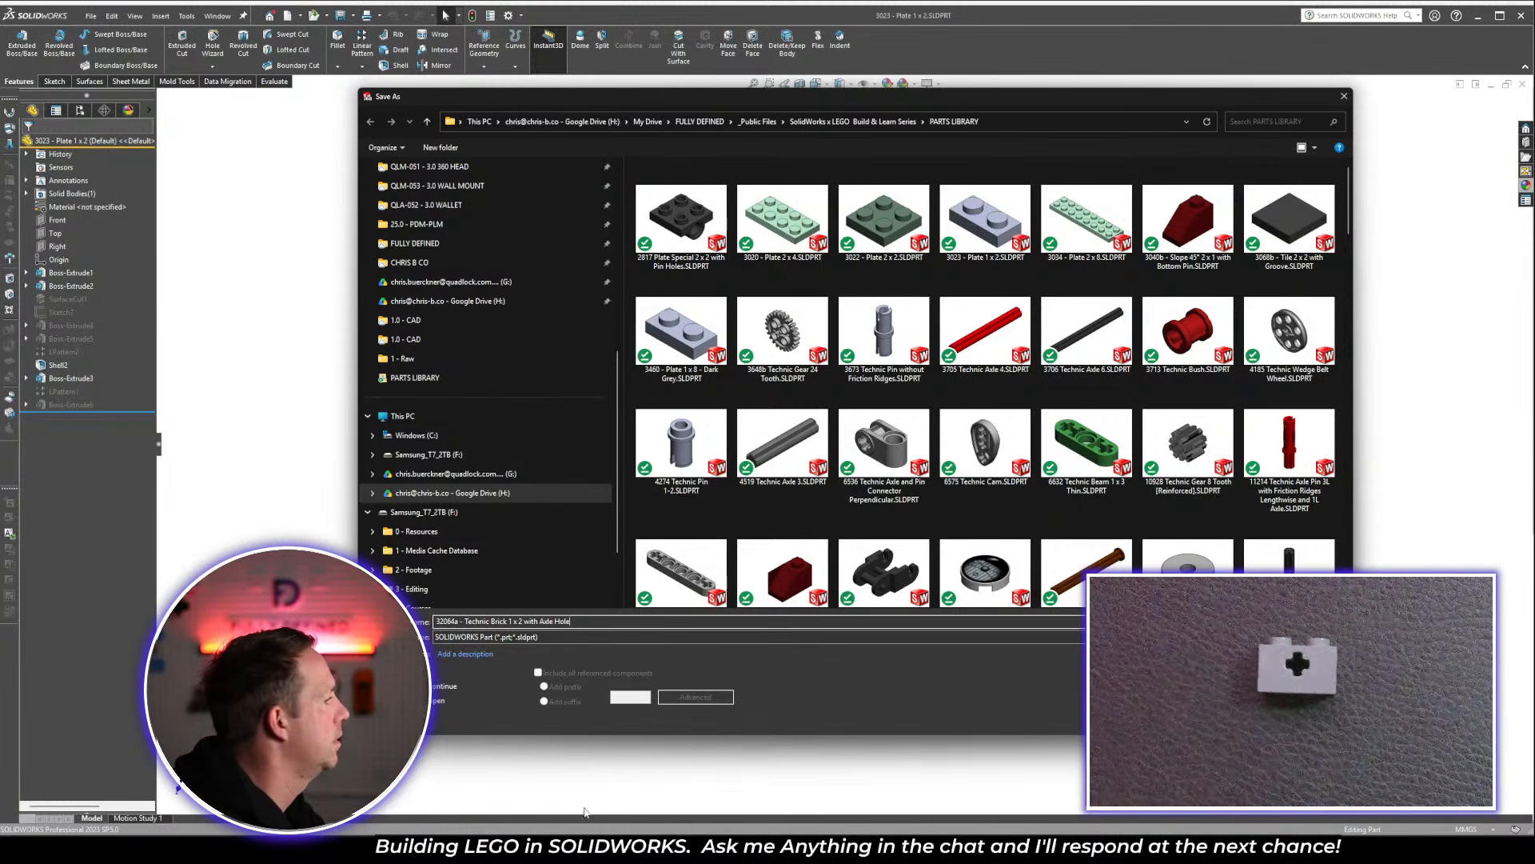
Switch to the browser, approve the pending membership request in the Fully Defined Skool community, and return to SOLIDWORKS
{"action": "mouse_move", "coordinate": [530, 849]}
{"action": "left_click", "coordinate": [560, 779]}
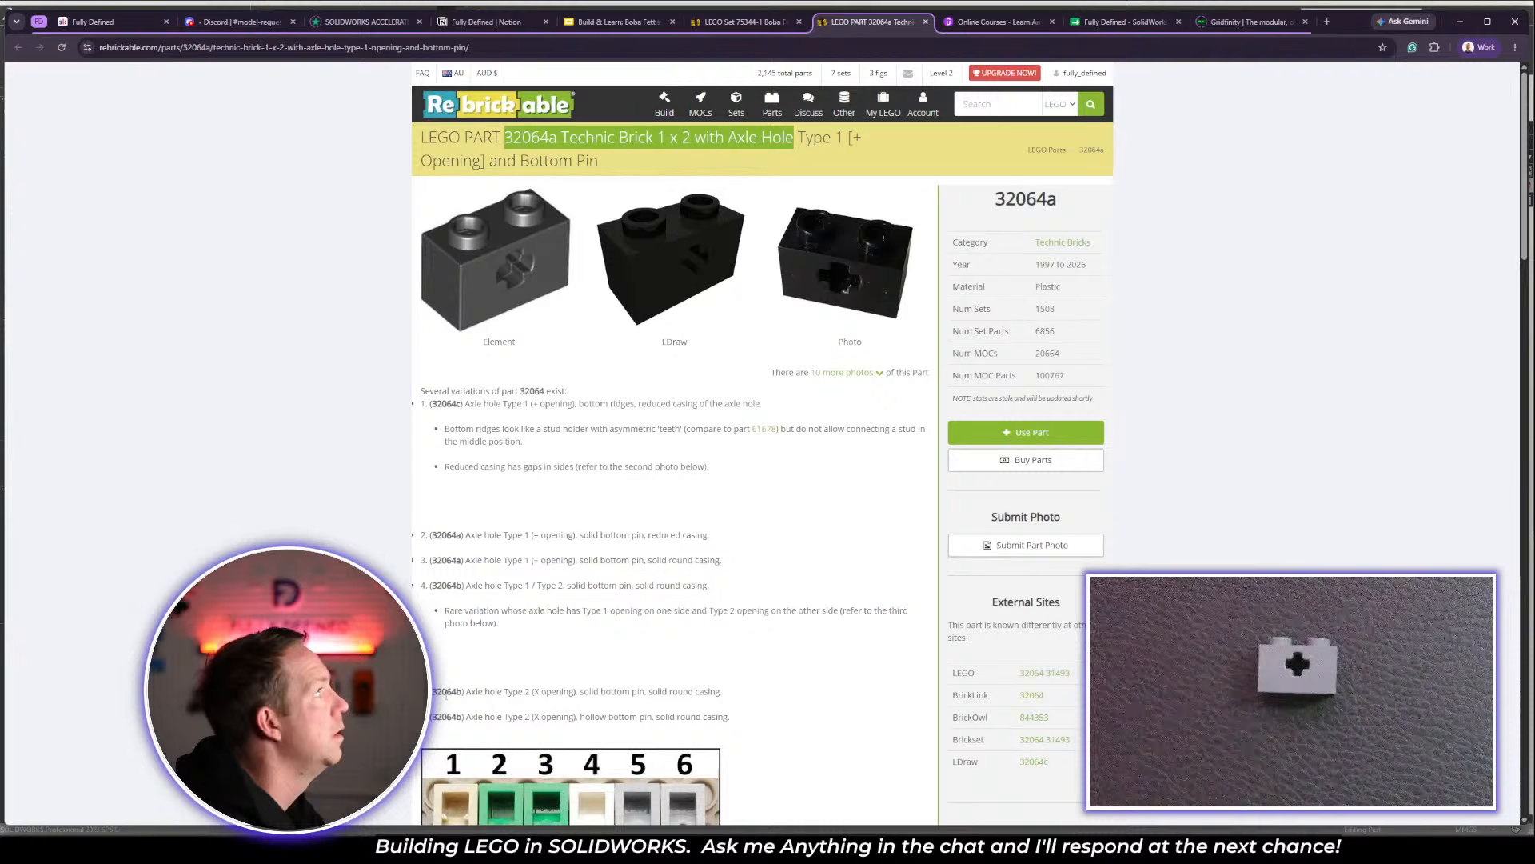
{"action": "left_click", "coordinate": [106, 21]}
{"action": "left_click", "coordinate": [678, 243]}
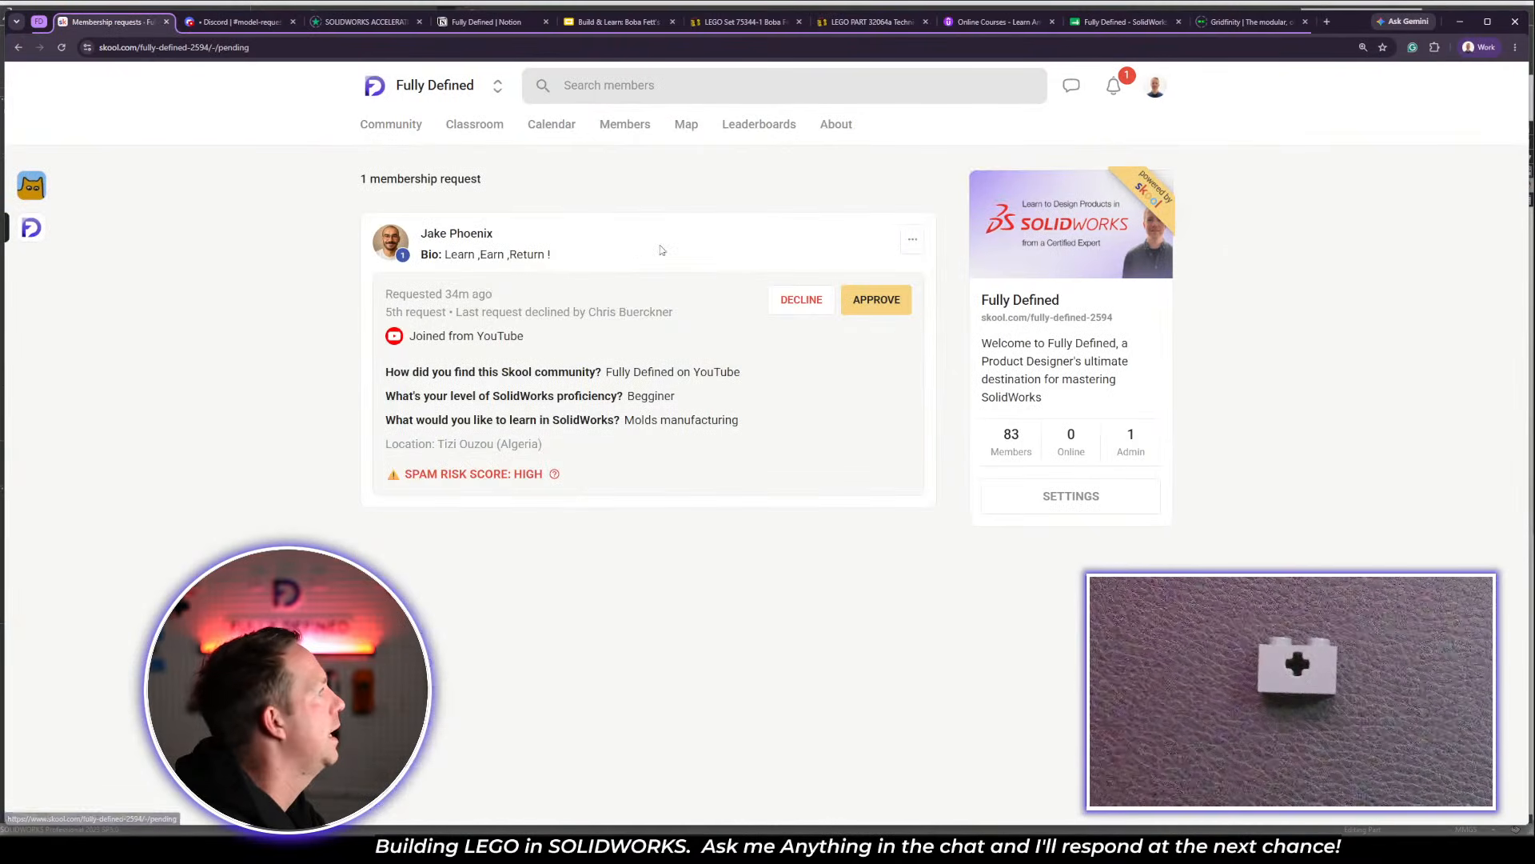
{"action": "left_click", "coordinate": [899, 298]}
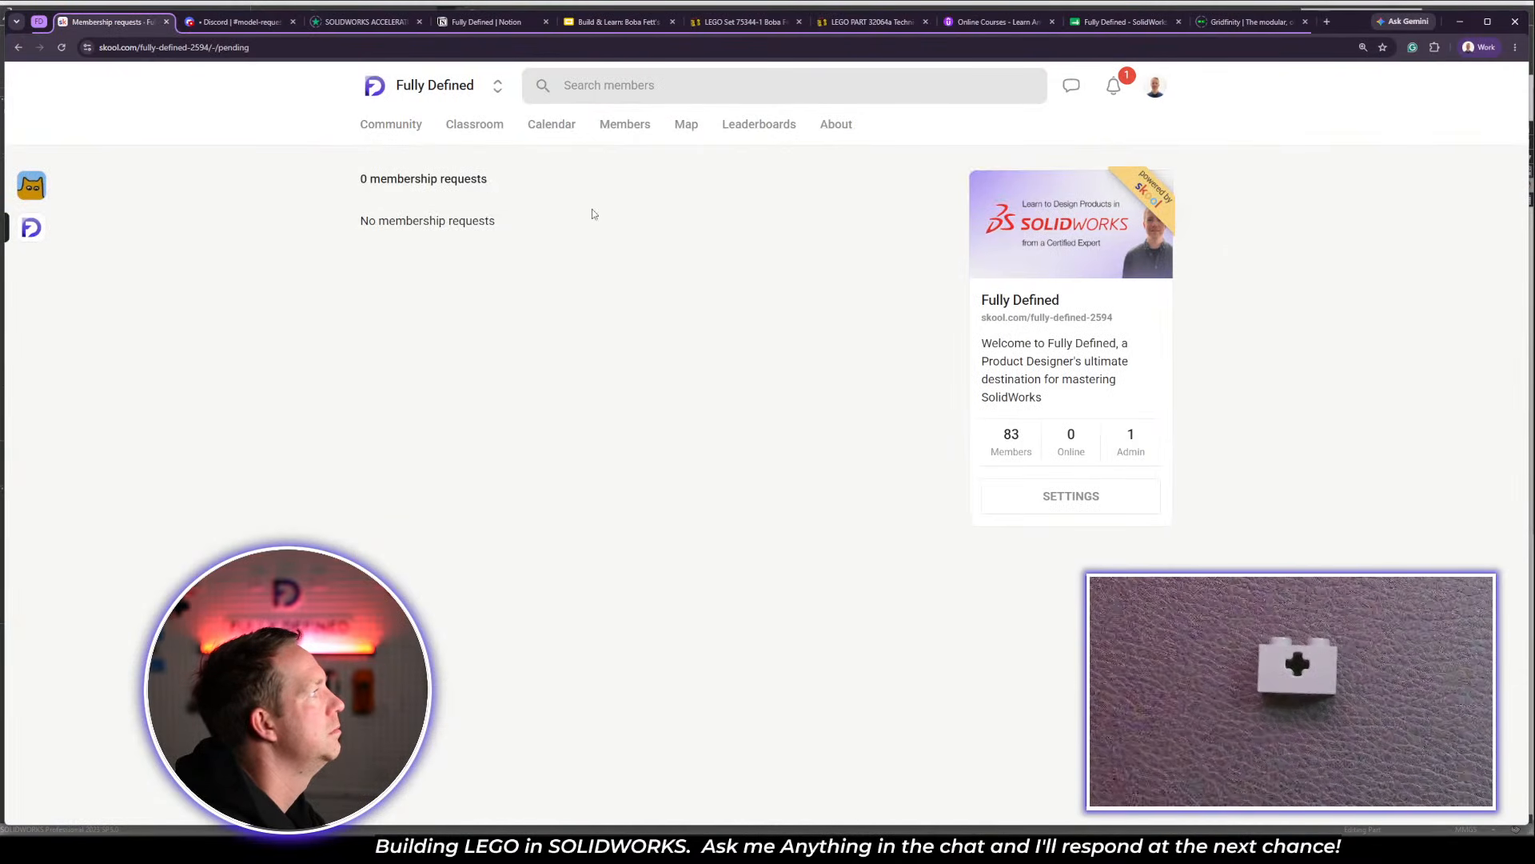
{"action": "left_click", "coordinate": [404, 126]}
{"action": "left_click", "coordinate": [1459, 23]}
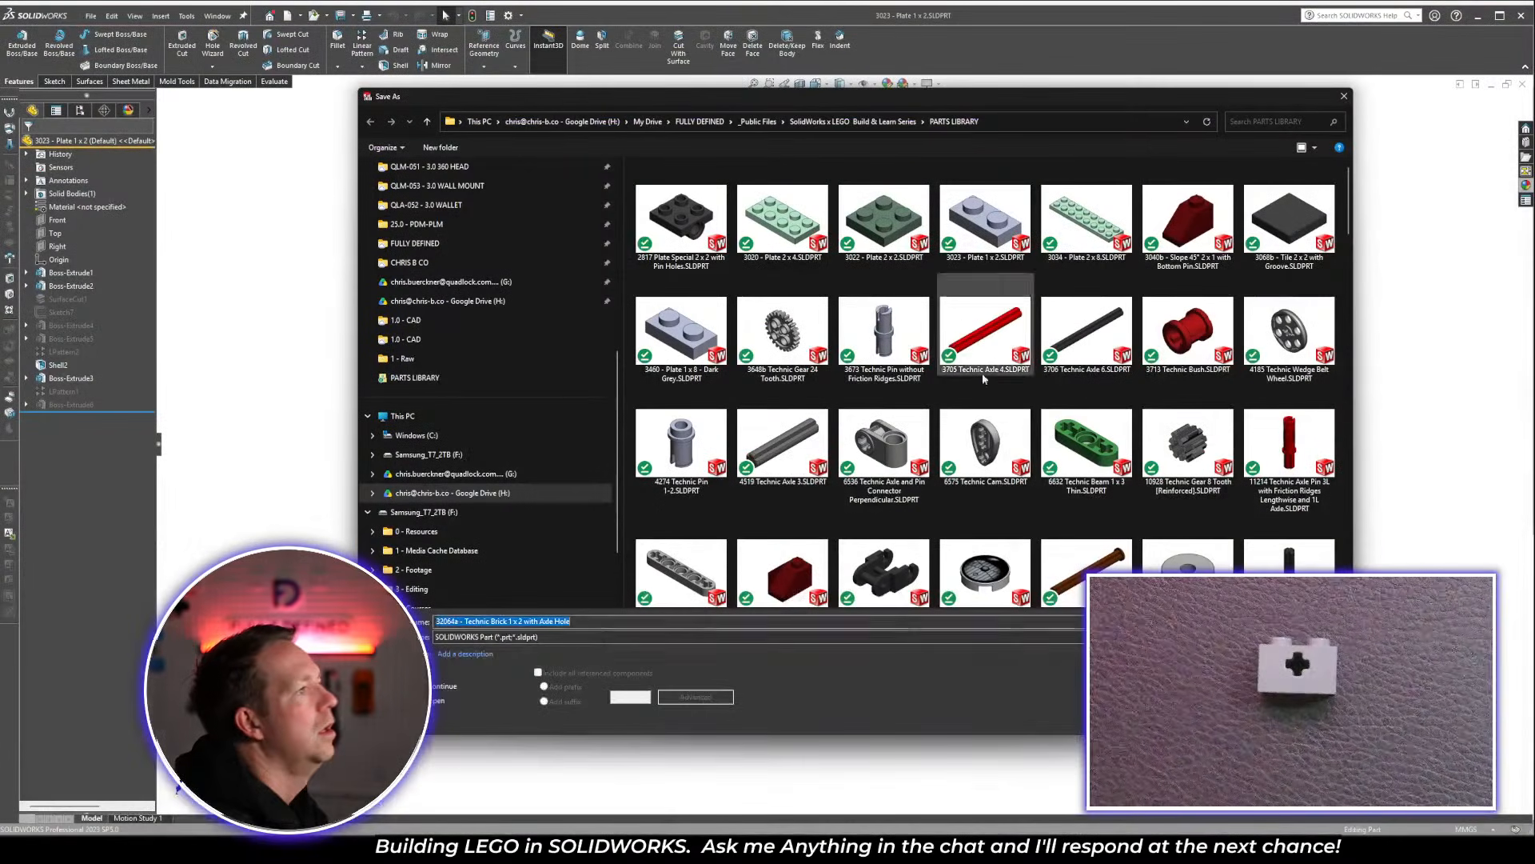
Save the Plate 1 x 2 copy into PARTS LIBRARY as 32064a - Technic Brick 1 x 2 with Axle Hole
{"action": "left_click", "coordinate": [608, 622]}
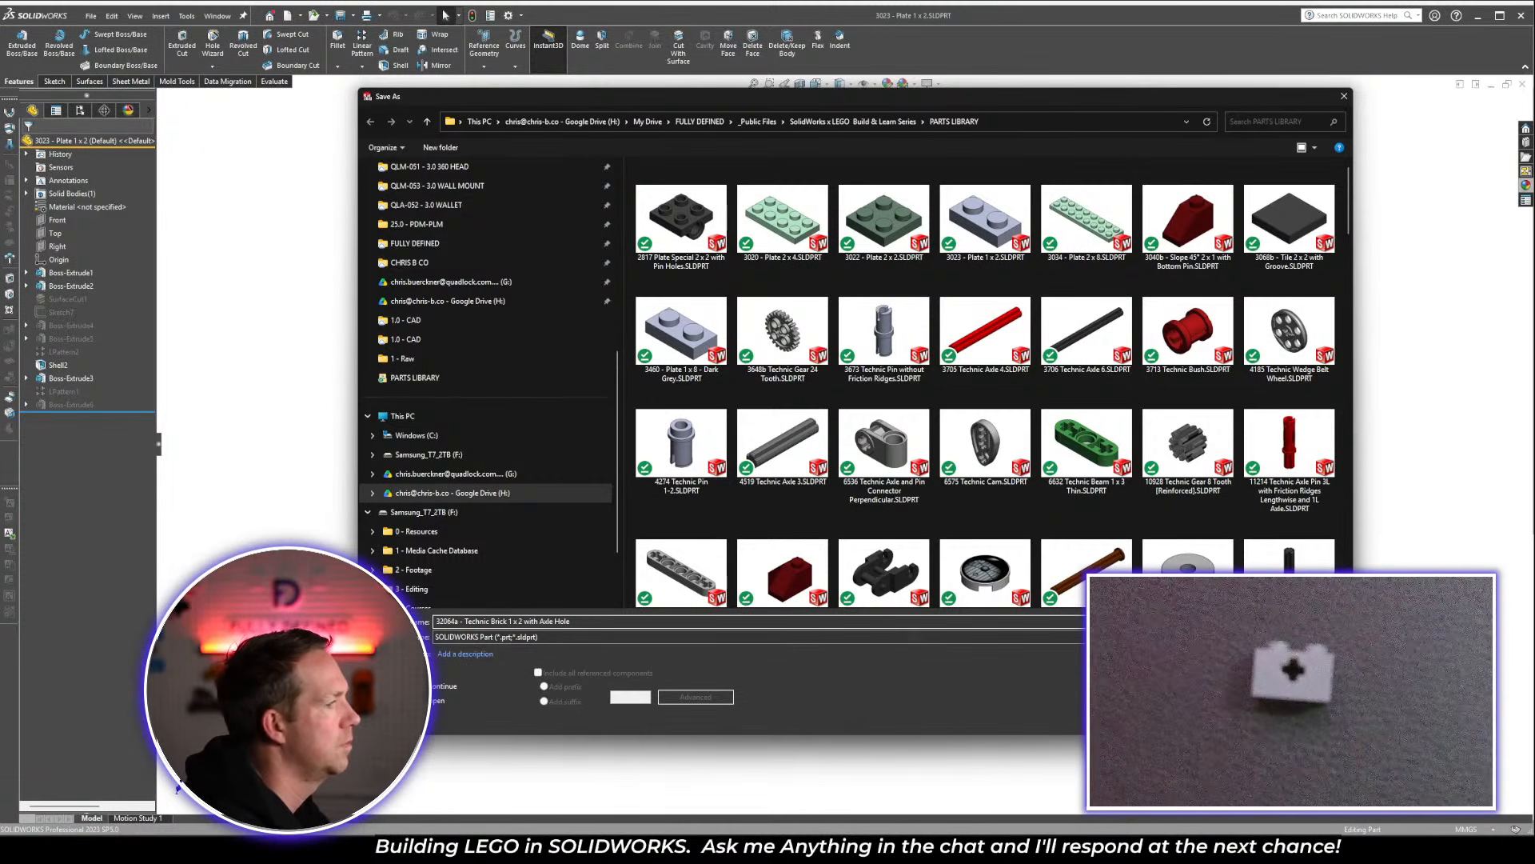
{"action": "key", "text": "Return"}
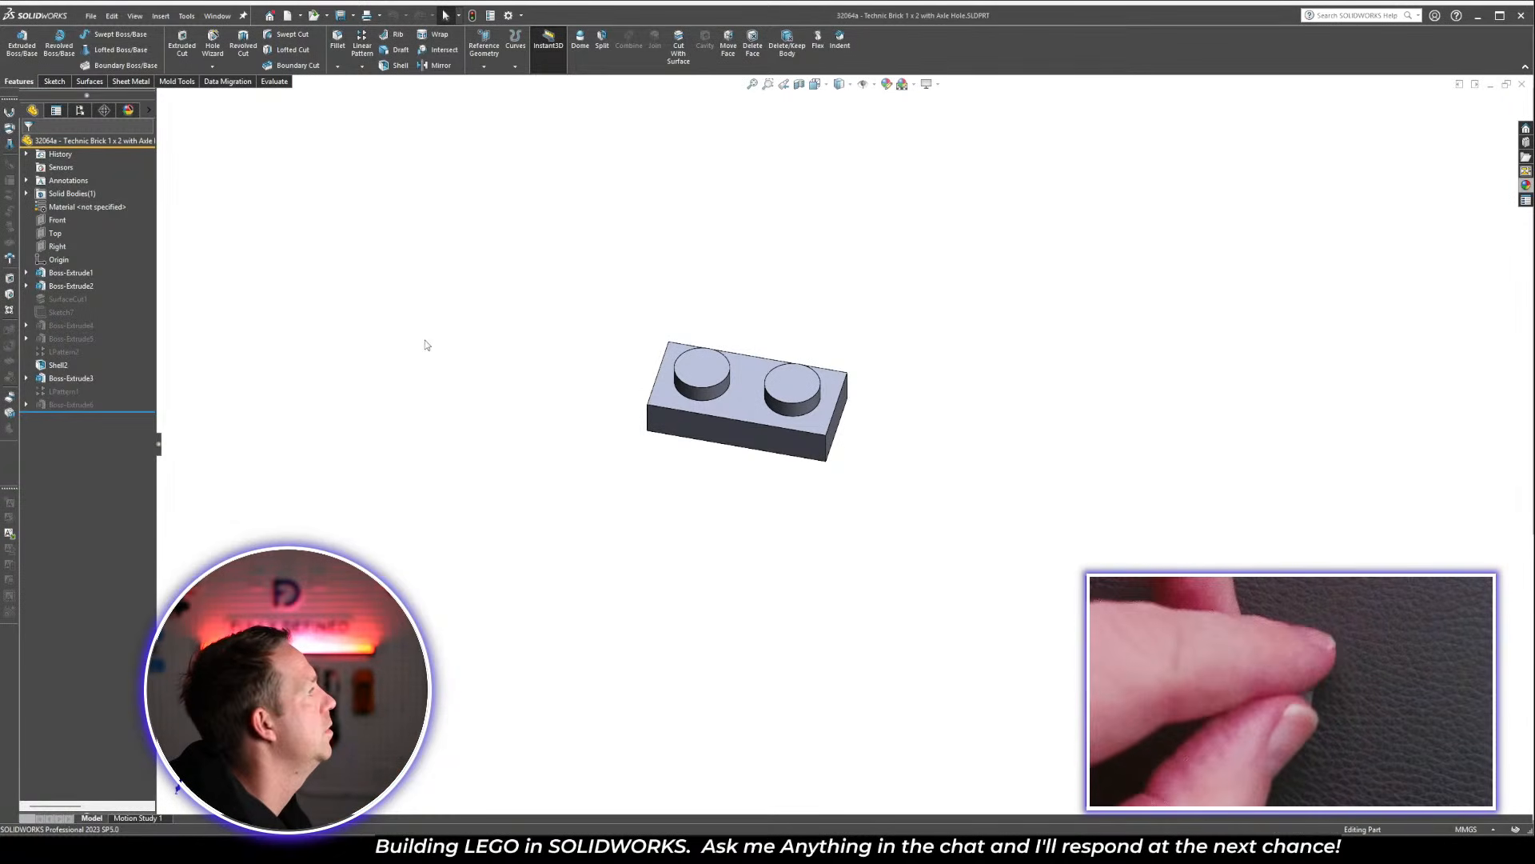
Delete every configuration of the brick part except Default
{"action": "left_click", "coordinate": [79, 110]}
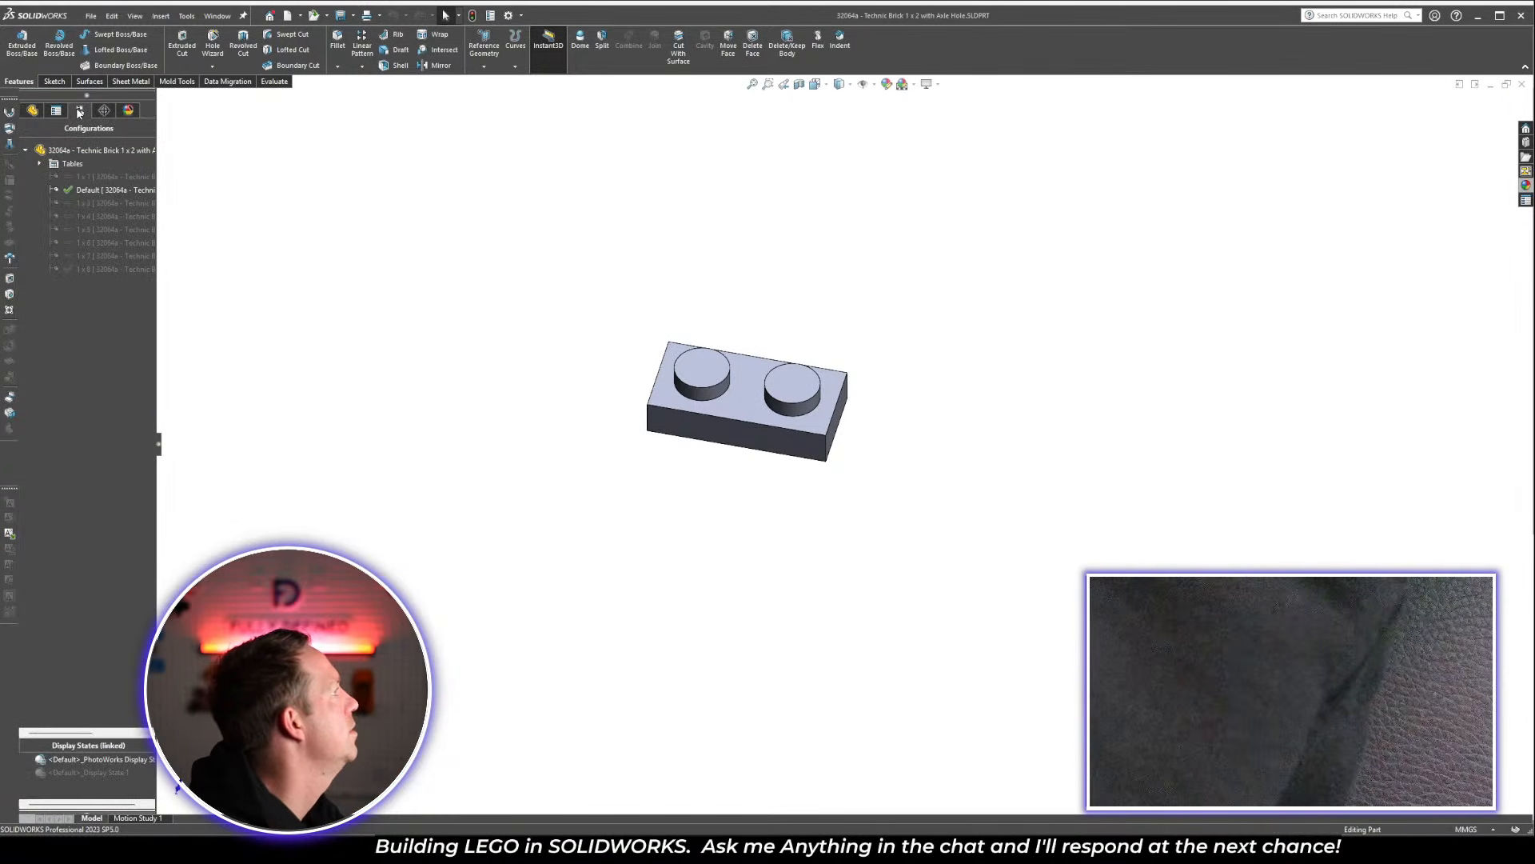
{"action": "left_click", "coordinate": [113, 174]}
{"action": "key", "text": "Delete"}
{"action": "key", "text": "Return"}
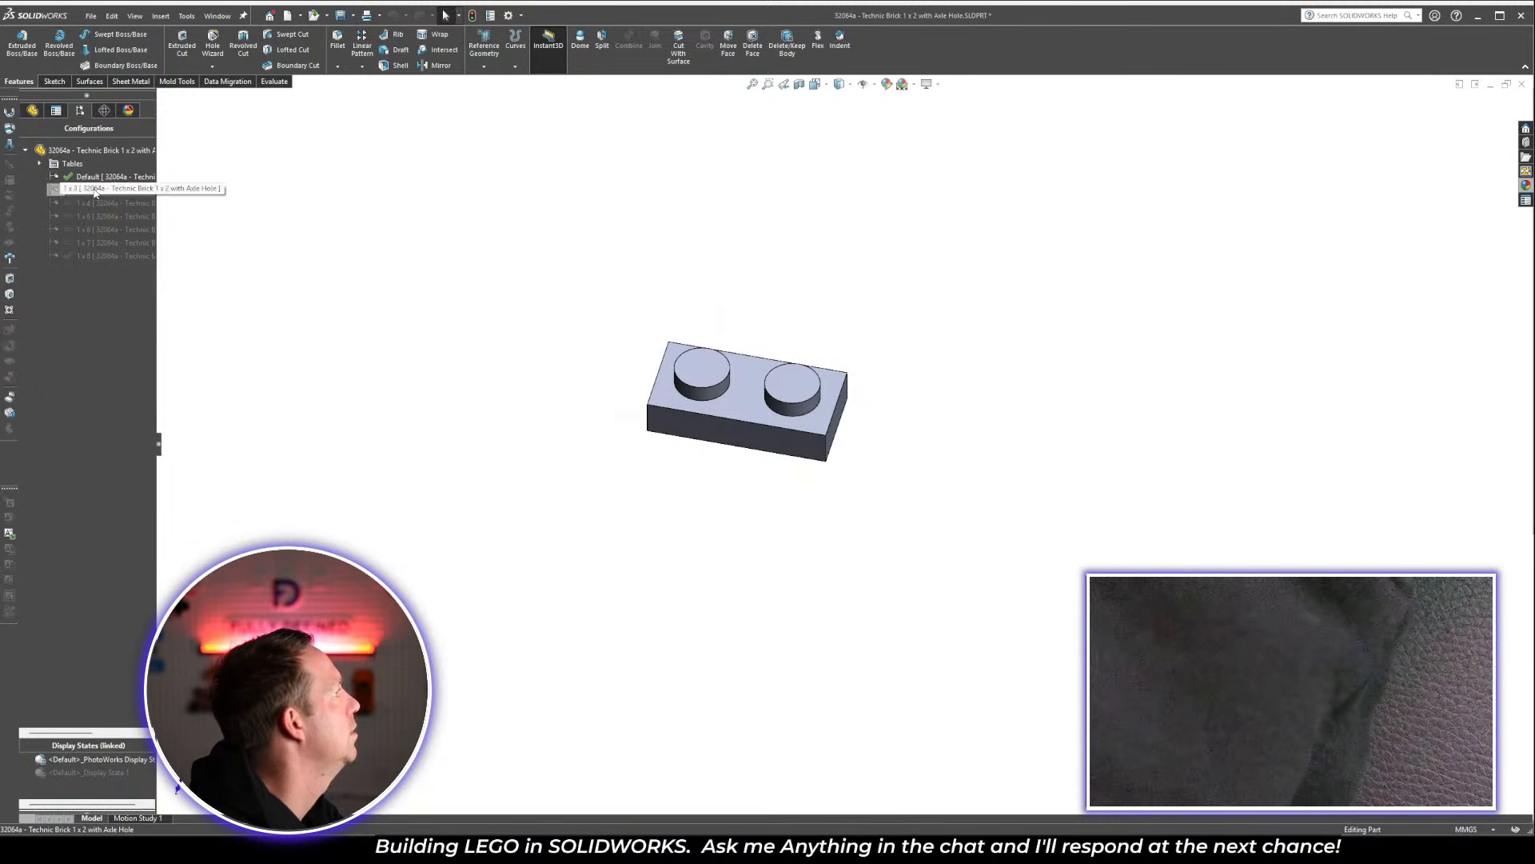
{"action": "left_click", "coordinate": [100, 256], "text": "shift"}
{"action": "key", "text": "Delete"}
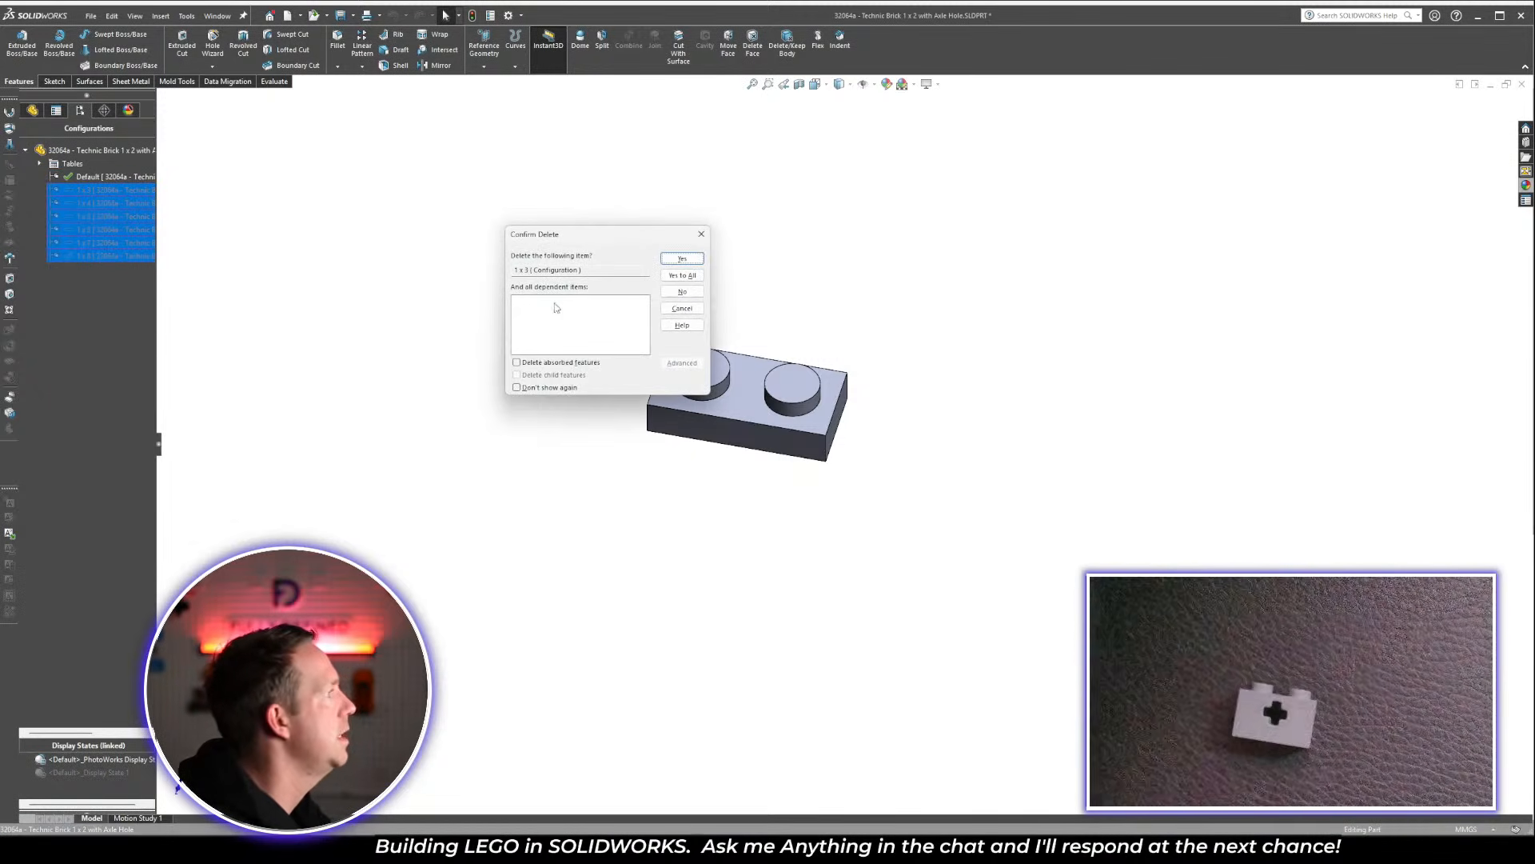
{"action": "left_click", "coordinate": [671, 278]}
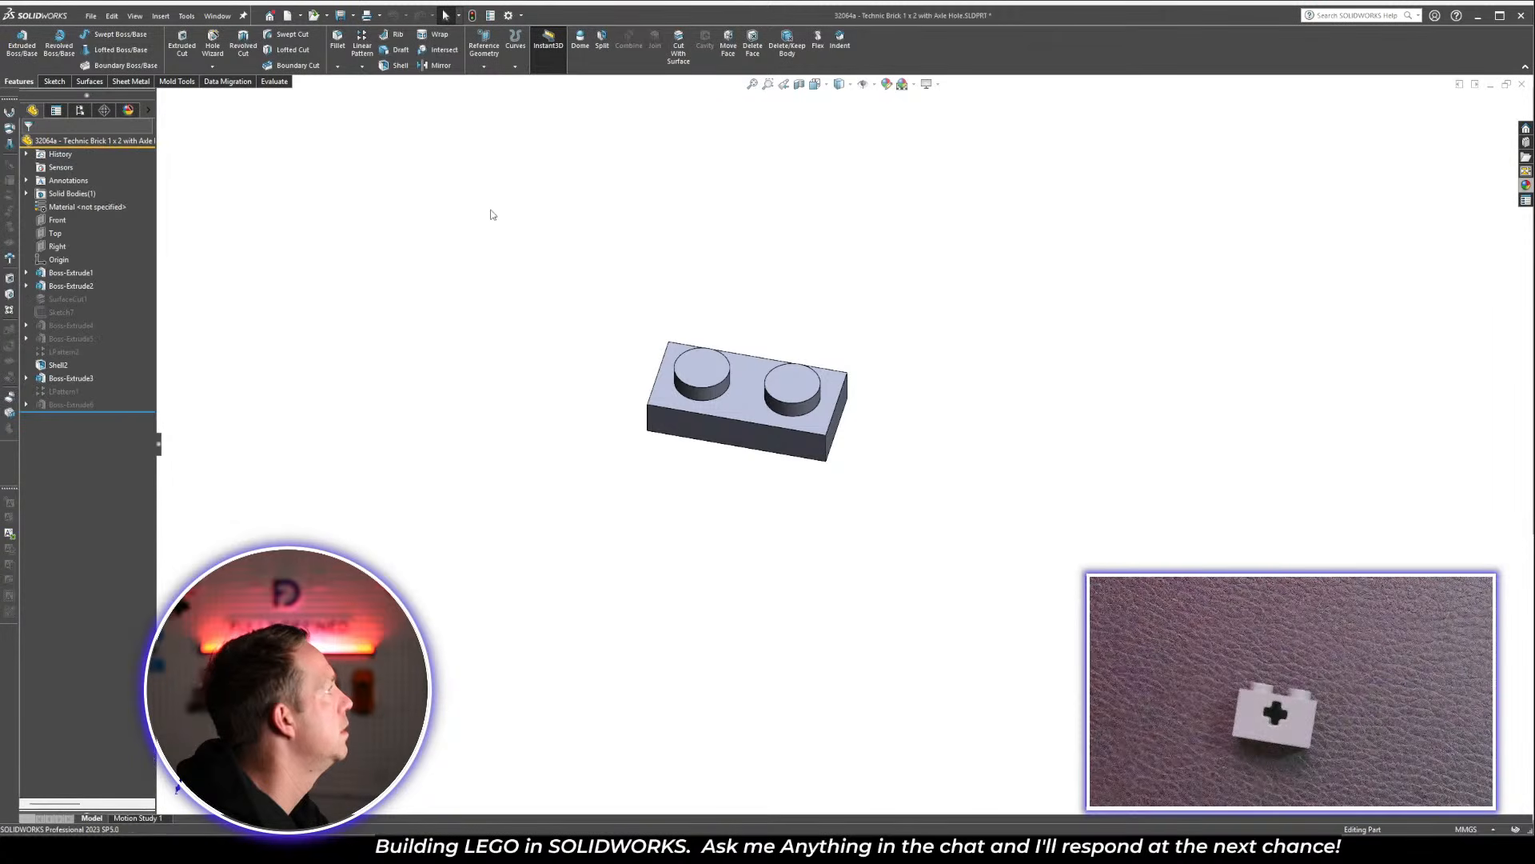
Delete the suppressed surface cut, boss extrusions and linear patterns left over from the plate's other configurations
{"action": "left_click", "coordinate": [71, 300]}
{"action": "key", "text": "Delete"}
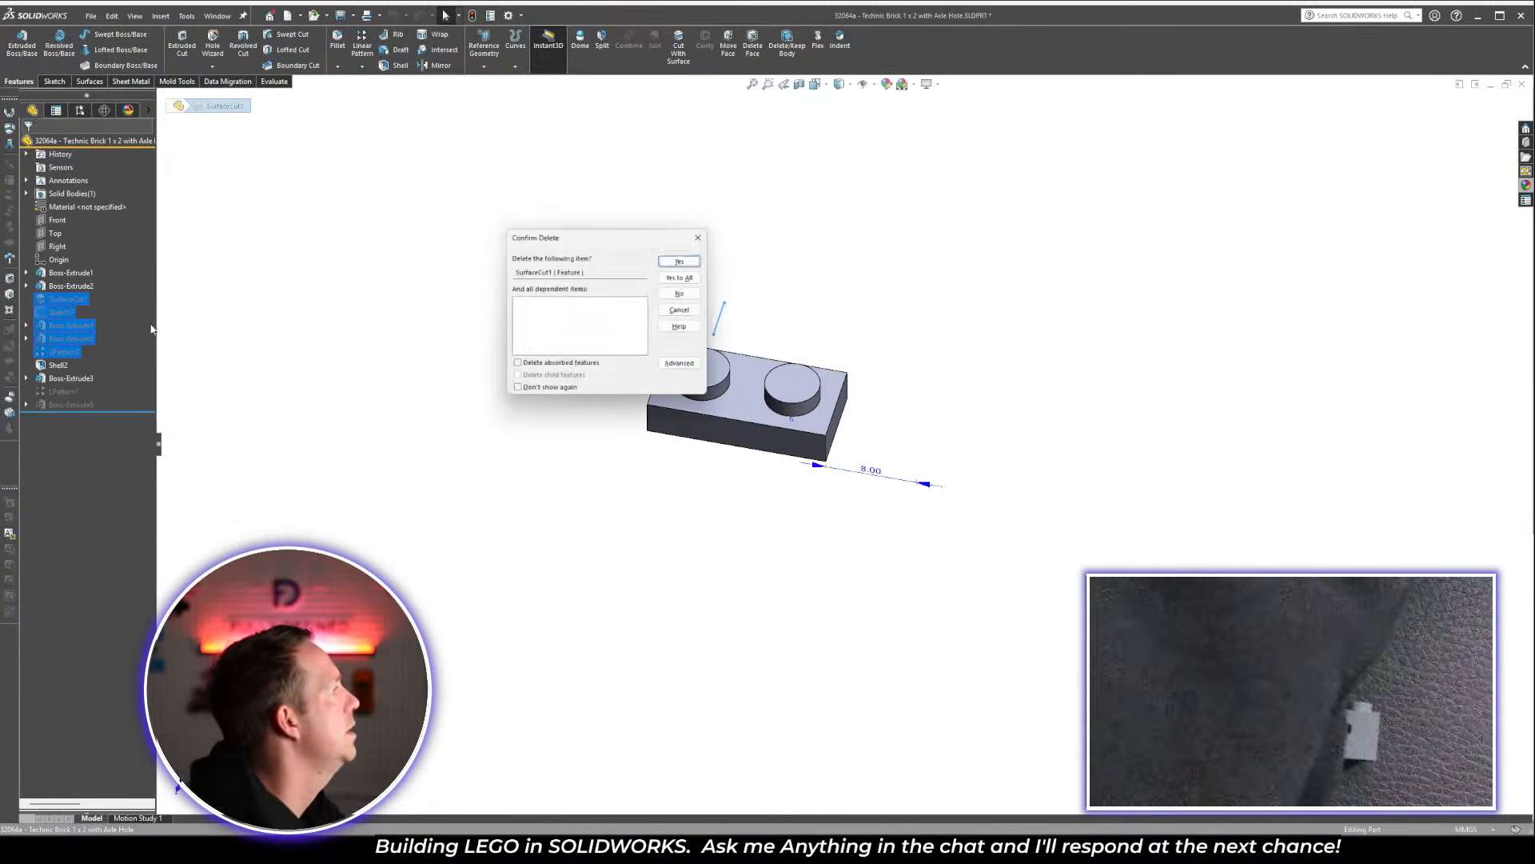
{"action": "left_click", "coordinate": [681, 260]}
{"action": "left_click", "coordinate": [64, 351]}
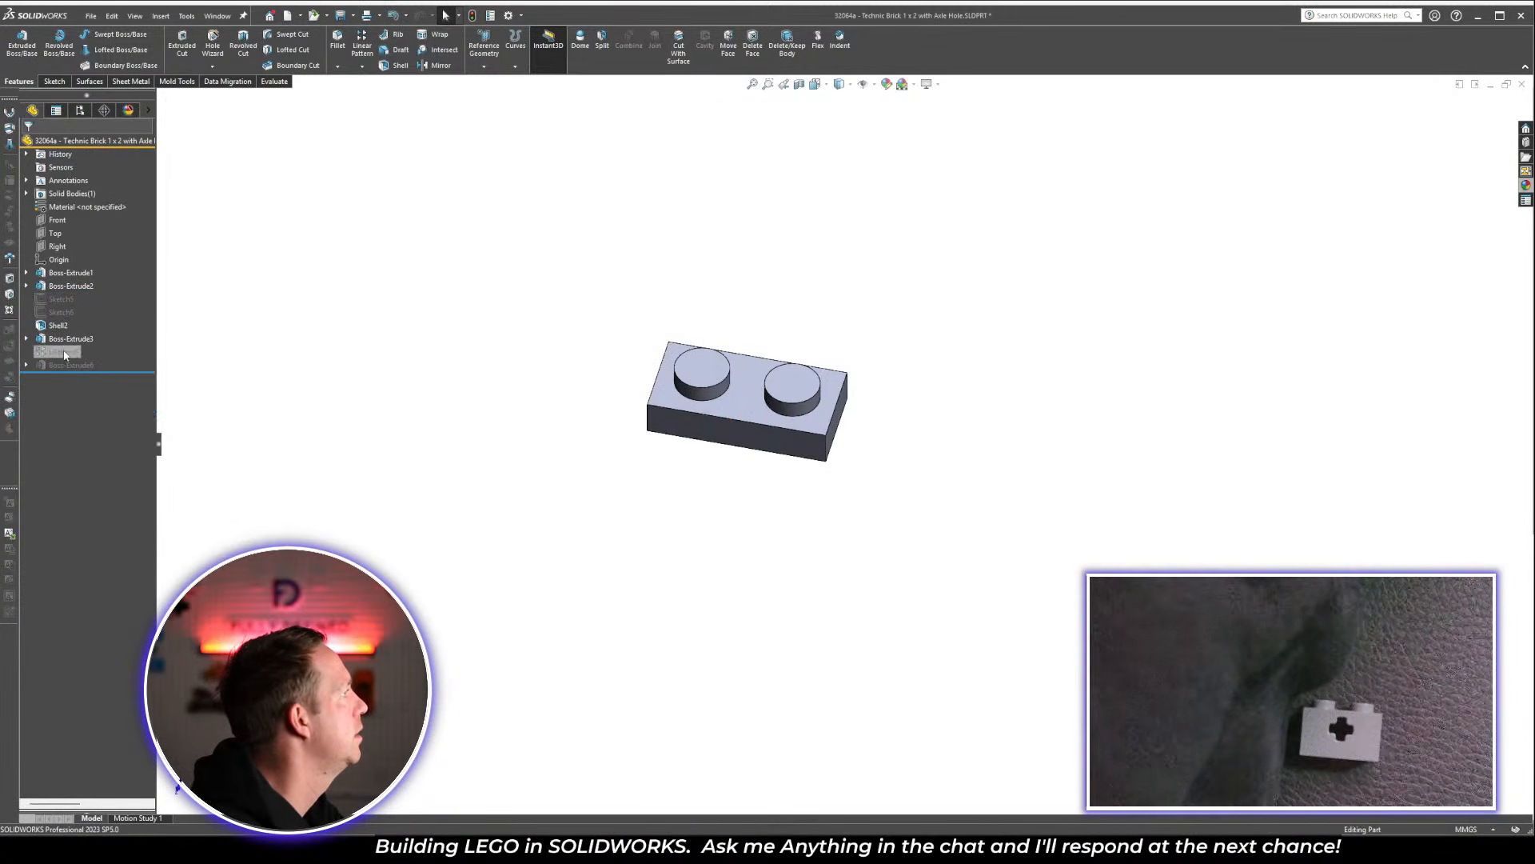
{"action": "key", "text": "Delete"}
{"action": "left_click", "coordinate": [681, 259]}
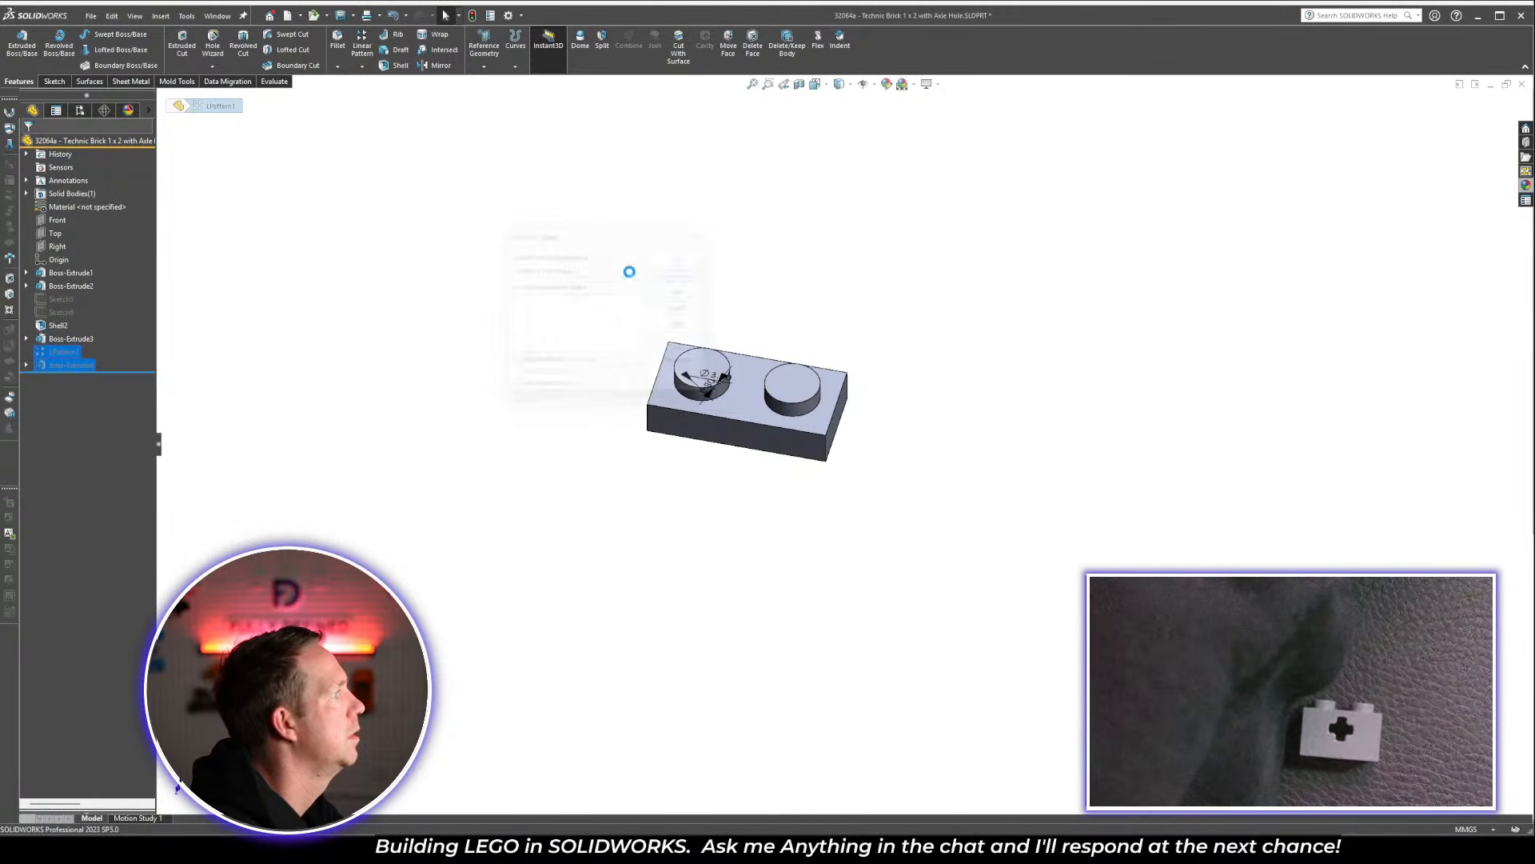
Delete the three leftover sketches that no remaining feature uses
{"action": "left_click", "coordinate": [61, 299]}
{"action": "left_click", "coordinate": [60, 312], "text": "shift"}
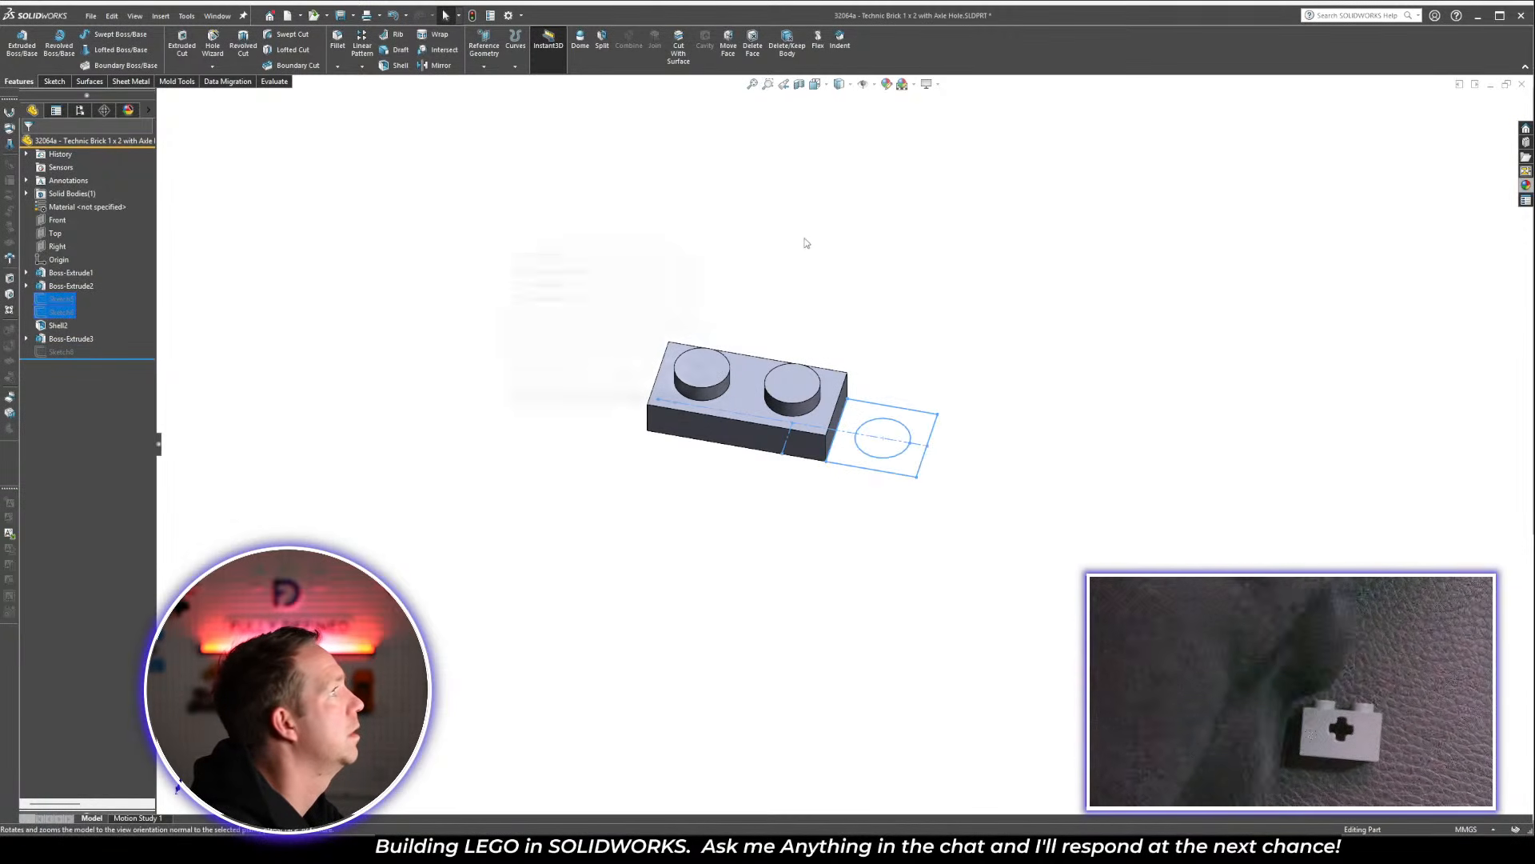
{"action": "key", "text": "Delete"}
{"action": "left_click", "coordinate": [676, 261]}
{"action": "left_click", "coordinate": [676, 261]}
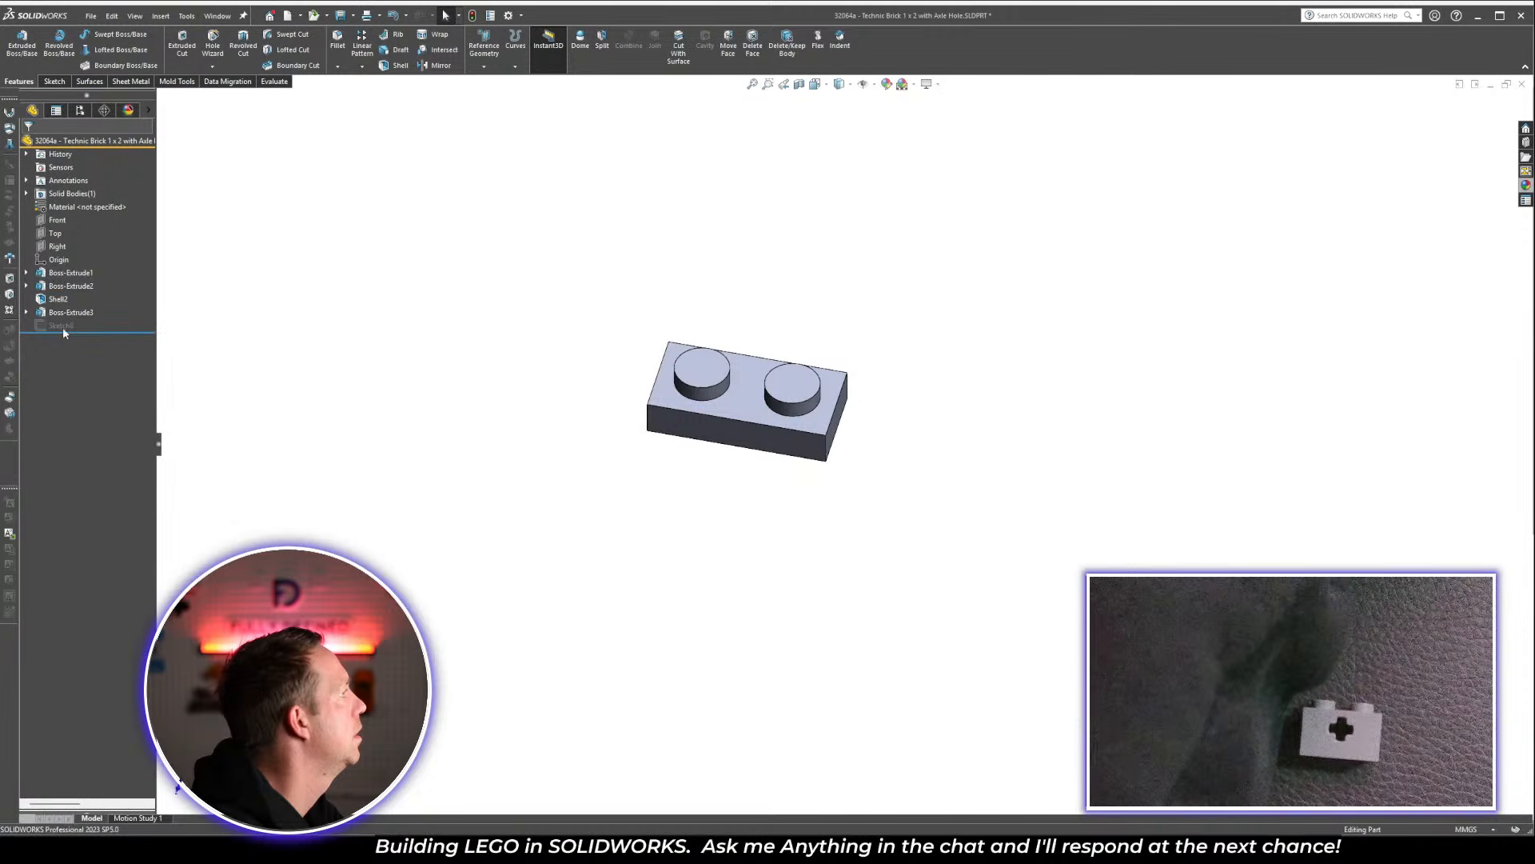
{"action": "left_click", "coordinate": [61, 326]}
{"action": "key", "text": "Delete"}
{"action": "left_click", "coordinate": [676, 260]}
Roll the model back to the base block and set its extrusion height to 9.6 mm
{"action": "left_click_drag", "start_coordinate": [112, 319], "coordinate": [111, 279]}
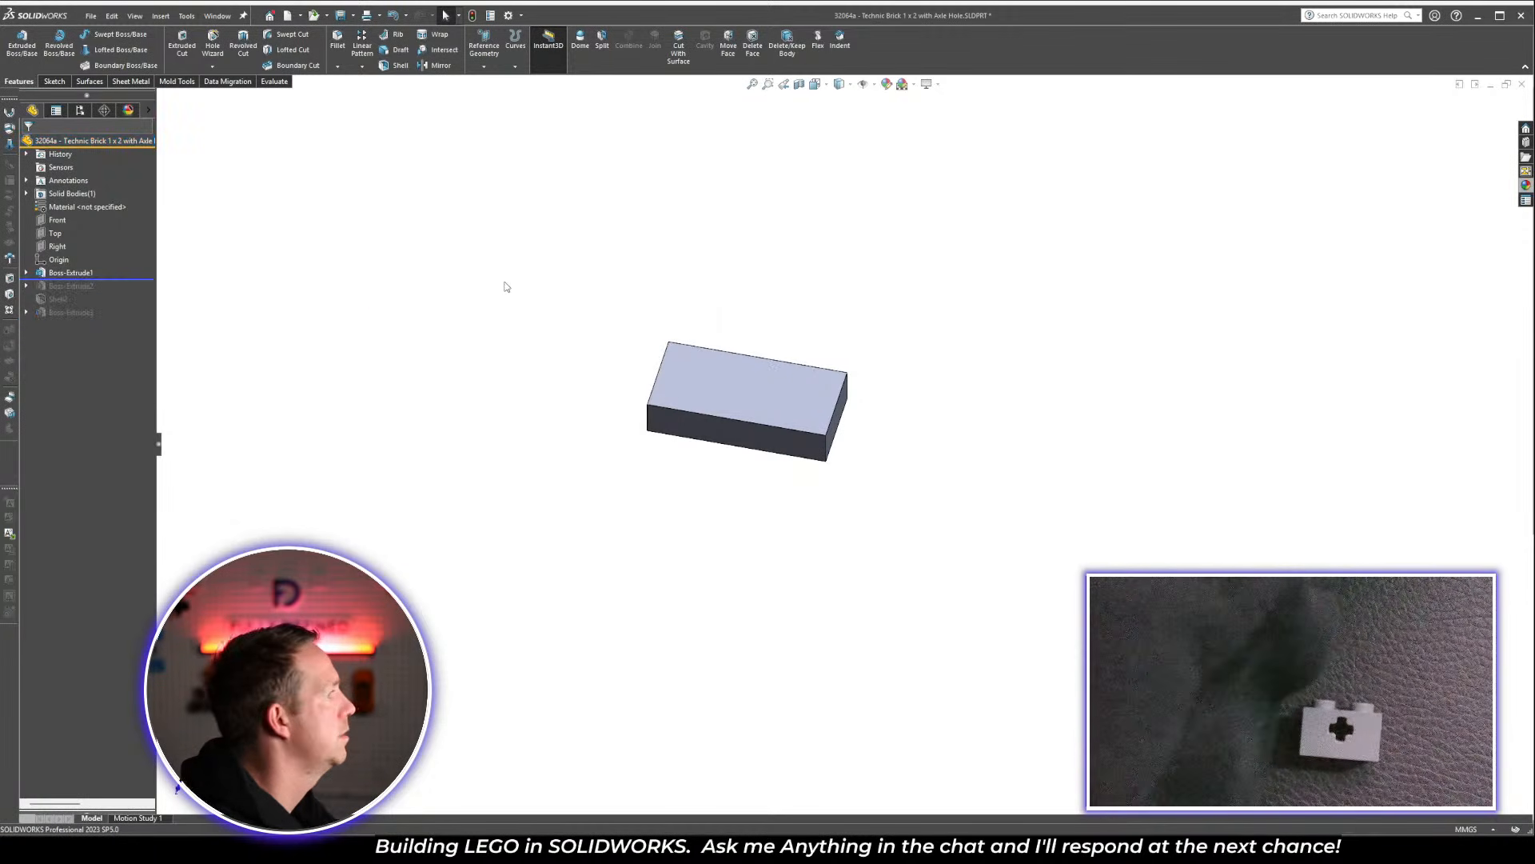
{"action": "left_click", "coordinate": [70, 273]}
{"action": "left_click", "coordinate": [811, 448]}
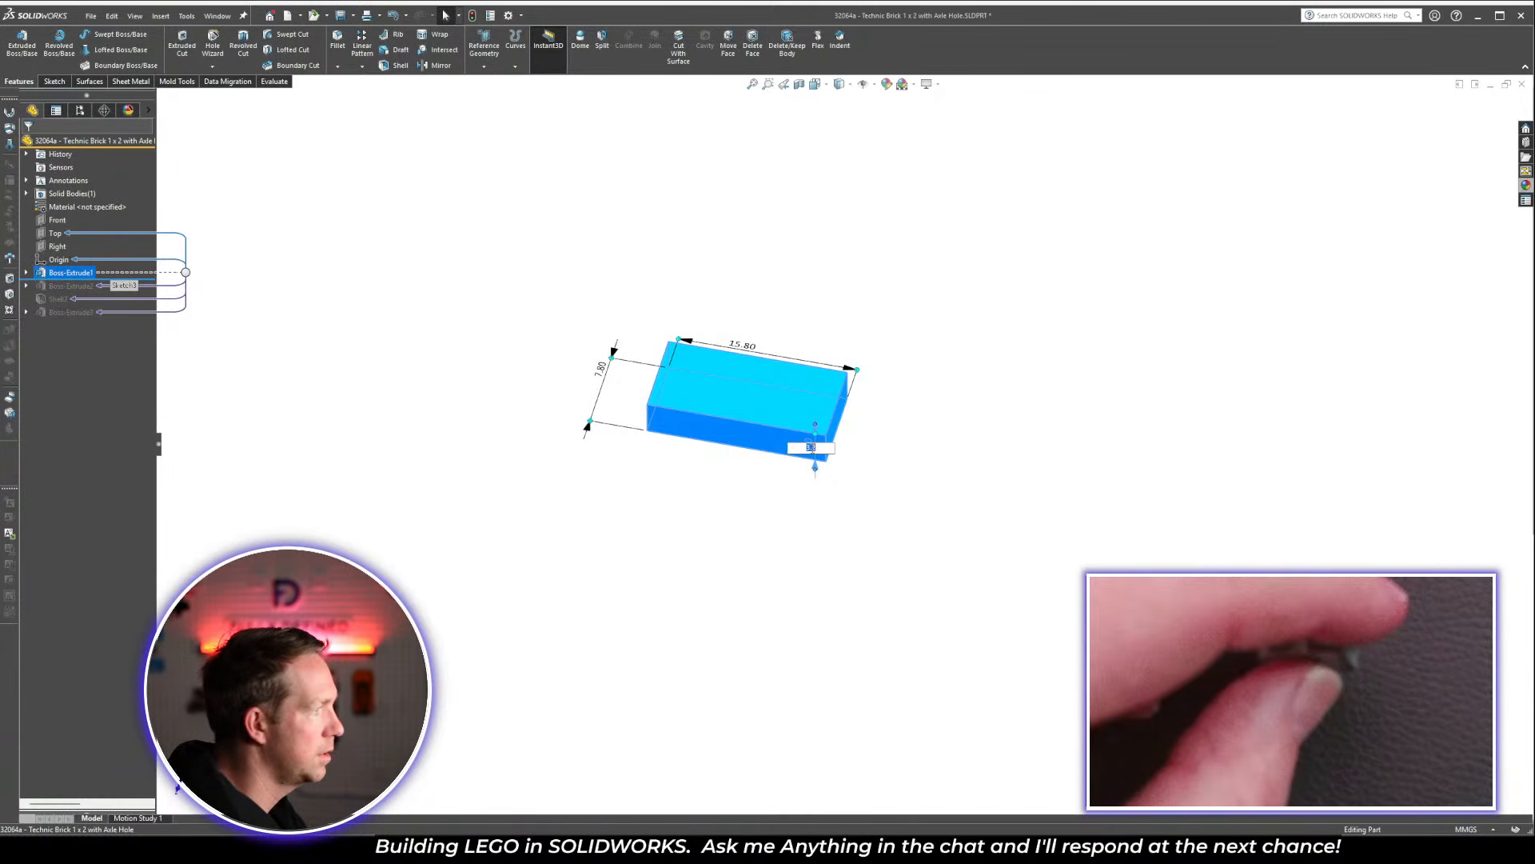
{"action": "type", "text": "9.6"}
{"action": "key", "text": "Return"}
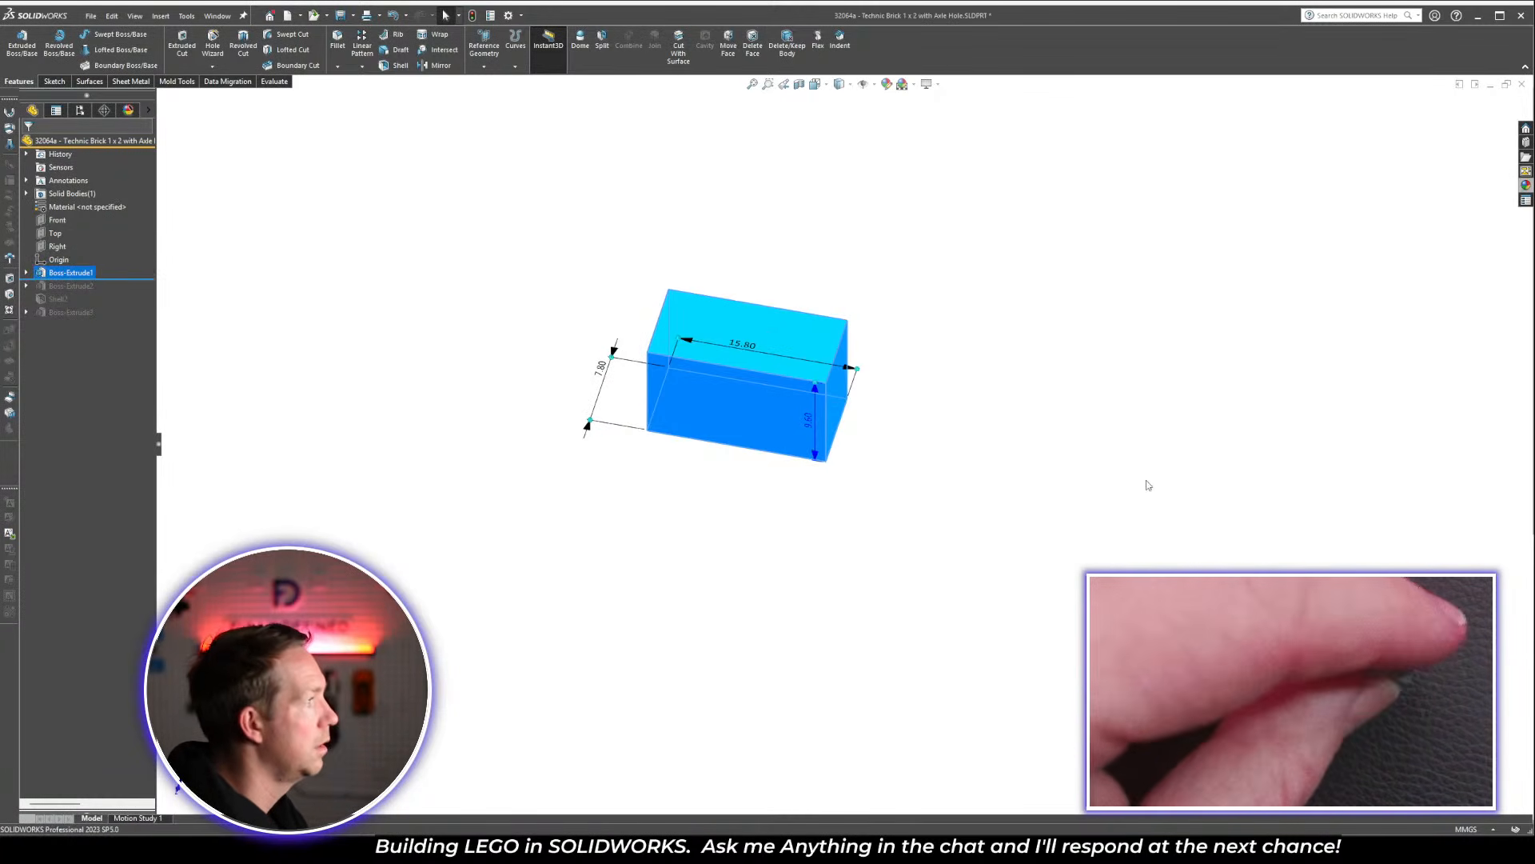
{"action": "left_click", "coordinate": [1175, 480]}
Restore the studs and, in their sketch, offset one 4.8 mm stud circle inward by 0.9 mm
{"action": "left_click_drag", "start_coordinate": [105, 280], "coordinate": [104, 292]}
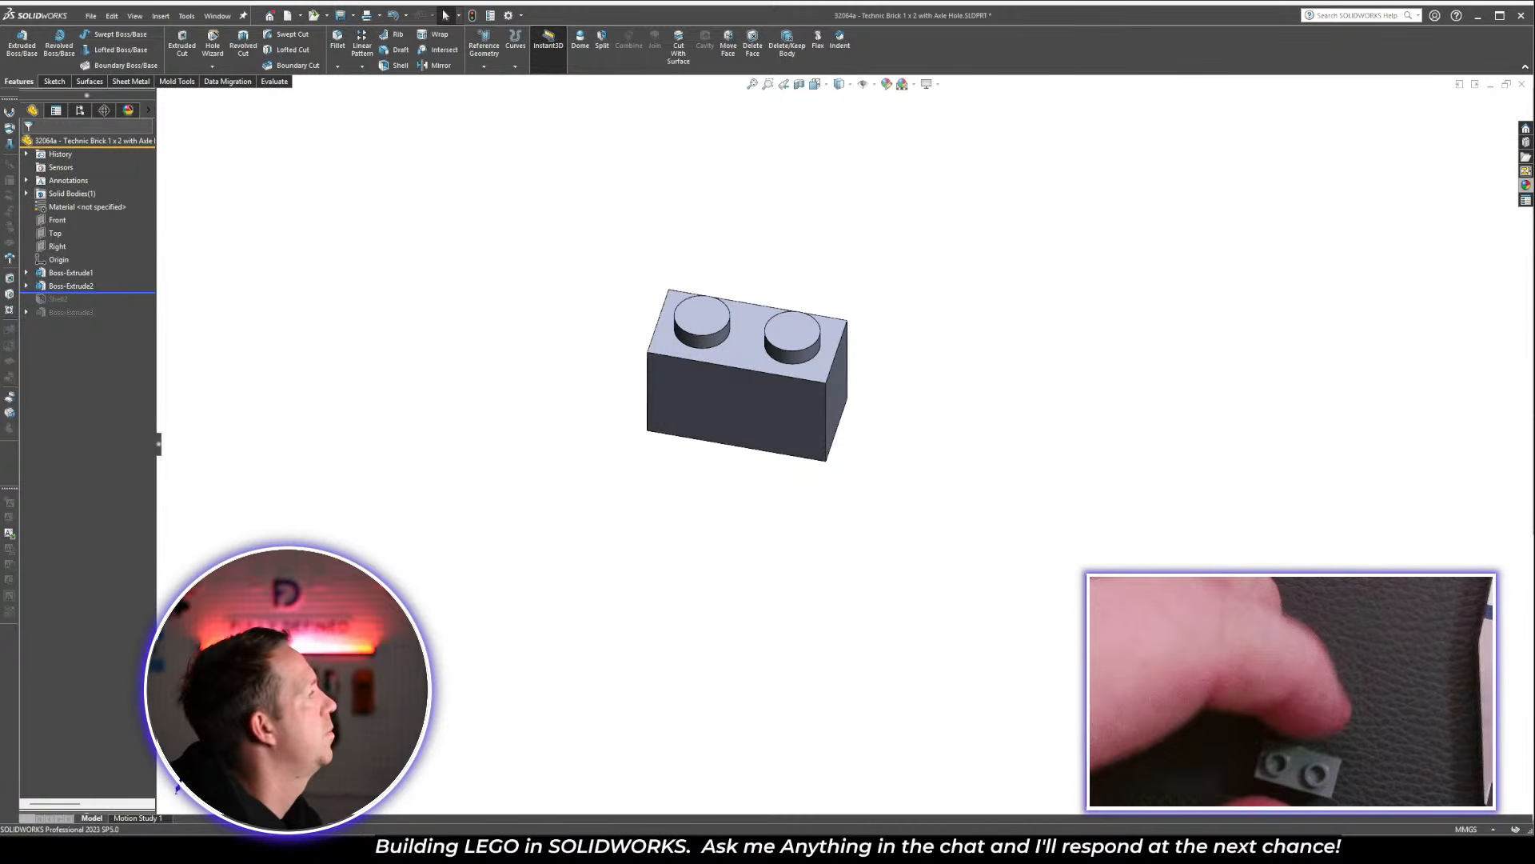
{"action": "left_click", "coordinate": [26, 286]}
{"action": "left_click", "coordinate": [70, 300]}
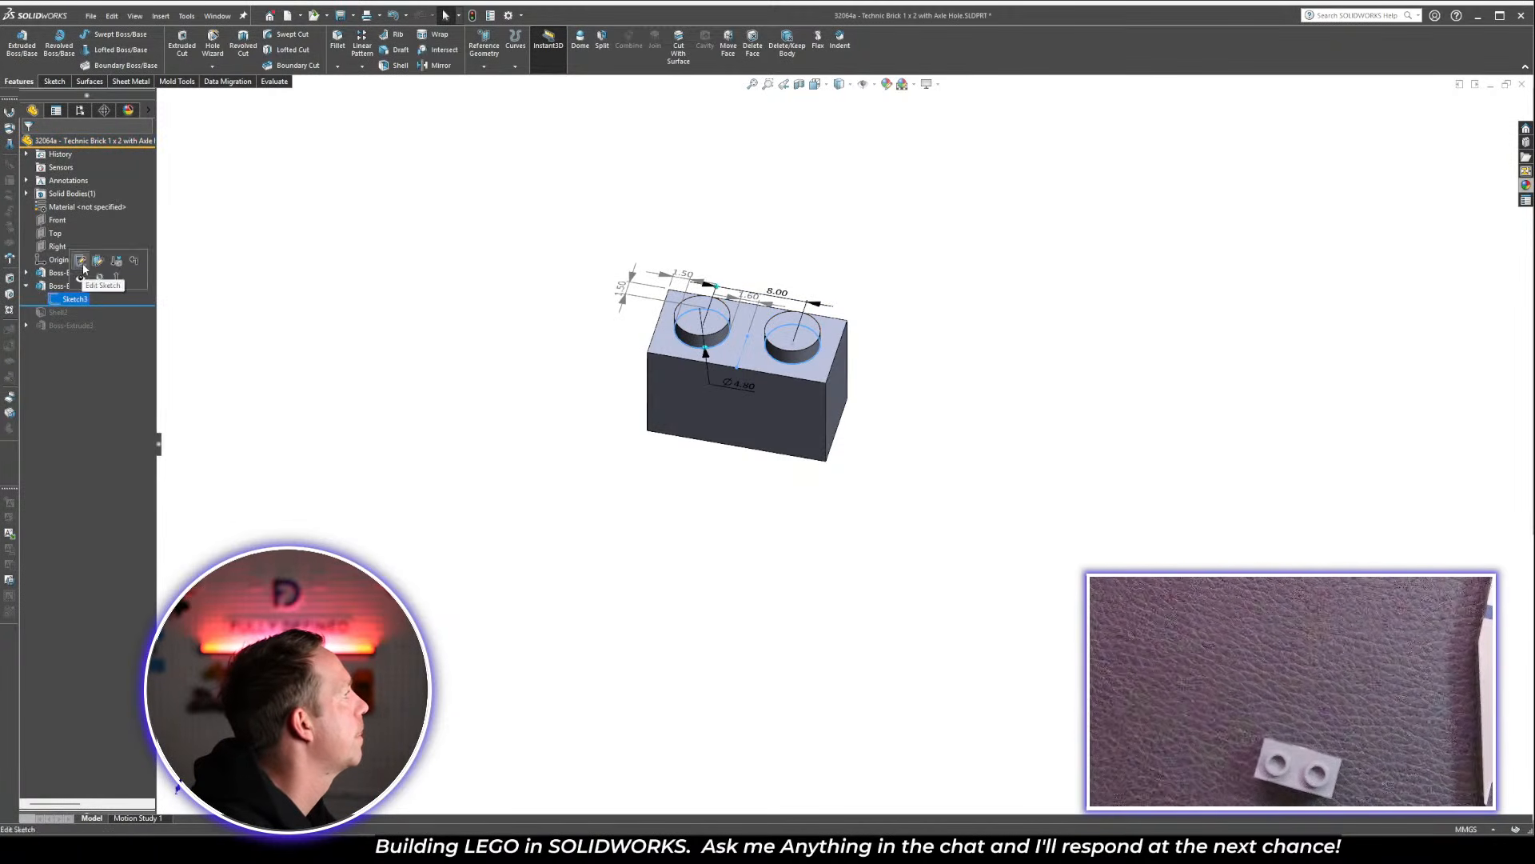
{"action": "left_click", "coordinate": [80, 272]}
{"action": "key", "text": "space"}
{"action": "left_click", "coordinate": [1162, 327]}
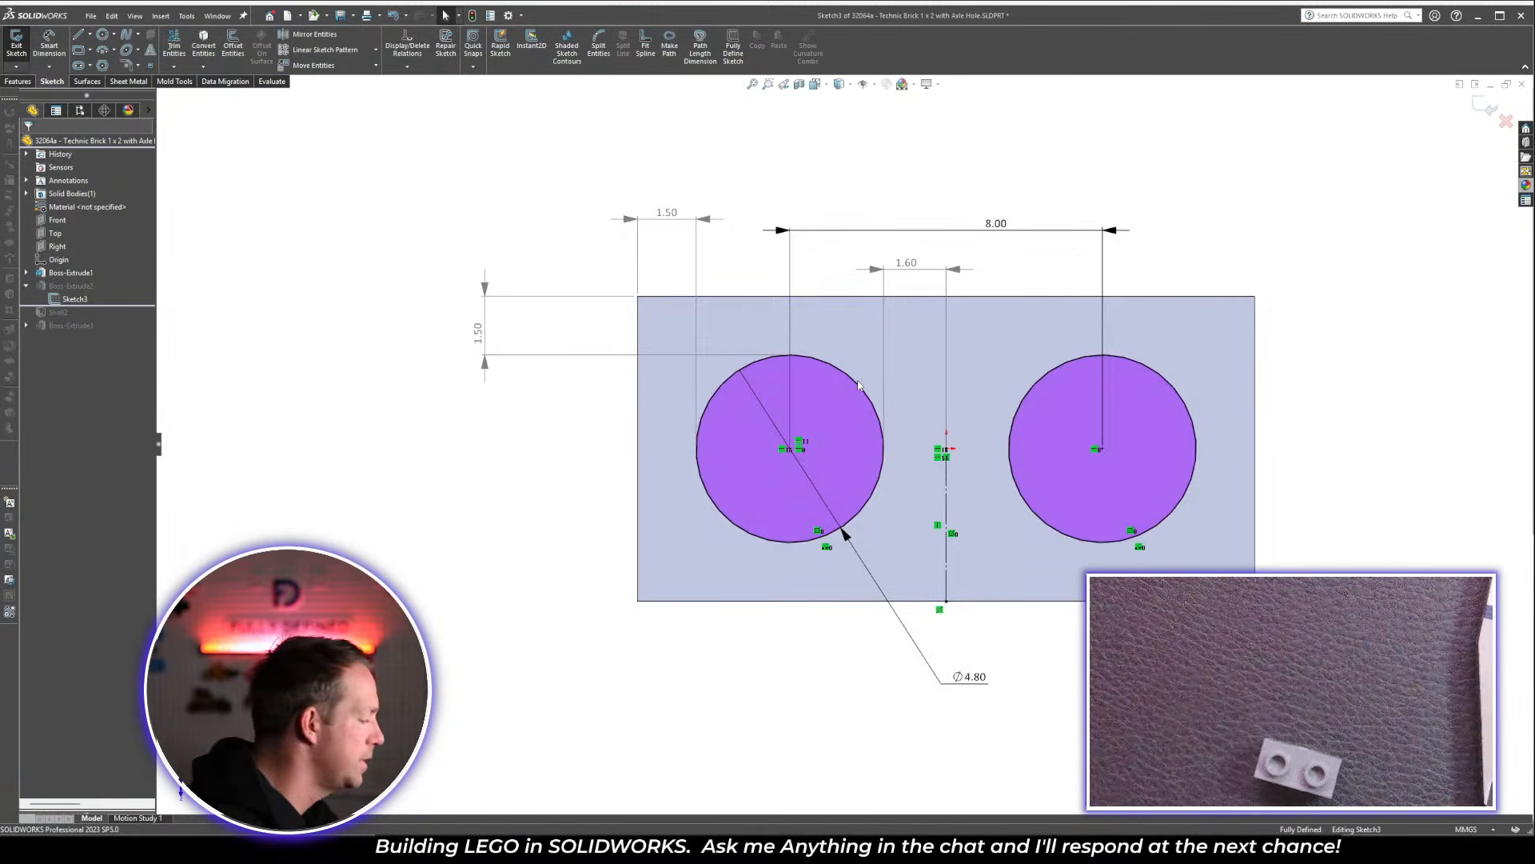
{"action": "left_click", "coordinate": [858, 385]}
{"action": "left_click", "coordinate": [233, 46]}
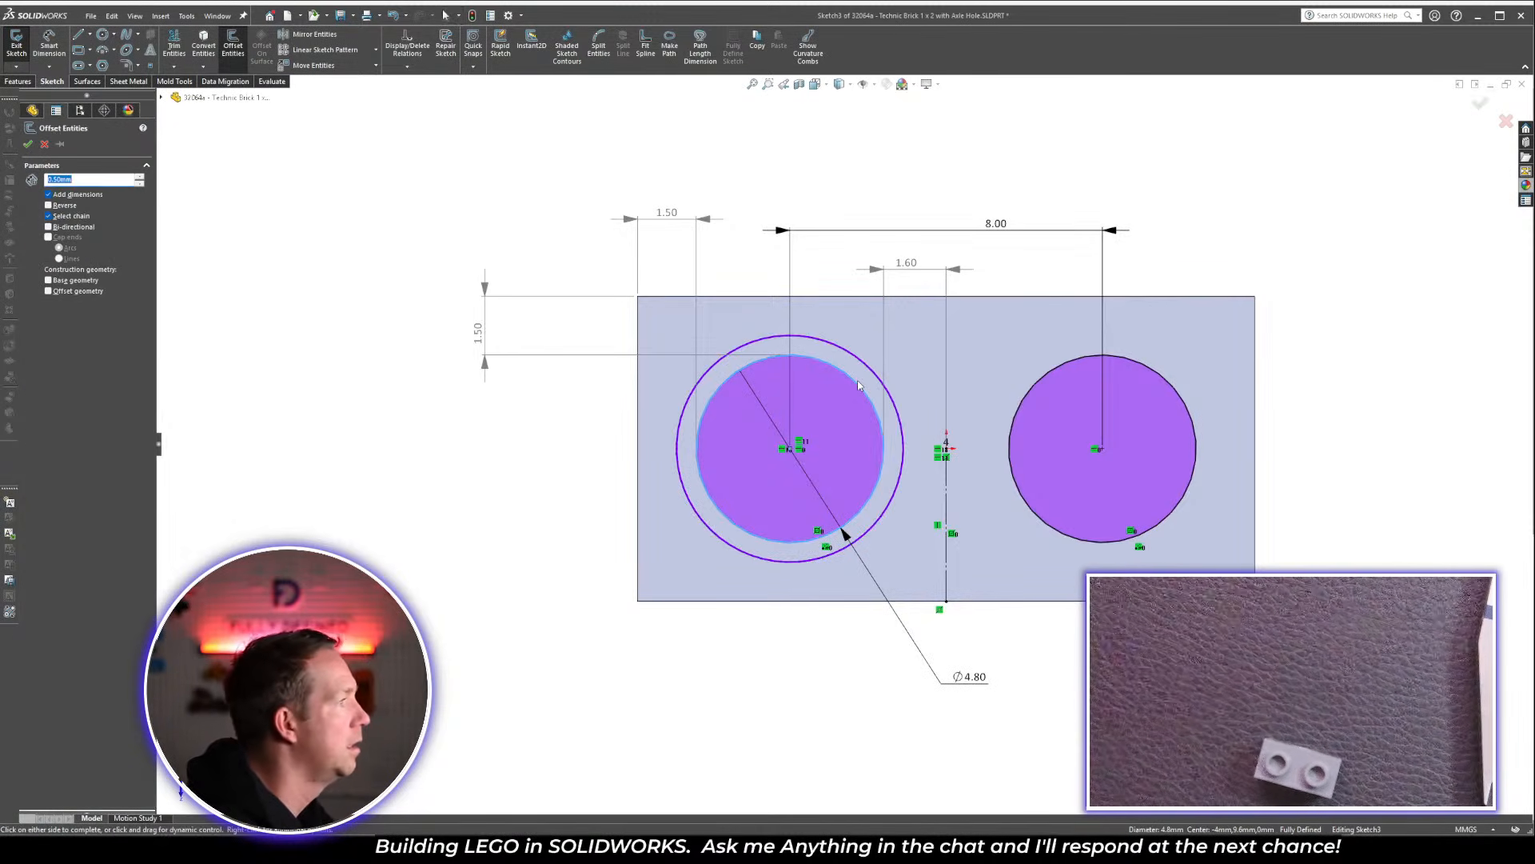
{"action": "left_click", "coordinate": [73, 206]}
{"action": "type", "text": ".9"}
{"action": "key", "text": "Return"}
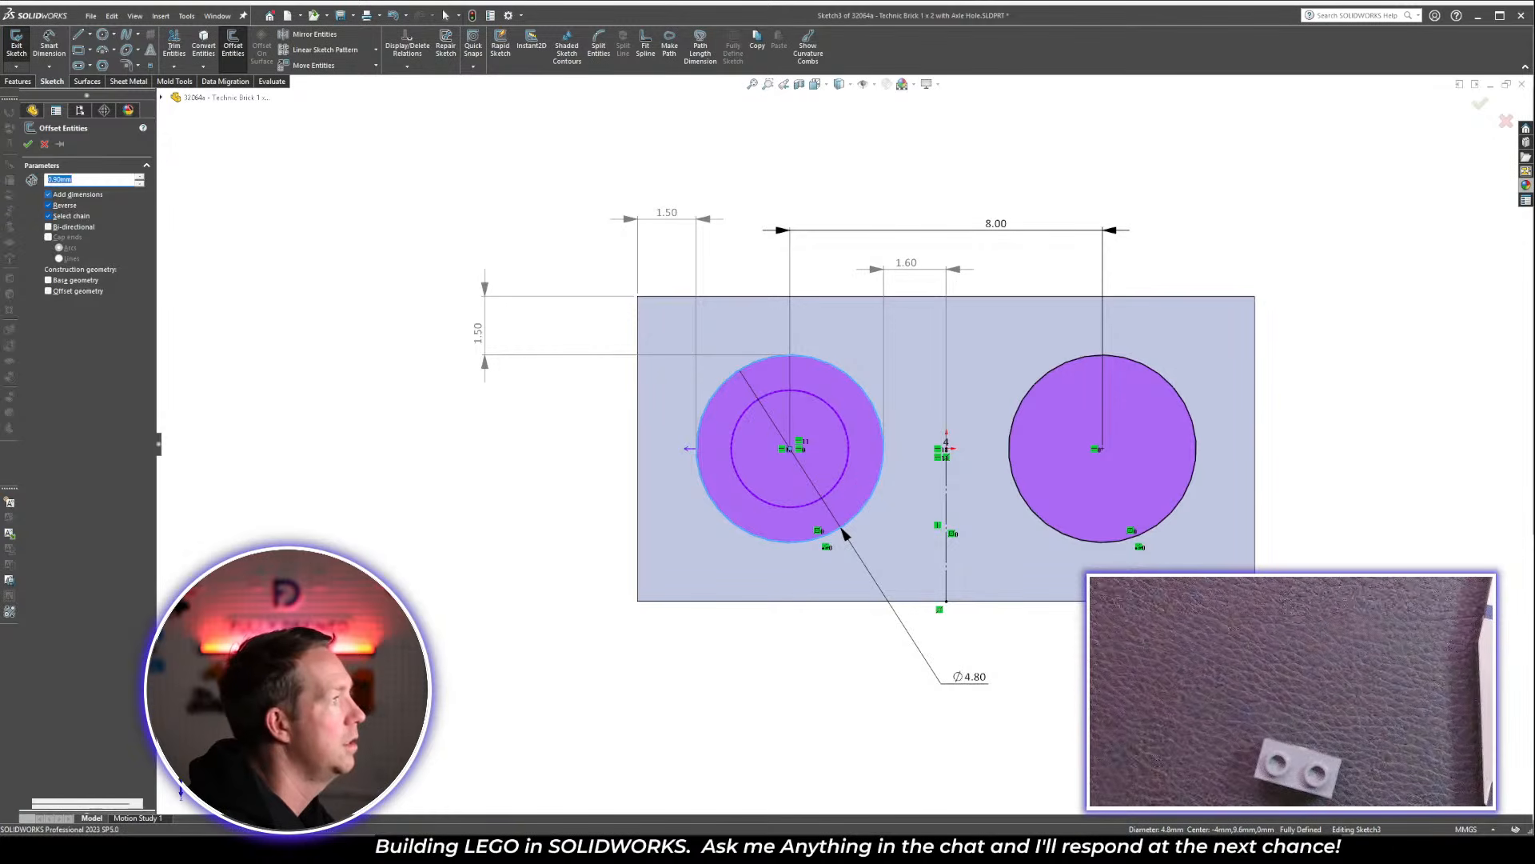
Mirror the inner stud circle about the Right plane onto the other stud and finish the sketch
{"action": "left_click", "coordinate": [69, 248]}
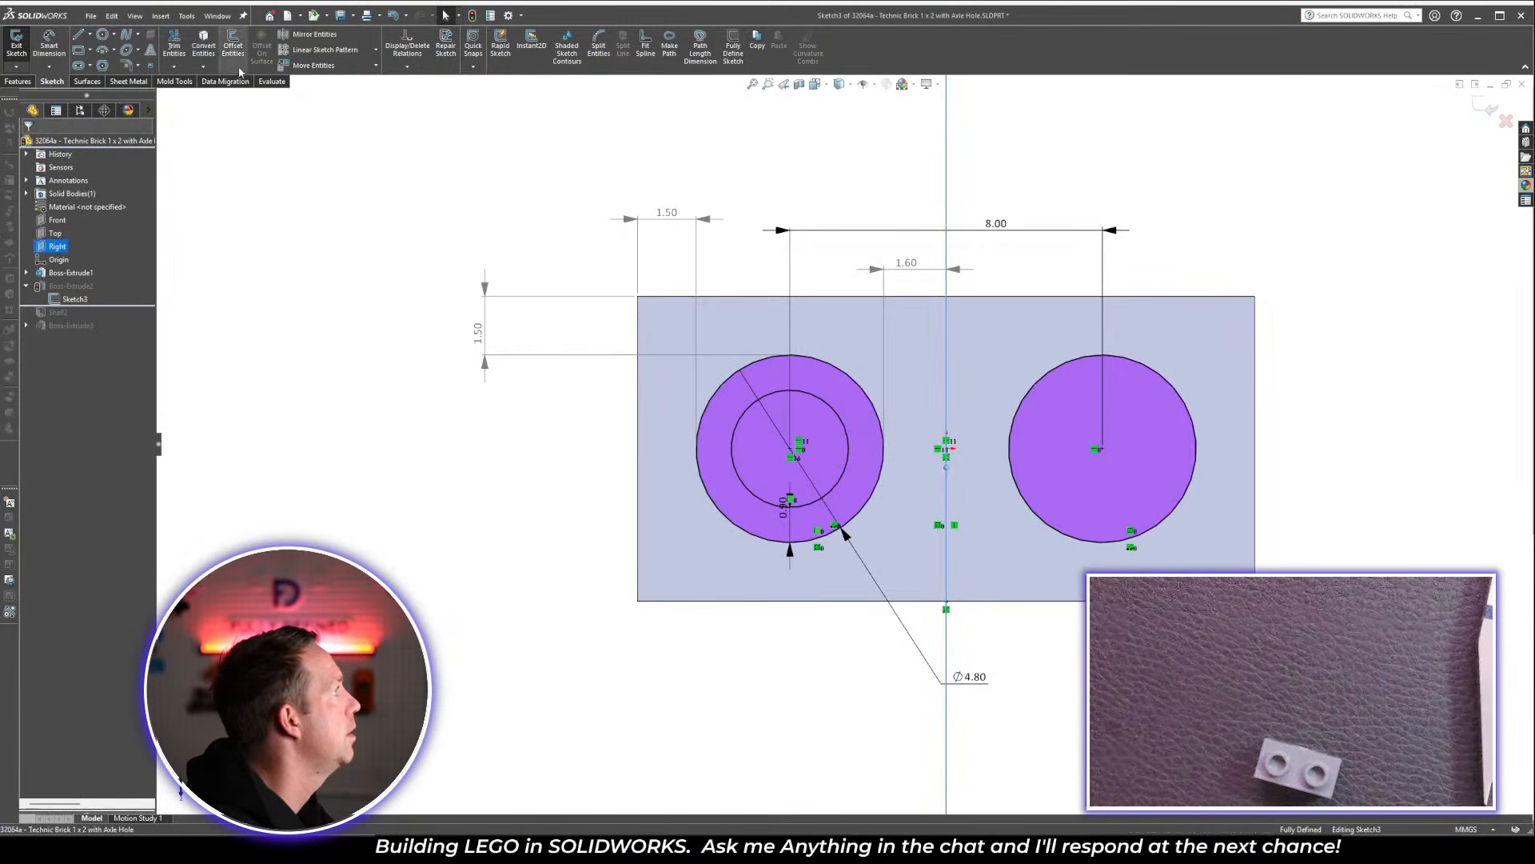
{"action": "left_click", "coordinate": [306, 40]}
{"action": "left_click", "coordinate": [838, 416]}
{"action": "right_click", "coordinate": [841, 417]}
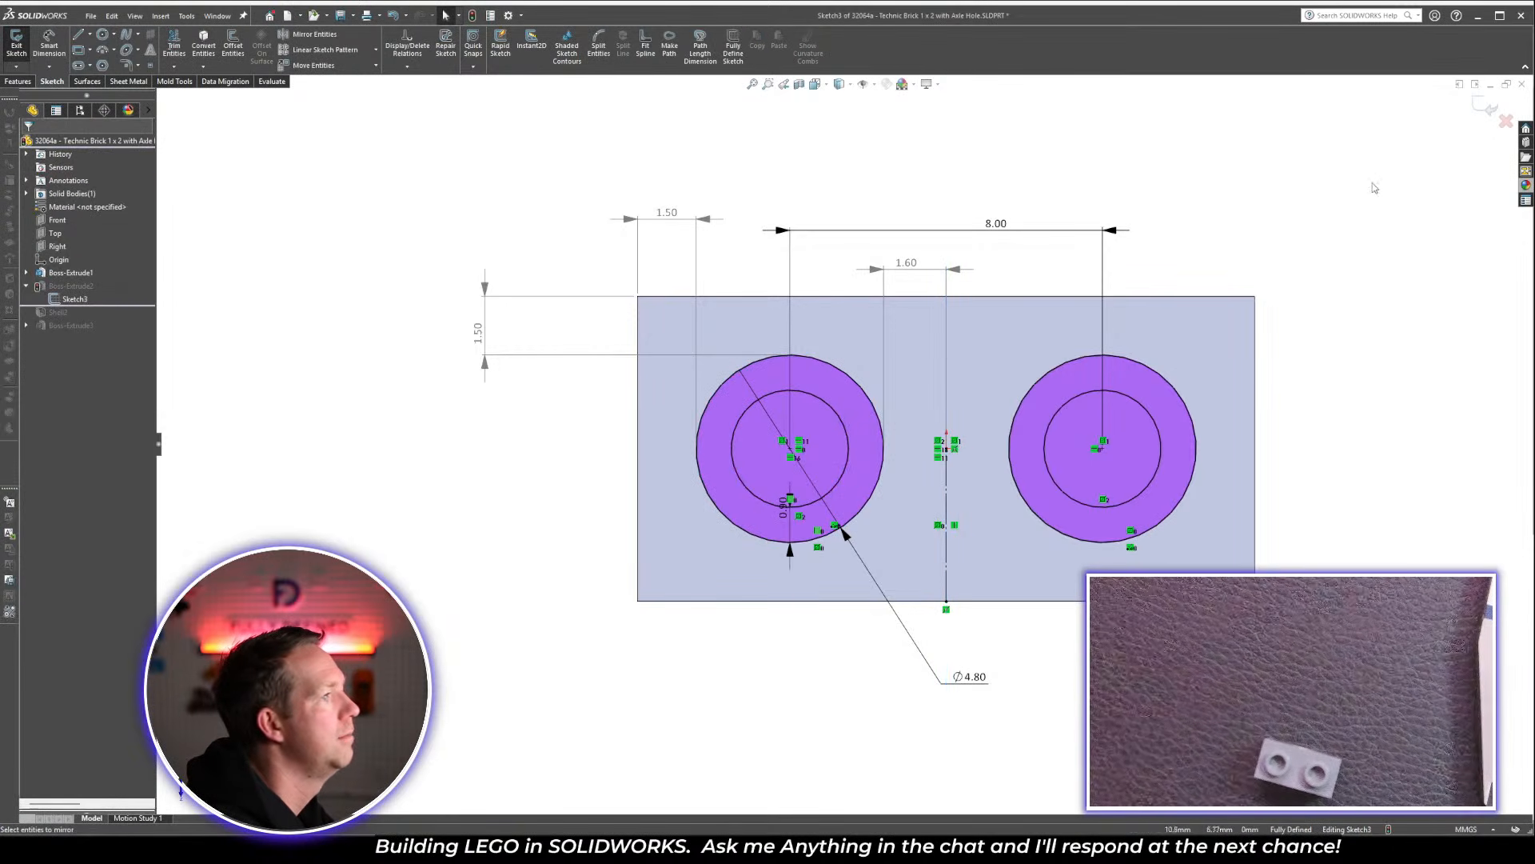
{"action": "left_click", "coordinate": [1486, 102]}
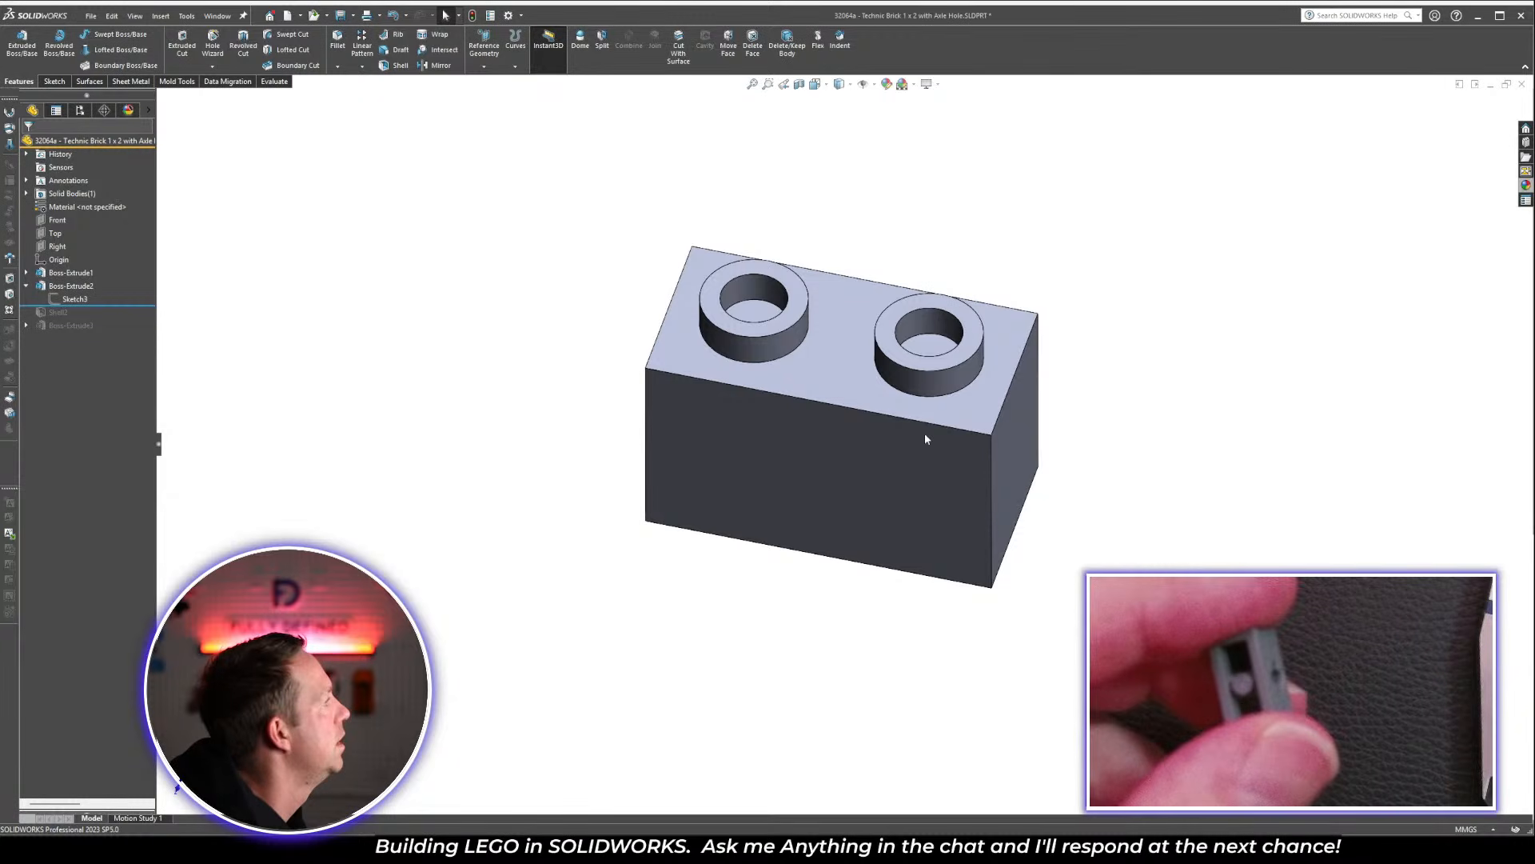
Restore the shell feature and set its wall thickness to 1.5 mm
{"action": "middle_click_drag", "start_coordinate": [922, 435], "coordinate": [964, 531]}
{"action": "left_click_drag", "start_coordinate": [106, 307], "coordinate": [106, 318]}
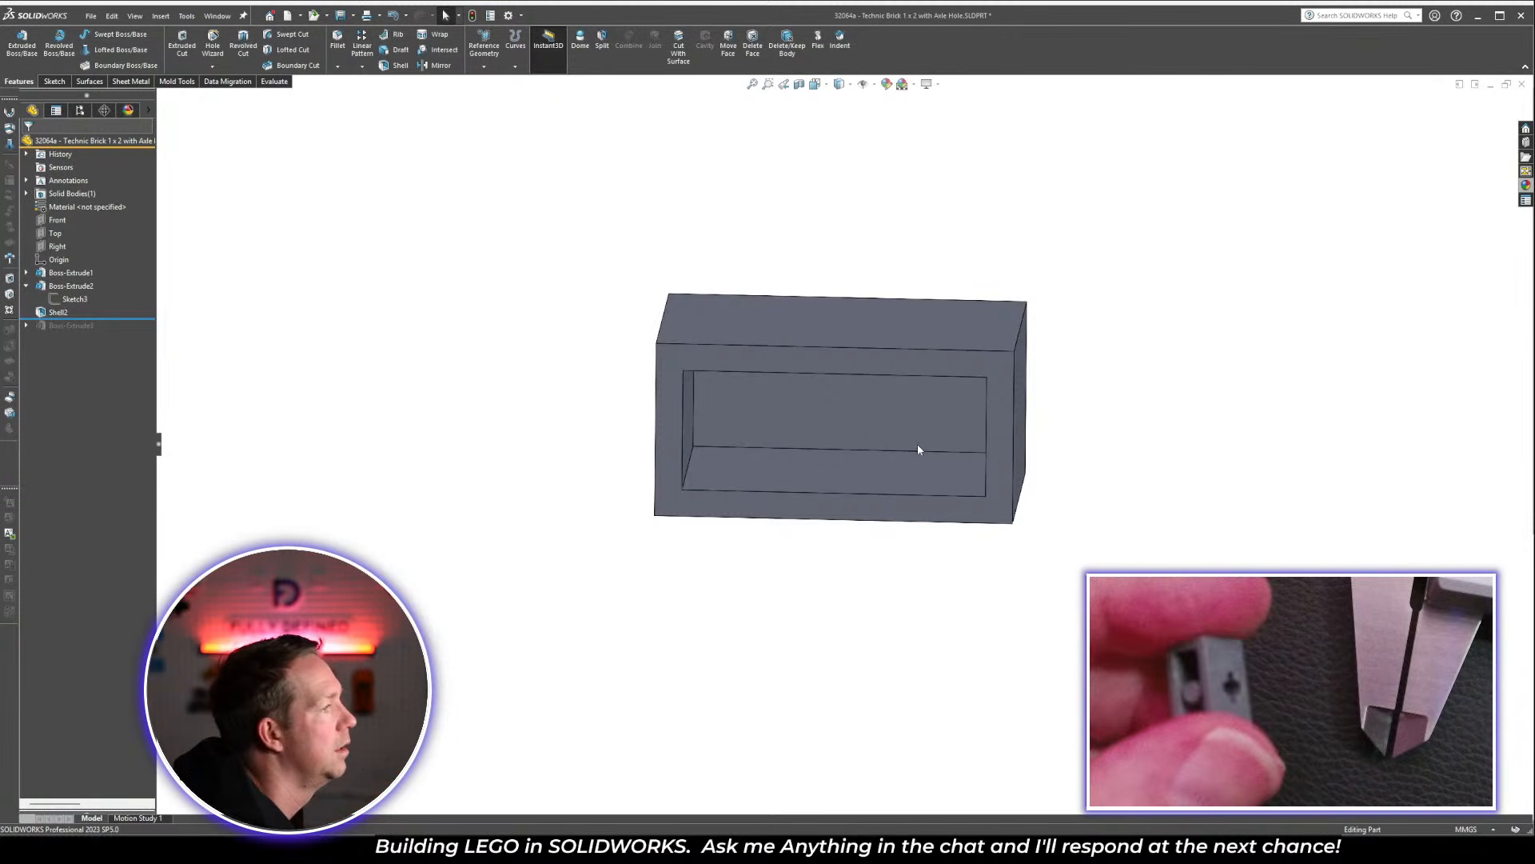
{"action": "left_click", "coordinate": [918, 469]}
{"action": "middle_click_drag", "start_coordinate": [1005, 472], "coordinate": [1006, 623]}
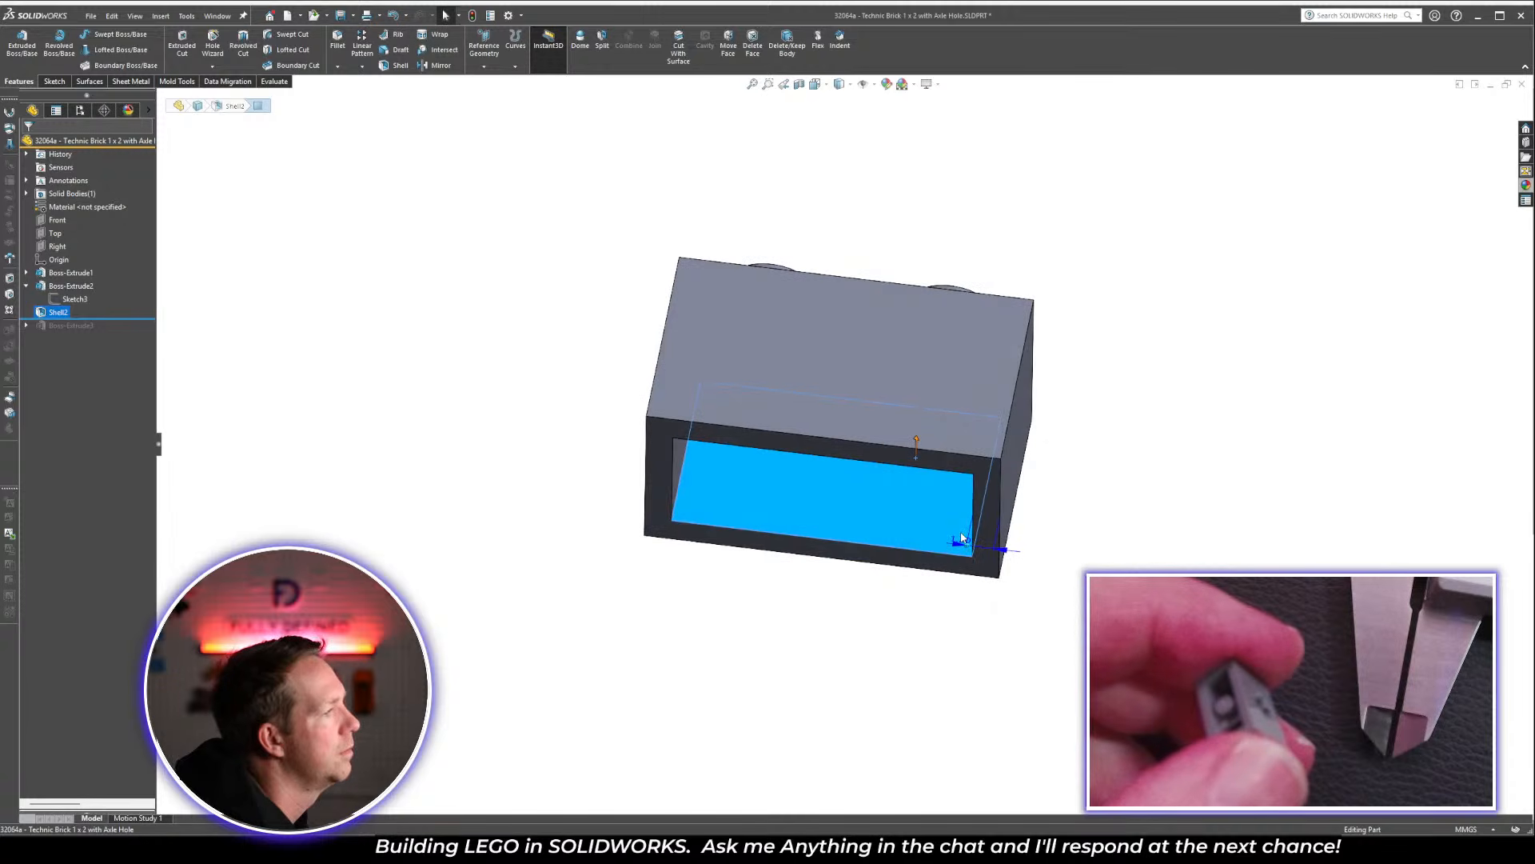
{"action": "left_click", "coordinate": [964, 539]}
{"action": "type", "text": "1.5"}
{"action": "key", "text": "Return"}
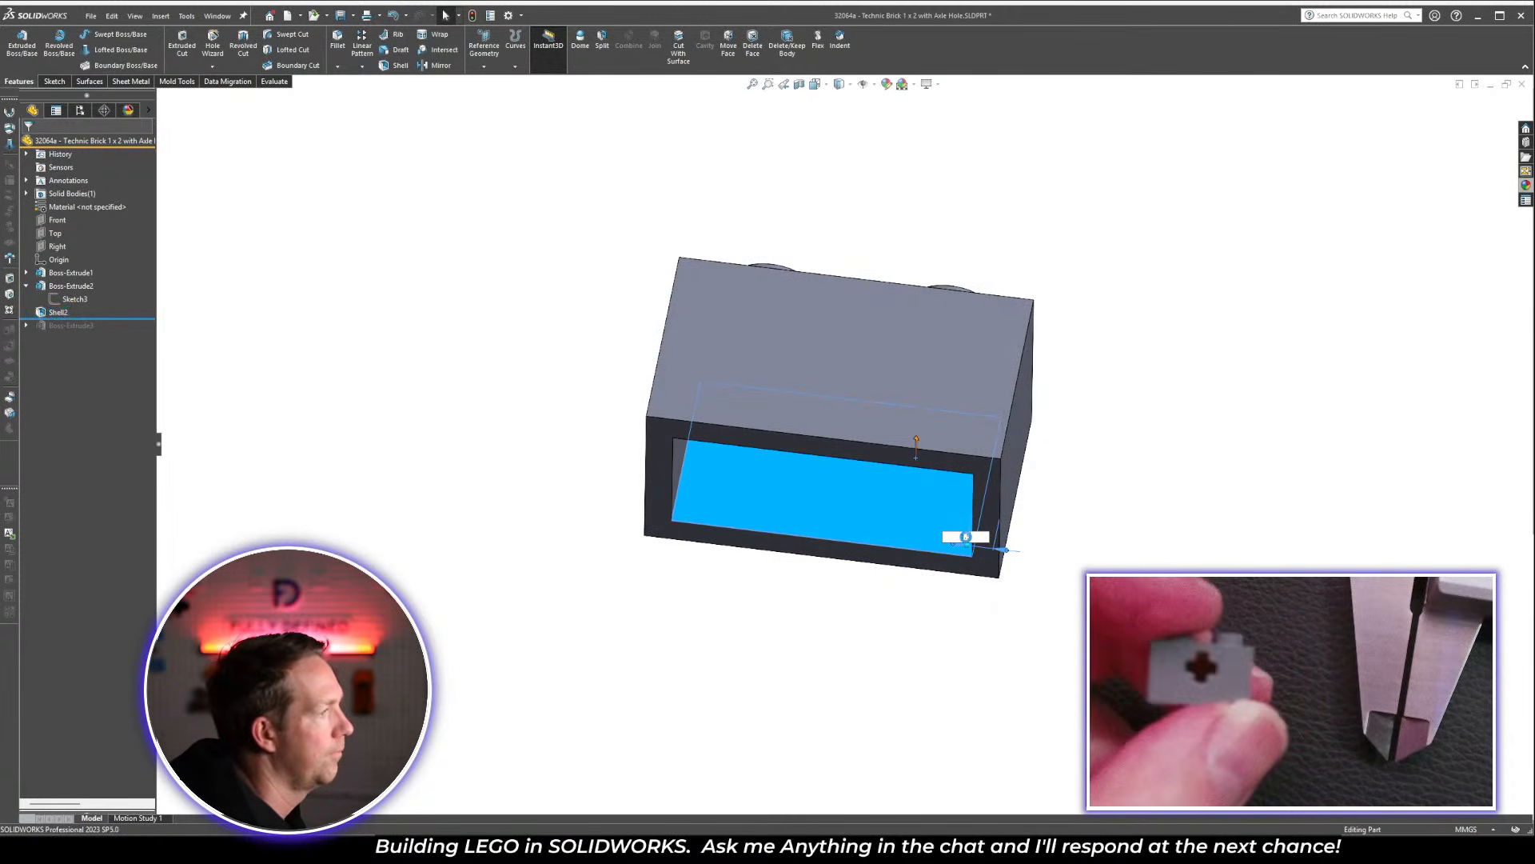
{"action": "left_click", "coordinate": [830, 367]}
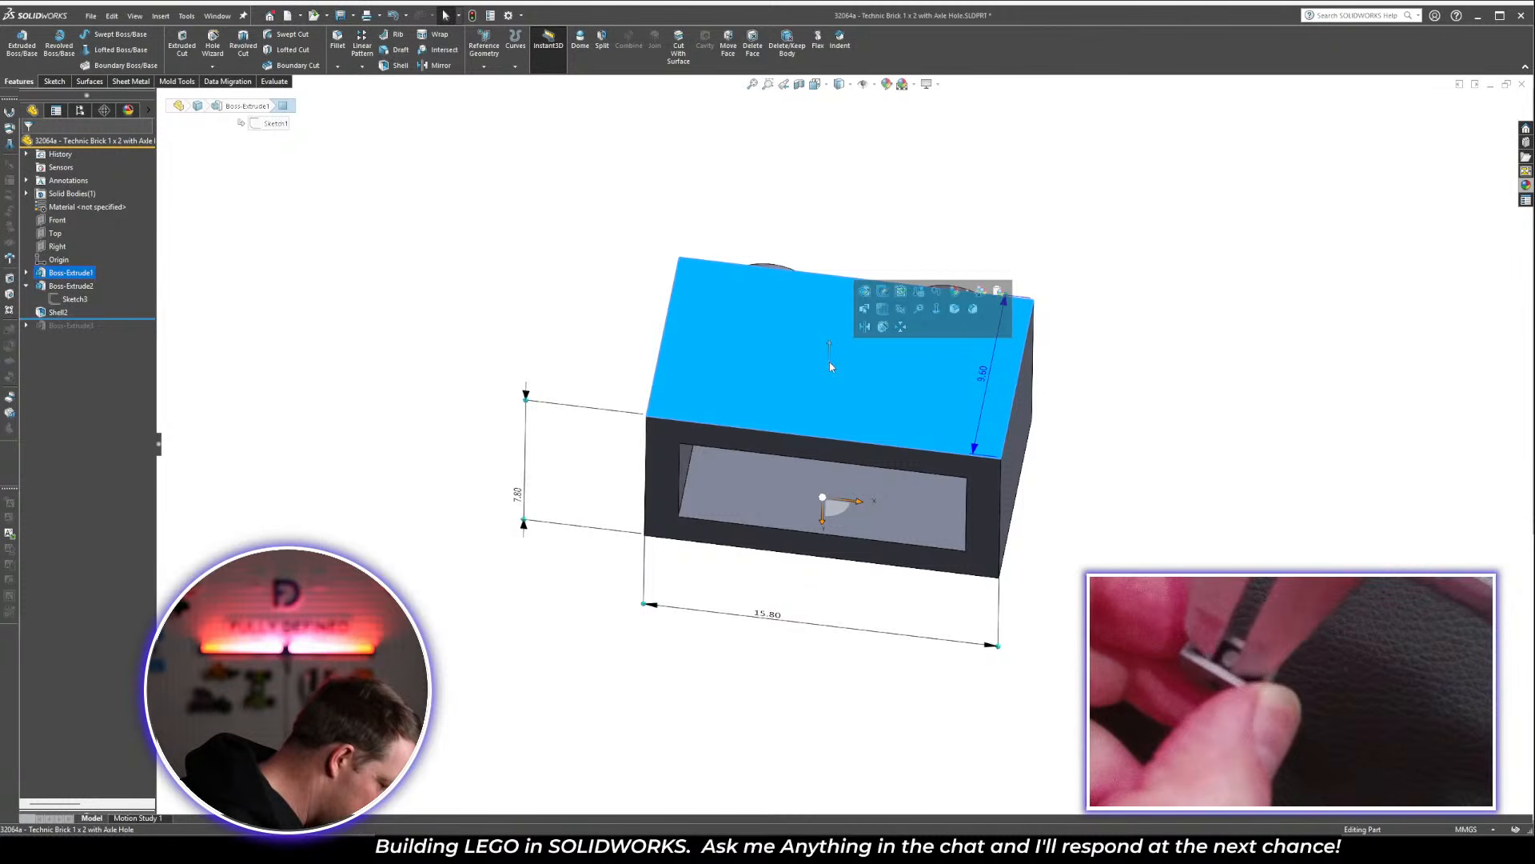
{"action": "left_click", "coordinate": [1213, 530]}
Sketch a center rectangle about 4.1 mm wide from the origin on the brick's open underside, spanning the cavity between its long walls
{"action": "middle_click_drag", "start_coordinate": [915, 538], "coordinate": [901, 375]}
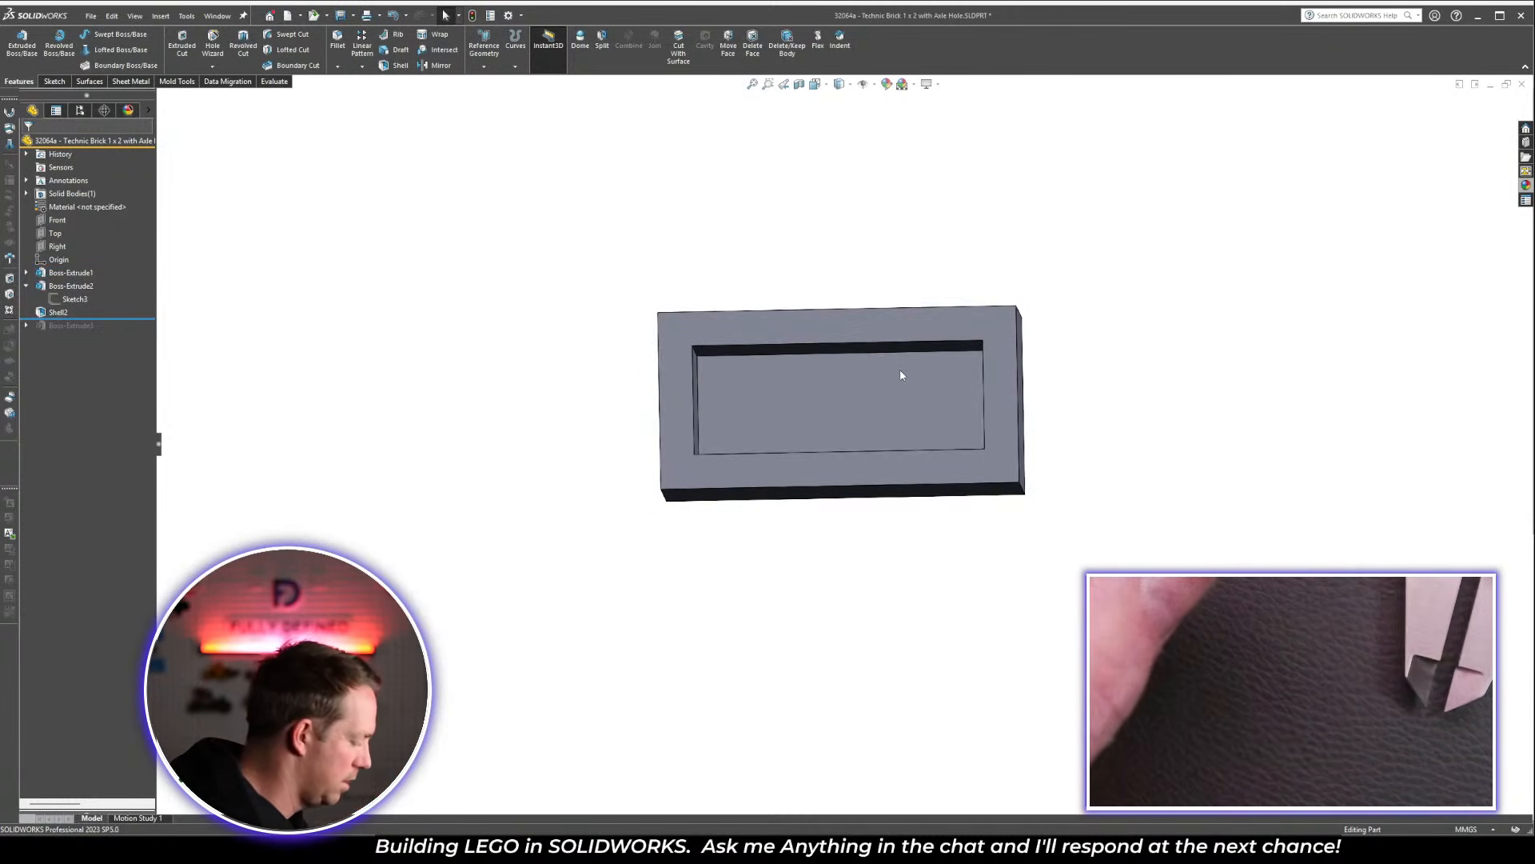
{"action": "middle_click_drag", "start_coordinate": [885, 484], "coordinate": [838, 295]}
{"action": "left_click", "coordinate": [838, 293]}
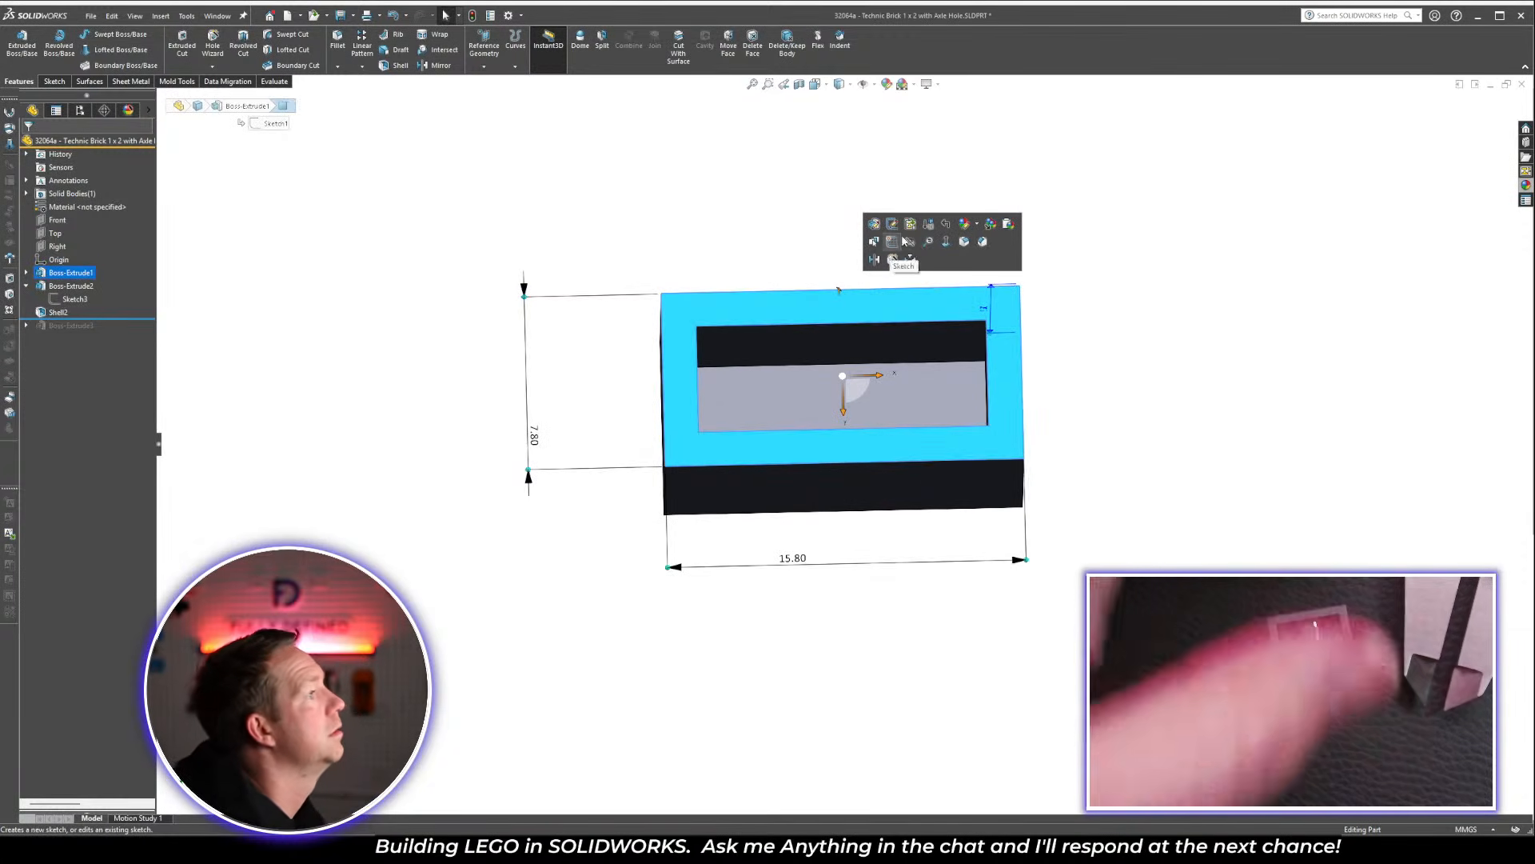
{"action": "left_click", "coordinate": [903, 239]}
{"action": "key", "text": "space"}
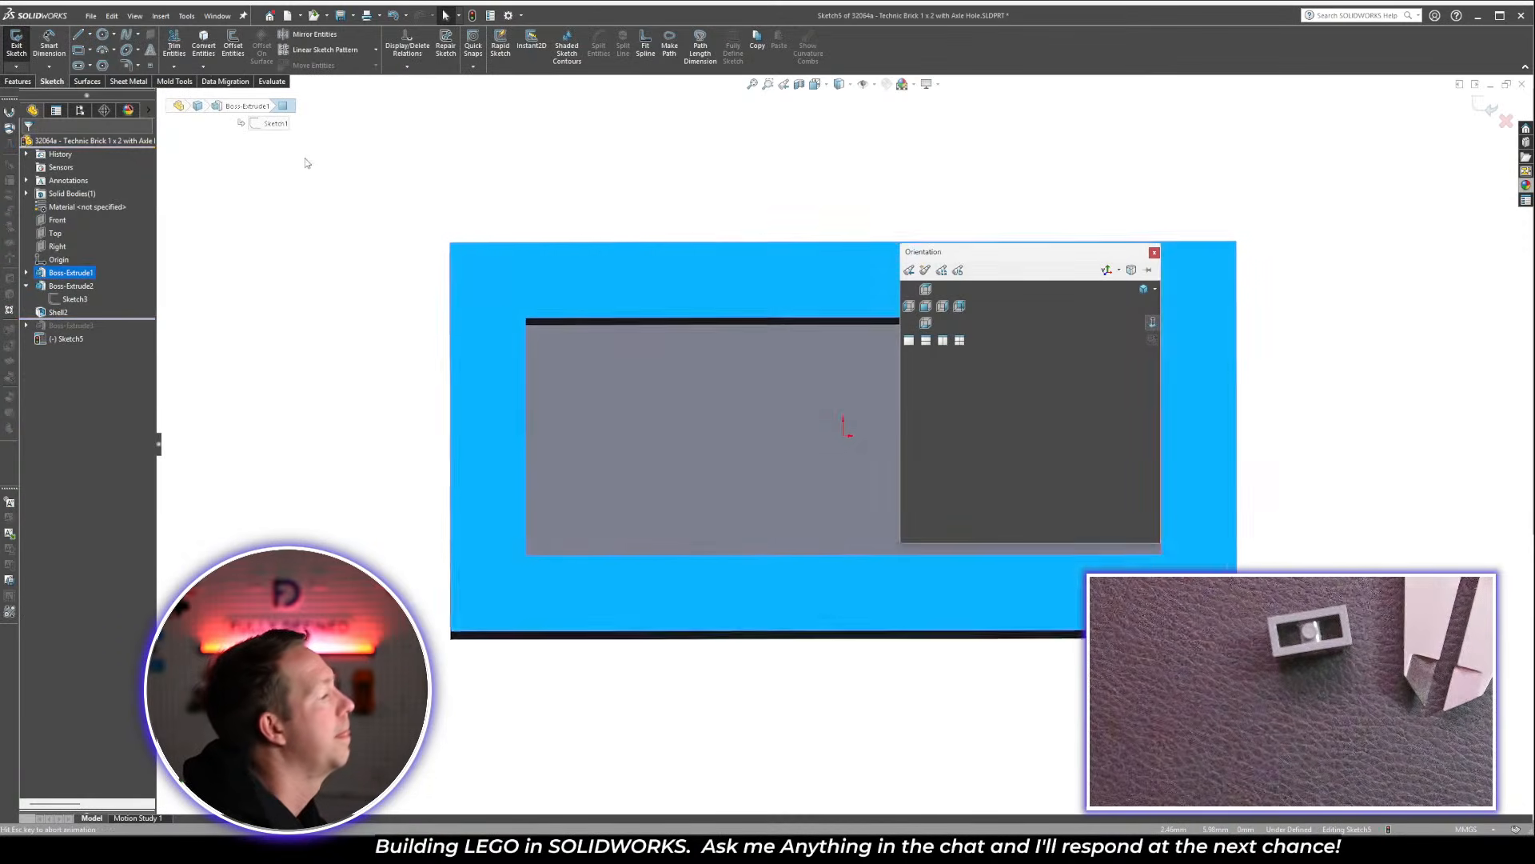
{"action": "left_click", "coordinate": [90, 50]}
{"action": "left_click", "coordinate": [105, 80]}
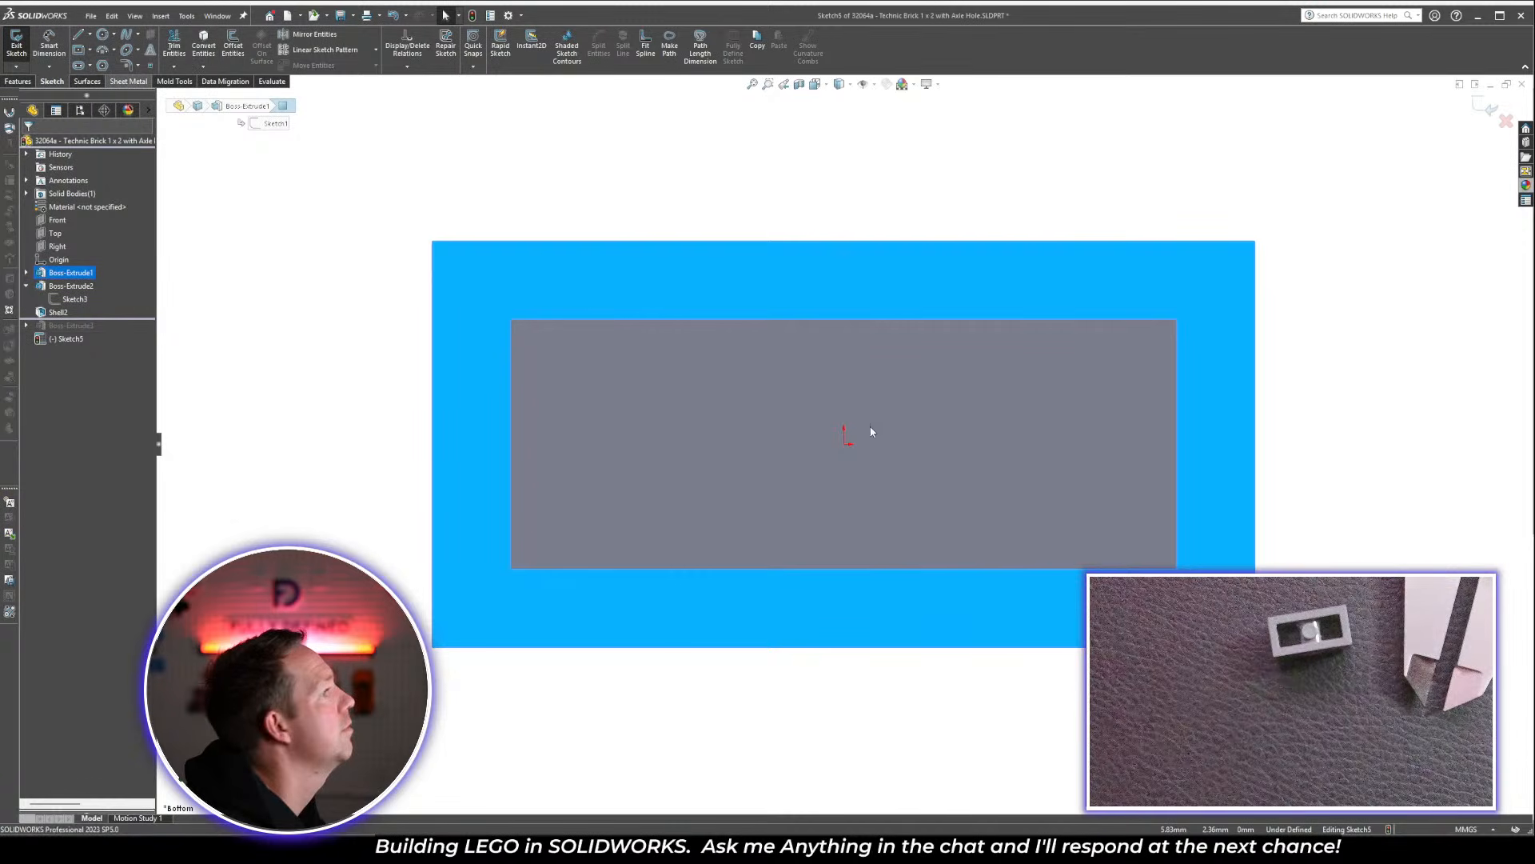
{"action": "left_click", "coordinate": [846, 442]}
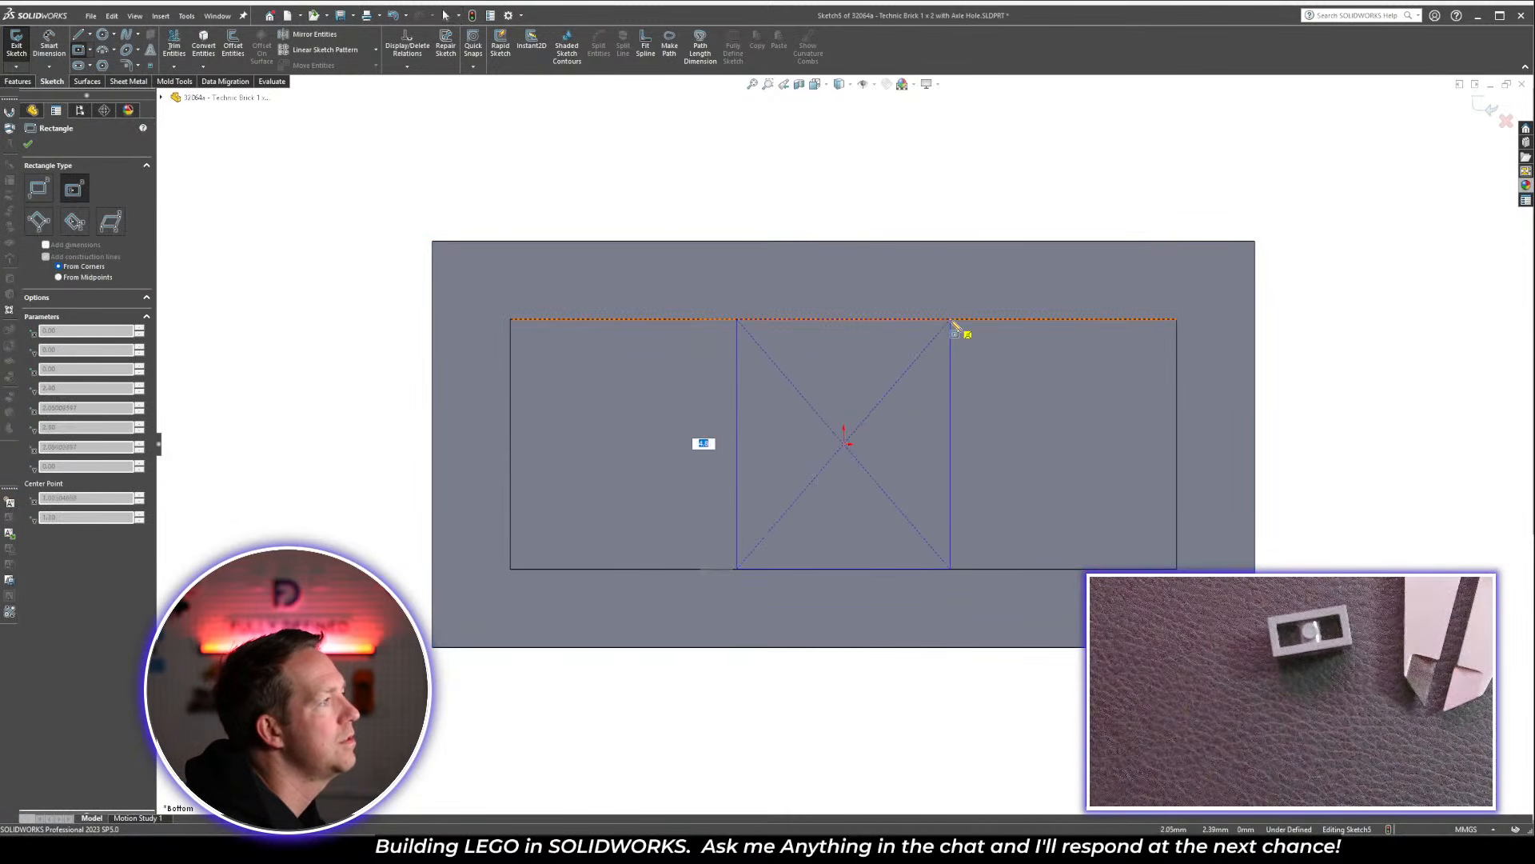
{"action": "left_click", "coordinate": [951, 320]}
Dimension the rectangle's width as 4 mm
{"action": "right_click_drag", "start_coordinate": [949, 308], "coordinate": [924, 185]}
{"action": "left_click", "coordinate": [910, 320]}
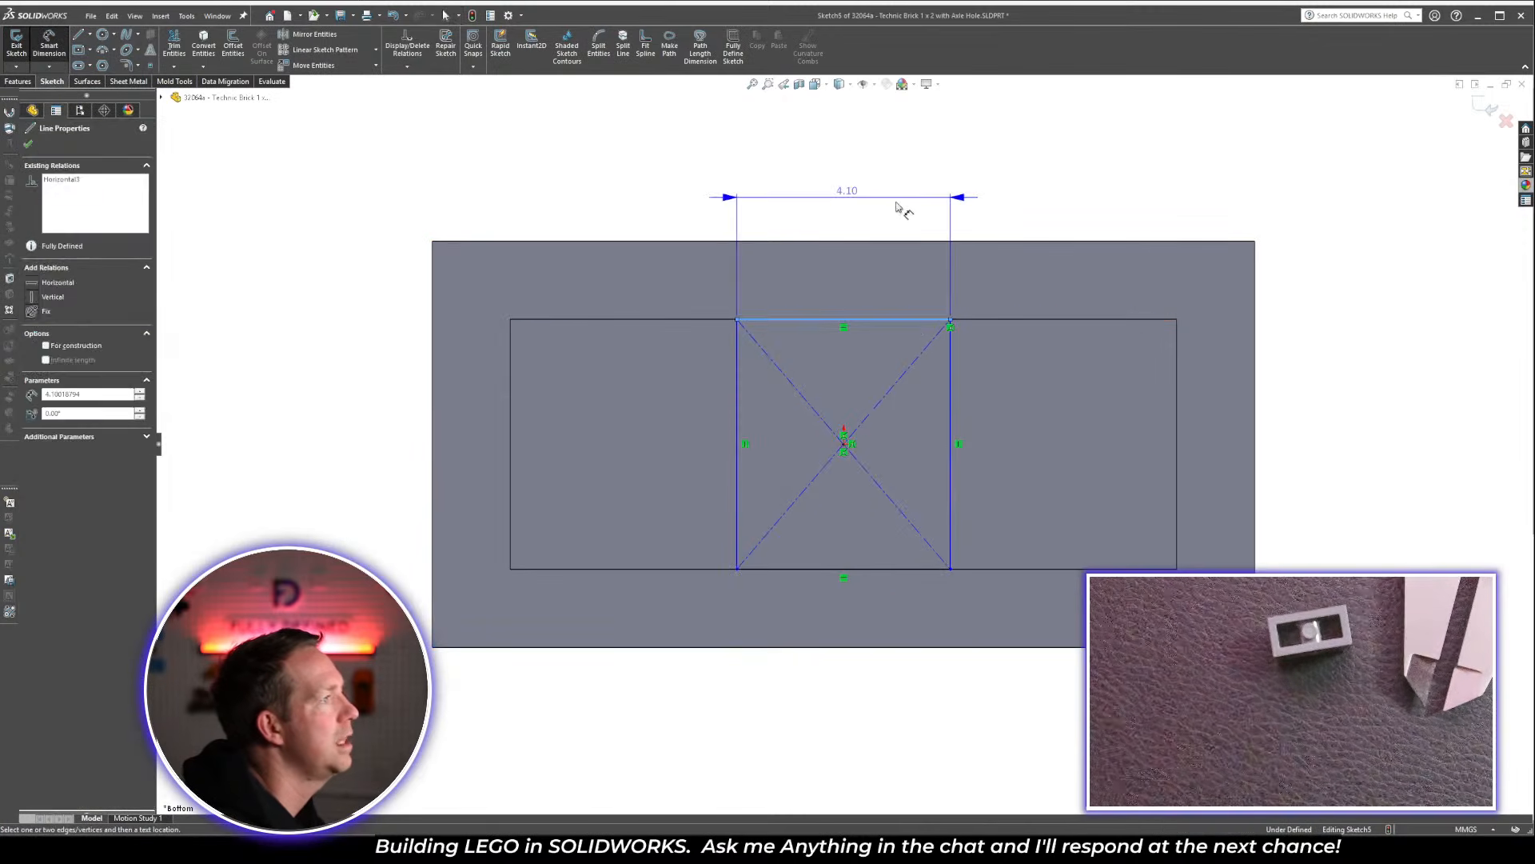
{"action": "left_click", "coordinate": [896, 207]}
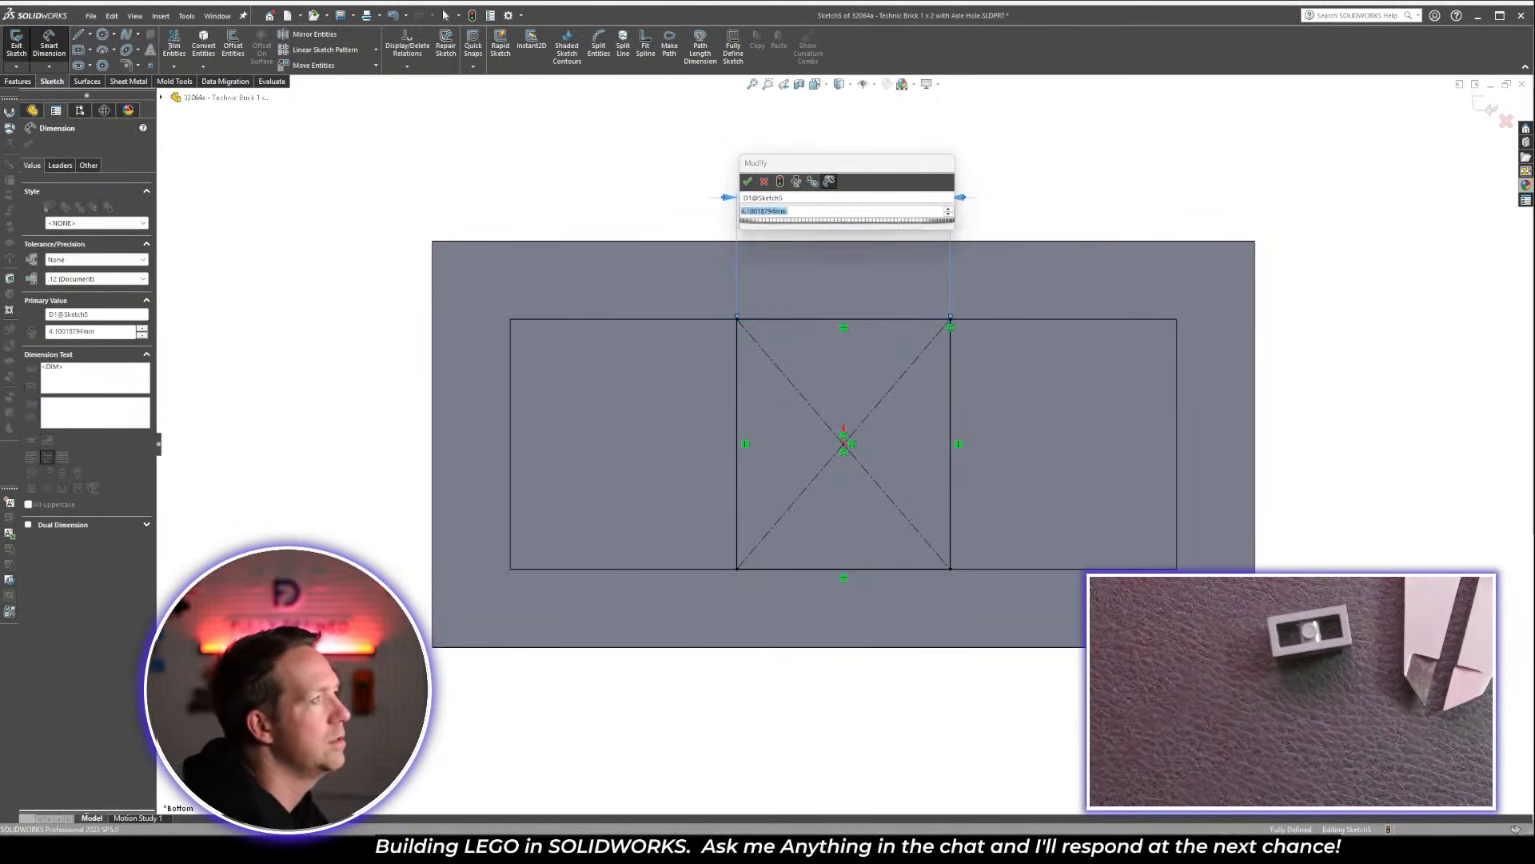
{"action": "key", "text": "Return"}
{"action": "left_click", "coordinate": [963, 415]}
Extrude the rectangle Up To Next into the cavity, starting at a 1.5 mm offset from the sketch plane
{"action": "middle_click_drag", "start_coordinate": [962, 415], "coordinate": [884, 357]}
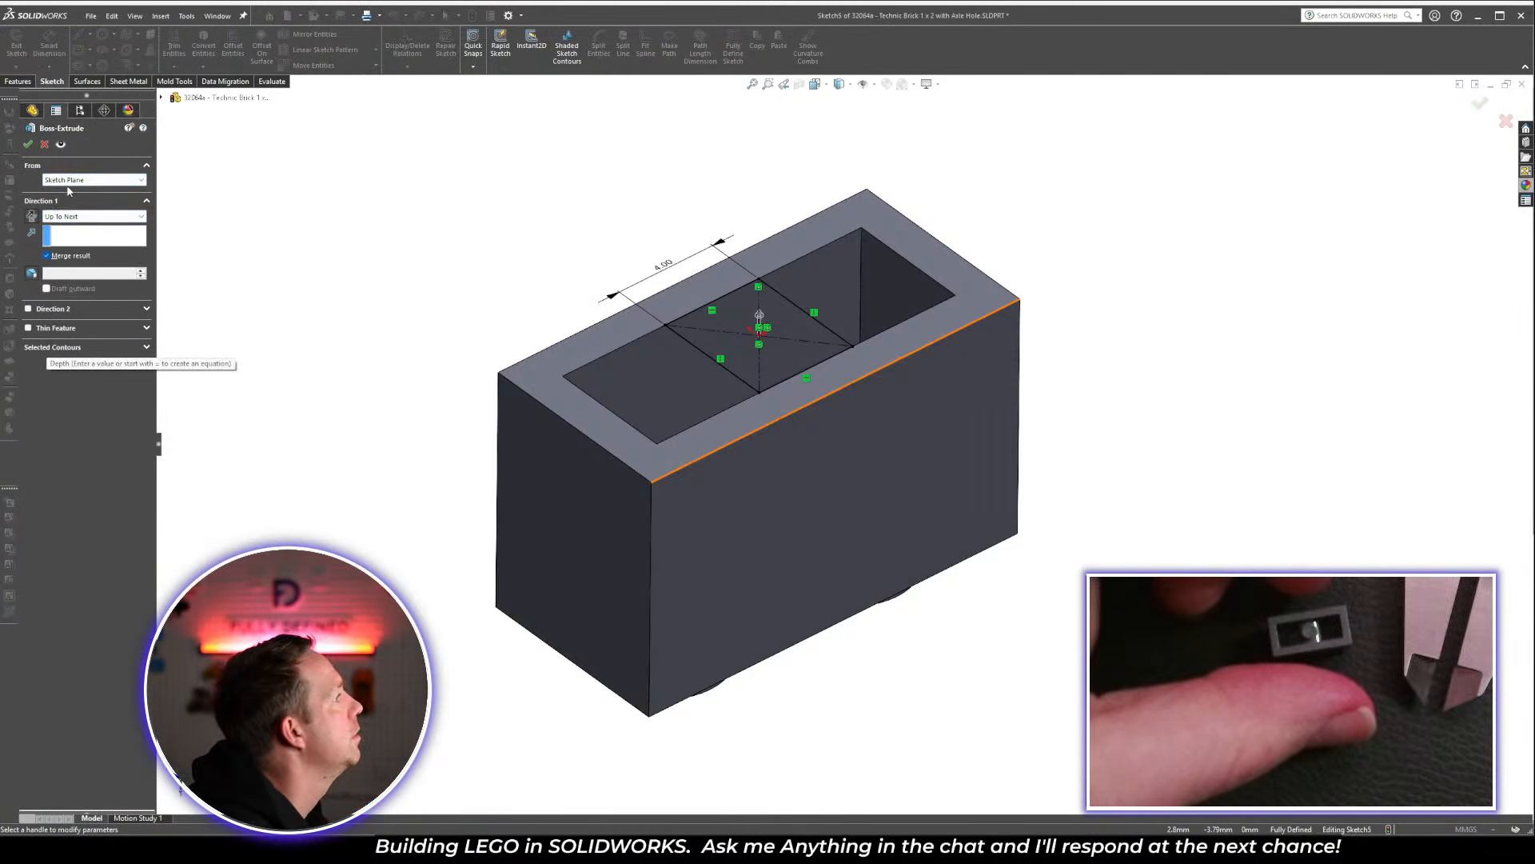
{"action": "left_click", "coordinate": [58, 181]}
{"action": "left_click", "coordinate": [54, 197]}
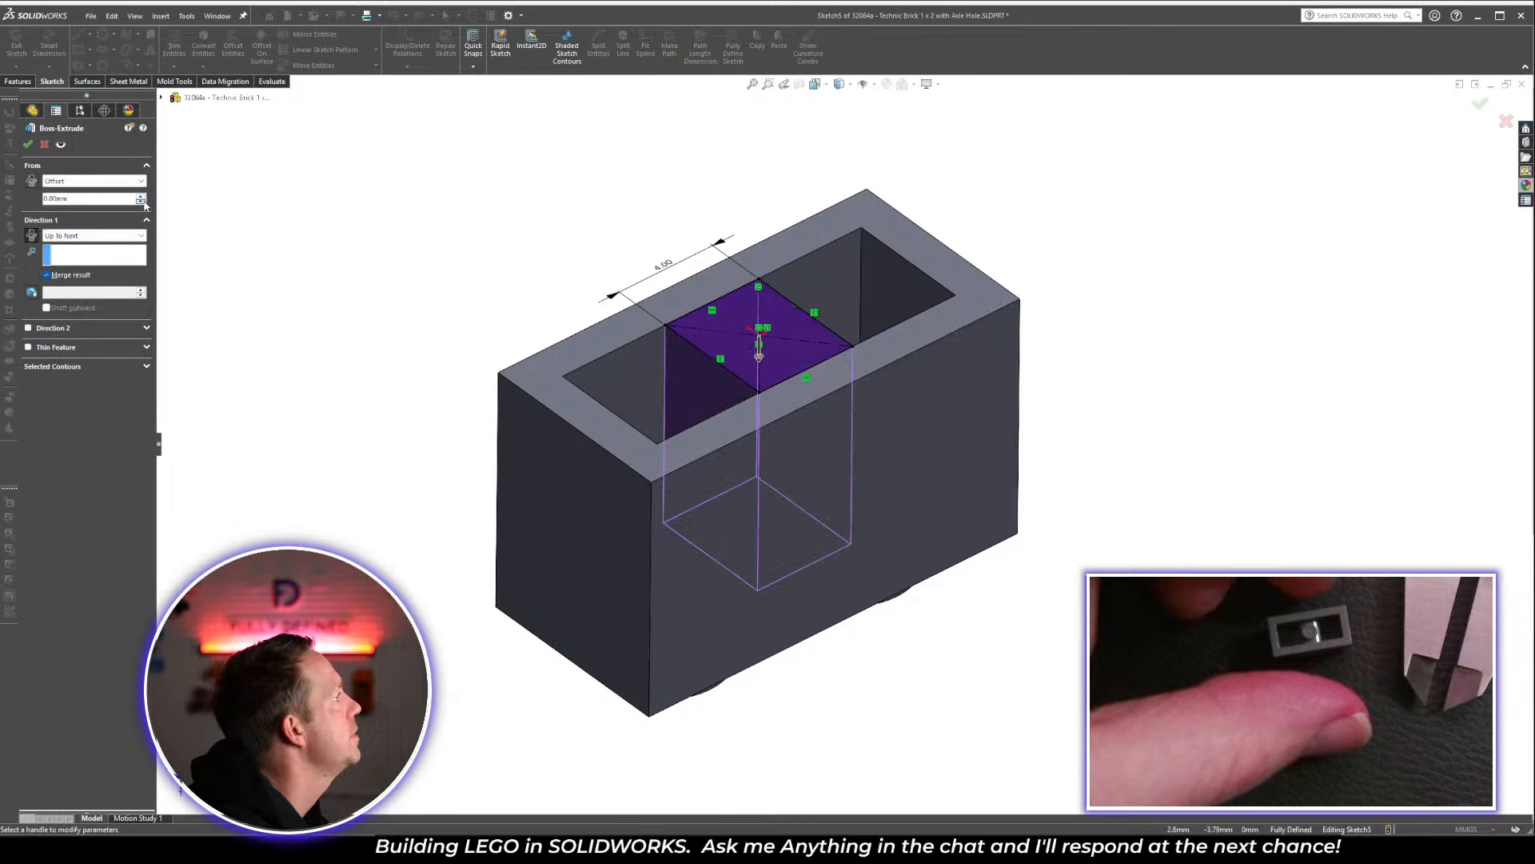
{"action": "type", "text": "1"}
{"action": "key", "text": "Return"}
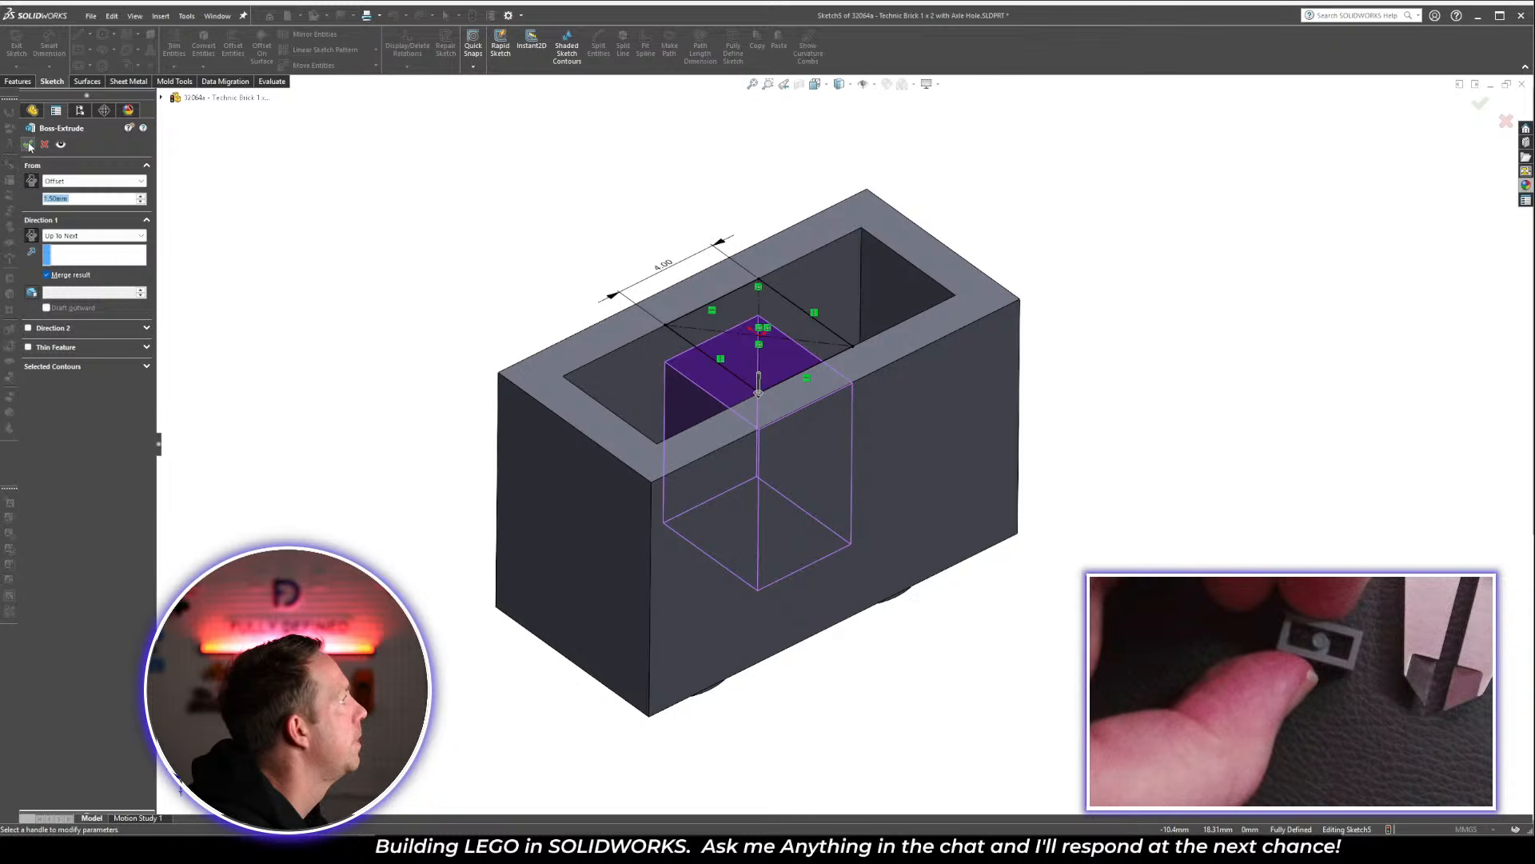
{"action": "left_click", "coordinate": [28, 144]}
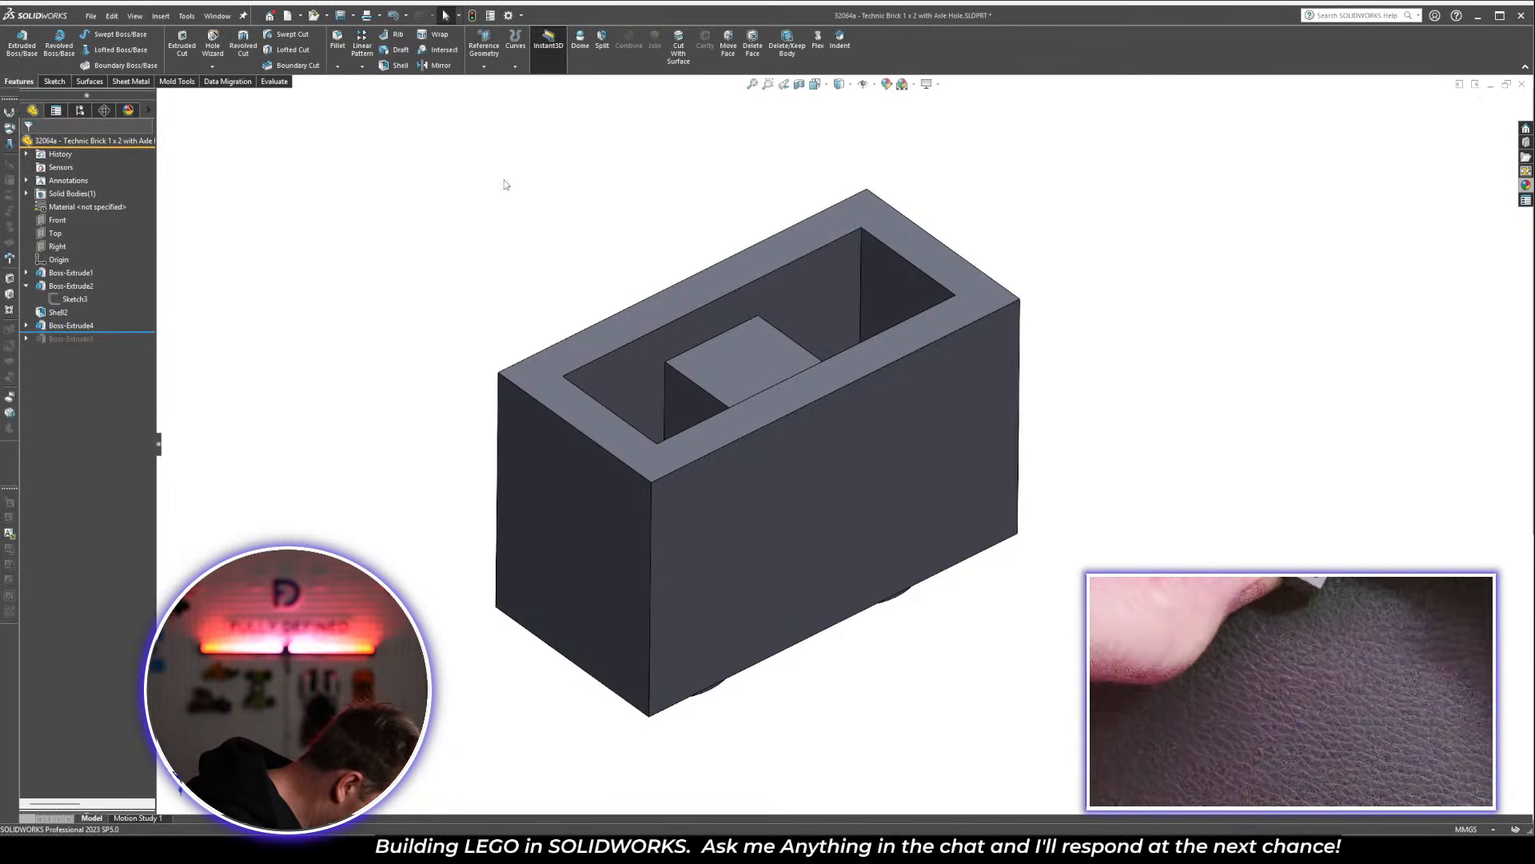
Roll the model forward past the tube extrude and move the tube's sketch onto the brick's open underside rim face
{"action": "left_click", "coordinate": [140, 336]}
{"action": "left_click_drag", "start_coordinate": [139, 339], "coordinate": [72, 356]}
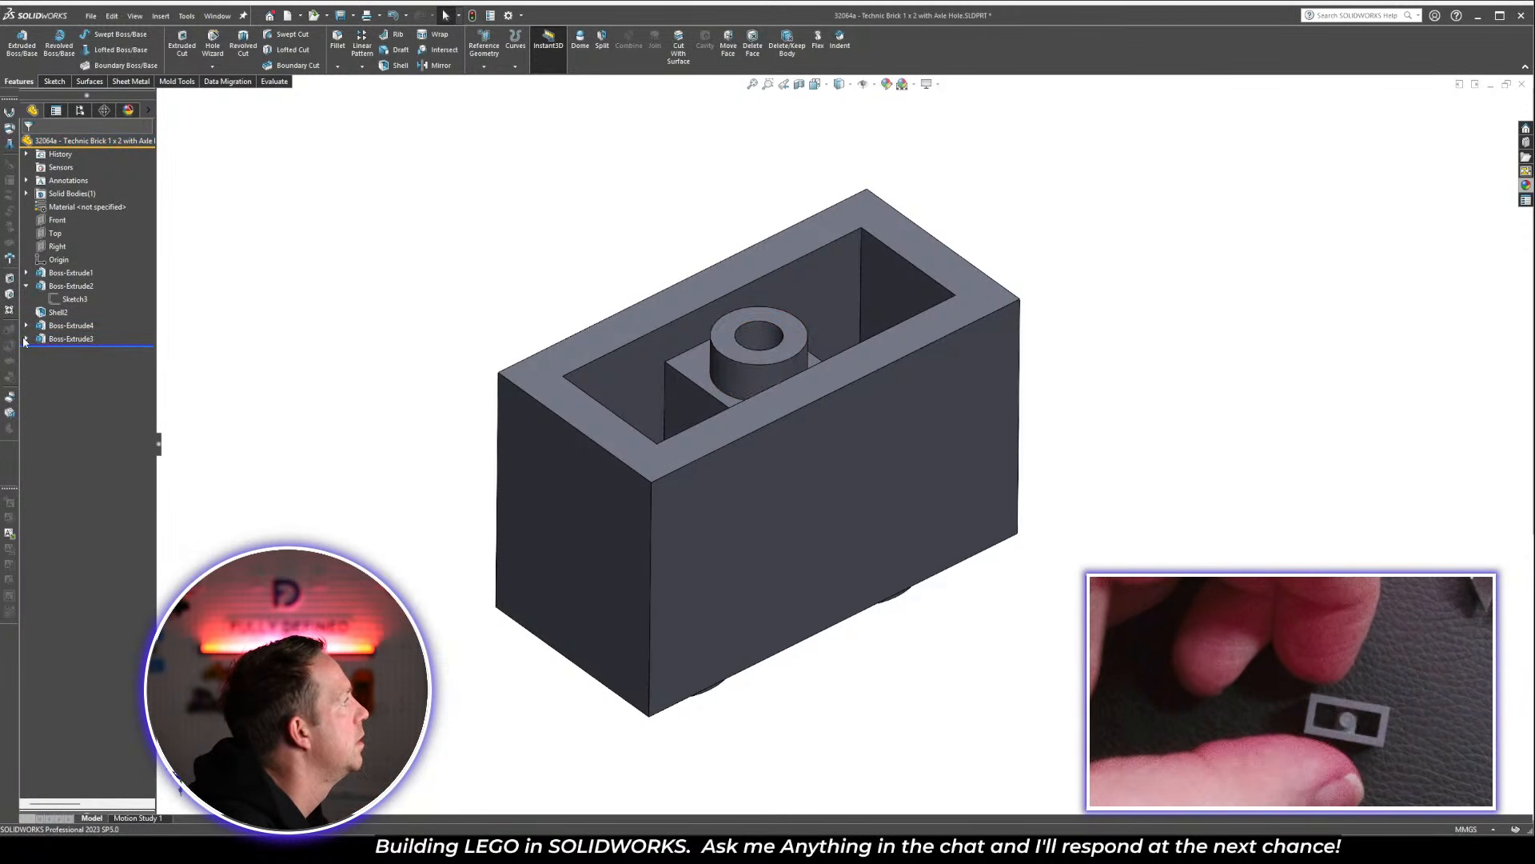
{"action": "left_click", "coordinate": [69, 352]}
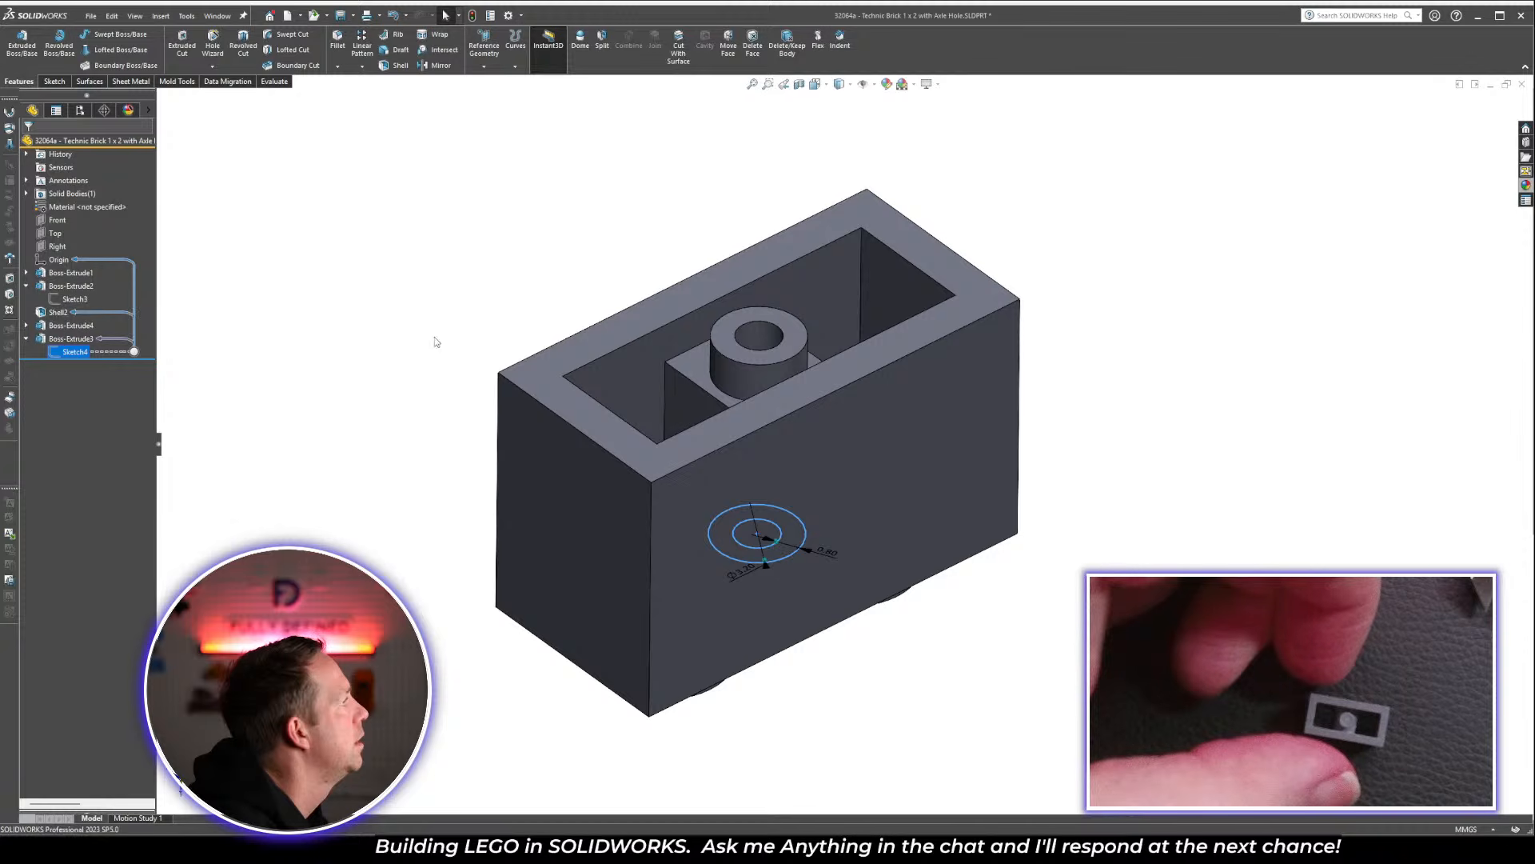
{"action": "left_click", "coordinate": [603, 339]}
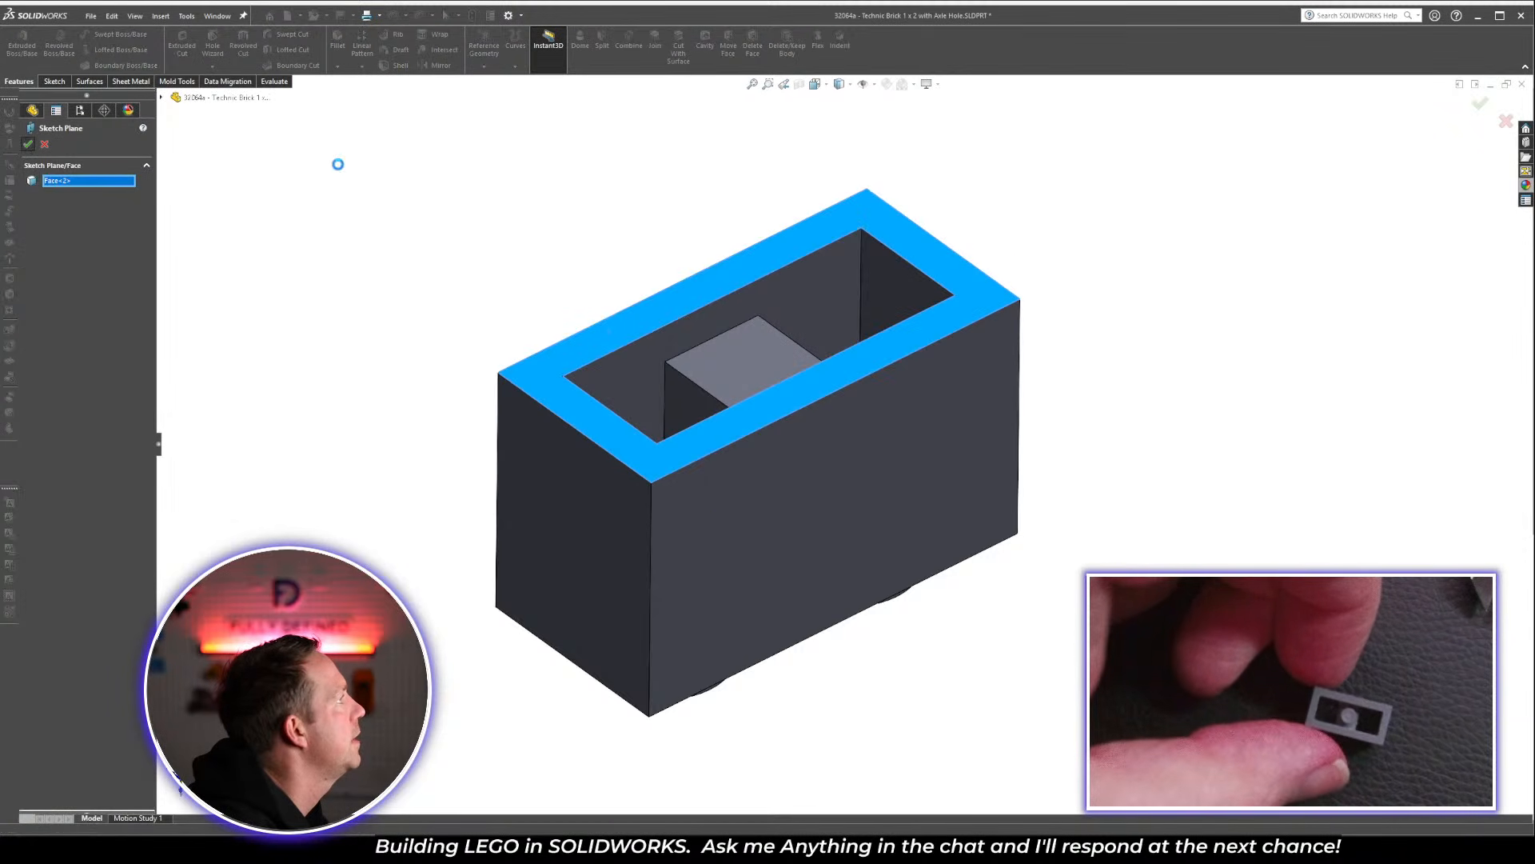
Edit the tube's sketch, removing the inner circle and setting the outer circle's diameter to 3 mm
{"action": "right_click", "coordinate": [74, 352]}
{"action": "left_click", "coordinate": [82, 314]}
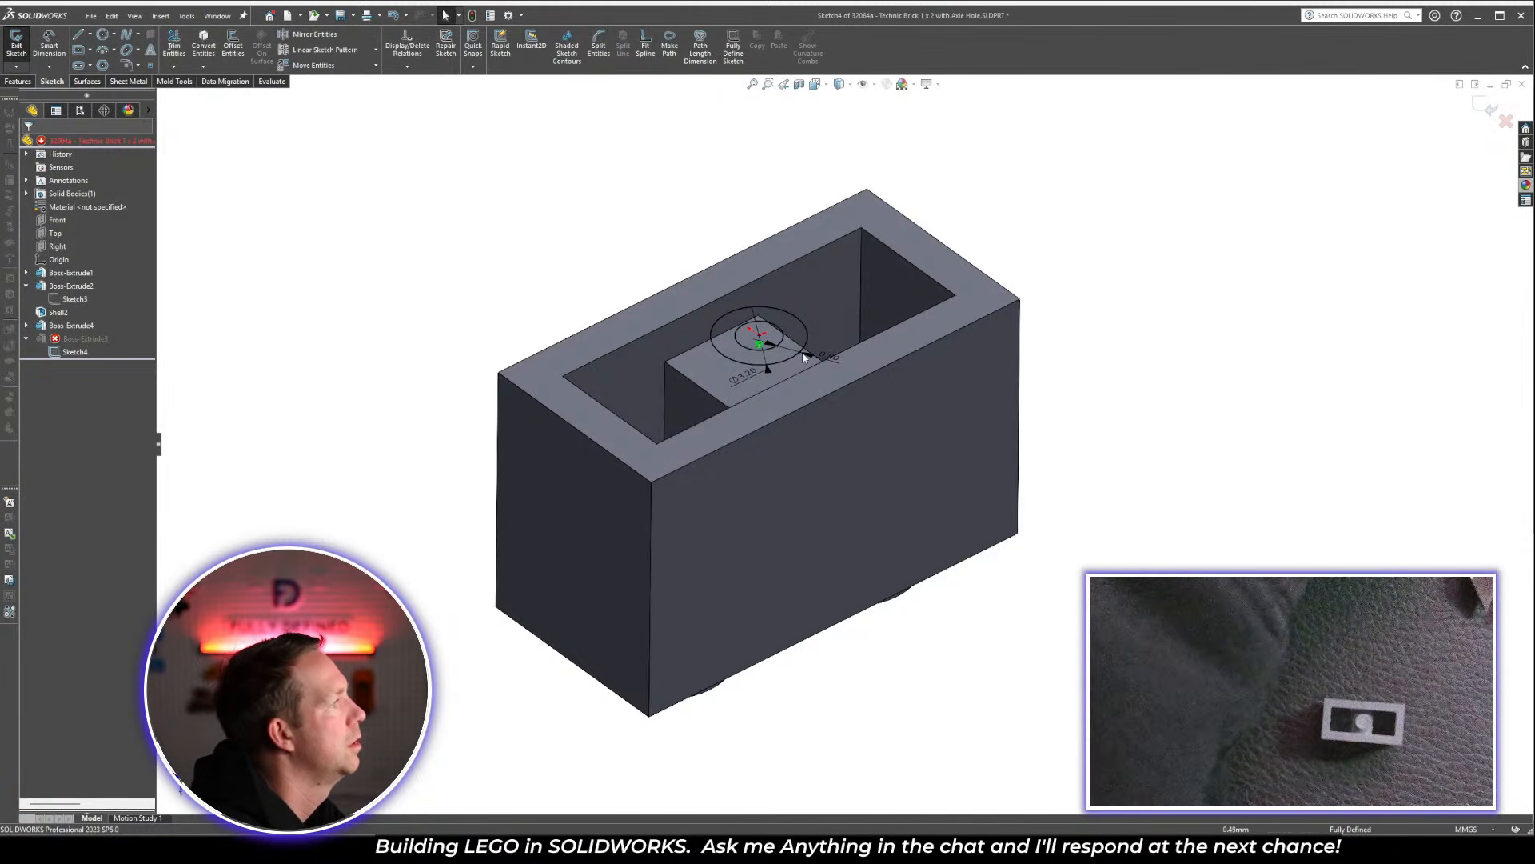
{"action": "double_click", "coordinate": [747, 374]}
{"action": "key", "text": "Return"}
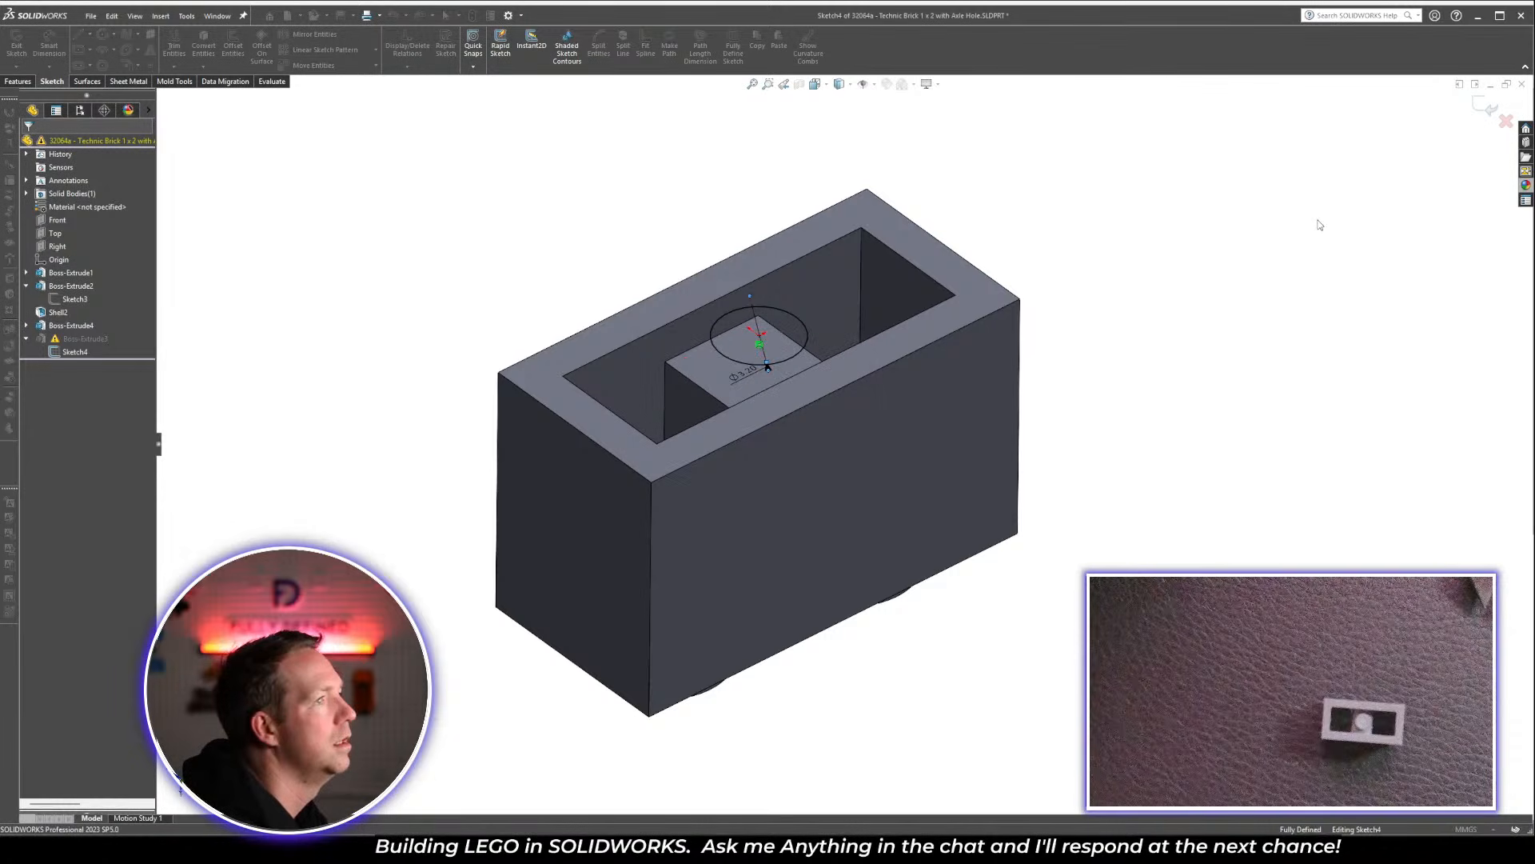
{"action": "key", "text": "ctrl+b"}
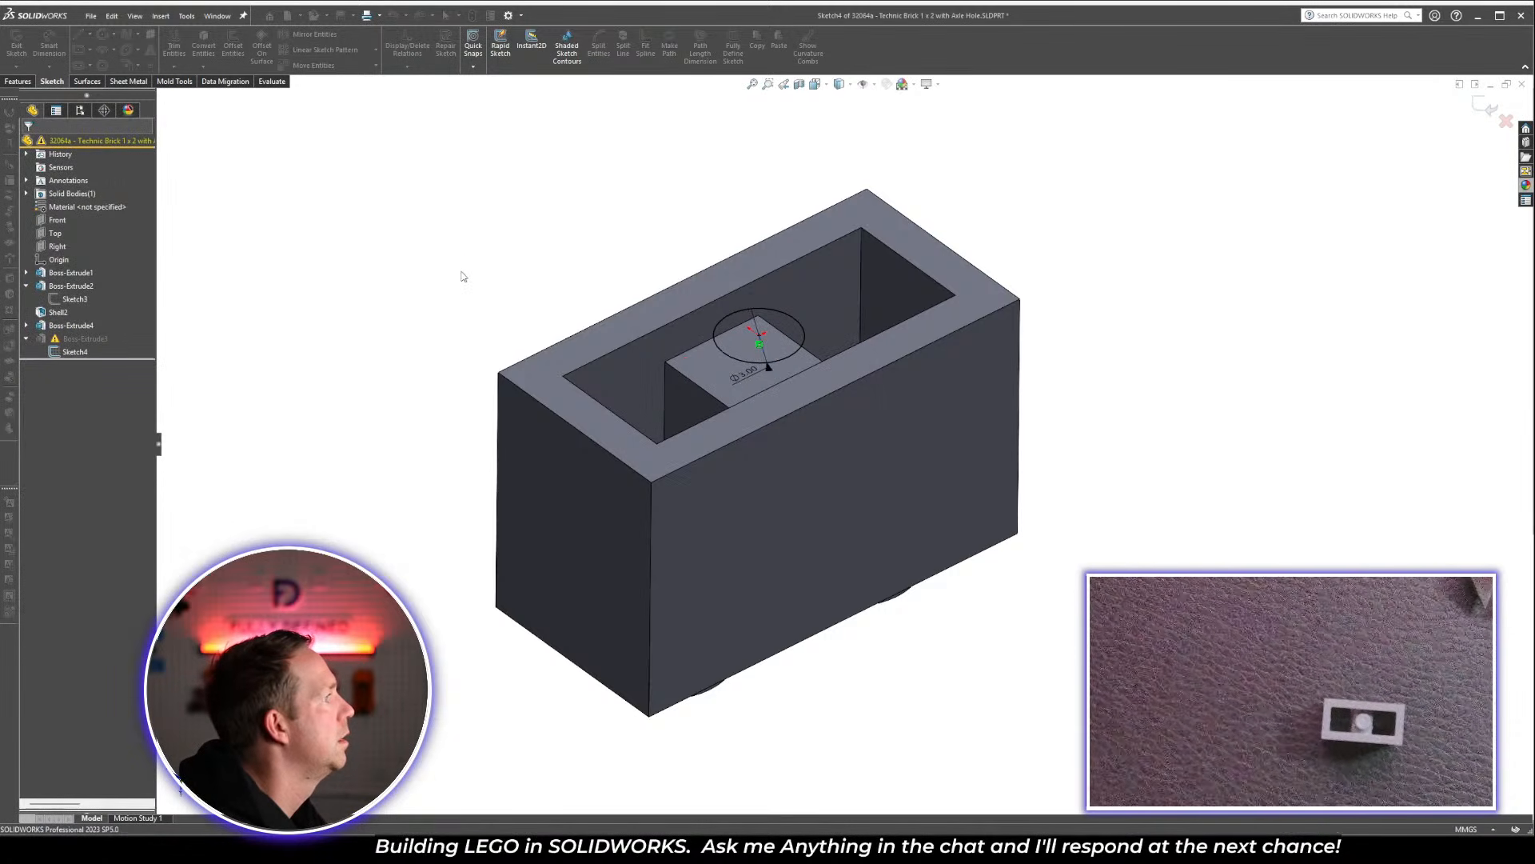
Edit the post's extrude so that it ends on the top face of the rectangular block inside the cavity
{"action": "left_click", "coordinate": [72, 344]}
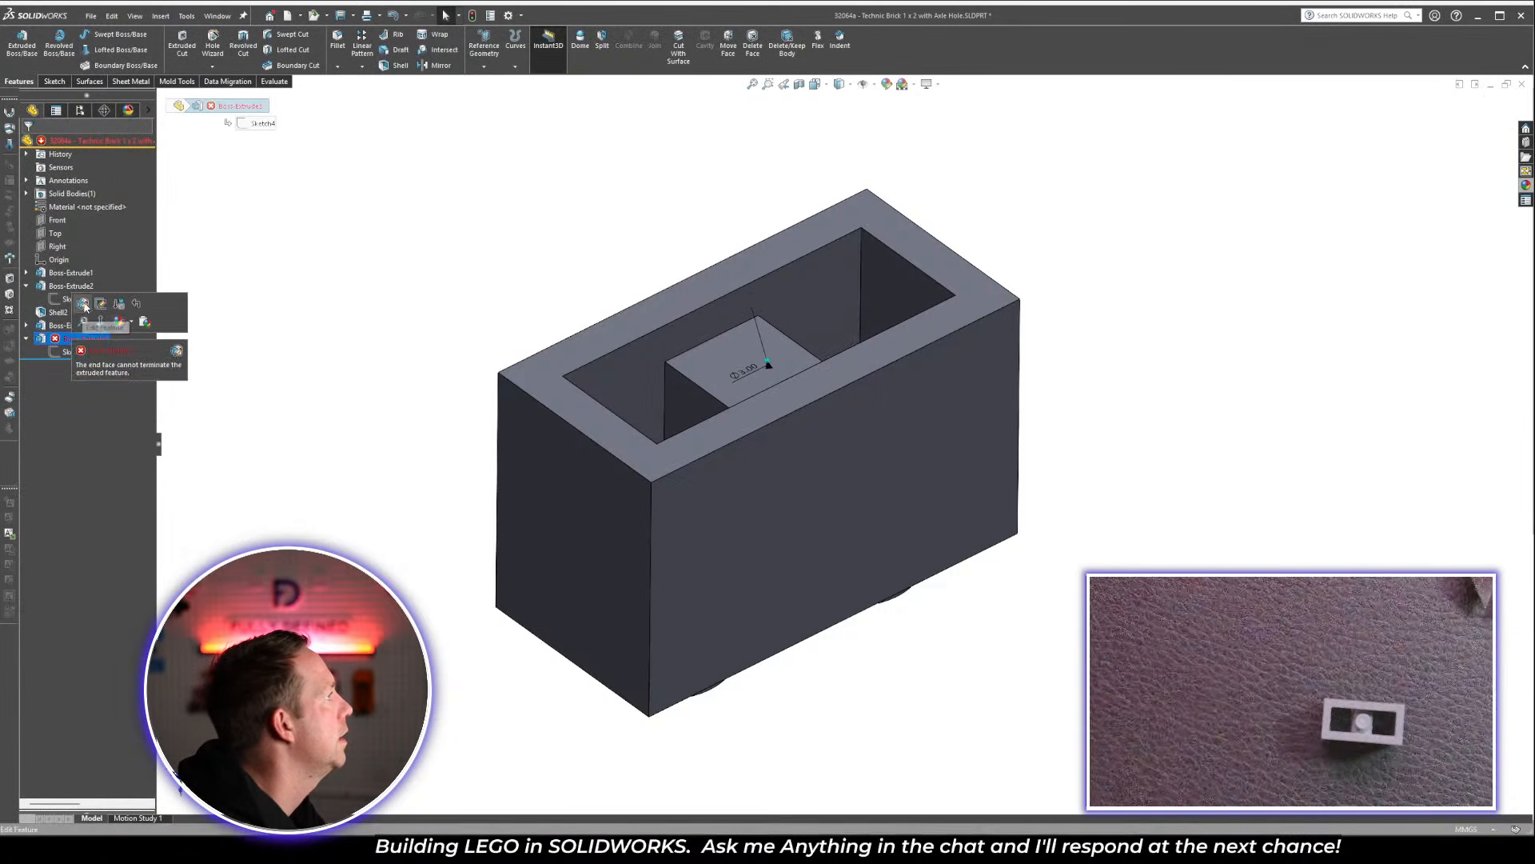
{"action": "left_click", "coordinate": [104, 306]}
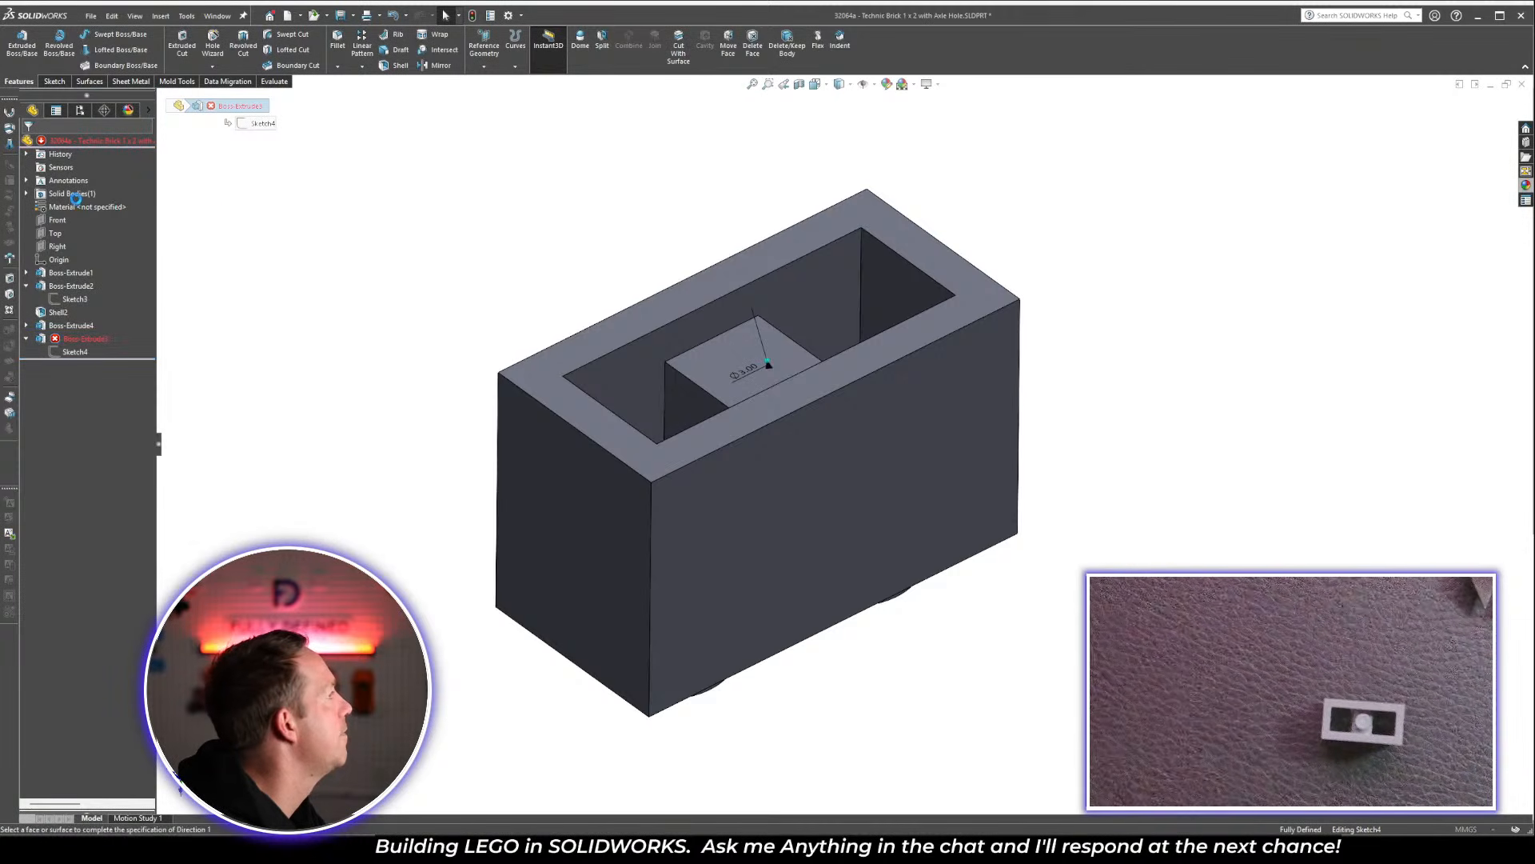
{"action": "left_click", "coordinate": [702, 371]}
{"action": "right_click", "coordinate": [1148, 362]}
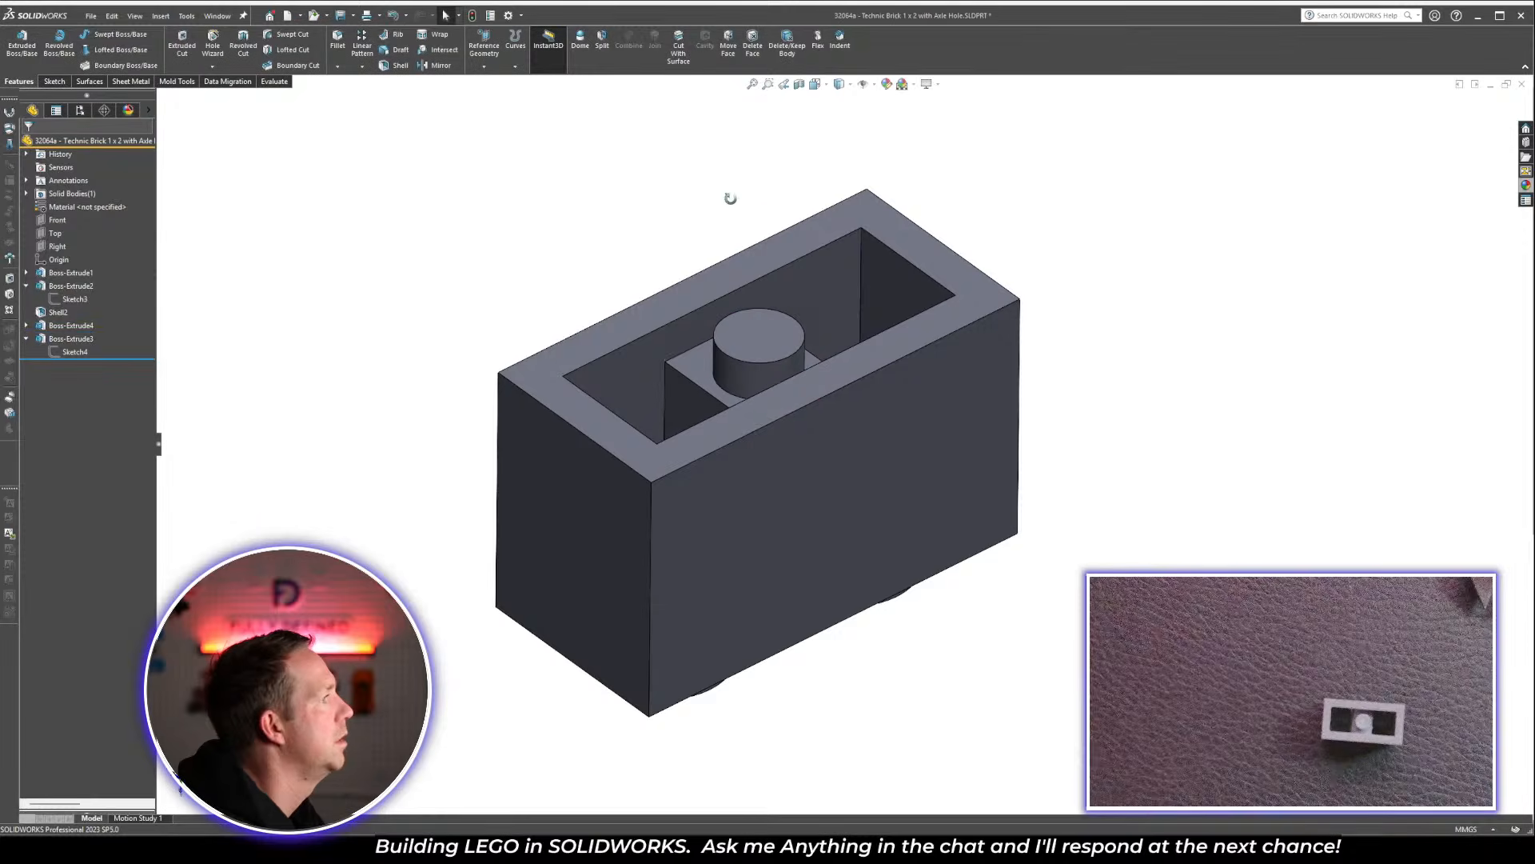
Start a sketch on the brick's long side face and draw a 5 mm diameter circle near its middle
{"action": "middle_click_drag", "start_coordinate": [726, 195], "coordinate": [782, 720]}
{"action": "left_click", "coordinate": [752, 476]}
{"action": "left_click", "coordinate": [788, 439]}
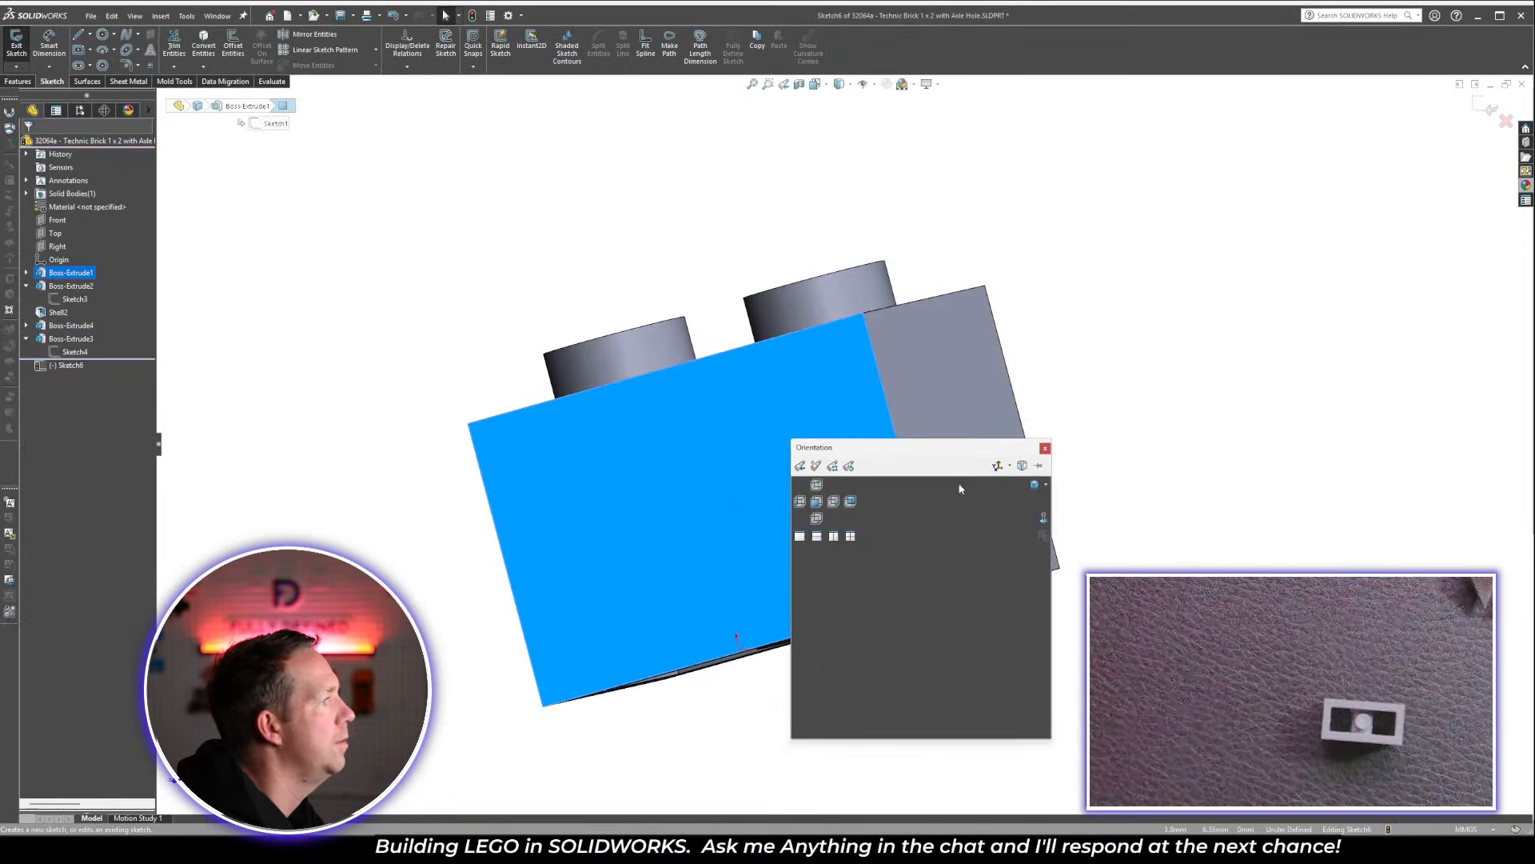
{"action": "left_click", "coordinate": [1040, 517]}
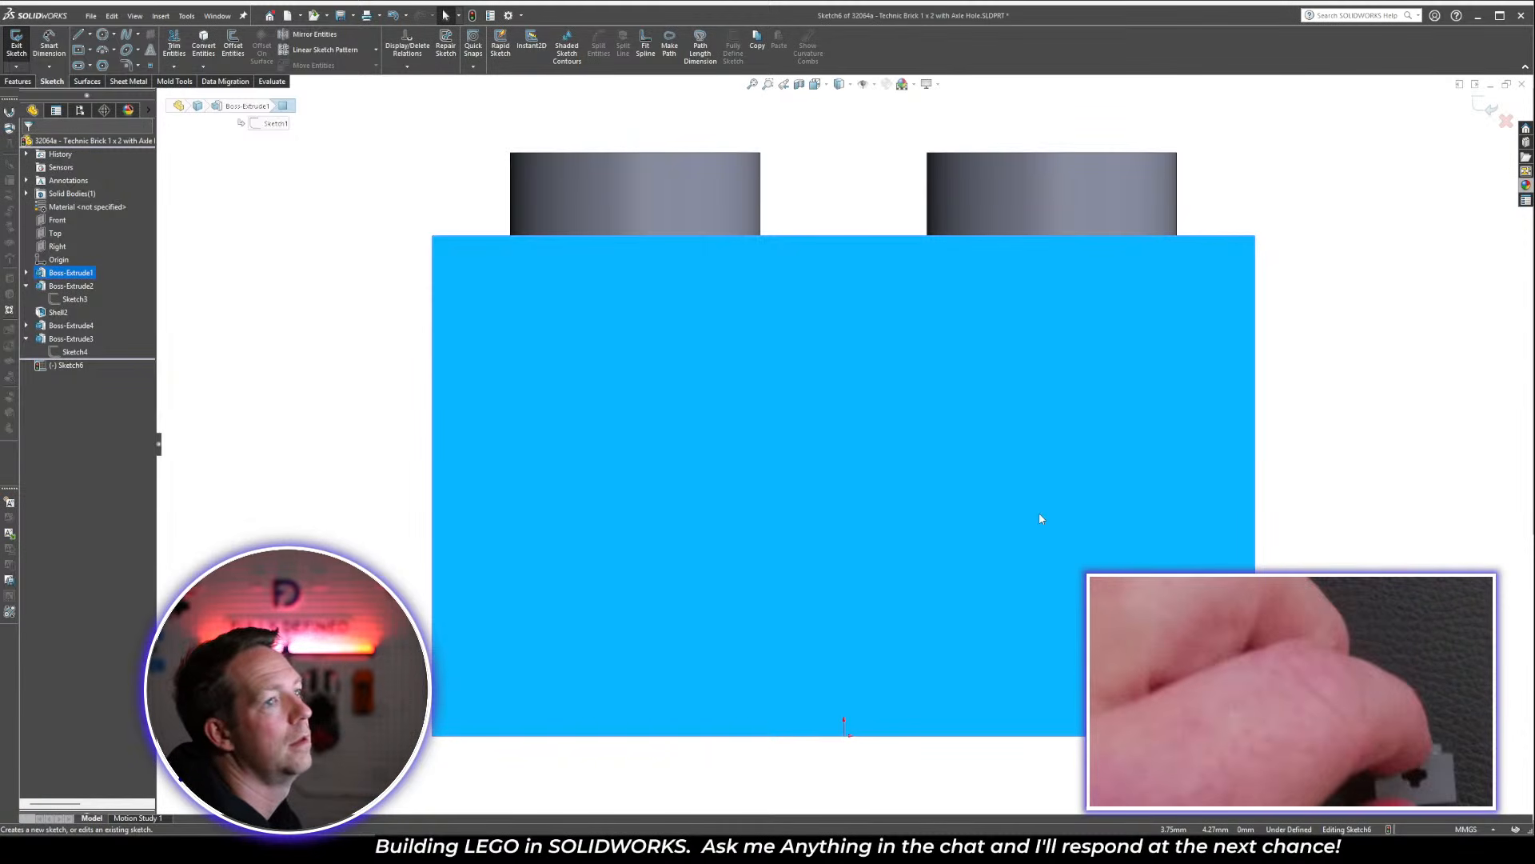
{"action": "scroll", "coordinate": [908, 516], "scroll_direction": "up", "scroll_amount": 4}
{"action": "right_click_drag", "start_coordinate": [804, 369], "coordinate": [711, 353]}
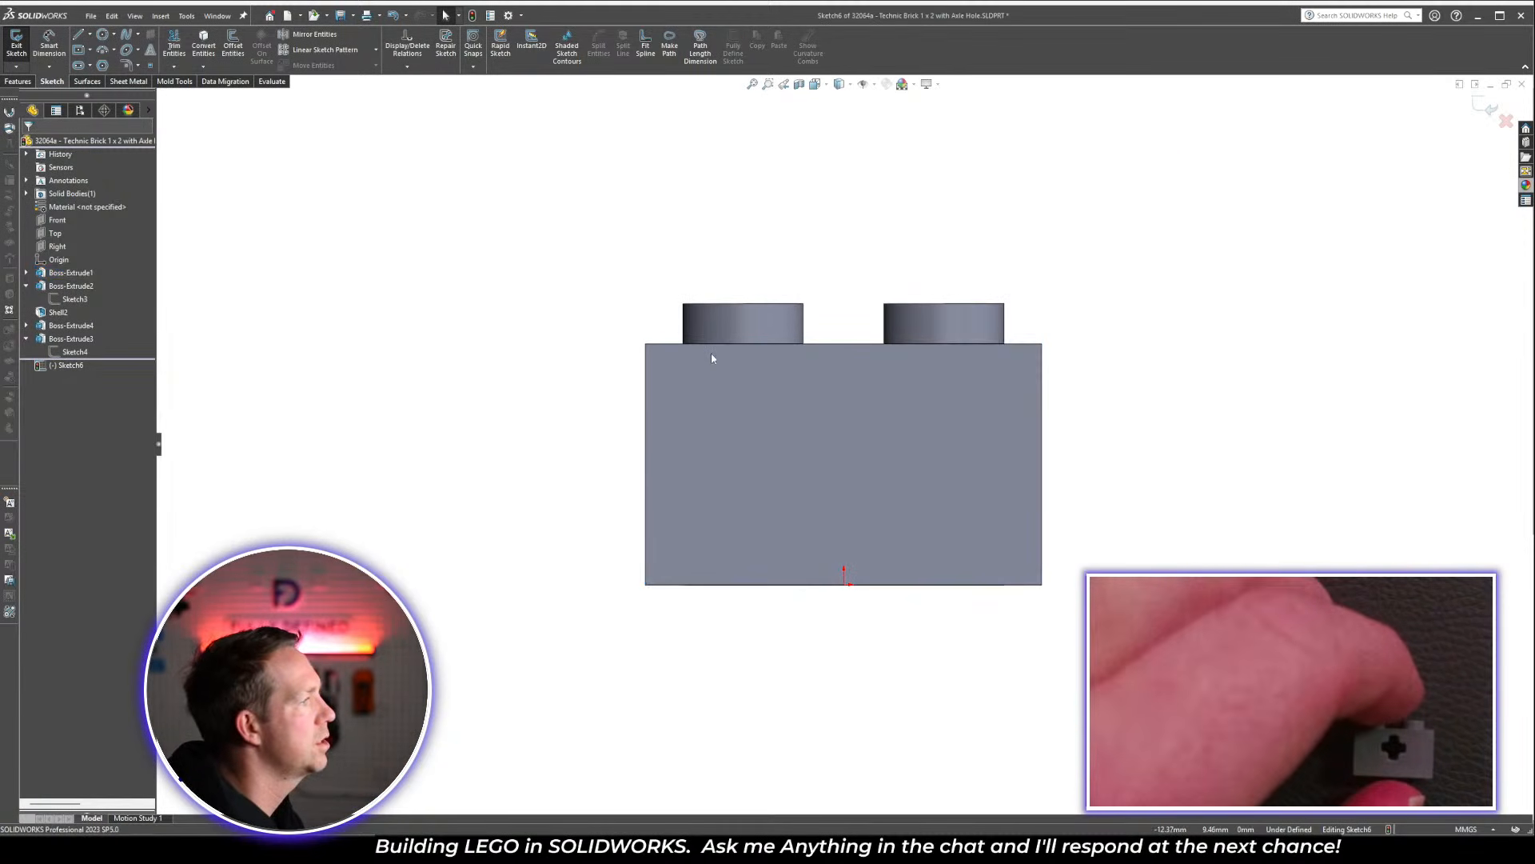
{"action": "left_click", "coordinate": [844, 437]}
{"action": "key", "text": "Return"}
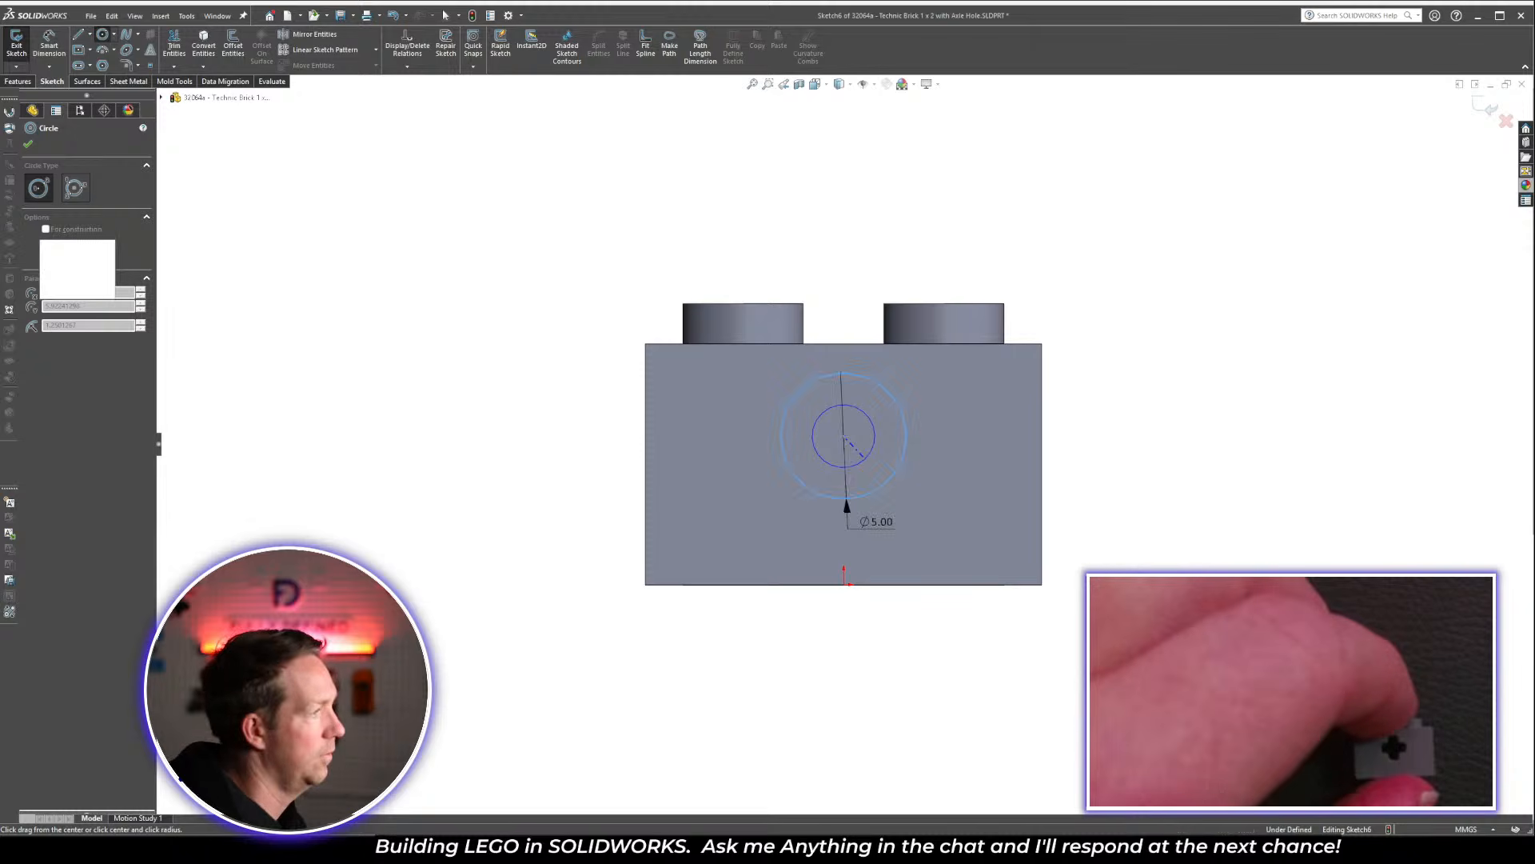
{"action": "scroll", "coordinate": [943, 398], "scroll_direction": "down", "scroll_amount": 2}
{"action": "key", "text": "Escape"}
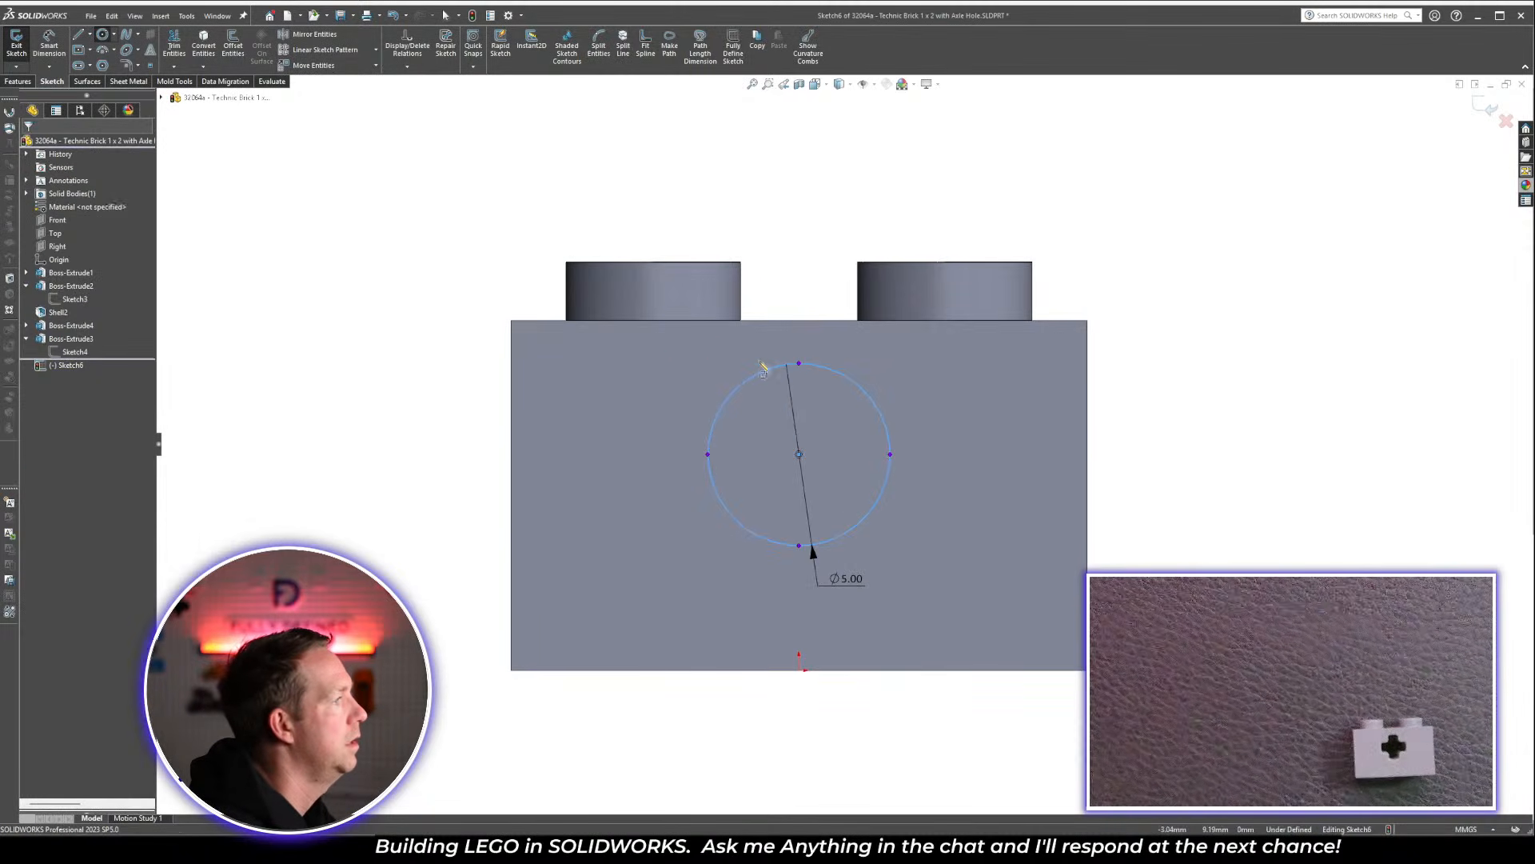
Draw a vertical and a horizontal line forming a corner inside the circle's upper right, and make both lines equal in length
{"action": "key", "text": "l"}
{"action": "left_click", "coordinate": [837, 372]}
{"action": "left_click", "coordinate": [838, 413]}
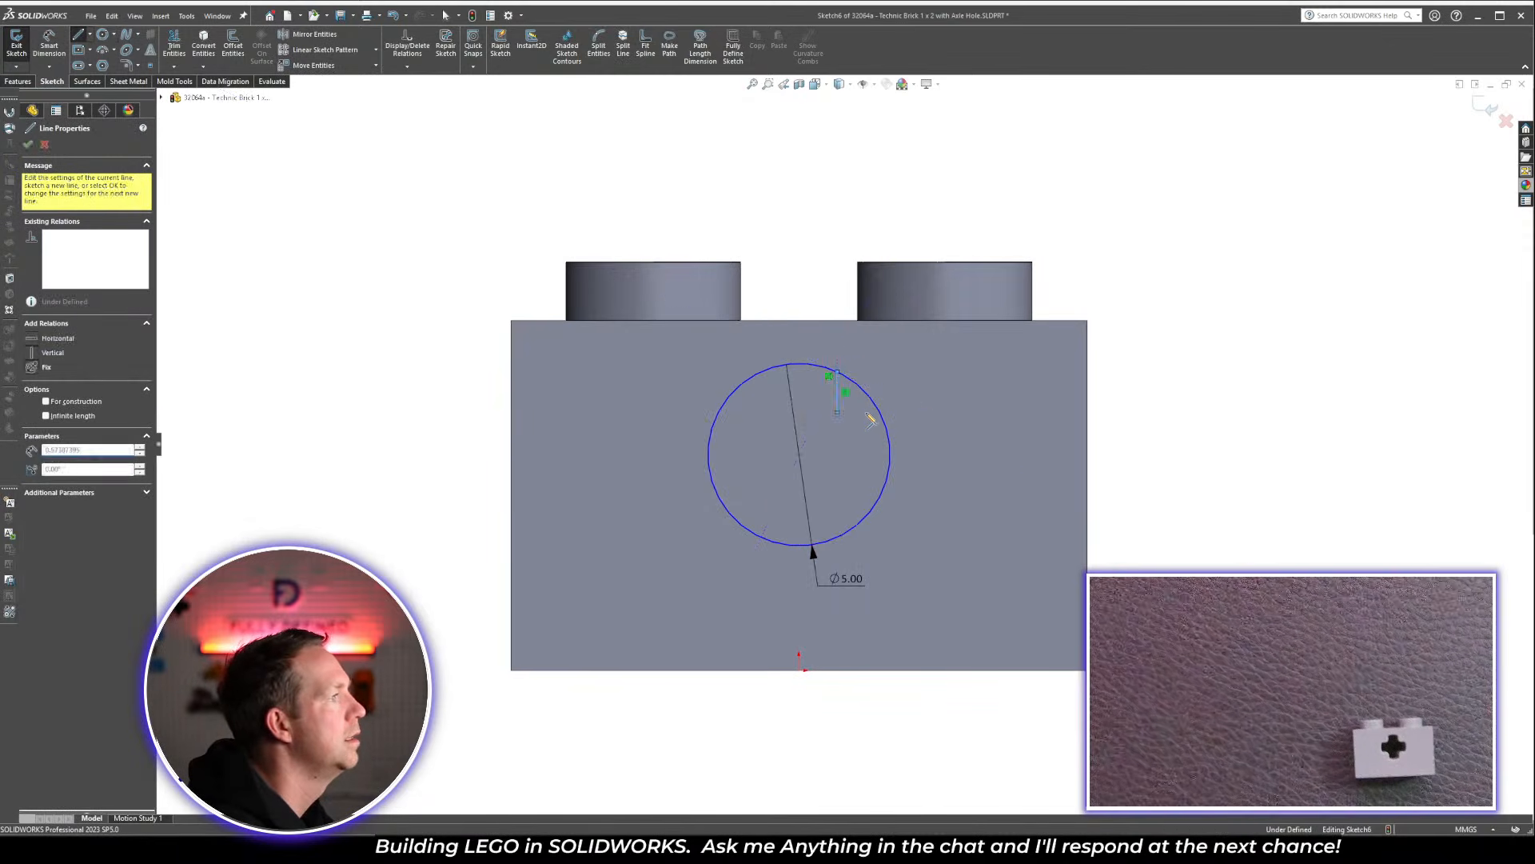
{"action": "left_click", "coordinate": [880, 413]}
{"action": "key", "text": "Escape"}
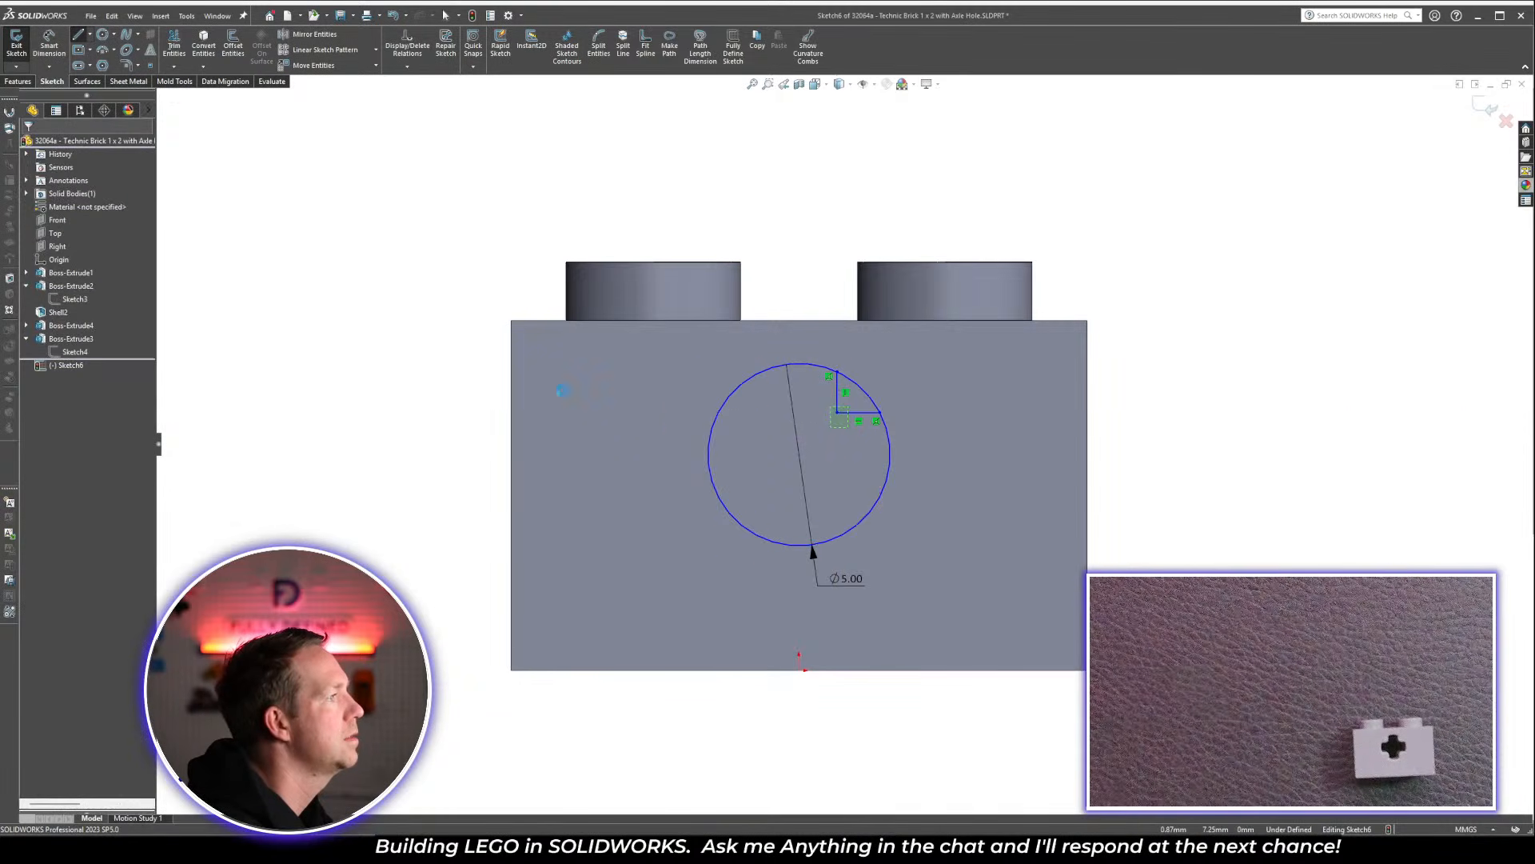
{"action": "left_click", "coordinate": [50, 423]}
{"action": "left_click", "coordinate": [350, 294]}
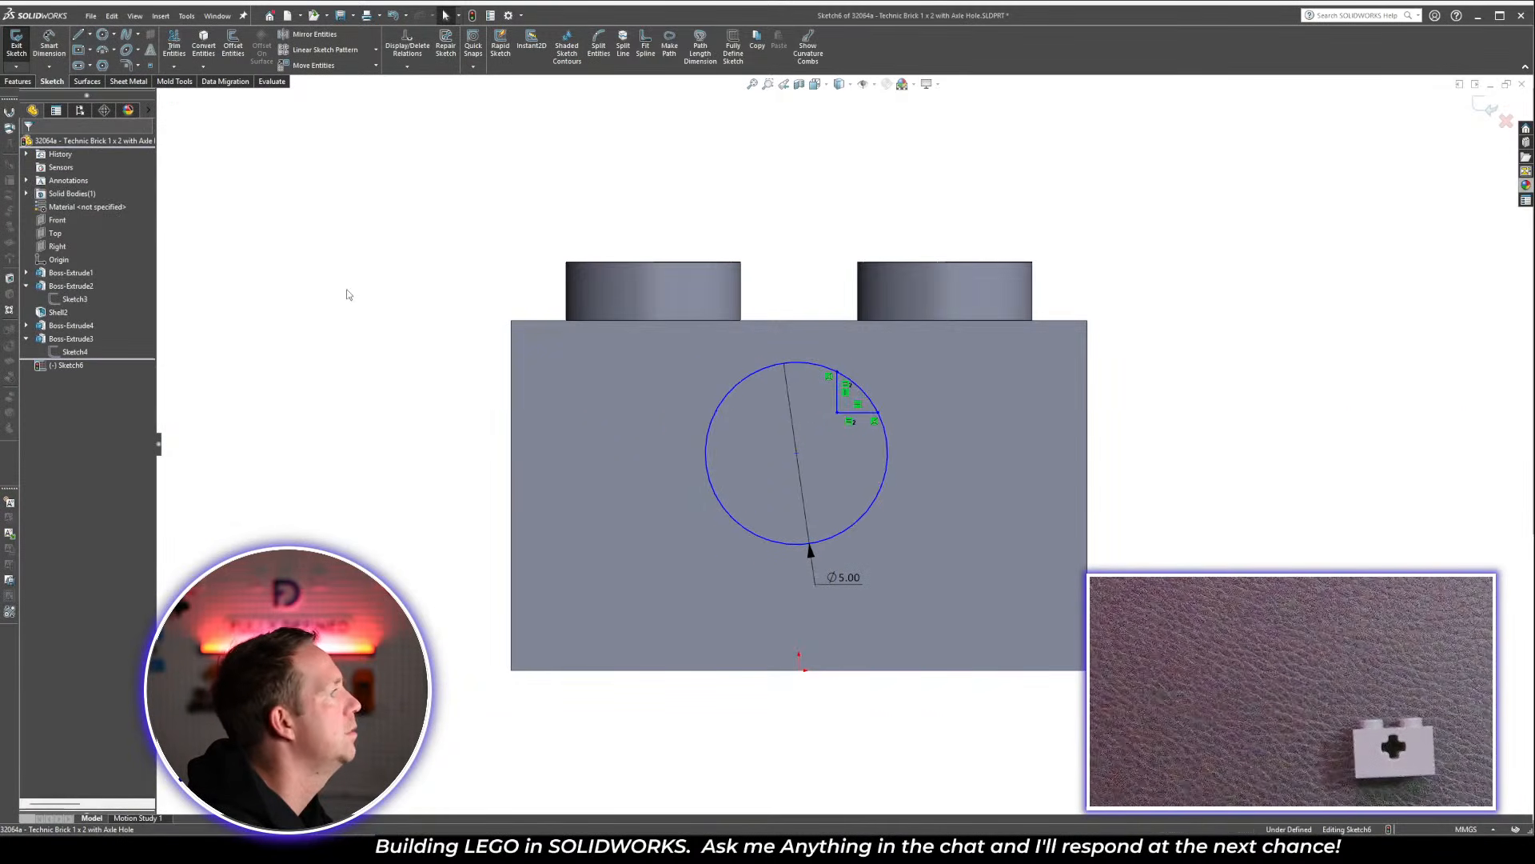
Circular-pattern the two corner lines as 4 equally spaced instances over 360 degrees about the circle's center
{"action": "left_click_drag", "start_coordinate": [824, 350], "coordinate": [953, 452]}
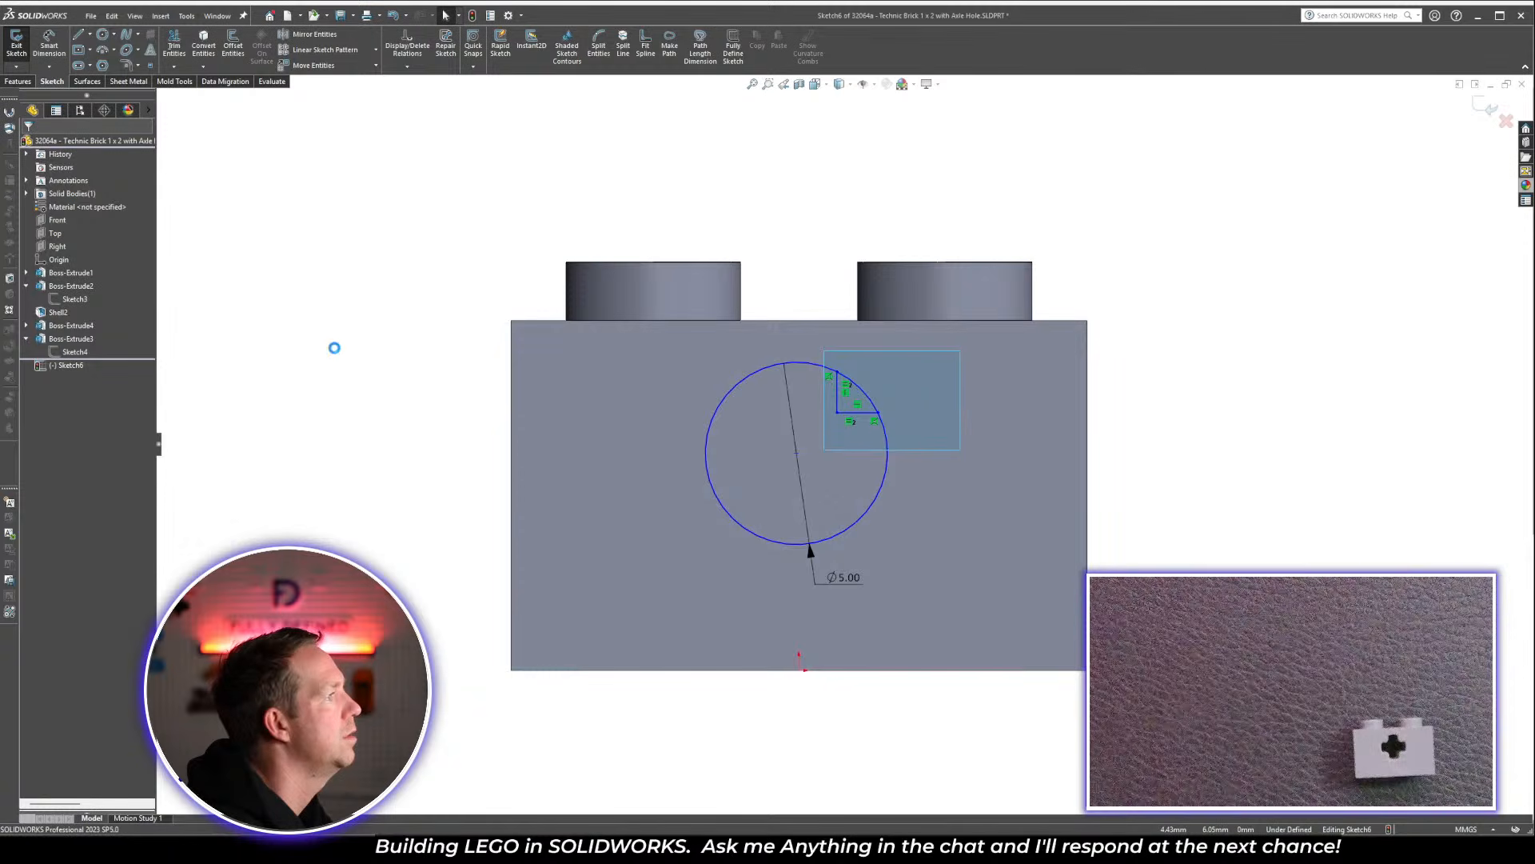
{"action": "key", "text": "s"}
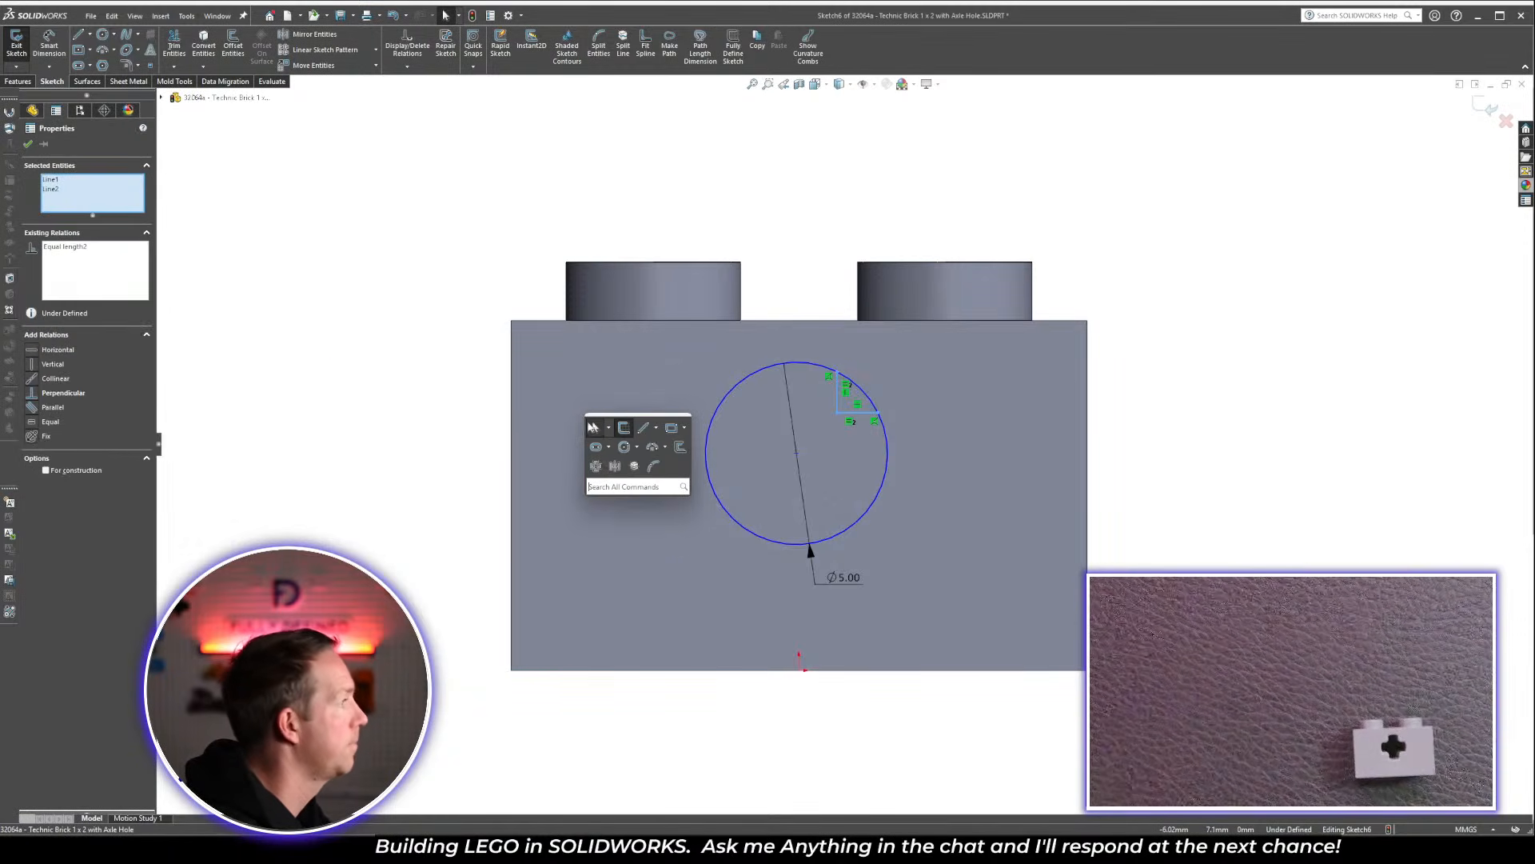
{"action": "left_click", "coordinate": [598, 467]}
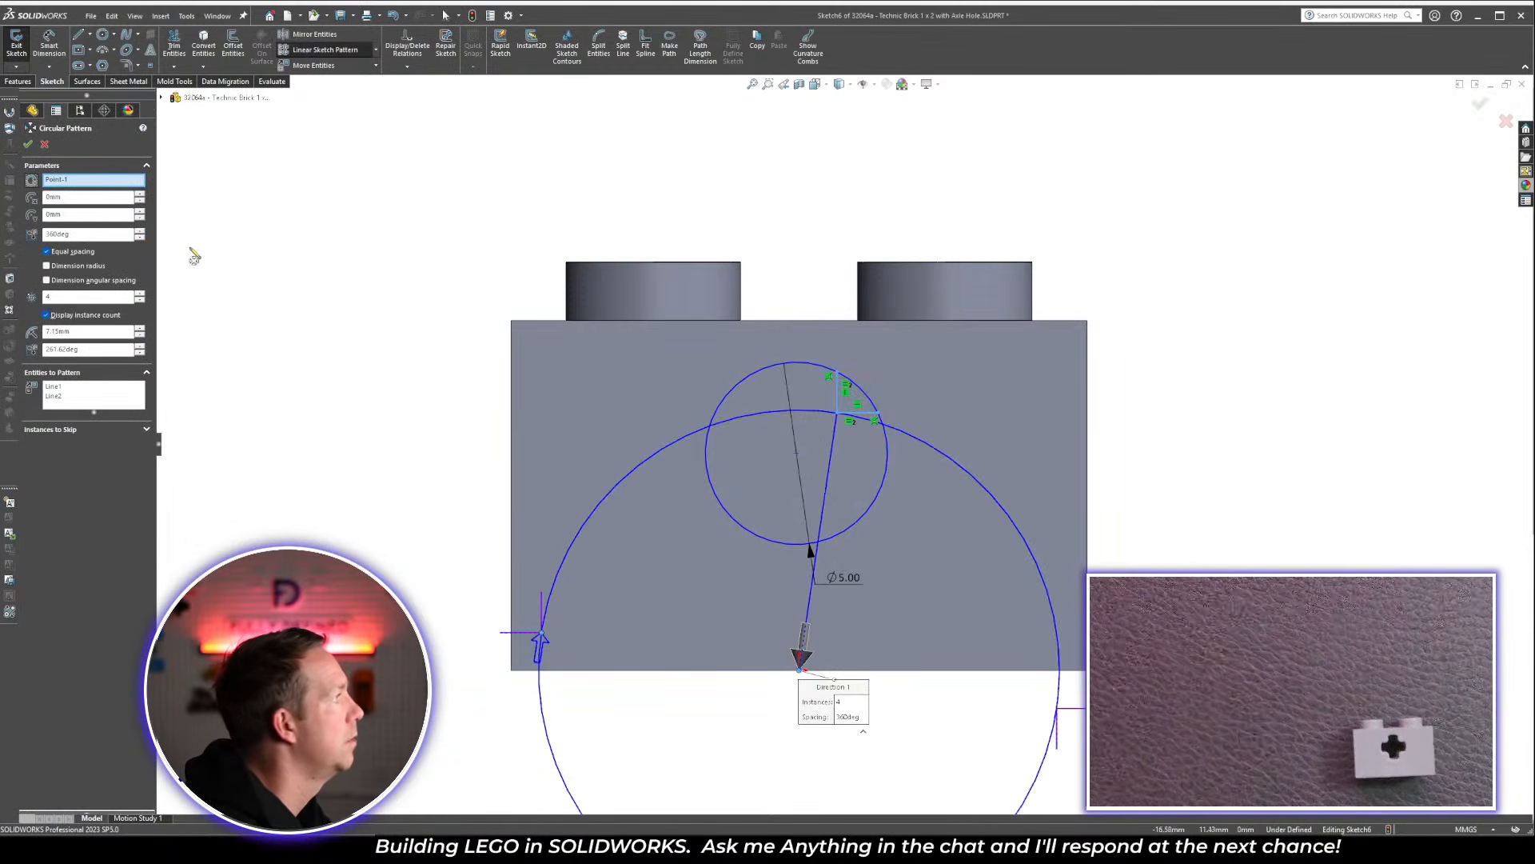
{"action": "left_click", "coordinate": [74, 183]}
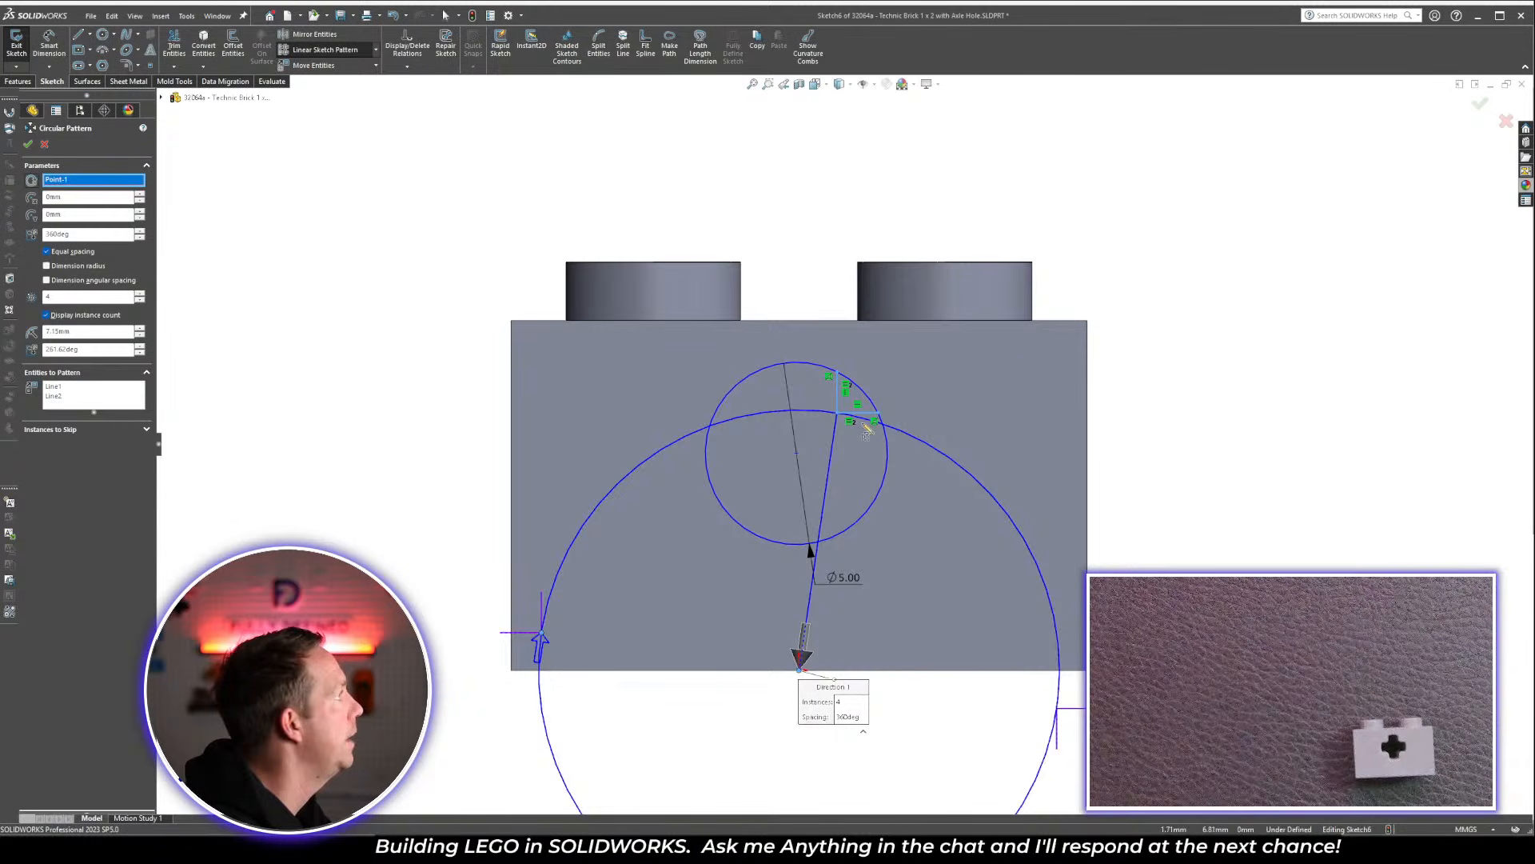
{"action": "left_click", "coordinate": [797, 453]}
{"action": "key", "text": "Return"}
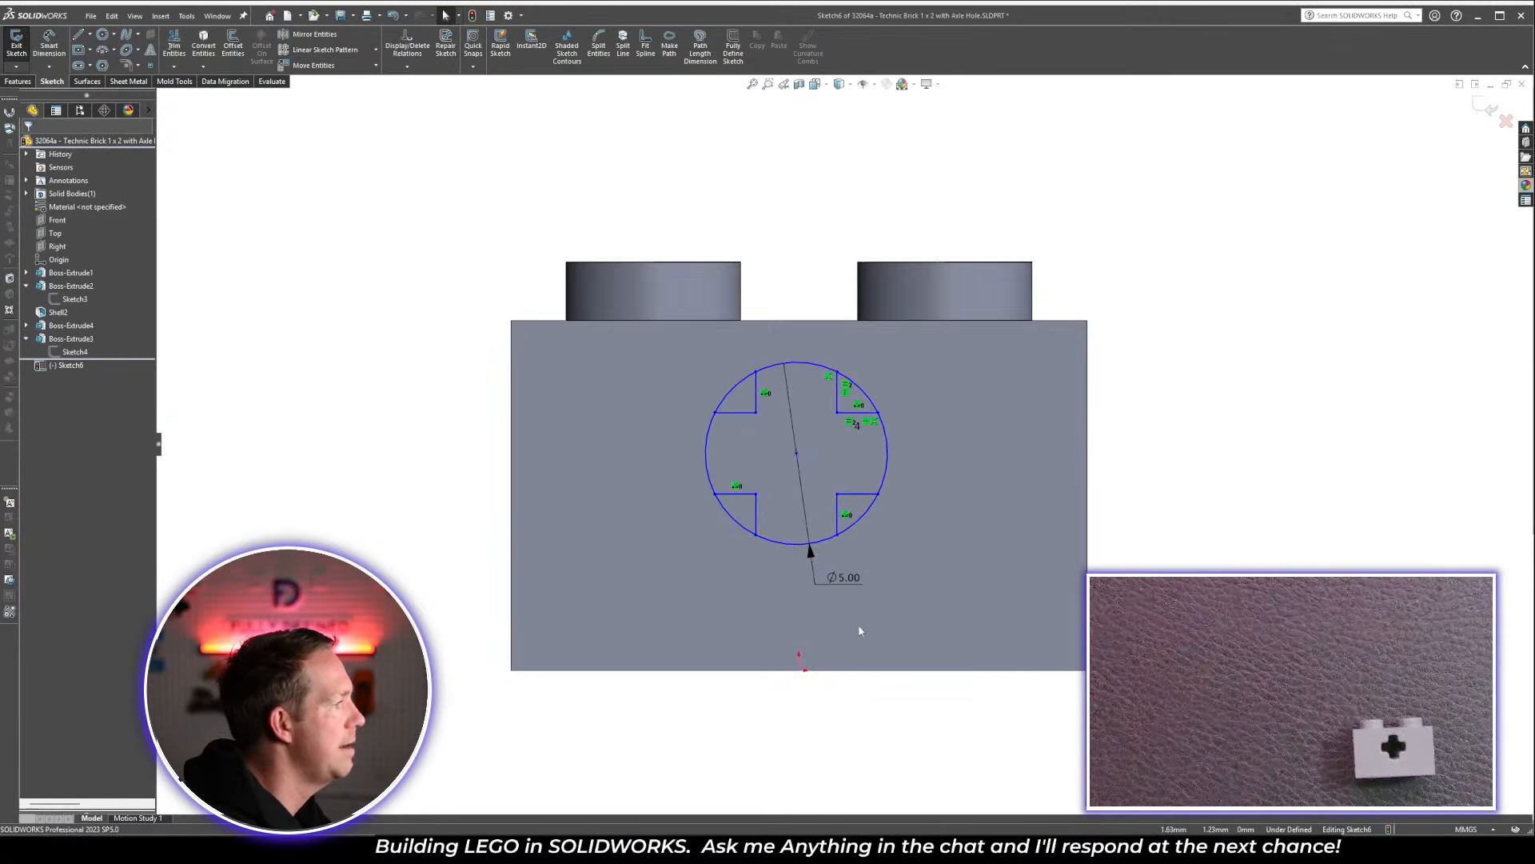
Tie the pattern's center to the circle's center and align that center vertically with the origin
{"action": "mouse_move", "coordinate": [797, 455]}
{"action": "left_mouse_down"}
{"action": "mouse_move", "coordinate": [839, 453]}
{"action": "mouse_move", "coordinate": [798, 470]}
{"action": "mouse_move", "coordinate": [797, 454]}
{"action": "left_mouse_up"}
{"action": "left_click", "coordinate": [873, 648]}
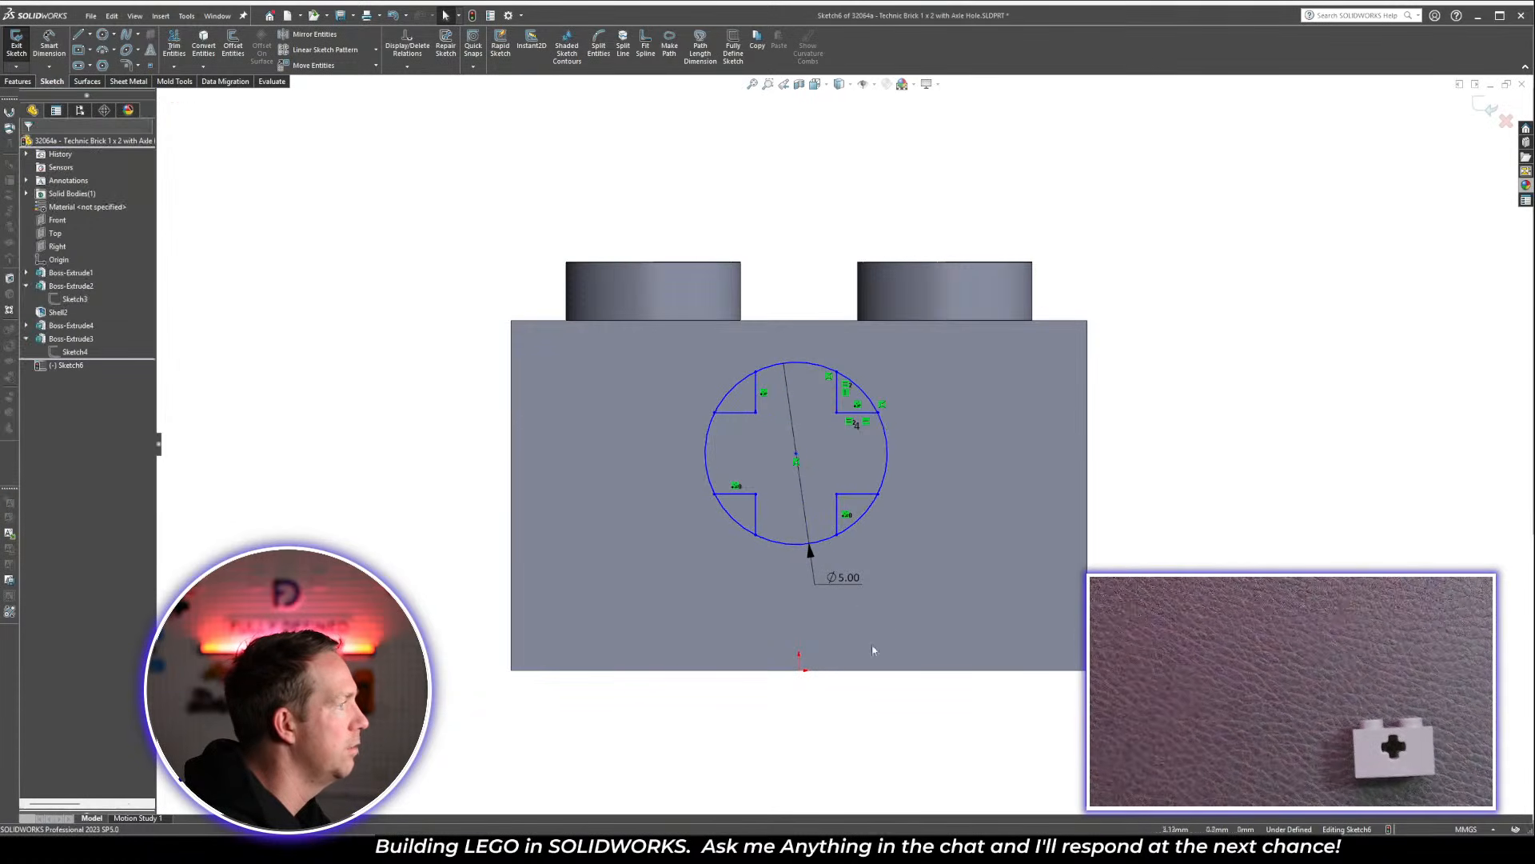
{"action": "left_click", "coordinate": [801, 671]}
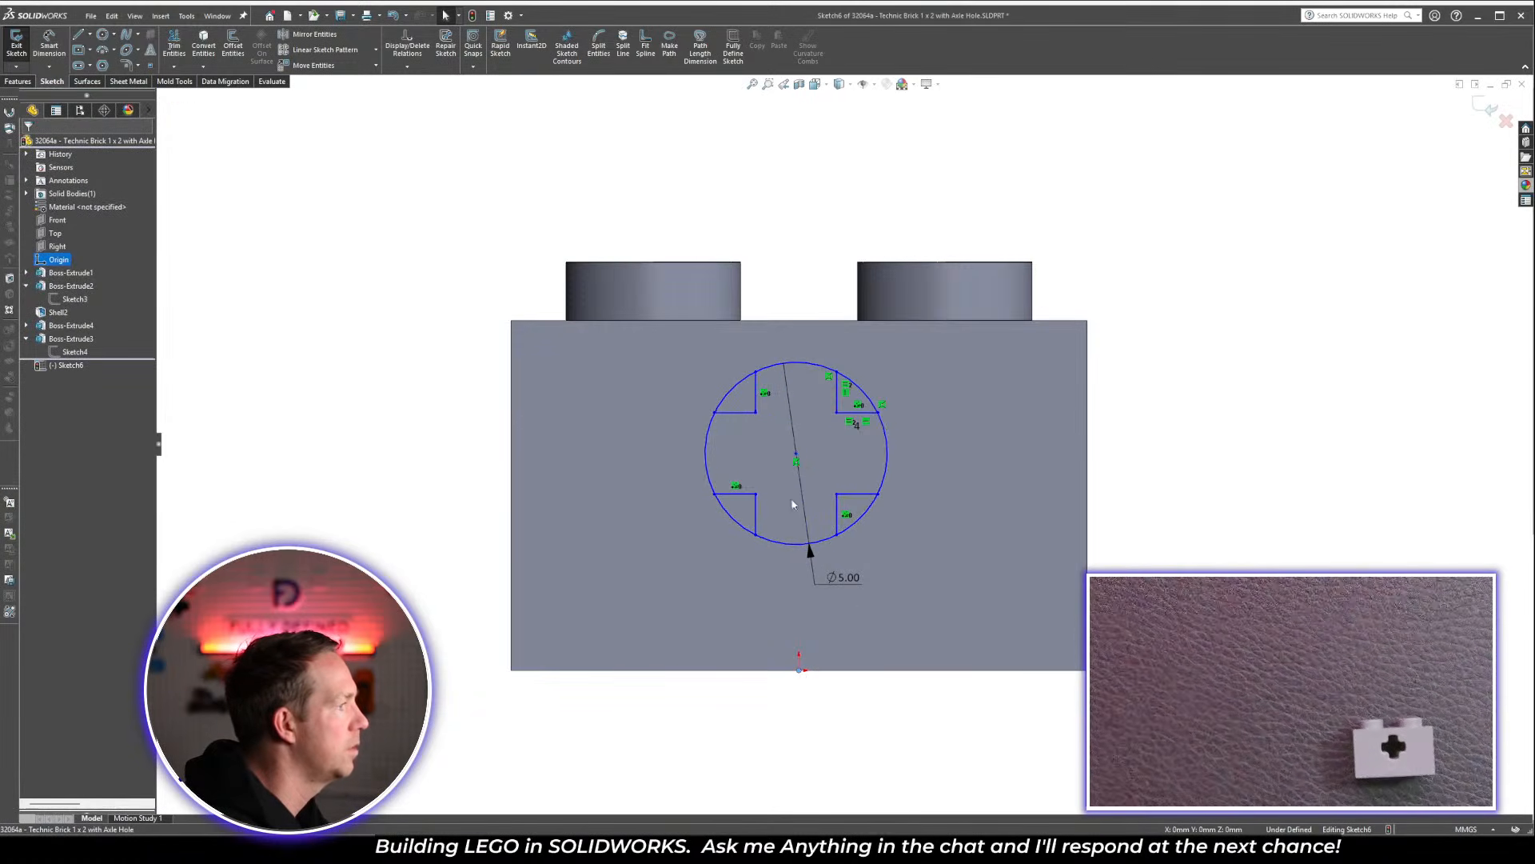
{"action": "left_click", "coordinate": [796, 456], "text": "ctrl"}
{"action": "left_click", "coordinate": [55, 362]}
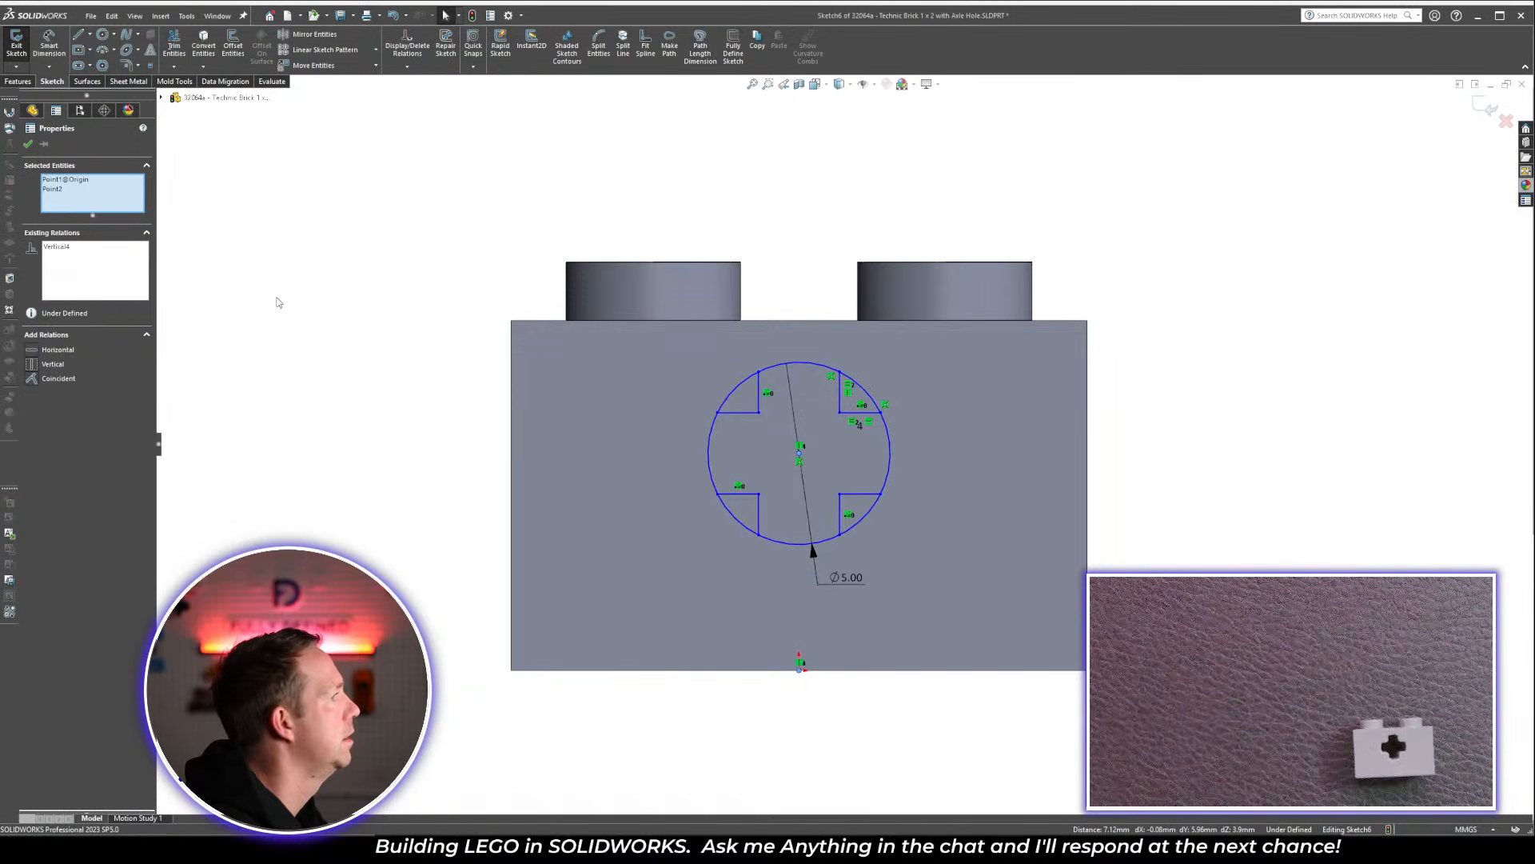
{"action": "left_click", "coordinate": [277, 302]}
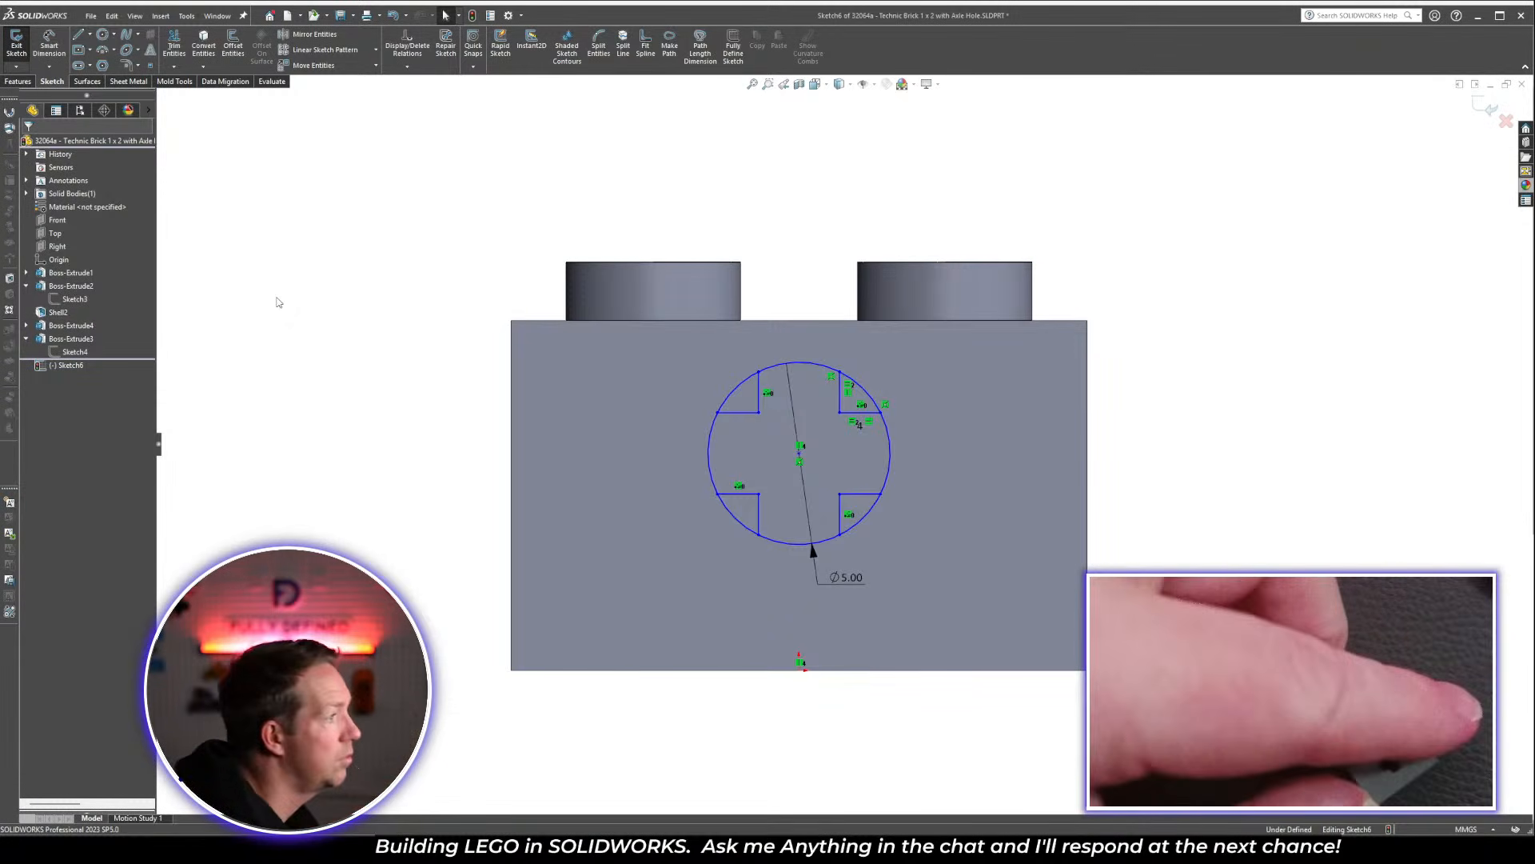
Dimension the distance from the brick's bottom edge to the circle's lowest point as 3.4 mm
{"action": "right_click_drag", "start_coordinate": [832, 705], "coordinate": [831, 682]}
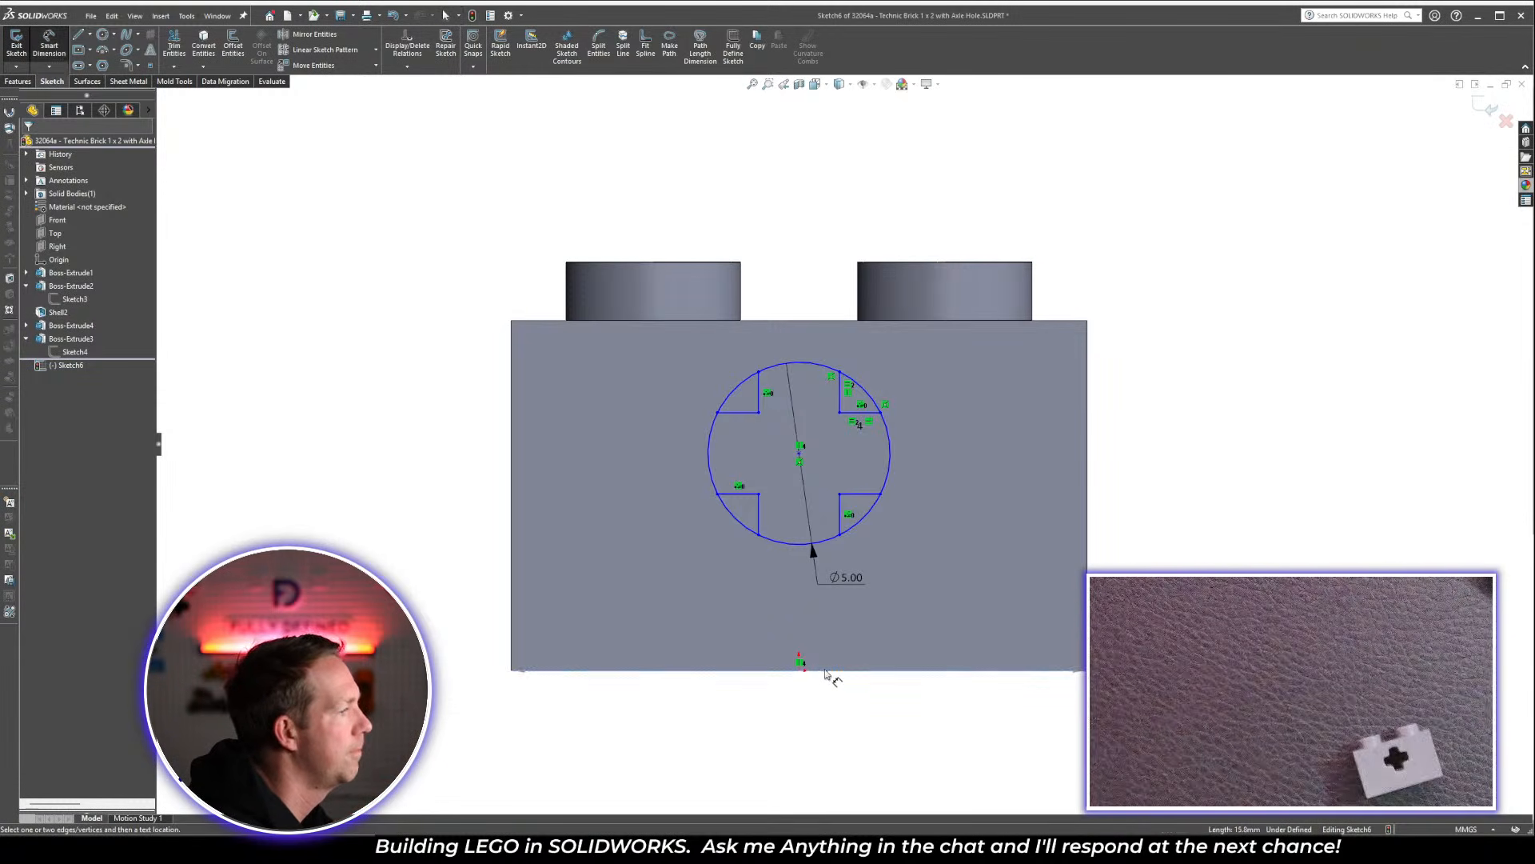
{"action": "left_click", "coordinate": [795, 546], "text": "shift"}
{"action": "left_click", "coordinate": [783, 606]}
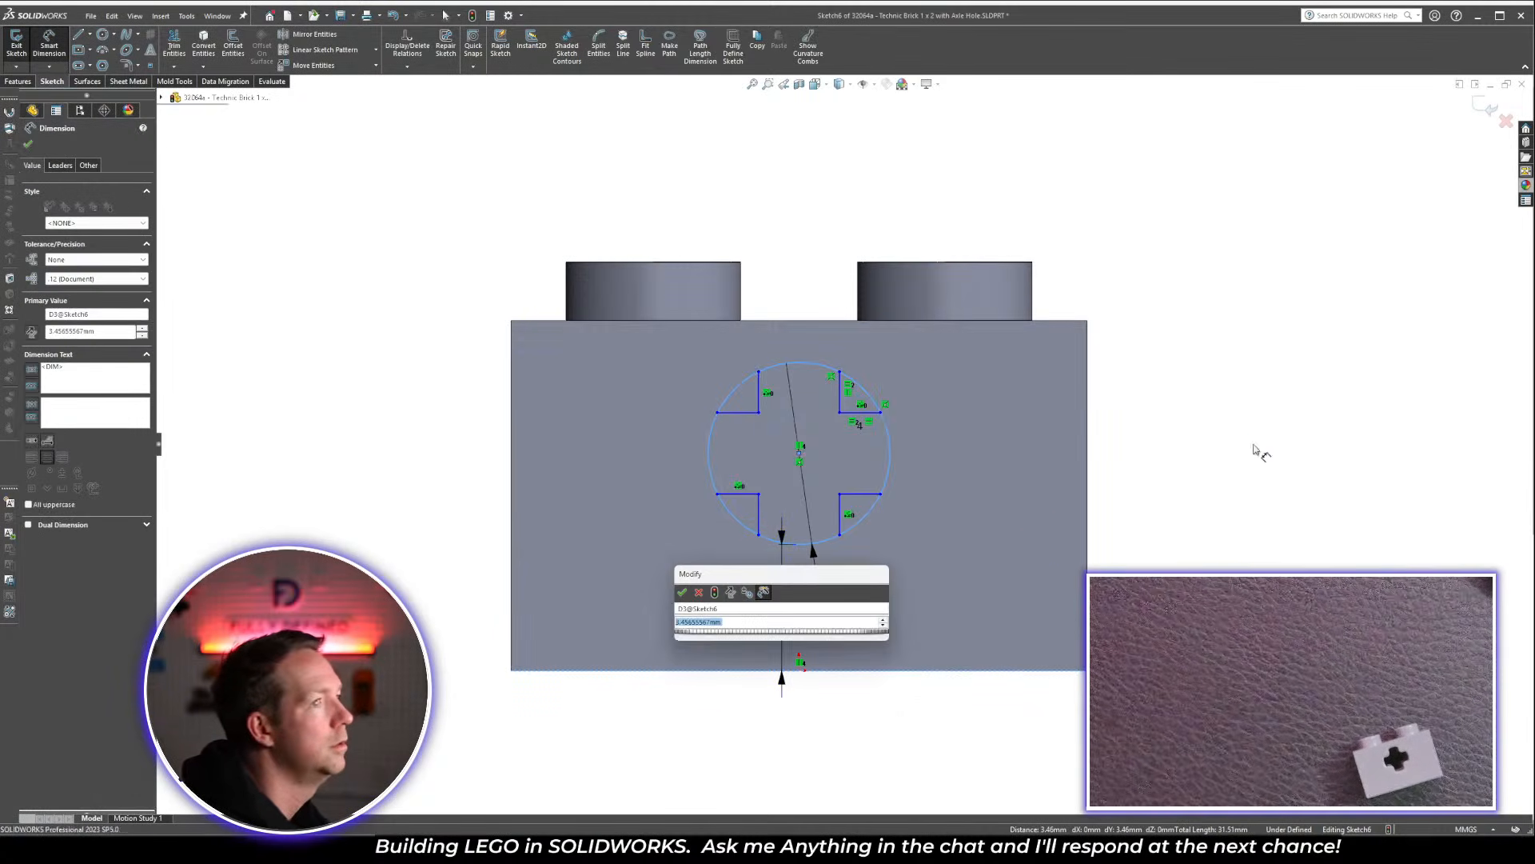
{"action": "key", "text": "Return"}
{"action": "scroll", "coordinate": [836, 446], "scroll_direction": "down", "scroll_amount": 3}
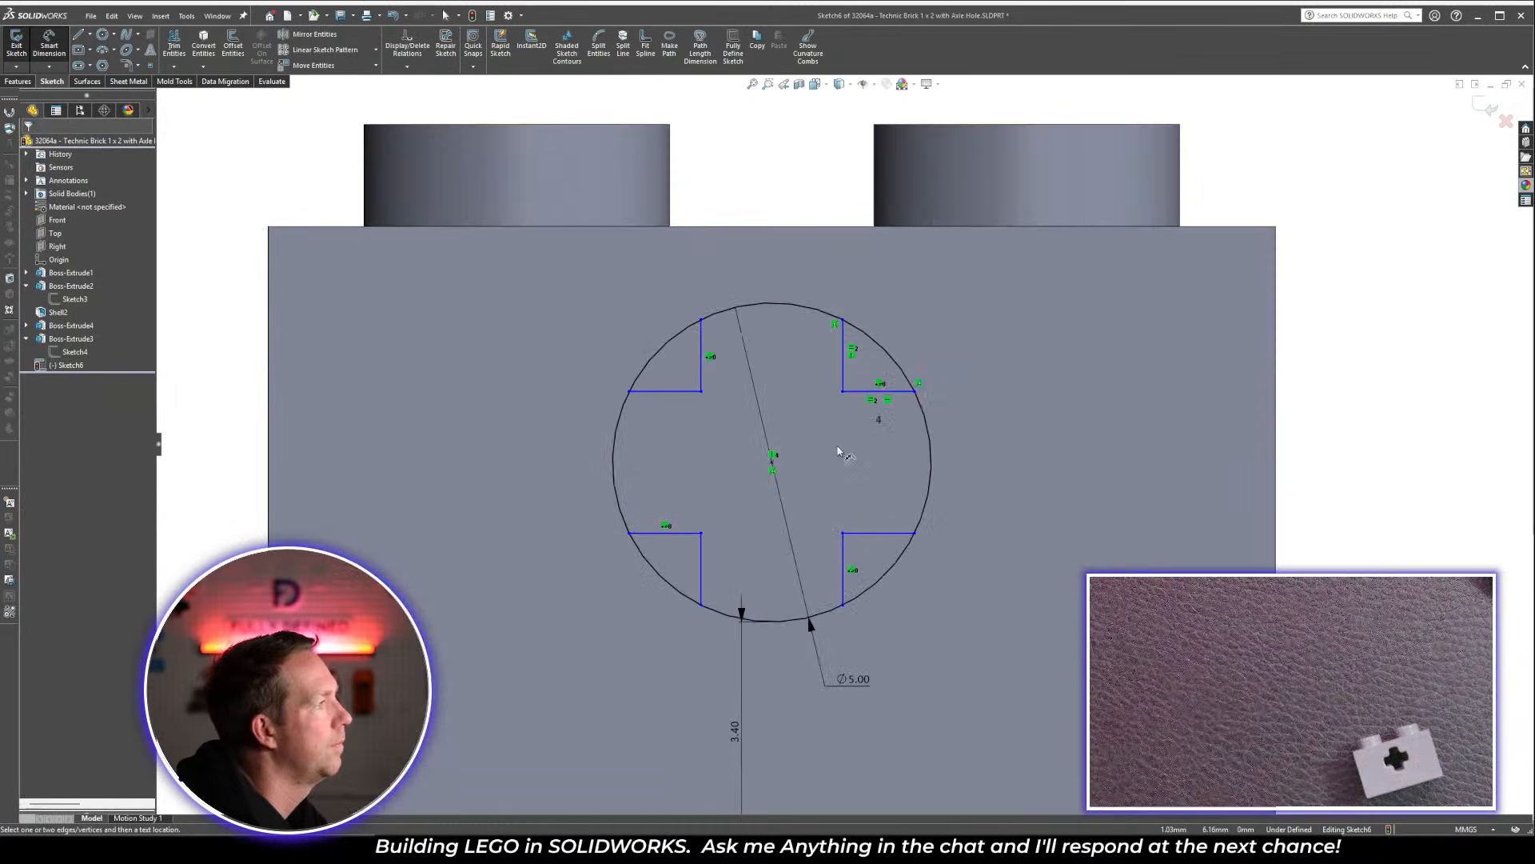
{"action": "left_click", "coordinate": [839, 376]}
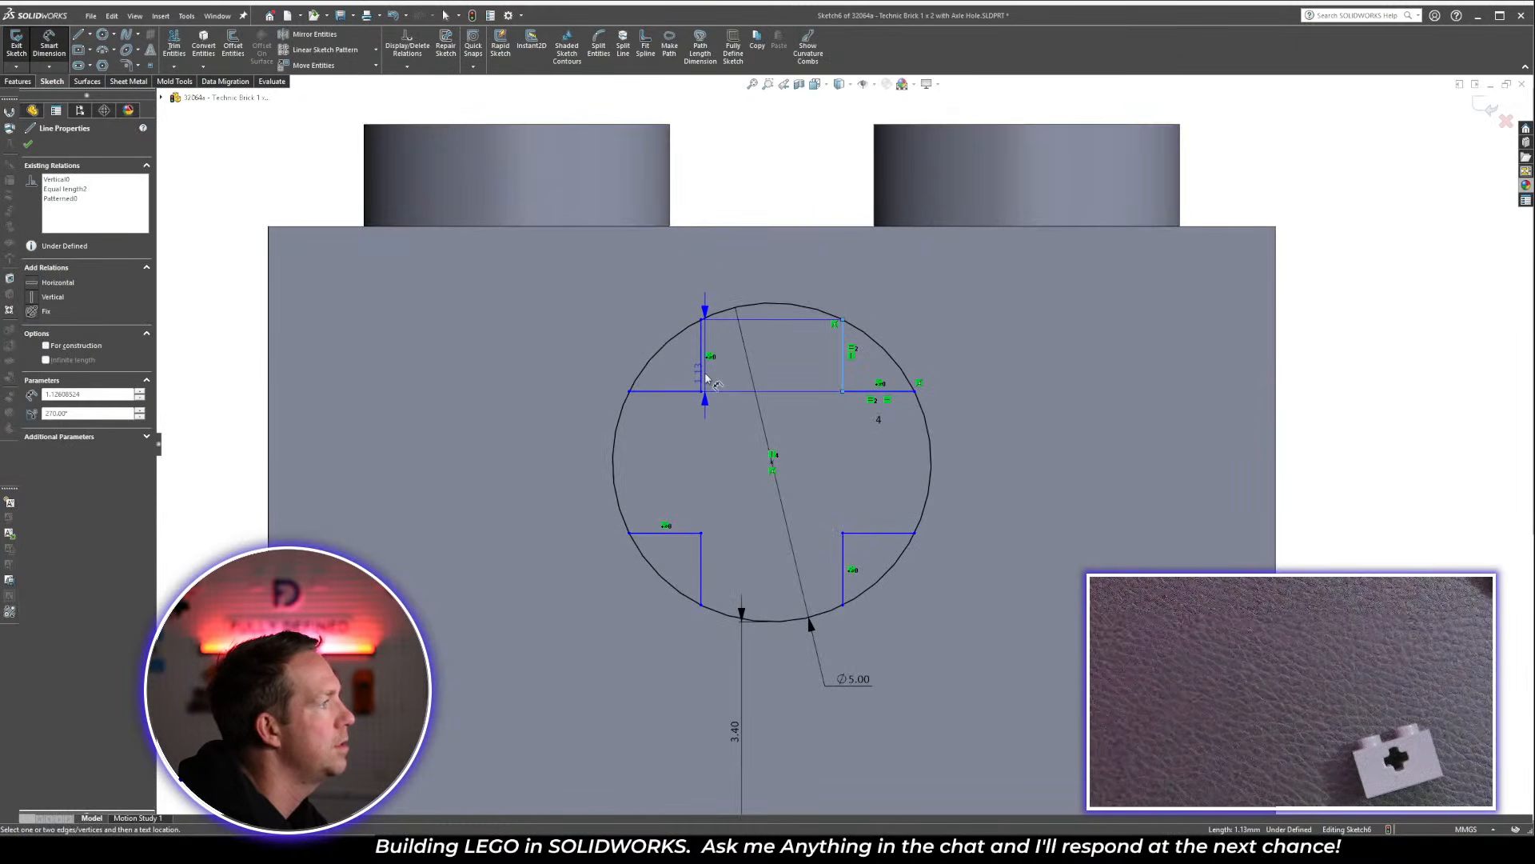
{"action": "left_click", "coordinate": [705, 362]}
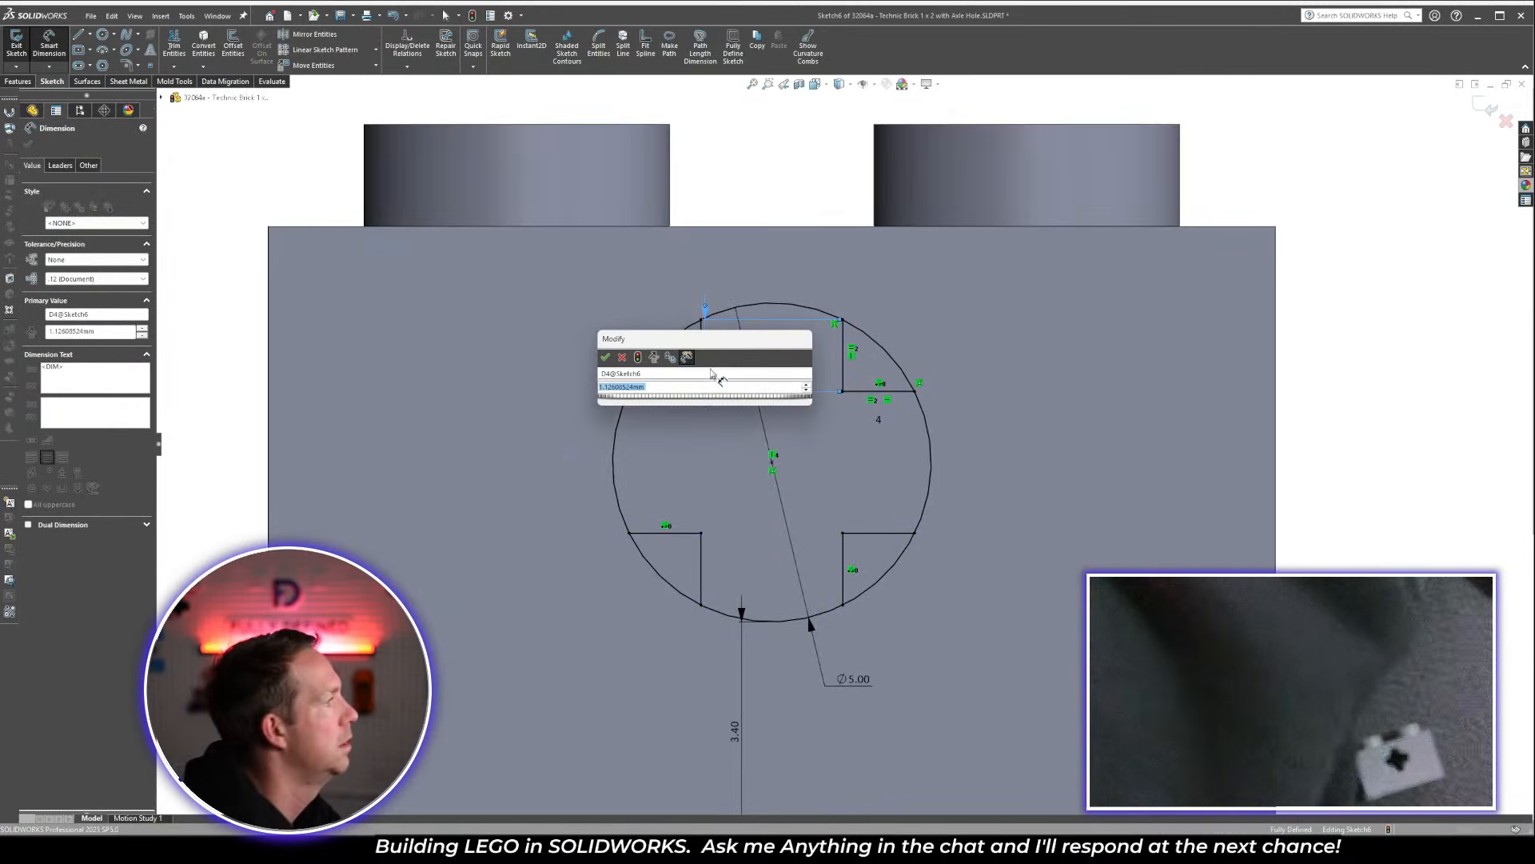
{"action": "left_click", "coordinate": [623, 359]}
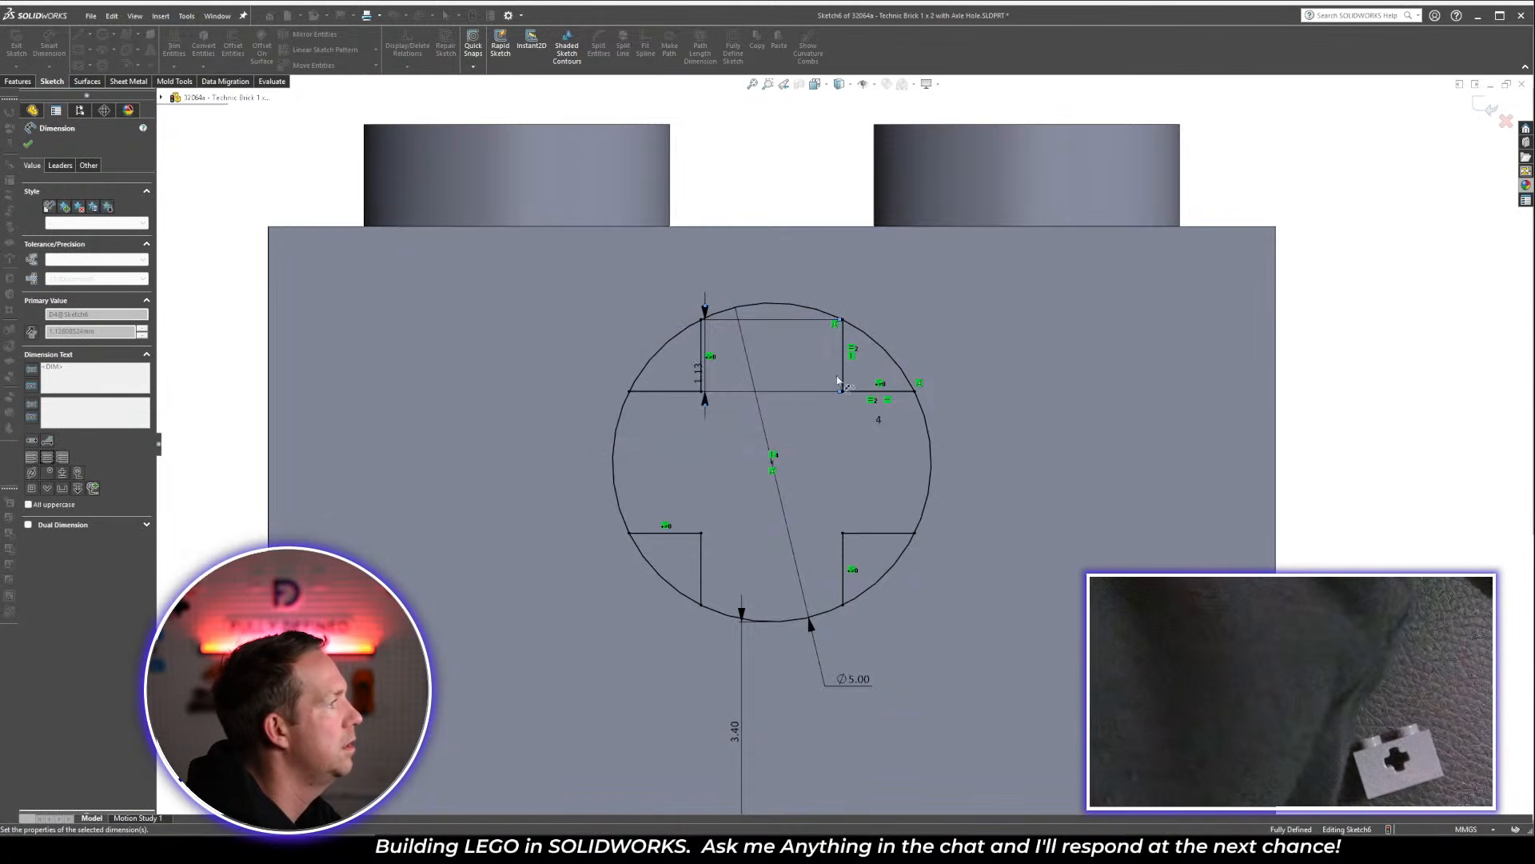
{"action": "key", "text": "Delete"}
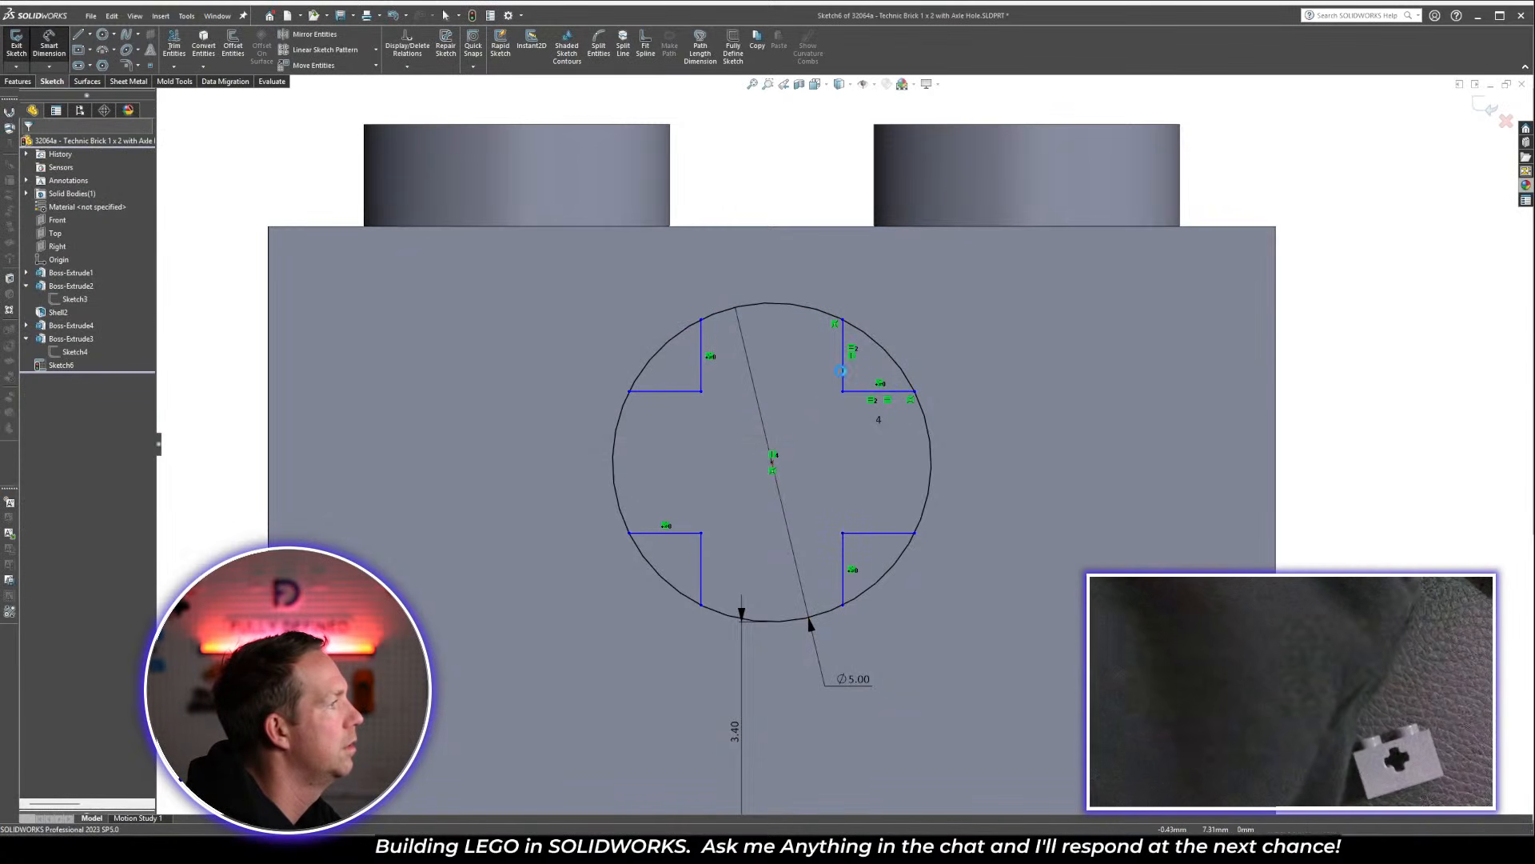
Dimension the distance between the cross profile's two upper vertical lines as 2 mm
{"action": "left_click", "coordinate": [700, 373]}
{"action": "left_click", "coordinate": [842, 344]}
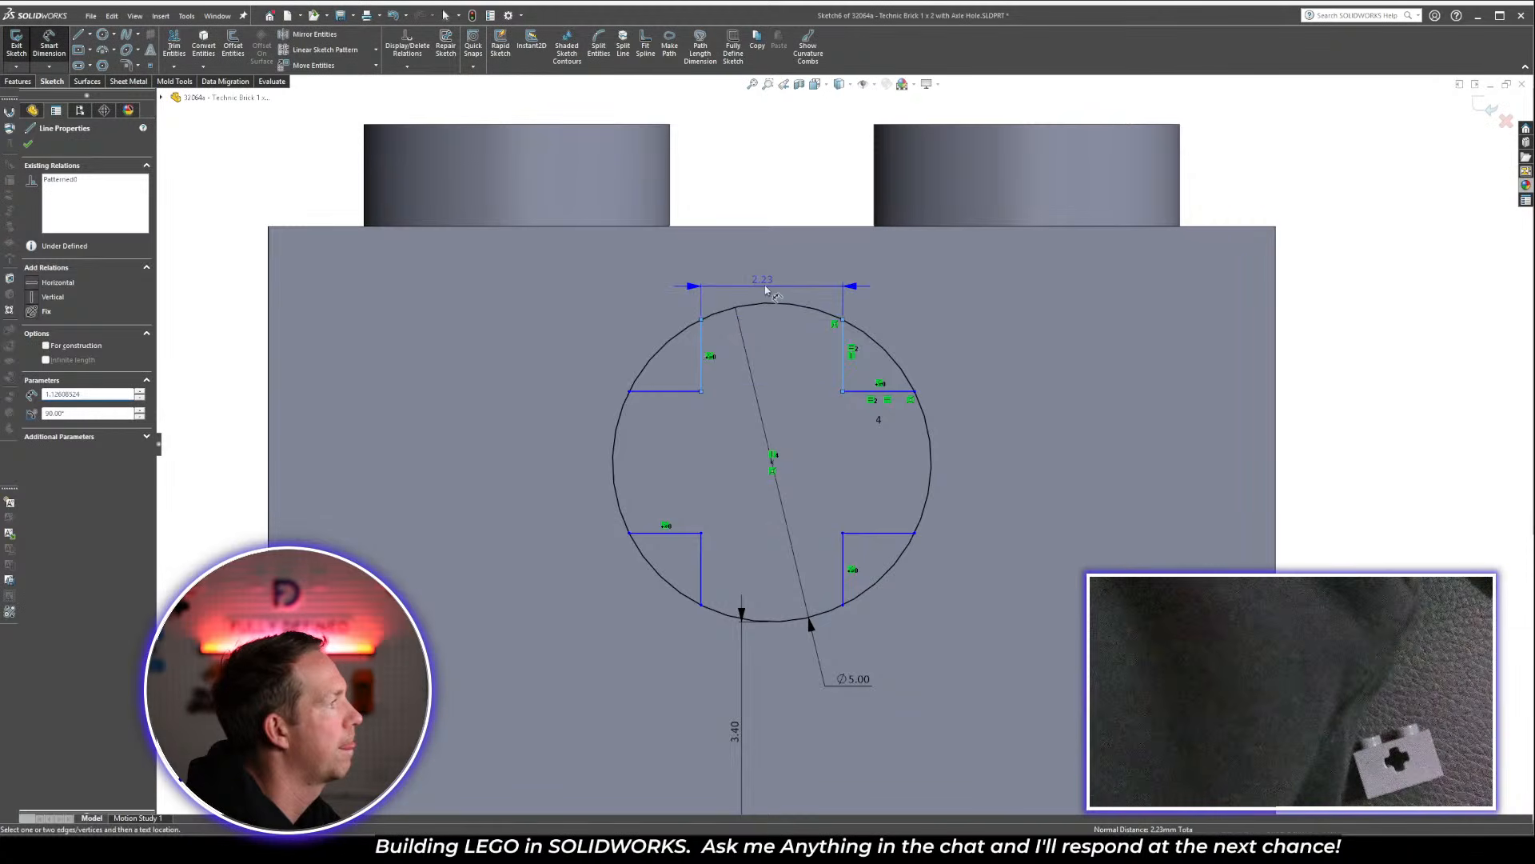
{"action": "left_click", "coordinate": [808, 260]}
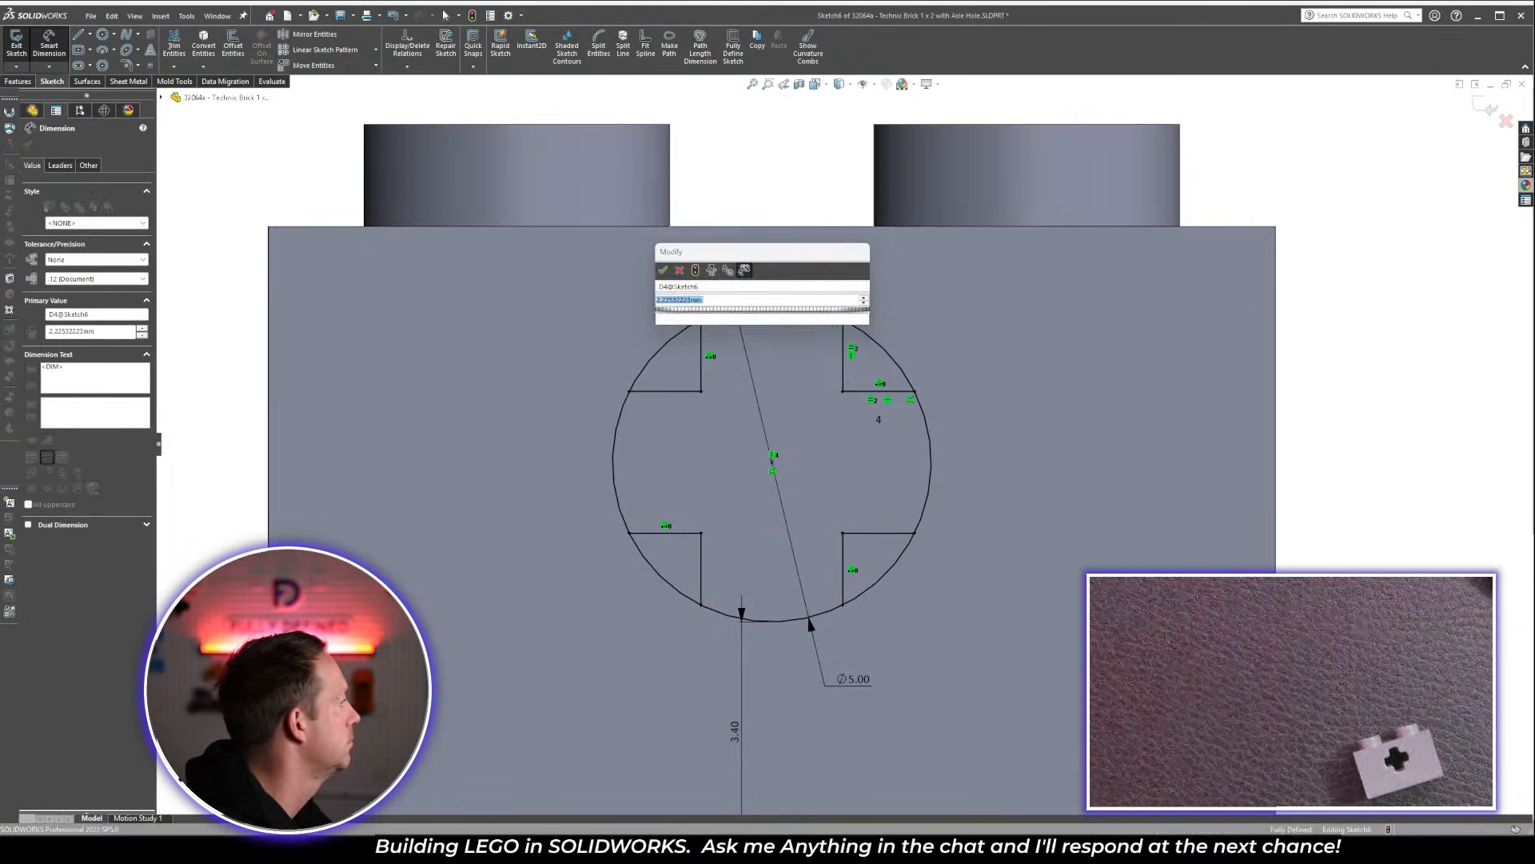
{"action": "type", "text": "2"}
{"action": "key", "text": "Return"}
{"action": "scroll", "coordinate": [872, 448], "scroll_direction": "up", "scroll_amount": 2}
{"action": "scroll", "coordinate": [886, 458], "scroll_direction": "up", "scroll_amount": 5}
{"action": "key", "text": "Escape"}
Cut the cross-shaped region of the sketch through the whole brick with Extruded Cut set to Through All
{"action": "middle_click_drag", "start_coordinate": [950, 418], "coordinate": [792, 454]}
{"action": "scroll", "coordinate": [780, 455], "scroll_direction": "down", "scroll_amount": 3}
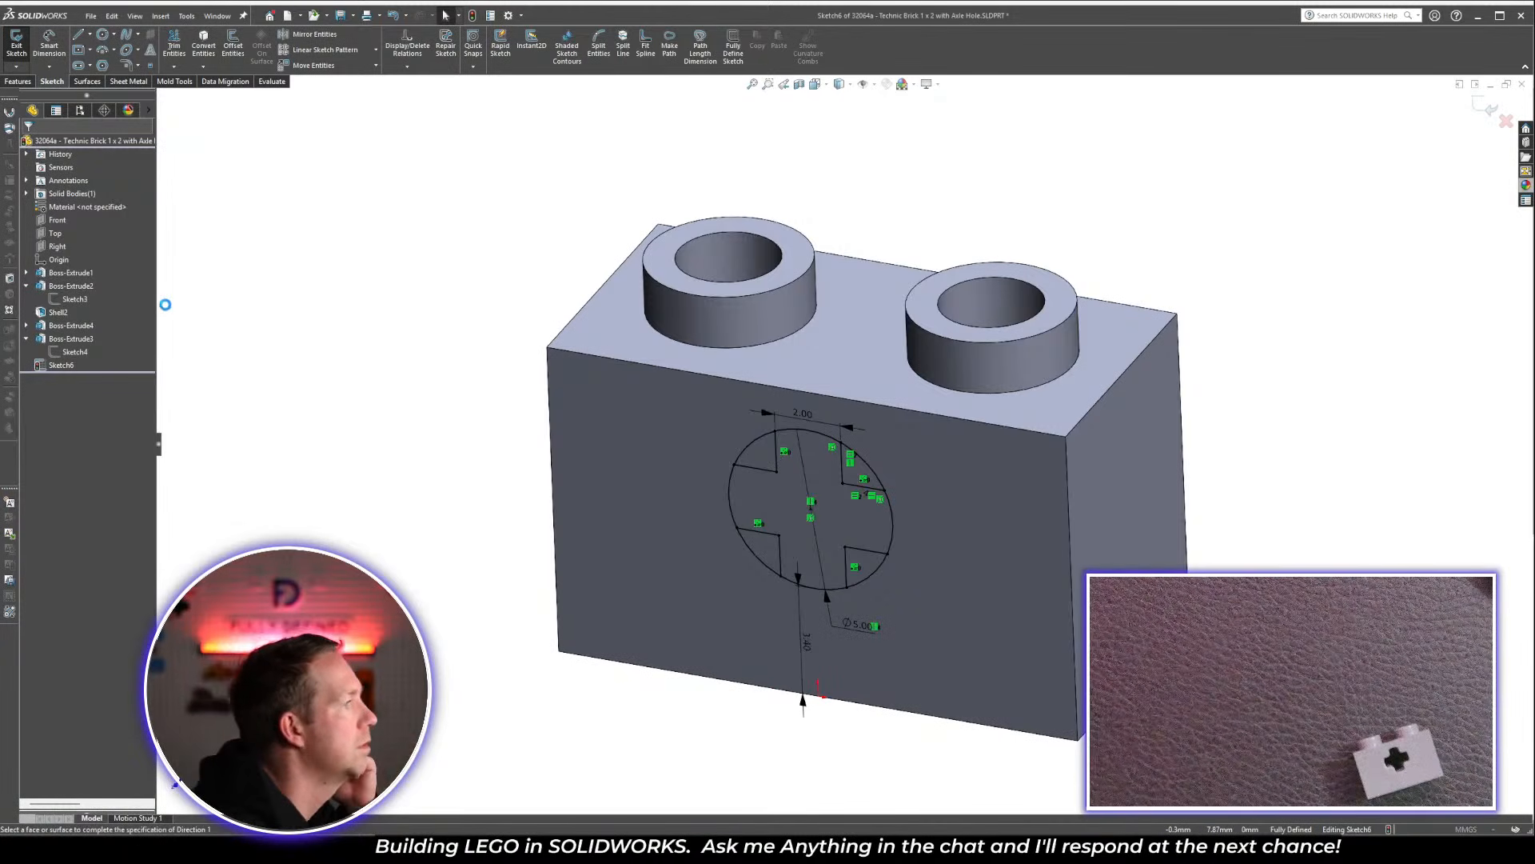
{"action": "left_click", "coordinate": [784, 518]}
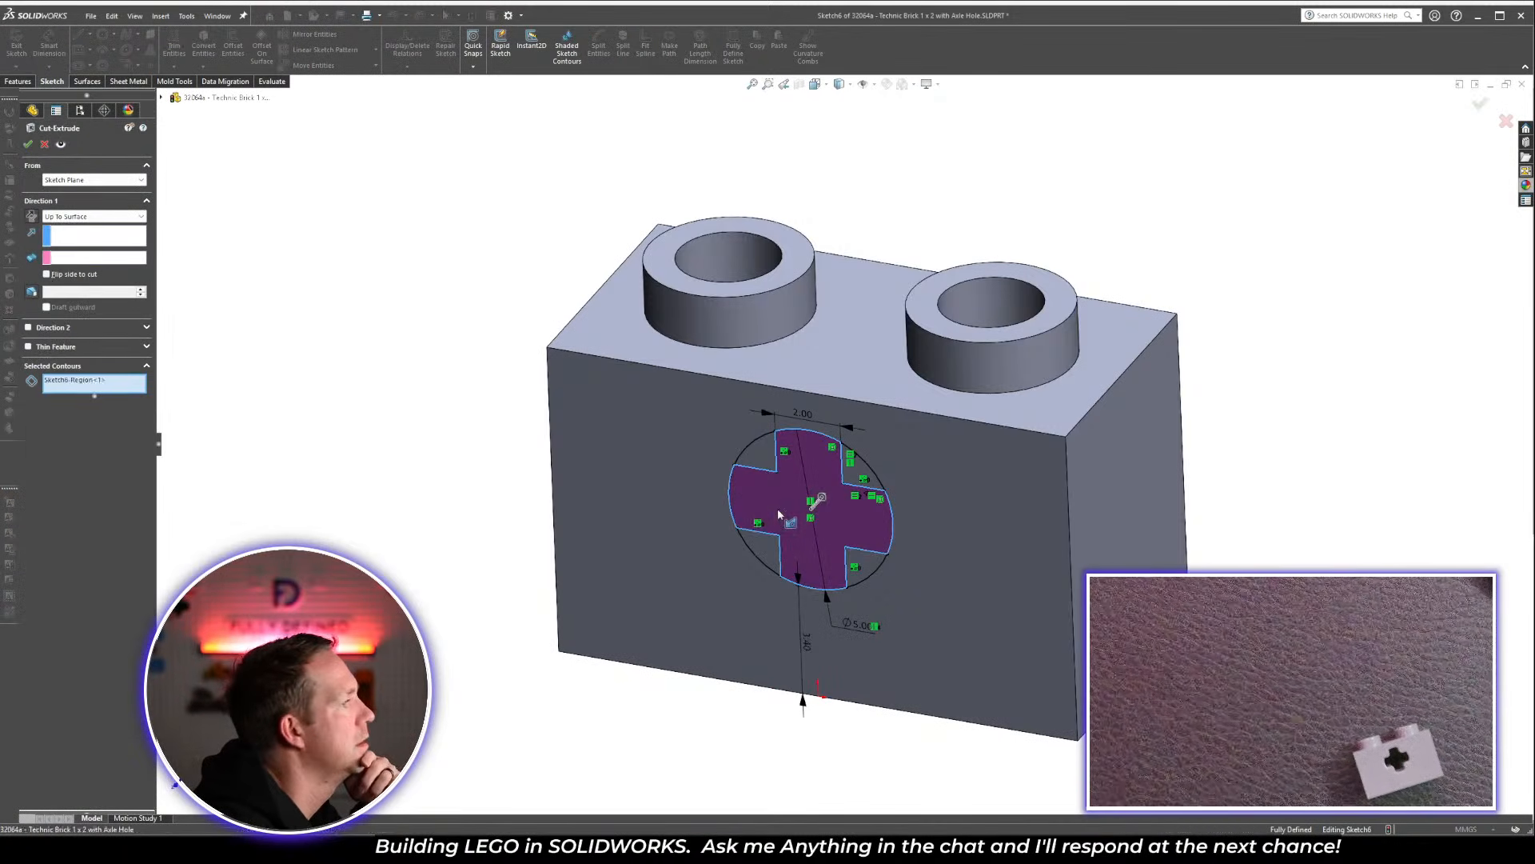
{"action": "left_click", "coordinate": [96, 216]}
{"action": "left_click", "coordinate": [80, 236]}
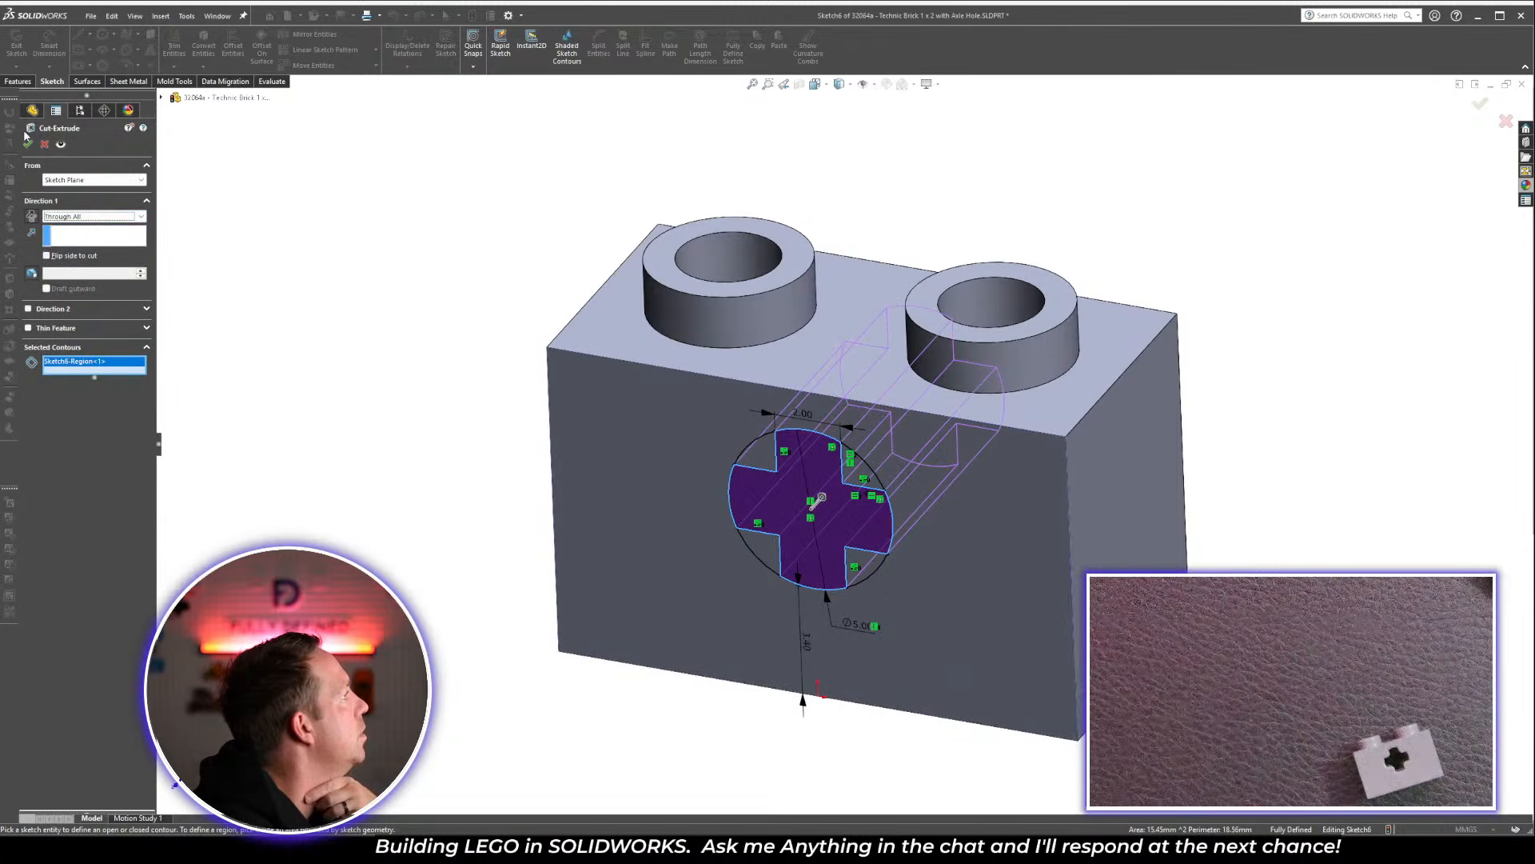
{"action": "key", "text": "Return"}
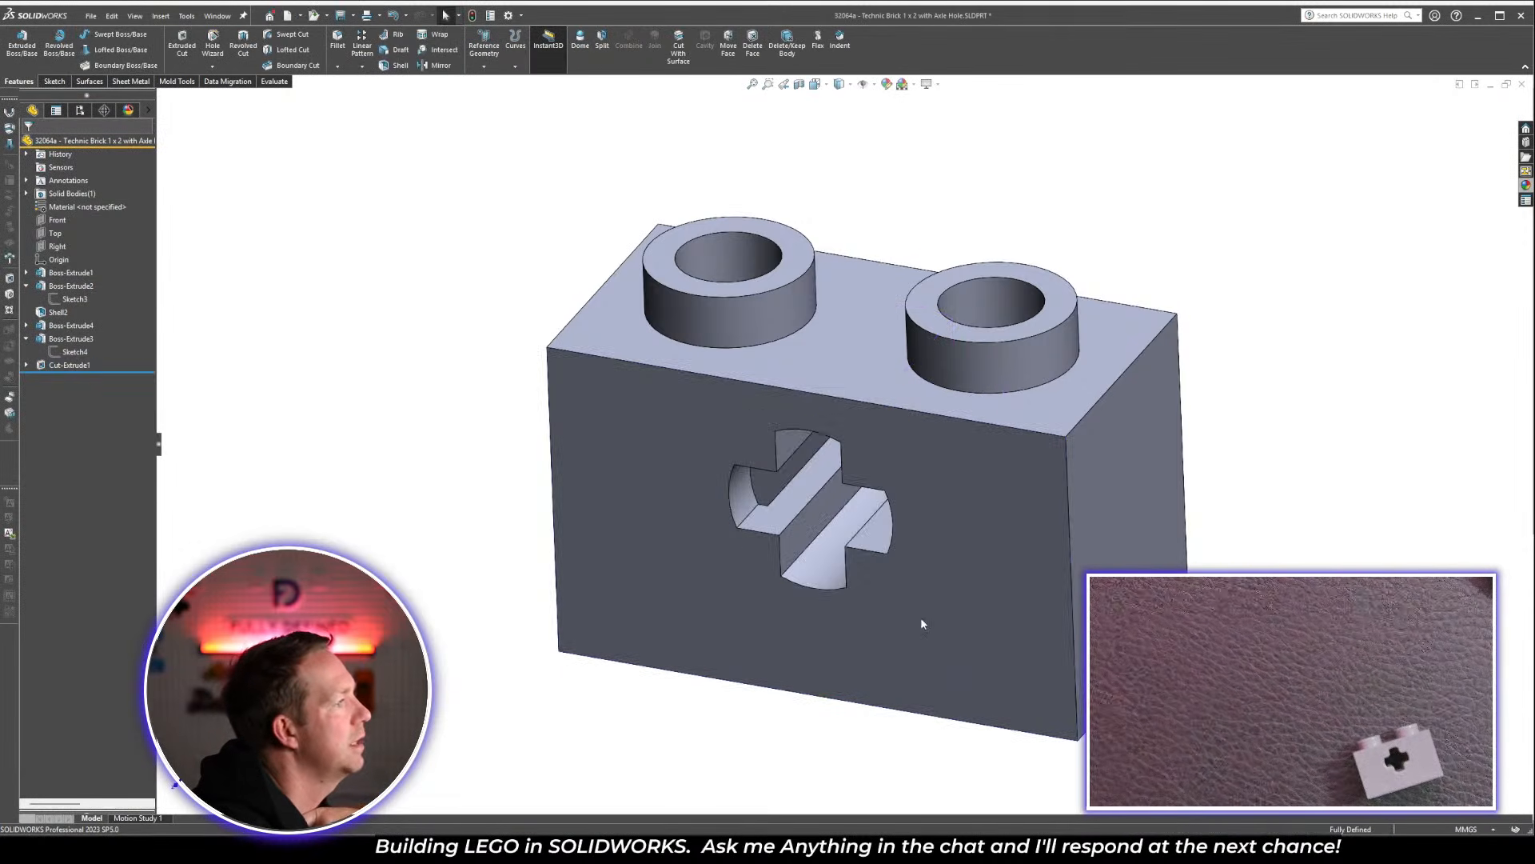
Examine the cross-shaped axle hole and the brick's interior walls and post behind it from several angles
{"action": "middle_click_drag", "start_coordinate": [920, 617], "coordinate": [881, 485]}
{"action": "left_click", "coordinate": [785, 465]}
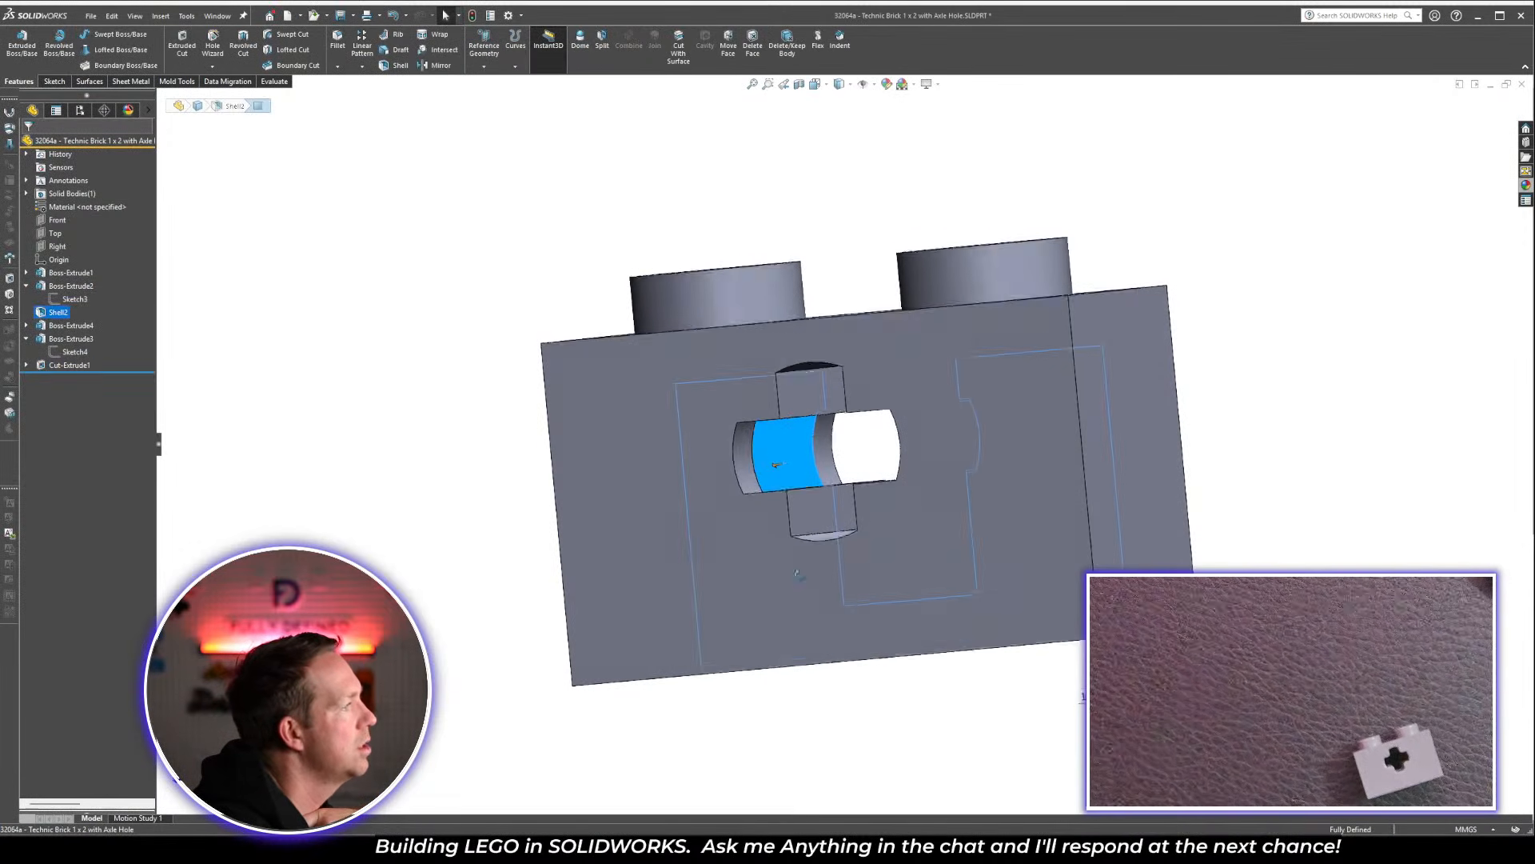
{"action": "middle_click_drag", "start_coordinate": [784, 465], "coordinate": [814, 160]}
{"action": "middle_click_drag", "start_coordinate": [753, 415], "coordinate": [1034, 518]}
{"action": "left_click", "coordinate": [785, 433]}
{"action": "key", "text": "Escape"}
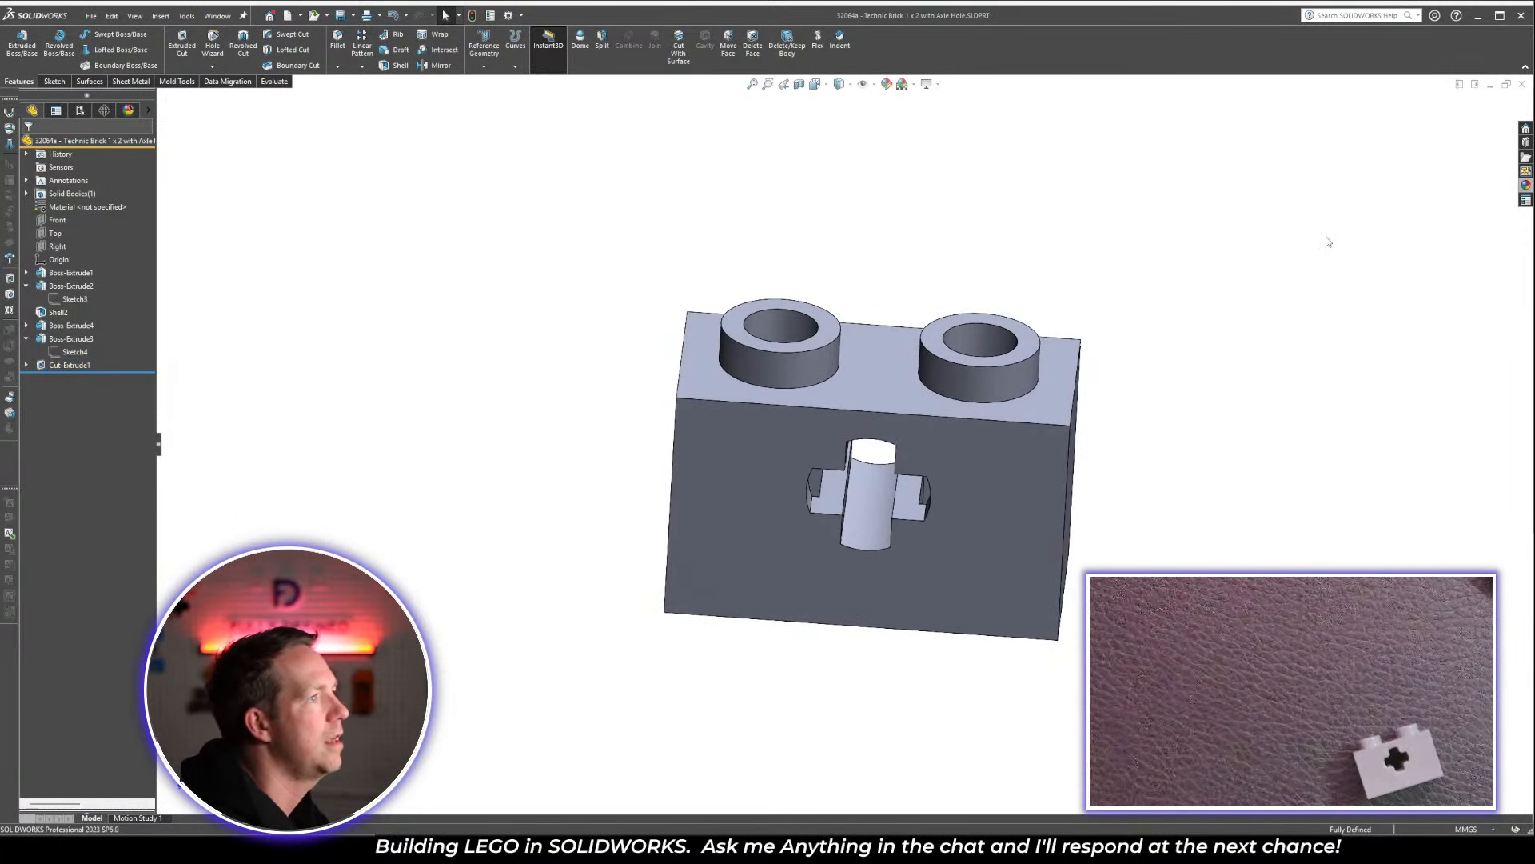
Switch to the Starship Microfighter assembly and insert 32064a Technic Brick 1 x 2 with Axle Hole beside the black 1 x 2 brick
{"action": "key", "text": "ctrl+Tab"}
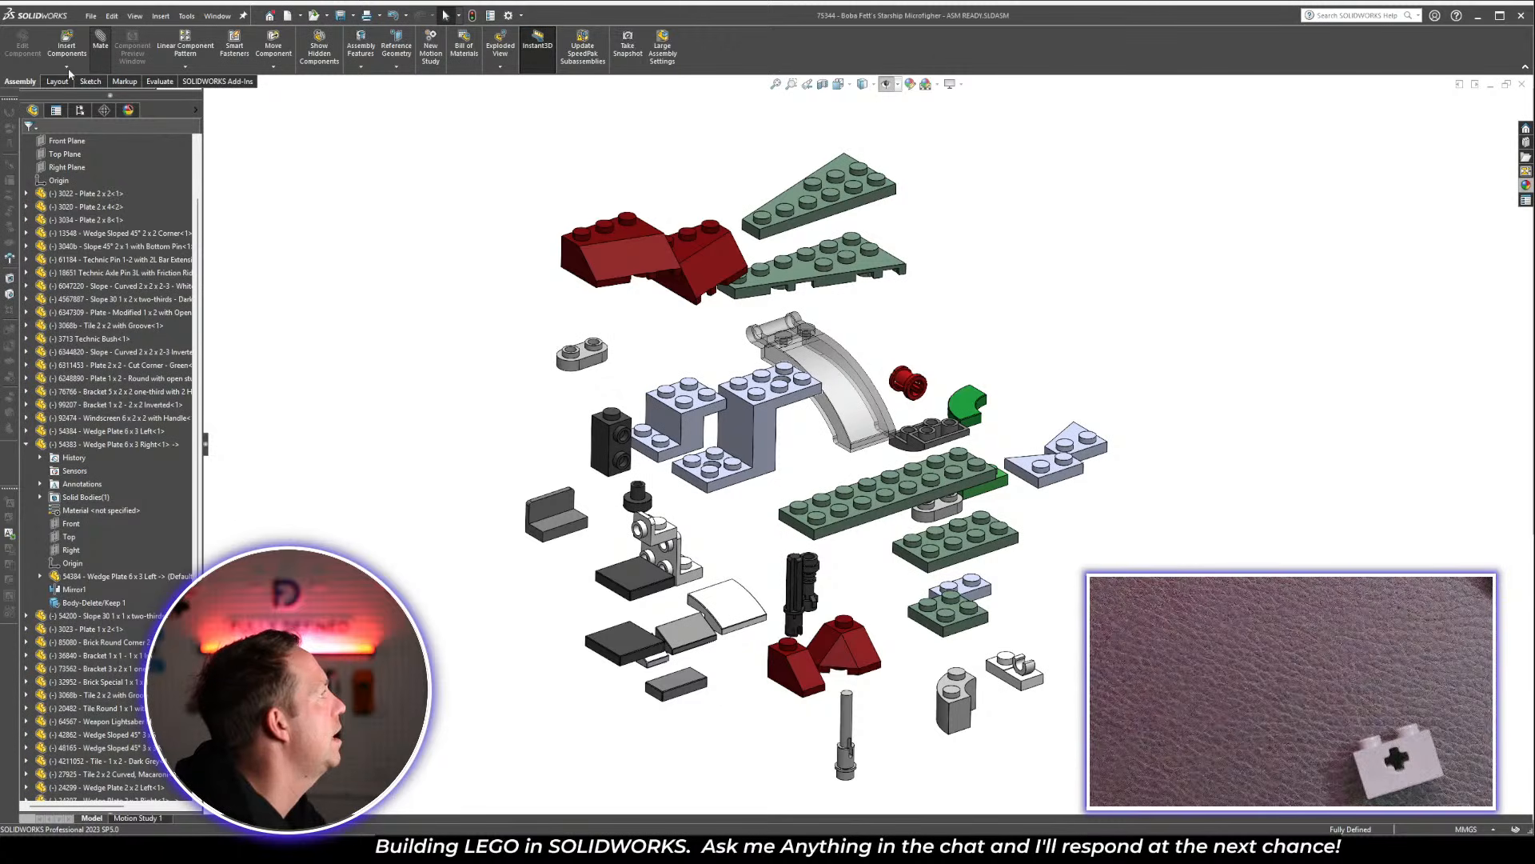
{"action": "left_click", "coordinate": [65, 40]}
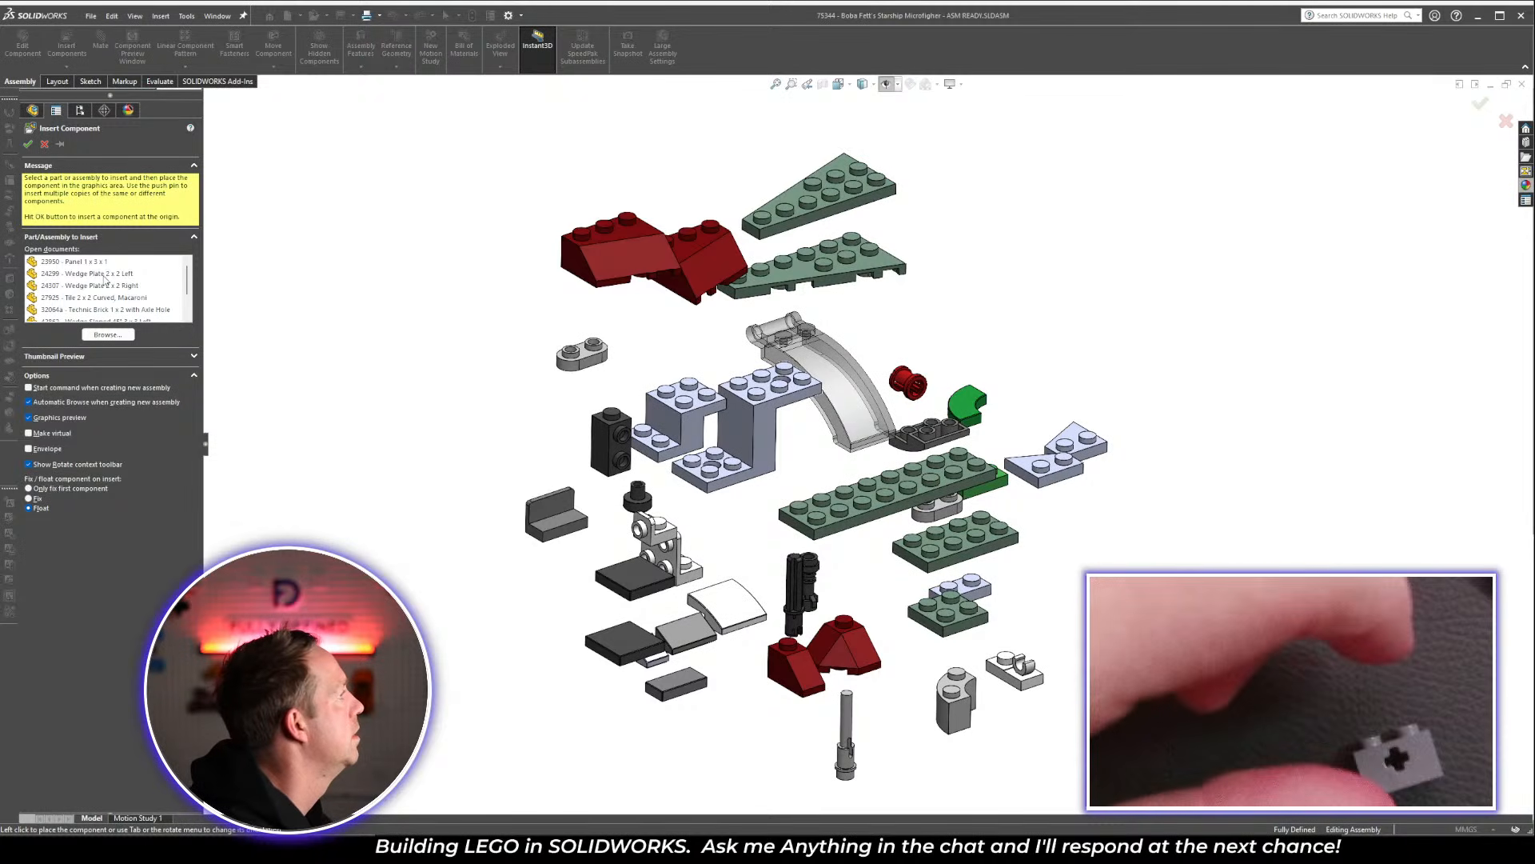
{"action": "scroll", "coordinate": [105, 280], "scroll_direction": "down", "scroll_amount": 2}
{"action": "left_click", "coordinate": [112, 313]}
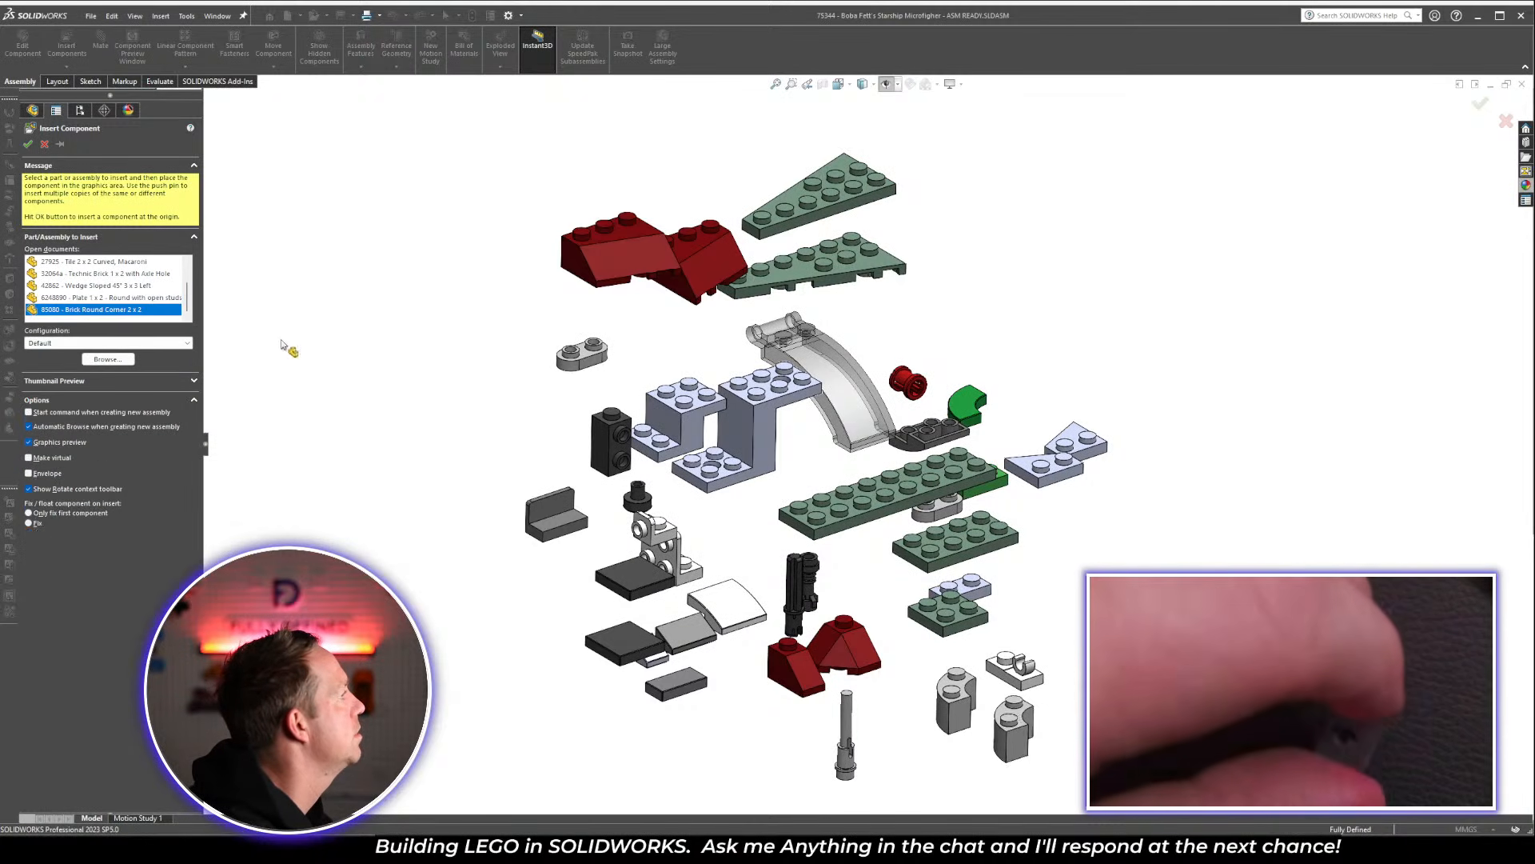
{"action": "left_click", "coordinate": [102, 298]}
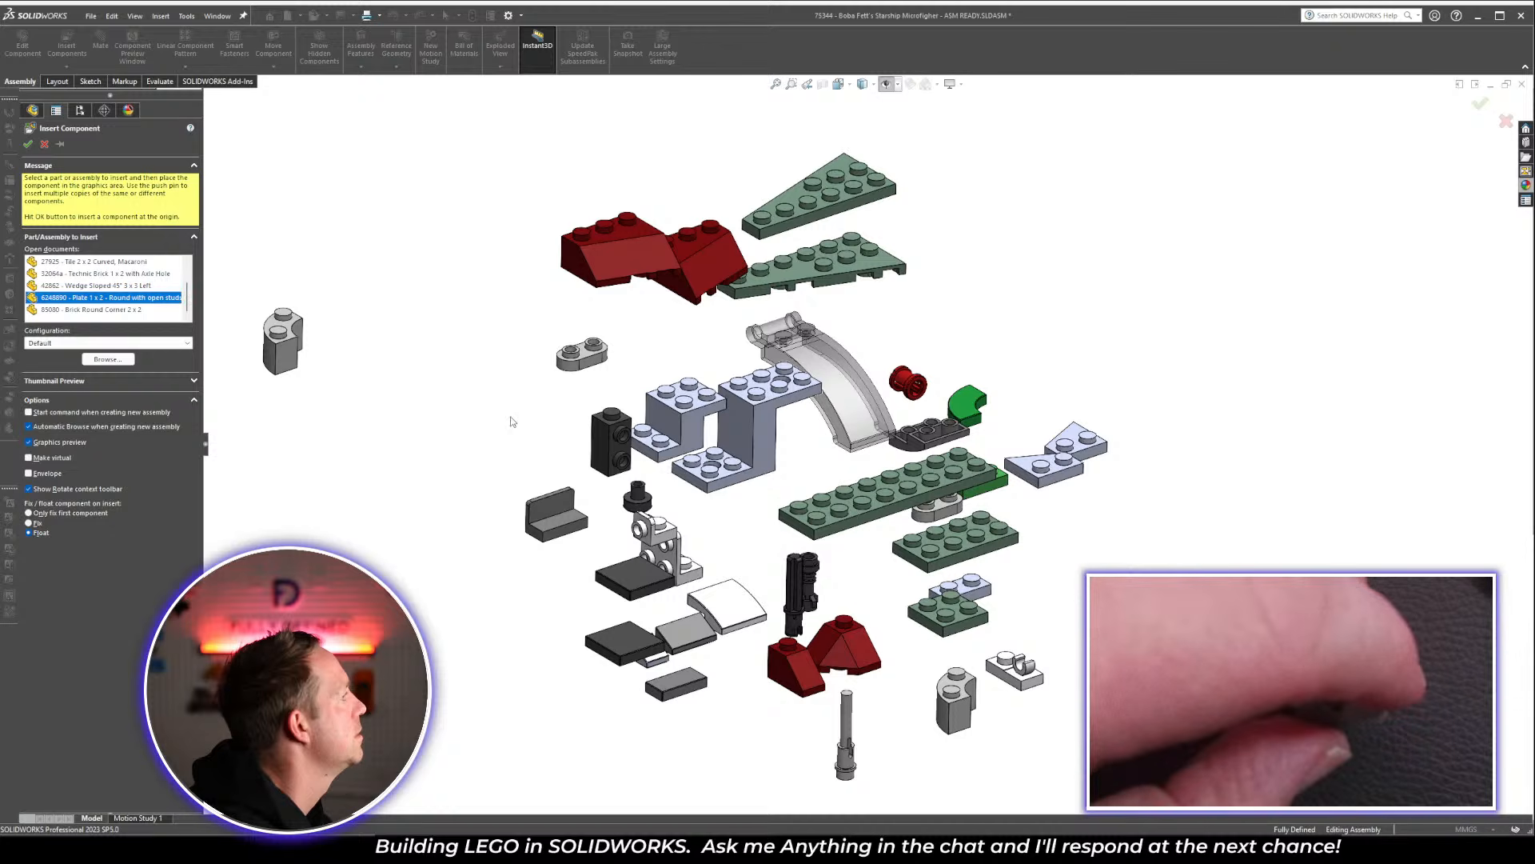
{"action": "key", "text": "Up"}
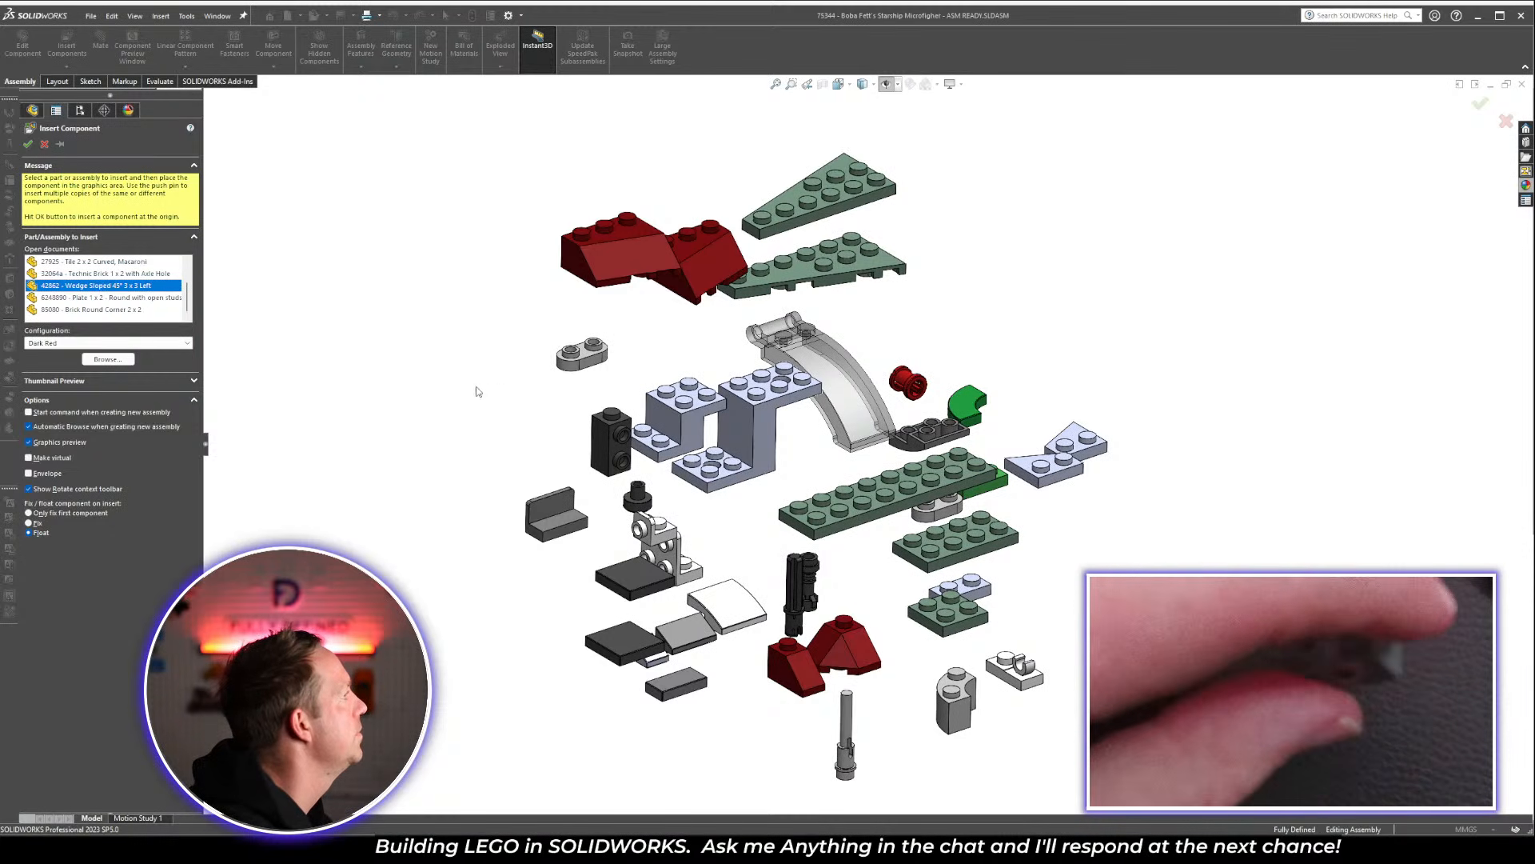
{"action": "left_click", "coordinate": [98, 274]}
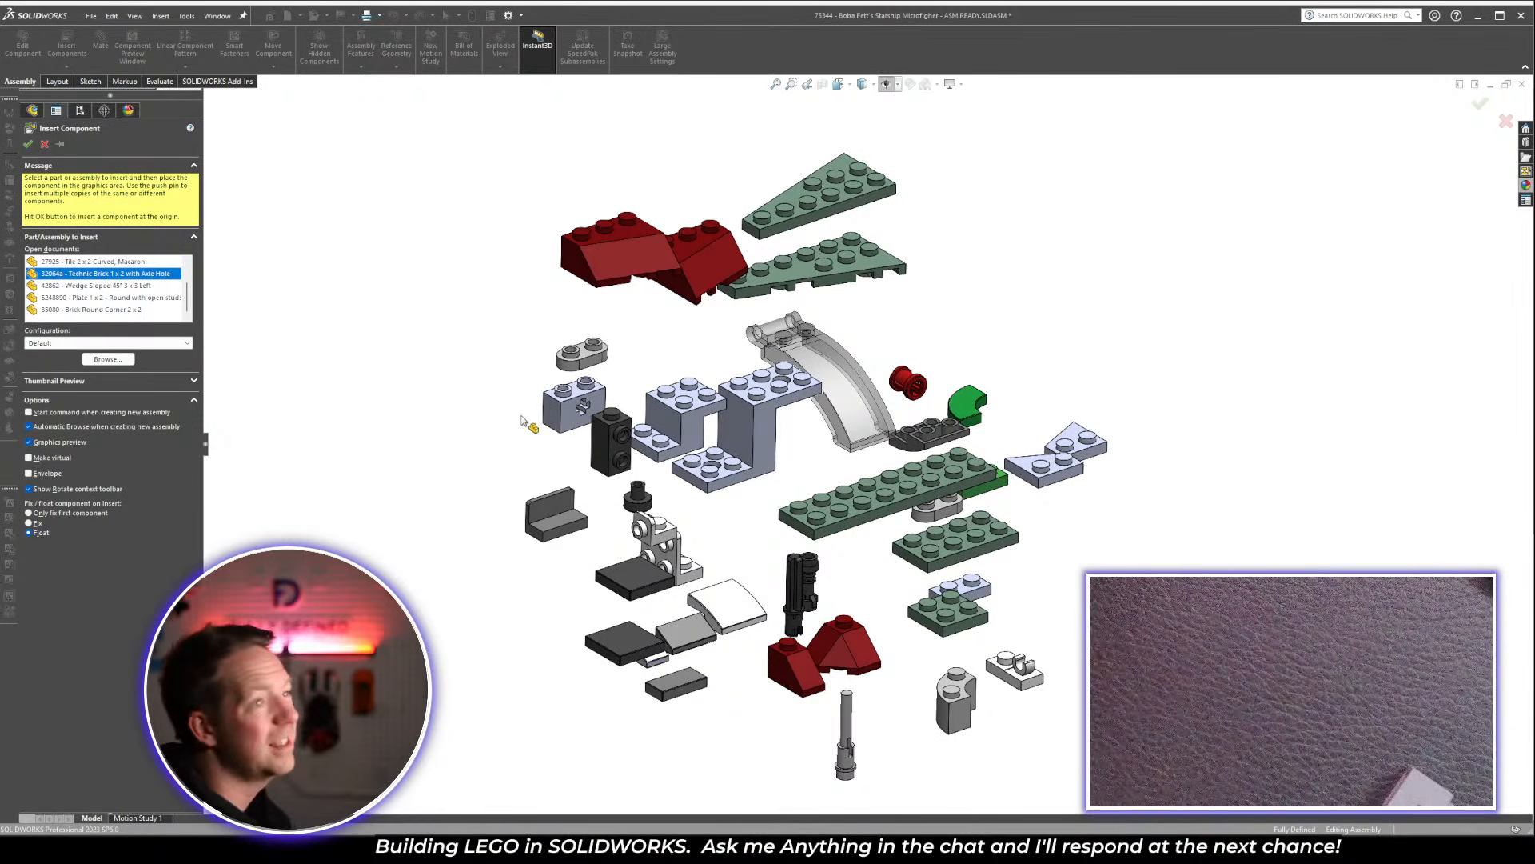
{"action": "left_click", "coordinate": [528, 420]}
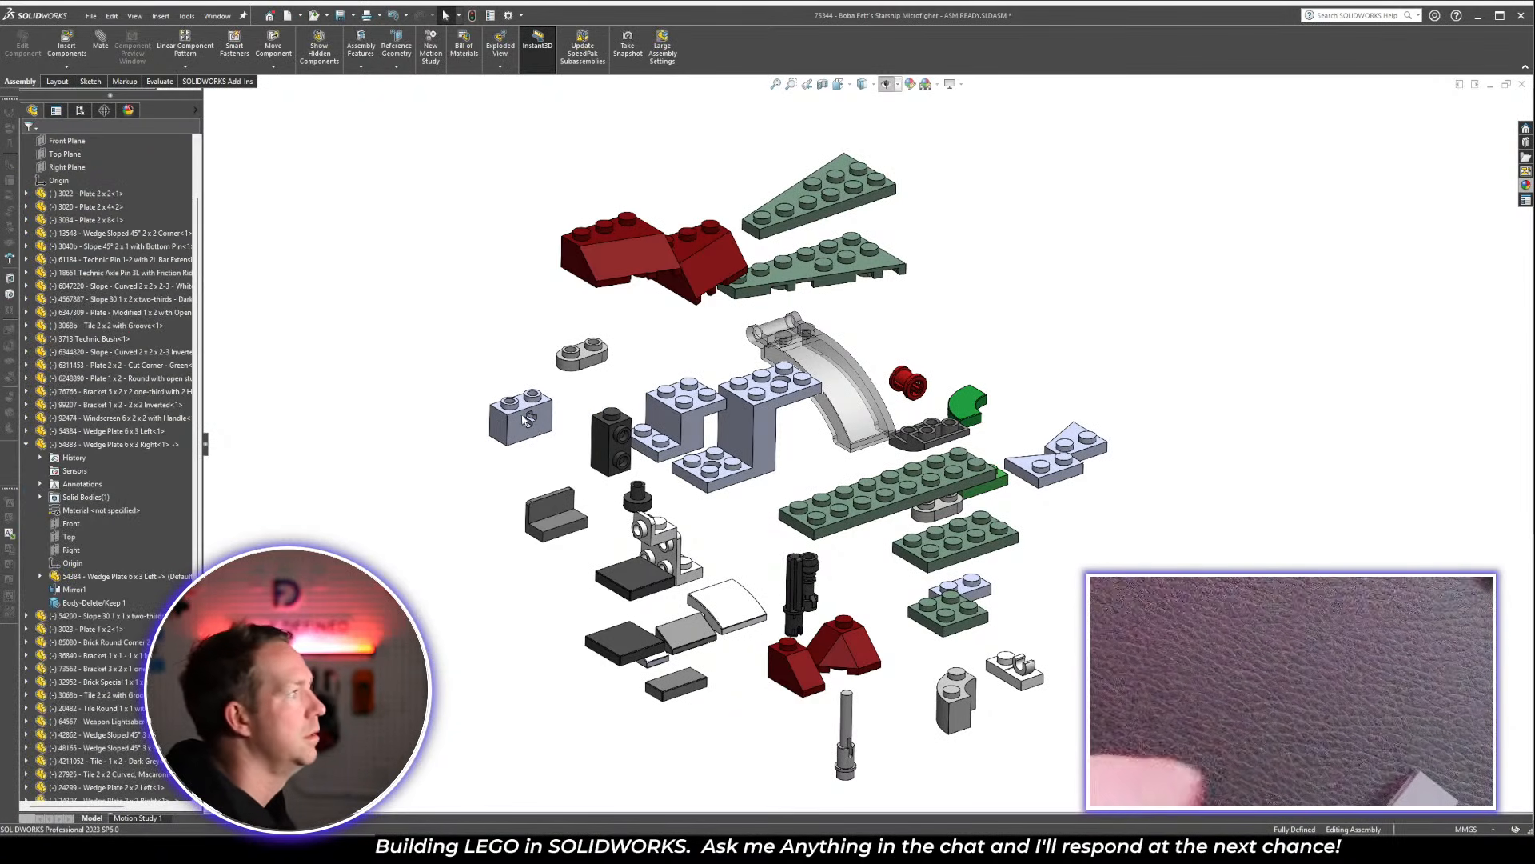